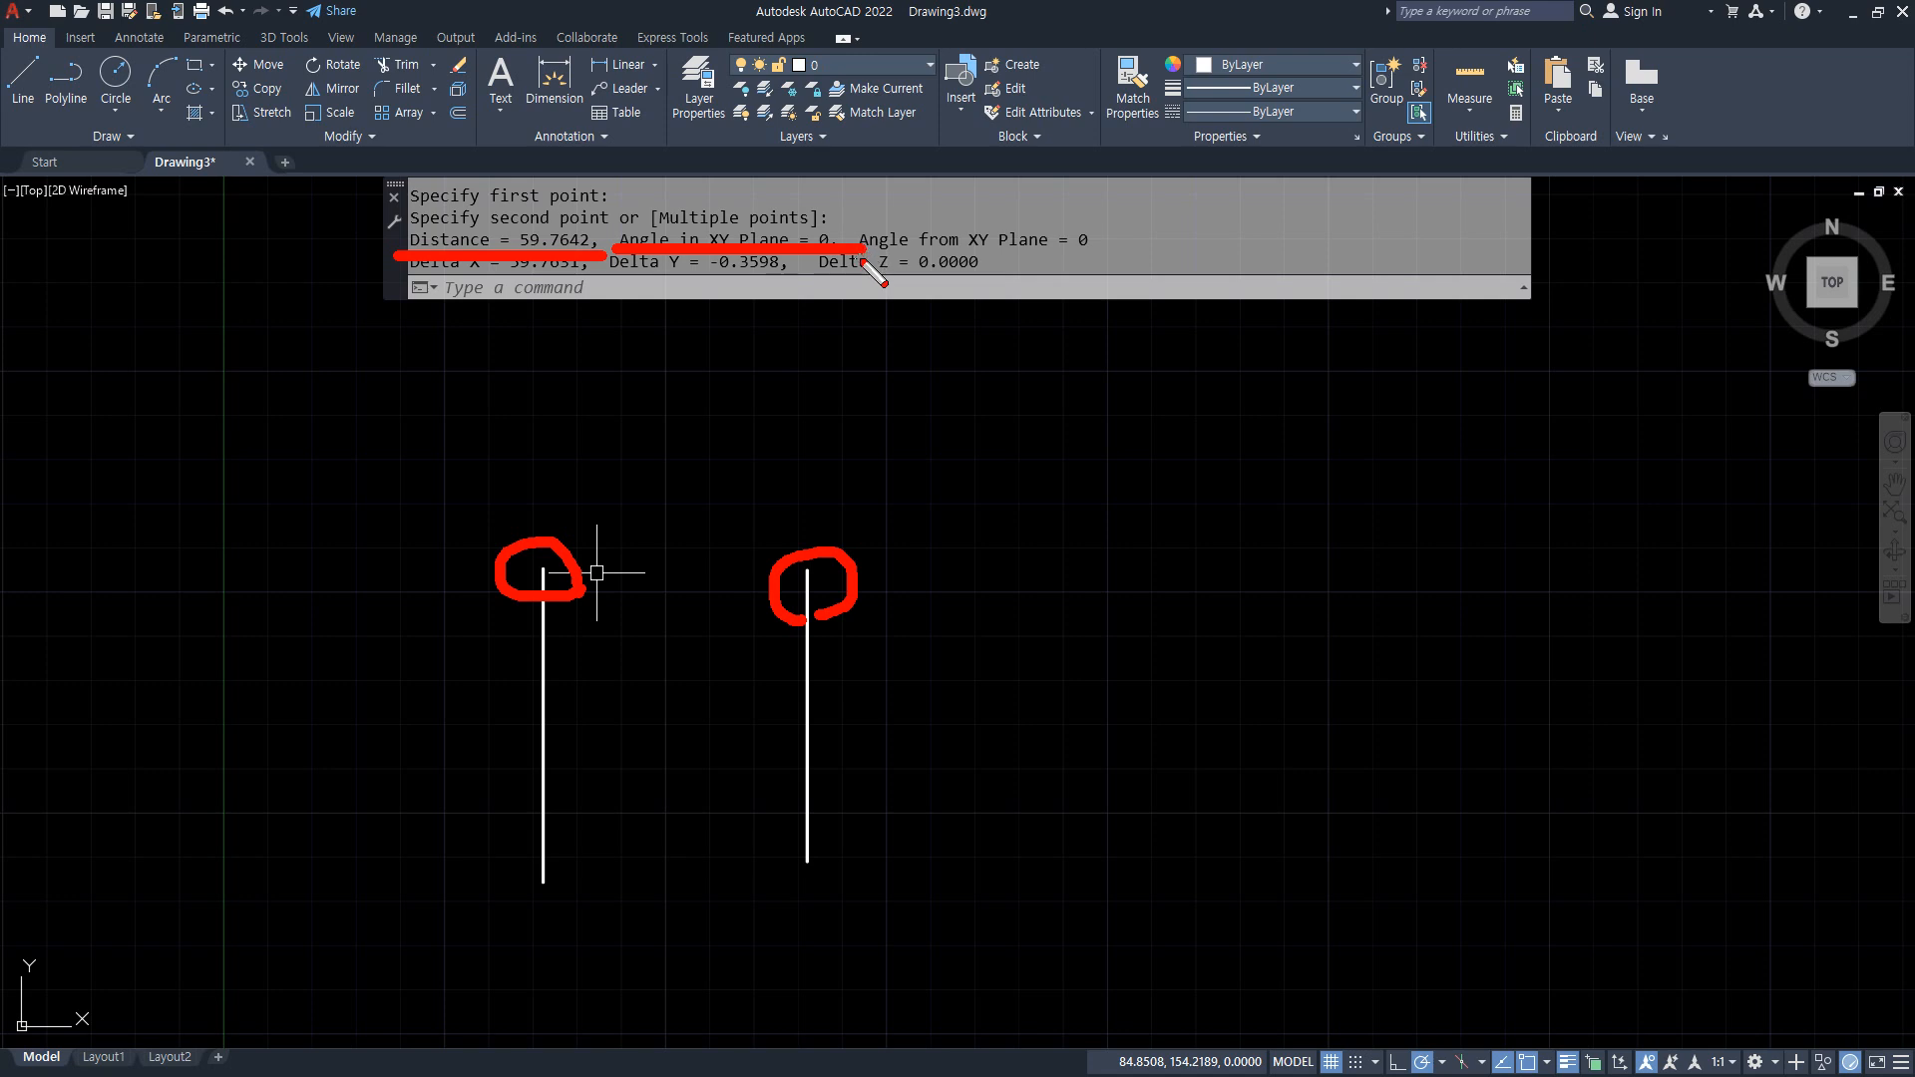
# Draw a line from the top endpoint of the first vertical line perpendicular to the second vertical line
pyautogui.press('Escape')
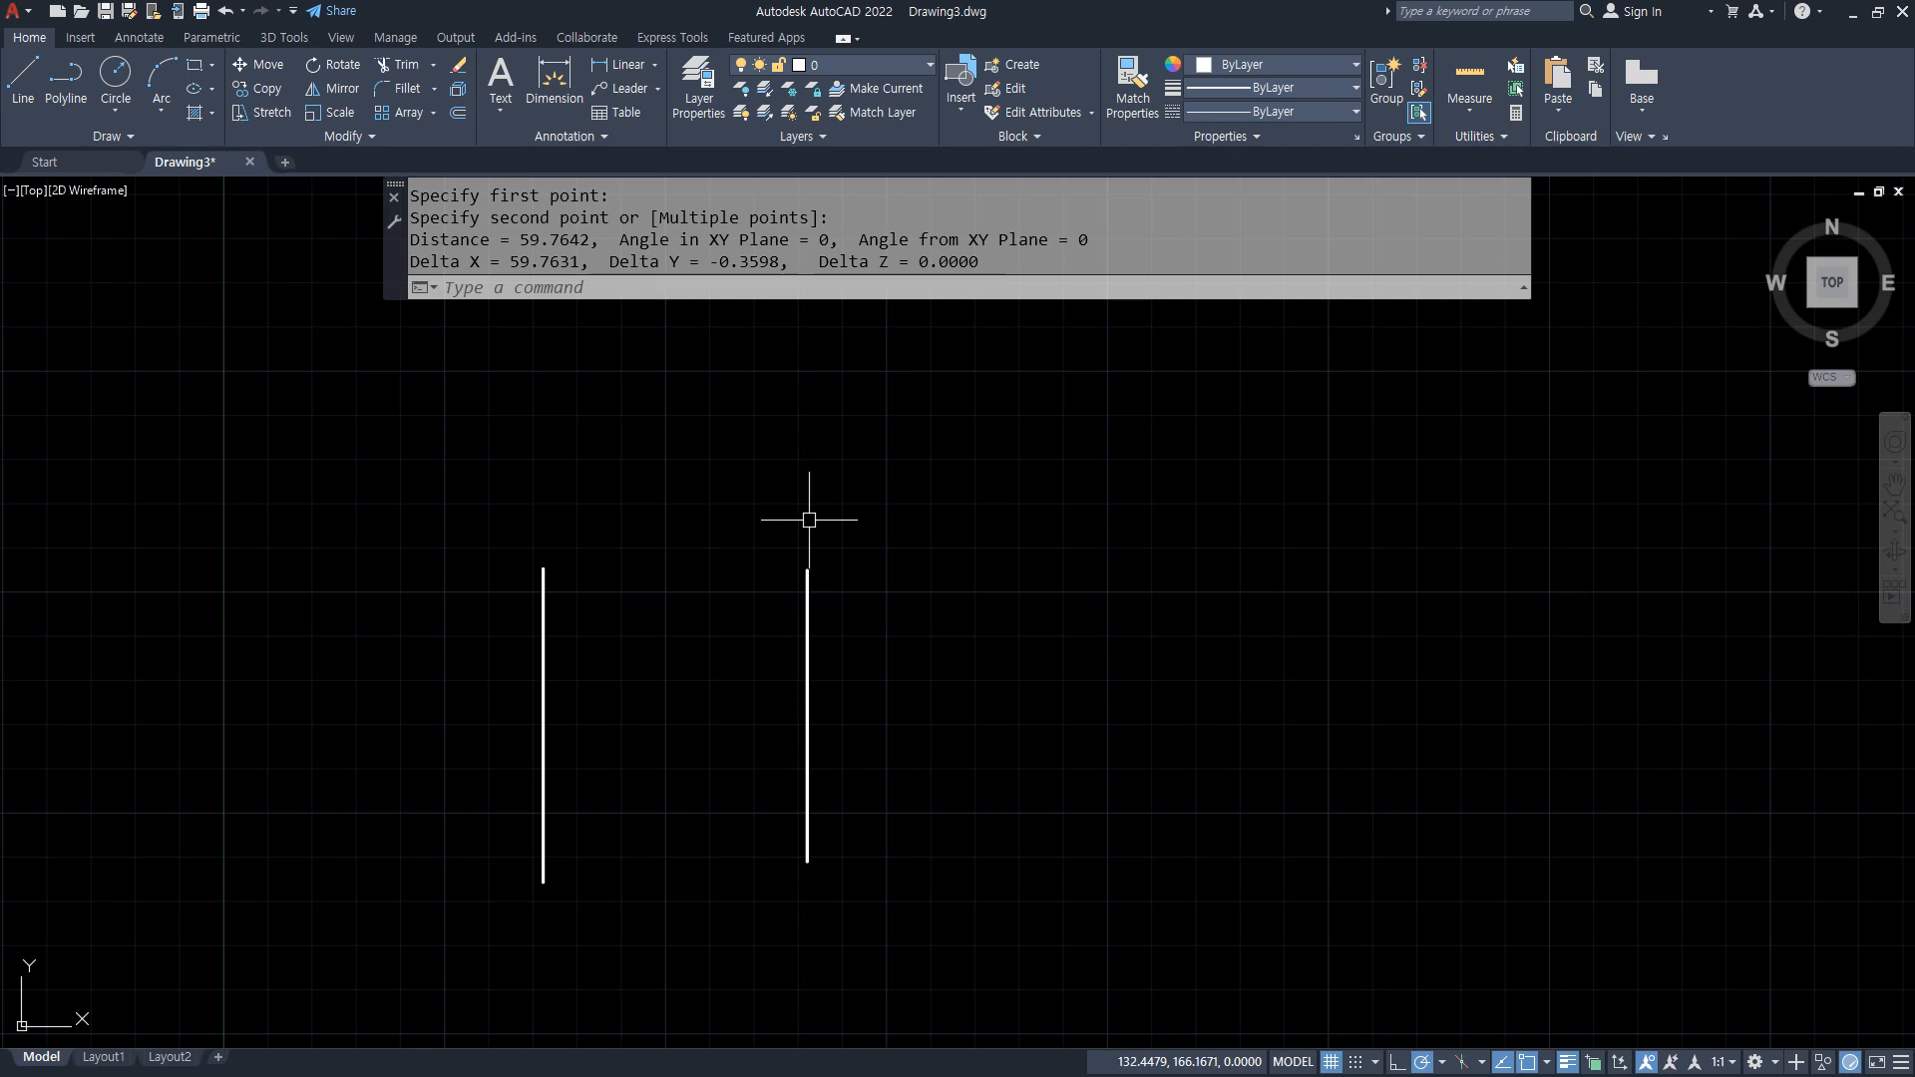
pyautogui.write('l')
pyautogui.press('Return')
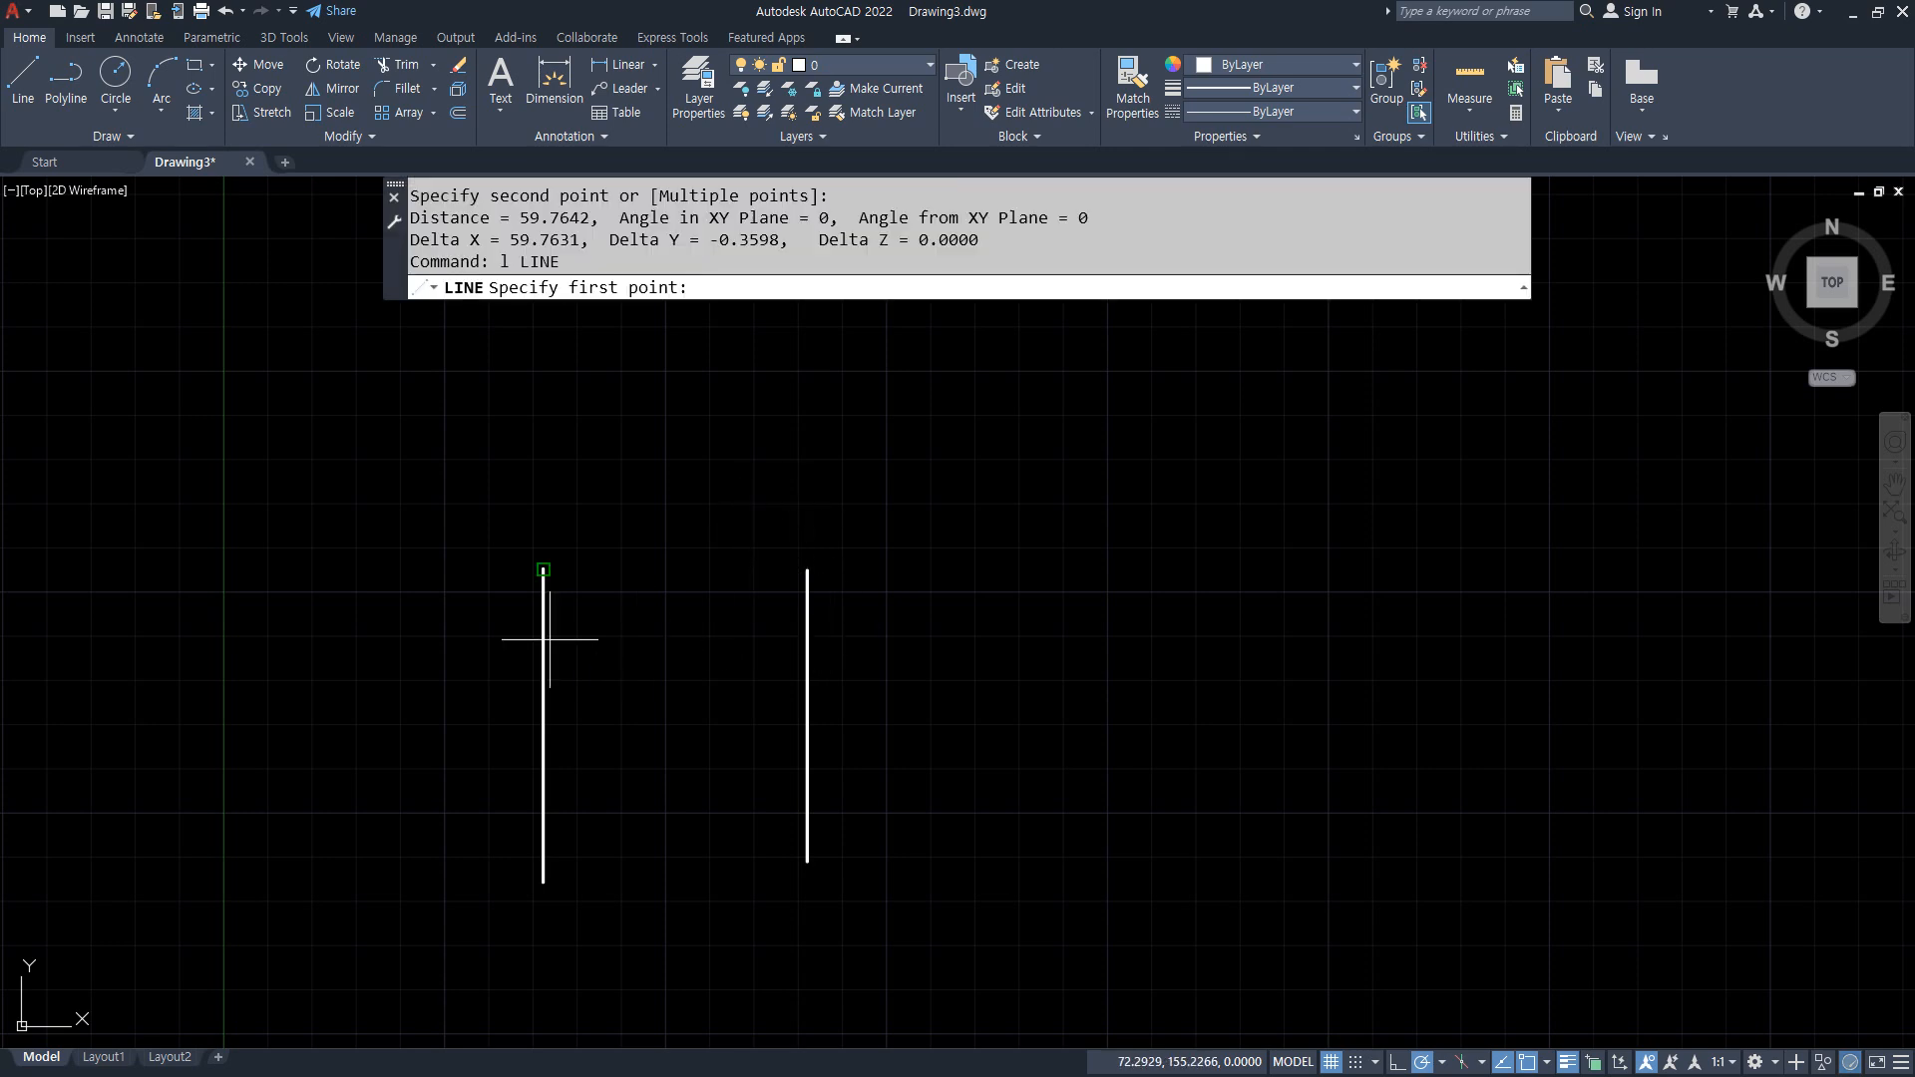
pyautogui.click(547, 639)
pyautogui.write('per')
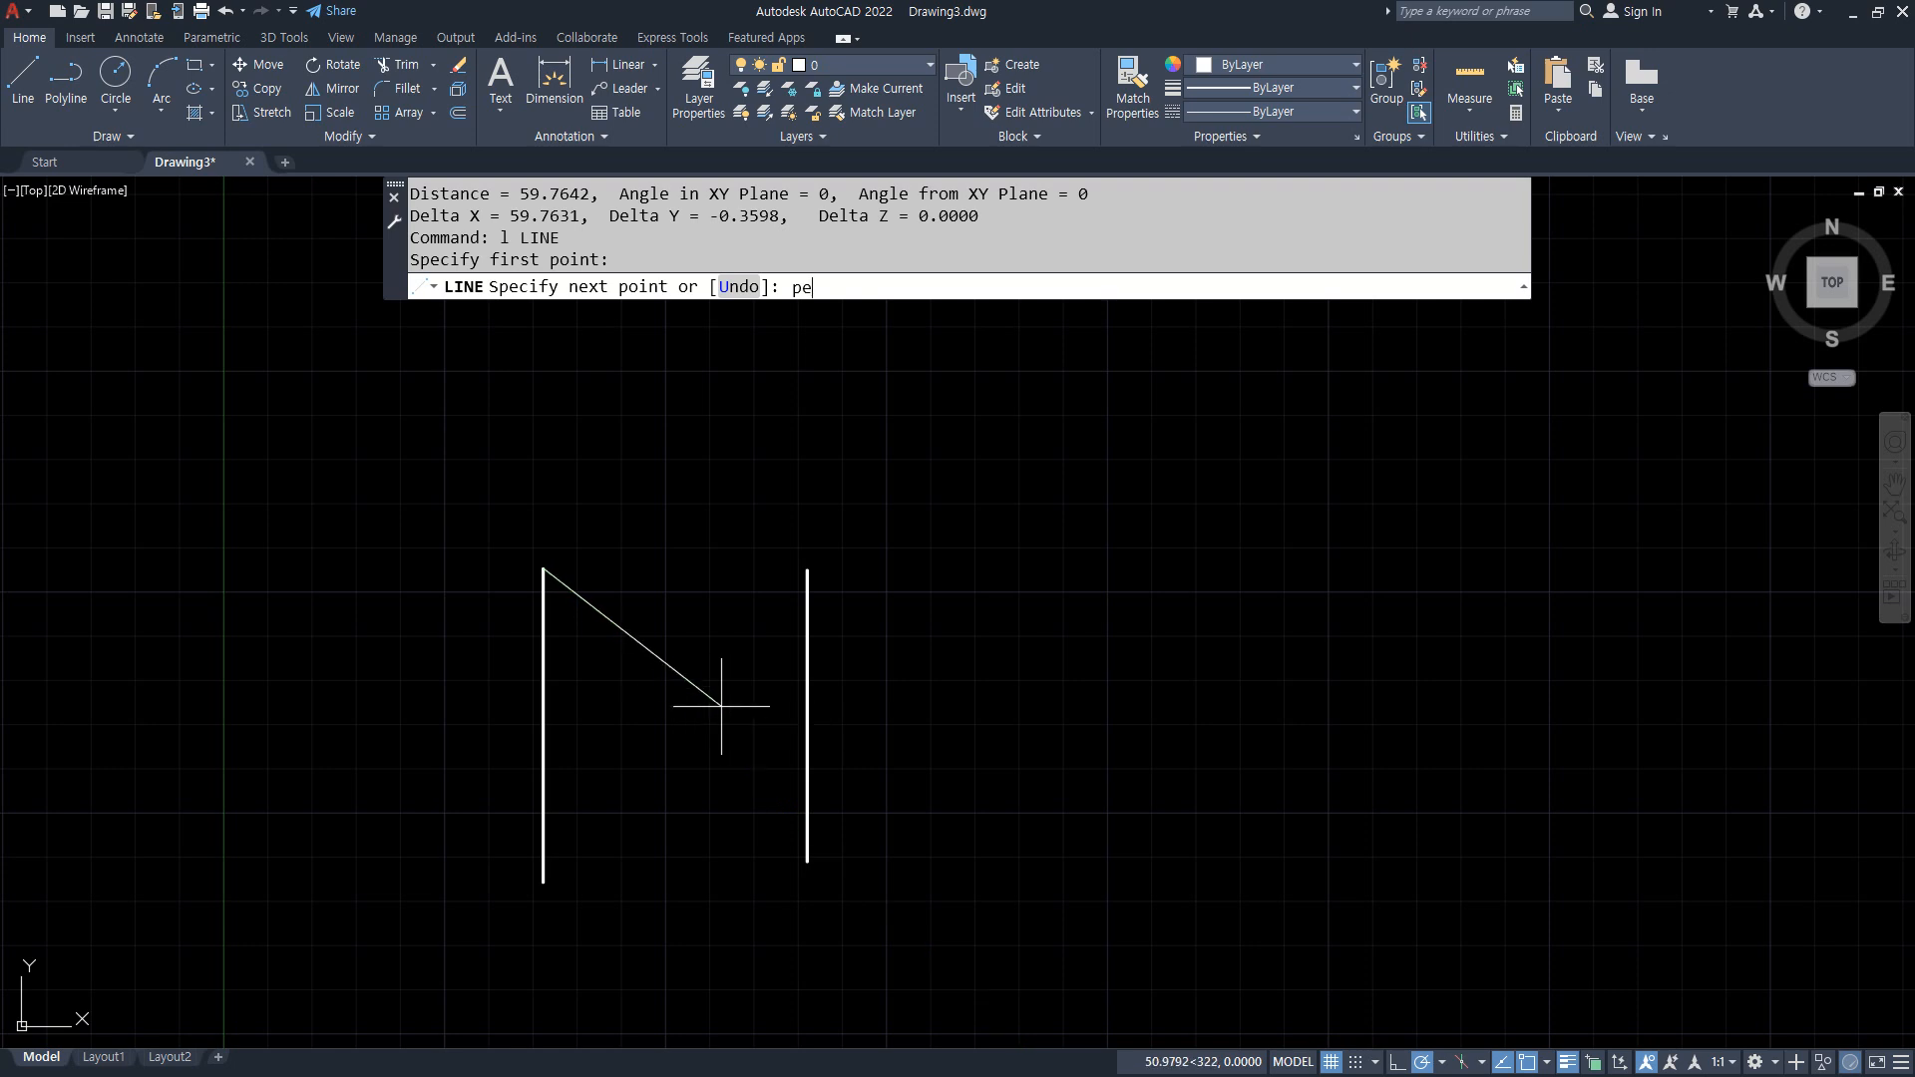
pyautogui.press('Return')
pyautogui.click(816, 715)
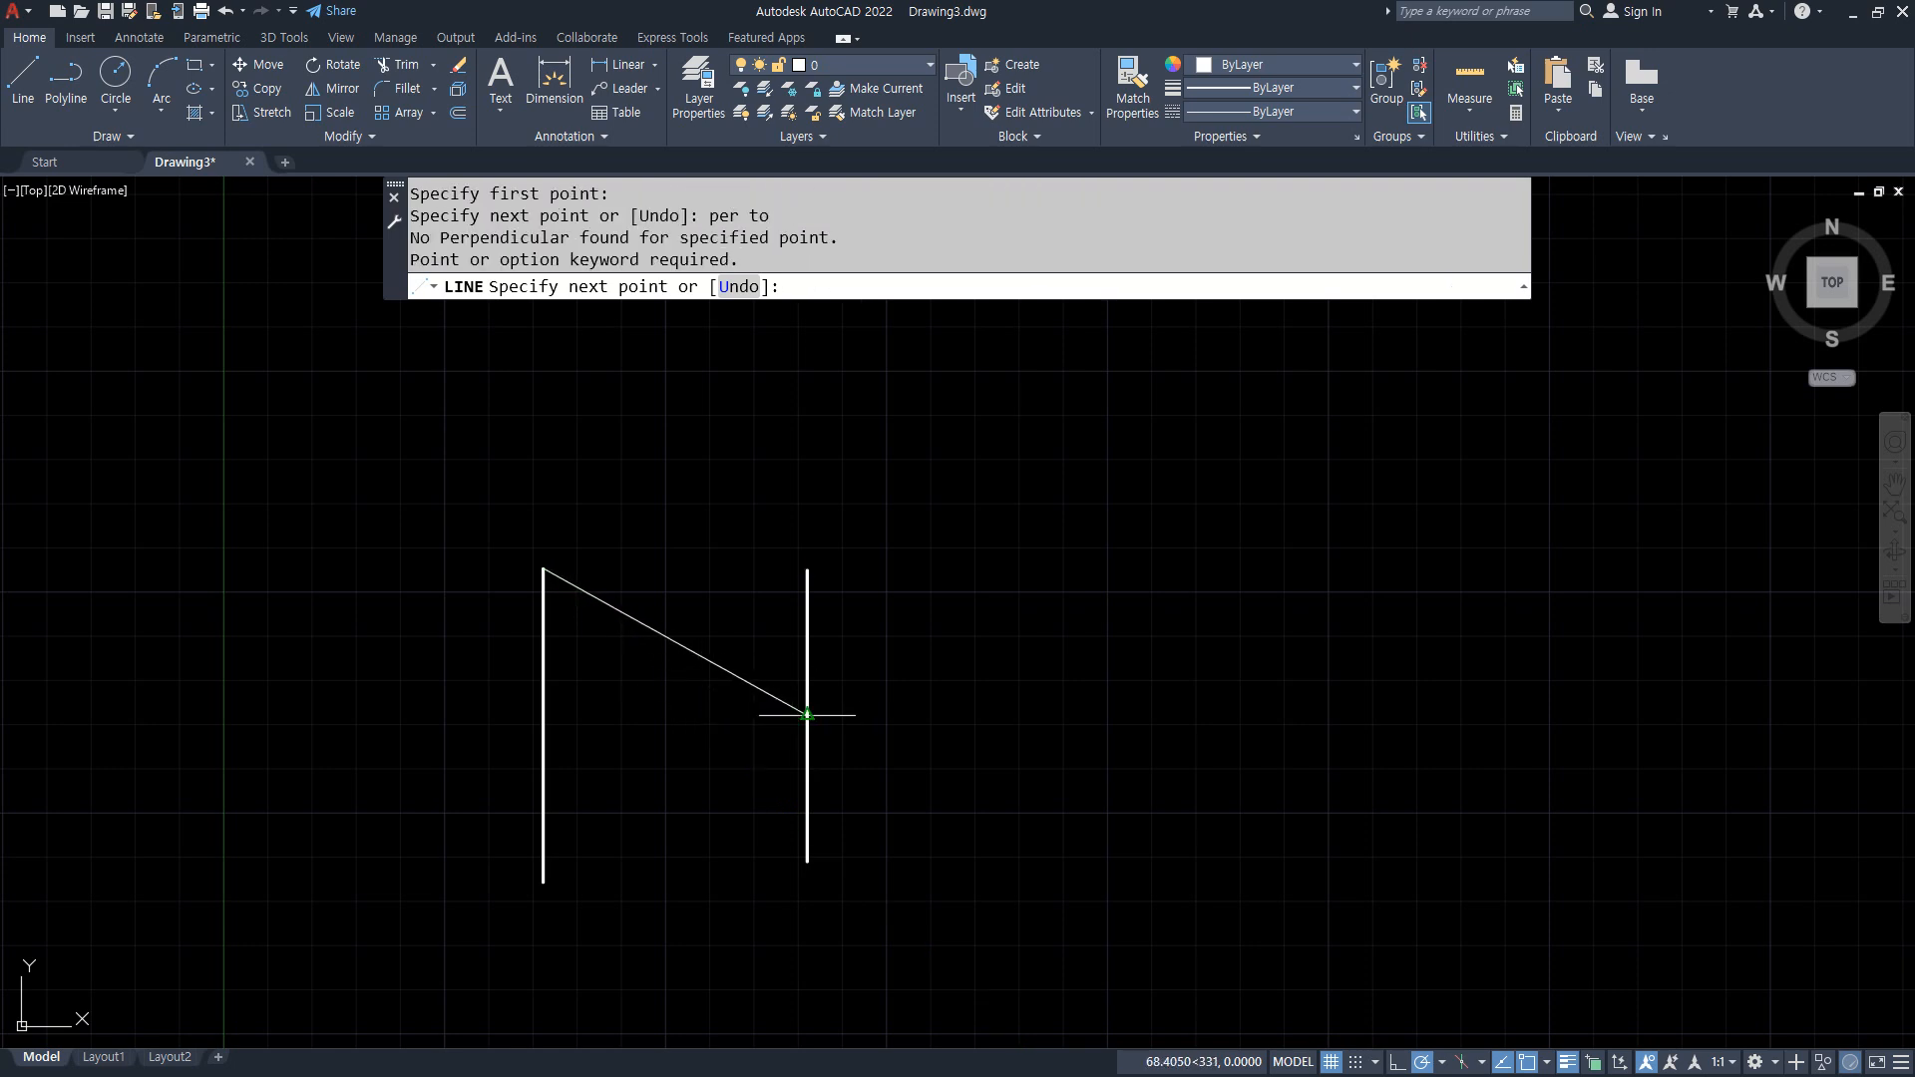
pyautogui.write('per')
pyautogui.press('Return')
pyautogui.click(808, 709)
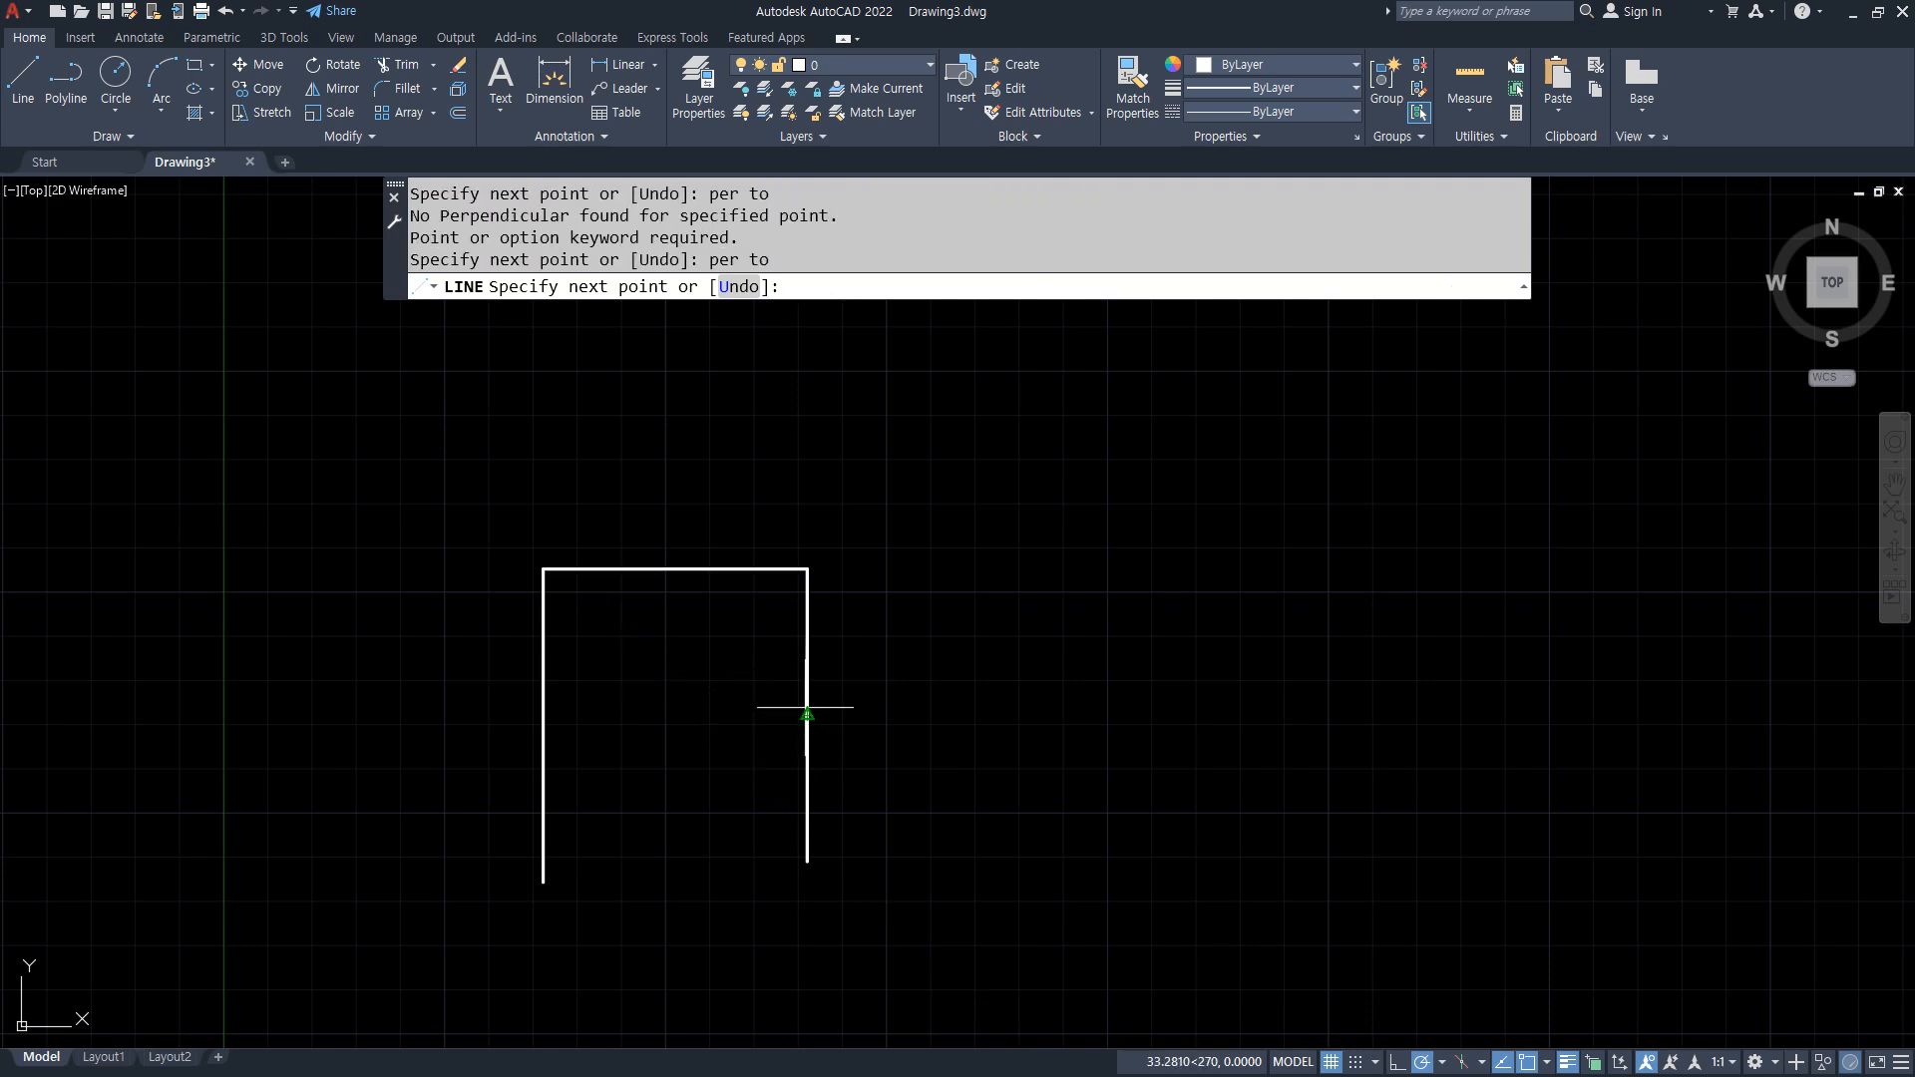
pyautogui.press('Escape')
# Erase the horizontal line connecting the two vertical lines
pyautogui.click(699, 599)
pyautogui.click(654, 509)
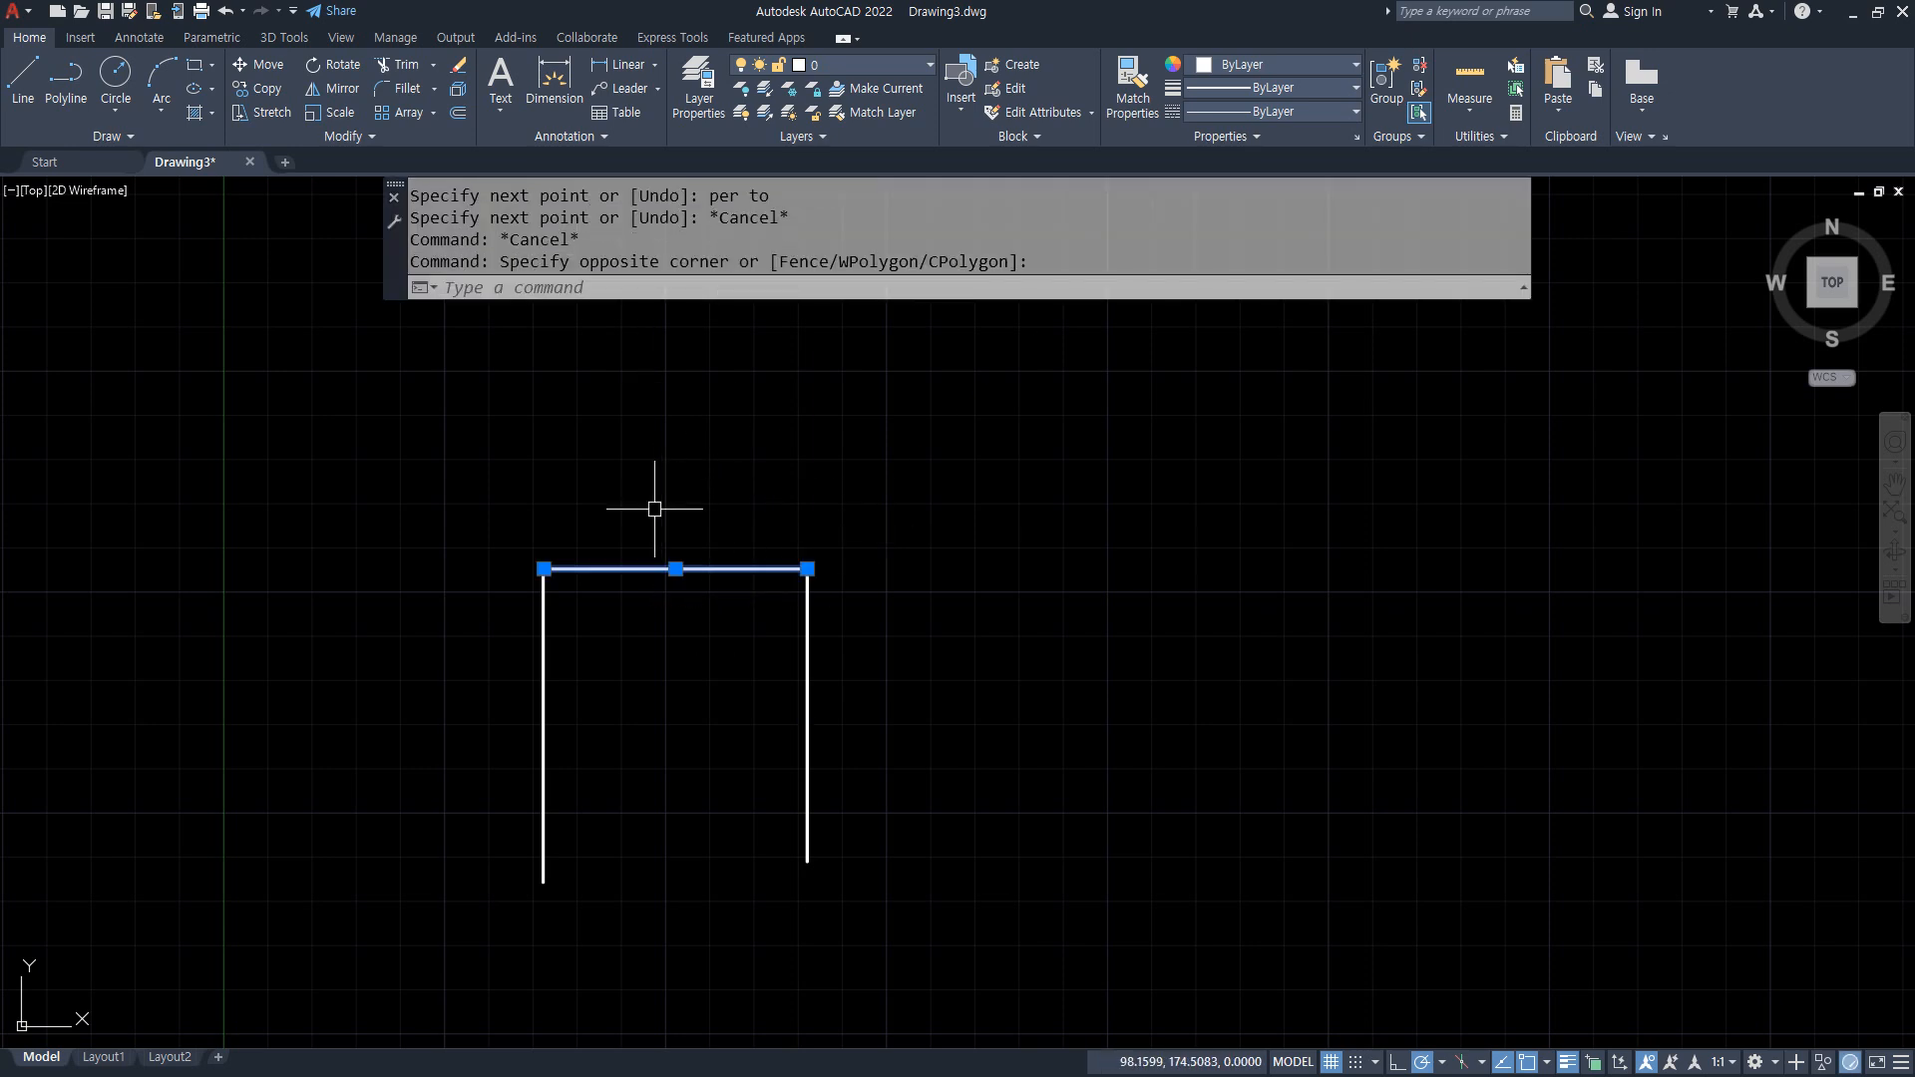
pyautogui.write('e')
pyautogui.press('Return')
pyautogui.write('l')
pyautogui.press('Escape')
pyautogui.press('Escape')
# Measure the perpendicular distance from the first vertical line's top endpoint to the second vertical line with DIST
pyautogui.write('di')
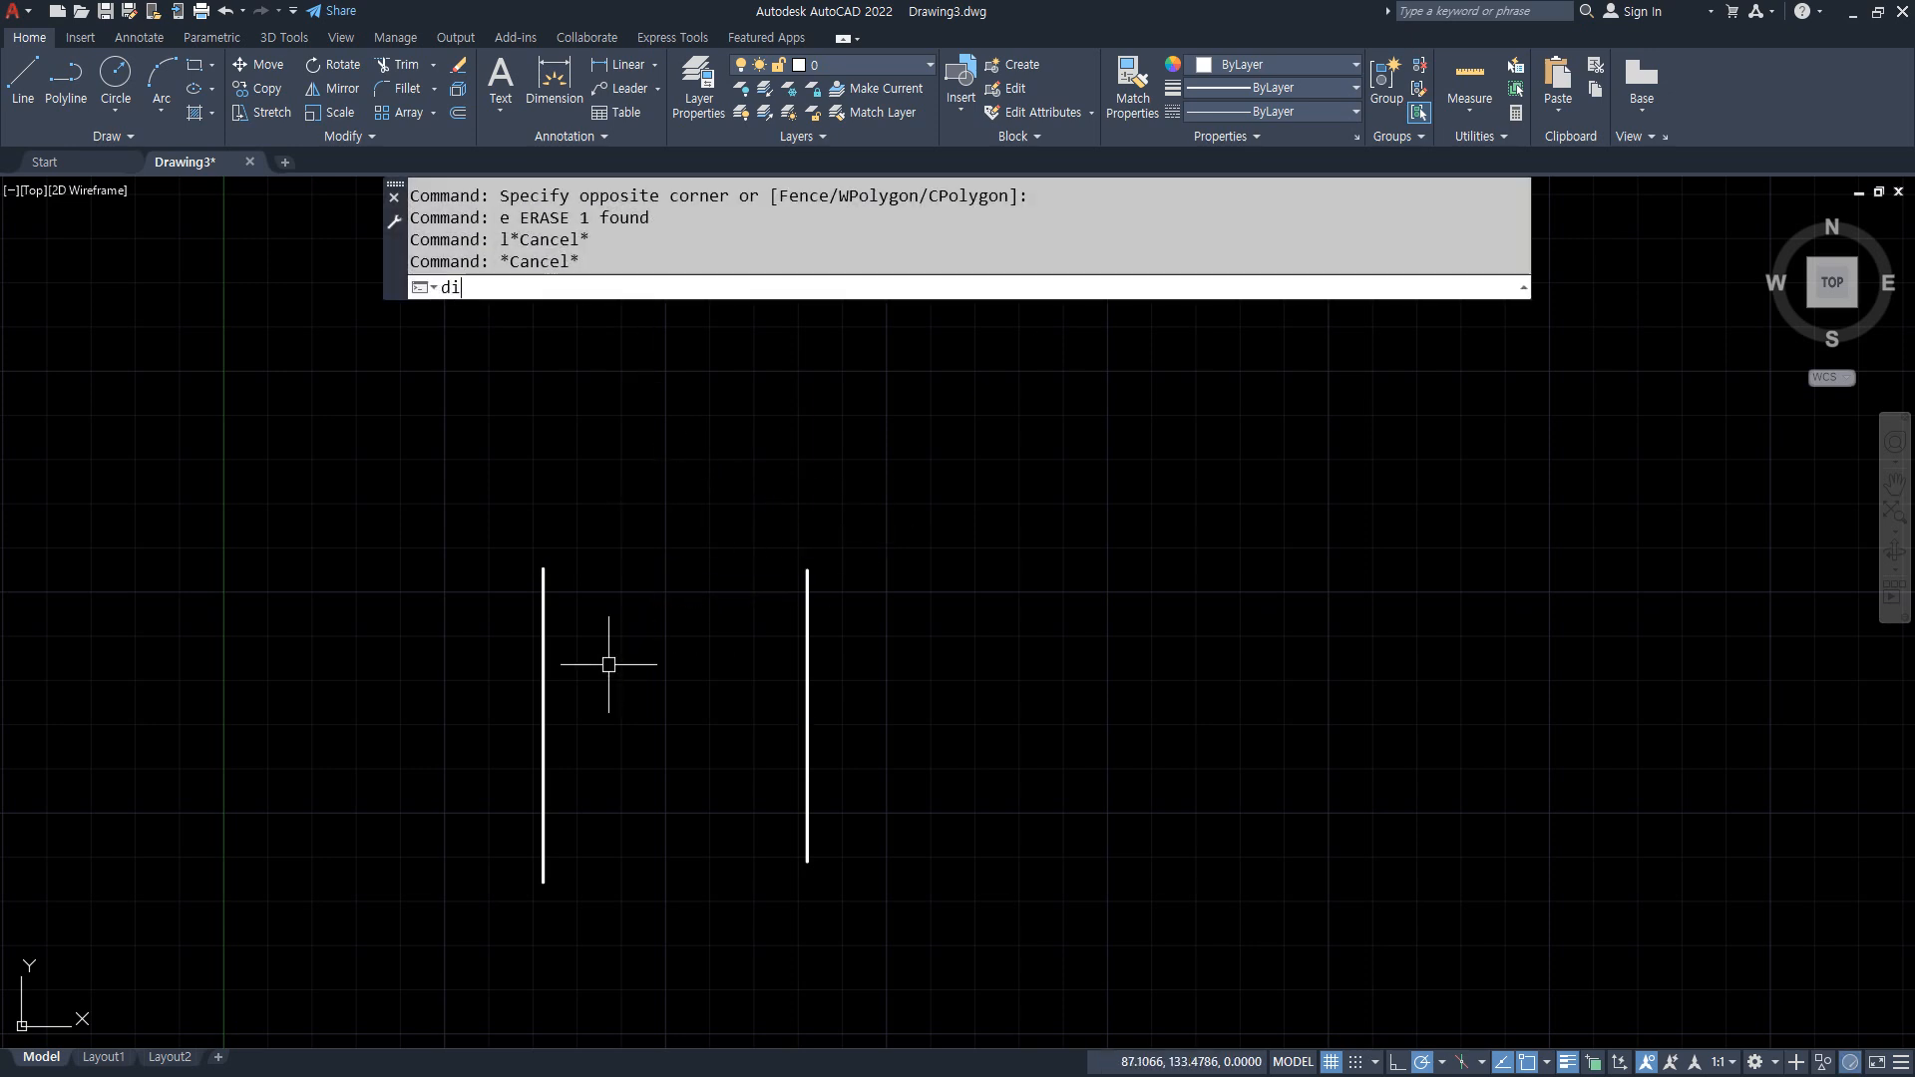
pyautogui.press('Return')
pyautogui.click(543, 629)
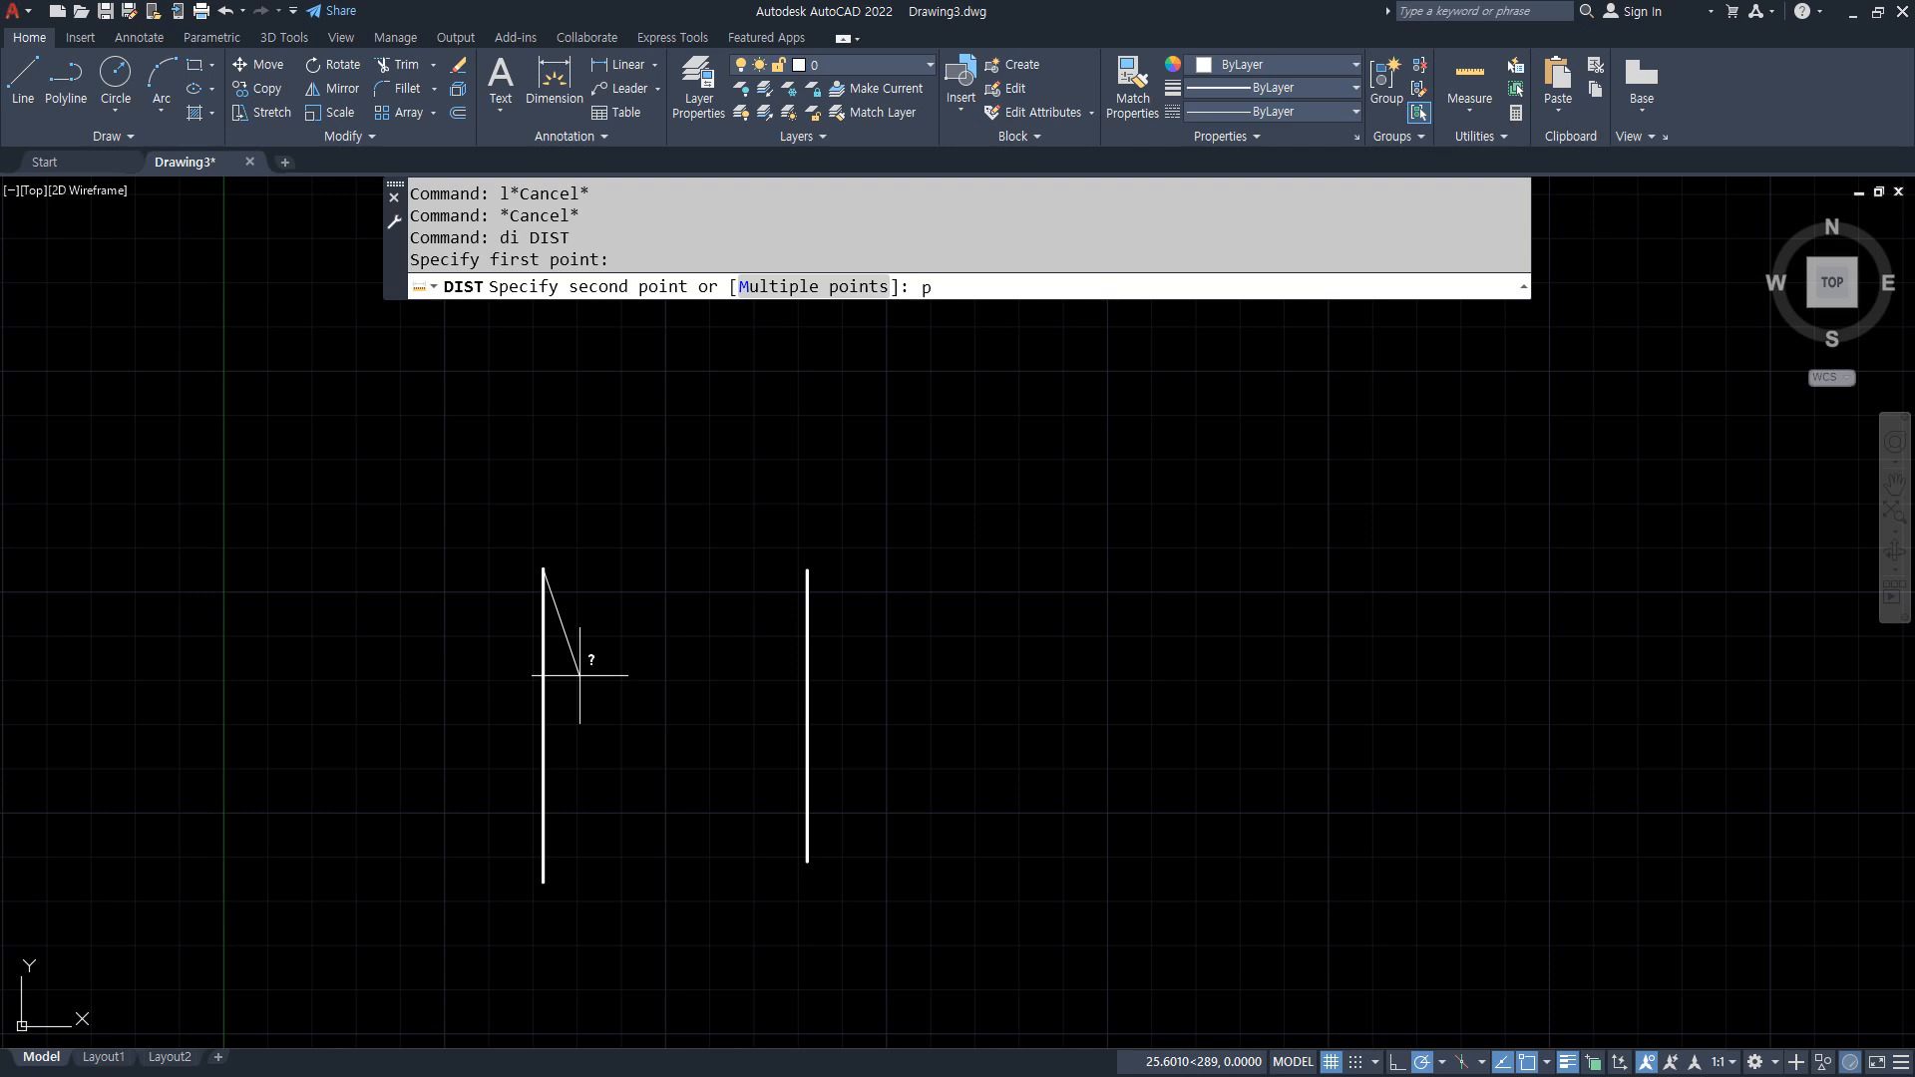
pyautogui.write('per')
pyautogui.press('space')
pyautogui.click(806, 684)
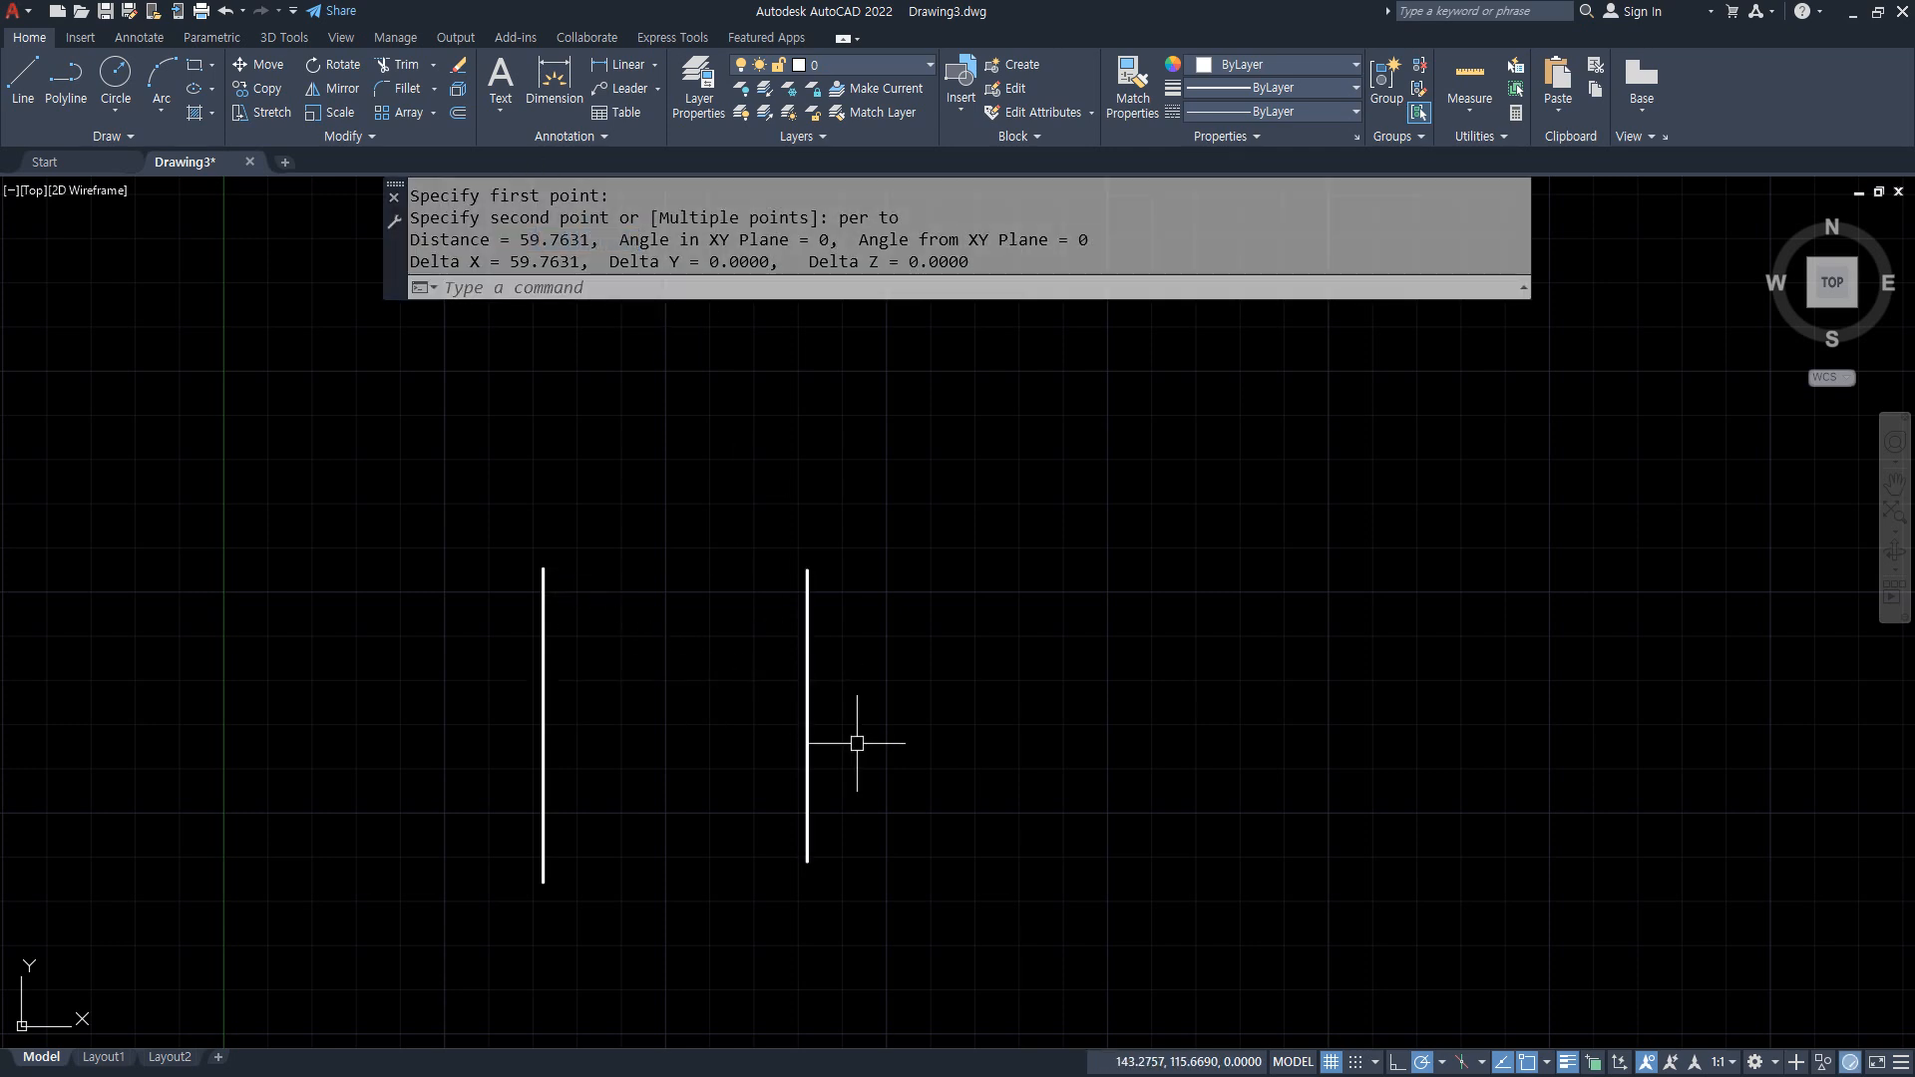
# Erase both vertical lines
pyautogui.click(1010, 762)
pyautogui.click(320, 637)
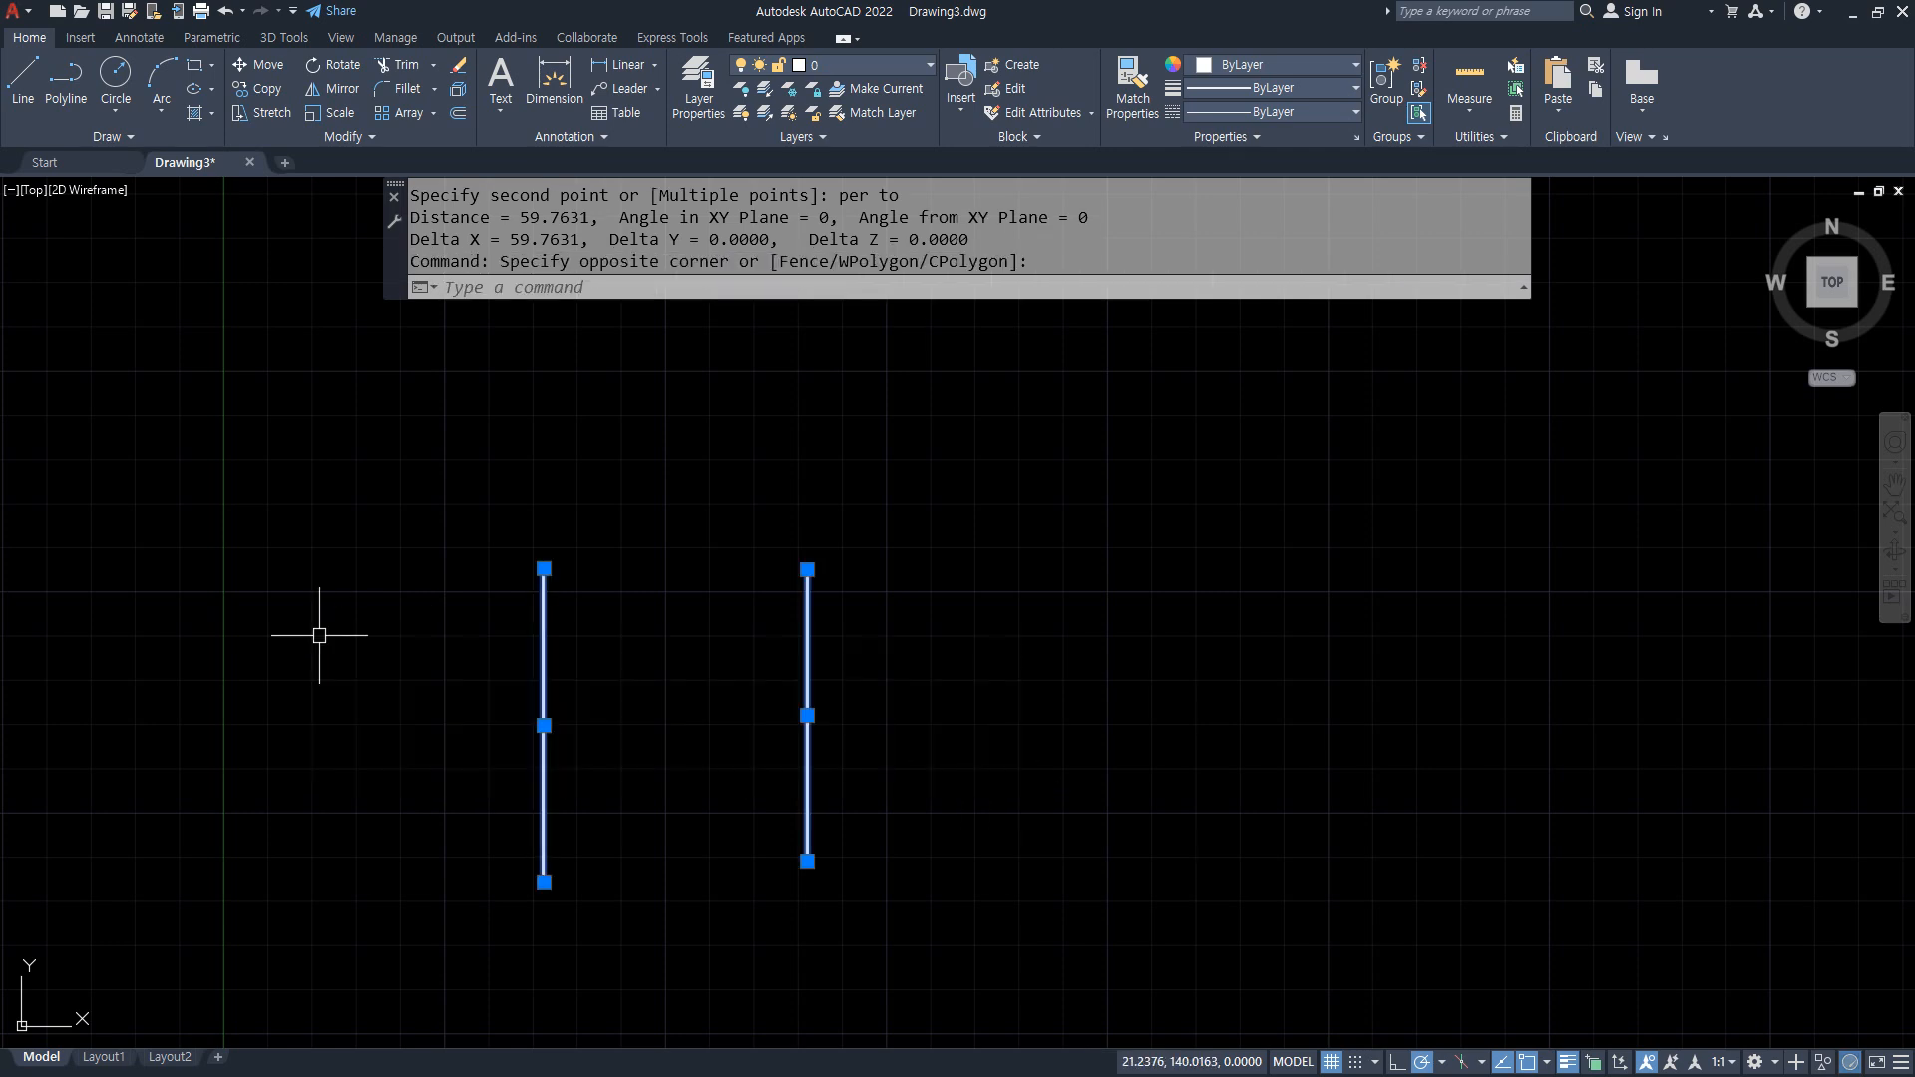
pyautogui.write('e')
pyautogui.press('Return')
# Draw two separate non-parallel slanted lines, the second one flatter and below the first
pyautogui.write('l')
pyautogui.press('Return')
pyautogui.click(607, 749)
pyautogui.click(957, 400)
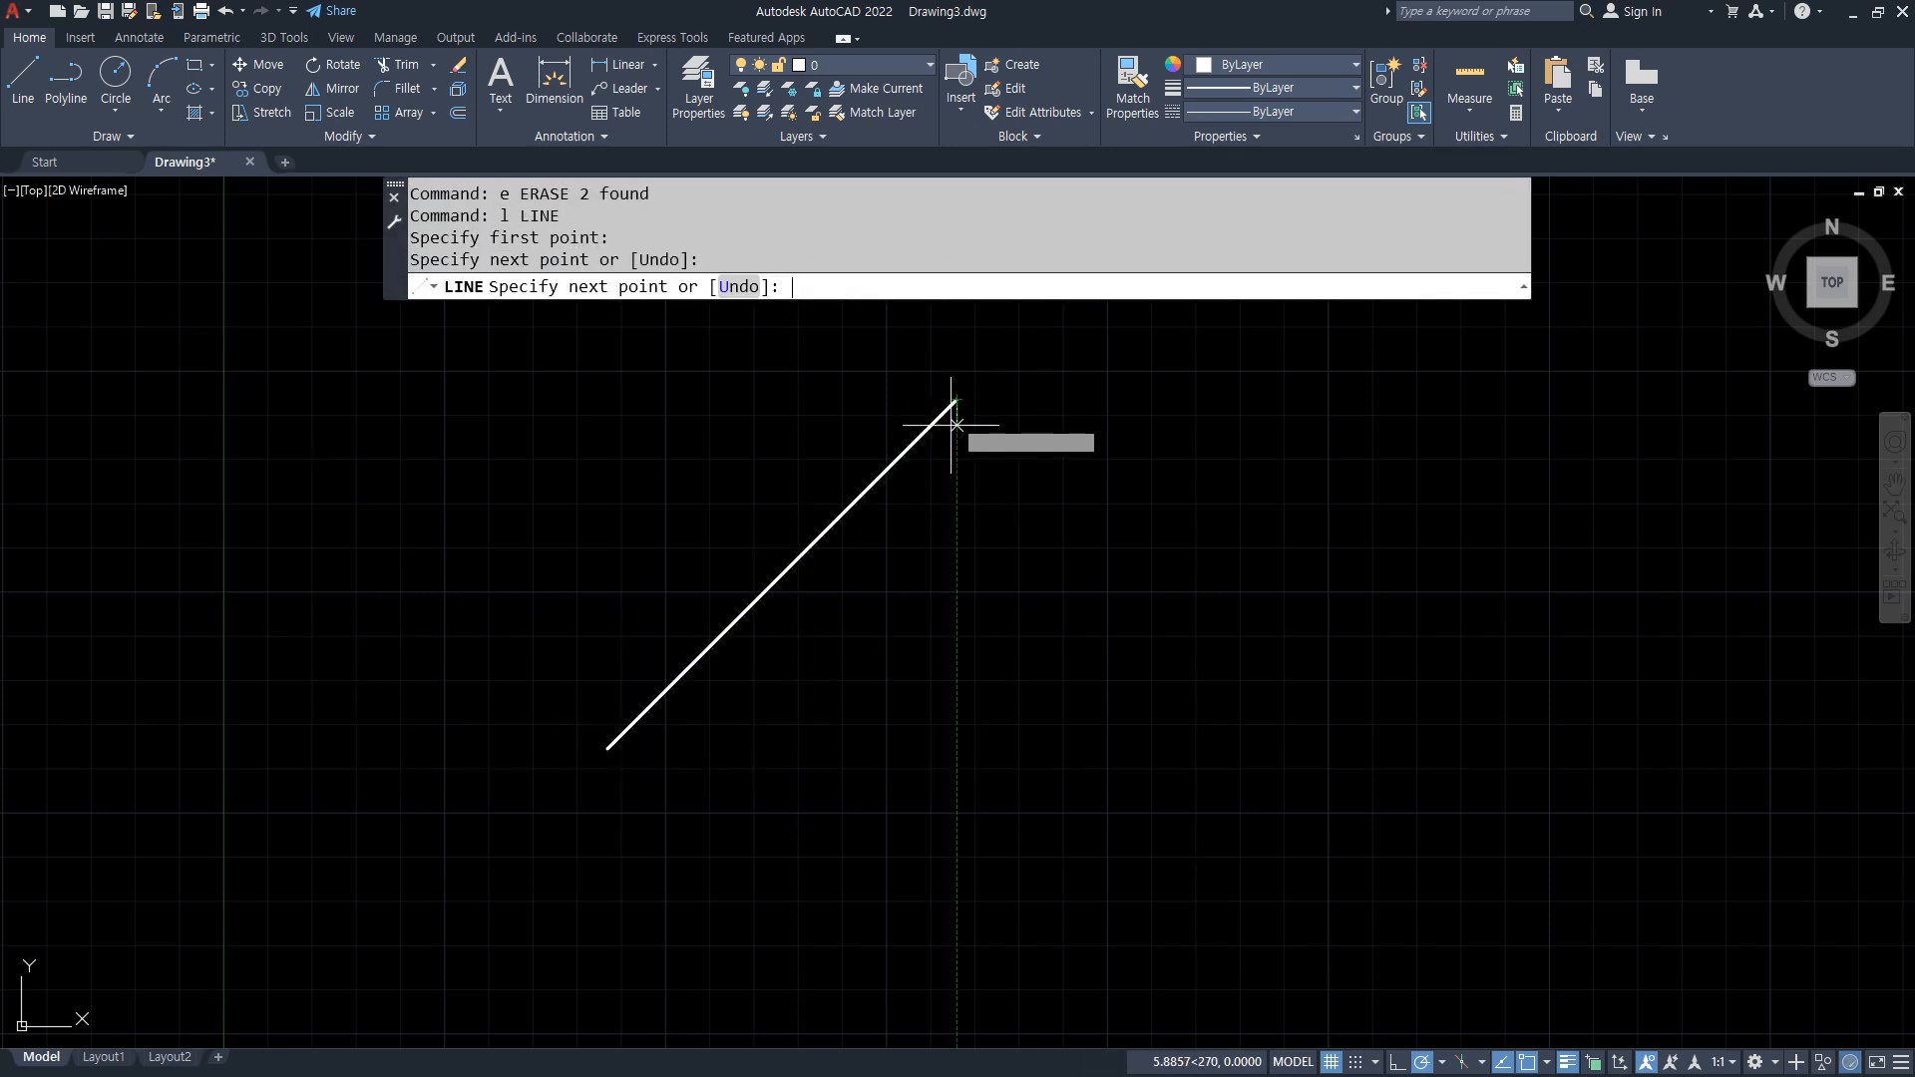
pyautogui.press('Return')
pyautogui.press('Return')
pyautogui.click(775, 808)
pyautogui.click(1164, 627)
pyautogui.press('Return')
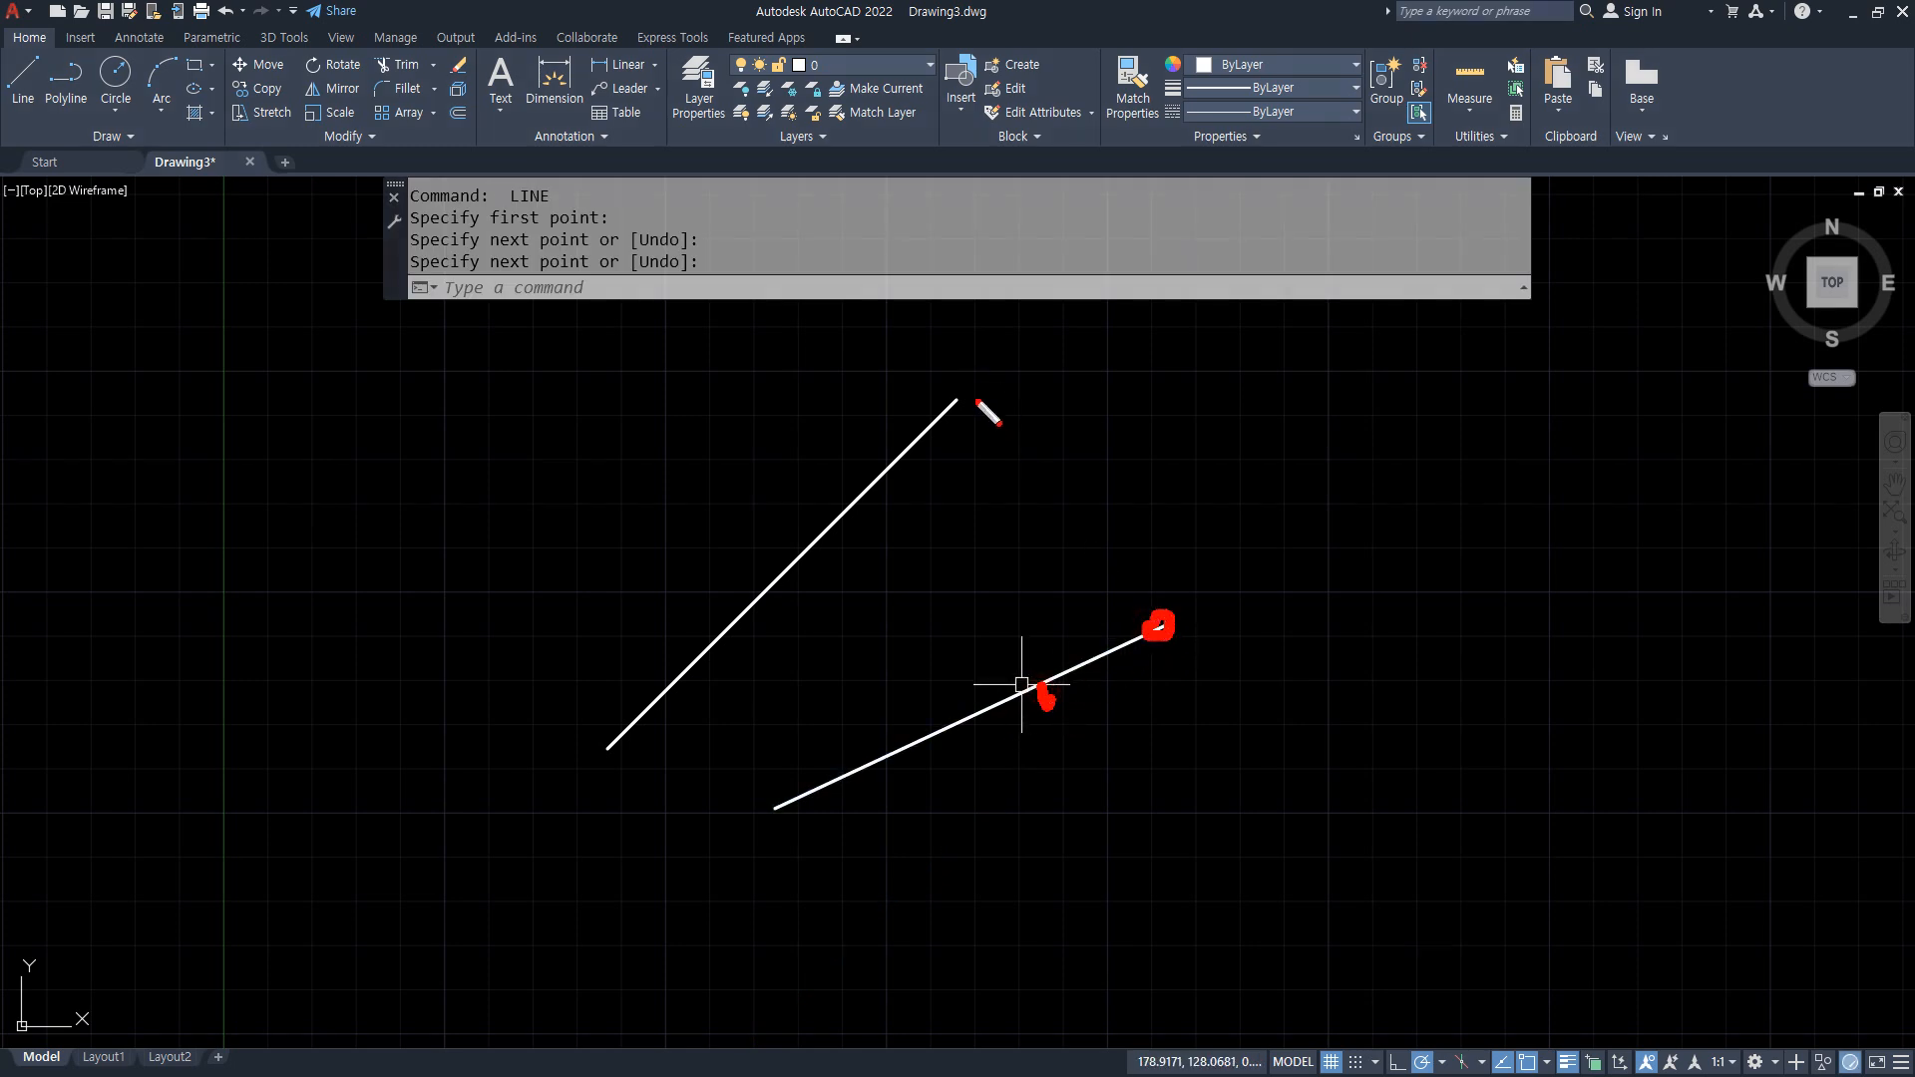
pyautogui.moveTo(976, 414); pyautogui.dragTo(953, 379)
pyautogui.moveTo(994, 460)
pyautogui.mouseDown()
pyautogui.moveTo(1126, 640)
pyautogui.moveTo(1105, 671)
pyautogui.mouseUp()
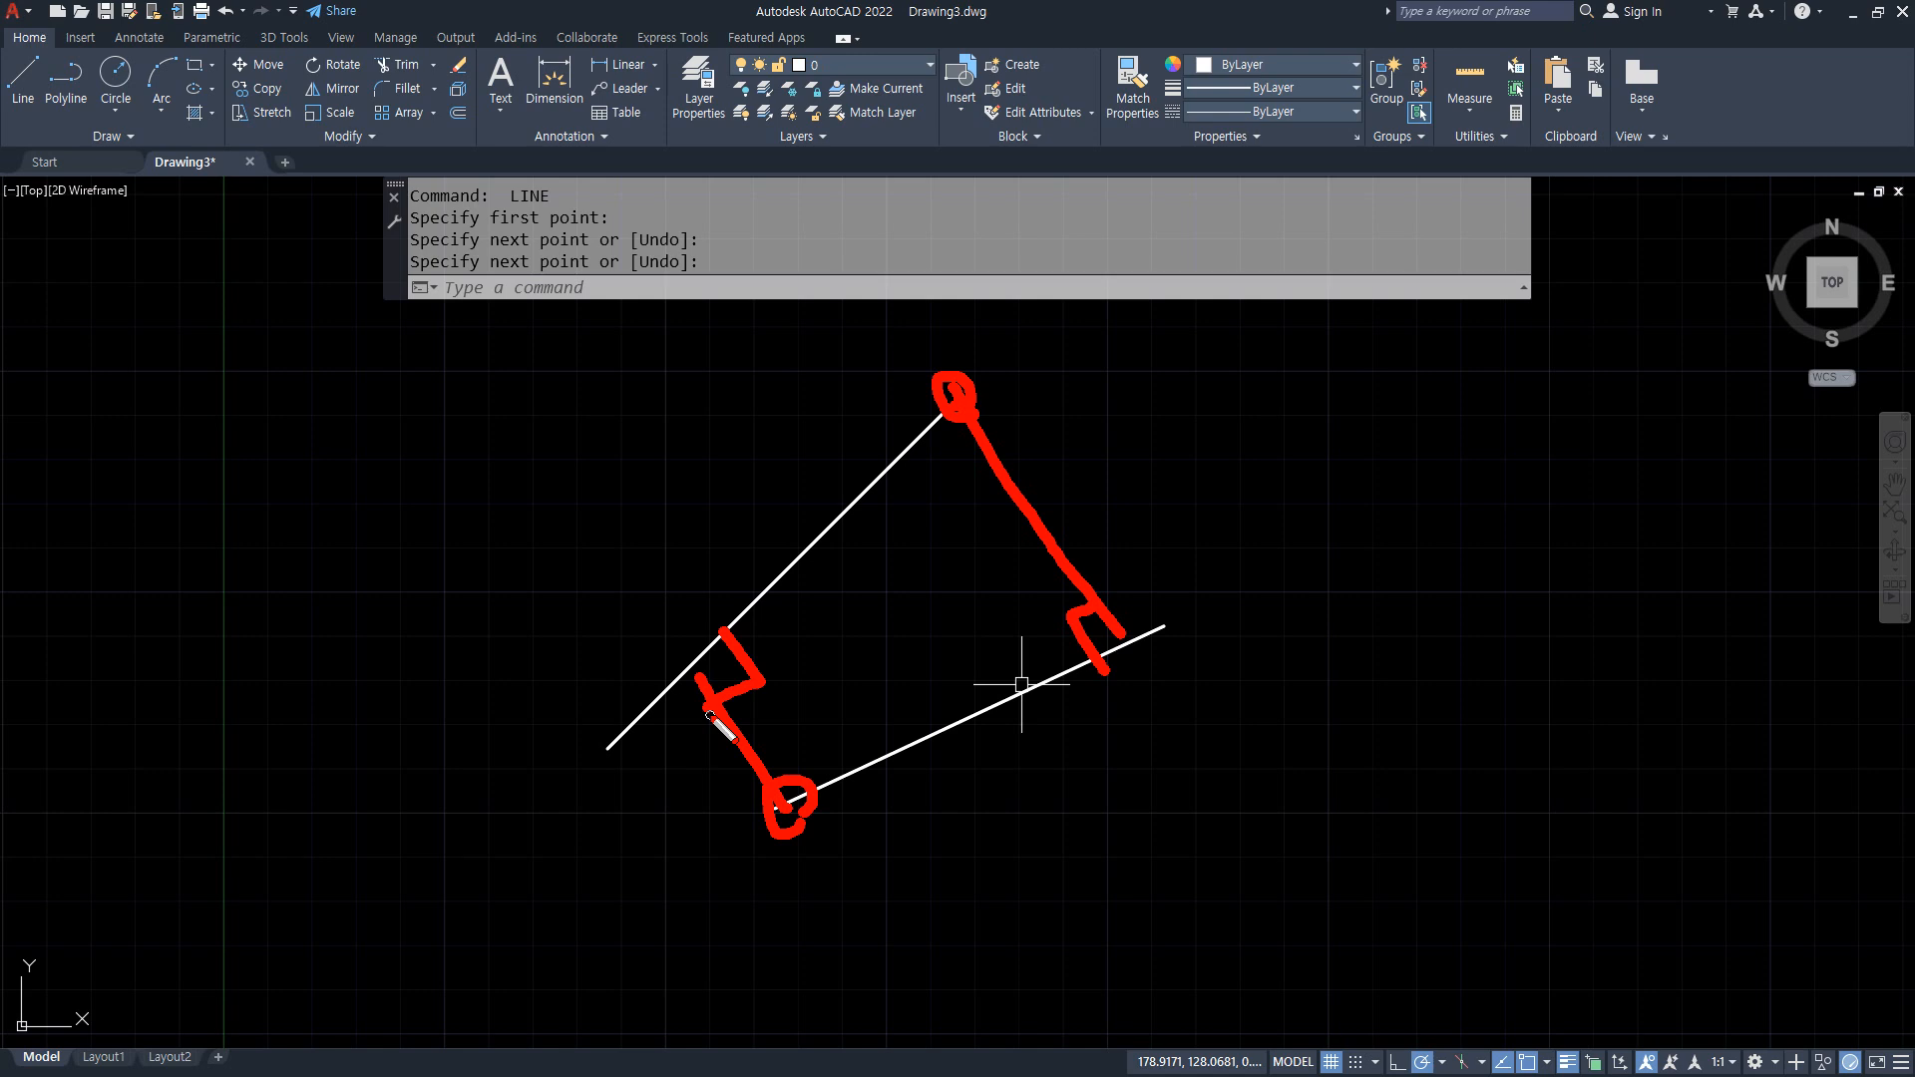
pyautogui.press('Escape')
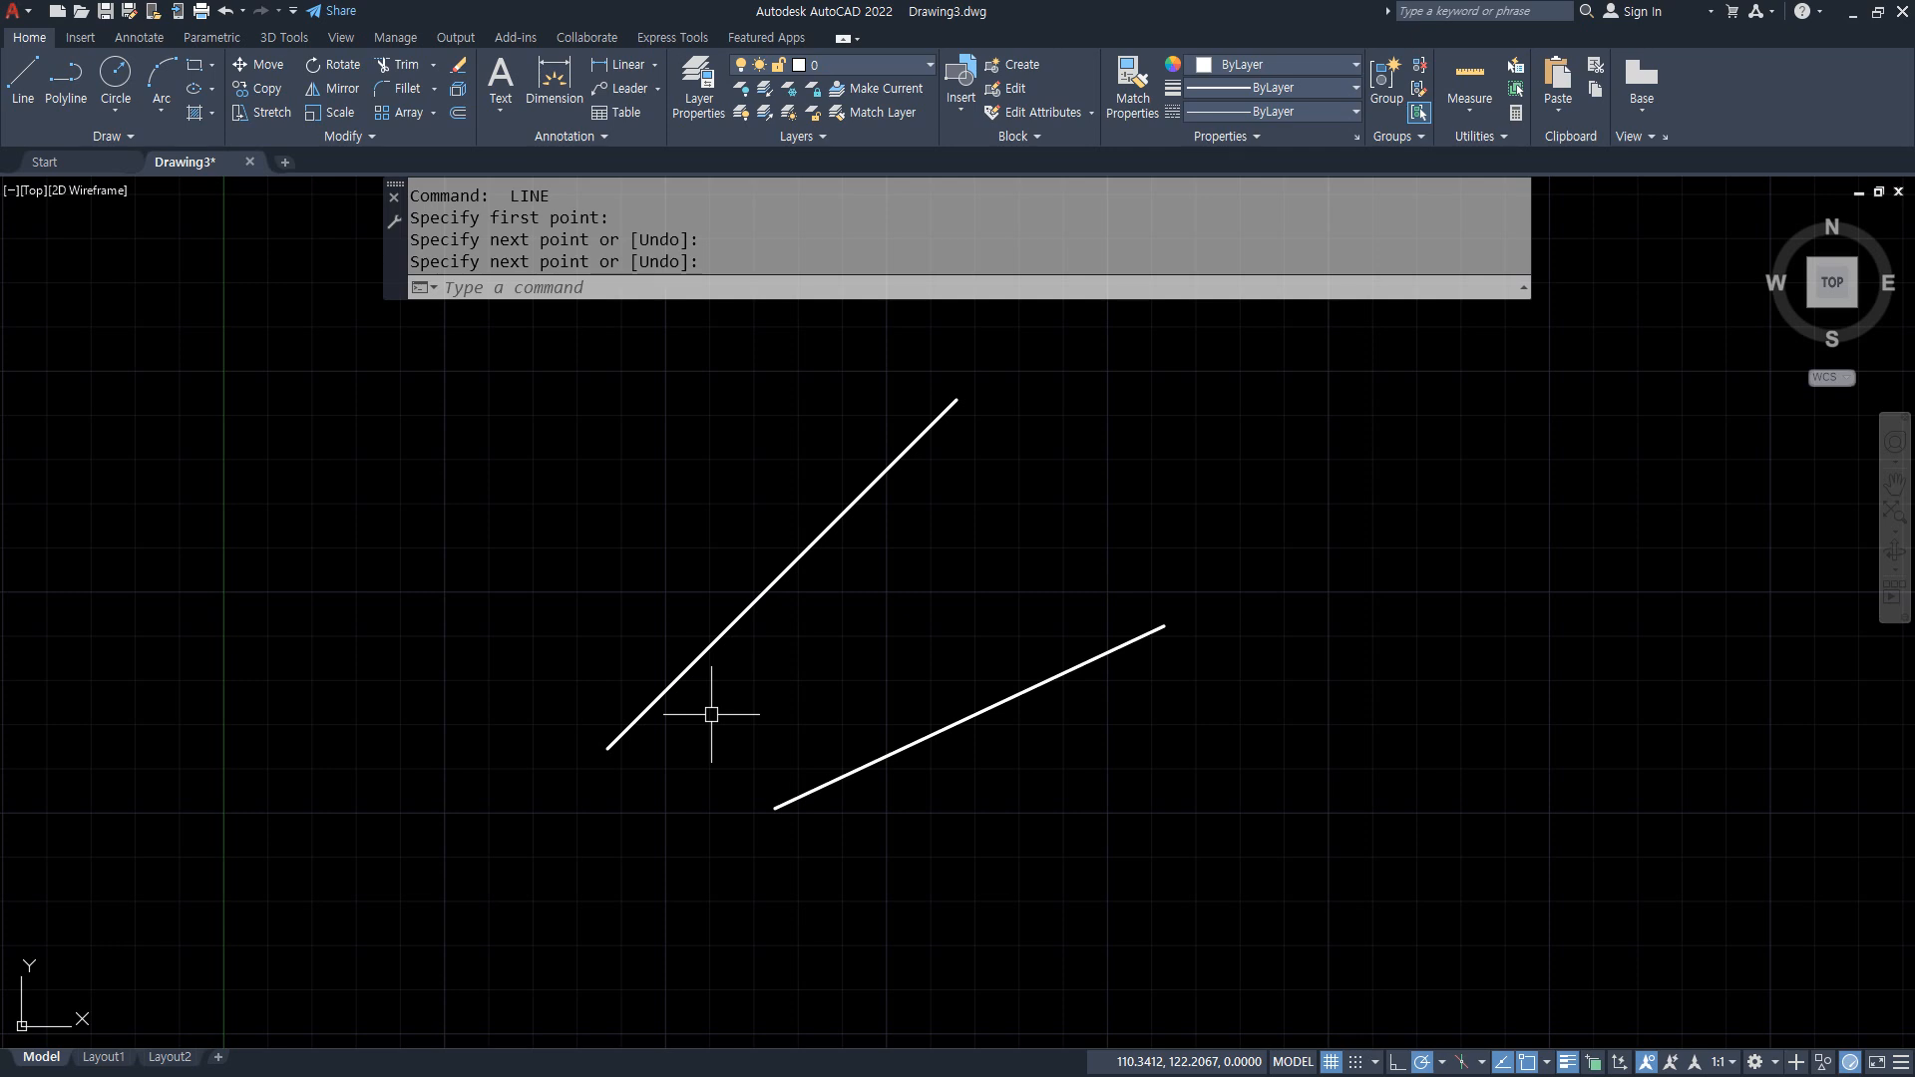
# Erase both slanted lines
pyautogui.click(1064, 842)
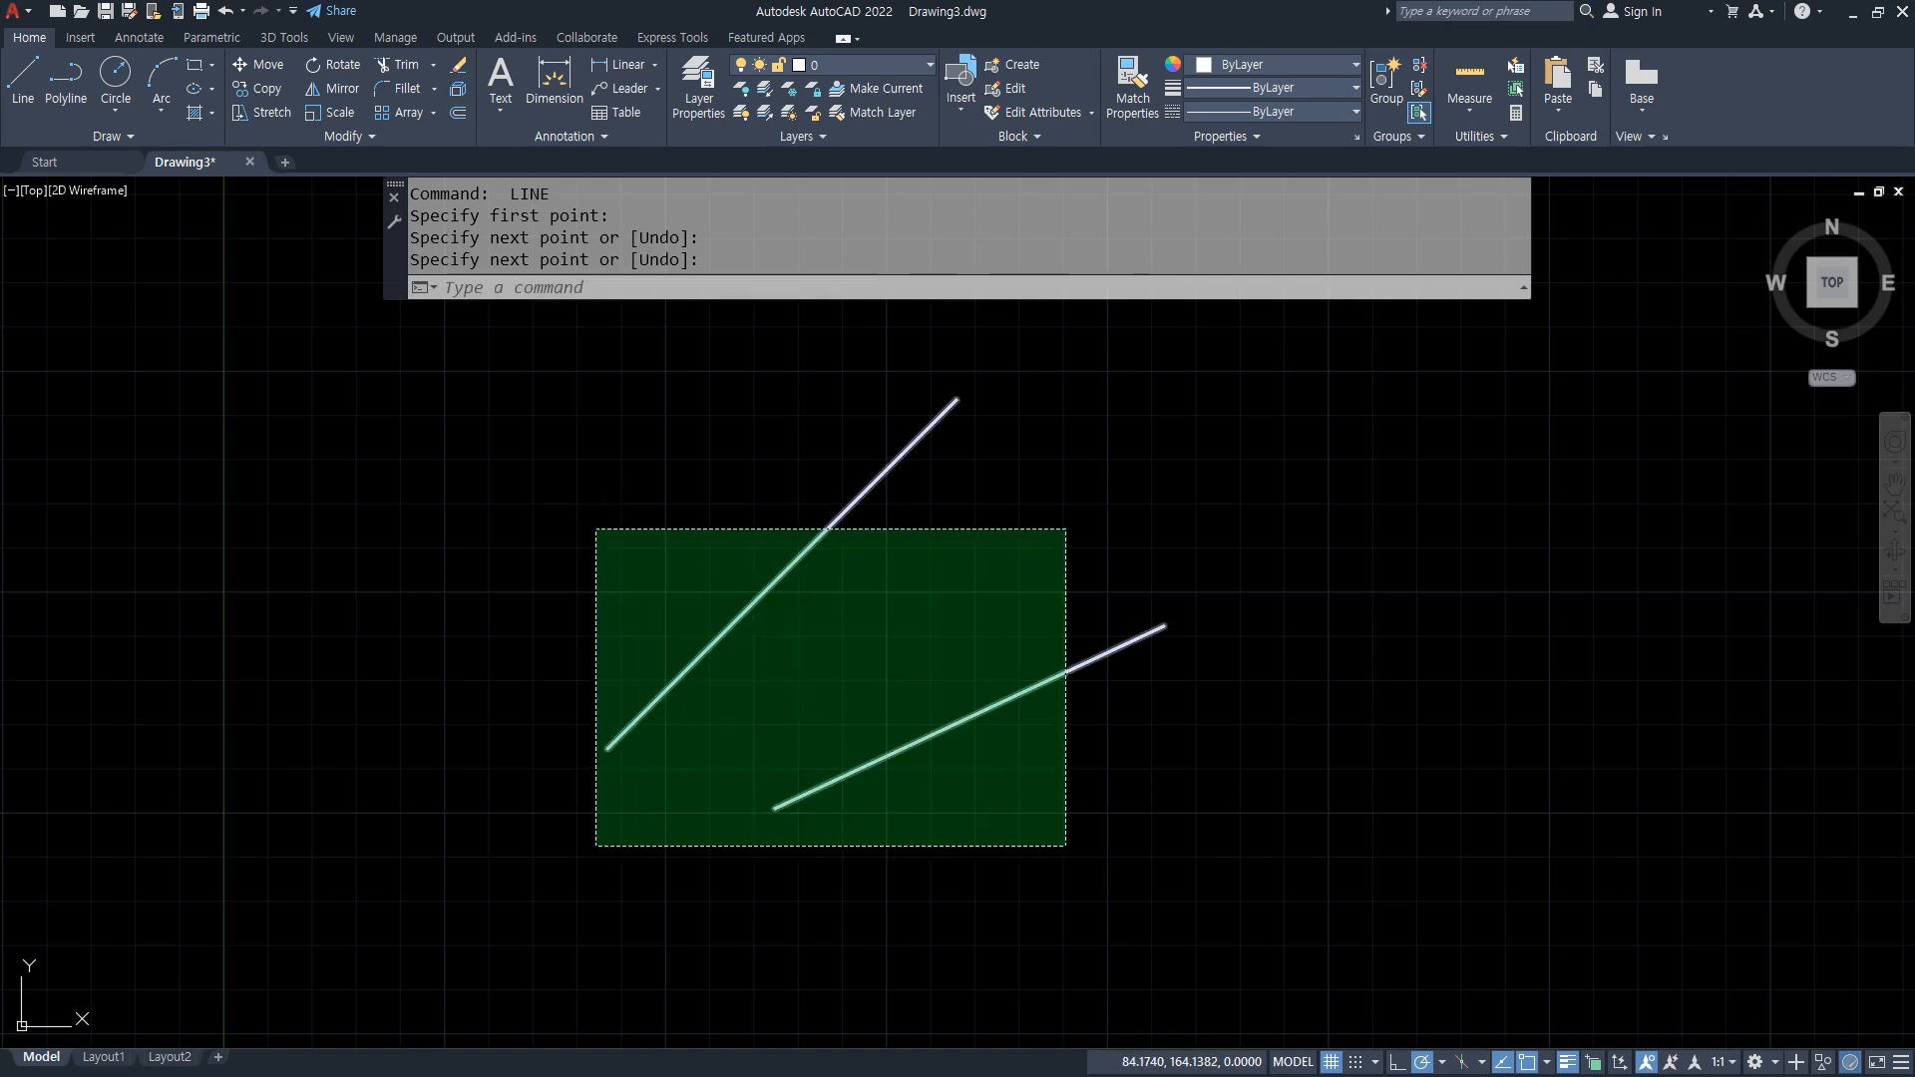
pyautogui.click(594, 530)
pyautogui.write('e')
pyautogui.press('Return')
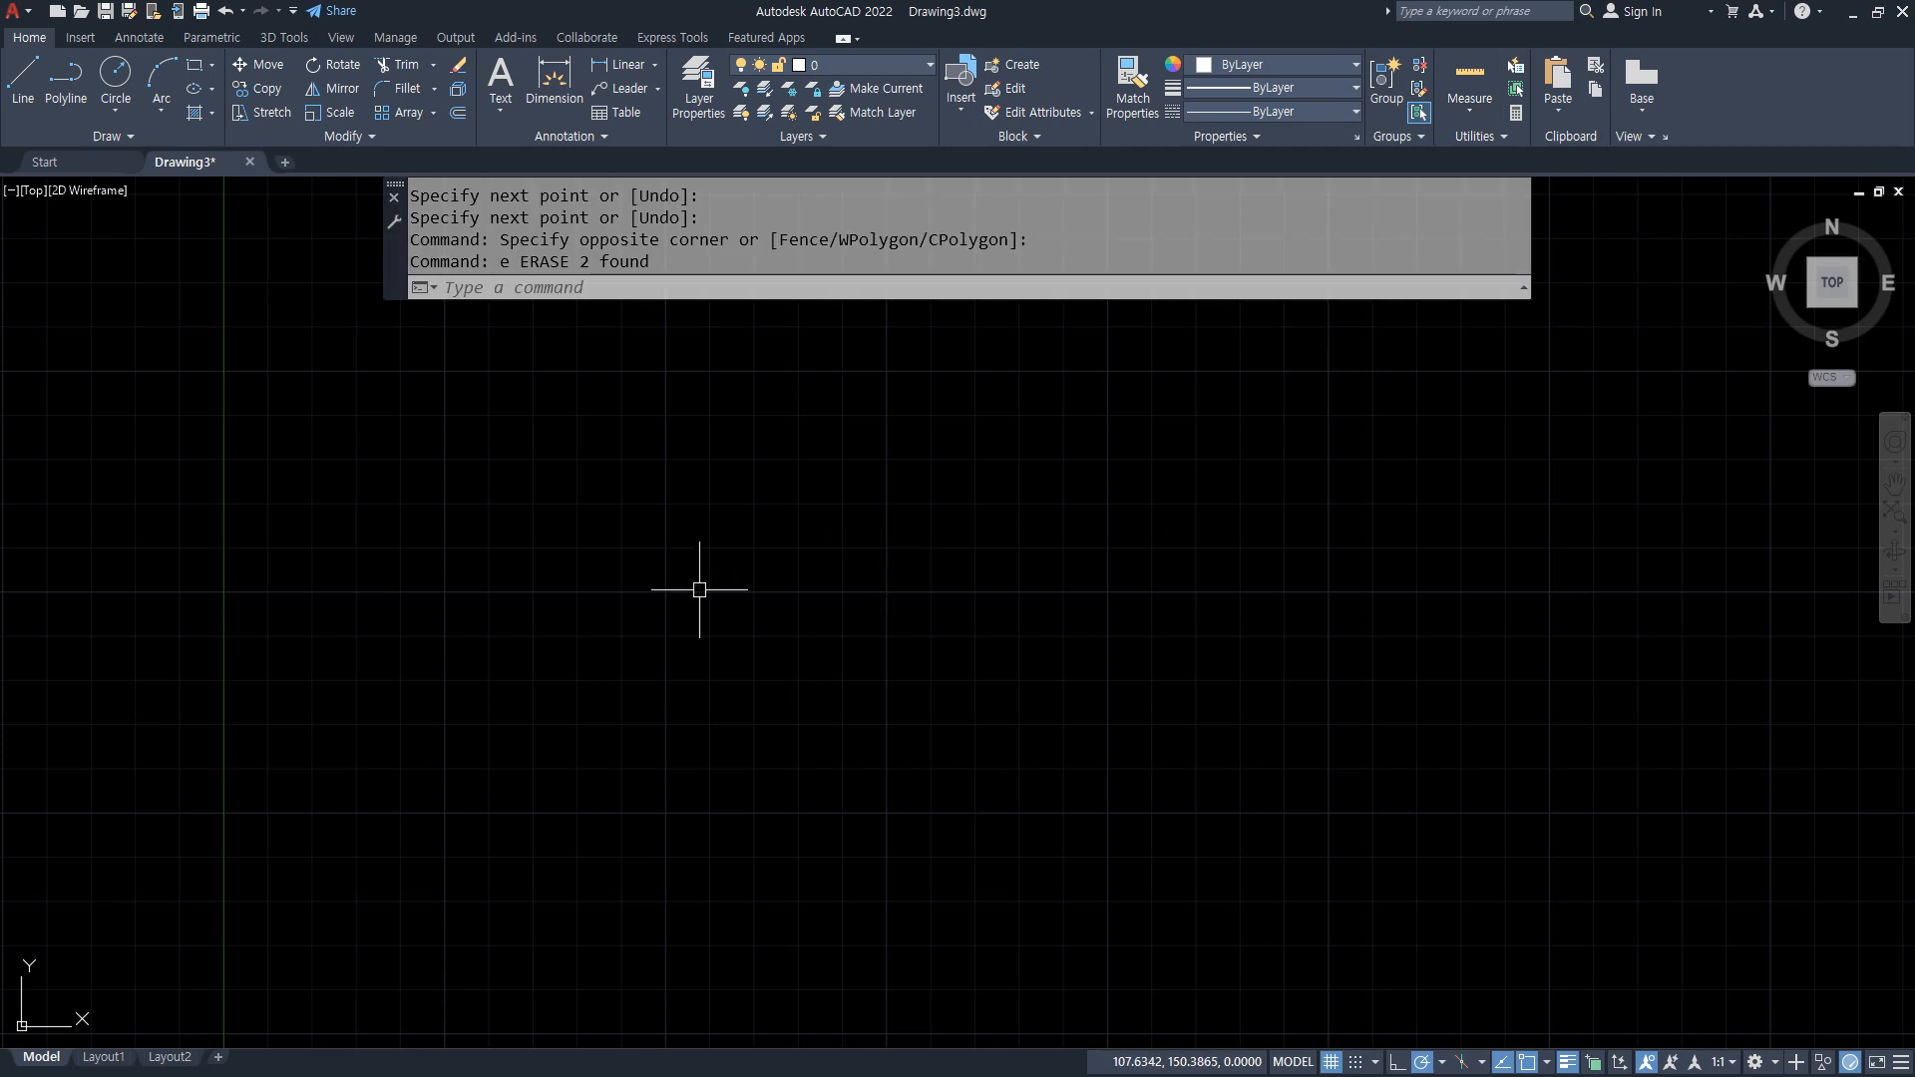
# Draw a single vertical line about 41 units long in the empty drawing area
pyautogui.write('l')
pyautogui.press('Return')
pyautogui.click(639, 531)
pyautogui.click(639, 715)
pyautogui.press('Return')
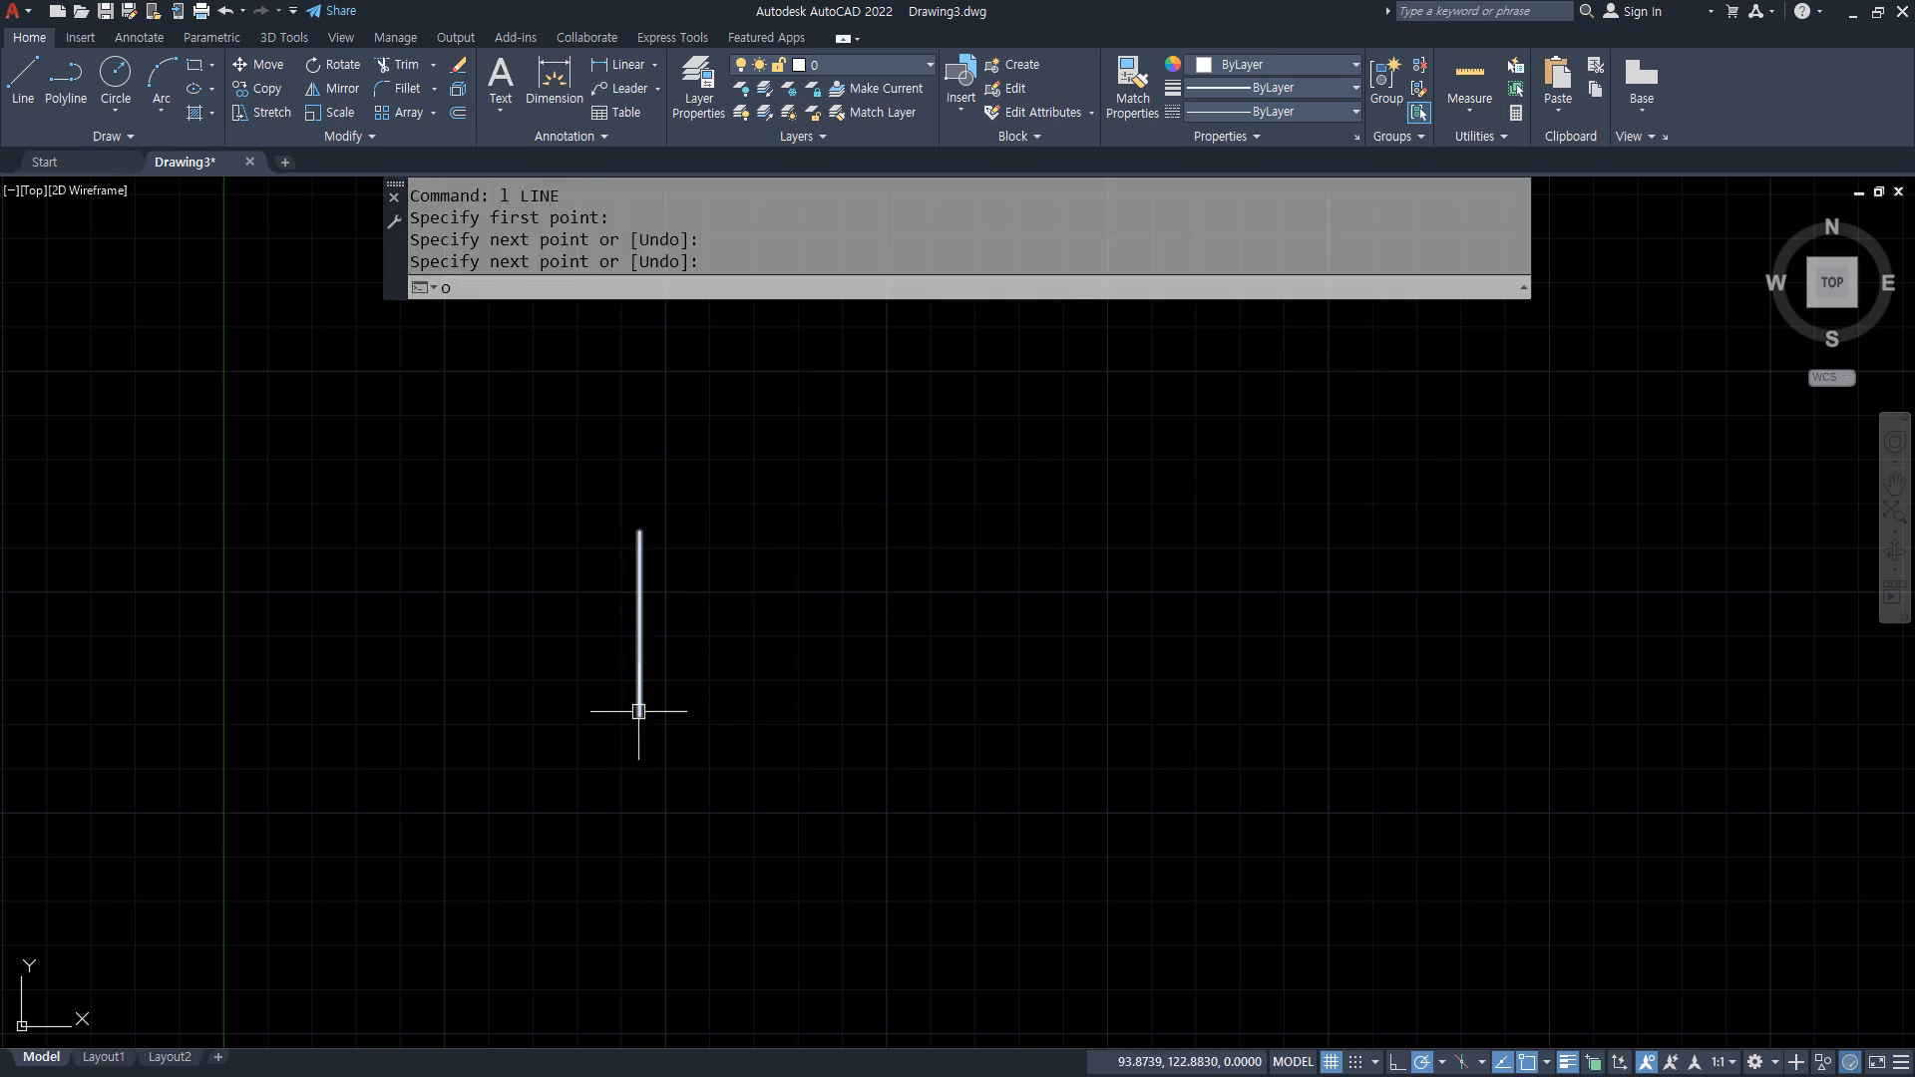
# Offset the vertical line by 50 units to its right
pyautogui.write('o')
pyautogui.press('Return')
pyautogui.write('50')
pyautogui.press('Return')
pyautogui.click(639, 658)
pyautogui.click(783, 651)
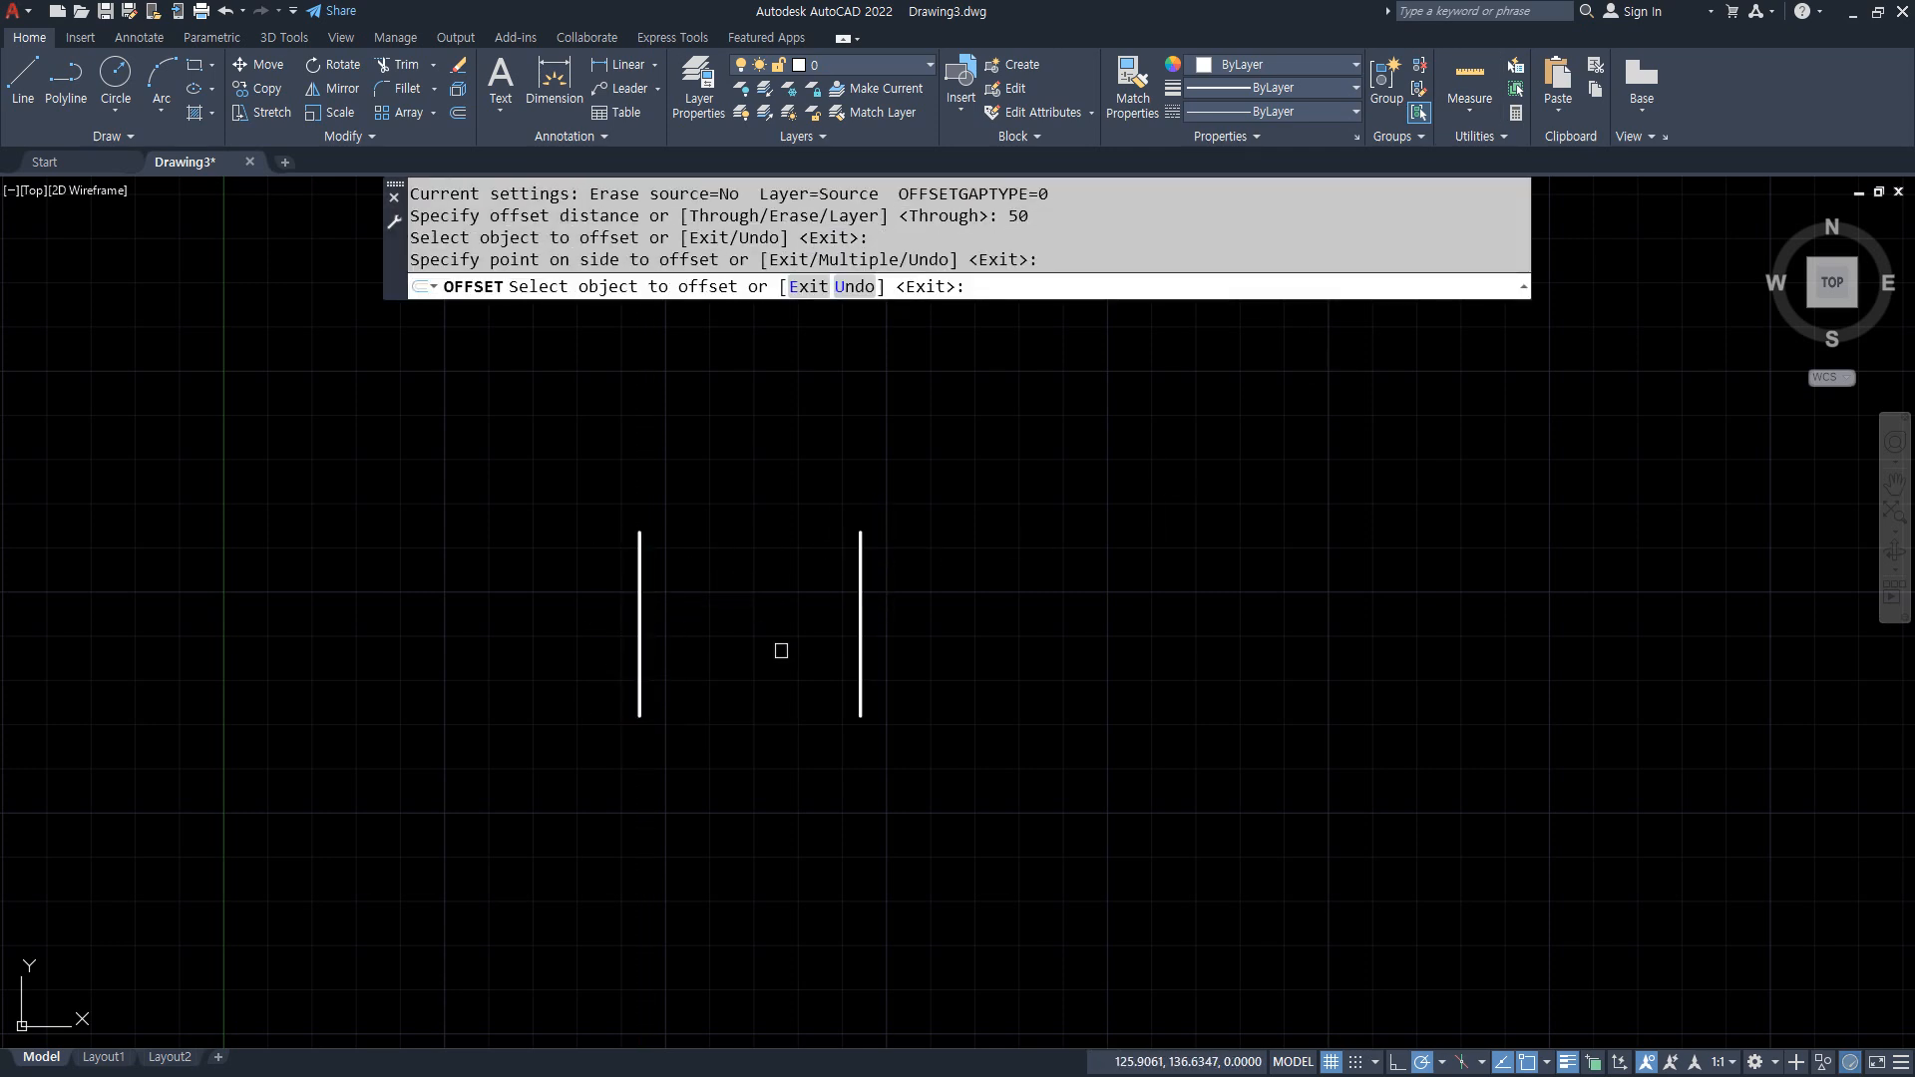
pyautogui.press('Return')
# Check the line length and the spacing between the two parallel lines with Quick measure
pyautogui.click(1471, 80)
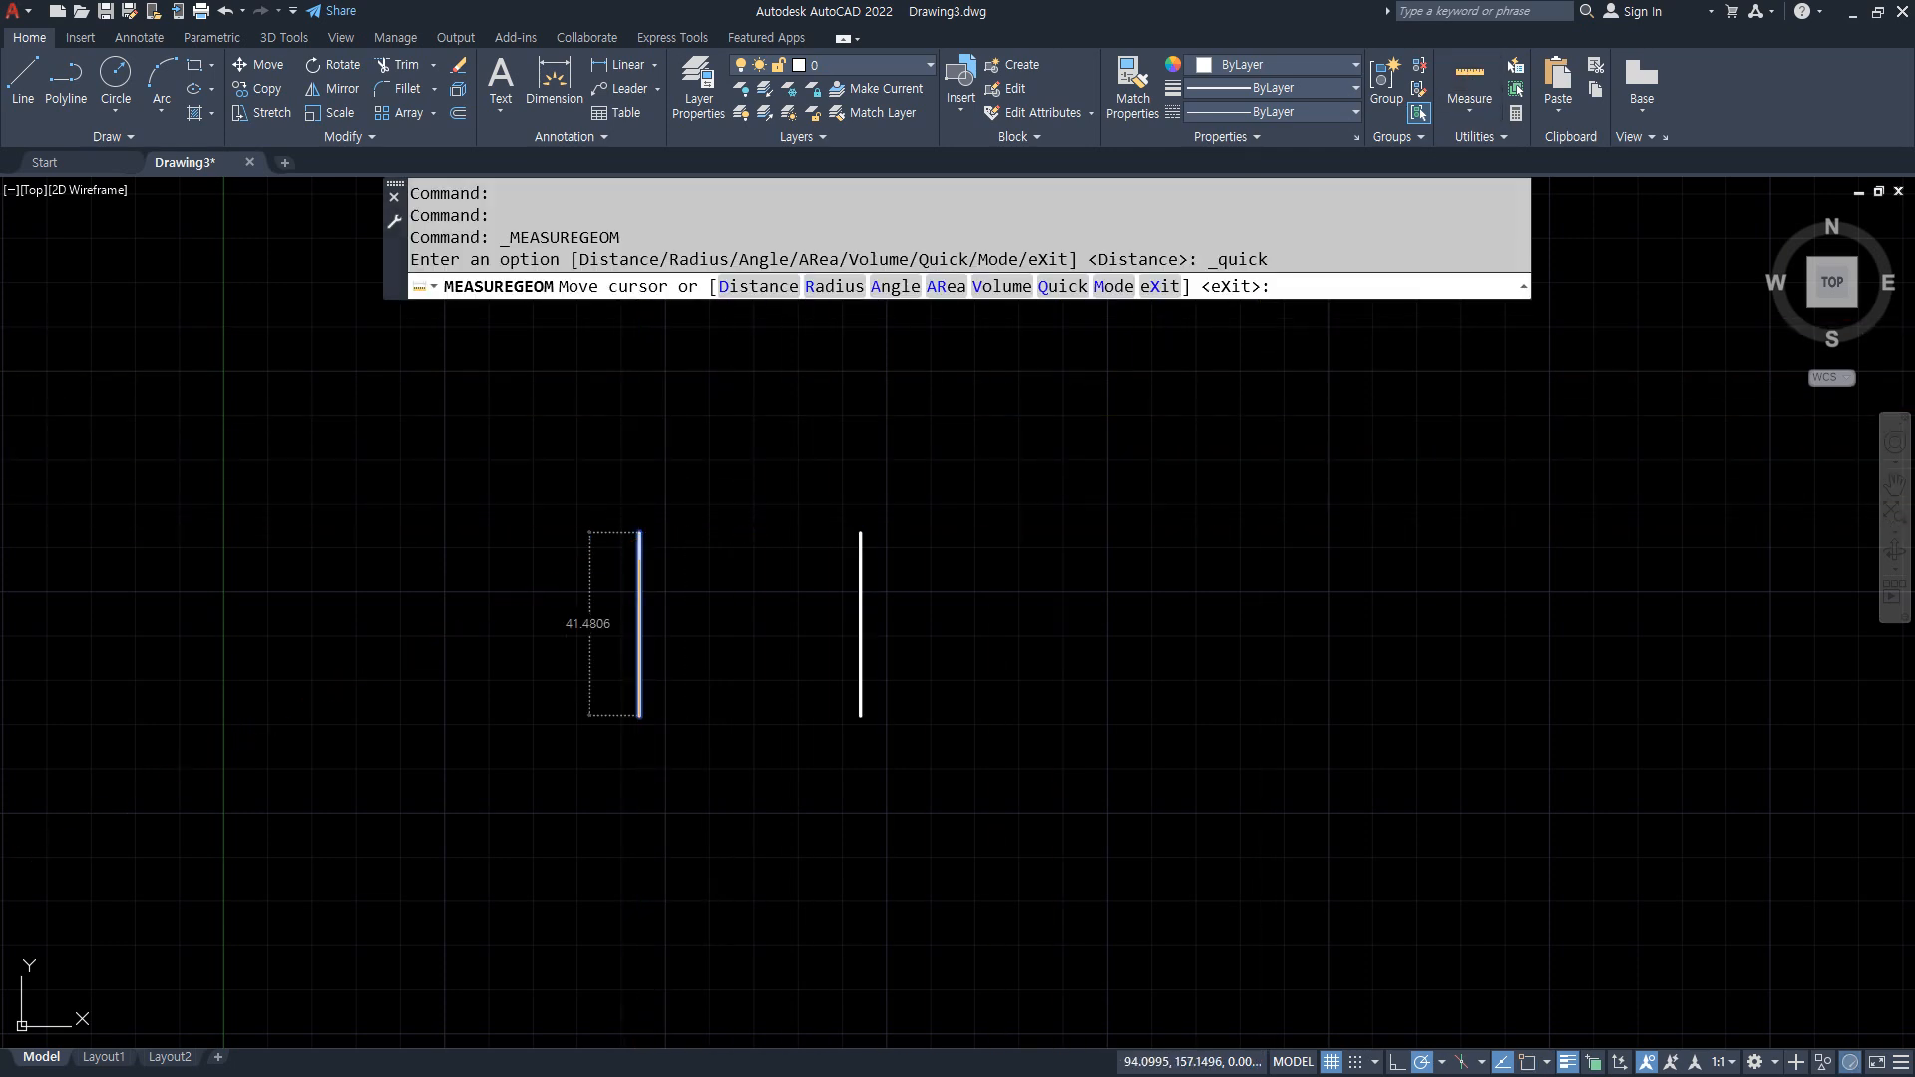
pyautogui.scroll(2, 639, 581)
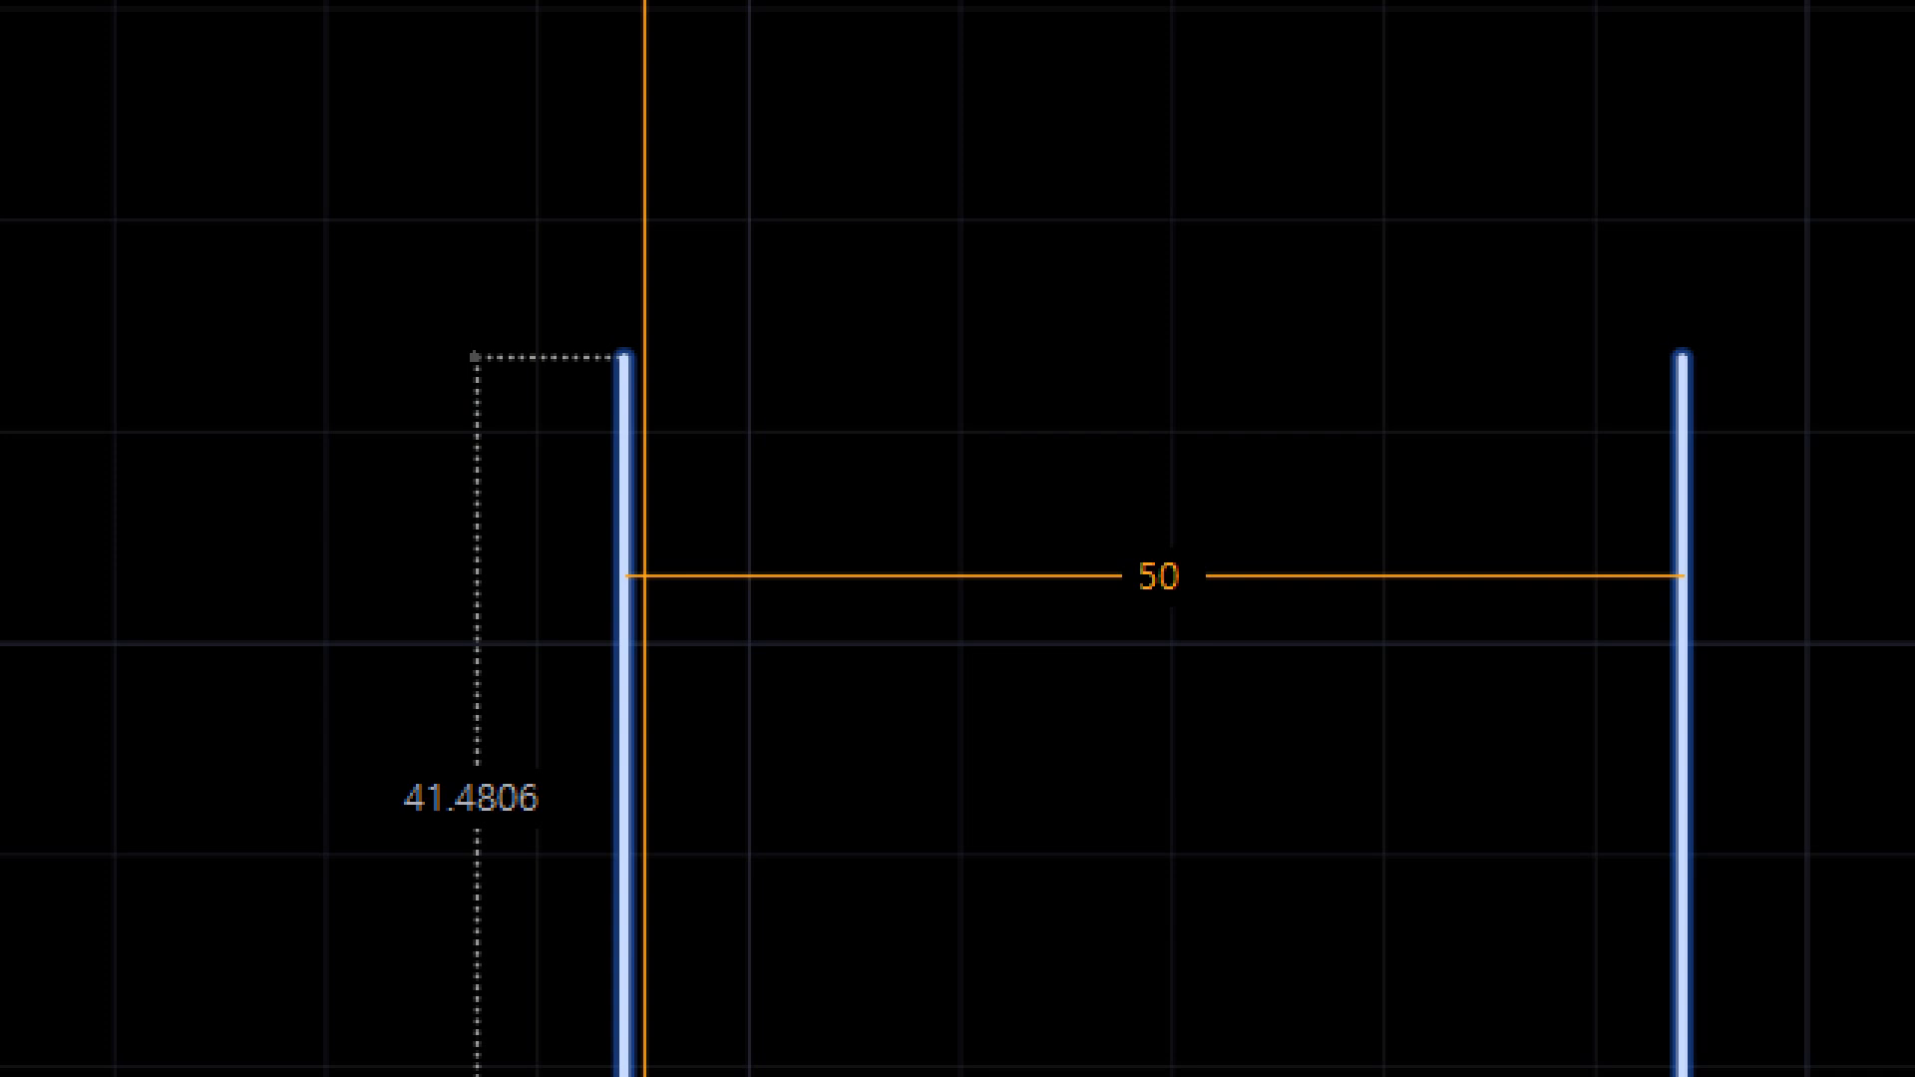
pyautogui.press('Escape')
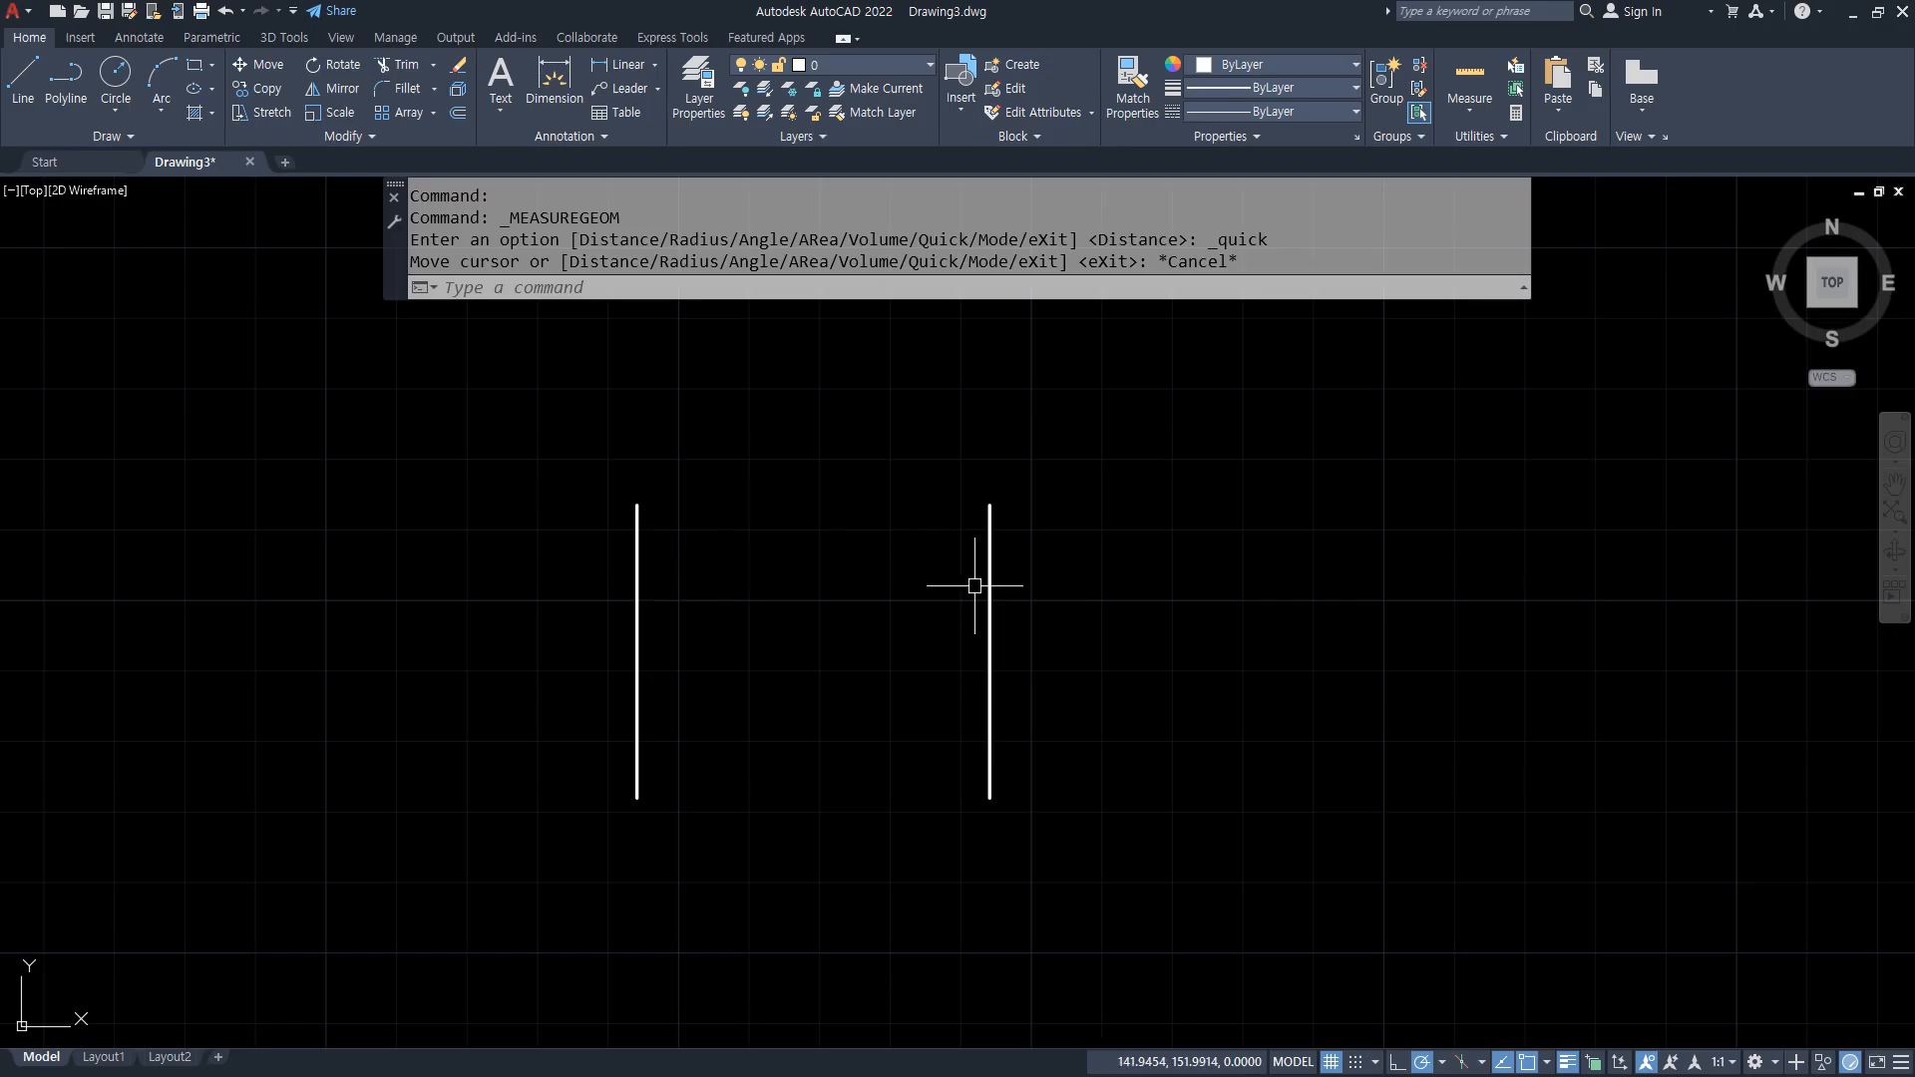
# Erase the two parallel vertical lines
pyautogui.click(1111, 876)
pyautogui.click(472, 361)
pyautogui.write('e')
pyautogui.press('Return')
# Draw a circle with a radius of about 244 units in the empty drawing area
pyautogui.write('z')
pyautogui.press('Return')
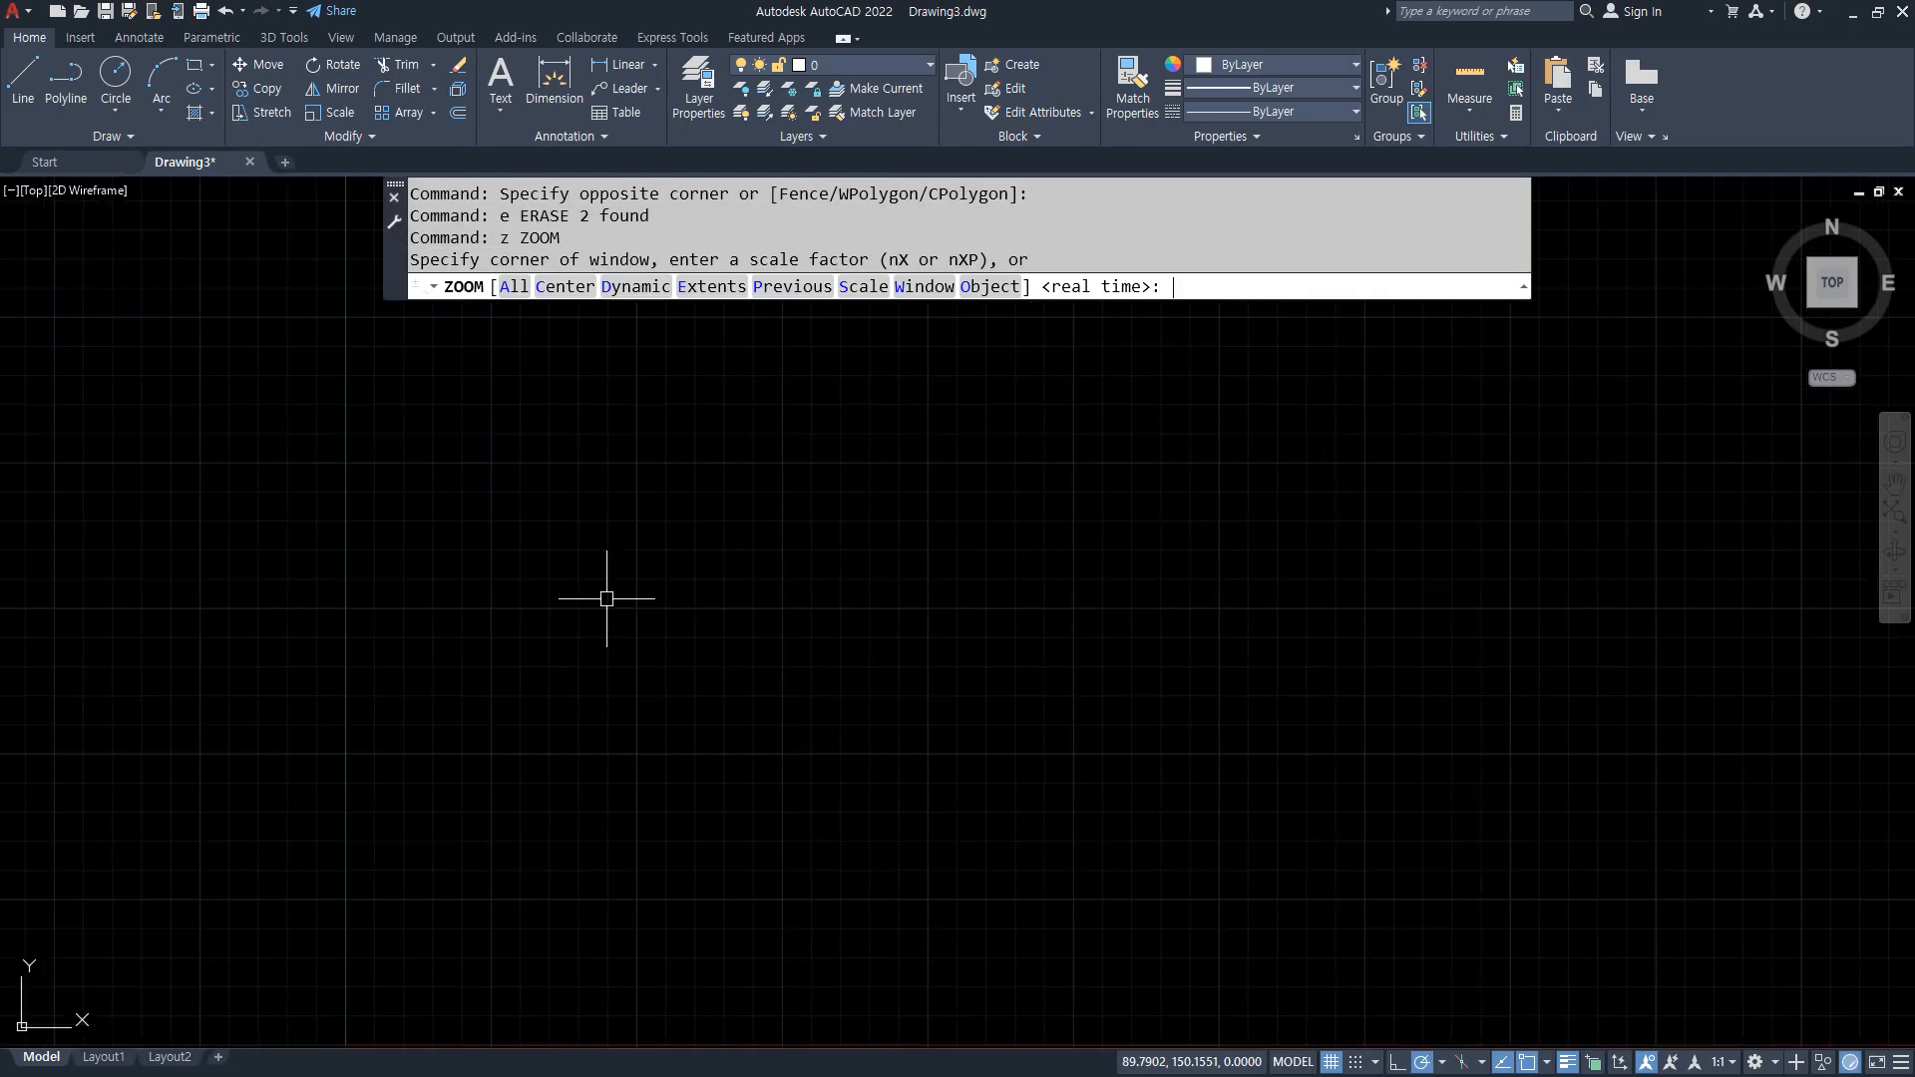
pyautogui.write('a')
pyautogui.press('Return')
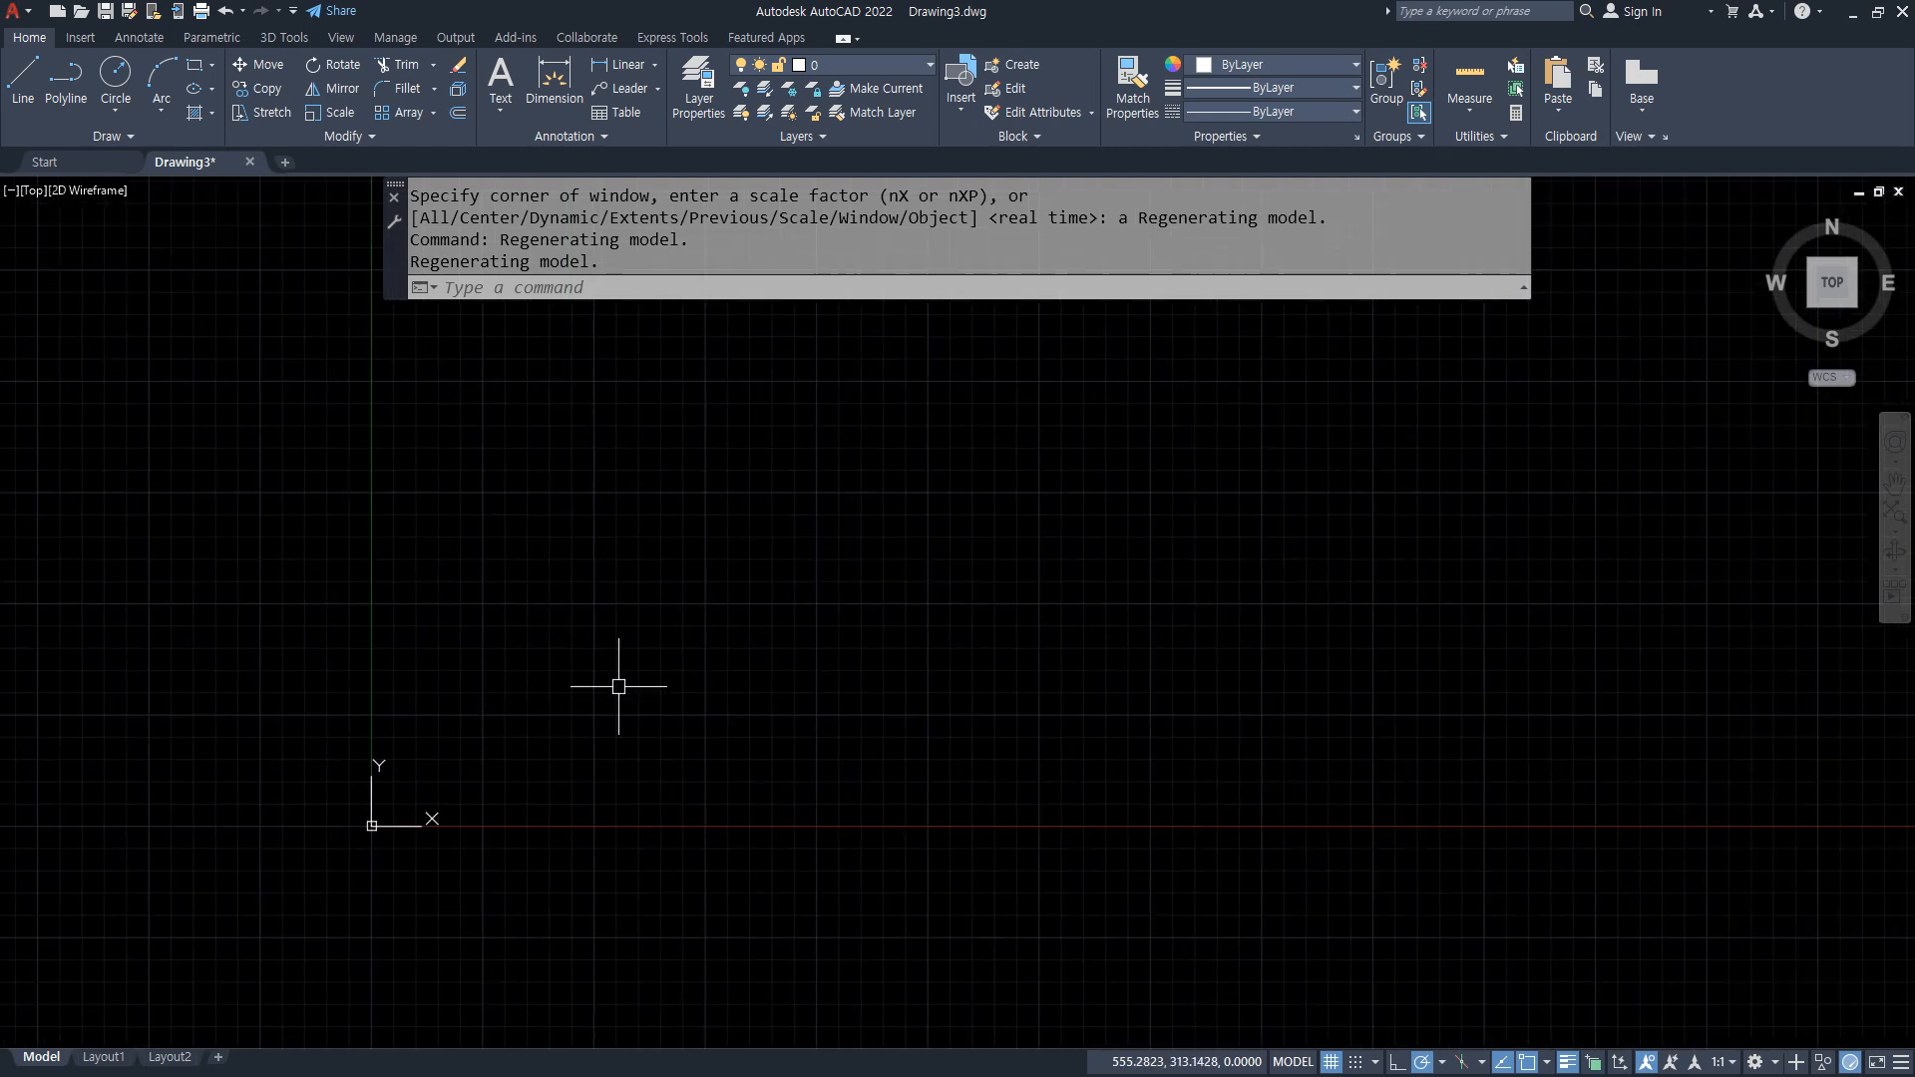
pyautogui.write('c')
pyautogui.press('Return')
pyautogui.click(812, 601)
pyautogui.click(895, 532)
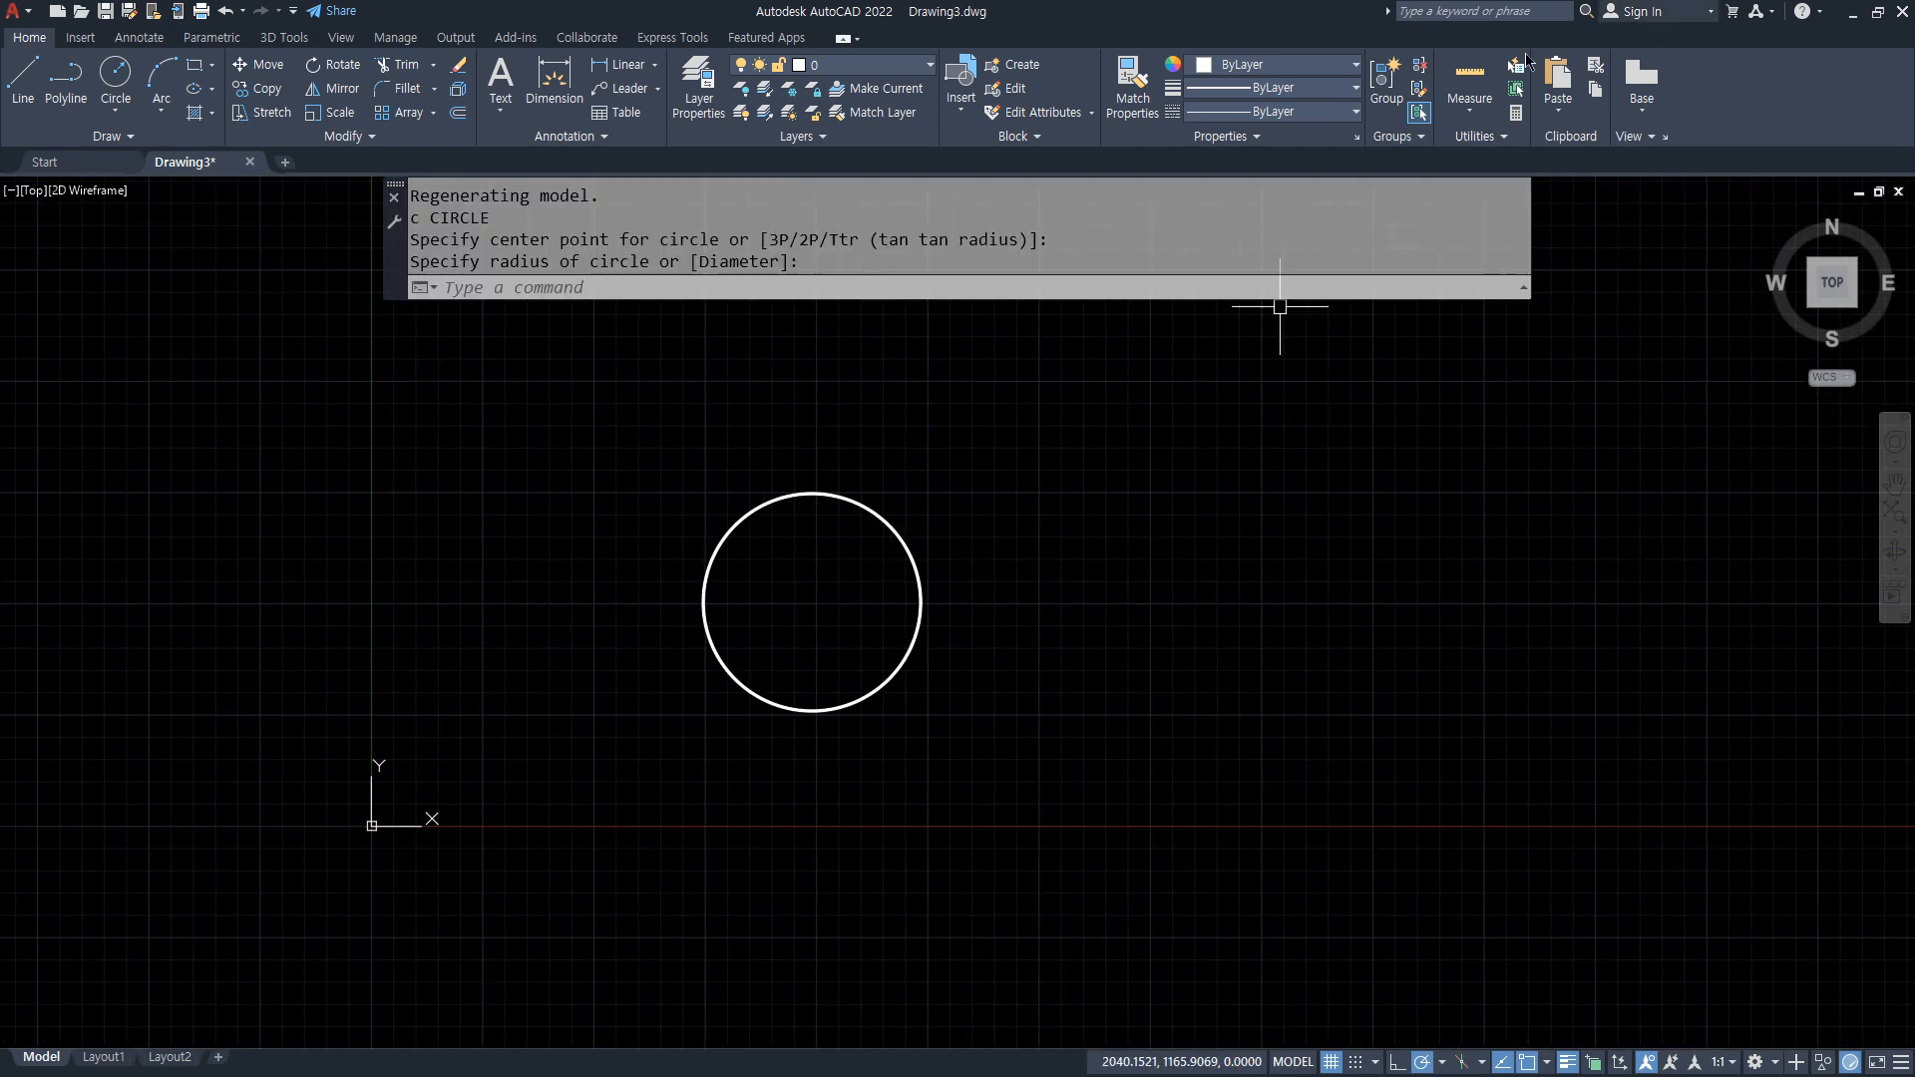
pyautogui.hotkey('ctrl', '4')
pyautogui.click(1482, 118)
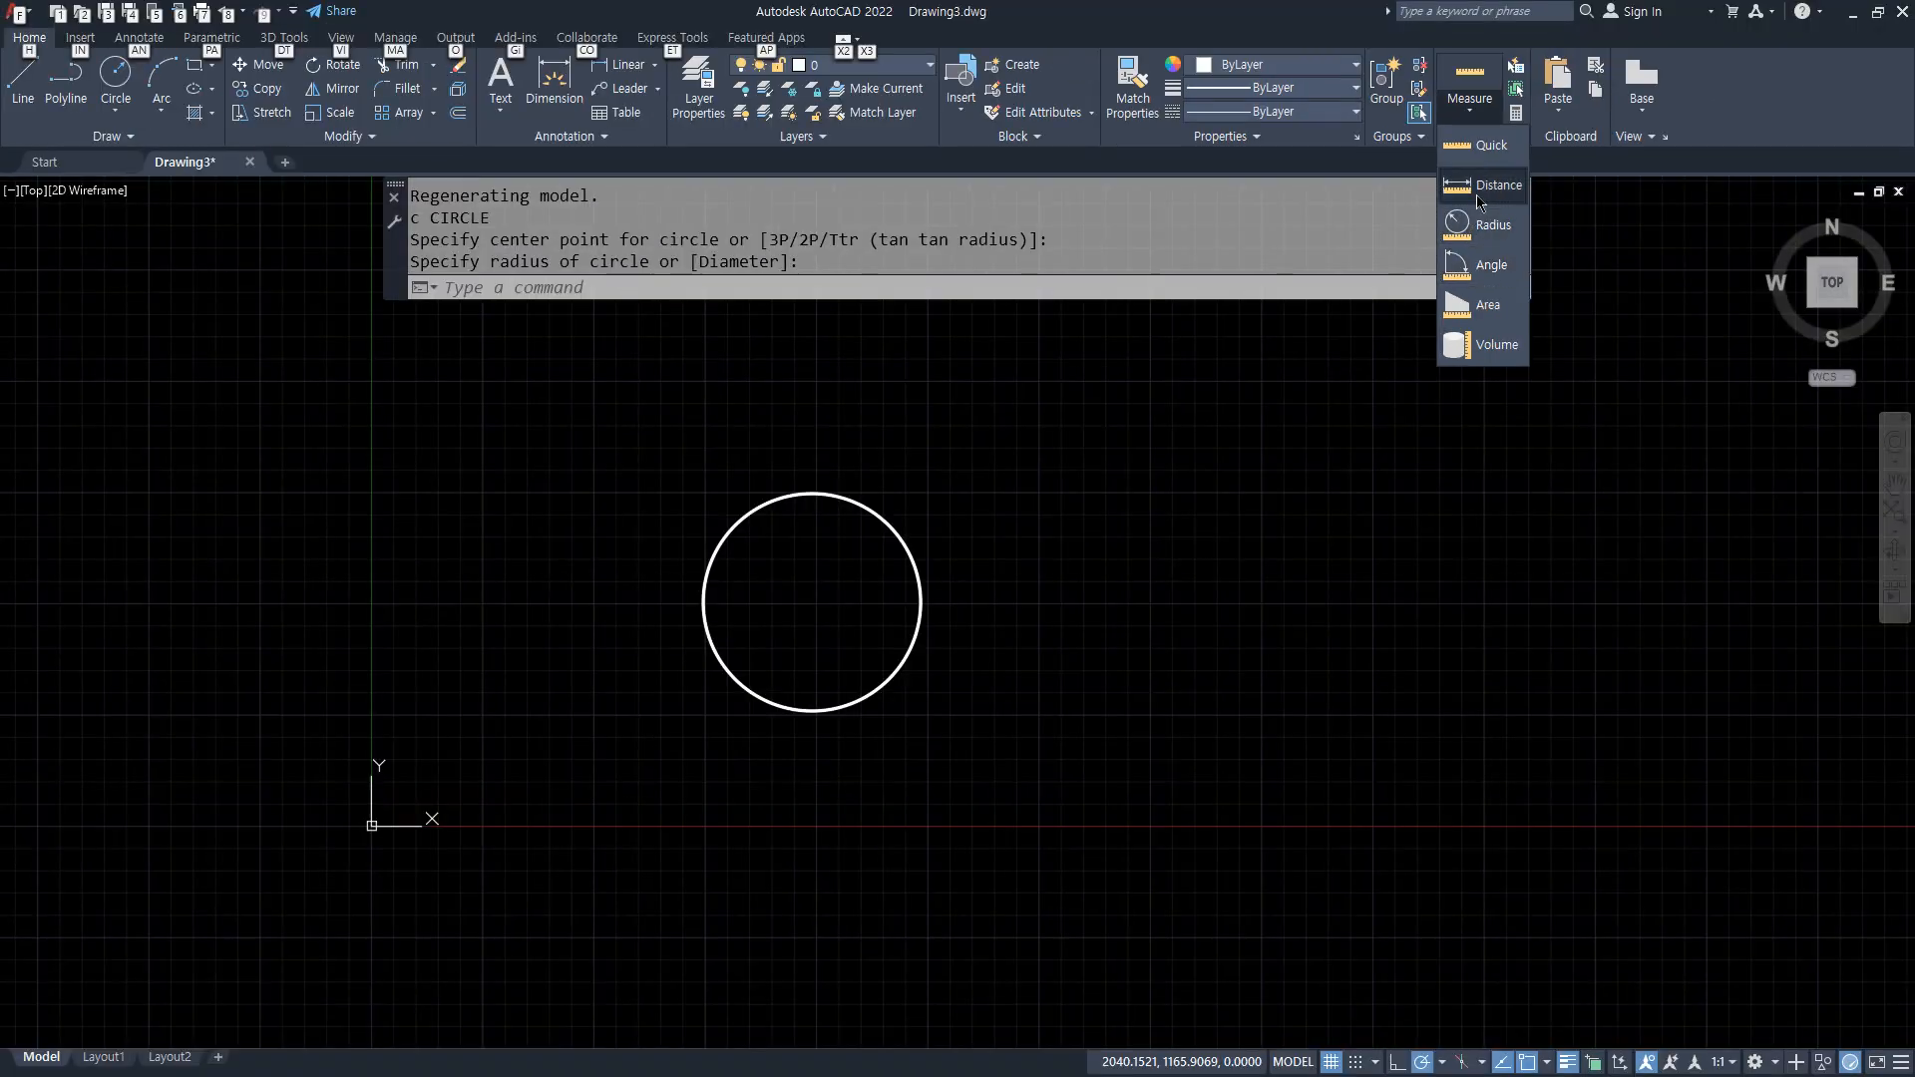
pyautogui.click(1112, 607)
# Draw a line about 768 units long rising at 45° to the right of the circle
pyautogui.write('l')
pyautogui.press('Return')
pyautogui.click(1077, 696)
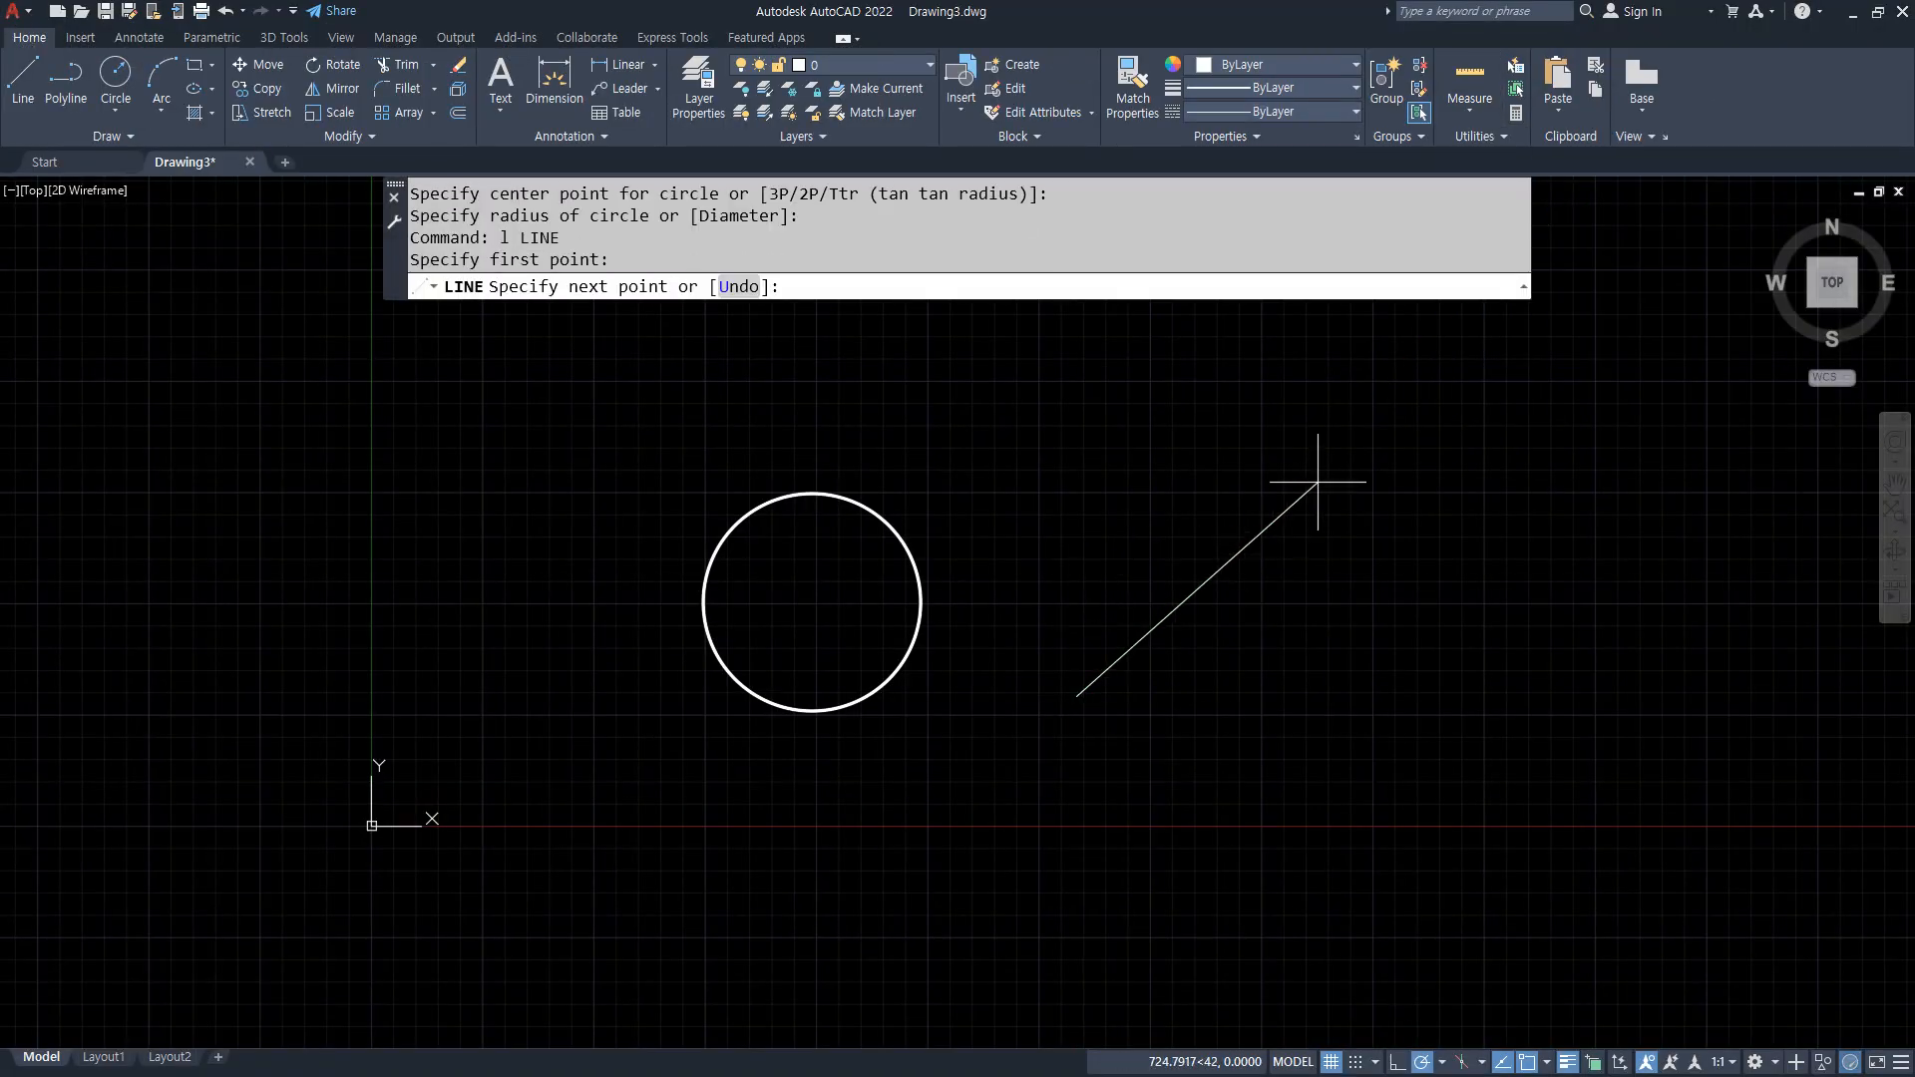
pyautogui.click(1318, 454)
pyautogui.press('Return')
# Measure the distance between the slanted line's two endpoints
pyautogui.click(1470, 111)
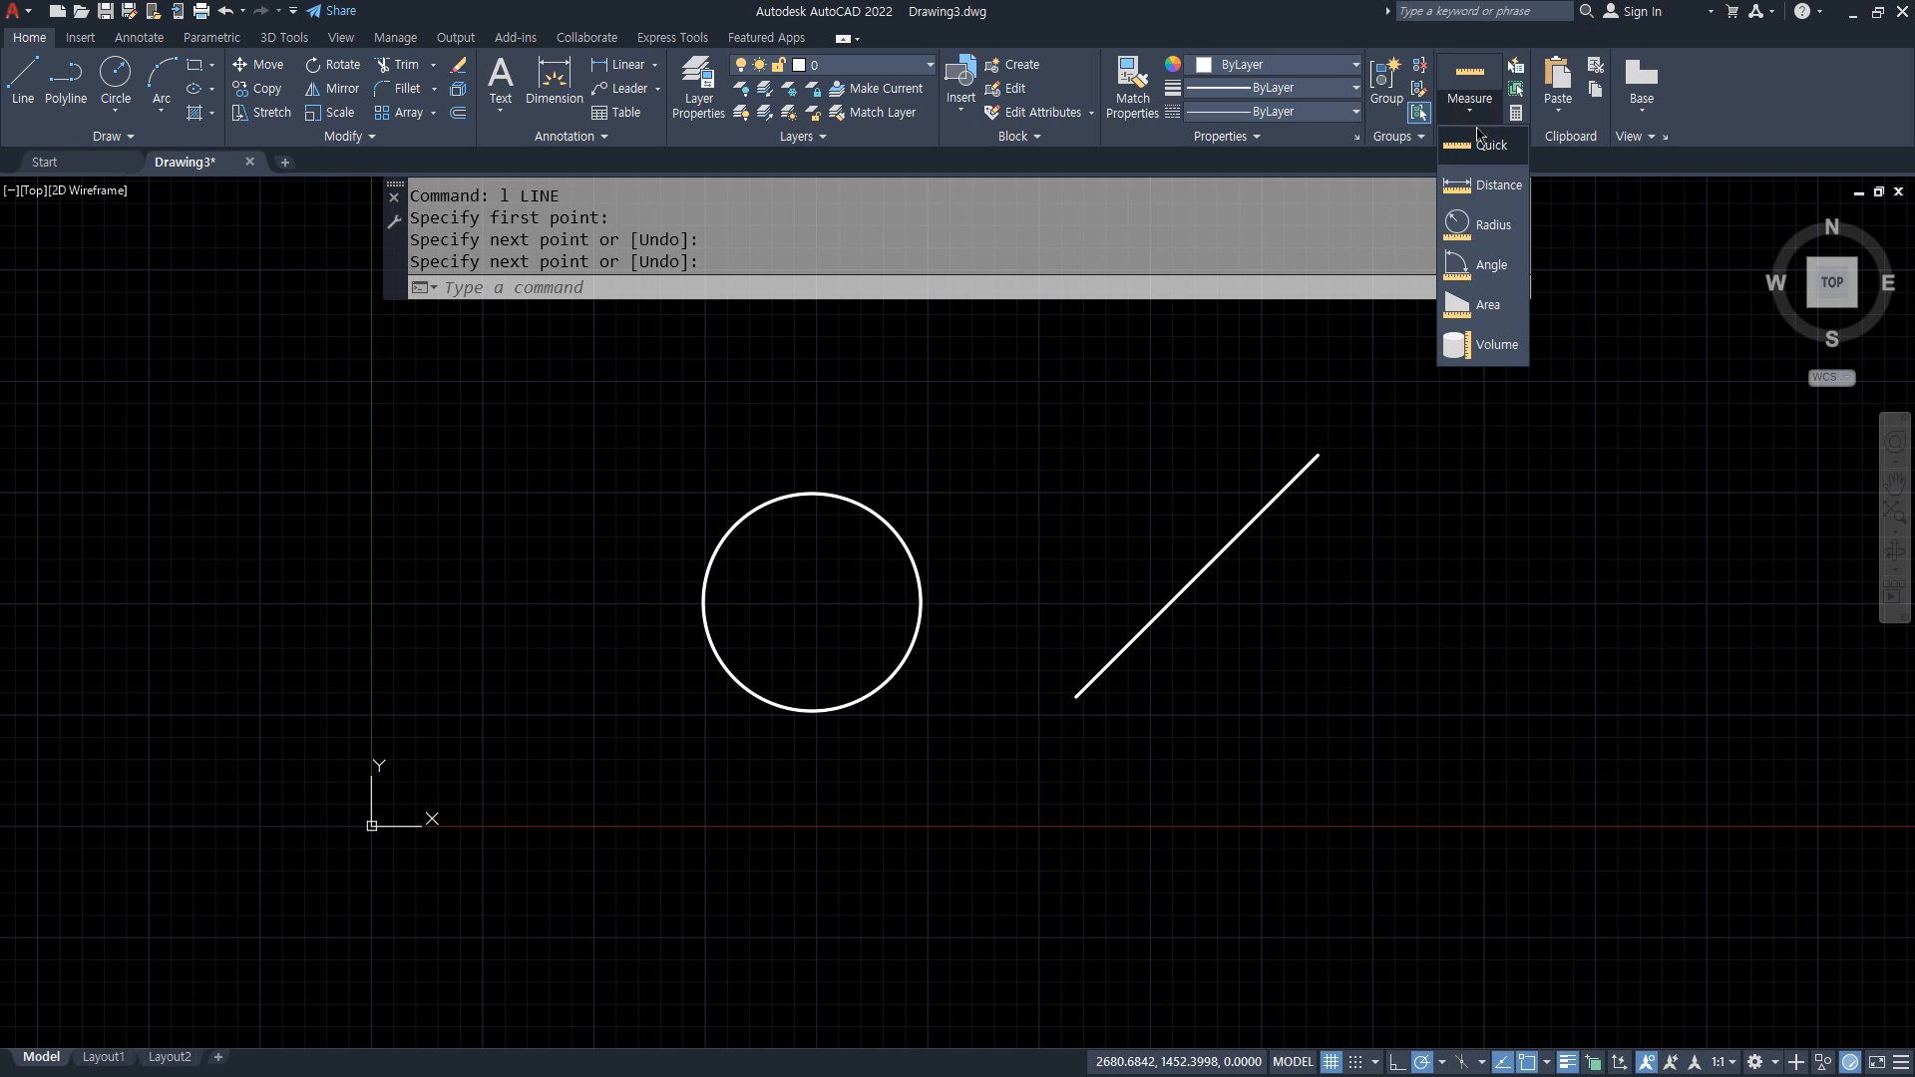
pyautogui.click(1497, 185)
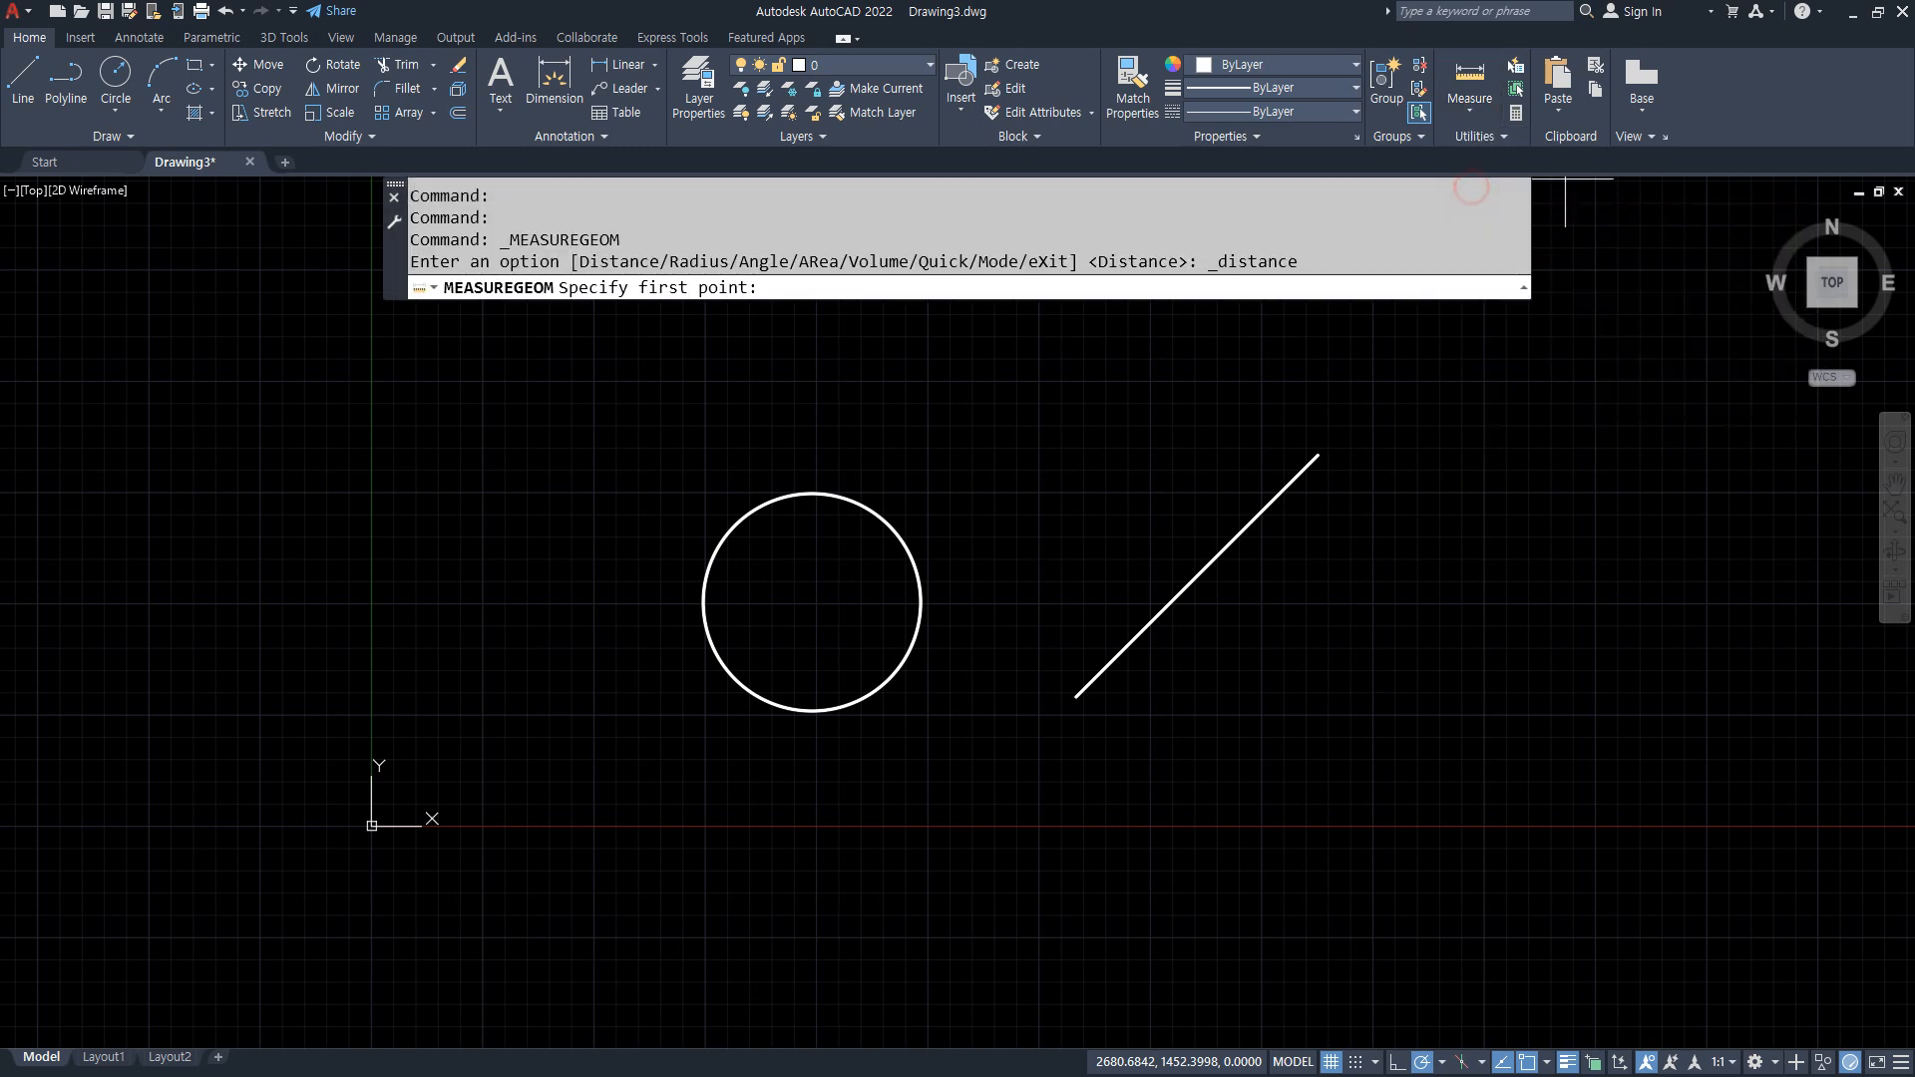
pyautogui.click(1077, 696)
pyautogui.click(1318, 455)
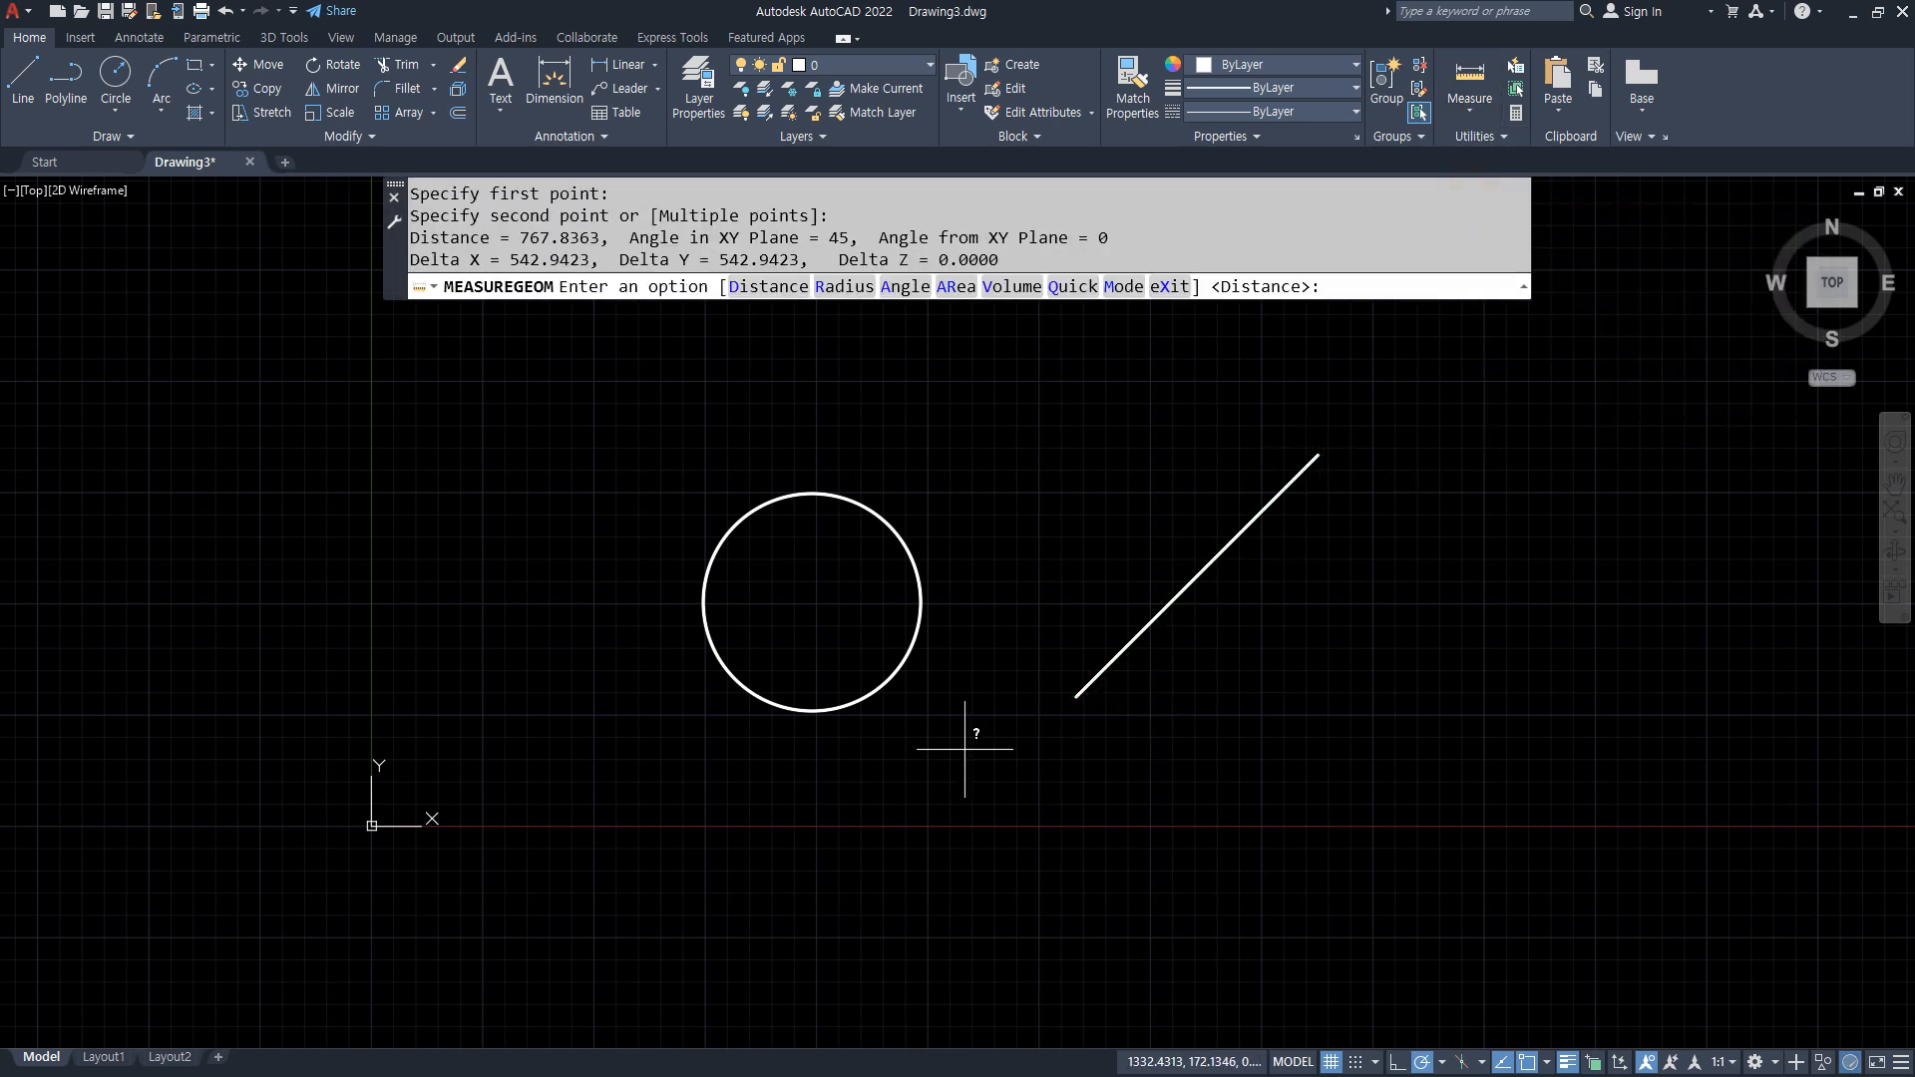
# Measure the circle's radius and diameter with the Radius option
pyautogui.click(850, 291)
pyautogui.click(855, 501)
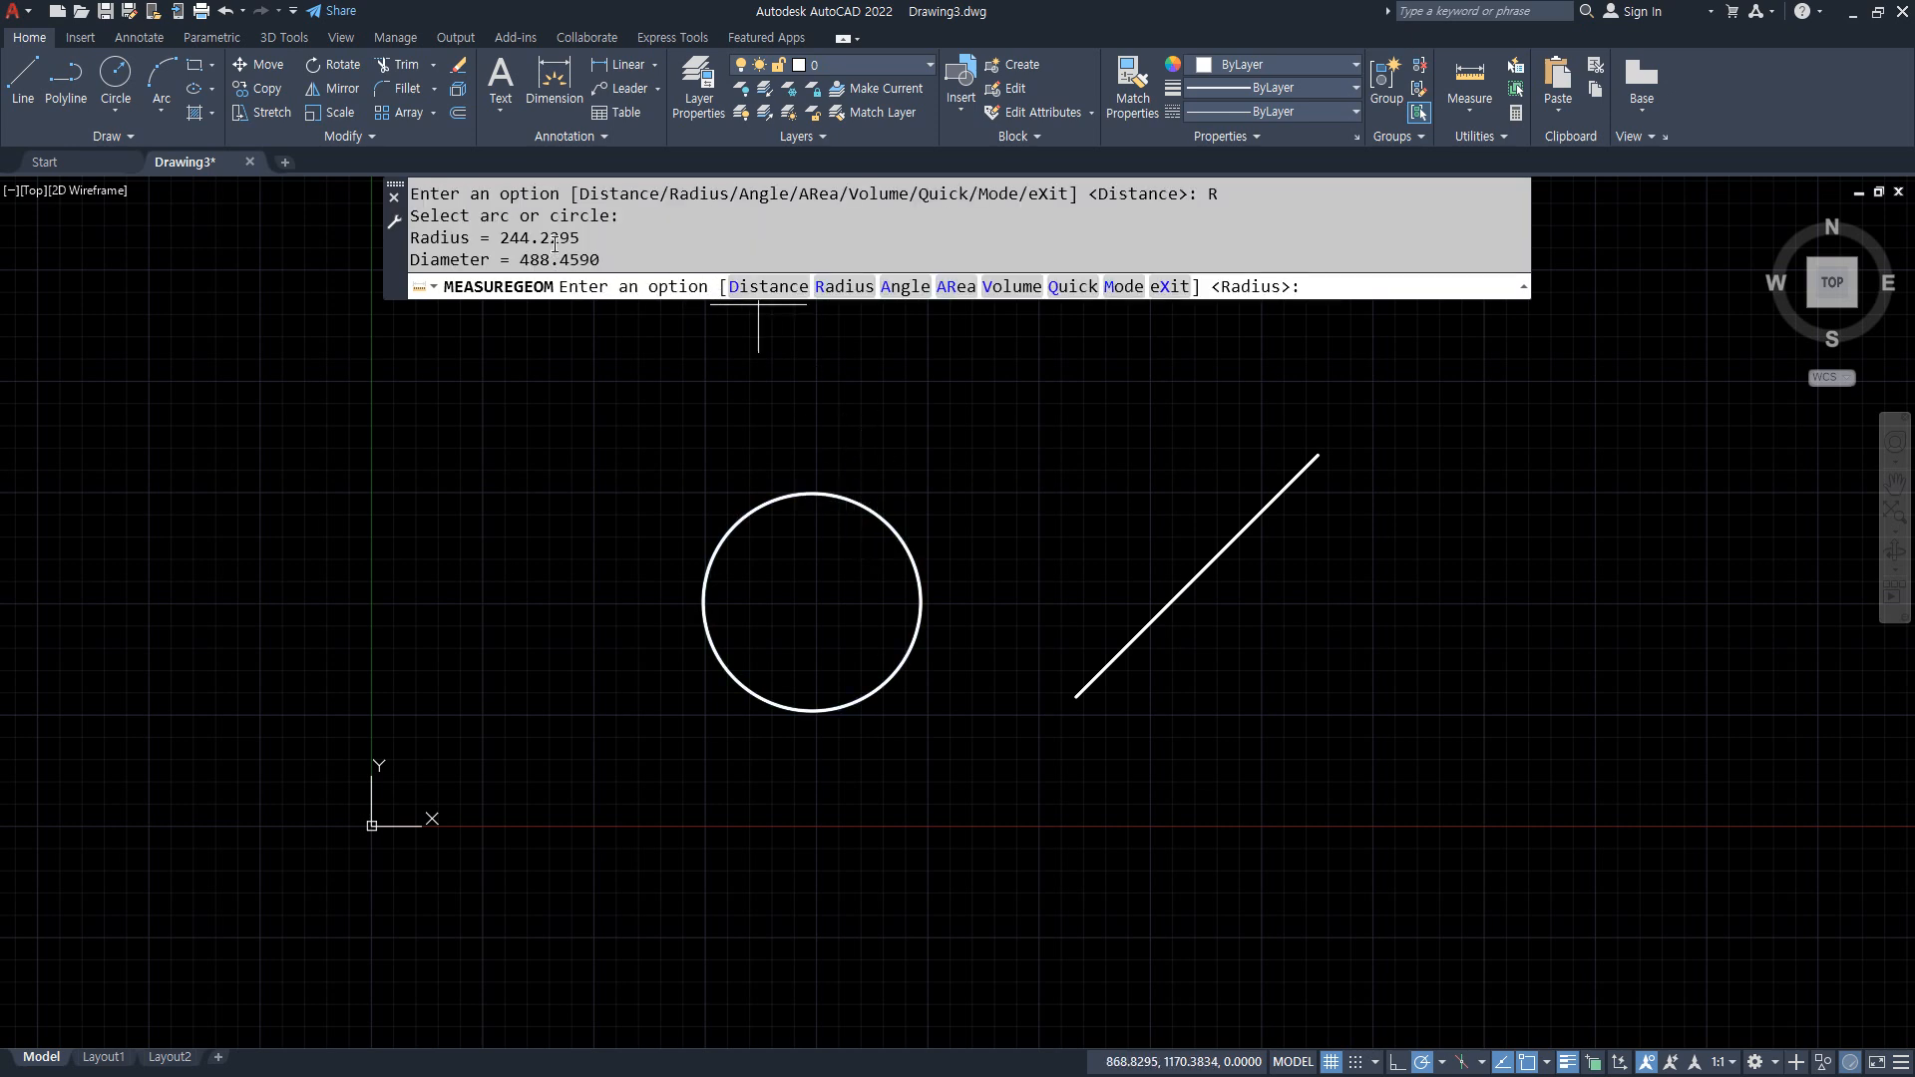
pyautogui.moveTo(615, 261); pyautogui.dragTo(503, 261)
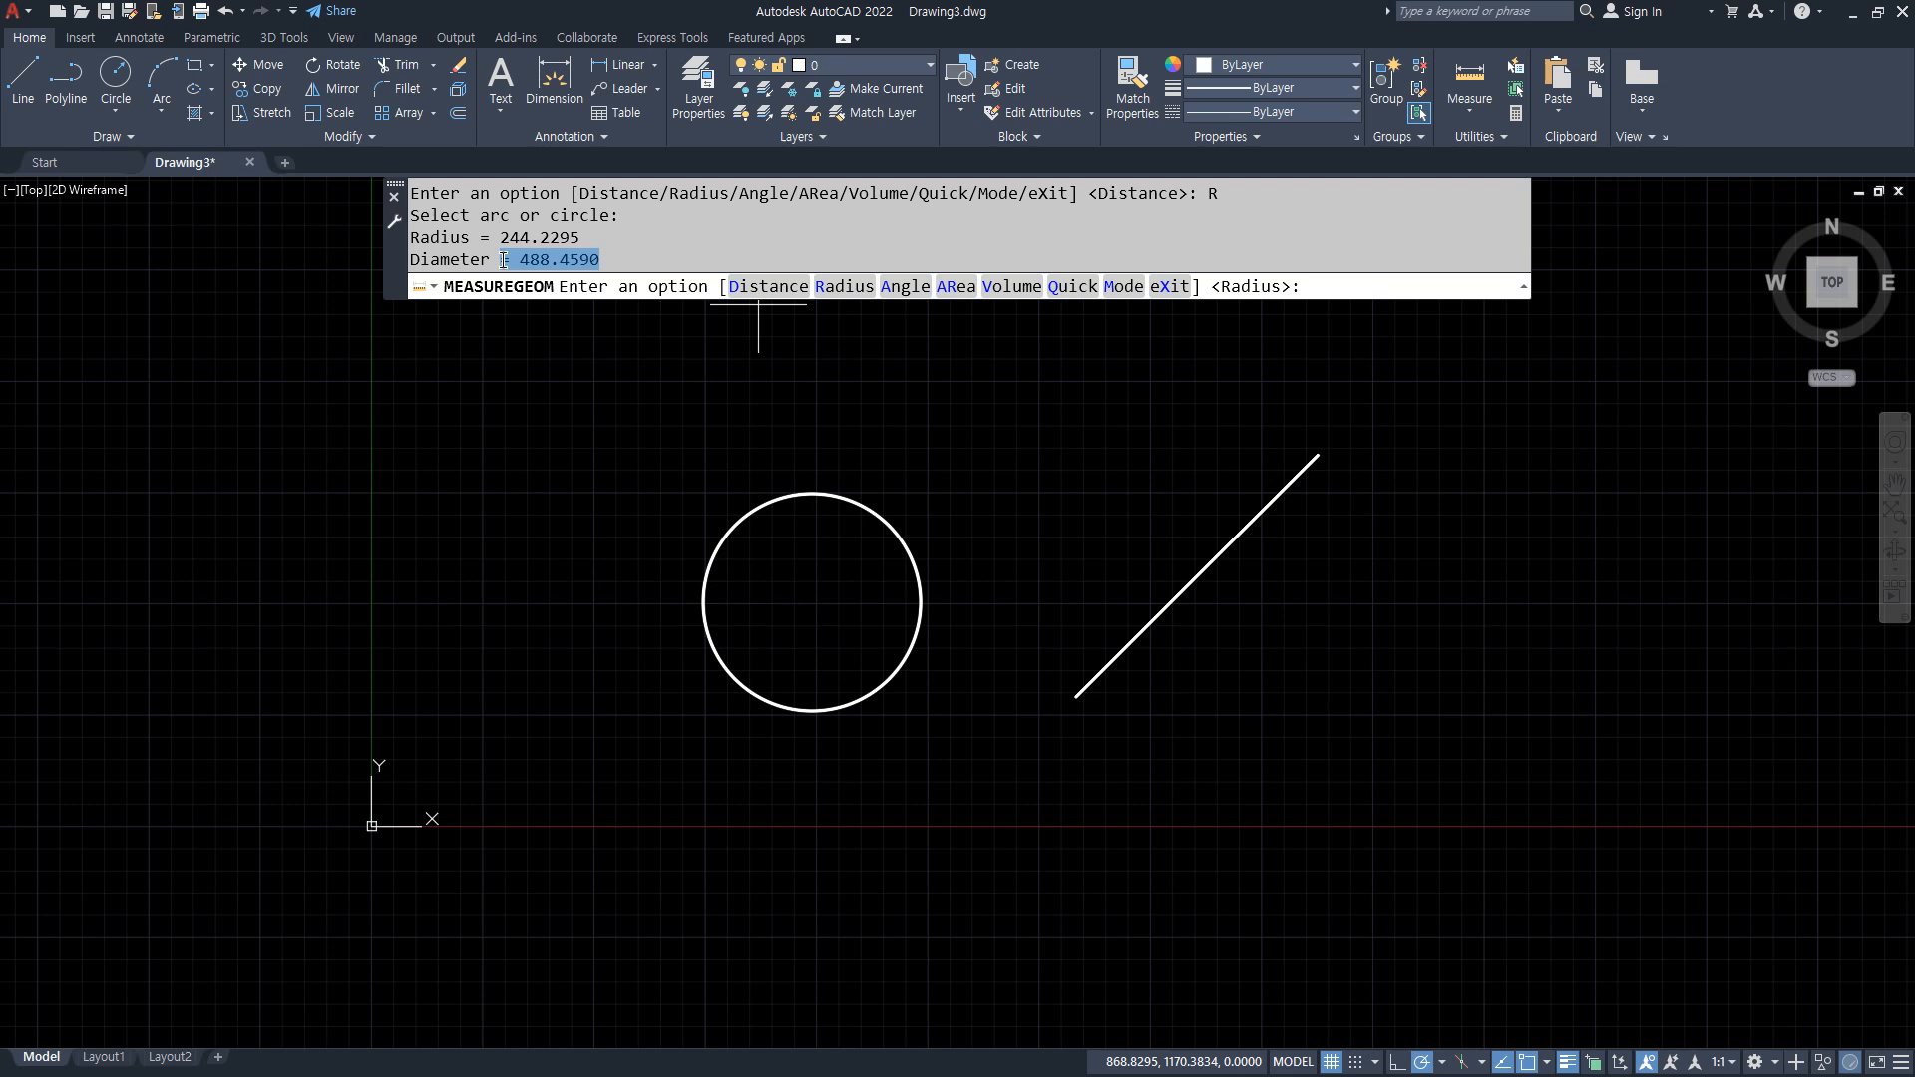
pyautogui.press('Escape')
pyautogui.write('l')
pyautogui.press('Escape')
pyautogui.press('Escape')
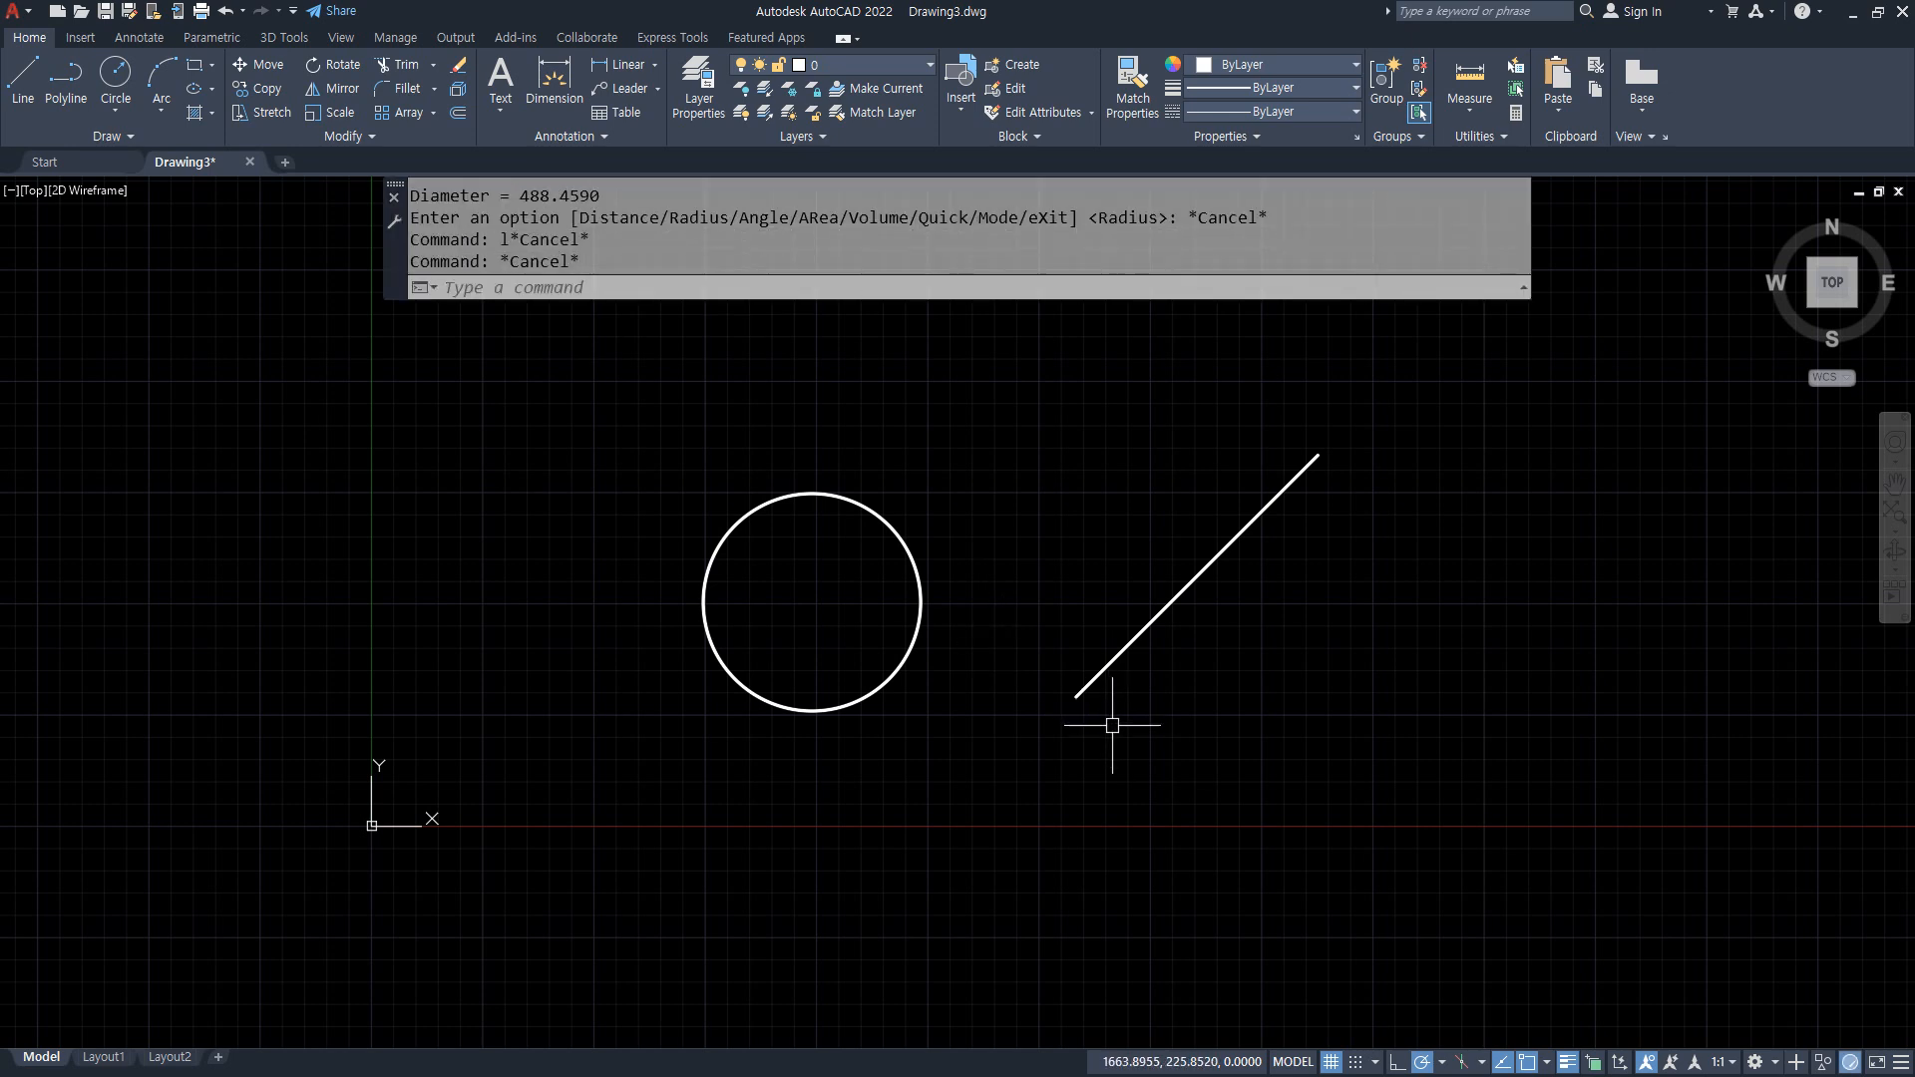
# Draw a second line up from the slanted line's lower endpoint, forming a V of about 55°
pyautogui.write('l')
pyautogui.press('Return')
pyautogui.click(1076, 696)
pyautogui.click(1026, 413)
pyautogui.press('Return')
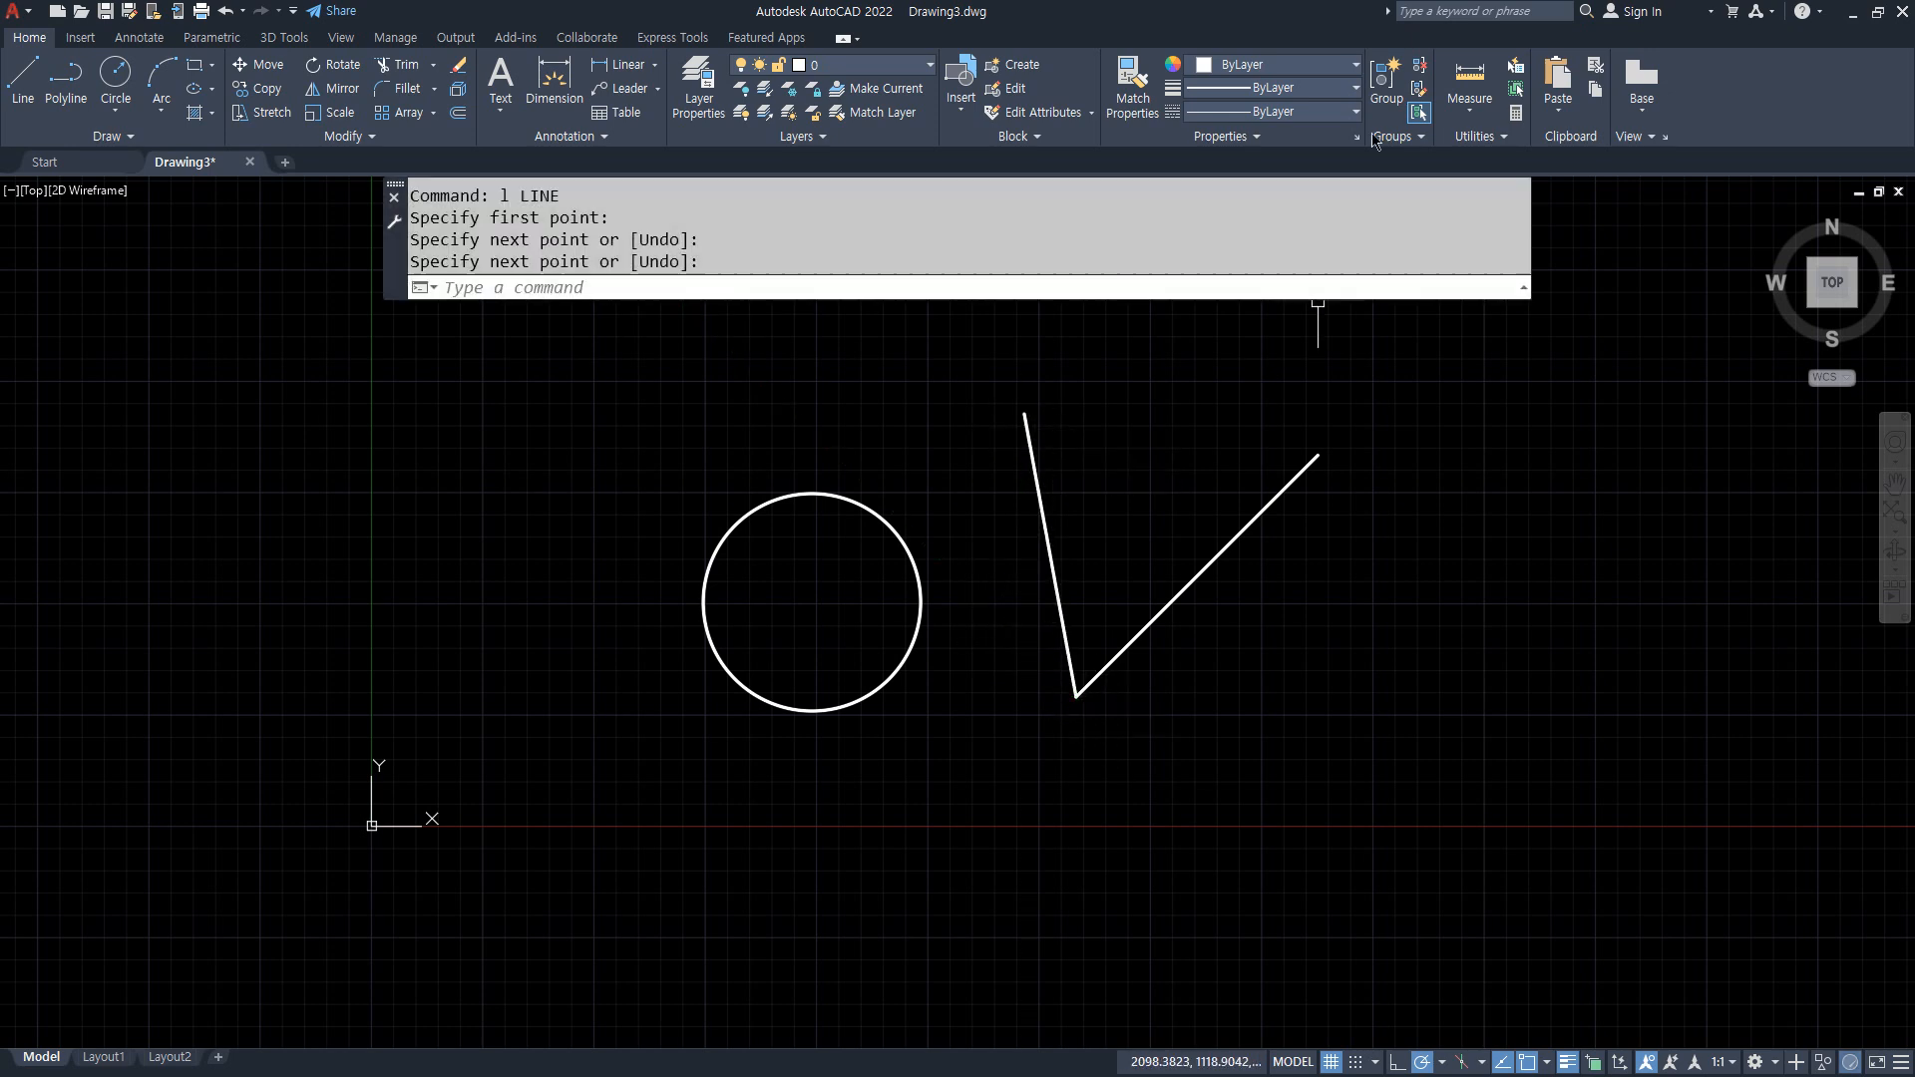
# Measure the angle between the two lines of the V
pyautogui.click(1469, 100)
pyautogui.click(1469, 265)
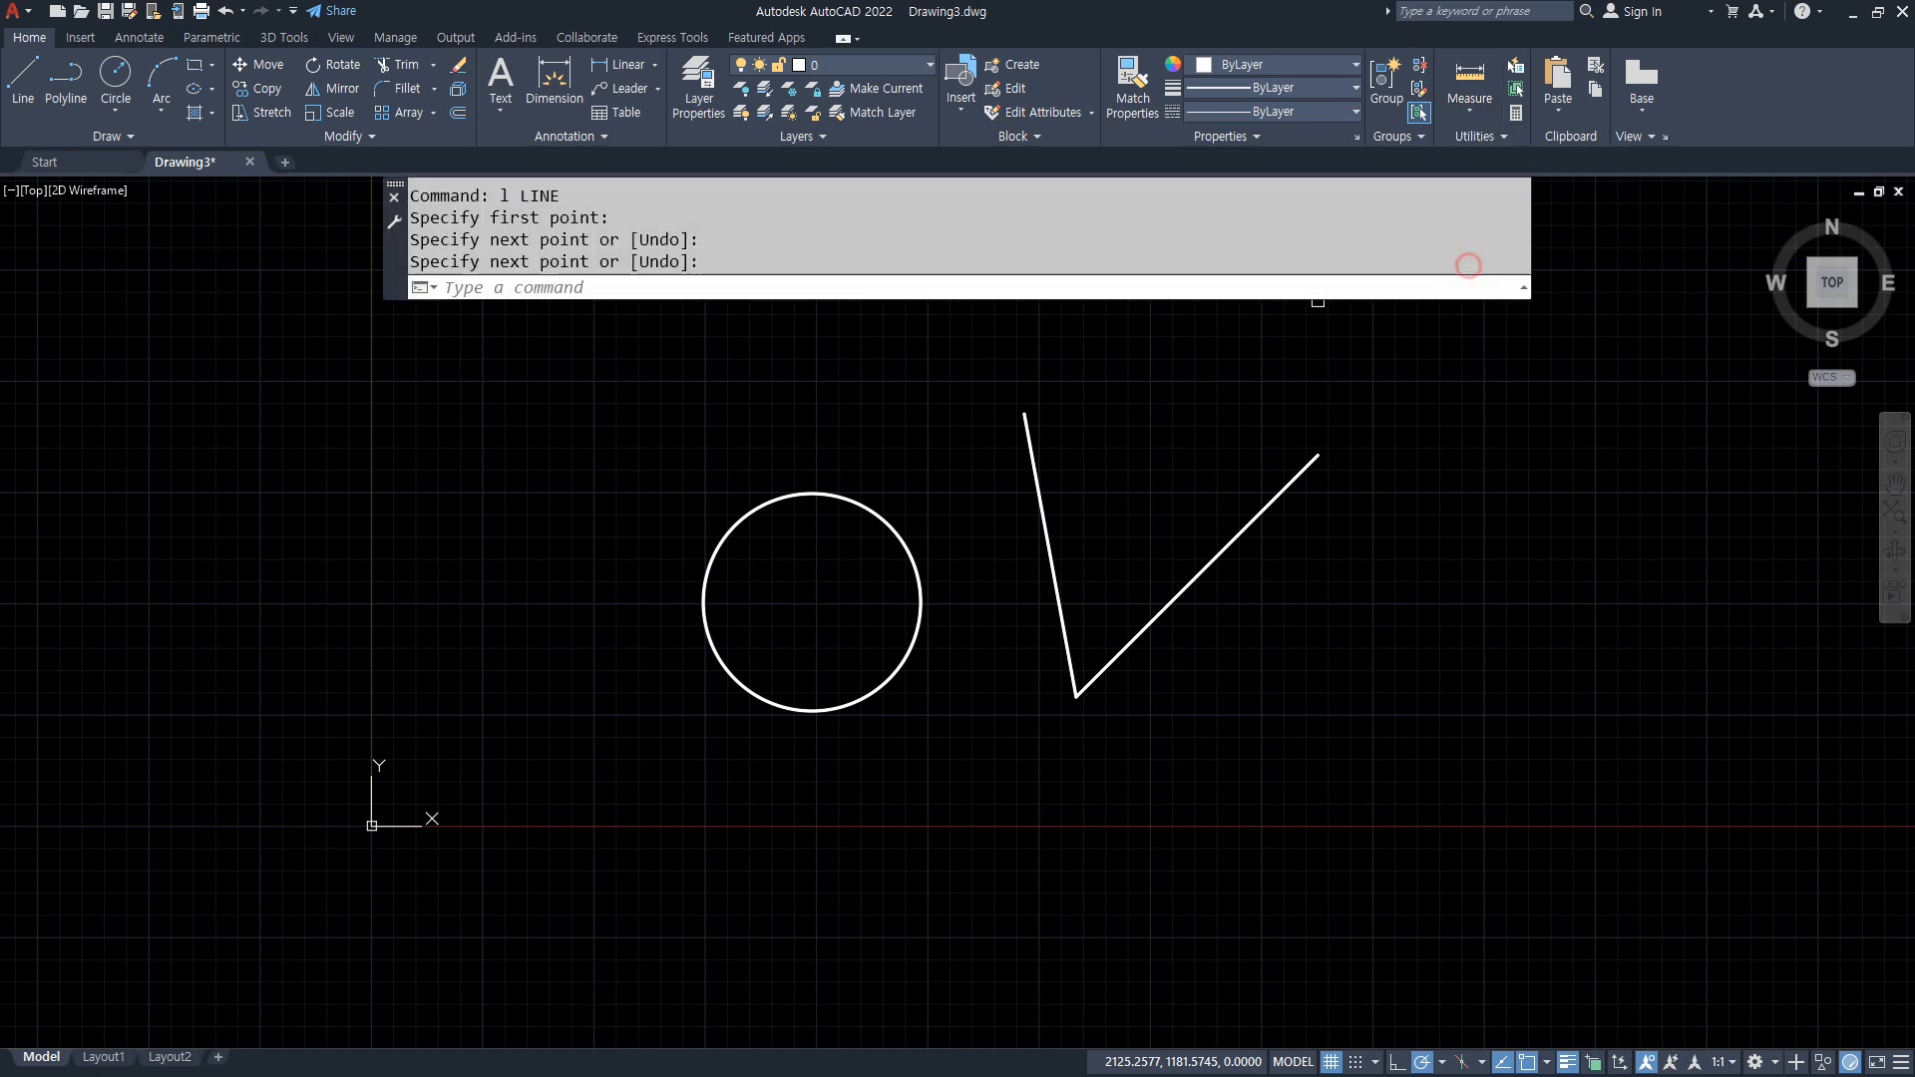
pyautogui.click(1222, 553)
pyautogui.click(1050, 547)
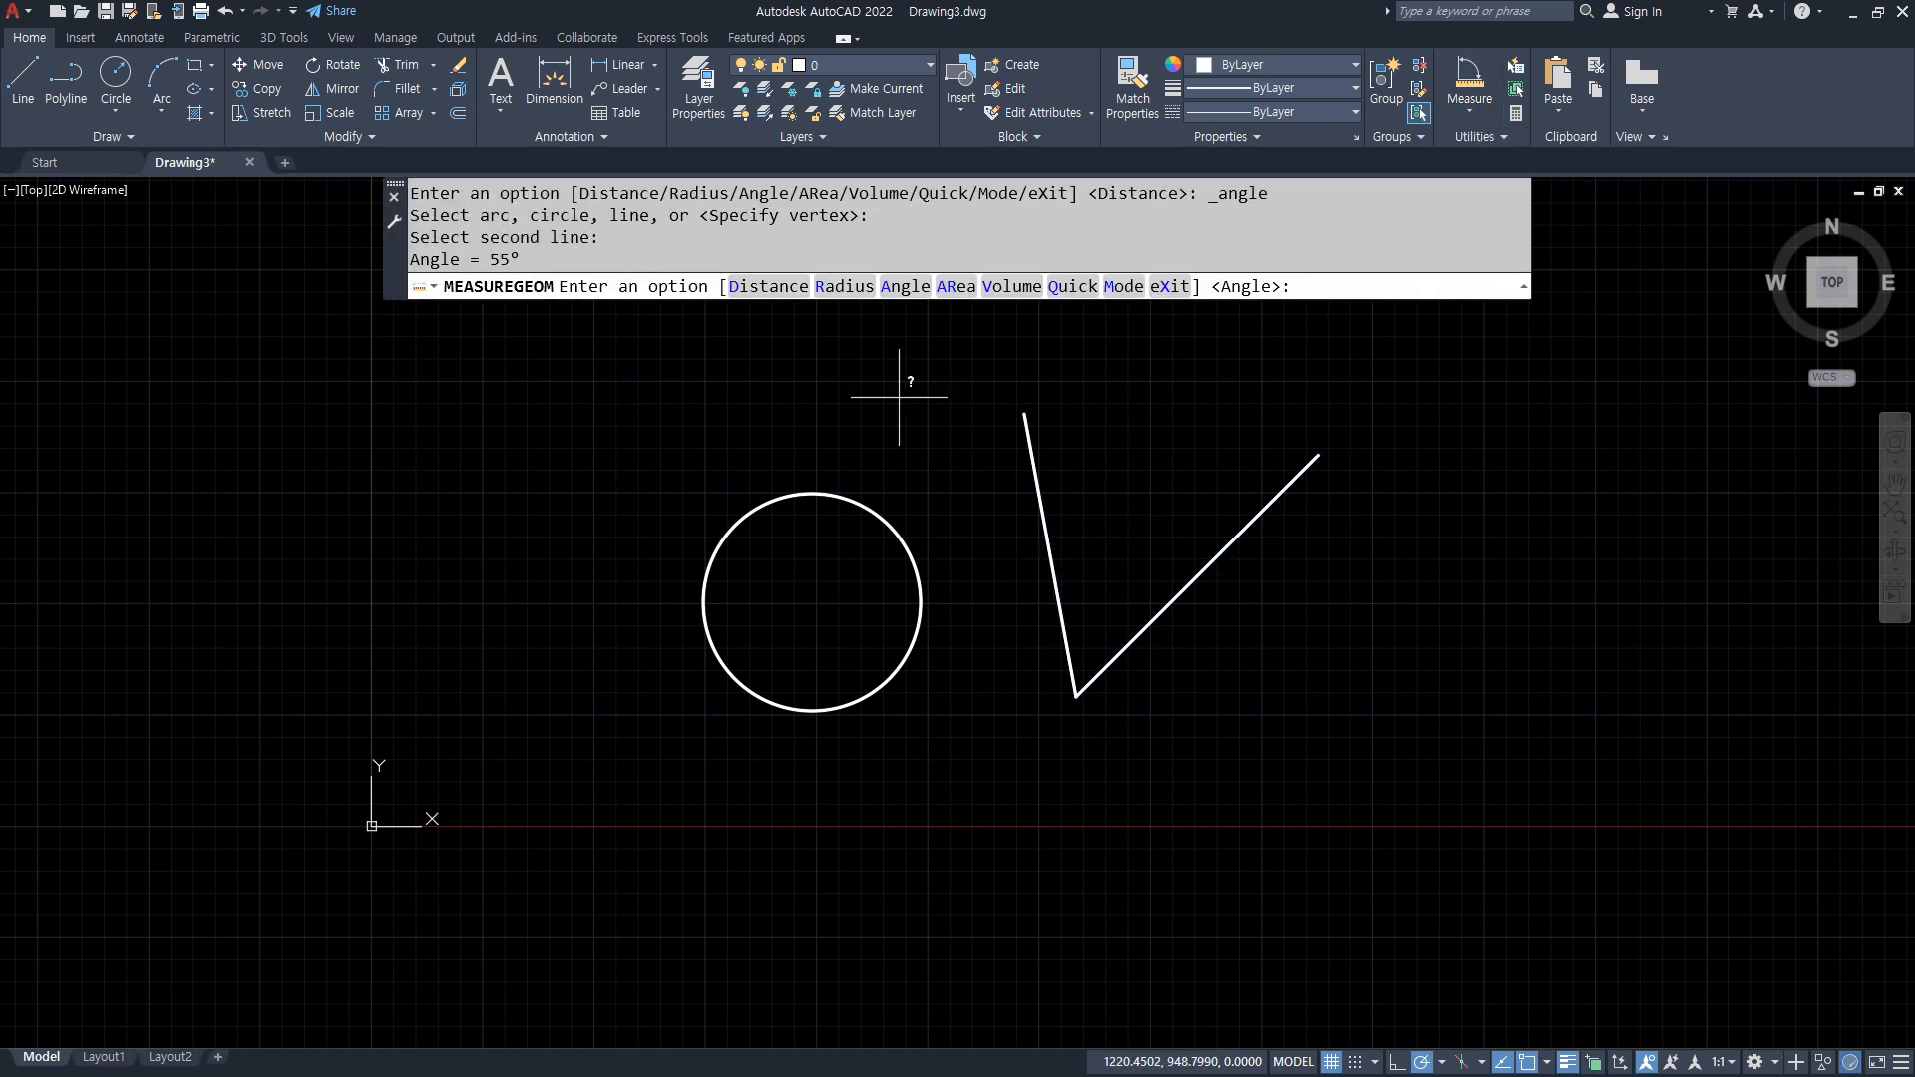
pyautogui.moveTo(540, 273)
pyautogui.mouseDown()
pyautogui.moveTo(445, 253)
pyautogui.moveTo(519, 279)
pyautogui.mouseUp()
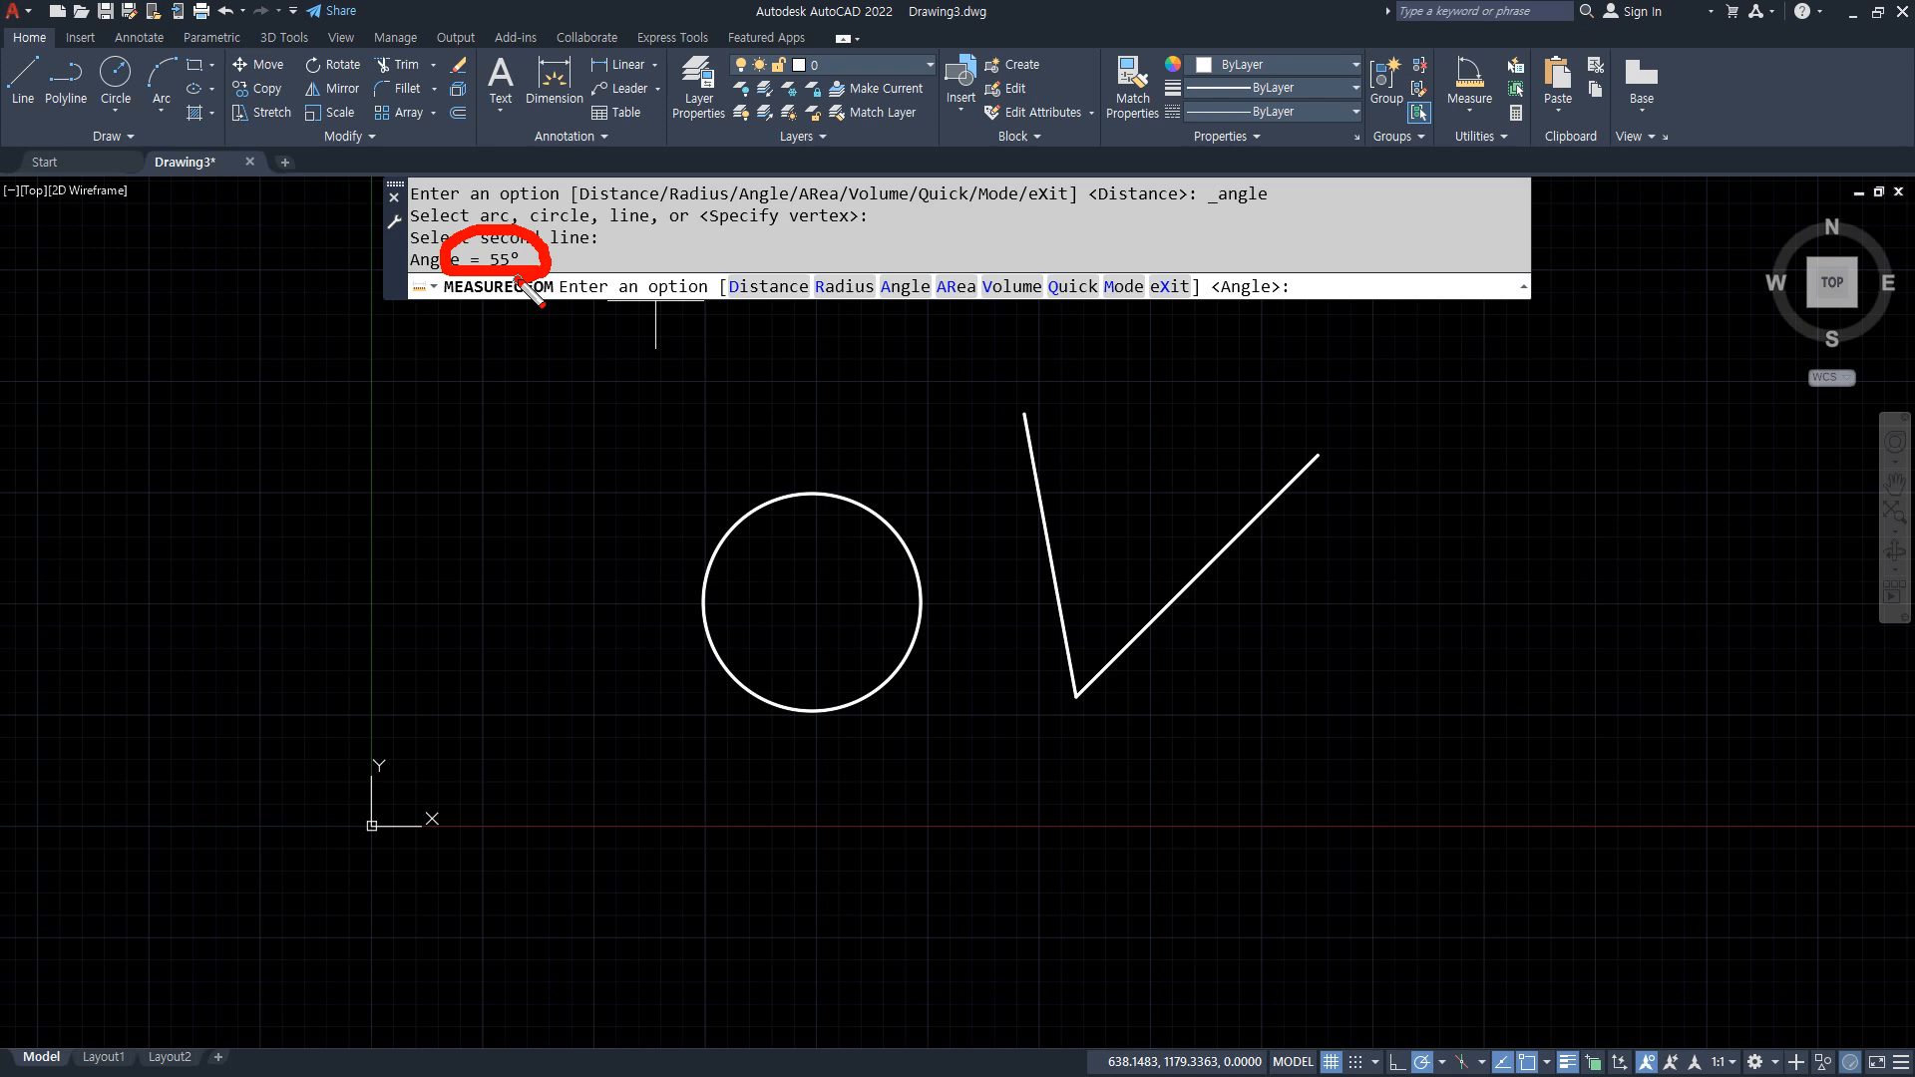
pyautogui.press('Escape')
pyautogui.click(1471, 108)
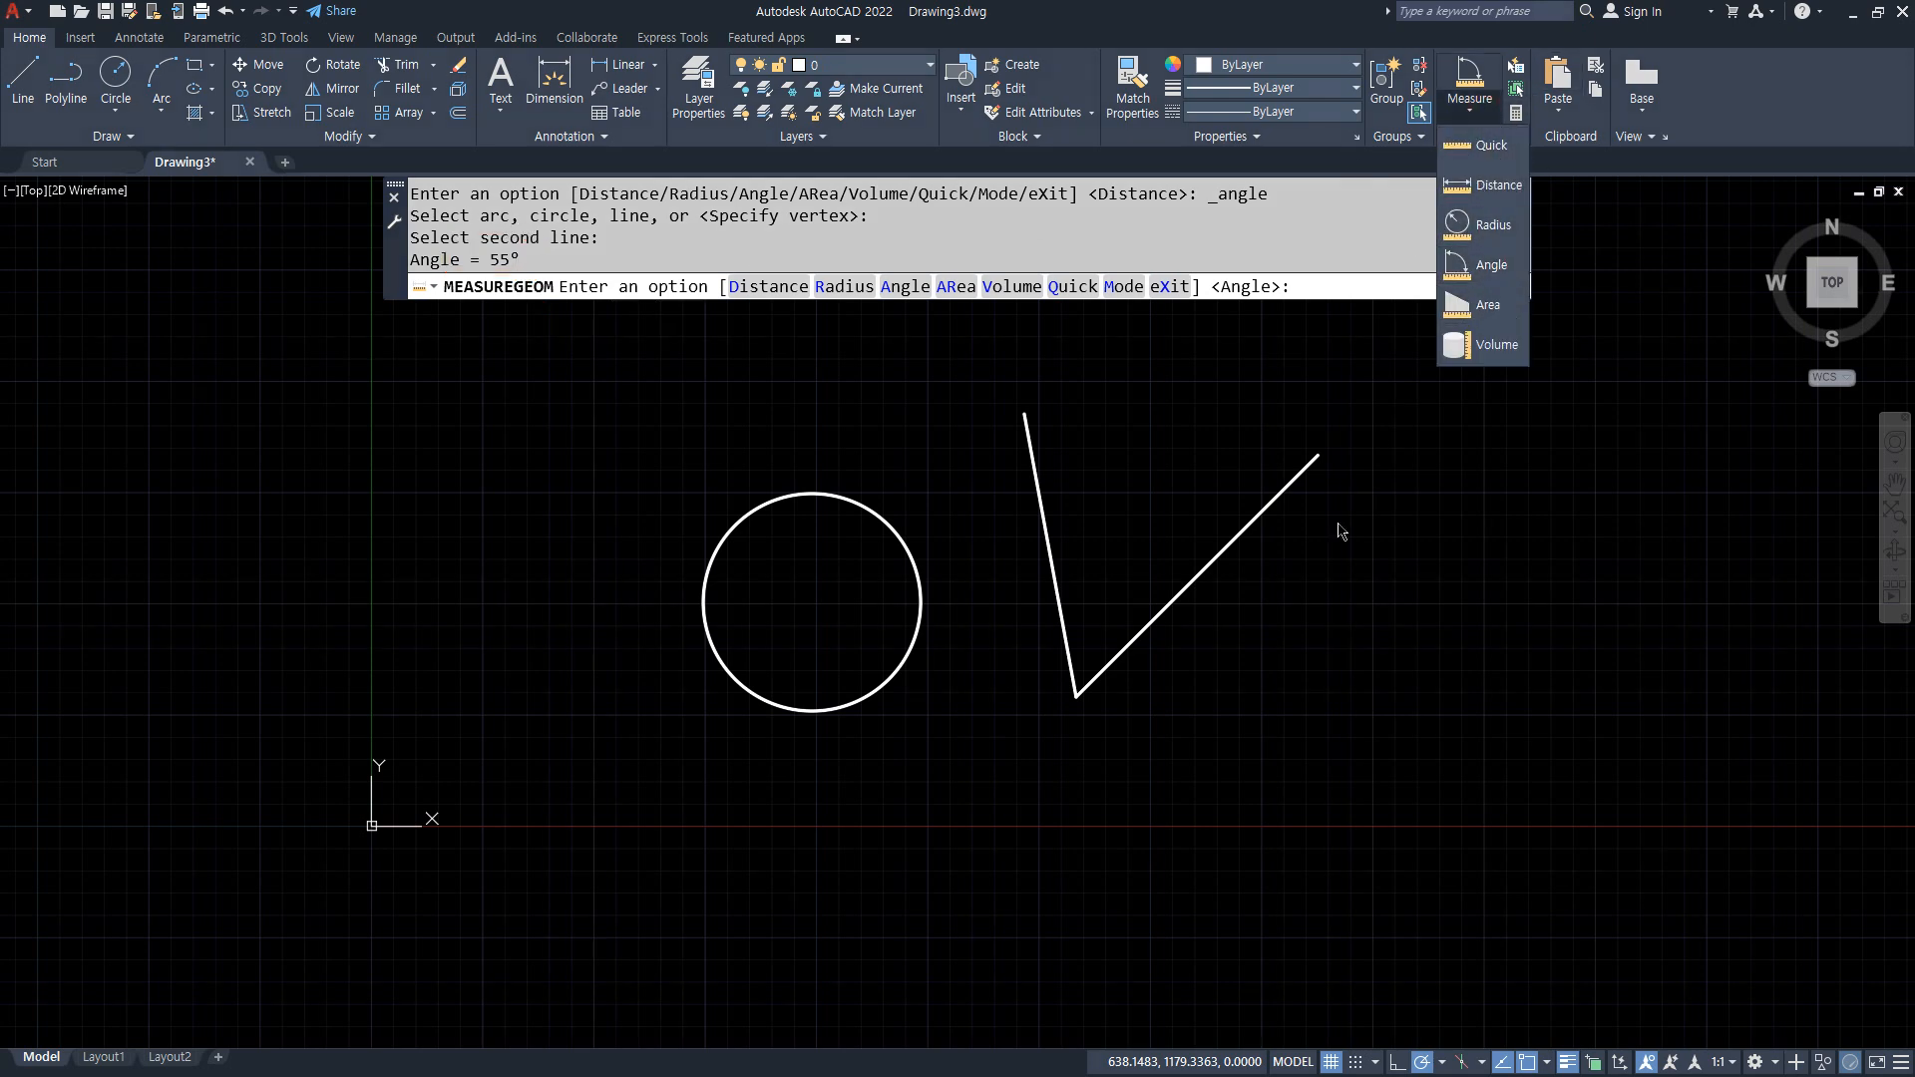
# Leave the angle measurement and erase the circle and both lines of the V
pyautogui.press('Escape')
pyautogui.press('Escape')
pyautogui.press('Escape')
pyautogui.click(1374, 767)
pyautogui.click(735, 522)
pyautogui.write('e')
pyautogui.press('Return')
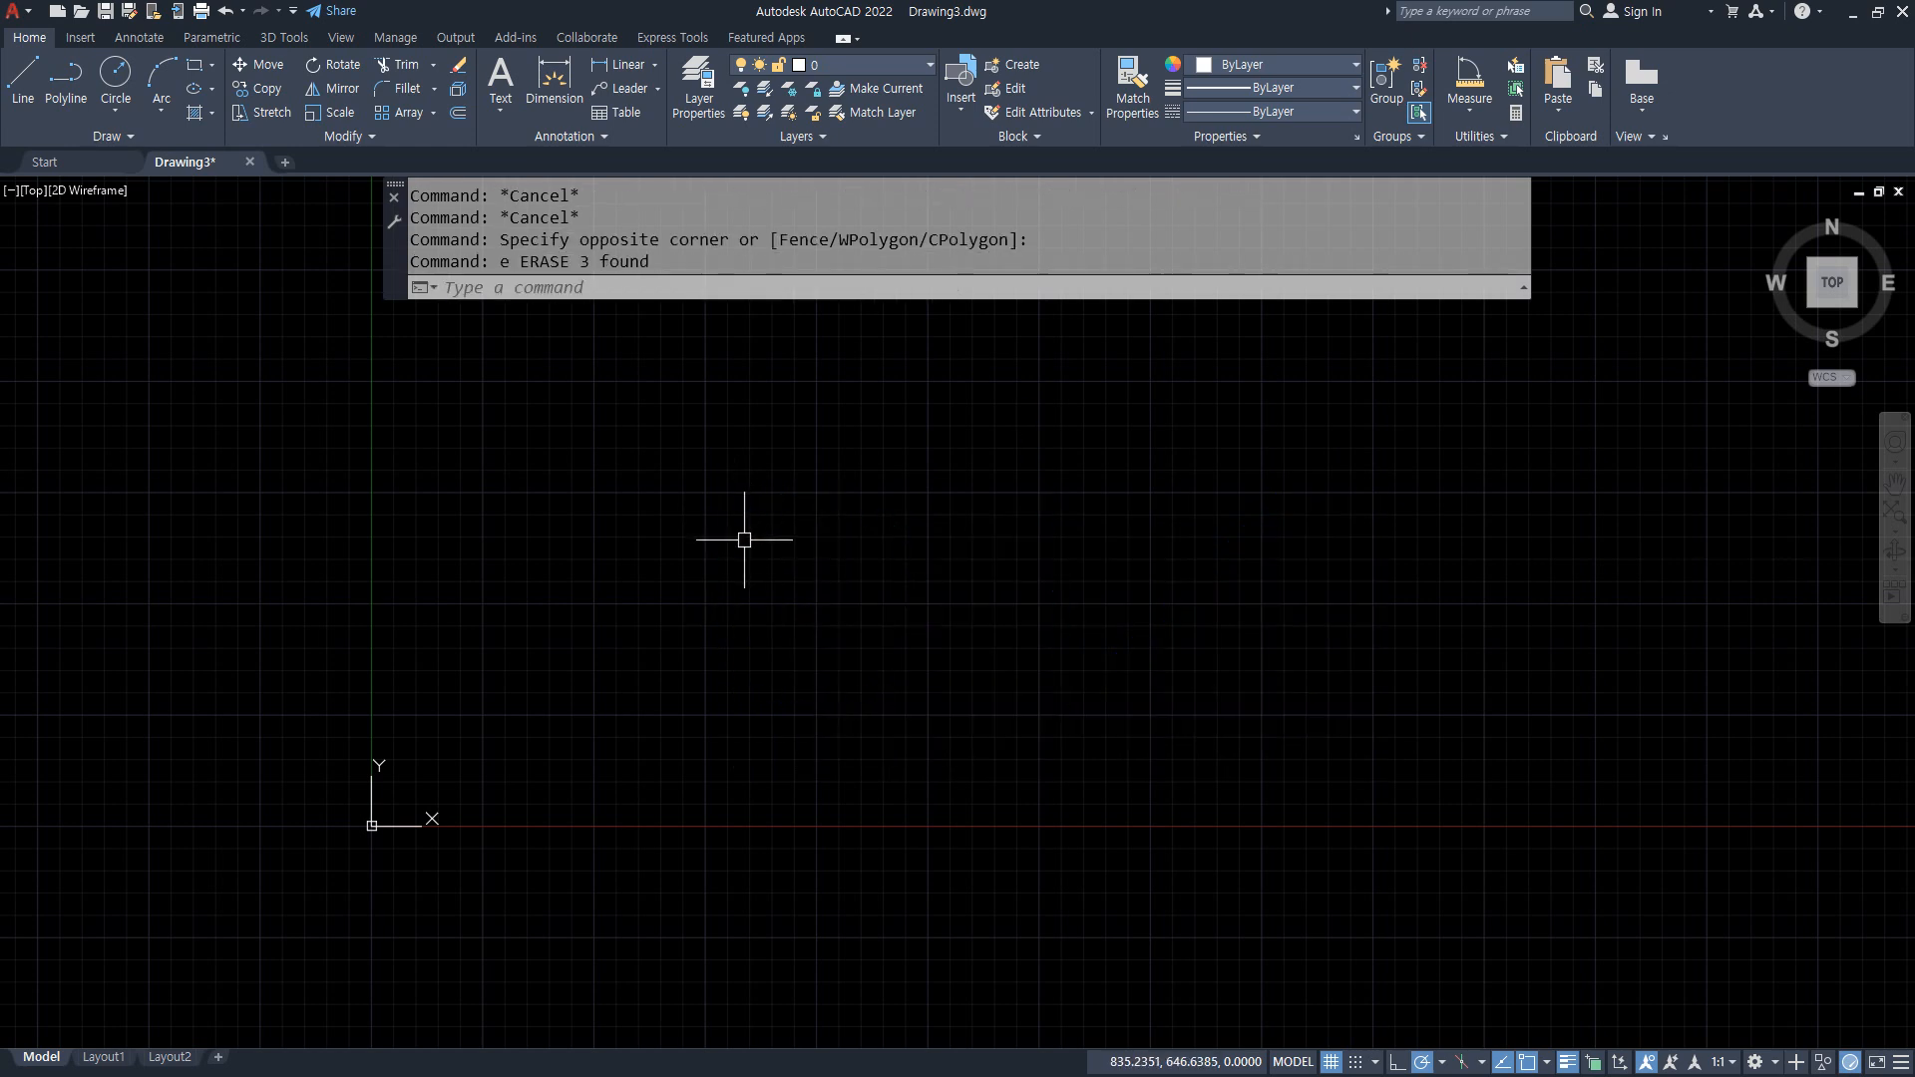
# Draw a 1000 by 1000 square with the Rectangle command to the upper right of the origin
pyautogui.write('rec')
pyautogui.press('Return')
pyautogui.click(620, 671)
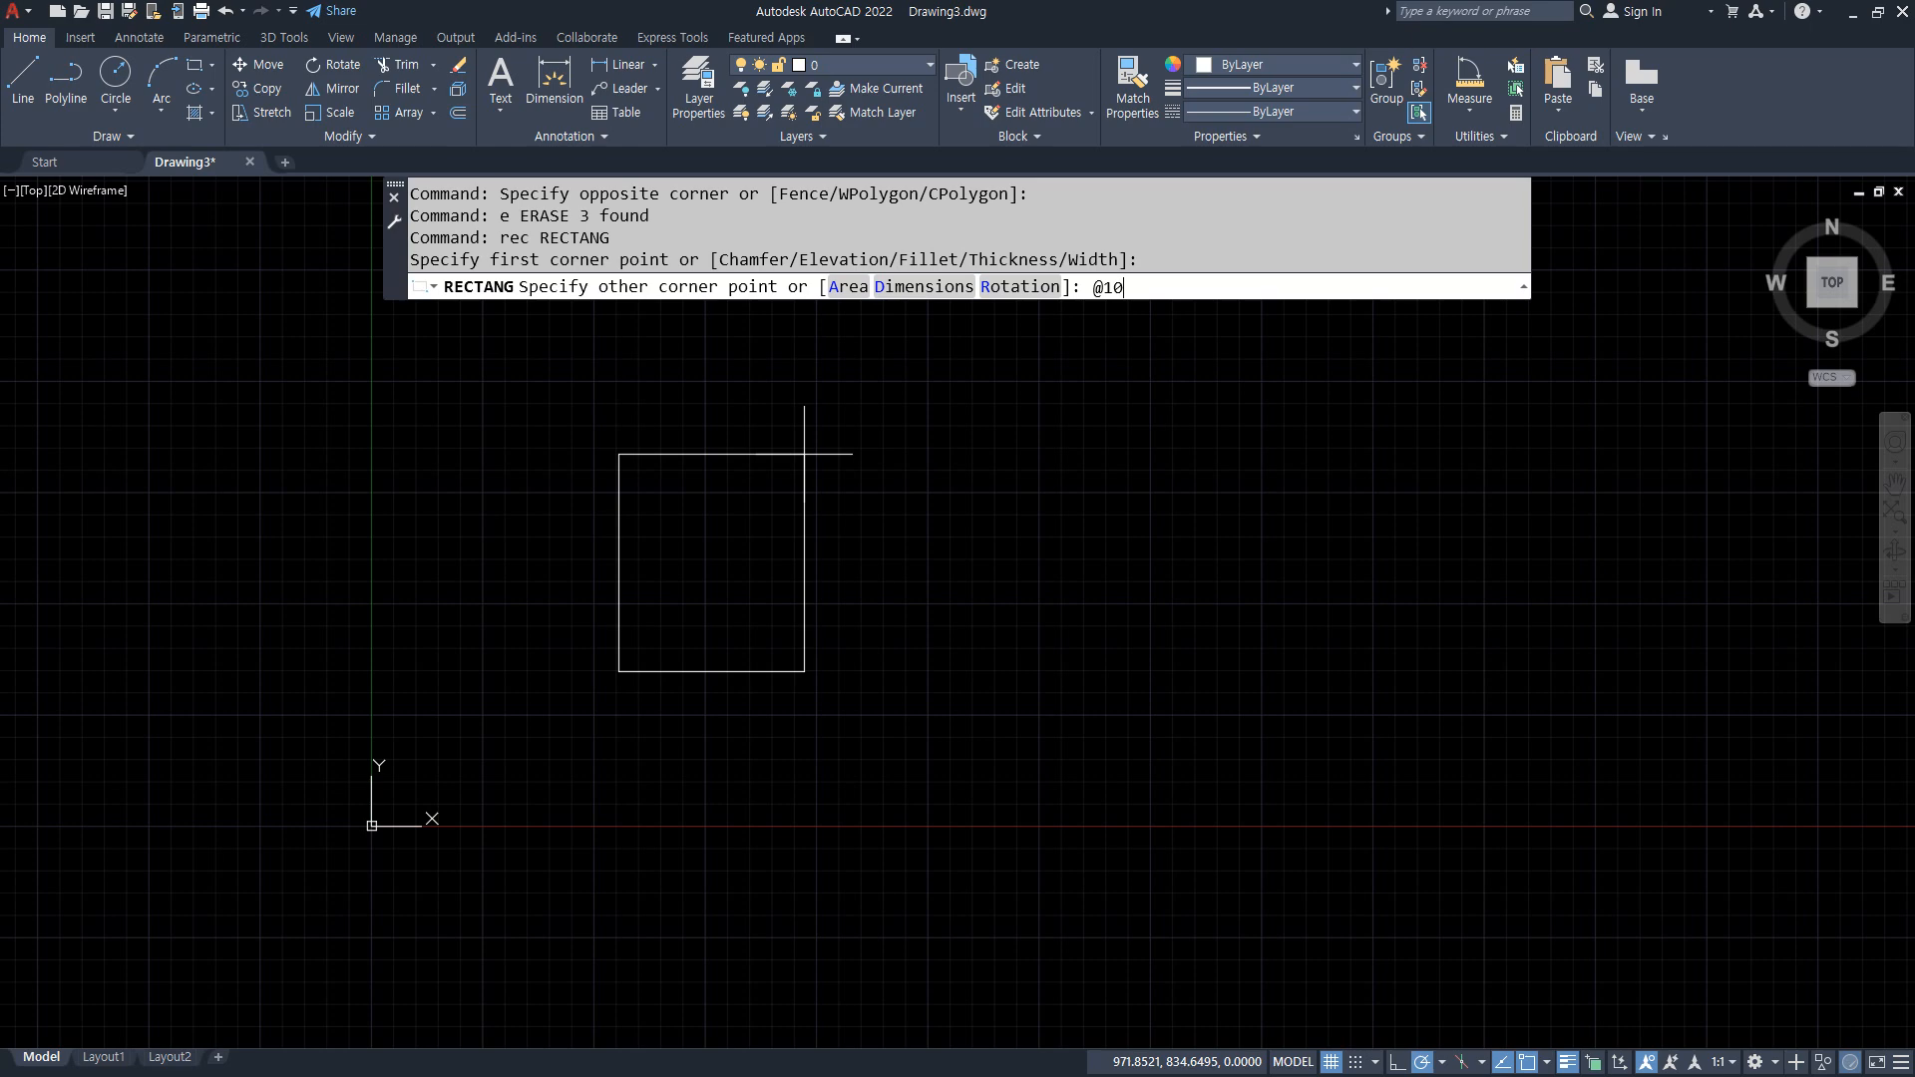
pyautogui.write('@1000,1000')
pyautogui.press('Return')
pyautogui.scroll(-2, 798, 454)
pyautogui.moveTo(783, 479); pyautogui.dragTo(624, 616, button='middle')
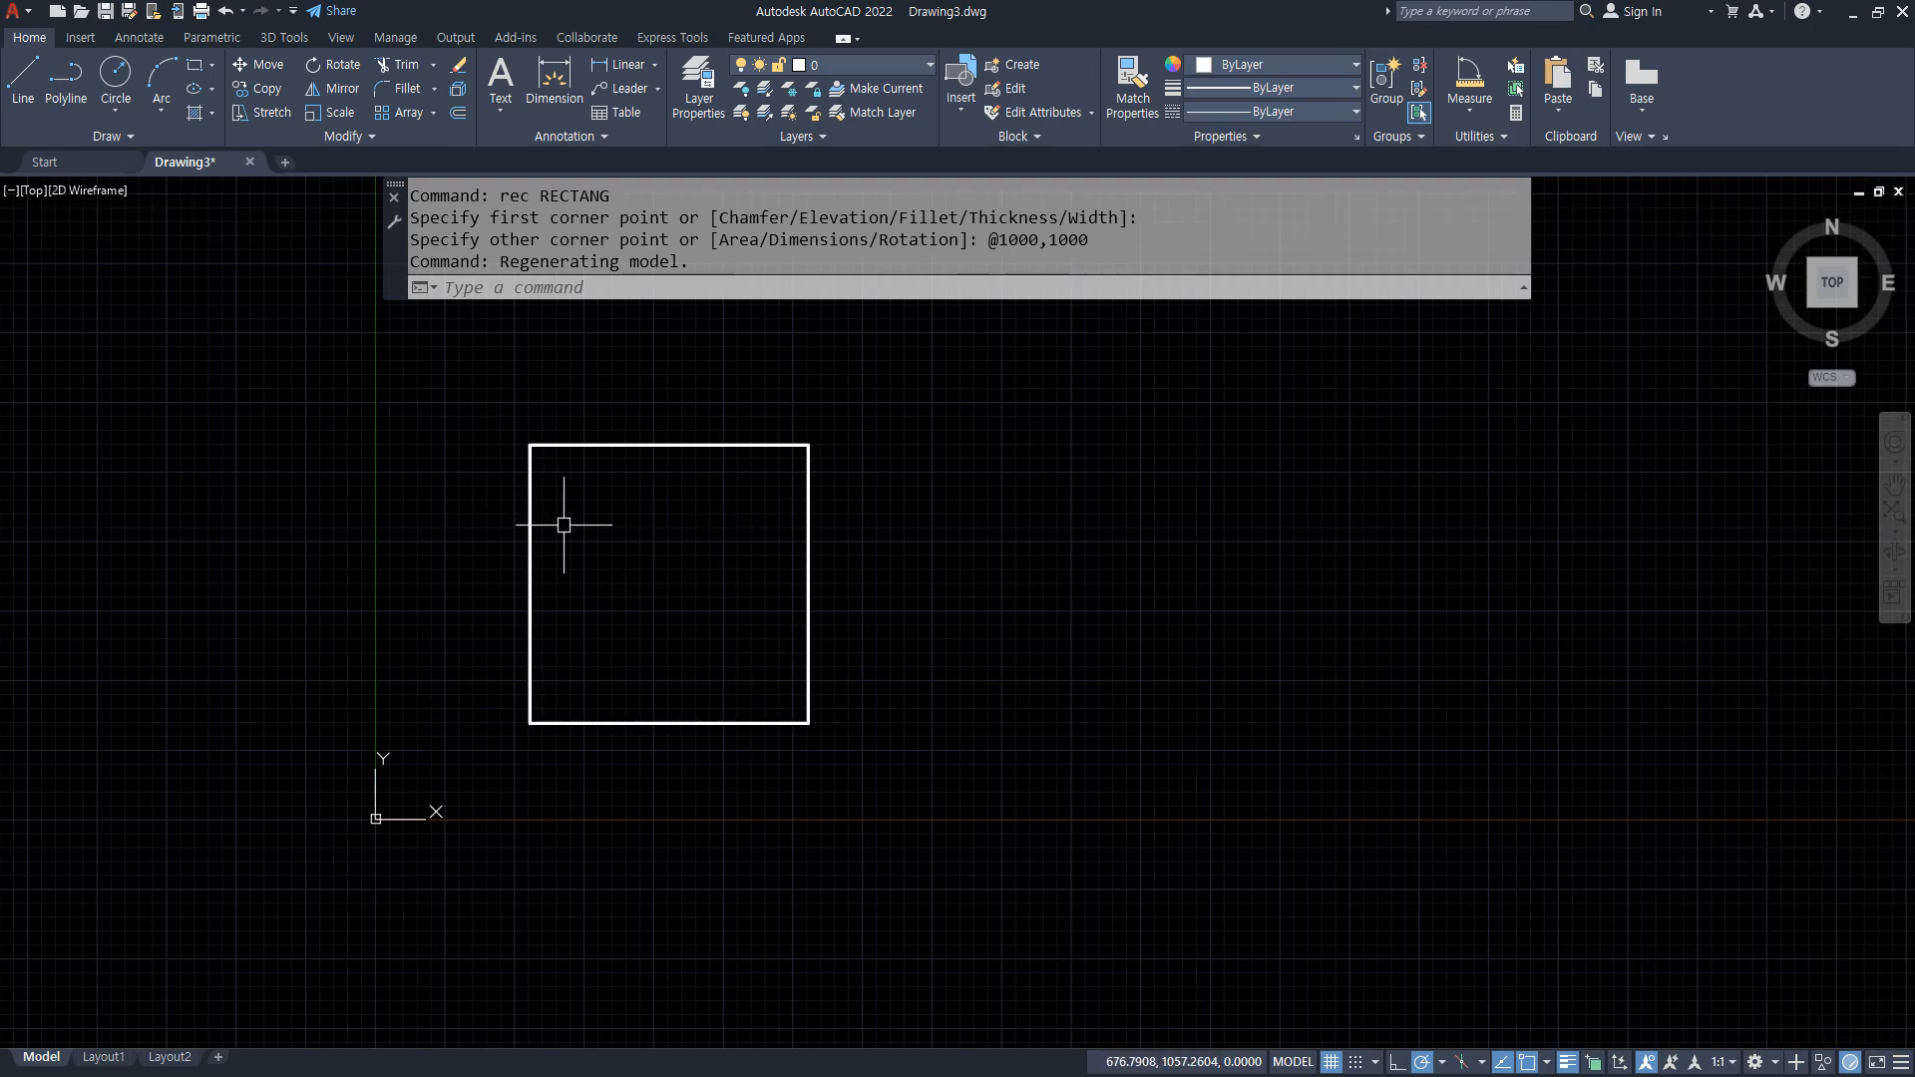
pyautogui.click(642, 696)
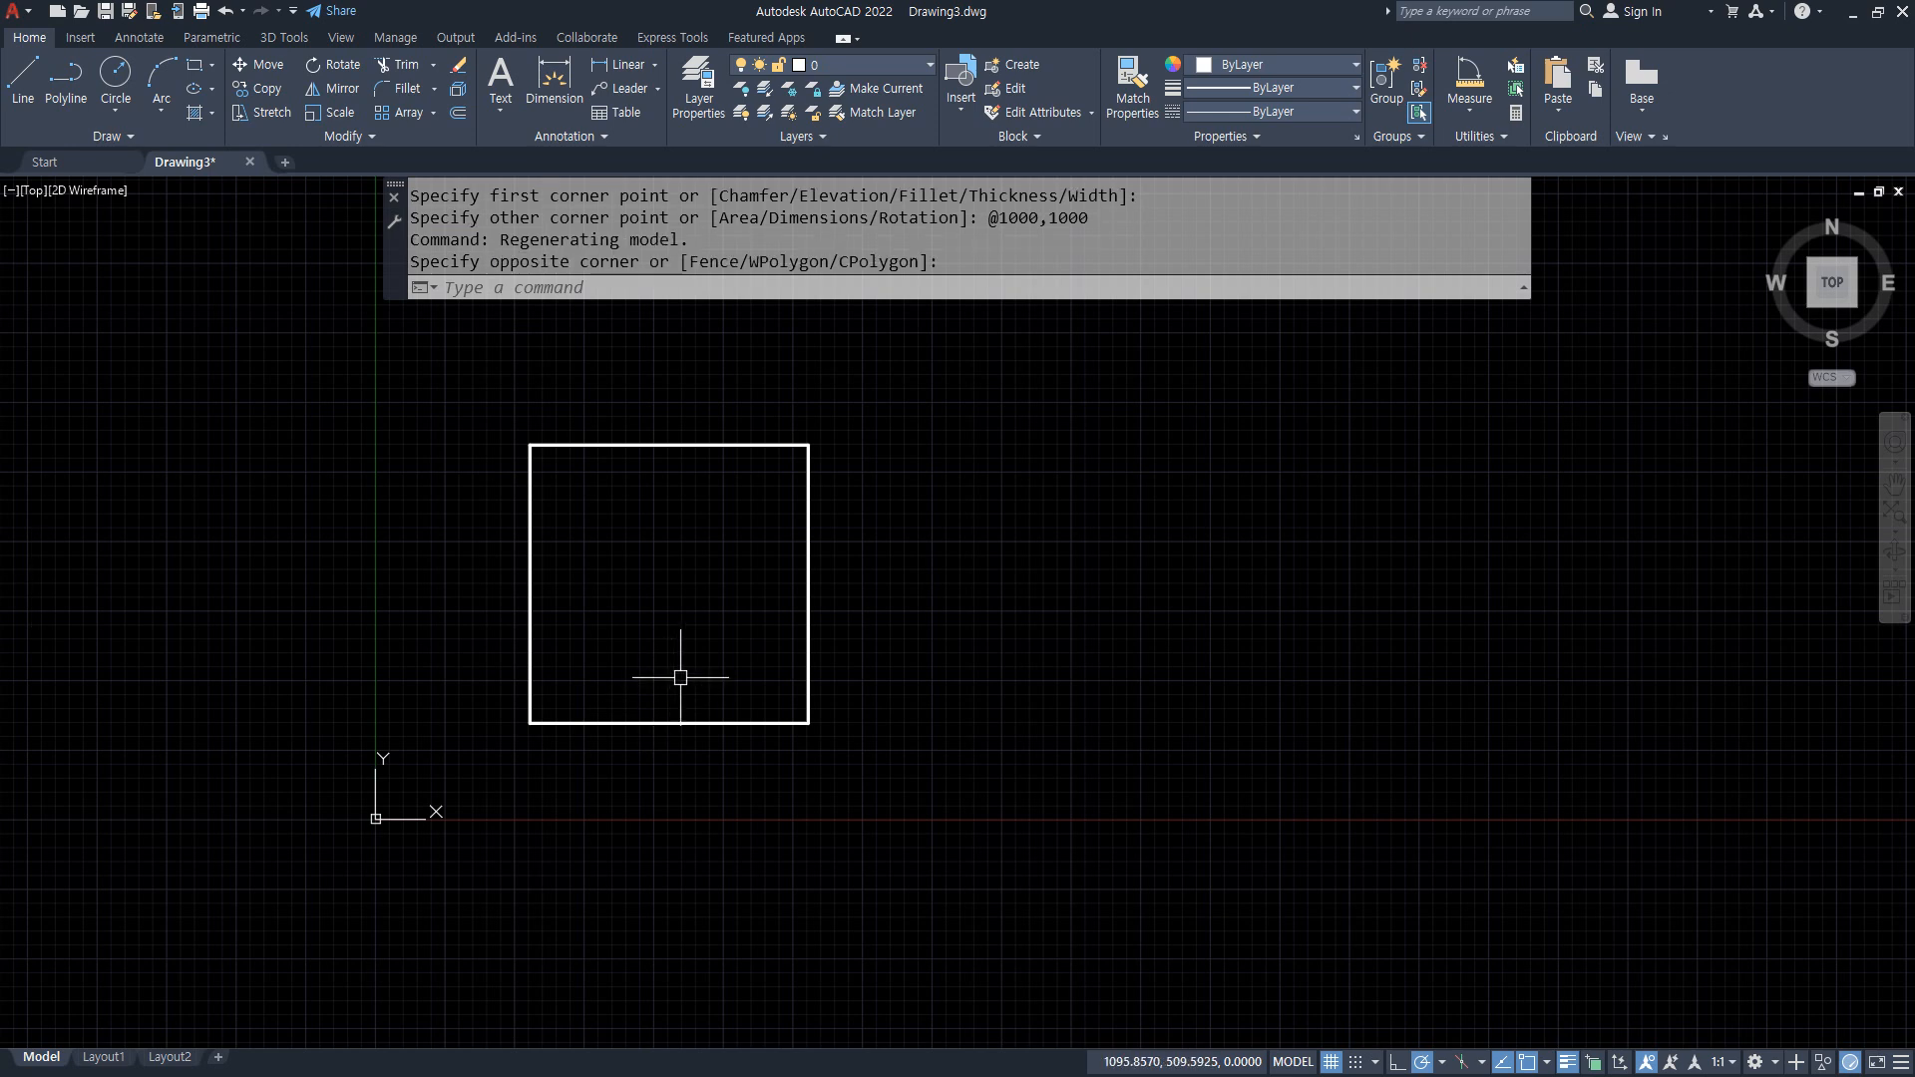
# Measure the square's area and perimeter with the AREA command by picking its four corners
pyautogui.write('AA')
pyautogui.press('Return')
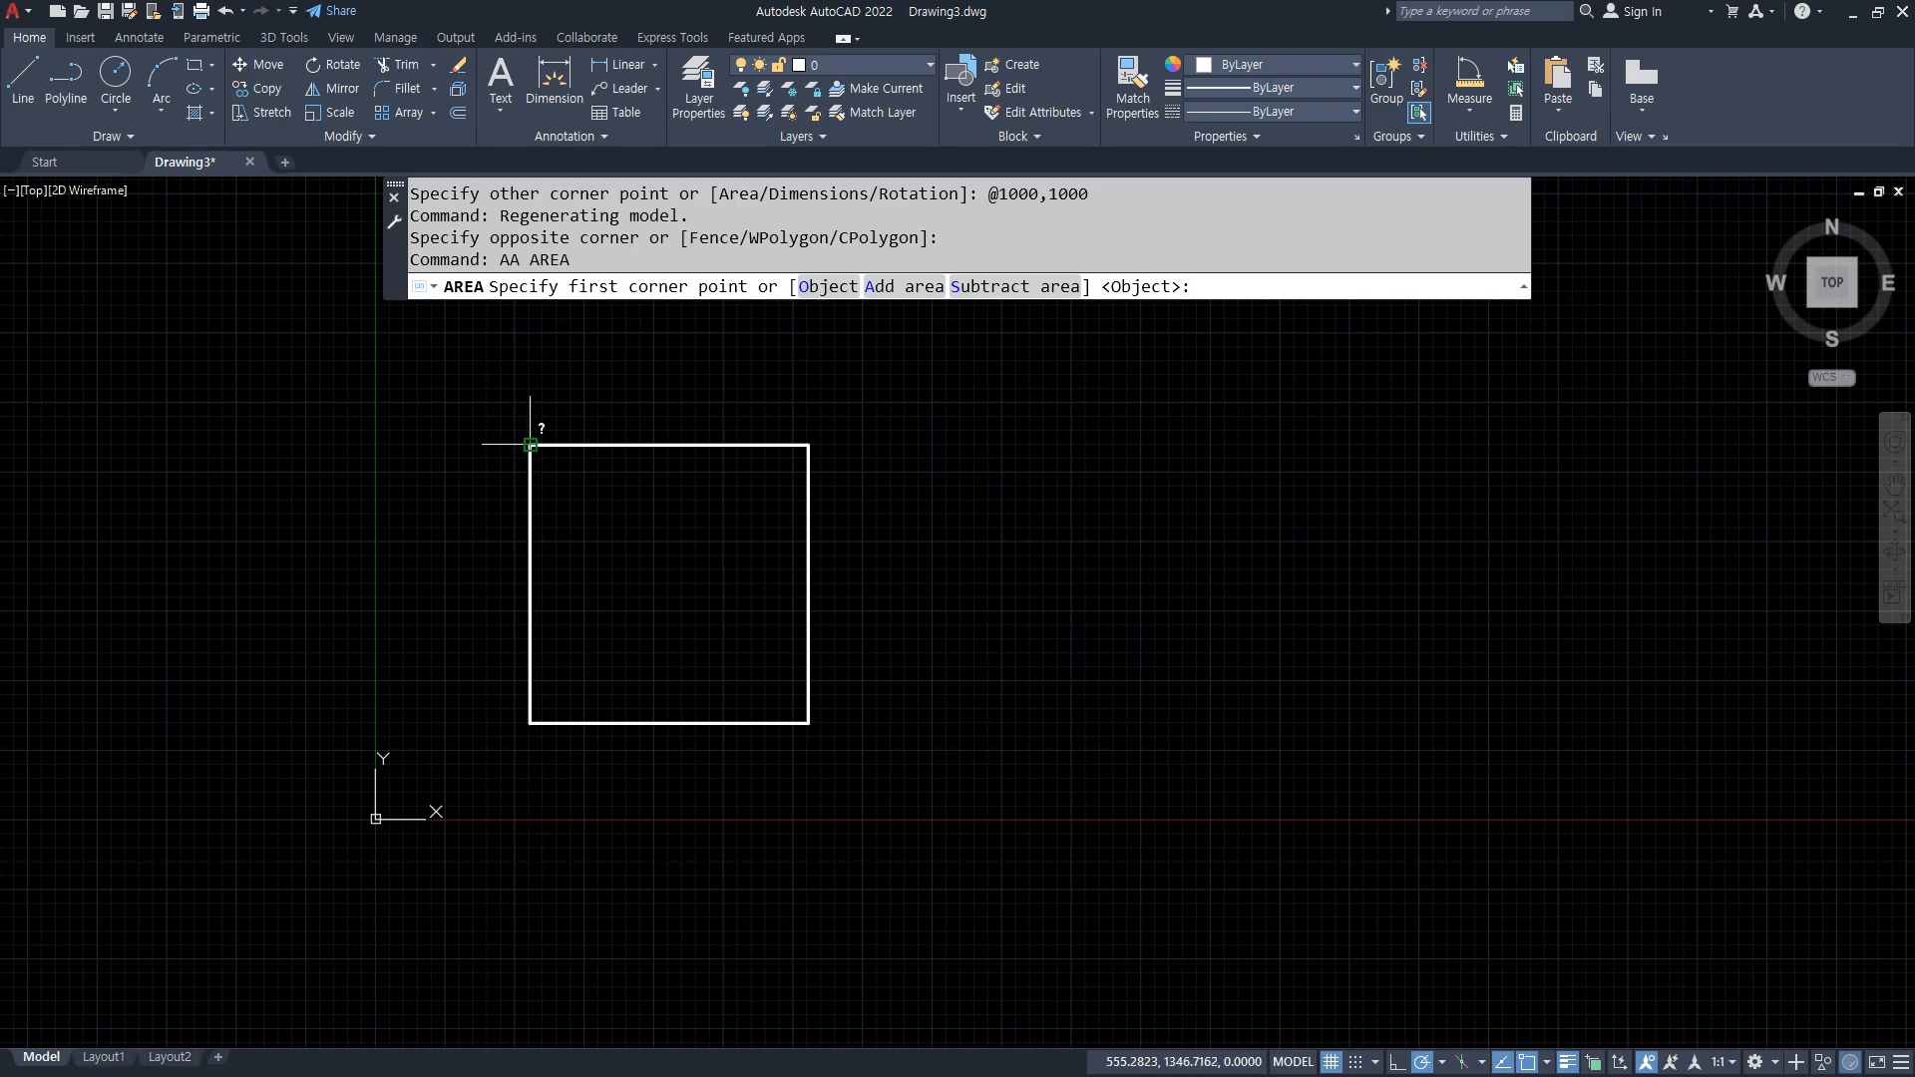
pyautogui.click(150, 743)
pyautogui.click(808, 446)
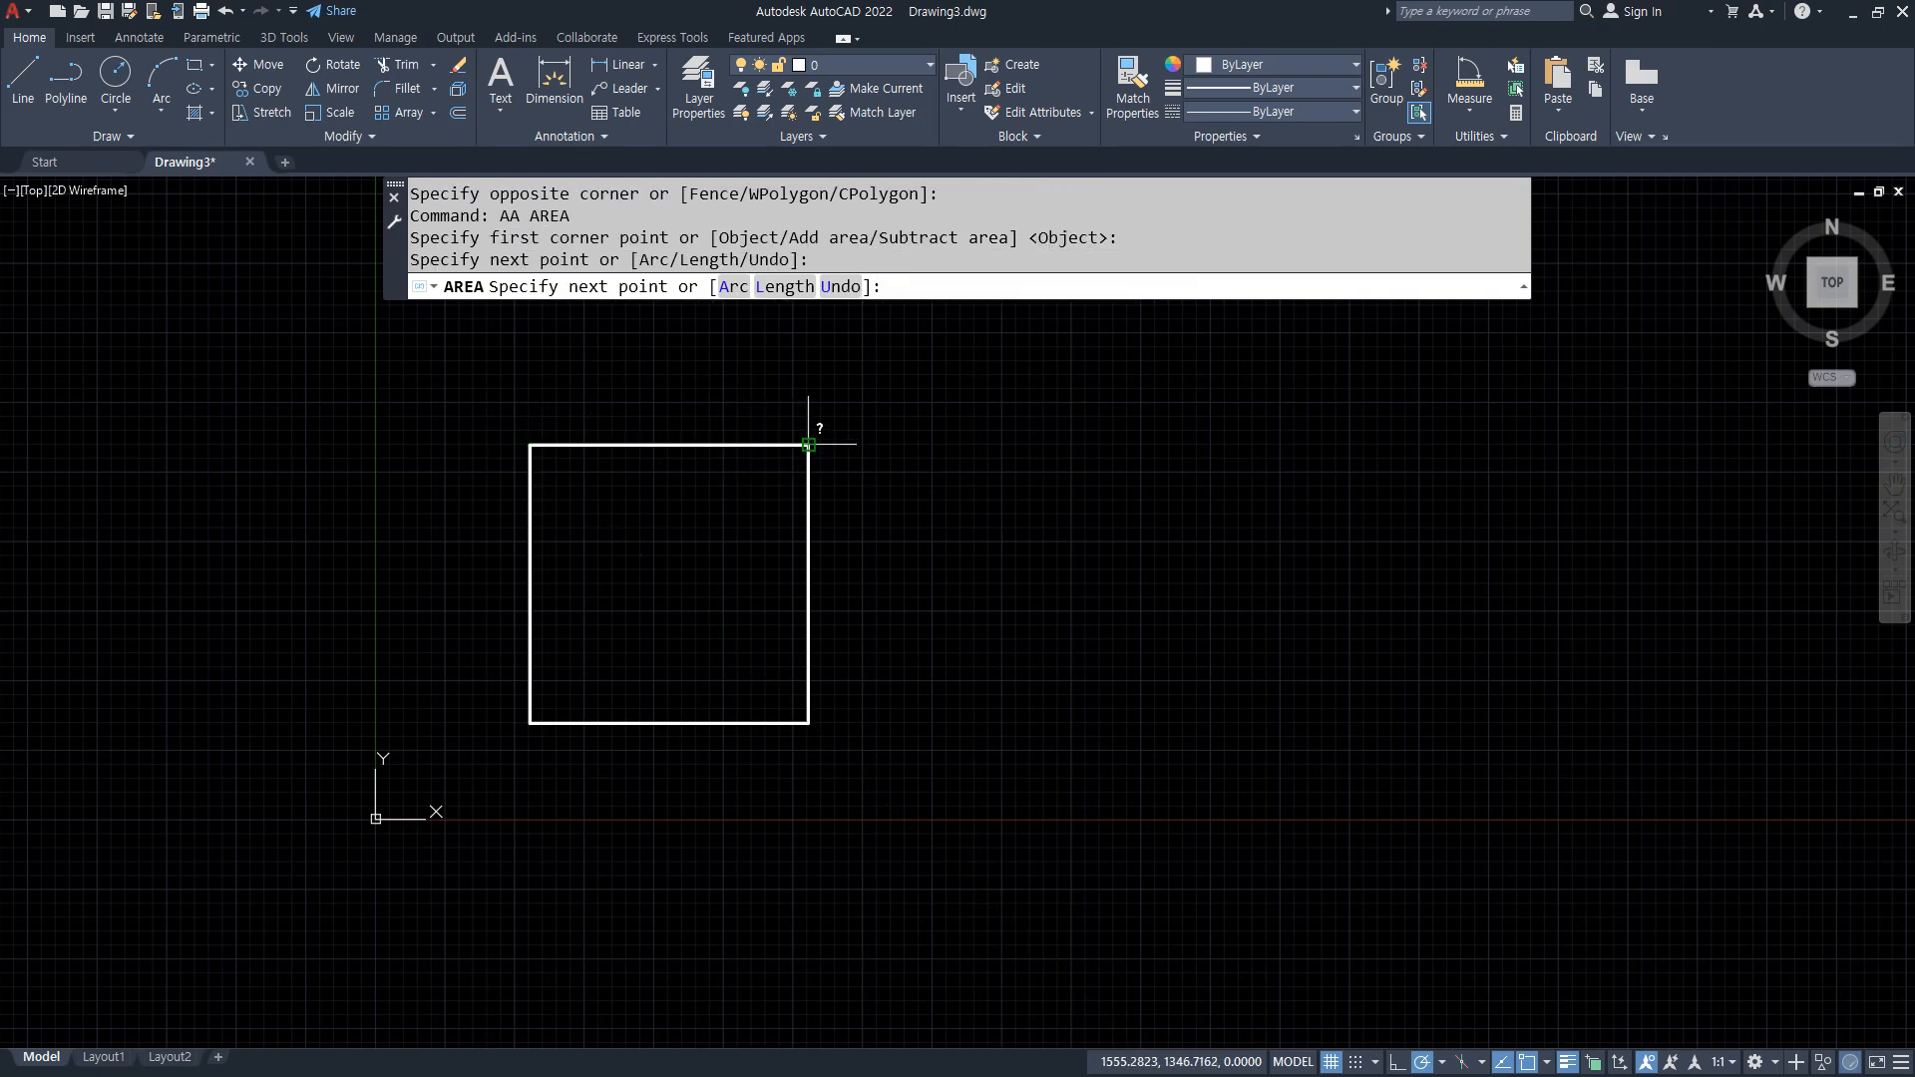
pyautogui.click(808, 723)
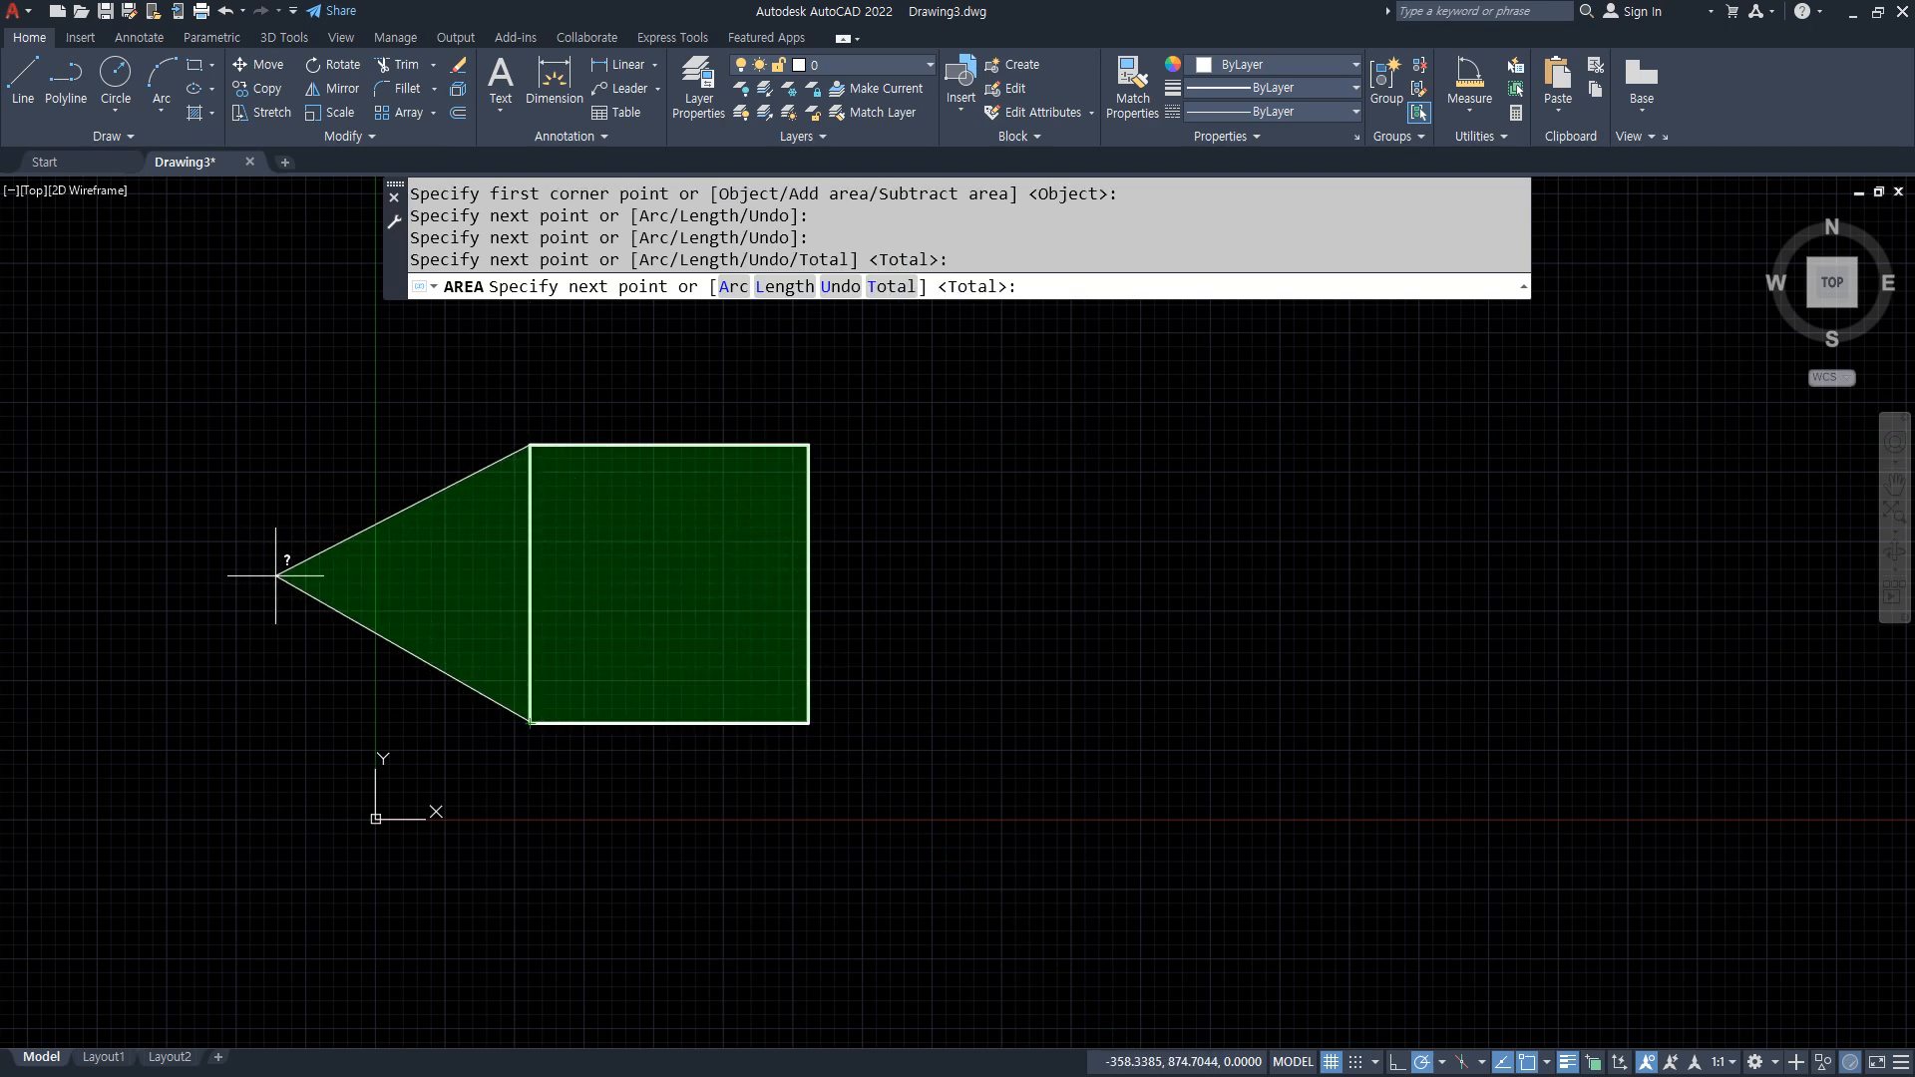
pyautogui.press('Return')
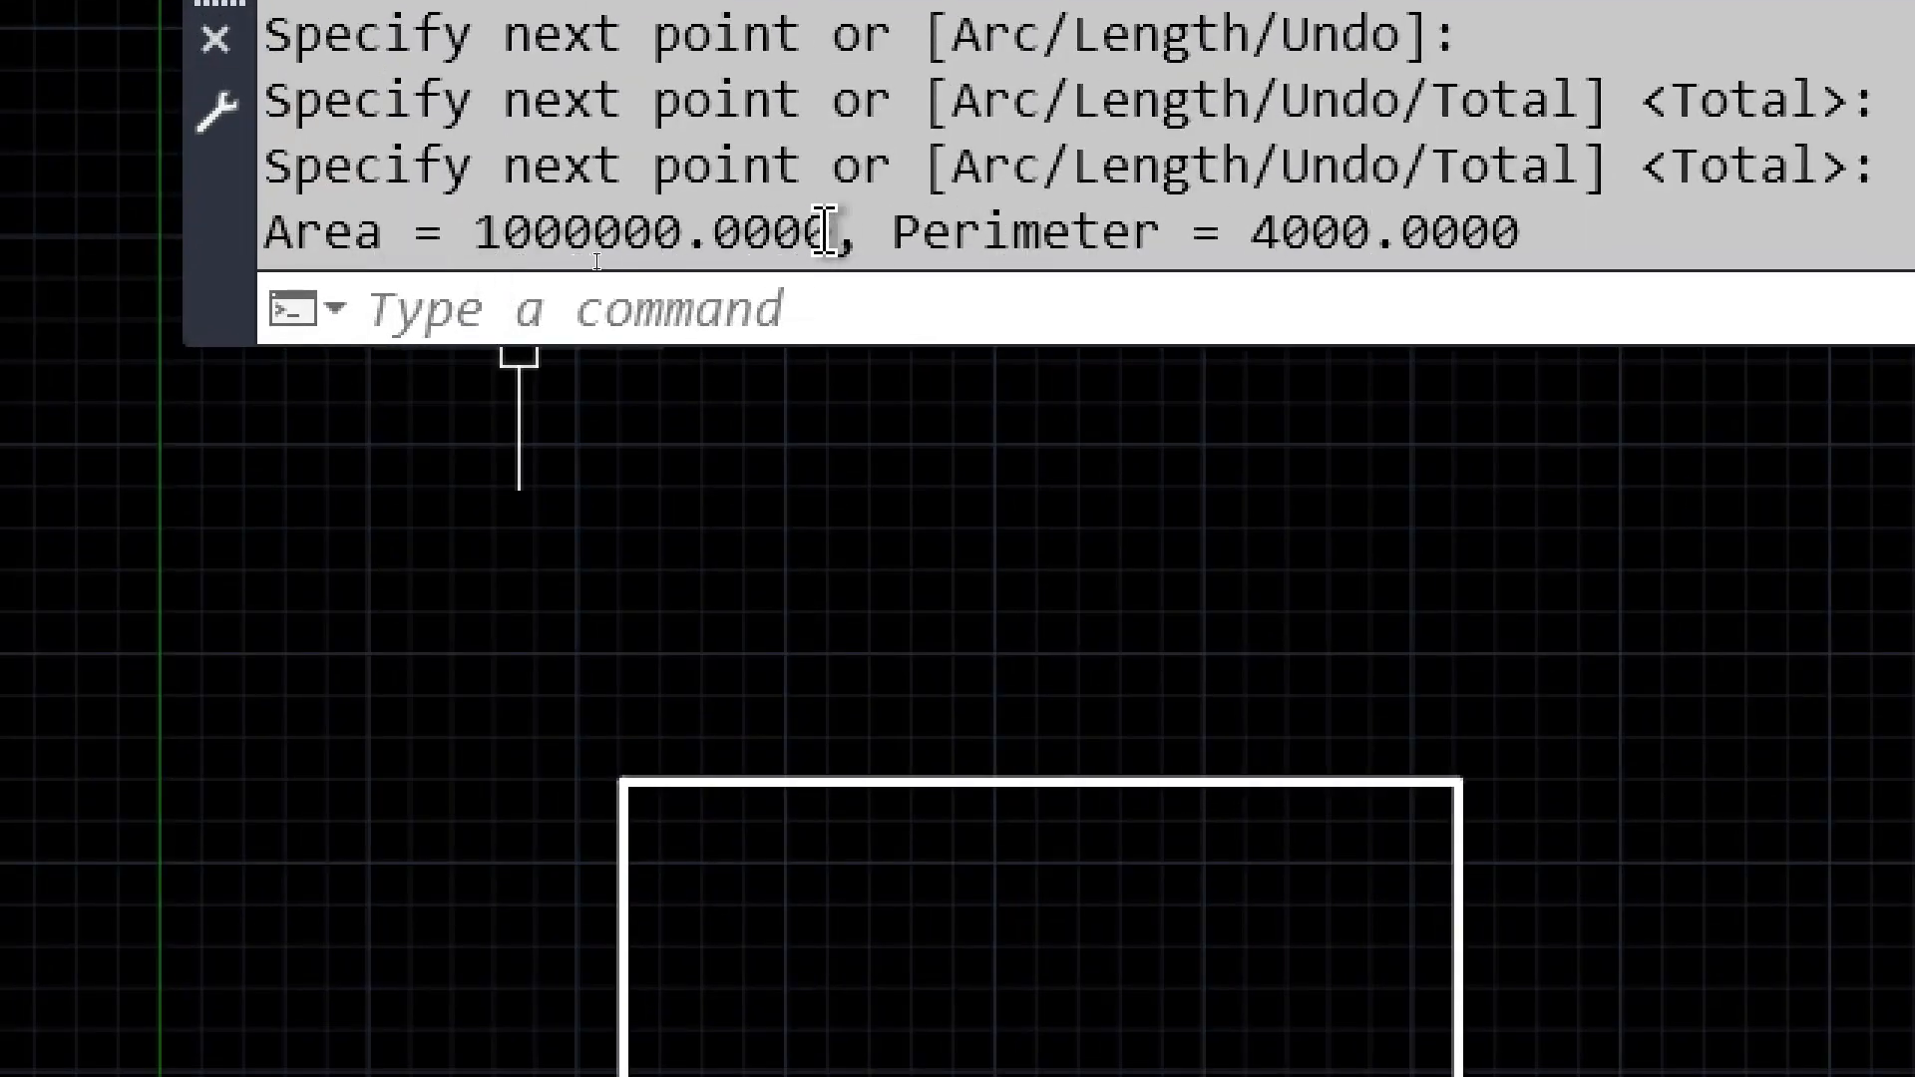
# Copy the area result from the command history and paste it below the DIst/AreA line in the Notepad notes
pyautogui.moveTo(826, 232); pyautogui.dragTo(279, 249)
pyautogui.rightClick(417, 225)
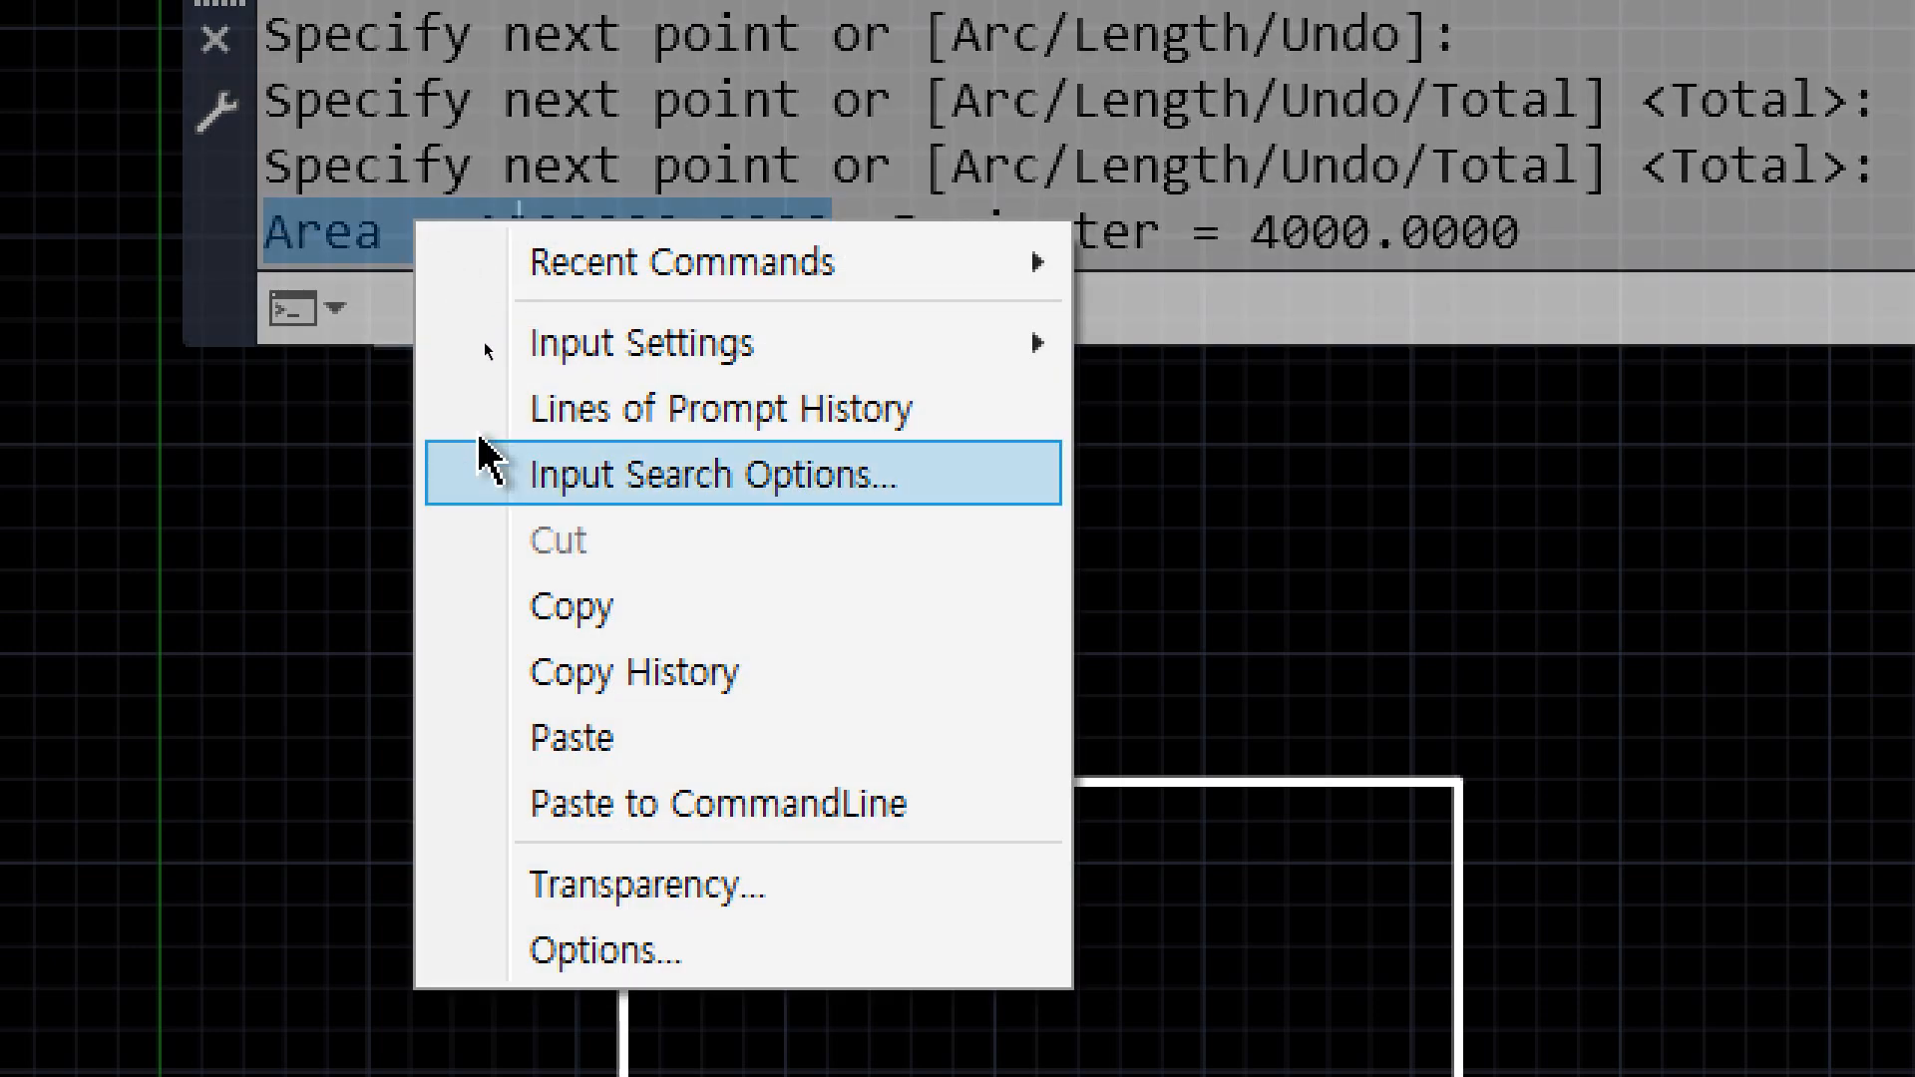
pyautogui.click(521, 611)
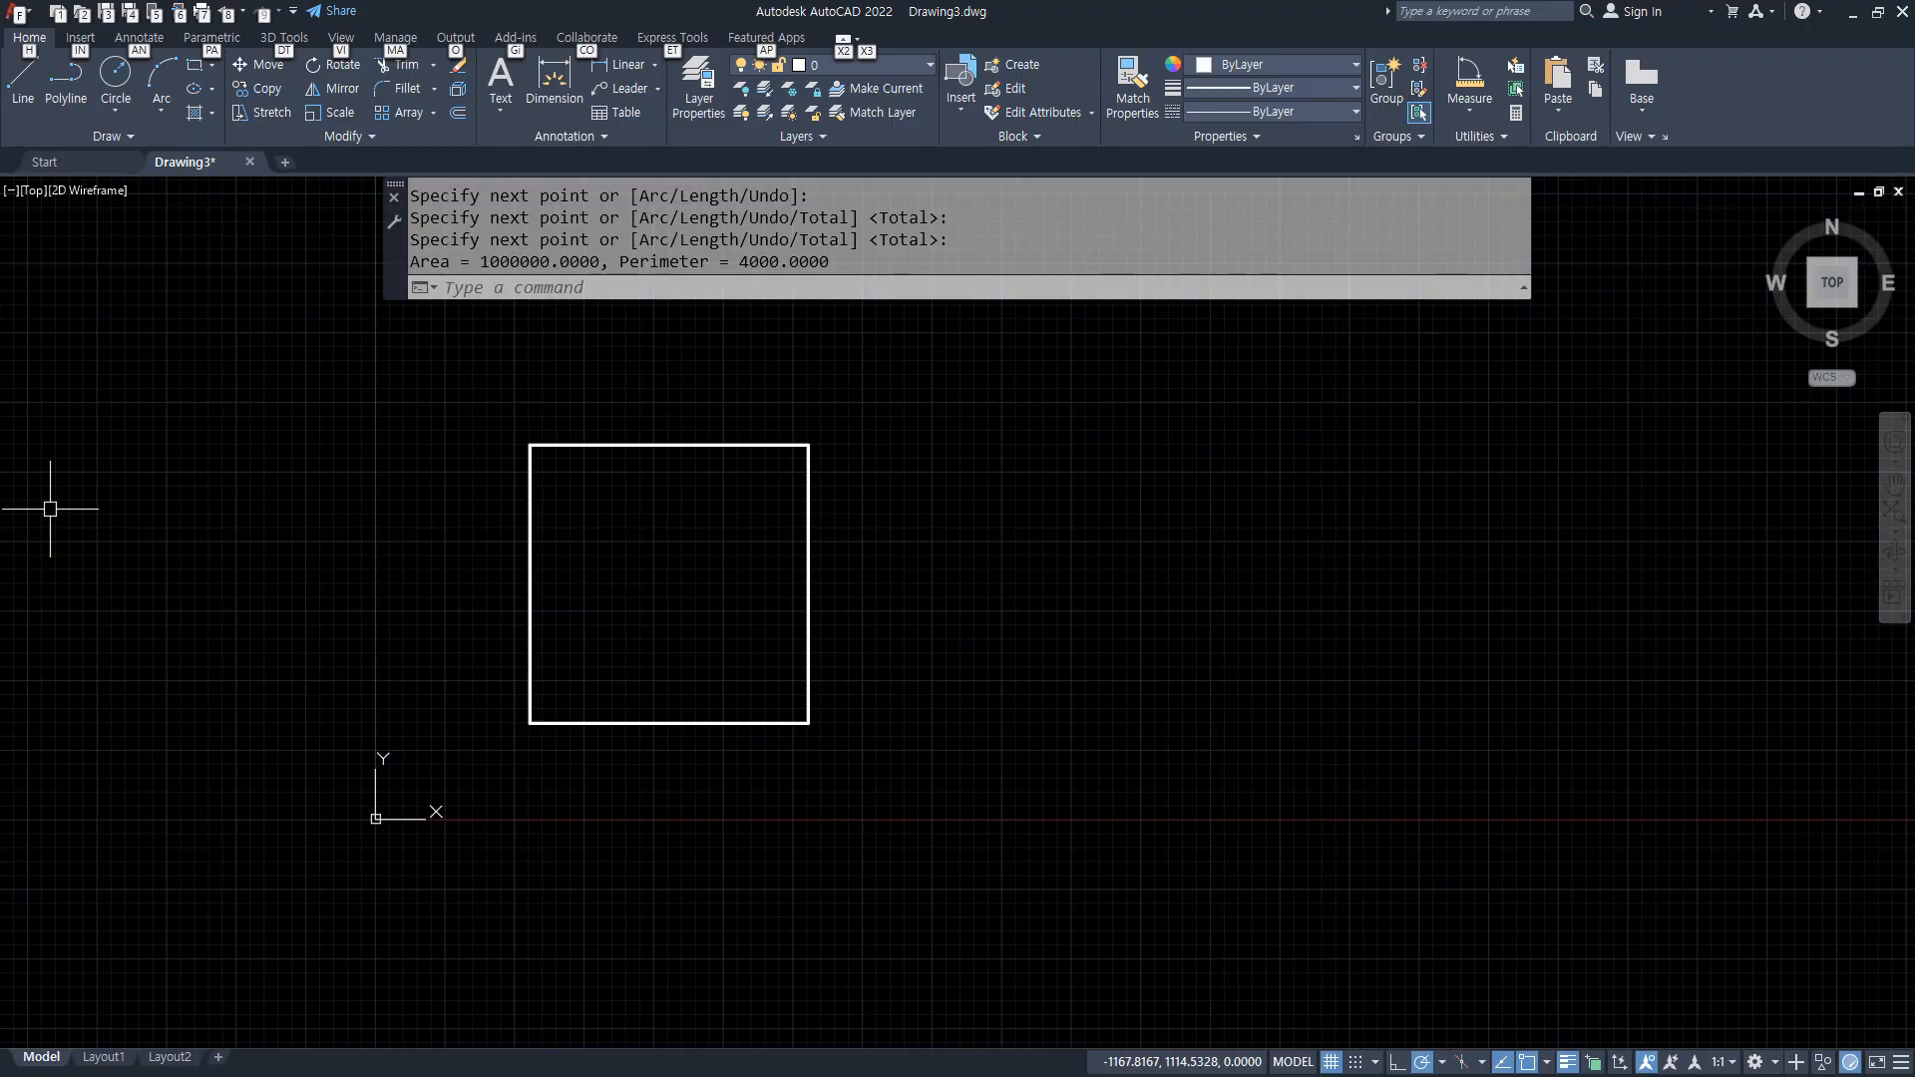
pyautogui.hotkey('alt', 'Tab')
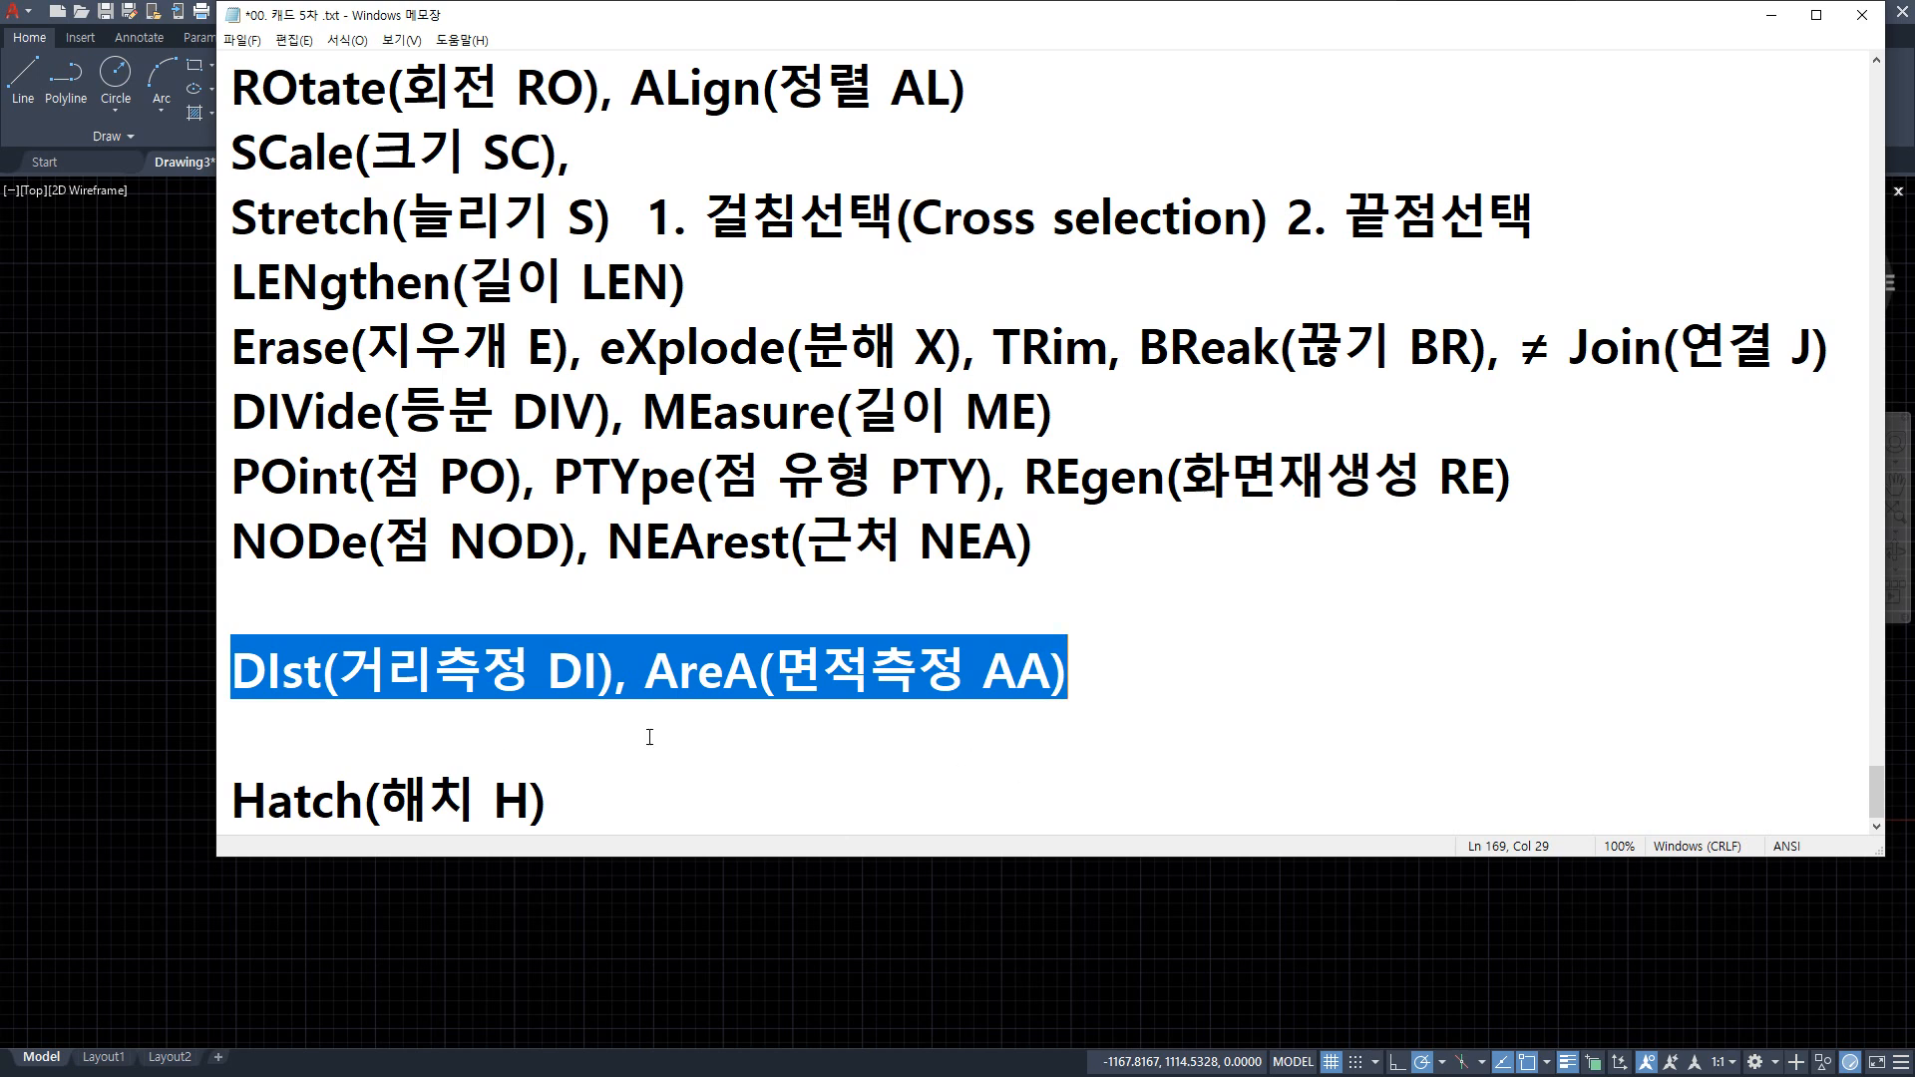
pyautogui.click(650, 737)
pyautogui.hotkey('ctrl', 'v')
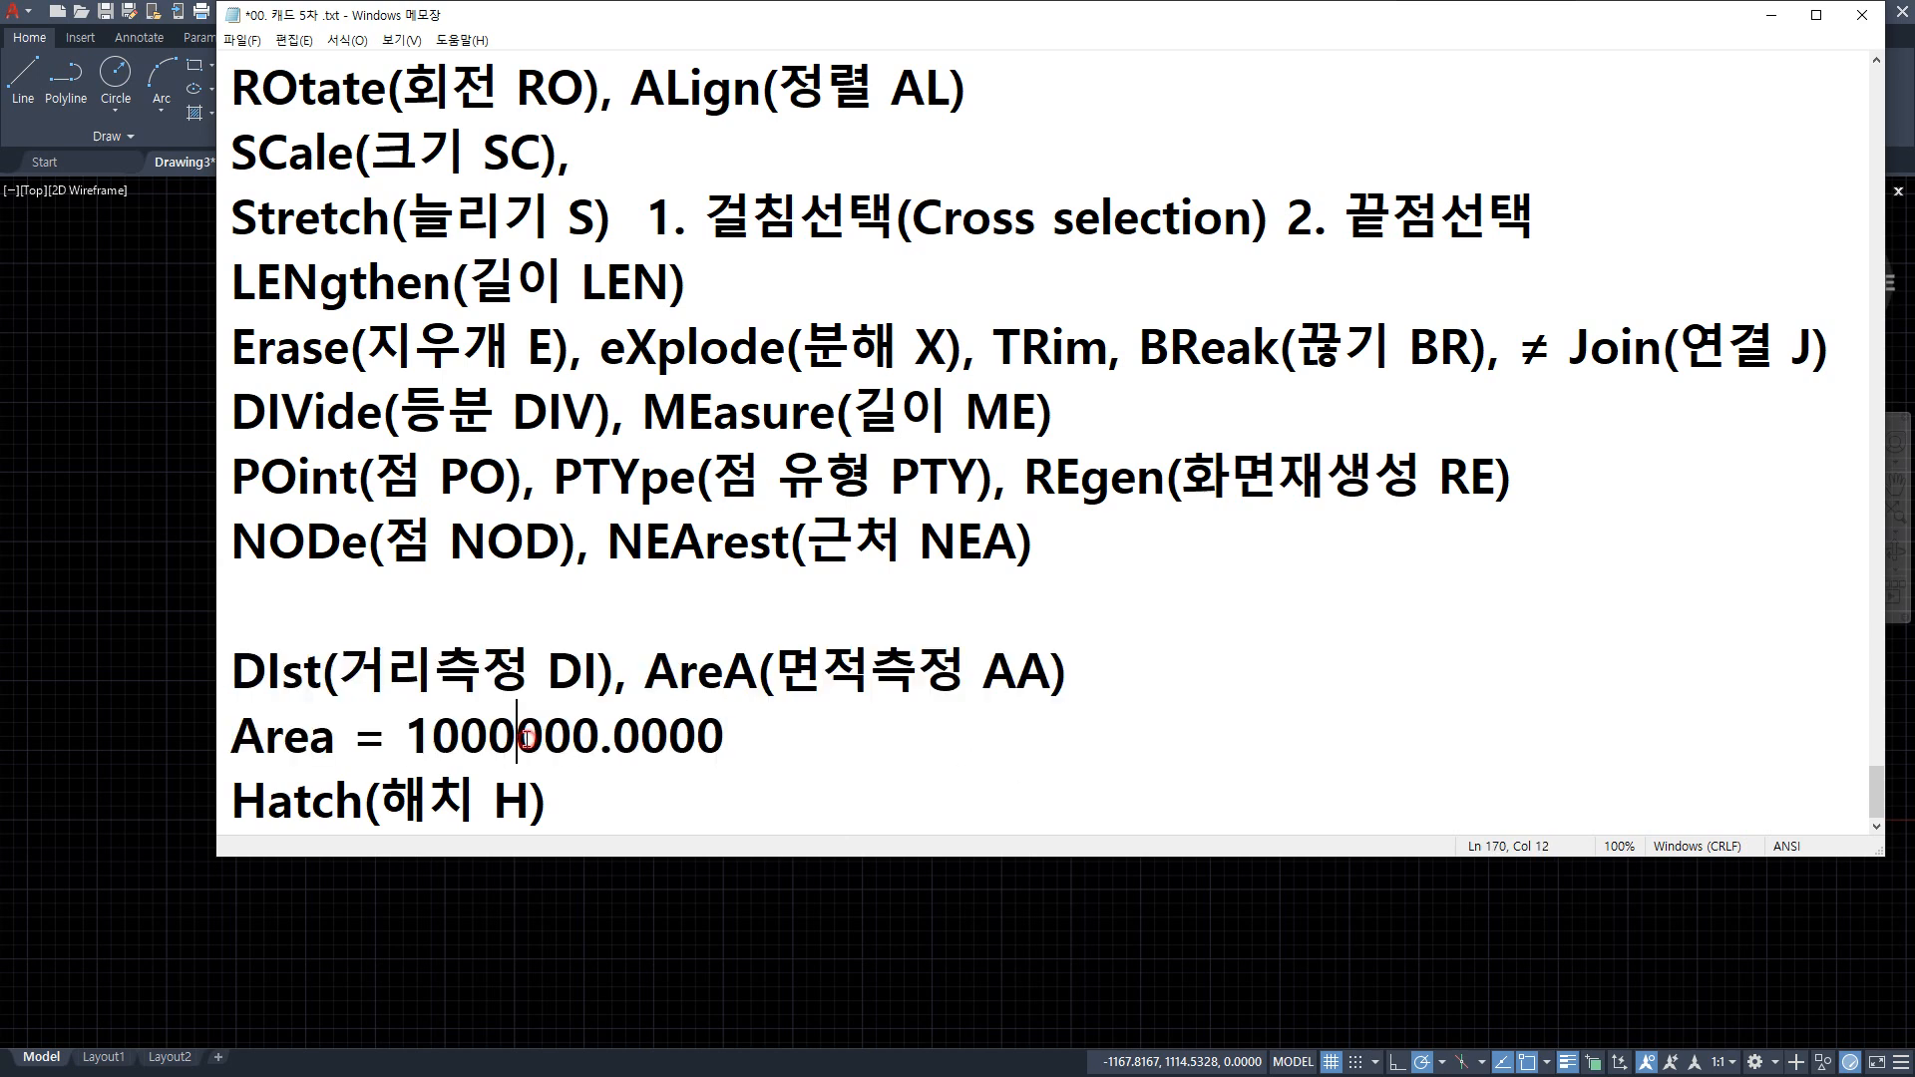
# Reformat the pasted area as 1,000,000mm, adding thousands separators and replacing the decimals with the unit
pyautogui.write(',')
pyautogui.click(431, 739)
pyautogui.write(',')
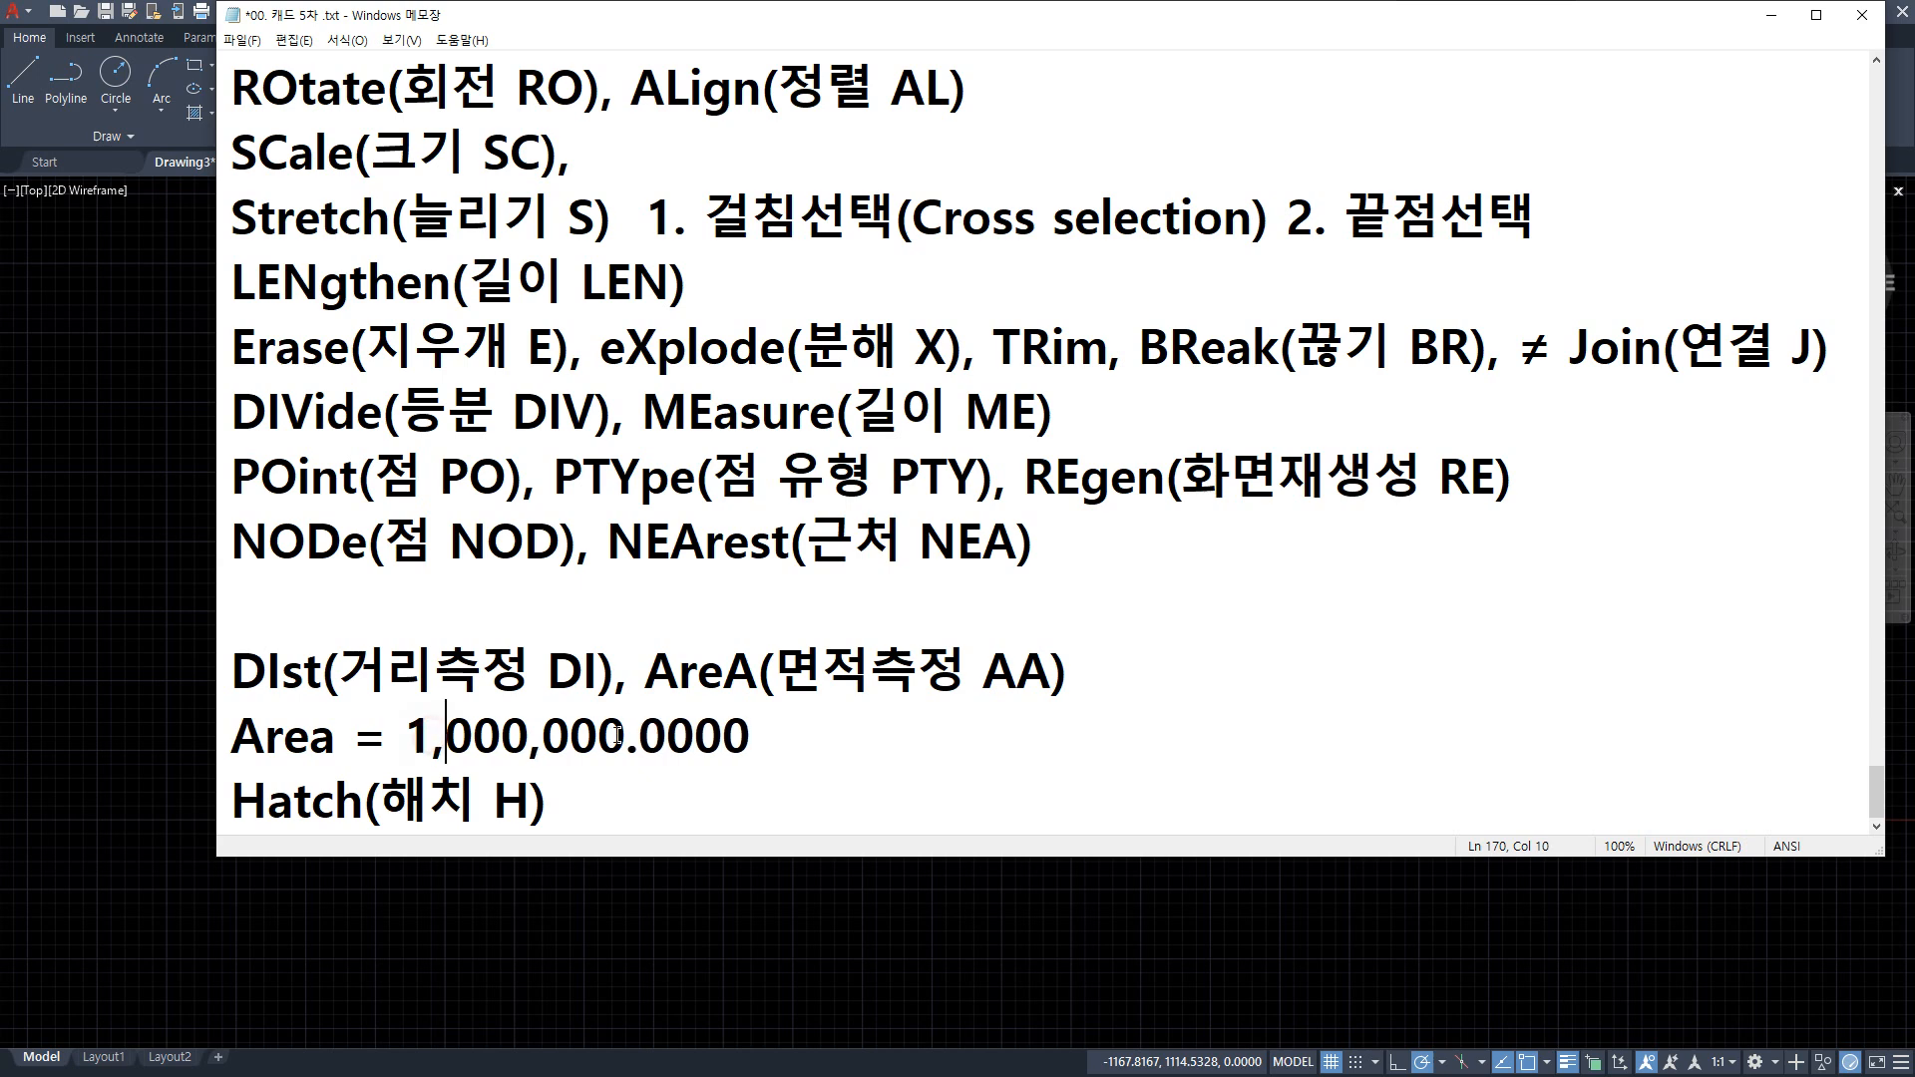
pyautogui.moveTo(635, 733); pyautogui.dragTo(871, 734)
pyautogui.press('Delete')
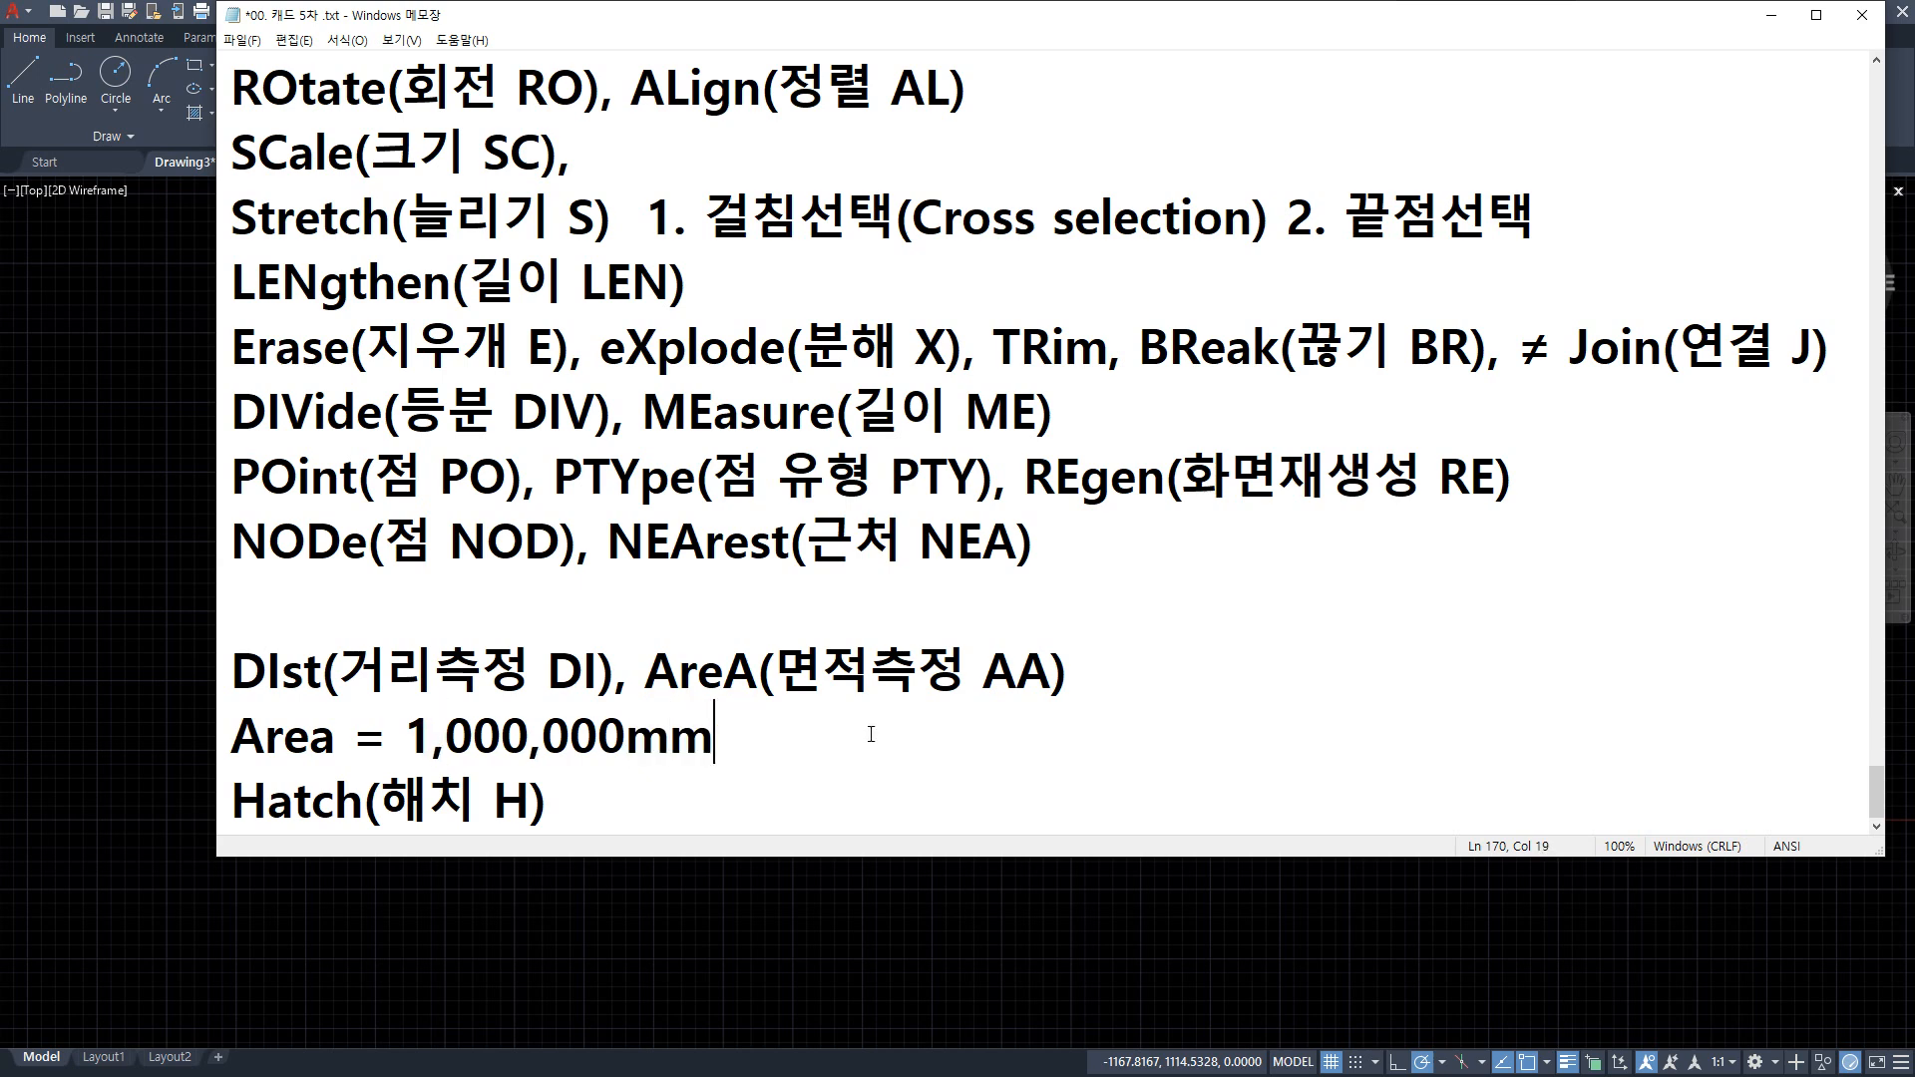
pyautogui.write('mm')
# Insert a superscript 2 symbol after the mm unit of the area value
pyautogui.press('super+period')
pyautogui.click(814, 431)
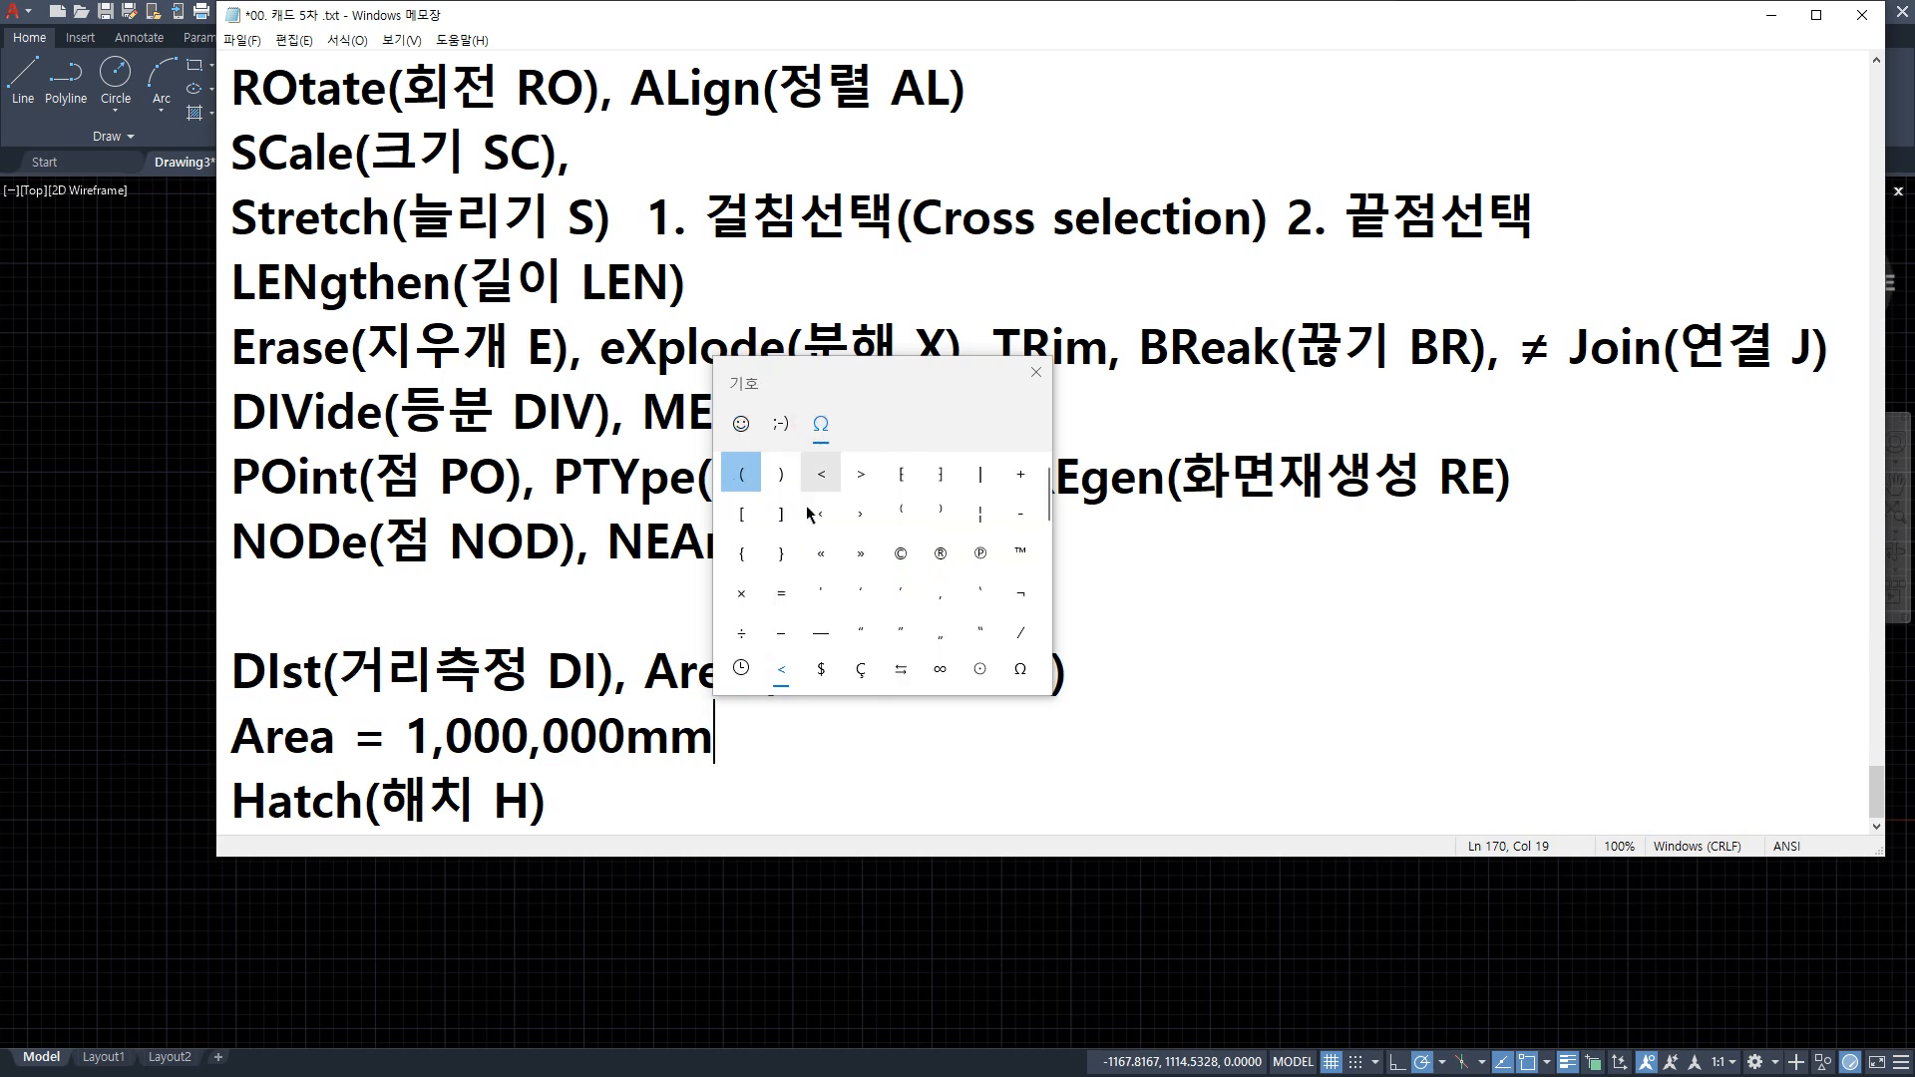
pyautogui.click(981, 669)
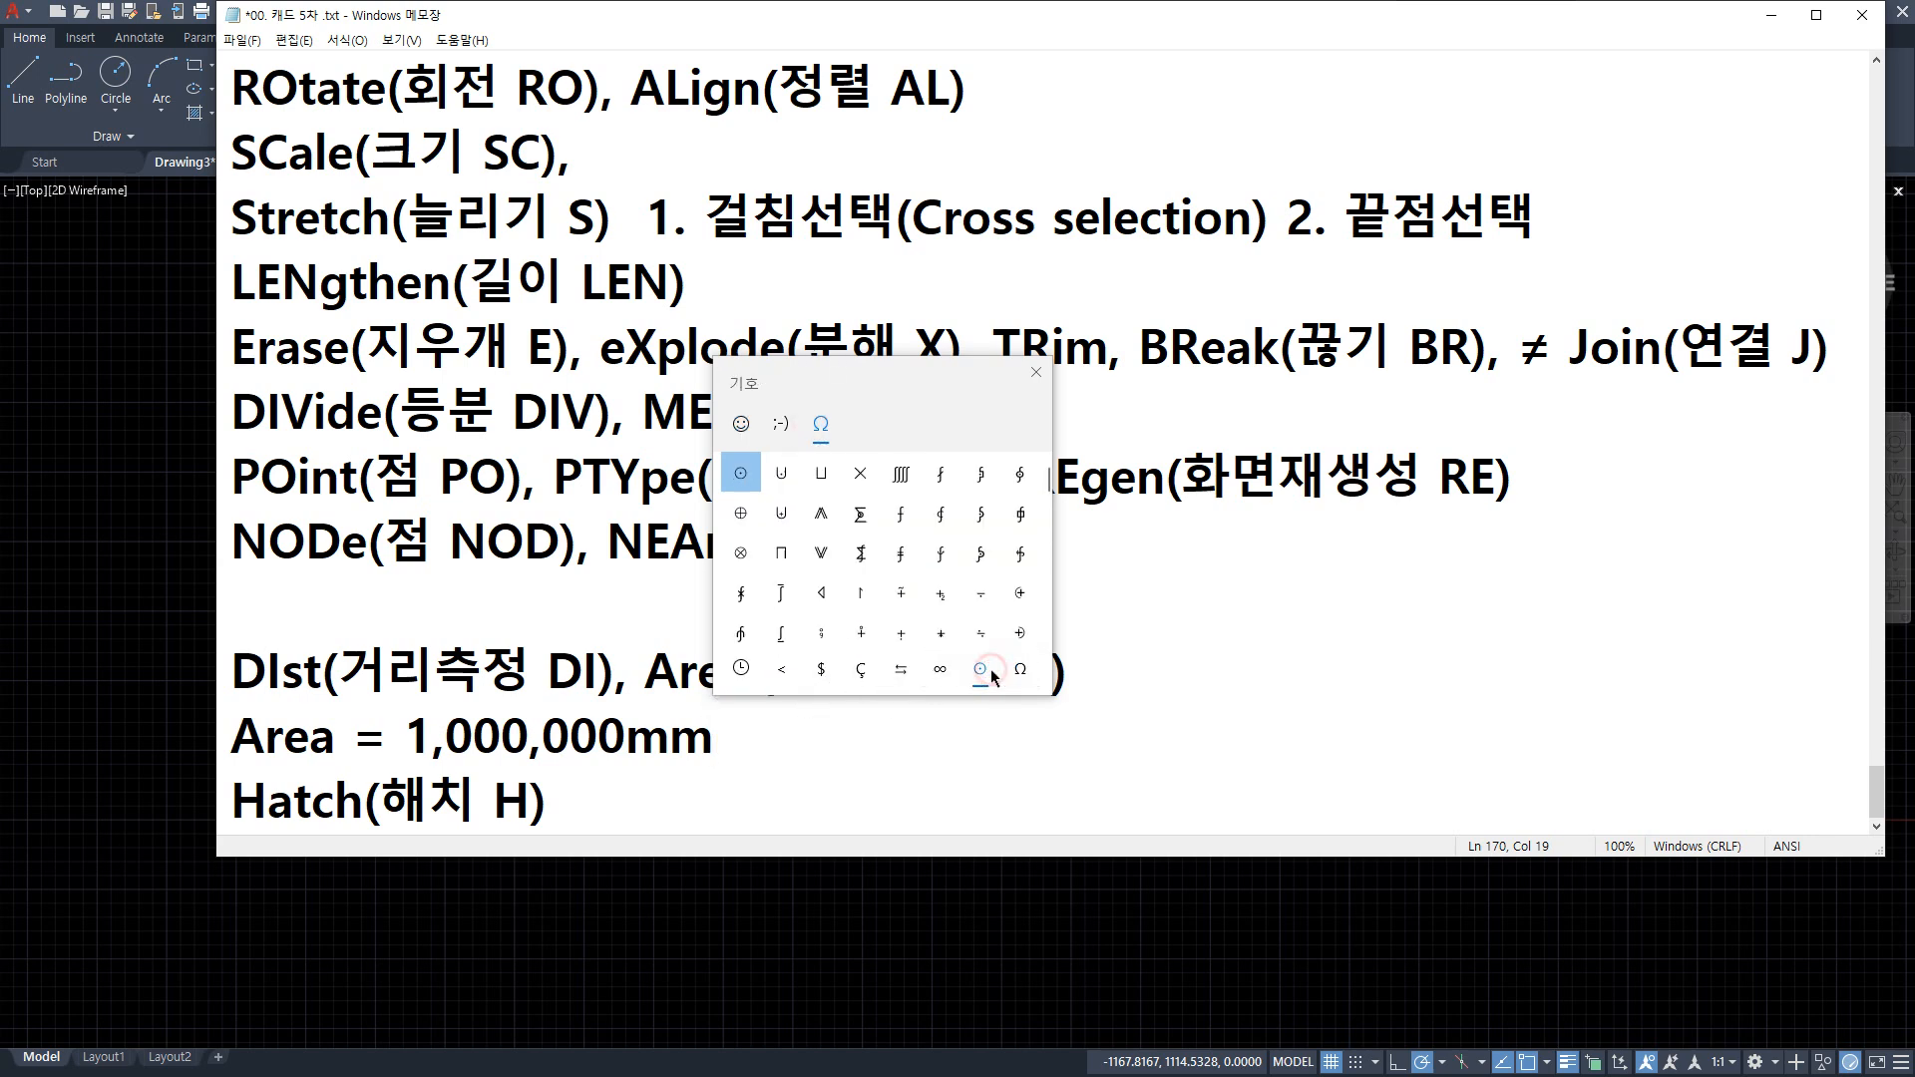
pyautogui.click(945, 672)
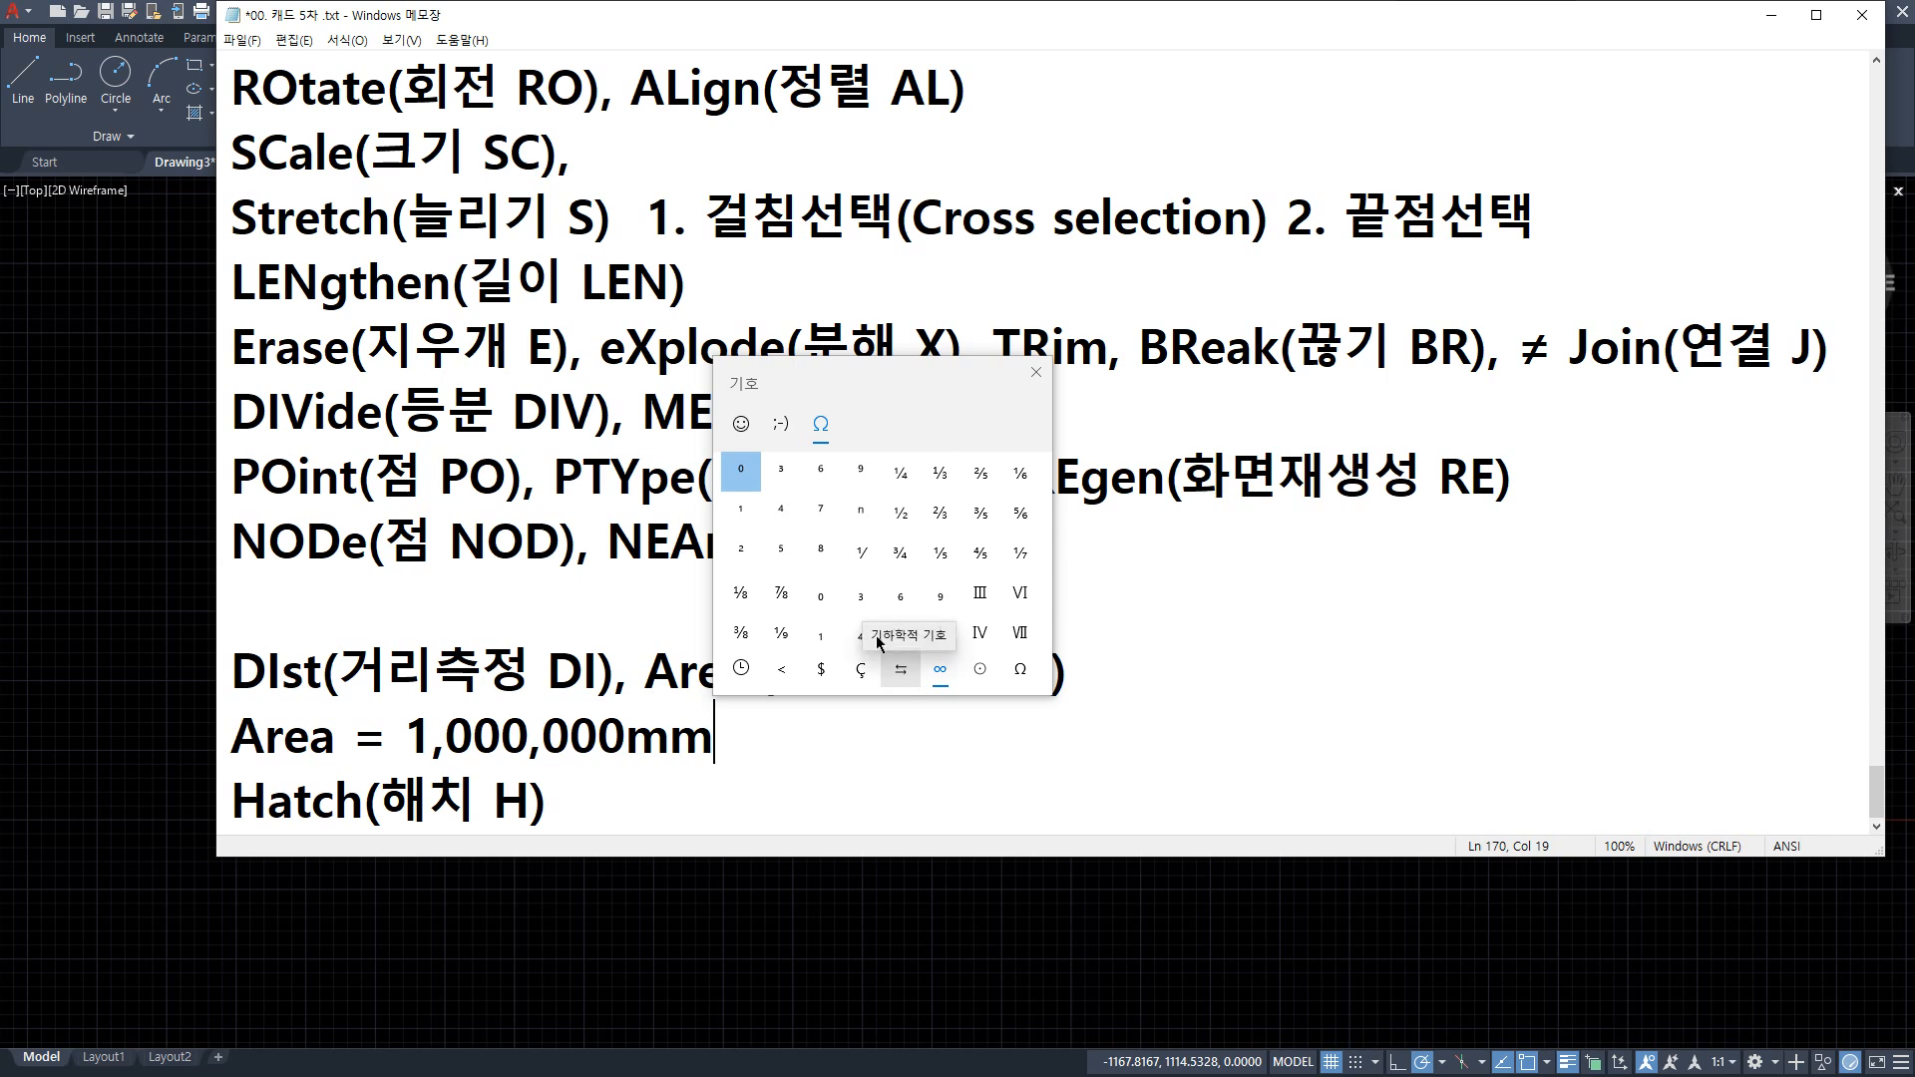
pyautogui.click(741, 550)
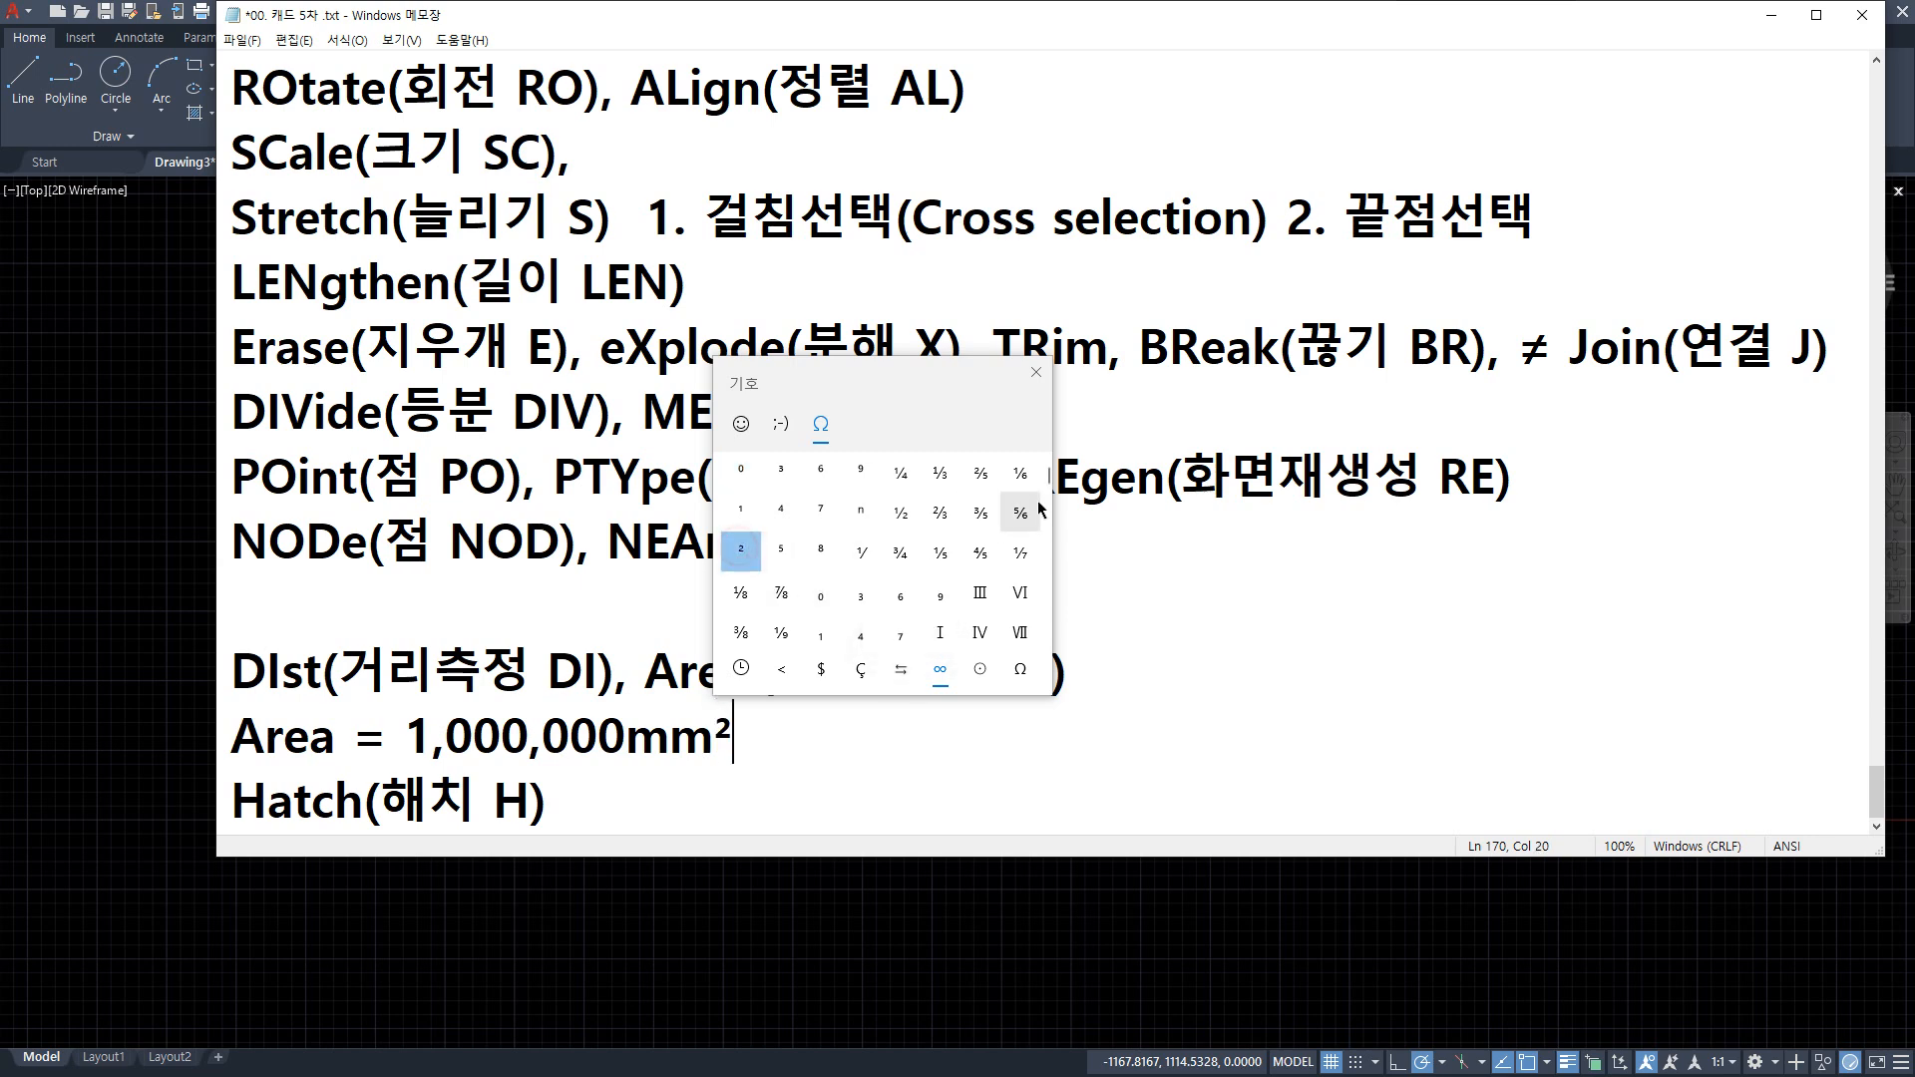
pyautogui.click(1037, 373)
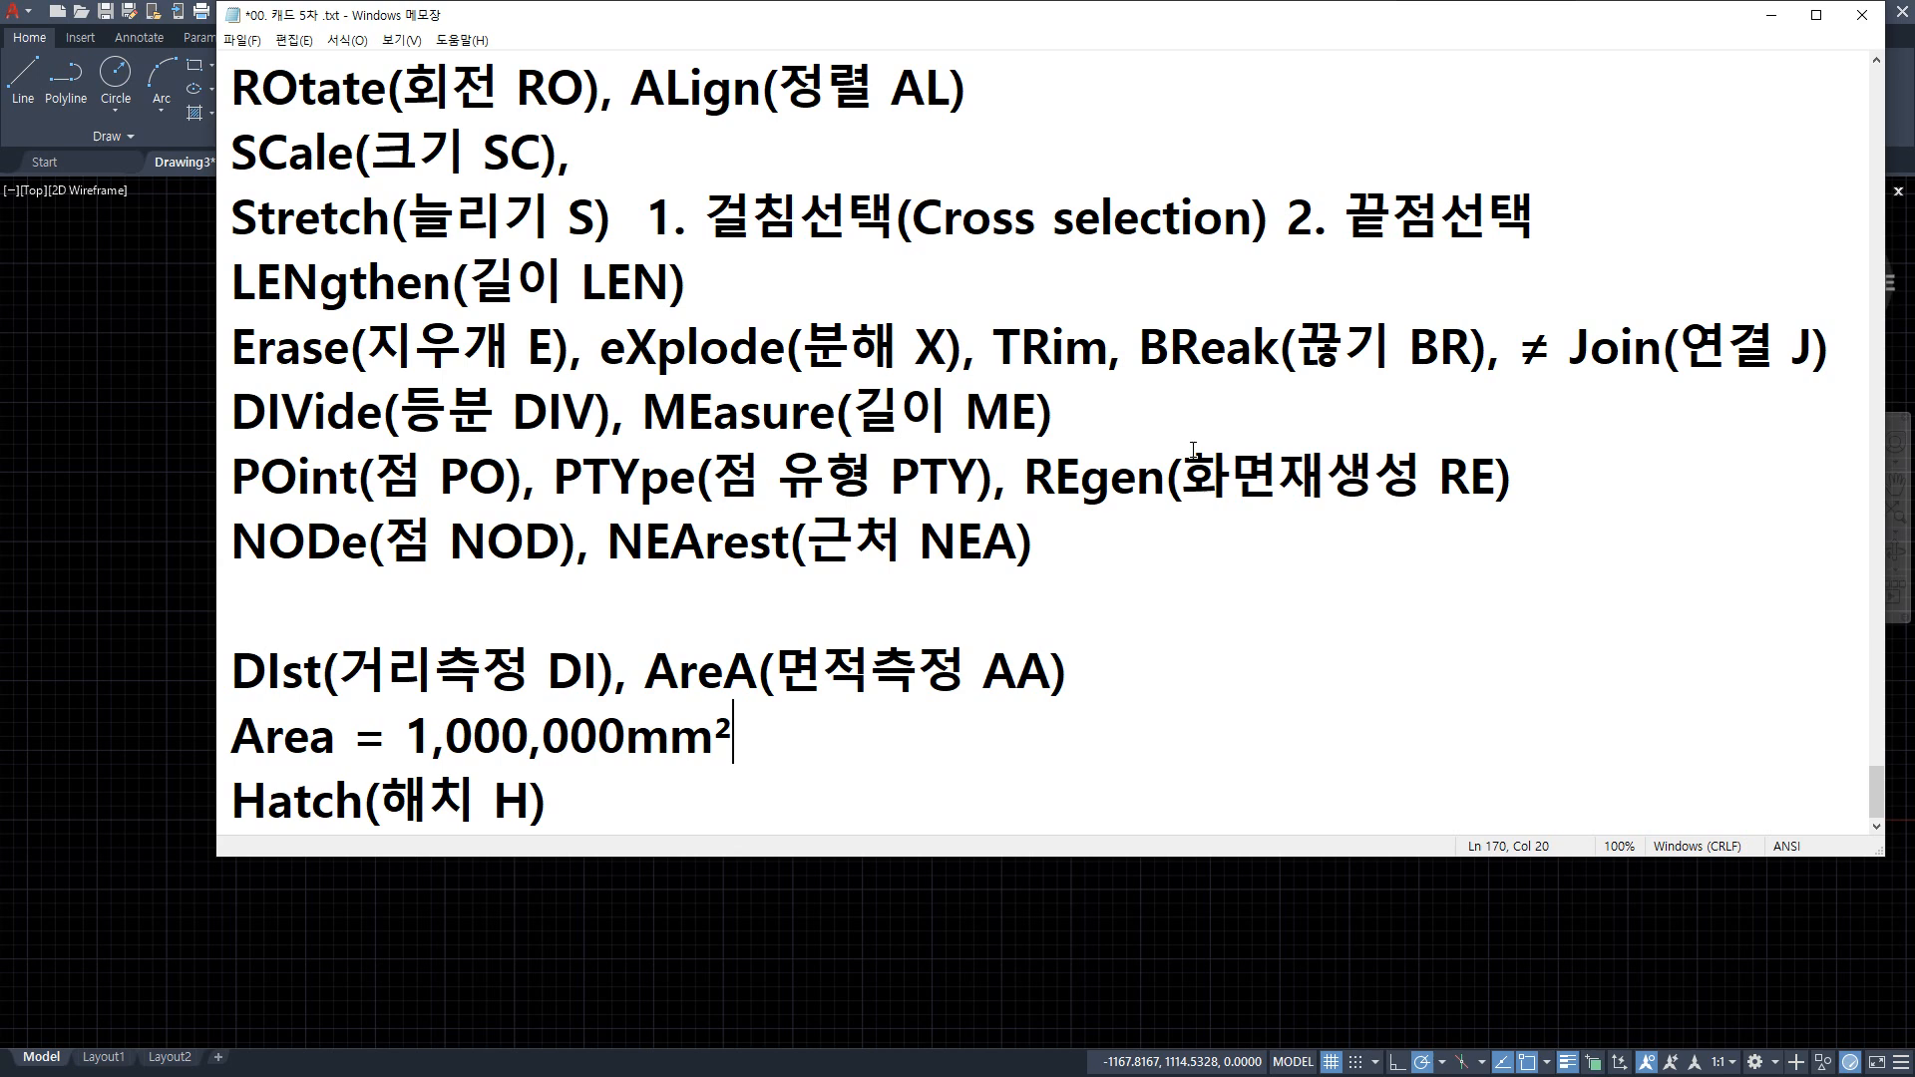
# Extend the area line with "= m²", reusing the superscript 2 from the mm² unit
pyautogui.hotkey('shift', 'Left')
pyautogui.press('Right')
pyautogui.write('= m')
pyautogui.hotkey('ctrl', 'v')
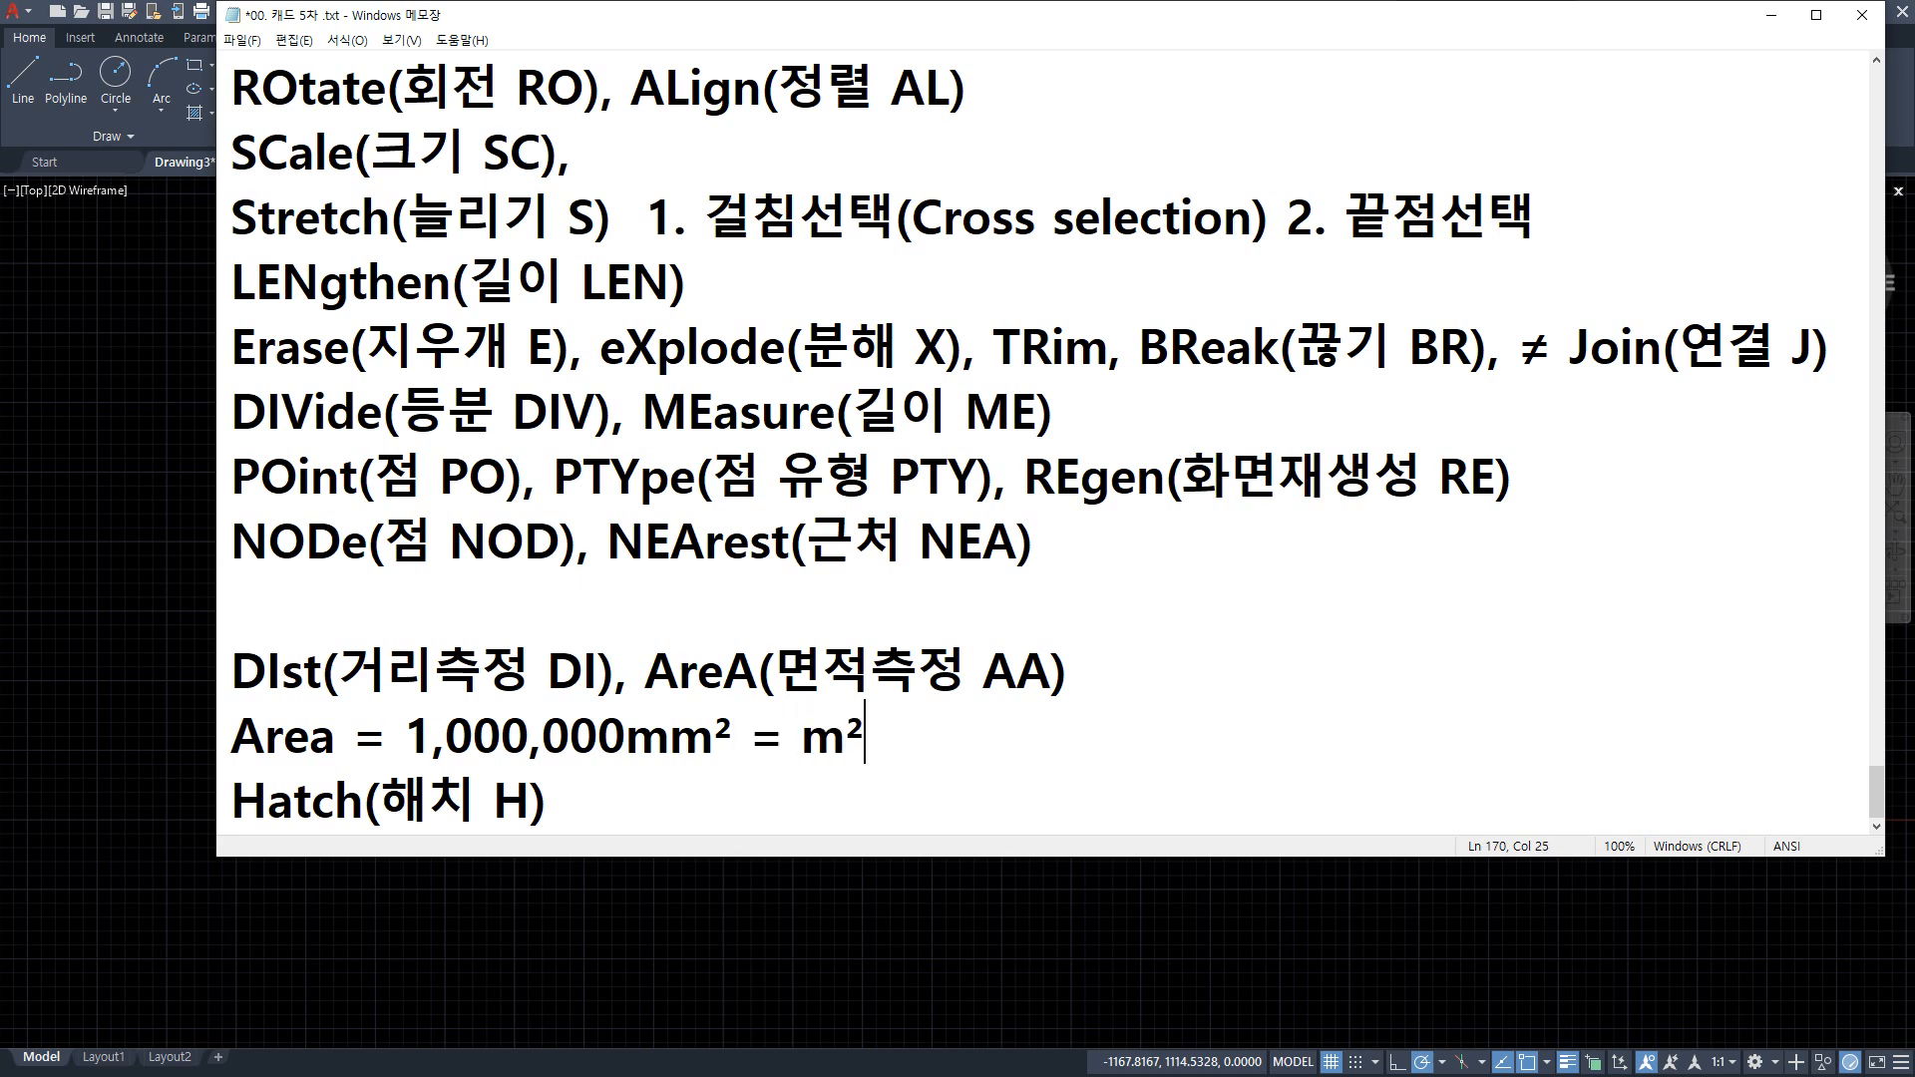
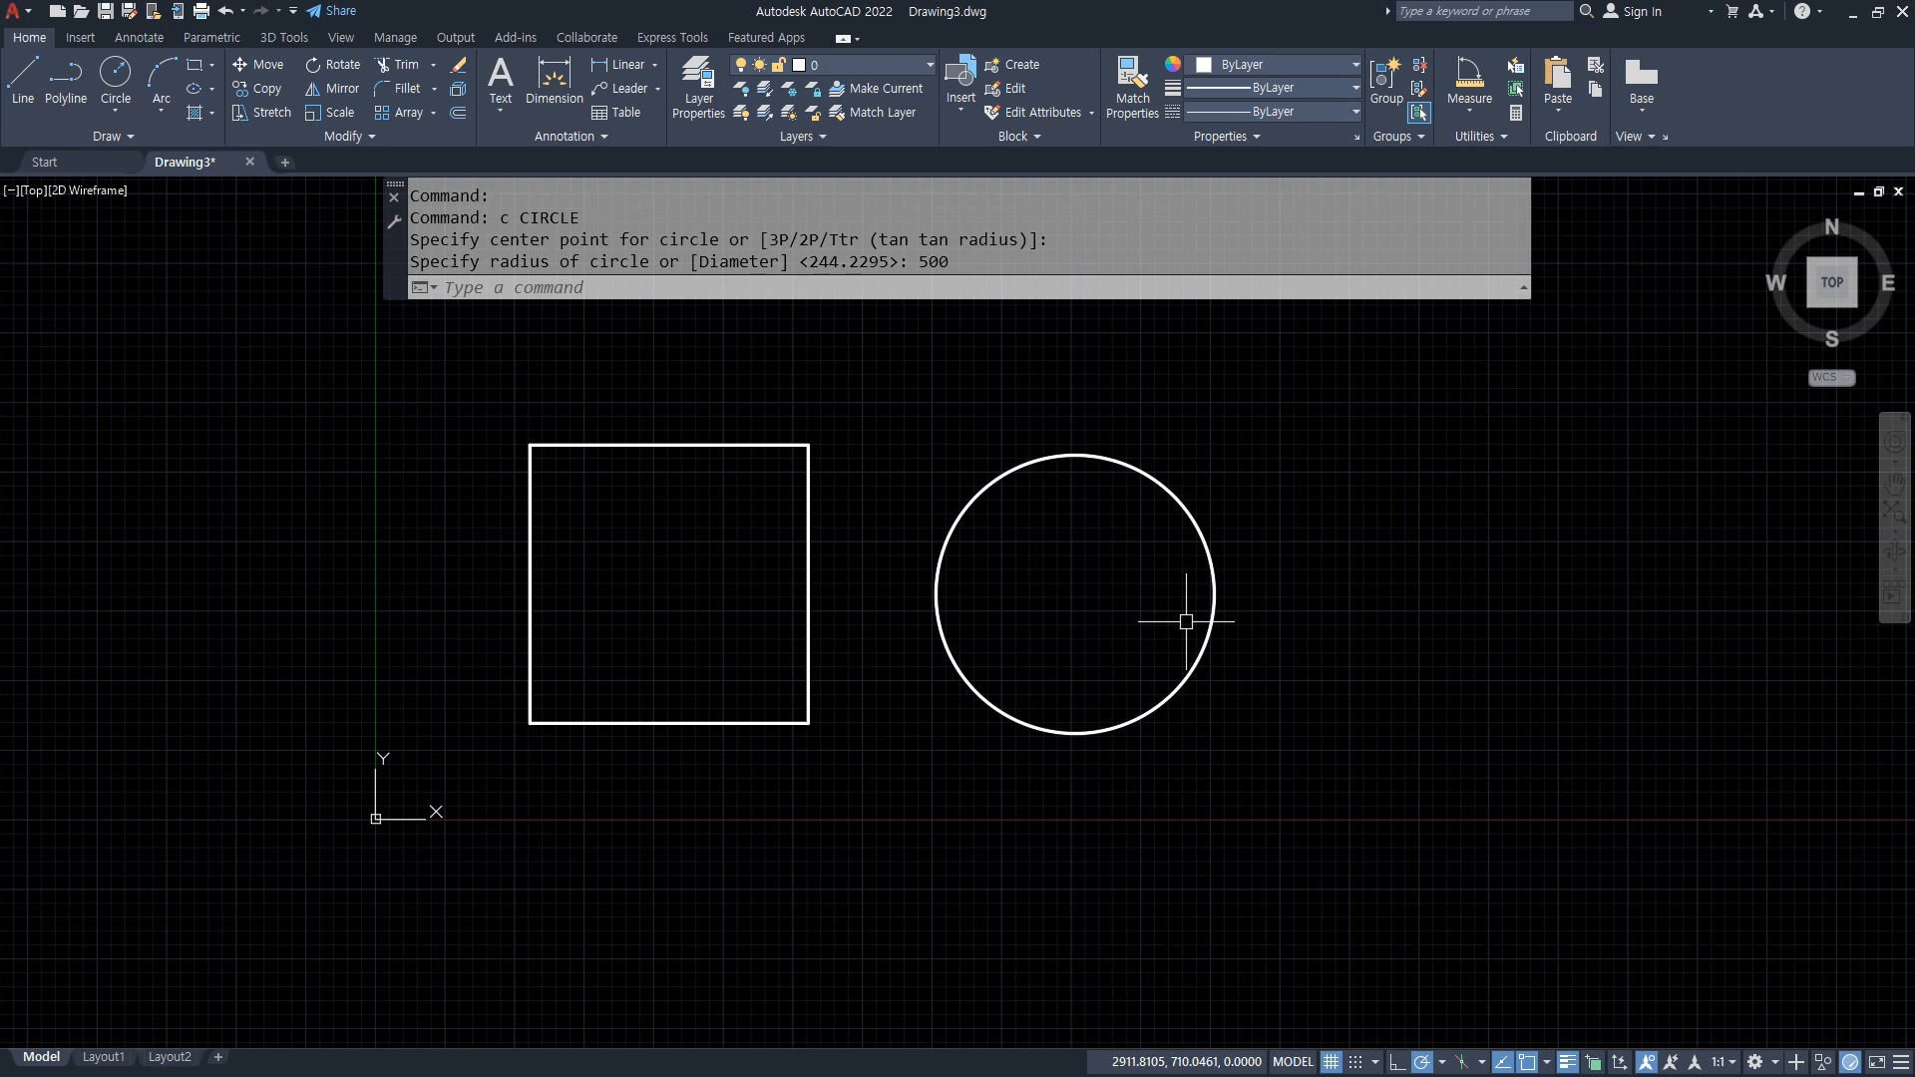
# Measure the large circle's area and circumference using the AREA command's Object option
pyautogui.write('a')
pyautogui.press('Return')
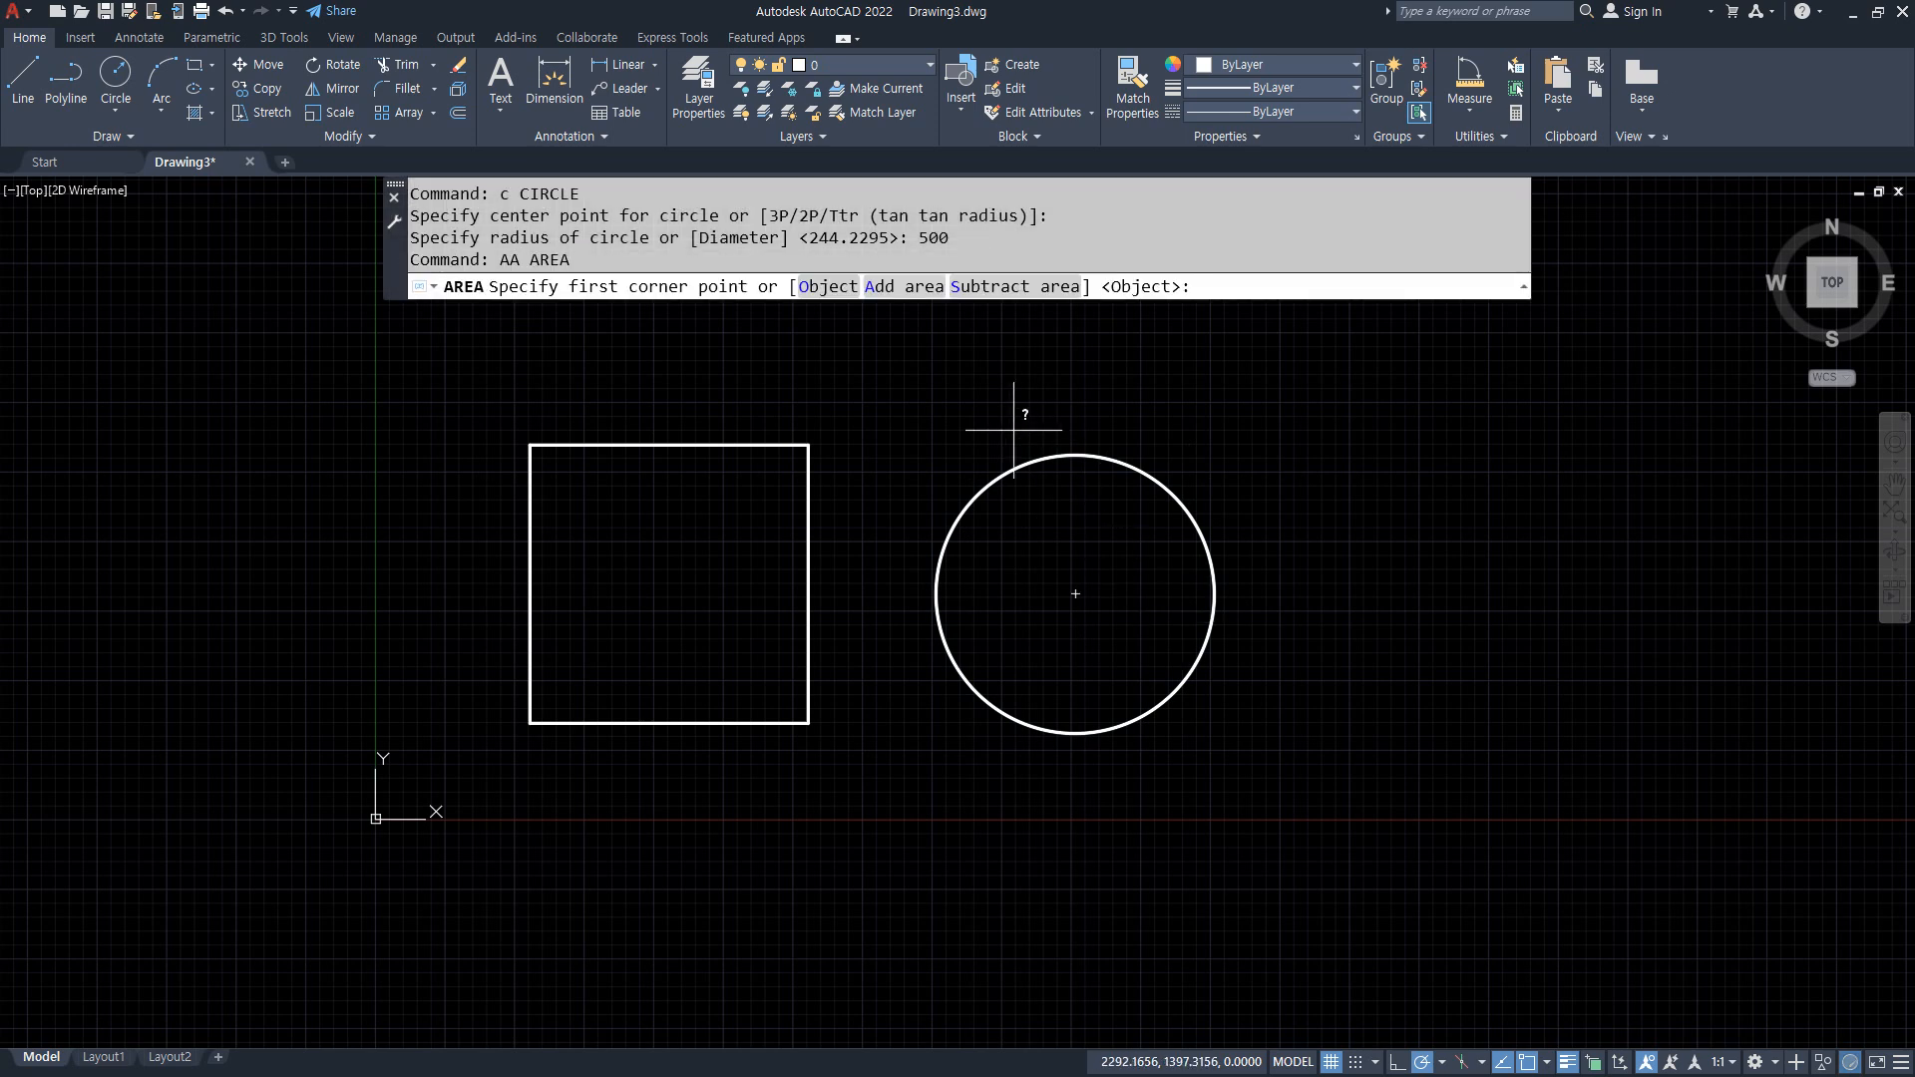
pyautogui.press('alt')
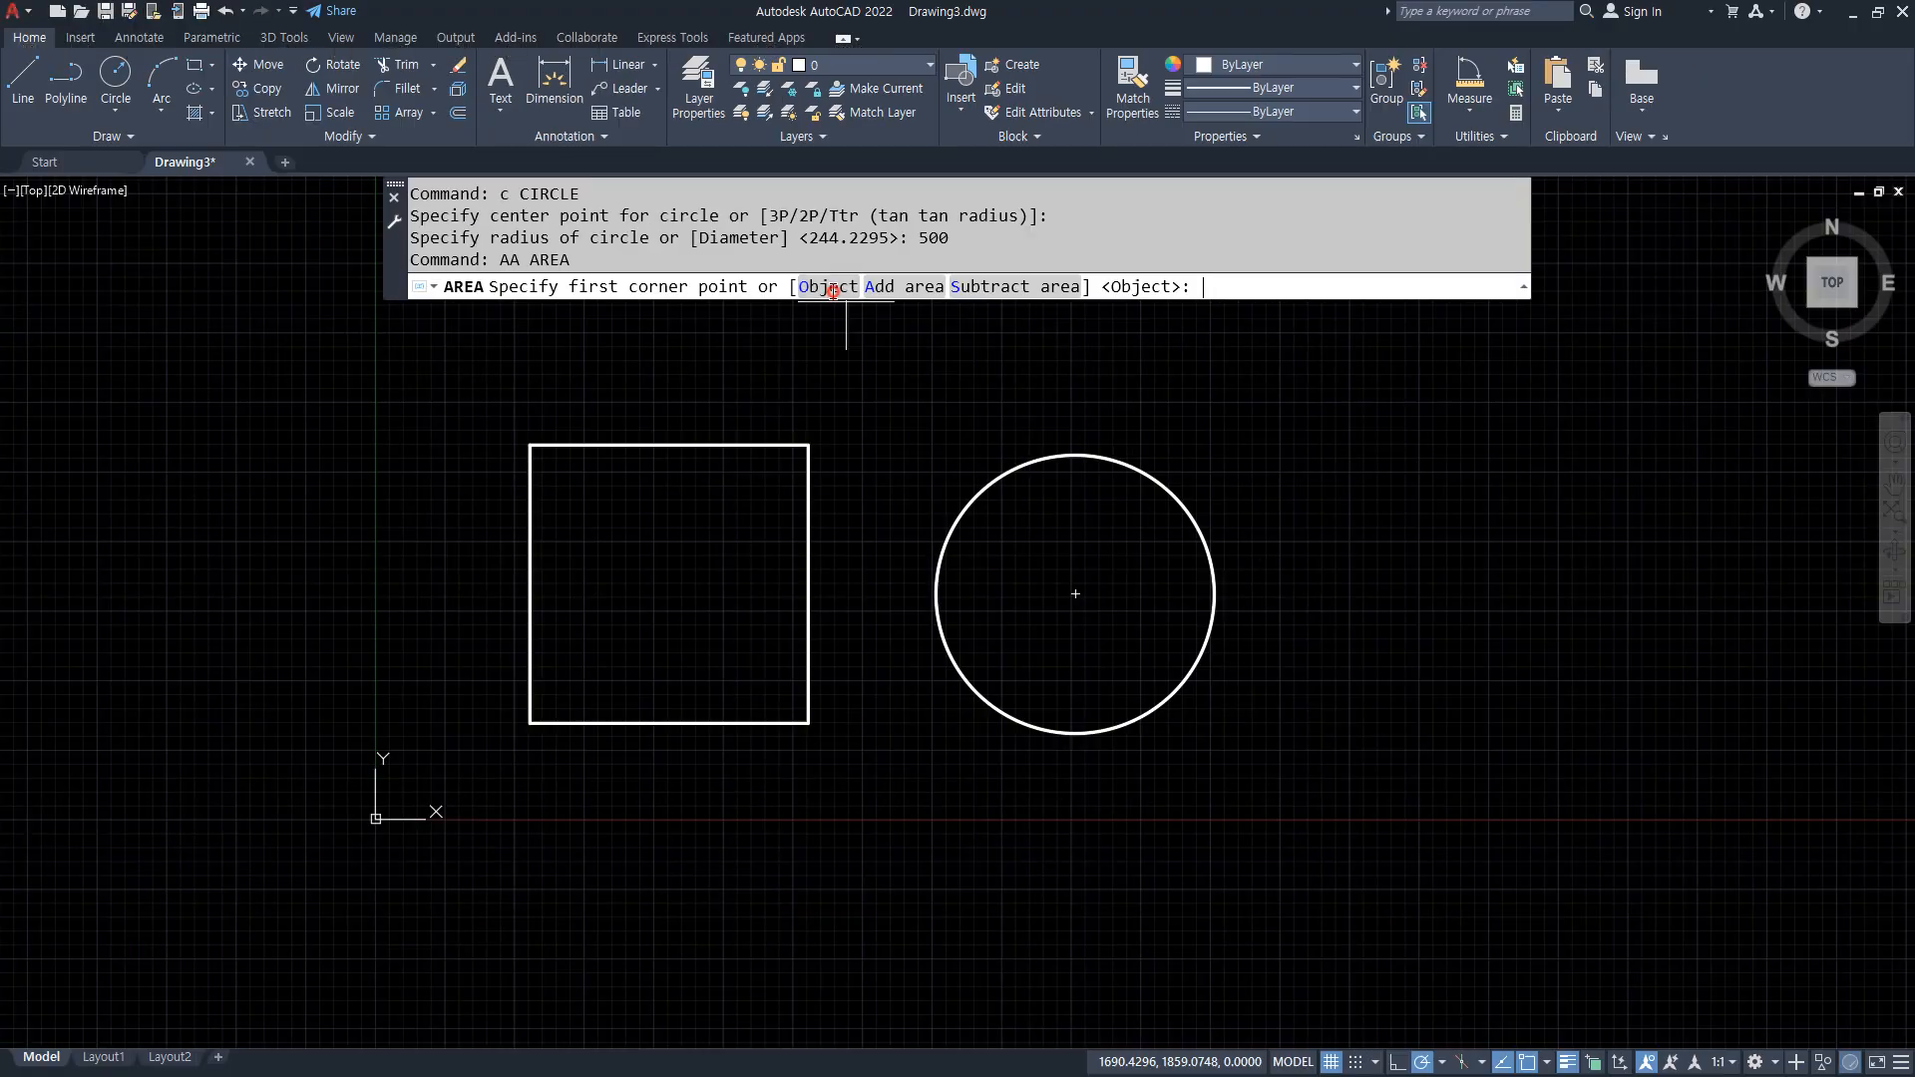
pyautogui.click(836, 291)
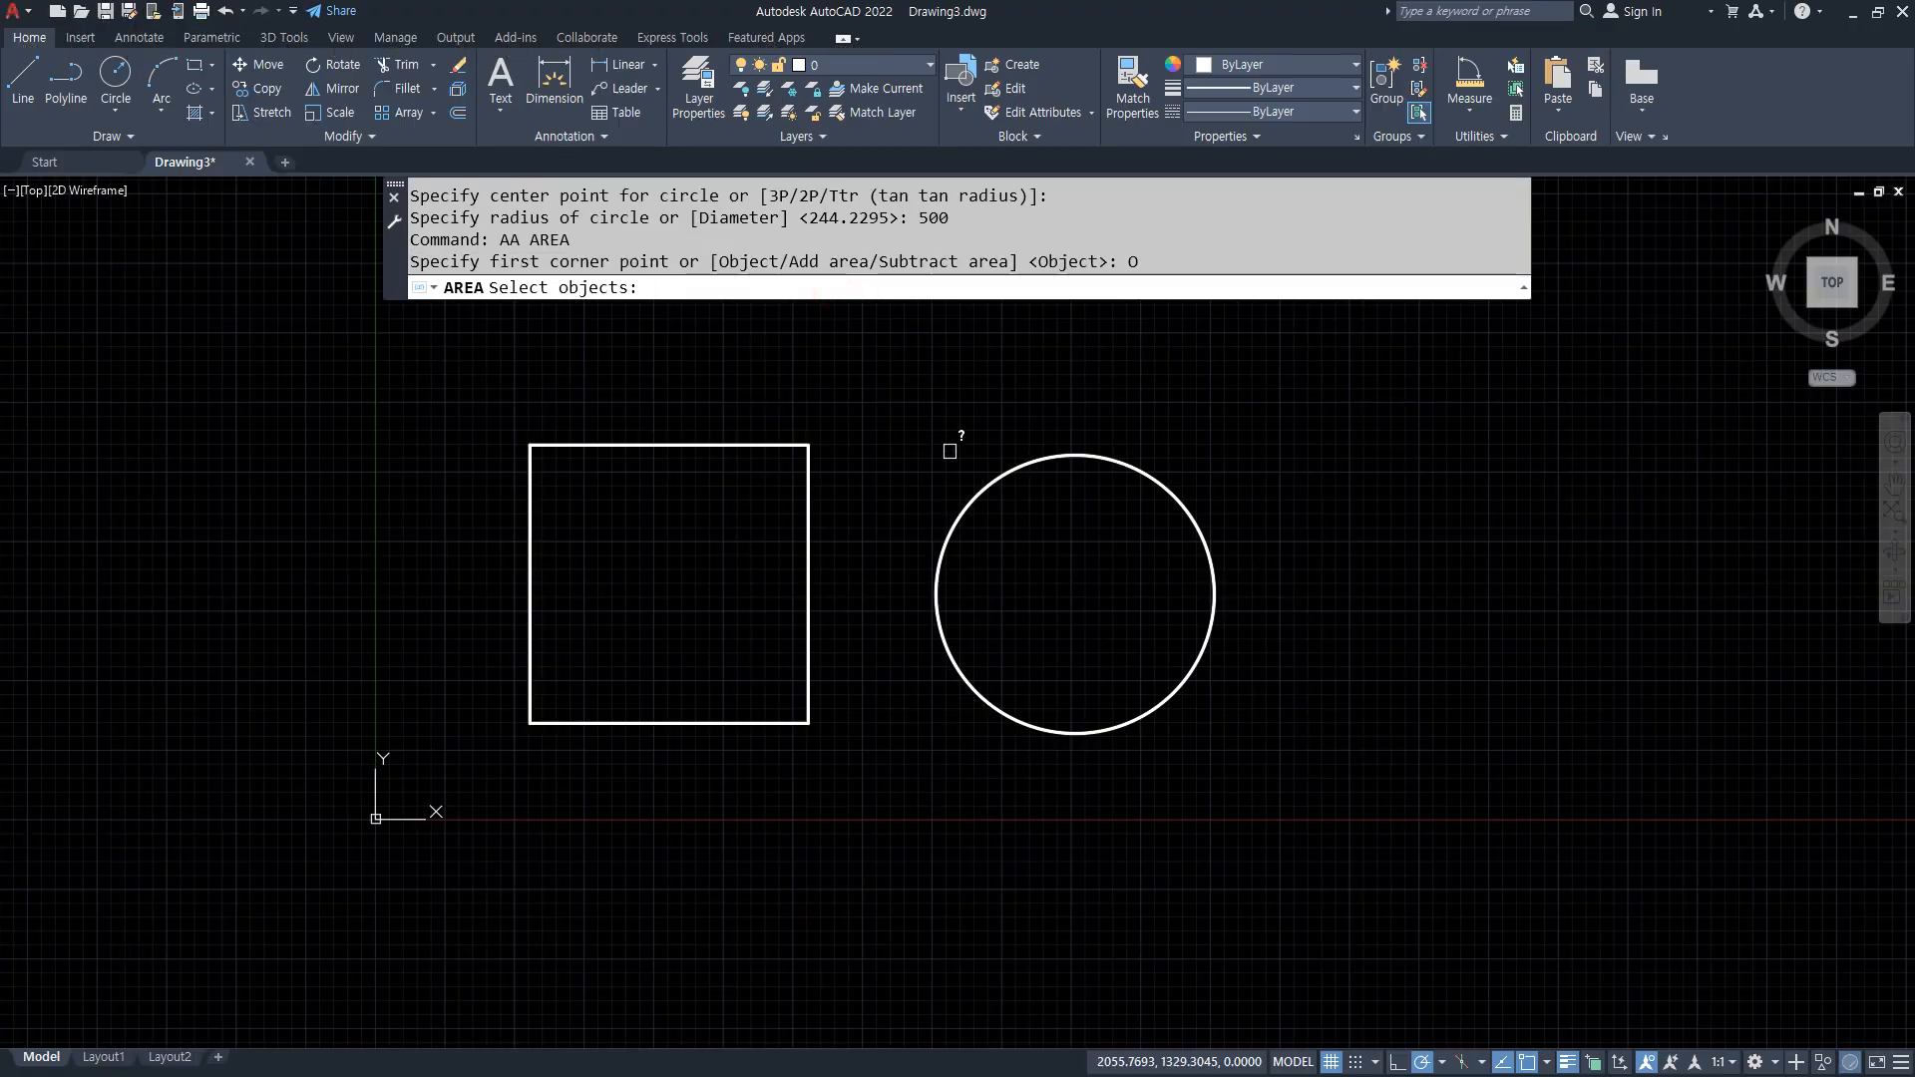
pyautogui.click(972, 490)
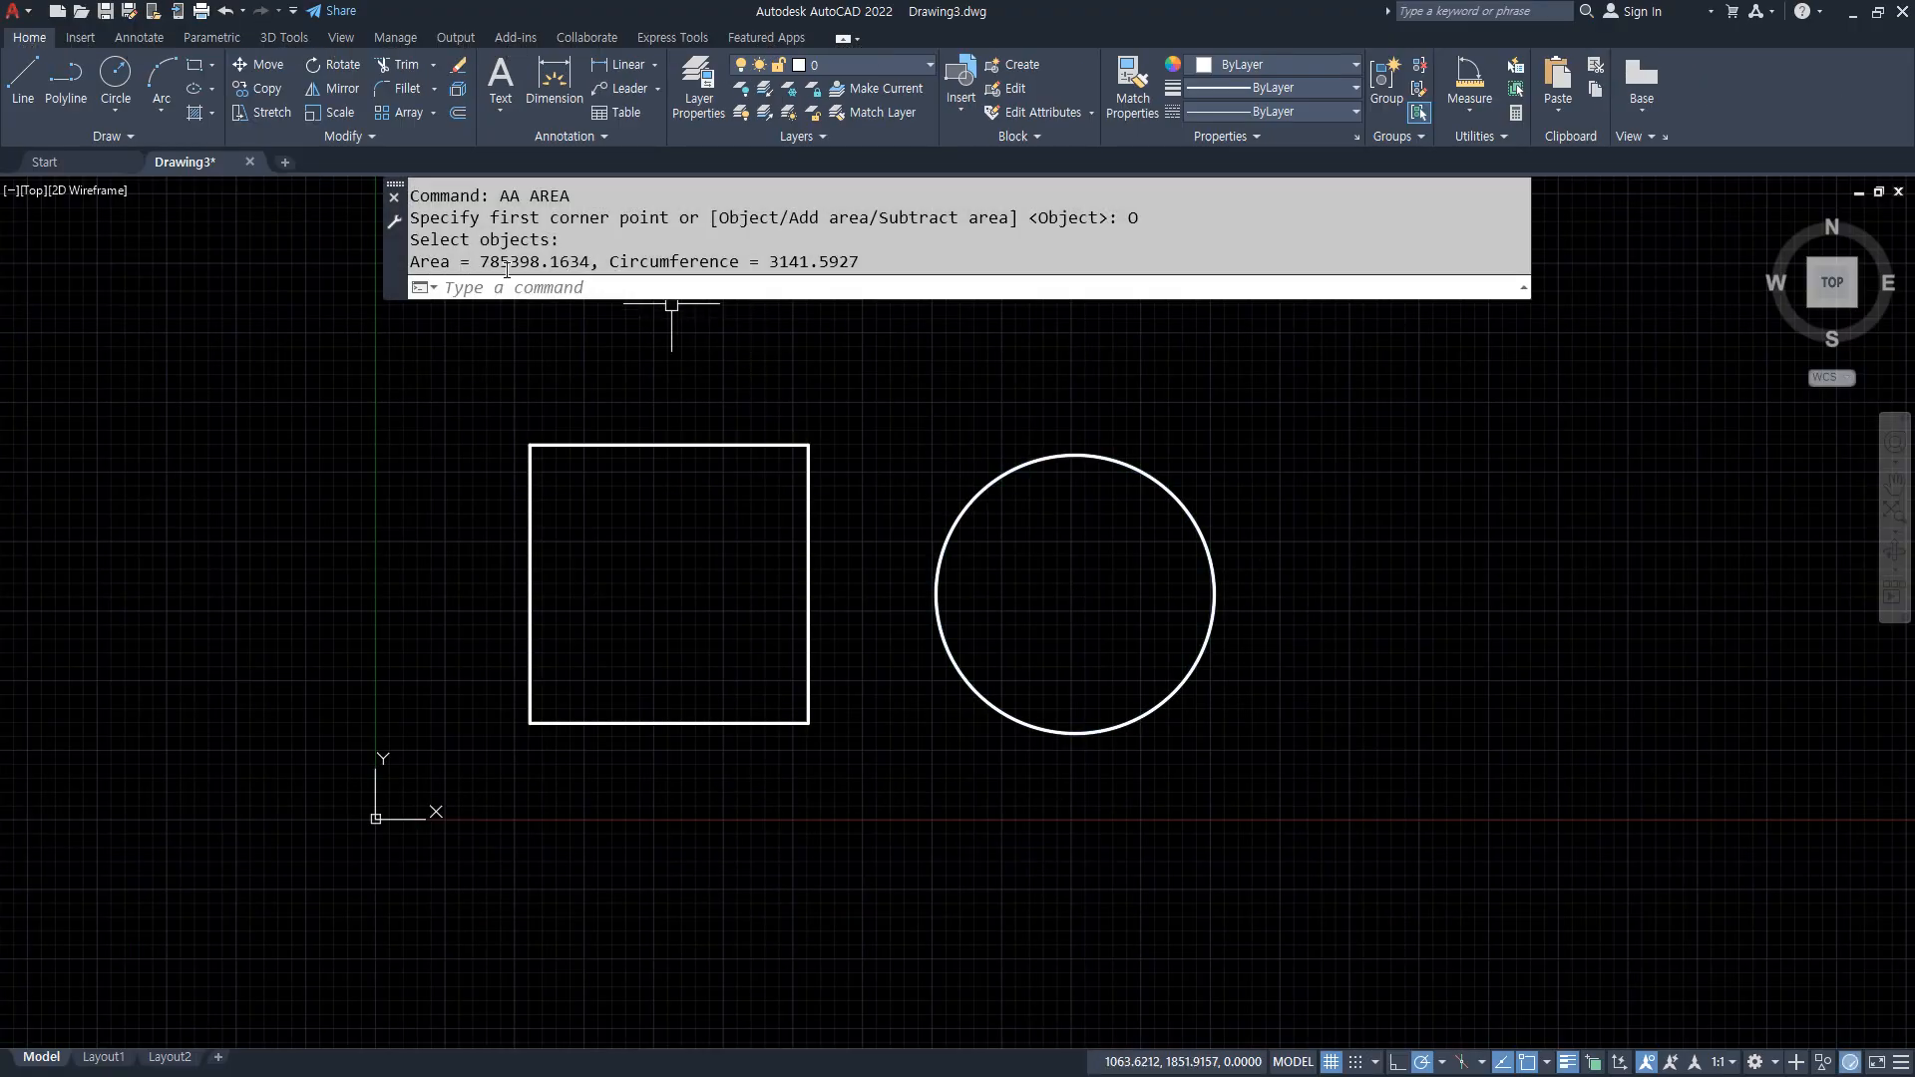
pyautogui.moveTo(436, 281); pyautogui.dragTo(868, 280)
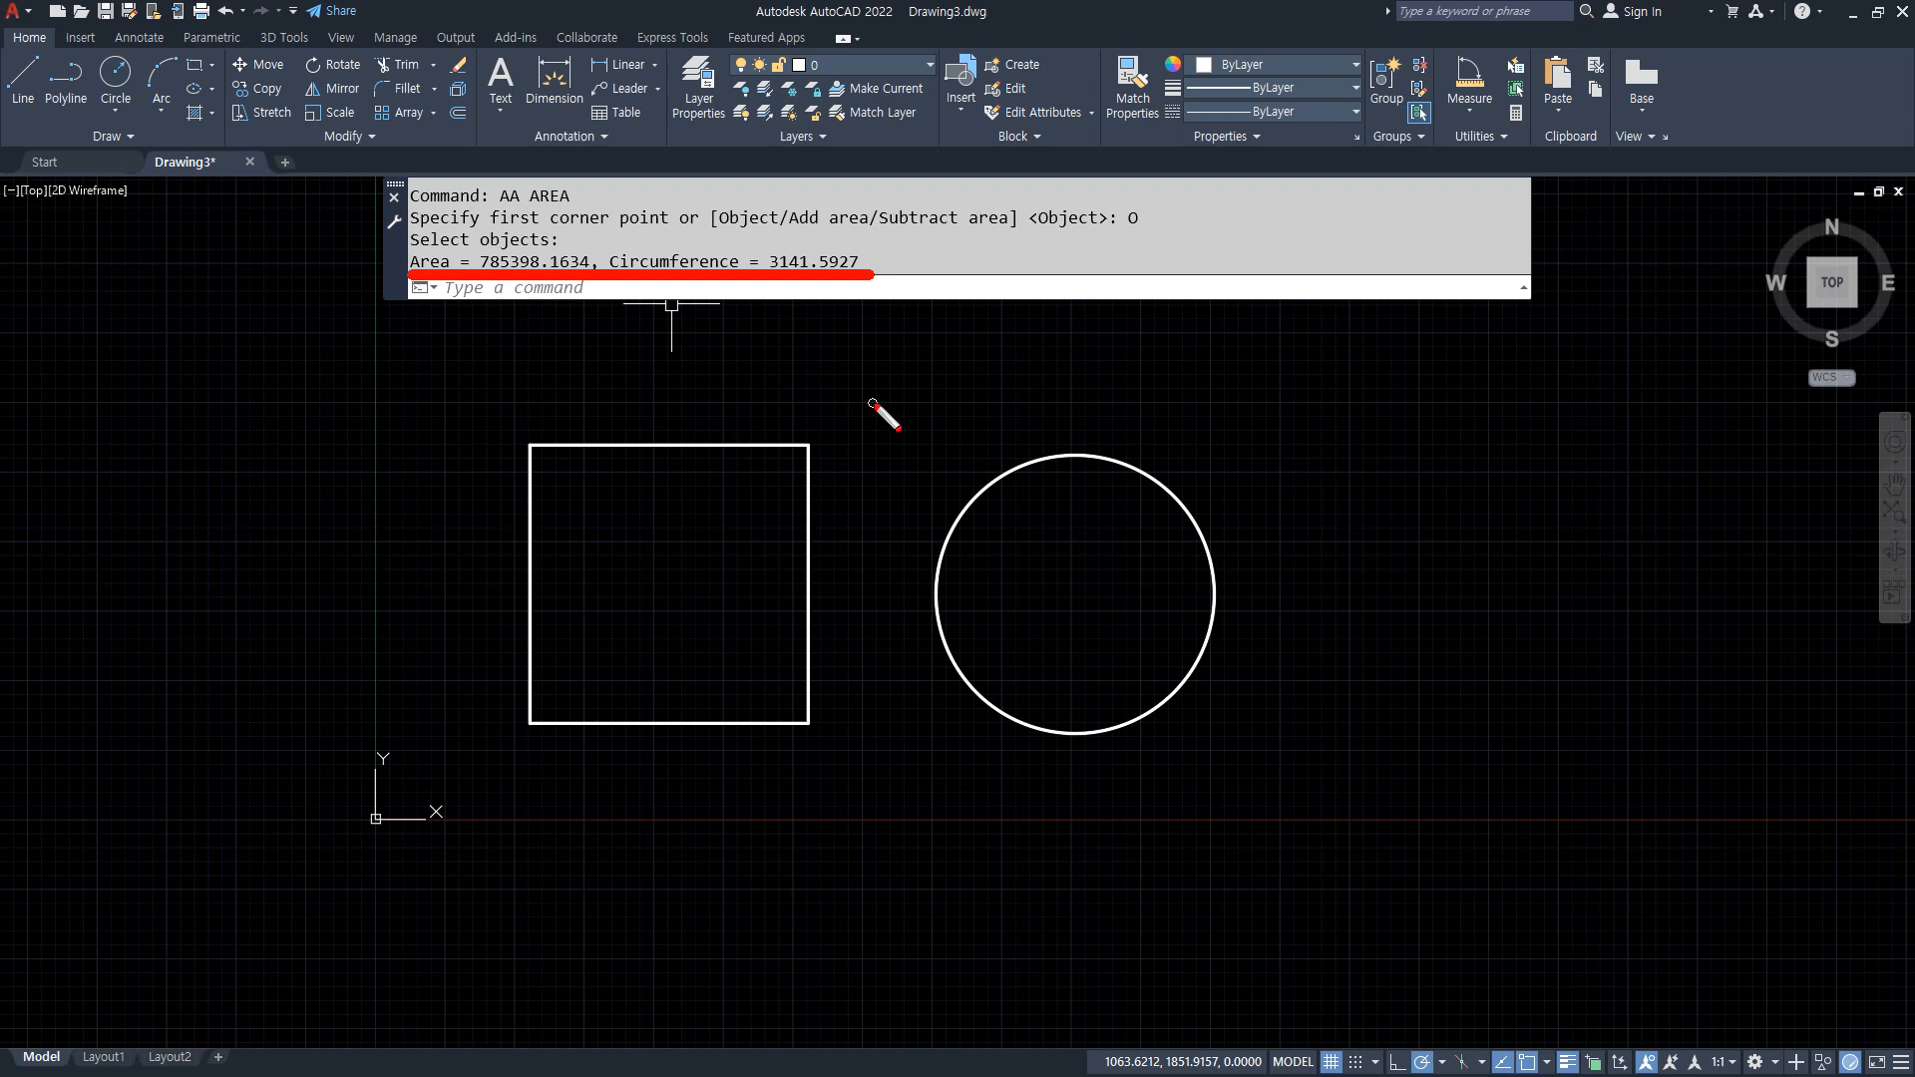
pyautogui.press('Escape')
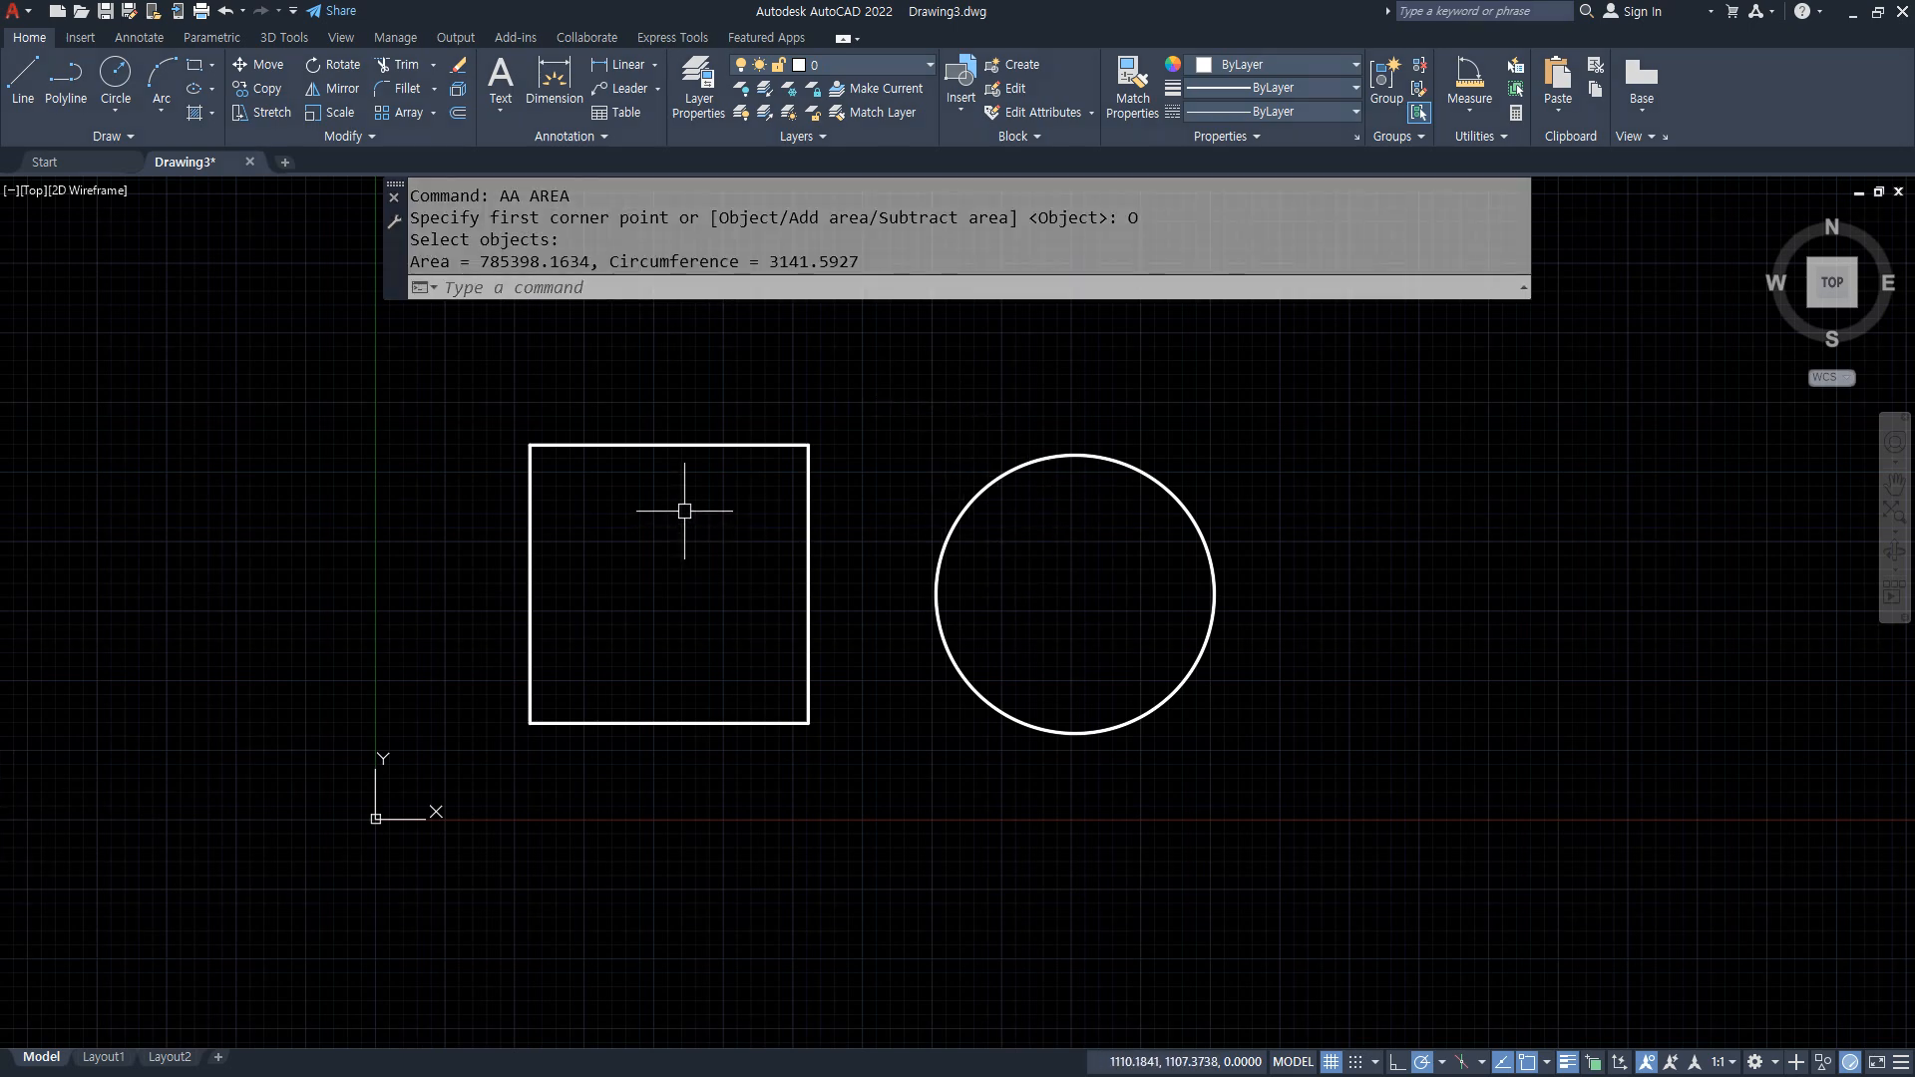
# Draw circles of radius 200 at the midpoint of the square's top edge and radius 250 at the midpoint of its right edge
pyautogui.write('c')
pyautogui.press('Return')
pyautogui.click(669, 445)
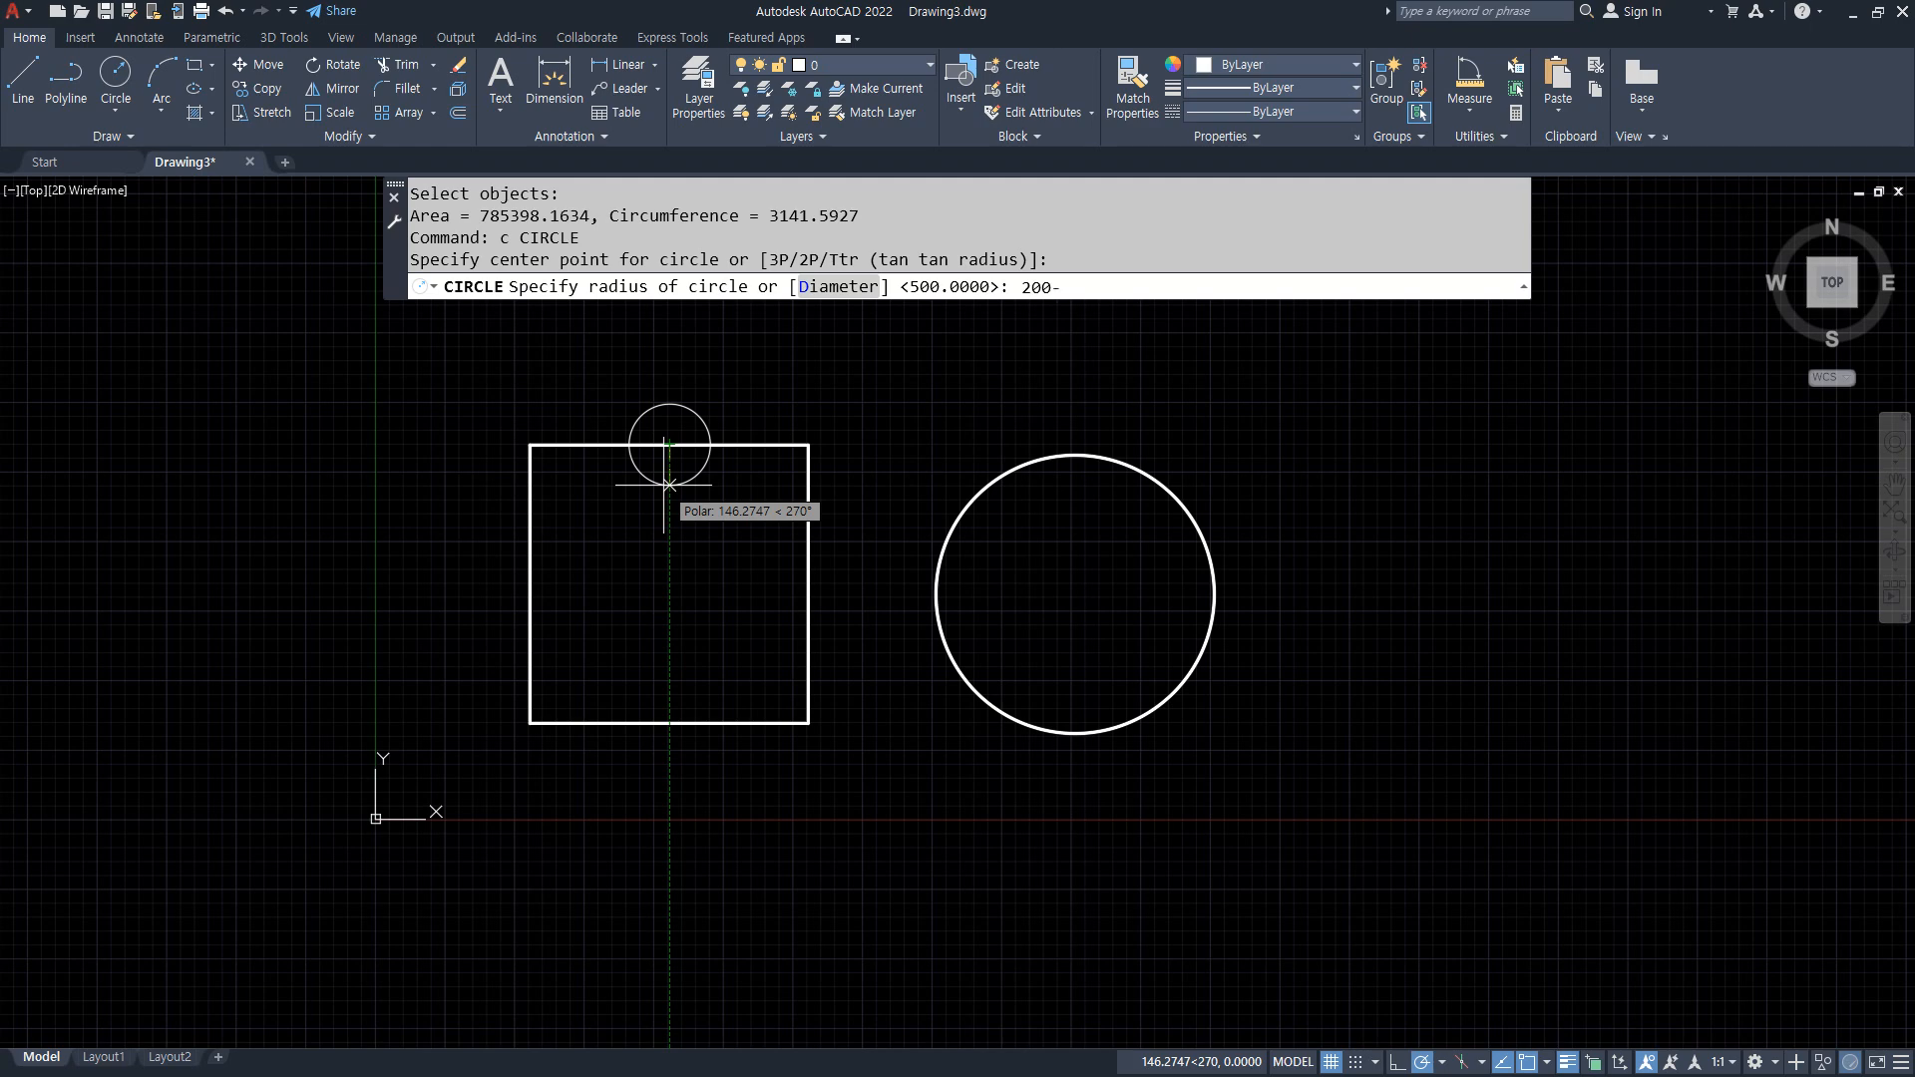
pyautogui.write('200')
pyautogui.press('Return')
pyautogui.press('Return')
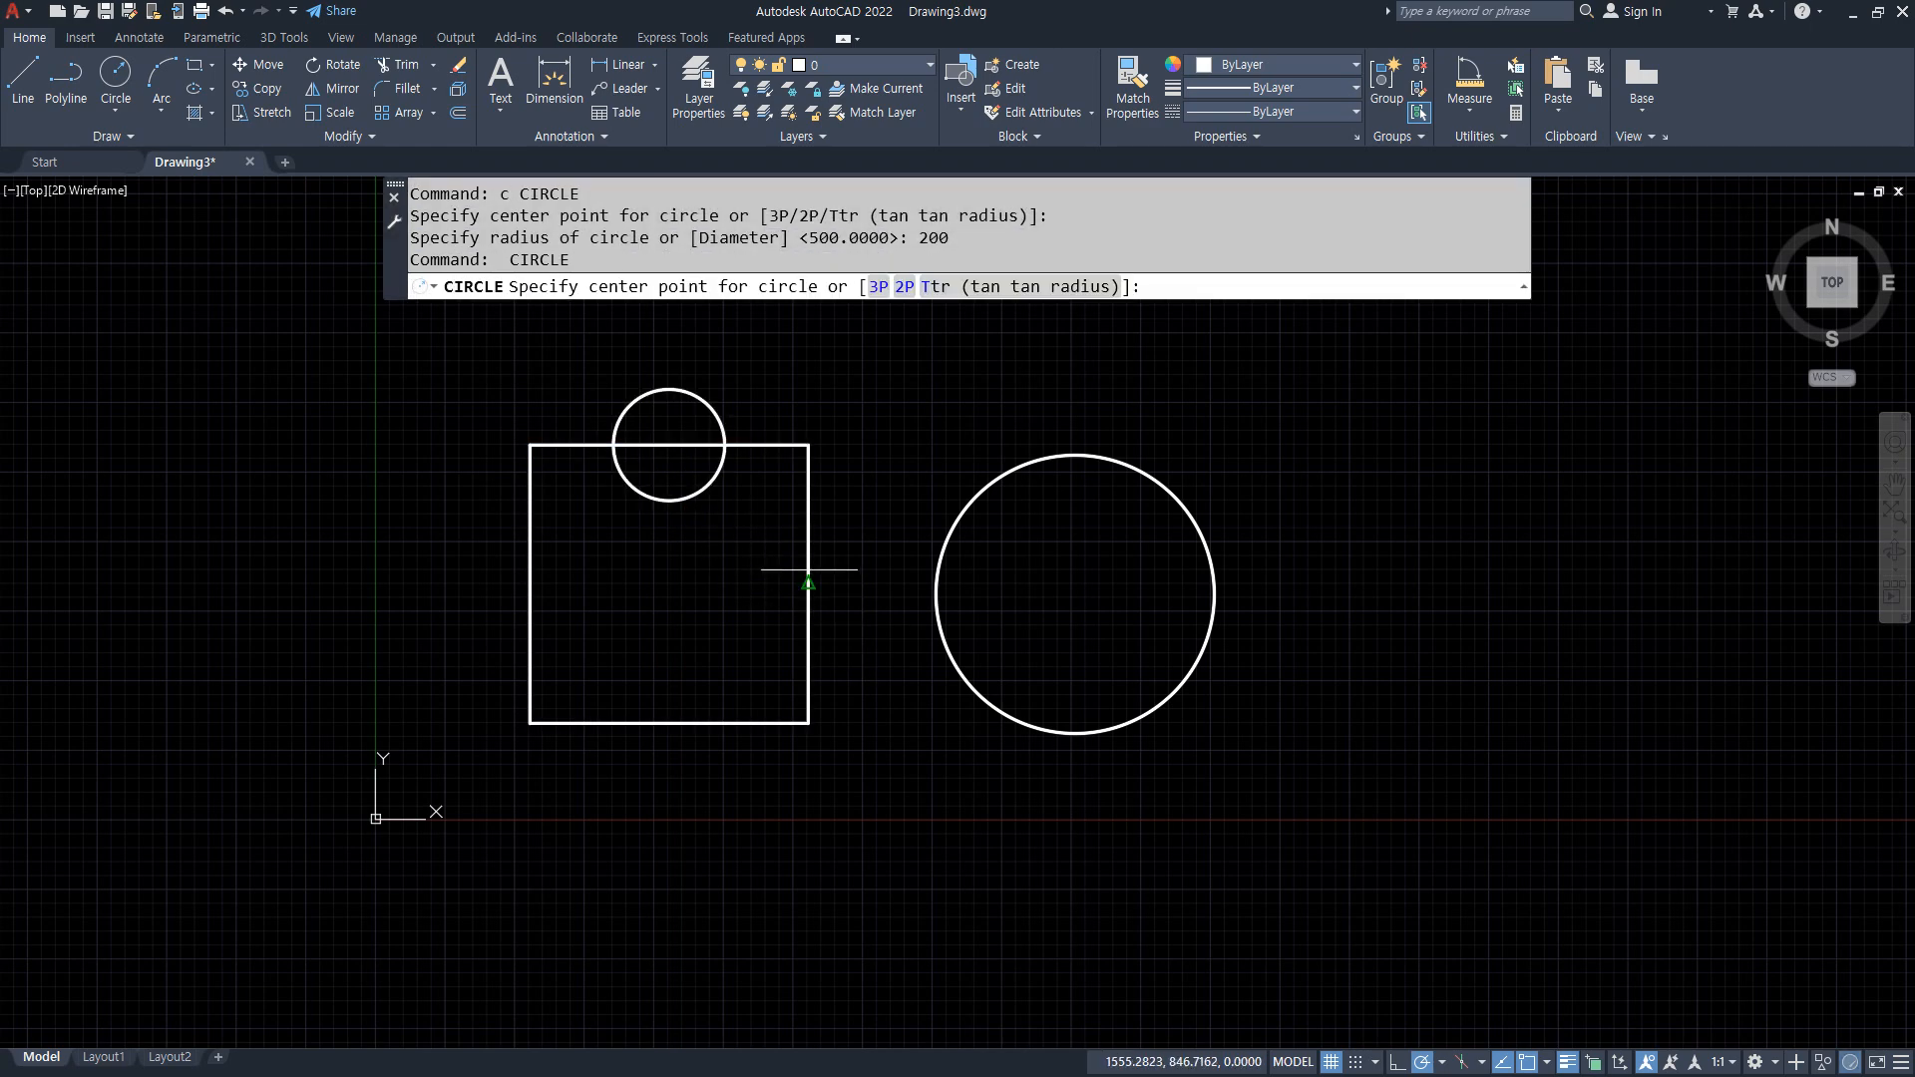
pyautogui.click(808, 571)
pyautogui.write('250')
pyautogui.press('Return')
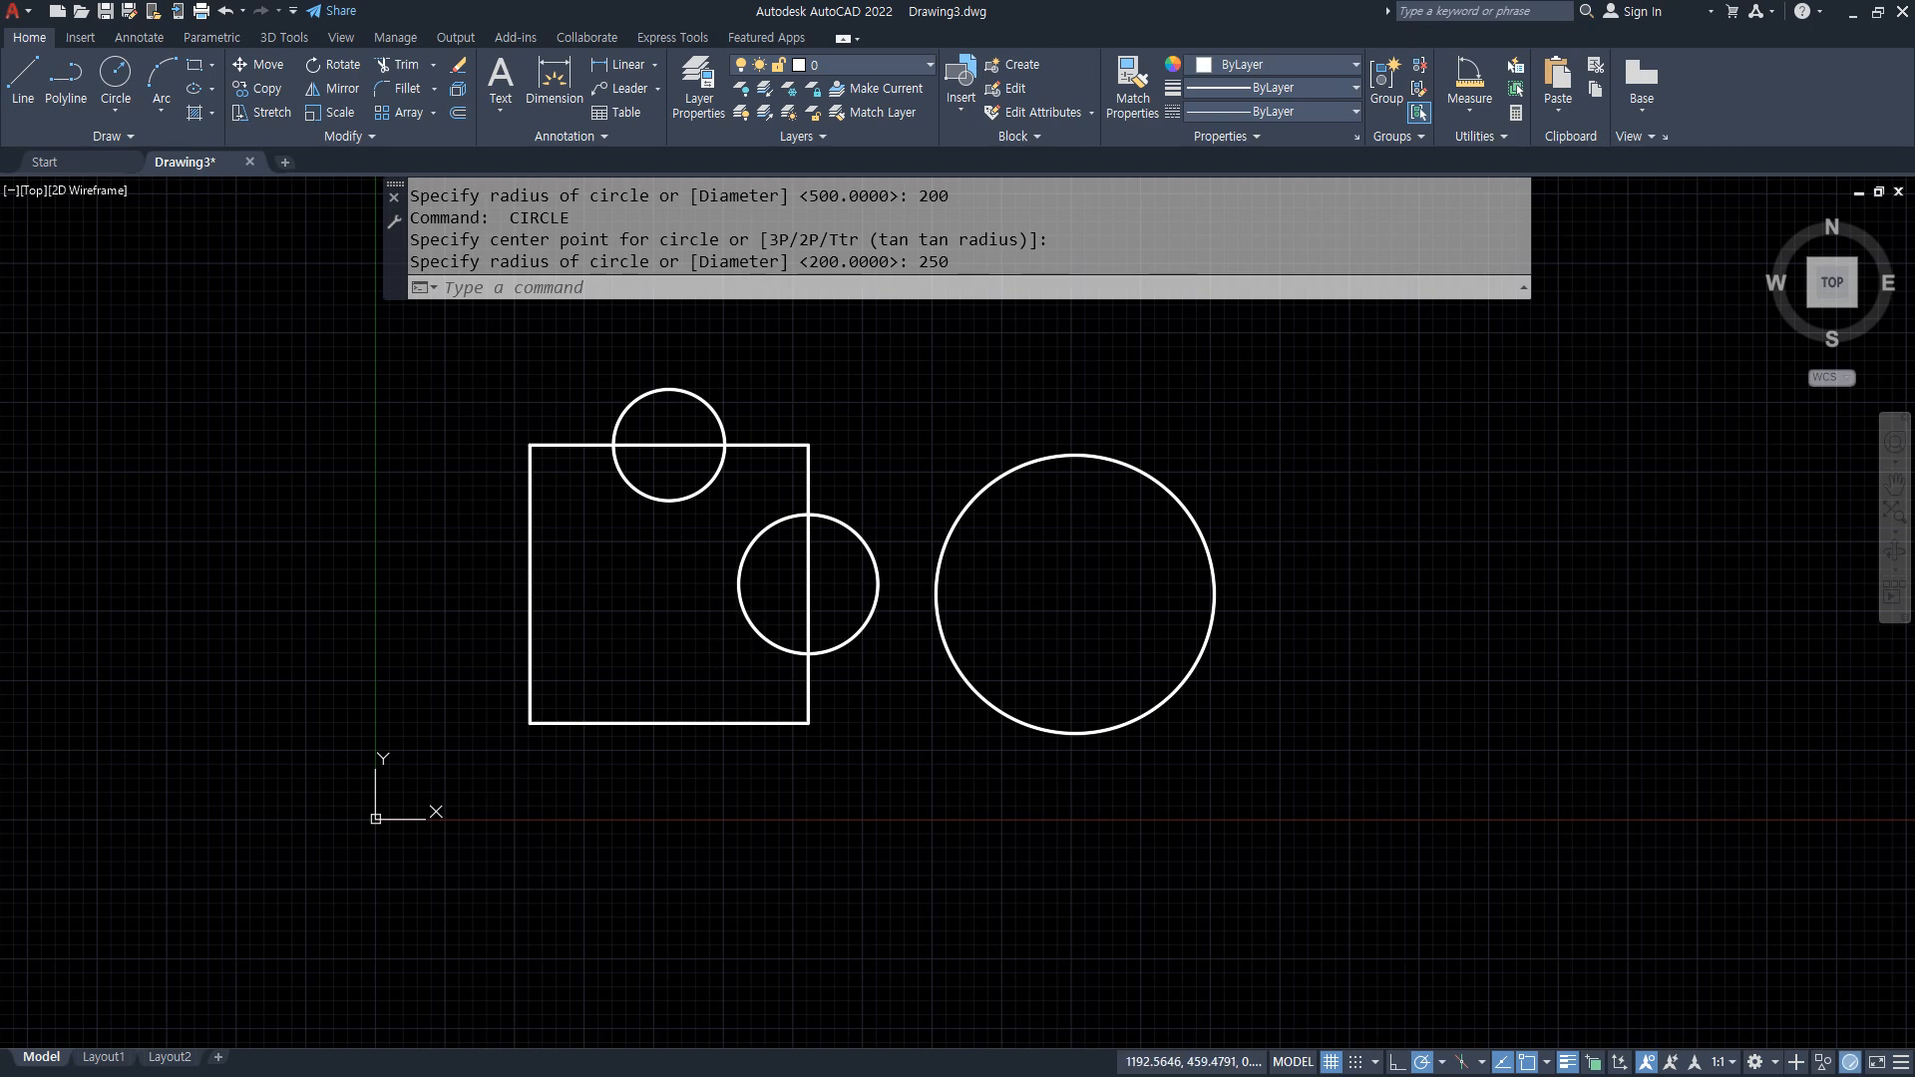
# Draw circles of radius 300 at the midpoint of the square's bottom edge and radius 350 at the midpoint of its left edge
pyautogui.press('Return')
pyautogui.click(668, 722)
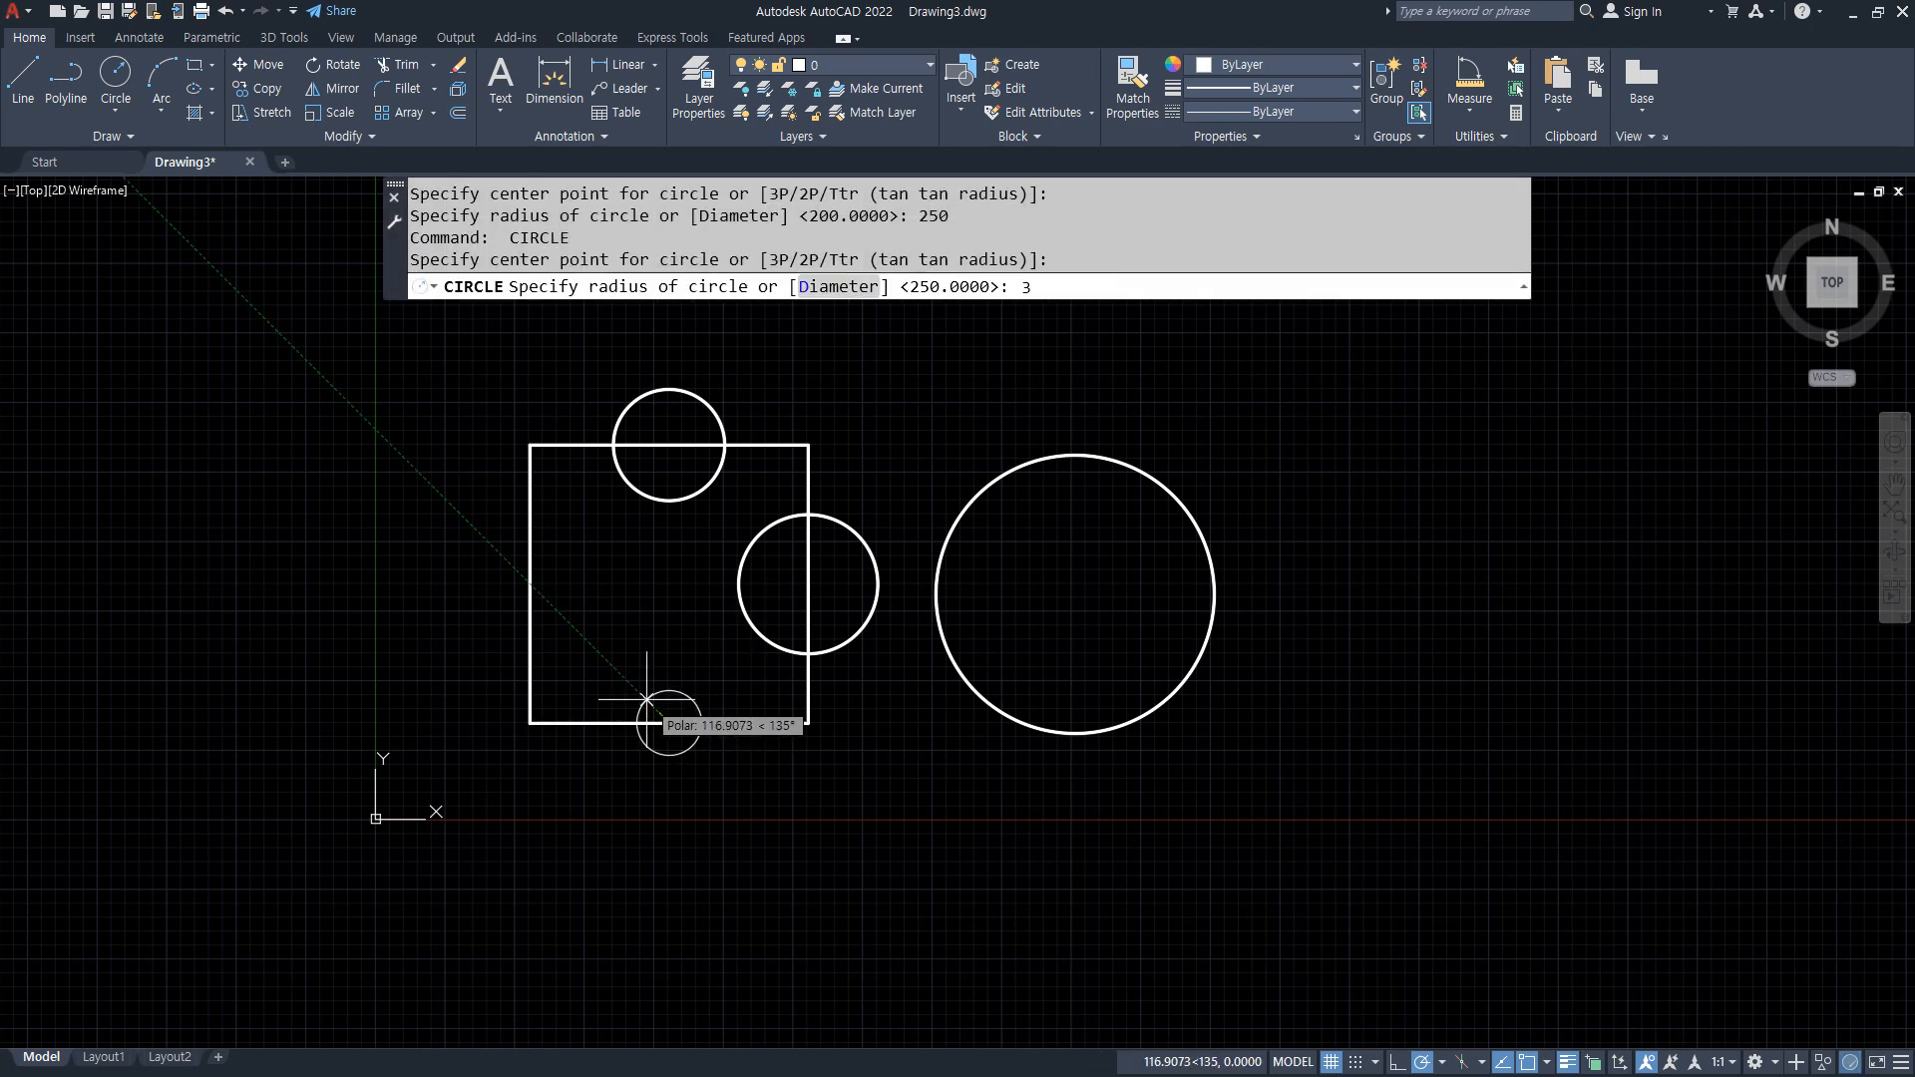
pyautogui.write('300')
pyautogui.press('Return')
pyautogui.press('Return')
pyautogui.click(530, 584)
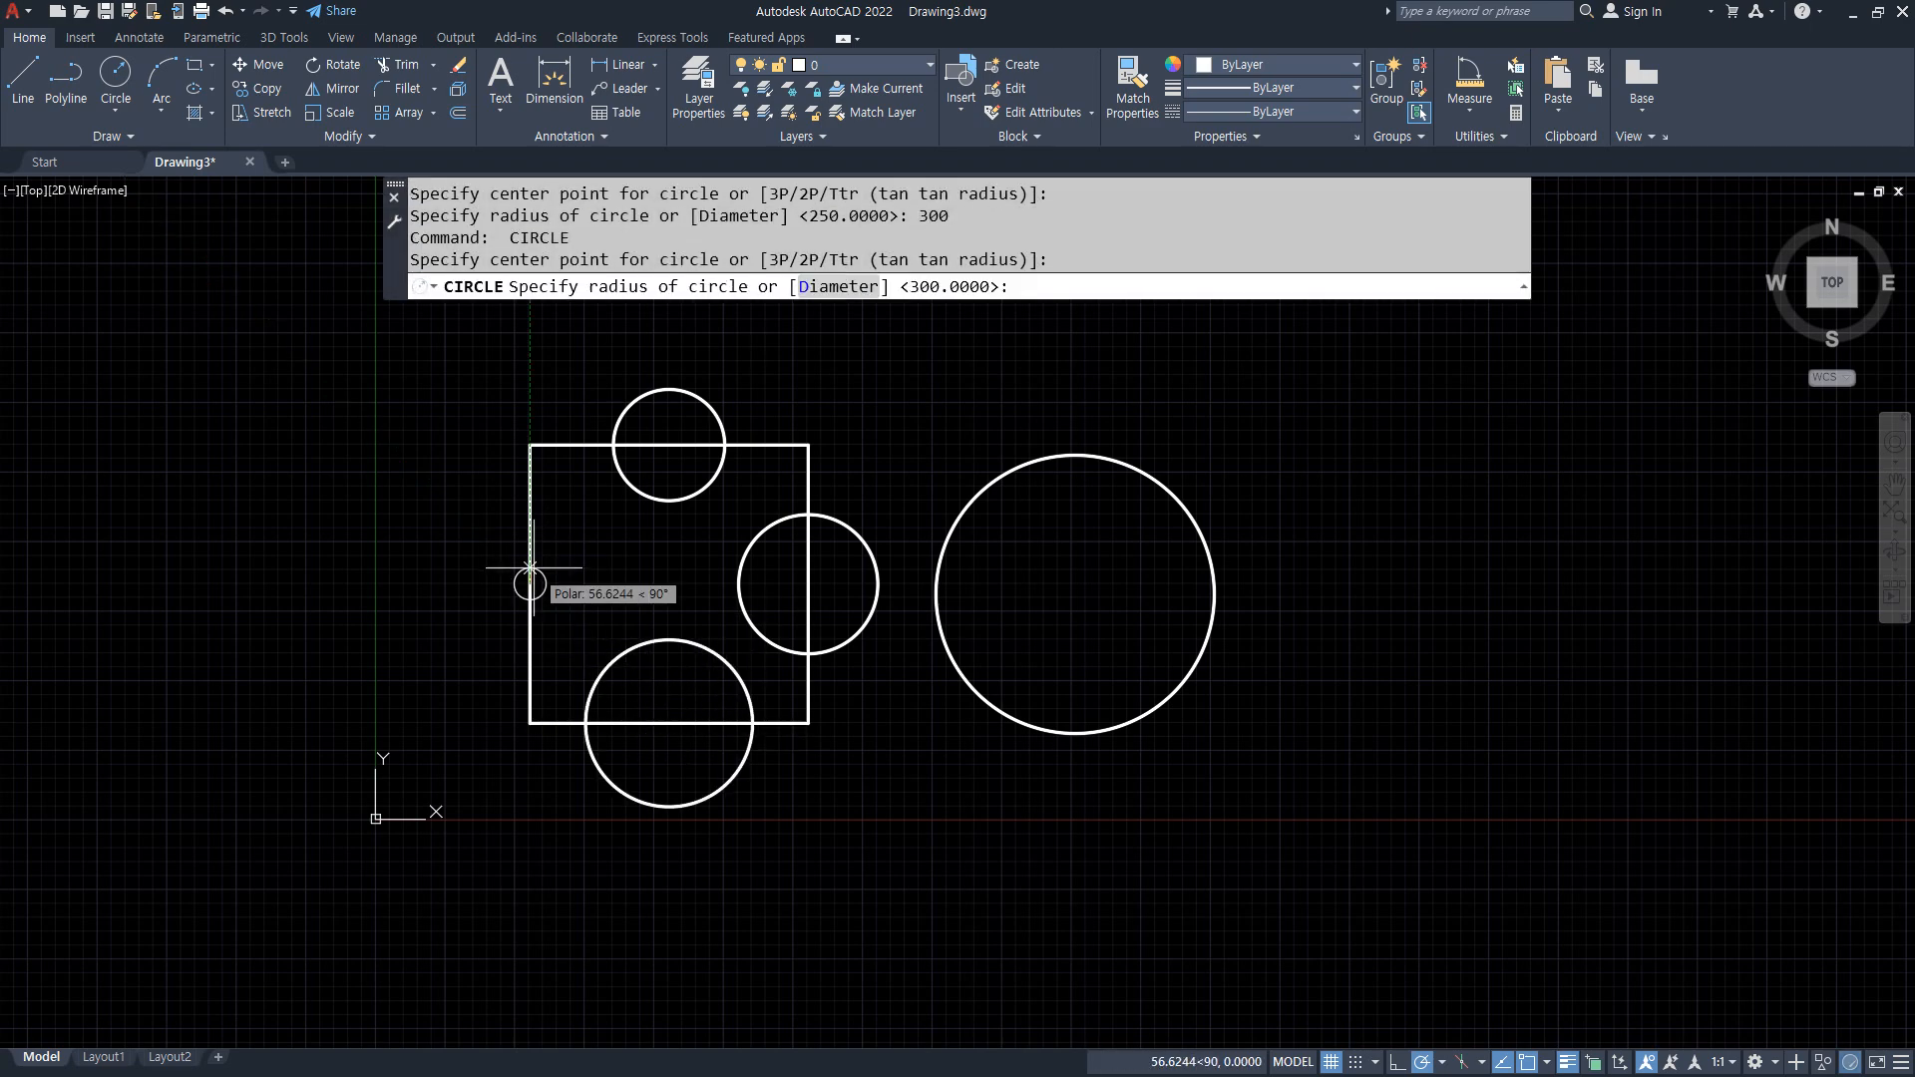
pyautogui.write('350')
pyautogui.press('Return')
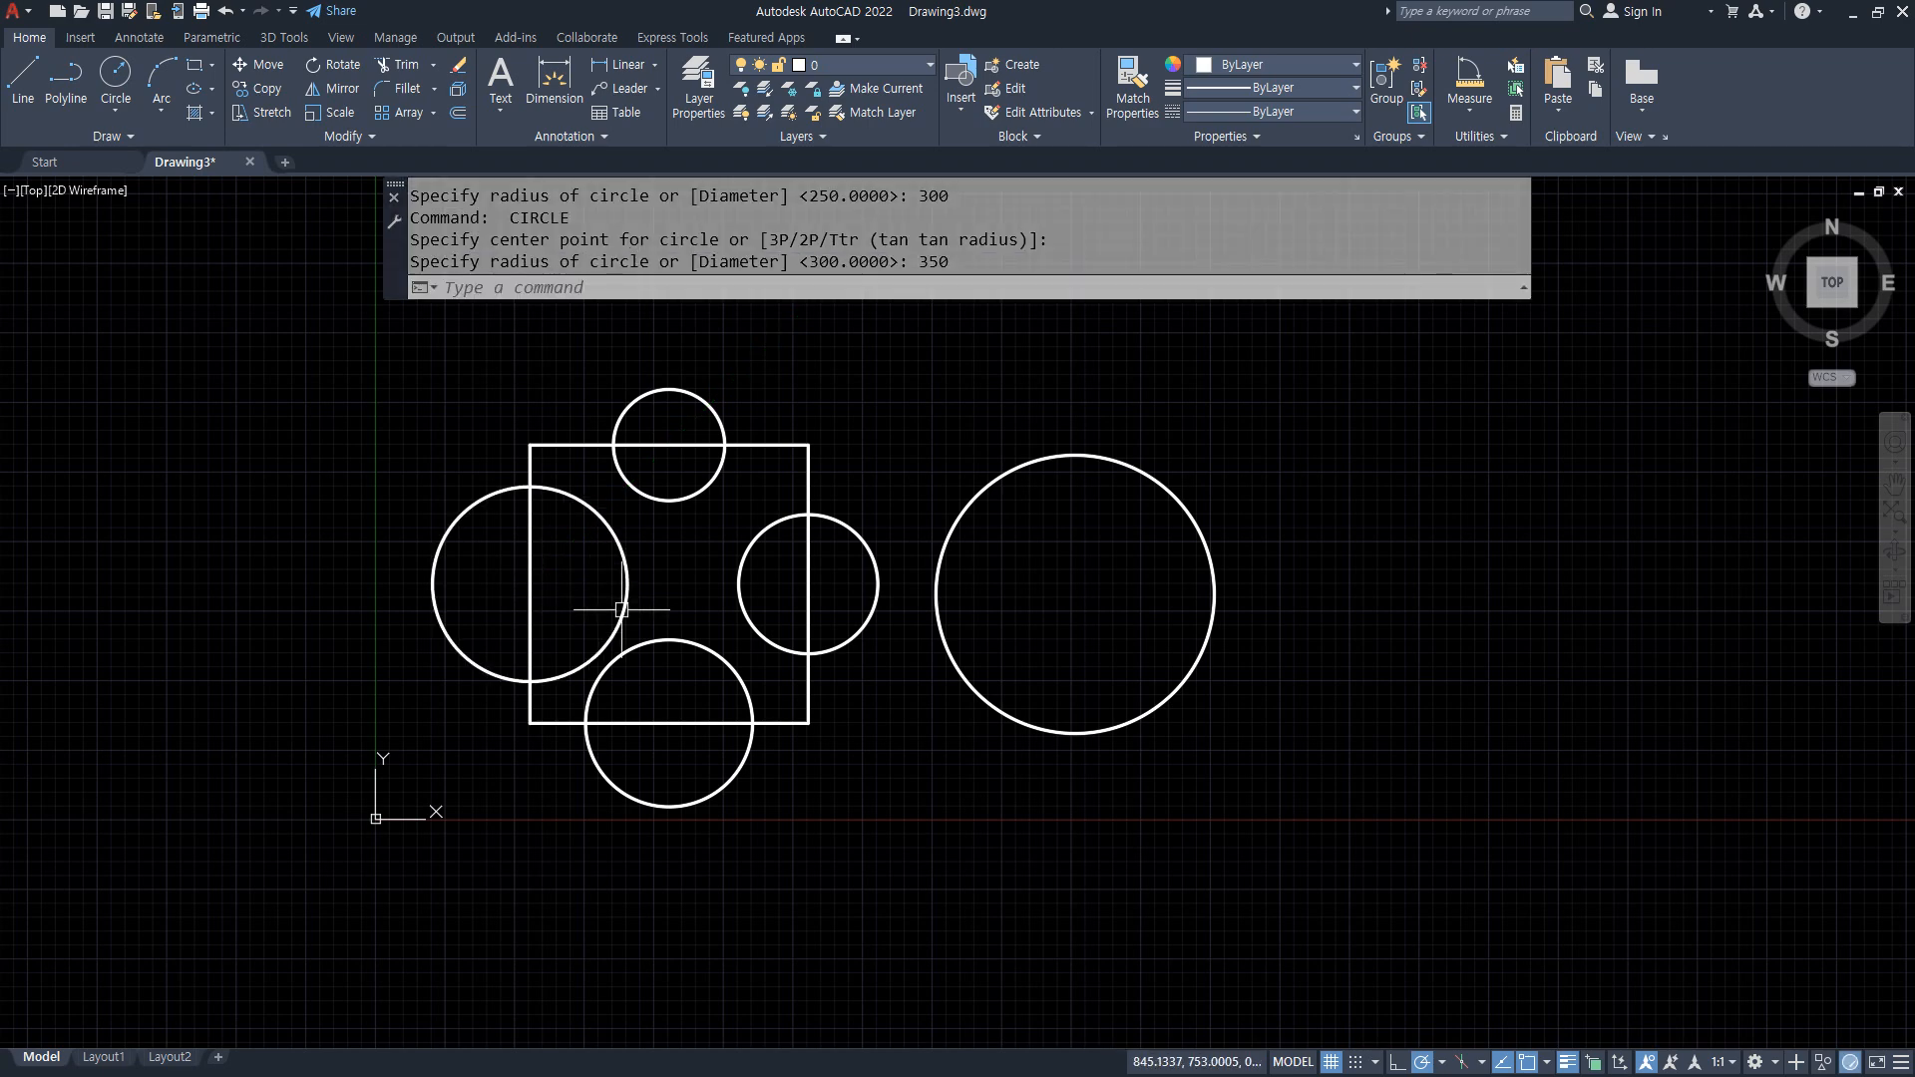
# Trim the square and the four edge circles into one outline with arc notches at top and bottom and outward arcs at left and right
pyautogui.write('tr')
pyautogui.press('Return')
pyautogui.moveTo(839, 579); pyautogui.dragTo(509, 573)
pyautogui.moveTo(669, 365)
pyautogui.mouseDown()
pyautogui.moveTo(671, 684)
pyautogui.moveTo(698, 842)
pyautogui.mouseUp()
pyautogui.press('Return')
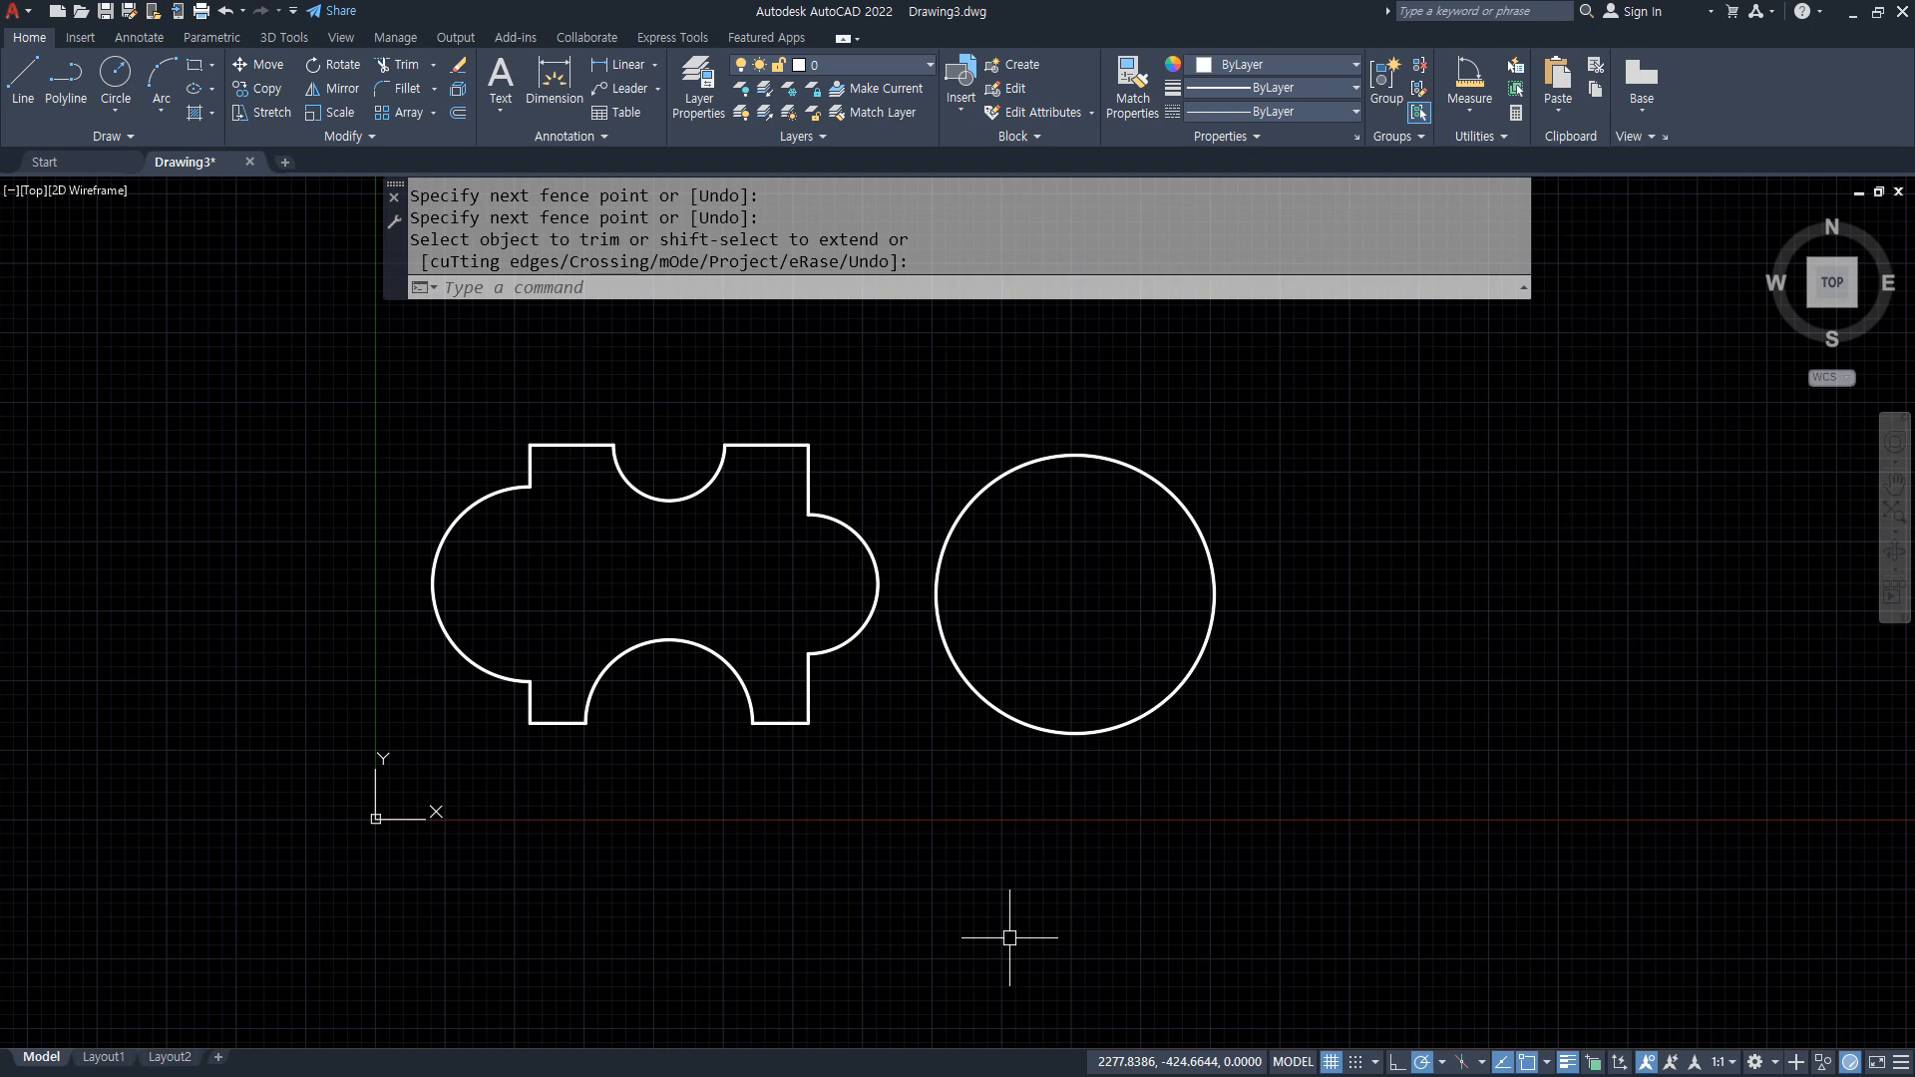
# Select individual arcs and edges of the trimmed outline to check whether they are separate objects, and clear the selection
pyautogui.press('Return')
pyautogui.click(665, 496)
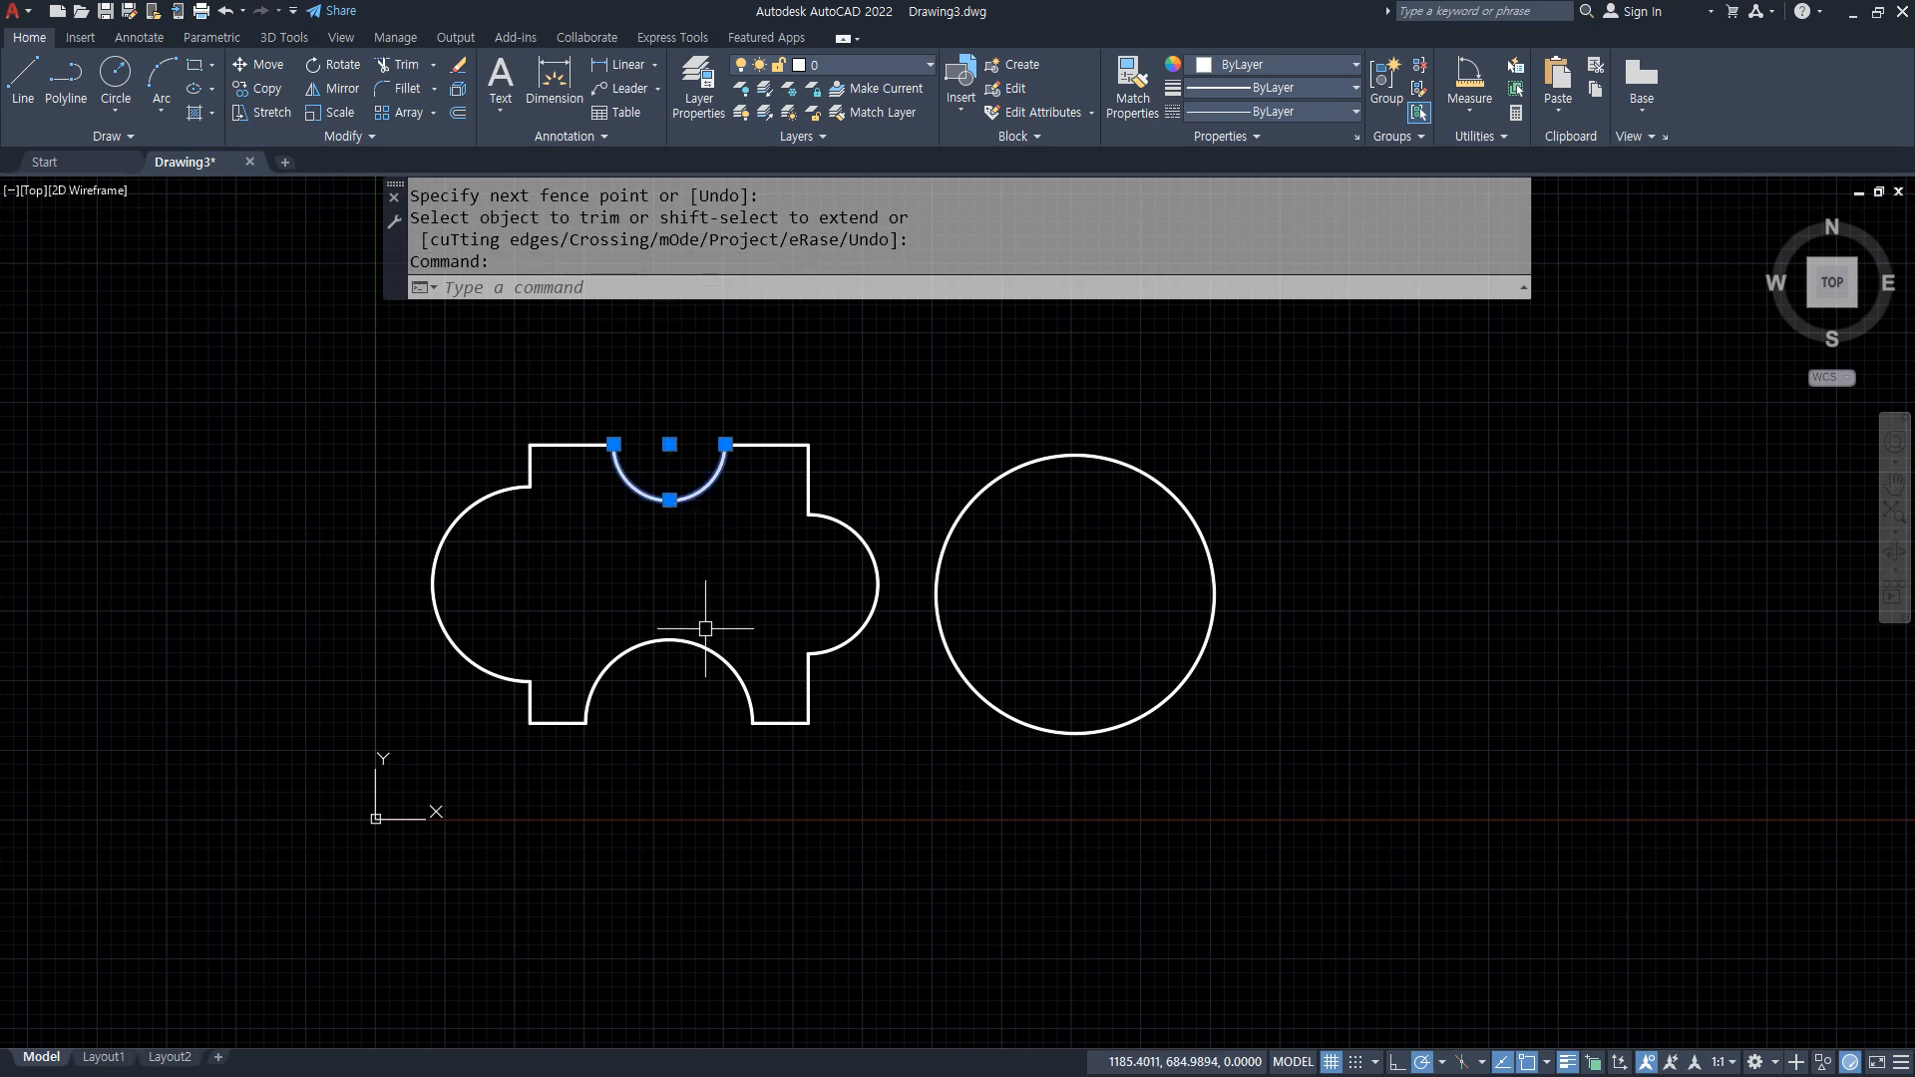
pyautogui.press('Escape')
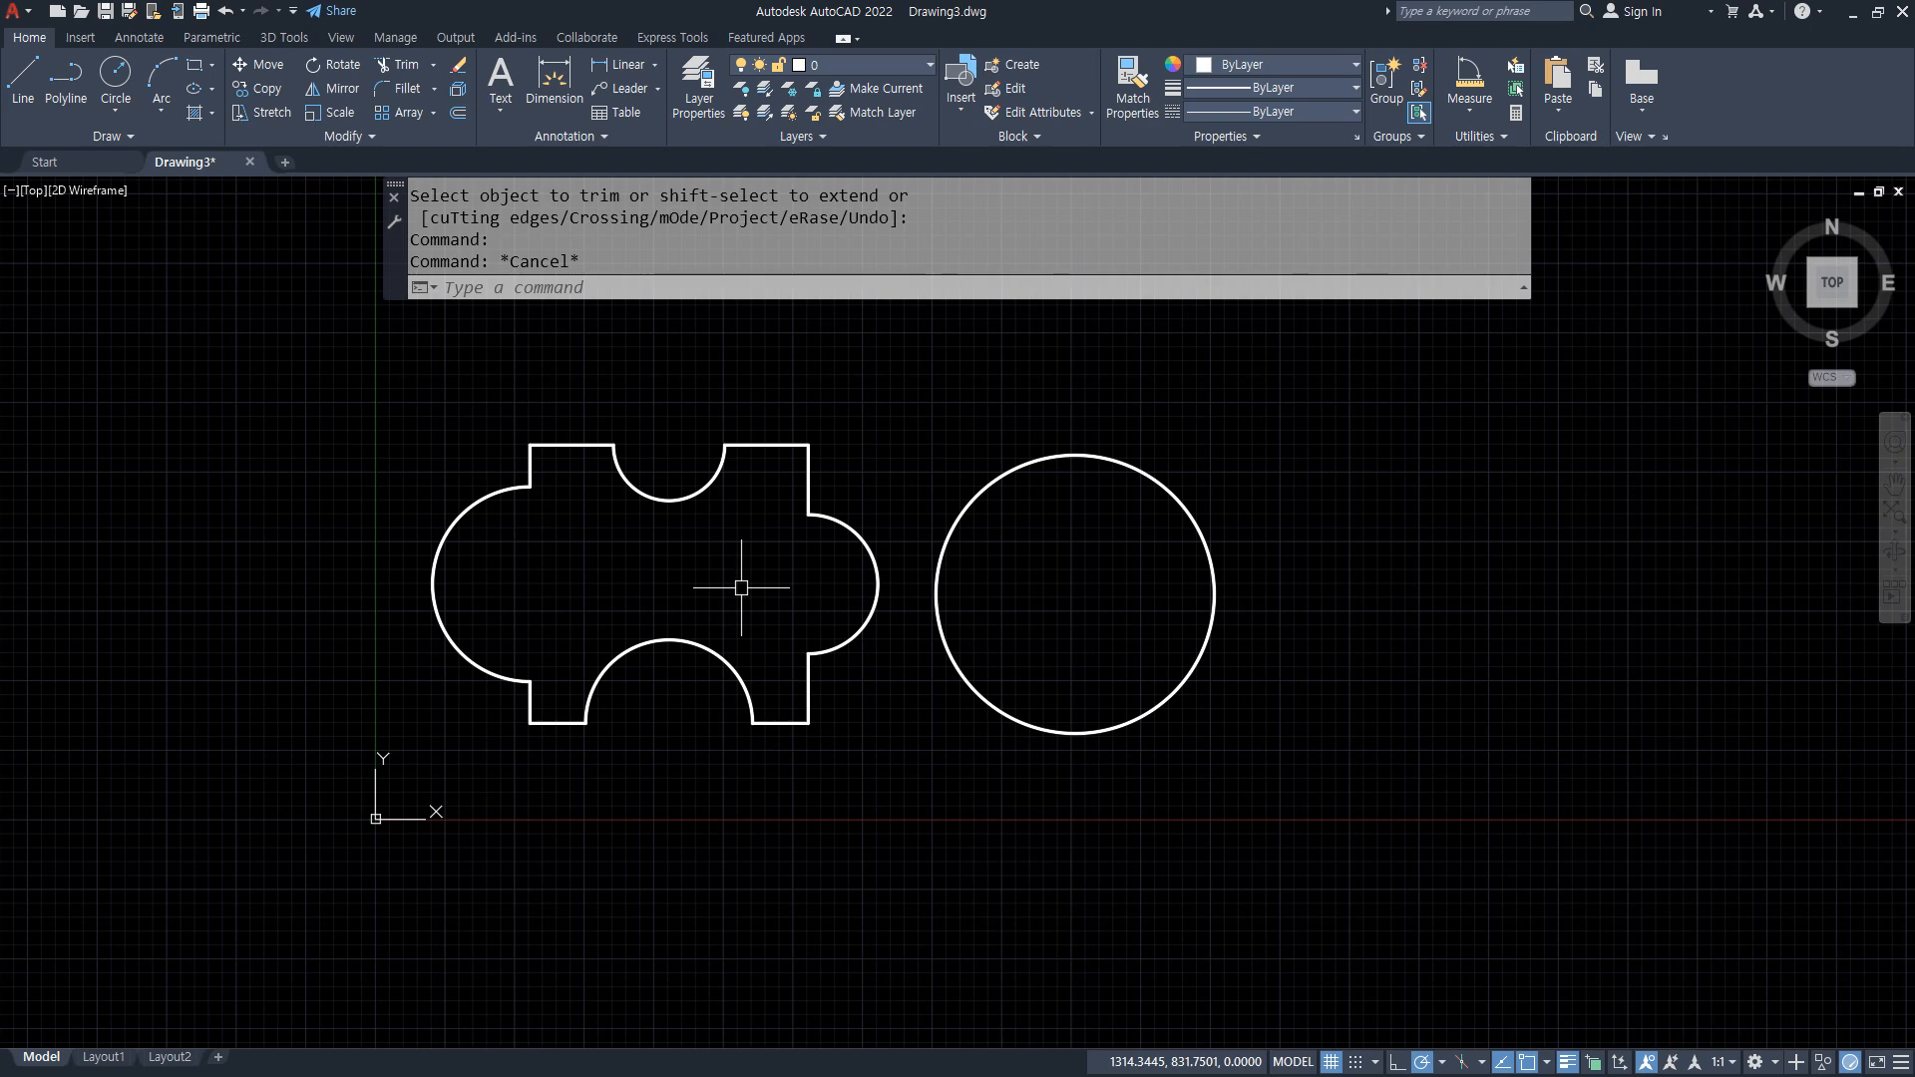
pyautogui.click(660, 499)
pyautogui.click(591, 697)
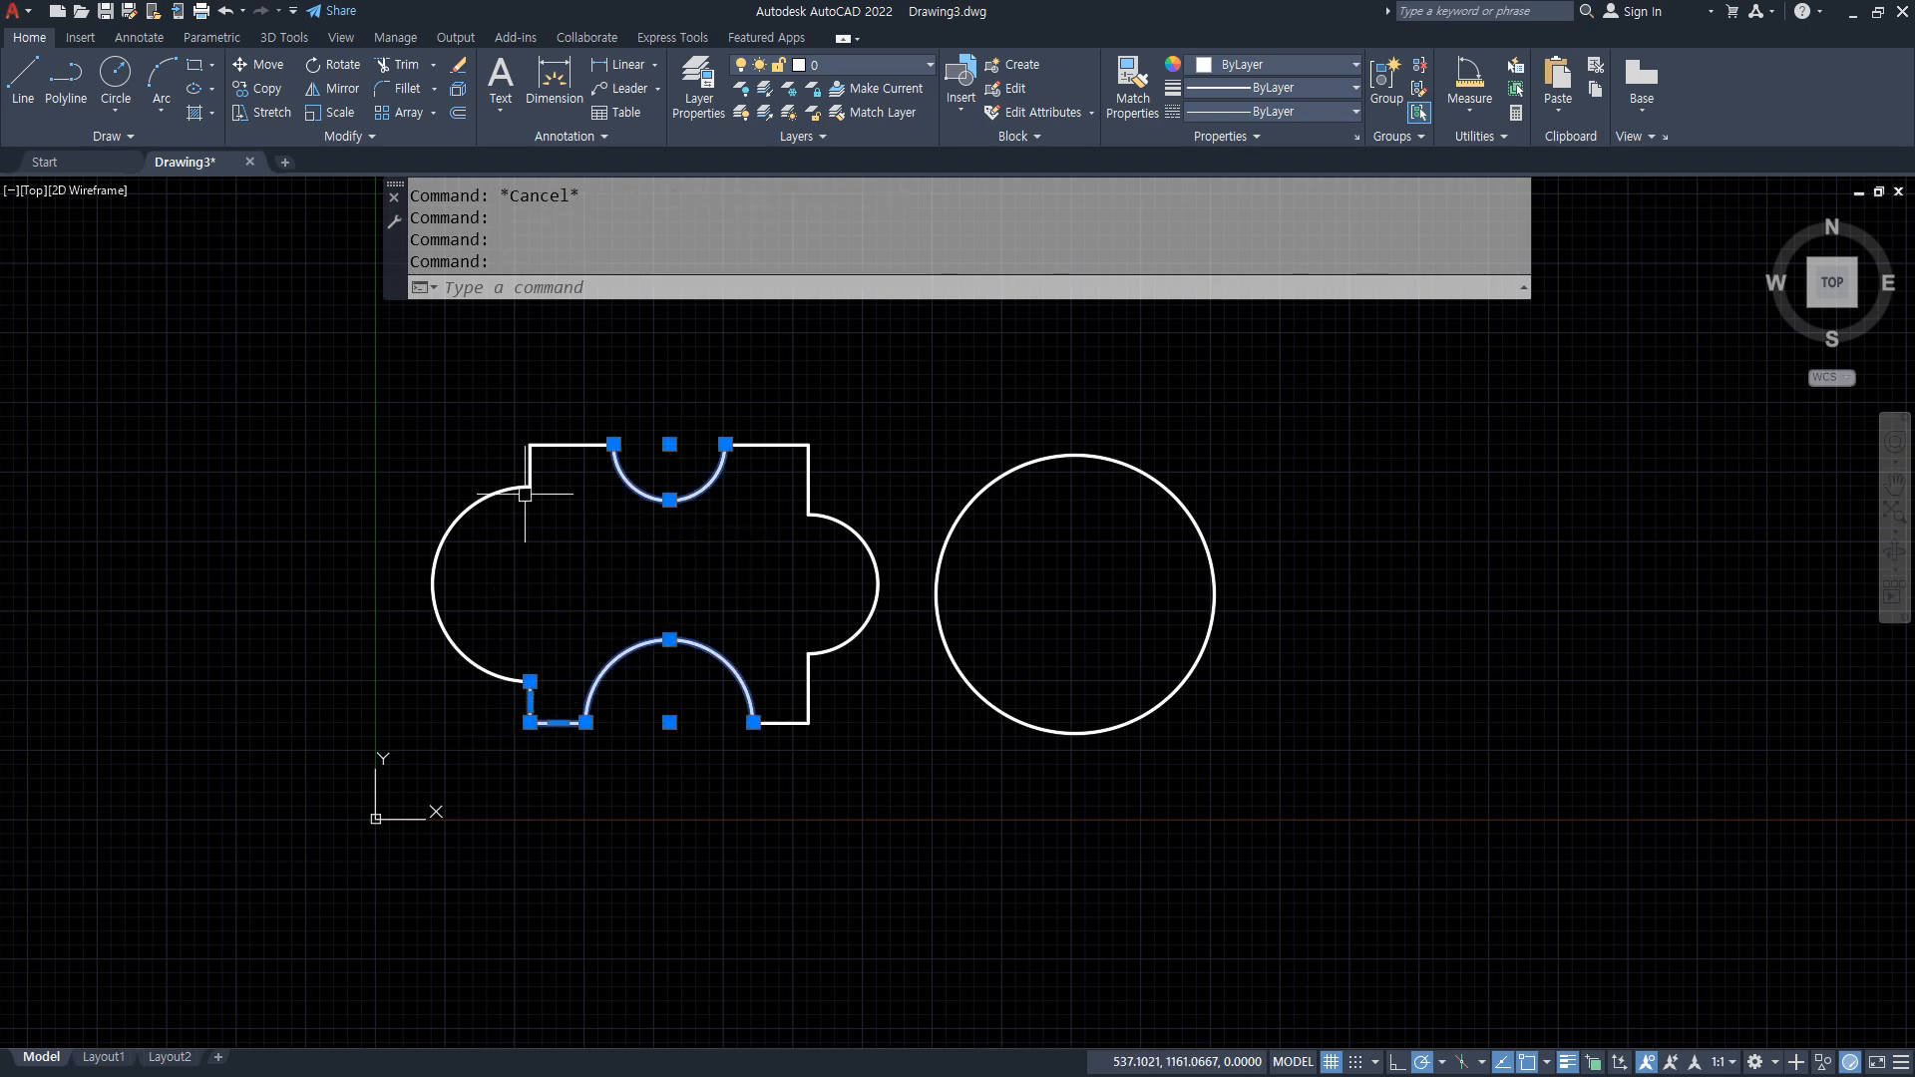
pyautogui.press('Escape')
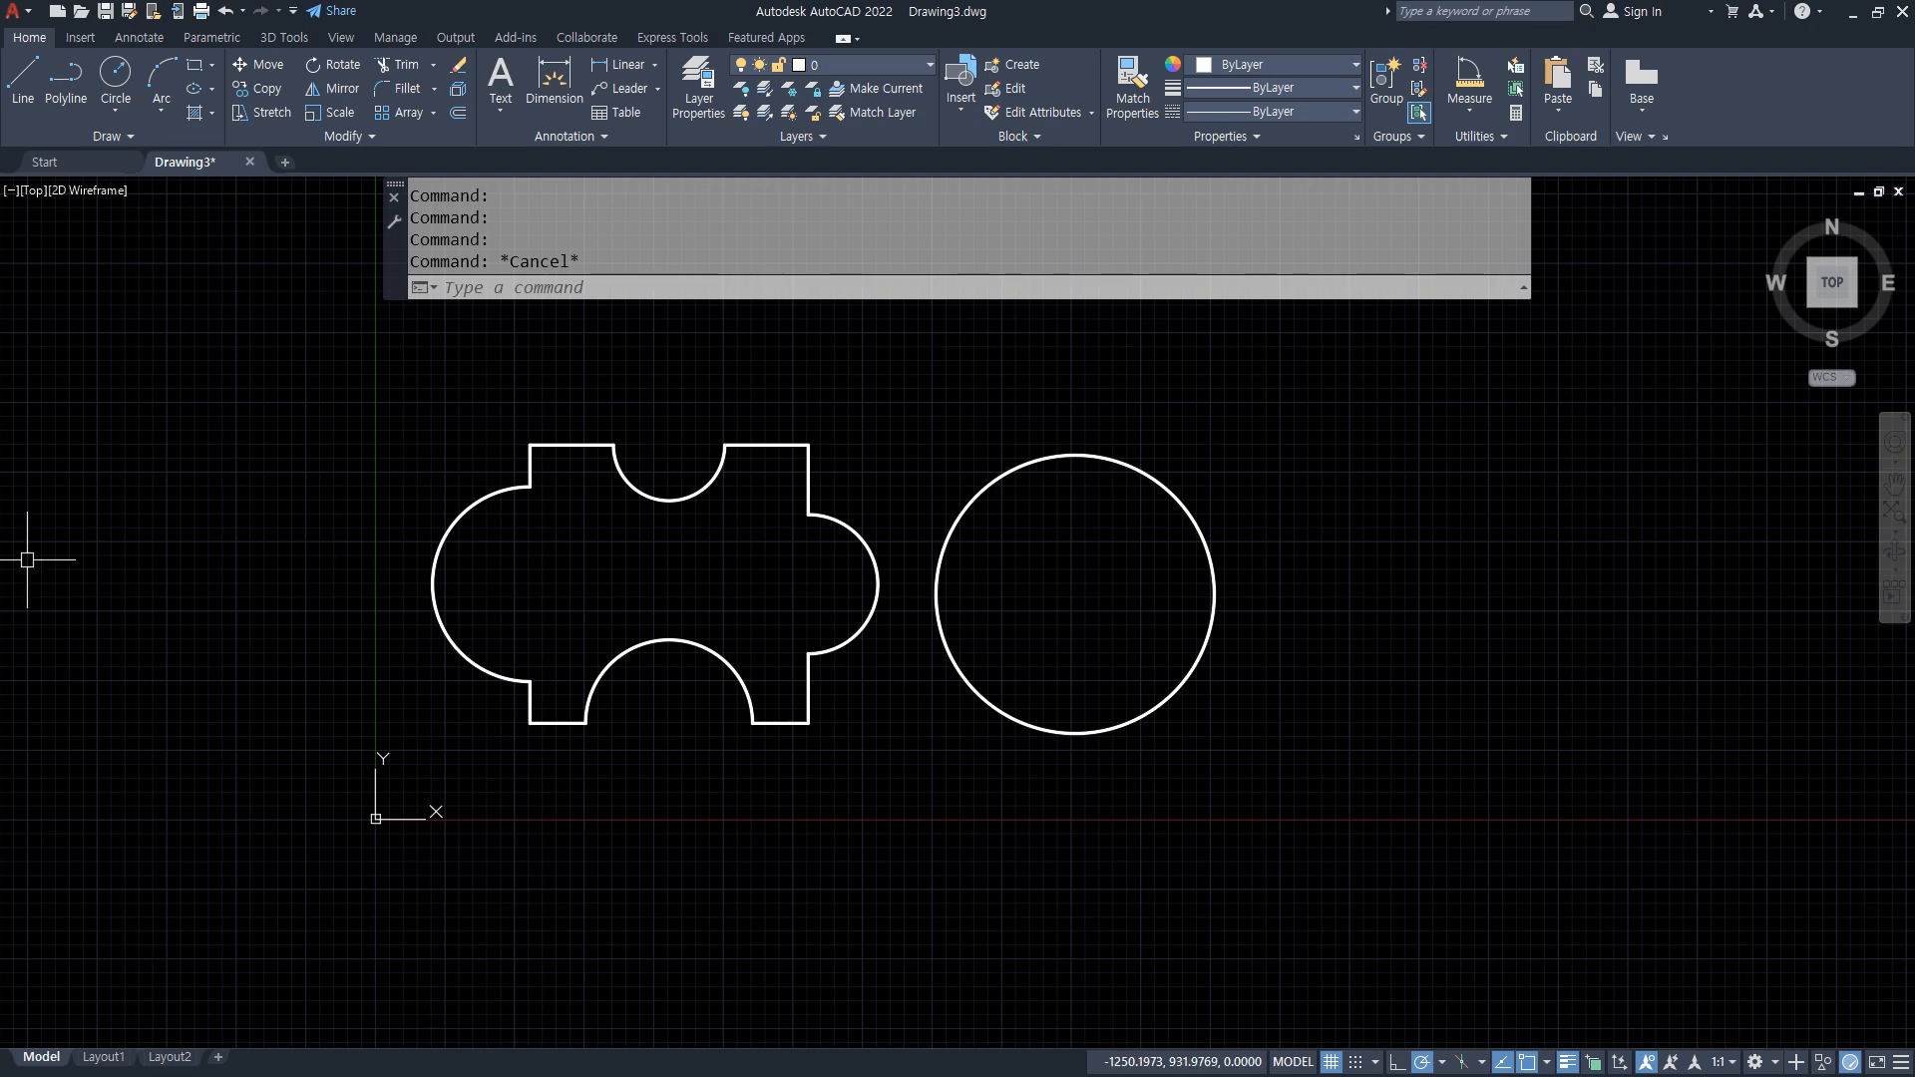
# Switch to the Notepad command notes, review the Join (J) entry, and return to the AutoCAD drawing
pyautogui.hotkey('alt', 'Tab')
pyautogui.scroll(1, 748, 448)
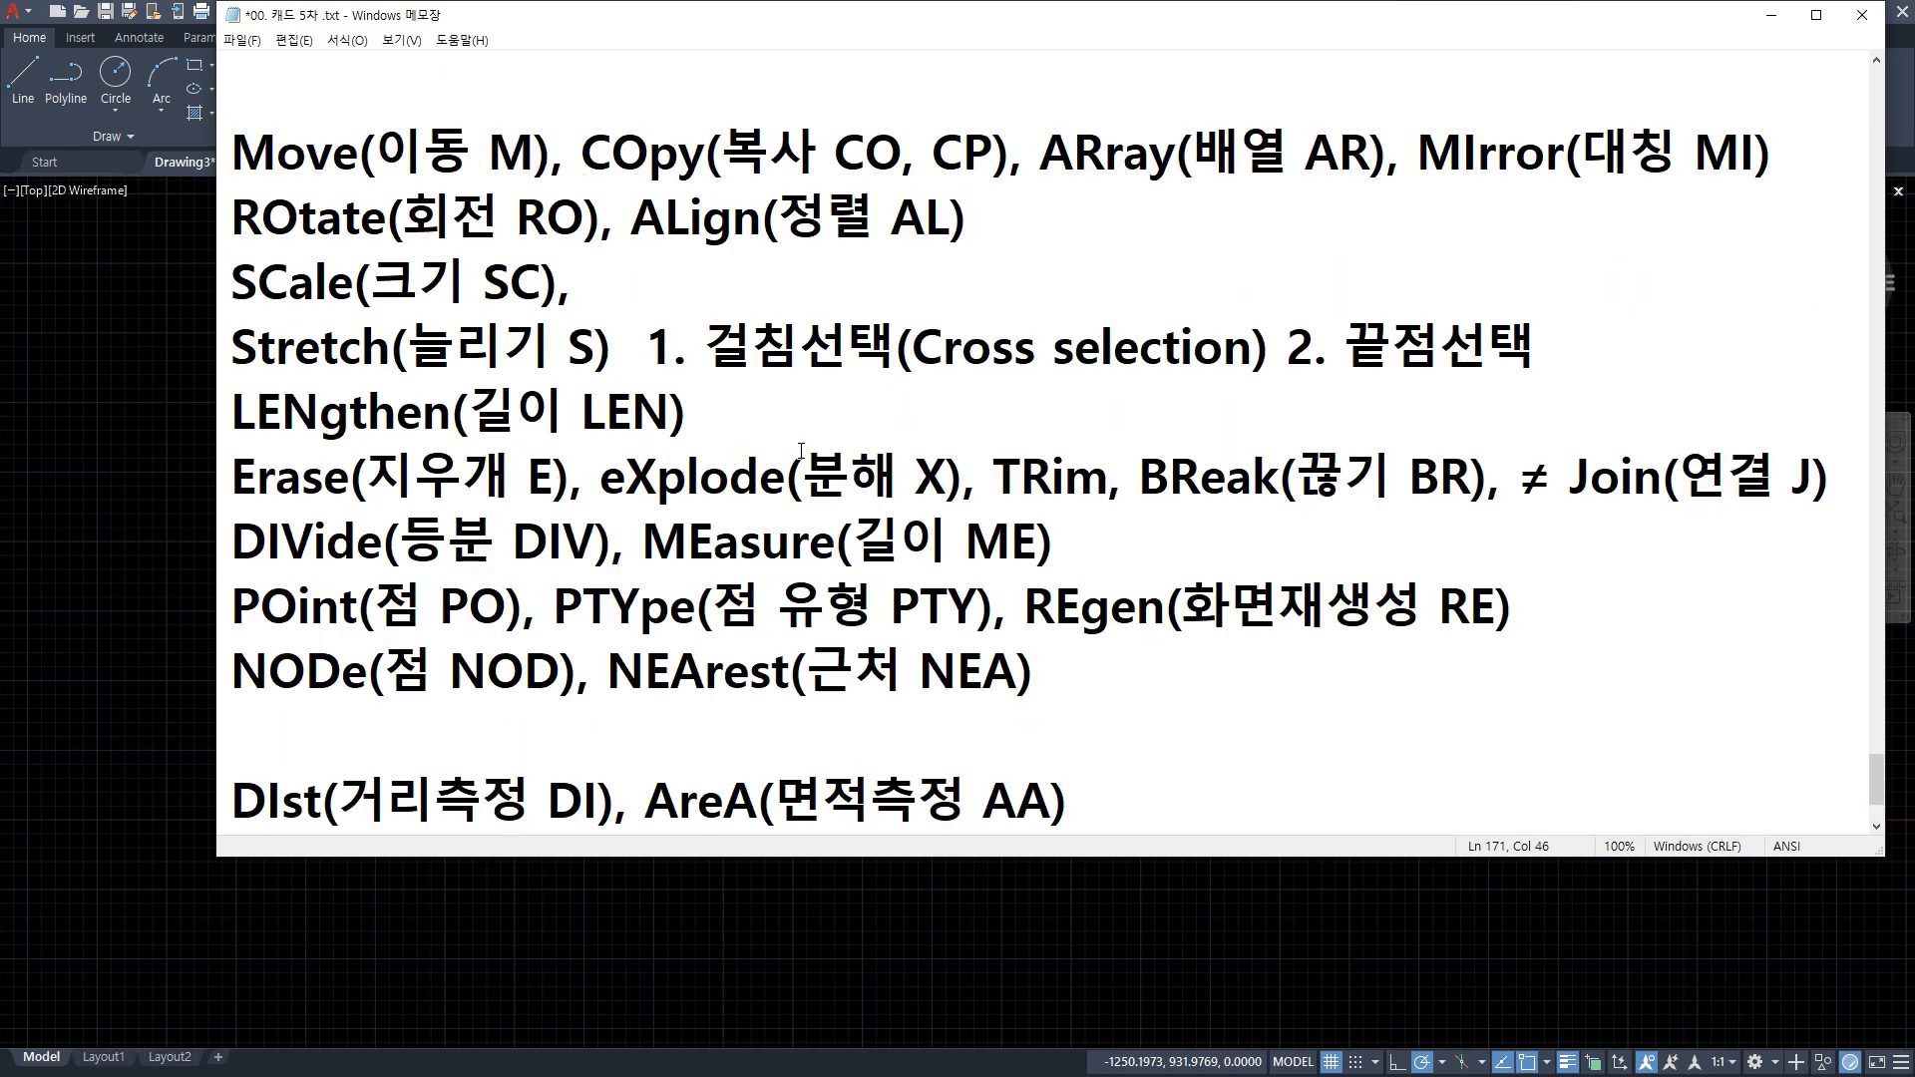
pyautogui.moveTo(1577, 516)
pyautogui.mouseDown()
pyautogui.moveTo(1786, 515)
pyautogui.moveTo(1554, 513)
pyautogui.mouseUp()
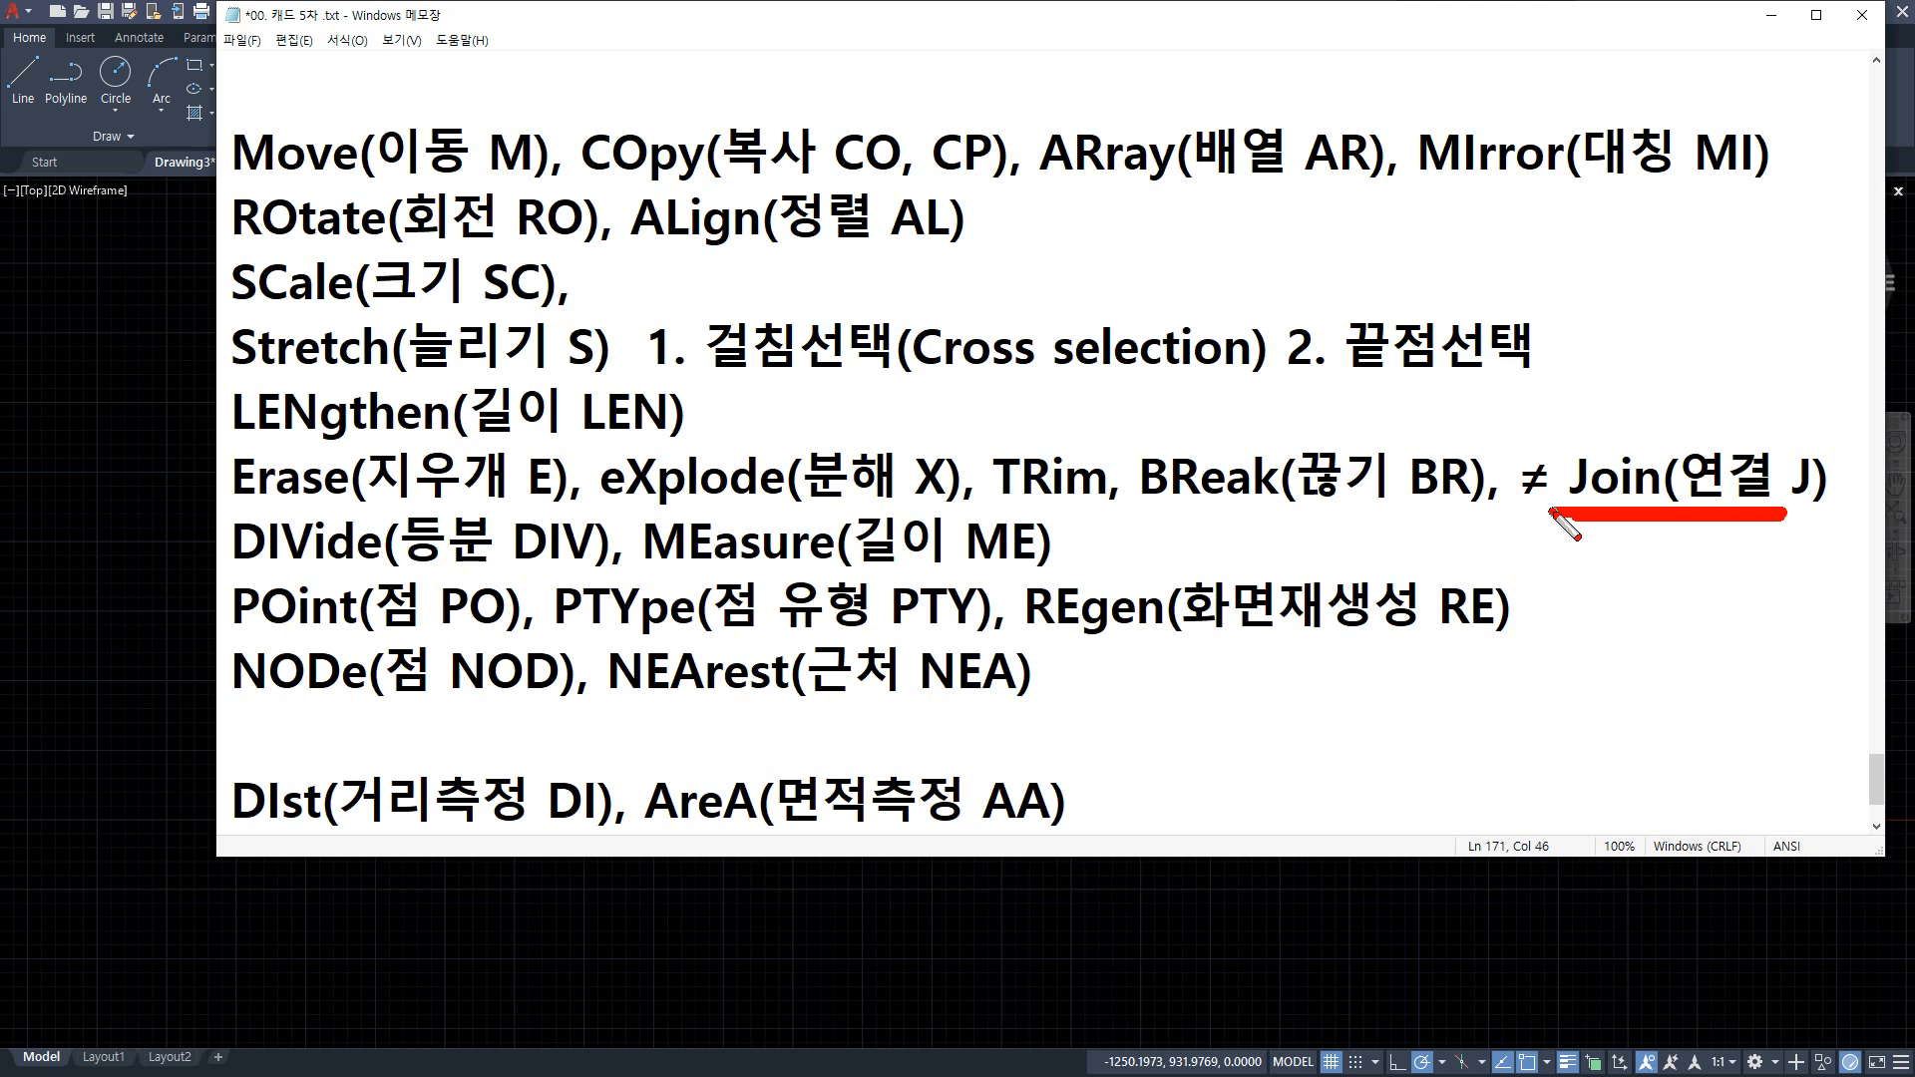
pyautogui.moveTo(1056, 184); pyautogui.dragTo(1387, 180)
pyautogui.moveTo(1564, 521); pyautogui.dragTo(1795, 521)
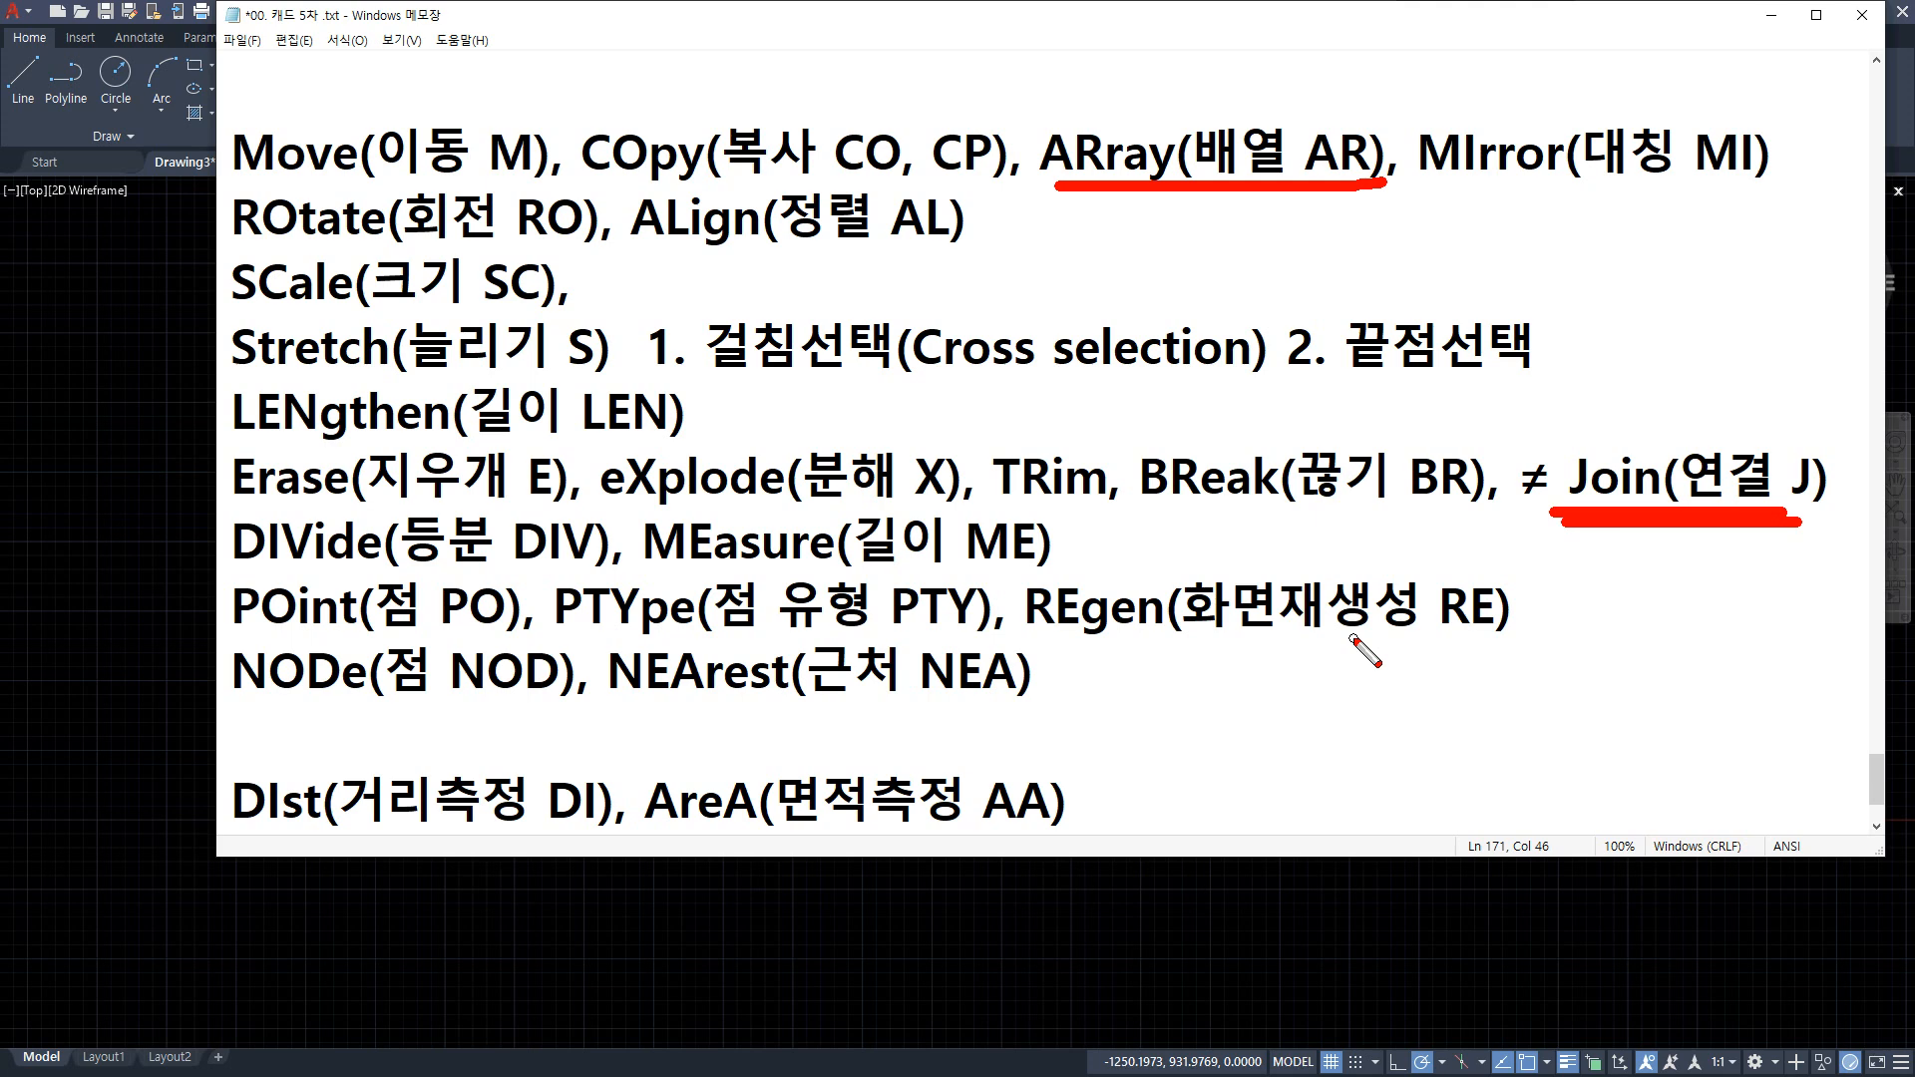
pyautogui.press('Escape')
pyautogui.click(1021, 907)
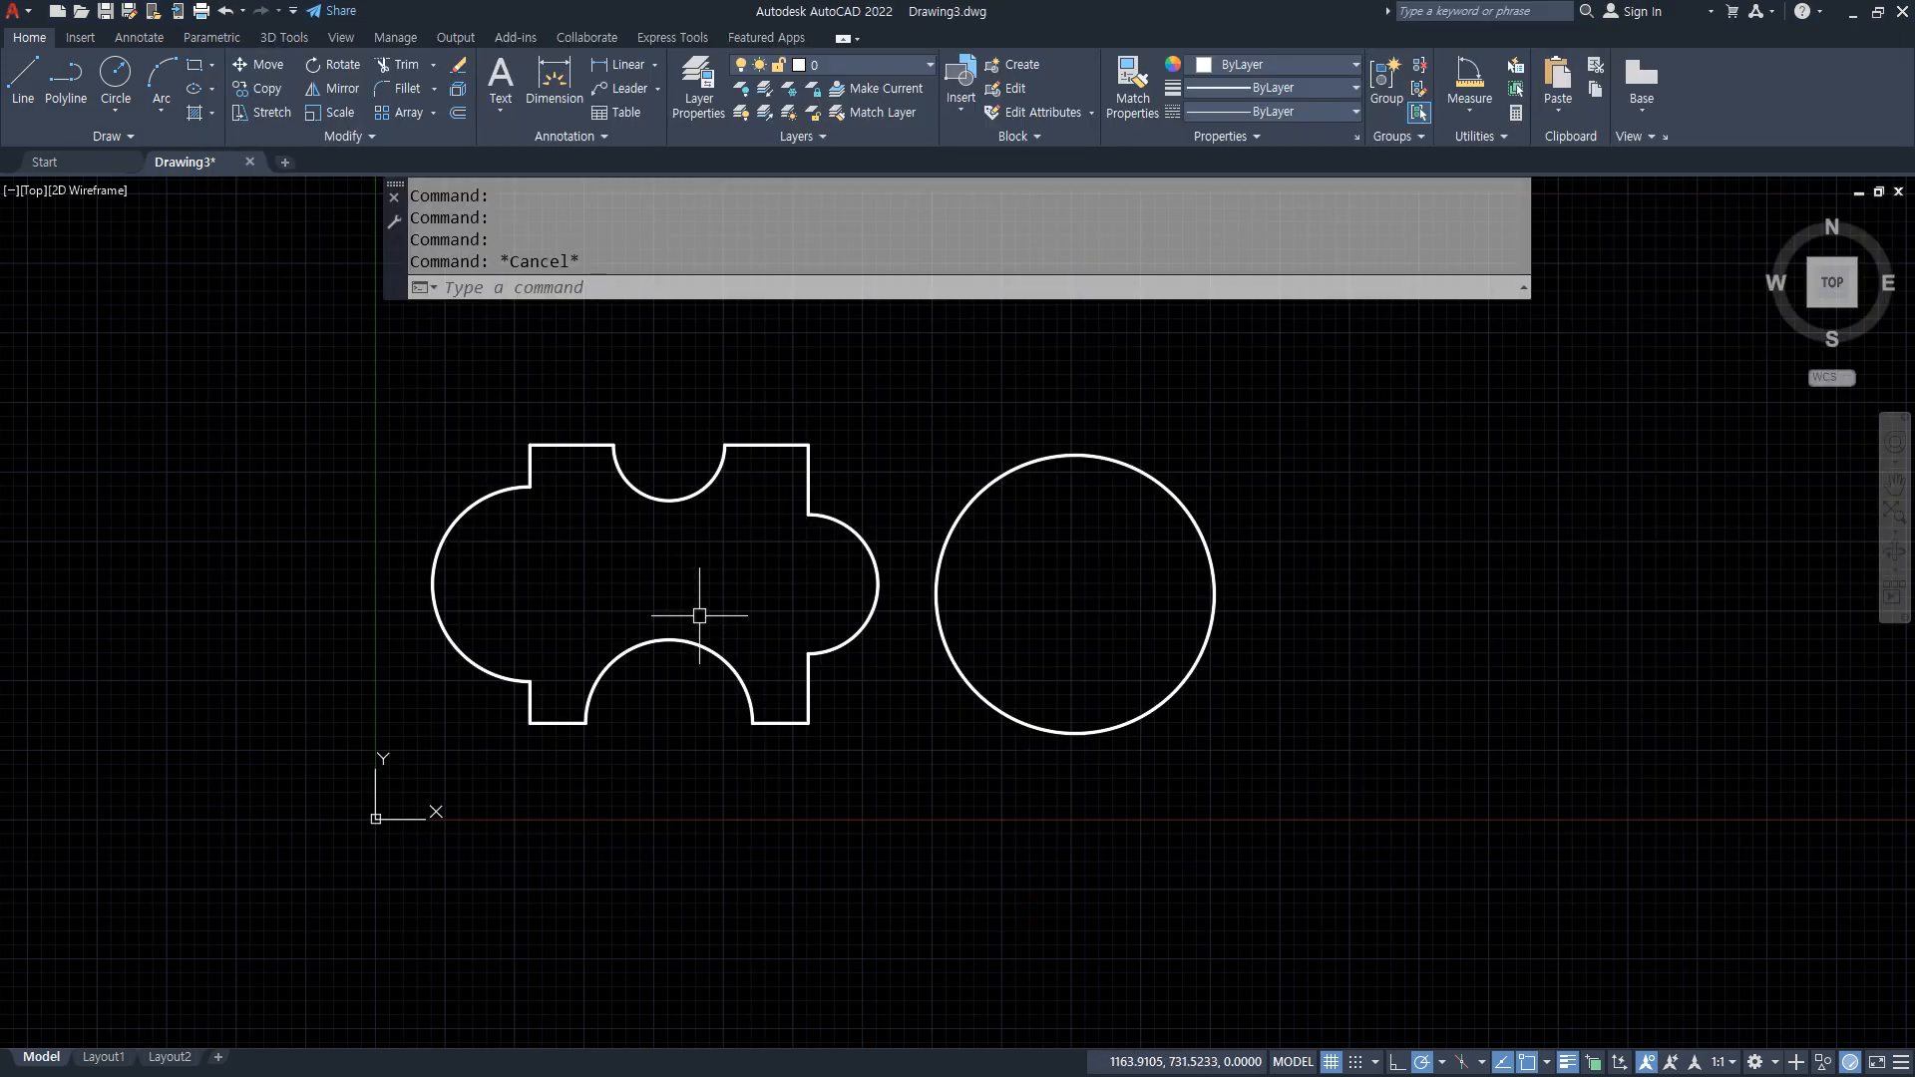
# Join all arcs and edges of the trimmed outline into one polyline and check it by selecting it
pyautogui.write('j')
pyautogui.press('Return')
pyautogui.click(901, 385)
pyautogui.click(662, 800)
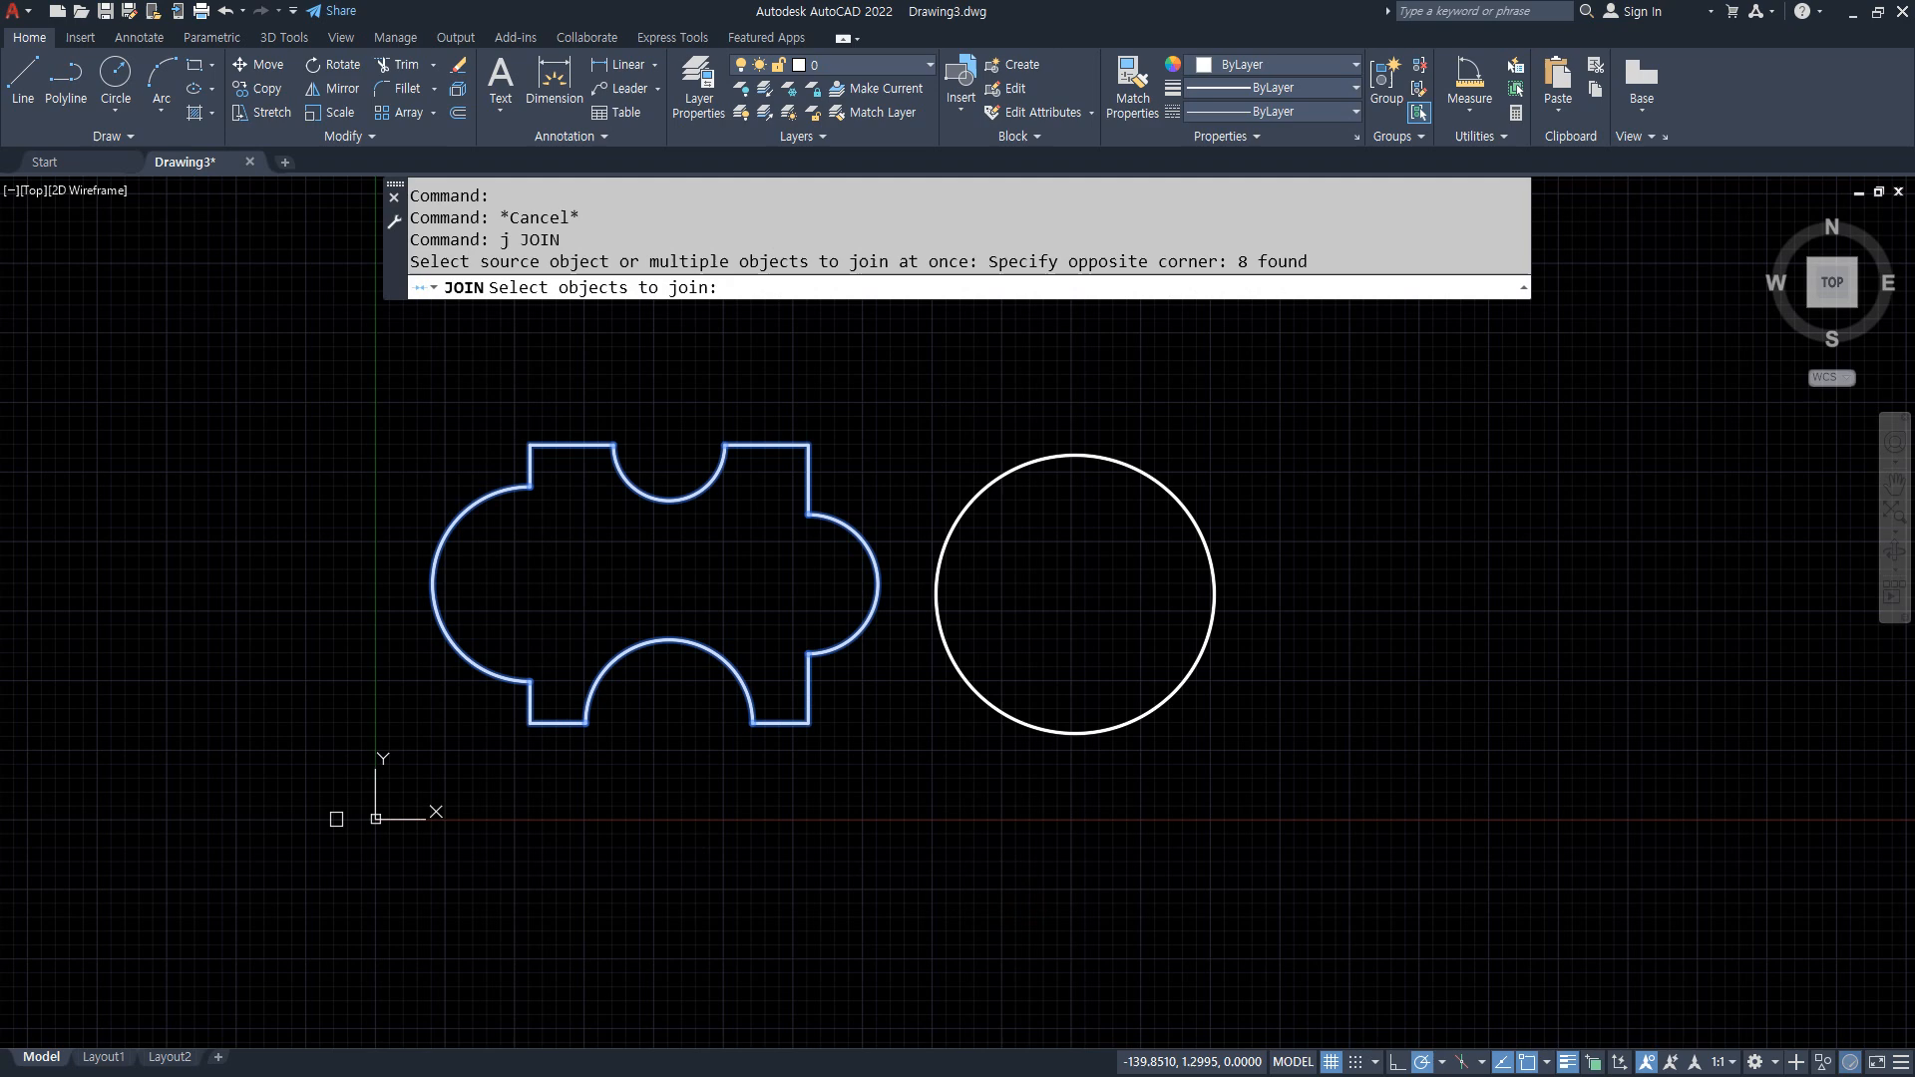
pyautogui.press('Return')
pyautogui.click(701, 497)
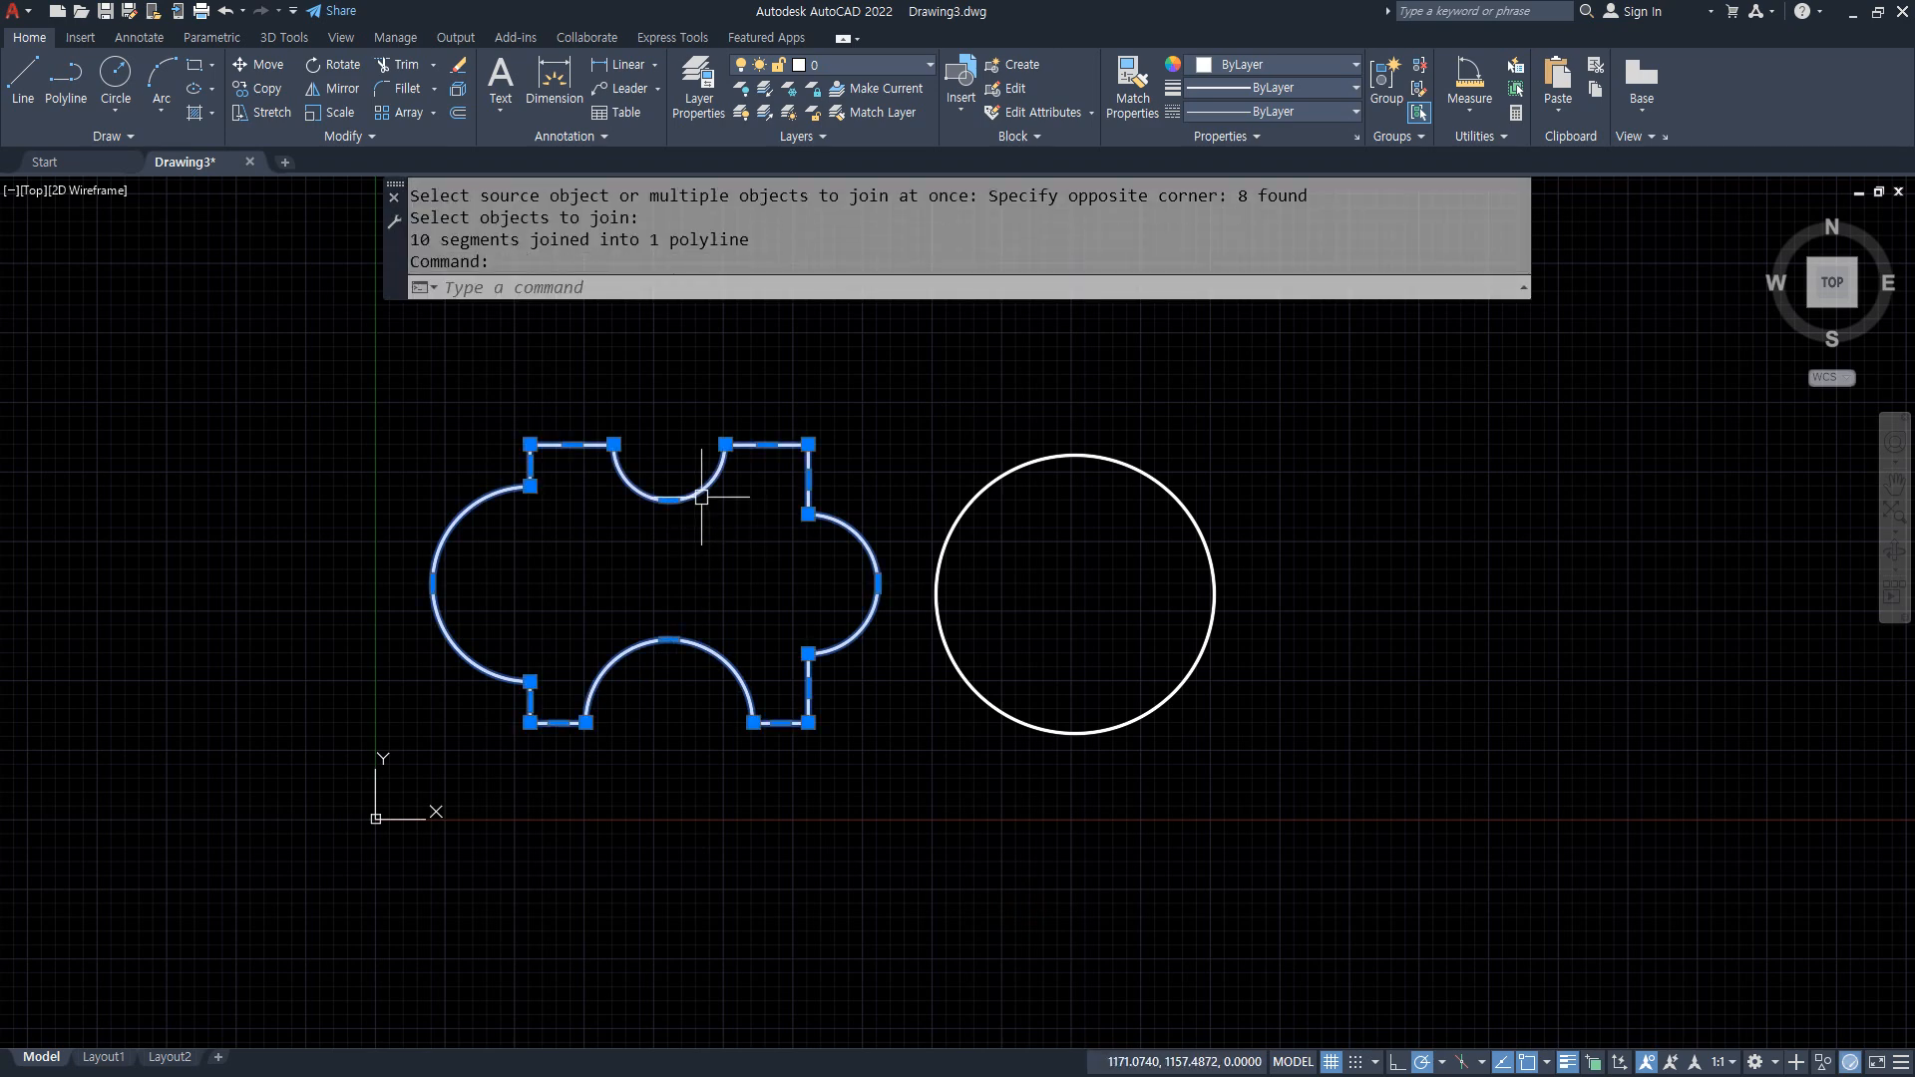
pyautogui.press('Escape')
# Measure the joined outline's area and perimeter using the AREA command's Object option
pyautogui.write('aa')
pyautogui.press('Return')
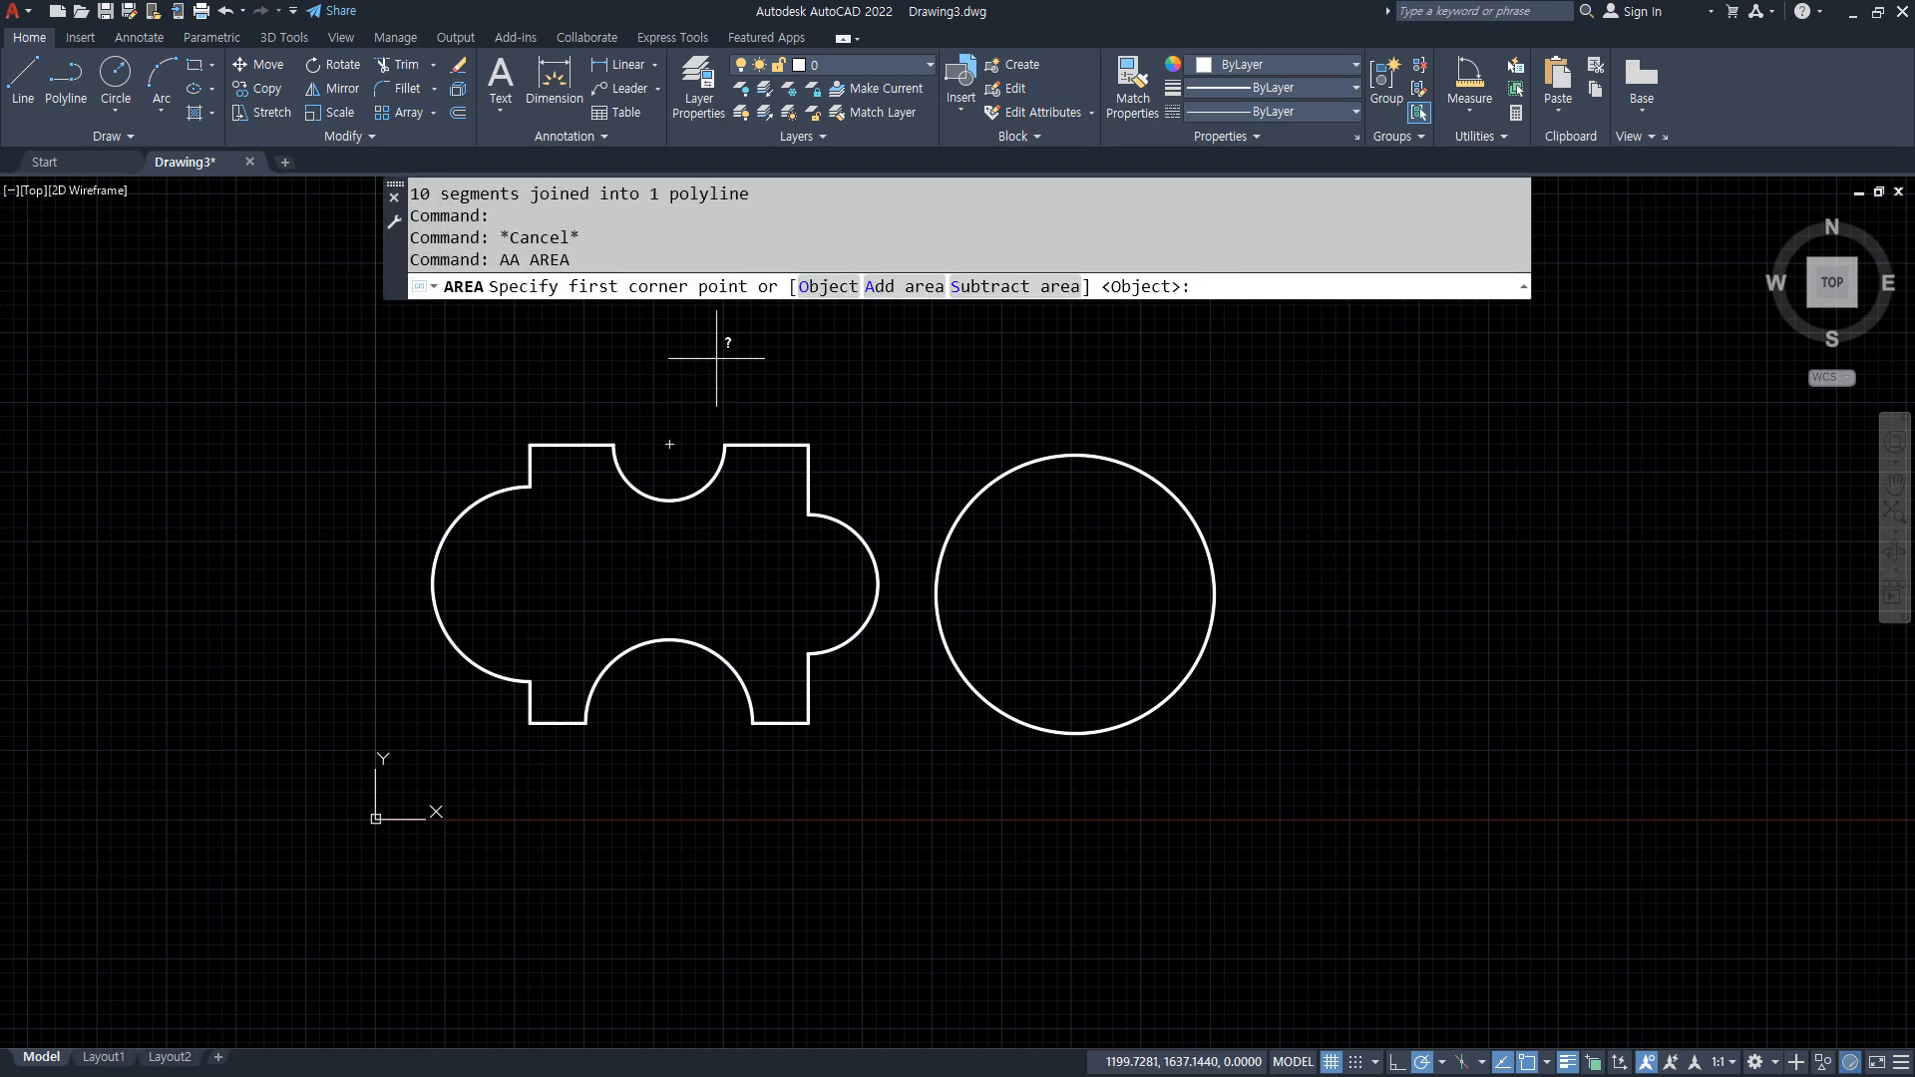
pyautogui.click(833, 288)
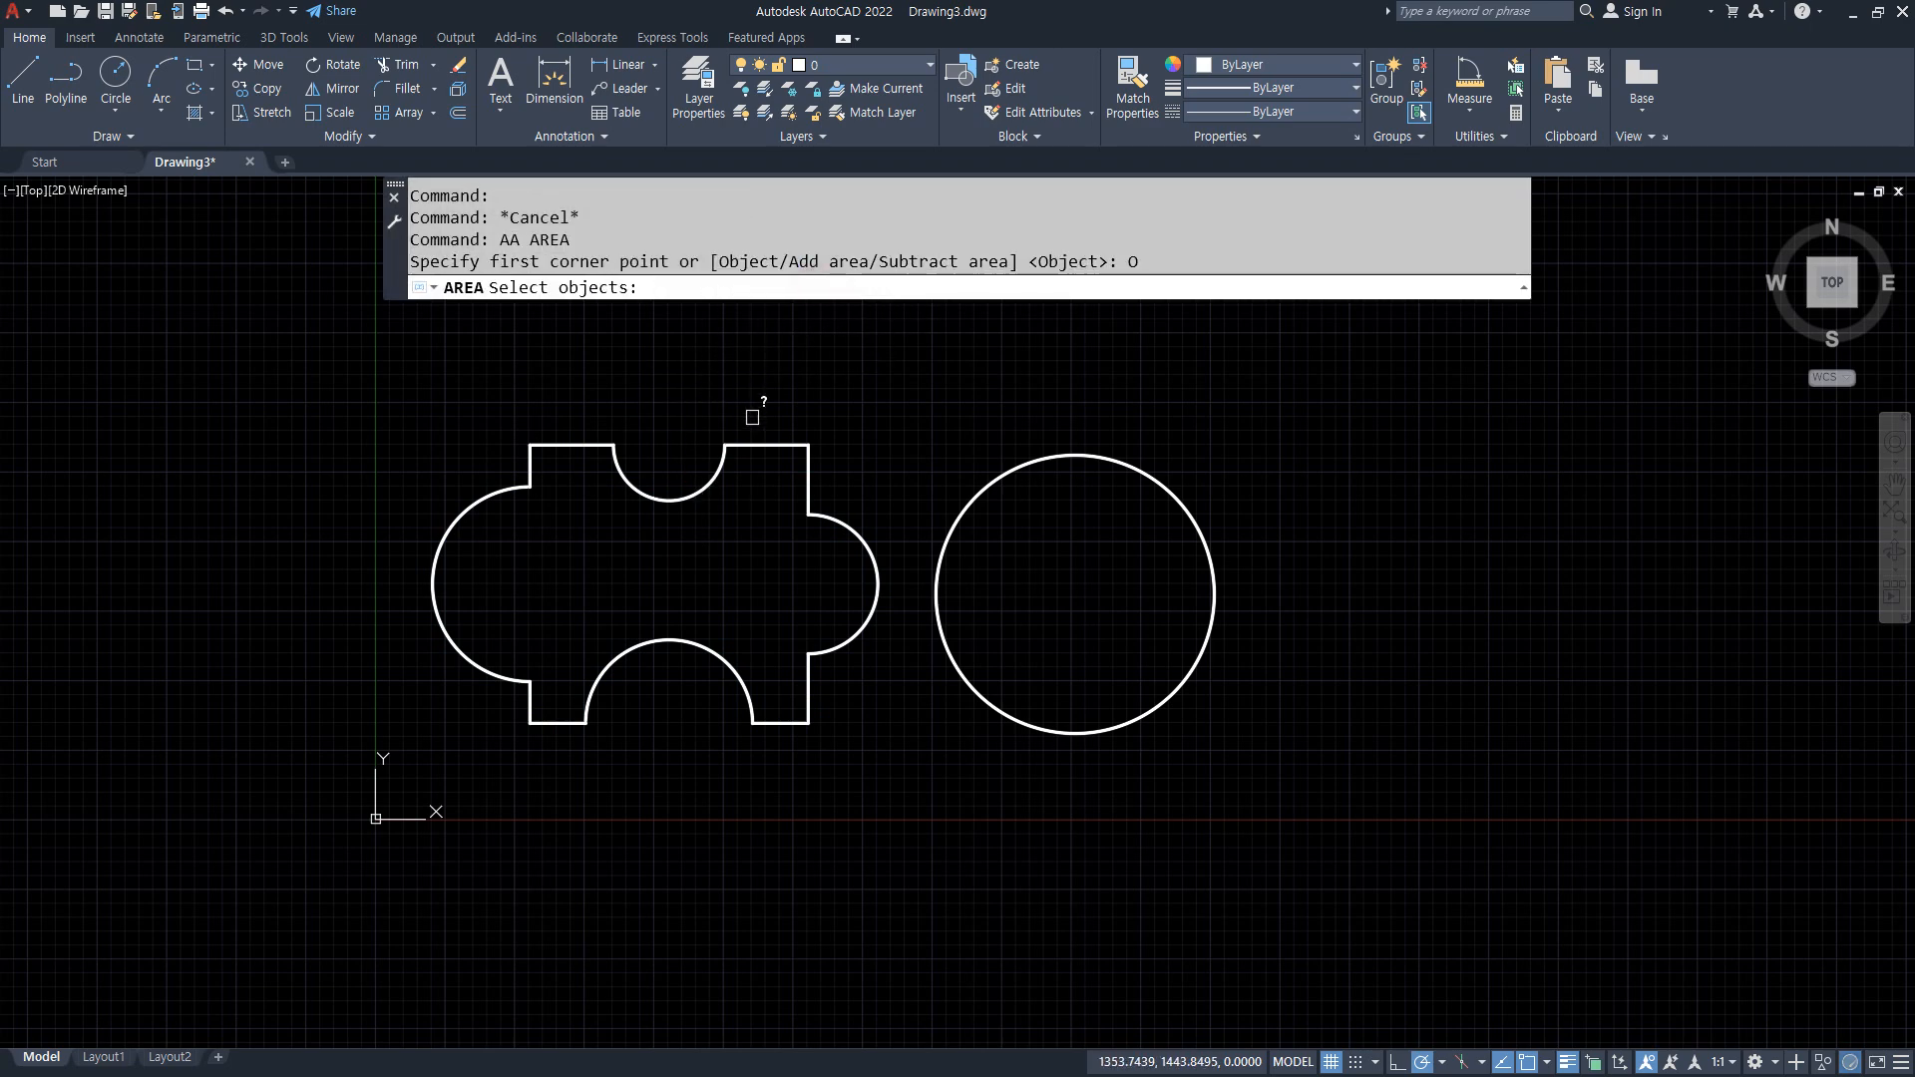
pyautogui.click(747, 446)
pyautogui.moveTo(514, 447)
pyautogui.mouseDown()
pyautogui.moveTo(907, 611)
pyautogui.moveTo(635, 426)
pyautogui.mouseUp()
pyautogui.moveTo(431, 274); pyautogui.dragTo(646, 268)
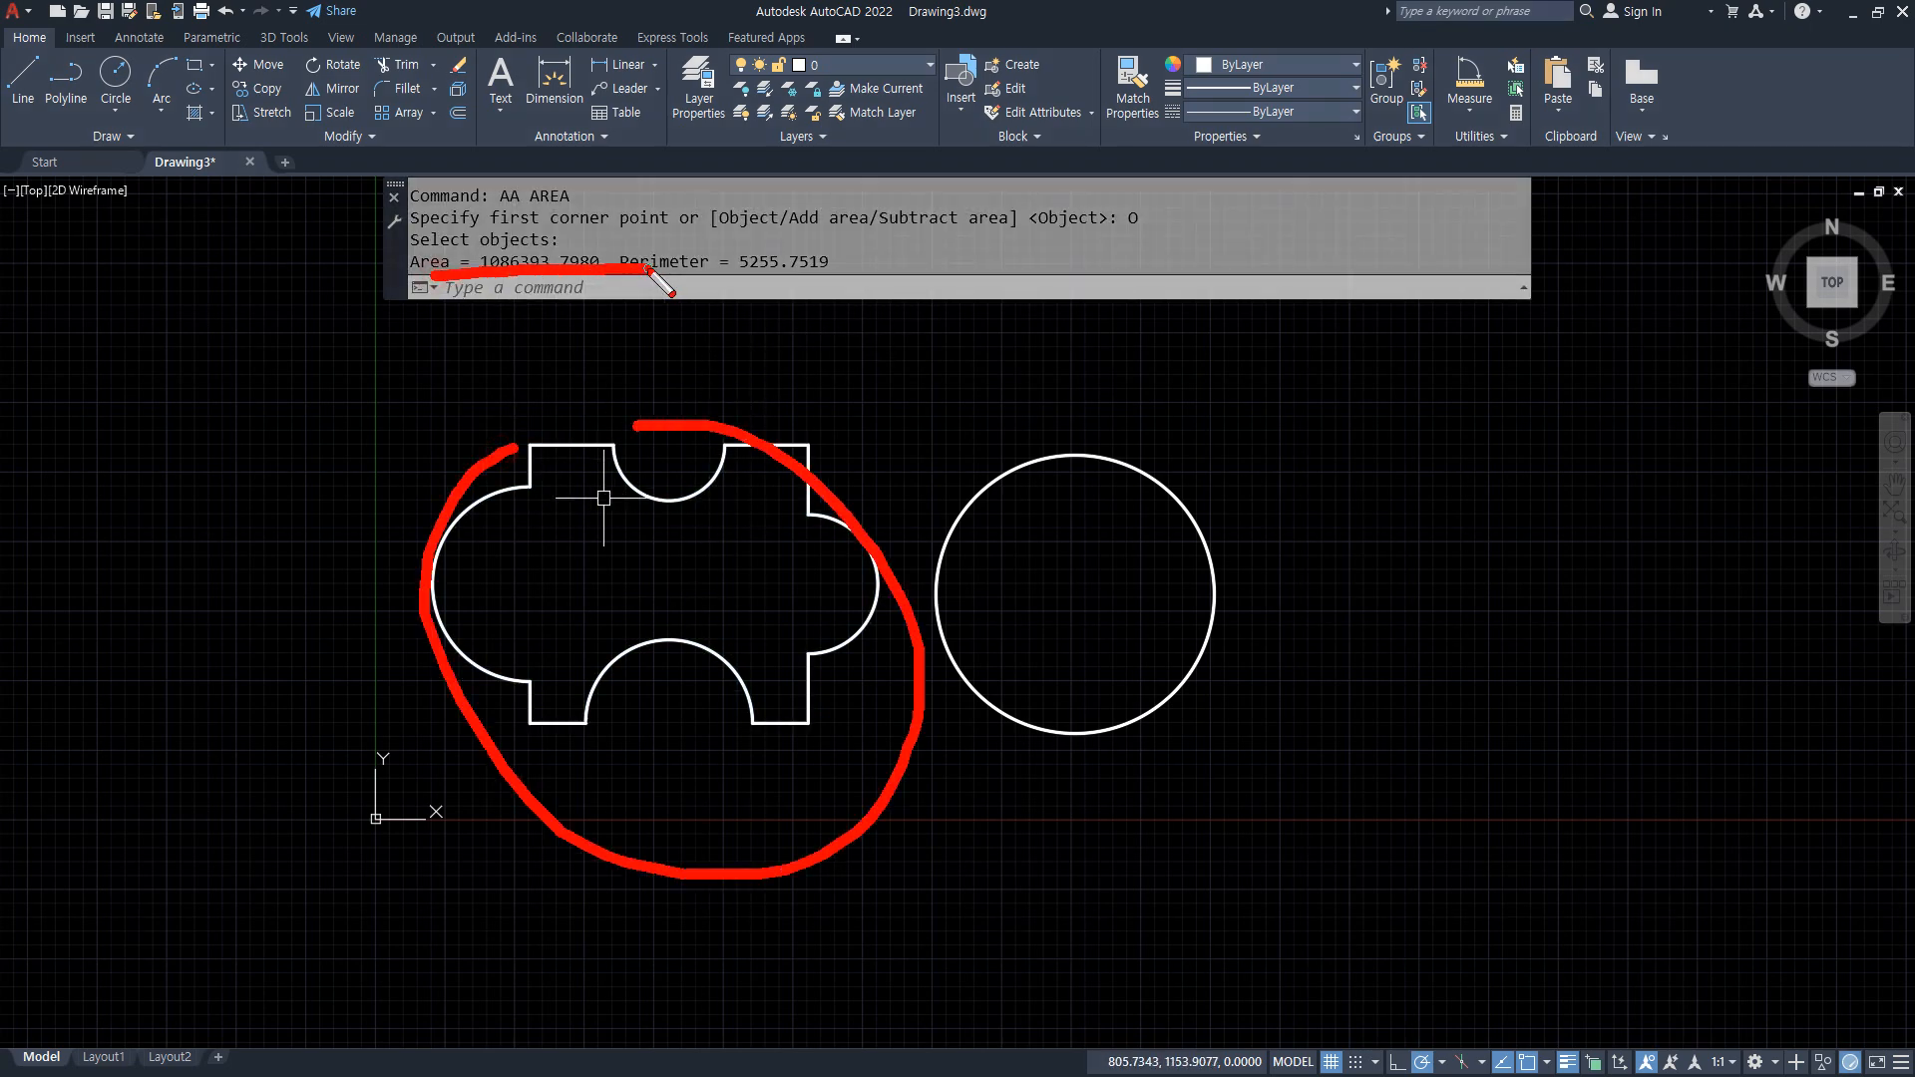
pyautogui.moveTo(481, 278); pyautogui.dragTo(627, 279)
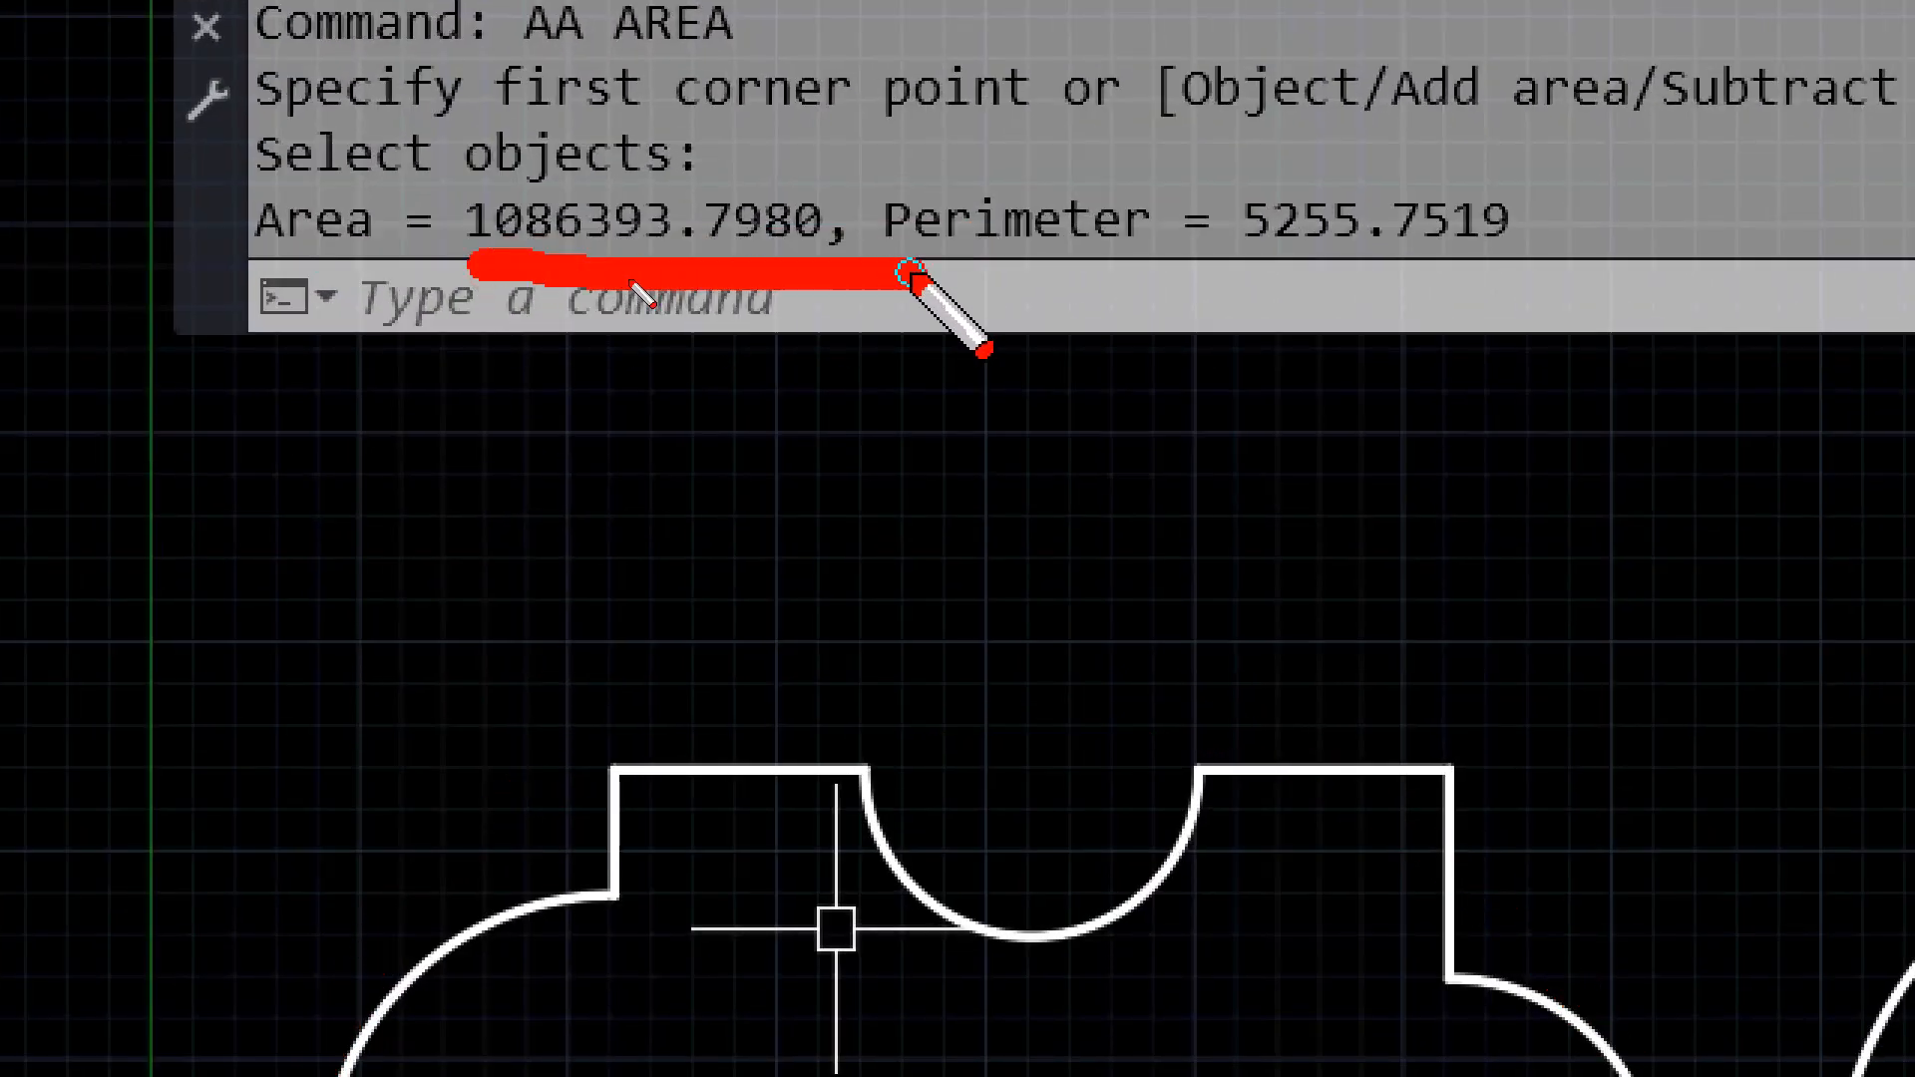
pyautogui.moveTo(1139, 123); pyautogui.dragTo(1307, 122)
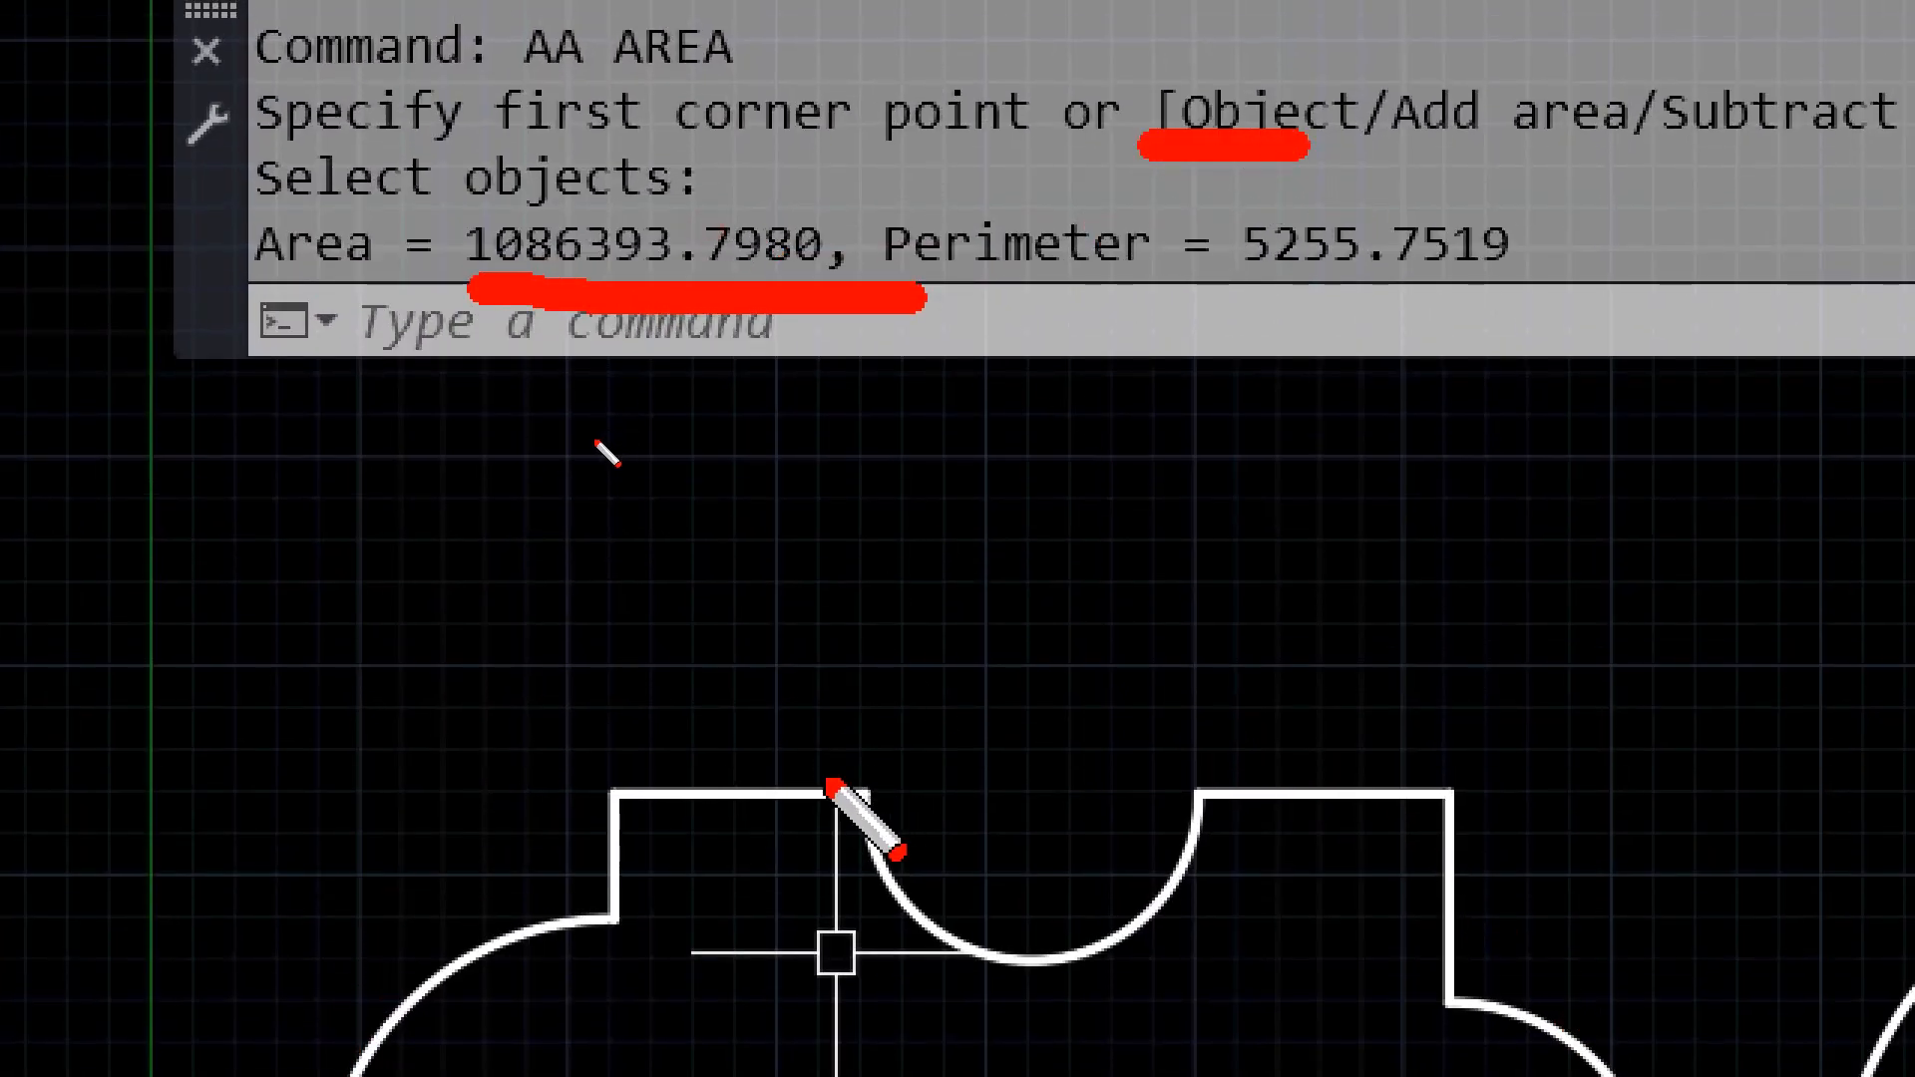
pyautogui.moveTo(758, 788)
pyautogui.mouseDown()
pyautogui.moveTo(769, 776)
pyautogui.moveTo(701, 761)
pyautogui.mouseUp()
pyautogui.press('Escape')
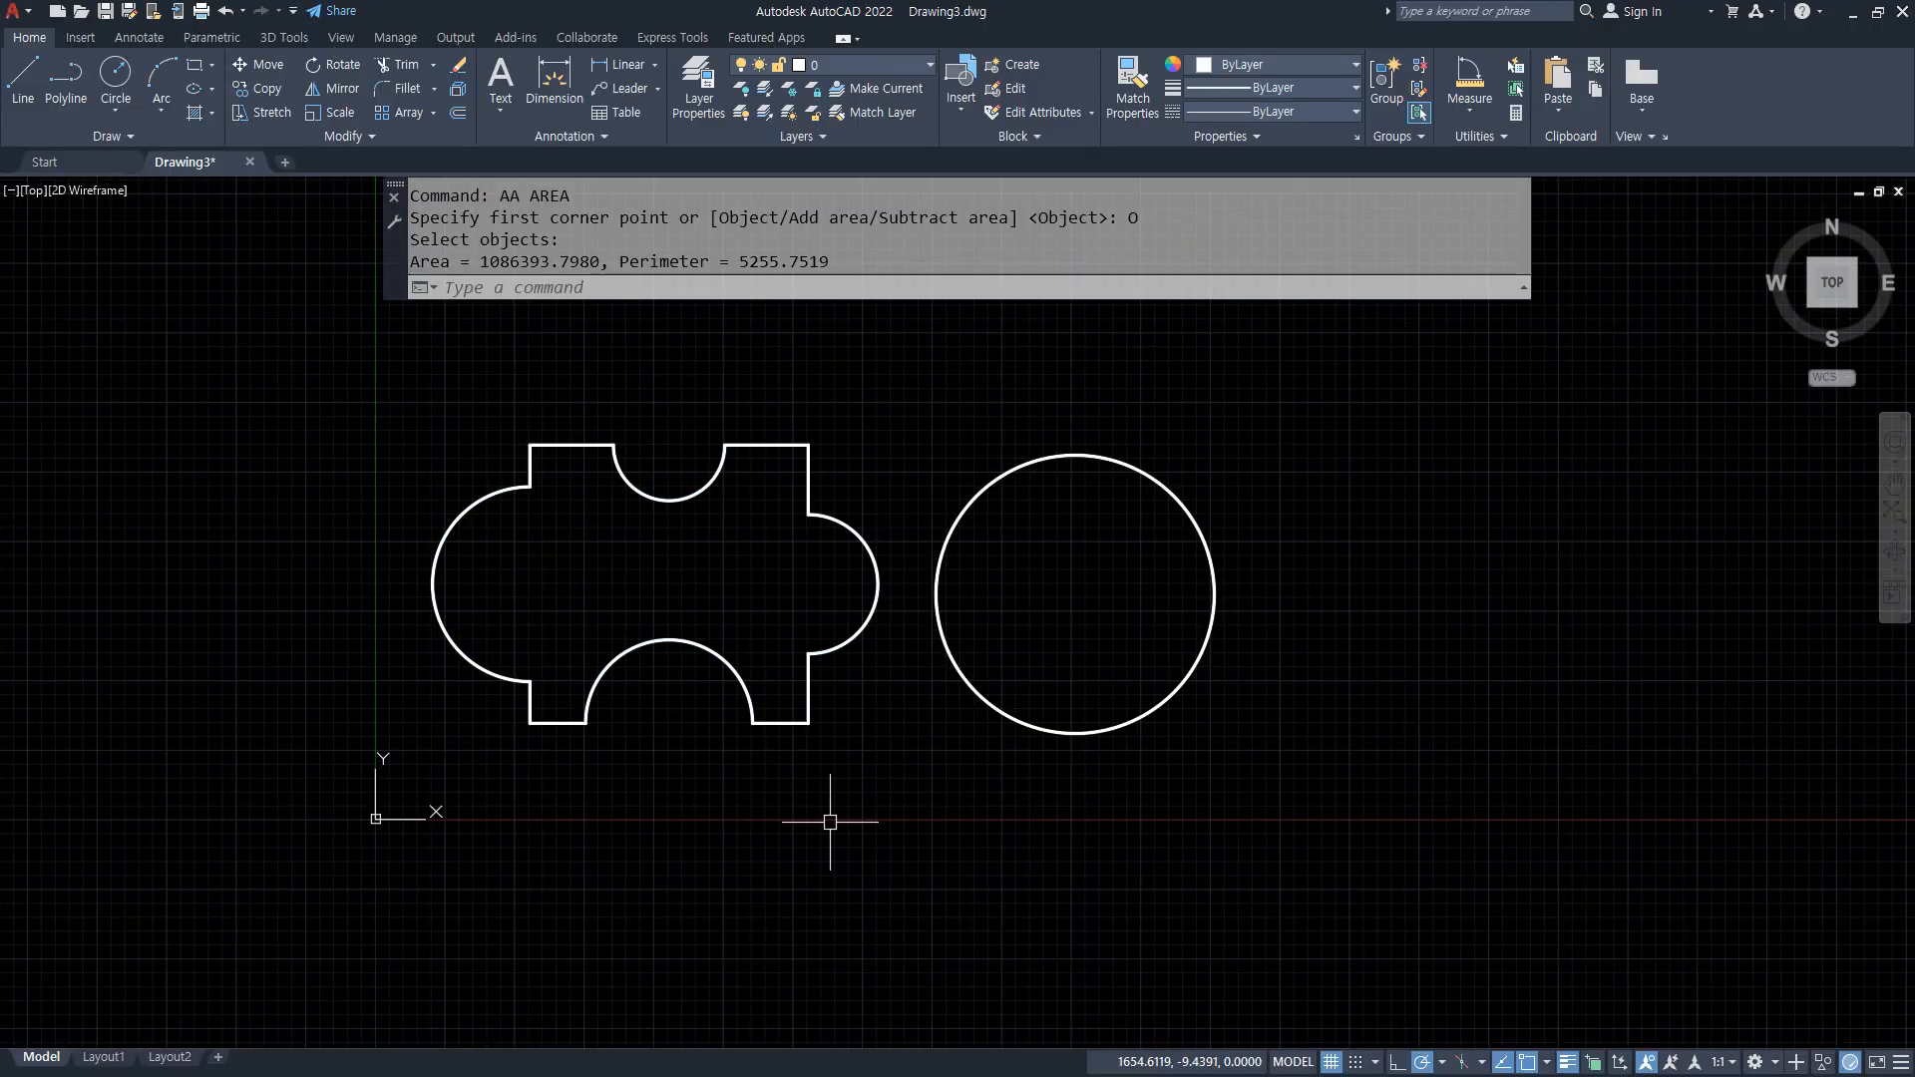
pyautogui.moveTo(700, 423); pyautogui.dragTo(704, 438)
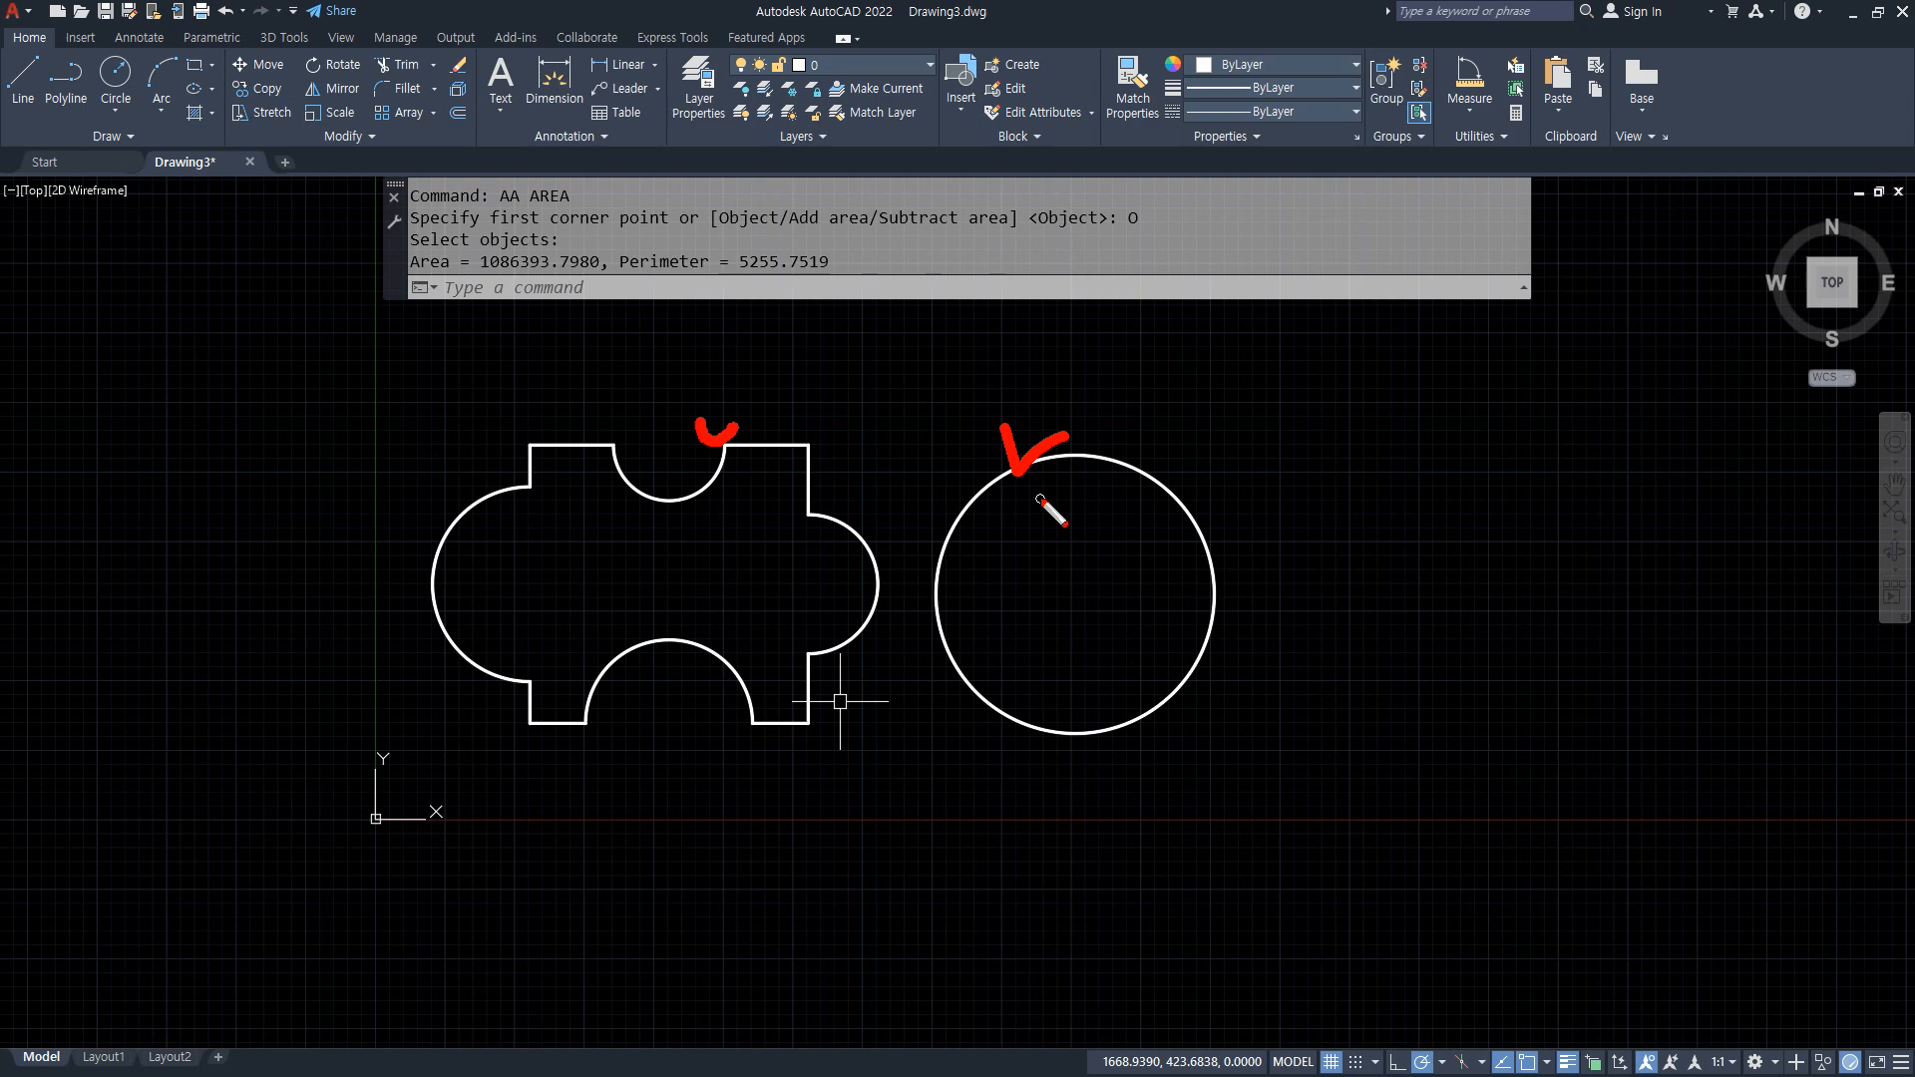
pyautogui.press('Escape')
# Measure the combined area of the joined outline and the large circle using the AREA command's Add area and Object options
pyautogui.write('aa')
pyautogui.press('Return')
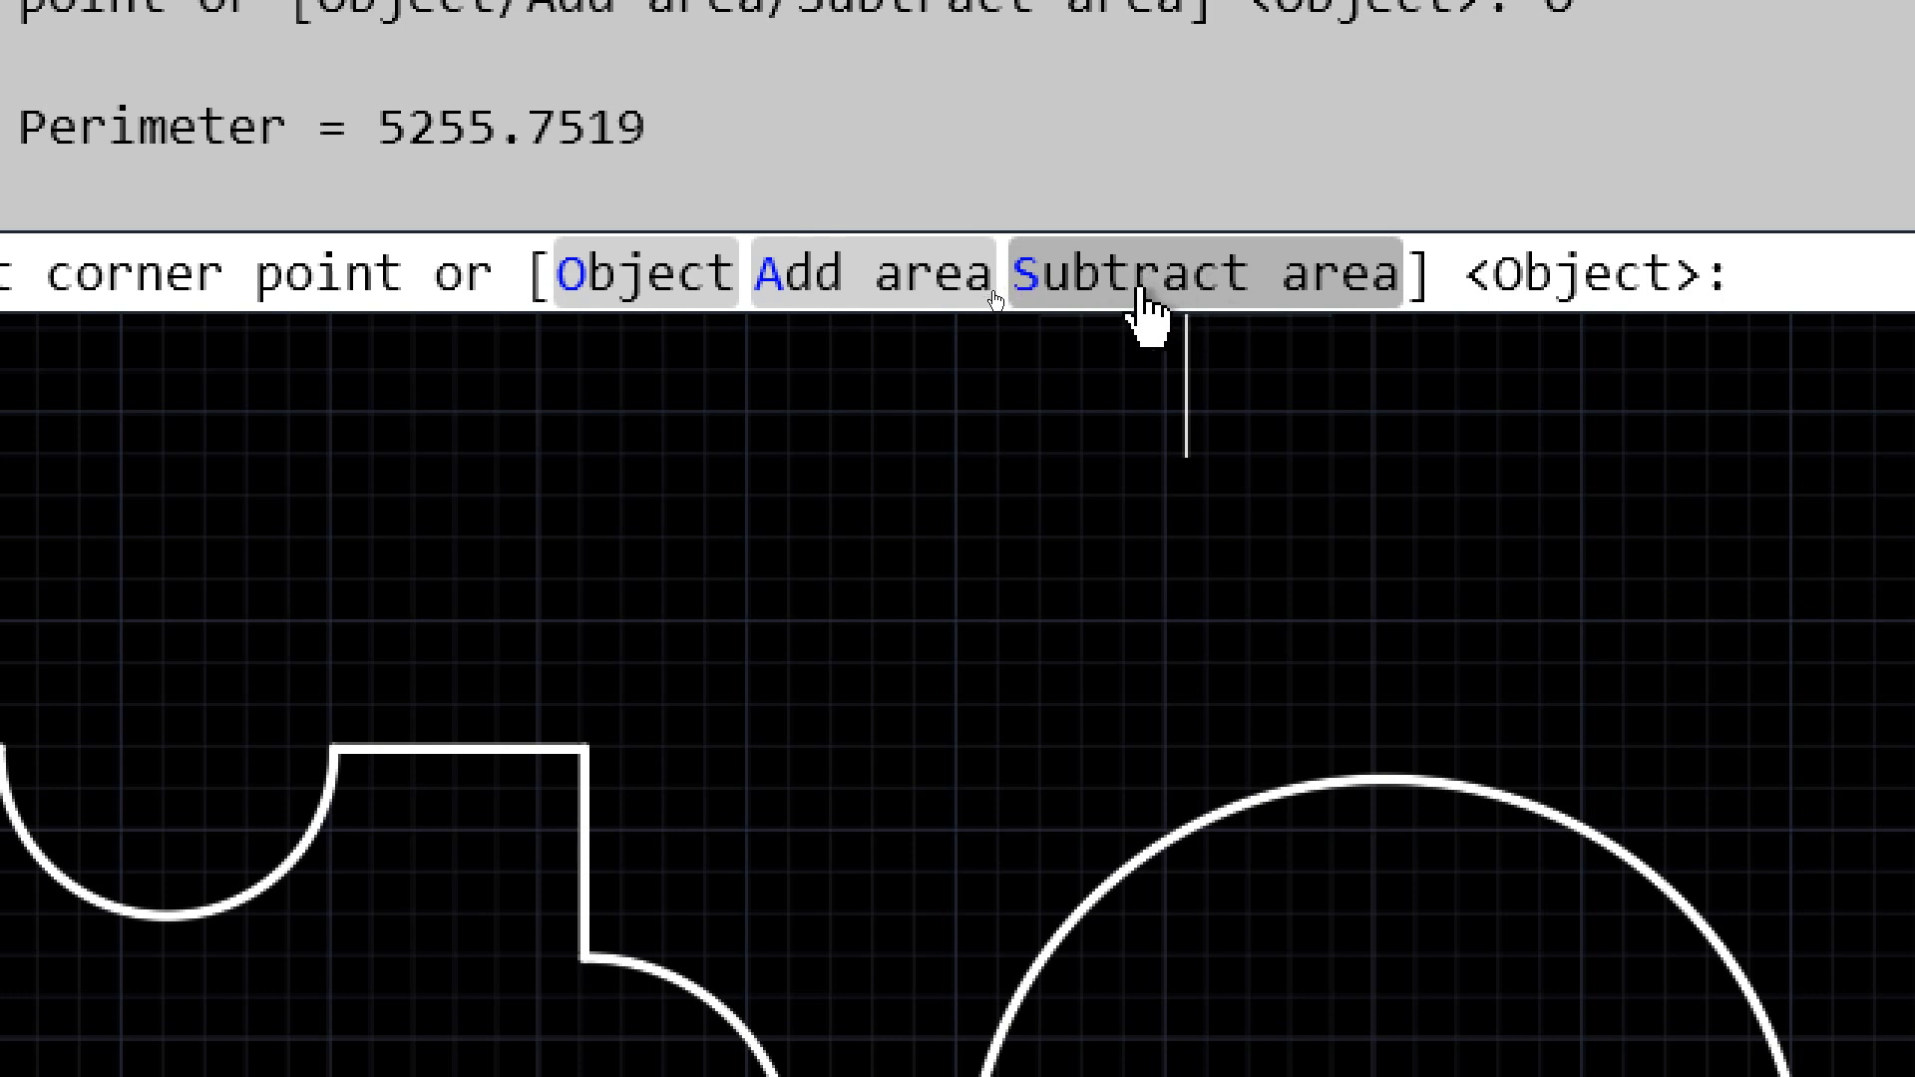
pyautogui.click(850, 291)
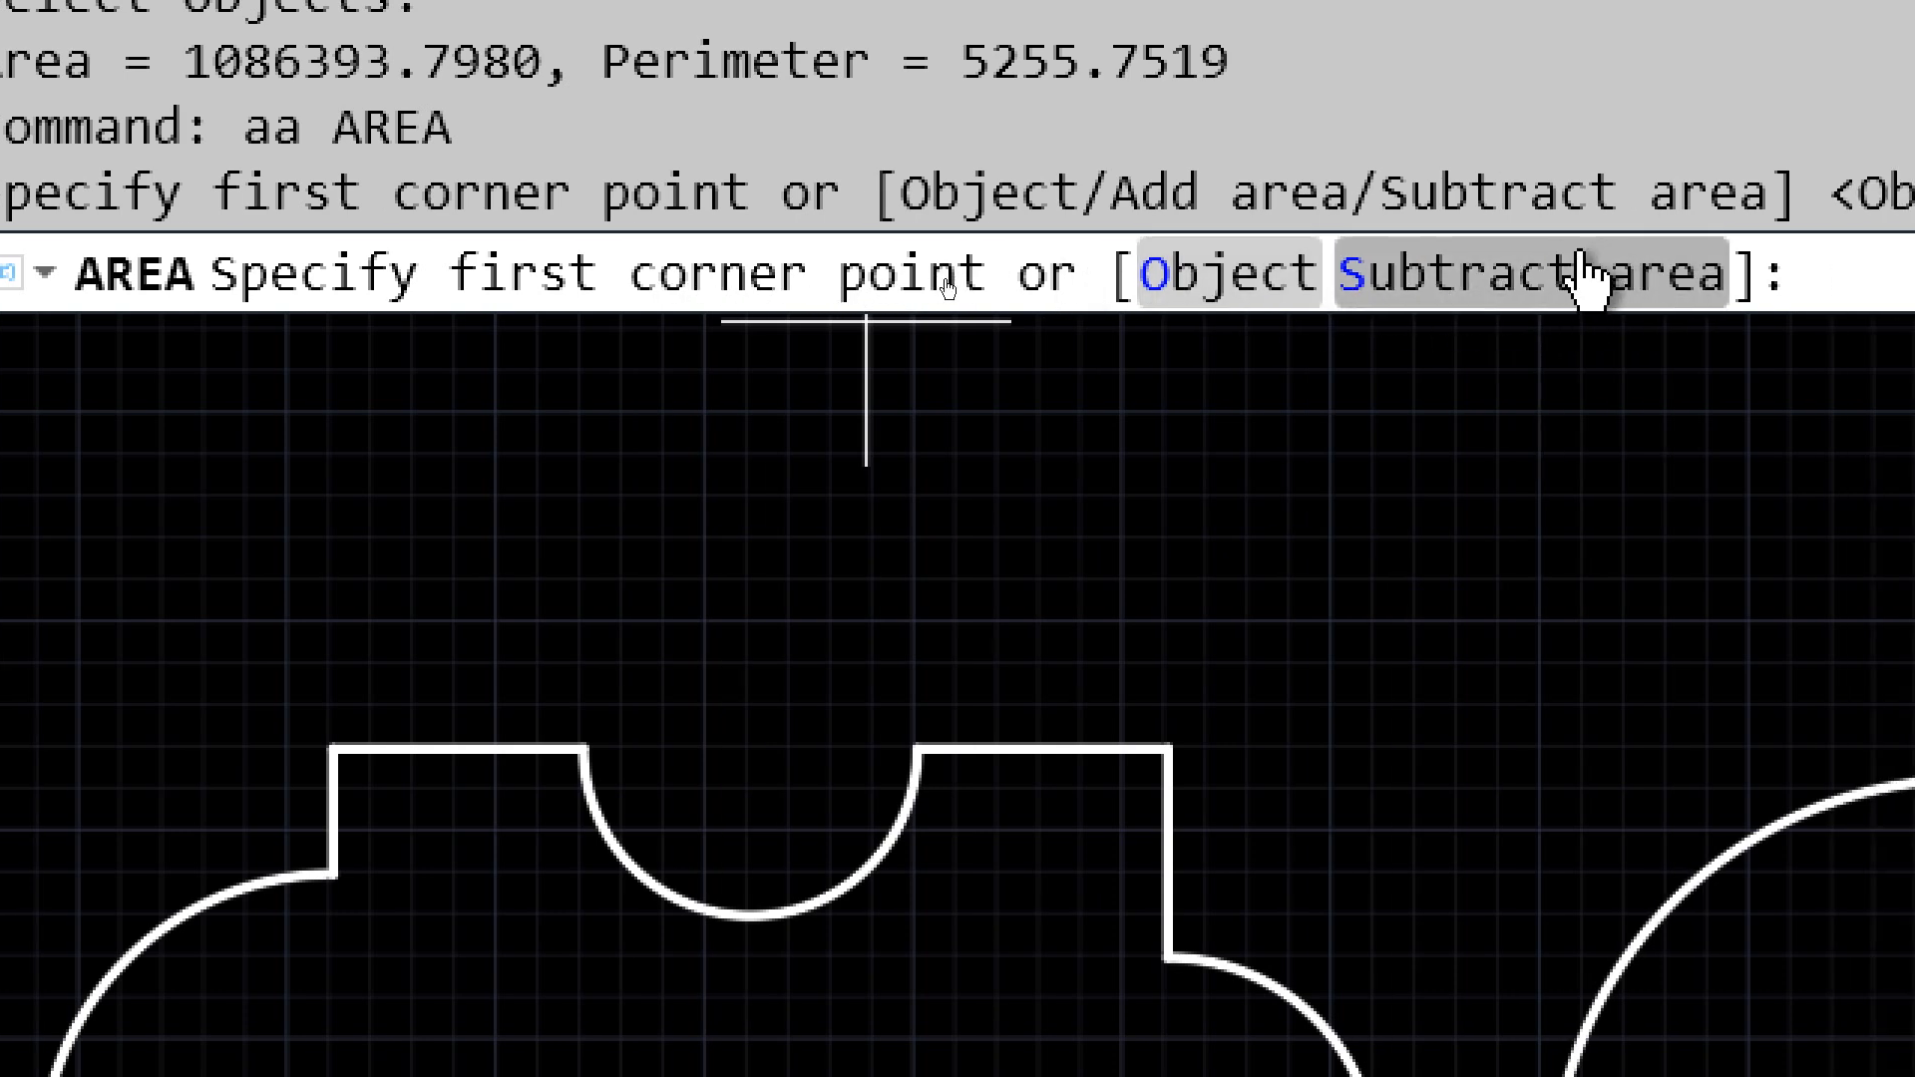
pyautogui.click(1428, 280)
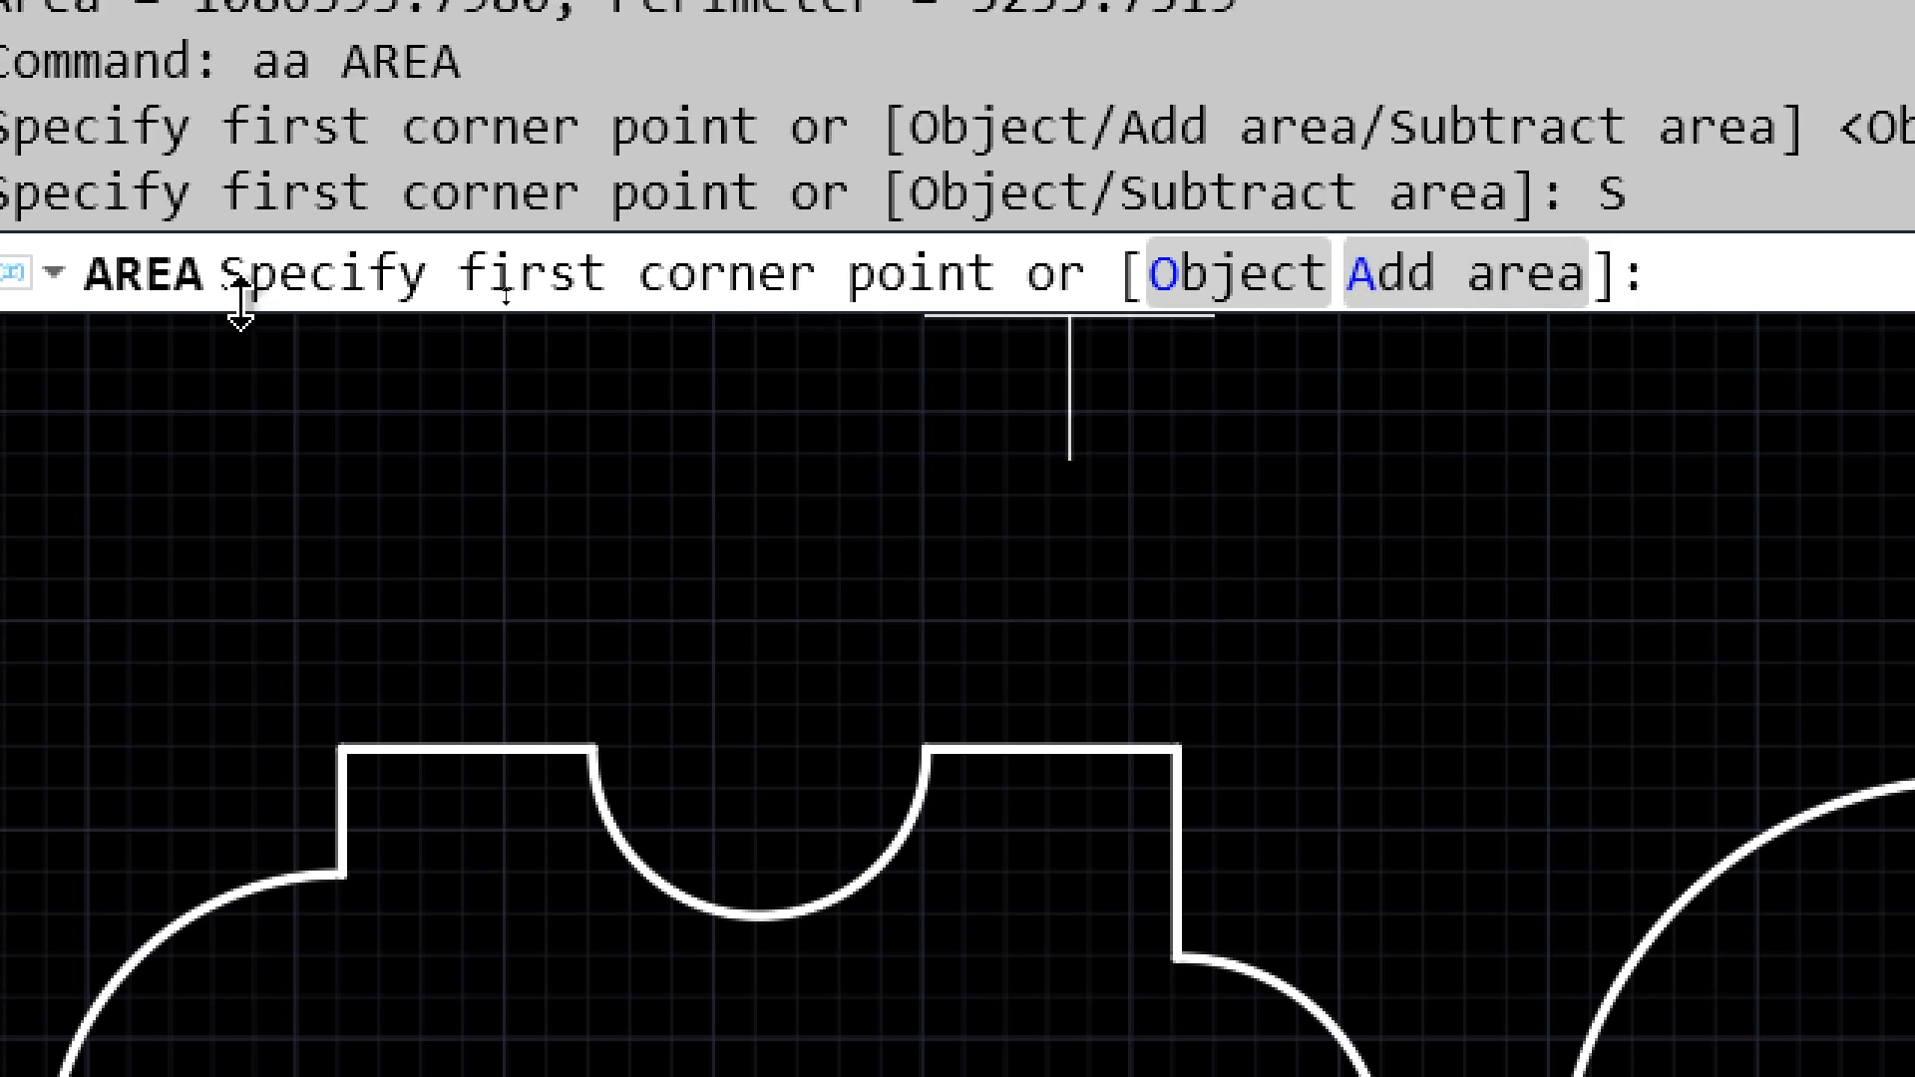
pyautogui.click(1539, 291)
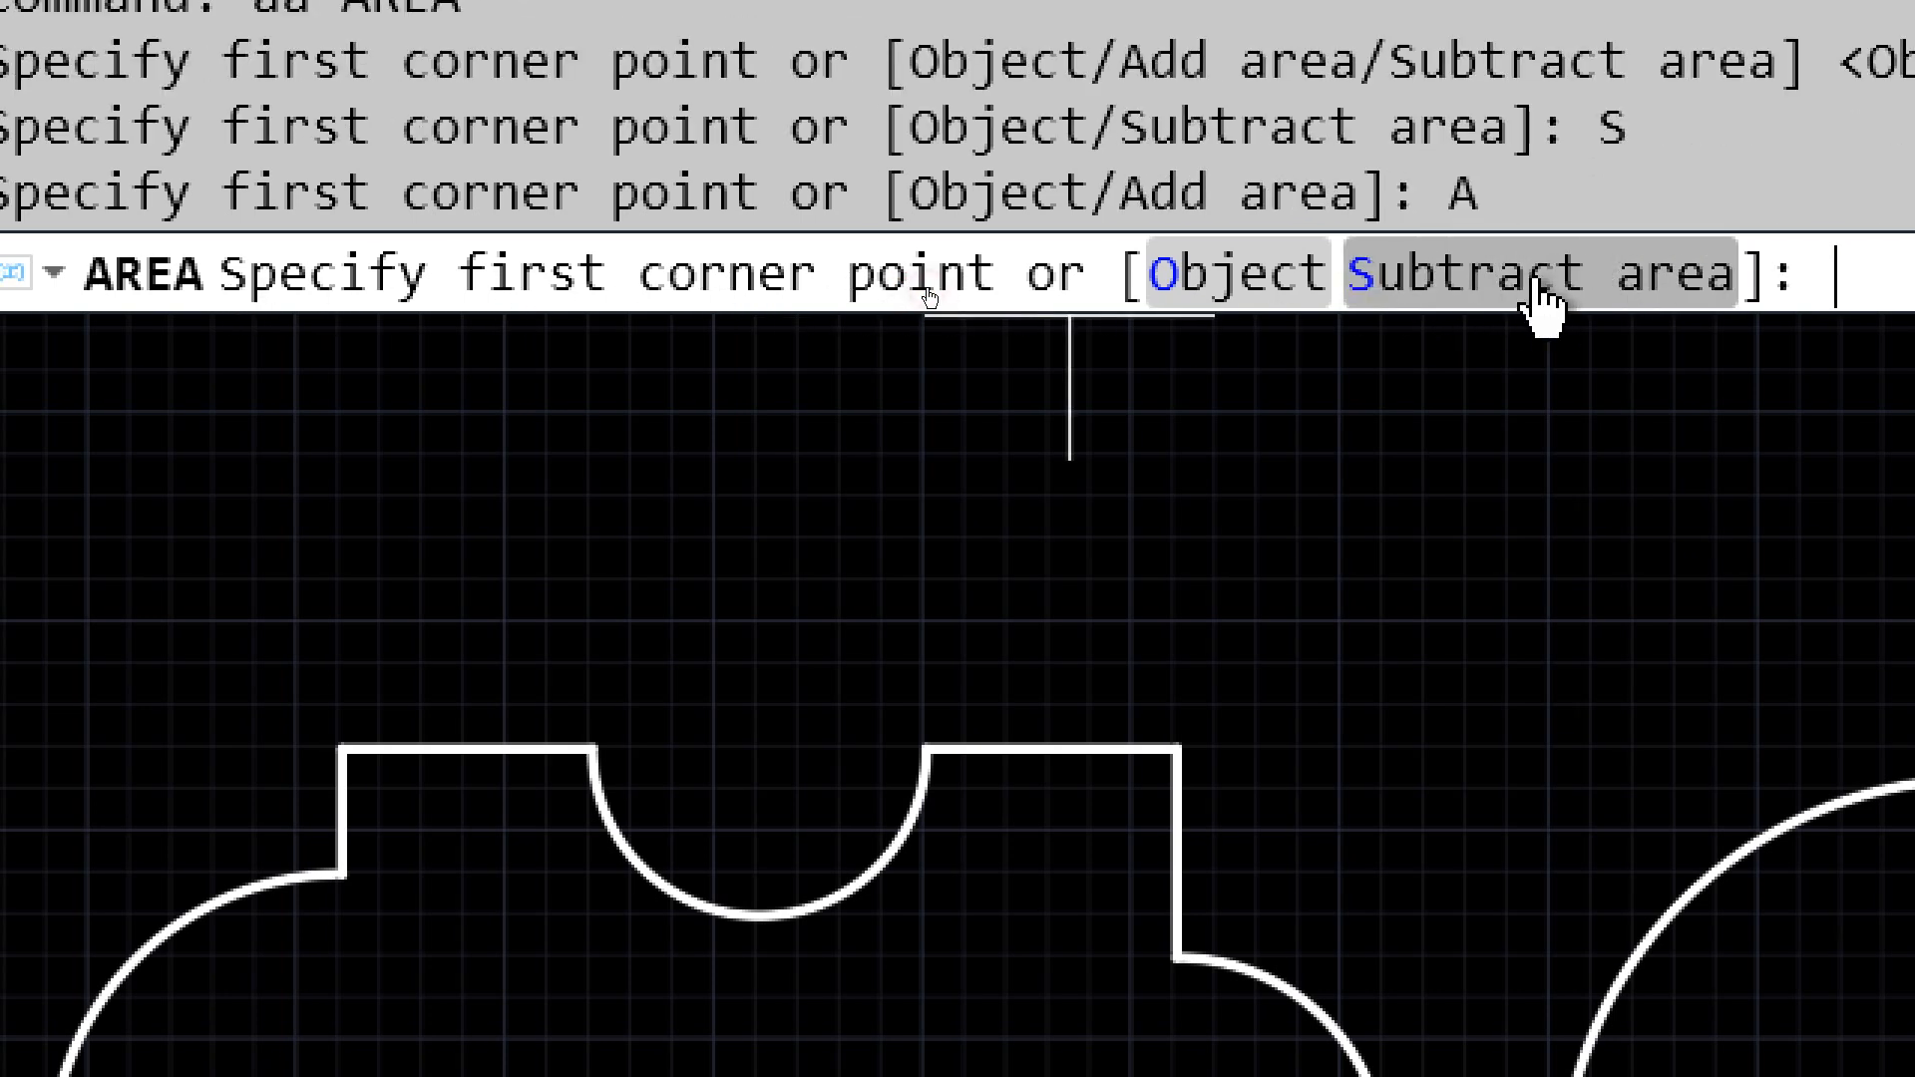
pyautogui.click(1265, 300)
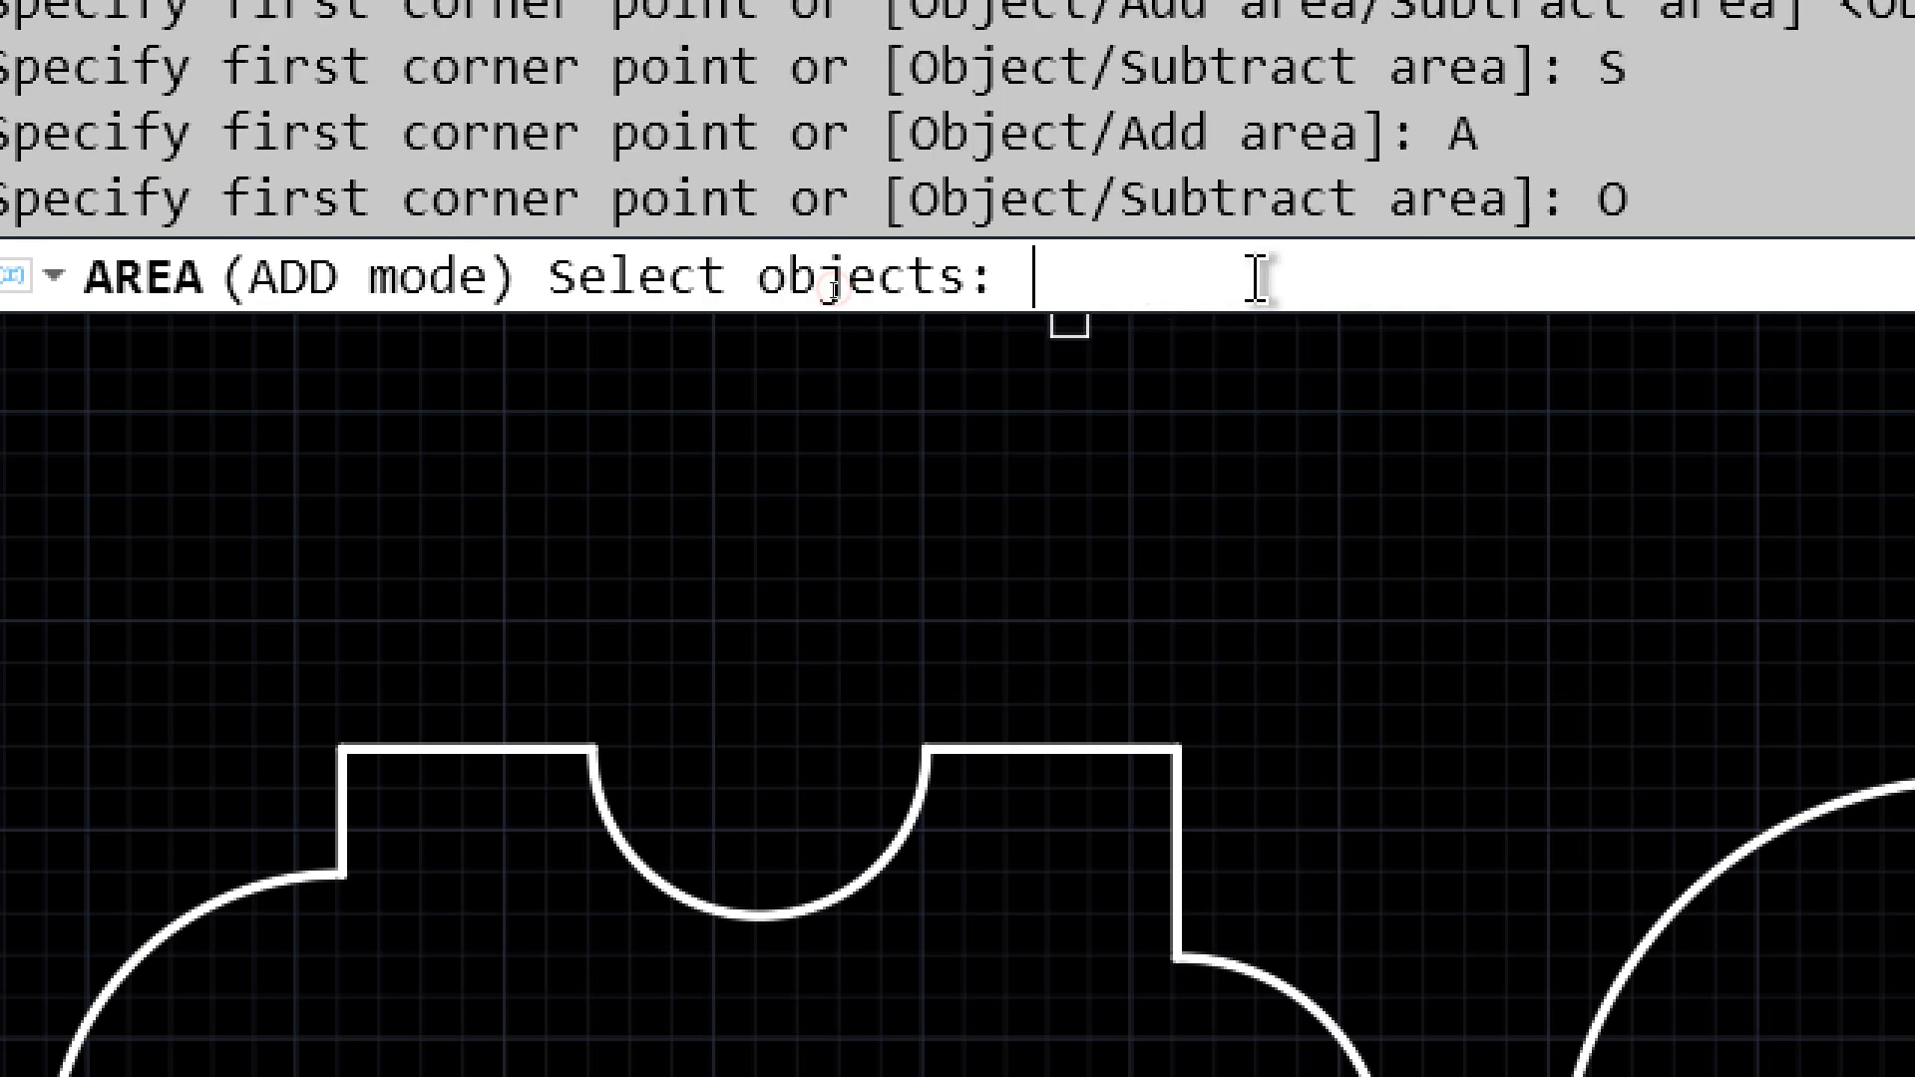
pyautogui.click(1057, 746)
pyautogui.click(1724, 848)
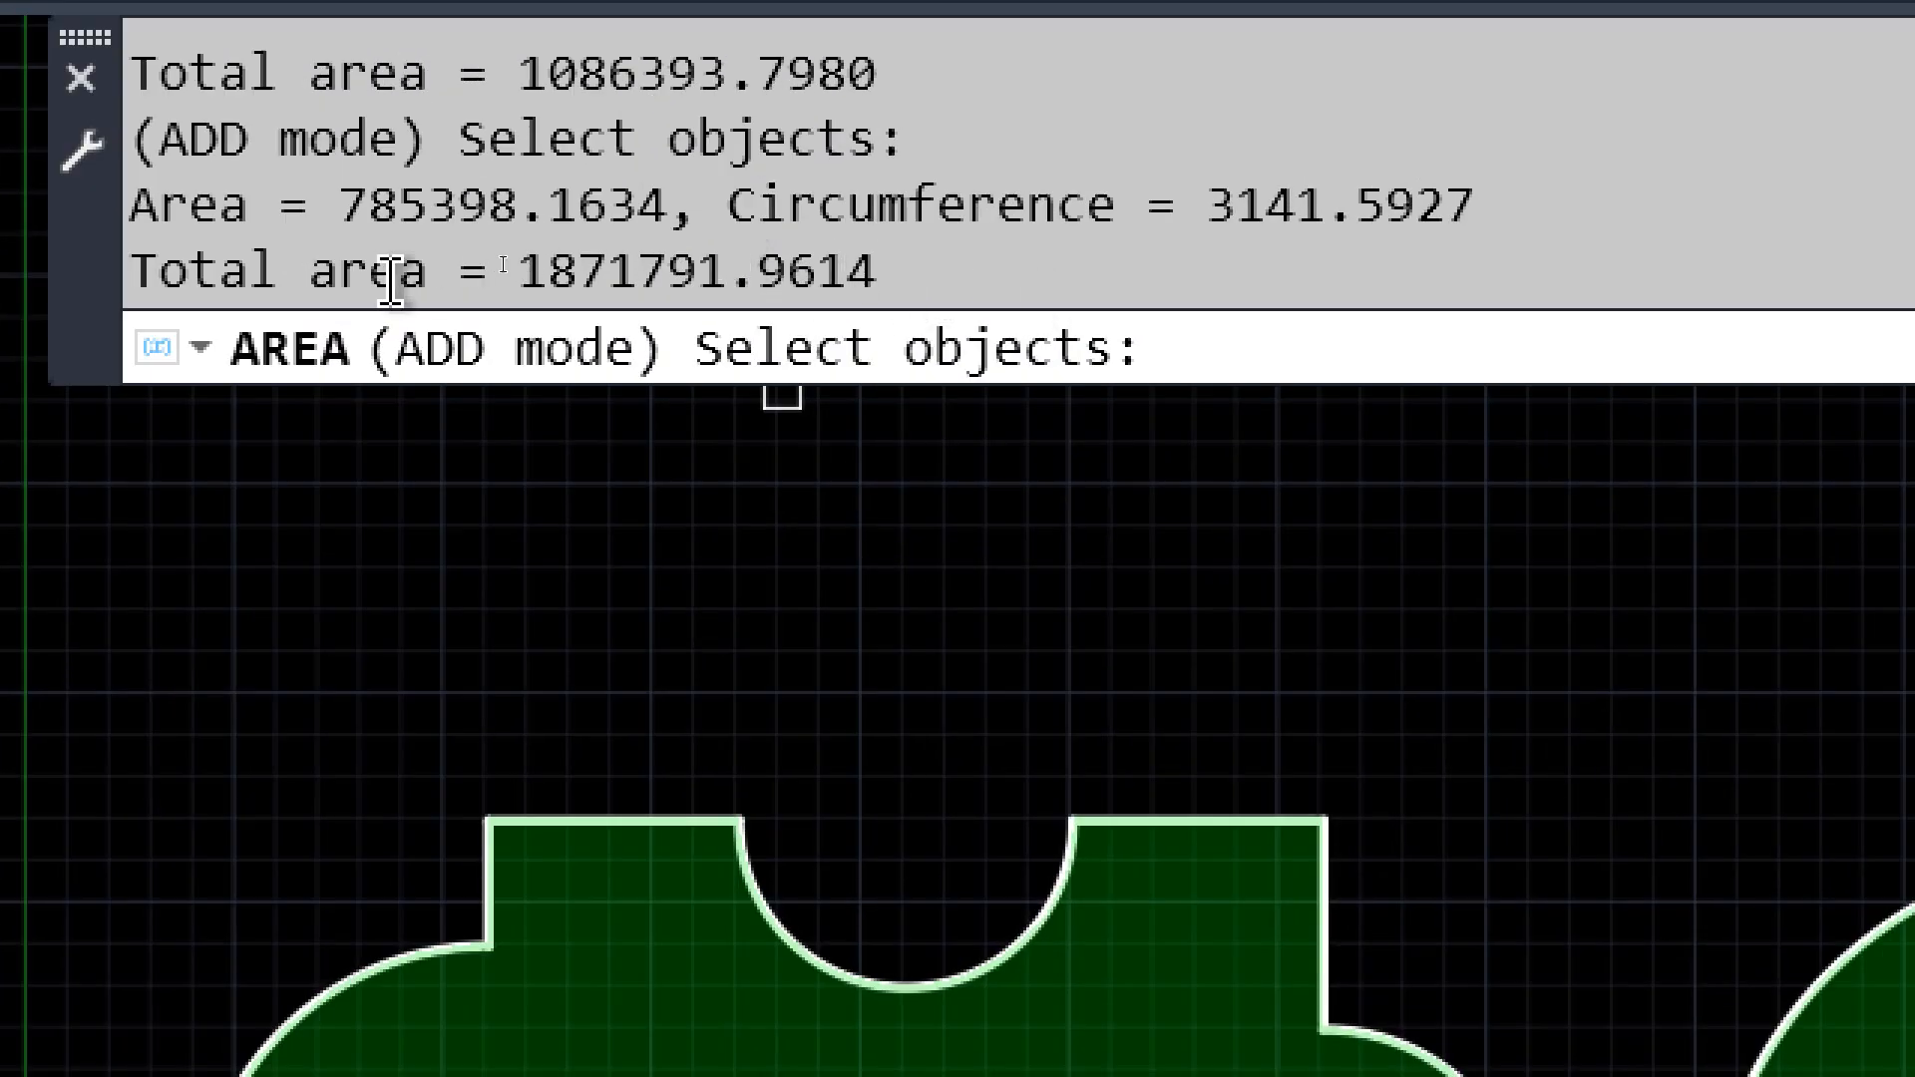
pyautogui.press('Return')
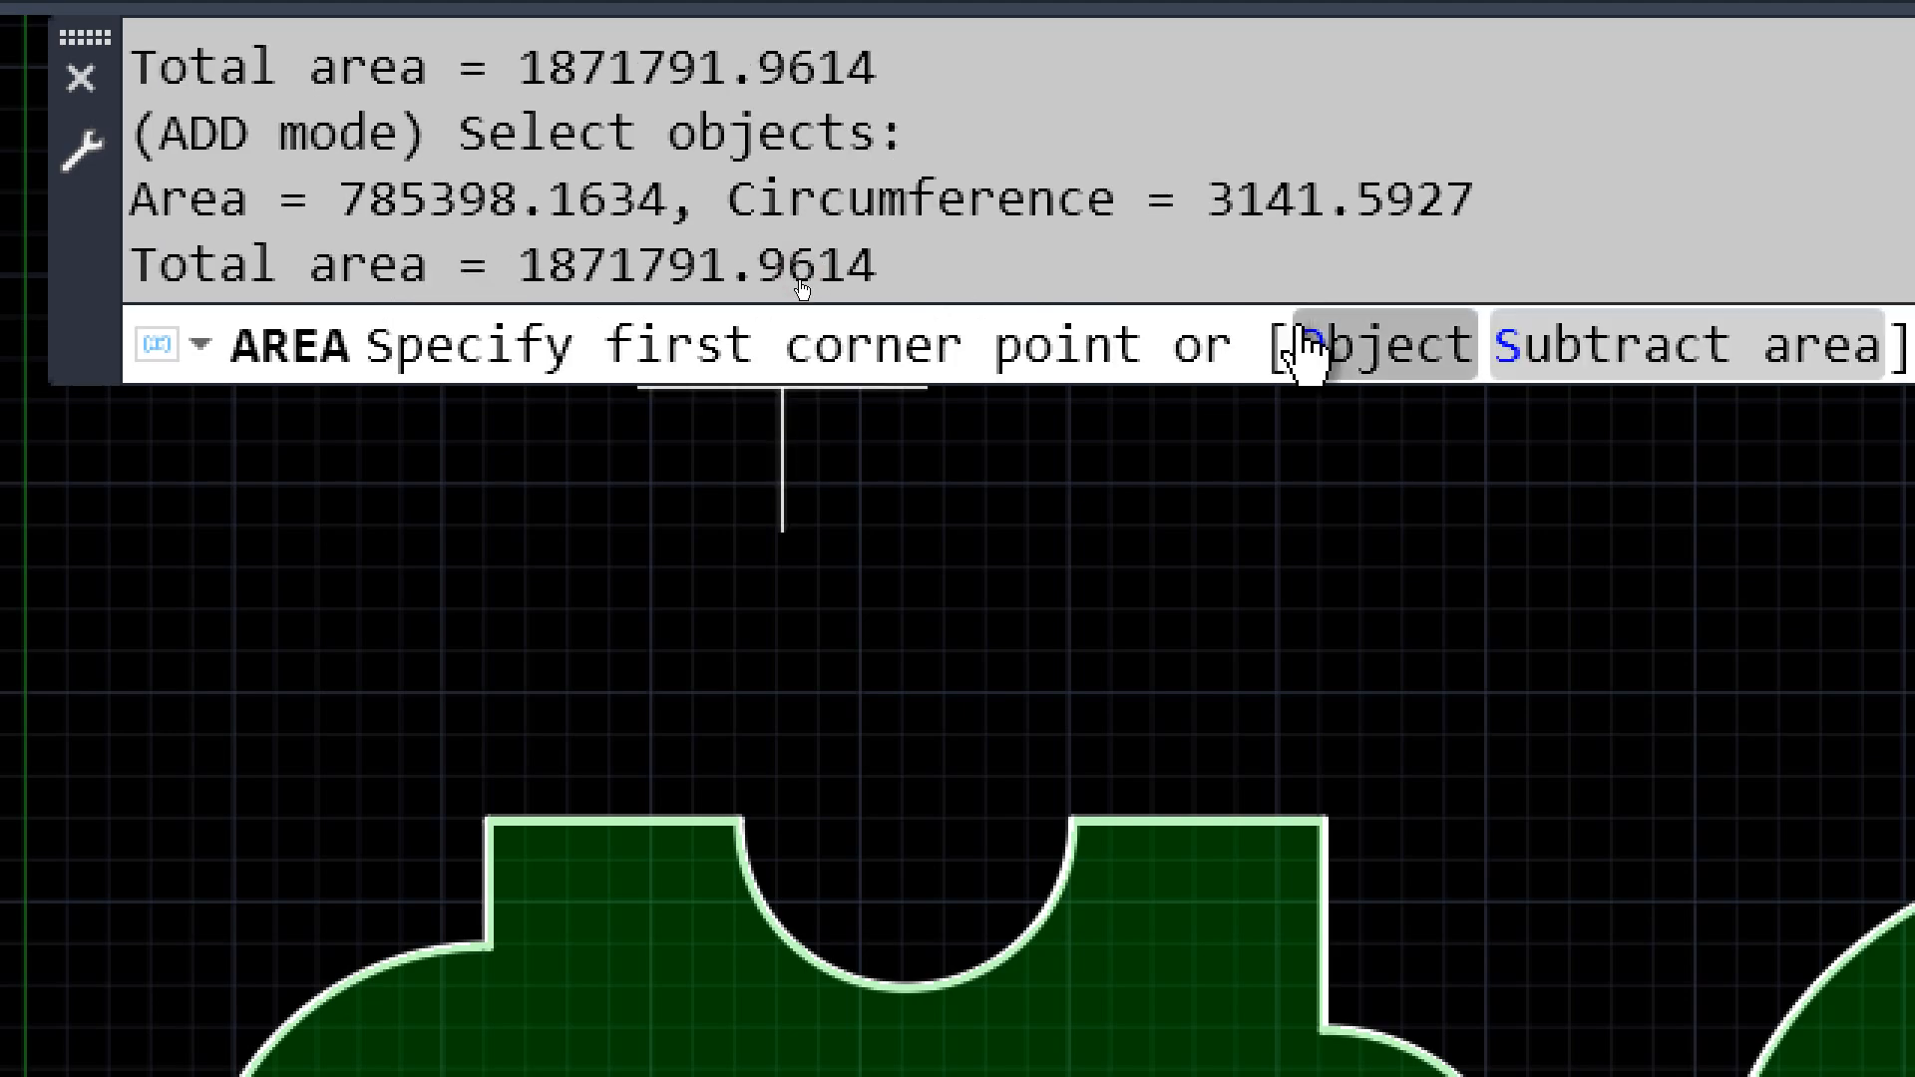
pyautogui.press('Return')
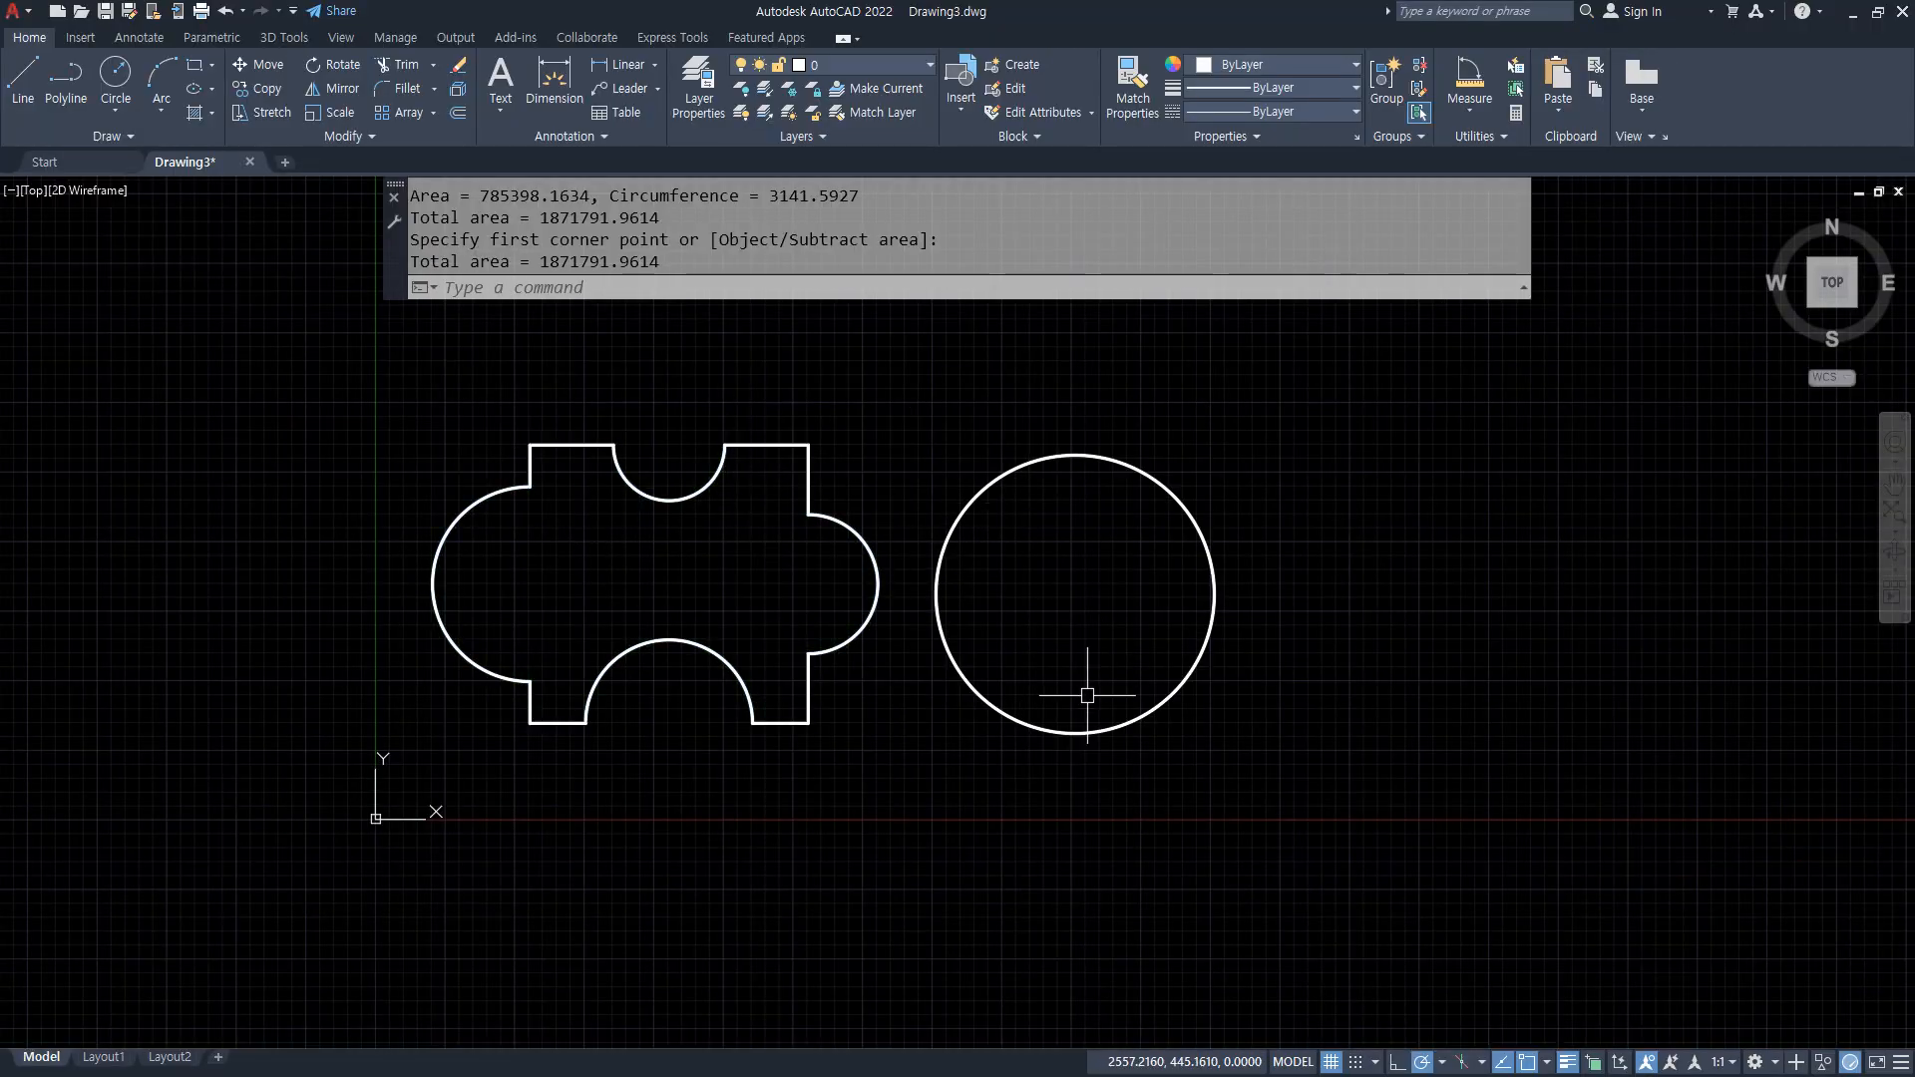
# Draw circles of radius 200 at the large circle's center and at the center of the outline's left arc
pyautogui.write('c')
pyautogui.press('Return')
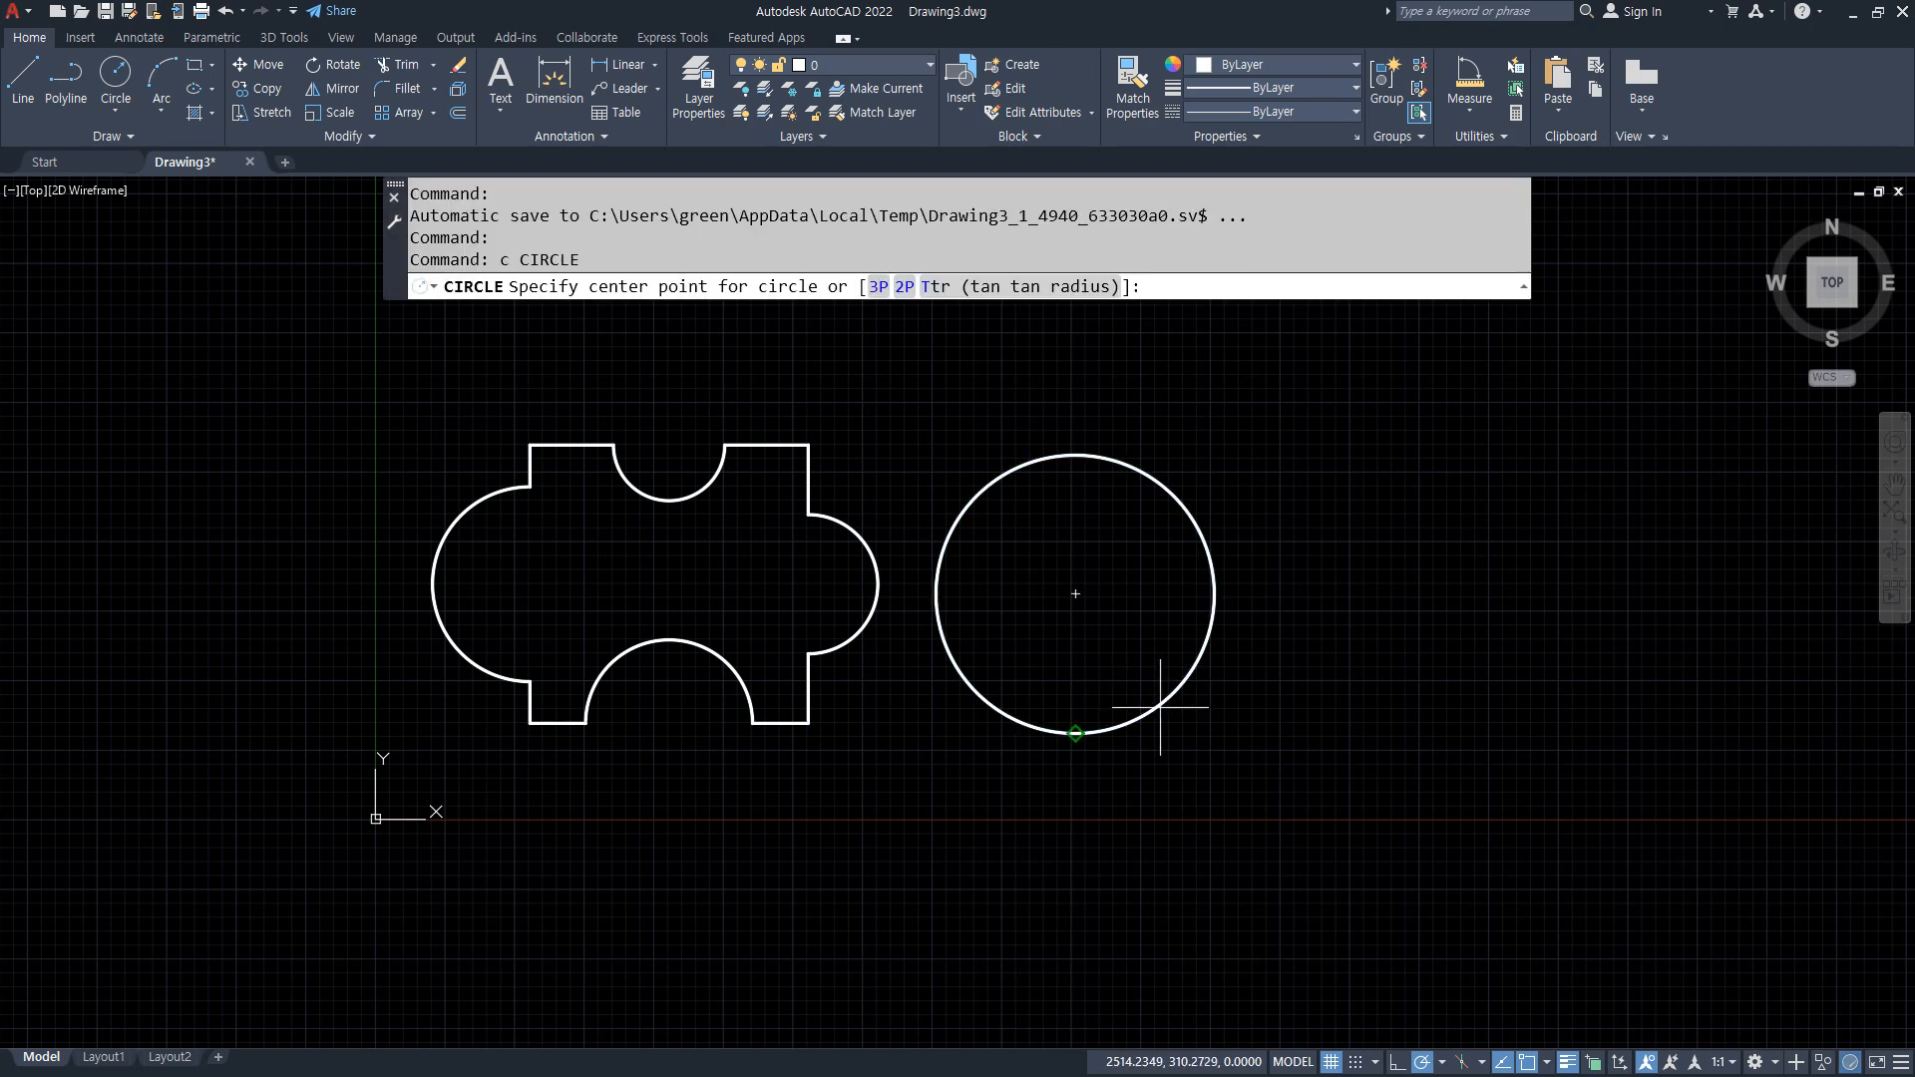
pyautogui.click(1075, 593)
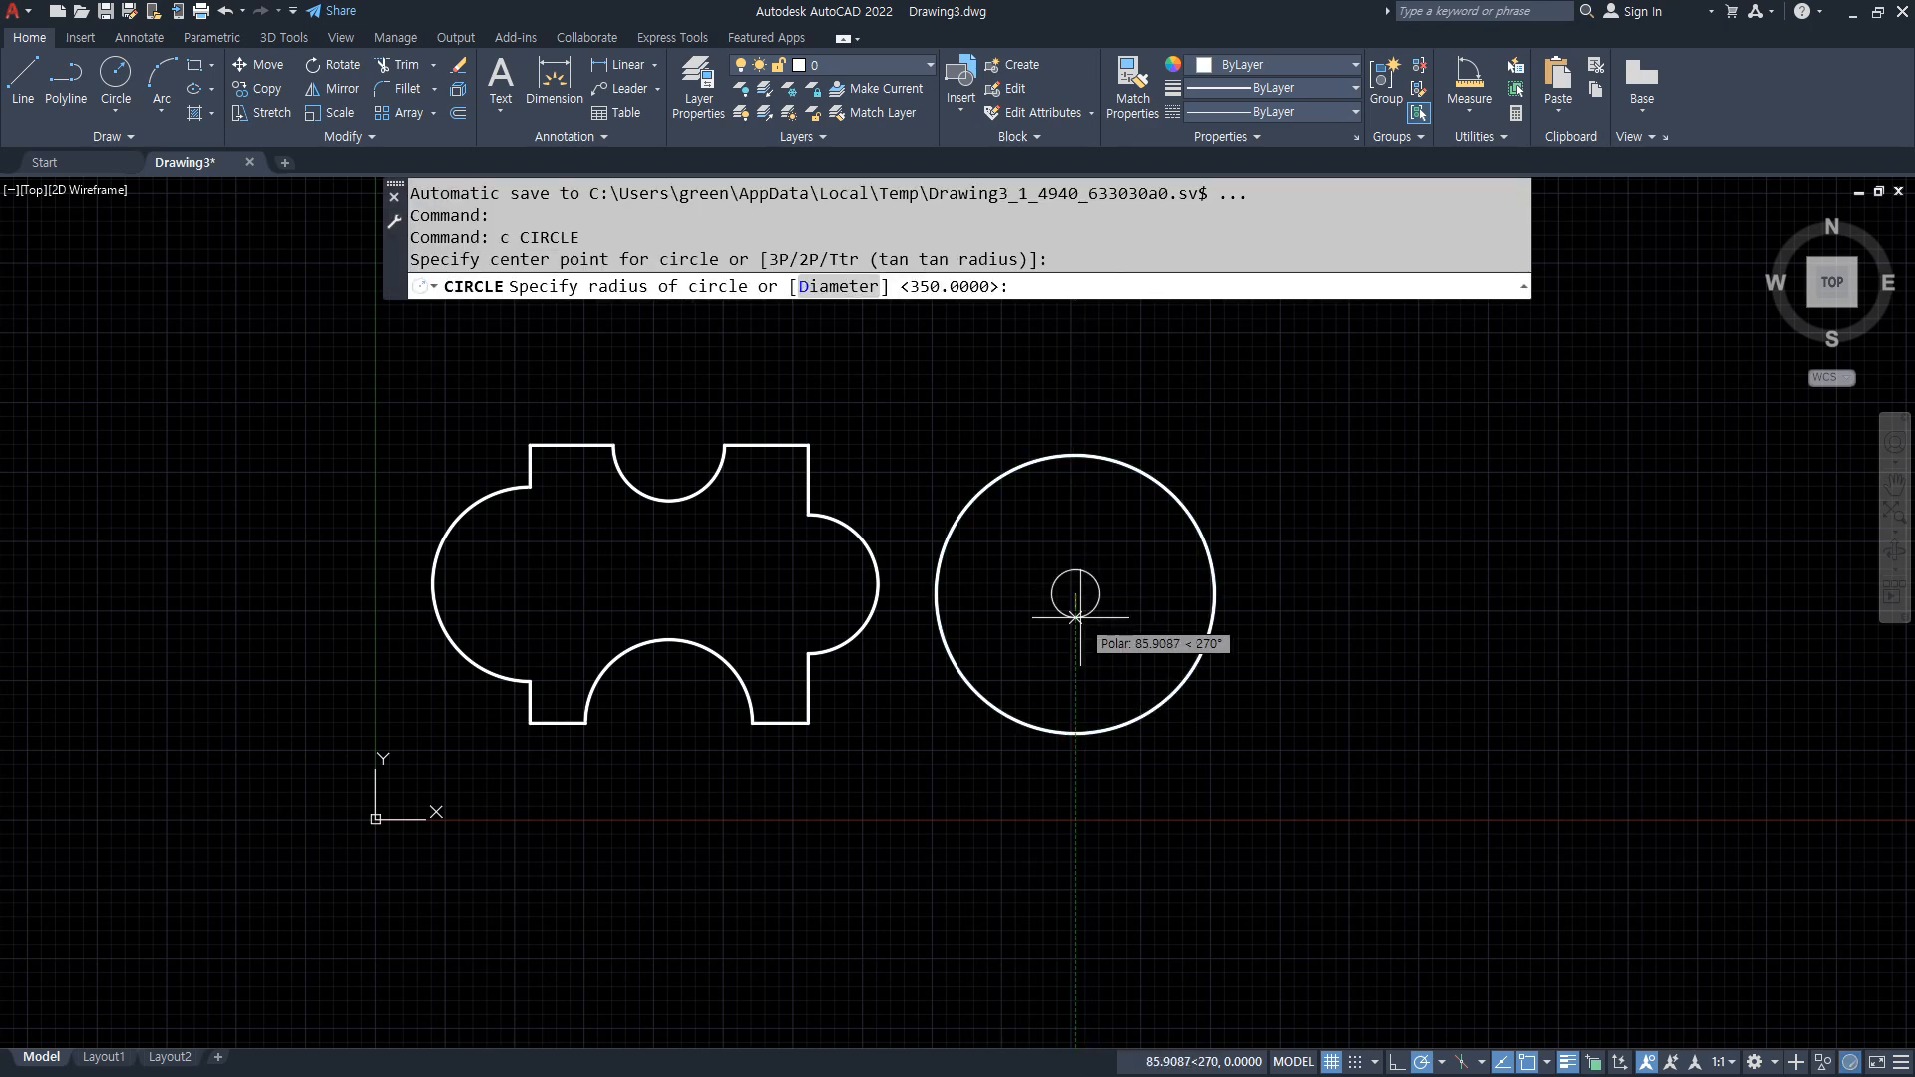
pyautogui.write('200')
pyautogui.press('Return')
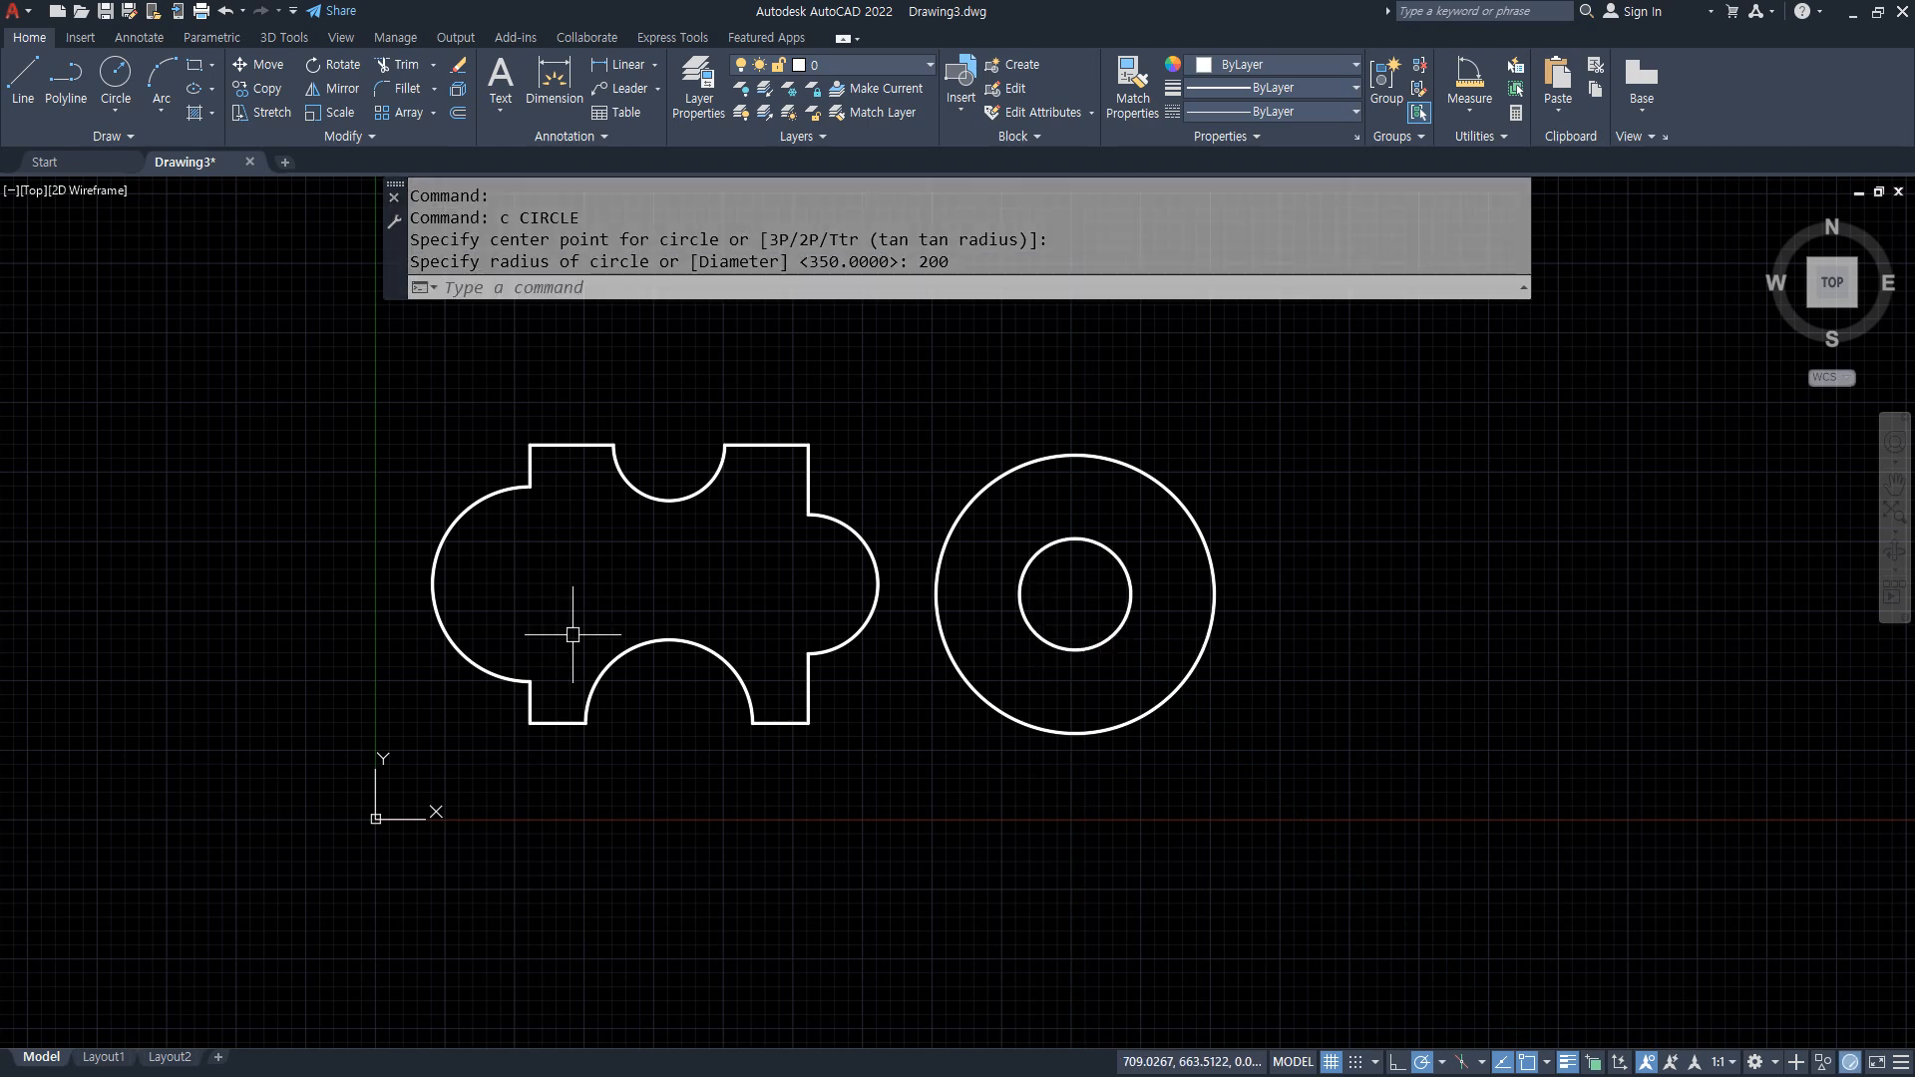
pyautogui.write('c')
pyautogui.press('Return')
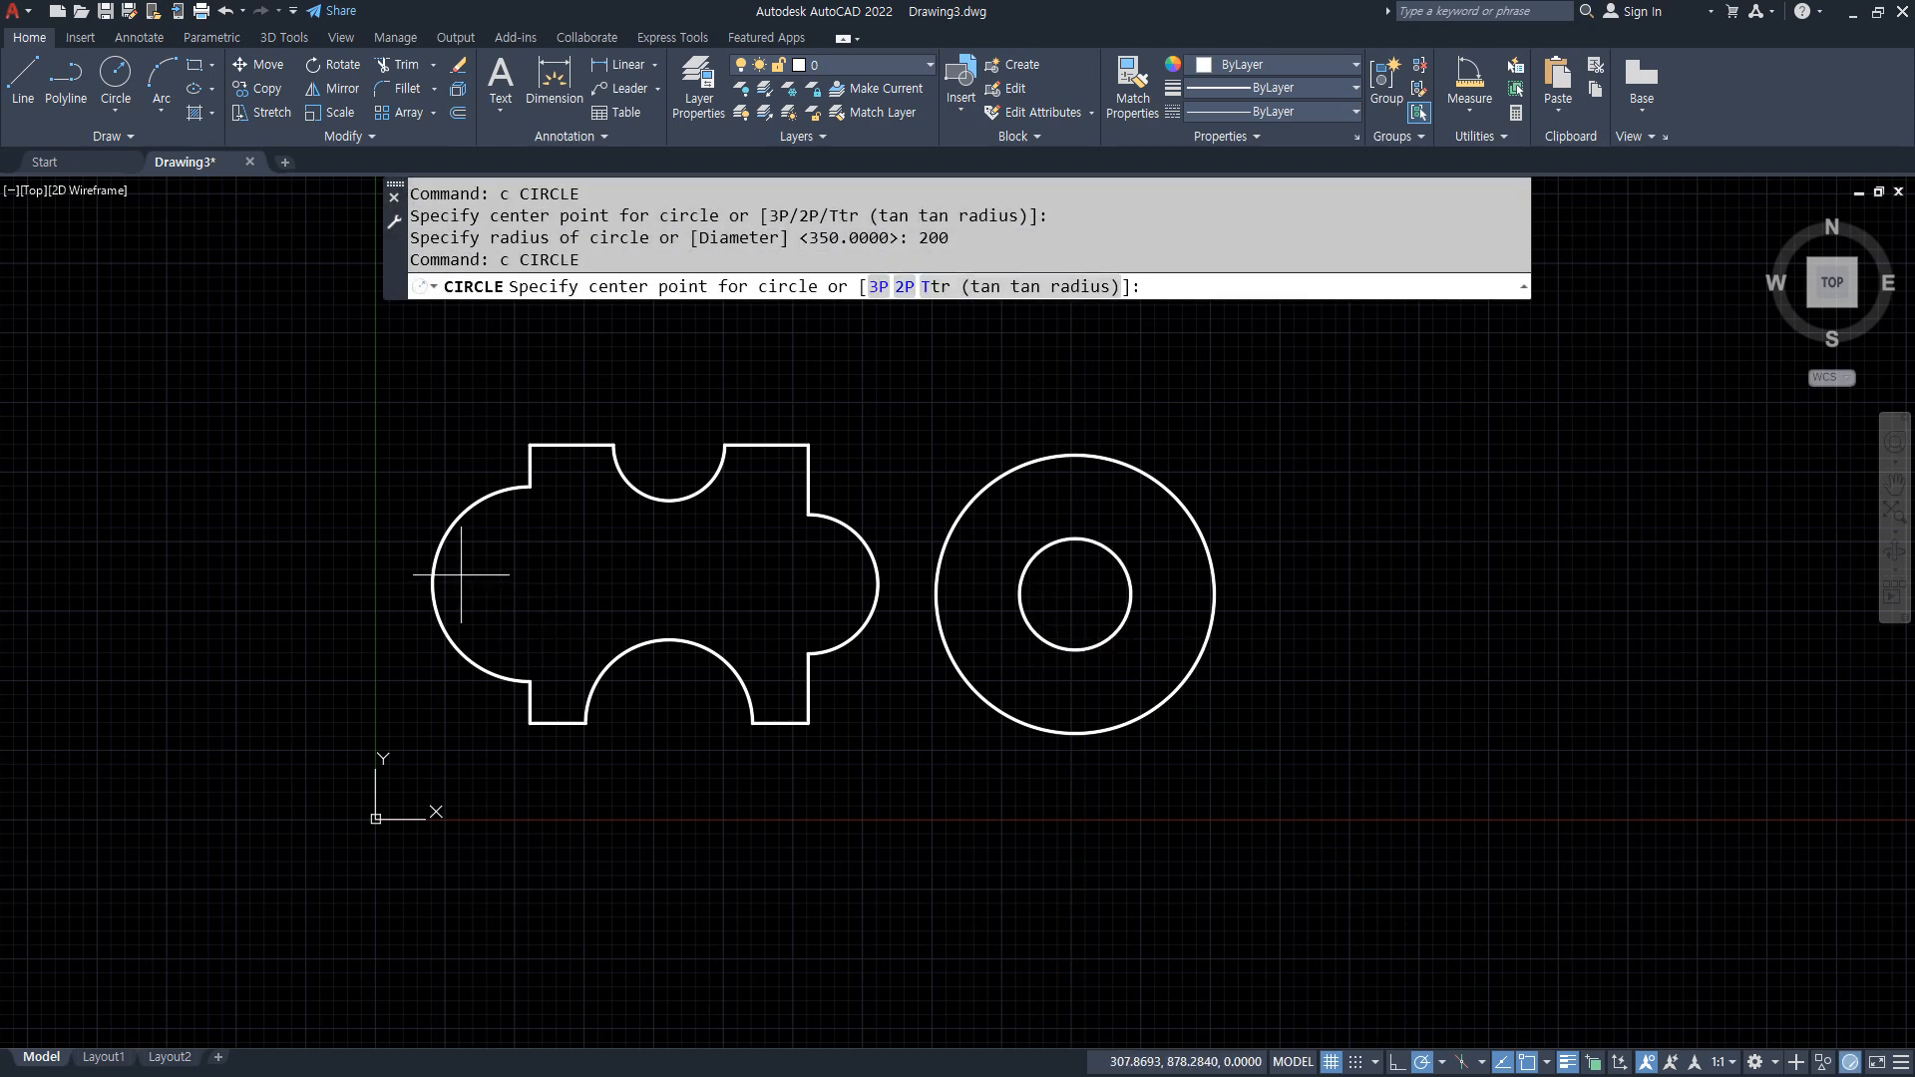
pyautogui.click(530, 584)
pyautogui.write('20')
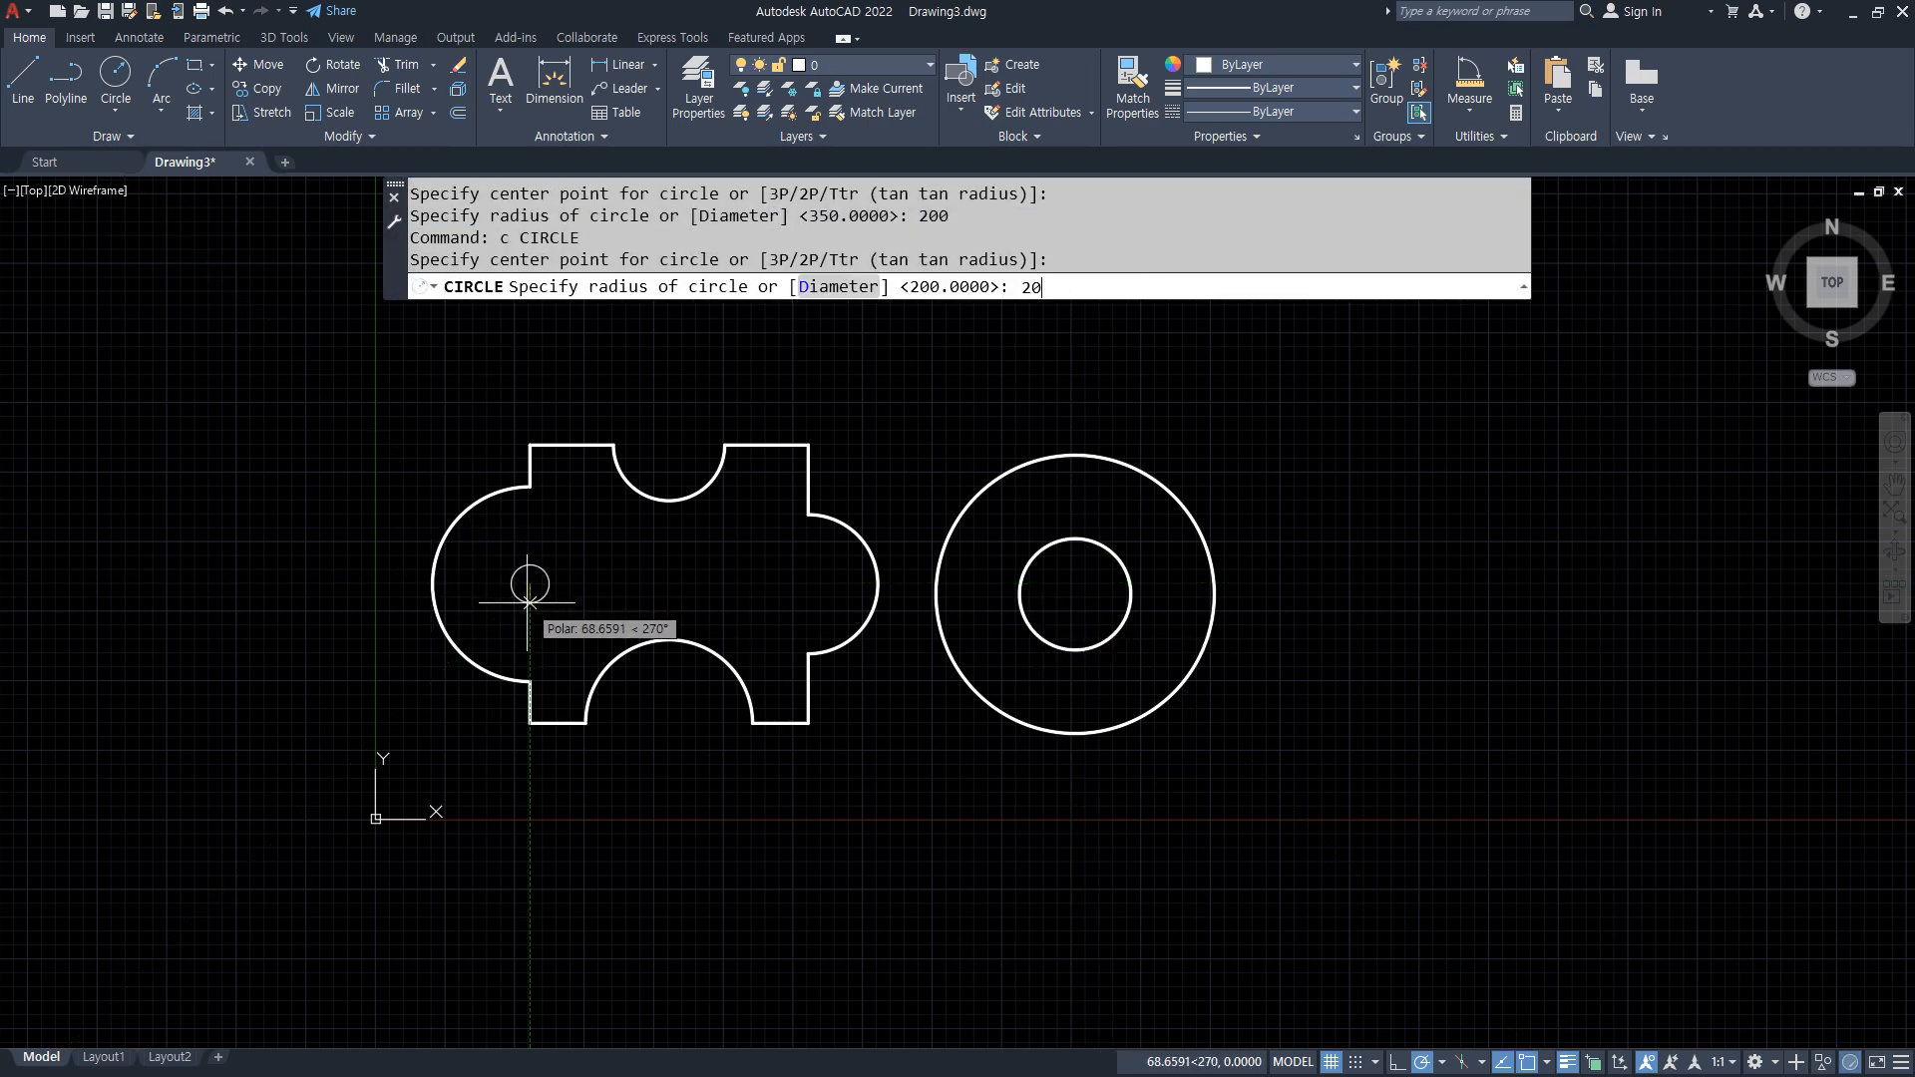
pyautogui.write('0')
pyautogui.press('Return')
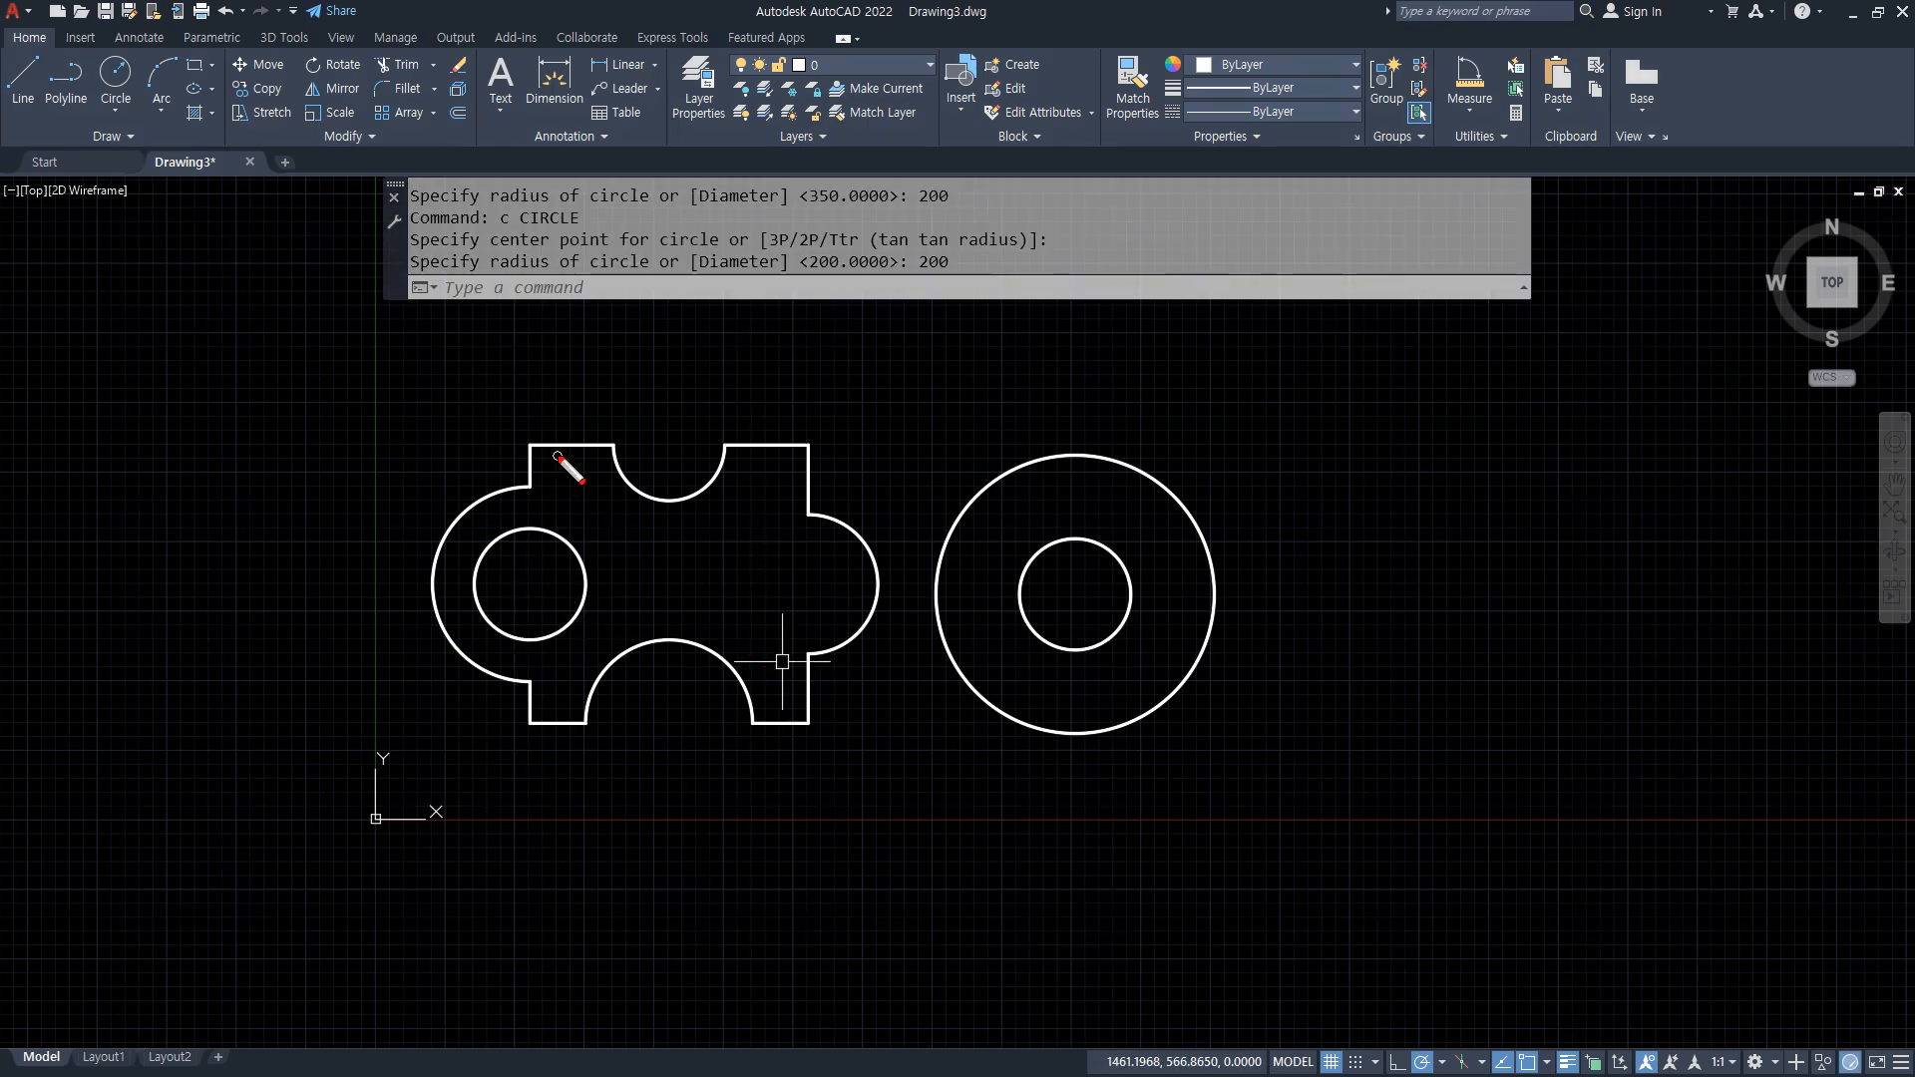
pyautogui.moveTo(561, 462)
pyautogui.mouseDown()
pyautogui.moveTo(510, 495)
pyautogui.moveTo(527, 519)
pyautogui.mouseUp()
pyautogui.moveTo(621, 498); pyautogui.dragTo(576, 544)
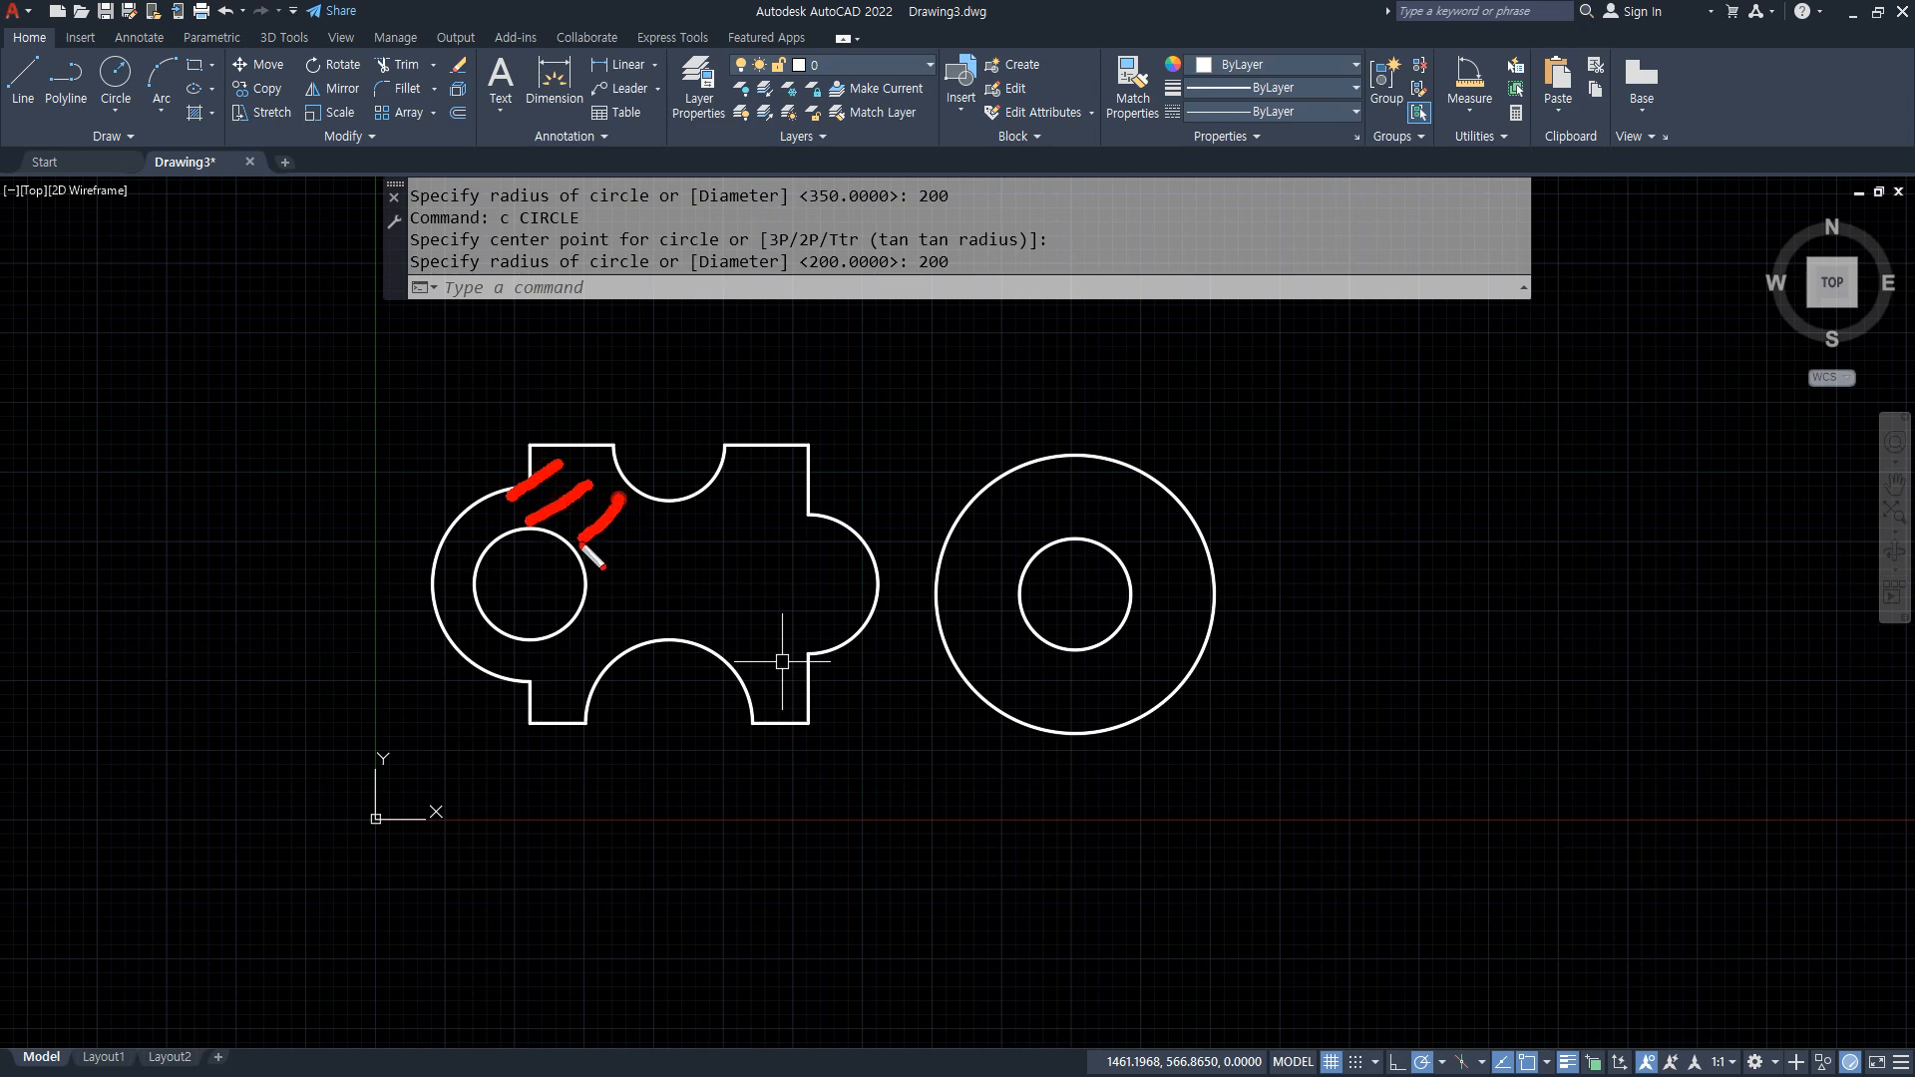
pyautogui.moveTo(701, 551); pyautogui.dragTo(603, 618)
pyautogui.moveTo(818, 560); pyautogui.dragTo(698, 638)
pyautogui.moveTo(808, 613)
pyautogui.mouseDown()
pyautogui.moveTo(555, 668)
pyautogui.moveTo(485, 659)
pyautogui.moveTo(441, 613)
pyautogui.mouseUp()
pyautogui.moveTo(458, 570); pyautogui.dragTo(427, 583)
pyautogui.moveTo(515, 529); pyautogui.dragTo(439, 560)
pyautogui.moveTo(1109, 451)
pyautogui.mouseDown()
pyautogui.moveTo(959, 536)
pyautogui.moveTo(993, 554)
pyautogui.mouseUp()
pyautogui.moveTo(1124, 508); pyautogui.dragTo(1074, 551)
pyautogui.moveTo(1145, 536)
pyautogui.mouseDown()
pyautogui.moveTo(1106, 574)
pyautogui.moveTo(1098, 657)
pyautogui.mouseUp()
pyautogui.moveTo(1156, 628)
pyautogui.mouseDown()
pyautogui.moveTo(1060, 707)
pyautogui.moveTo(1000, 678)
pyautogui.mouseUp()
pyautogui.moveTo(1035, 644)
pyautogui.mouseDown()
pyautogui.moveTo(968, 663)
pyautogui.moveTo(951, 643)
pyautogui.mouseUp()
pyautogui.moveTo(1016, 580); pyautogui.dragTo(954, 599)
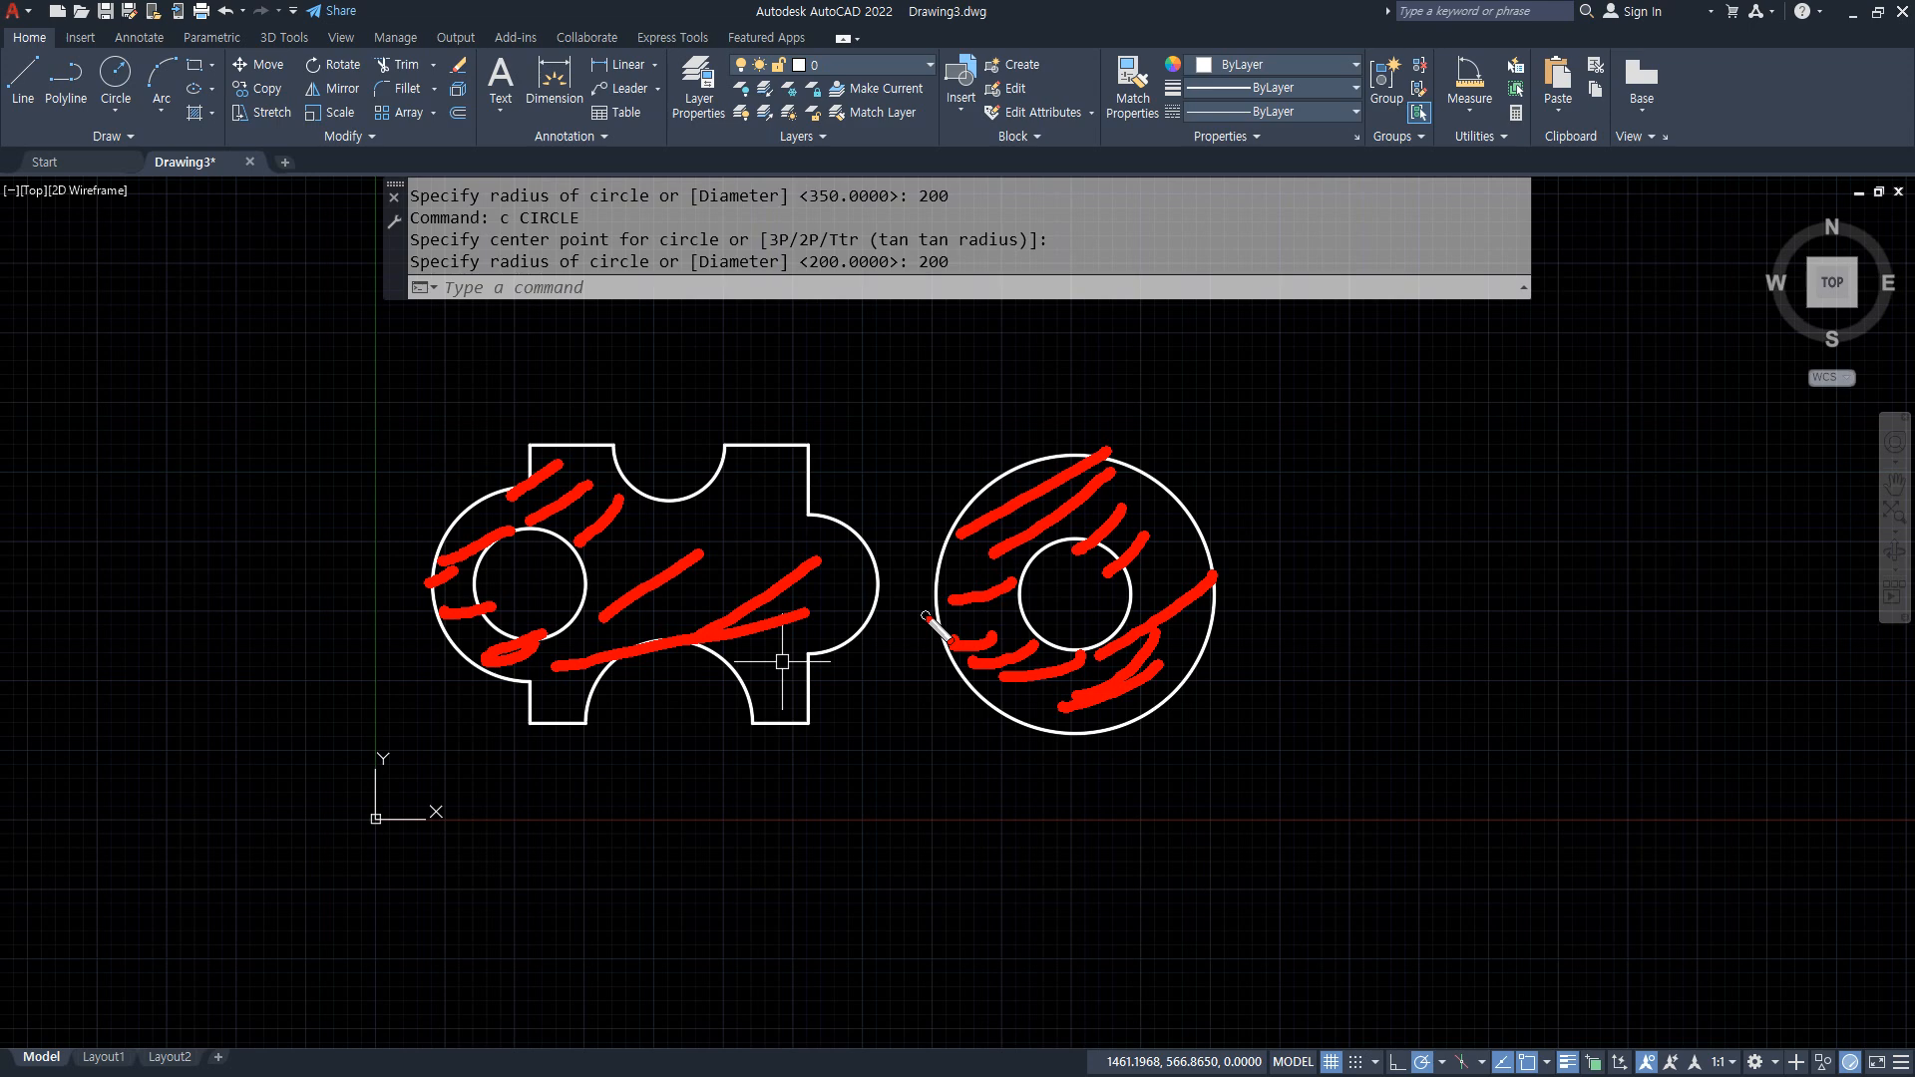
pyautogui.press('e')
pyautogui.moveTo(723, 841)
pyautogui.mouseDown()
pyautogui.moveTo(662, 377)
pyautogui.moveTo(888, 718)
pyautogui.moveTo(624, 809)
pyautogui.mouseUp()
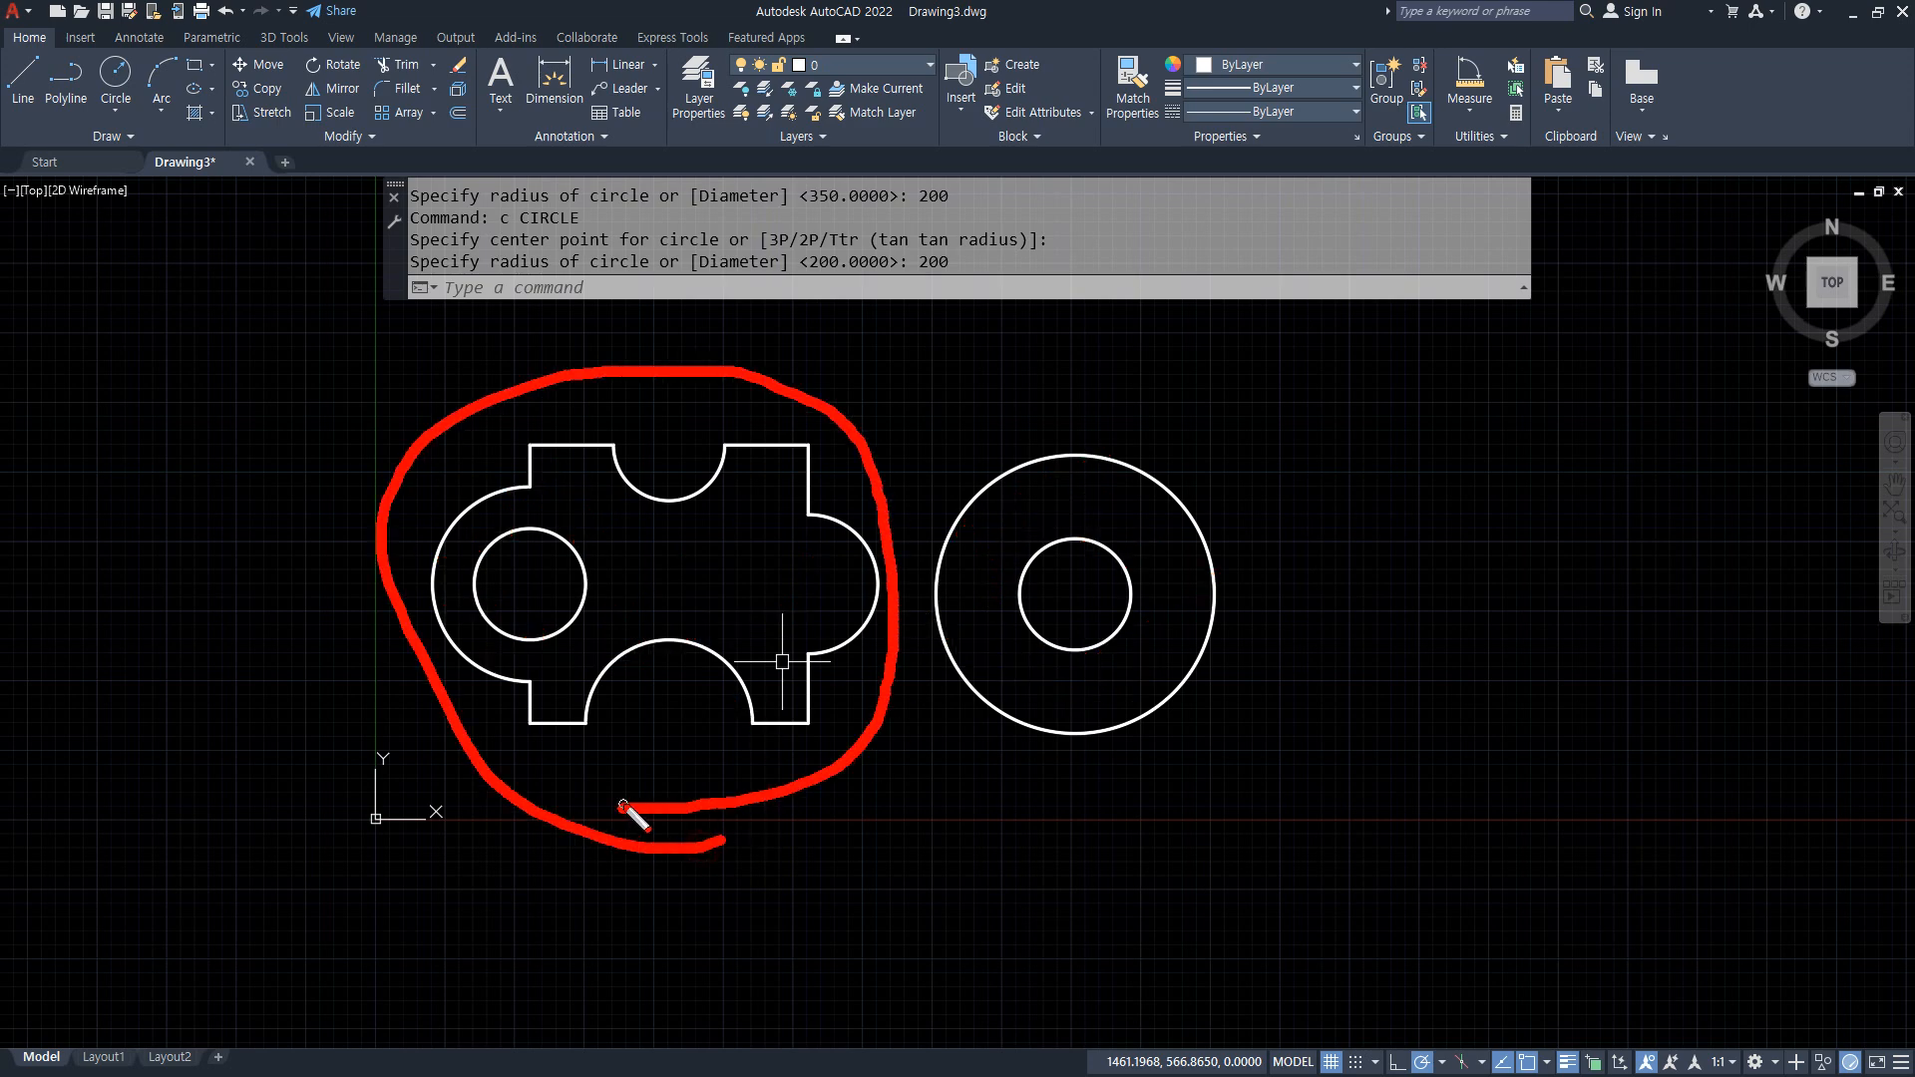
# Try measuring the joined outline and the circle inside it using only the AREA command's Subtract area and Object options
pyautogui.press('Escape')
pyautogui.write('a')
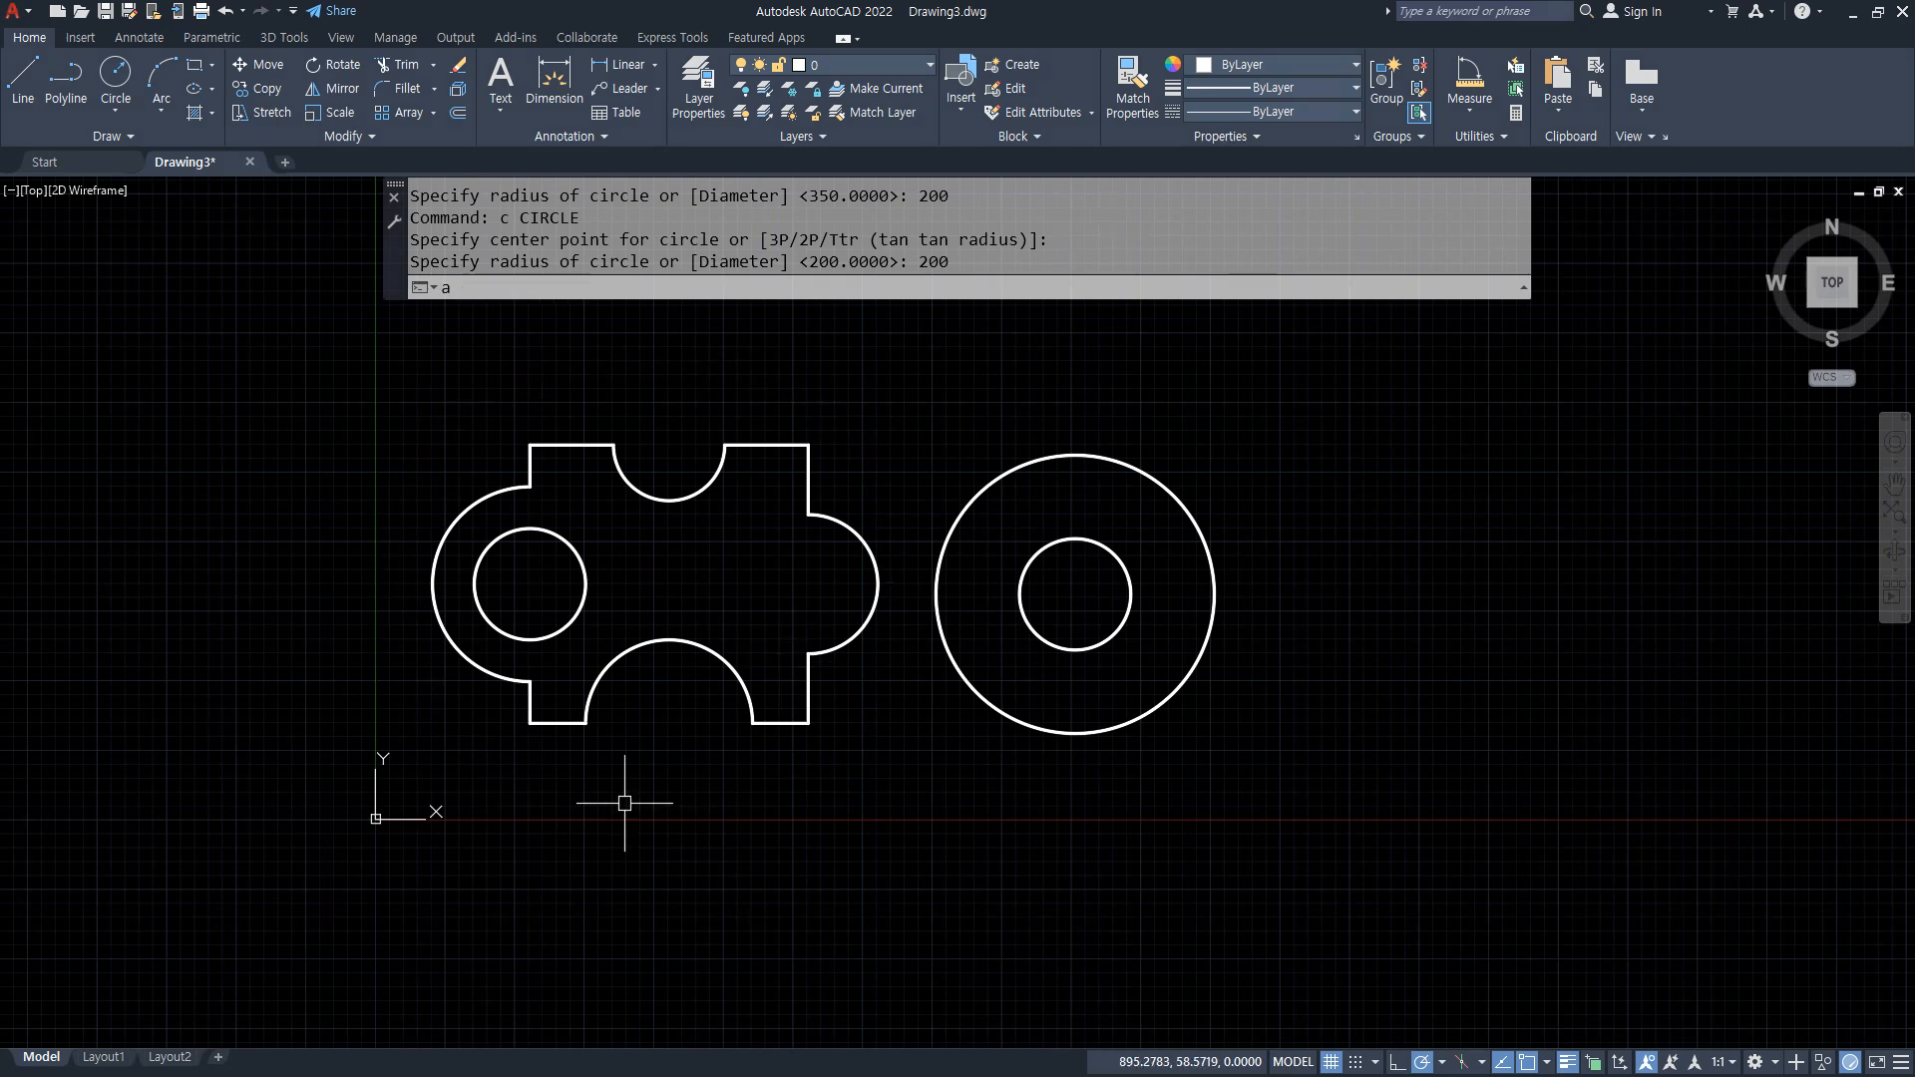
pyautogui.write('a')
pyautogui.press('Return')
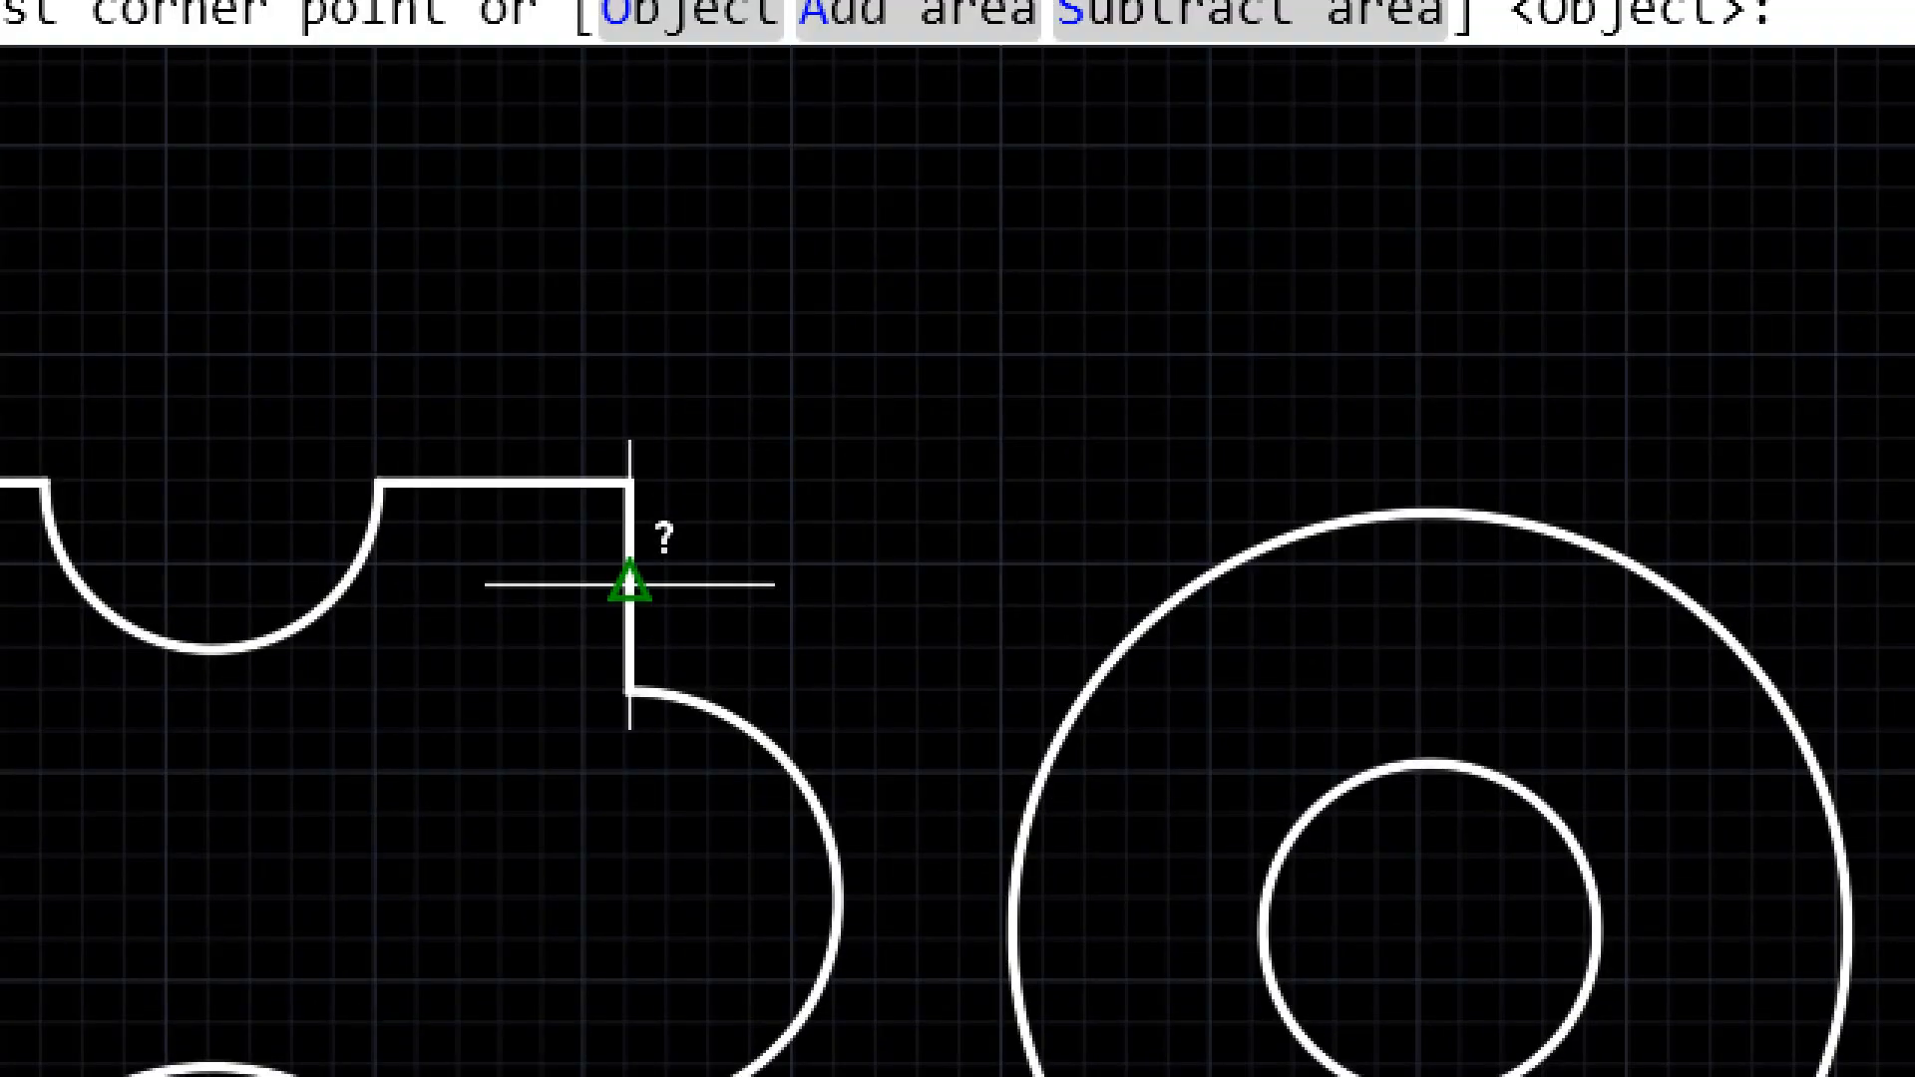
pyautogui.moveTo(809, 475); pyautogui.dragTo(968, 401, button='middle')
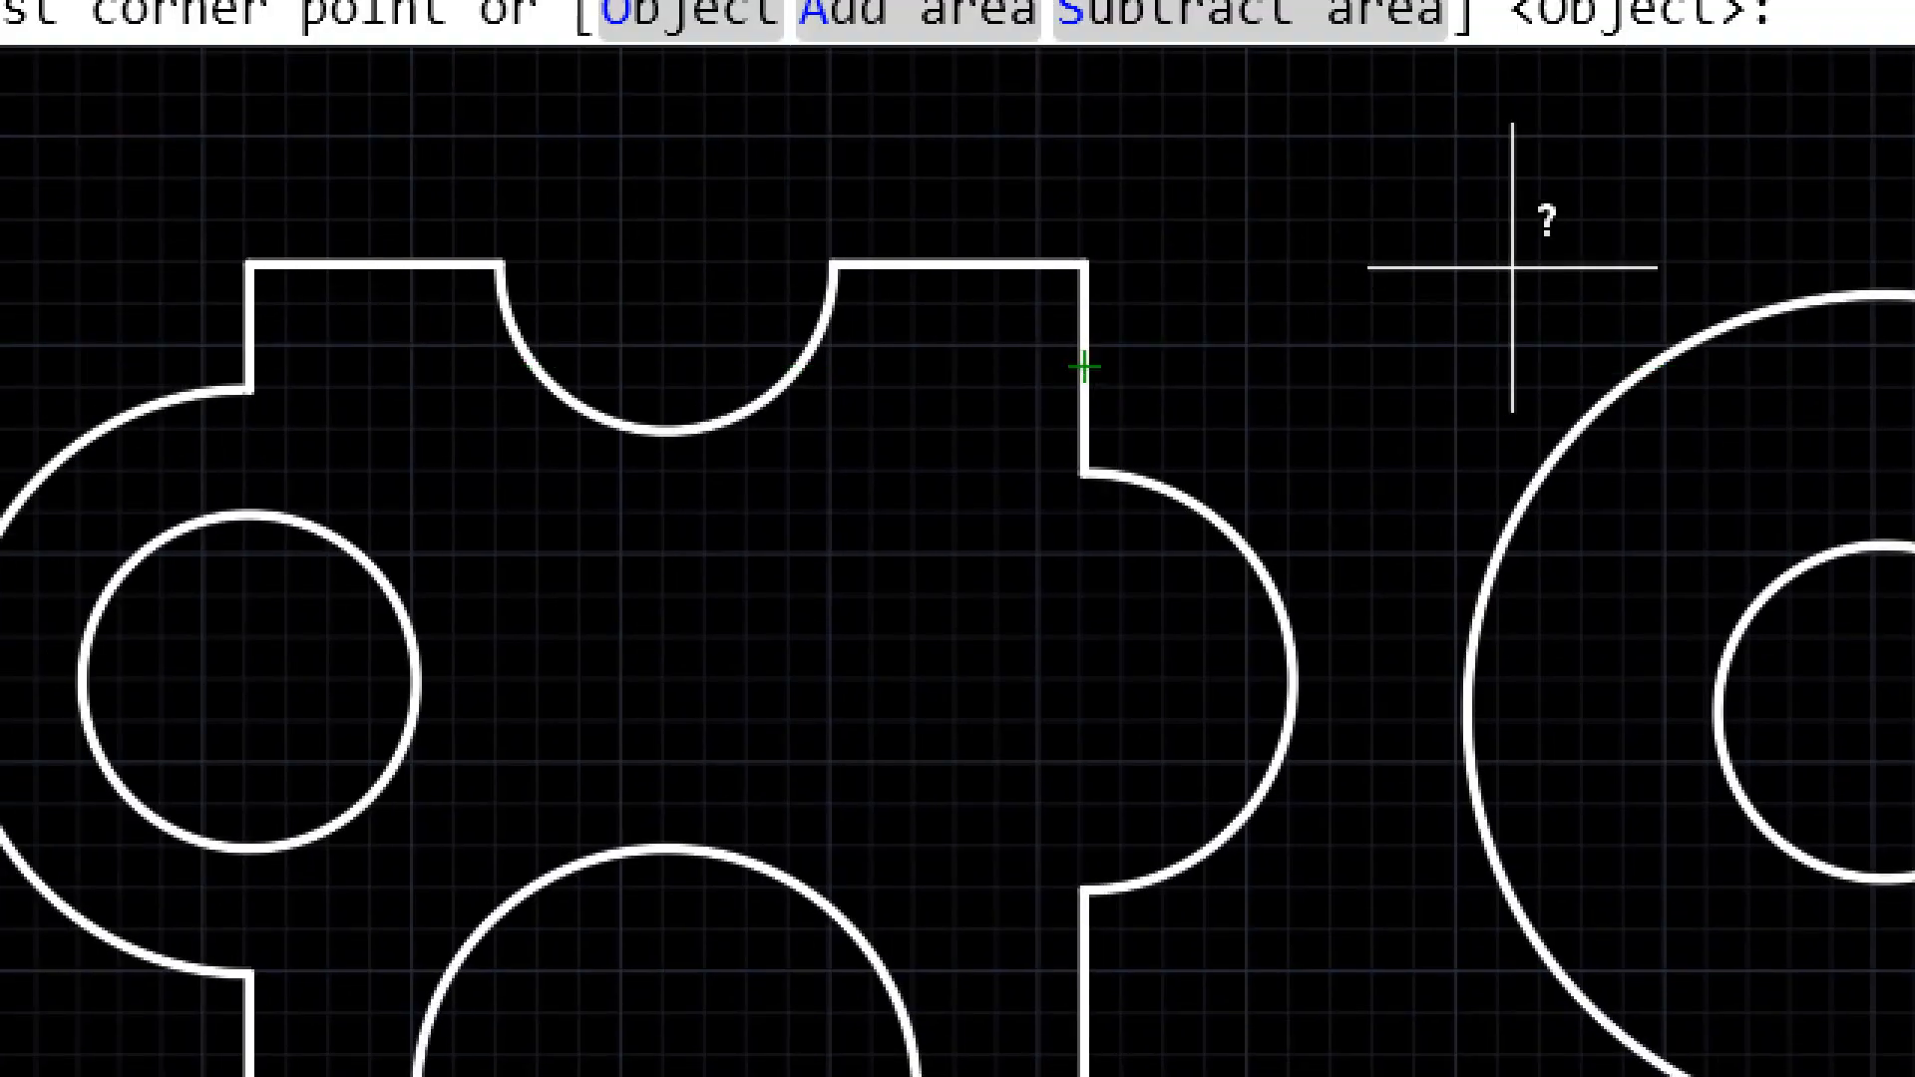
pyautogui.moveTo(1513, 268); pyautogui.dragTo(1676, 218, button='middle')
pyautogui.scroll(-2, 1586, 243)
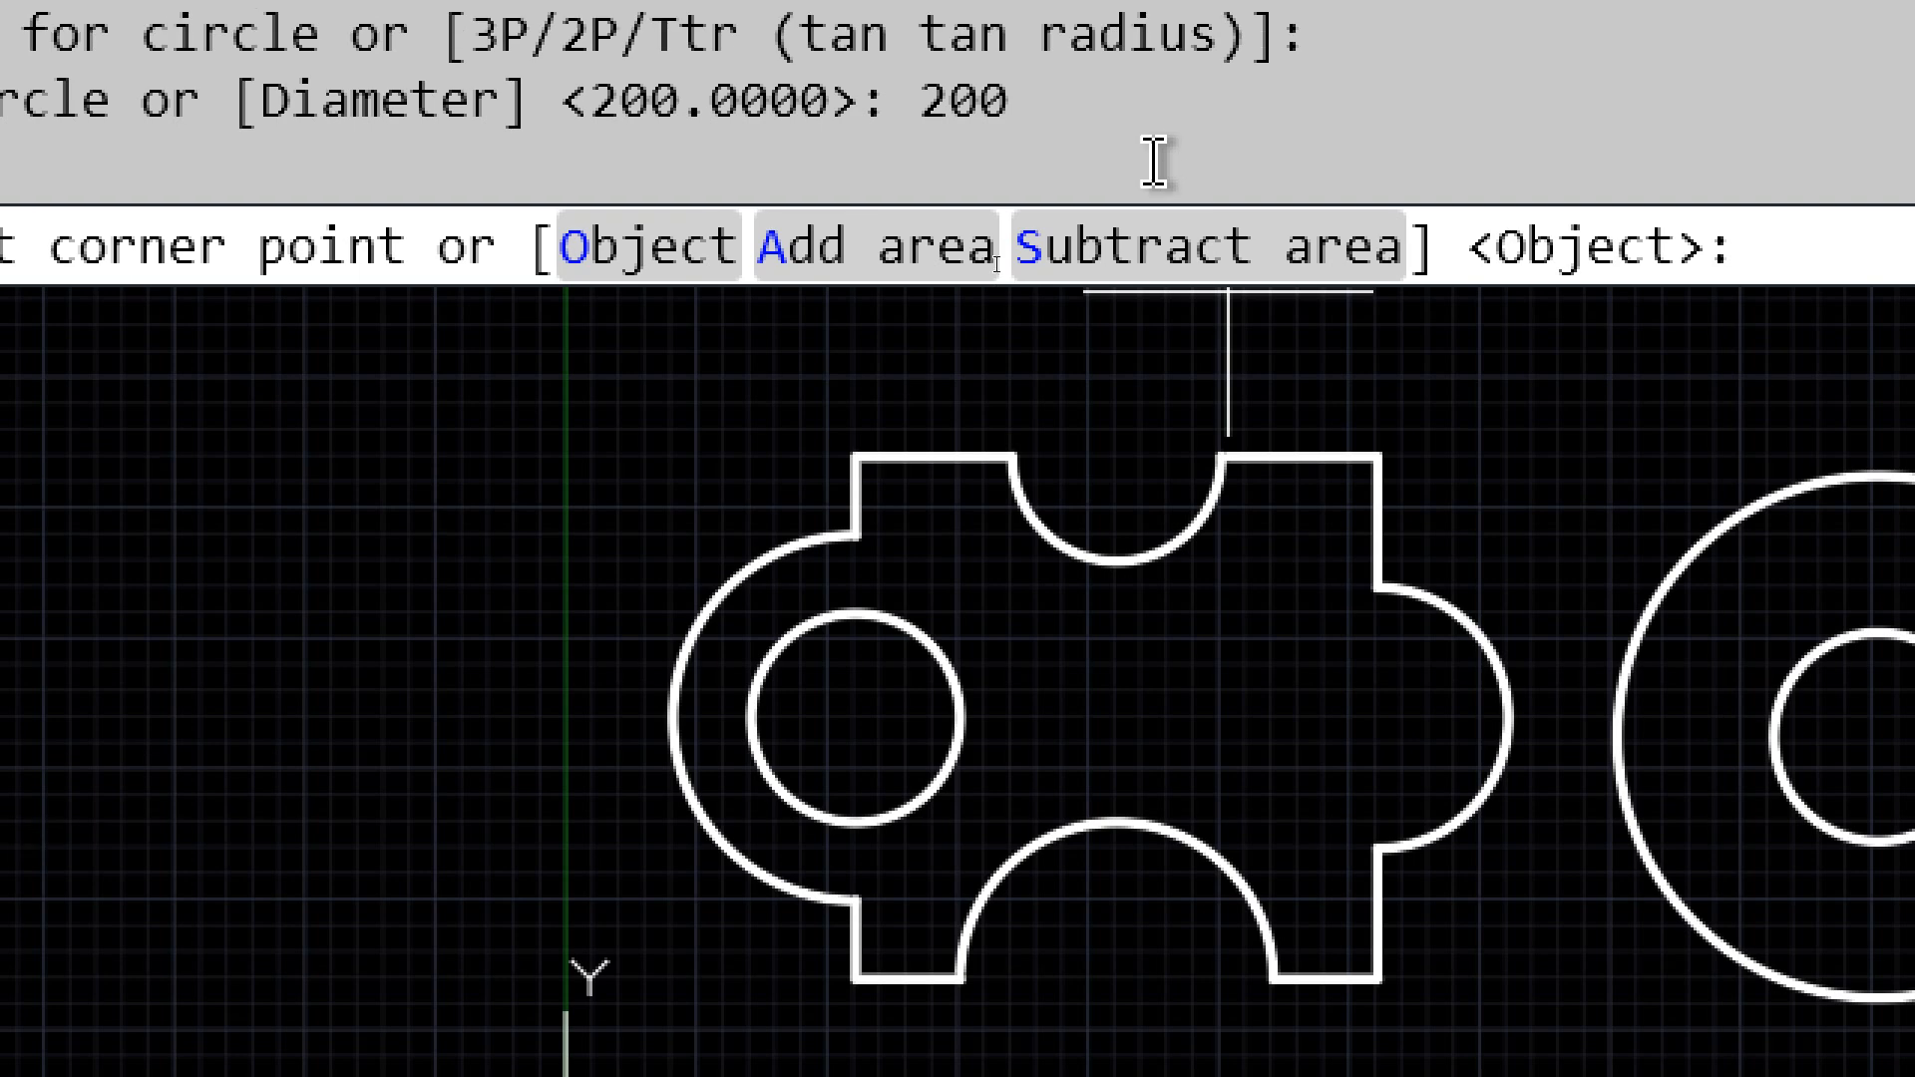
pyautogui.click(1215, 249)
pyautogui.click(659, 264)
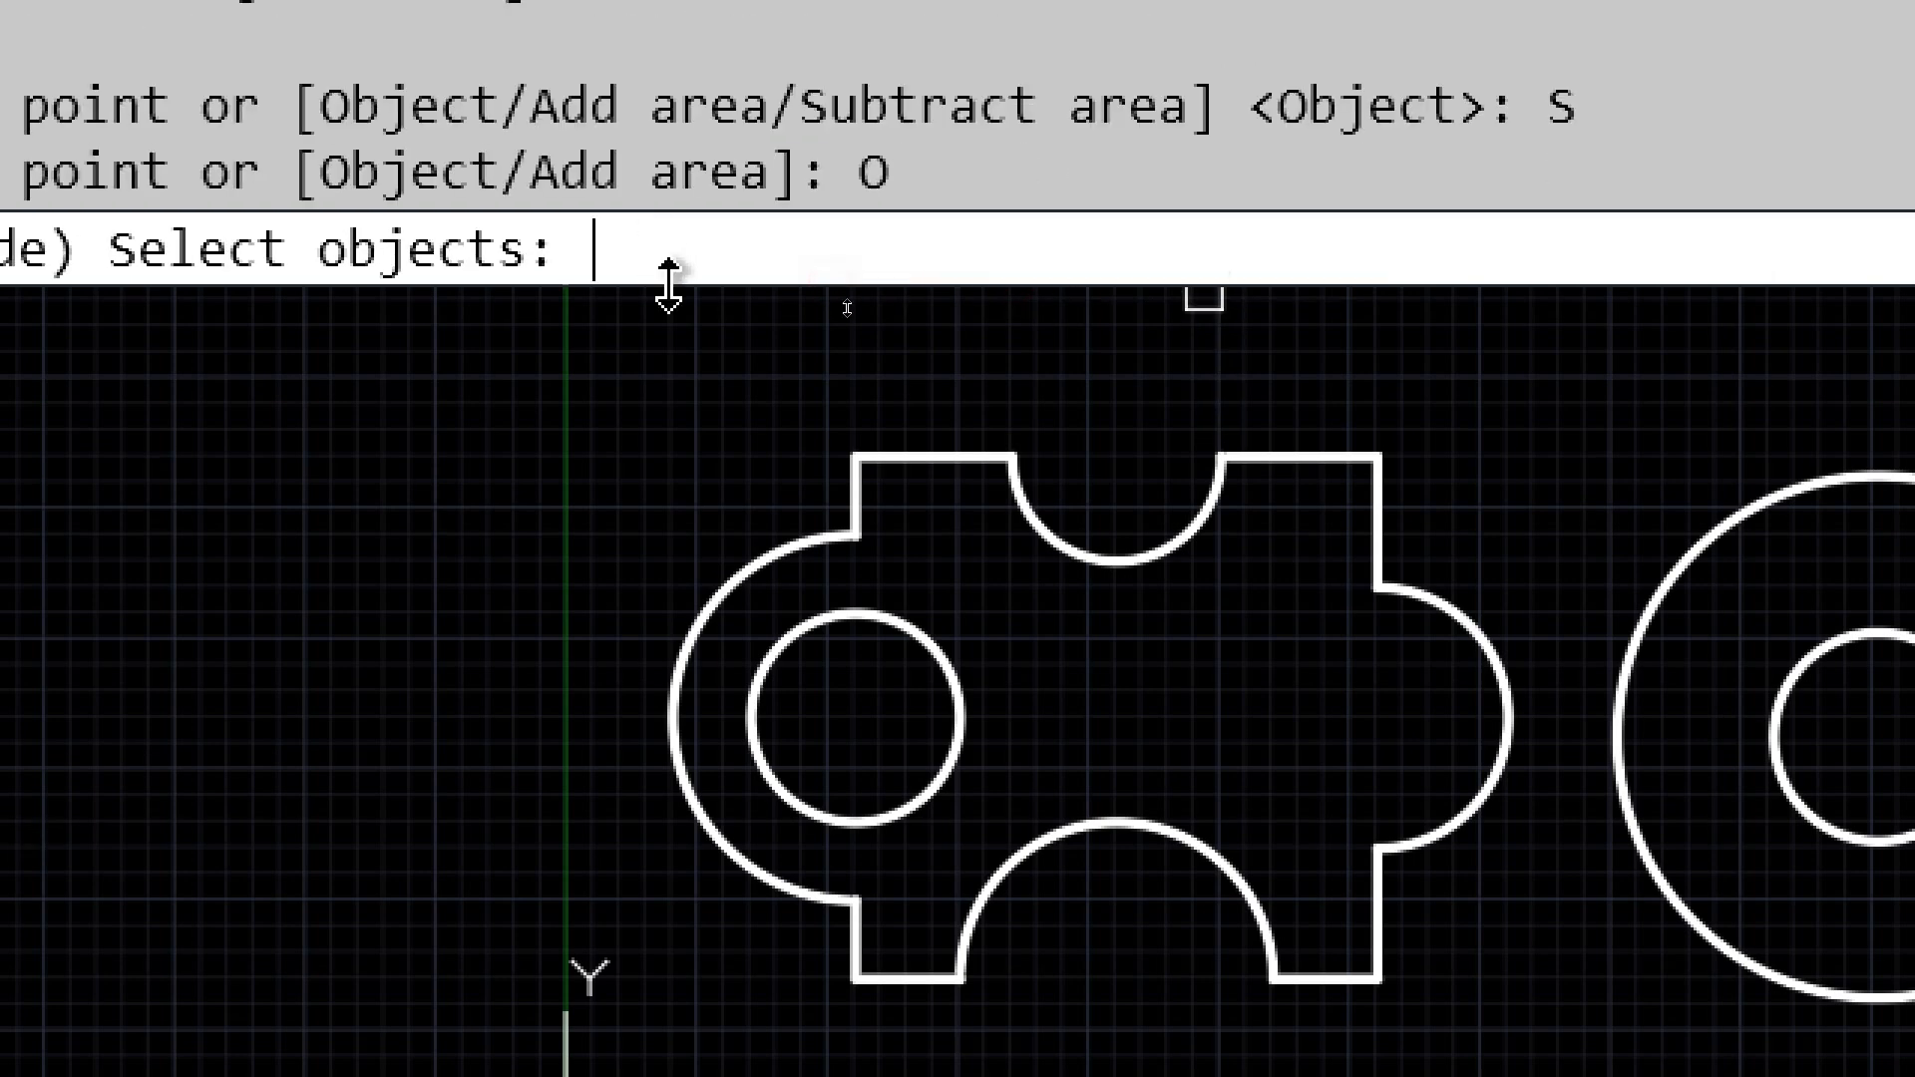
pyautogui.click(851, 444)
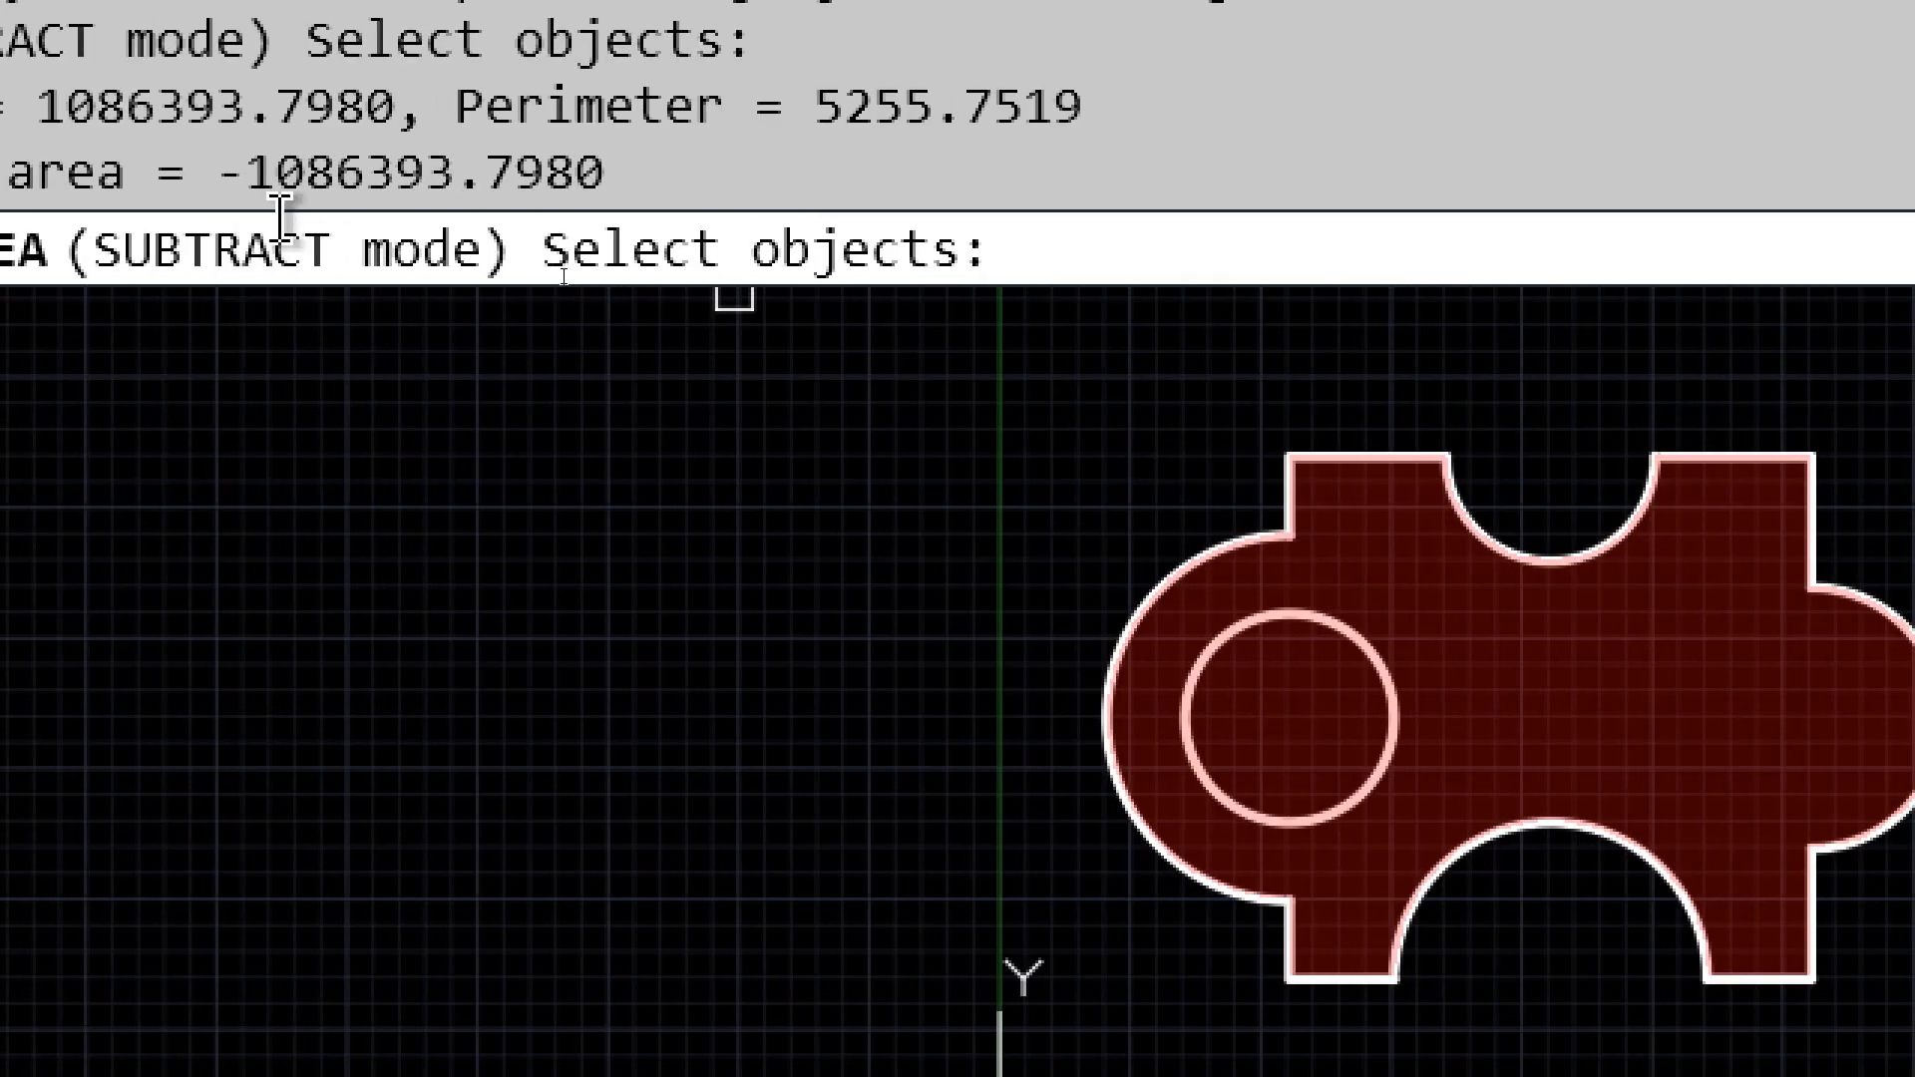
pyautogui.moveTo(577, 505); pyautogui.dragTo(5, 406, button='middle')
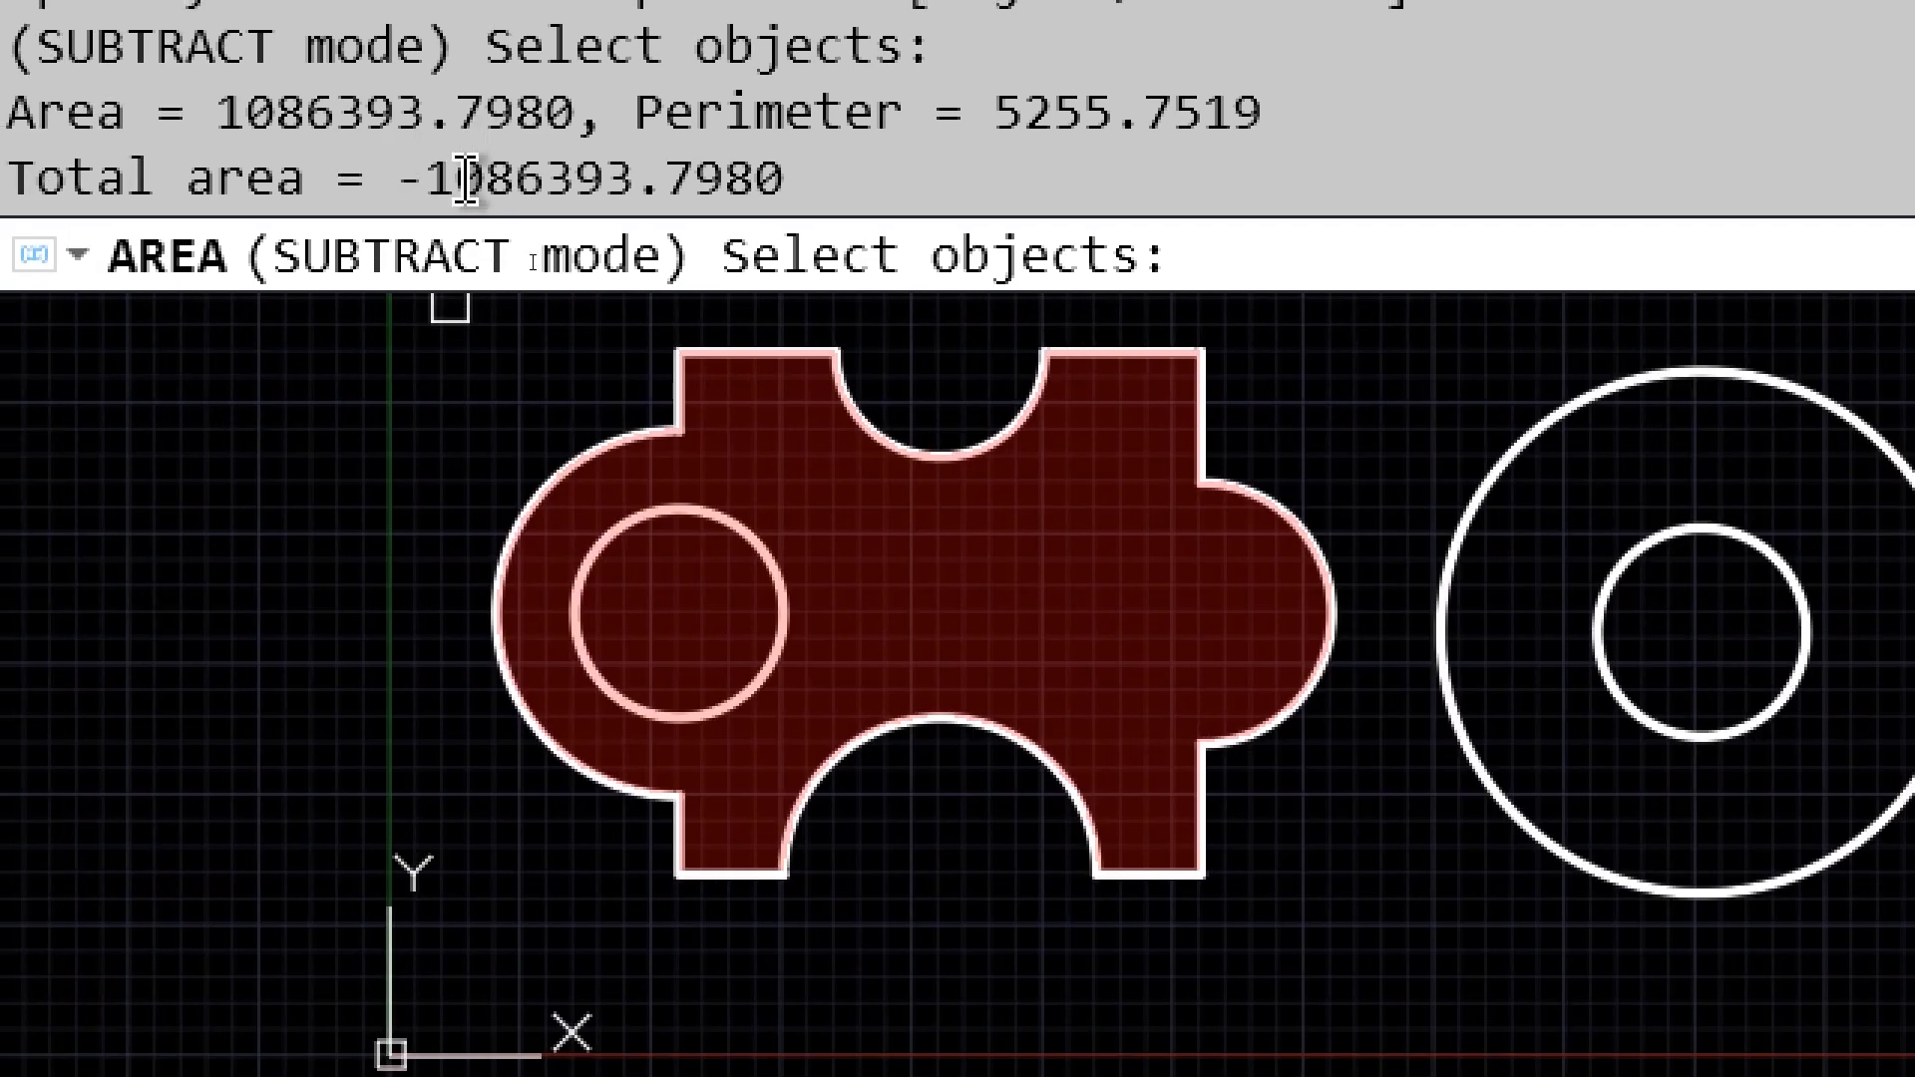
pyautogui.click(709, 514)
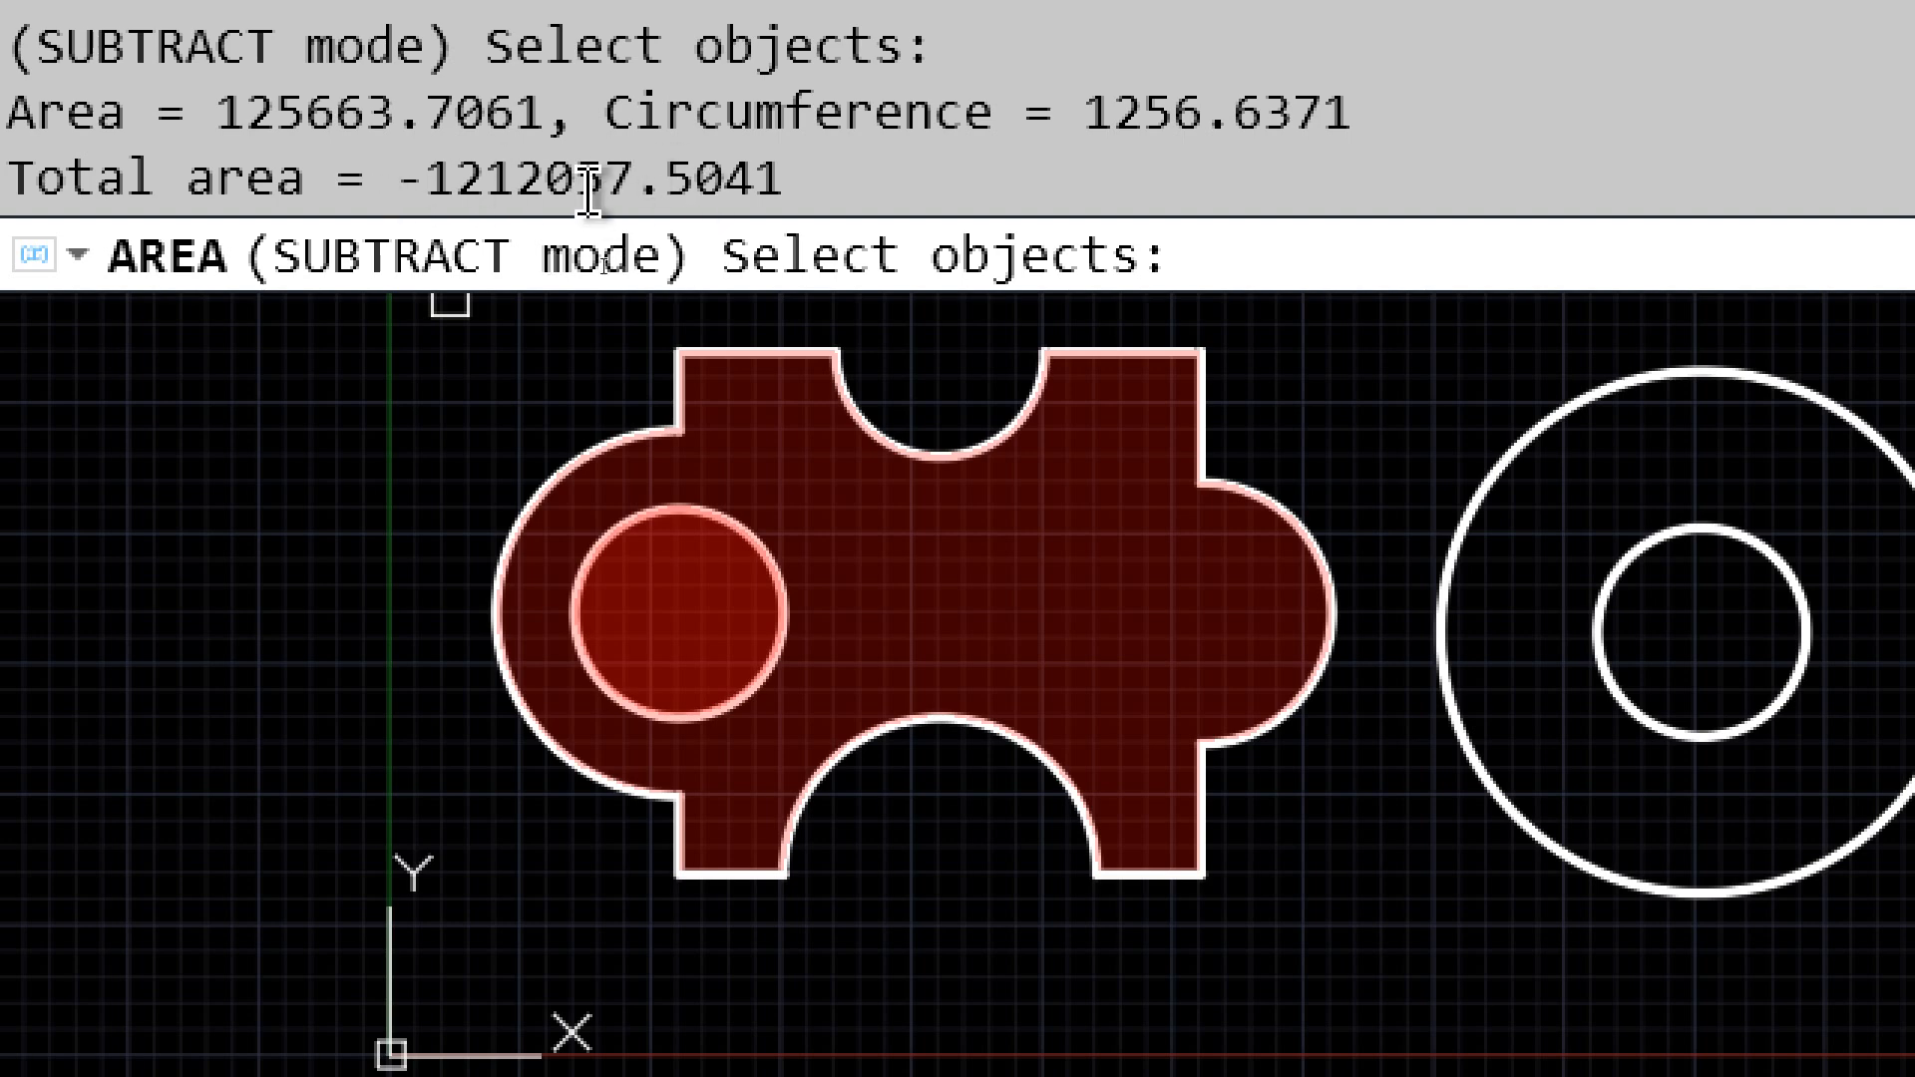
pyautogui.press('Escape')
# Restart the AREA command and add the joined outline's area using the Add area and Object options
pyautogui.press('Return')
pyautogui.moveTo(1034, 526); pyautogui.dragTo(971, 560, button='middle')
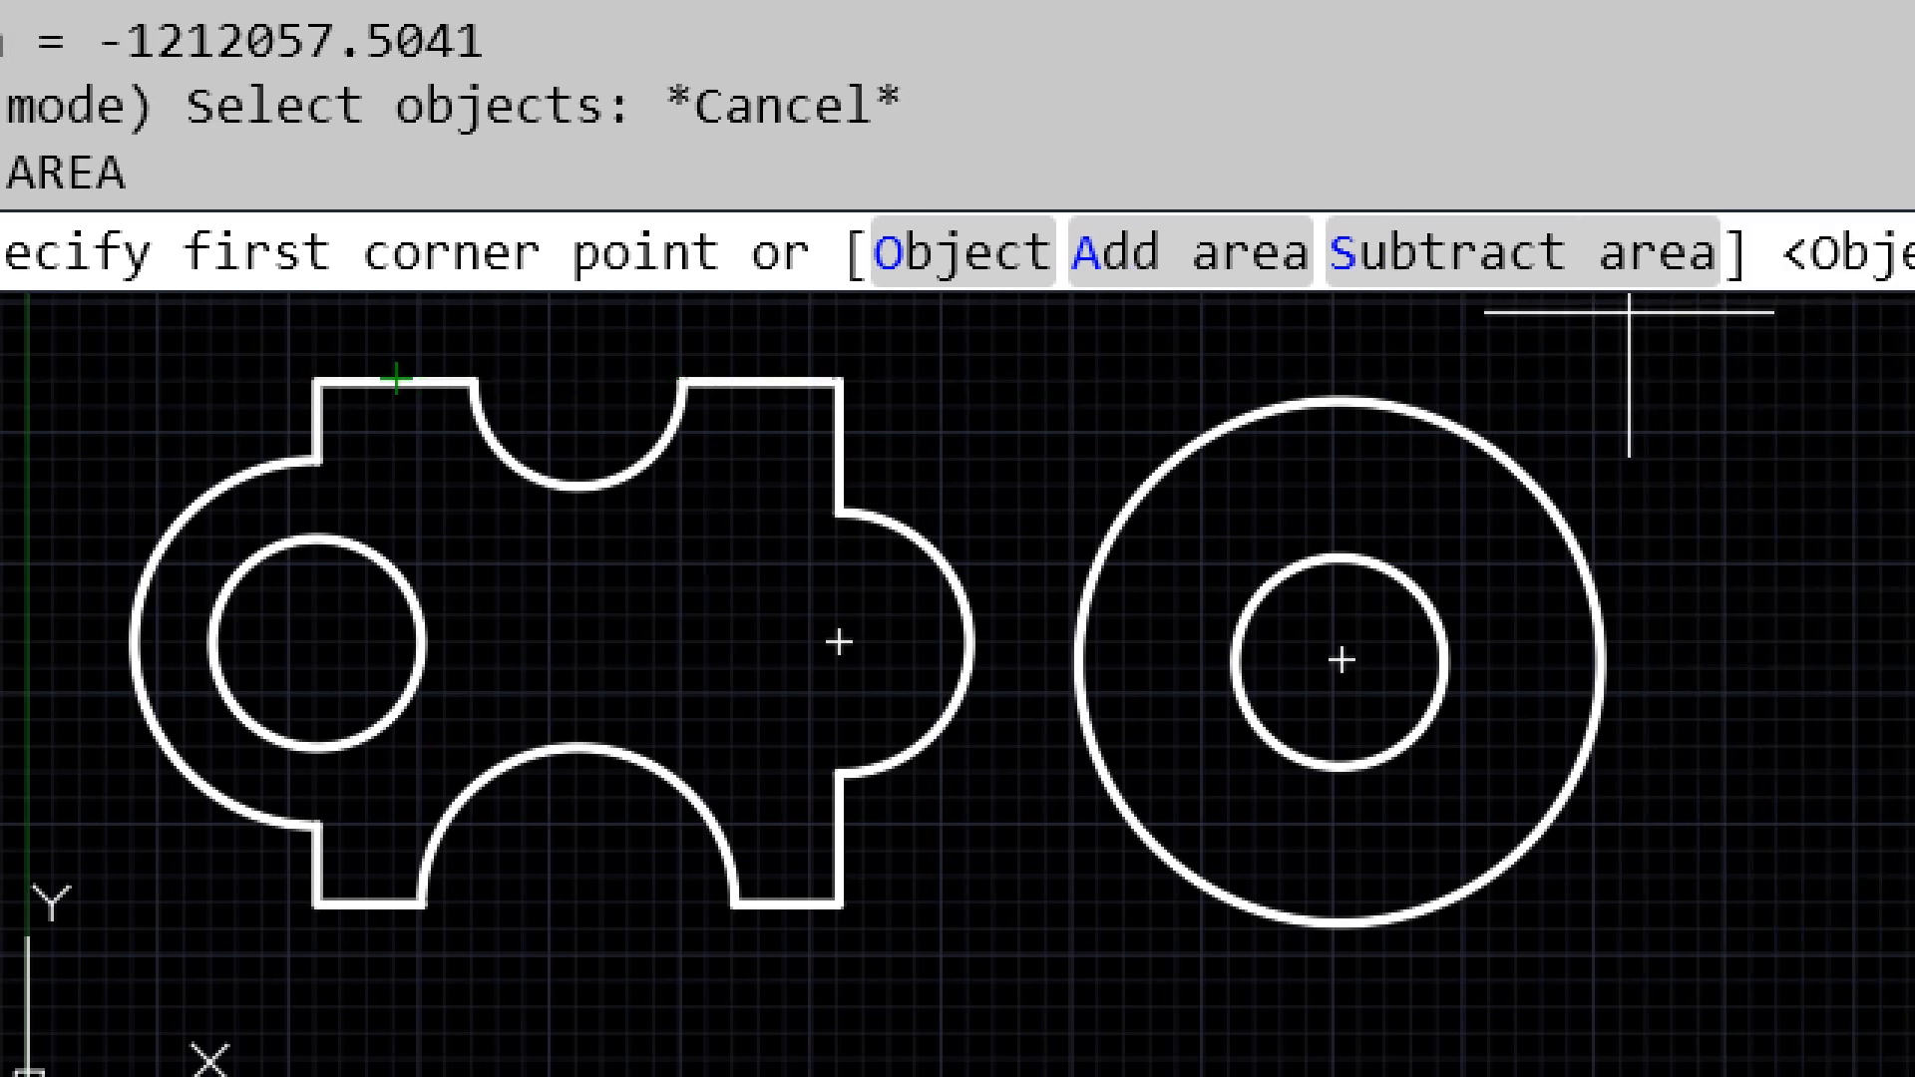
pyautogui.click(1194, 261)
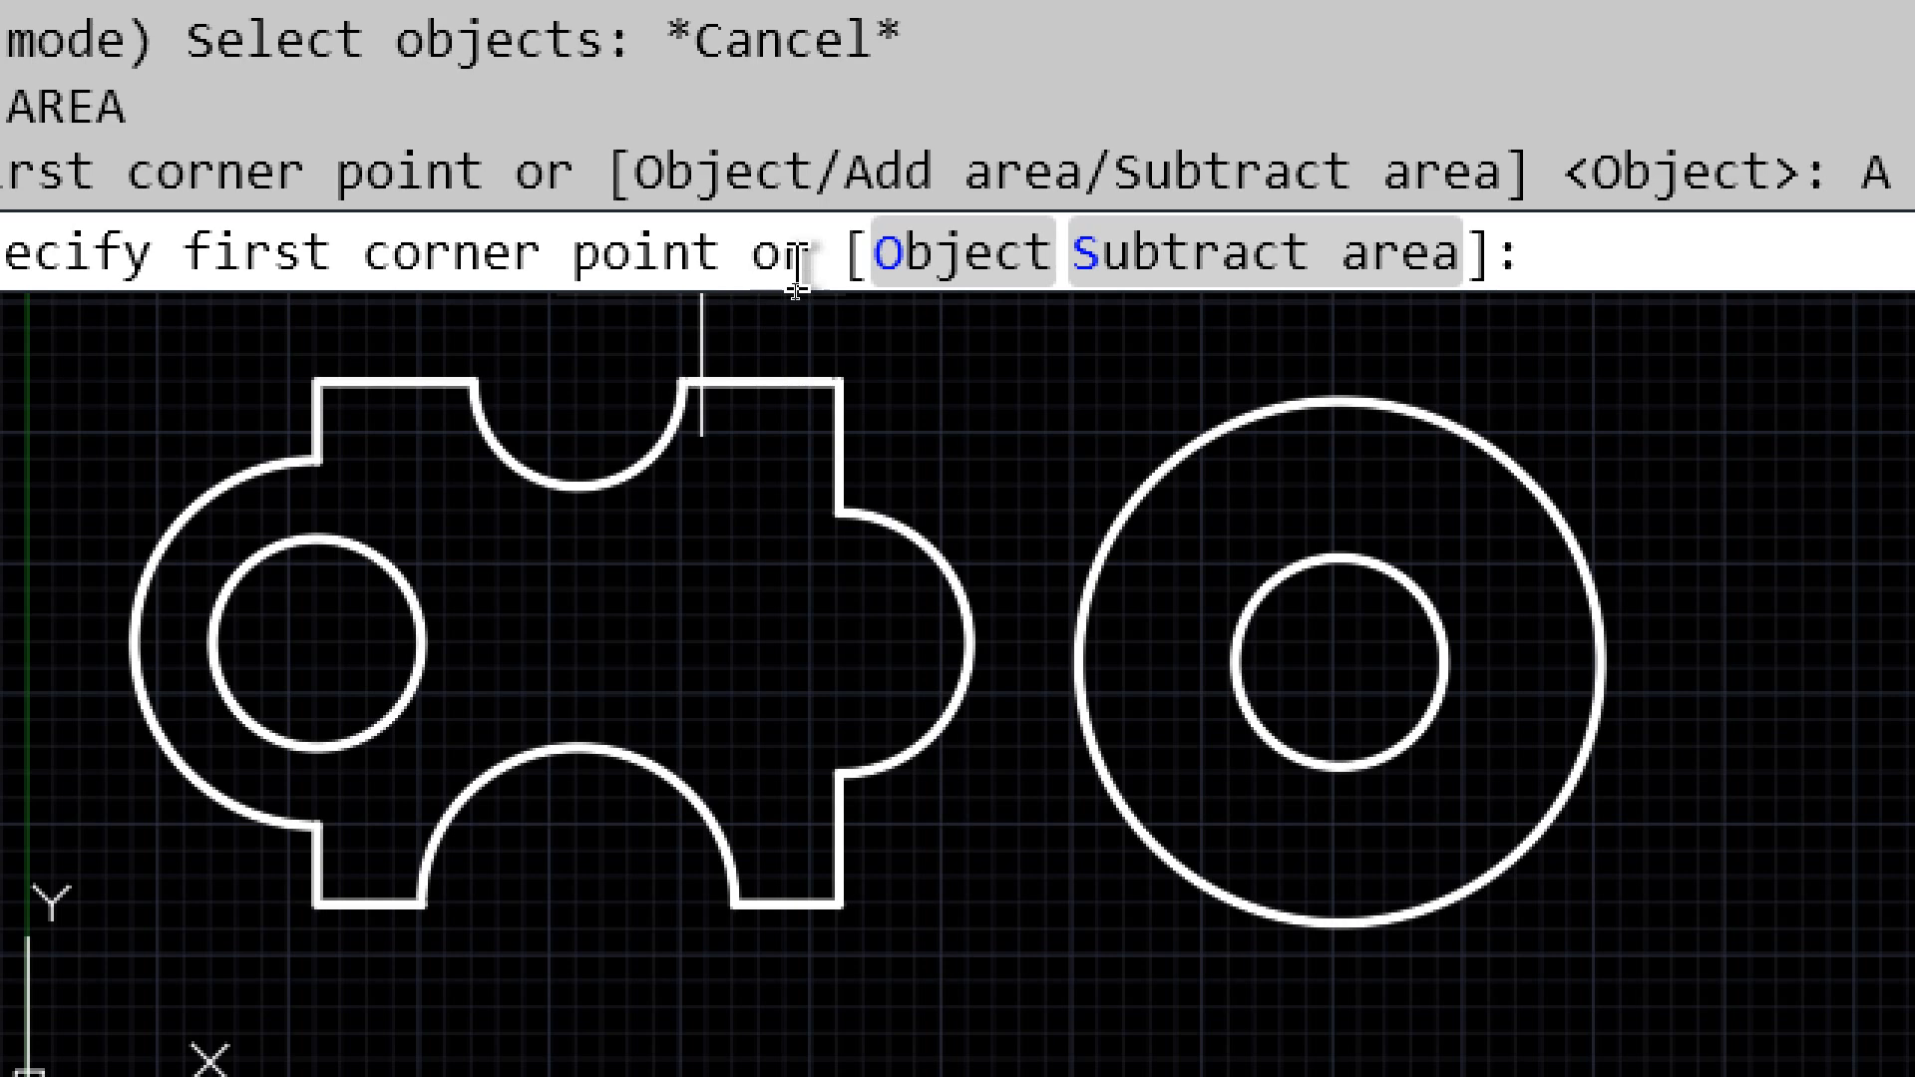
pyautogui.click(901, 266)
pyautogui.click(765, 379)
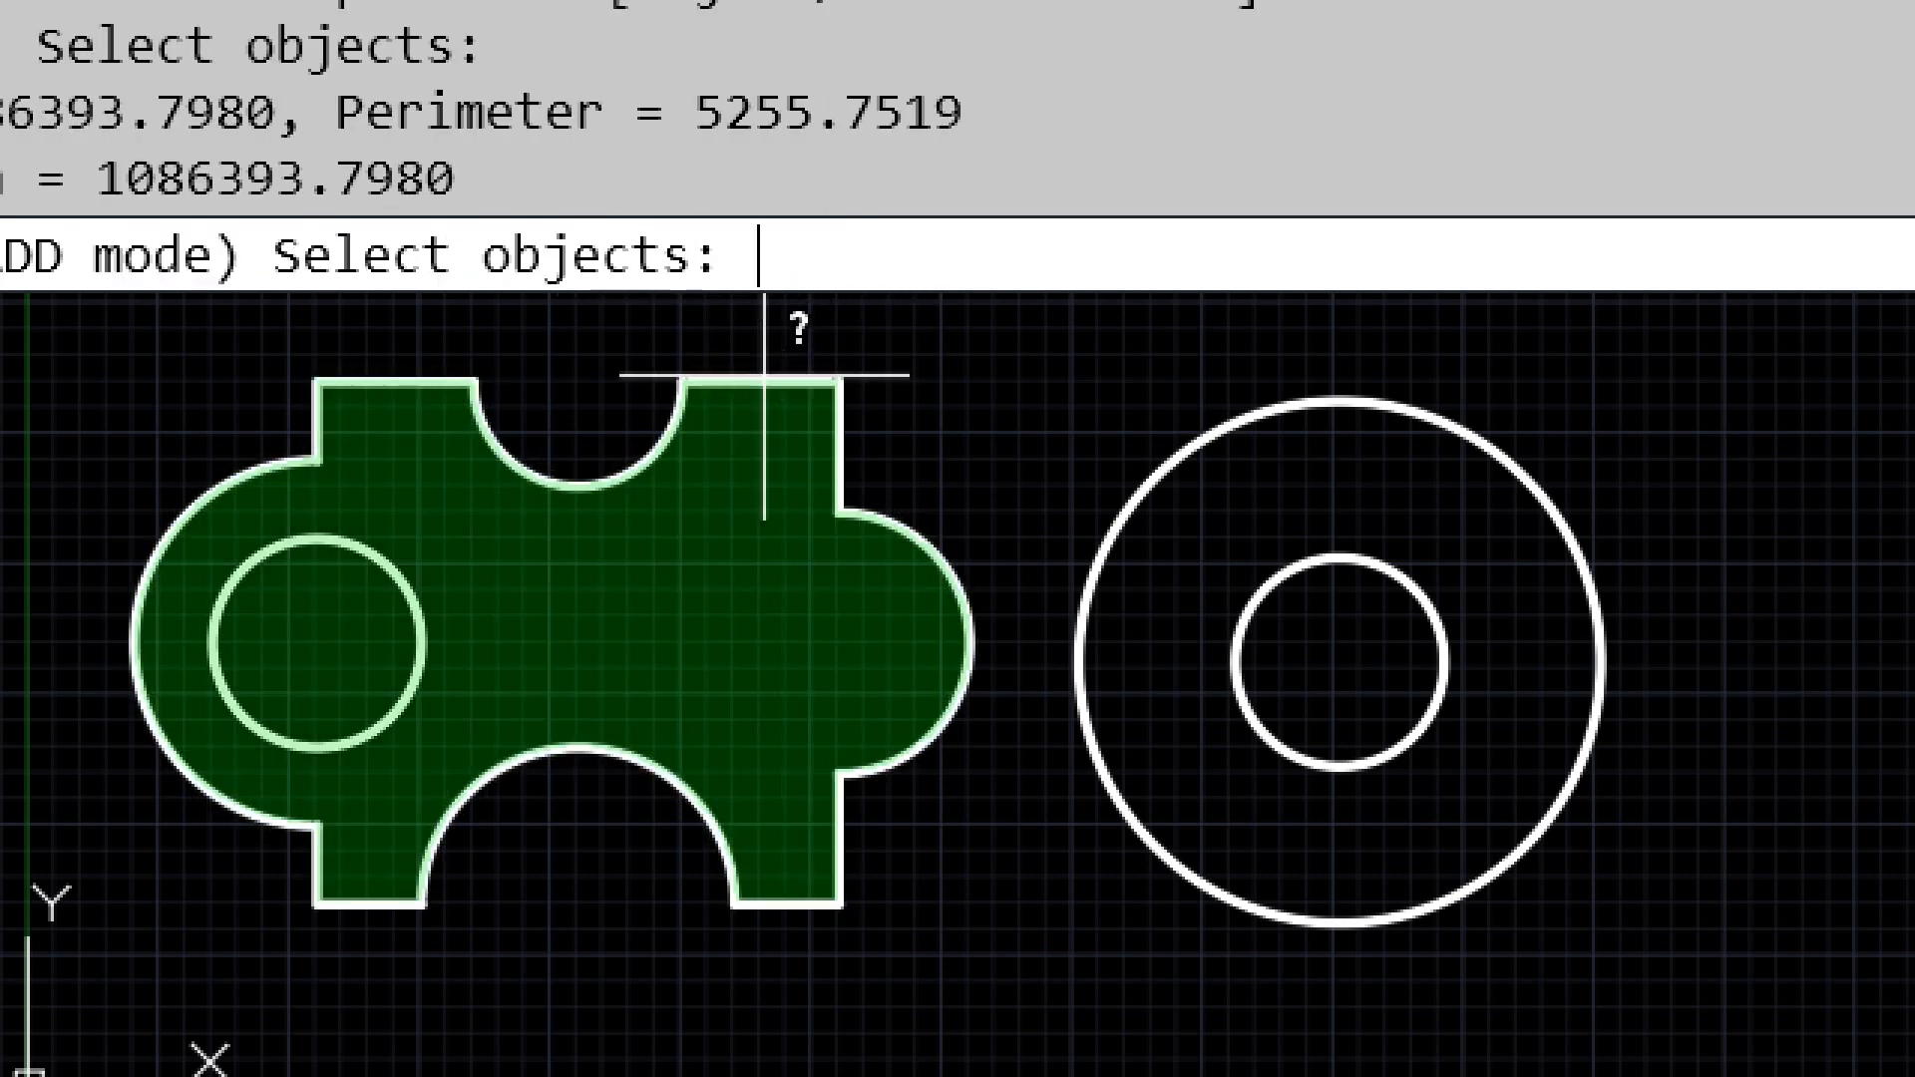
# Subtract the circle inside the outline from the running area with Subtract area and Object, highlight the total, and end the command
pyautogui.press('Return')
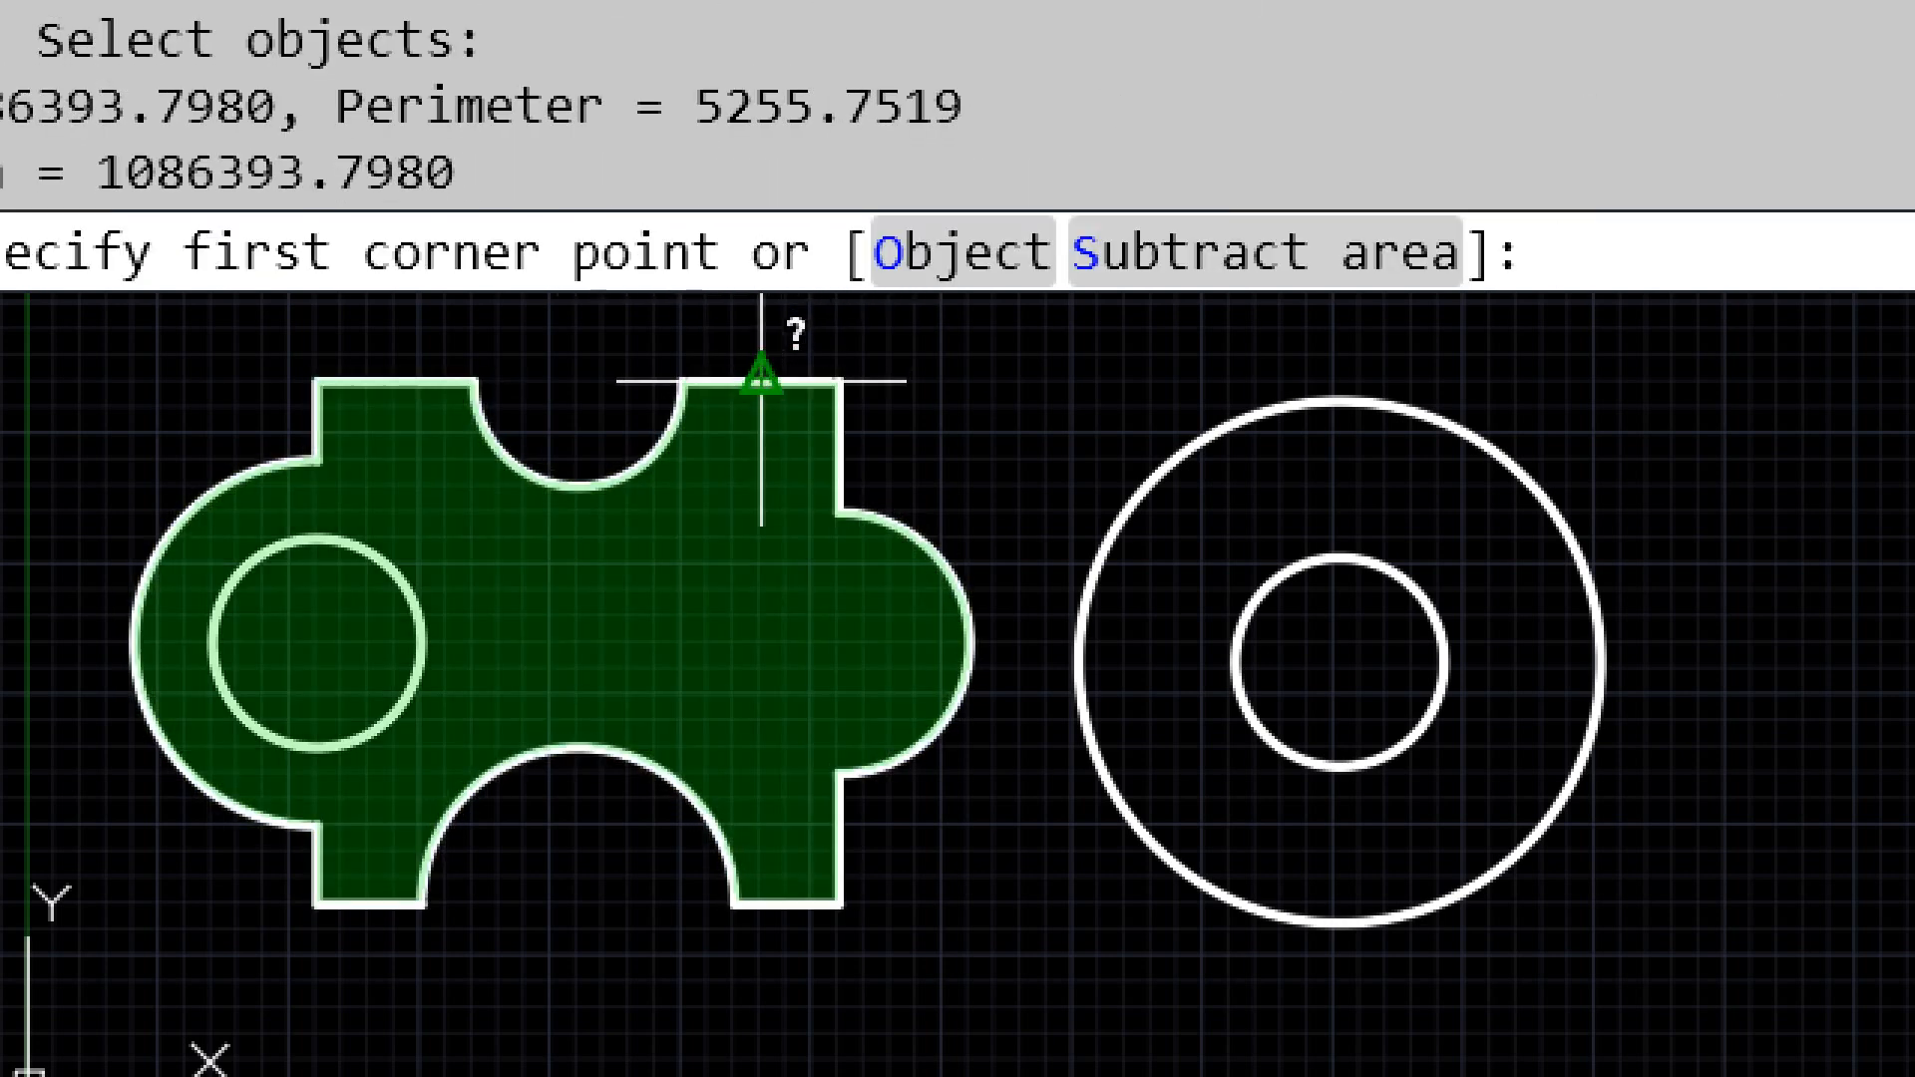
pyautogui.click(1231, 257)
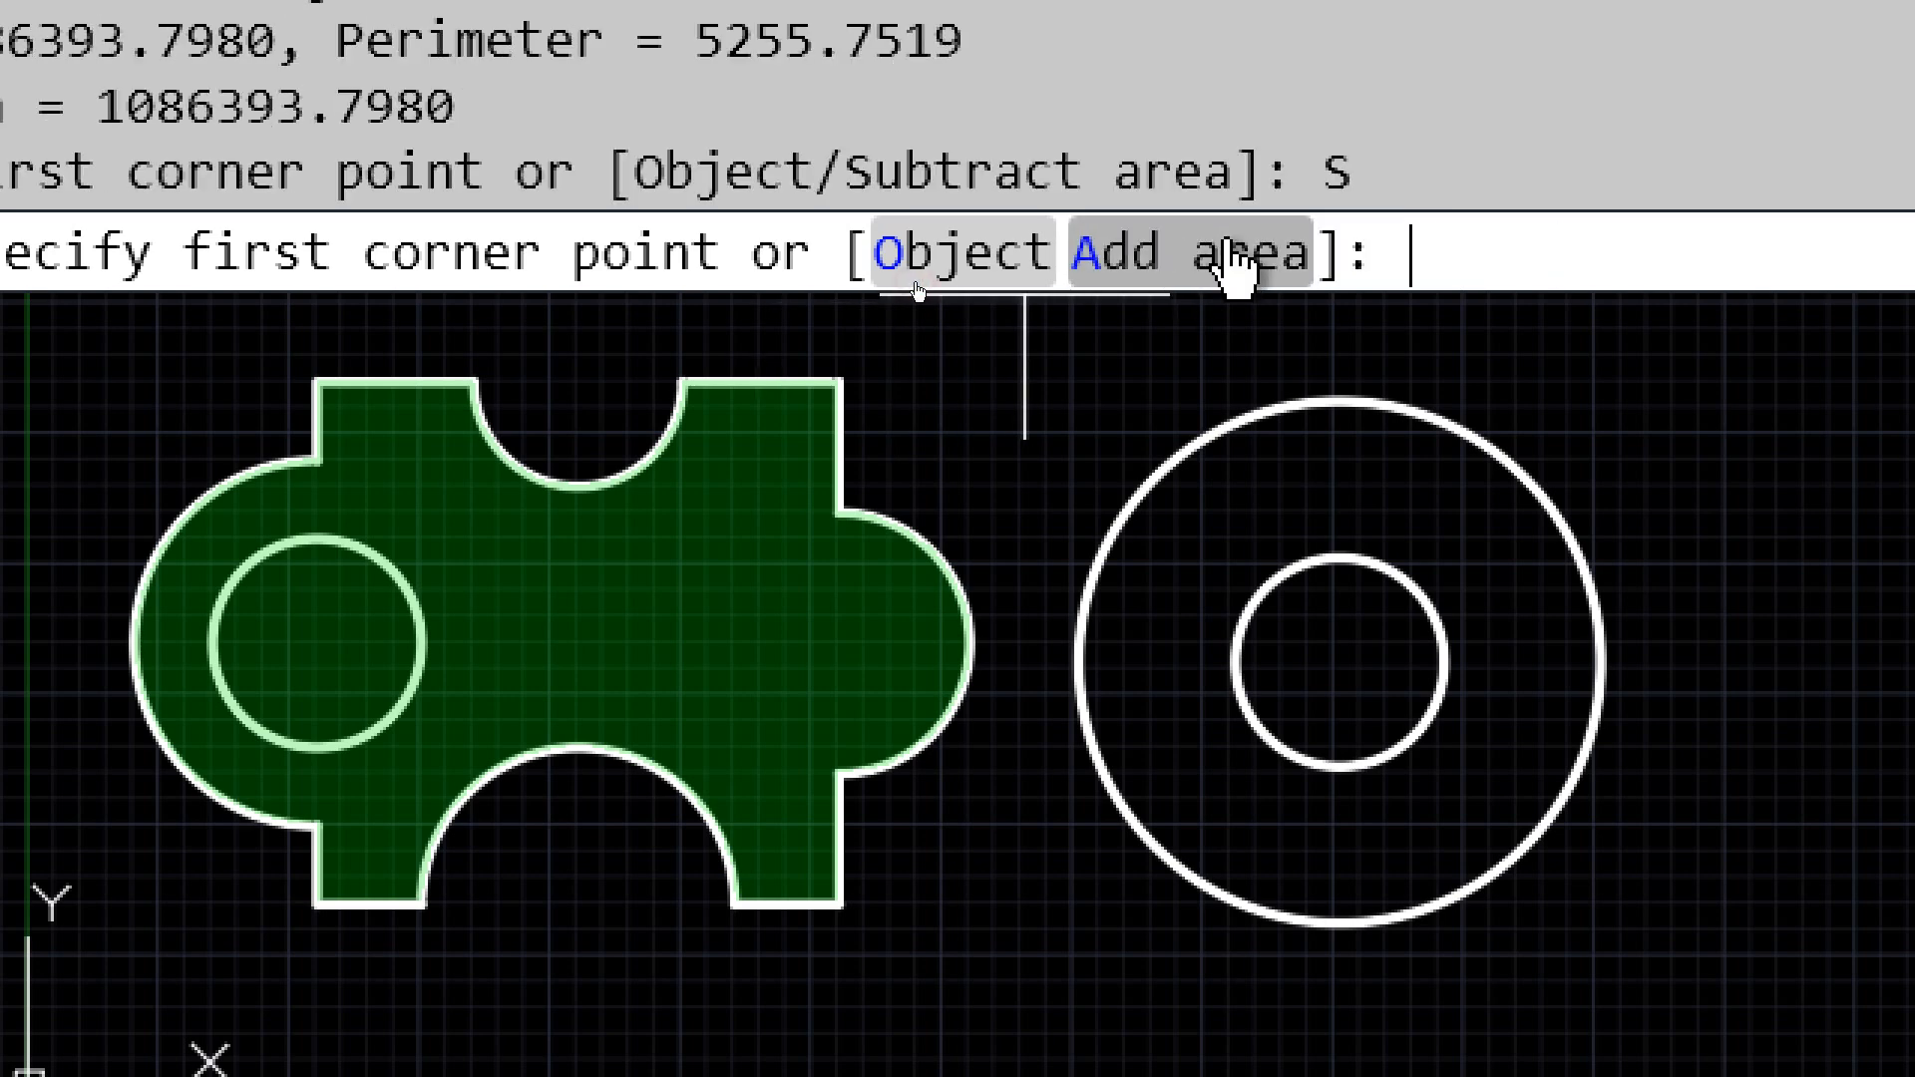
pyautogui.click(963, 263)
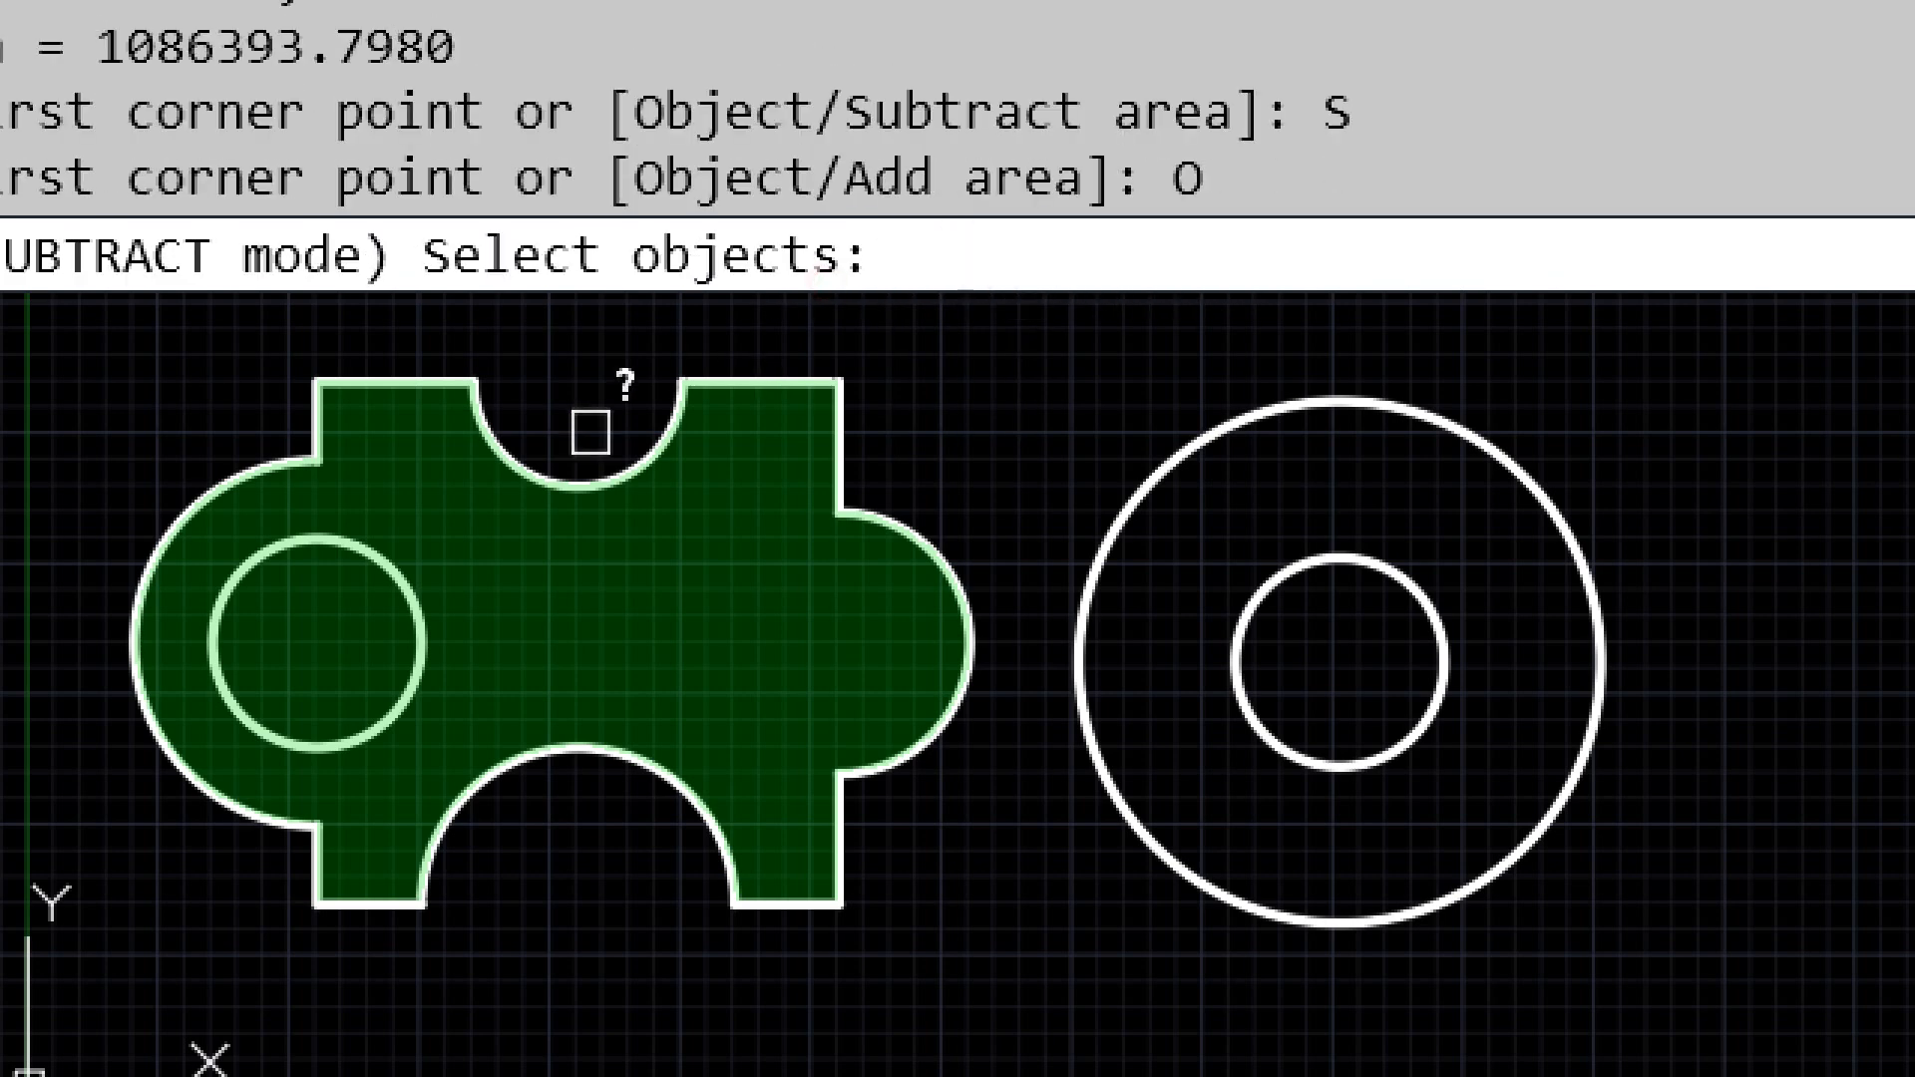
pyautogui.click(381, 551)
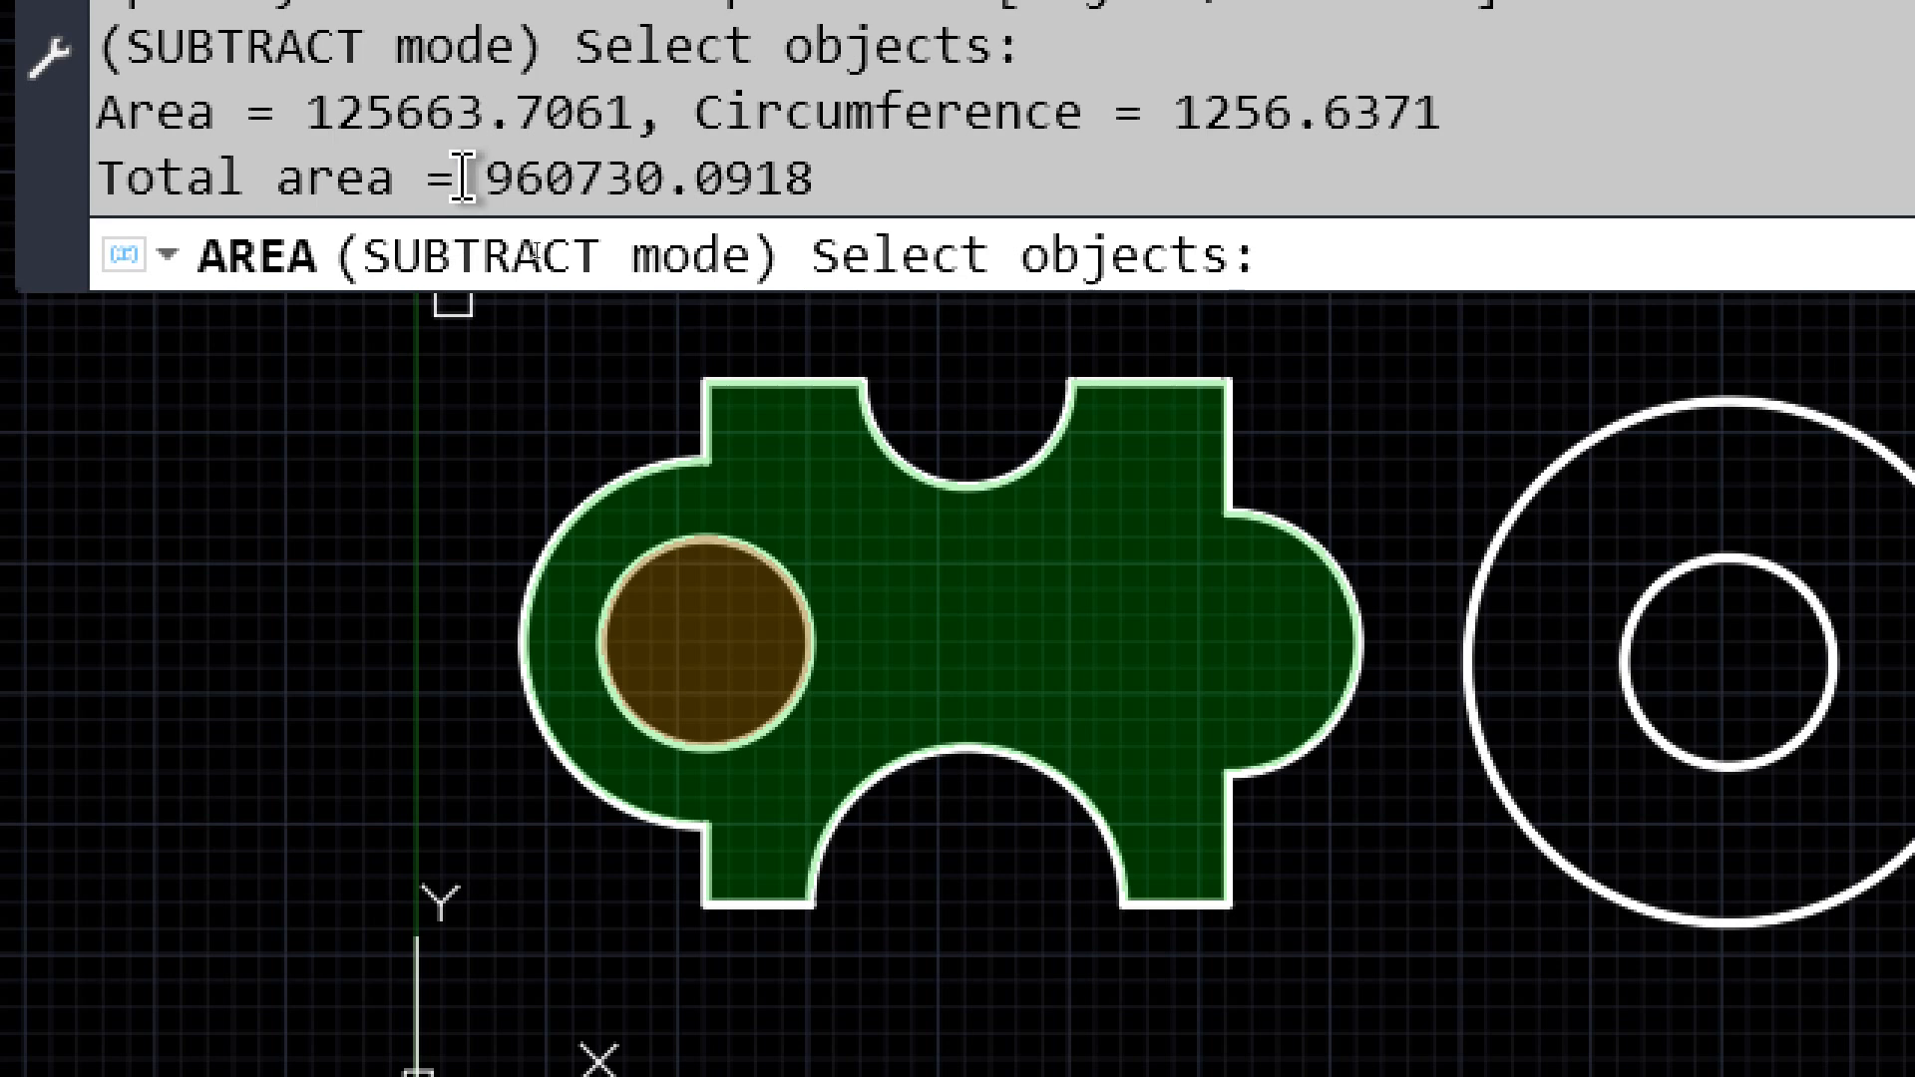
pyautogui.moveTo(485, 176); pyautogui.dragTo(902, 172)
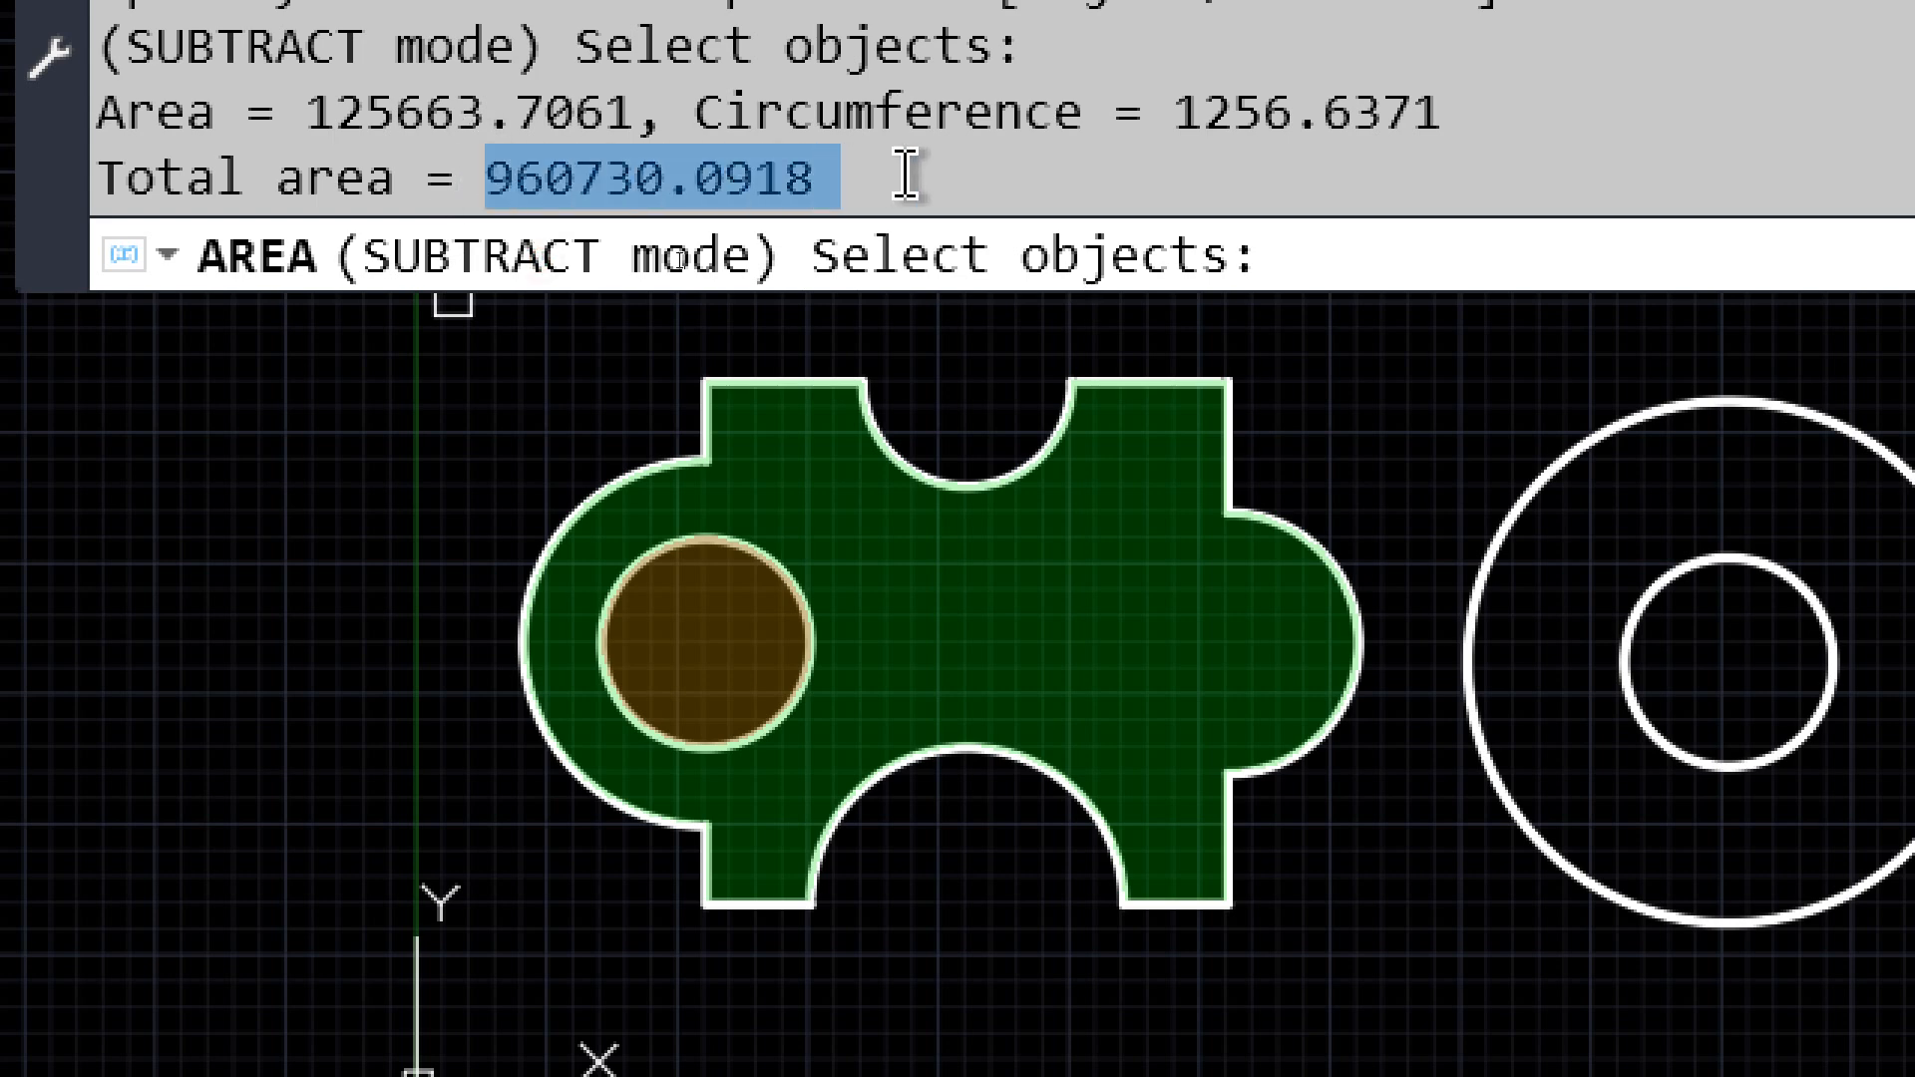
pyautogui.press('Return')
pyautogui.press('Return')
pyautogui.press('Escape')
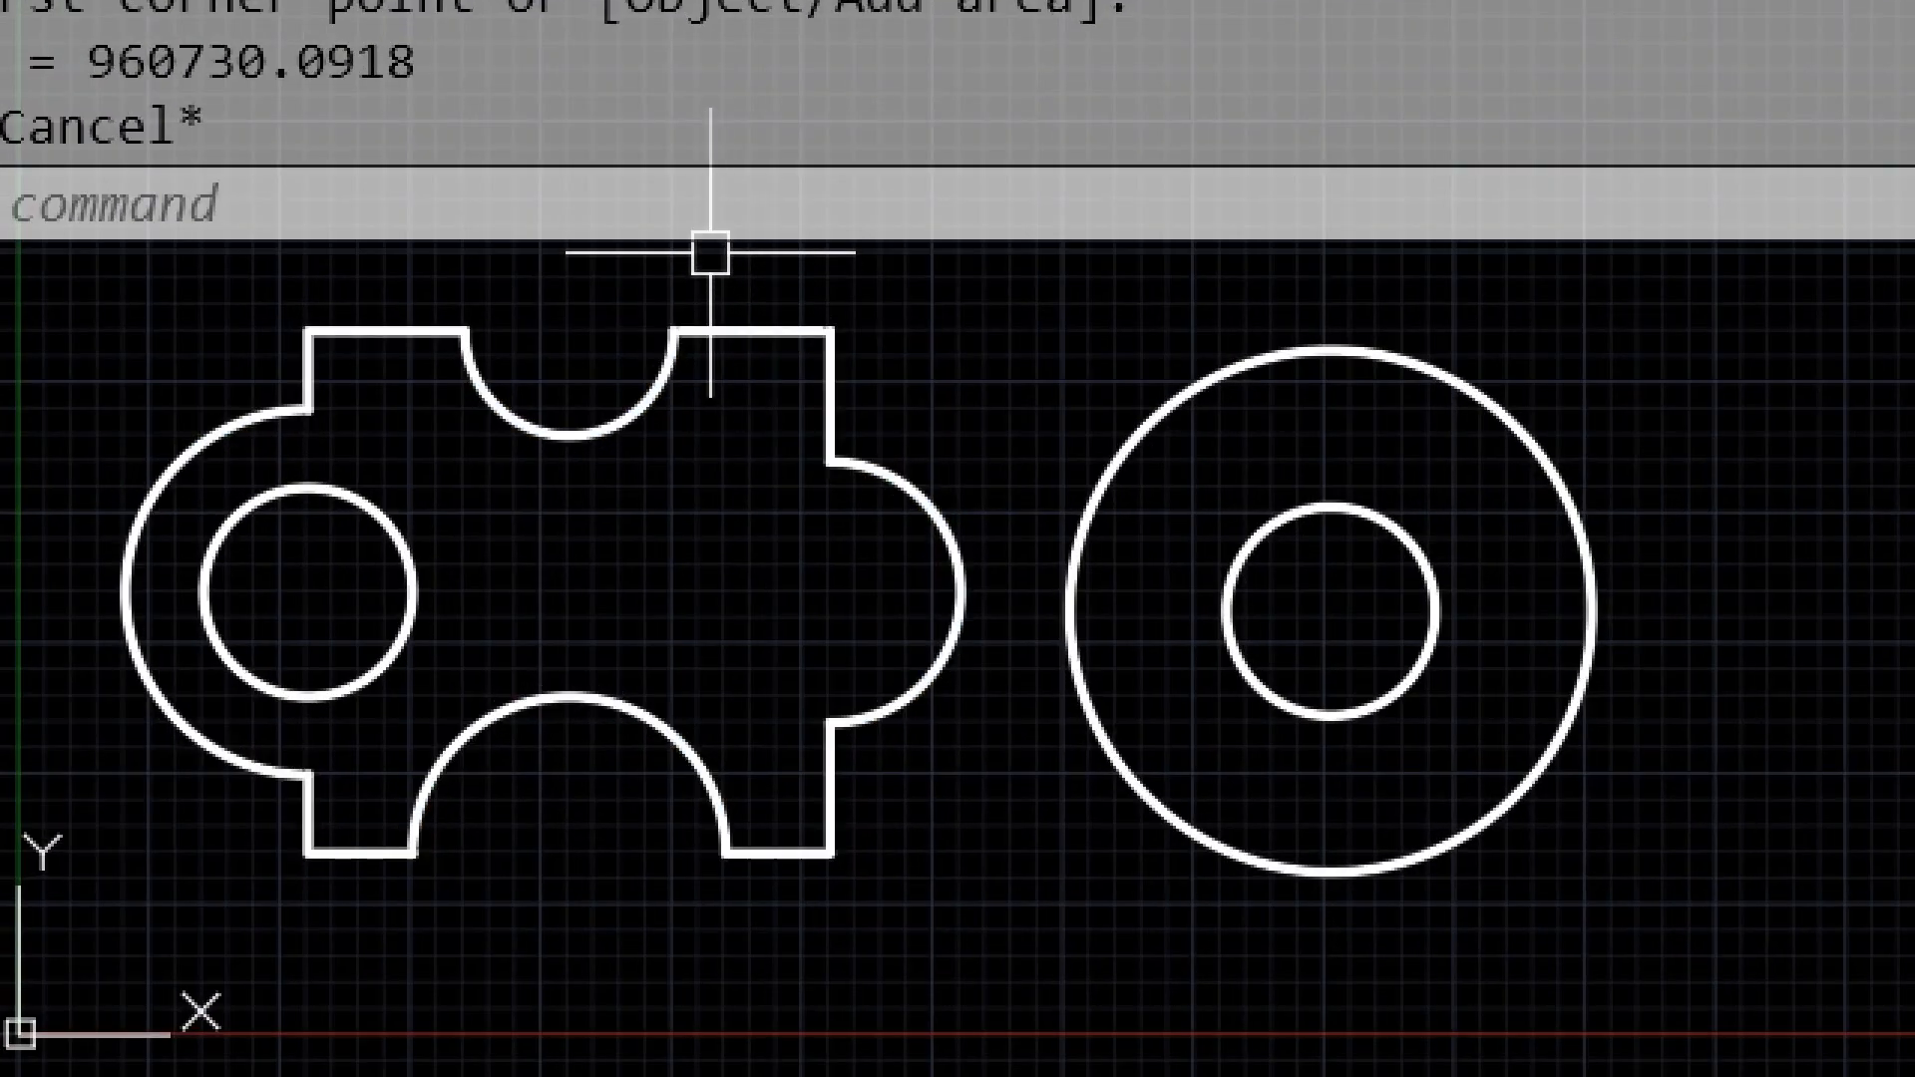
# Start the AREA command and add the joined outline and the large circle using the Add area and Object options
pyautogui.click(702, 203)
pyautogui.write('□□')
pyautogui.press('Return')
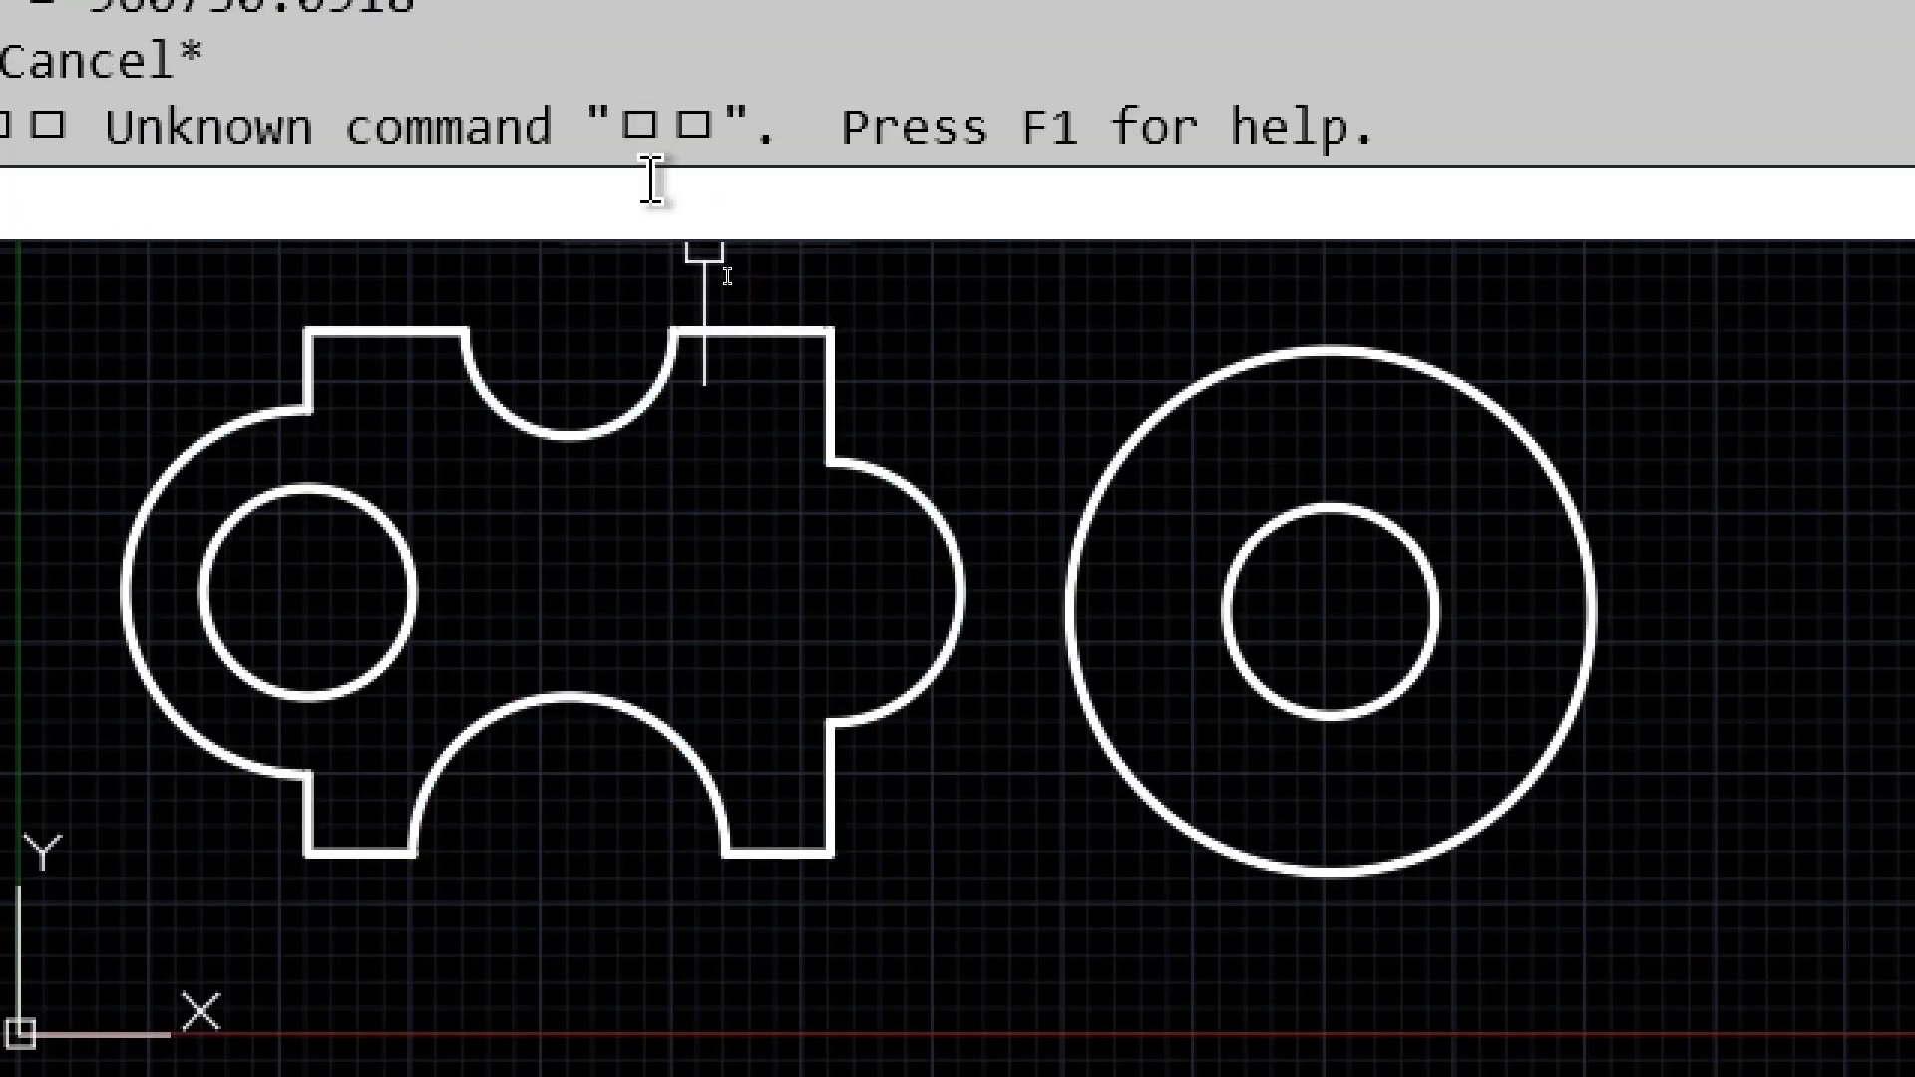
pyautogui.write('a')
pyautogui.press('Return')
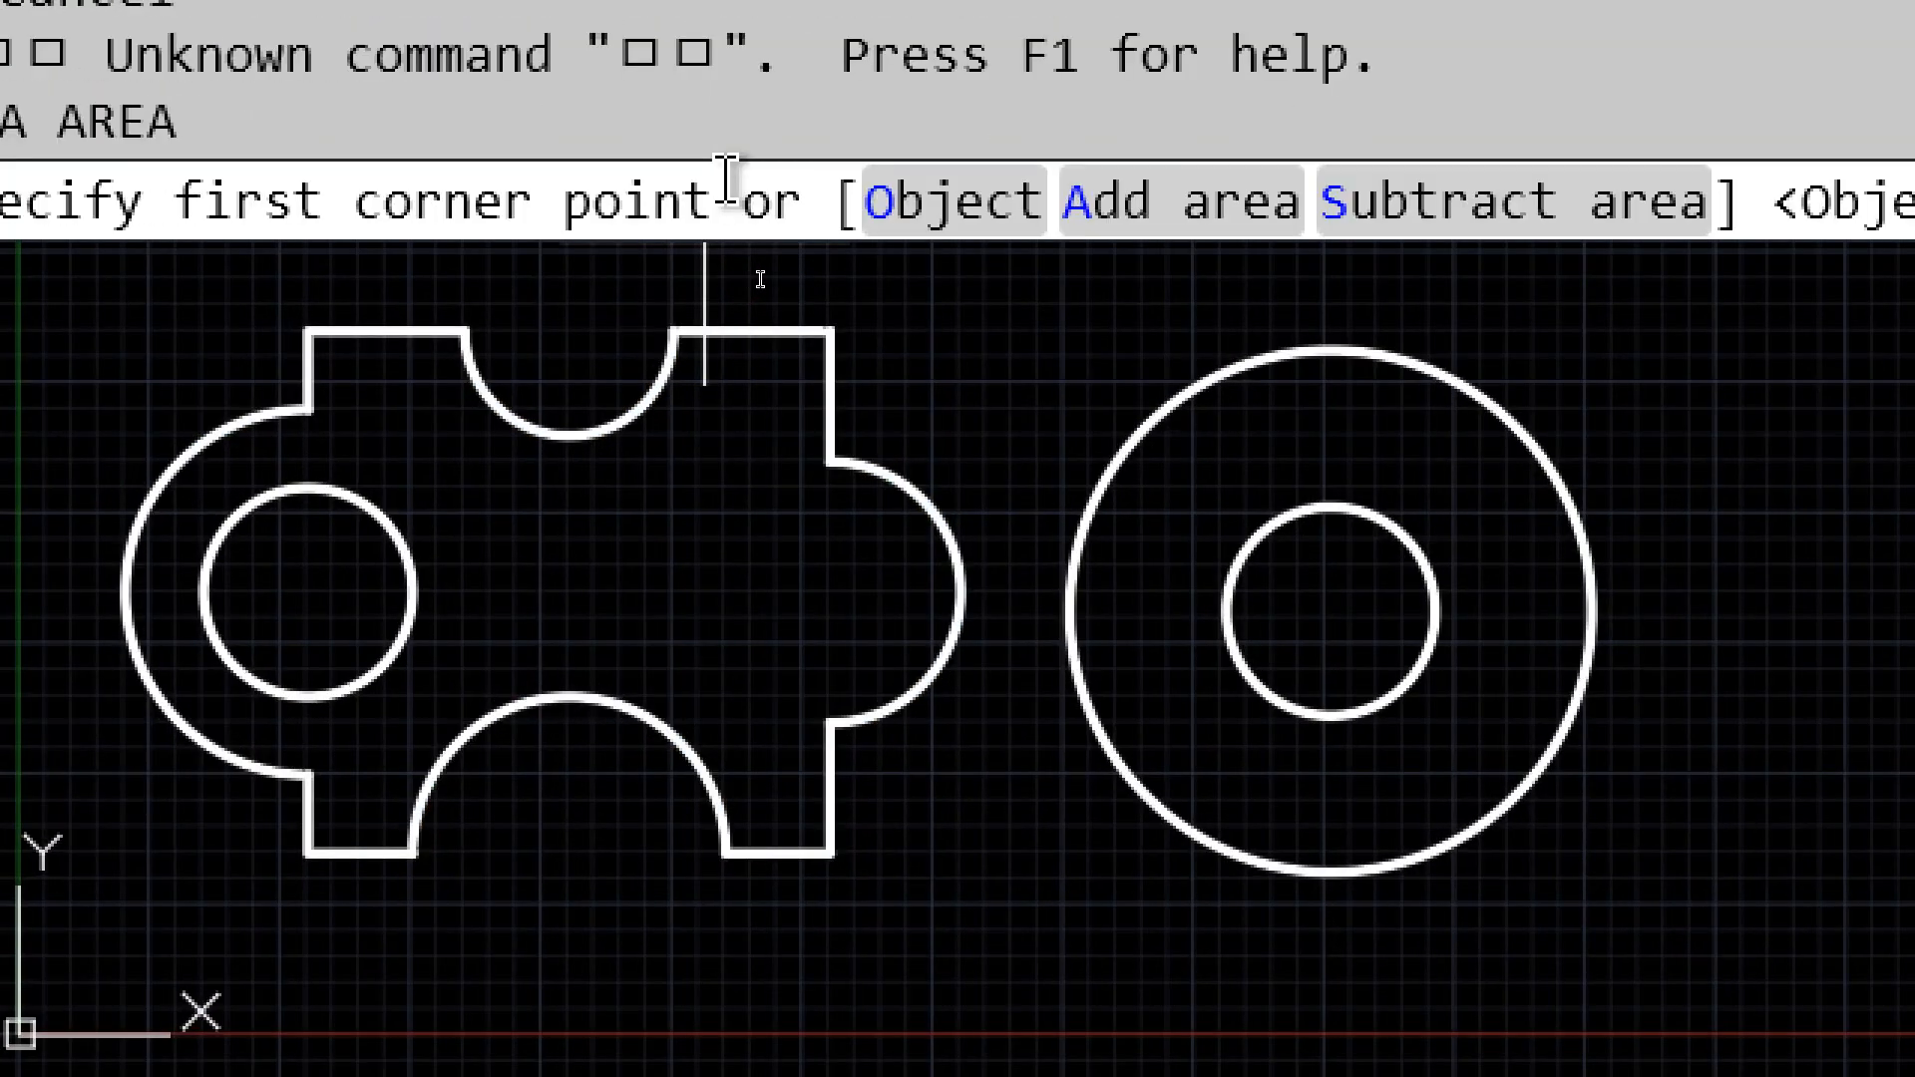
pyautogui.click(1212, 215)
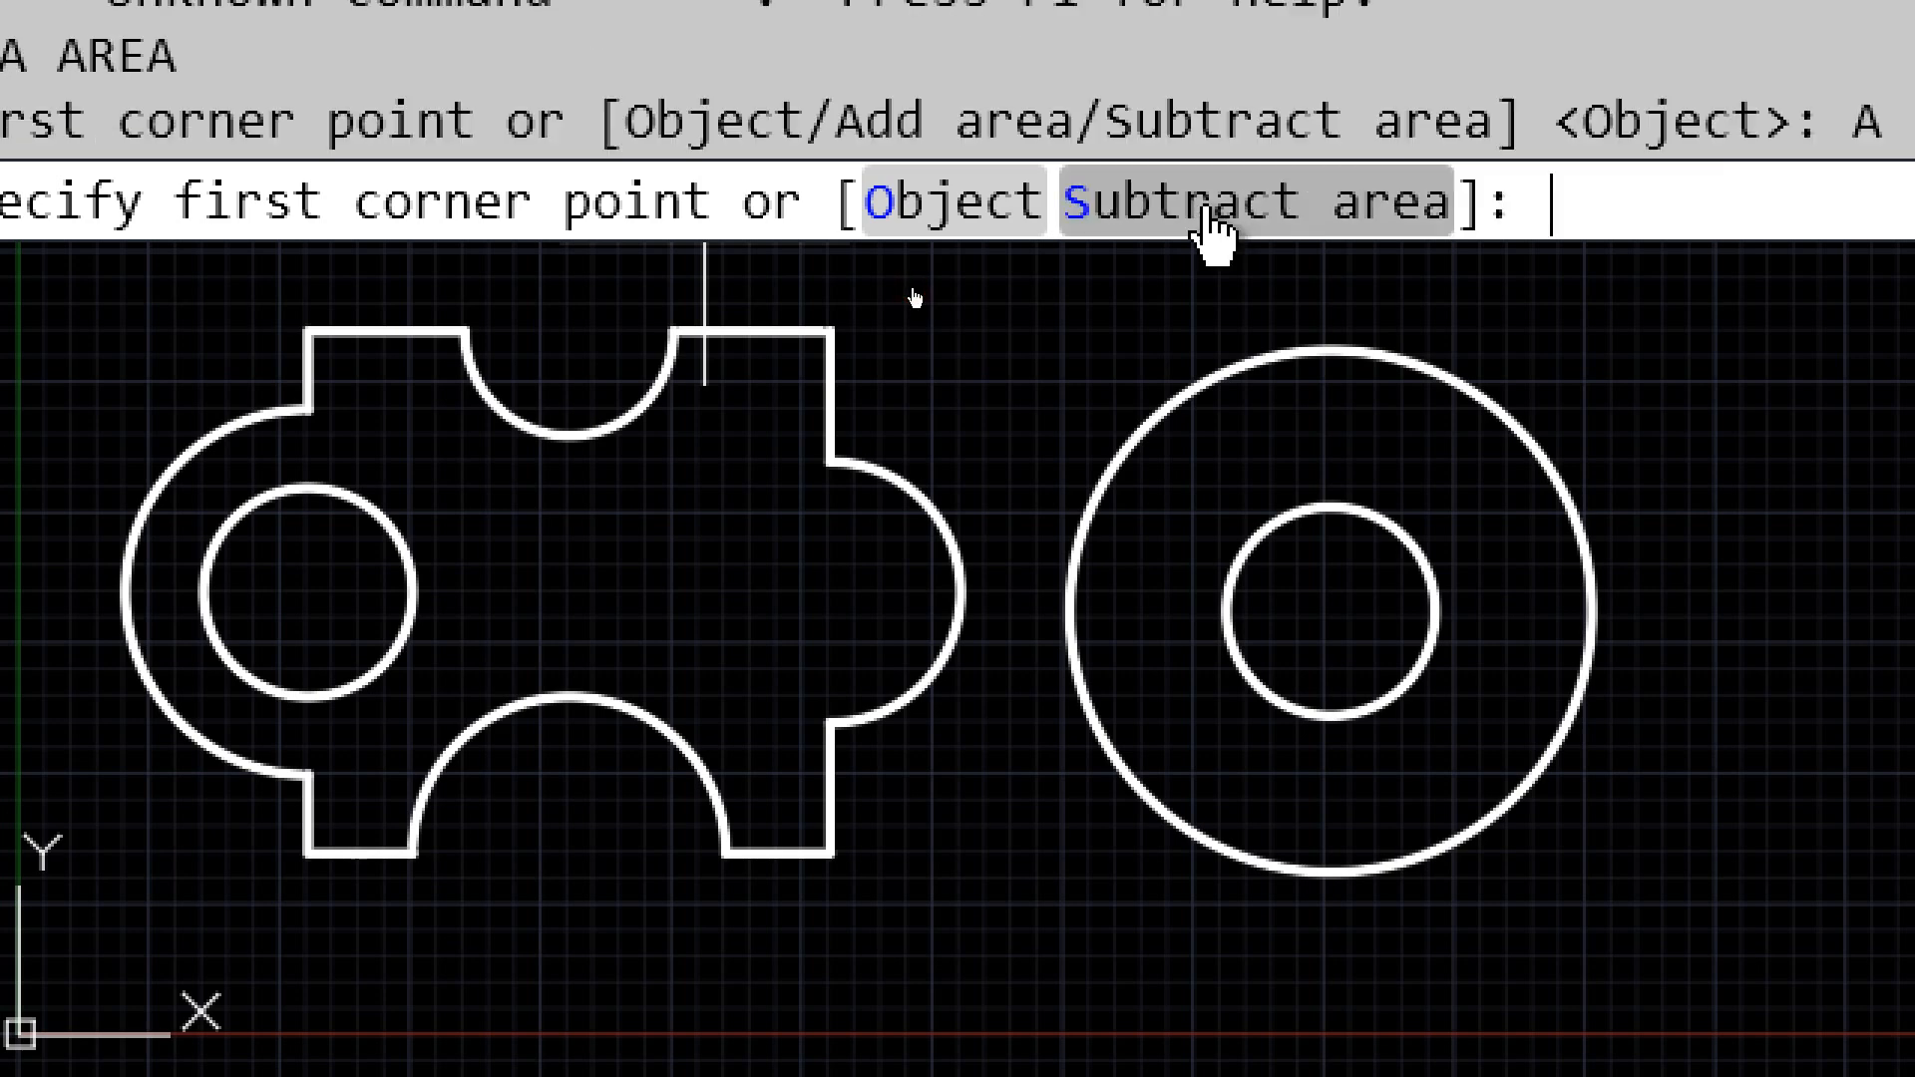
pyautogui.click(1028, 204)
pyautogui.click(824, 317)
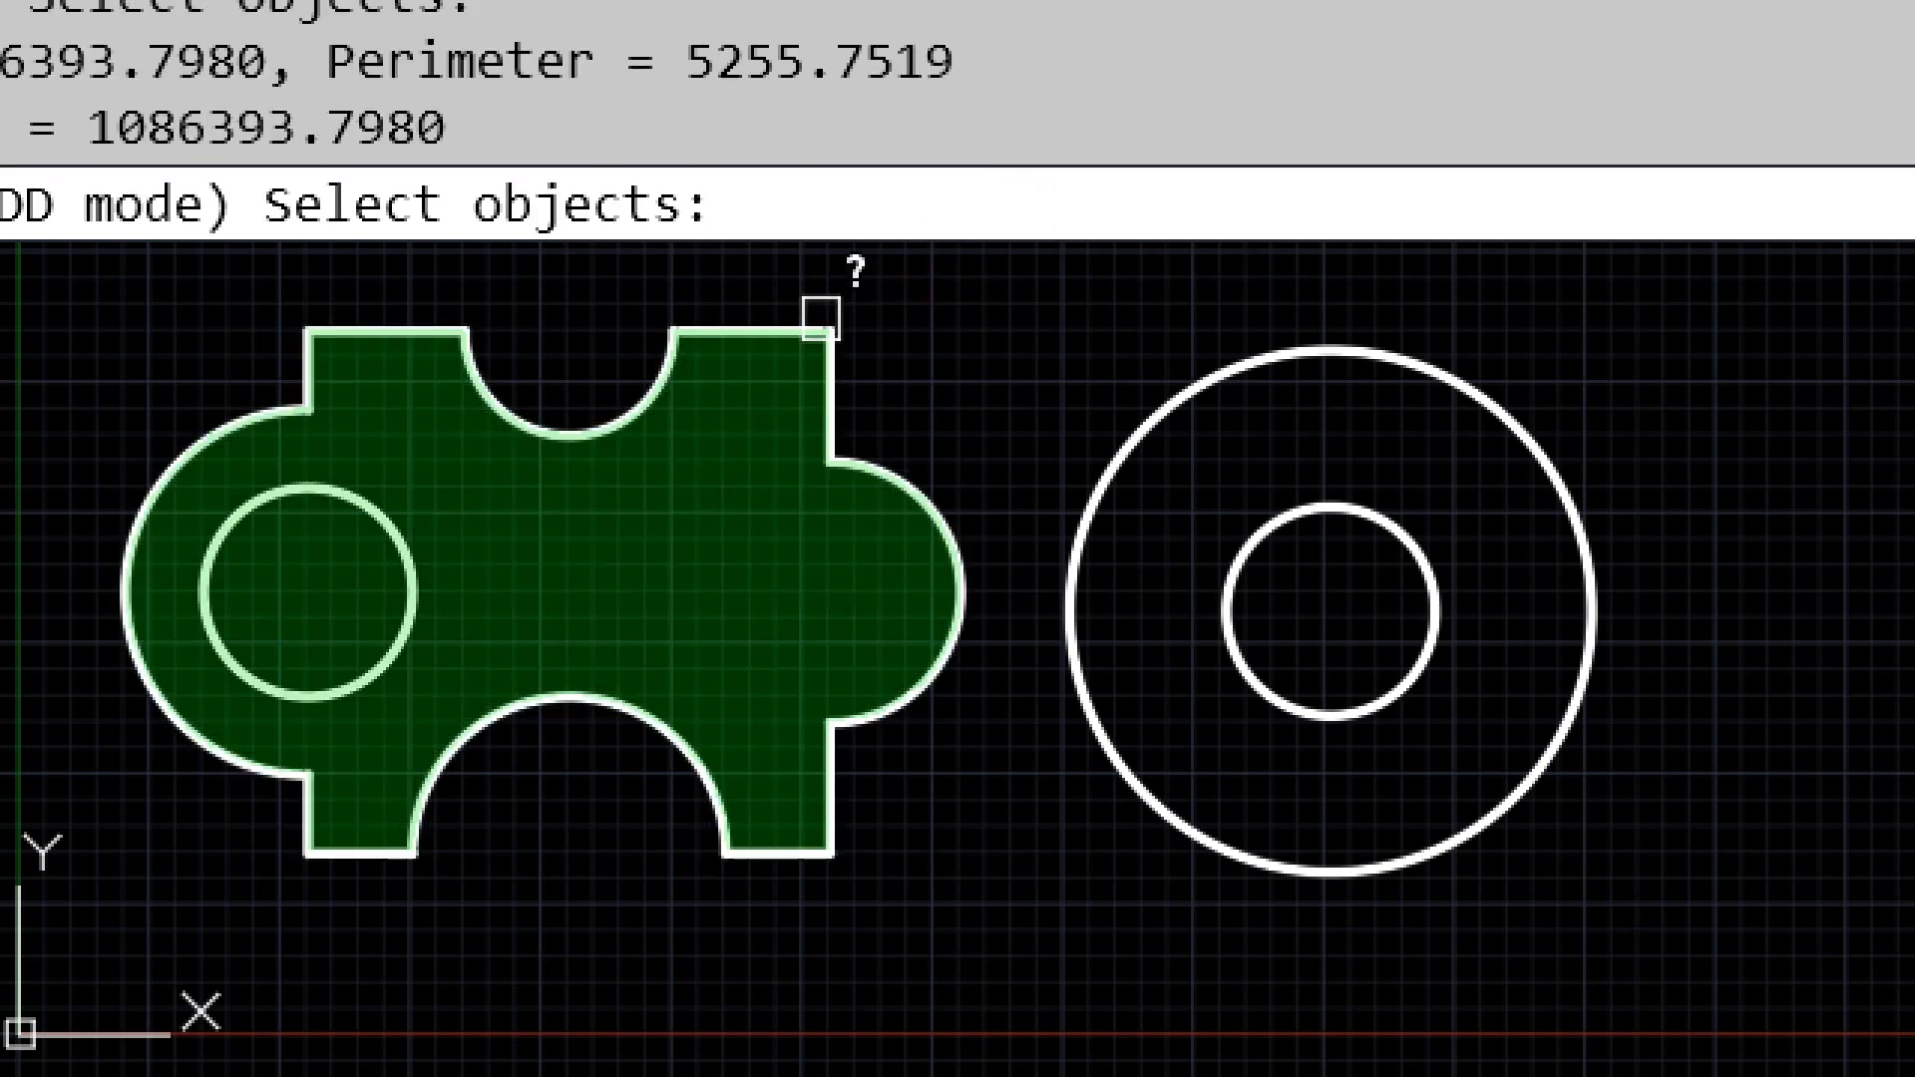
pyautogui.click(1159, 386)
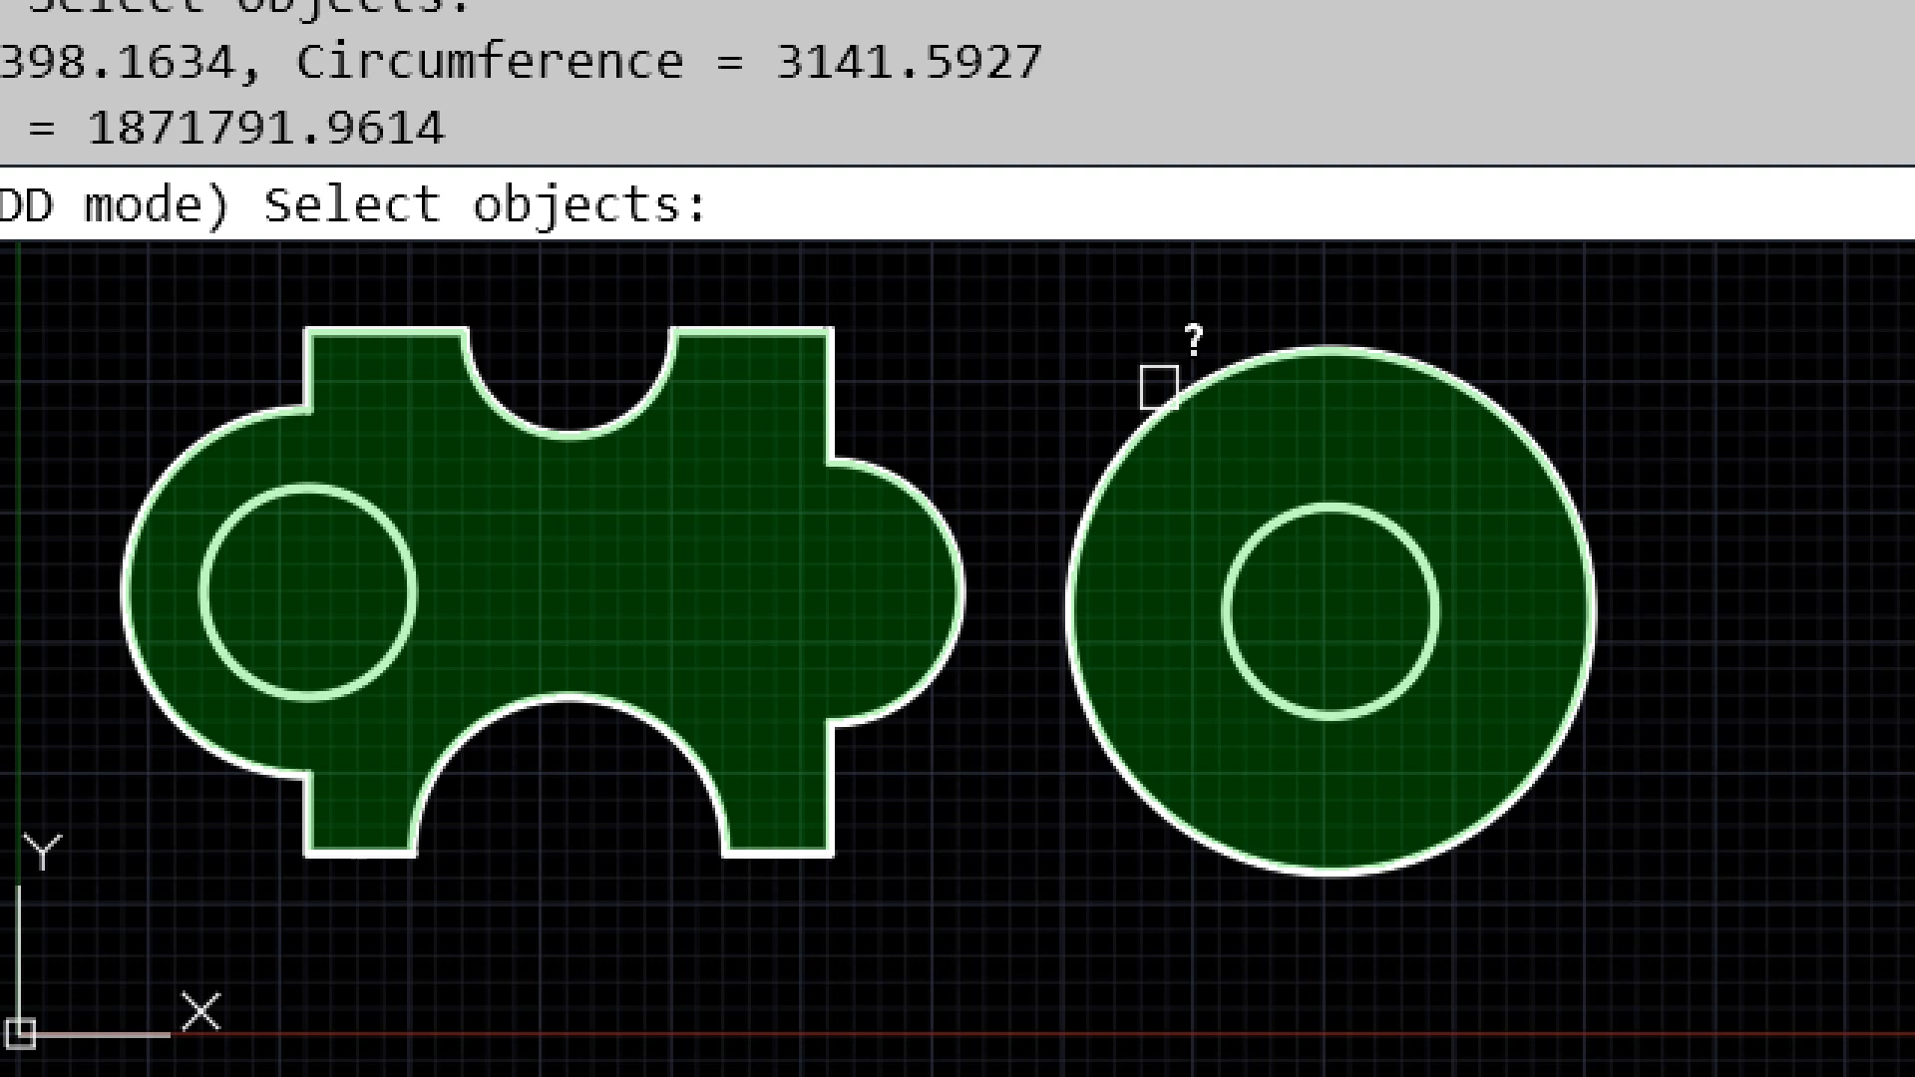
# Subtract both small inner circles from the combined area using Subtract area and Object, check the total, and end the command
pyautogui.press('Return')
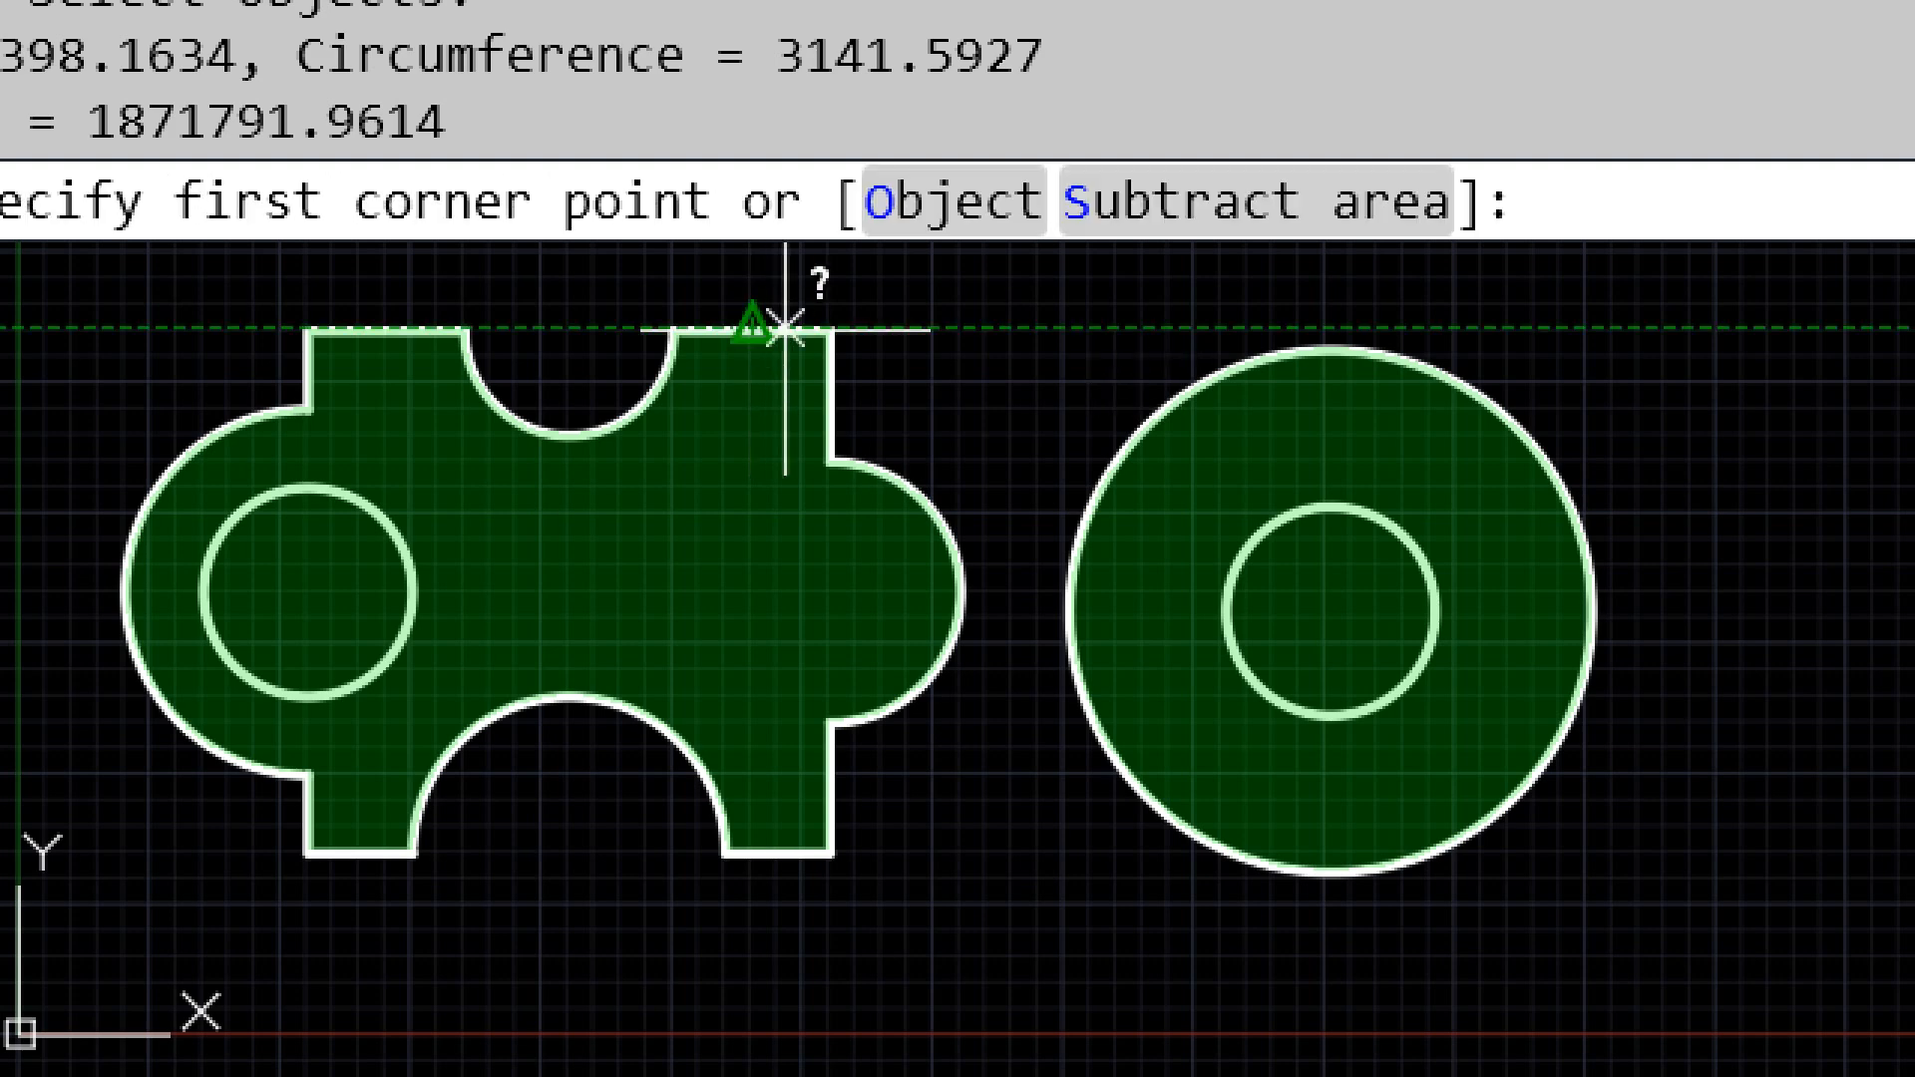
pyautogui.click(1204, 221)
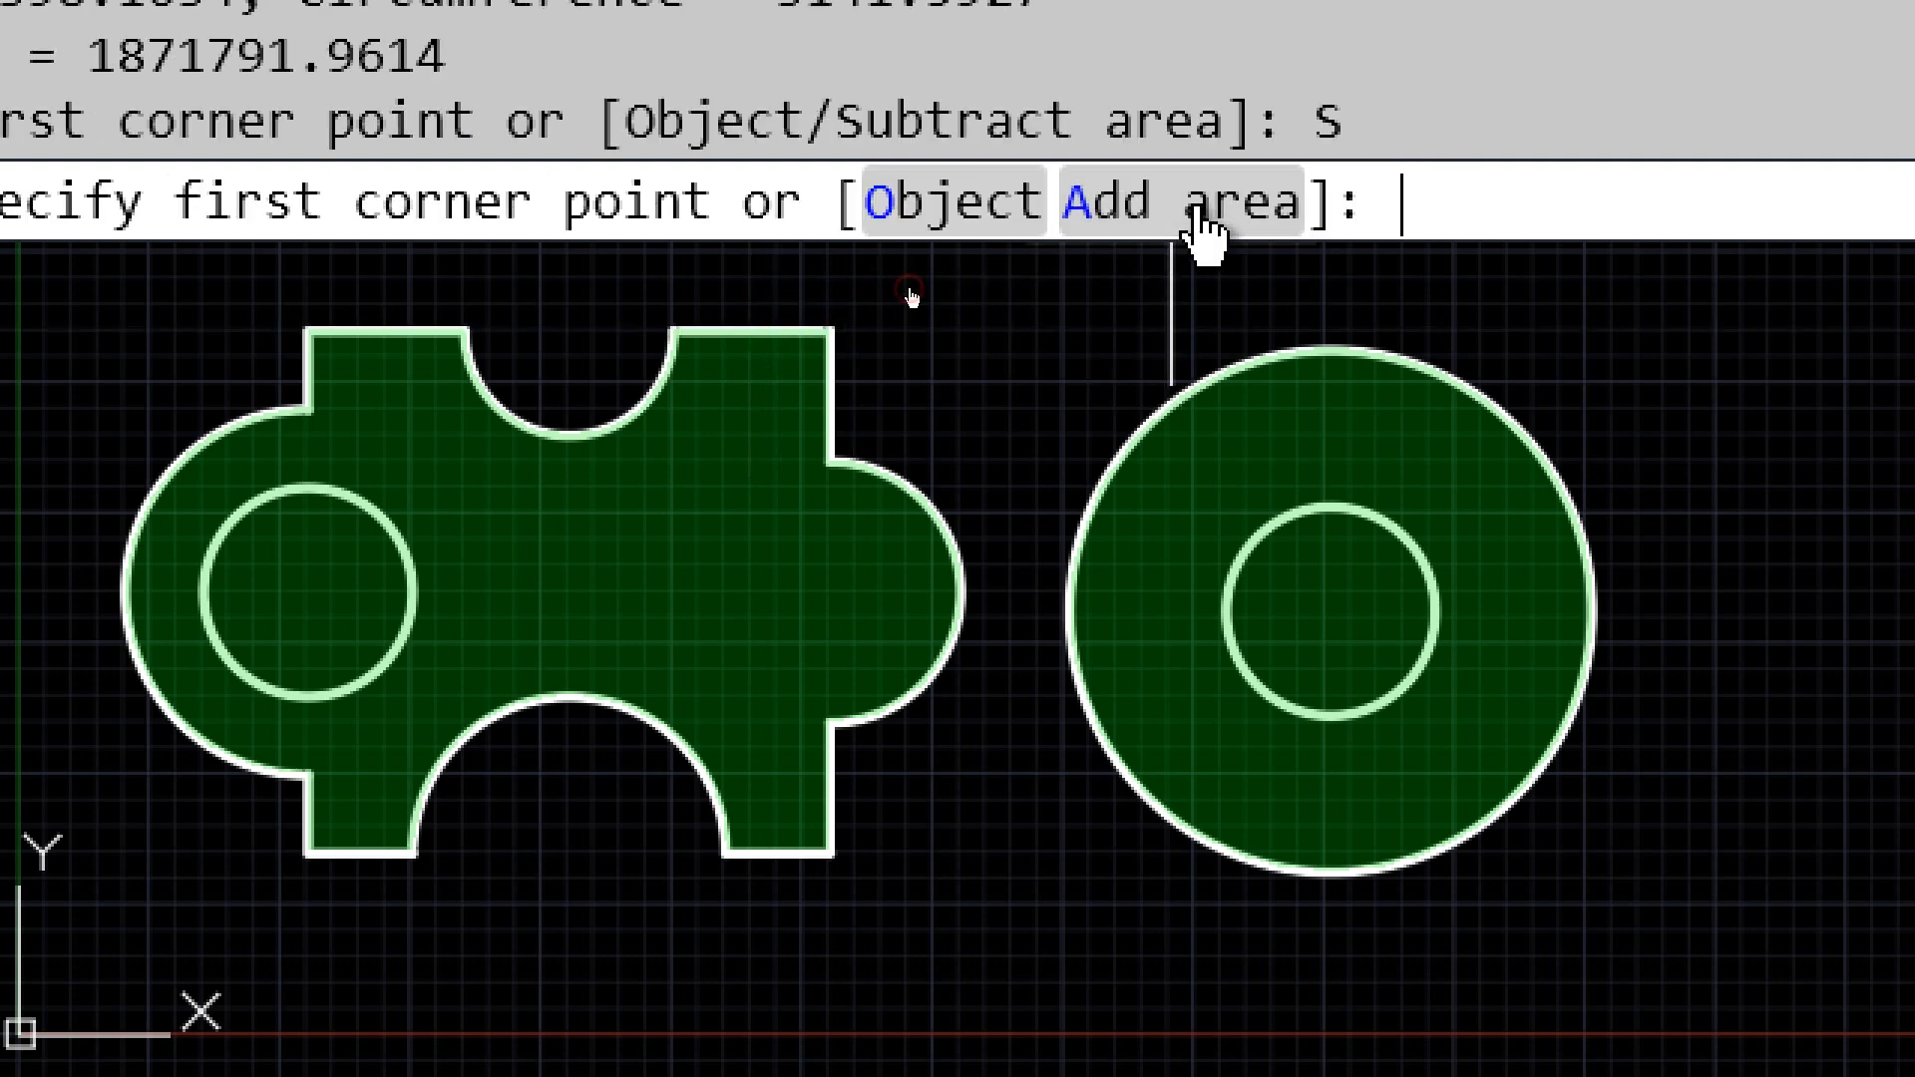
pyautogui.click(956, 207)
pyautogui.click(303, 483)
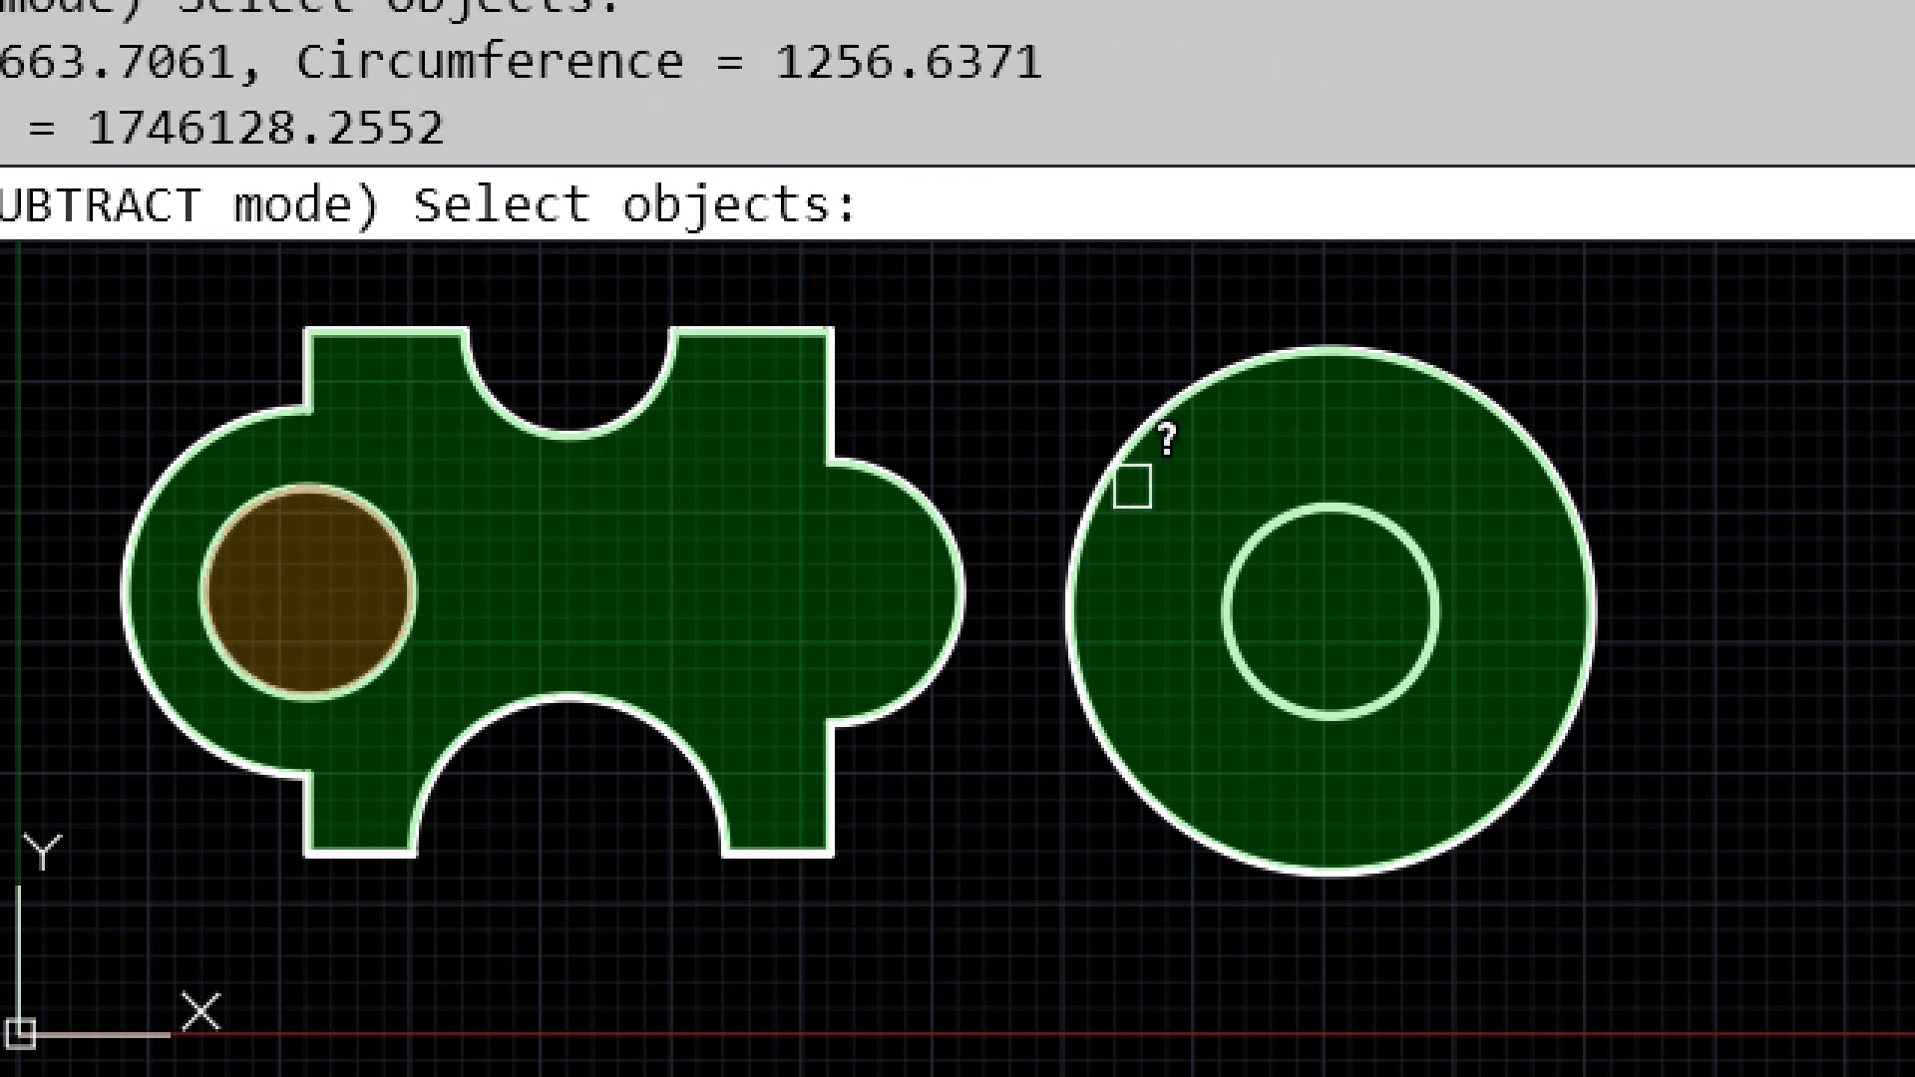
pyautogui.click(1285, 537)
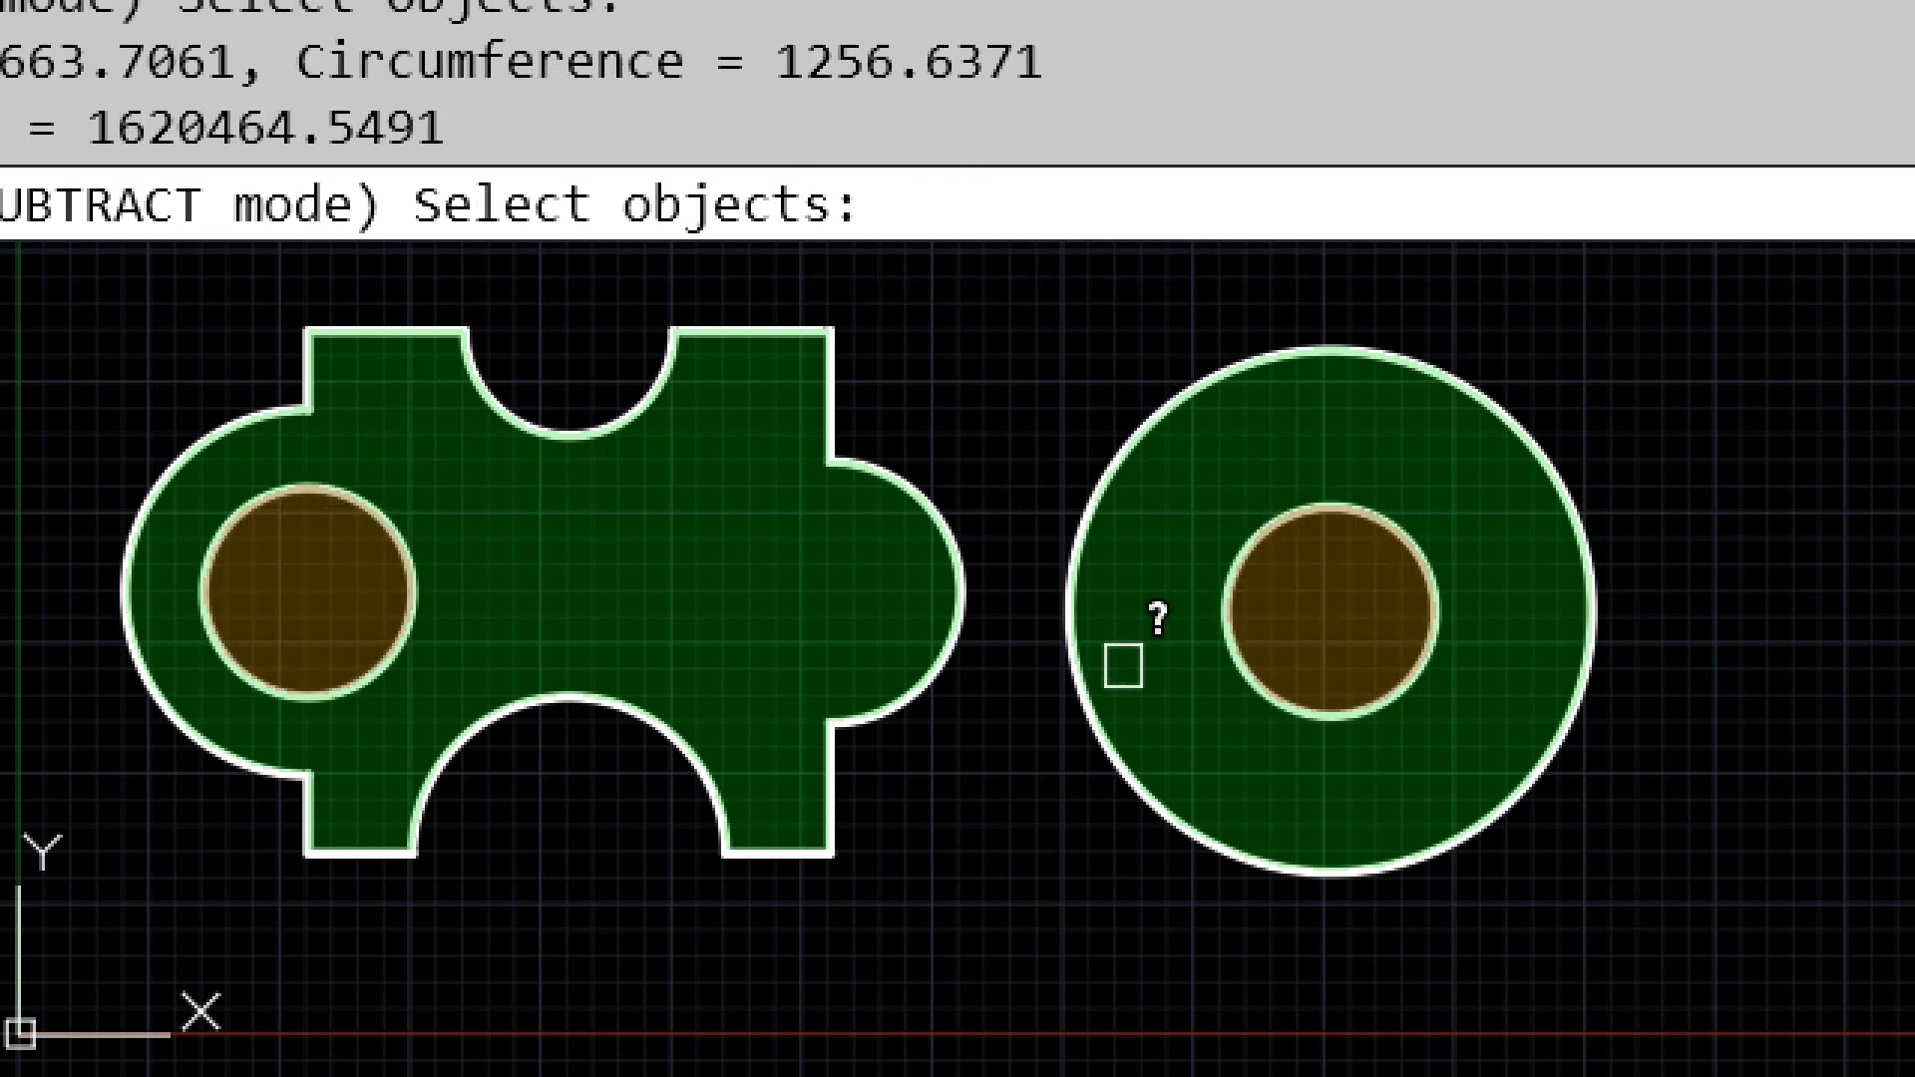
pyautogui.press('Return')
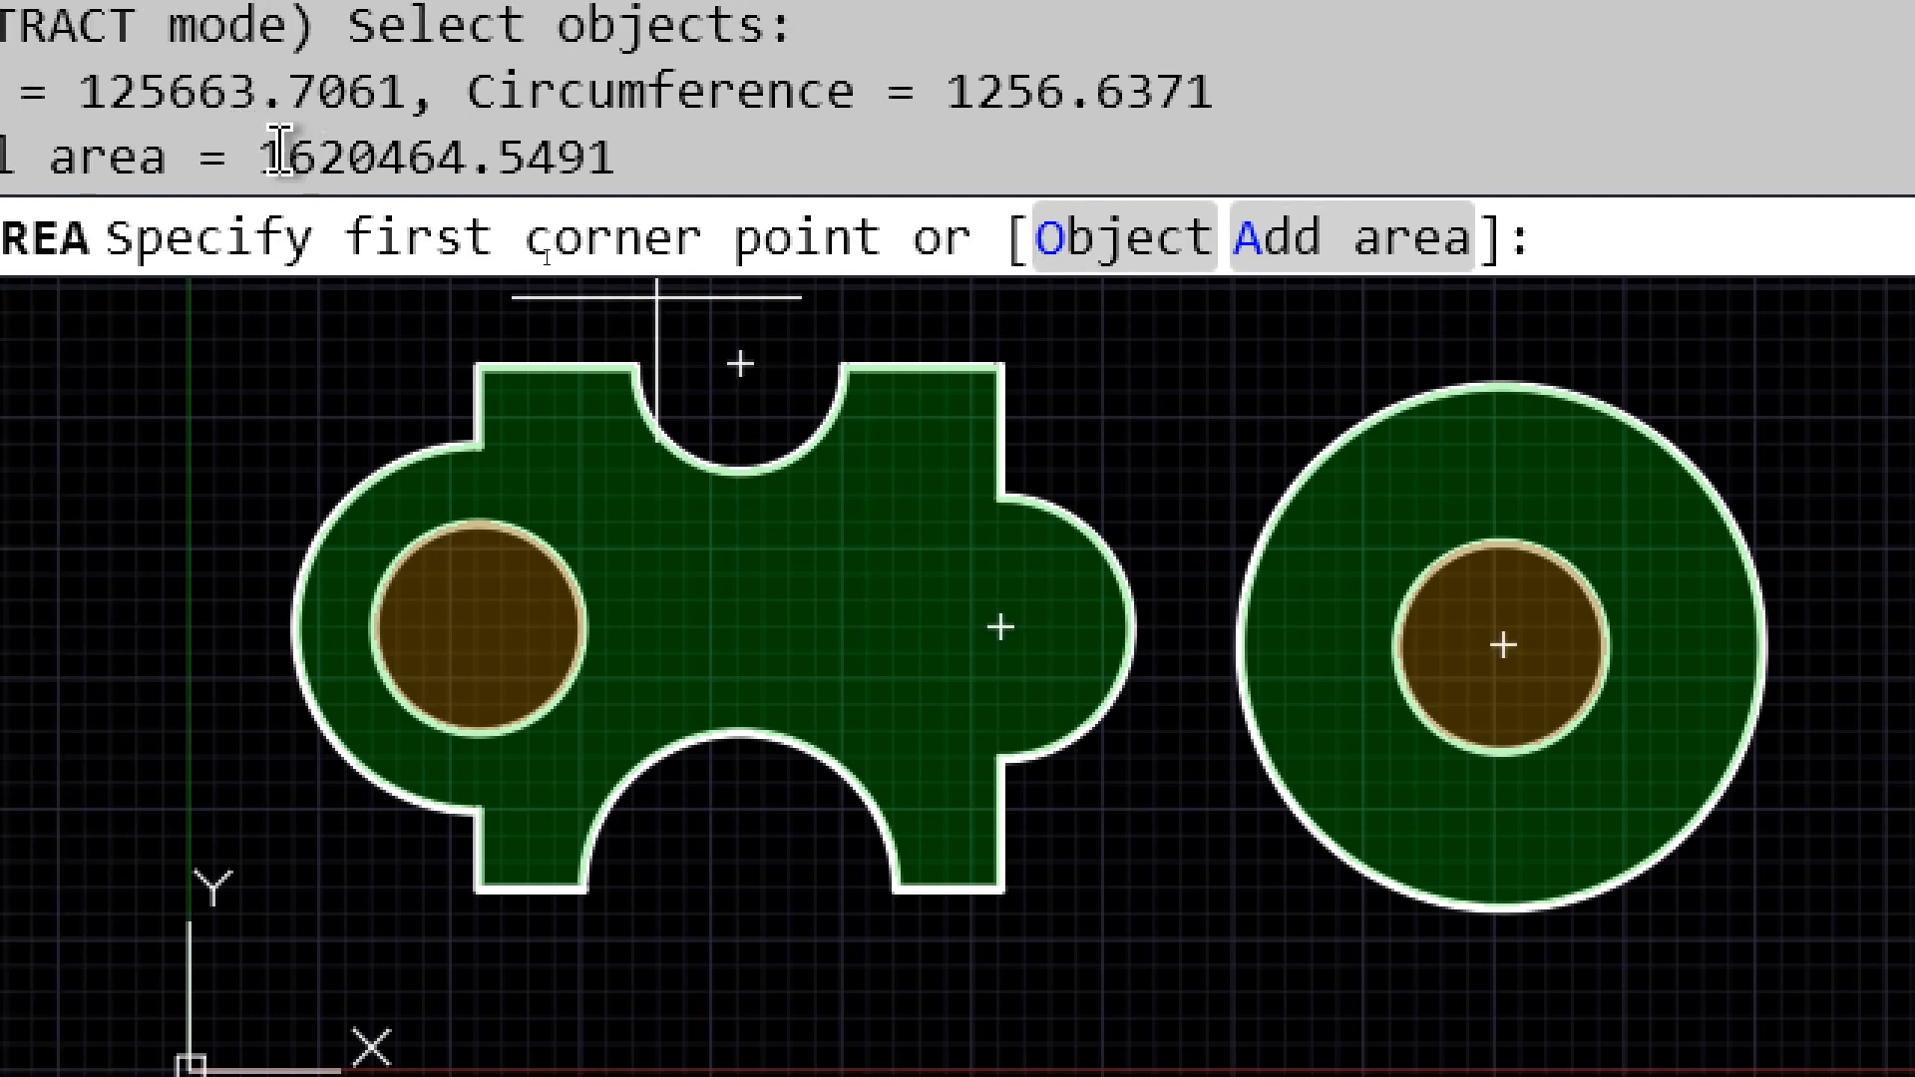
pyautogui.press('Return')
pyautogui.moveTo(281, 162); pyautogui.dragTo(604, 161)
pyautogui.click(768, 162)
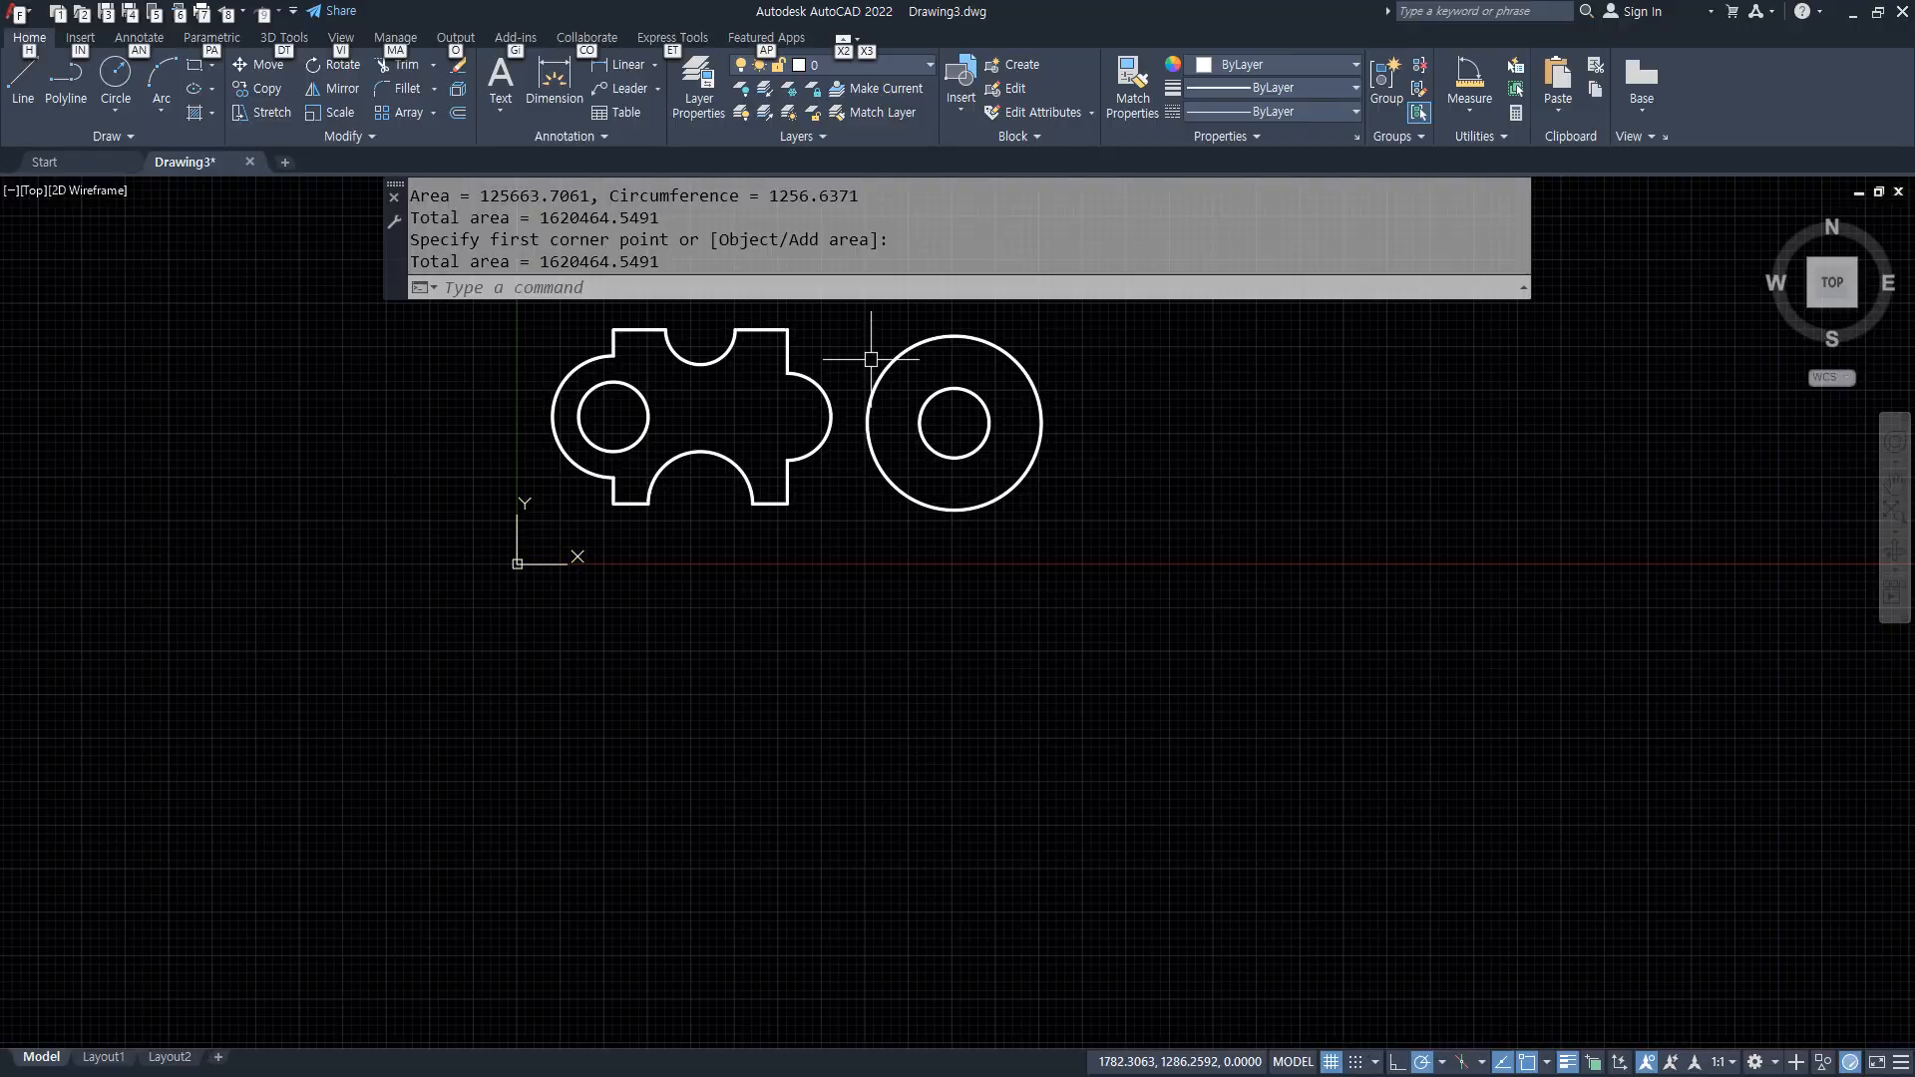
pyautogui.moveTo(733, 553); pyautogui.dragTo(846, 734, button='middle')
pyautogui.press('Escape')
pyautogui.scroll(2, 842, 586)
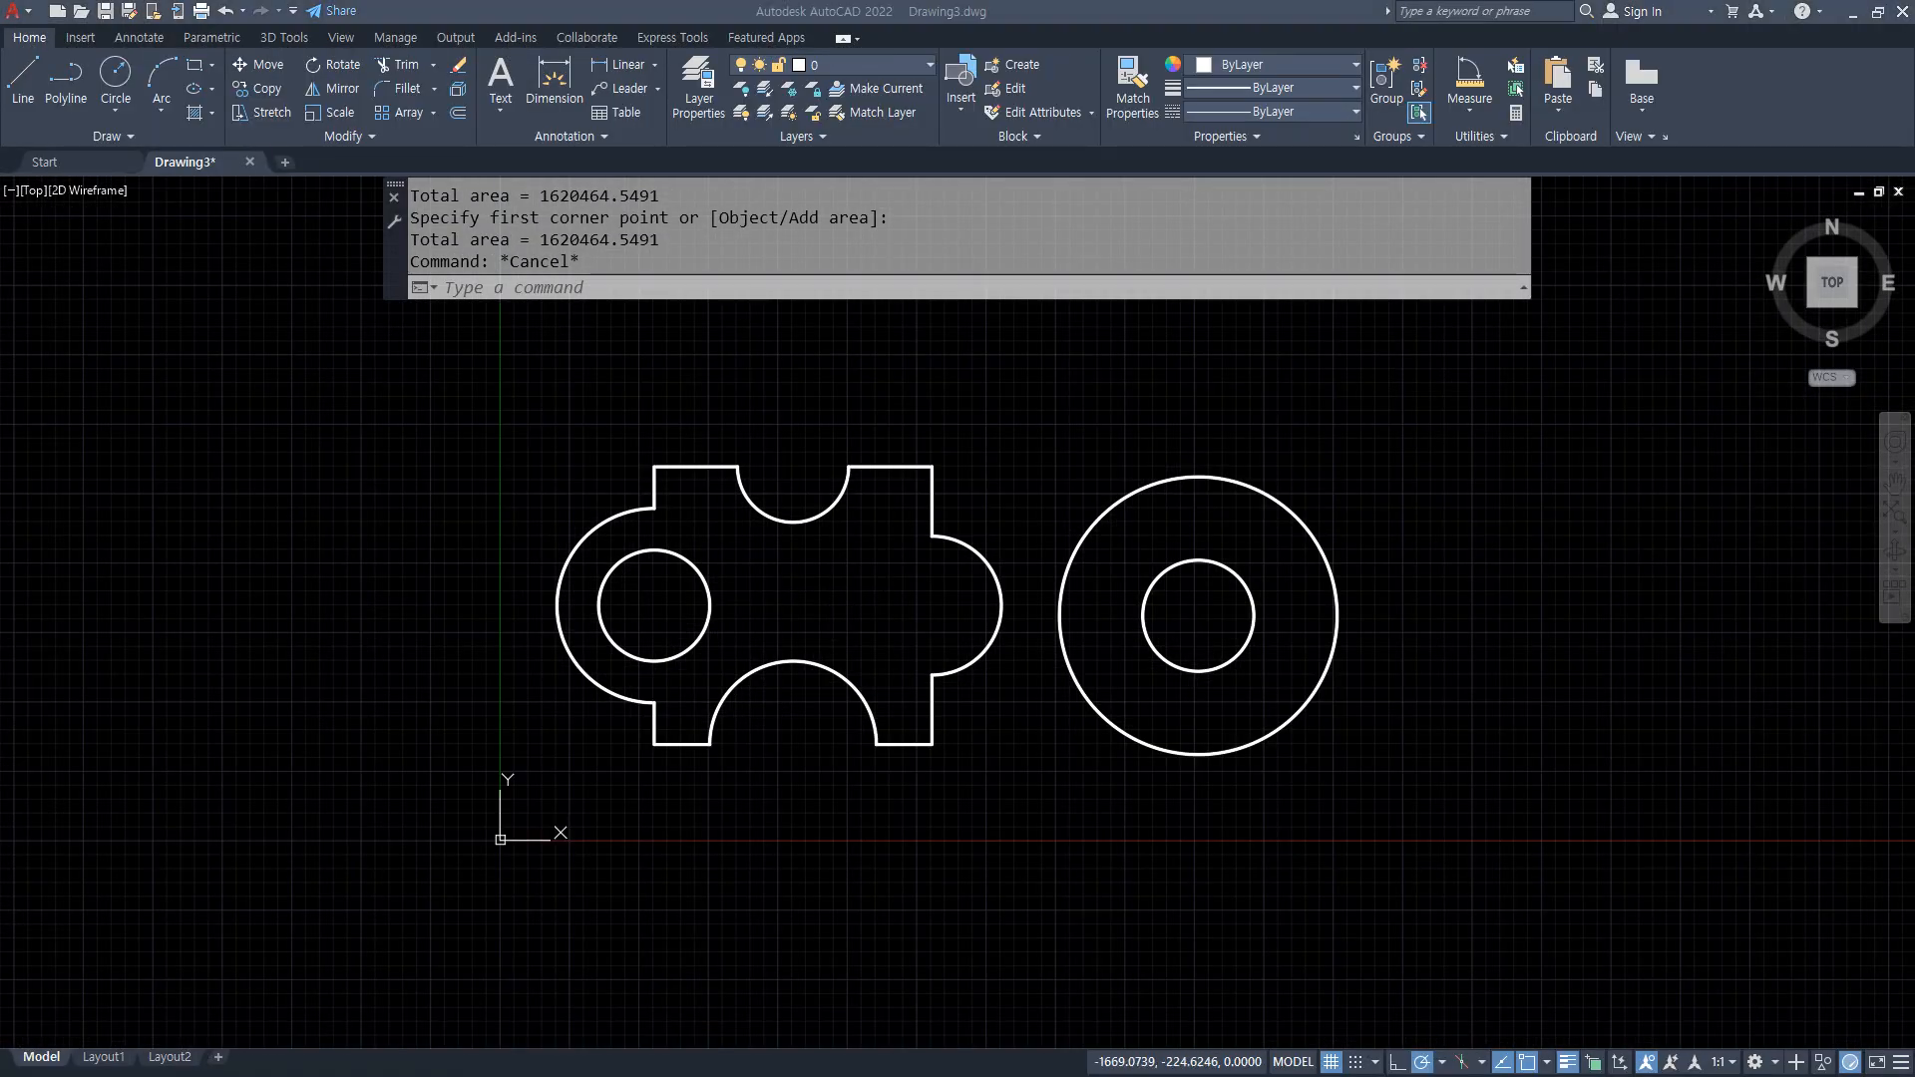
# Switch to the Notepad notes and insert two new lines below the "Area = 1,000,000mm²" conversion line
pyautogui.hotkey('alt', 'Tab')
pyautogui.scroll(-1, 954, 757)
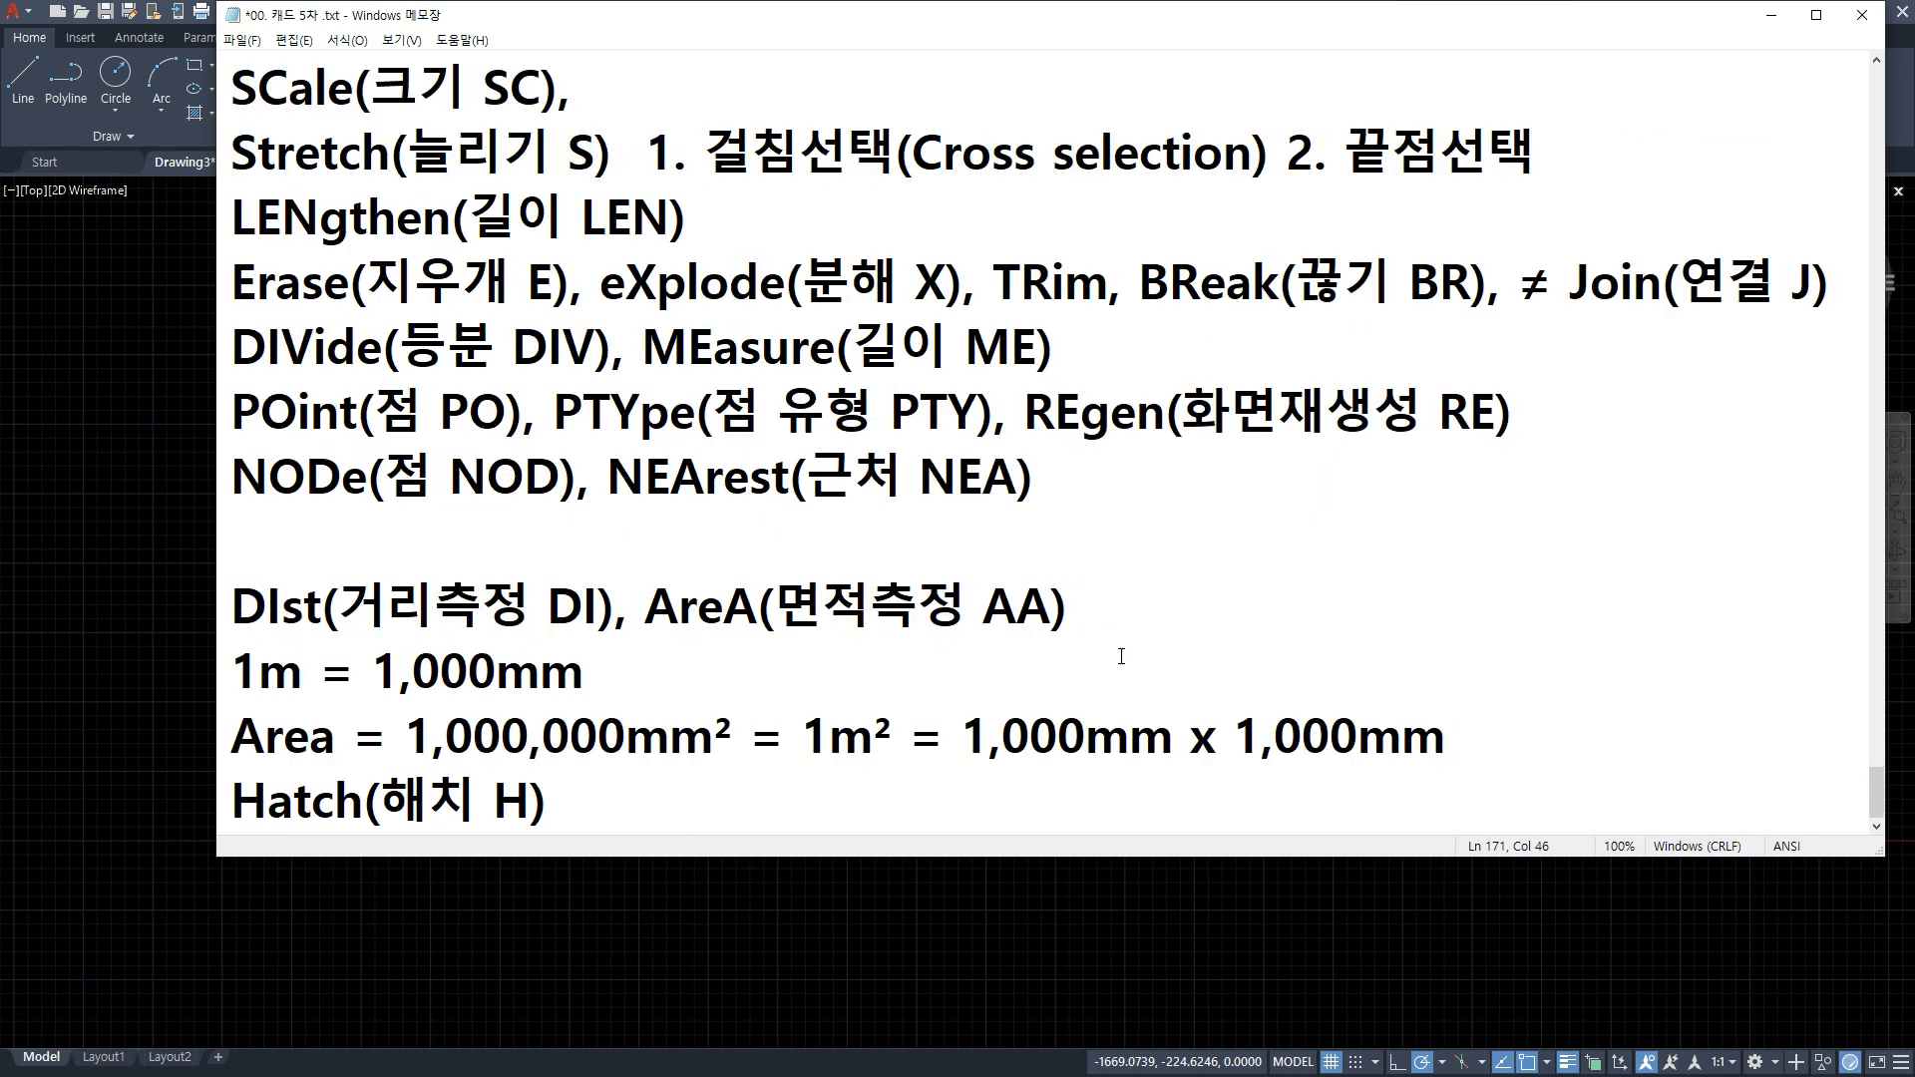
pyautogui.click(628, 759)
pyautogui.press('Down')
pyautogui.click(1500, 733)
pyautogui.press('Return')
pyautogui.press('Return')
pyautogui.scroll(-1, 1494, 733)
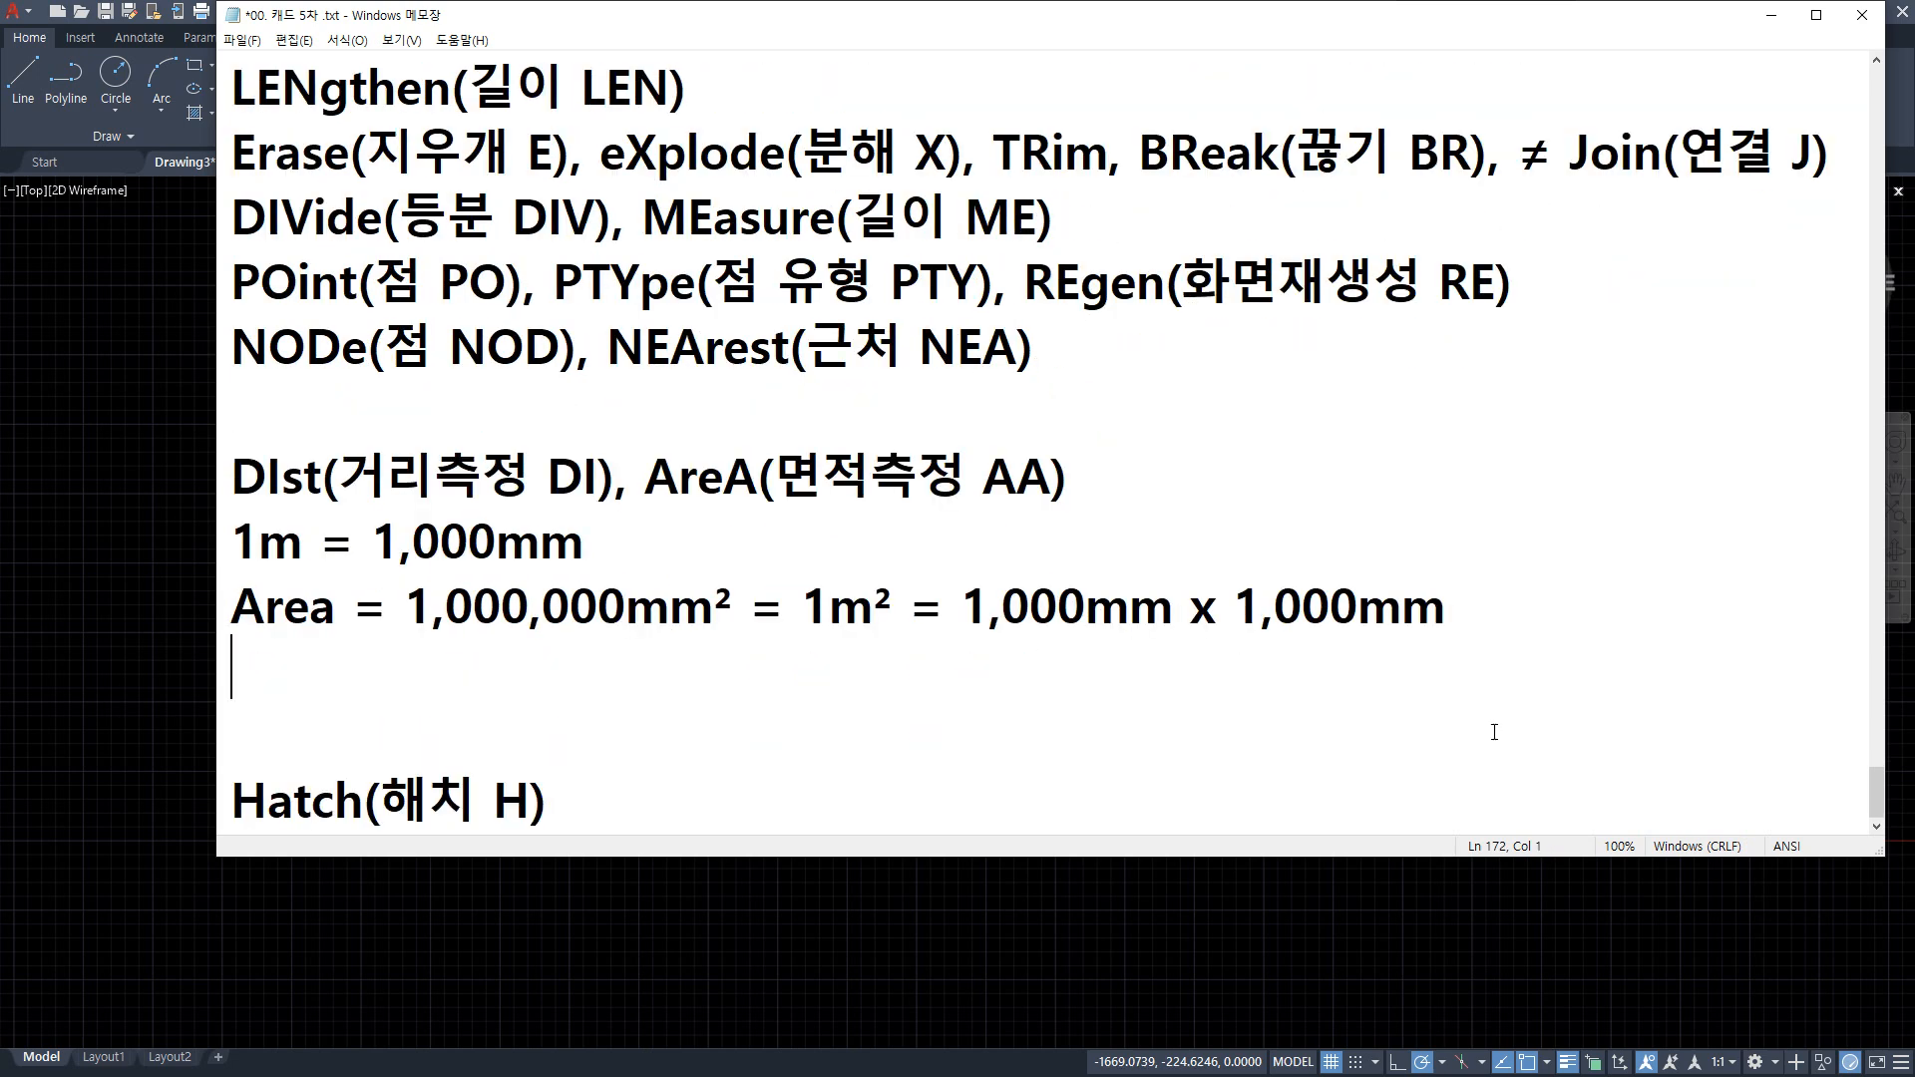
# Write the unit note "1자 30.3Cm" on the line below the Area conversion
pyautogui.write('자')
pyautogui.write('1')
pyautogui.write('30.3')
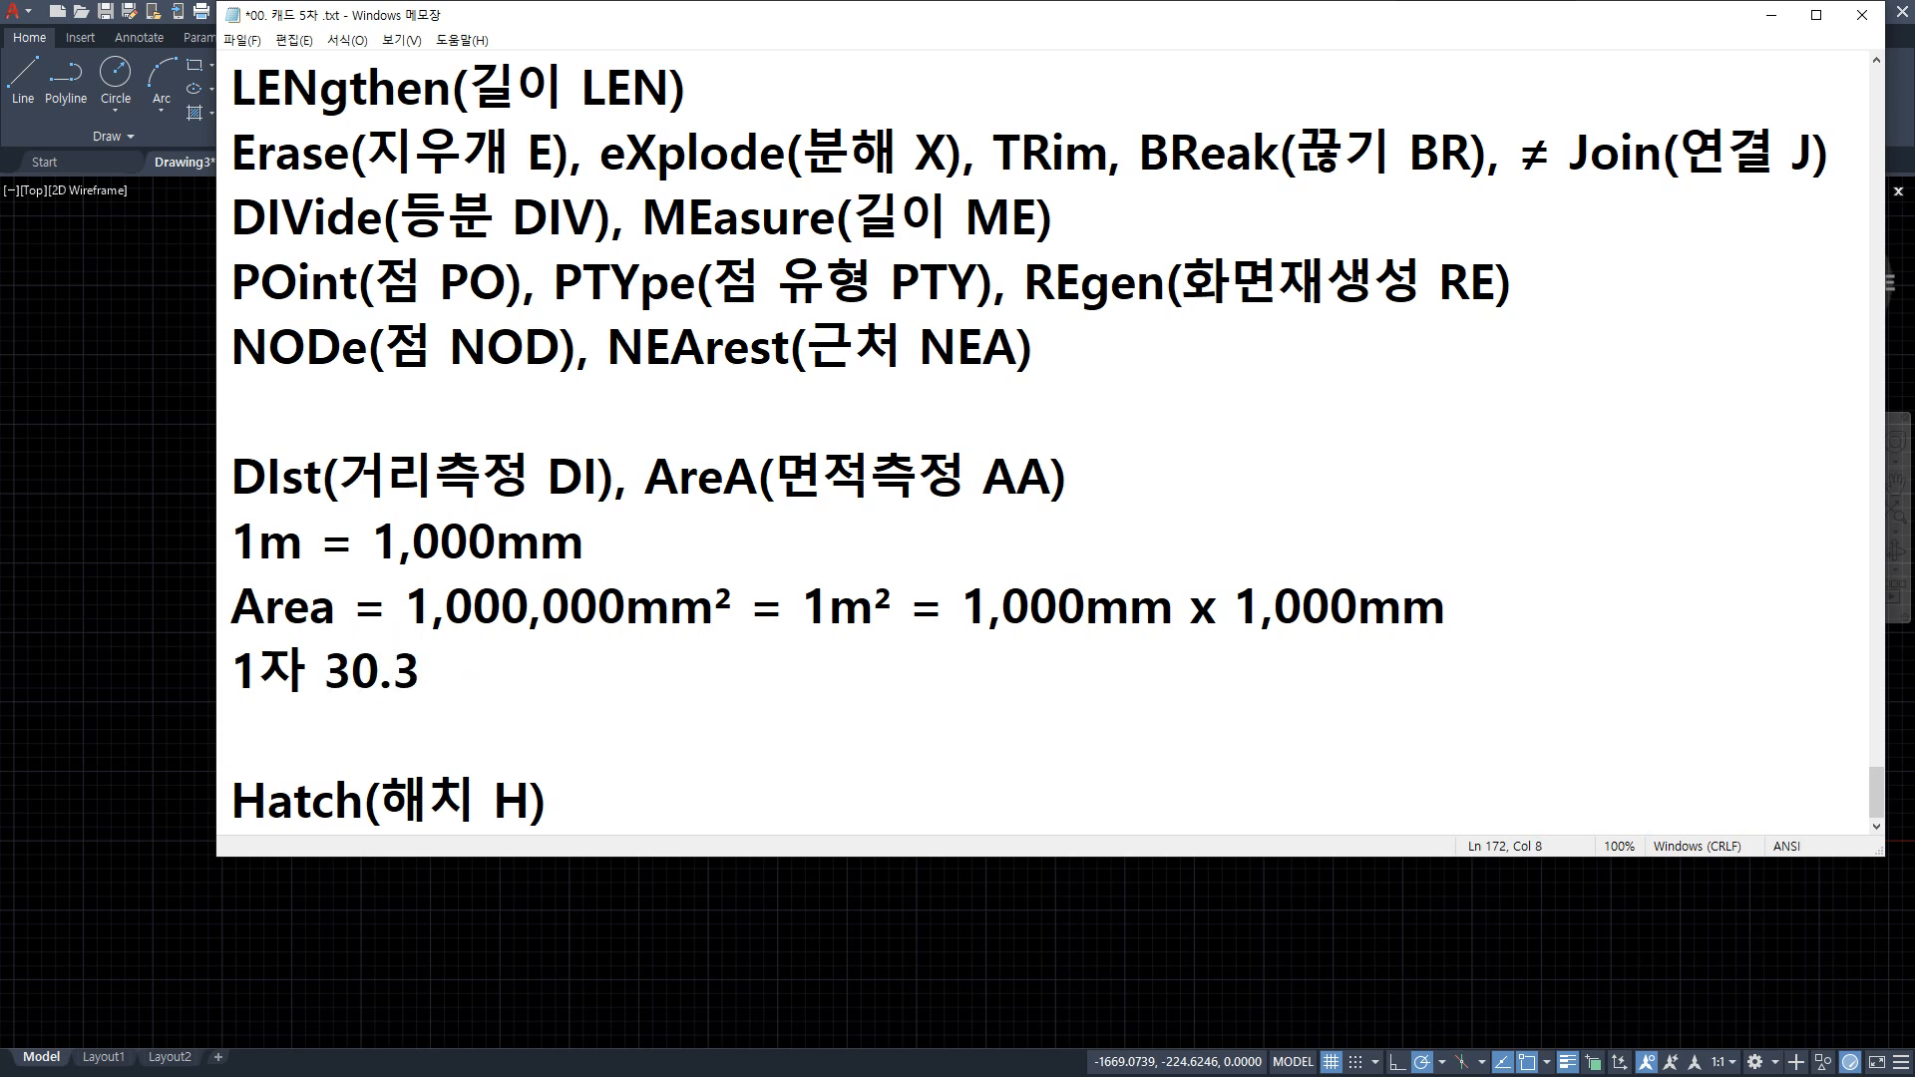
pyautogui.write('ㅊ')
pyautogui.press('BackSpace')
pyautogui.write('Cm')
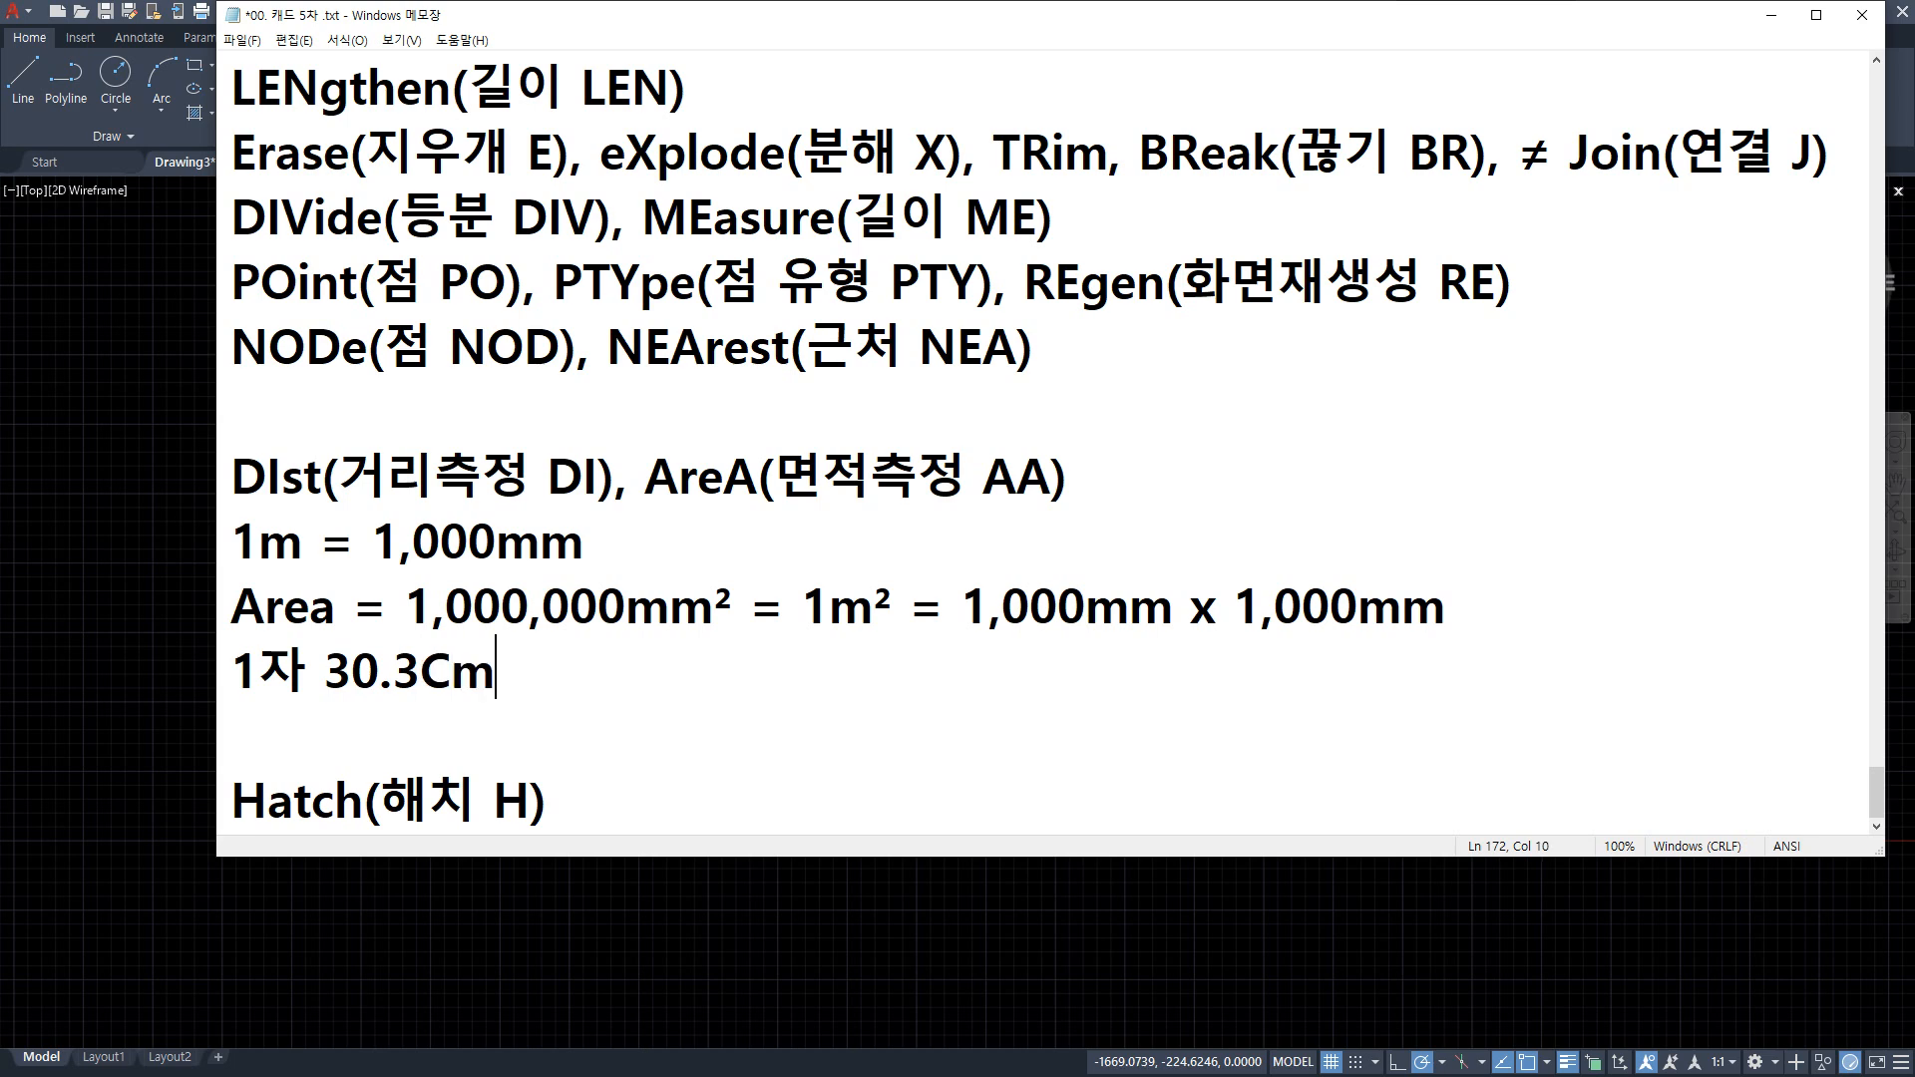
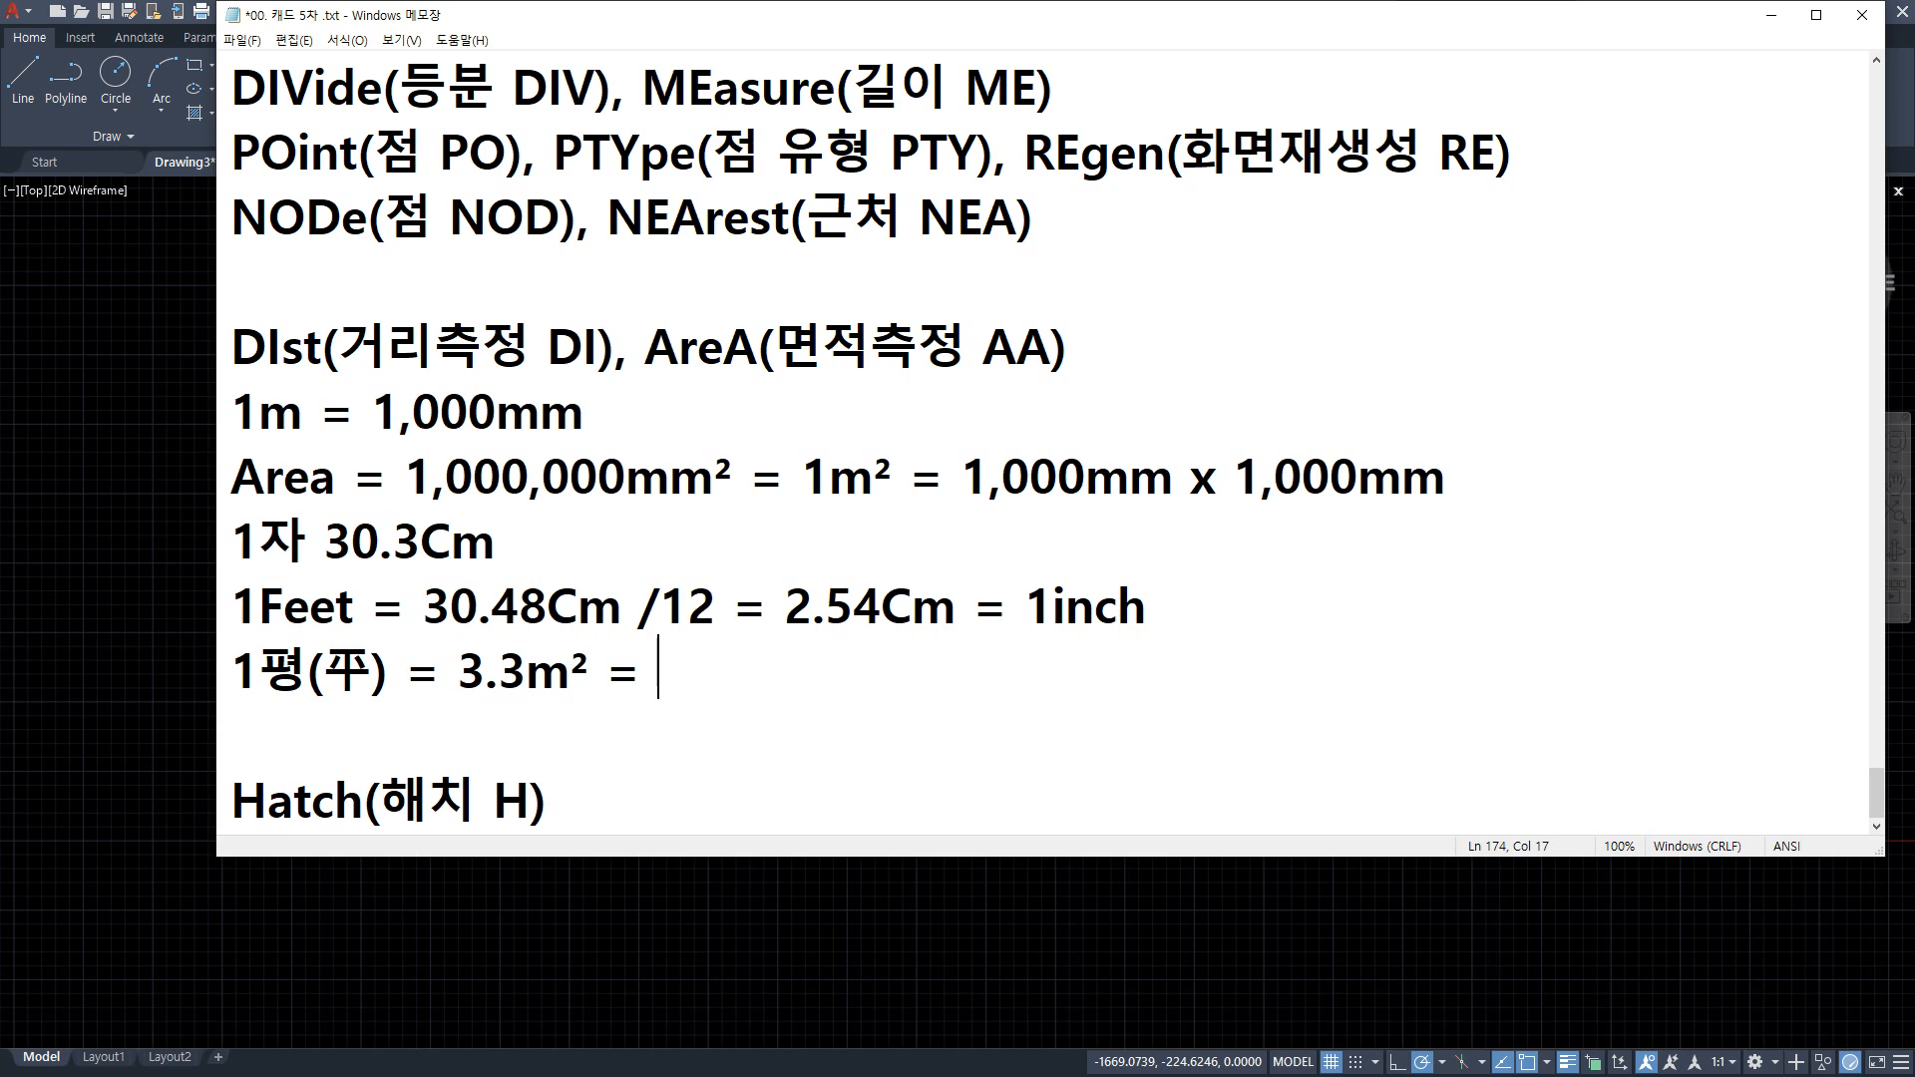
# Extend the 1평(平) conversion line with "1.8mx1.8m ="
pyautogui.write('1.8mx1.8')
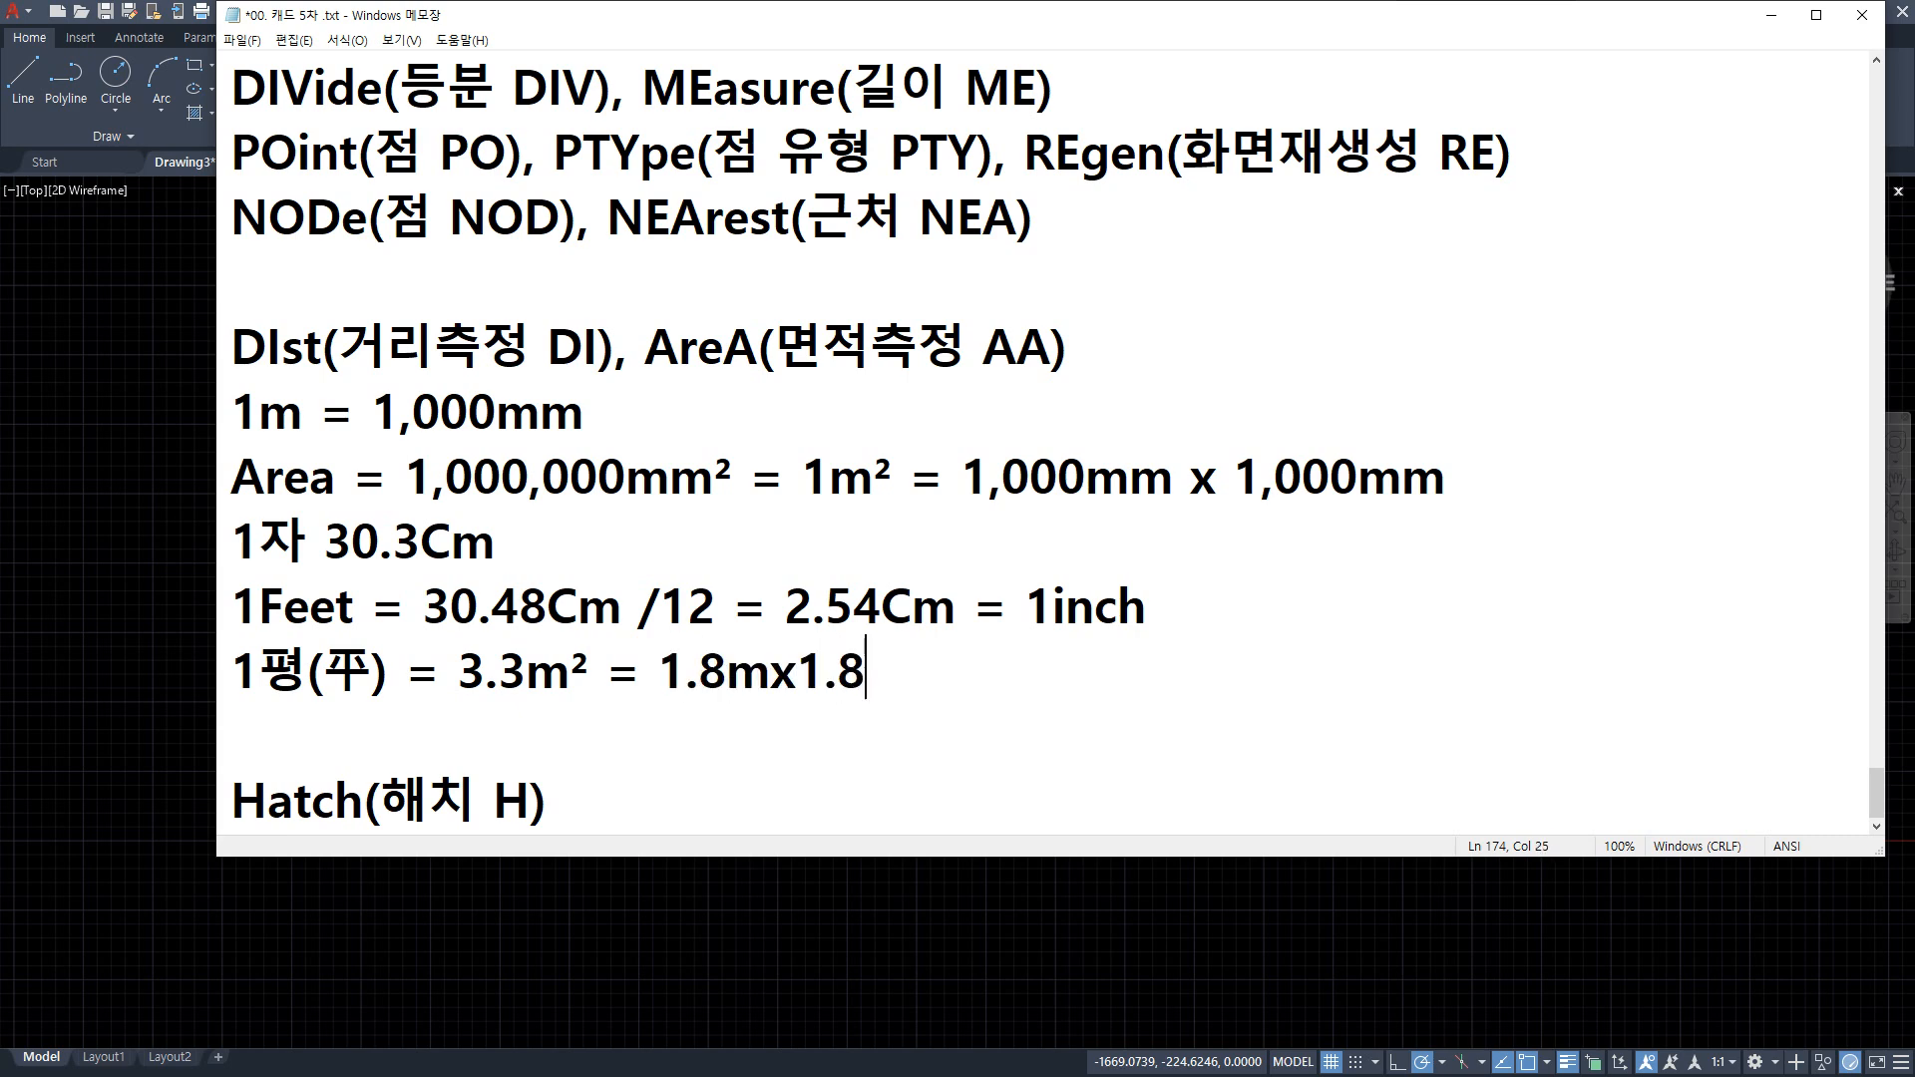
pyautogui.write('m')
pyautogui.write('=')
# Complete the 1평(平) conversion line with "6자 x 6자" and start a new line below it
pyautogui.write('6wk')
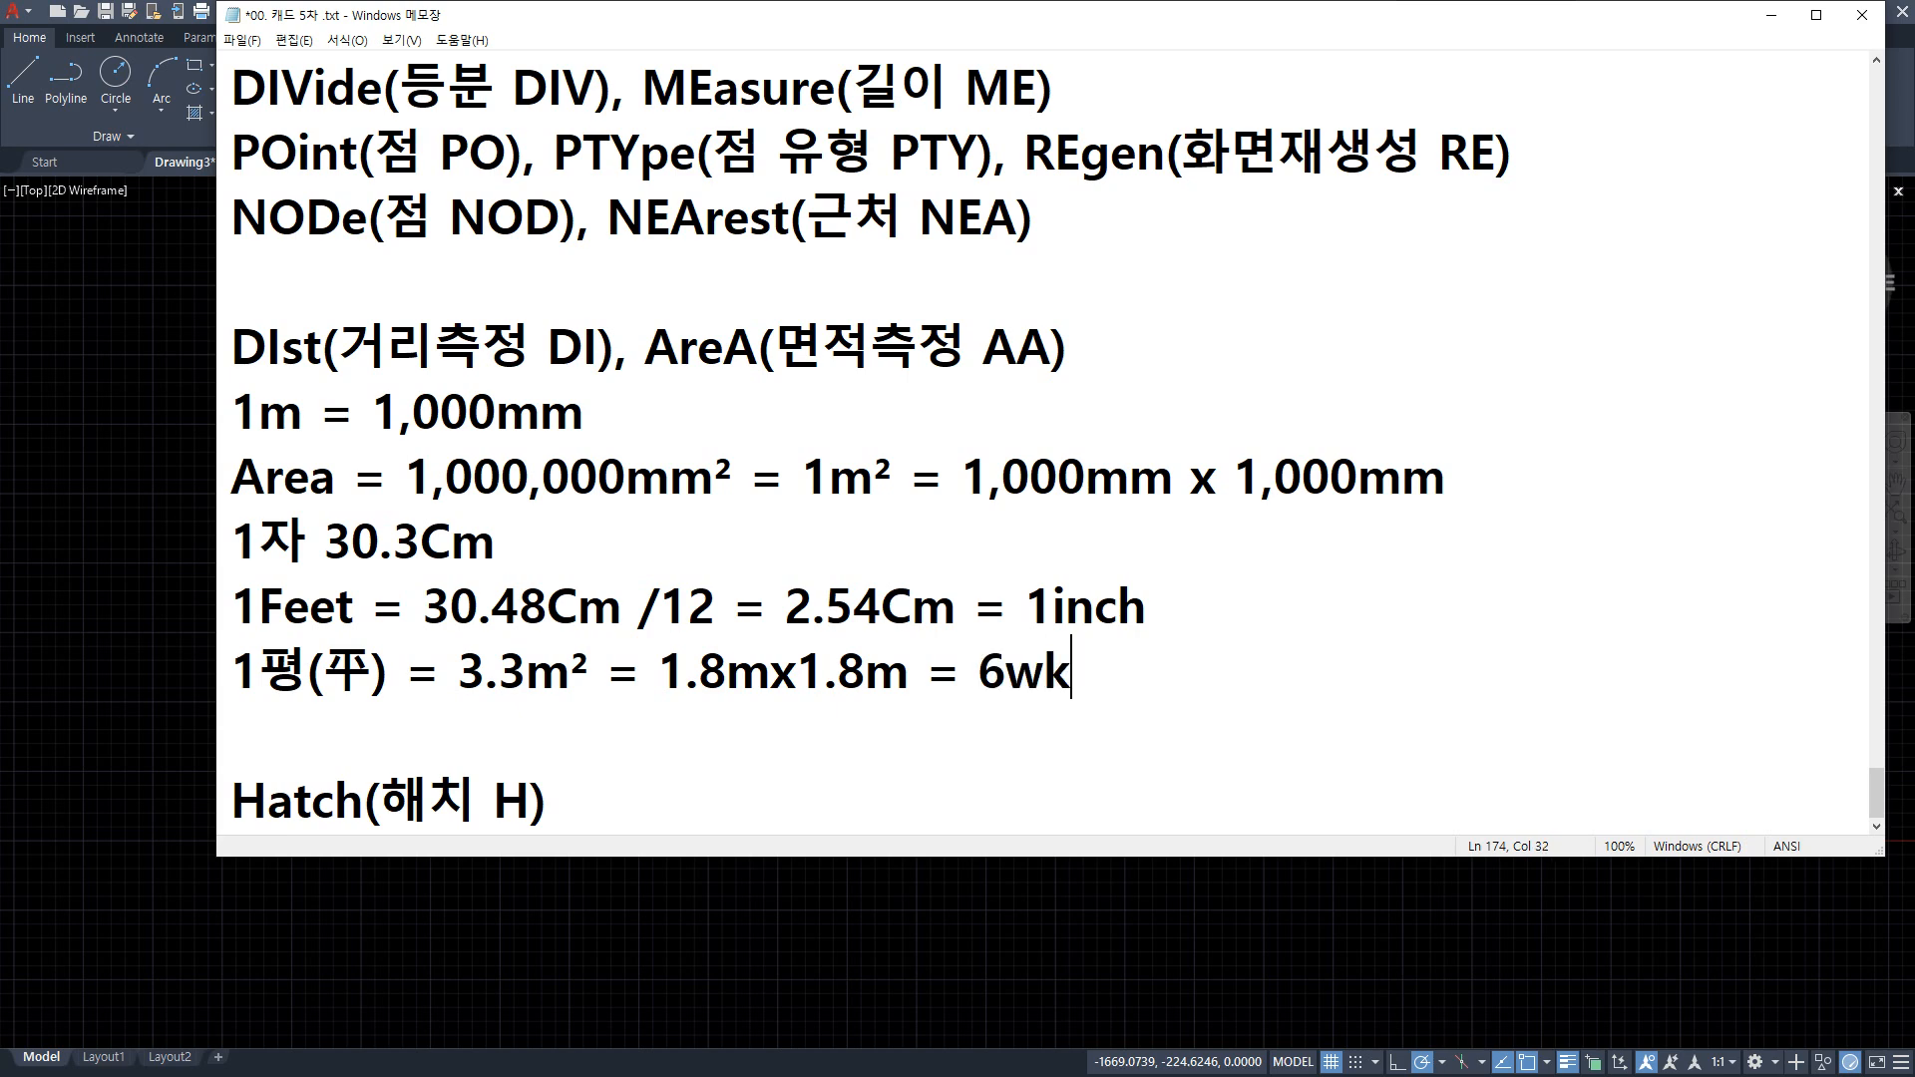
pyautogui.press('BackSpace')
pyautogui.press('BackSpace')
pyautogui.write('자 ㅌ')
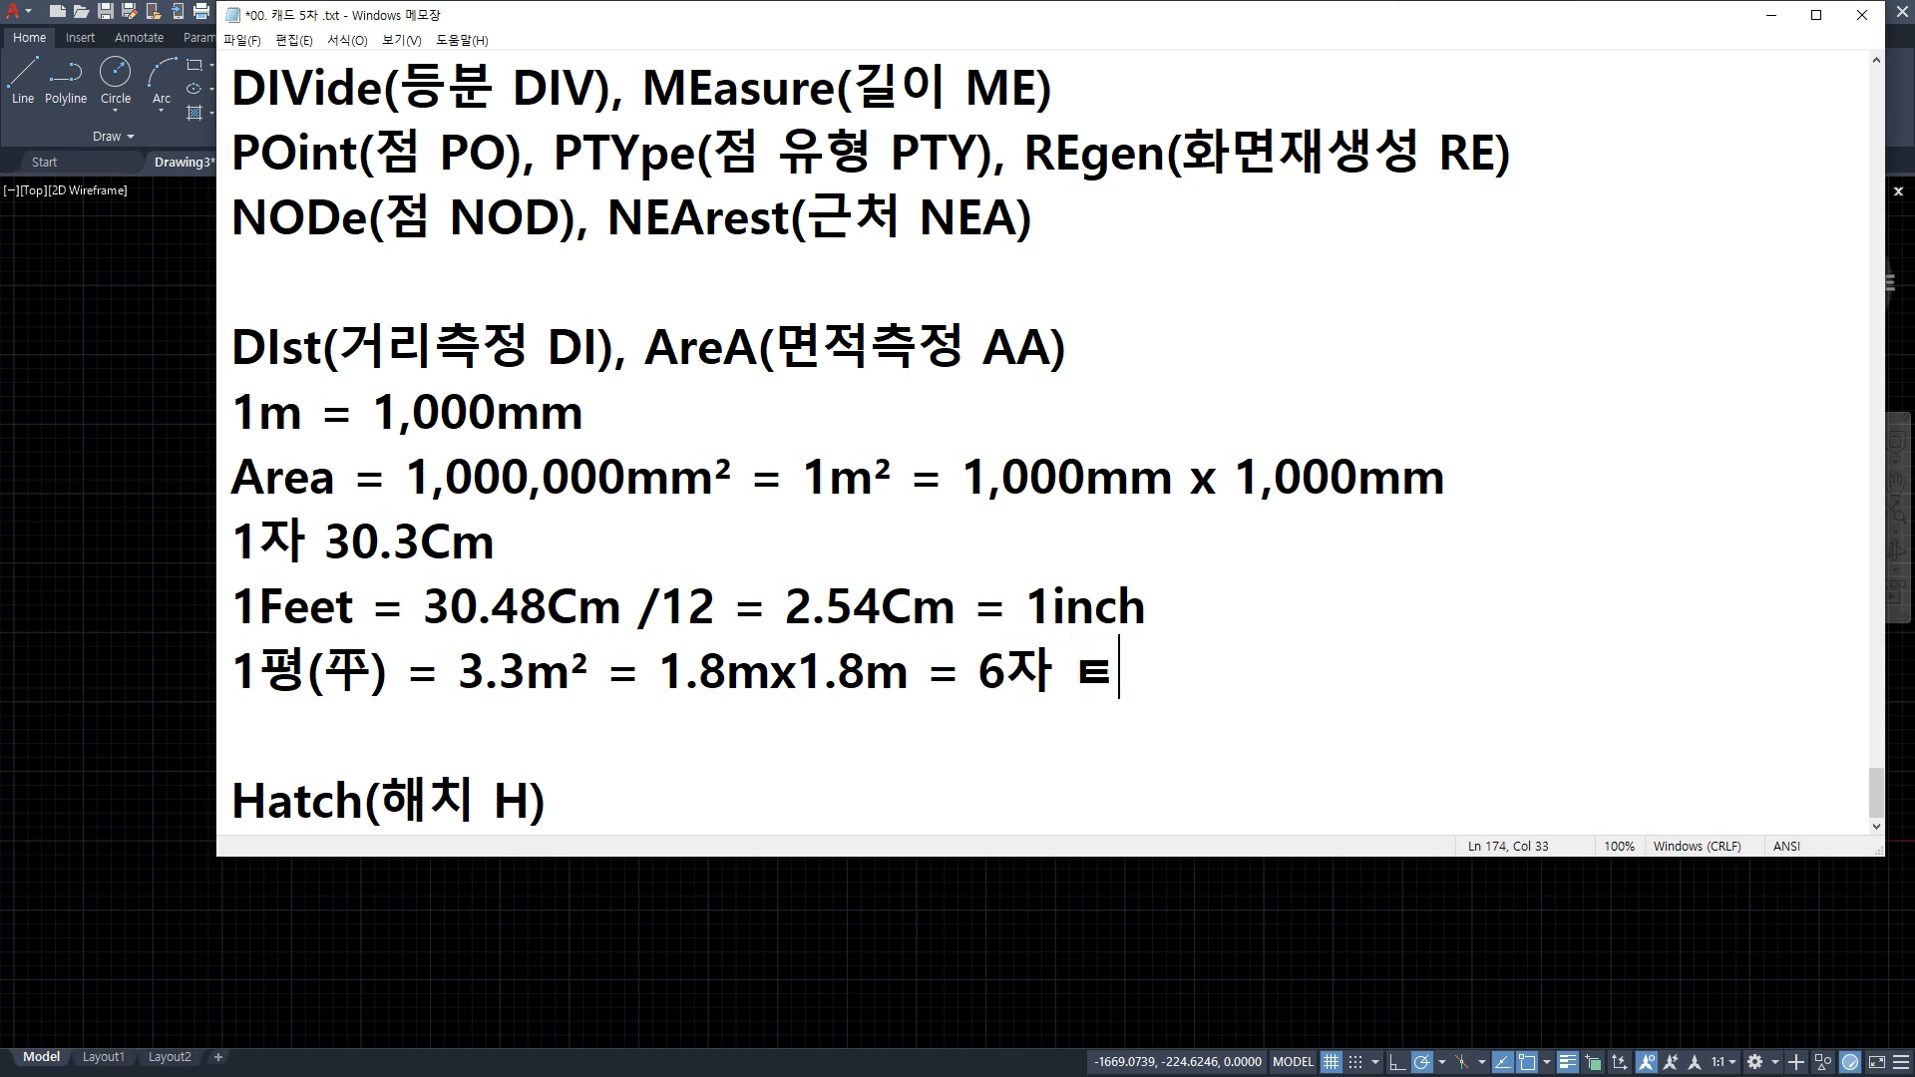
pyautogui.press('BackSpace')
pyautogui.press('Hangul')
pyautogui.write('x 2')
pyautogui.press('BackSpace')
pyautogui.write('6')
pyautogui.press('Hangul')
pyautogui.write('ㅈㅏ')
pyautogui.press('BackSpace')
pyautogui.press('BackSpace')
pyautogui.press('BackSpace')
pyautogui.press('Hangul')
pyautogui.write('w')
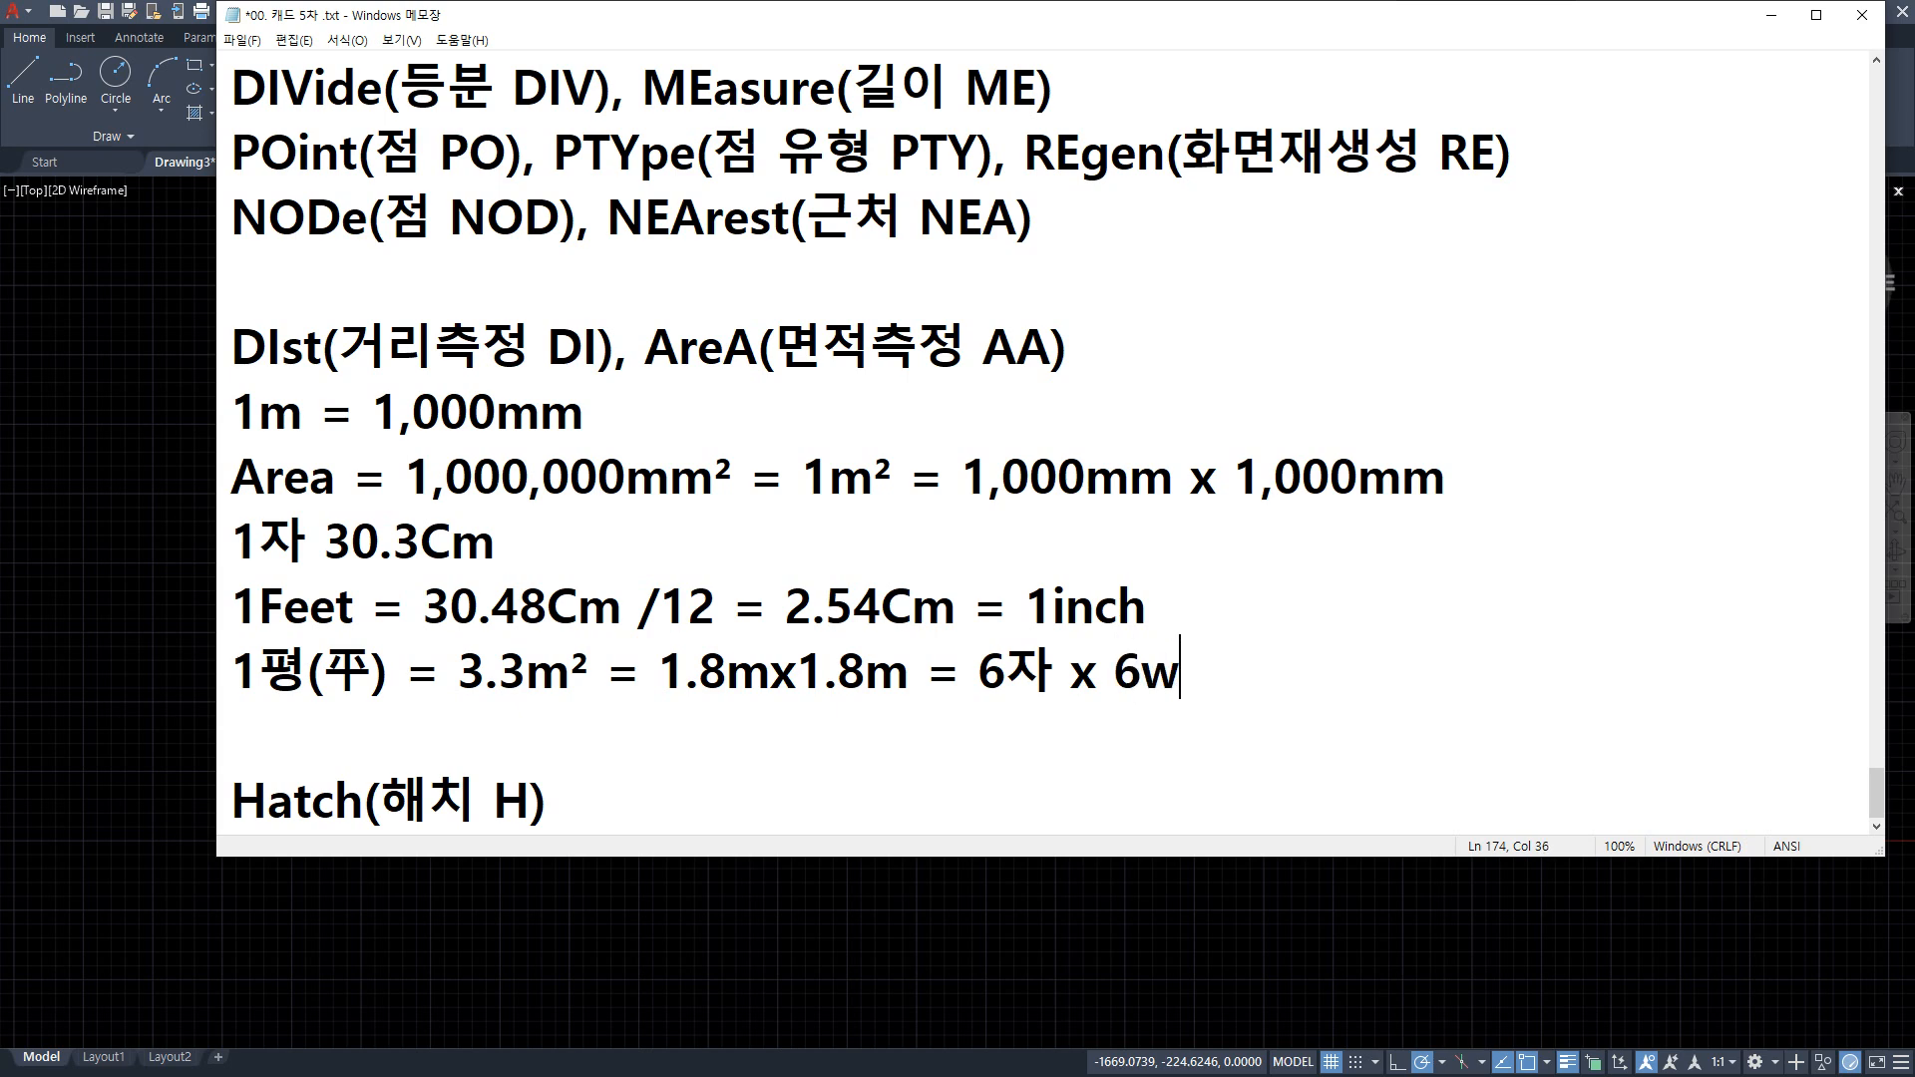
pyautogui.press('BackSpace')
pyautogui.press('Hangul')
pyautogui.write('자')
pyautogui.press('Return')
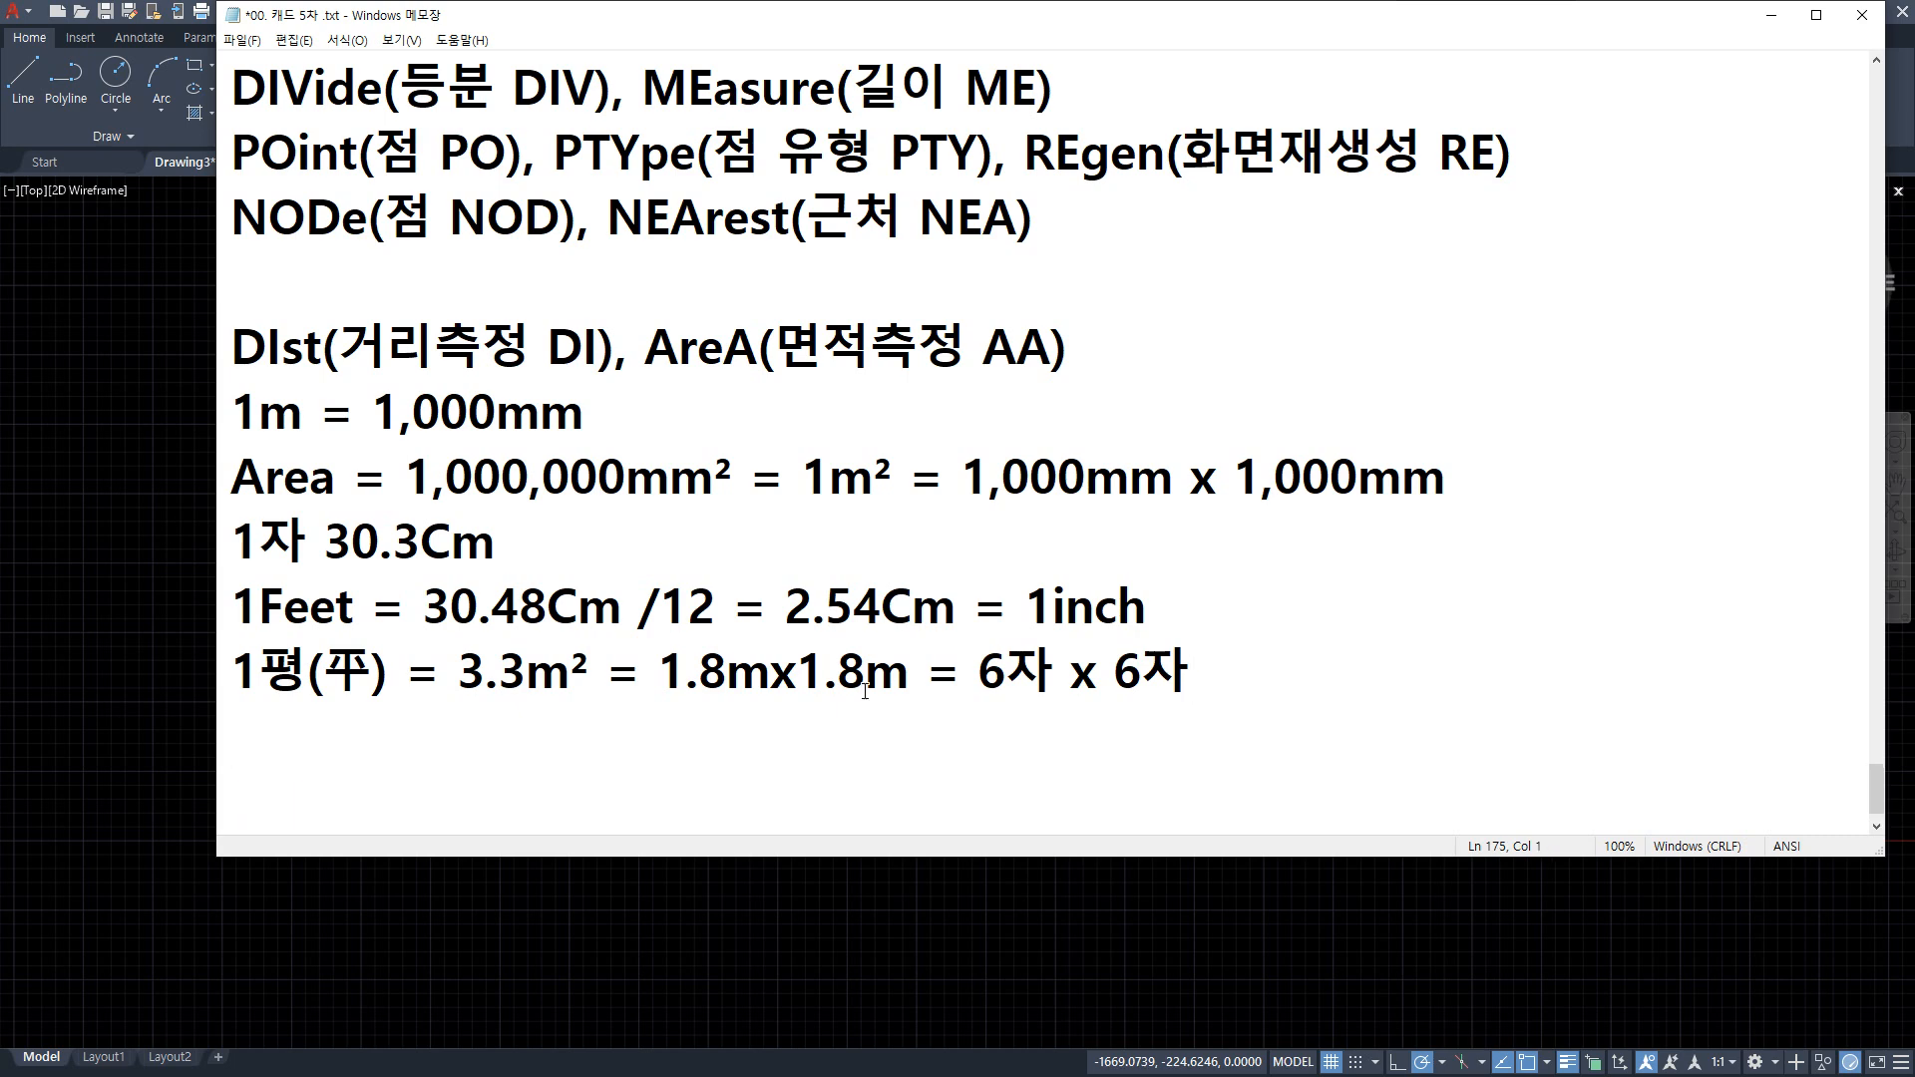
# Write the term "헤배(平方米)" below the 1평 conversion line and start another line
pyautogui.scroll(-1, 852, 684)
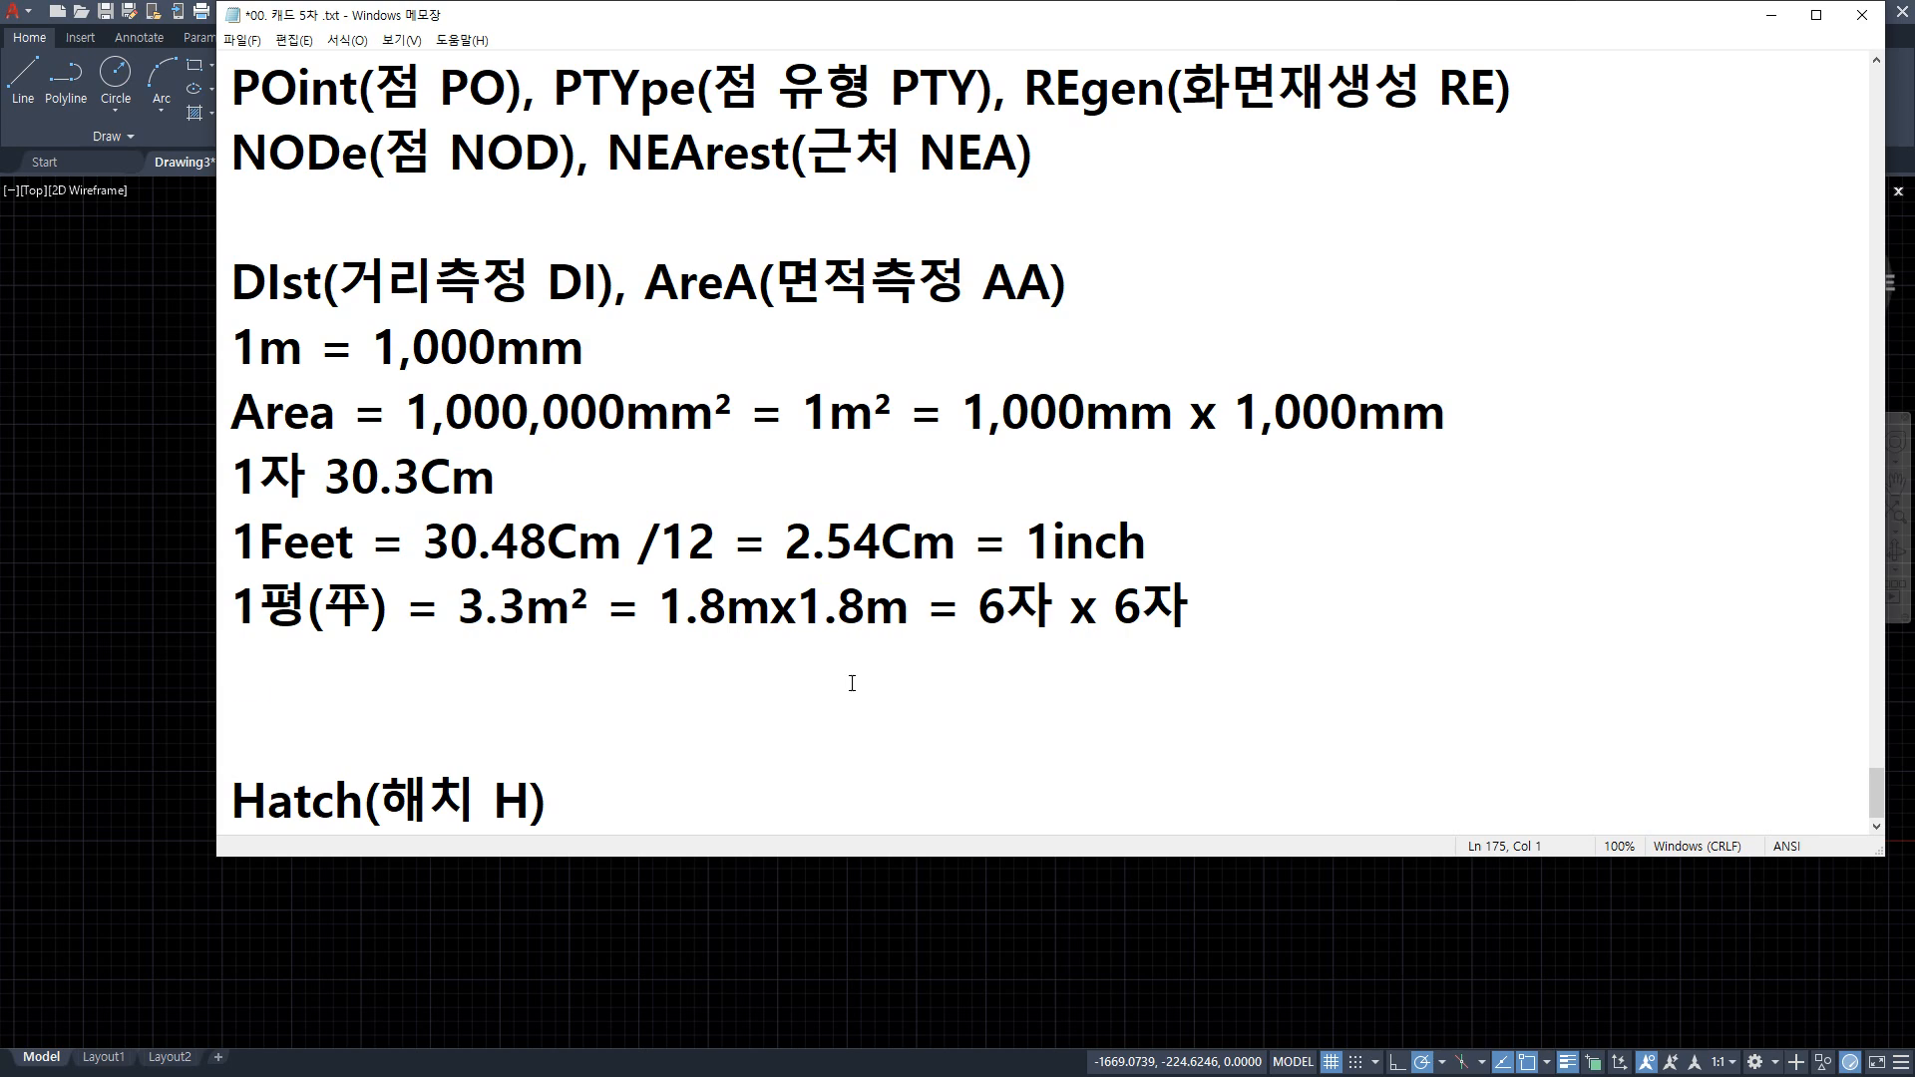
pyautogui.write('gp')
pyautogui.press('BackSpace')
pyautogui.press('BackSpace')
pyautogui.write('헤배')
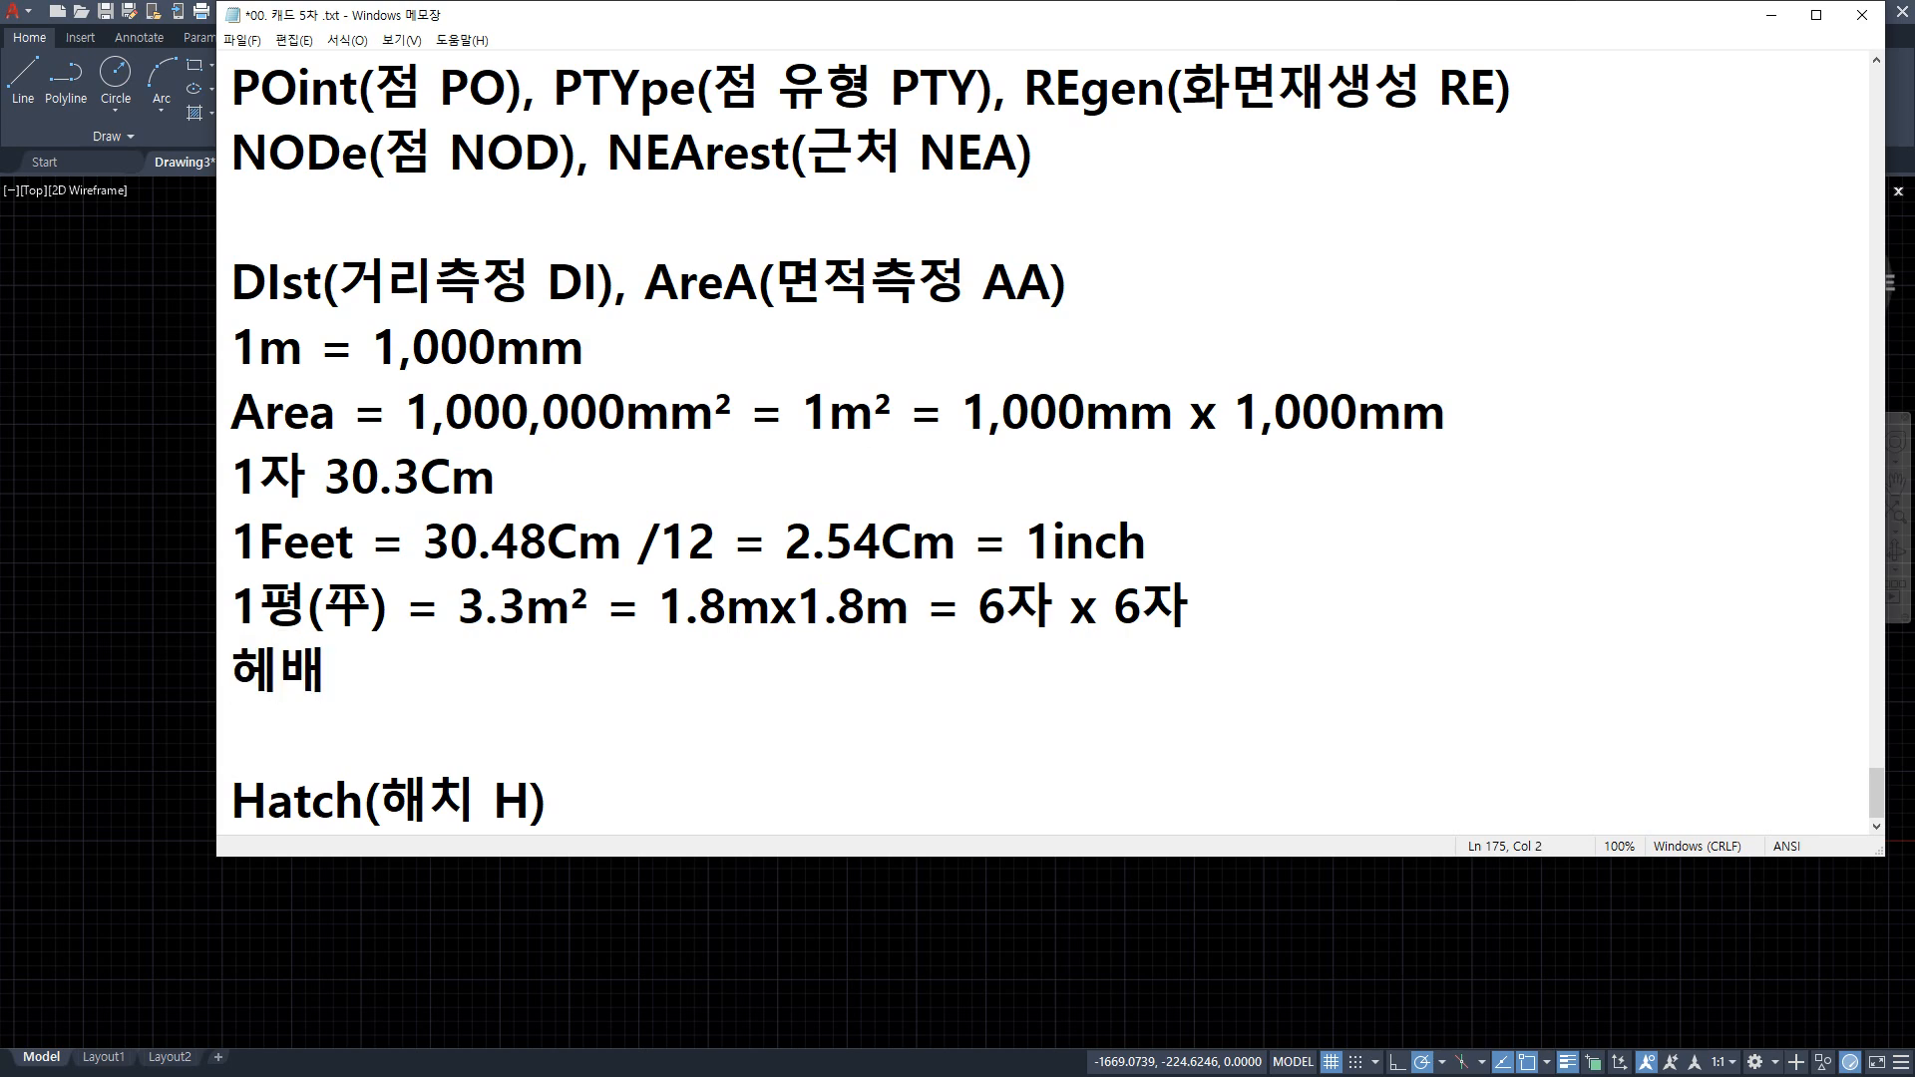
pyautogui.hotkey('alt', 'Tab')
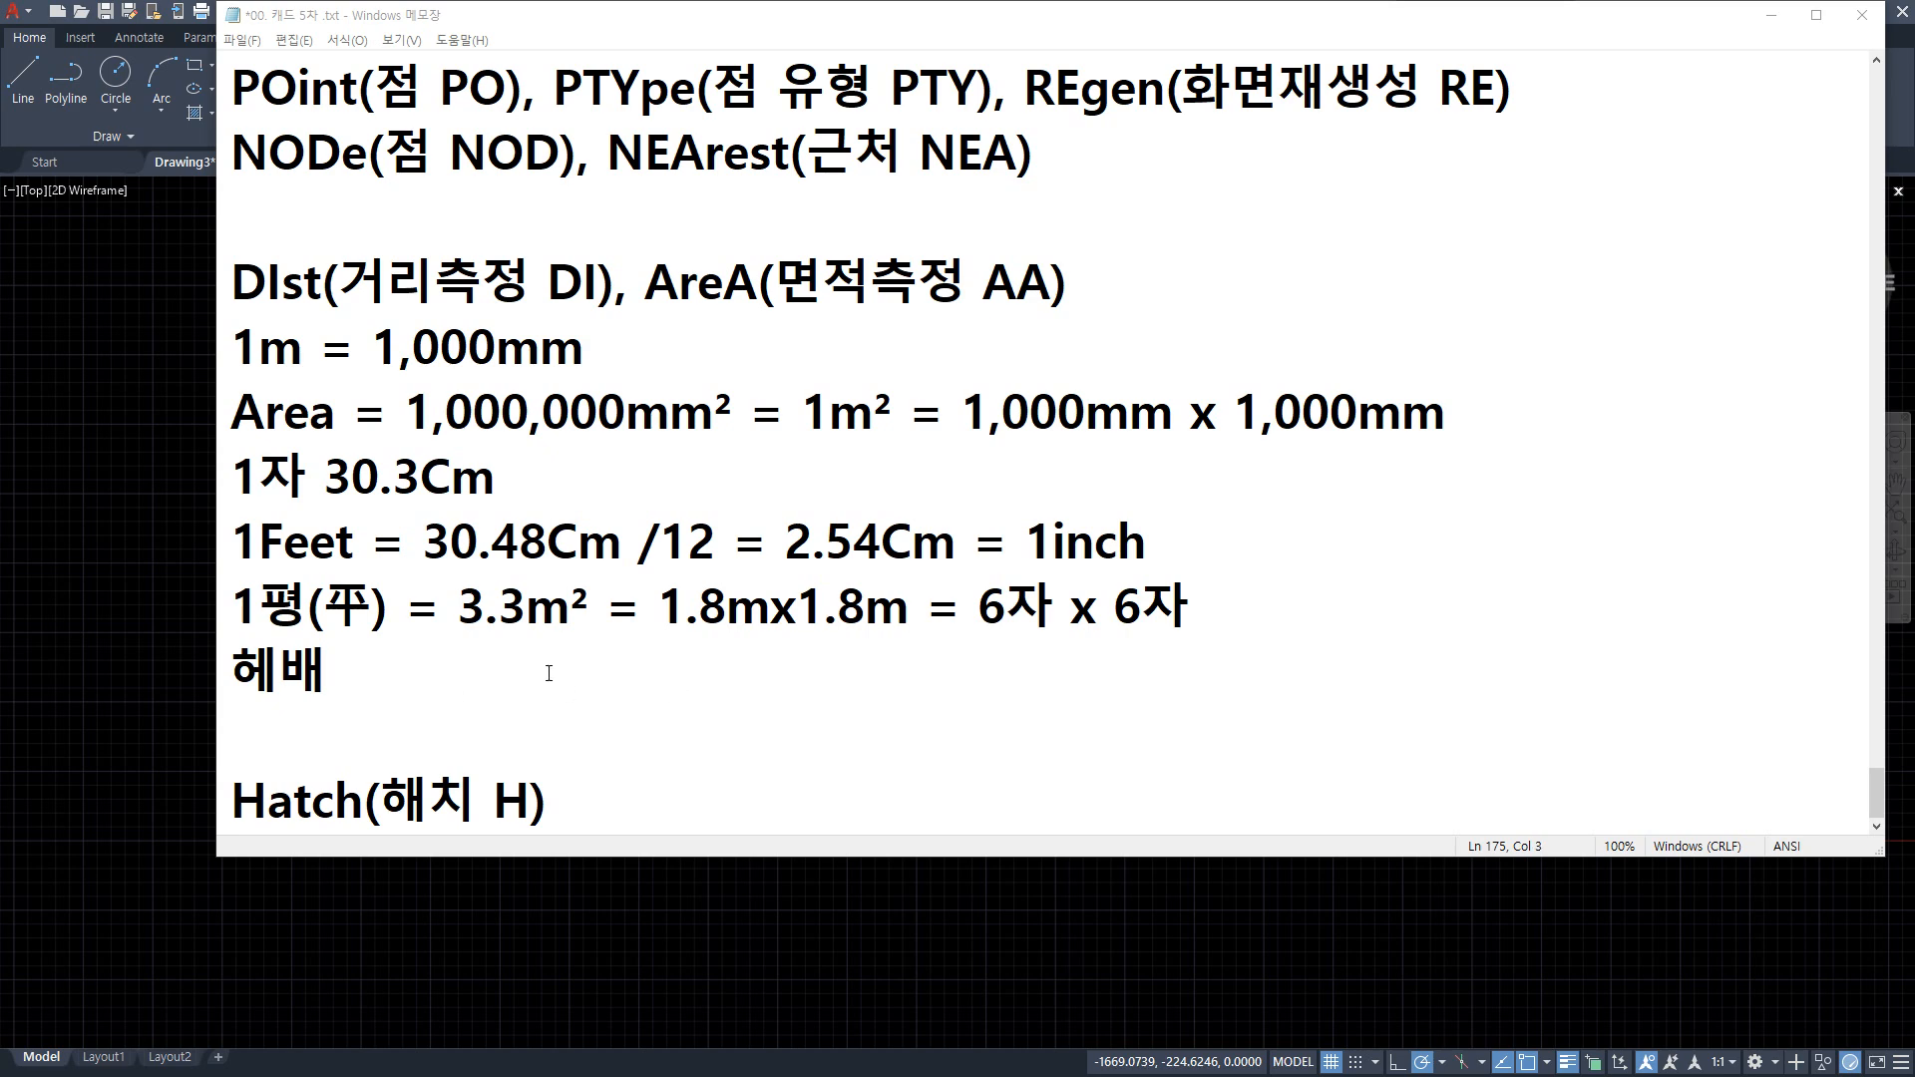
pyautogui.click(548, 673)
pyautogui.write('(平方米)')
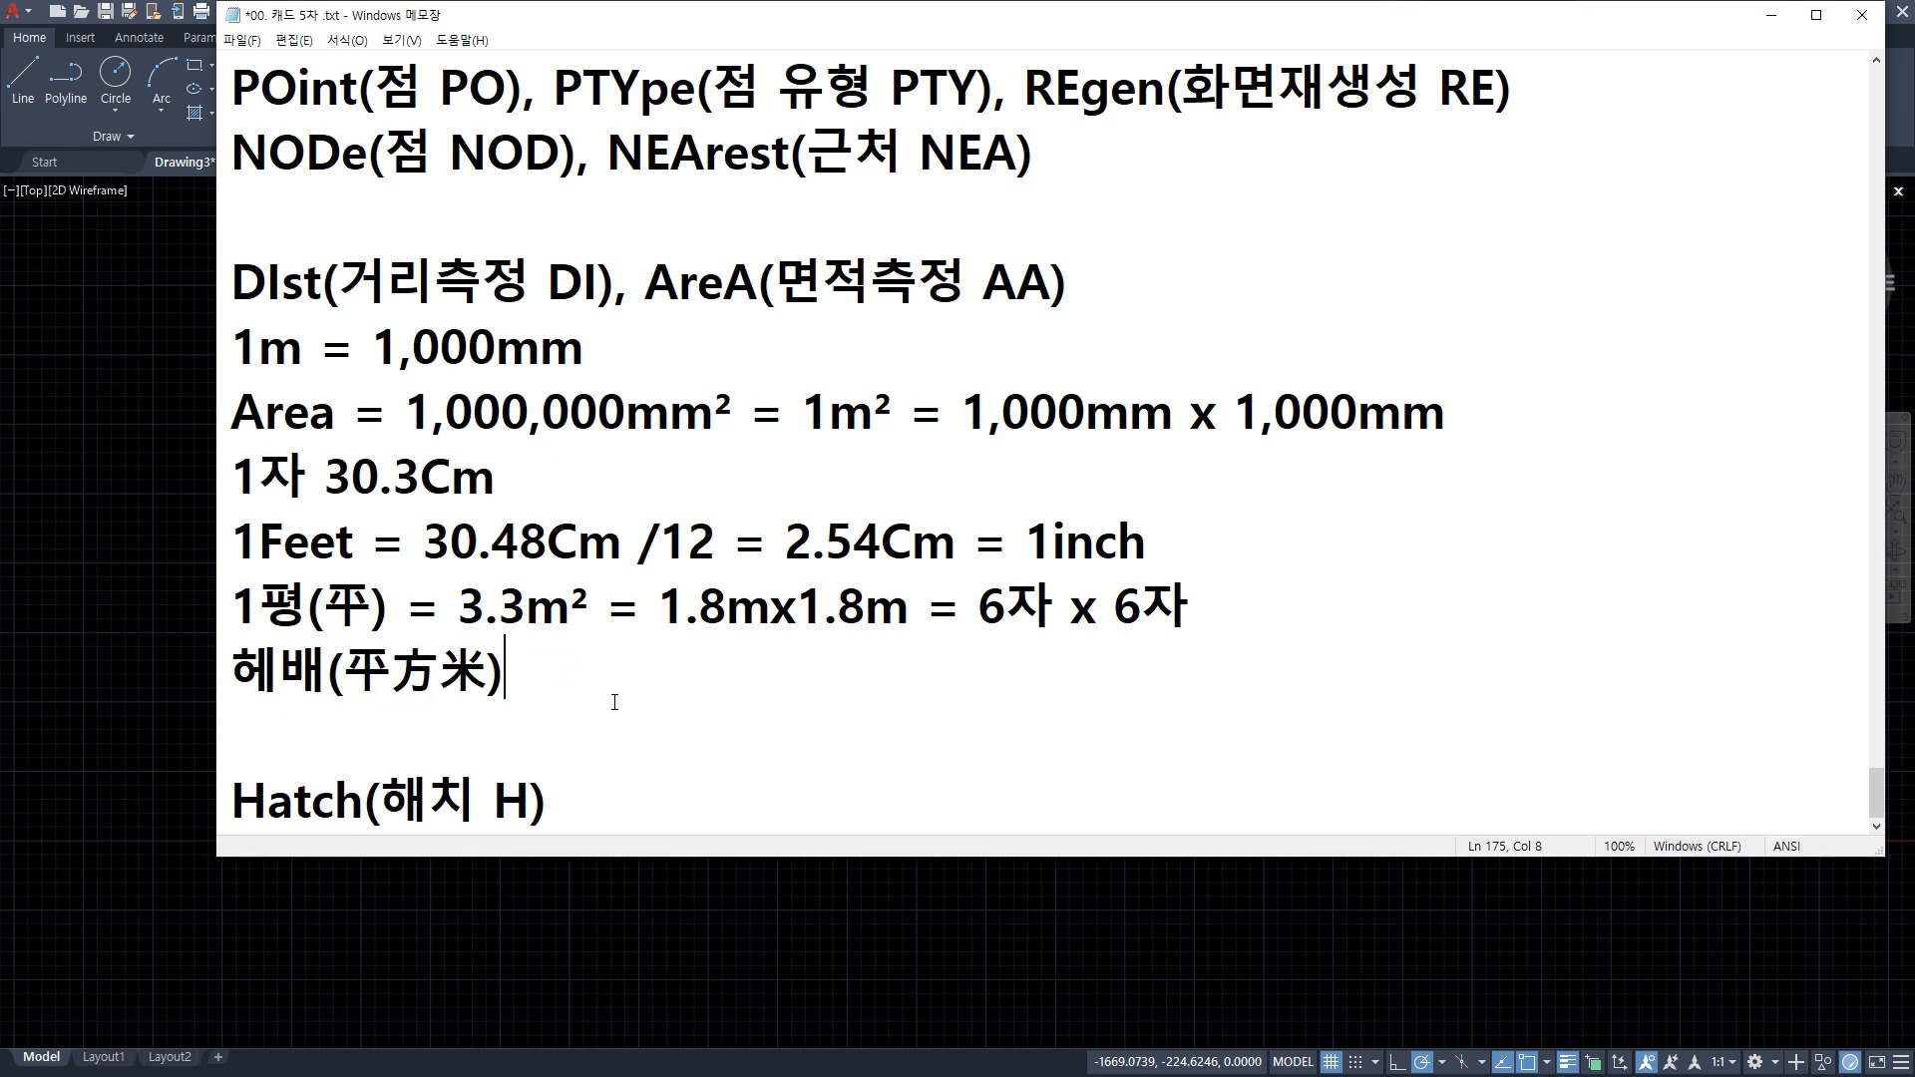
pyautogui.press('Return')
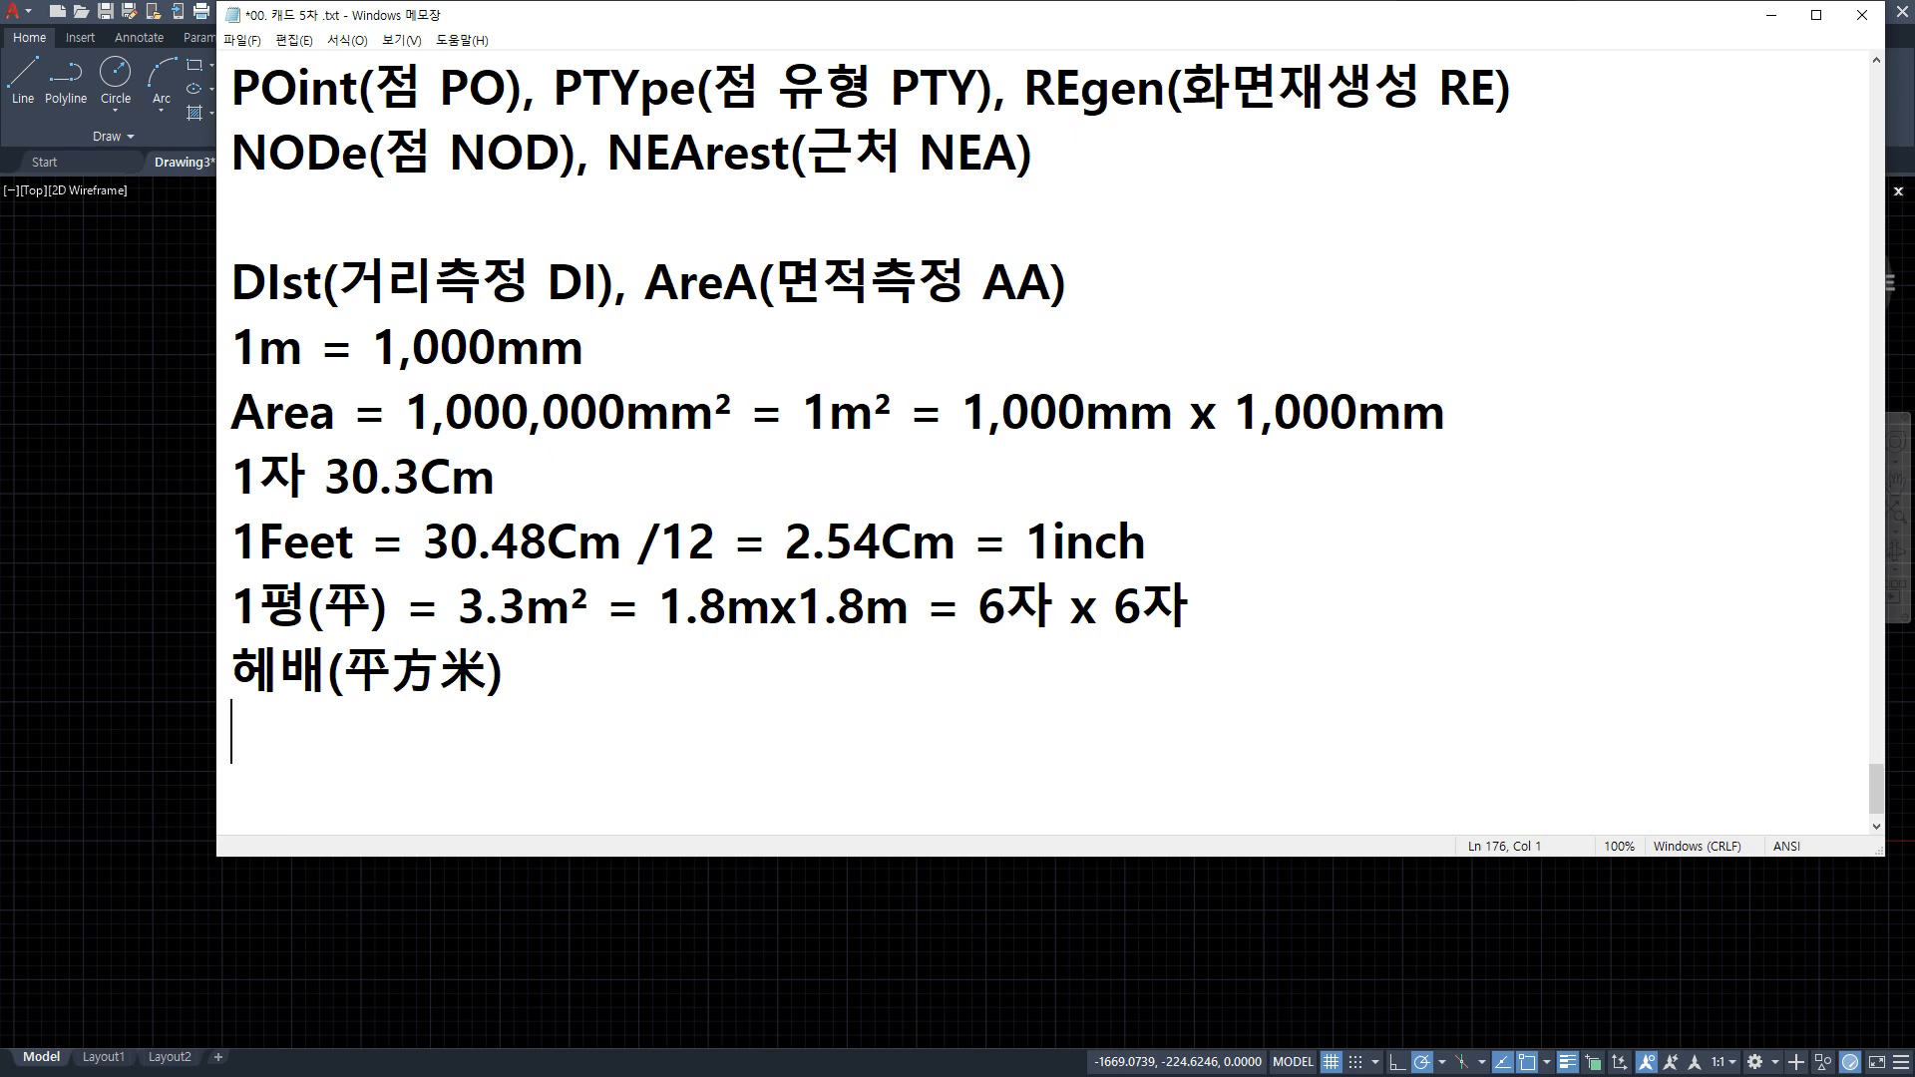
# Write the term "루배(立方米)" on the line below 헤배(平方米)
pyautogui.write('푸')
pyautogui.press('BackSpace')
pyautogui.press('BackSpace')
pyautogui.write('ㄹ')
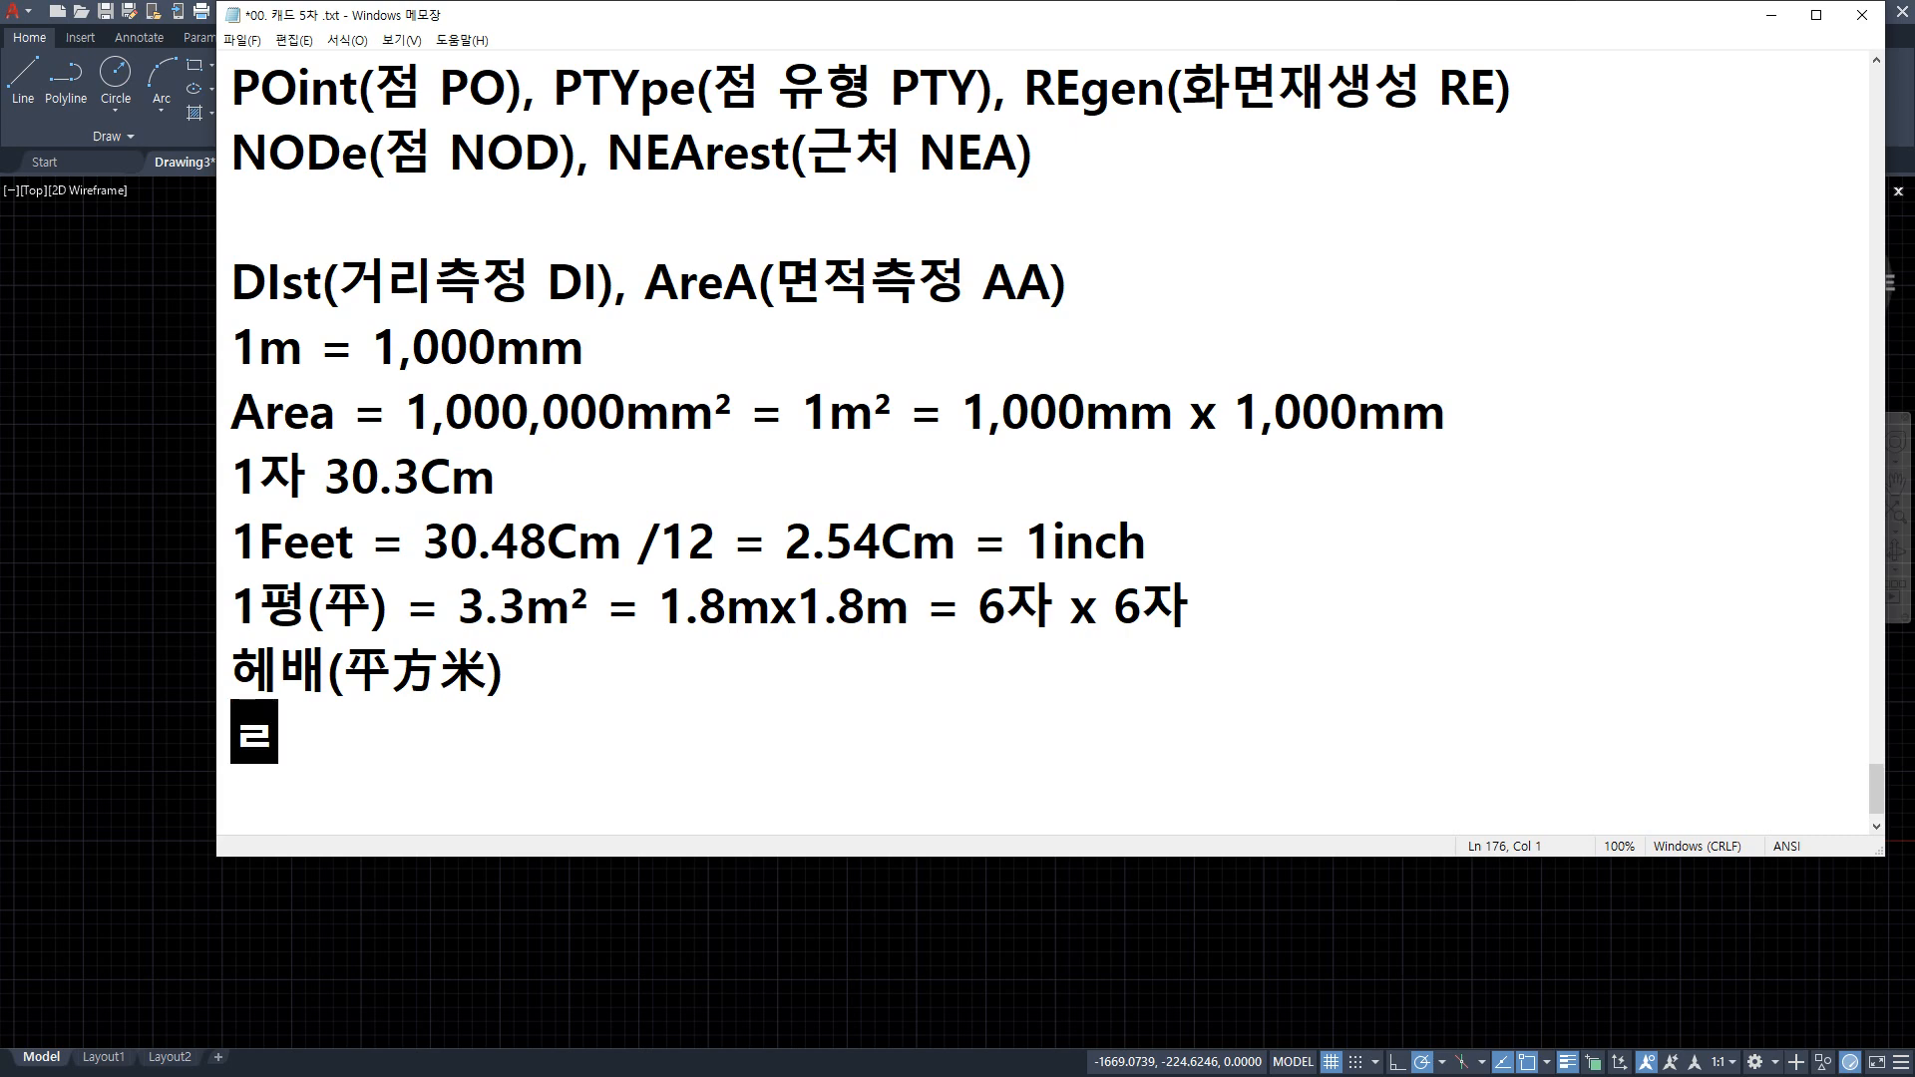
pyautogui.write('ㅜ배')
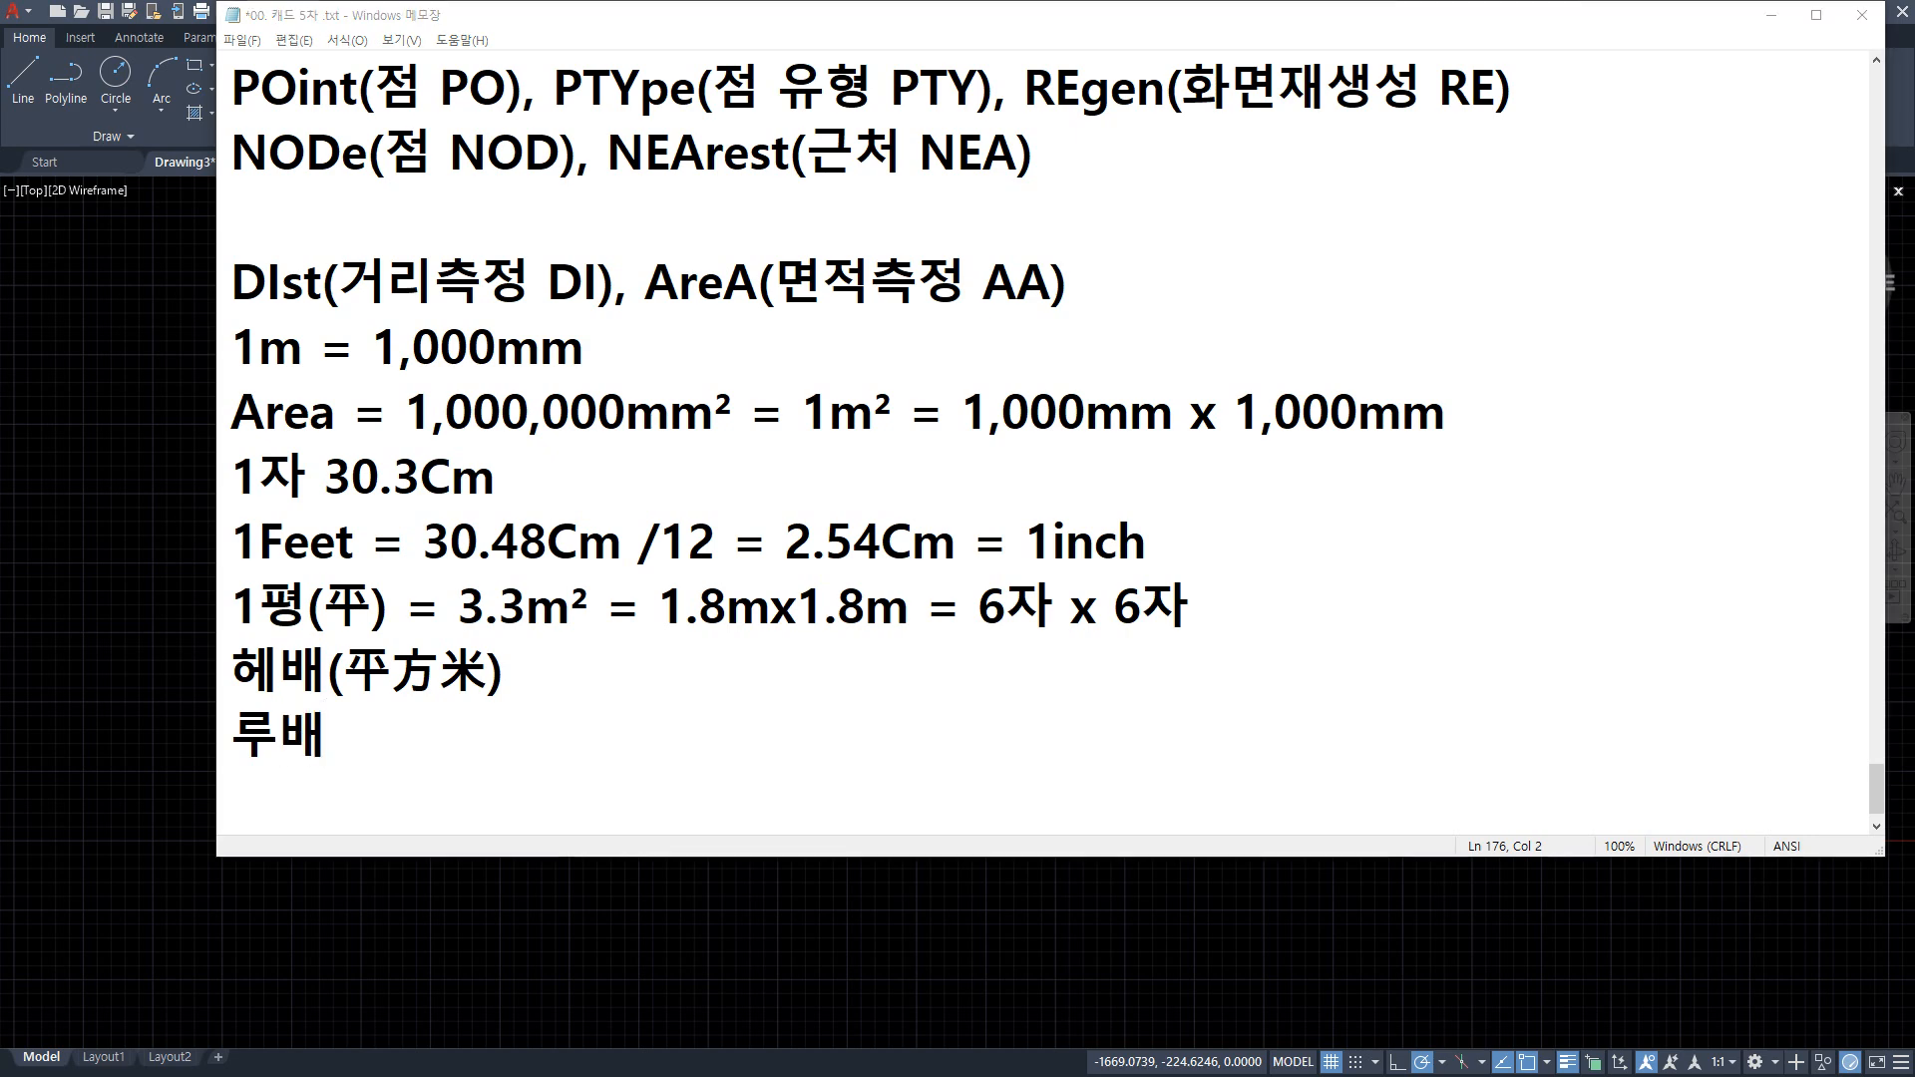
pyautogui.click(375, 739)
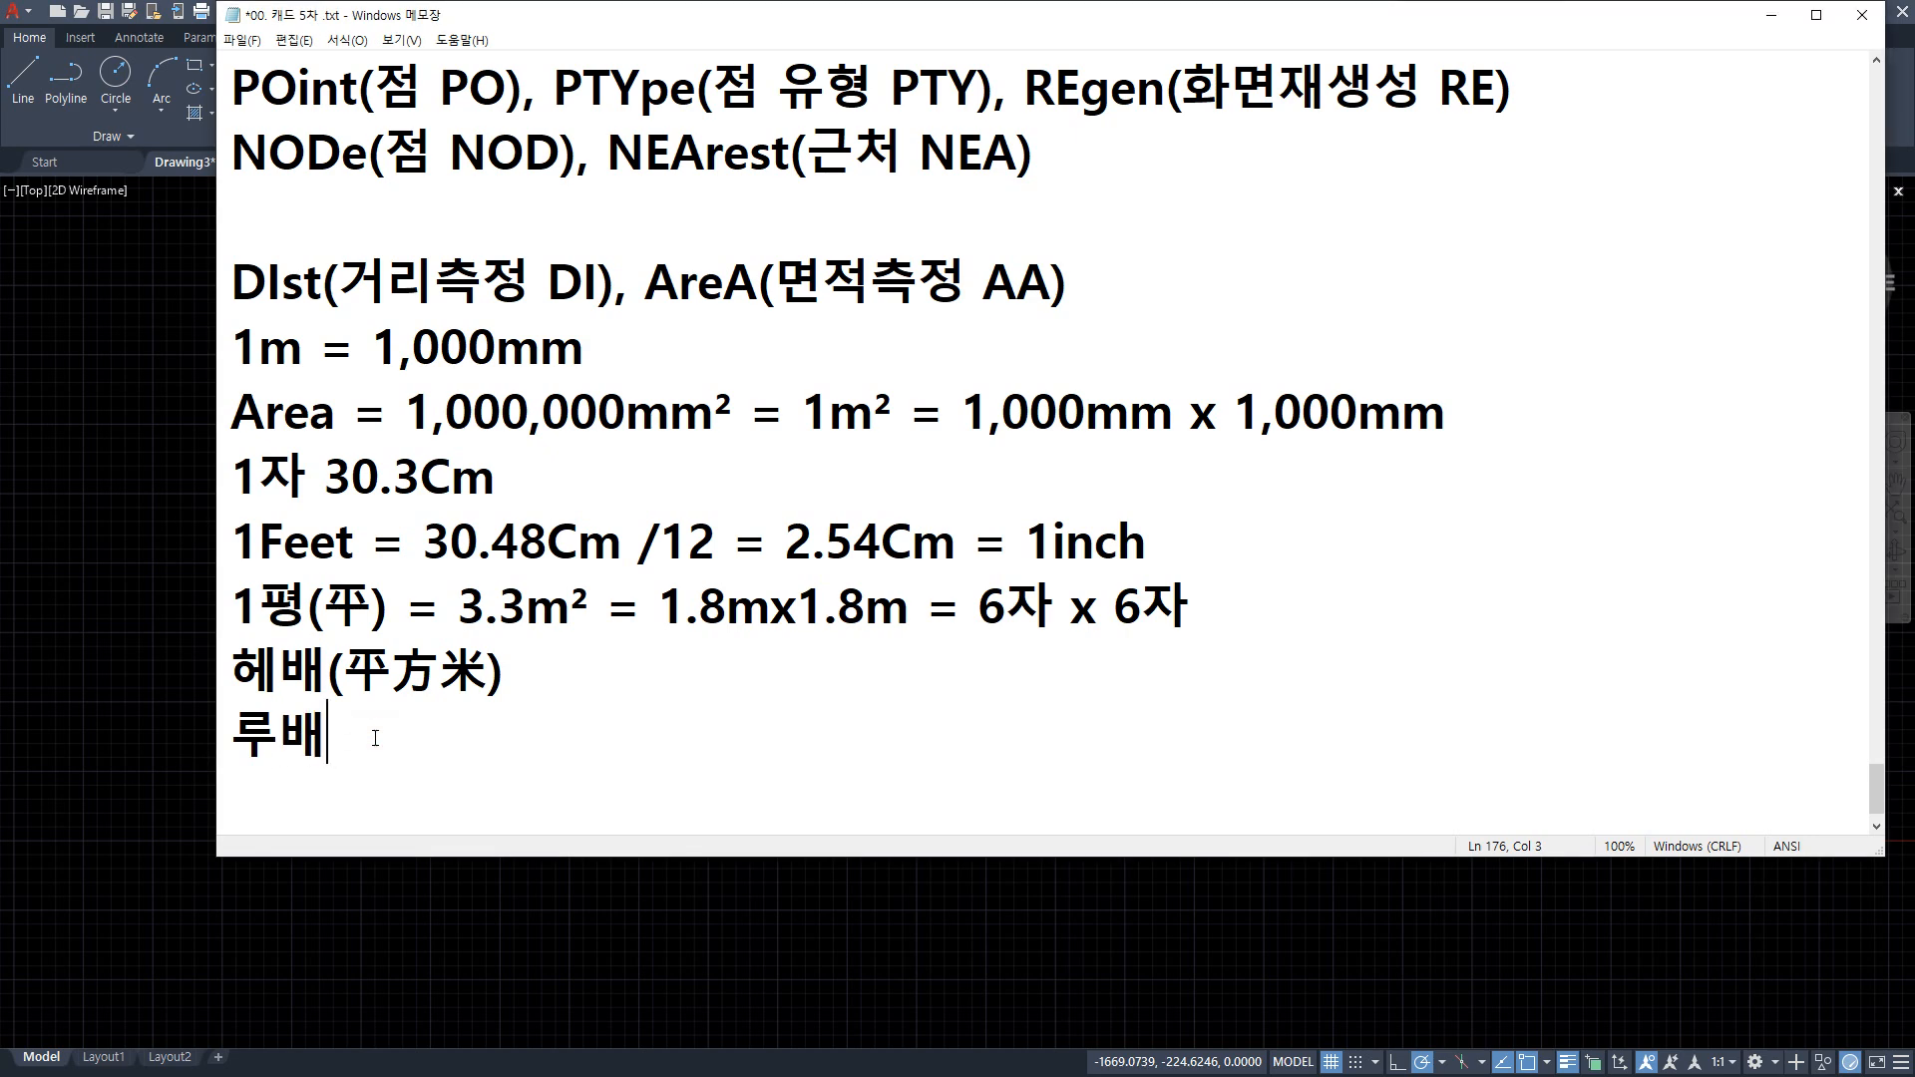
pyautogui.hotkey('alt', 'Tab')
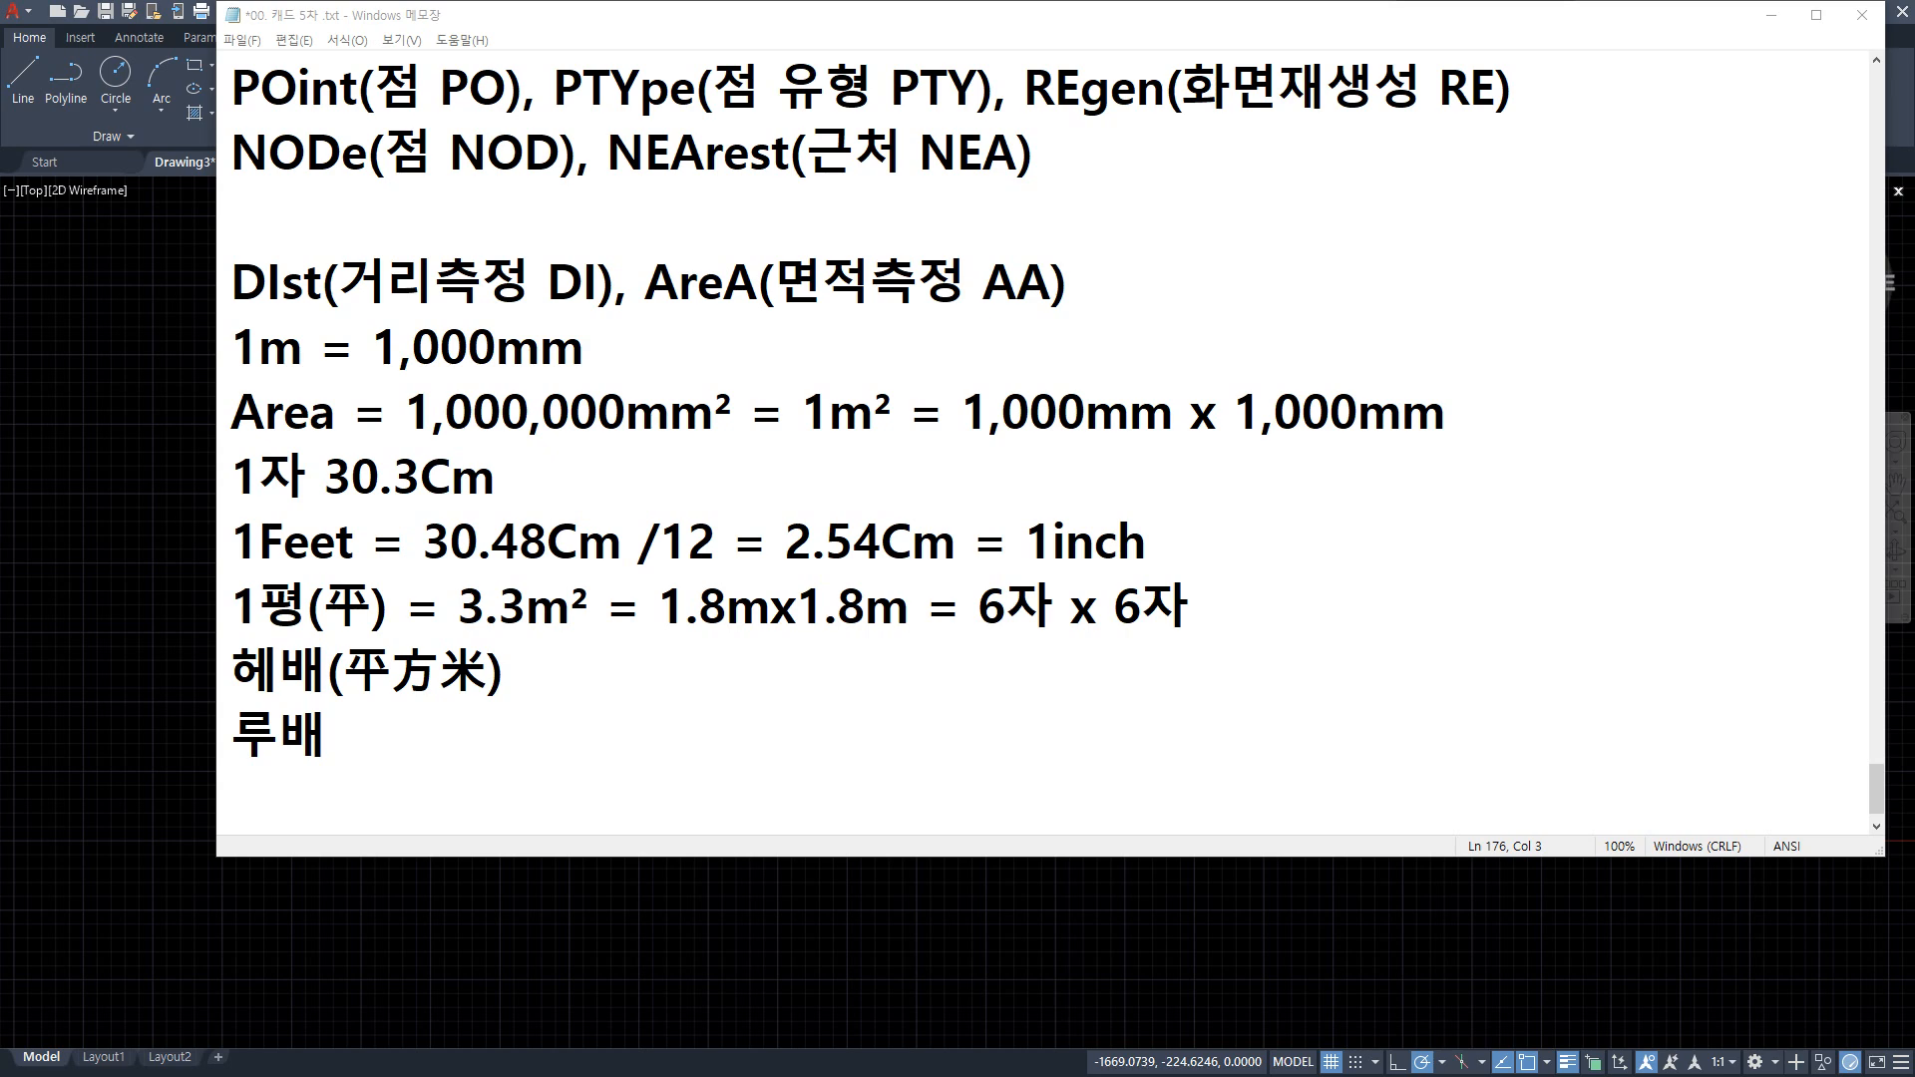
pyautogui.click(363, 737)
pyautogui.write('(立方米)')
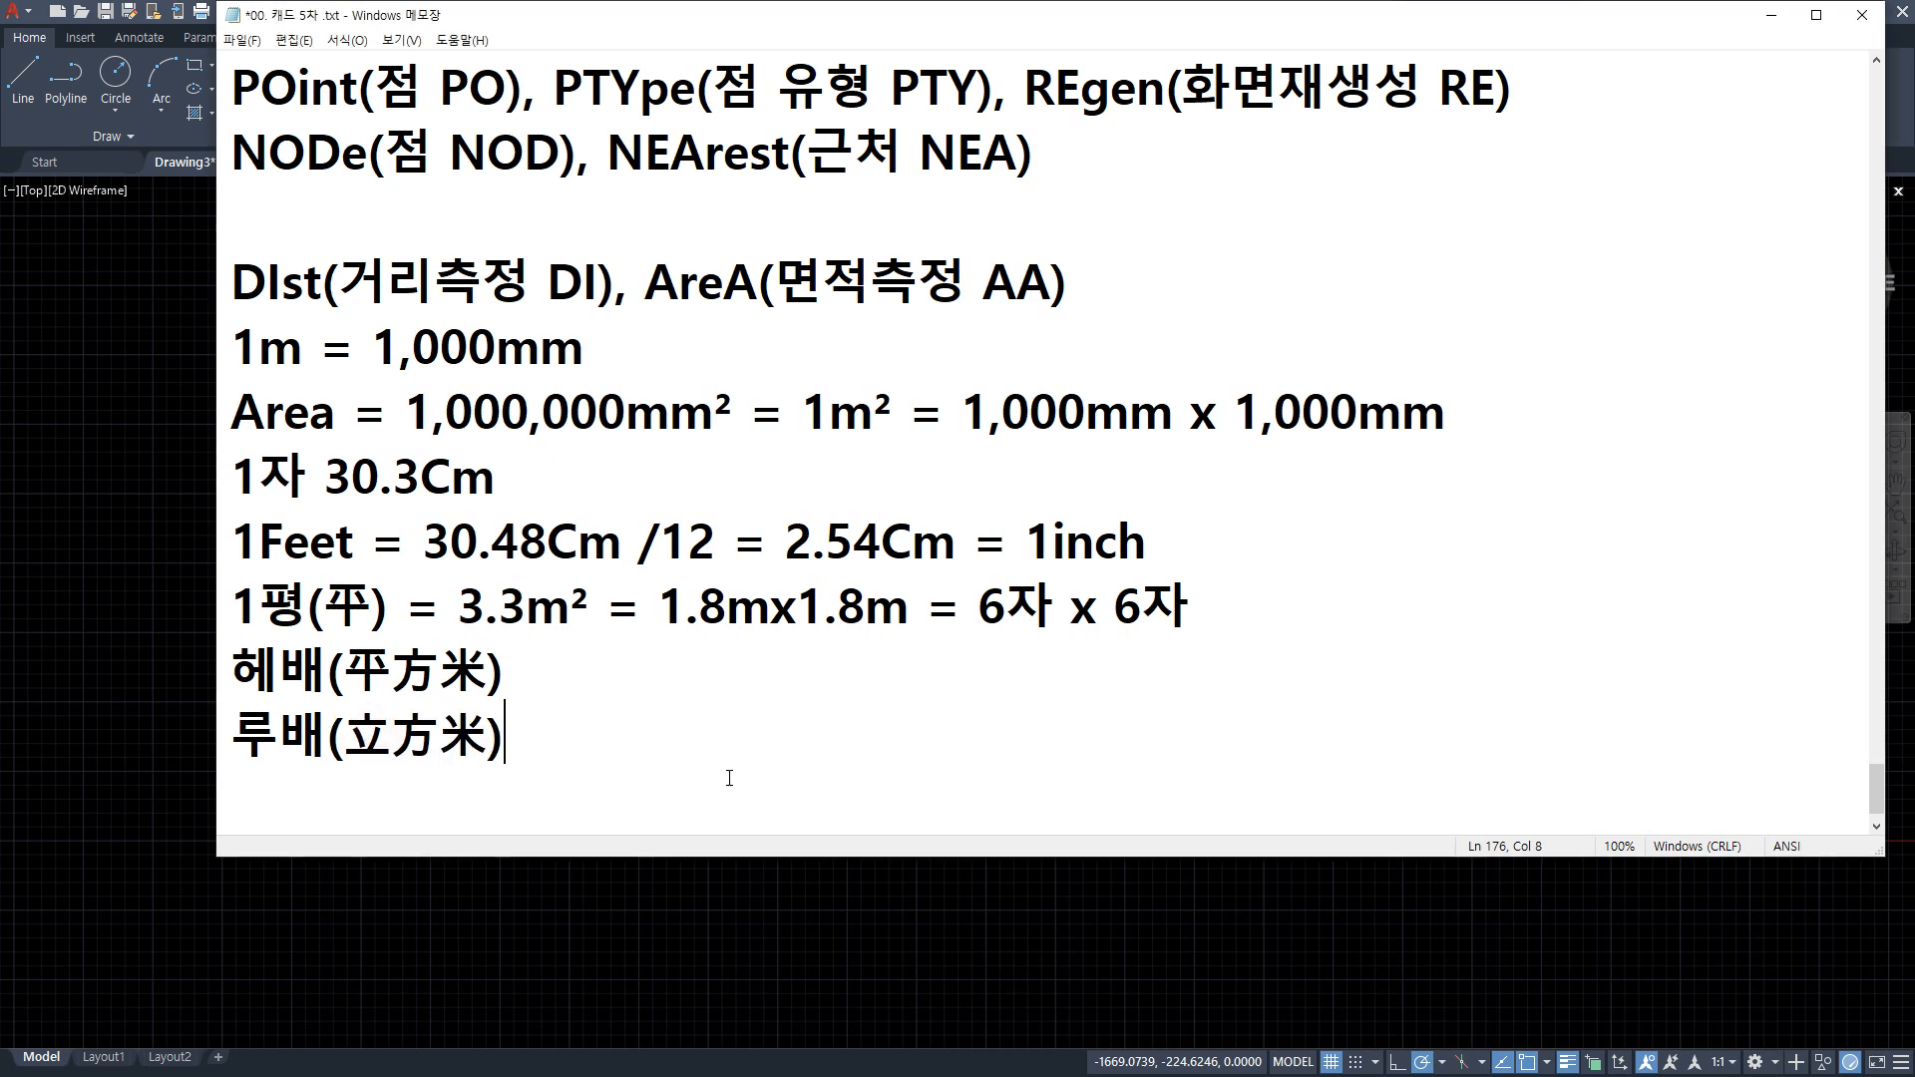
# Append "면적 m²" to the 헤배(平方米) line, copying the superscript 2 from the 1평 line
pyautogui.click(649, 665)
pyautogui.write('면적 m2')
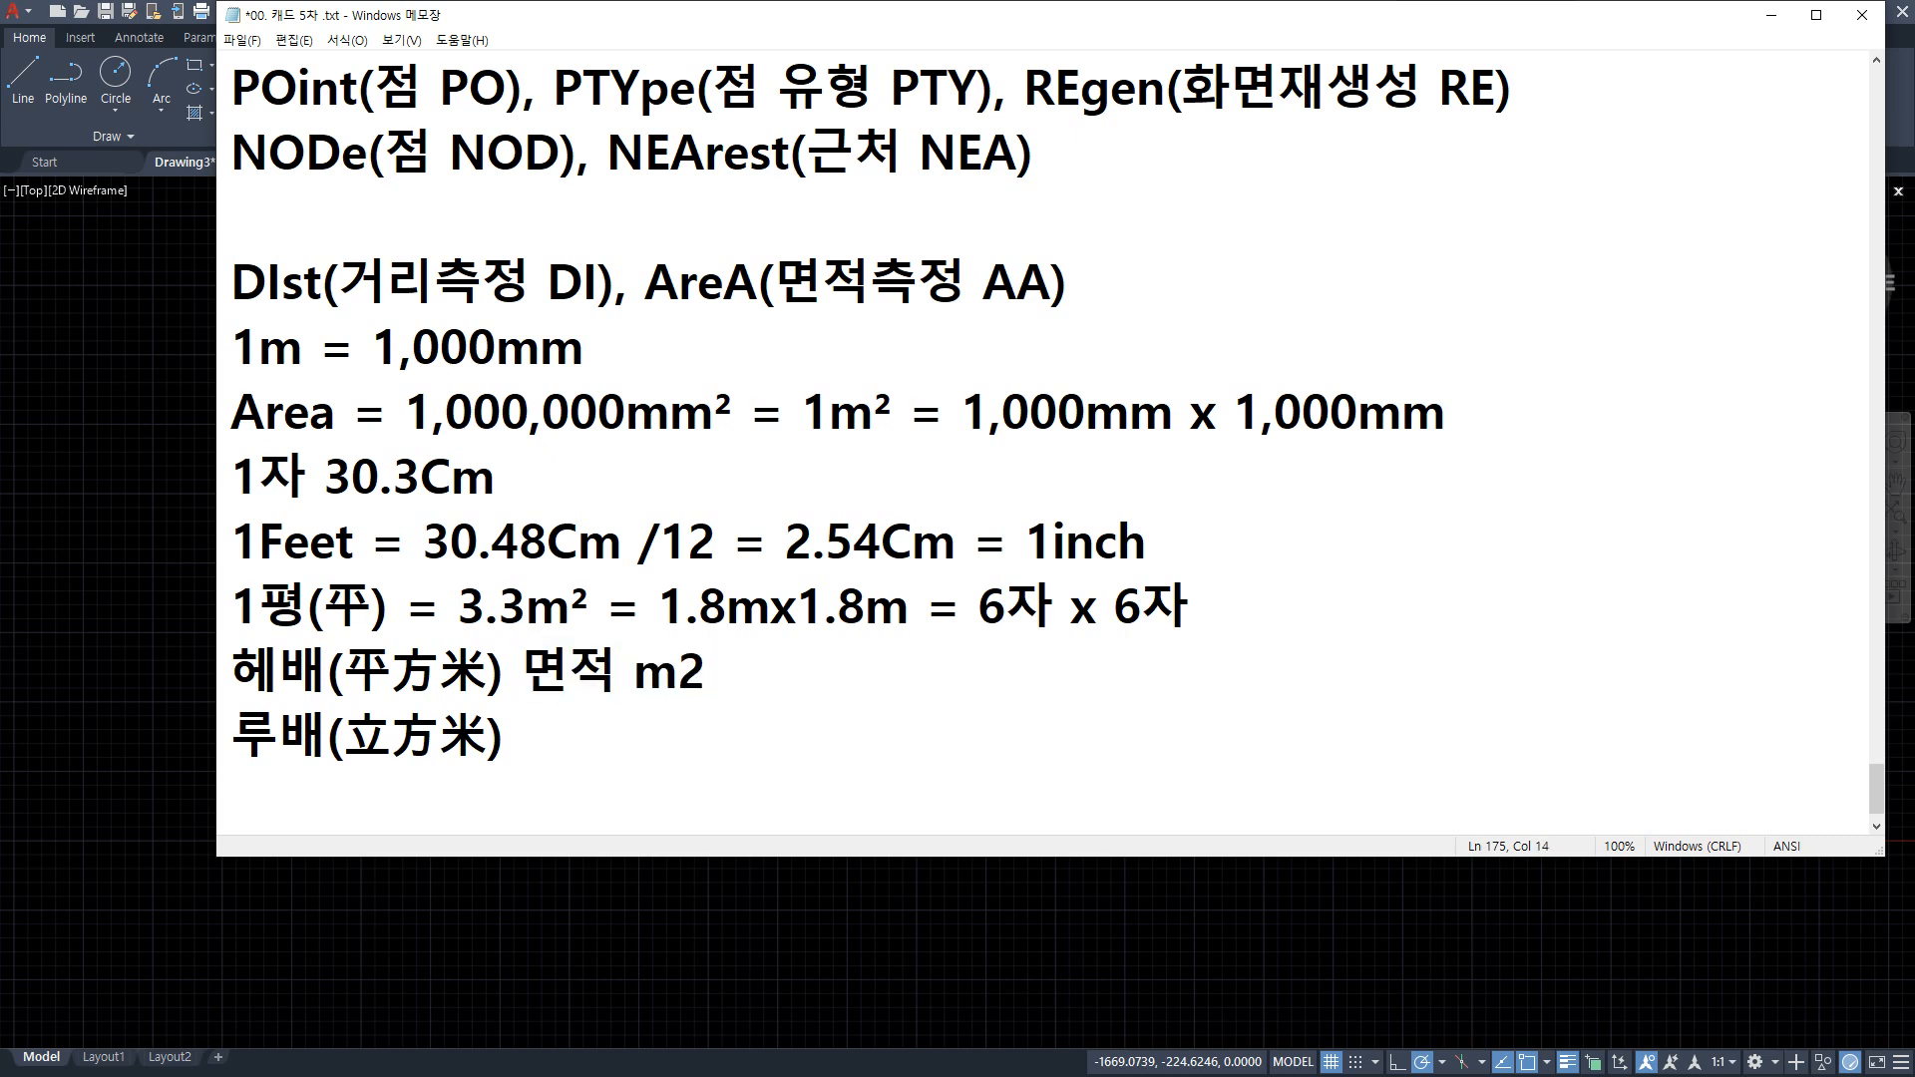
pyautogui.press('BackSpace')
pyautogui.click(587, 605)
pyautogui.moveTo(588, 604); pyautogui.dragTo(570, 604)
pyautogui.hotkey('ctrl', 'c')
pyautogui.click(706, 671)
pyautogui.hotkey('ctrl', 'v')
# Append "부피 m³" to the 루배(立方米) line, inserting the superscript 3 as a special symbol
pyautogui.click(684, 718)
pyautogui.write('부피 m')
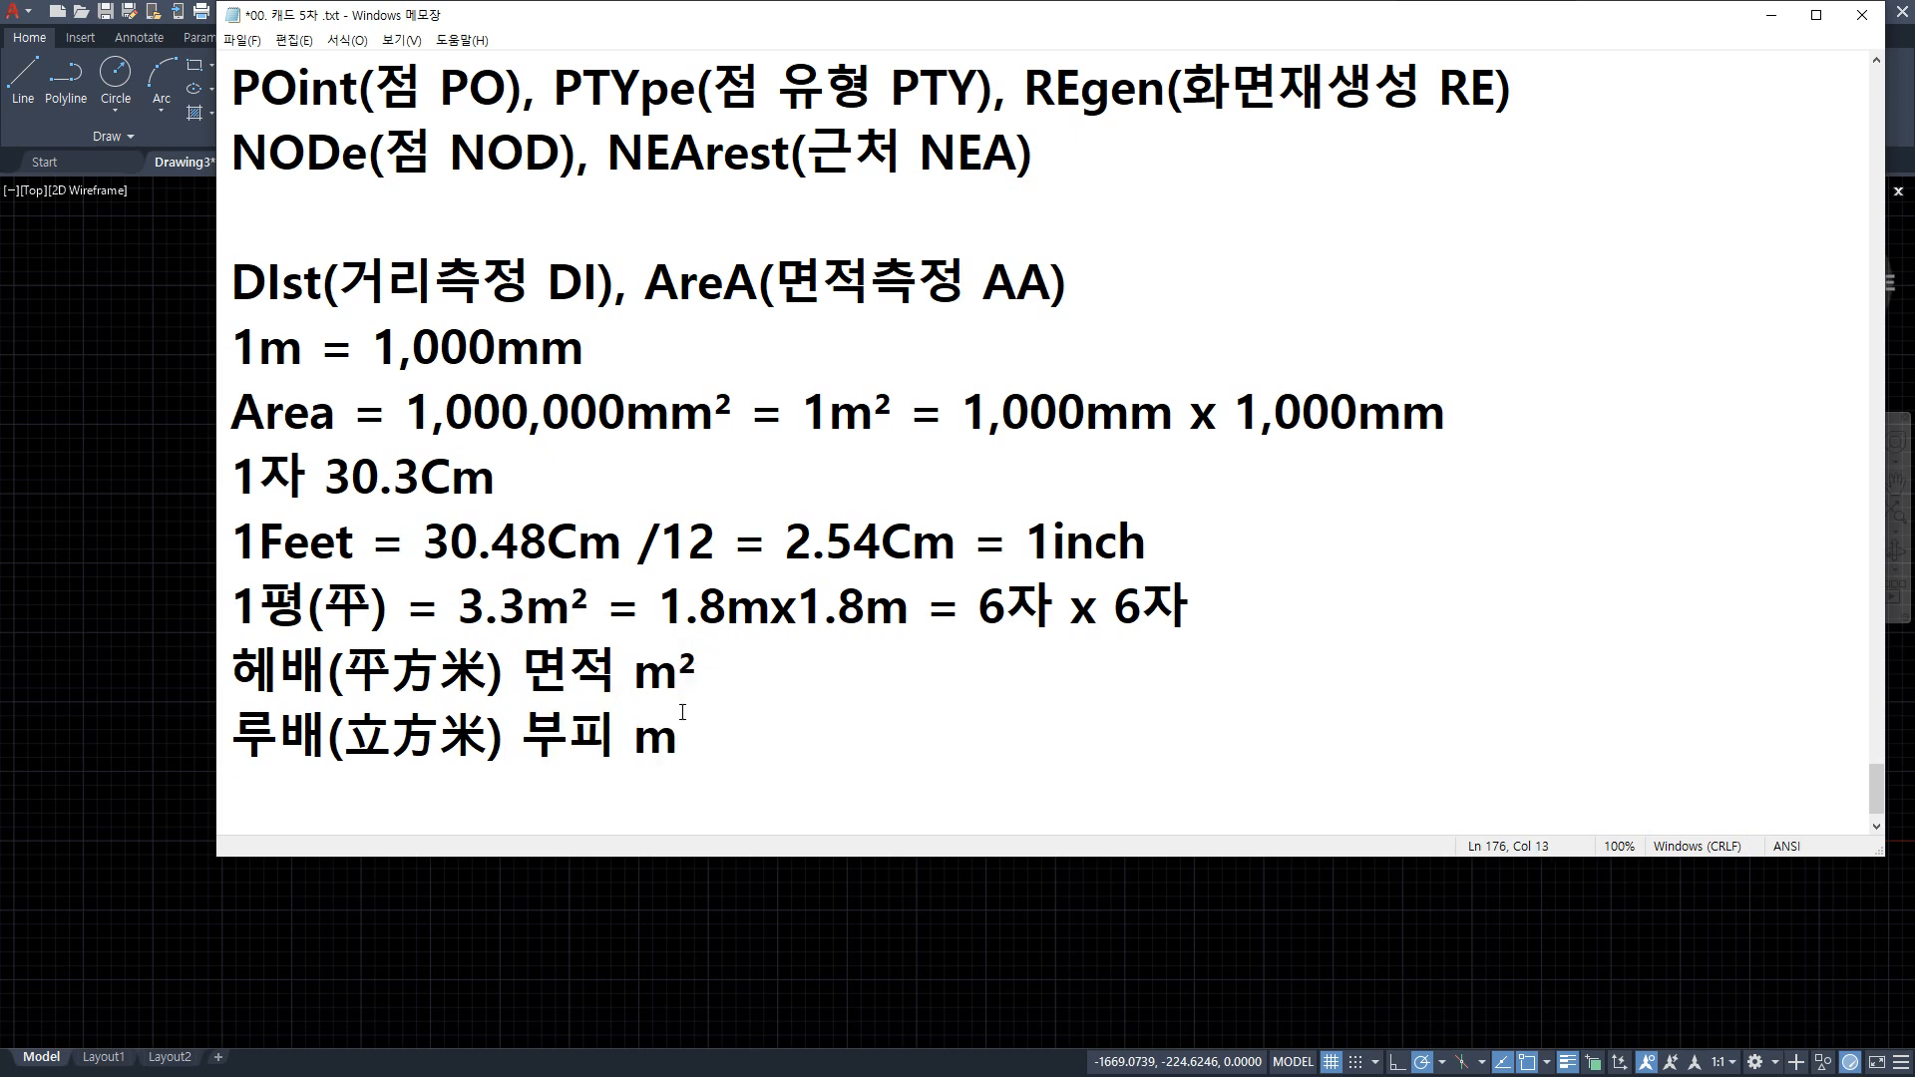
pyautogui.press('super+period')
pyautogui.click(785, 423)
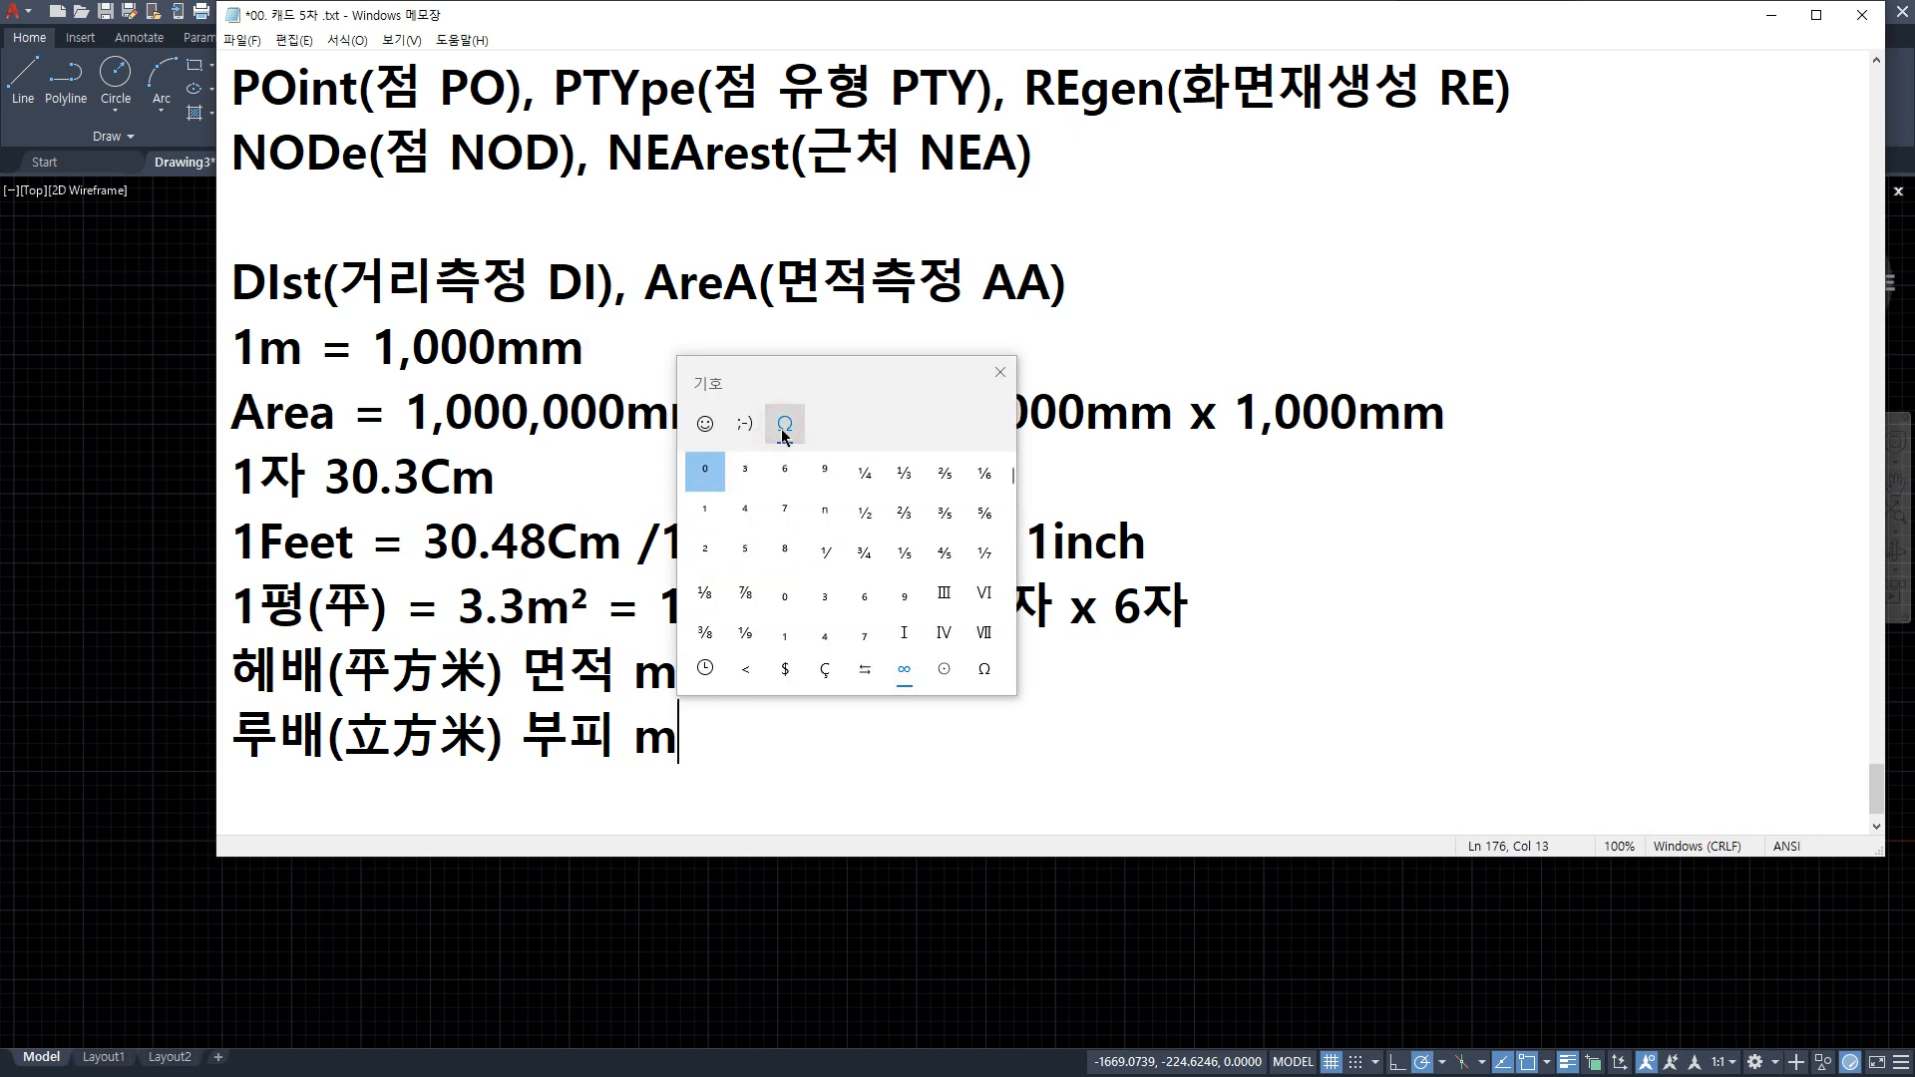
pyautogui.click(745, 471)
pyautogui.click(1000, 372)
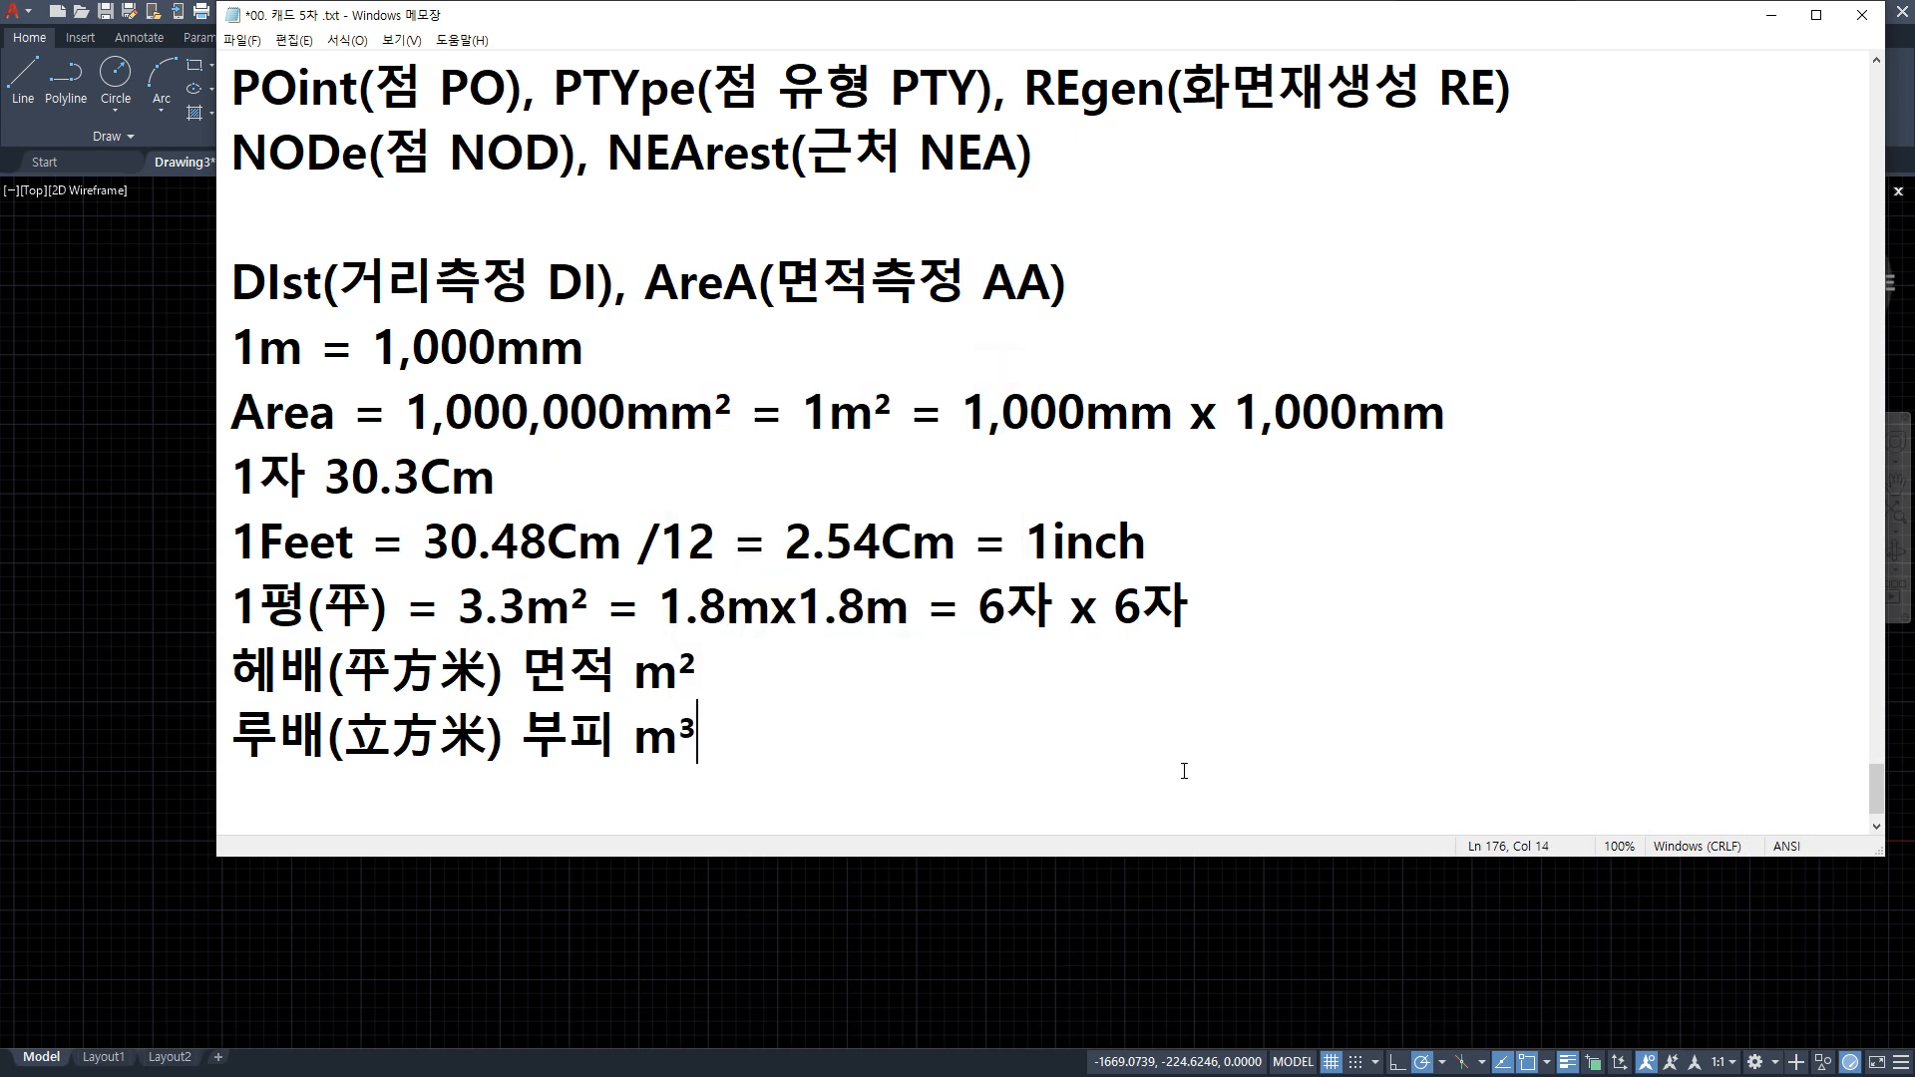
# Add the ready-mix concrete note "레미콘 - 6루배" at the end of the 루배(立方米) line
pyautogui.click(808, 675)
pyautogui.press('Down')
pyautogui.write('레')
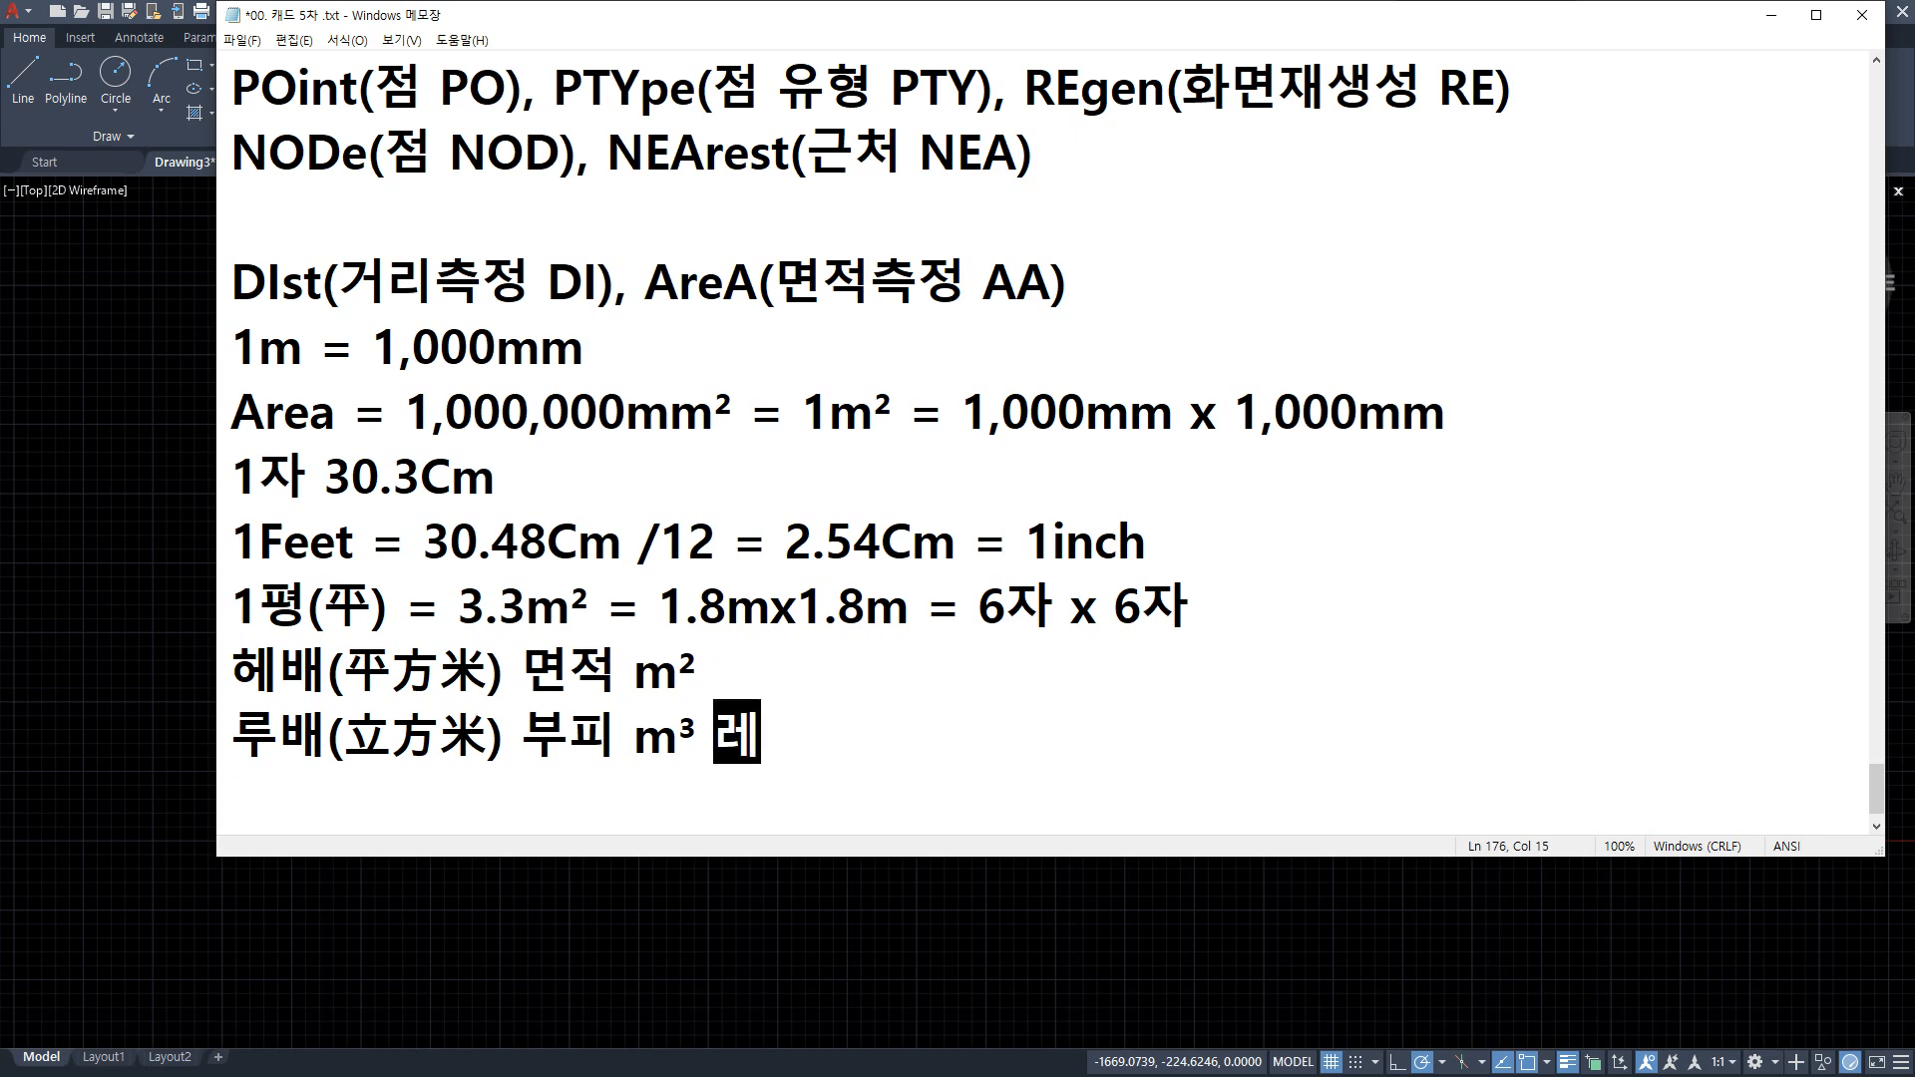
pyautogui.write('미콘 - ')
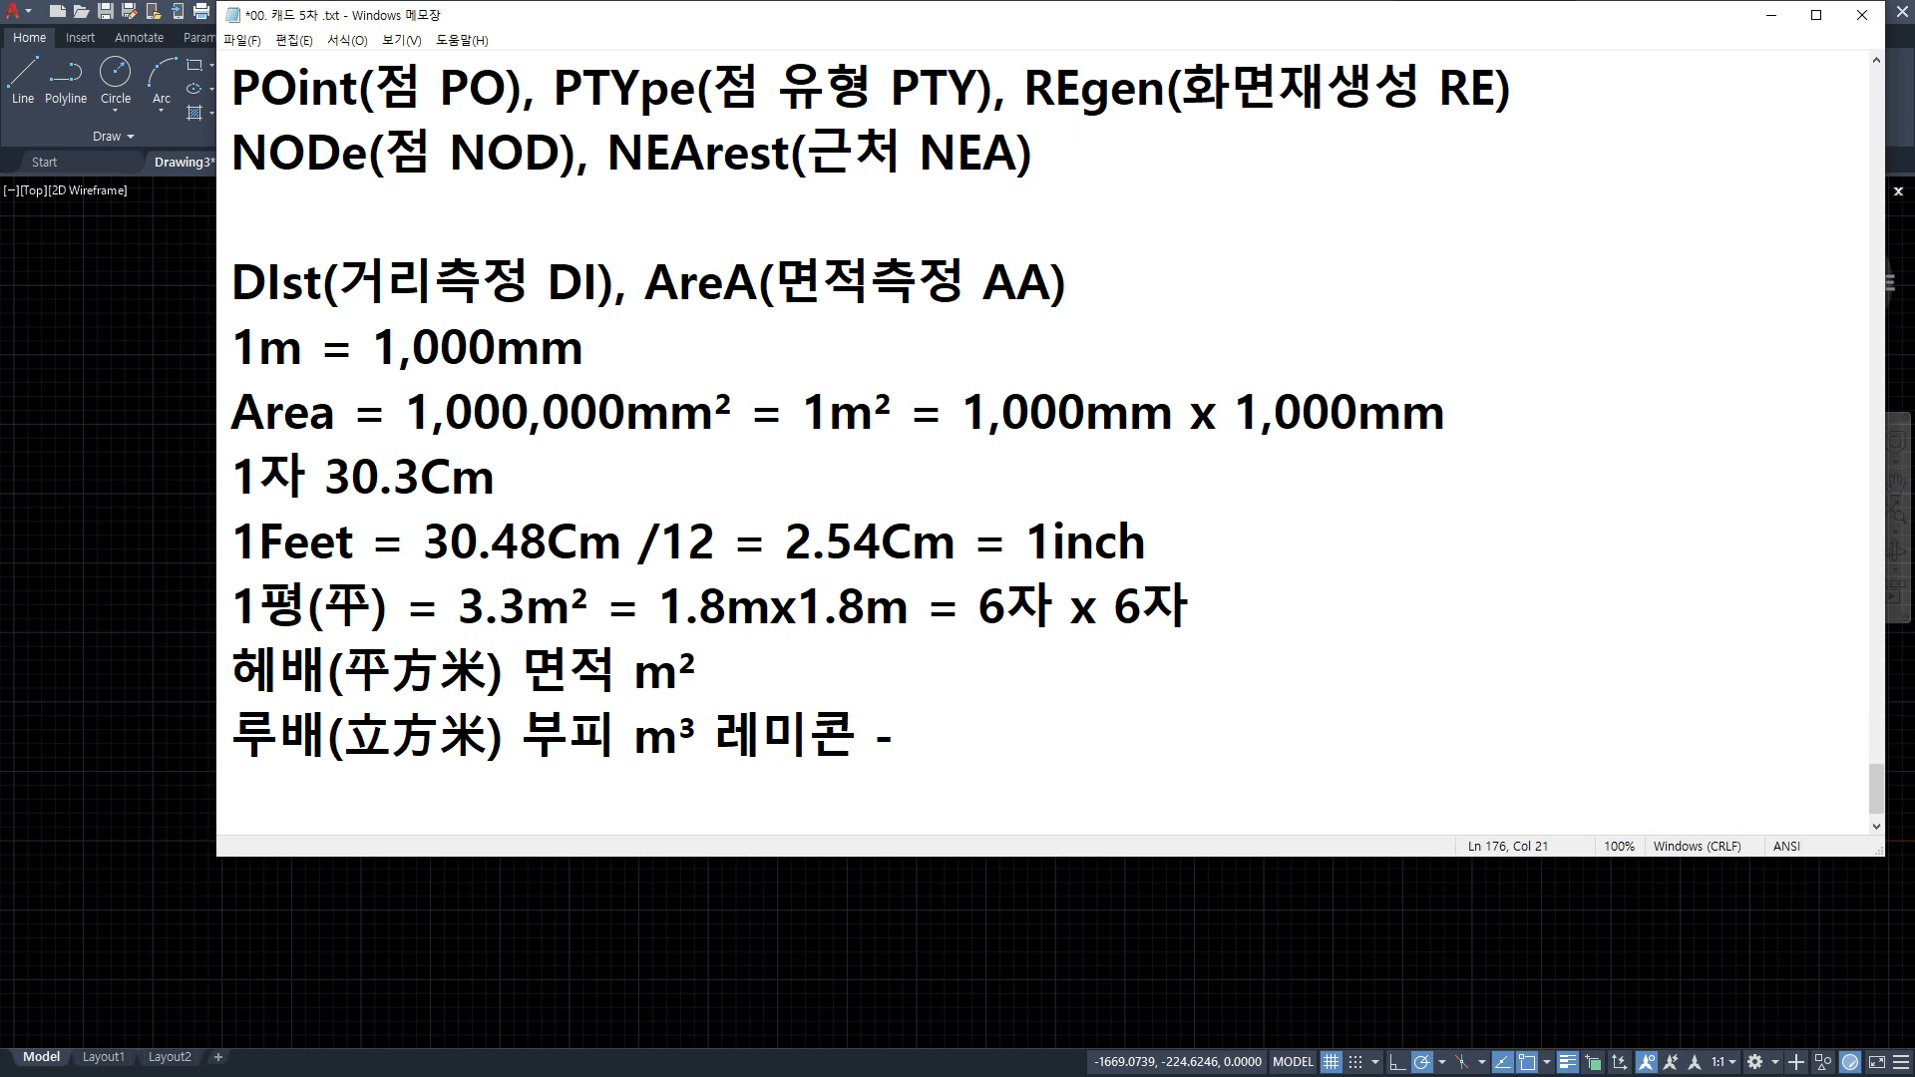
pyautogui.write('6루베')
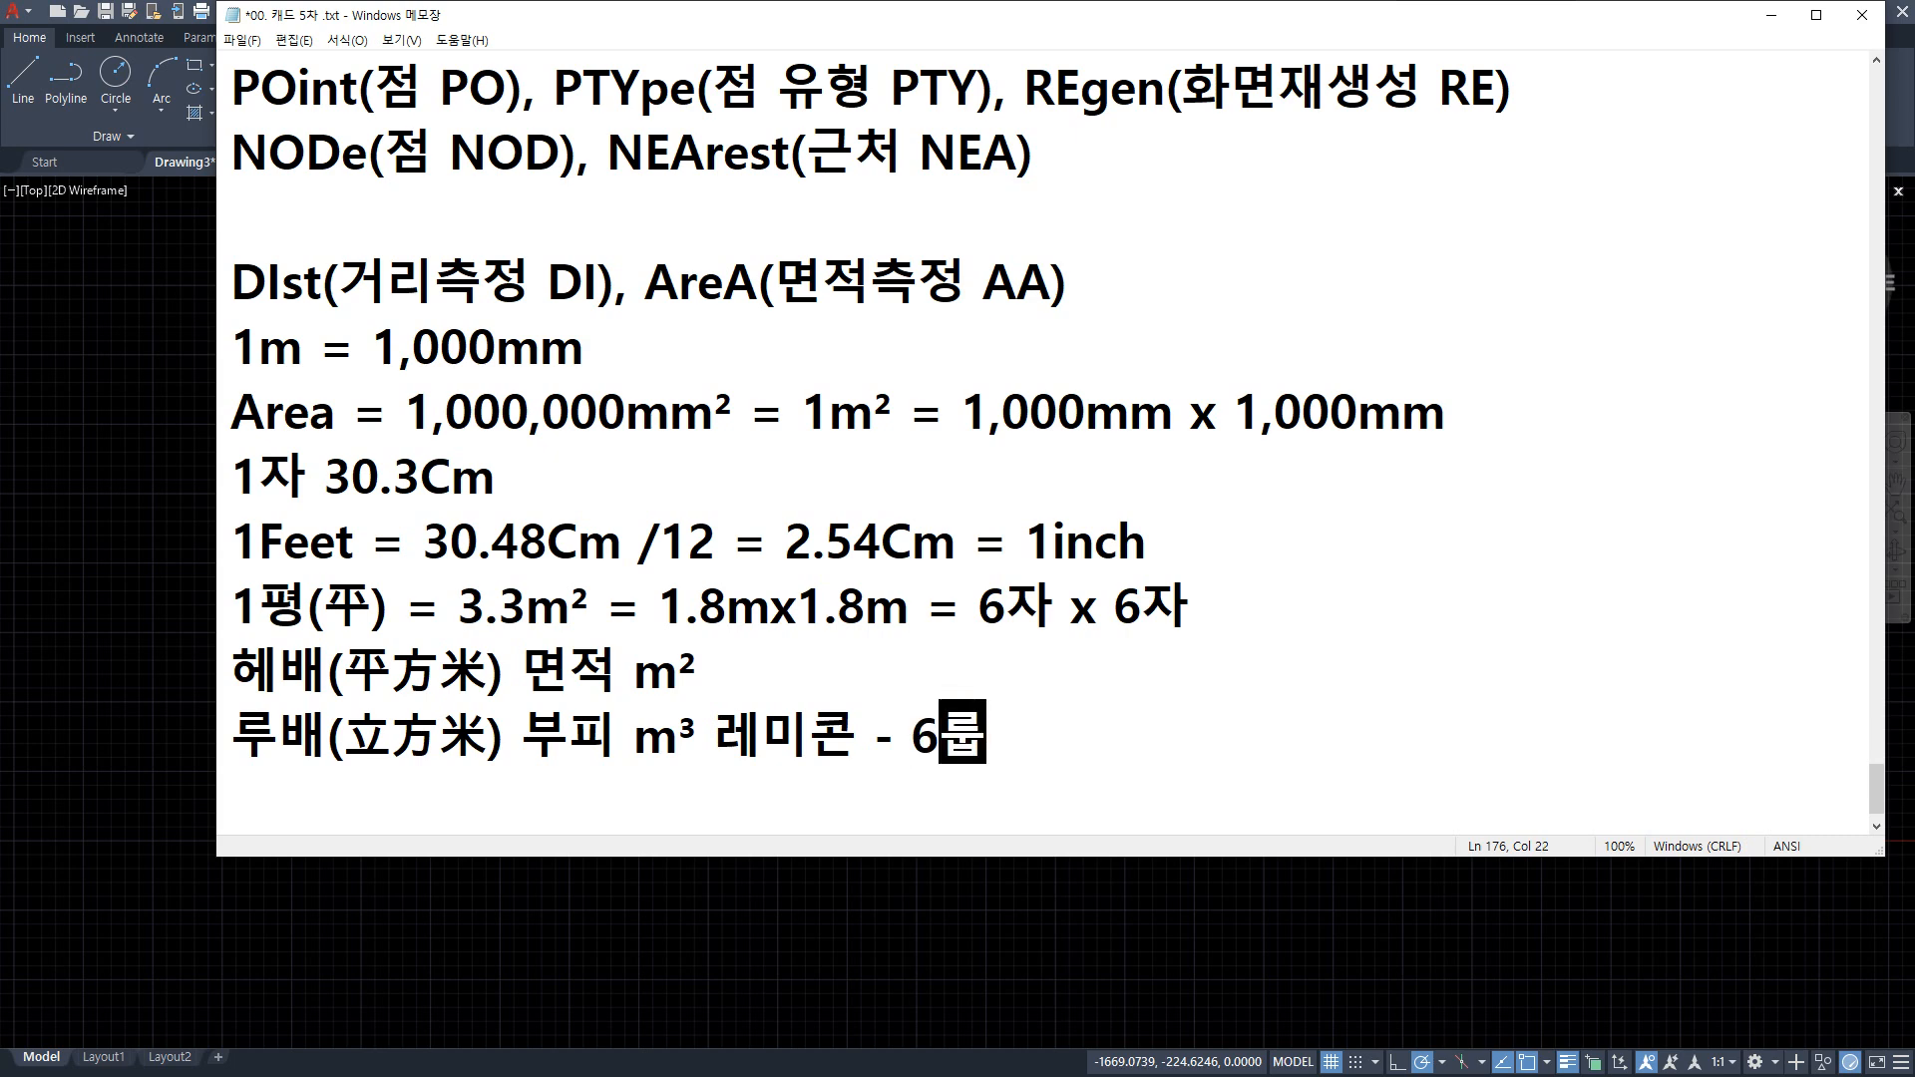
pyautogui.press('BackSpace')
pyautogui.write('배')
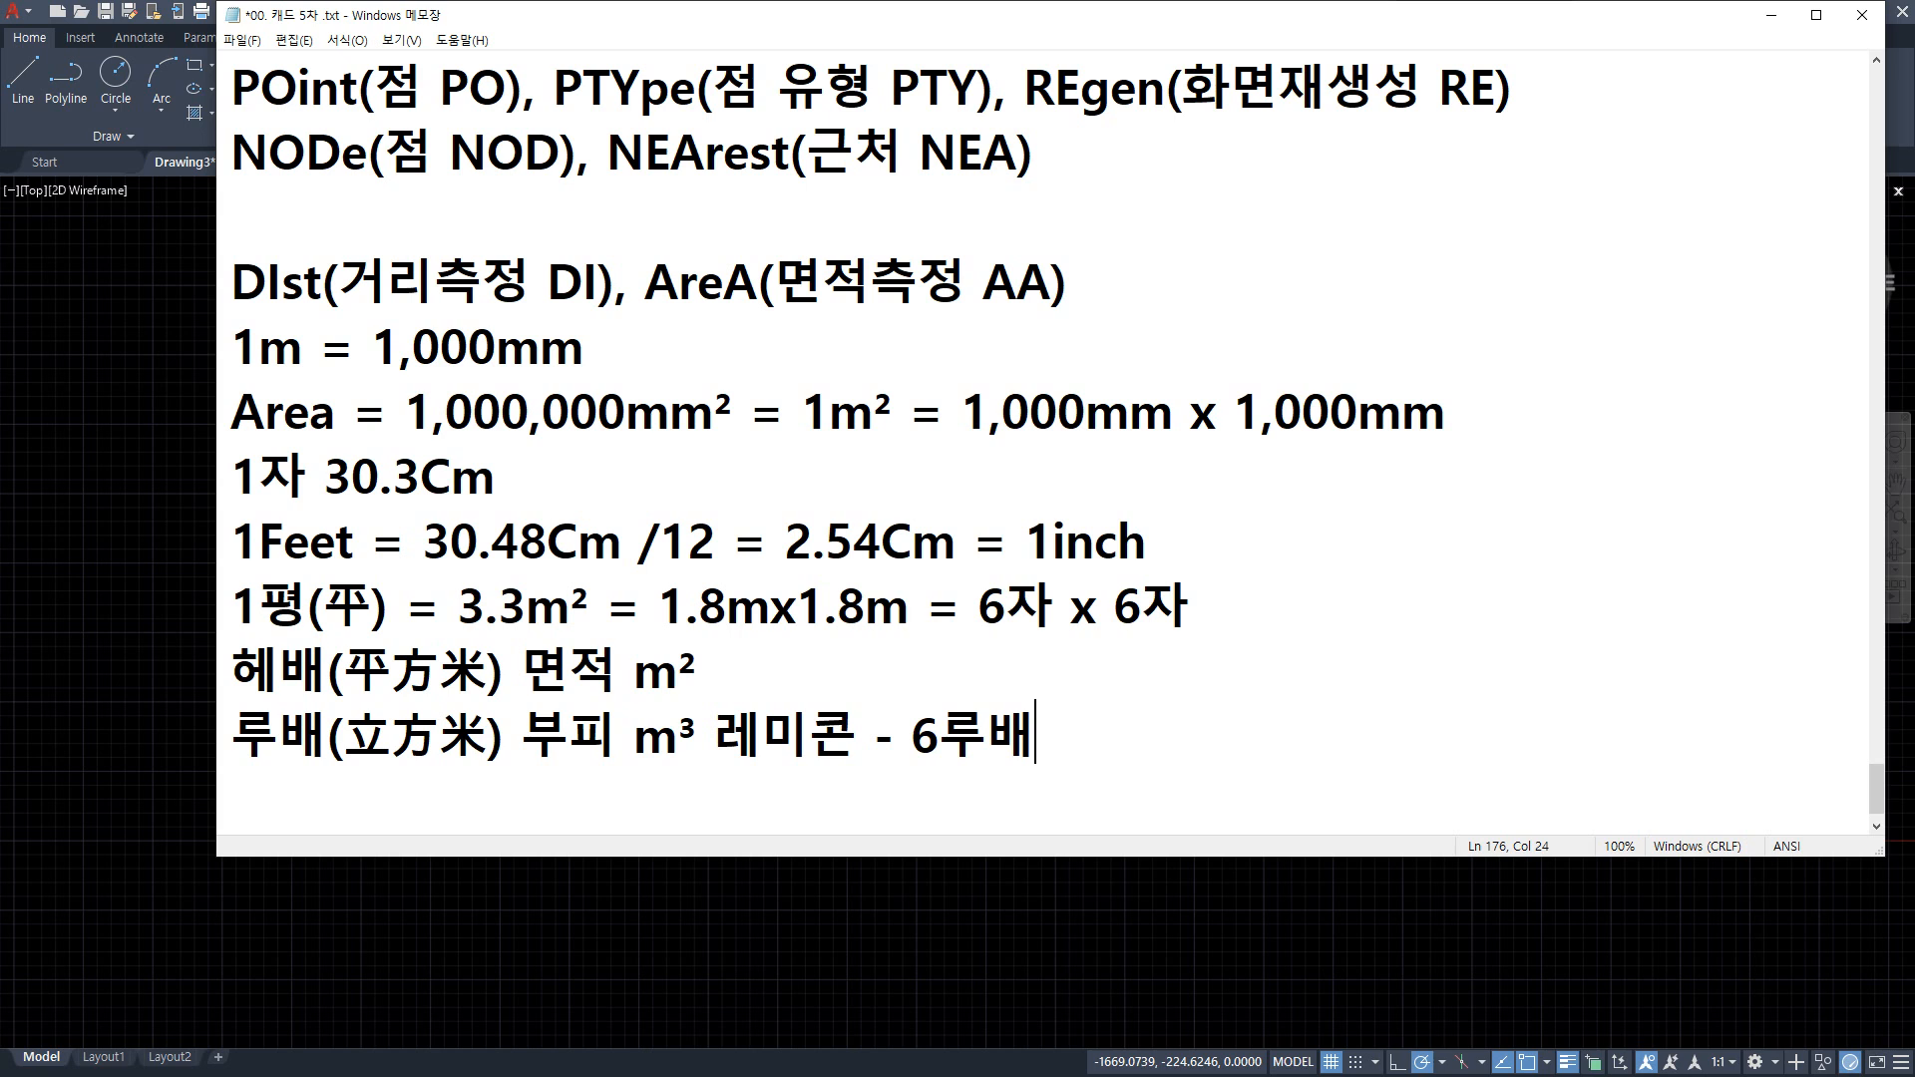
# Switch to AutoCAD and look through the available Measure tools, closing them without choosing one
pyautogui.click(141, 312)
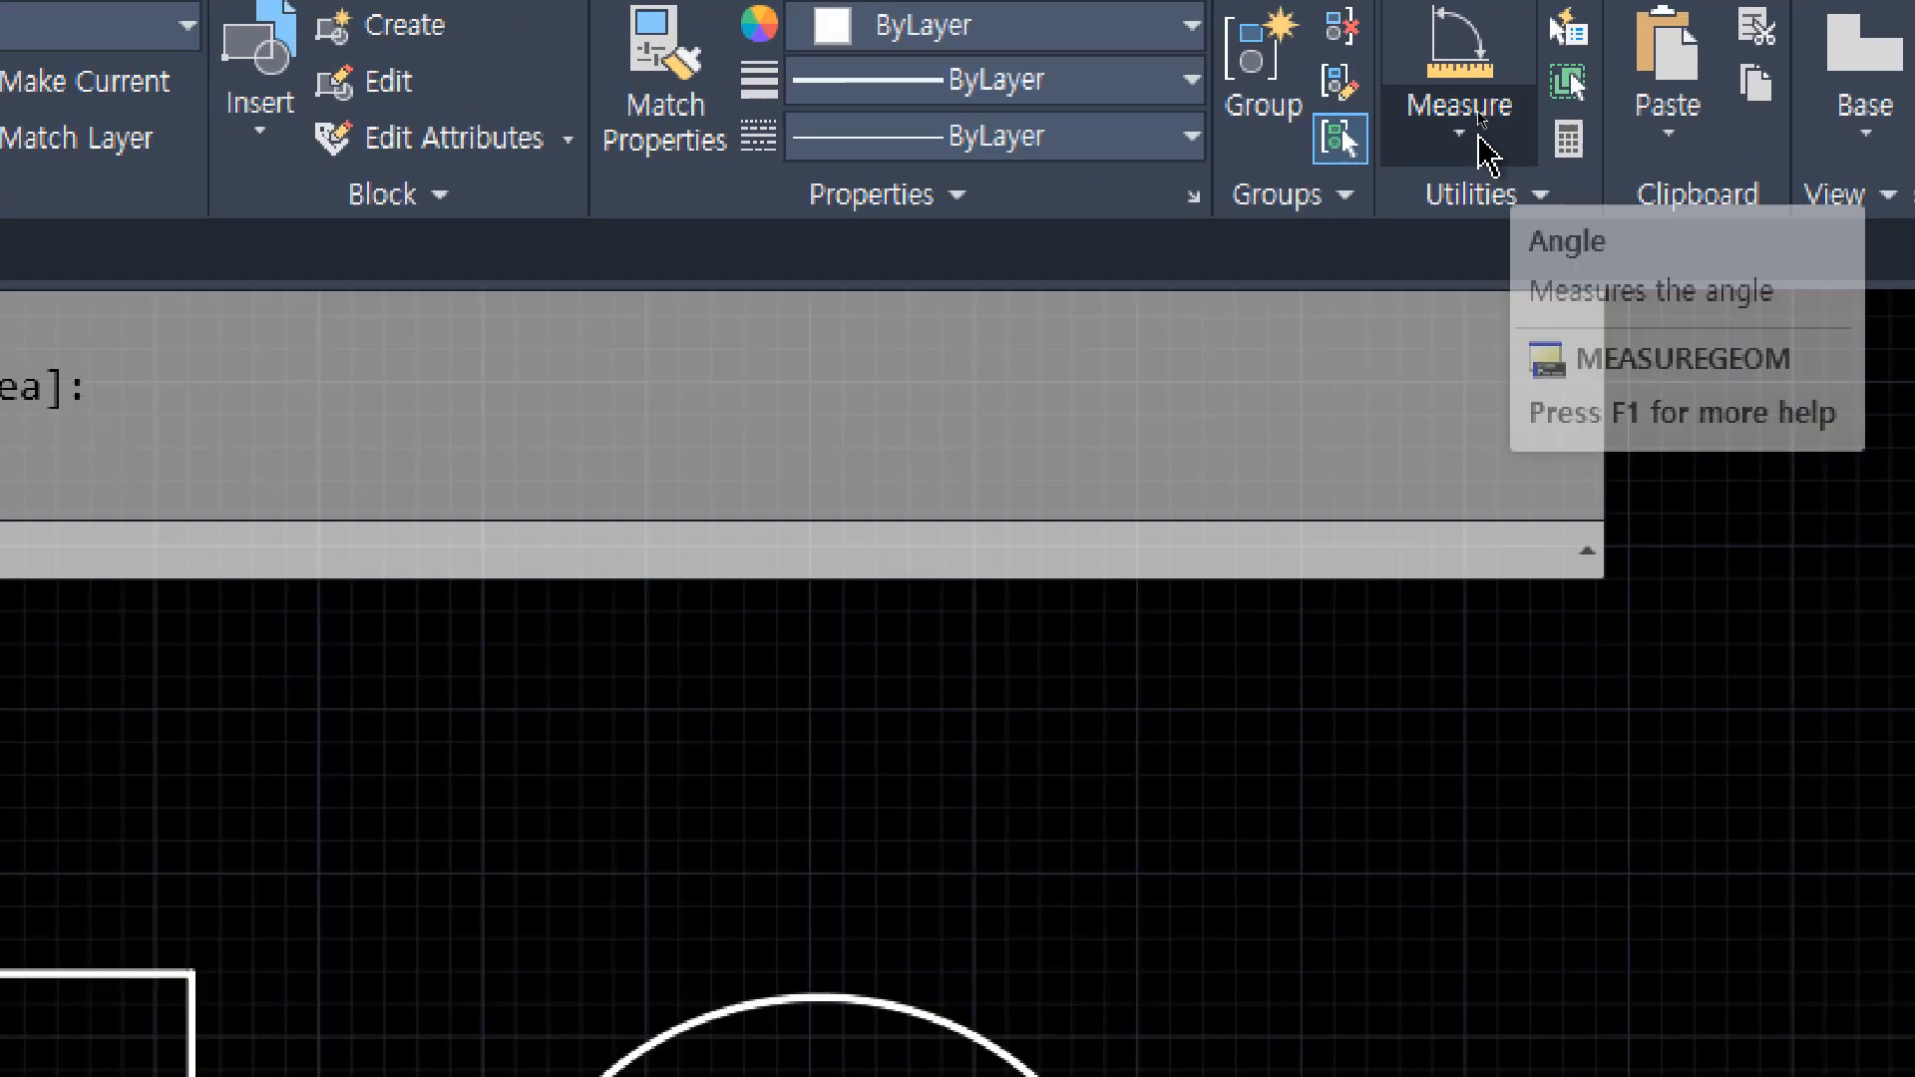
pyautogui.click(1484, 118)
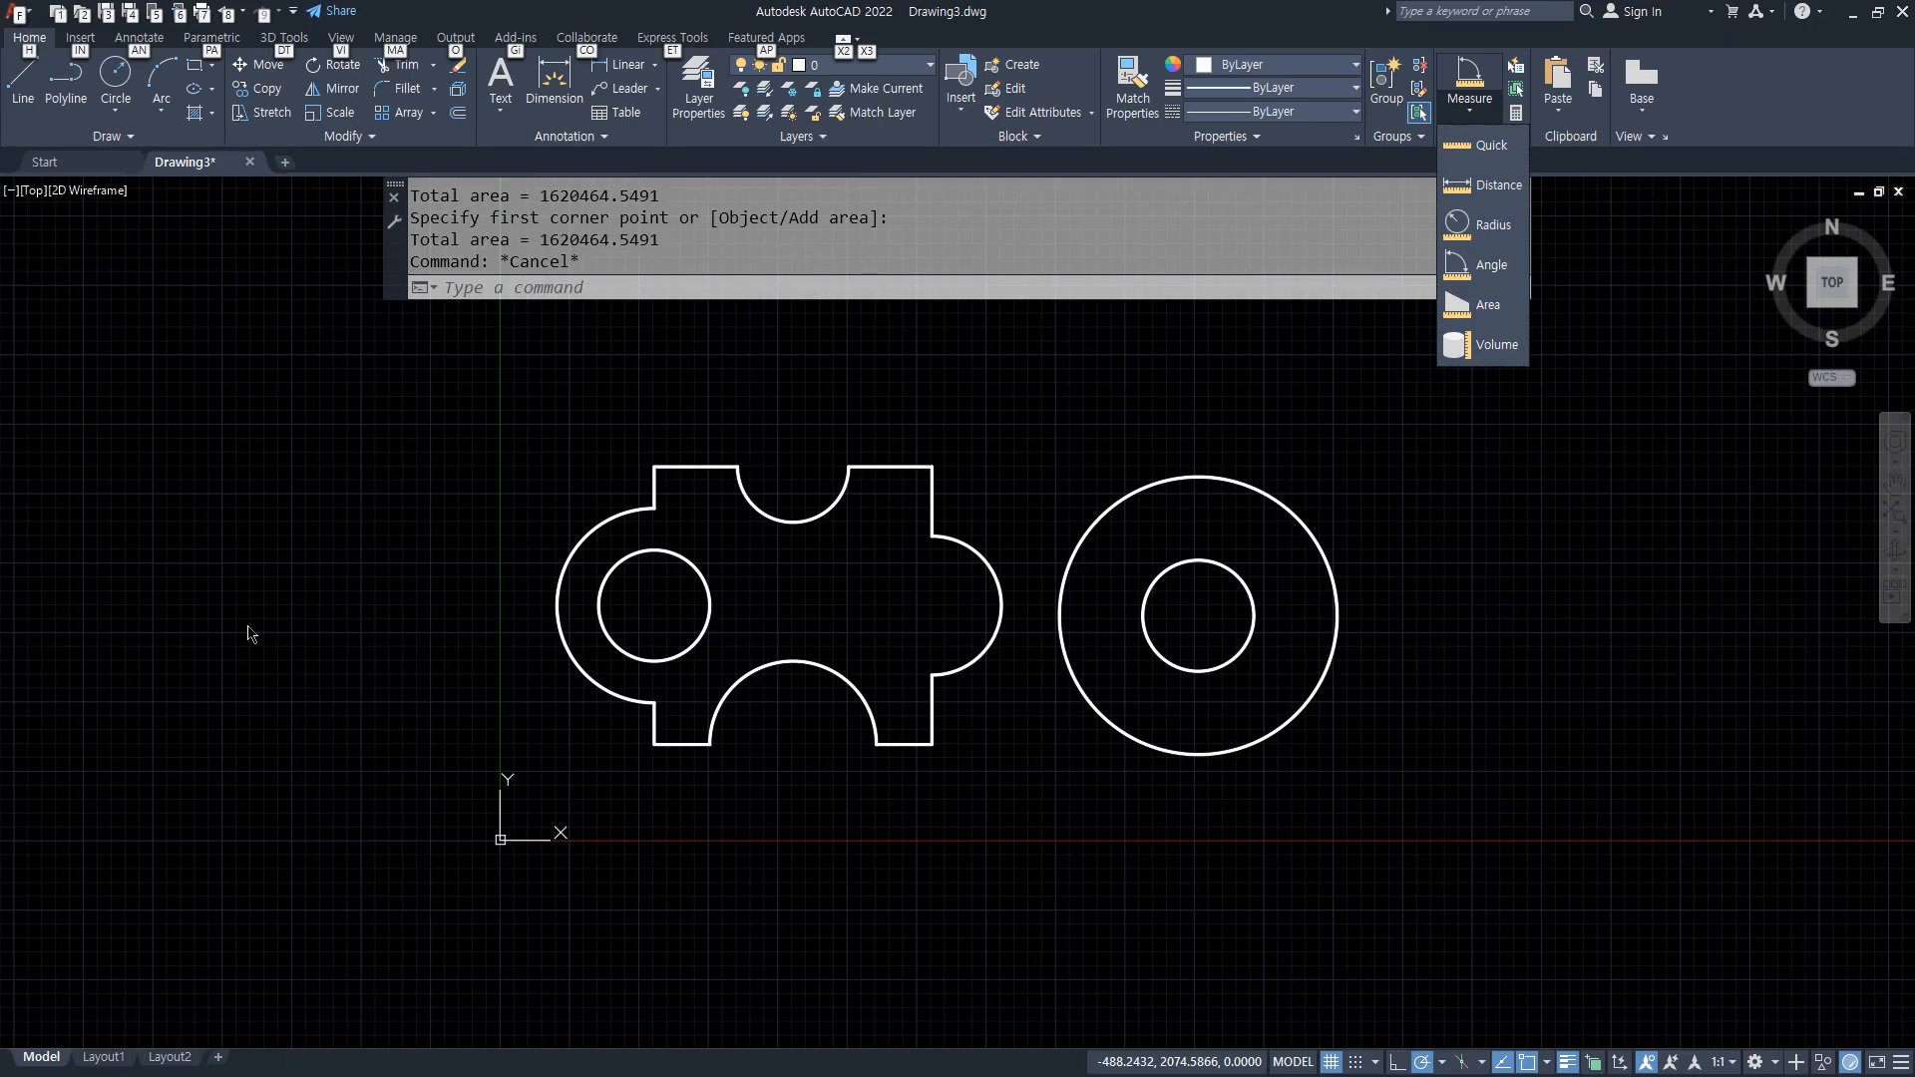
pyautogui.press('Escape')
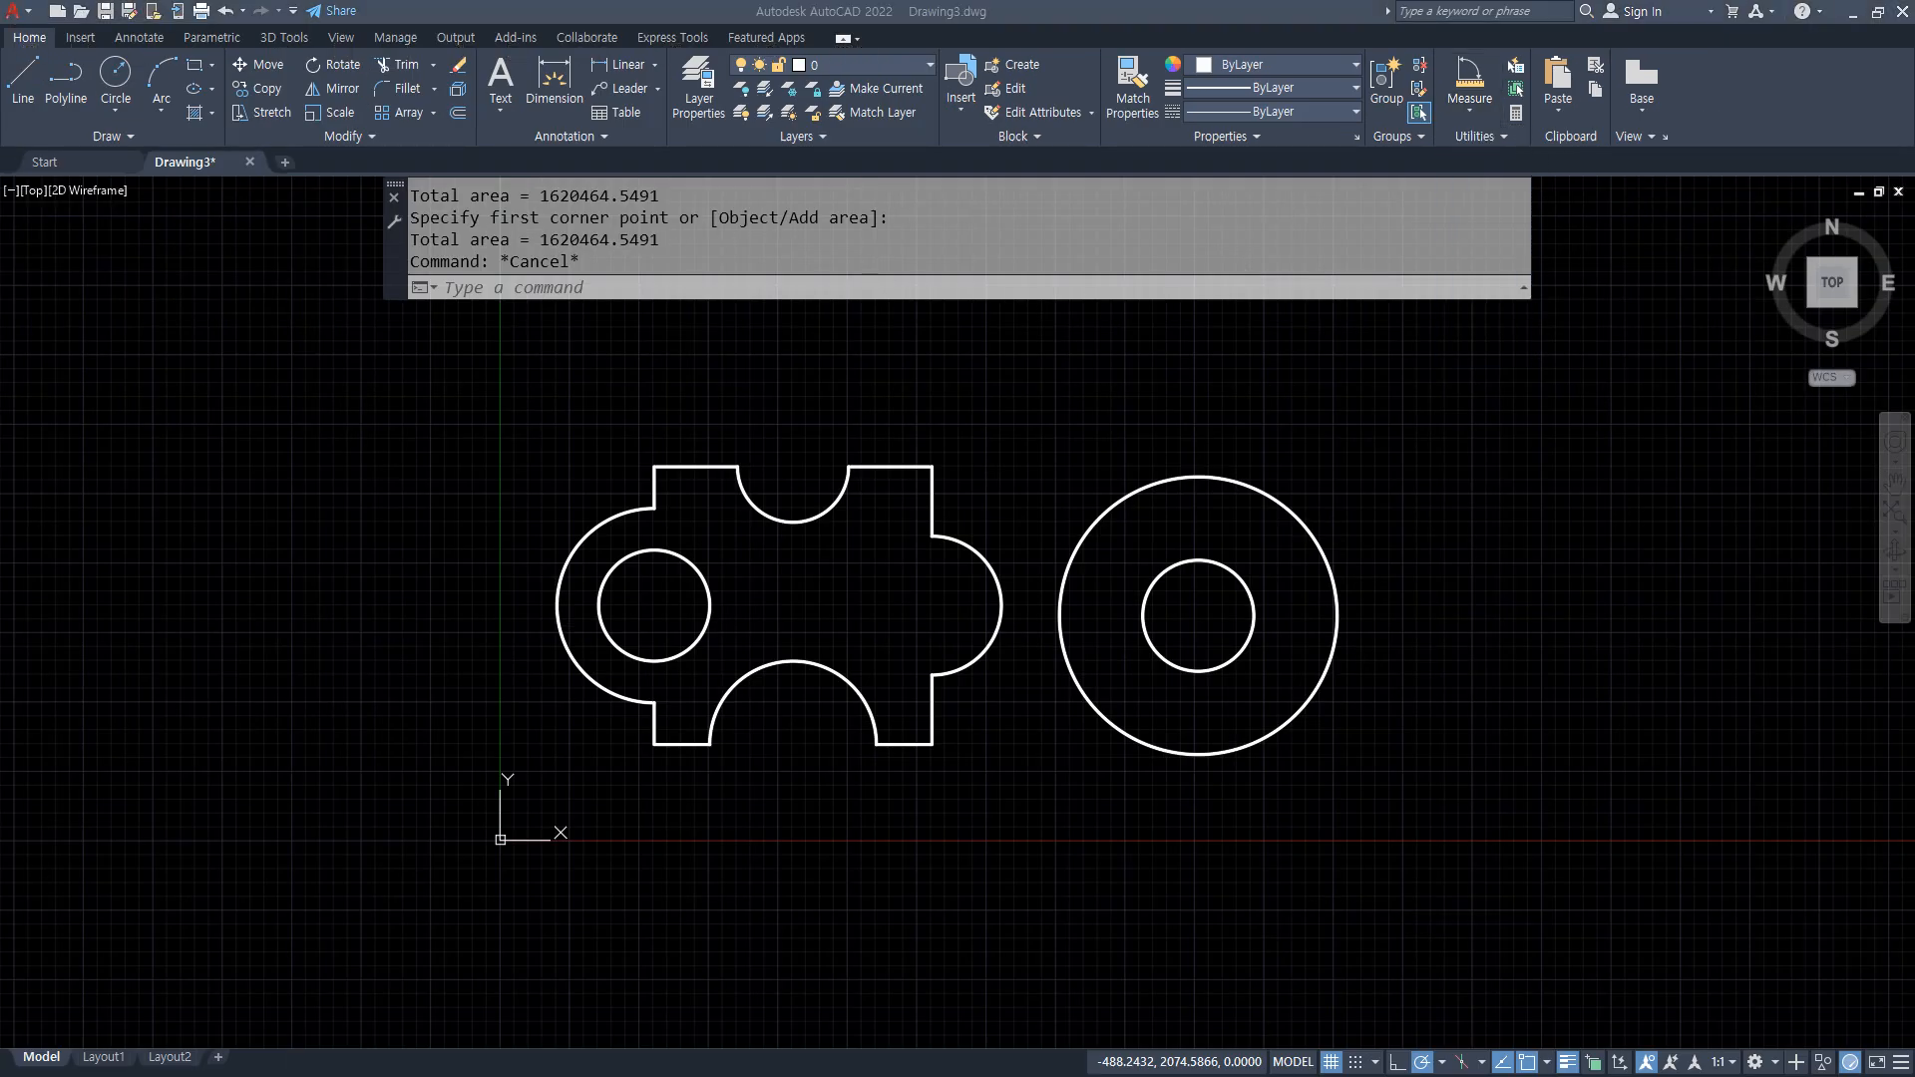
# Return to the Notepad notes and review the DIst and Area entries, circling both terms on screen
pyautogui.hotkey('alt', 'Tab')
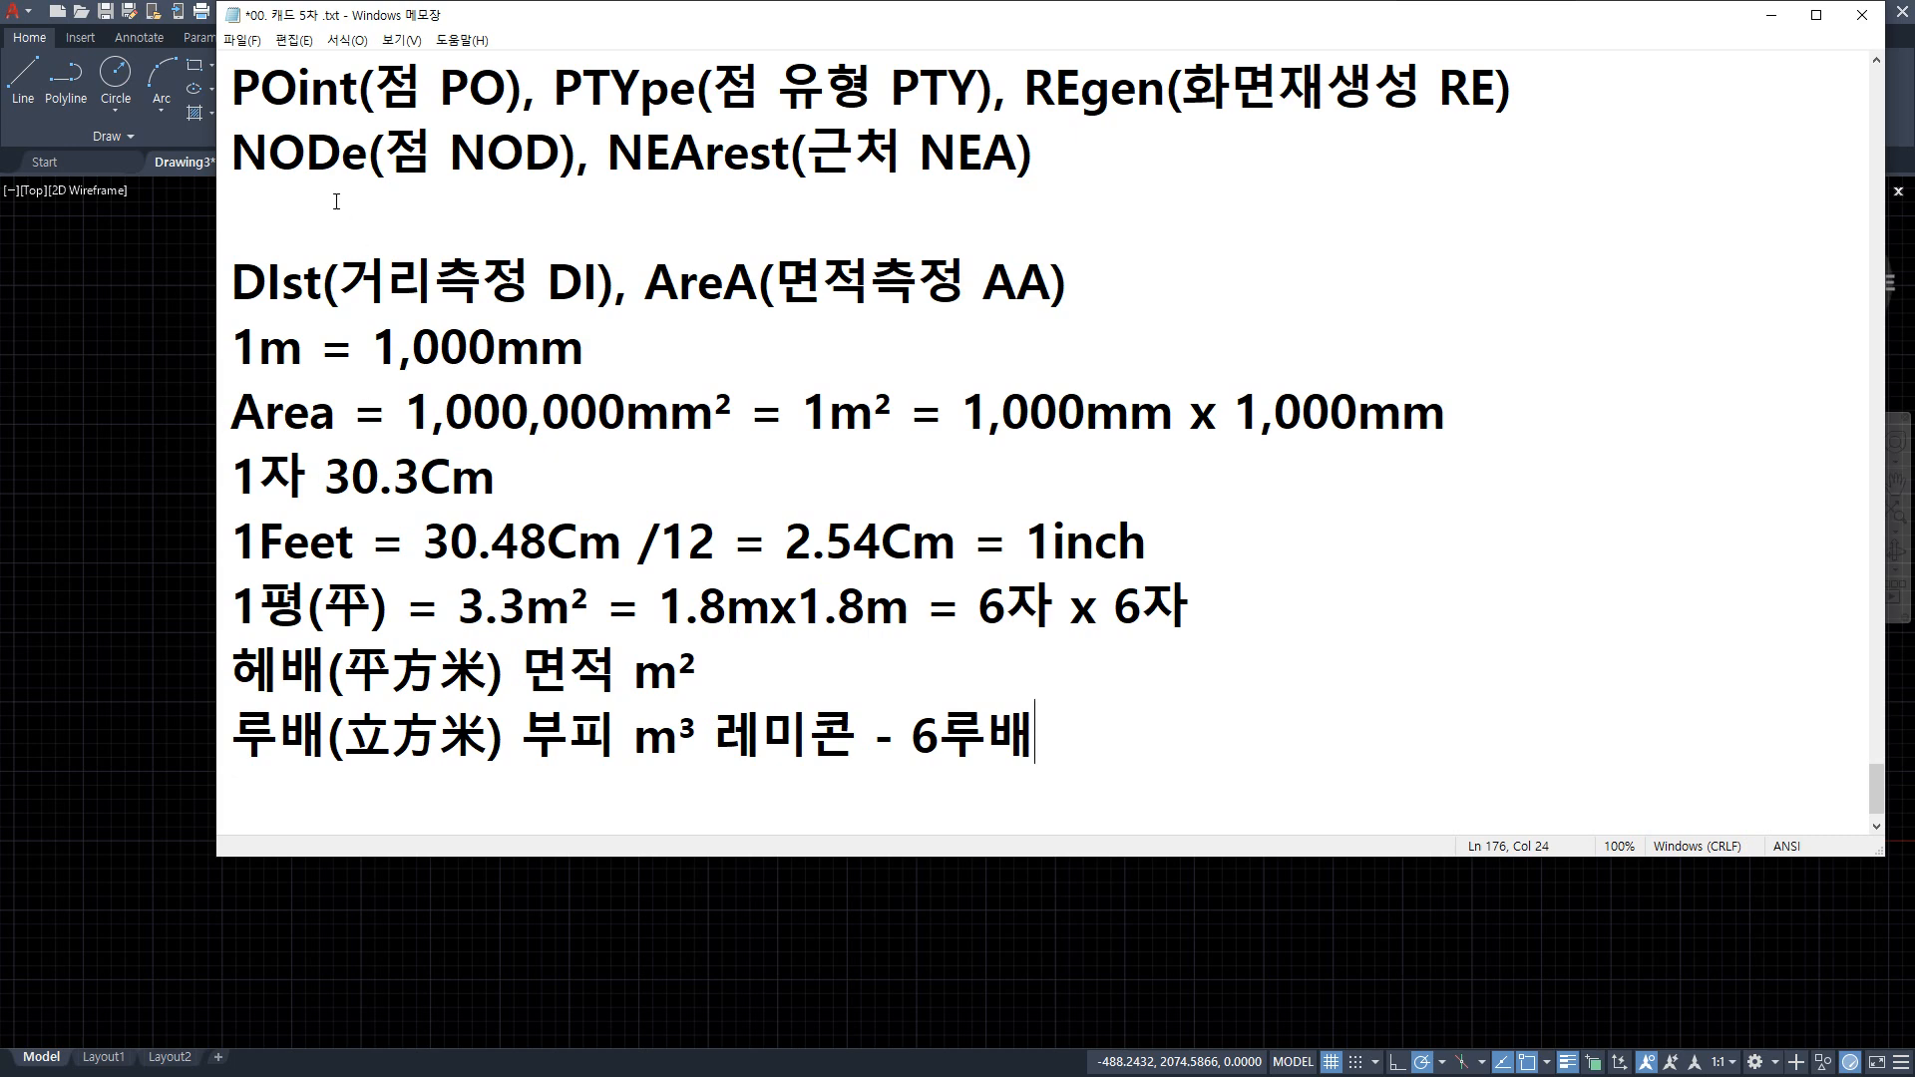
pyautogui.moveTo(299, 311)
pyautogui.mouseDown()
pyautogui.moveTo(219, 305)
pyautogui.moveTo(305, 327)
pyautogui.mouseUp()
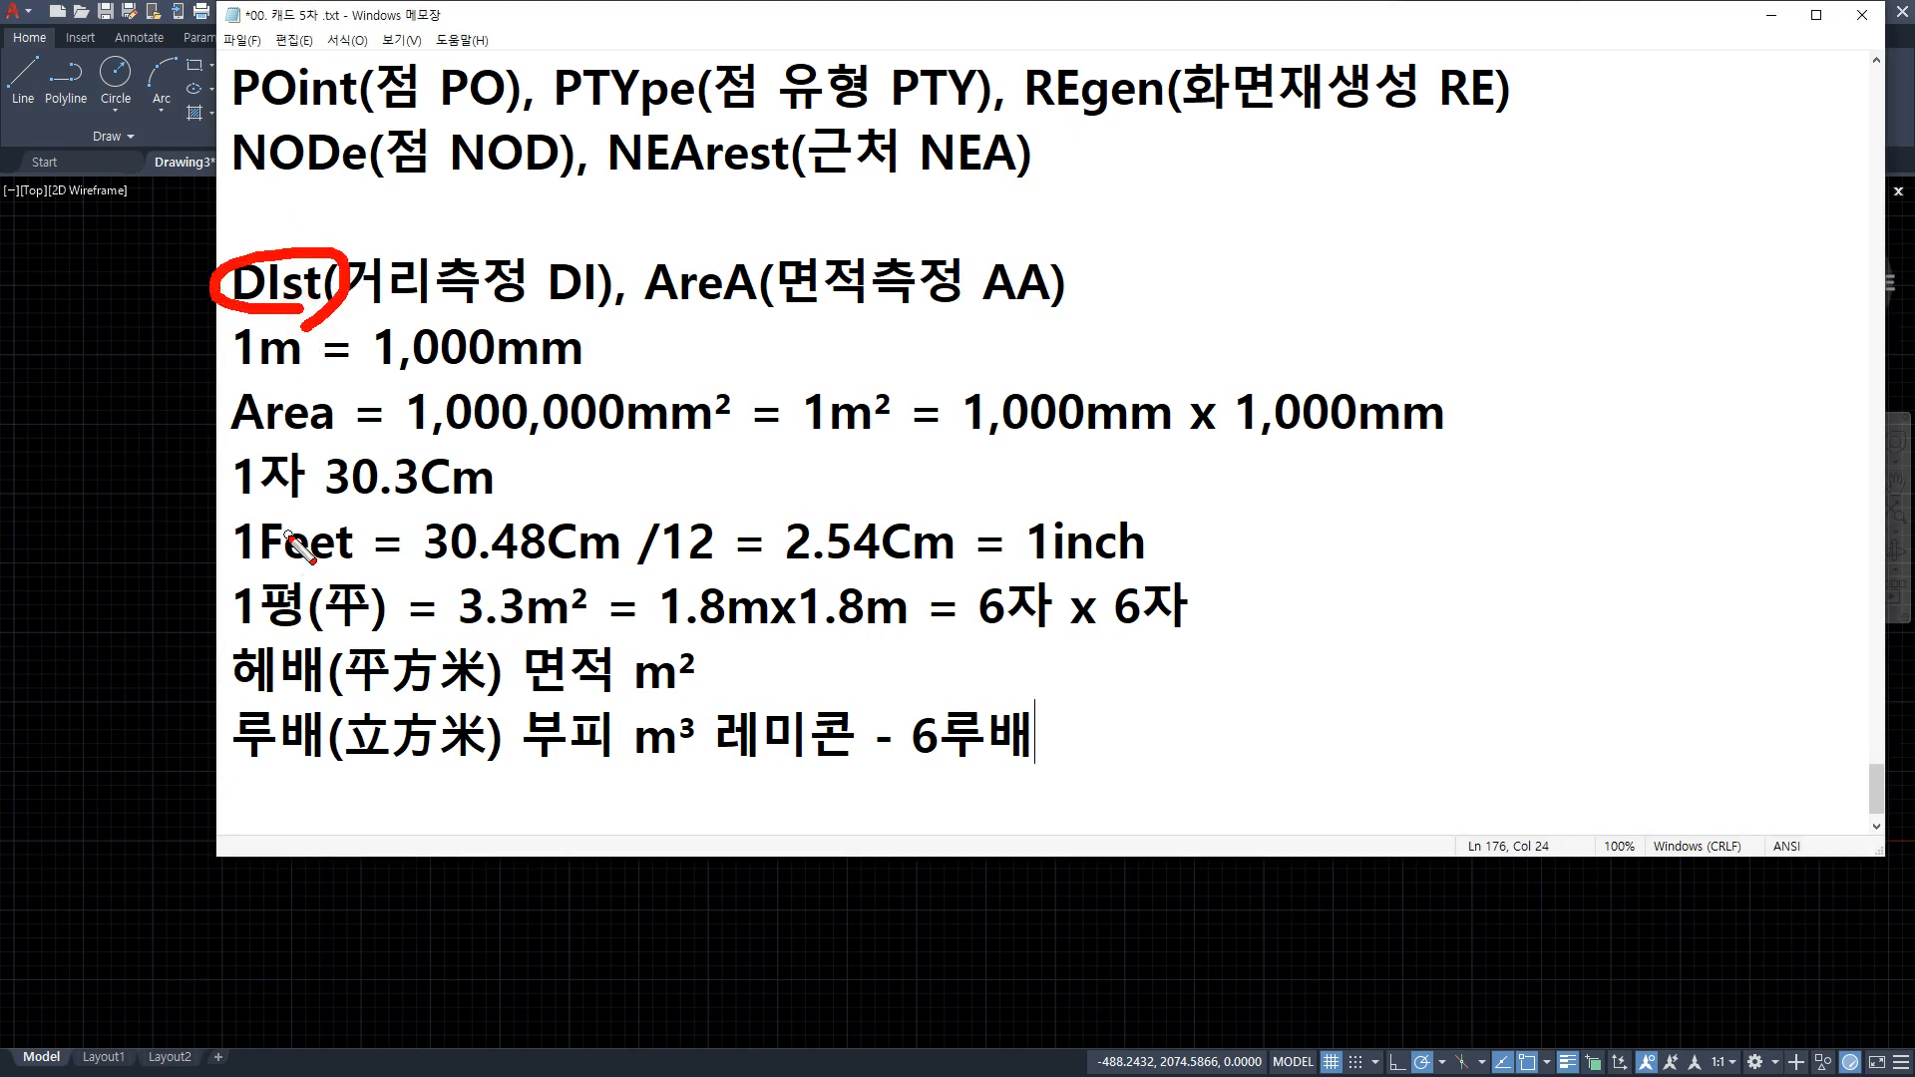
pyautogui.moveTo(321, 447); pyautogui.dragTo(342, 459)
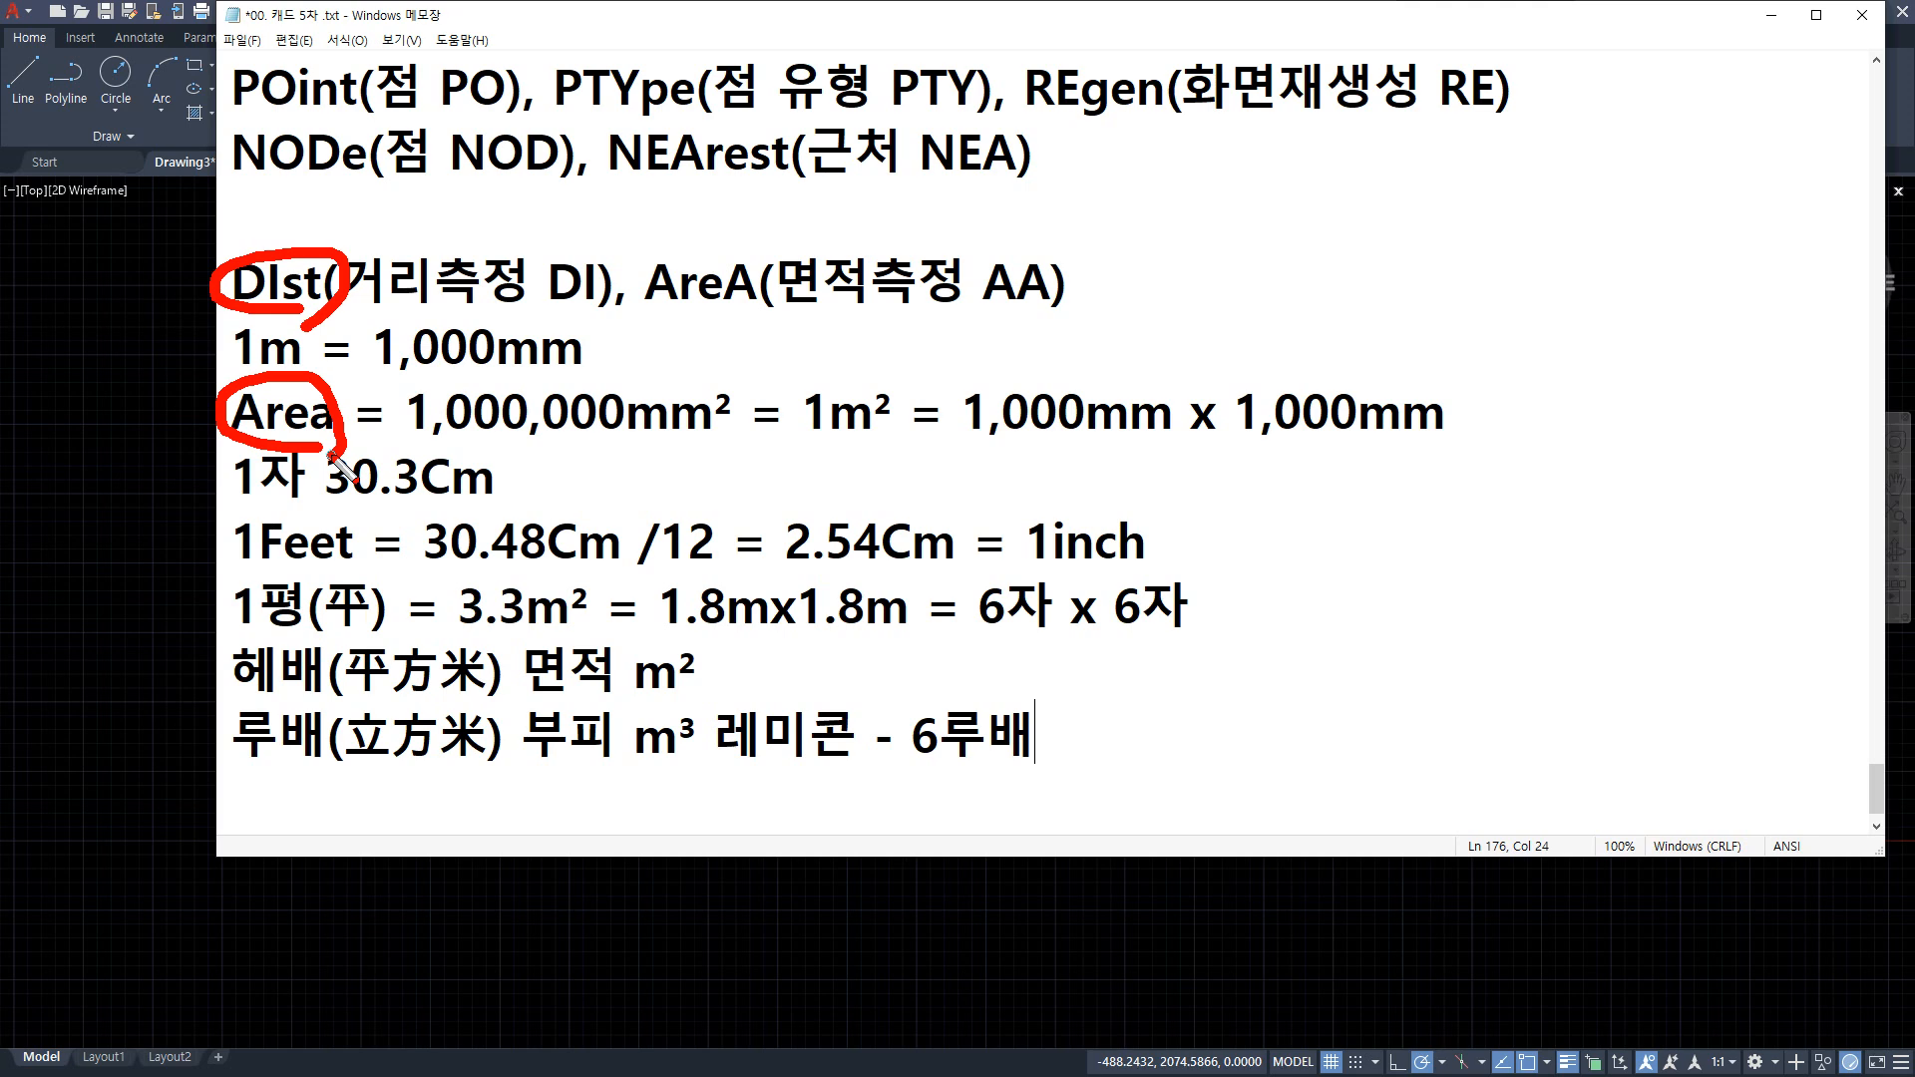
pyautogui.press('Escape')
pyautogui.scroll(-1, 1077, 725)
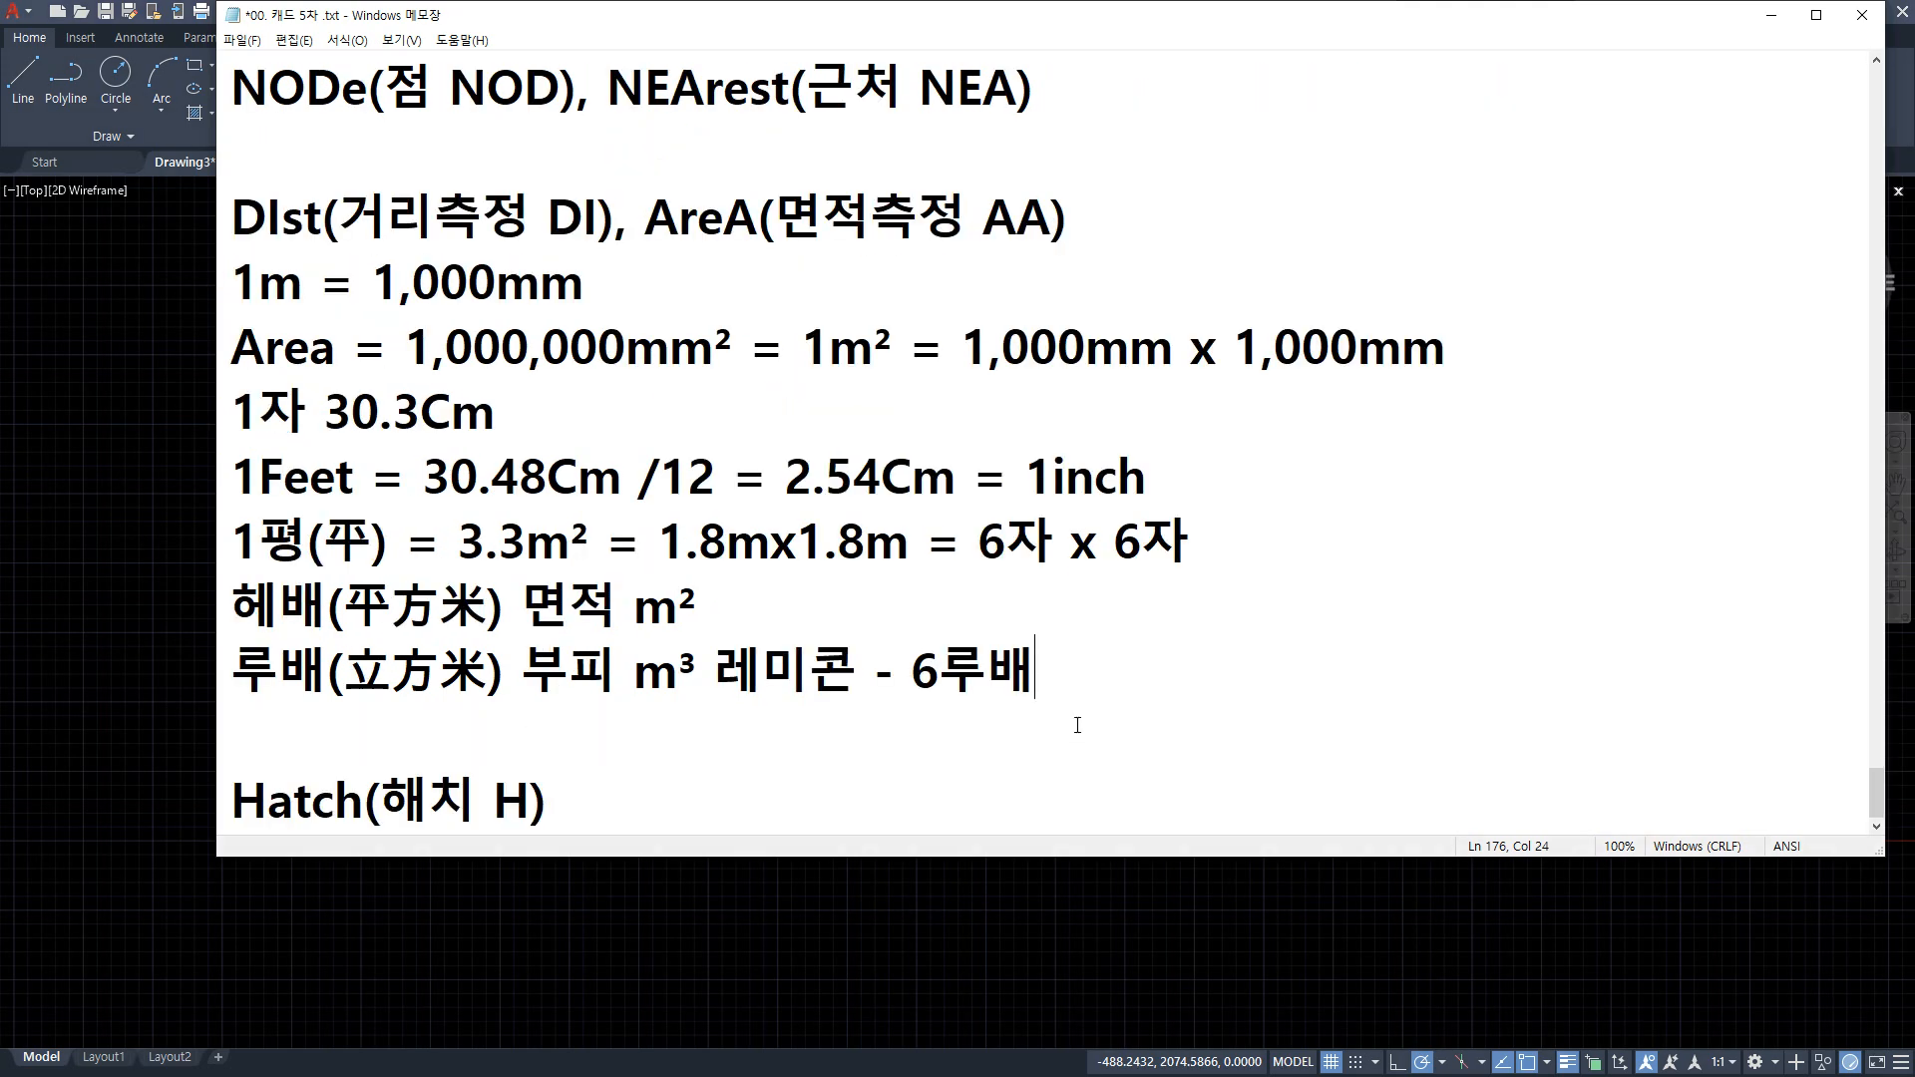
# Review the Hatch(해치 H) description in the Notepad notes and switch back to the AutoCAD drawing
pyautogui.hotkey('alt', 'Tab')
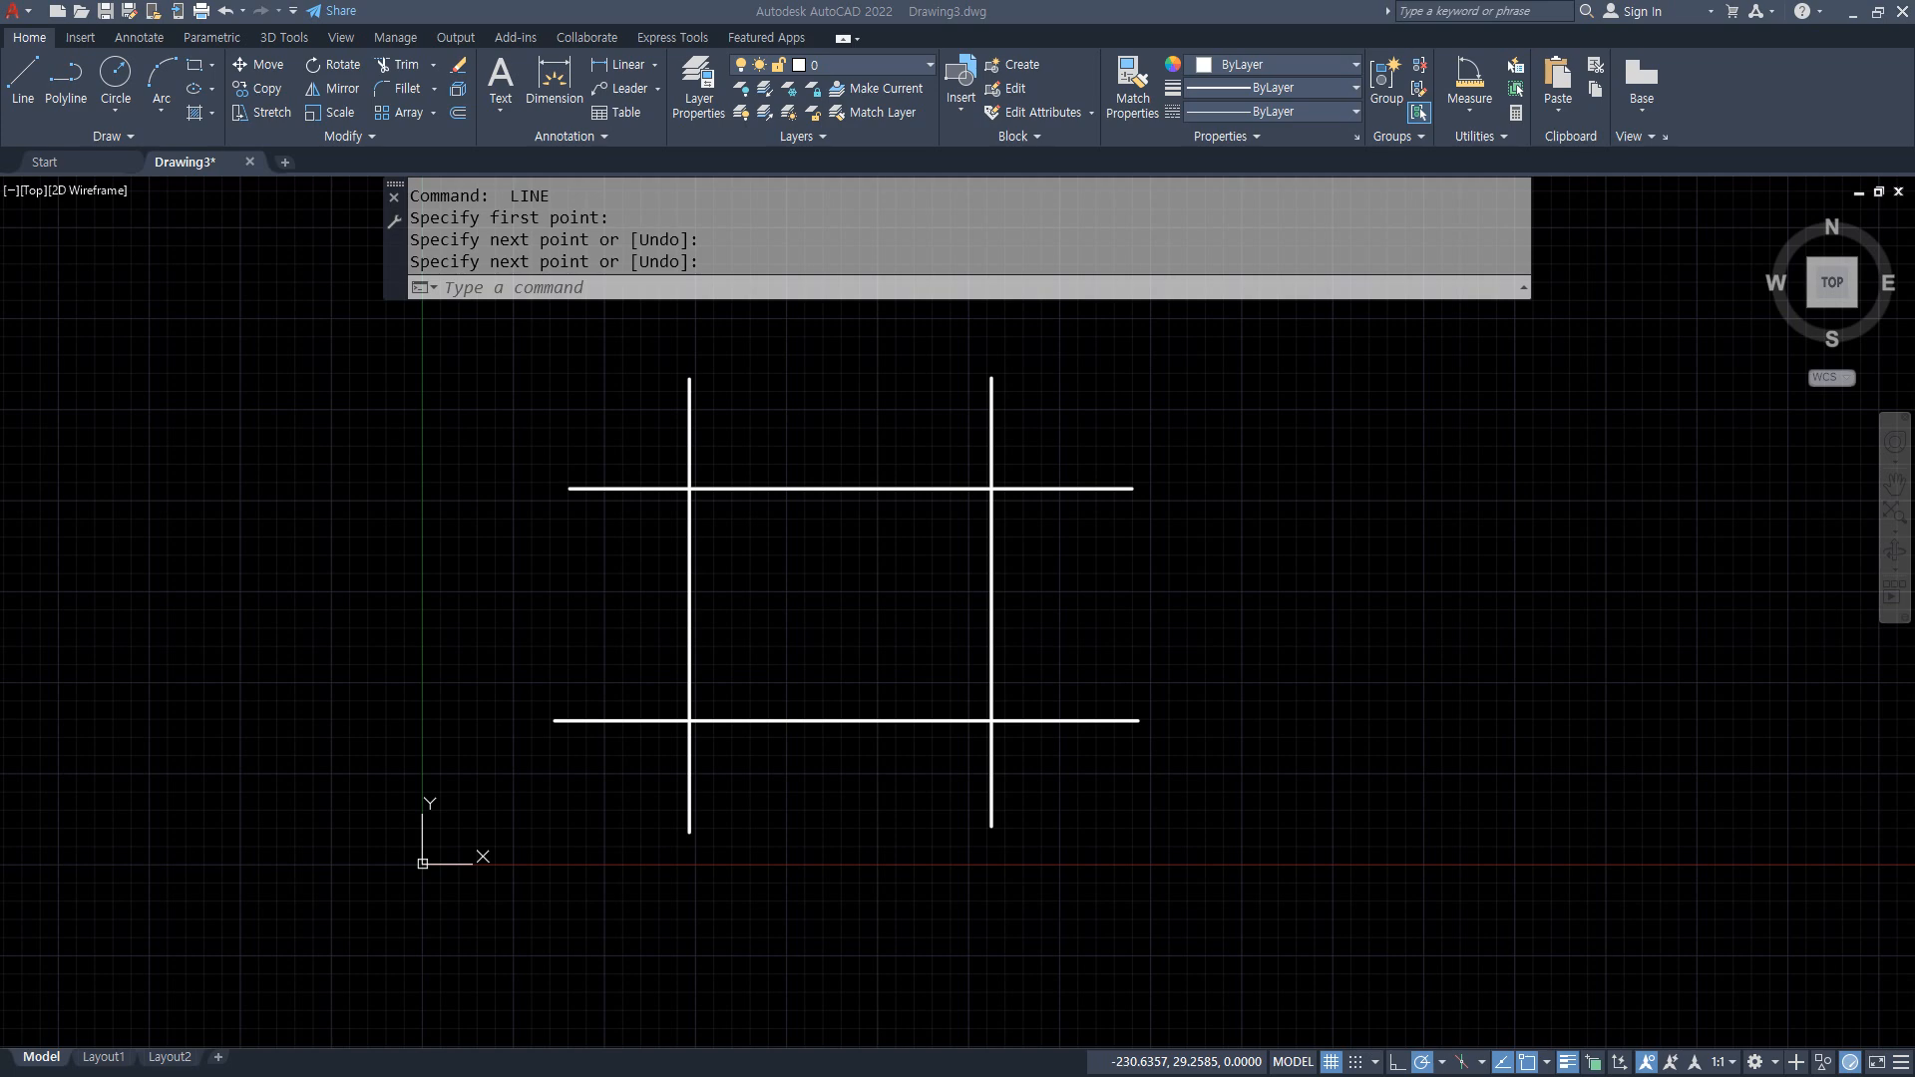
pyautogui.click(931, 643)
pyautogui.hotkey('alt', 'Tab')
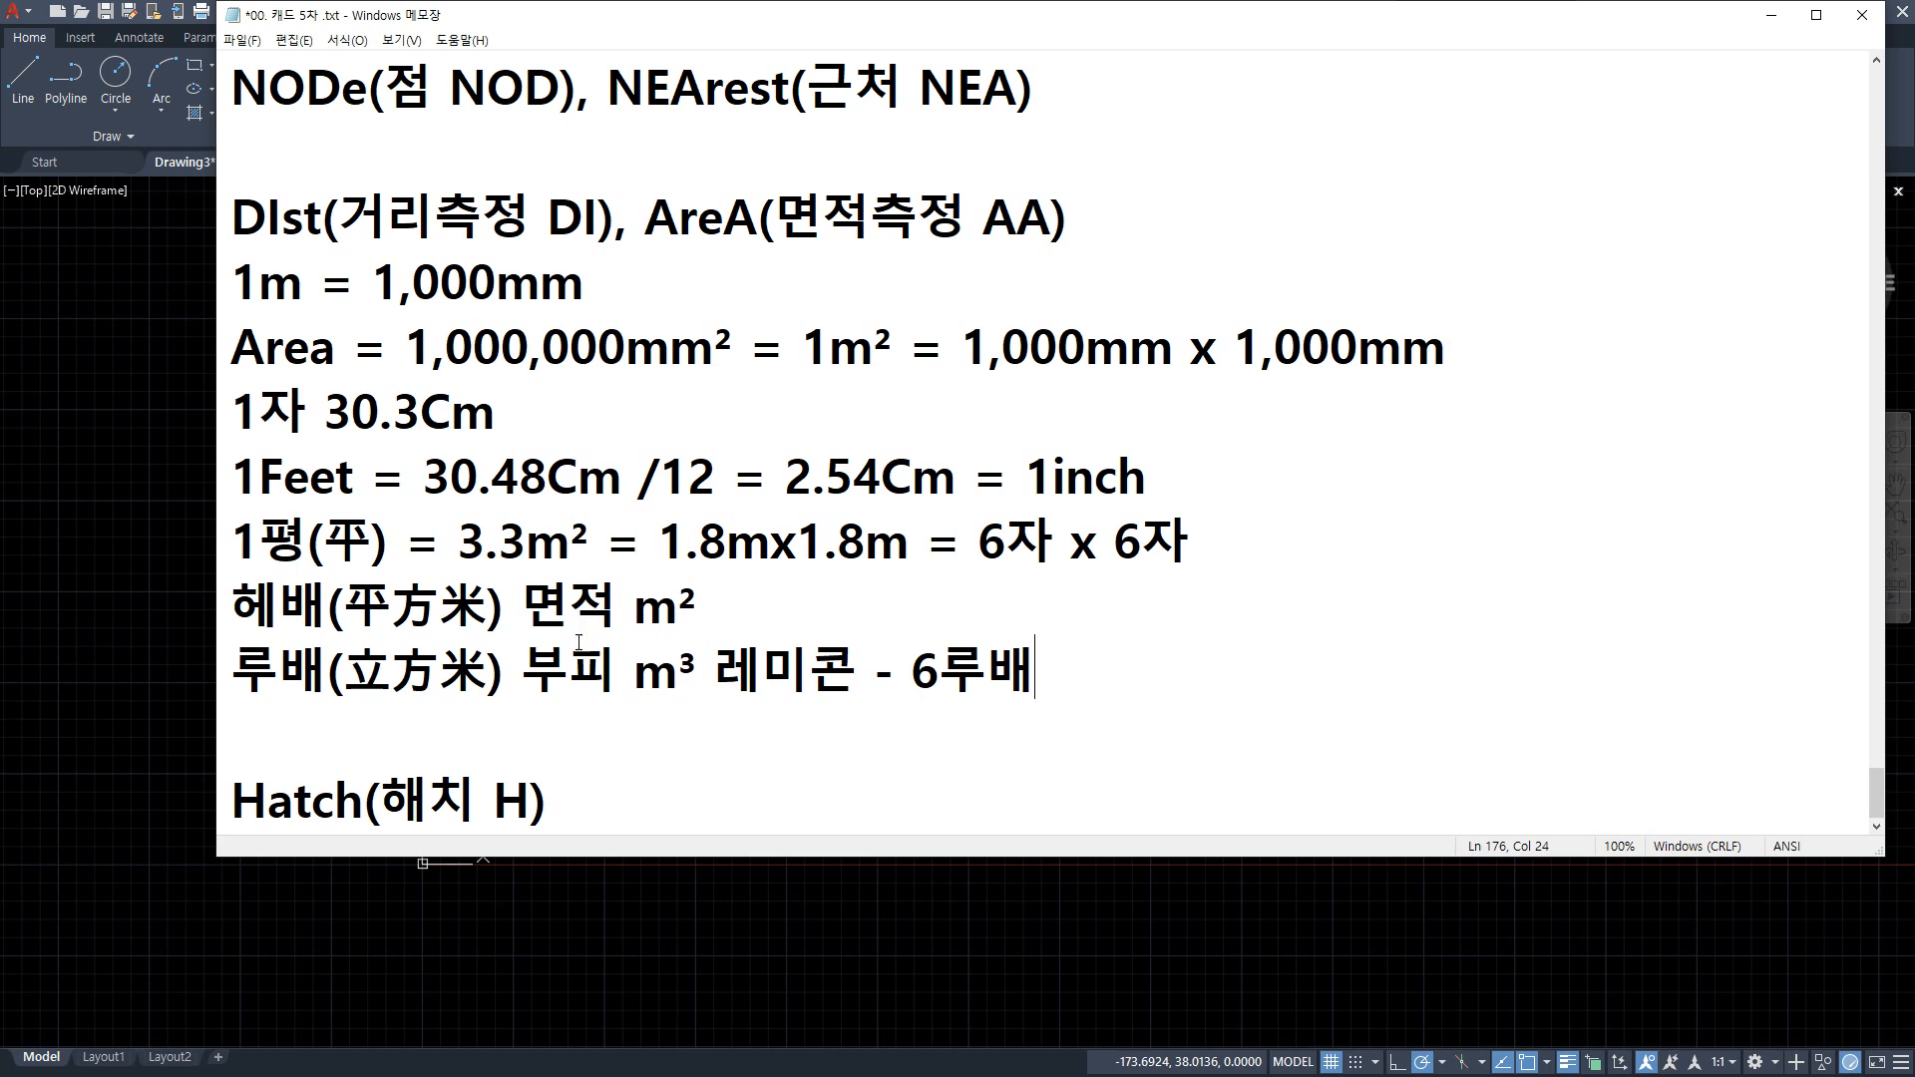
pyautogui.scroll(1, 314, 701)
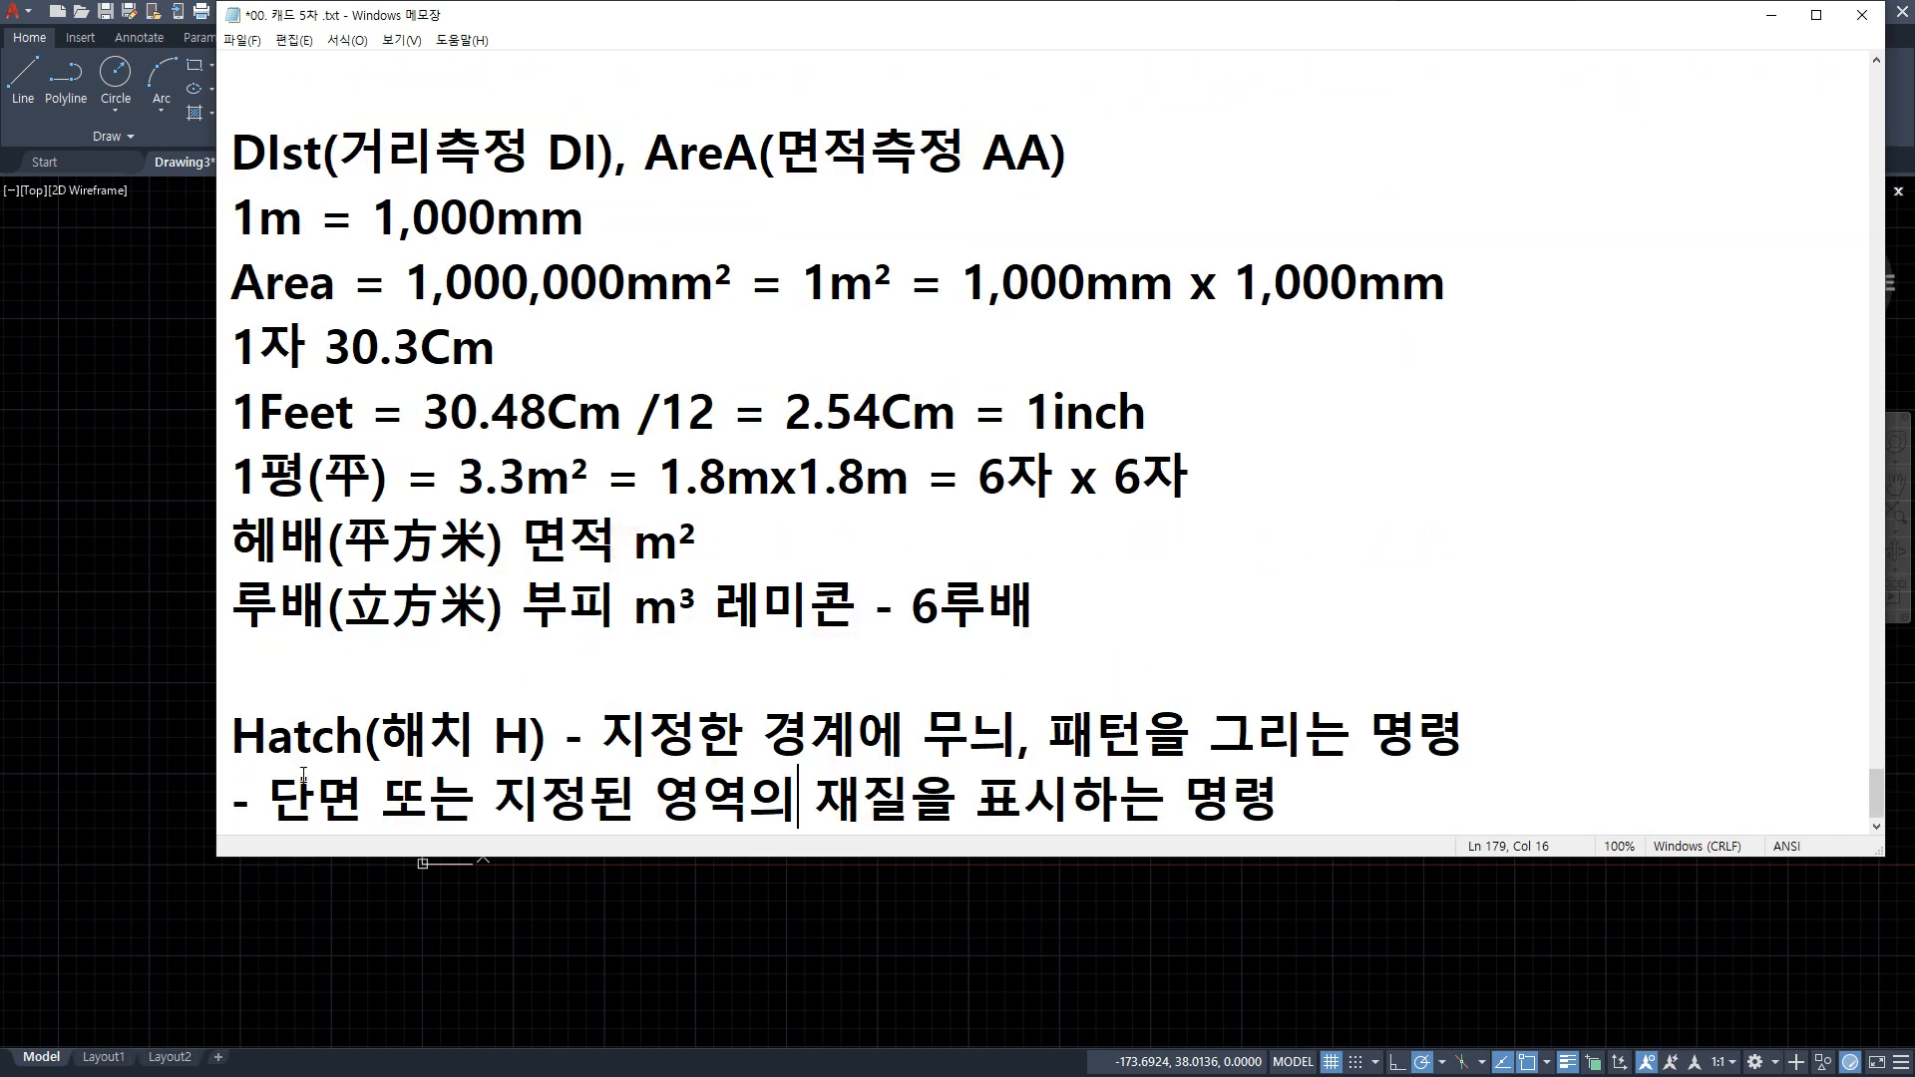
pyautogui.moveTo(251, 734); pyautogui.dragTo(425, 736)
pyautogui.moveTo(348, 795); pyautogui.dragTo(295, 799)
pyautogui.moveTo(495, 798); pyautogui.dragTo(746, 798)
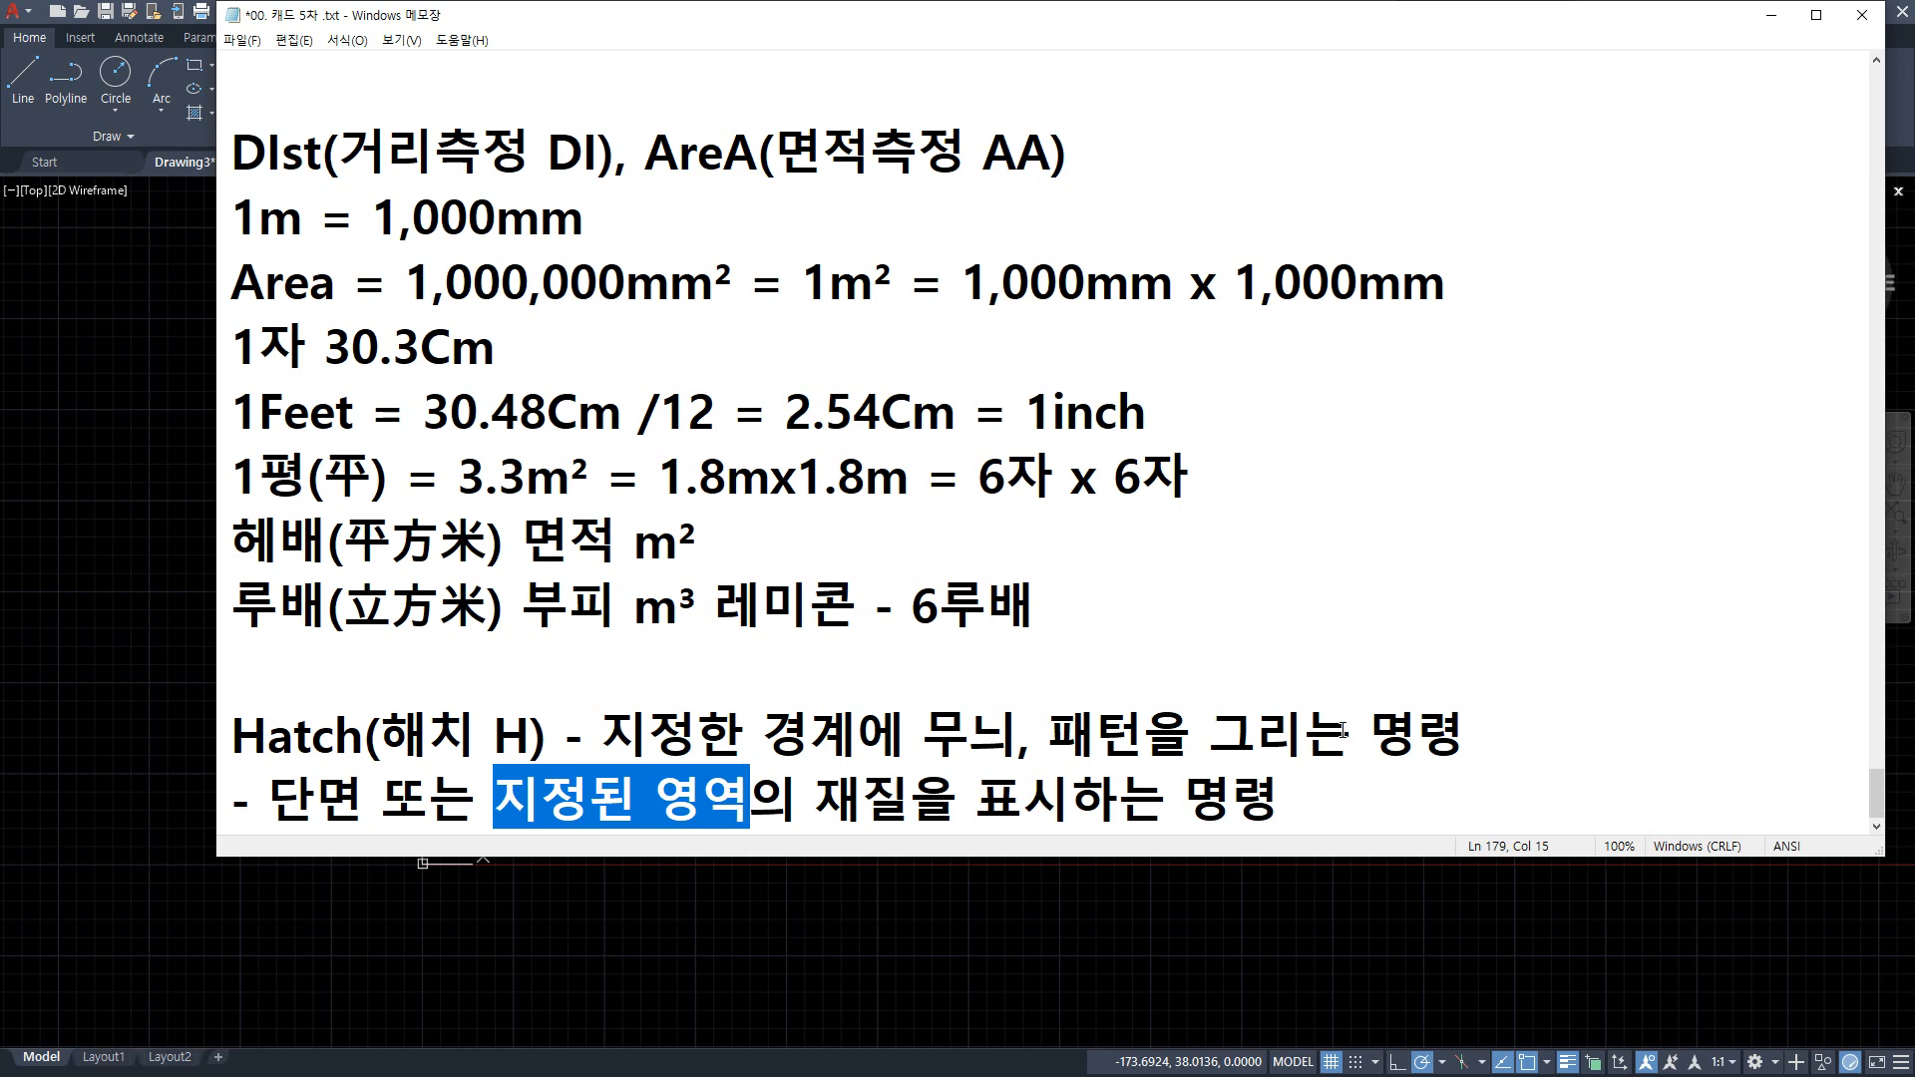
pyautogui.click(995, 948)
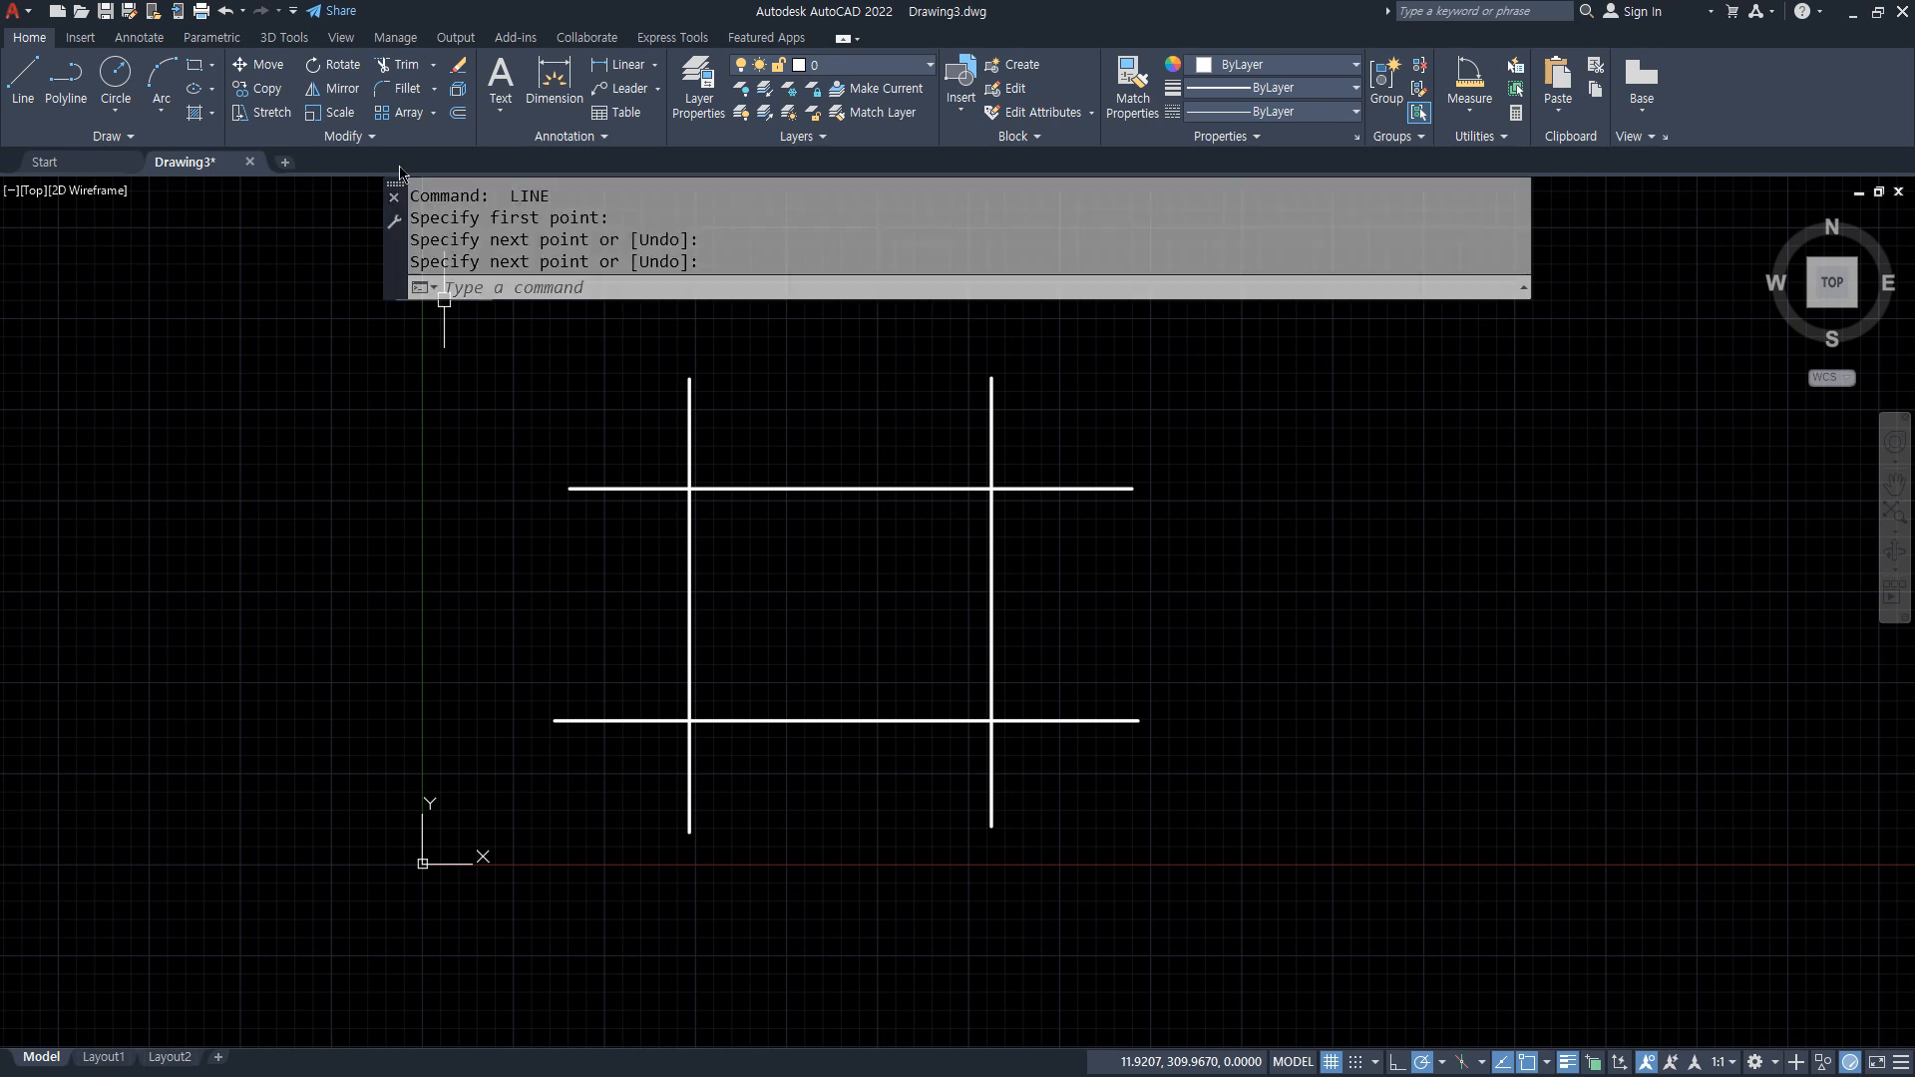
# Start the Hatch command and review its creation settings in order, marking boundaries, pattern, angle and scale, and close on screen
pyautogui.click(360, 134)
pyautogui.click(112, 137)
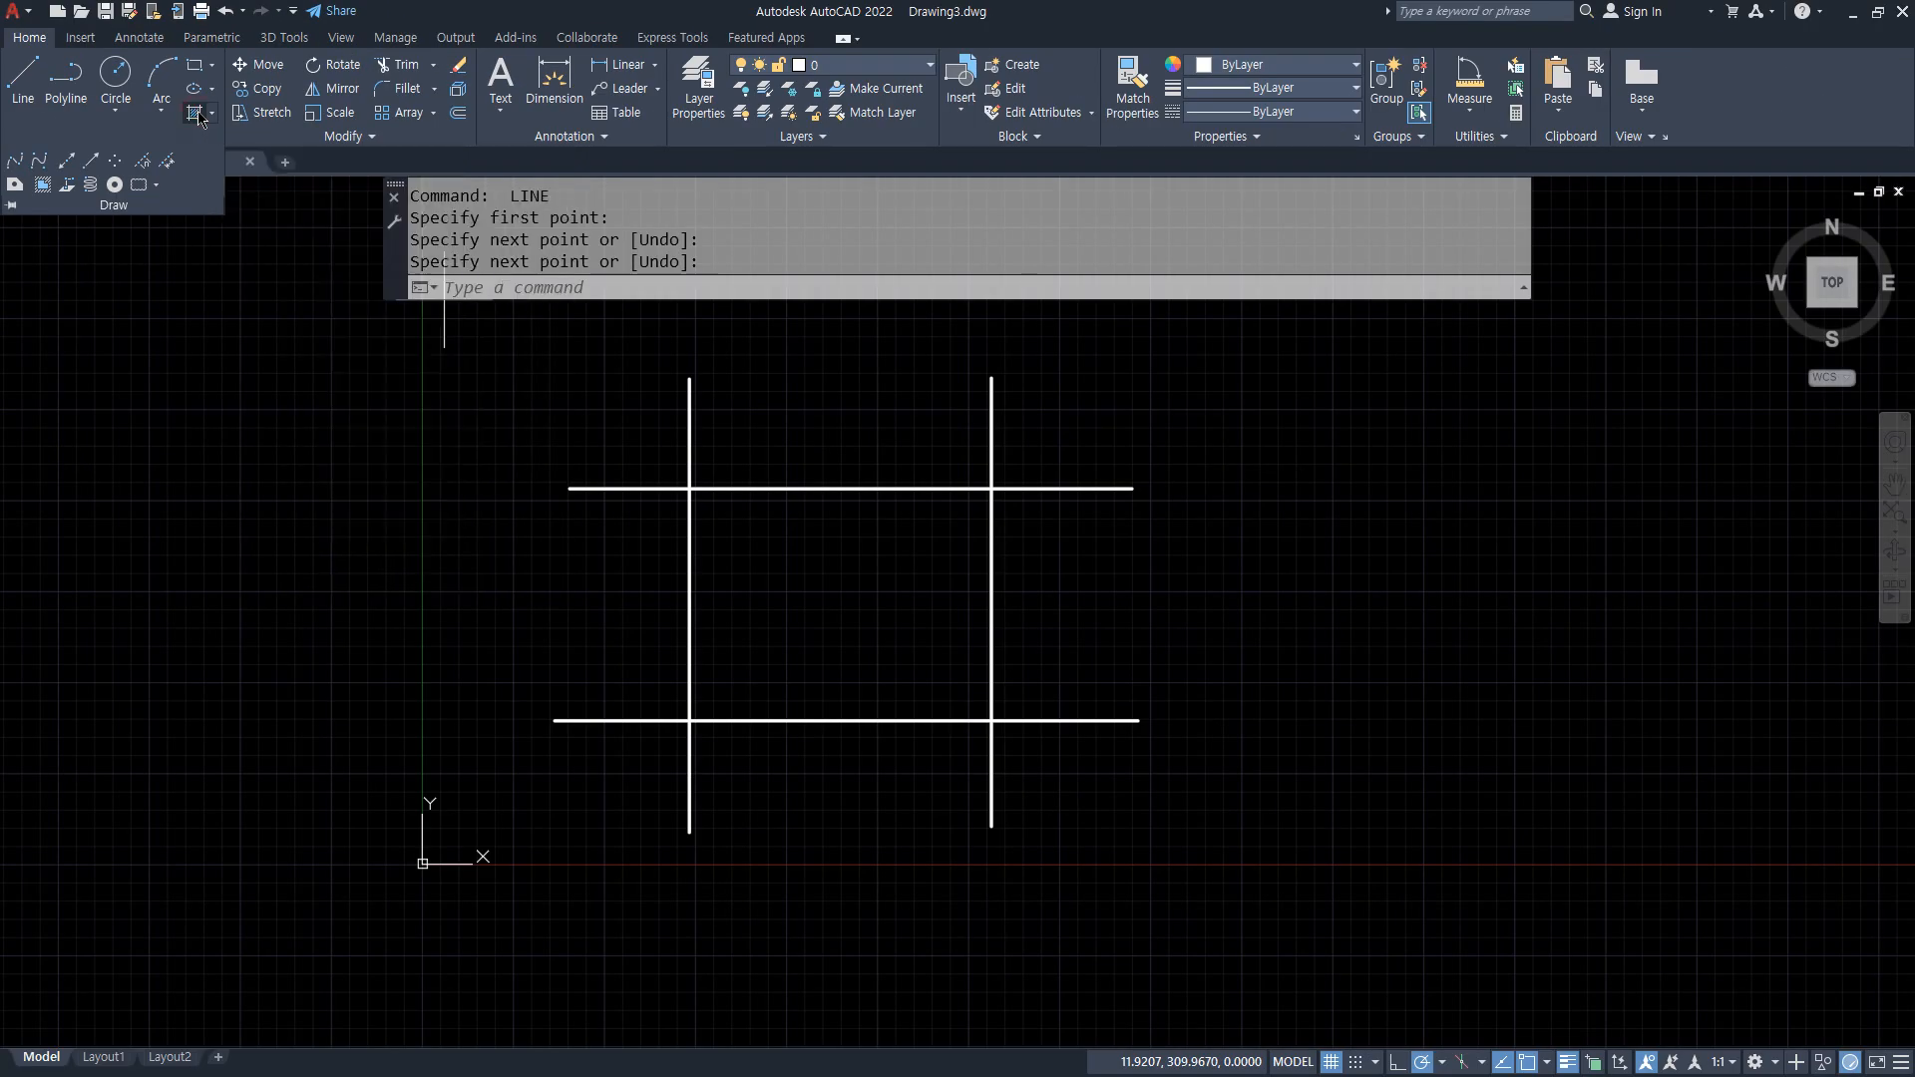
pyautogui.click(259, 142)
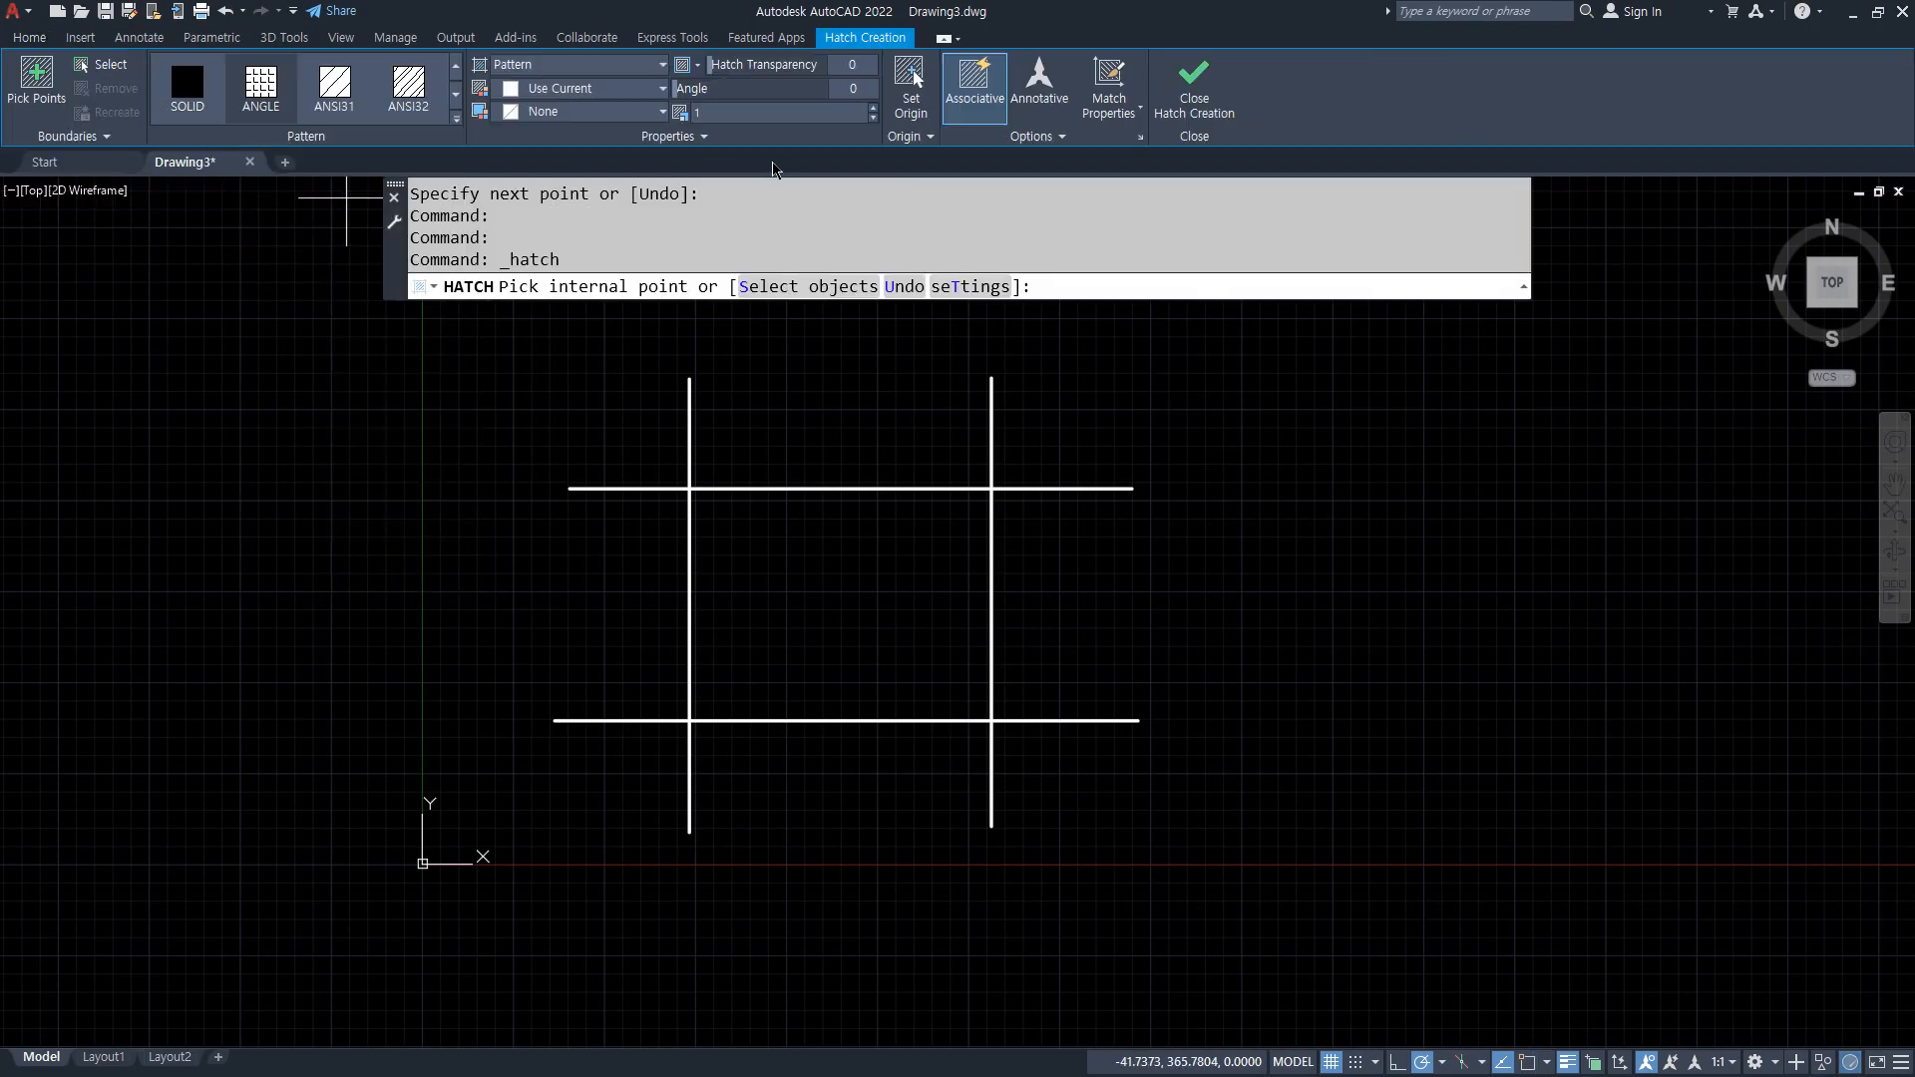
pyautogui.moveTo(1250, 182); pyautogui.dragTo(35, 167)
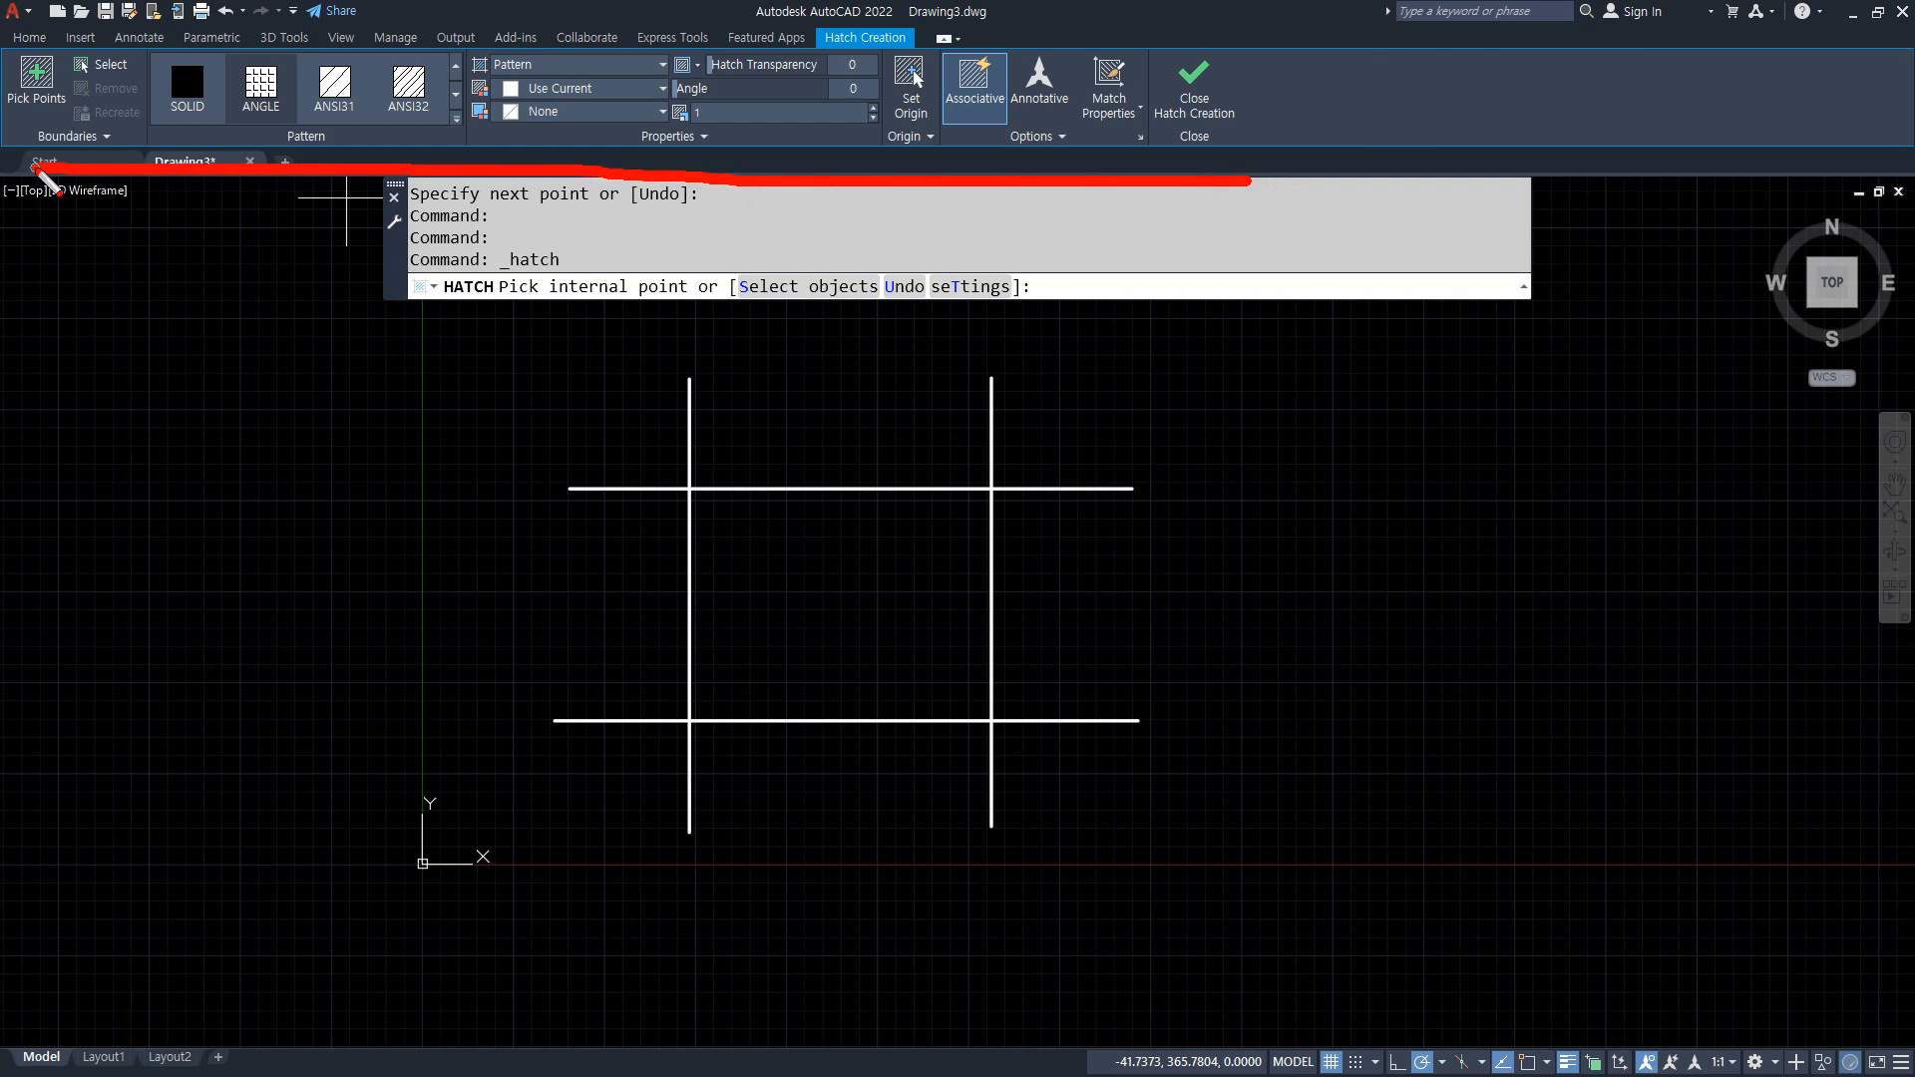
pyautogui.moveTo(127, 125)
pyautogui.mouseDown()
pyautogui.moveTo(38, 58)
pyautogui.moveTo(126, 112)
pyautogui.mouseUp()
pyautogui.moveTo(350, 104)
pyautogui.mouseDown()
pyautogui.moveTo(249, 64)
pyautogui.moveTo(375, 125)
pyautogui.mouseUp()
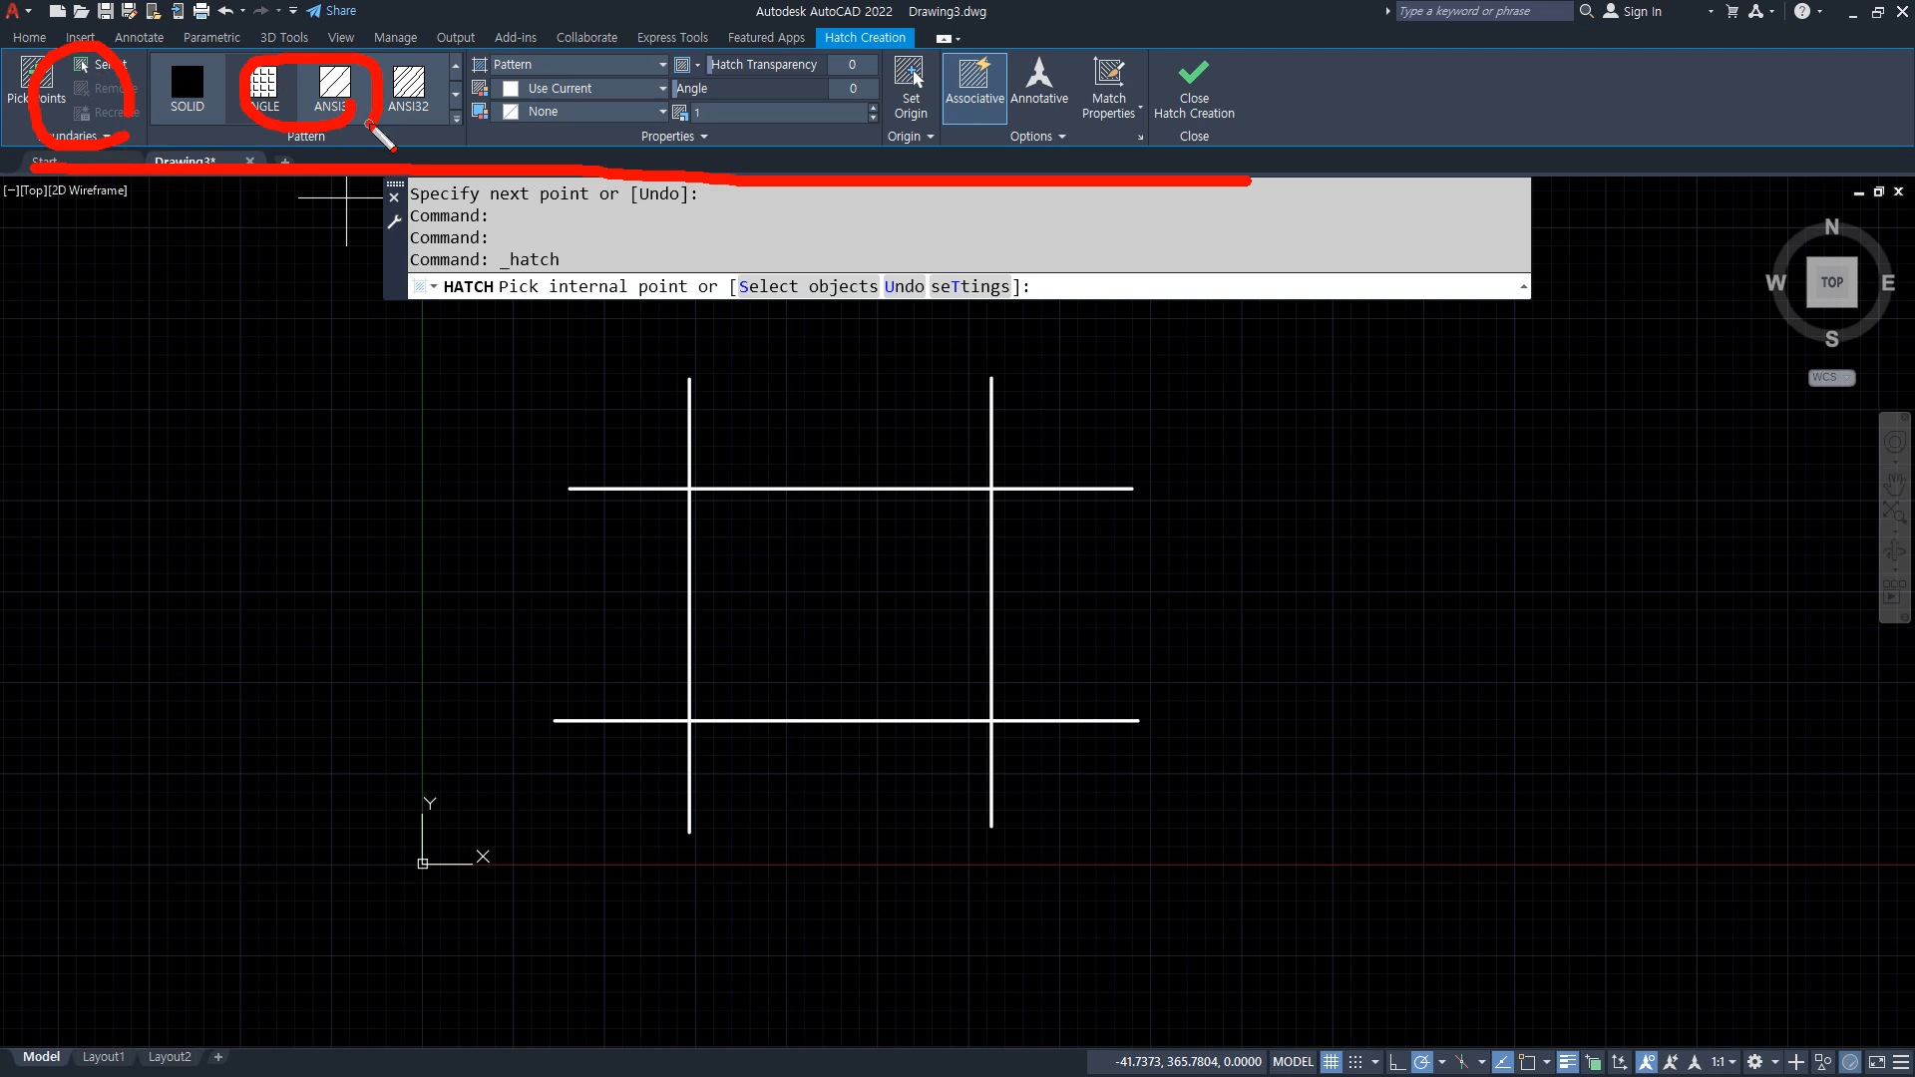
pyautogui.moveTo(823, 126)
pyautogui.mouseDown()
pyautogui.moveTo(755, 85)
pyautogui.moveTo(888, 99)
pyautogui.moveTo(798, 150)
pyautogui.mouseUp()
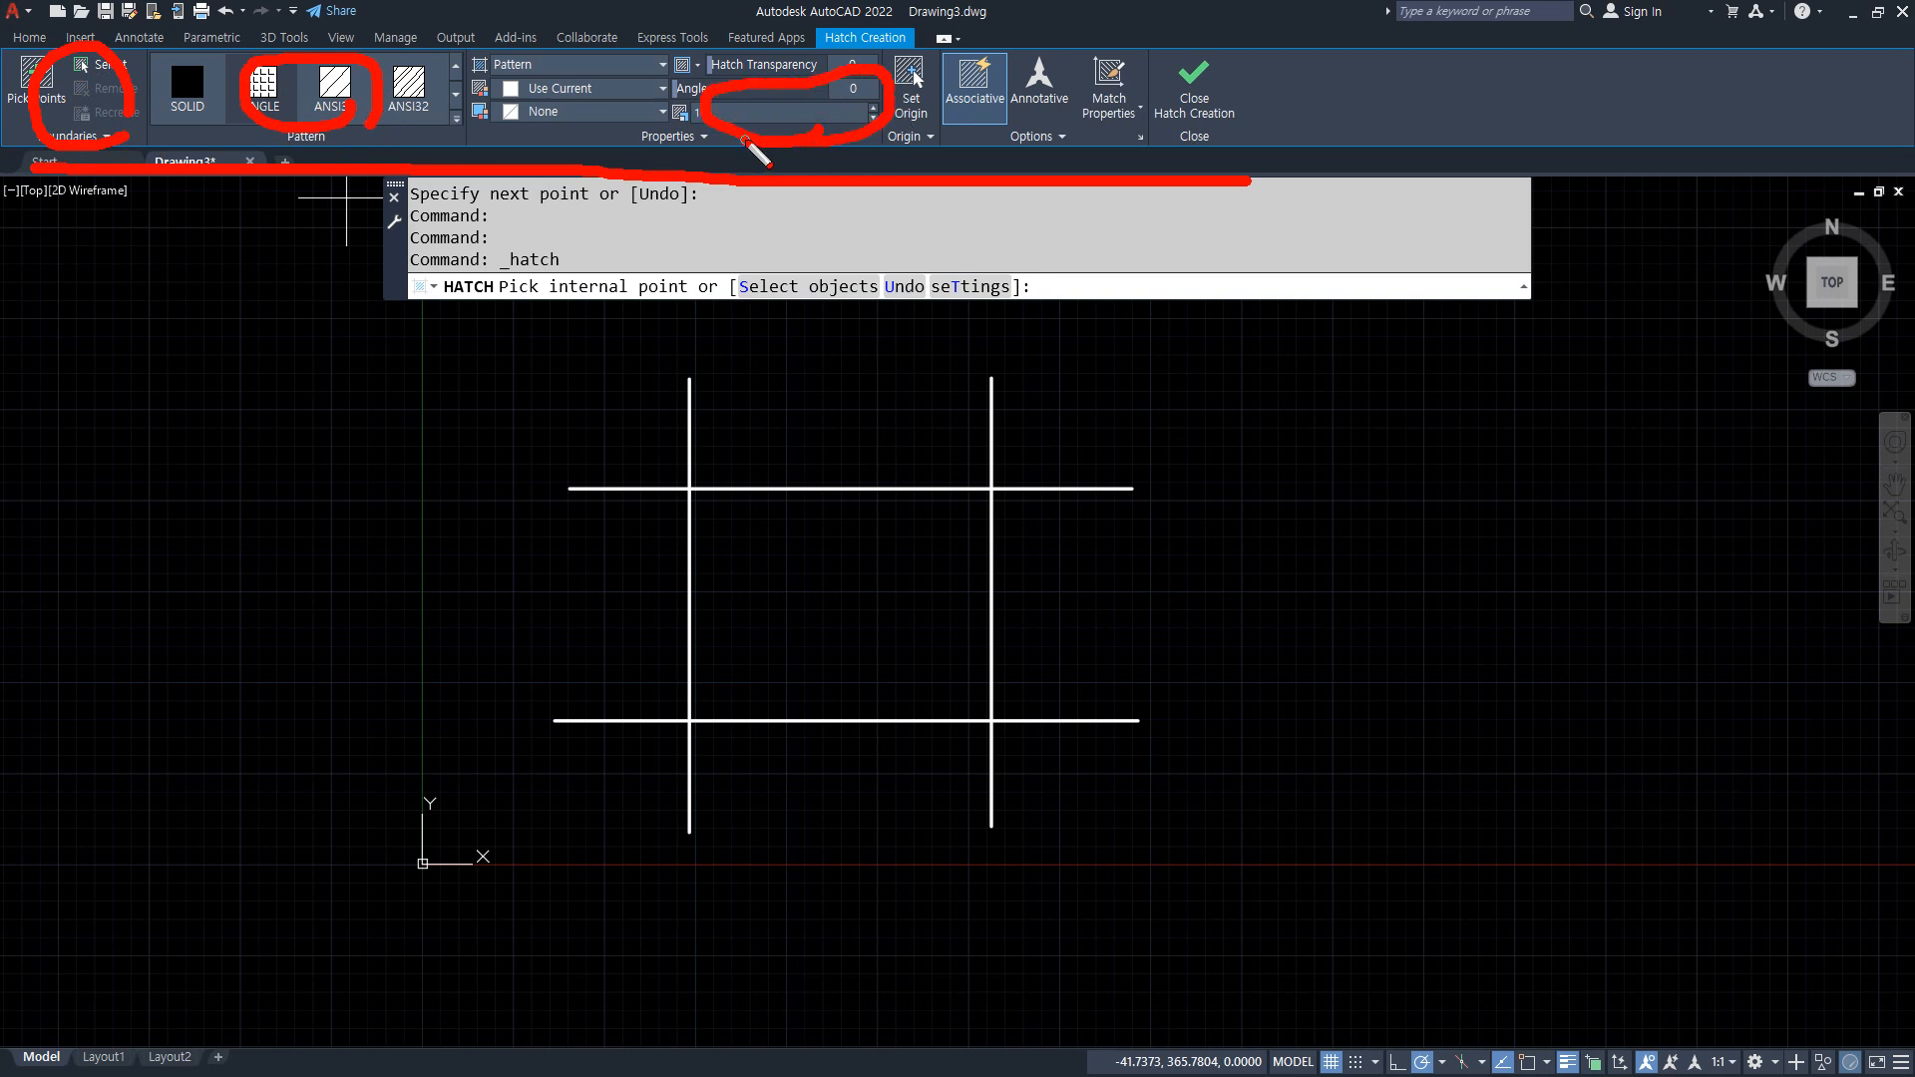
pyautogui.moveTo(1237, 72); pyautogui.dragTo(1212, 145)
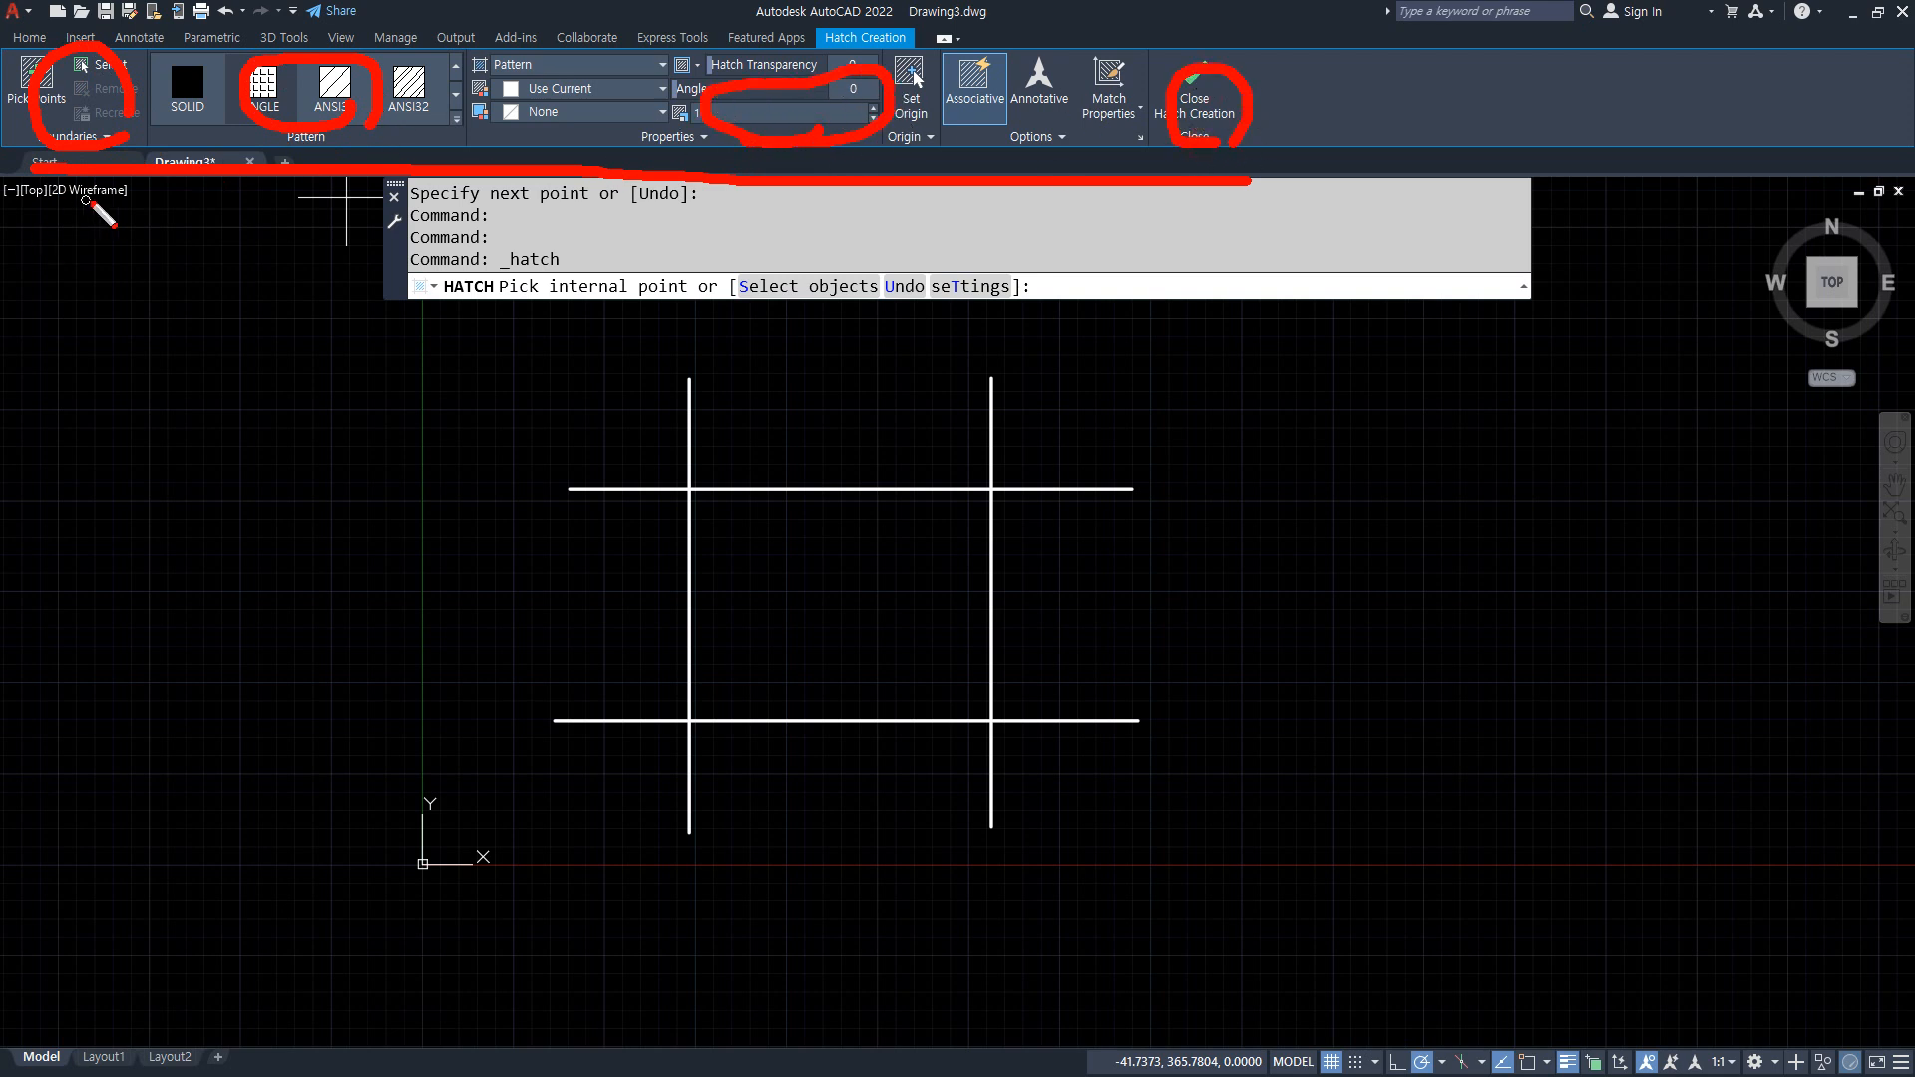
pyautogui.moveTo(63, 235)
pyautogui.mouseDown()
pyautogui.moveTo(1242, 235)
pyautogui.moveTo(1197, 298)
pyautogui.mouseUp()
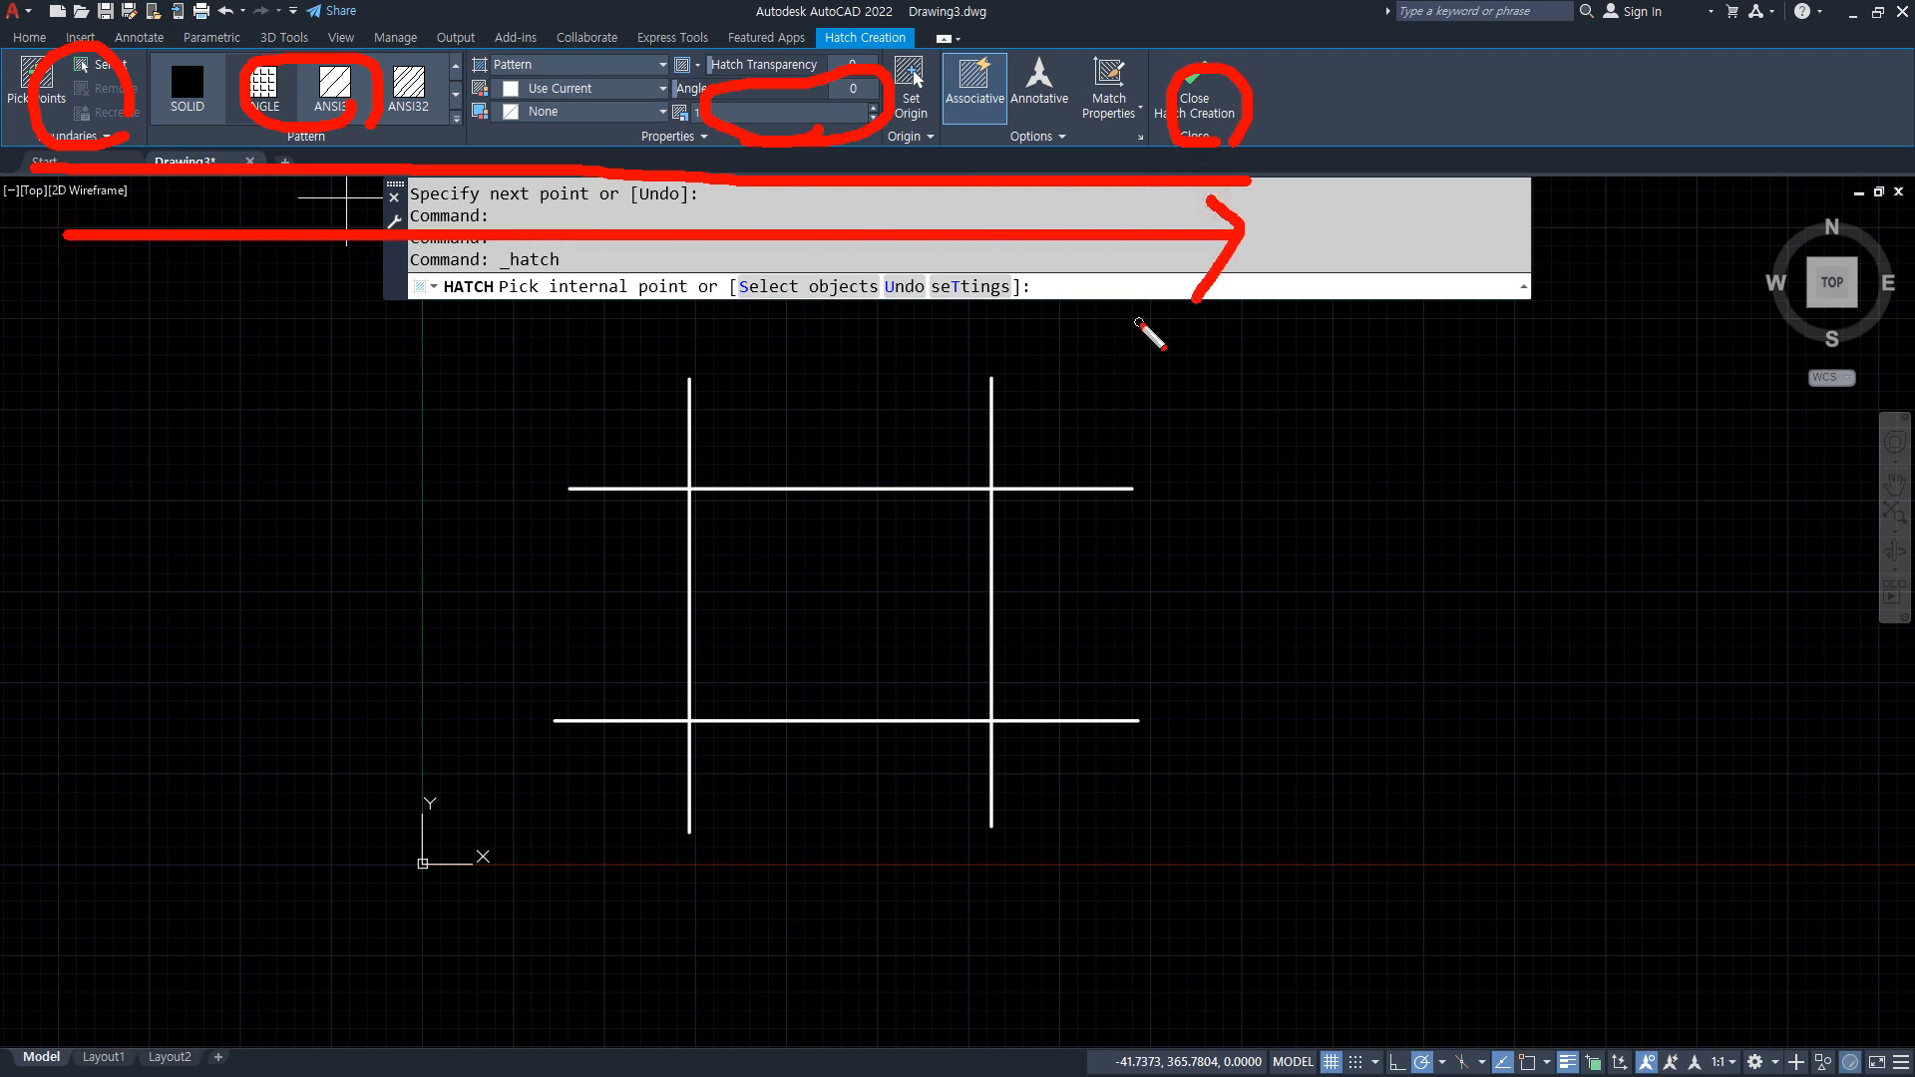
pyautogui.press('e')
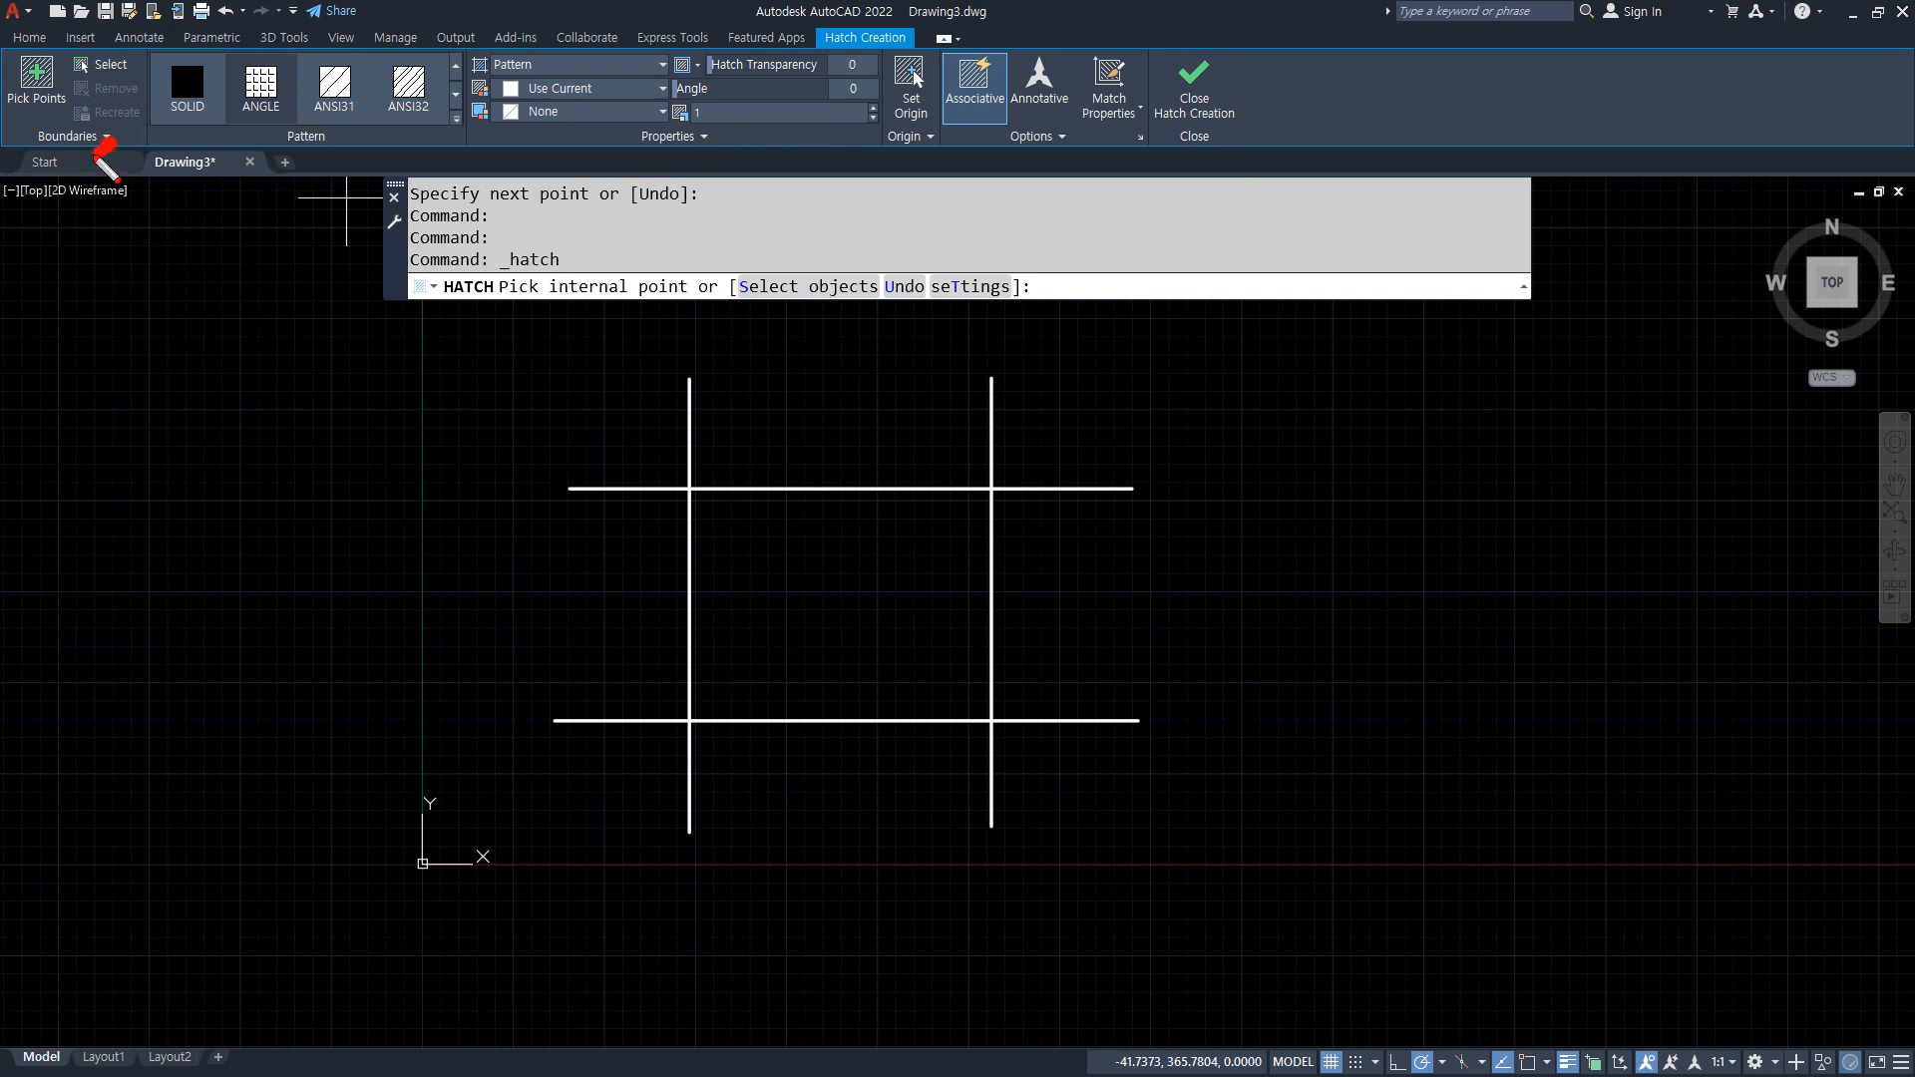
# Go over the hatch boundary, pattern, angle and scale, and close options once more, circling each and clearing the marks
pyautogui.moveTo(110, 152)
pyautogui.mouseDown()
pyautogui.moveTo(35, 120)
pyautogui.moveTo(70, 46)
pyautogui.moveTo(113, 131)
pyautogui.moveTo(88, 147)
pyautogui.mouseUp()
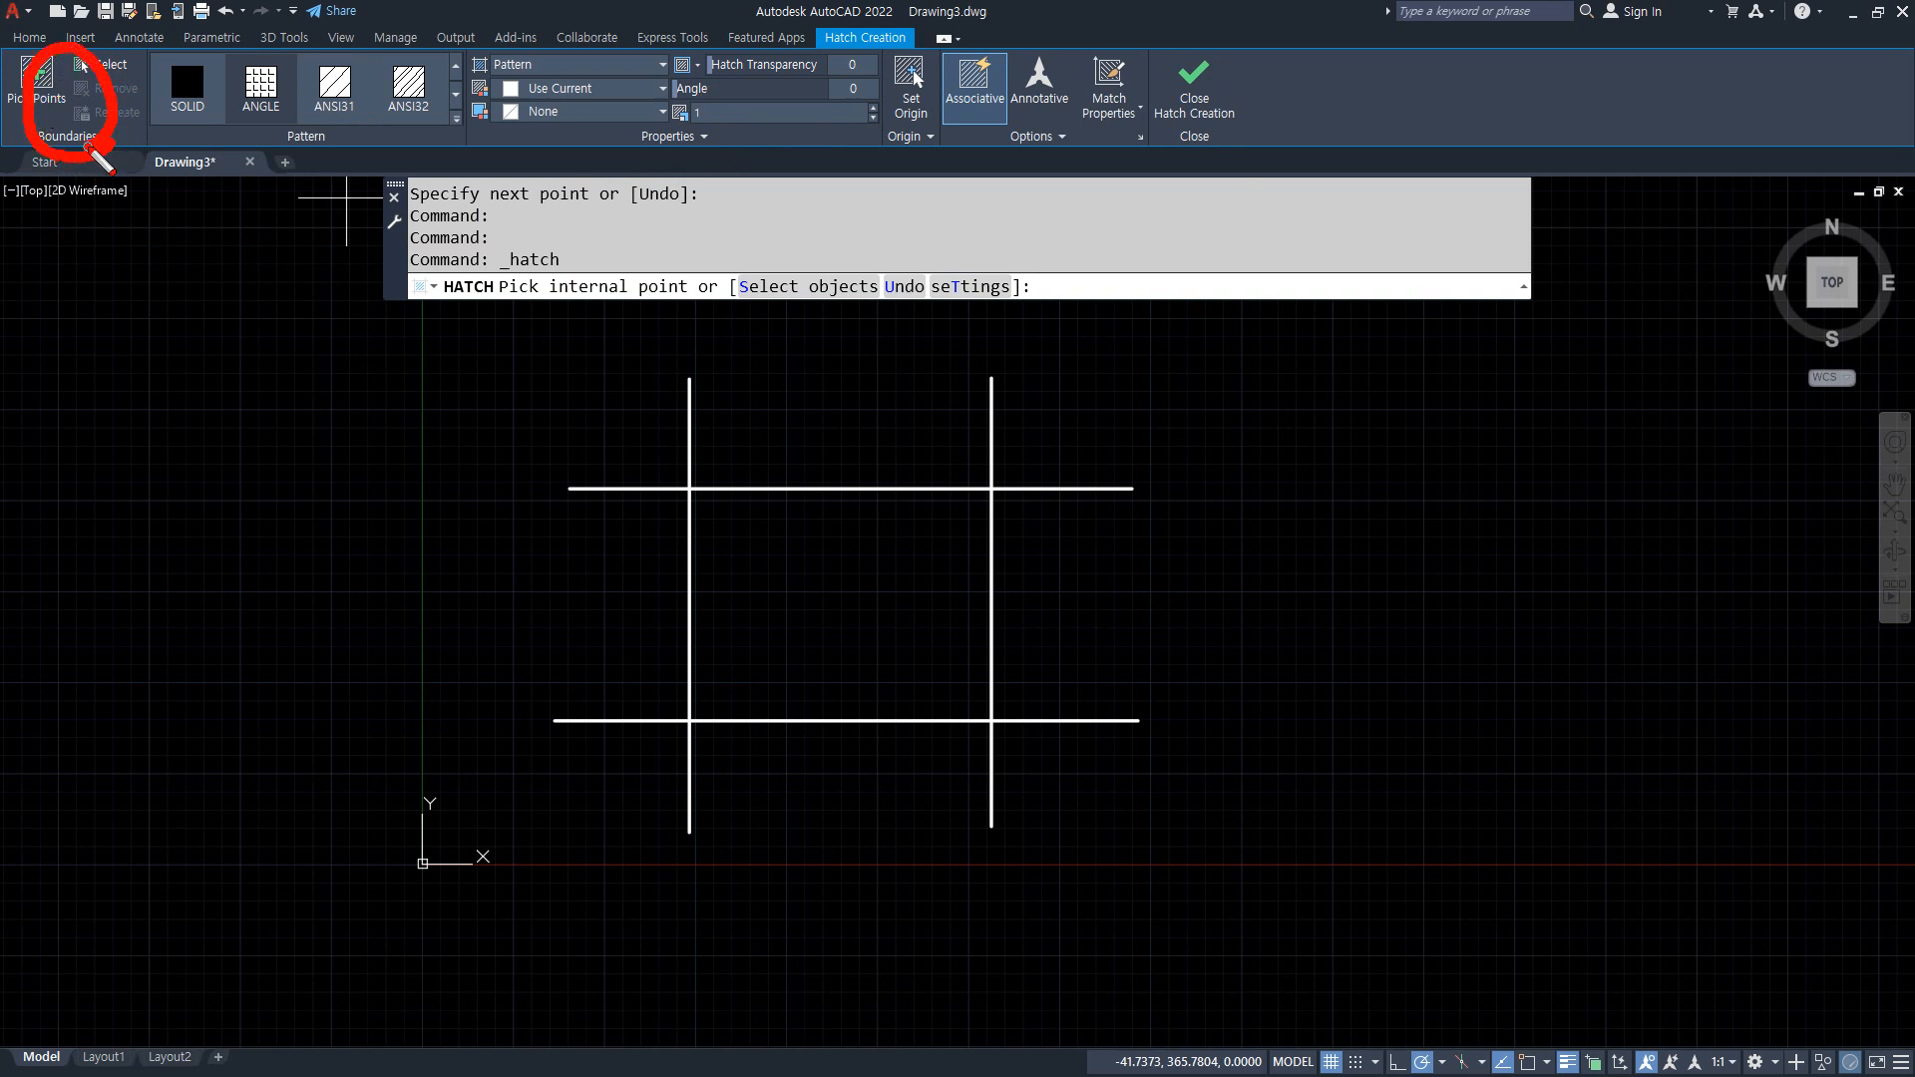
pyautogui.moveTo(361, 148)
pyautogui.mouseDown()
pyautogui.moveTo(235, 122)
pyautogui.moveTo(367, 71)
pyautogui.moveTo(373, 143)
pyautogui.mouseUp()
pyautogui.moveTo(768, 140)
pyautogui.mouseDown()
pyautogui.moveTo(679, 145)
pyautogui.moveTo(714, 84)
pyautogui.moveTo(804, 90)
pyautogui.moveTo(858, 68)
pyautogui.moveTo(882, 125)
pyautogui.moveTo(758, 141)
pyautogui.mouseUp()
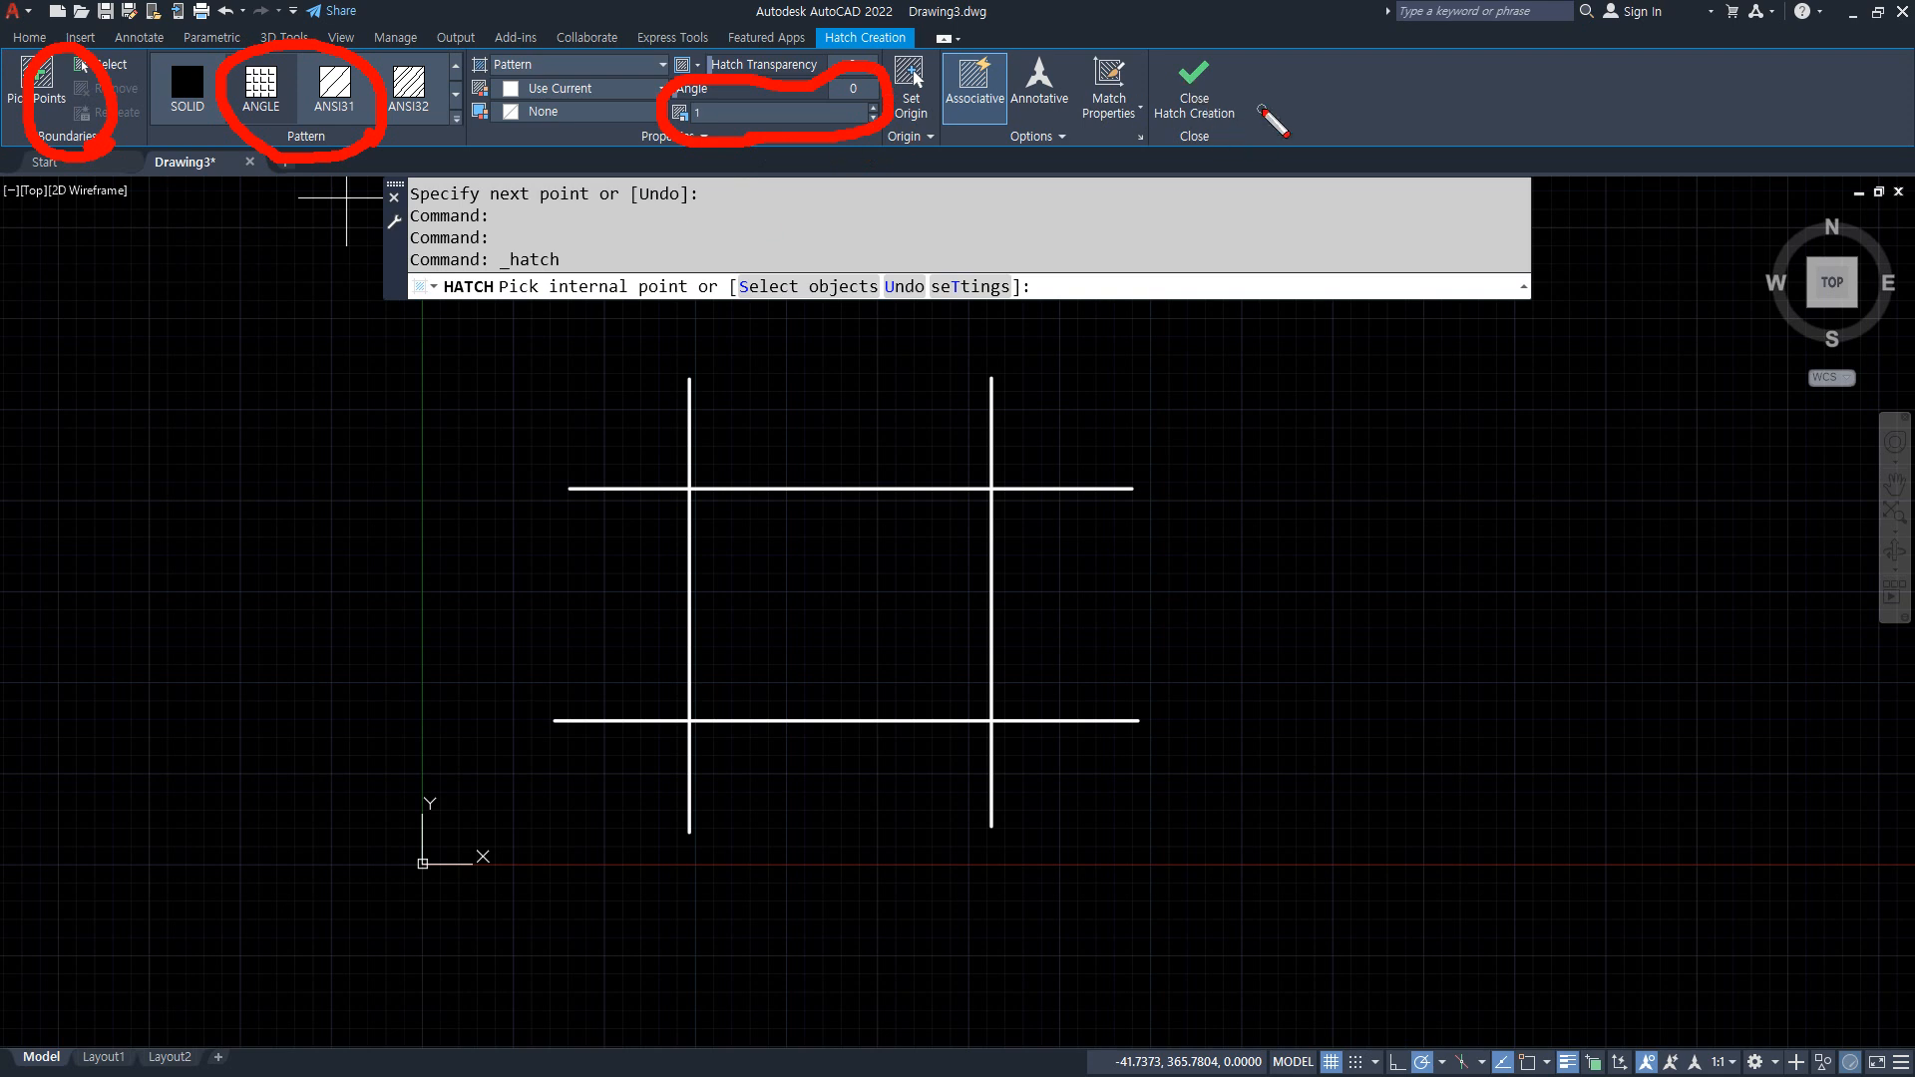
pyautogui.moveTo(1202, 140)
pyautogui.mouseDown()
pyautogui.moveTo(1218, 88)
pyautogui.moveTo(1210, 135)
pyautogui.mouseUp()
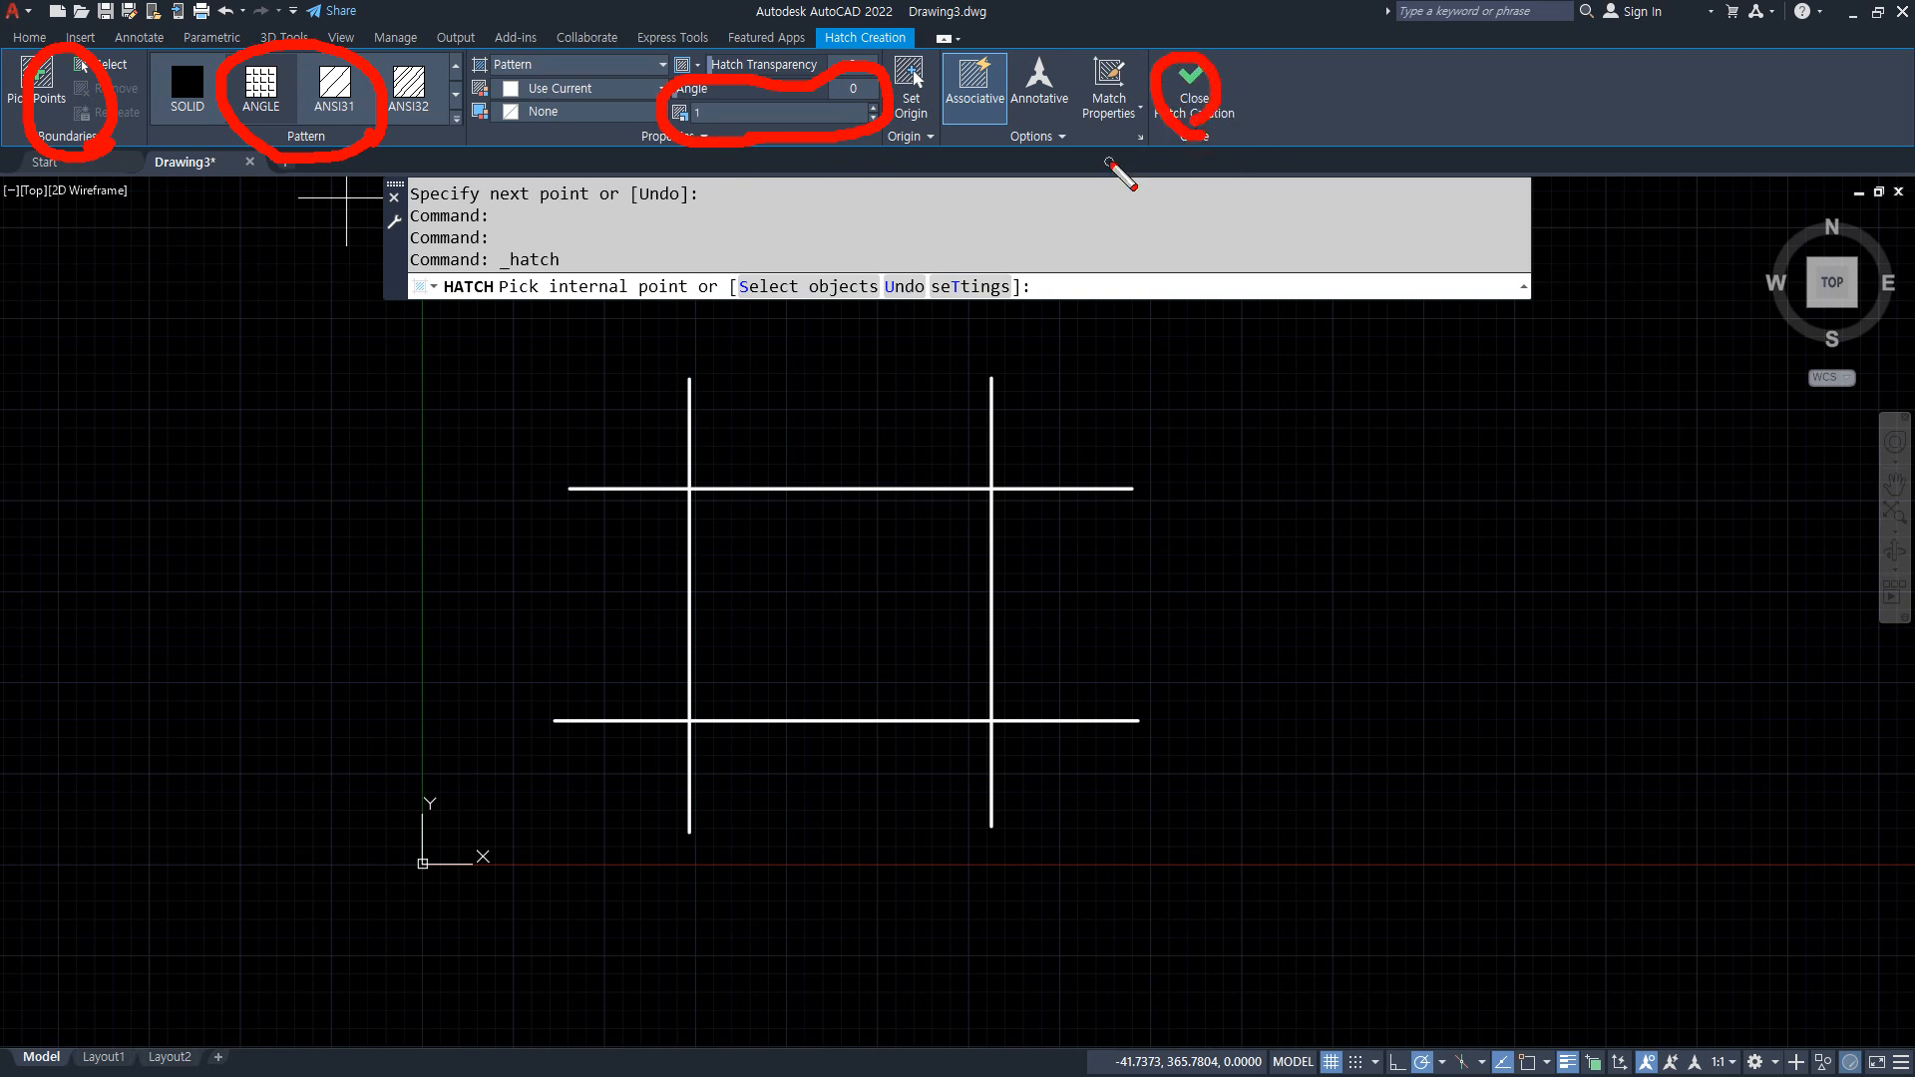
pyautogui.press('Escape')
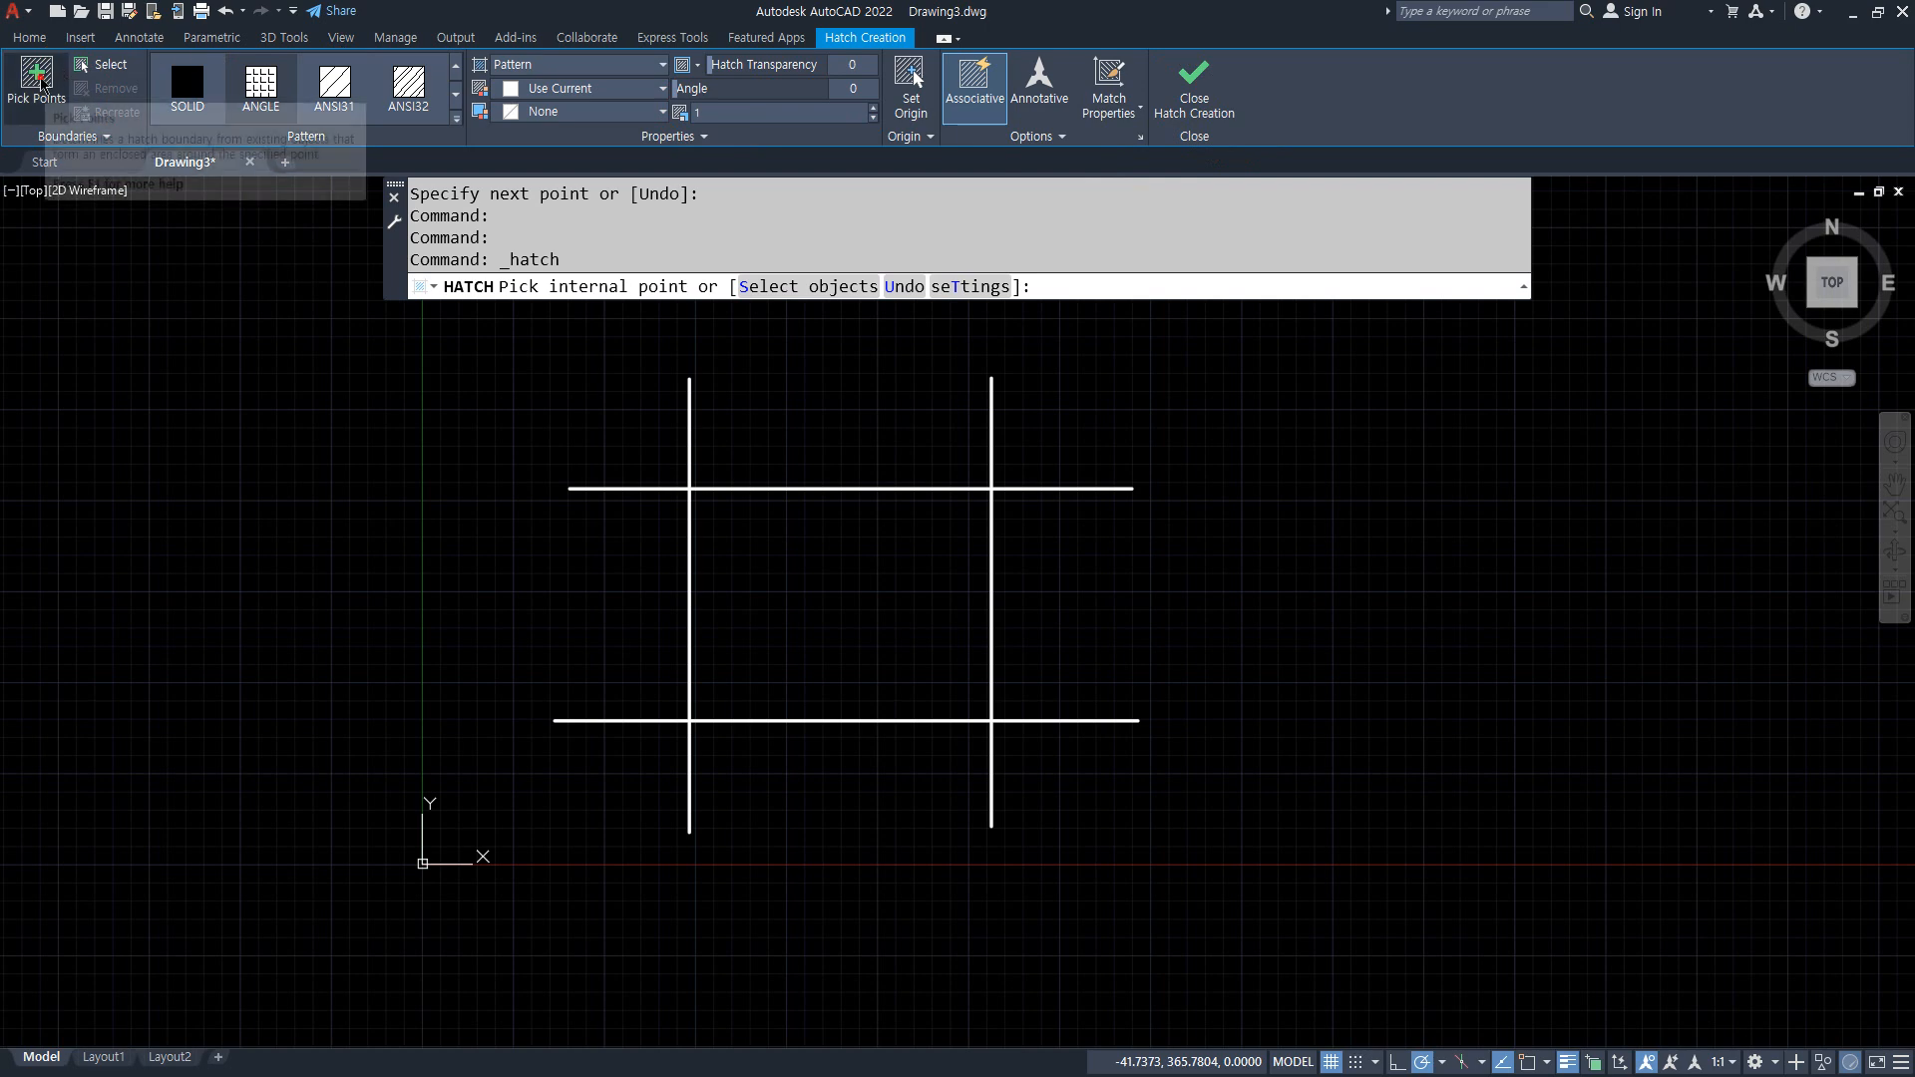
# Hatch the central rectangle enclosed by the four crossing lines with the ANGLE pattern, using Pick Points, and finish the hatch
pyautogui.click(37, 80)
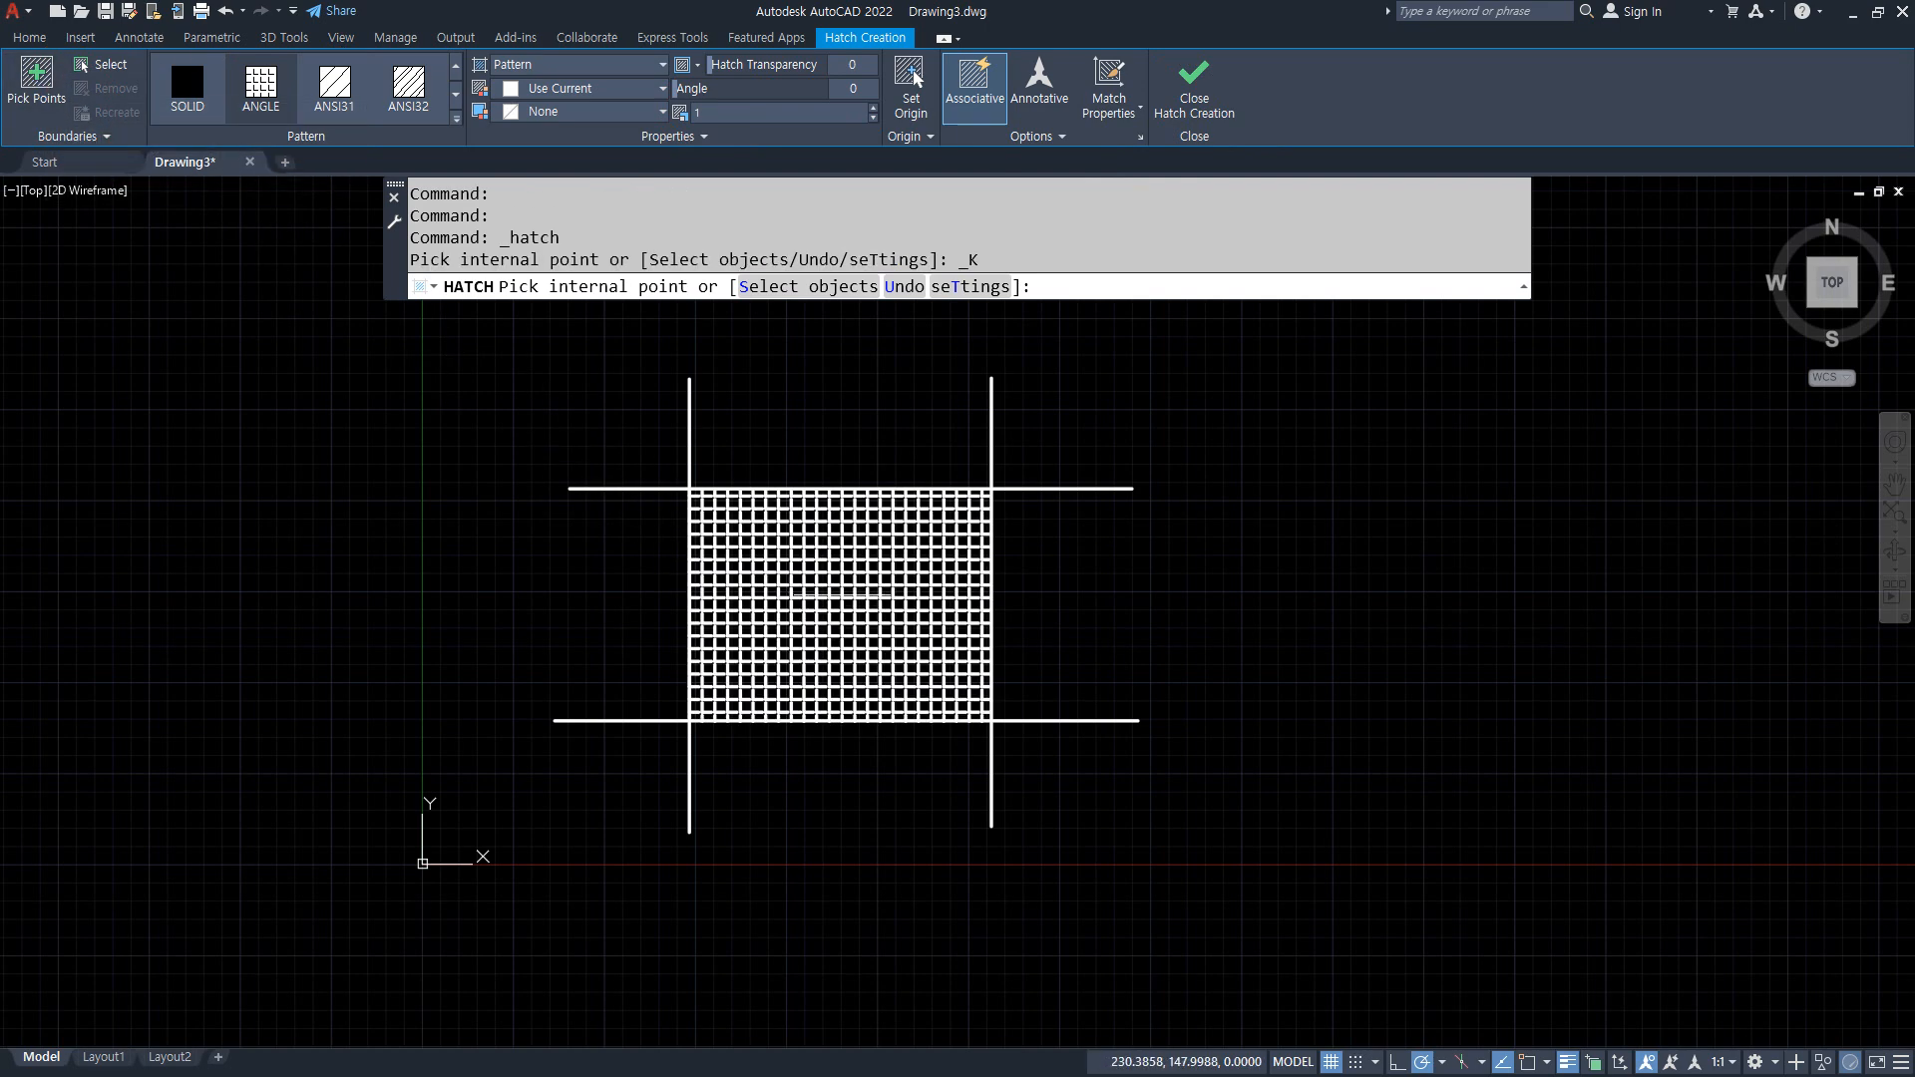
pyautogui.click(843, 595)
pyautogui.scroll(4, 797, 620)
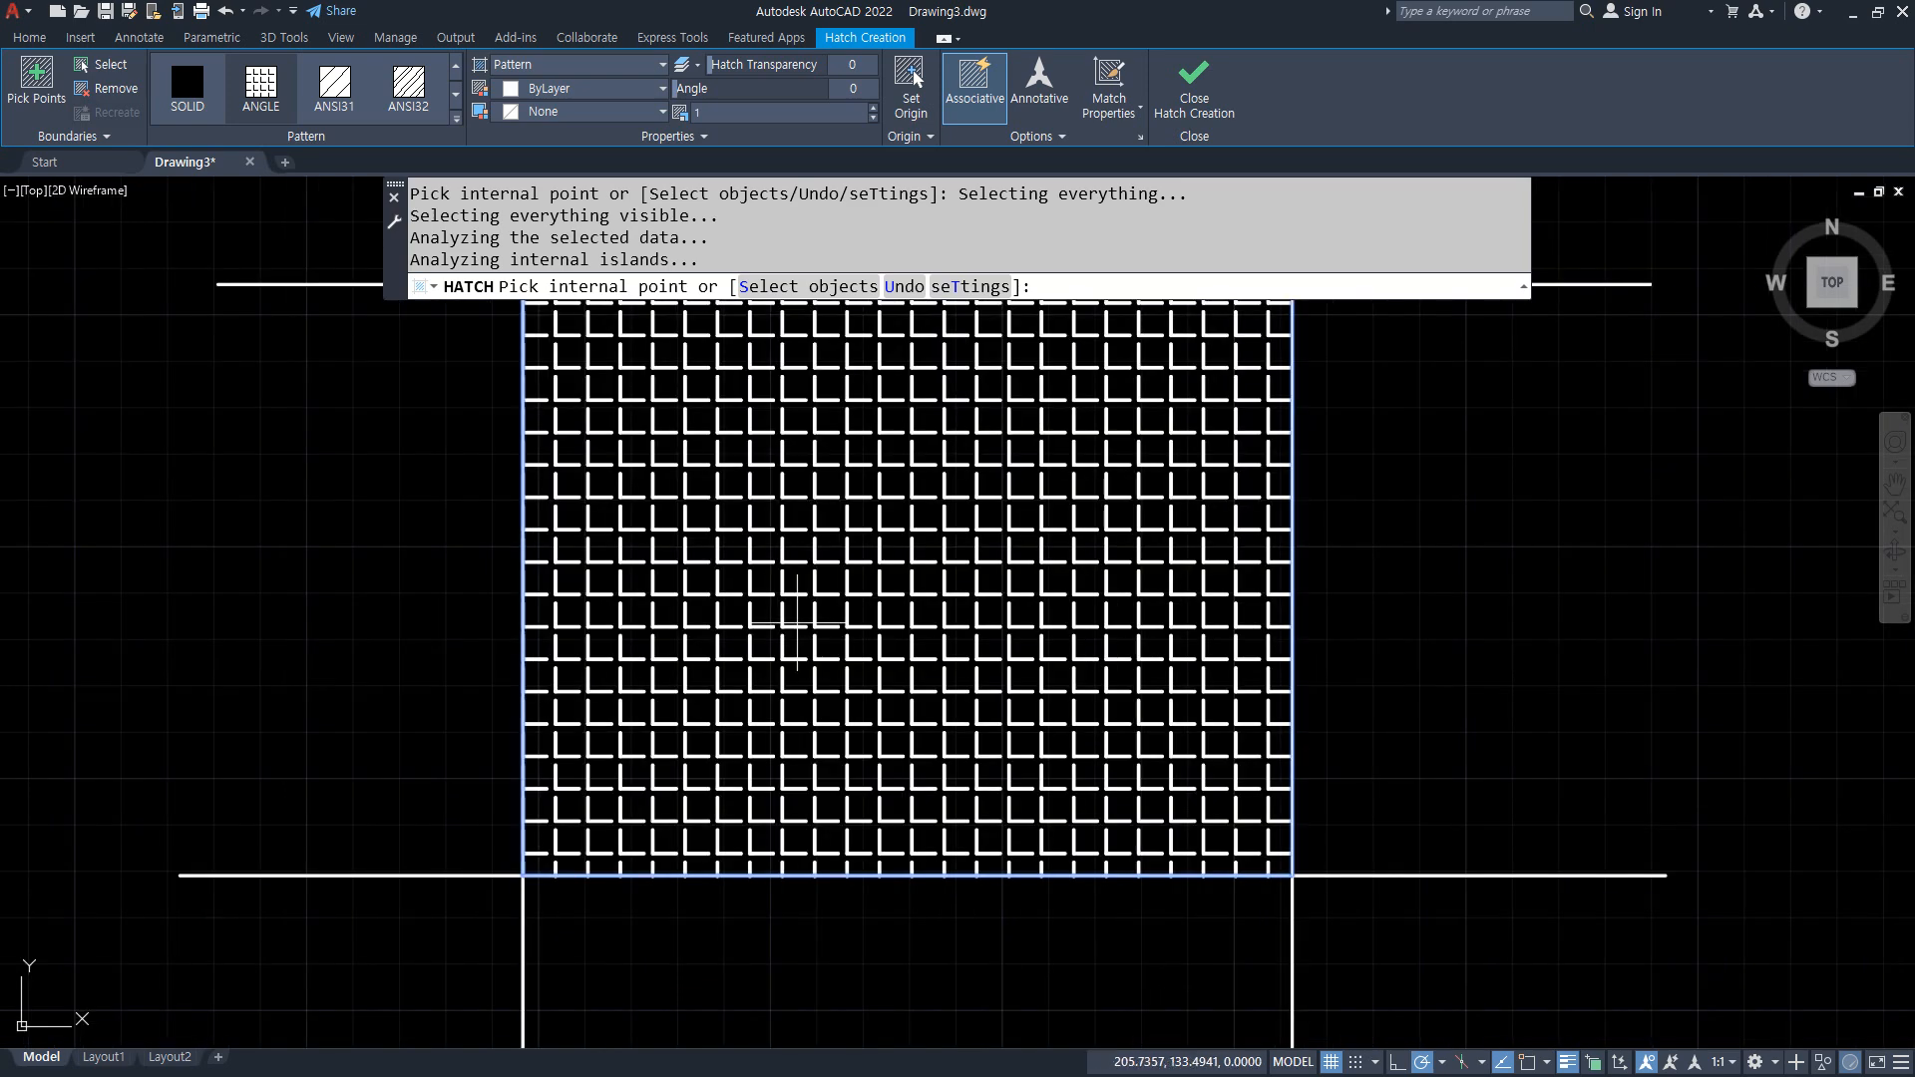
pyautogui.click(1201, 93)
pyautogui.scroll(-2, 1372, 514)
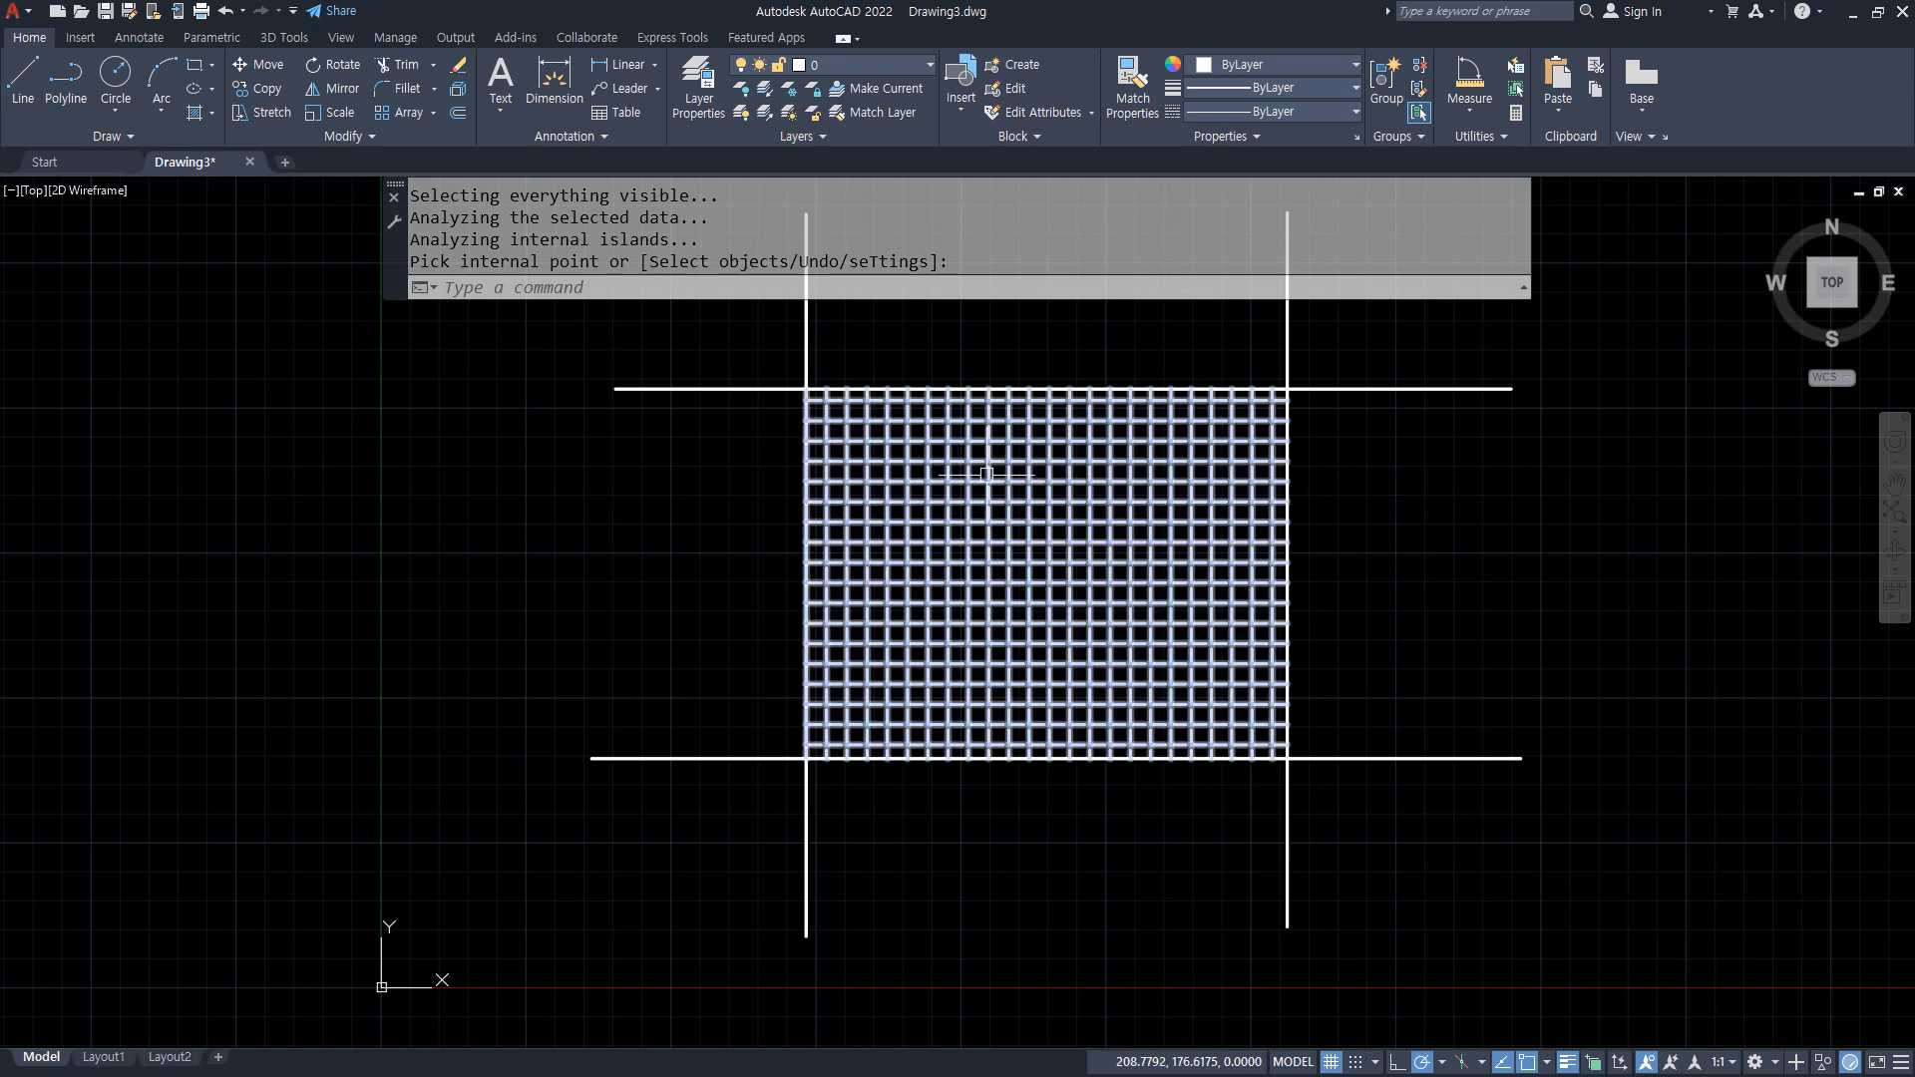
# Select the hatch in the central rectangle, mark its editing options on screen, and erase the hatch
pyautogui.click(1052, 550)
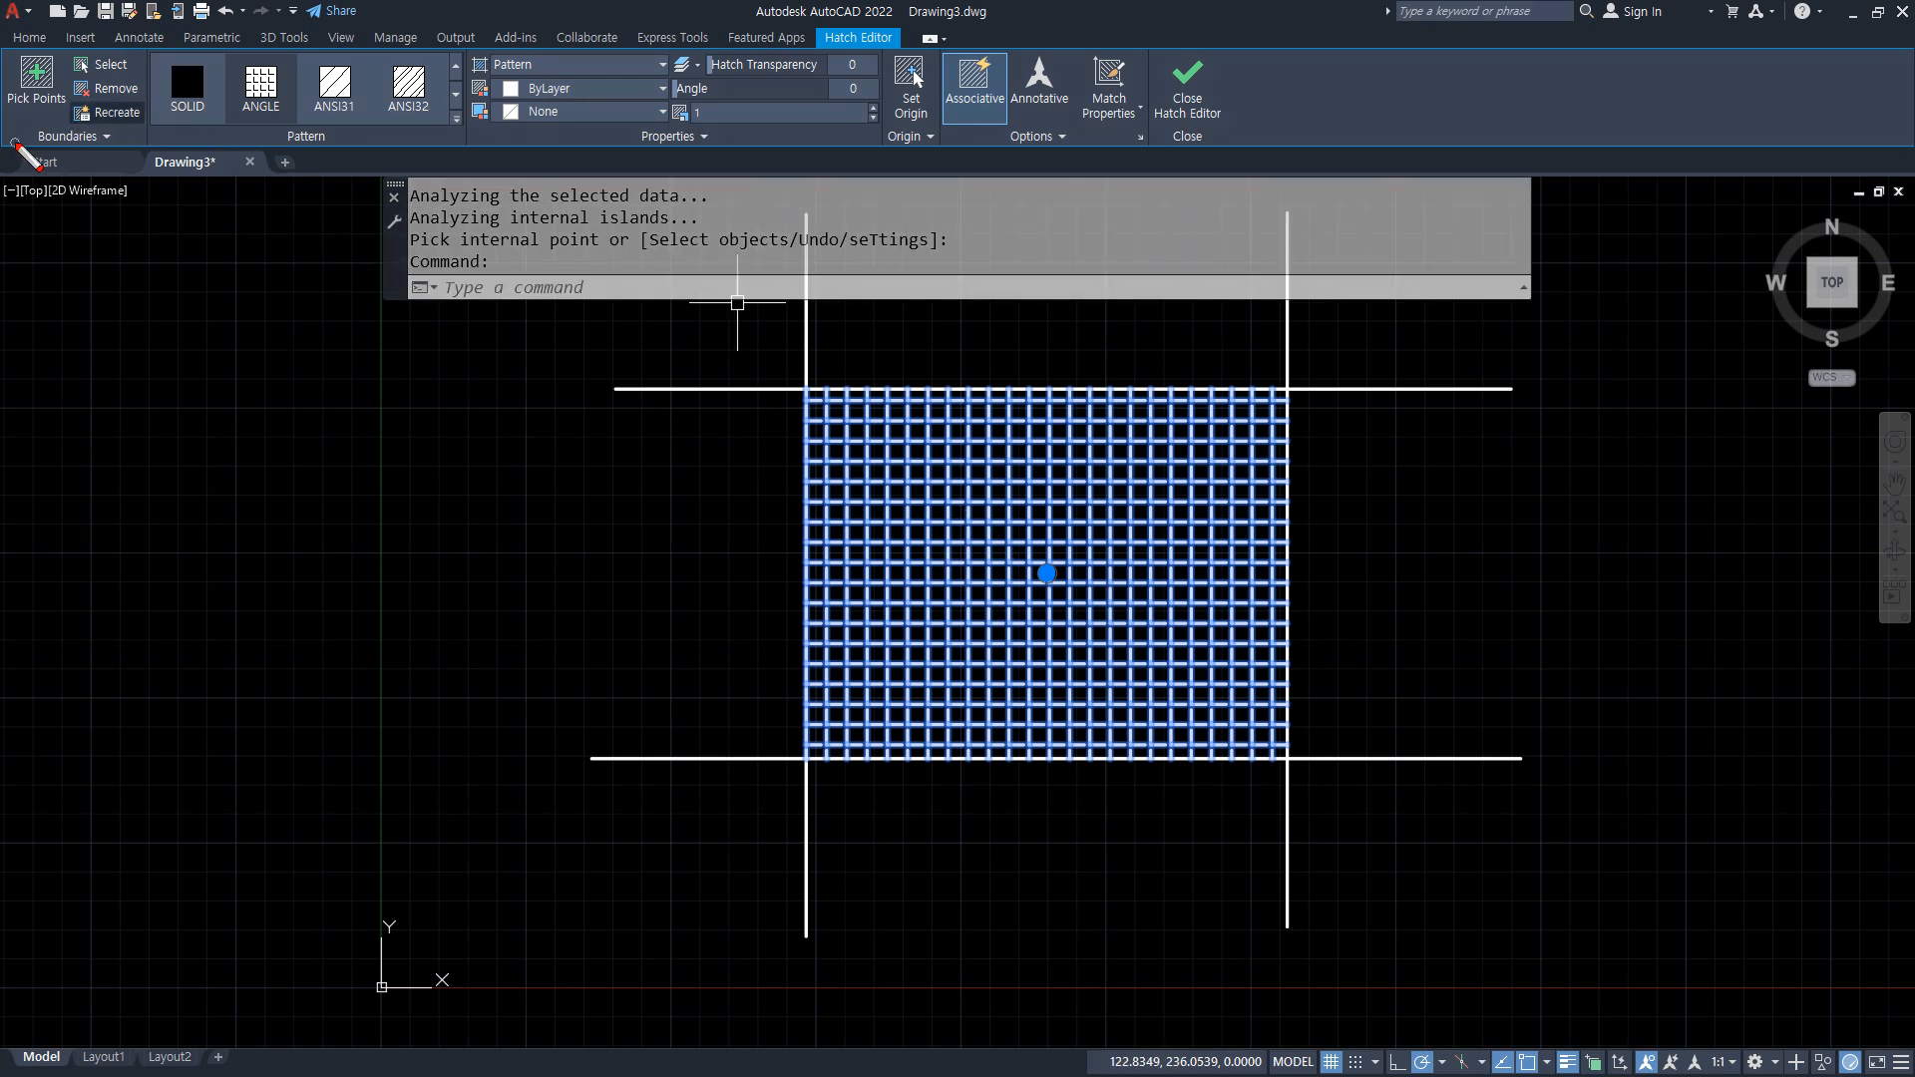
pyautogui.moveTo(13, 144); pyautogui.dragTo(1262, 145)
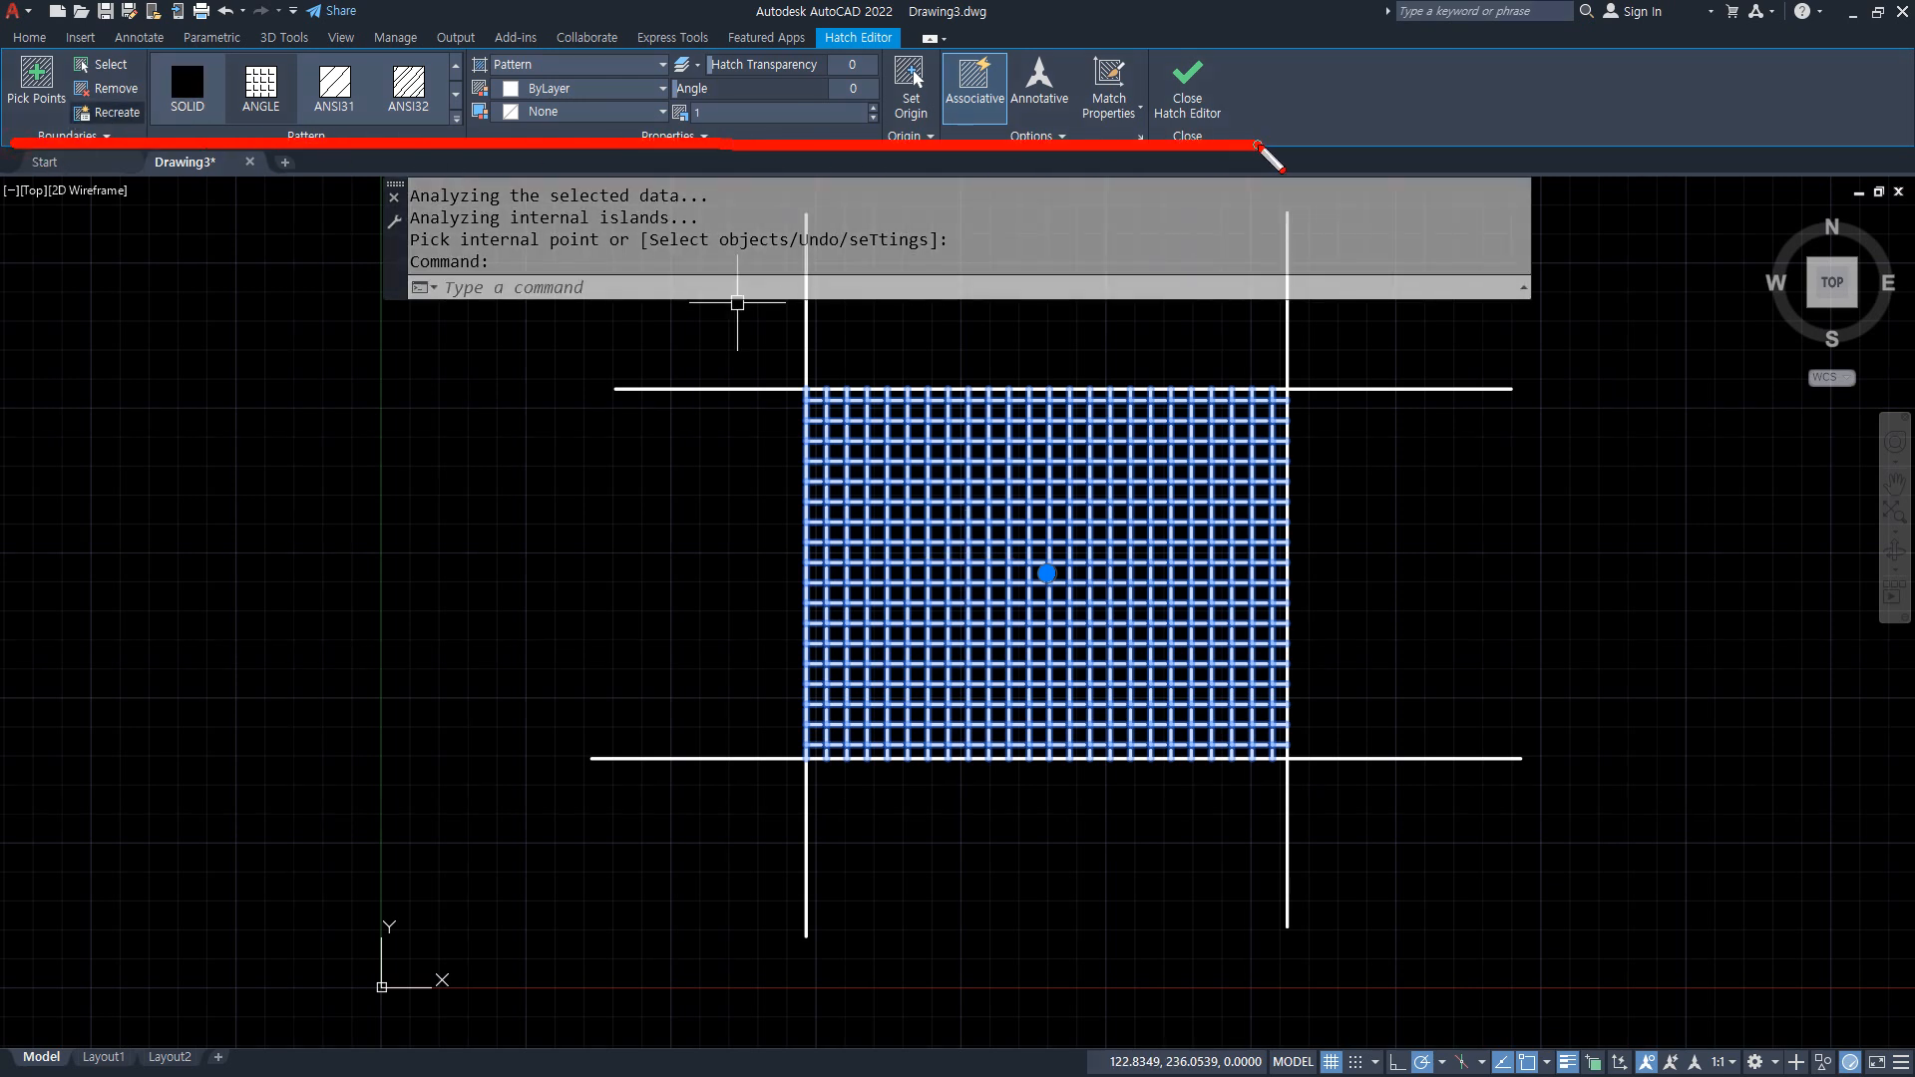
pyautogui.moveTo(986, 589); pyautogui.dragTo(1060, 618)
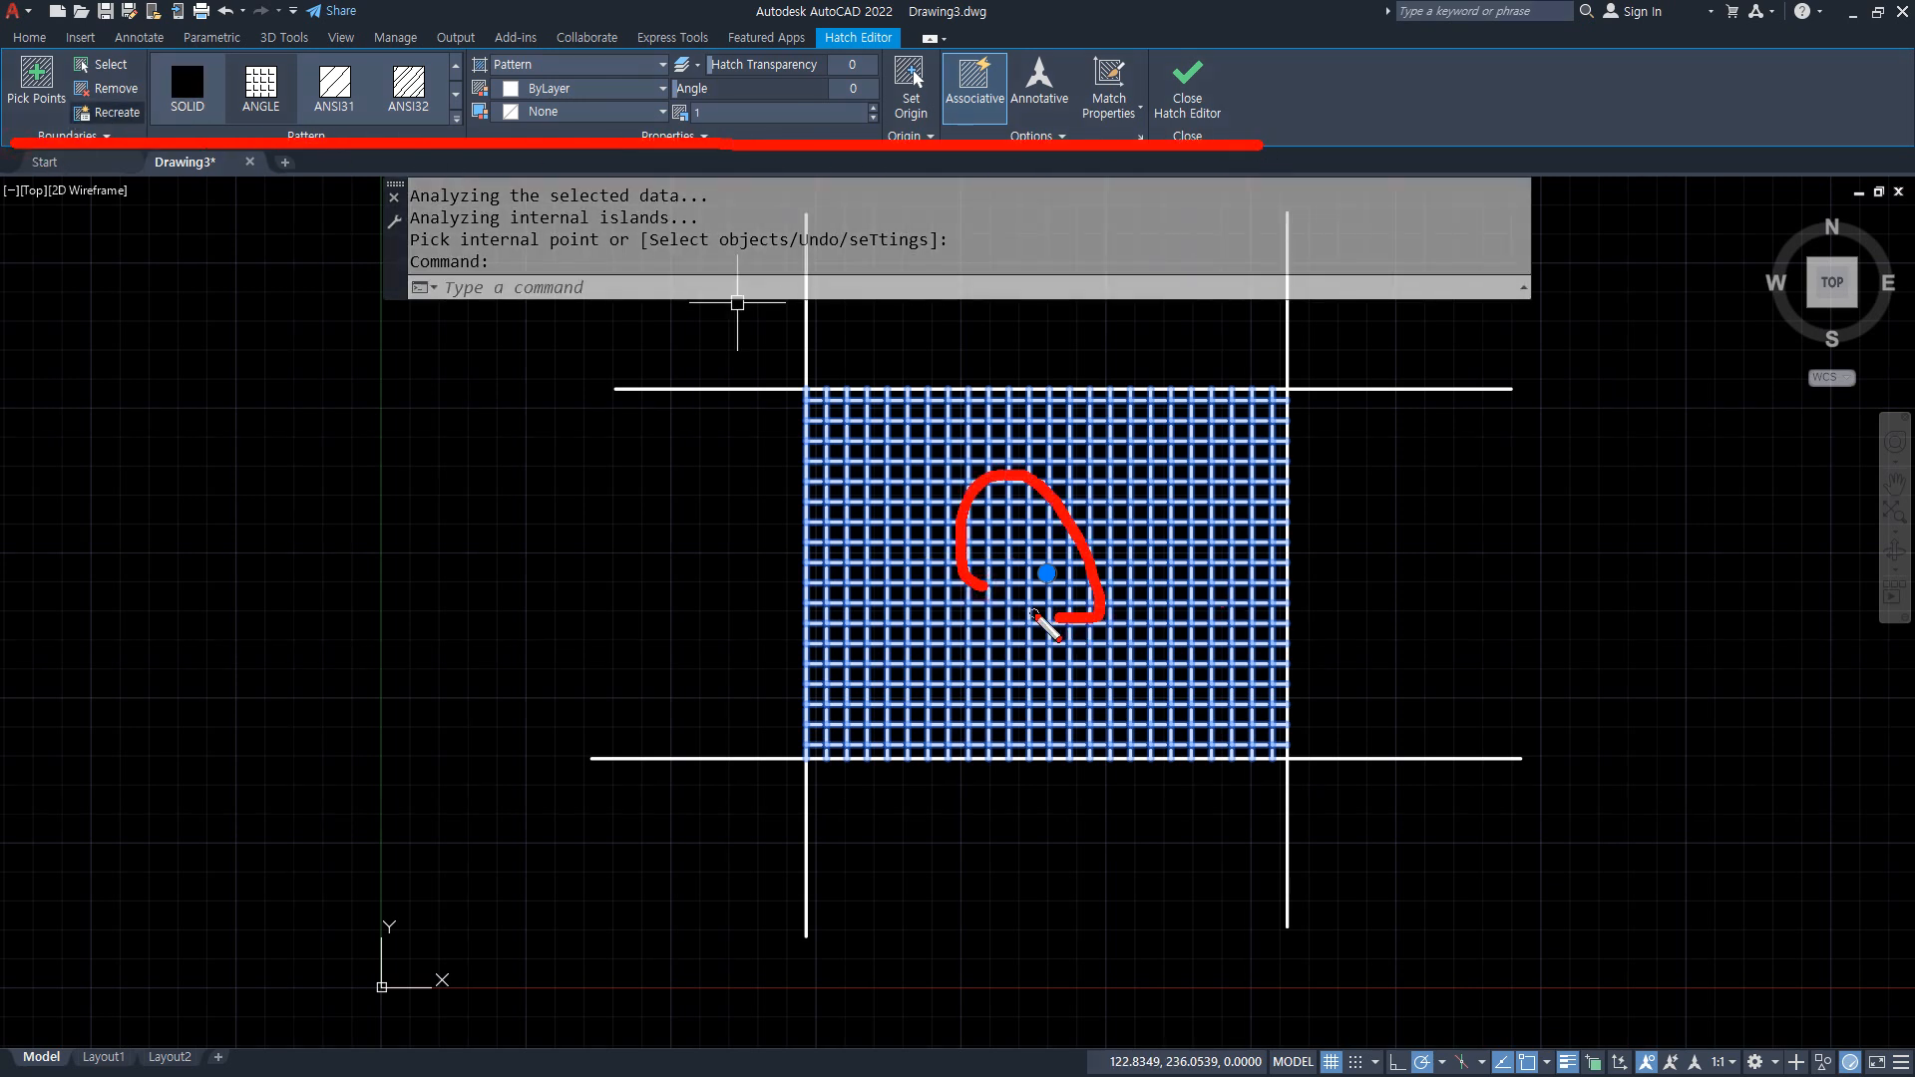
pyautogui.press('Escape')
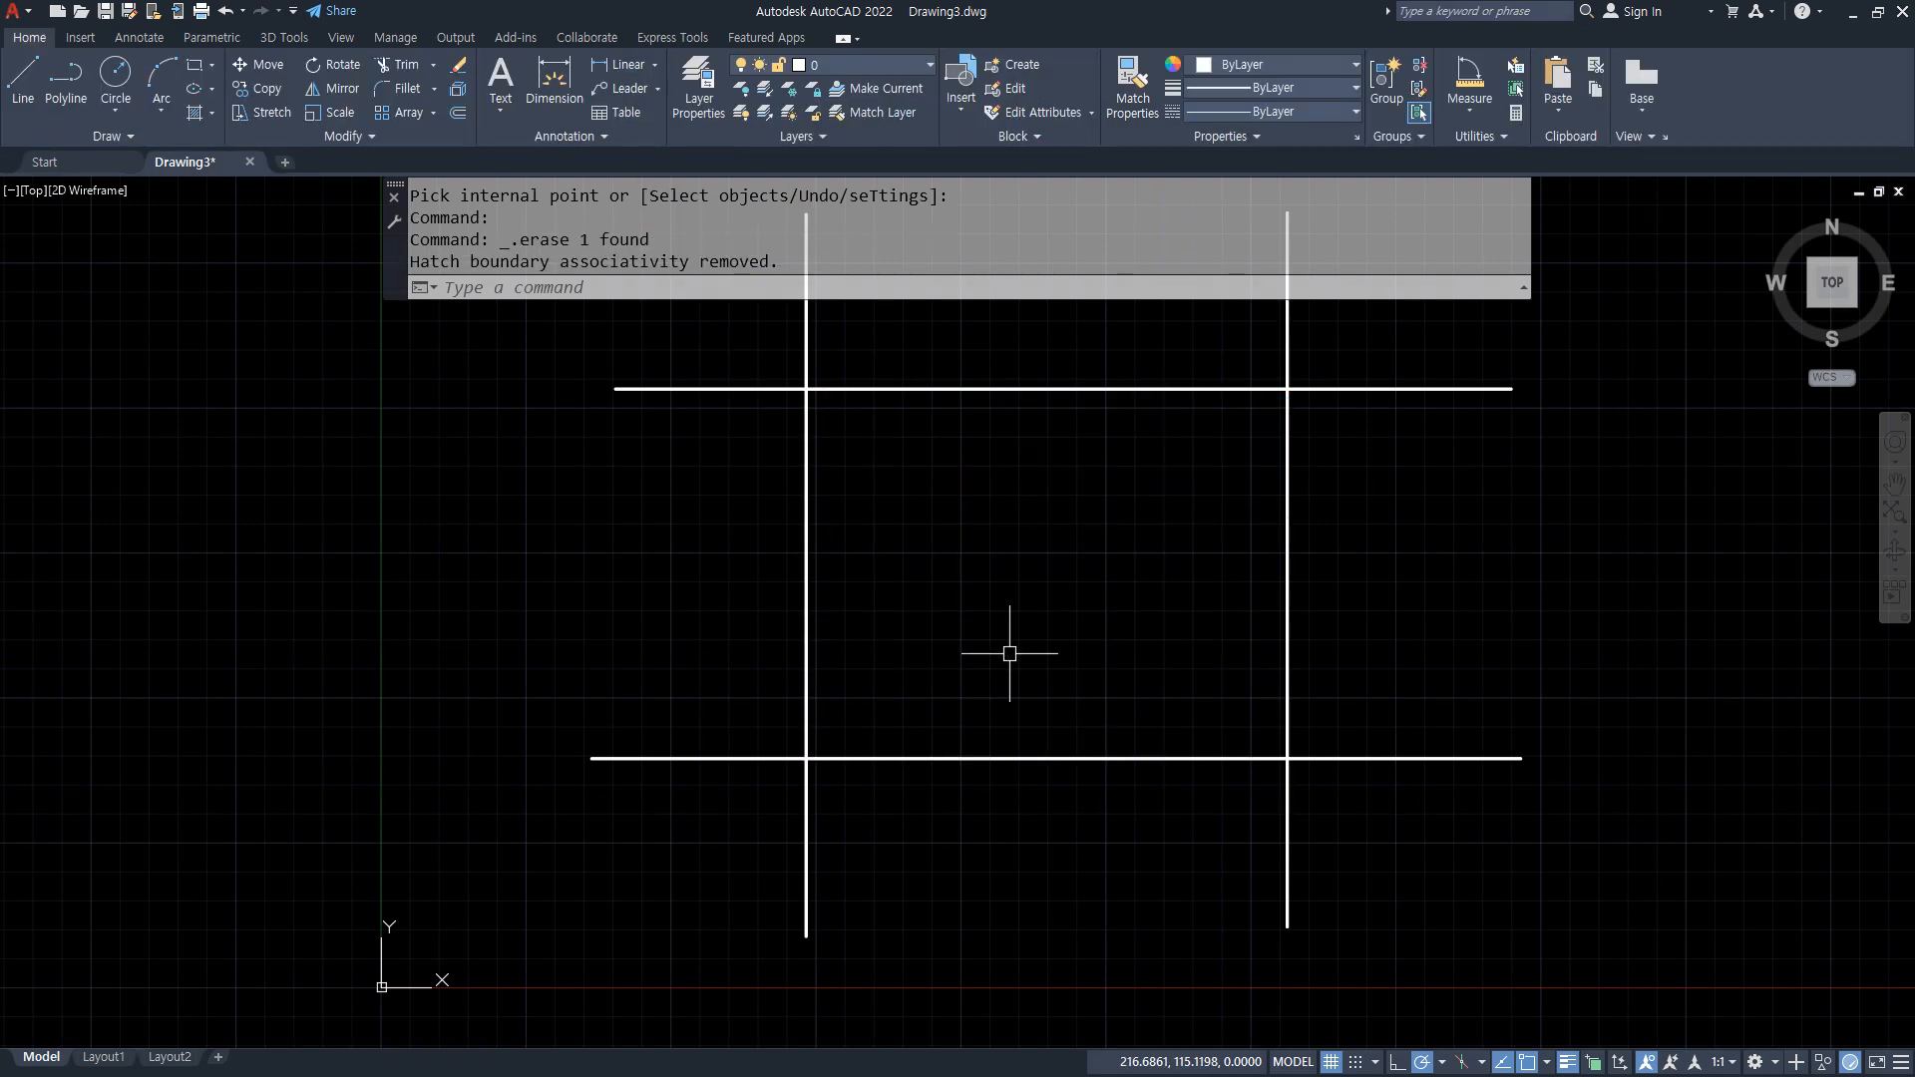
# Start a new hatch and select all four crossing lines as boundary objects instead of picking an internal point
pyautogui.write('h')
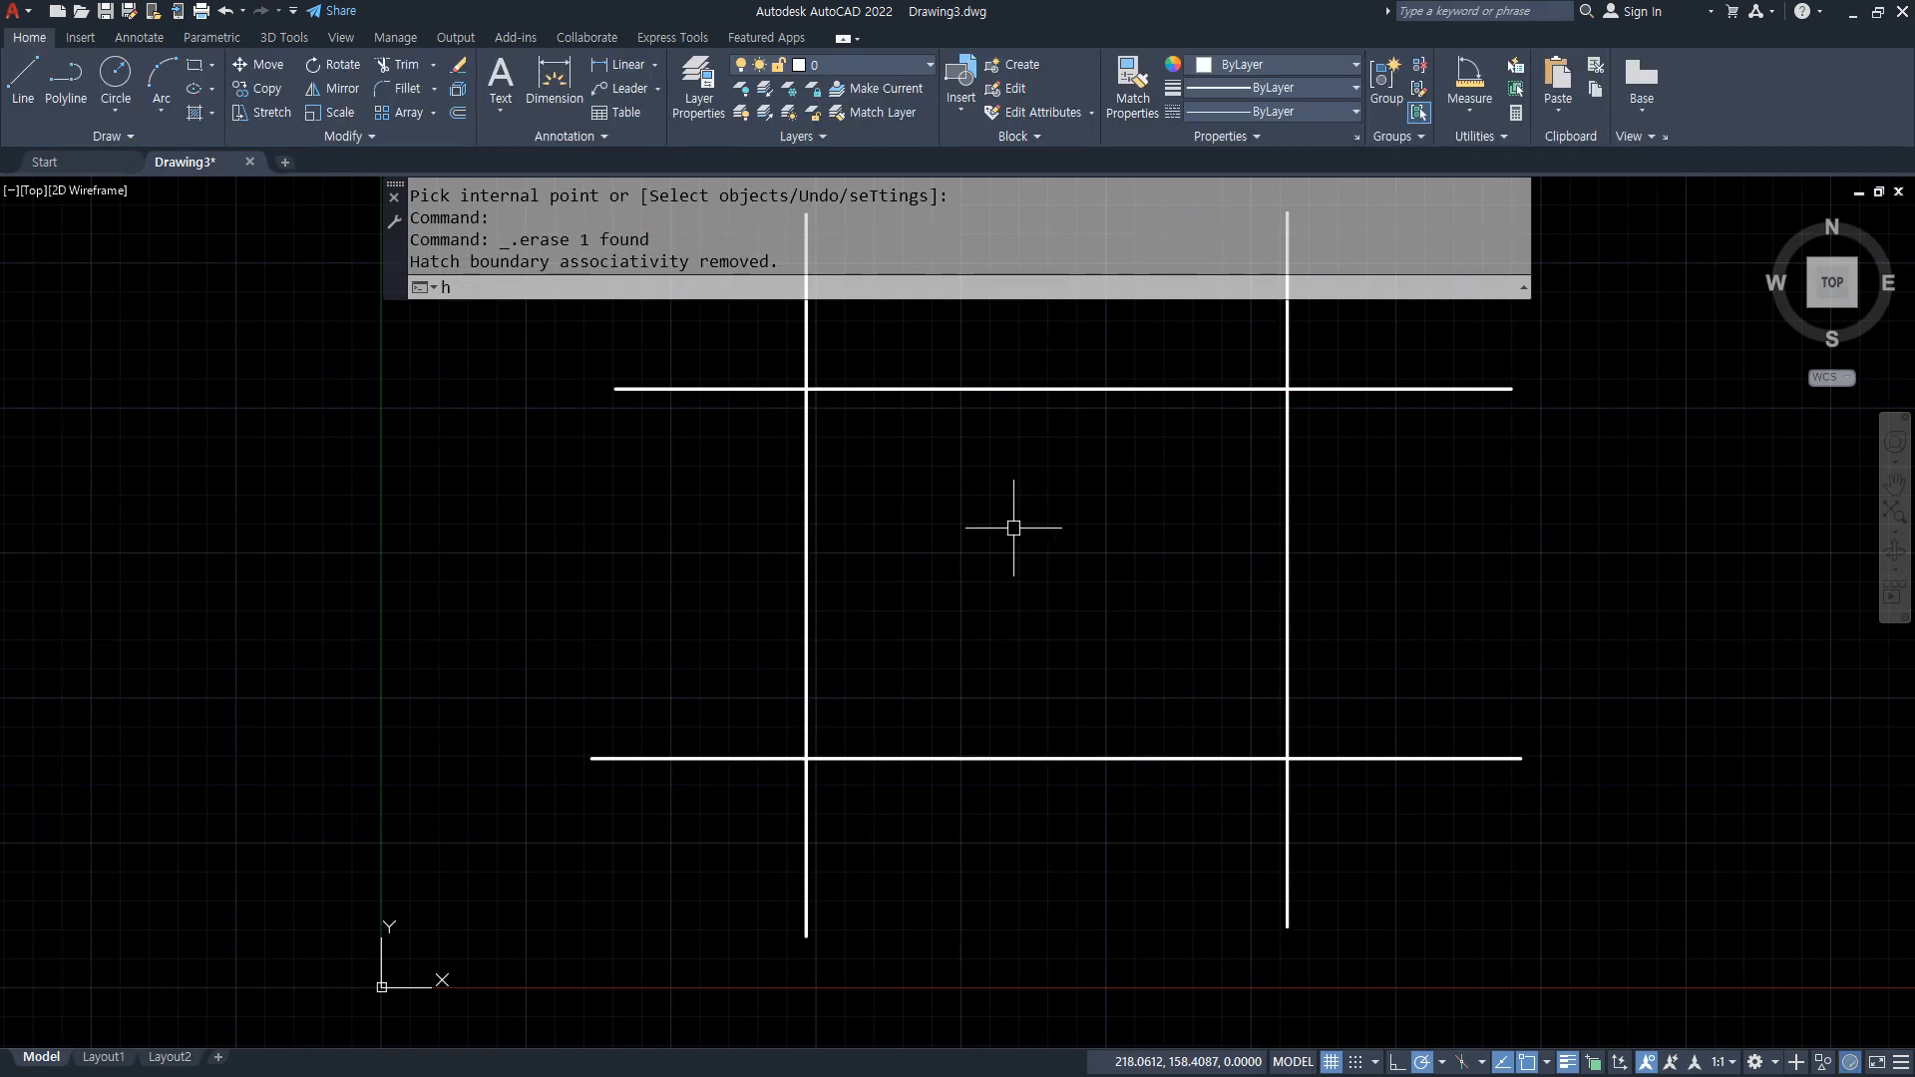
pyautogui.press('Return')
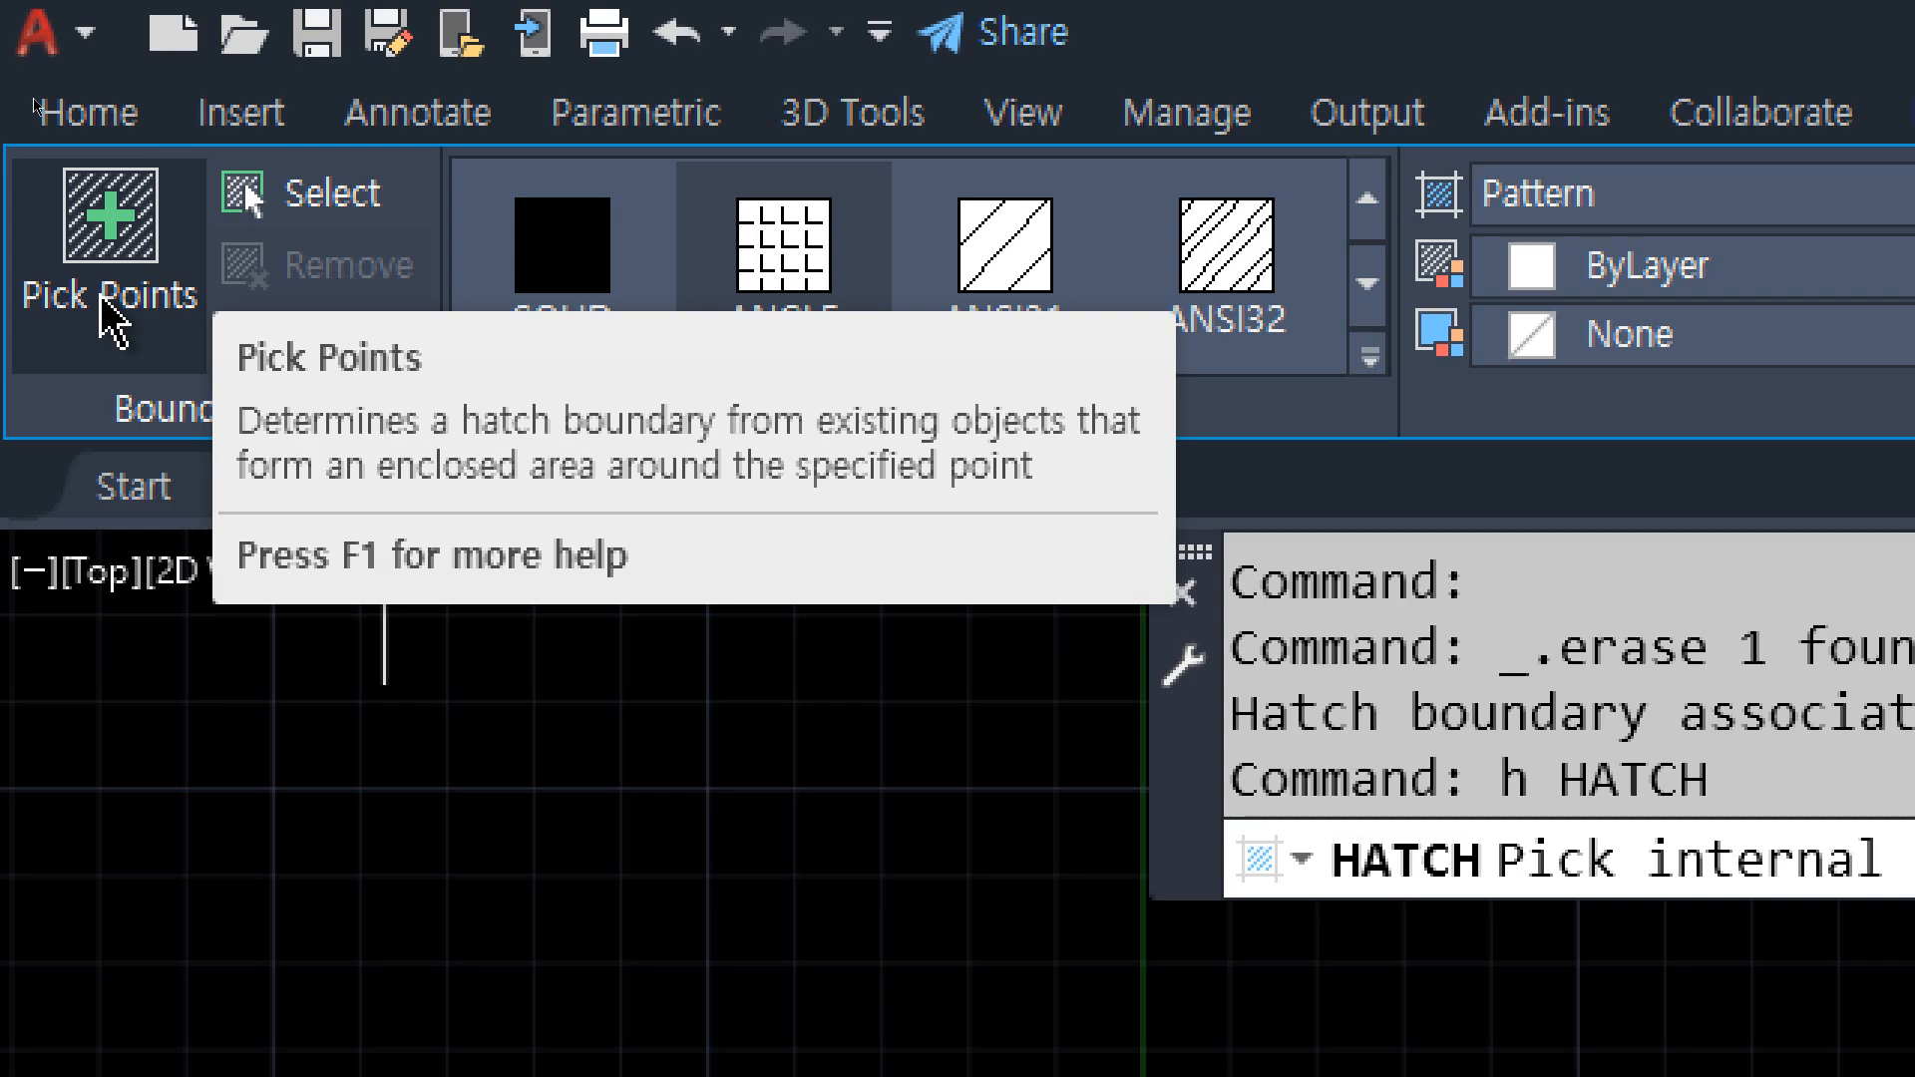
pyautogui.click(284, 204)
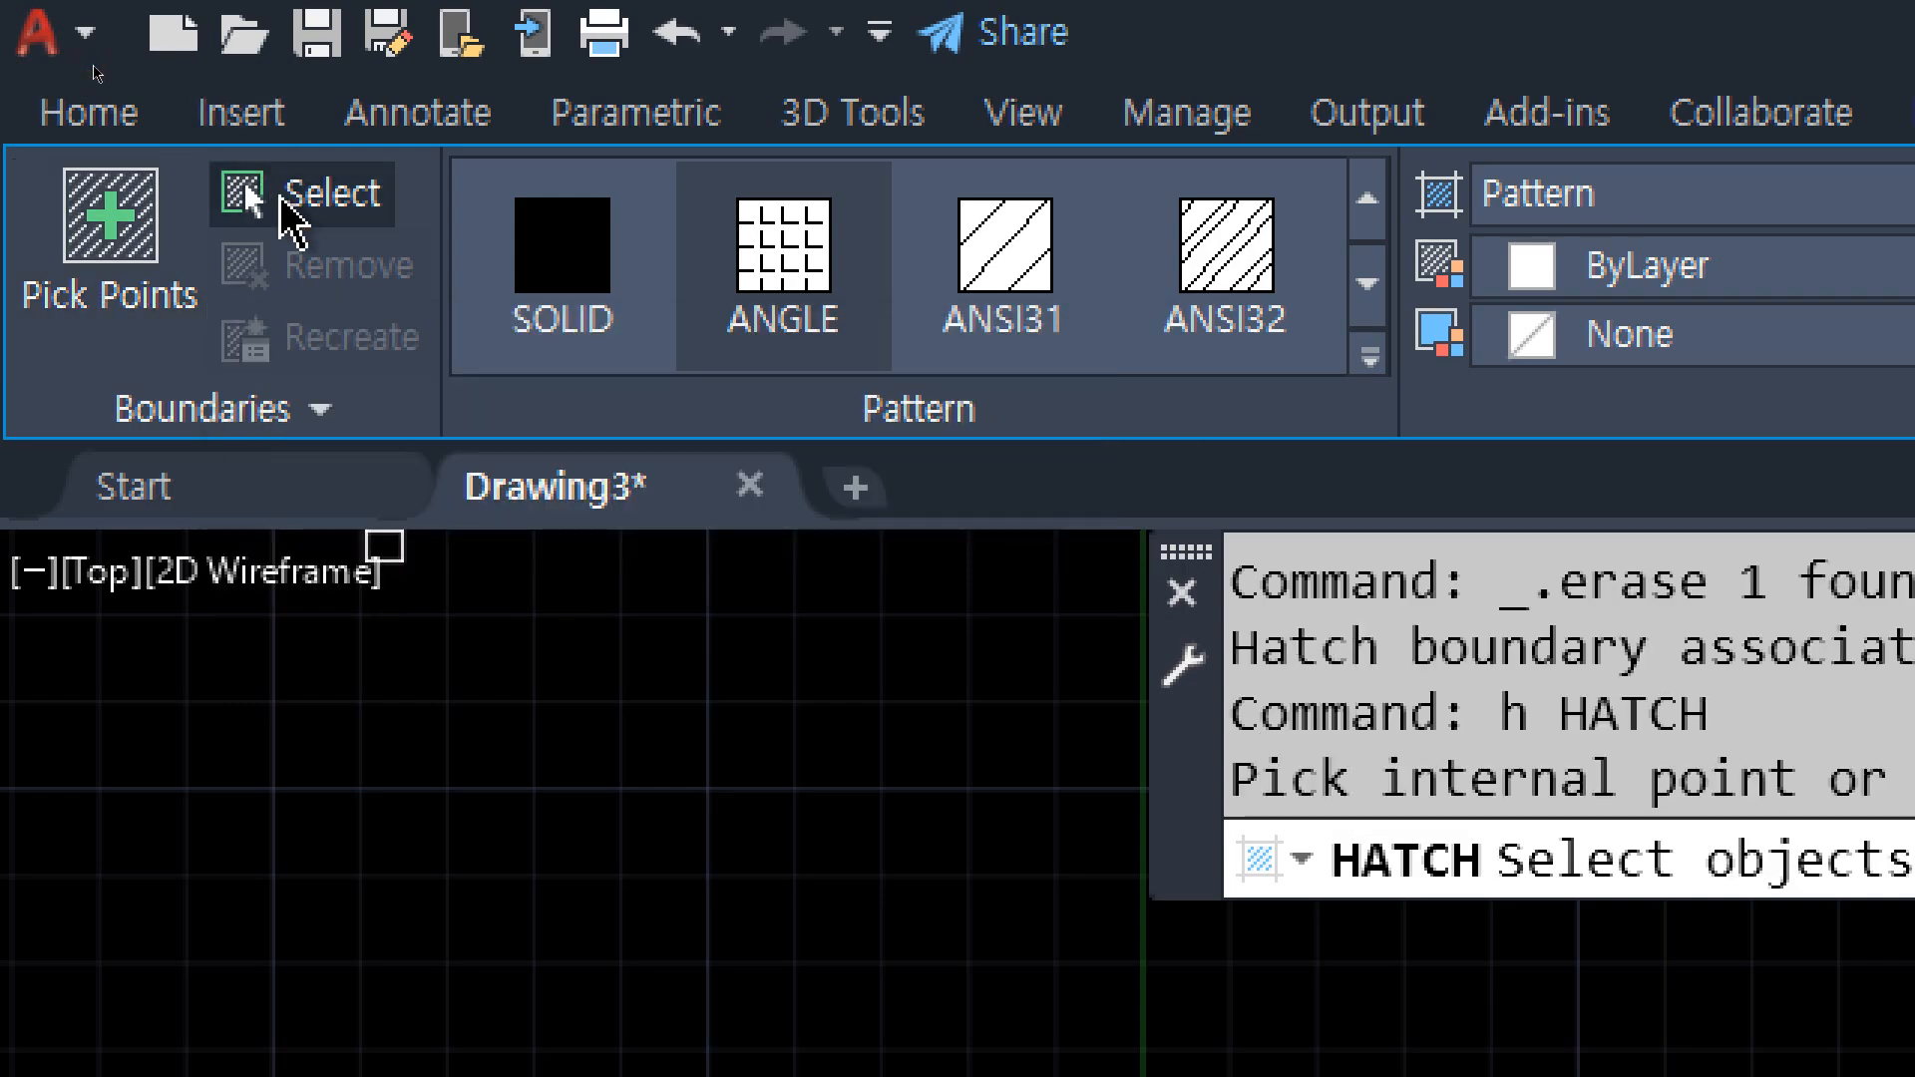
pyautogui.click(902, 390)
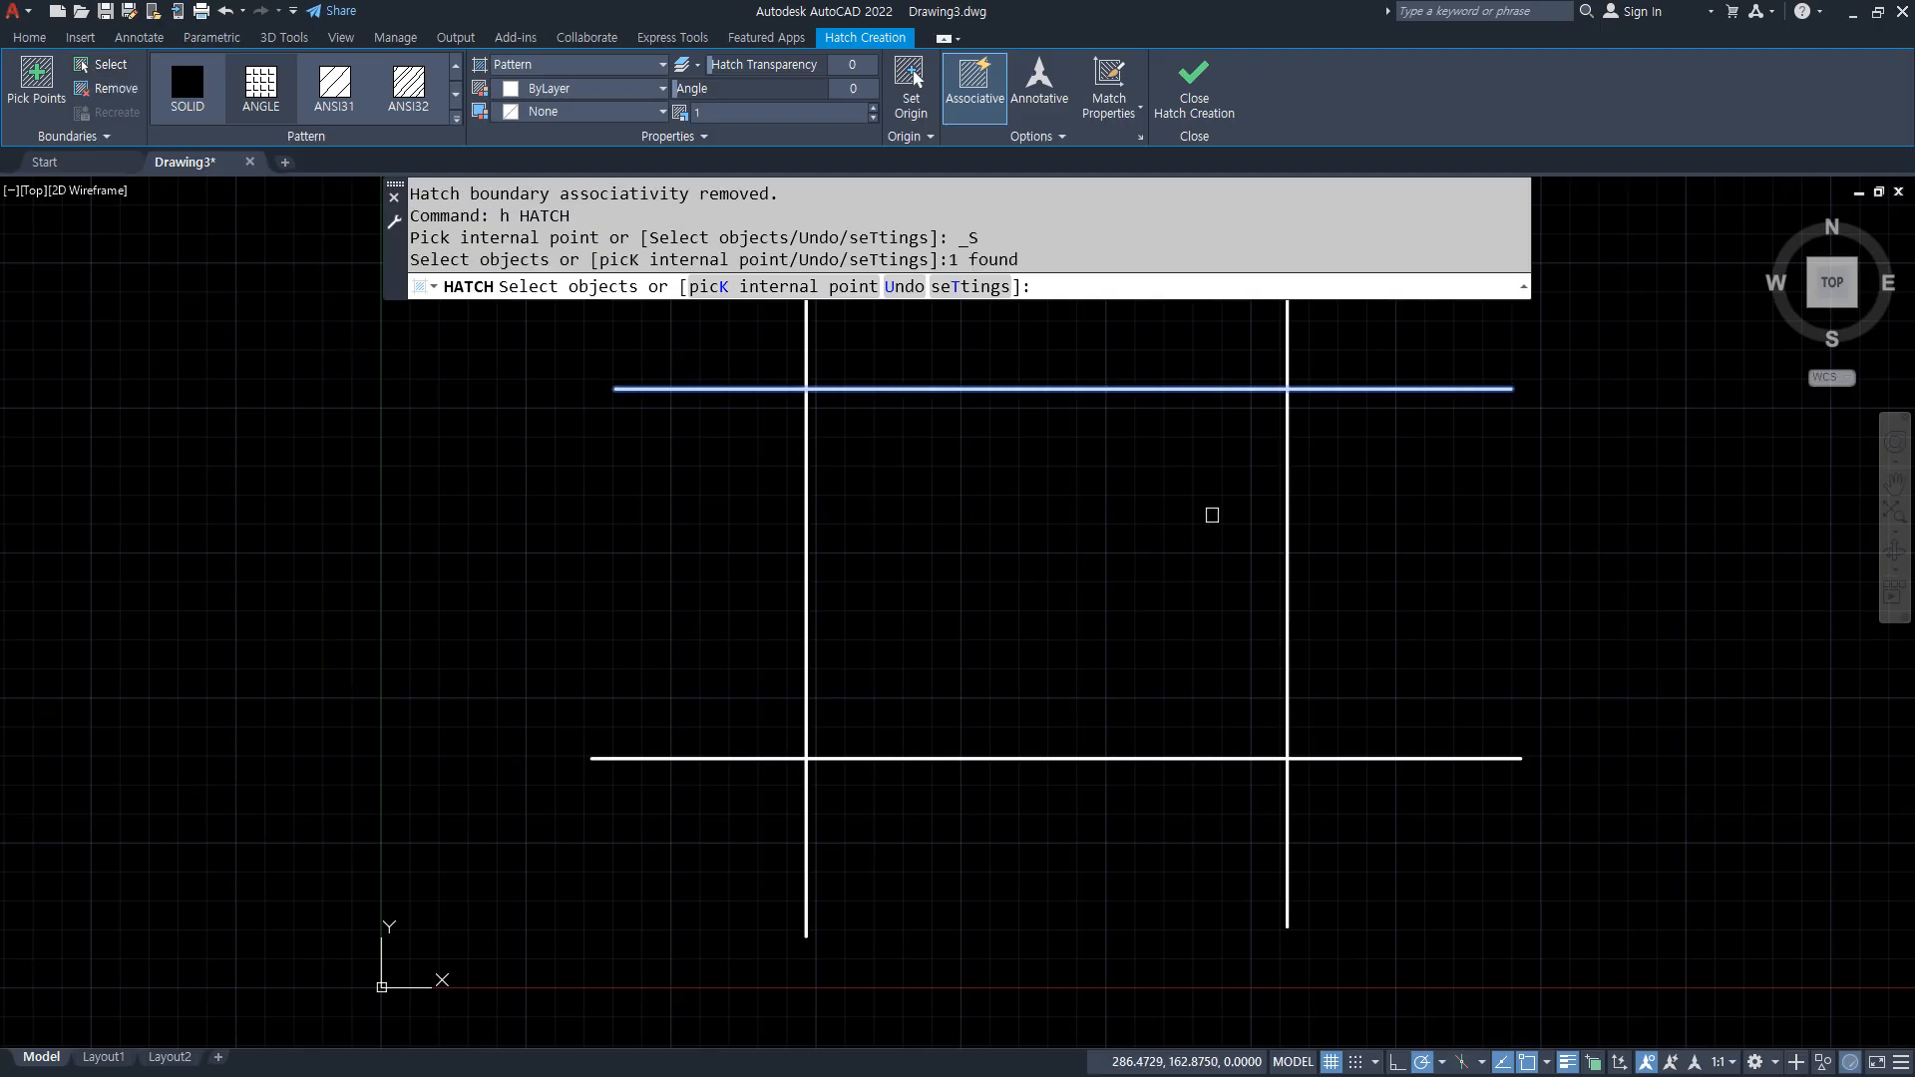
pyautogui.click(1288, 514)
pyautogui.click(1178, 758)
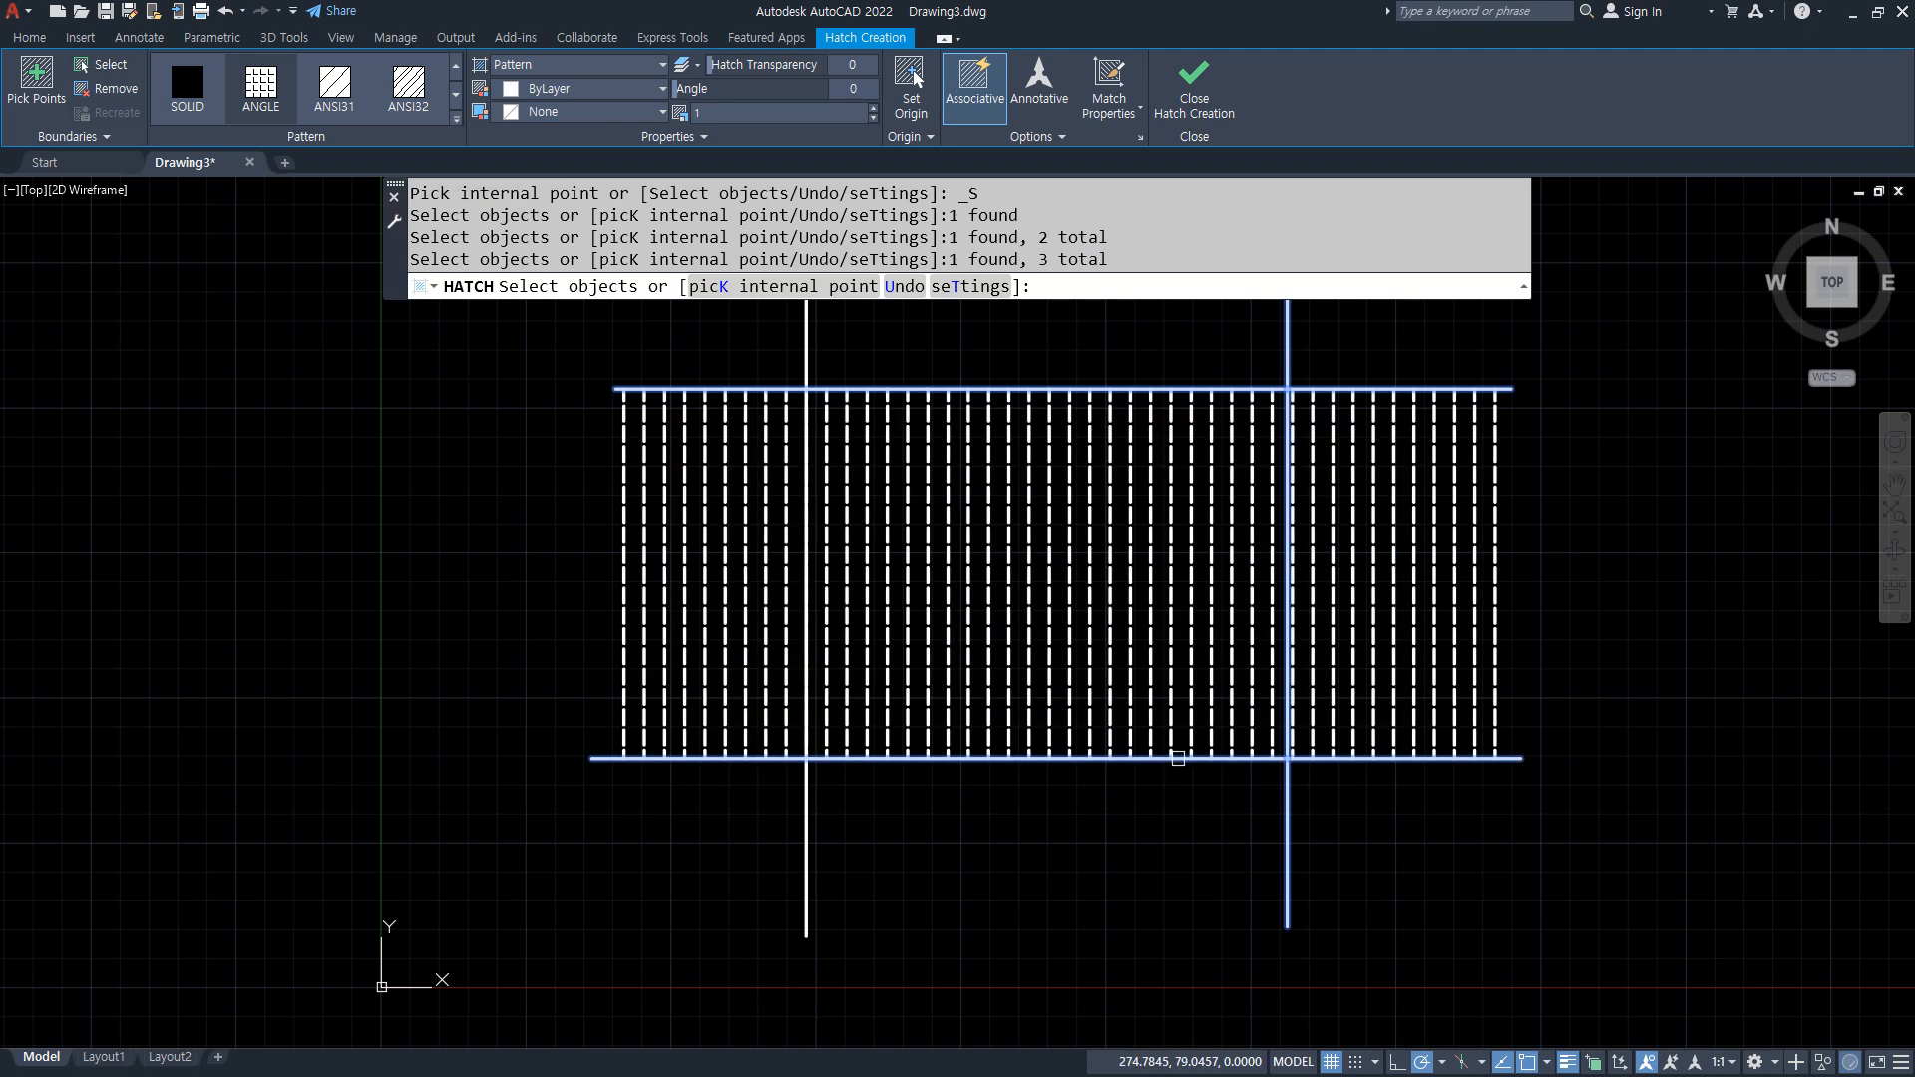
pyautogui.click(808, 618)
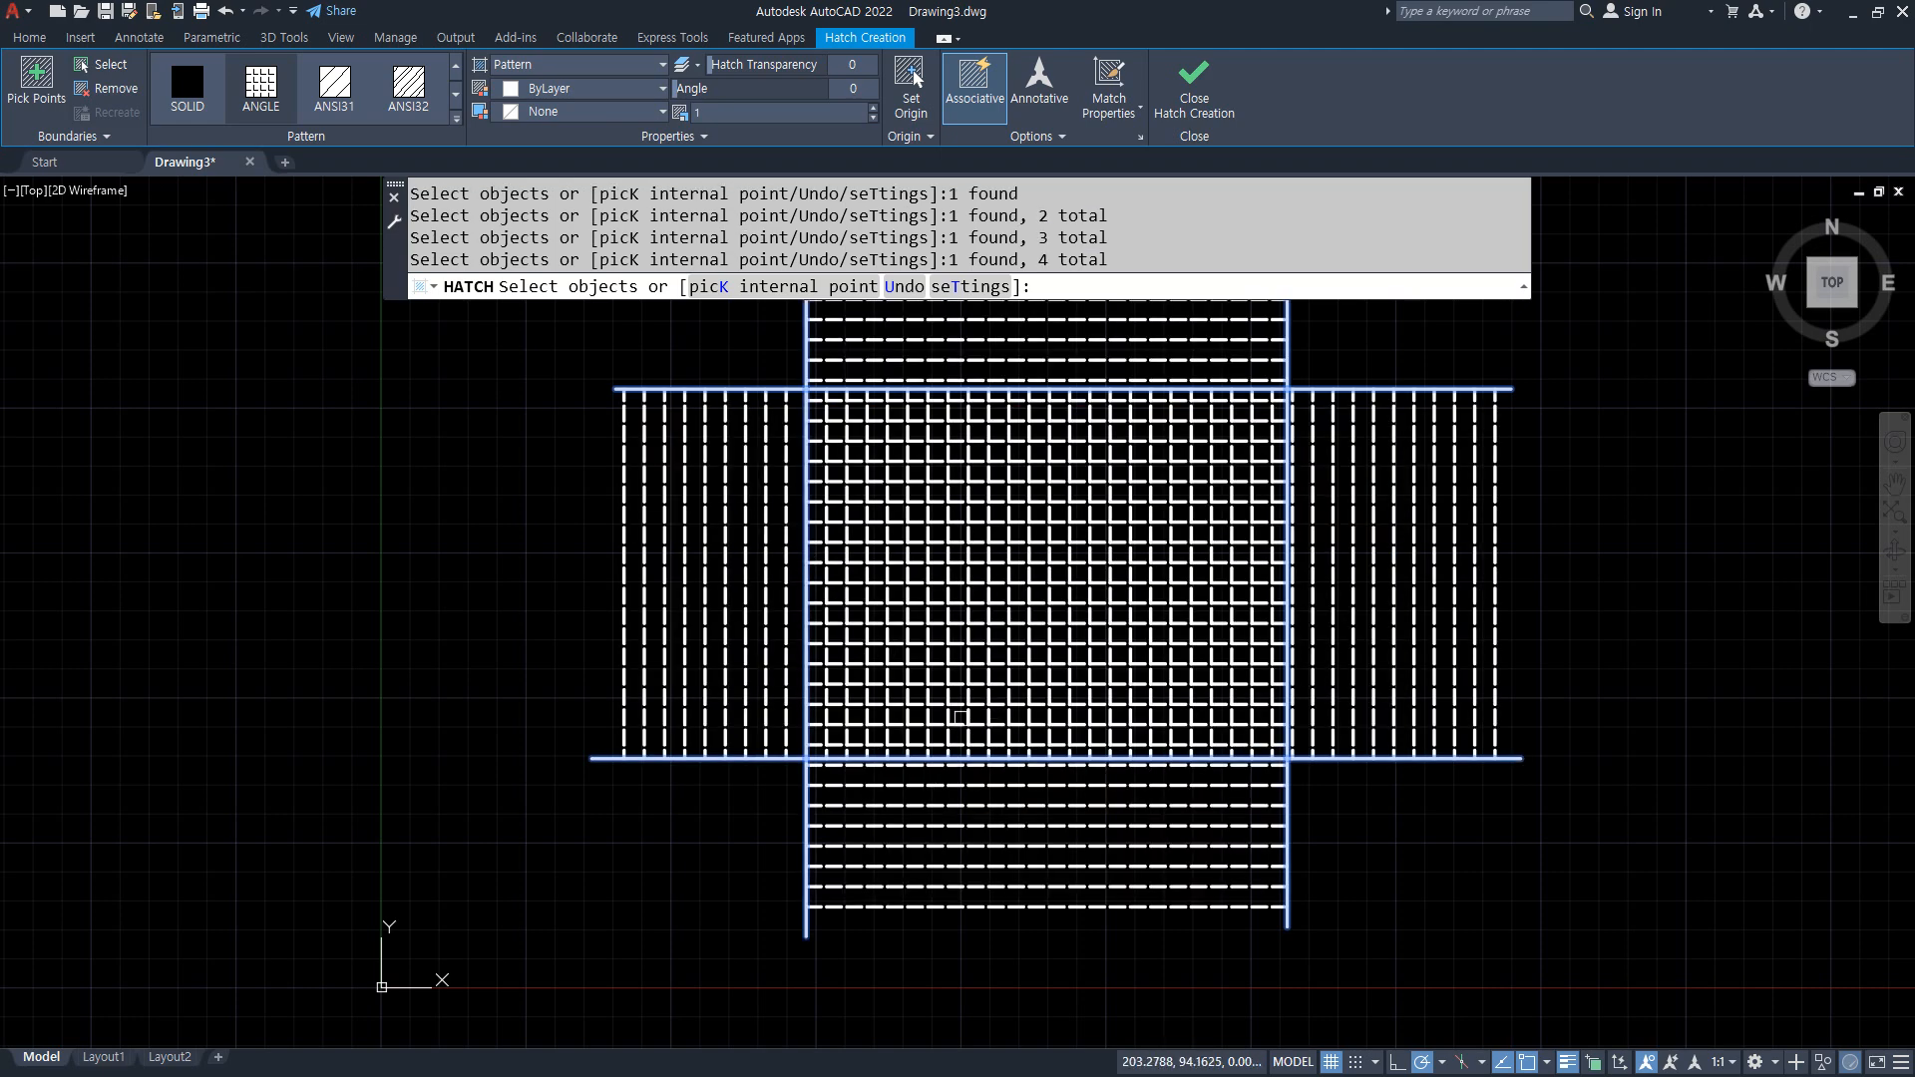
pyautogui.moveTo(950, 720); pyautogui.dragTo(707, 781, button='middle')
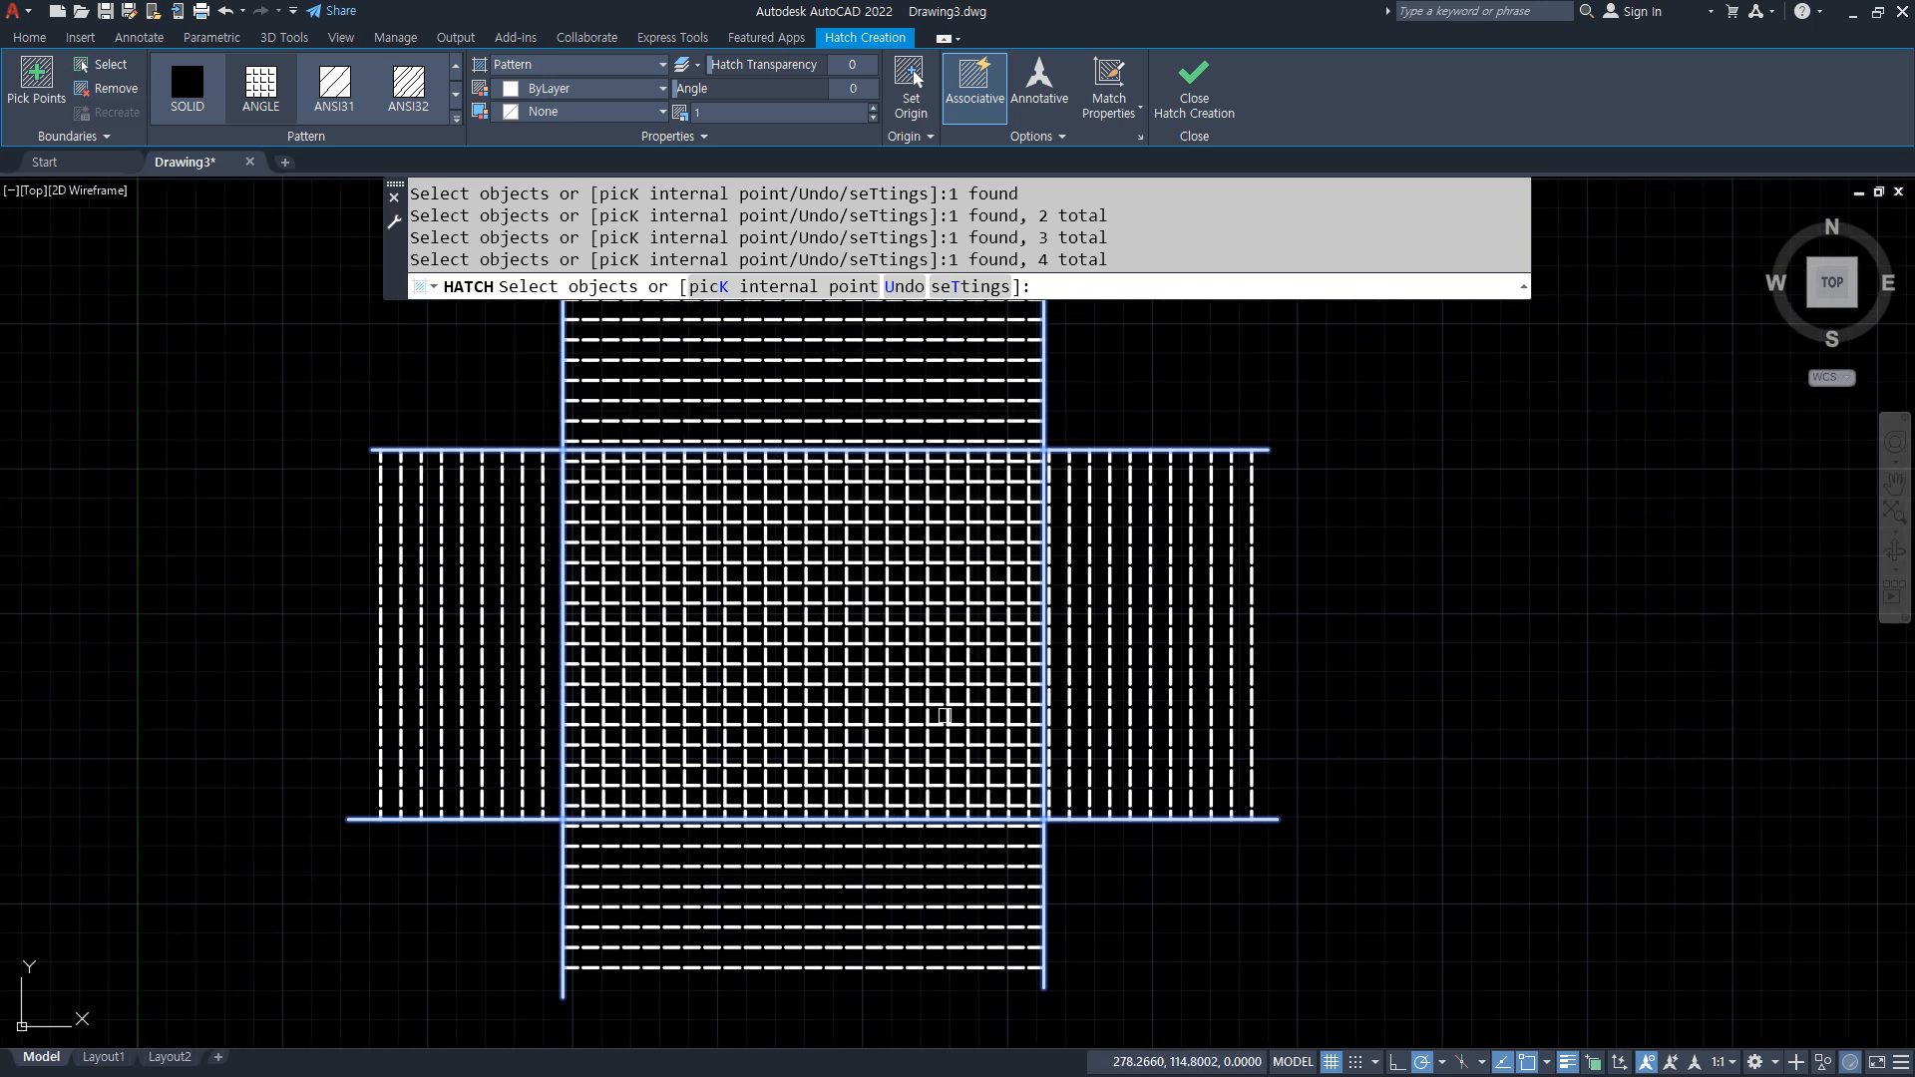
# Mark the four hatched strips extending beyond the central rectangle on screen and clear the marks
pyautogui.moveTo(1285, 643)
pyautogui.mouseDown()
pyautogui.moveTo(1218, 569)
pyautogui.moveTo(1207, 688)
pyautogui.mouseUp()
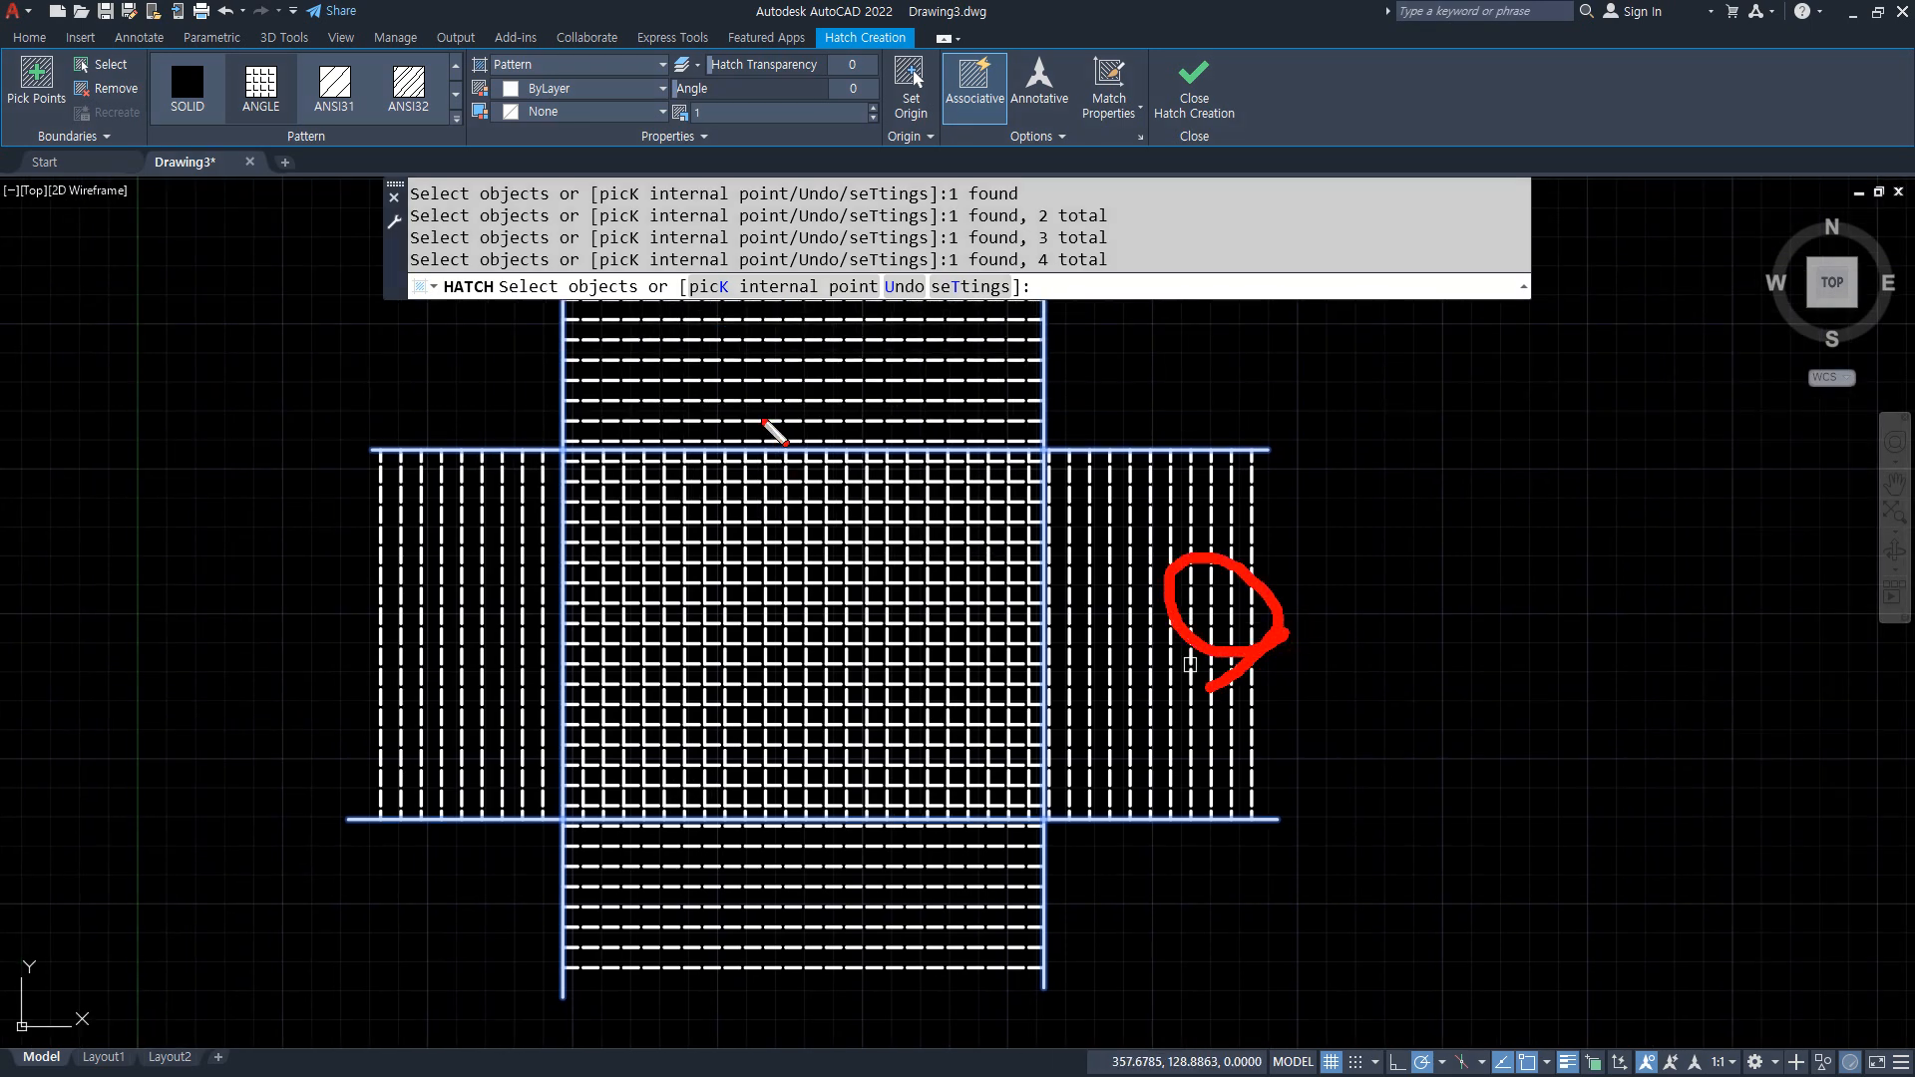
pyautogui.moveTo(766, 419); pyautogui.dragTo(761, 360)
pyautogui.moveTo(477, 576); pyautogui.dragTo(499, 656)
pyautogui.moveTo(763, 912)
pyautogui.mouseDown()
pyautogui.moveTo(727, 918)
pyautogui.moveTo(782, 988)
pyautogui.mouseUp()
pyautogui.press('Escape')
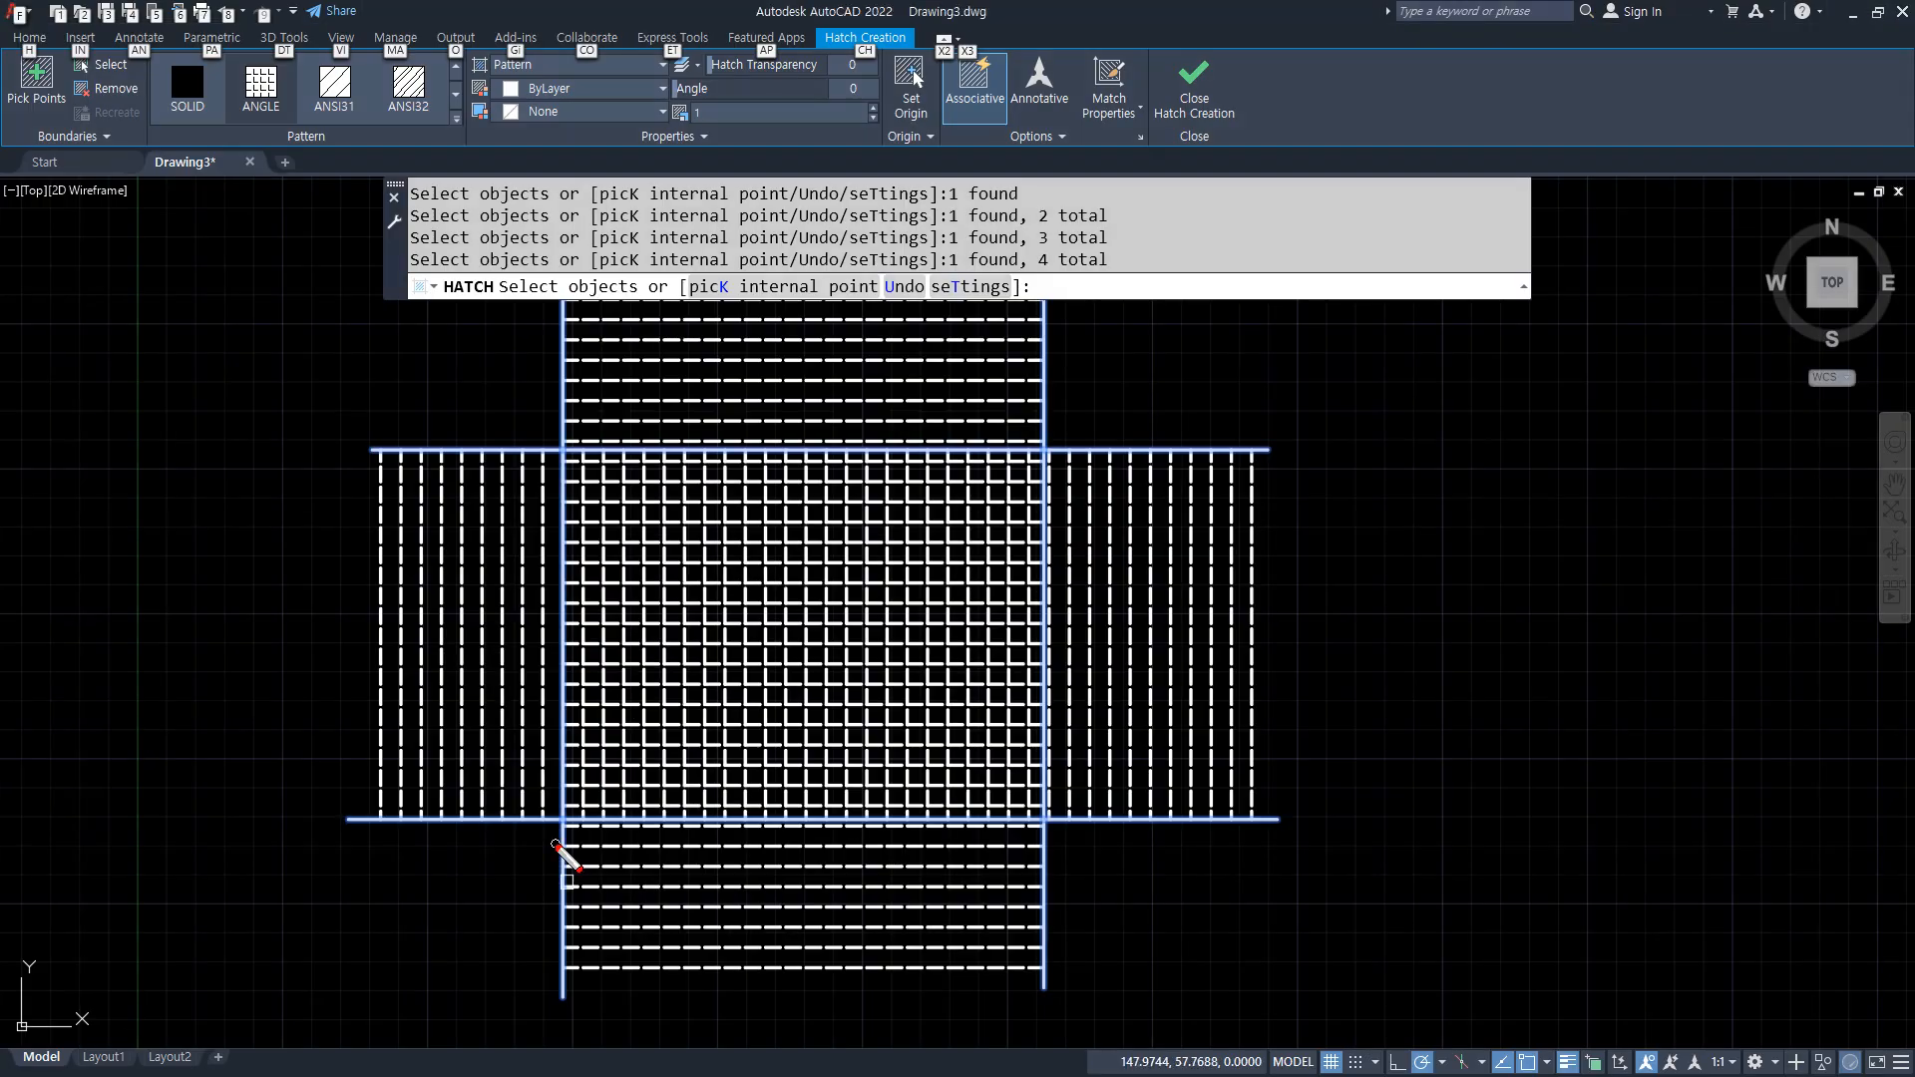
# Compare the central rectangle with the overhanging line ends, marking both along with the Select boundary option on screen
pyautogui.moveTo(565, 826); pyautogui.dragTo(548, 938)
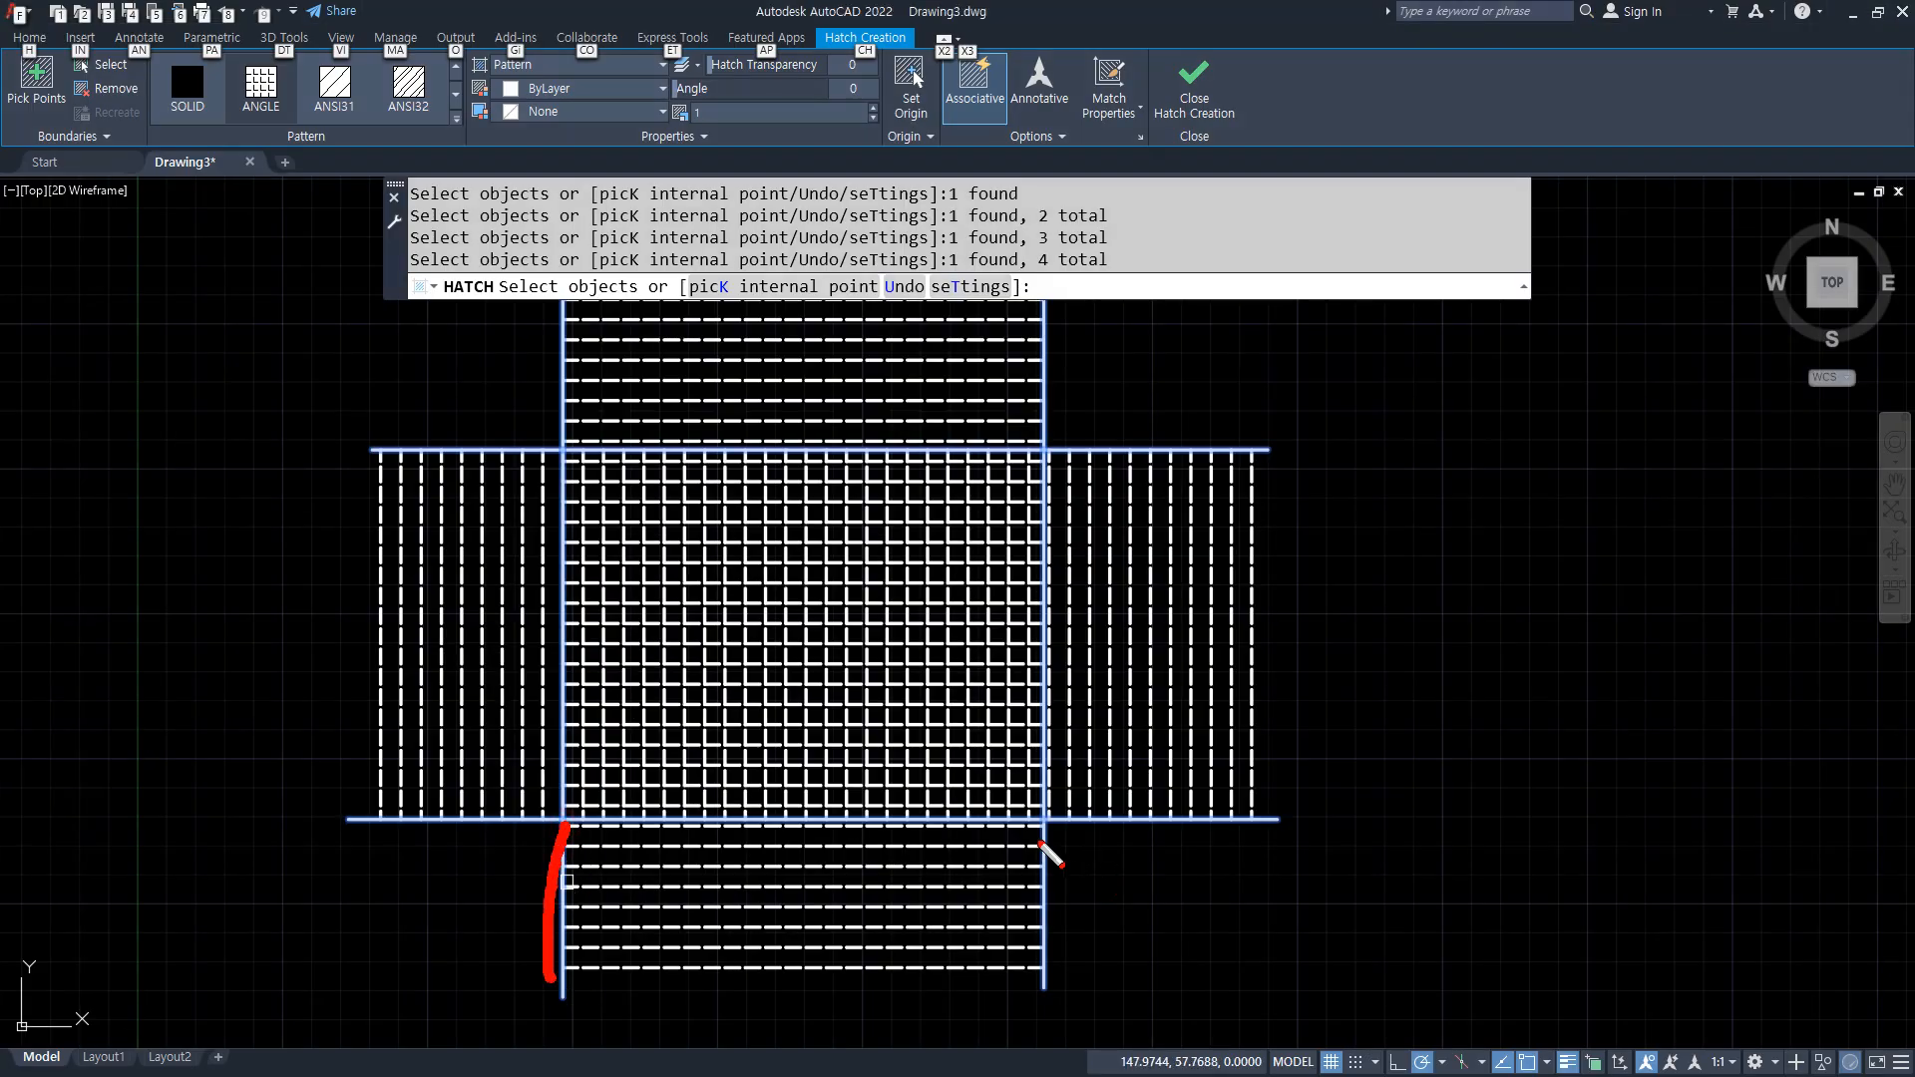
pyautogui.moveTo(1040, 842); pyautogui.dragTo(1043, 983)
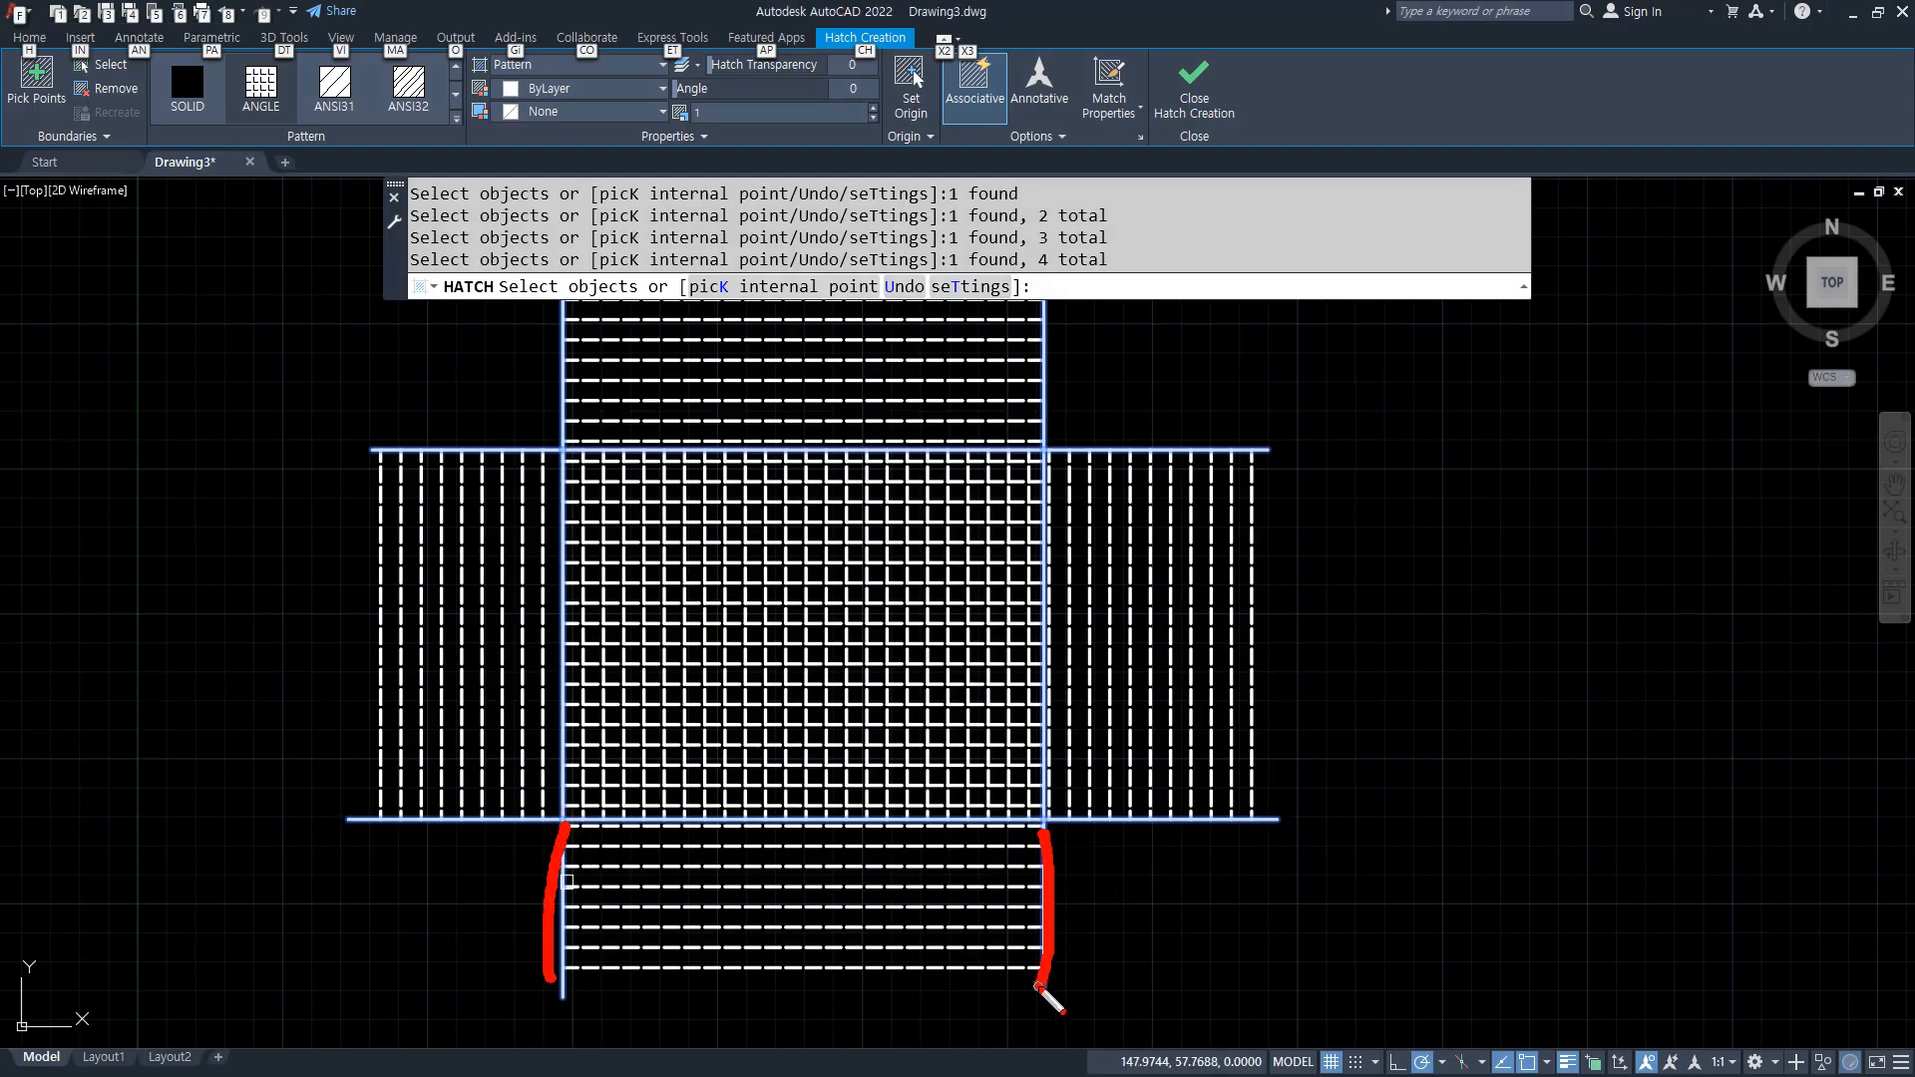
pyautogui.moveTo(1008, 798)
pyautogui.mouseDown()
pyautogui.moveTo(752, 818)
pyautogui.moveTo(586, 798)
pyautogui.moveTo(586, 469)
pyautogui.moveTo(1075, 473)
pyautogui.moveTo(1061, 803)
pyautogui.moveTo(846, 781)
pyautogui.mouseUp()
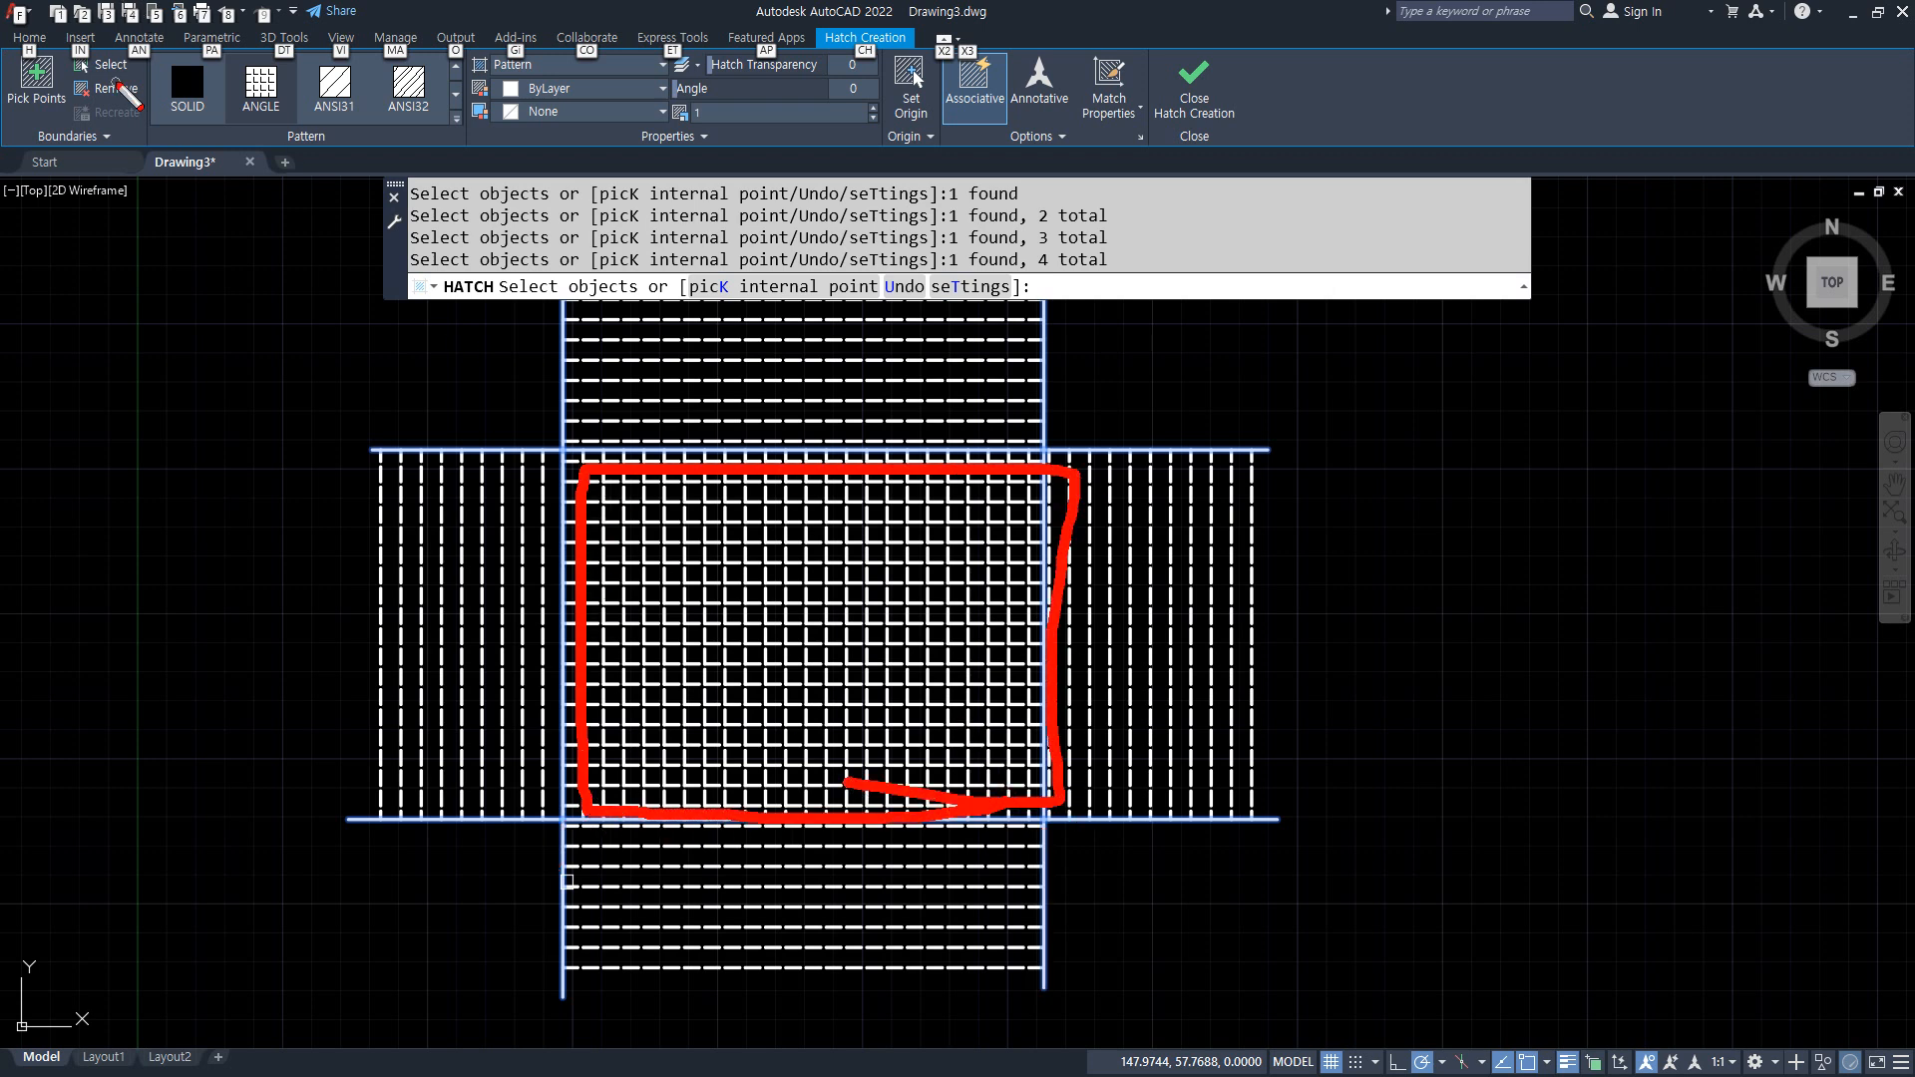
pyautogui.moveTo(105, 43); pyautogui.dragTo(92, 77)
pyautogui.moveTo(561, 816); pyautogui.dragTo(560, 953)
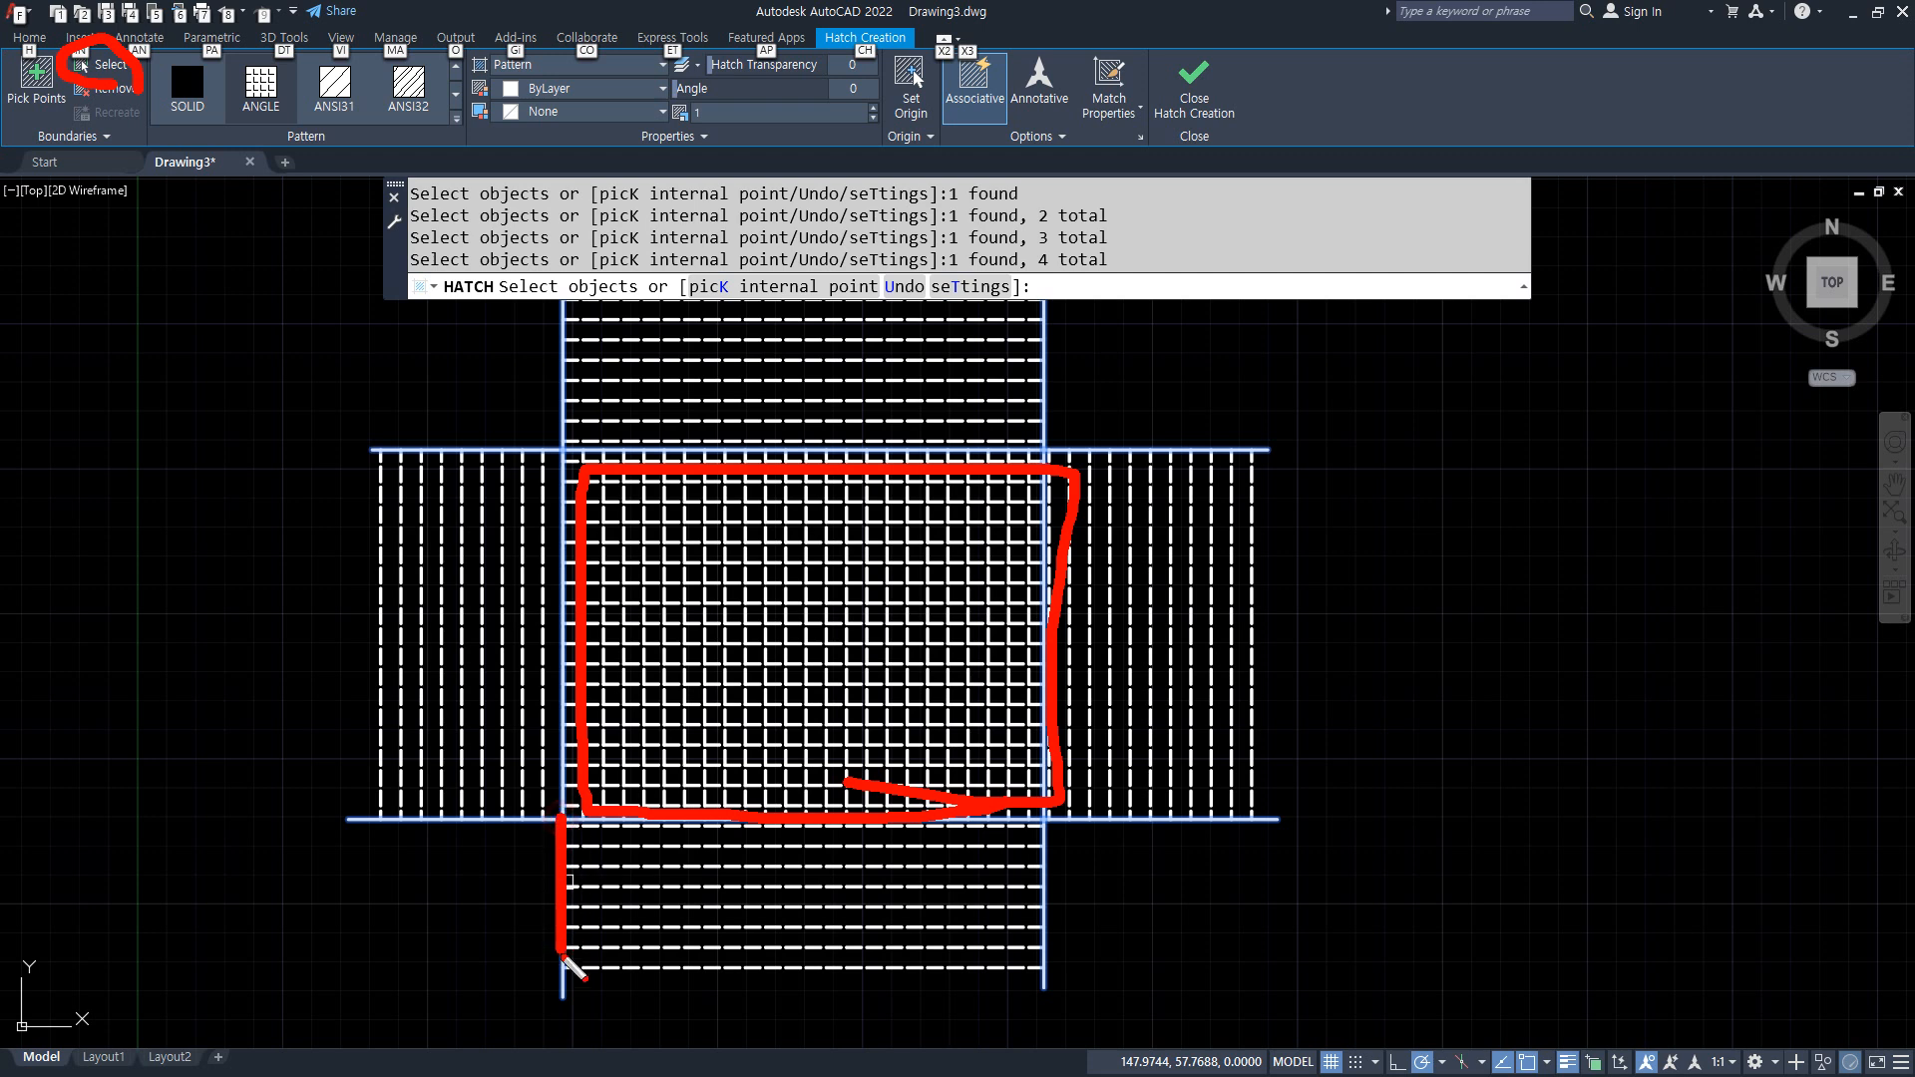
pyautogui.moveTo(1050, 838)
pyautogui.mouseDown()
pyautogui.moveTo(1032, 967)
pyautogui.moveTo(1245, 816)
pyautogui.mouseUp()
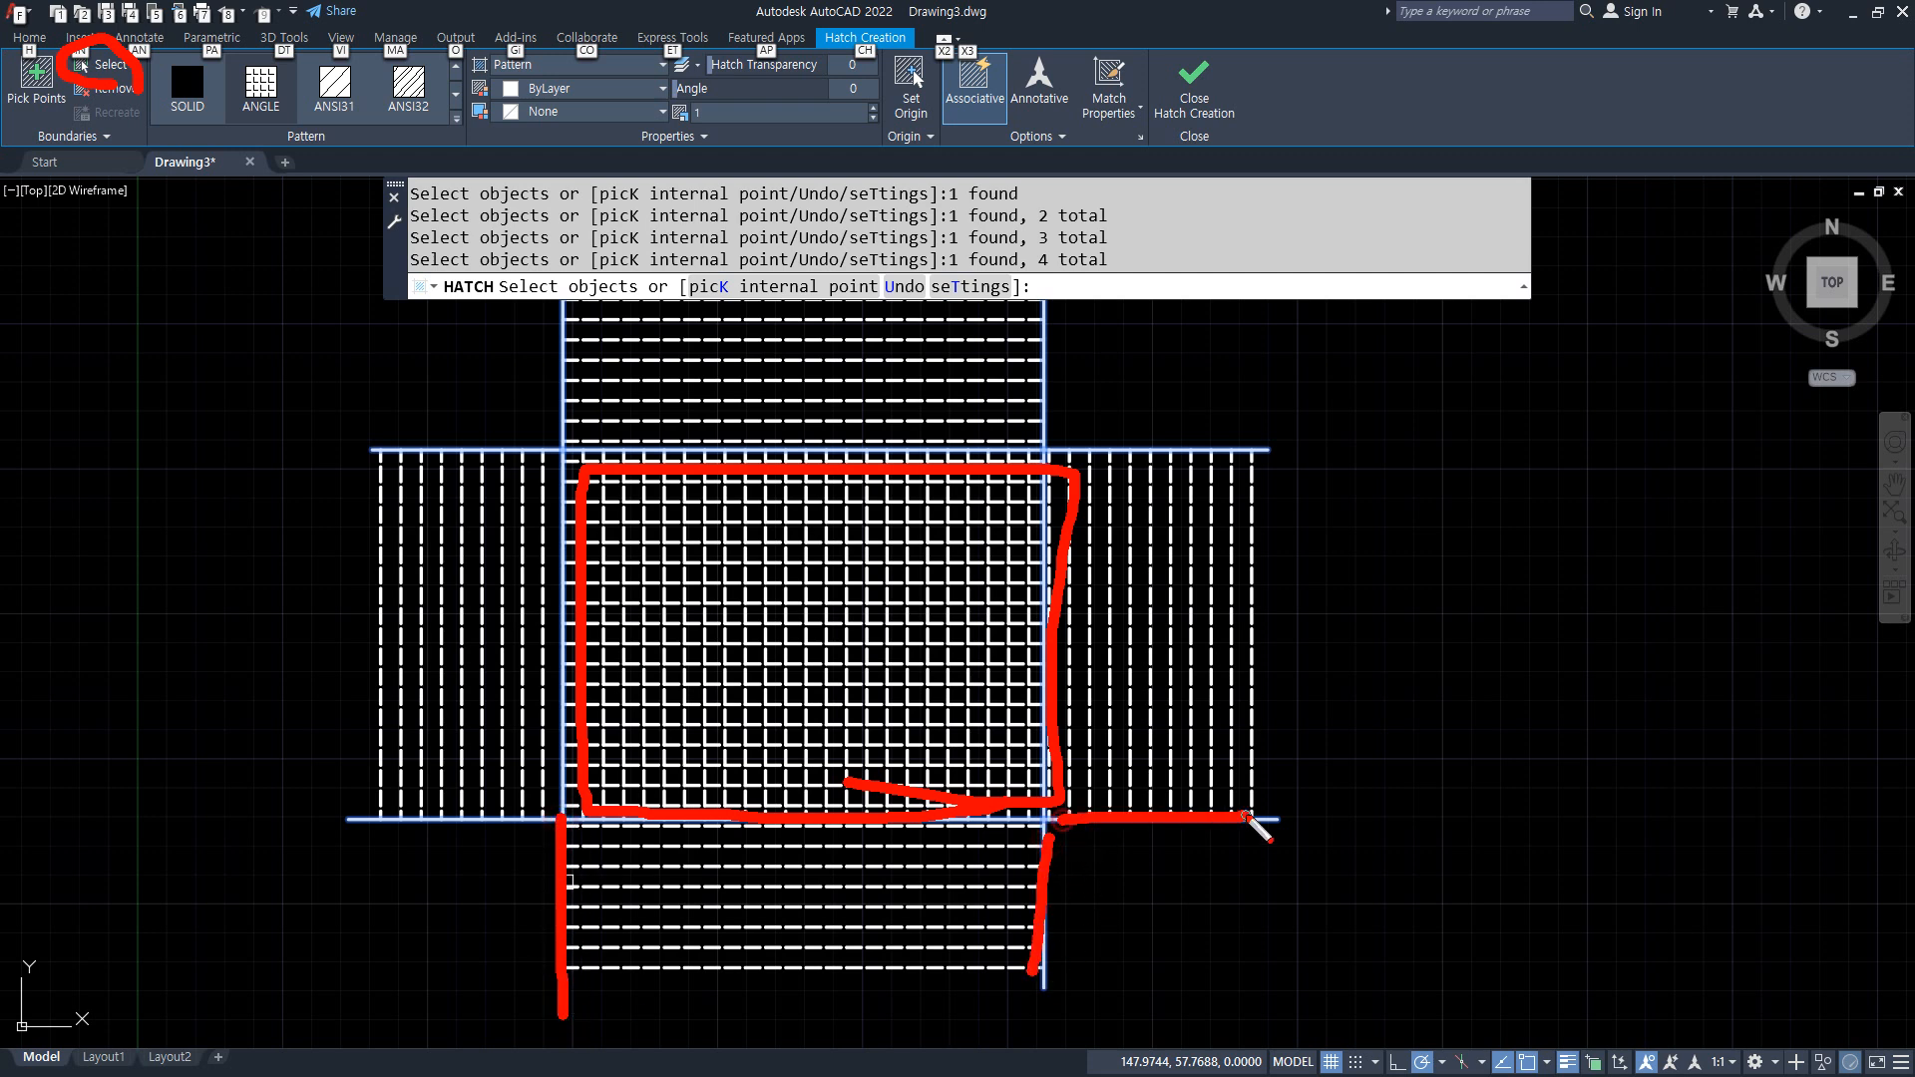
pyautogui.moveTo(1057, 454); pyautogui.dragTo(1203, 434)
pyautogui.press('Escape')
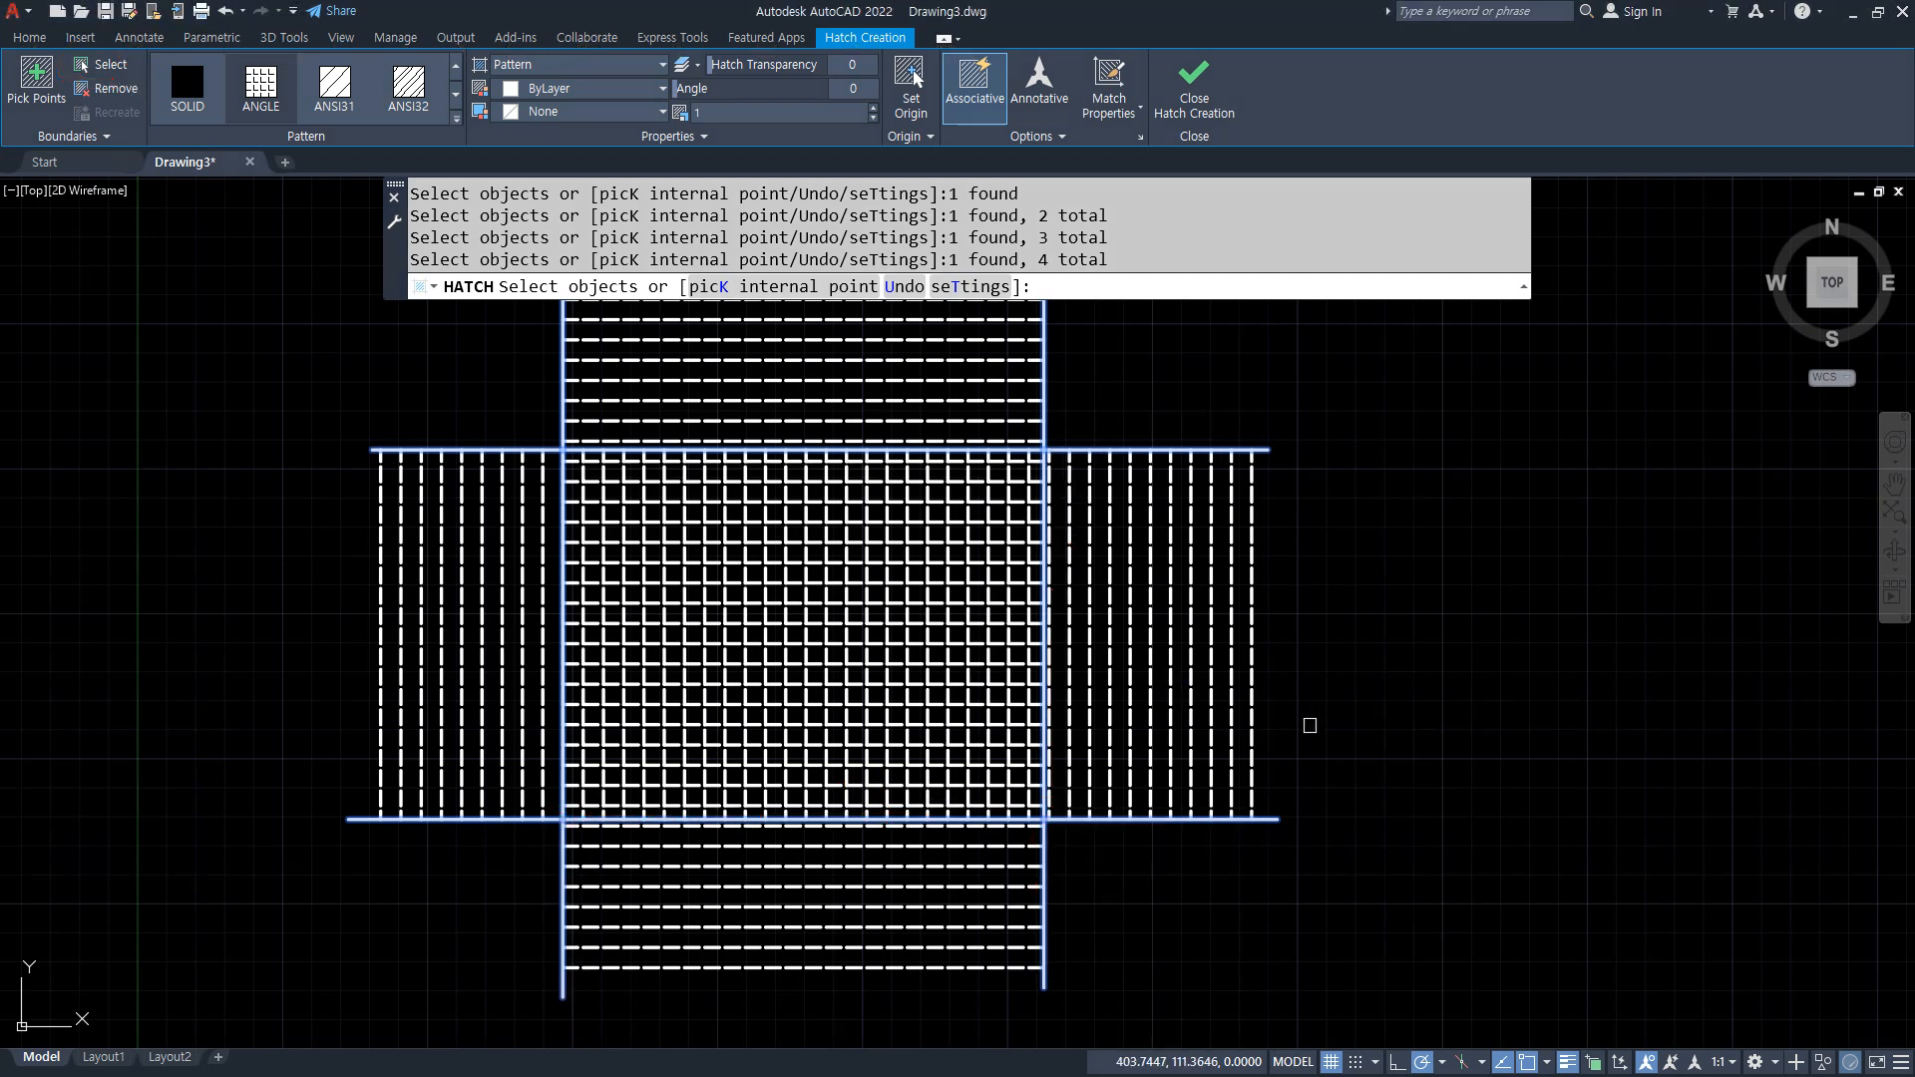
# End the Hatch command and erase the hatch made from the four selected lines
pyautogui.press('Escape')
pyautogui.click(812, 632)
pyautogui.press('Delete')
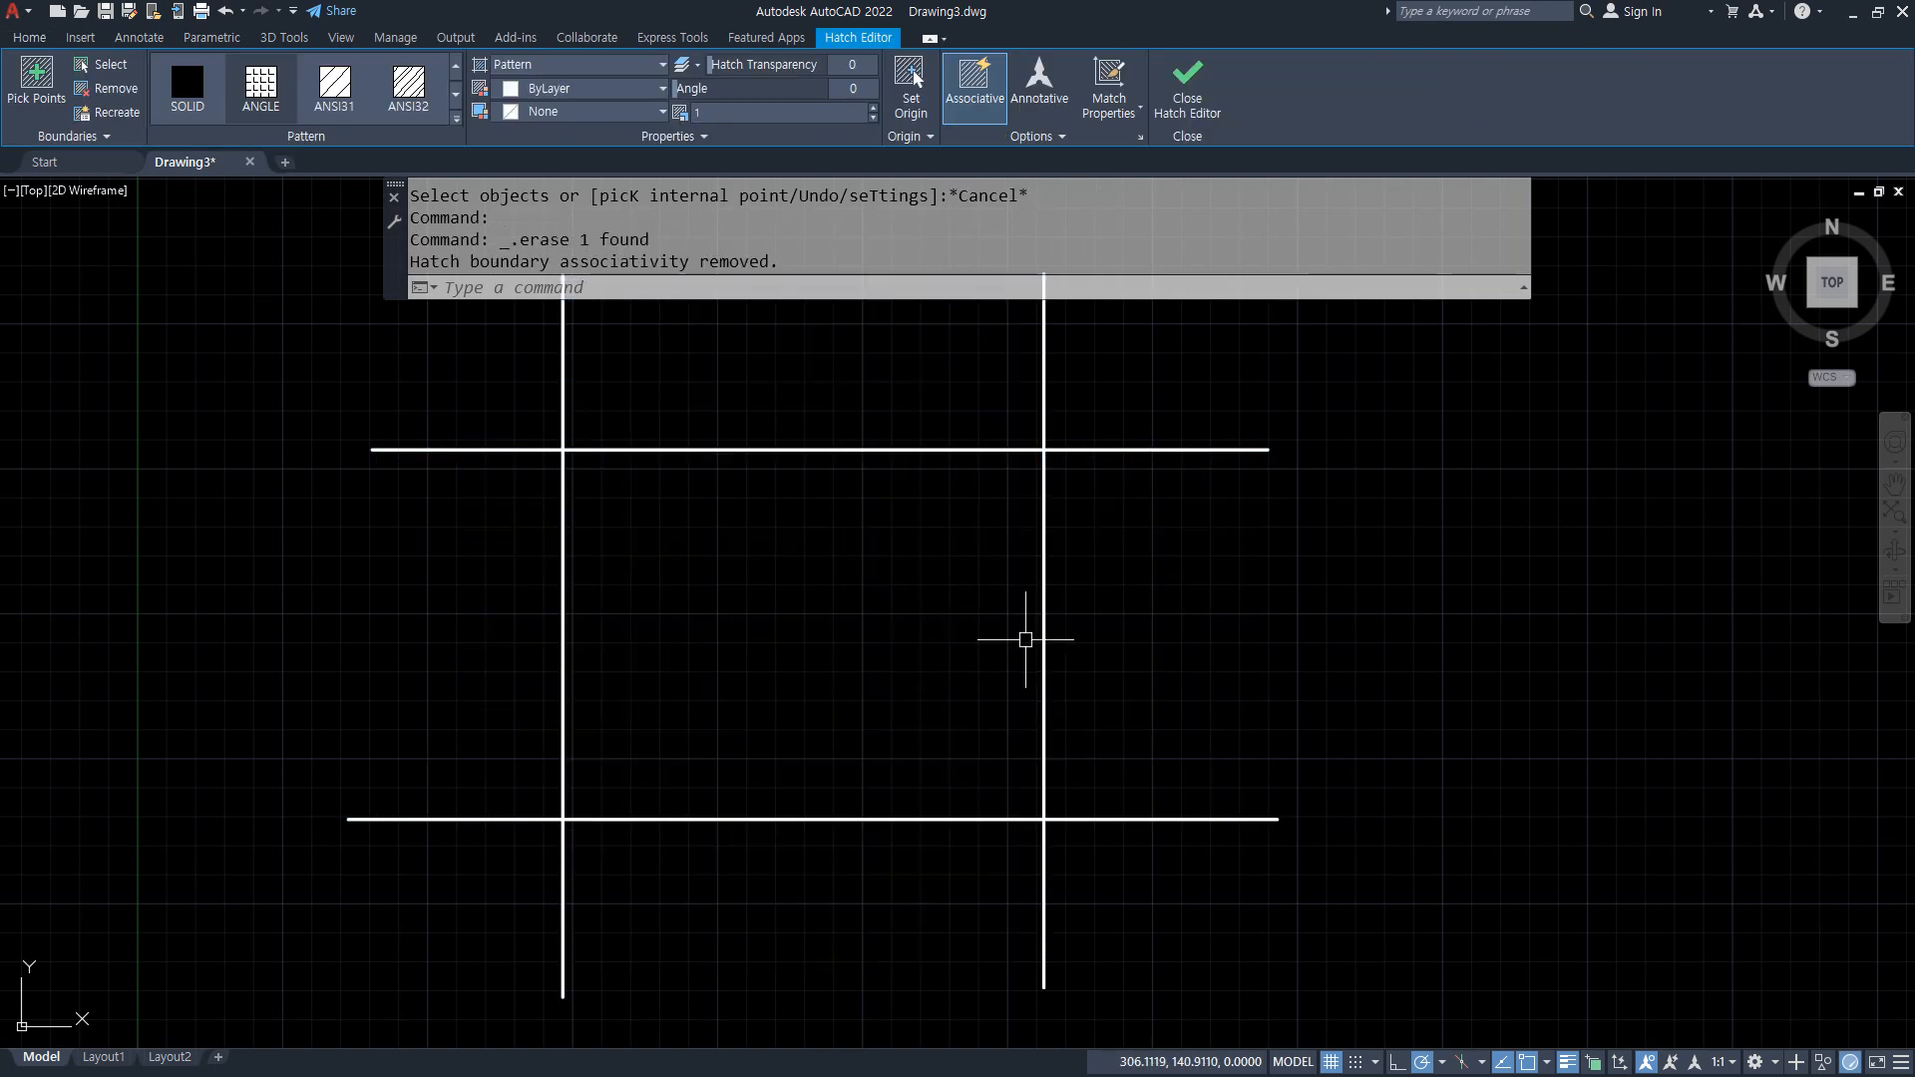
# Draw a square and a smaller circle side by side in the empty area beside the four crossing lines
pyautogui.moveTo(1386, 654); pyautogui.dragTo(893, 657, button='middle')
pyautogui.write('rec')
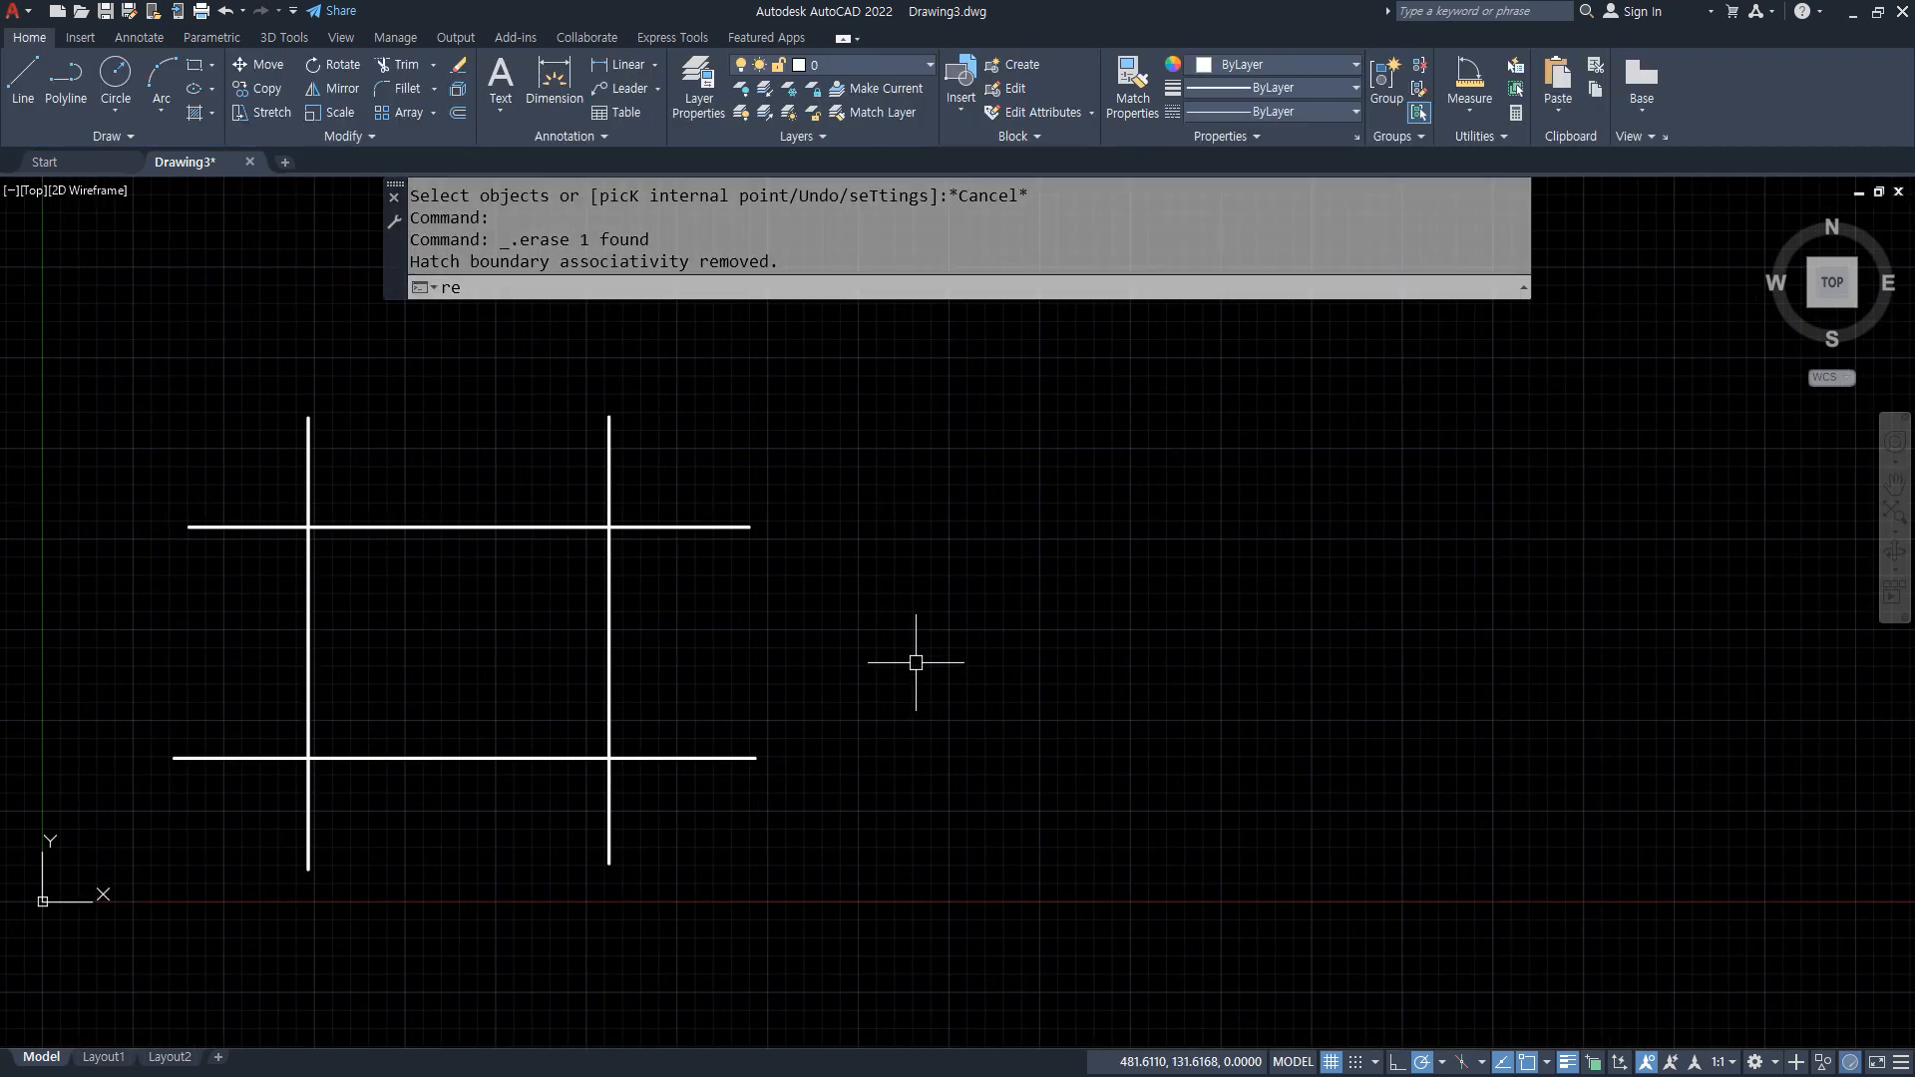
pyautogui.press('Return')
pyautogui.click(902, 500)
pyautogui.click(1243, 841)
pyautogui.write('c')
pyautogui.press('Return')
pyautogui.click(1458, 664)
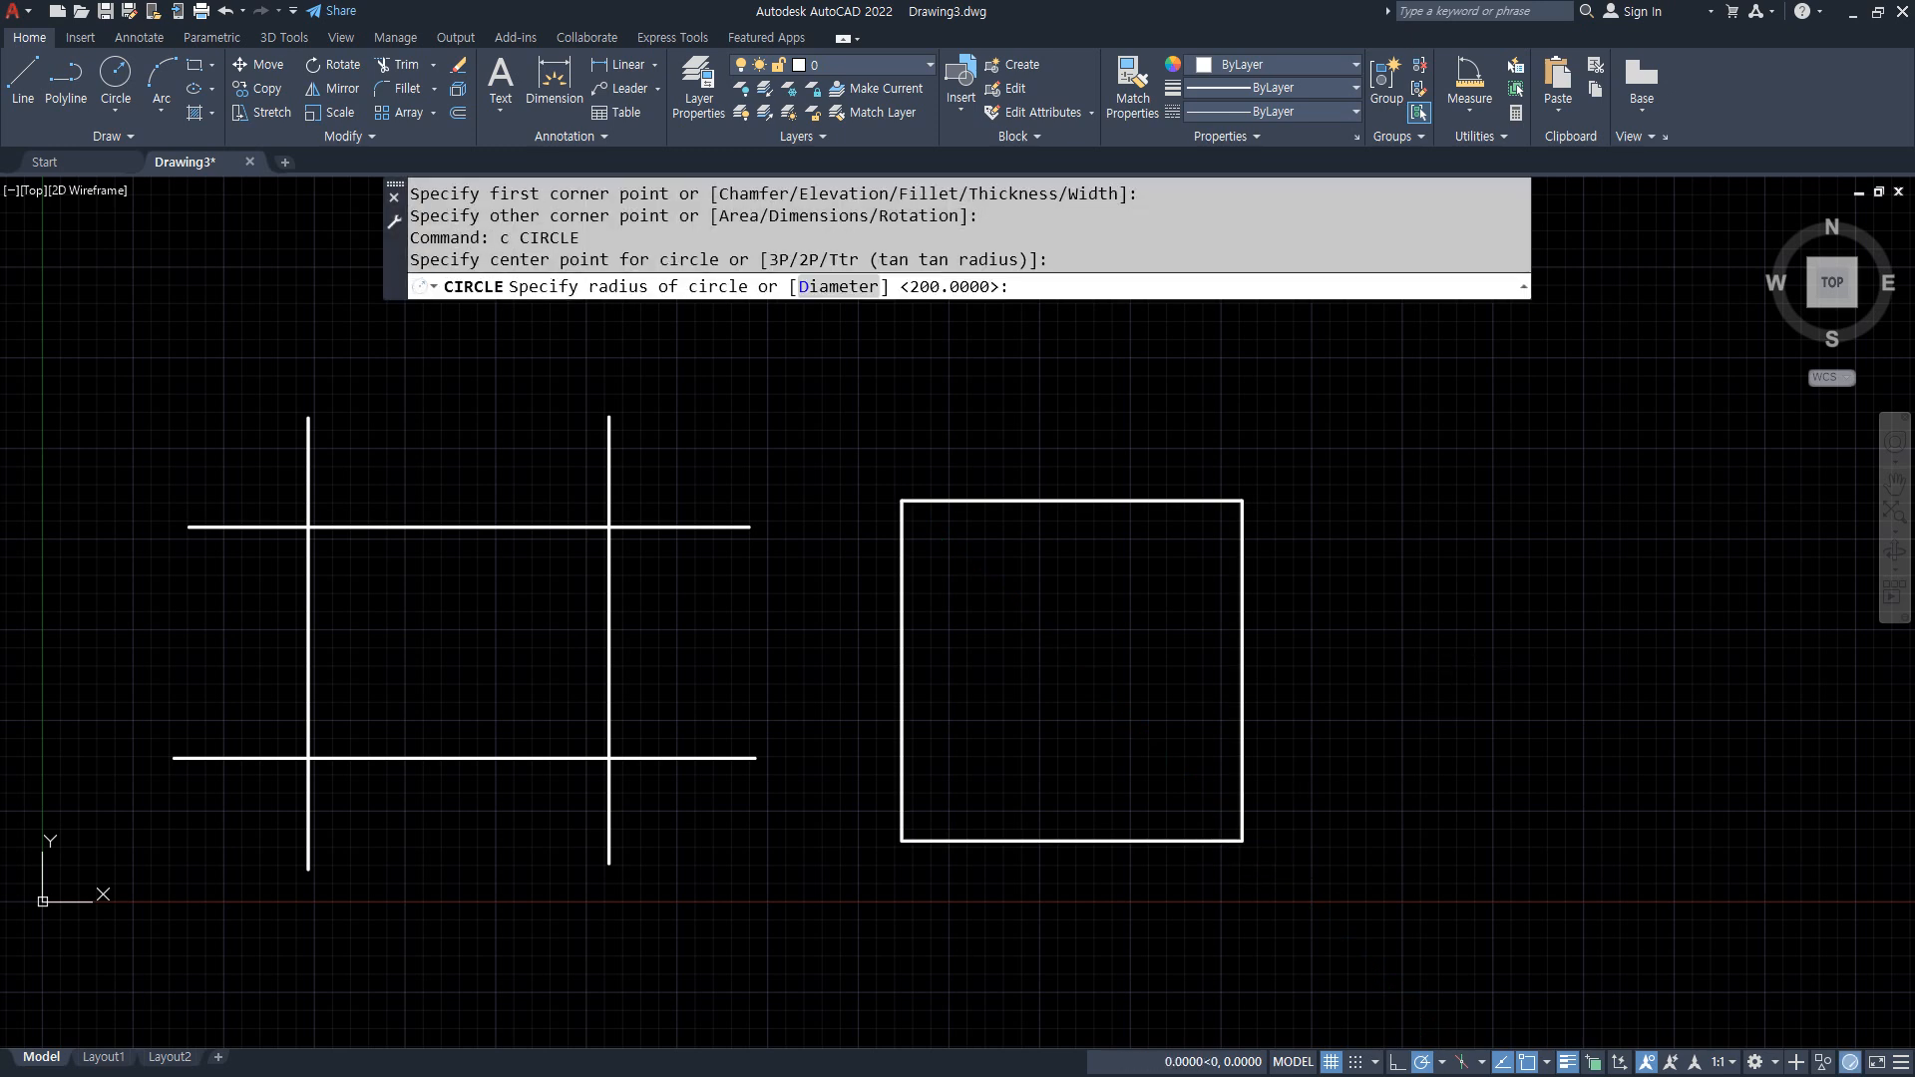
pyautogui.click(1438, 547)
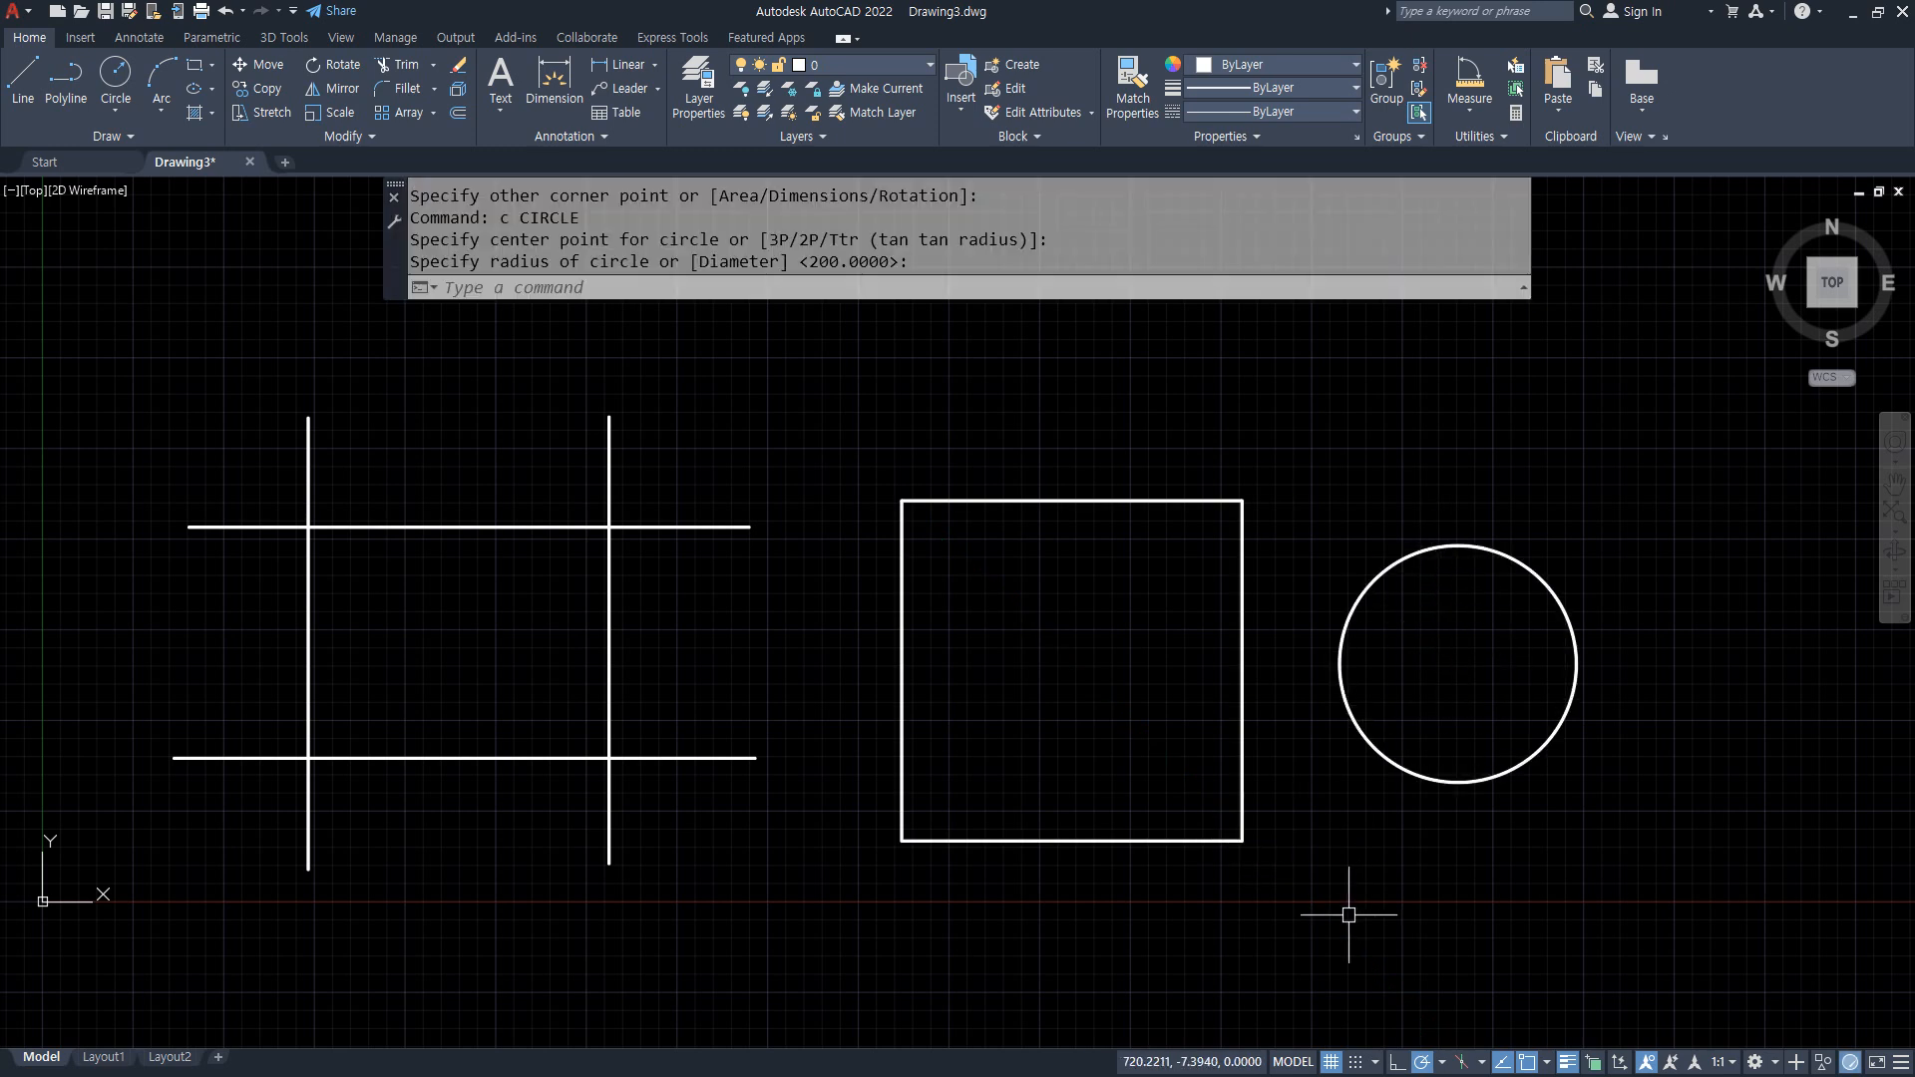
# Hatch the square and the circle by selecting the two shapes as boundary objects
pyautogui.write('h')
pyautogui.press('Return')
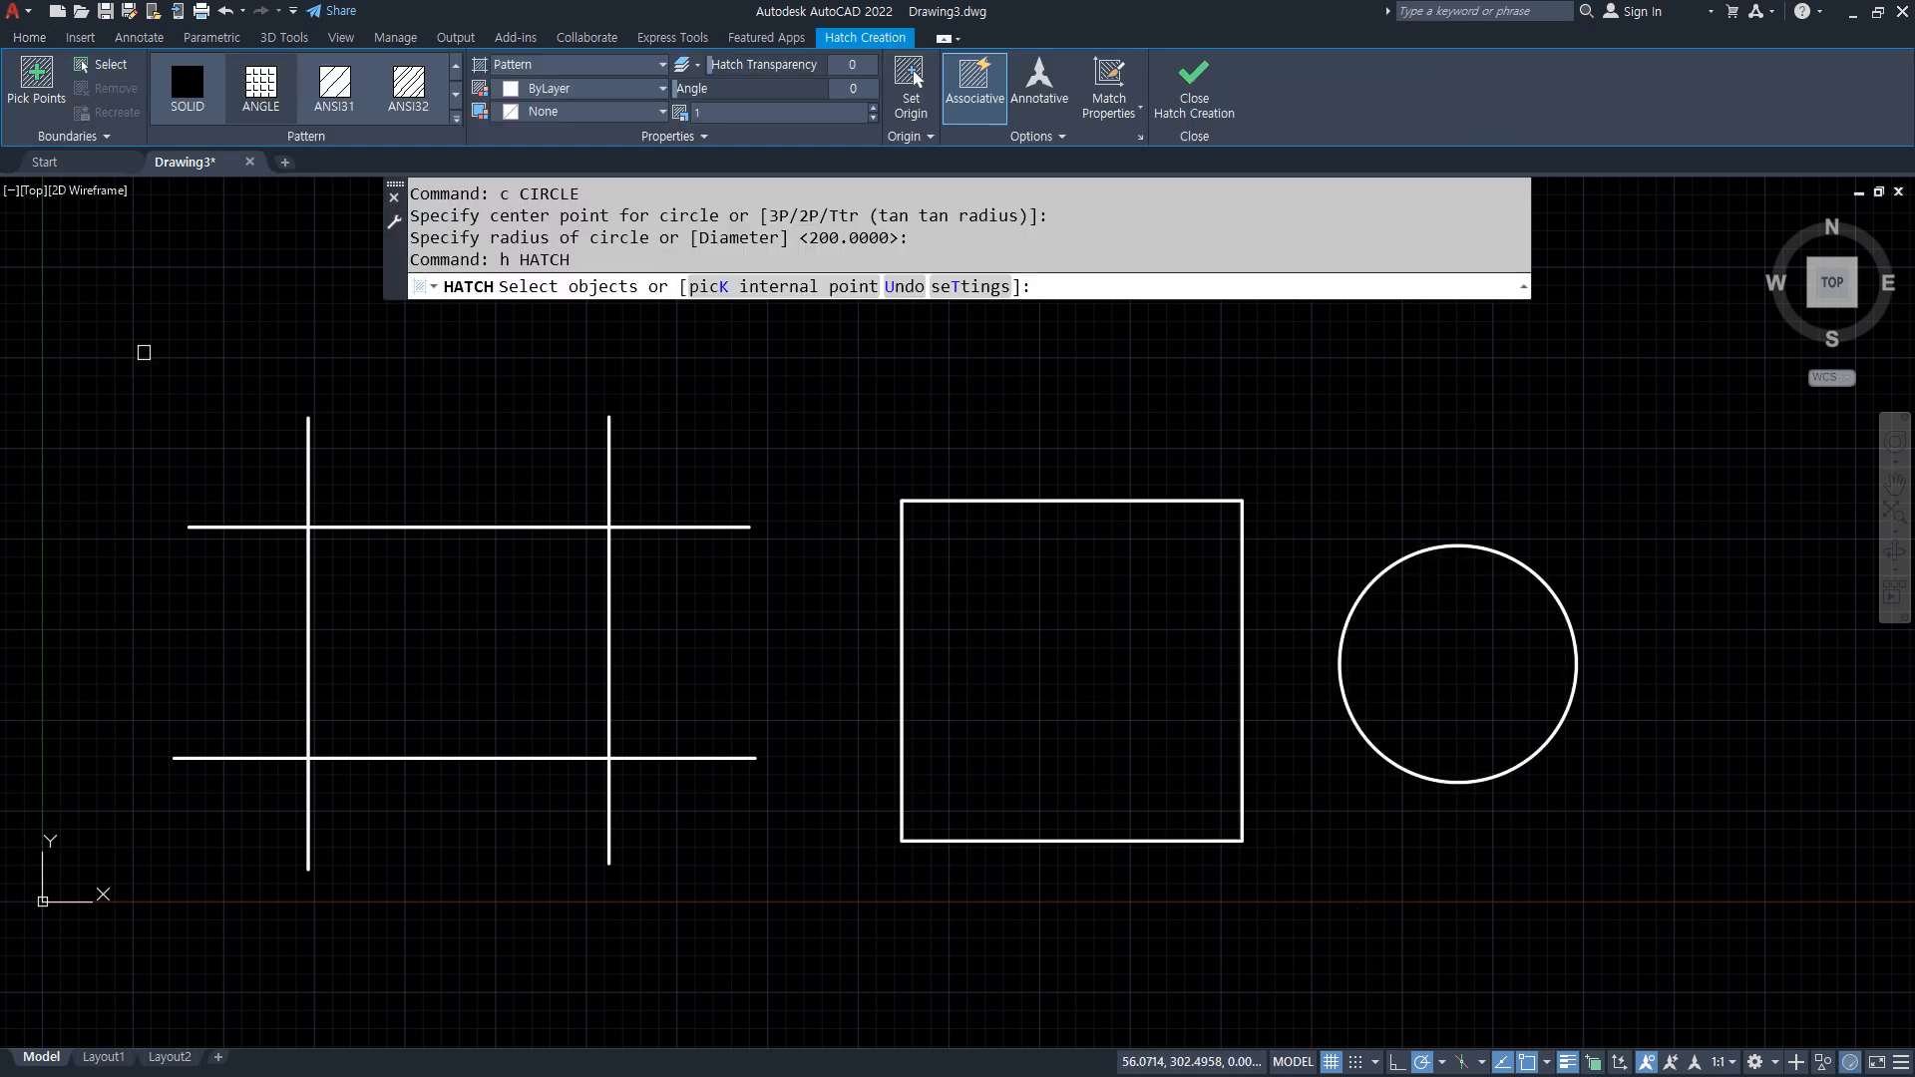
pyautogui.click(112, 66)
pyautogui.click(958, 499)
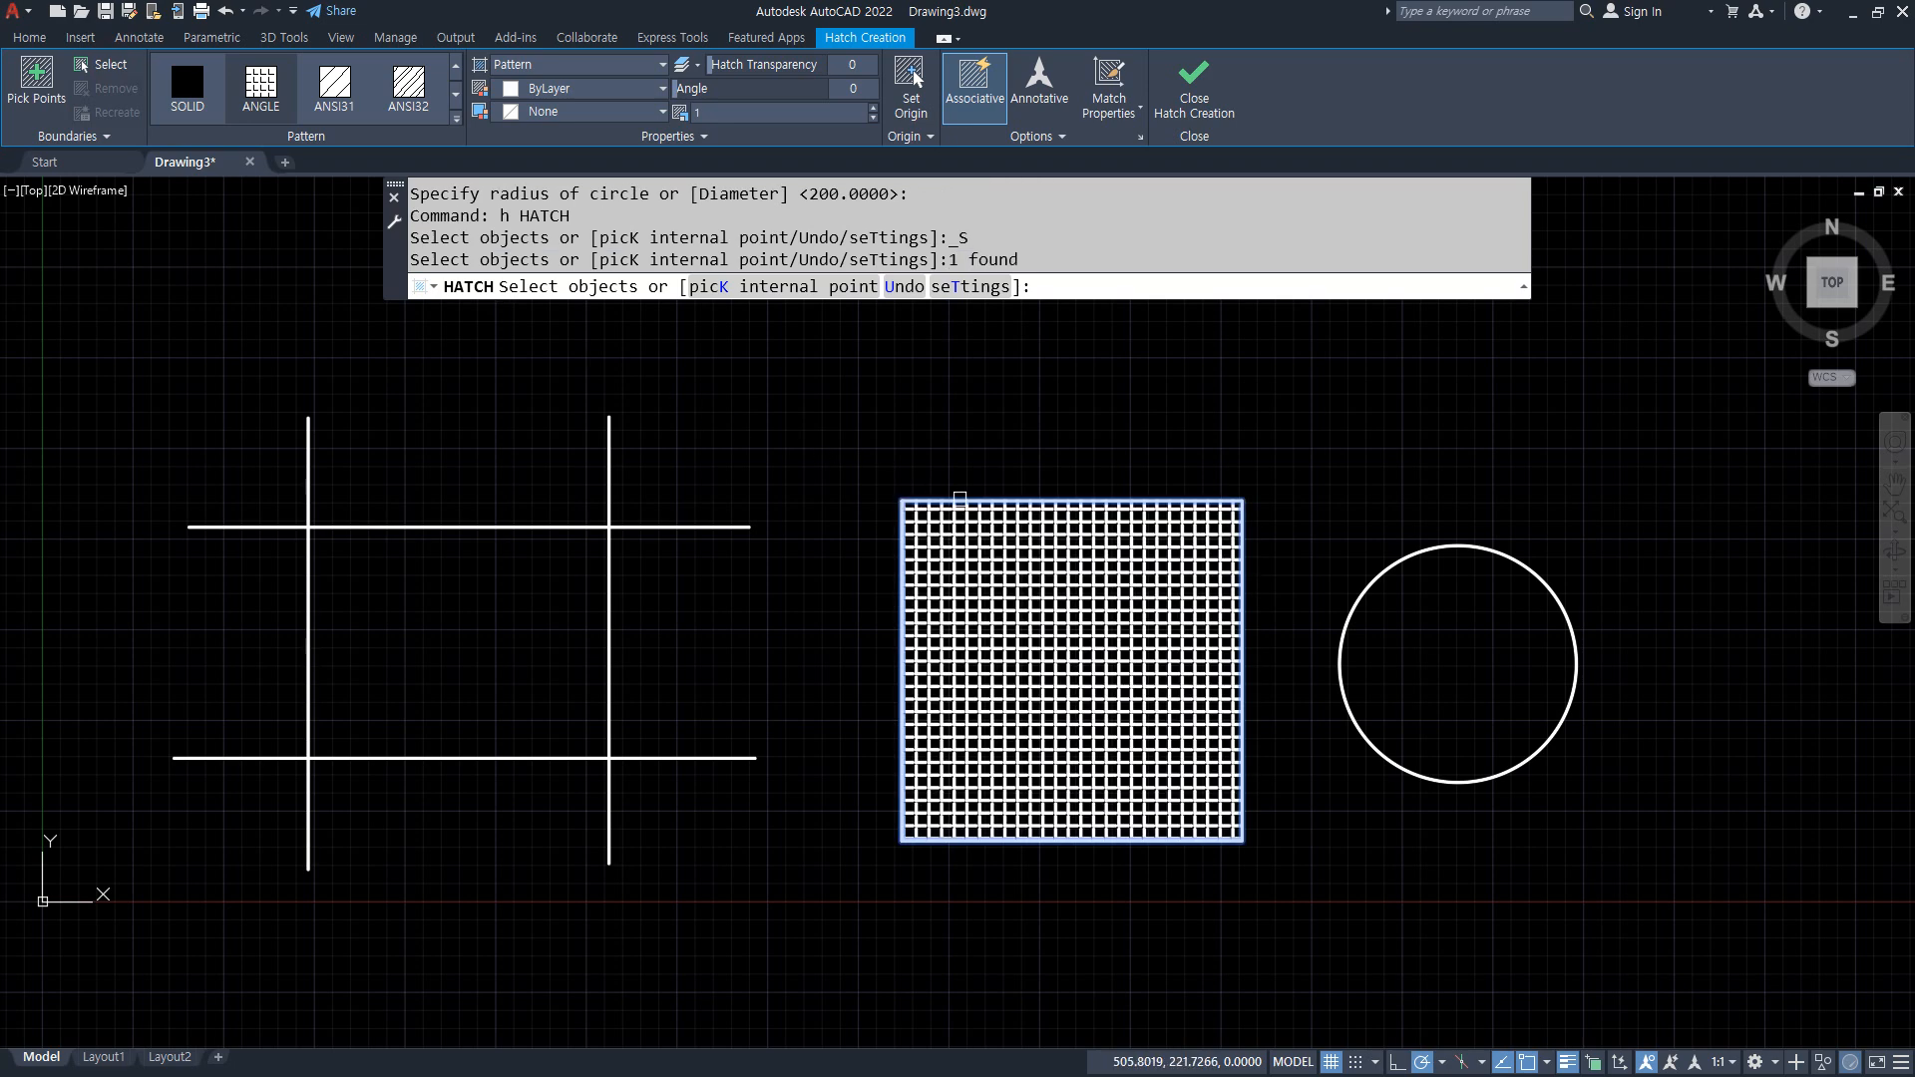
pyautogui.click(1470, 547)
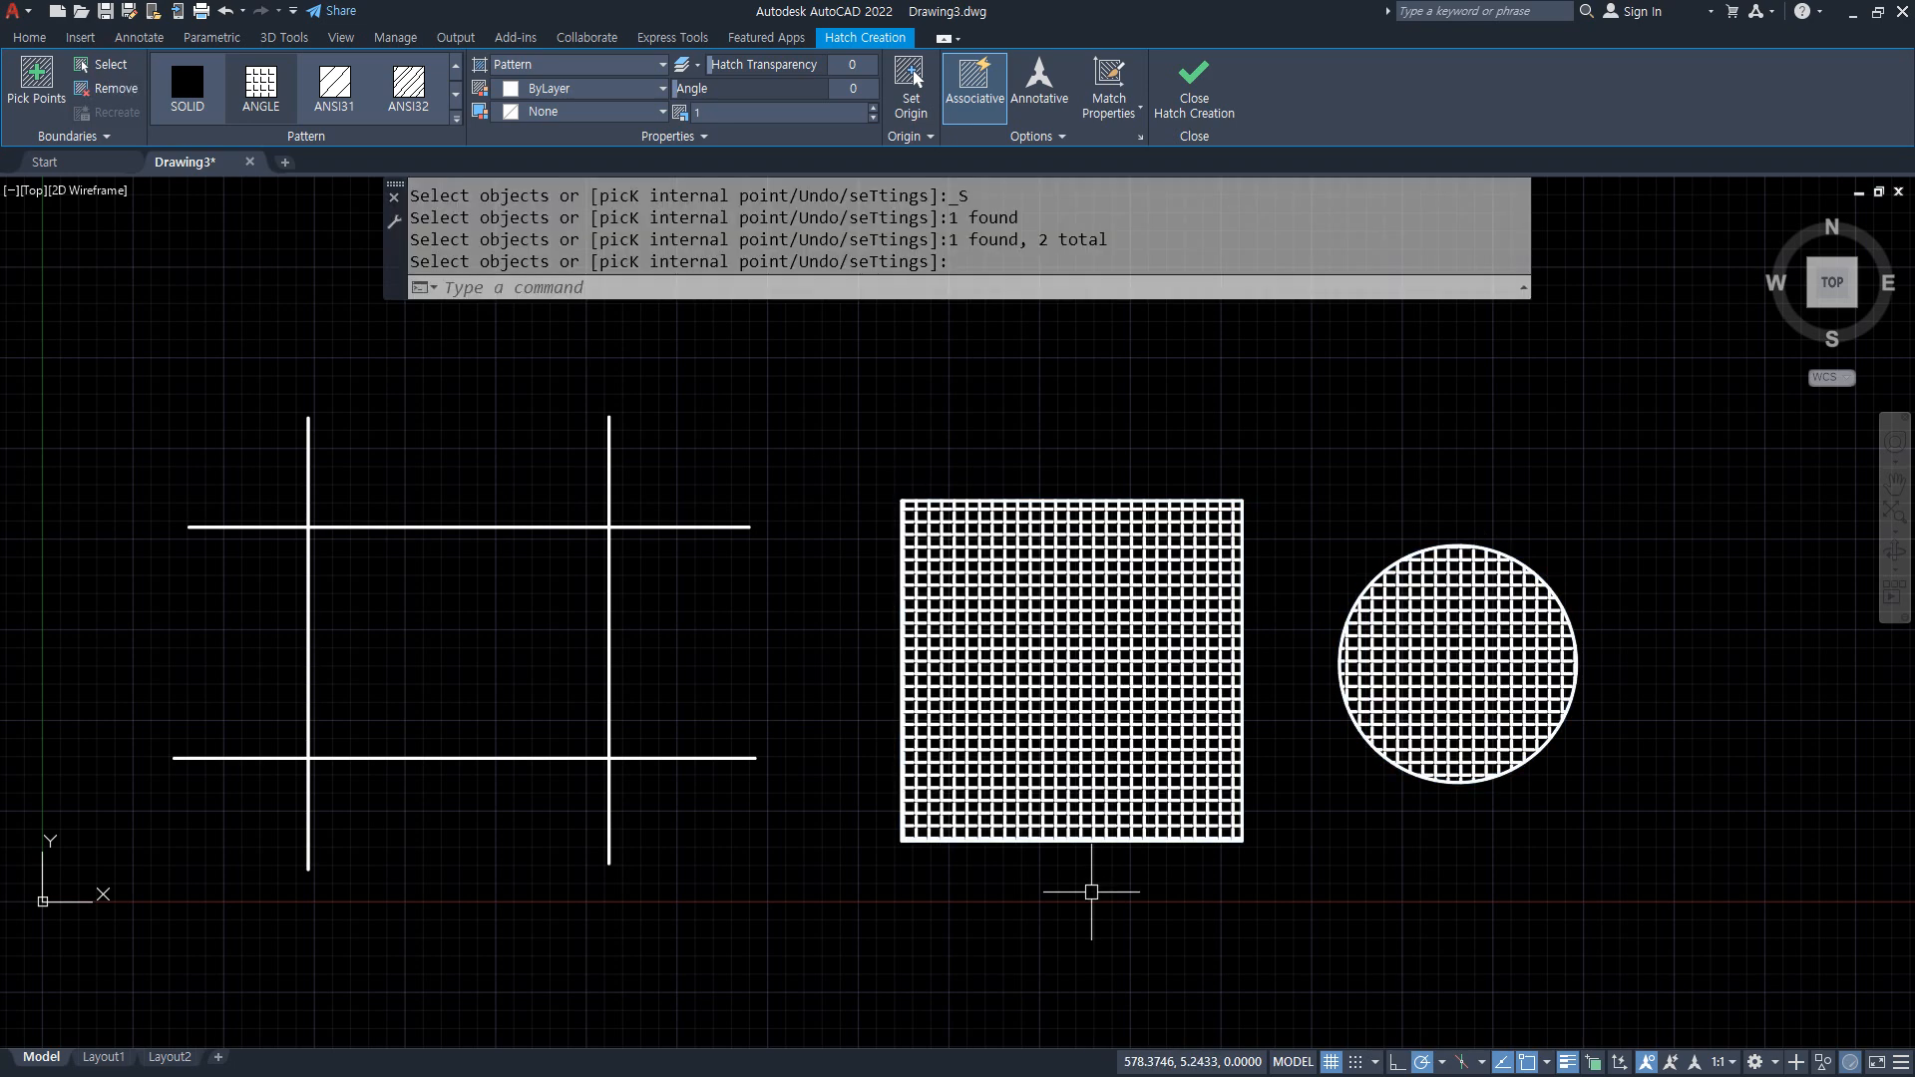
pyautogui.press('Return')
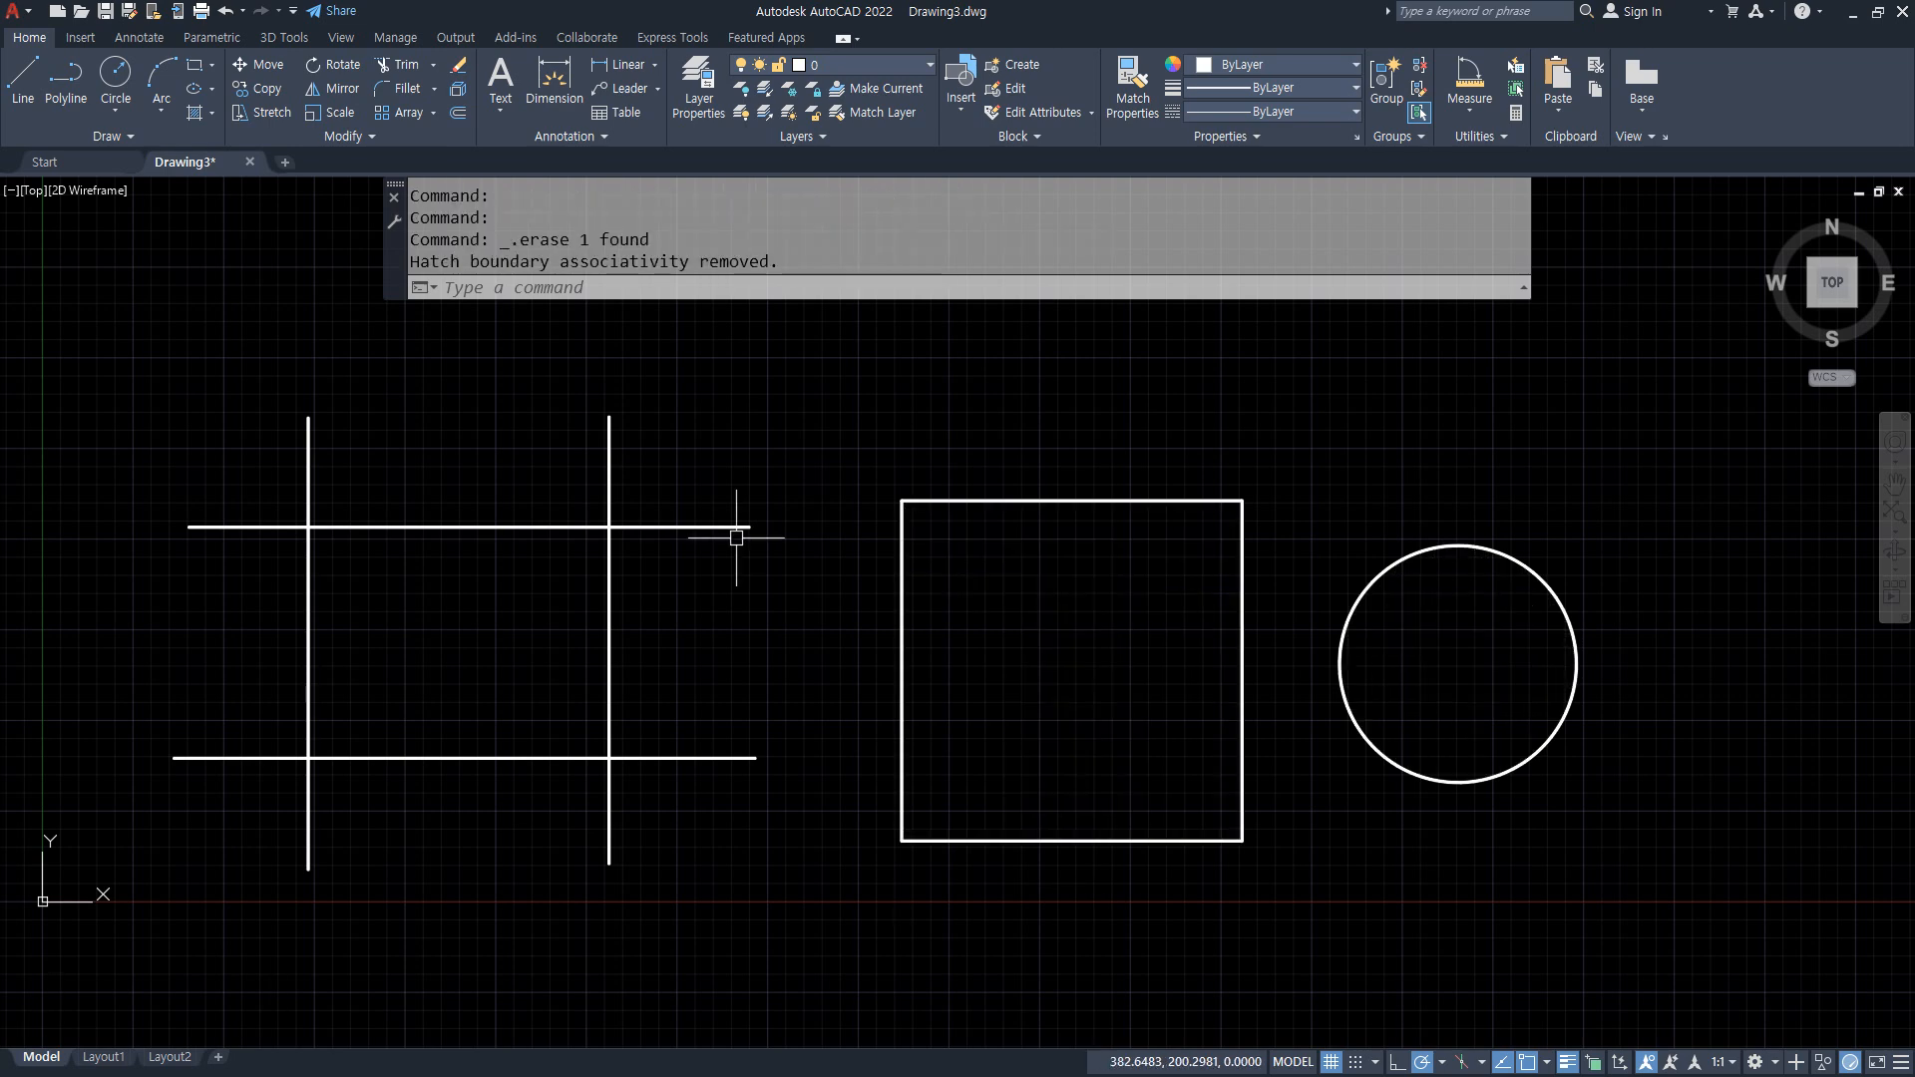
# Start a new hatch and pick internal points in the central rectangle, the square and the circle
pyautogui.write('h')
pyautogui.press('Return')
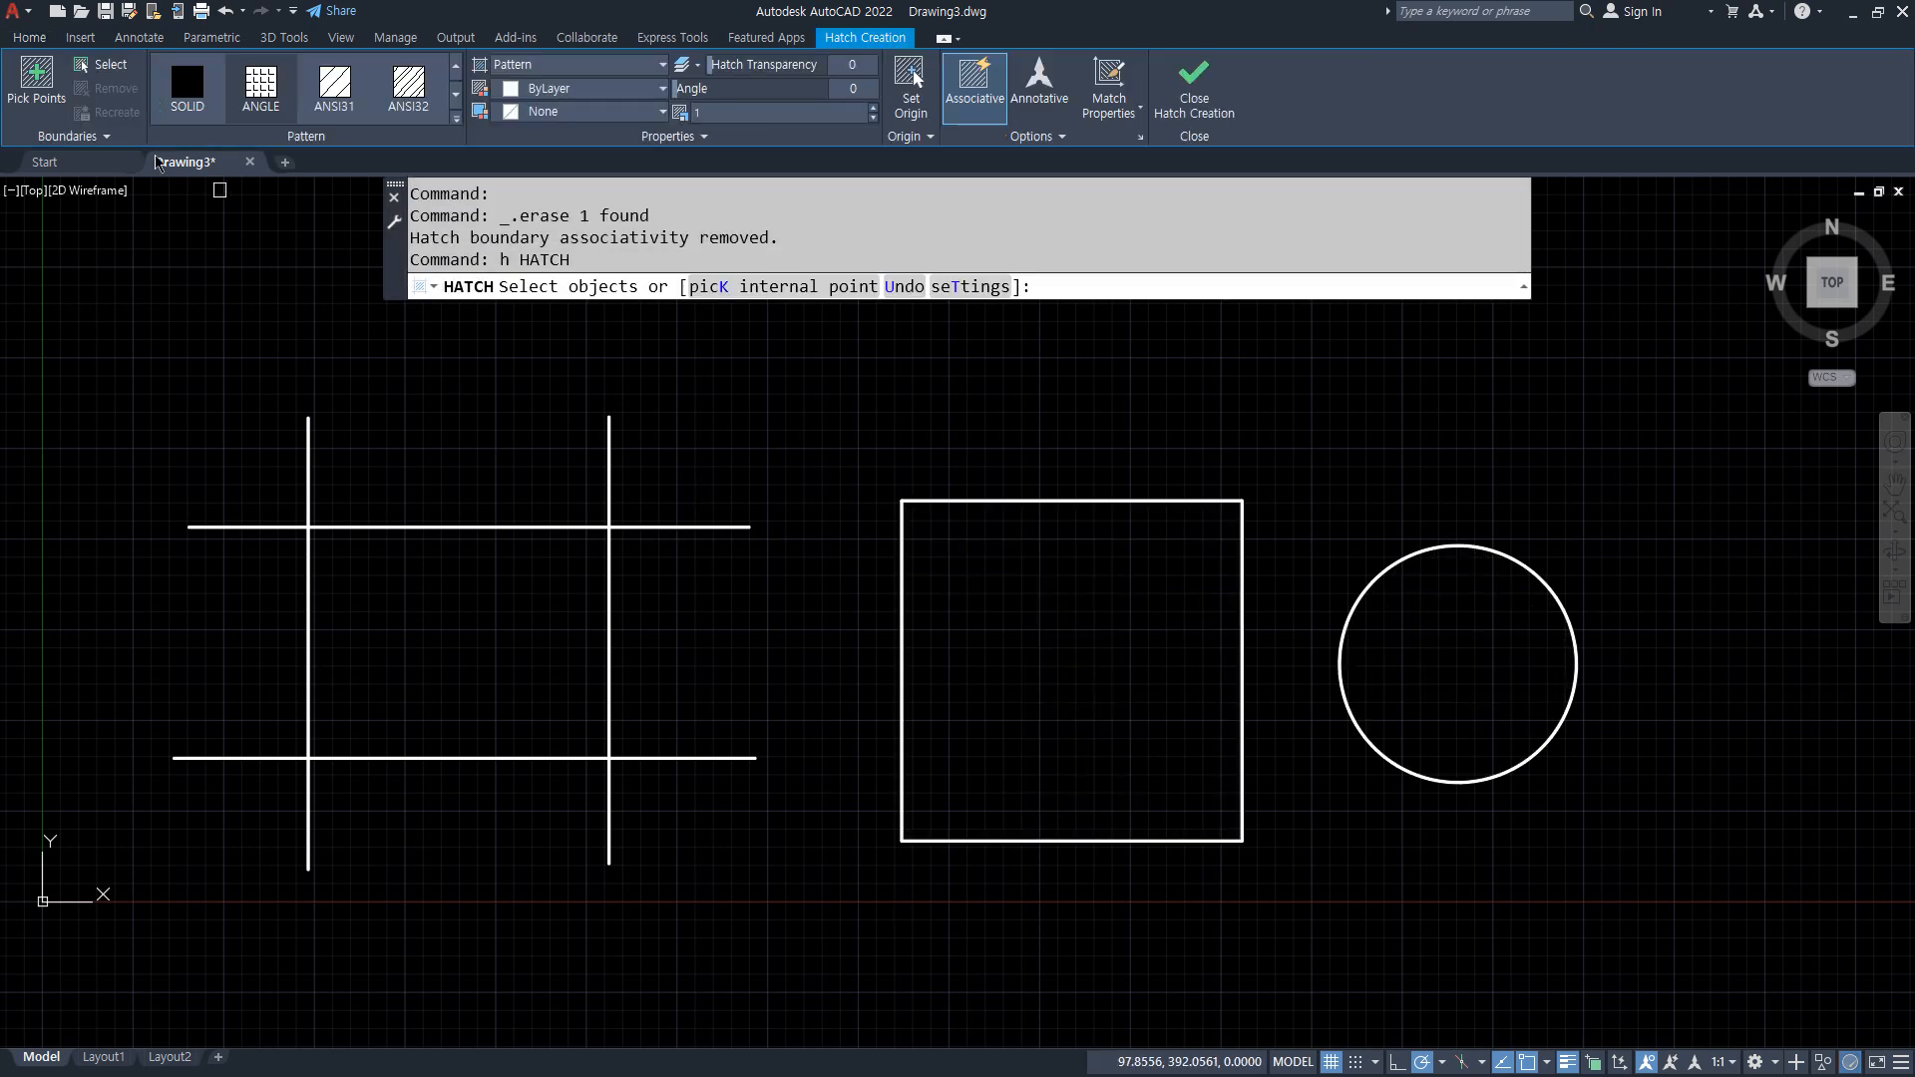
pyautogui.click(42, 82)
pyautogui.click(479, 598)
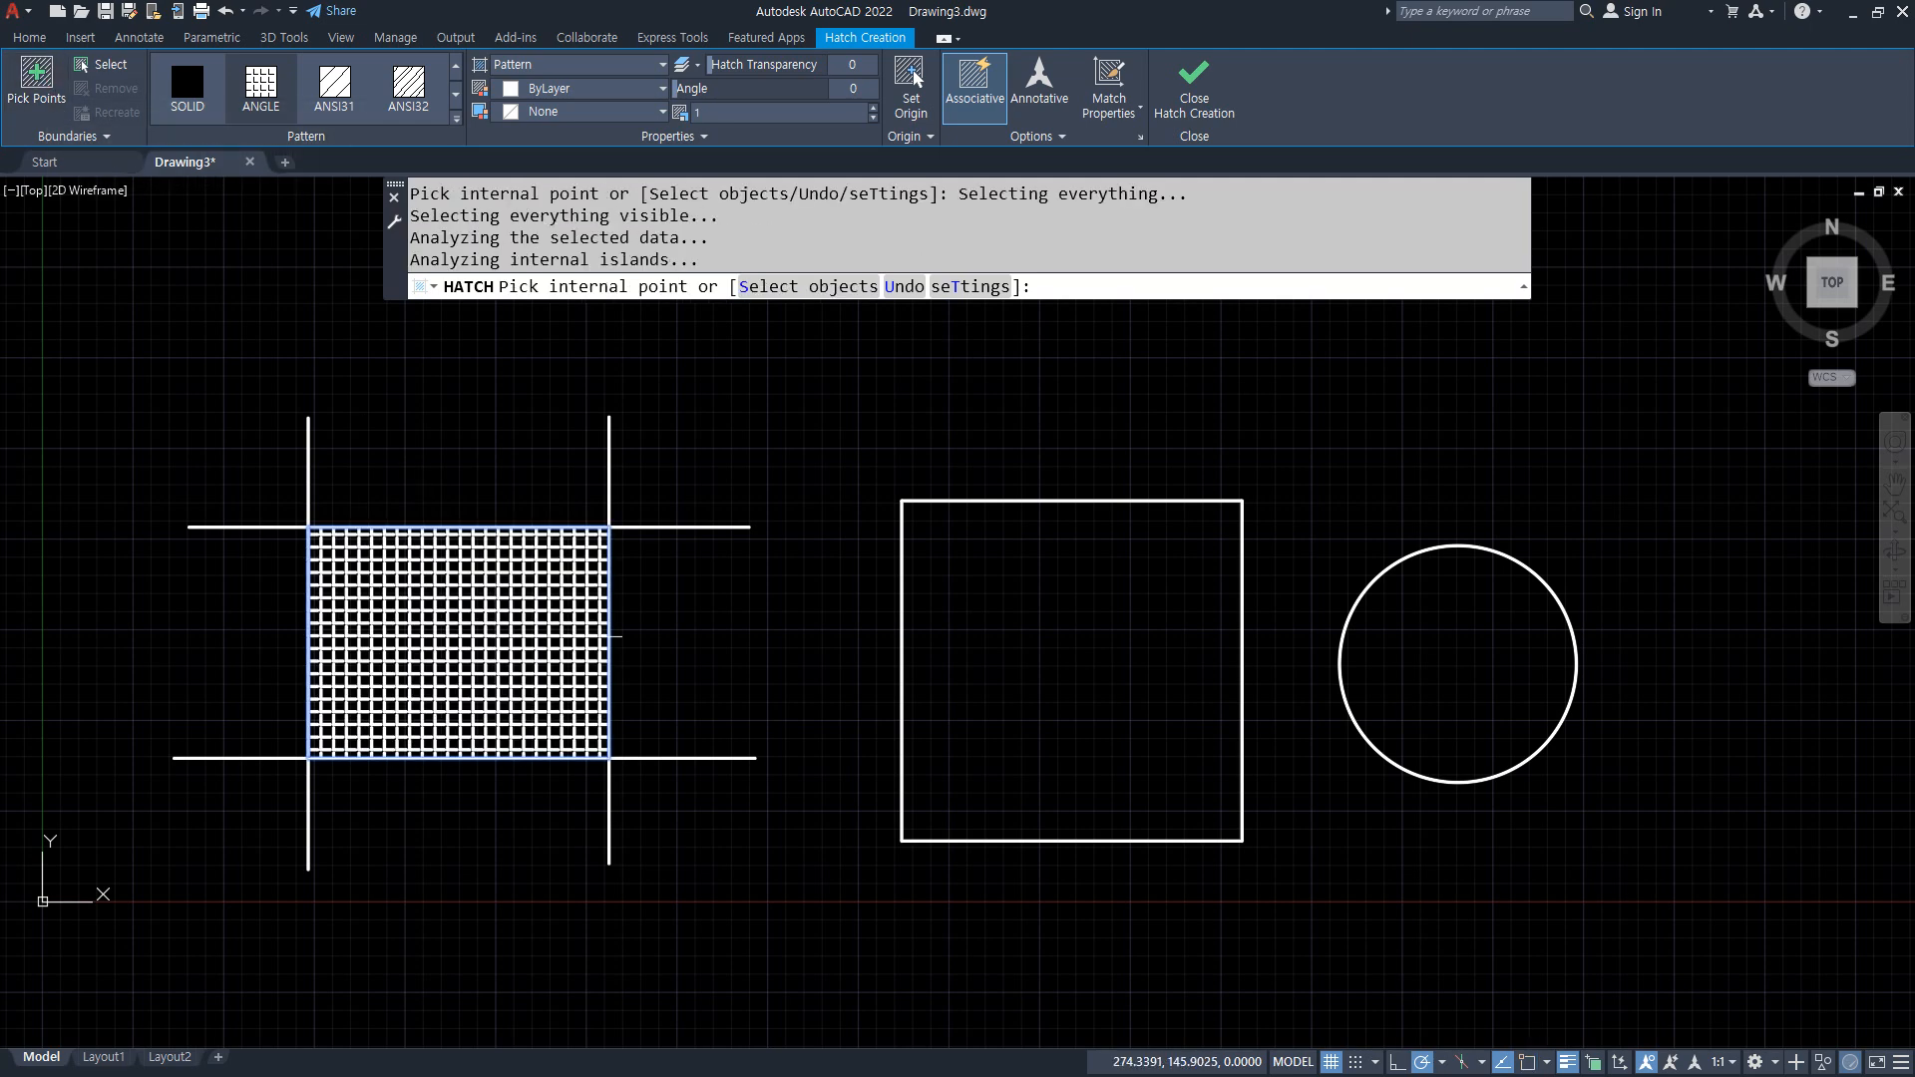
pyautogui.click(1426, 627)
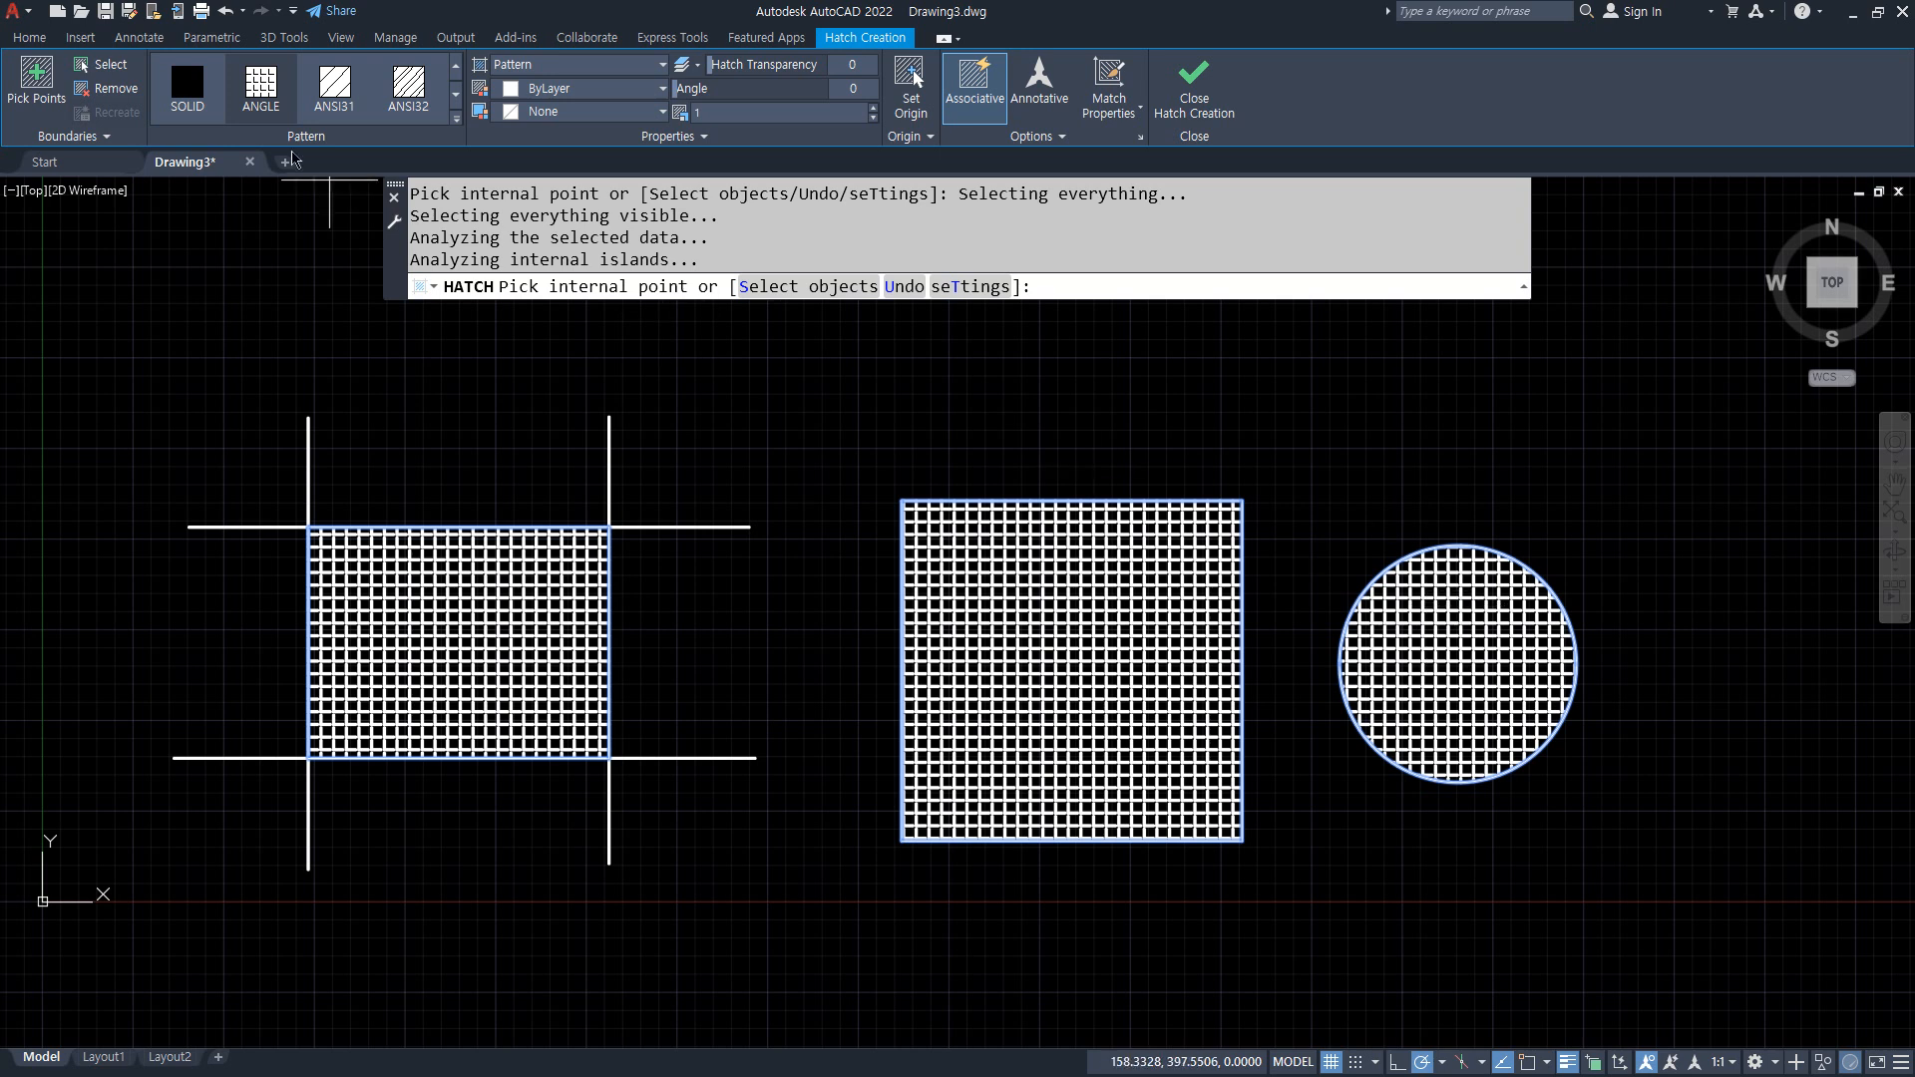
# Remove the square and circle boundaries from the current hatch, keeping the central rectangle
pyautogui.click(112, 95)
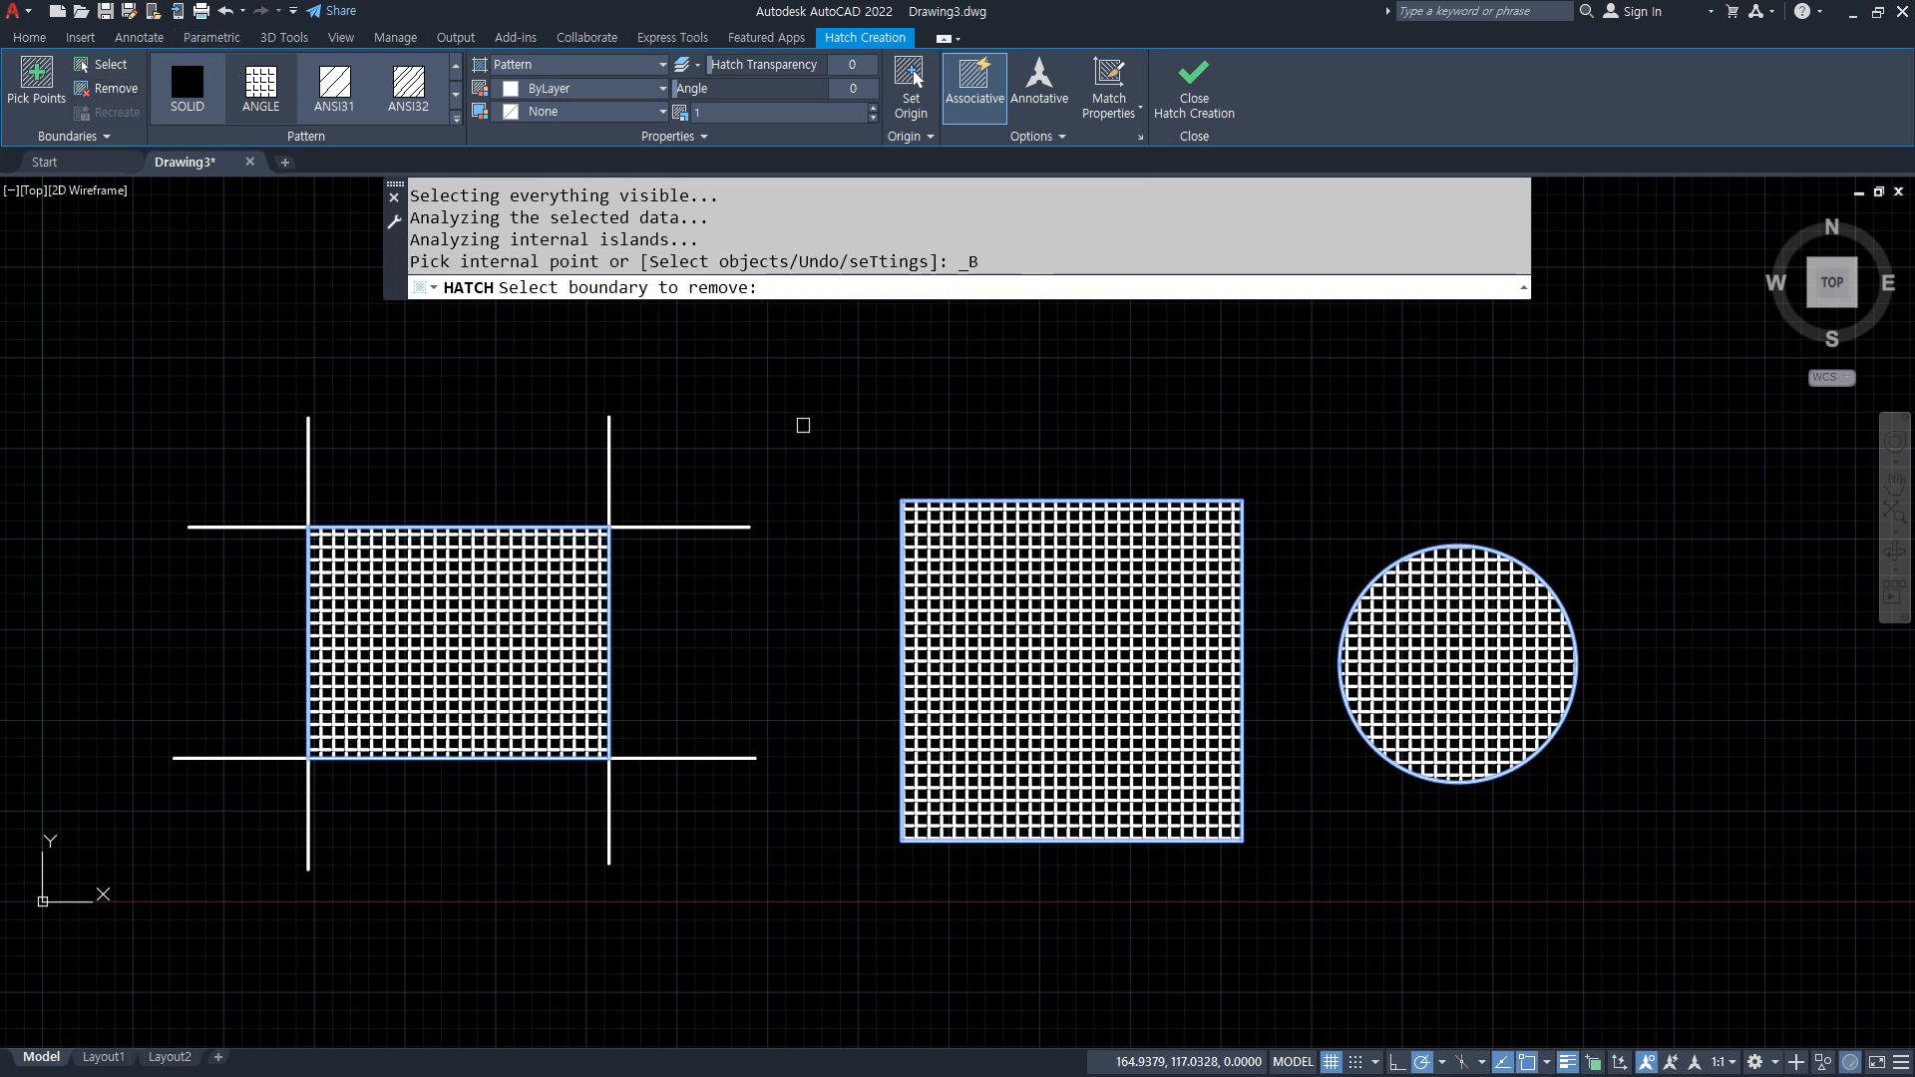
pyautogui.click(946, 501)
pyautogui.click(1470, 548)
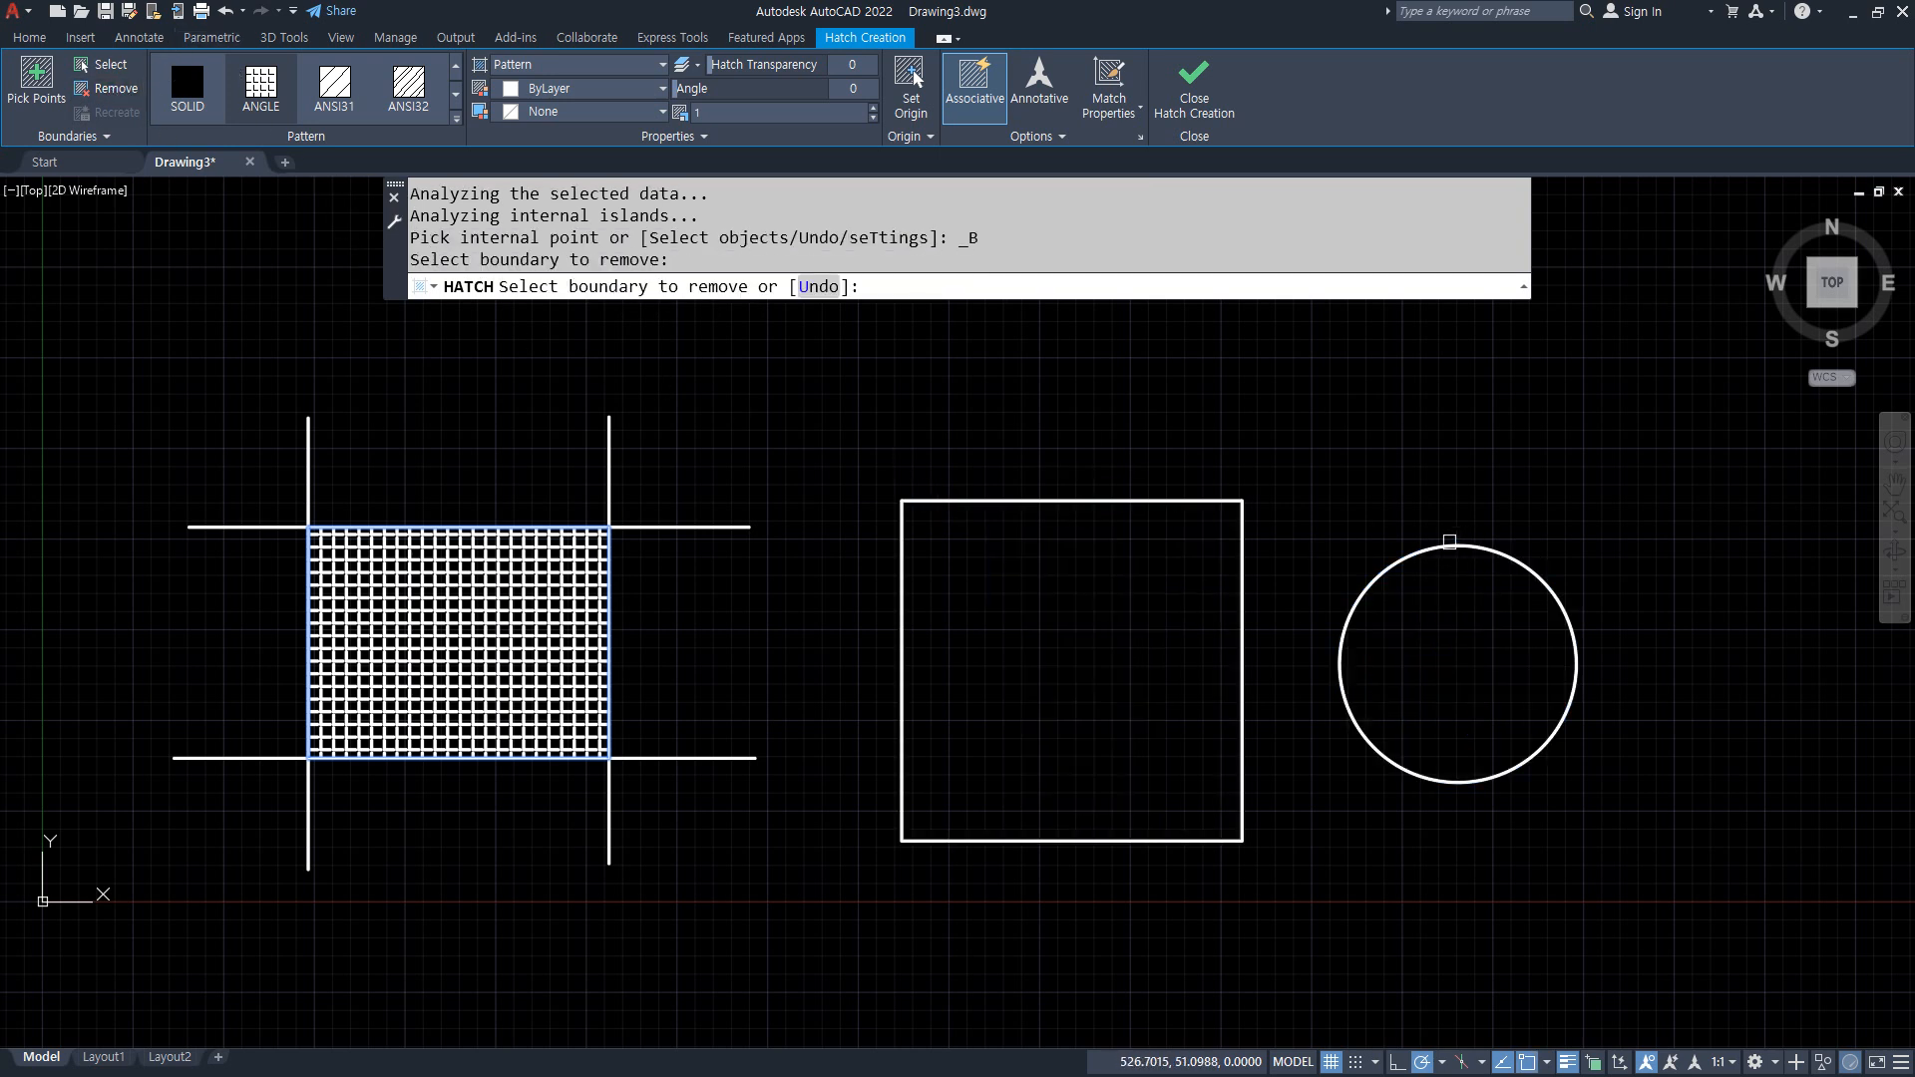
# Add the square and the circle back to the hatch by picking internal points
pyautogui.click(36, 80)
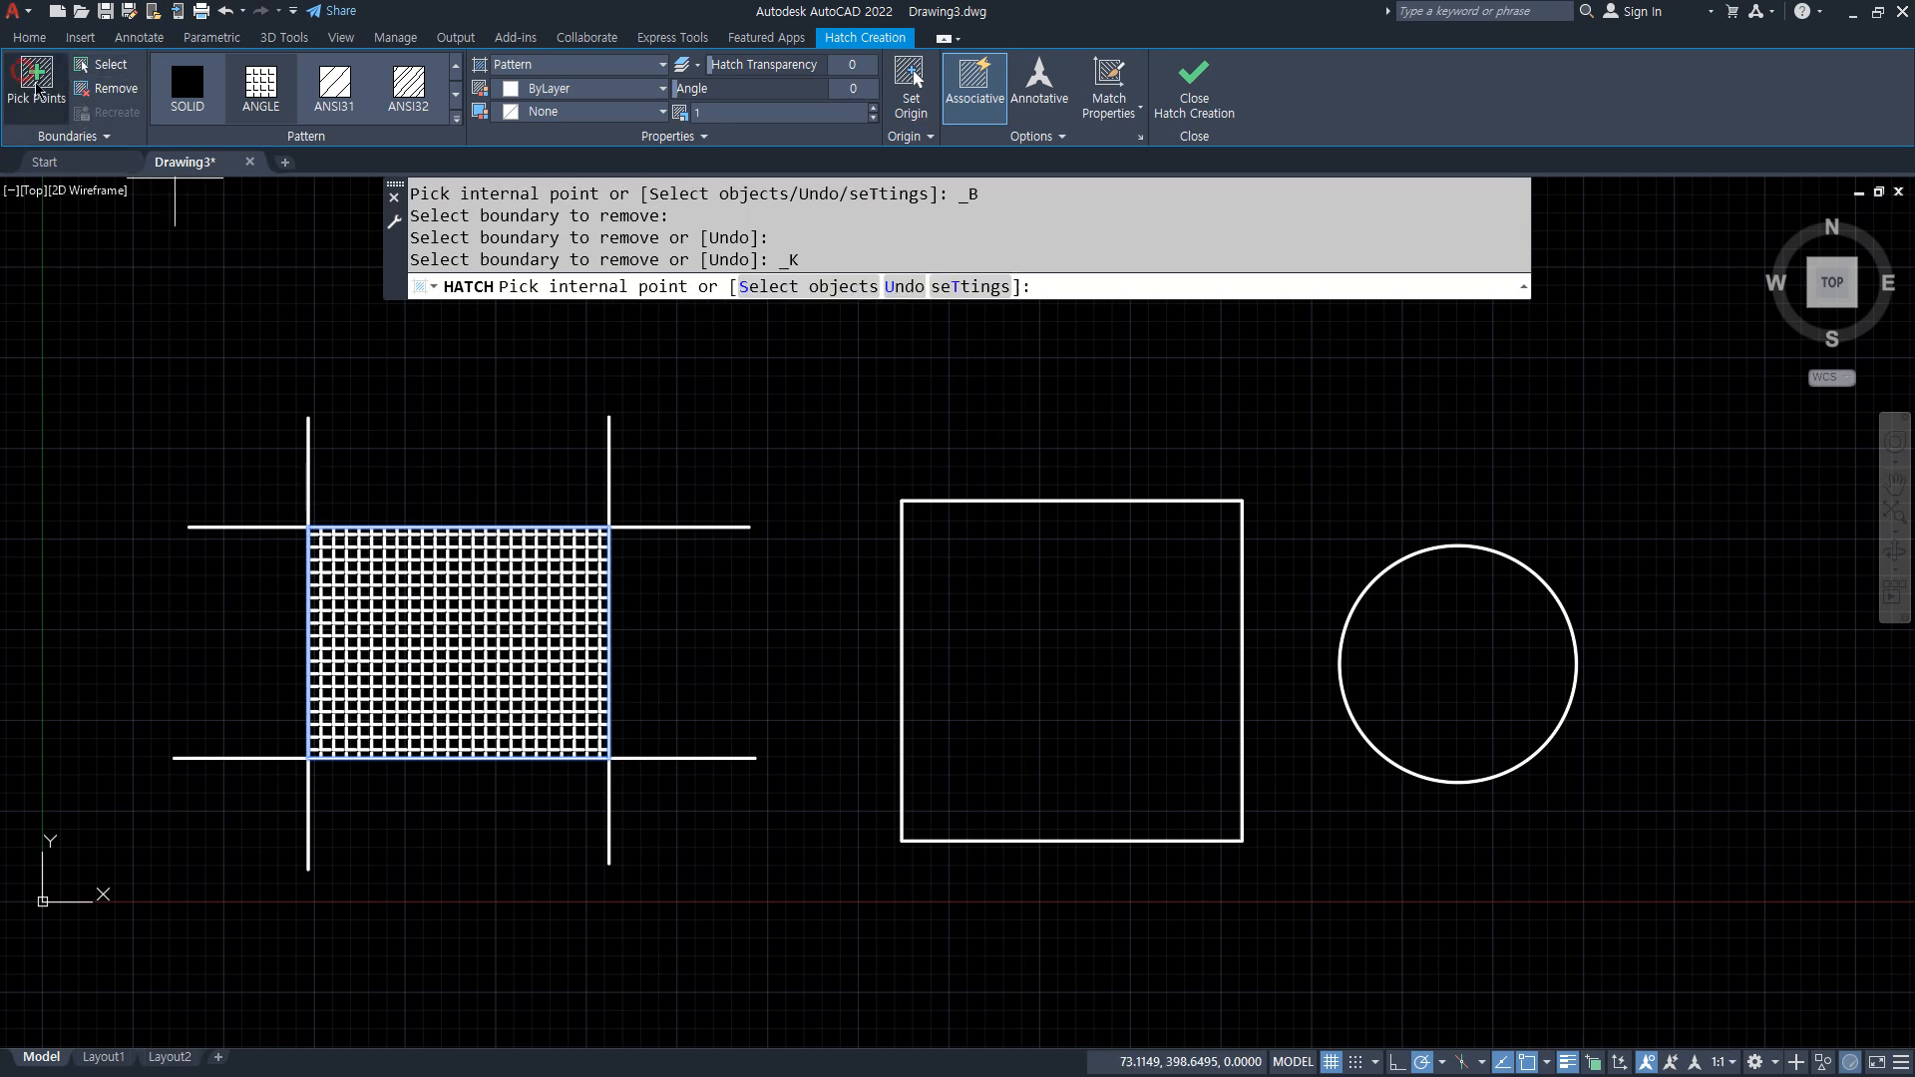
pyautogui.click(998, 601)
pyautogui.click(1463, 649)
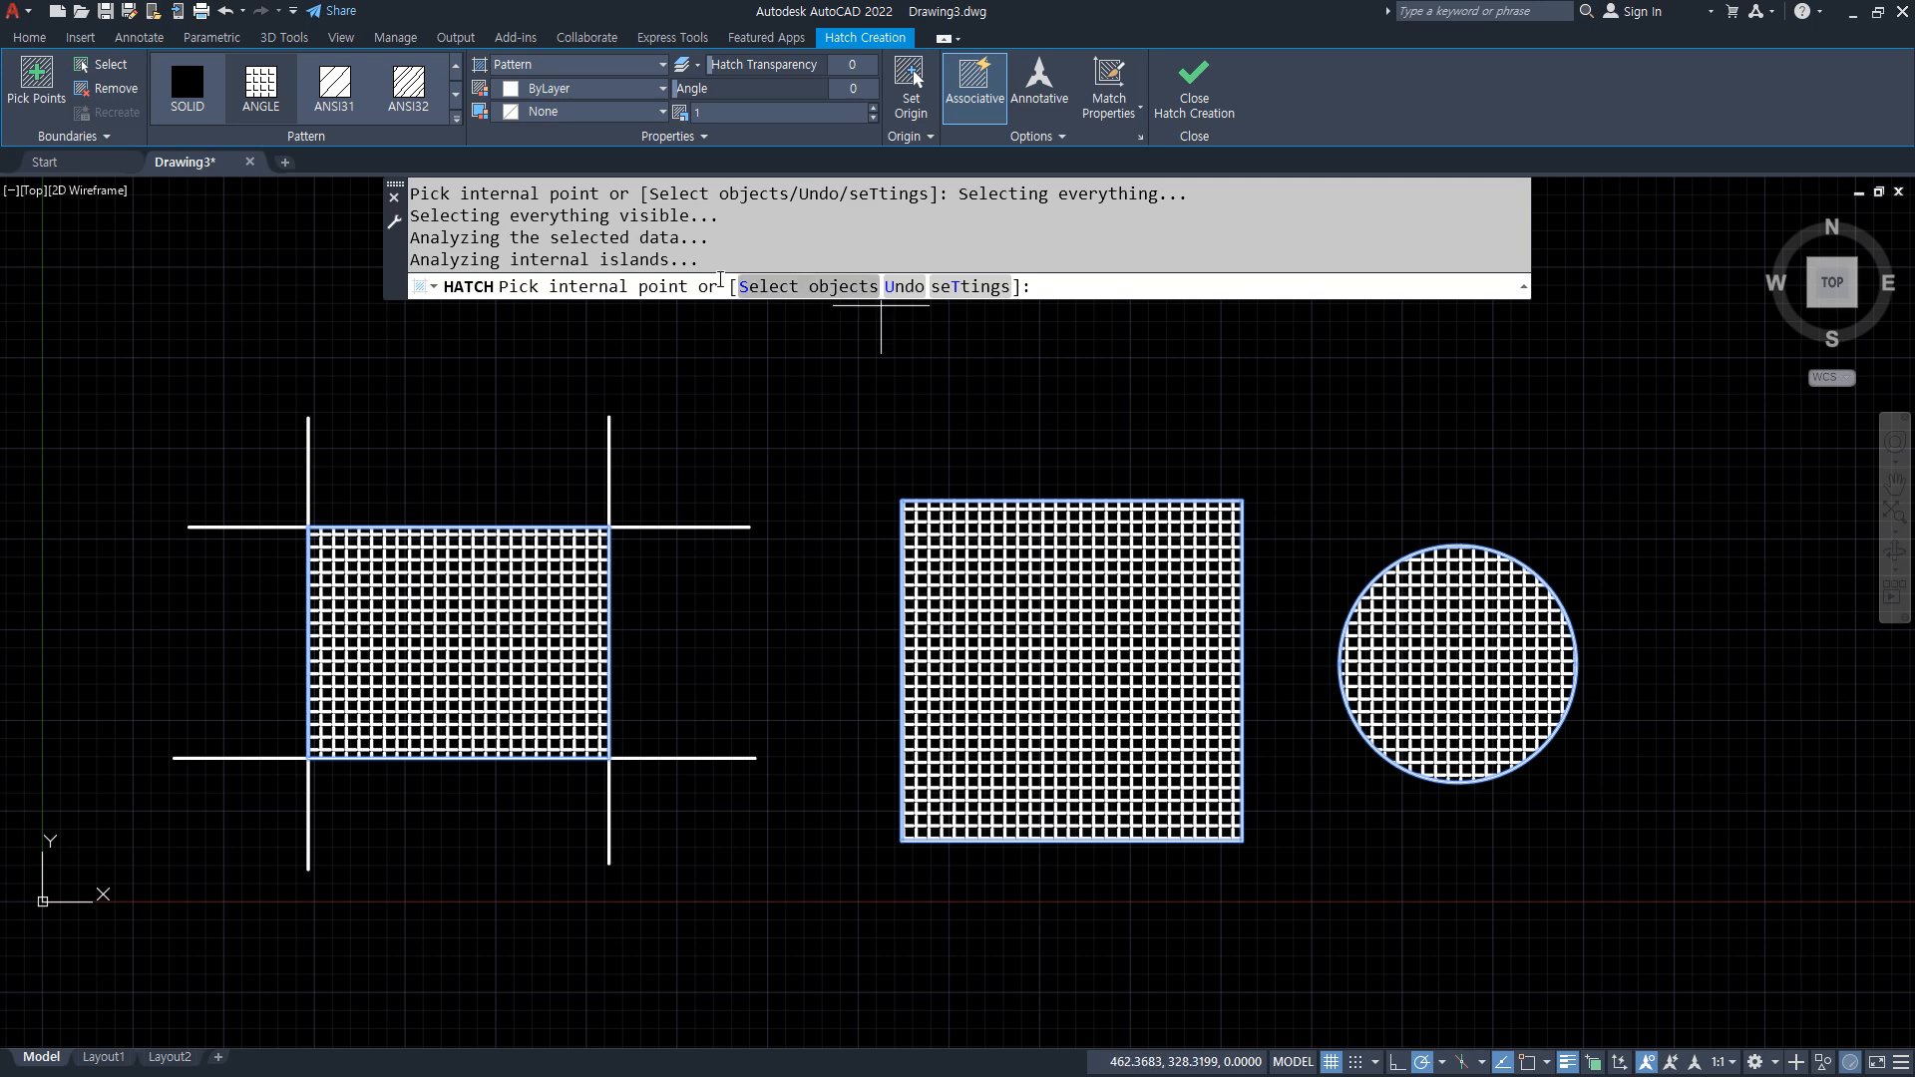
# Remove the square and the circle from the hatch again by choosing their outlines
pyautogui.click(114, 90)
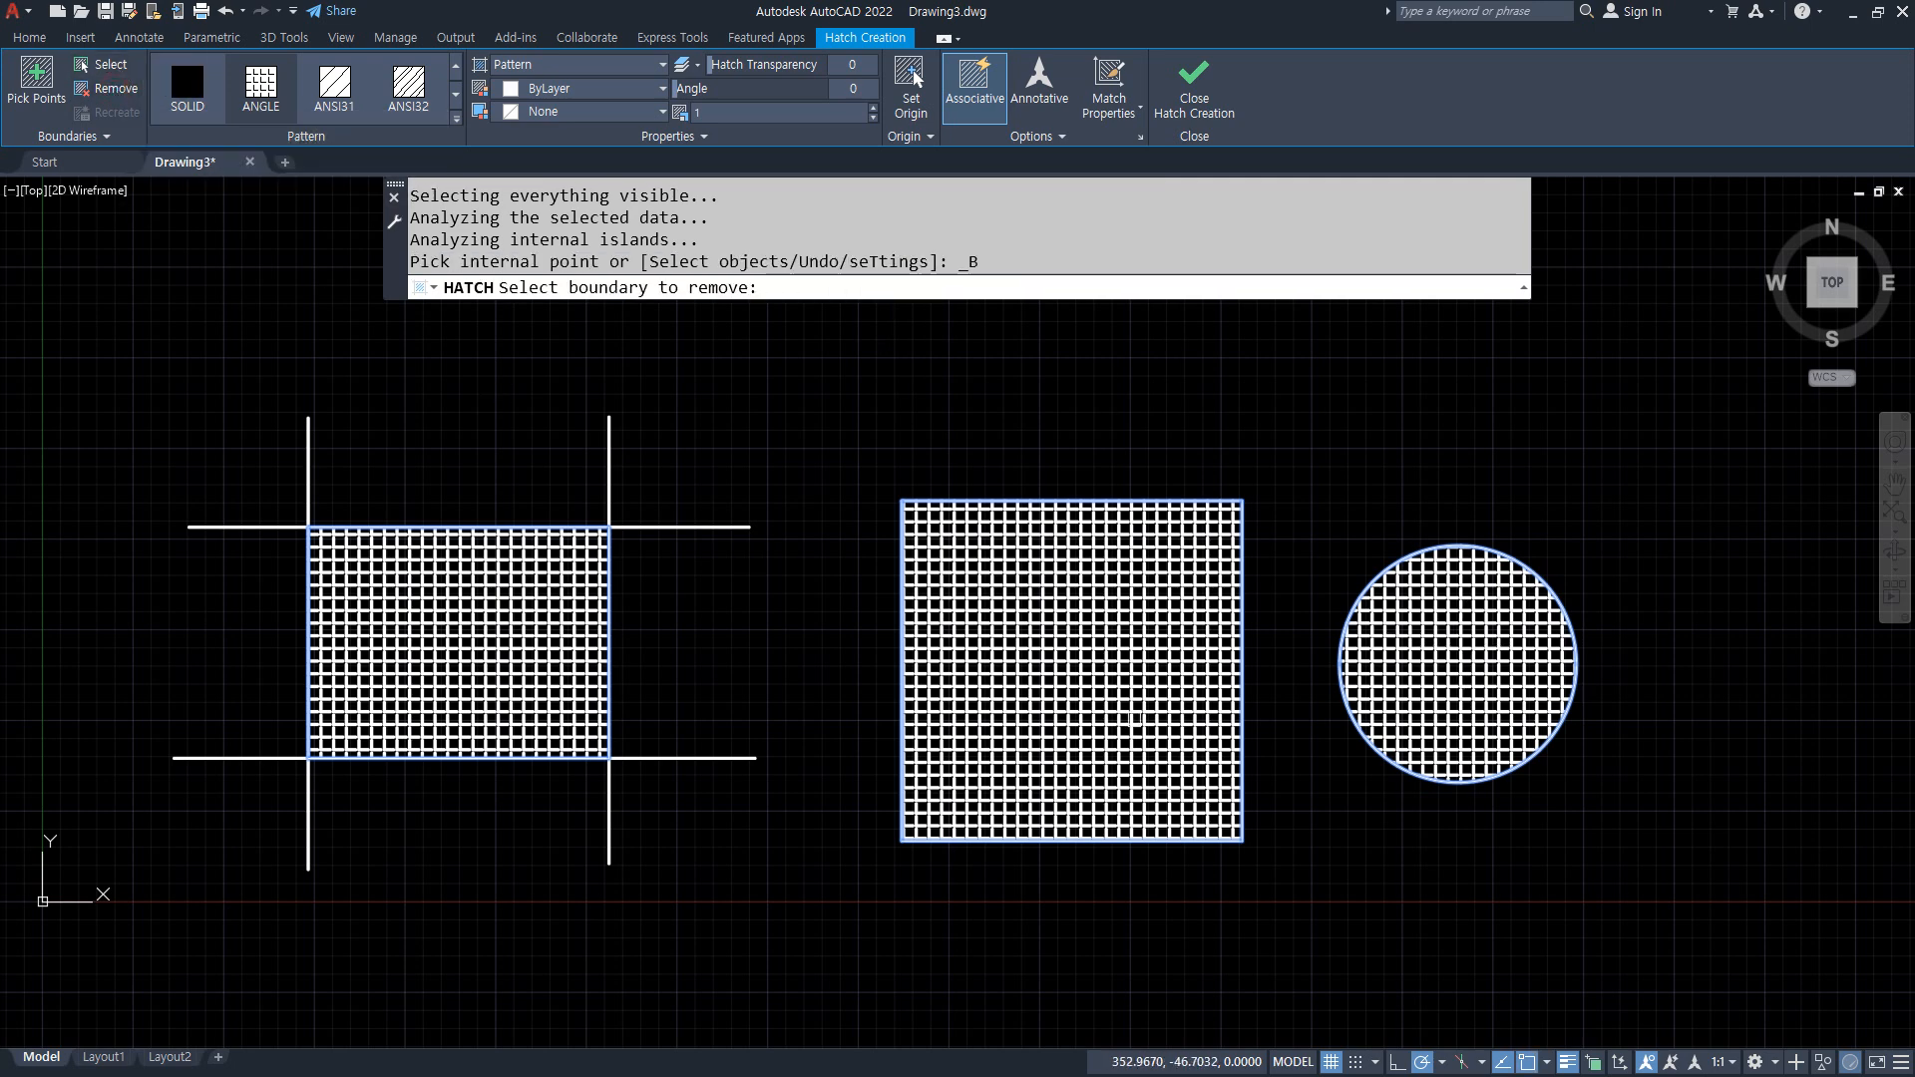
pyautogui.click(1135, 718)
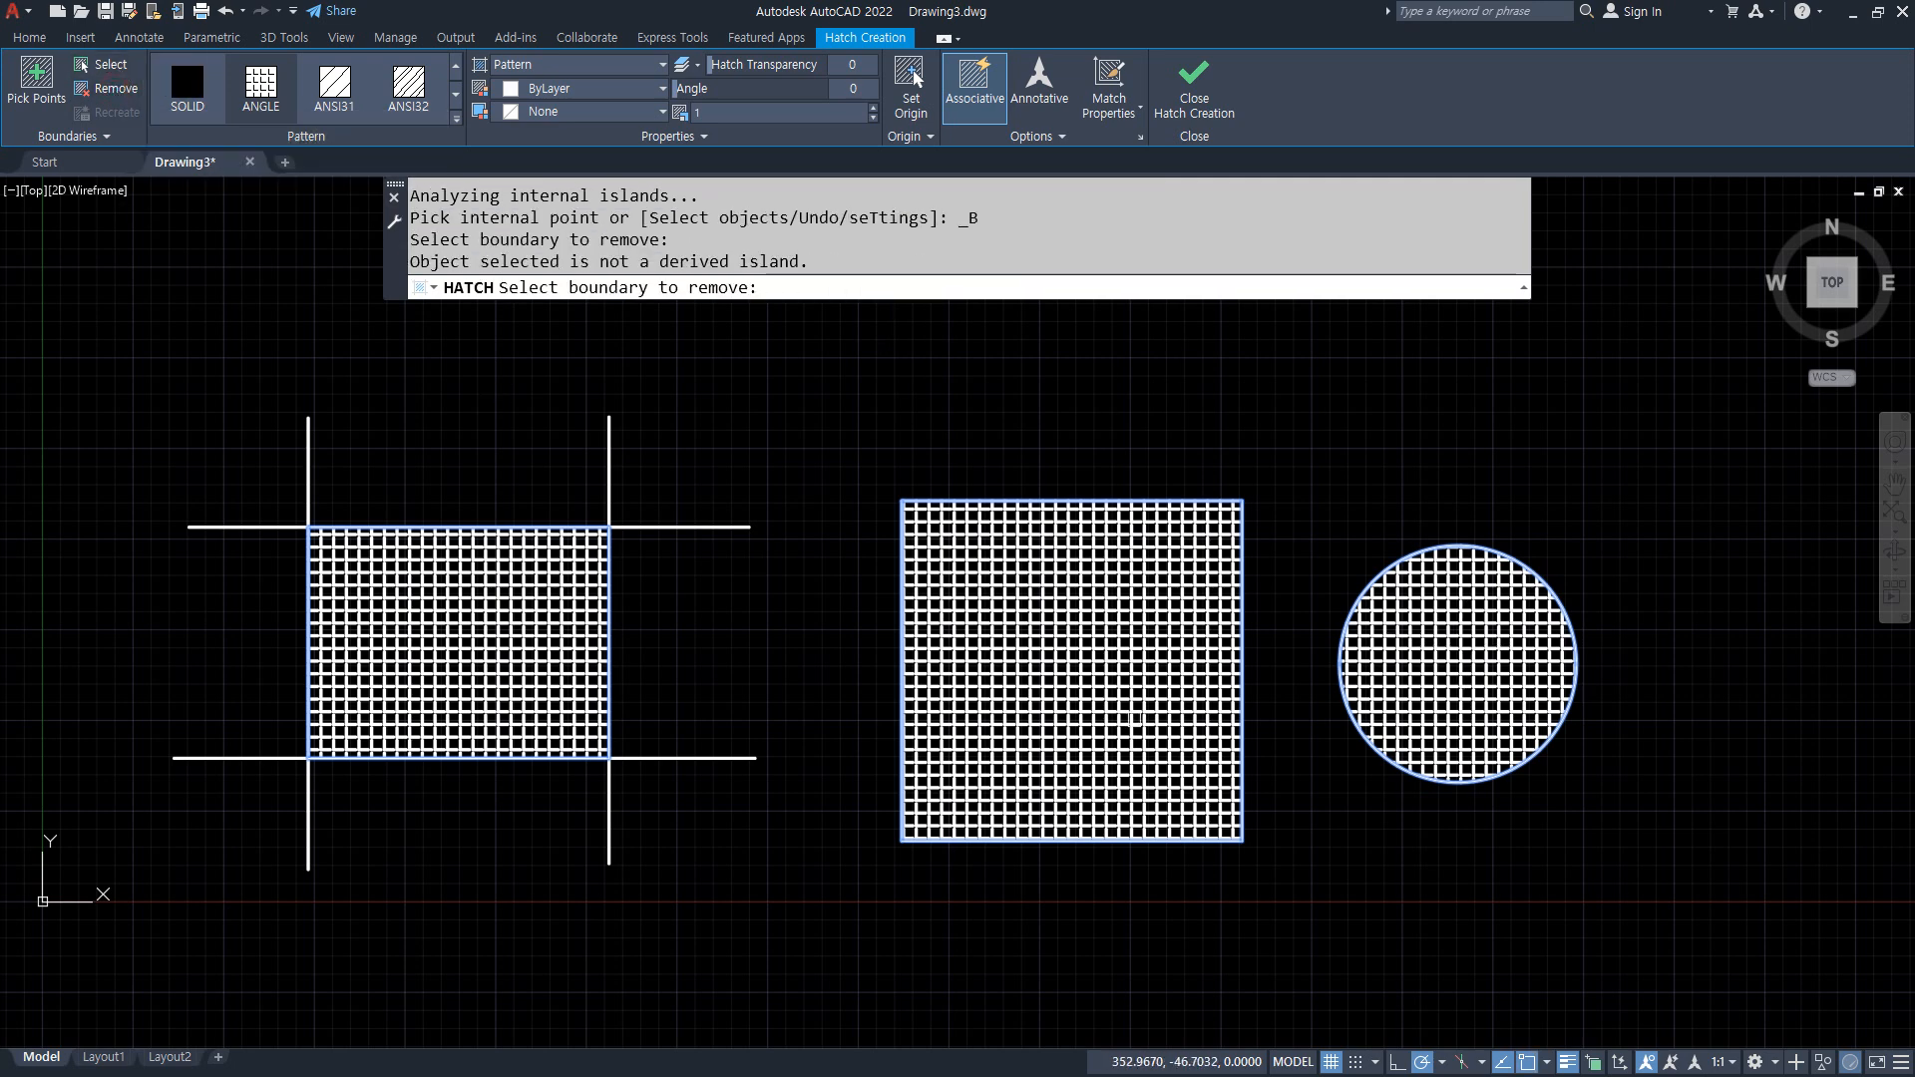
pyautogui.click(1043, 499)
pyautogui.click(1440, 544)
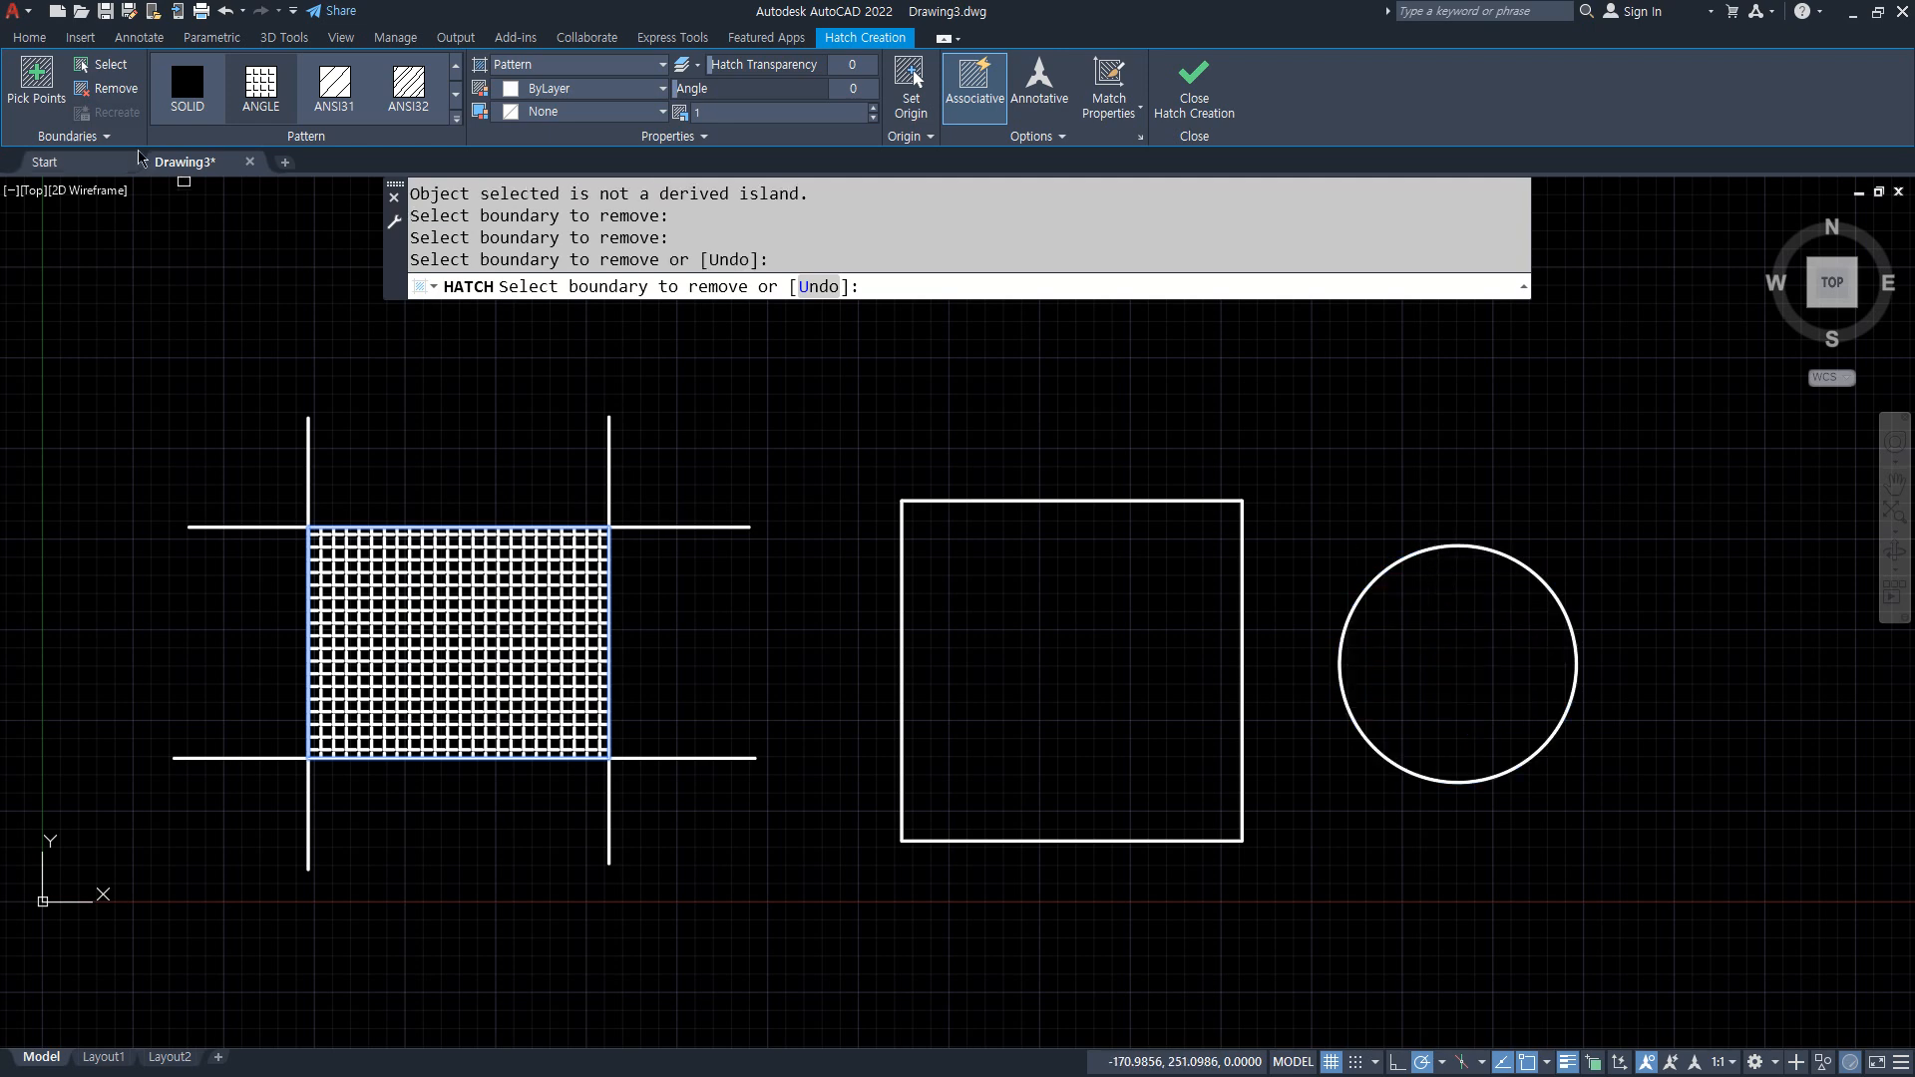
# Add the square and the circle to the hatch by selecting them as boundary objects
pyautogui.click(105, 64)
pyautogui.click(930, 502)
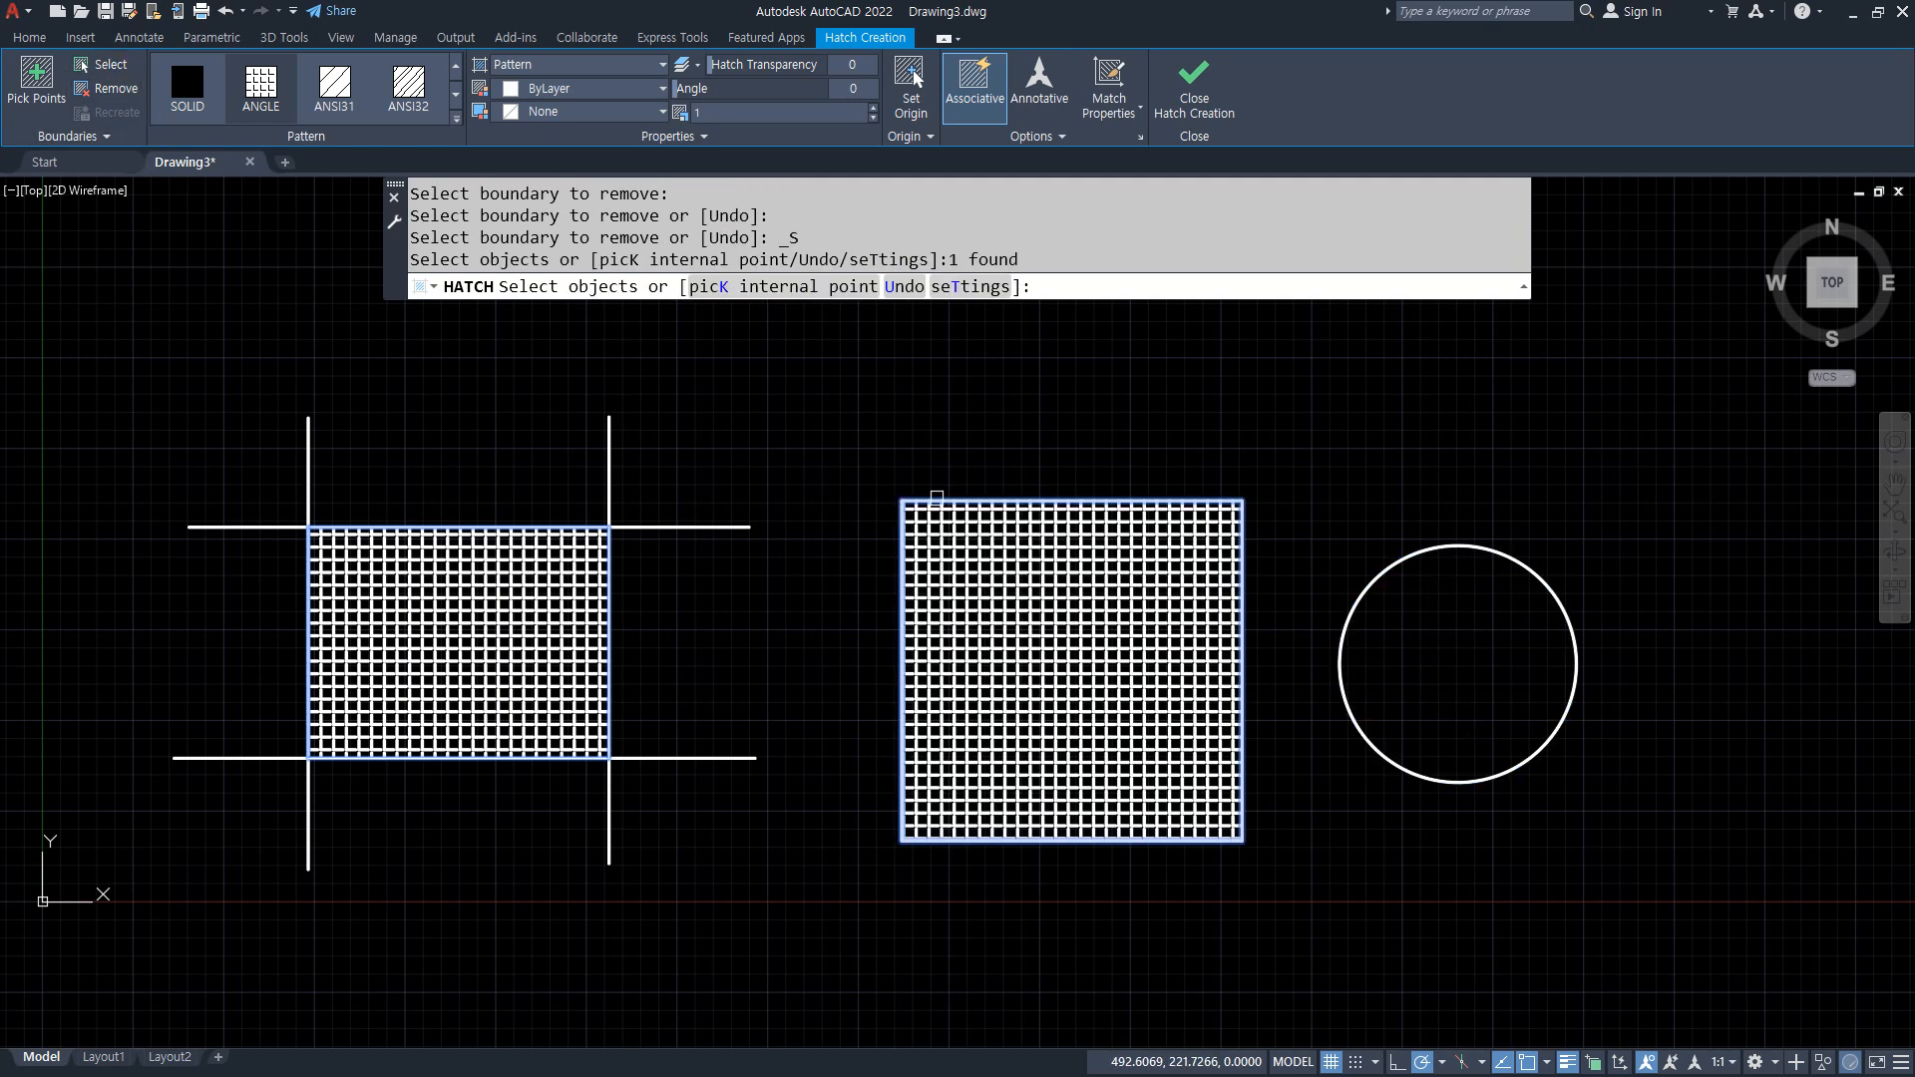
pyautogui.click(1391, 561)
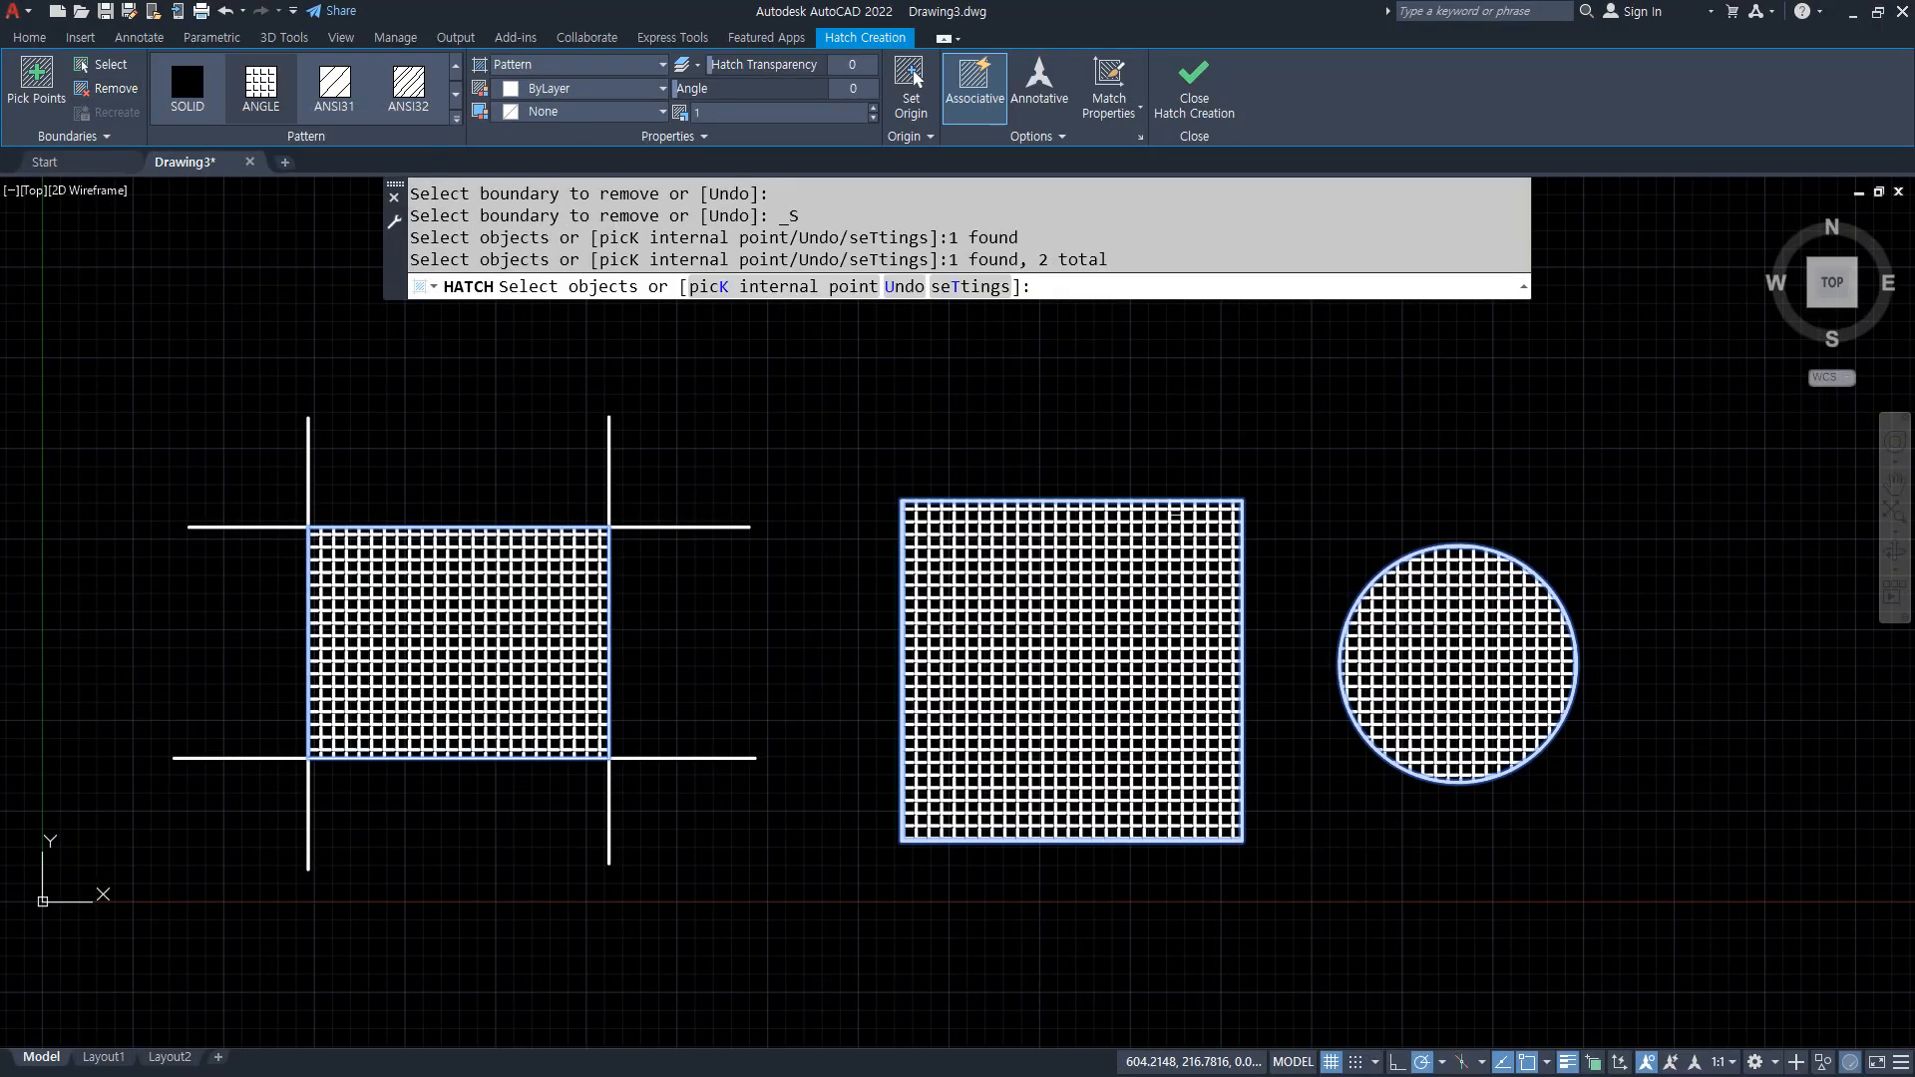
# Finish the Hatch command and erase the hatch covering the central rectangle, square and circle
pyautogui.press('Return')
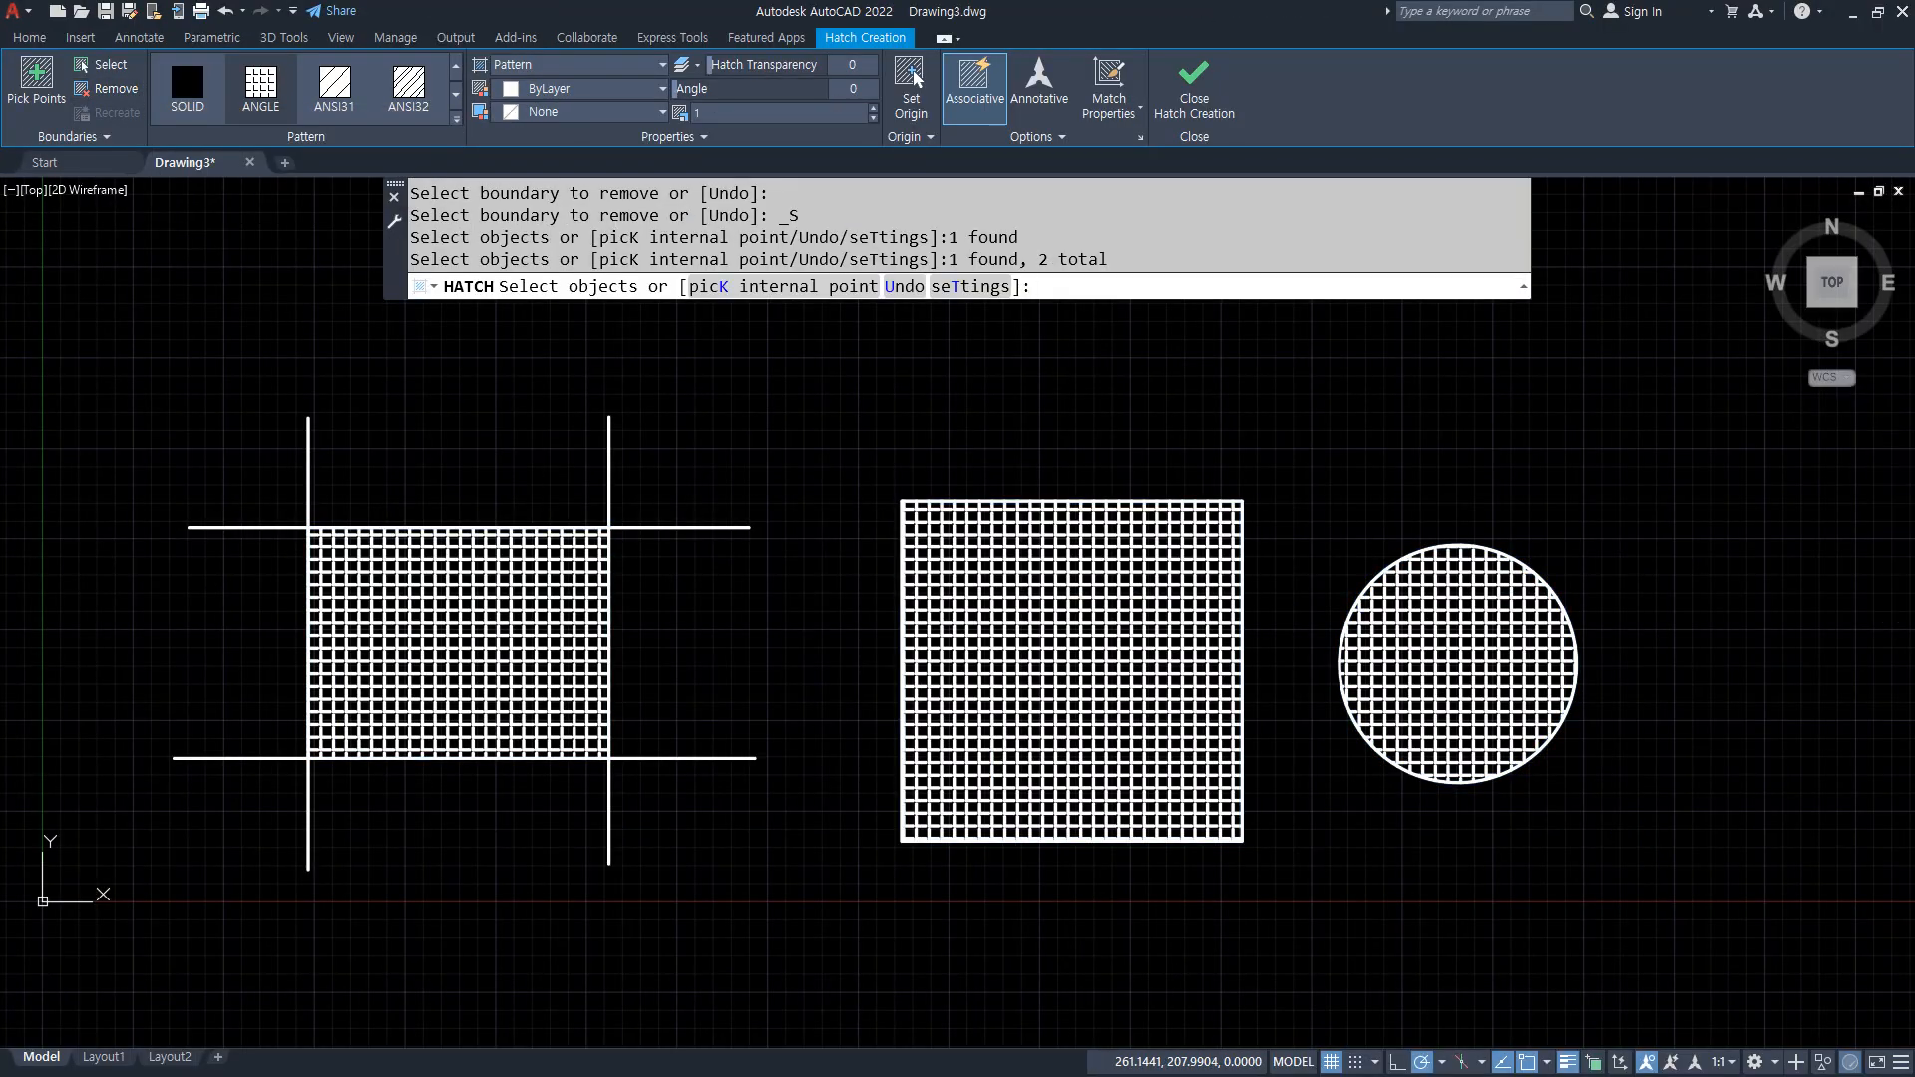
pyautogui.press('Return')
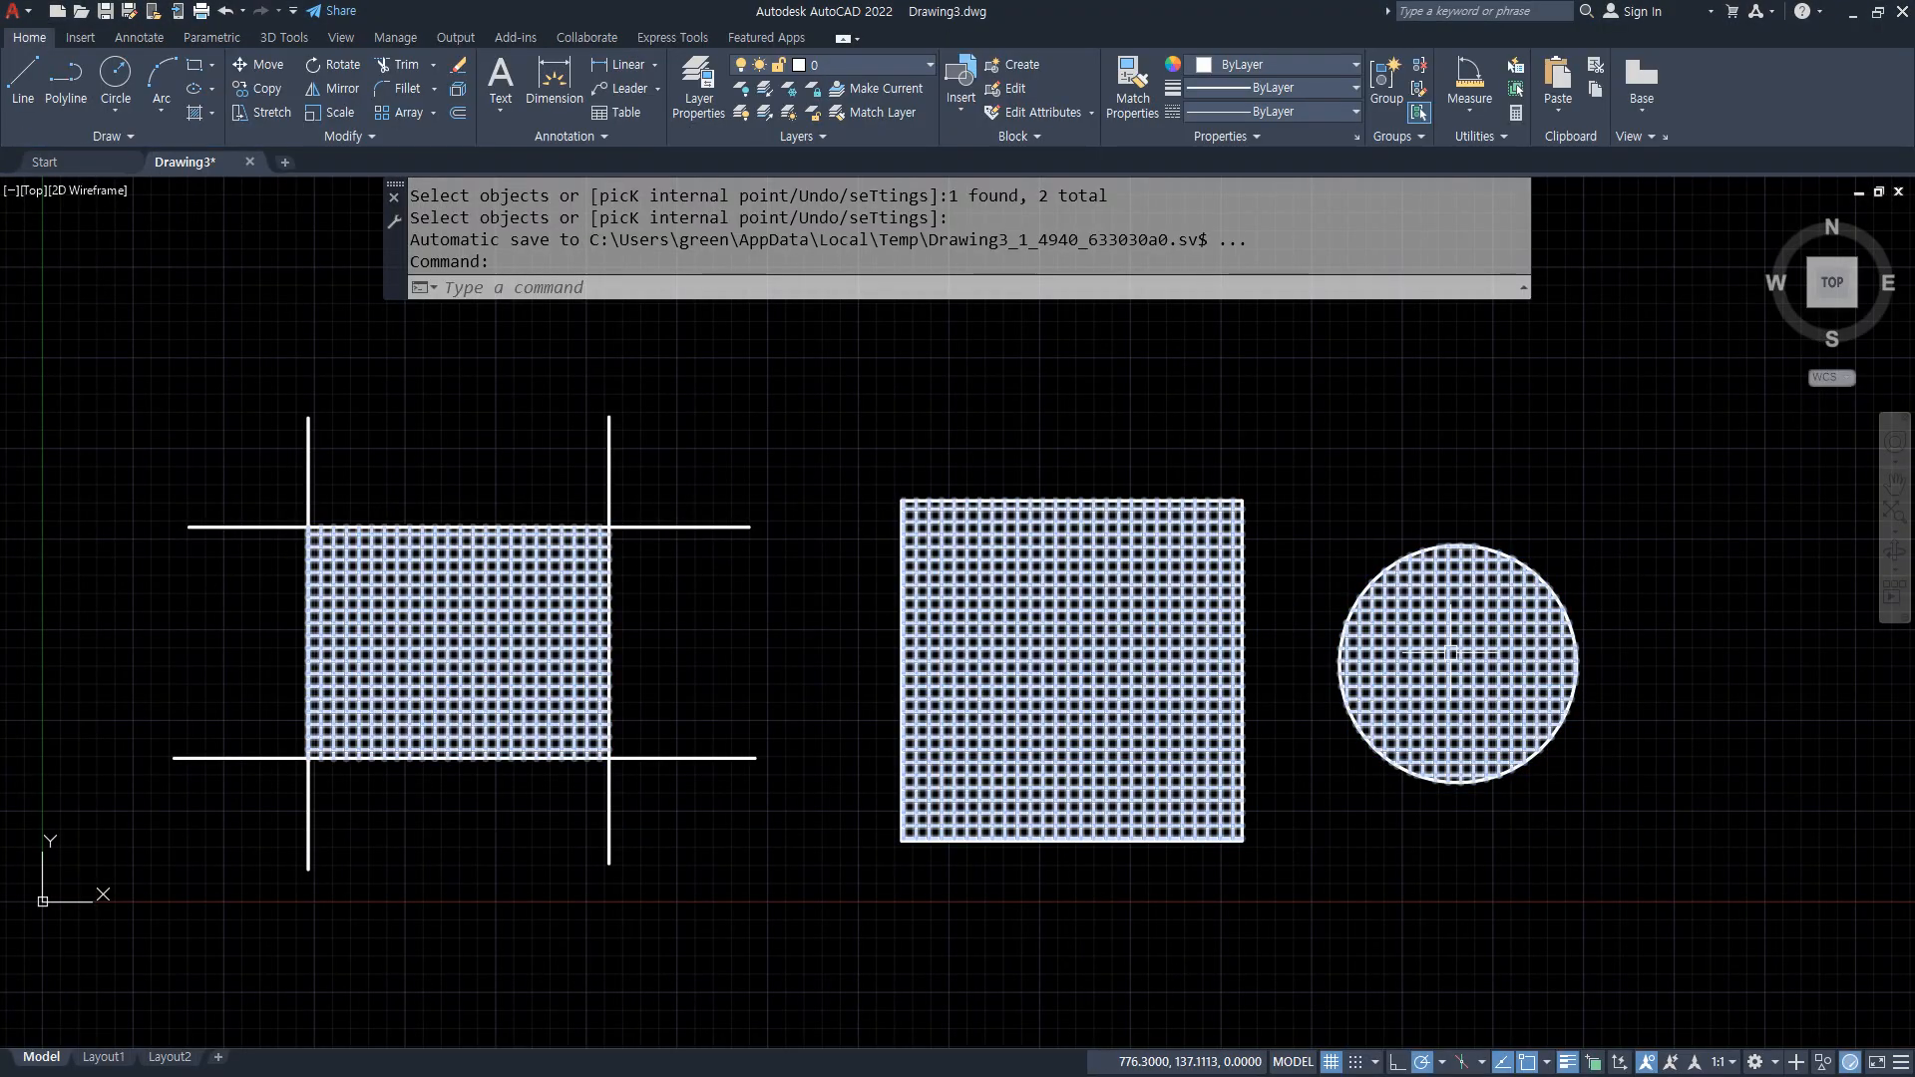
pyautogui.click(1426, 763)
pyautogui.press('Delete')
# Start a new hatch and pick an internal point in the central rectangle between the crossing lines
pyautogui.write('h')
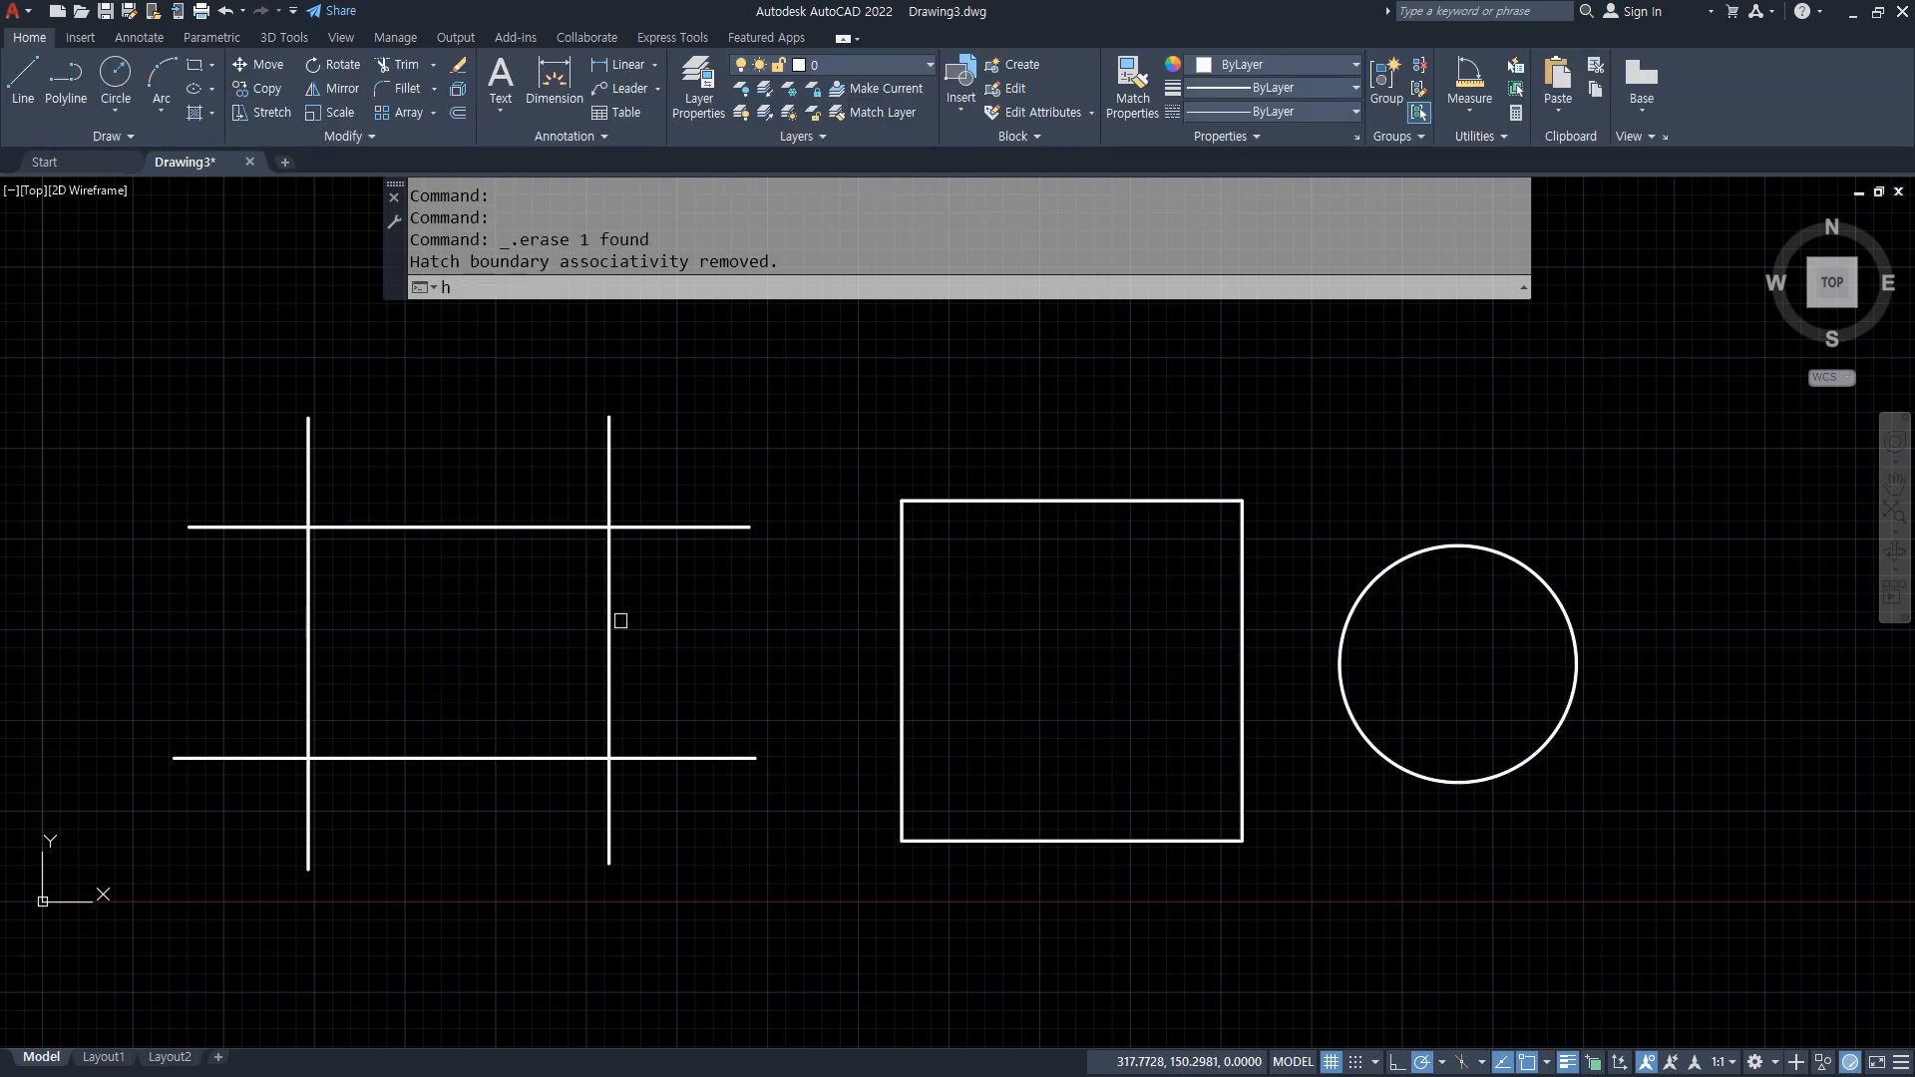
pyautogui.press('Return')
pyautogui.click(37, 80)
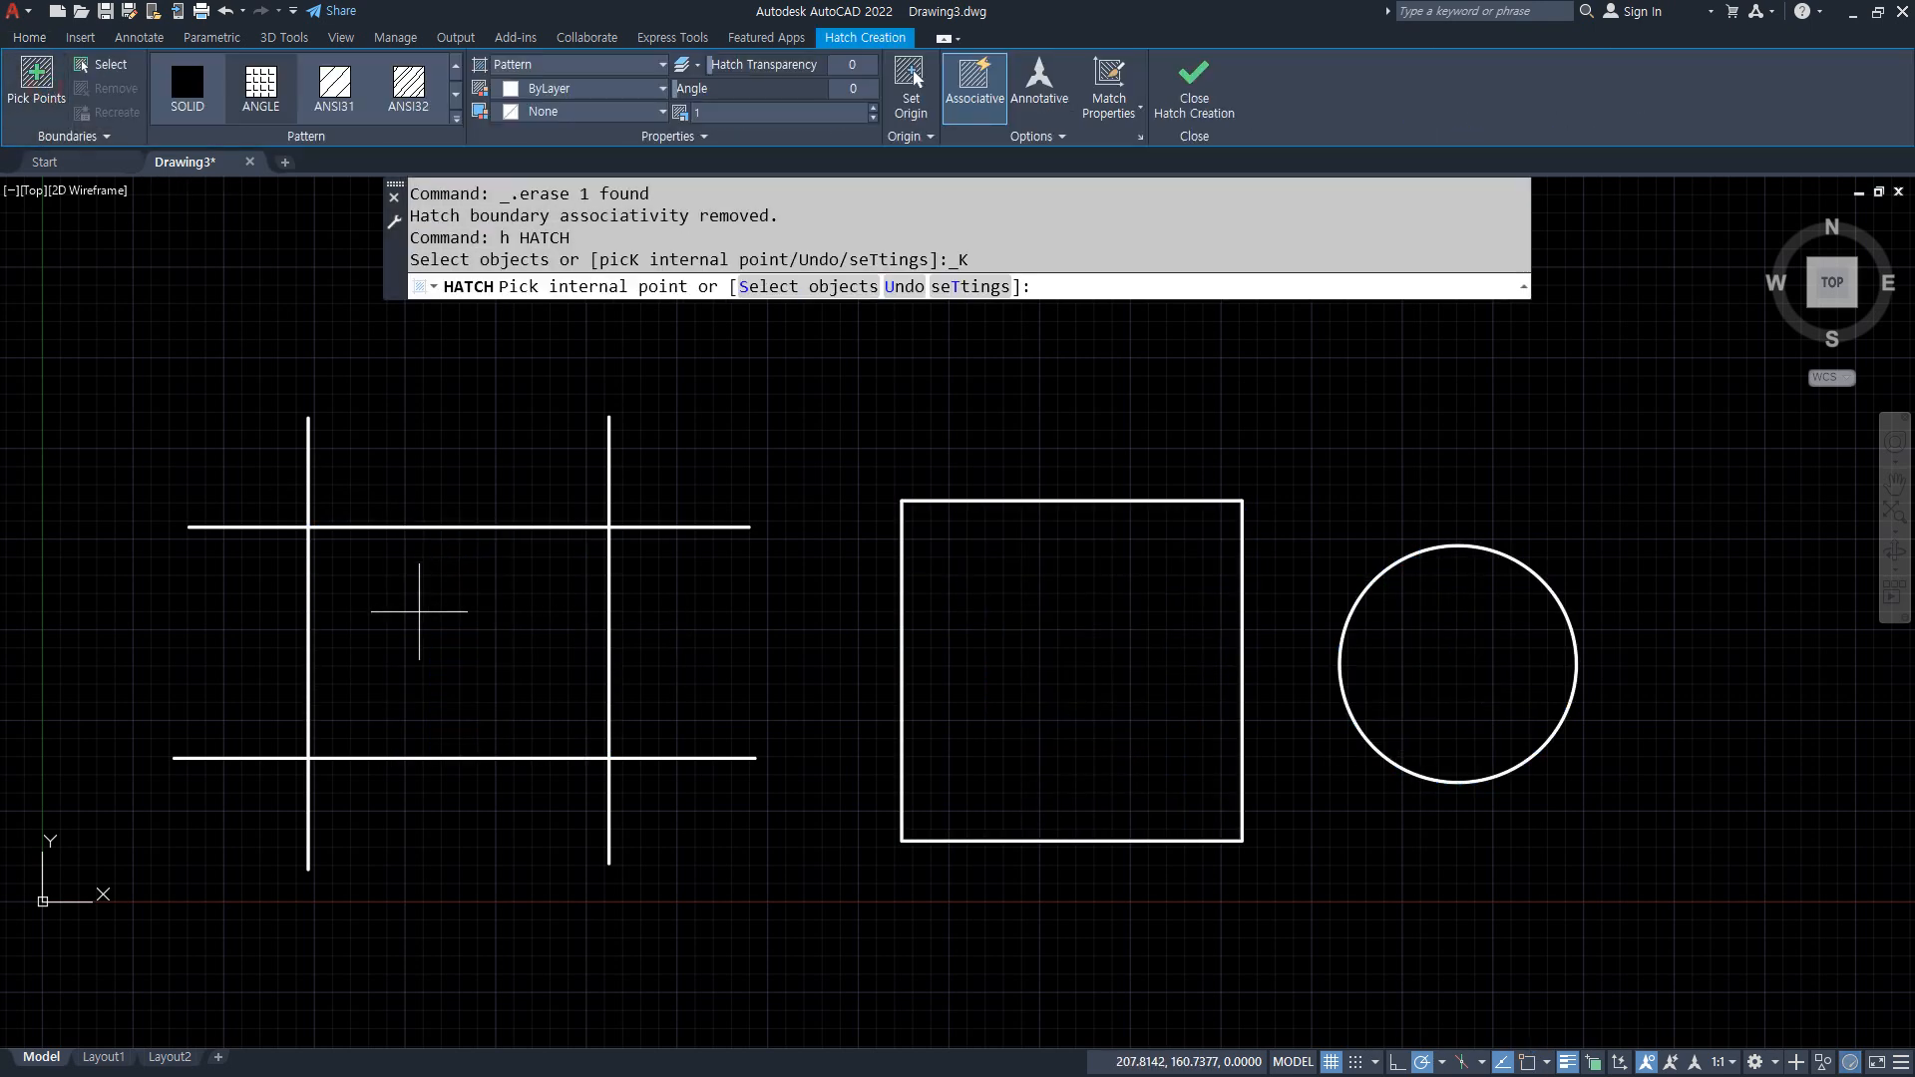
pyautogui.click(454, 661)
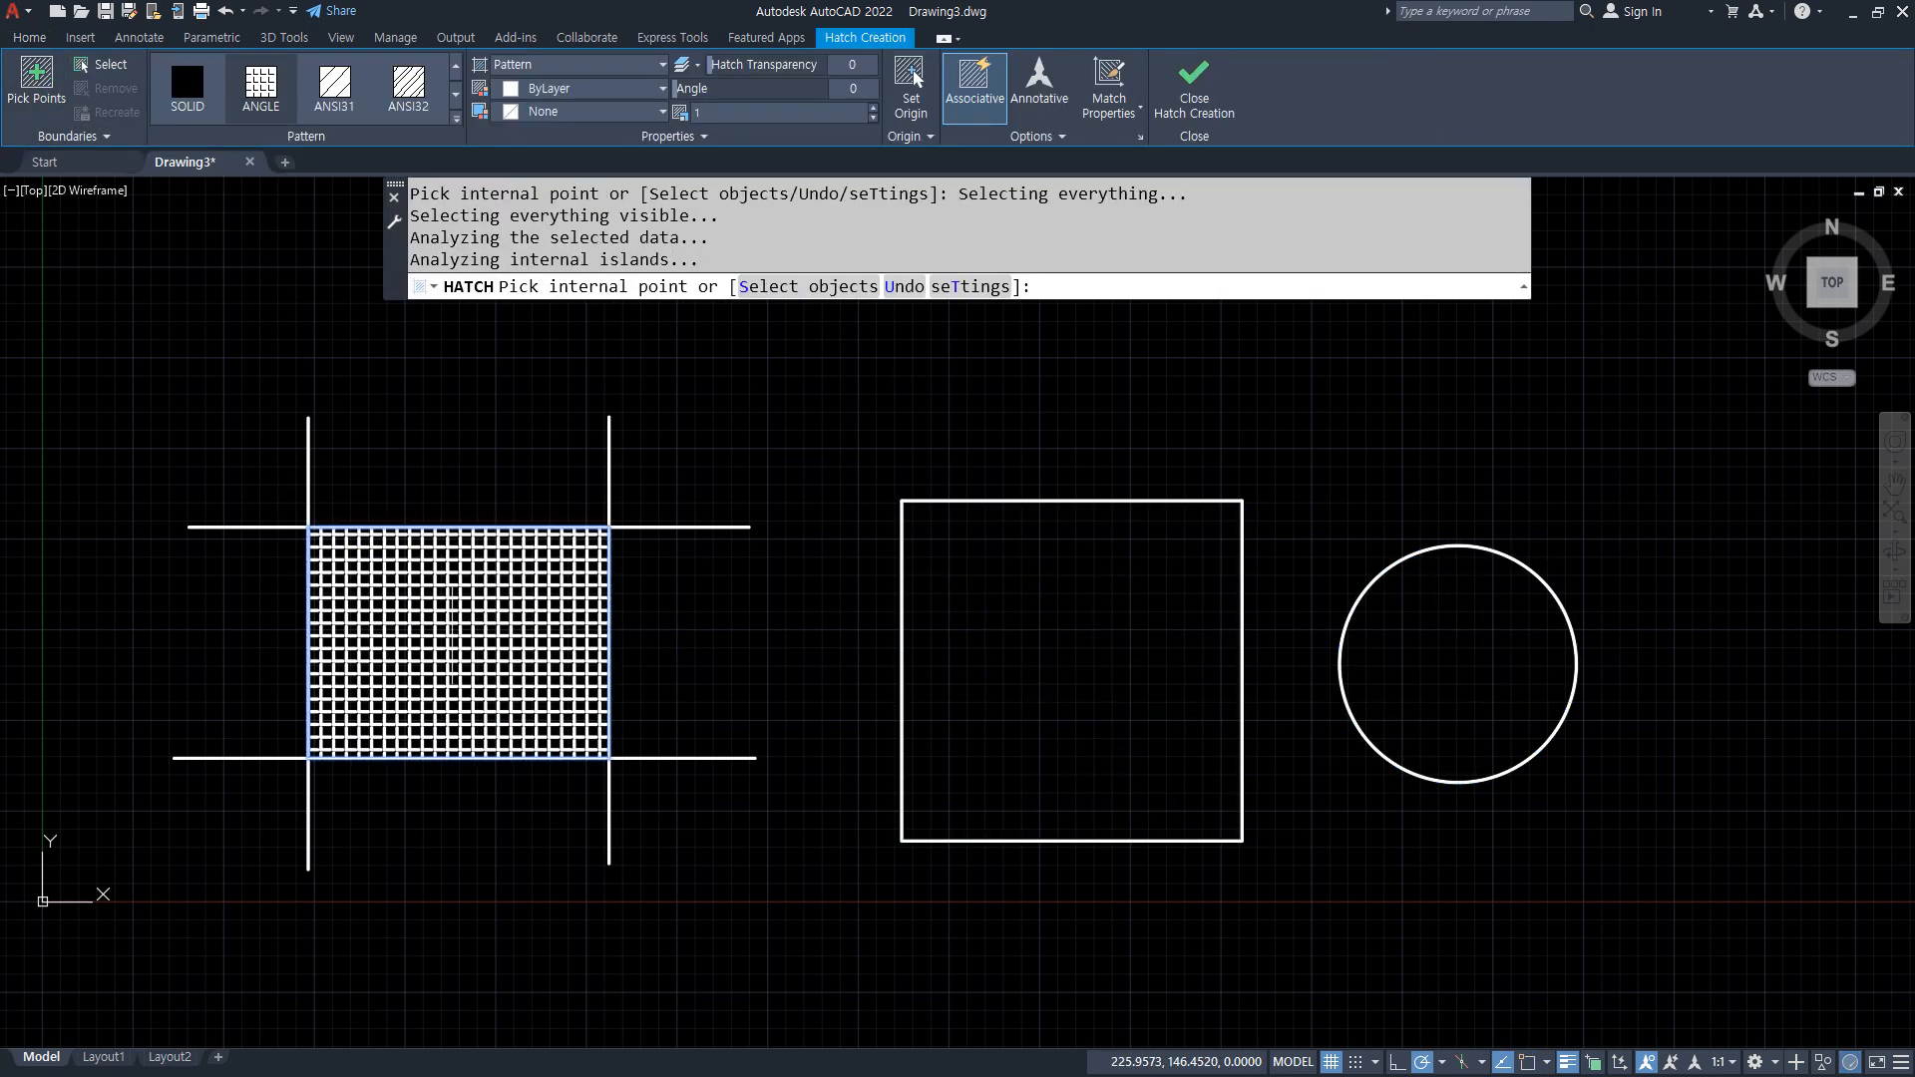
# Browse the available hatch patterns and set the central rectangle's hatch type to Solid
pyautogui.click(456, 119)
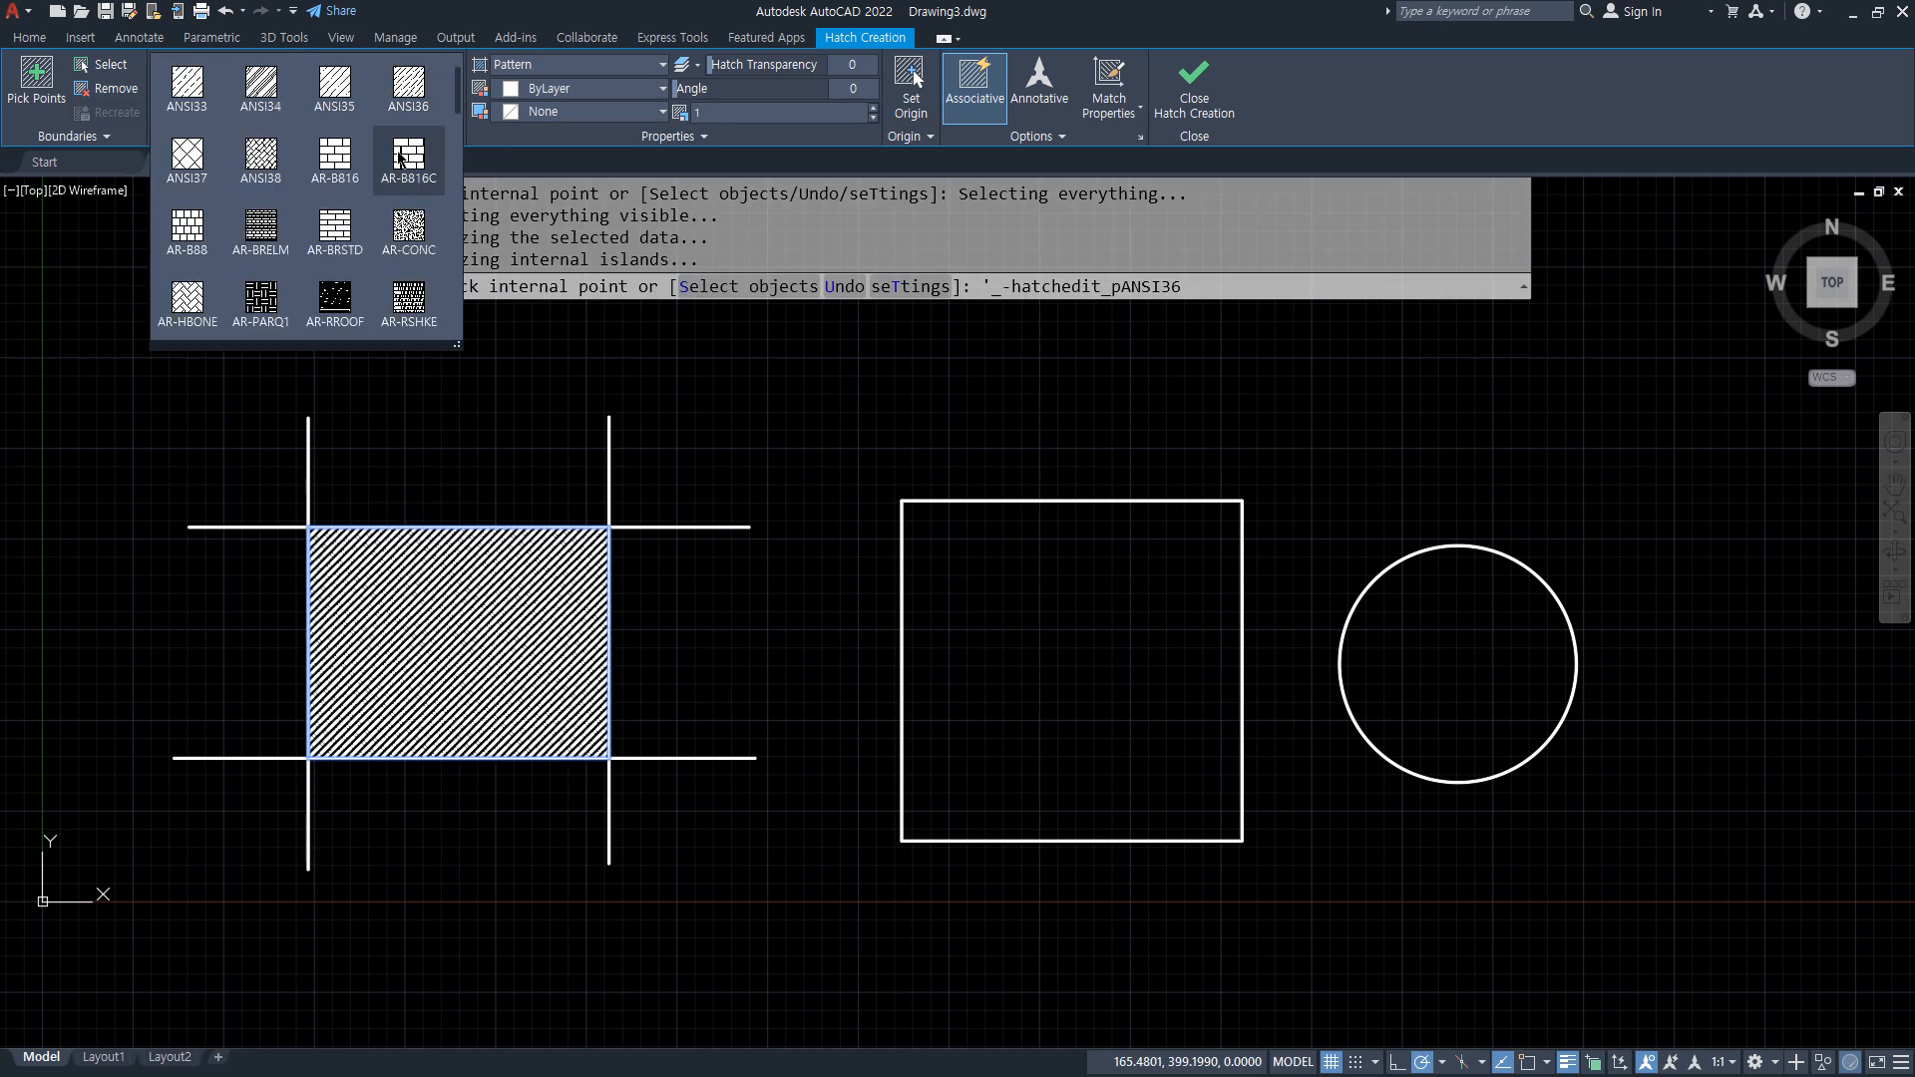
pyautogui.scroll(-3, 407, 164)
pyautogui.scroll(-3, 403, 155)
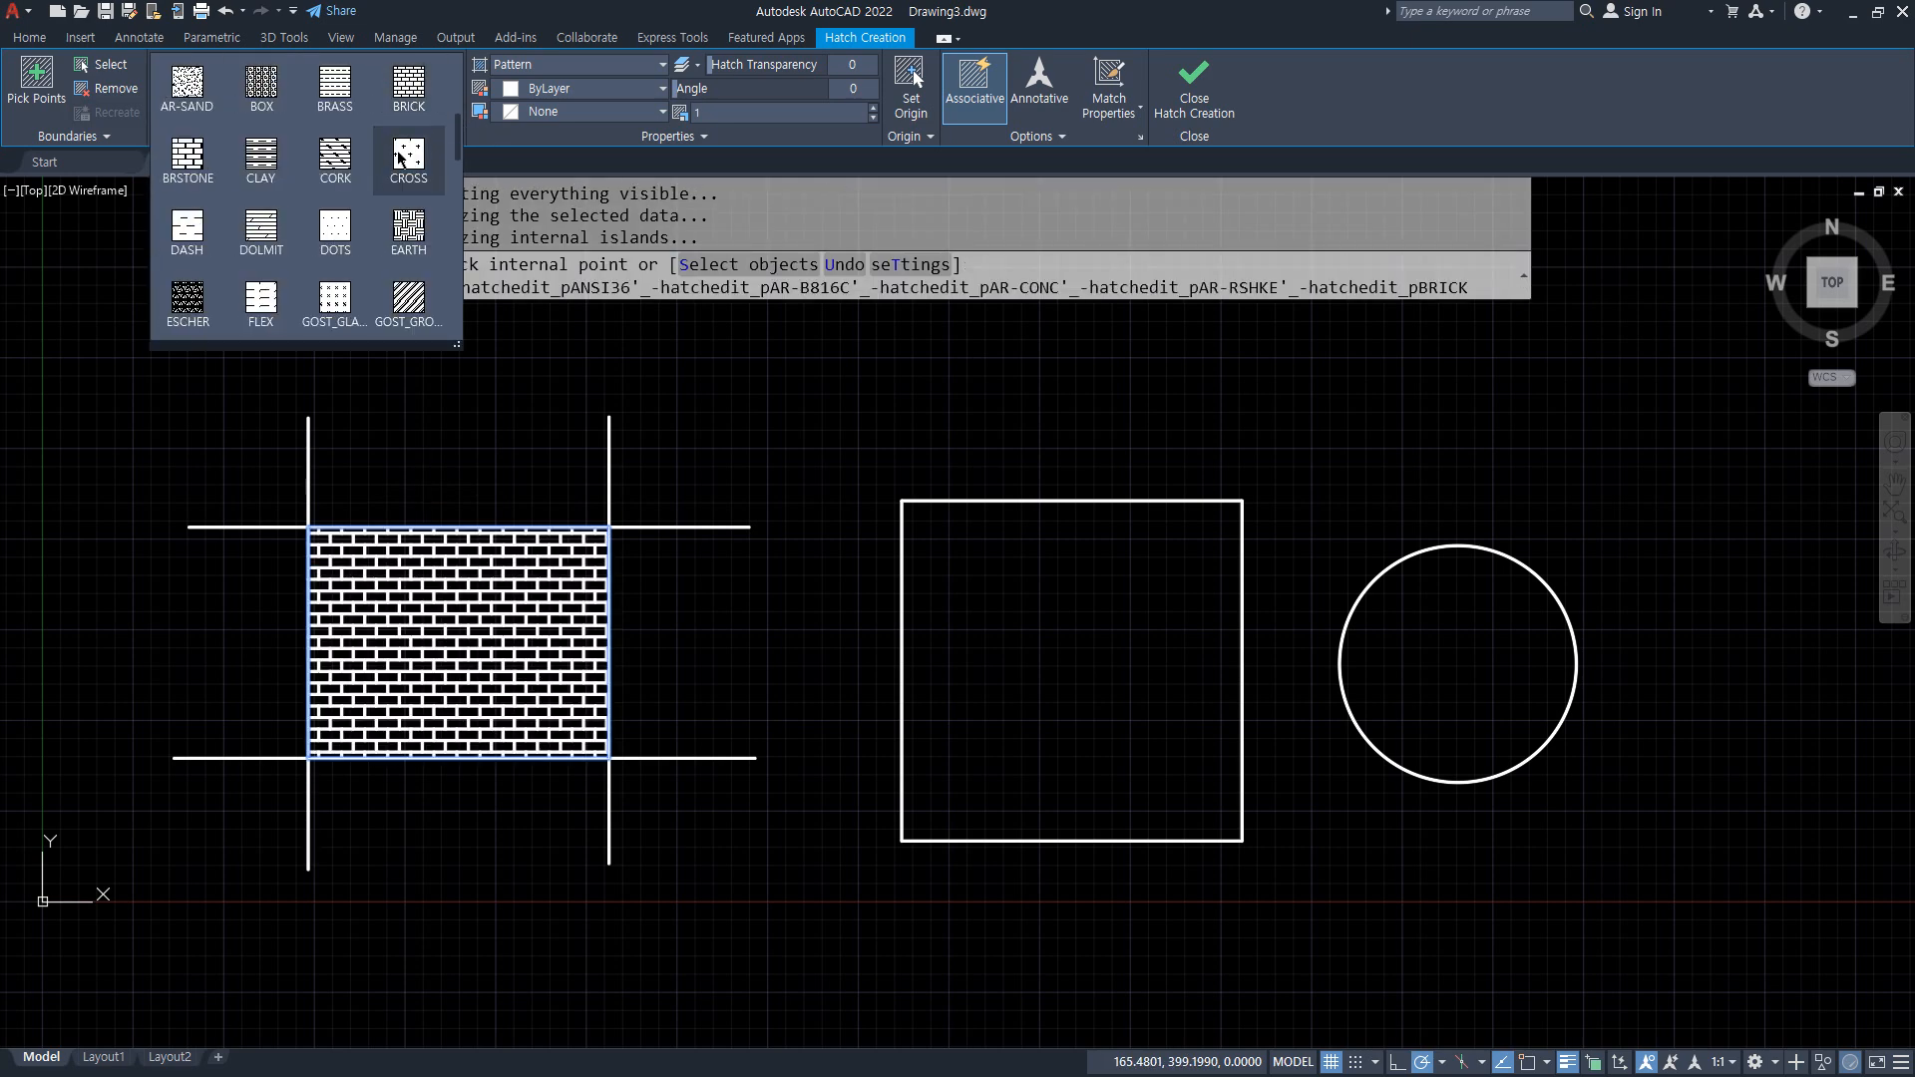
pyautogui.scroll(5, 405, 144)
pyautogui.scroll(-1, 404, 136)
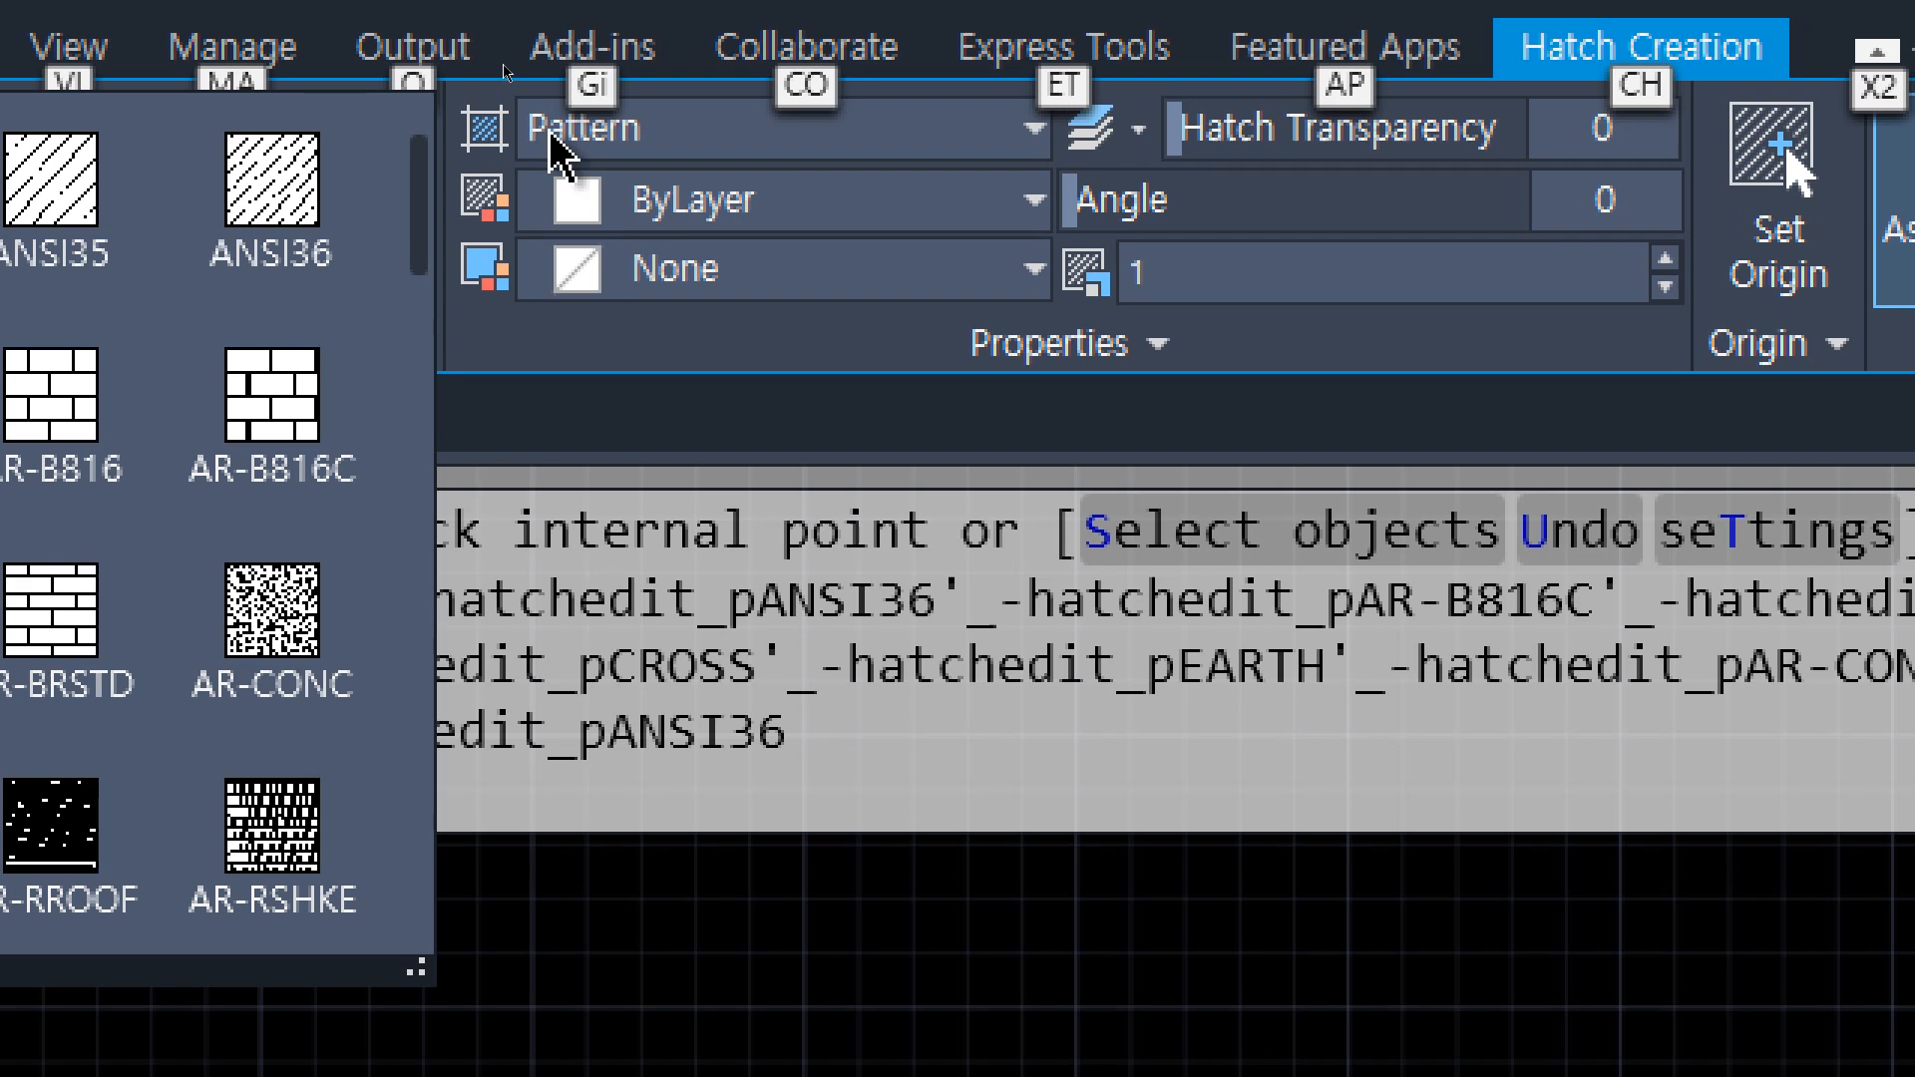
pyautogui.click(975, 141)
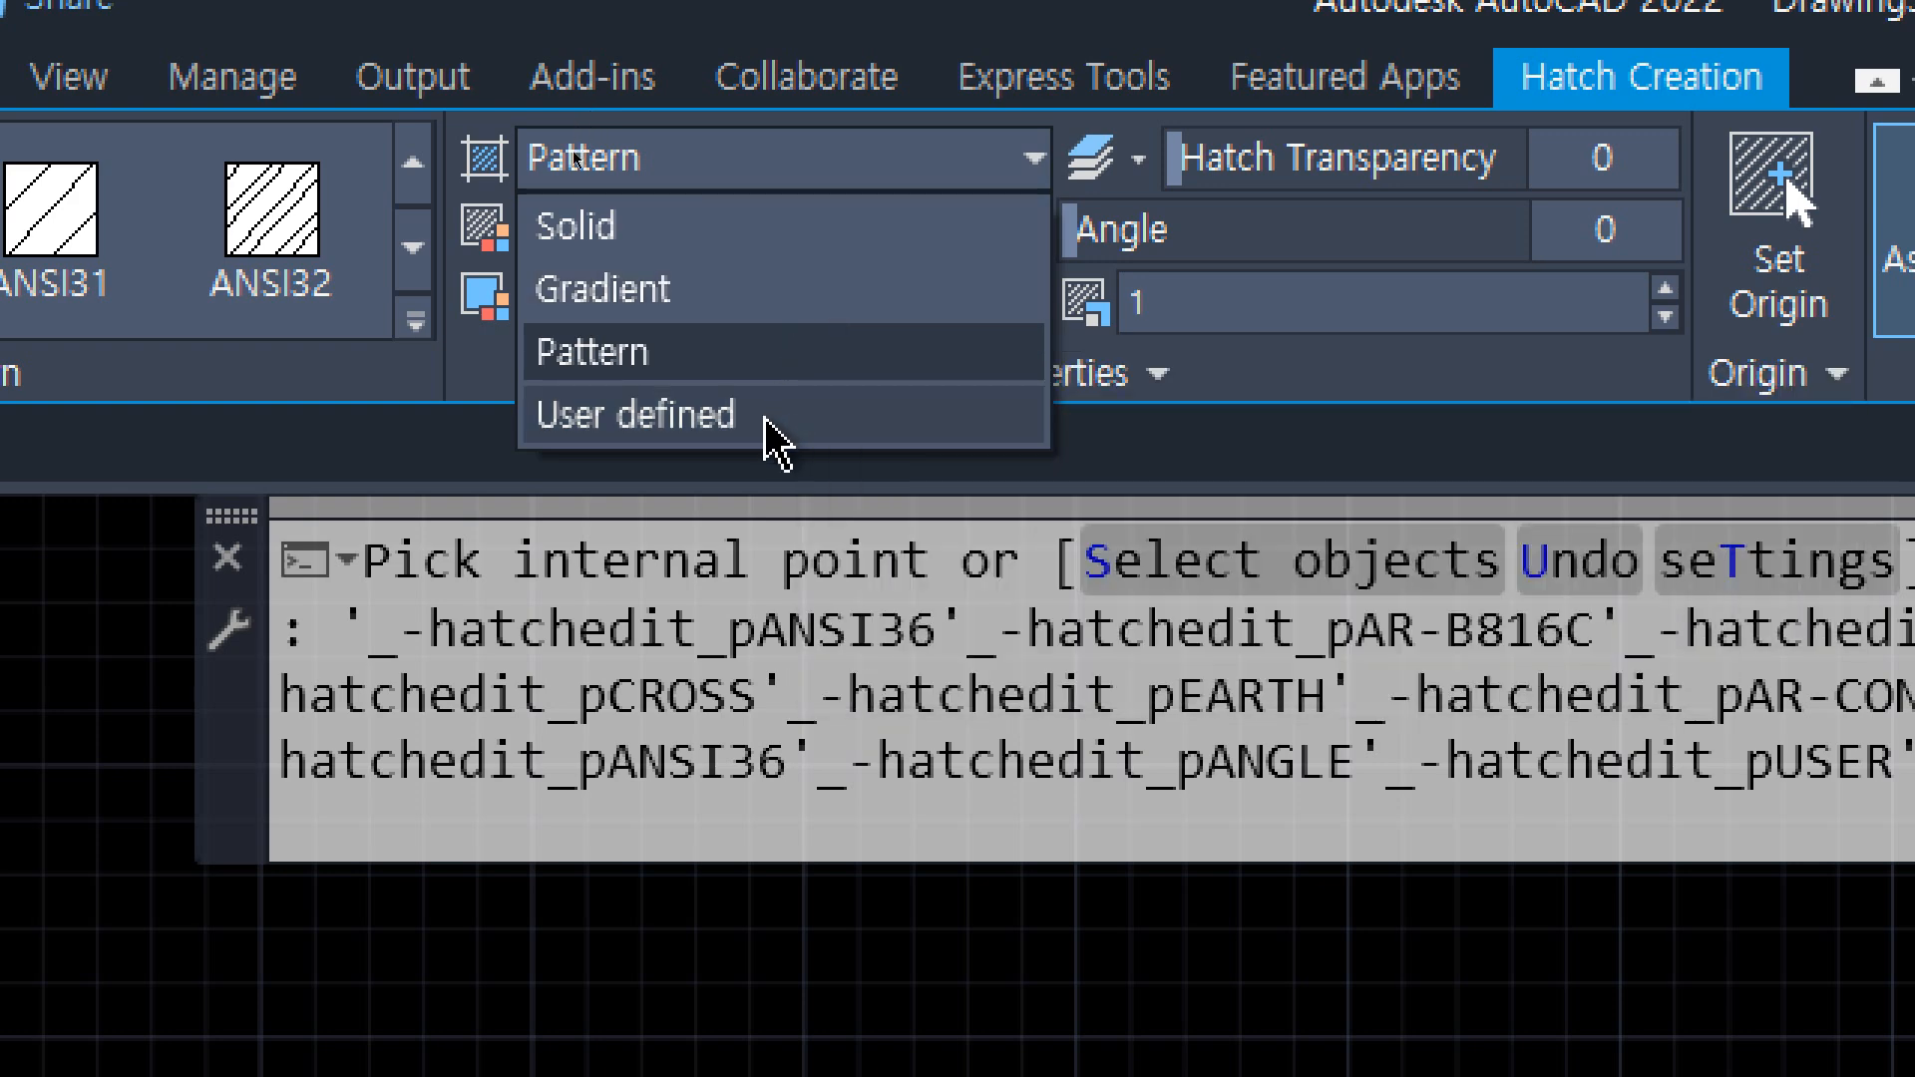
pyautogui.click(767, 228)
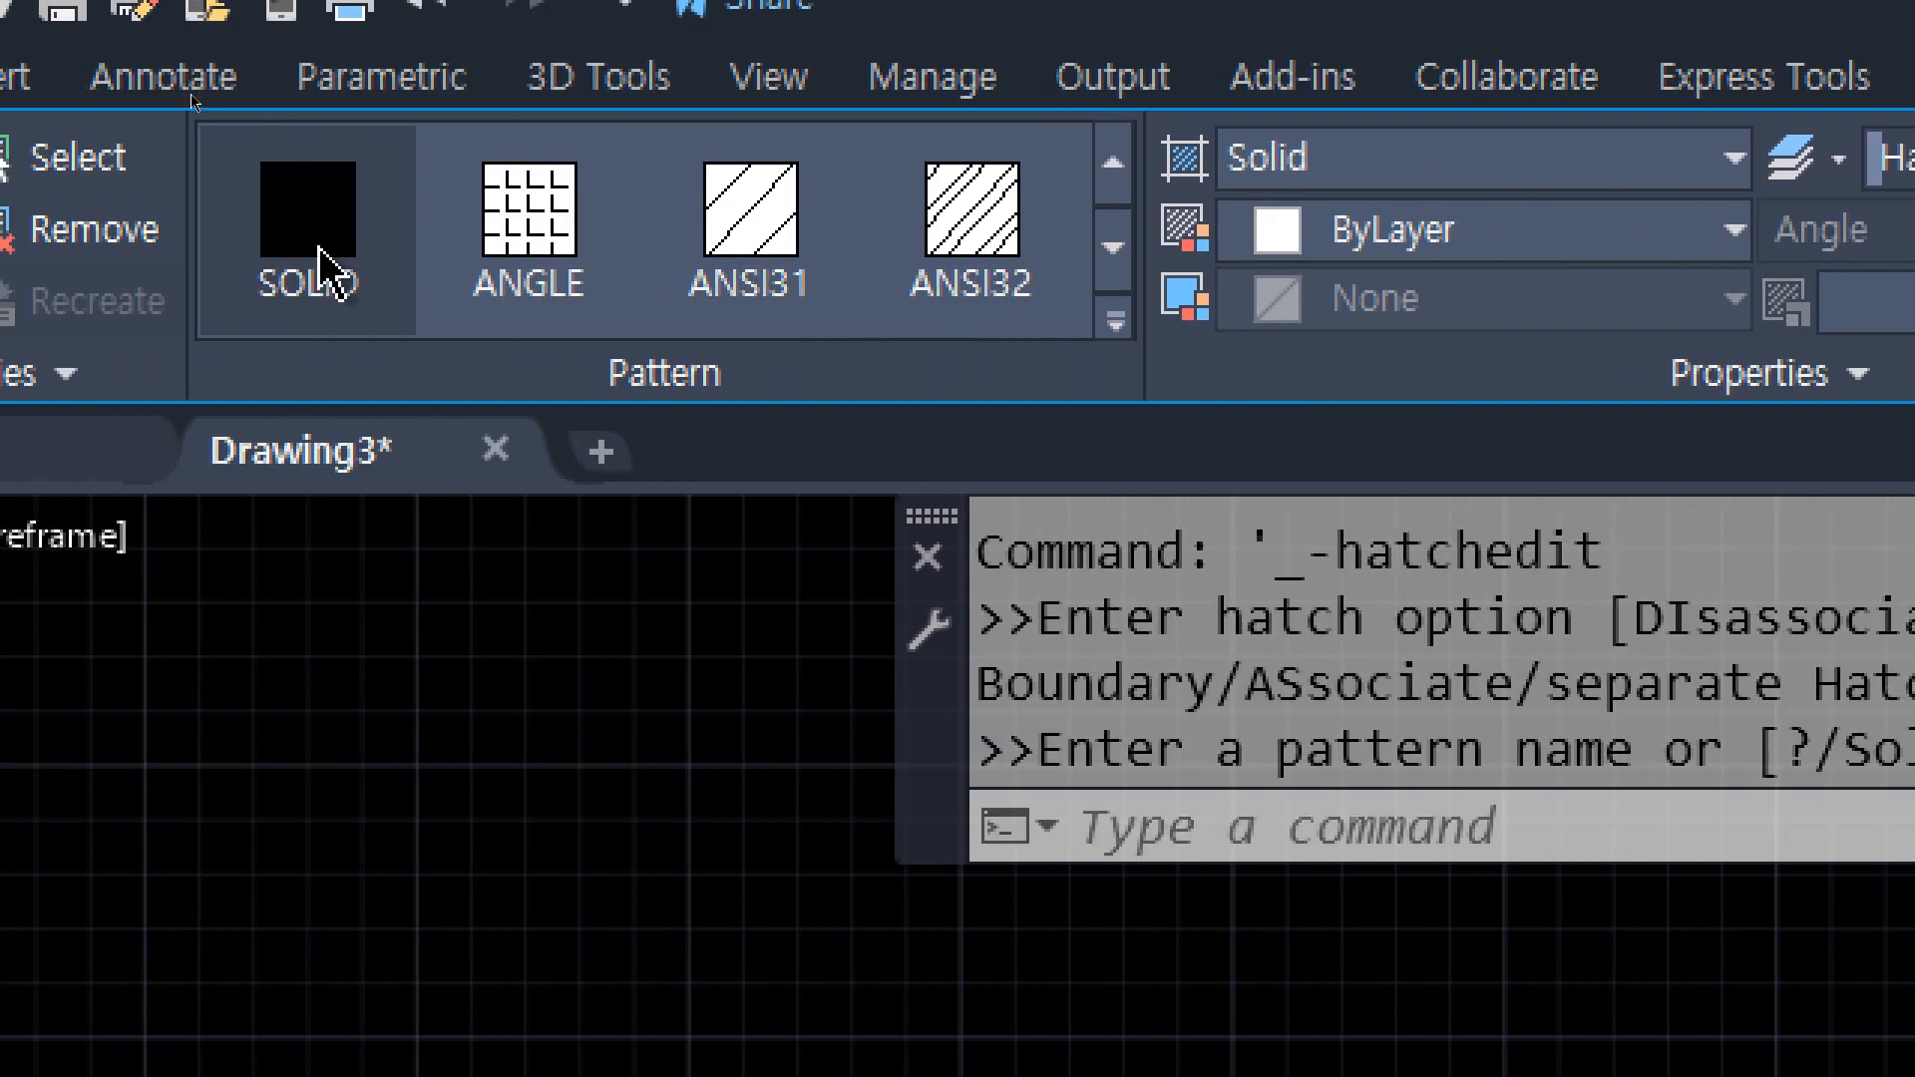
# Try the hatch colours 153,27,30 and Green on the solid fill, ending with Magenta
pyautogui.scroll(2, 379, 658)
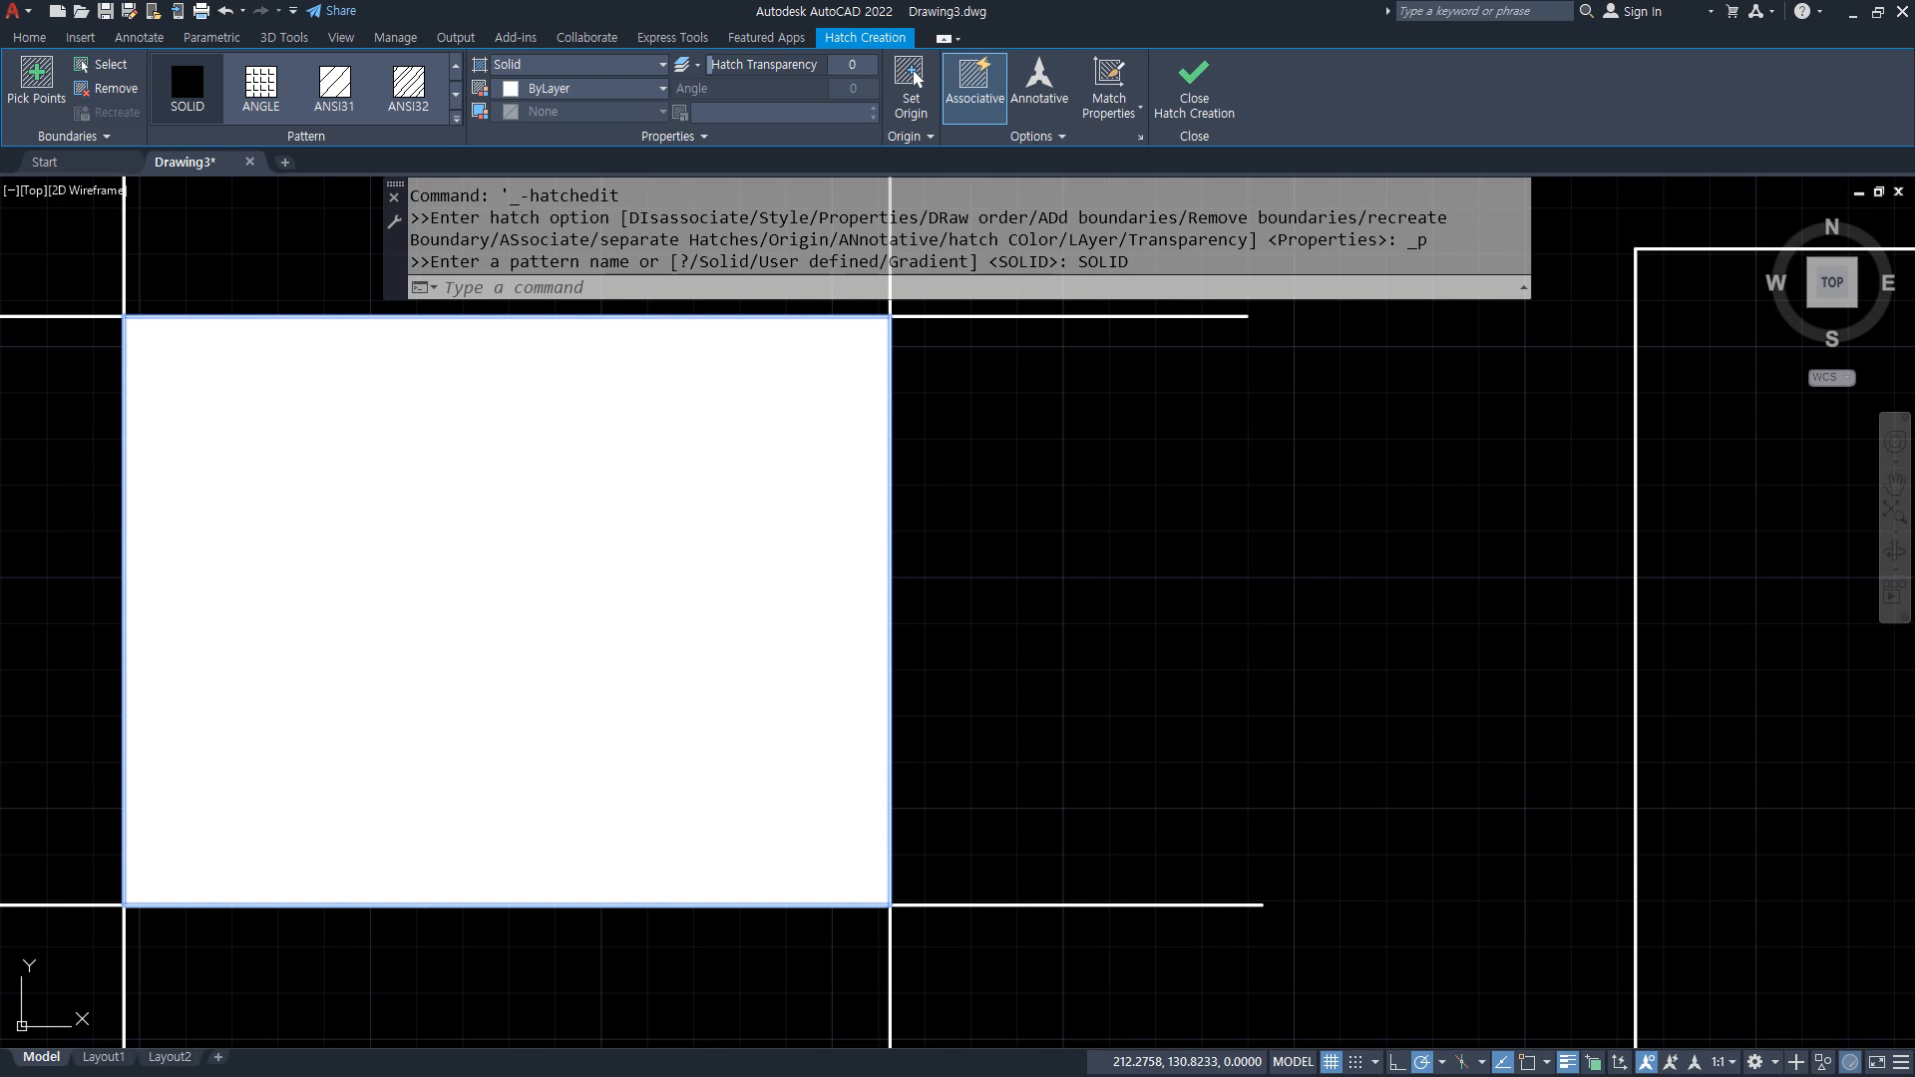
pyautogui.scroll(-1, 379, 658)
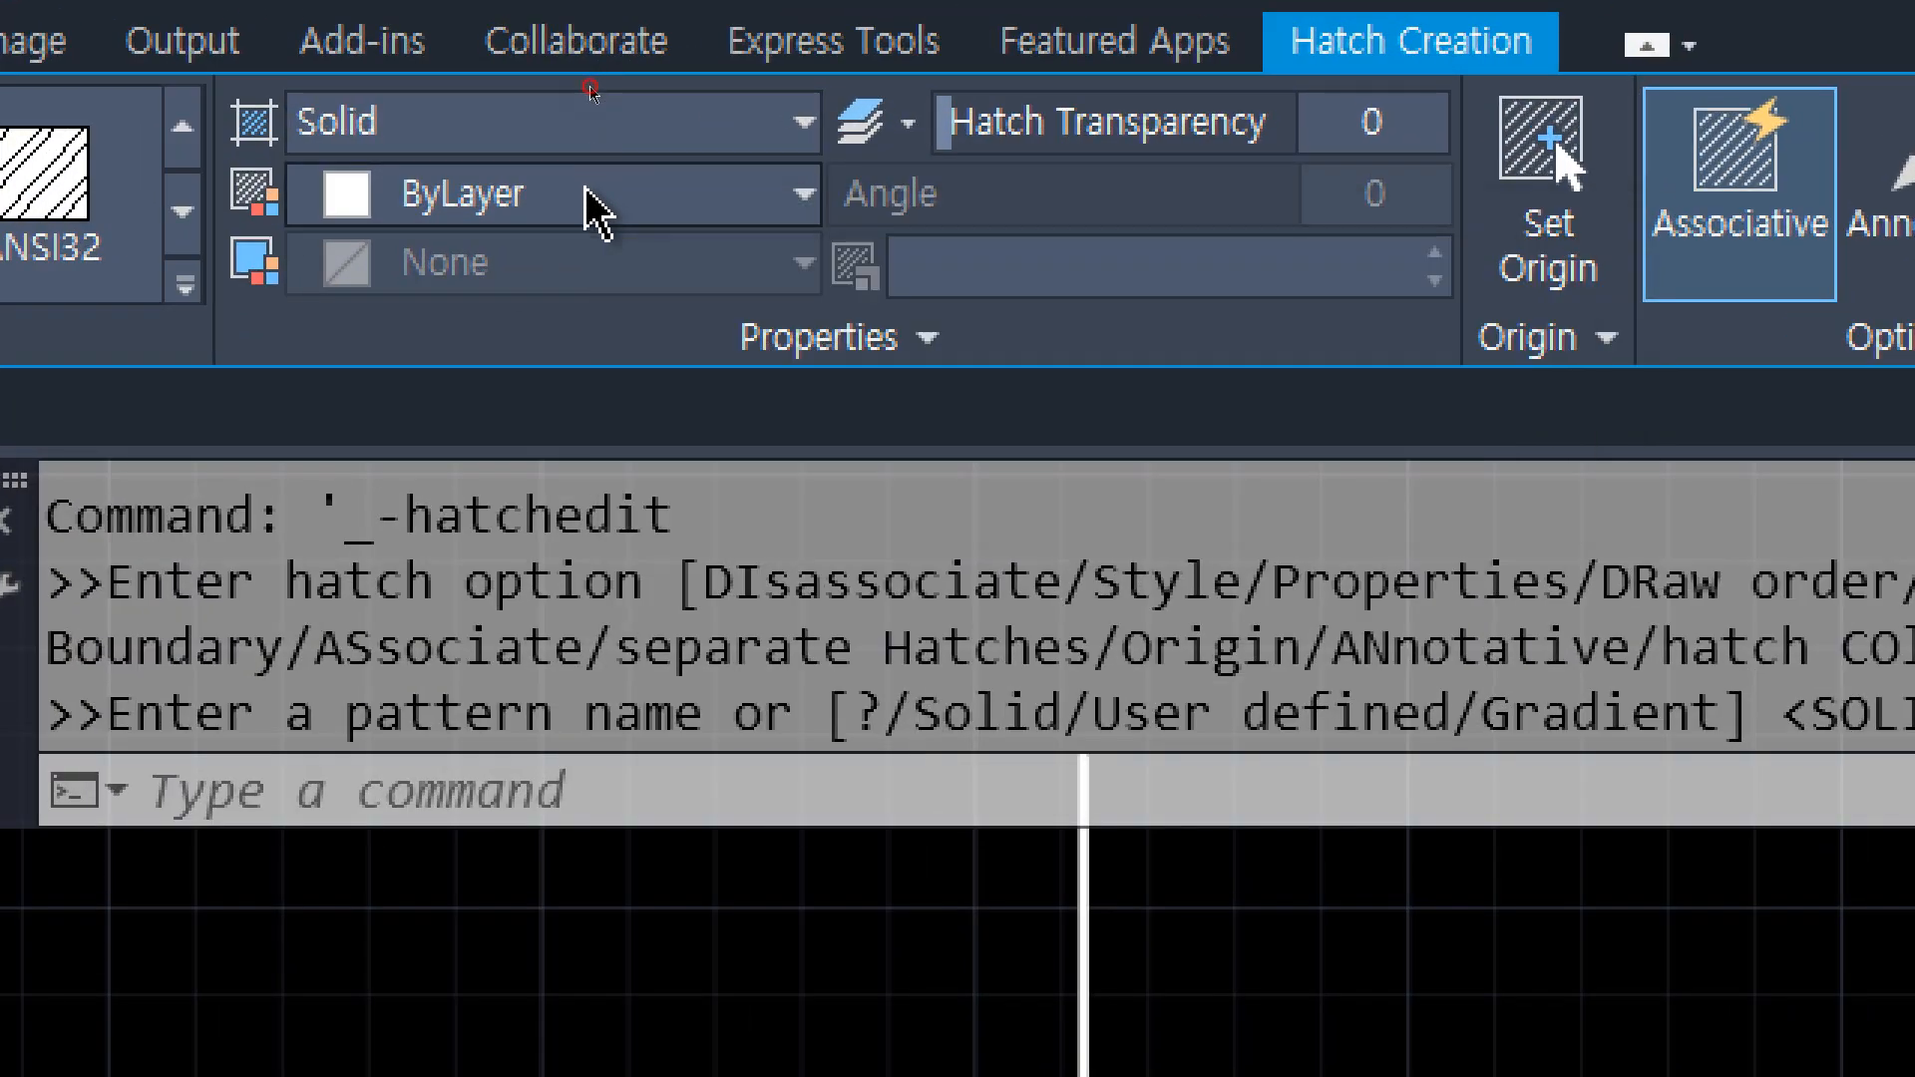
pyautogui.click(589, 189)
pyautogui.click(525, 440)
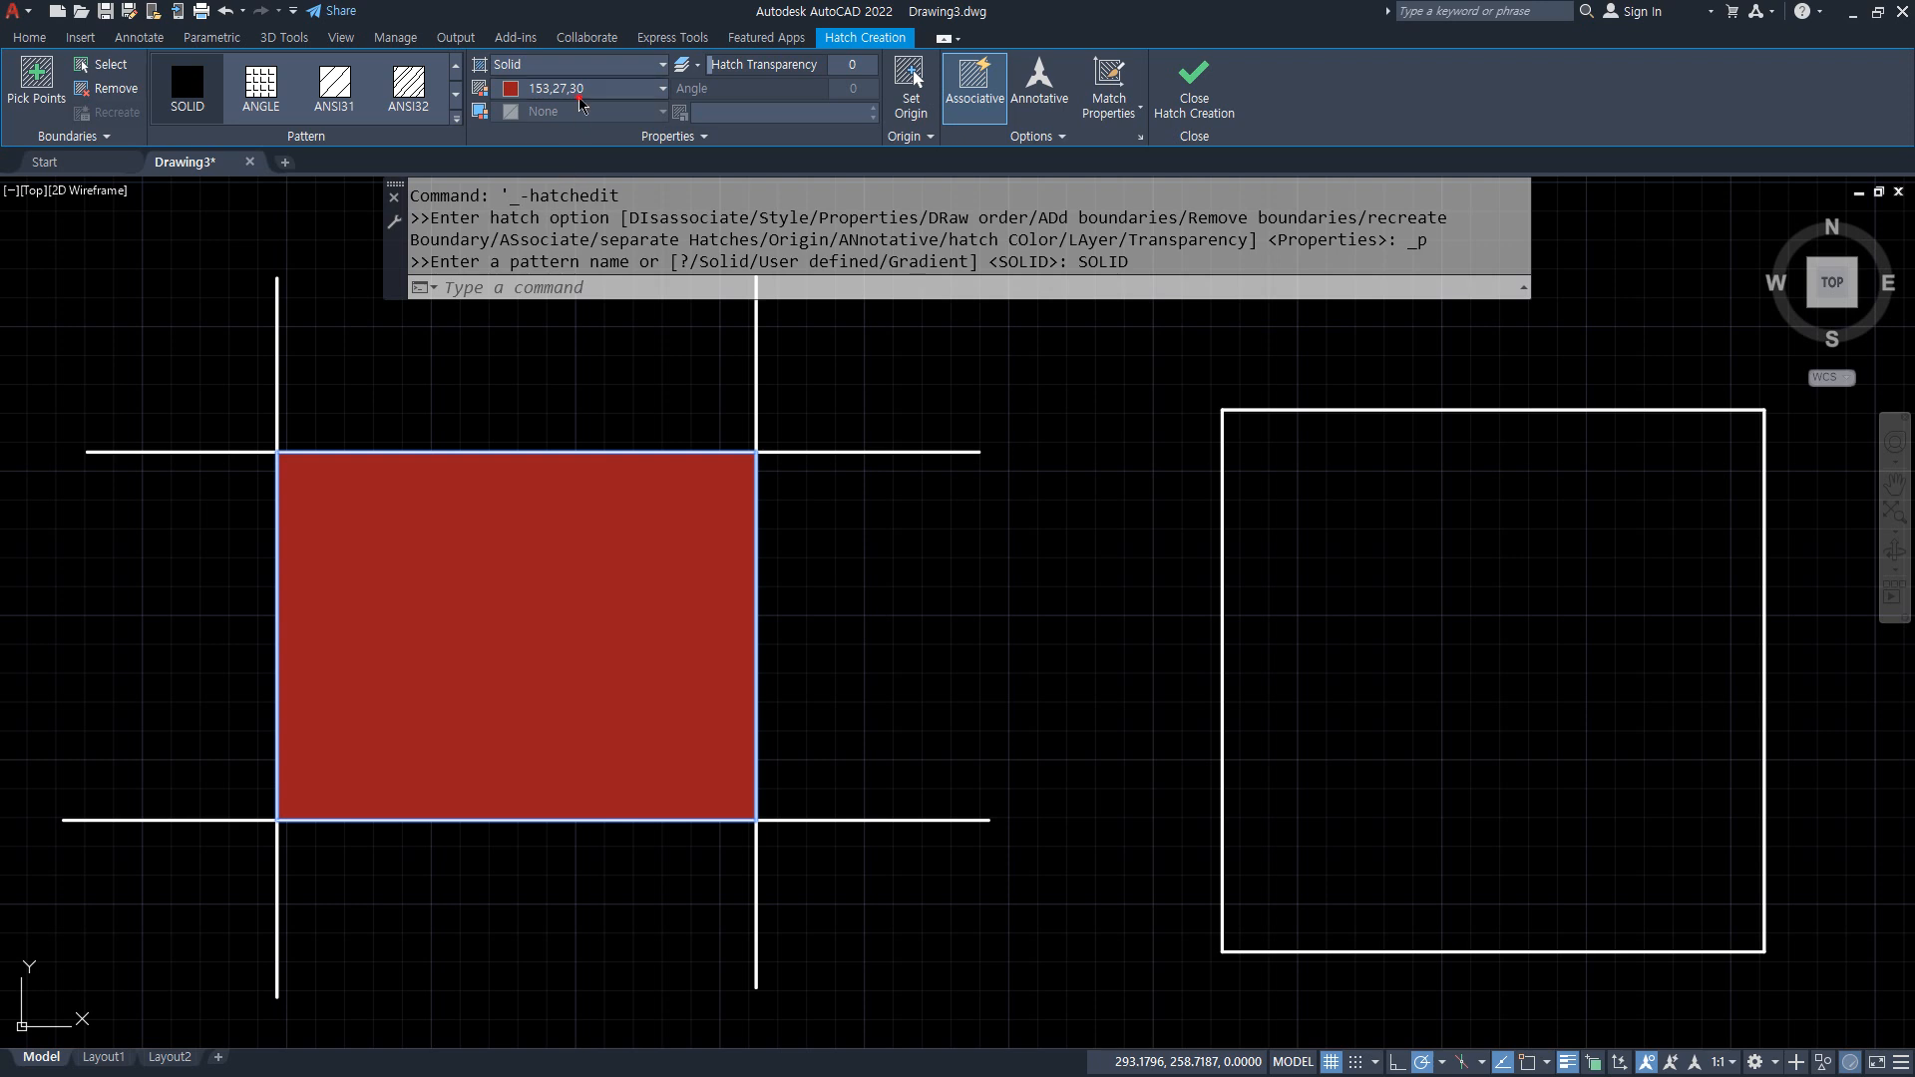
pyautogui.click(582, 89)
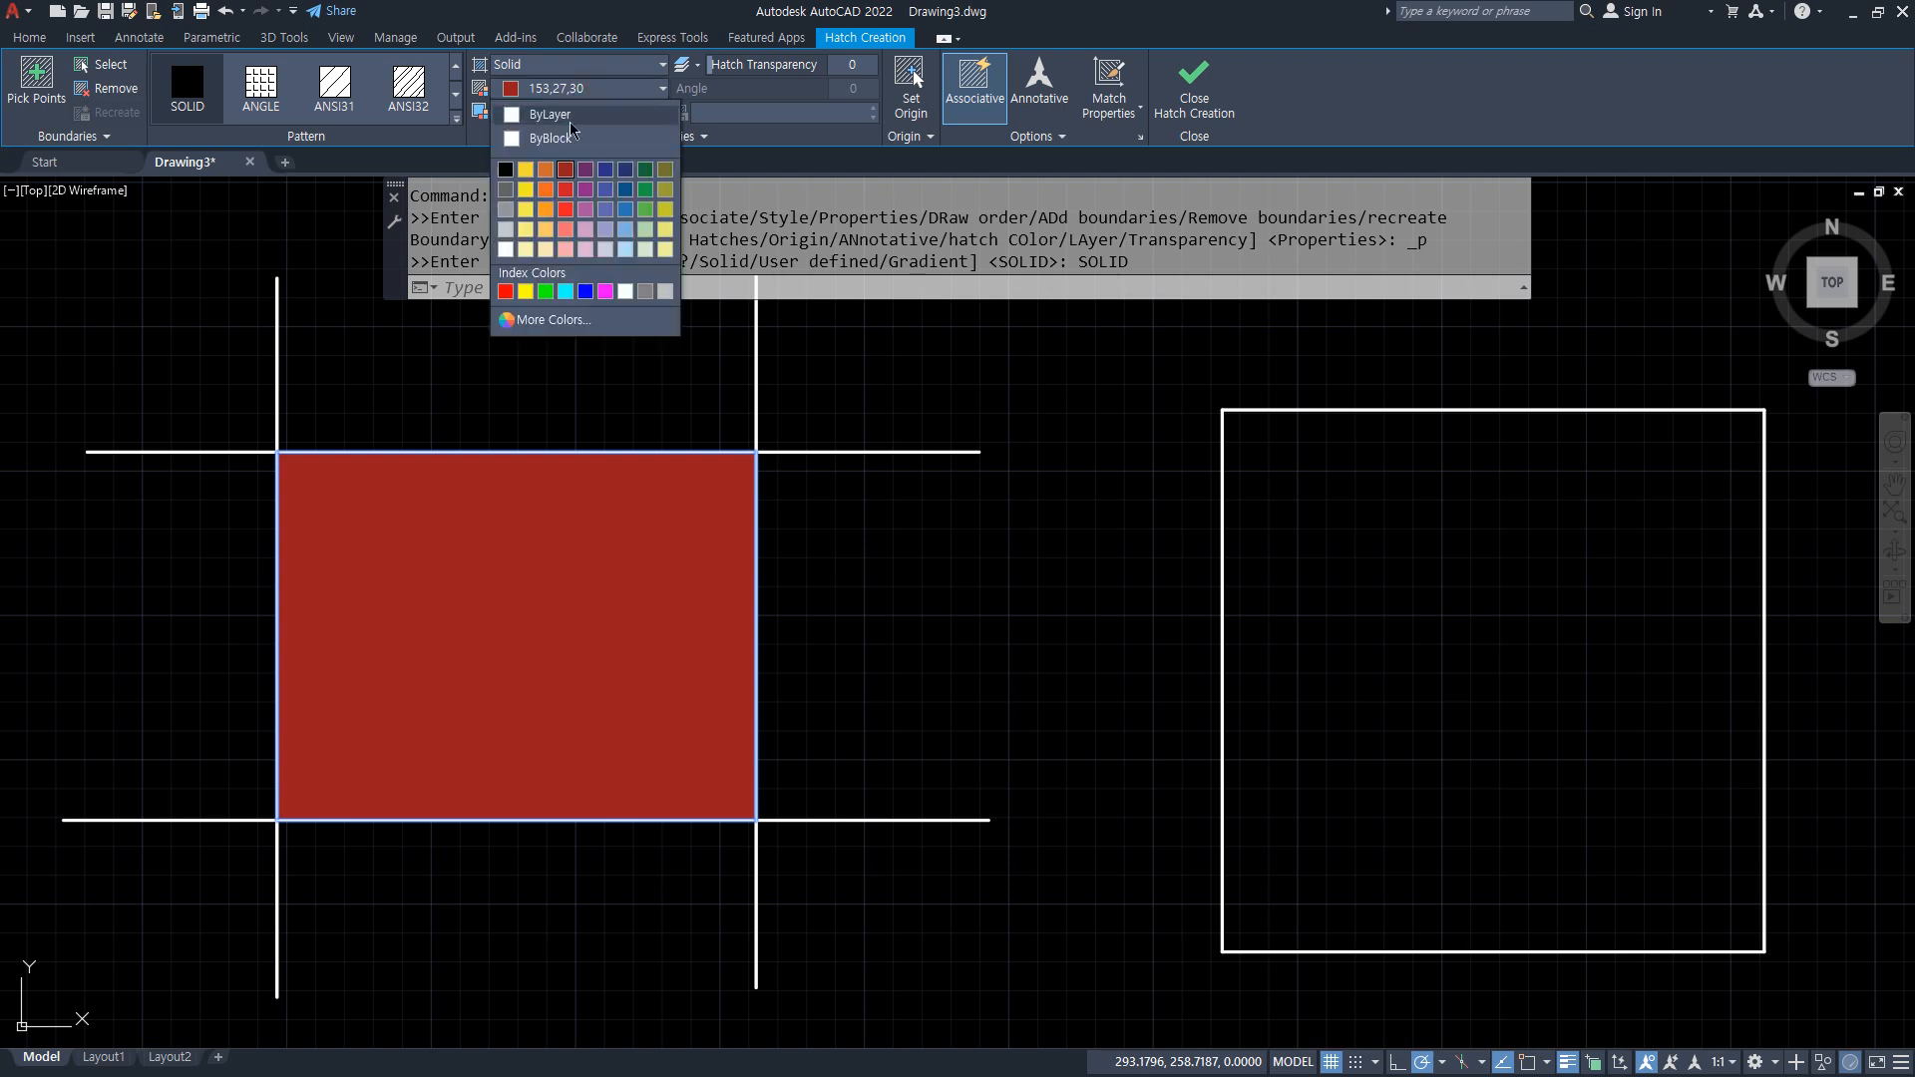
pyautogui.click(559, 282)
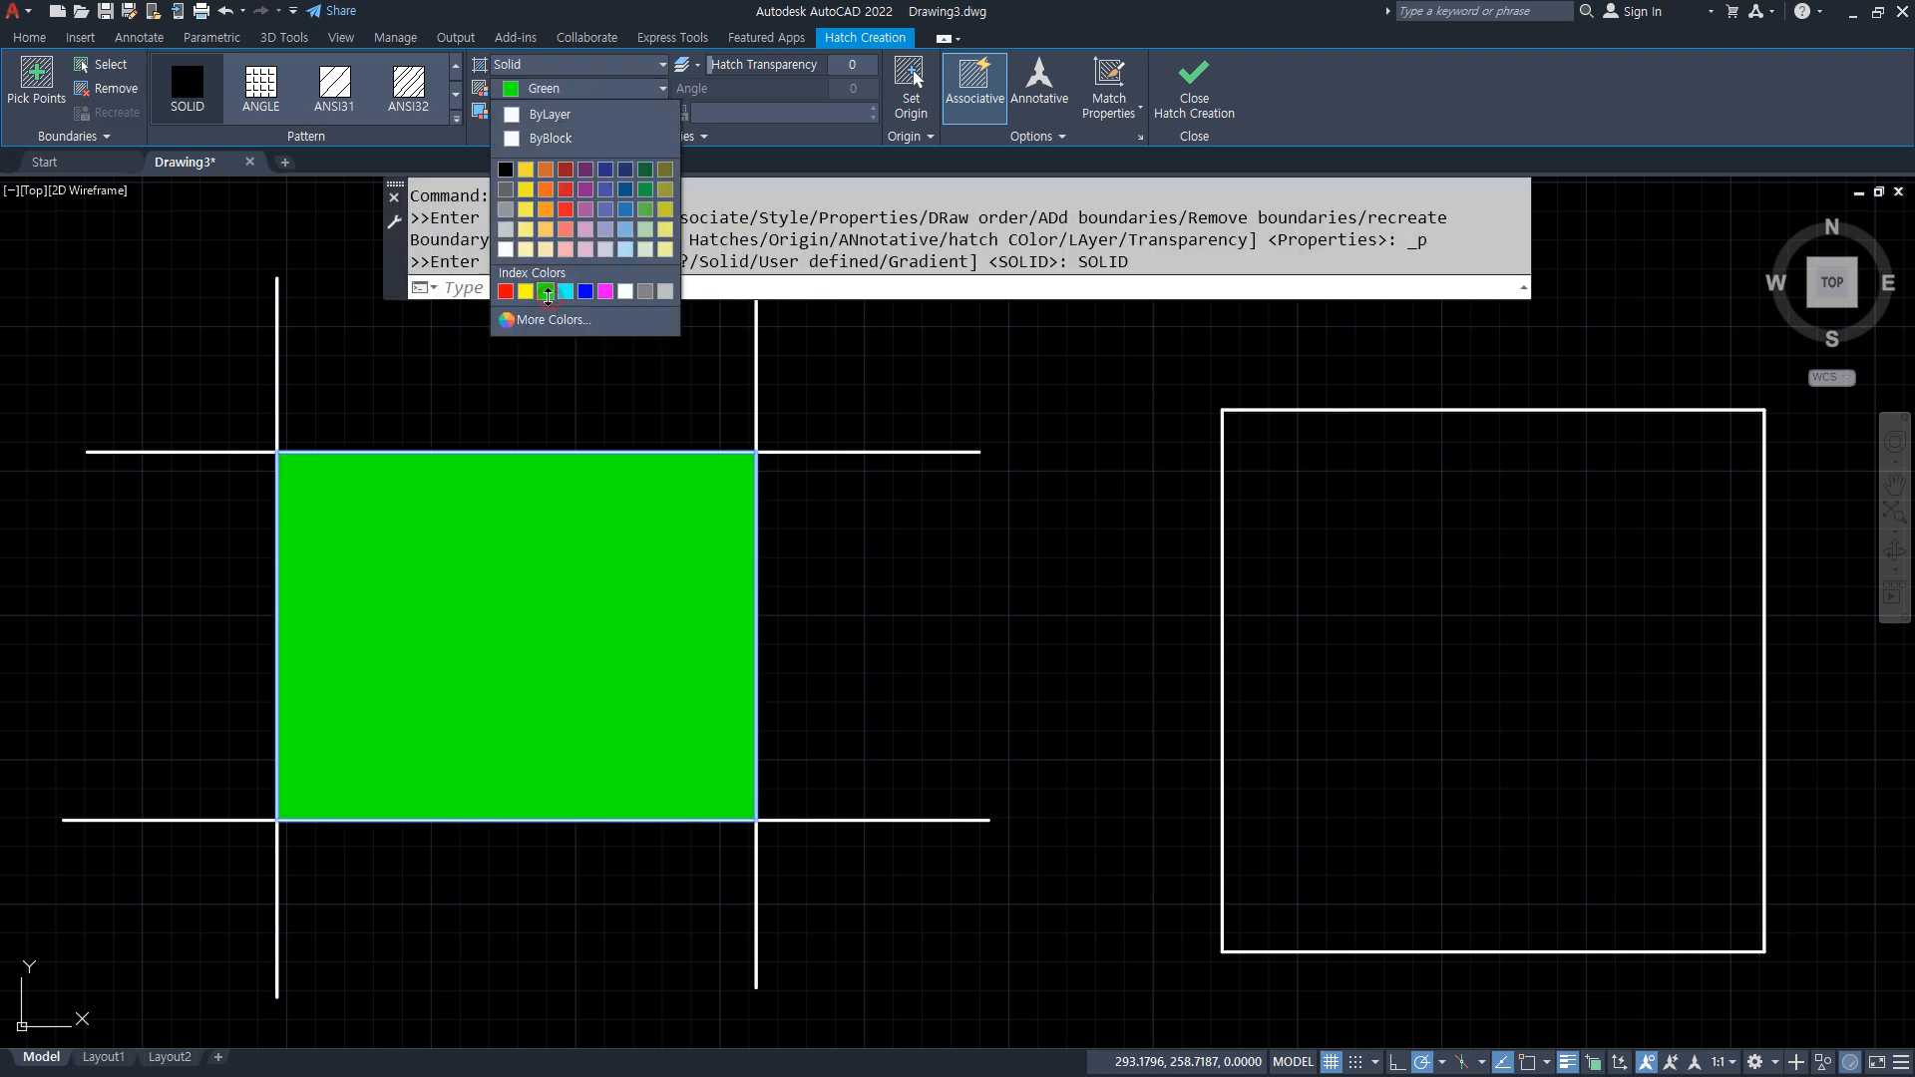
pyautogui.click(582, 89)
pyautogui.click(606, 291)
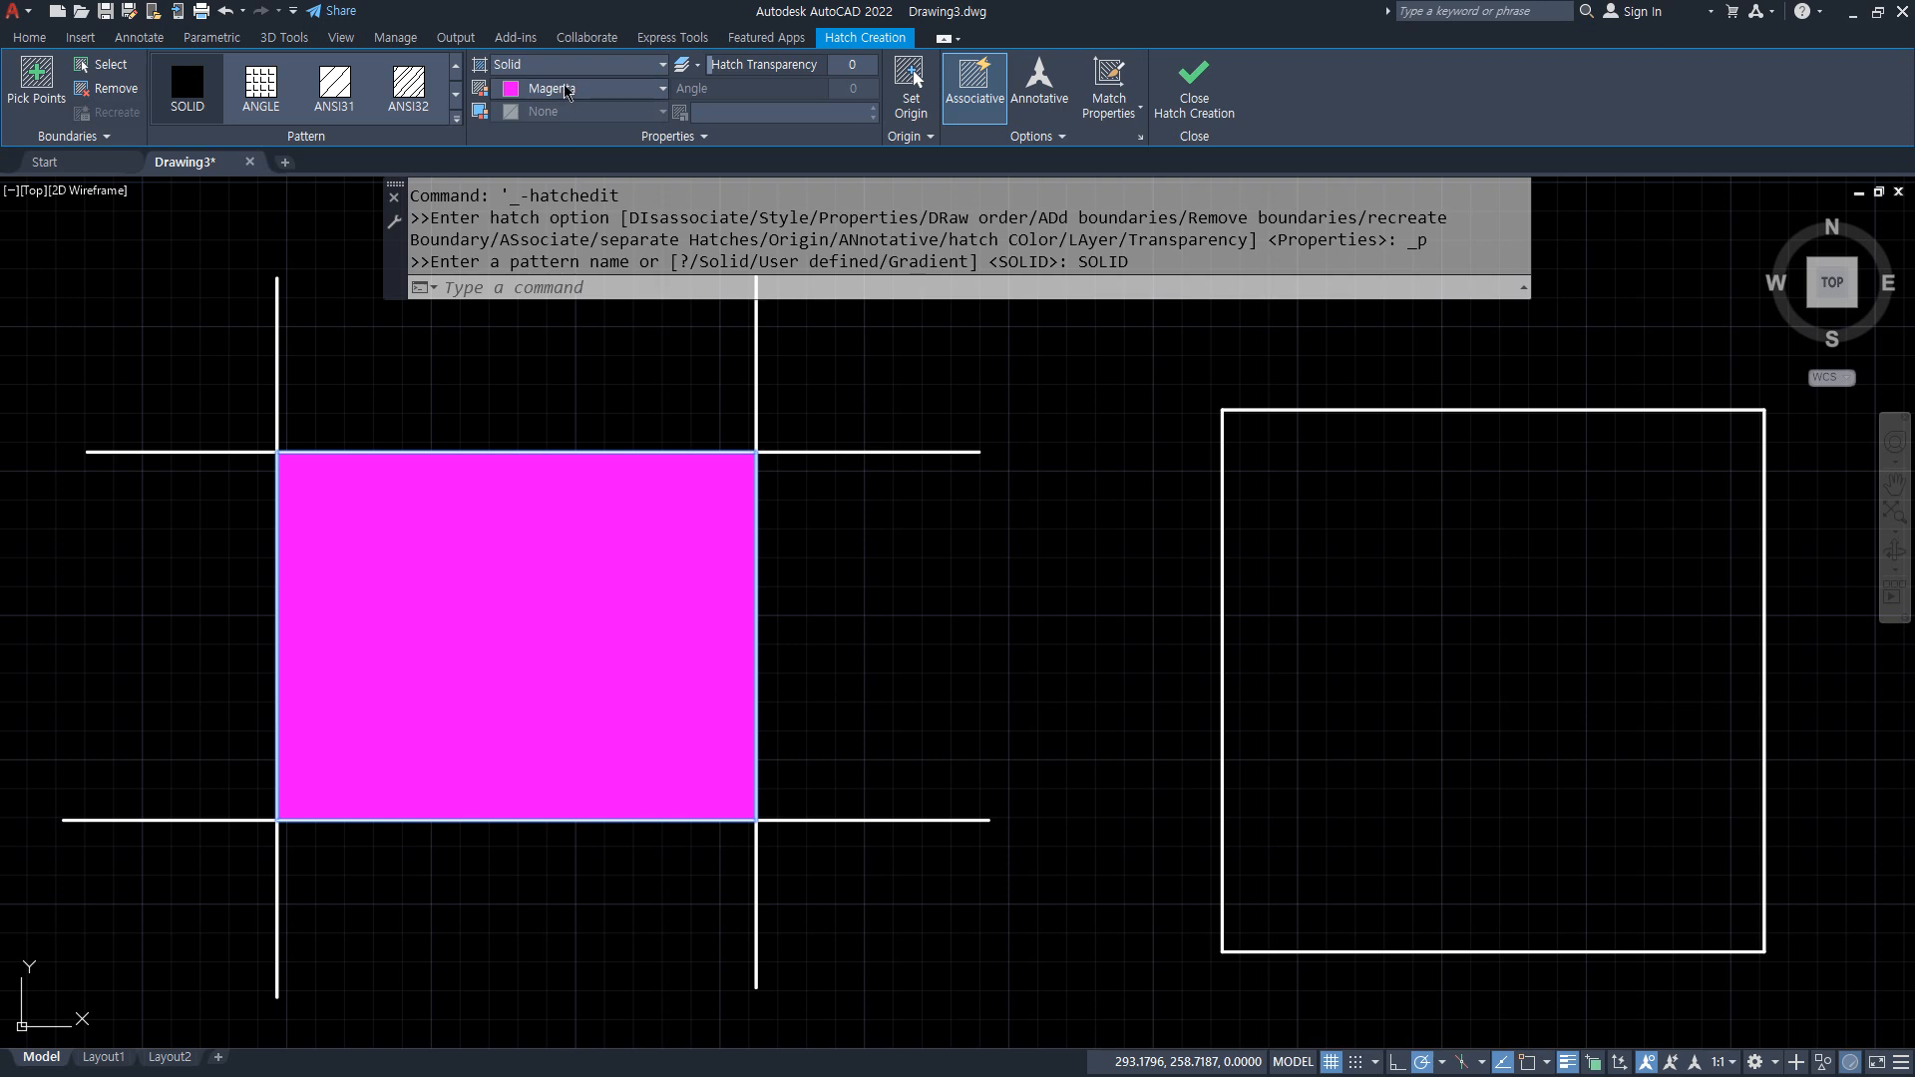
# Set the solid hatch's colour to ByLayer and assign the hatch to layer 중심
pyautogui.click(557, 89)
pyautogui.click(565, 112)
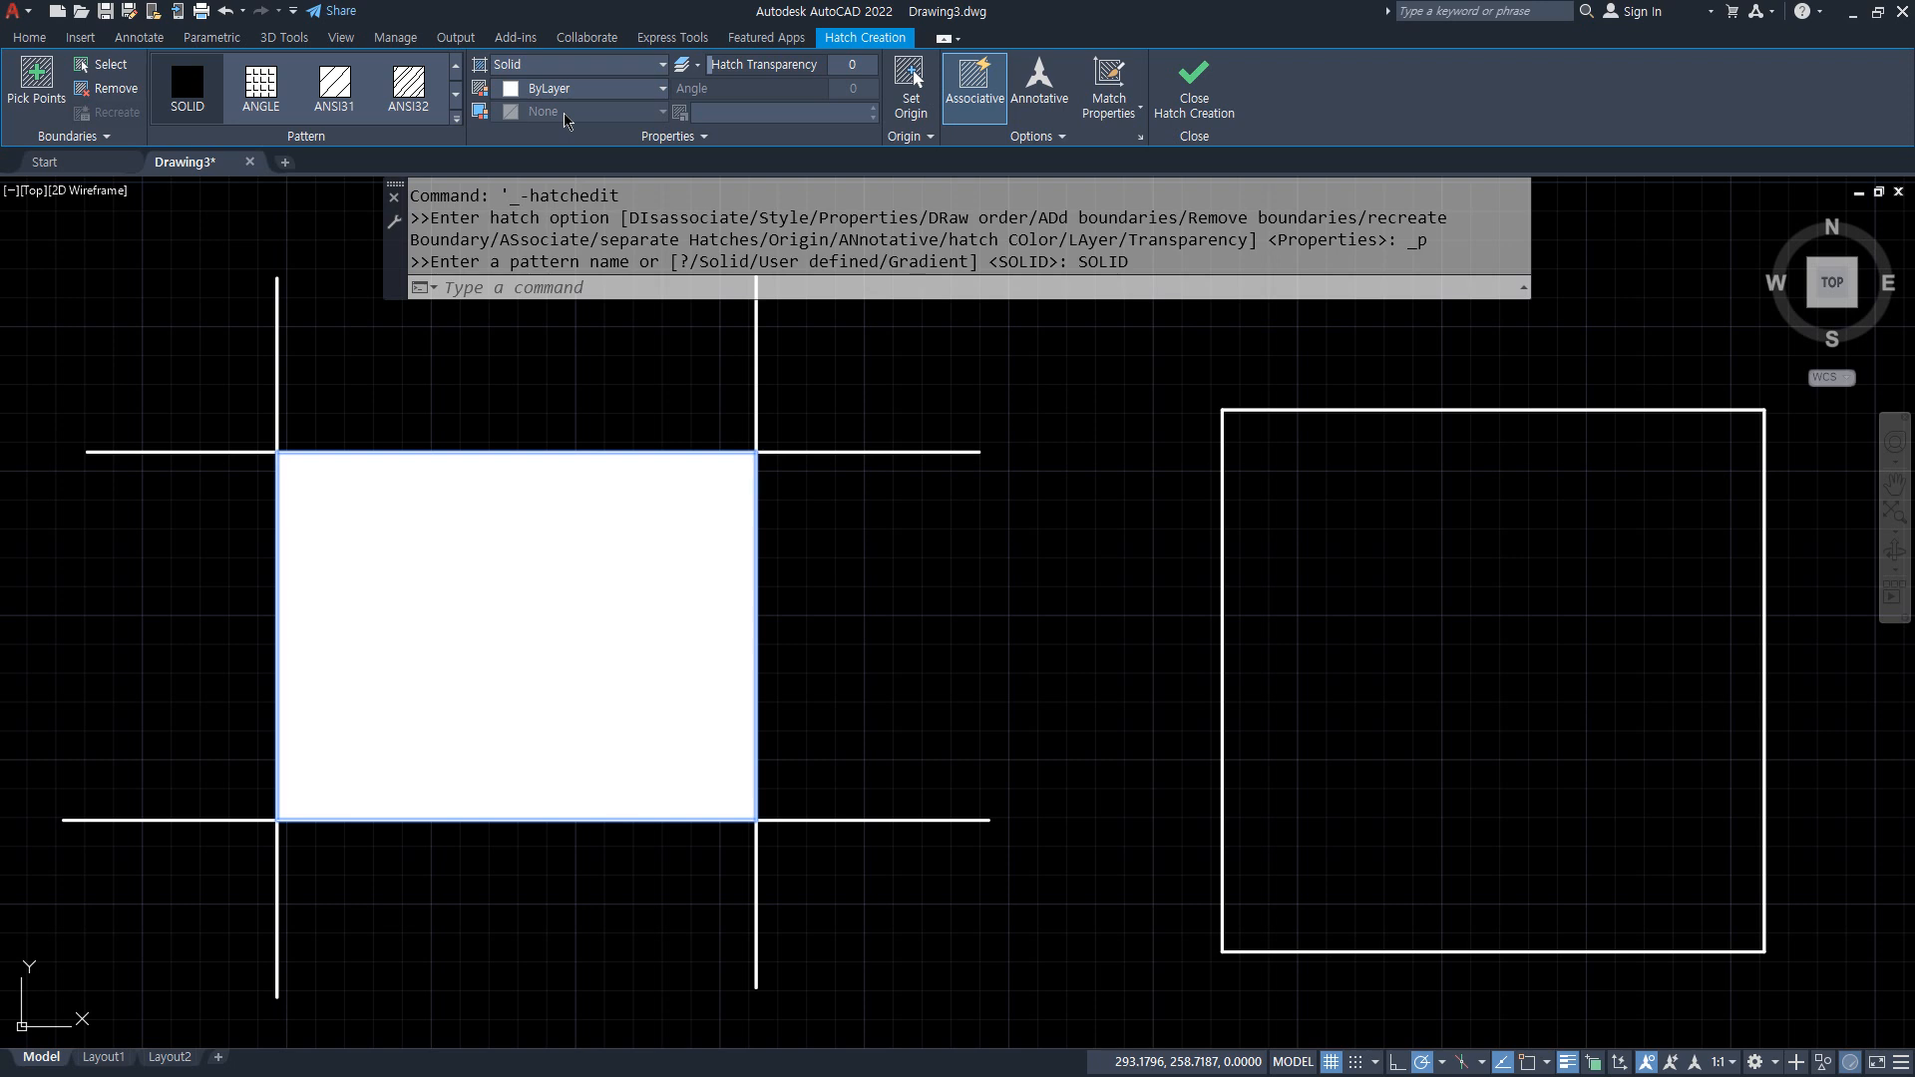
pyautogui.click(650, 140)
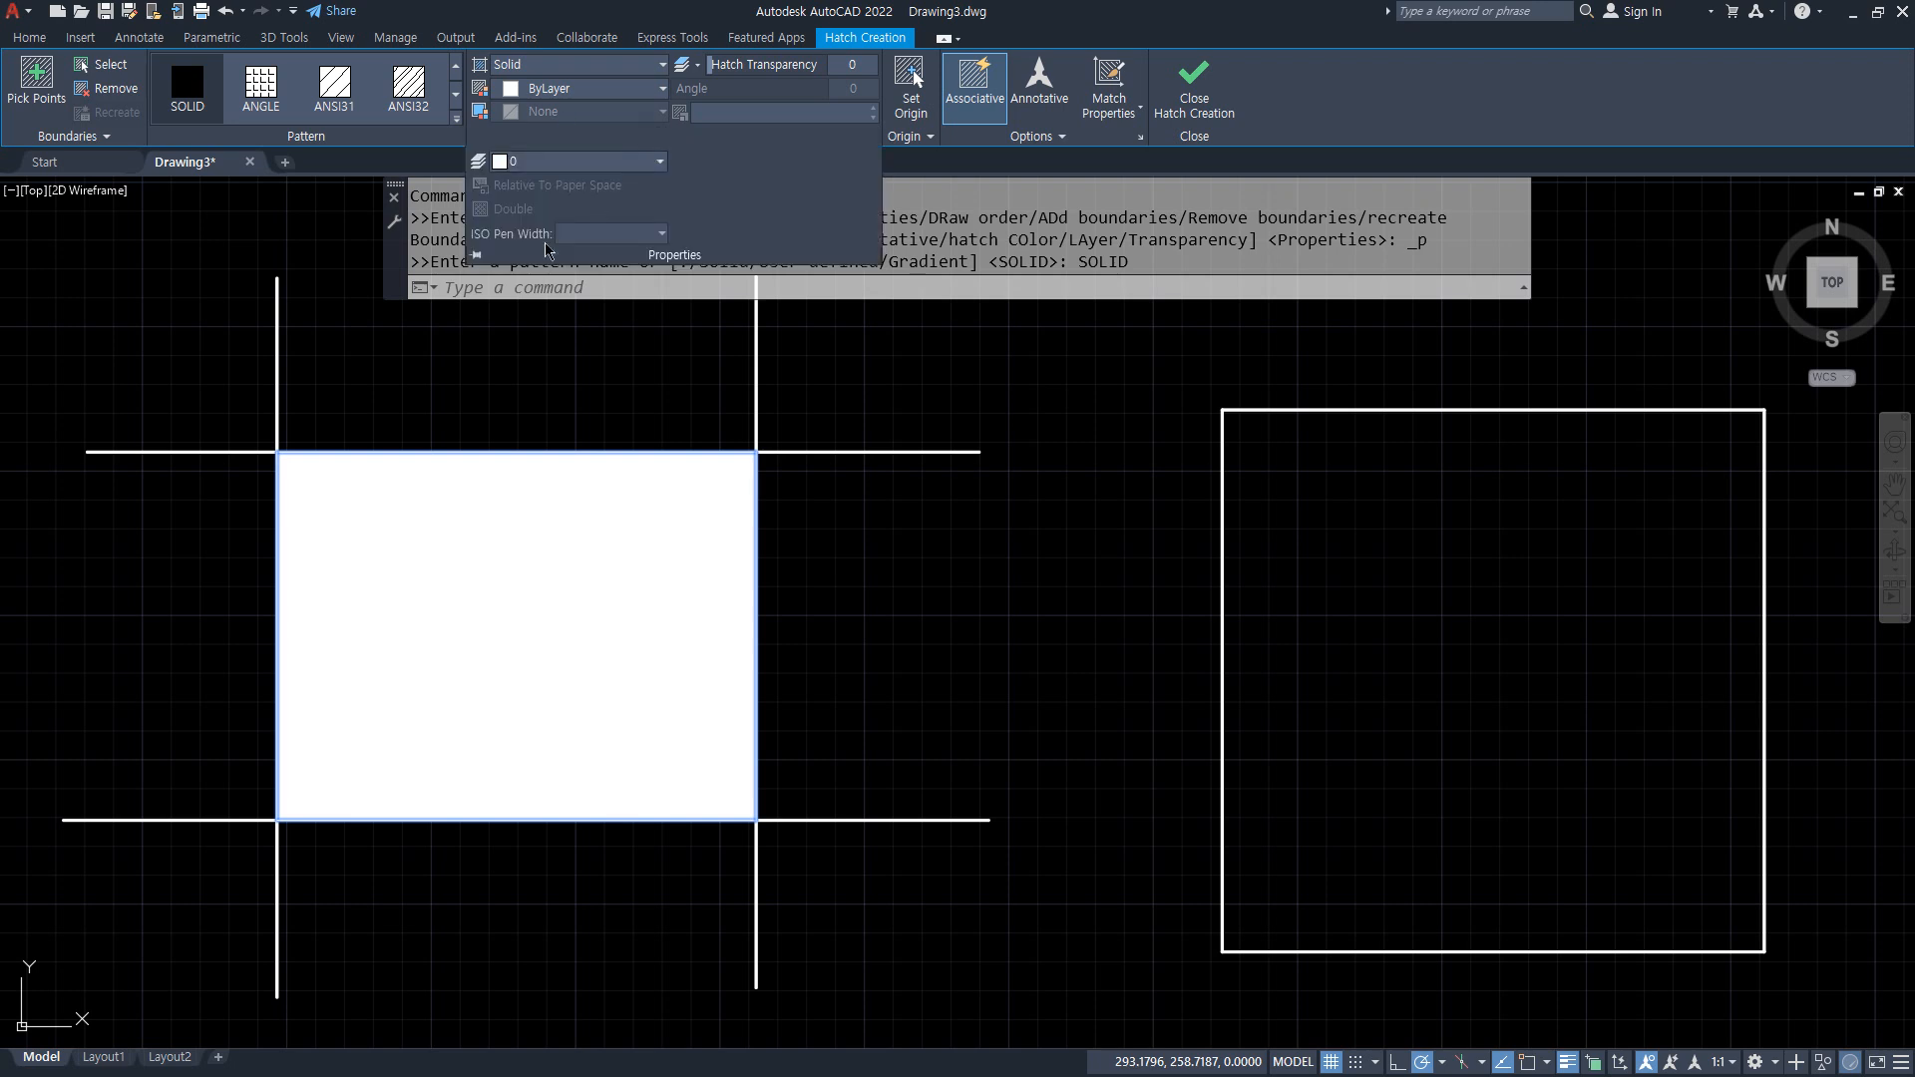
pyautogui.click(535, 163)
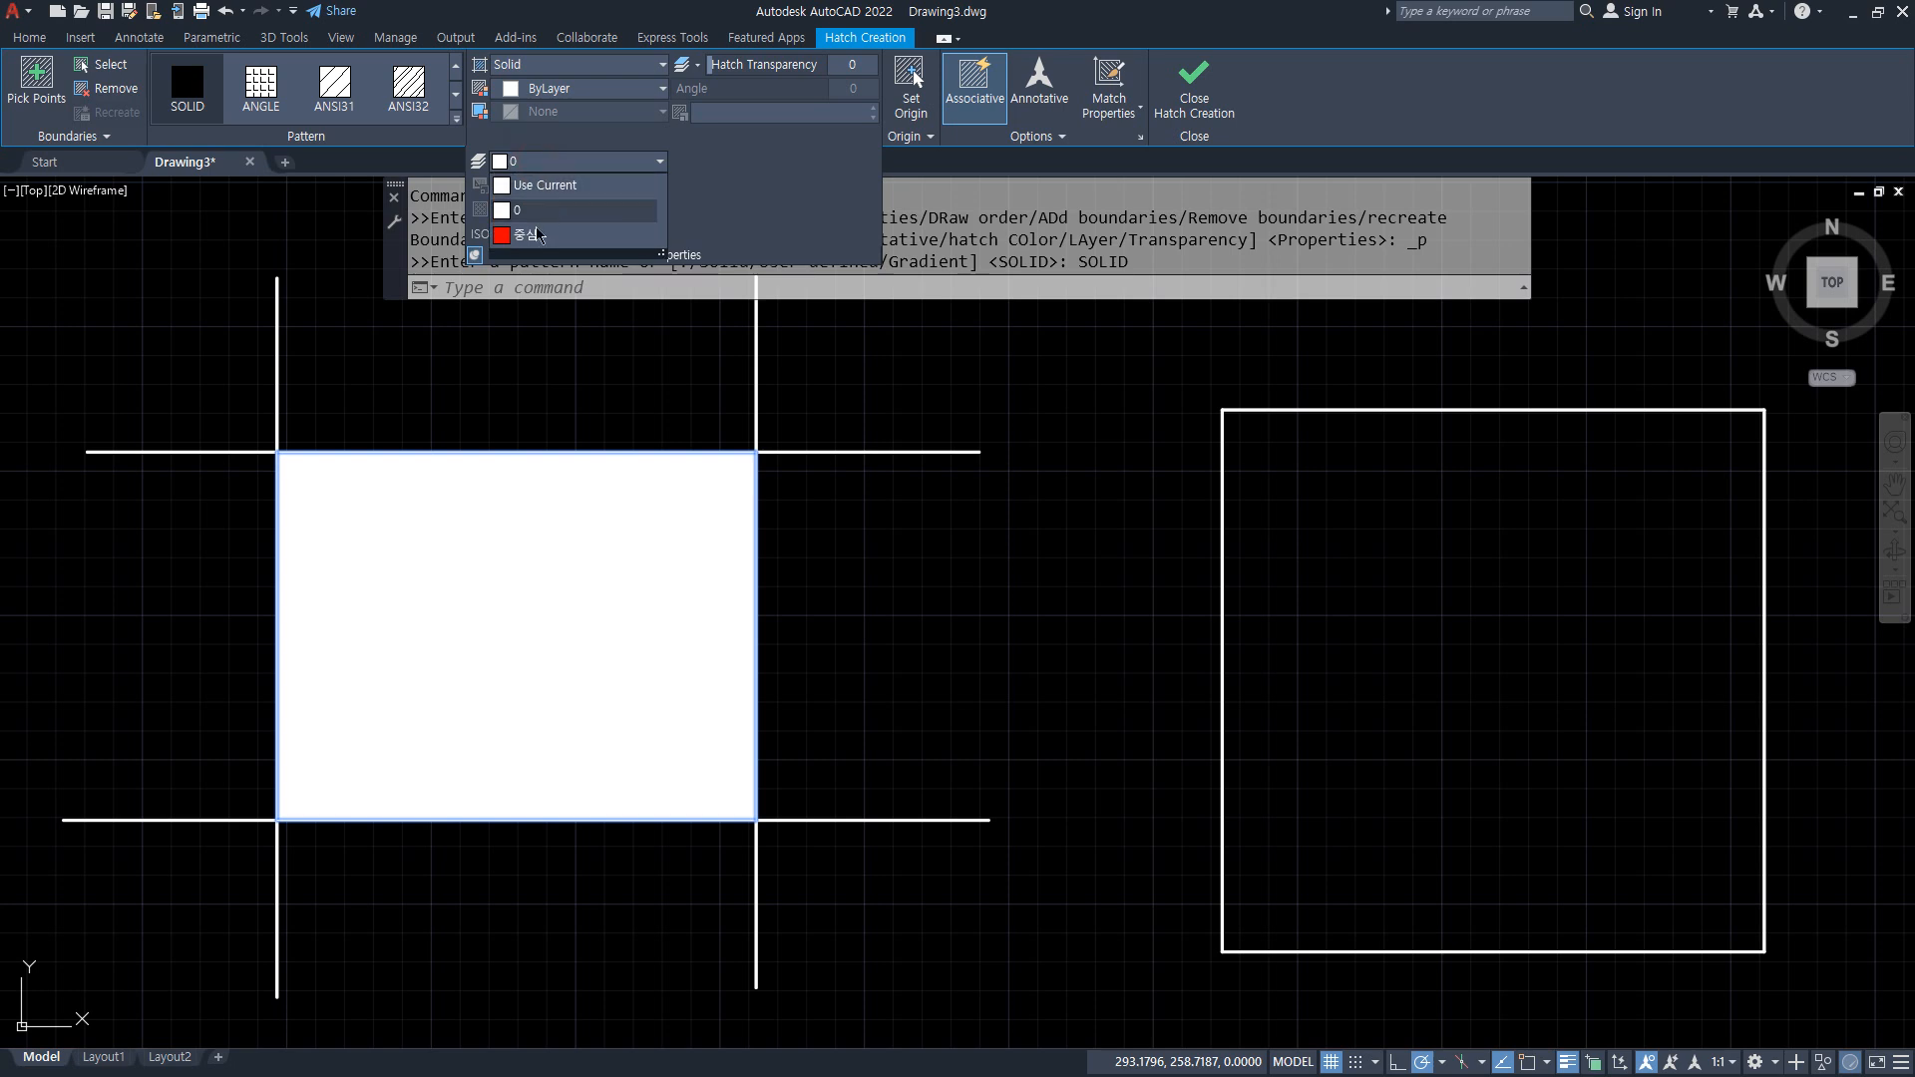
pyautogui.click(532, 244)
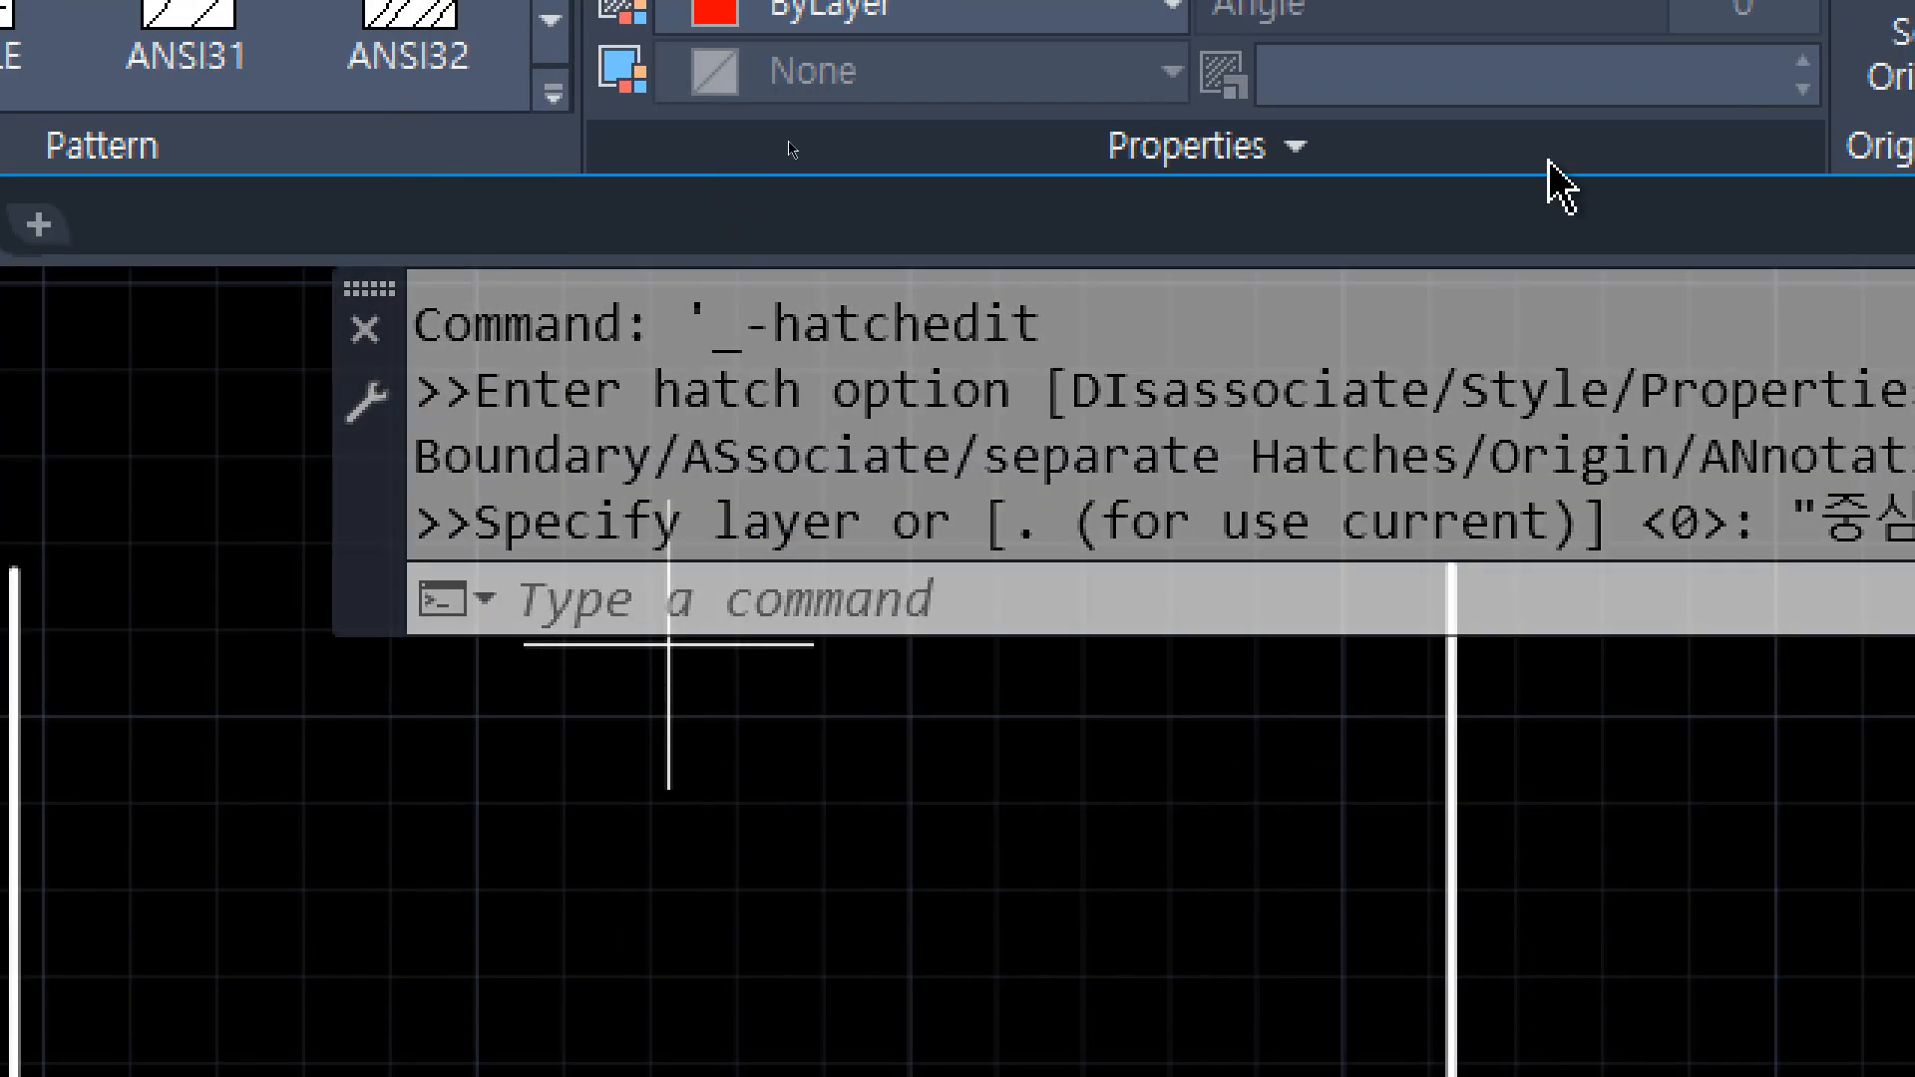
# Keep the extended hatch properties pinned open and switch the hatch's layer to 0 and back to 중심
pyautogui.click(1296, 150)
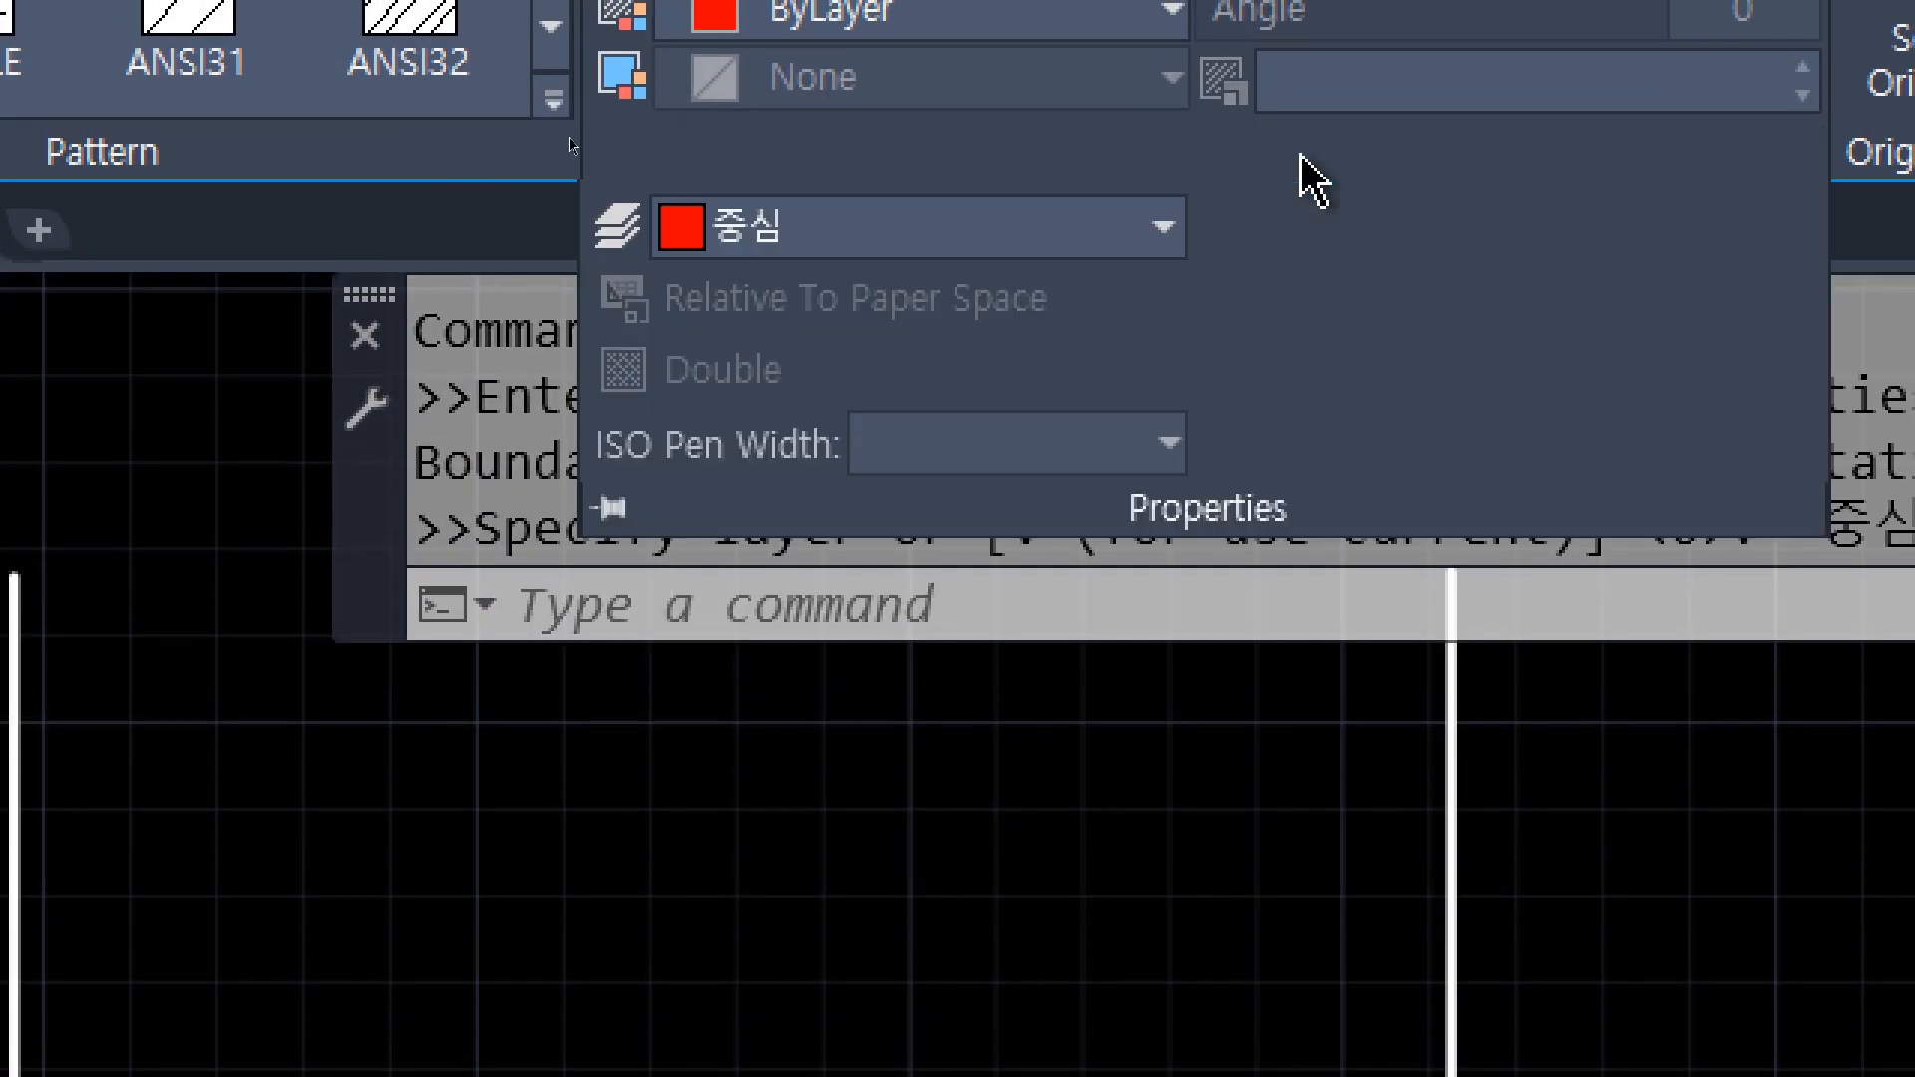
pyautogui.click(1207, 164)
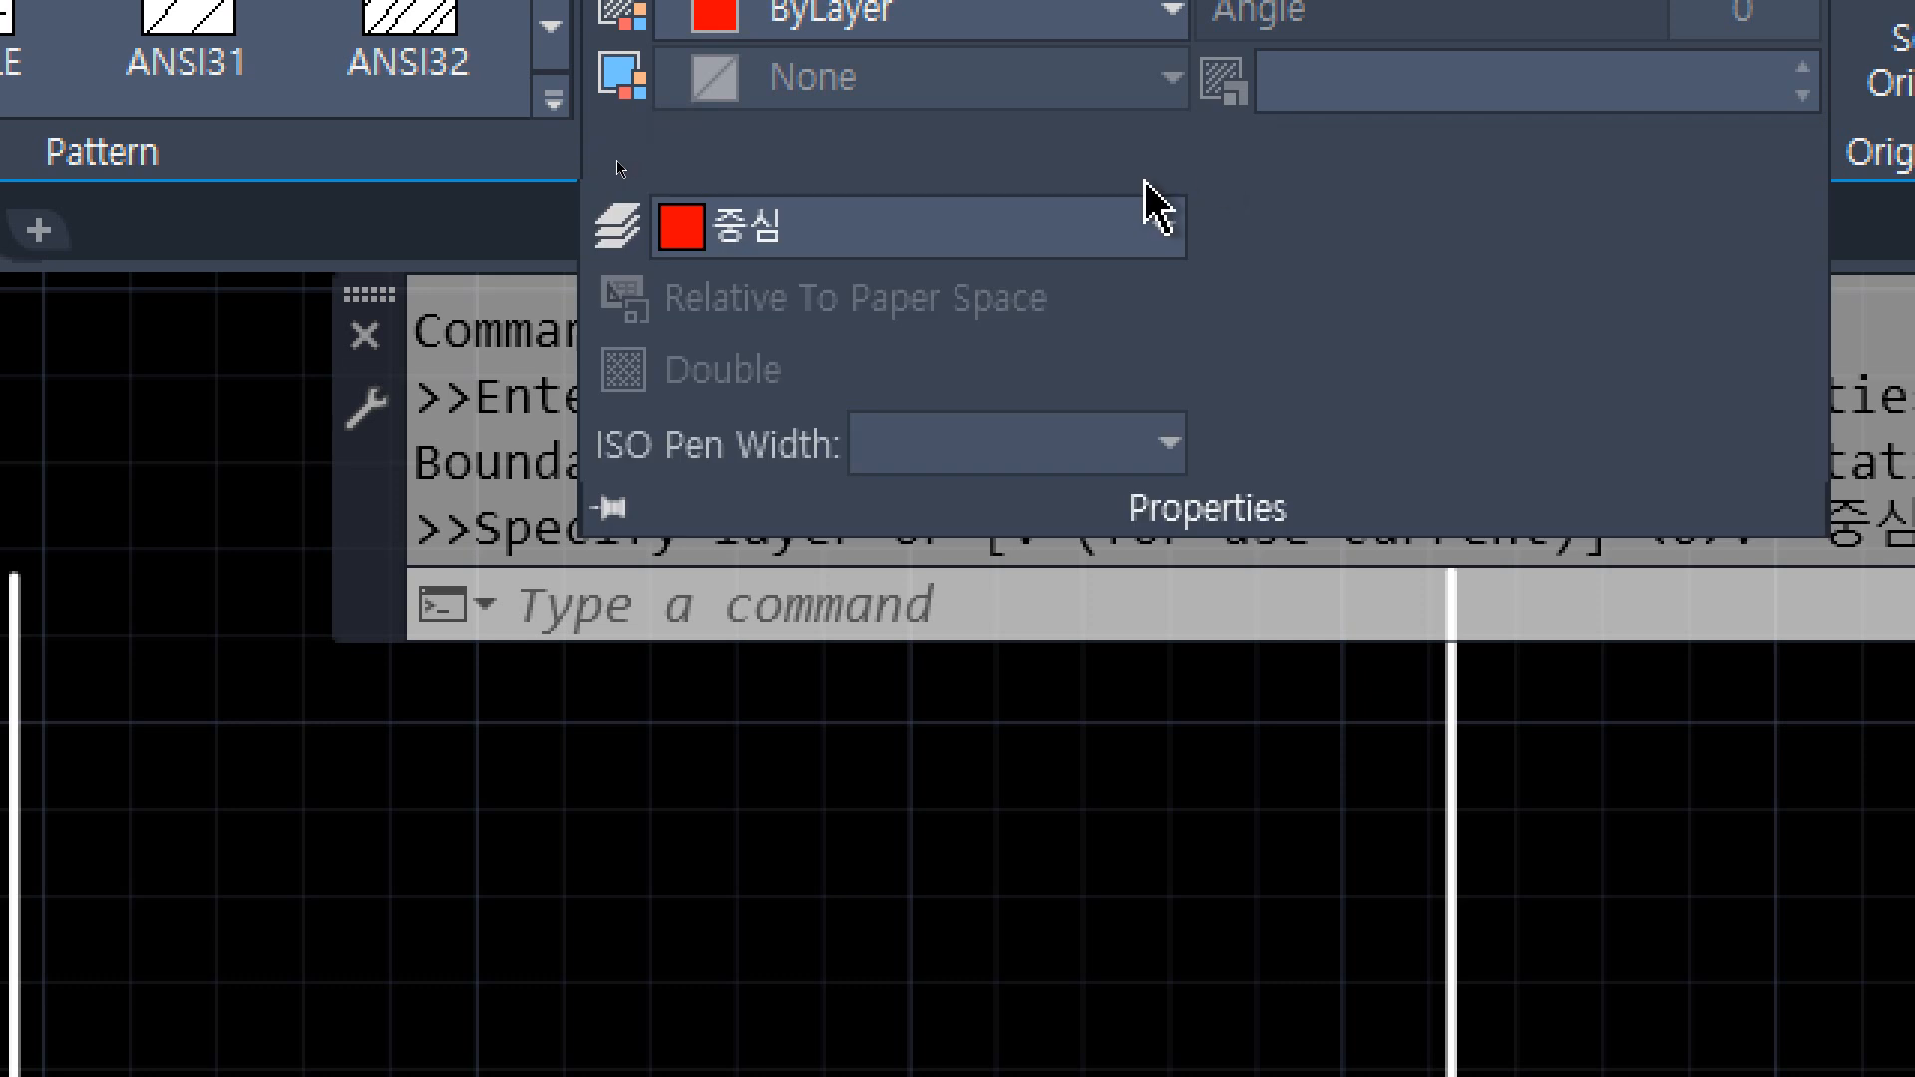
pyautogui.click(611, 506)
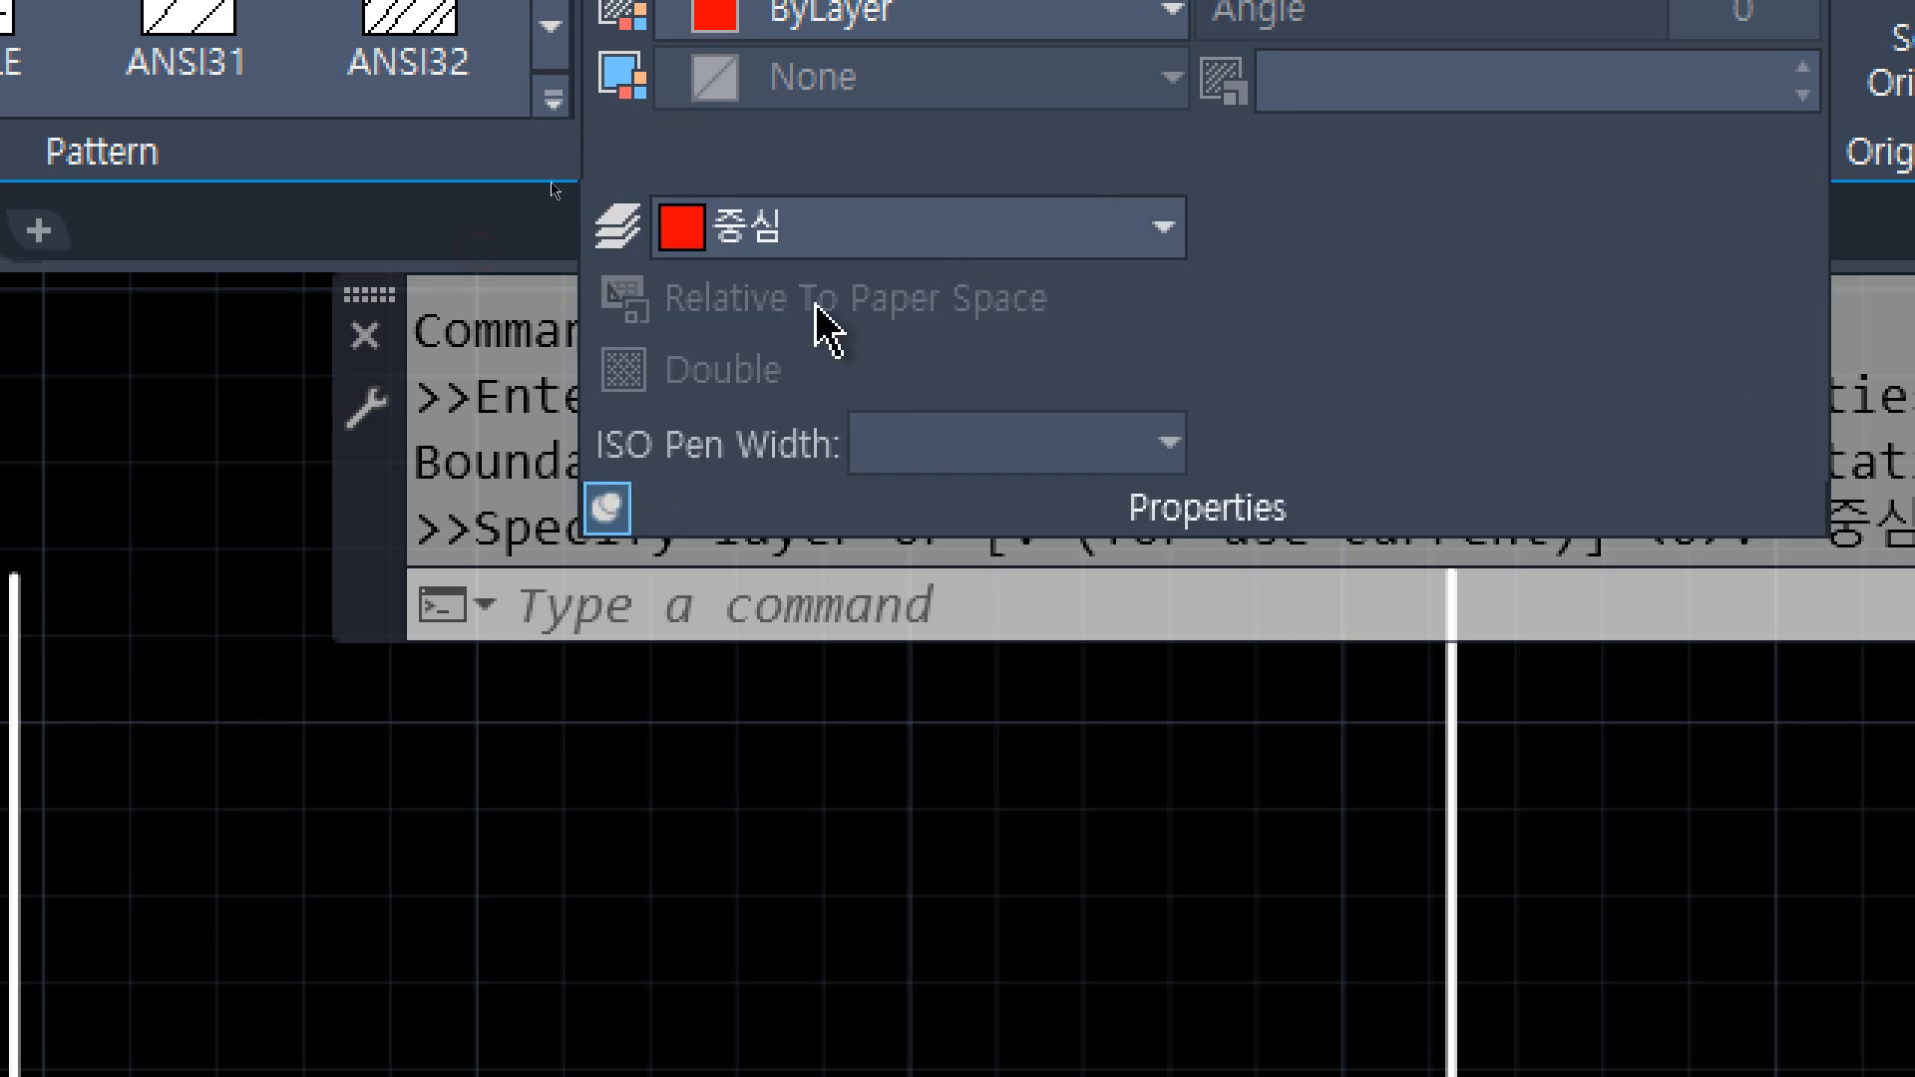
pyautogui.click(910, 249)
pyautogui.click(878, 377)
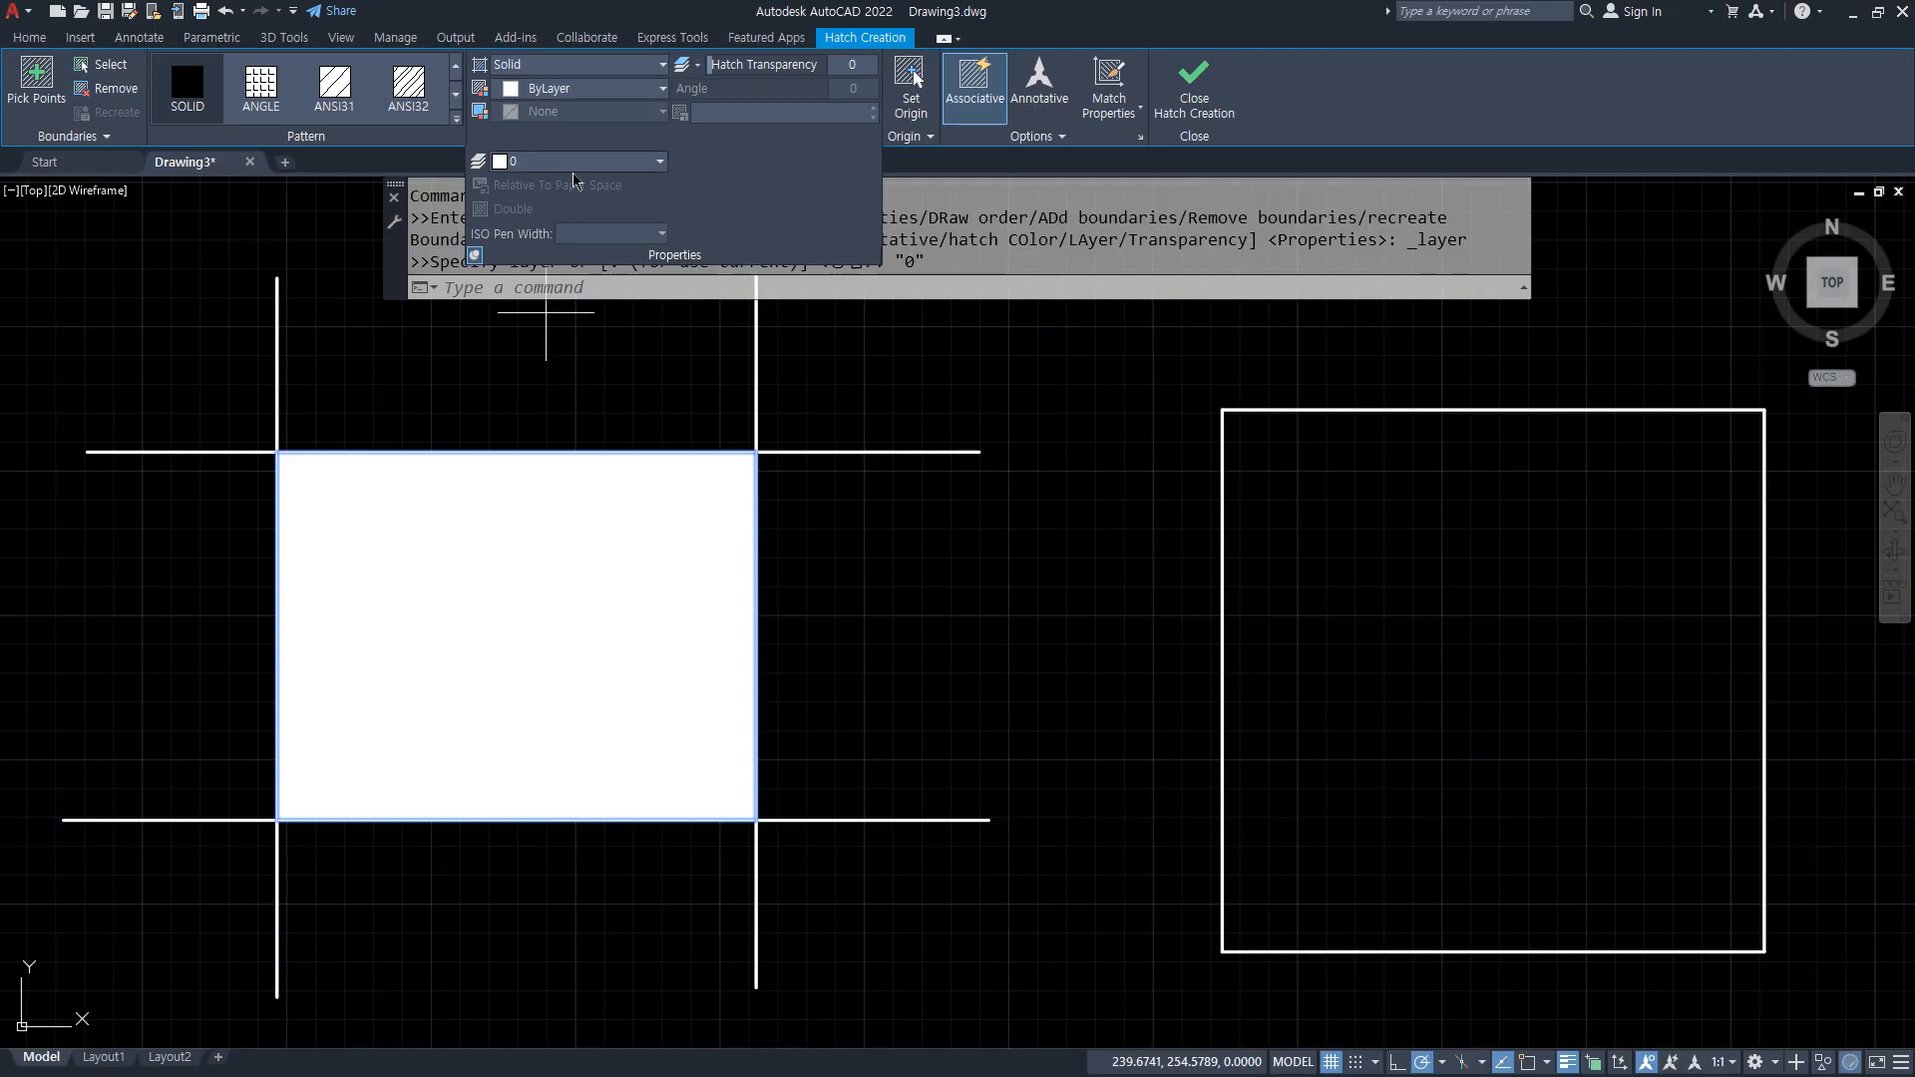
pyautogui.click(589, 100)
pyautogui.click(557, 237)
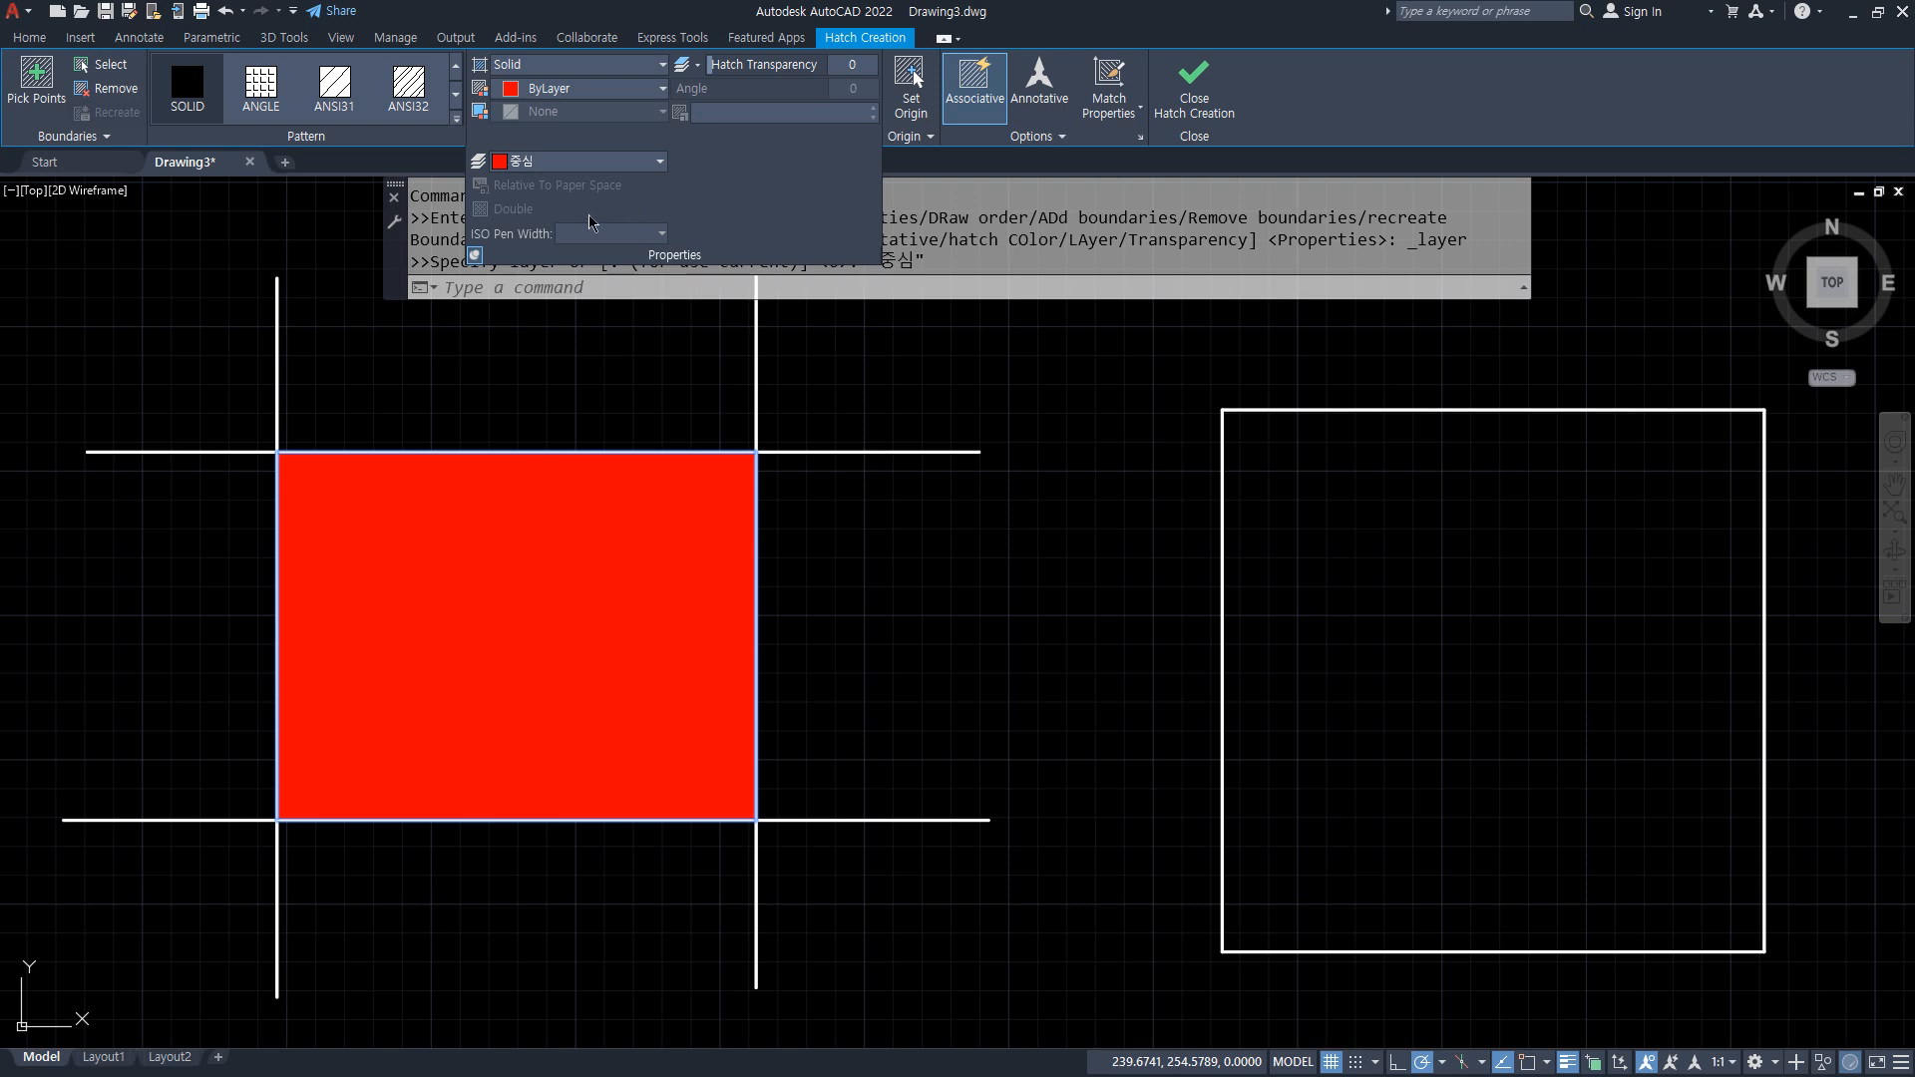
# Change the hatch type to Gradient and apply the GR_LINEAR gradient to the central rectangle
pyautogui.click(549, 56)
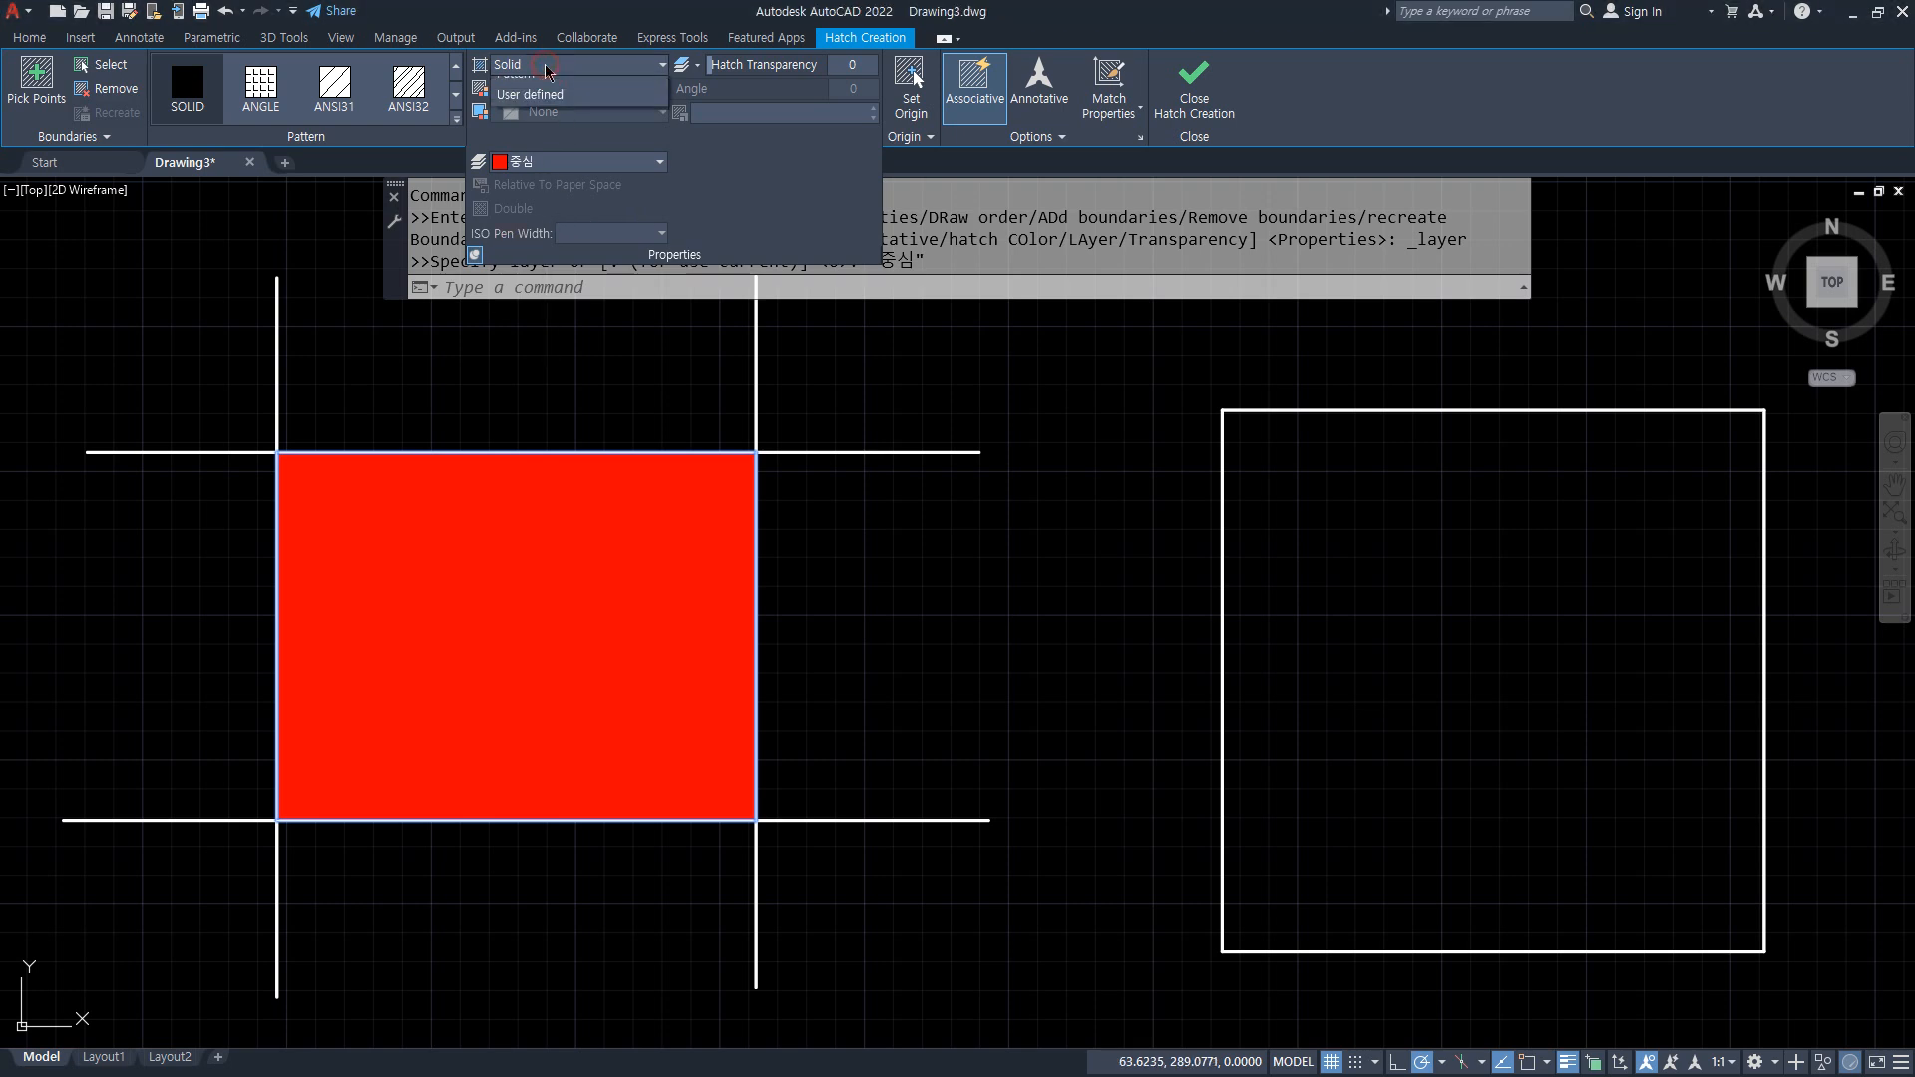
pyautogui.click(539, 107)
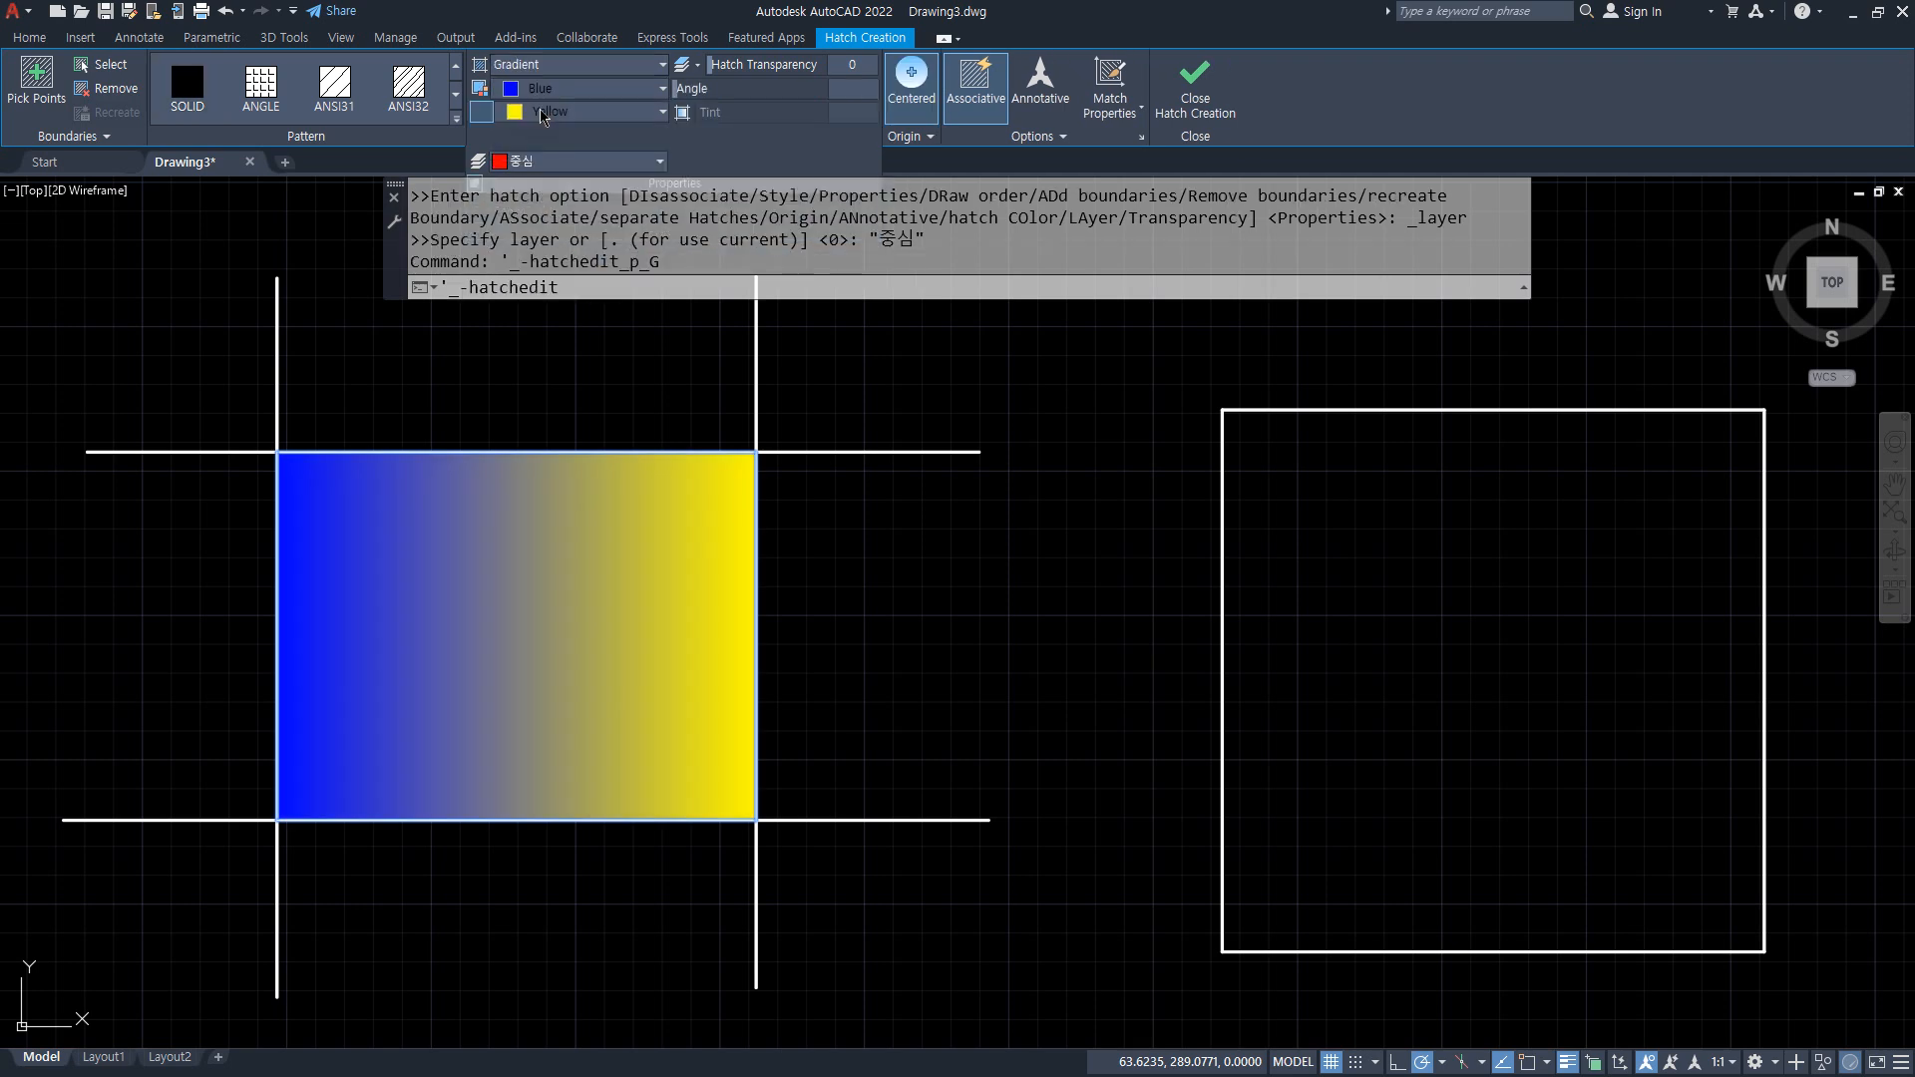
pyautogui.click(458, 121)
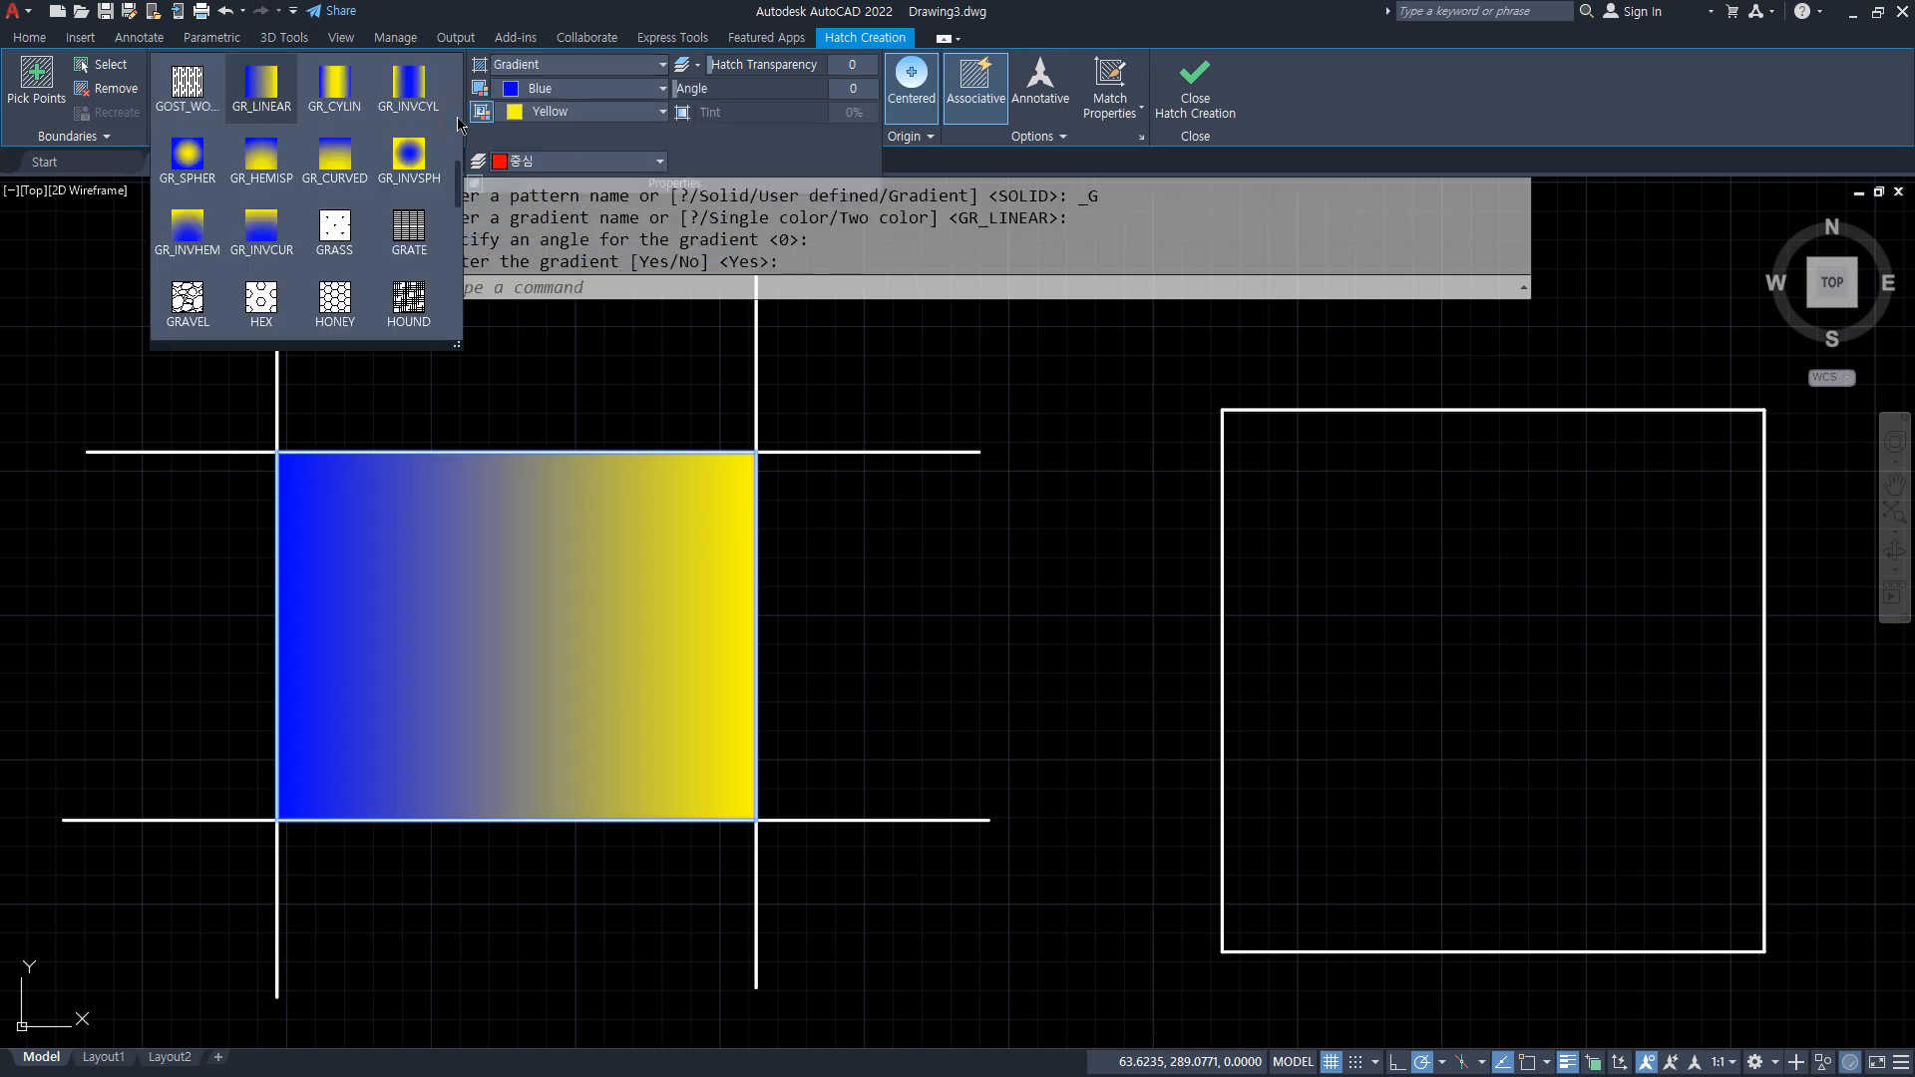
pyautogui.moveTo(458, 173)
pyautogui.mouseDown()
pyautogui.moveTo(468, 45)
pyautogui.moveTo(460, 176)
pyautogui.mouseUp()
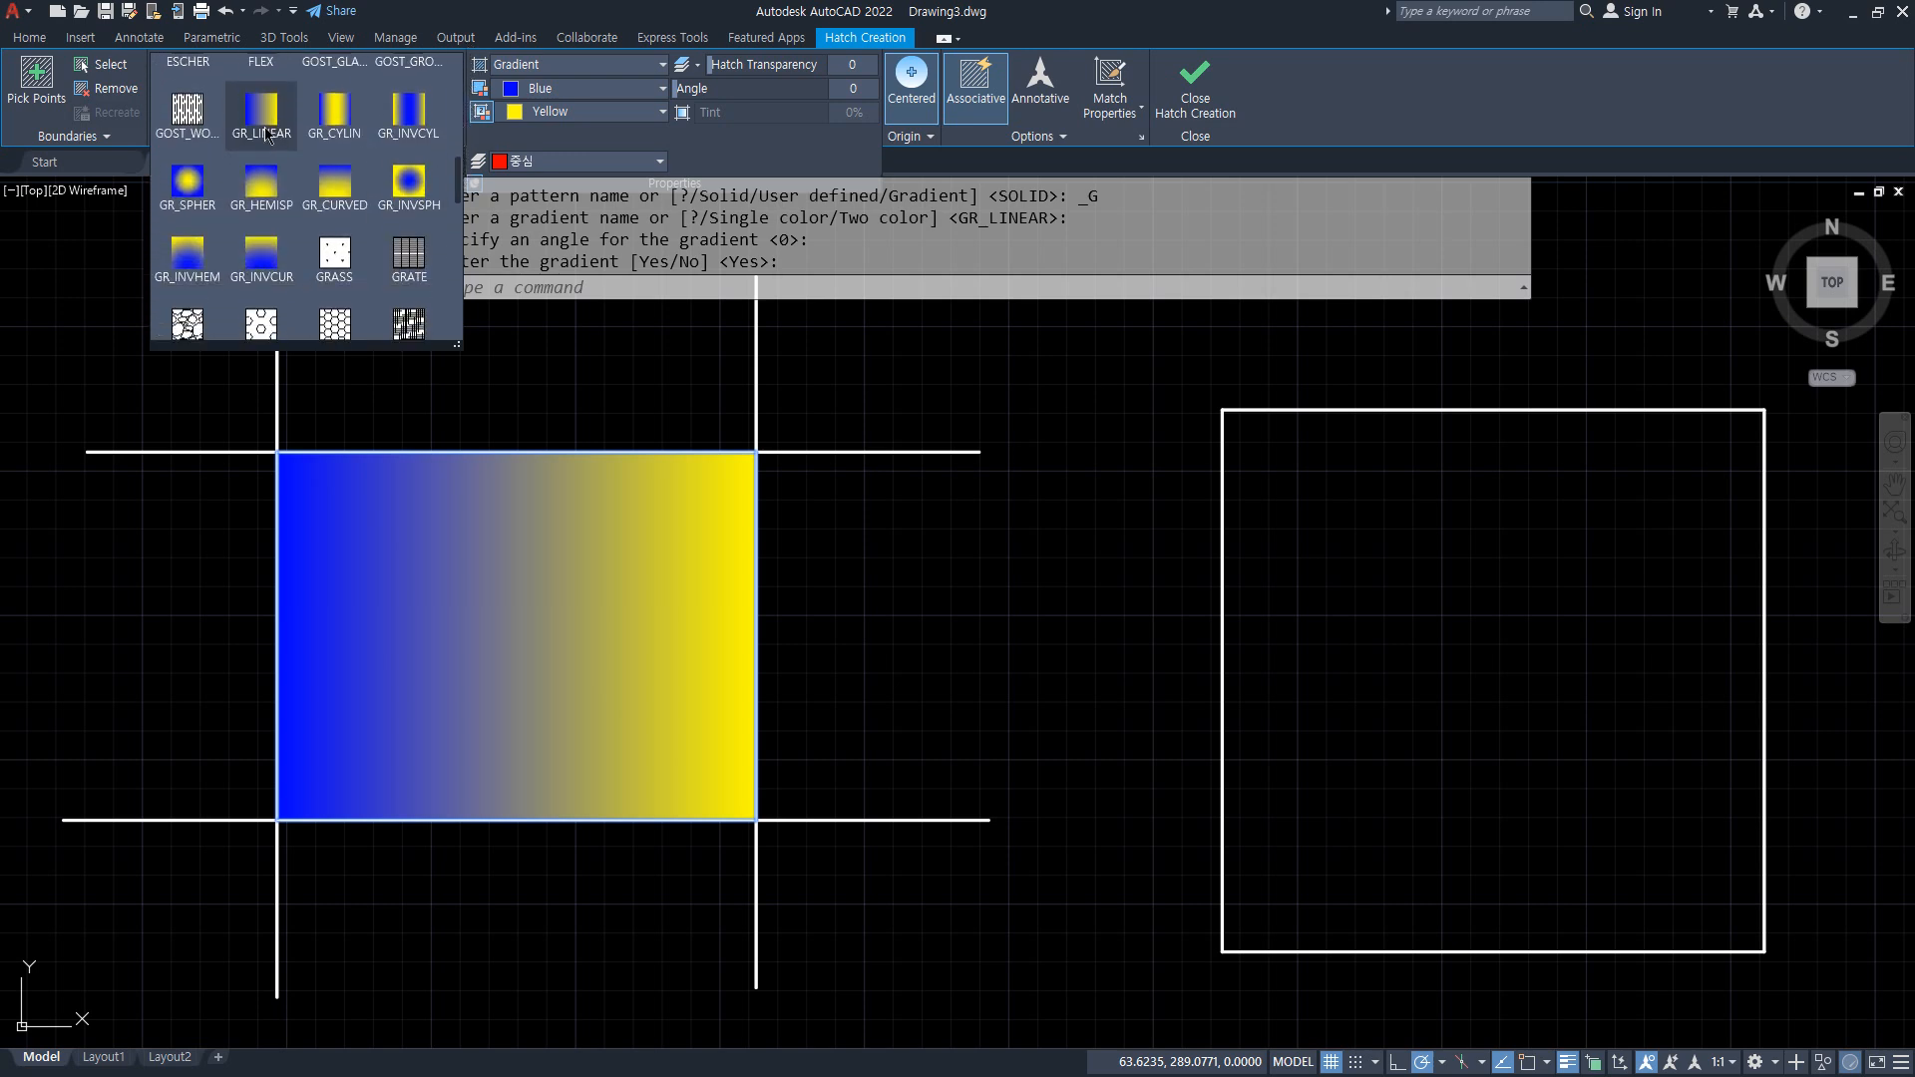
pyautogui.click(266, 135)
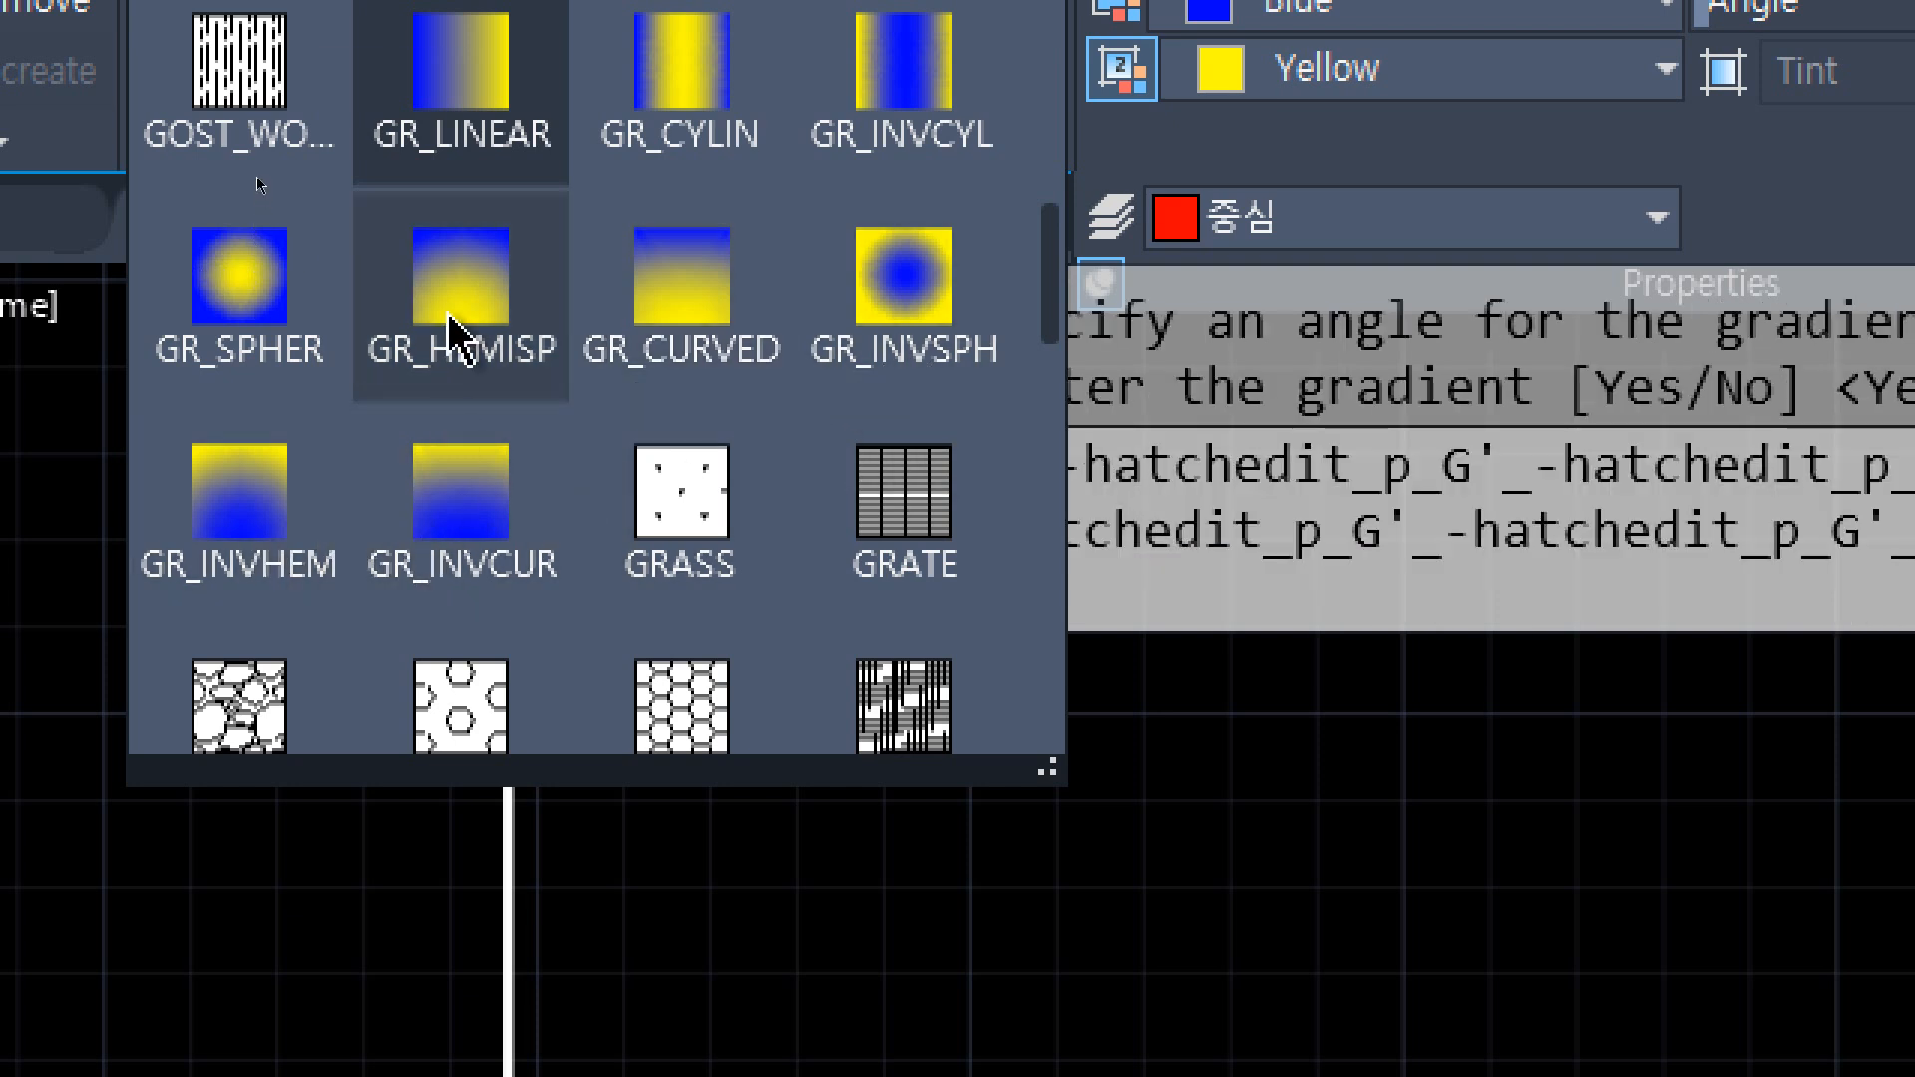
pyautogui.click(461, 128)
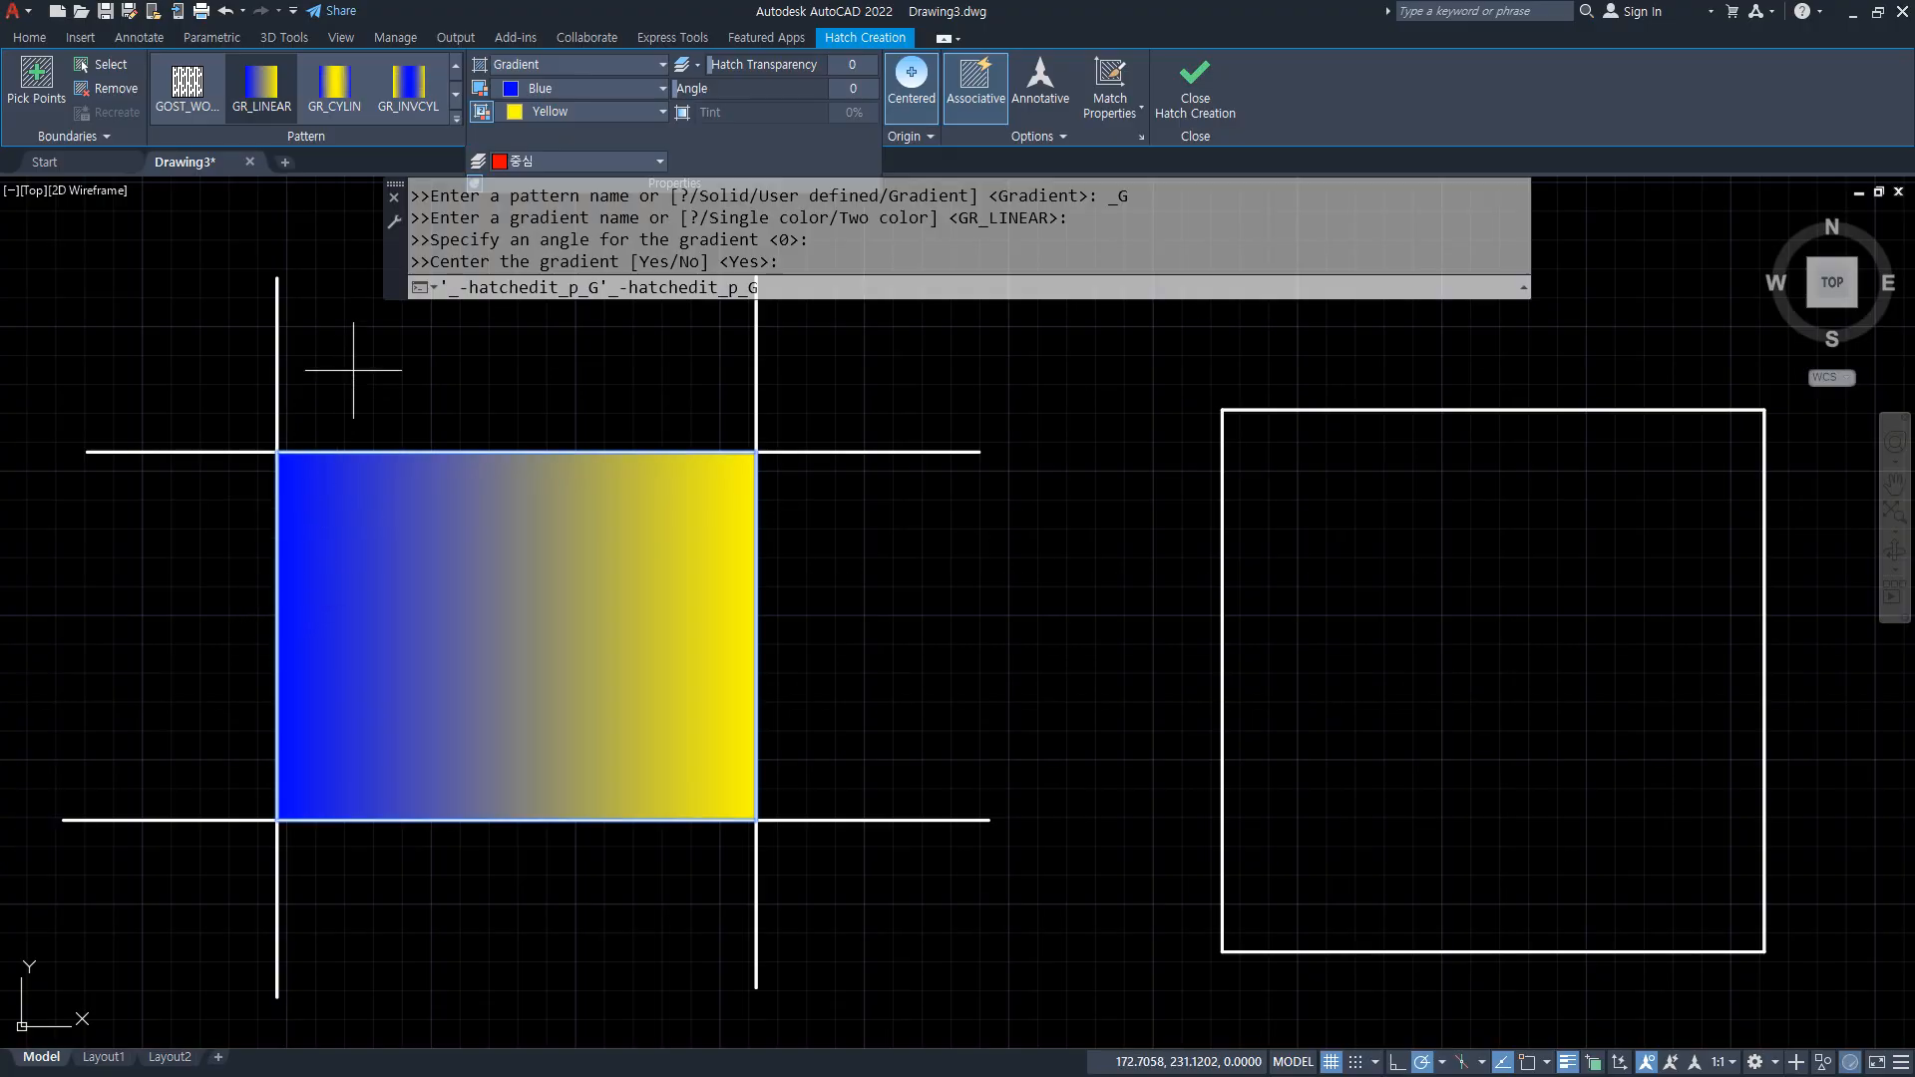
pyautogui.moveTo(576, 96); pyautogui.dragTo(561, 130)
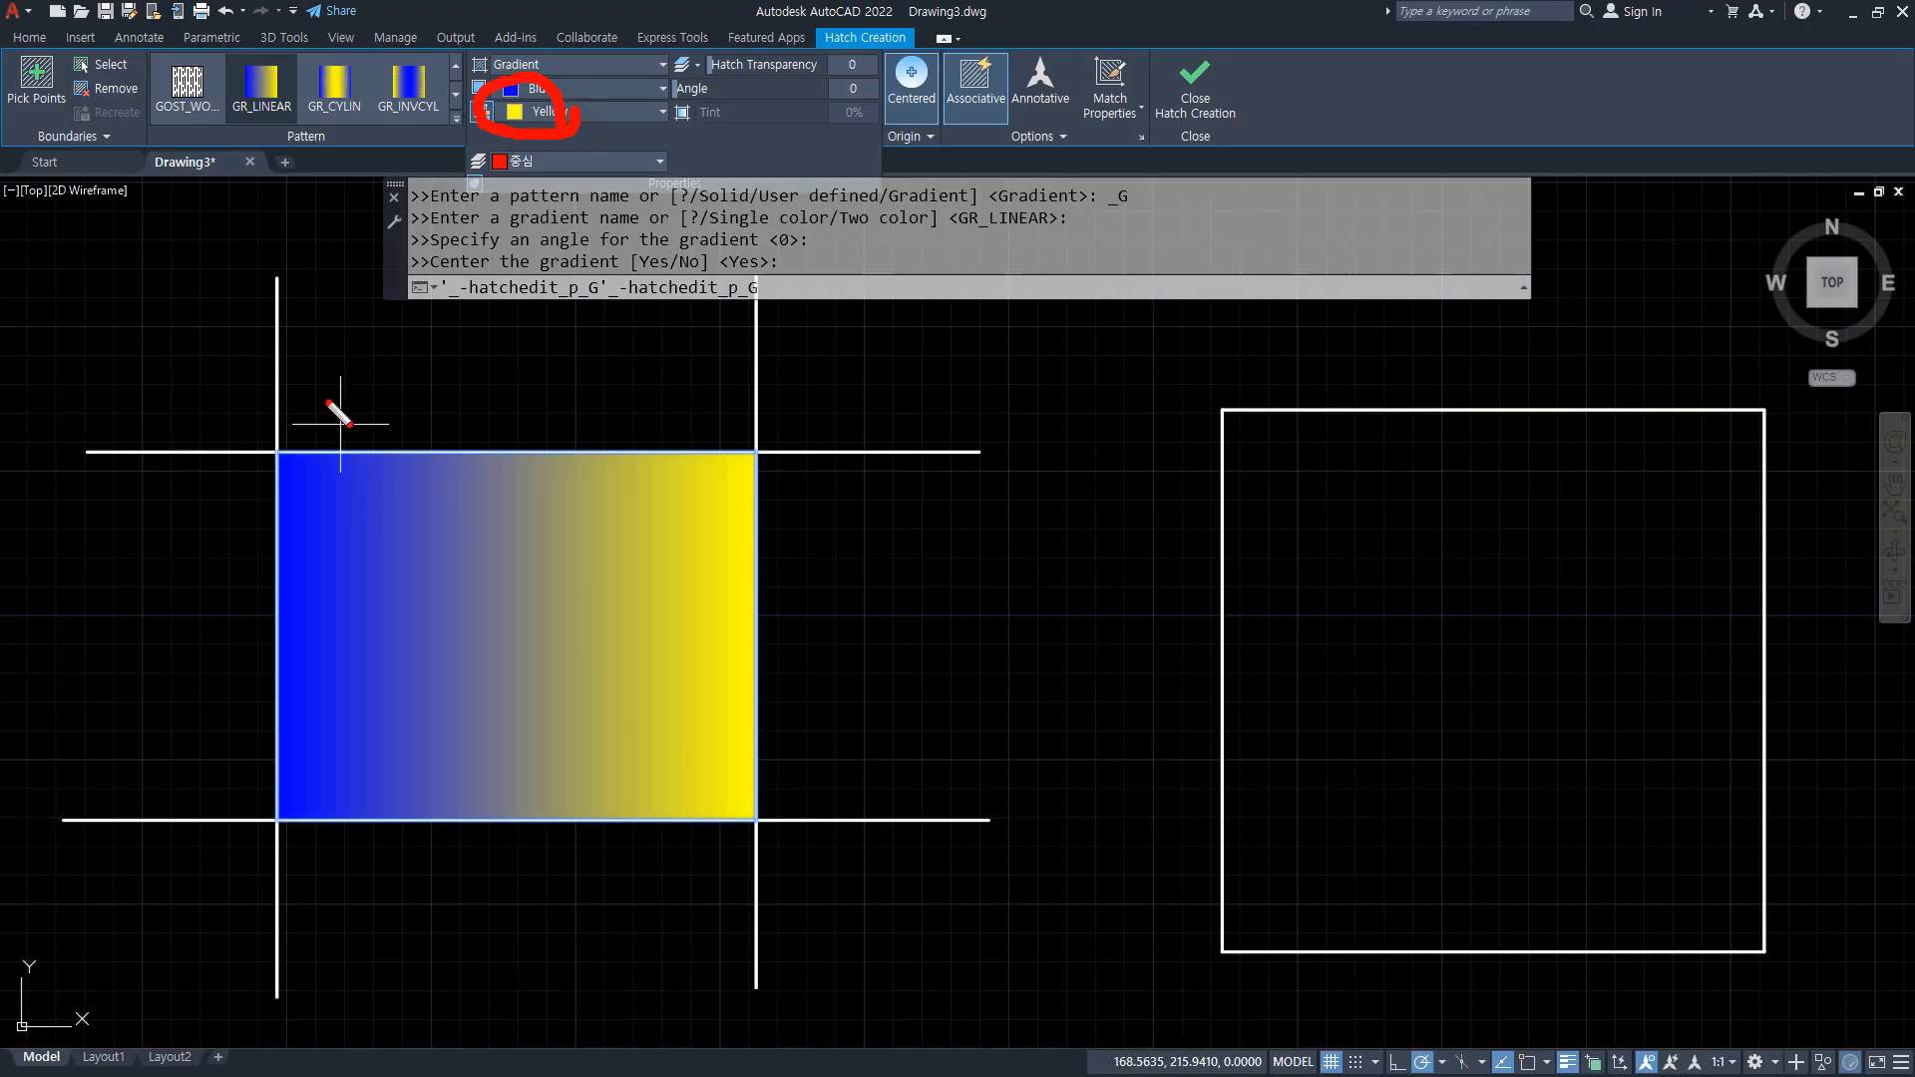
pyautogui.moveTo(182, 350)
pyautogui.mouseDown()
pyautogui.moveTo(261, 431)
pyautogui.moveTo(243, 377)
pyautogui.moveTo(222, 437)
pyautogui.mouseUp()
pyautogui.moveTo(845, 394)
pyautogui.mouseDown()
pyautogui.moveTo(763, 426)
pyautogui.moveTo(781, 440)
pyautogui.mouseUp()
pyautogui.moveTo(311, 604)
pyautogui.mouseDown()
pyautogui.moveTo(644, 604)
pyautogui.moveTo(623, 650)
pyautogui.mouseUp()
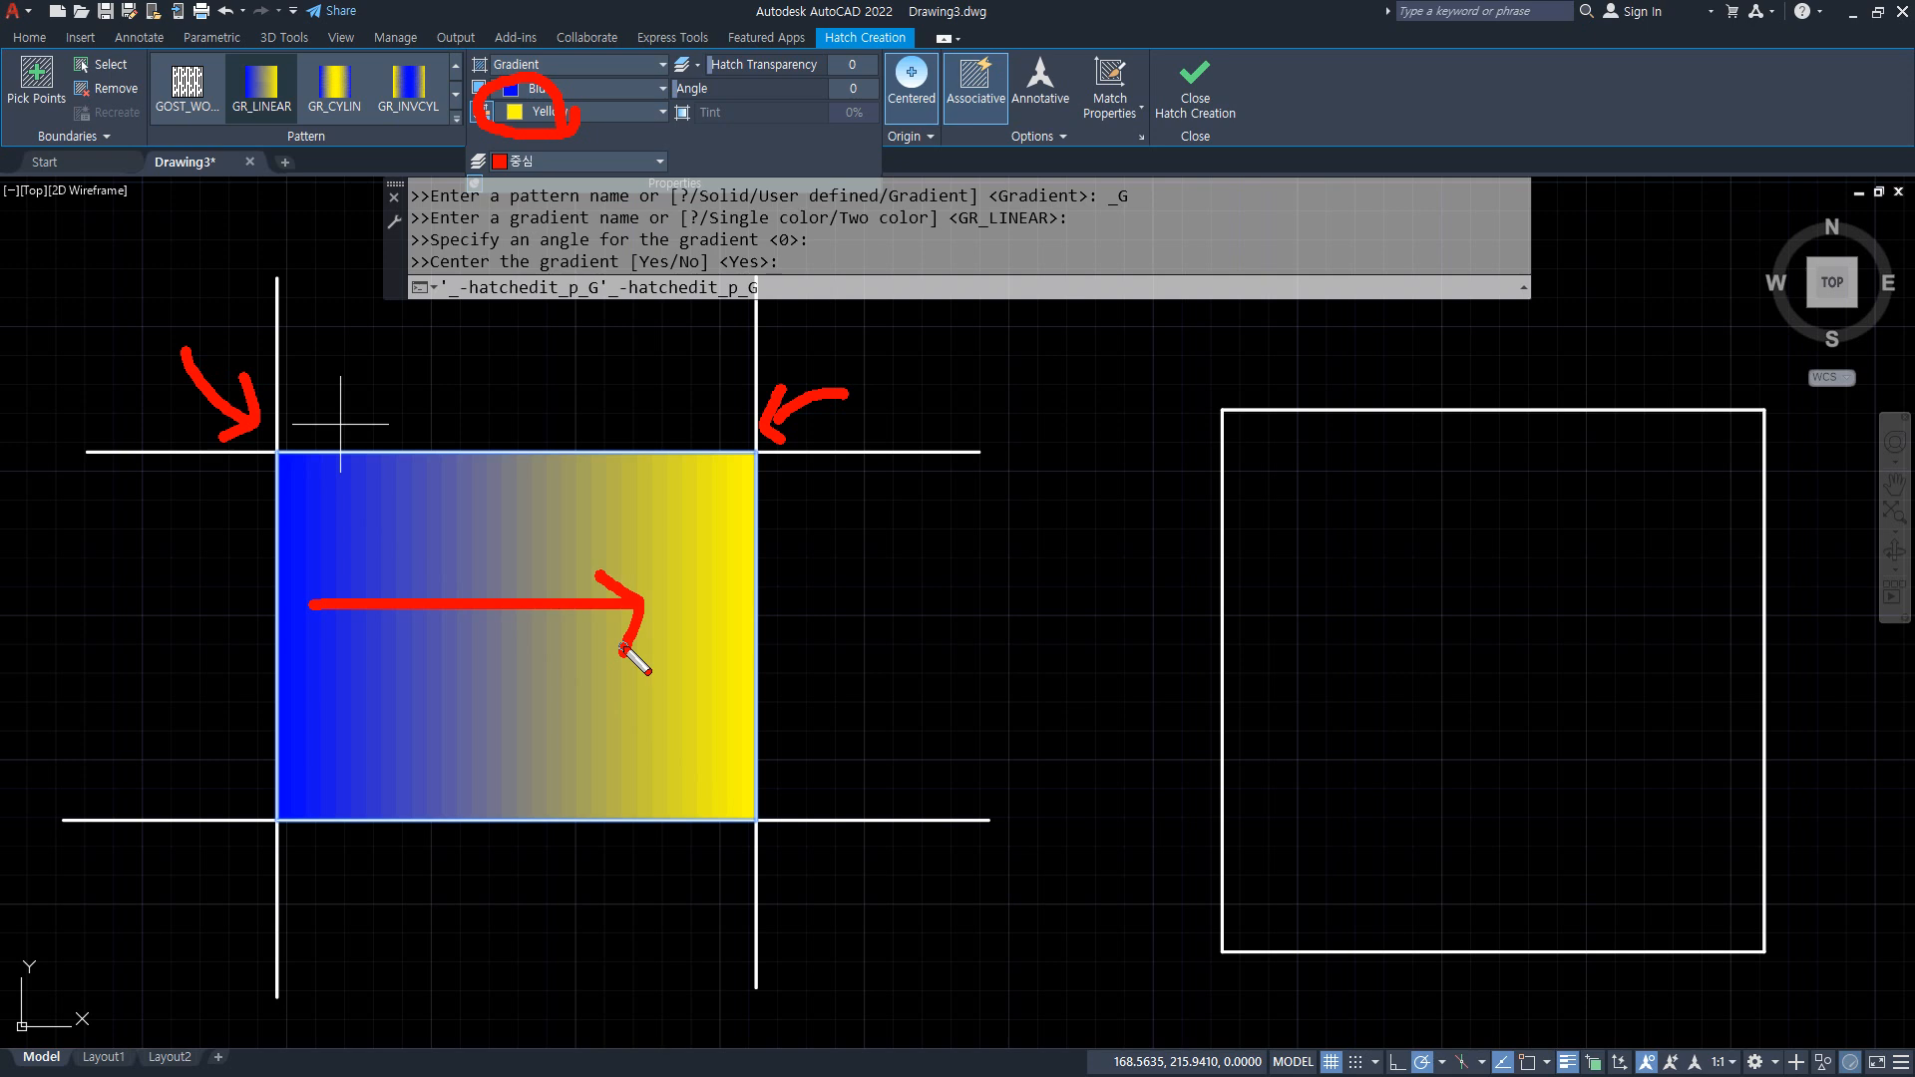
pyautogui.moveTo(317, 666)
pyautogui.mouseDown()
pyautogui.moveTo(660, 696)
pyautogui.moveTo(657, 741)
pyautogui.mouseUp()
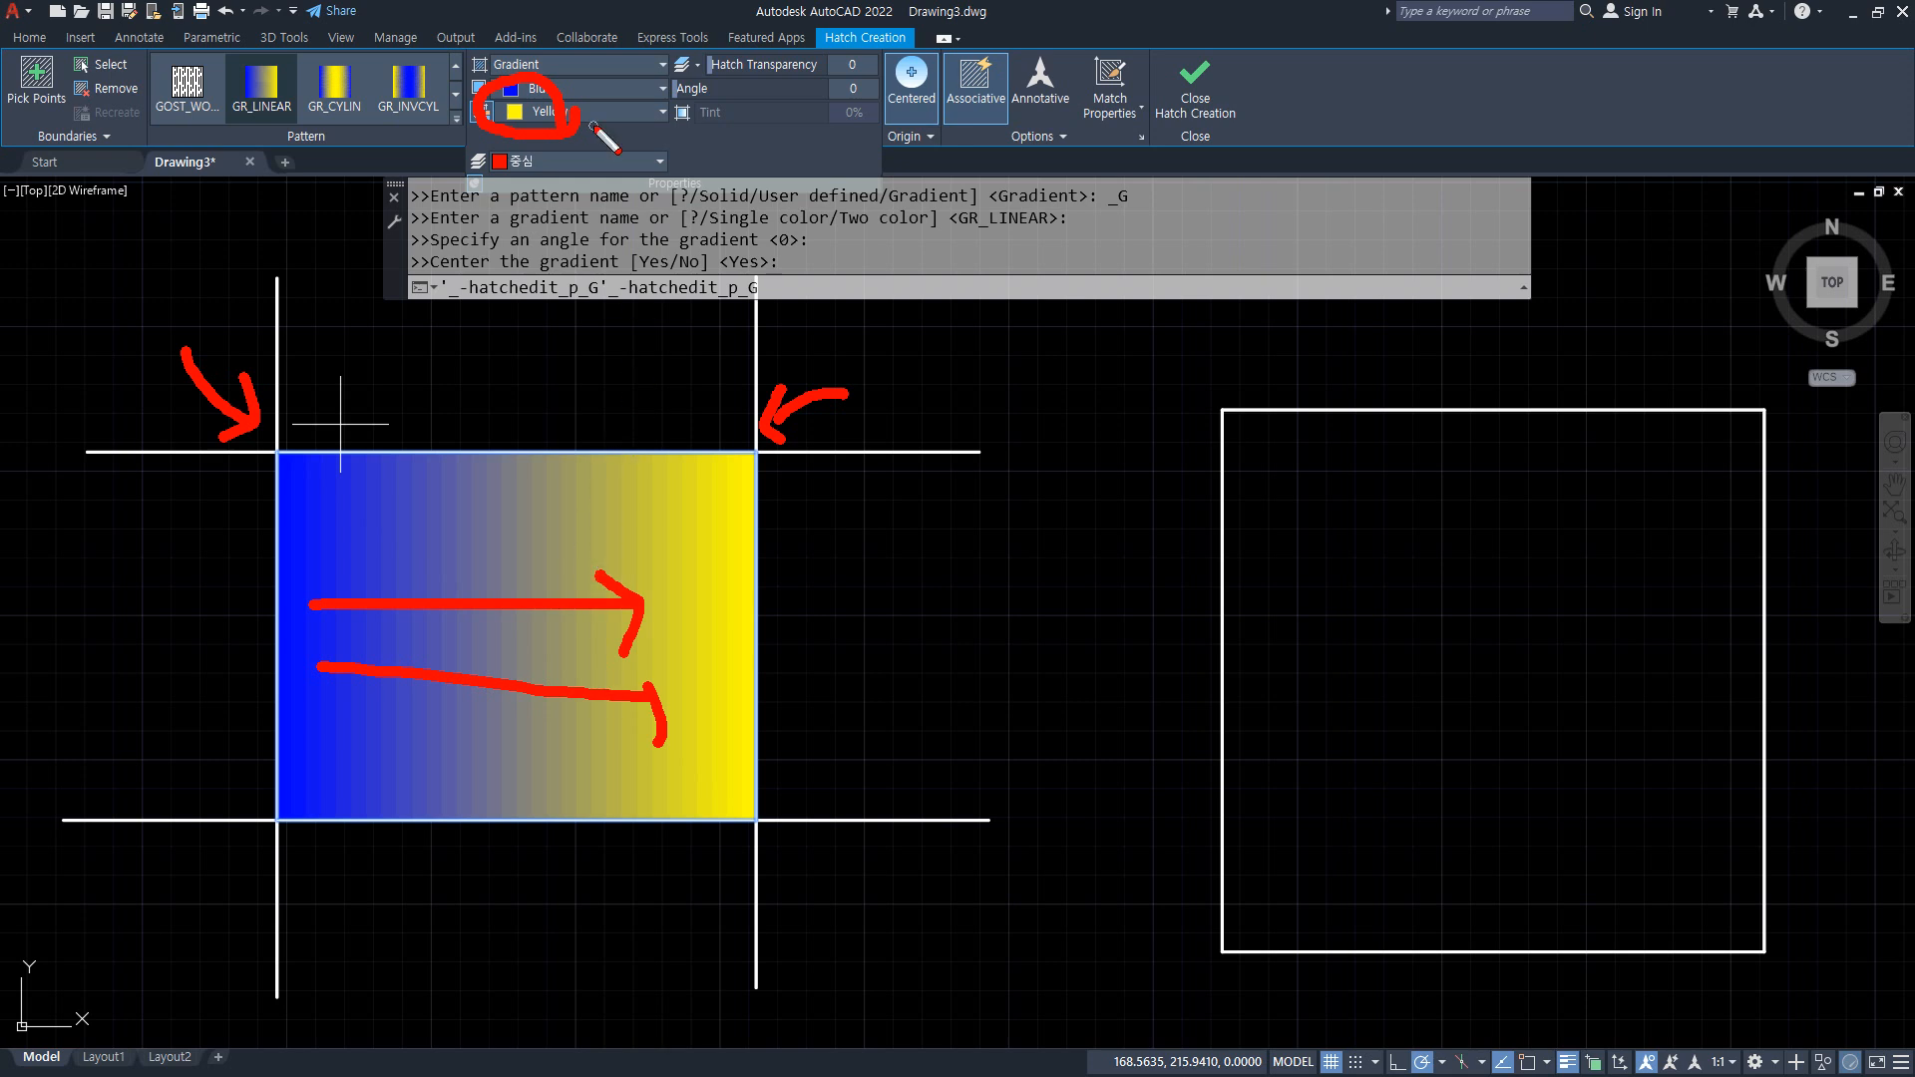
pyautogui.press('Delete')
pyautogui.moveTo(531, 129)
pyautogui.mouseDown()
pyautogui.moveTo(498, 83)
pyautogui.moveTo(535, 130)
pyautogui.mouseUp()
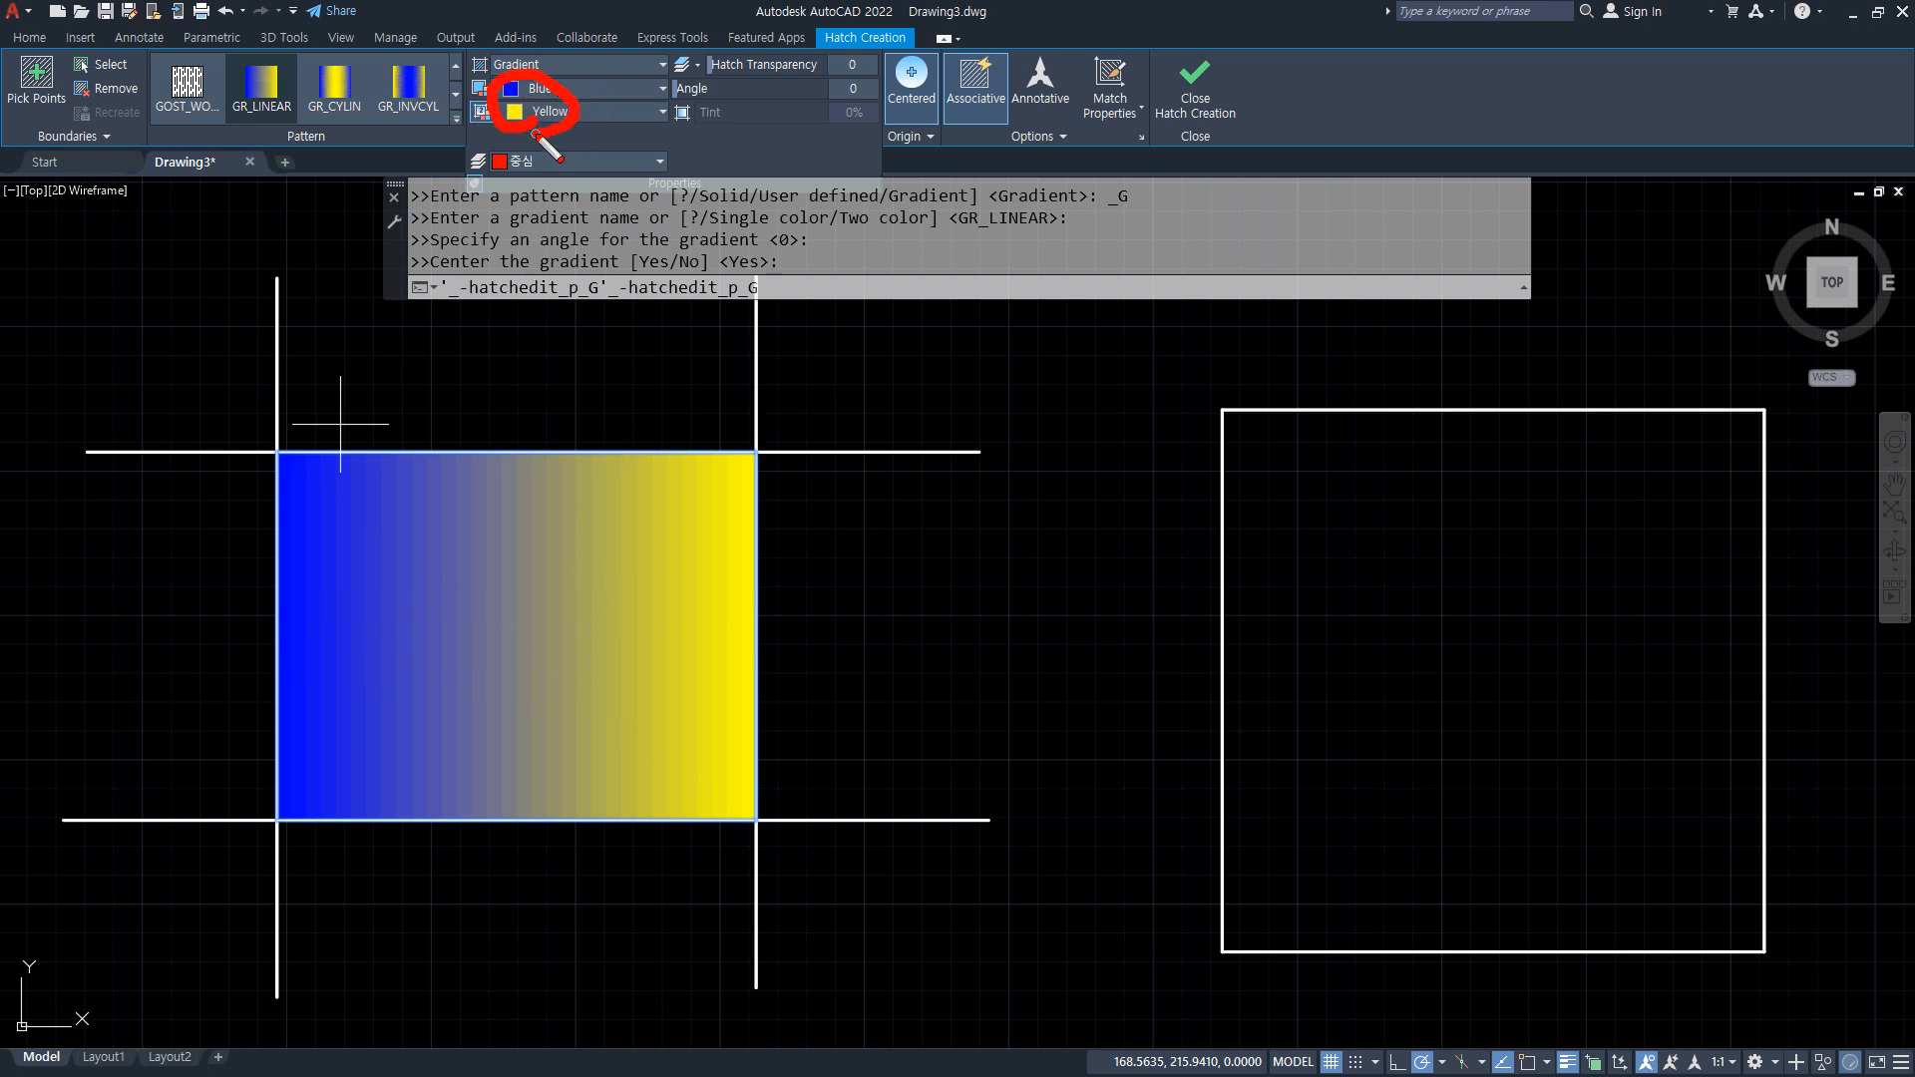
# Try Green and Cyan as the two gradient colours, and change the first colour to Blue
pyautogui.click(654, 91)
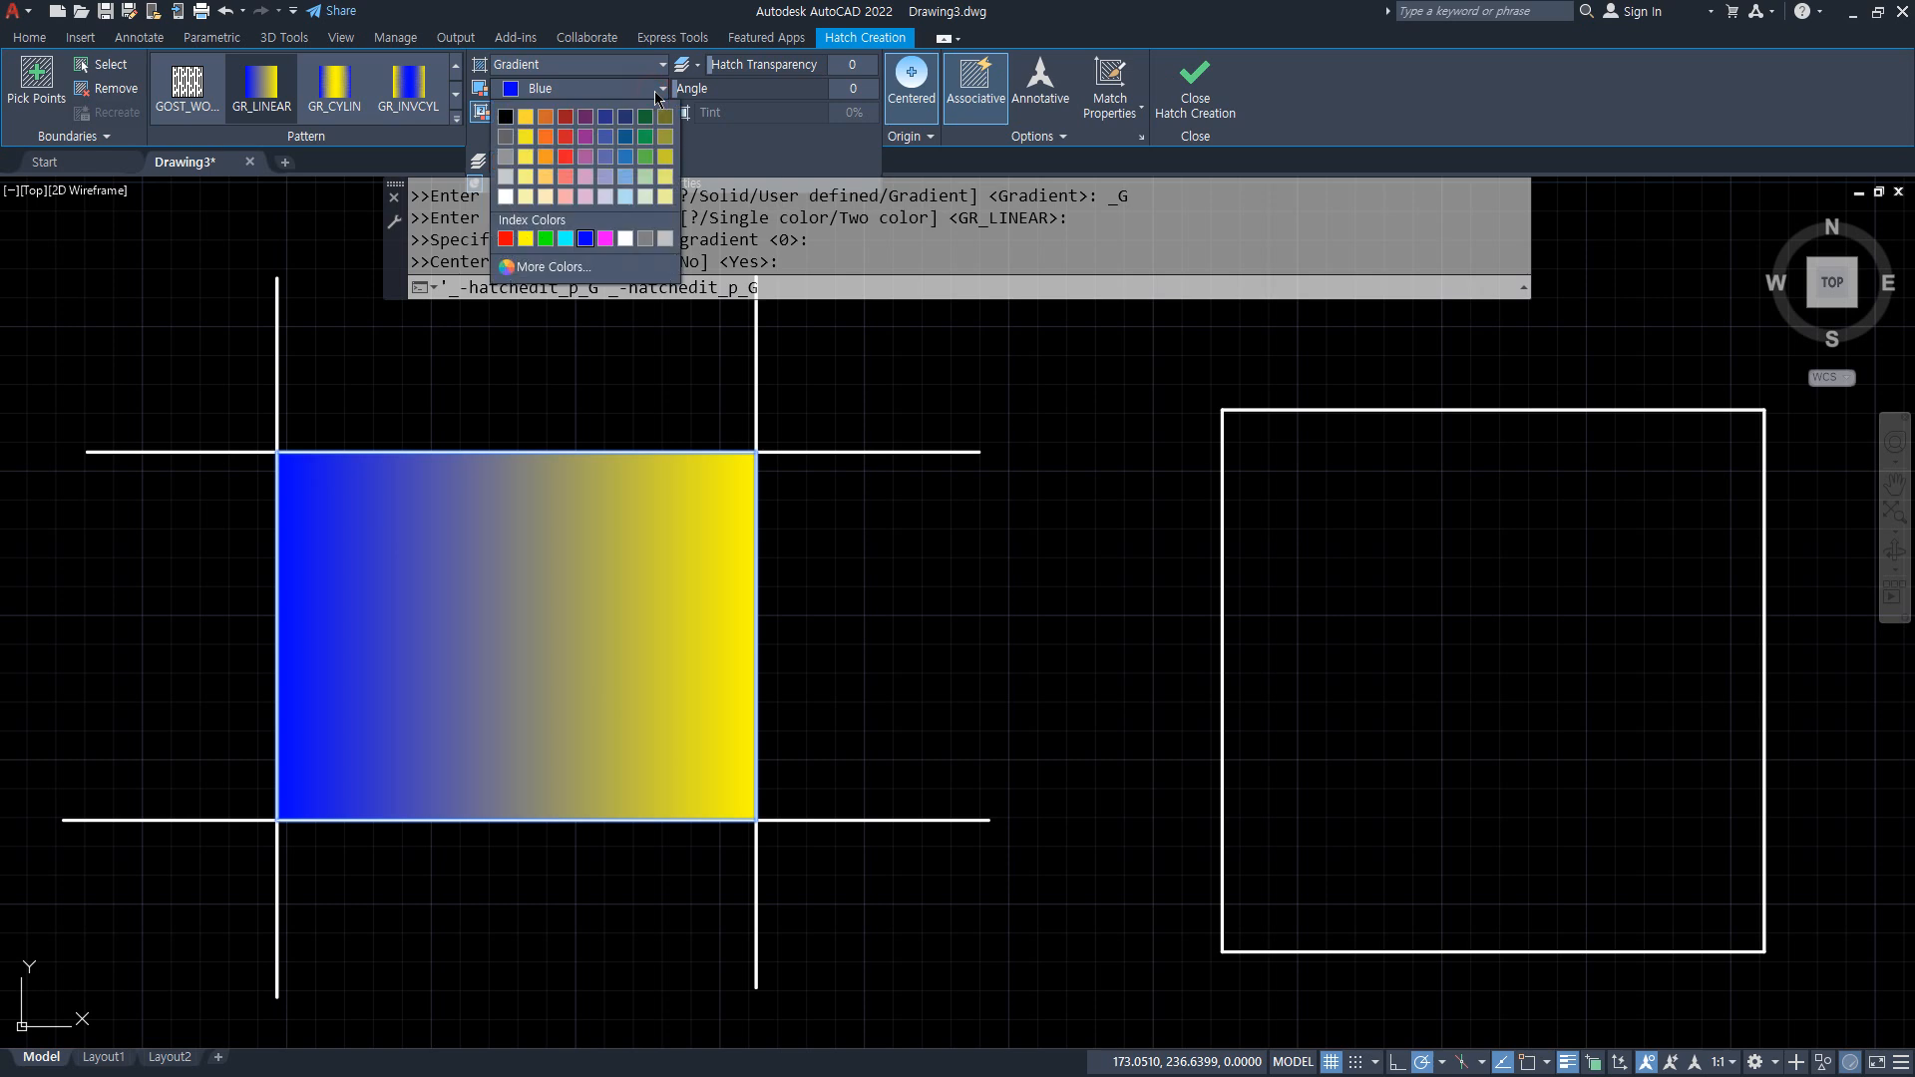
pyautogui.click(545, 238)
pyautogui.click(584, 104)
pyautogui.click(583, 115)
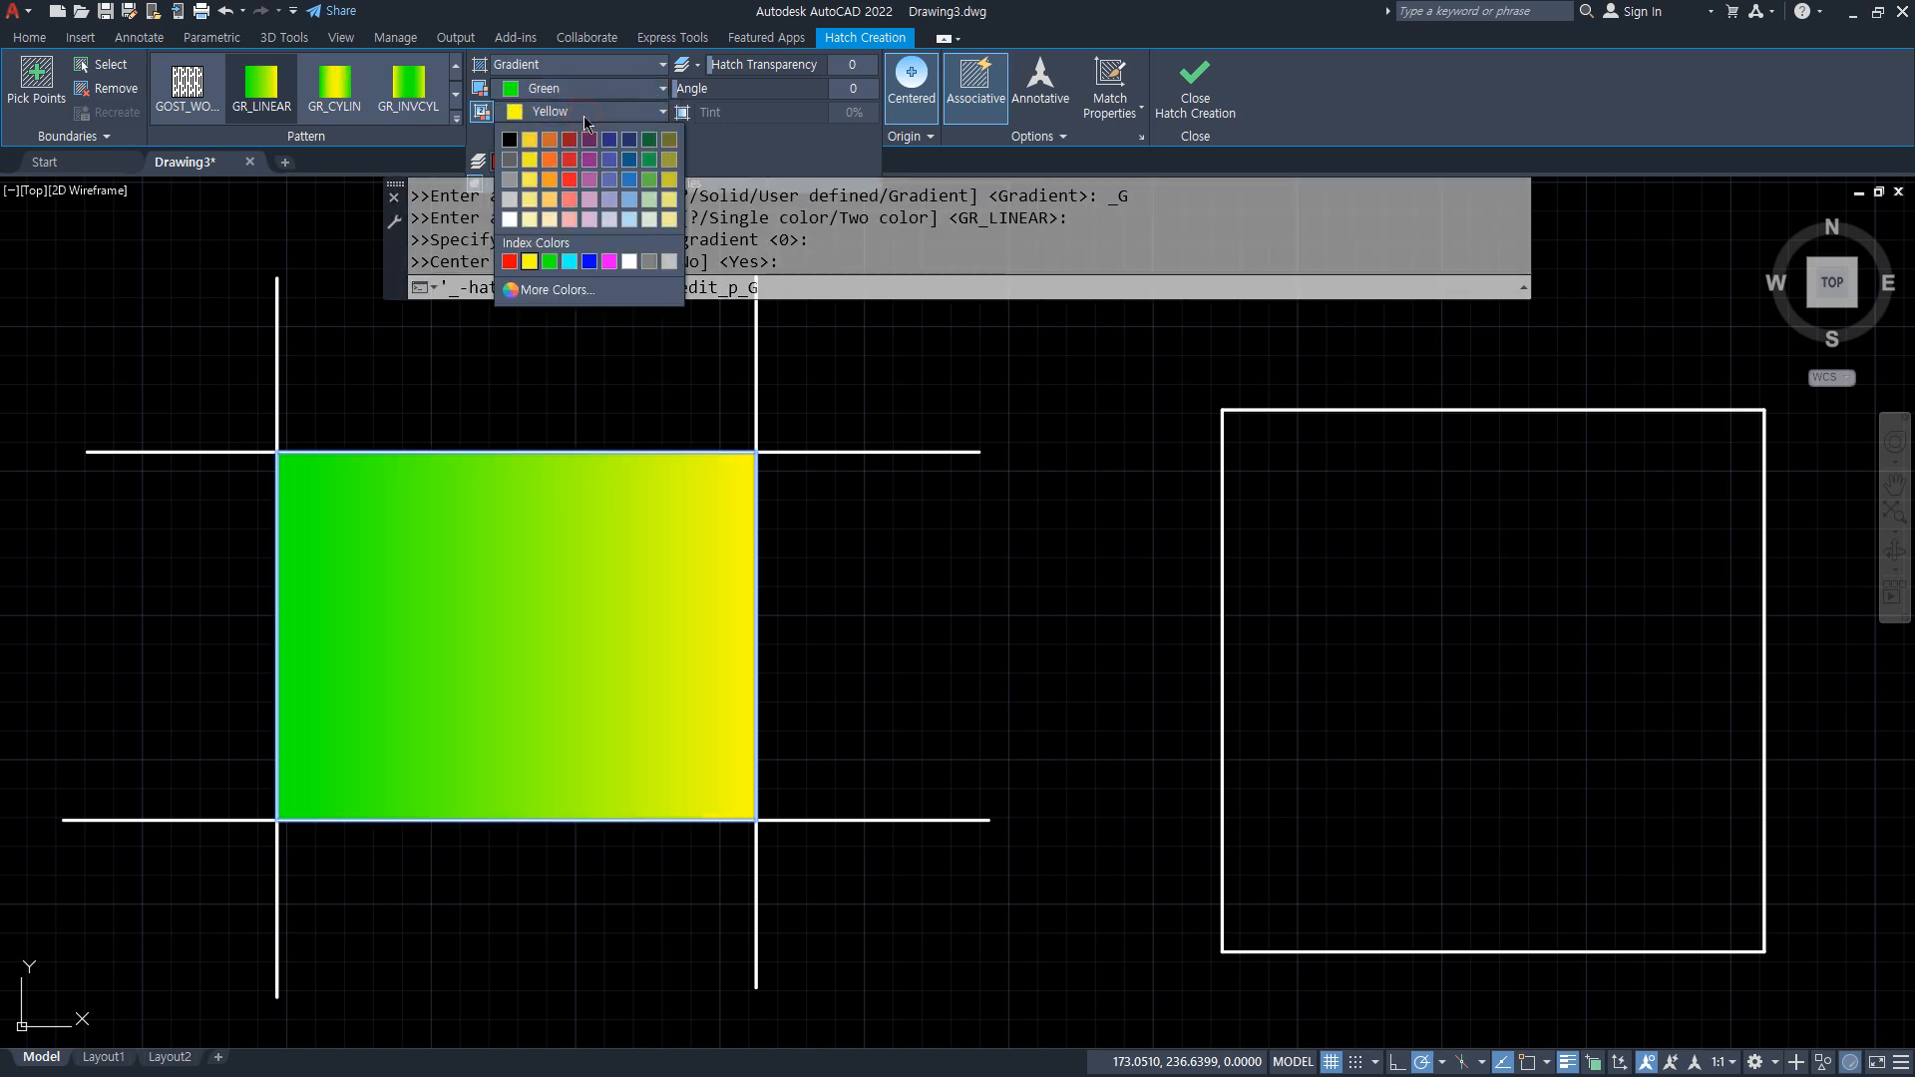
pyautogui.click(568, 261)
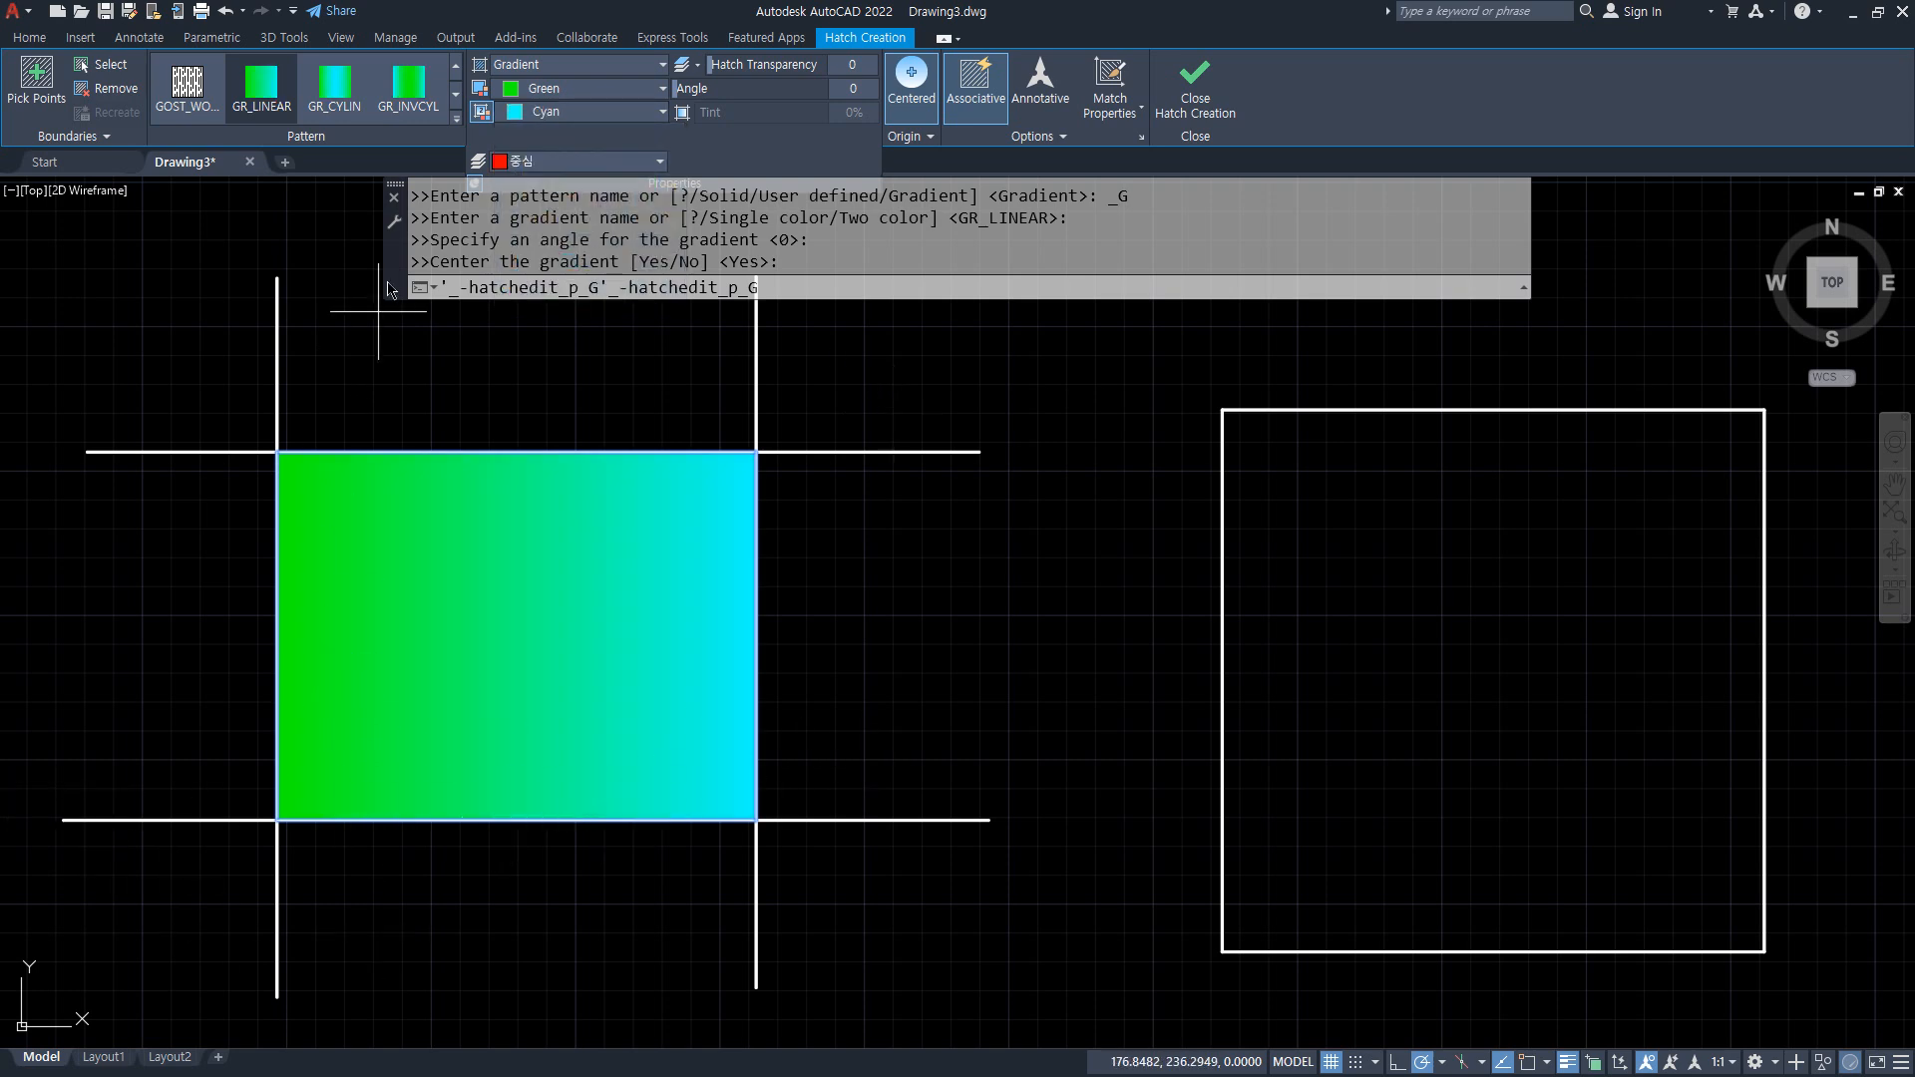
pyautogui.click(579, 92)
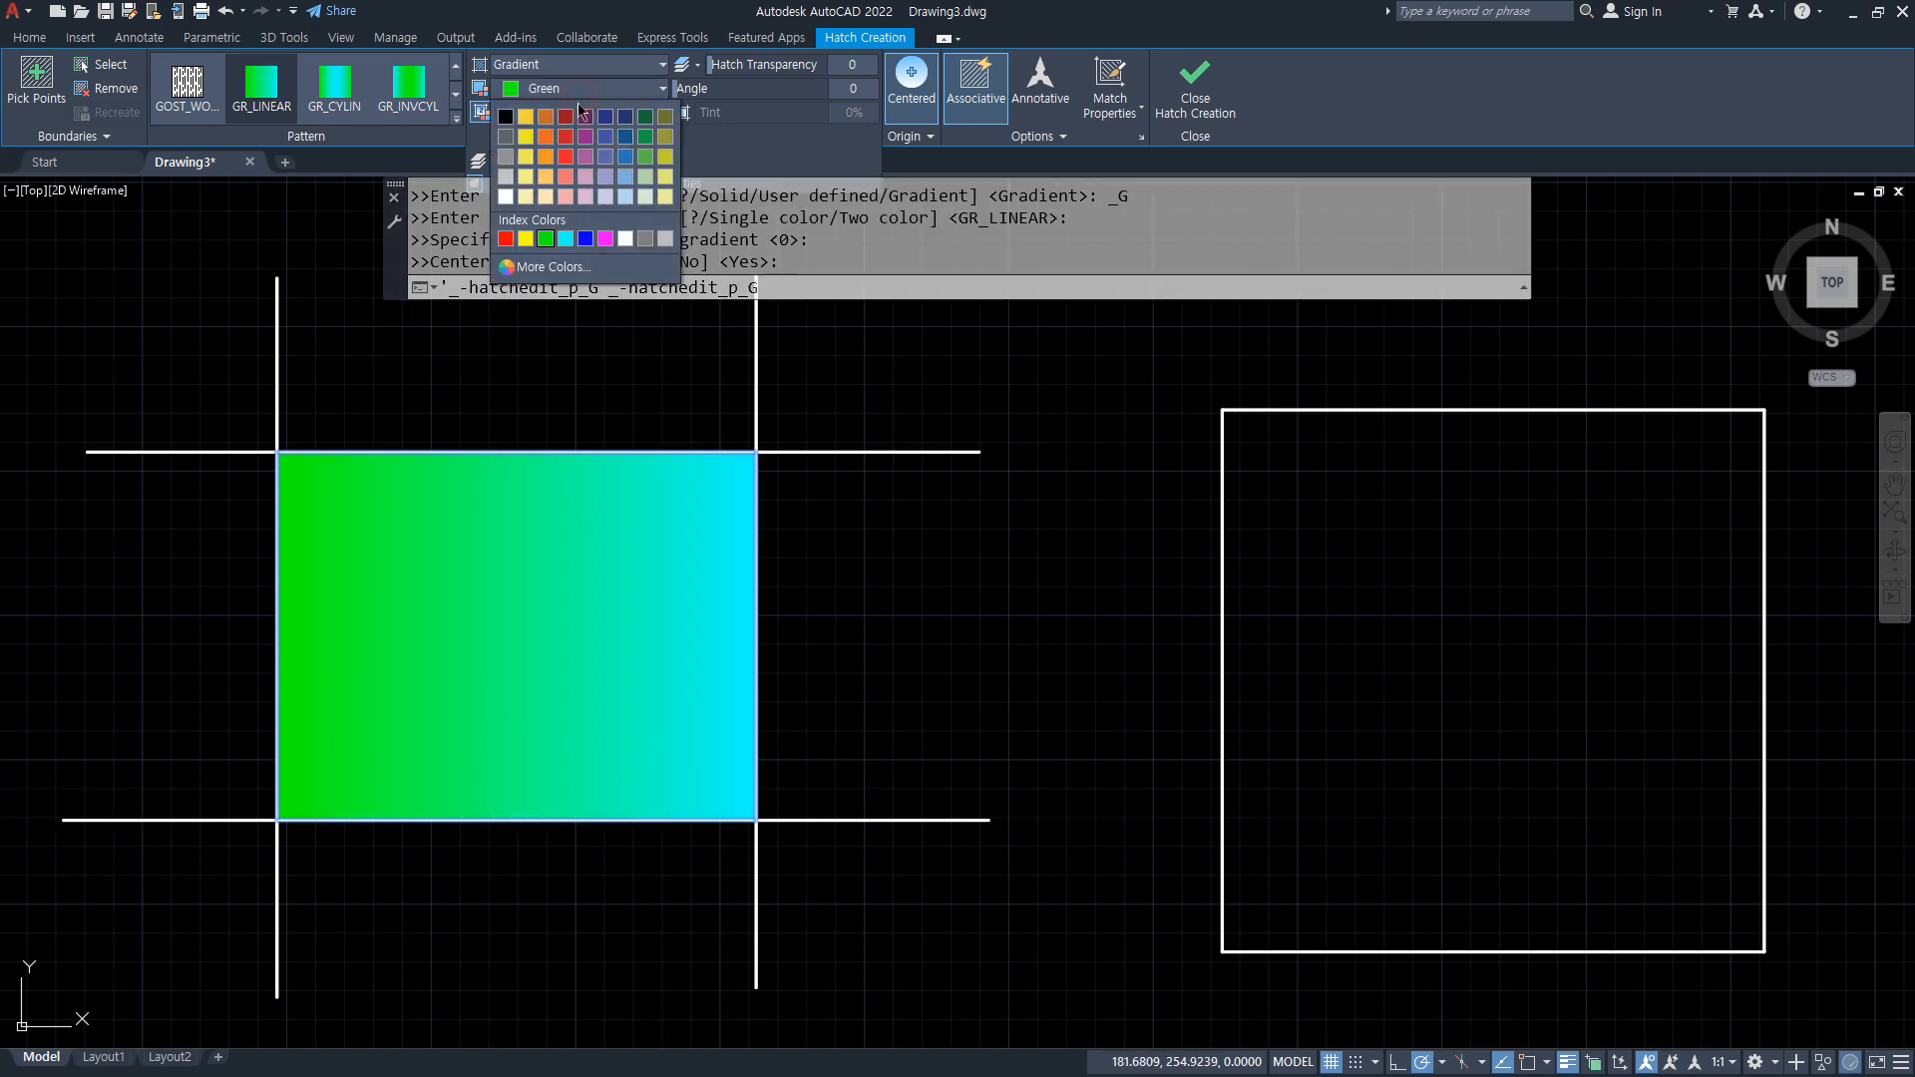
pyautogui.click(586, 238)
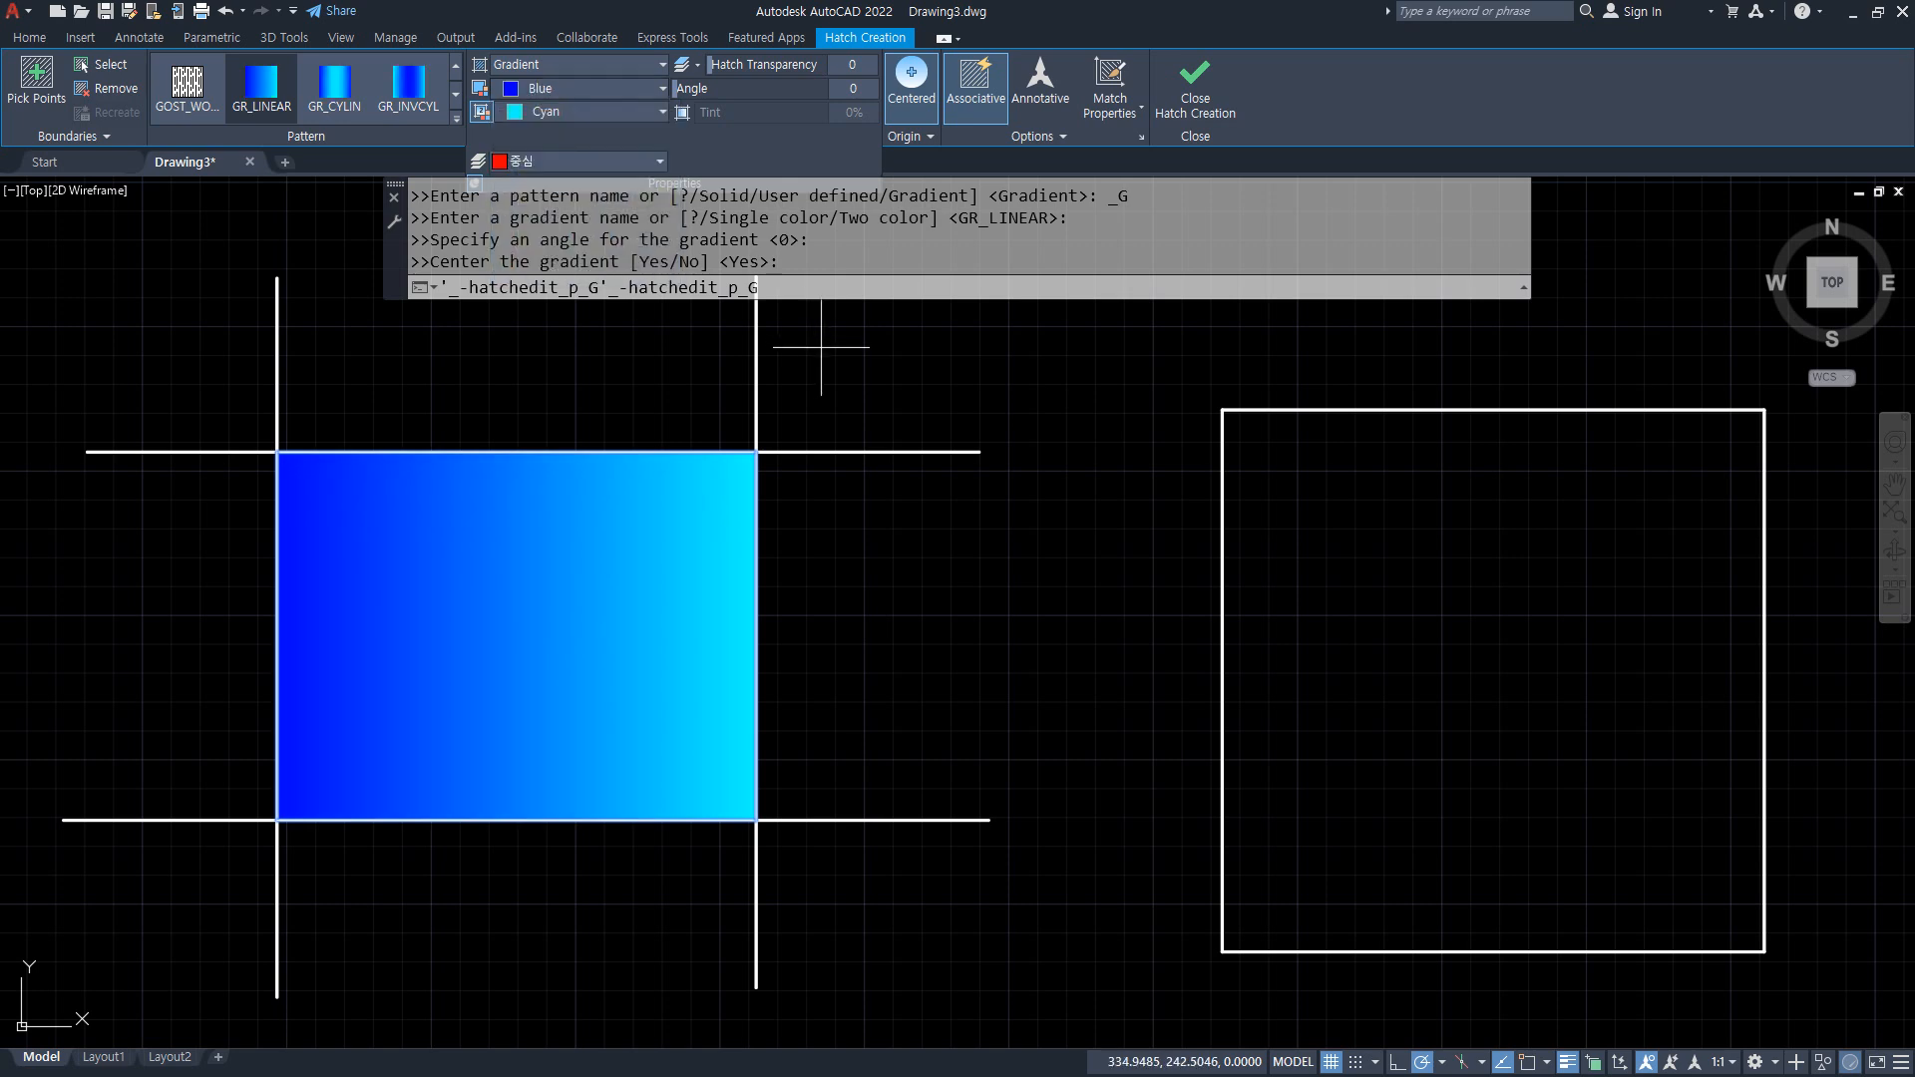
# Try the Pattern hatch type with the USER pattern, and set the hatch type to User defined
pyautogui.click(613, 65)
pyautogui.click(577, 131)
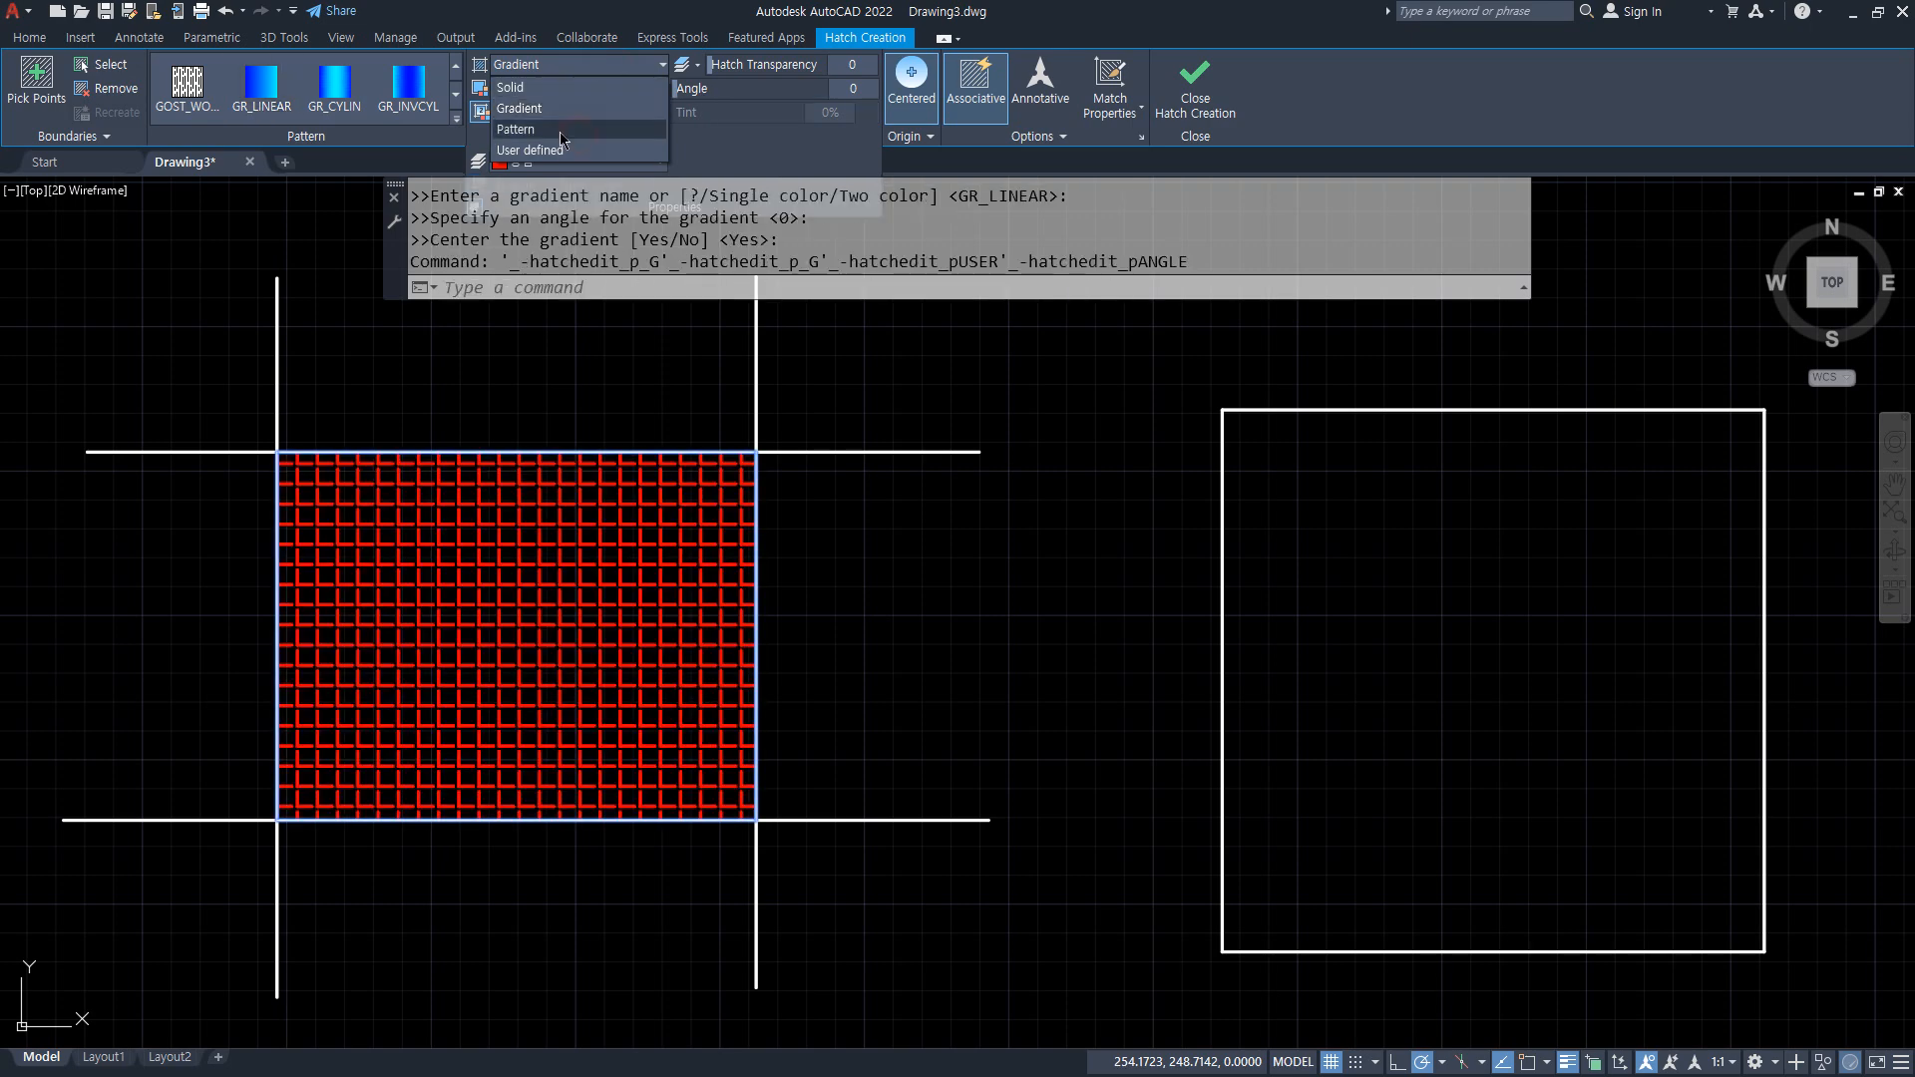
pyautogui.click(462, 120)
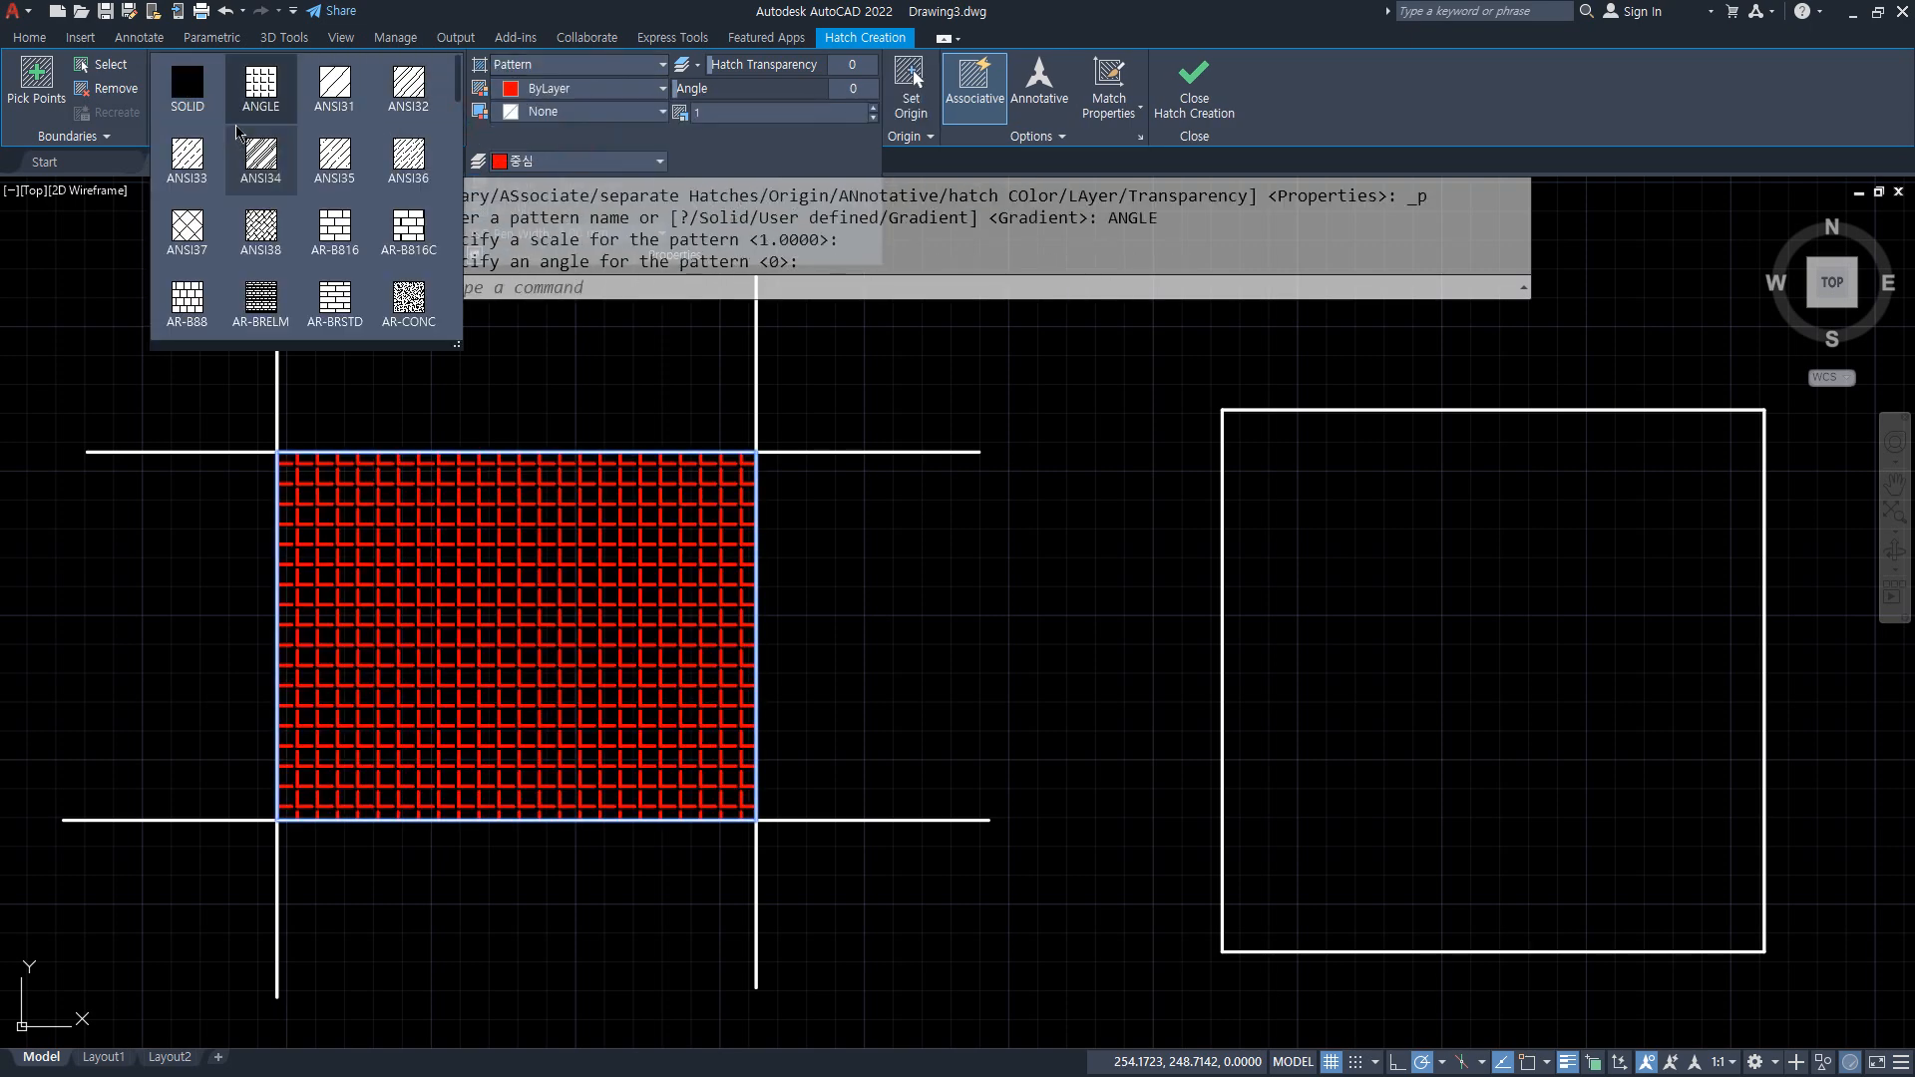
pyautogui.scroll(-1, 458, 146)
pyautogui.moveTo(459, 138); pyautogui.dragTo(444, 321)
pyautogui.click(184, 310)
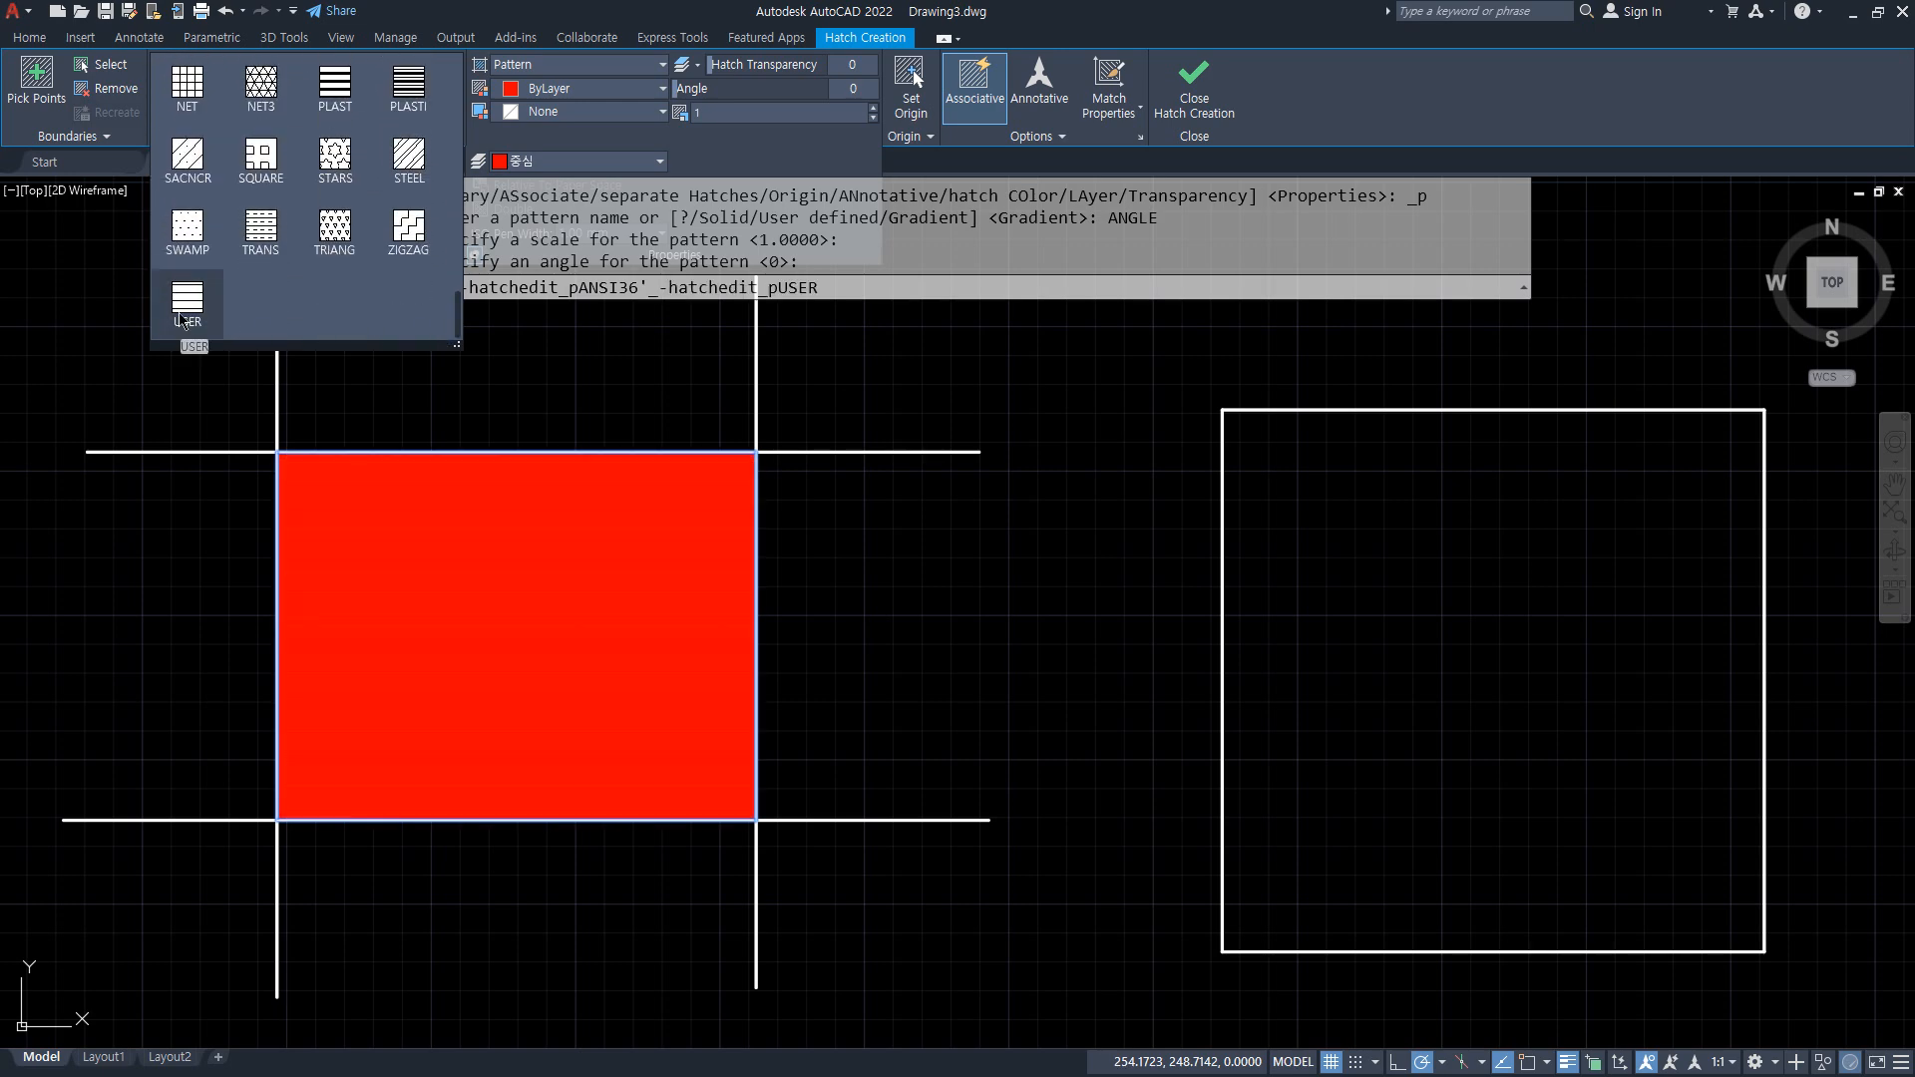
pyautogui.click(581, 65)
pyautogui.click(555, 148)
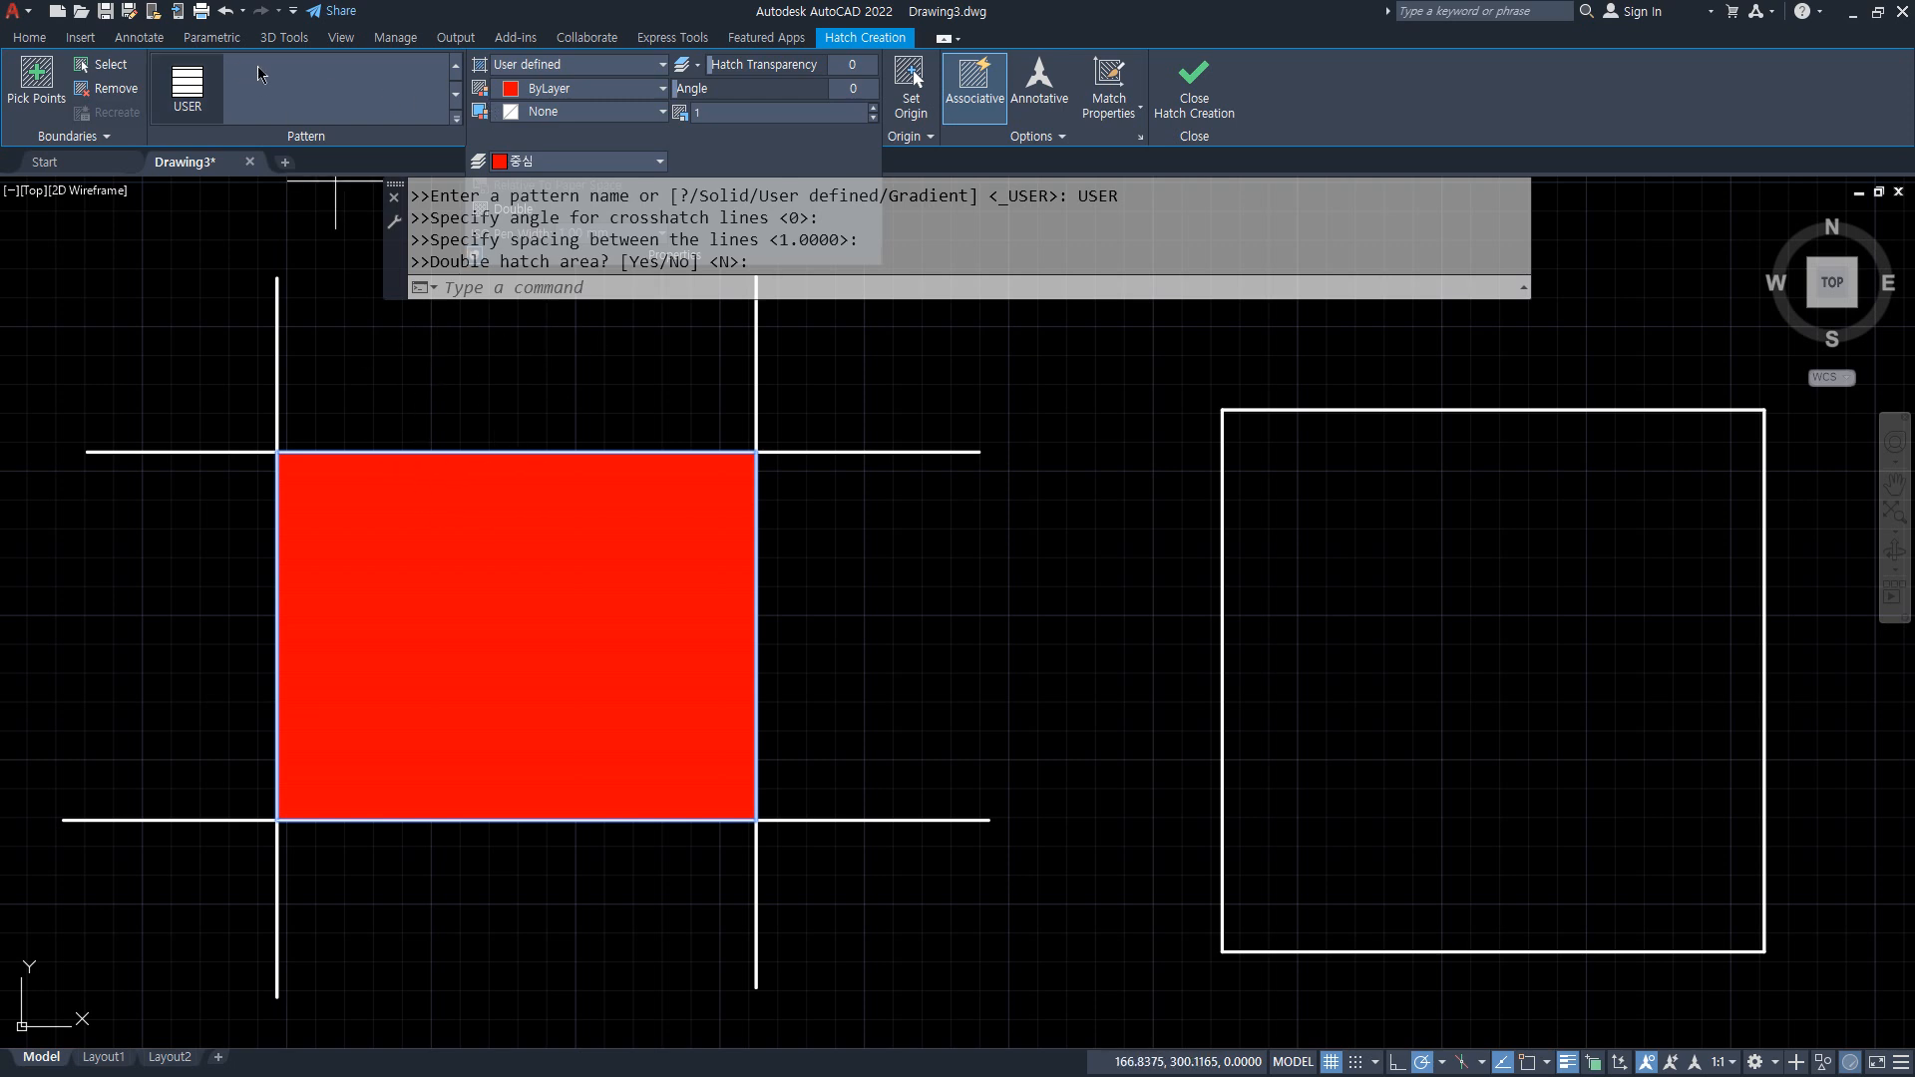
pyautogui.press('alt')
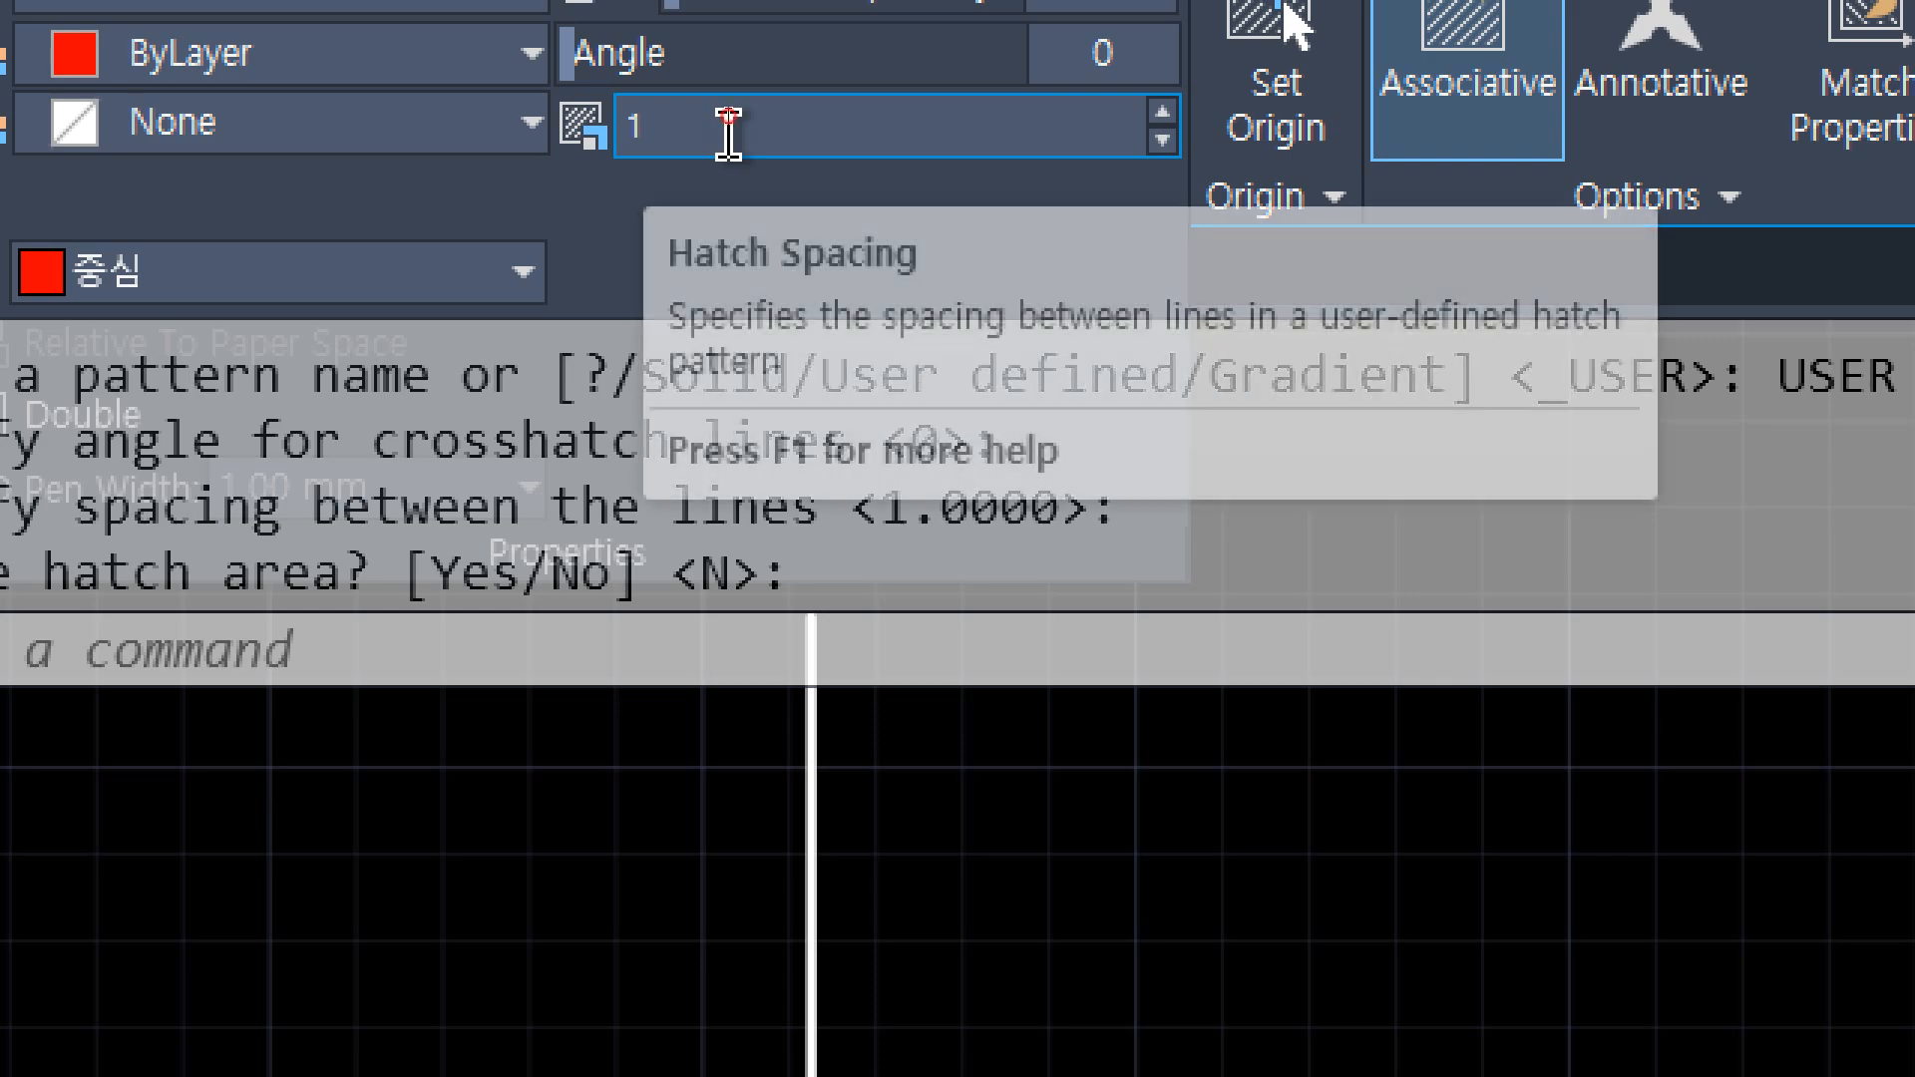
pyautogui.moveTo(729, 115); pyautogui.dragTo(672, 119)
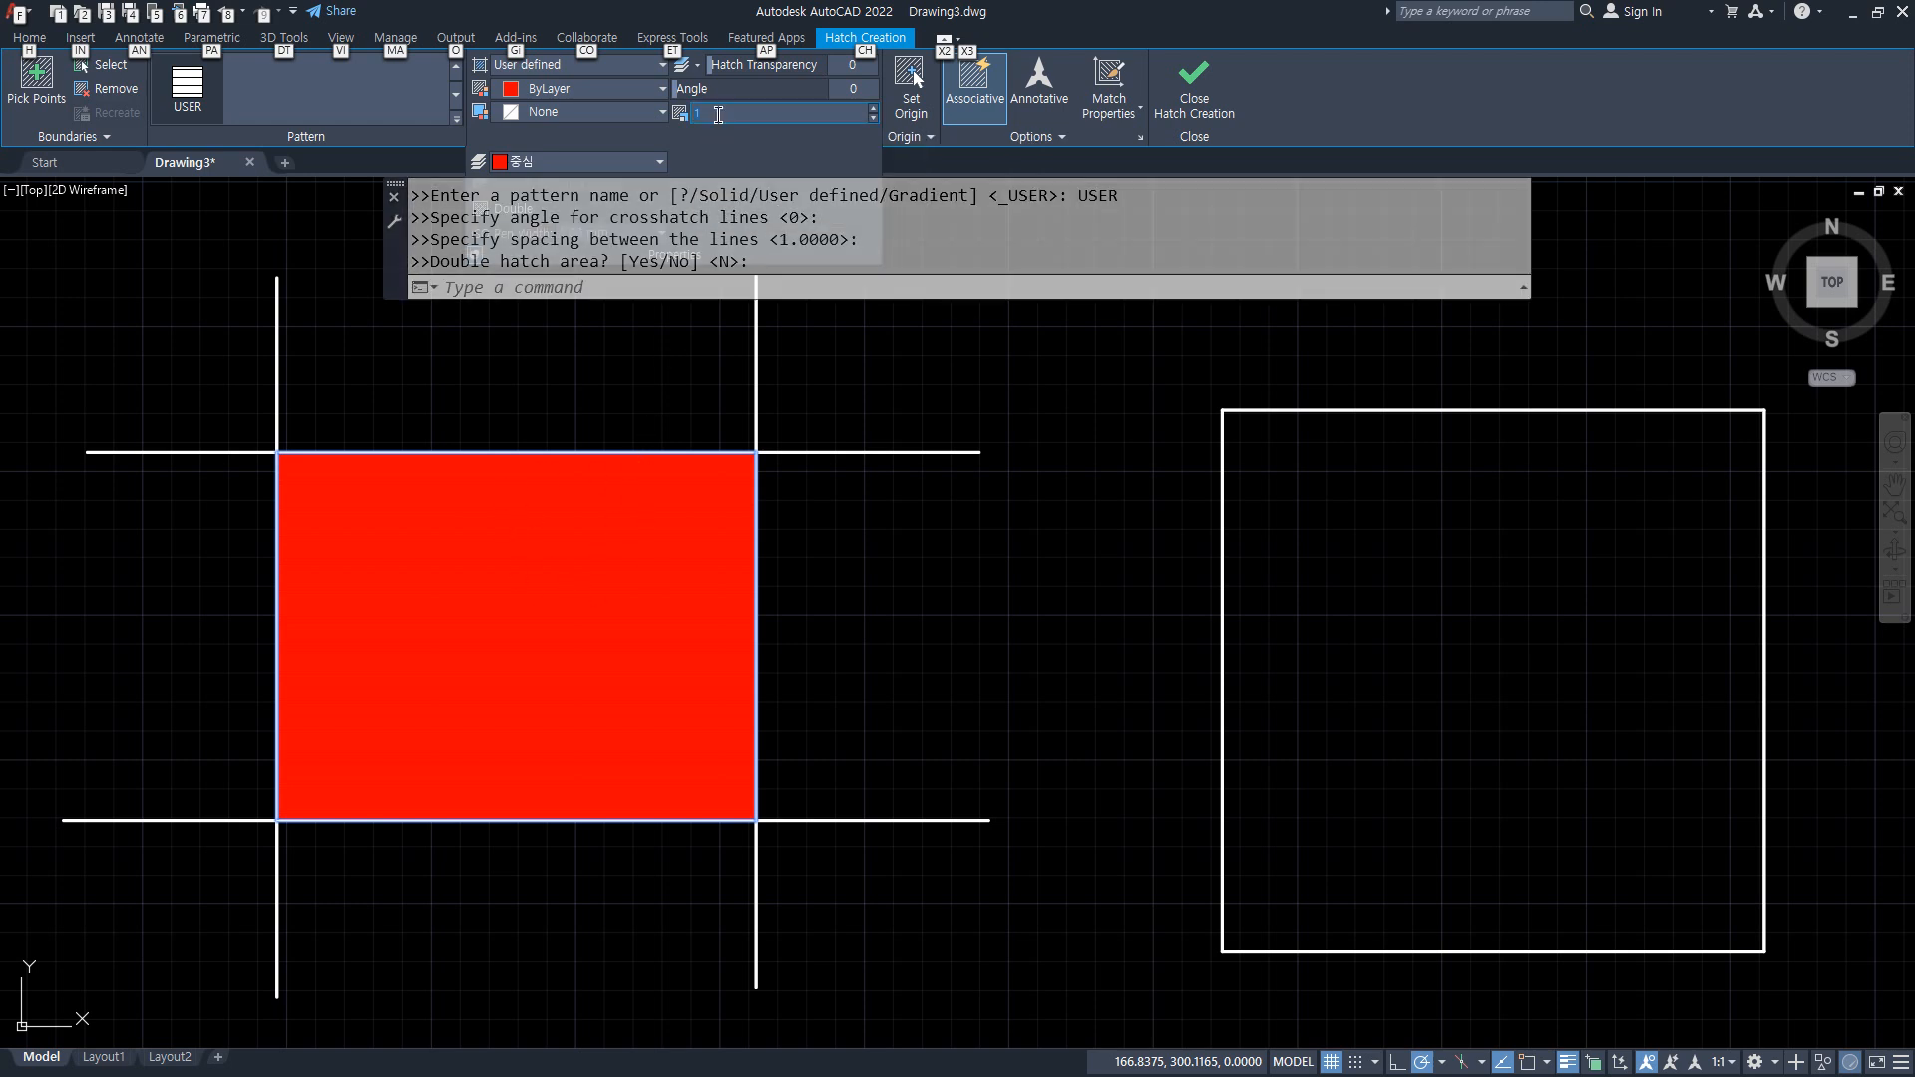
pyautogui.click(725, 119)
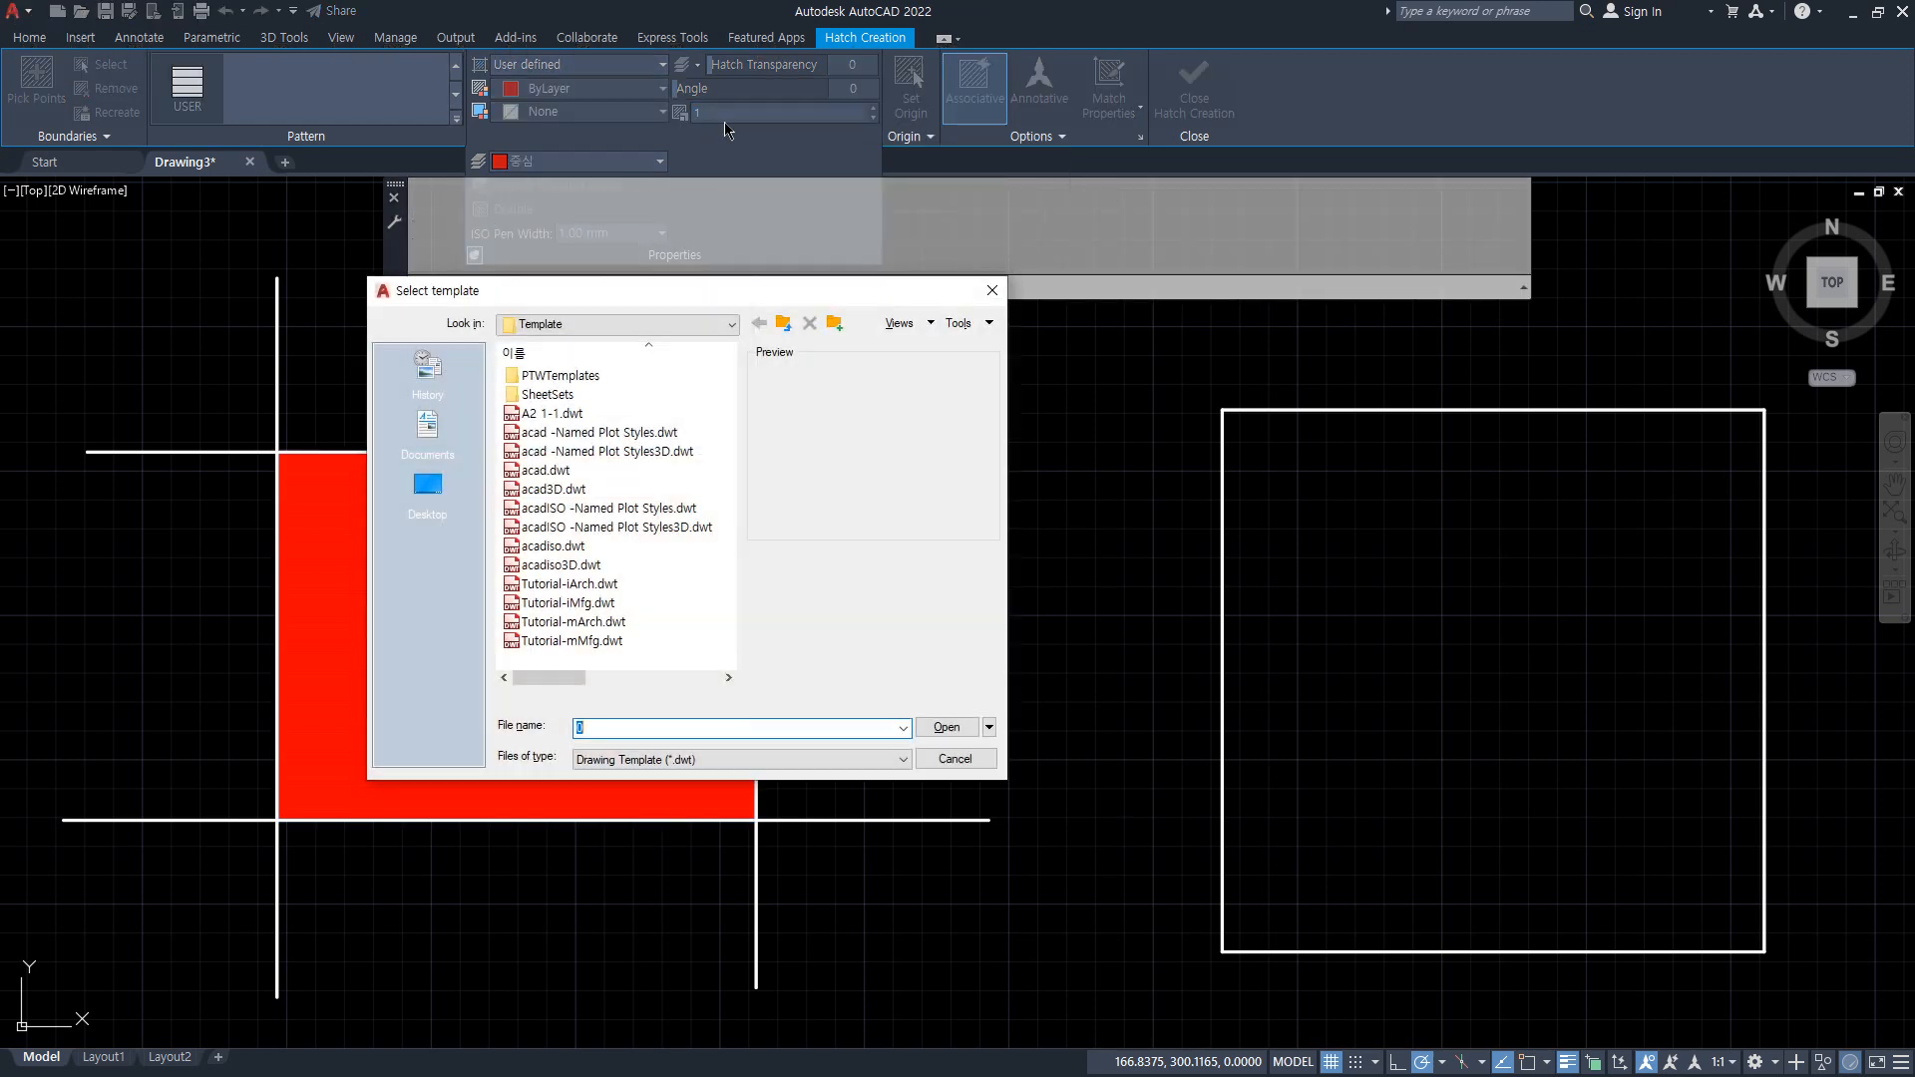
pyautogui.press('Escape')
pyautogui.press('Escape')
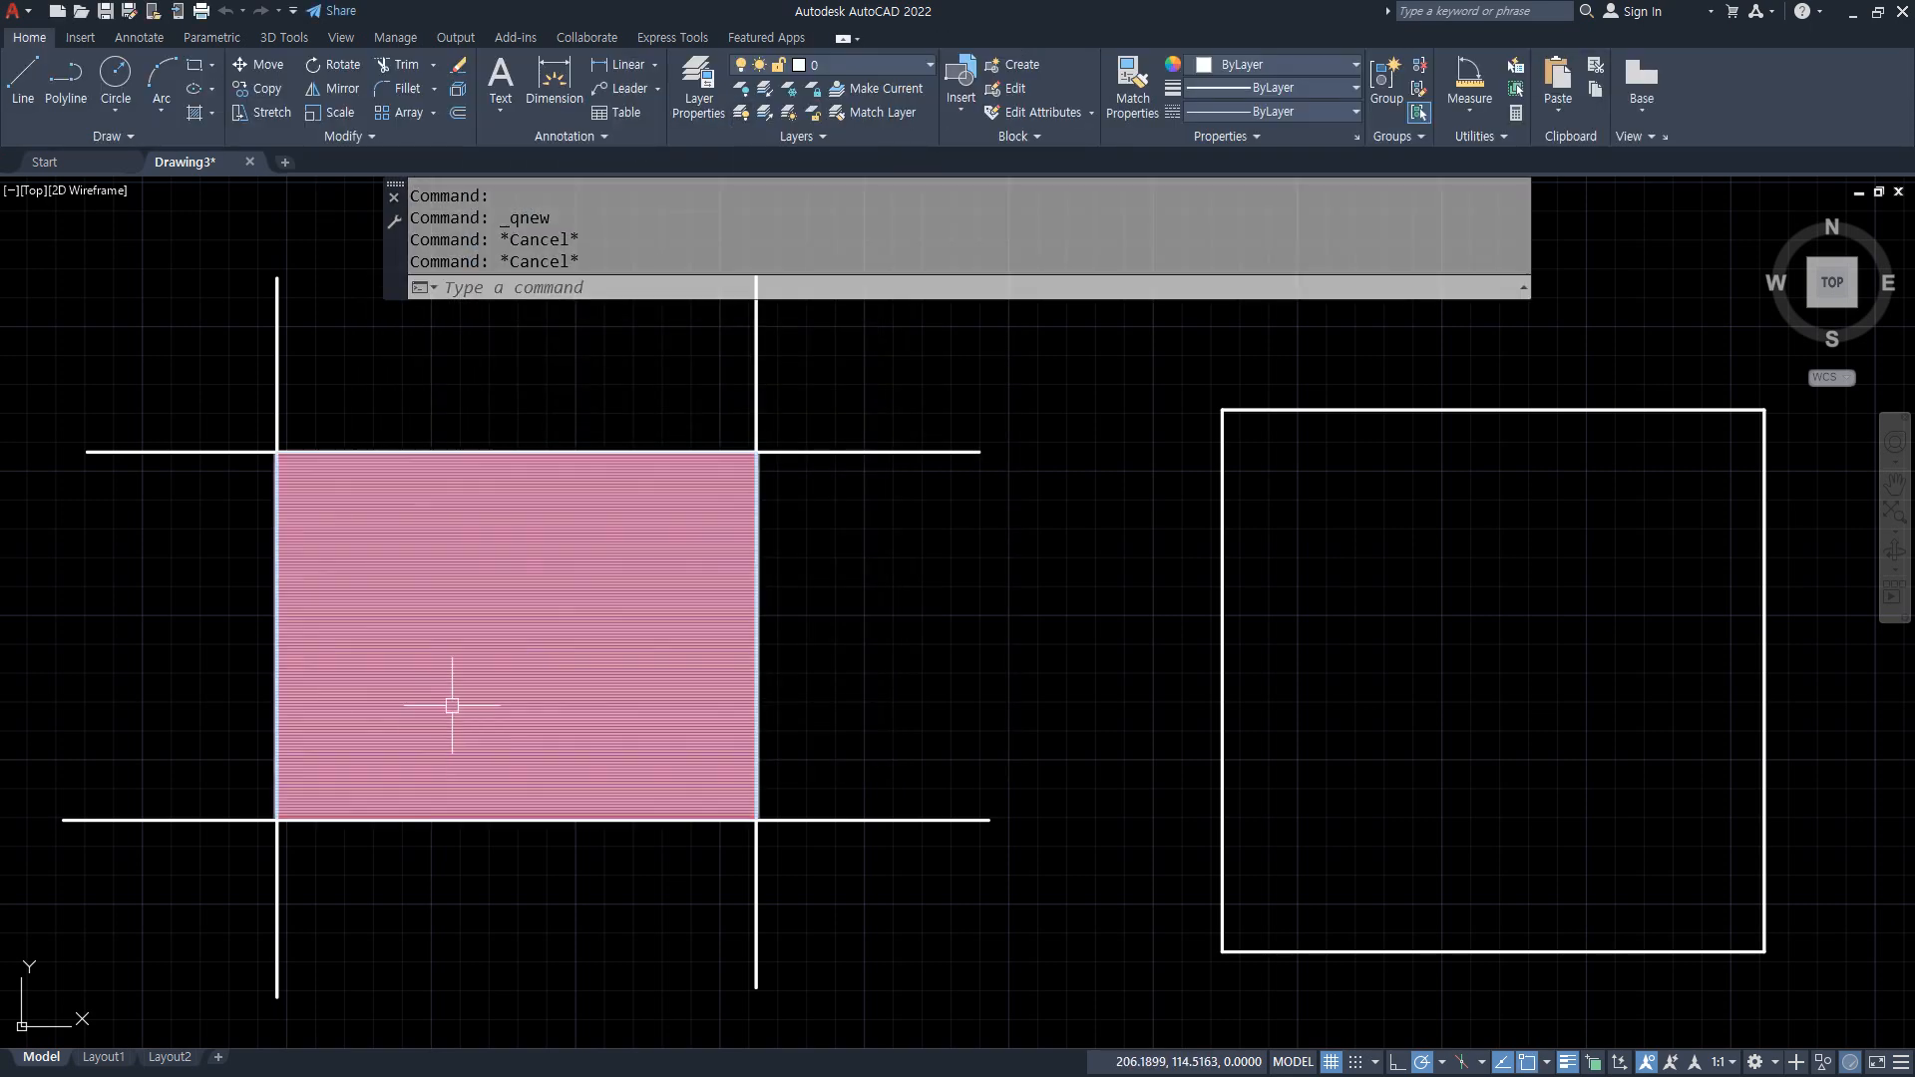
# Select the central rectangle's user-defined hatch and set its line spacing to 10
pyautogui.click(471, 646)
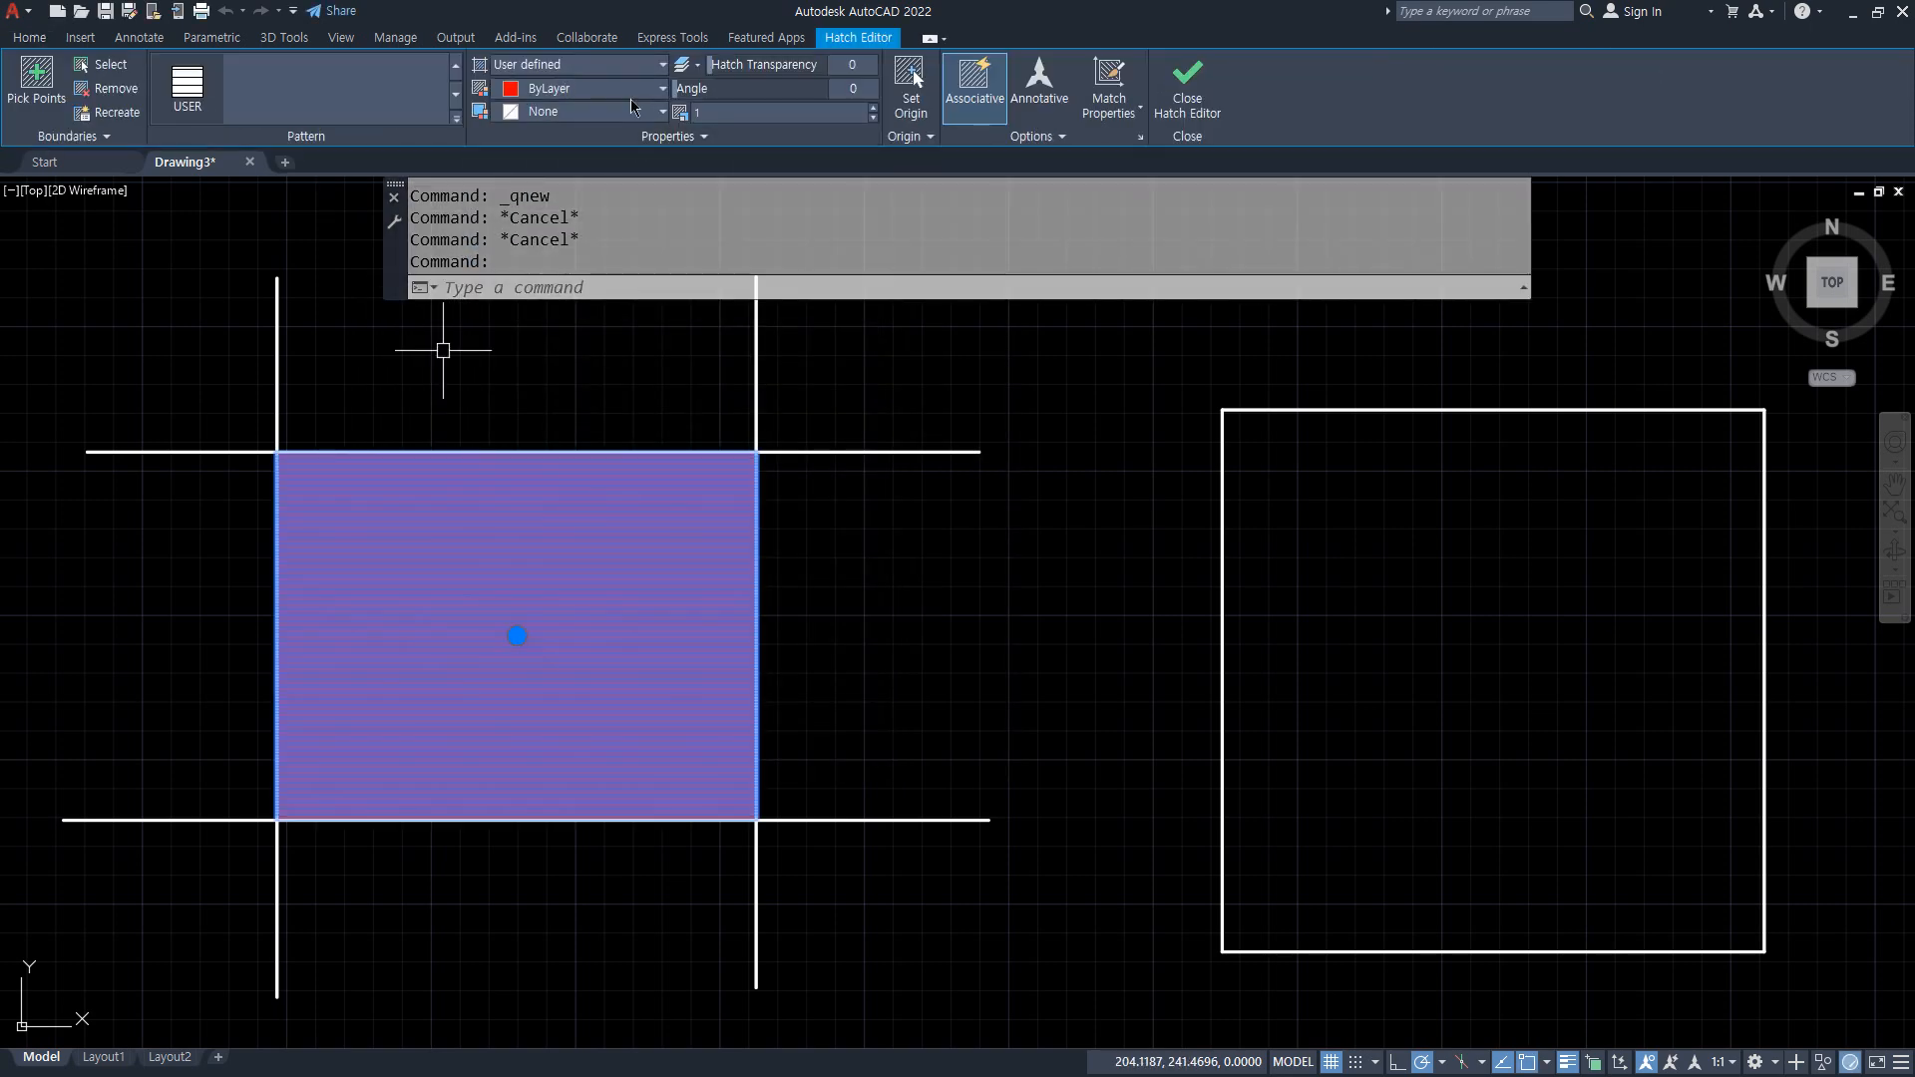
pyautogui.click(725, 114)
pyautogui.write('0')
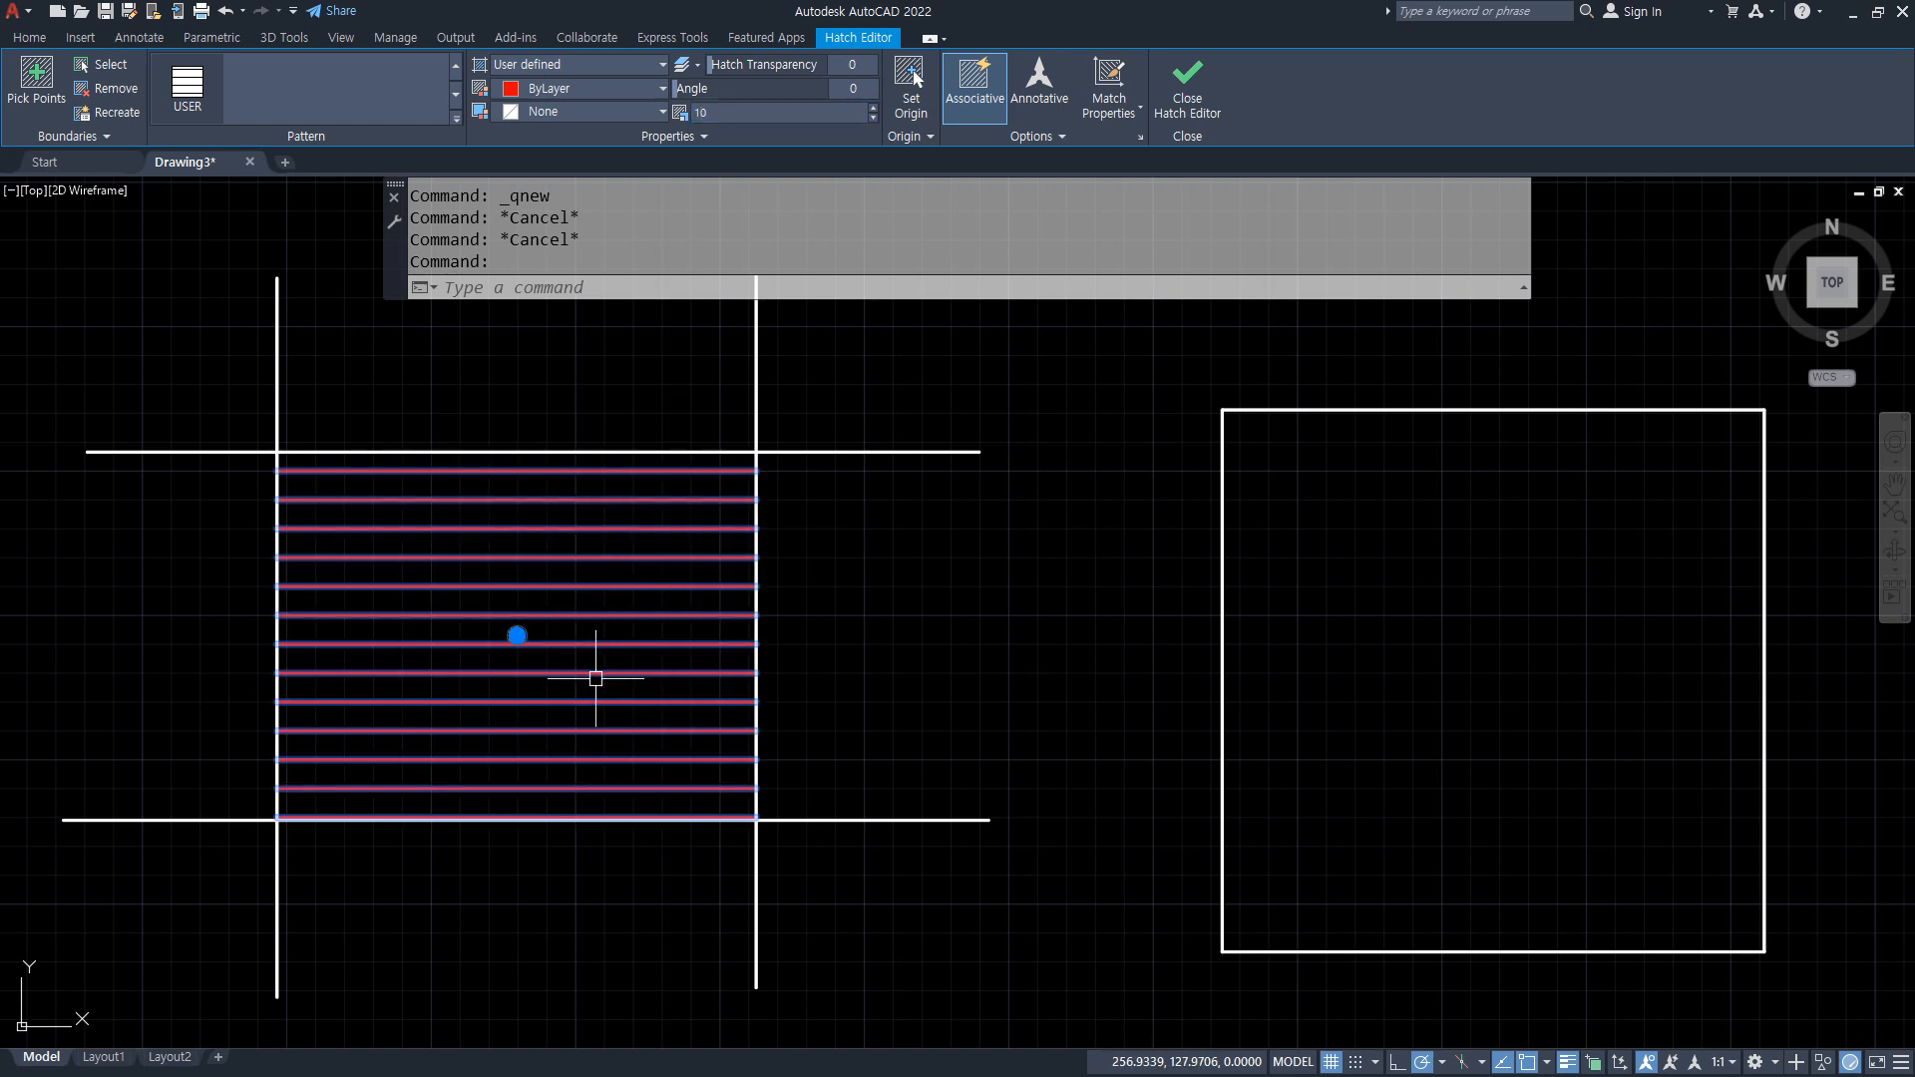
pyautogui.scroll(4, 687, 673)
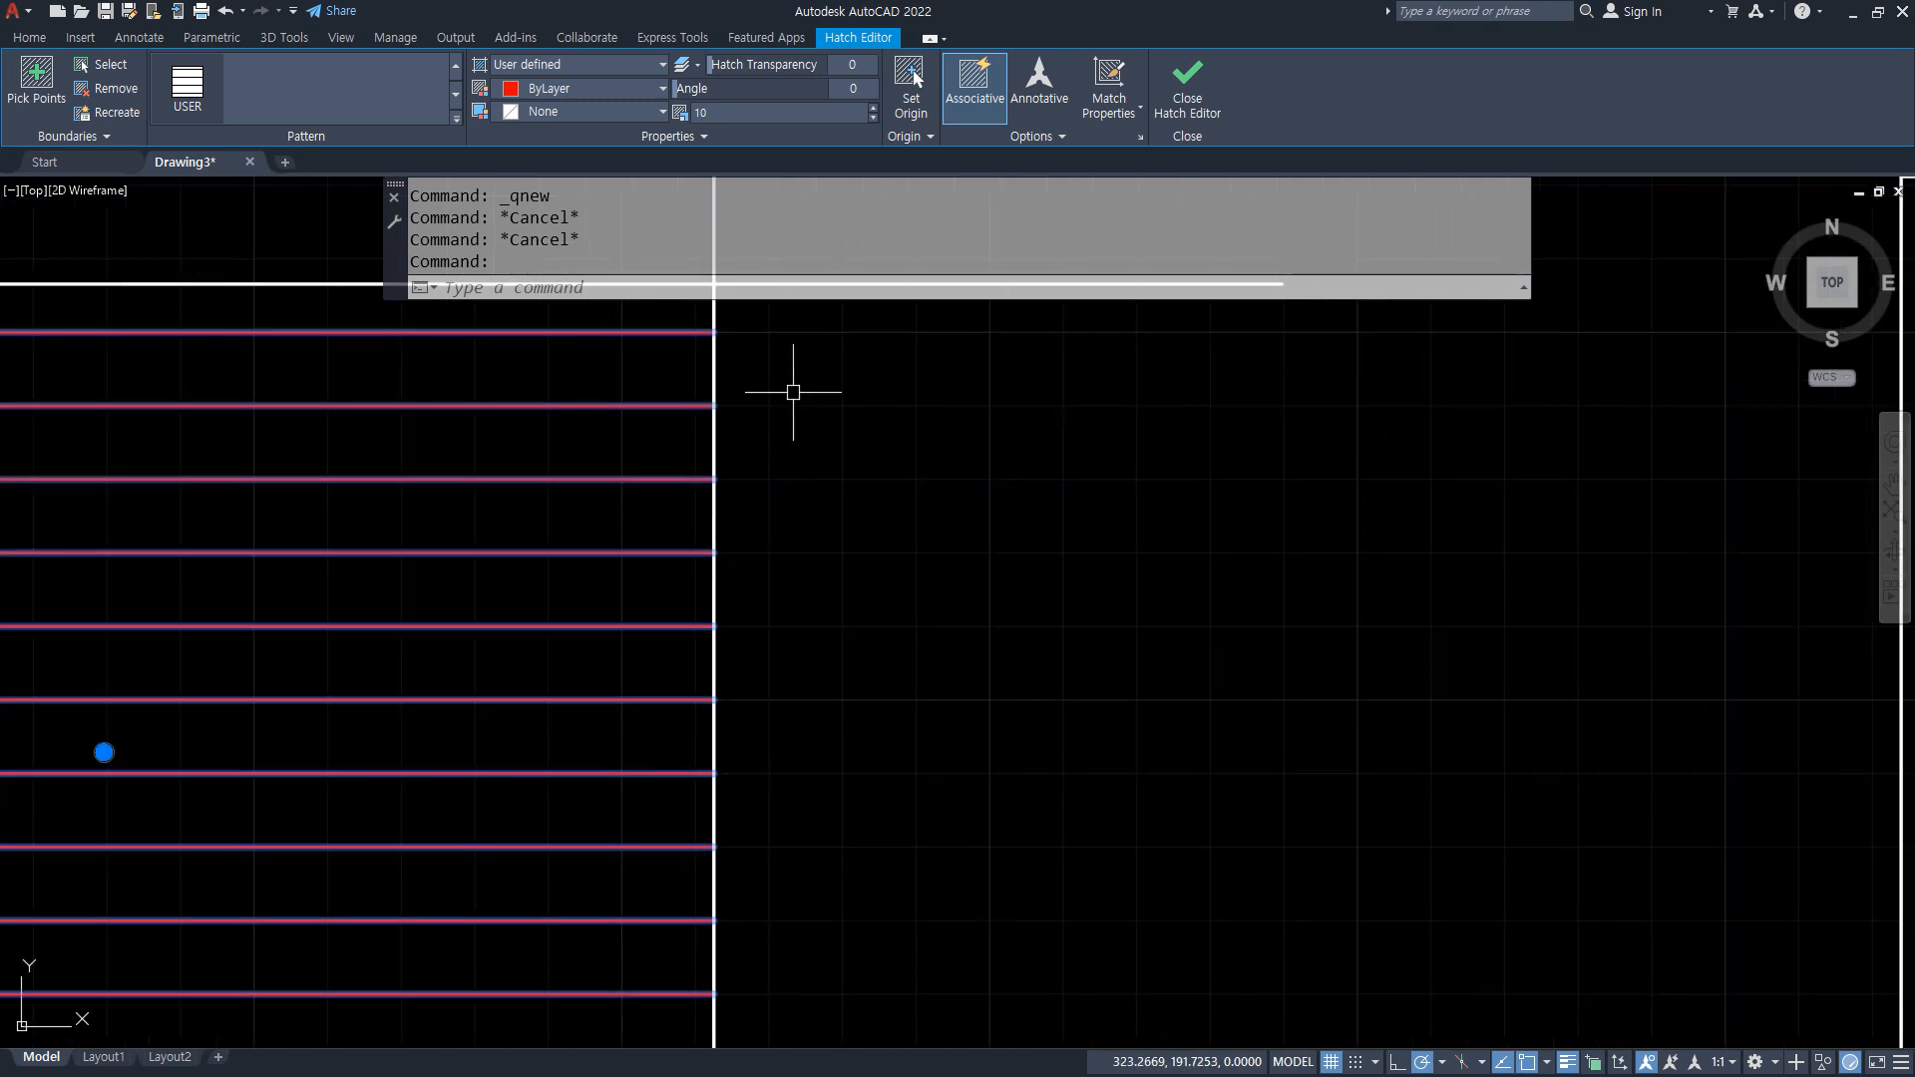
# Move the selected user-defined hatch to layer 0
pyautogui.moveTo(728, 119)
pyautogui.mouseDown()
pyautogui.moveTo(683, 102)
pyautogui.moveTo(711, 122)
pyautogui.moveTo(766, 305)
pyautogui.moveTo(746, 392)
pyautogui.moveTo(719, 404)
pyautogui.mouseUp()
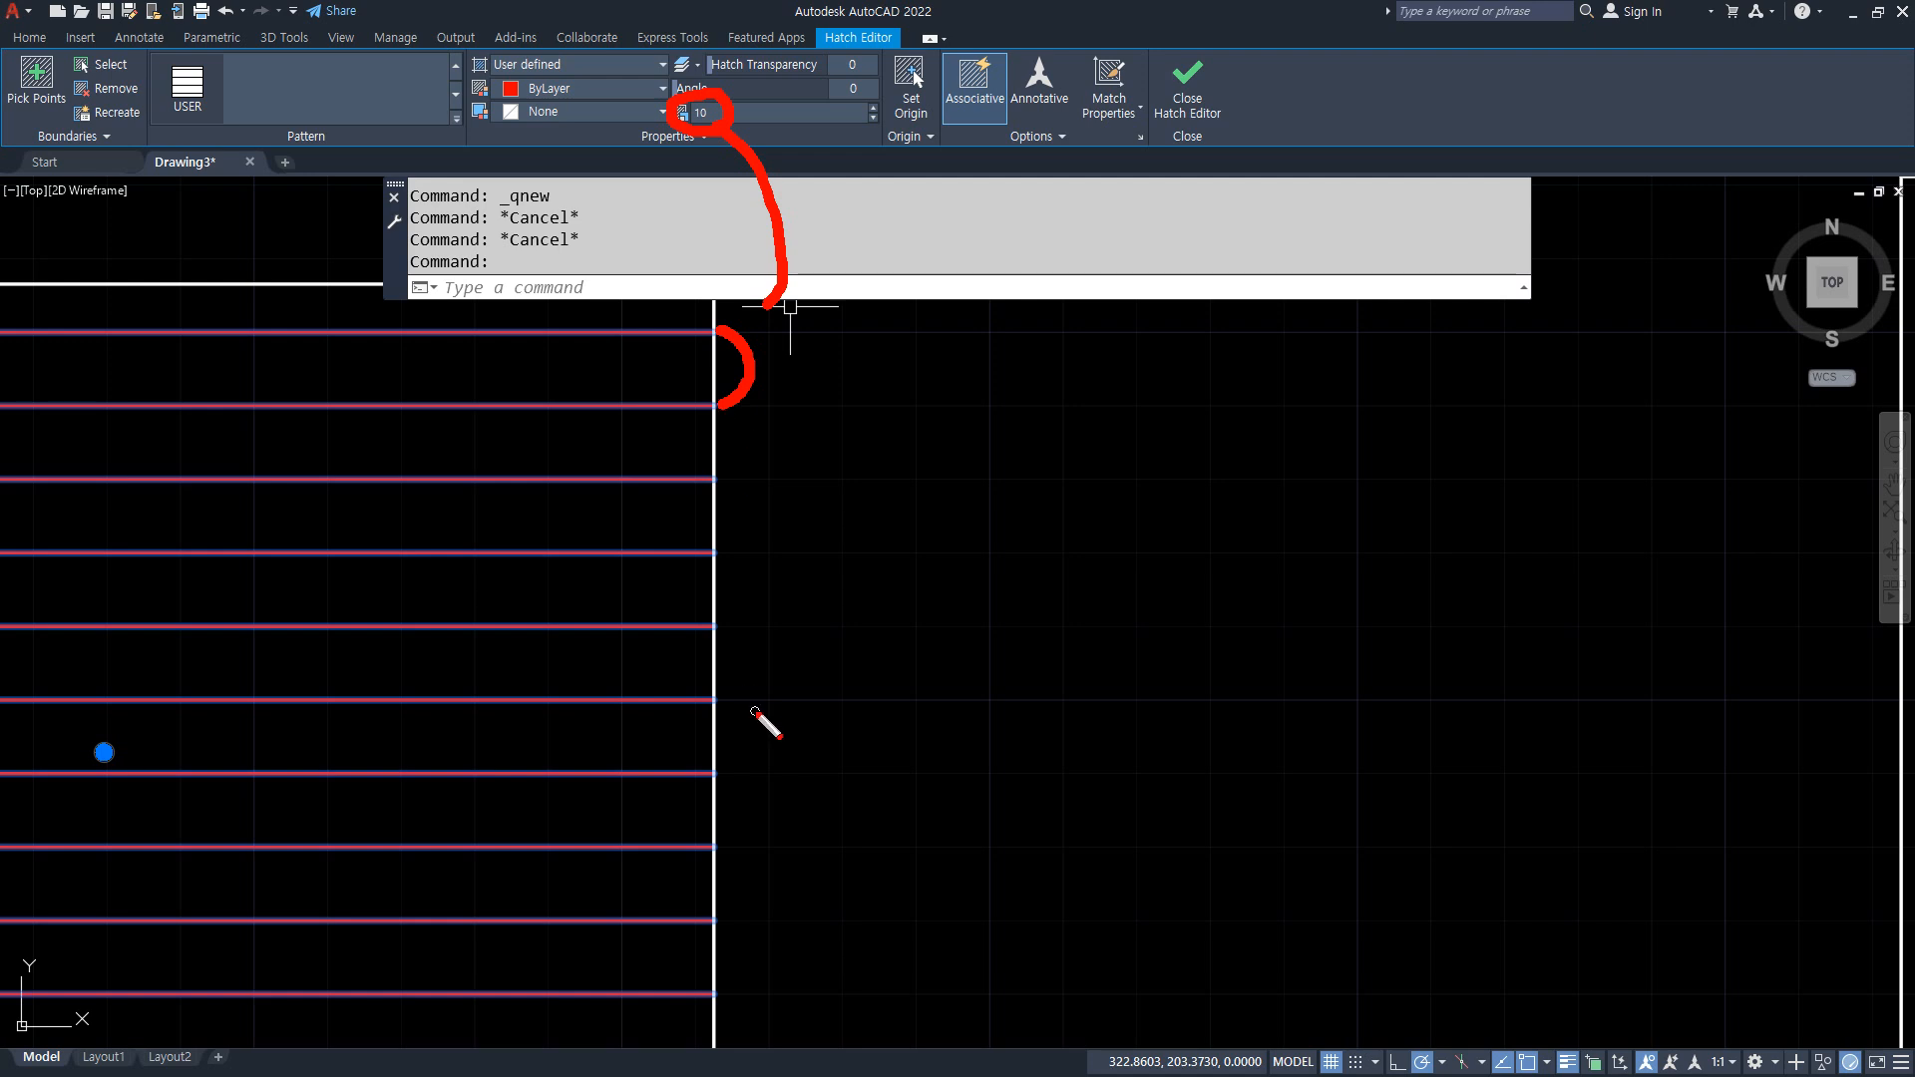
pyautogui.click(599, 137)
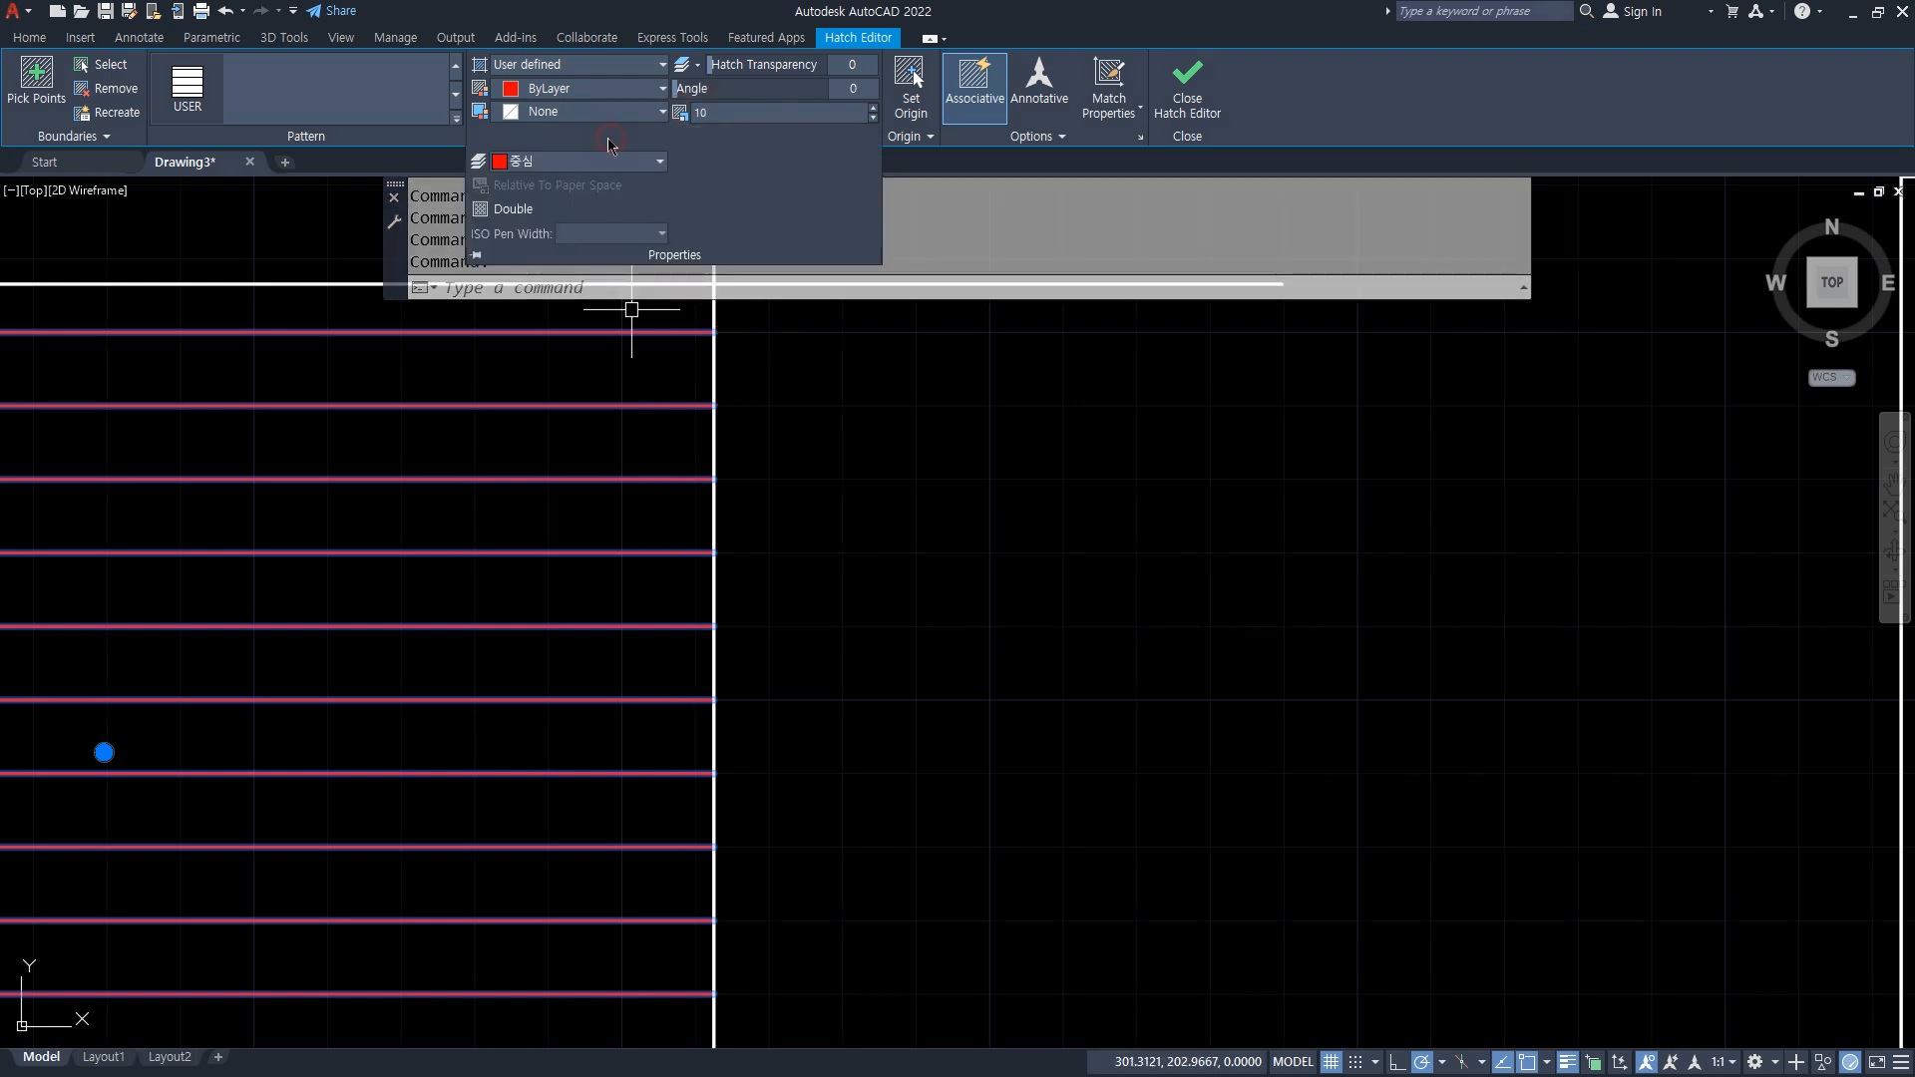
pyautogui.click(586, 162)
pyautogui.click(584, 189)
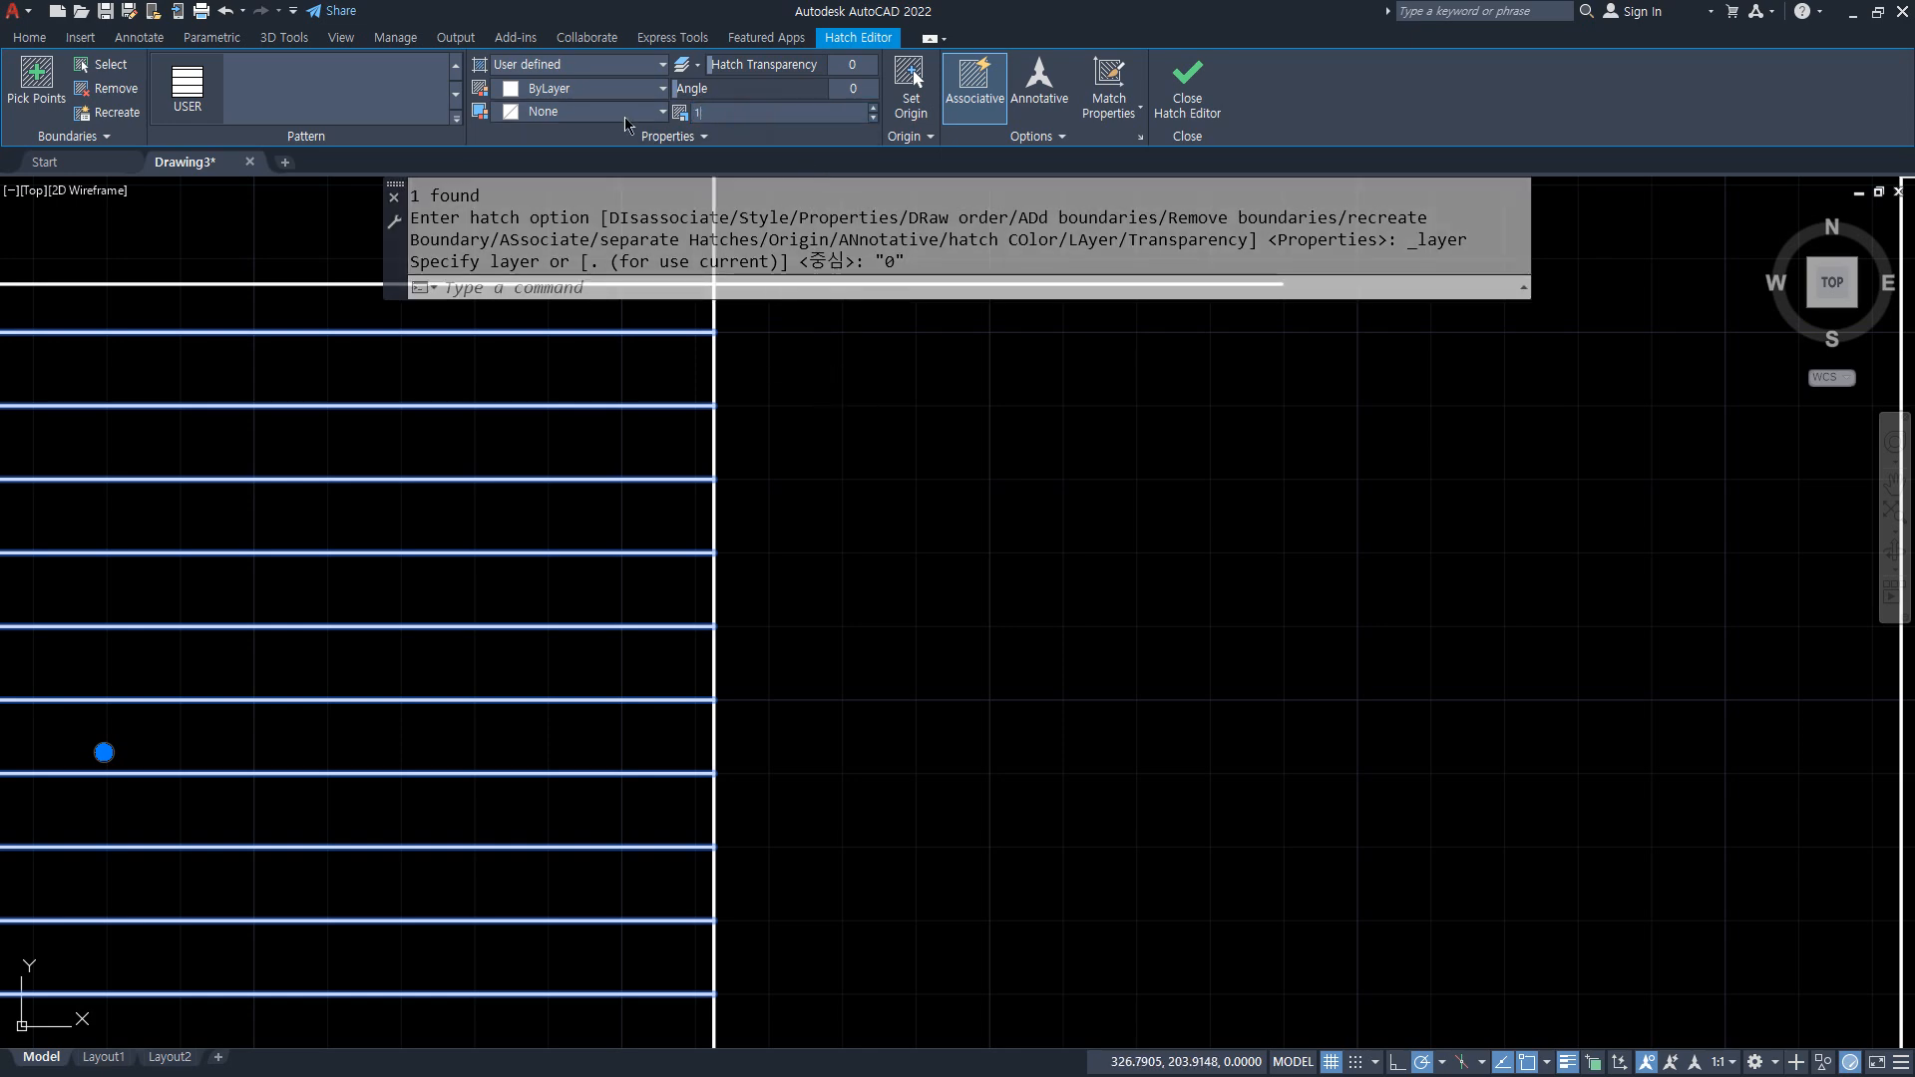
# Try a hatch line spacing of 100, and set the spacing to 30
pyautogui.scroll(-8, 638, 678)
pyautogui.scroll(2, 633, 674)
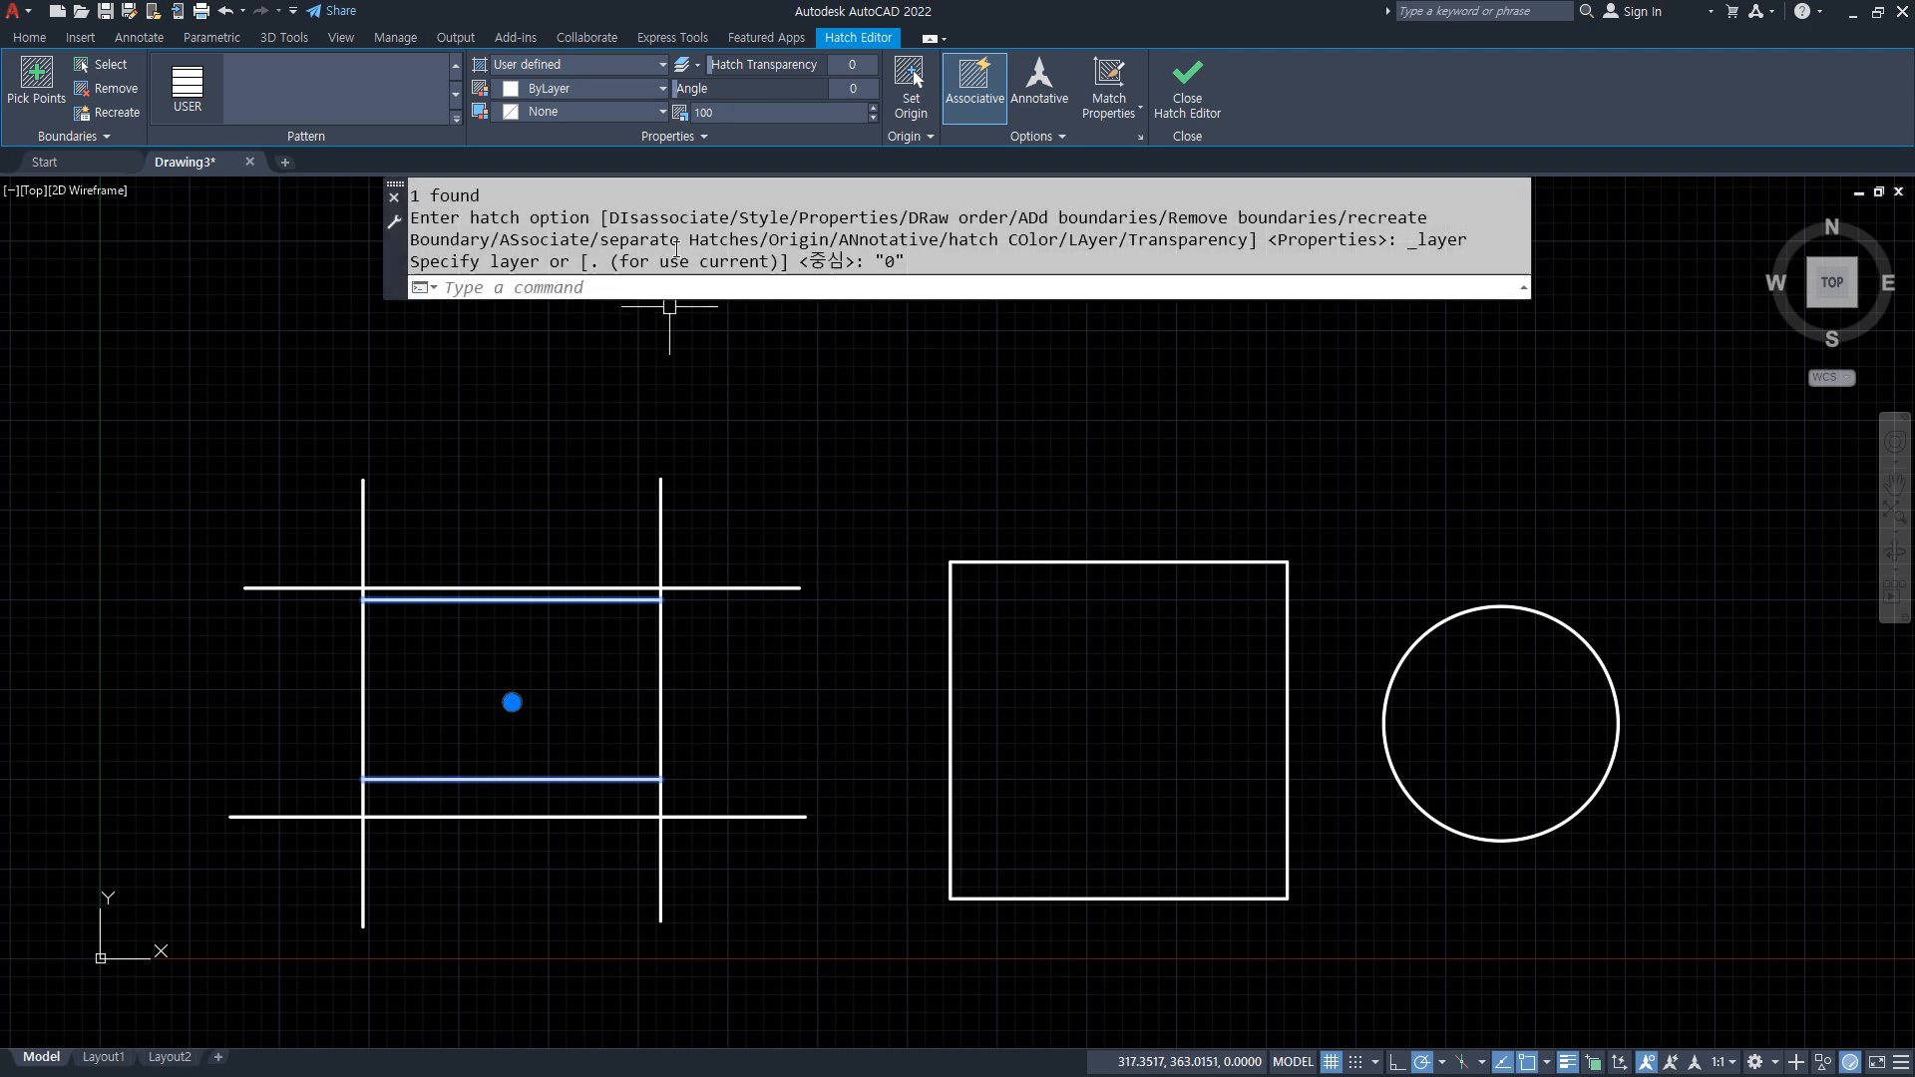
pyautogui.click(743, 113)
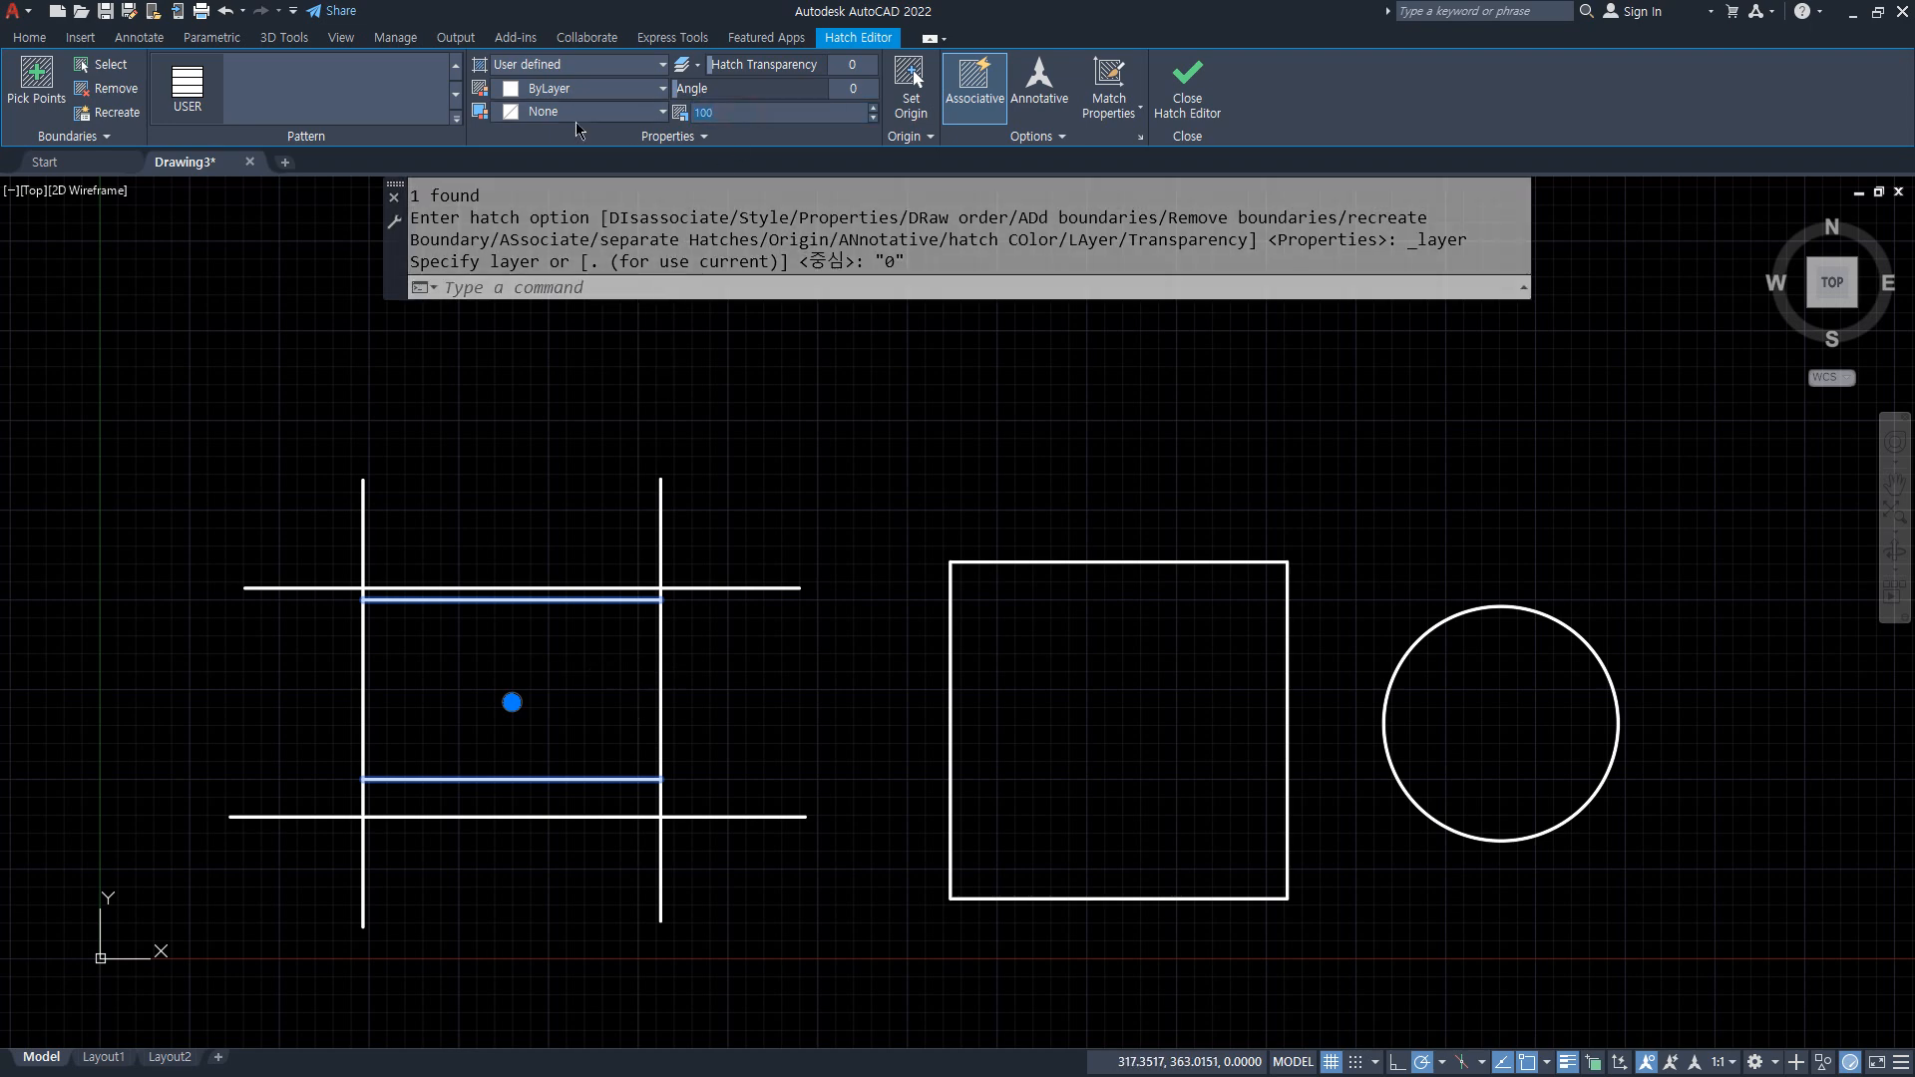
pyautogui.write('30')
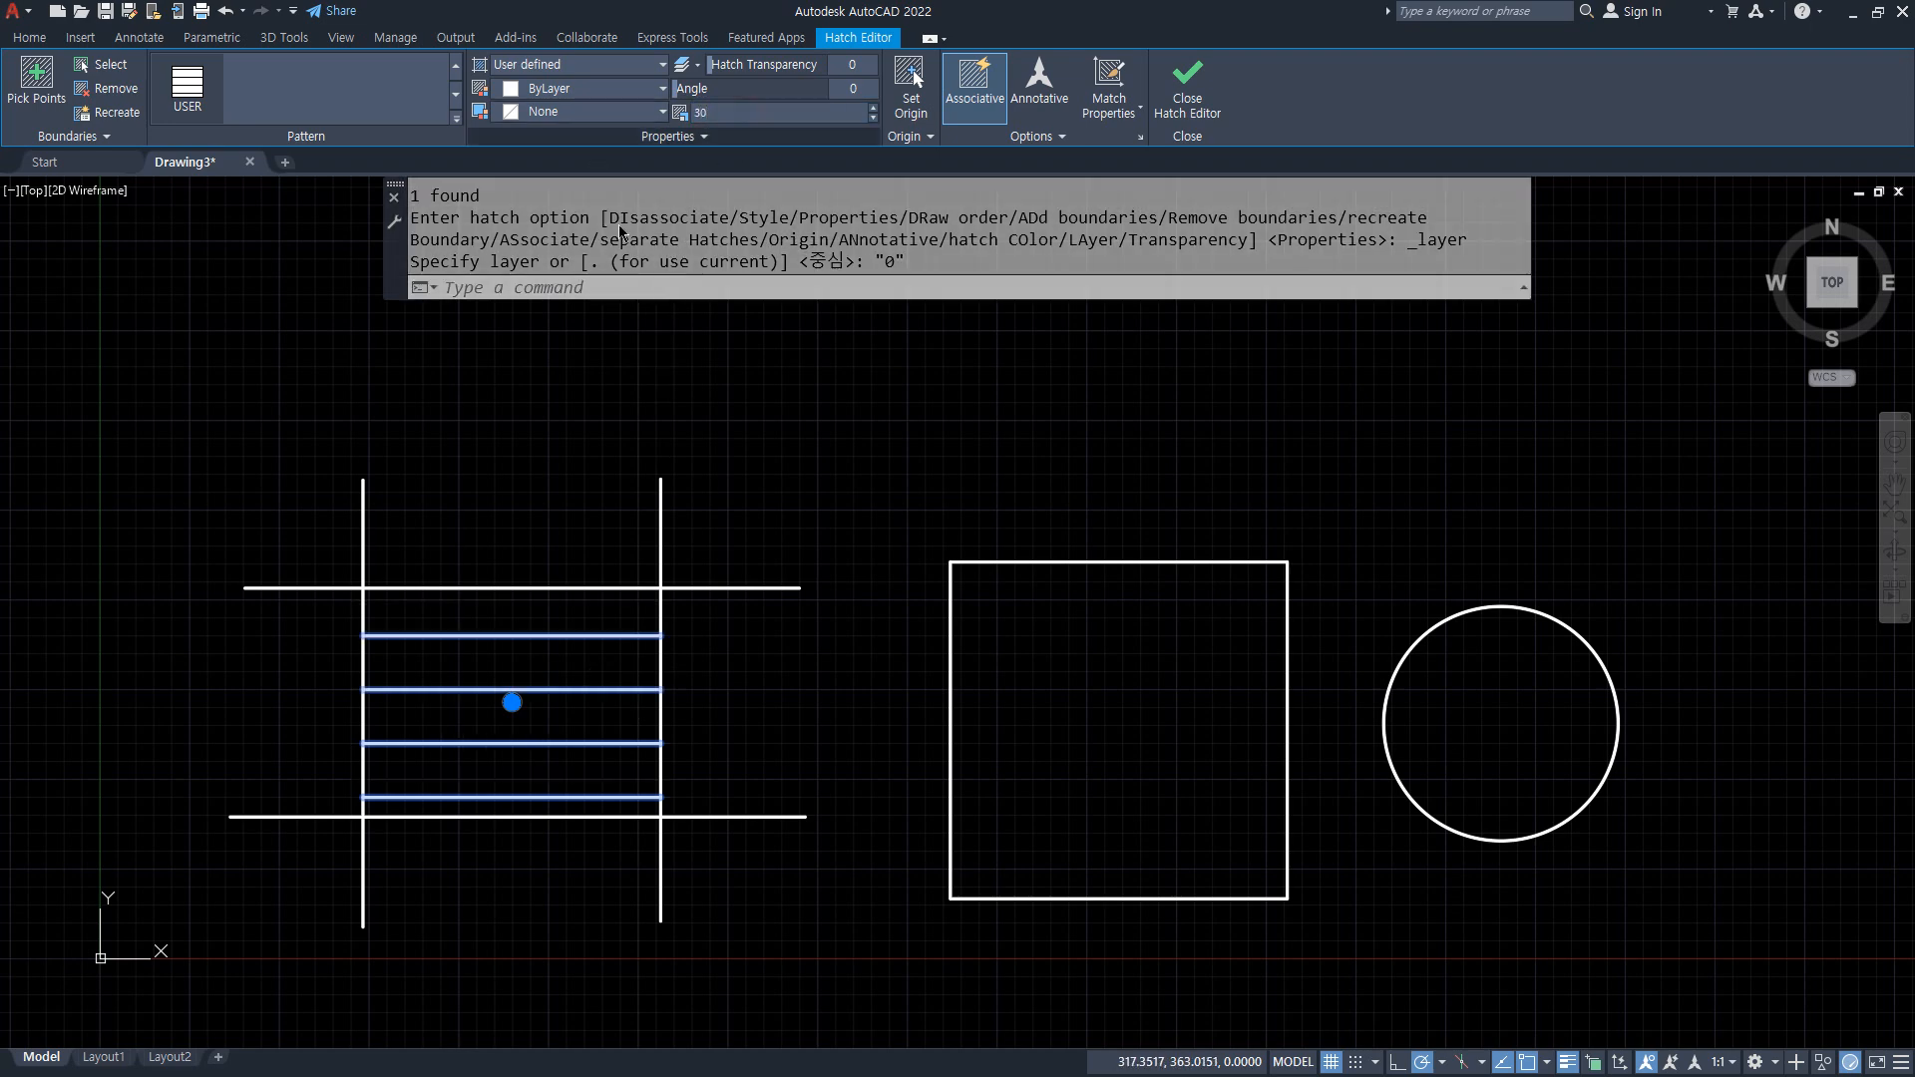
# Try the Double option on the user-defined hatch to cross its lines, and turn the option off again
pyautogui.click(681, 138)
pyautogui.click(513, 209)
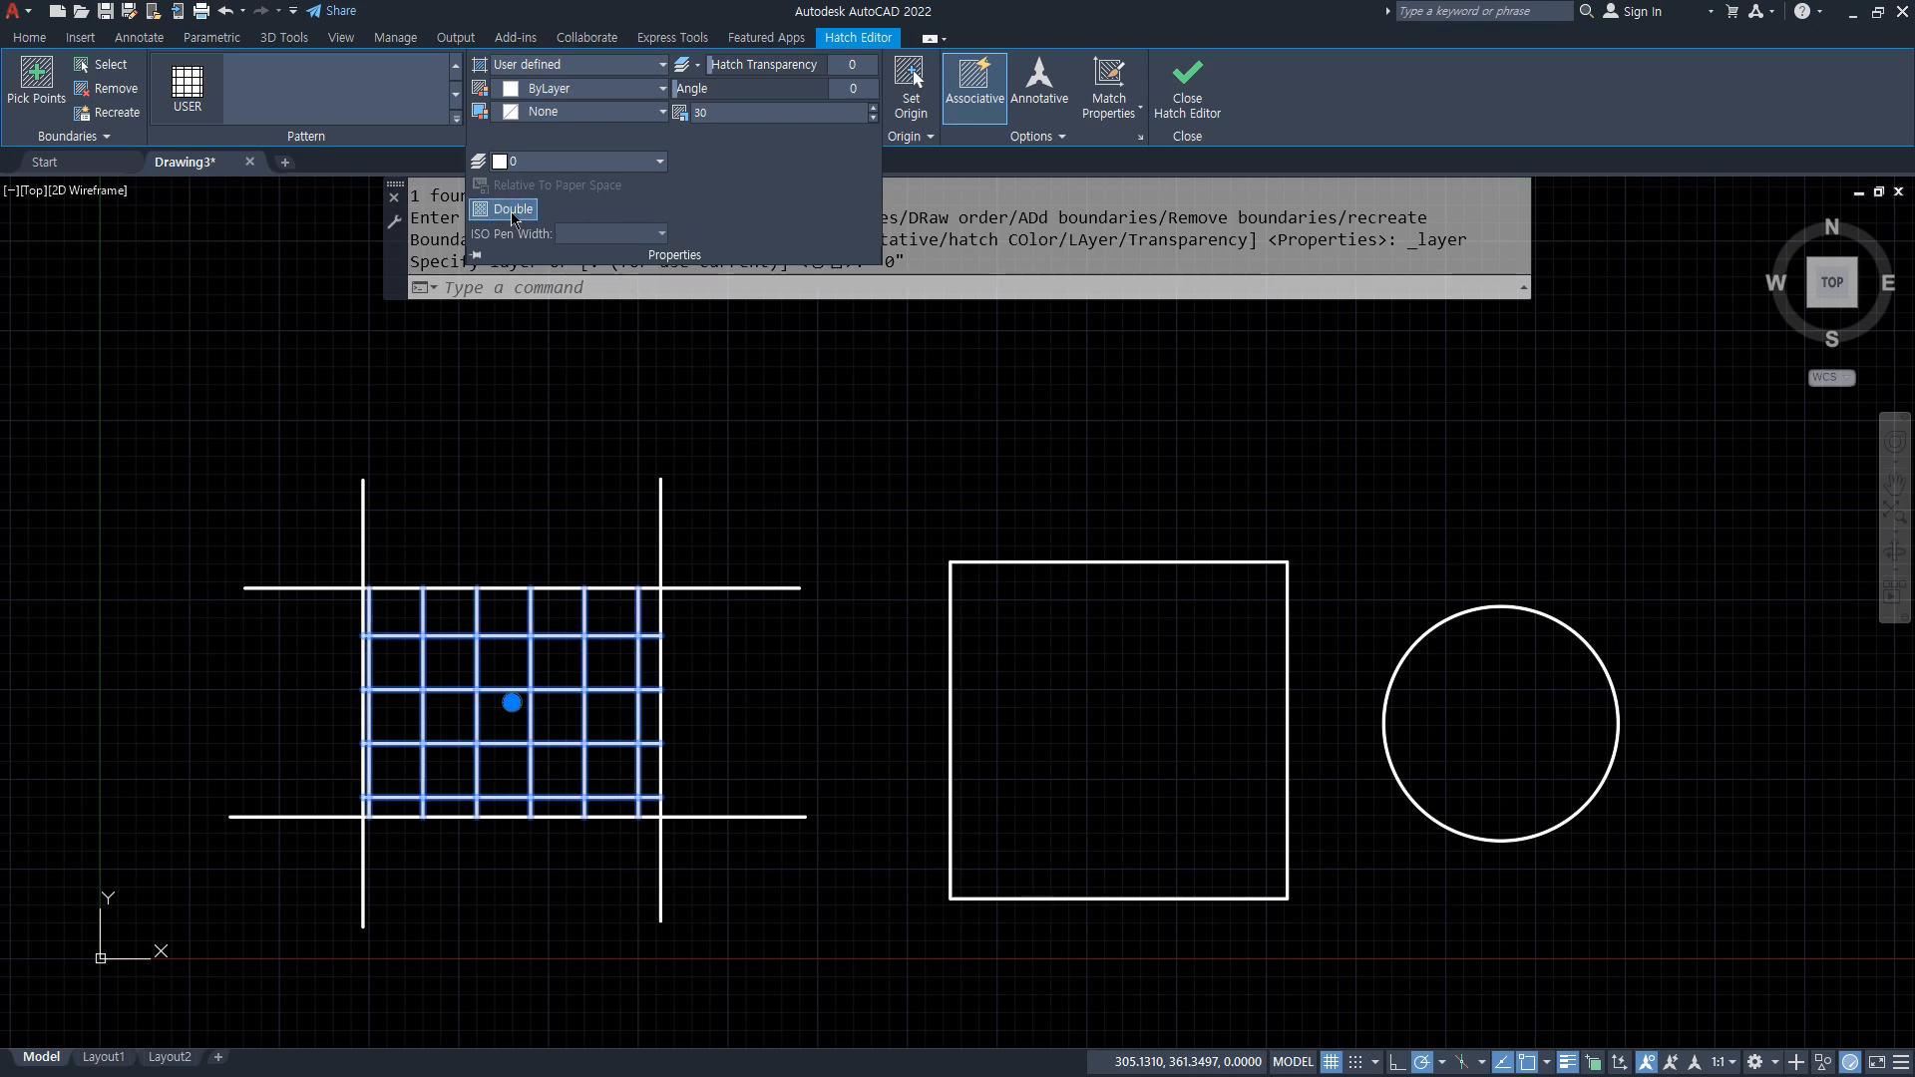
pyautogui.scroll(4, 555, 633)
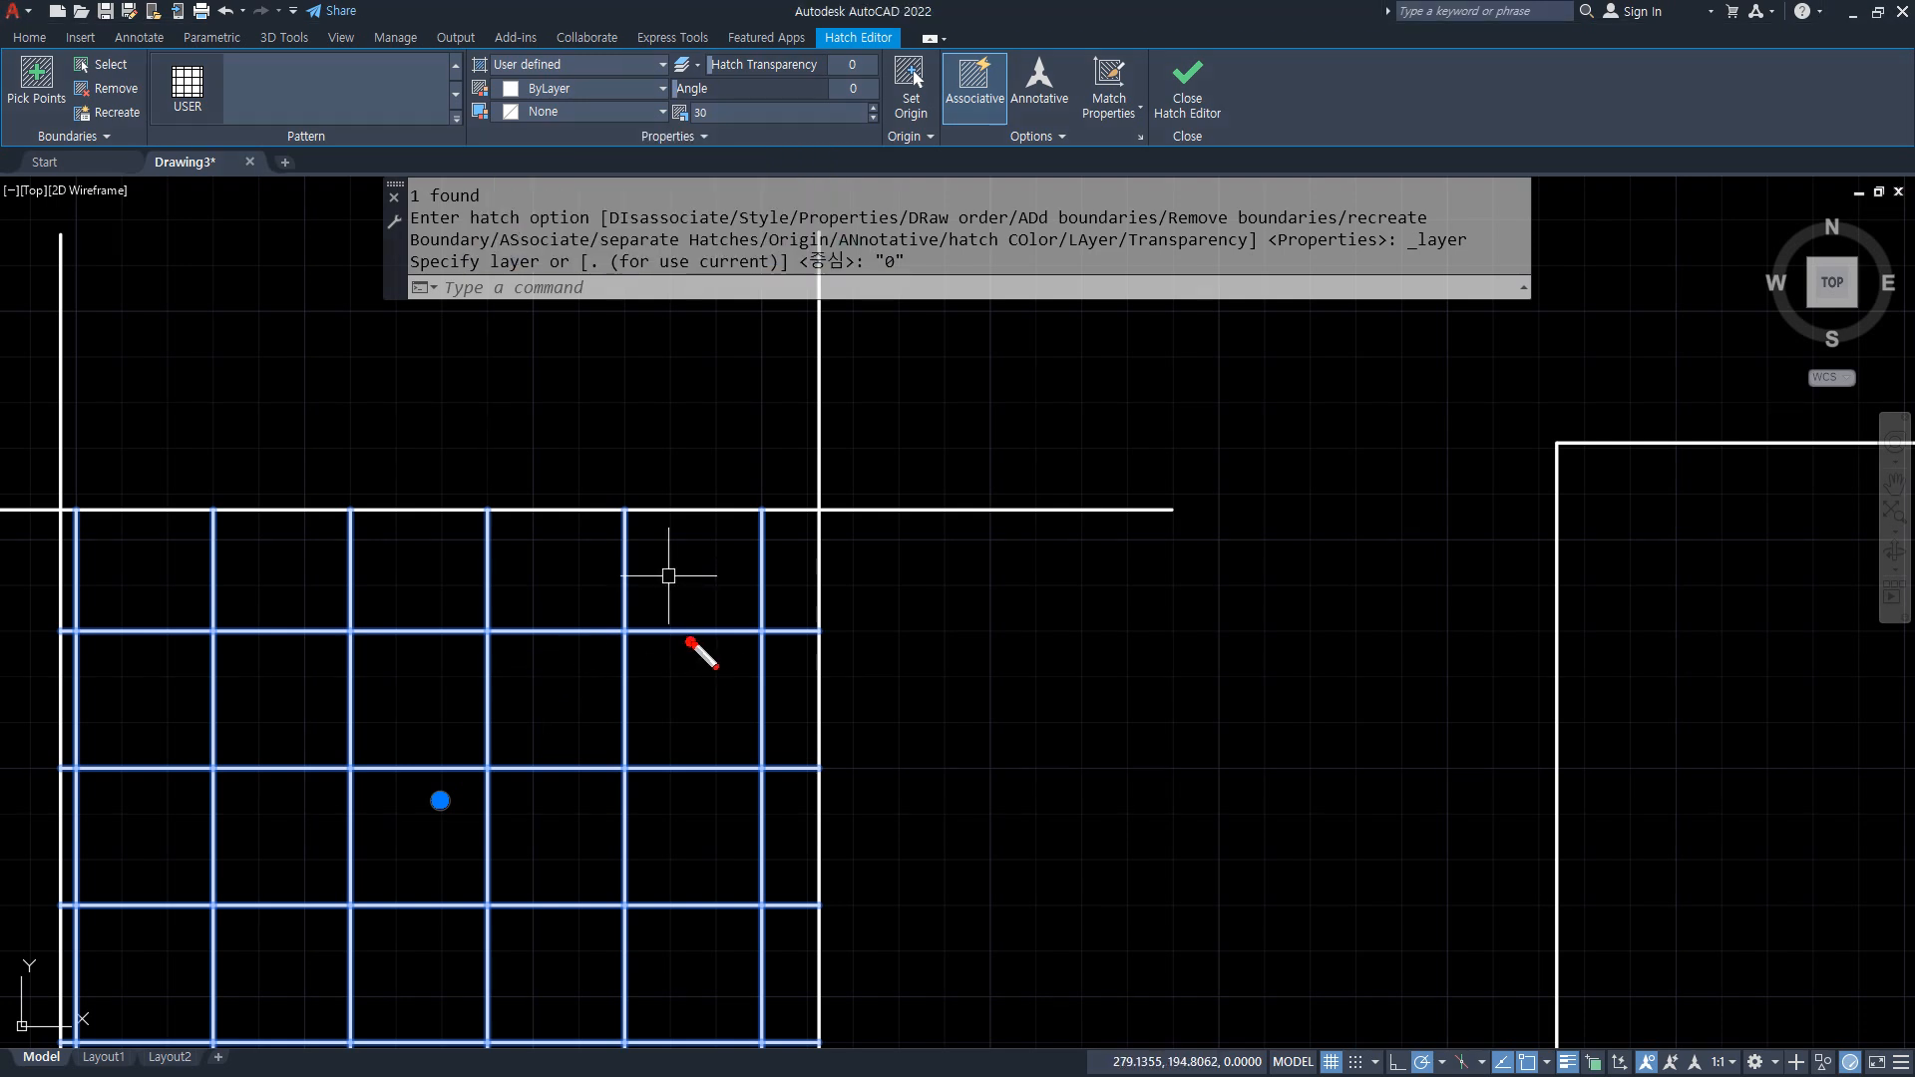
pyautogui.moveTo(691, 642)
pyautogui.mouseDown()
pyautogui.moveTo(694, 758)
pyautogui.moveTo(729, 768)
pyautogui.mouseUp()
pyautogui.moveTo(599, 628)
pyautogui.mouseDown()
pyautogui.moveTo(526, 597)
pyautogui.moveTo(496, 610)
pyautogui.mouseUp()
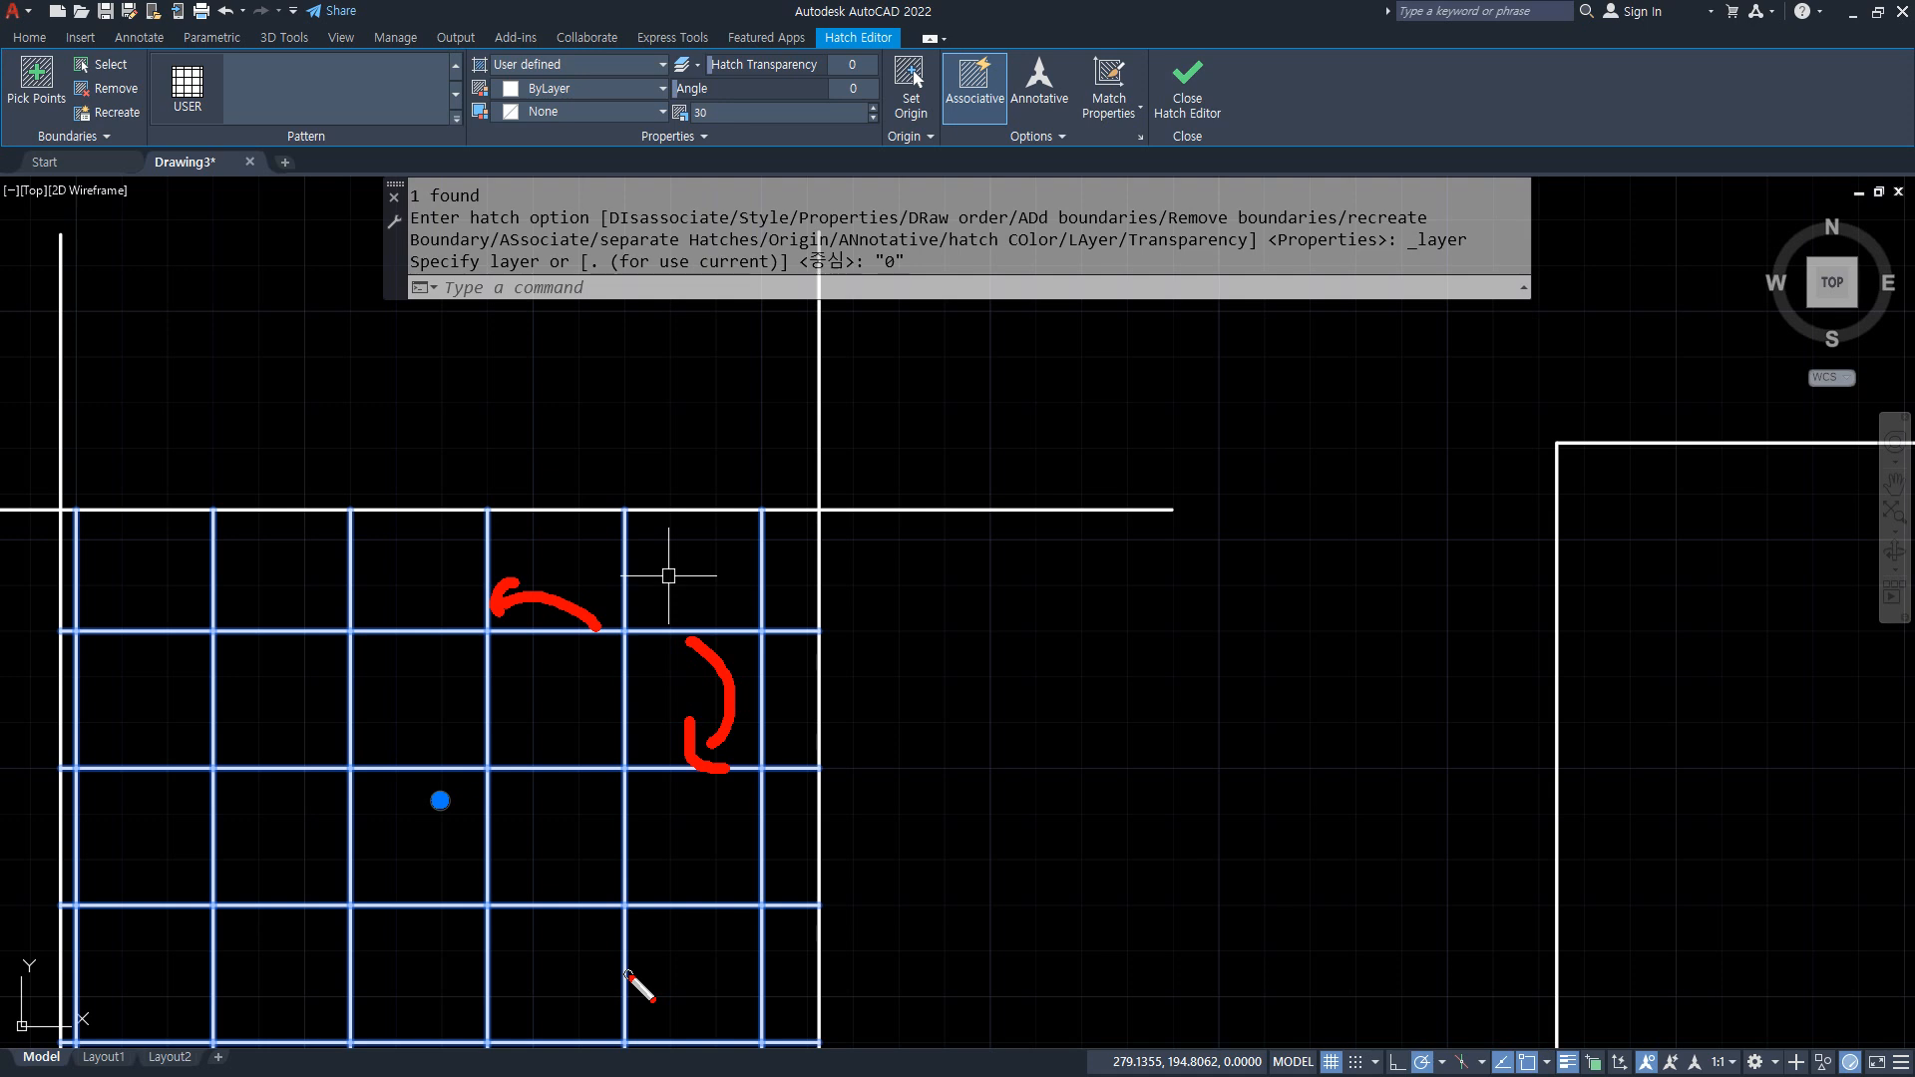
pyautogui.moveTo(250, 171)
pyautogui.mouseDown()
pyautogui.moveTo(185, 155)
pyautogui.moveTo(243, 175)
pyautogui.mouseUp()
pyautogui.press('Escape')
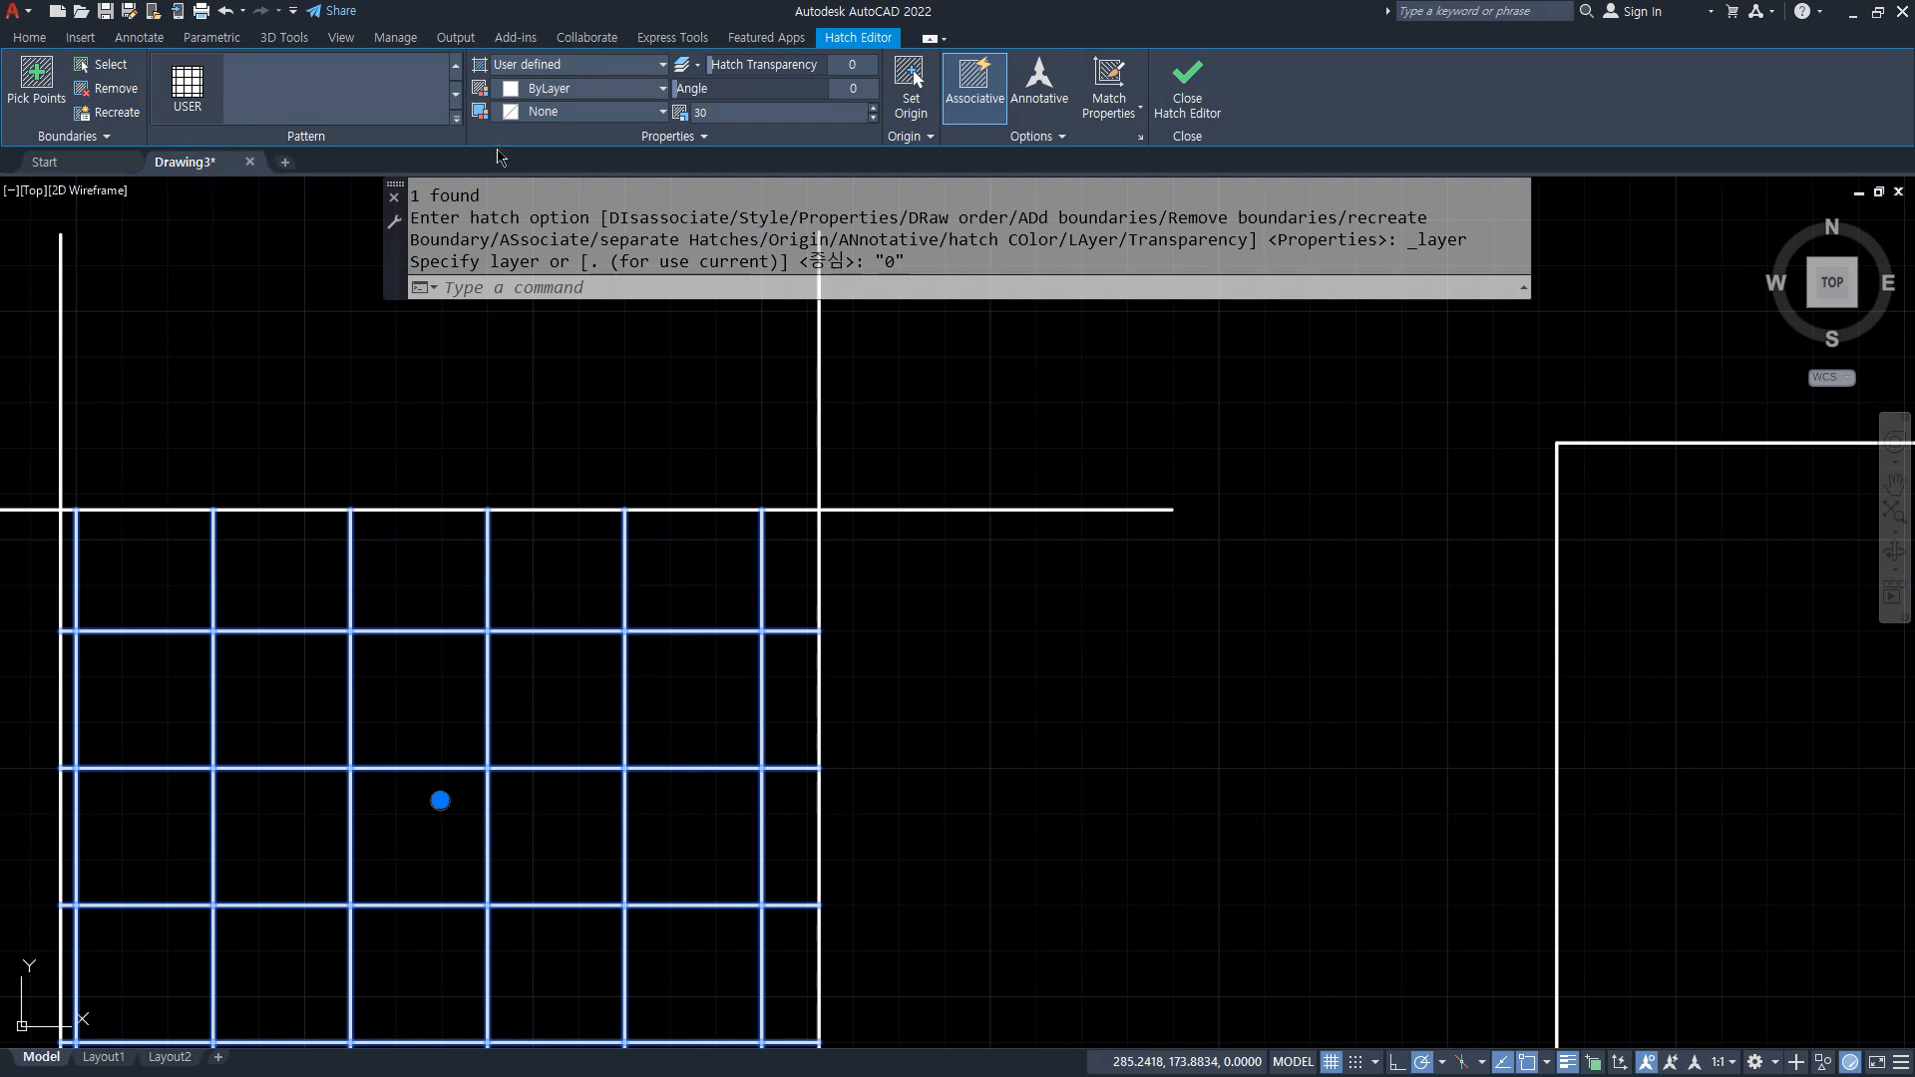
pyautogui.click(688, 137)
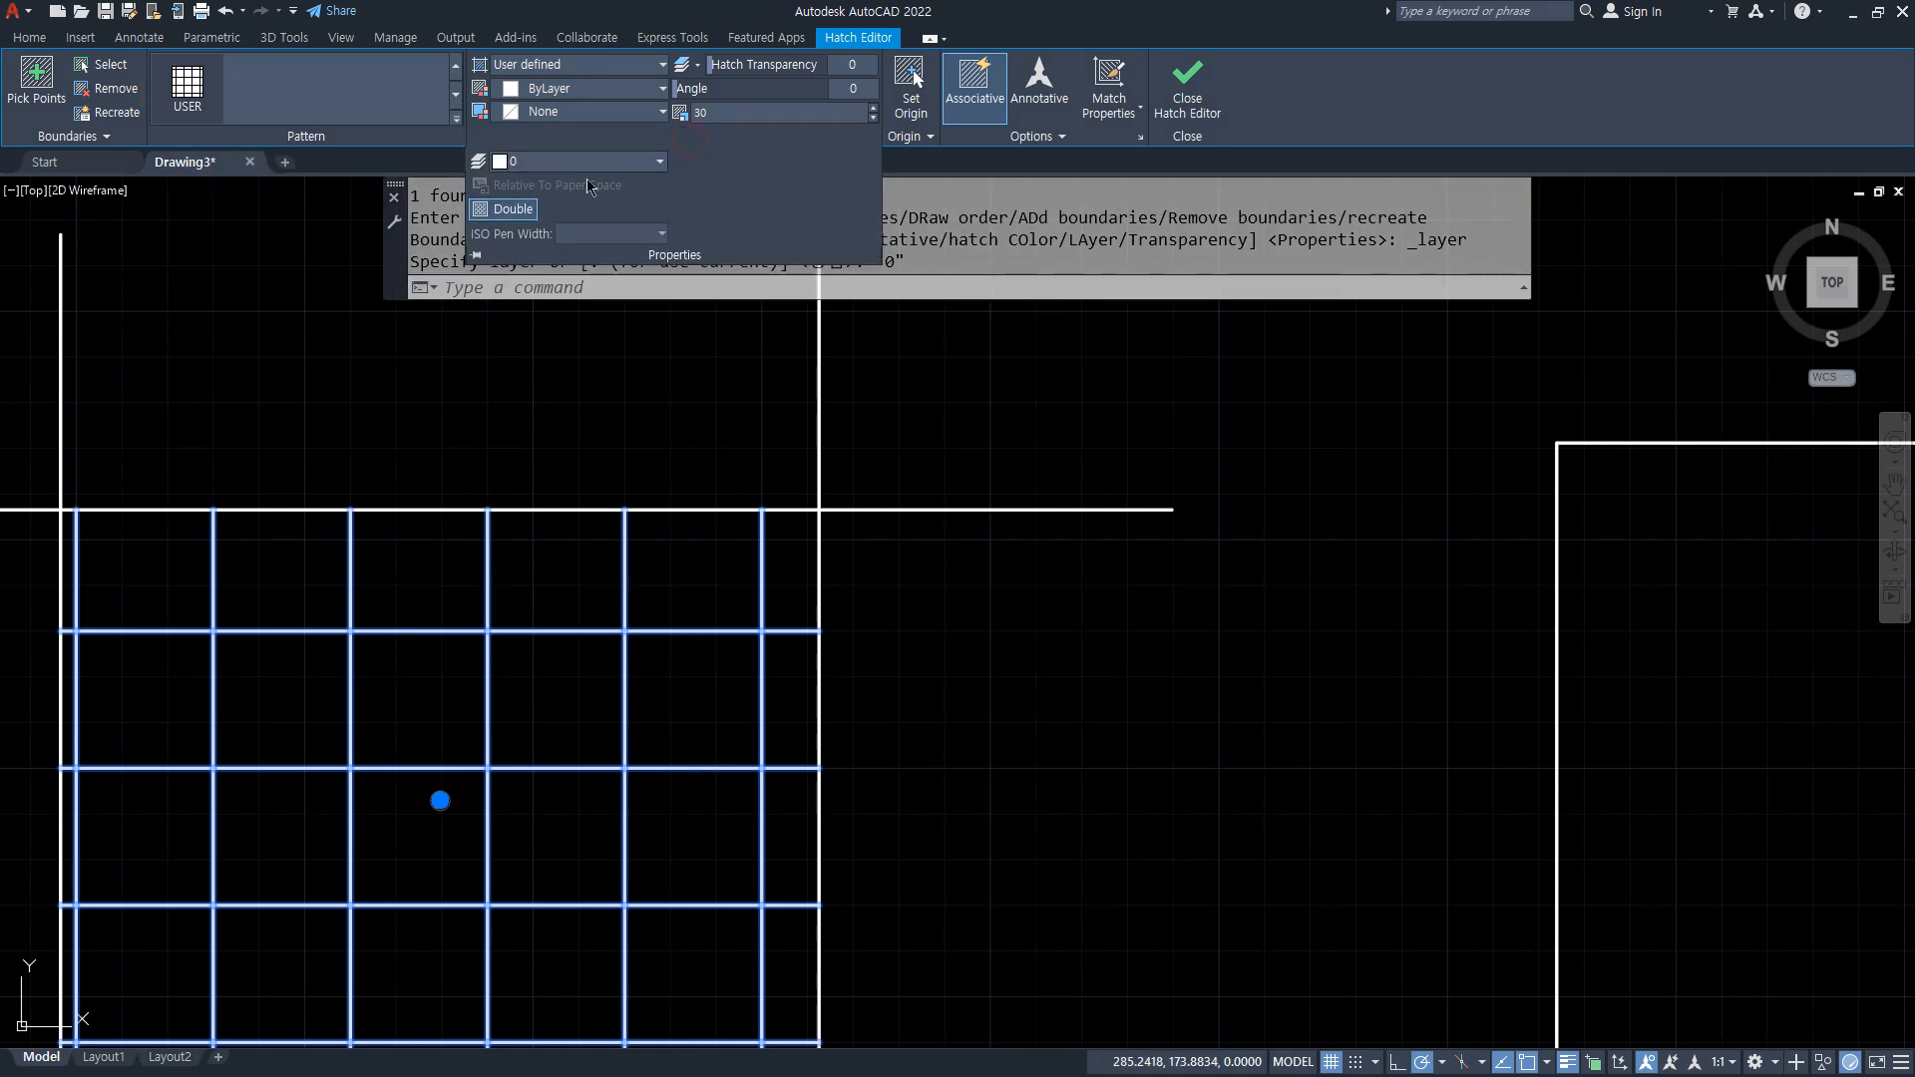
pyautogui.click(509, 209)
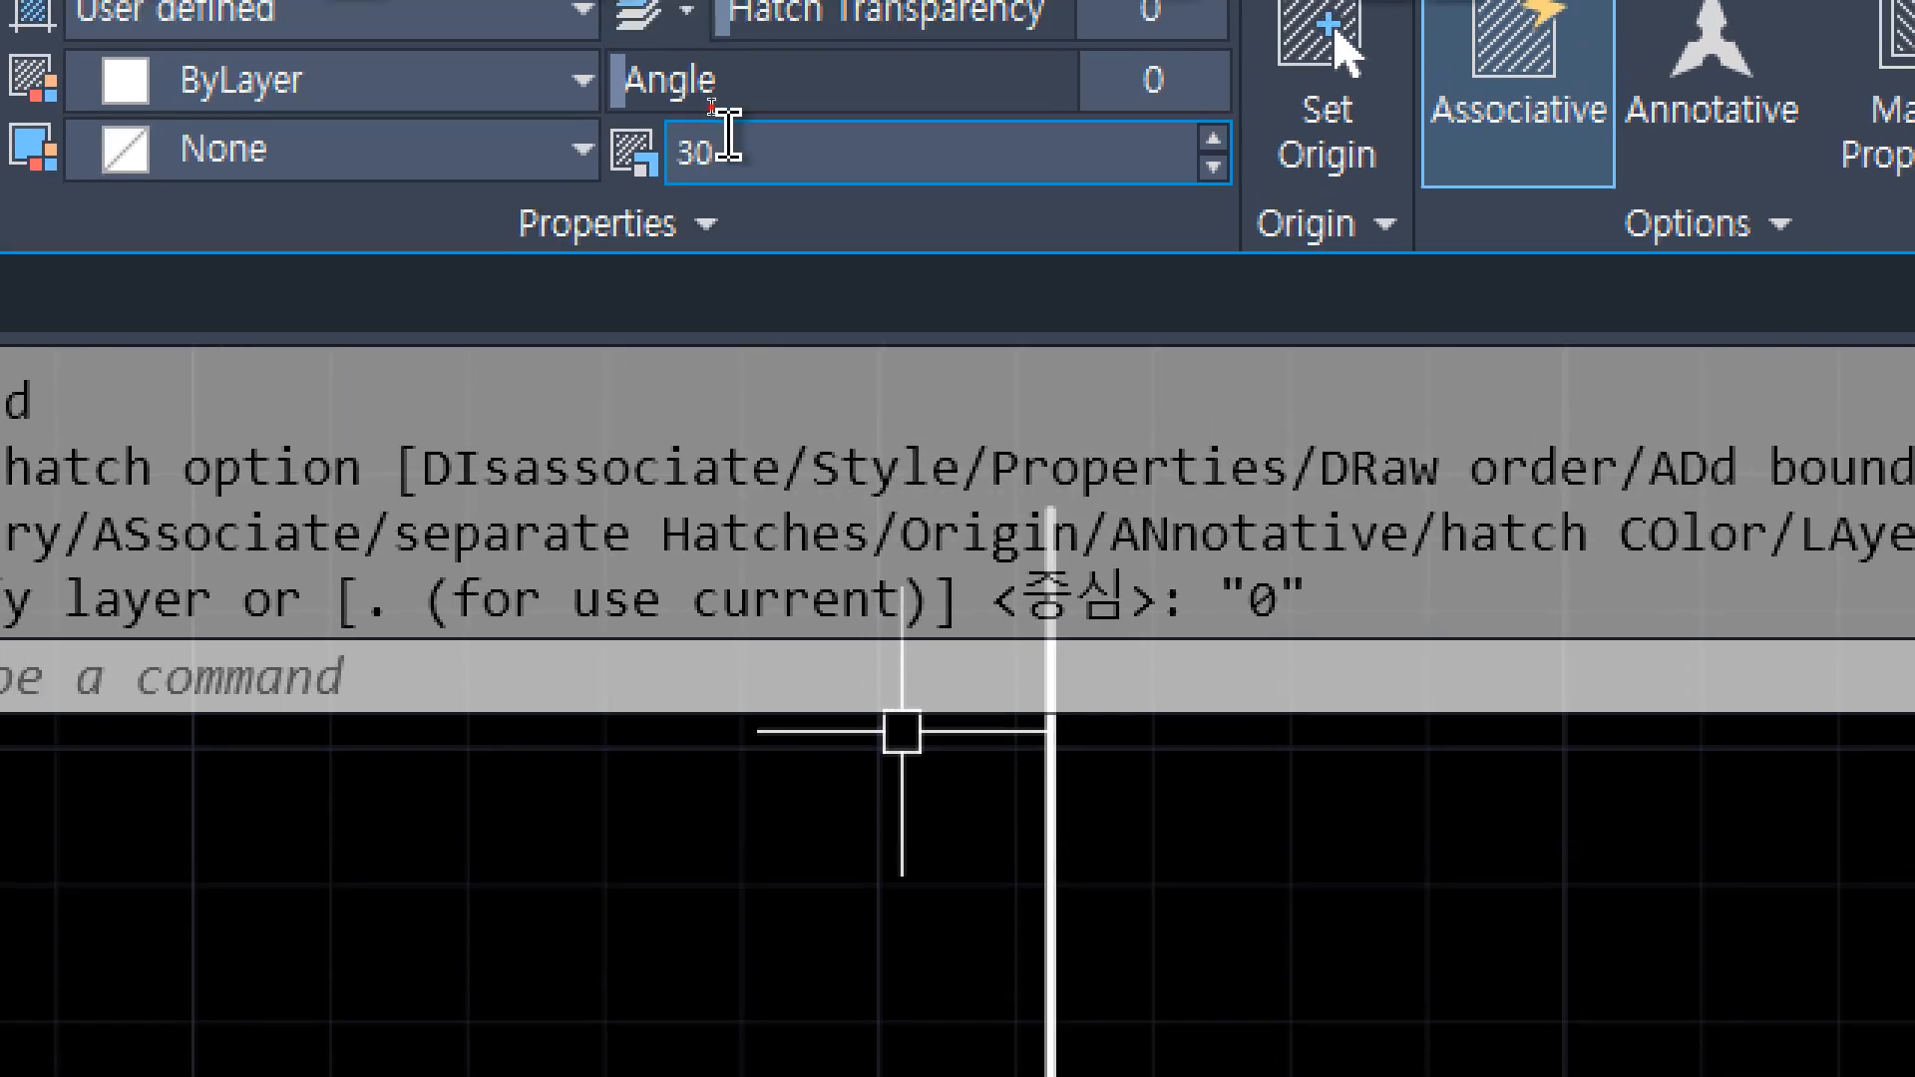
pyautogui.click(770, 148)
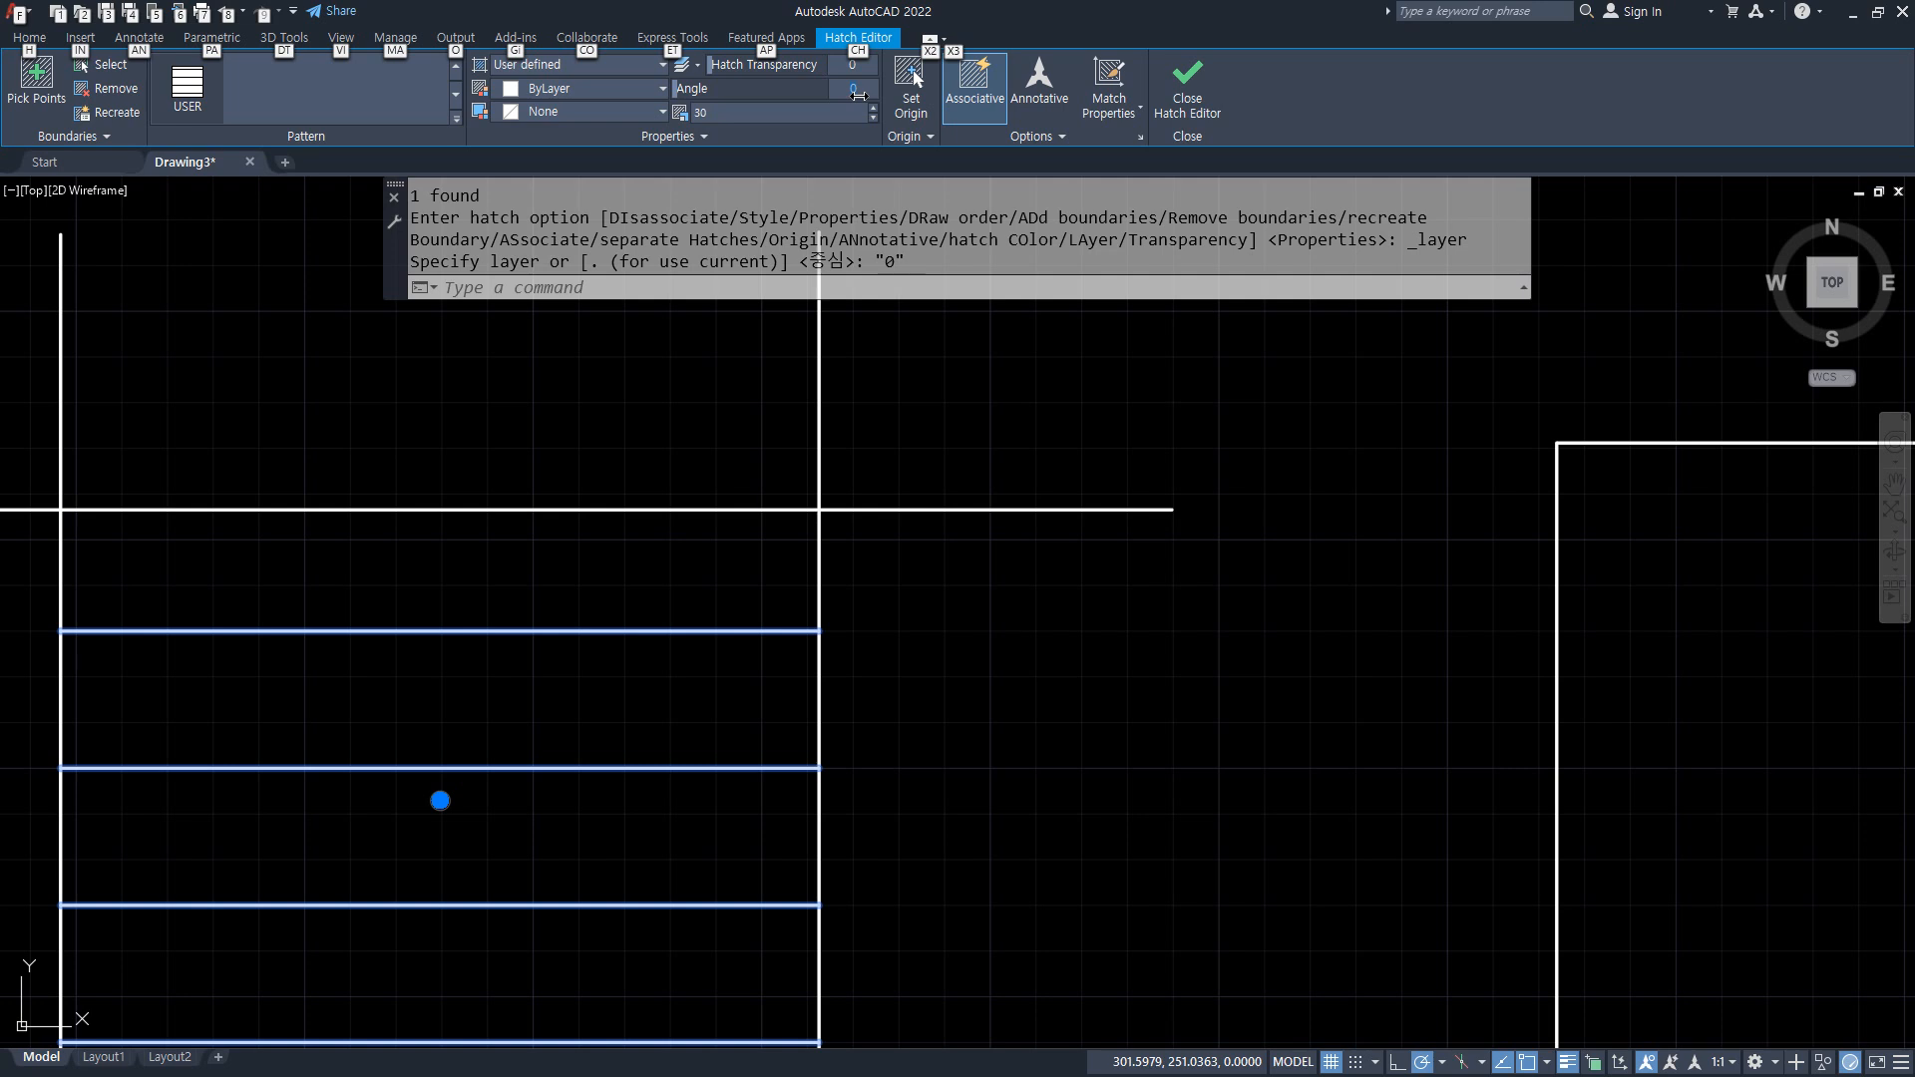
# Try angles of 45, 90 and 135 degrees for the user-defined hatch lines
pyautogui.click(856, 88)
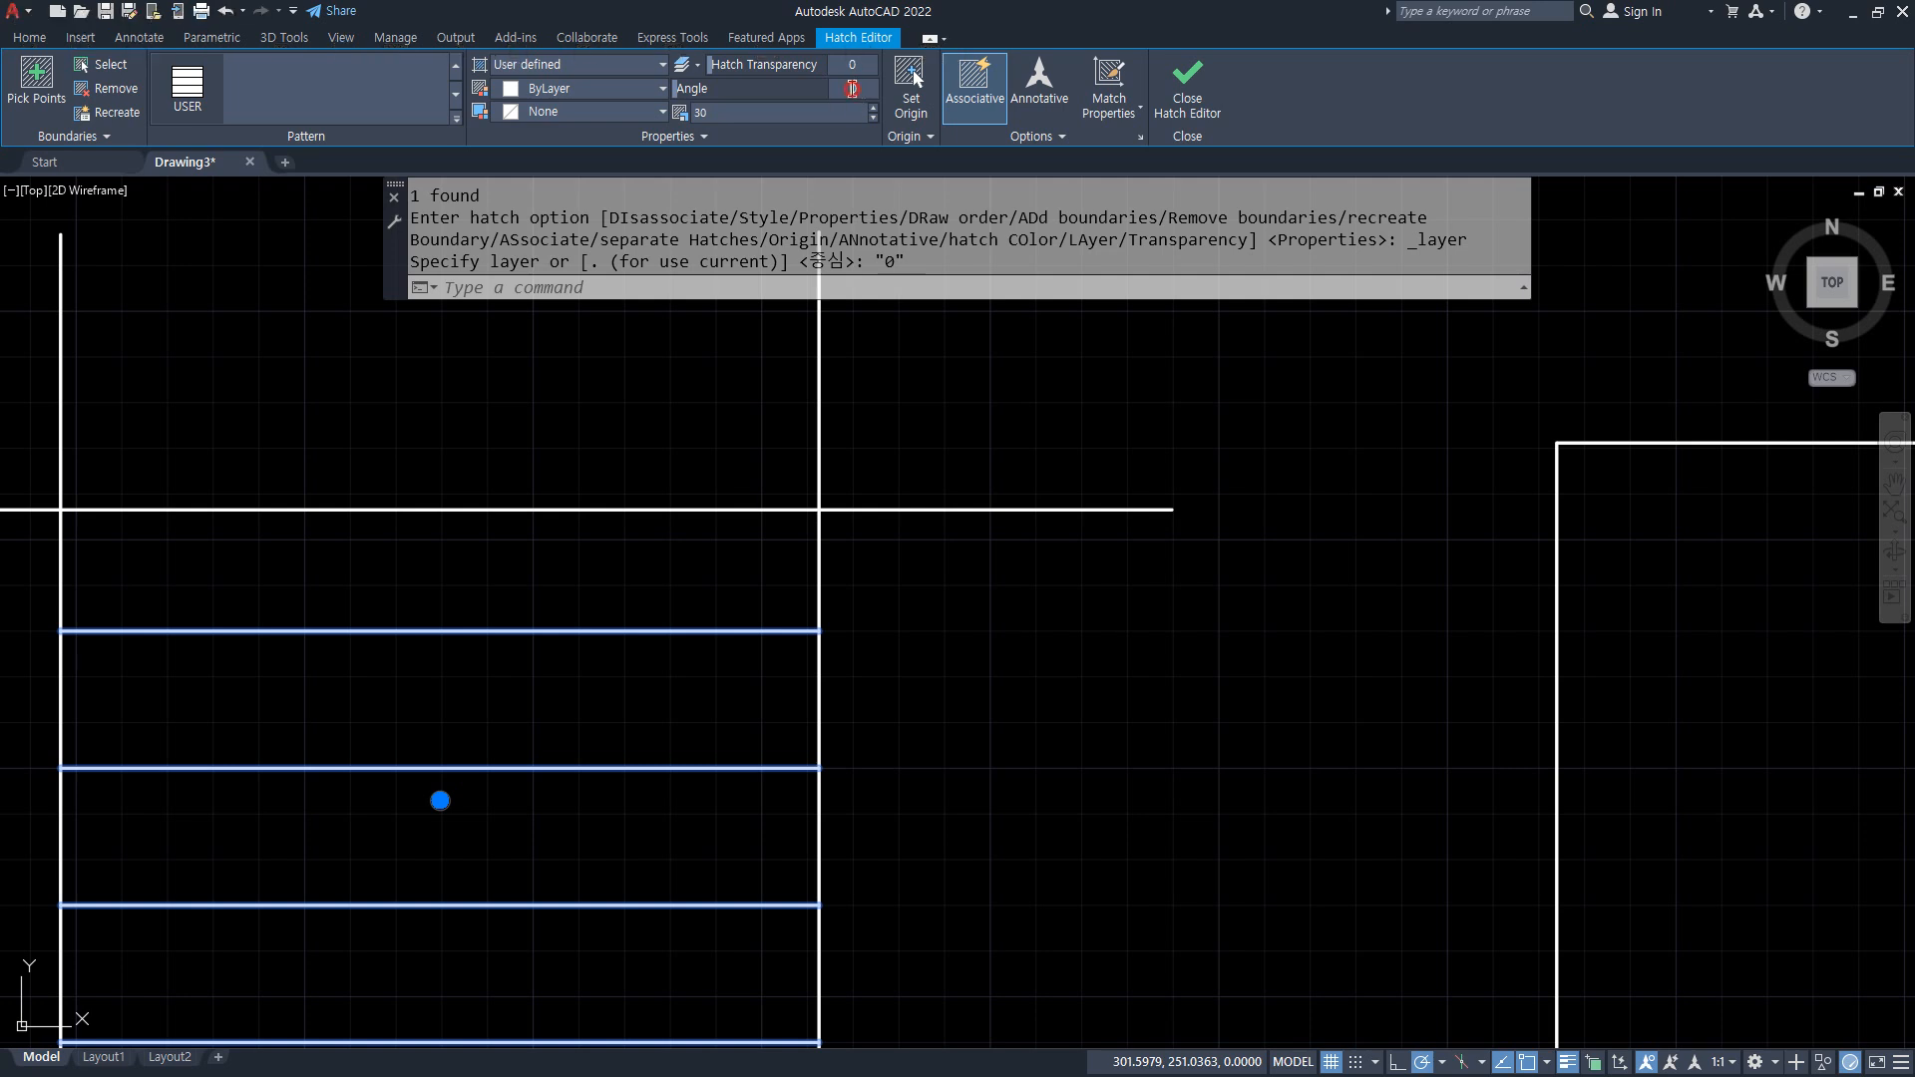
pyautogui.write('45')
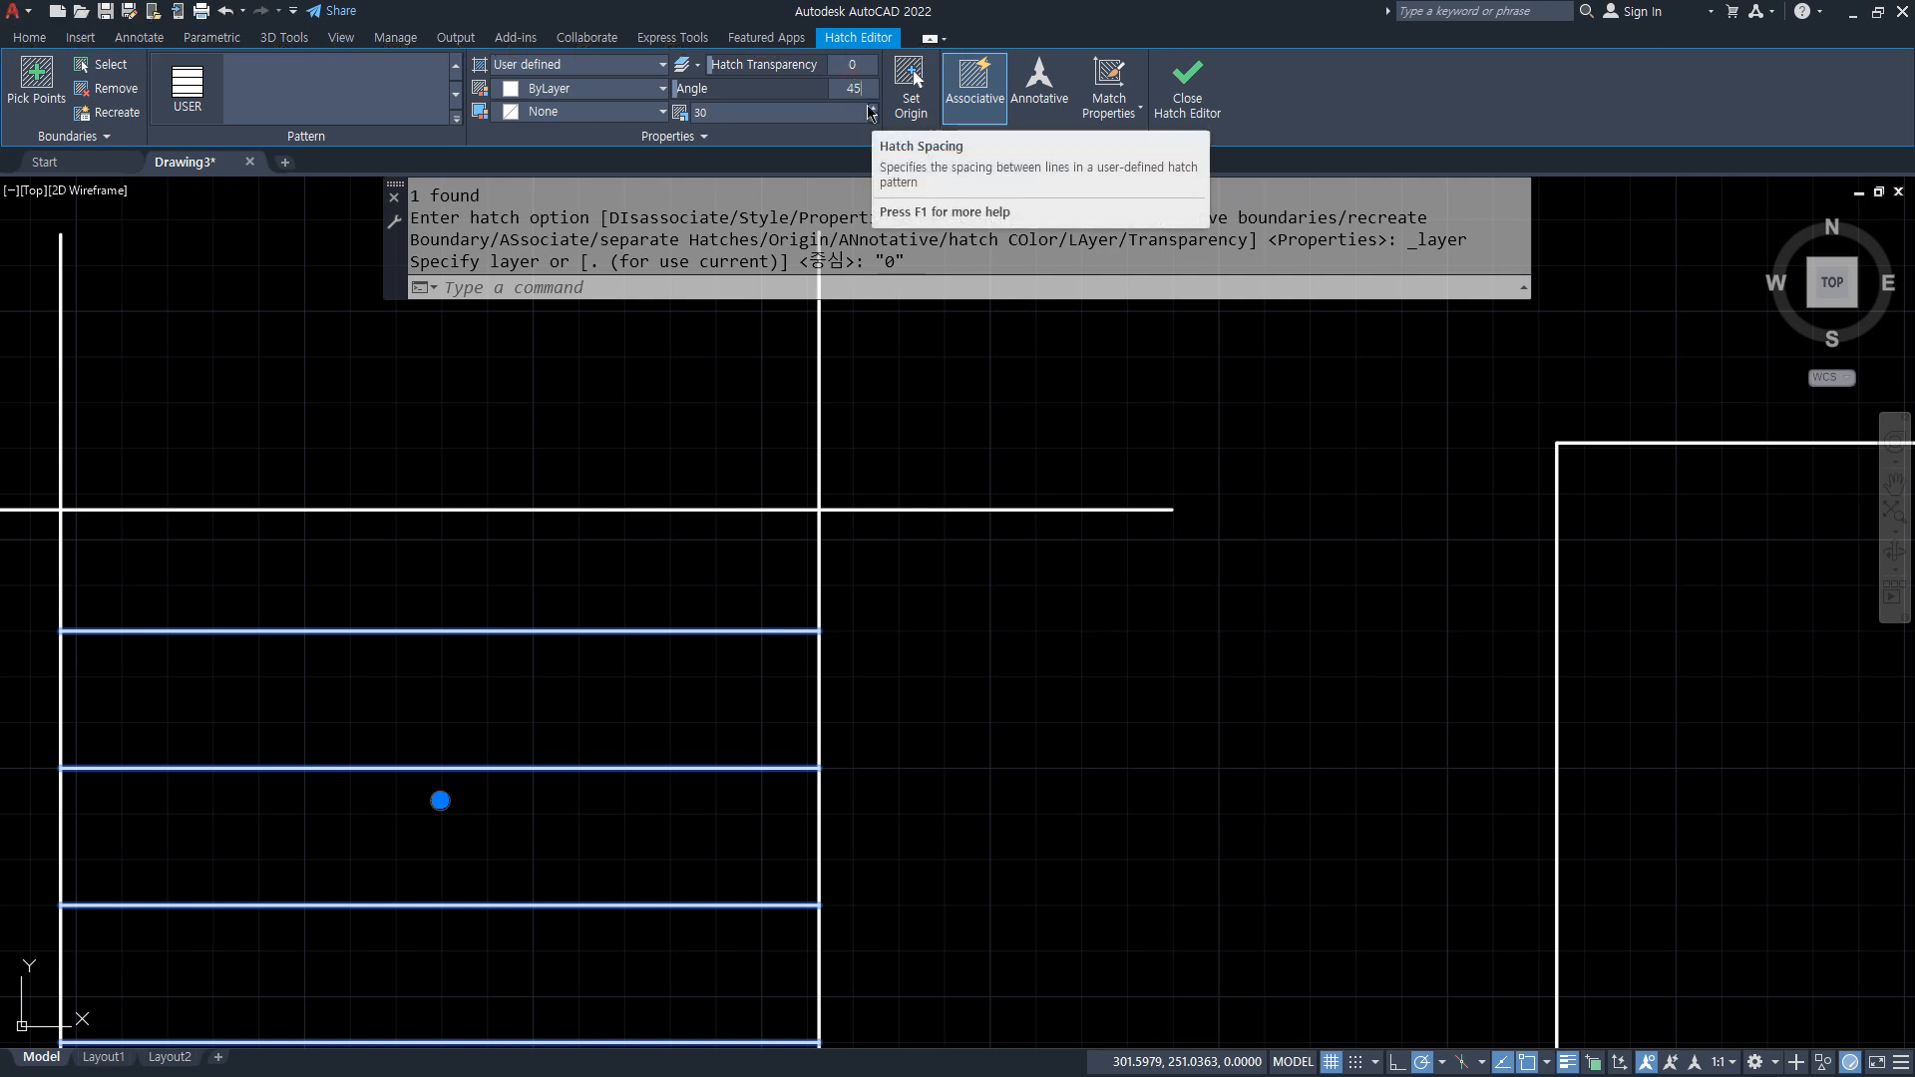
pyautogui.press('Return')
pyautogui.moveTo(531, 697); pyautogui.dragTo(604, 544, button='middle')
pyautogui.scroll(-2, 604, 544)
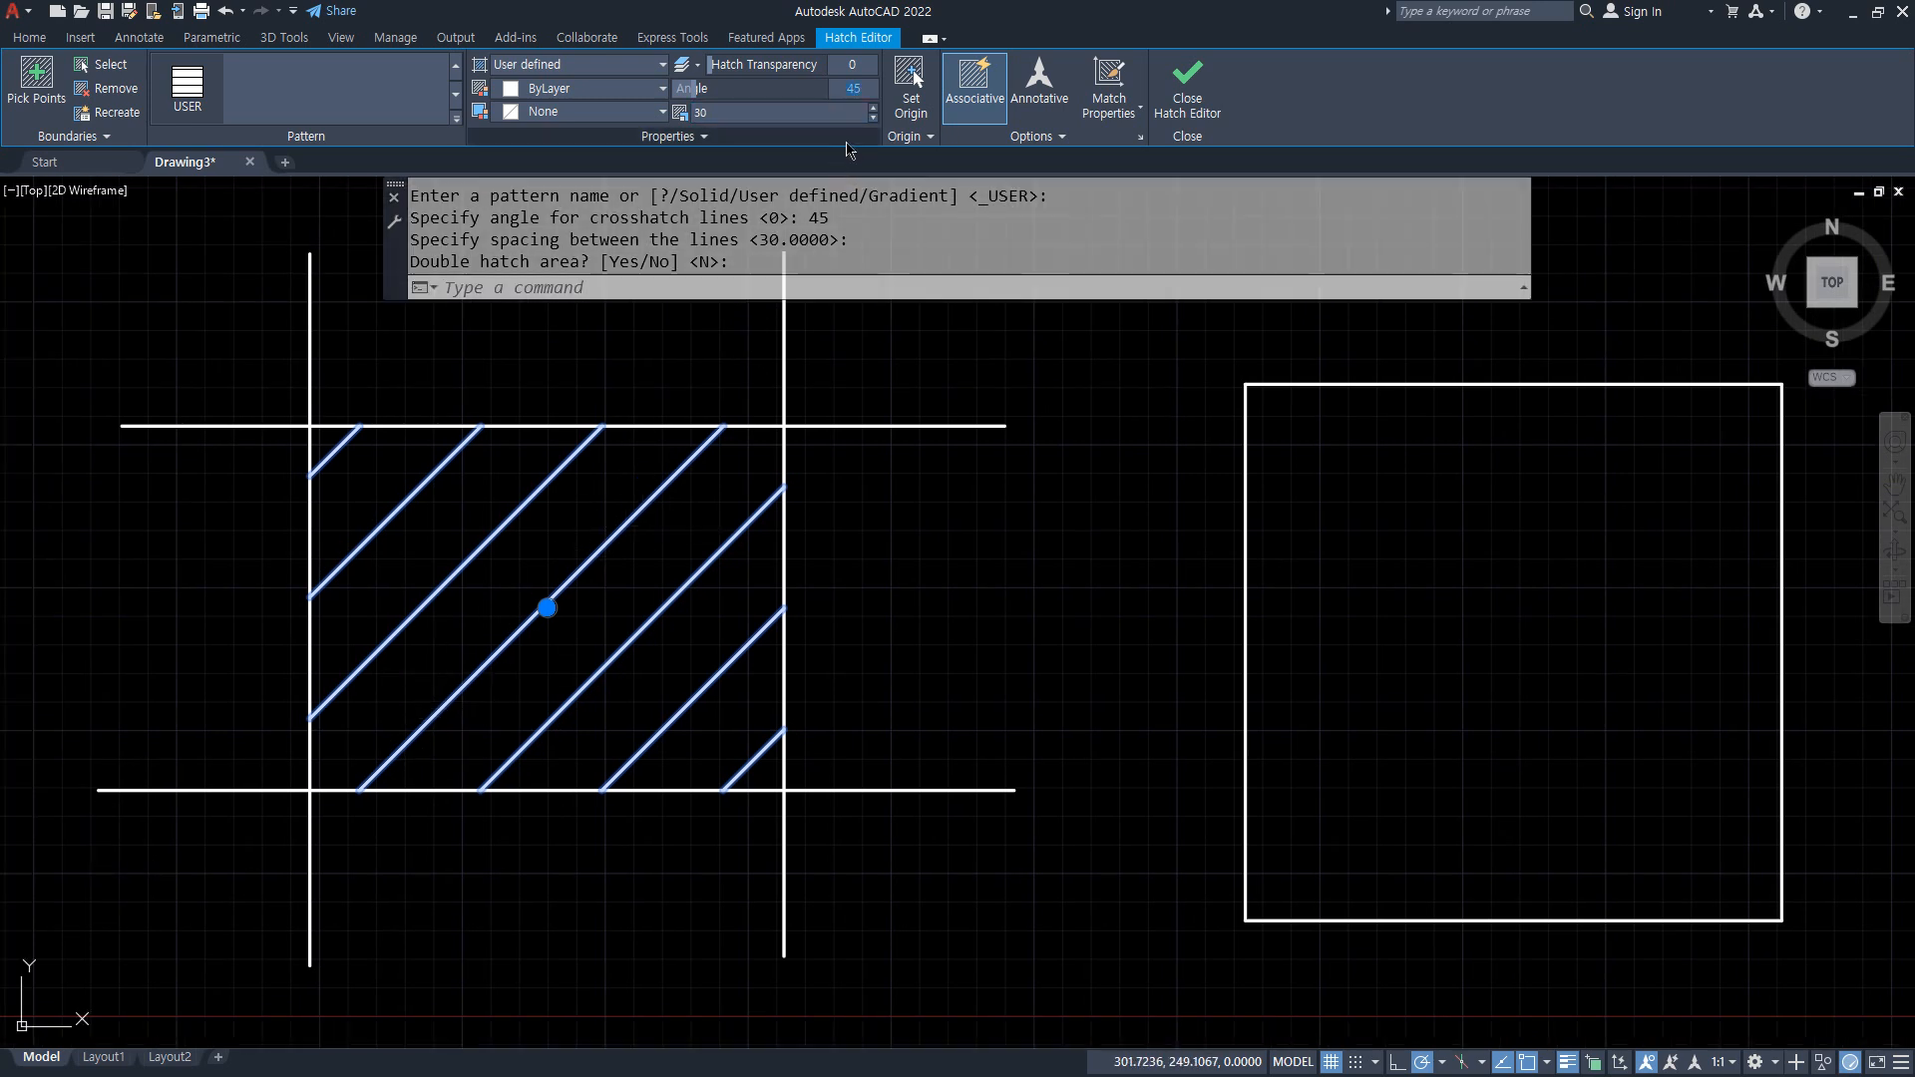
pyautogui.write('90')
pyautogui.press('Return')
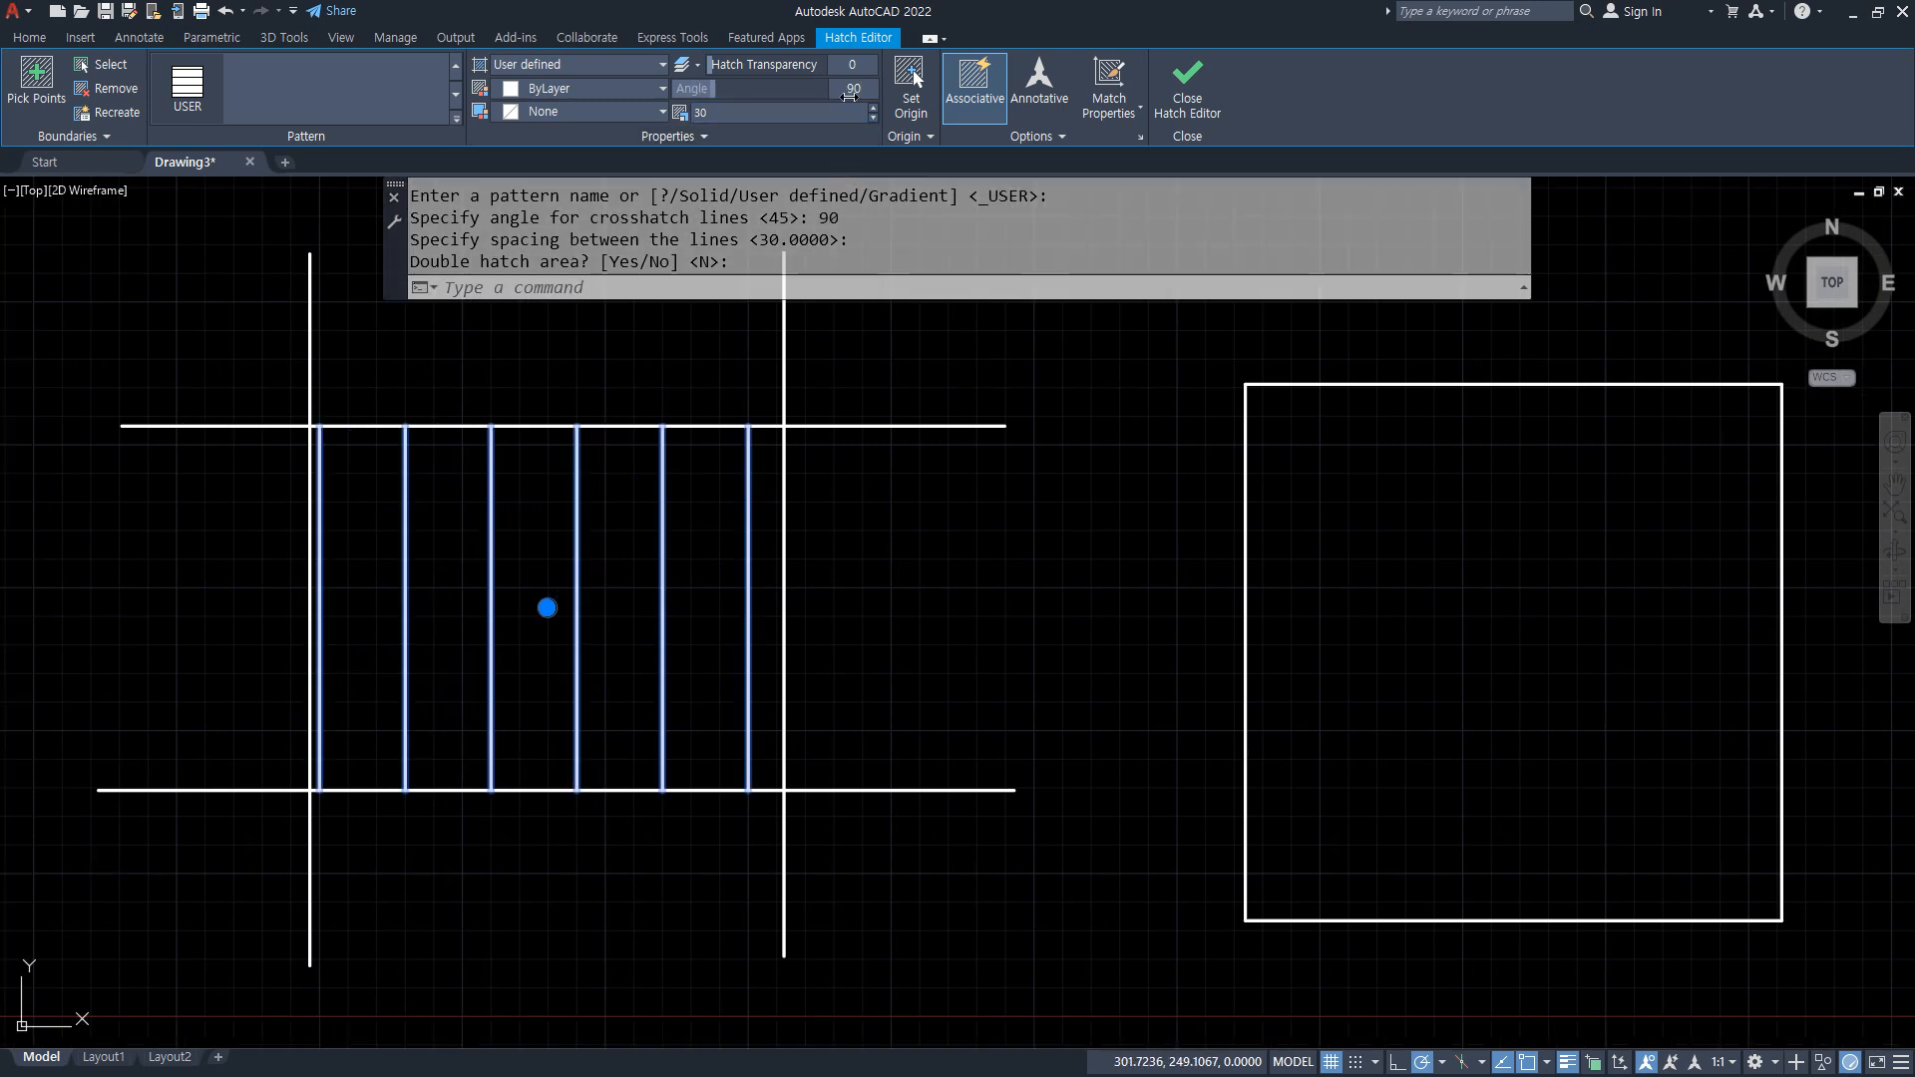
pyautogui.write('135')
pyautogui.press('Return')
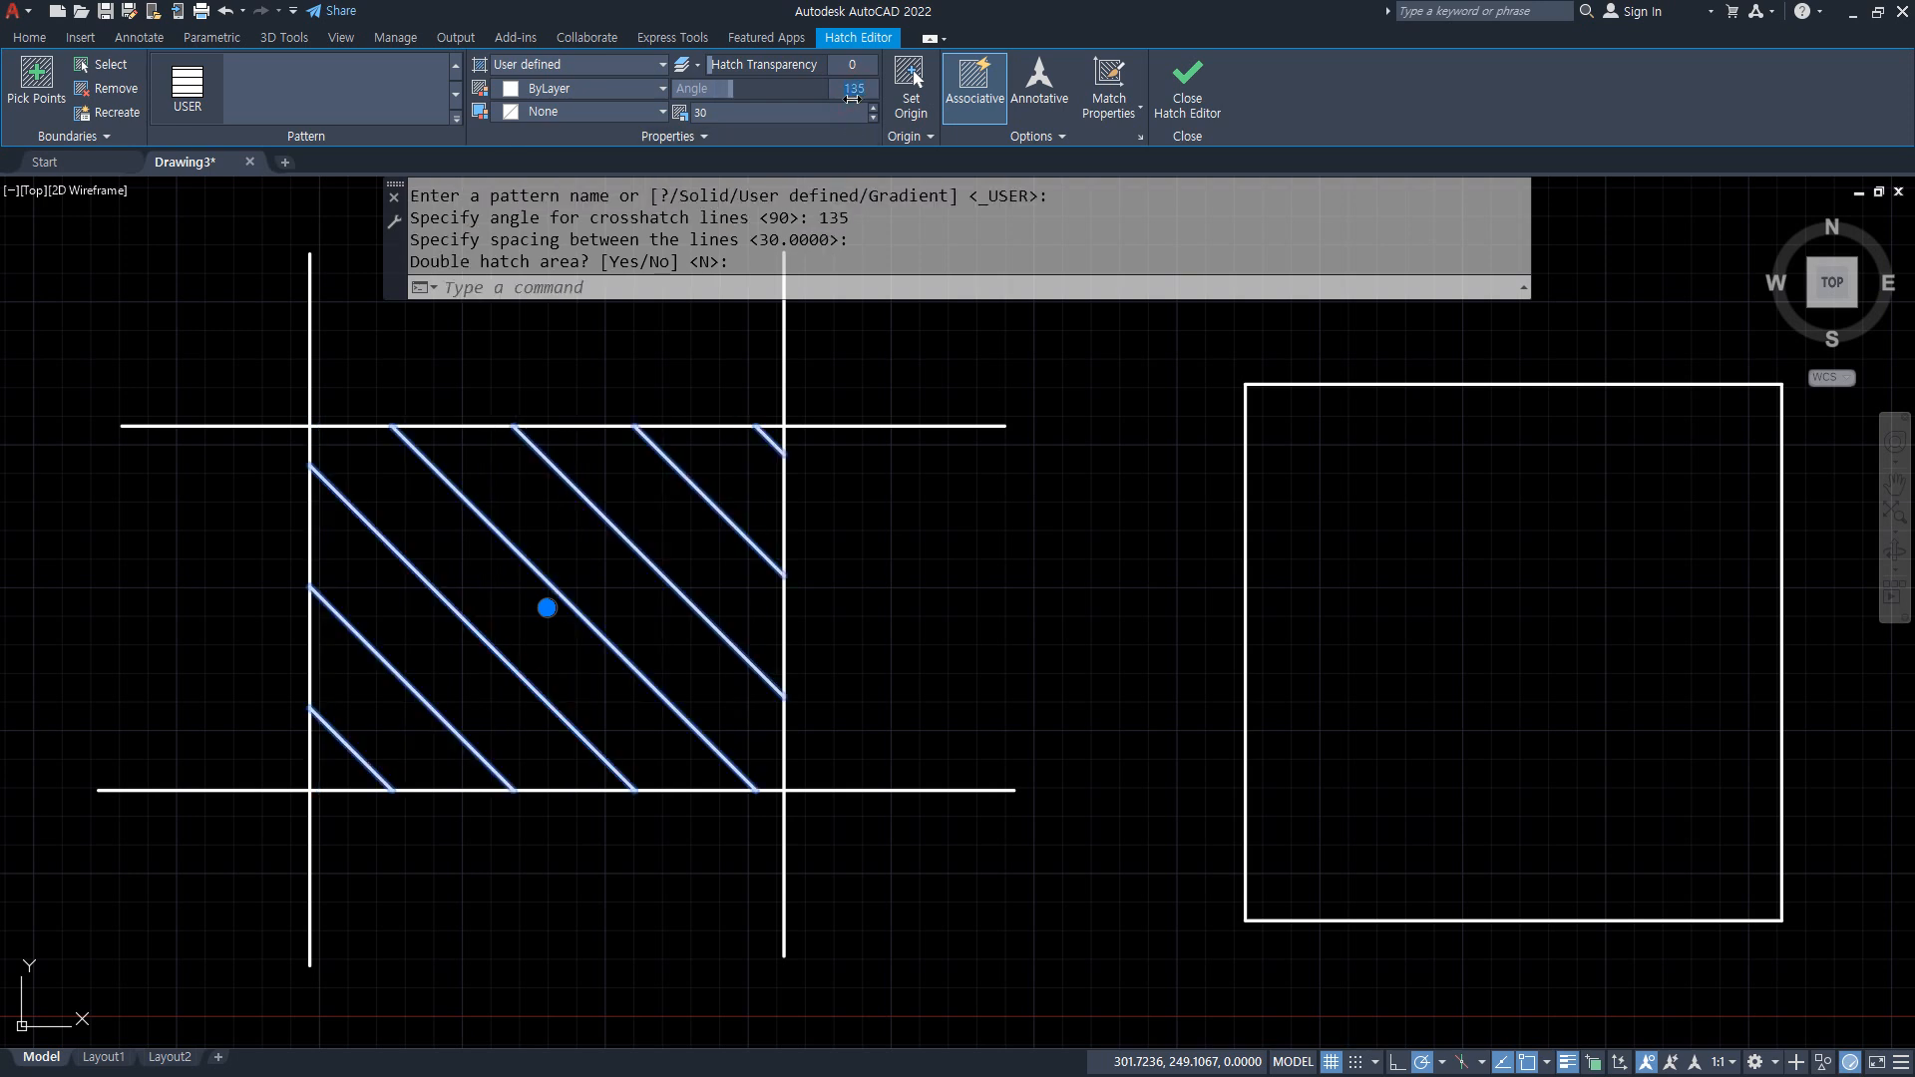
# Set the user-defined hatch angle to 45 degrees and back to 0
pyautogui.write('45')
pyautogui.press('Return')
pyautogui.write('0')
pyautogui.press('Return')
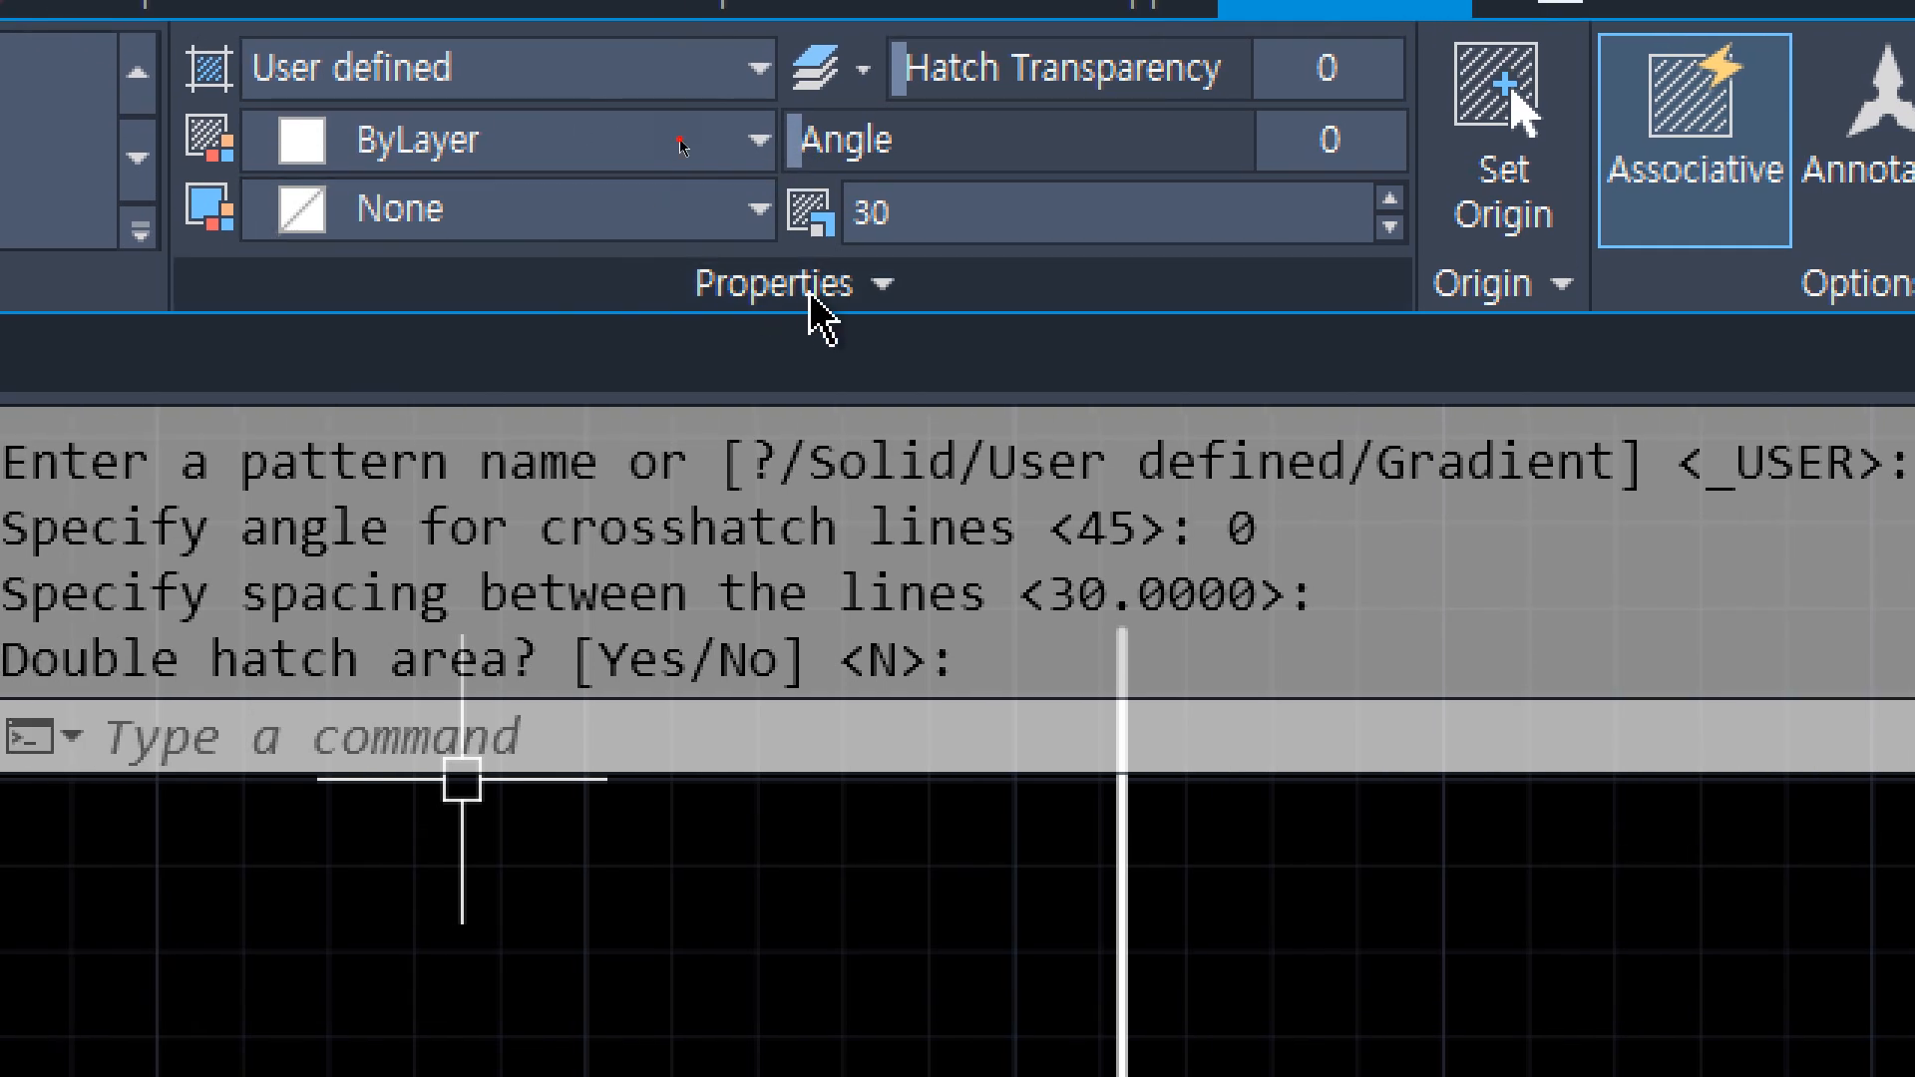
# Toggle the Double option of the user-defined hatch on and off, and leave it turned on
pyautogui.click(810, 291)
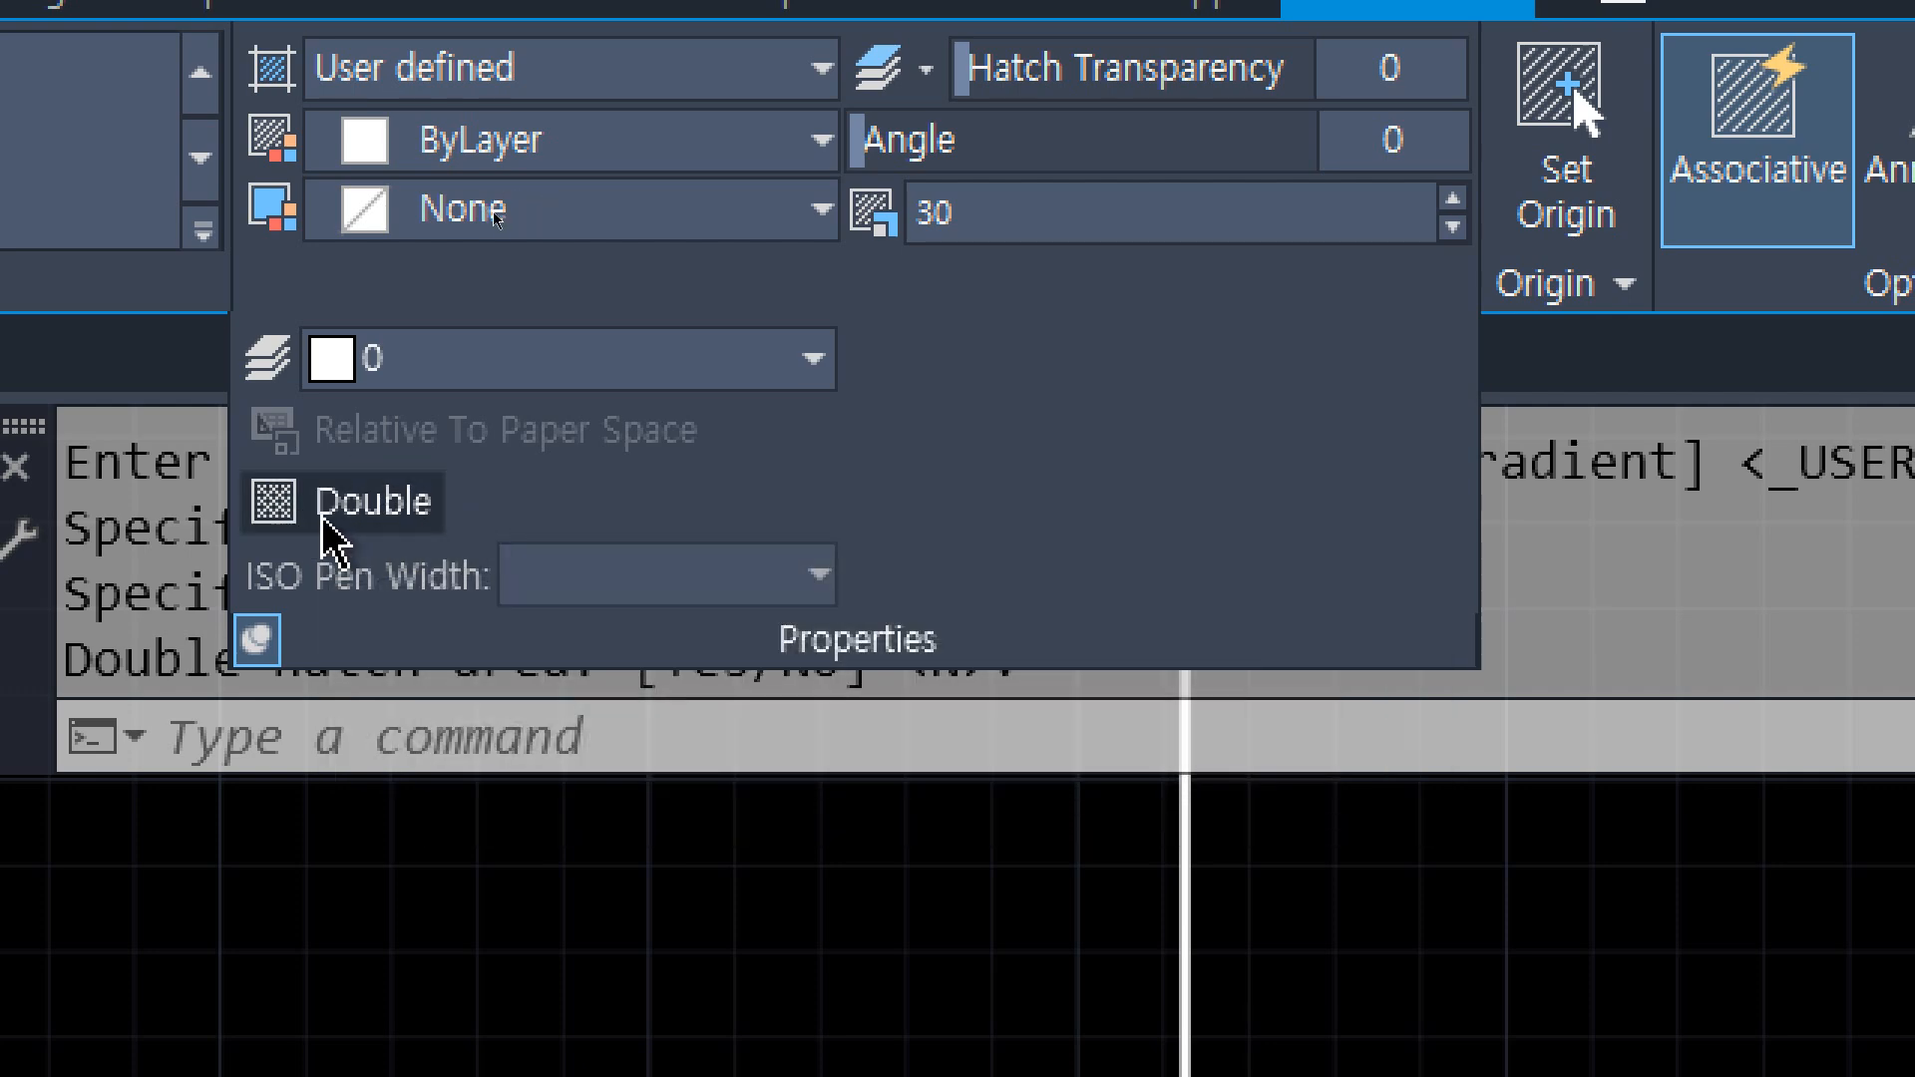
pyautogui.click(419, 514)
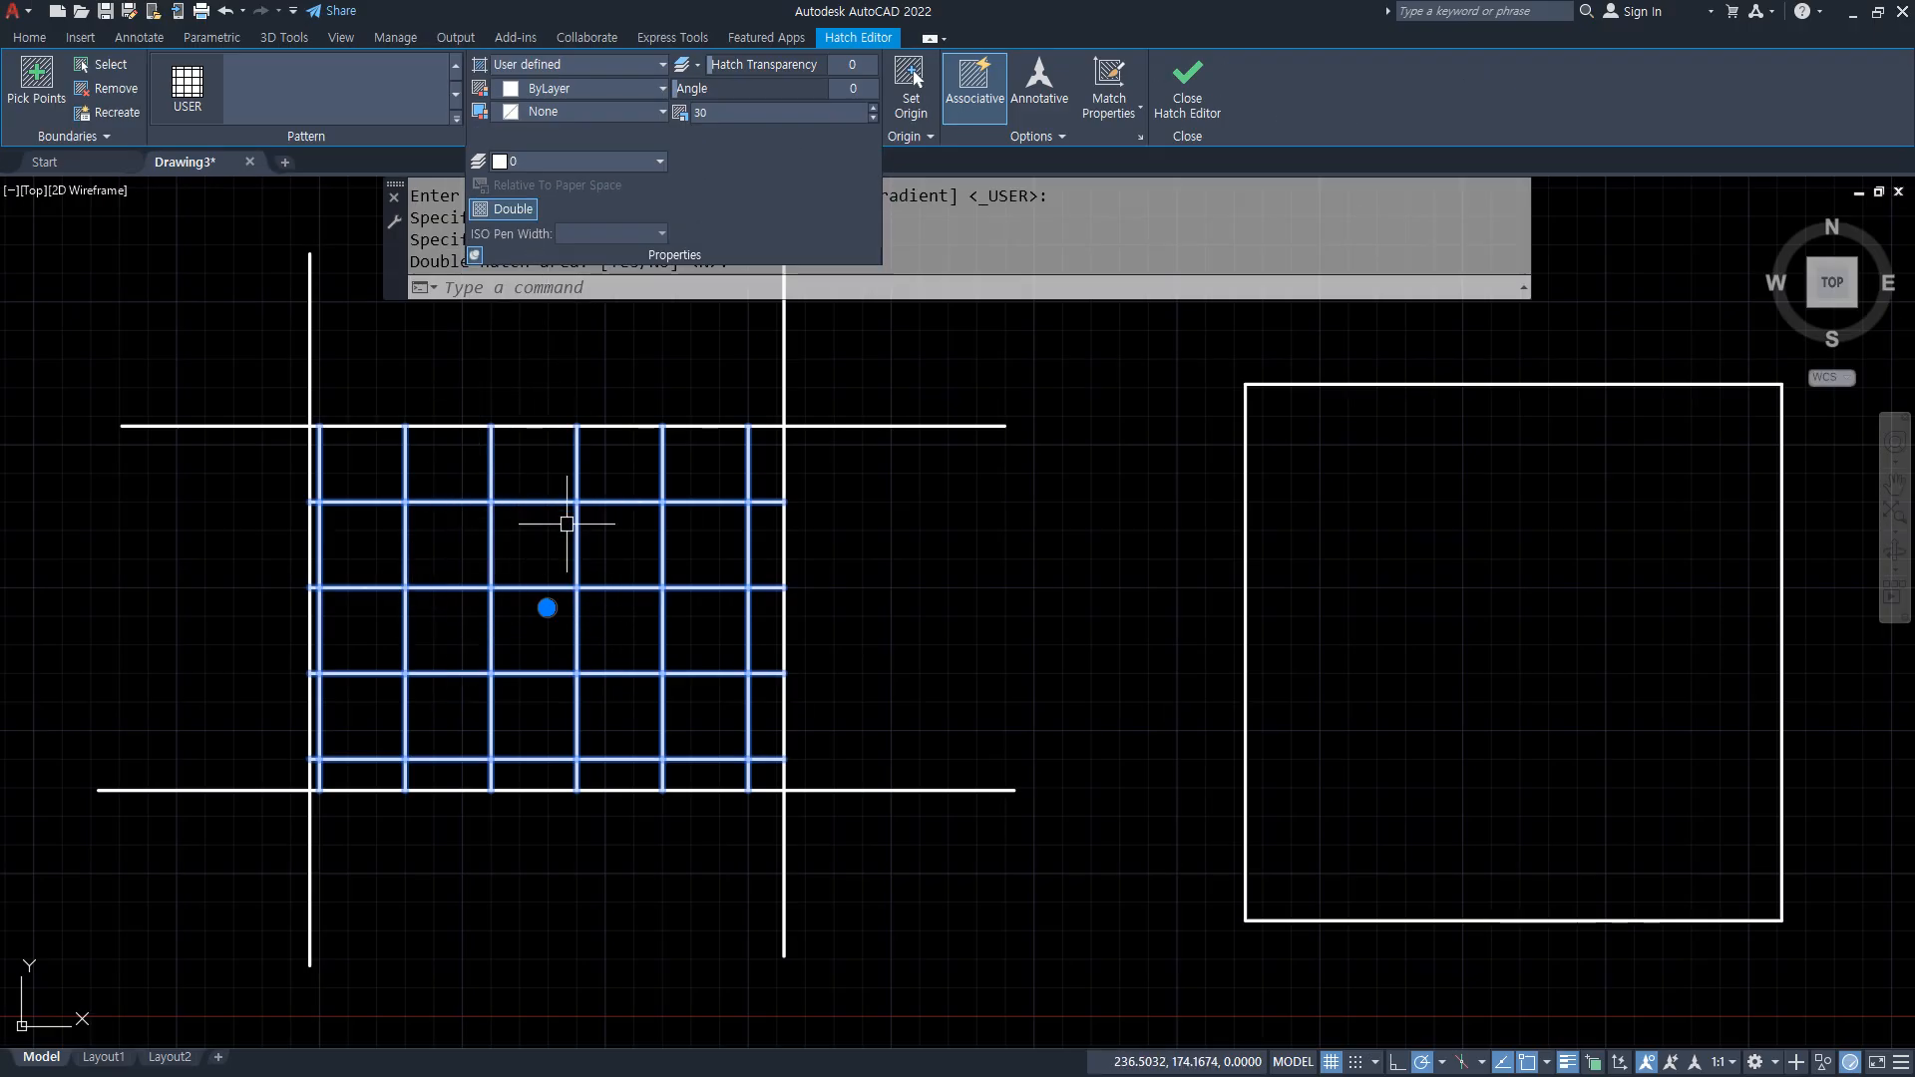
pyautogui.click(514, 211)
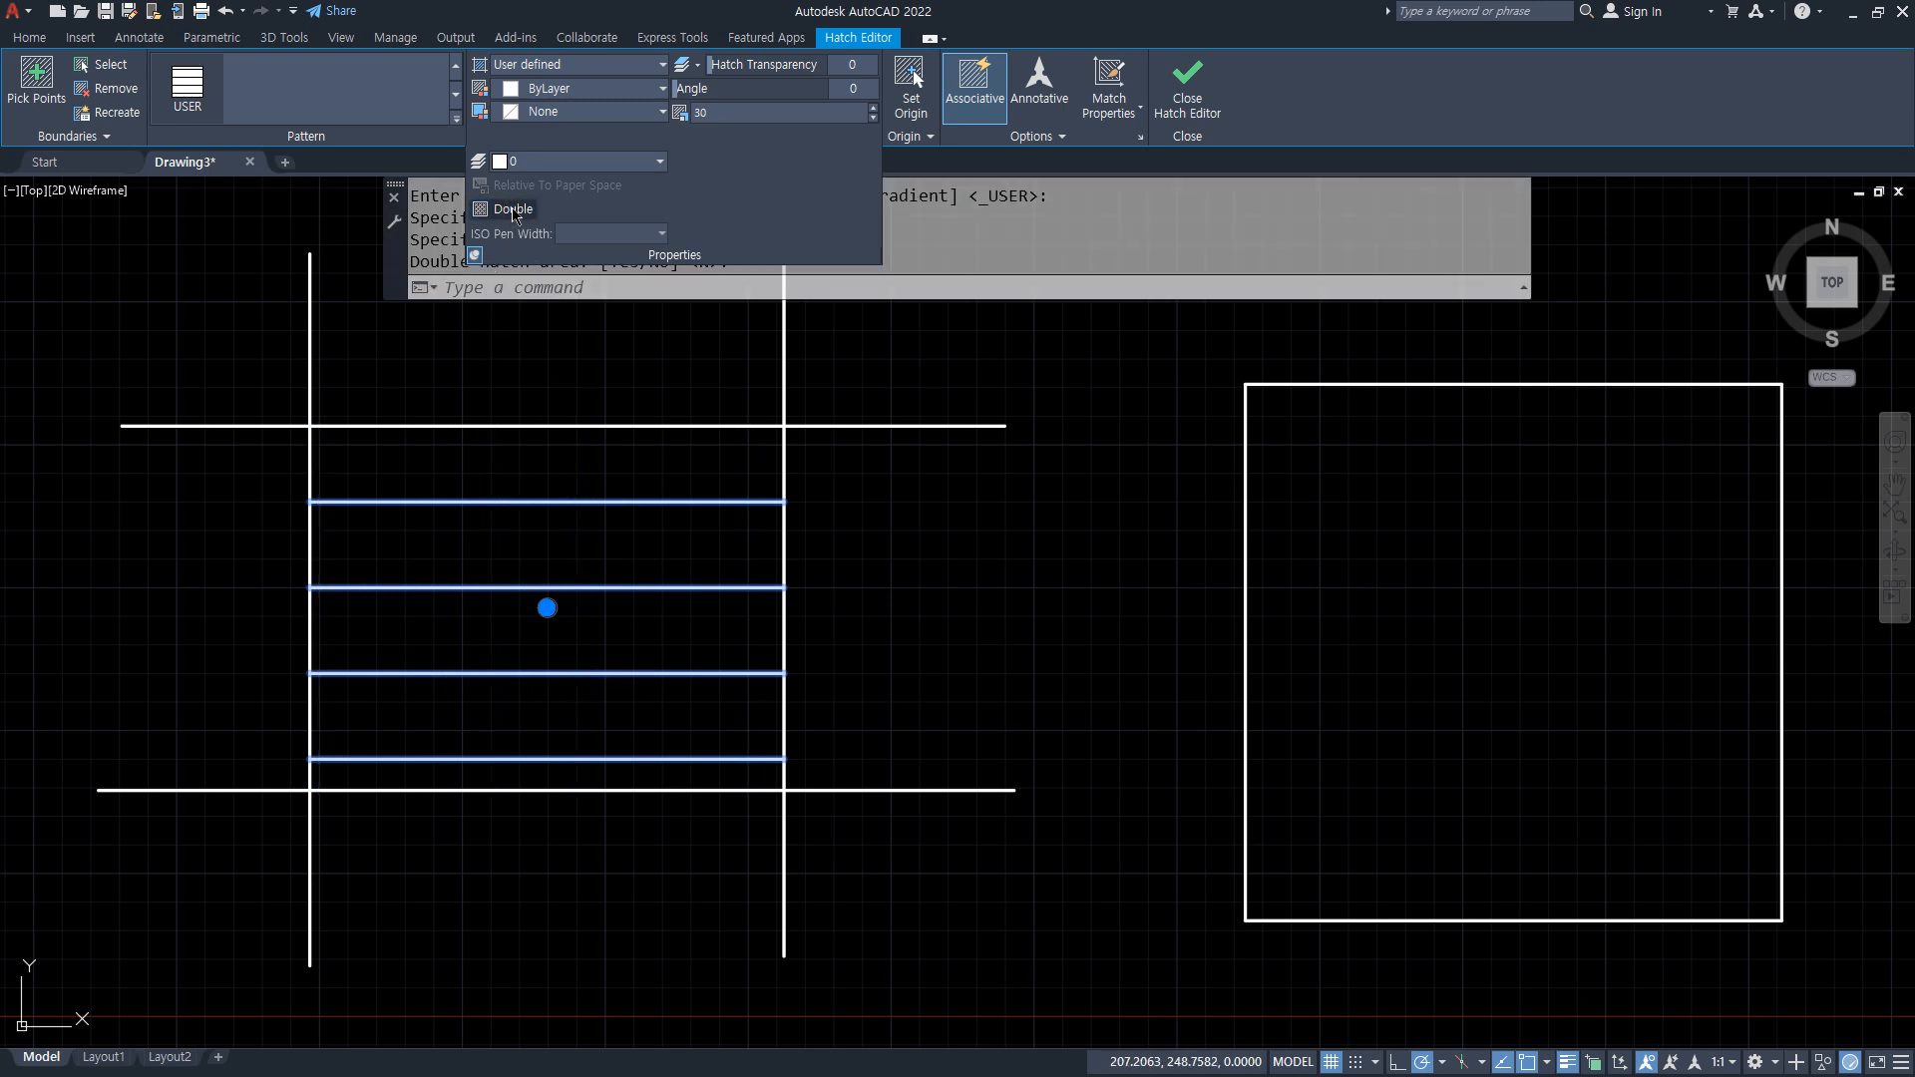
pyautogui.click(514, 211)
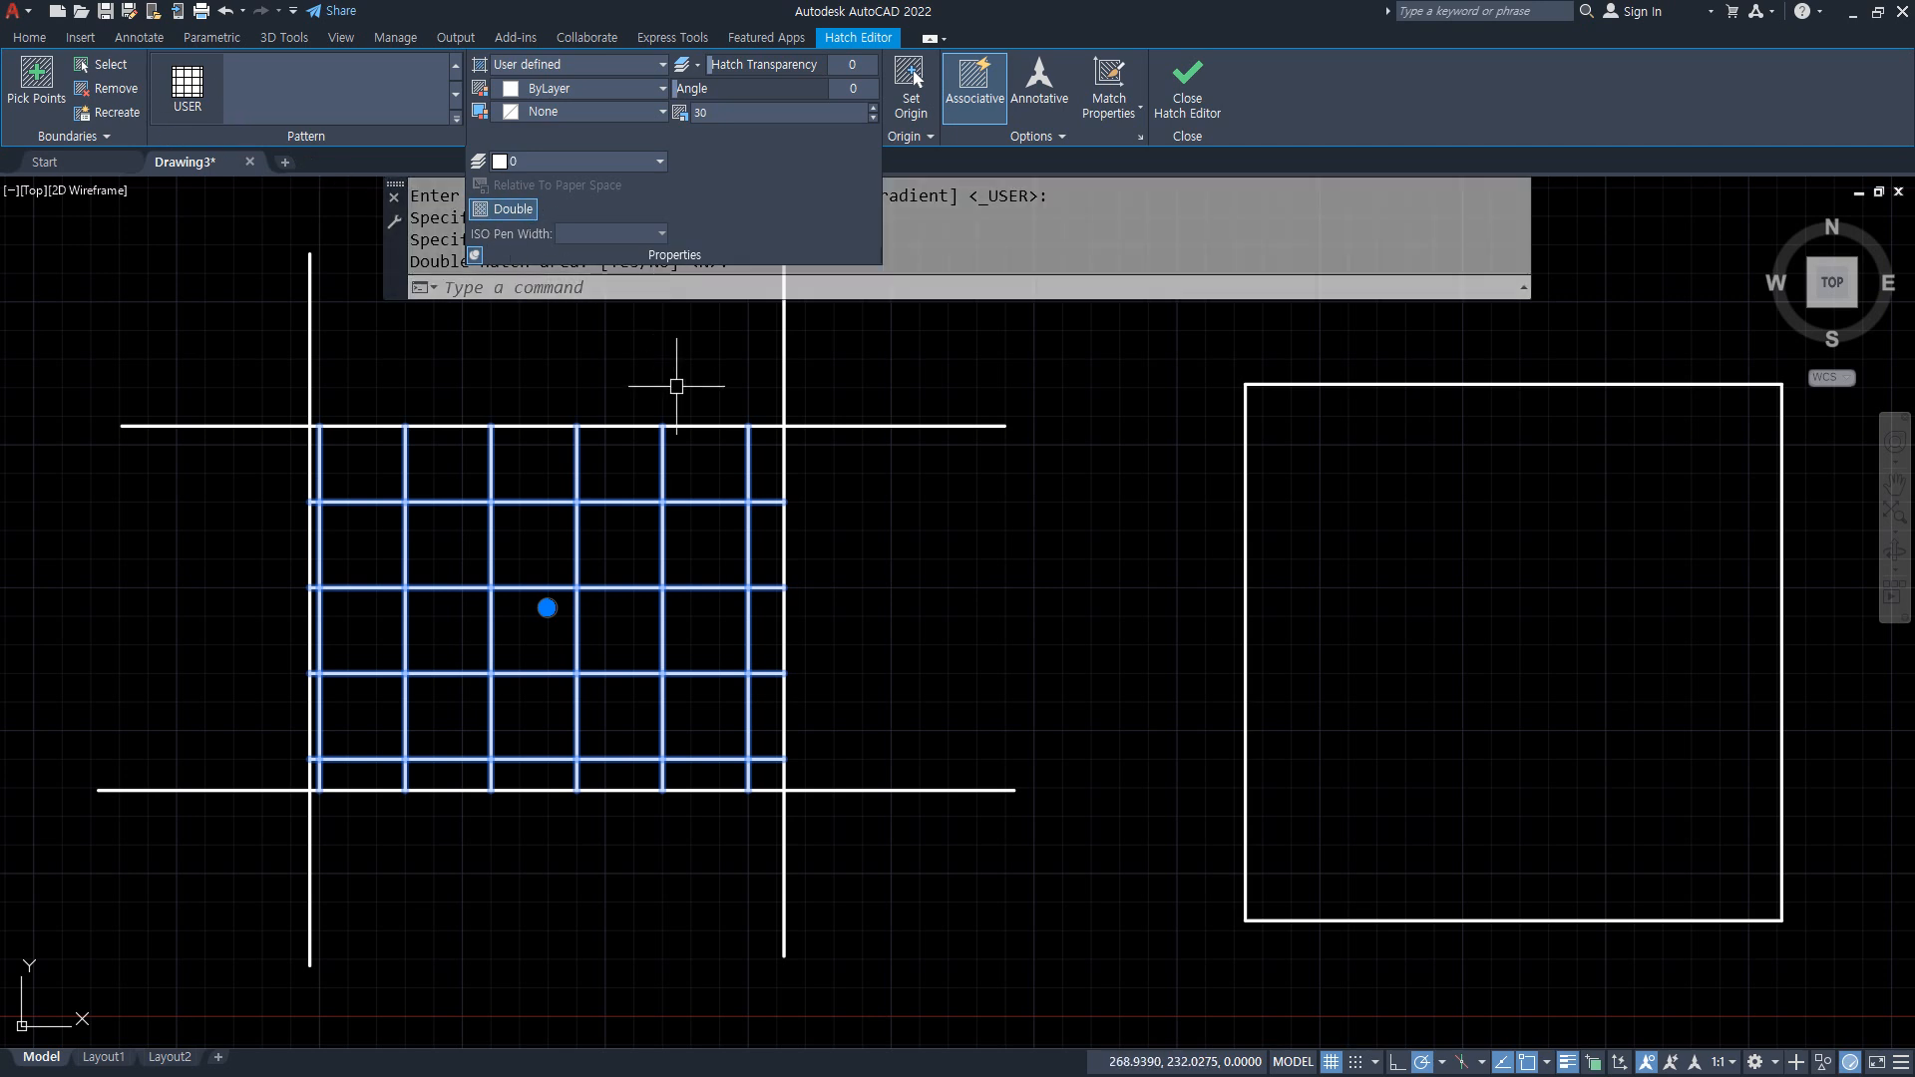
# Apply the ANGLE pattern to the selected hatch with a scale of 1
pyautogui.click(457, 122)
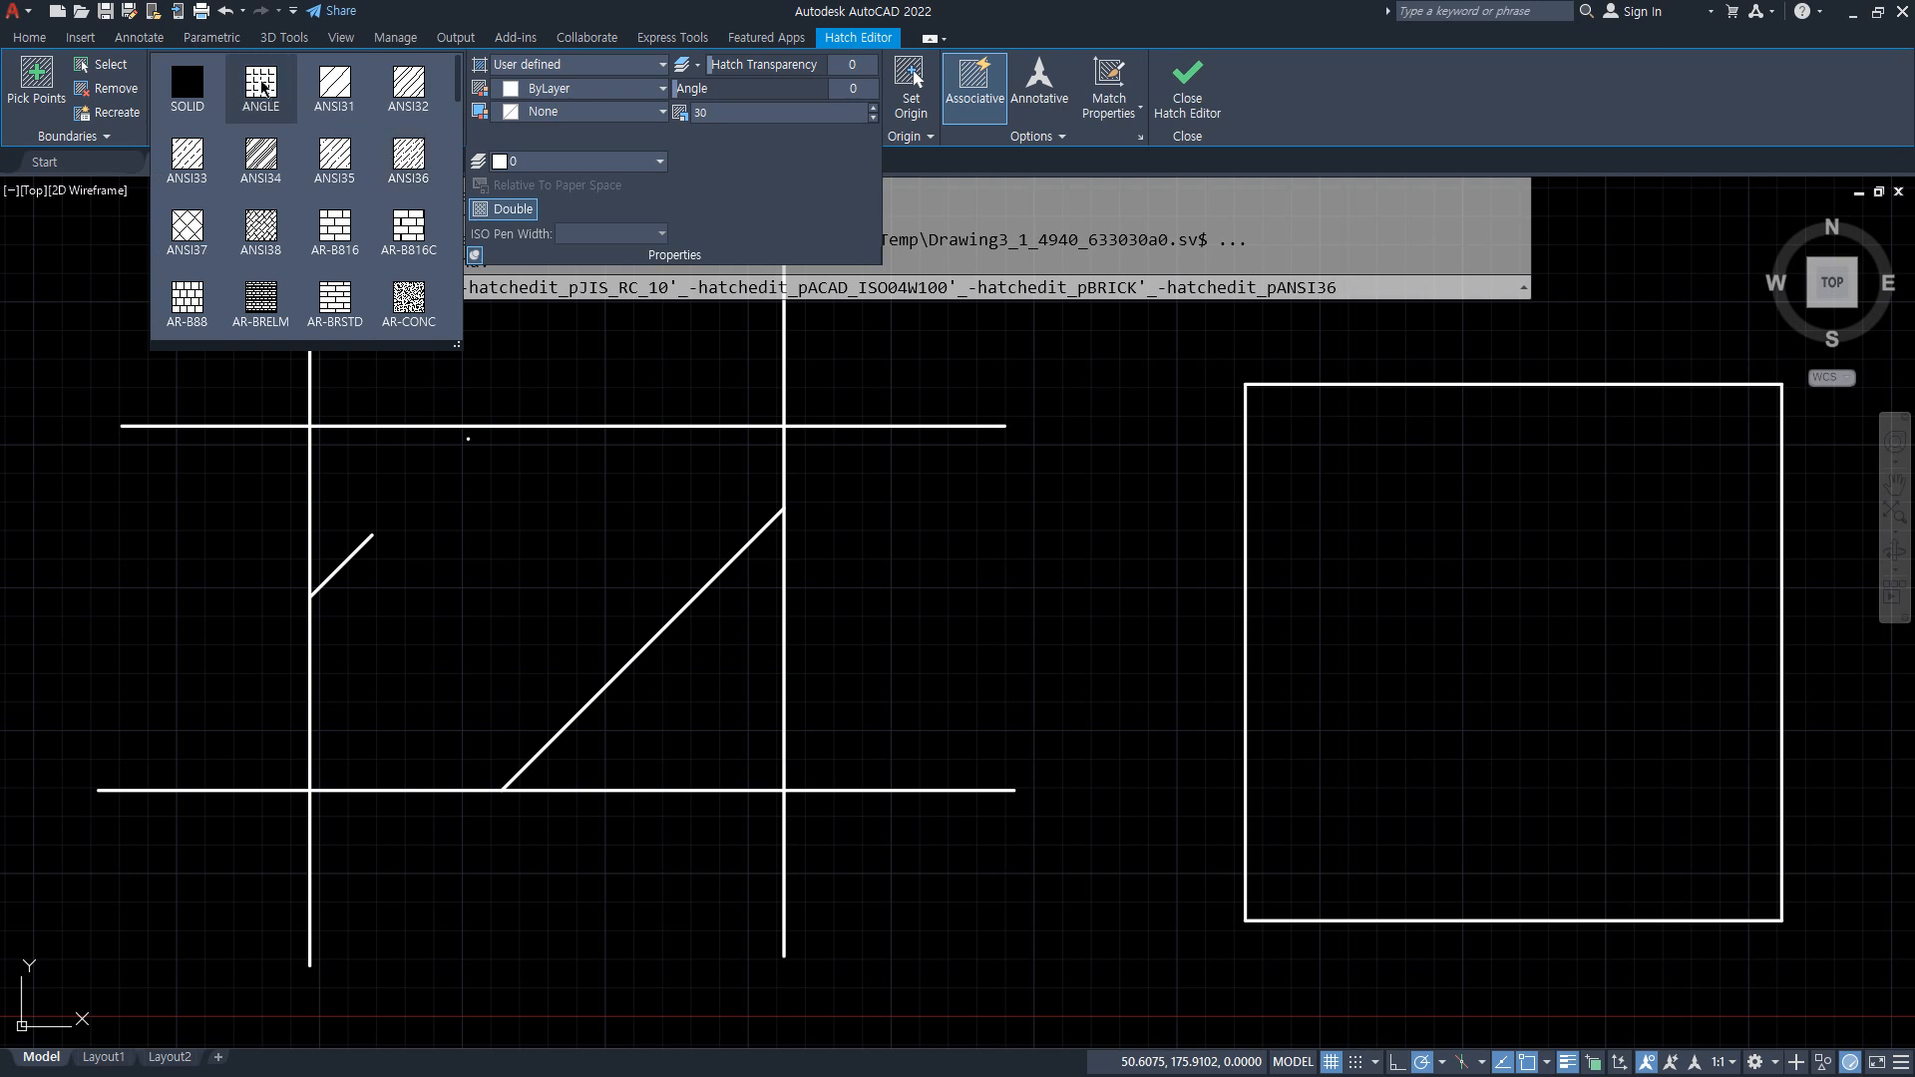
pyautogui.click(260, 85)
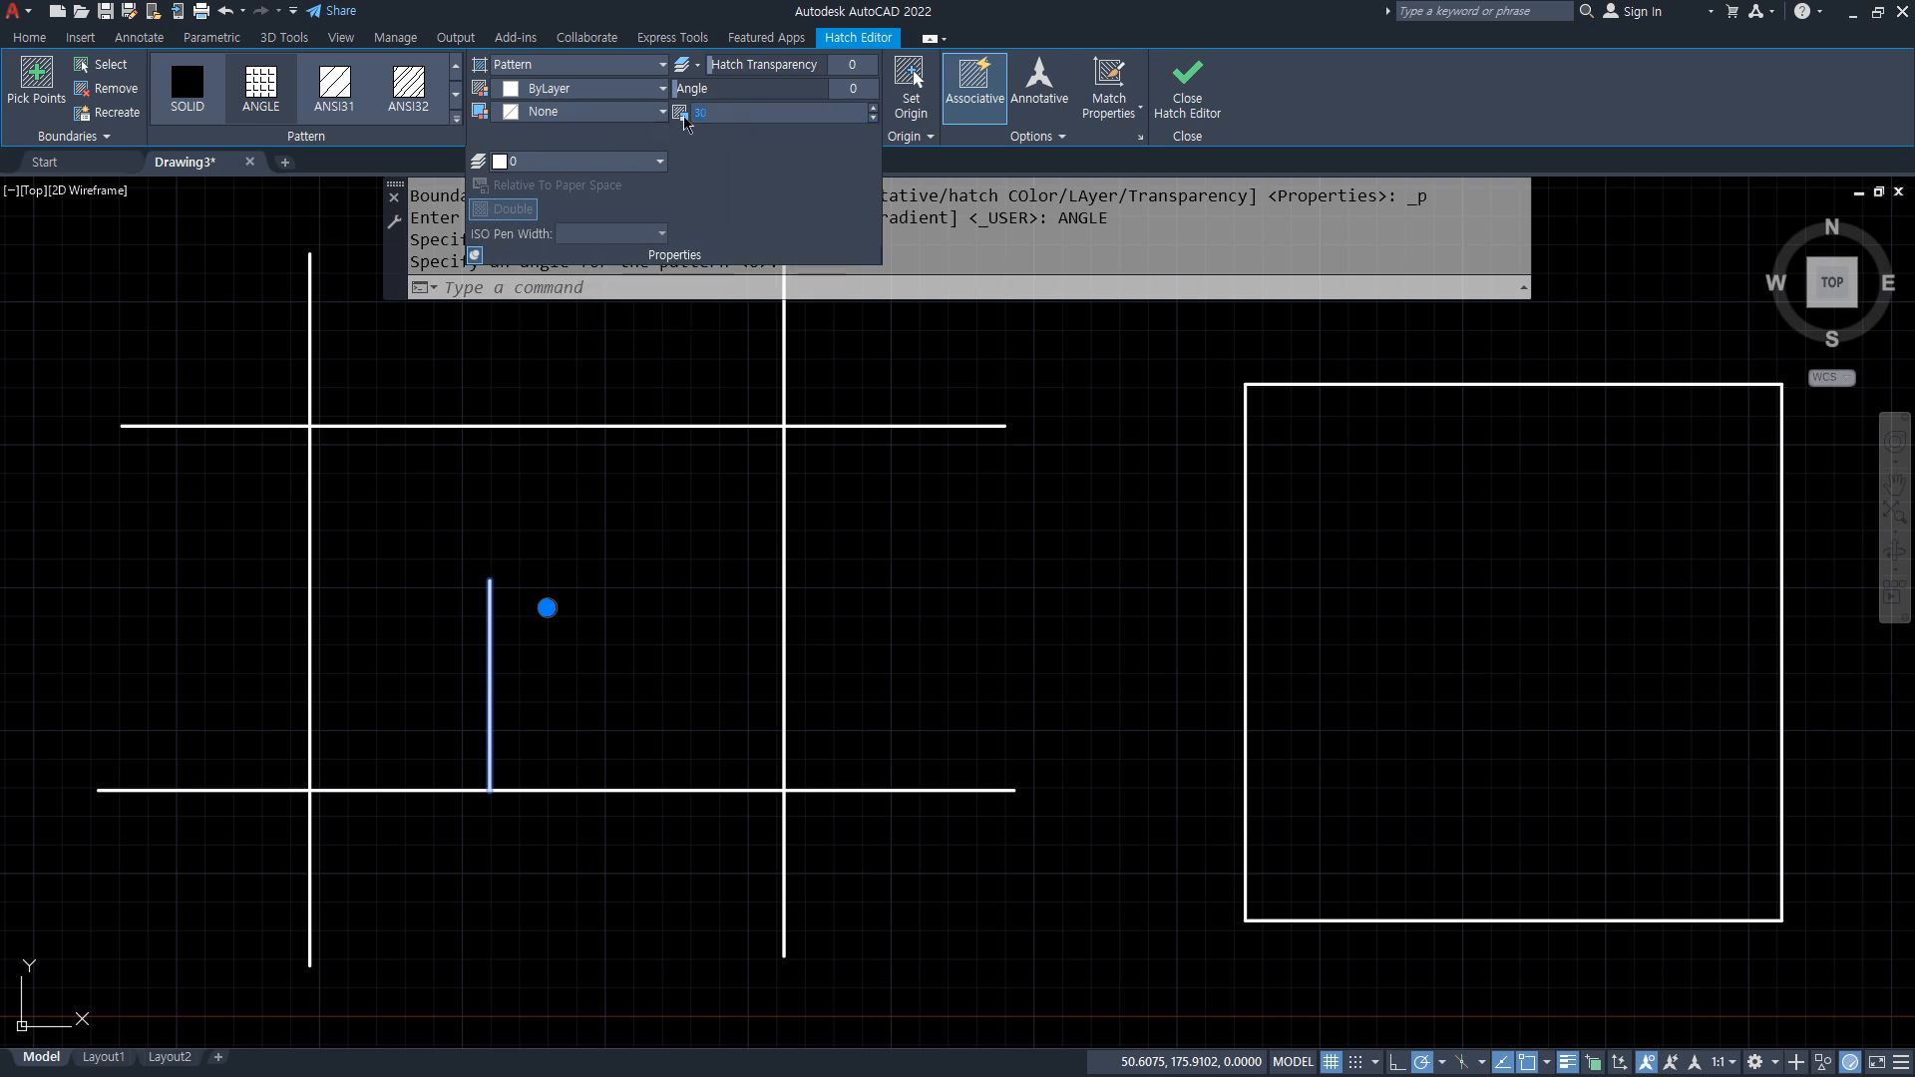
pyautogui.write('1')
pyautogui.press('Return')
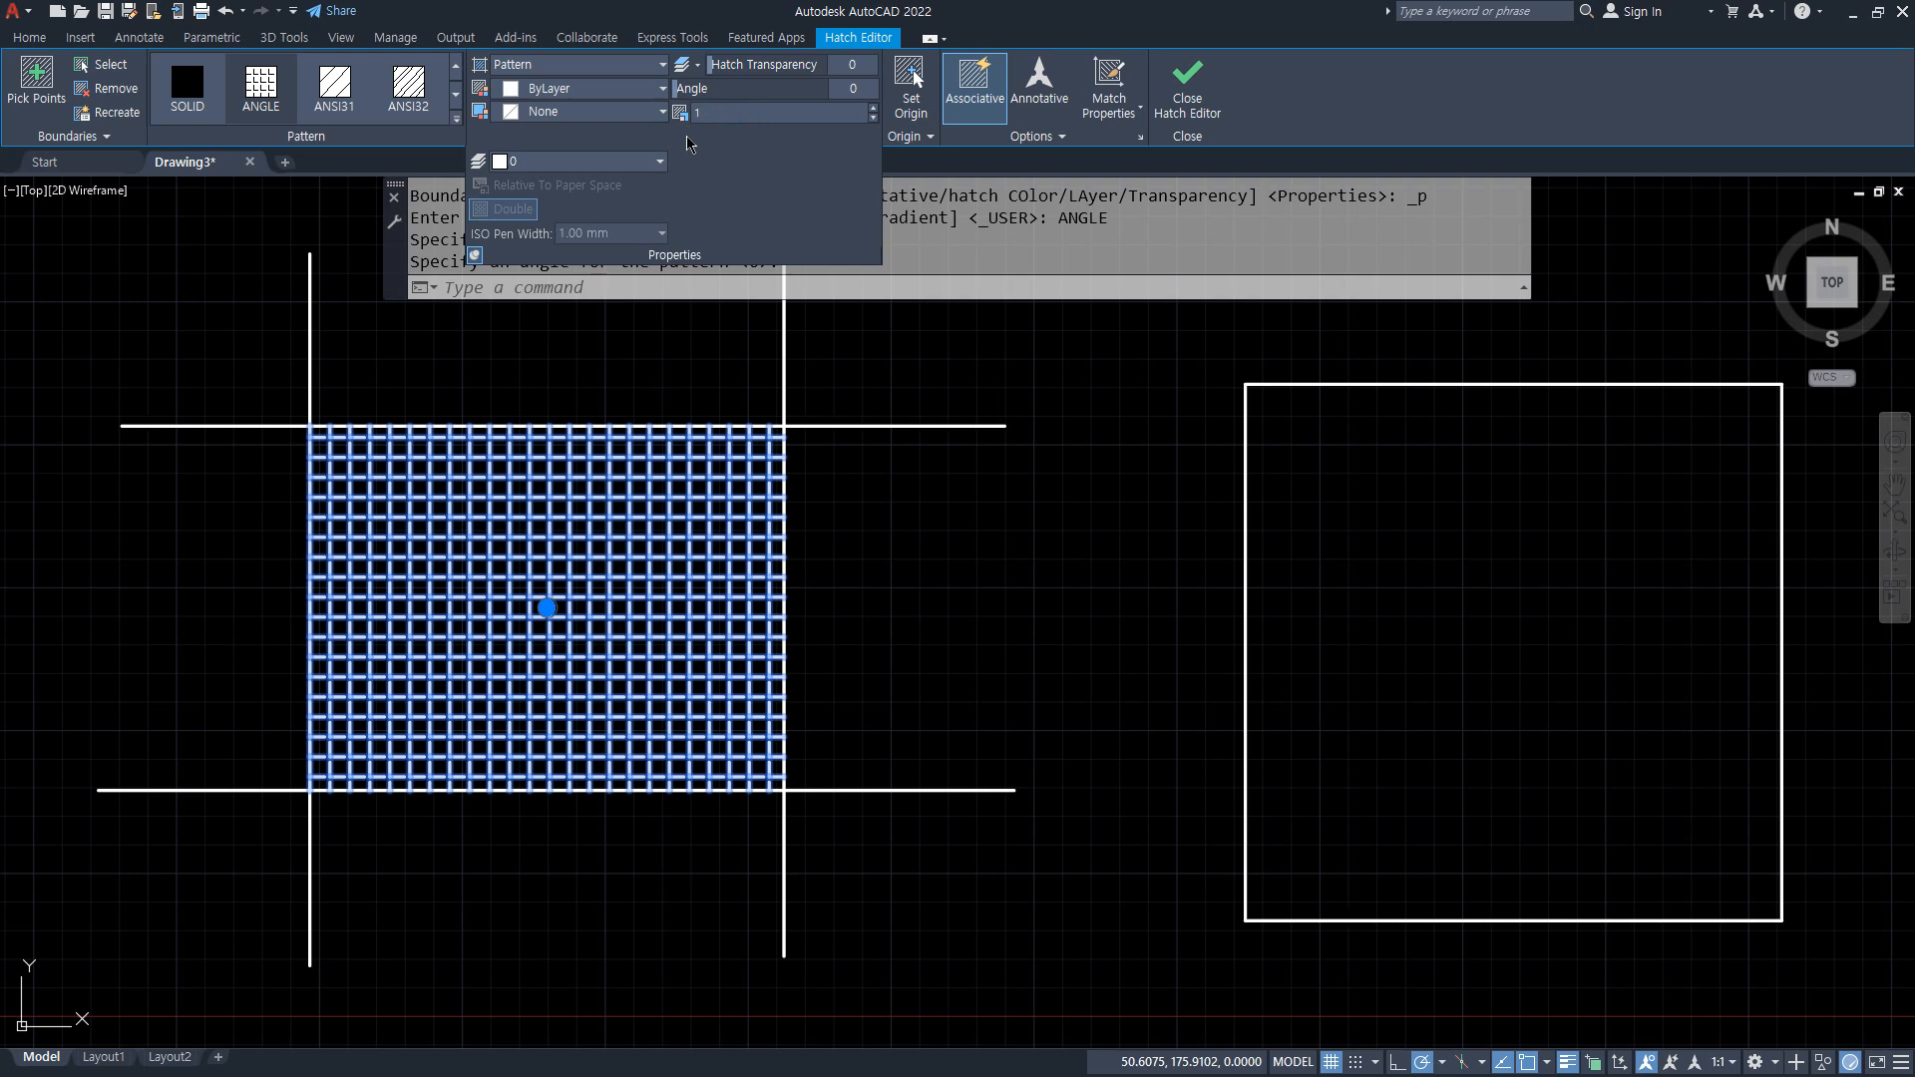
pyautogui.scroll(2, 573, 598)
pyautogui.moveTo(567, 605); pyautogui.dragTo(704, 558, button='middle')
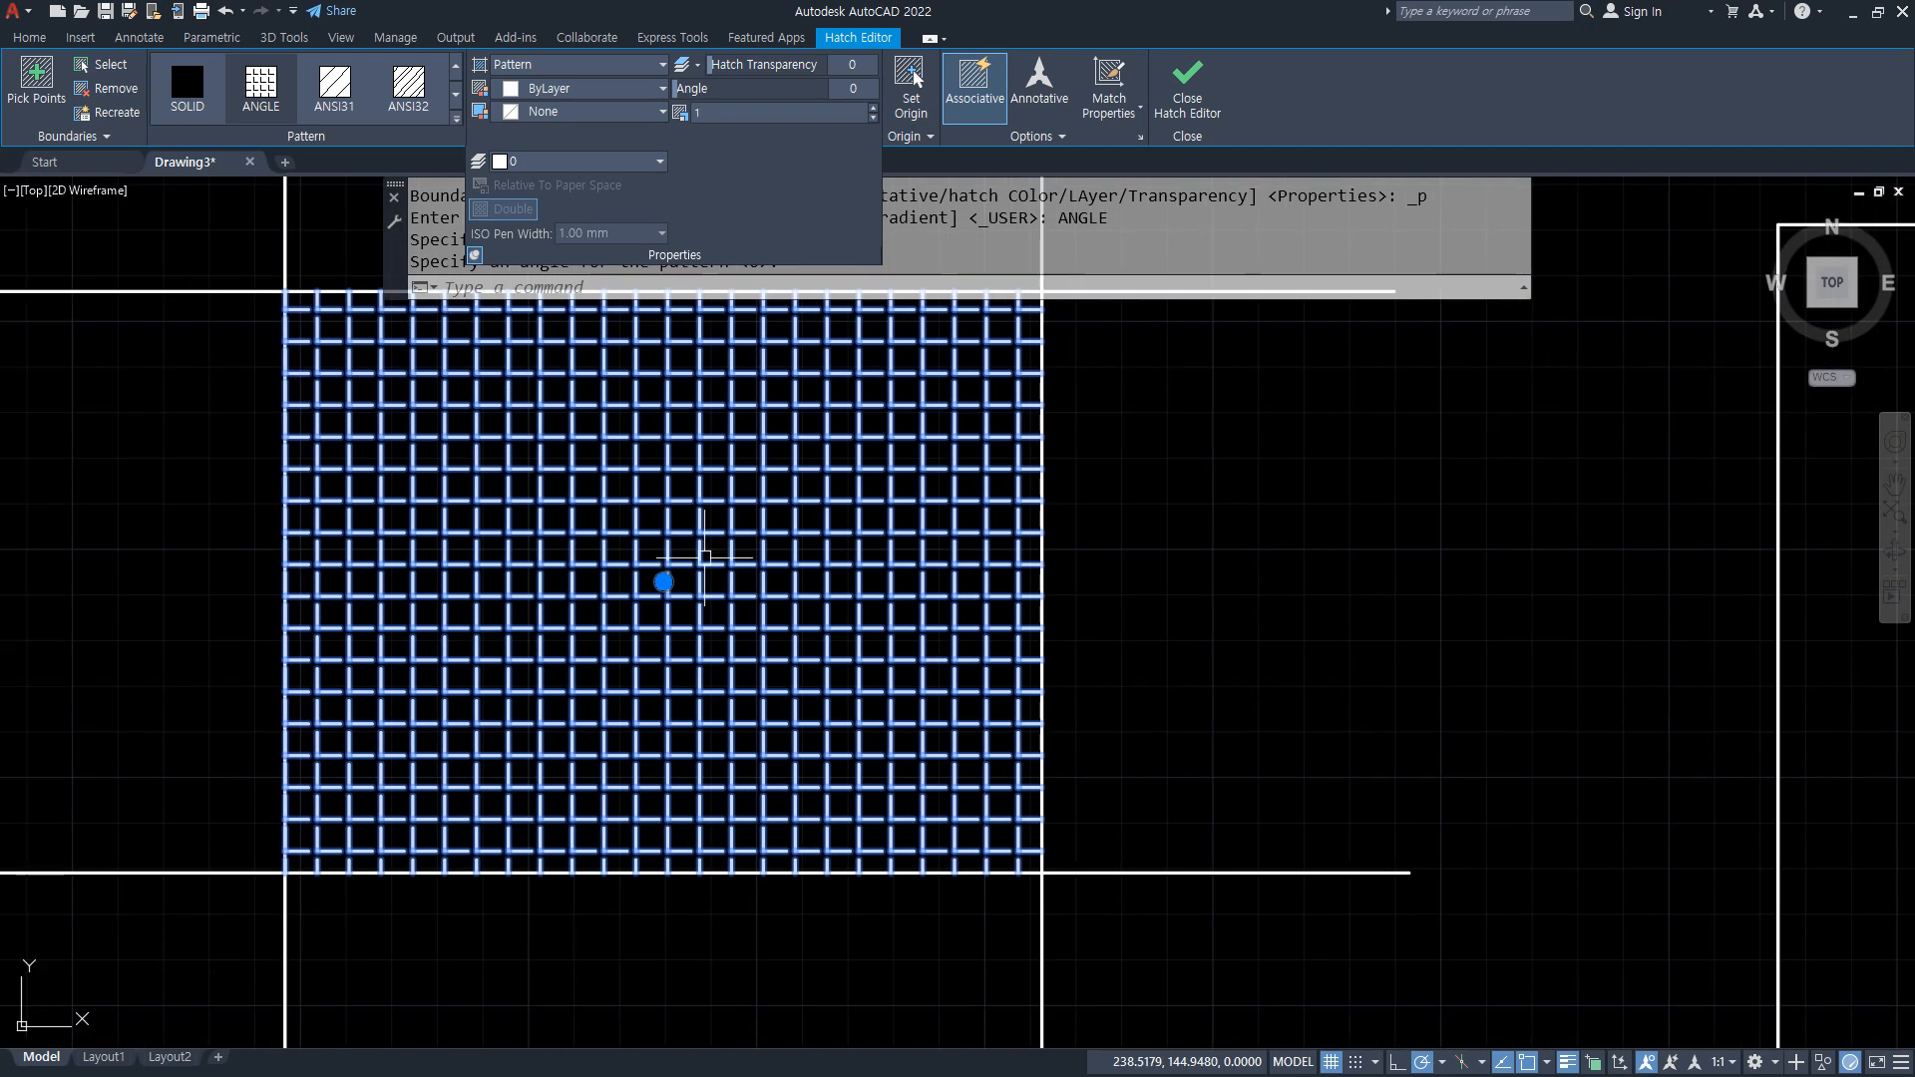
# Try a scale of 10 for the ANGLE pattern, and set the scale to 4
pyautogui.moveTo(712, 113); pyautogui.dragTo(673, 114)
pyautogui.write('10')
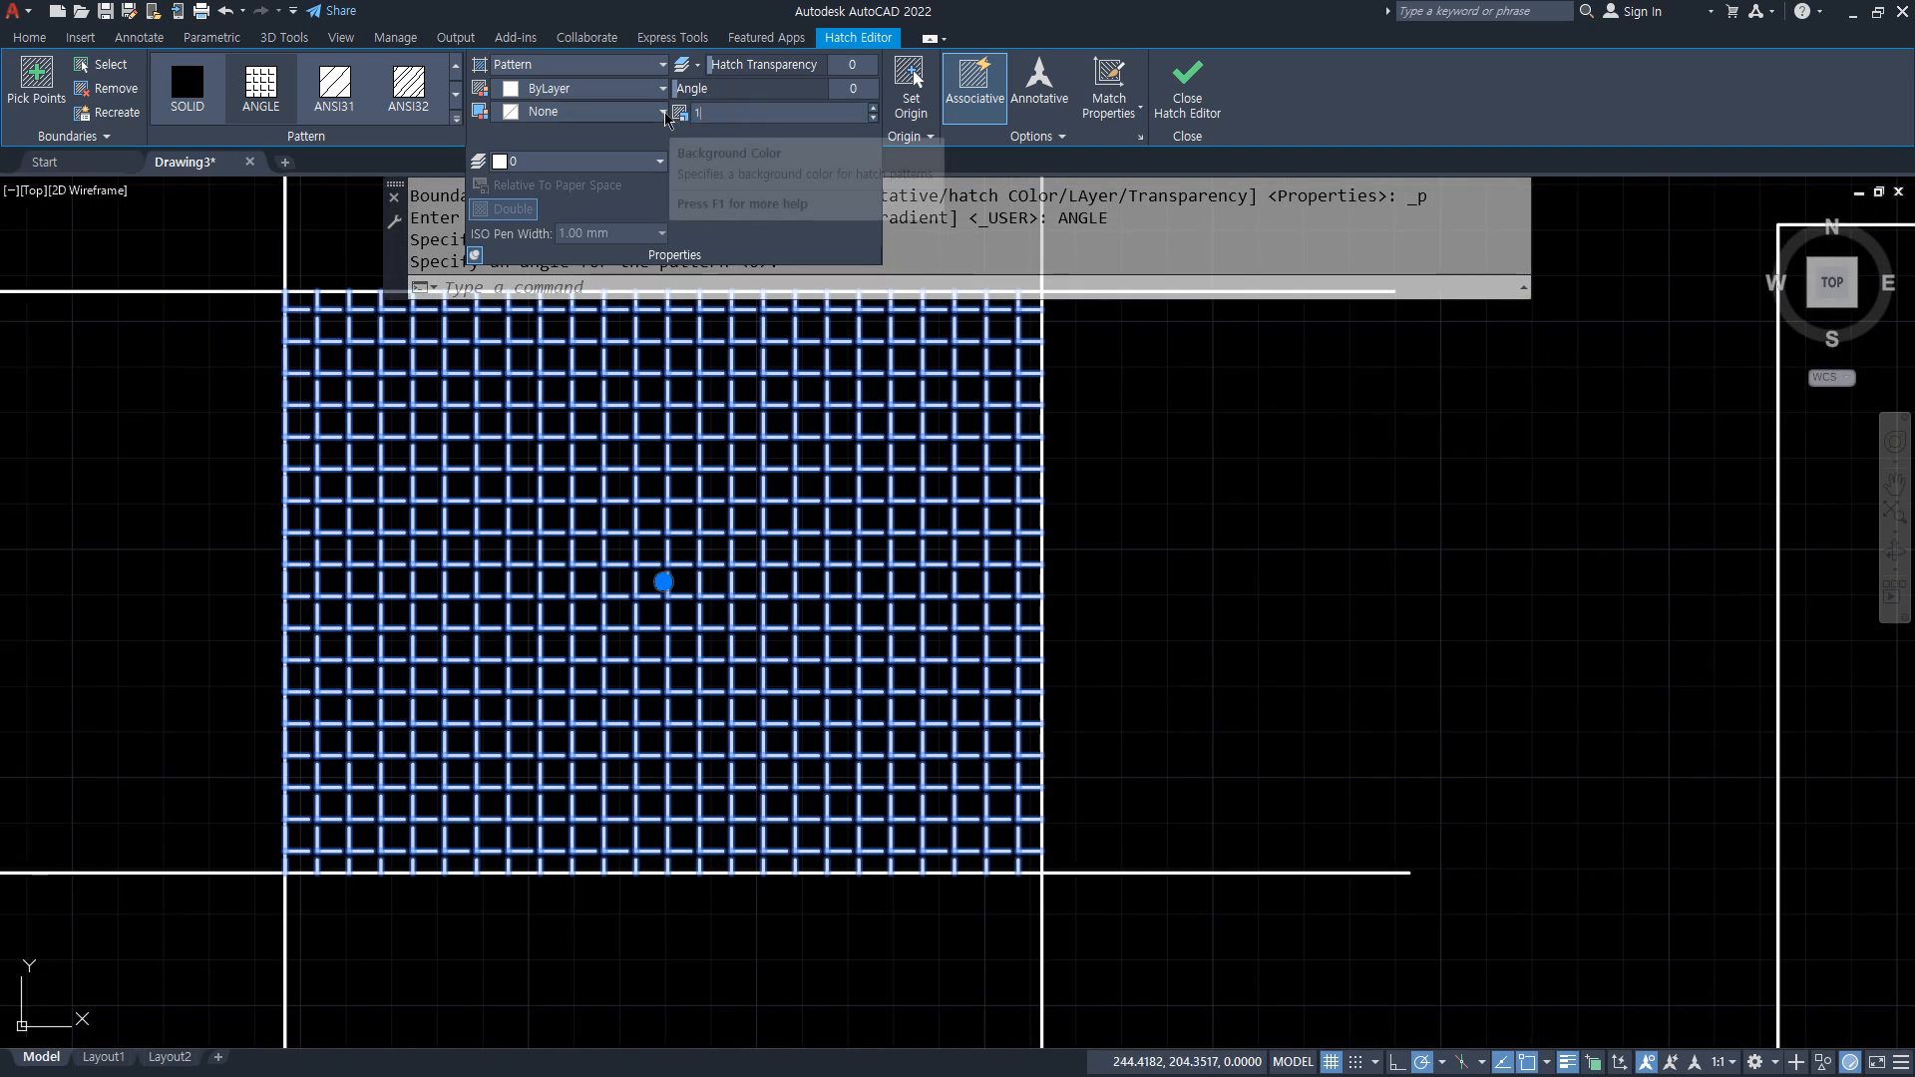
pyautogui.press('Return')
pyautogui.moveTo(726, 111); pyautogui.dragTo(624, 118)
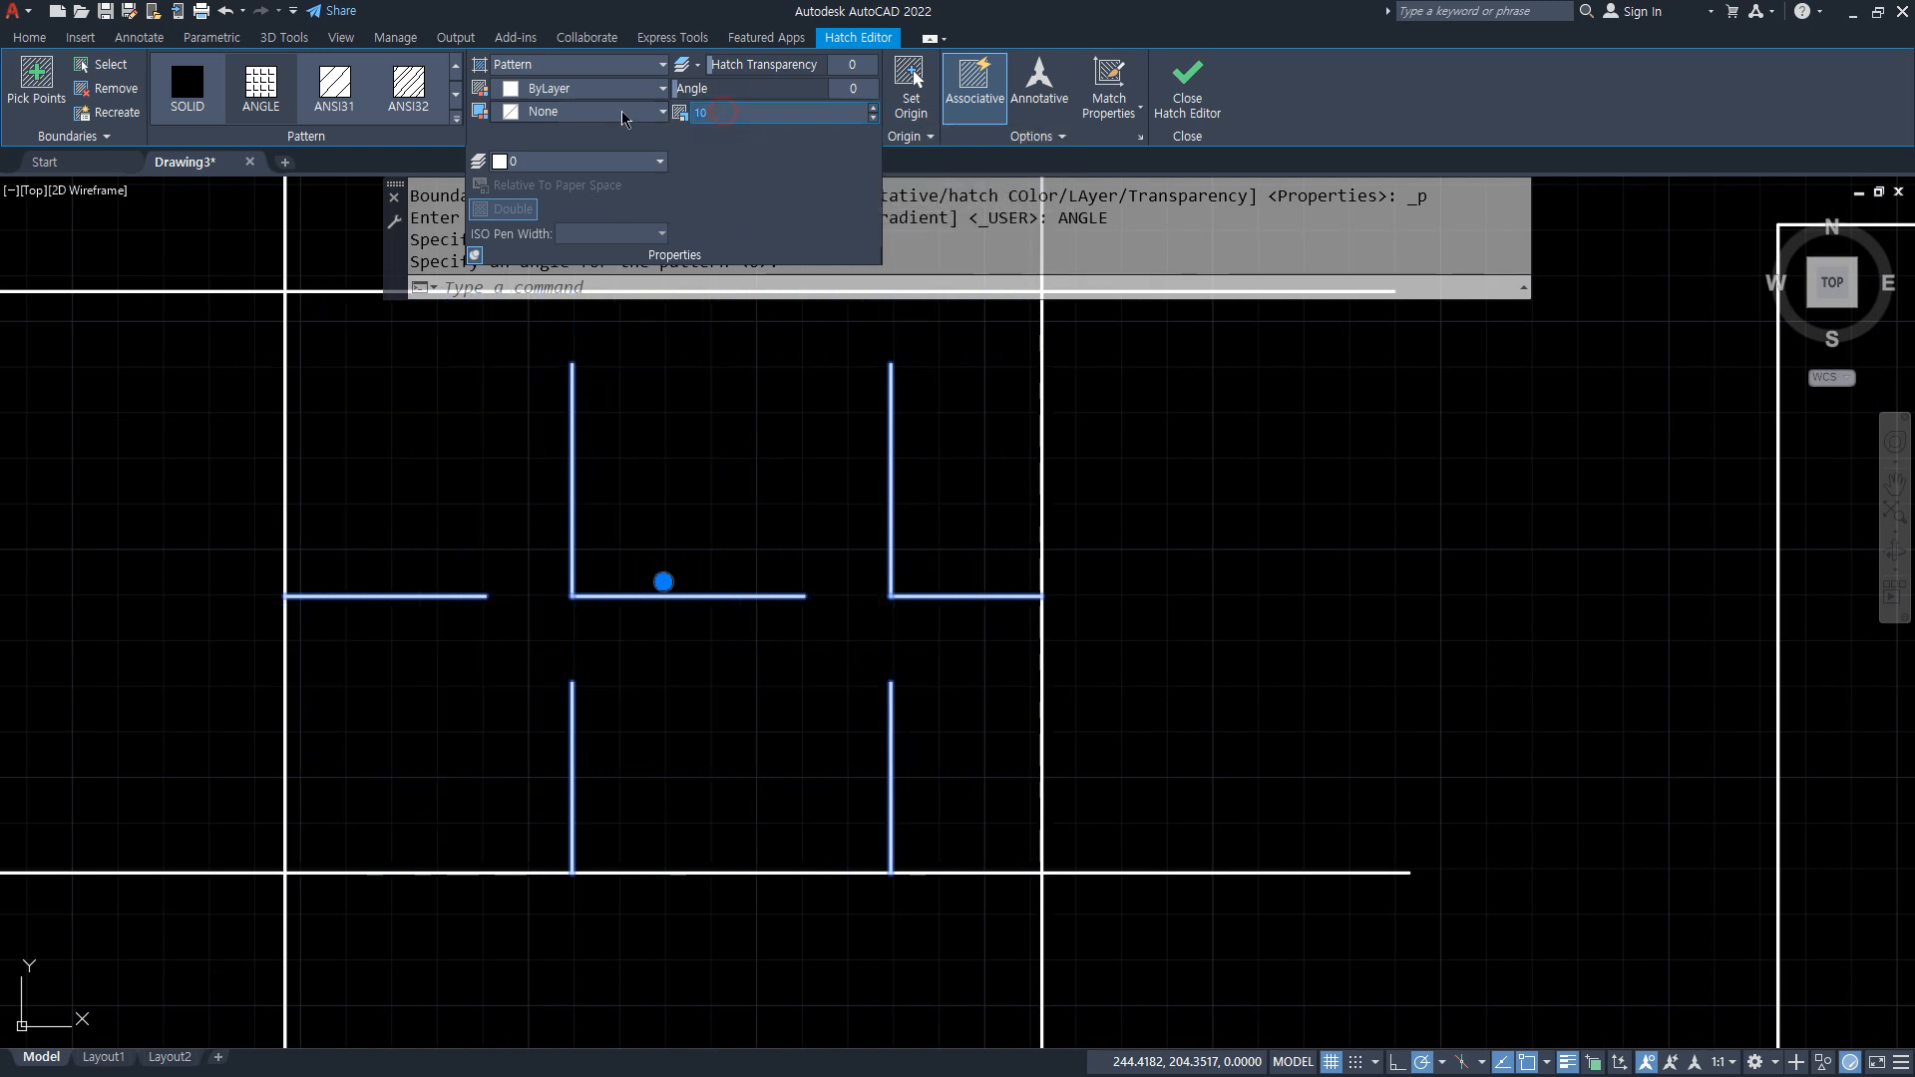
pyautogui.press('Return')
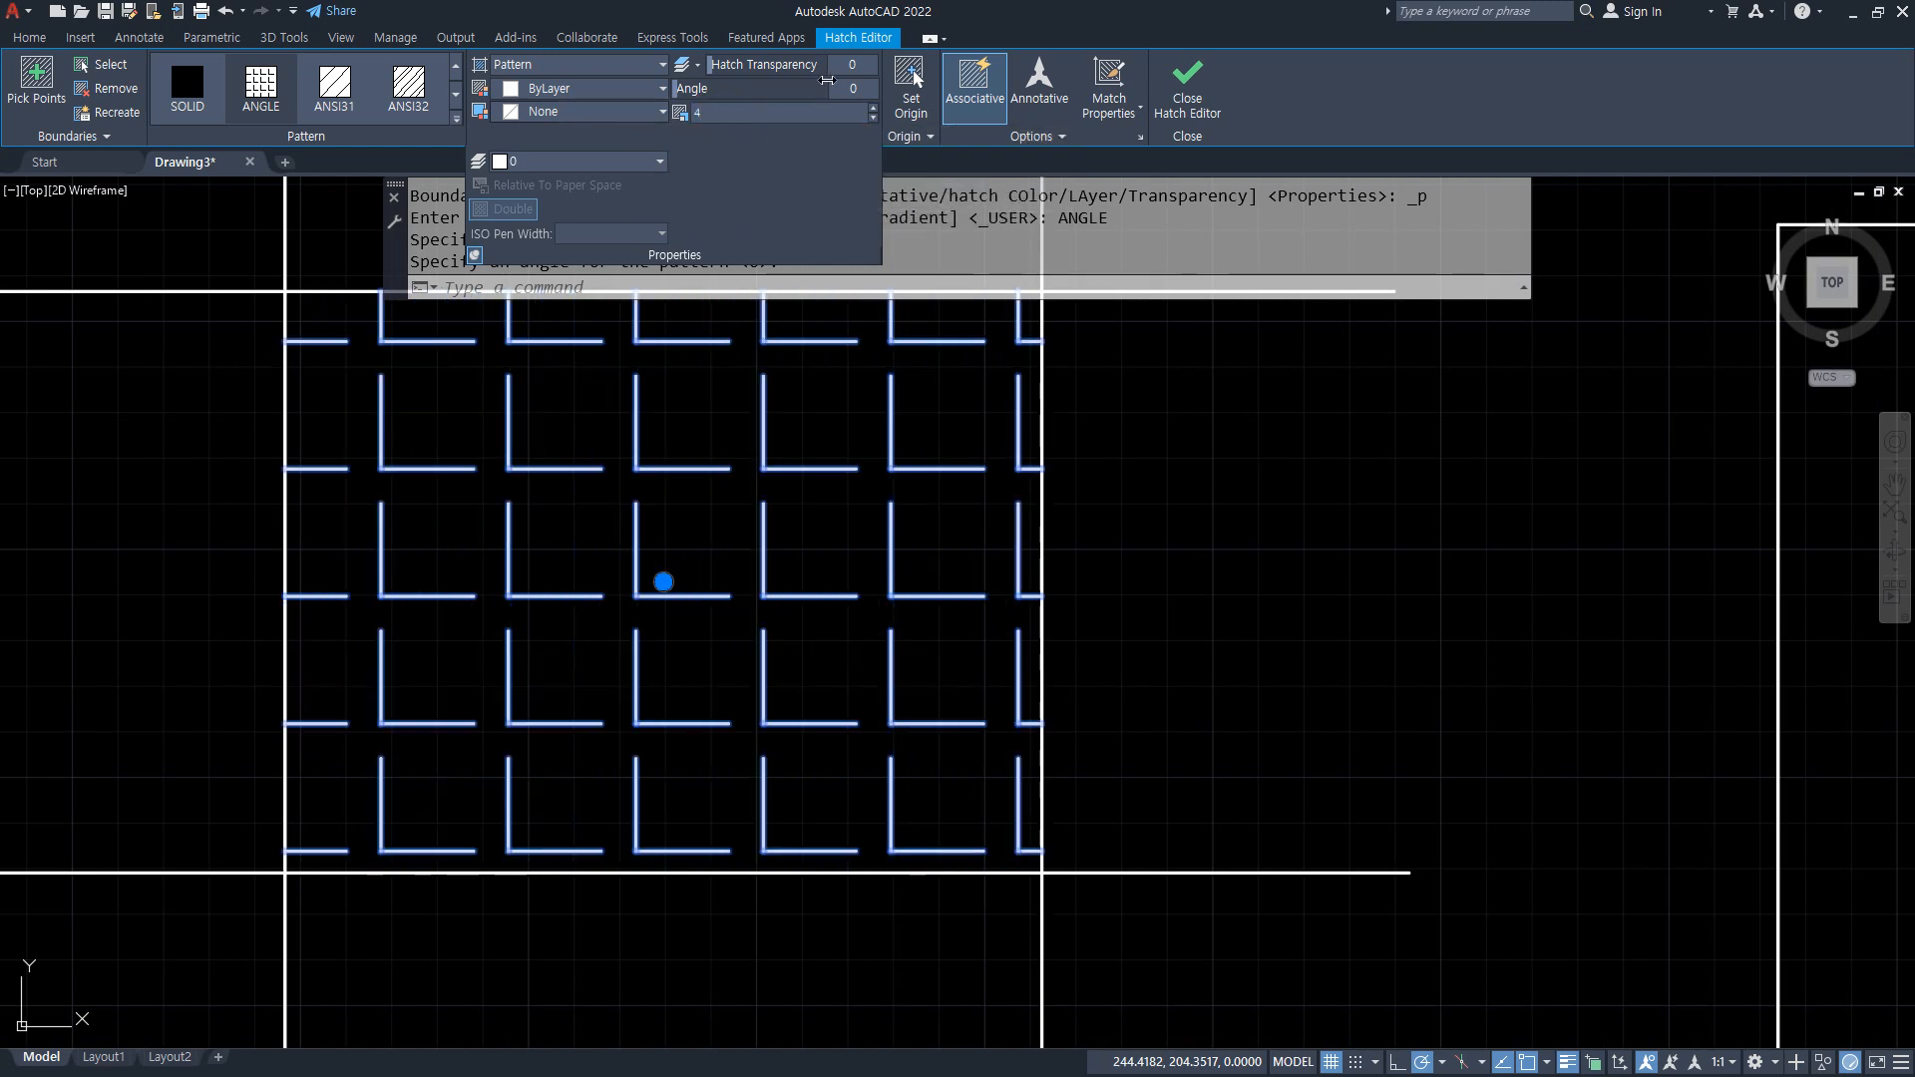
# Try pattern angles of 45 and 90 degrees on the ANGLE hatch, and return the angle to 0
pyautogui.click(842, 88)
pyautogui.write('45')
pyautogui.press('Return')
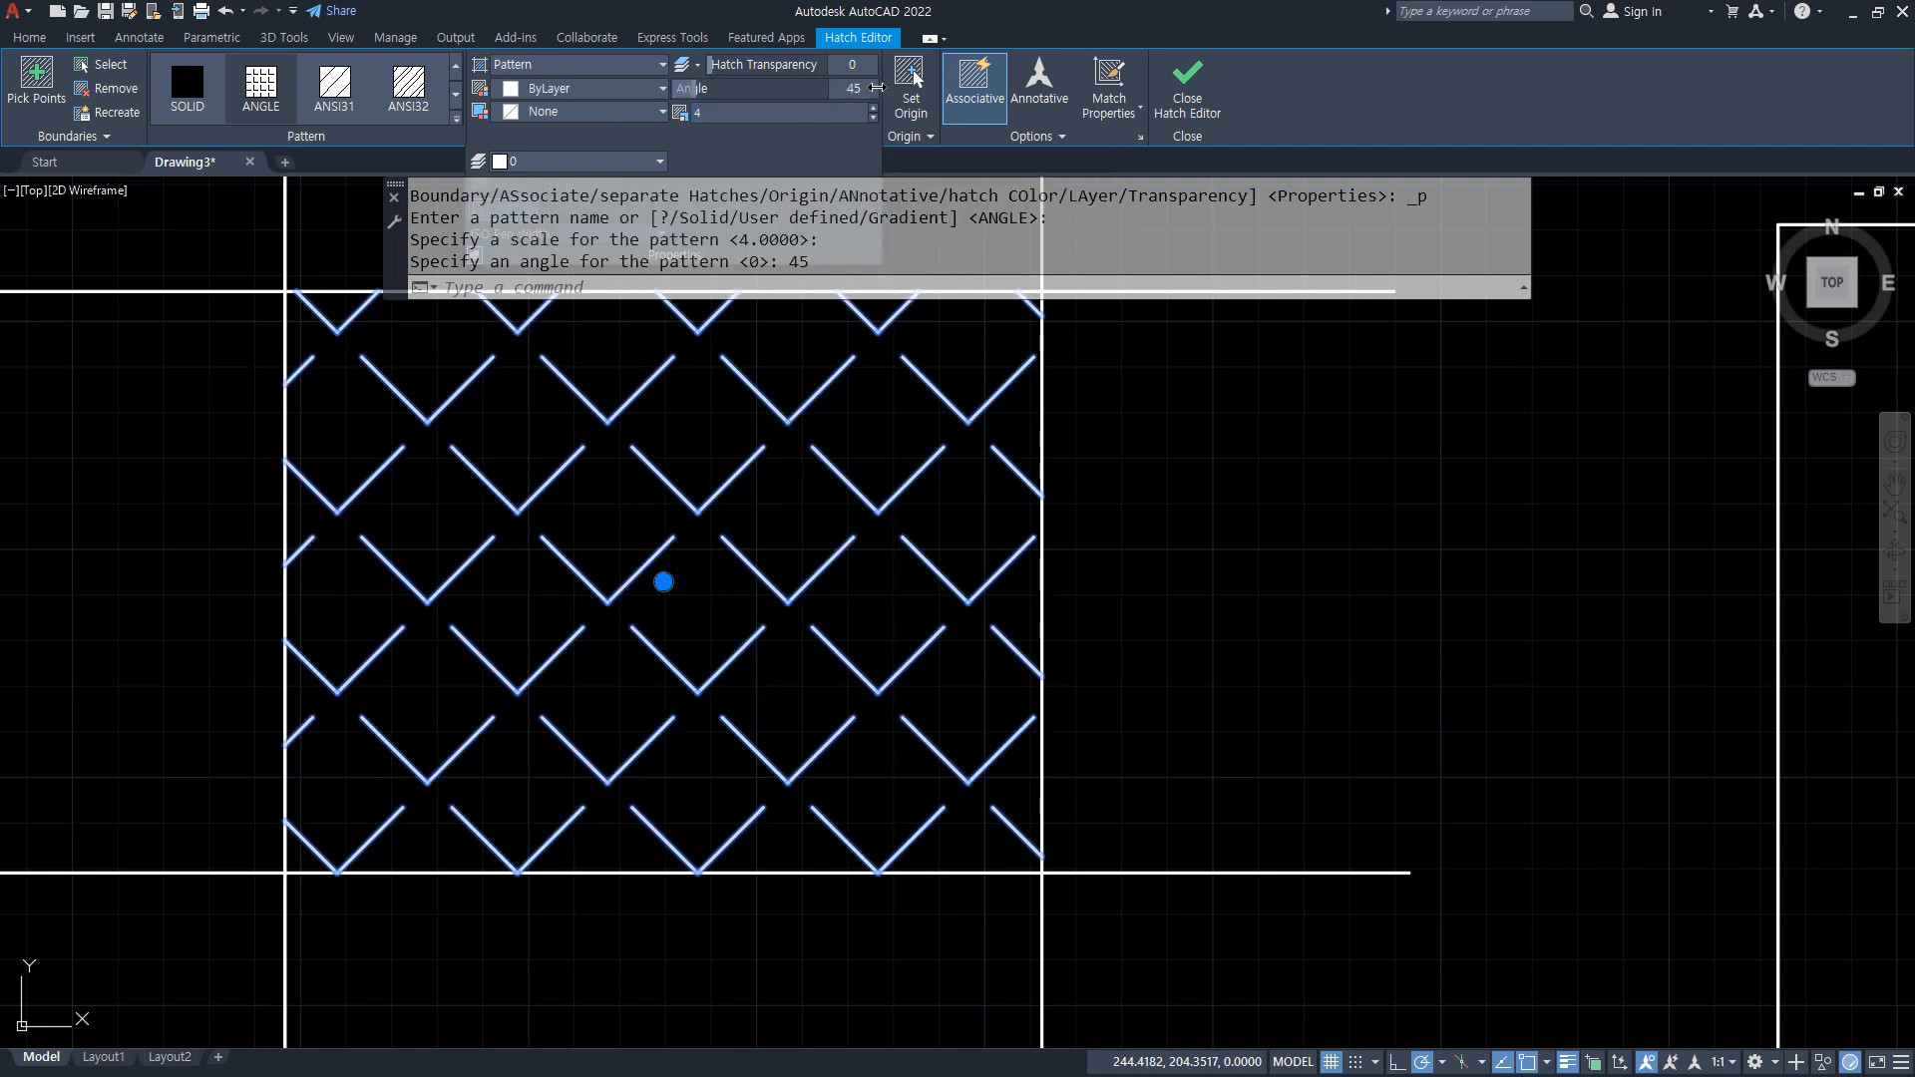
pyautogui.click(863, 89)
pyautogui.write('90')
pyautogui.press('Return')
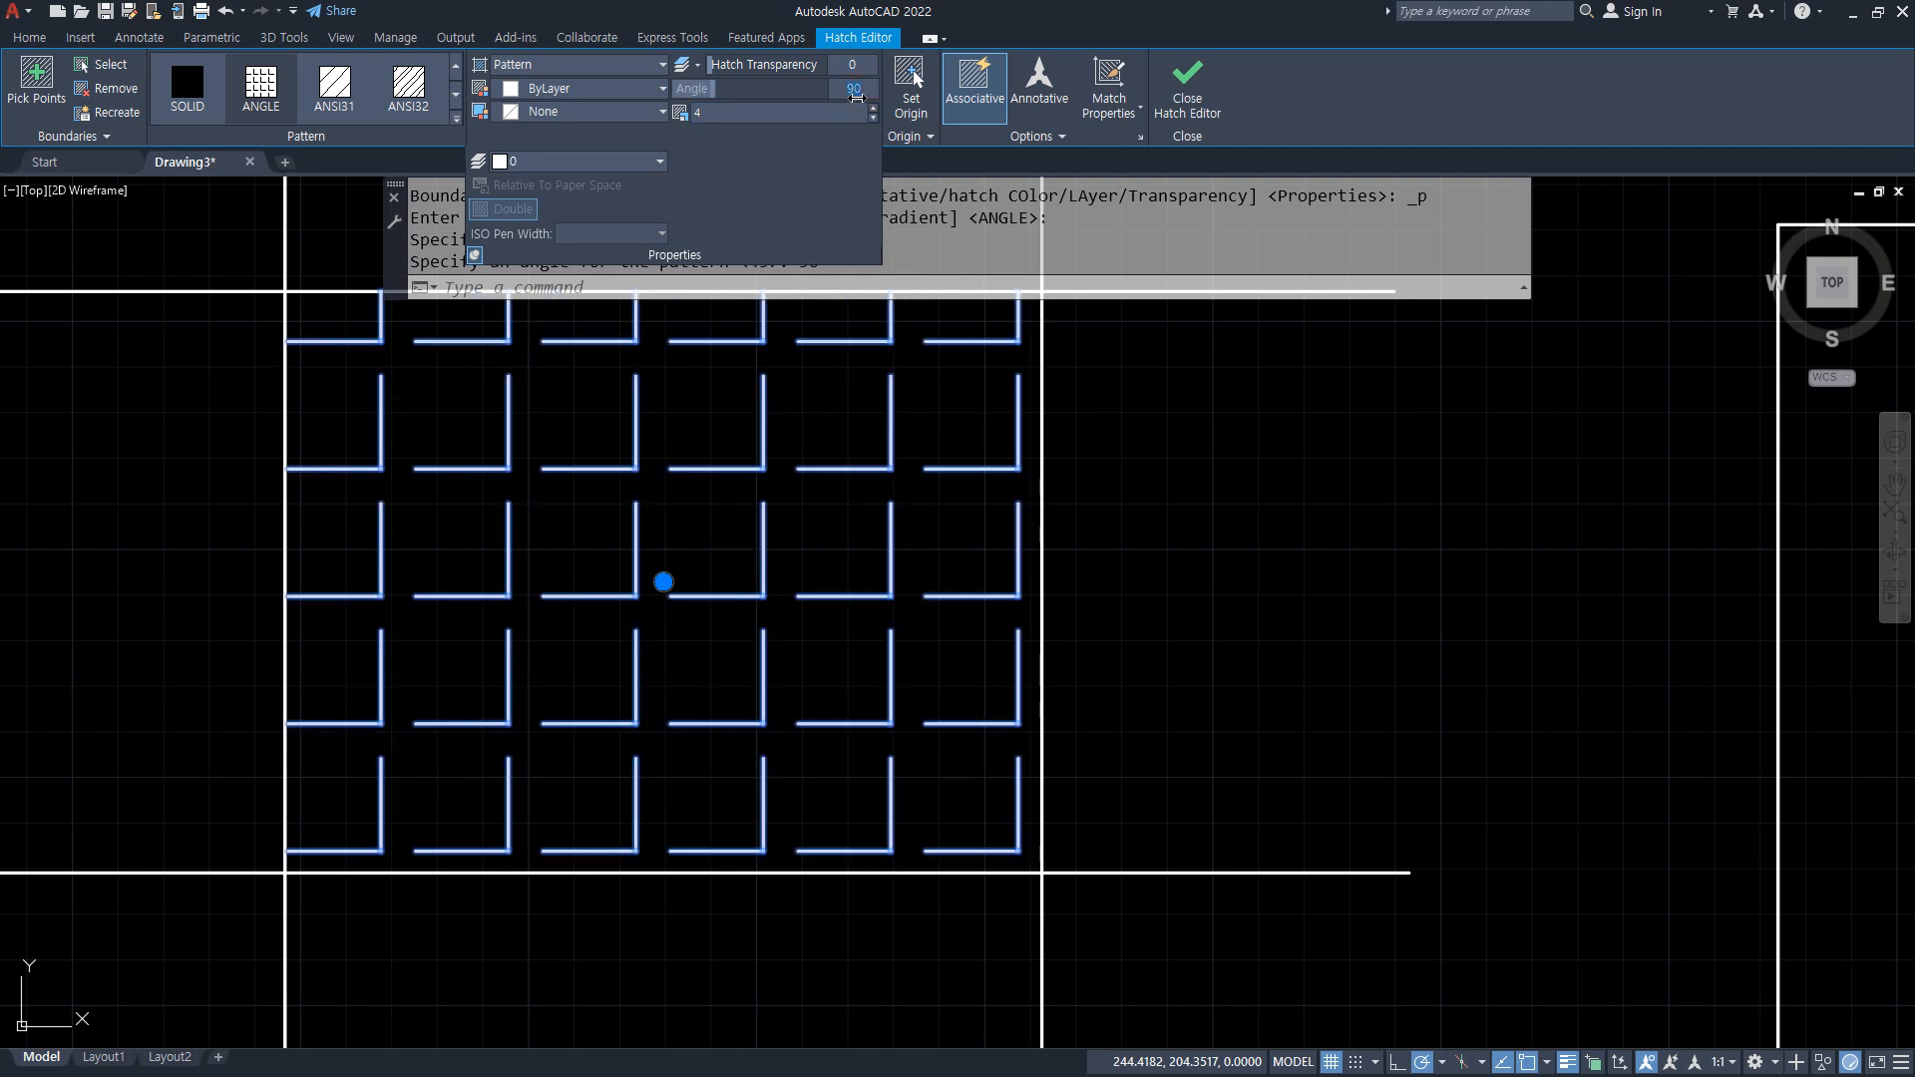
pyautogui.write('0')
pyautogui.press('Return')
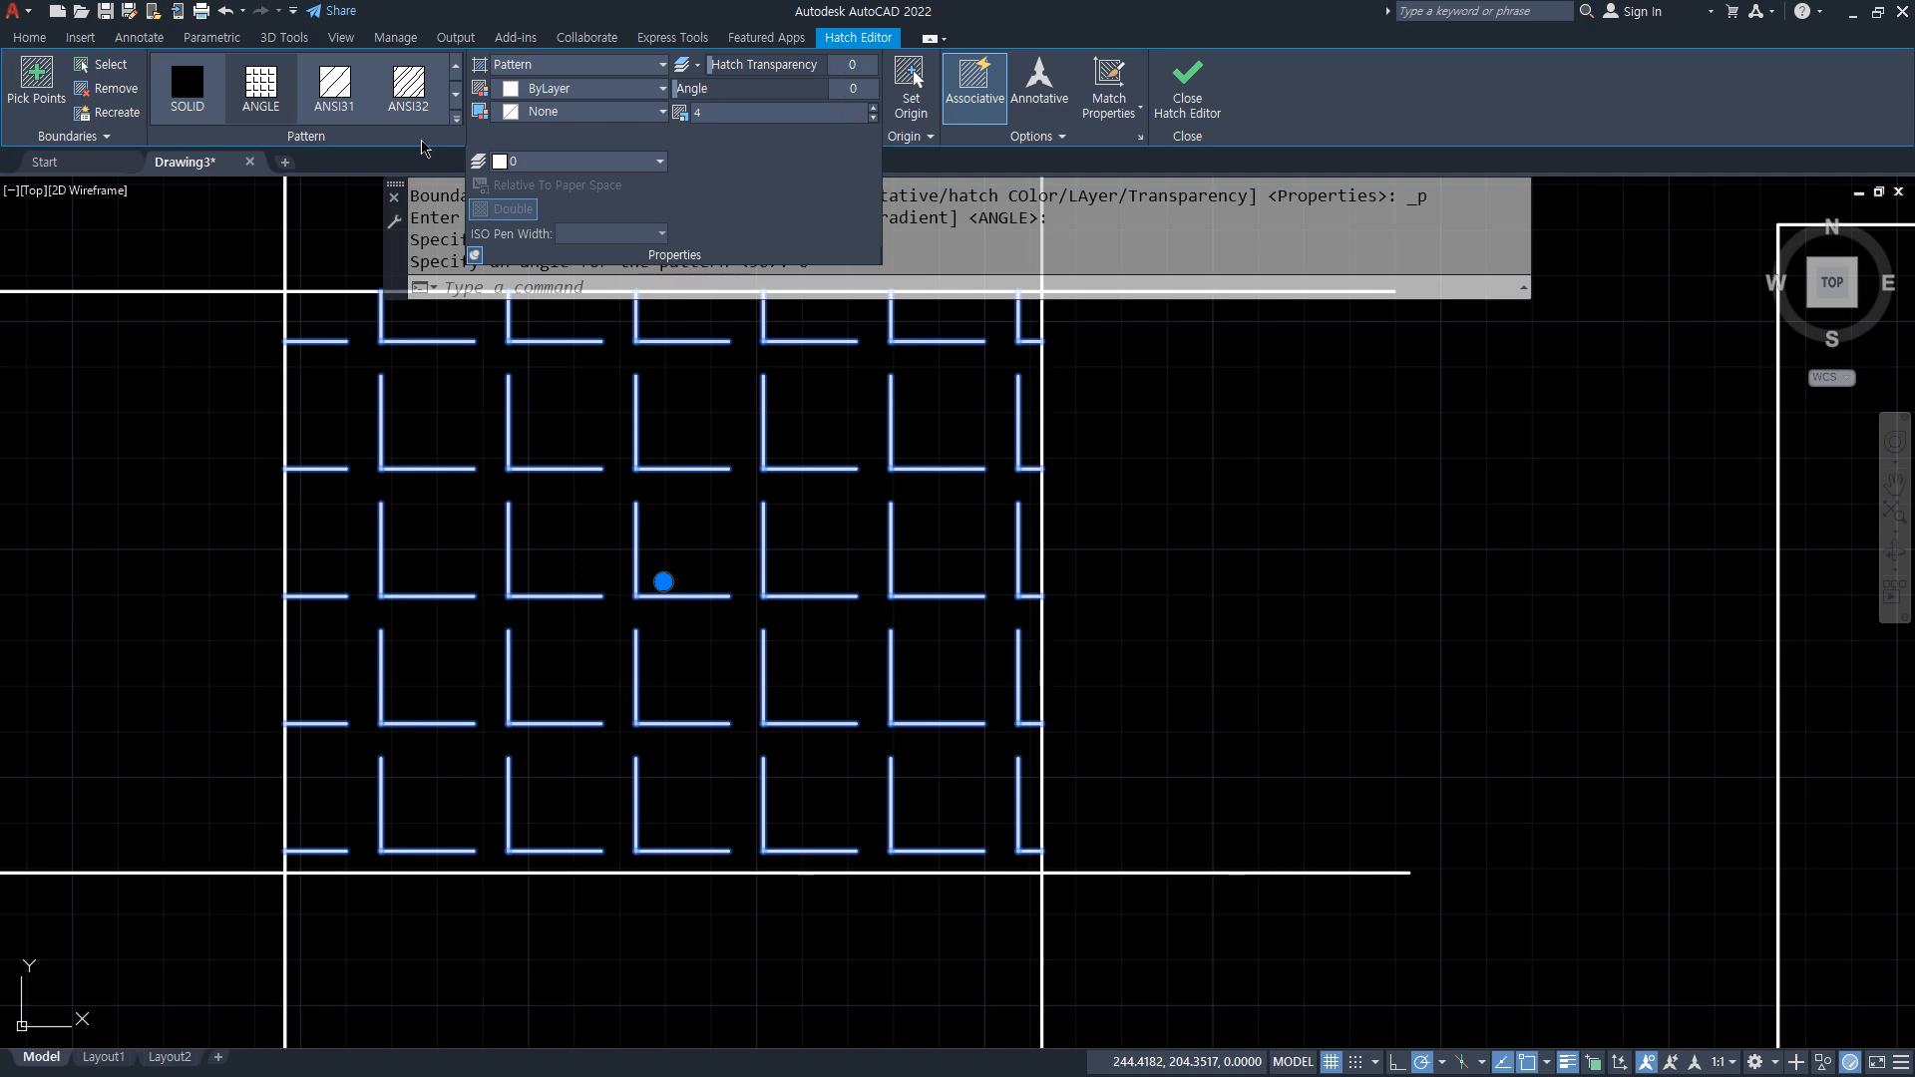
# Try the ANSI31 and ANSI32 patterns on the selected hatch, and apply ANSI34
pyautogui.click(334, 85)
pyautogui.click(396, 100)
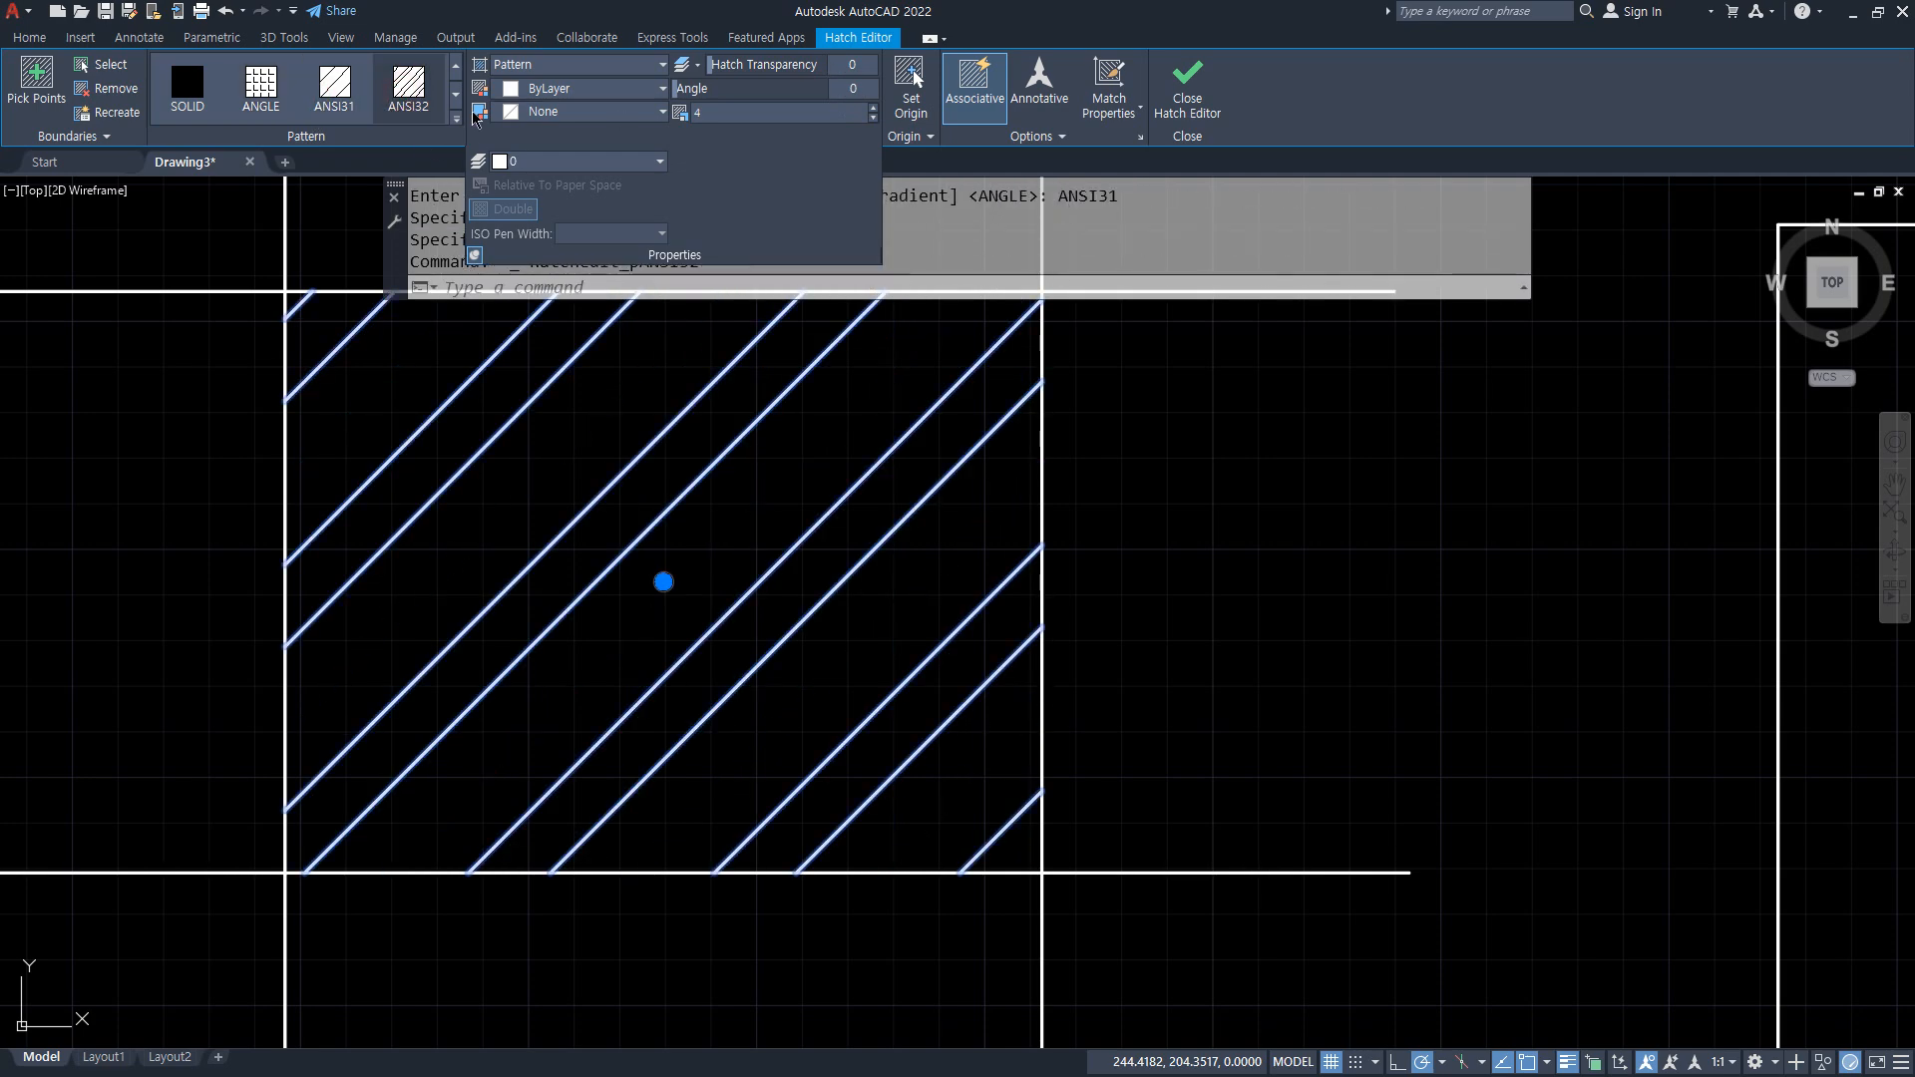
pyautogui.click(456, 94)
pyautogui.click(261, 85)
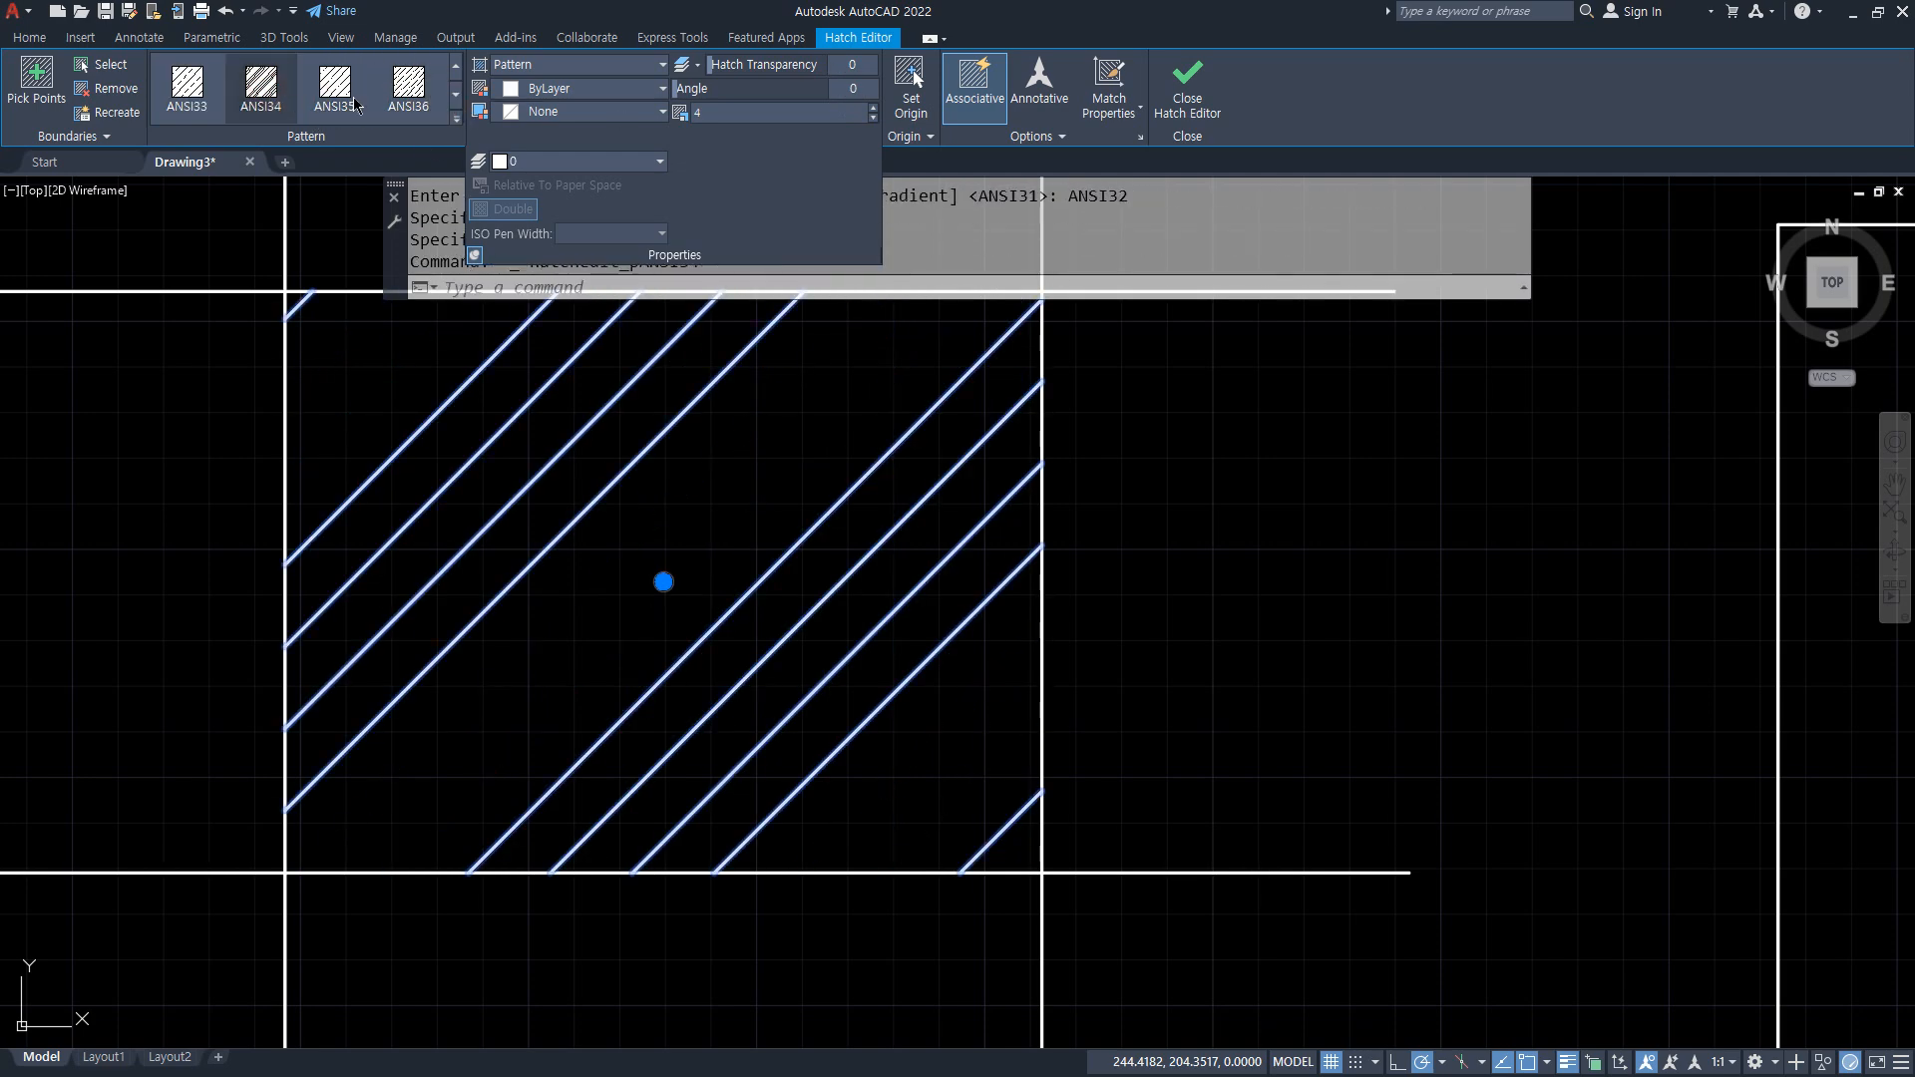
# Try the ANSI36 pattern on the selected hatch, and apply the AR-BRSTD brick pattern
pyautogui.click(403, 90)
pyautogui.click(456, 117)
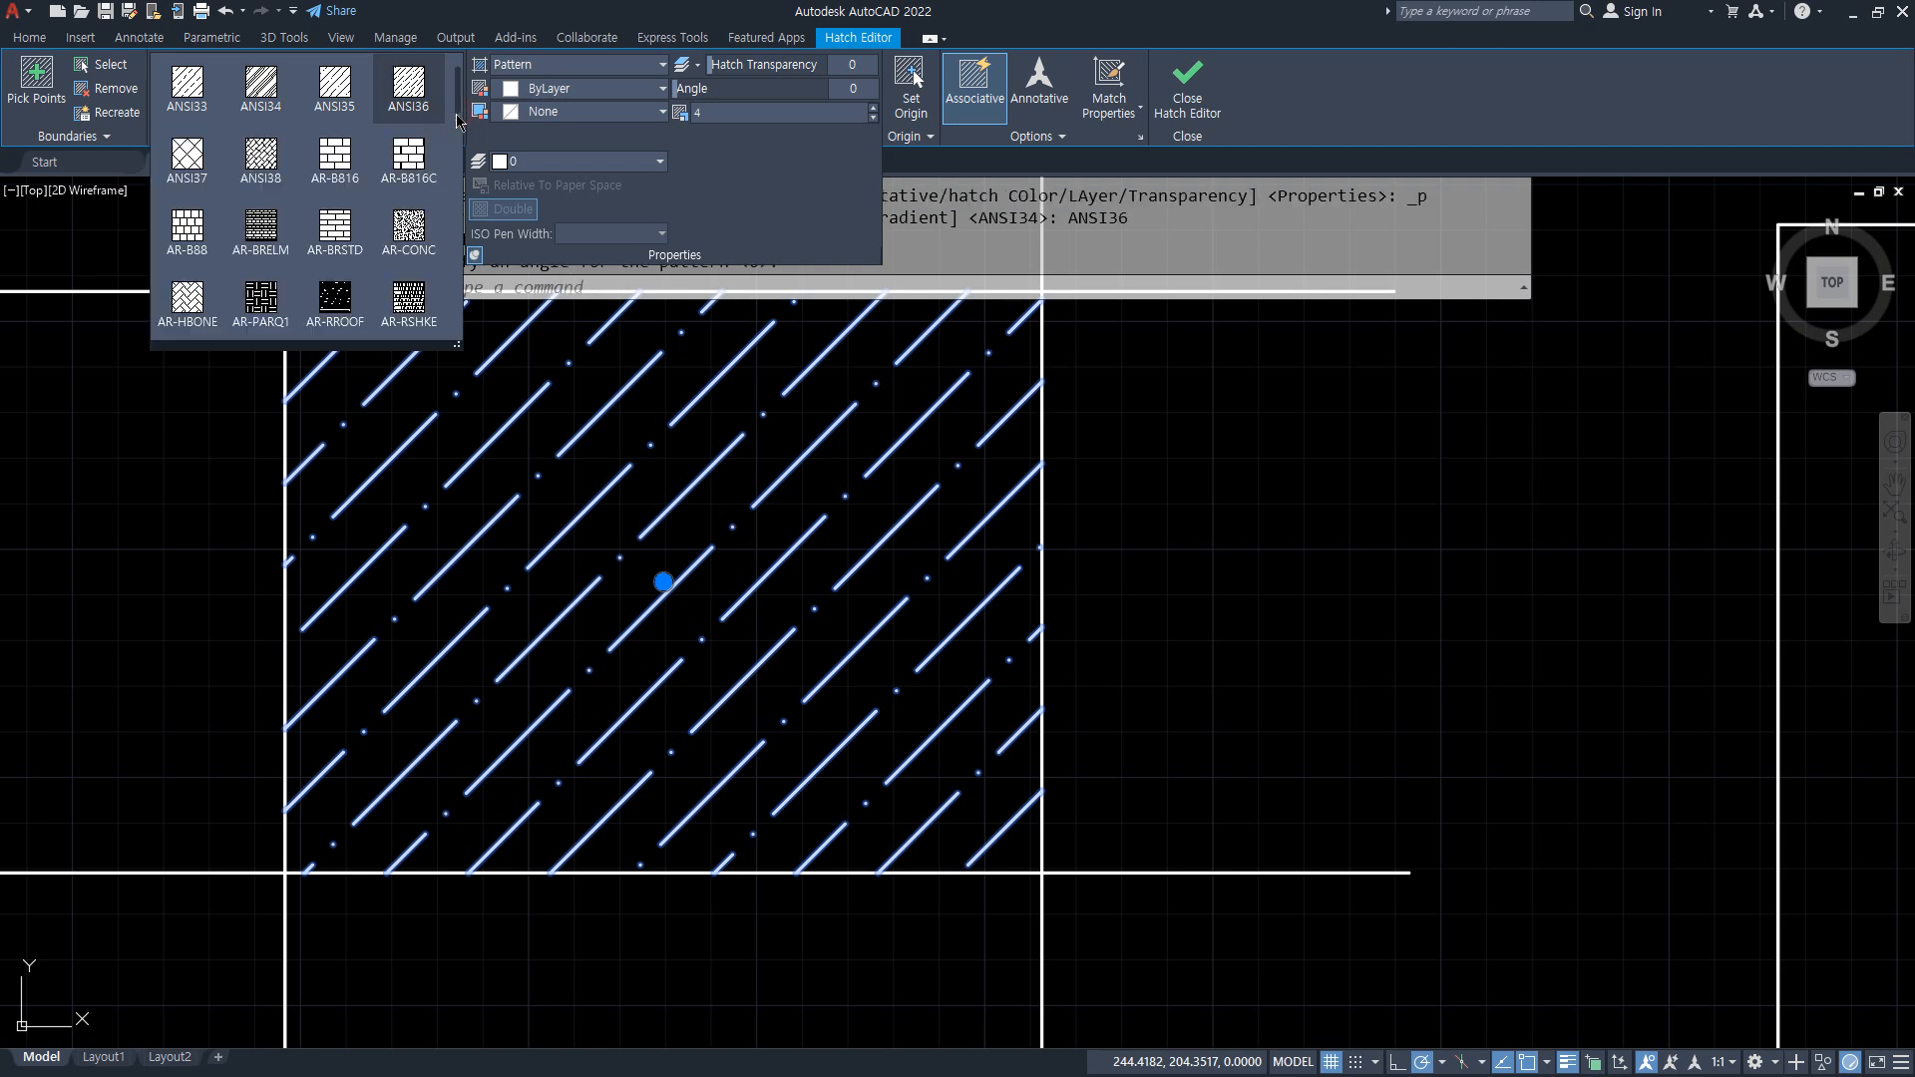
pyautogui.click(320, 150)
pyautogui.click(333, 219)
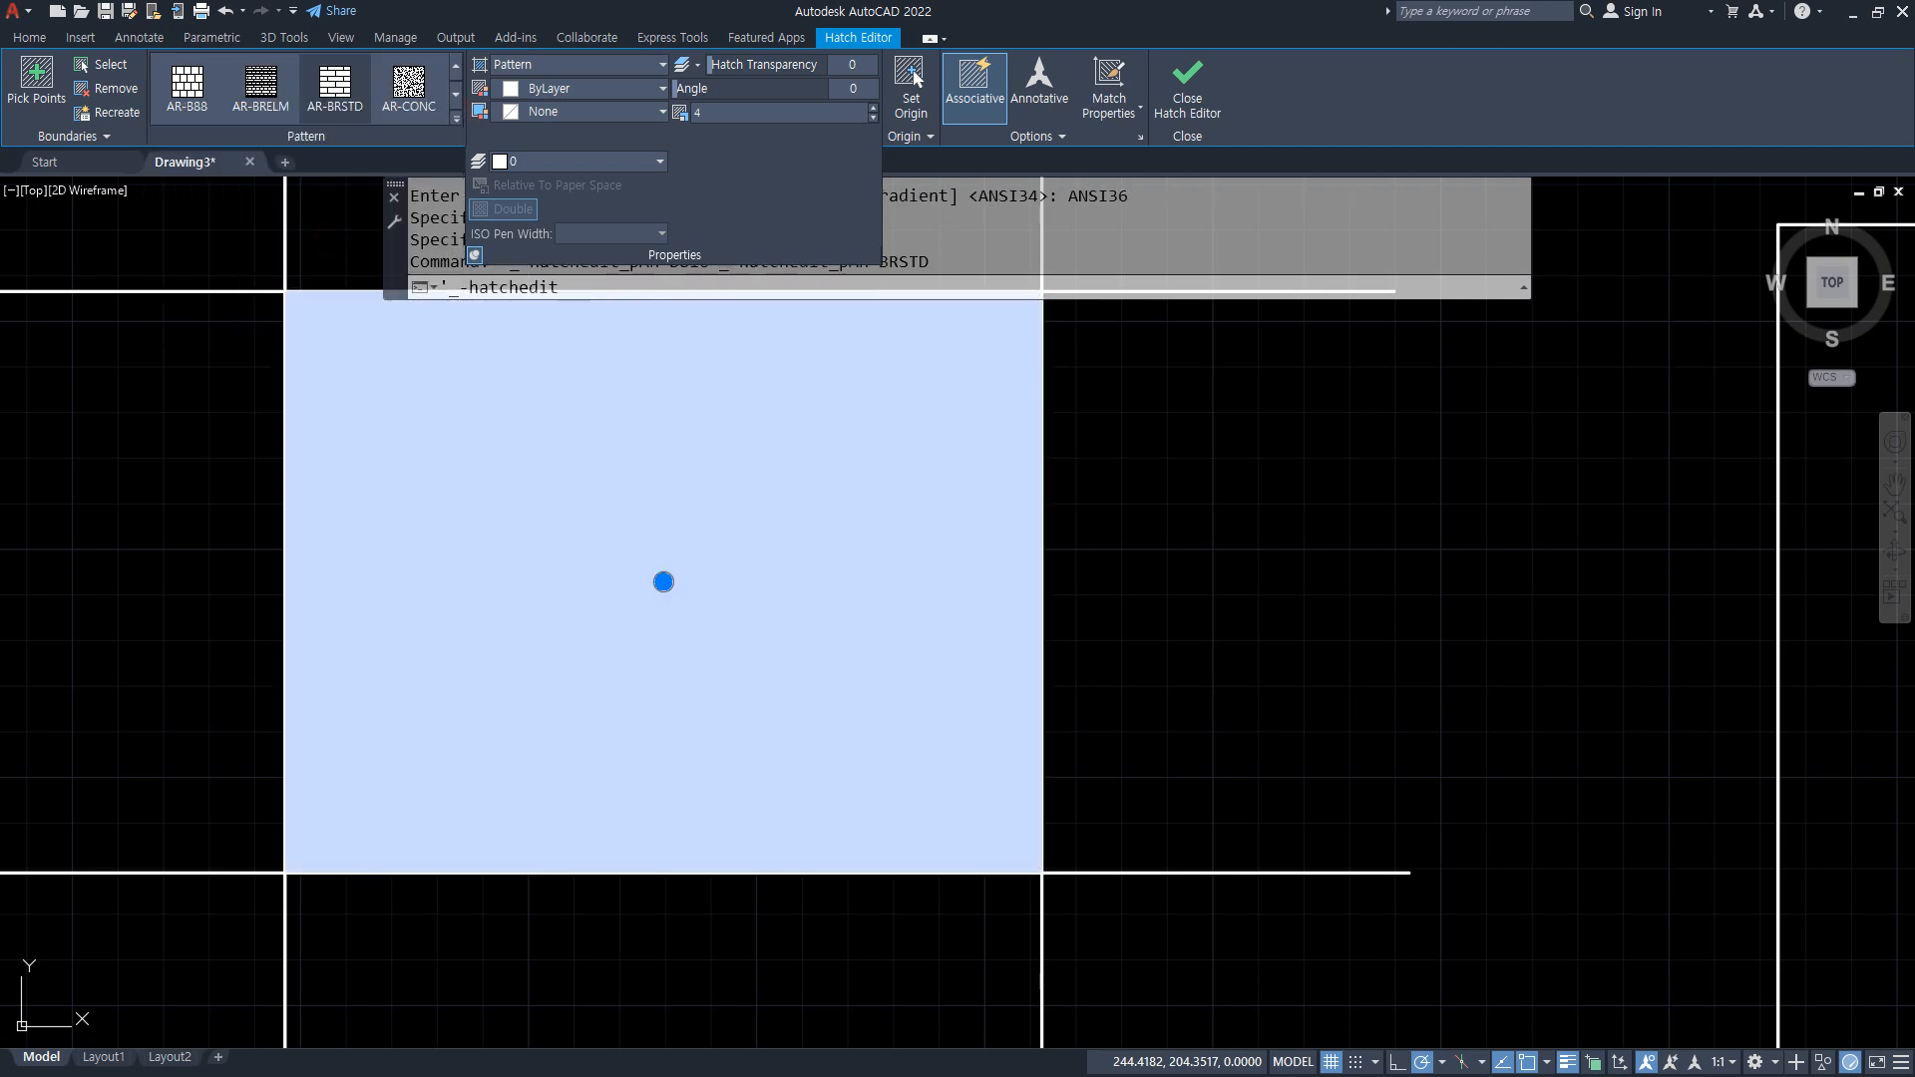
pyautogui.moveTo(743, 703)
pyautogui.mouseDown()
pyautogui.moveTo(633, 457)
pyautogui.moveTo(709, 677)
pyautogui.moveTo(588, 687)
pyautogui.mouseUp()
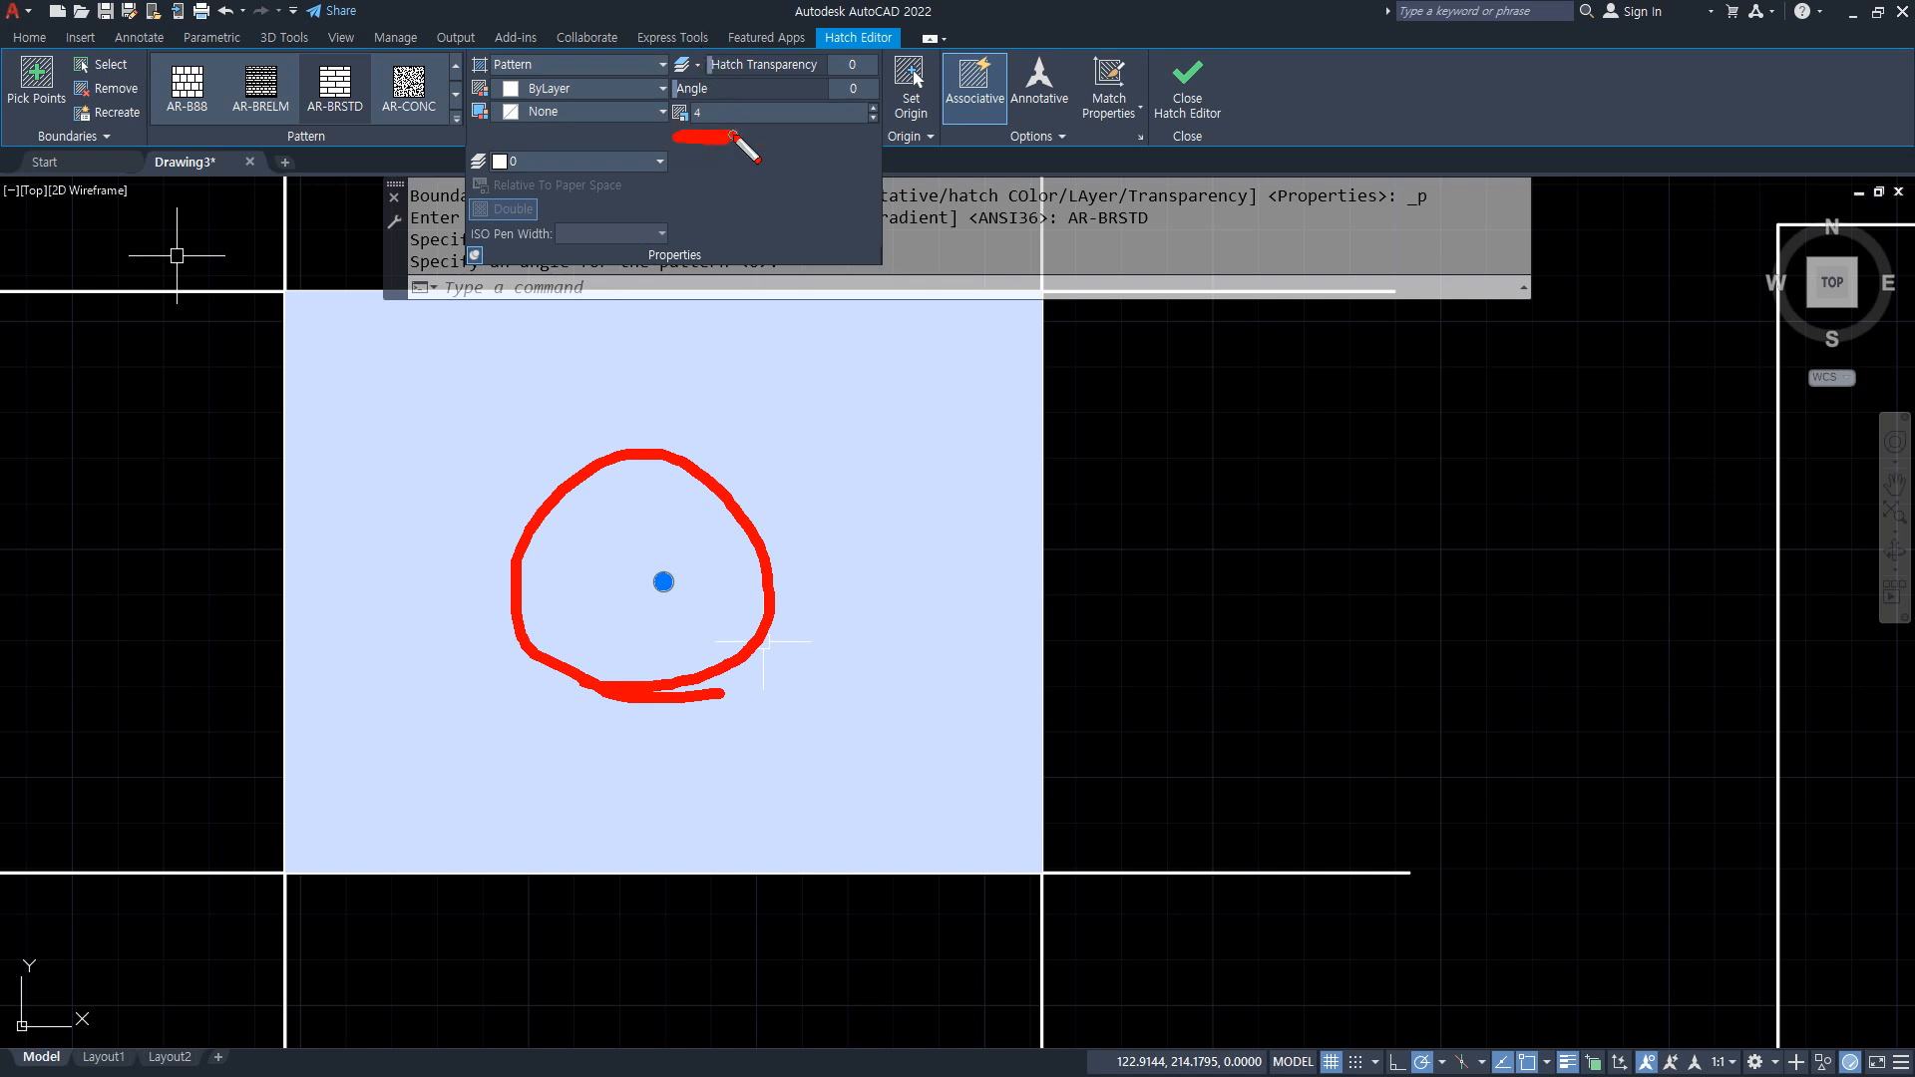
pyautogui.press('Escape')
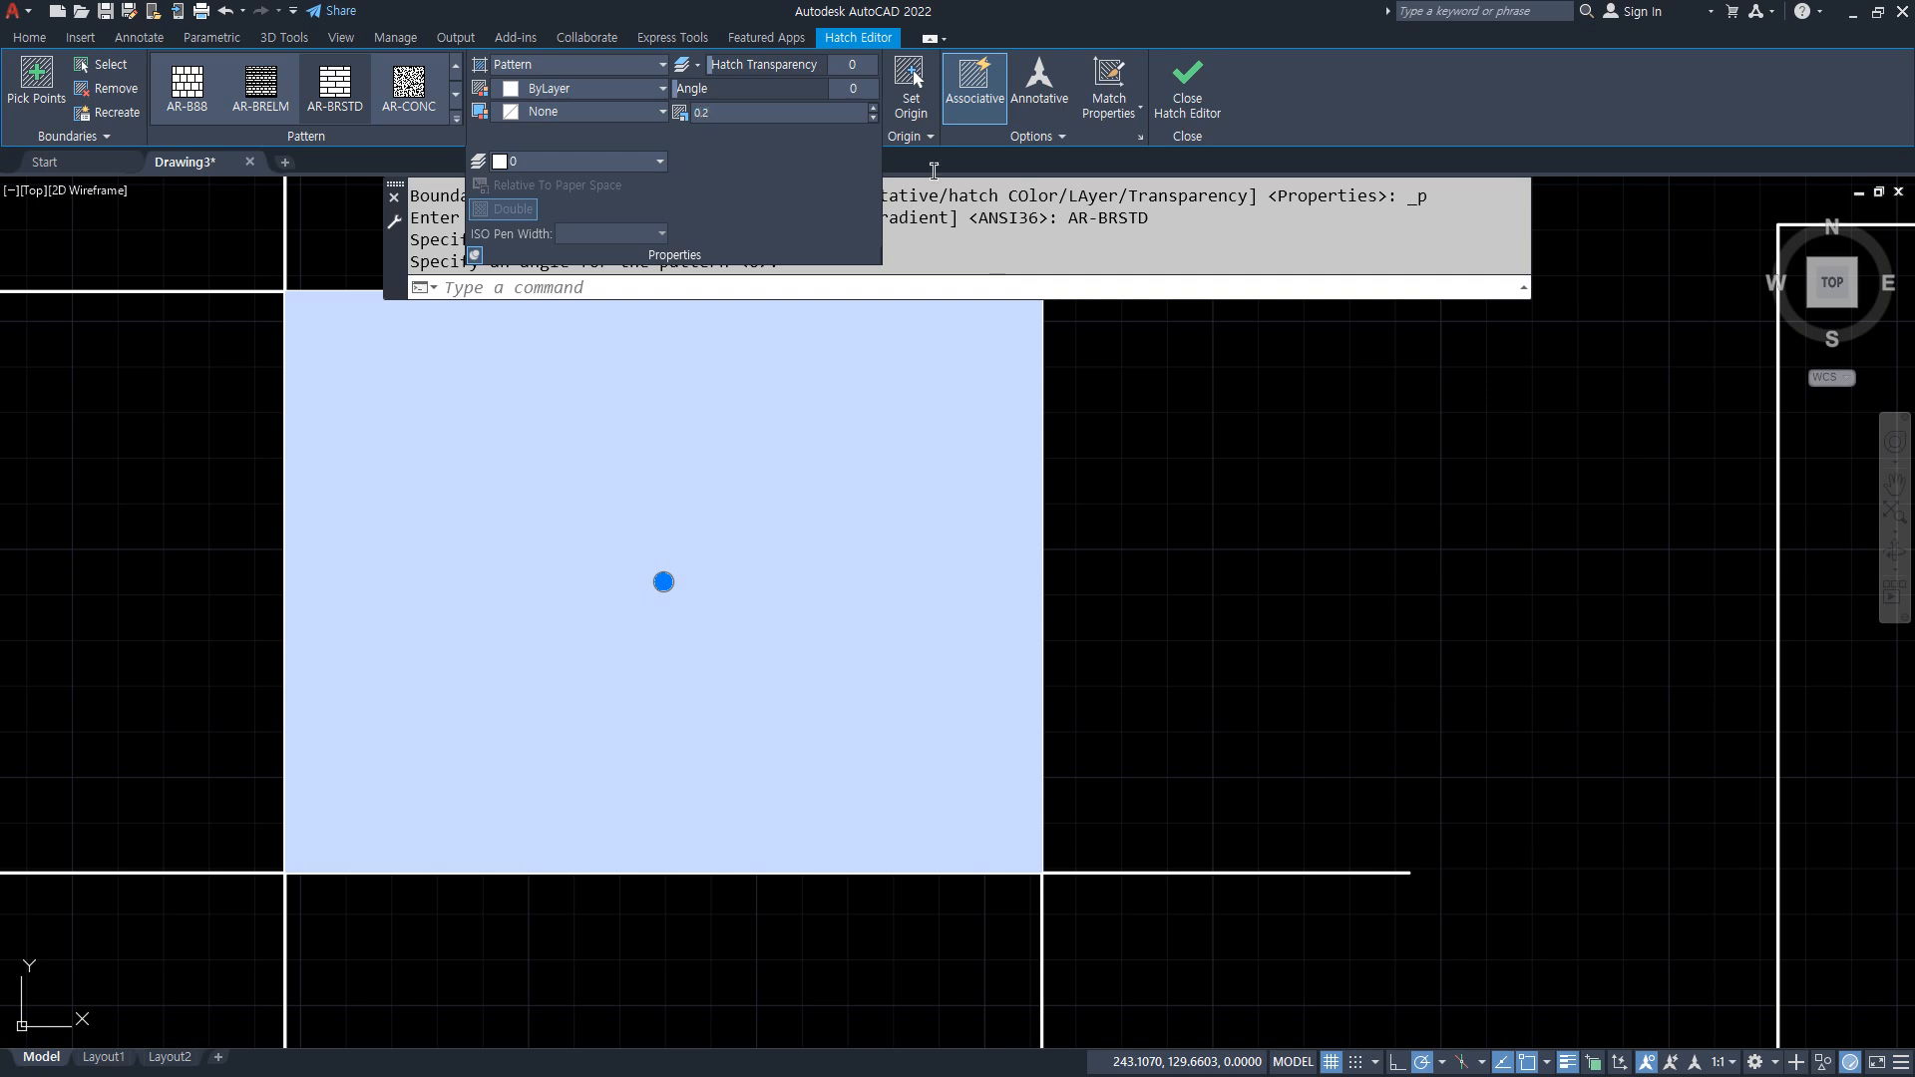
# Finish editing the AR-BRSTD hatch at a scale of 0.2, and regenerate the drawing
pyautogui.click(1188, 100)
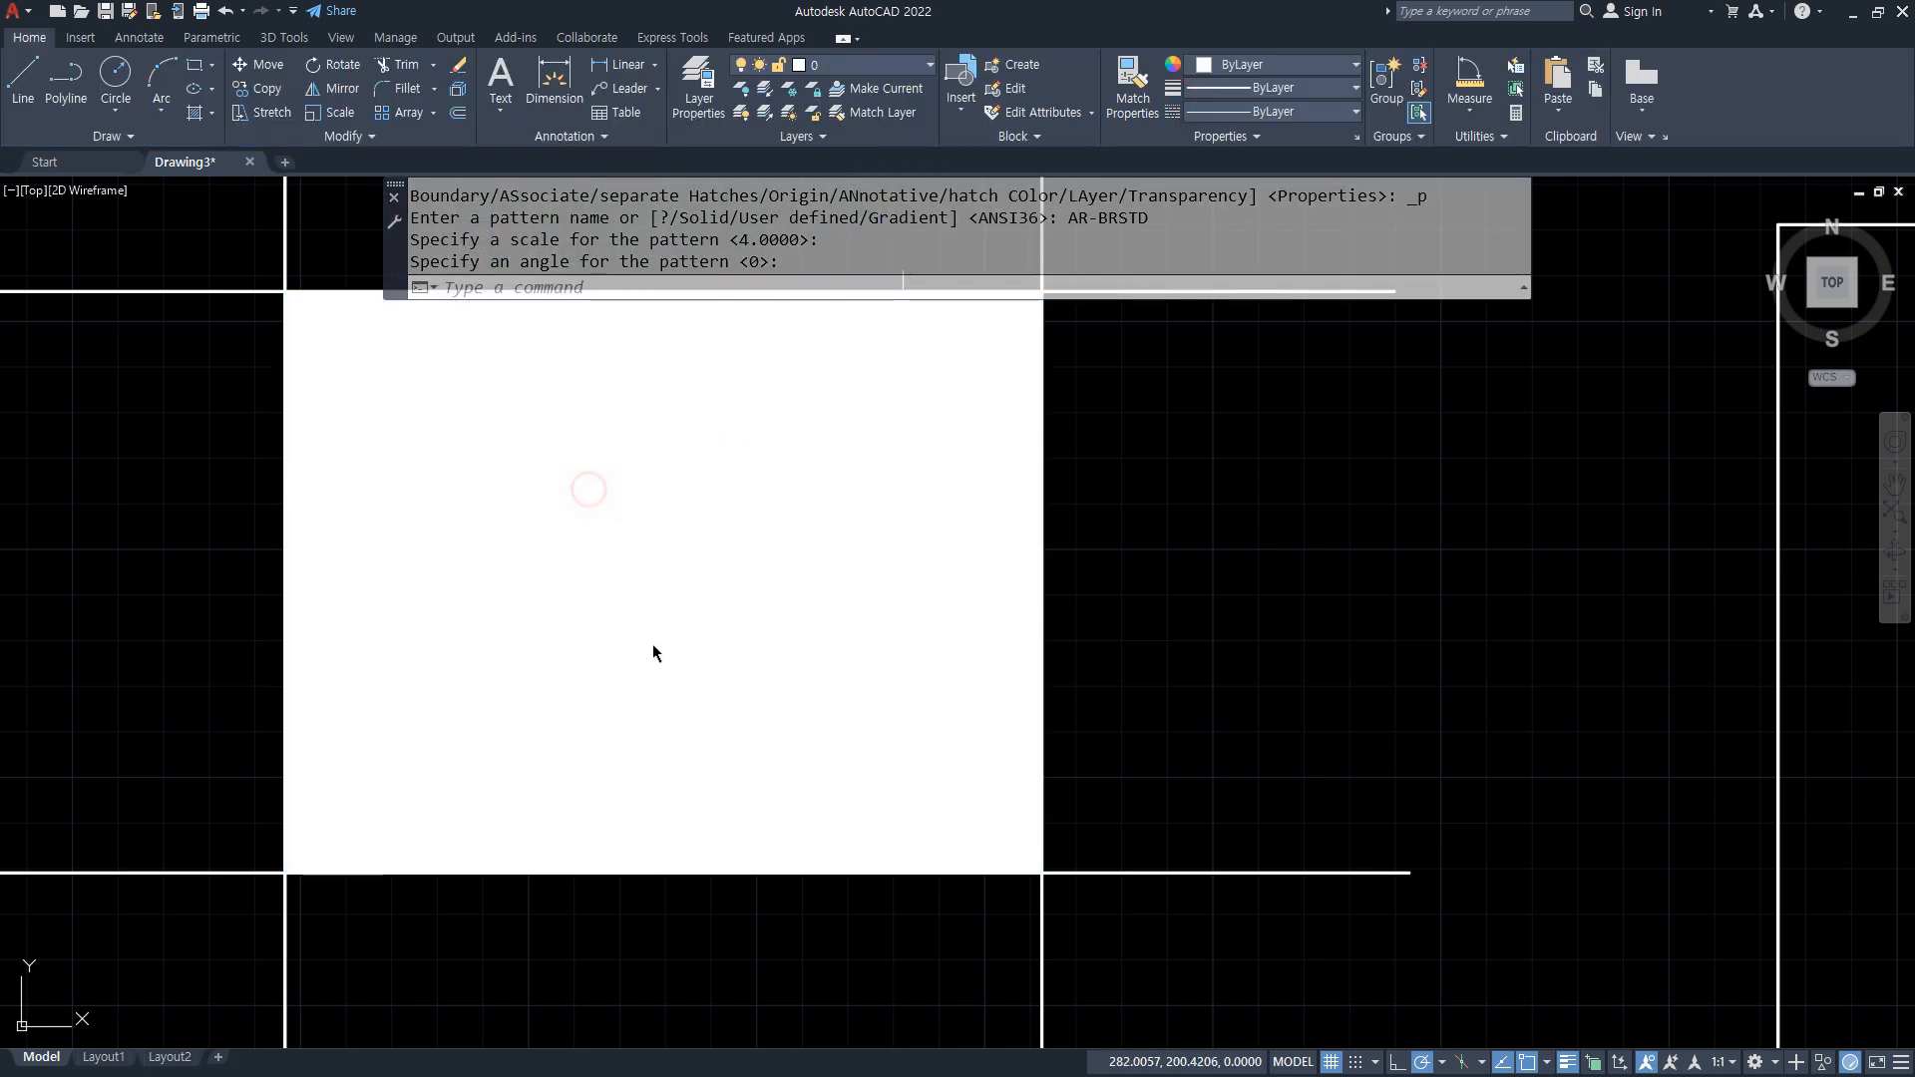
pyautogui.scroll(-5, 644, 637)
pyautogui.scroll(5, 643, 634)
pyautogui.write('r')
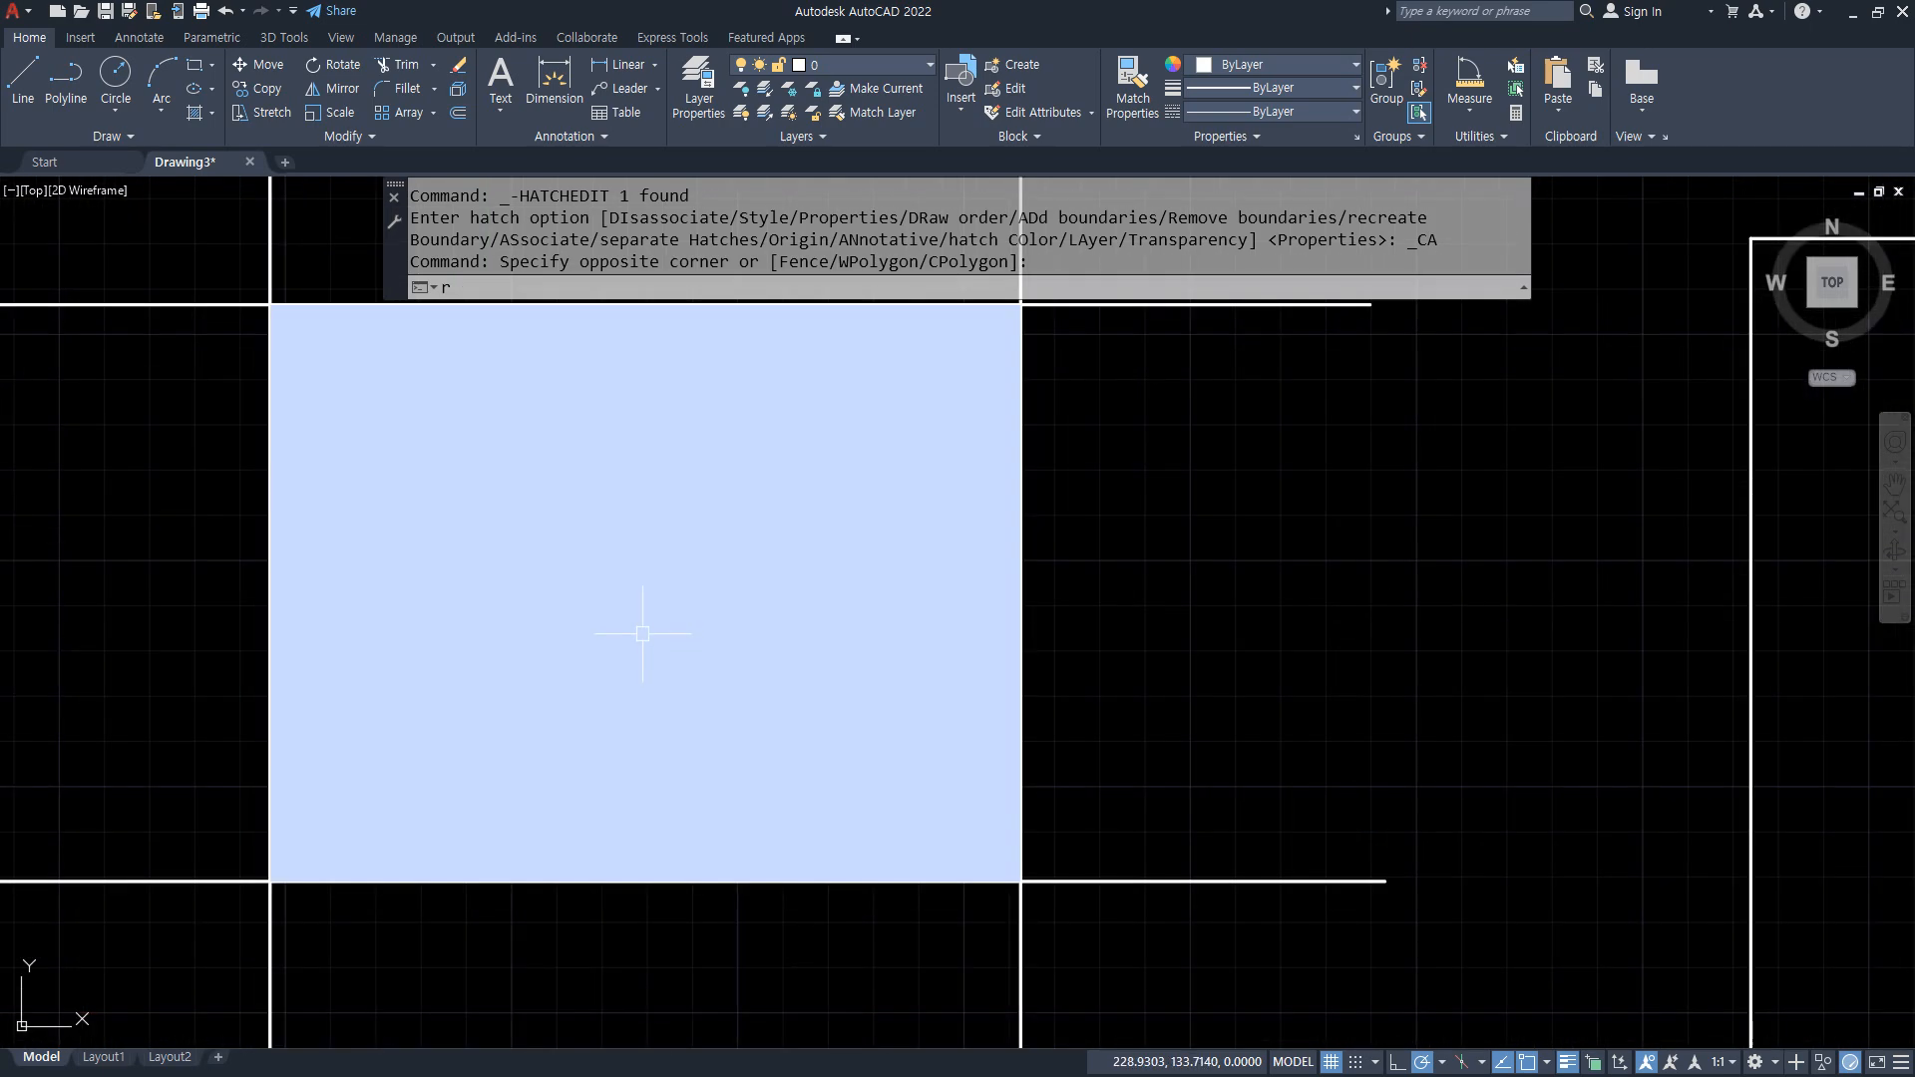
pyautogui.write('e')
pyautogui.press('Return')
# Select the hatch again and reapply the AR-BRSTD pattern at a scale of 0.2
pyautogui.click(754, 573)
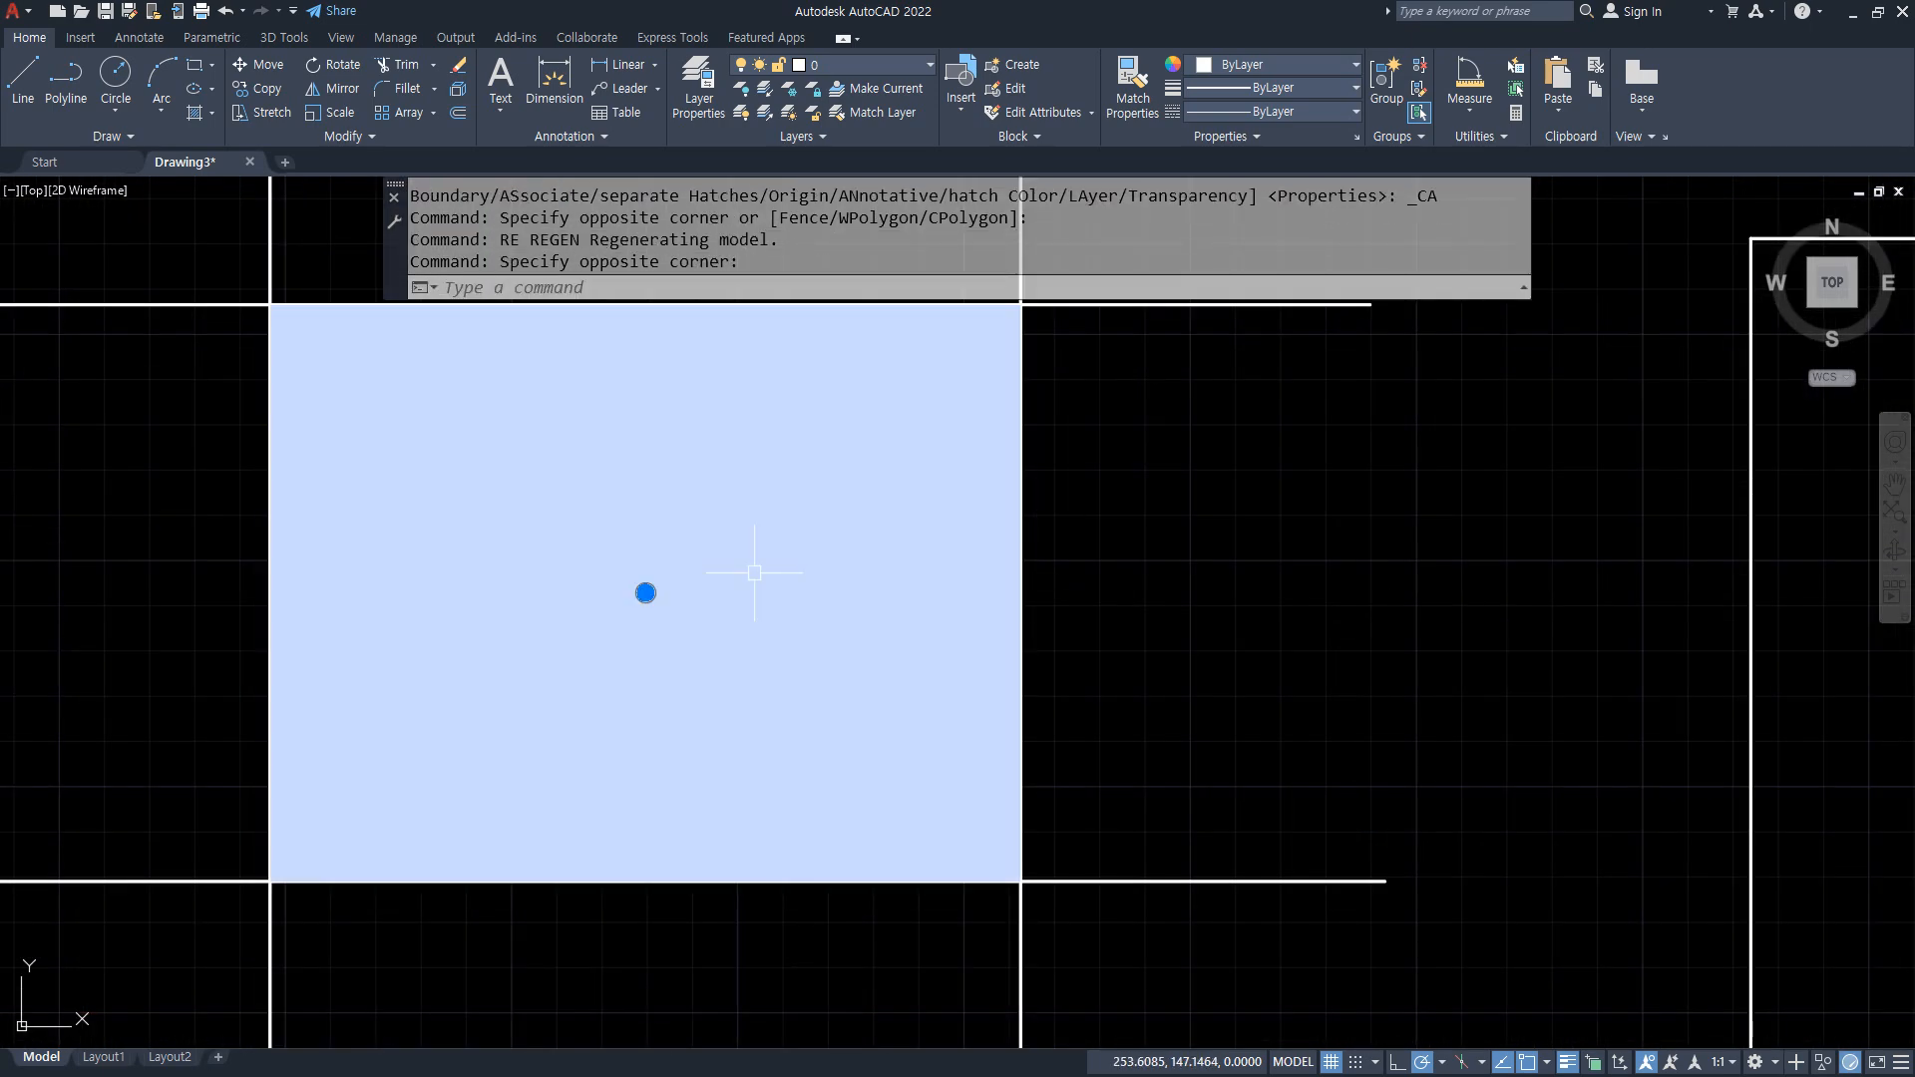
pyautogui.click(363, 116)
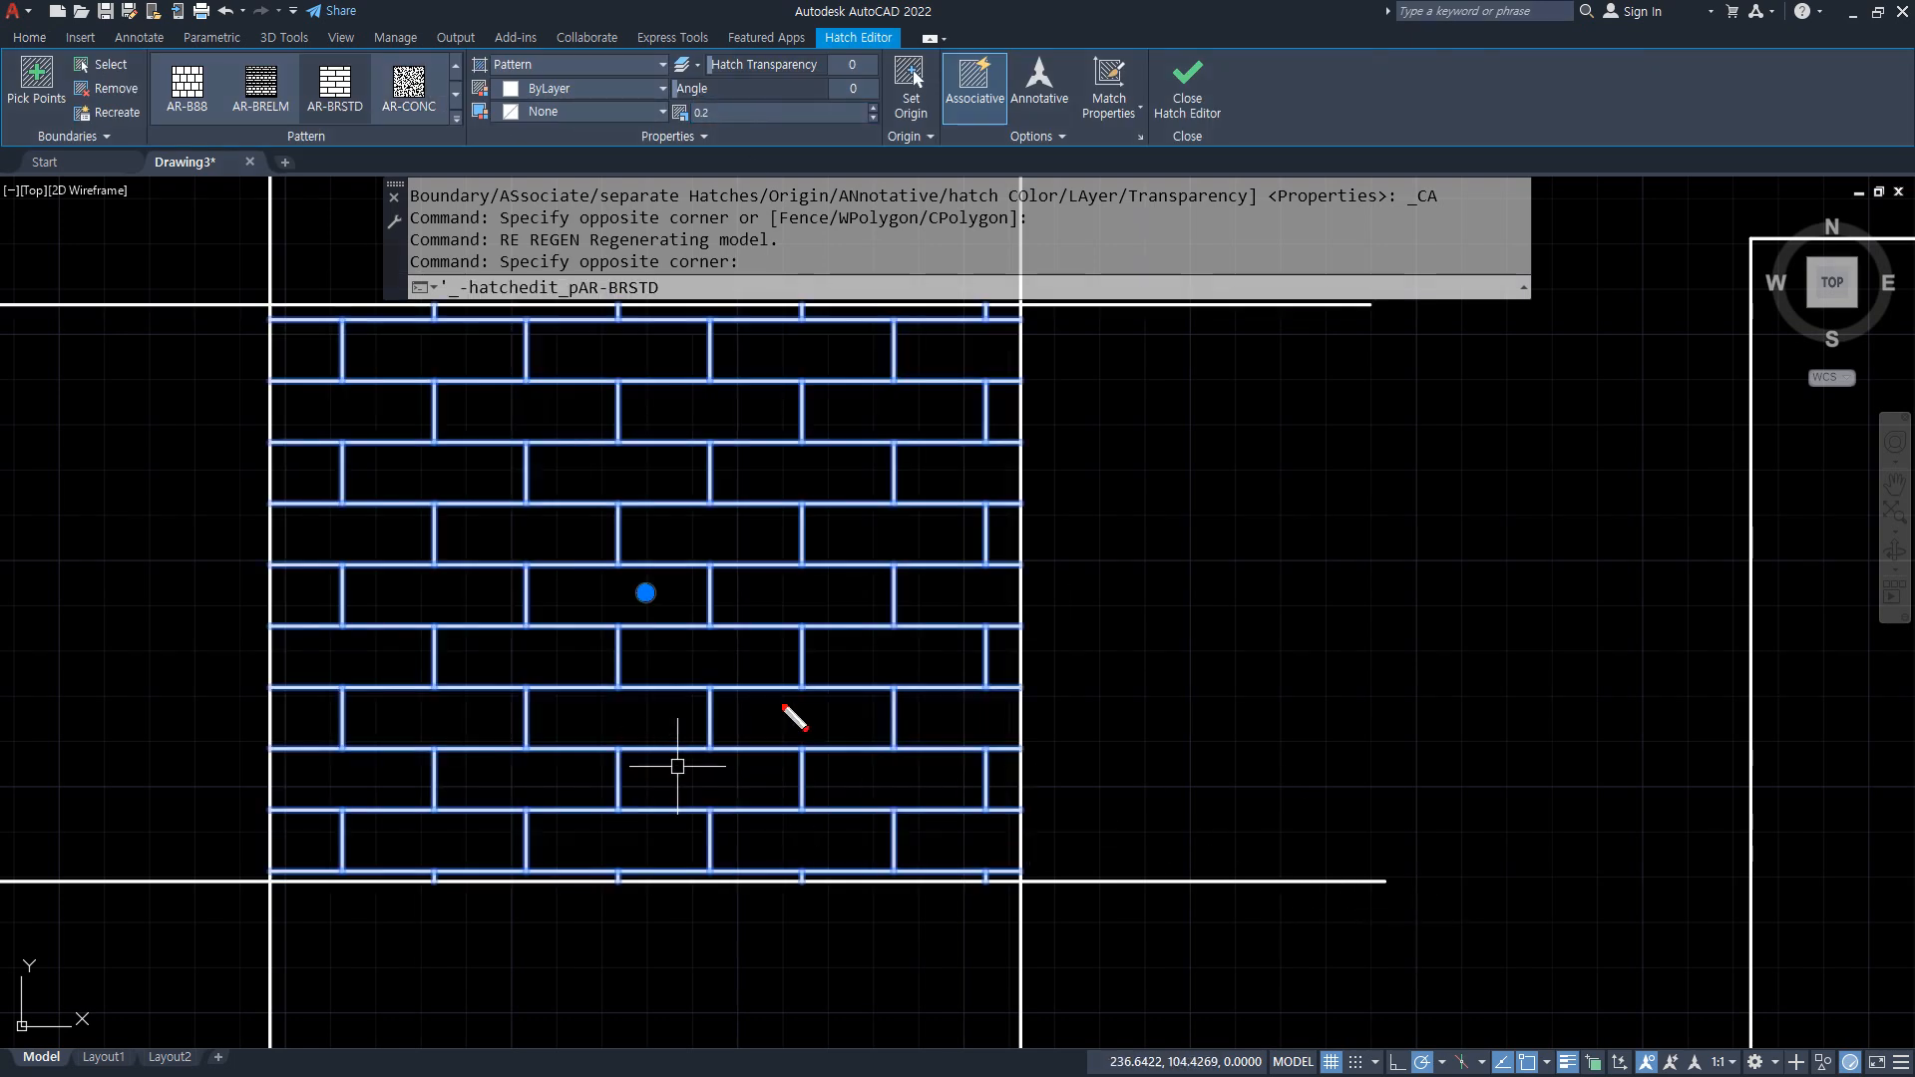
pyautogui.moveTo(801, 770)
pyautogui.mouseDown()
pyautogui.moveTo(783, 485)
pyautogui.moveTo(786, 794)
pyautogui.mouseUp()
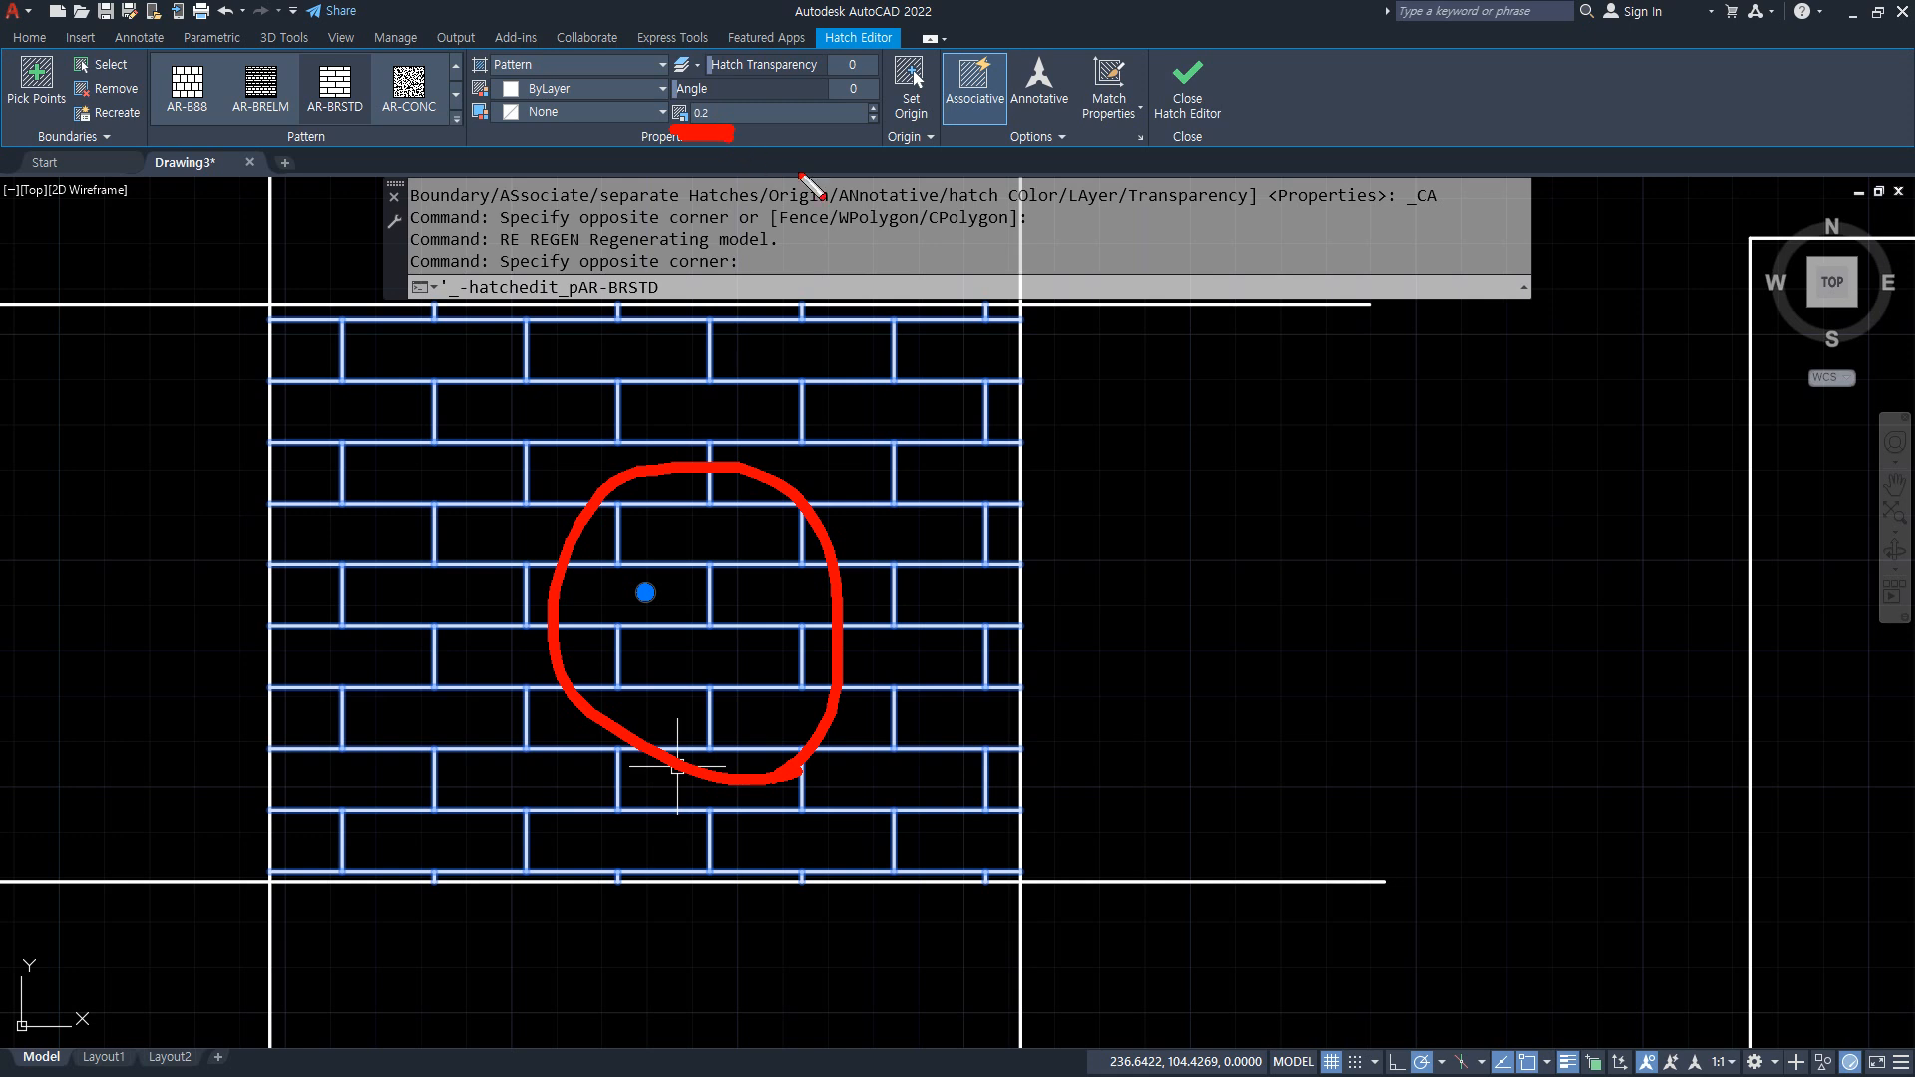
pyautogui.press('Escape')
pyautogui.press('Escape')
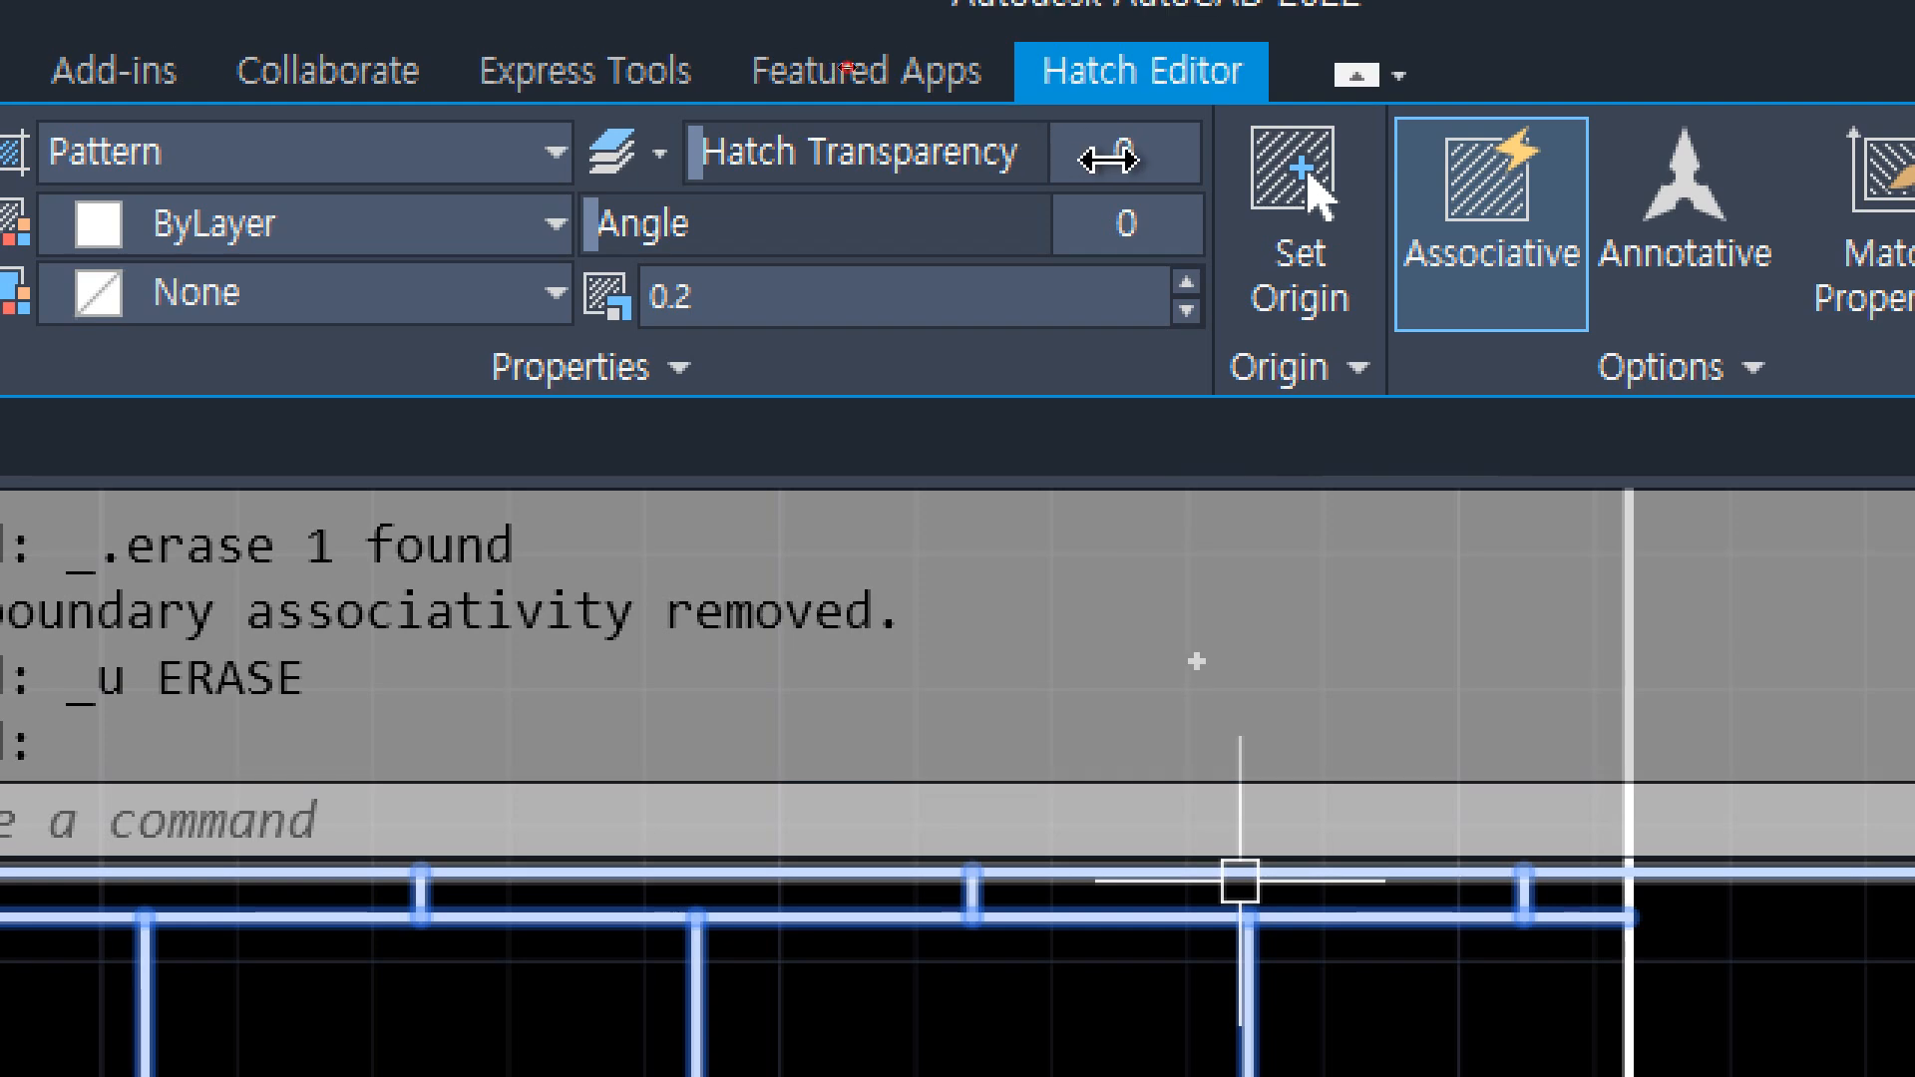
# Set the brick hatch's transparency to 50 and deselect it
pyautogui.click(1107, 118)
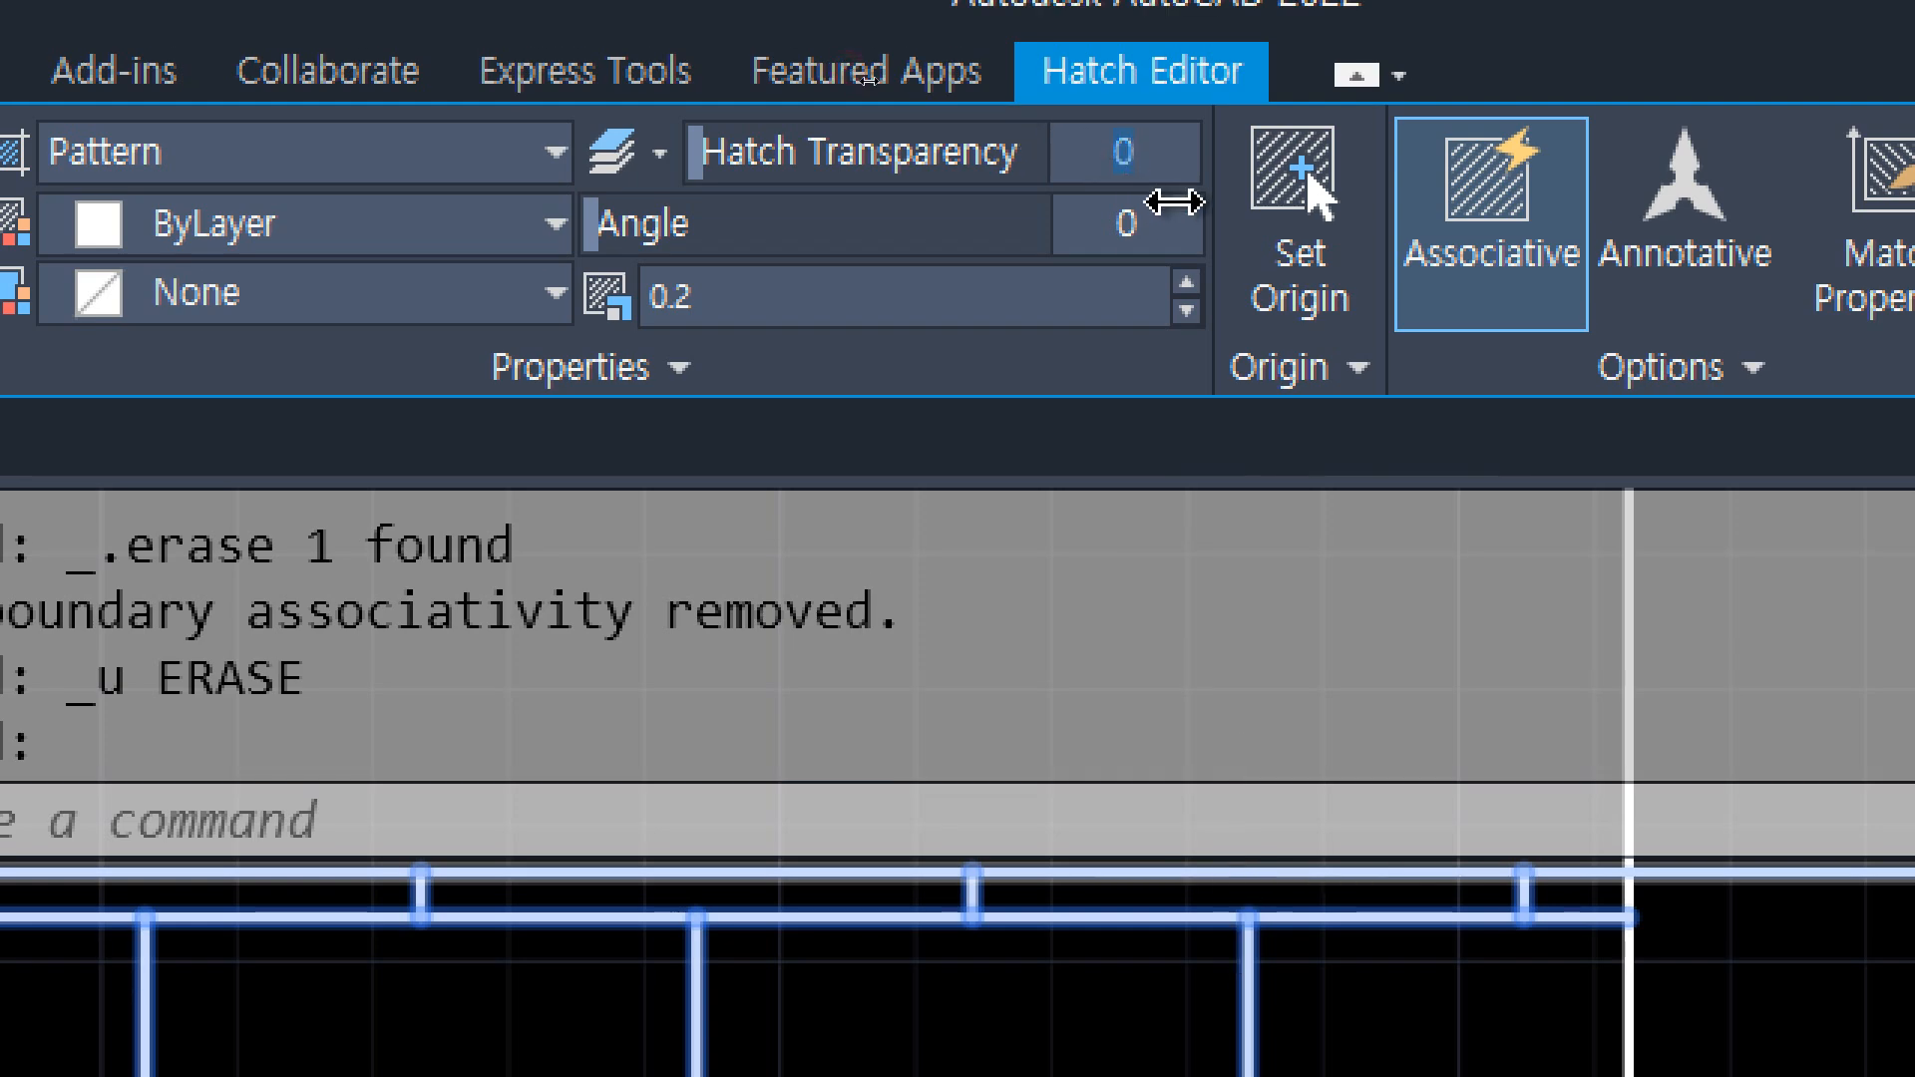
pyautogui.write('50')
pyautogui.press('Return')
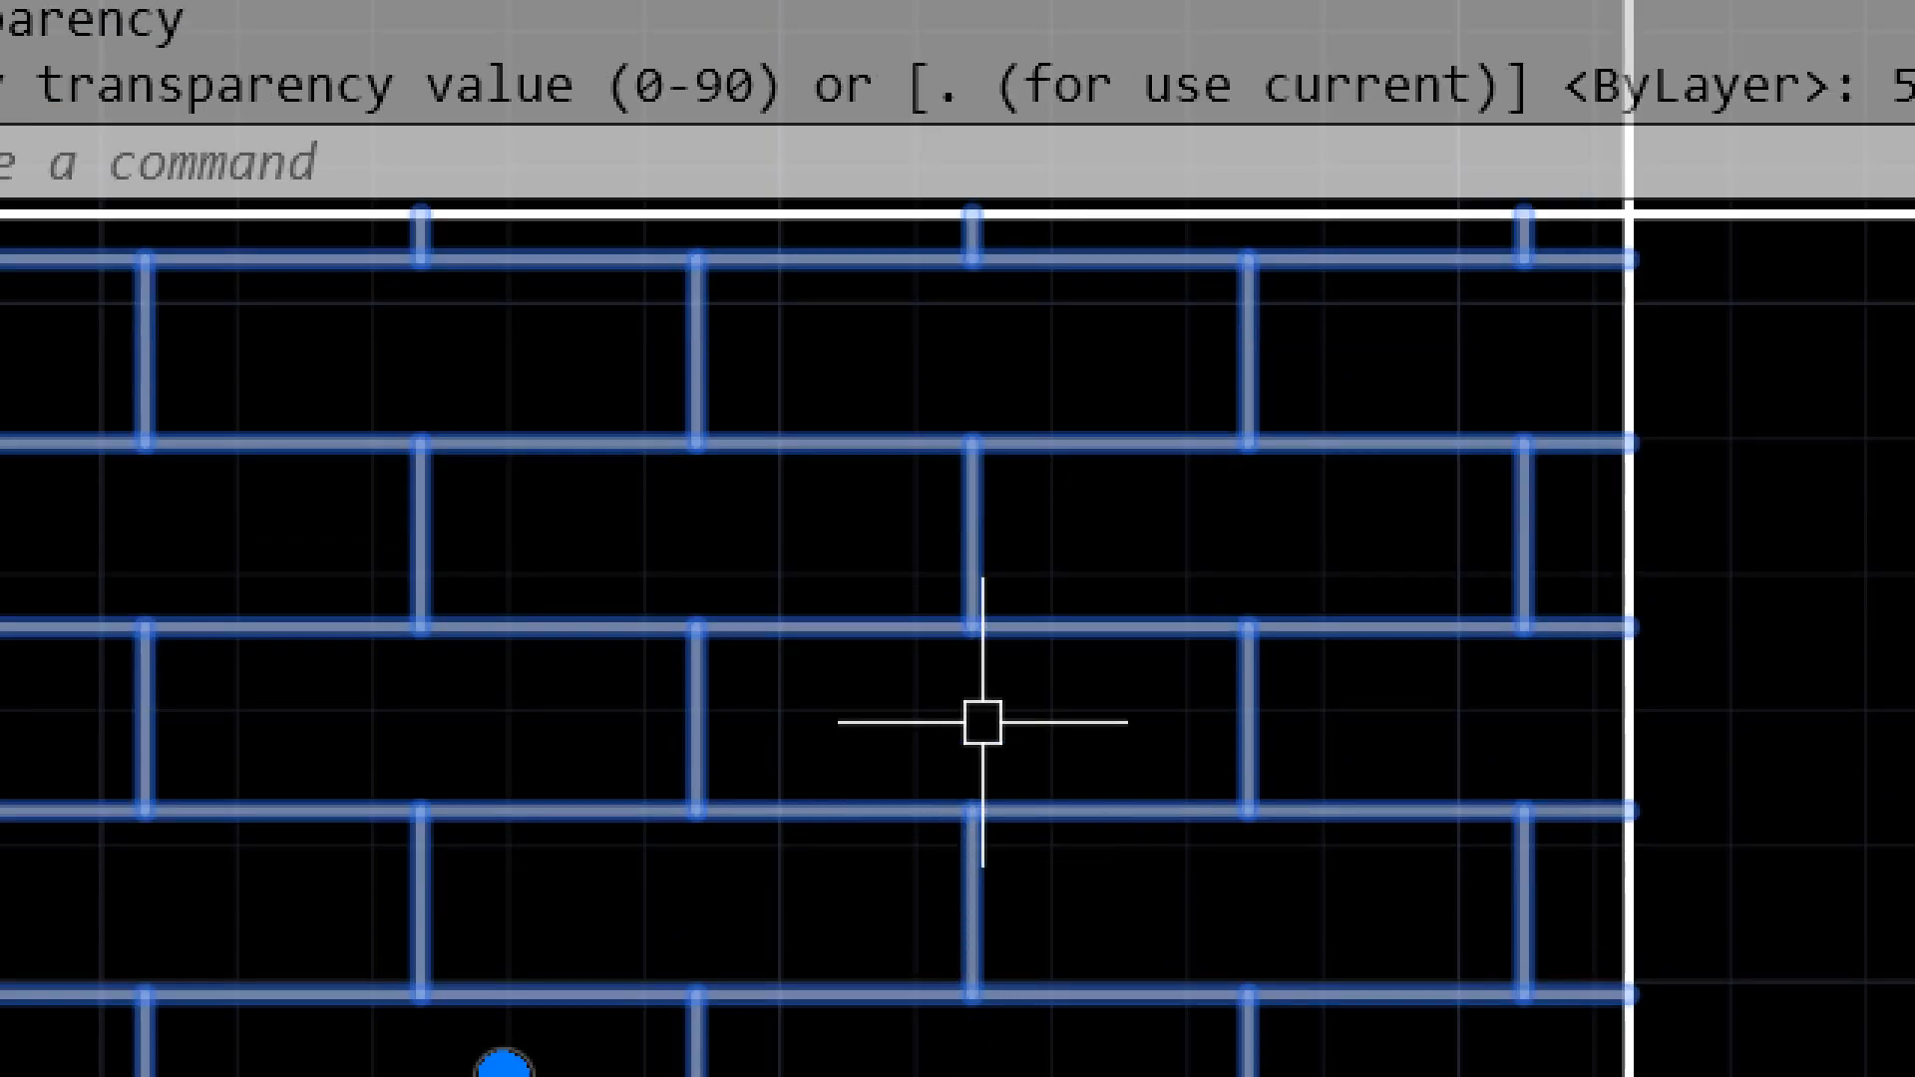
pyautogui.press('Escape')
pyautogui.scroll(-8, 958, 607)
pyautogui.scroll(6, 967, 745)
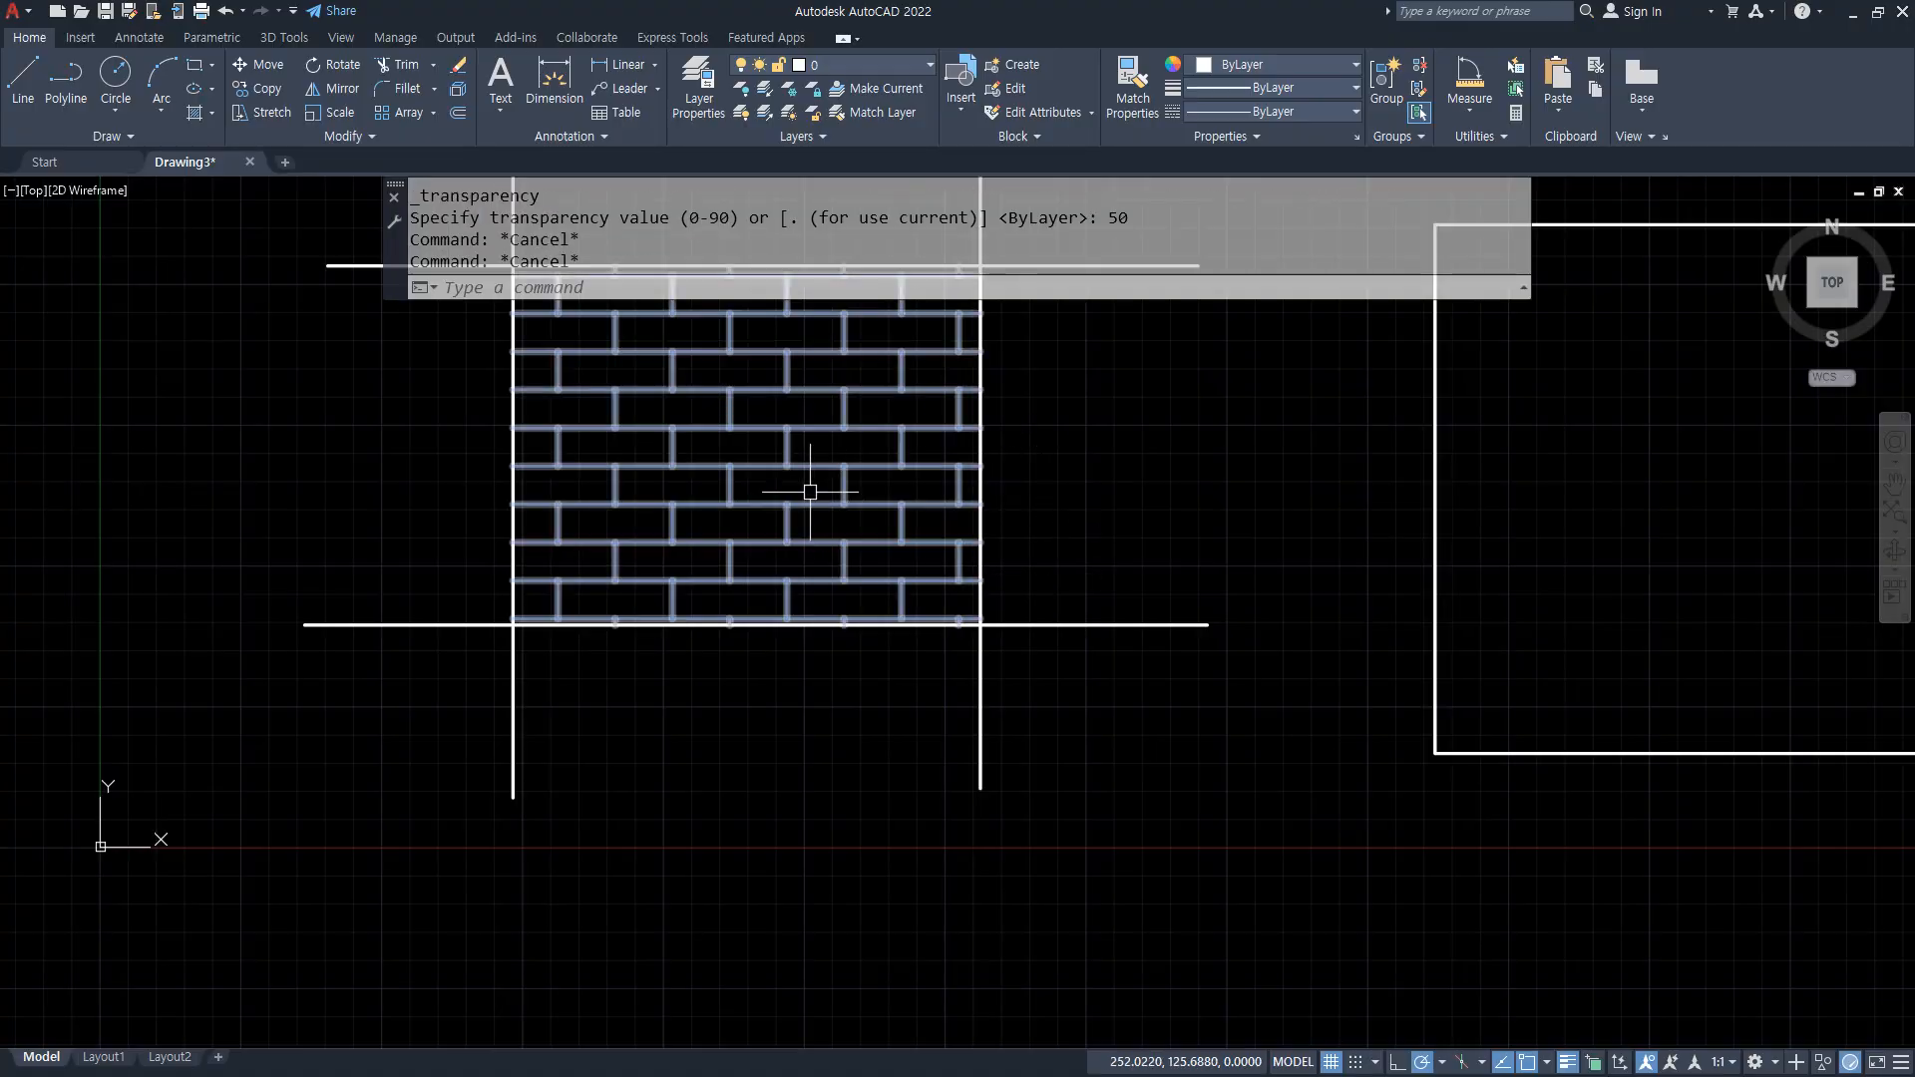
pyautogui.press('Escape')
# Draw a circle with a radius of about 32.7 over the brick hatch
pyautogui.write('c')
pyautogui.press('Return')
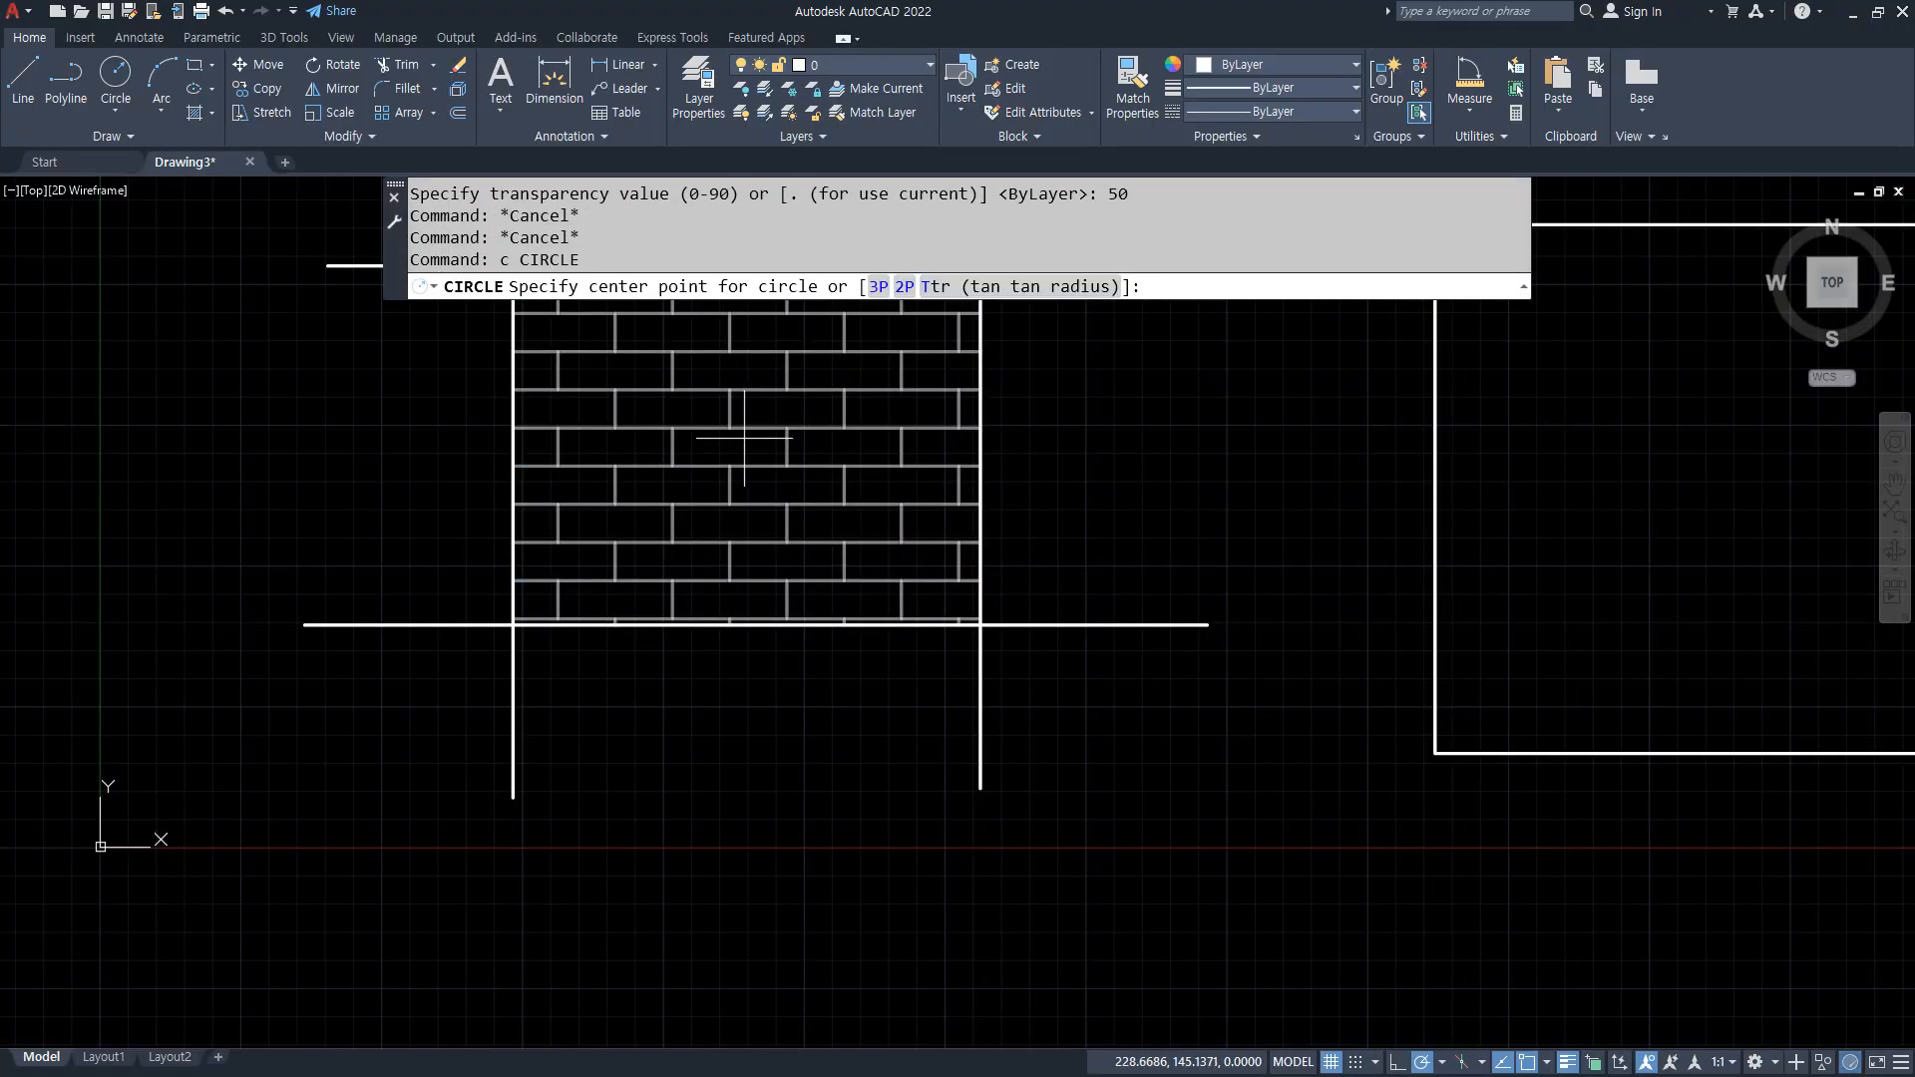
pyautogui.click(711, 427)
pyautogui.click(787, 508)
pyautogui.scroll(10, 675, 440)
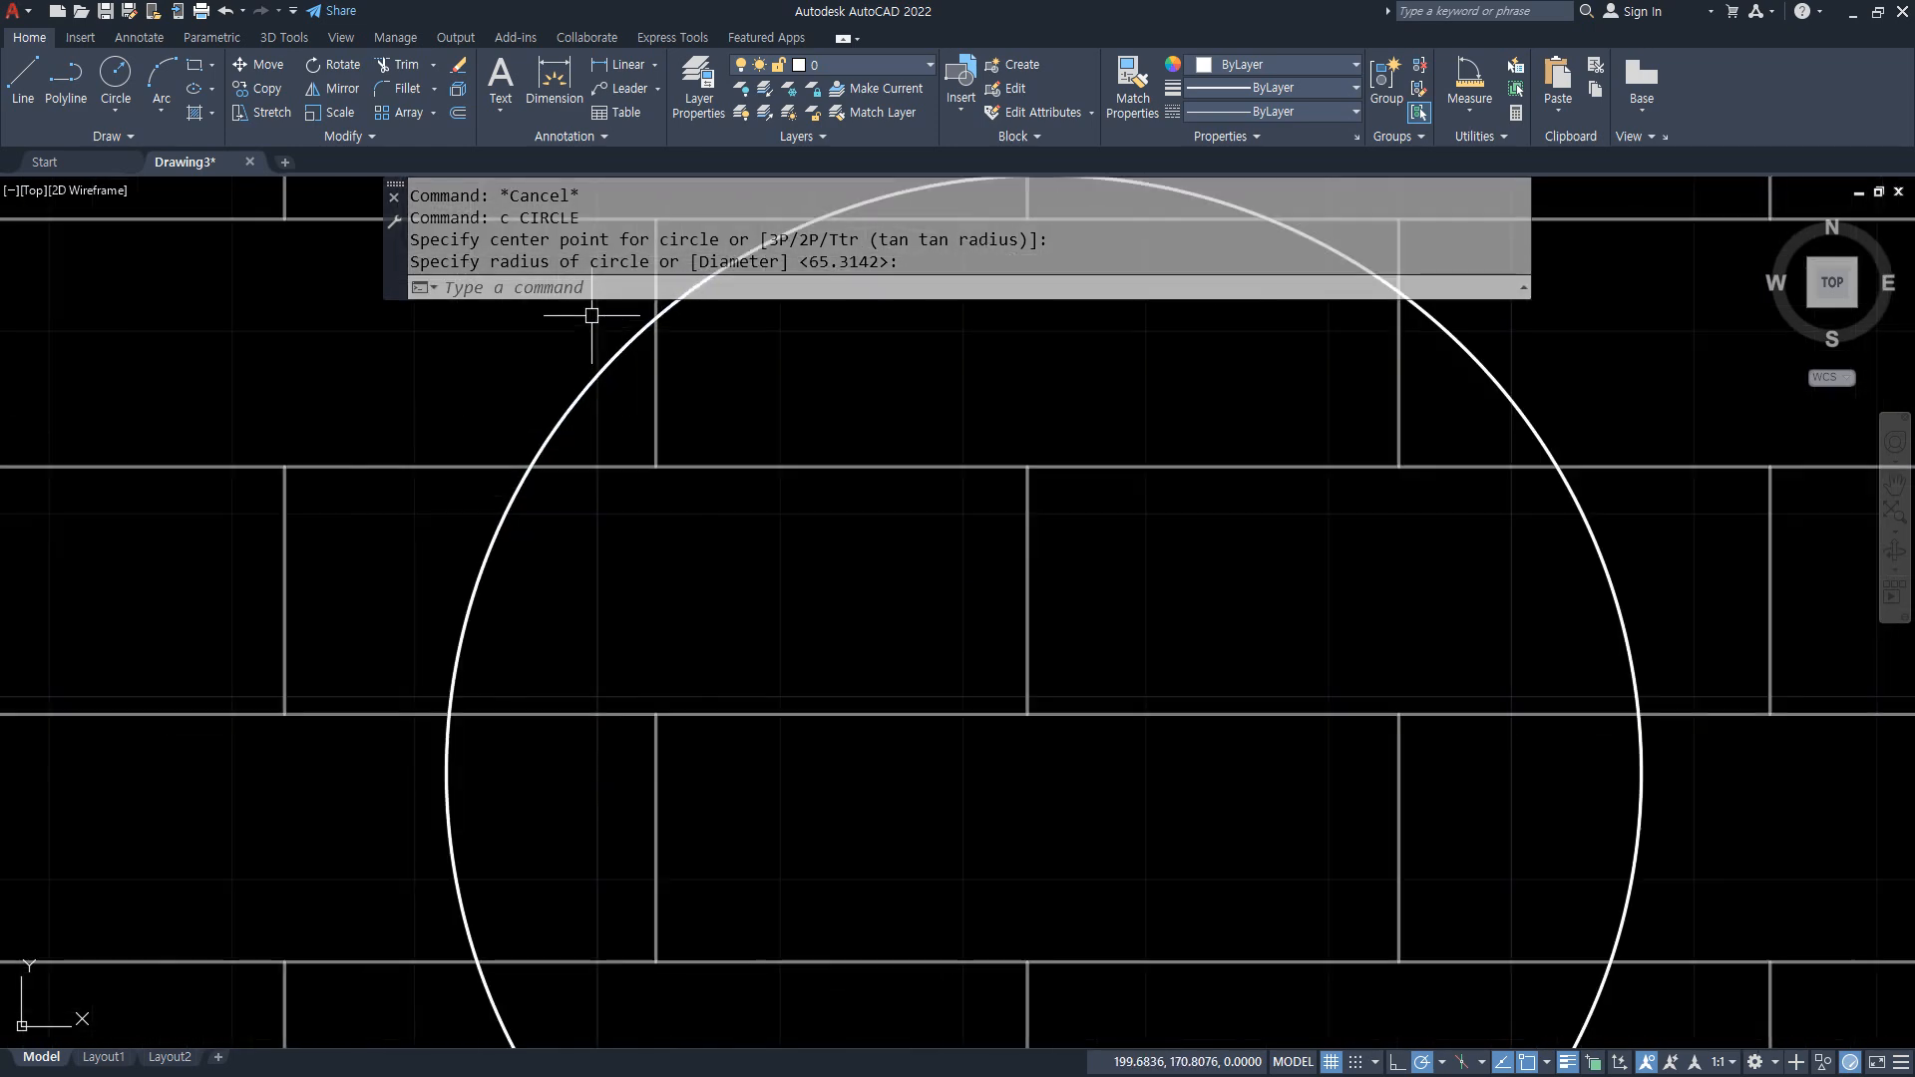
# Erase the circle drawn over the brick hatch
pyautogui.click(581, 399)
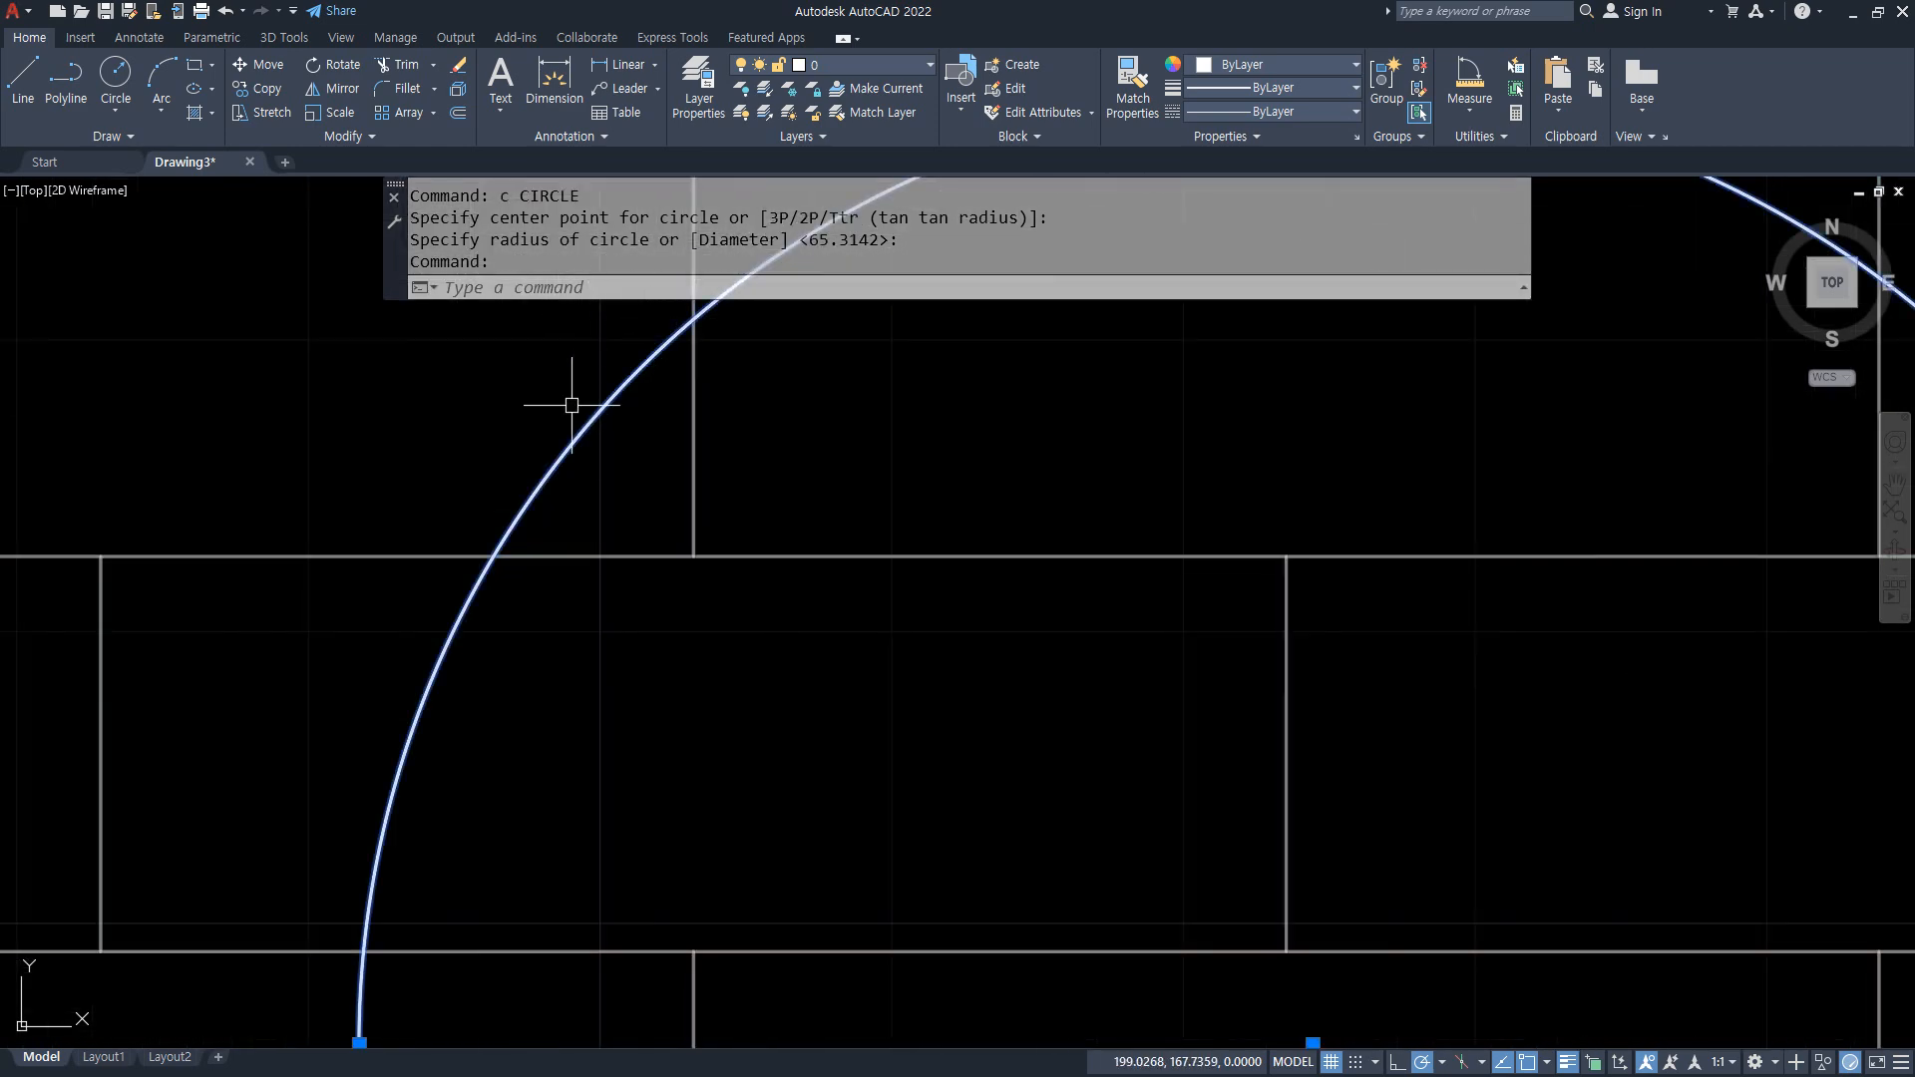
pyautogui.click(553, 382)
pyautogui.write('e')
pyautogui.press('Return')
pyautogui.scroll(-8, 399, 419)
pyautogui.moveTo(471, 435); pyautogui.dragTo(642, 513, button='middle')
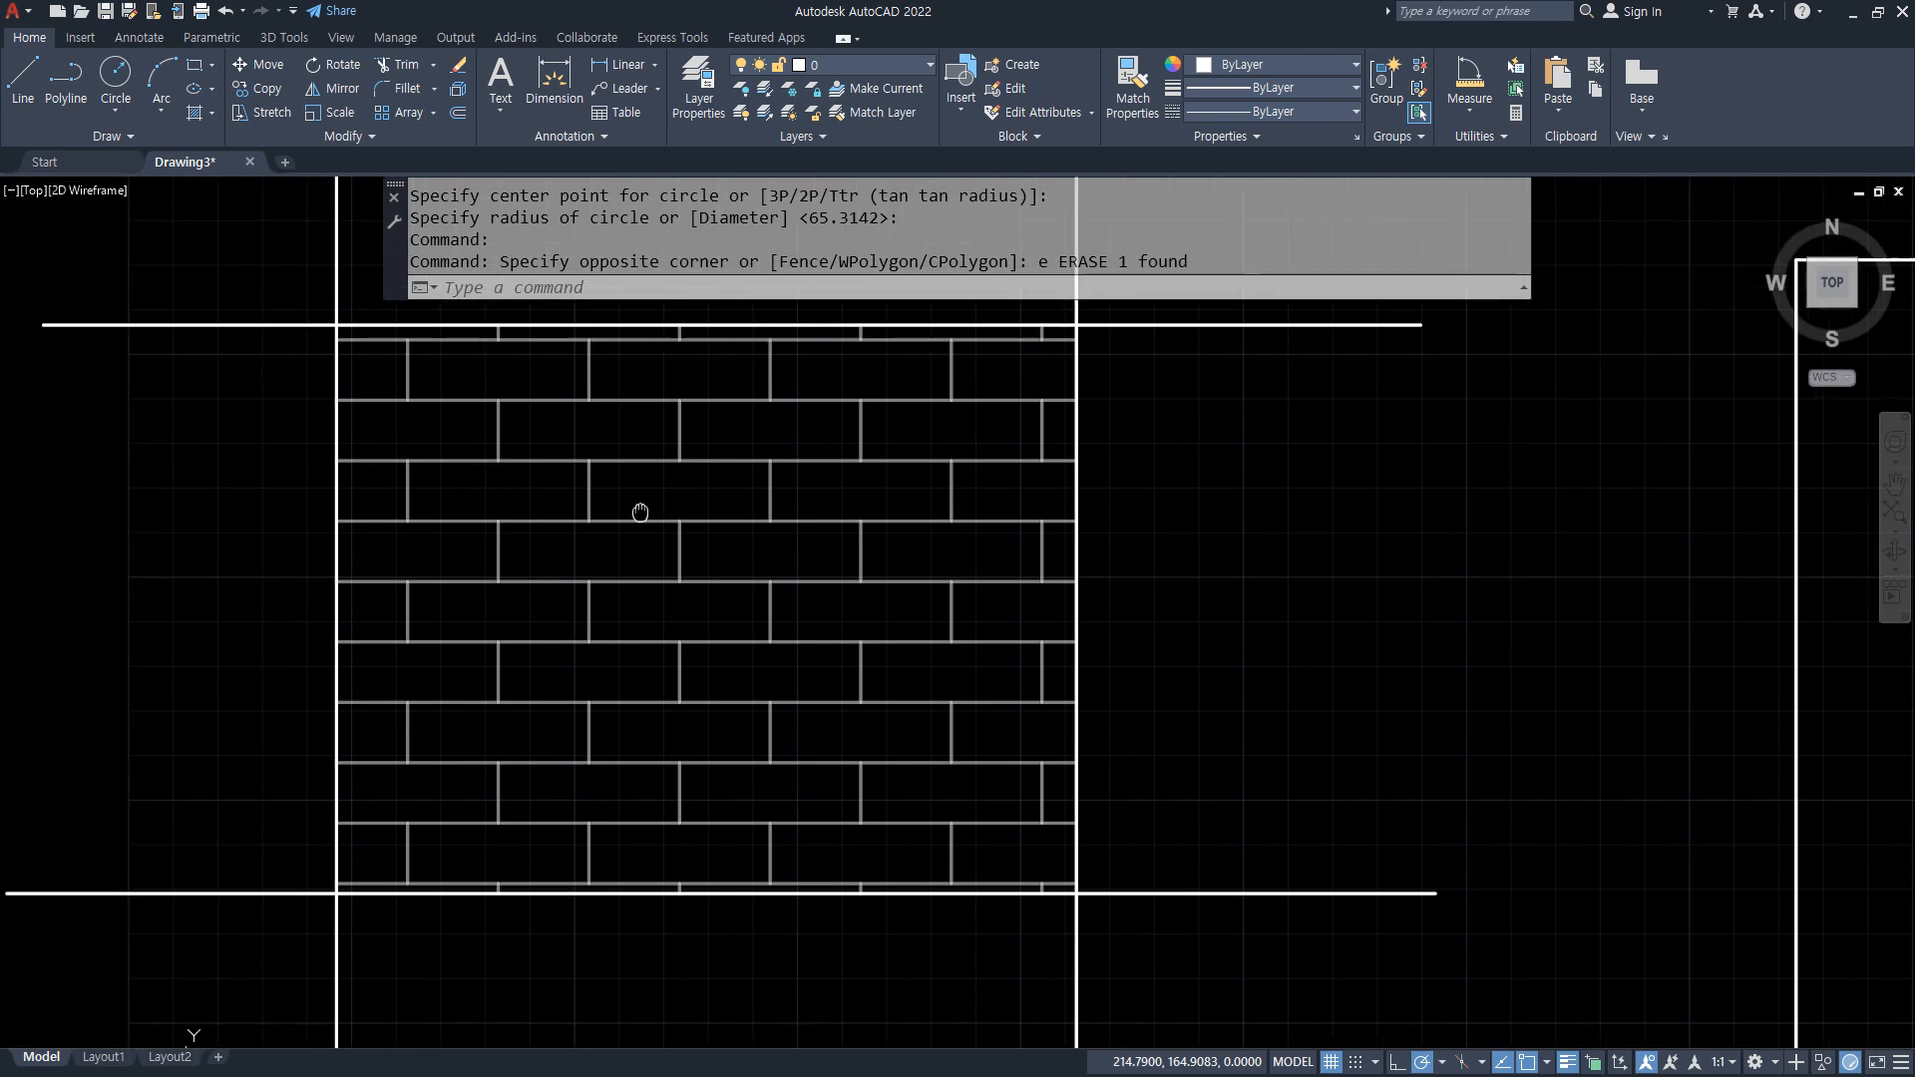
# Set the brick hatch's transparency back to 0
pyautogui.click(816, 405)
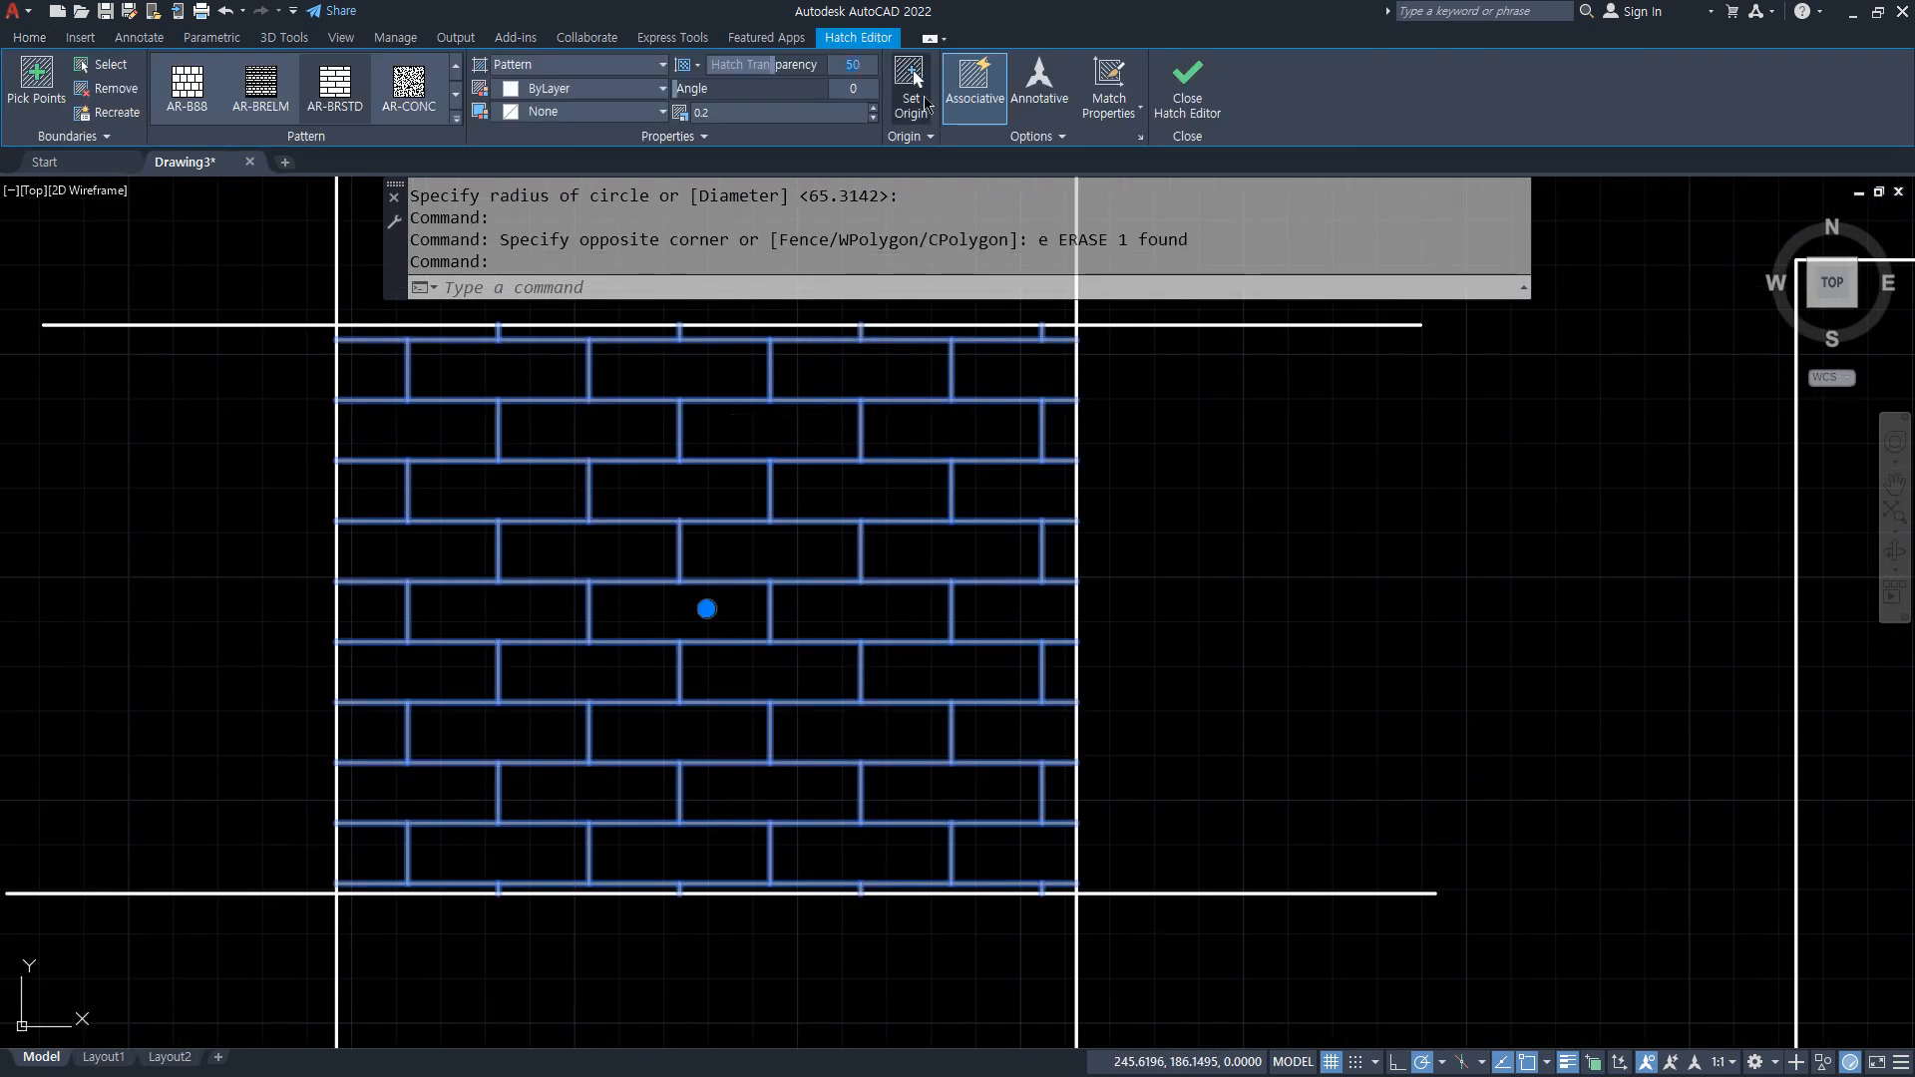
pyautogui.write('0')
pyautogui.press('Return')
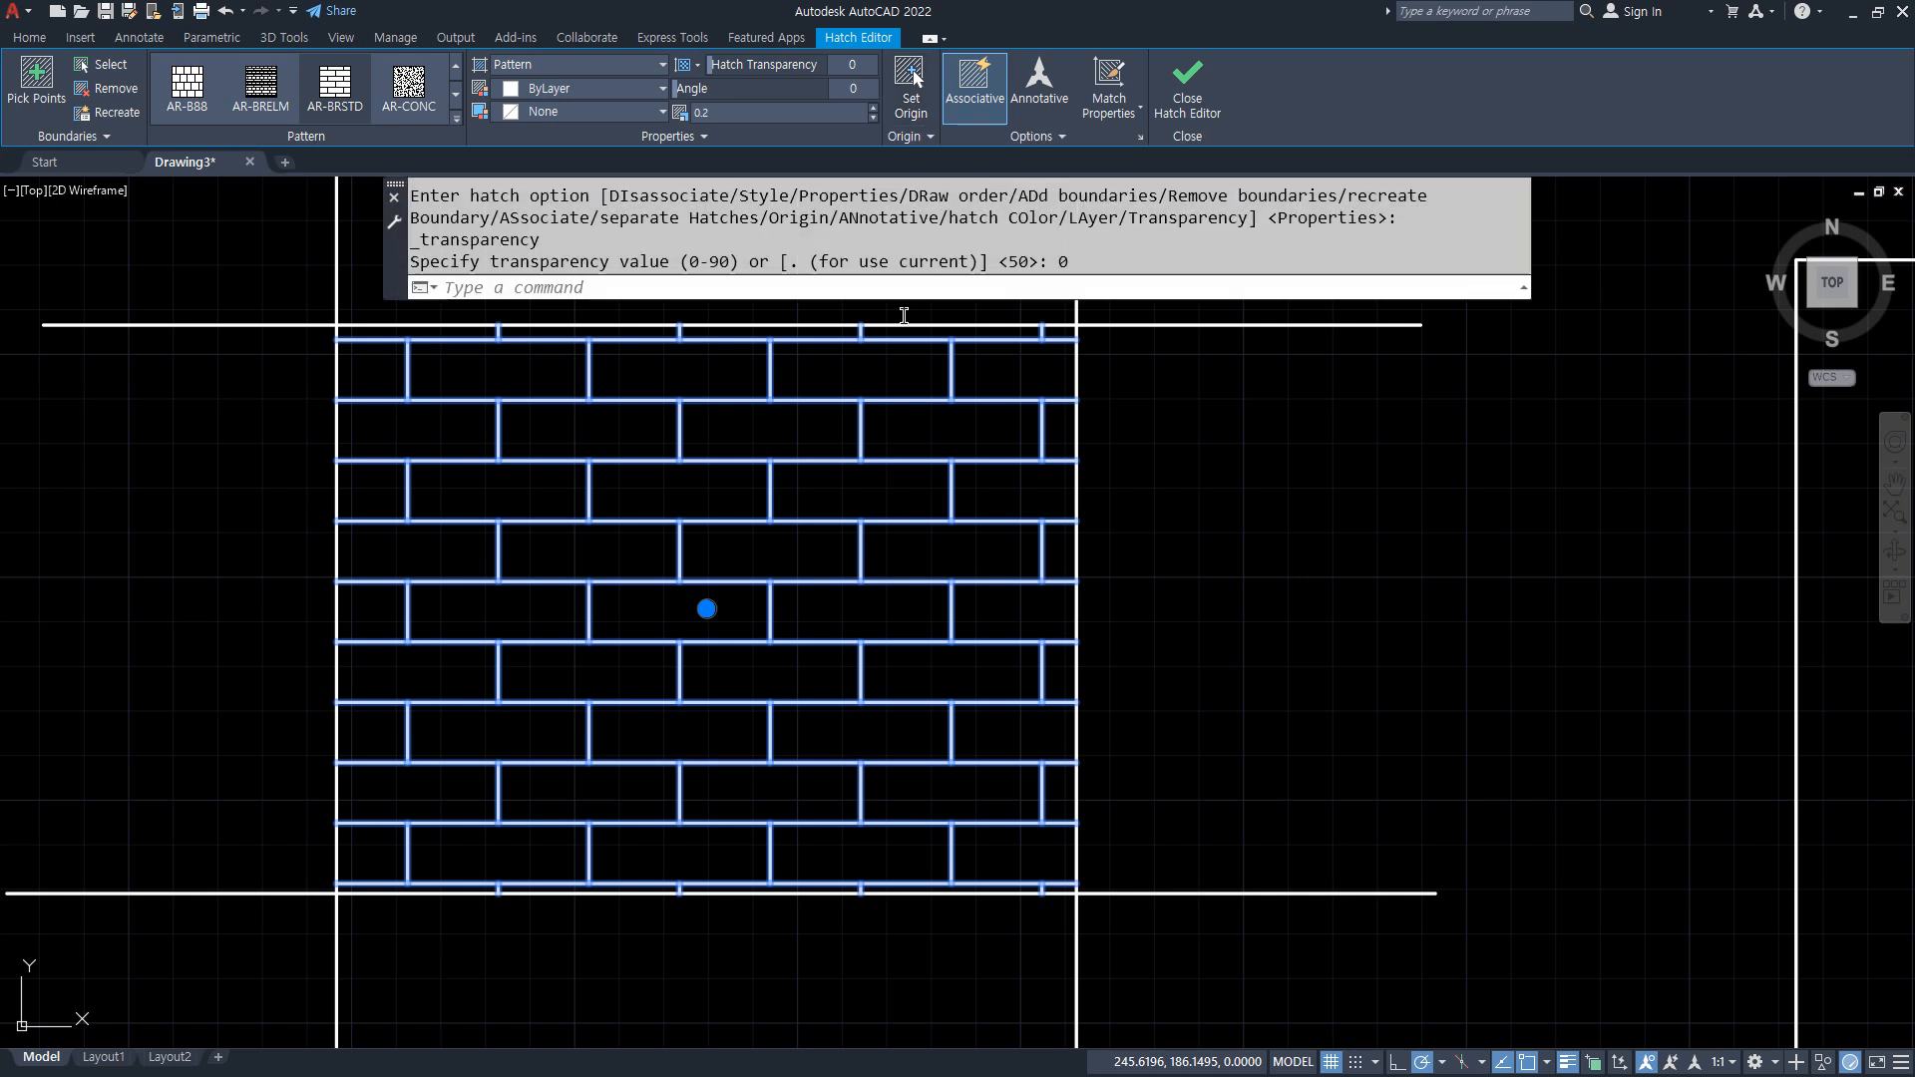
# Set the brick hatch's origin to the lower-left corner of its boundary without storing it as the default
pyautogui.moveTo(749, 655); pyautogui.dragTo(783, 518, button='middle')
pyautogui.scroll(2, 513, 793)
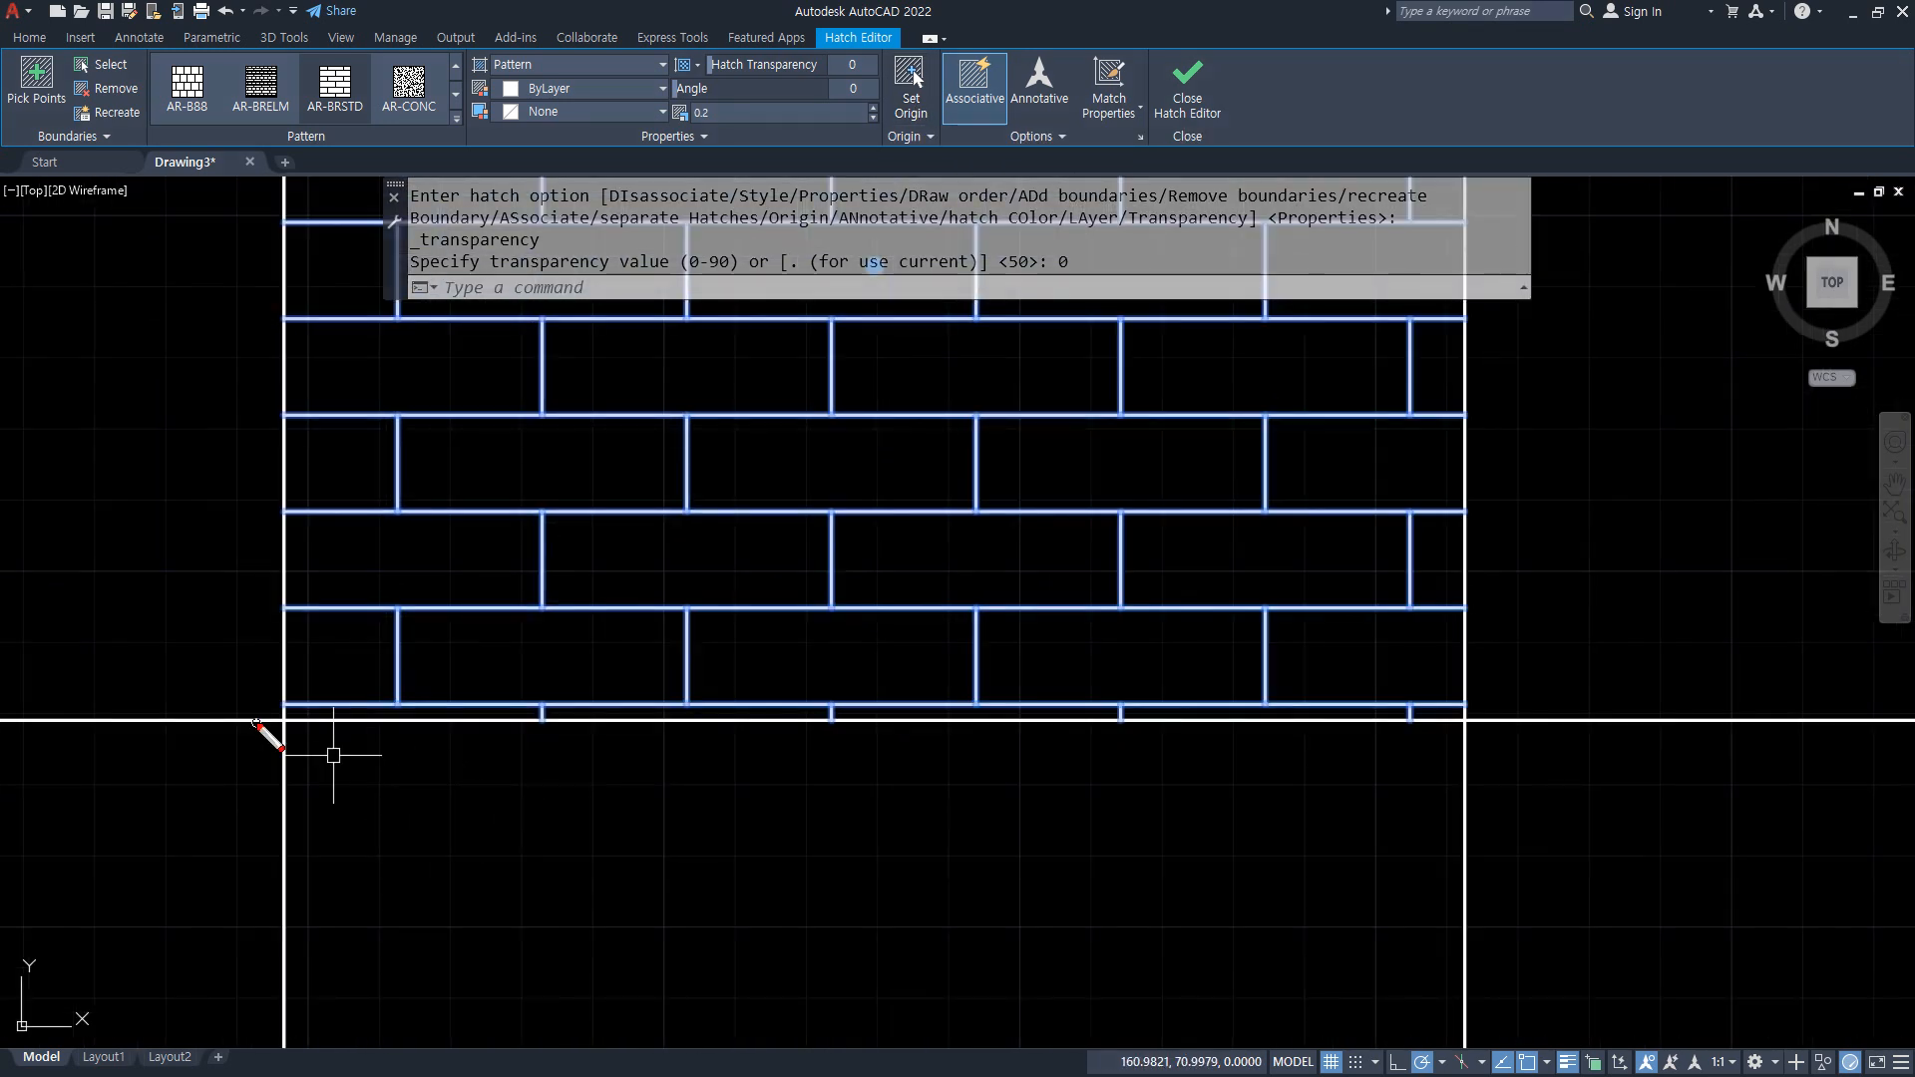
pyautogui.moveTo(324, 720); pyautogui.dragTo(880, 707)
pyautogui.moveTo(781, 696)
pyautogui.mouseDown()
pyautogui.moveTo(778, 614)
pyautogui.moveTo(738, 634)
pyautogui.mouseUp()
pyautogui.moveTo(777, 614); pyautogui.dragTo(806, 640)
pyautogui.press('Escape')
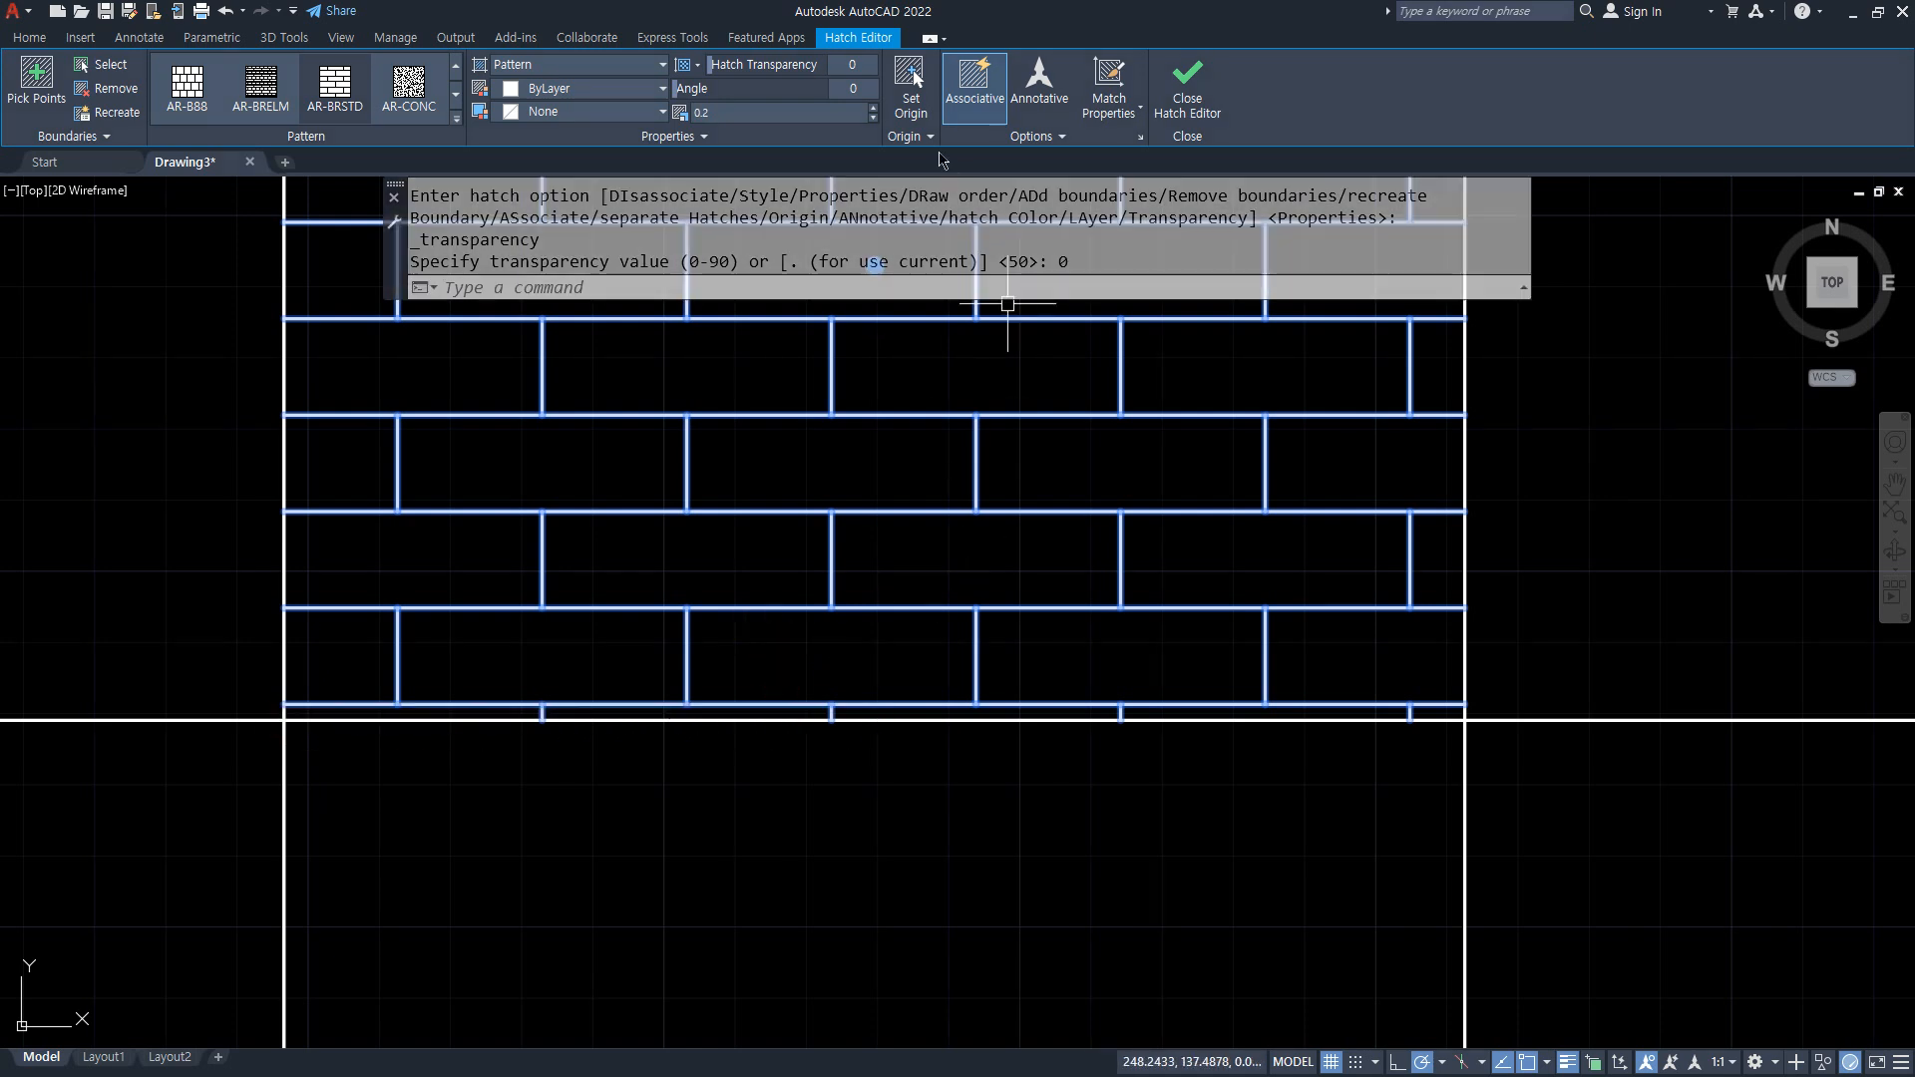
pyautogui.click(913, 80)
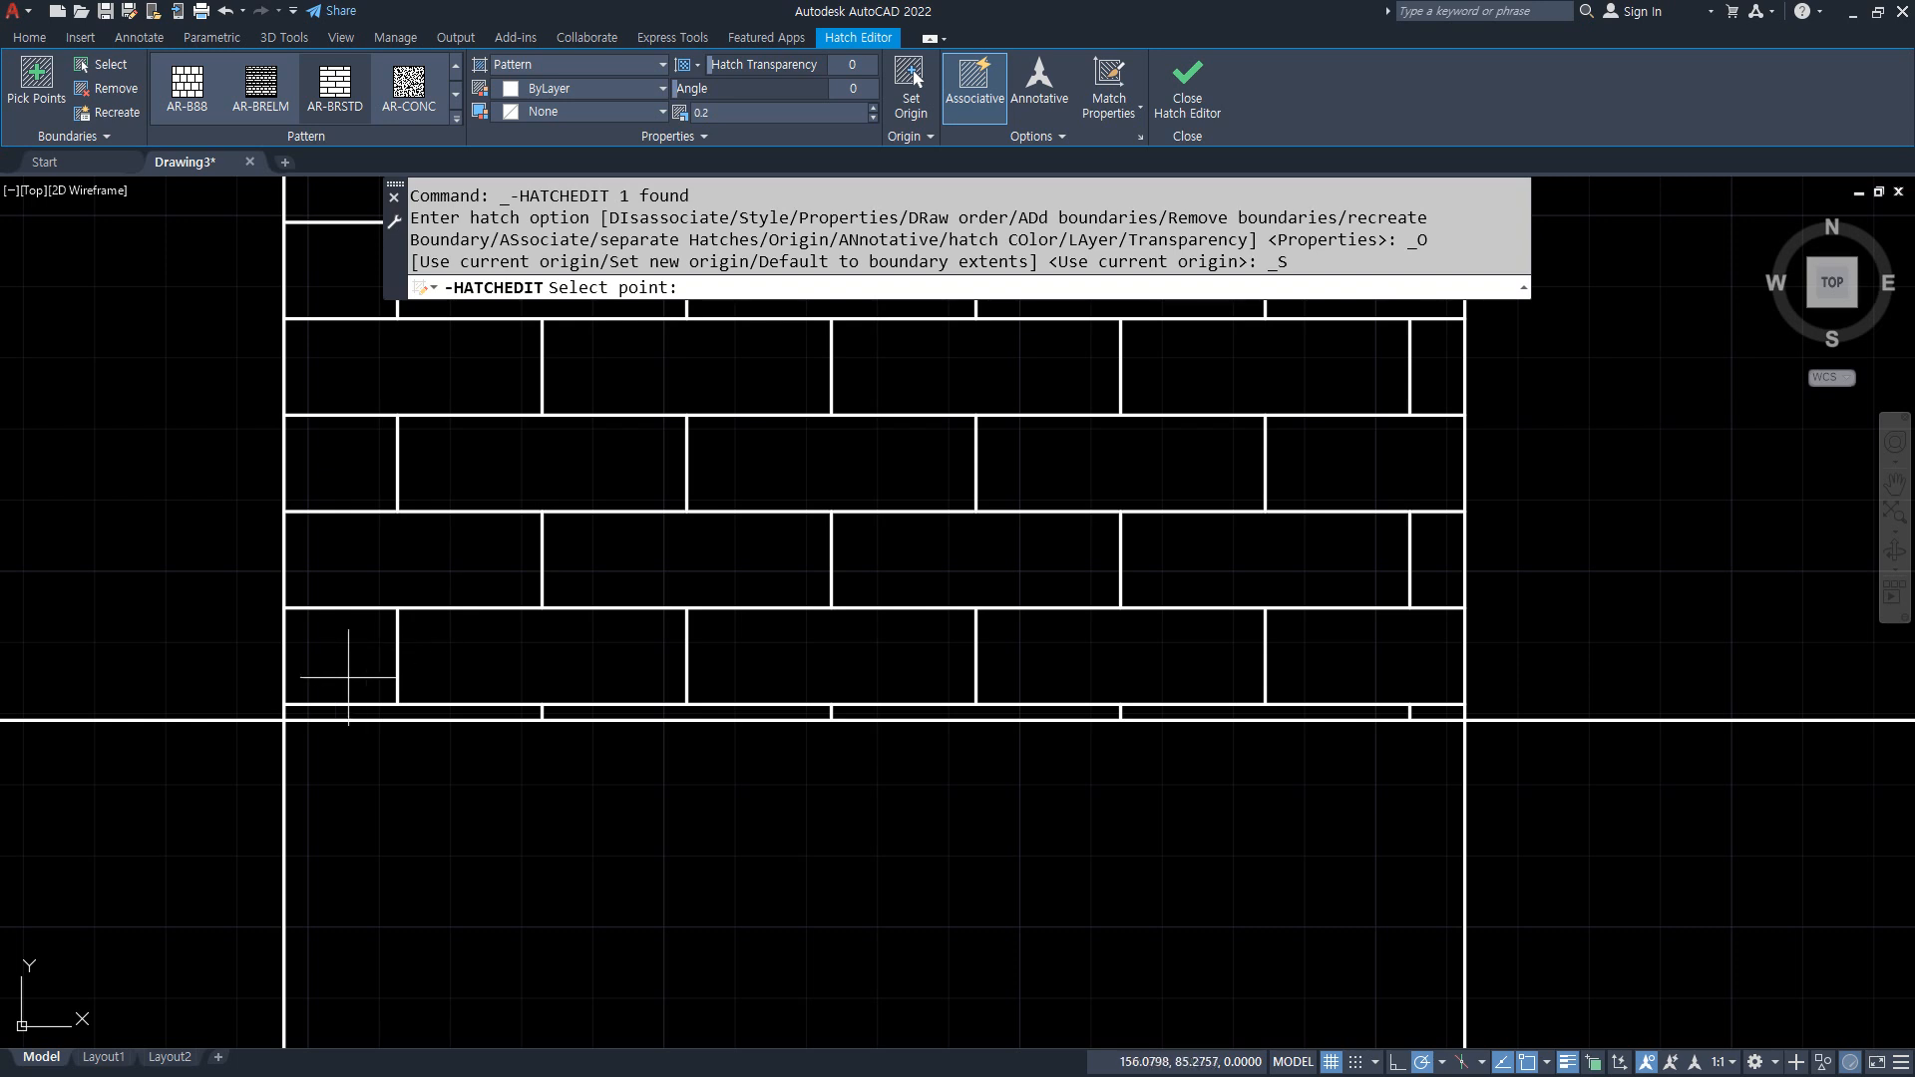
pyautogui.click(283, 719)
pyautogui.press('Return')
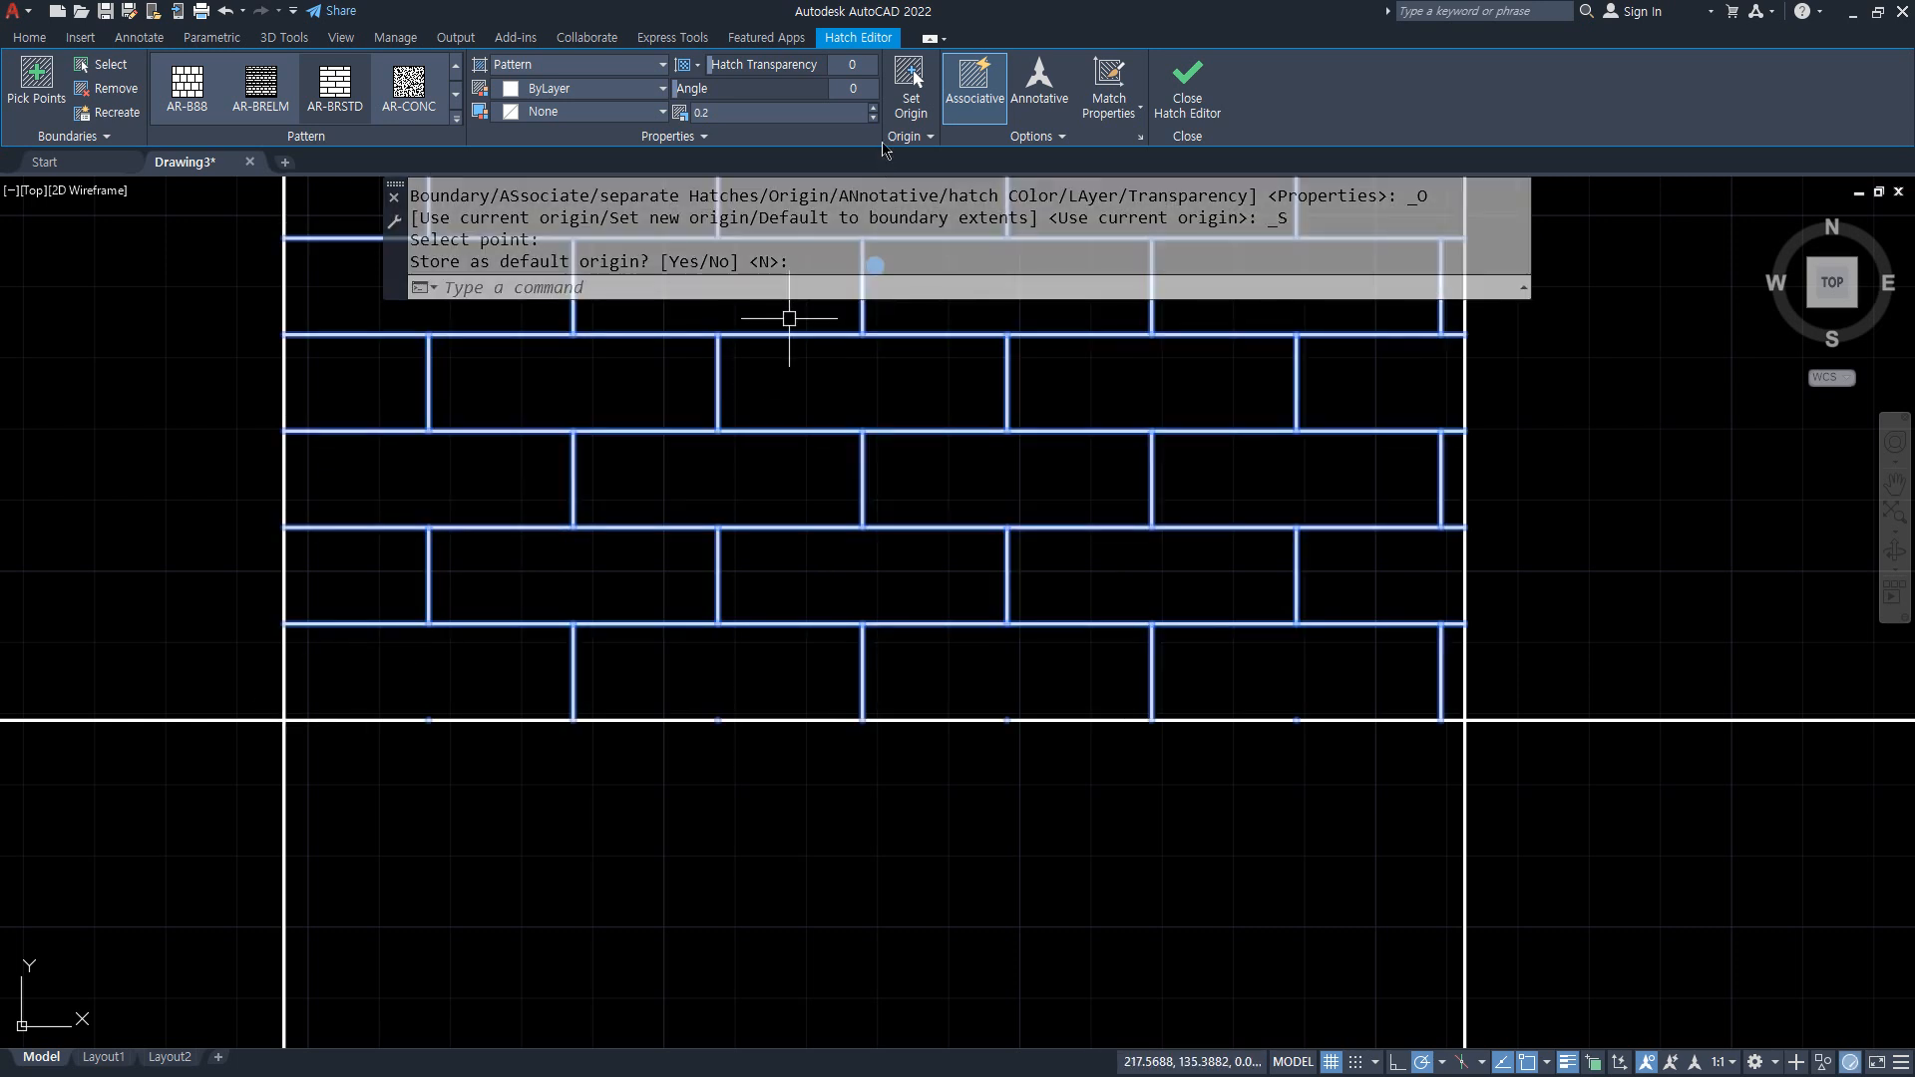
# Set the brick hatch's origin to the lower-right corner of its boundary, not stored as default, and leave hatch editing
pyautogui.click(910, 86)
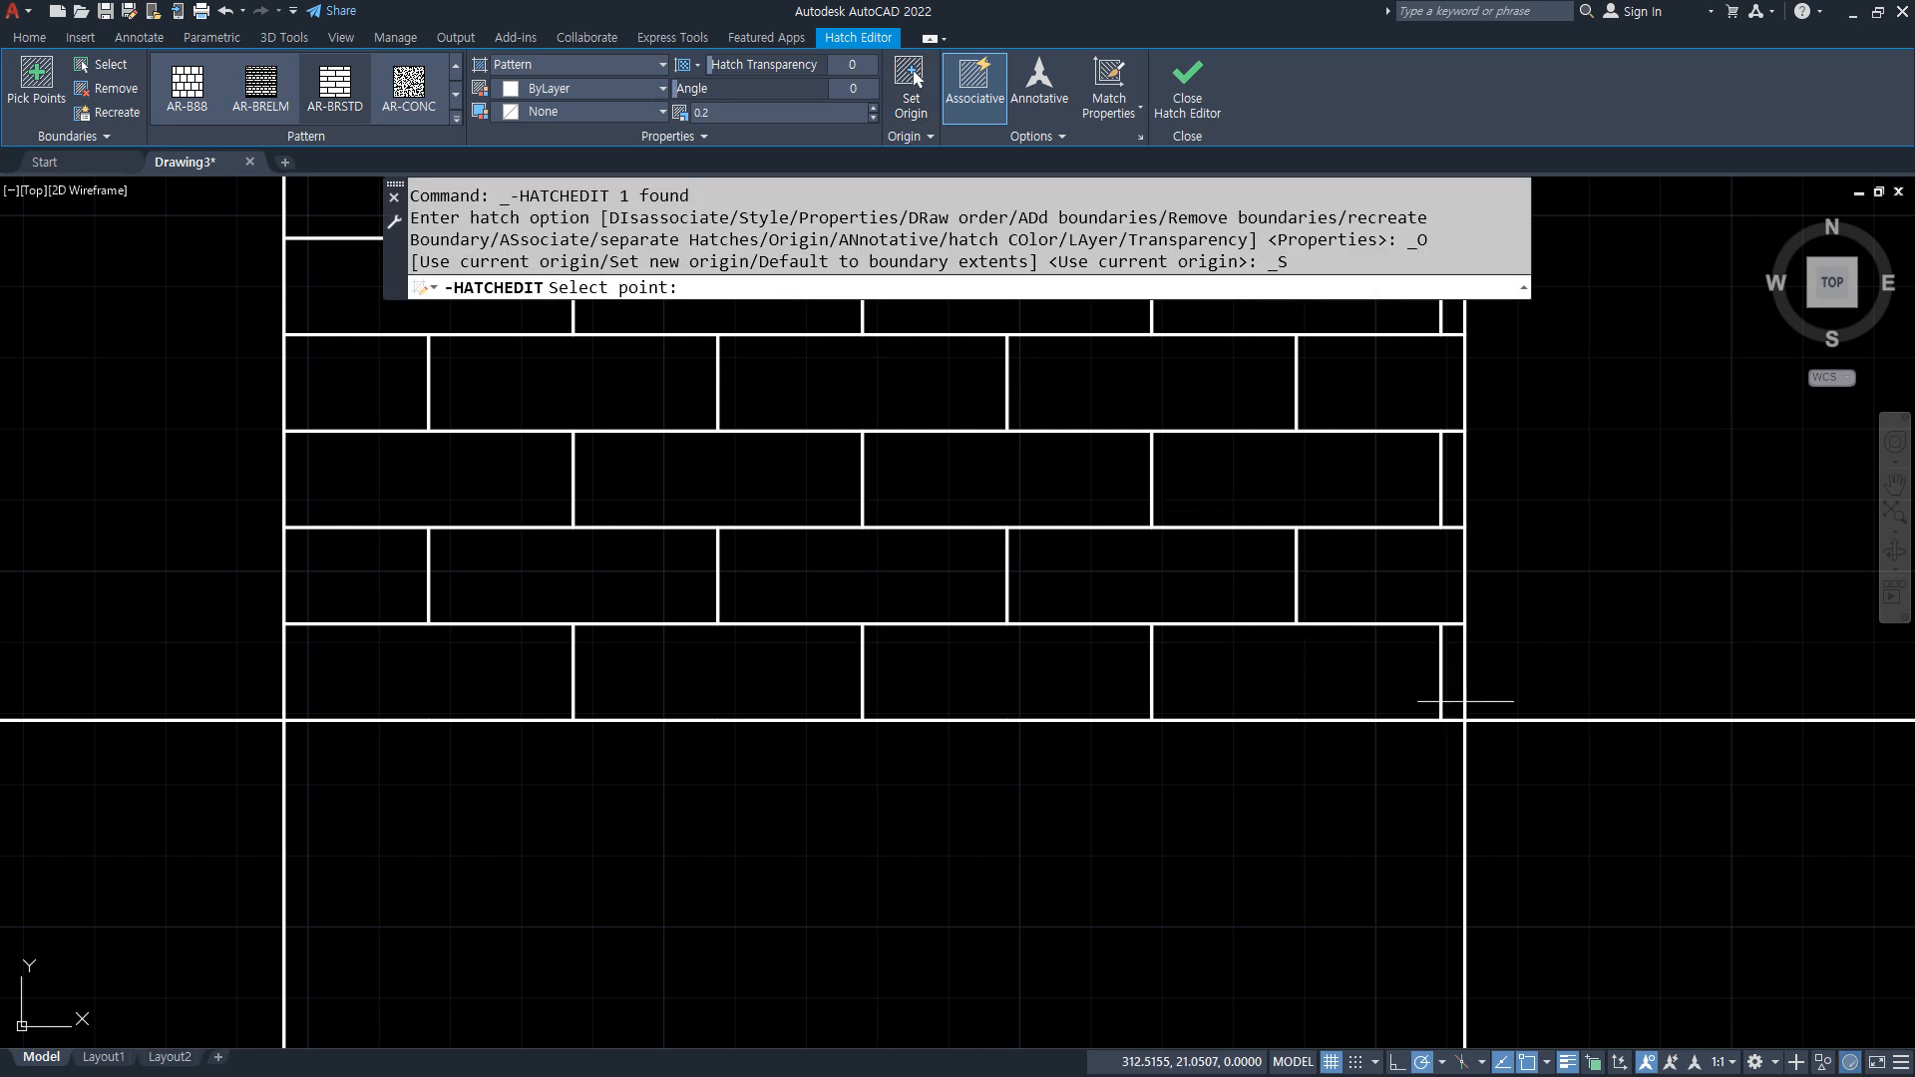
pyautogui.click(1464, 719)
pyautogui.press('Return')
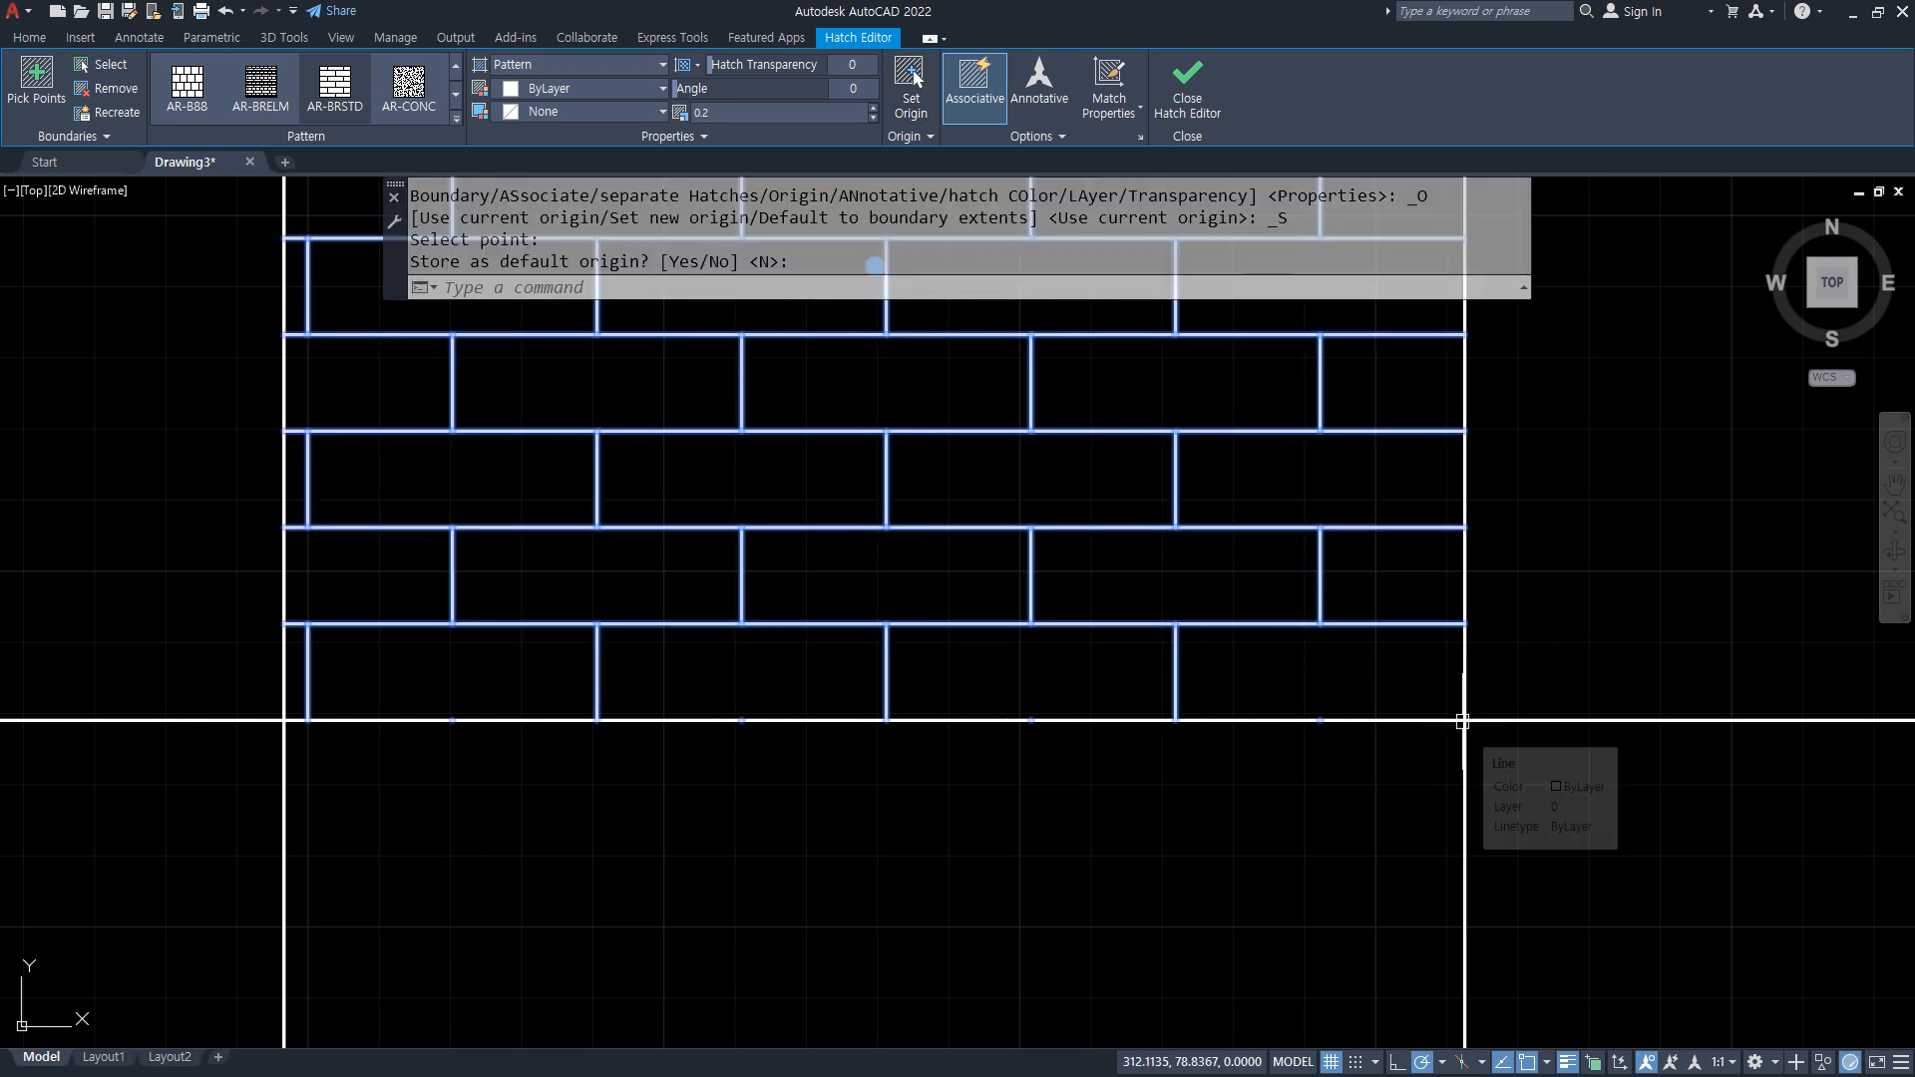
pyautogui.press('Escape')
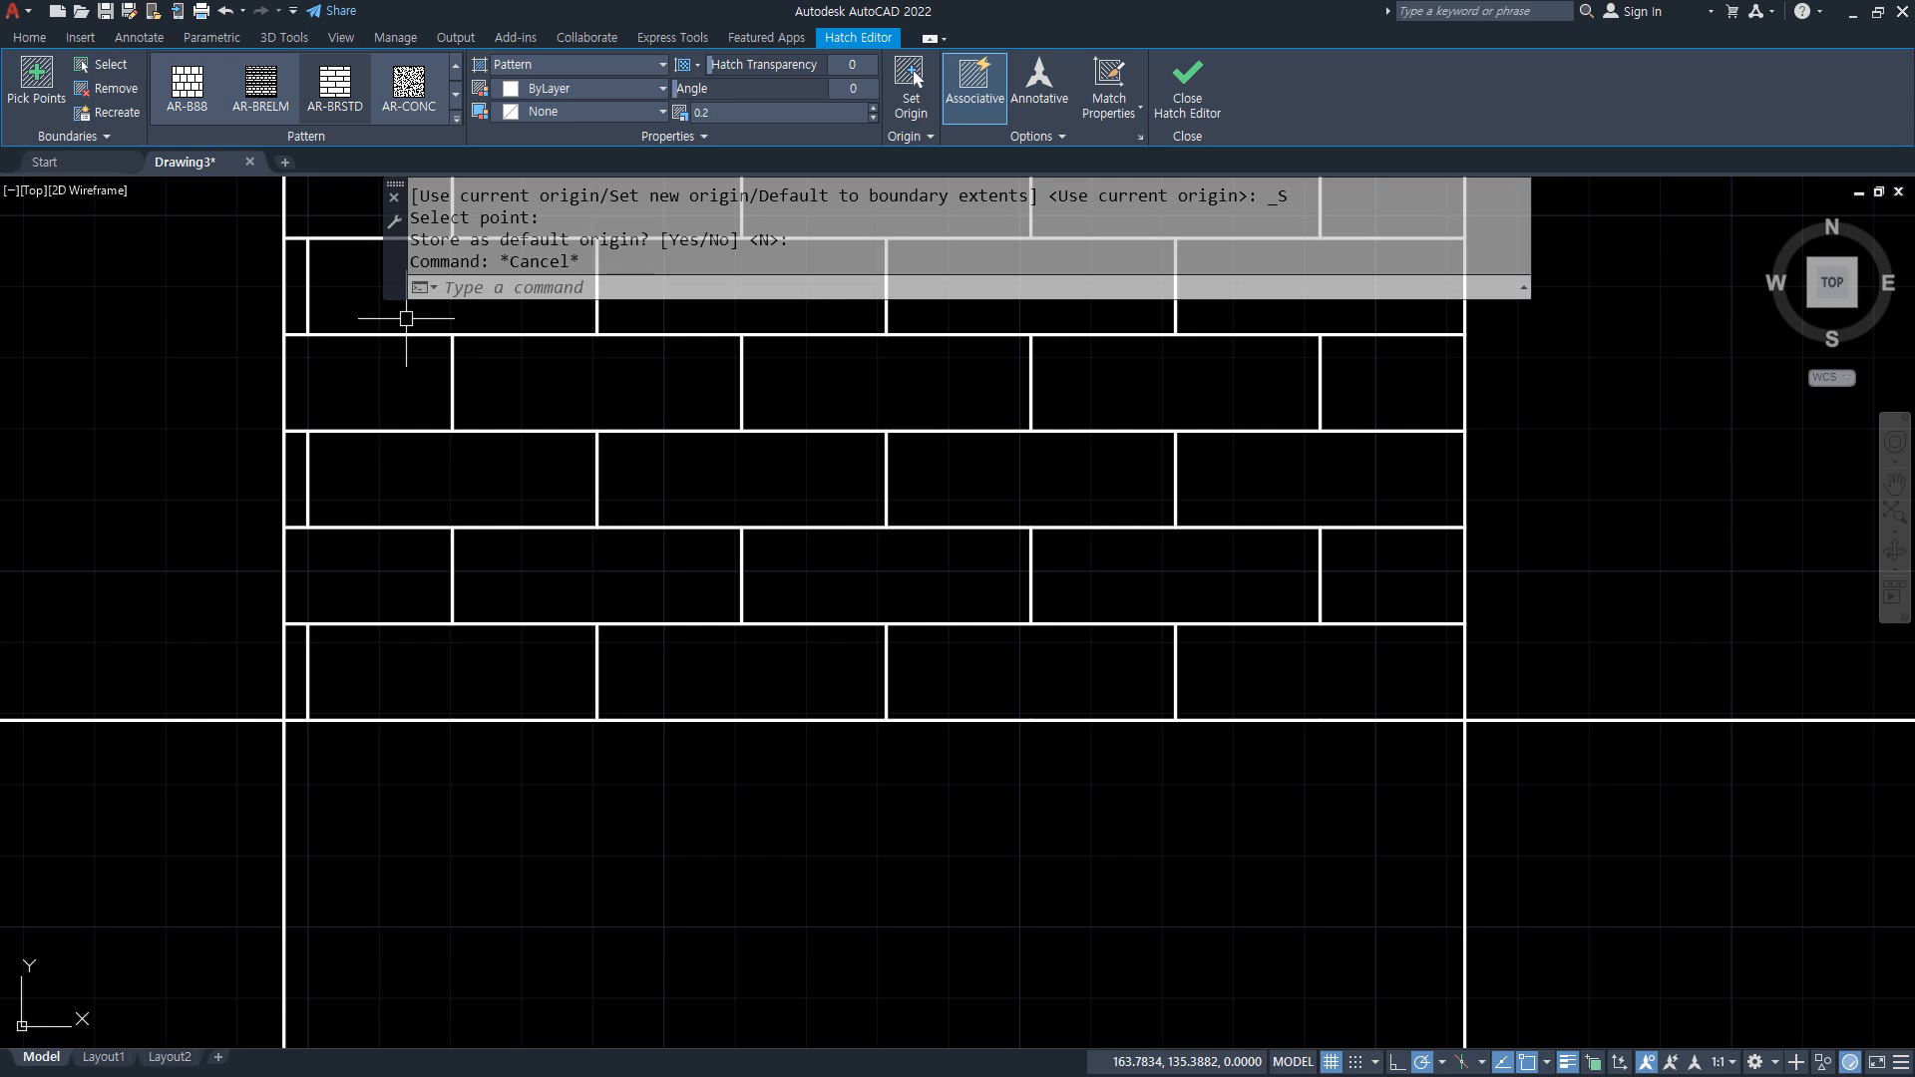
pyautogui.press('Escape')
# Draw a small cross from a horizontal and a vertical line inside the left part of the brick hatch
pyautogui.write('l')
pyautogui.press('Return')
pyautogui.click(419, 502)
pyautogui.click(531, 501)
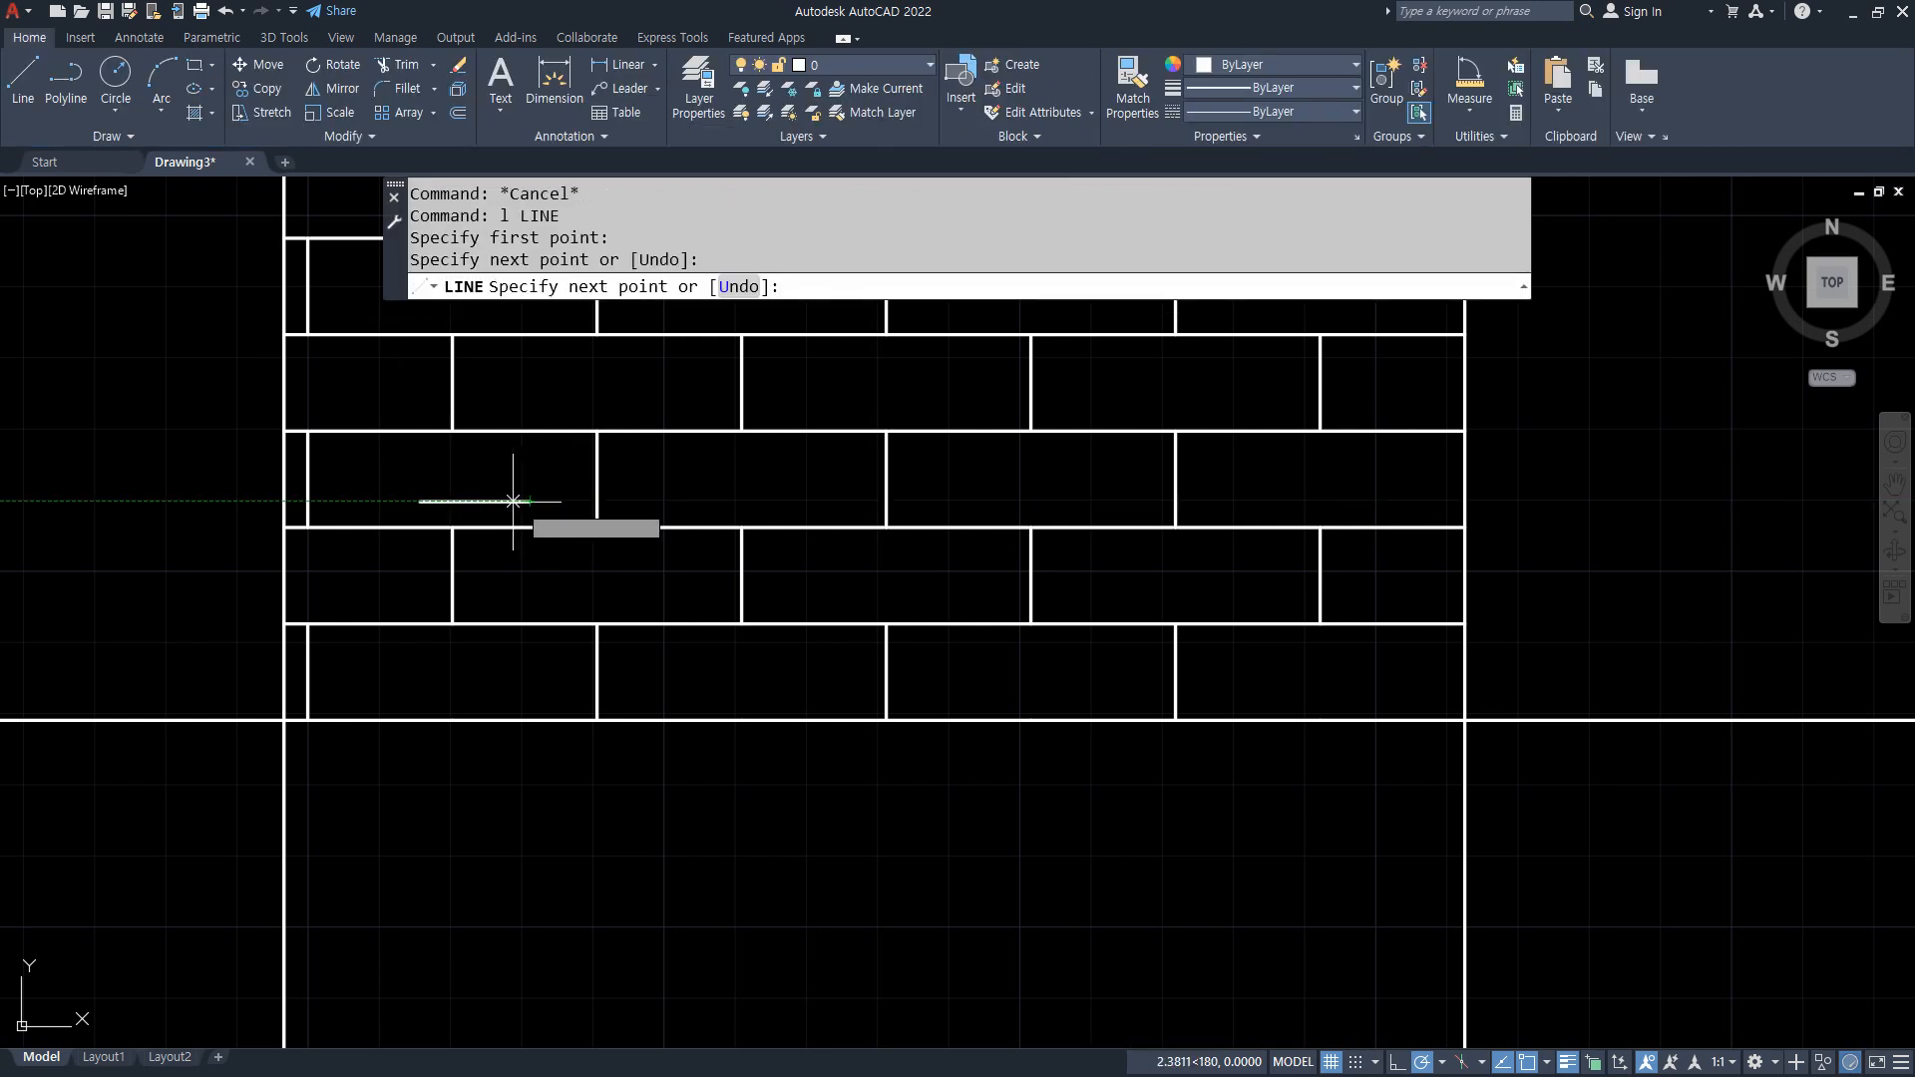
pyautogui.press('Return')
pyautogui.press('Return')
pyautogui.click(477, 502)
pyautogui.click(477, 562)
pyautogui.press('Return')
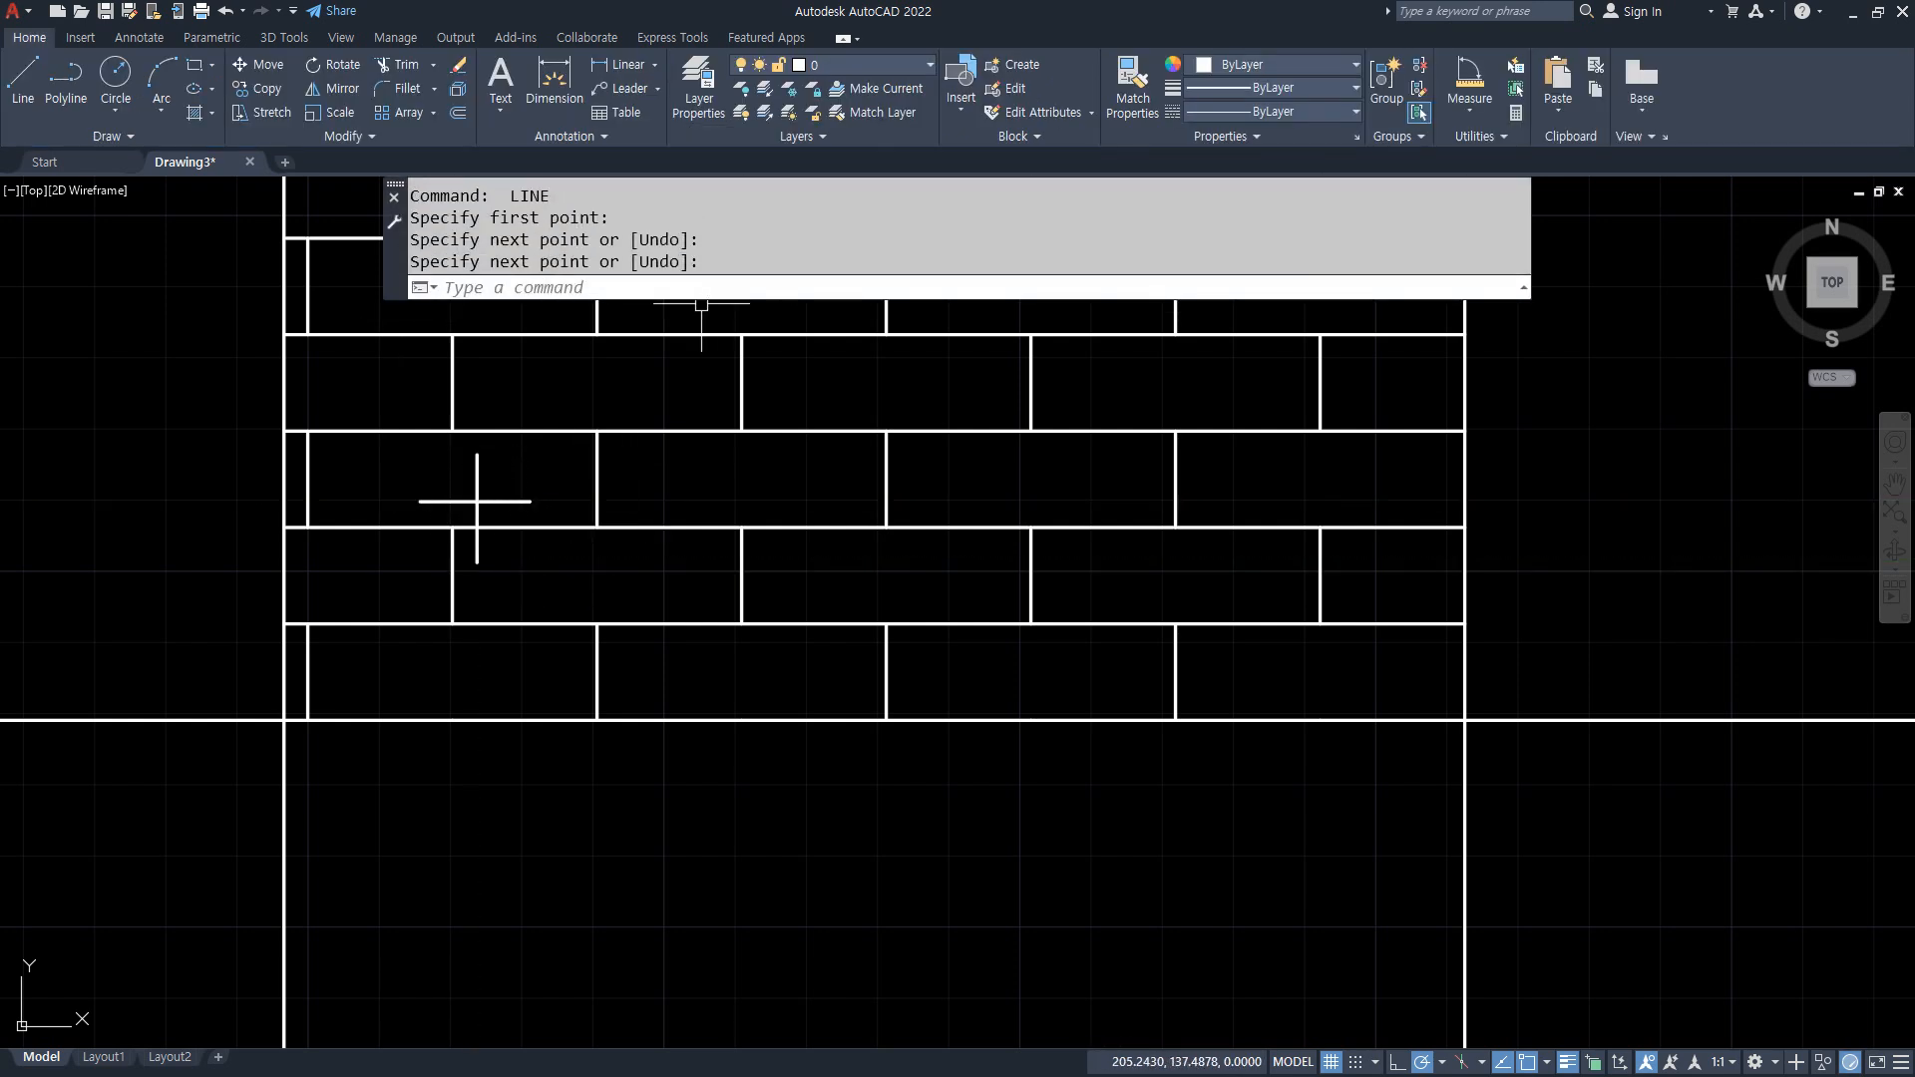
# Set the brick hatch's origin to the intersection of the small cross
pyautogui.click(634, 429)
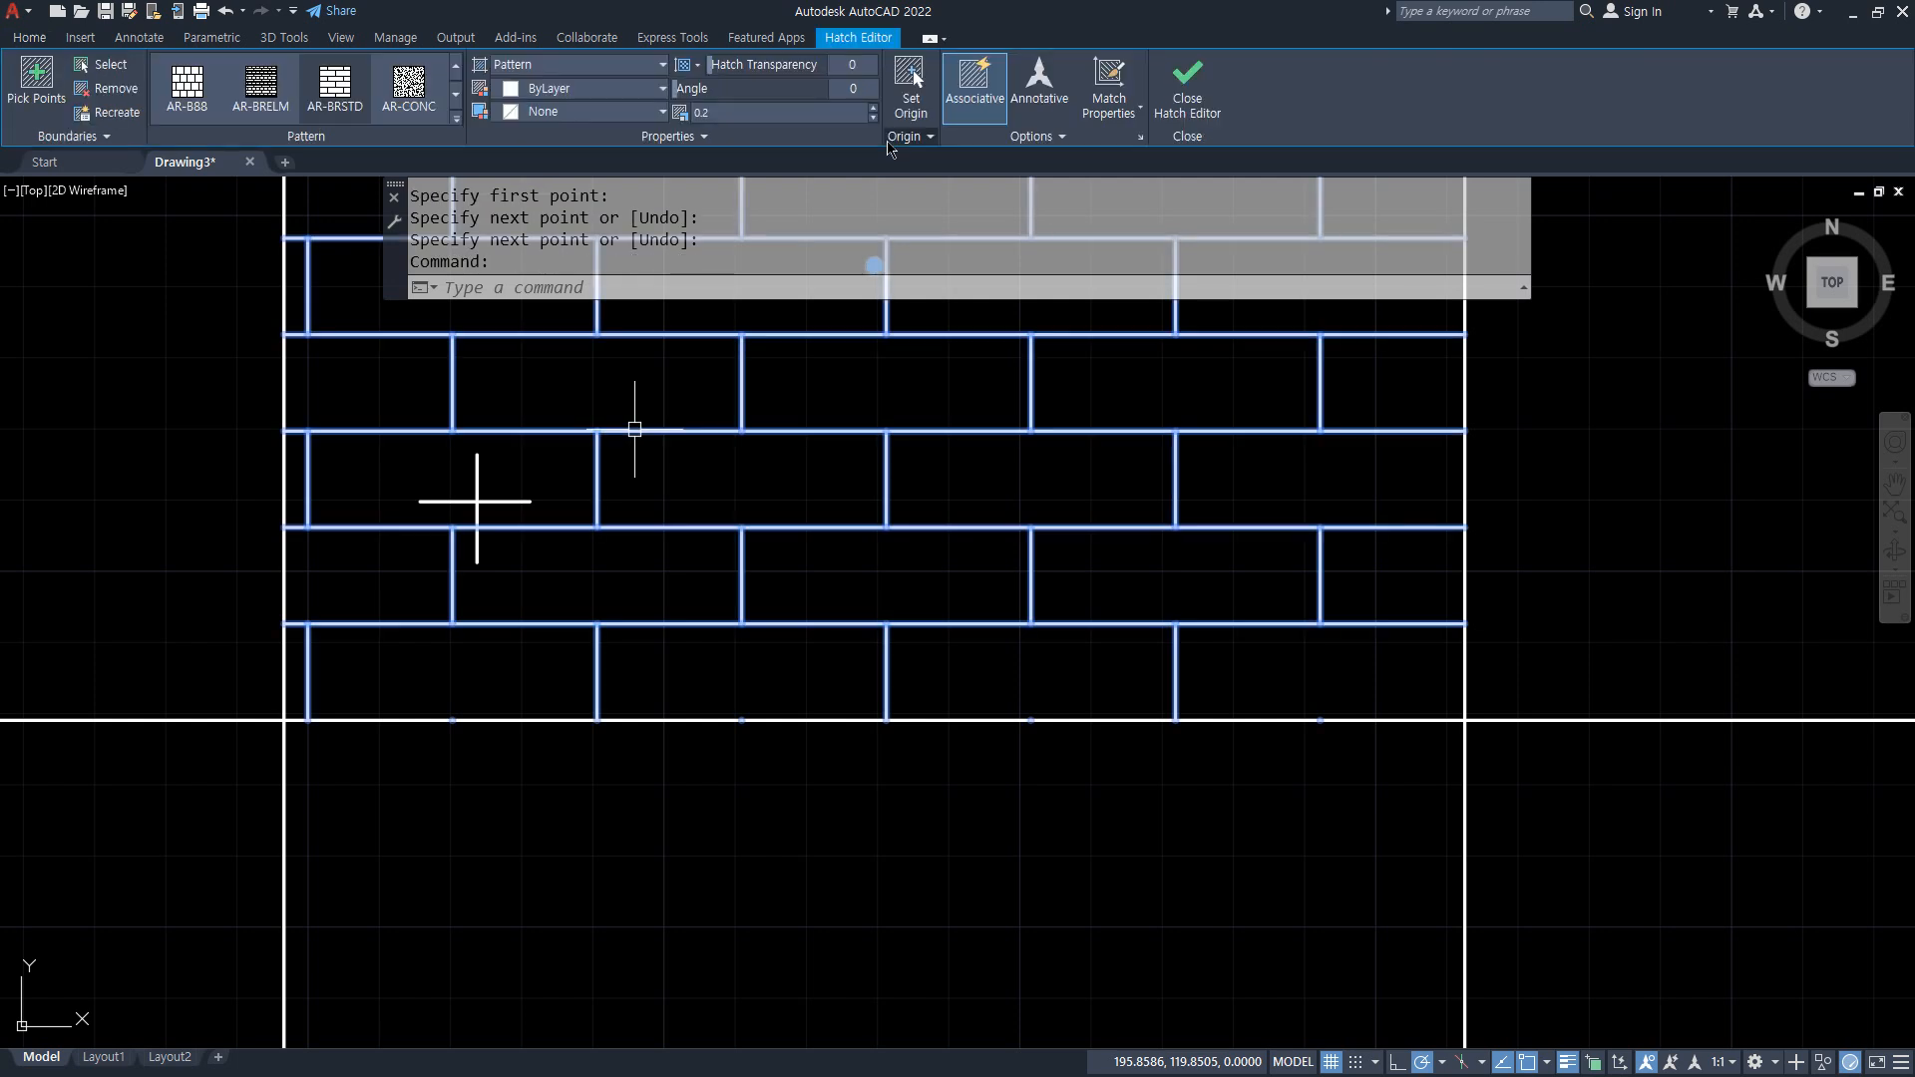
pyautogui.click(912, 87)
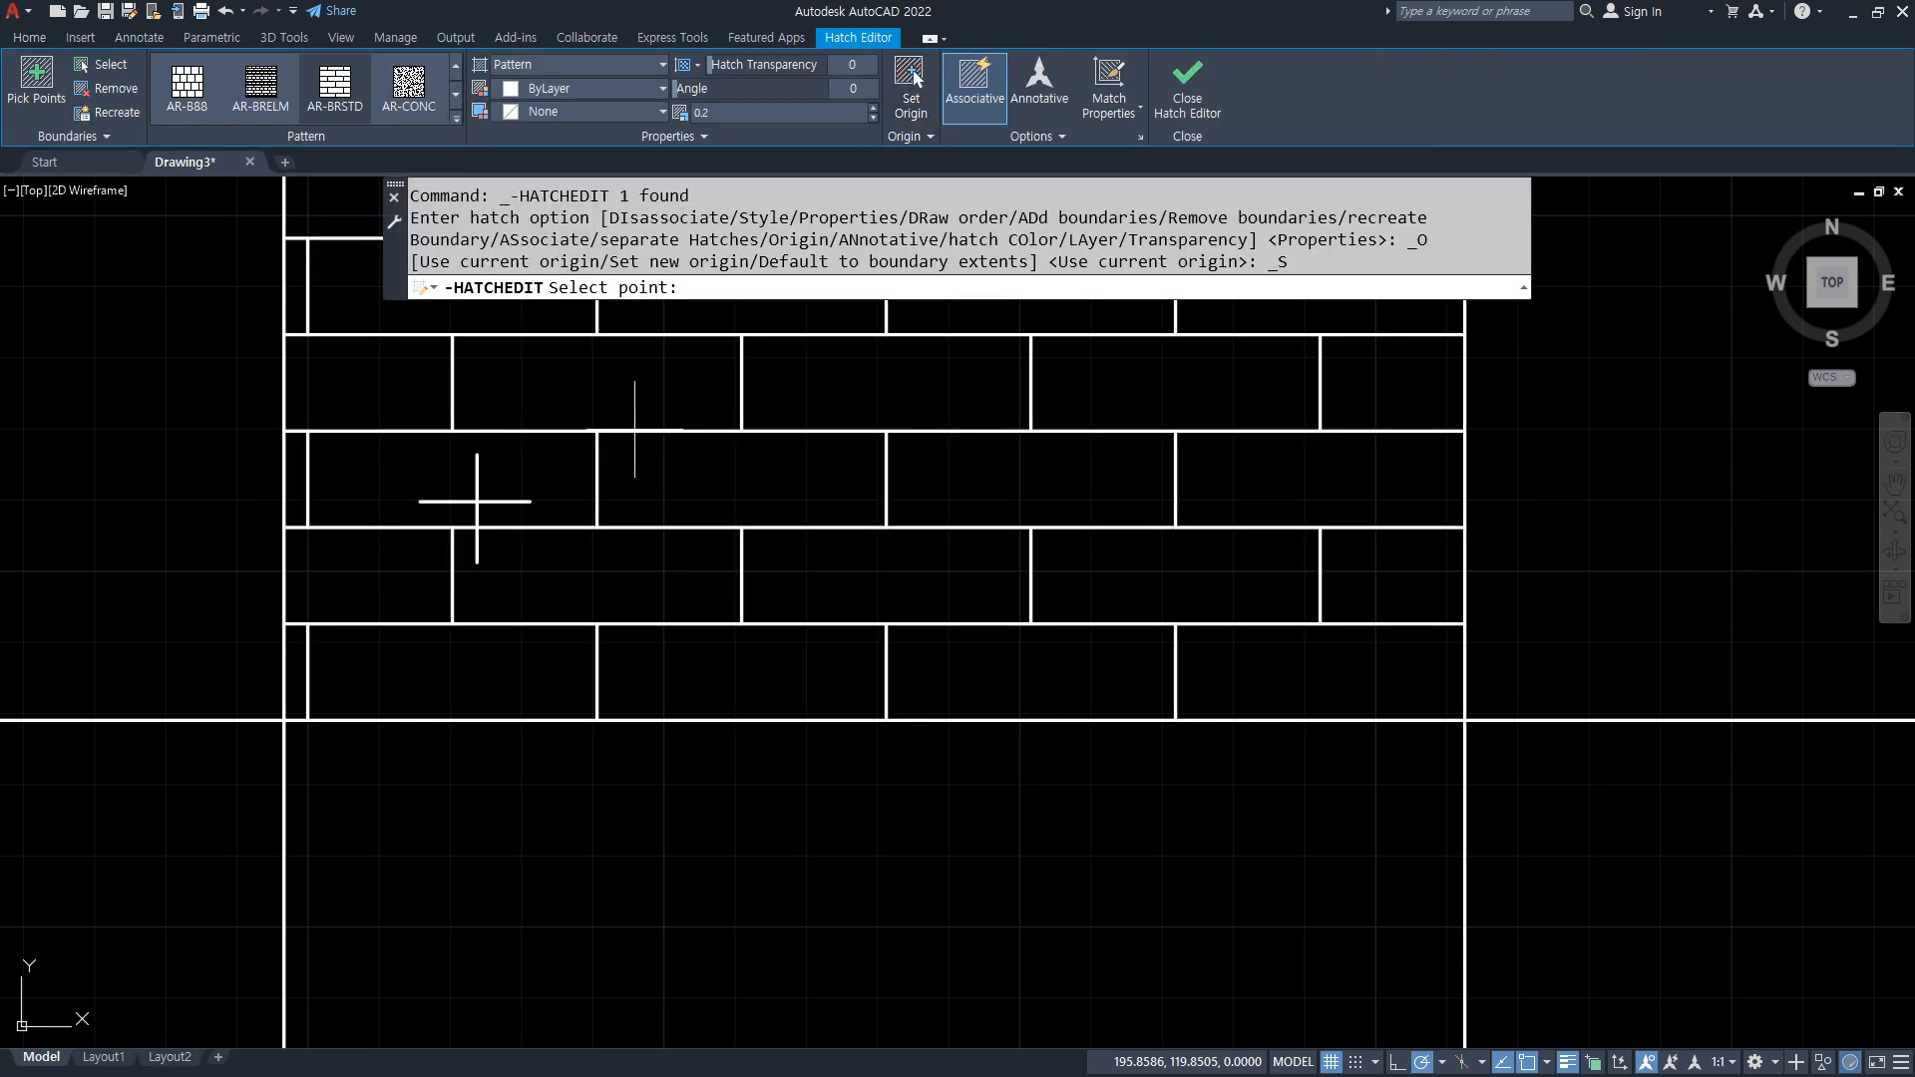
pyautogui.click(477, 502)
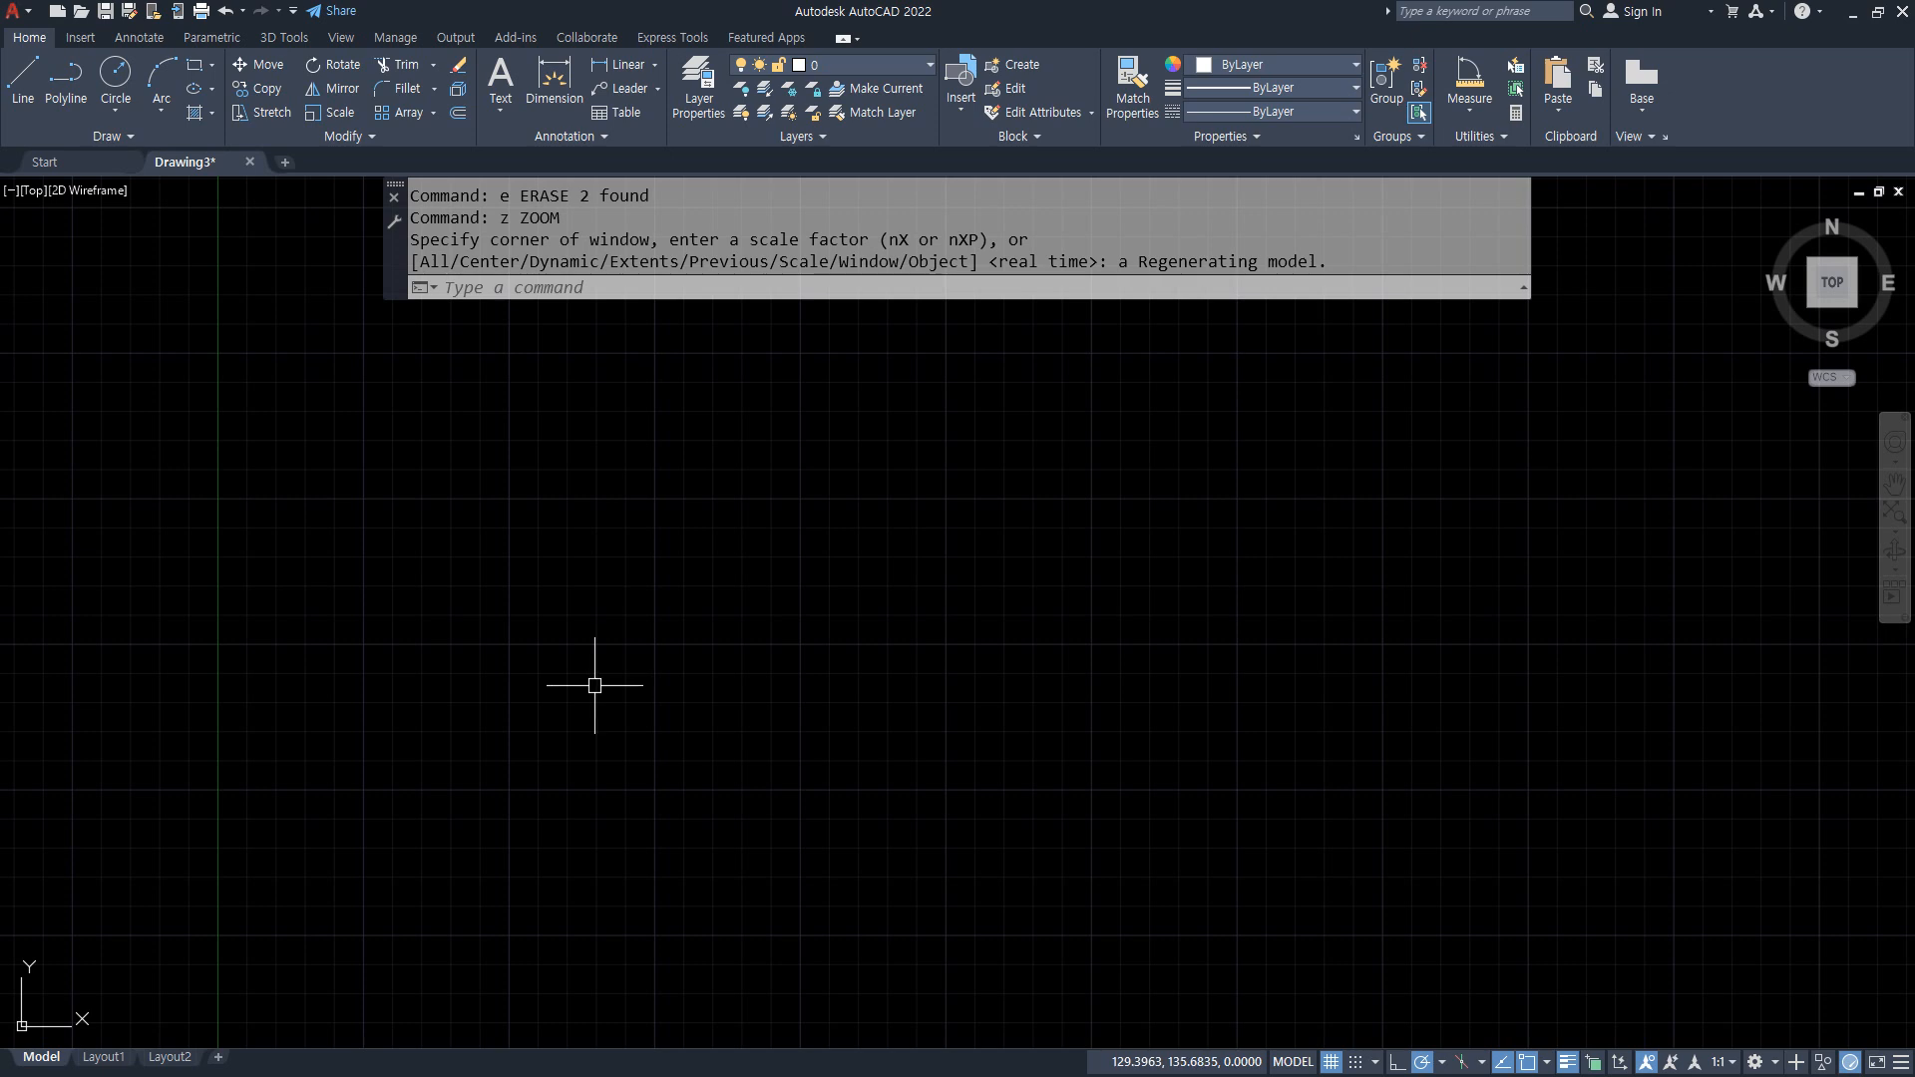
# Draw a large rectangle in the empty drawing area
pyautogui.write('rec')
pyautogui.press('Return')
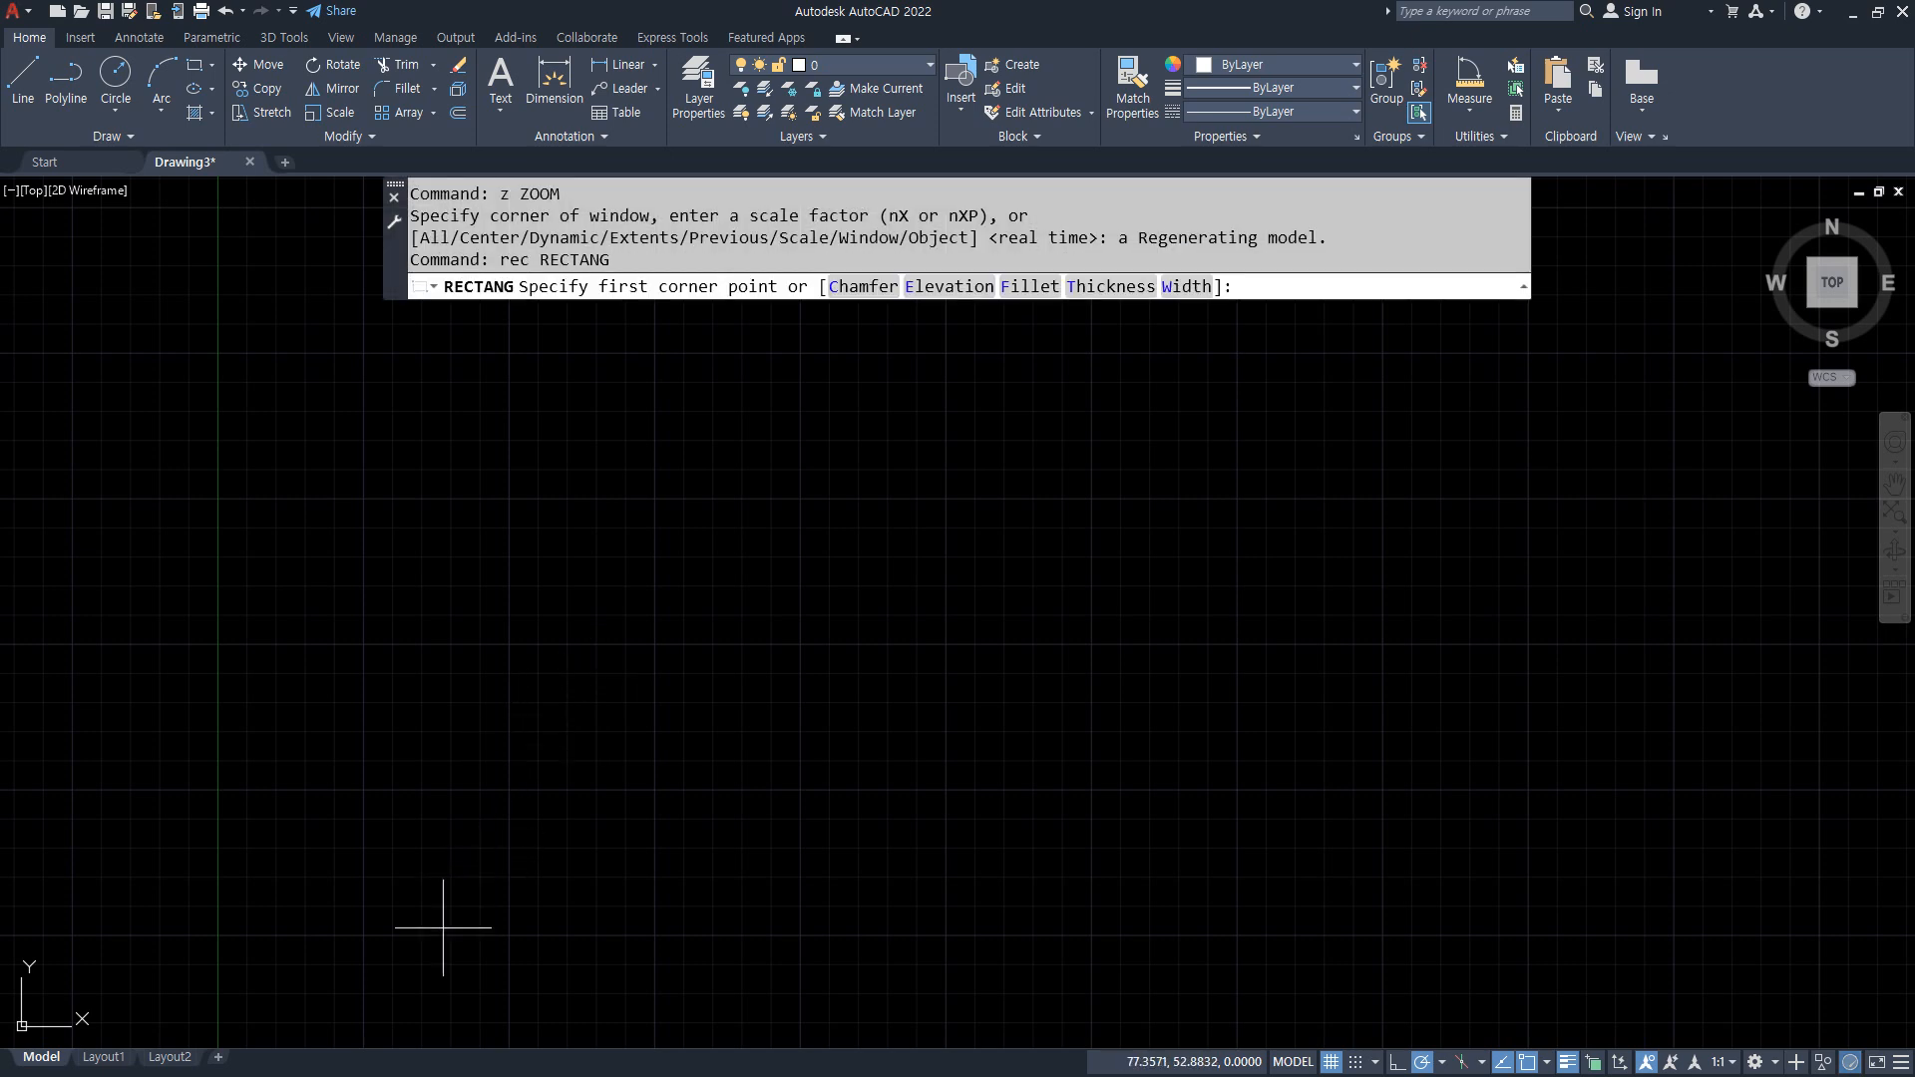
pyautogui.click(446, 927)
pyautogui.click(1218, 348)
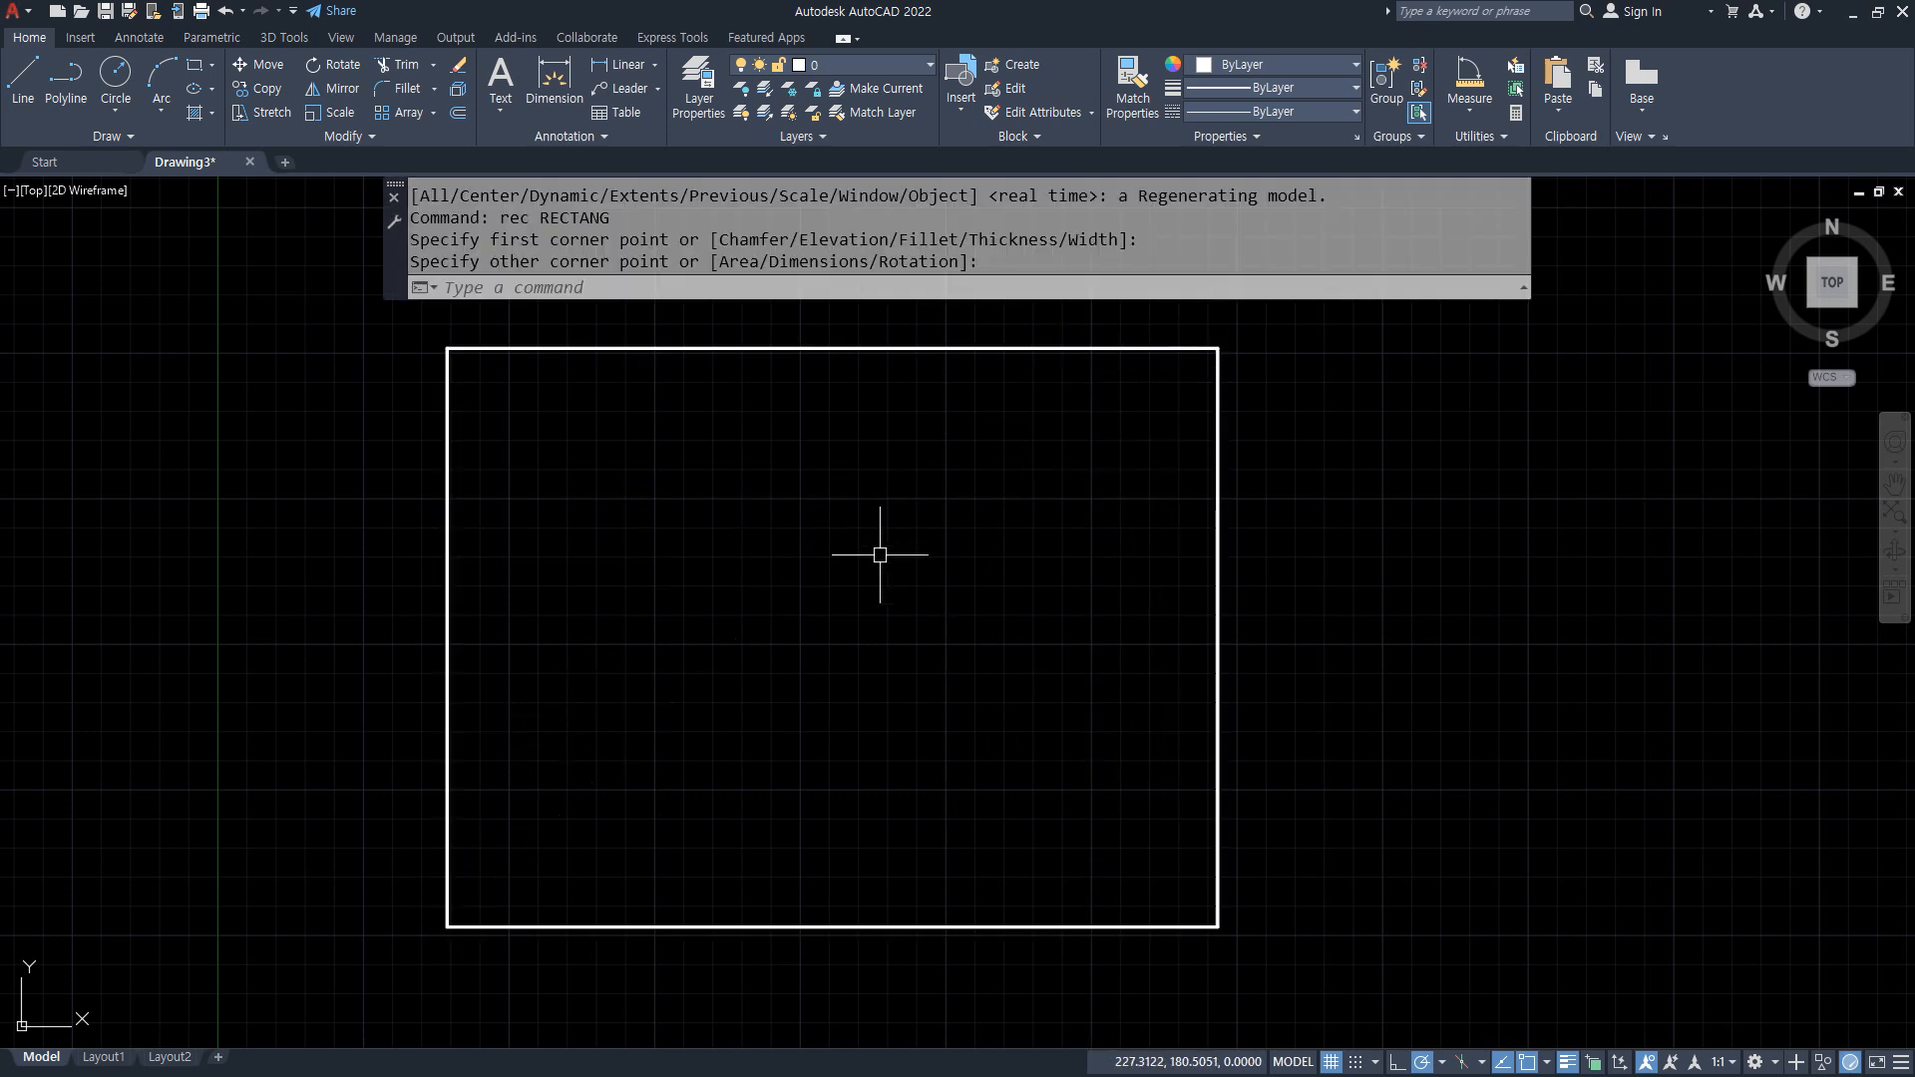
# Draw a circle inside the rectangle, left of its centre
pyautogui.write('c')
pyautogui.press('Return')
pyautogui.click(732, 635)
pyautogui.click(733, 485)
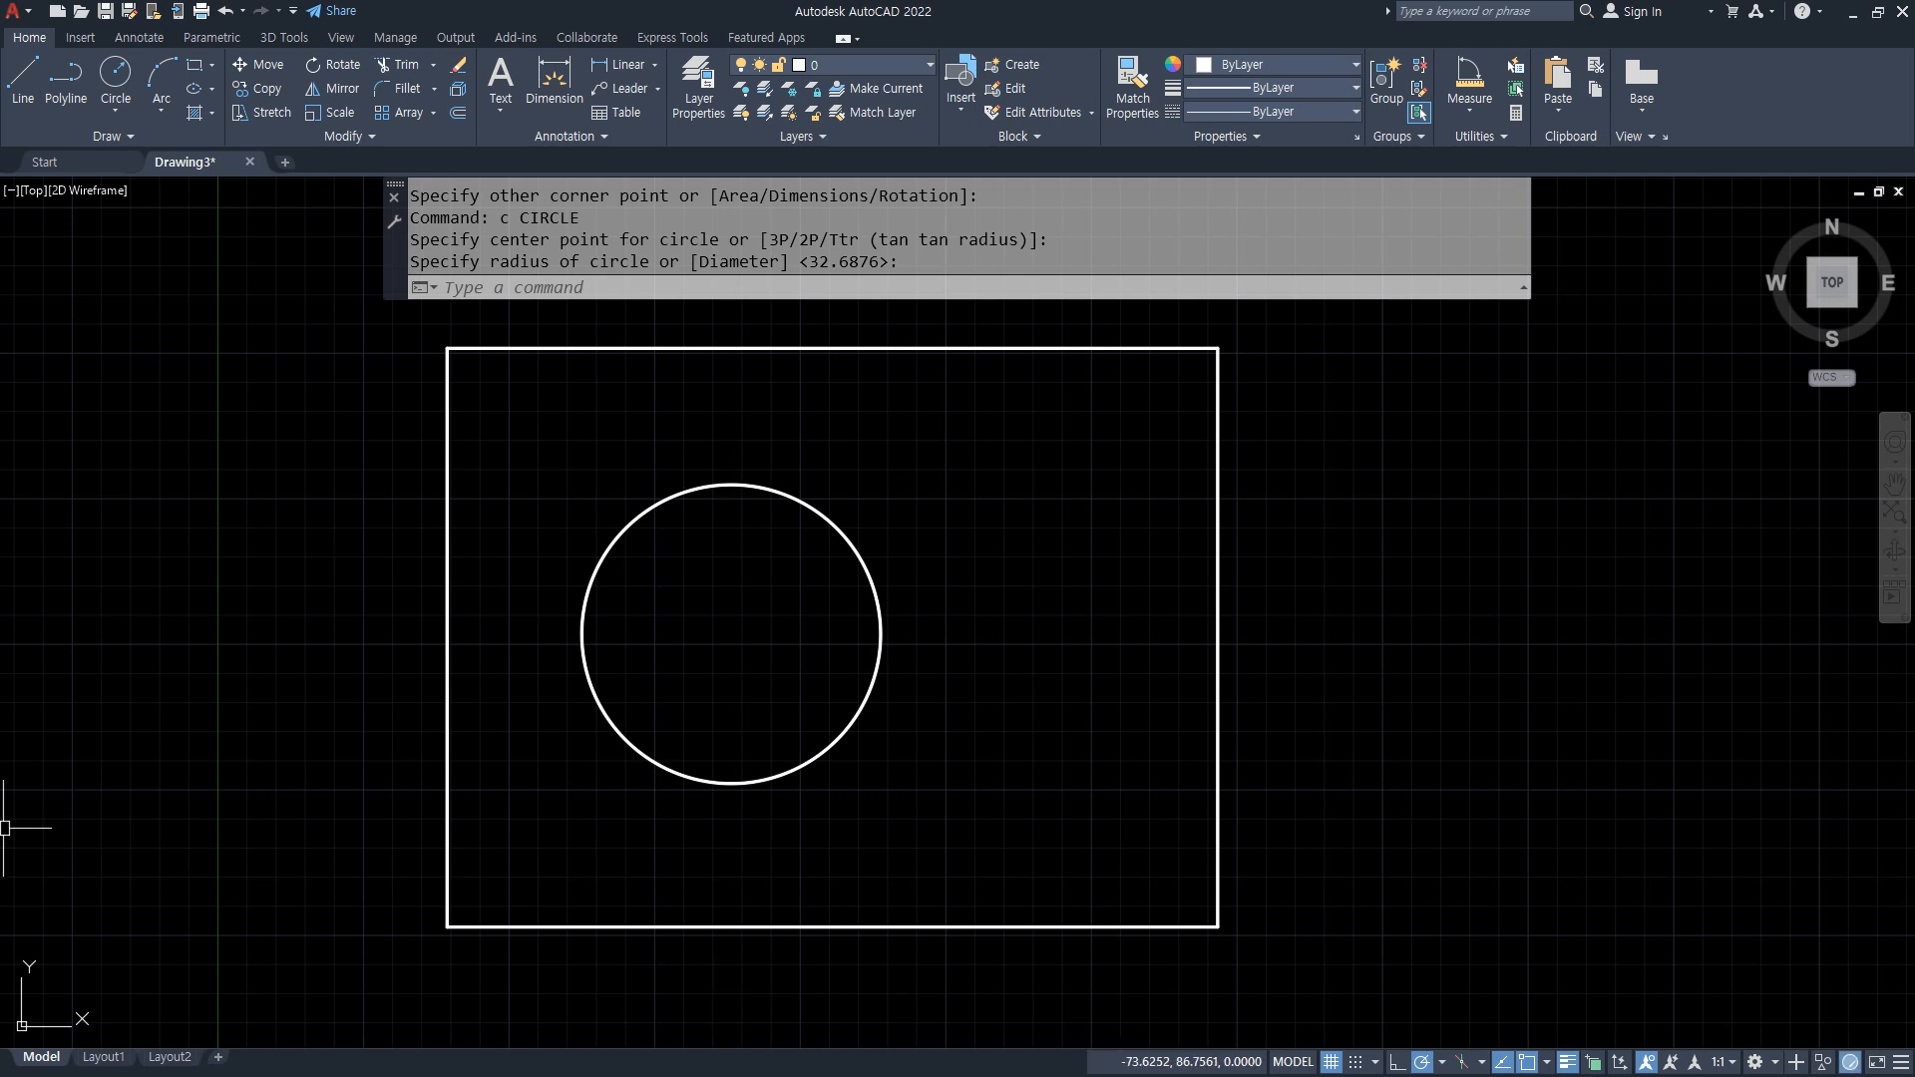
# Hatch the area between the large rectangle and the circle with the brick pattern on layer 0
pyautogui.write('h')
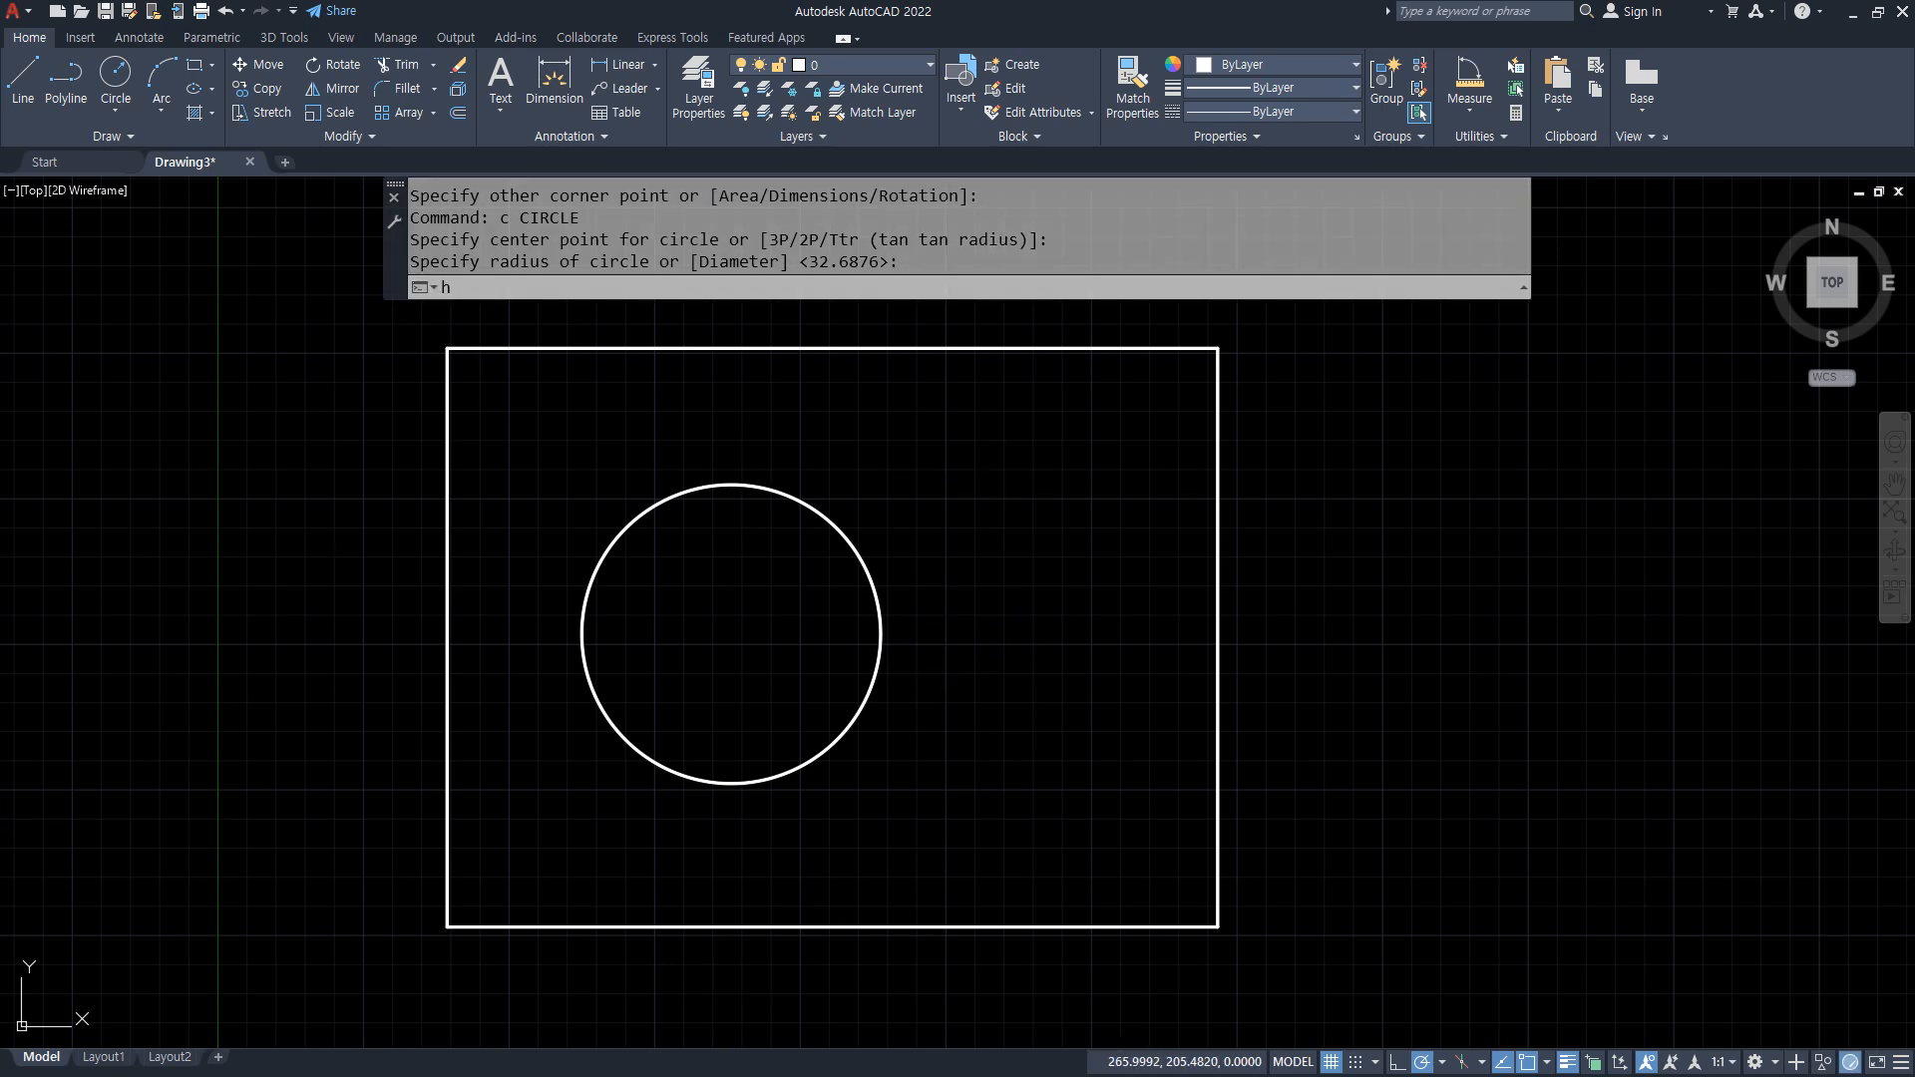
pyautogui.press('Return')
pyautogui.click(981, 555)
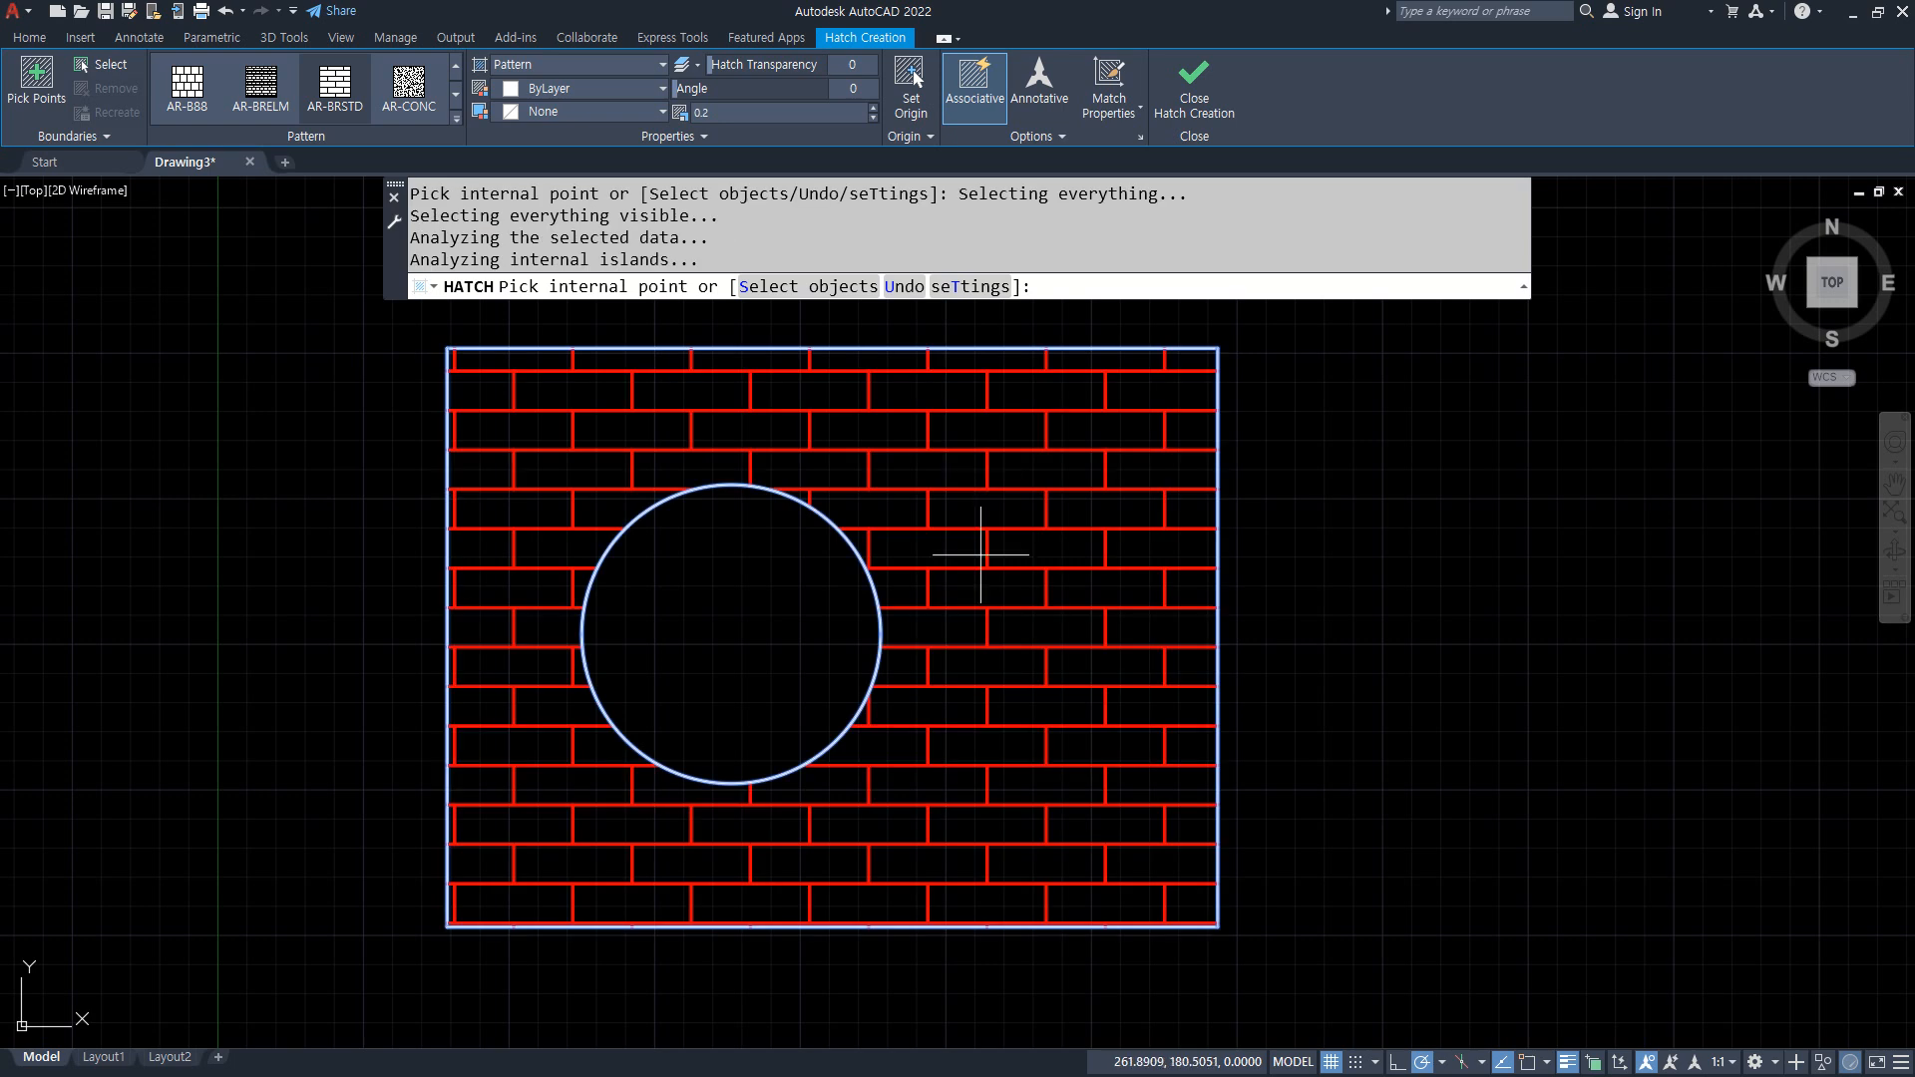
pyautogui.click(668, 135)
pyautogui.click(629, 163)
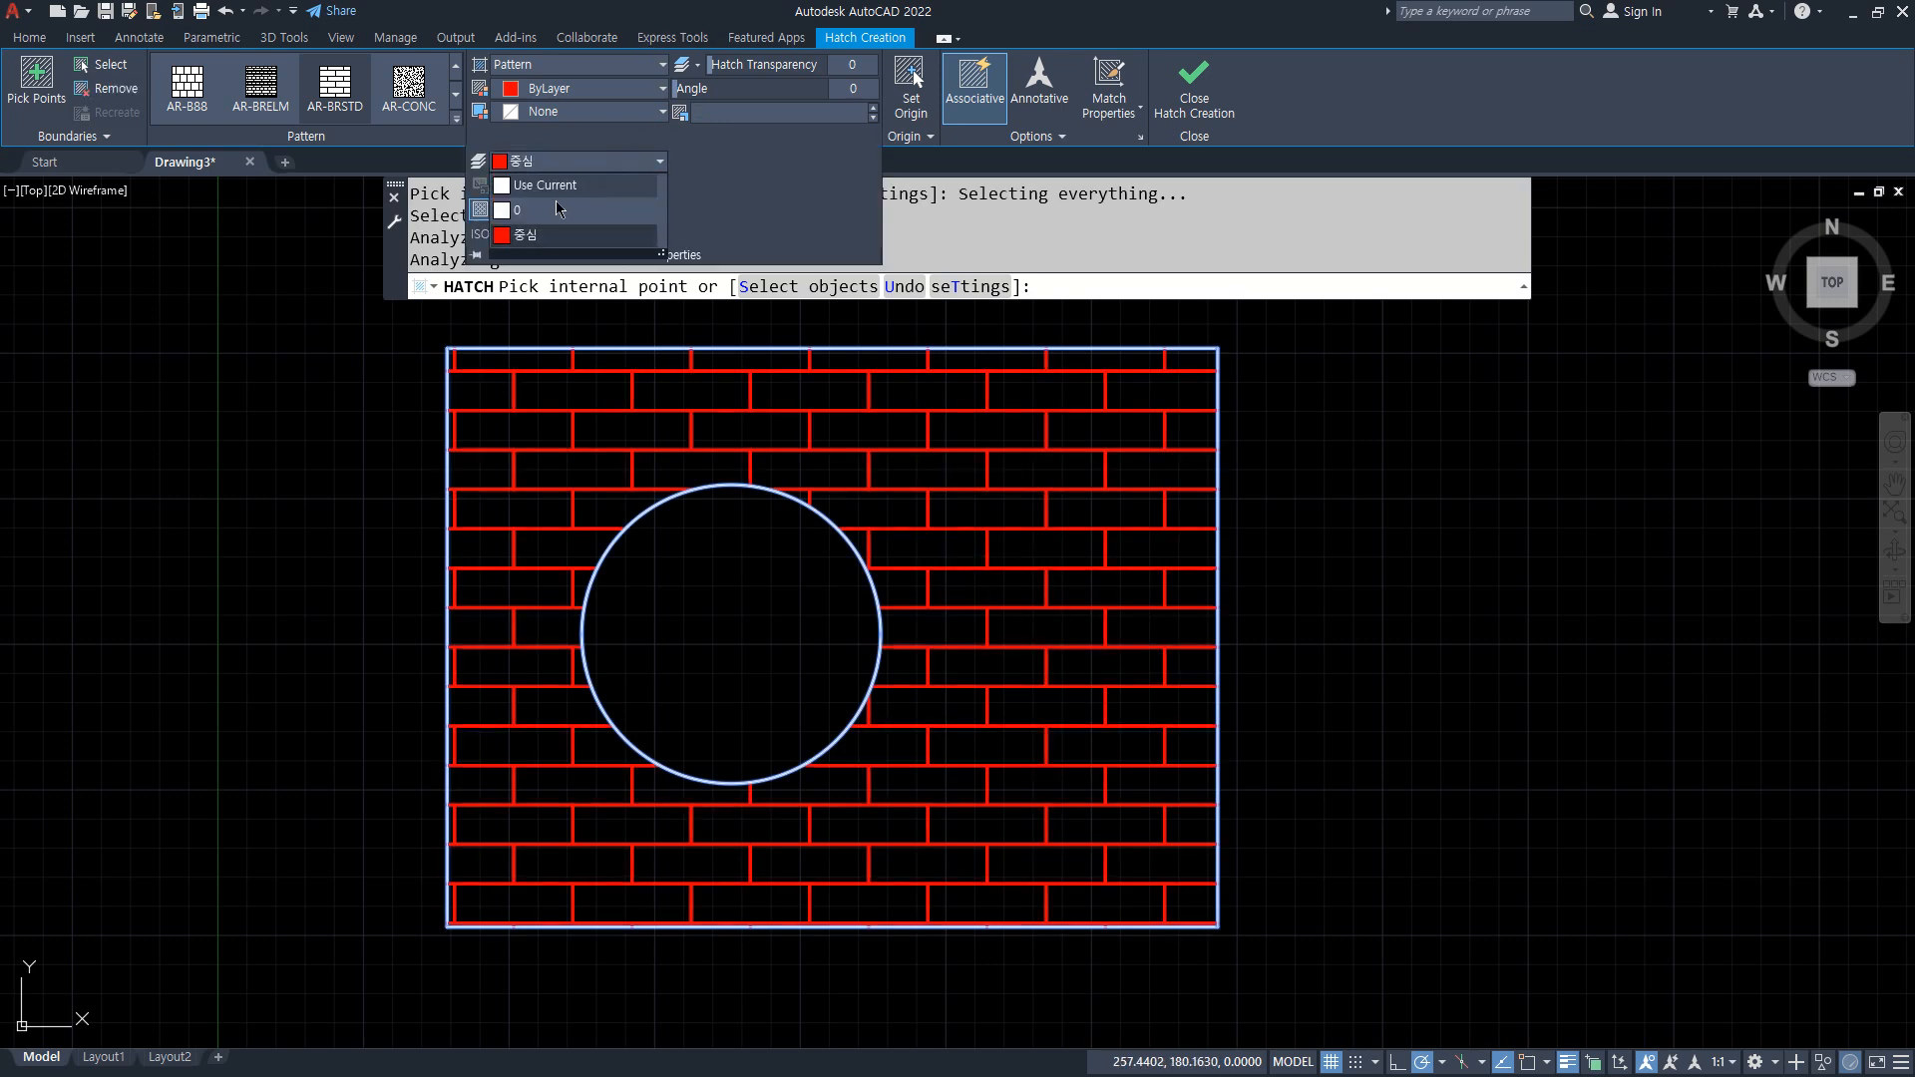
pyautogui.click(554, 199)
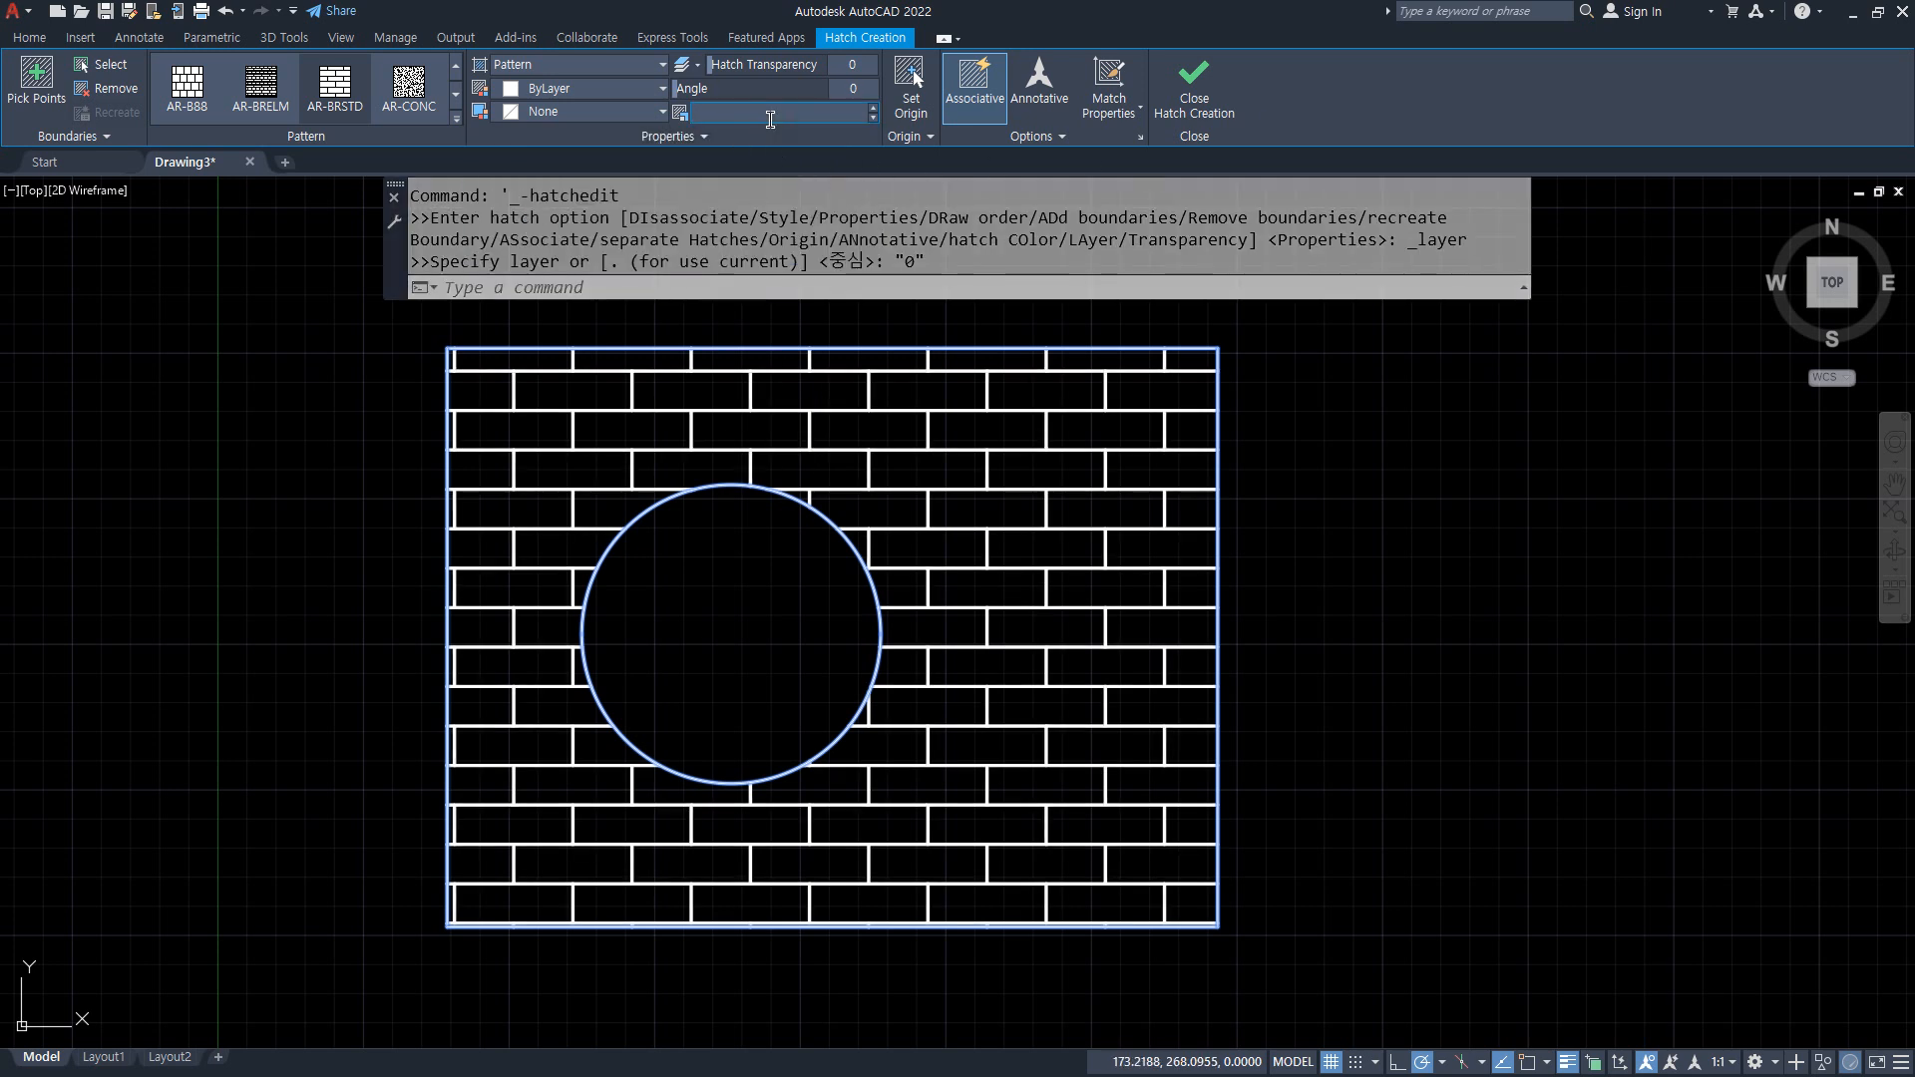
# Try hatch scales of 0.5 and 0.3 on the brick pattern, settle on 0.4, and finish the hatch
pyautogui.write('.5')
pyautogui.press('Return')
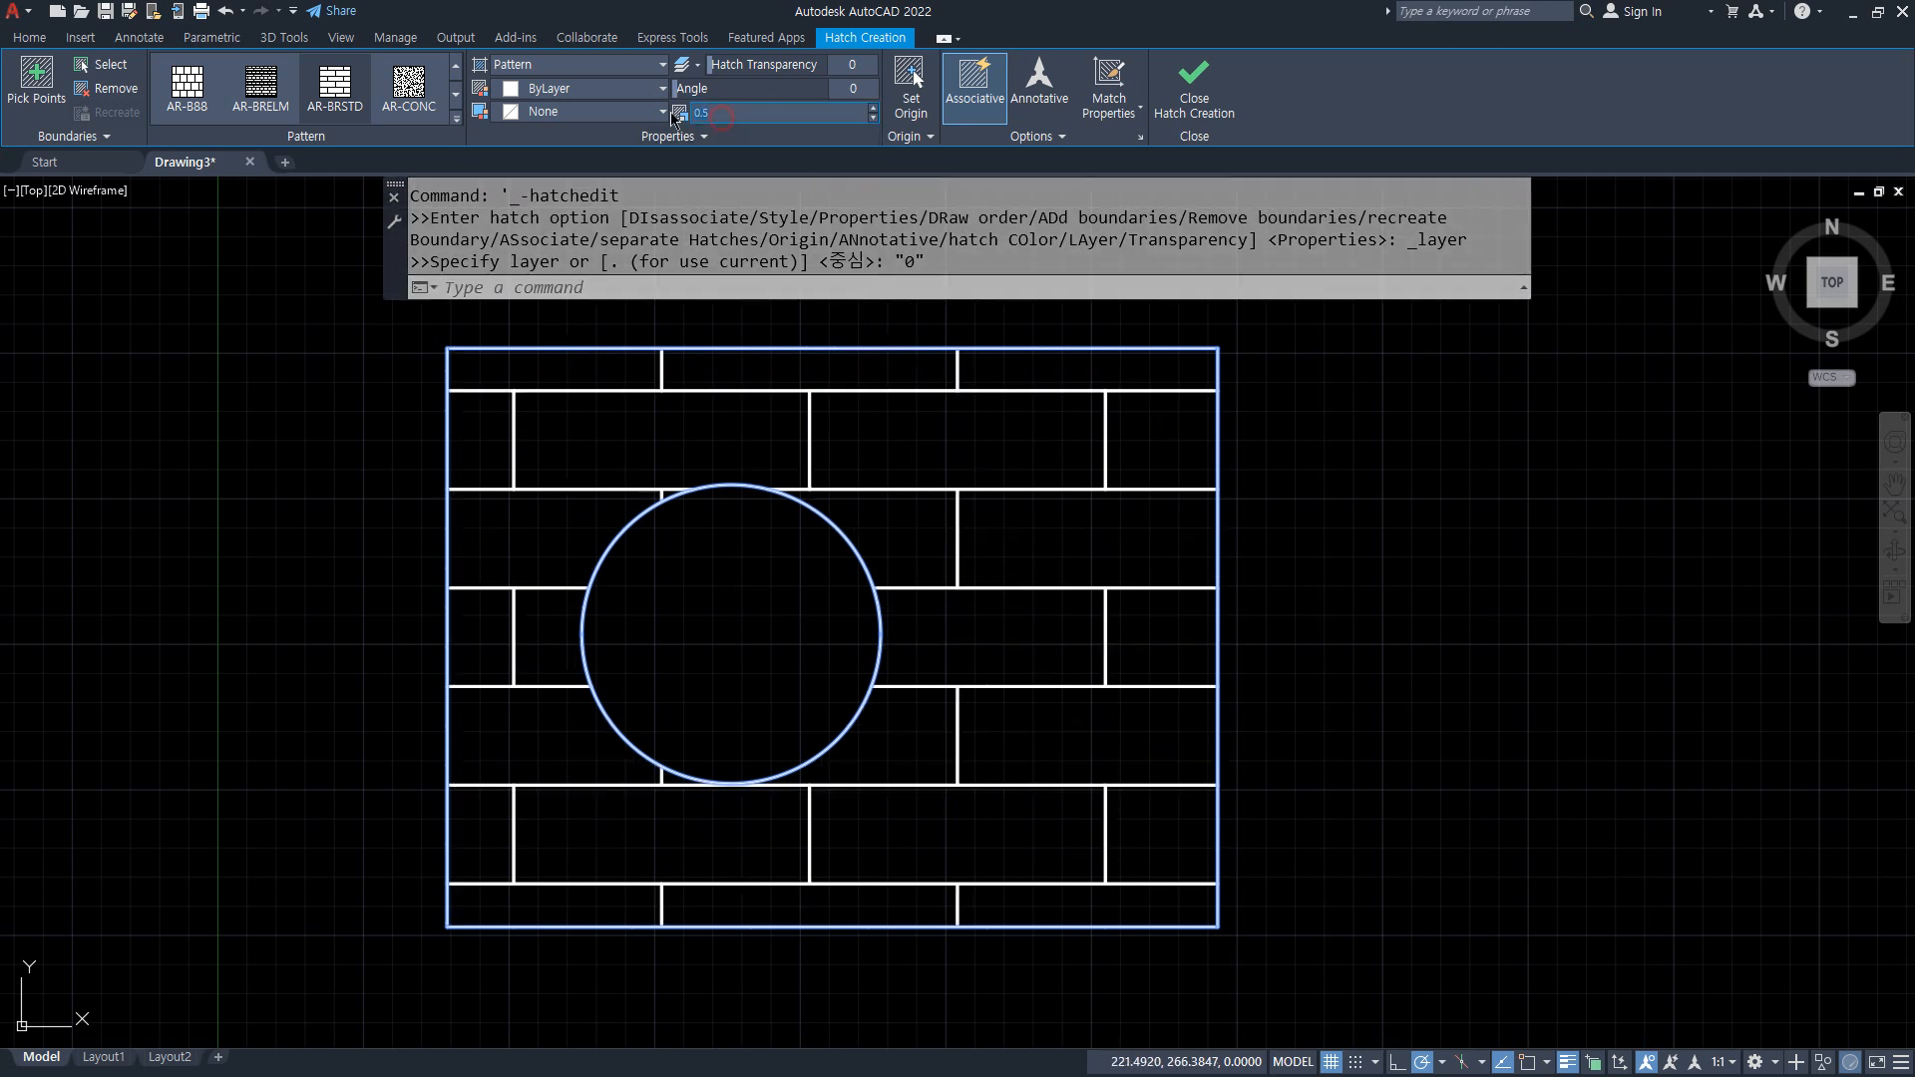
pyautogui.write('3')
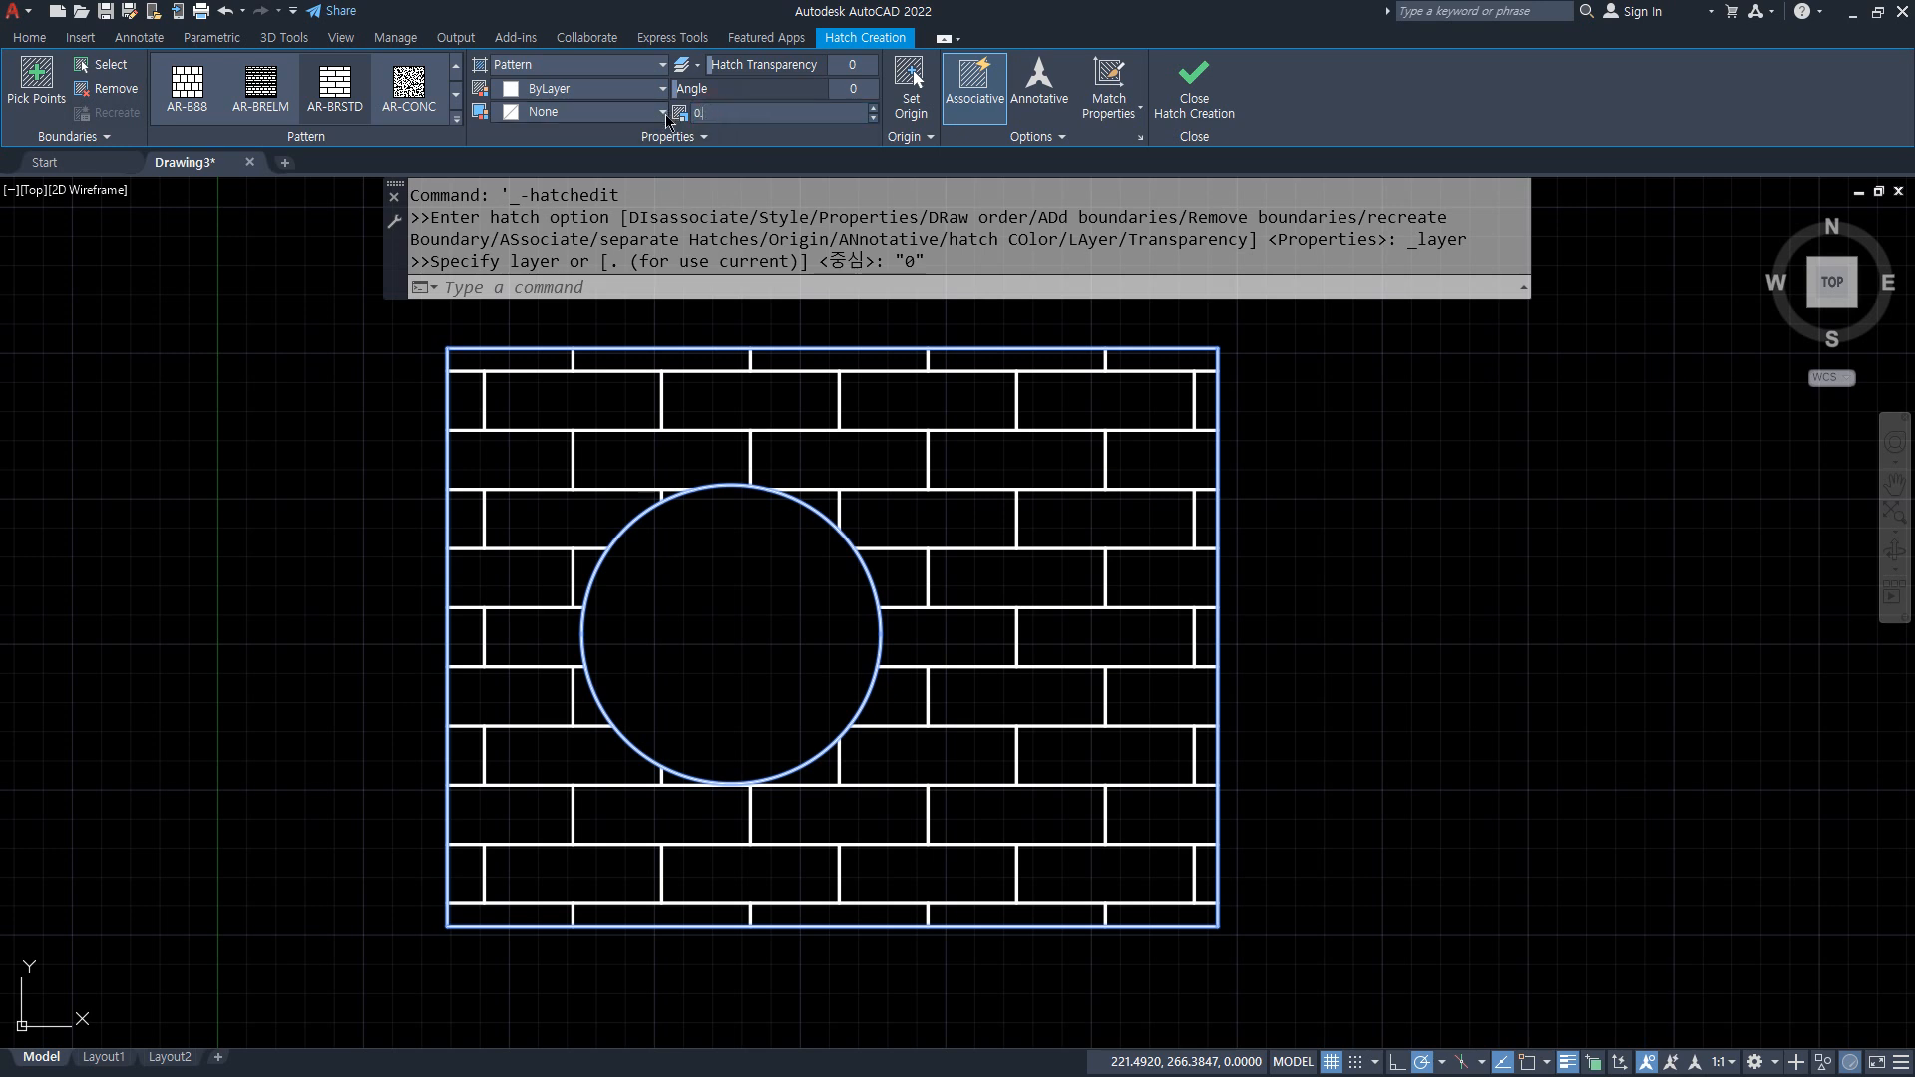
pyautogui.write('4')
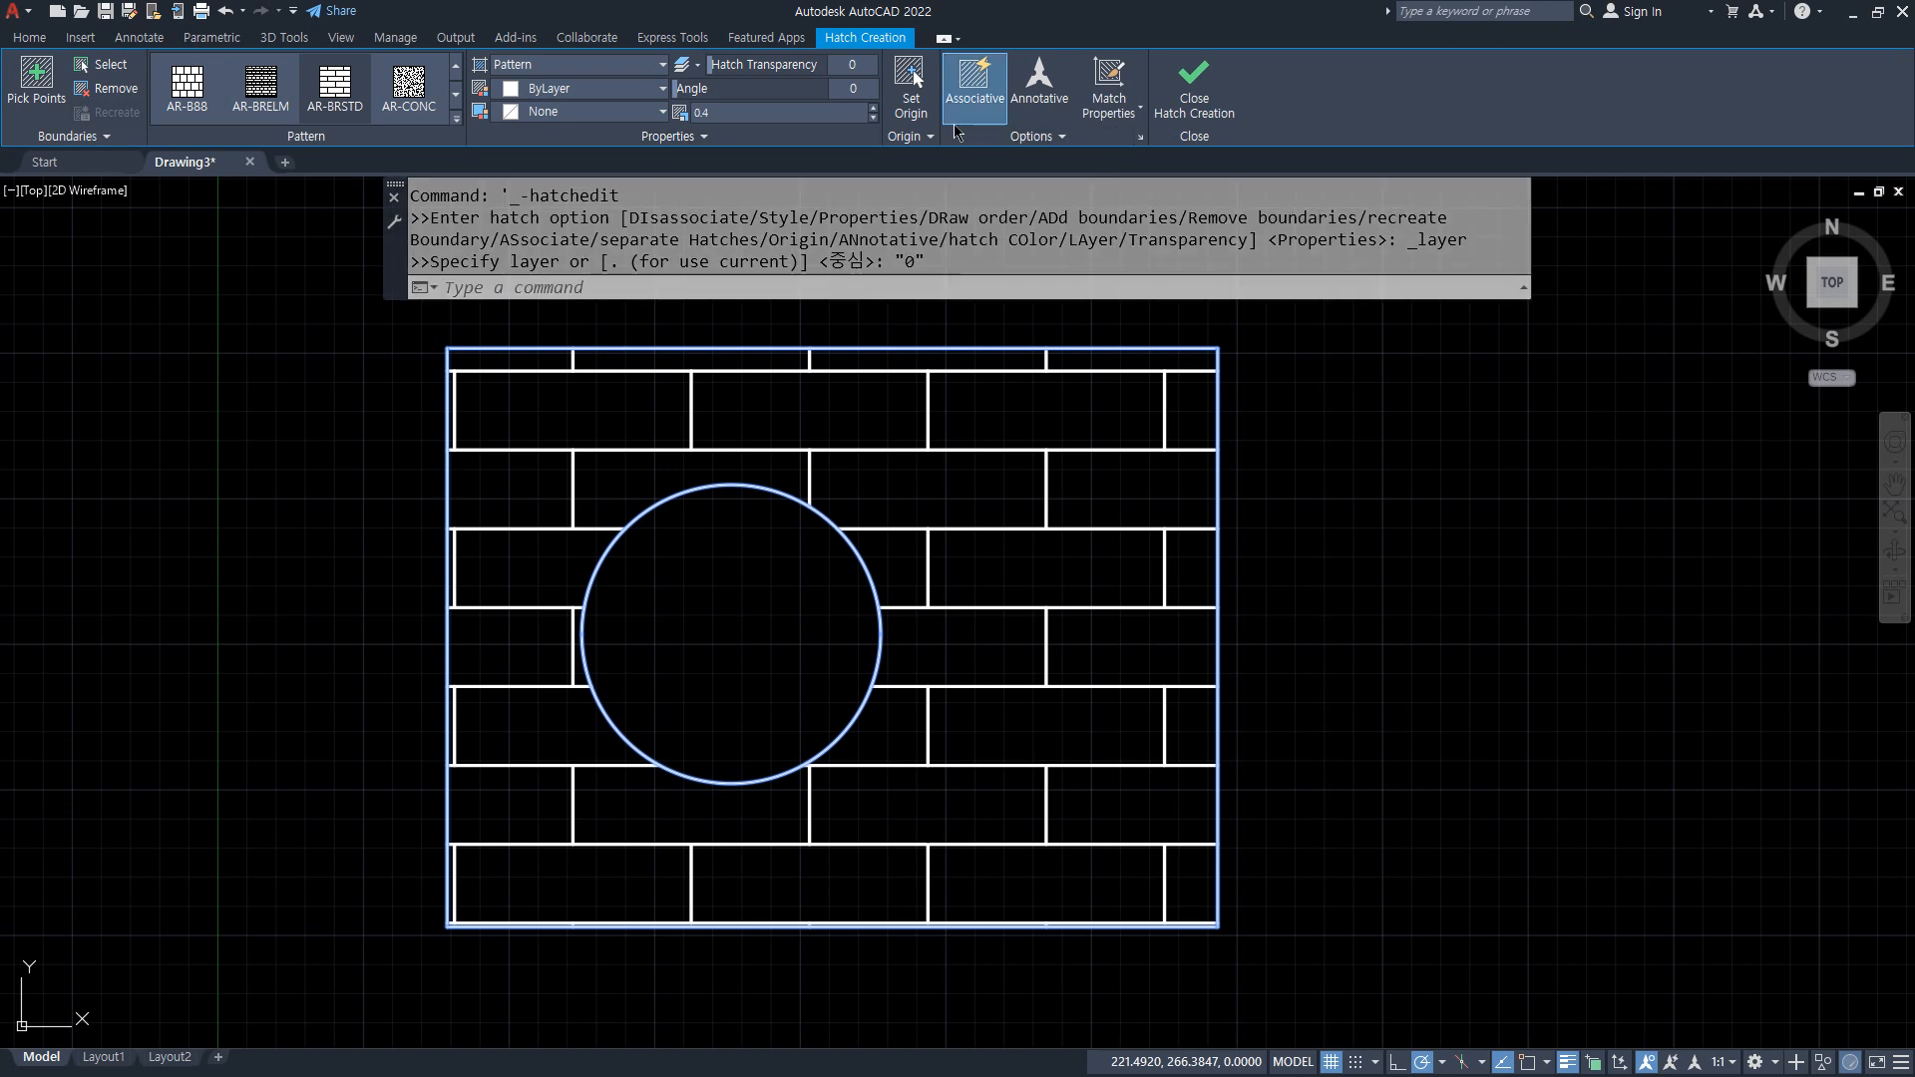
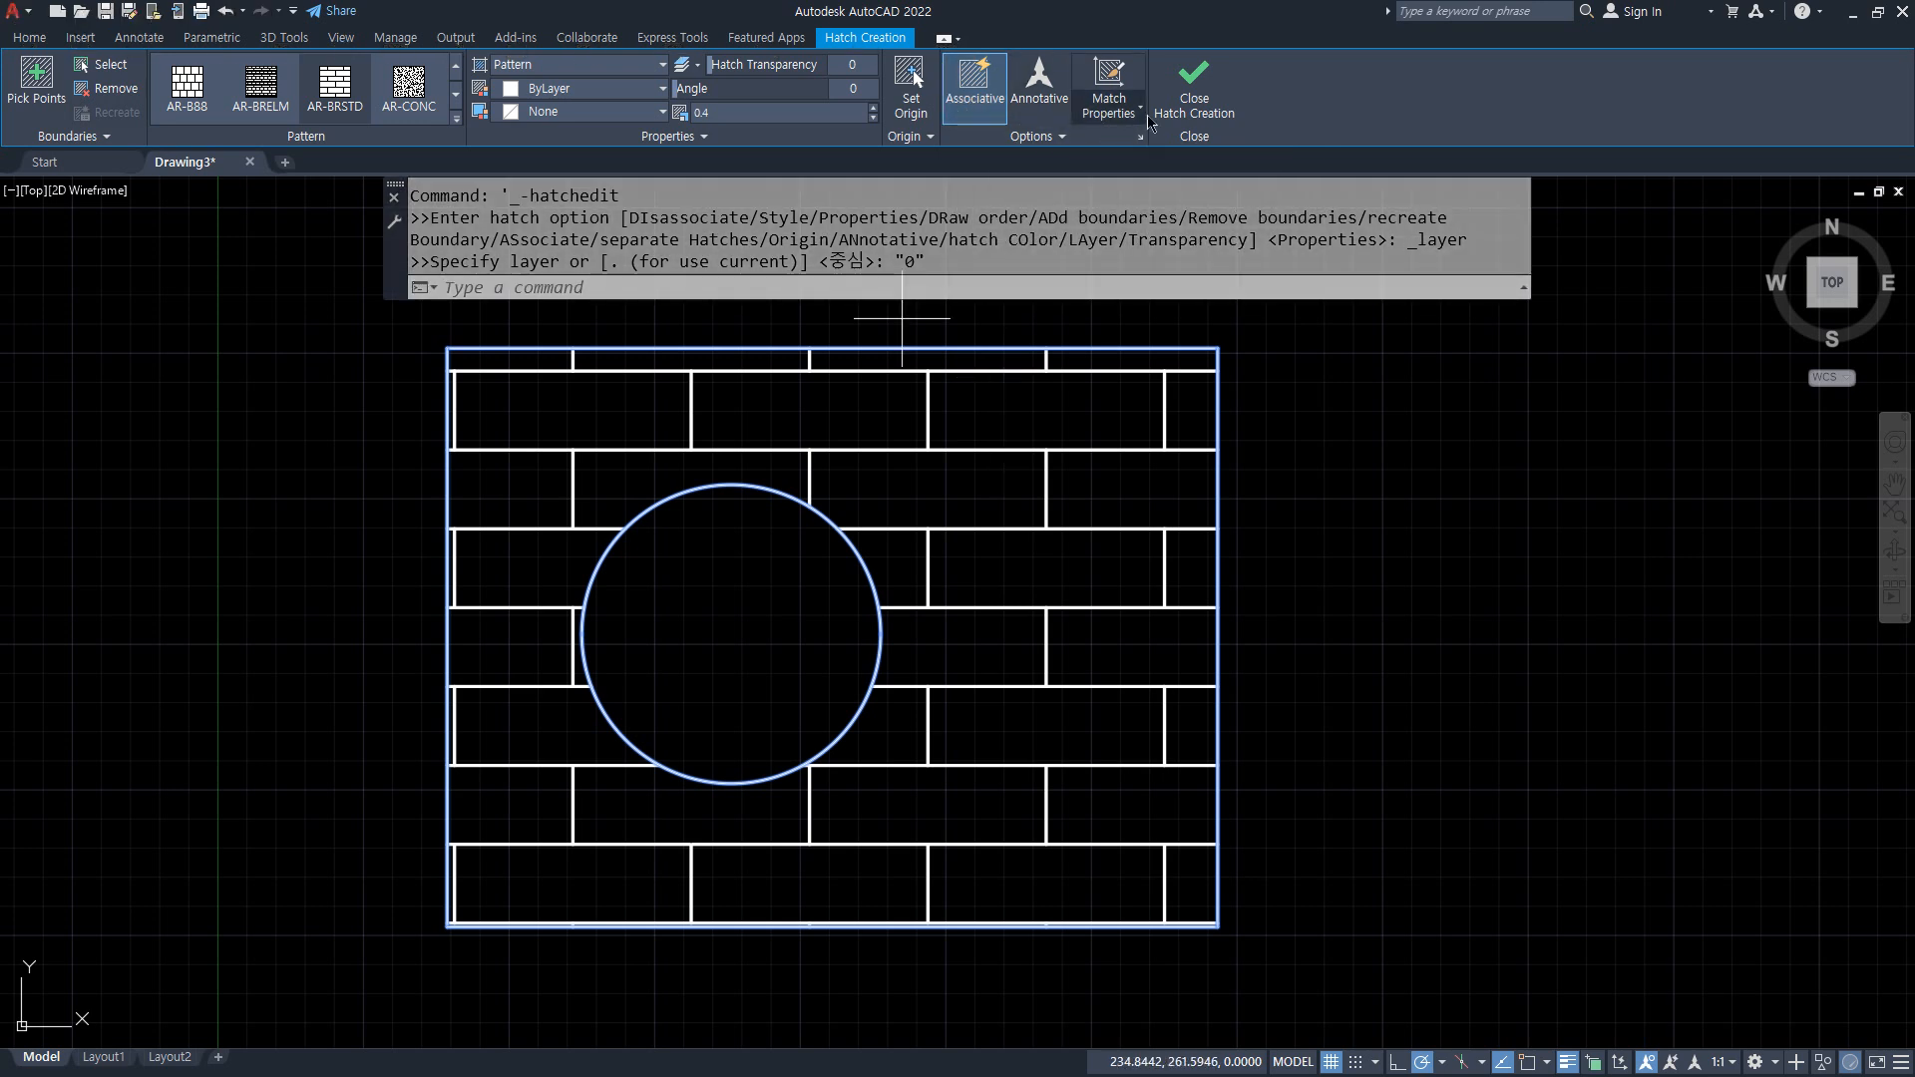
pyautogui.click(1193, 108)
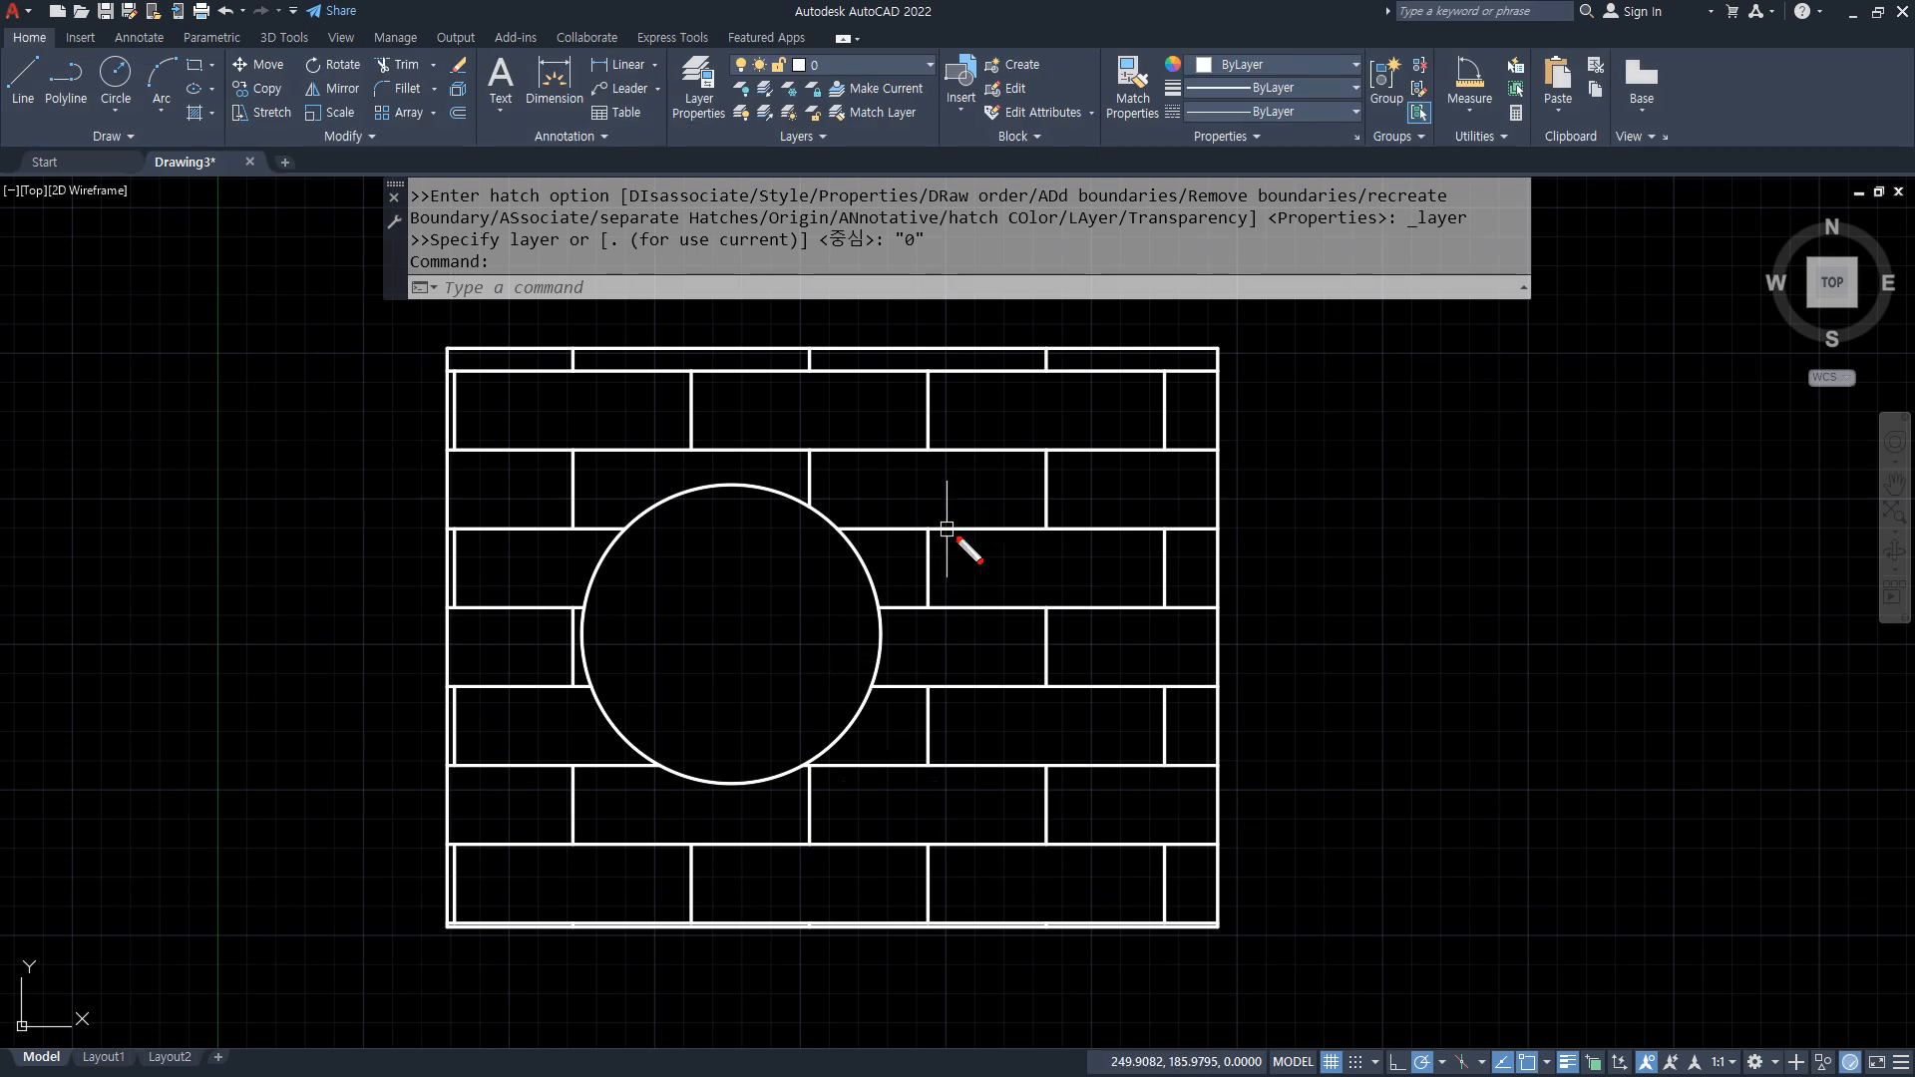
# Move the circle inside the associative brick hatch to the upper right part of the rectangle
pyautogui.moveTo(752, 504); pyautogui.dragTo(885, 560)
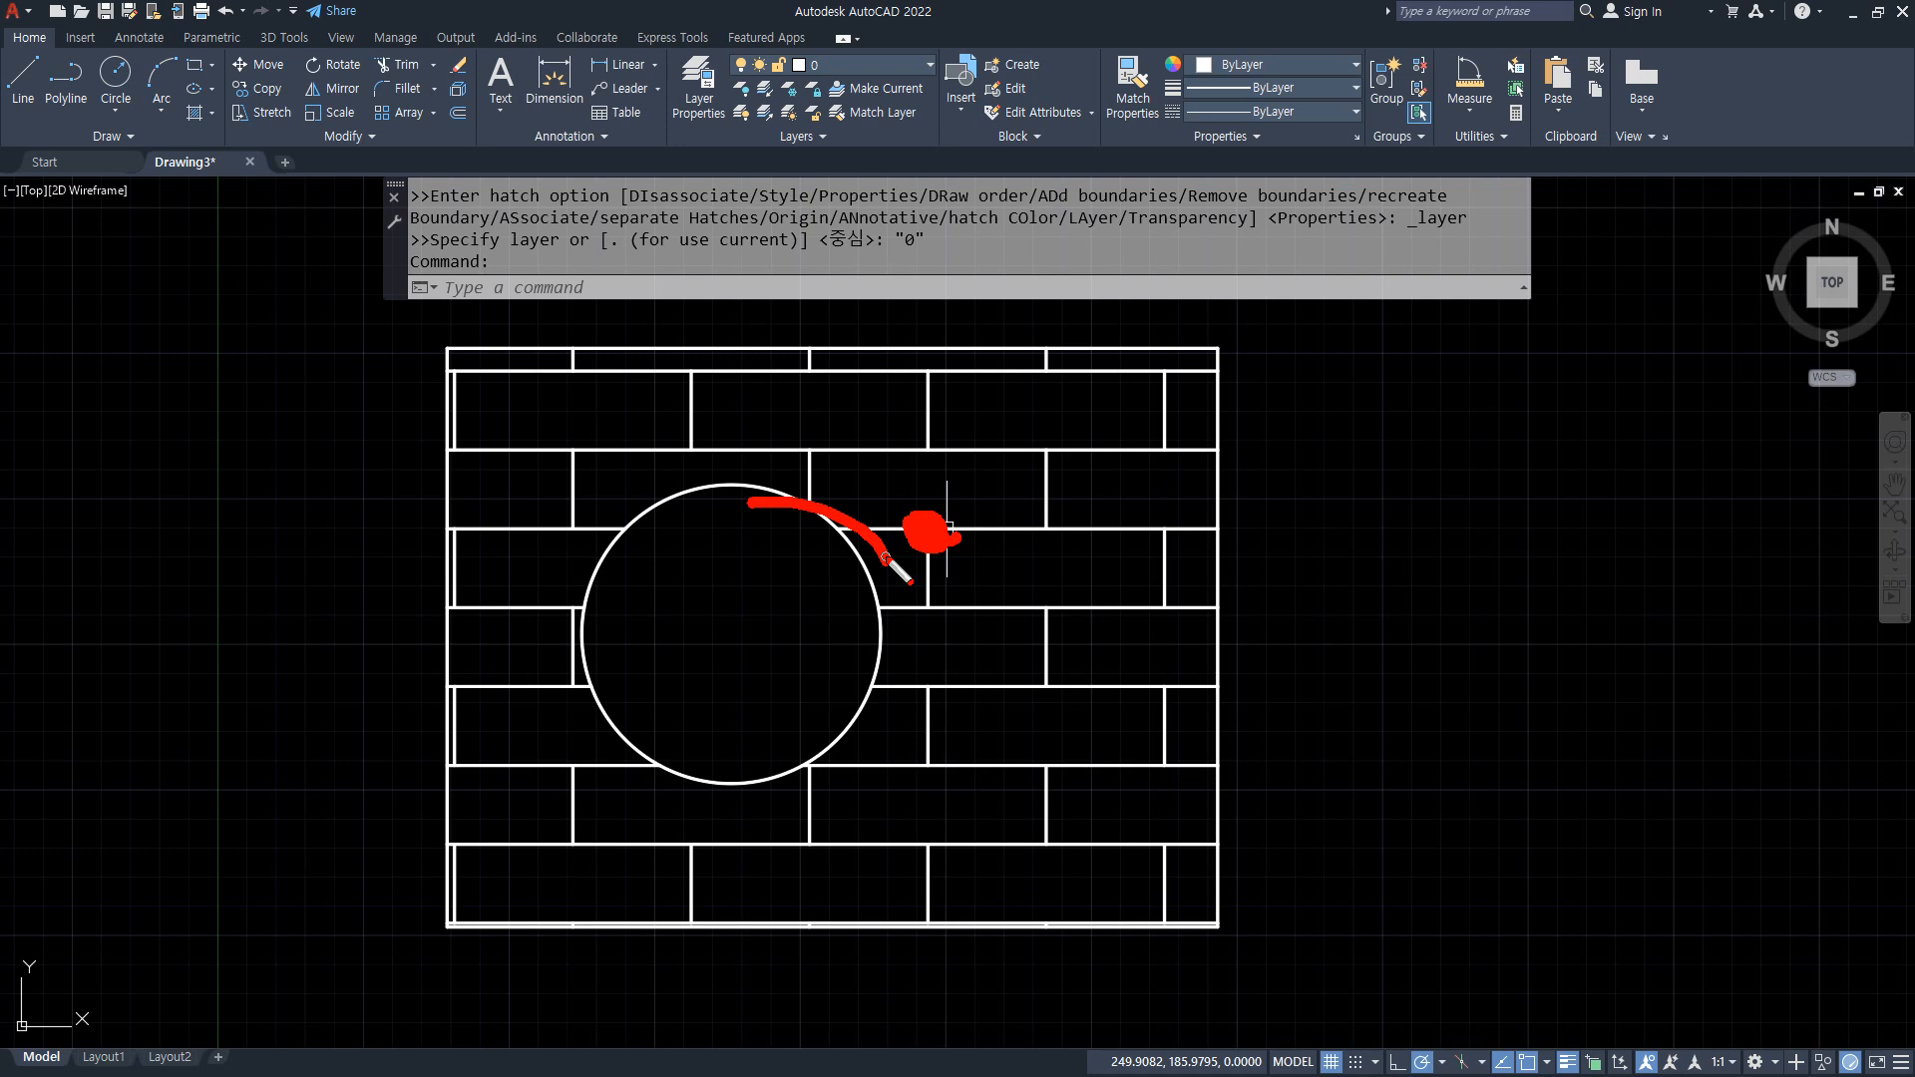
pyautogui.press('Escape')
pyautogui.write('m')
pyautogui.press('Return')
pyautogui.click(730, 487)
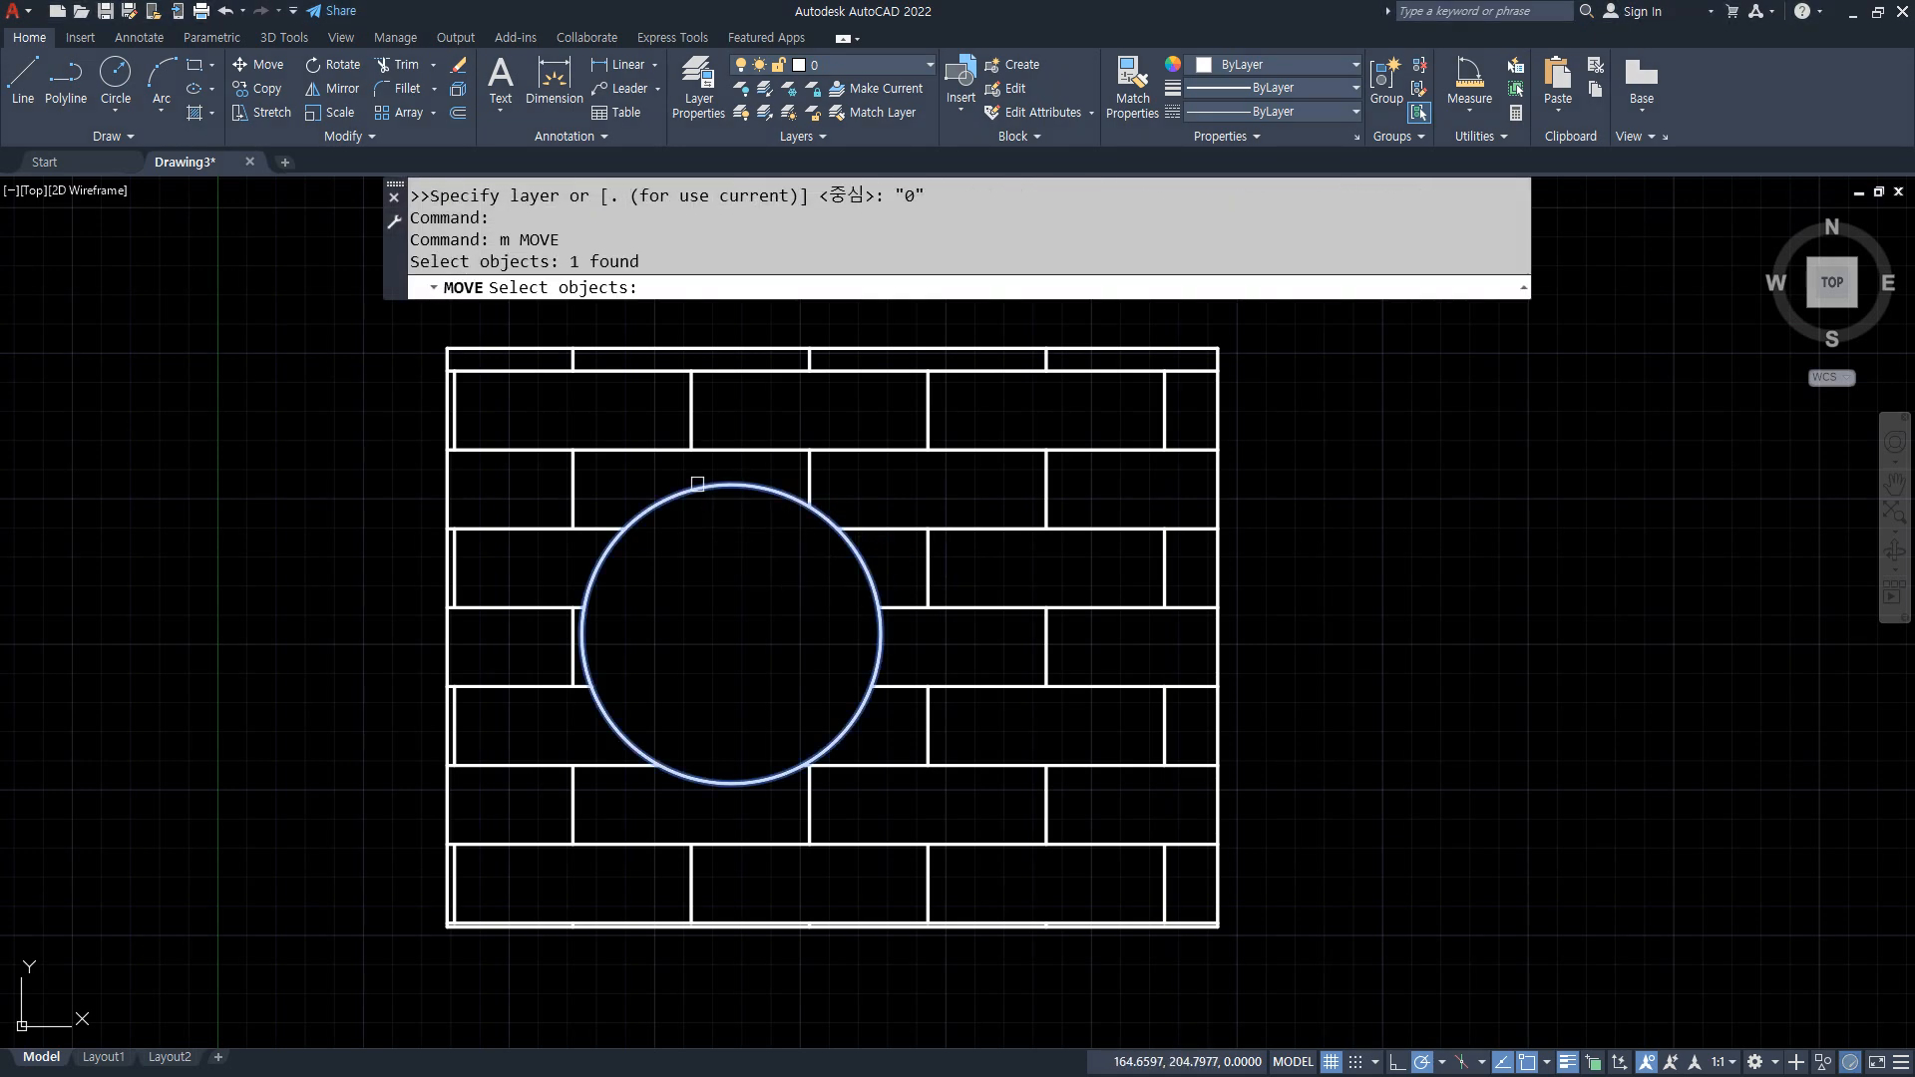
pyautogui.press('Return')
pyautogui.click(671, 610)
pyautogui.click(965, 525)
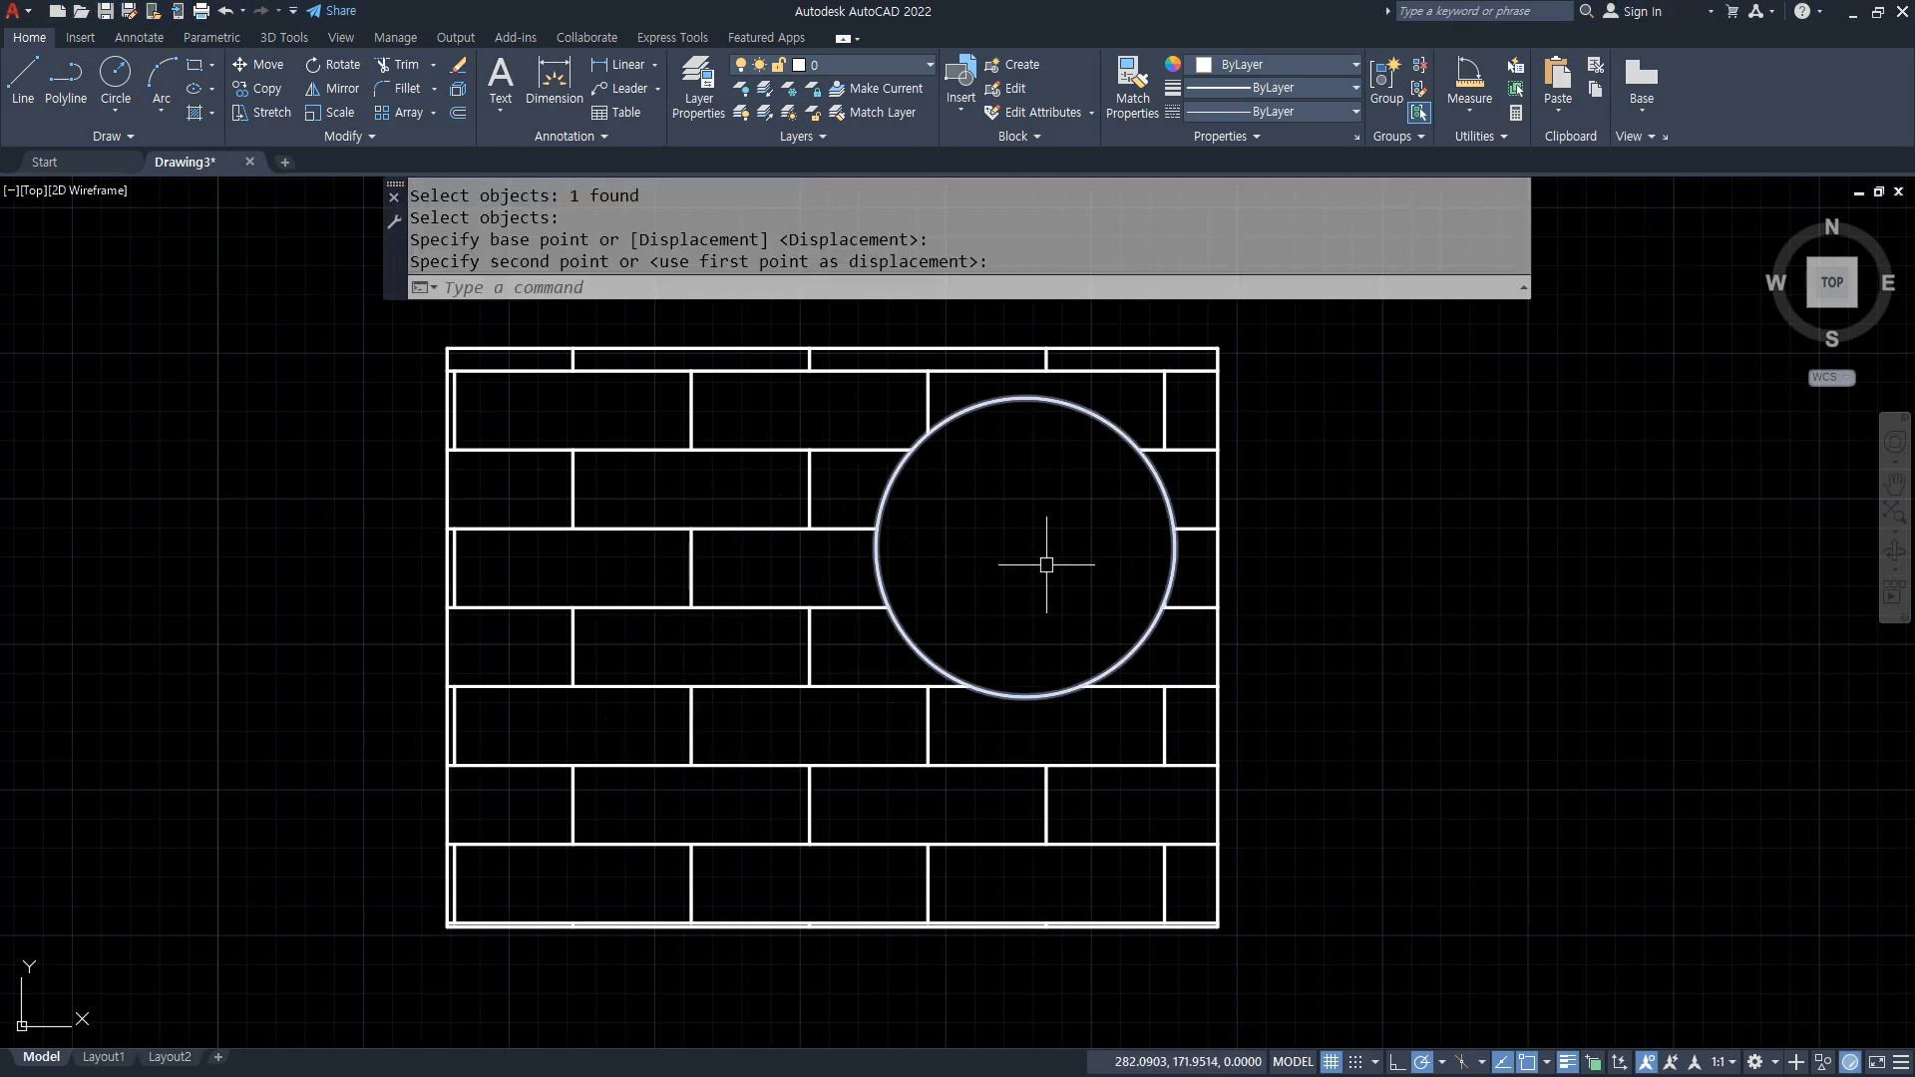
# Move the circle back to the lower left part of the hatched rectangle
pyautogui.press('Return')
pyautogui.click(1086, 416)
pyautogui.press('Return')
pyautogui.click(1083, 424)
pyautogui.click(754, 570)
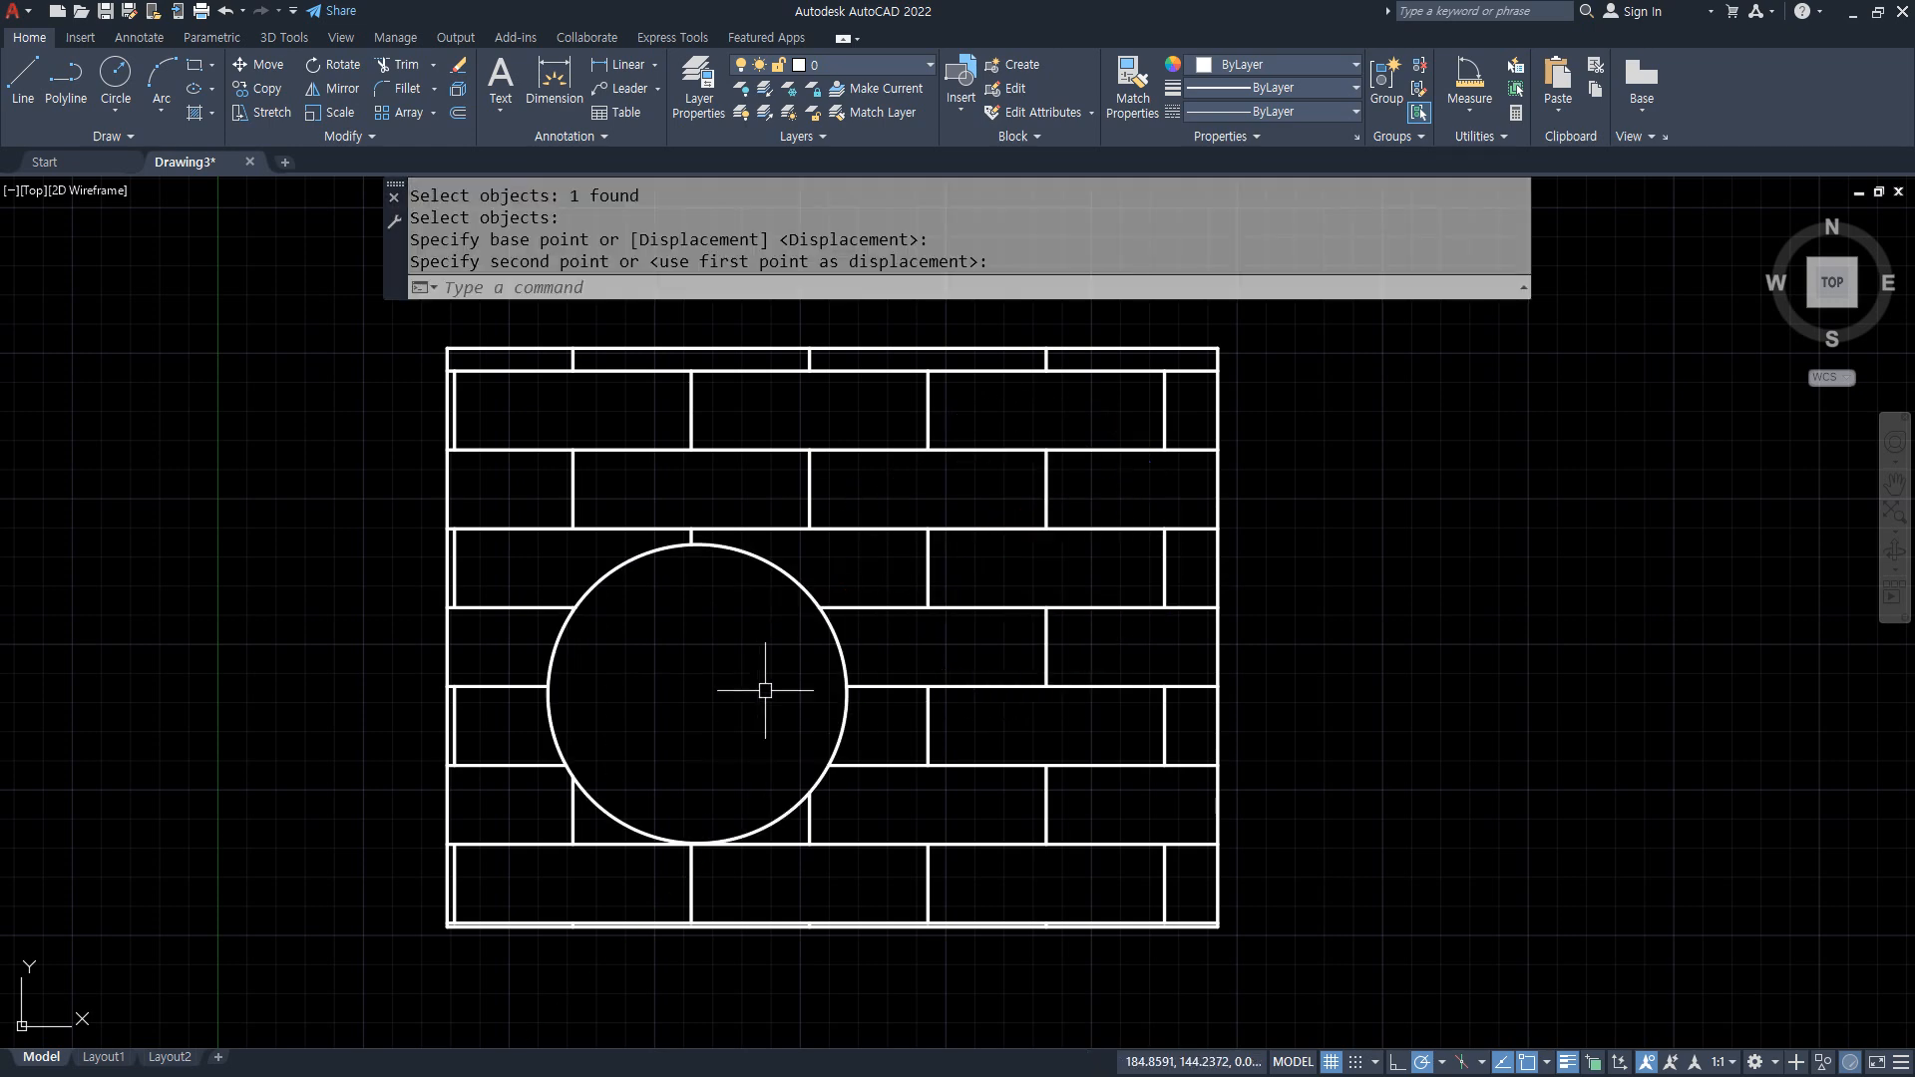
# Copy the circle and the rectangle without the hatch straight up above the original
pyautogui.scroll(-2, 755, 783)
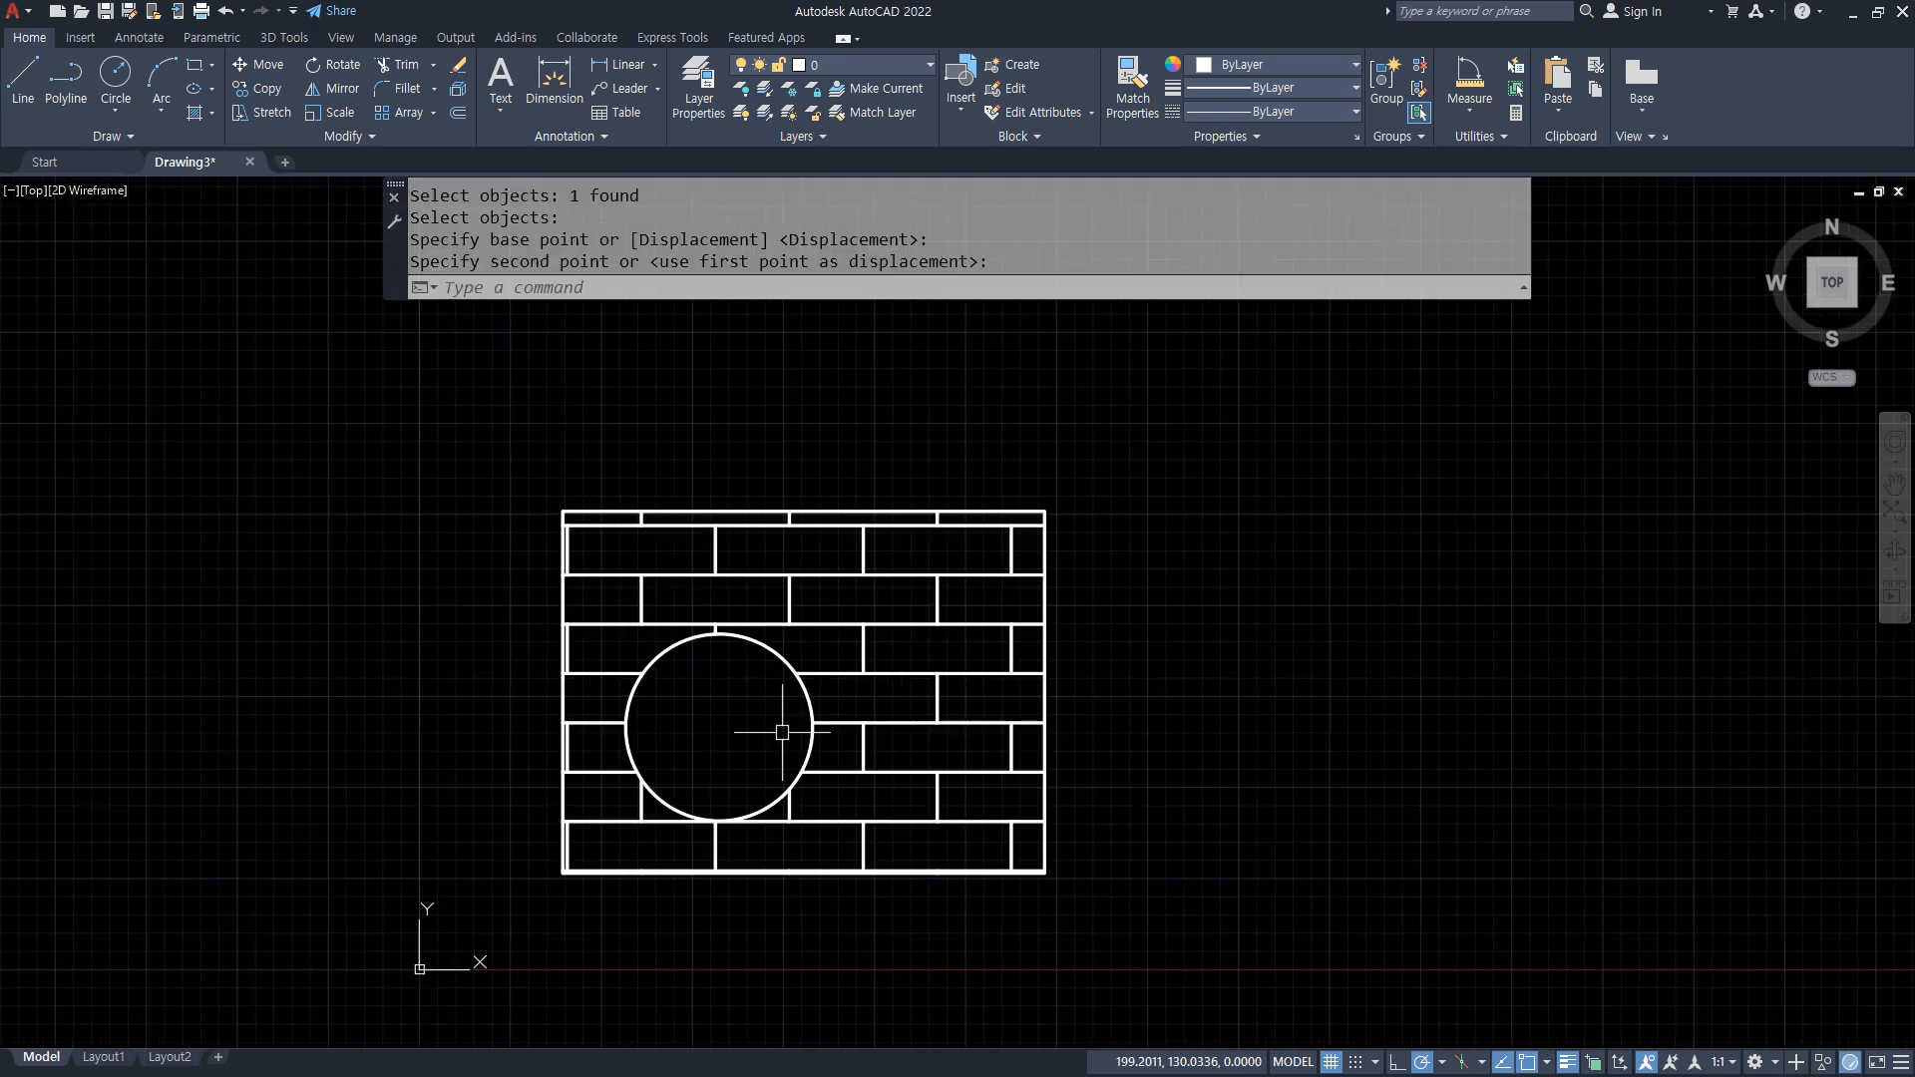
pyautogui.write('cp')
pyautogui.press('Return')
pyautogui.click(770, 651)
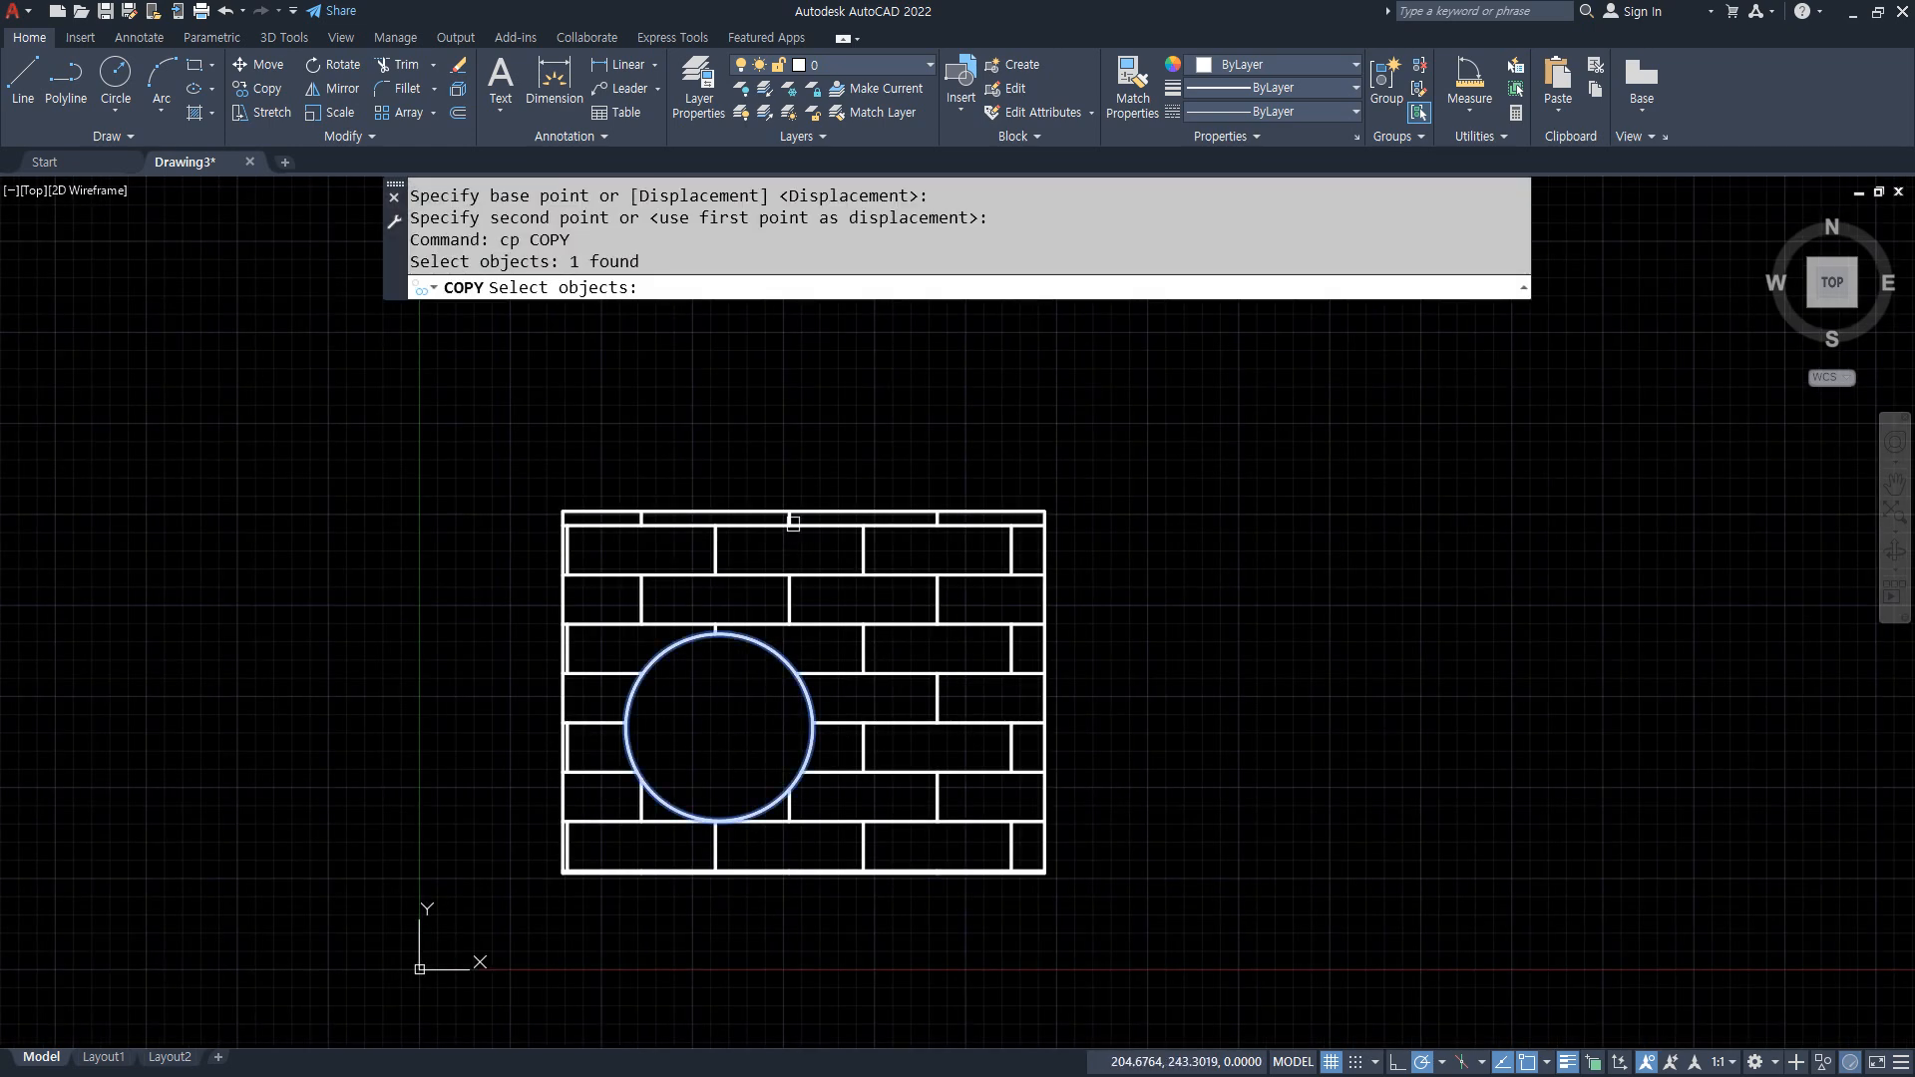
pyautogui.click(794, 522)
pyautogui.press('Return')
pyautogui.click(716, 696)
pyautogui.scroll(-2, 698, 698)
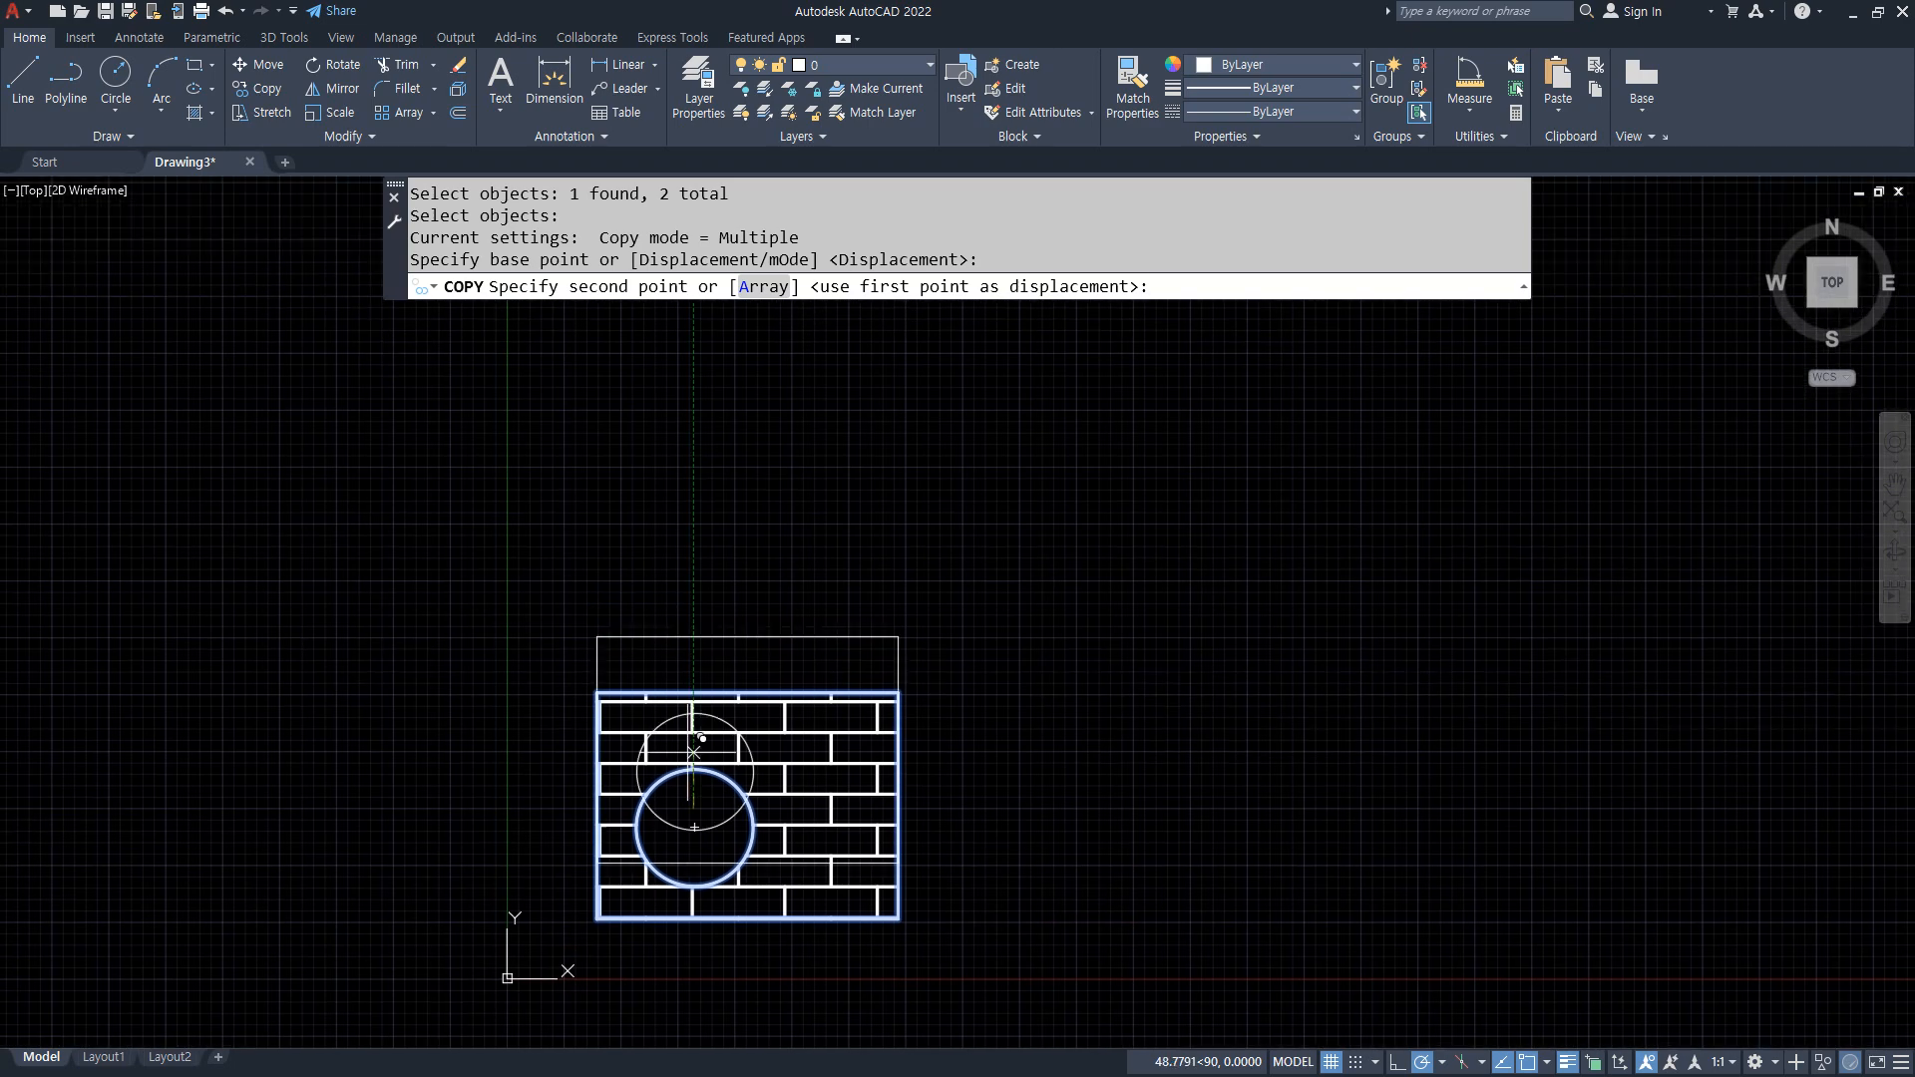
pyautogui.click(695, 534)
pyautogui.press('Return')
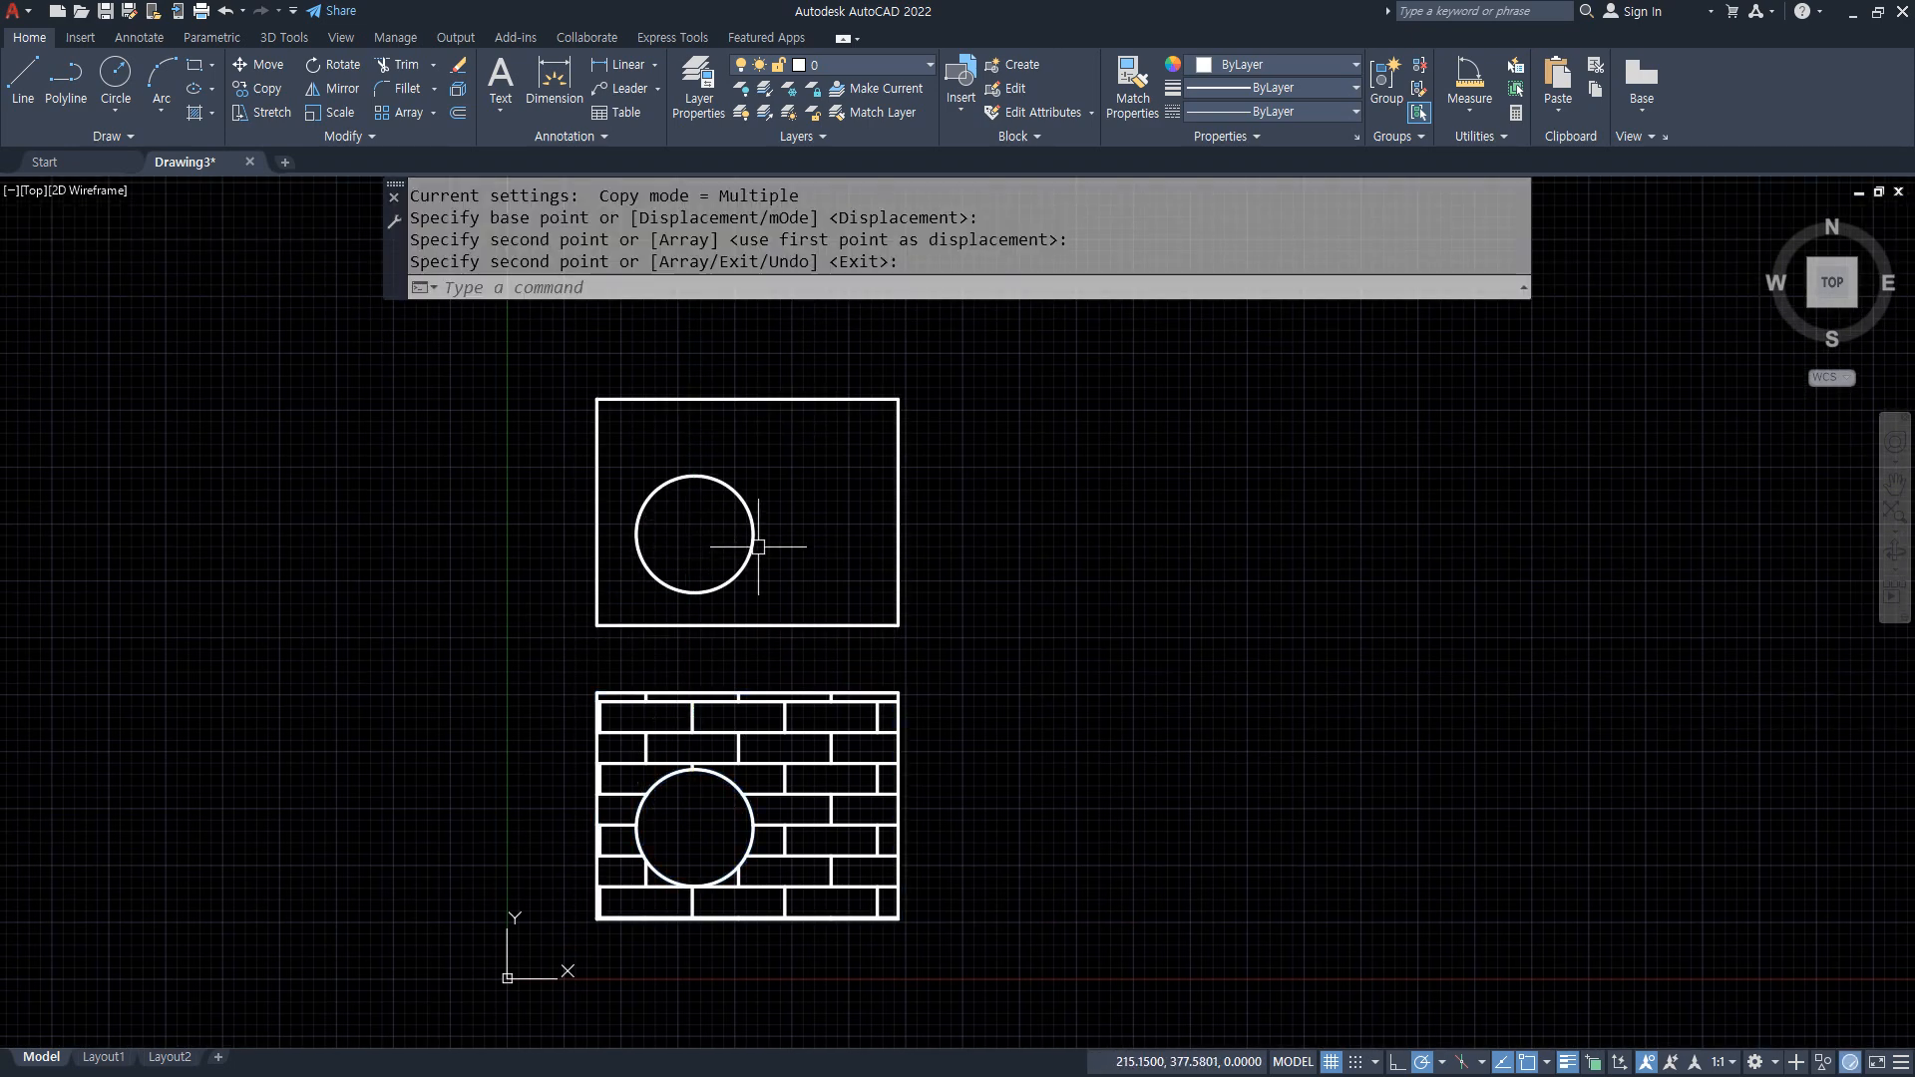
# Hatch the copied rectangle around its circle with the brick pattern, with boundary associativity turned off
pyautogui.write('h')
pyautogui.press('Return')
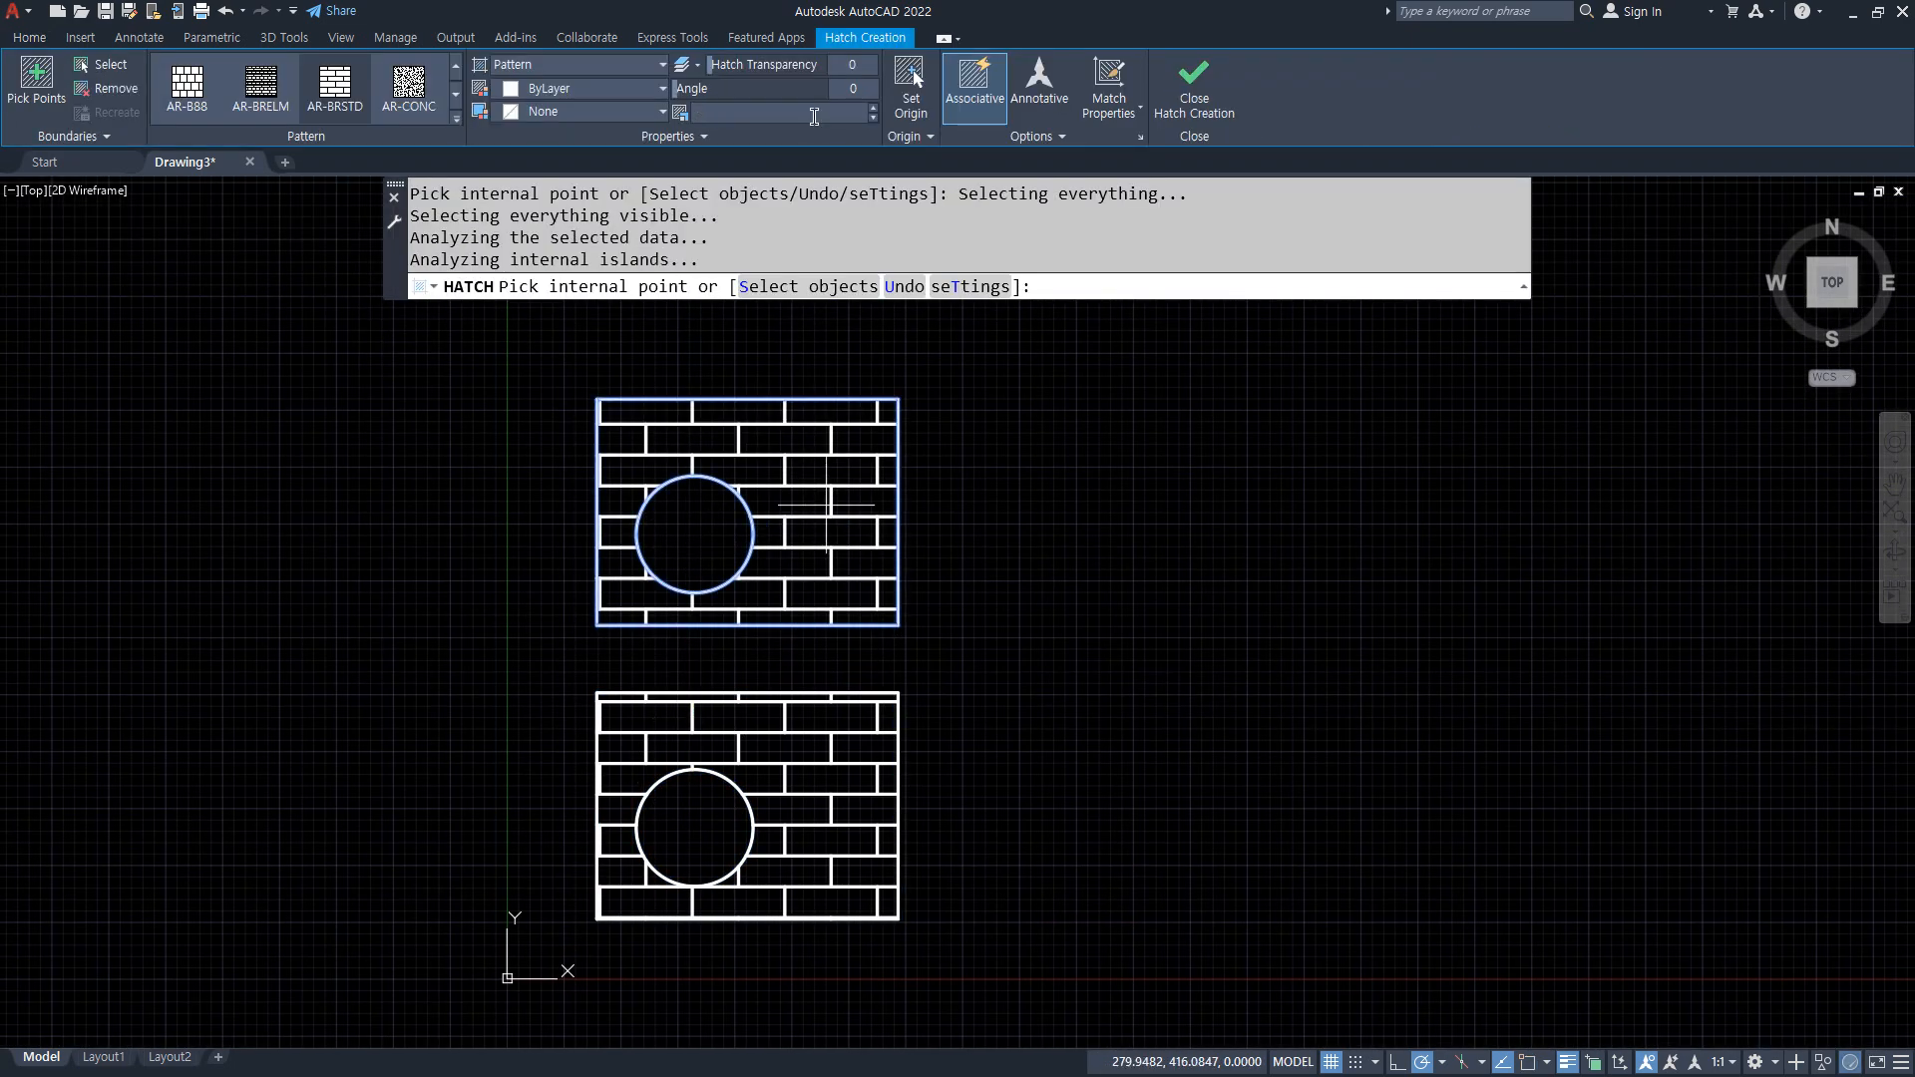
pyautogui.click(975, 85)
pyautogui.click(1197, 96)
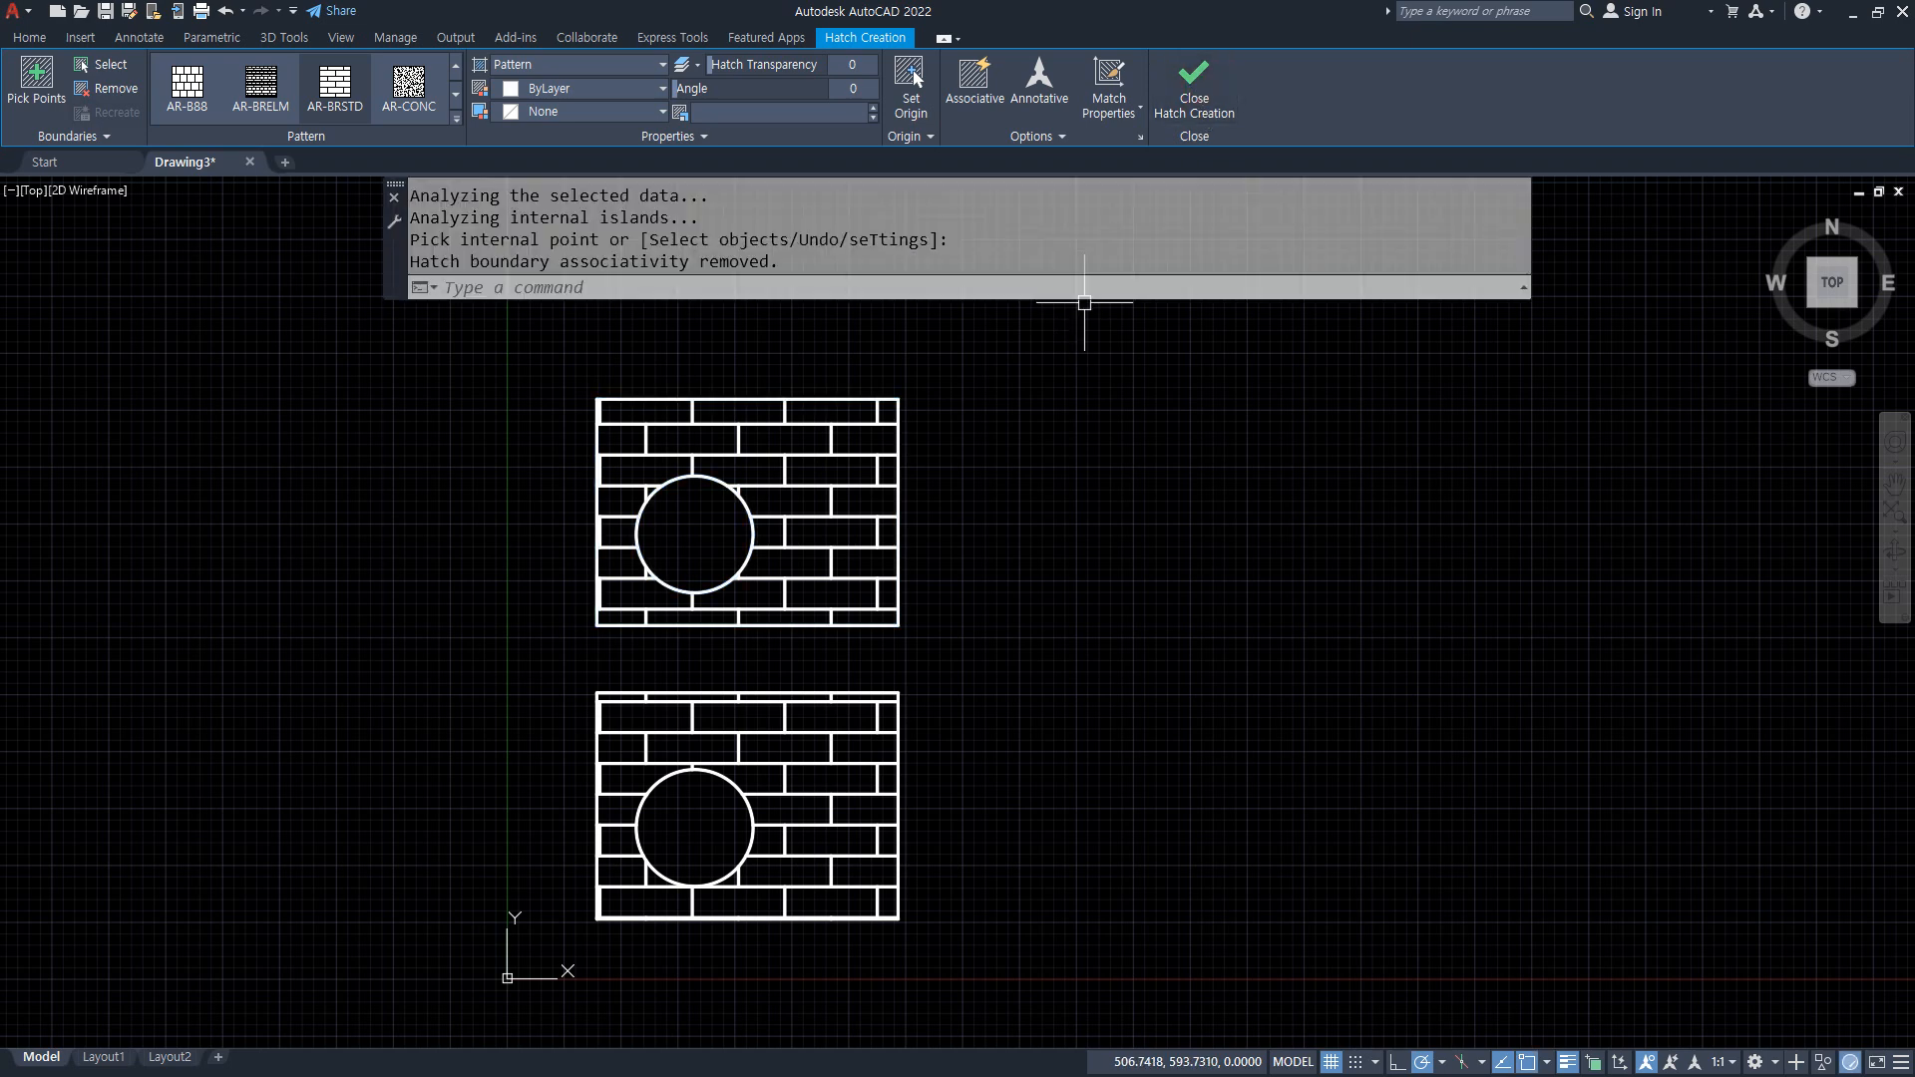
pyautogui.moveTo(999, 406); pyautogui.dragTo(956, 464)
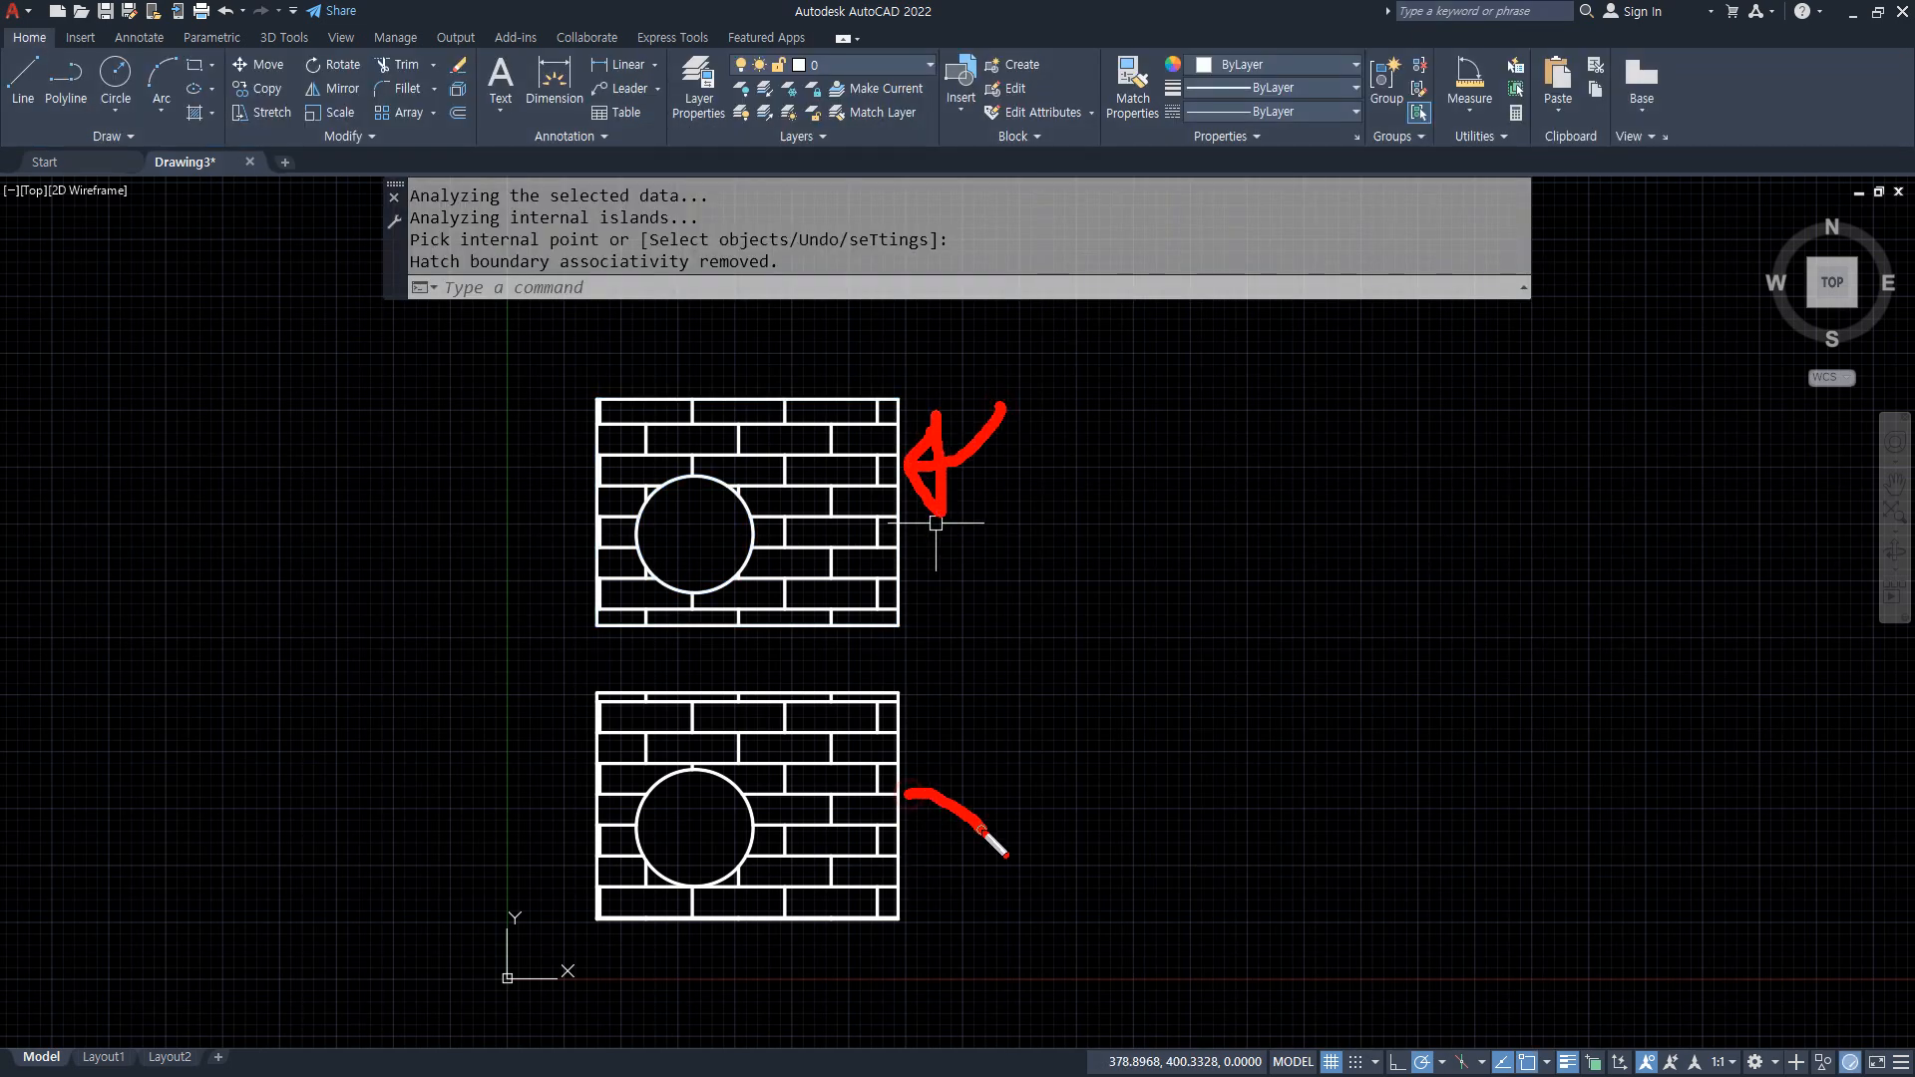
# Move the circle in the upper, non-associative hatch up and to the right within its rectangle
pyautogui.scroll(6, 697, 489)
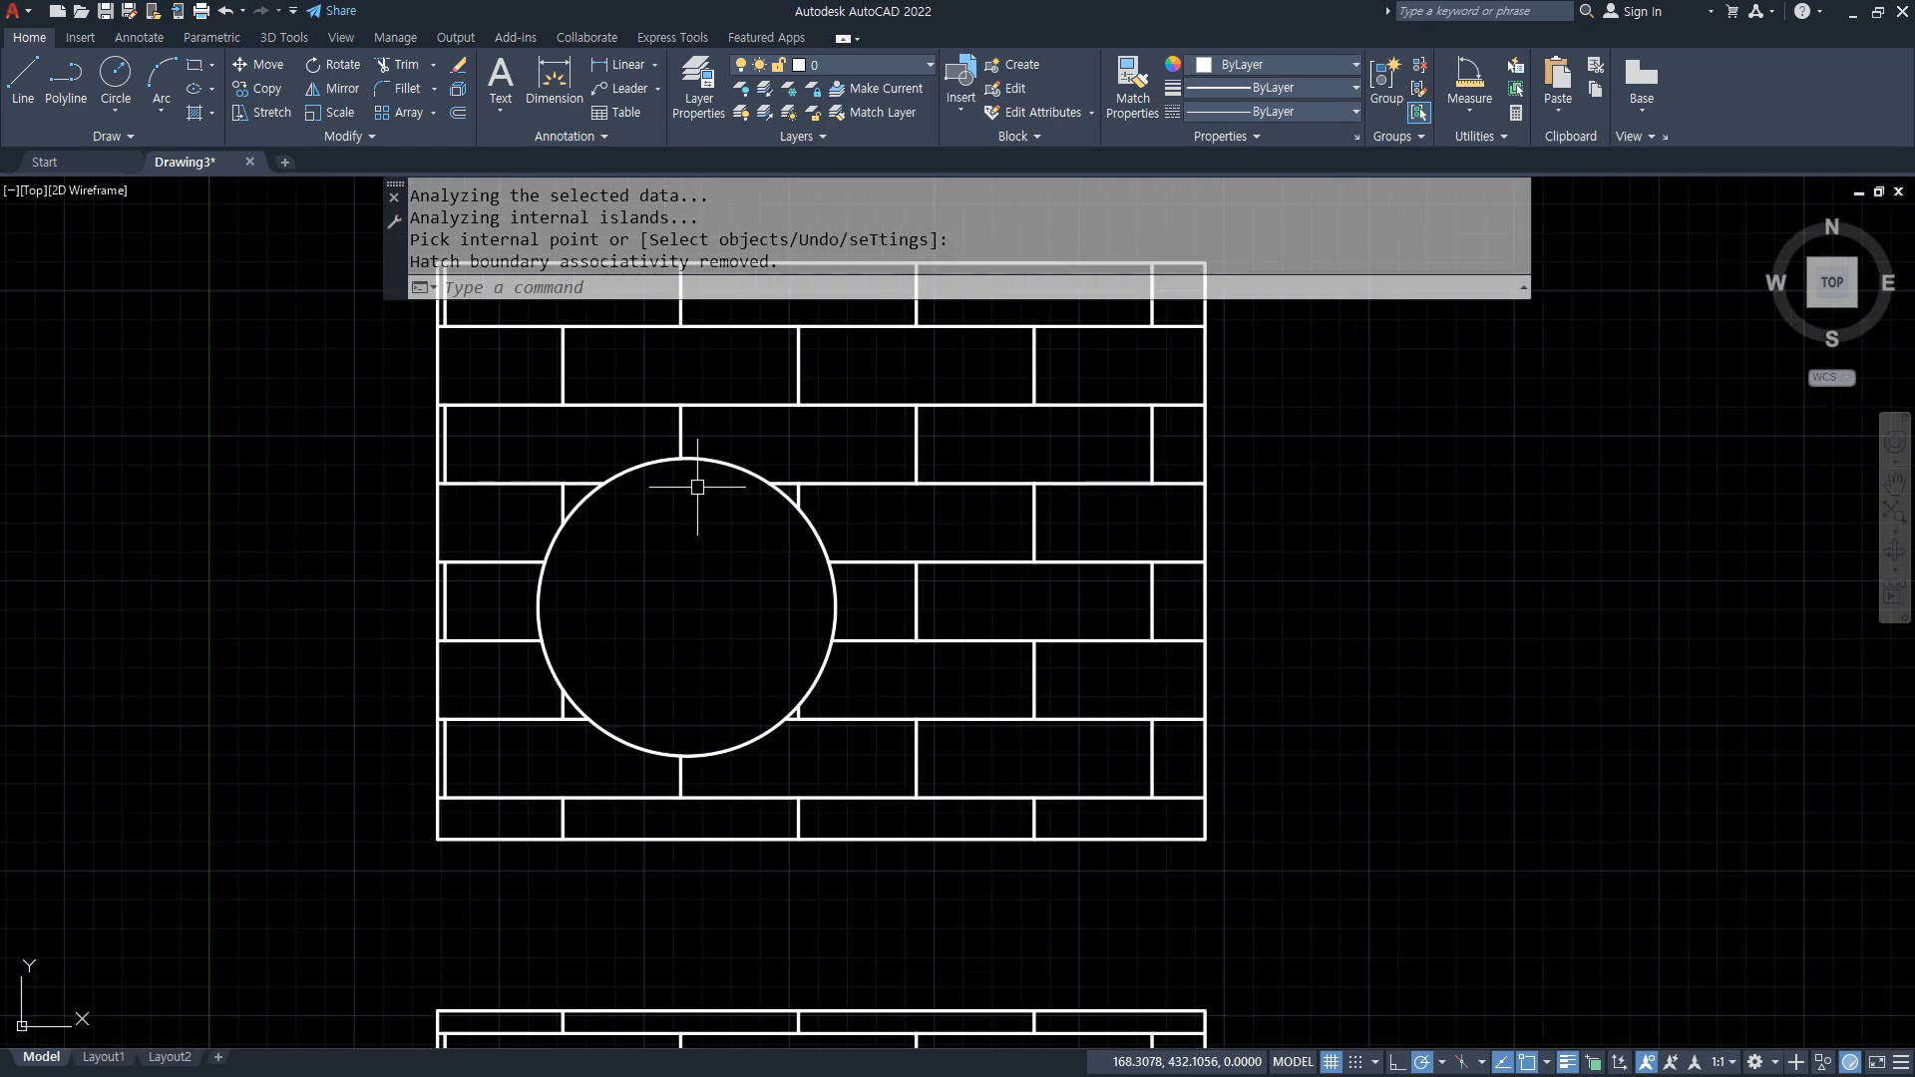
pyautogui.write('m')
pyautogui.press('Return')
pyautogui.click(633, 460)
pyautogui.press('Return')
pyautogui.click(678, 678)
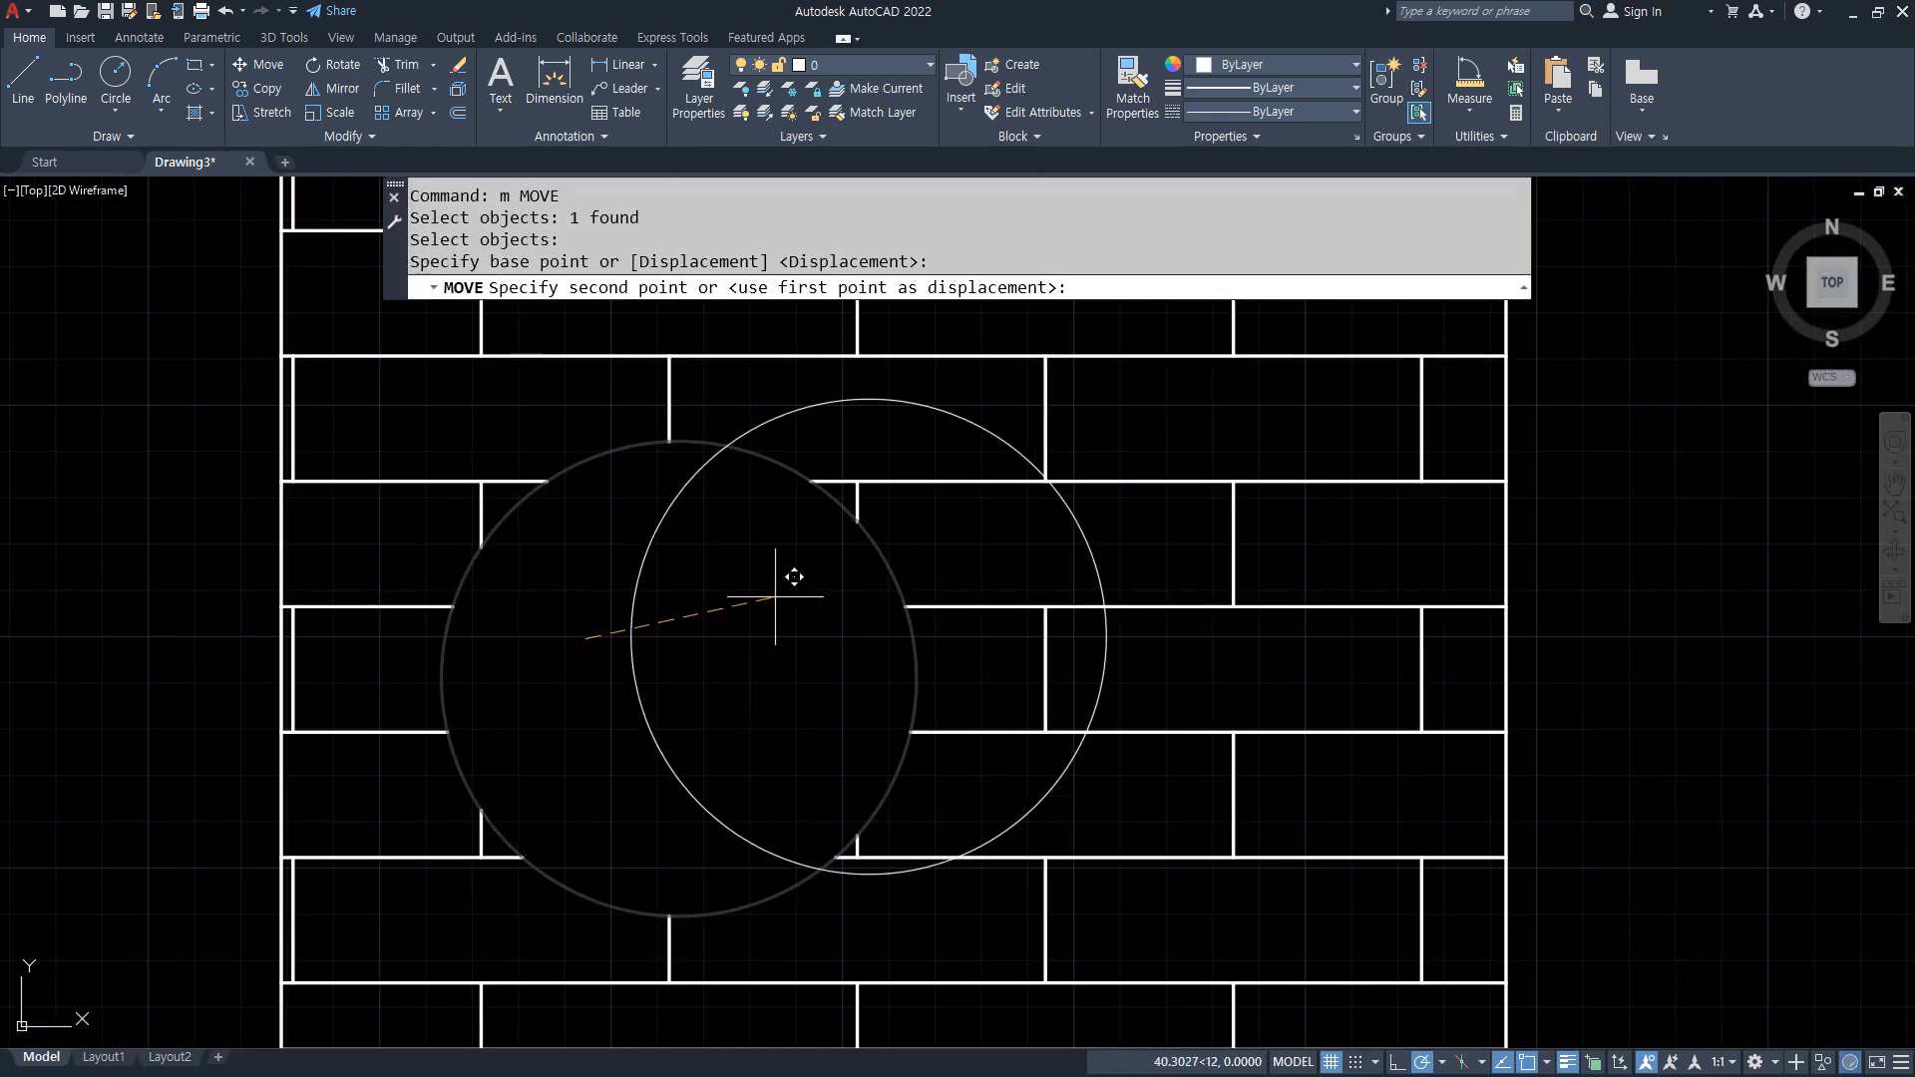
pyautogui.click(1077, 559)
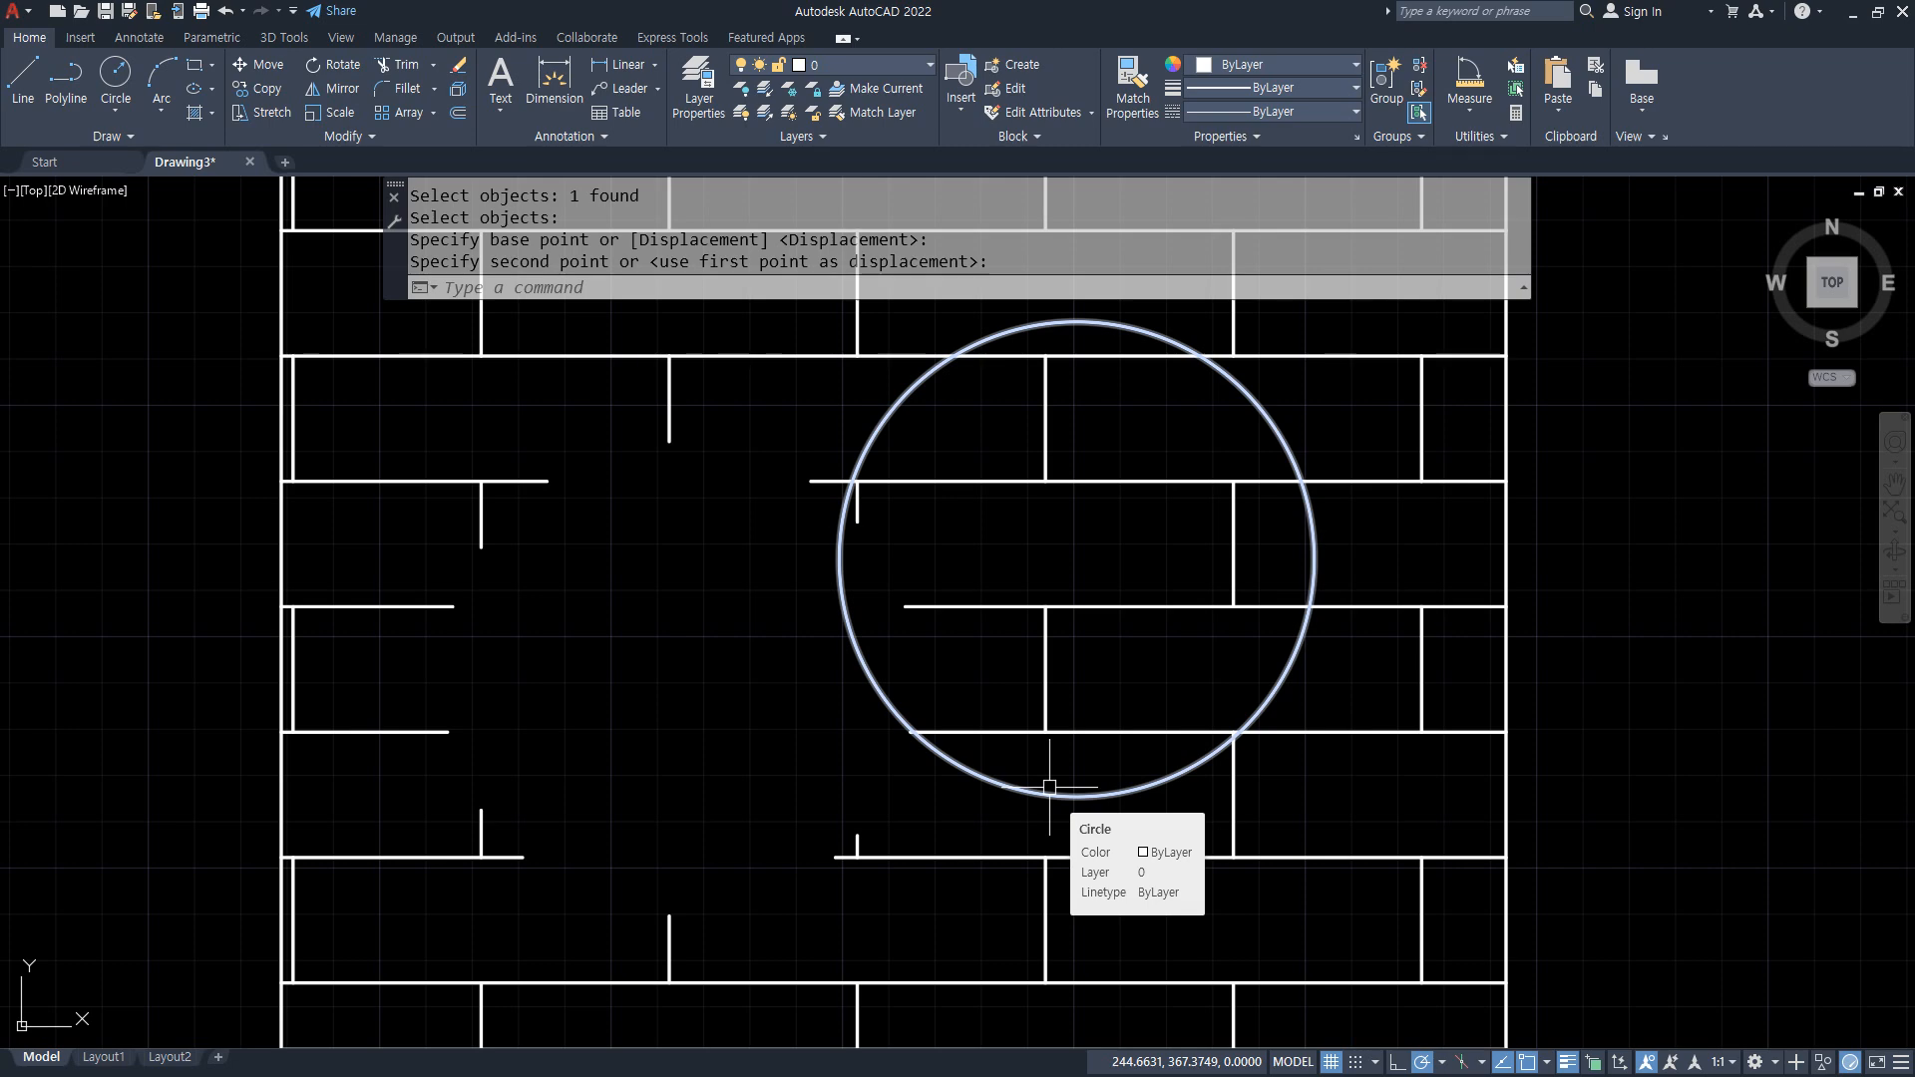
# Move the circle in the lower, associative hatch horizontally to the right half of its rectangle
pyautogui.scroll(-4, 1049, 787)
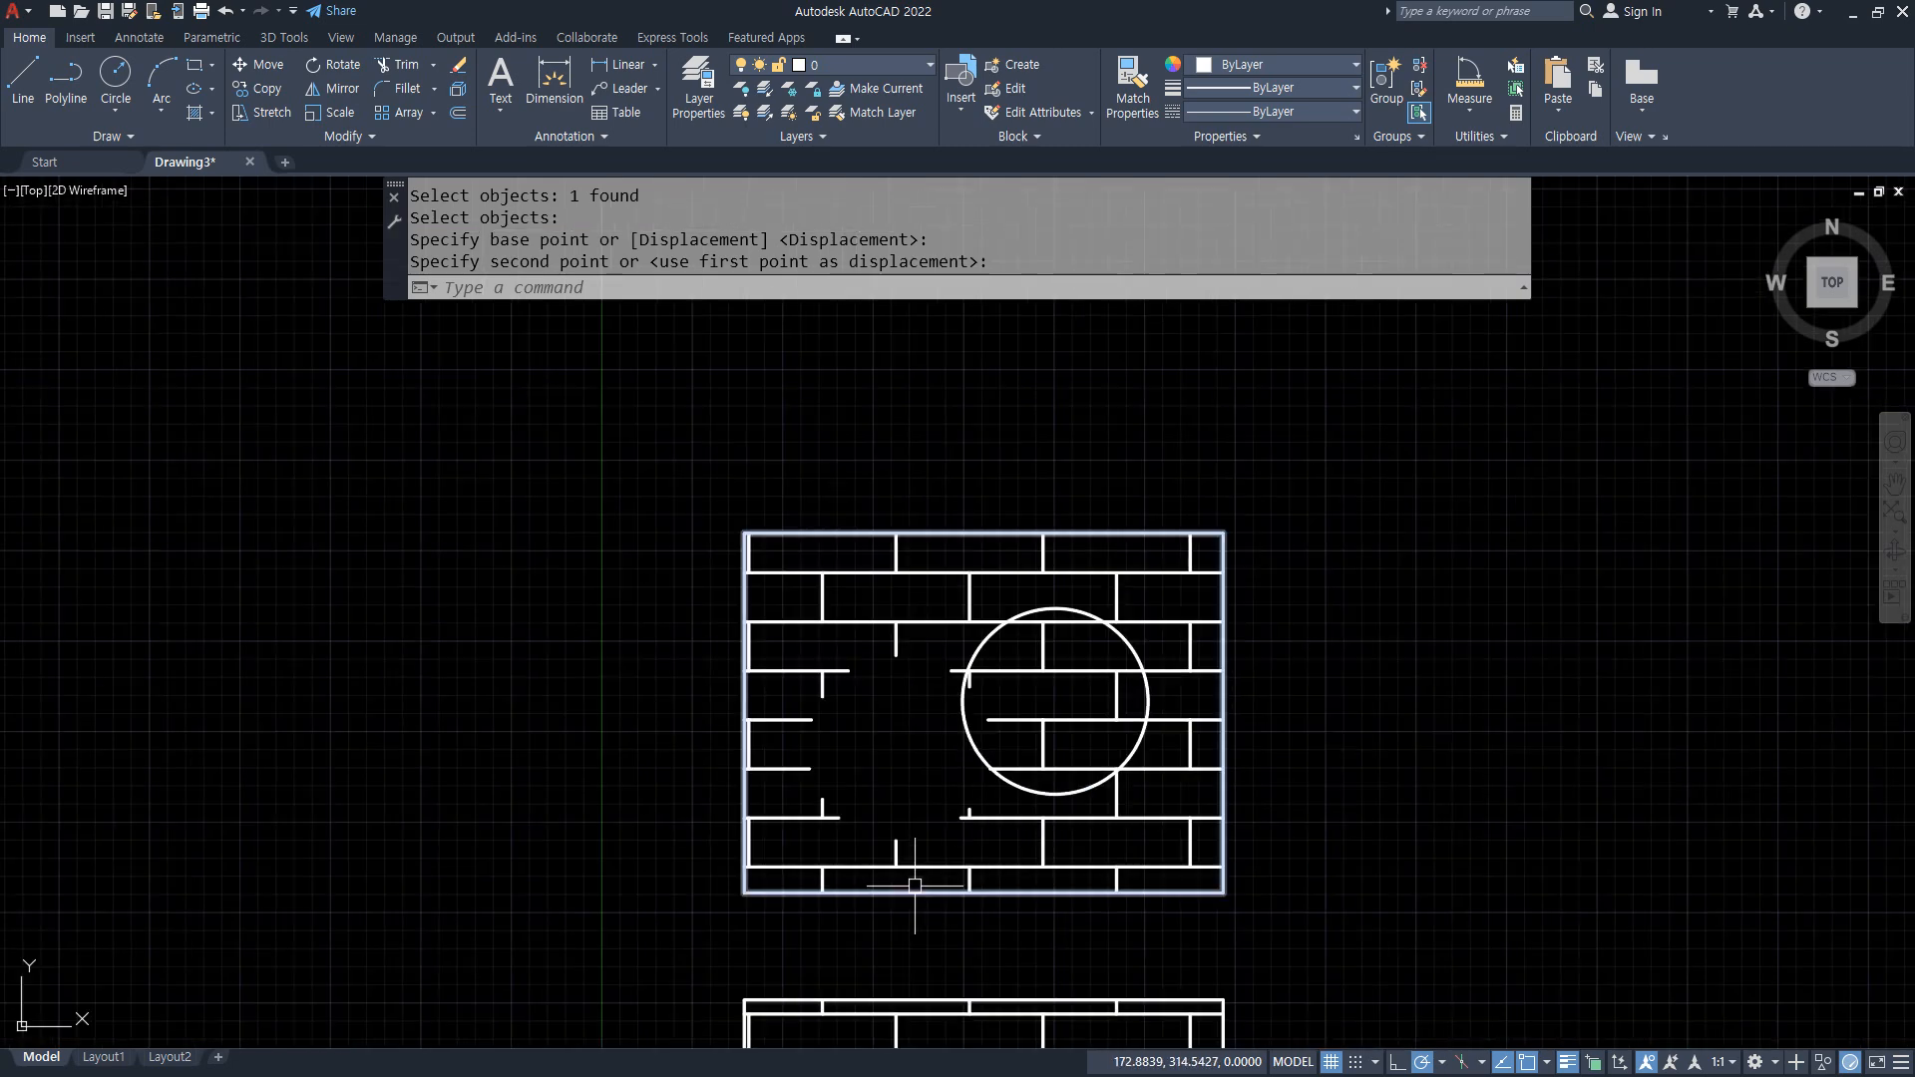
pyautogui.moveTo(913, 898); pyautogui.dragTo(716, 320, button='middle')
pyautogui.scroll(4, 701, 612)
pyautogui.moveTo(701, 613); pyautogui.dragTo(745, 627, button='middle')
pyautogui.write('m')
pyautogui.press('Return')
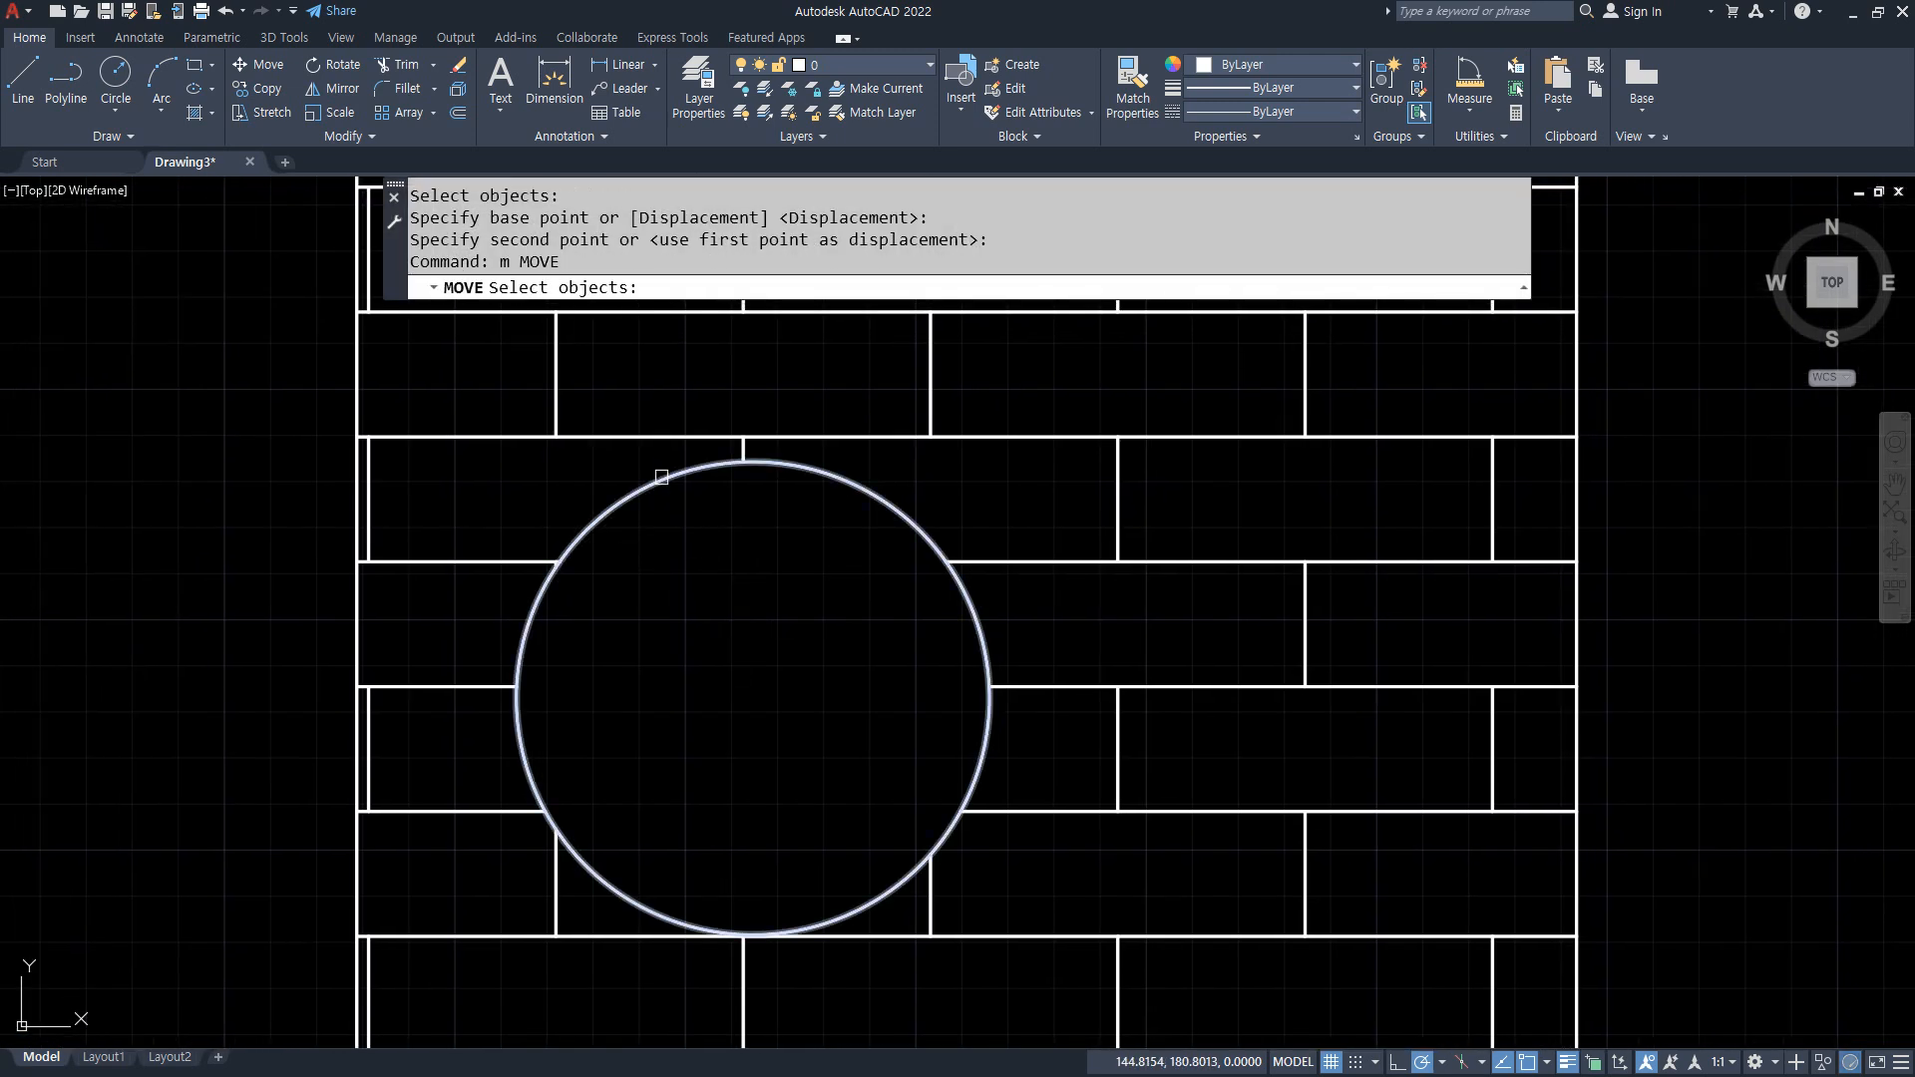
pyautogui.click(662, 477)
pyautogui.press('Return')
pyautogui.click(598, 667)
pyautogui.click(991, 639)
# Move the lower circle back to the left half of its rectangle
pyautogui.press('Return')
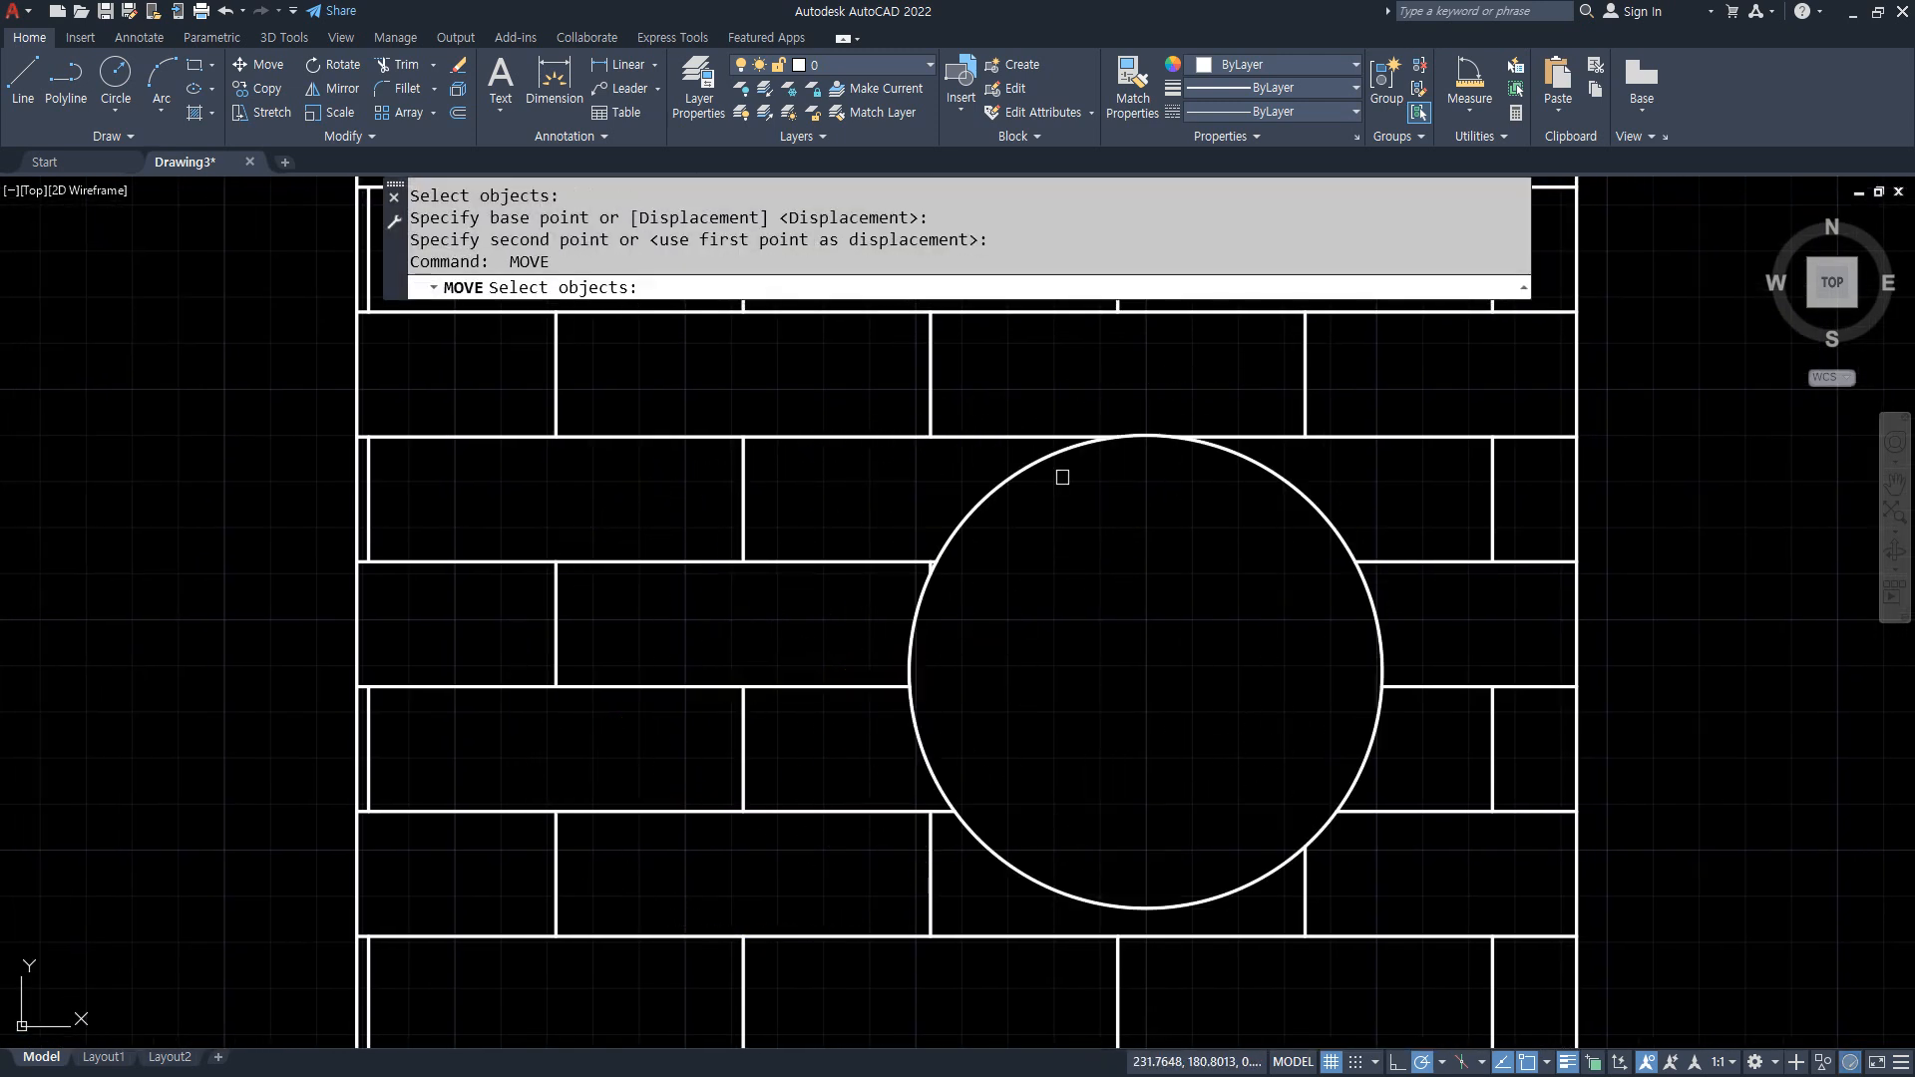
pyautogui.click(1023, 468)
pyautogui.press('Return')
pyautogui.click(1217, 529)
pyautogui.click(823, 489)
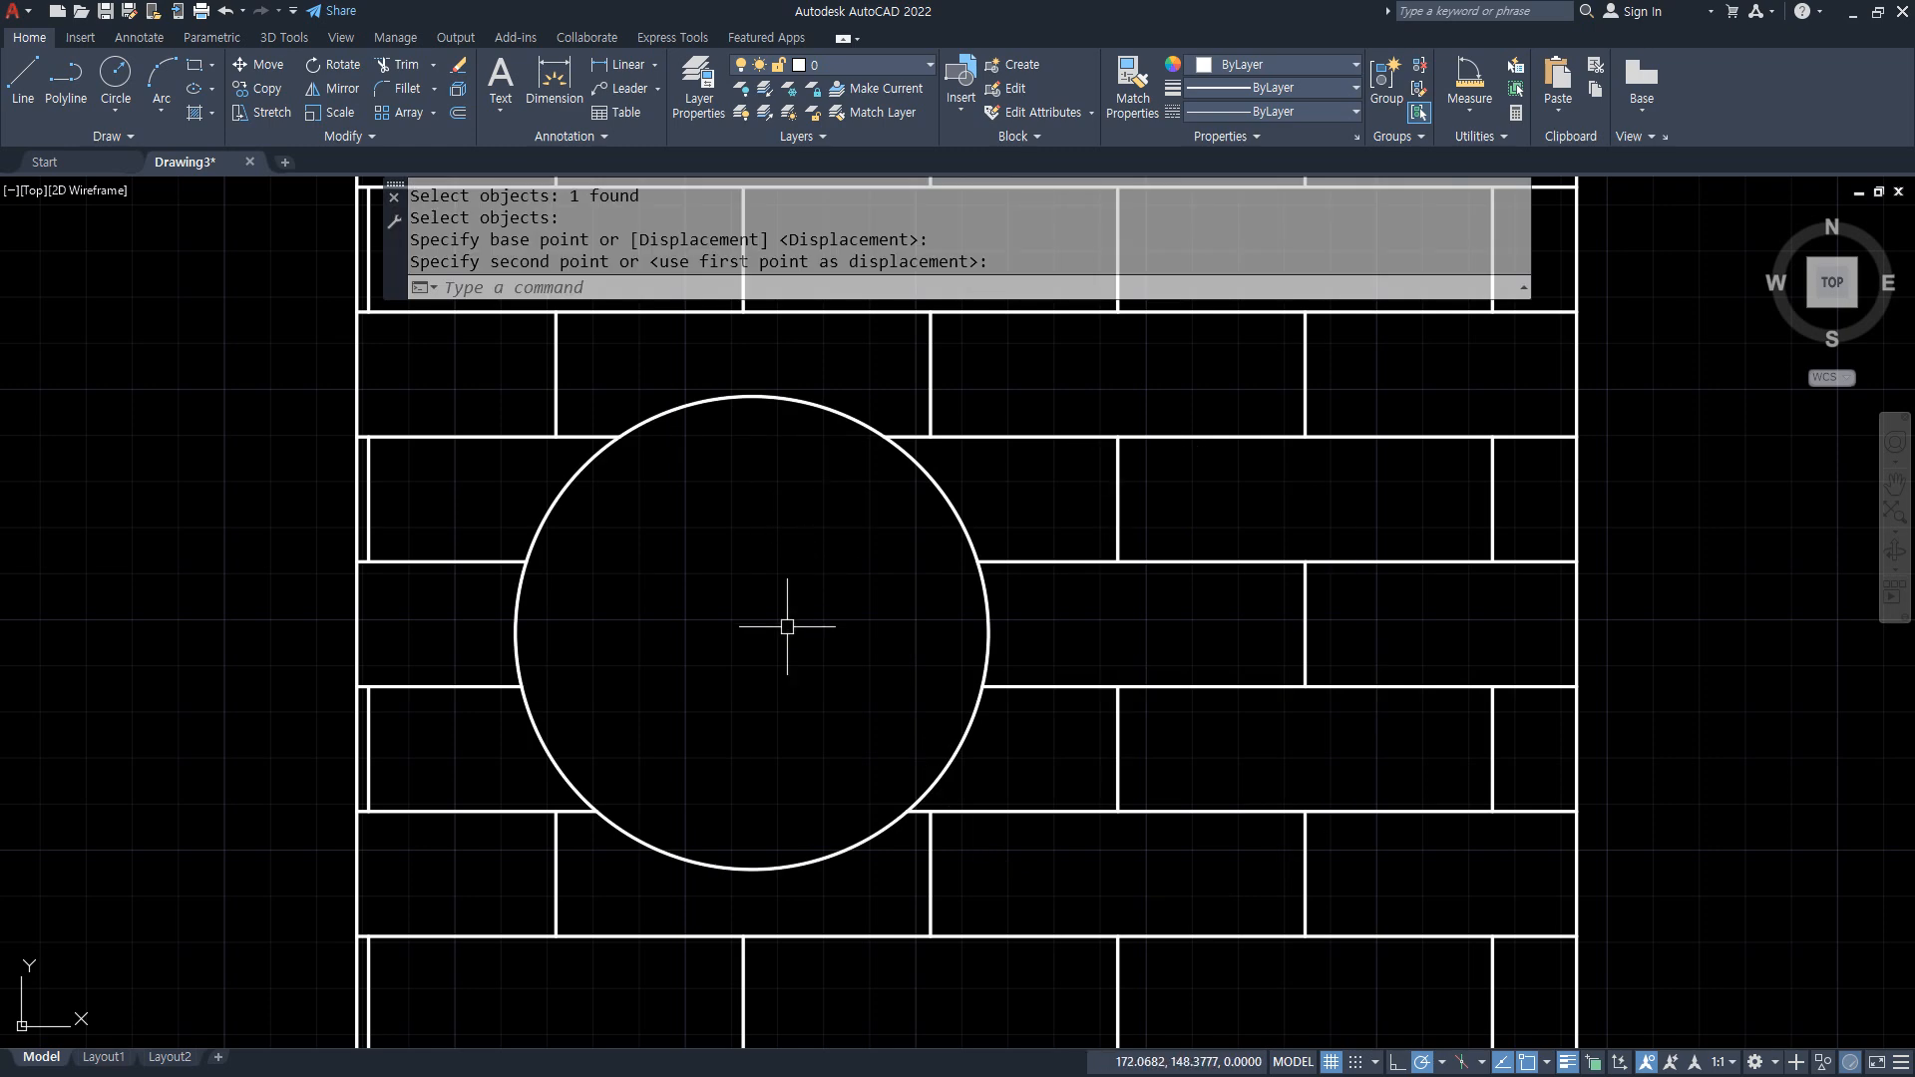
# Move the lower circle so that it straddles the right edge of its rectangle
pyautogui.press('Return')
pyautogui.click(556, 513)
pyautogui.click(557, 517)
pyautogui.click(557, 519)
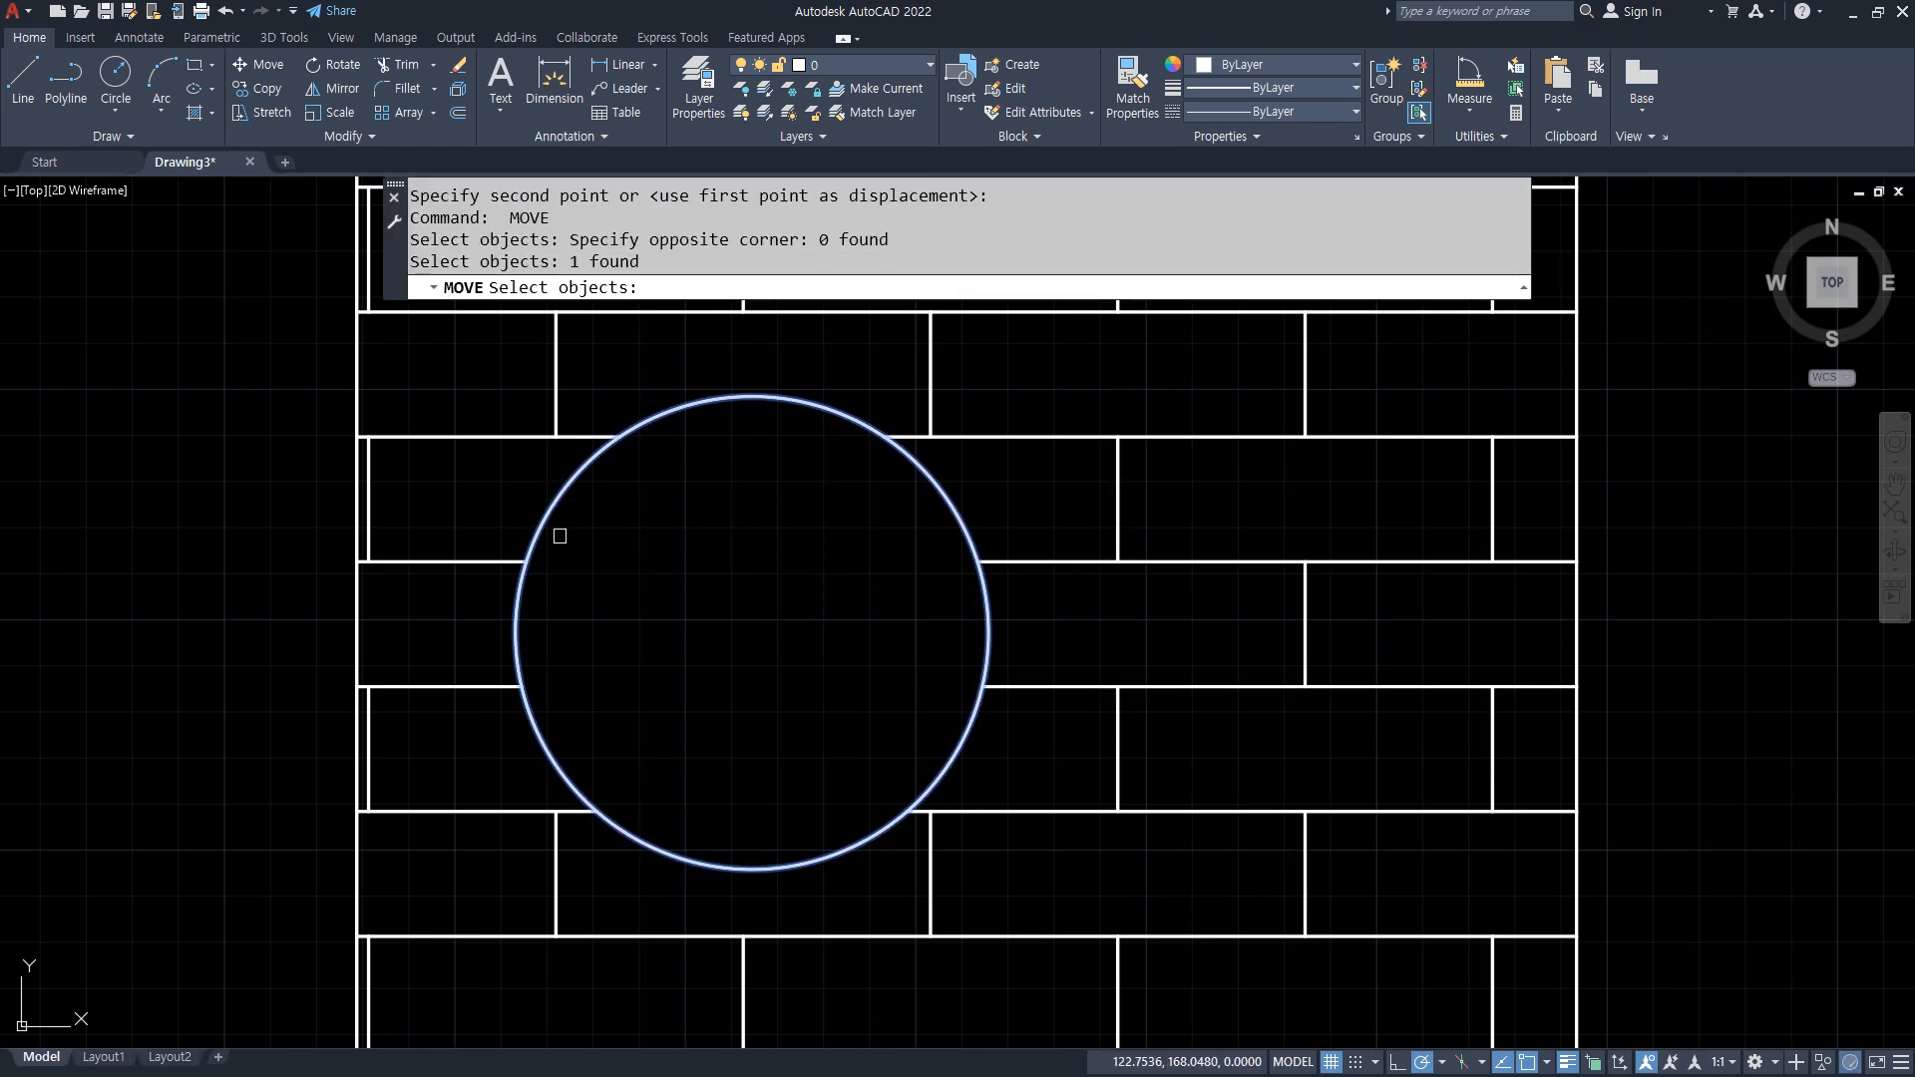
pyautogui.press('Return')
pyautogui.click(598, 630)
pyautogui.click(1426, 611)
pyautogui.scroll(-2, 1410, 611)
pyautogui.moveTo(1376, 626); pyautogui.dragTo(706, 599, button='middle')
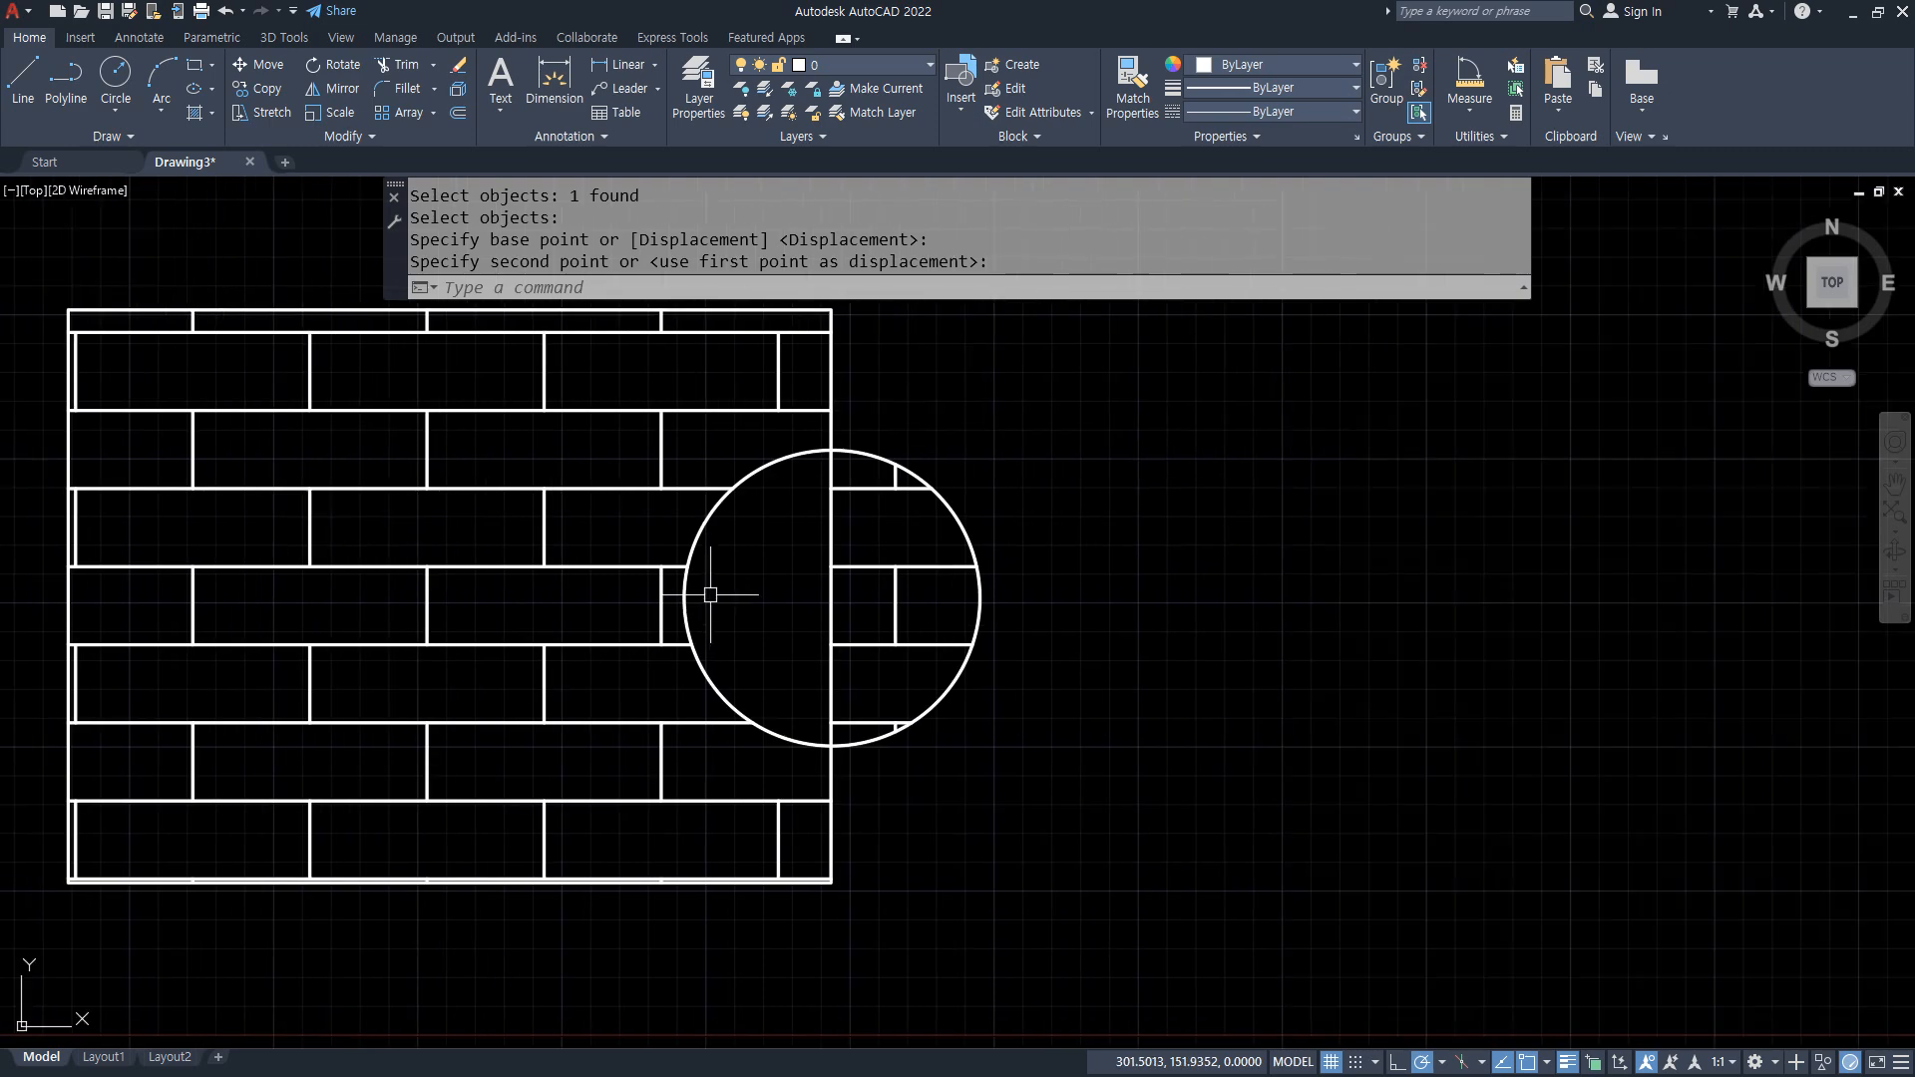
# Move the circle from the rectangle's right edge to the empty area completely outside it
pyautogui.press('Return')
pyautogui.click(749, 559)
pyautogui.press('Return')
pyautogui.click(740, 573)
pyautogui.click(1049, 589)
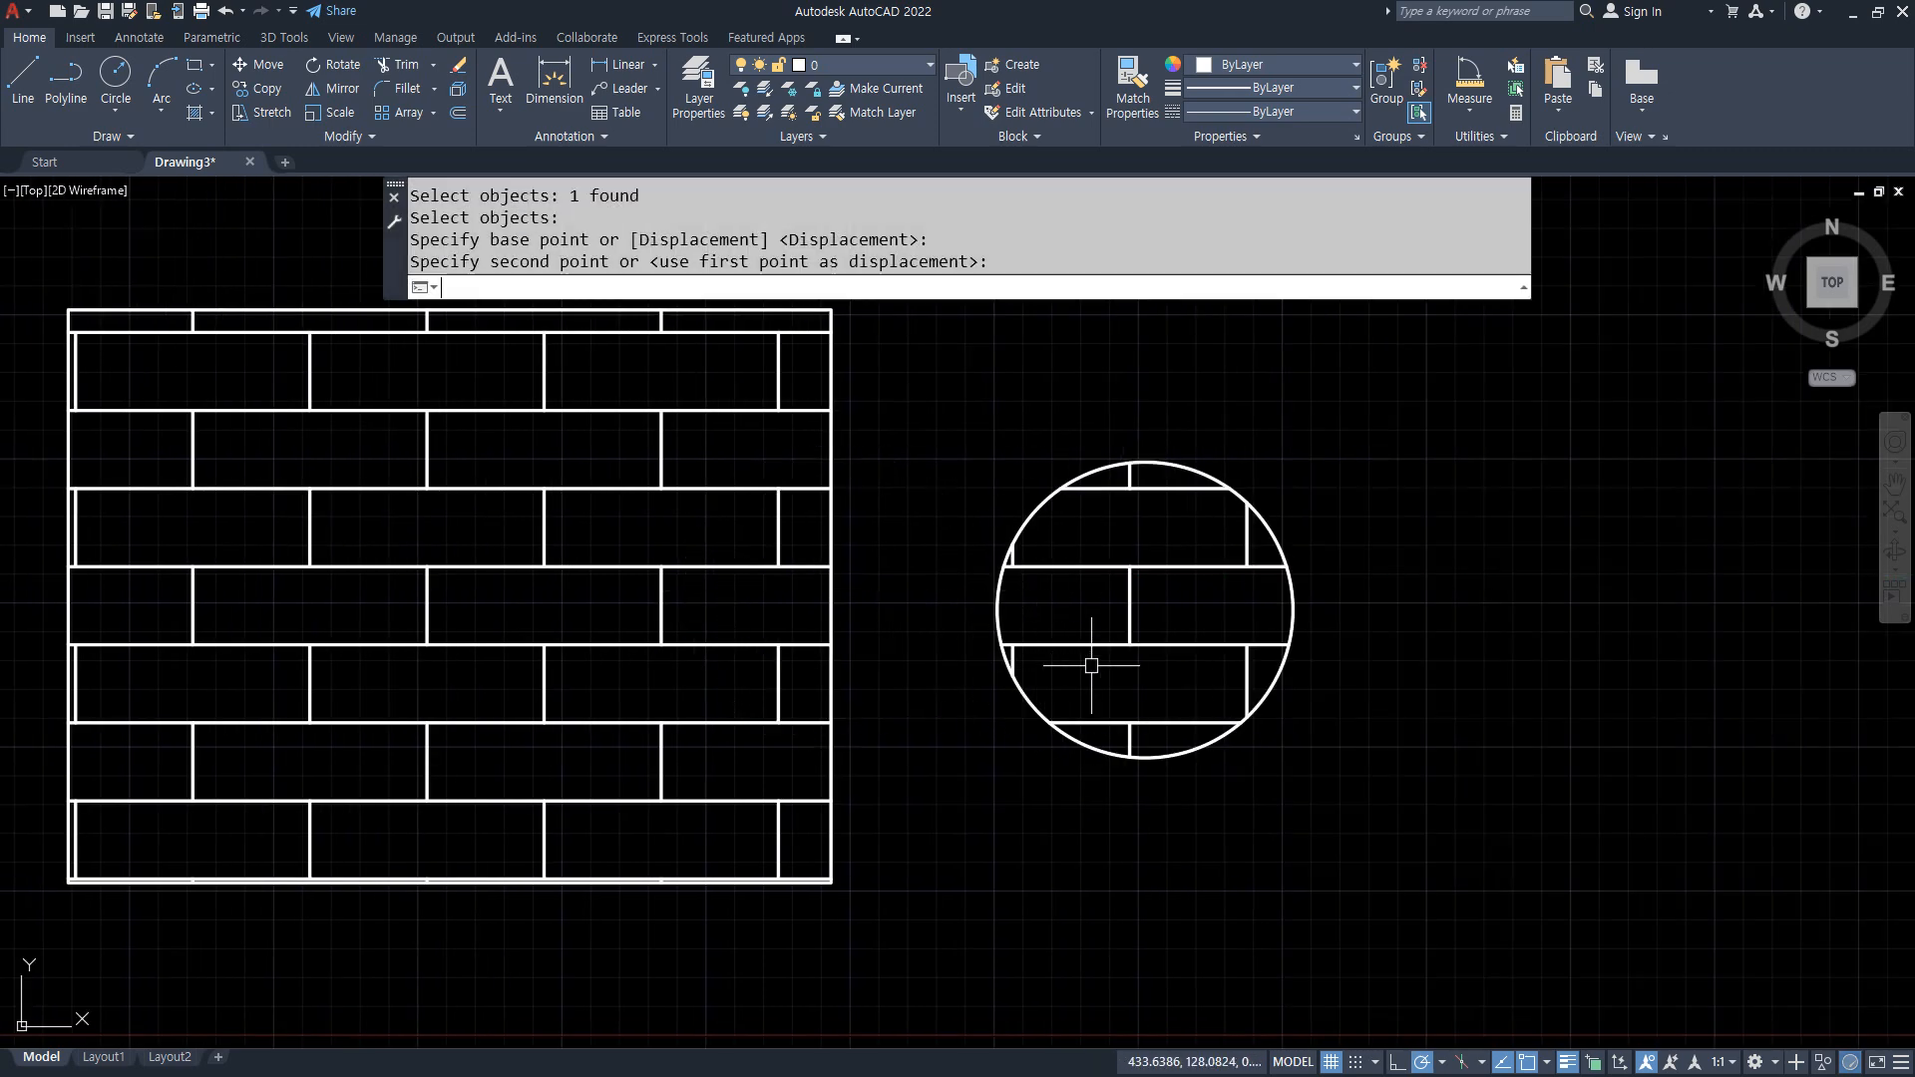
# Move the circle from outside back into the lower rectangle, slightly left of its centre
pyautogui.press('Return')
pyautogui.click(1293, 604)
pyautogui.press('Return')
pyautogui.click(1210, 603)
pyautogui.click(451, 553)
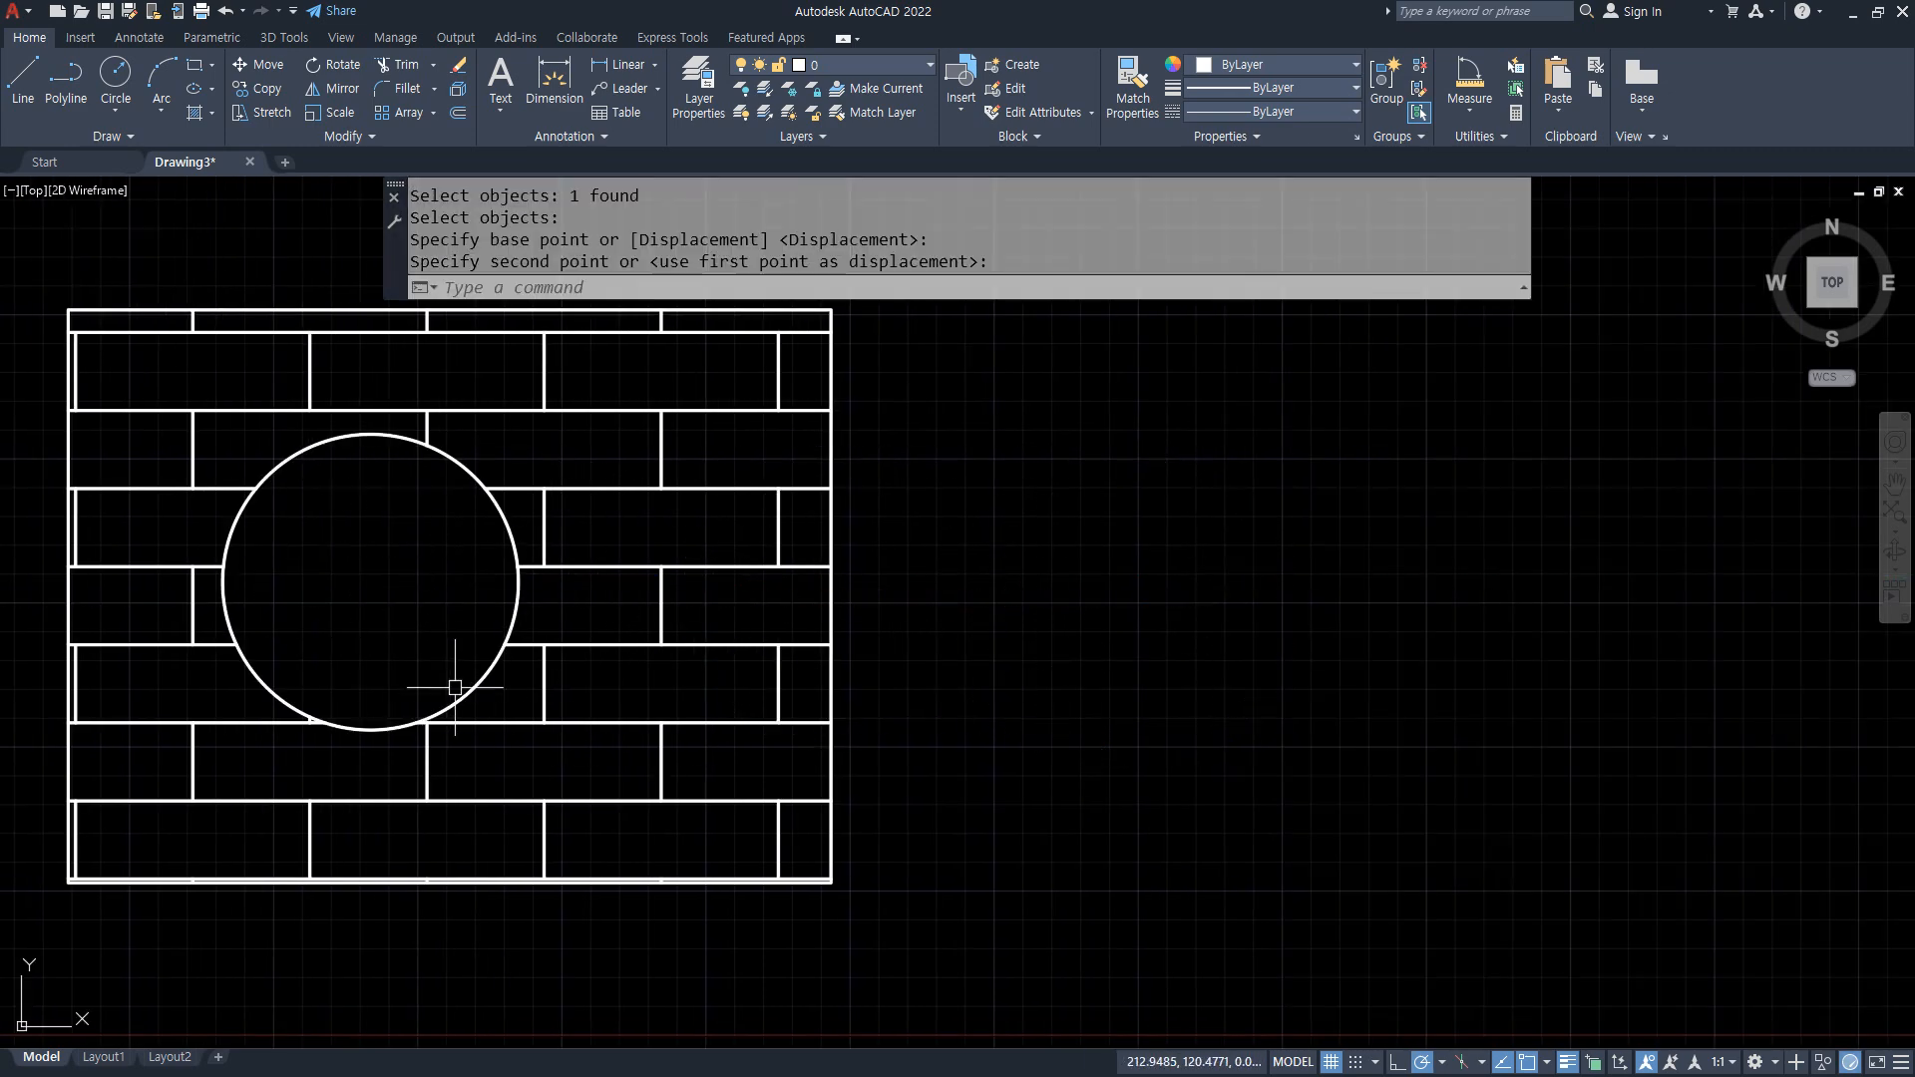
# Move the lower rectangle's circle horizontally into the empty space well to the right of the rectangle
pyautogui.scroll(-3, 456, 897)
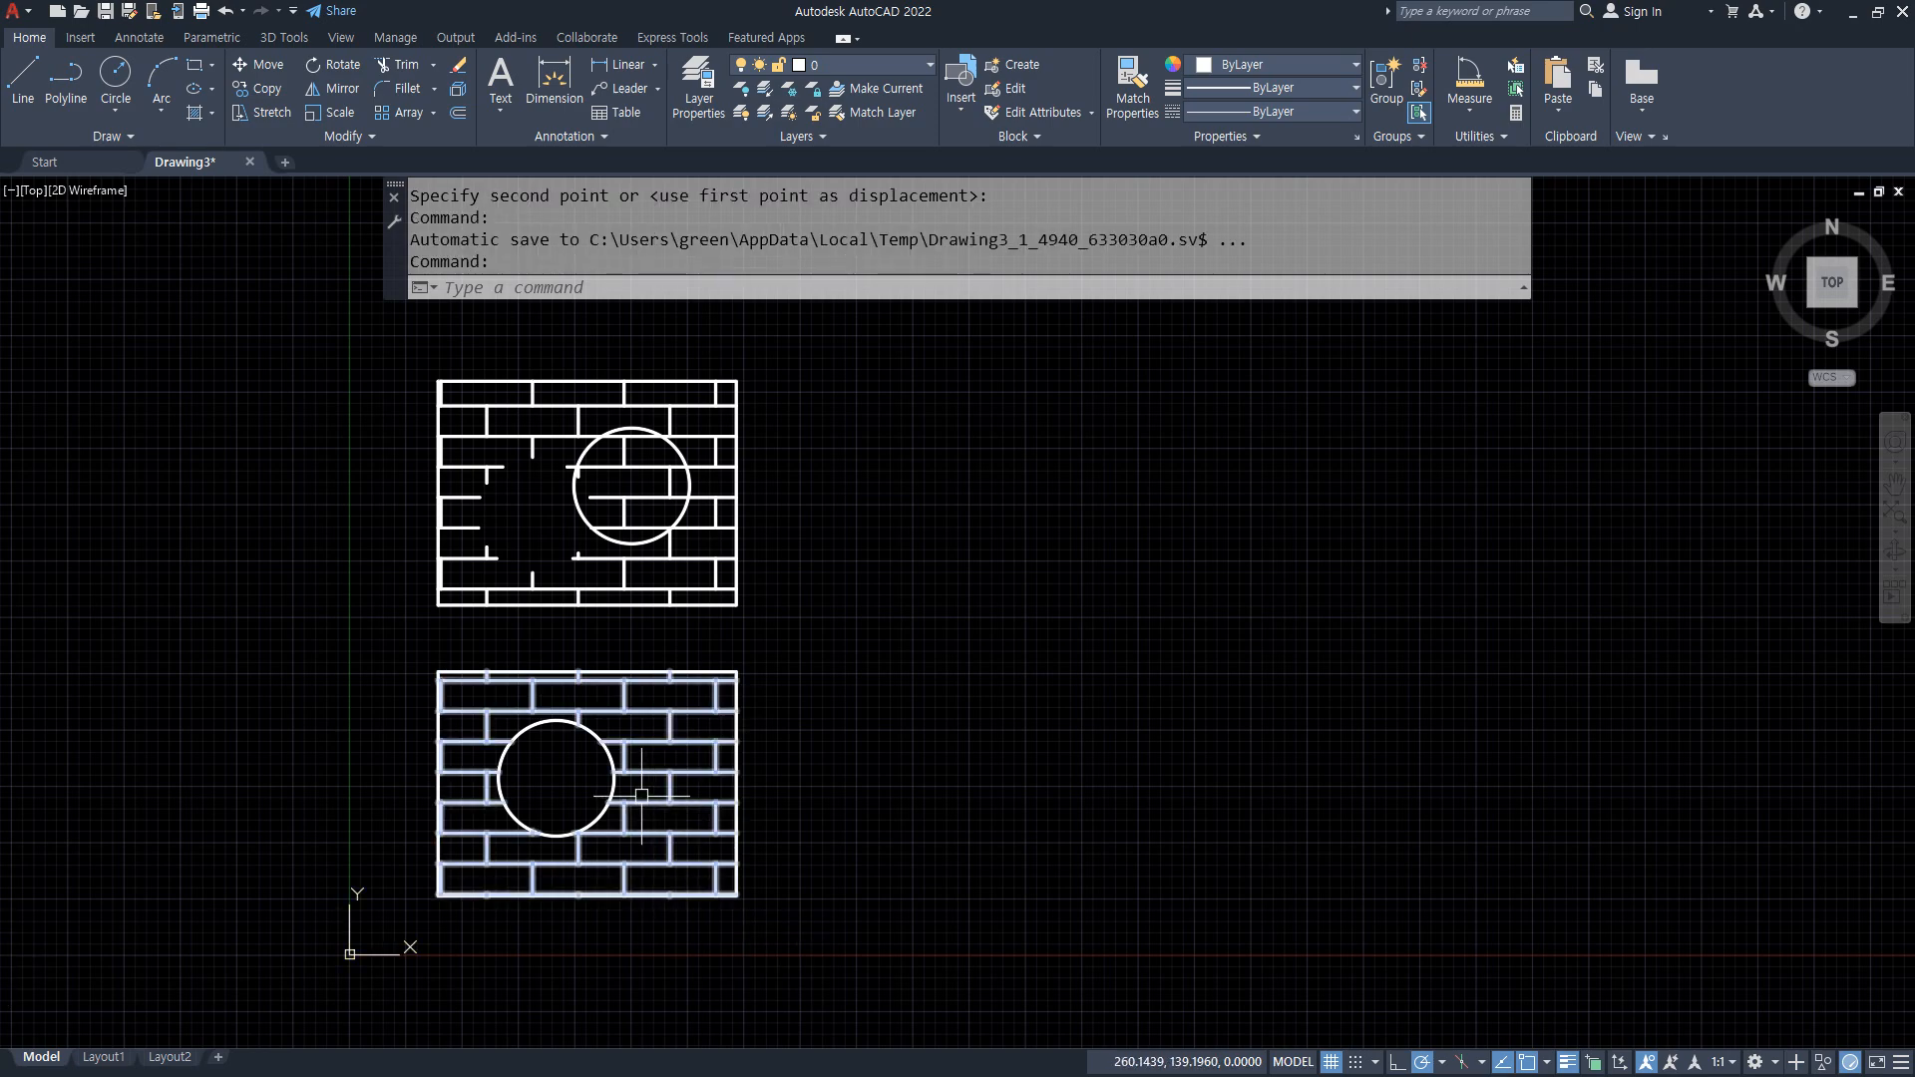
pyautogui.scroll(5, 641, 795)
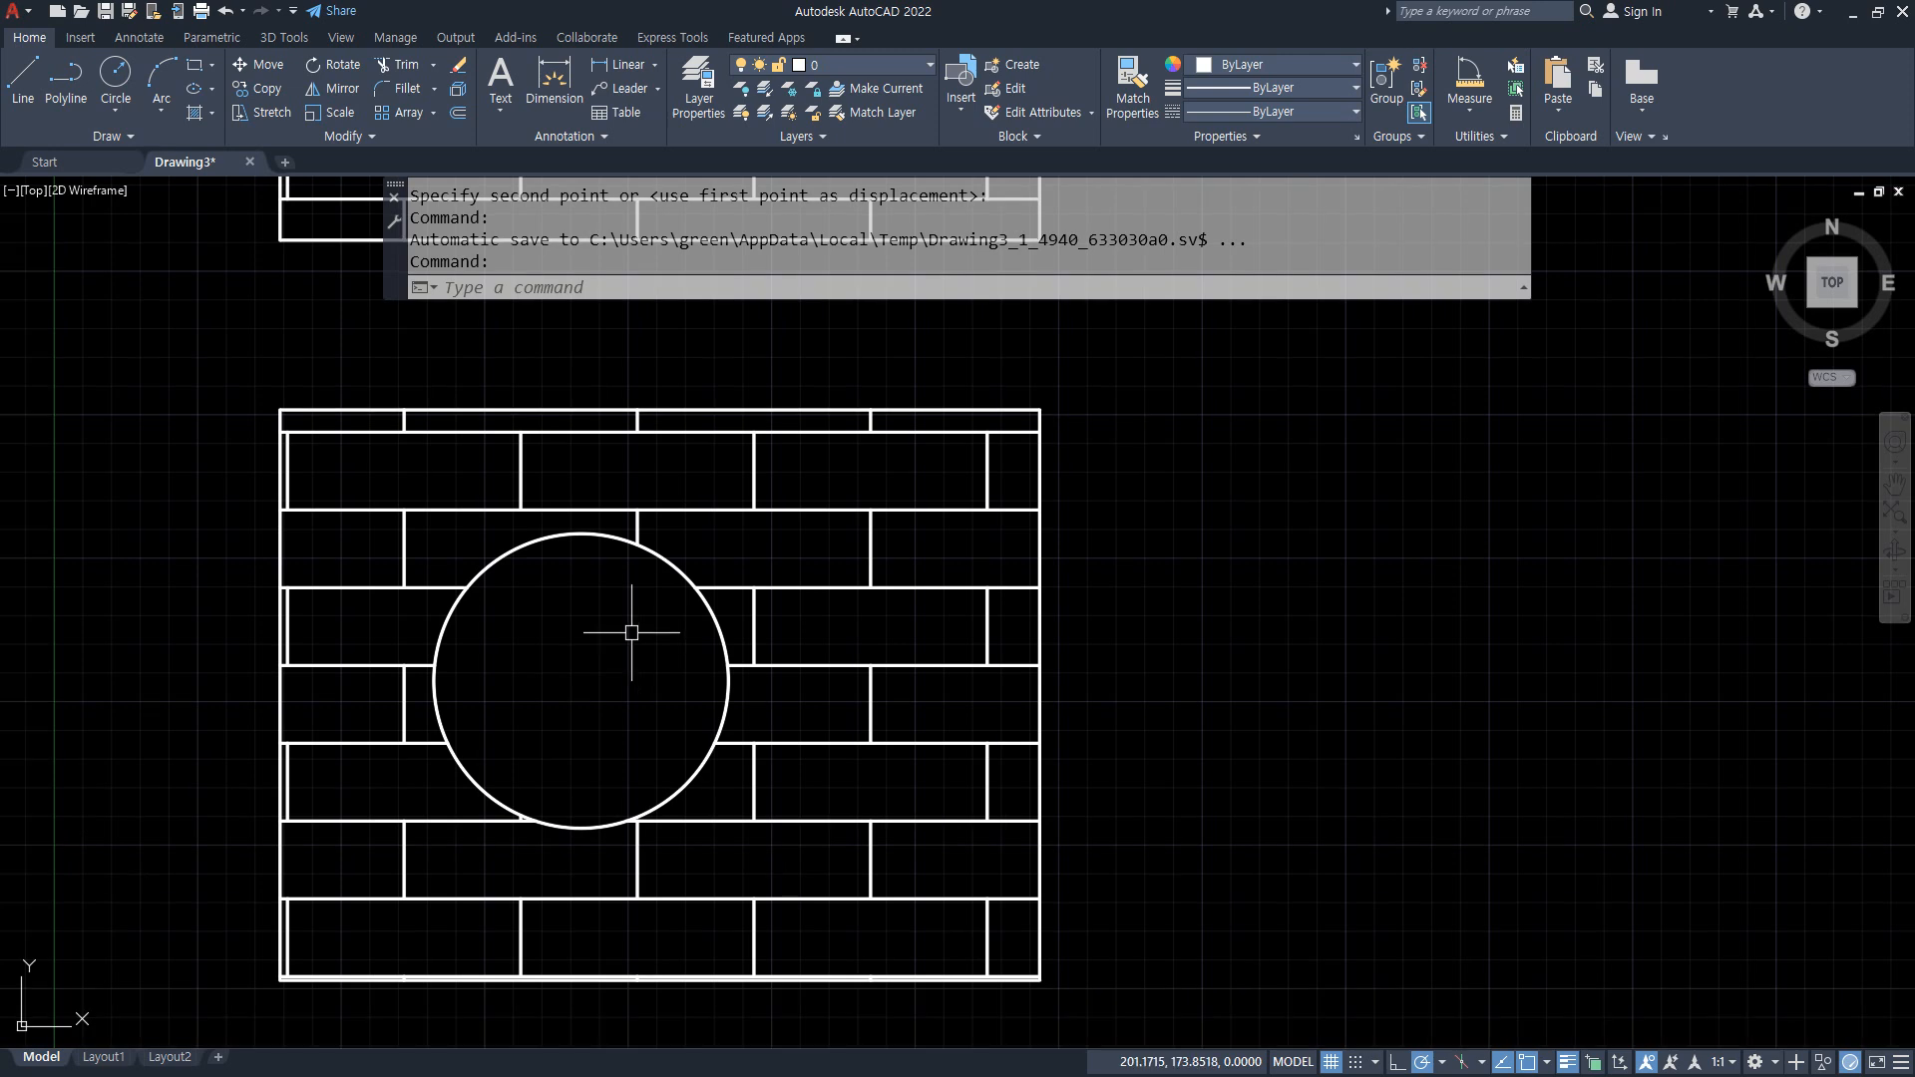
pyautogui.write('m')
pyautogui.press('Return')
pyautogui.click(578, 535)
pyautogui.press('Return')
pyautogui.click(556, 641)
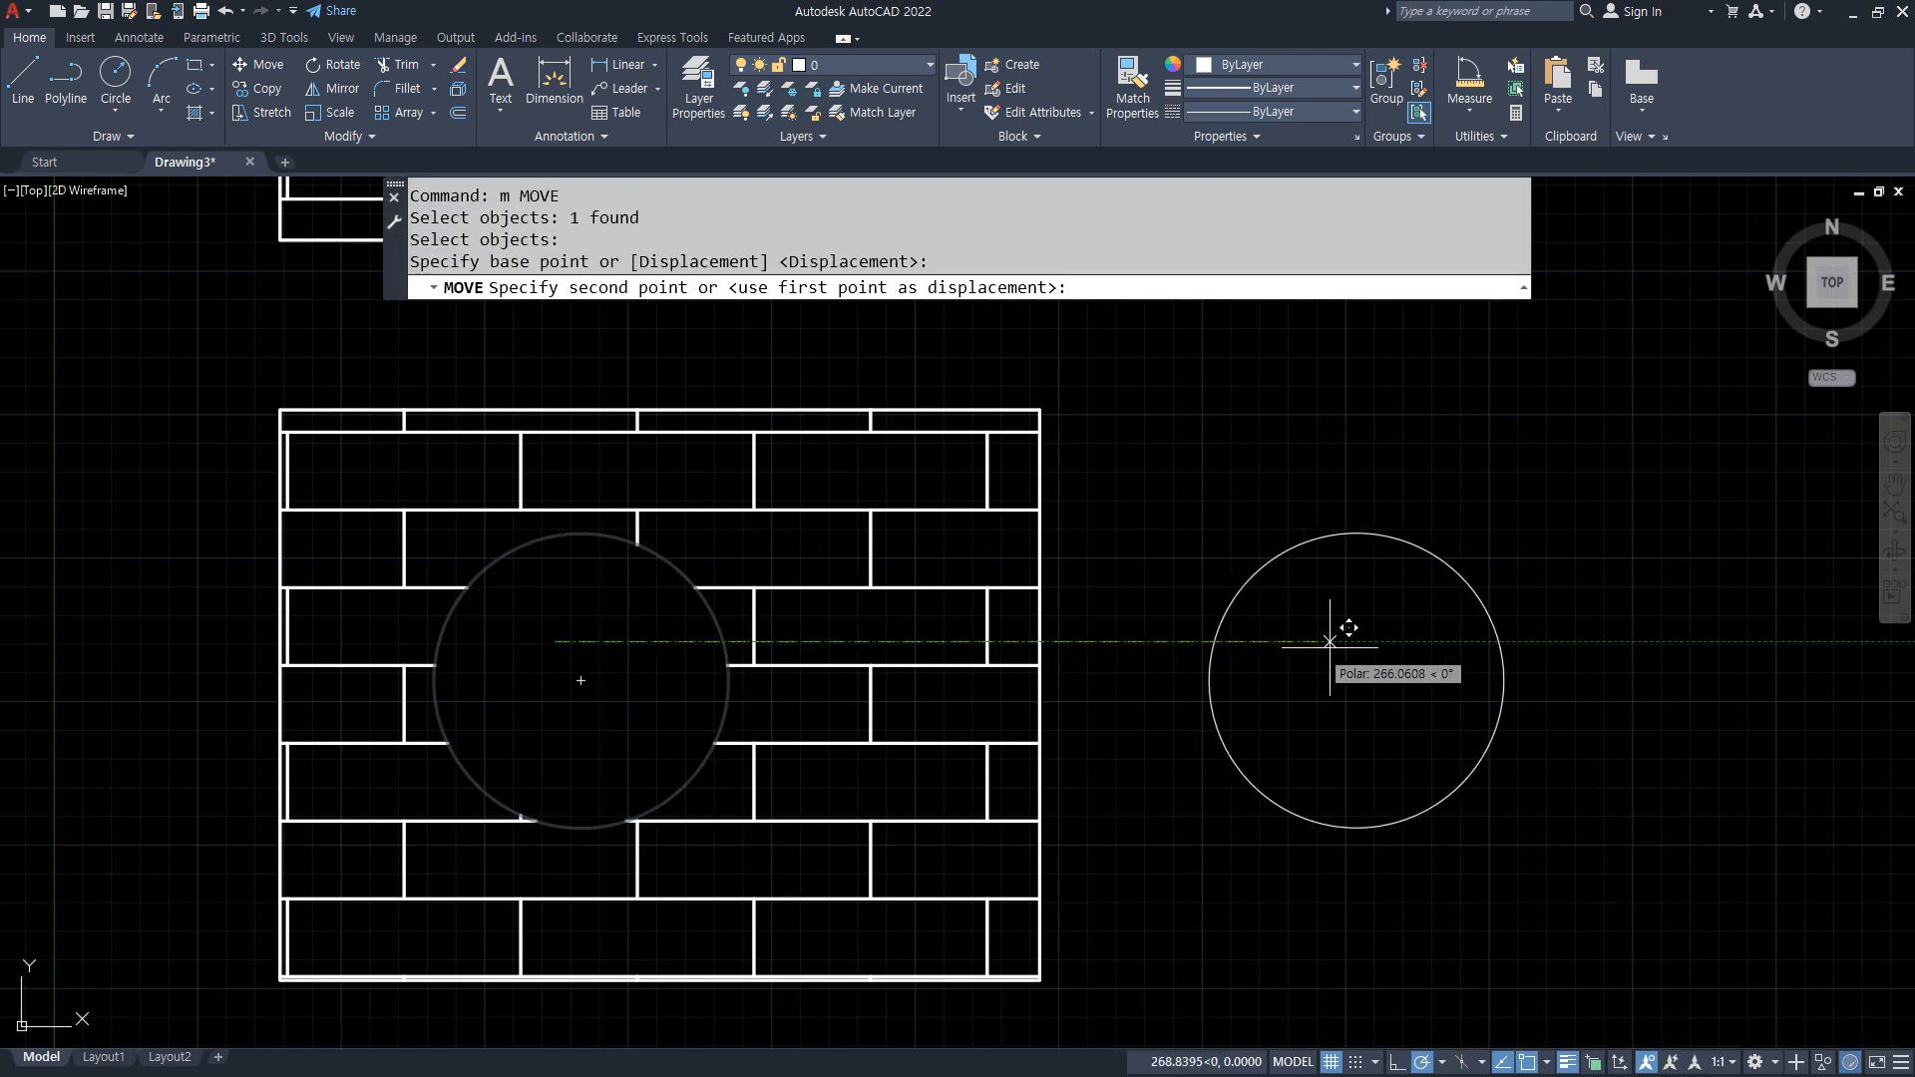
pyautogui.click(1402, 645)
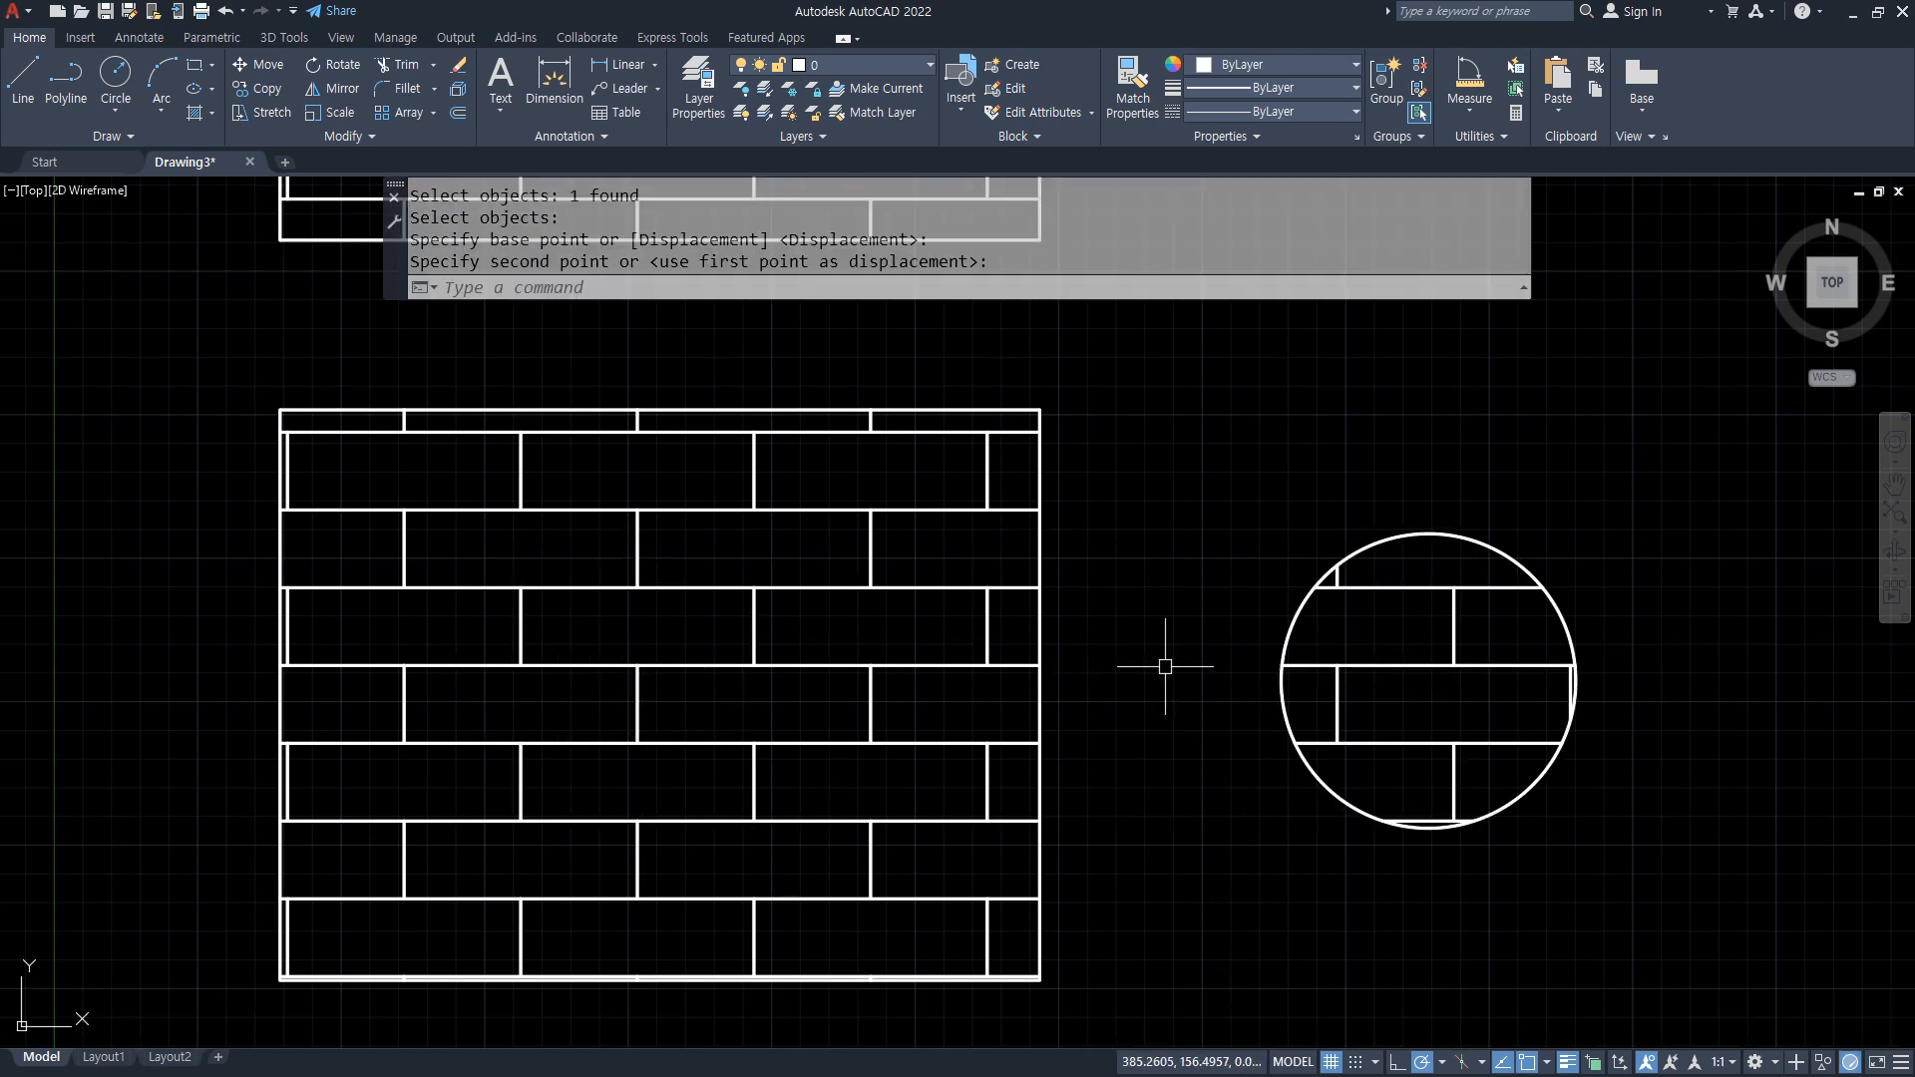
# Move the lower rectangle alone, using a base point inside its right part
pyautogui.press('Return')
pyautogui.click(1039, 481)
pyautogui.press('Return')
pyautogui.click(934, 590)
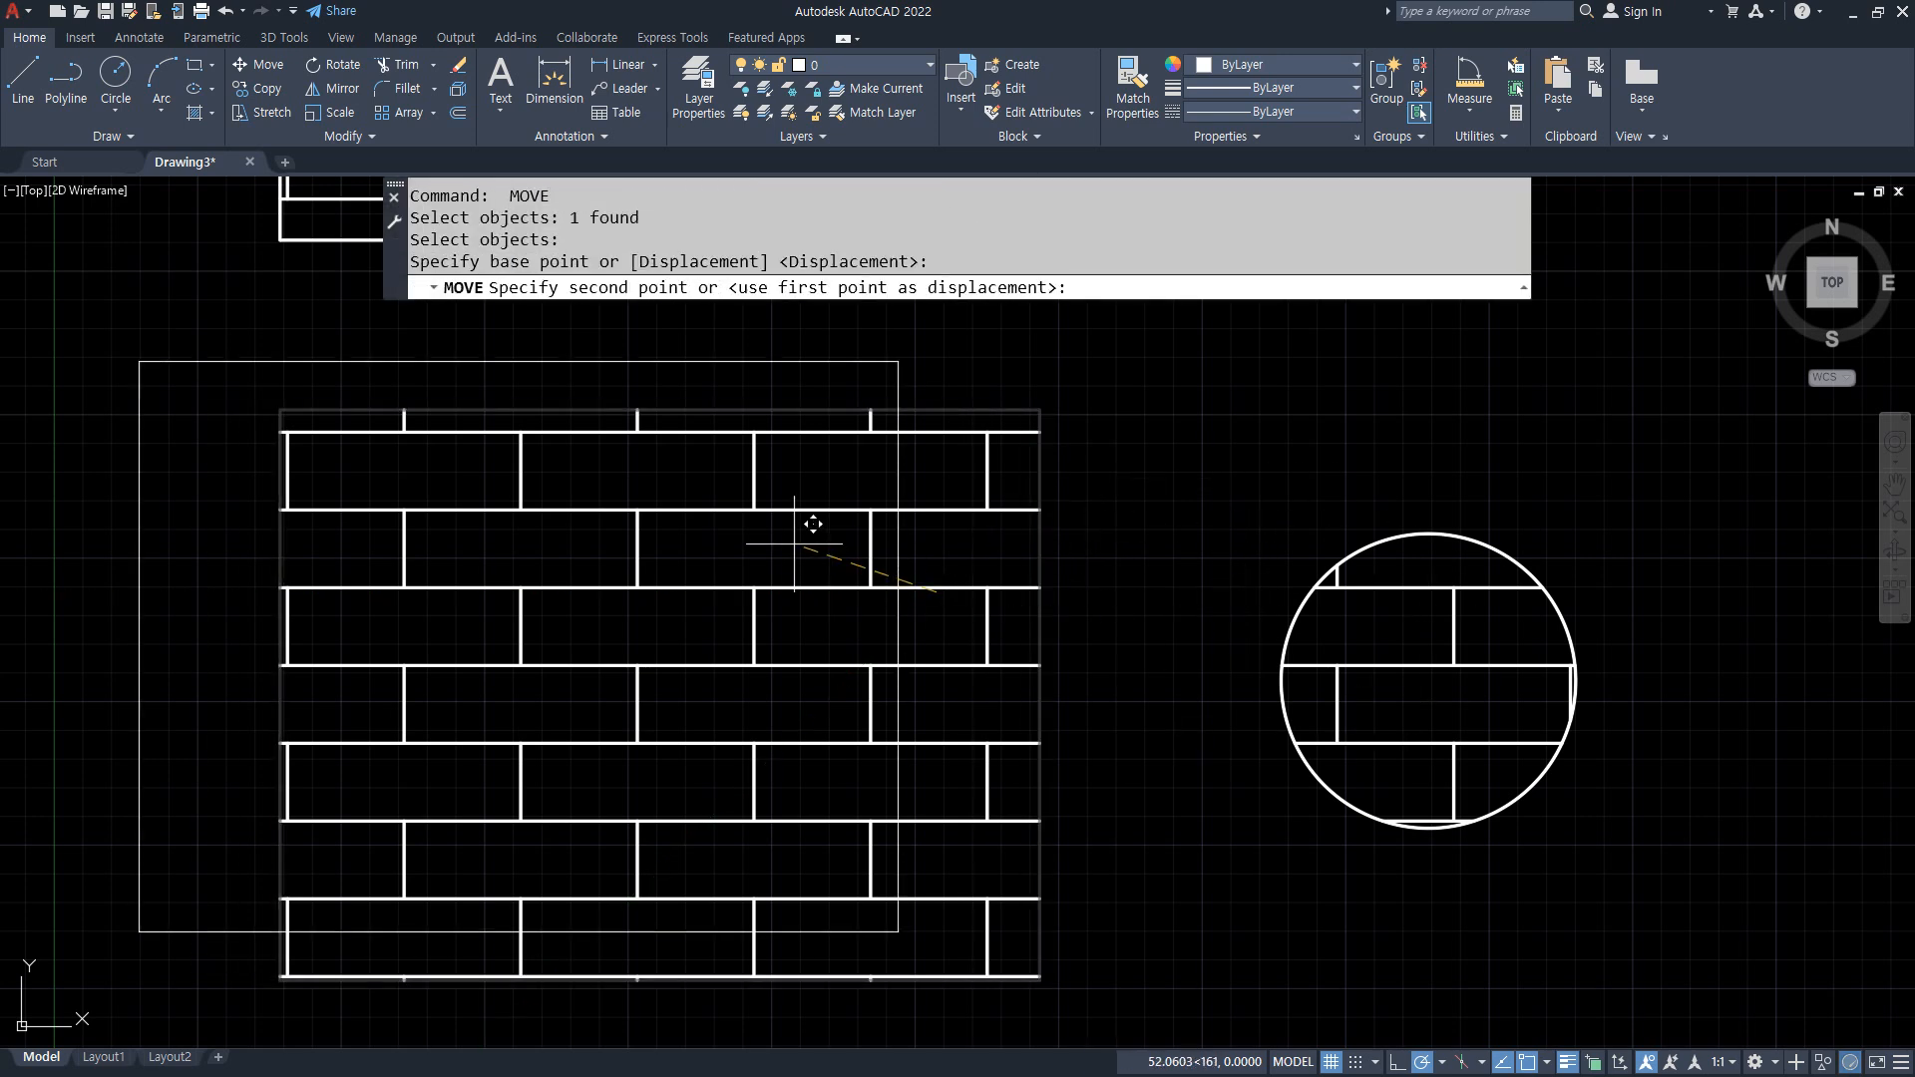
# Move the brick-hatched rectangle's boundary several times around the area beside the hatched circle
pyautogui.click(795, 543)
pyautogui.press('Return')
pyautogui.click(359, 364)
pyautogui.press('Return')
pyautogui.click(287, 437)
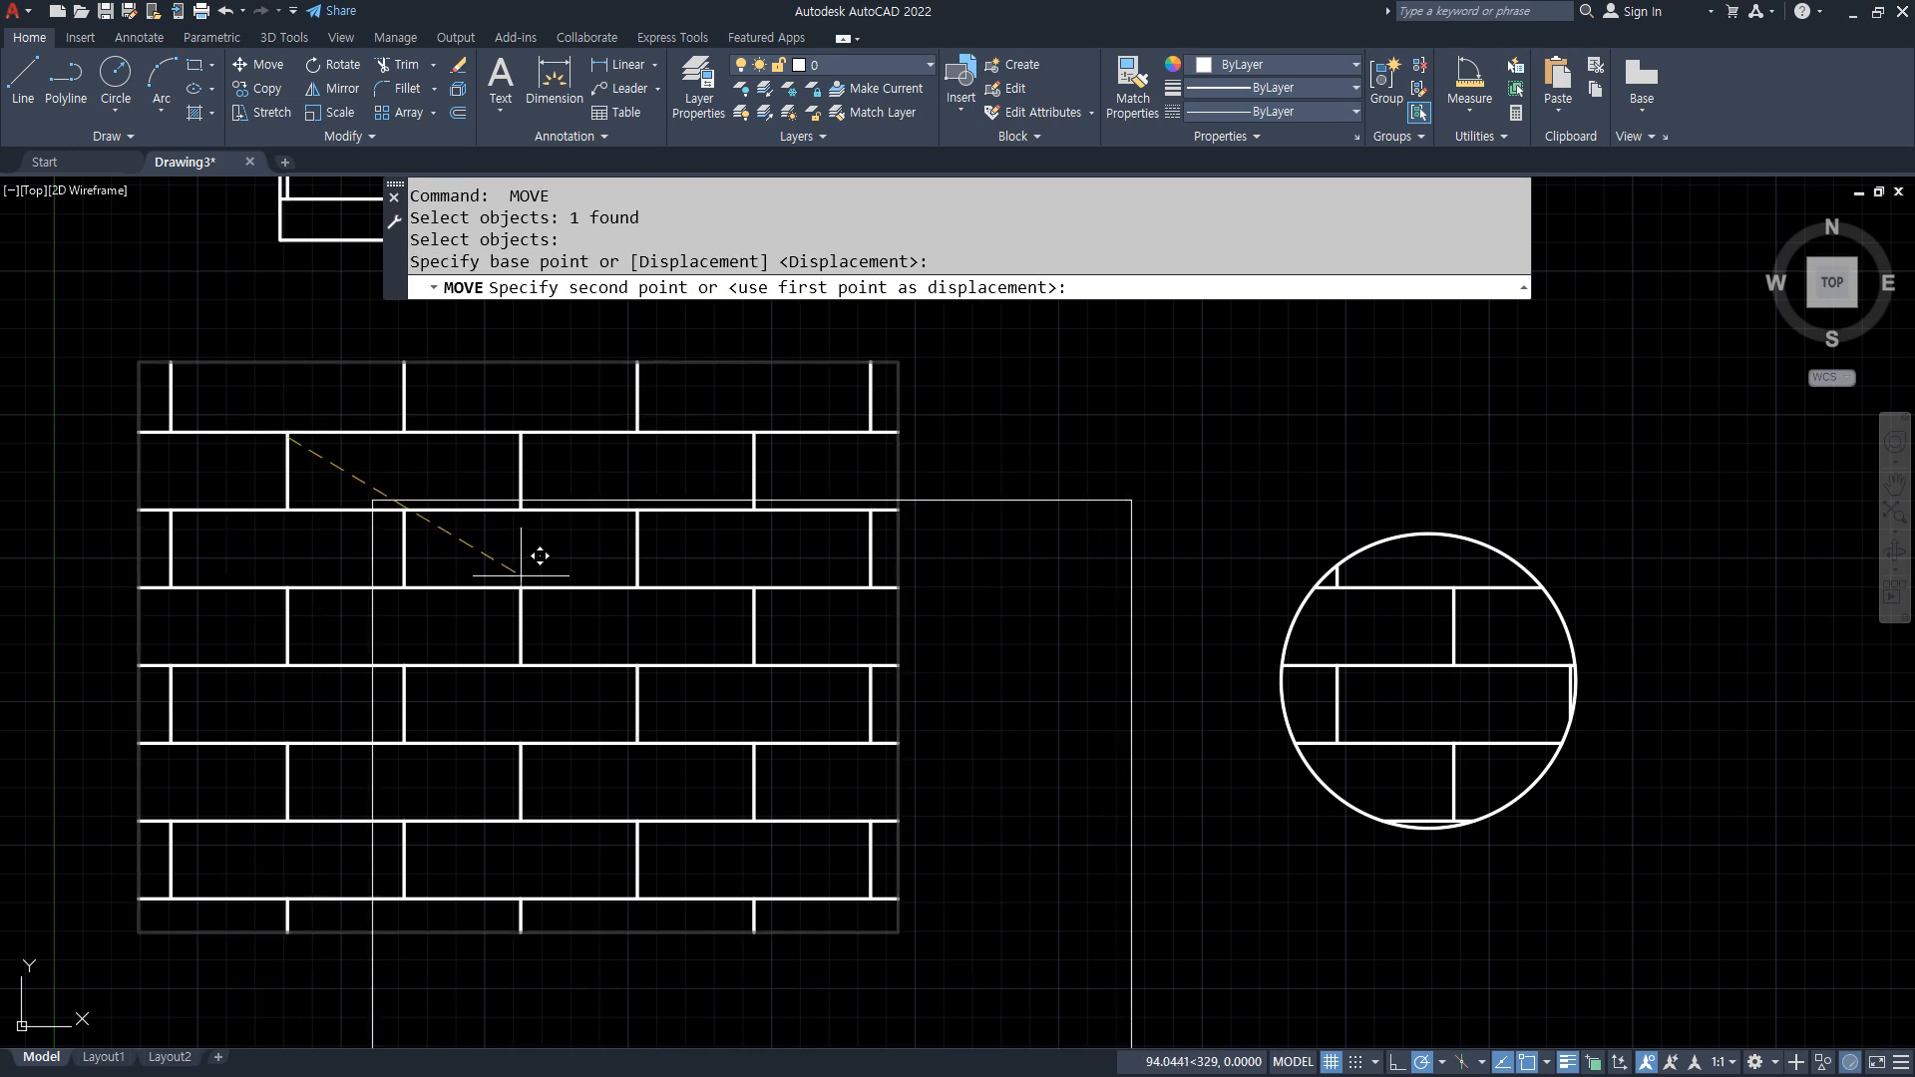
pyautogui.click(520, 575)
pyautogui.press('Return')
pyautogui.click(1131, 933)
pyautogui.press('Return')
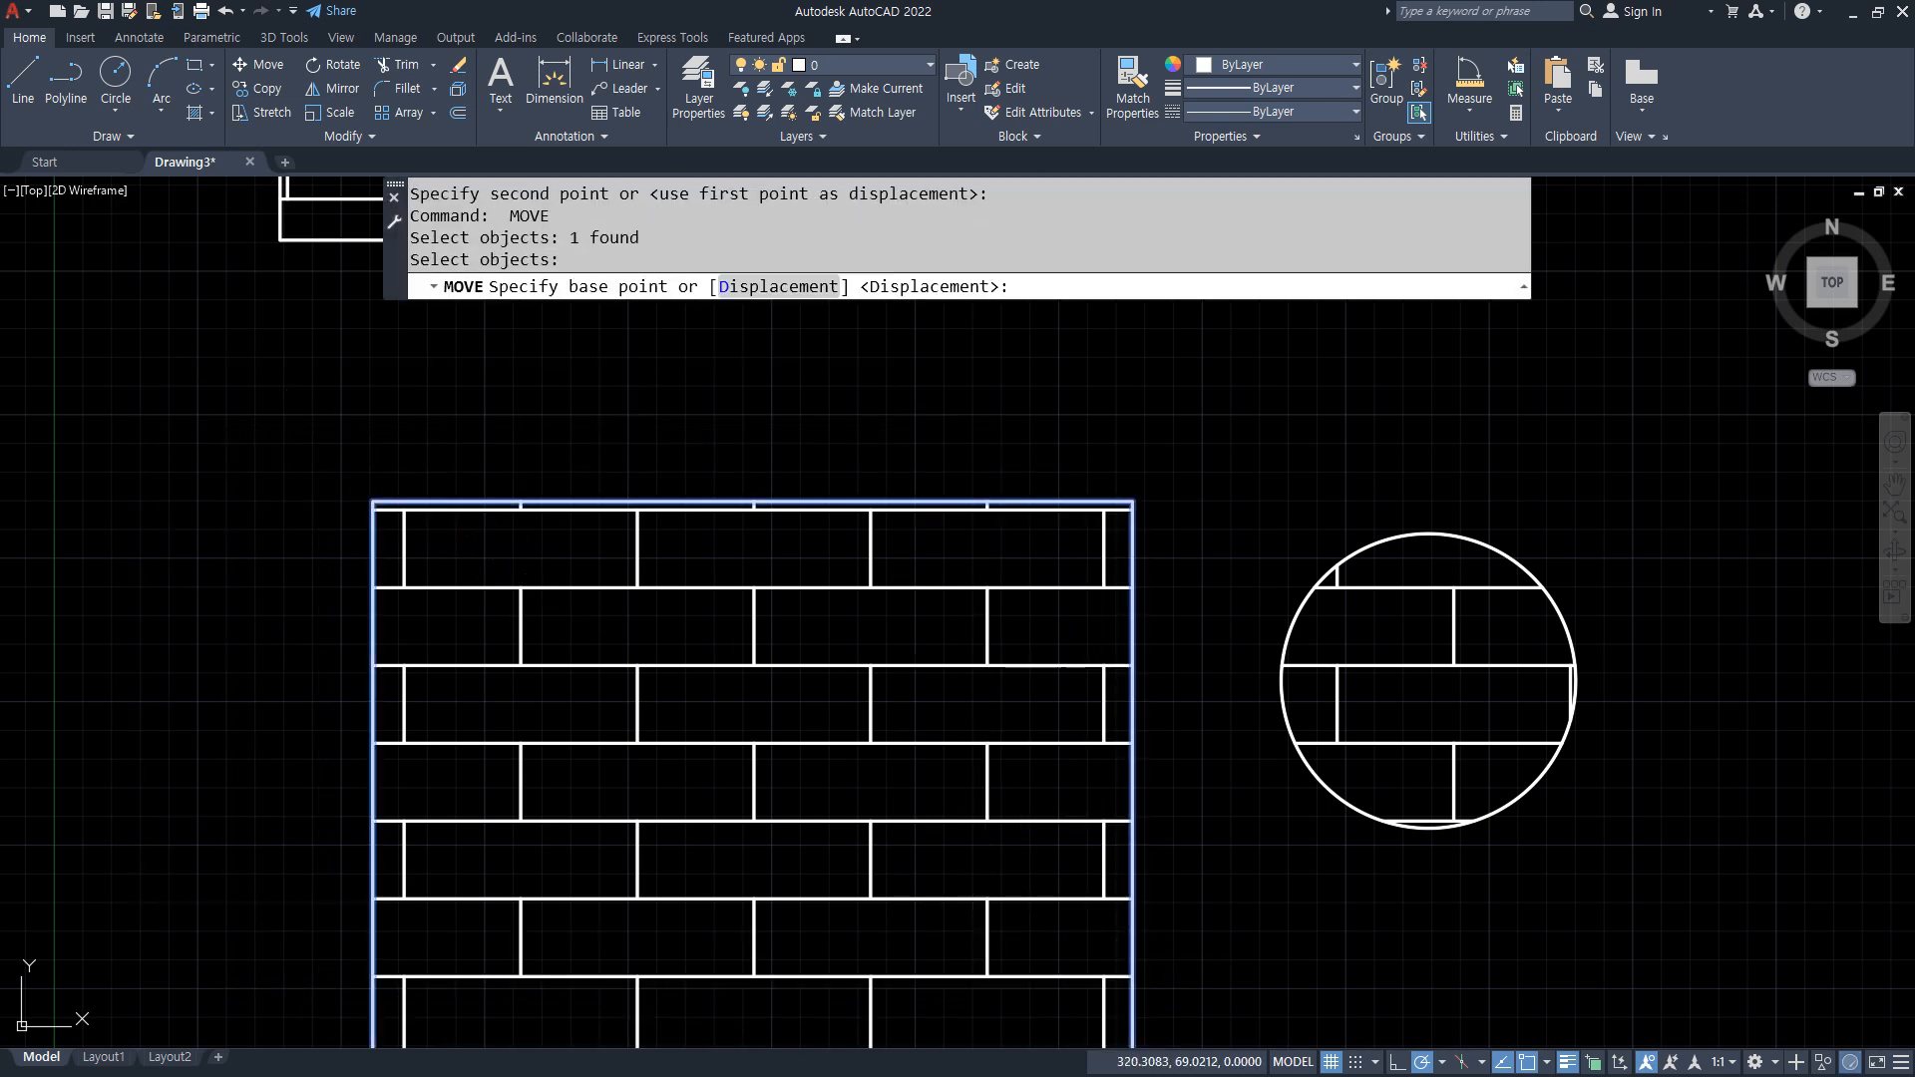
pyautogui.click(984, 925)
pyautogui.click(843, 782)
# Move the hatched circle up slightly, then place it by its centre inside the brick-hatched rectangle
pyautogui.press('Return')
pyautogui.click(1321, 768)
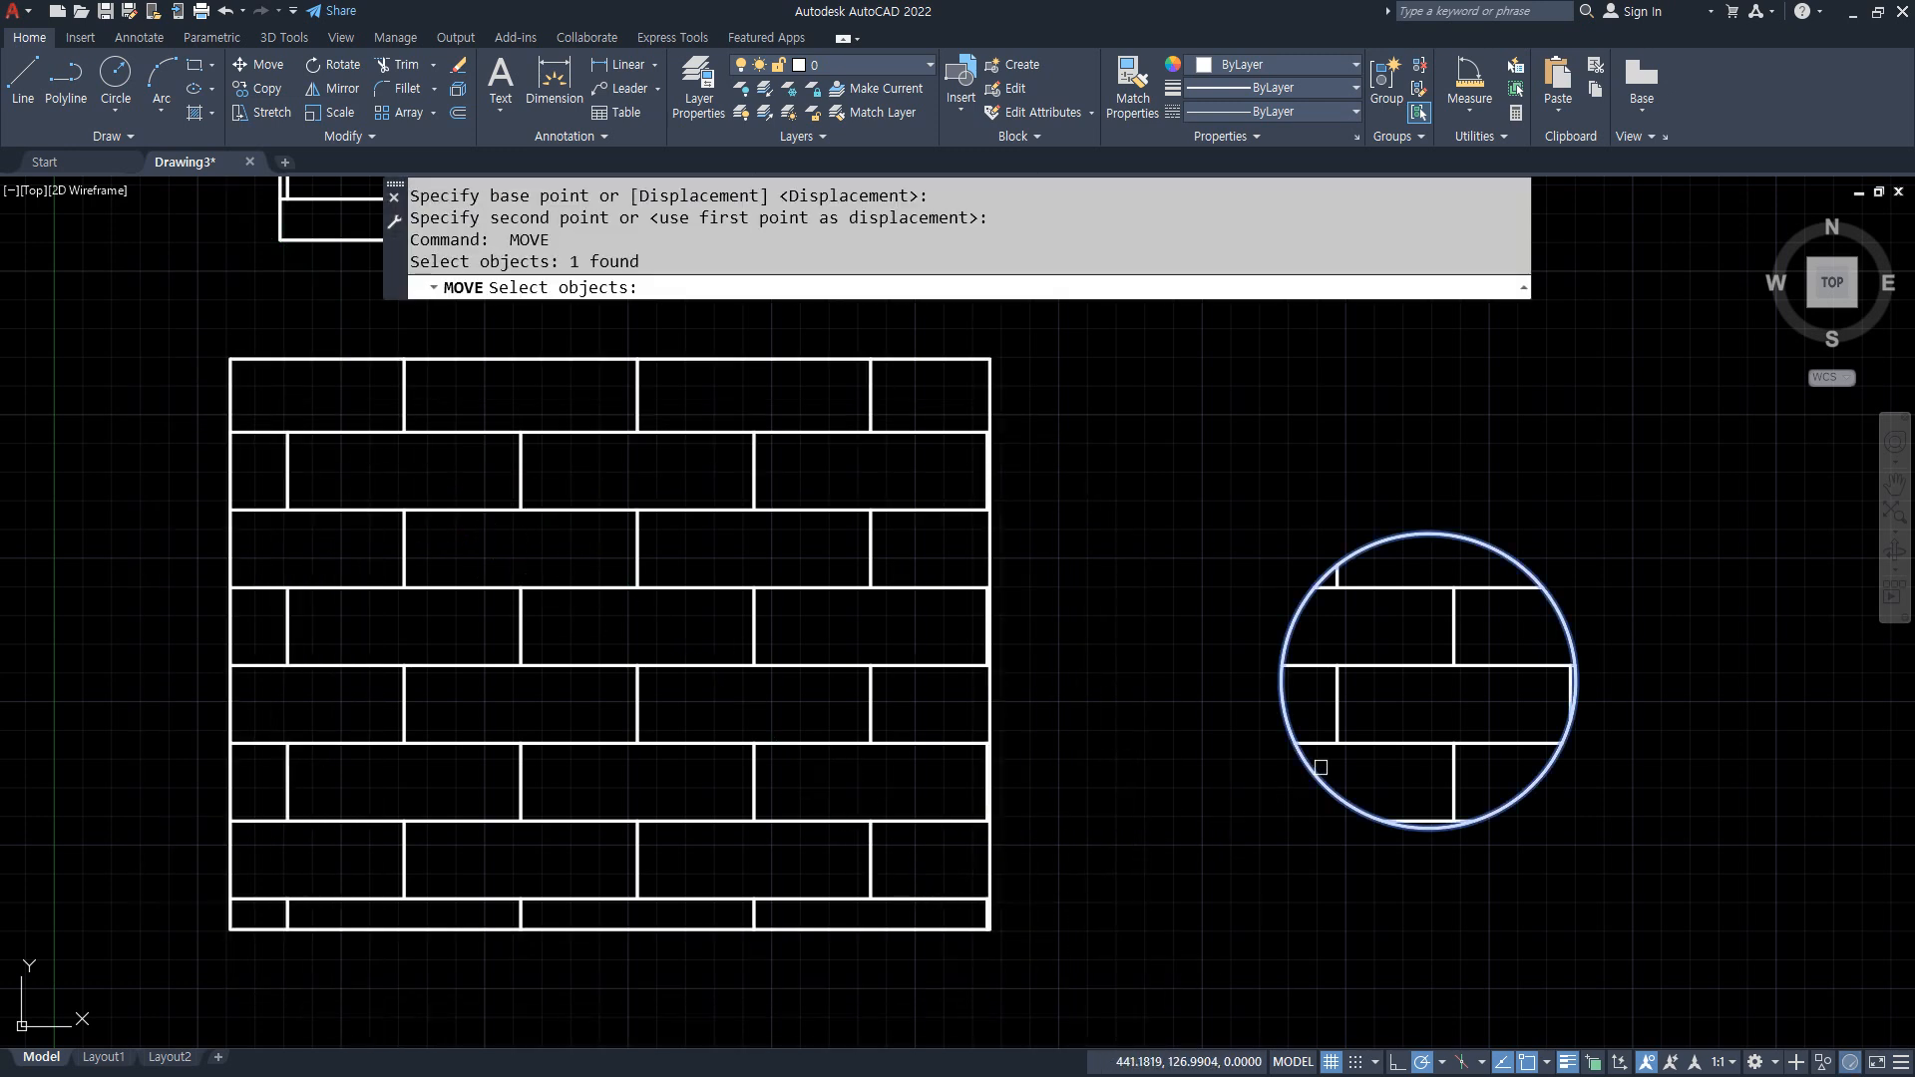
pyautogui.press('Return')
pyautogui.click(1429, 681)
pyautogui.click(1492, 574)
pyautogui.press('Return')
pyautogui.click(1621, 635)
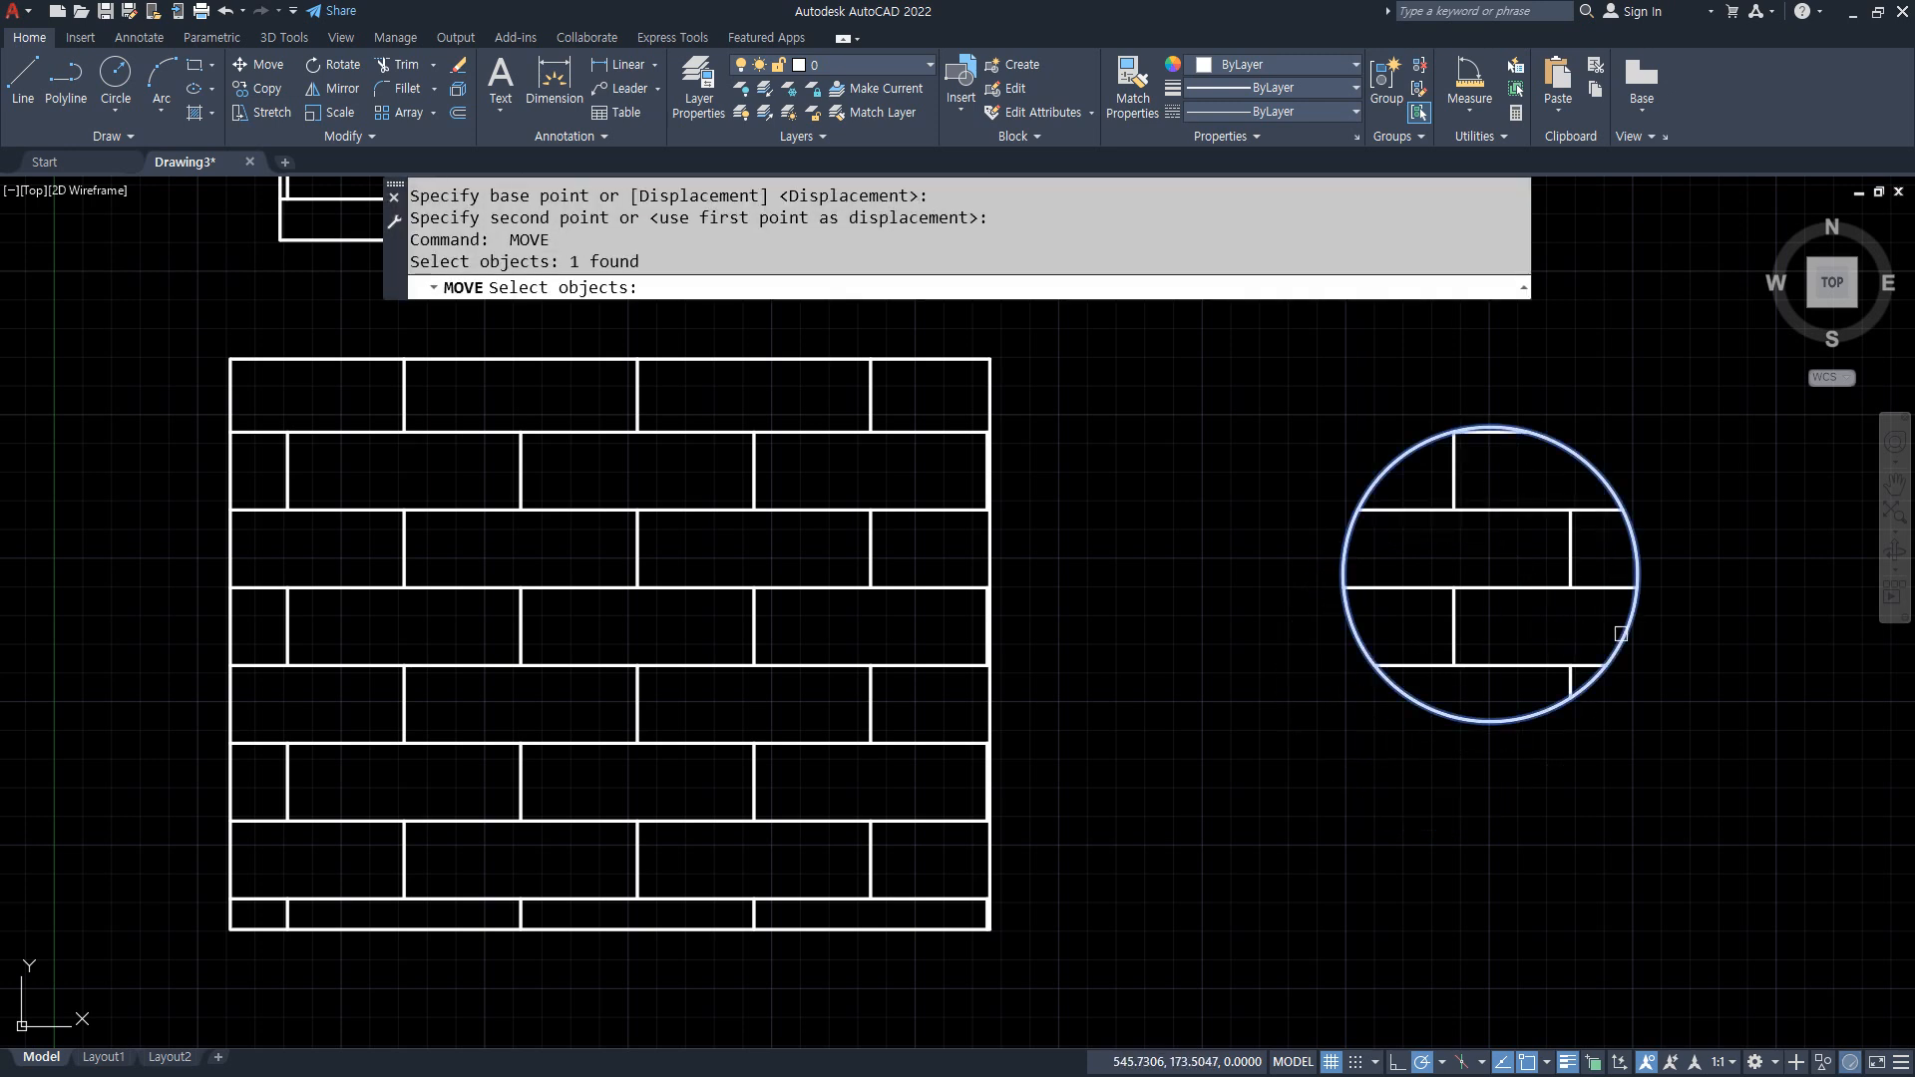
pyautogui.press('Return')
pyautogui.click(1492, 574)
pyautogui.click(503, 627)
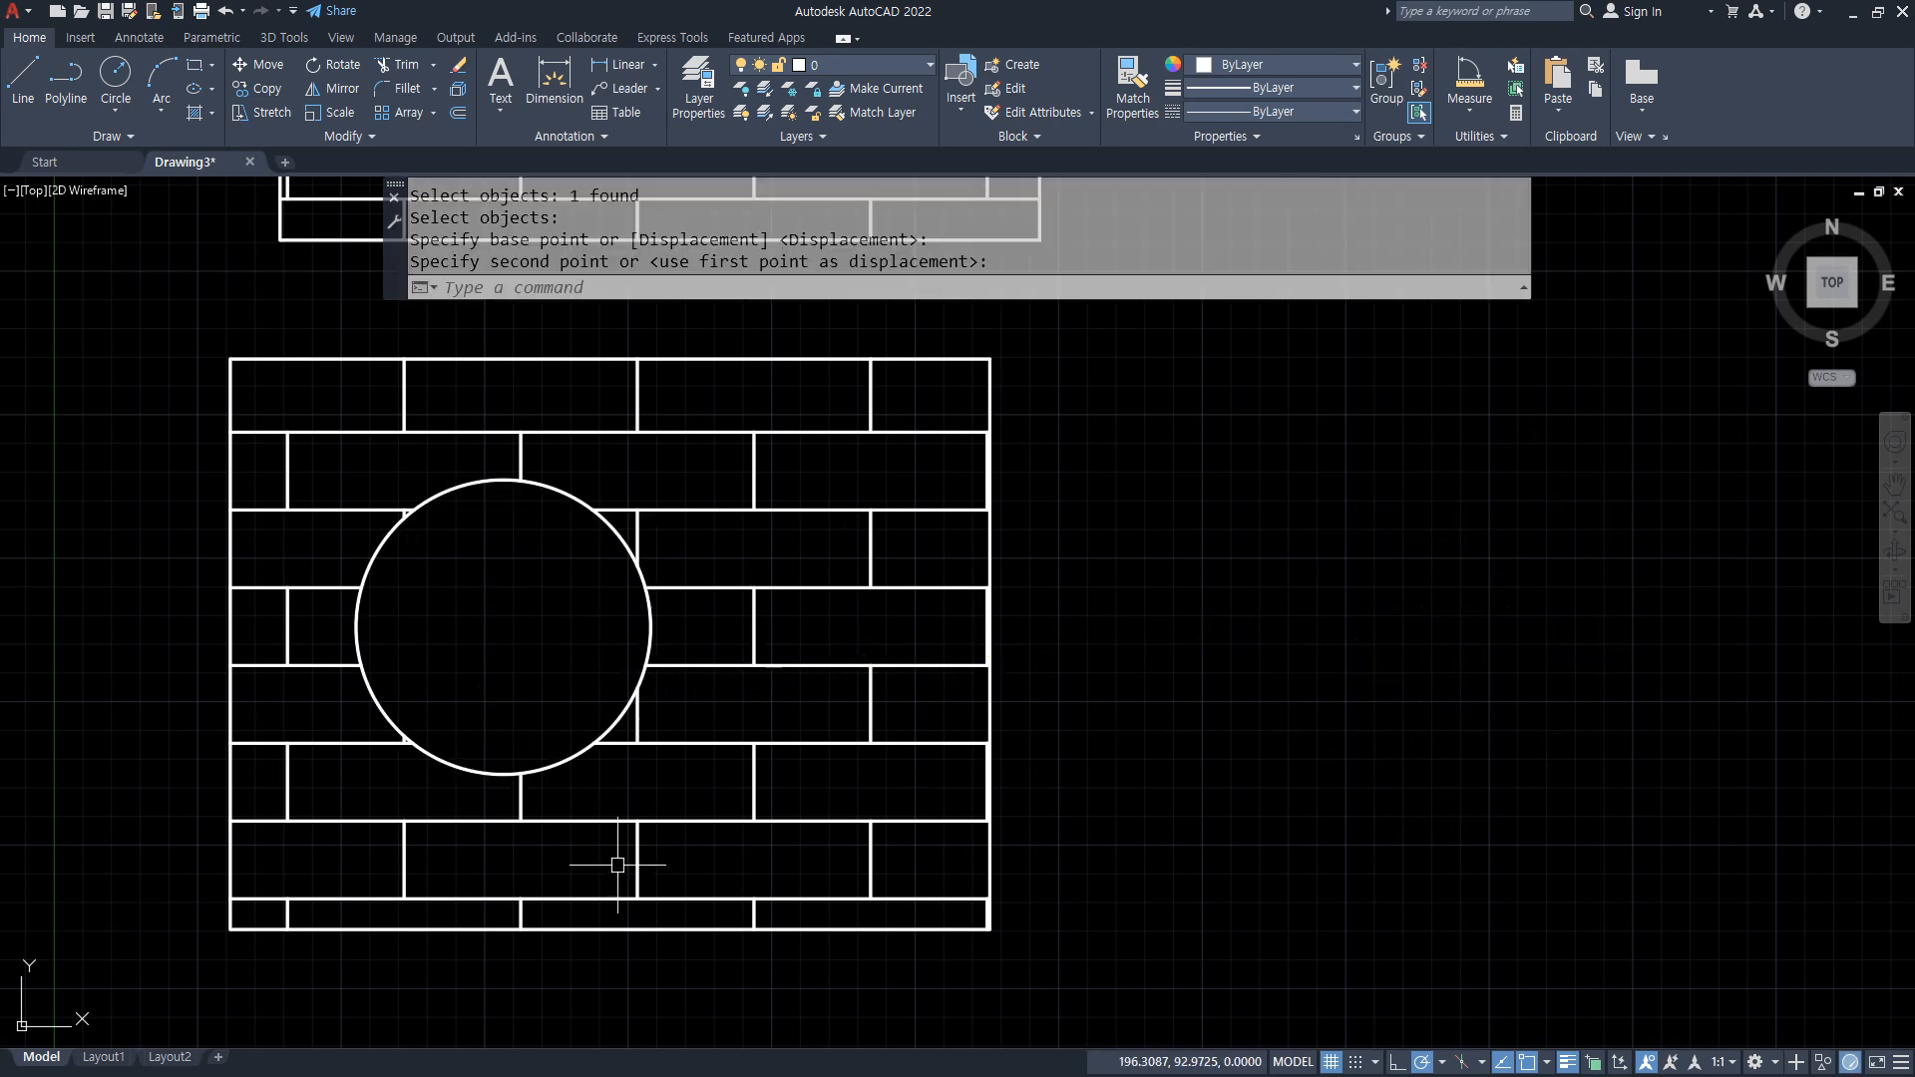
# Enlarge the circle inside the rectangle by stretching its side quadrant grip about 34 units outward
pyautogui.click(648, 604)
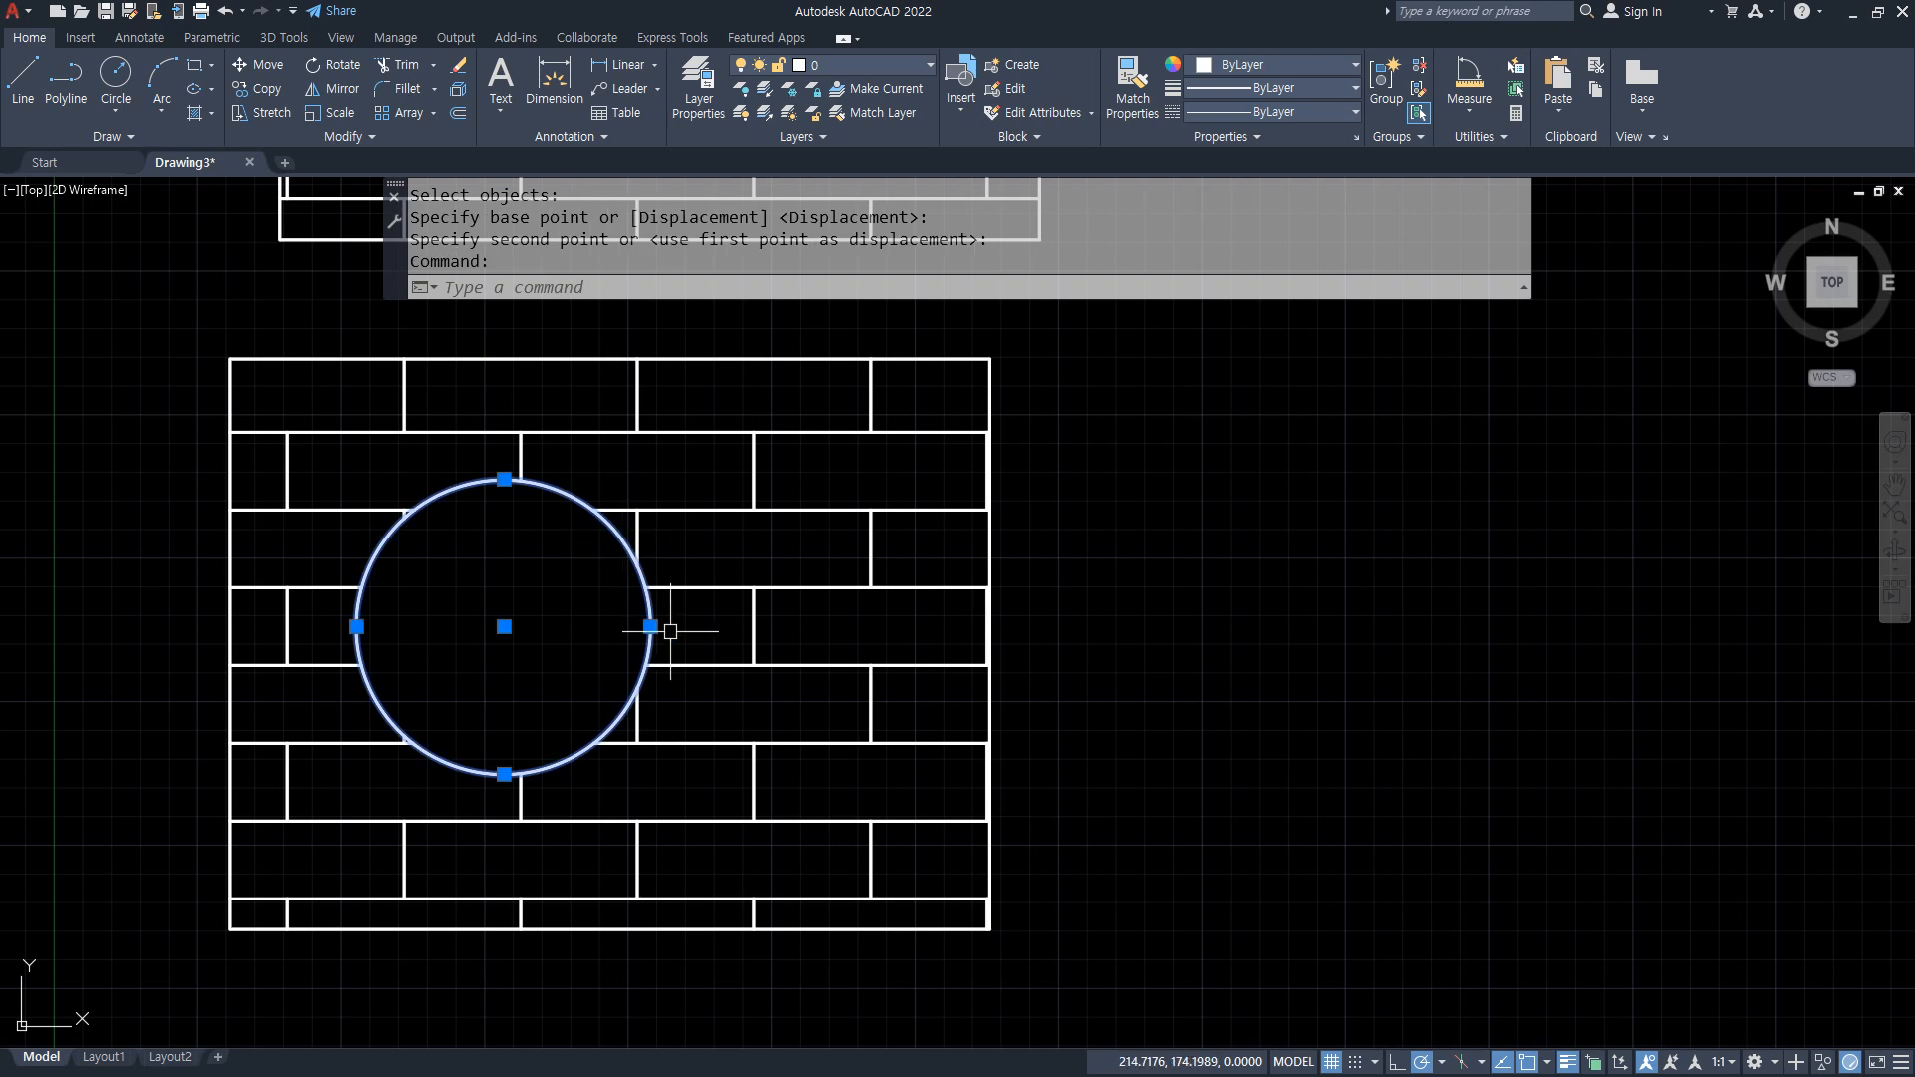
pyautogui.click(650, 626)
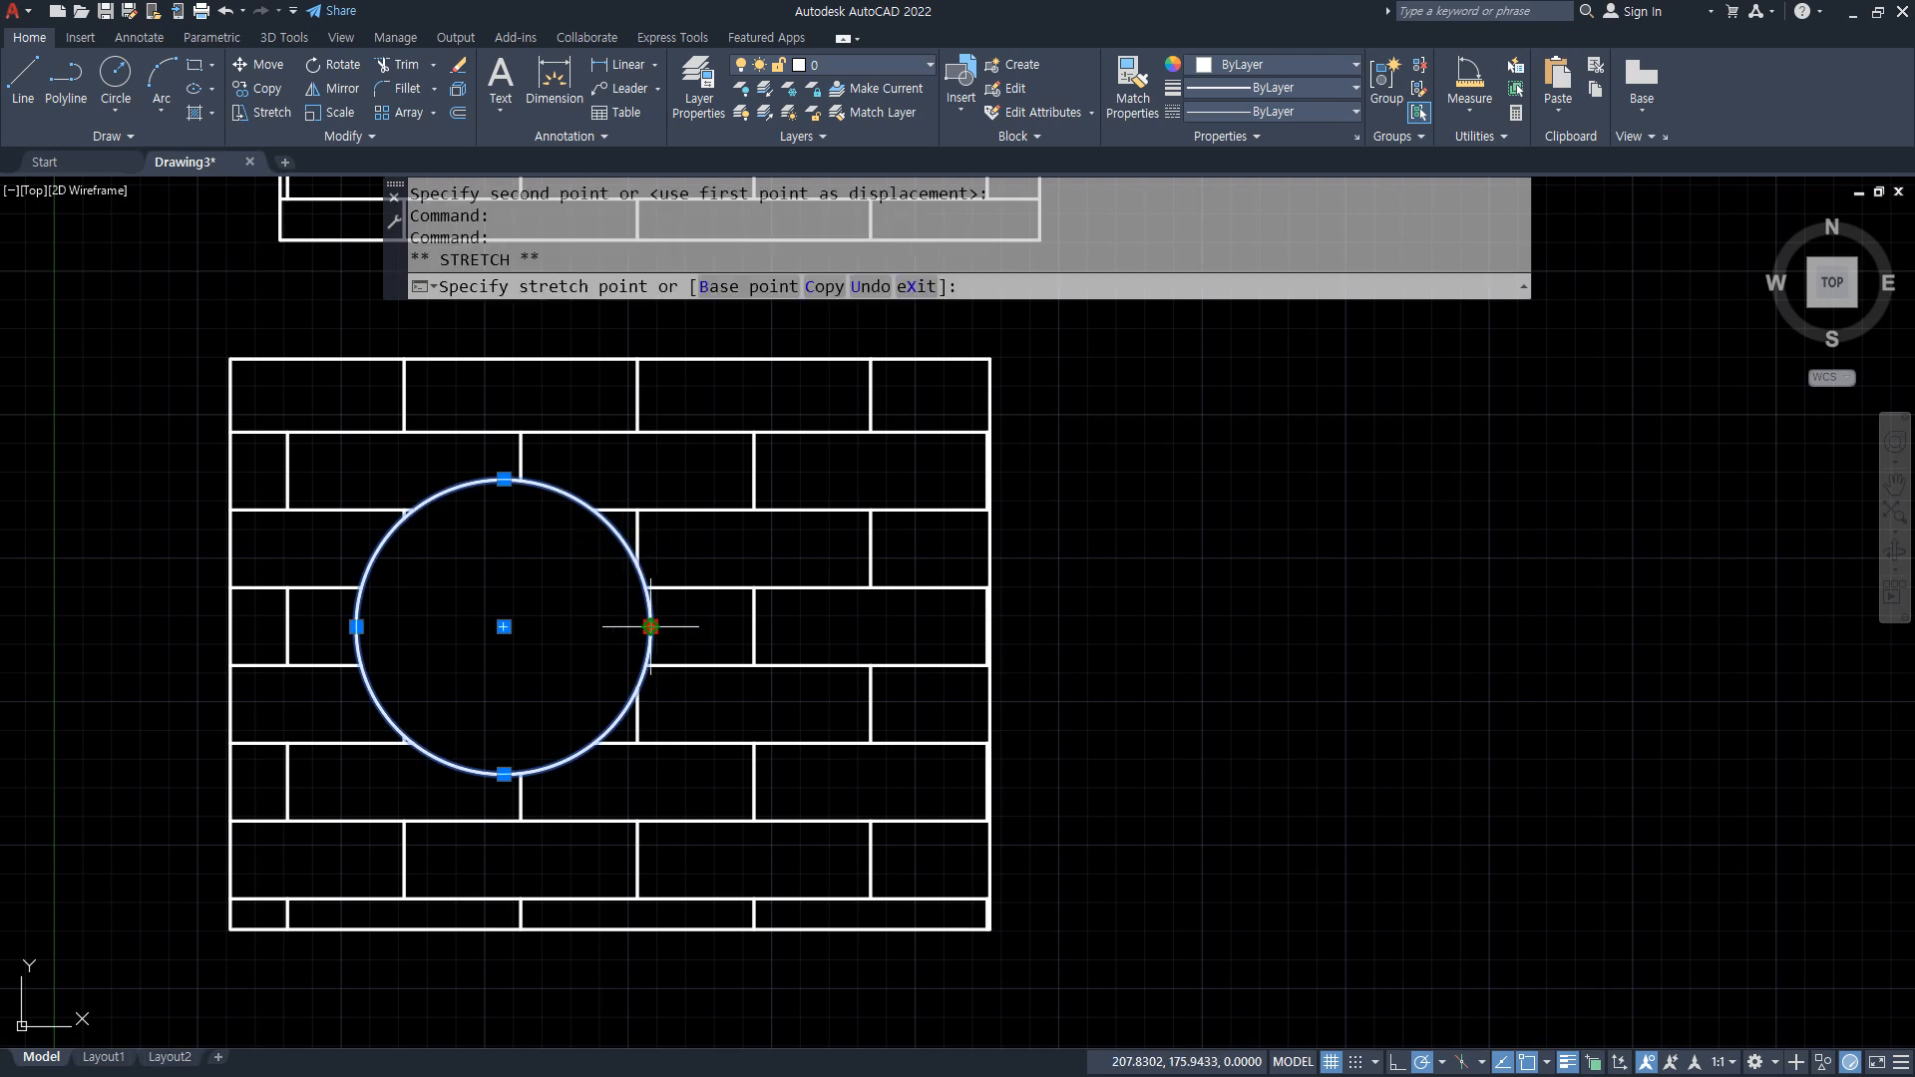
pyautogui.click(749, 627)
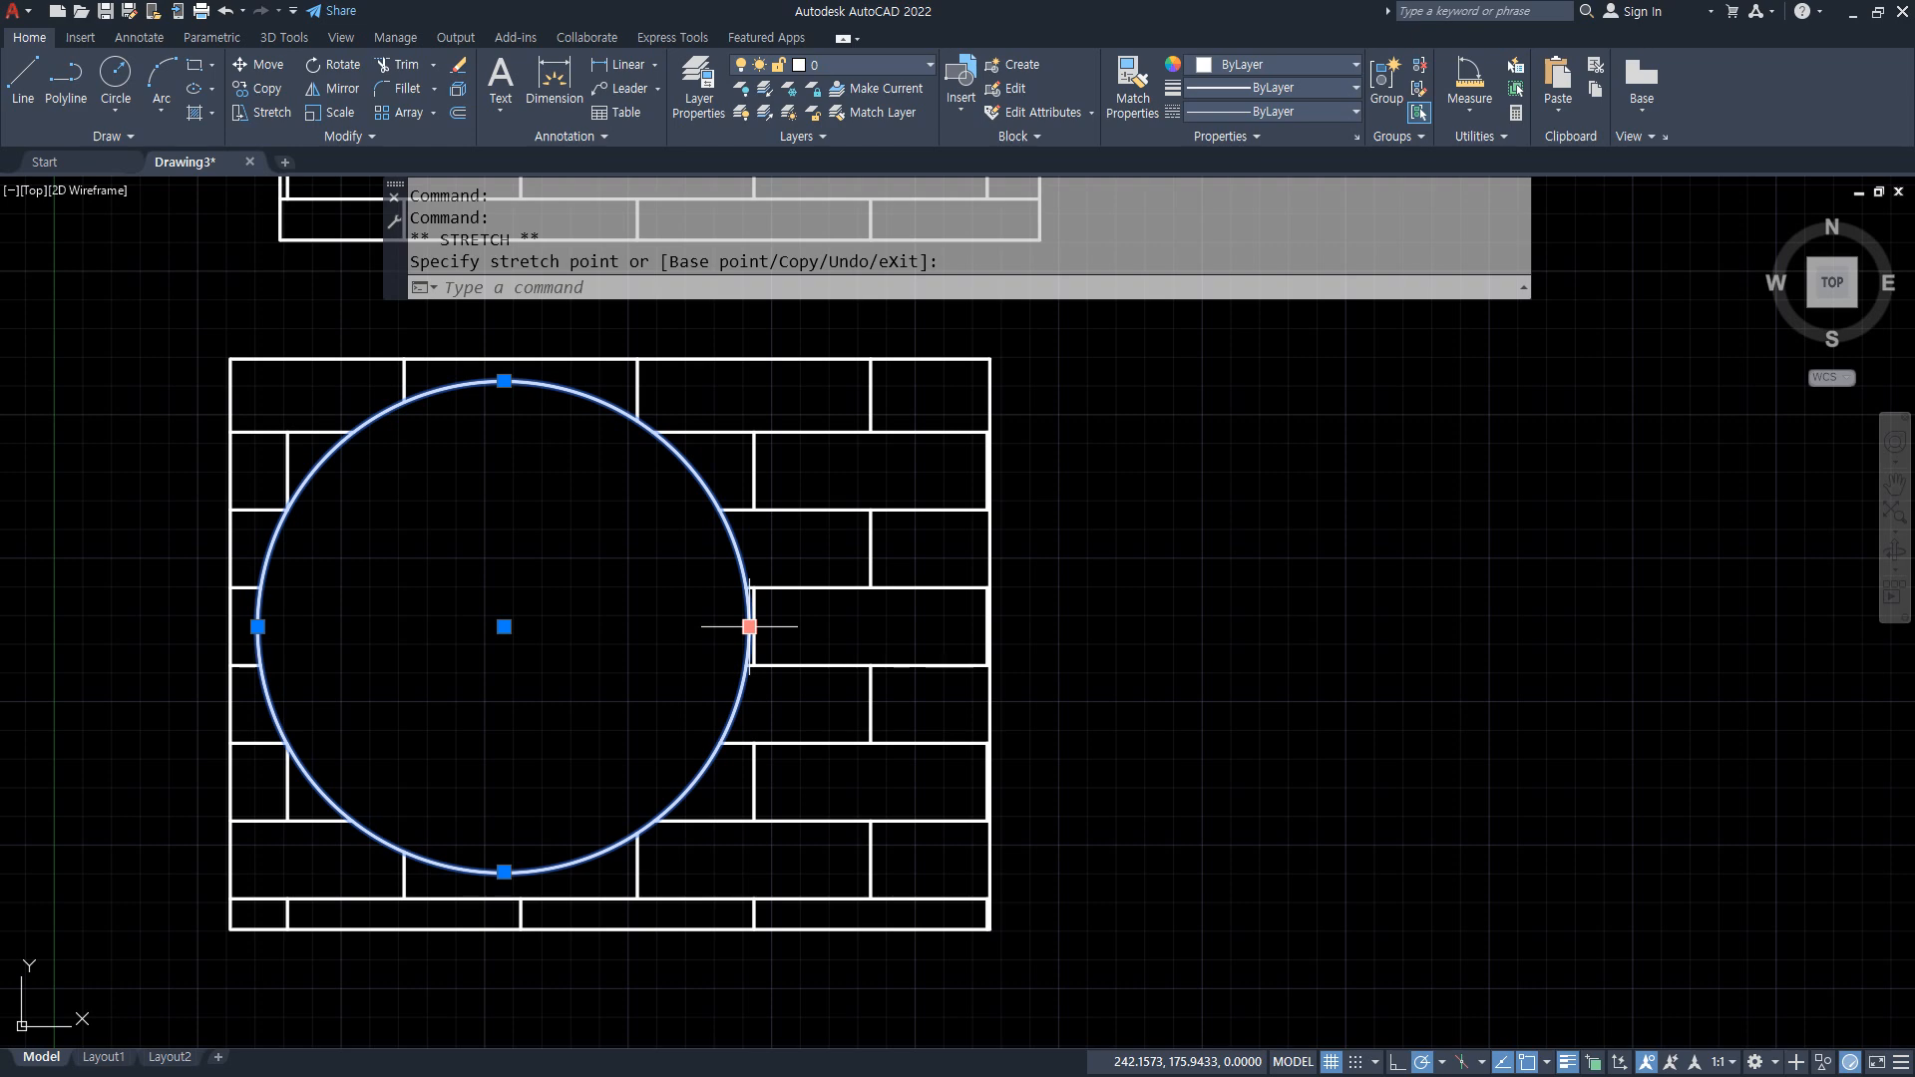
pyautogui.scroll(-2, 749, 627)
pyautogui.press('Escape')
# Examine the additional hatch options for the shared brick hatch, keeping them pinned open
pyautogui.moveTo(750, 627); pyautogui.dragTo(564, 678, button='middle')
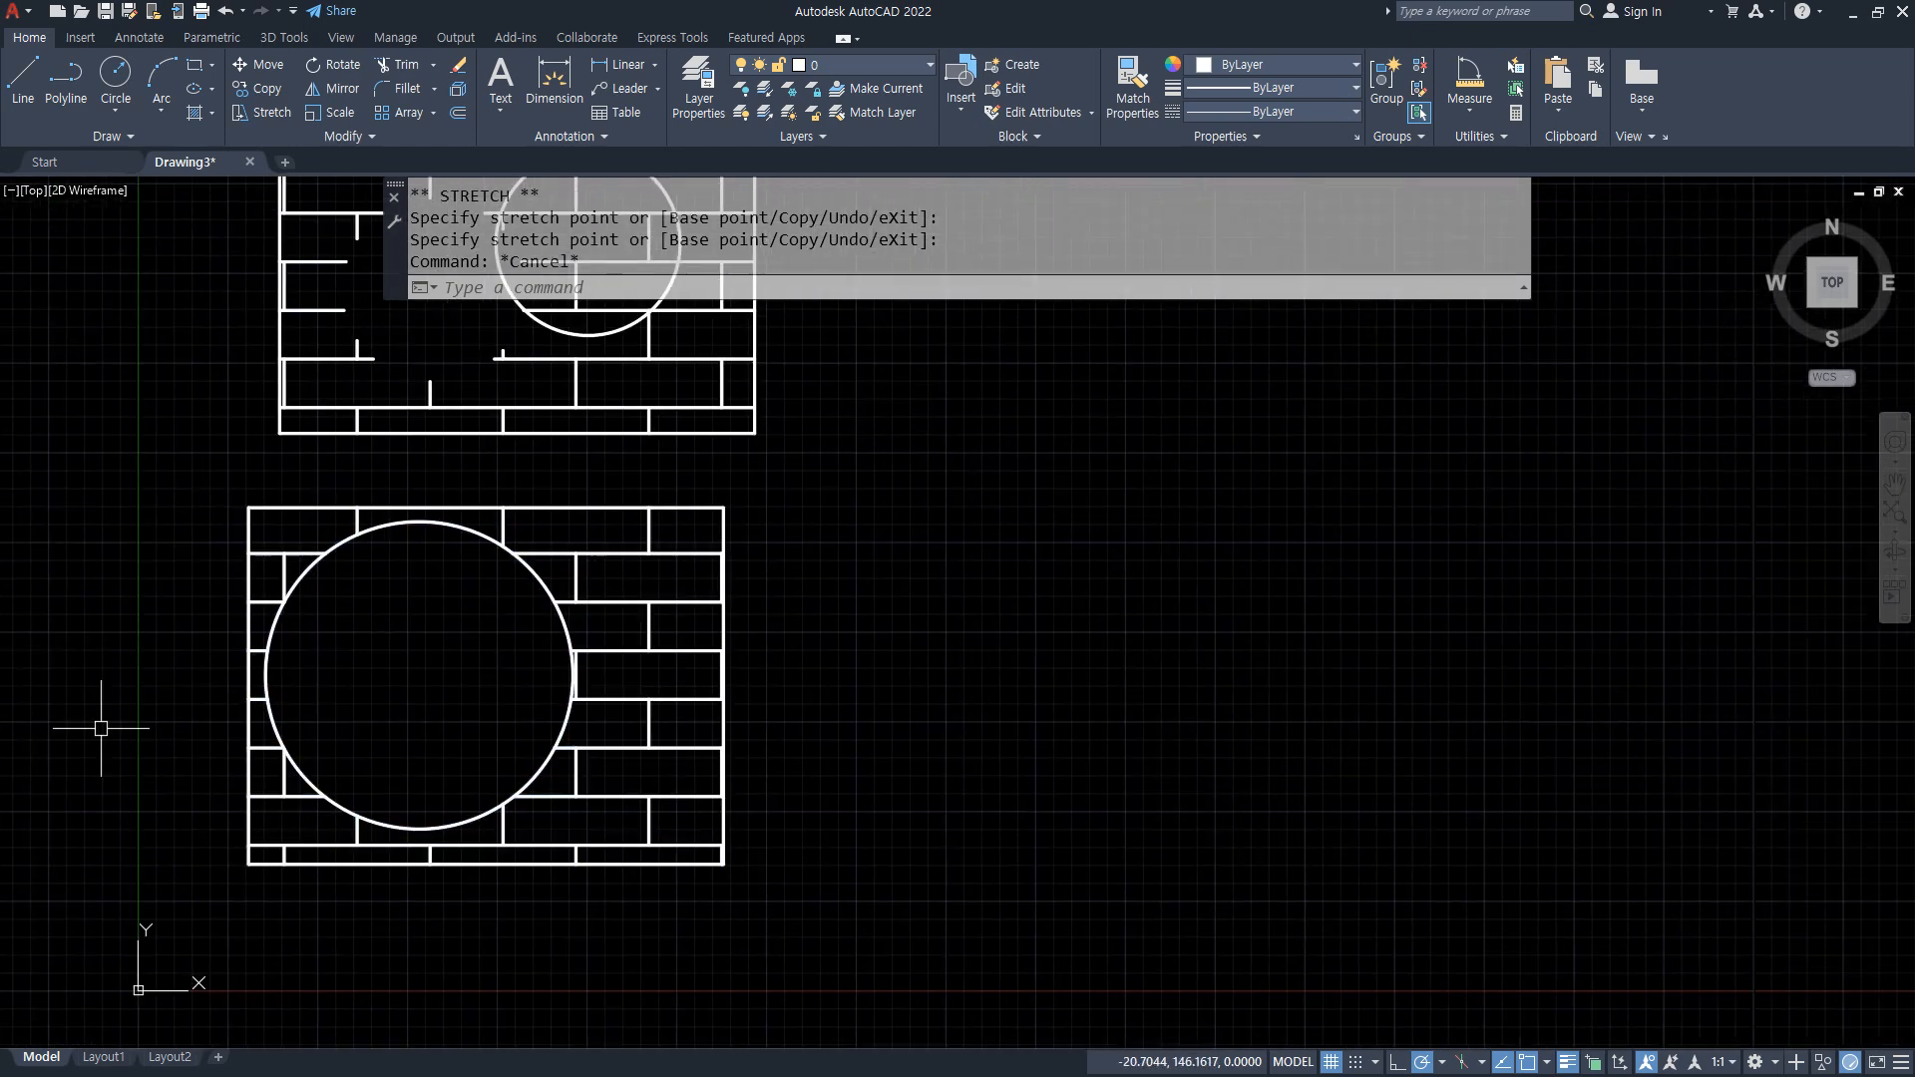
pyautogui.click(619, 552)
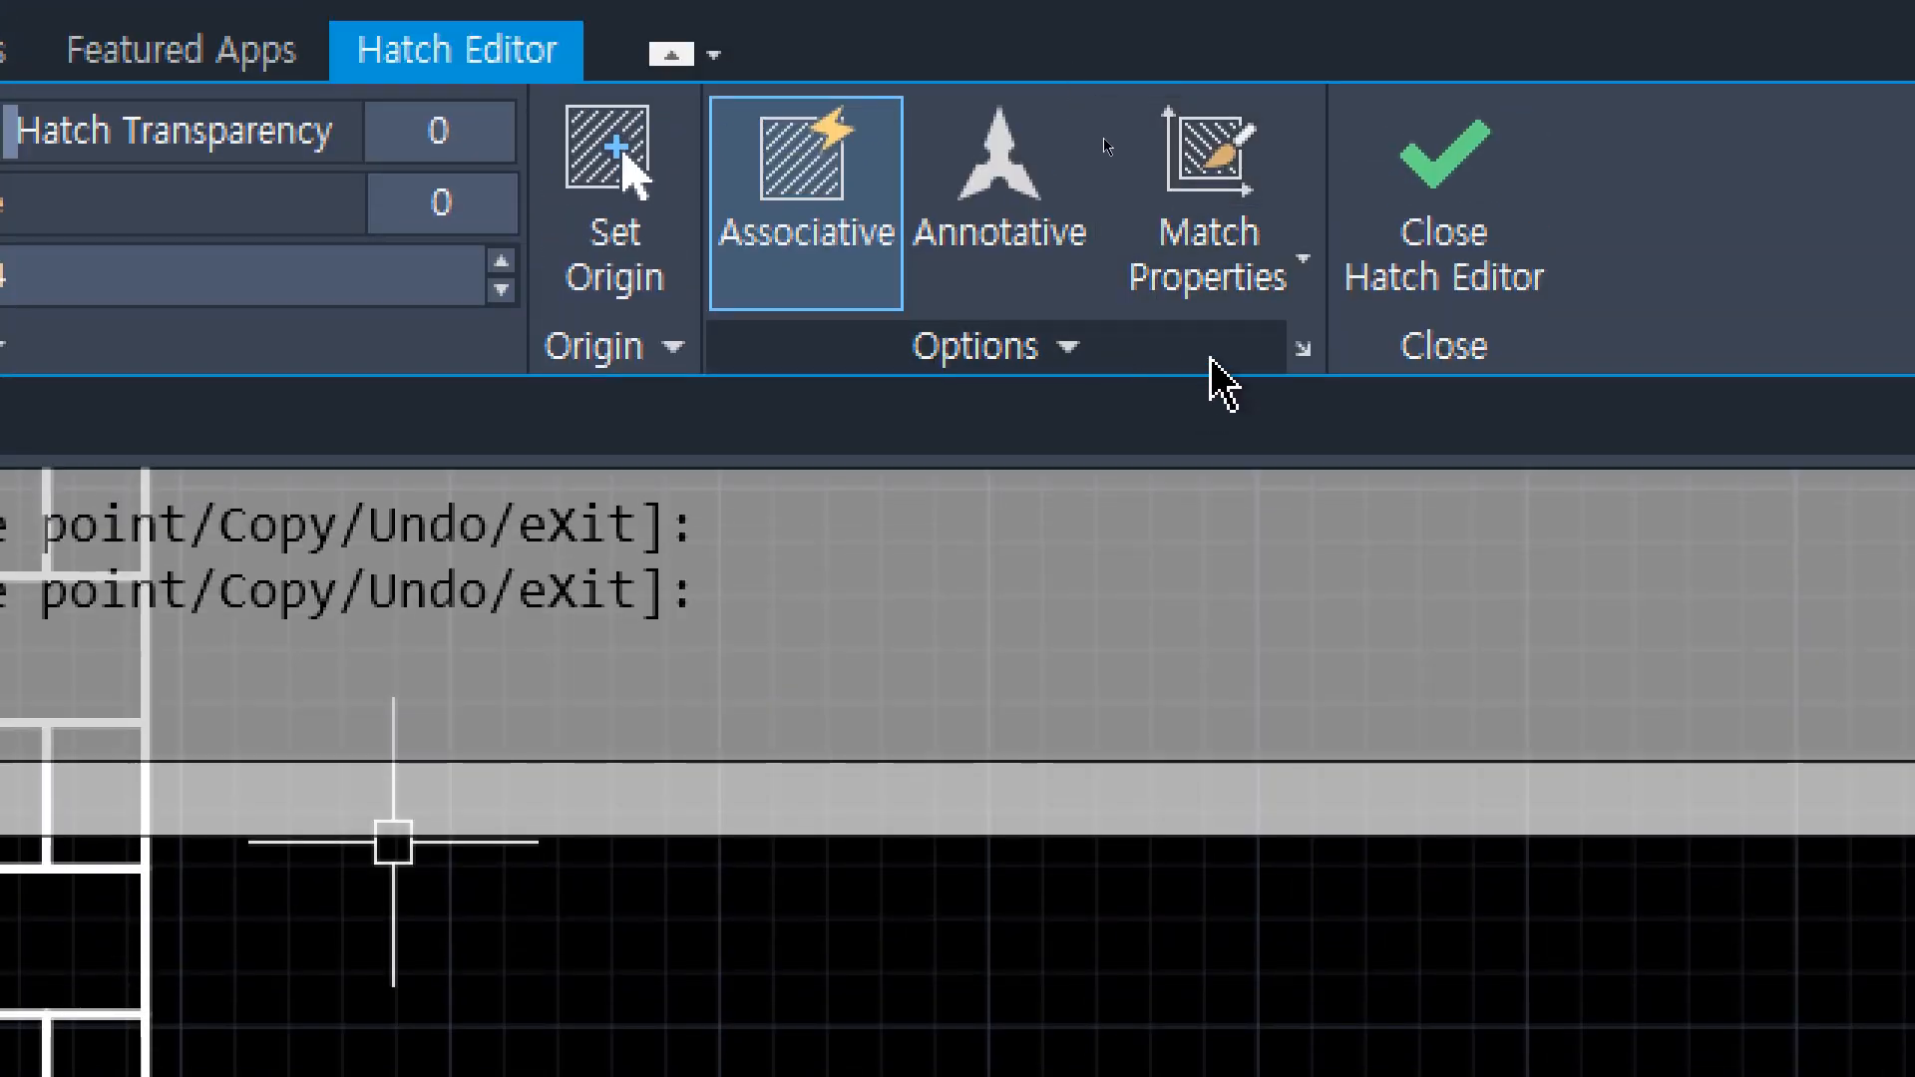
pyautogui.click(1192, 362)
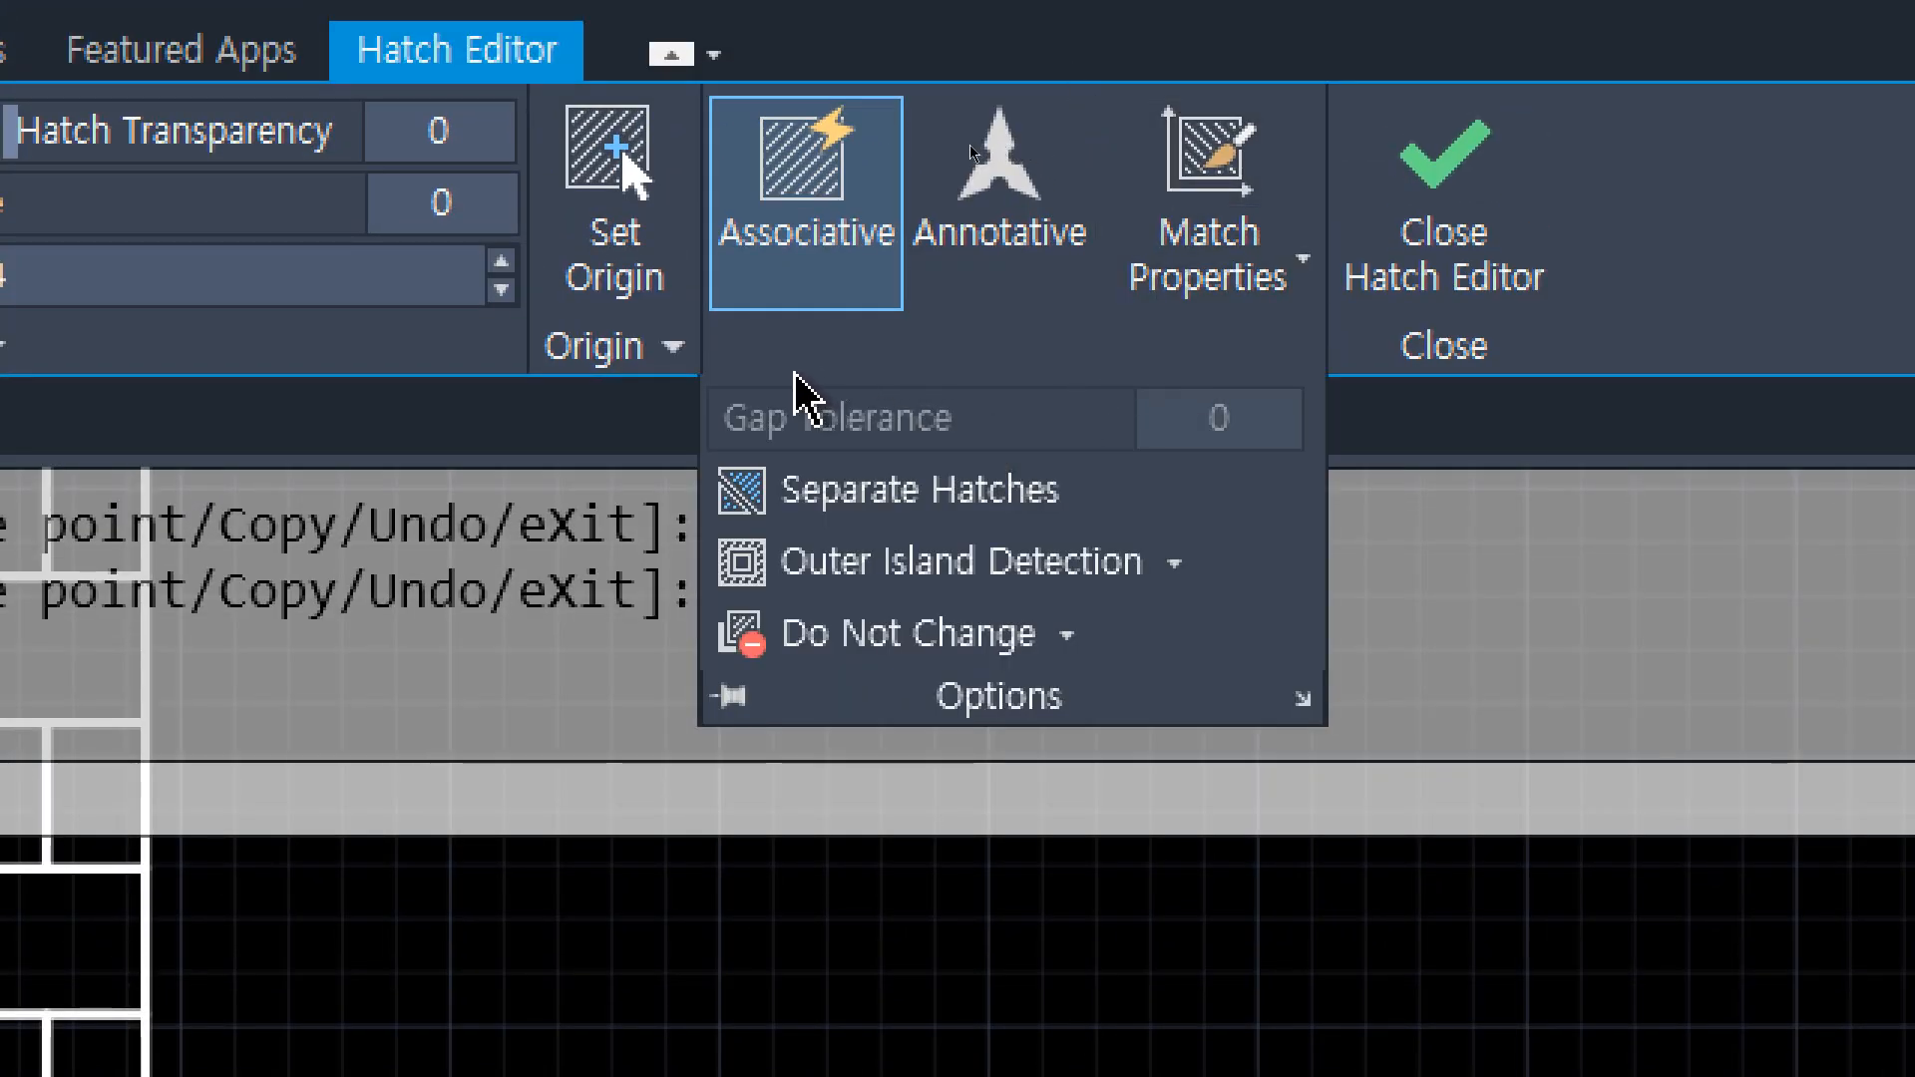
pyautogui.click(726, 695)
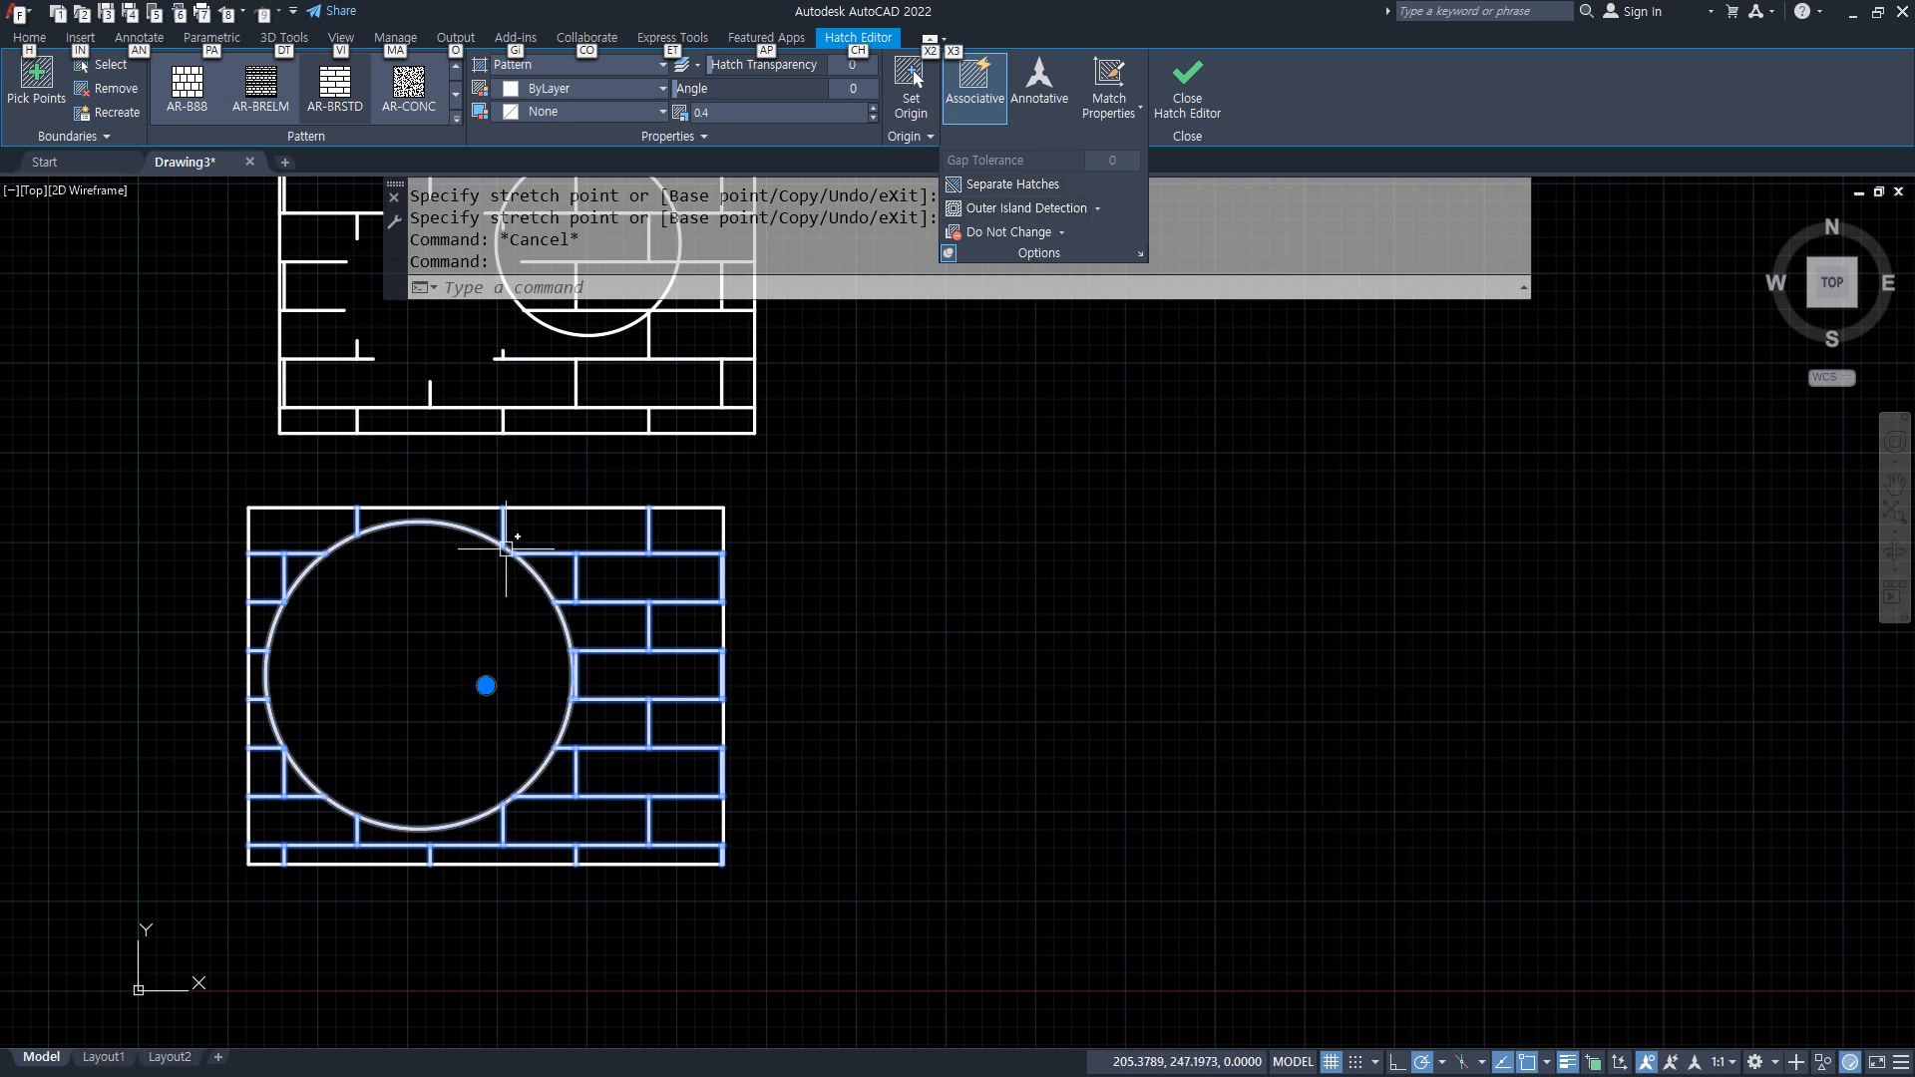
pyautogui.press('Escape')
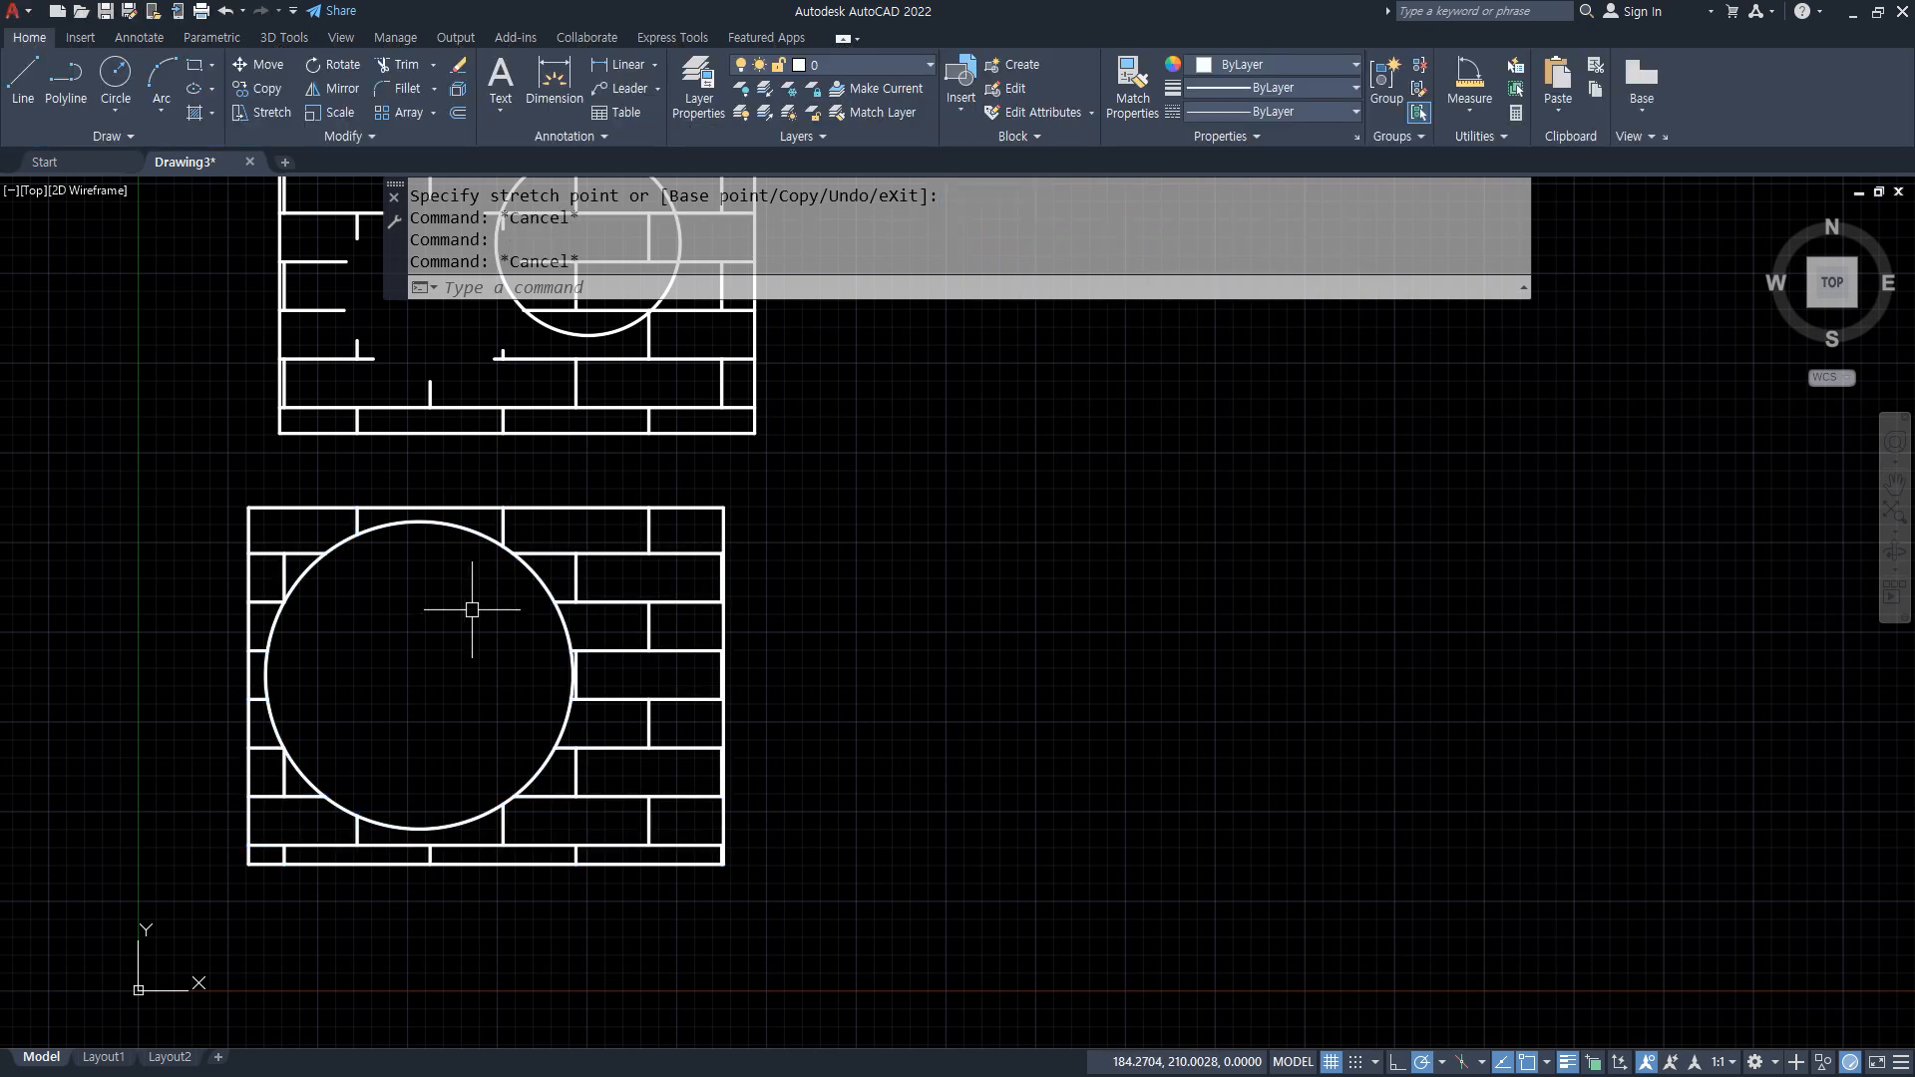
# Move the enlarged circle out of the rectangle into the empty space to its right
pyautogui.write('n')
pyautogui.press('Escape')
pyautogui.press('Escape')
pyautogui.write('m')
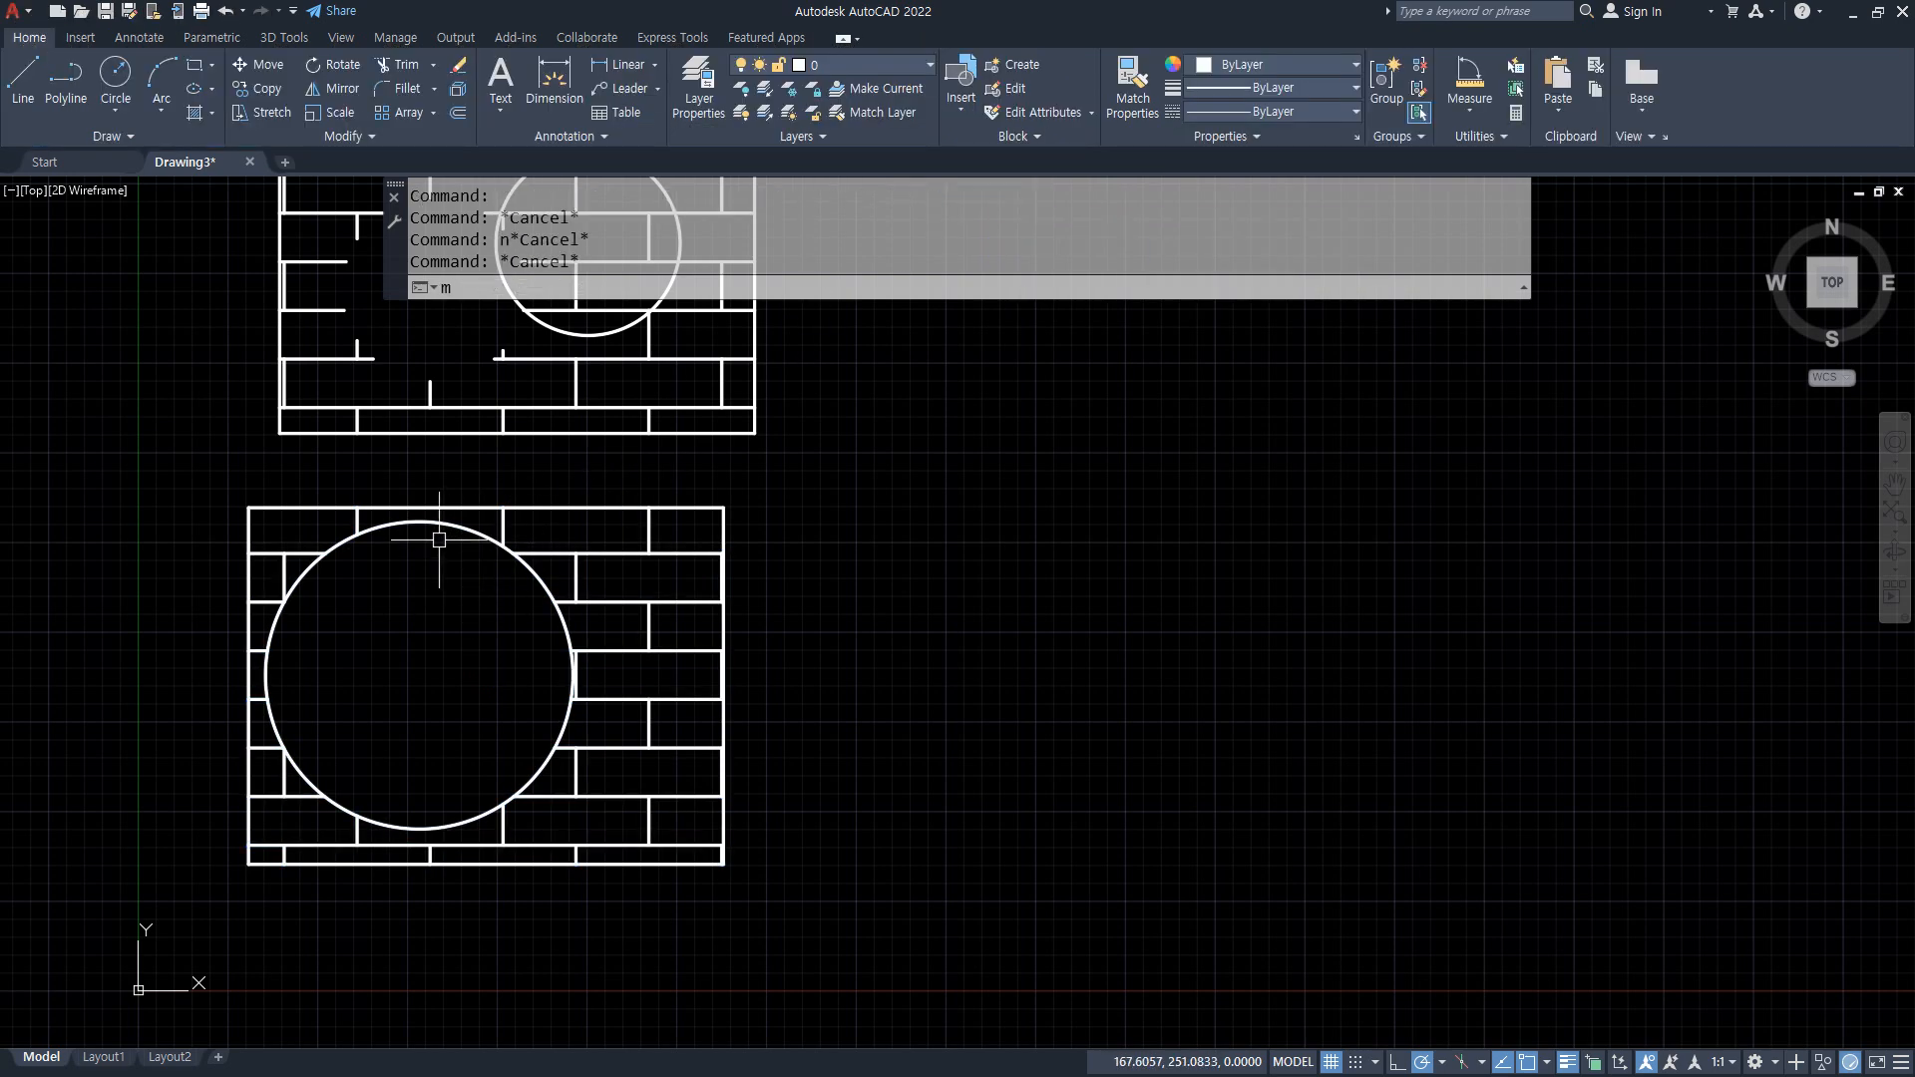
pyautogui.press('Return')
pyautogui.click(437, 524)
pyautogui.press('Return')
pyautogui.click(414, 603)
pyautogui.click(954, 617)
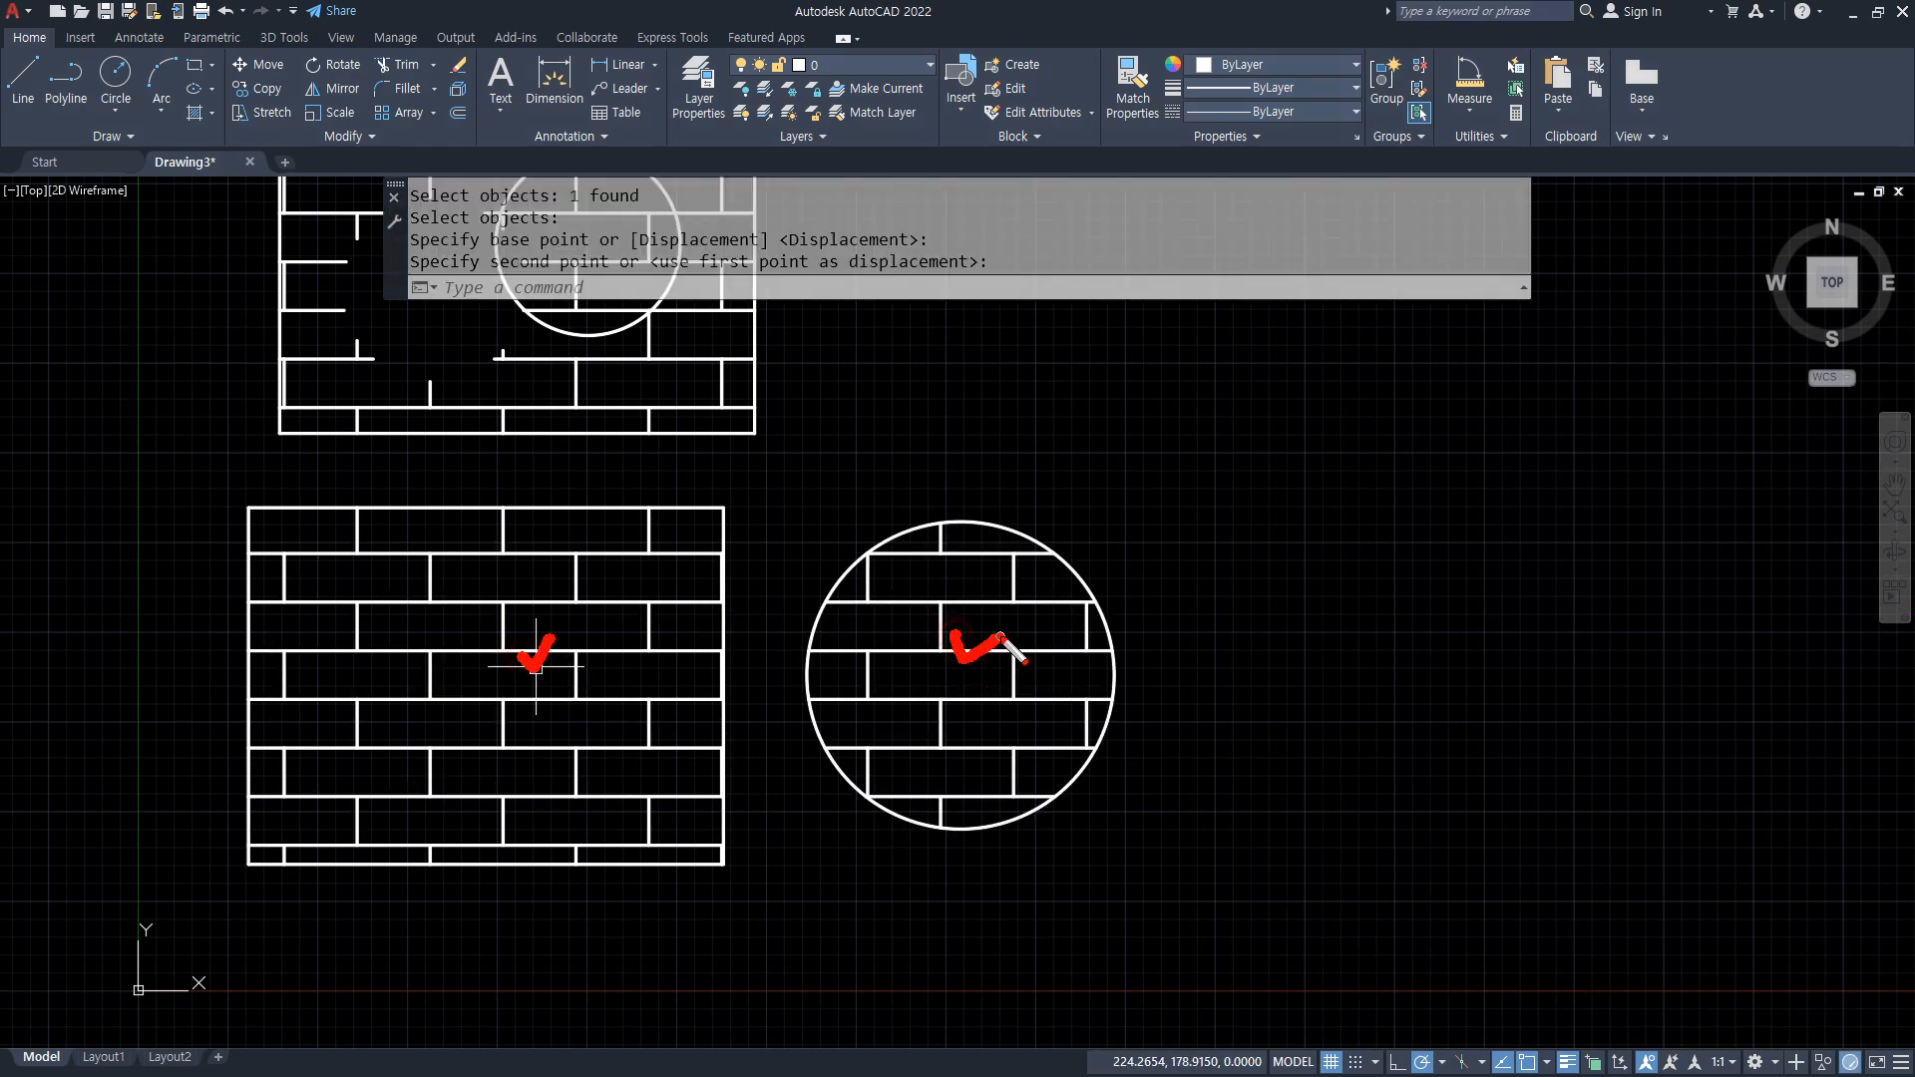
# Split the shared brick hatch of the rectangle and circle into independent objects with Separate Hatches
pyautogui.click(658, 669)
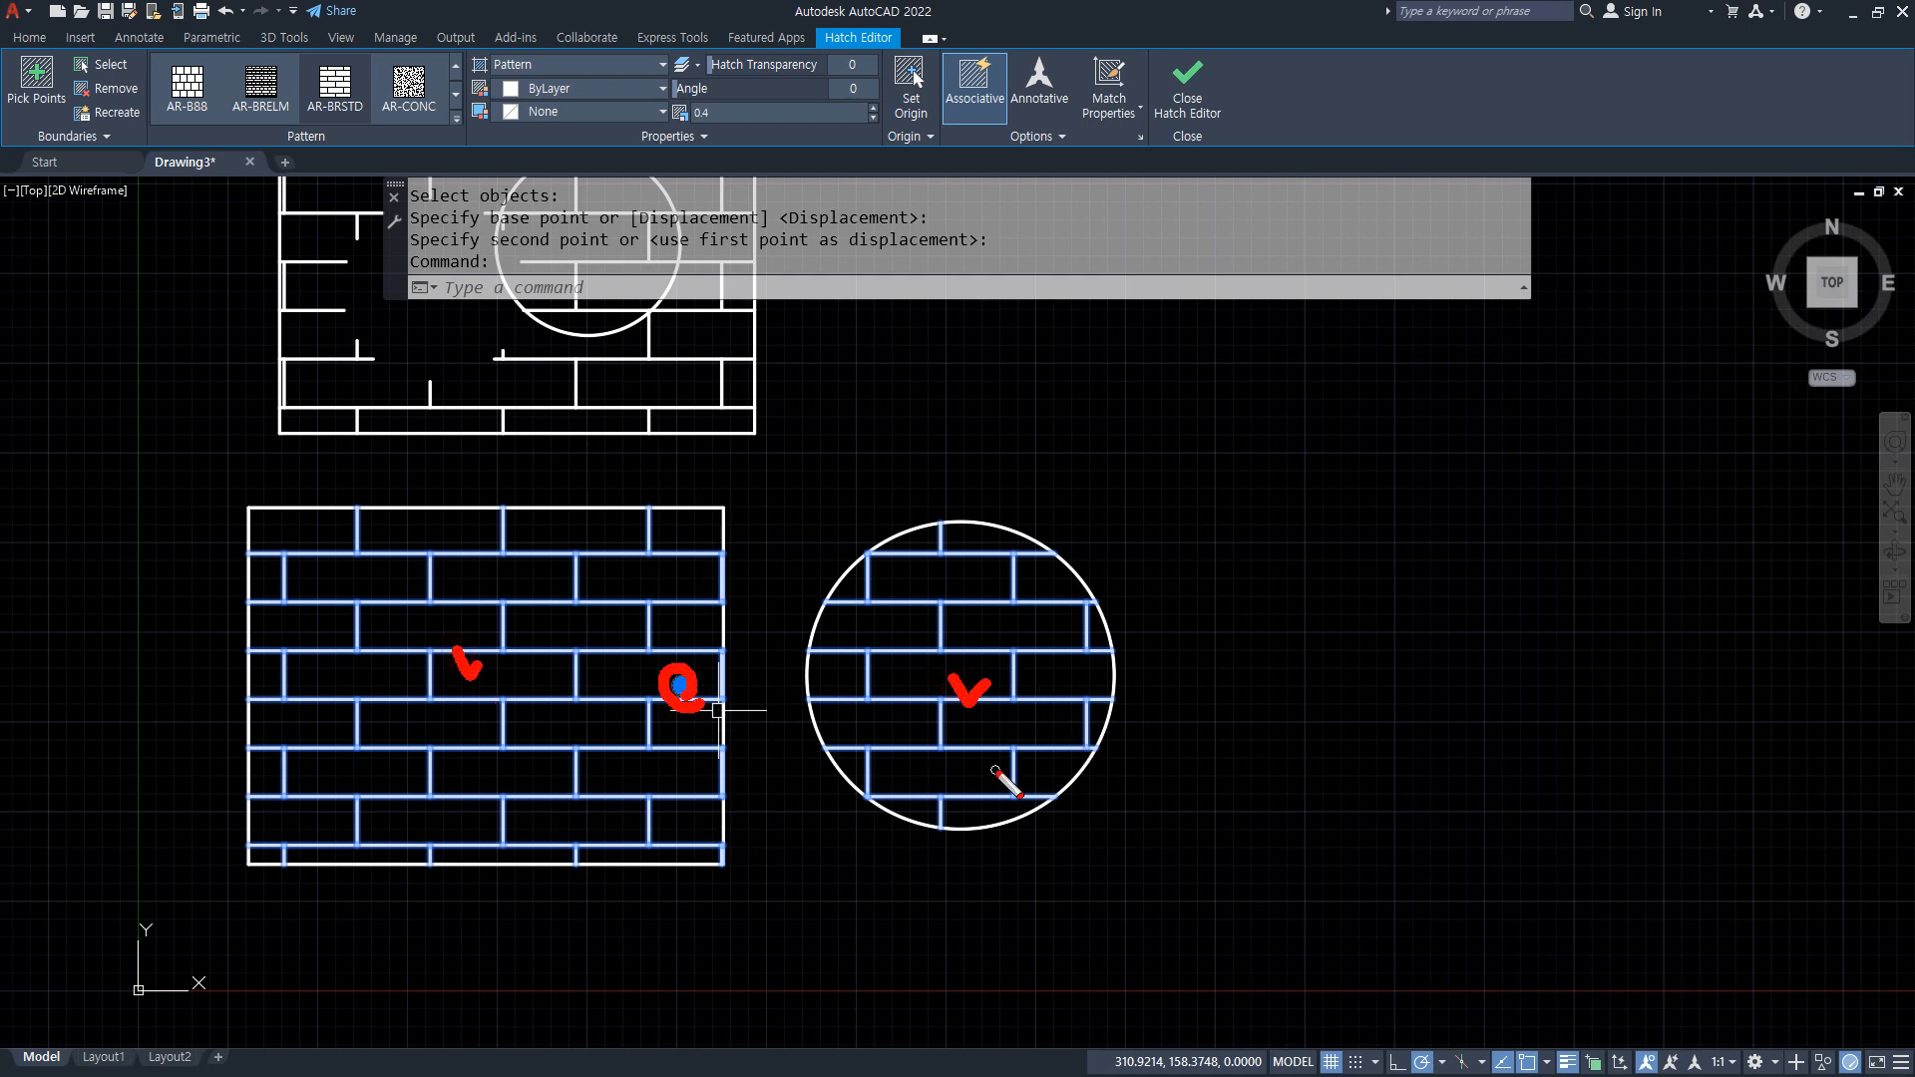
pyautogui.press('Escape')
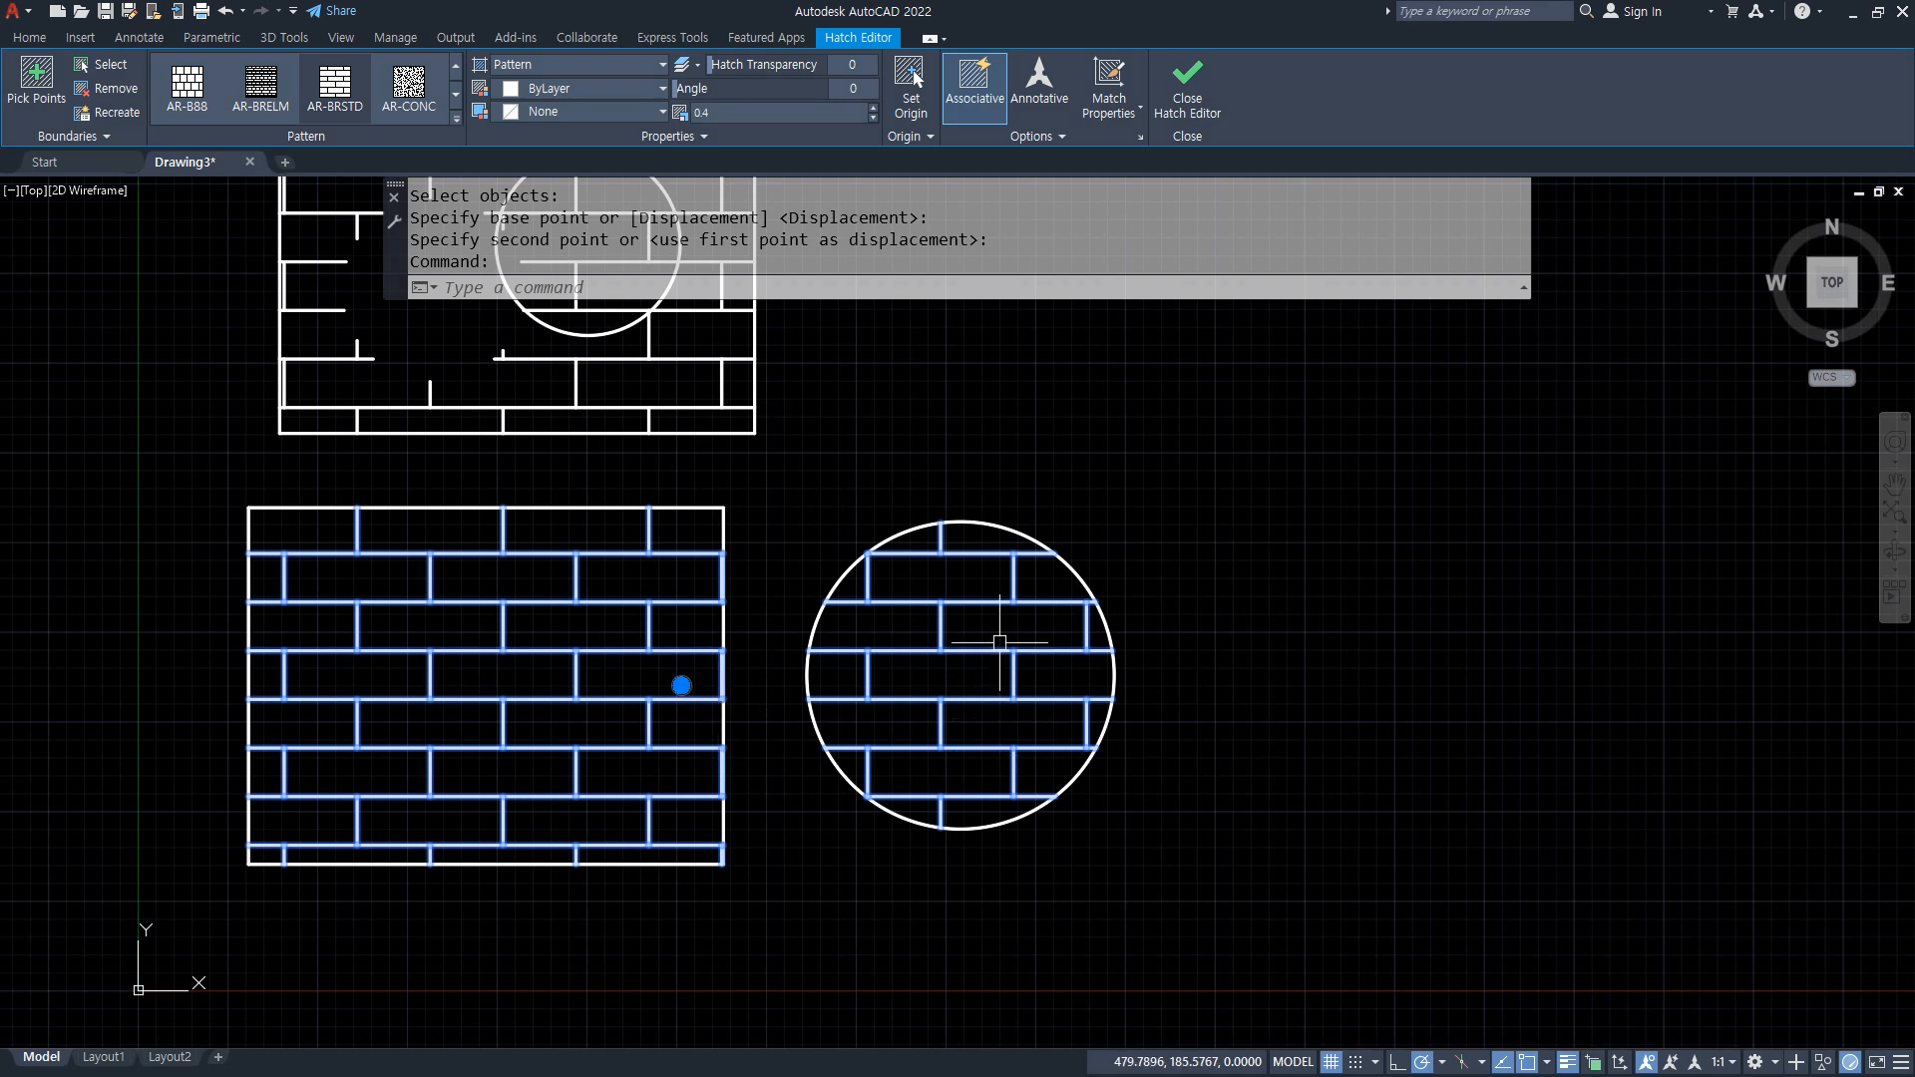
pyautogui.click(1049, 133)
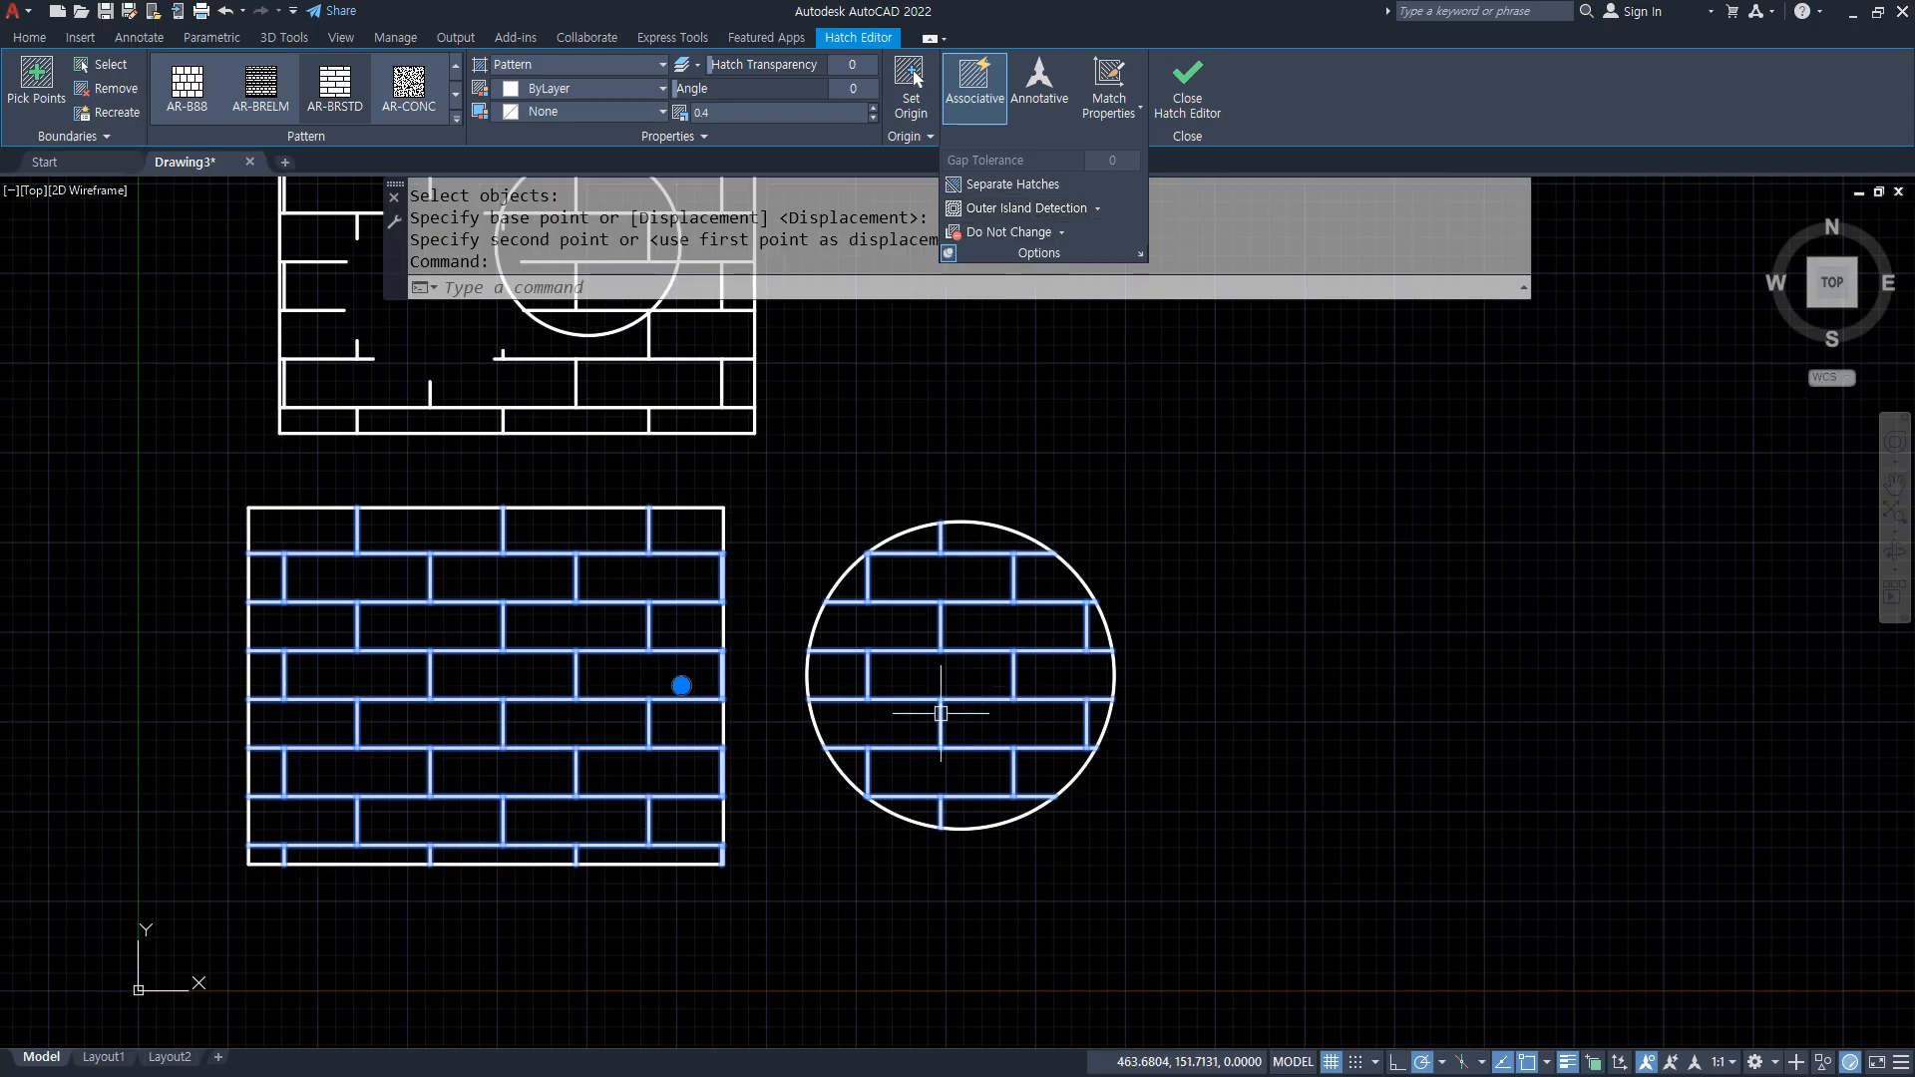
pyautogui.click(1012, 184)
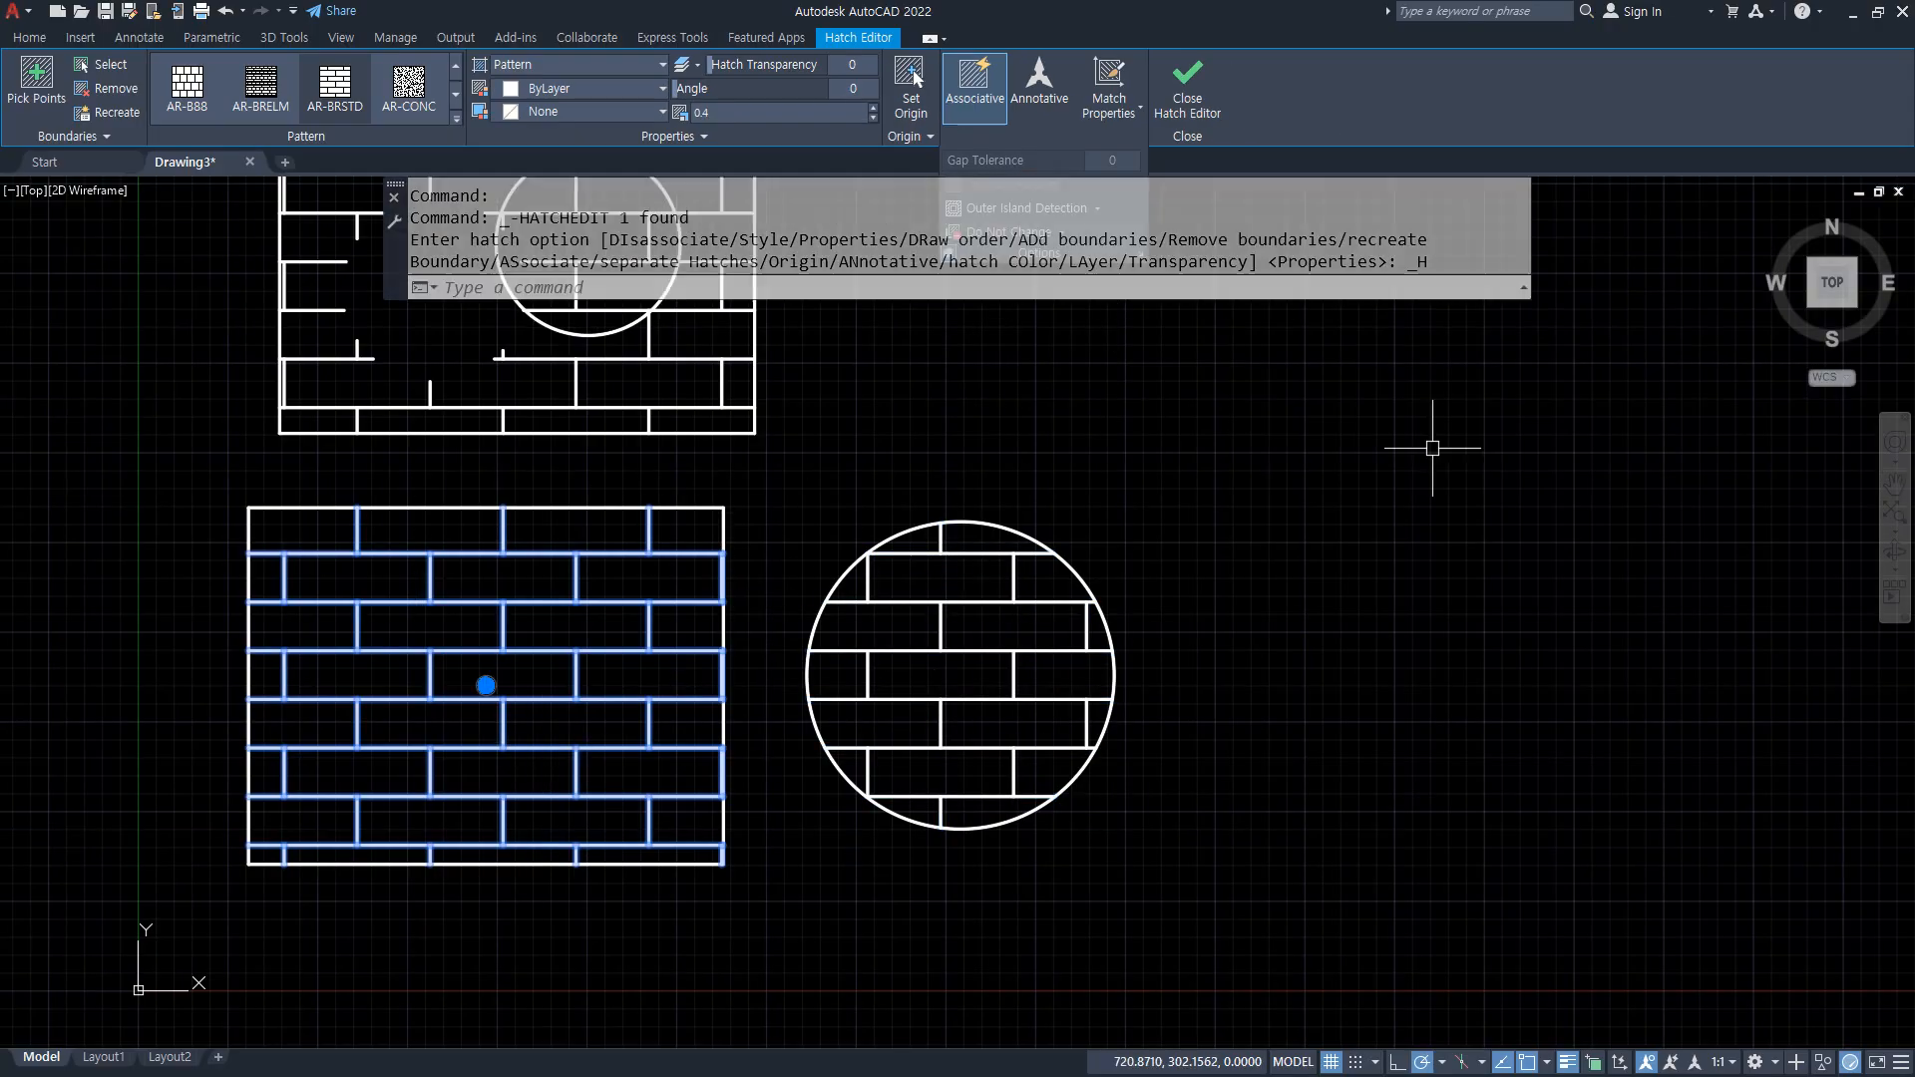
pyautogui.press('Escape')
# Select the circle's hatch and the rectangle's hatch one by one to check whether they are separate objects
pyautogui.click(963, 671)
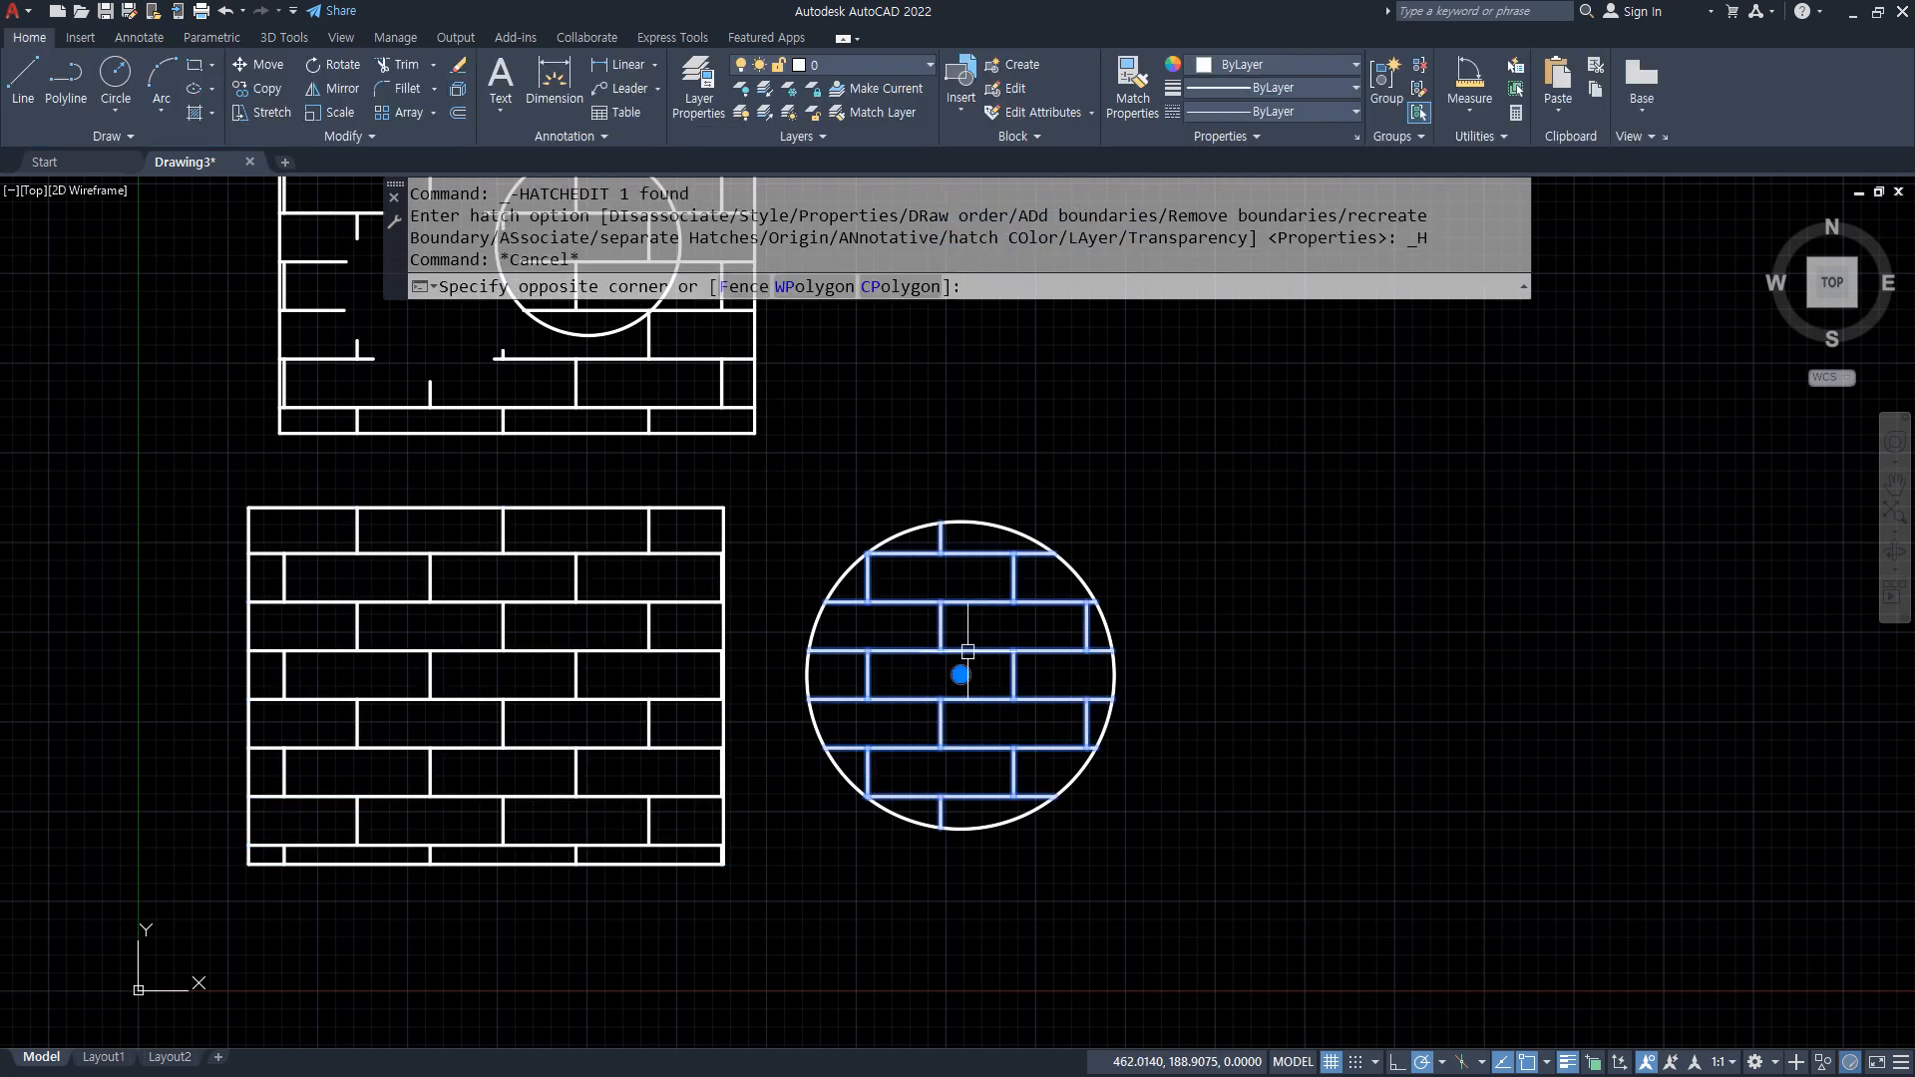
pyautogui.click(494, 601)
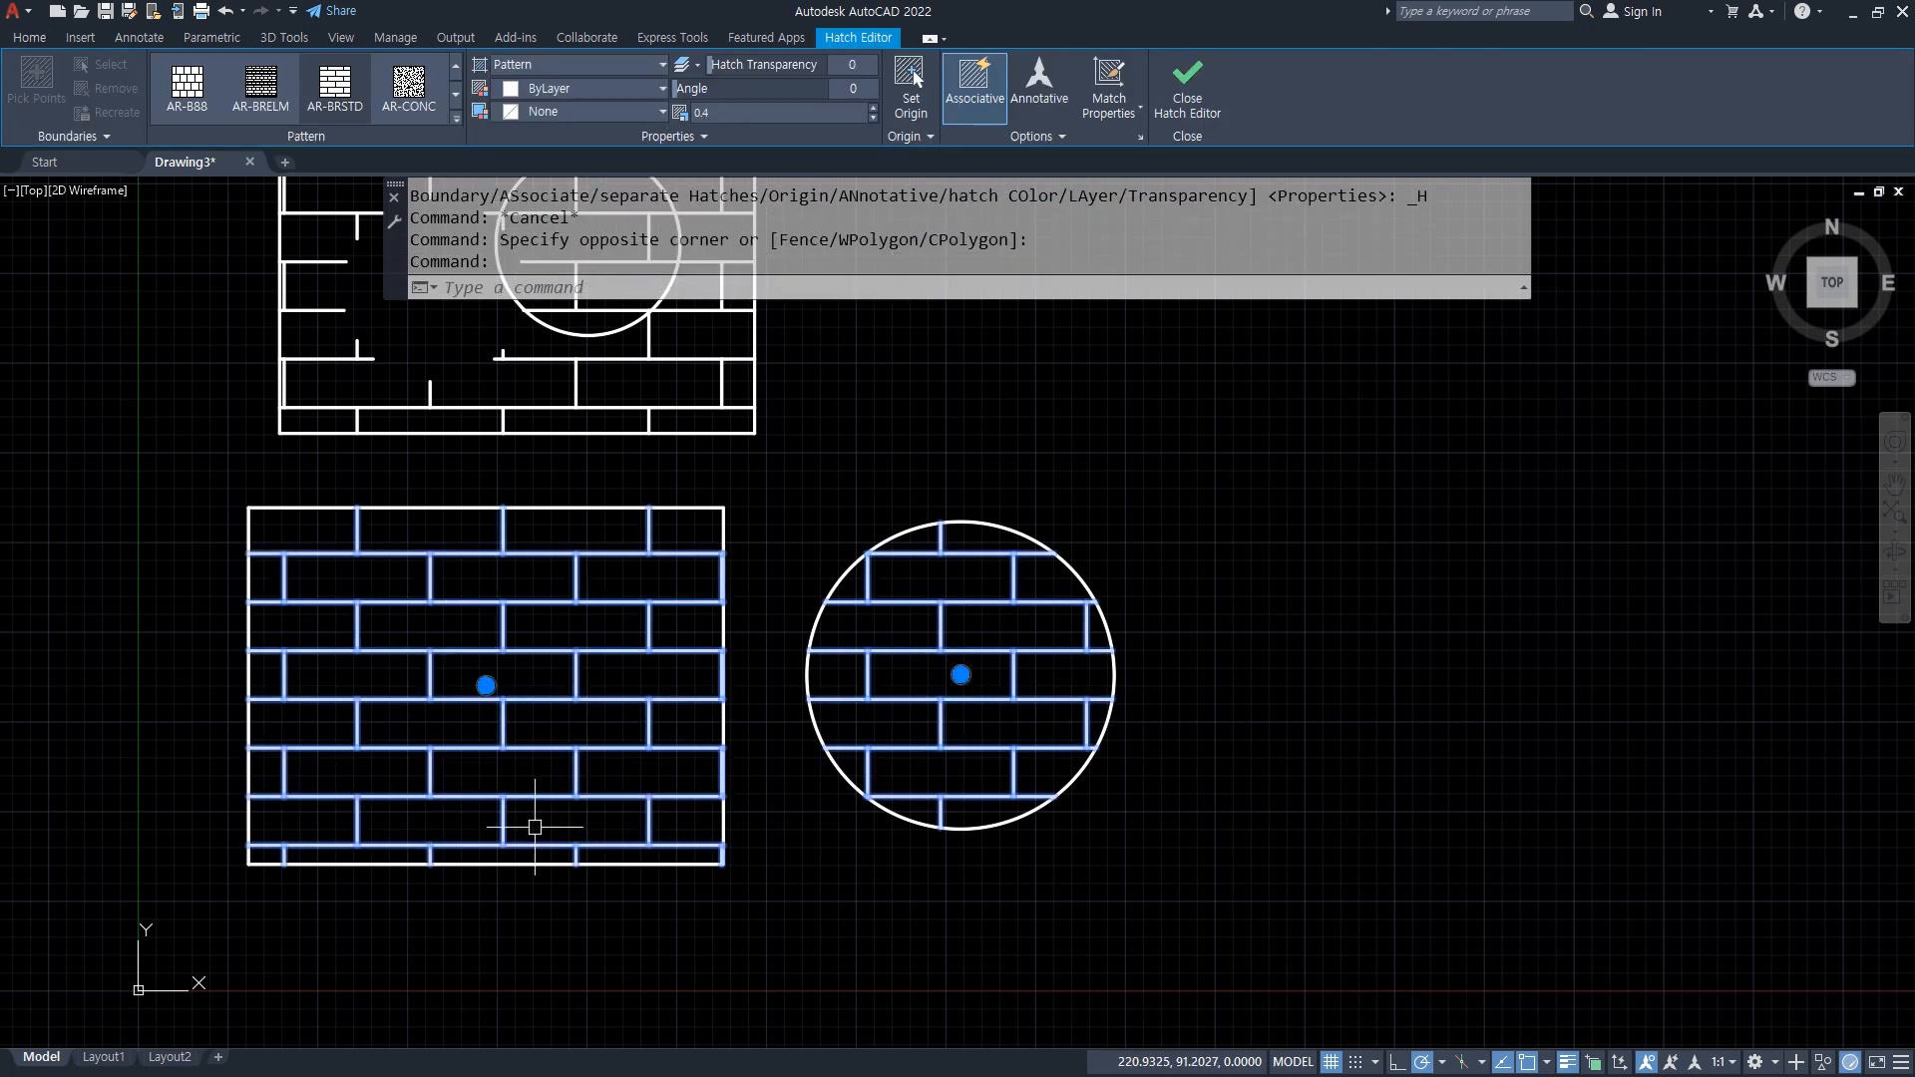
pyautogui.press('Escape')
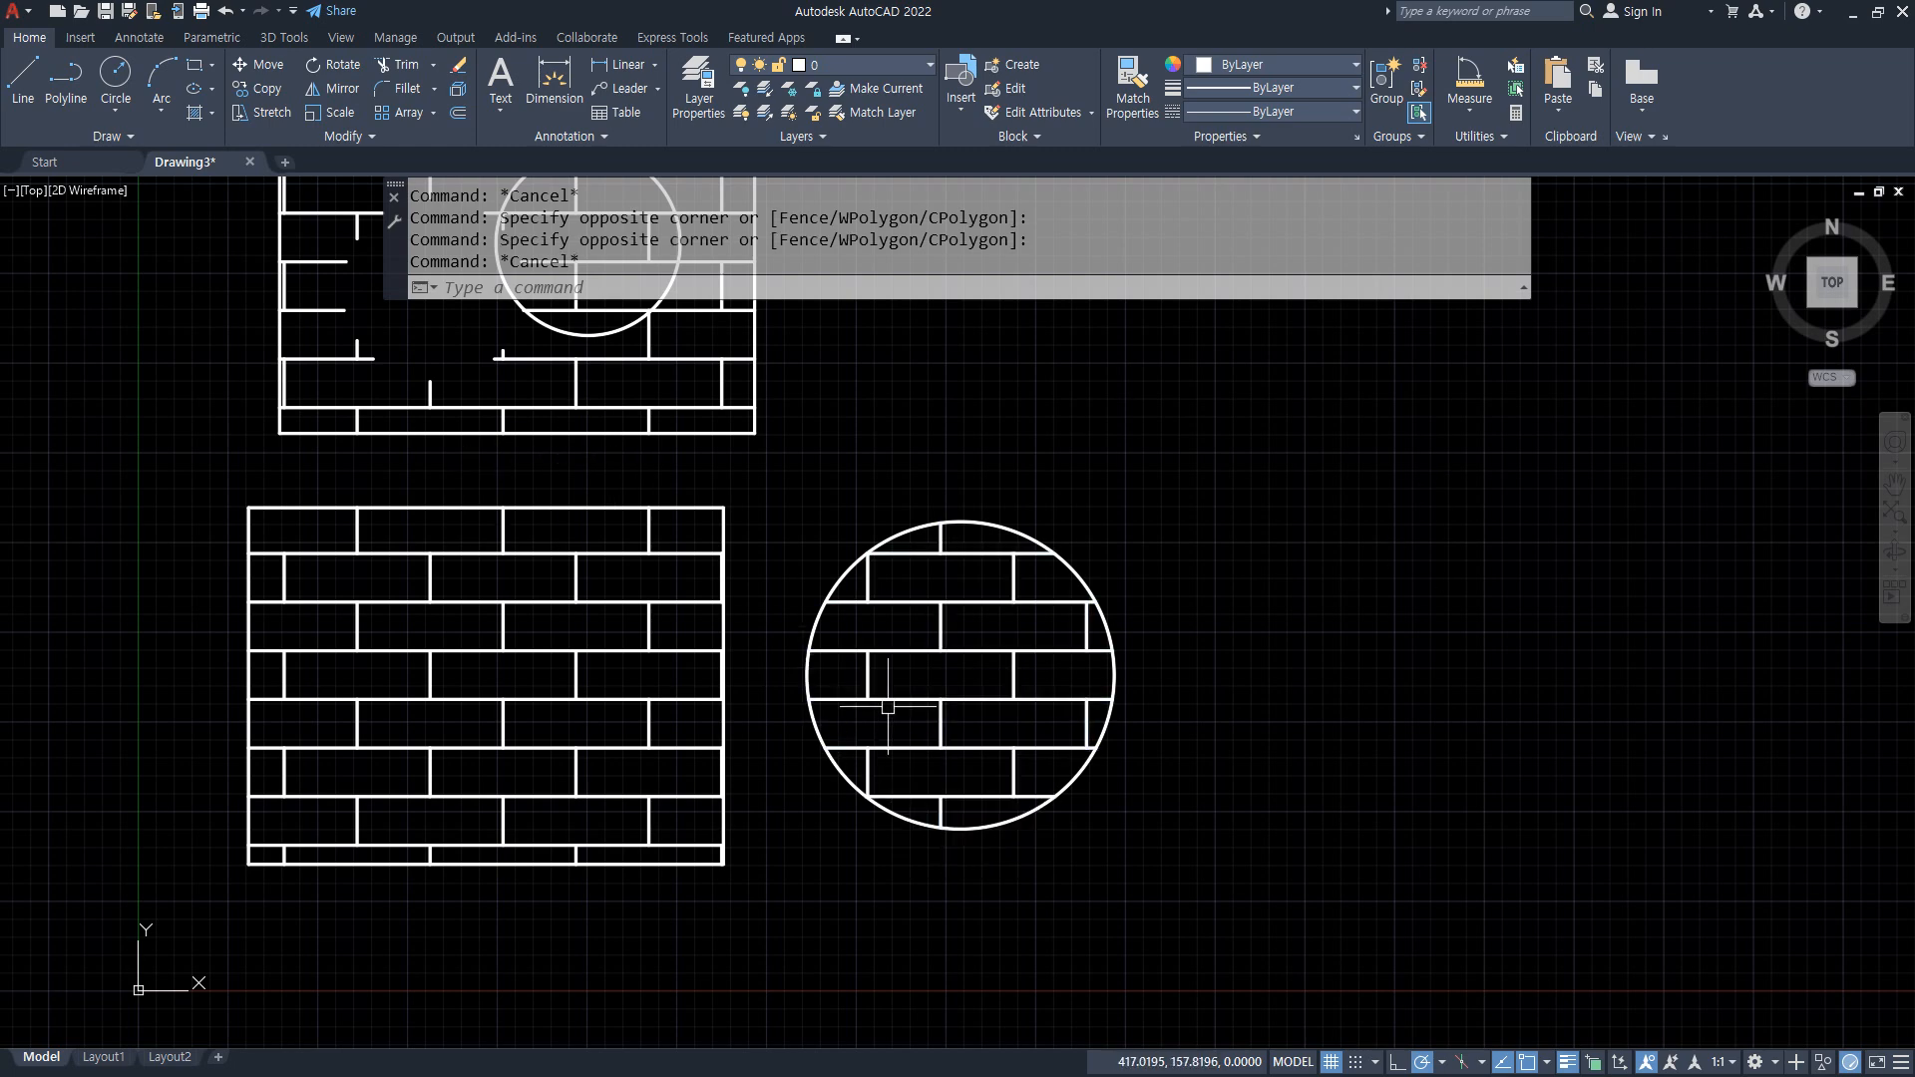
pyautogui.click(938, 664)
pyautogui.click(566, 648)
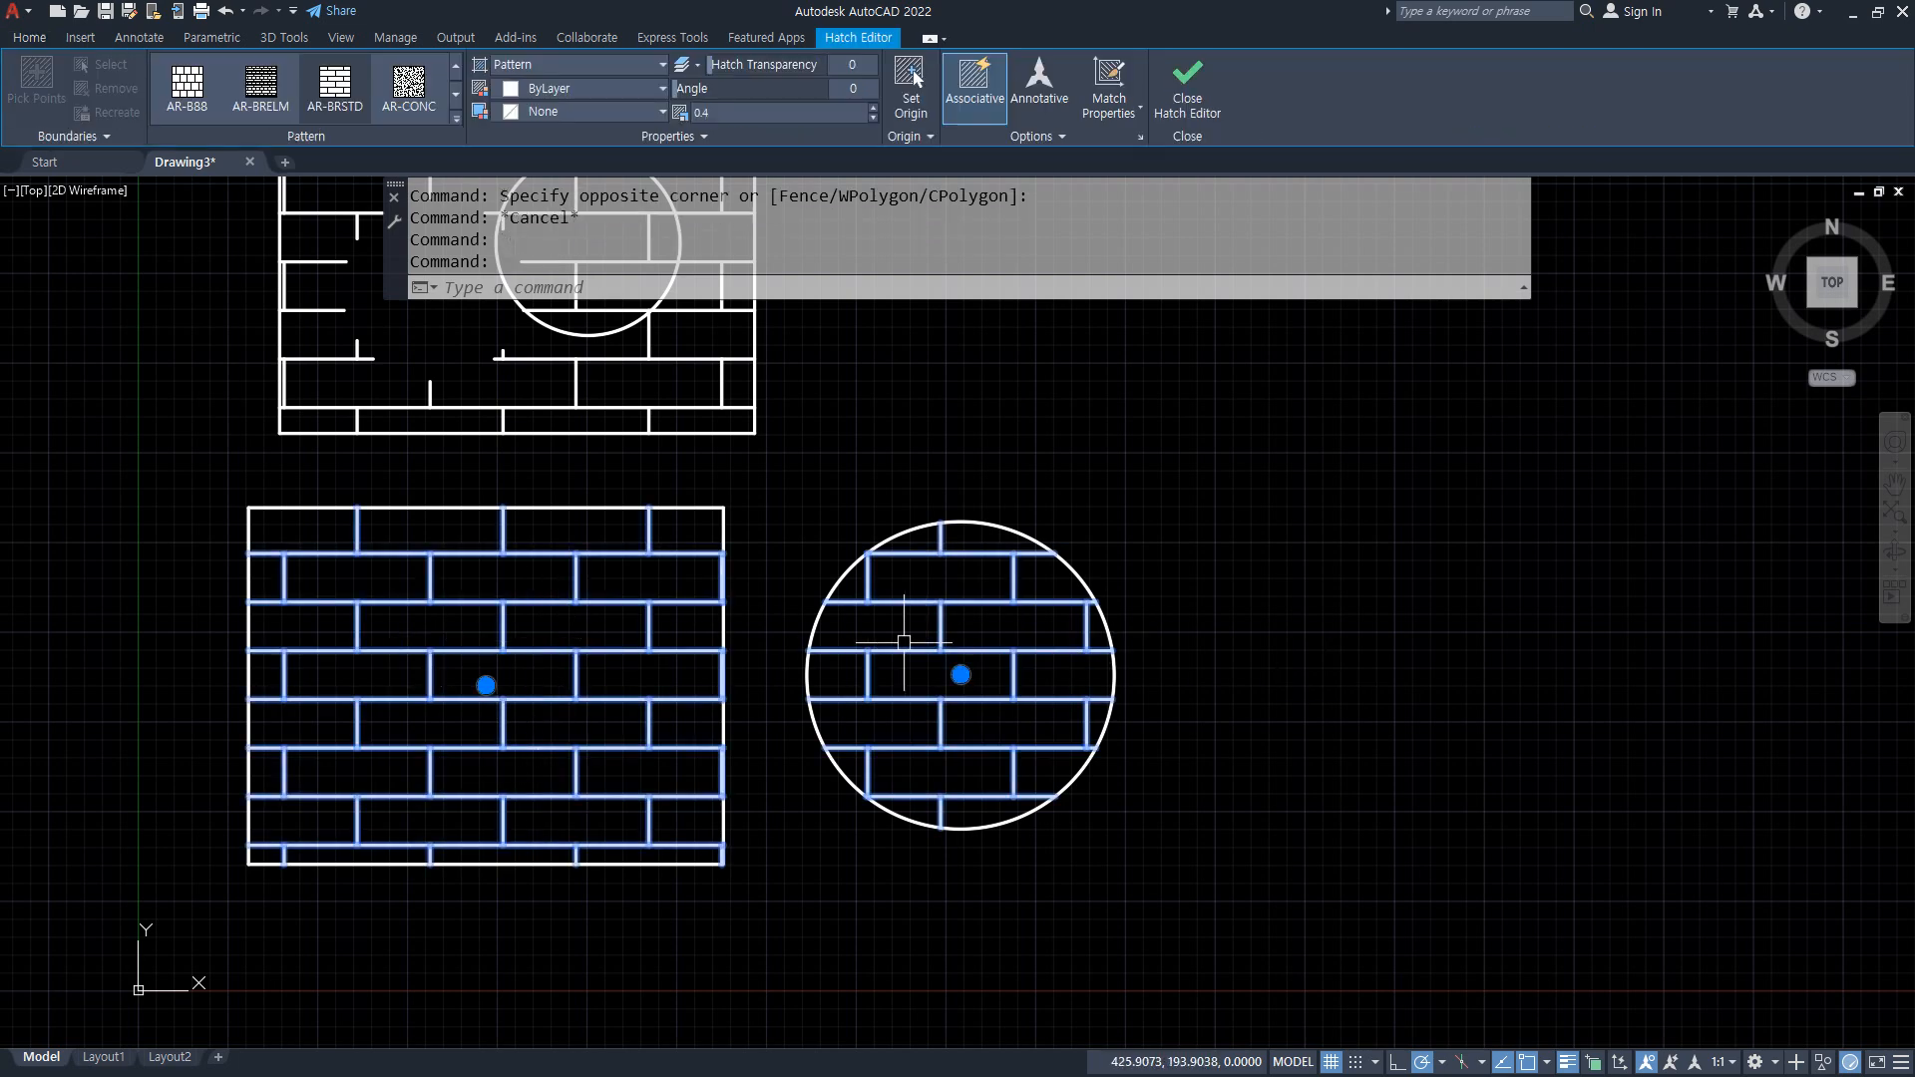
pyautogui.press('Escape')
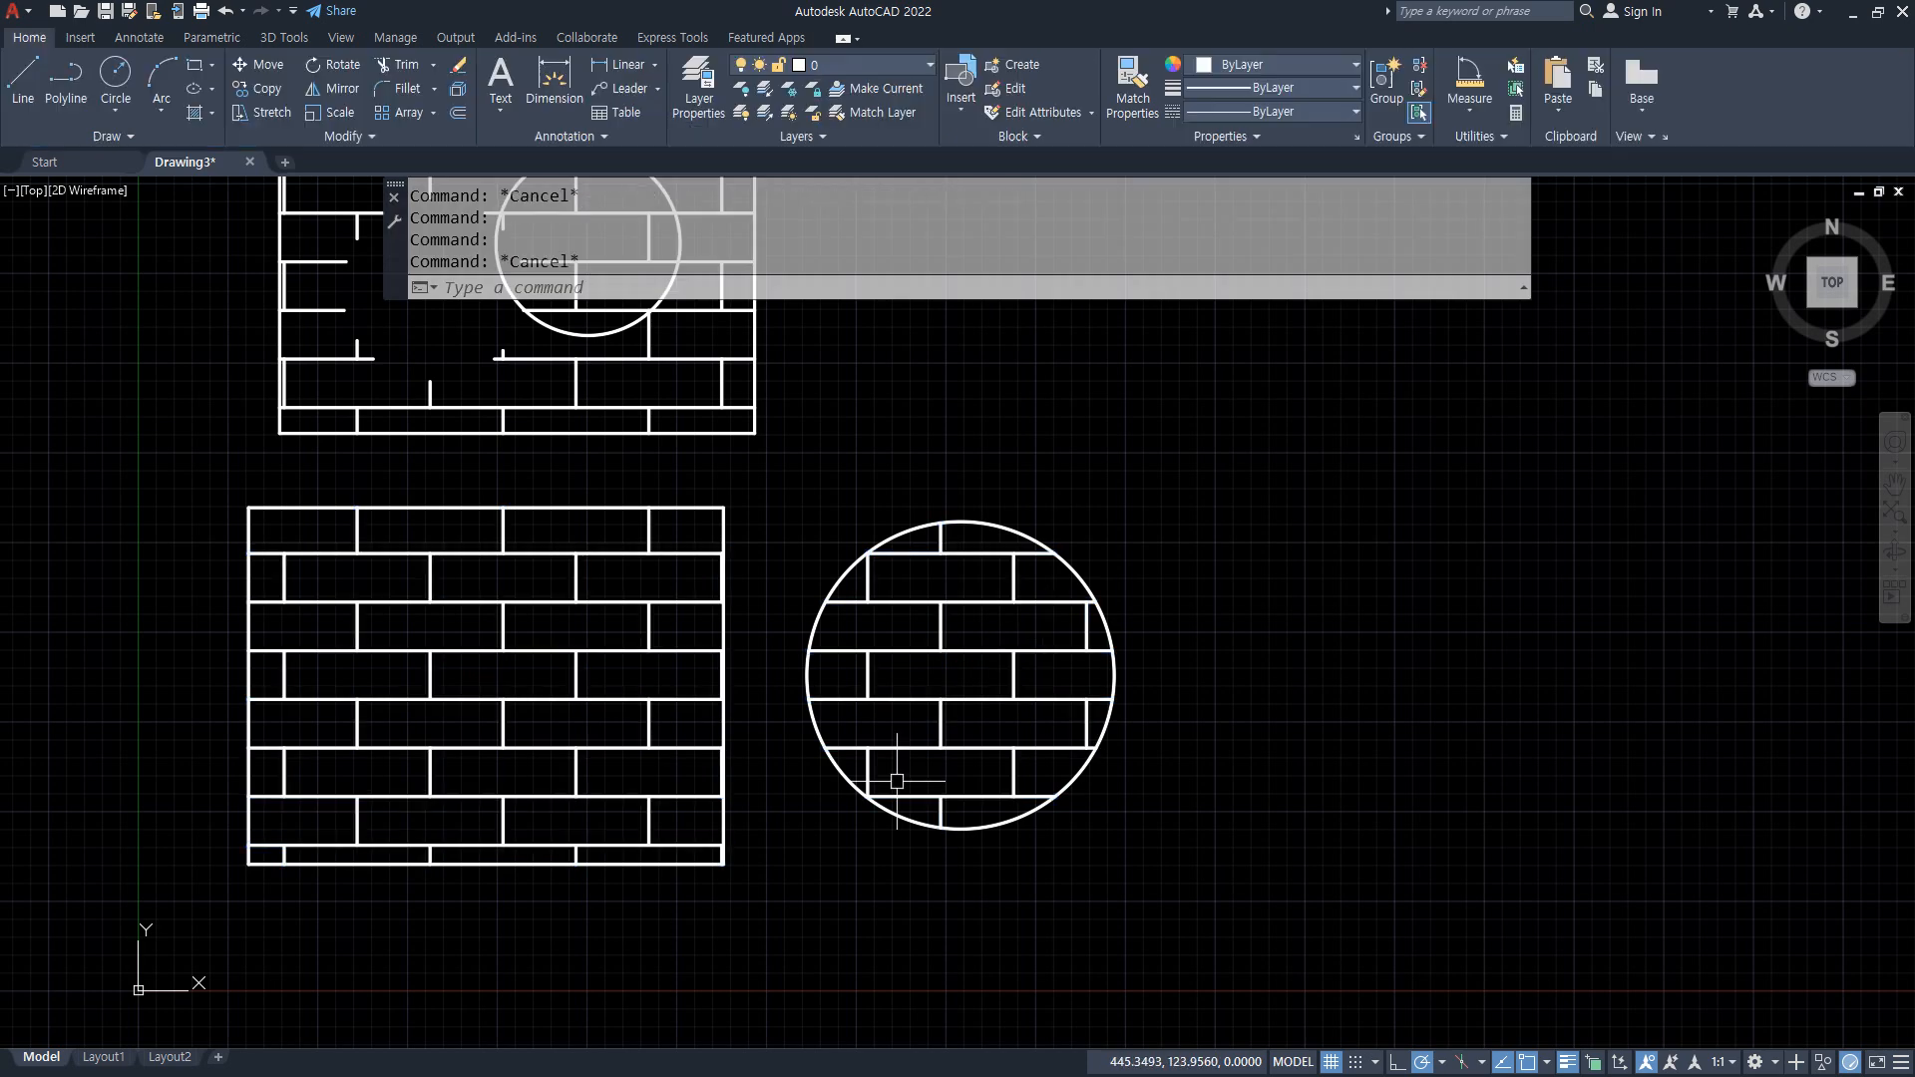
# Delete the brick hatches from both the circle and the rectangle
pyautogui.click(873, 661)
pyautogui.click(521, 660)
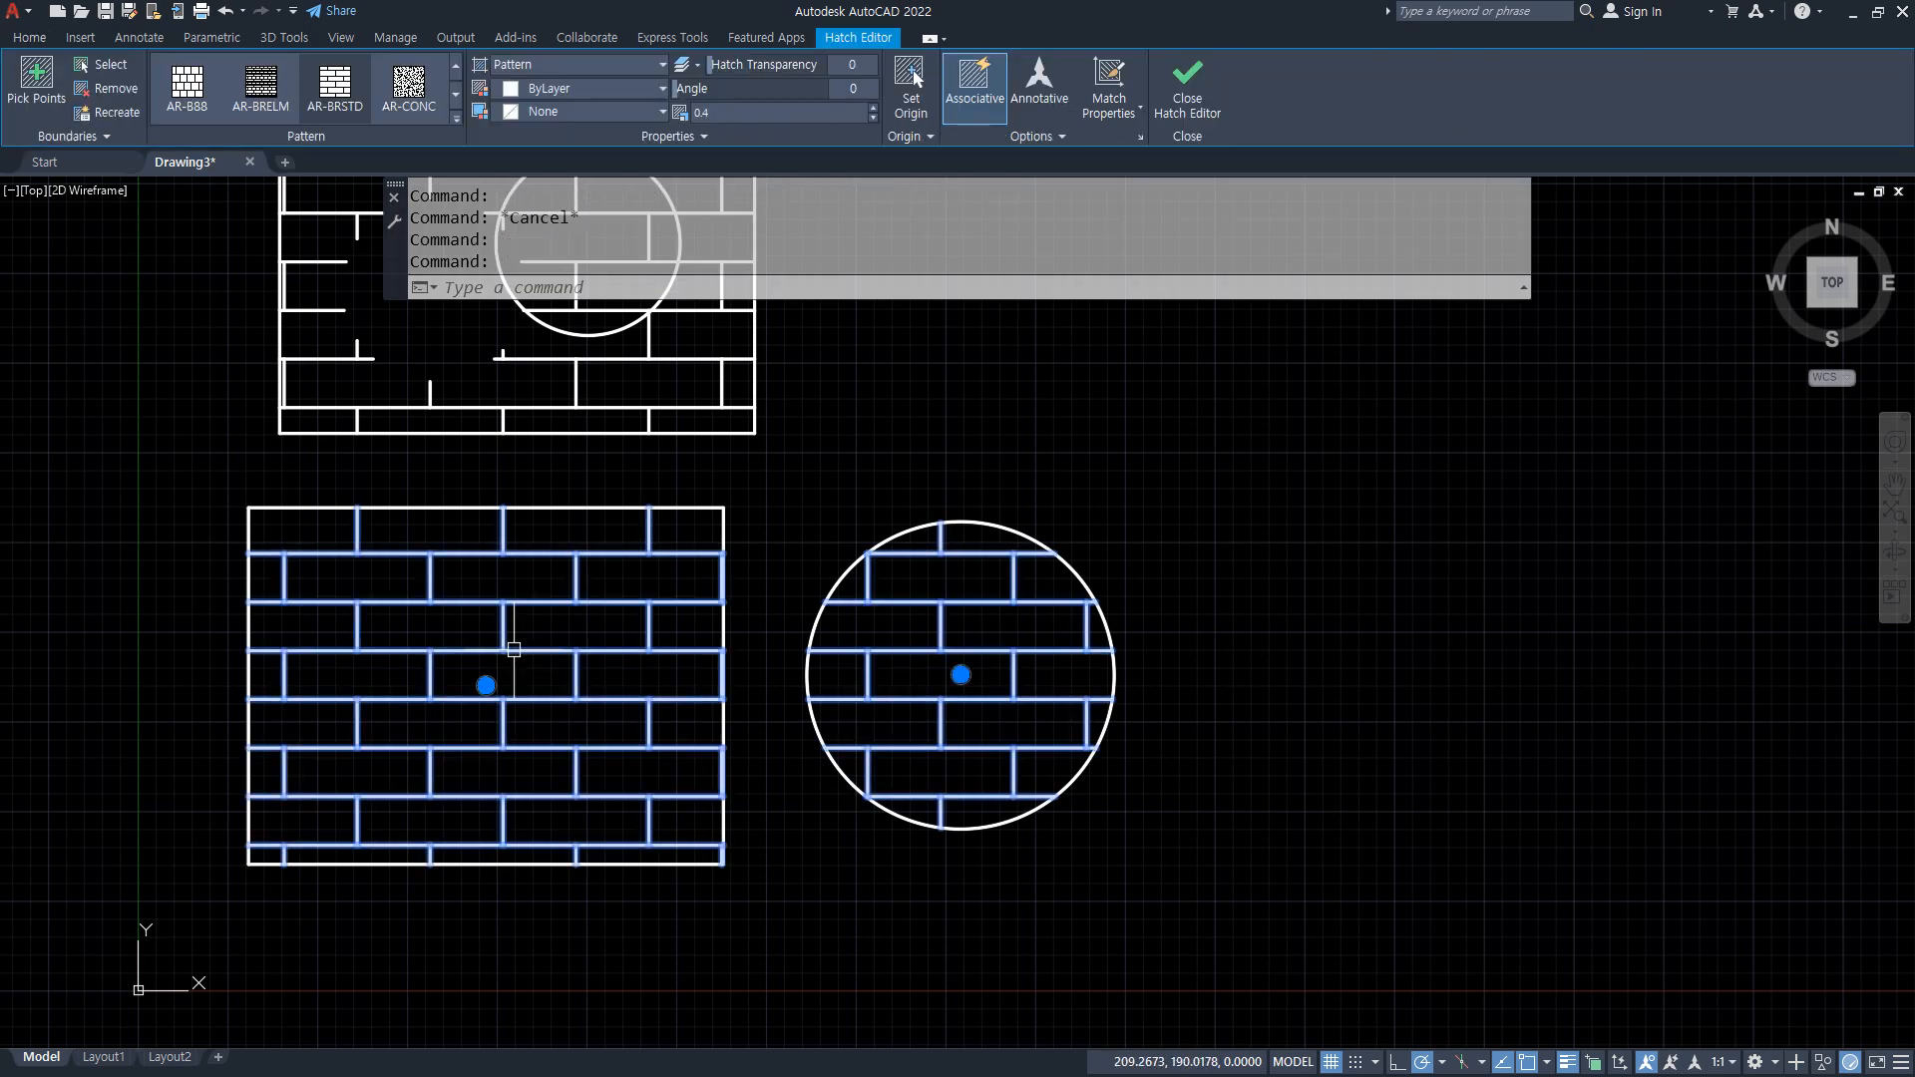
pyautogui.press('Delete')
# Move the empty circle into the middle of the empty rectangle
pyautogui.write('m')
pyautogui.press('Return')
pyautogui.click(1039, 535)
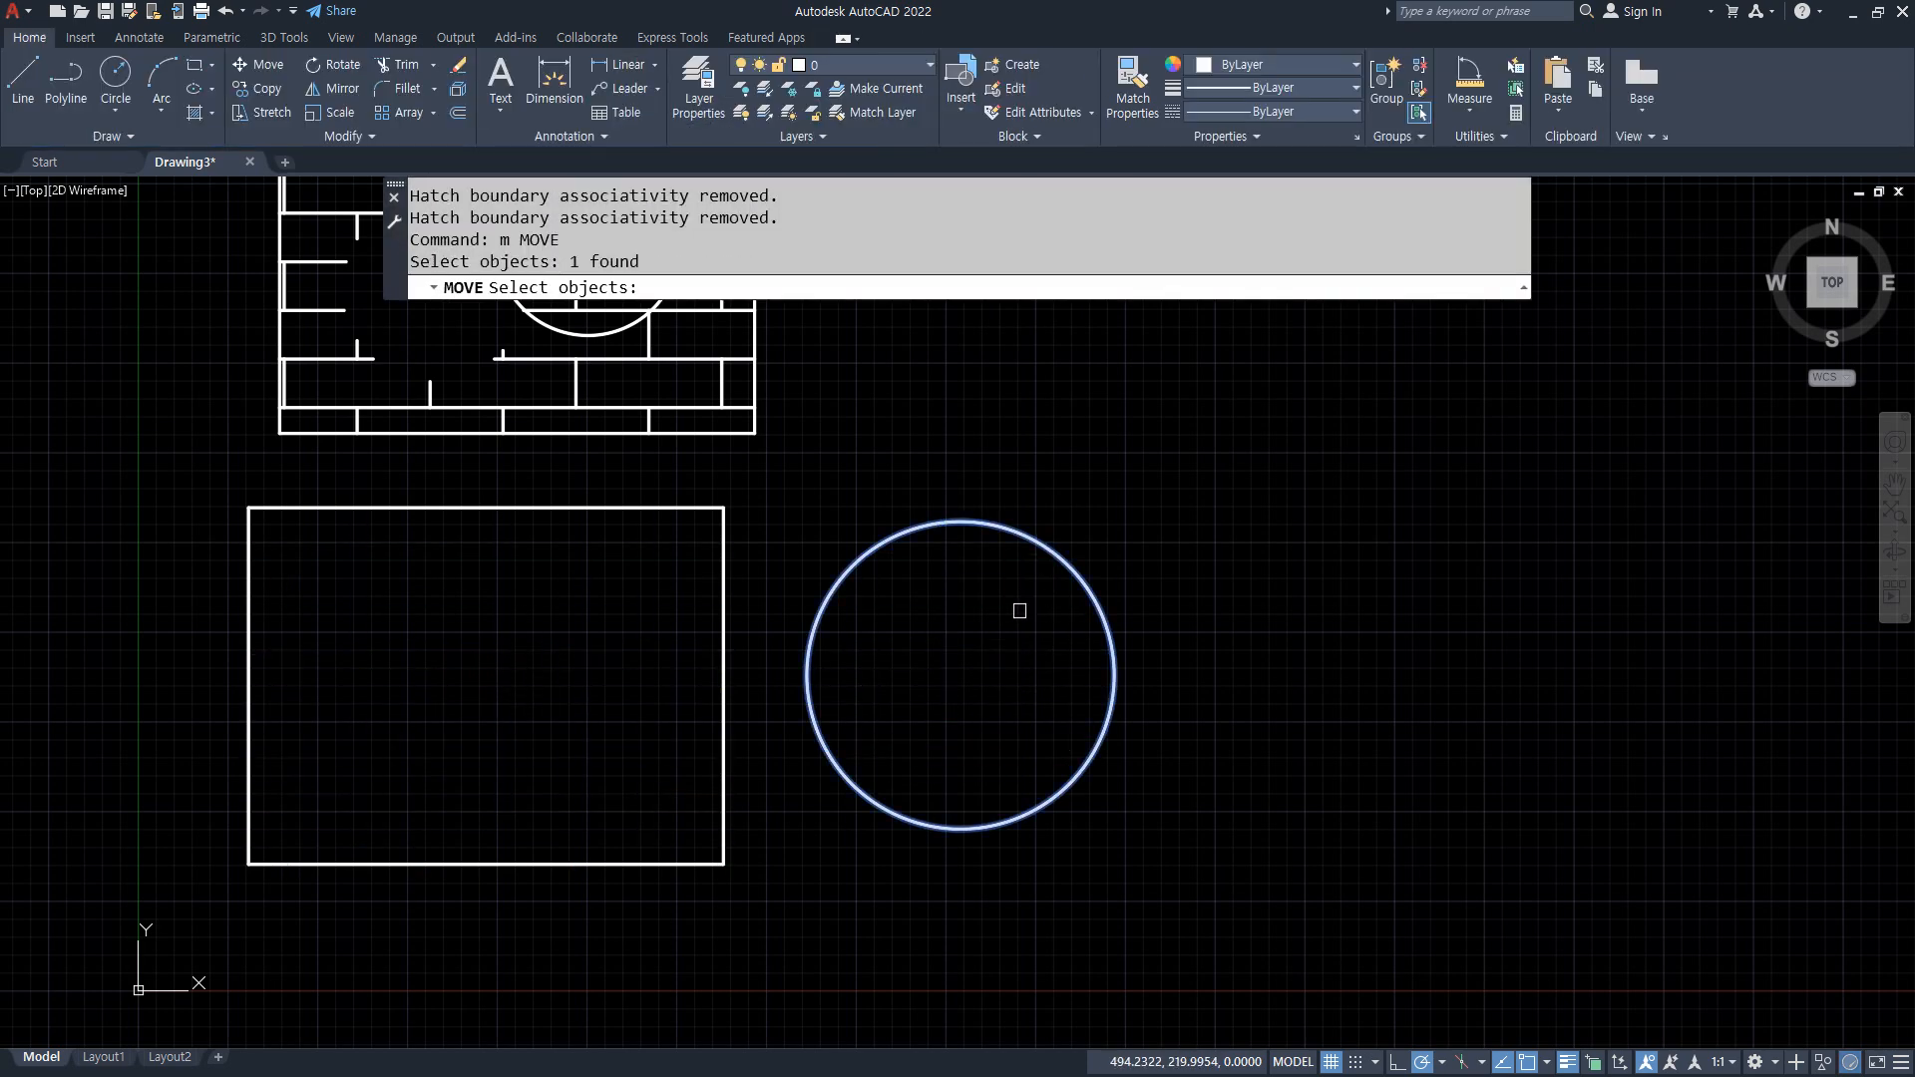
pyautogui.press('Return')
pyautogui.click(949, 657)
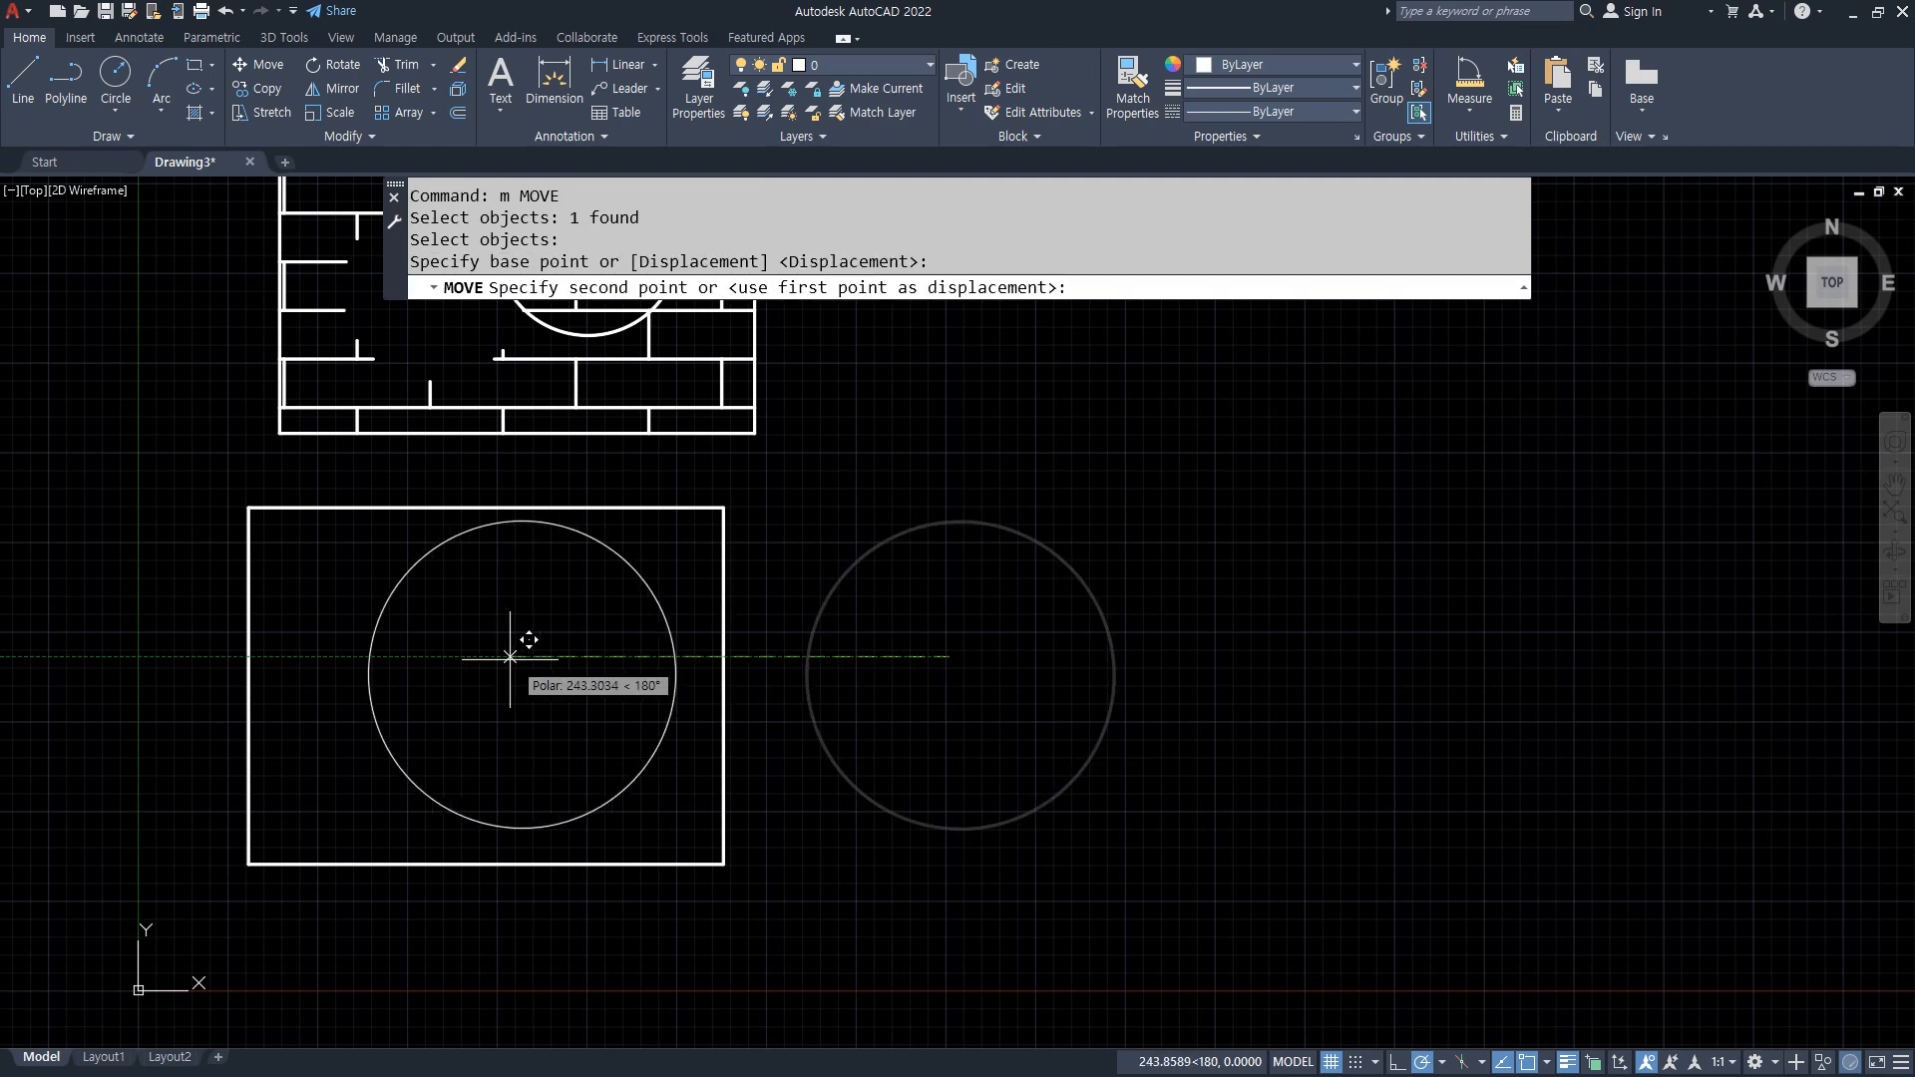
pyautogui.click(465, 668)
# Draw a rectangle inside the large circle, and a circle of radius about 40 inside that rectangle
pyautogui.scroll(2, 462, 663)
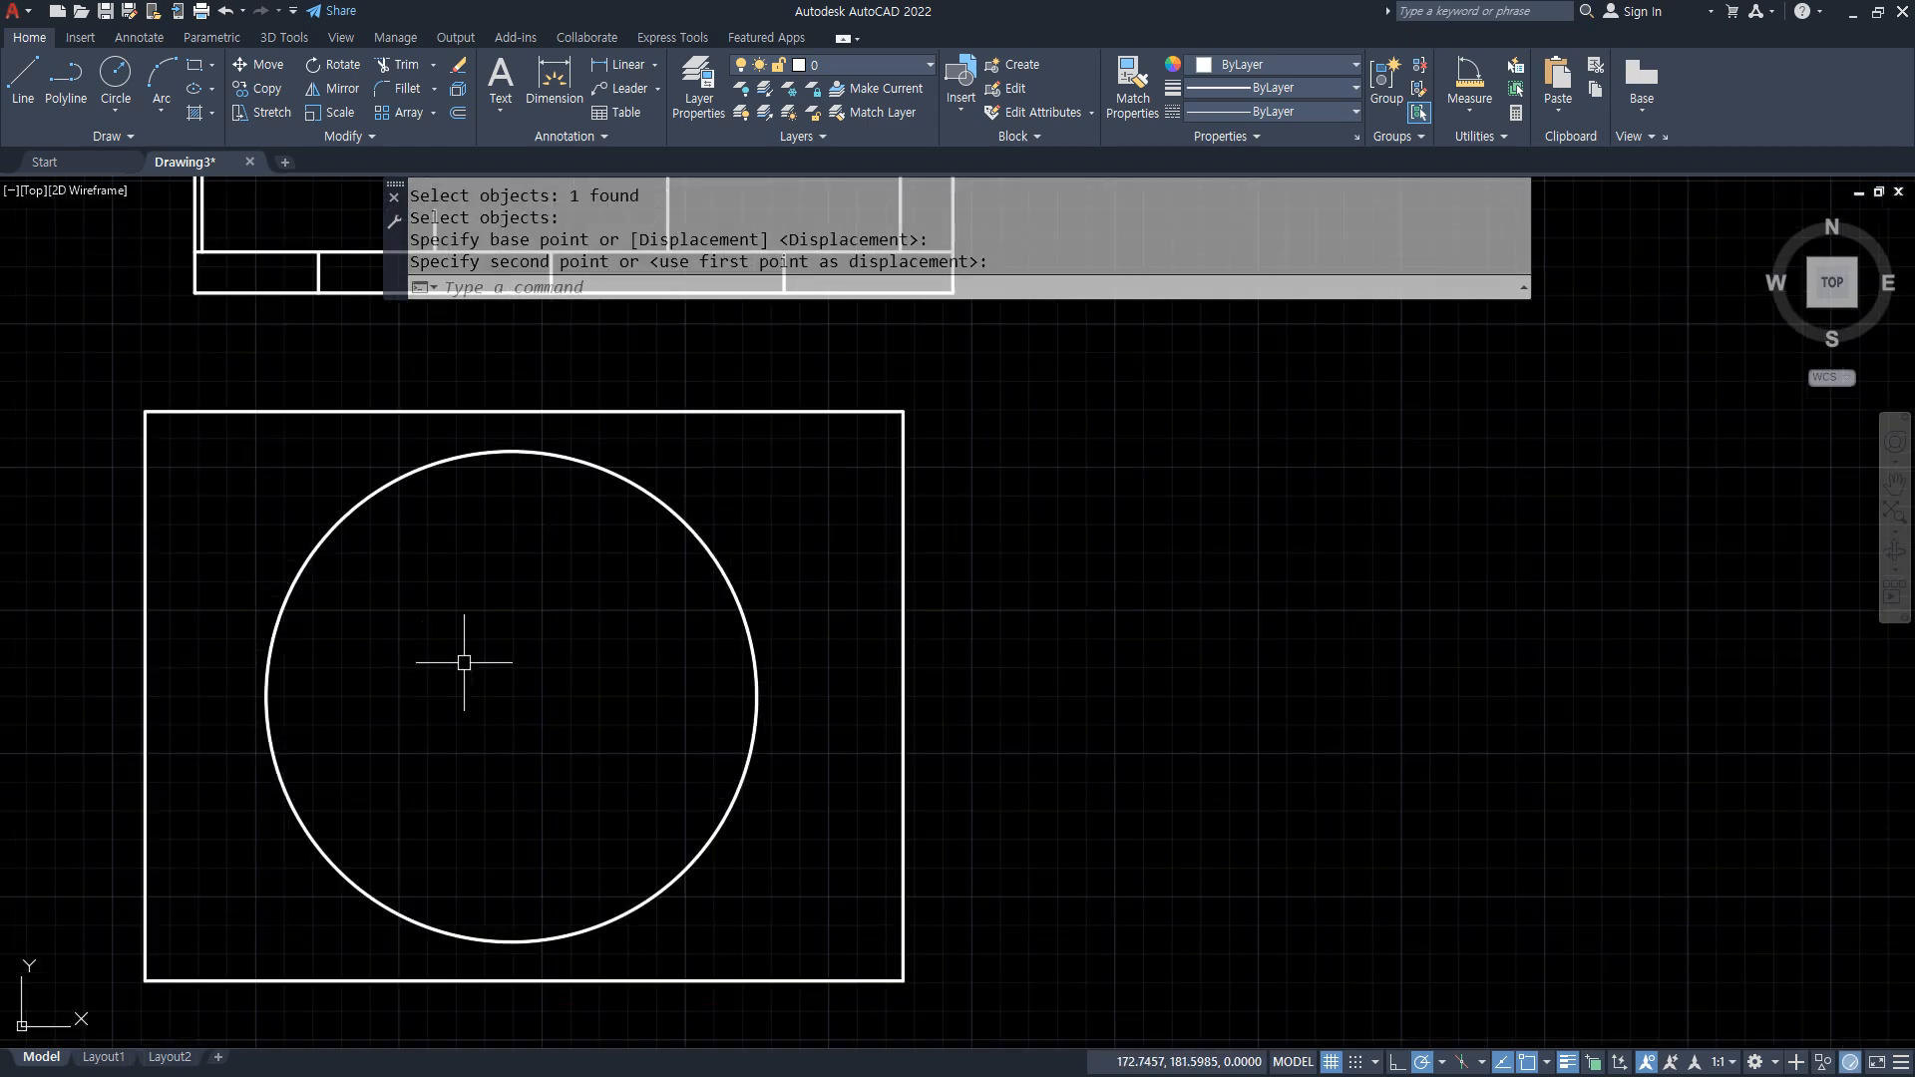
pyautogui.scroll(-1, 491, 625)
pyautogui.write('rec')
pyautogui.press('Return')
pyautogui.click(408, 531)
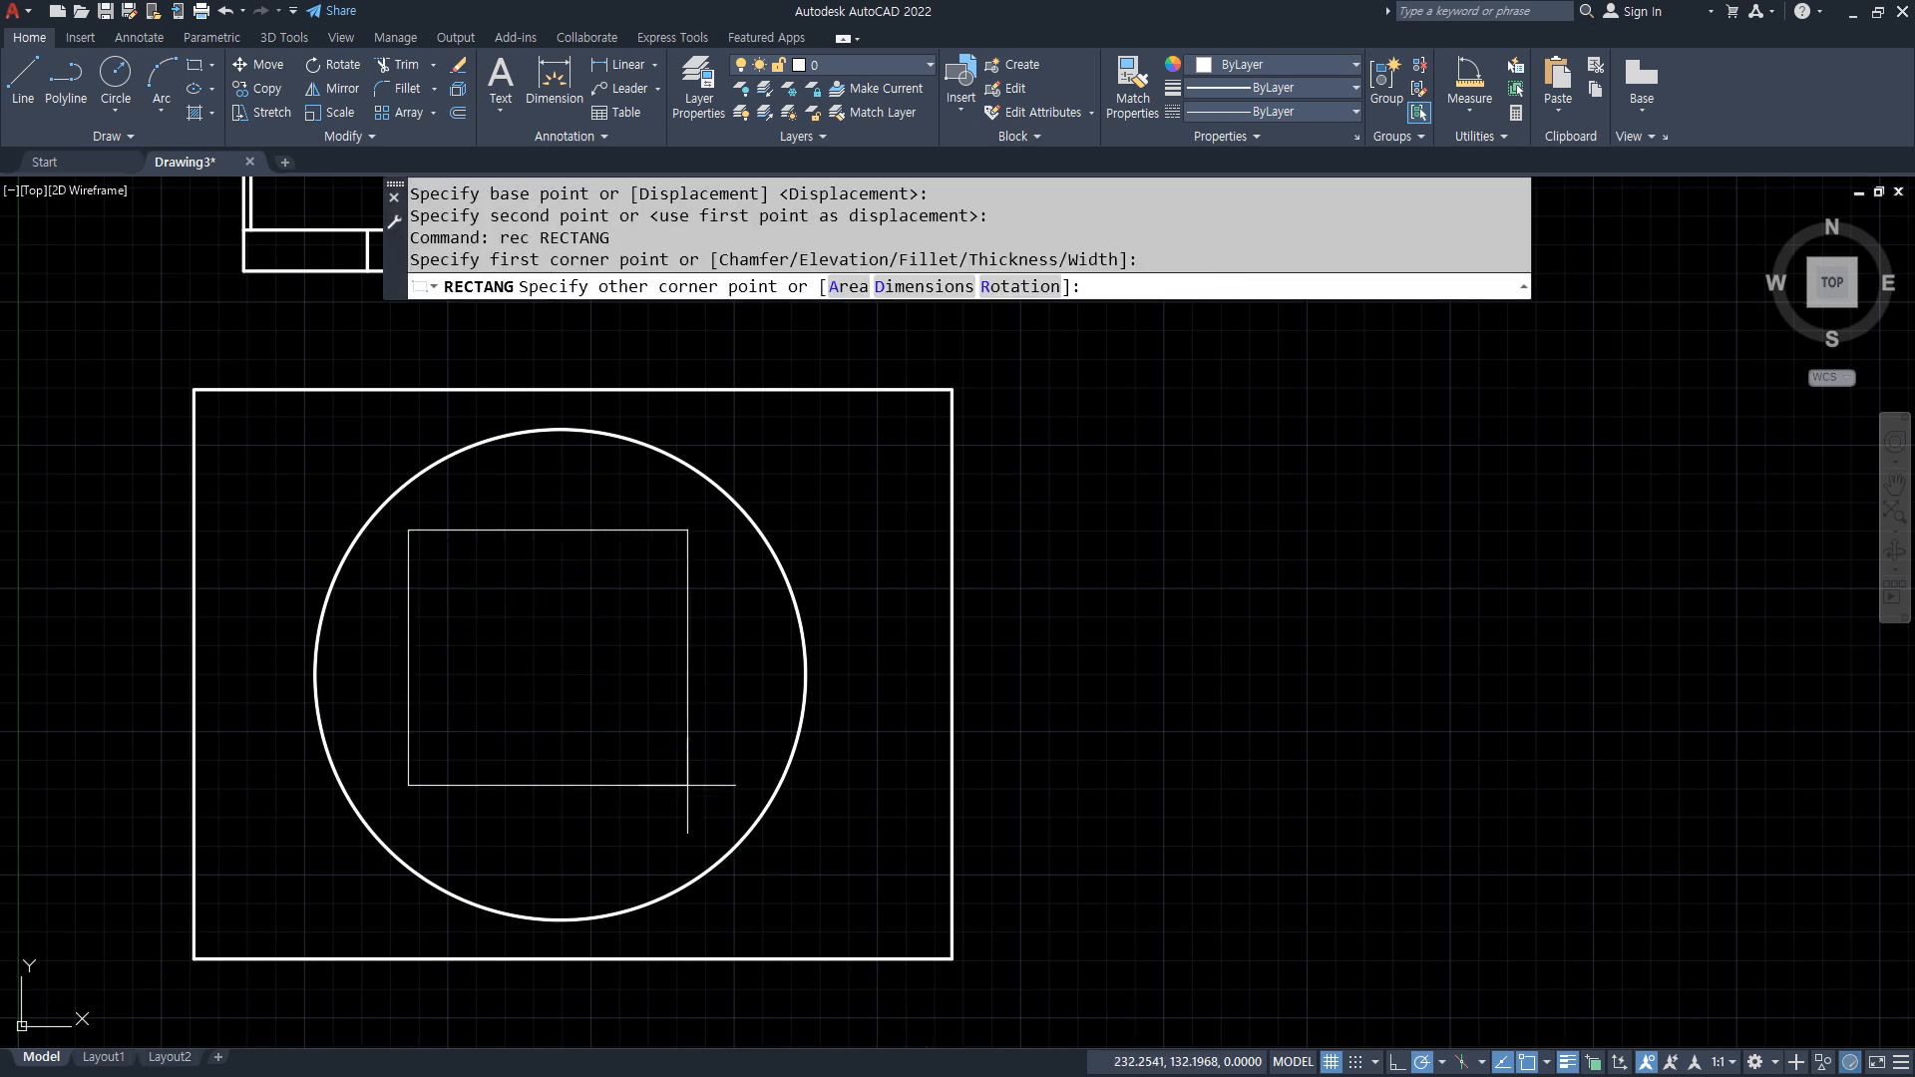
pyautogui.click(712, 816)
pyautogui.write('c')
pyautogui.press('Return')
pyautogui.click(549, 667)
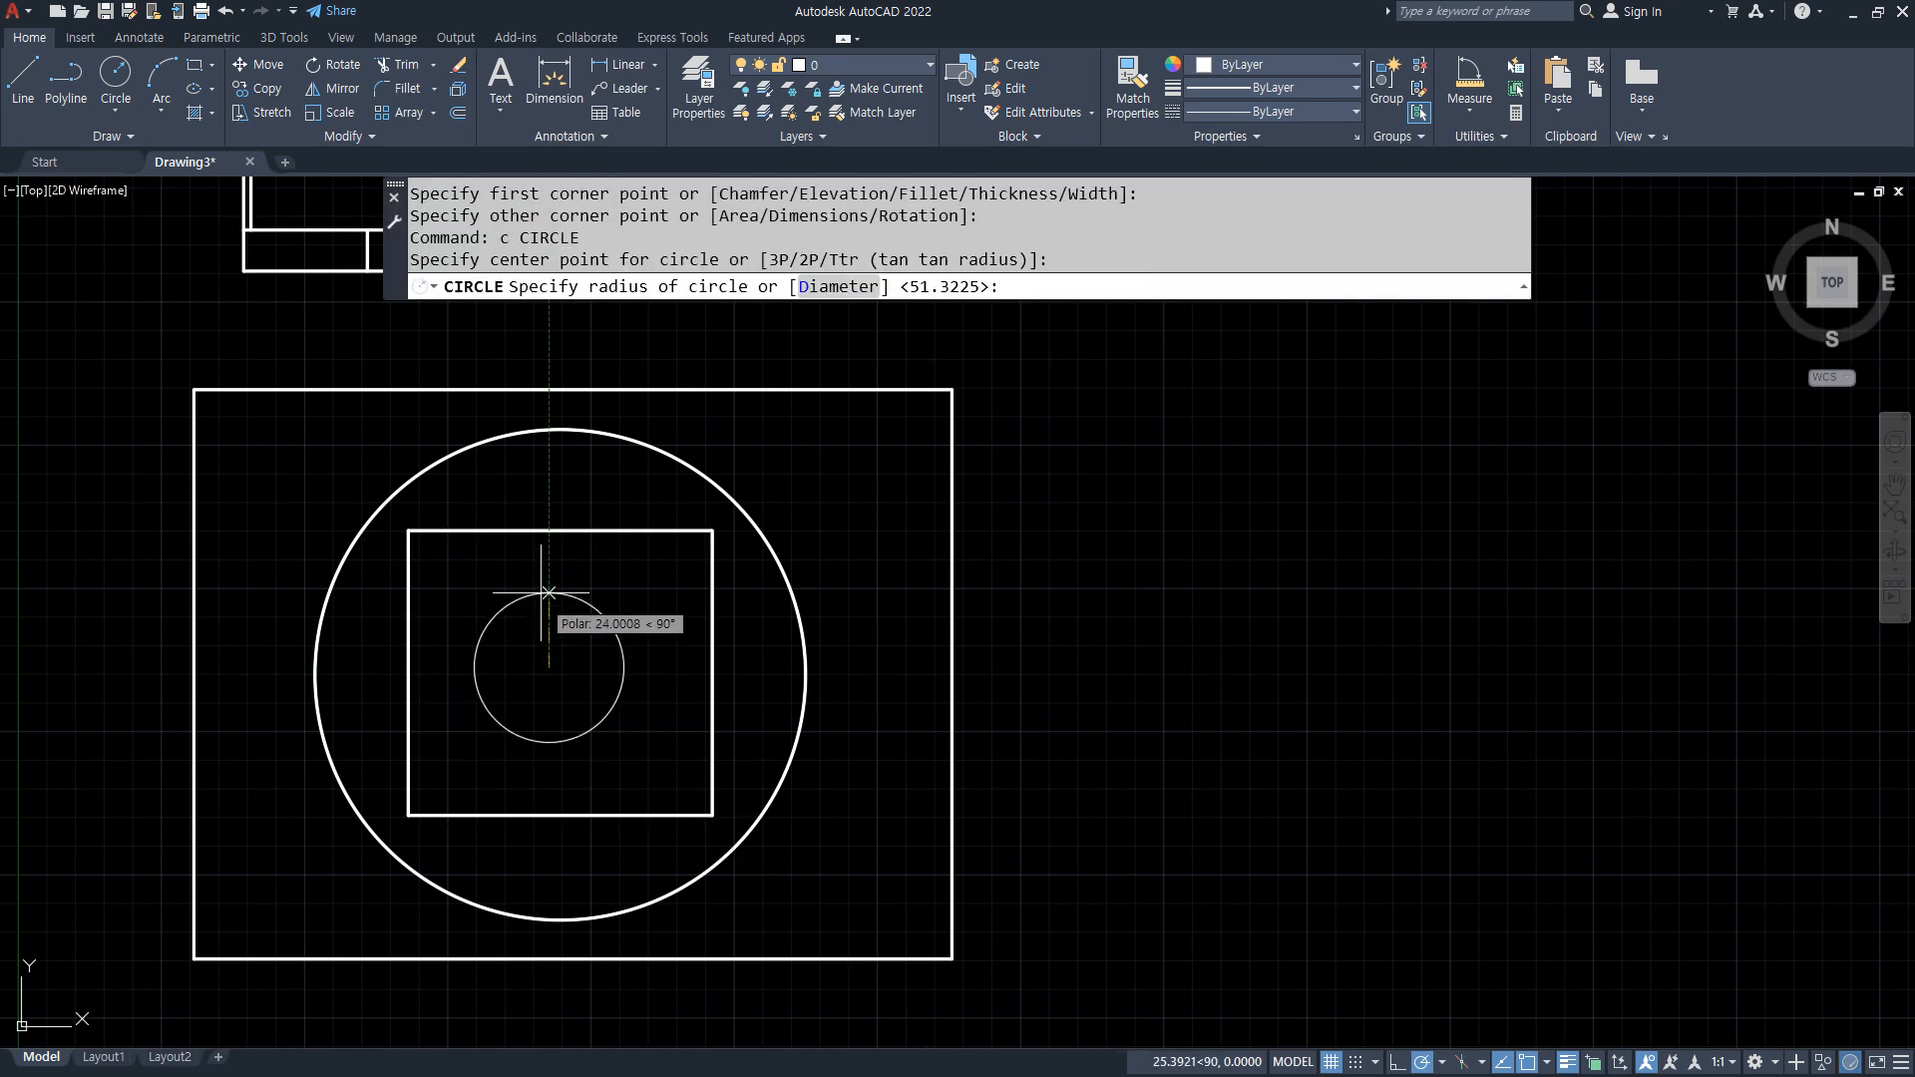
pyautogui.click(550, 552)
# Draw a smaller rectangle inside the inner circle and a still smaller circle inside that rectangle
pyautogui.write('rec')
pyautogui.press('Return')
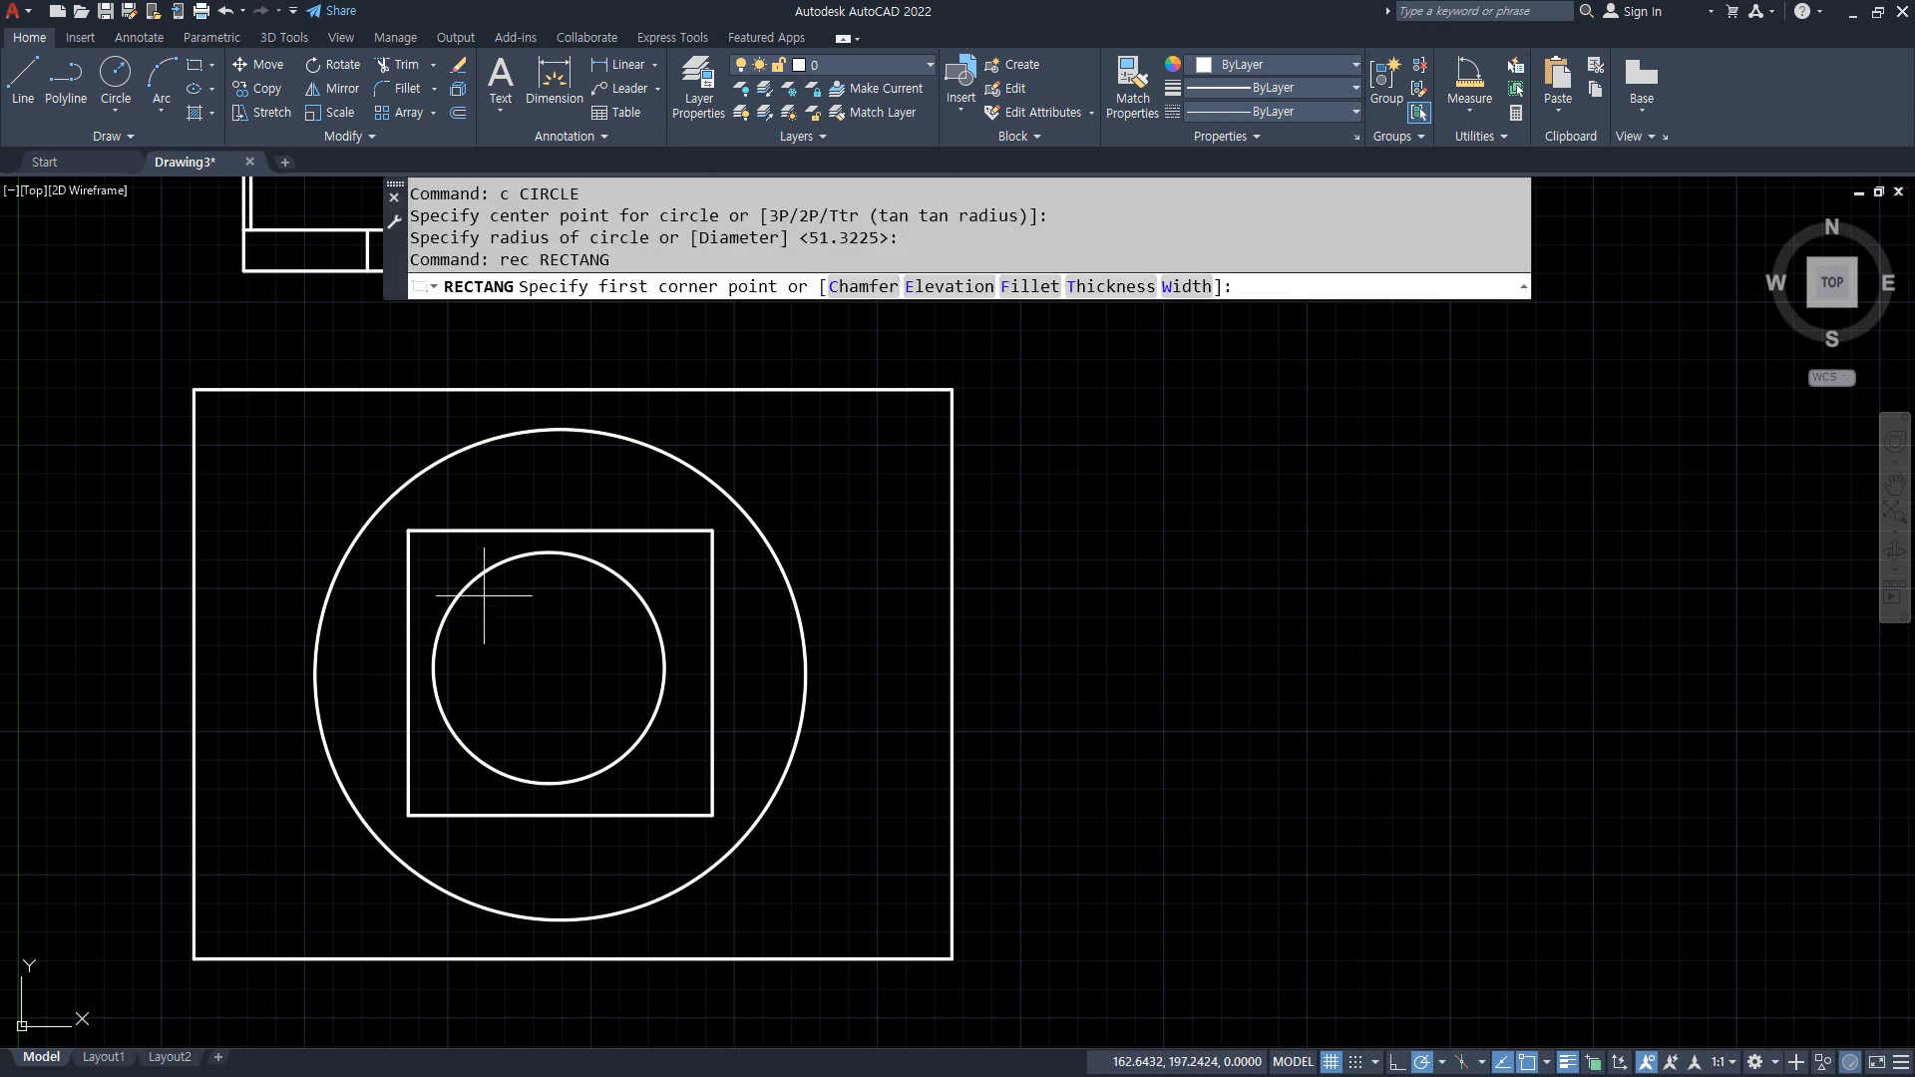
pyautogui.click(484, 596)
pyautogui.click(610, 745)
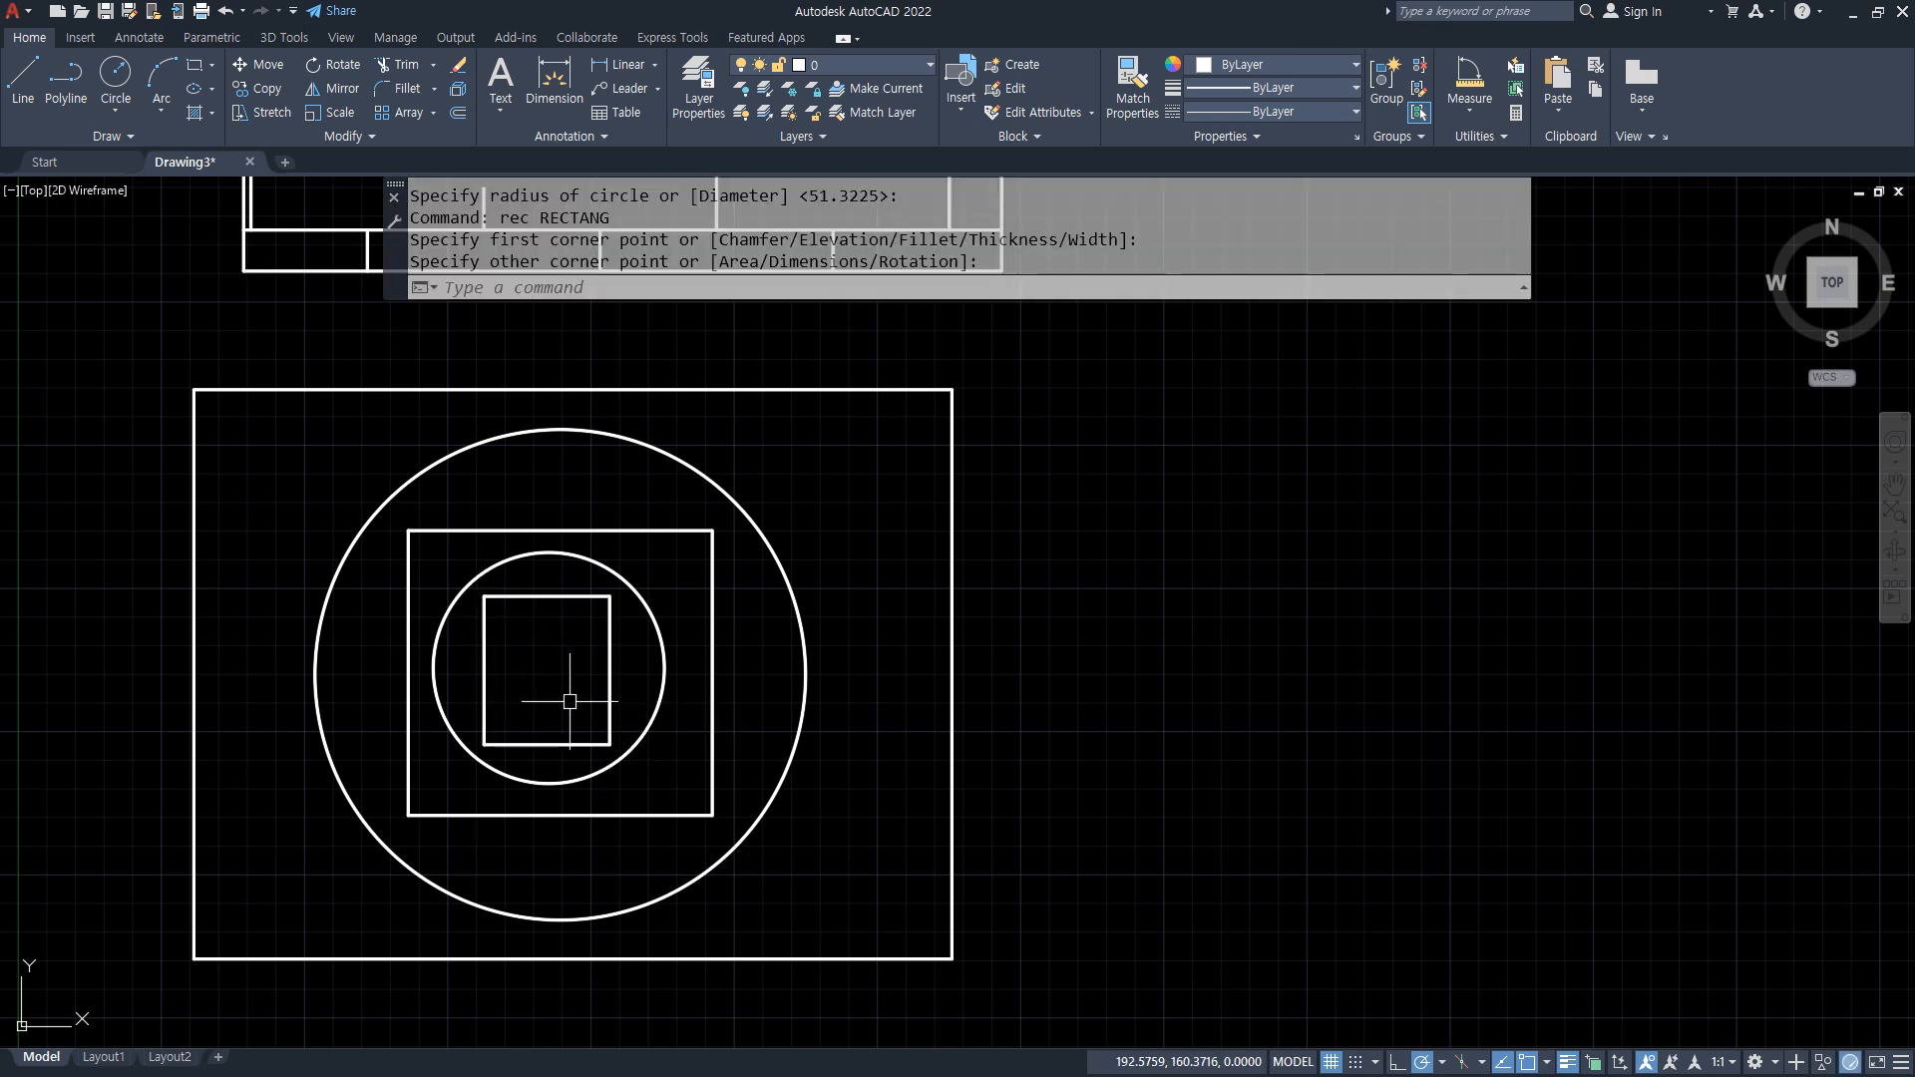
pyautogui.write('c')
pyautogui.press('Return')
pyautogui.click(549, 660)
pyautogui.click(550, 616)
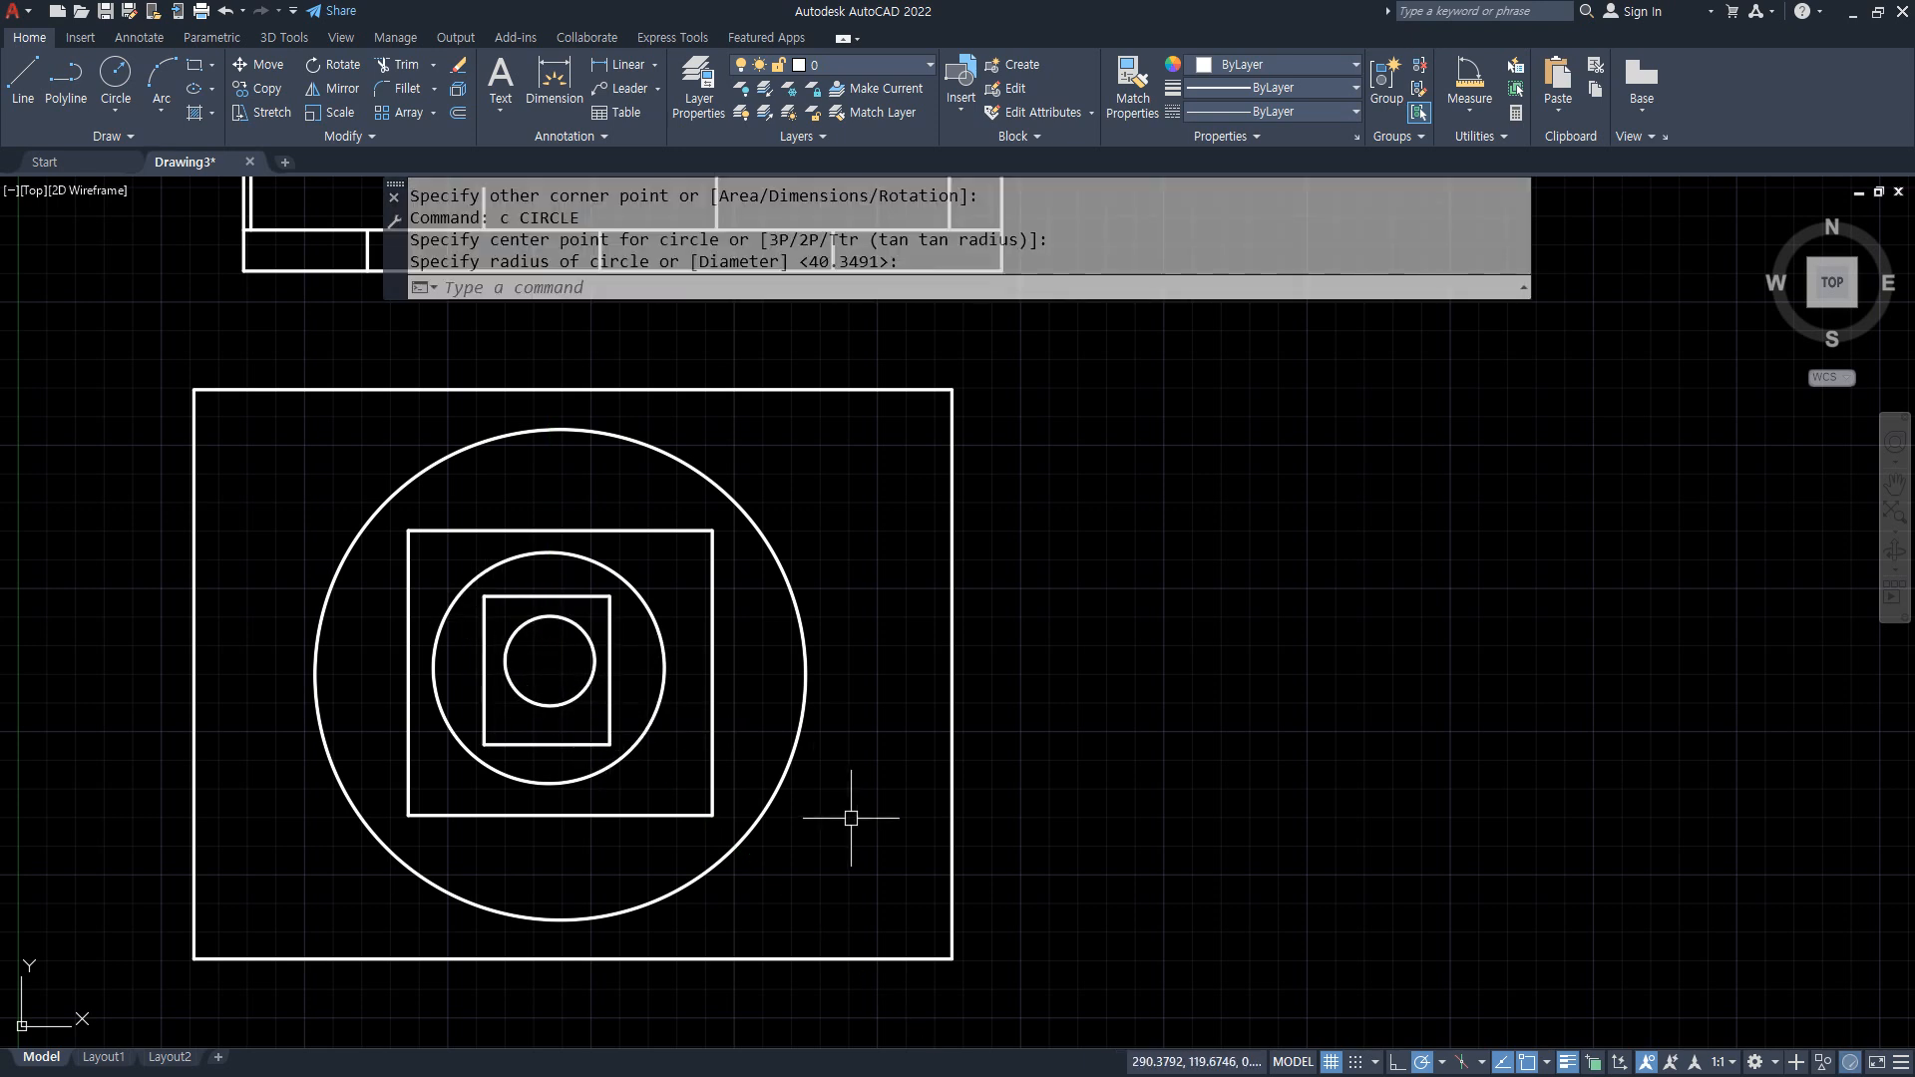
# Hatch the area between the outer rectangle and the large circle with the brick pattern at scale 0.2
pyautogui.moveTo(855, 812); pyautogui.dragTo(962, 825, button='middle')
pyautogui.write('h')
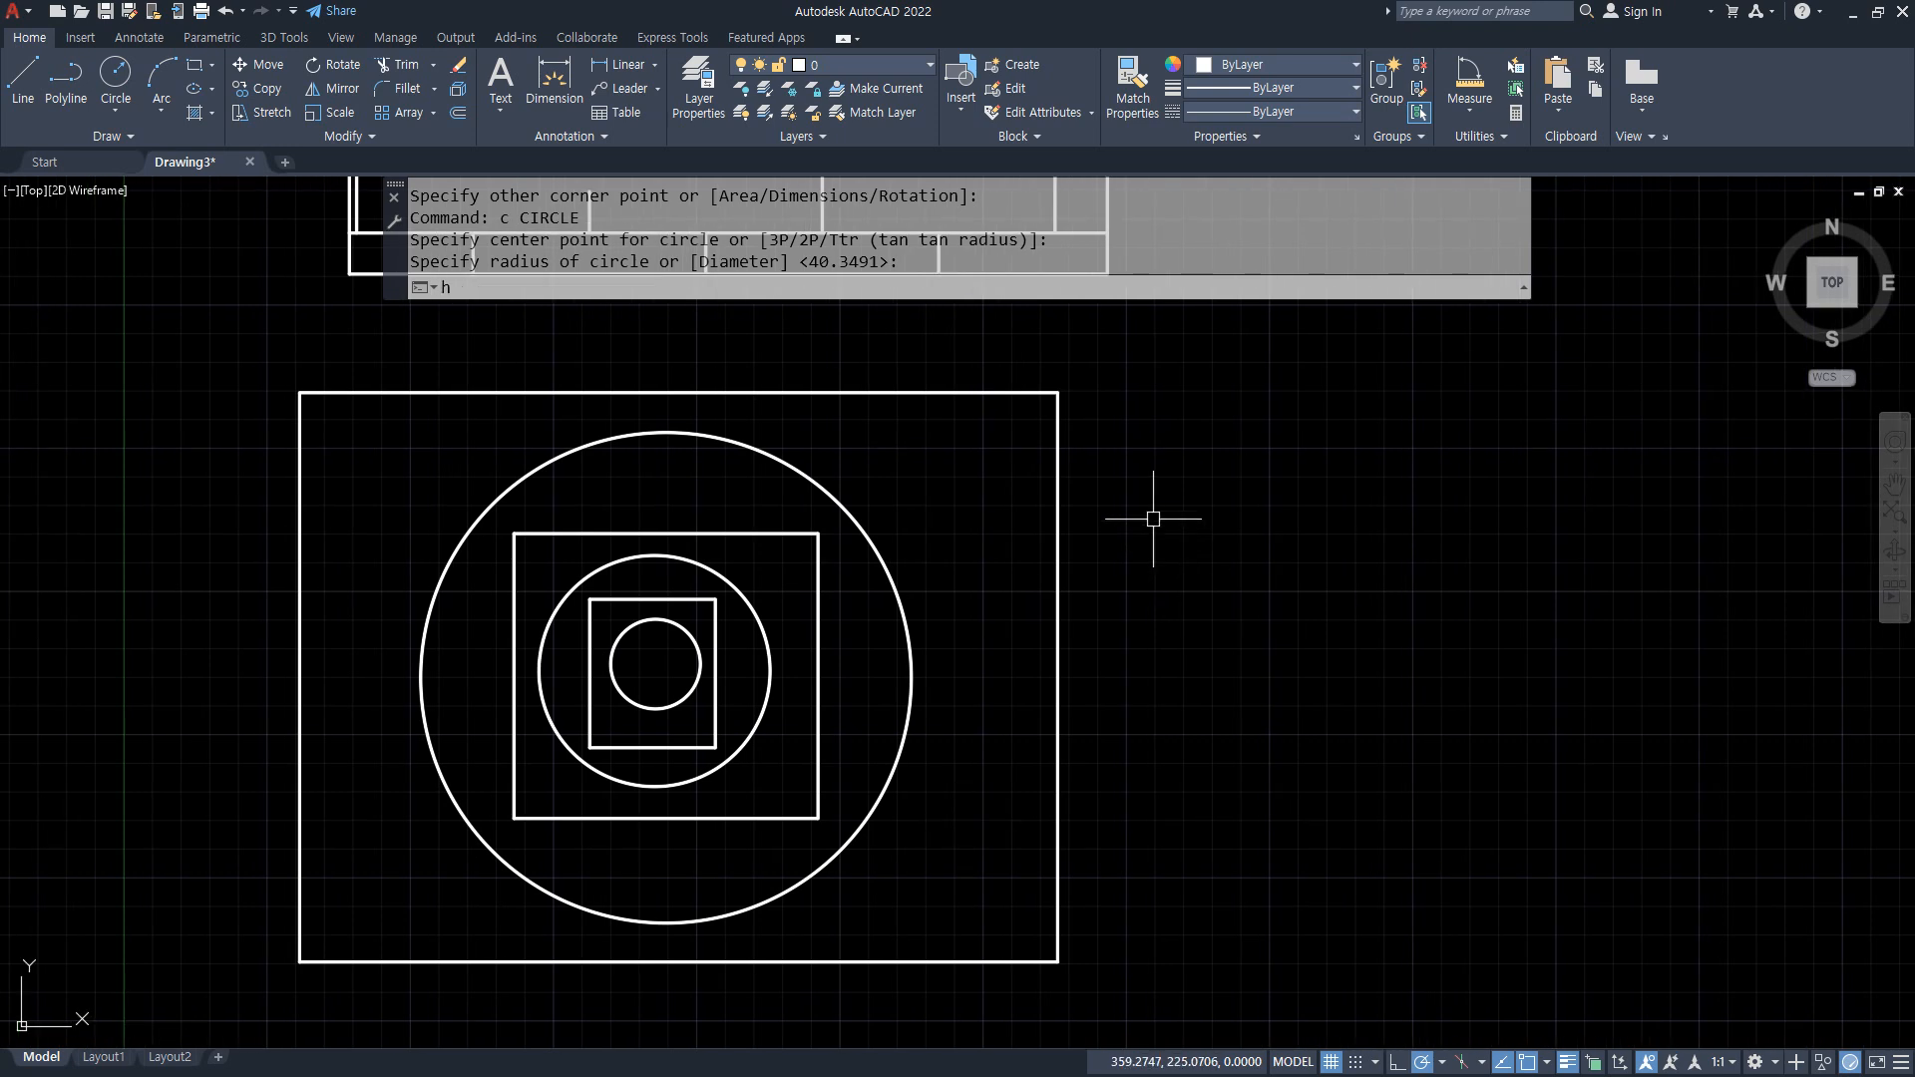
pyautogui.press('Return')
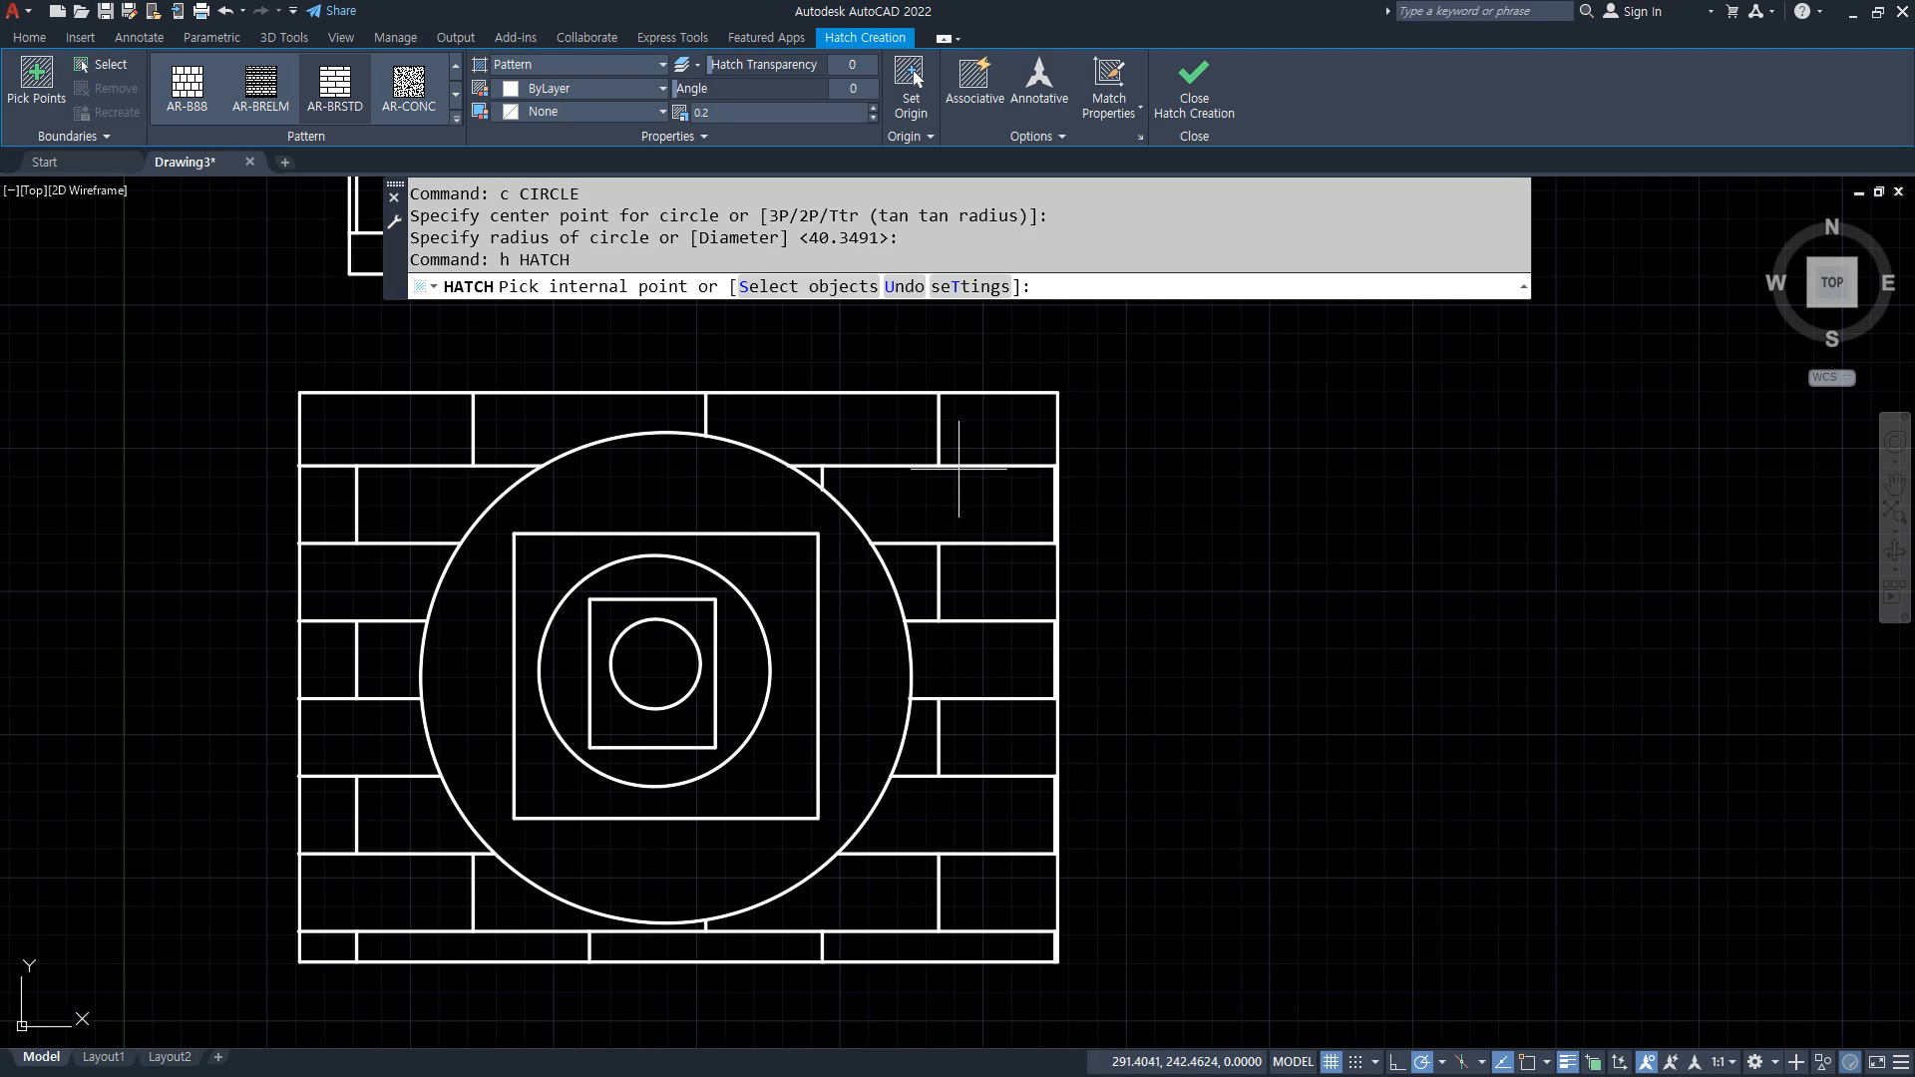
pyautogui.click(958, 469)
pyautogui.moveTo(866, 387); pyautogui.dragTo(850, 397)
pyautogui.moveTo(756, 436); pyautogui.dragTo(750, 454)
pyautogui.moveTo(736, 523)
pyautogui.mouseDown()
pyautogui.moveTo(743, 551)
pyautogui.moveTo(678, 565)
pyautogui.moveTo(666, 635)
pyautogui.mouseUp()
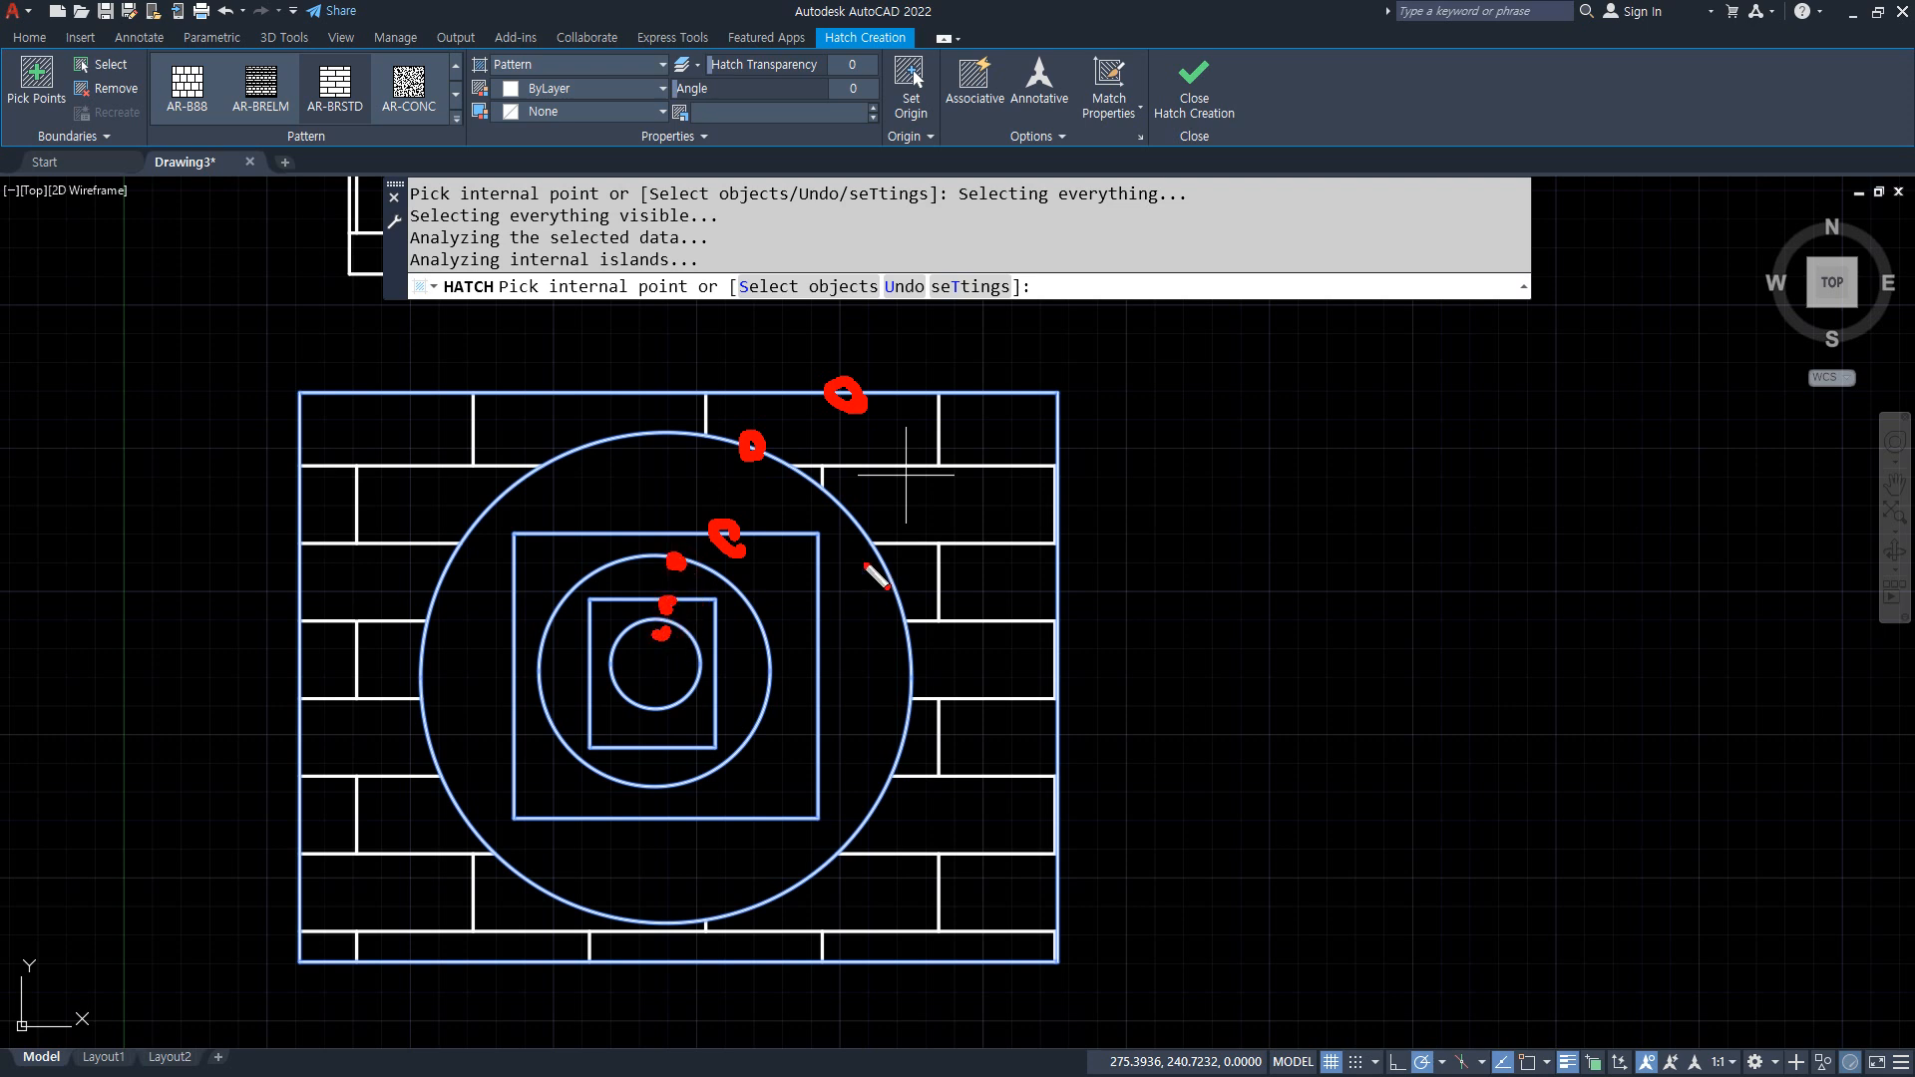
pyautogui.moveTo(954, 397); pyautogui.dragTo(1008, 444)
pyautogui.moveTo(828, 489); pyautogui.dragTo(900, 555)
pyautogui.moveTo(888, 533); pyautogui.dragTo(983, 434)
pyautogui.moveTo(951, 429)
pyautogui.mouseDown()
pyautogui.moveTo(985, 432)
pyautogui.moveTo(993, 454)
pyautogui.mouseUp()
pyautogui.moveTo(898, 492)
pyautogui.mouseDown()
pyautogui.moveTo(898, 519)
pyautogui.moveTo(932, 533)
pyautogui.mouseUp()
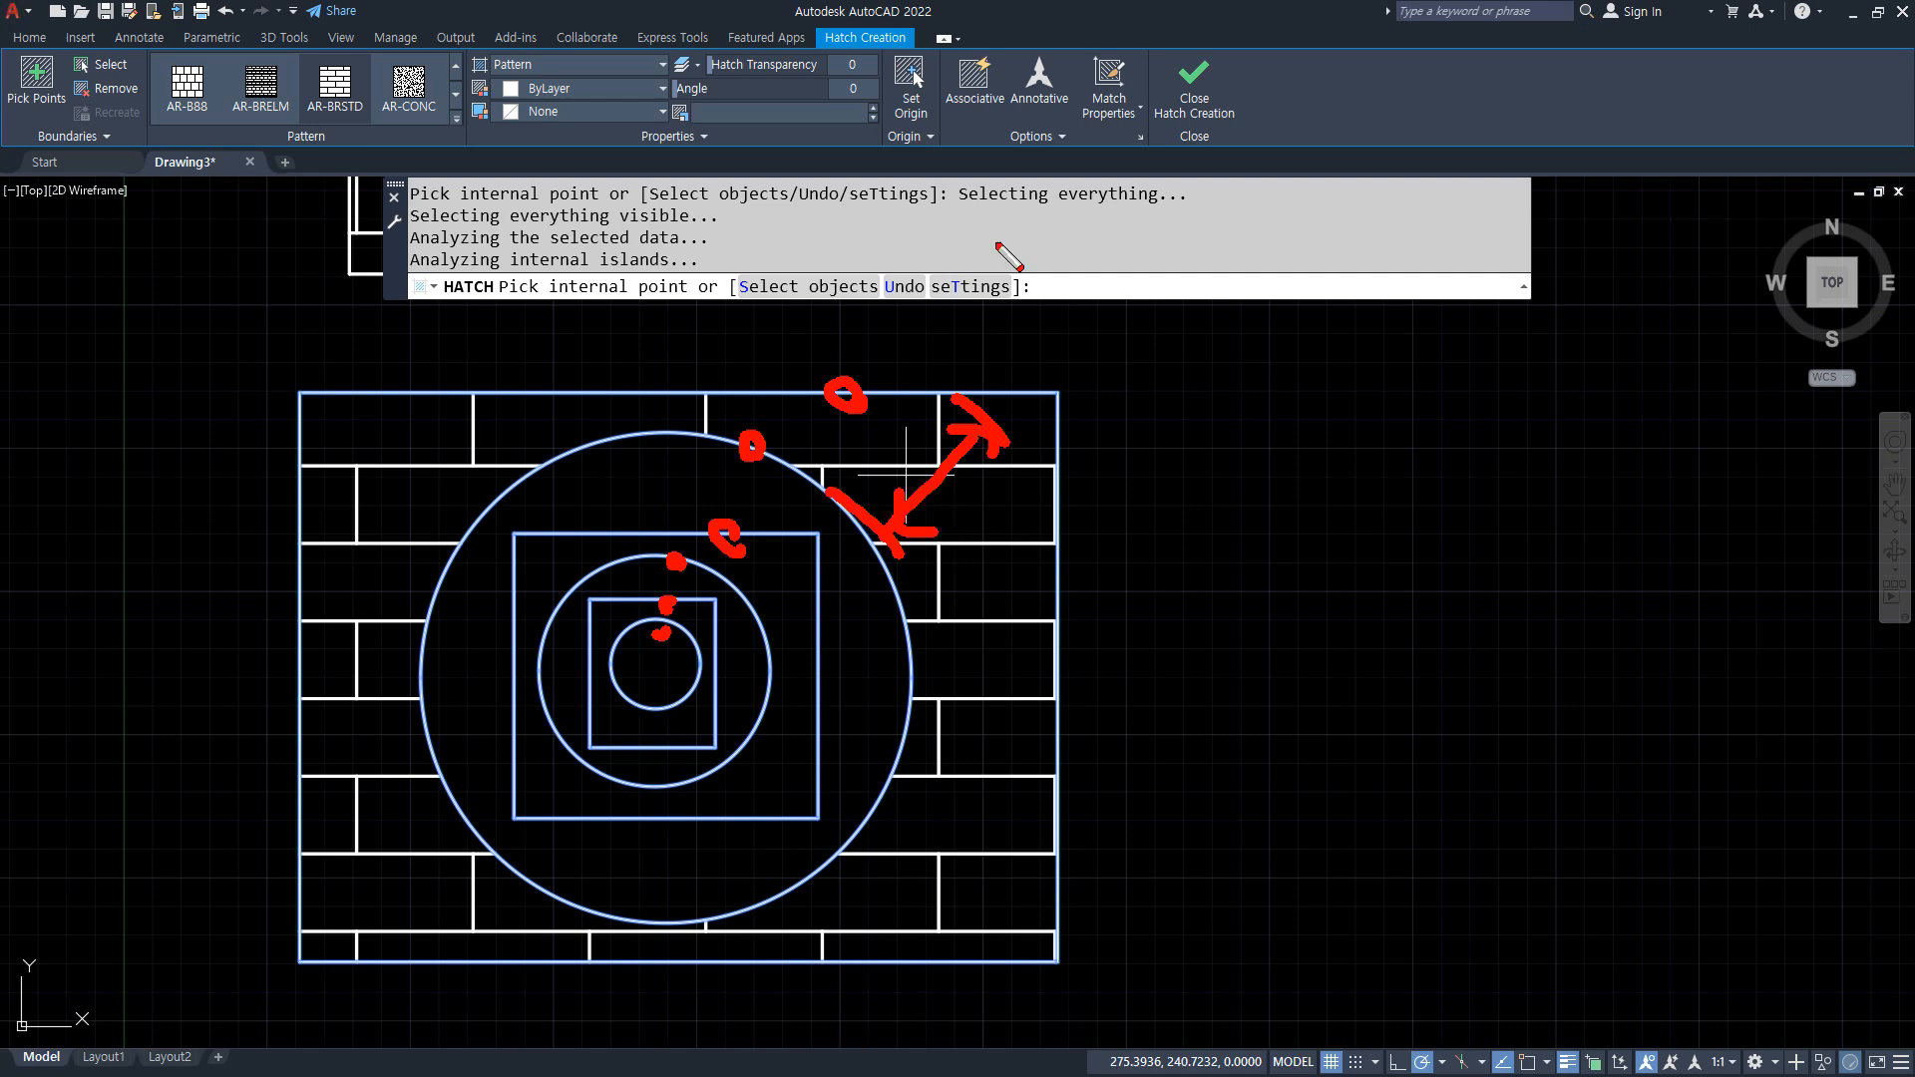
pyautogui.press('Escape')
# Keep the additional hatch options expanded and set the hatch to Normal Island Detection
pyautogui.click(1057, 139)
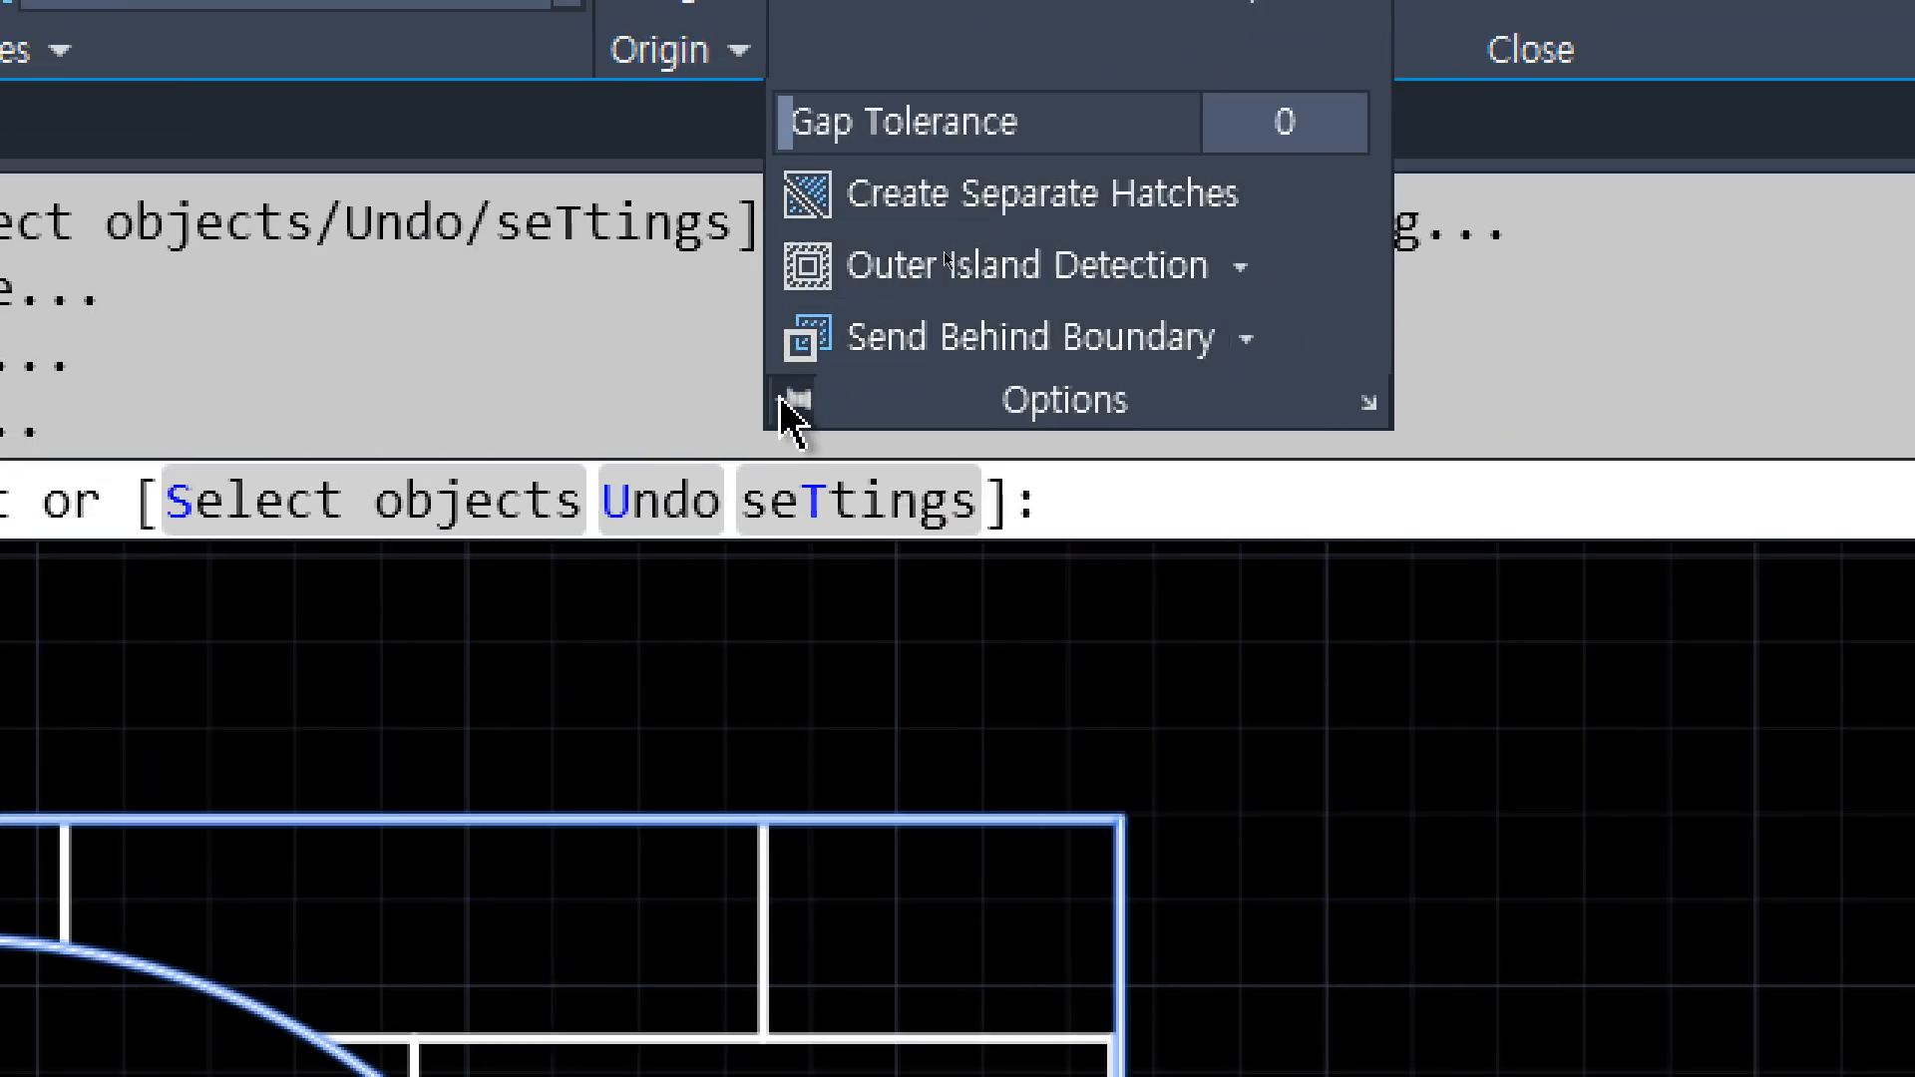
pyautogui.click(949, 253)
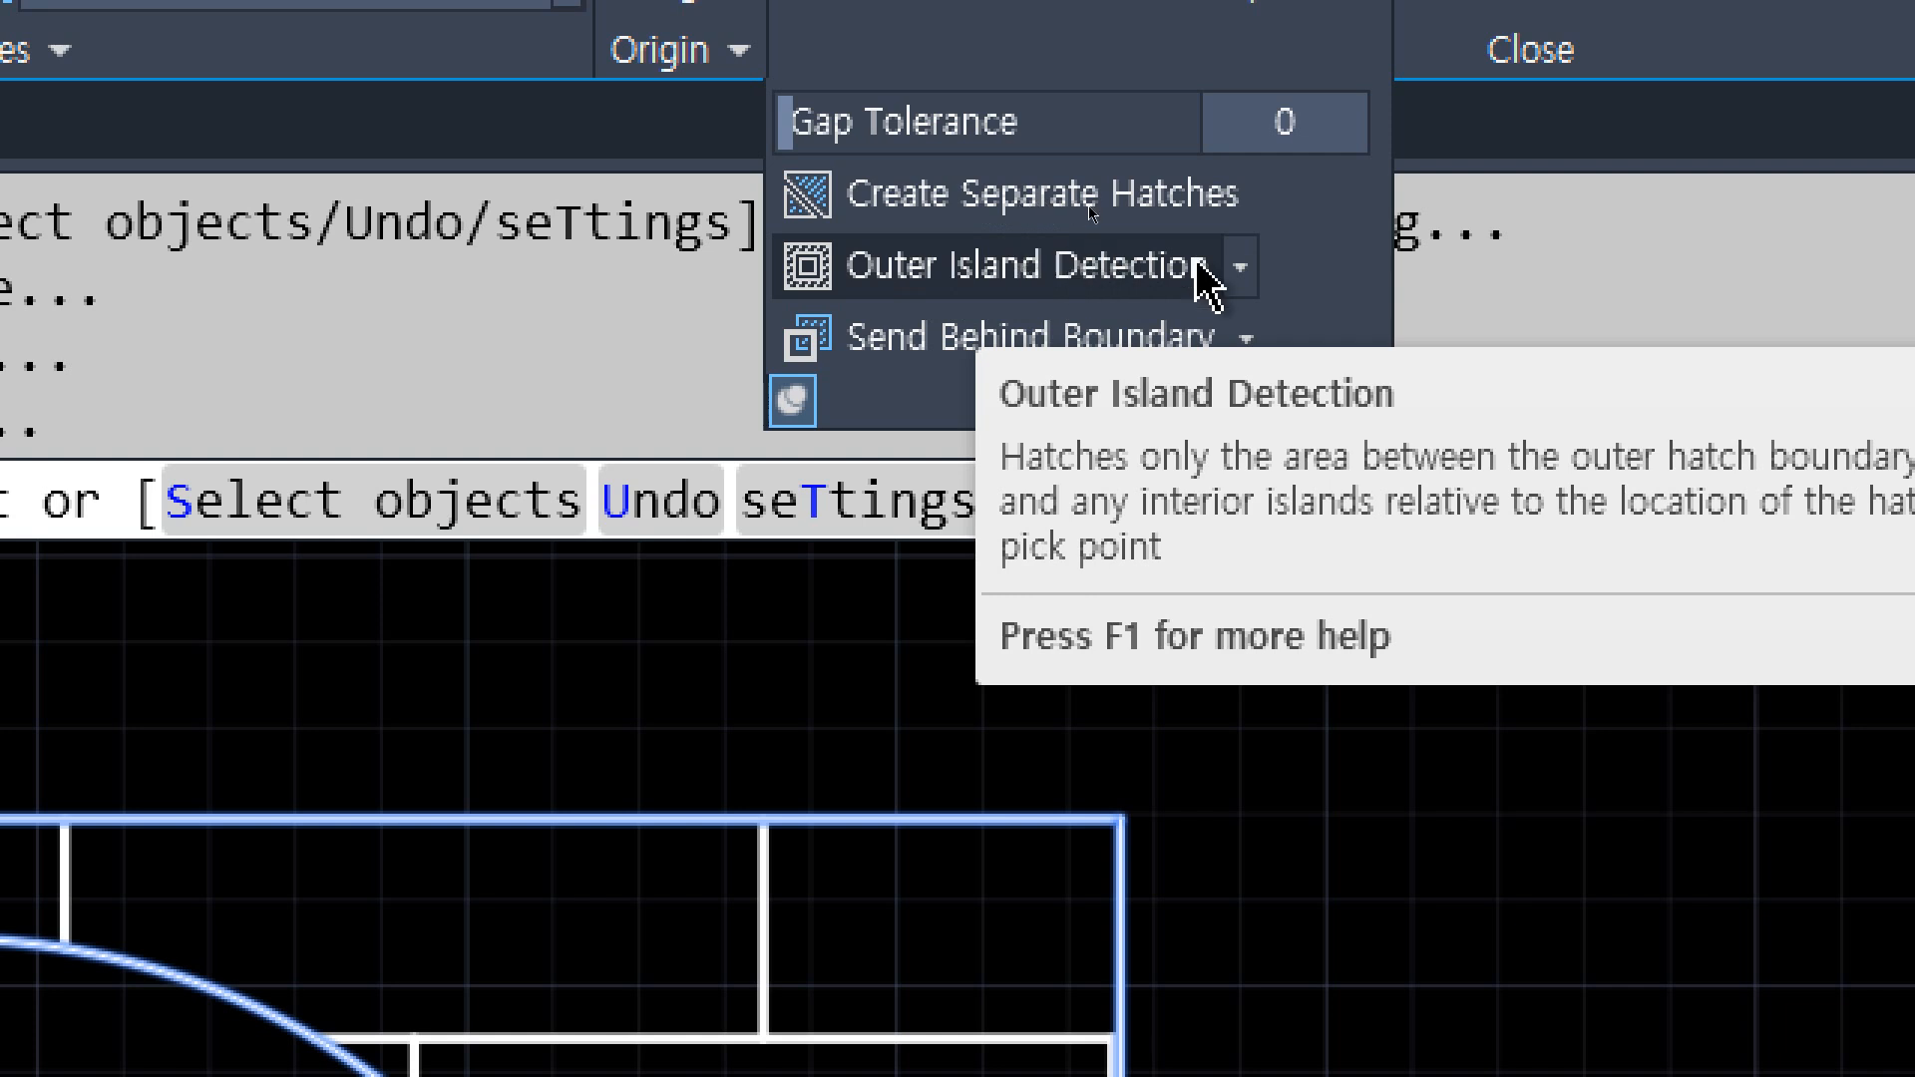
pyautogui.click(1242, 265)
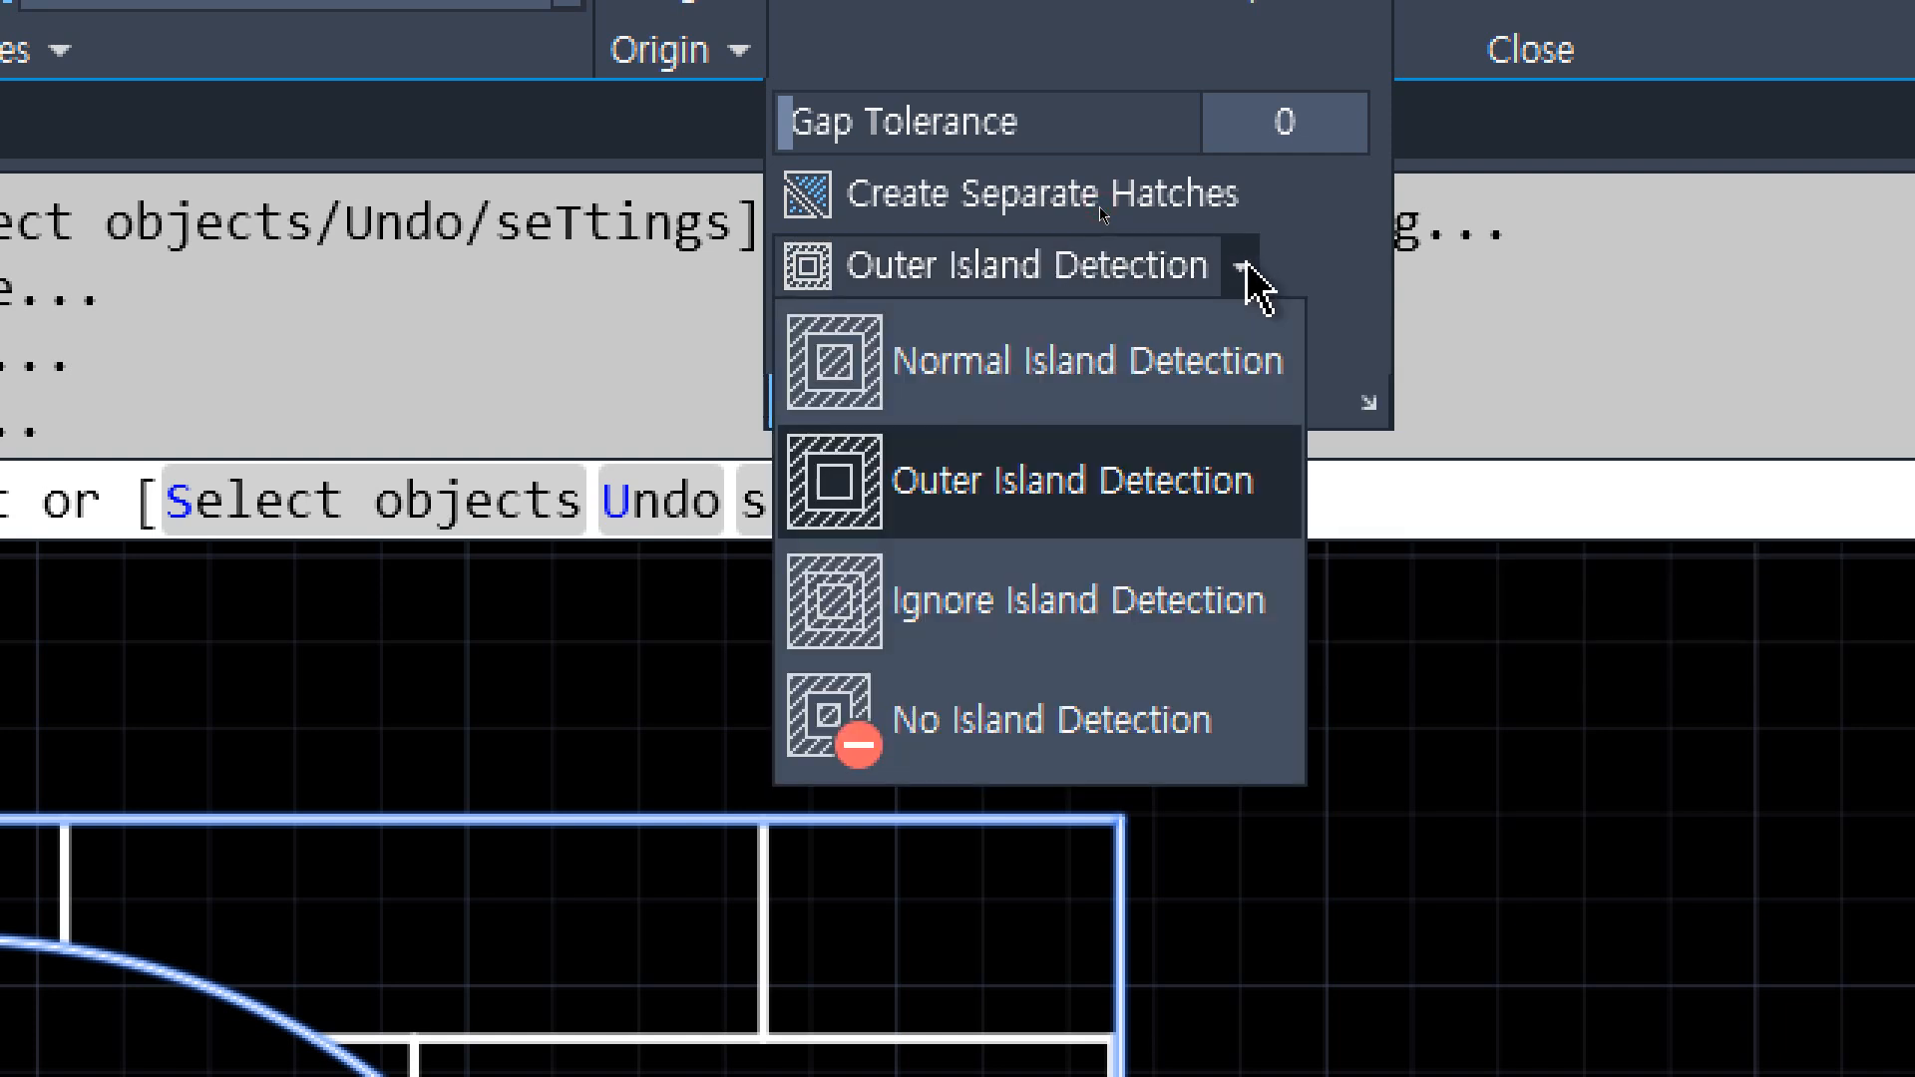
pyautogui.click(1207, 364)
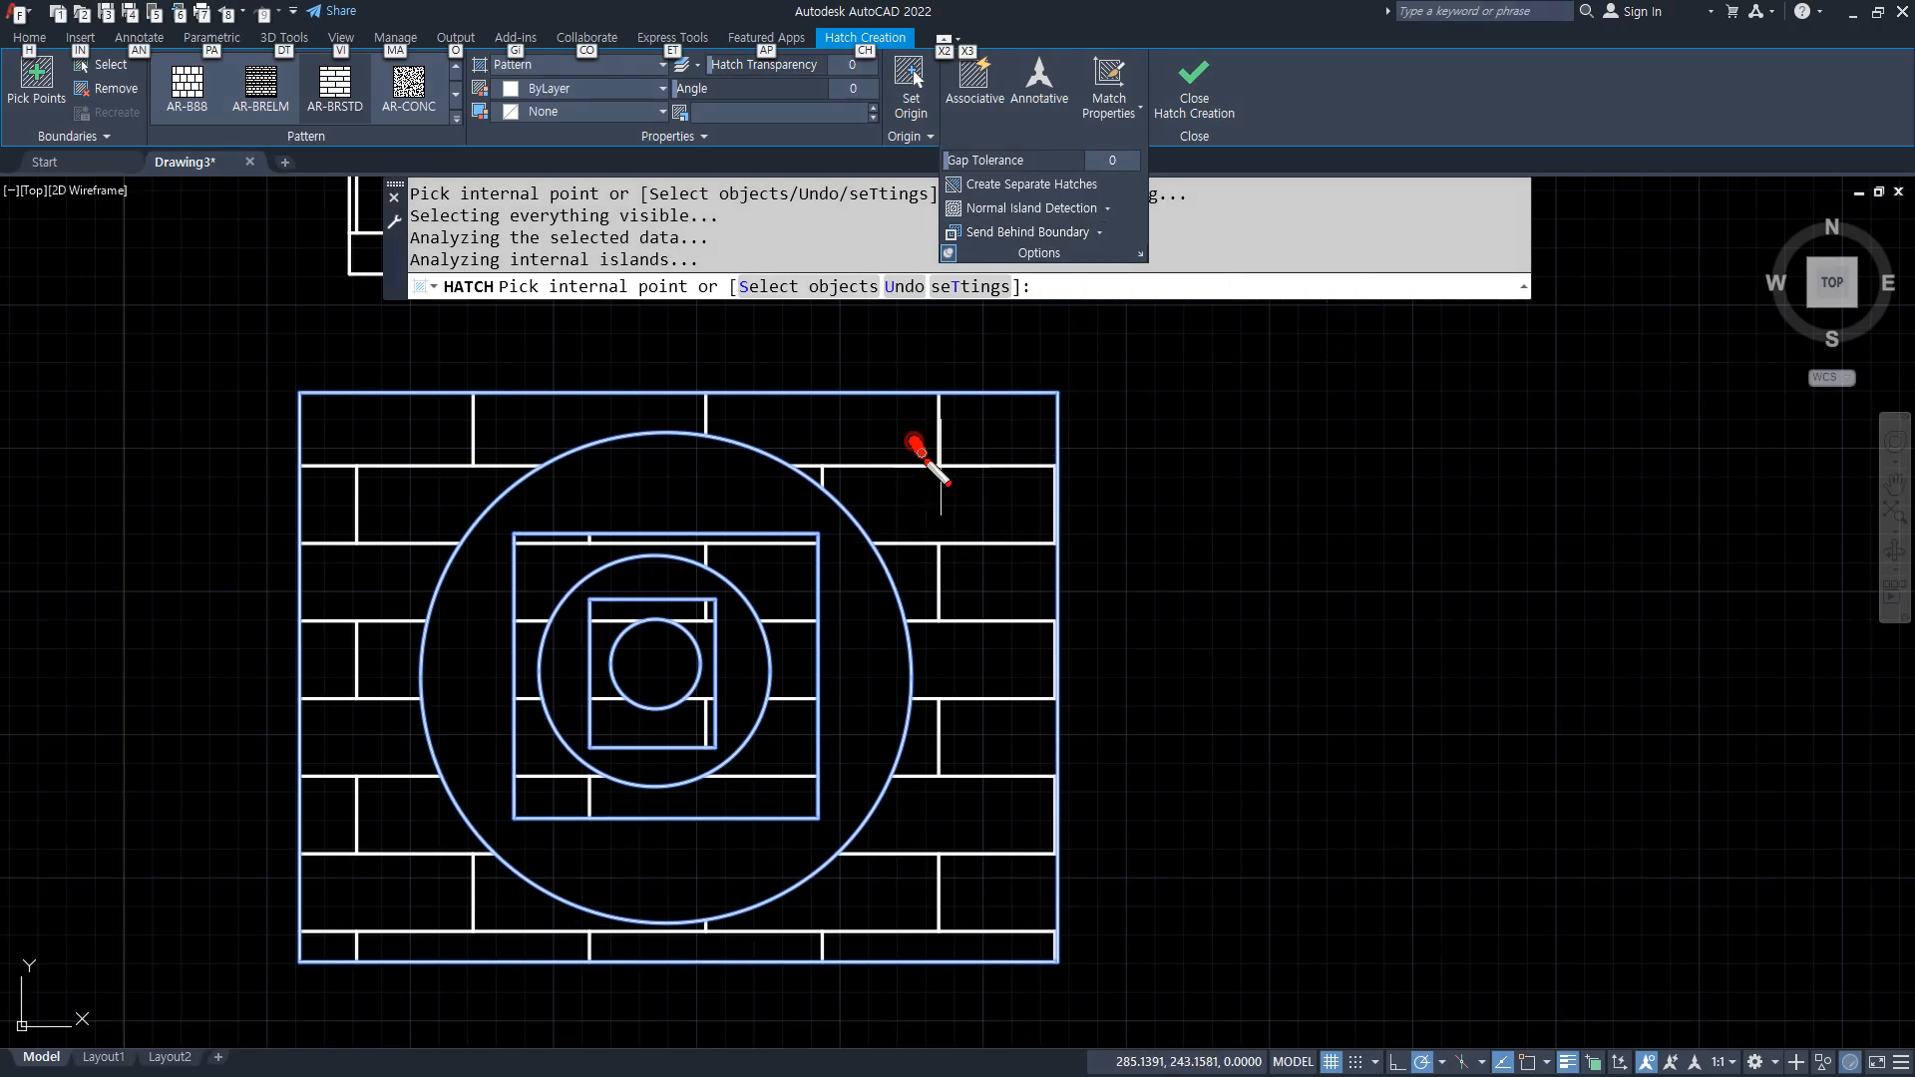
pyautogui.moveTo(921, 453); pyautogui.dragTo(958, 444)
pyautogui.moveTo(714, 466)
pyautogui.mouseDown()
pyautogui.moveTo(683, 497)
pyautogui.moveTo(712, 491)
pyautogui.moveTo(787, 546)
pyautogui.moveTo(666, 595)
pyautogui.moveTo(710, 600)
pyautogui.moveTo(657, 649)
pyautogui.moveTo(678, 665)
pyautogui.mouseUp()
pyautogui.press('Escape')
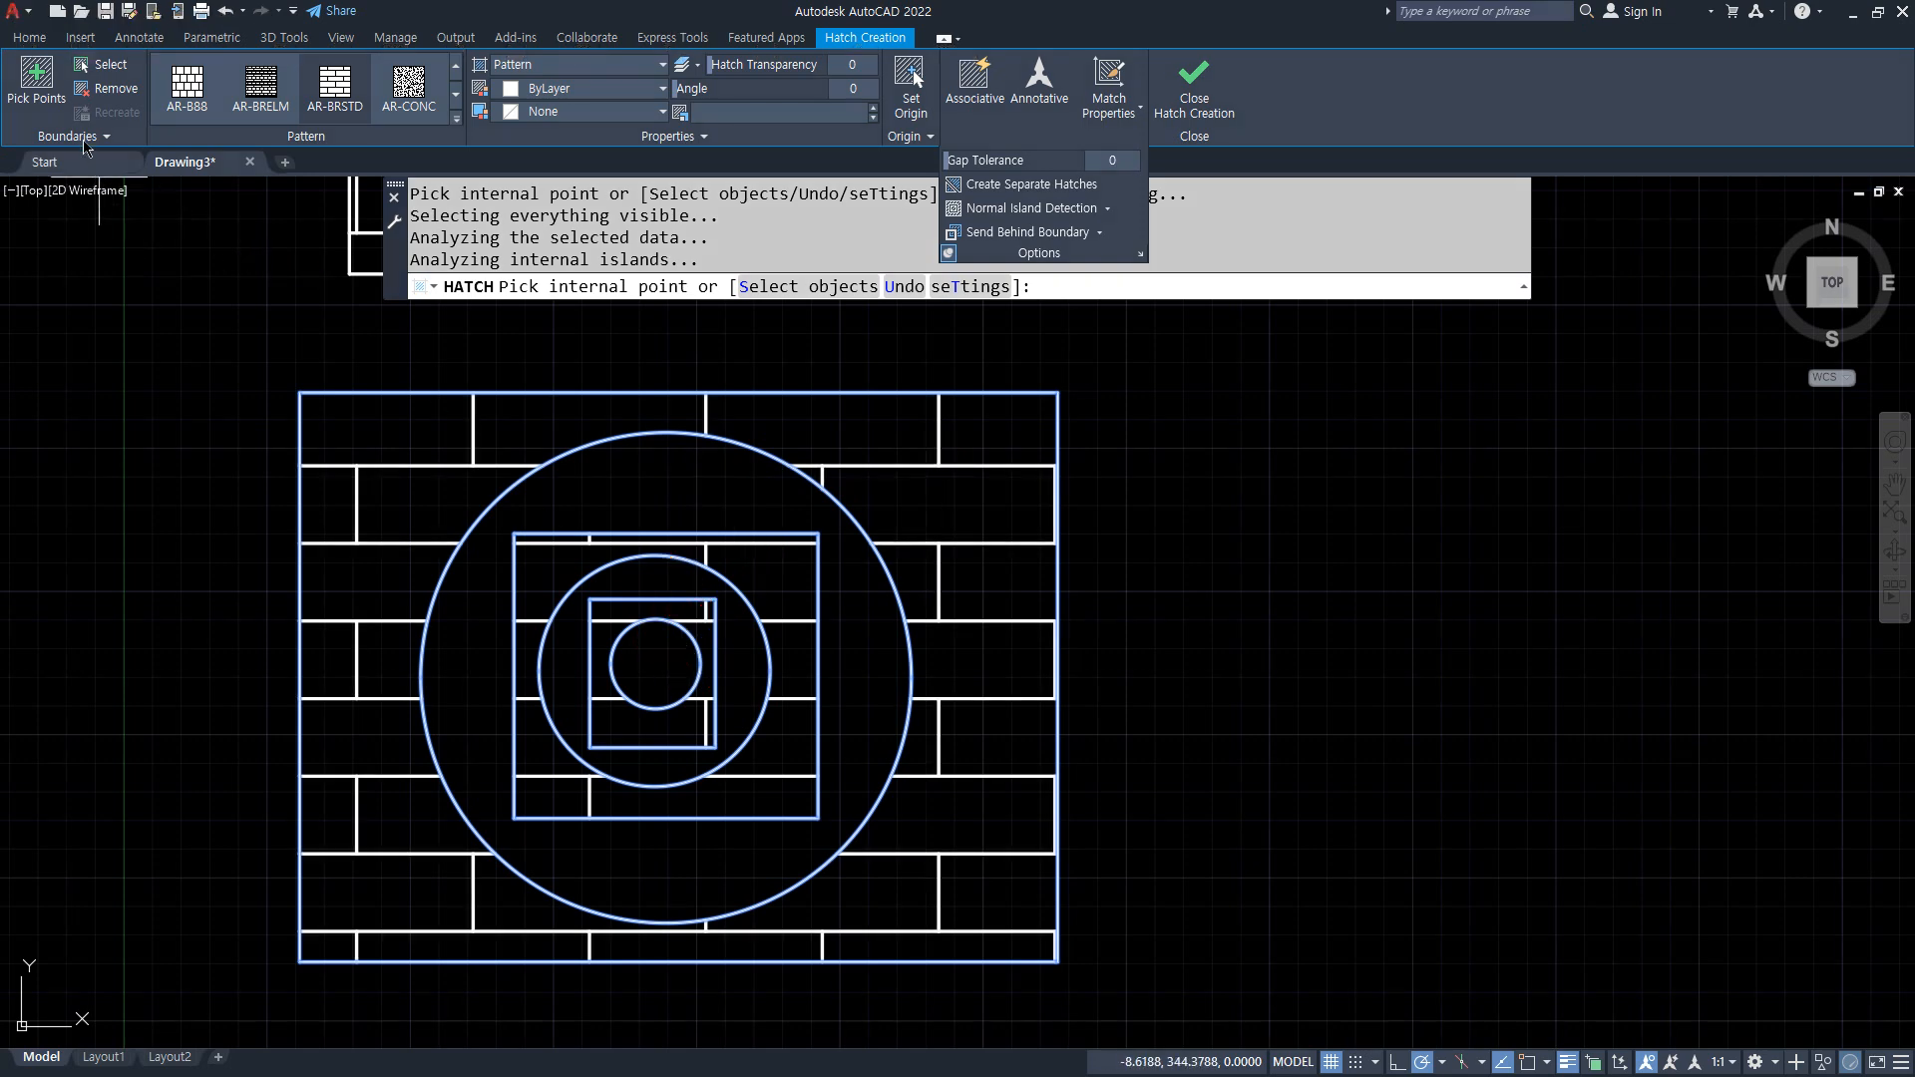
# Change the nested-shape hatch pattern to SOLID
pyautogui.click(456, 119)
pyautogui.scroll(3, 213, 124)
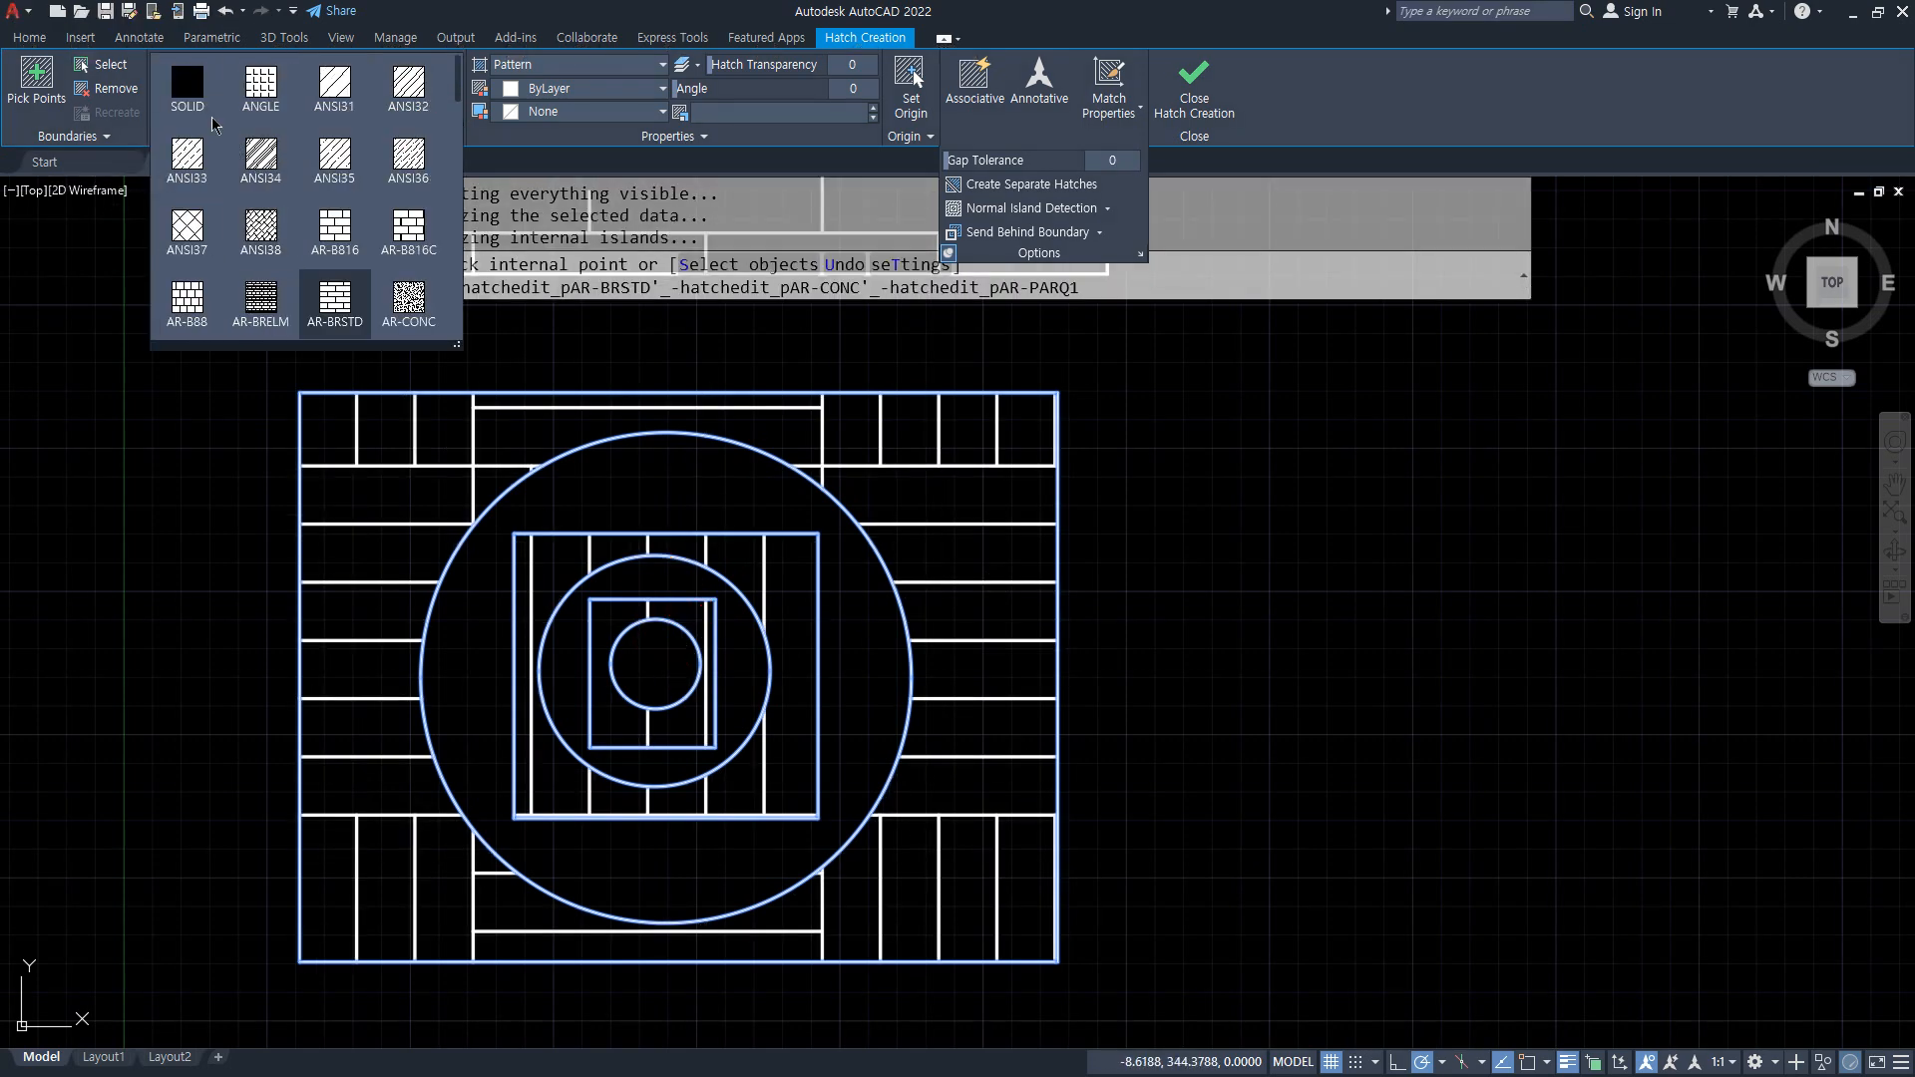
pyautogui.click(194, 95)
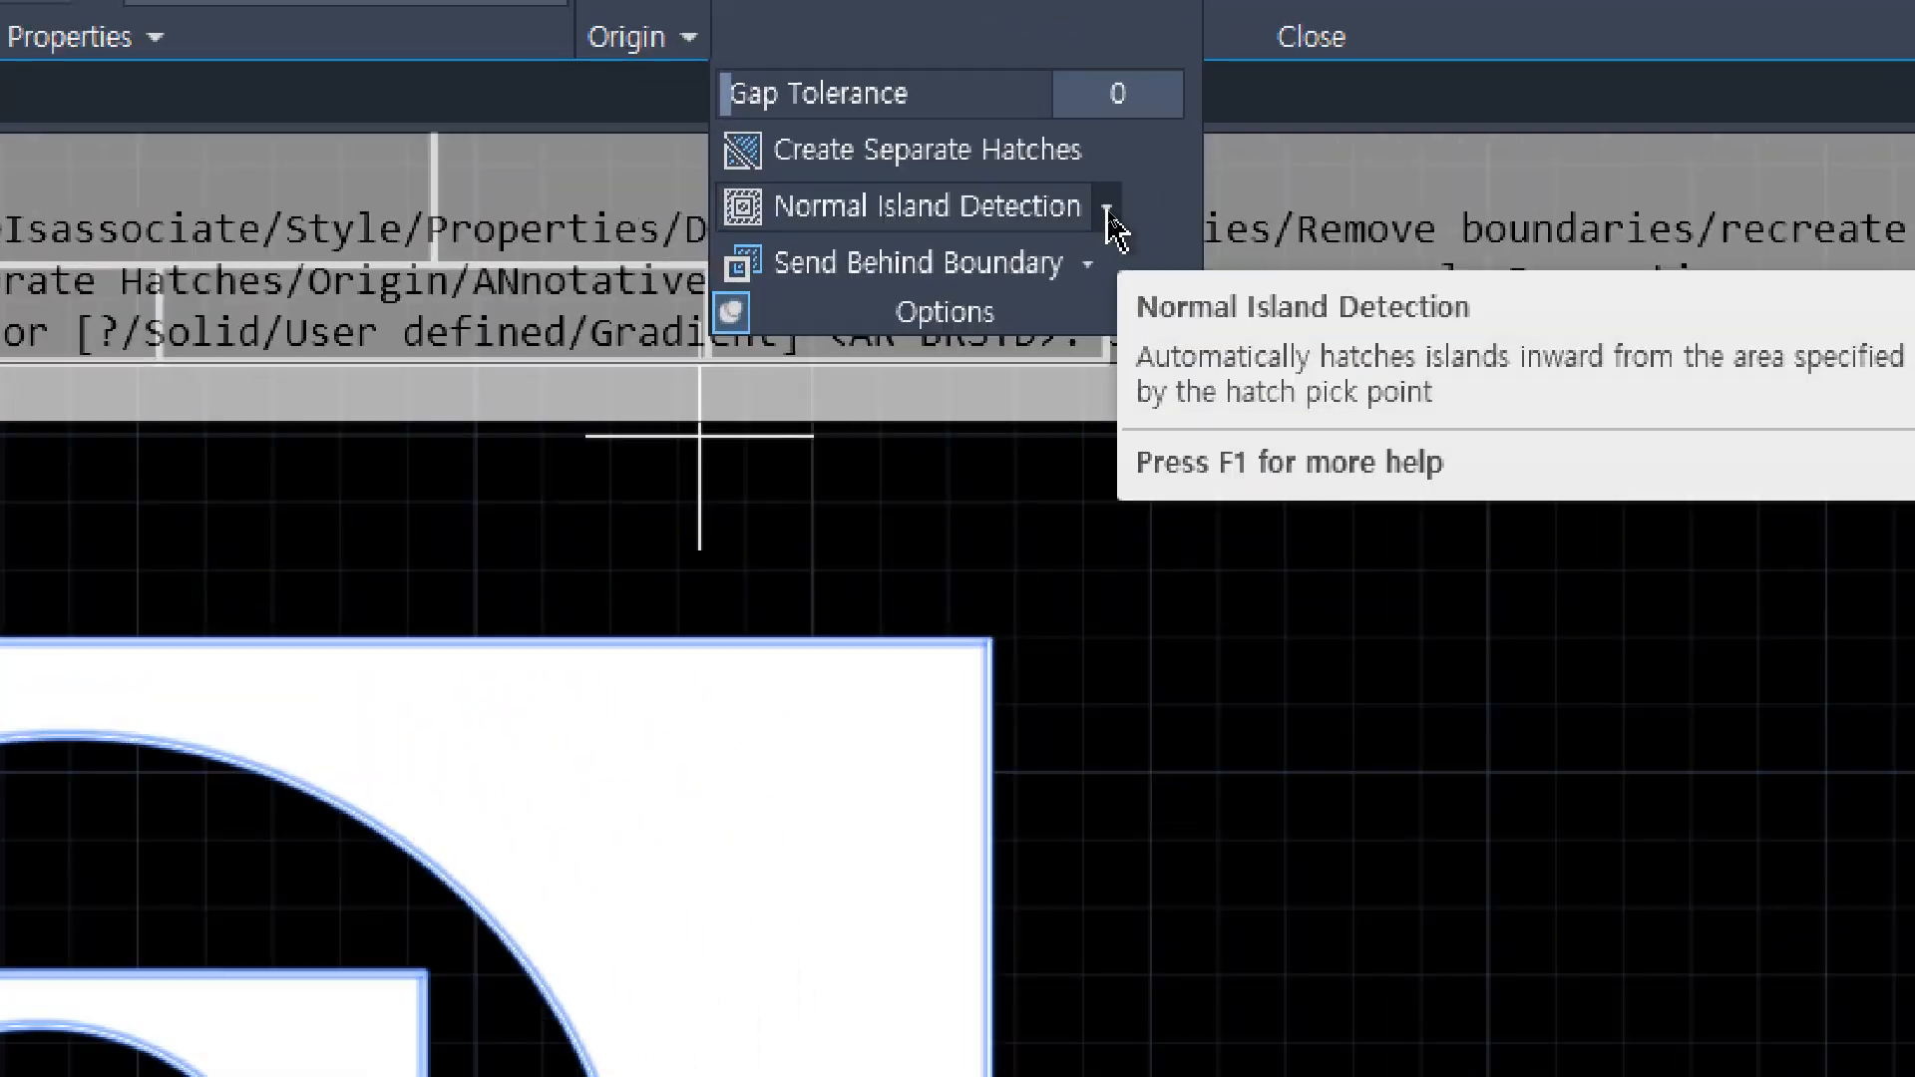
# Try Outer and Ignore Island Detection on the solid hatch, and set it back to Normal Island Detection
pyautogui.click(1108, 213)
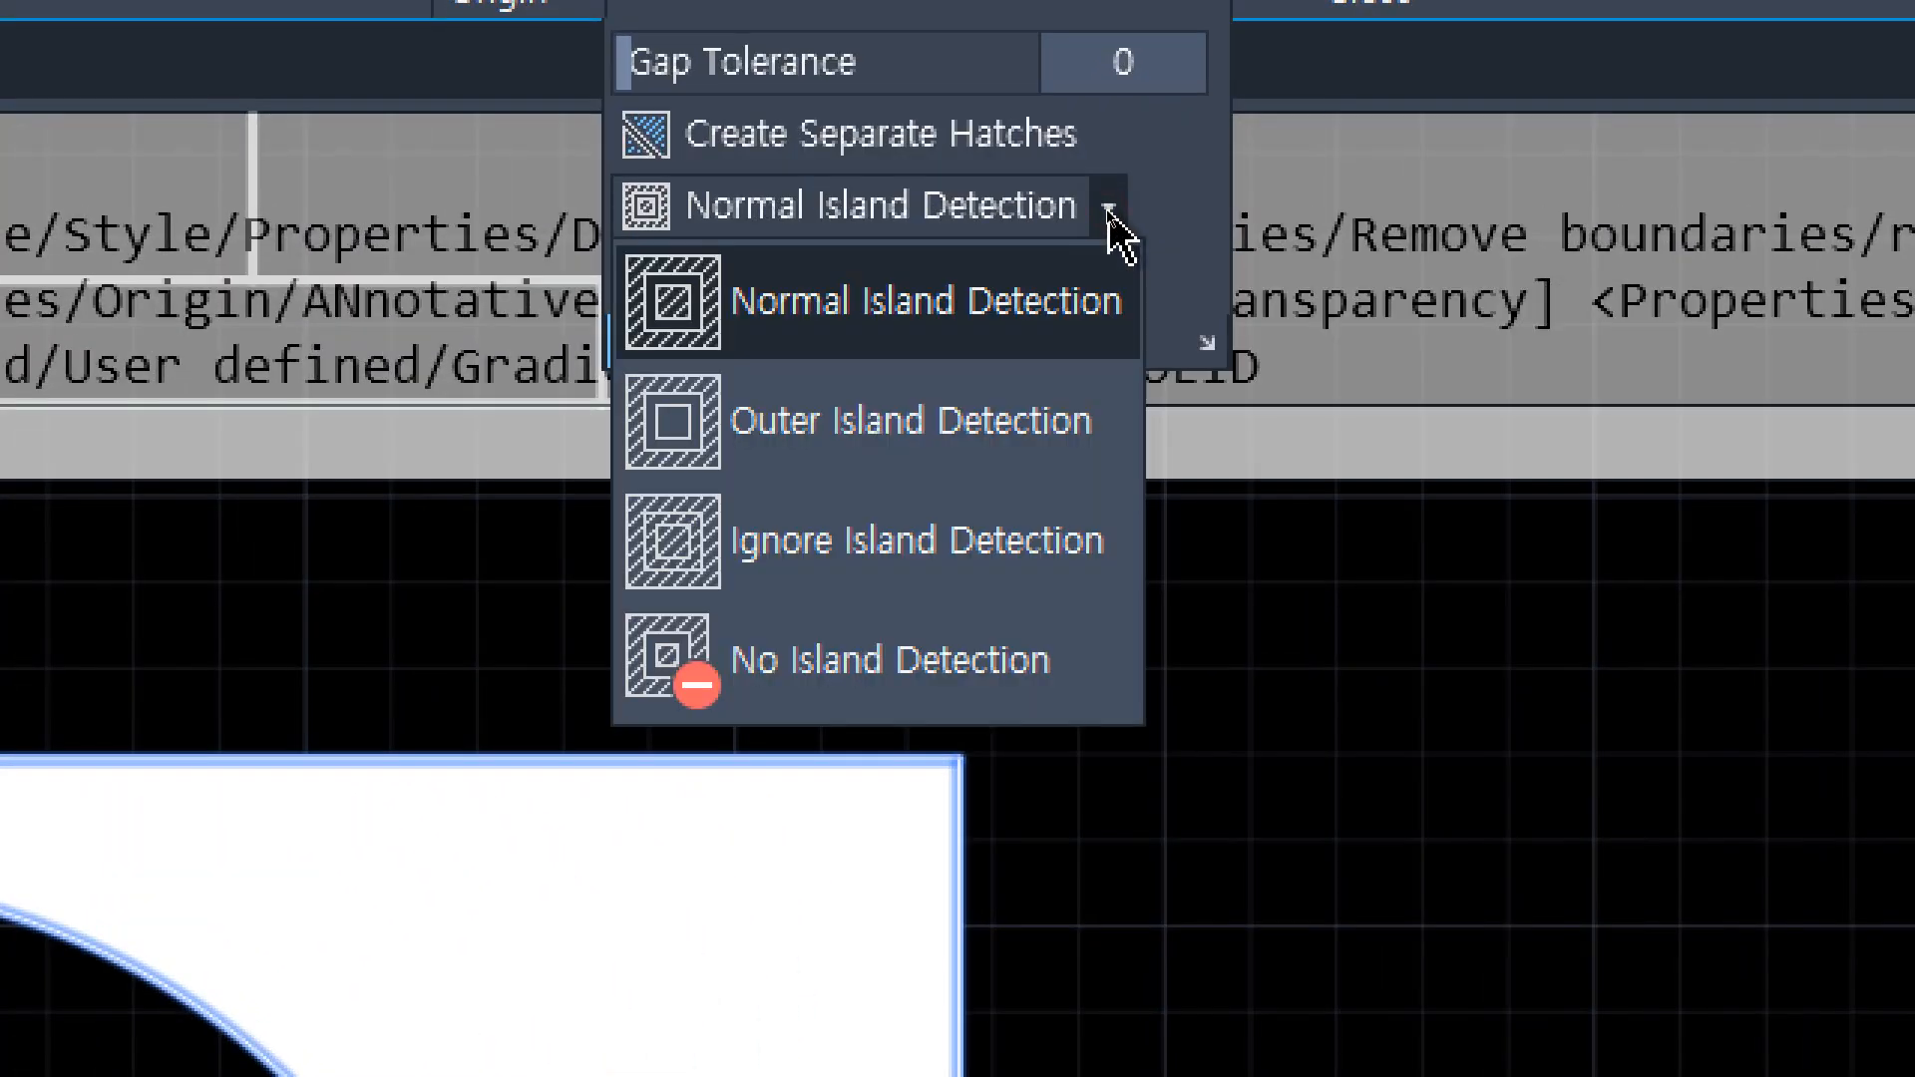
pyautogui.click(1045, 424)
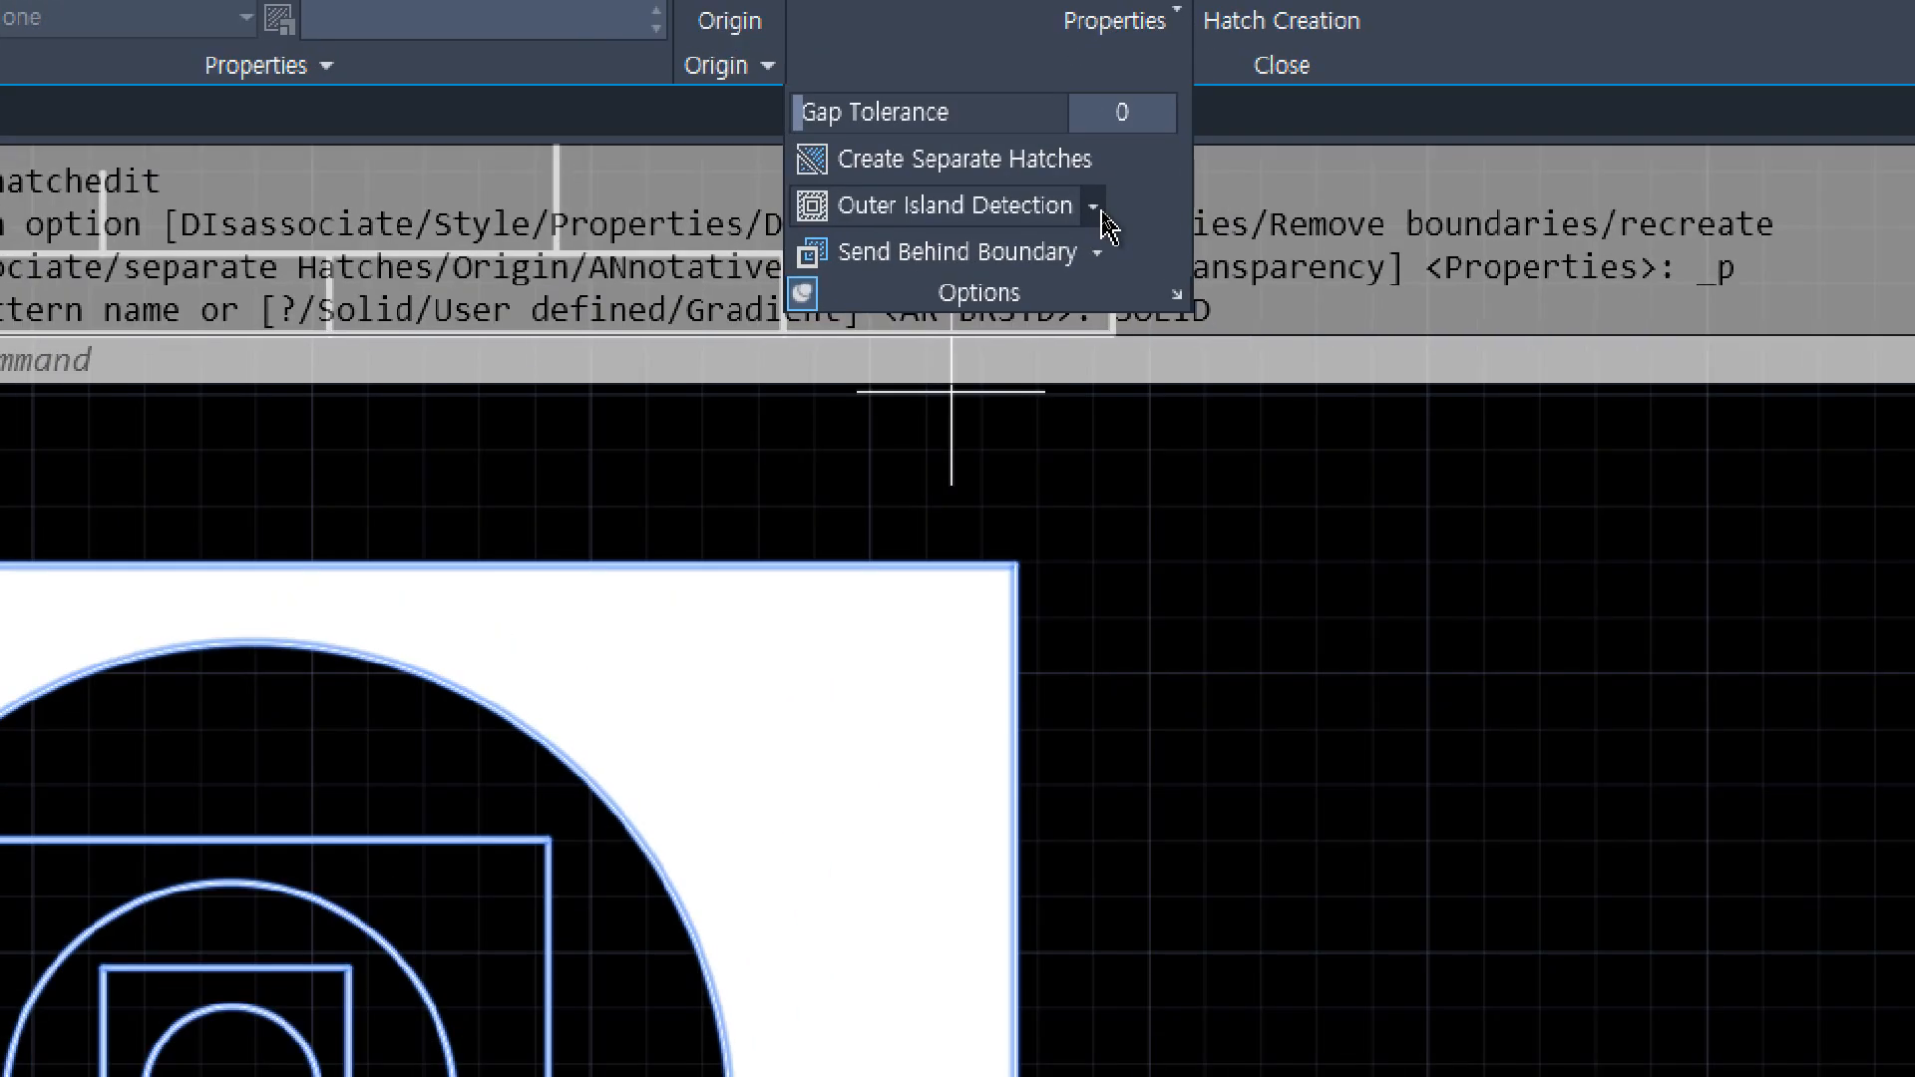
pyautogui.click(1098, 208)
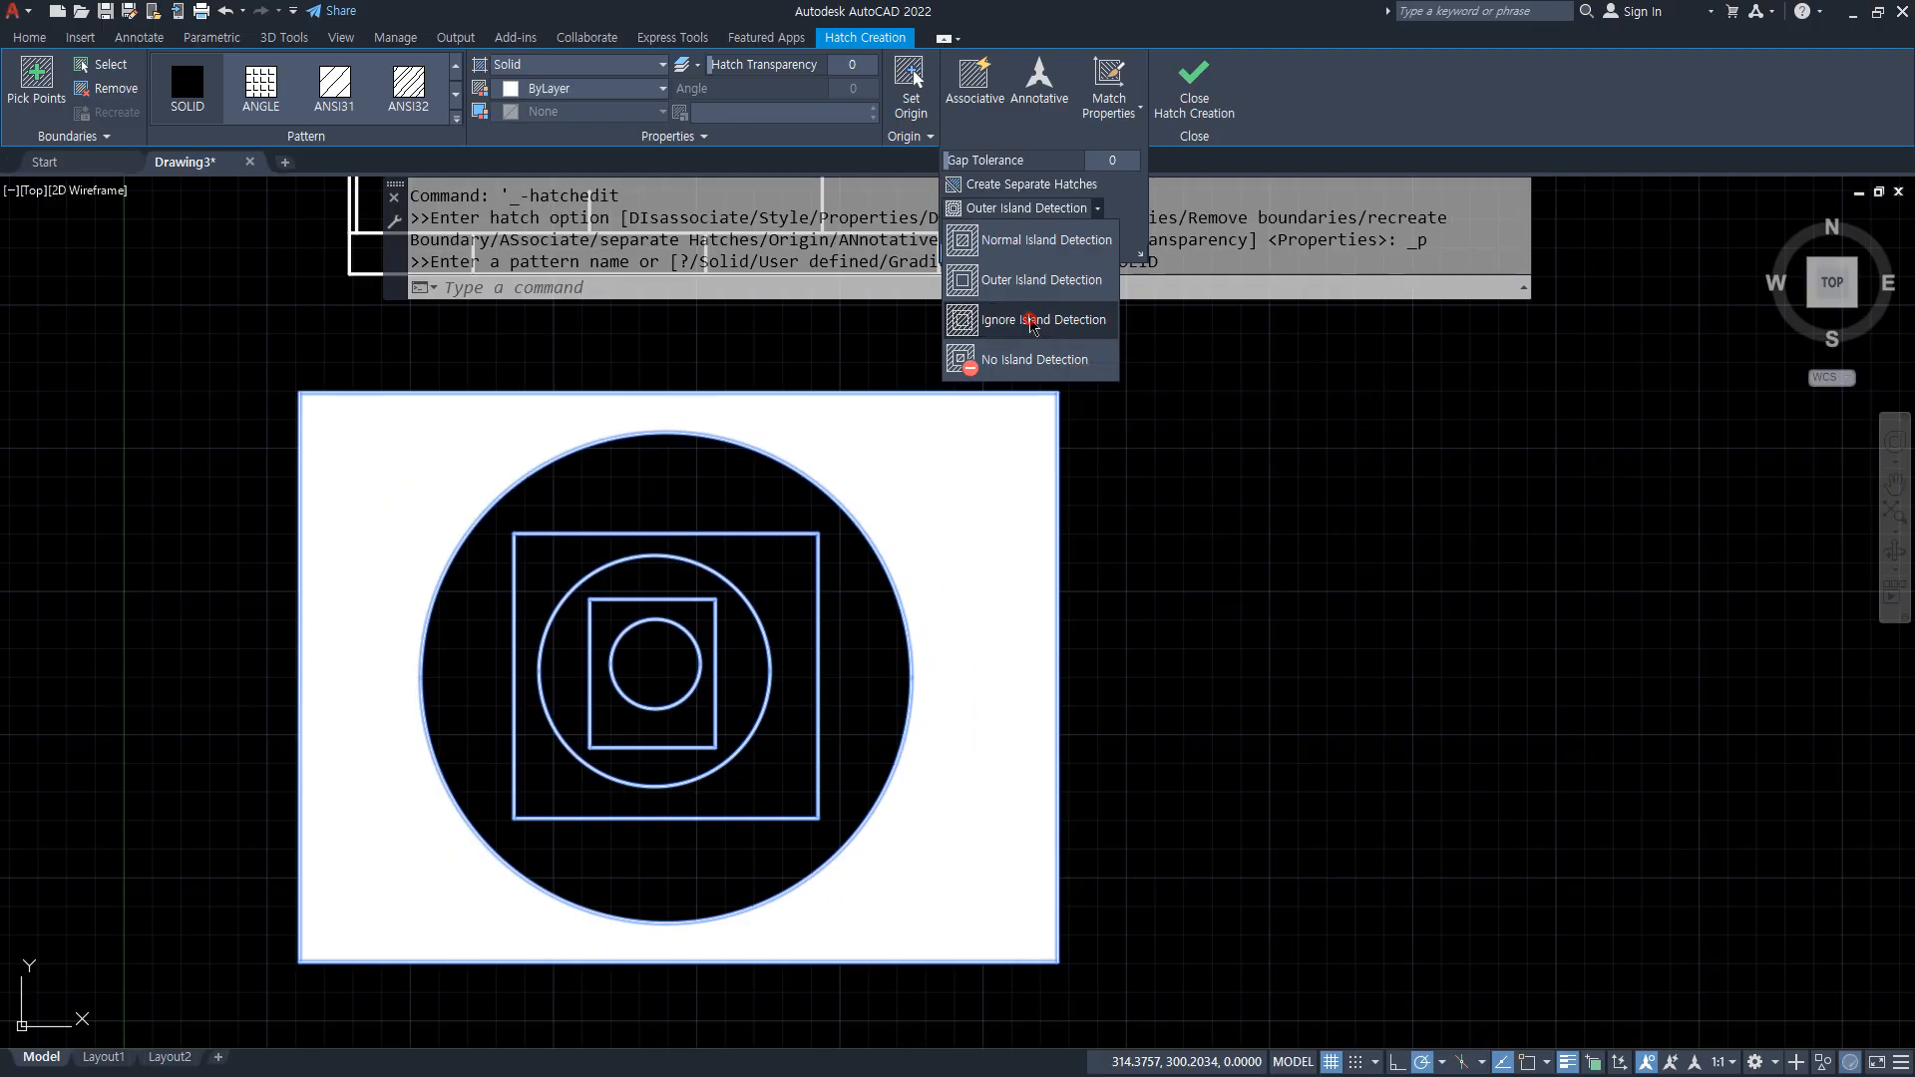
pyautogui.click(878, 571)
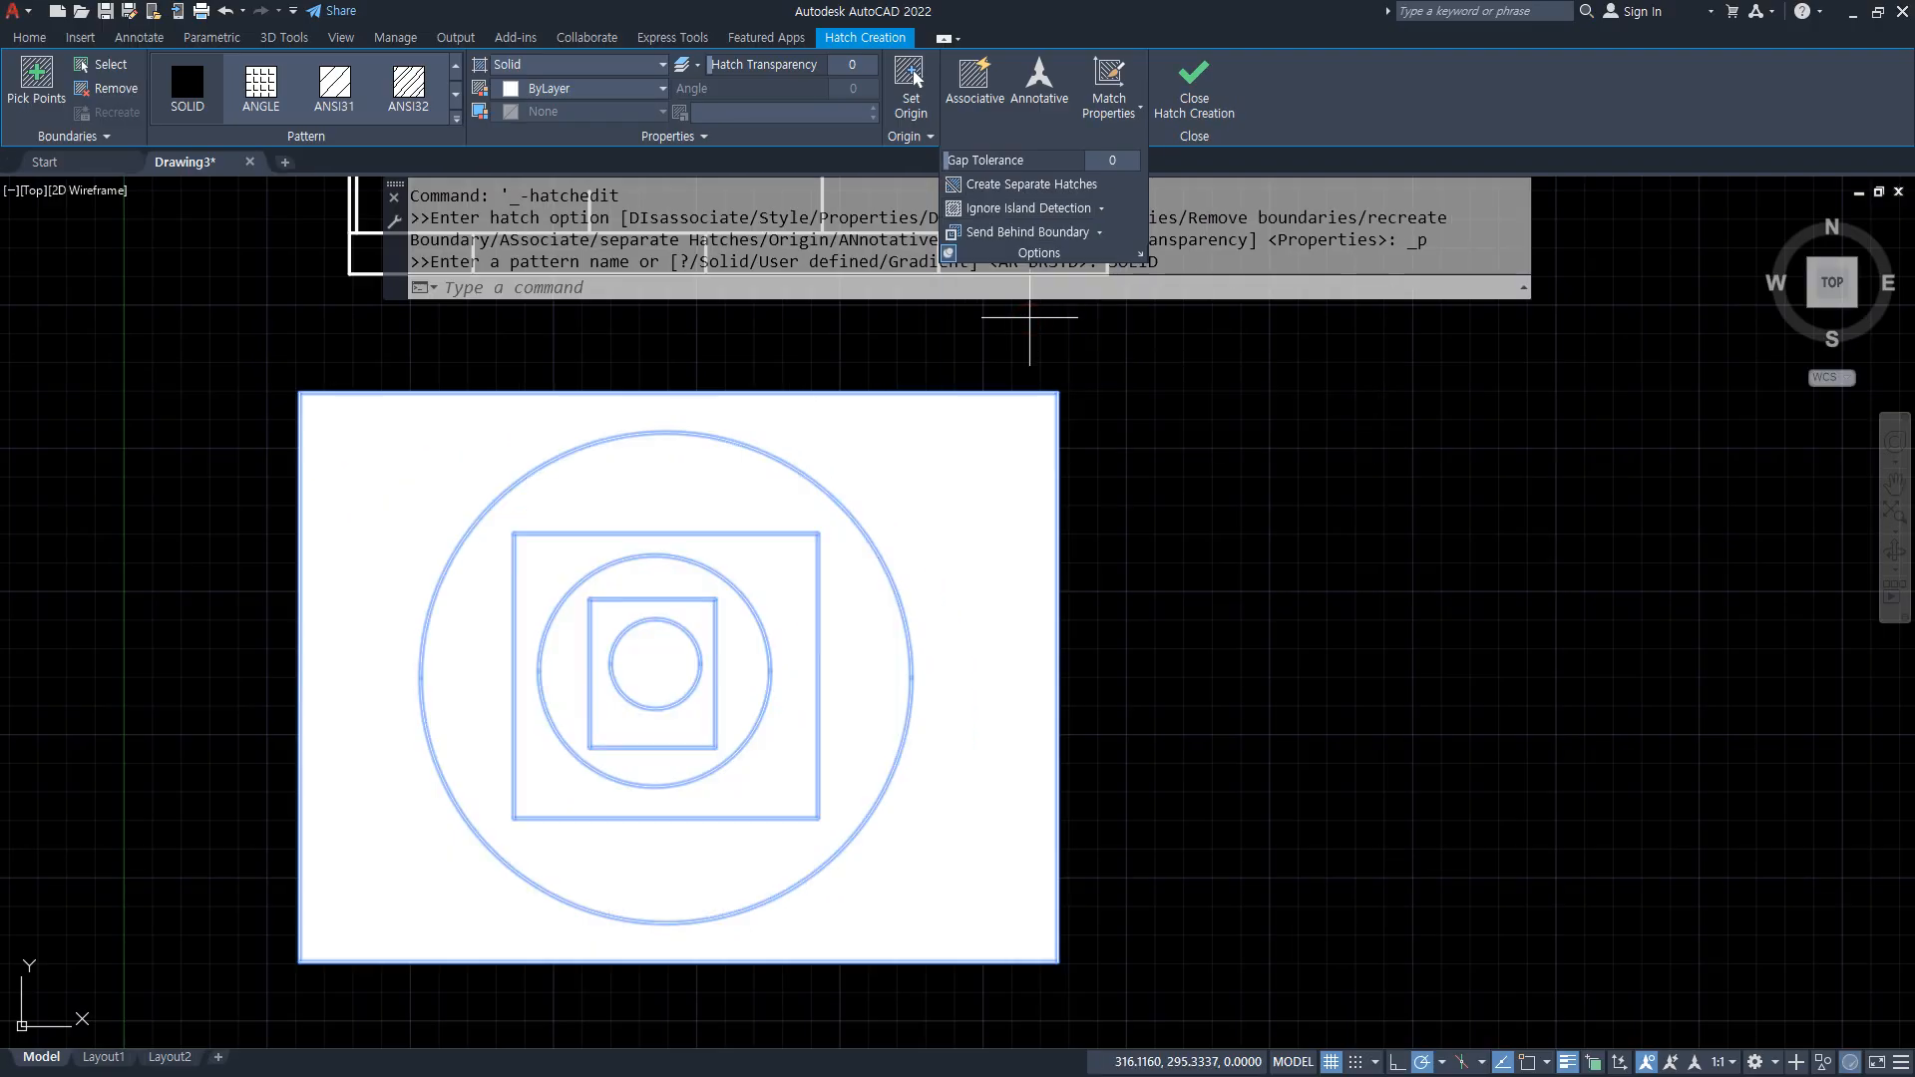
pyautogui.click(1101, 209)
pyautogui.click(1093, 242)
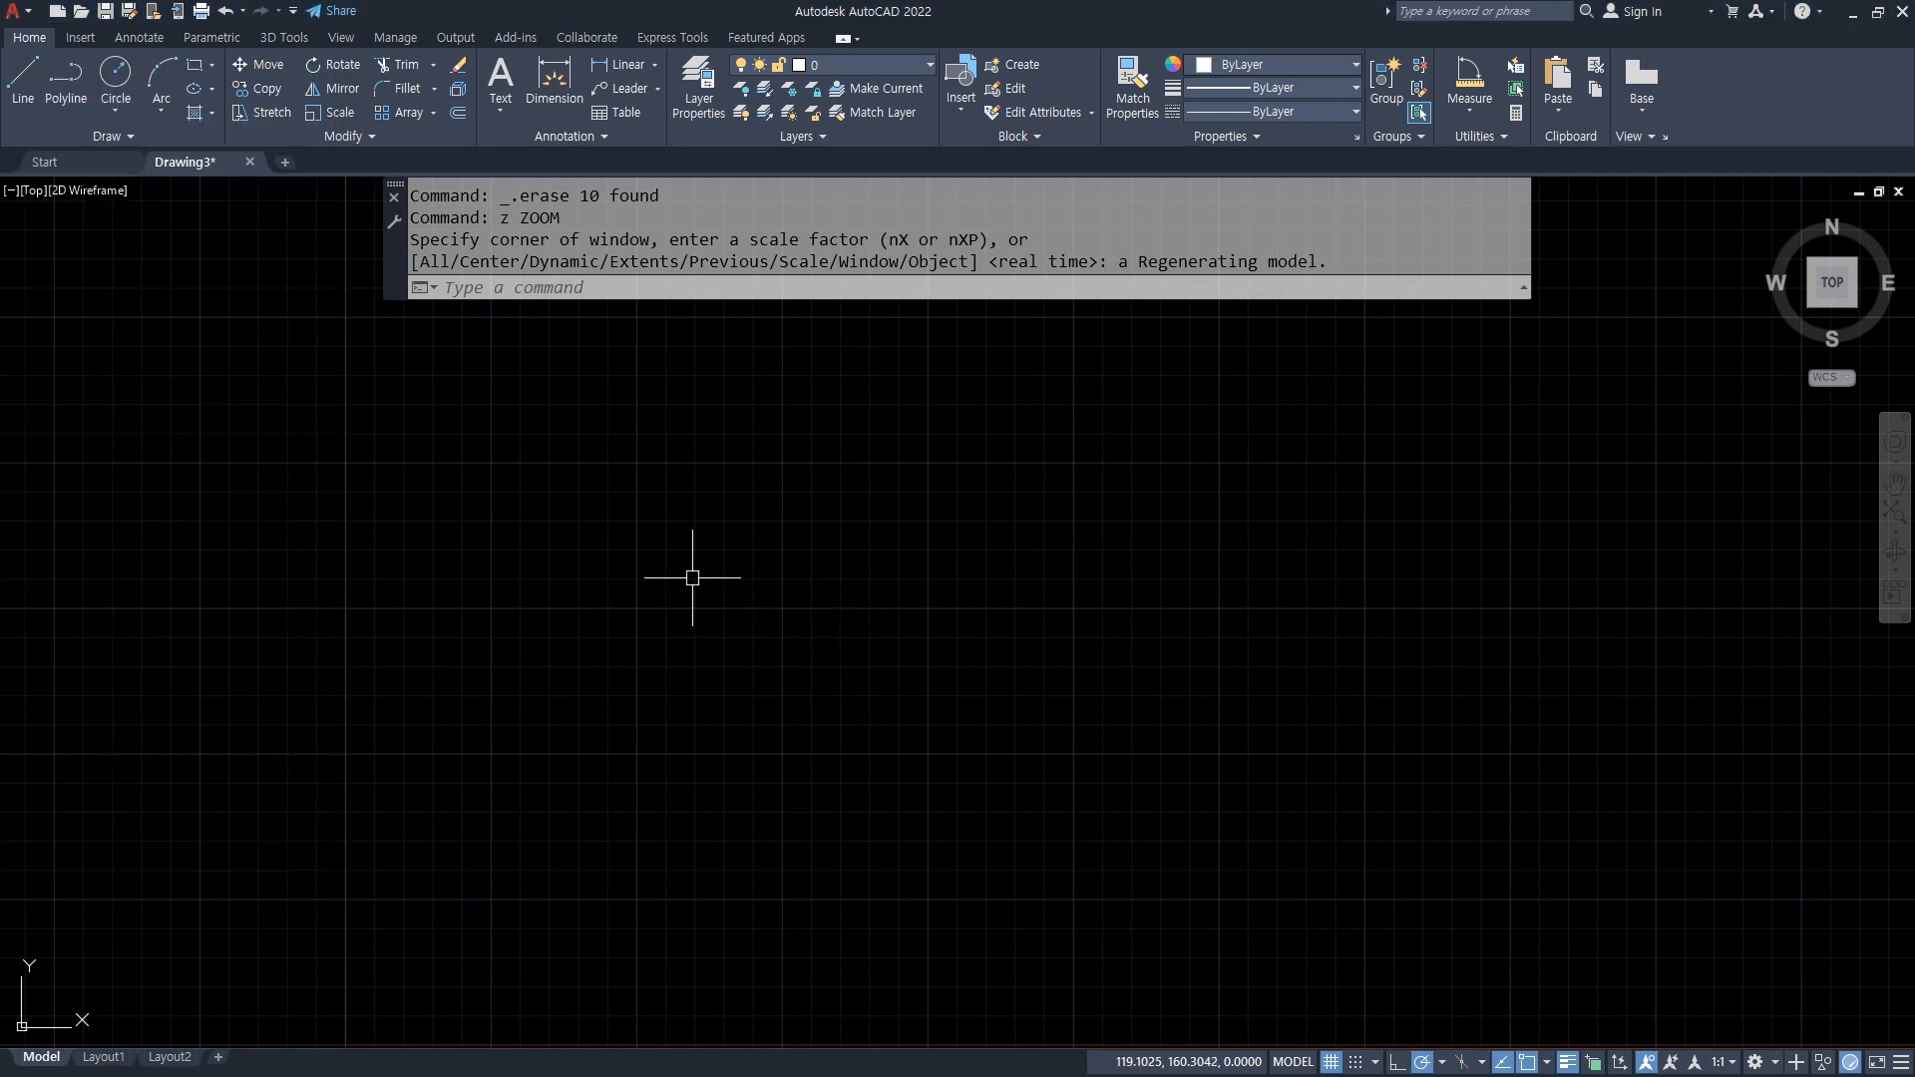
# Draw a circle with a radius of 10 in the emptied drawing area
pyautogui.scroll(2, 679, 579)
pyautogui.write('c')
pyautogui.press('Return')
pyautogui.click(655, 581)
pyautogui.write('10')
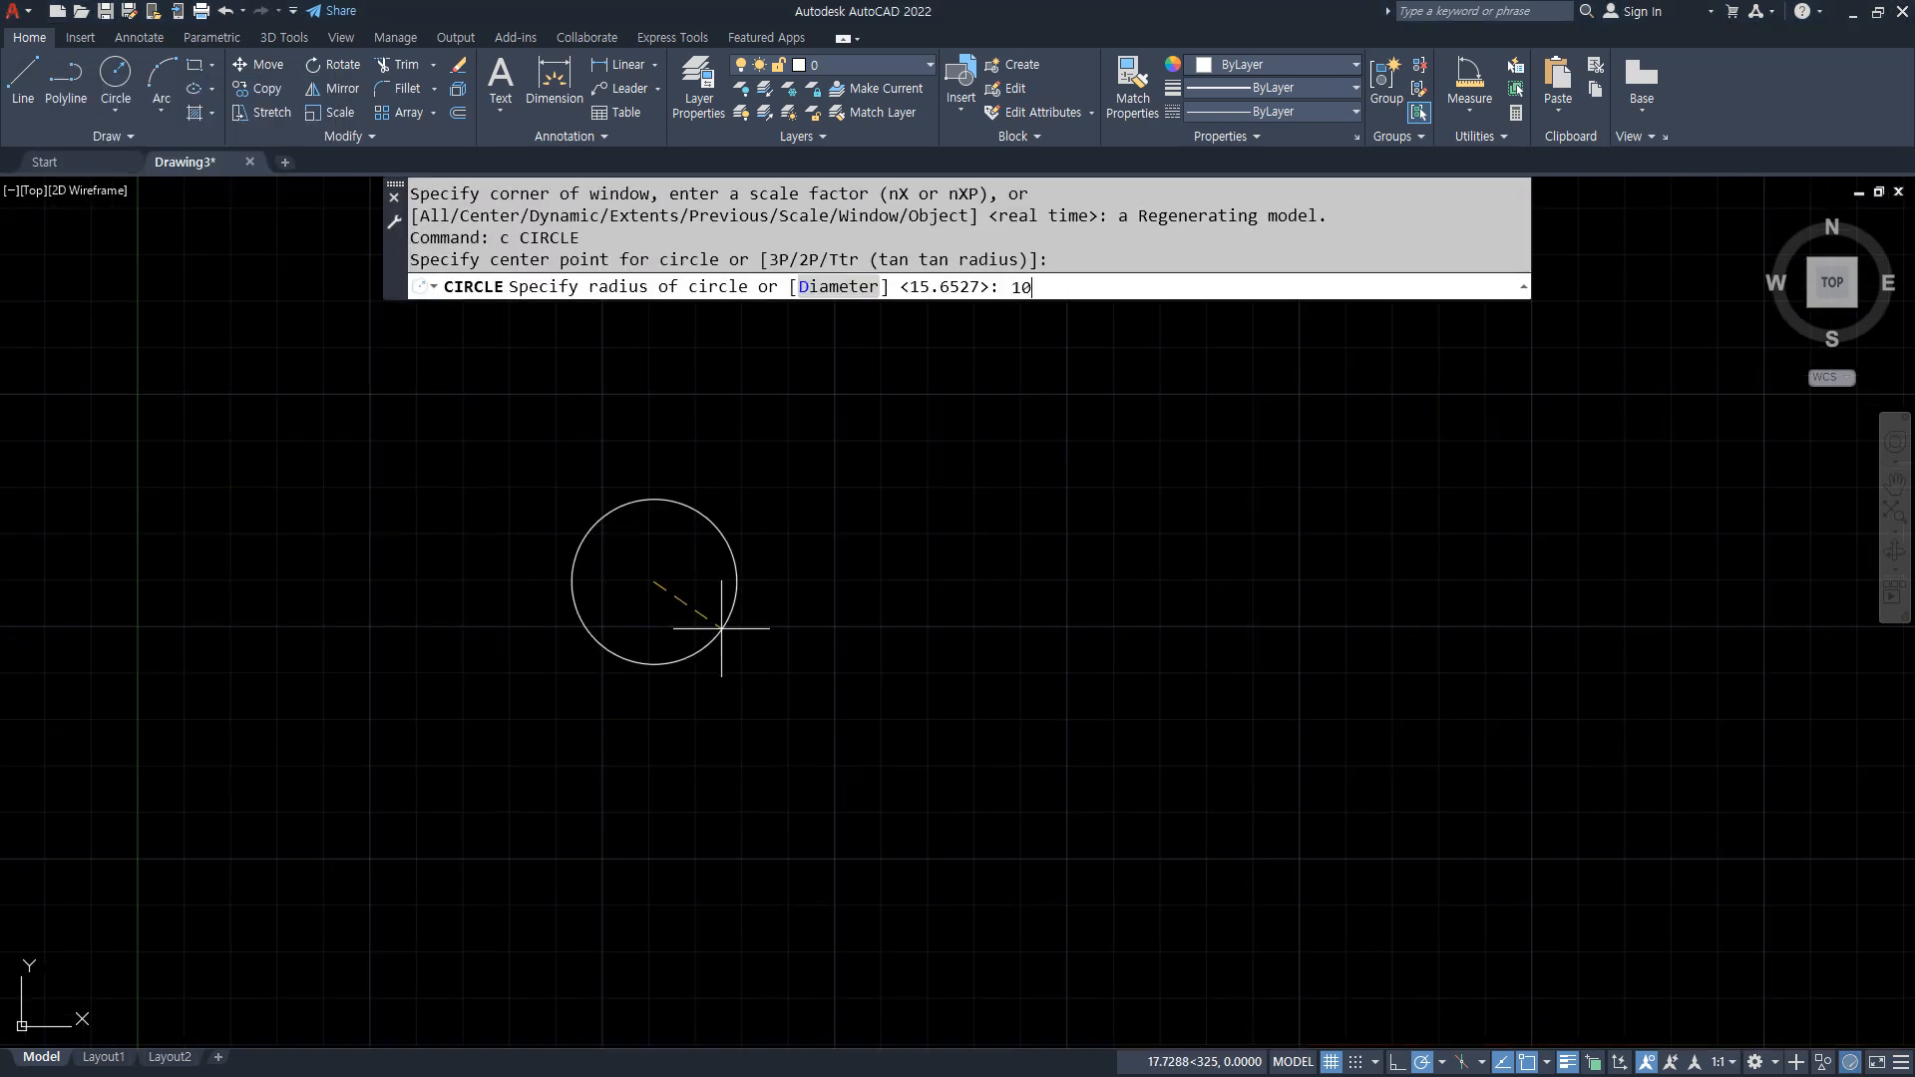
pyautogui.press('Return')
# Draw two connected lines from the circle's left quadrant through its top quadrant to its right quadrant
pyautogui.scroll(3, 718, 628)
pyautogui.scroll(2, 444, 469)
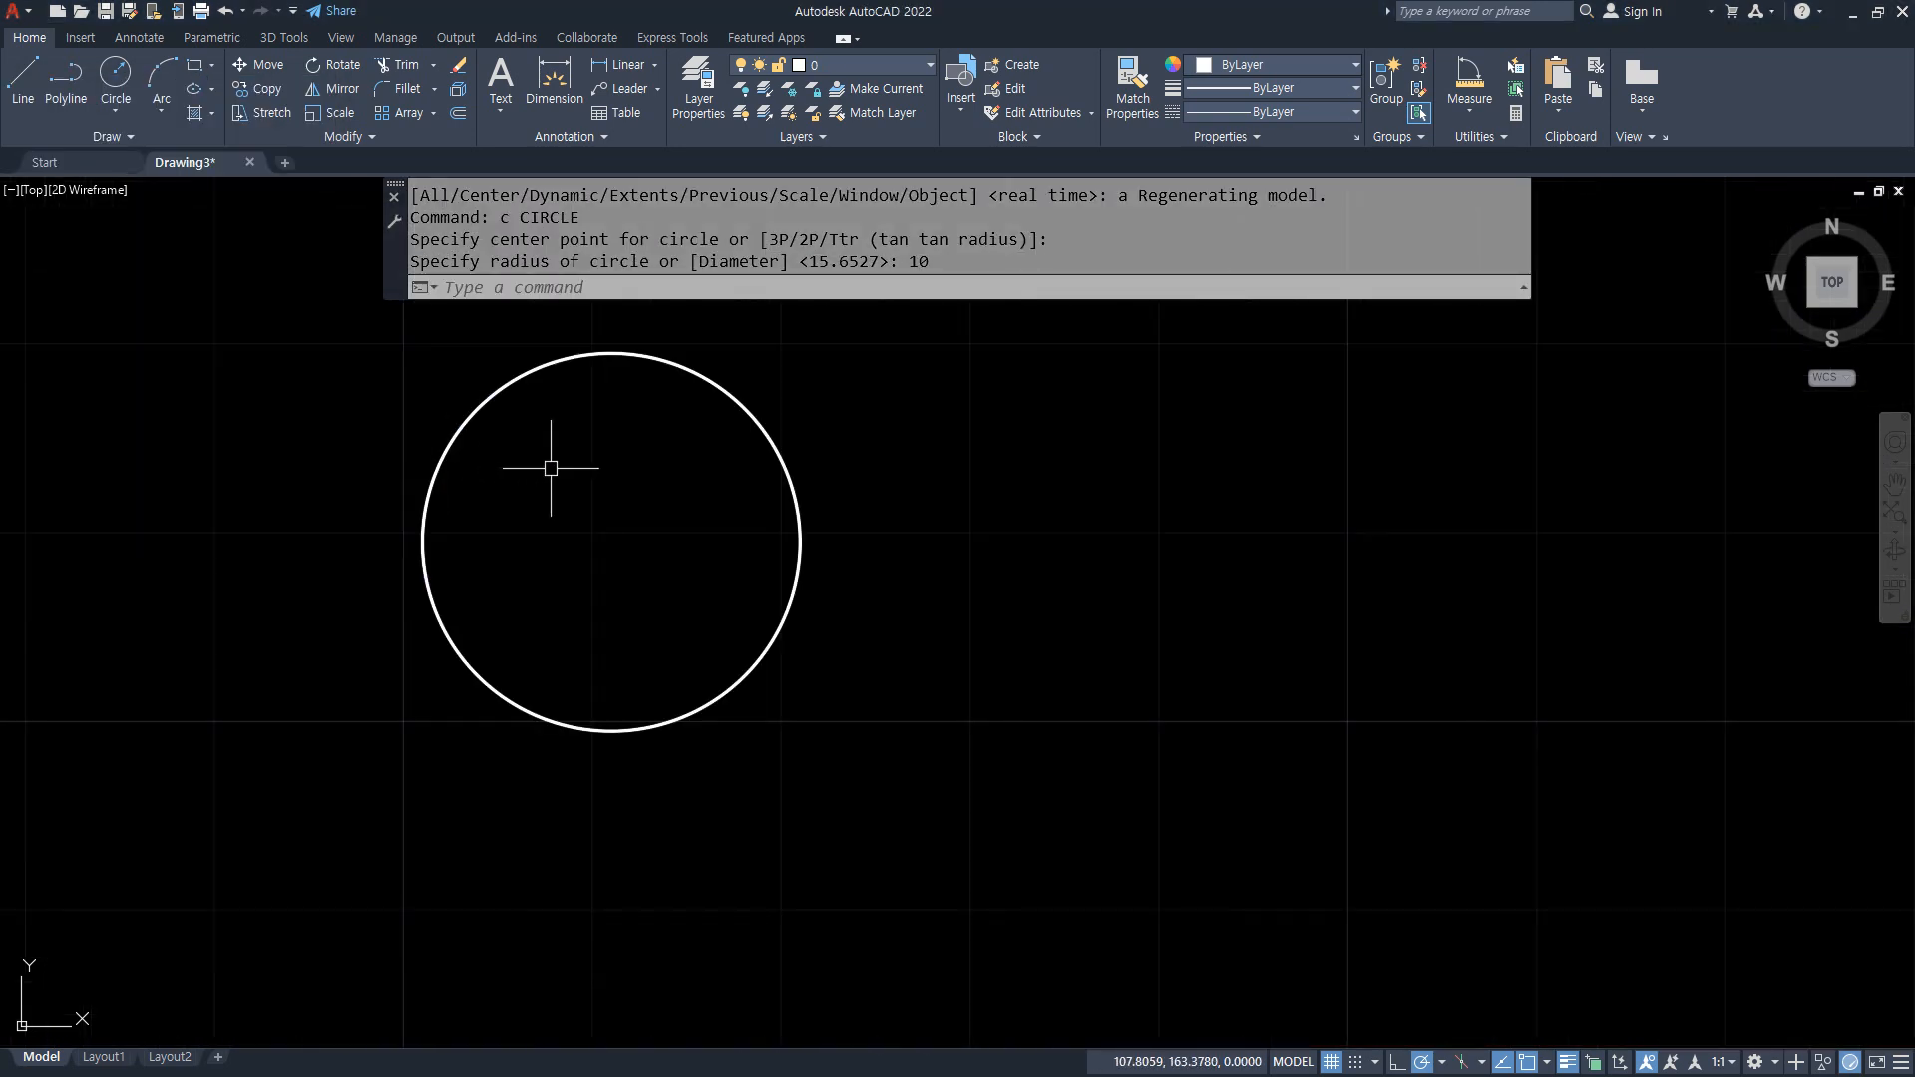
pyautogui.write('l')
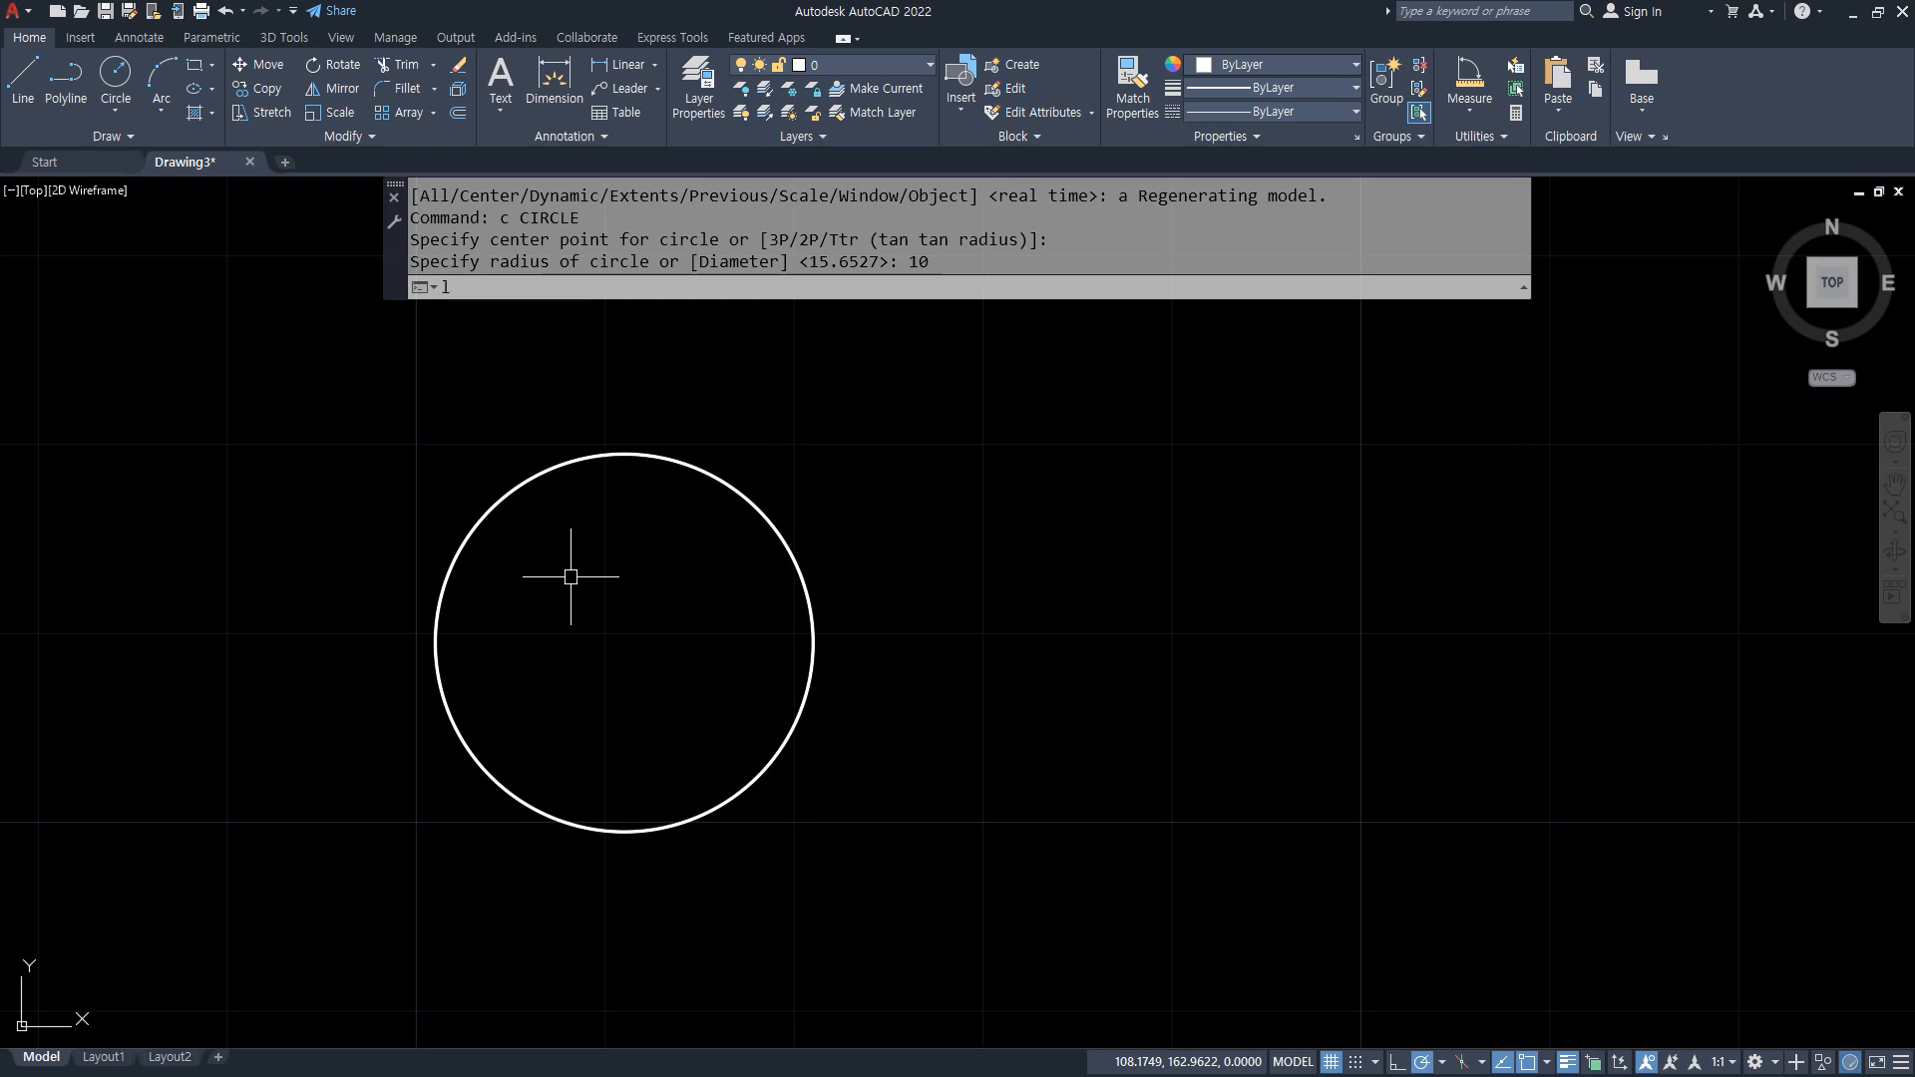
pyautogui.press('Return')
pyautogui.click(435, 642)
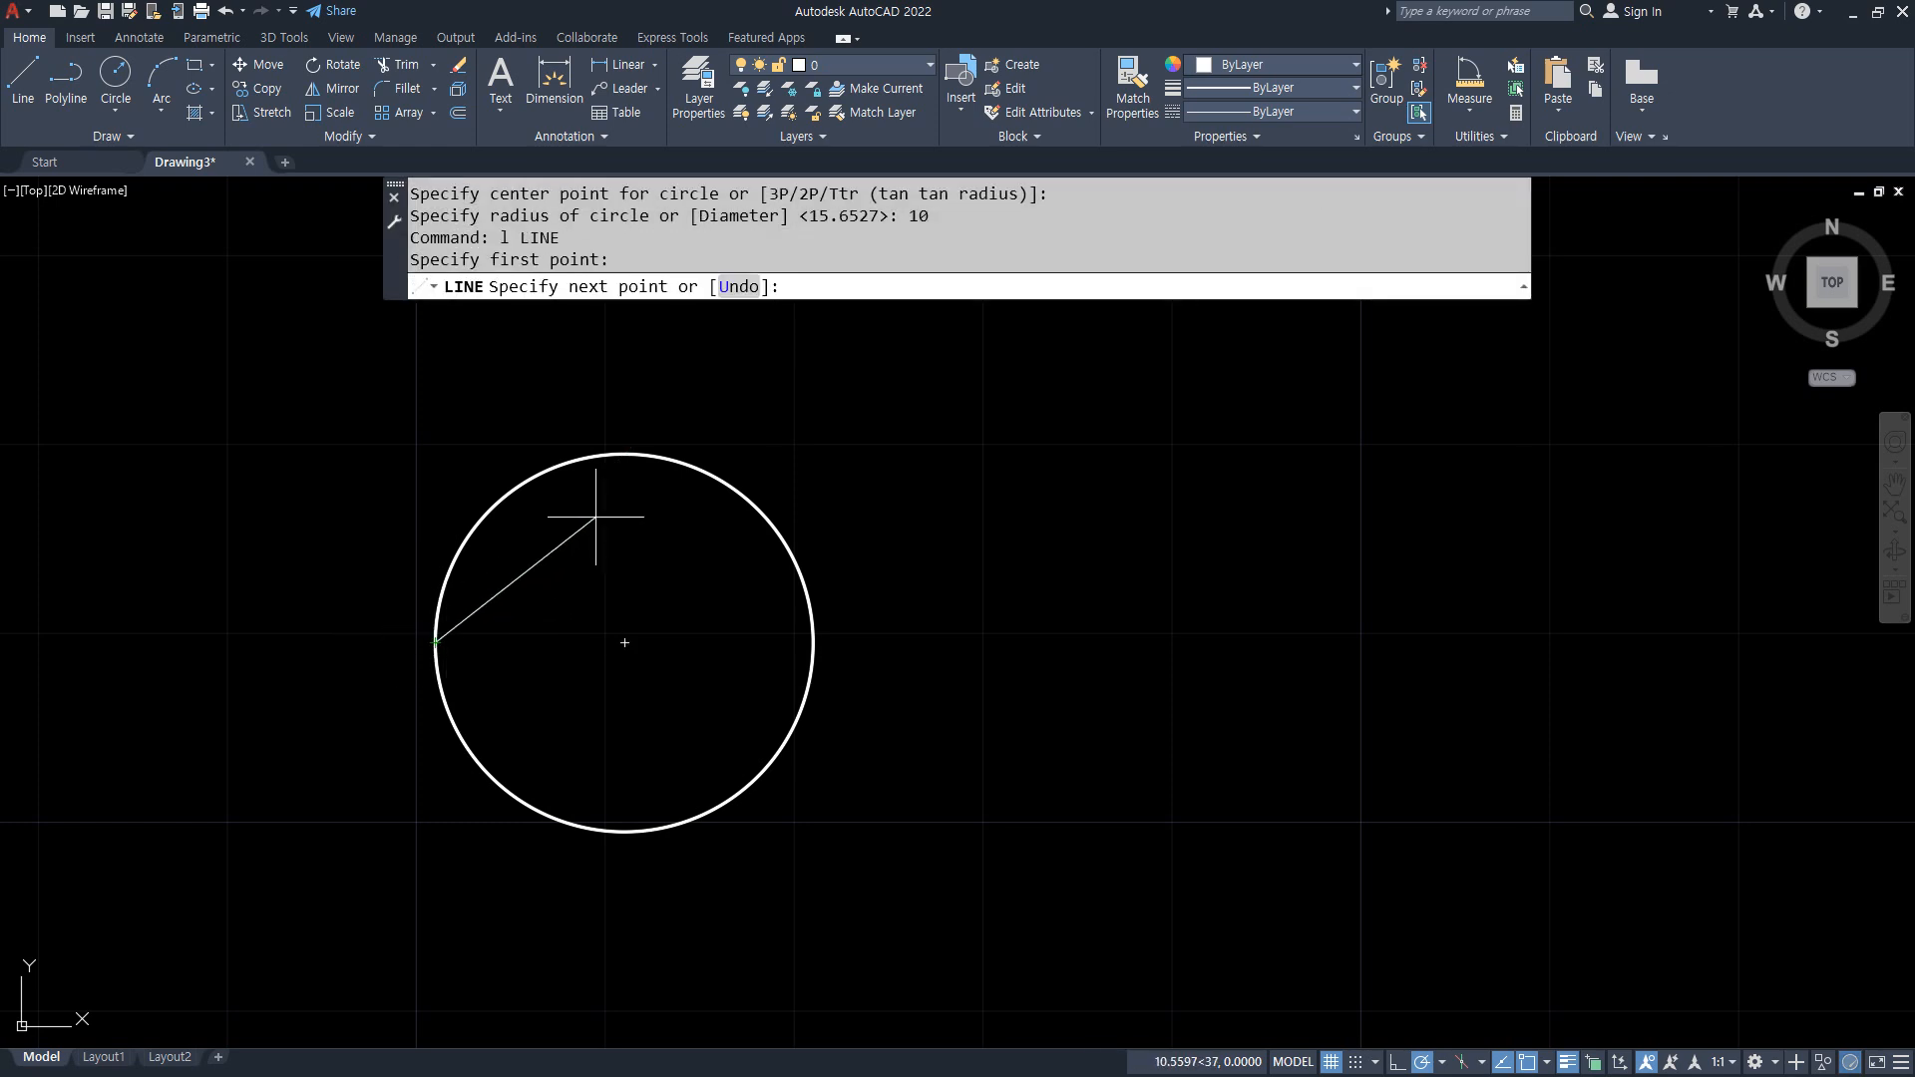
pyautogui.click(625, 454)
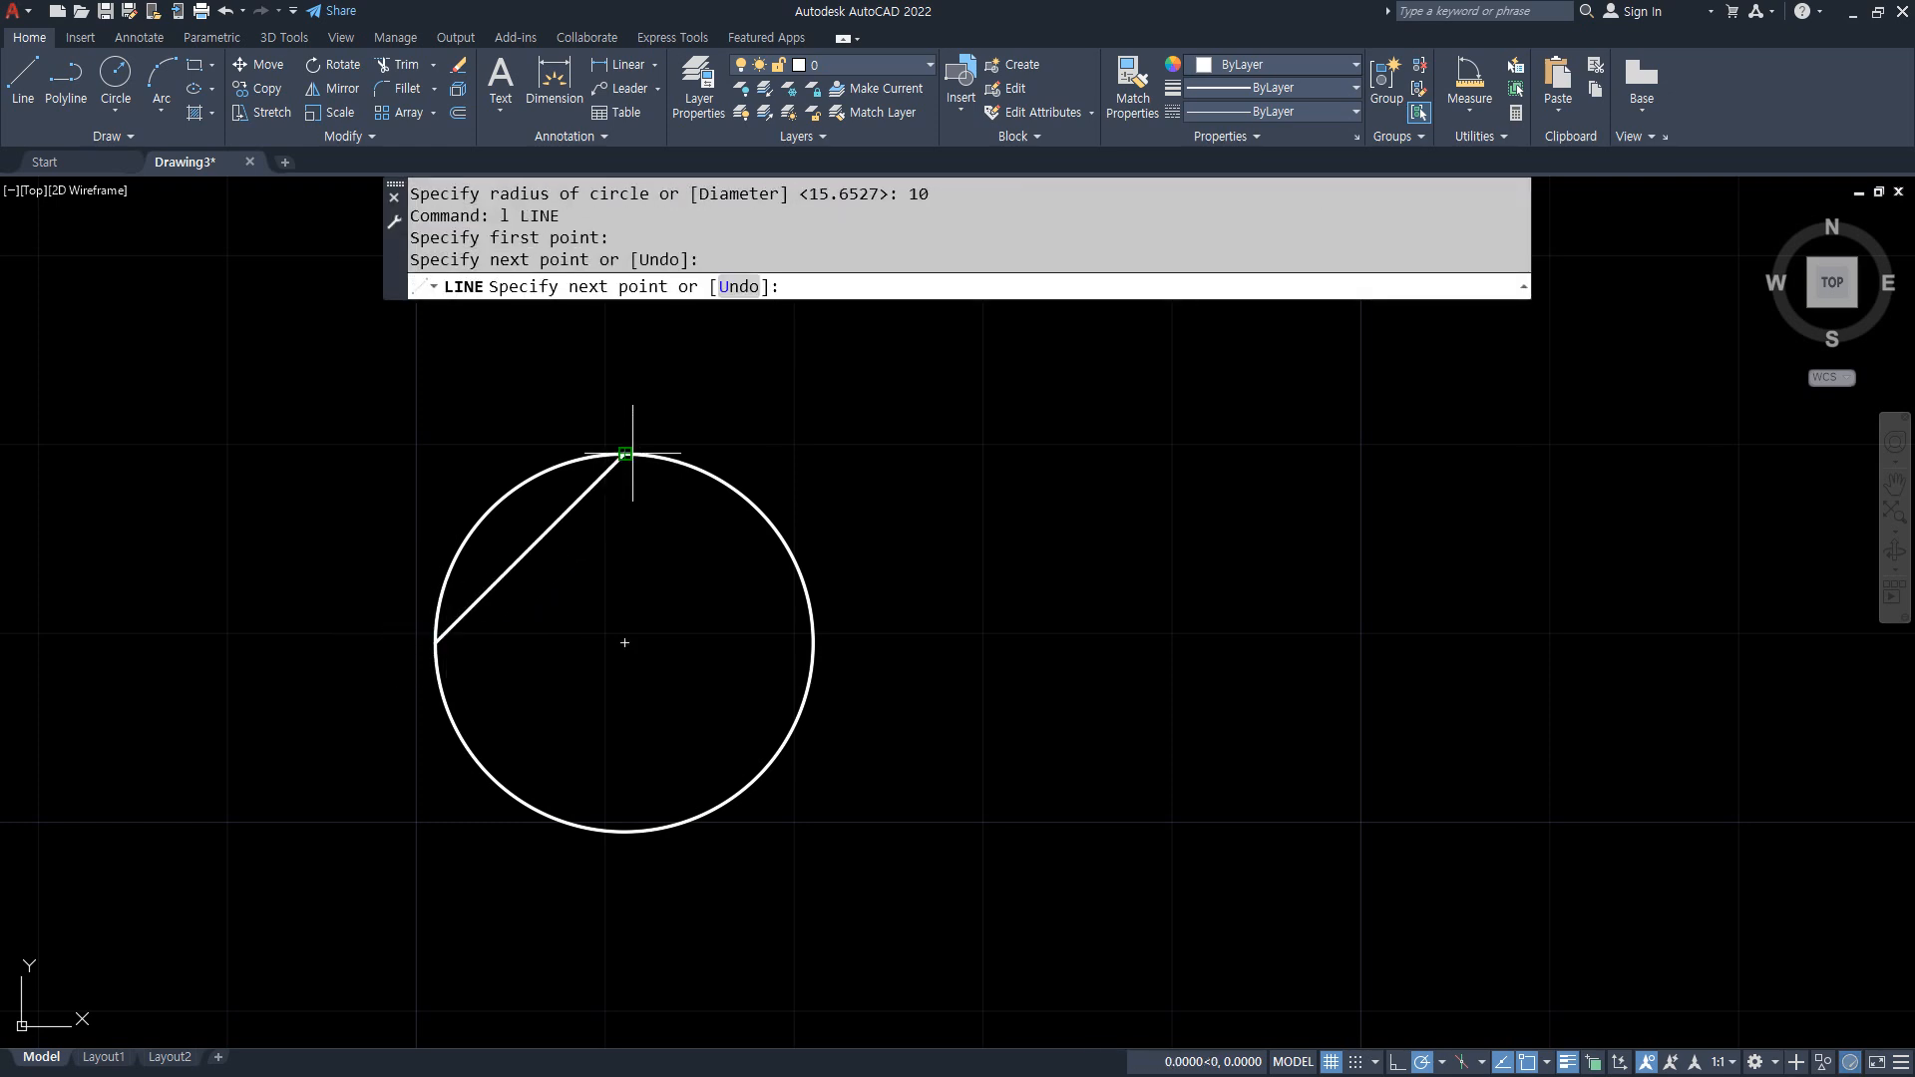
pyautogui.click(814, 643)
pyautogui.press('Return')
# Draw a vertical line from the circle's top quadrant to its bottom quadrant
pyautogui.press('Return')
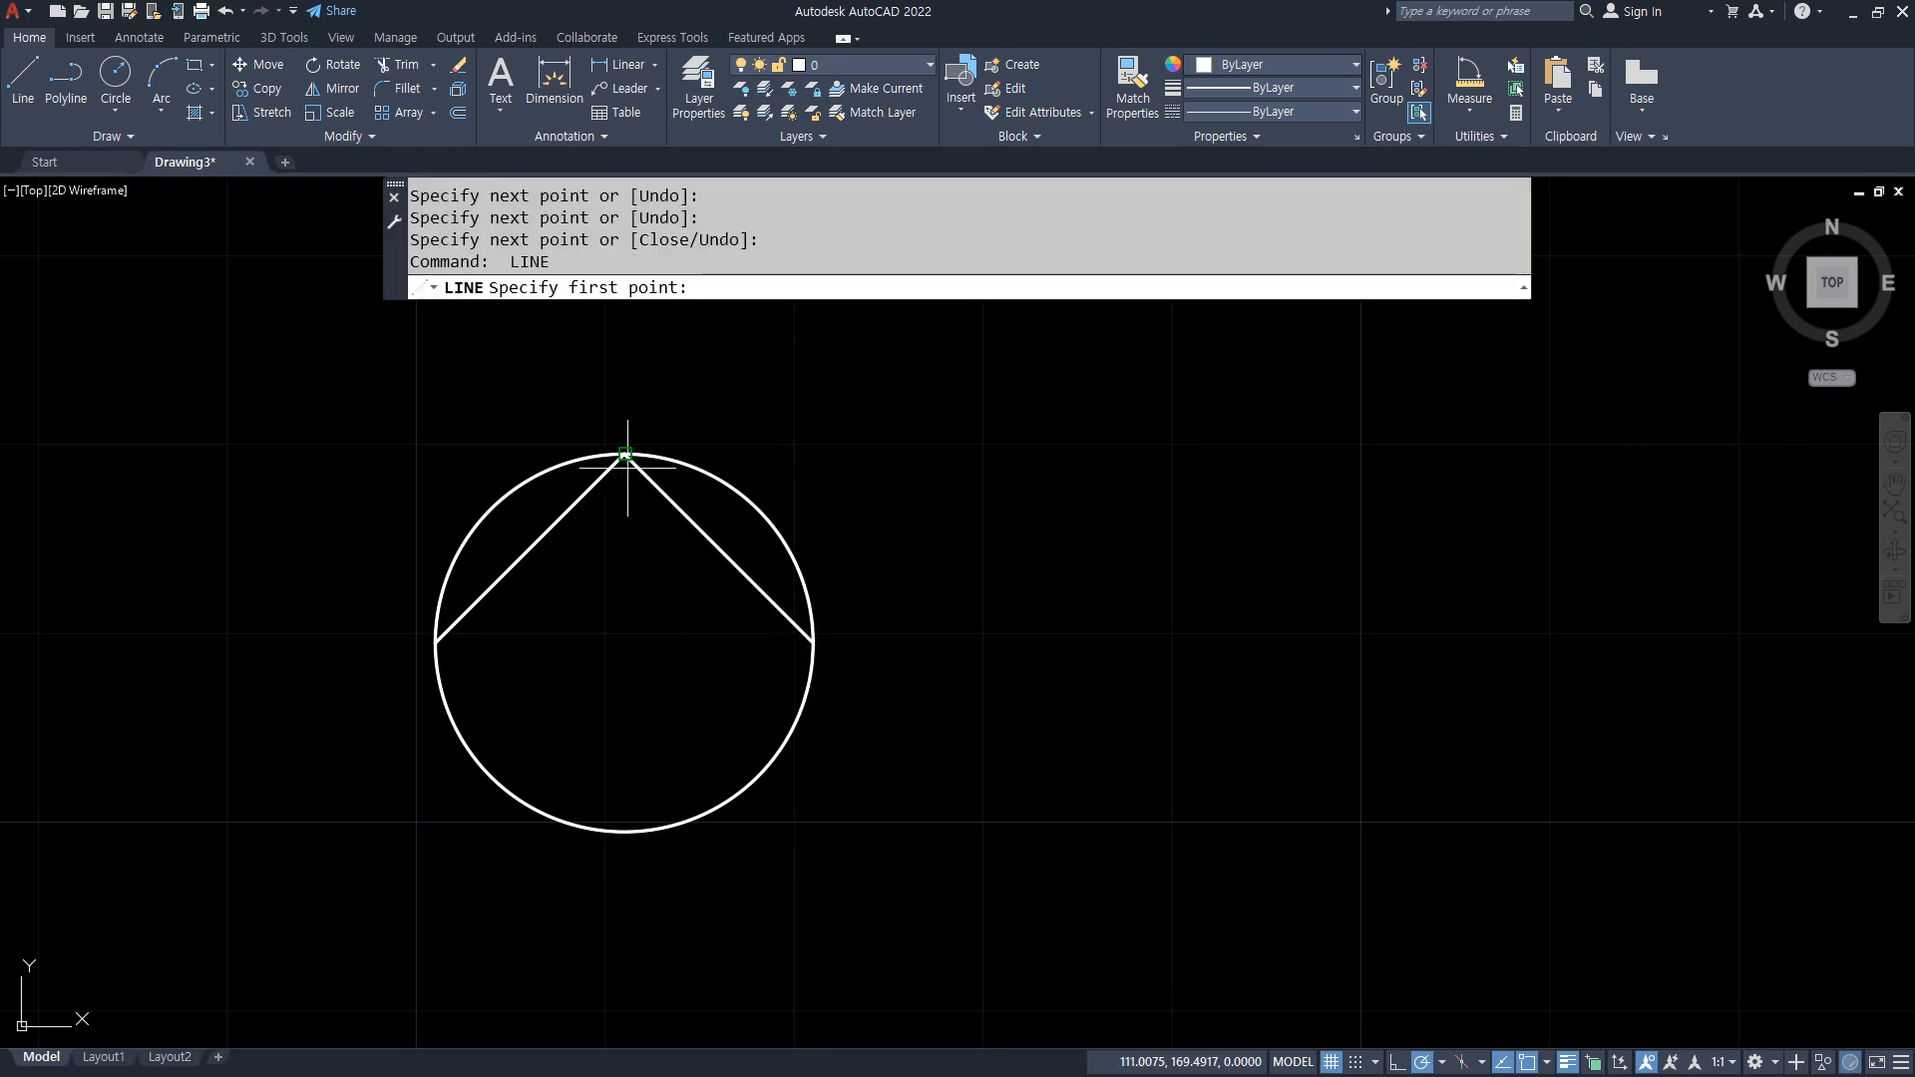
pyautogui.click(624, 454)
pyautogui.click(625, 831)
pyautogui.press('Return')
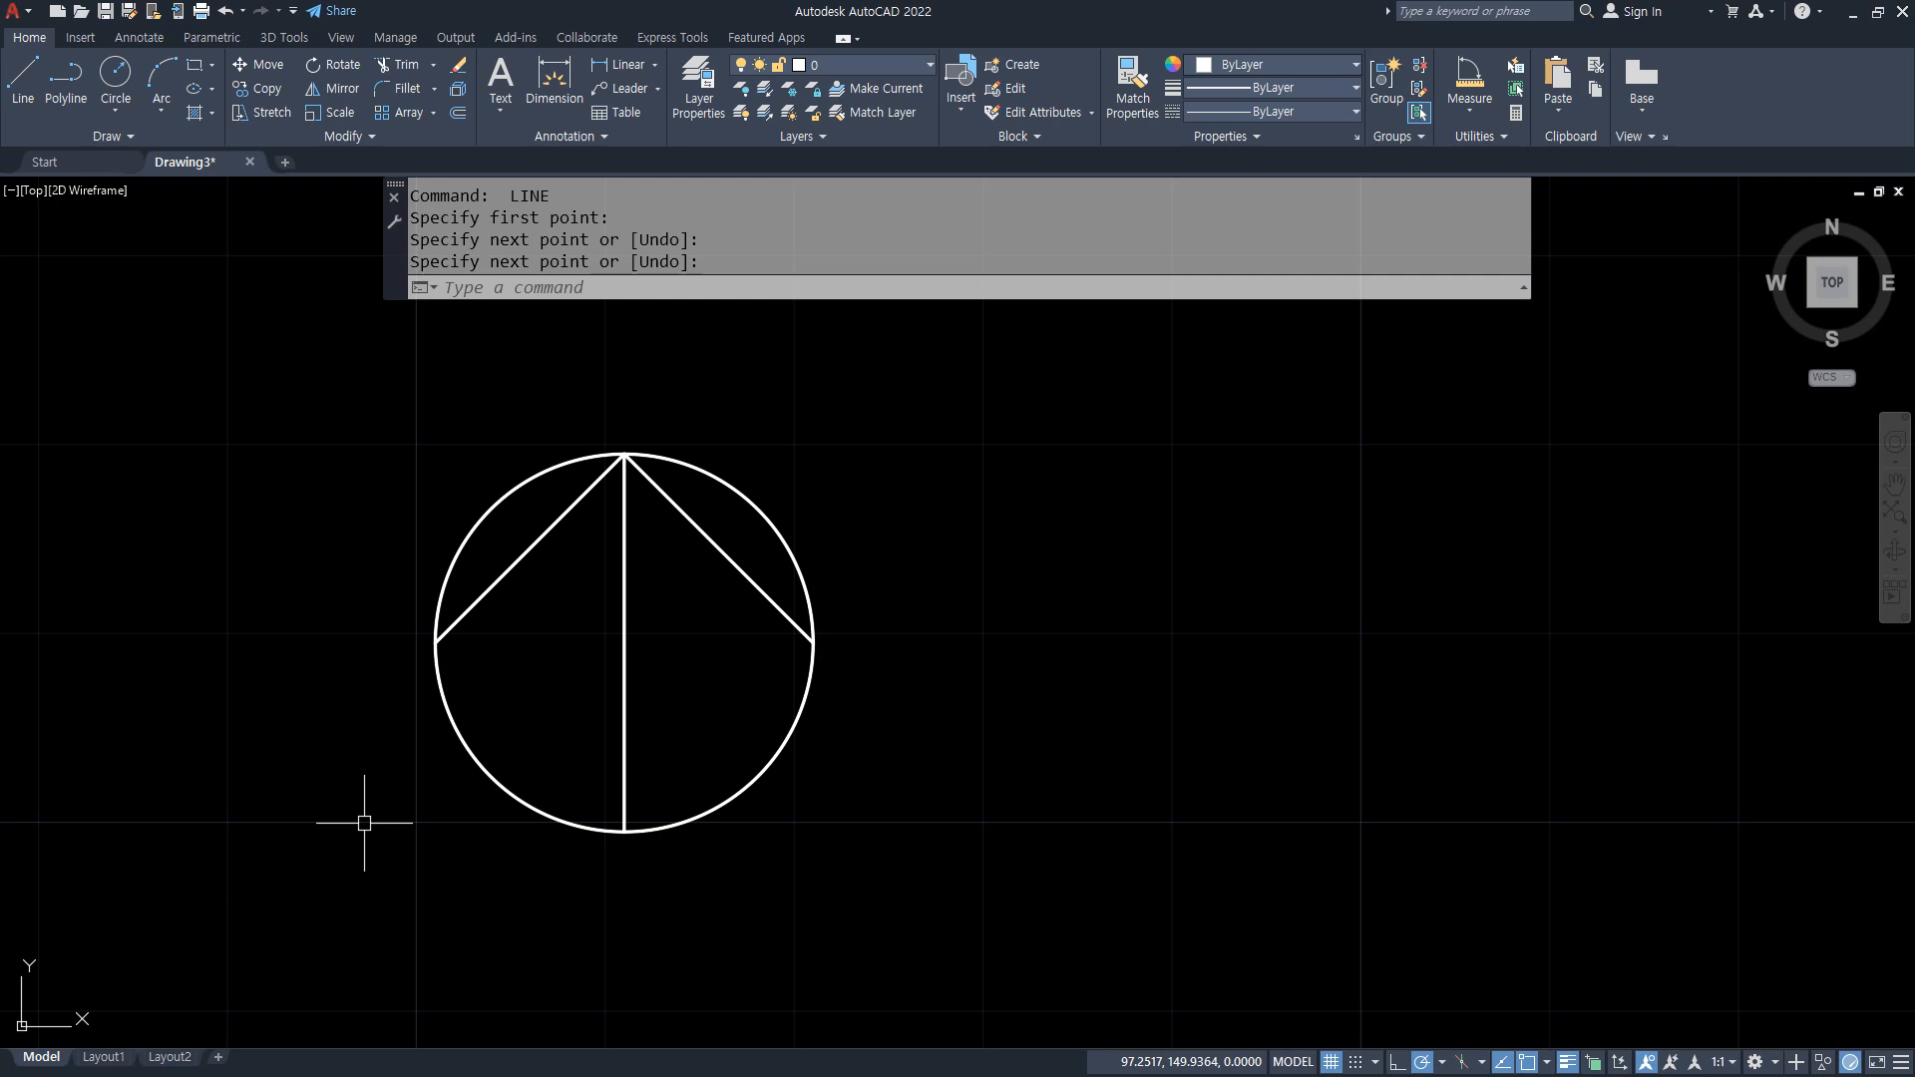
# Offset both slanted lines by 5 toward the inside of the circle
pyautogui.write('OFFSET')
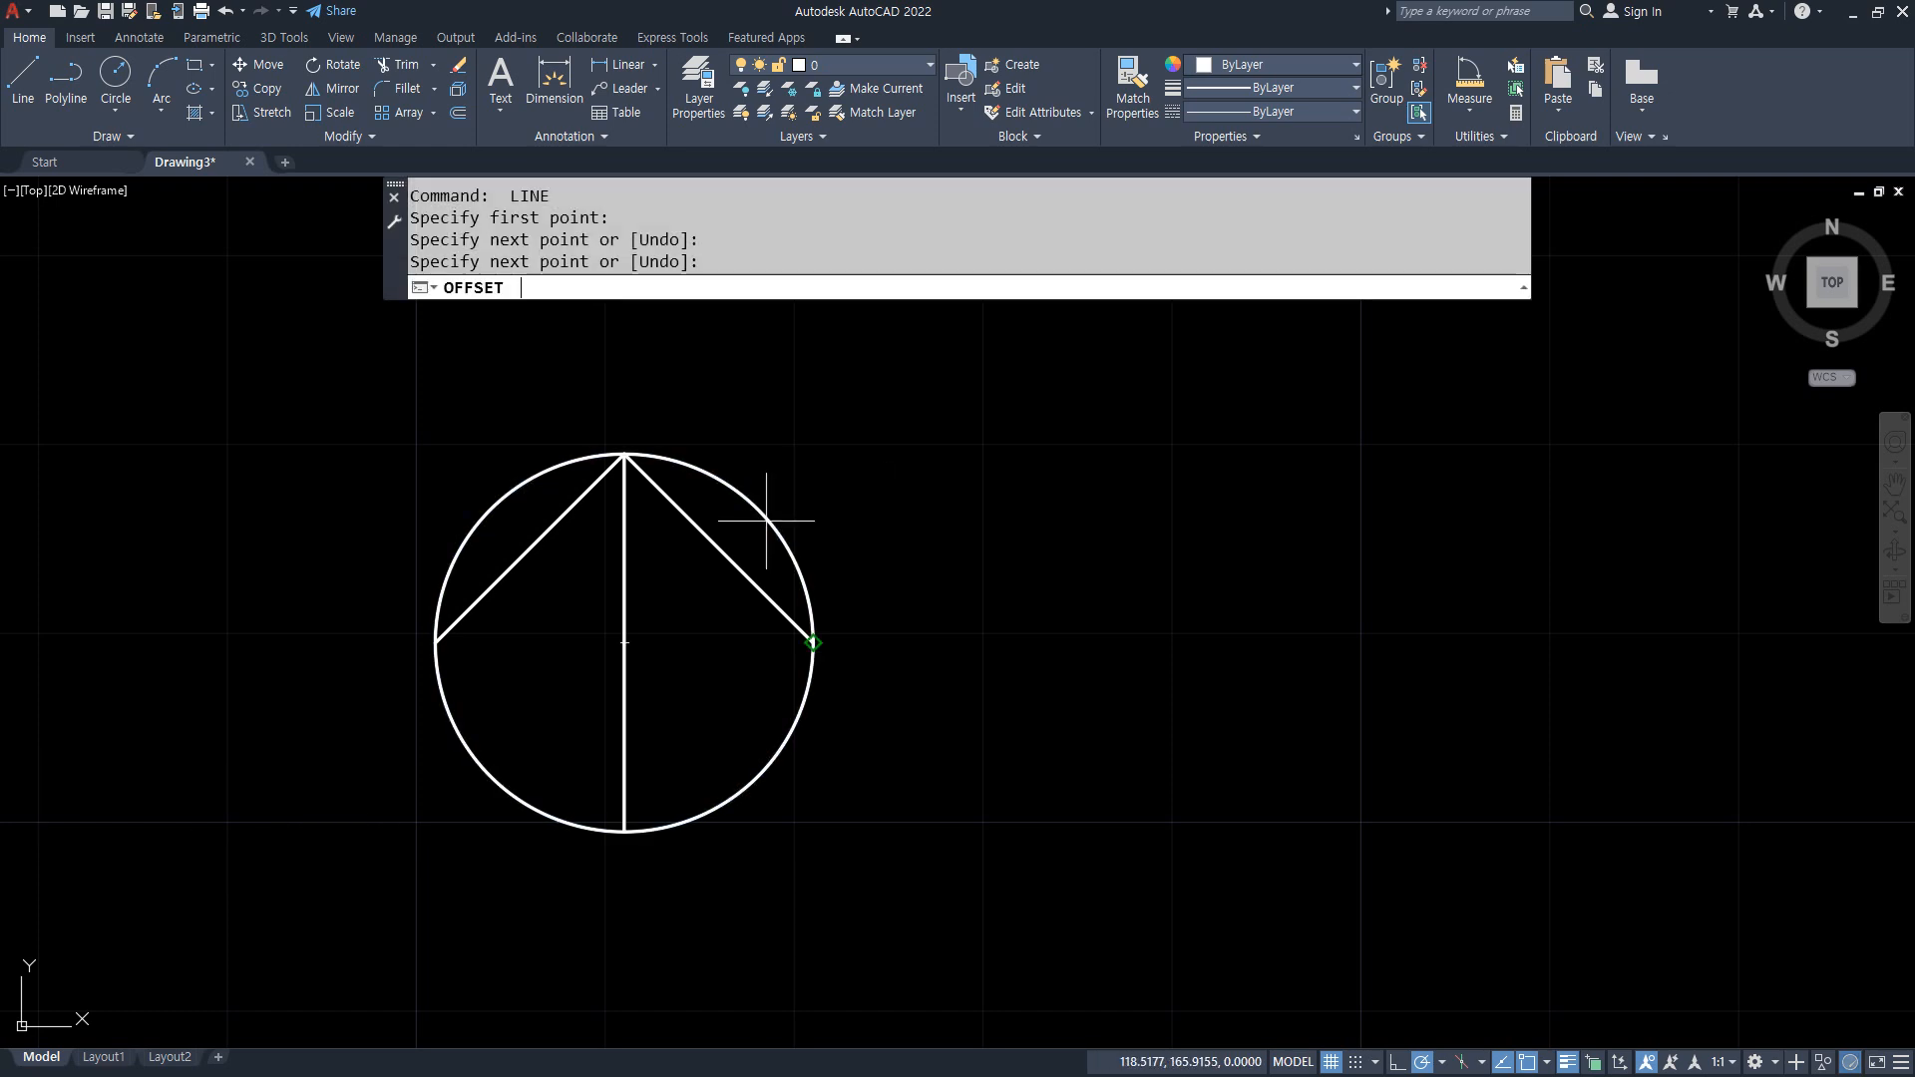
pyautogui.press('Return')
pyautogui.write('5')
pyautogui.press('Return')
pyautogui.click(704, 533)
pyautogui.click(545, 584)
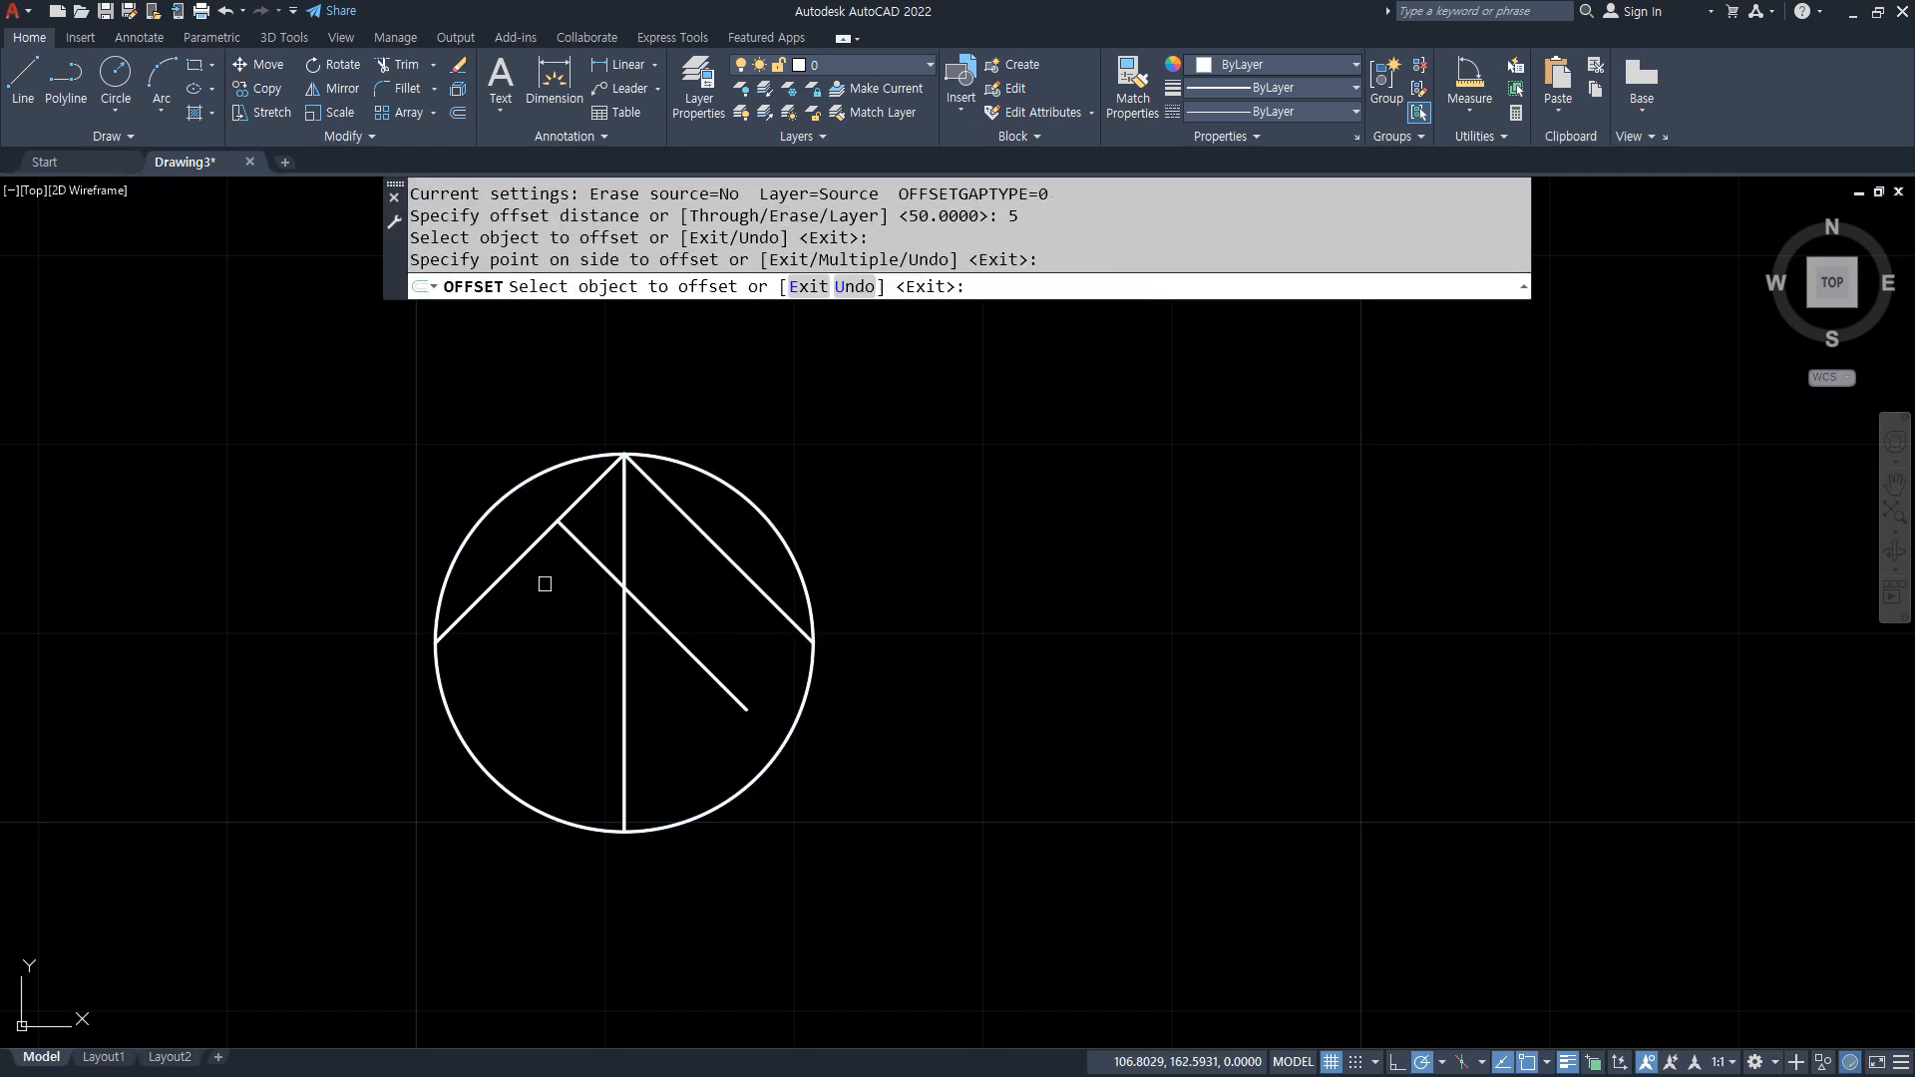
pyautogui.click(522, 557)
pyautogui.click(530, 769)
pyautogui.press('Return')
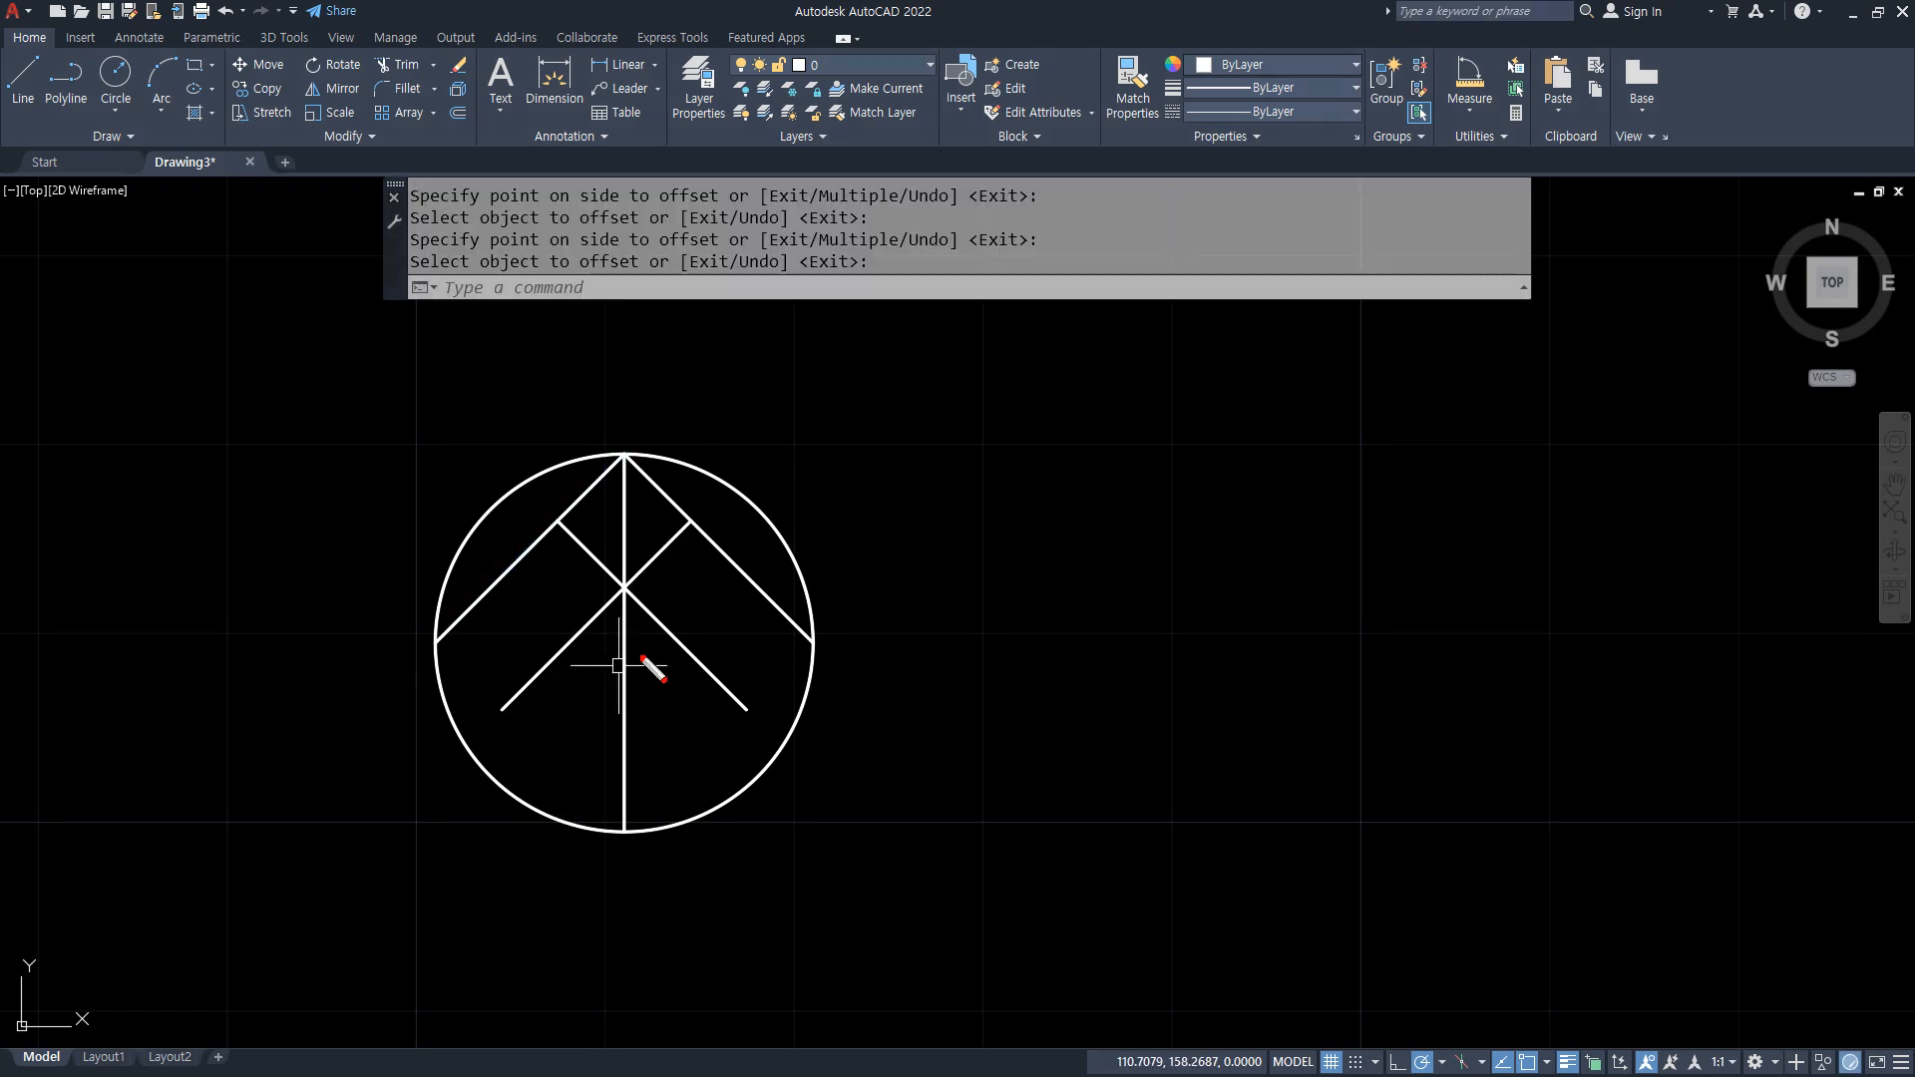
# Offset the vertical centre line by 2.5 to both sides
pyautogui.moveTo(573, 691)
pyautogui.mouseDown()
pyautogui.moveTo(572, 750)
pyautogui.moveTo(667, 729)
pyautogui.moveTo(667, 754)
pyautogui.mouseUp()
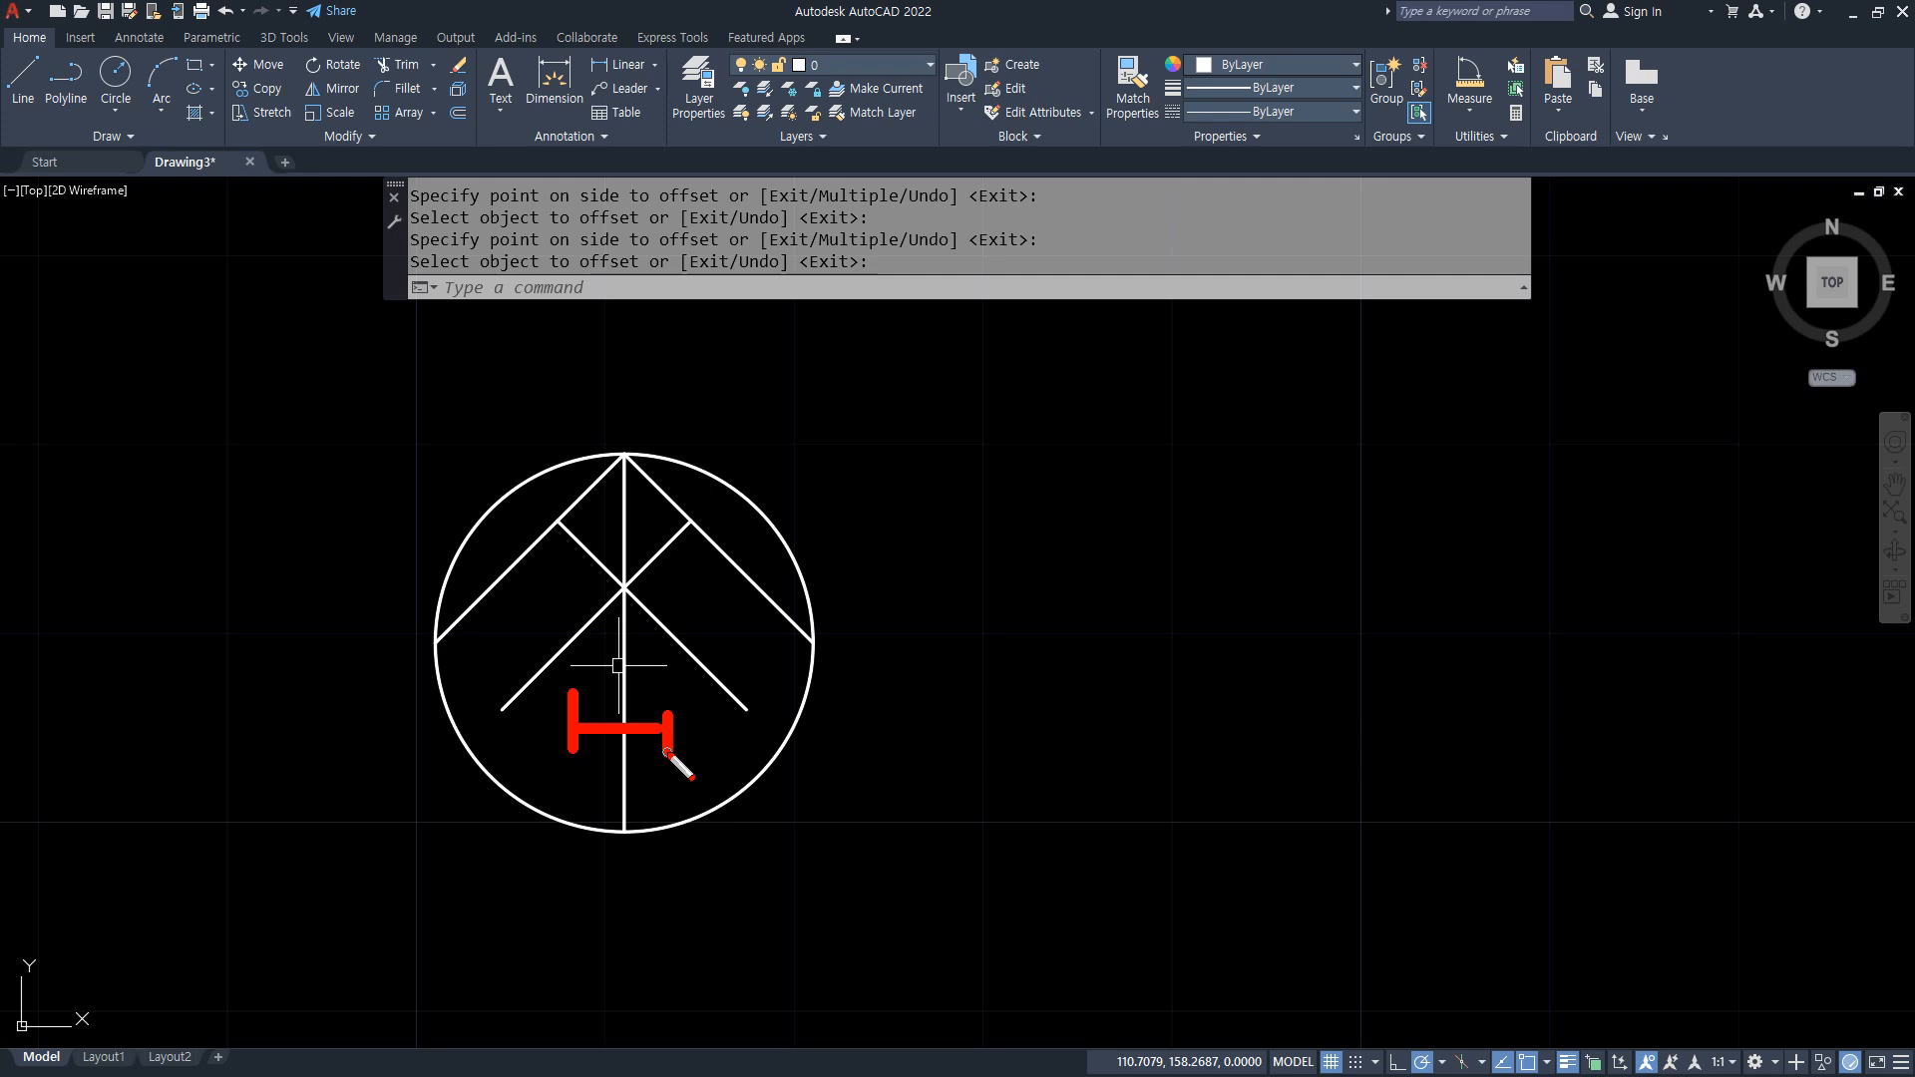
pyautogui.write('o')
pyautogui.press('Return')
pyautogui.write('2.')
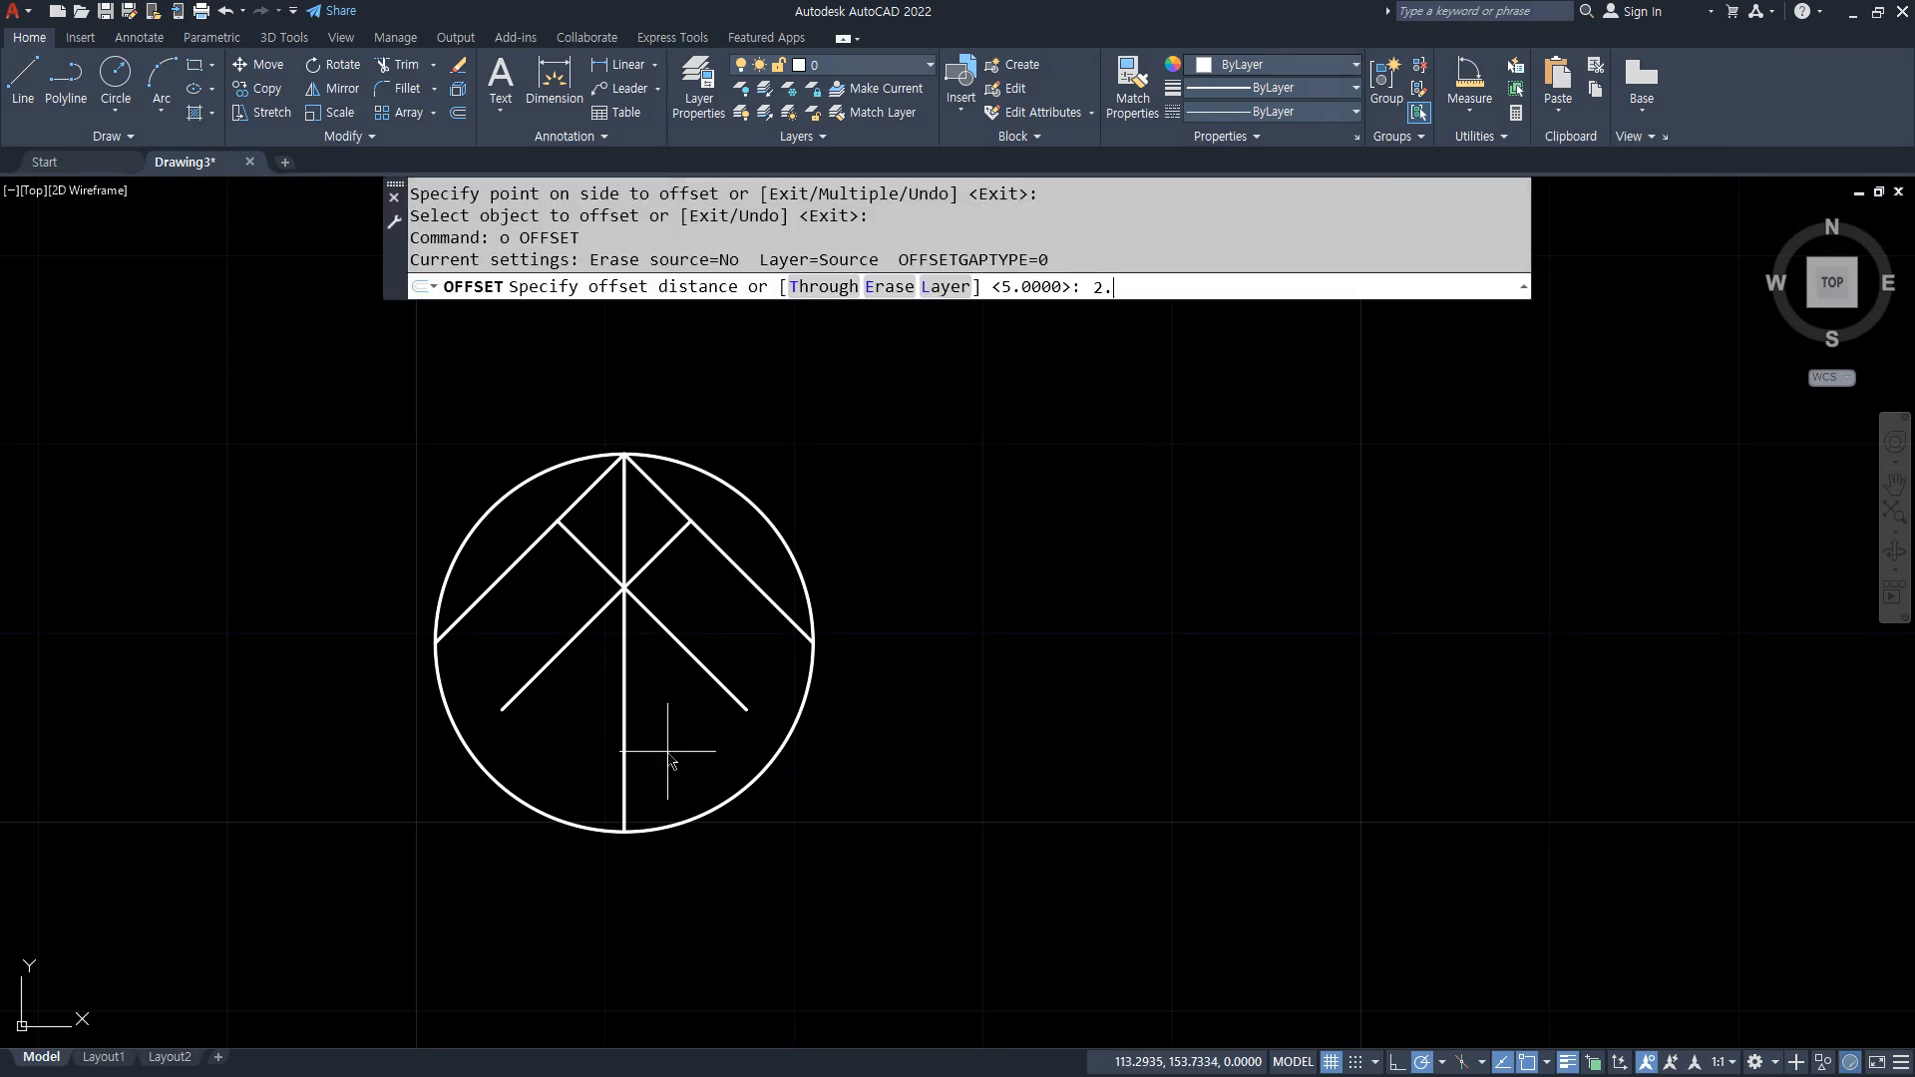
pyautogui.write('5')
pyautogui.press('Return')
pyautogui.click(626, 735)
pyautogui.click(663, 727)
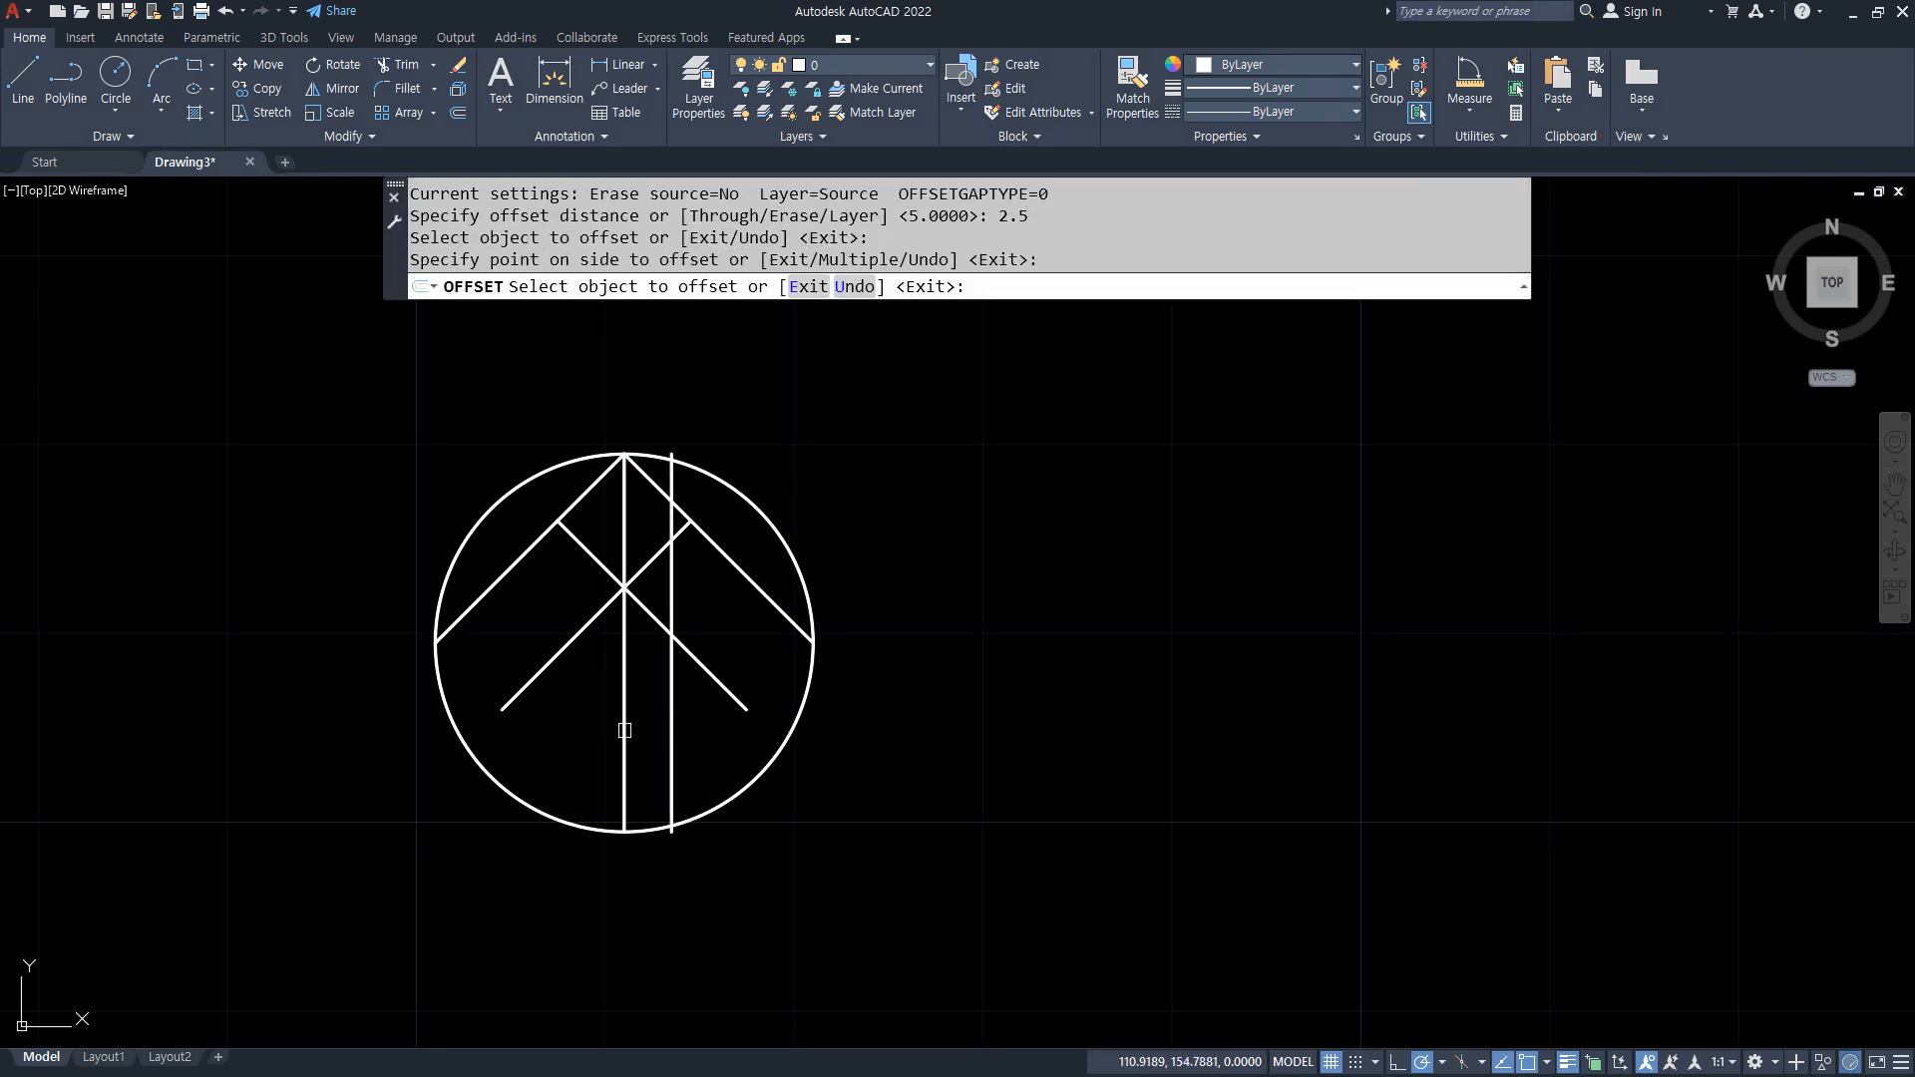
pyautogui.click(626, 731)
pyautogui.click(564, 724)
pyautogui.press('Return')
# Erase the original vertical centre line between the two offset copies
pyautogui.click(624, 723)
pyautogui.write('e')
pyautogui.press('Return')
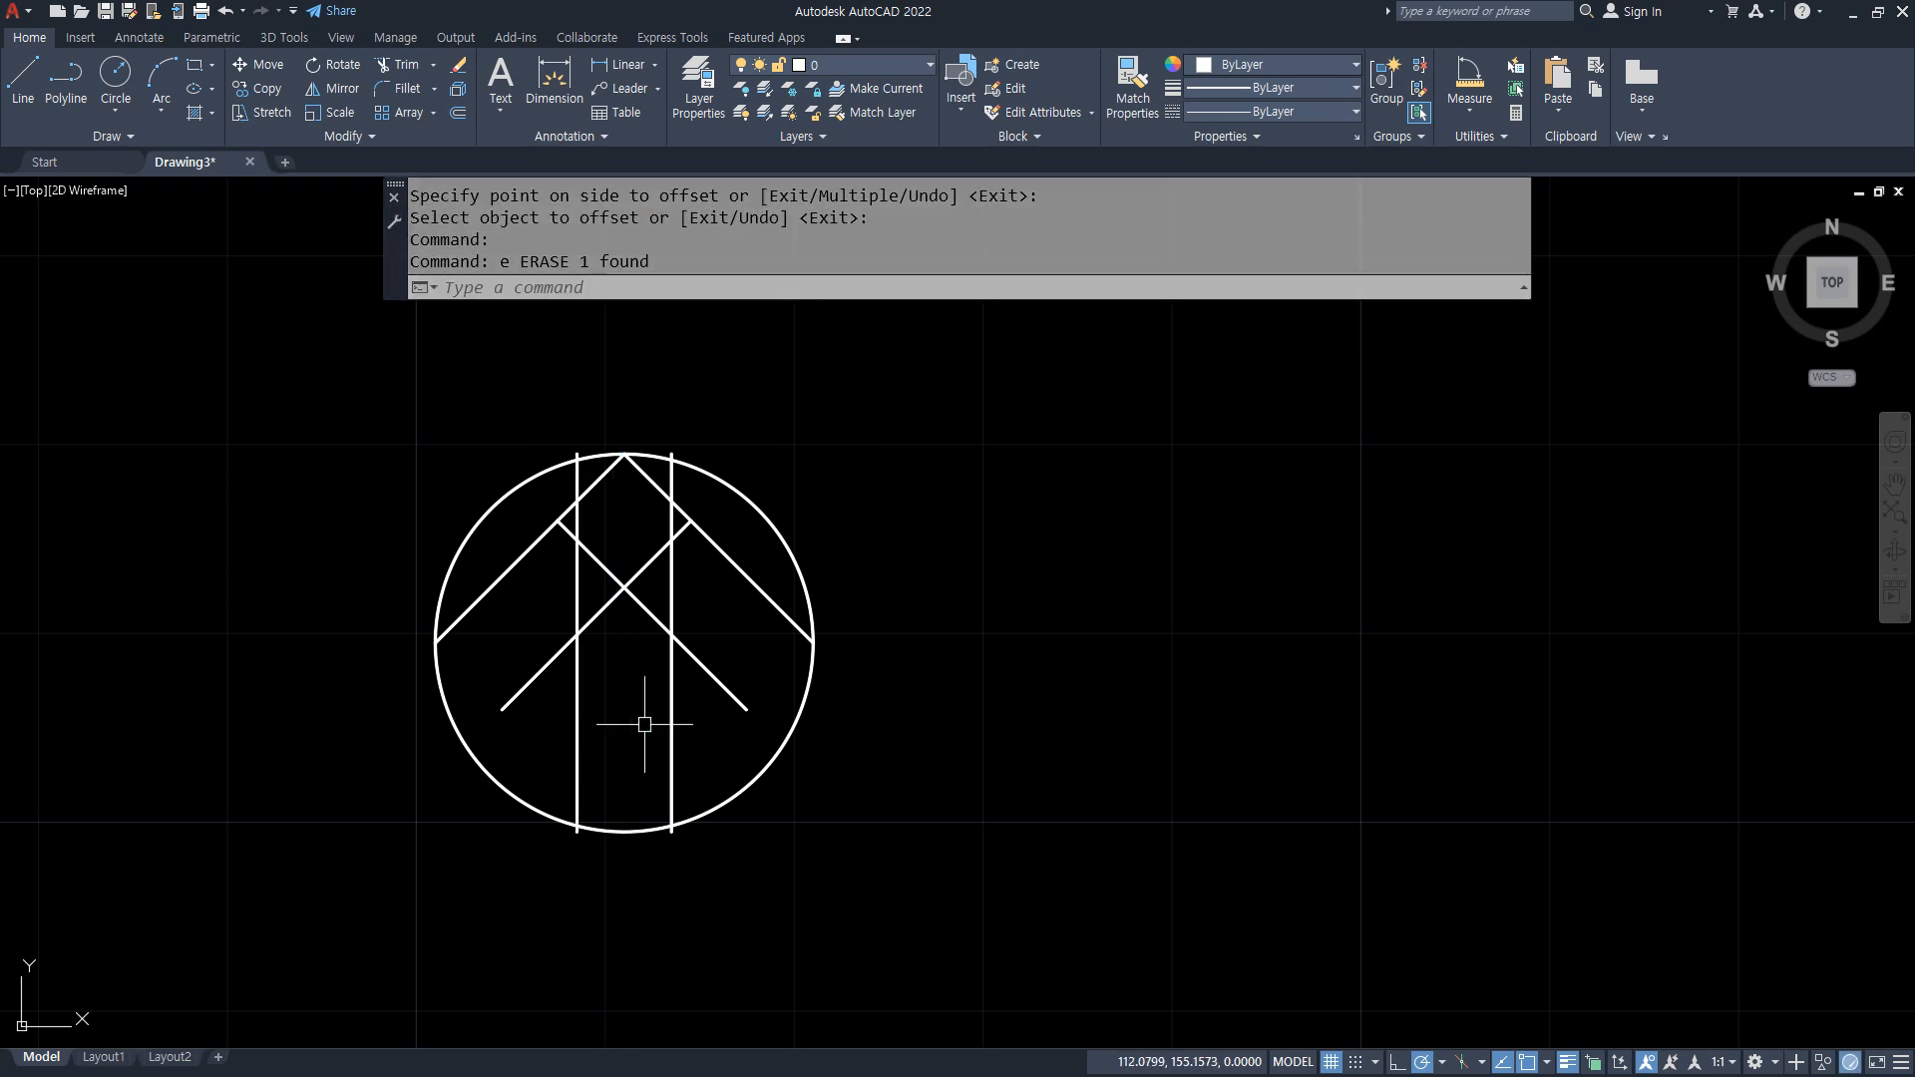
# Fillet each vertical line with the inner slanted line on its side into a sharp corner, keeping the lower parts
pyautogui.write('f')
pyautogui.press('Return')
pyautogui.click(671, 679)
pyautogui.click(703, 666)
pyautogui.press('Return')
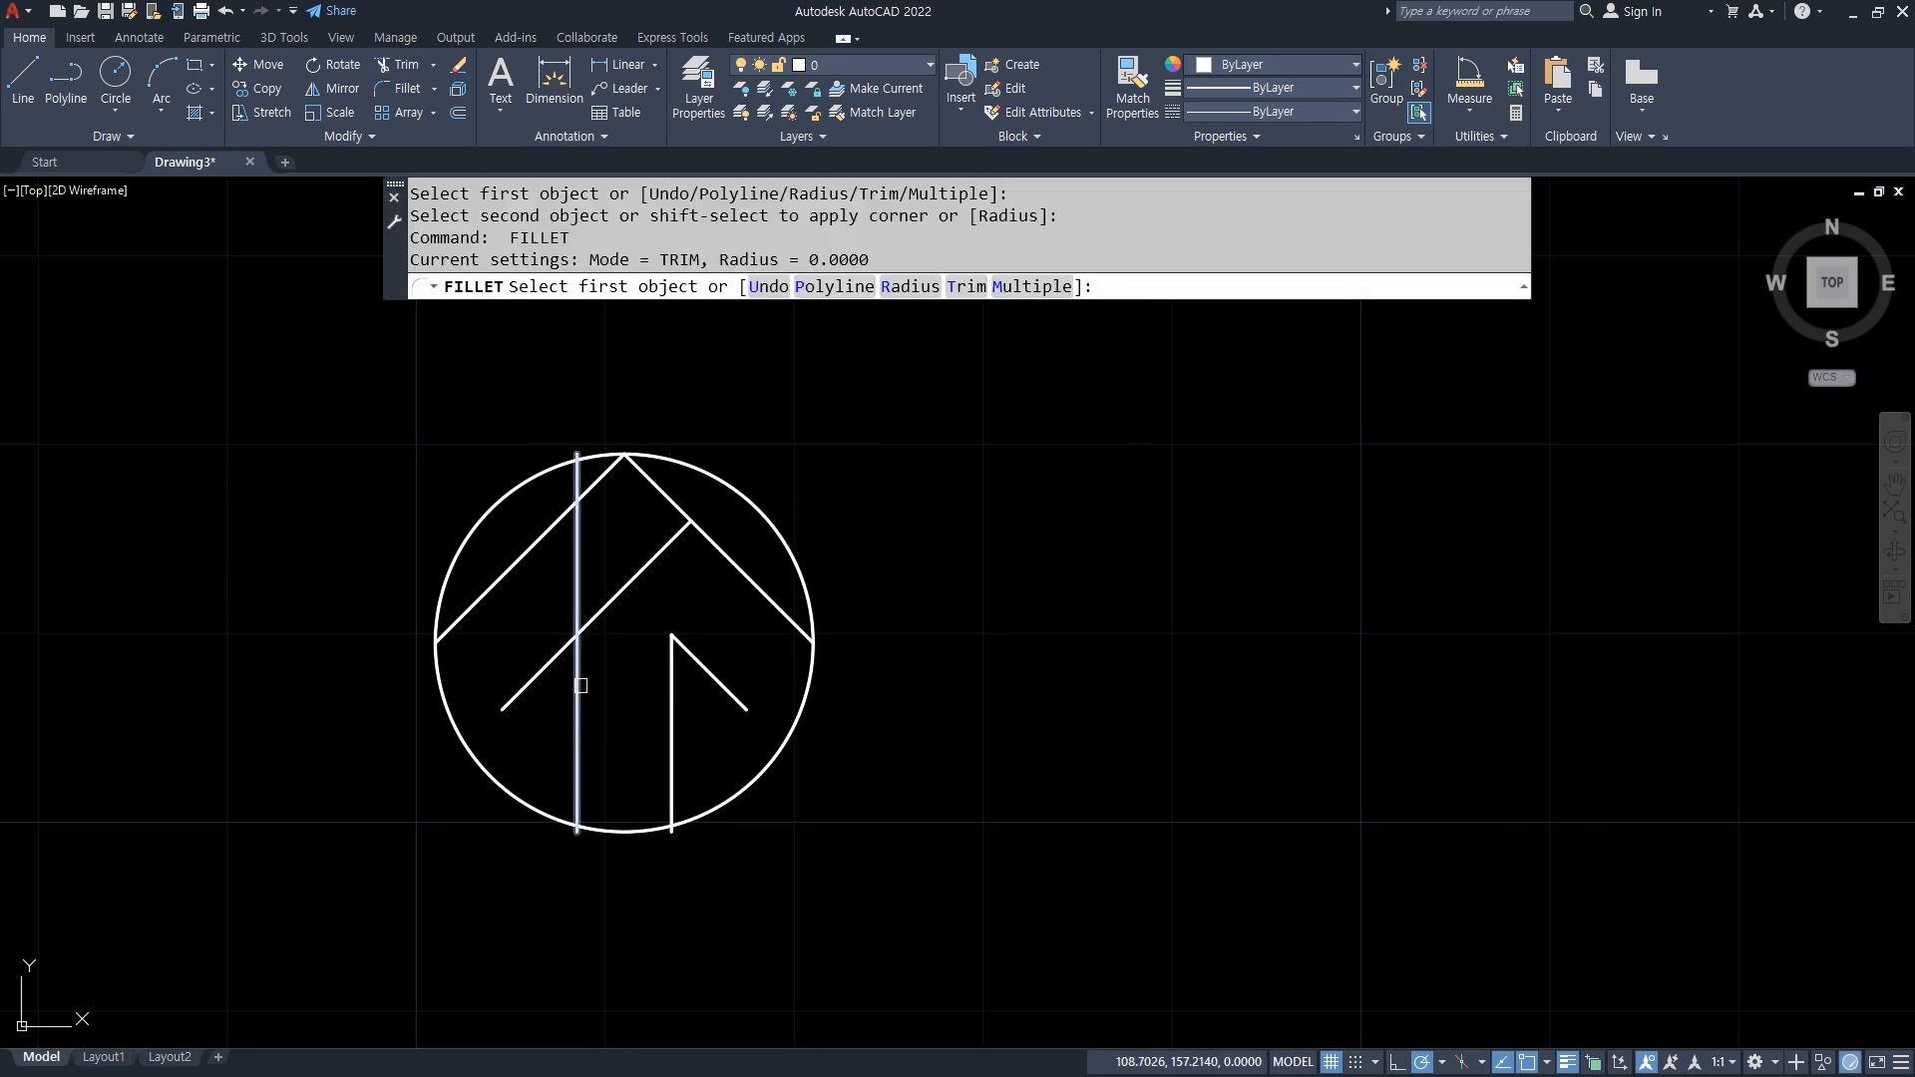
pyautogui.click(580, 685)
pyautogui.click(544, 668)
# Use Fillet to extend the inner left slanted line to the circle and cut the left vertical line at it
pyautogui.press('Return')
pyautogui.click(512, 700)
pyautogui.click(498, 778)
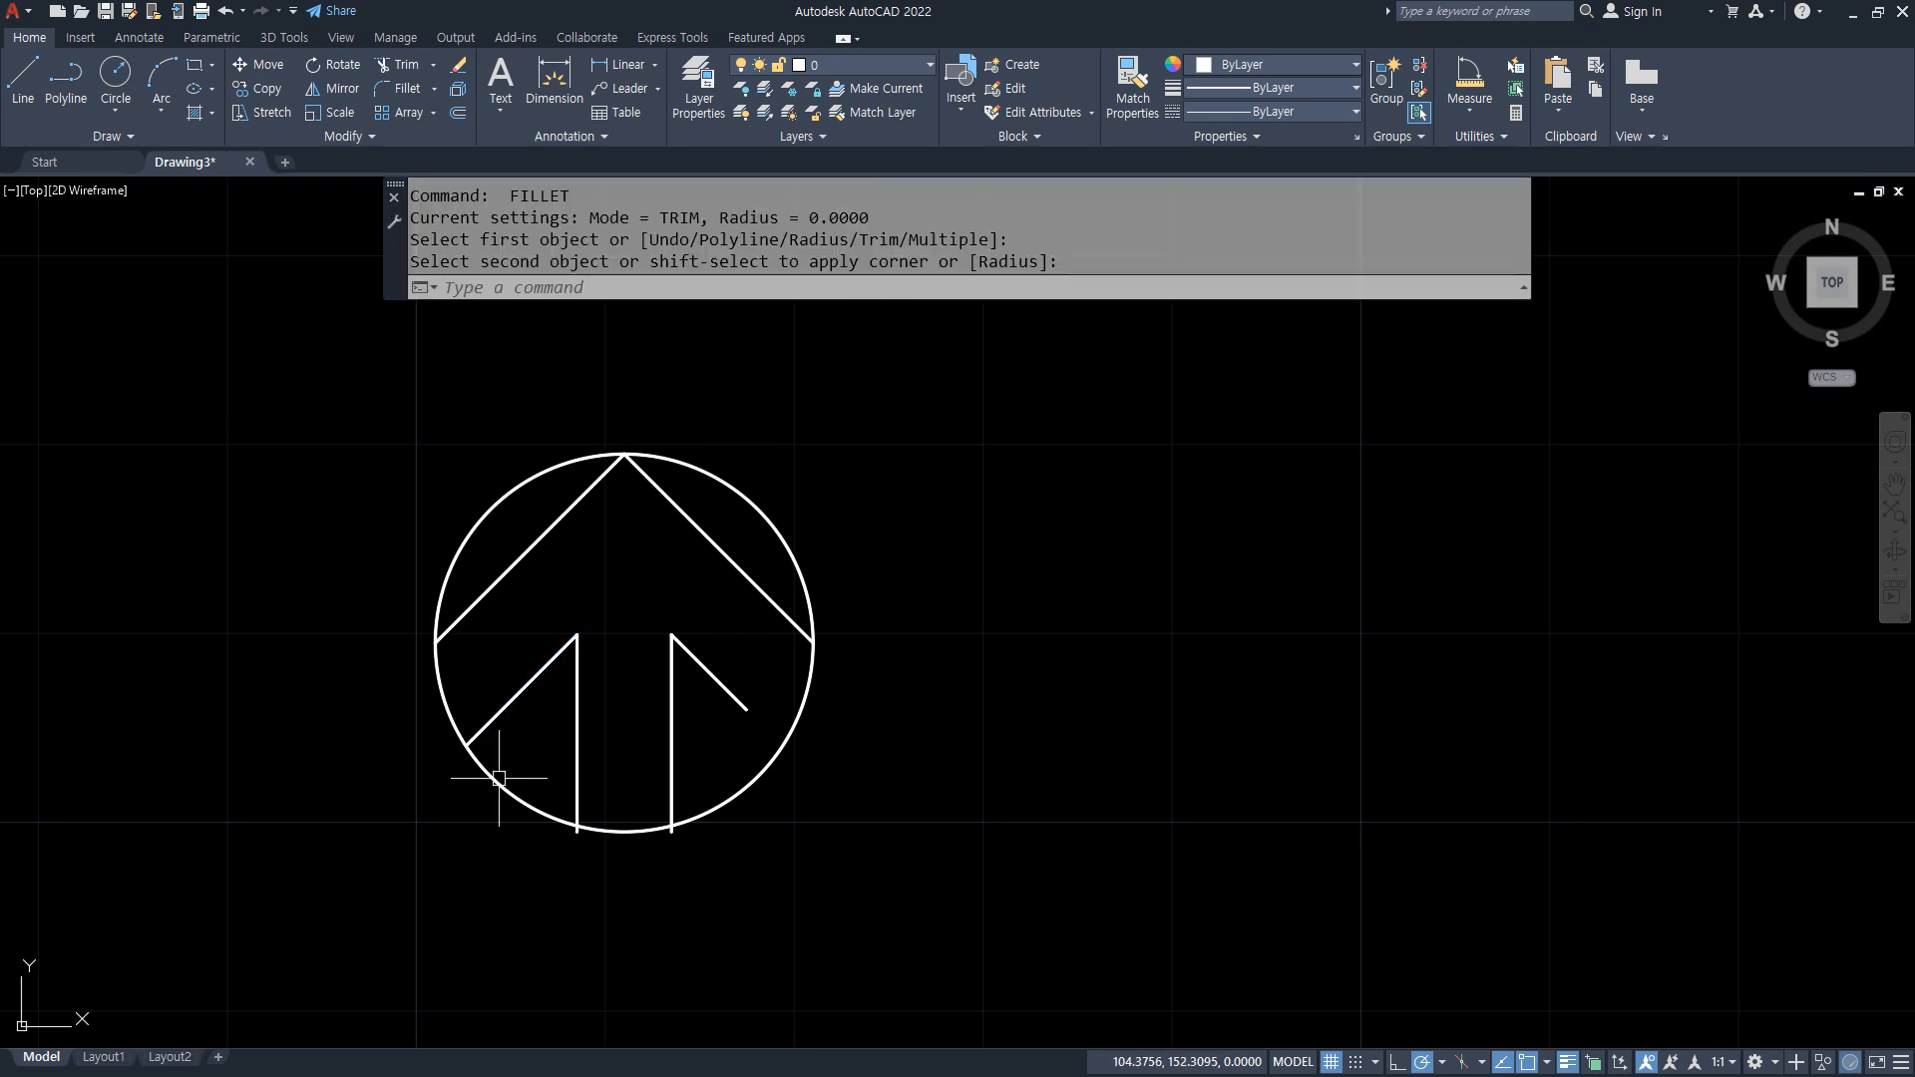
pyautogui.press('Return')
pyautogui.click(499, 778)
pyautogui.click(577, 774)
# Use Fillet to cut the right vertical line at the circle and extend the inner right slanted line to it
pyautogui.press('Return')
pyautogui.click(693, 814)
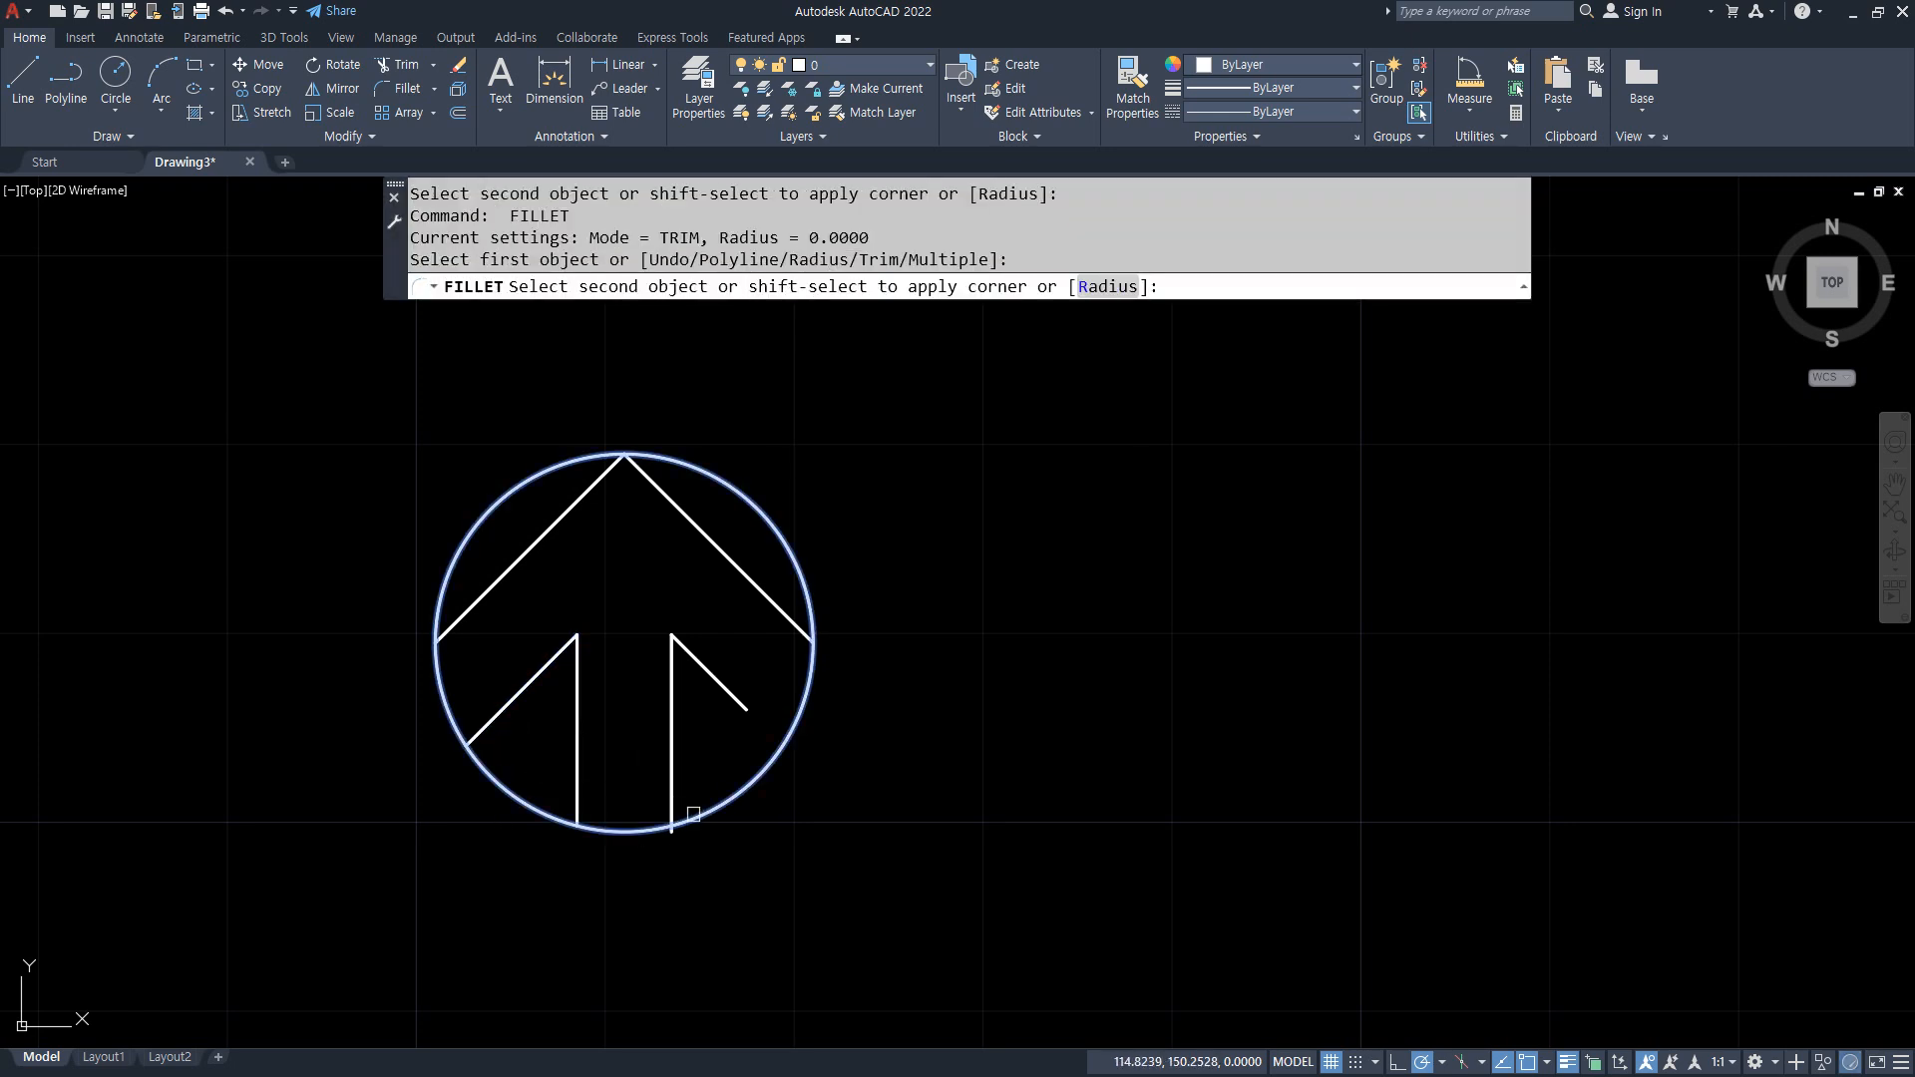
pyautogui.click(671, 791)
pyautogui.press('Return')
pyautogui.click(731, 794)
pyautogui.click(735, 700)
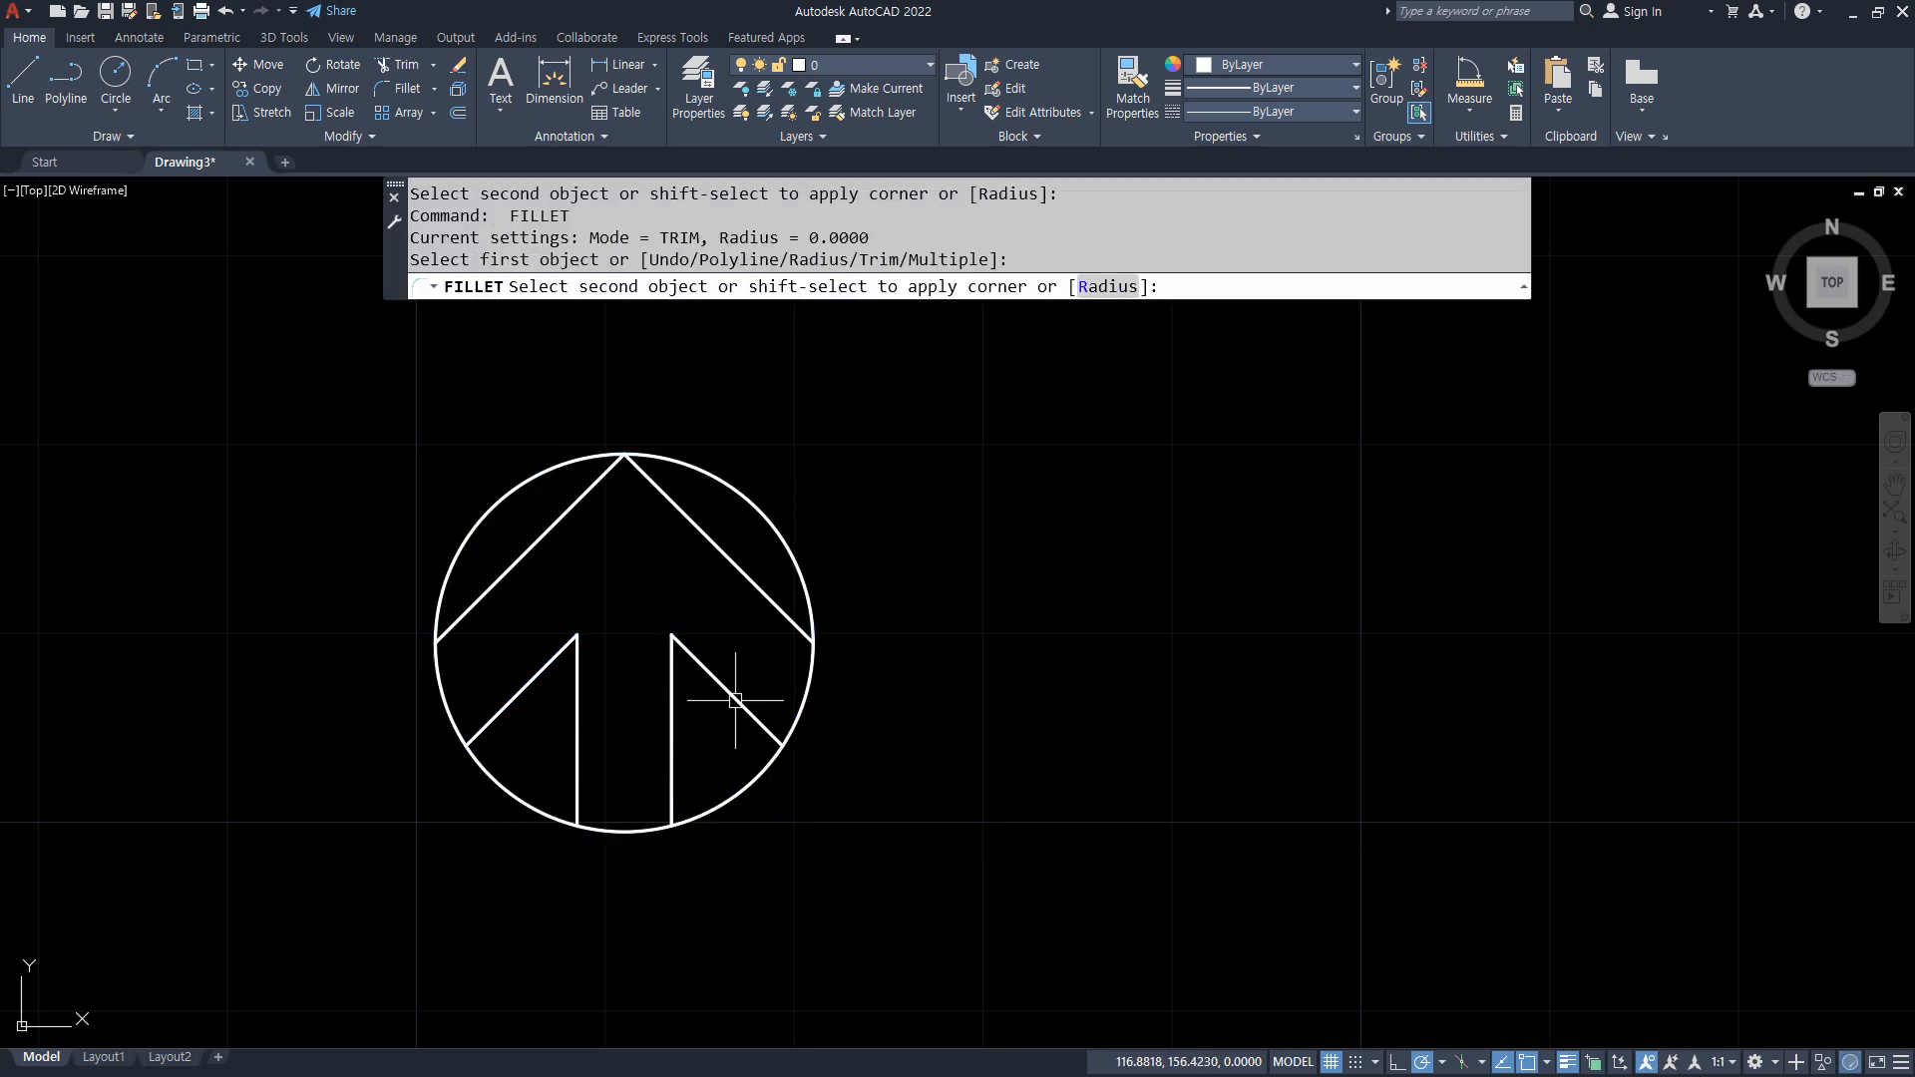
pyautogui.press('Return')
pyautogui.press('Escape')
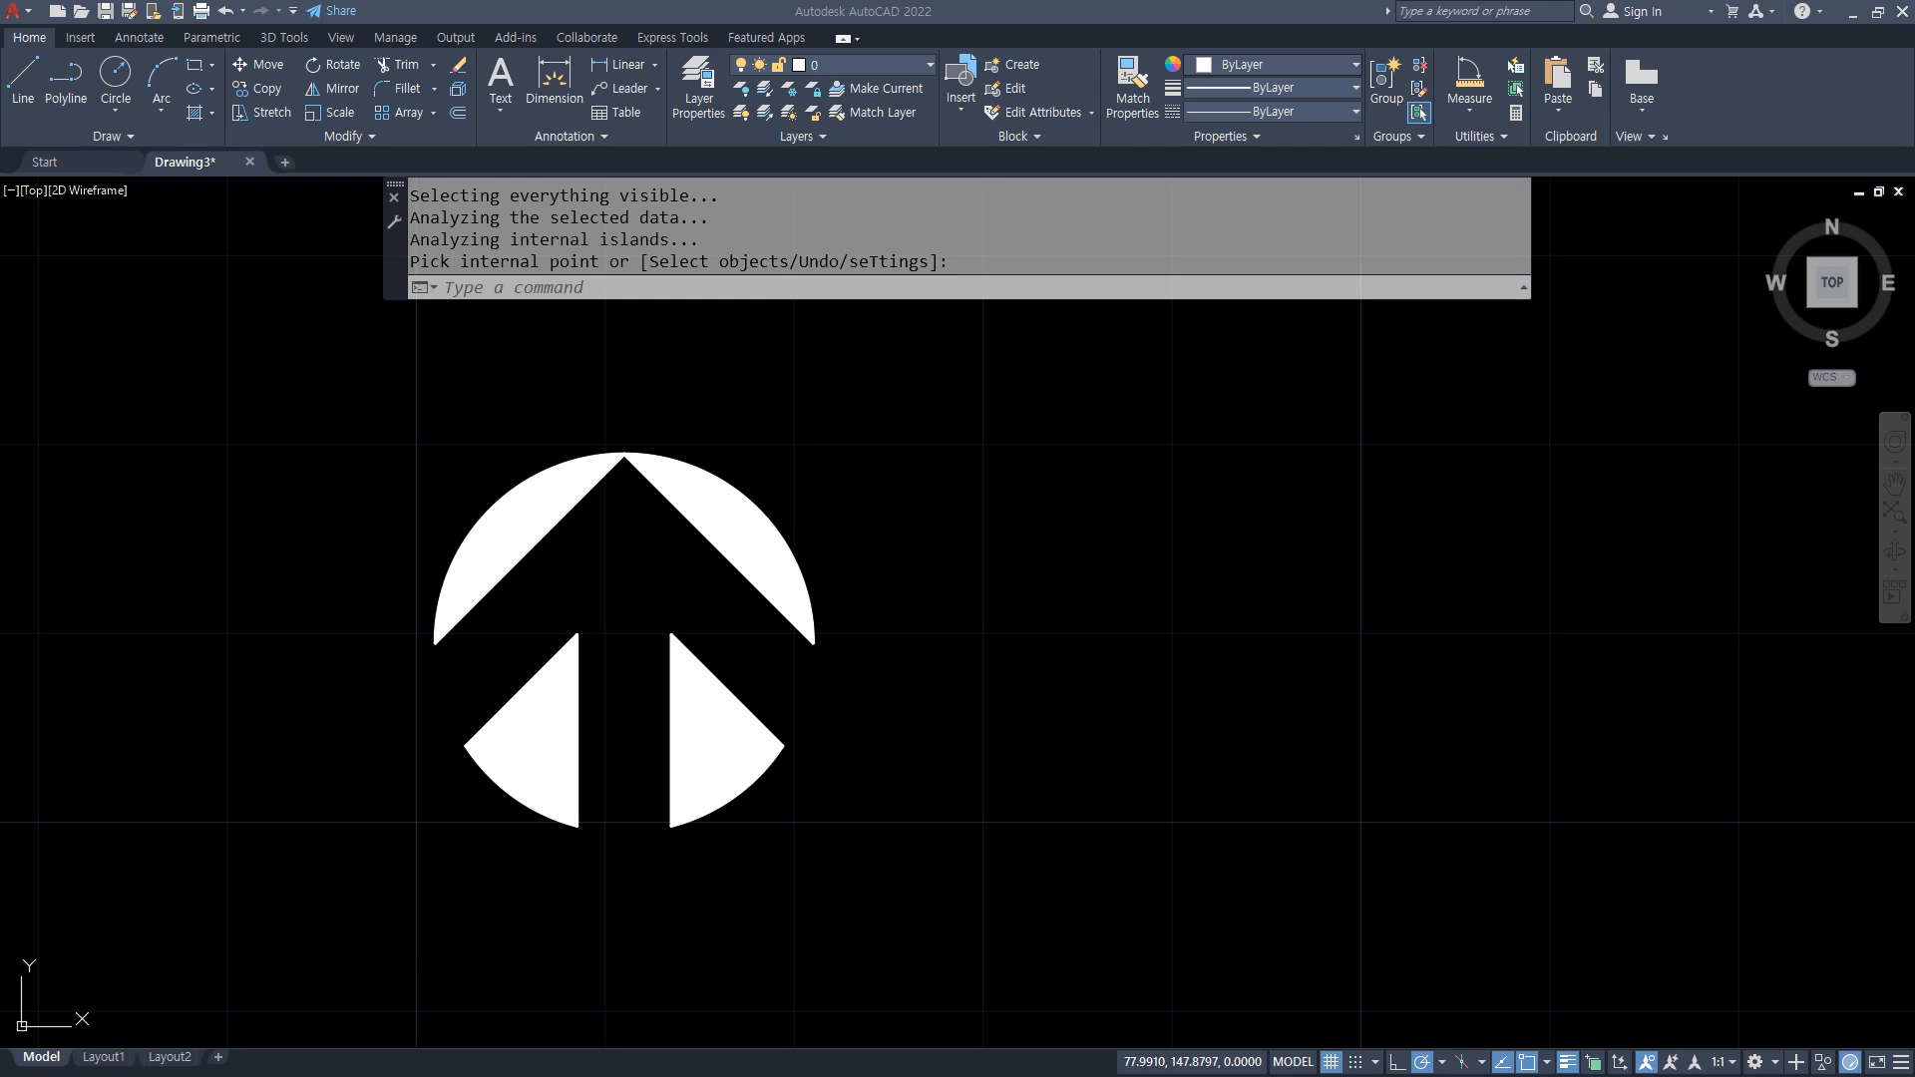
# Erase the entire arrow symbol together with its solid hatches
pyautogui.moveTo(877, 817); pyautogui.dragTo(338, 415)
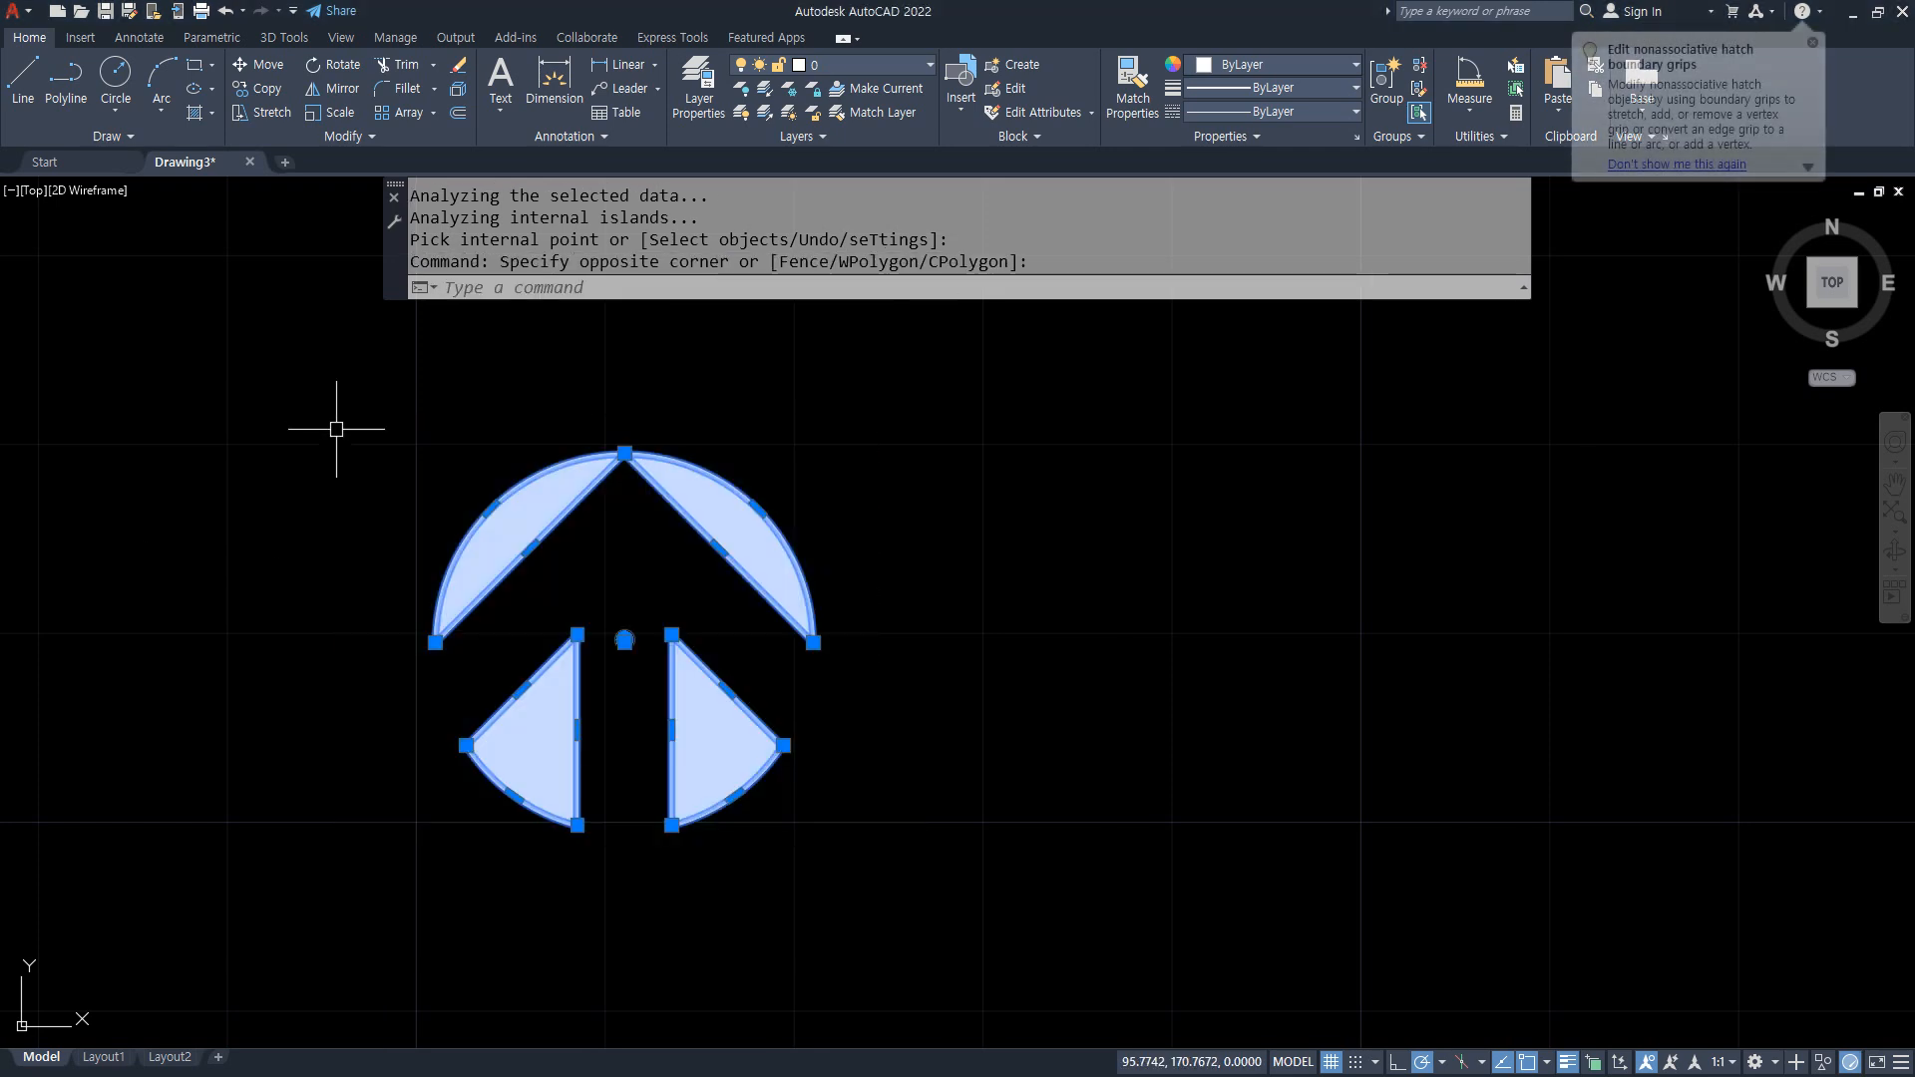
pyautogui.press('Delete')
# Switch to the browser and examine the grid dimensions on the reference floor plan, then return to AutoCAD
pyautogui.hotkey('alt', 'Tab')
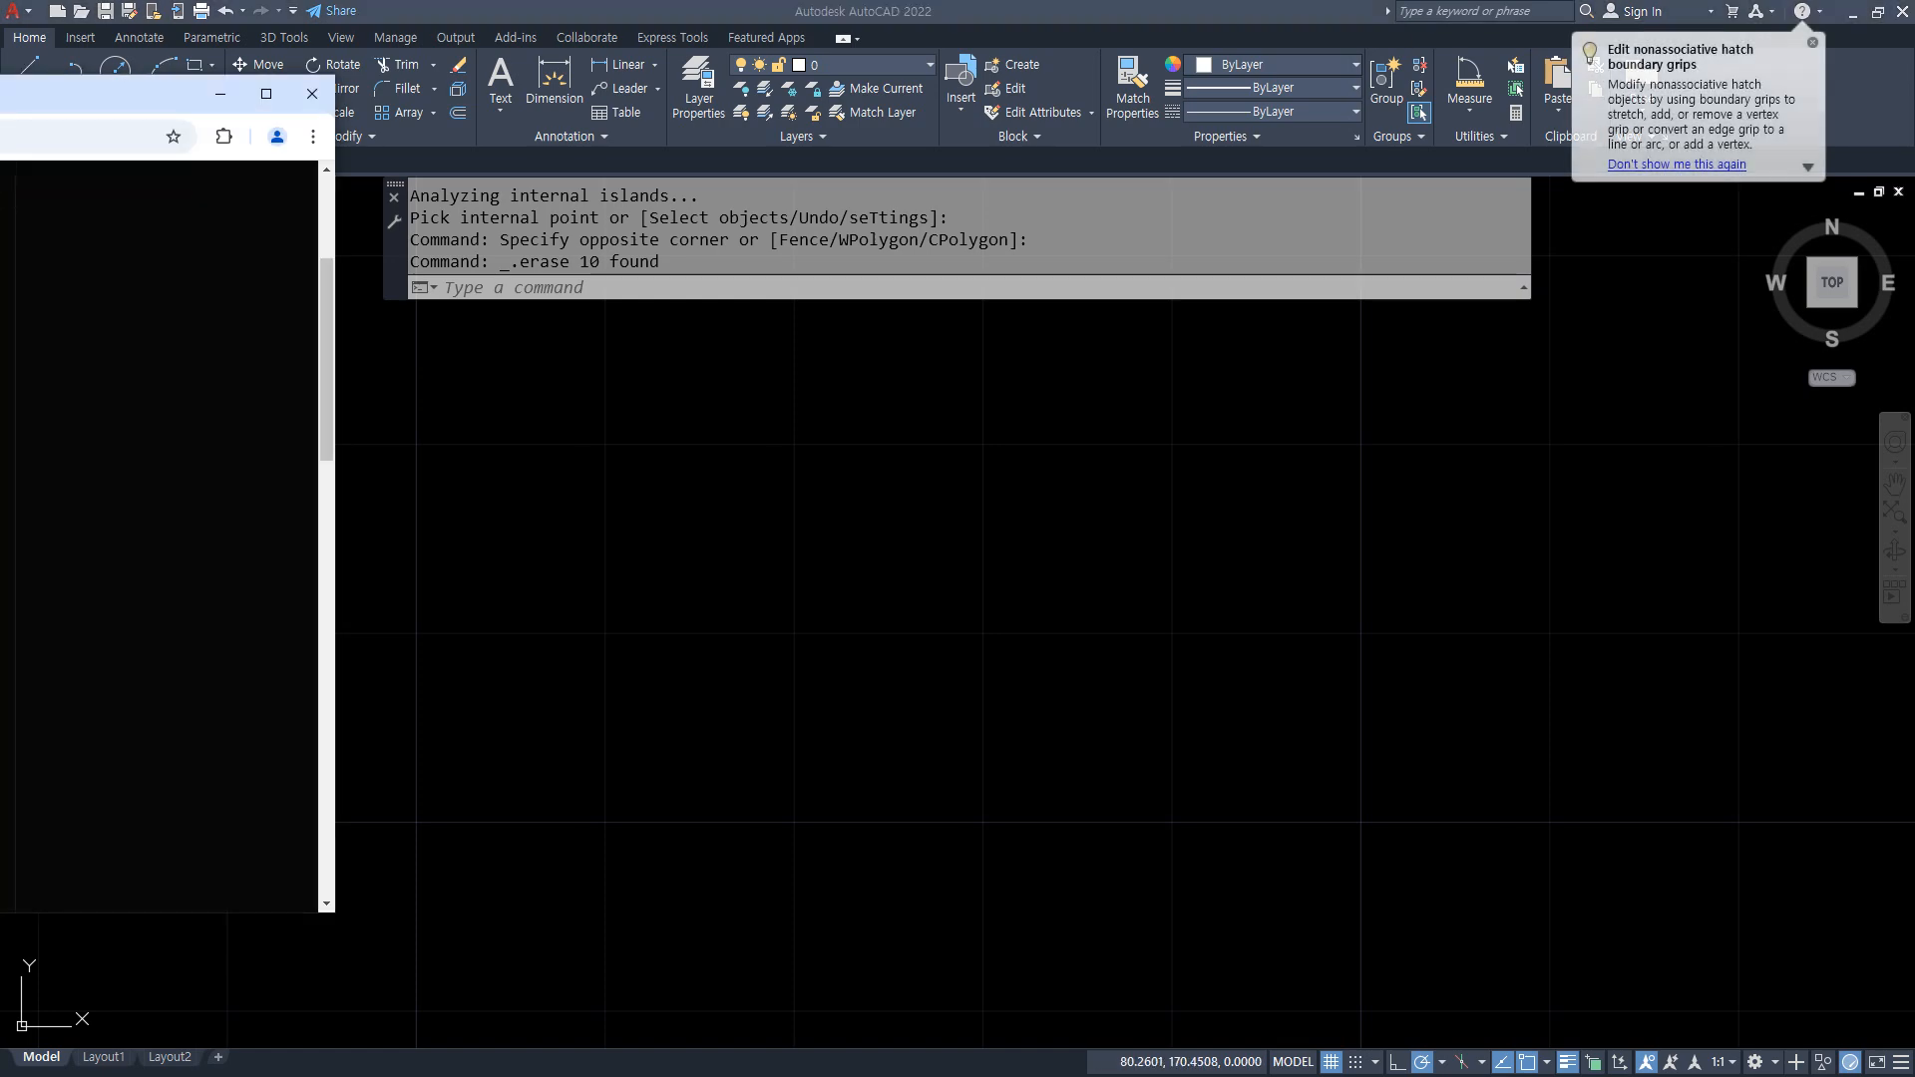
pyautogui.scroll(-6, 160, 538)
pyautogui.moveTo(0, 106); pyautogui.dragTo(417, 119)
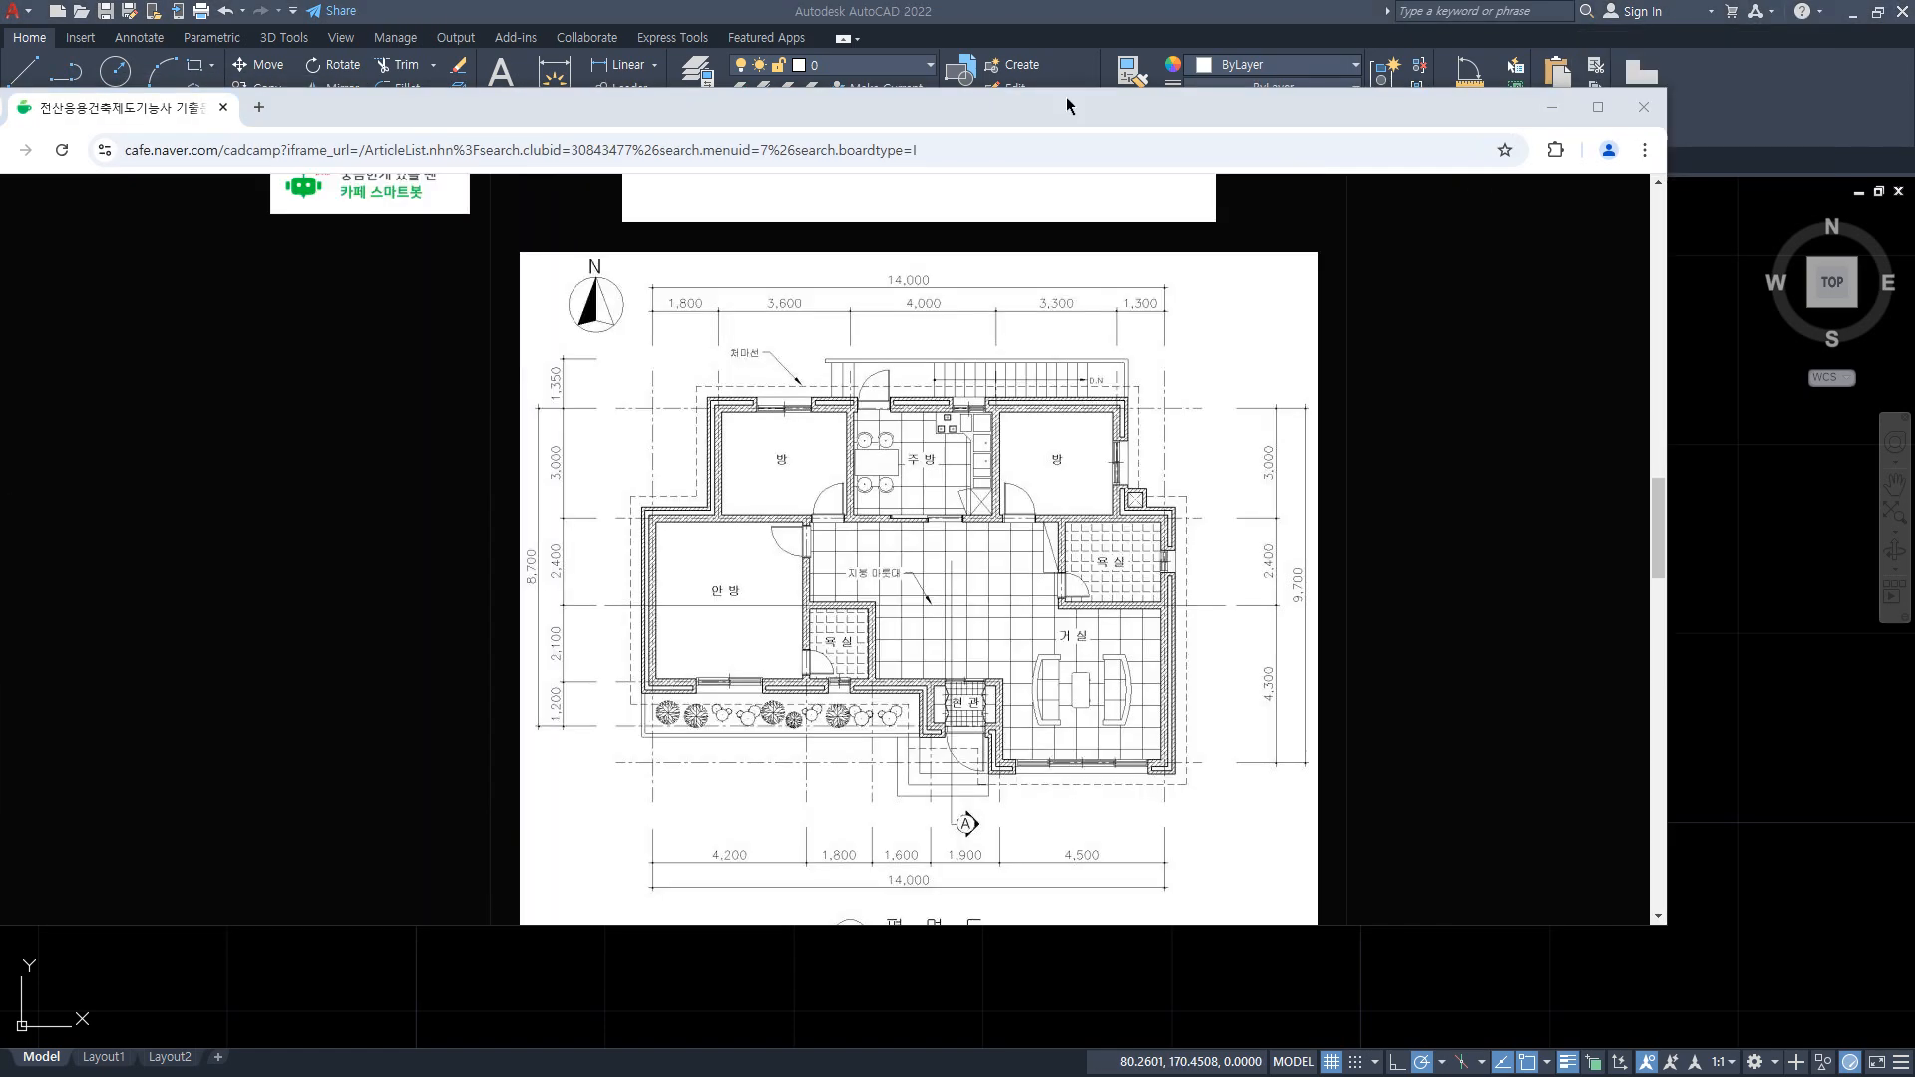
pyautogui.moveTo(1067, 105); pyautogui.dragTo(0, 182)
pyautogui.click(470, 510)
# Draw a horizontal and a vertical construction line crossing at the same point
pyautogui.scroll(-10, 698, 599)
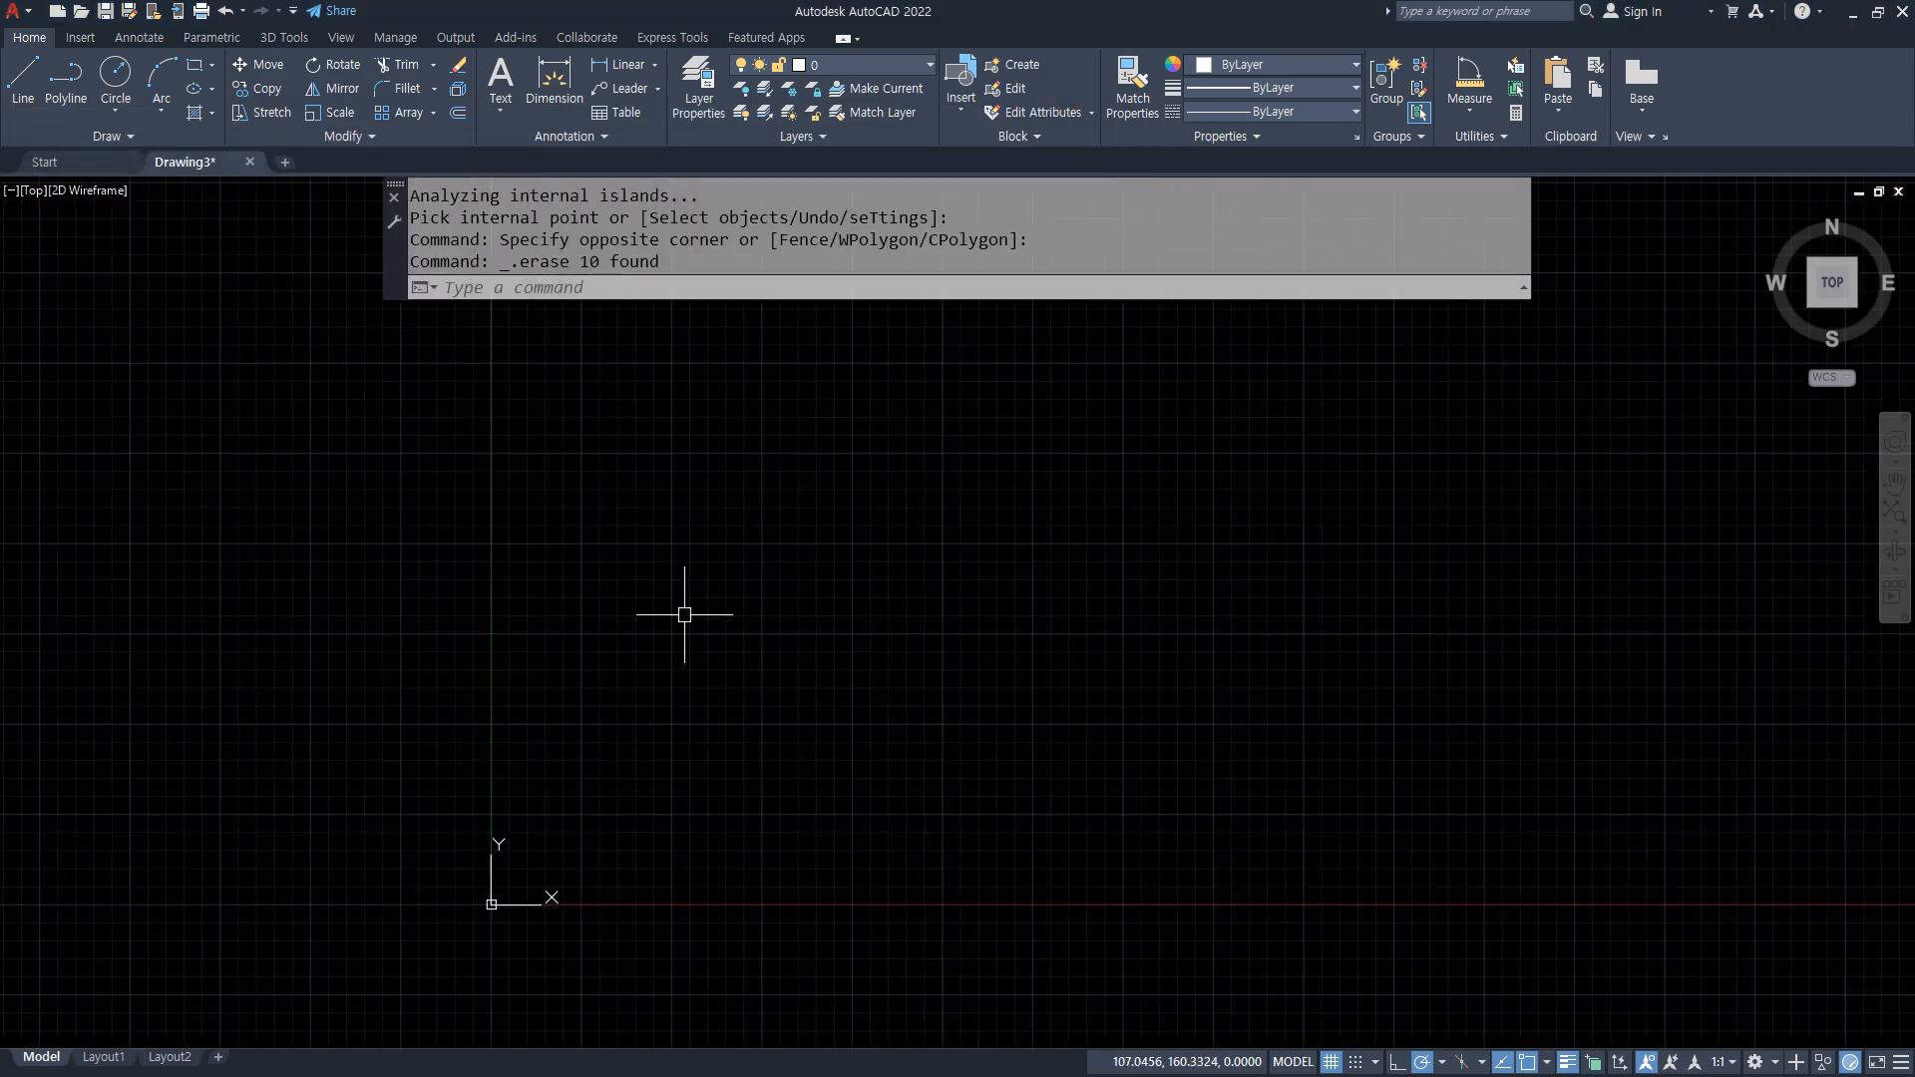
pyautogui.scroll(6, 685, 615)
pyautogui.moveTo(778, 618)
pyautogui.mouseDown(button='middle')
pyautogui.moveTo(1026, 539)
pyautogui.moveTo(858, 518)
pyautogui.moveTo(814, 480)
pyautogui.mouseUp(button='middle')
pyautogui.scroll(-5, 849, 514)
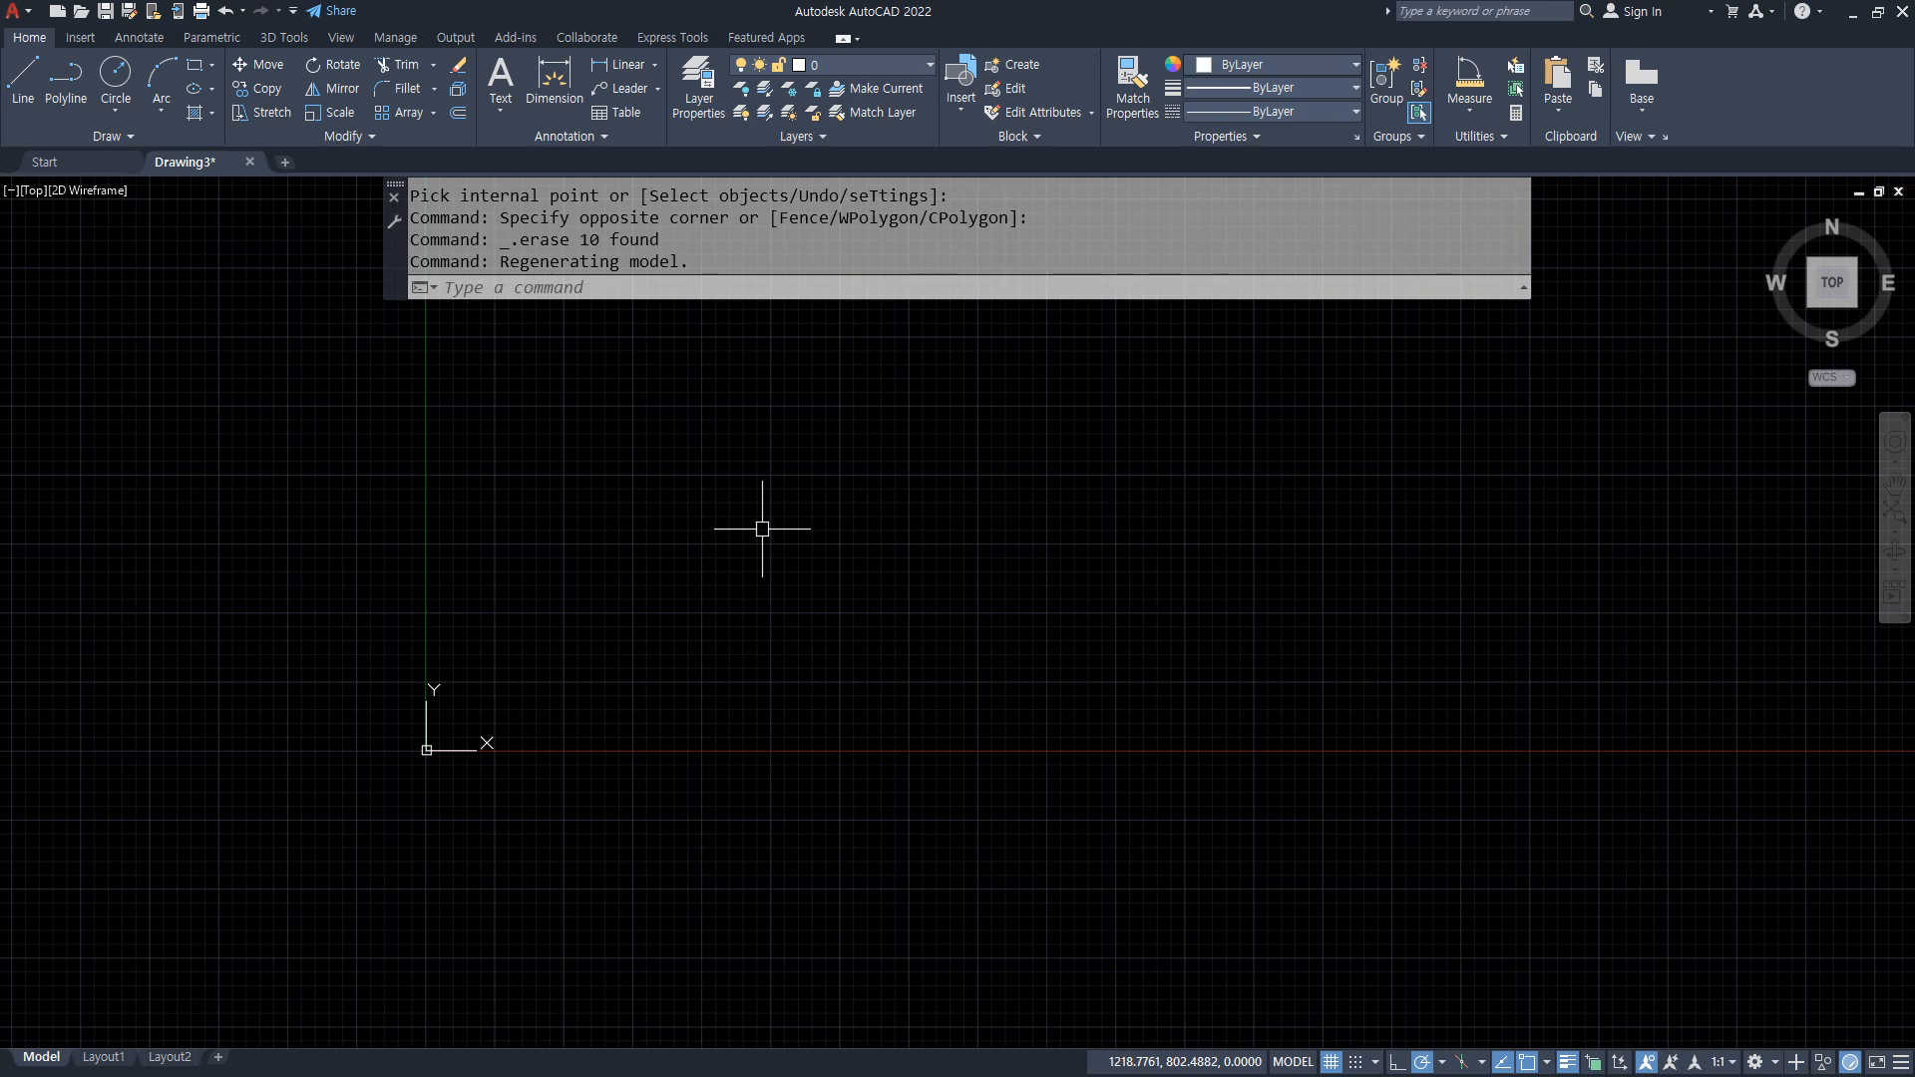
pyautogui.write('xl')
pyautogui.press('Return')
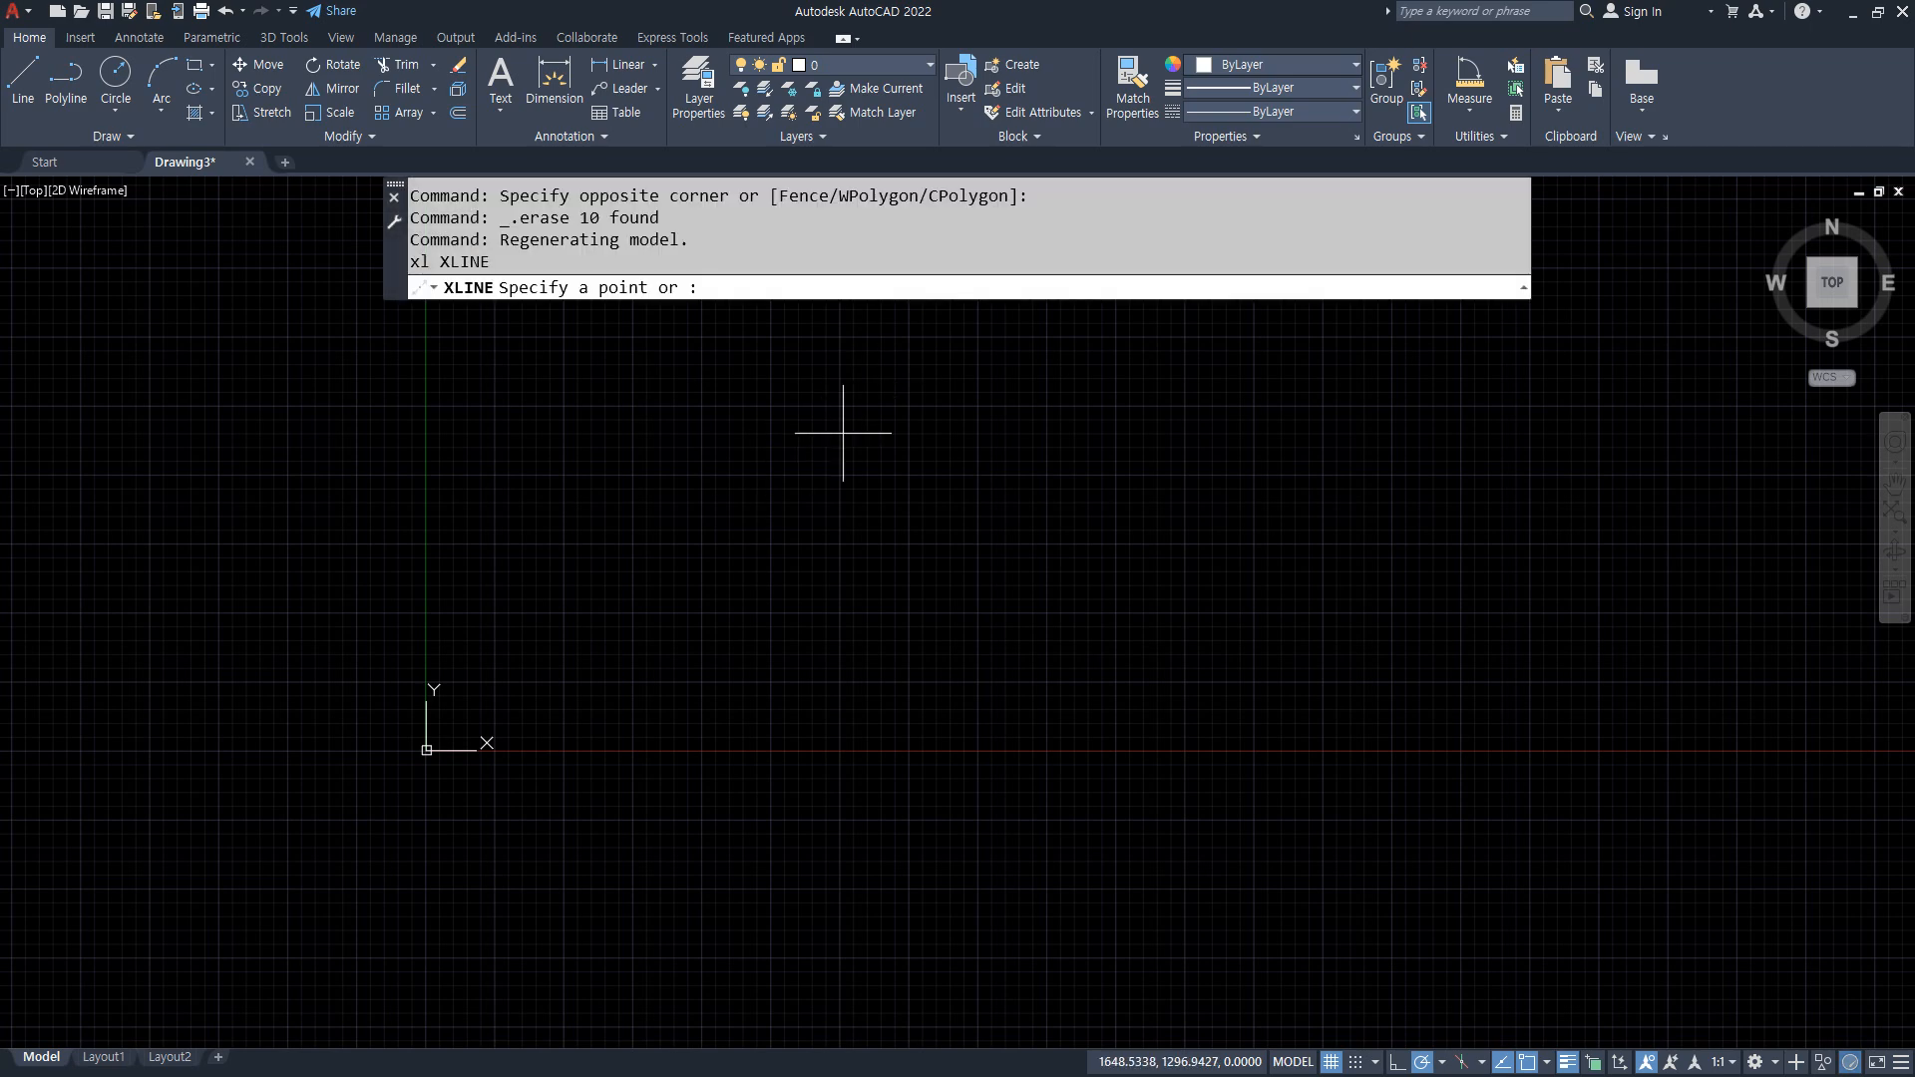
pyautogui.click(762, 468)
pyautogui.click(868, 440)
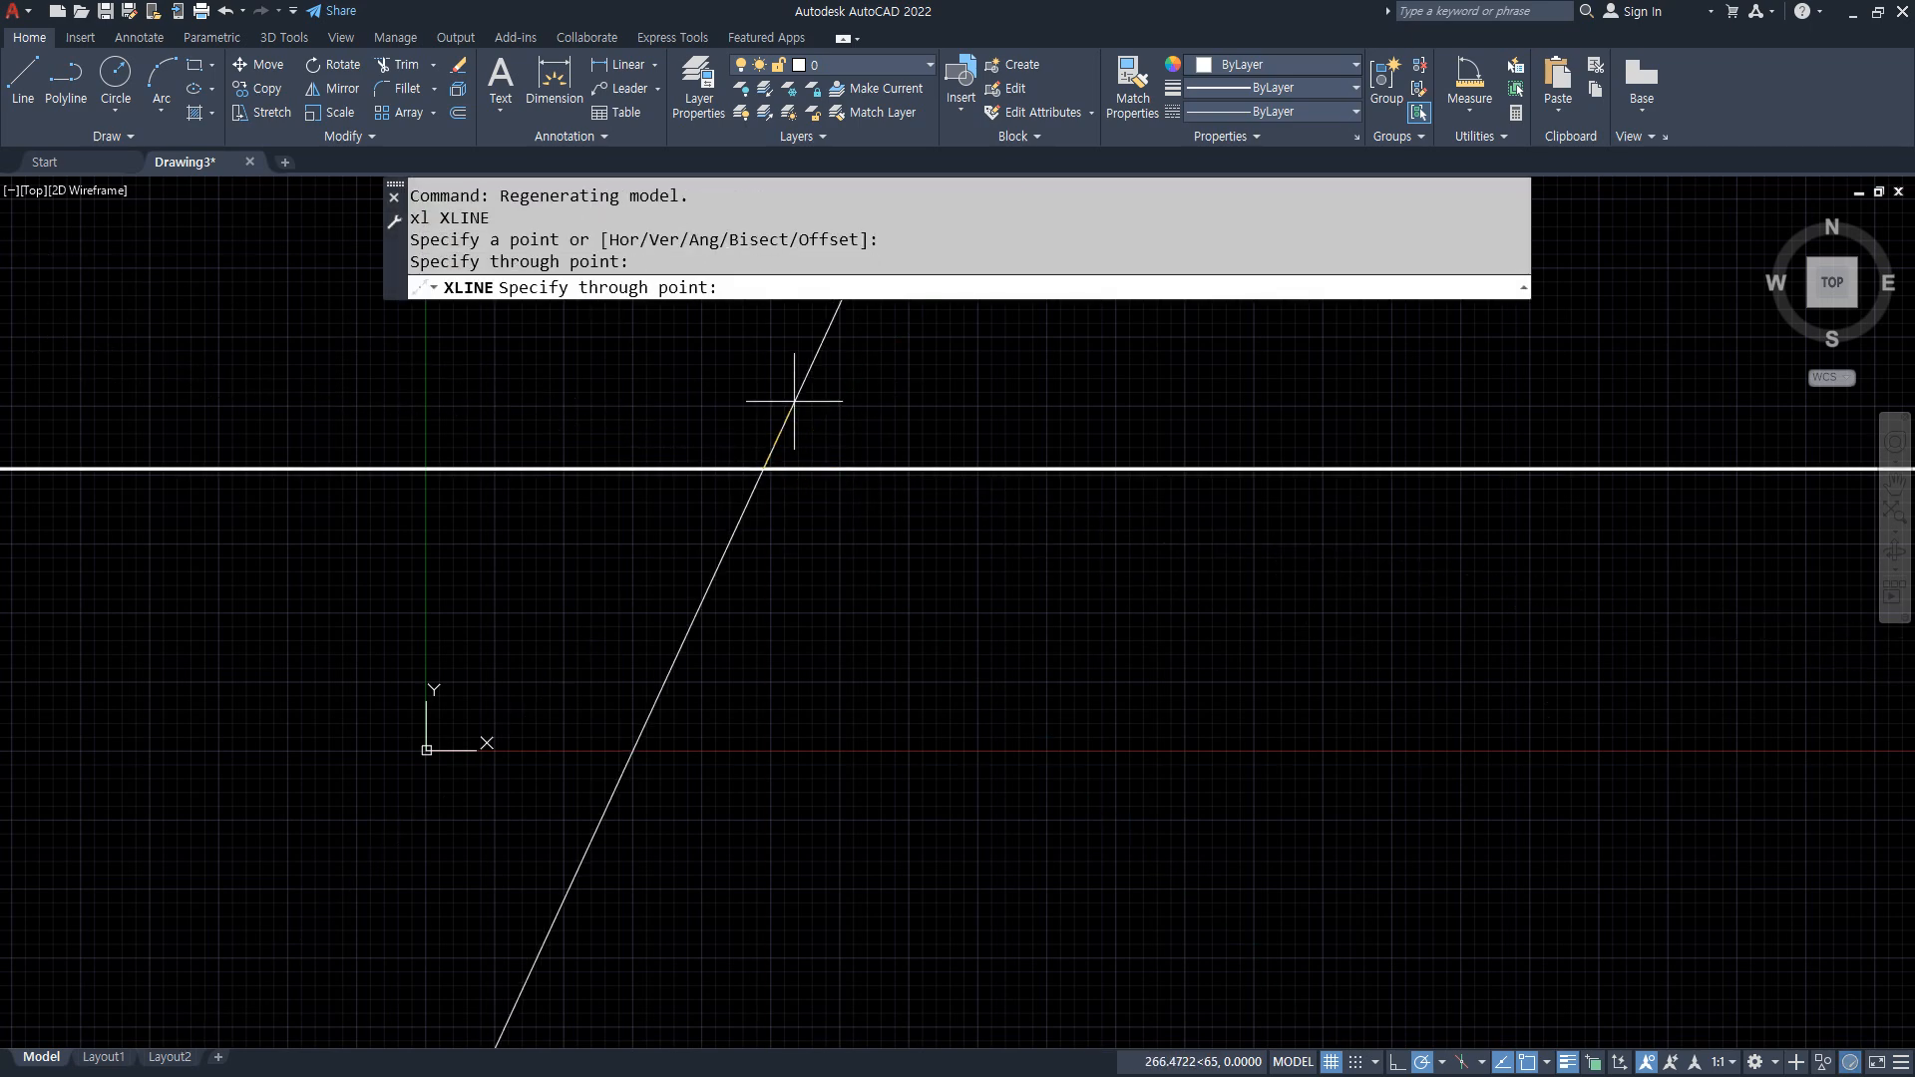
pyautogui.click(762, 419)
pyautogui.press('Return')
# Put both construction lines on the red centre-line layer 중심
pyautogui.click(794, 433)
pyautogui.click(697, 509)
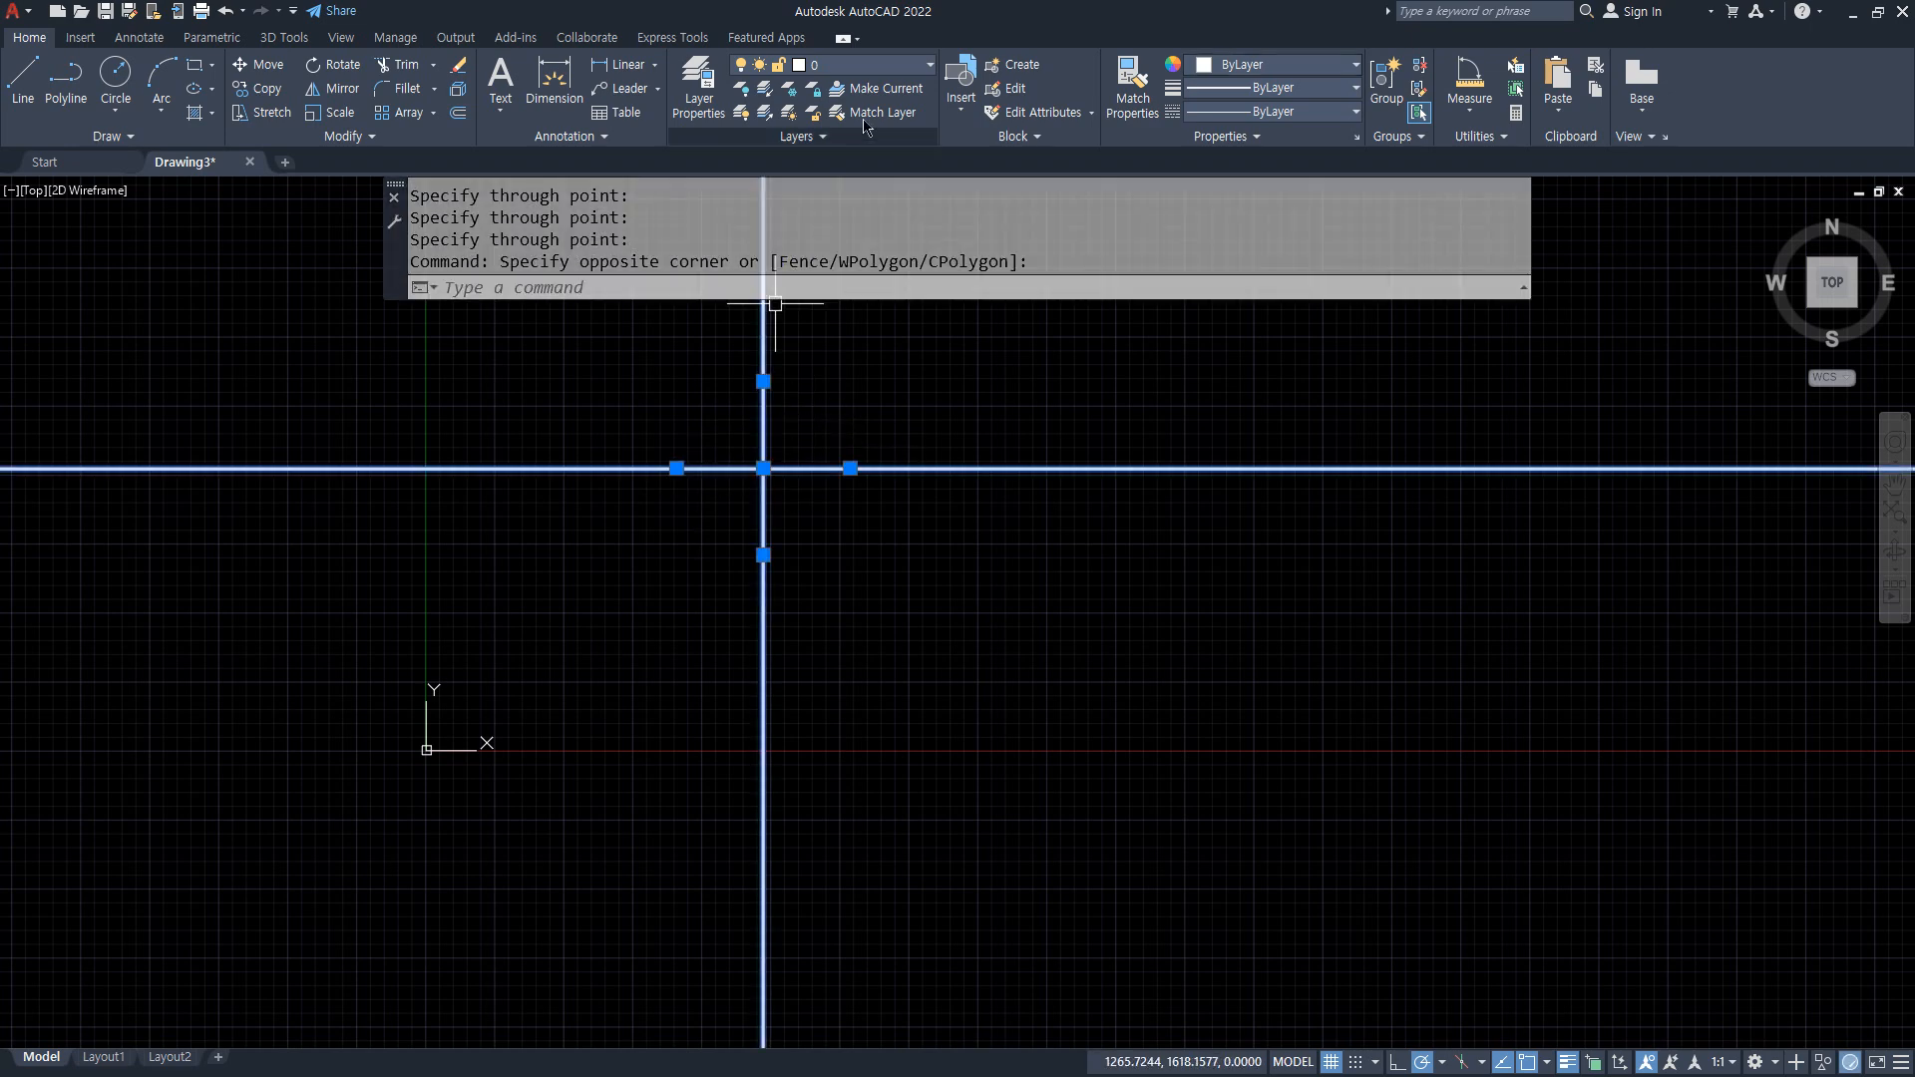
pyautogui.click(870, 66)
pyautogui.click(864, 113)
pyautogui.press('Escape')
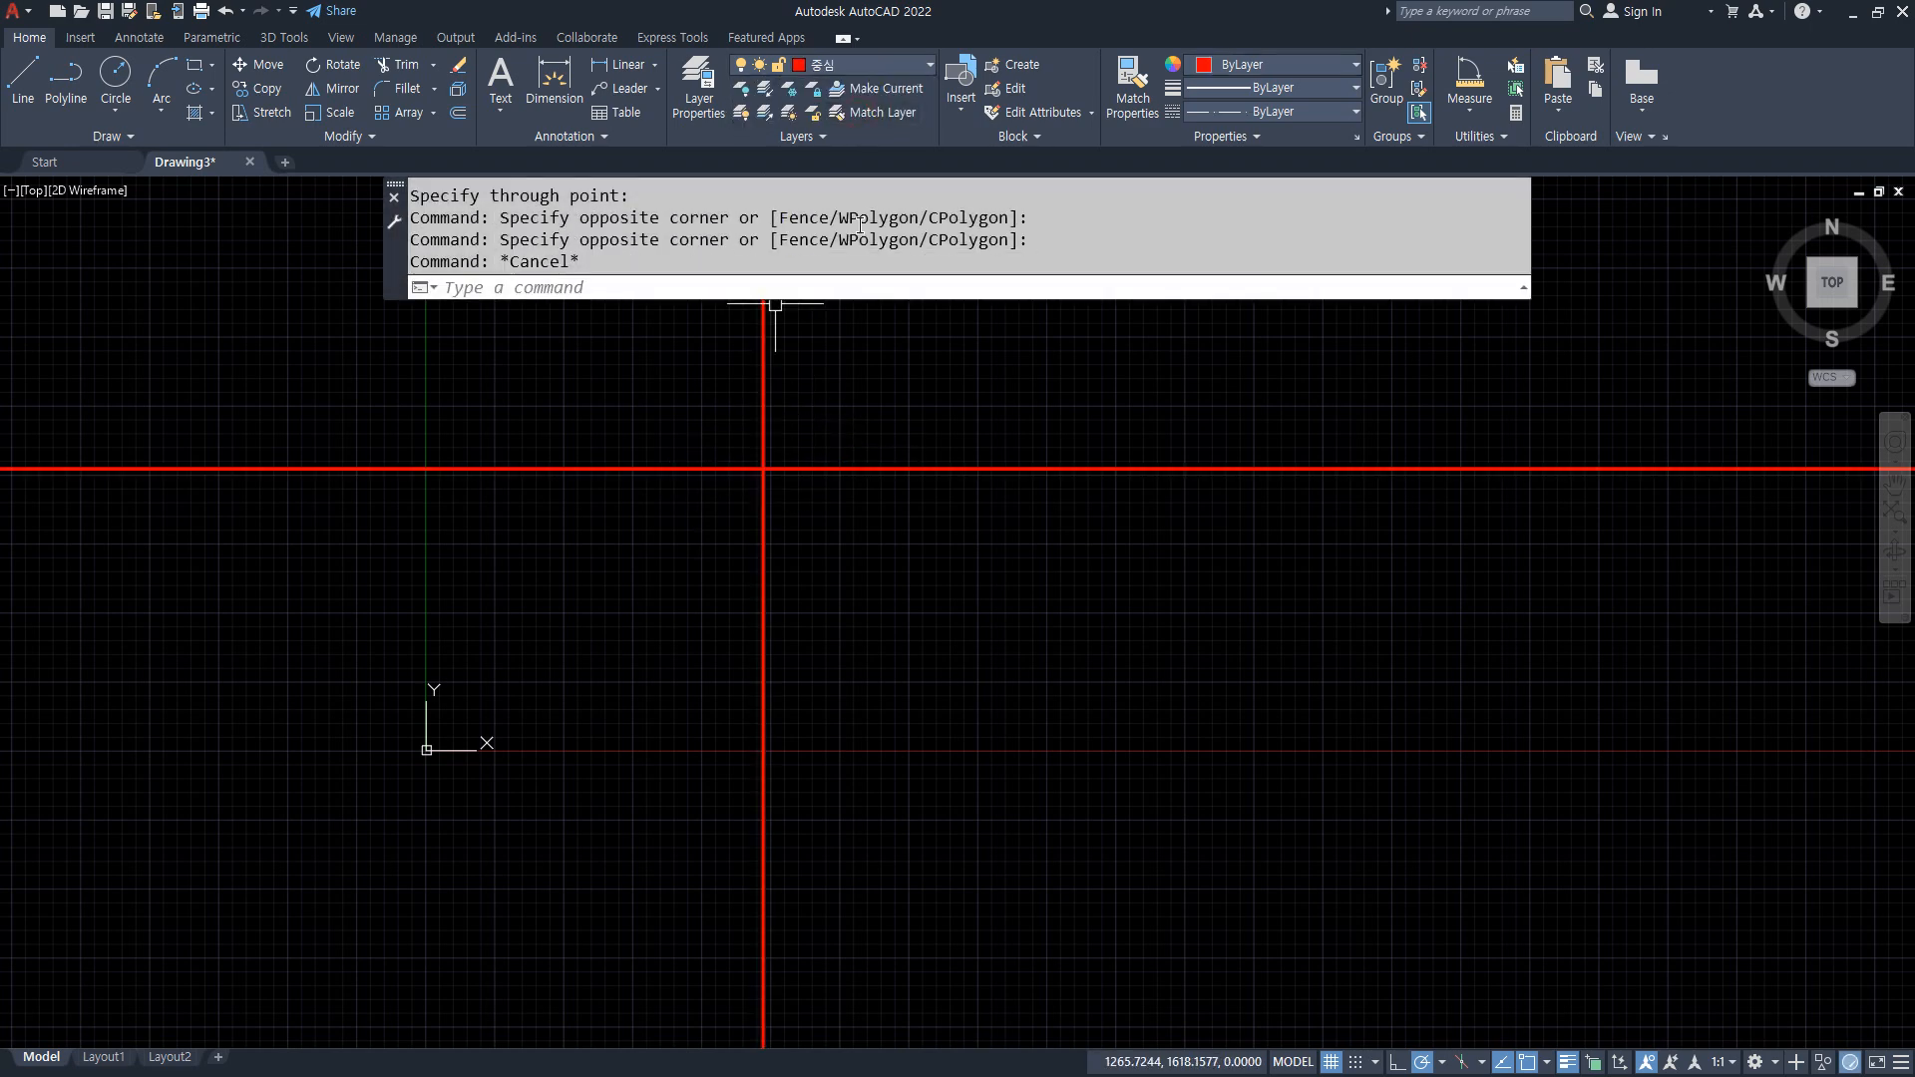
pyautogui.press('Escape')
# Set the global linetype scale factor to 20
pyautogui.write('lts')
pyautogui.press('Return')
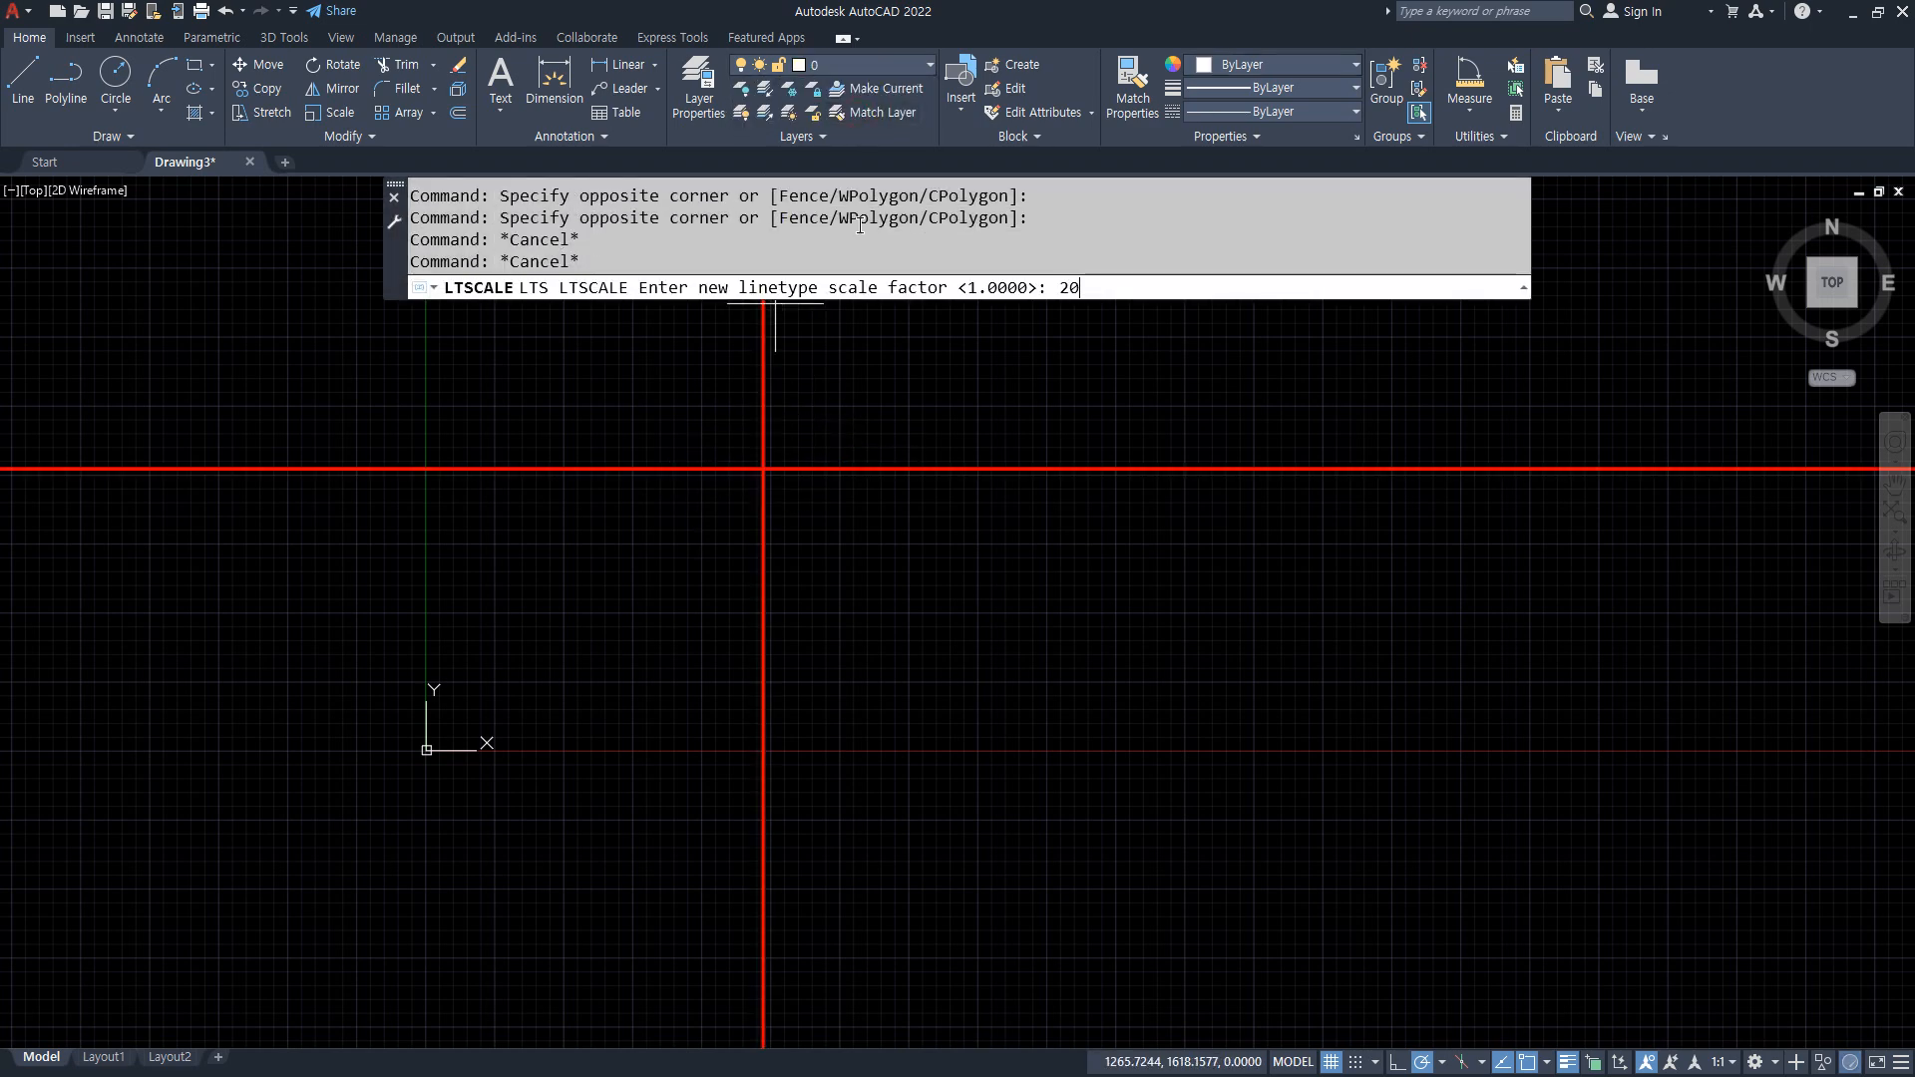
pyautogui.write('20')
pyautogui.press('Return')
# Trim the crossing lines at their intersection, removing the part below it and the part to its left
pyautogui.moveTo(868, 452); pyautogui.dragTo(802, 648, button='middle')
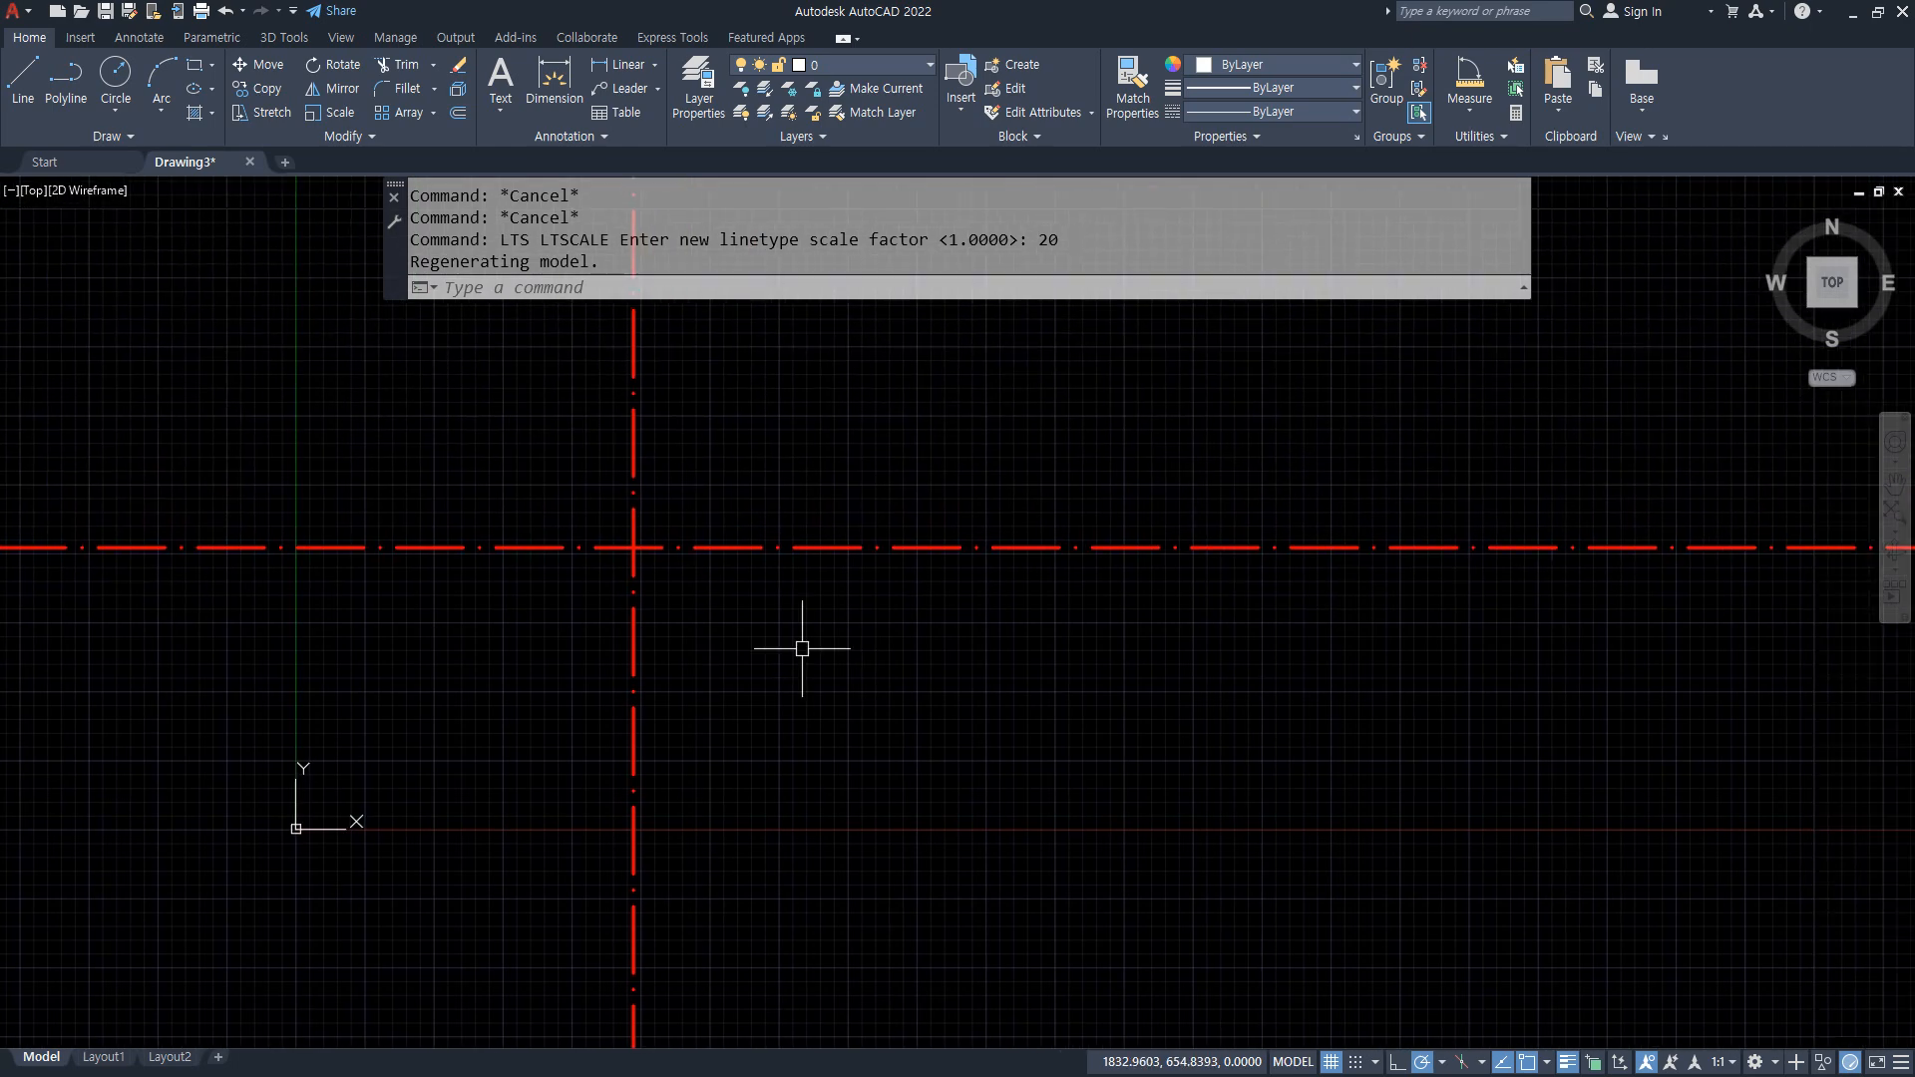
pyautogui.write('tr')
pyautogui.press('Return')
pyautogui.click(685, 813)
pyautogui.click(396, 414)
pyautogui.press('Return')
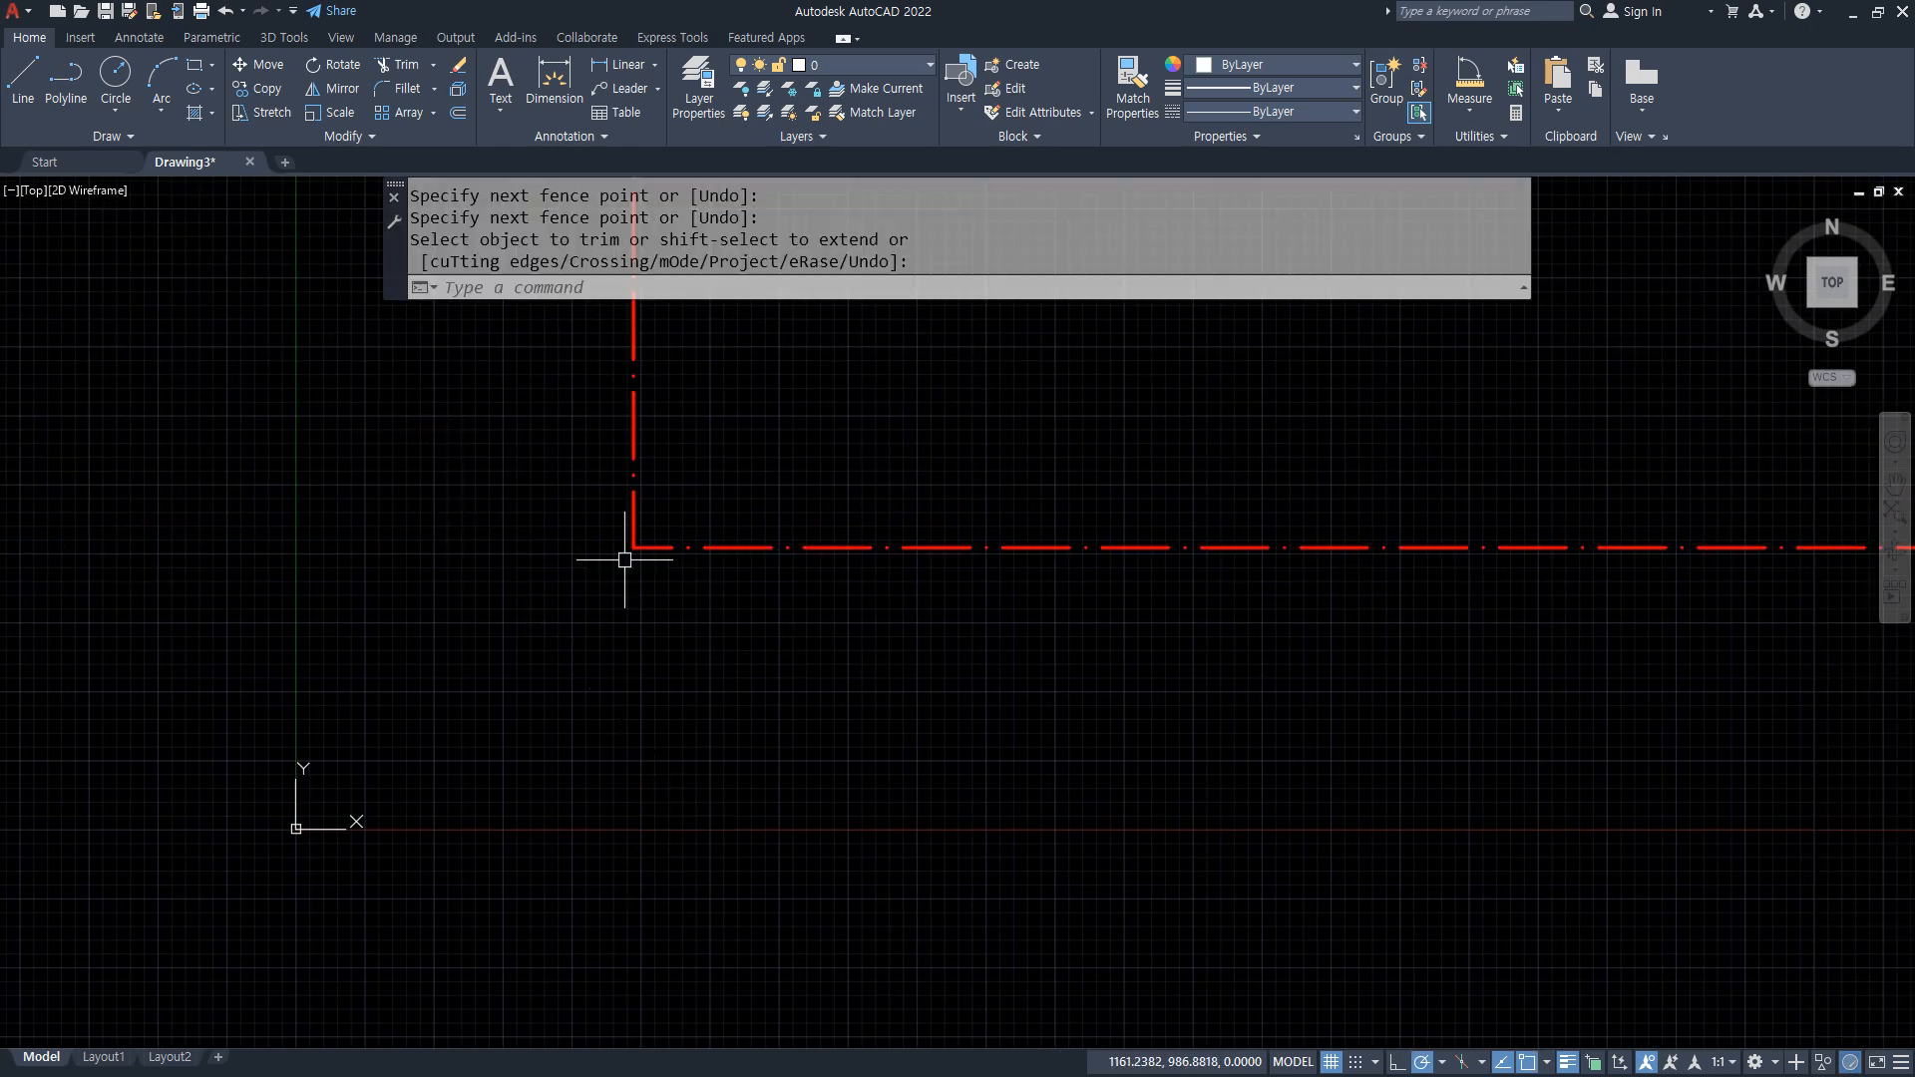
# Offset the vertical centre line 4200 to the right
pyautogui.moveTo(649, 598)
pyautogui.mouseDown()
pyautogui.moveTo(678, 553)
pyautogui.moveTo(1187, 546)
pyautogui.mouseUp()
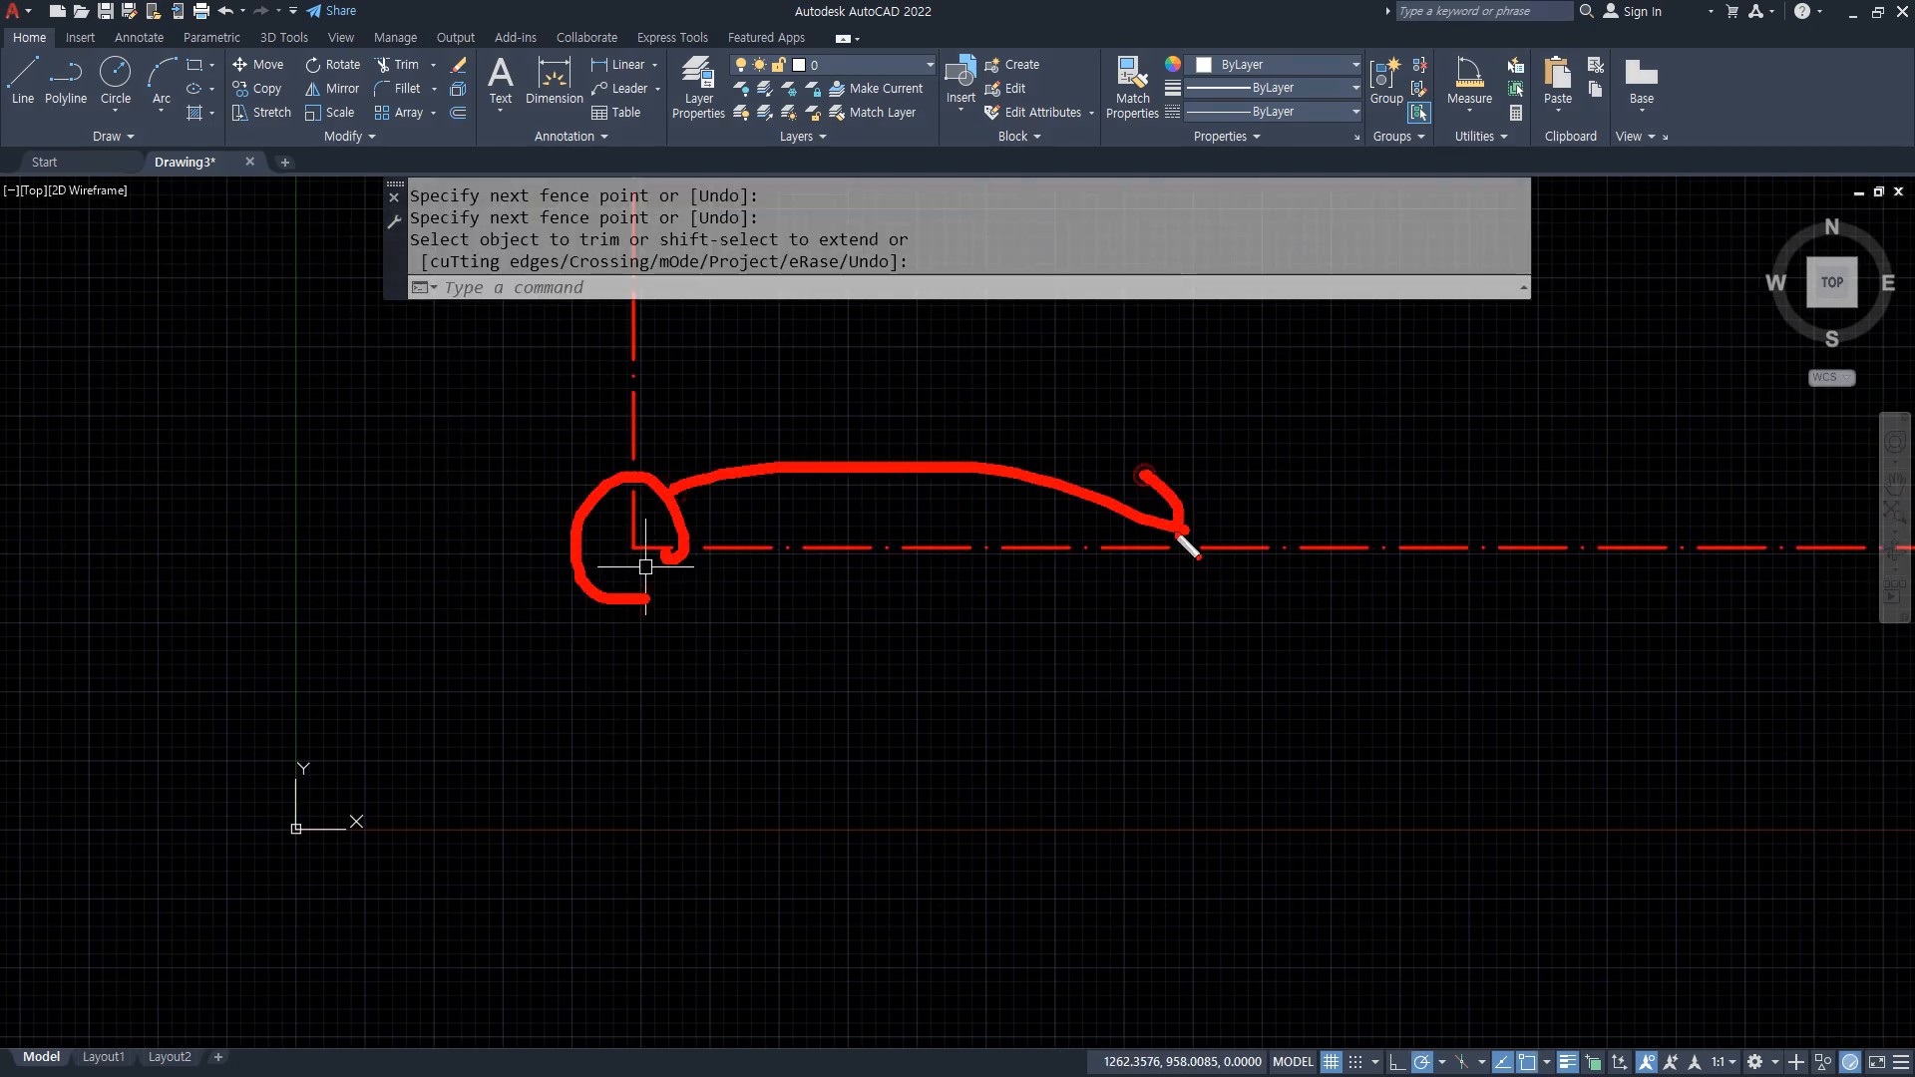
pyautogui.write('o')
pyautogui.press('Return')
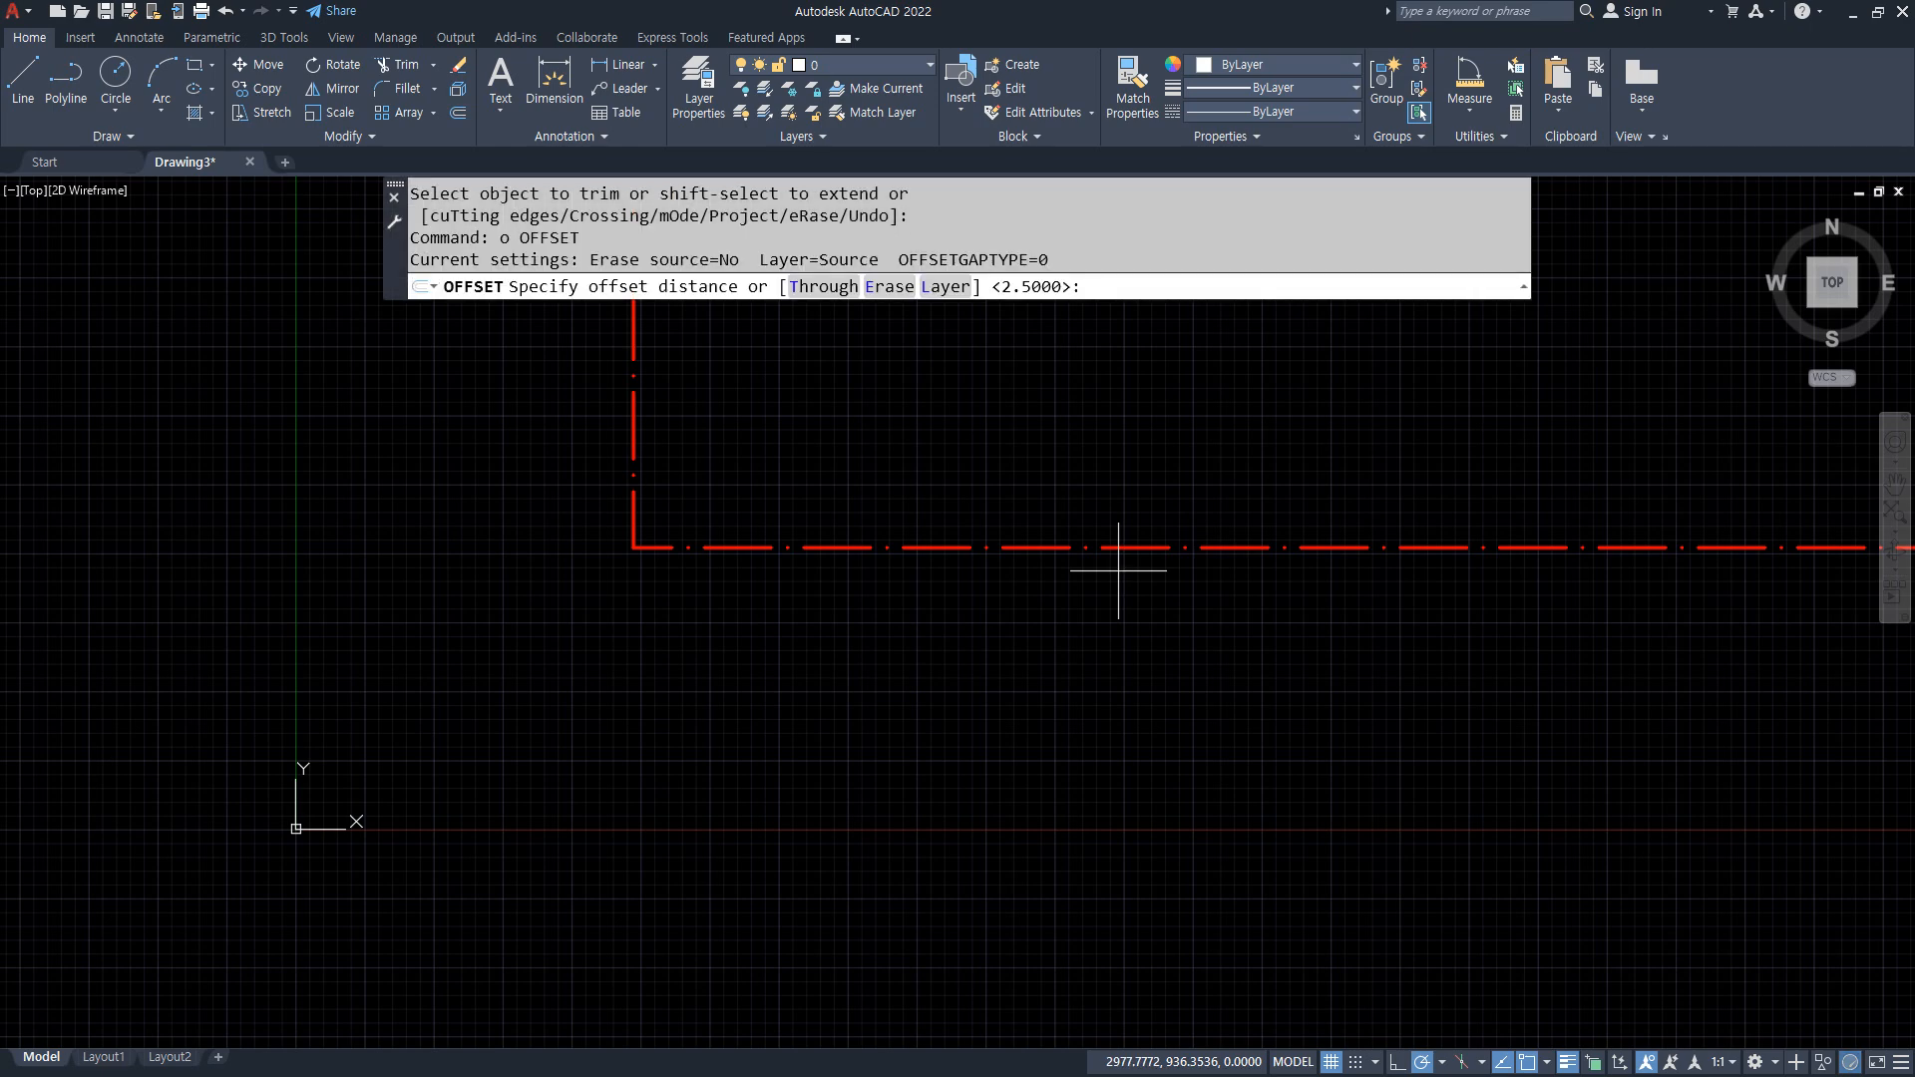
pyautogui.press('Return')
pyautogui.click(633, 427)
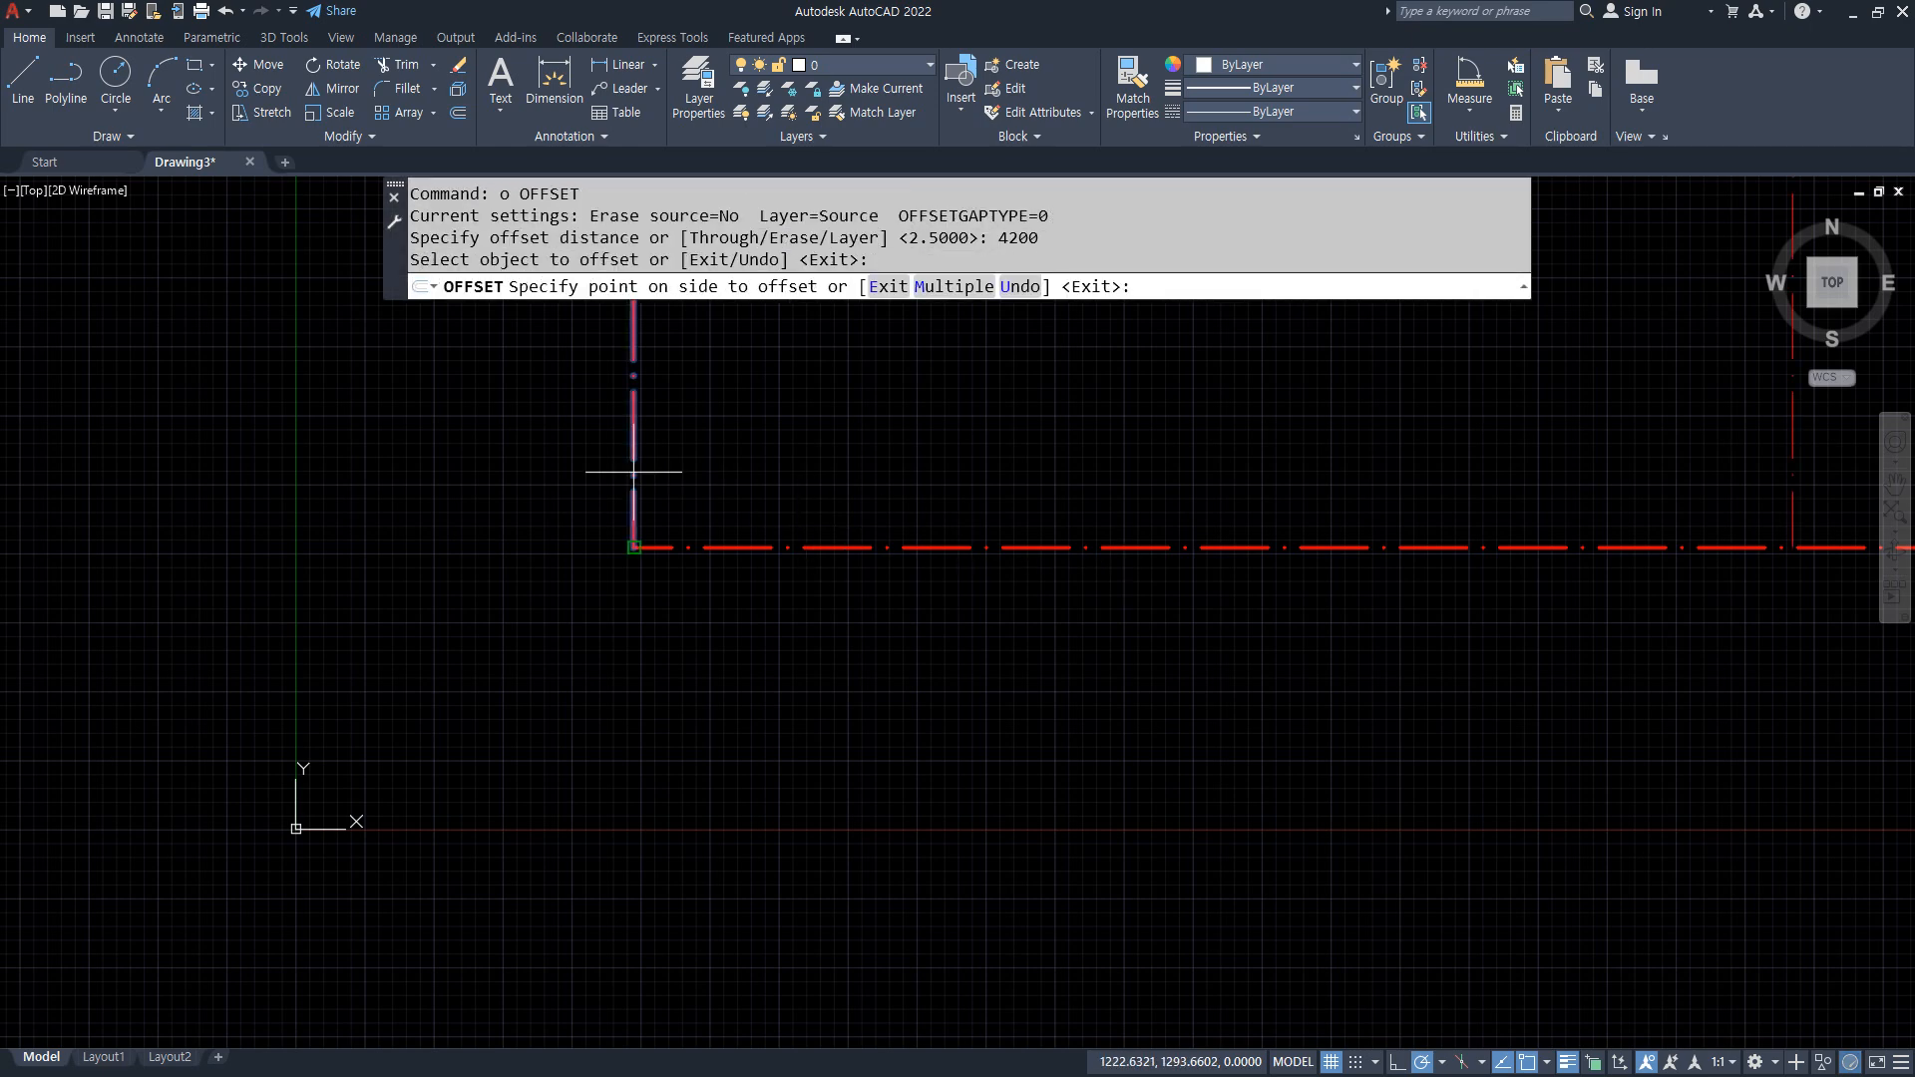
pyautogui.click(932, 440)
pyautogui.scroll(-4, 934, 446)
pyautogui.moveTo(1199, 459); pyautogui.dragTo(769, 654, button='middle')
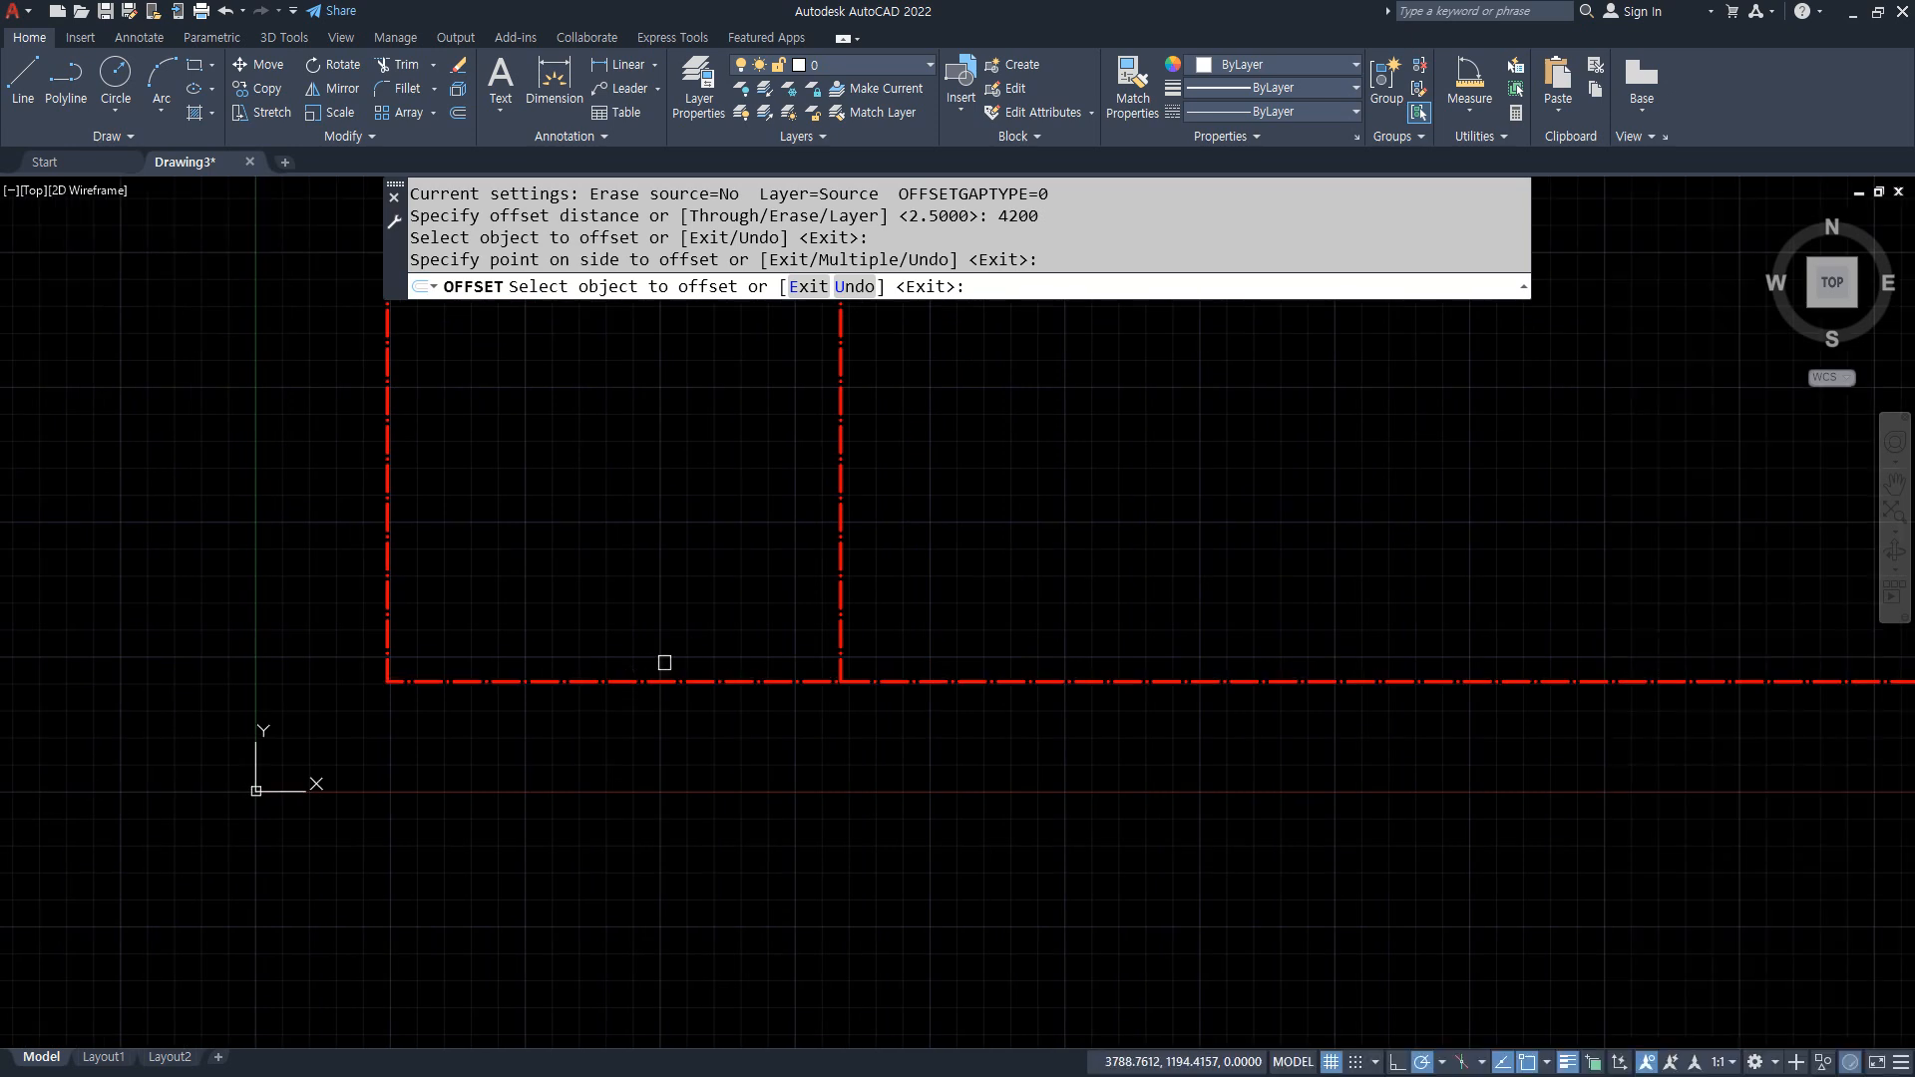
pyautogui.press('Return')
# Offset the second vertical centre line 1800 to the right
pyautogui.press('Return')
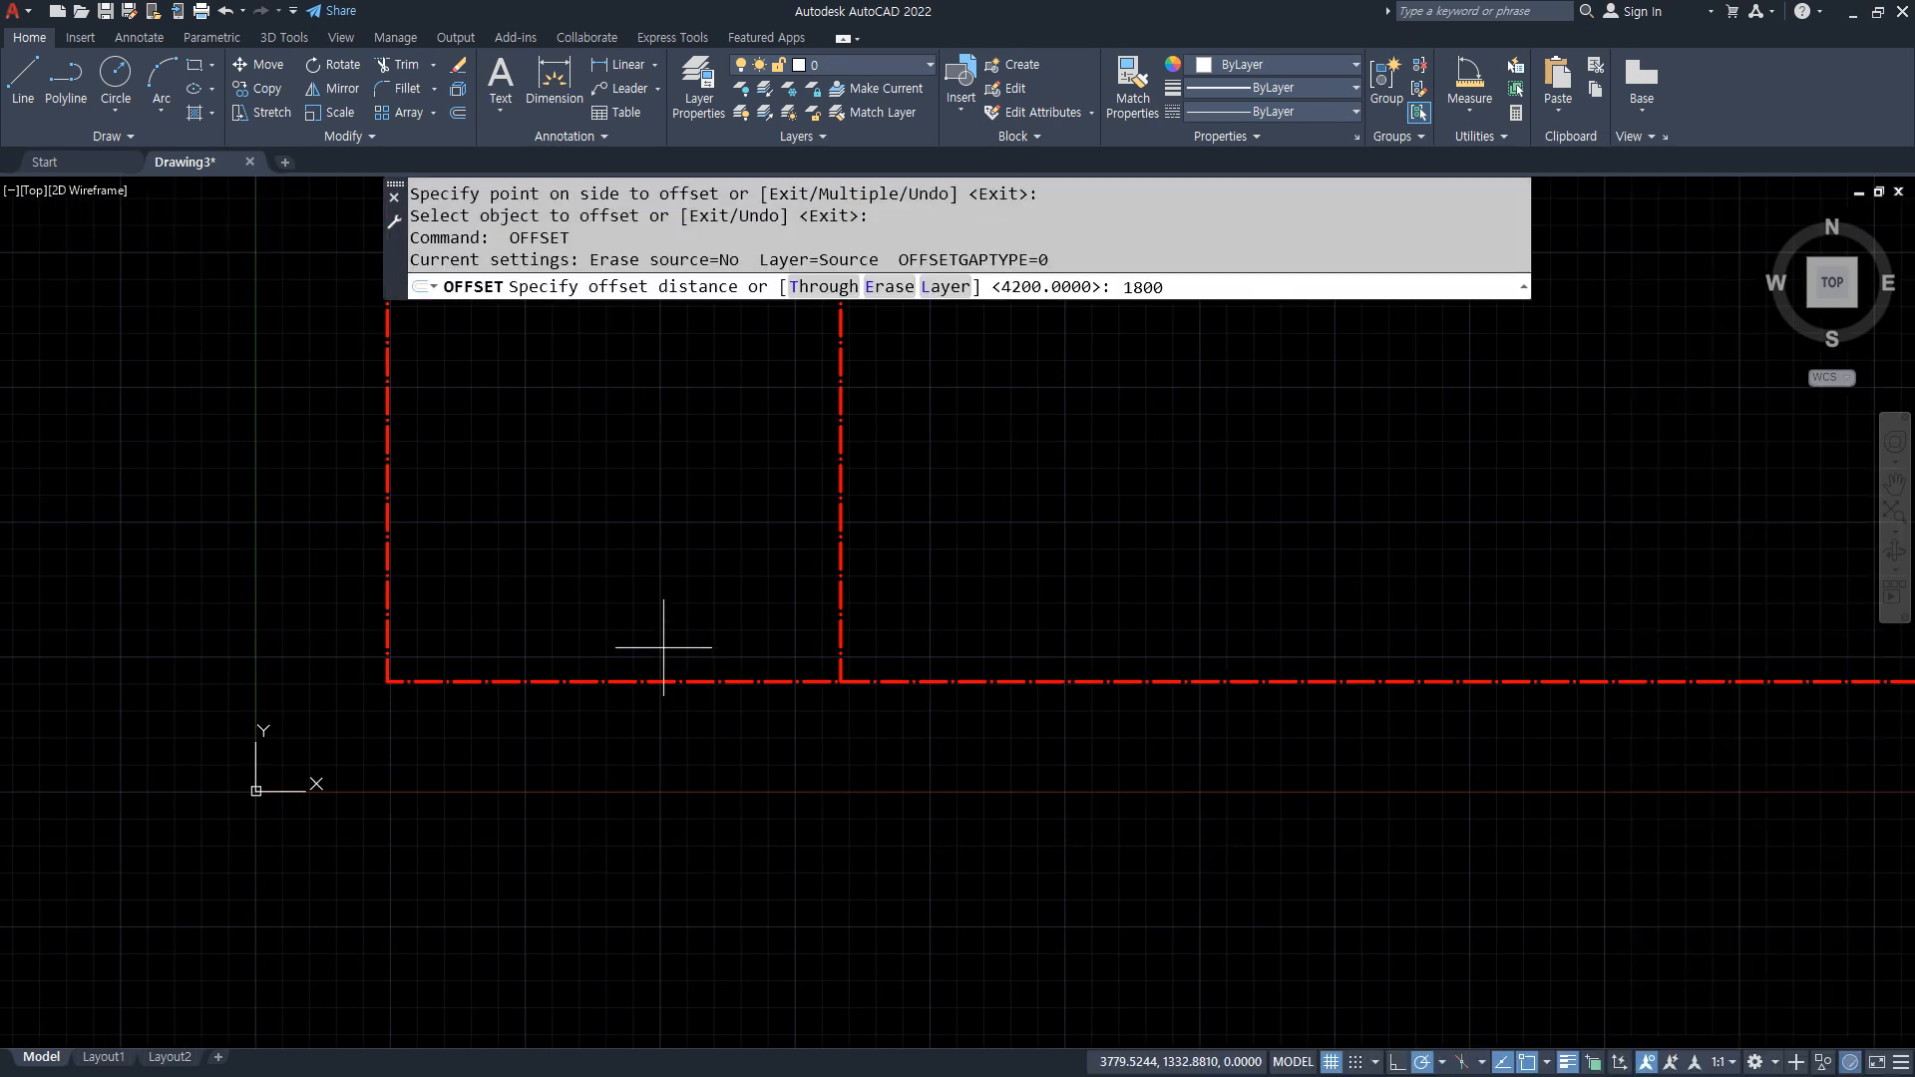
pyautogui.press('Return')
pyautogui.click(842, 570)
pyautogui.click(974, 564)
pyautogui.press('Return')
# Offset the third vertical centre line 1600 to the right
pyautogui.press('Return')
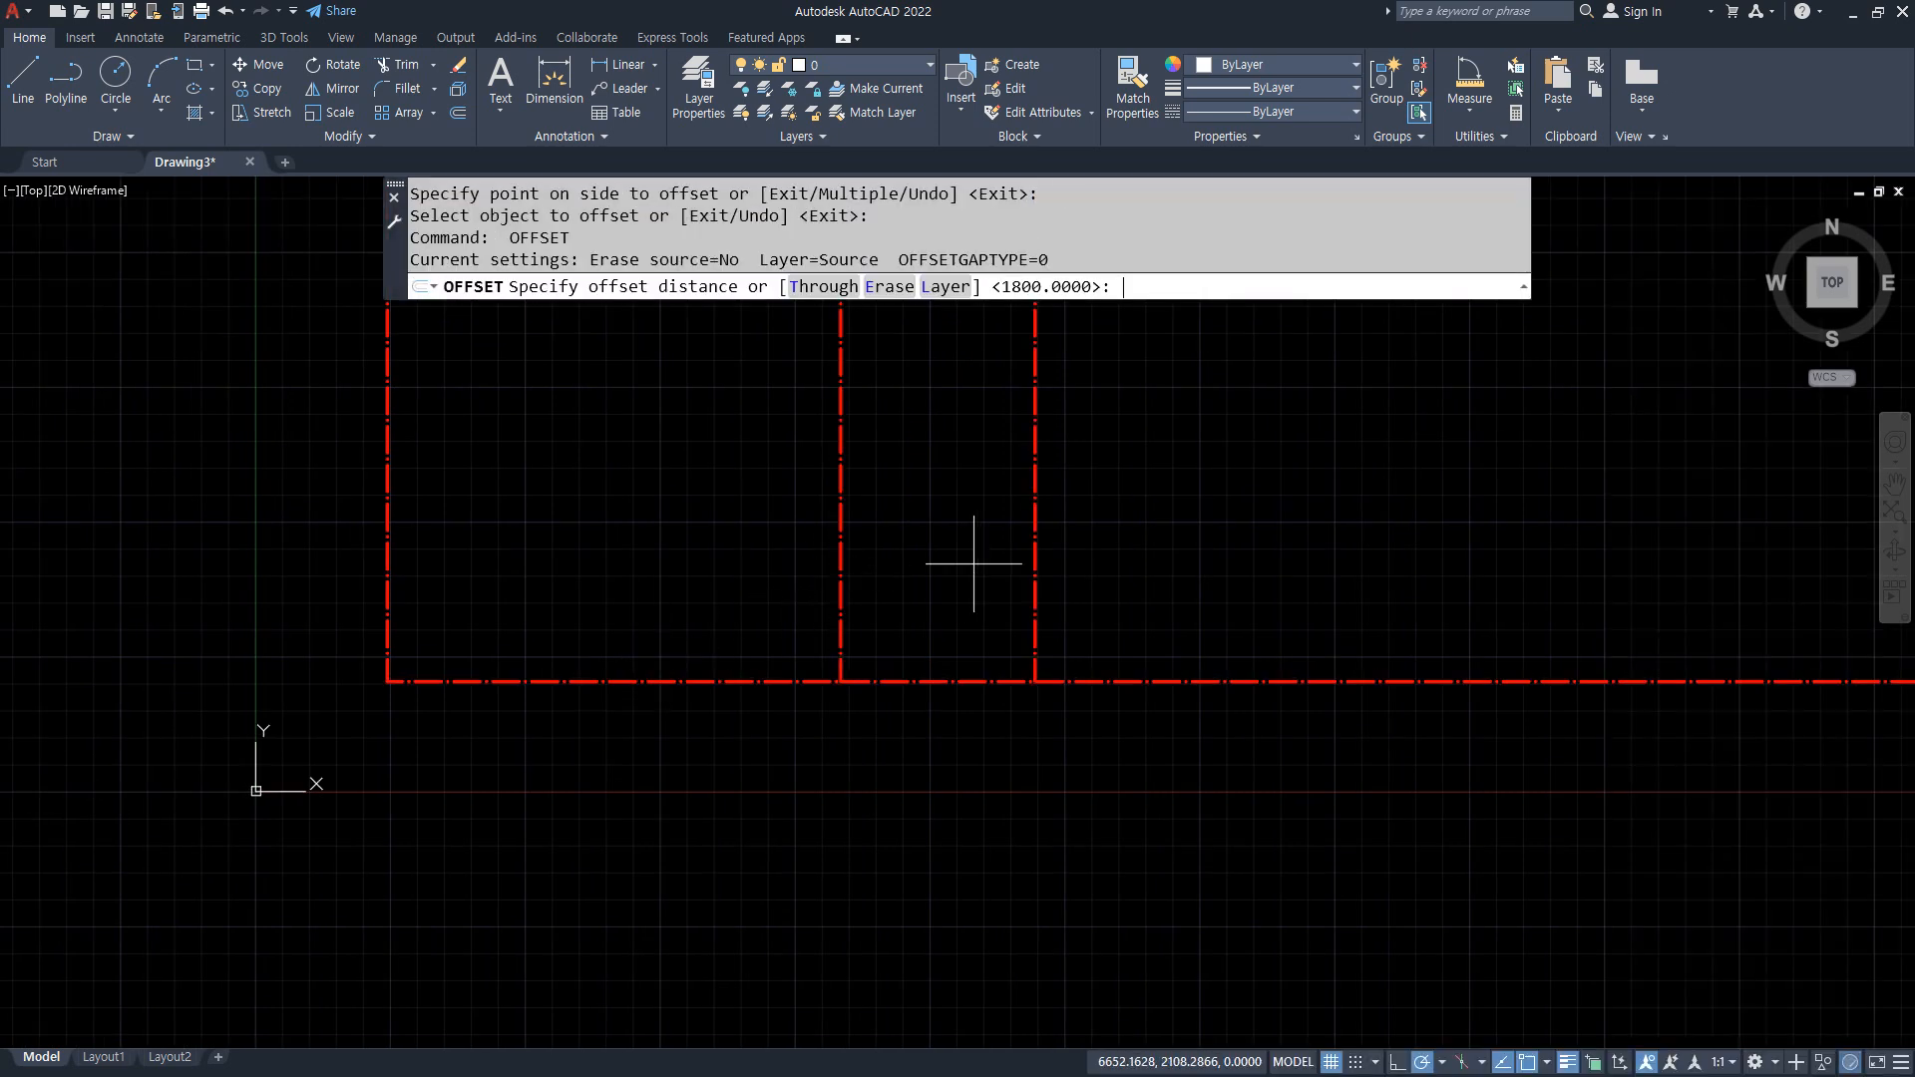
pyautogui.write('1600')
pyautogui.press('Return')
pyautogui.click(1034, 569)
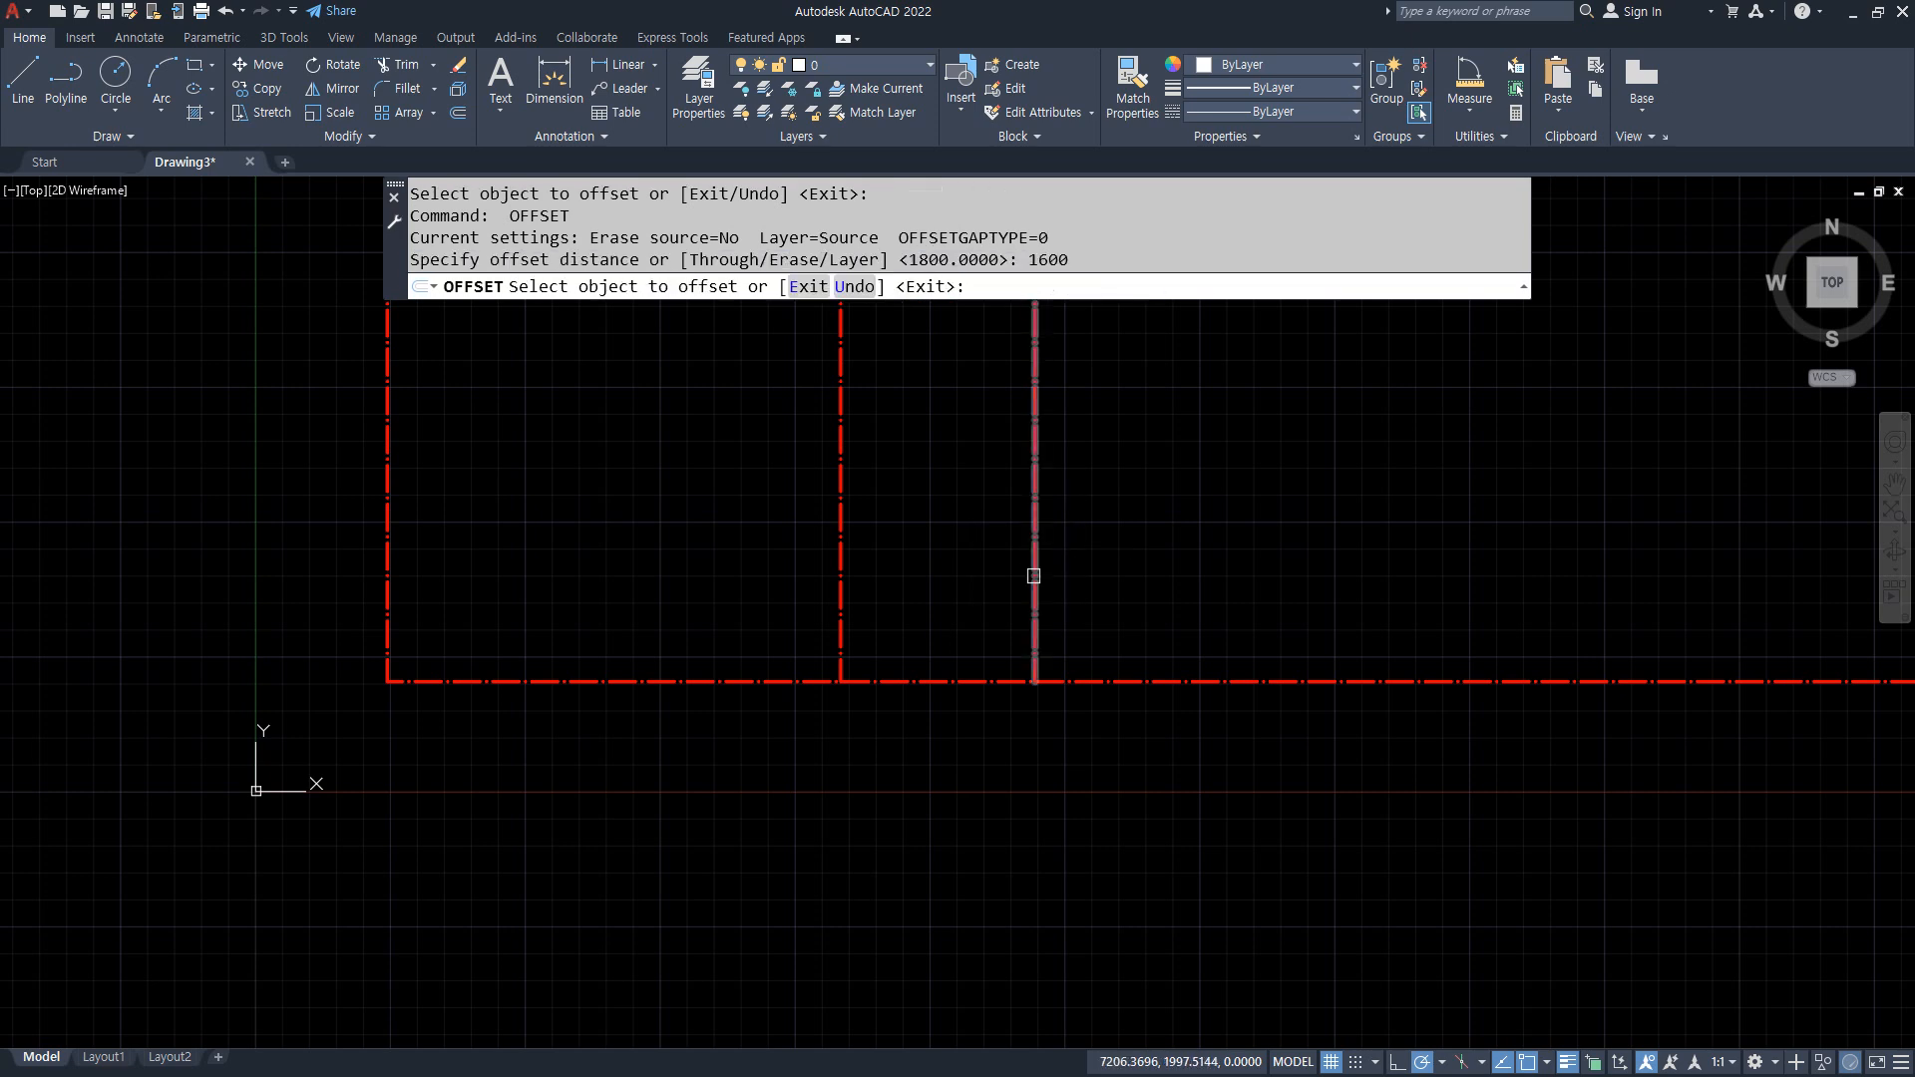
pyautogui.click(1119, 552)
pyautogui.press('Return')
# Offset the fourth vertical centre line 1900 to the right
pyautogui.press('Return')
pyautogui.write('19')
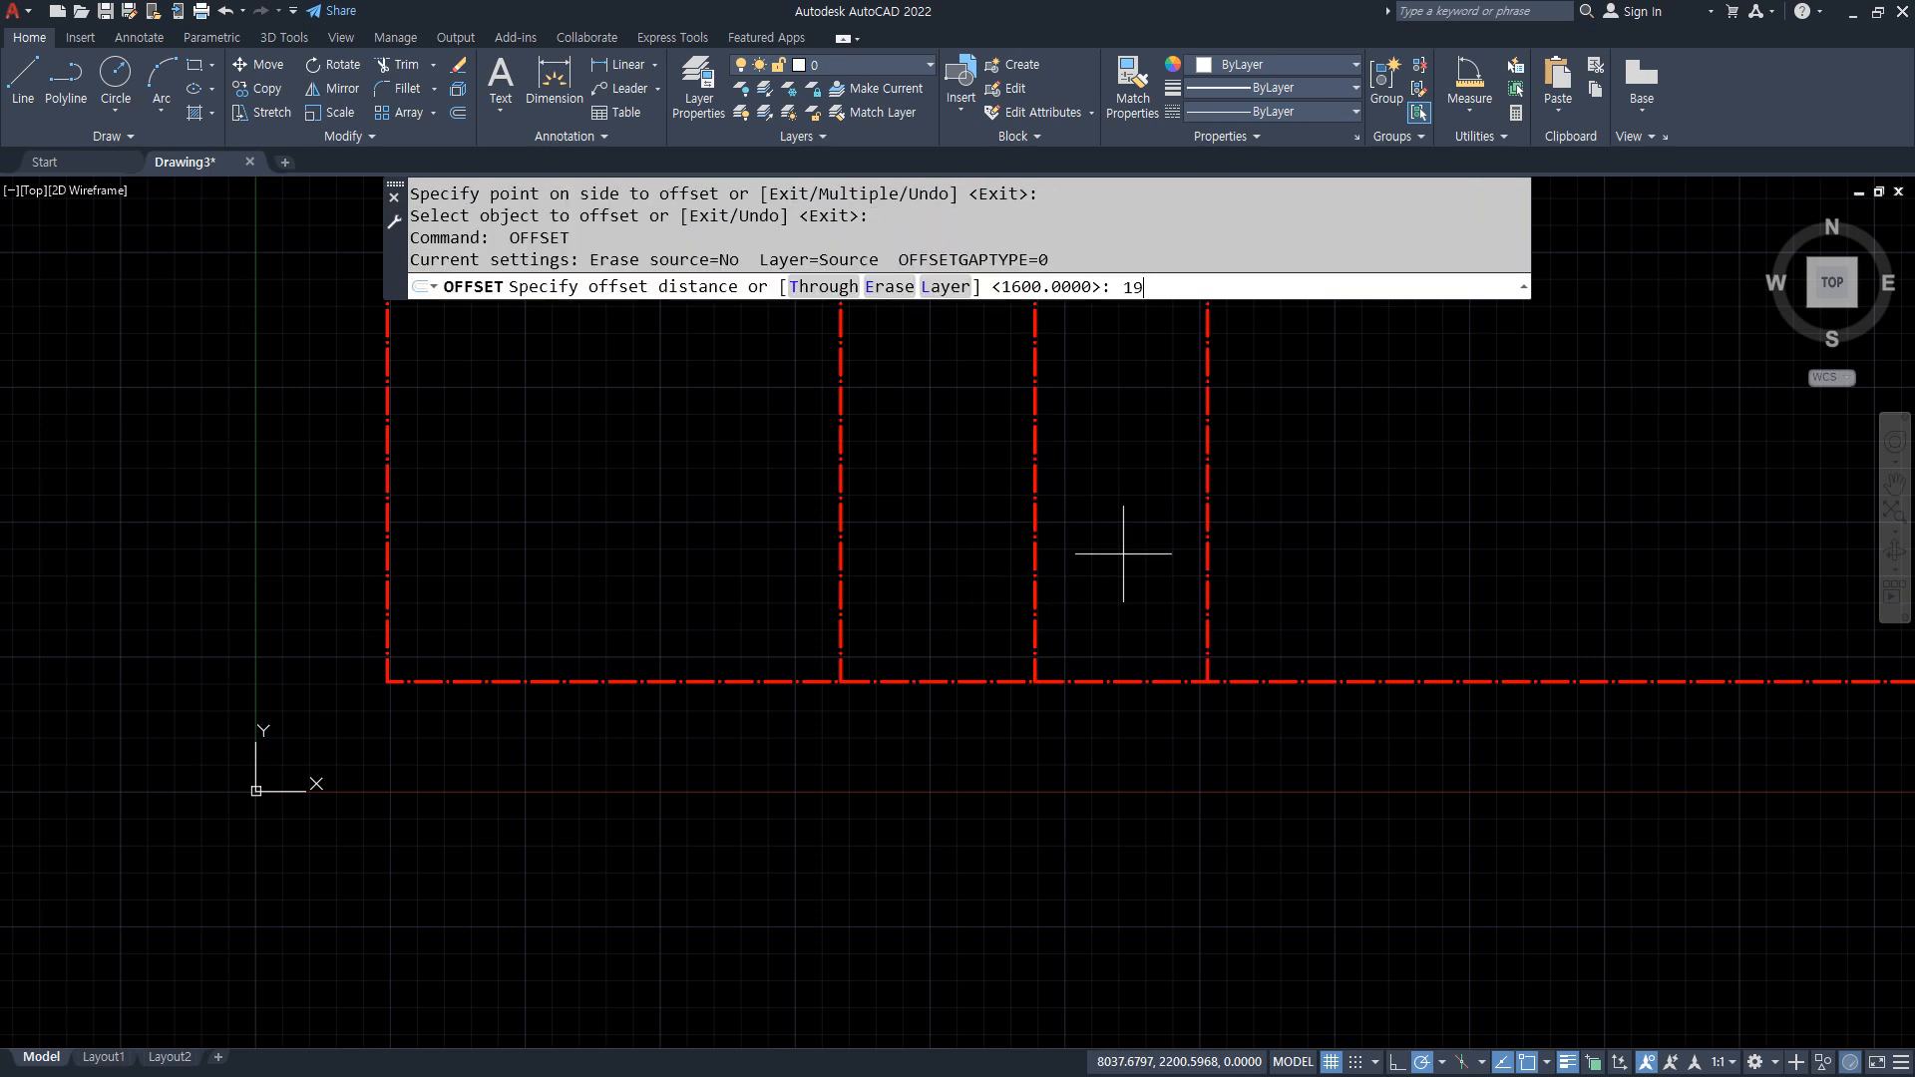
pyautogui.write('00')
pyautogui.press('Return')
pyautogui.click(1207, 560)
pyautogui.click(1309, 562)
pyautogui.press('Return')
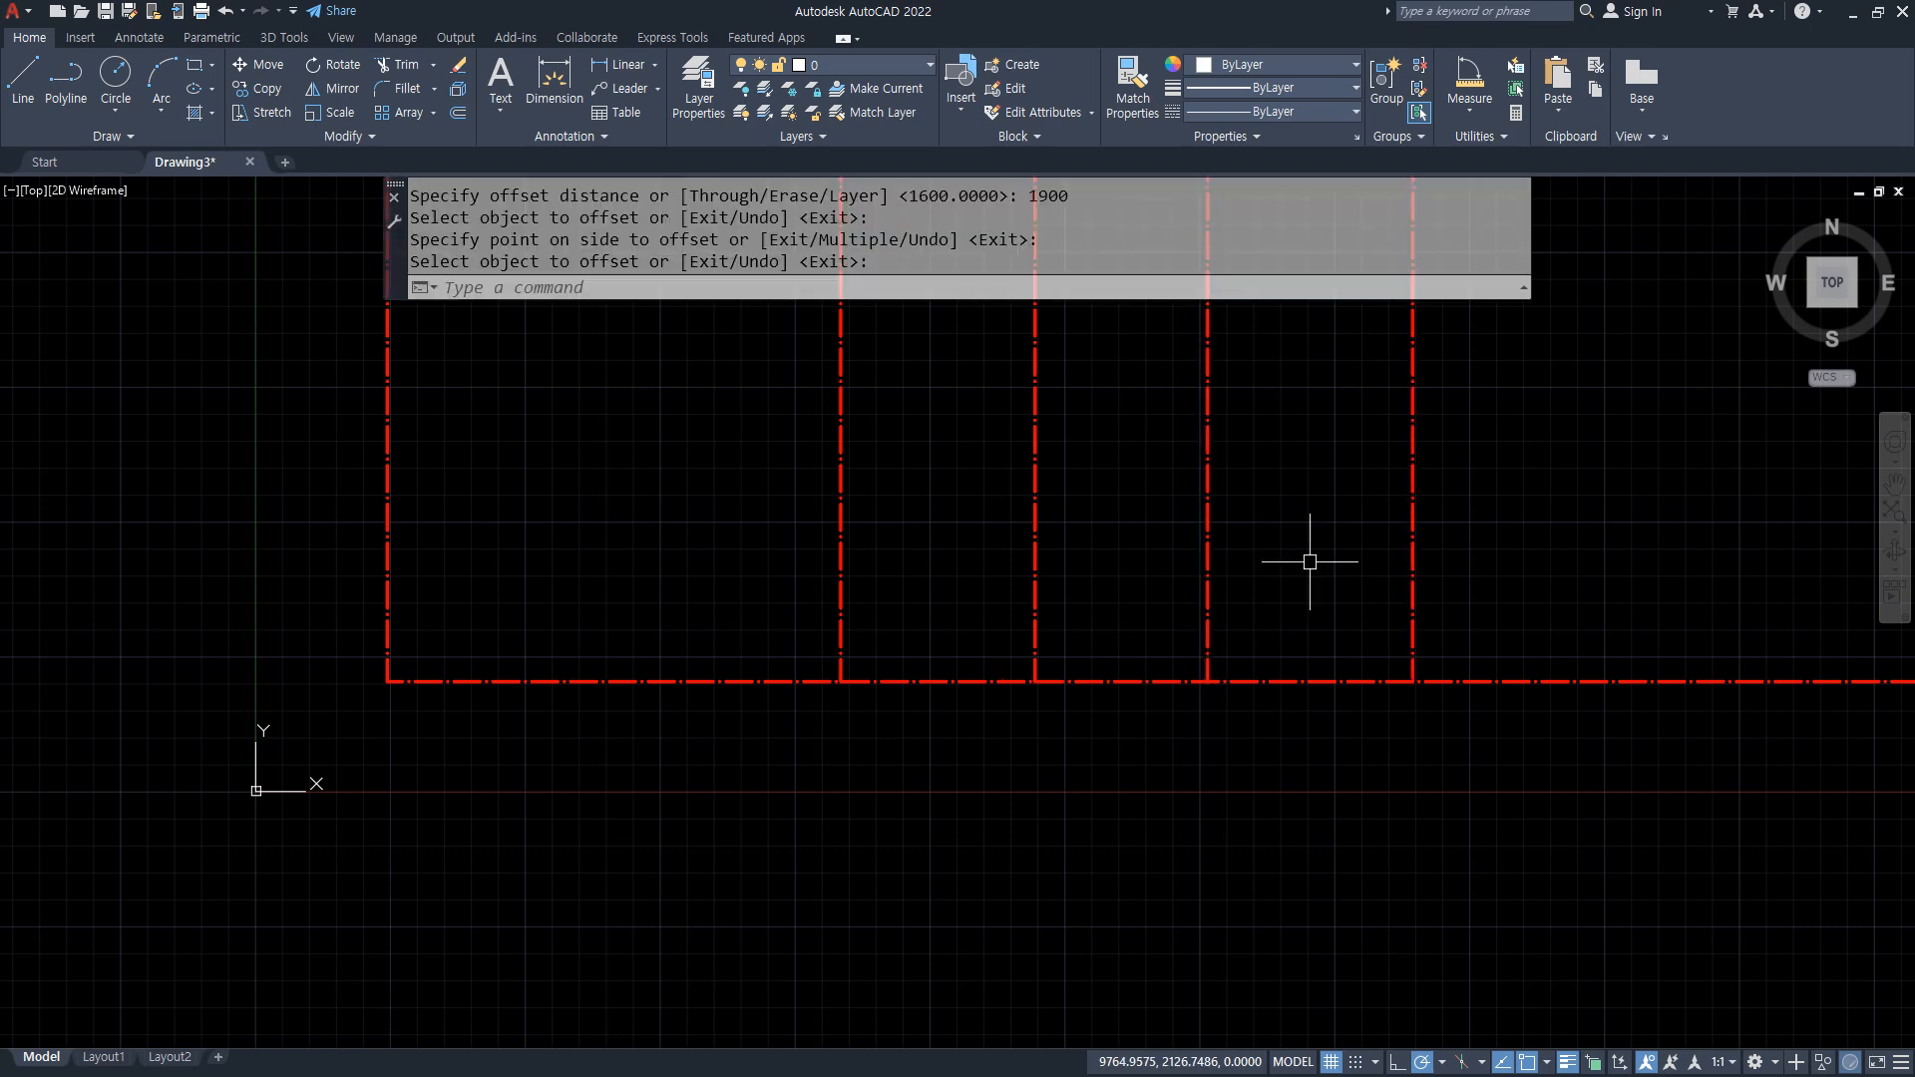
# Offset the fifth vertical centre line 4500 to the right
pyautogui.press('Return')
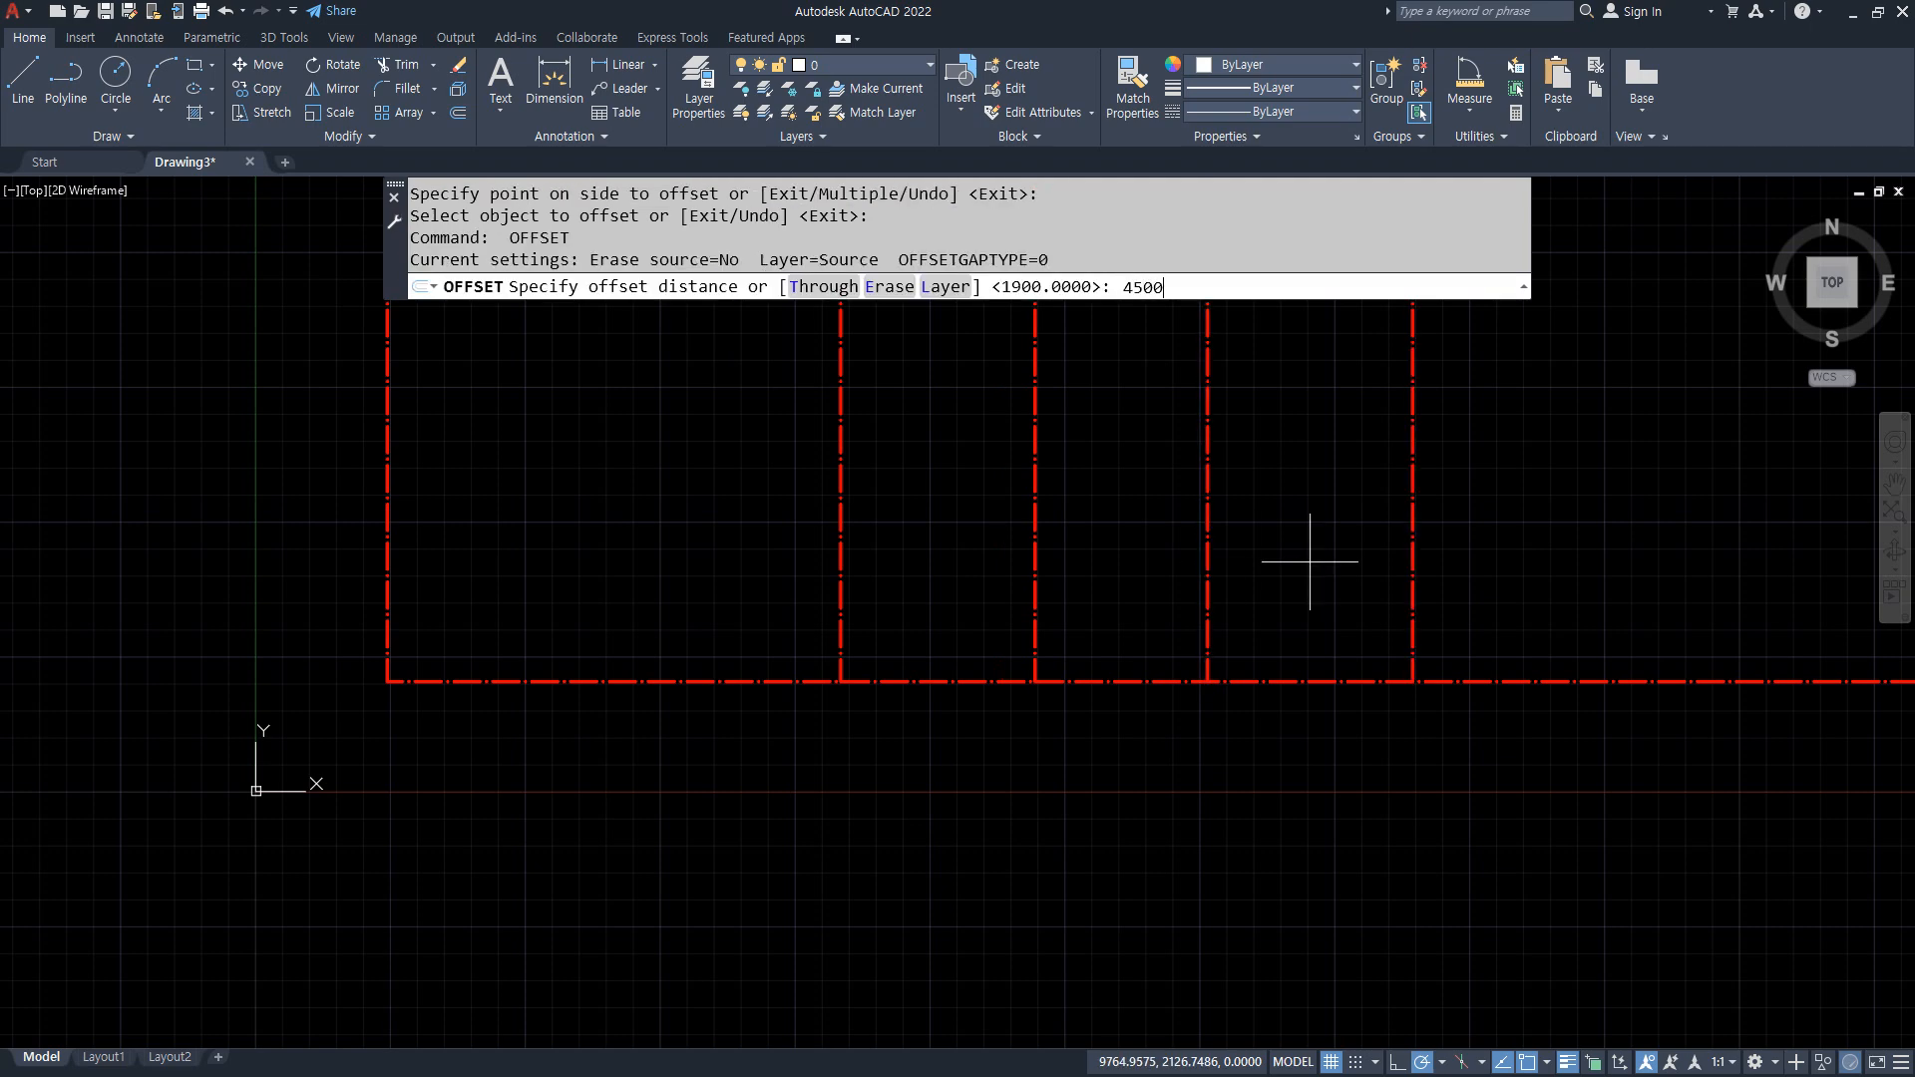
pyautogui.write('4500')
pyautogui.press('Return')
pyautogui.click(1421, 567)
pyautogui.click(1412, 569)
pyautogui.click(1513, 570)
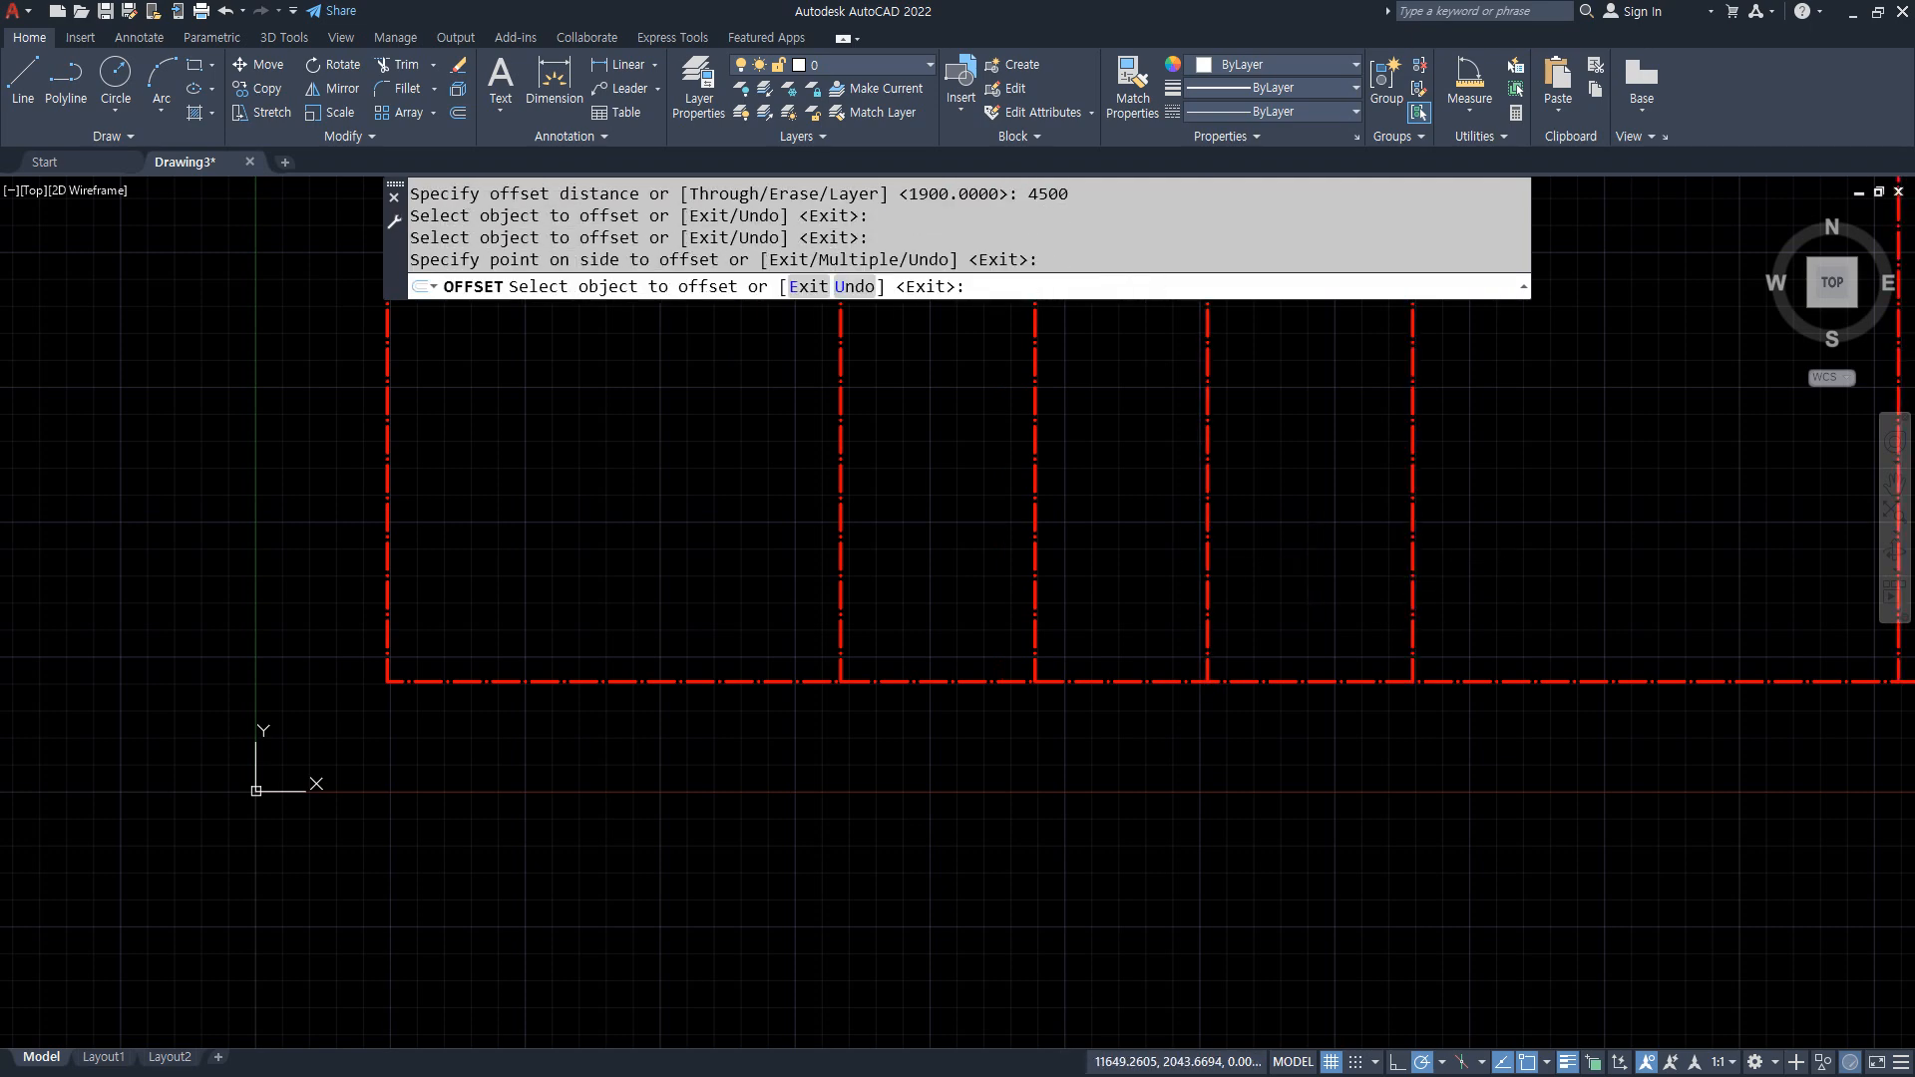
pyautogui.press('Return')
# Trim the part of the horizontal centre line that extends past the rightmost vertical line
pyautogui.scroll(-2, 1631, 615)
pyautogui.moveTo(1629, 615); pyautogui.dragTo(1271, 631, button='middle')
pyautogui.write('tr')
pyautogui.press('Return')
pyautogui.moveTo(1632, 702); pyautogui.dragTo(1550, 573)
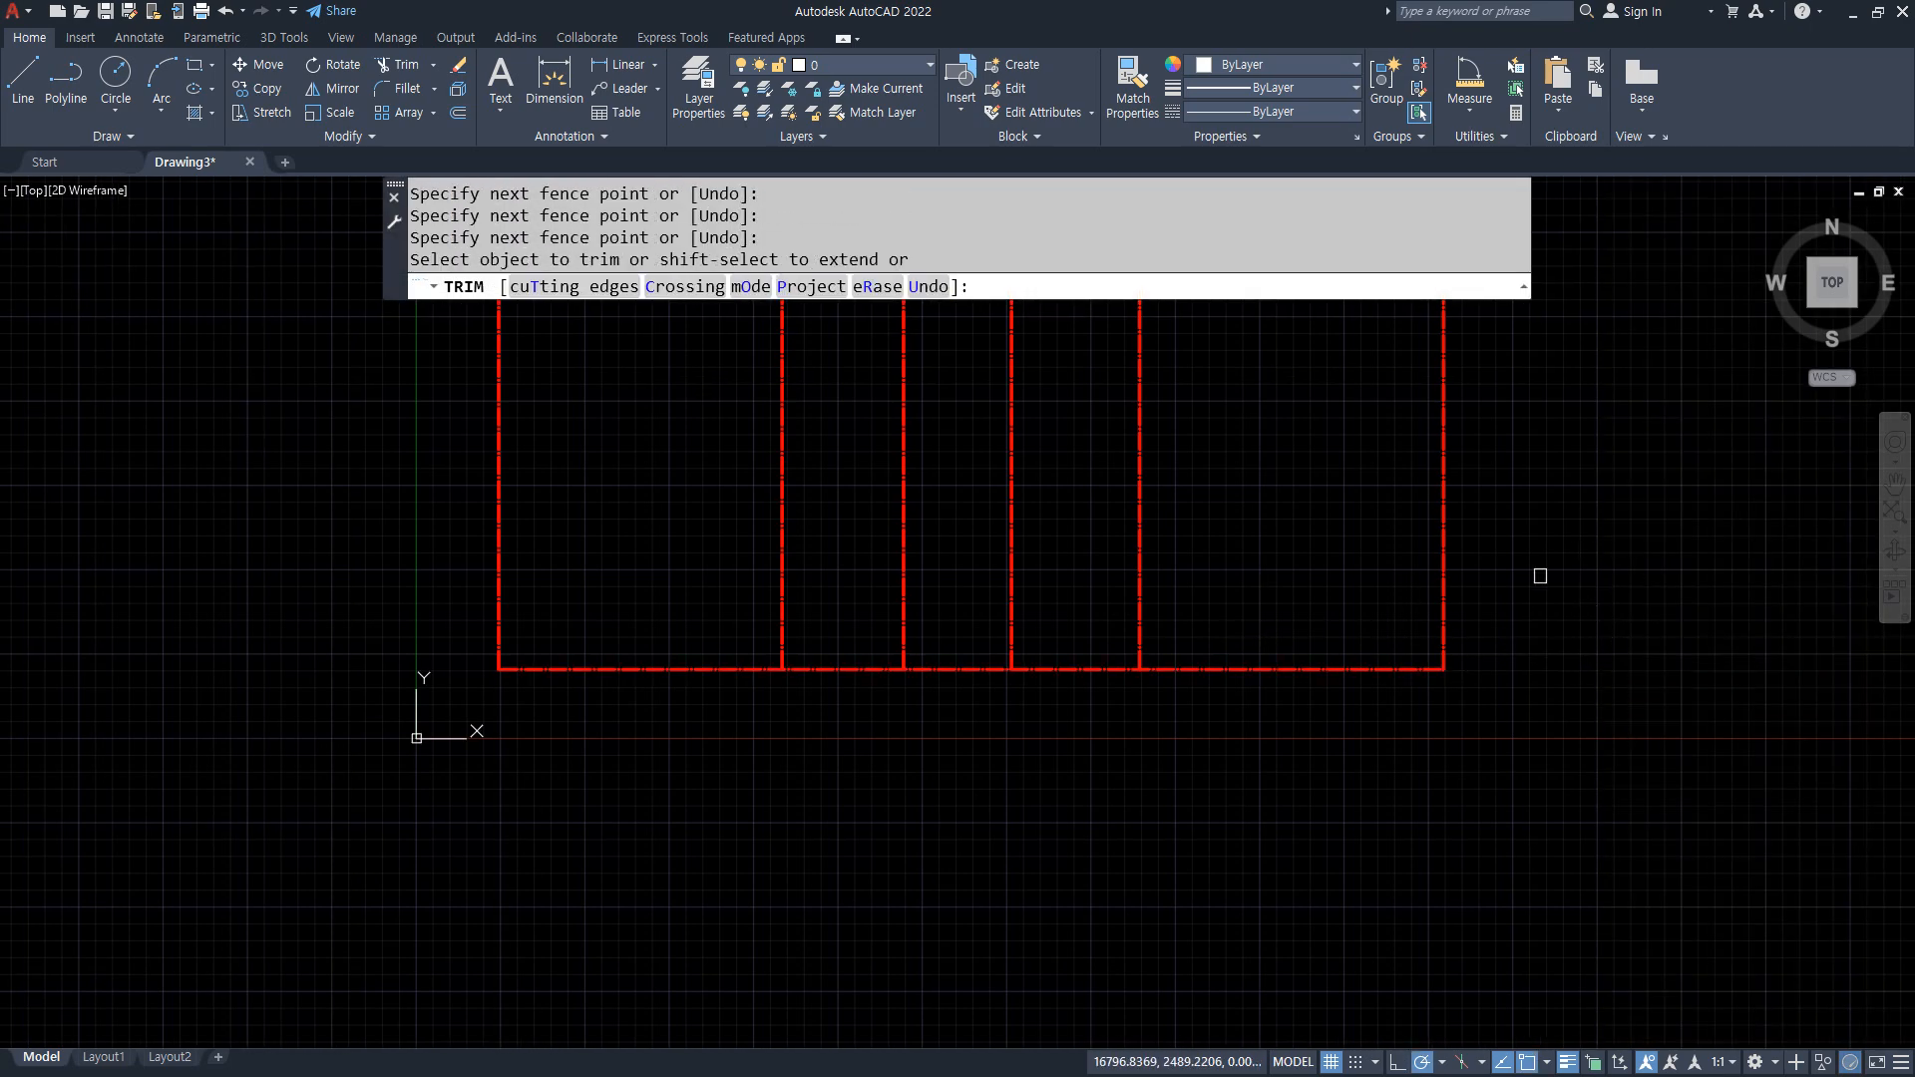
pyautogui.press('Return')
pyautogui.scroll(-2, 1219, 684)
pyautogui.moveTo(1202, 697); pyautogui.dragTo(1142, 752, button='middle')
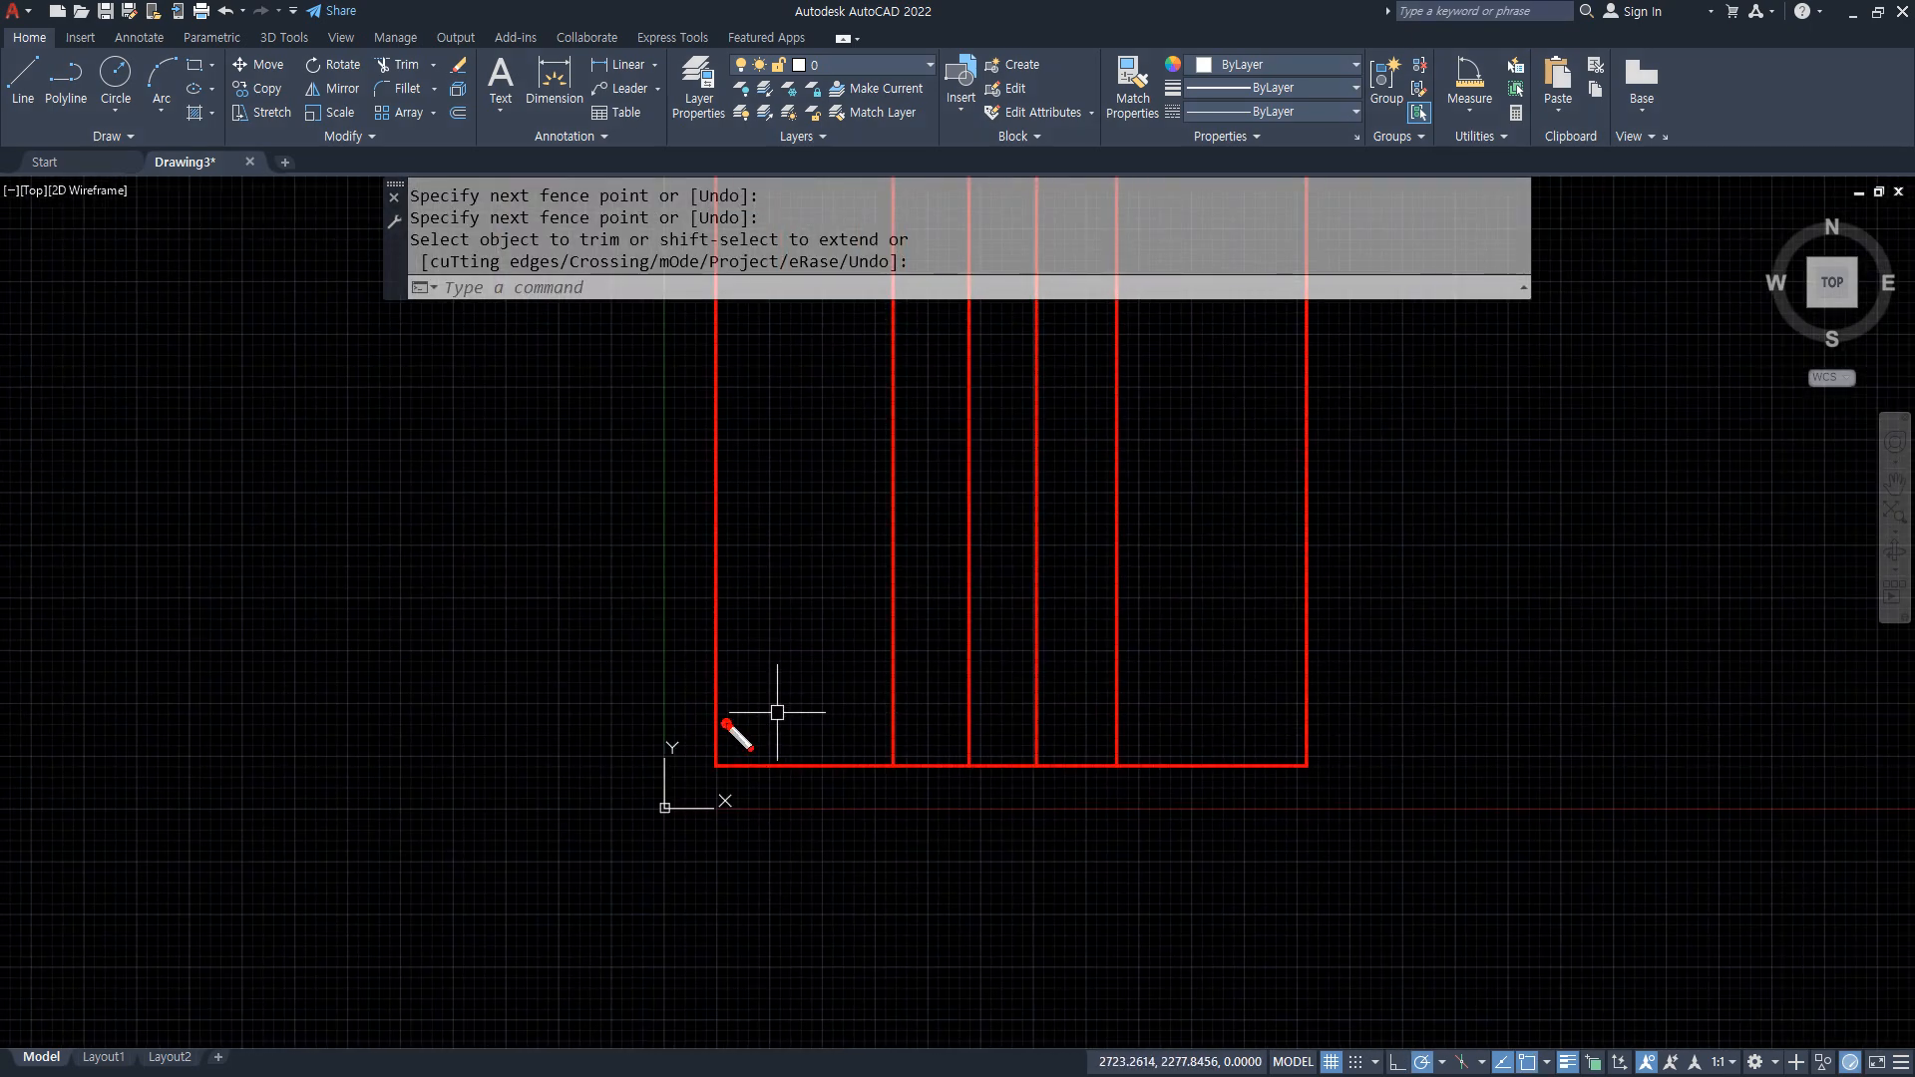
pyautogui.moveTo(726, 722)
pyautogui.mouseDown()
pyautogui.moveTo(1162, 719)
pyautogui.moveTo(1219, 683)
pyautogui.mouseUp()
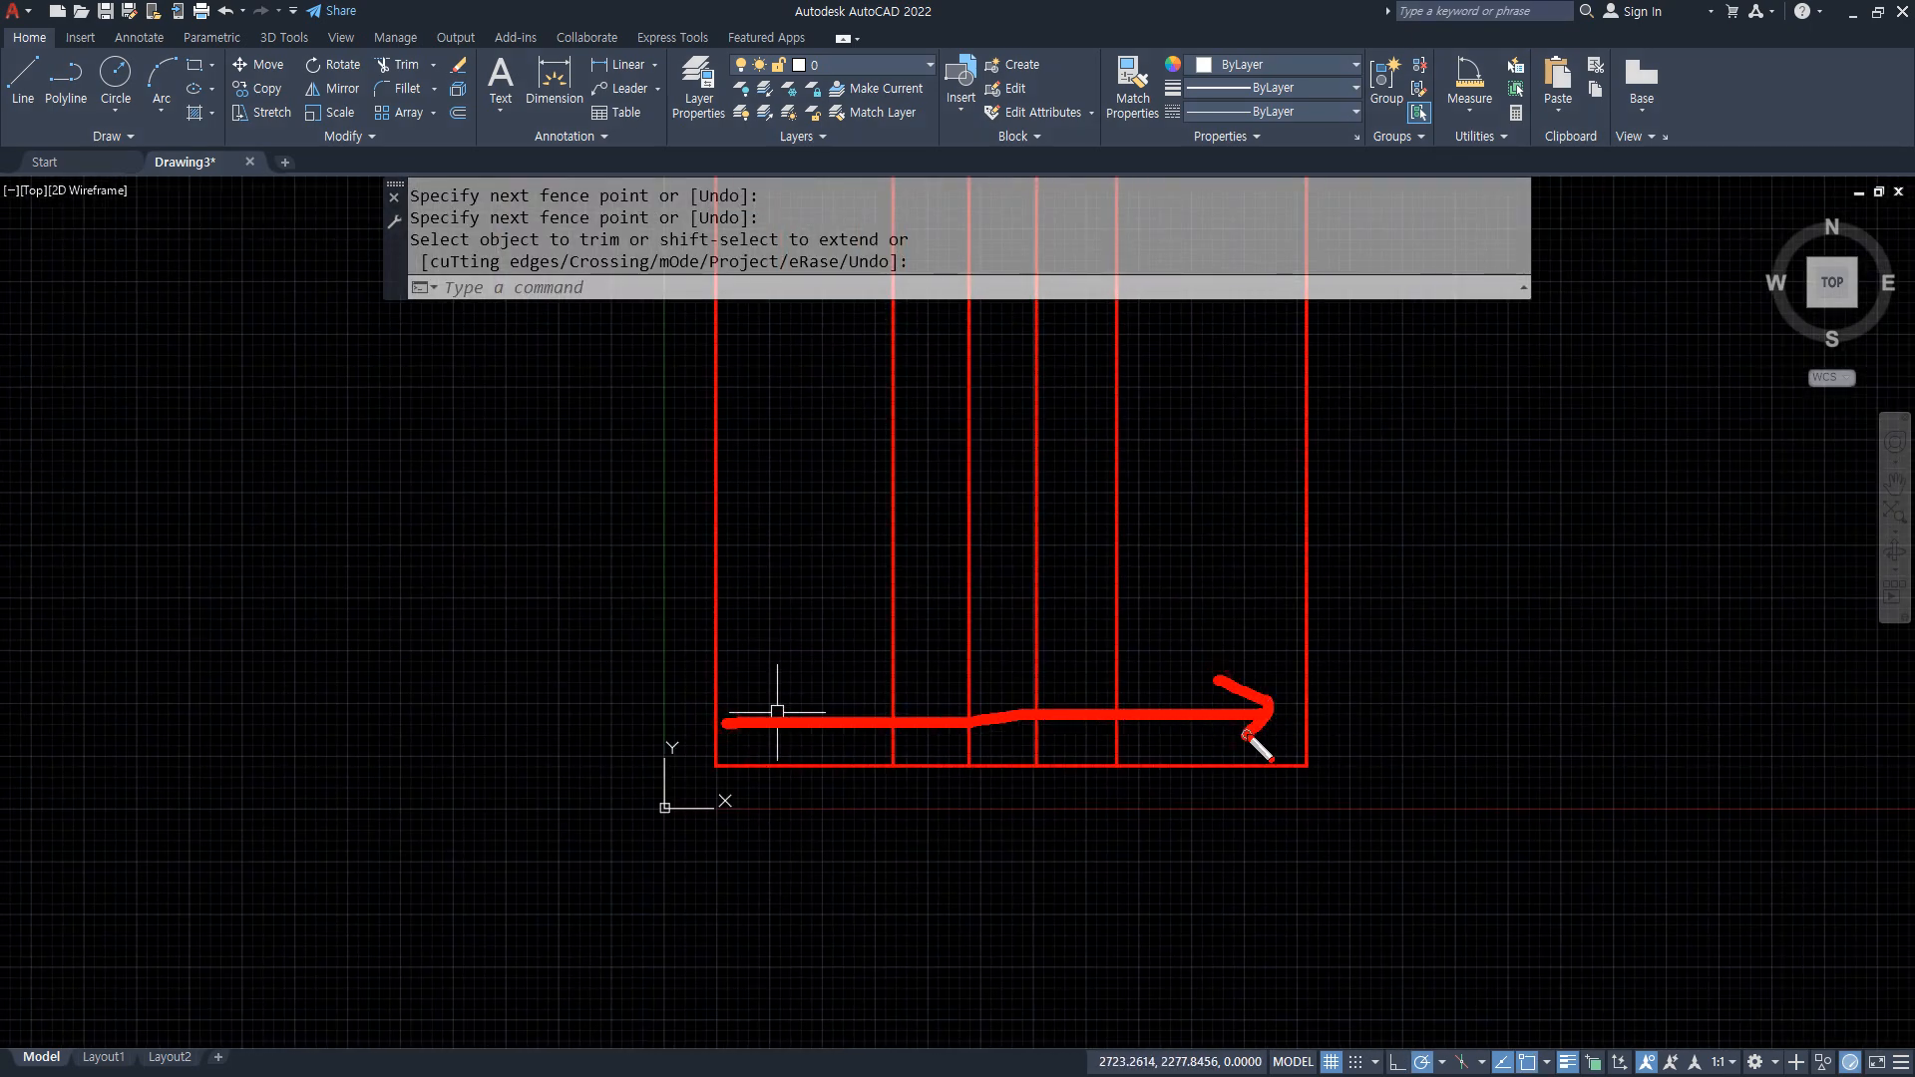
pyautogui.press('Escape')
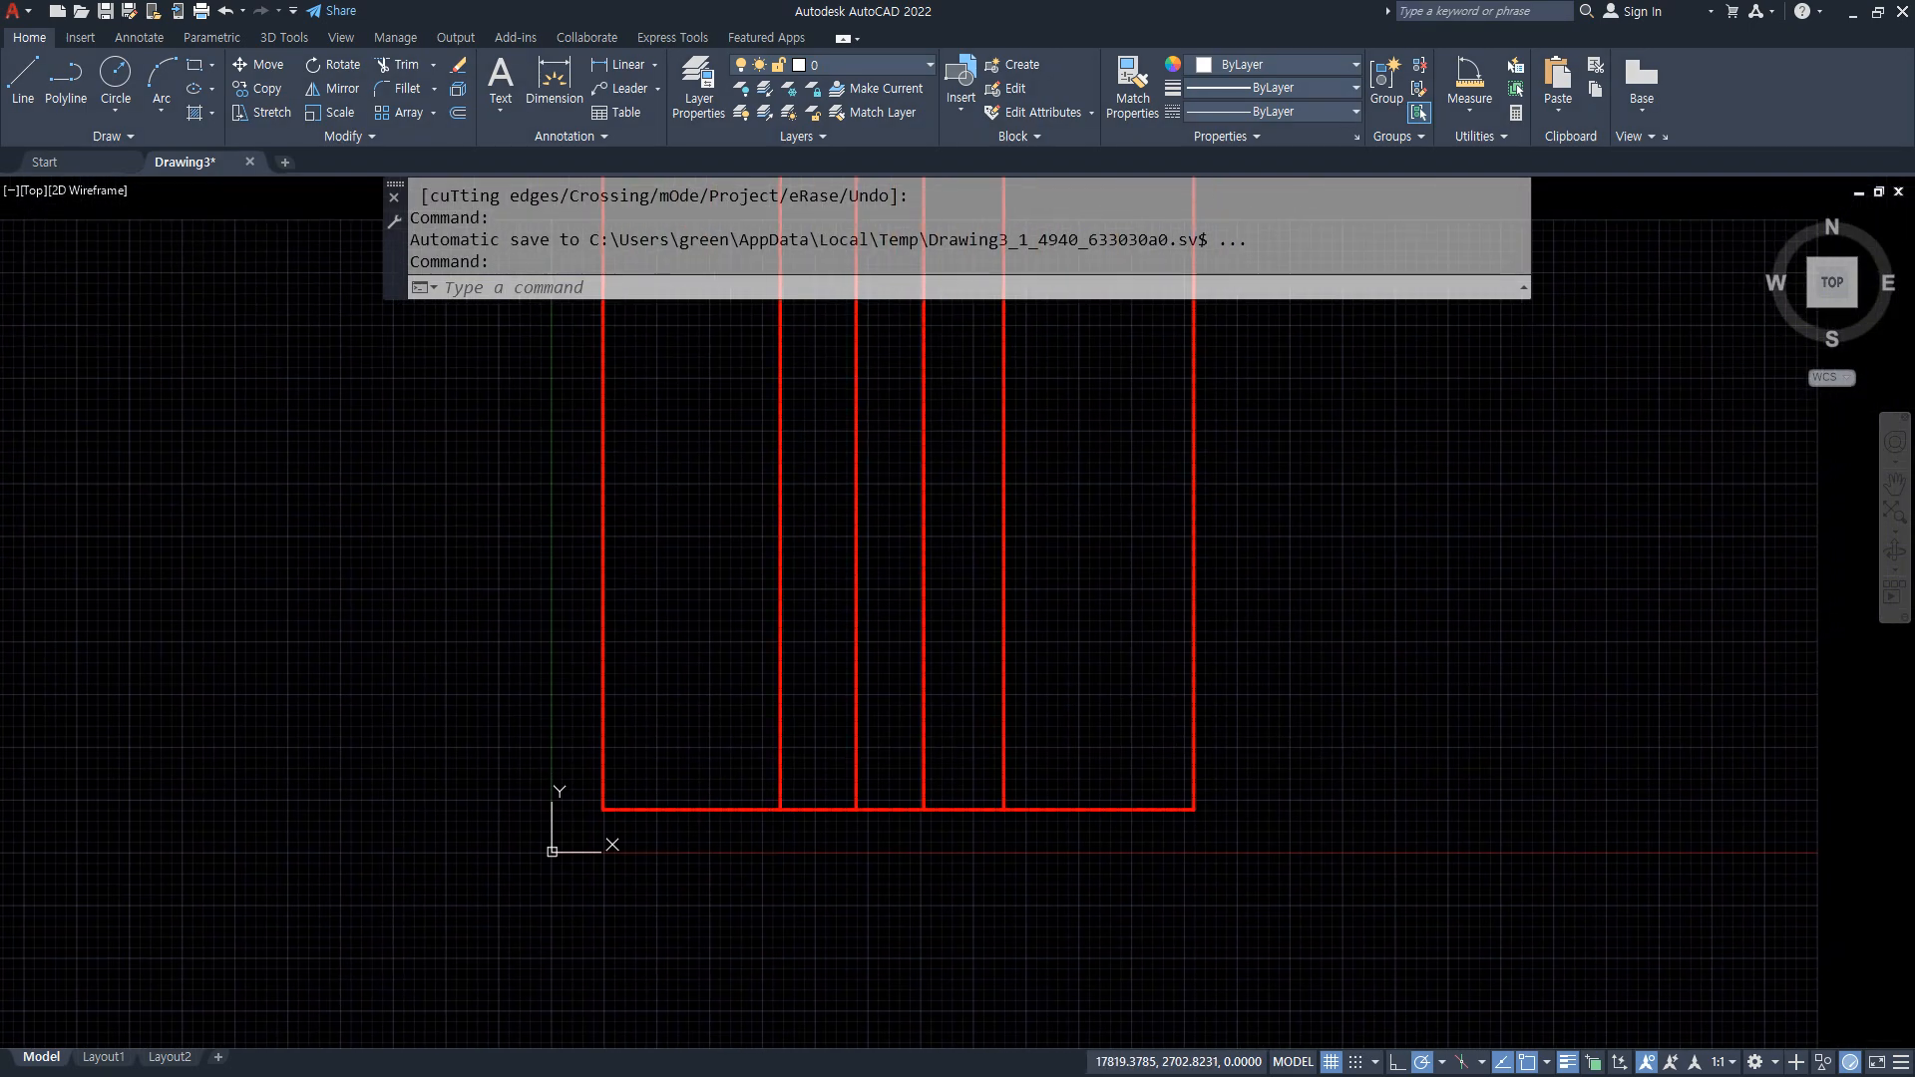
pyautogui.moveTo(1317, 788); pyautogui.dragTo(1261, 499)
pyautogui.press('Escape')
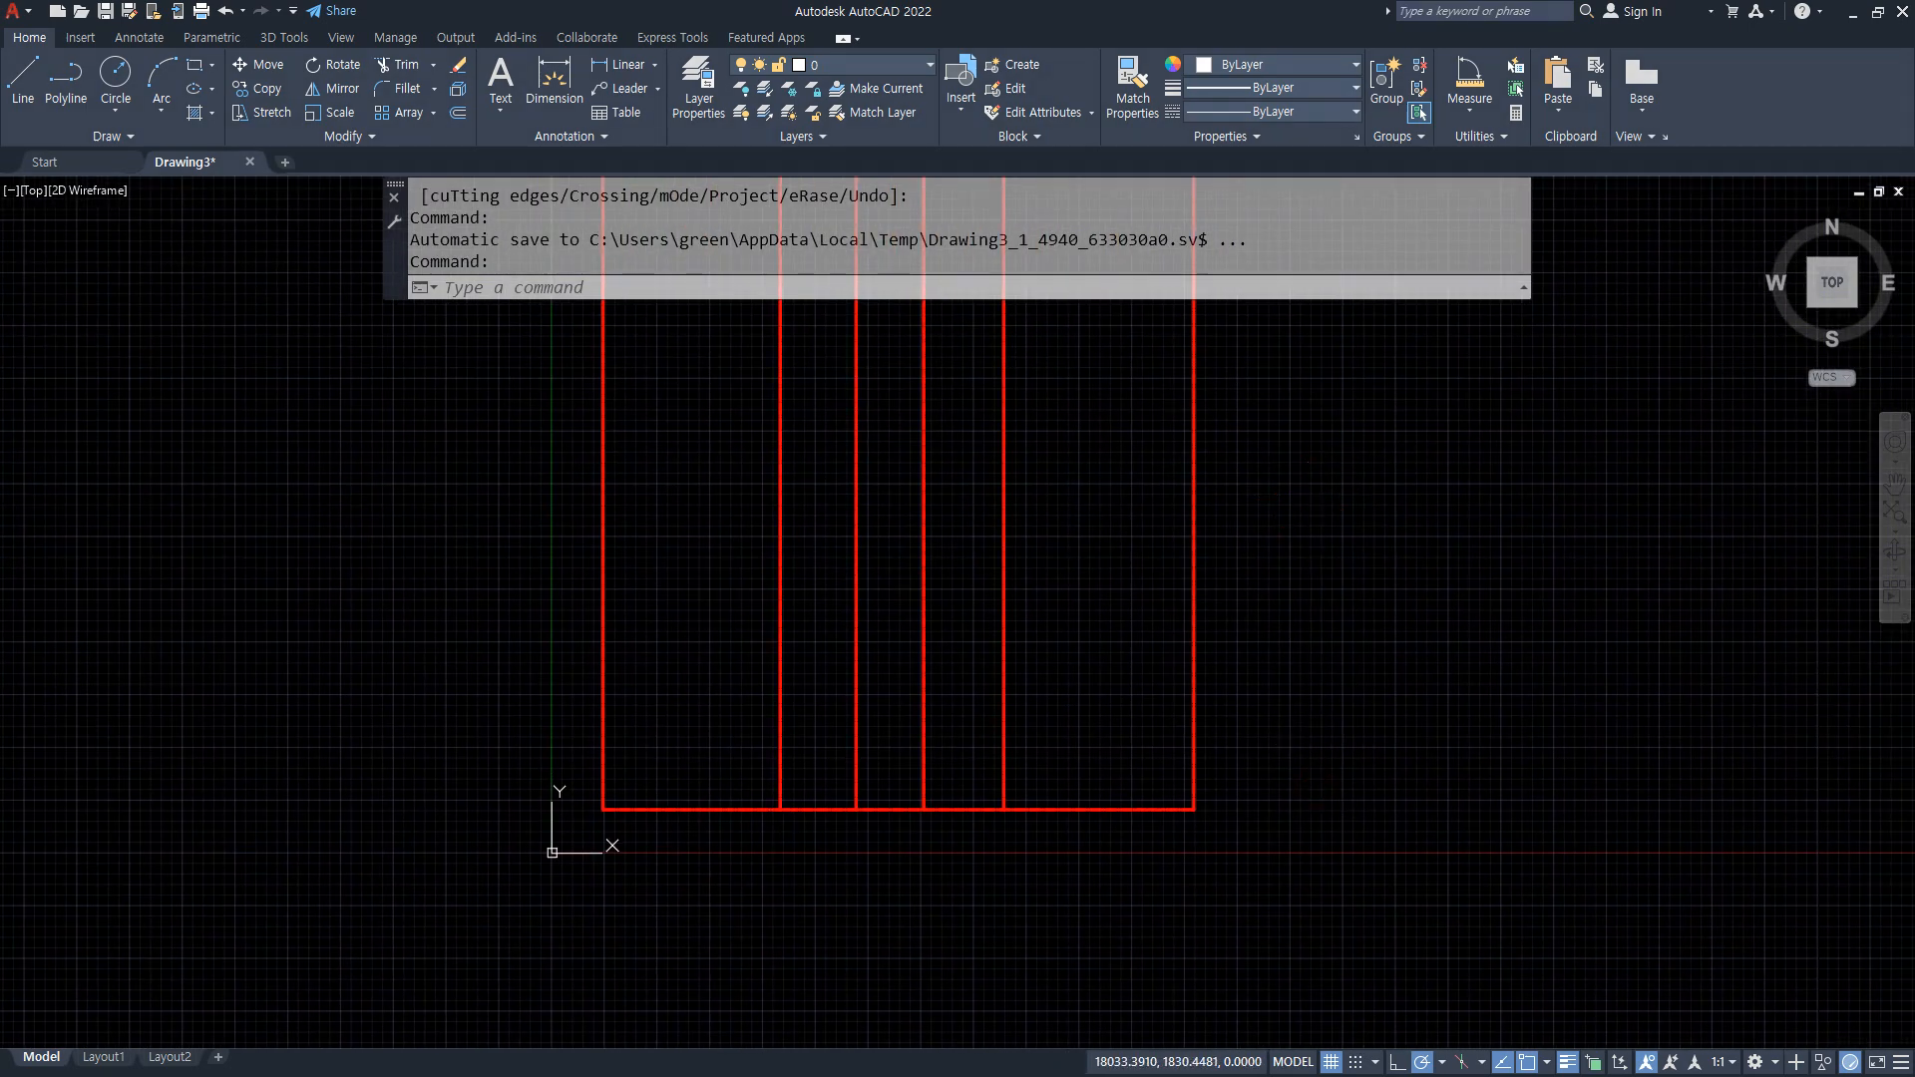
# Offset the bottom horizontal centre line 4300 upward
pyautogui.write('o')
pyautogui.press('Return')
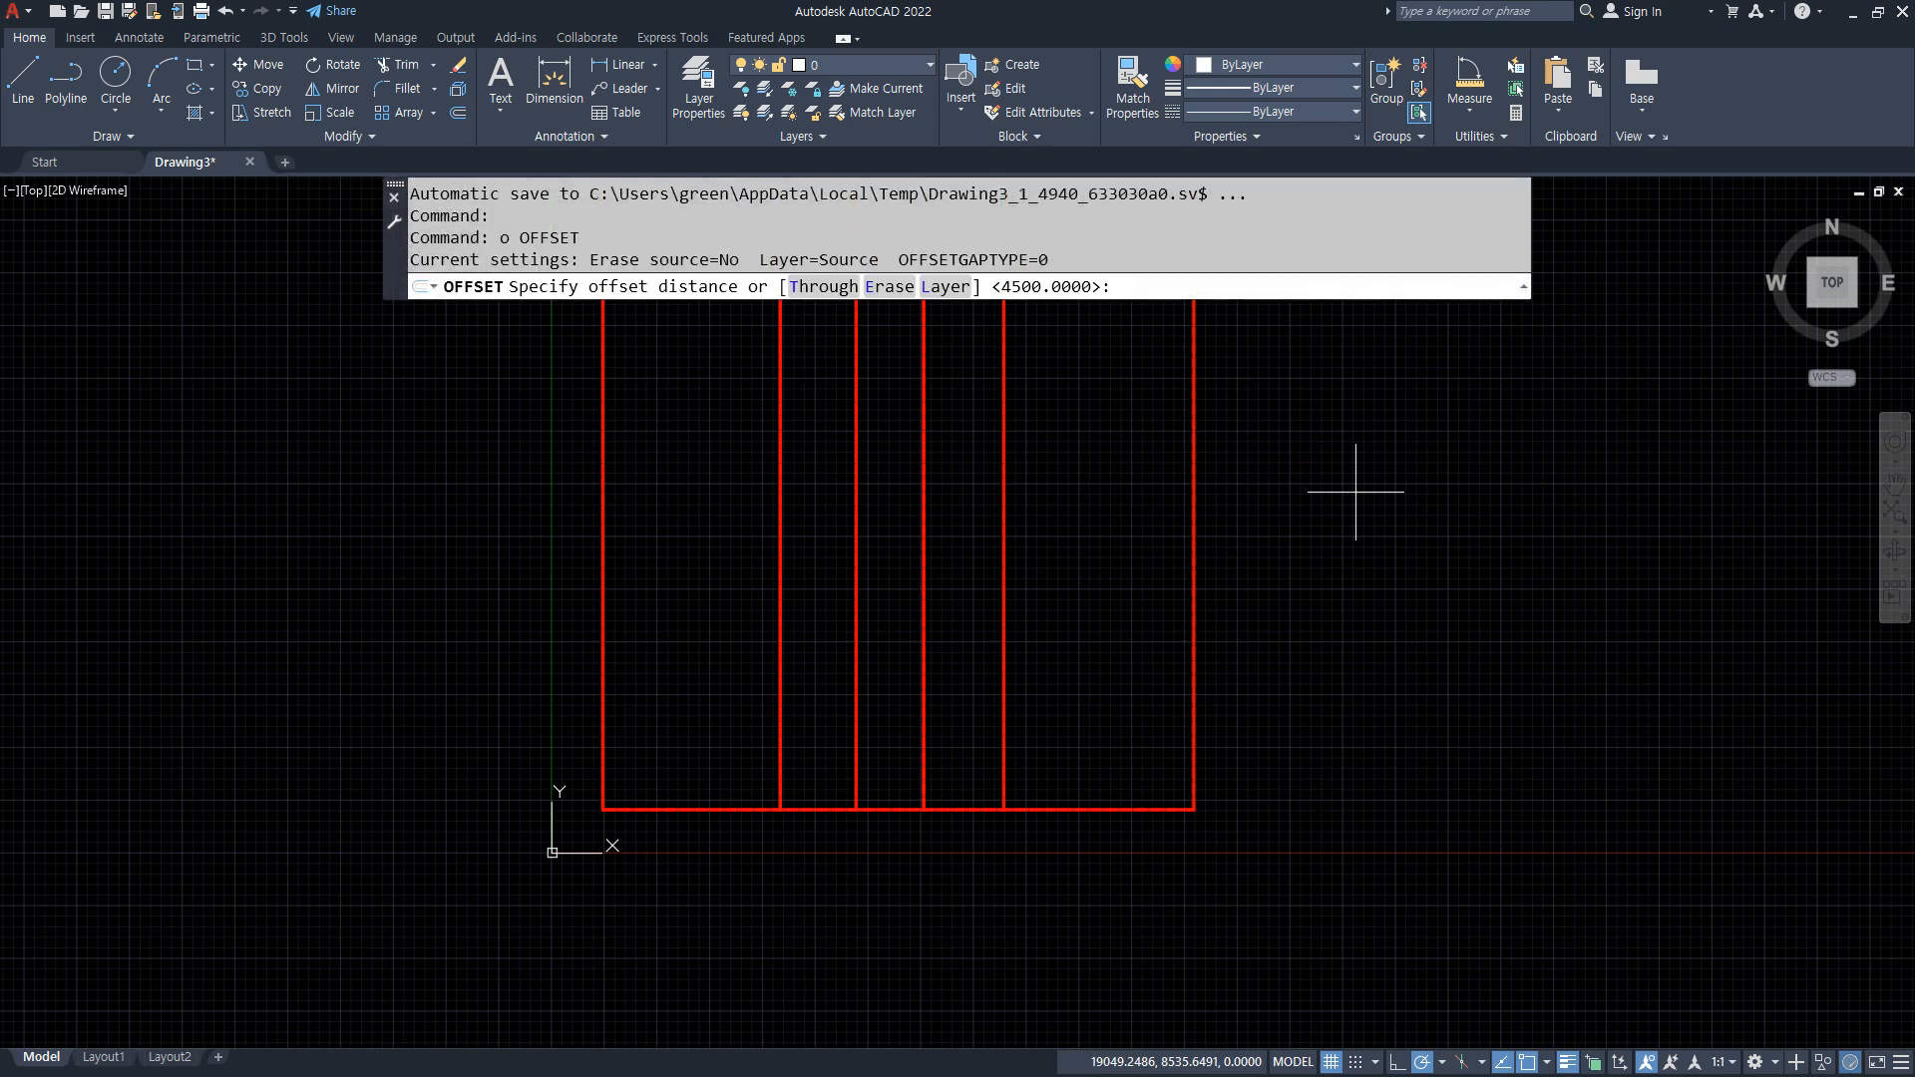
pyautogui.write('4300')
pyautogui.press('Return')
pyautogui.click(1078, 809)
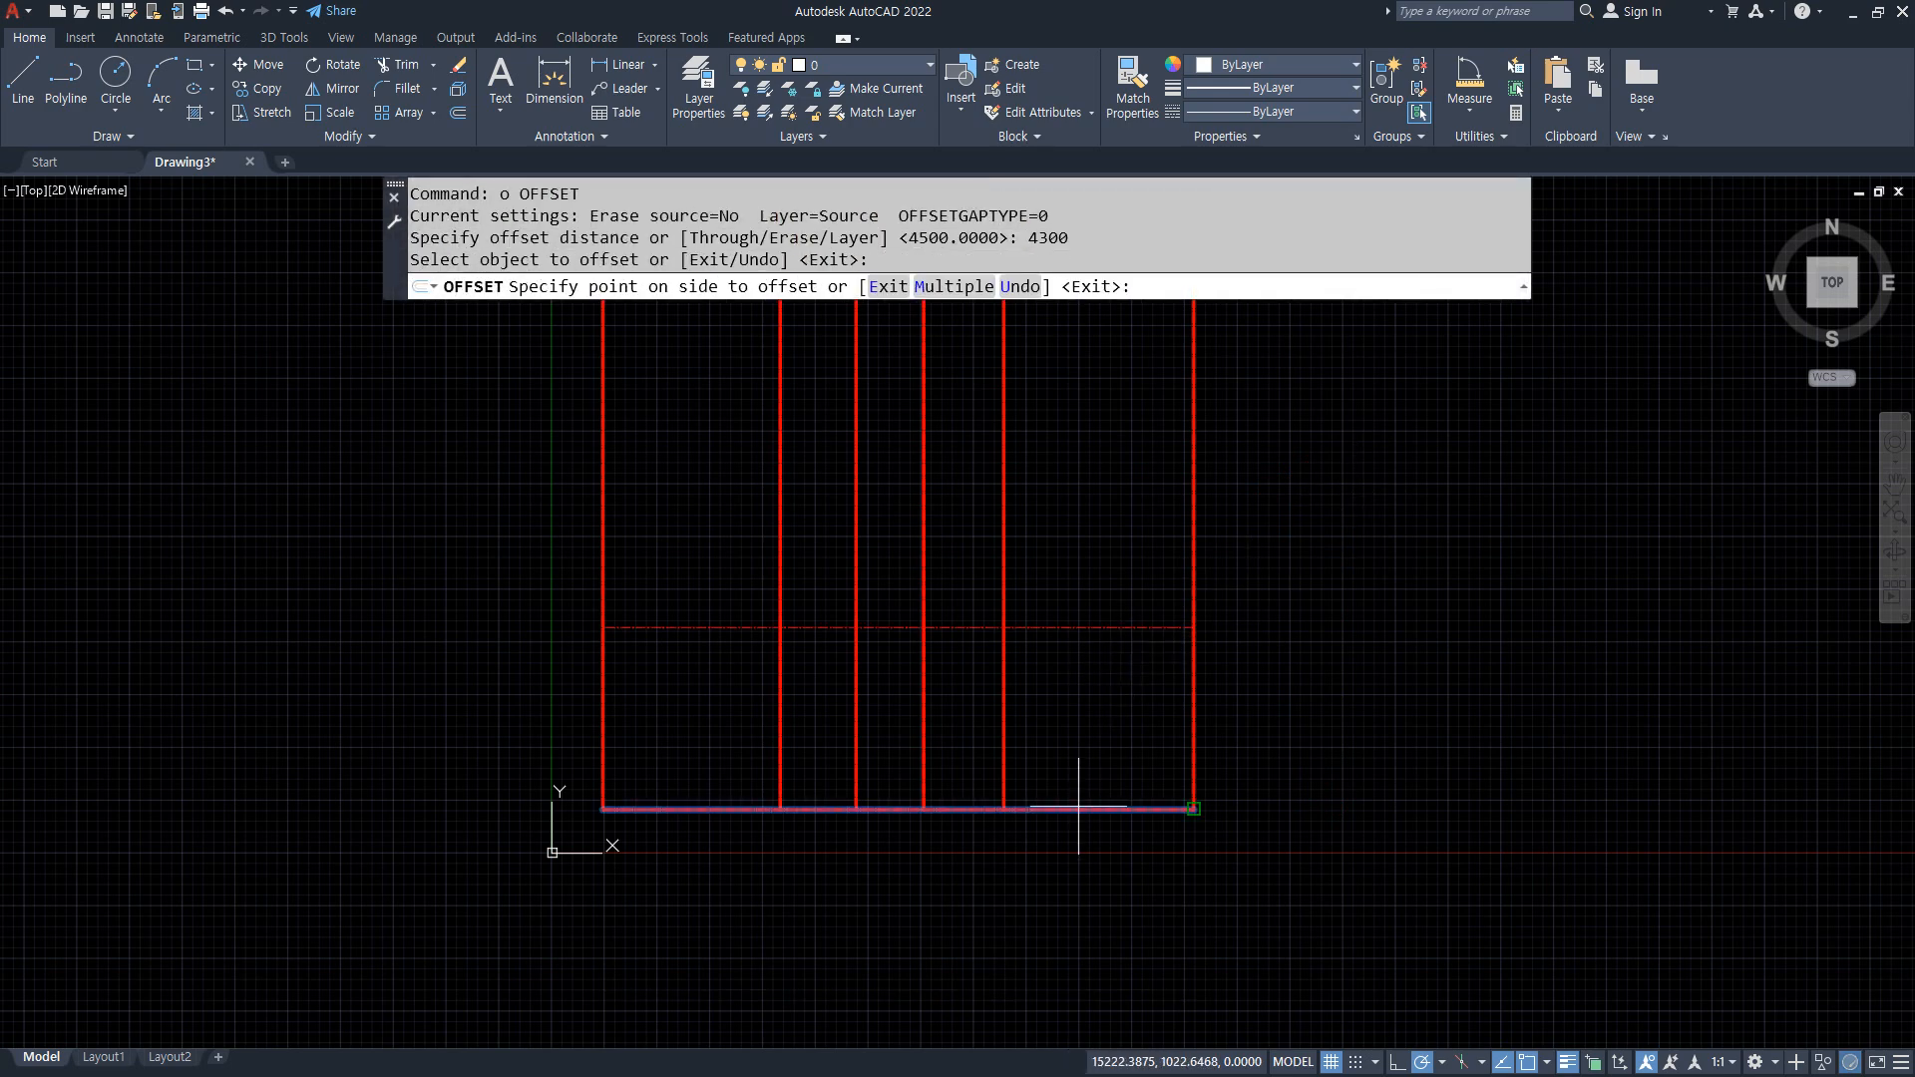
pyautogui.click(1080, 640)
pyautogui.press('Return')
# Offset the second horizontal centre line 2400 upward
pyautogui.press('Return')
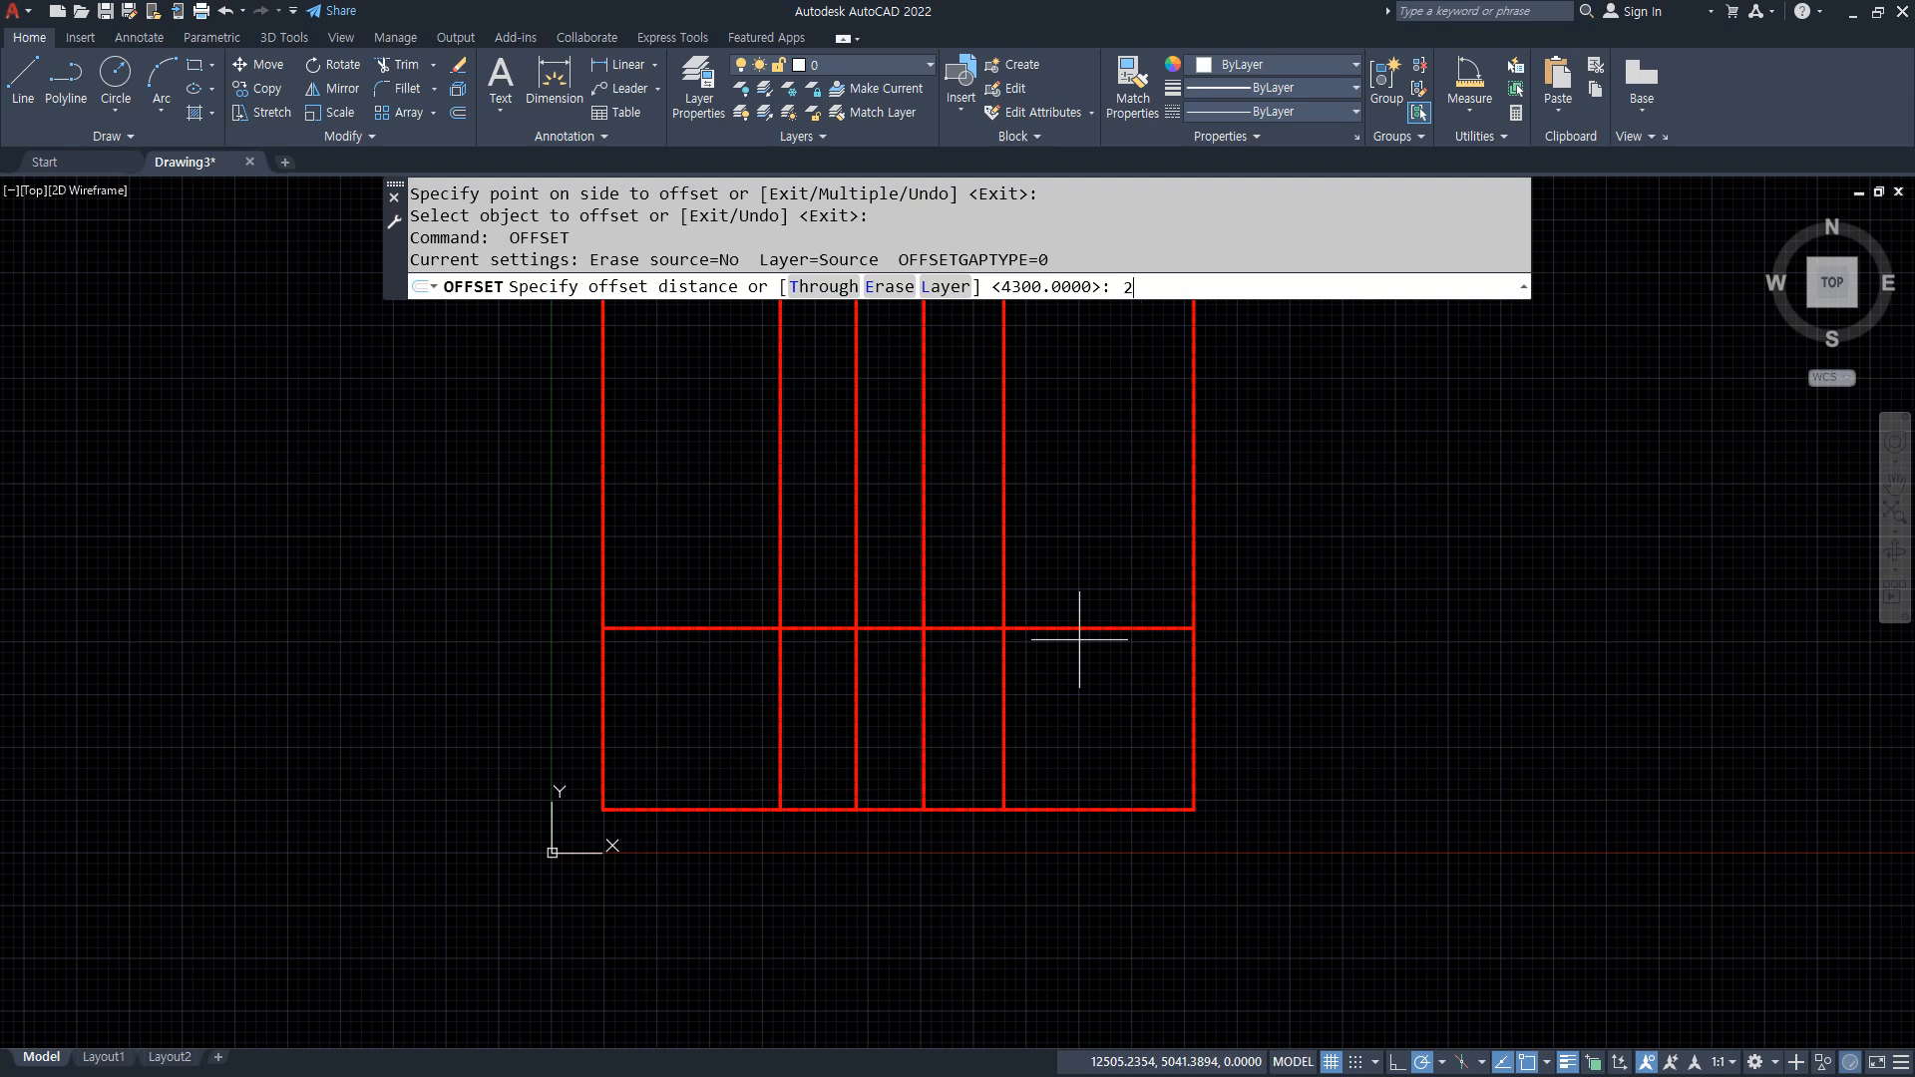
pyautogui.write('2400')
pyautogui.press('Return')
pyautogui.click(1080, 625)
pyautogui.click(1077, 538)
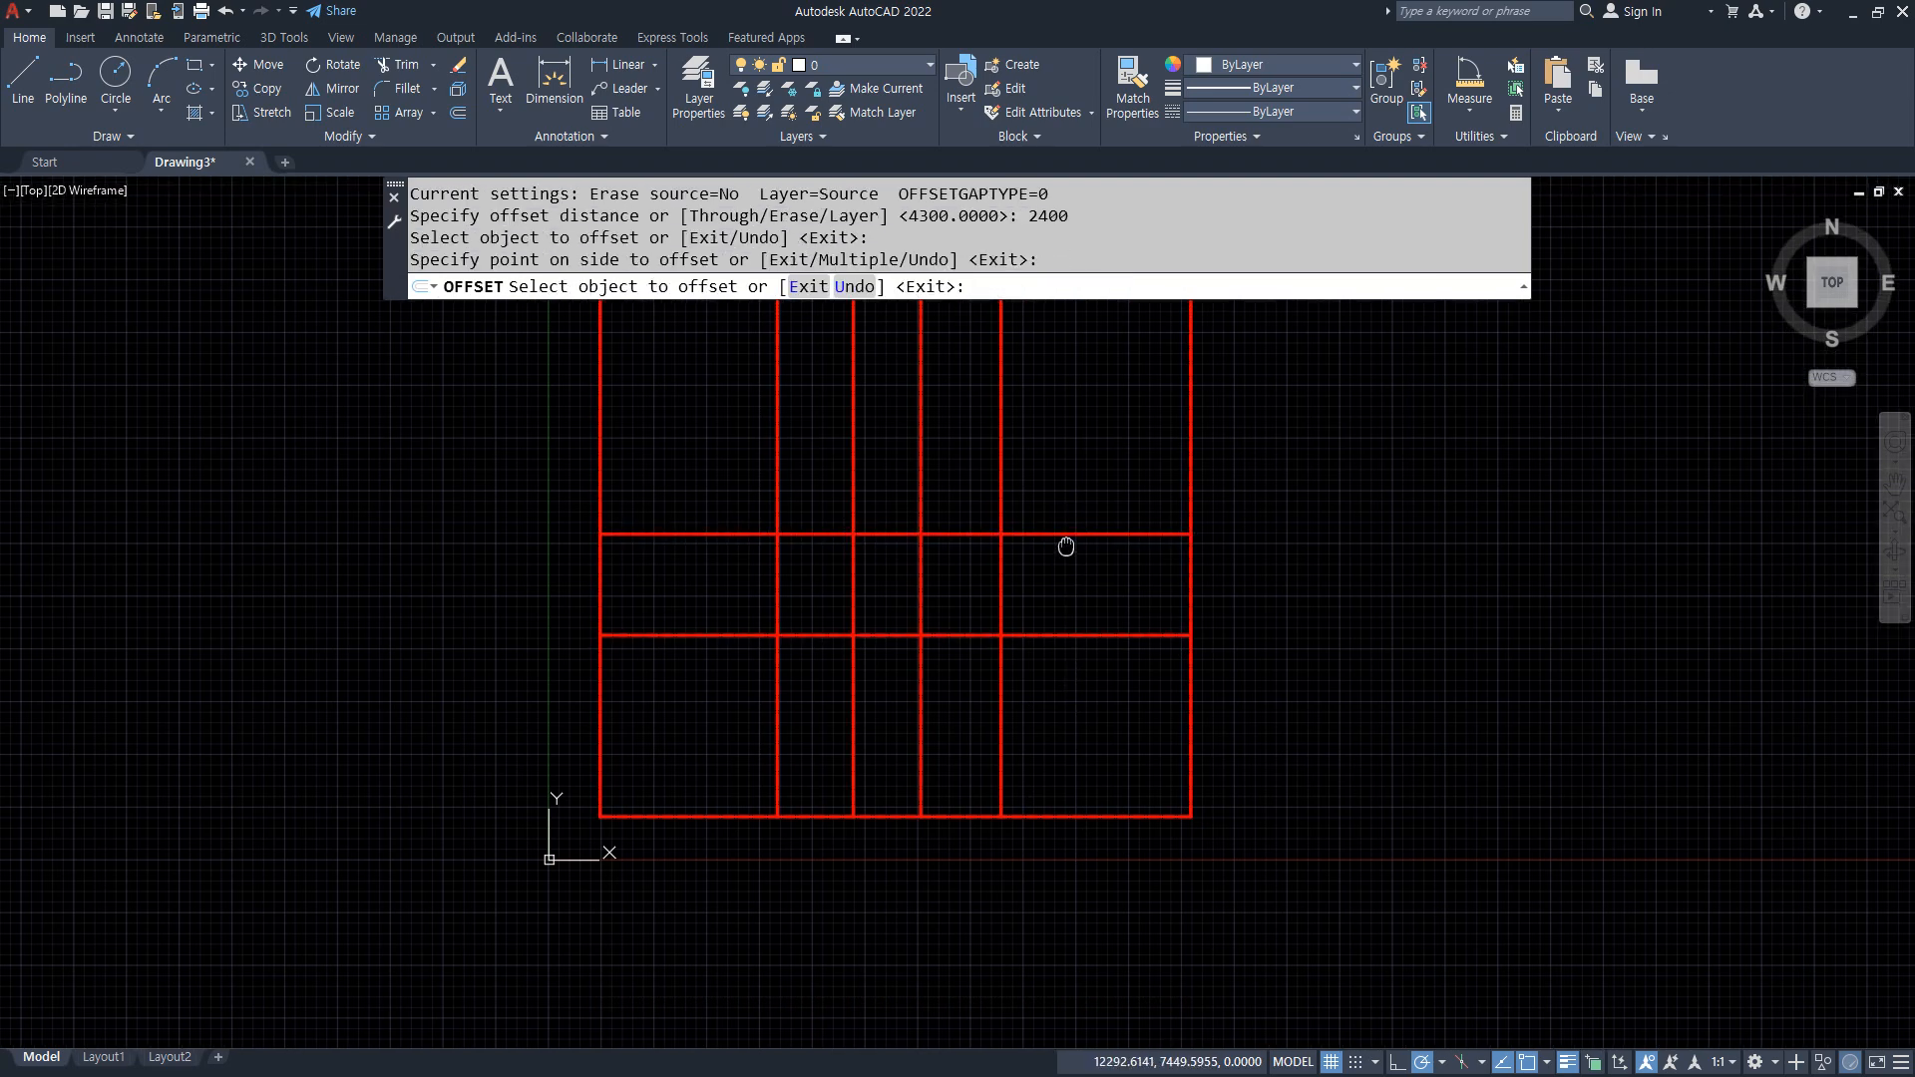
pyautogui.moveTo(1064, 547); pyautogui.dragTo(1004, 599, button='middle')
pyautogui.press('Return')
# Offset the third horizontal centre line 3000 upward
pyautogui.press('Return')
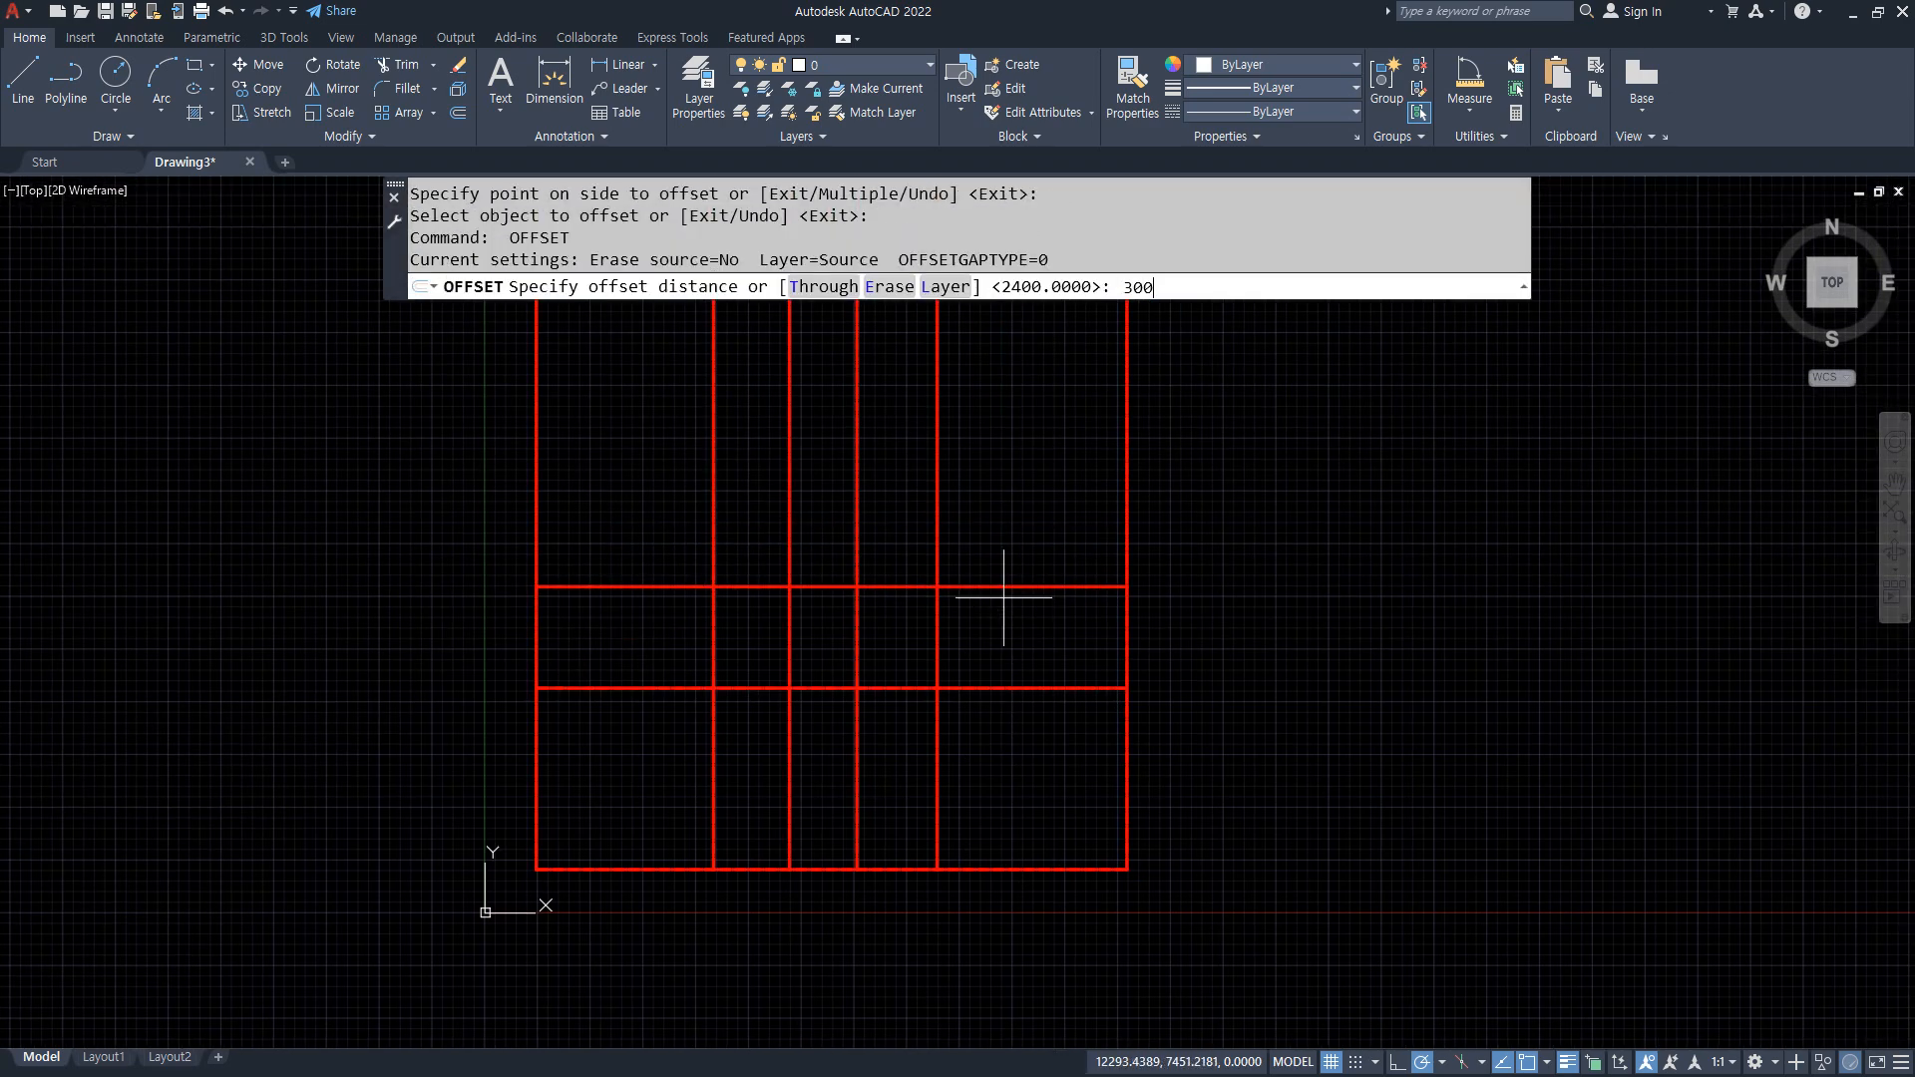
pyautogui.write('3000')
pyautogui.press('Return')
pyautogui.click(1013, 588)
pyautogui.click(1013, 449)
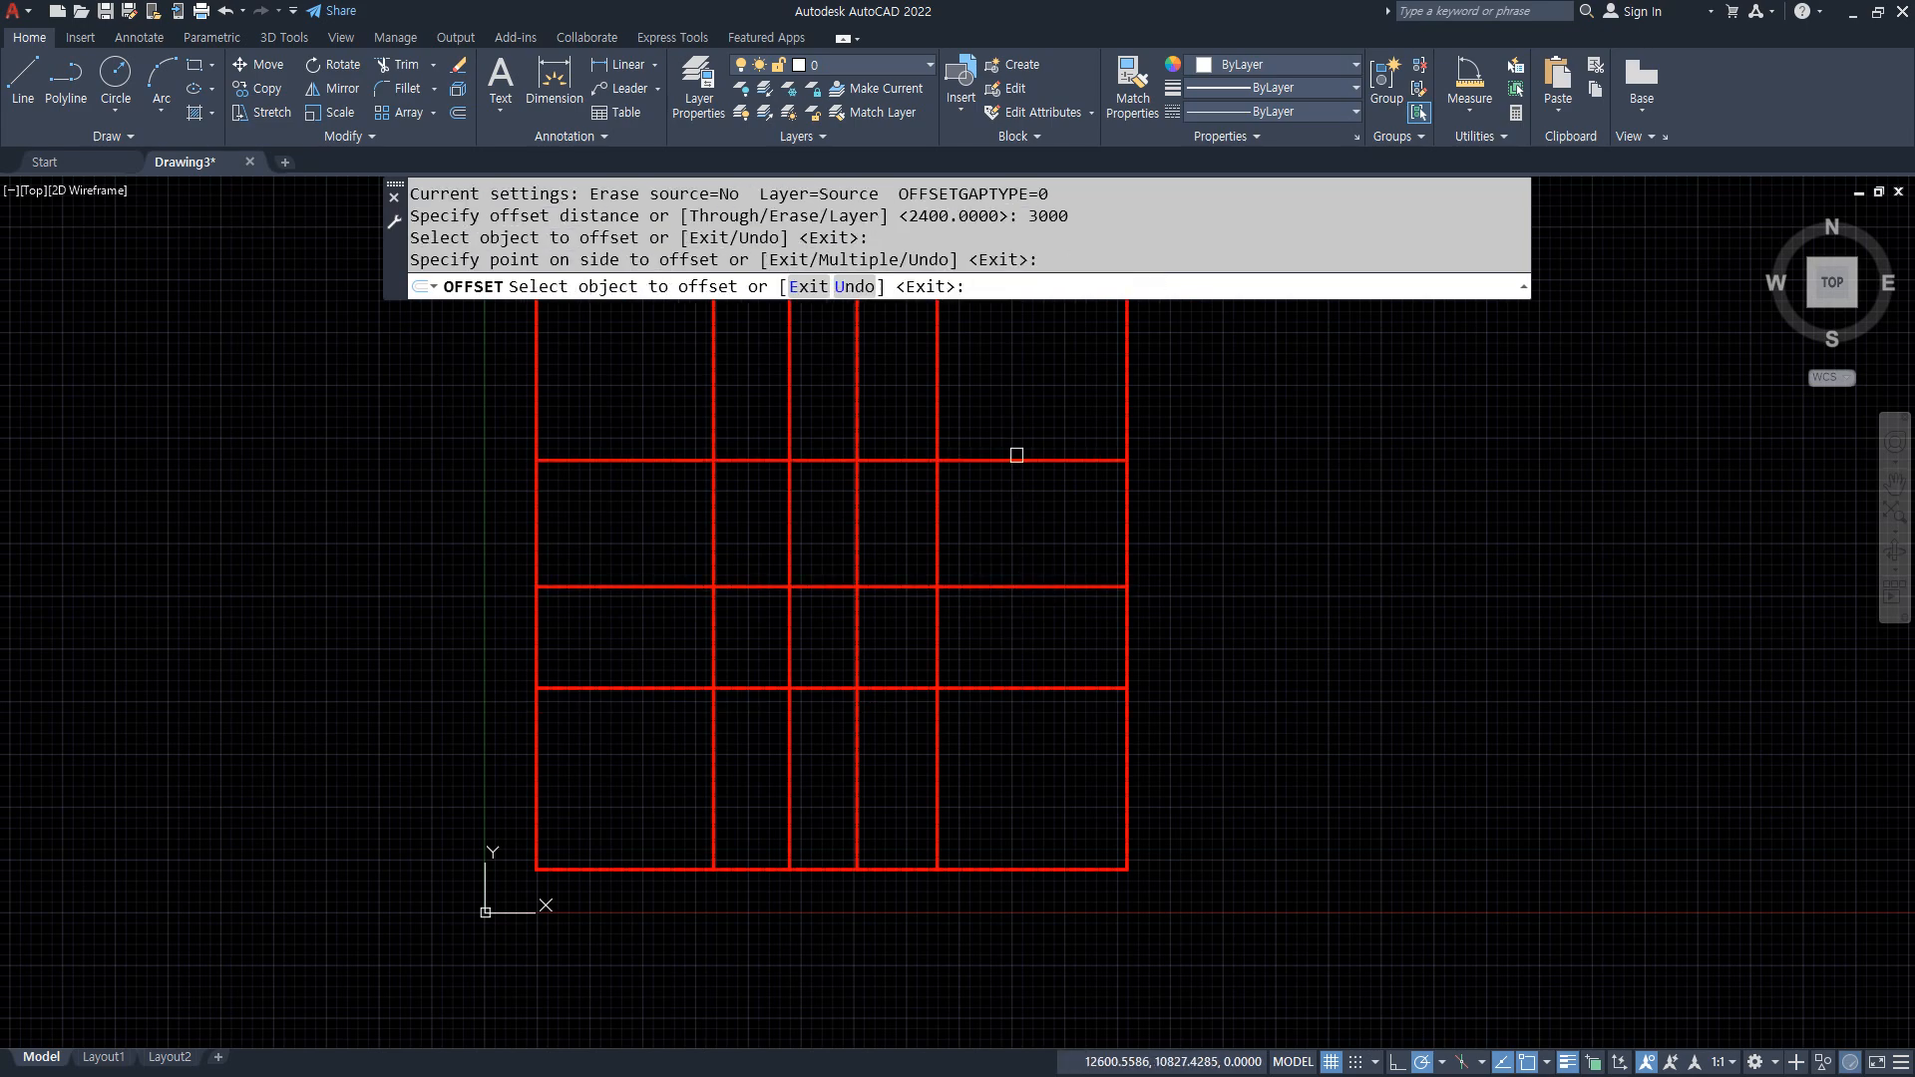
pyautogui.moveTo(998, 547); pyautogui.dragTo(998, 617, button='middle')
pyautogui.press('Return')
# Trim all vertical centre lines above the topmost horizontal line with a fence across them
pyautogui.write('tr')
pyautogui.press('Return')
pyautogui.click(1274, 455)
pyautogui.click(390, 491)
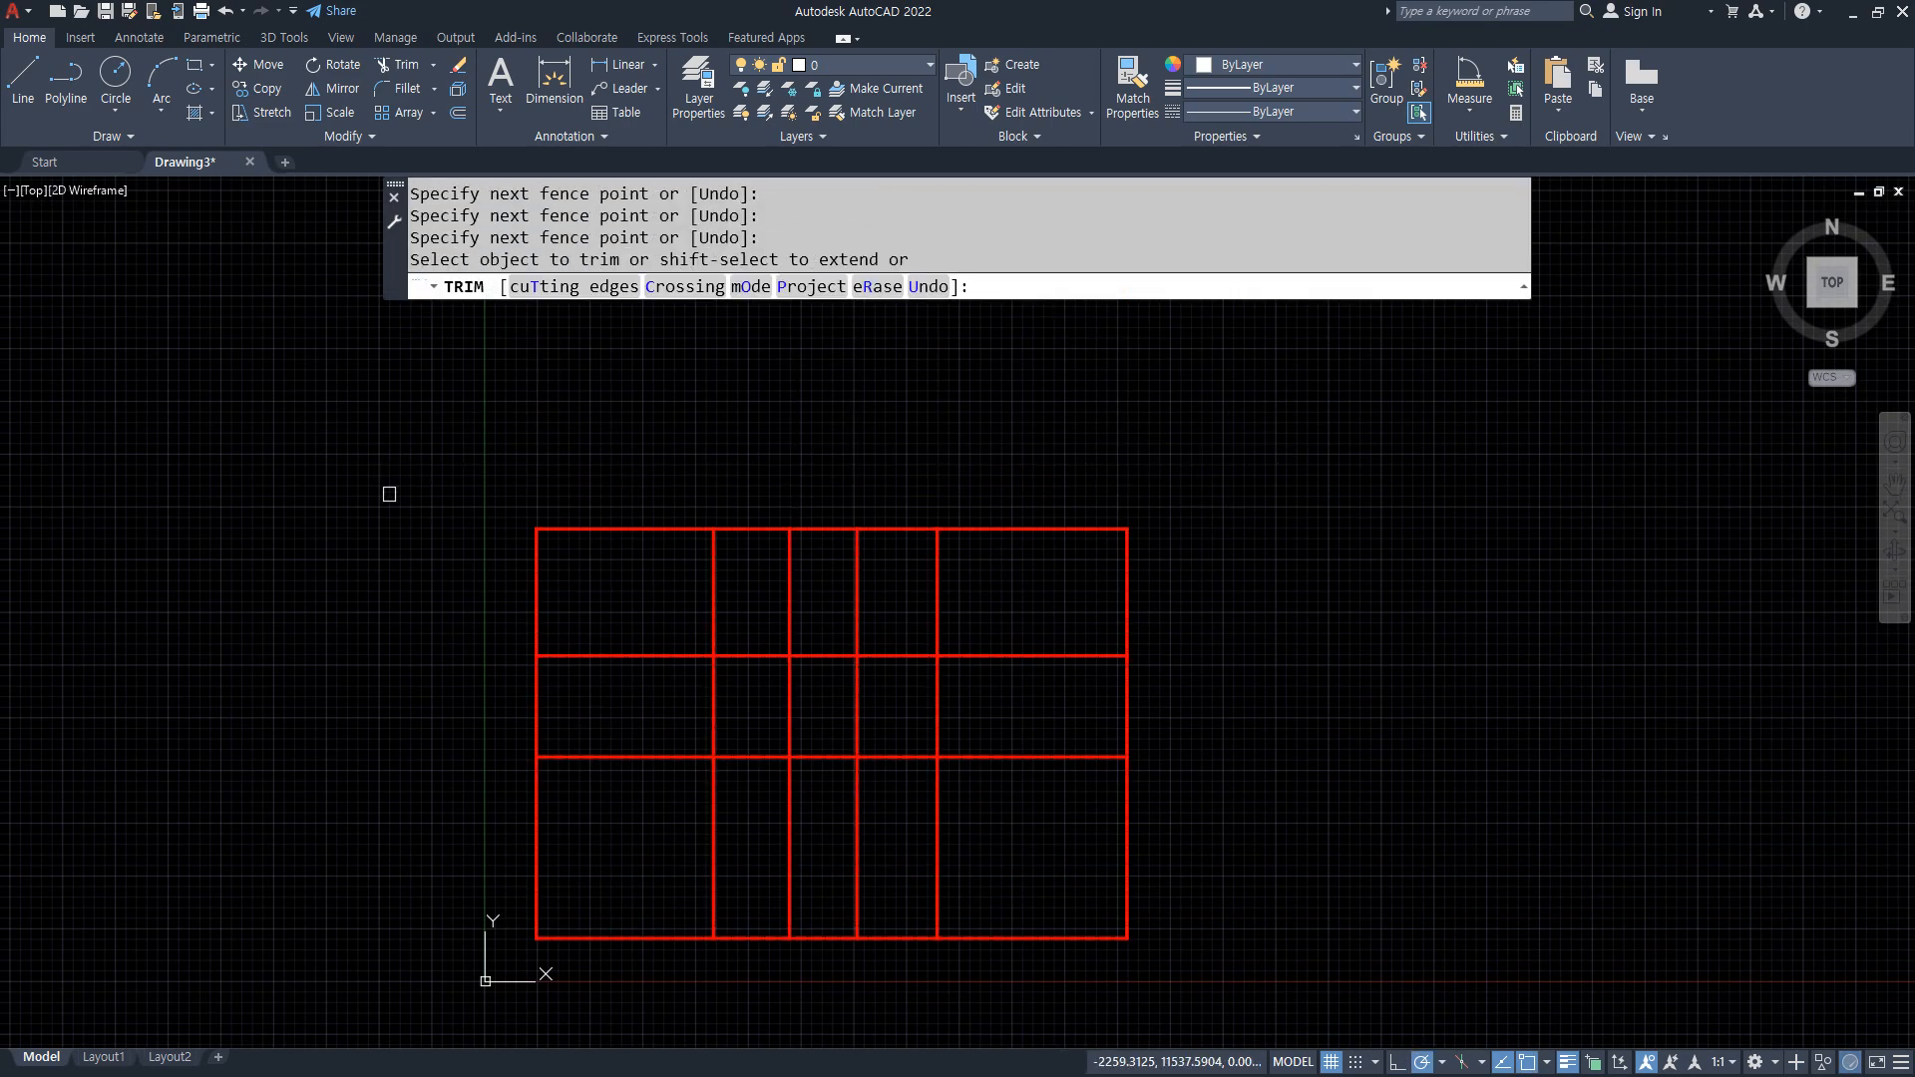
# Trim the four interior vertical centre lines out of the grid's top band
pyautogui.press('Return')
pyautogui.moveTo(661, 803); pyautogui.dragTo(642, 745, button='middle')
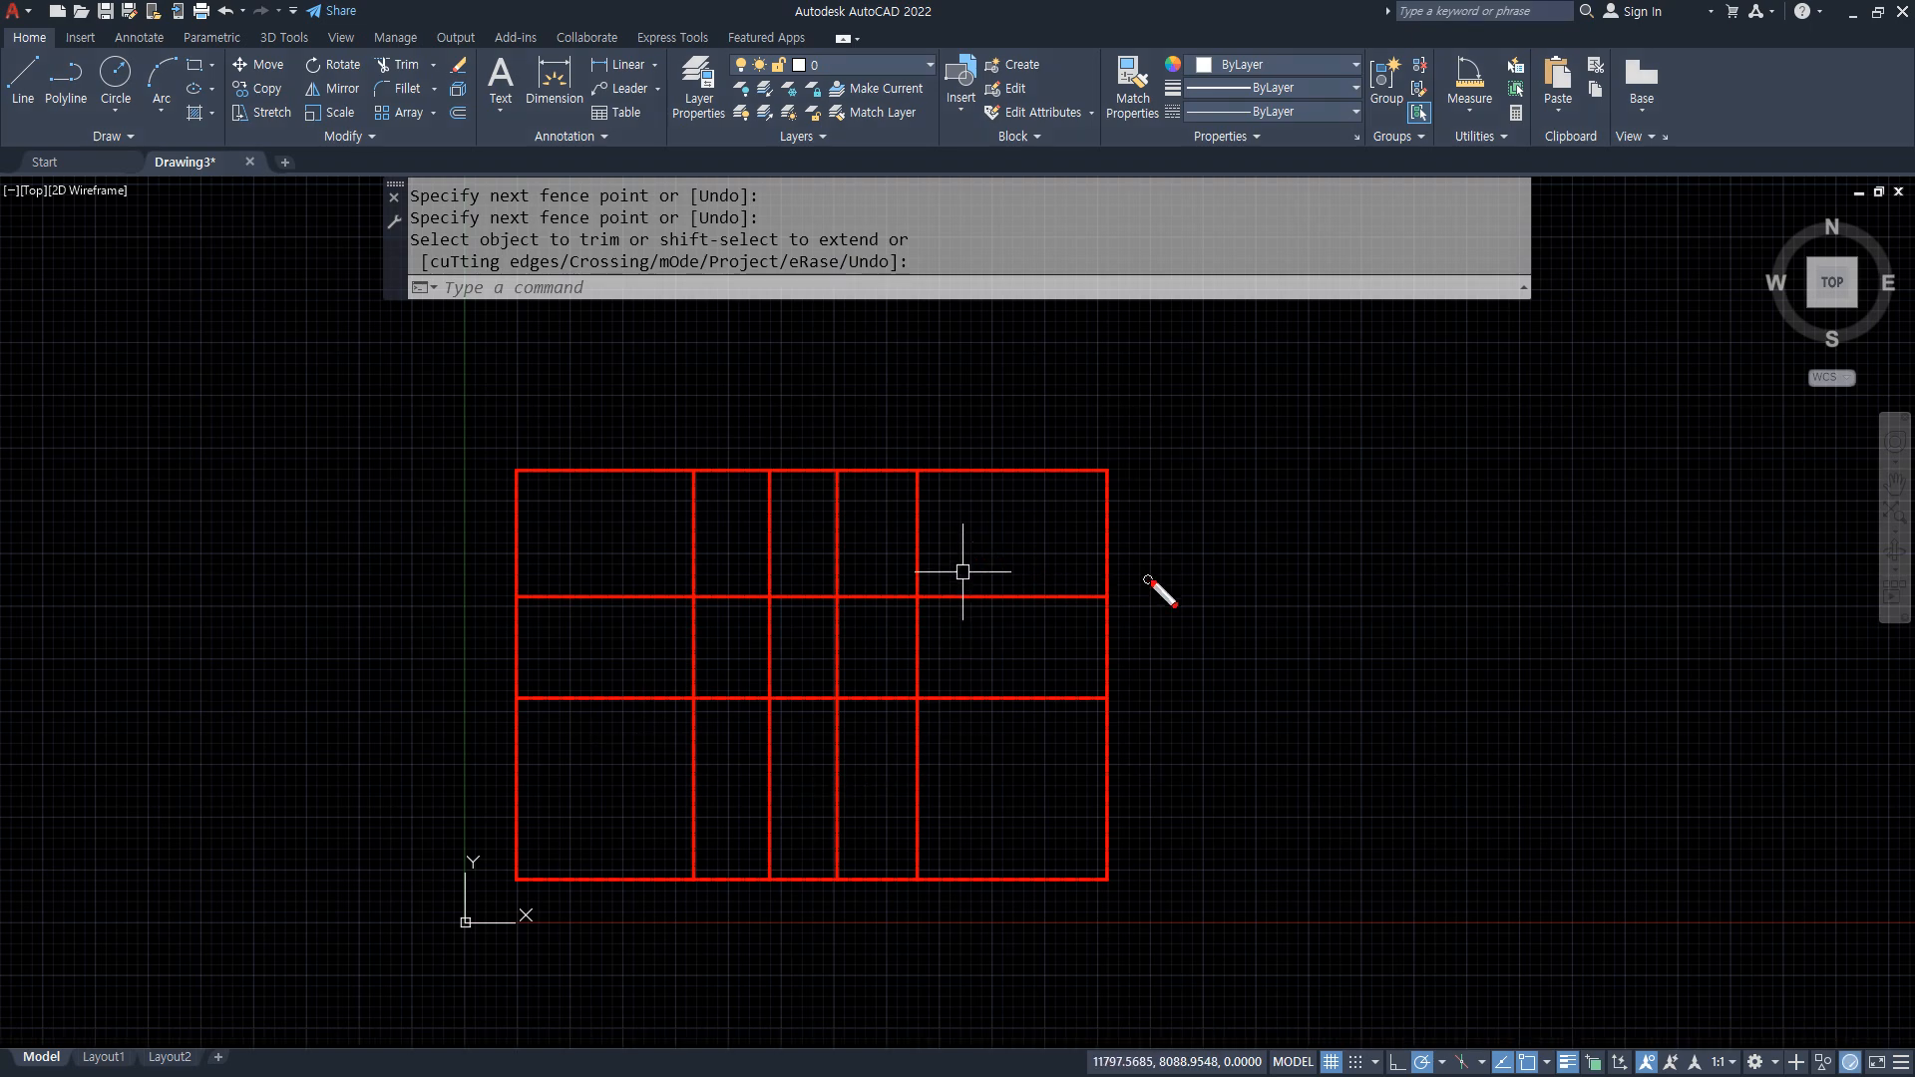
pyautogui.moveTo(1154, 584)
pyautogui.mouseDown()
pyautogui.moveTo(629, 595)
pyautogui.moveTo(720, 461)
pyautogui.moveTo(1133, 522)
pyautogui.moveTo(1074, 598)
pyautogui.moveTo(518, 543)
pyautogui.moveTo(1060, 491)
pyautogui.mouseUp()
pyautogui.press('Escape')
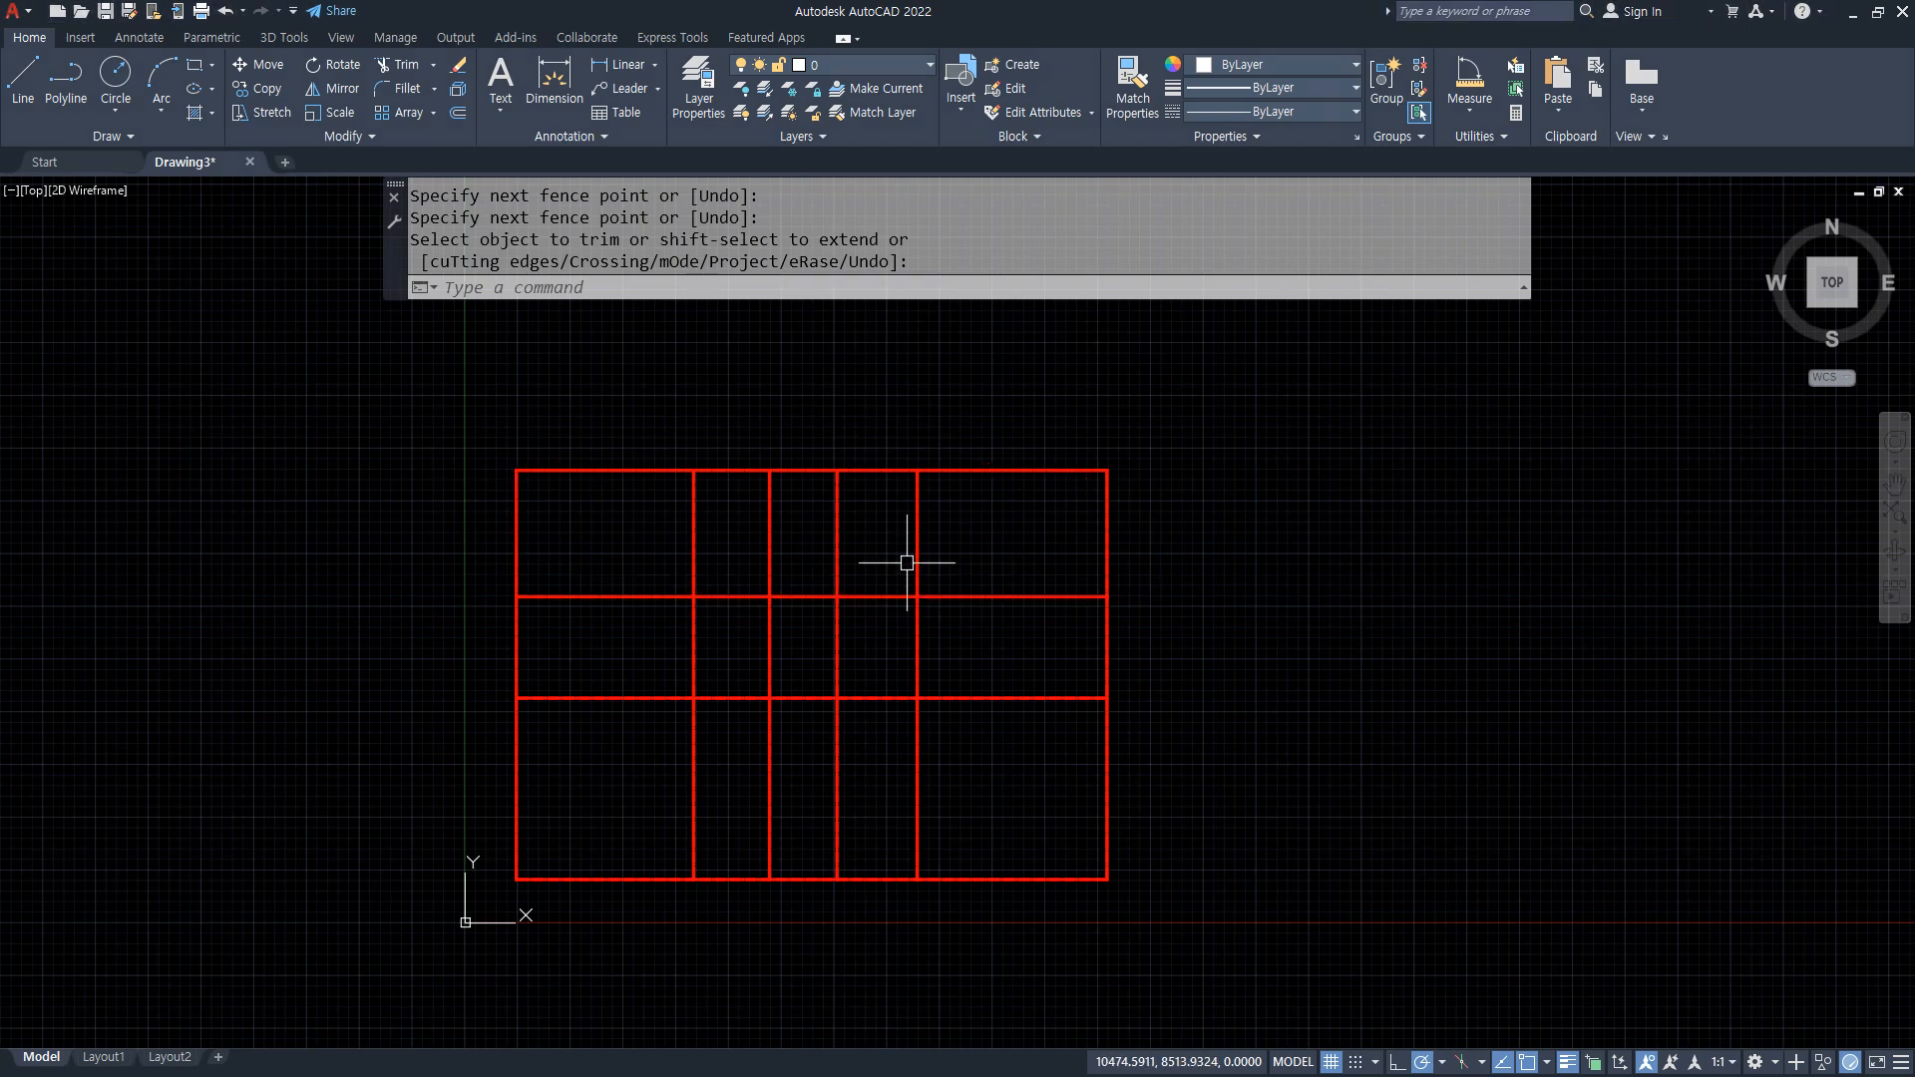
pyautogui.hotkey('ctrl', '2')
pyautogui.moveTo(972, 574)
pyautogui.mouseDown()
pyautogui.moveTo(670, 522)
pyautogui.moveTo(946, 552)
pyautogui.moveTo(595, 521)
pyautogui.mouseUp()
pyautogui.press('Escape')
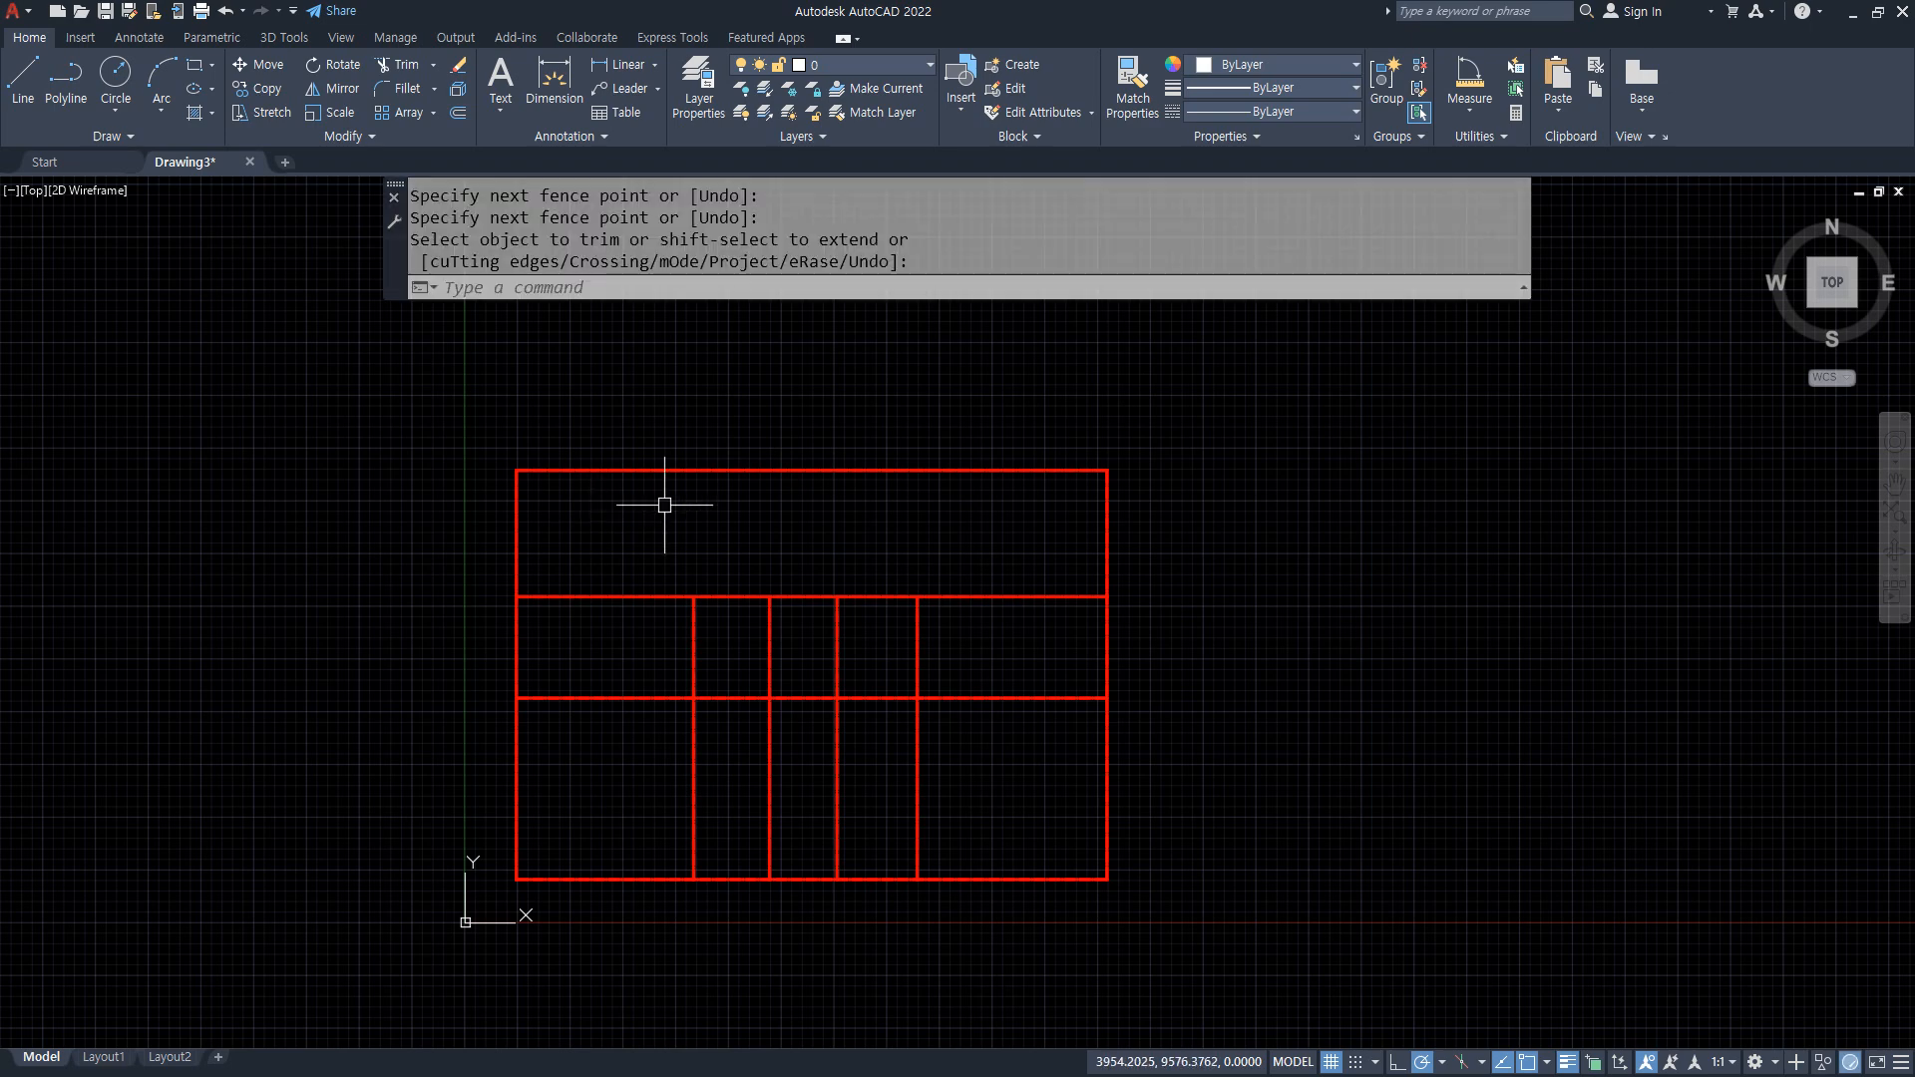
# Offset the outer right vertical centre line 1300 to the left
pyautogui.hotkey('ctrl', '2')
pyautogui.moveTo(1076, 519)
pyautogui.mouseDown()
pyautogui.moveTo(1108, 539)
pyautogui.moveTo(995, 506)
pyautogui.mouseUp()
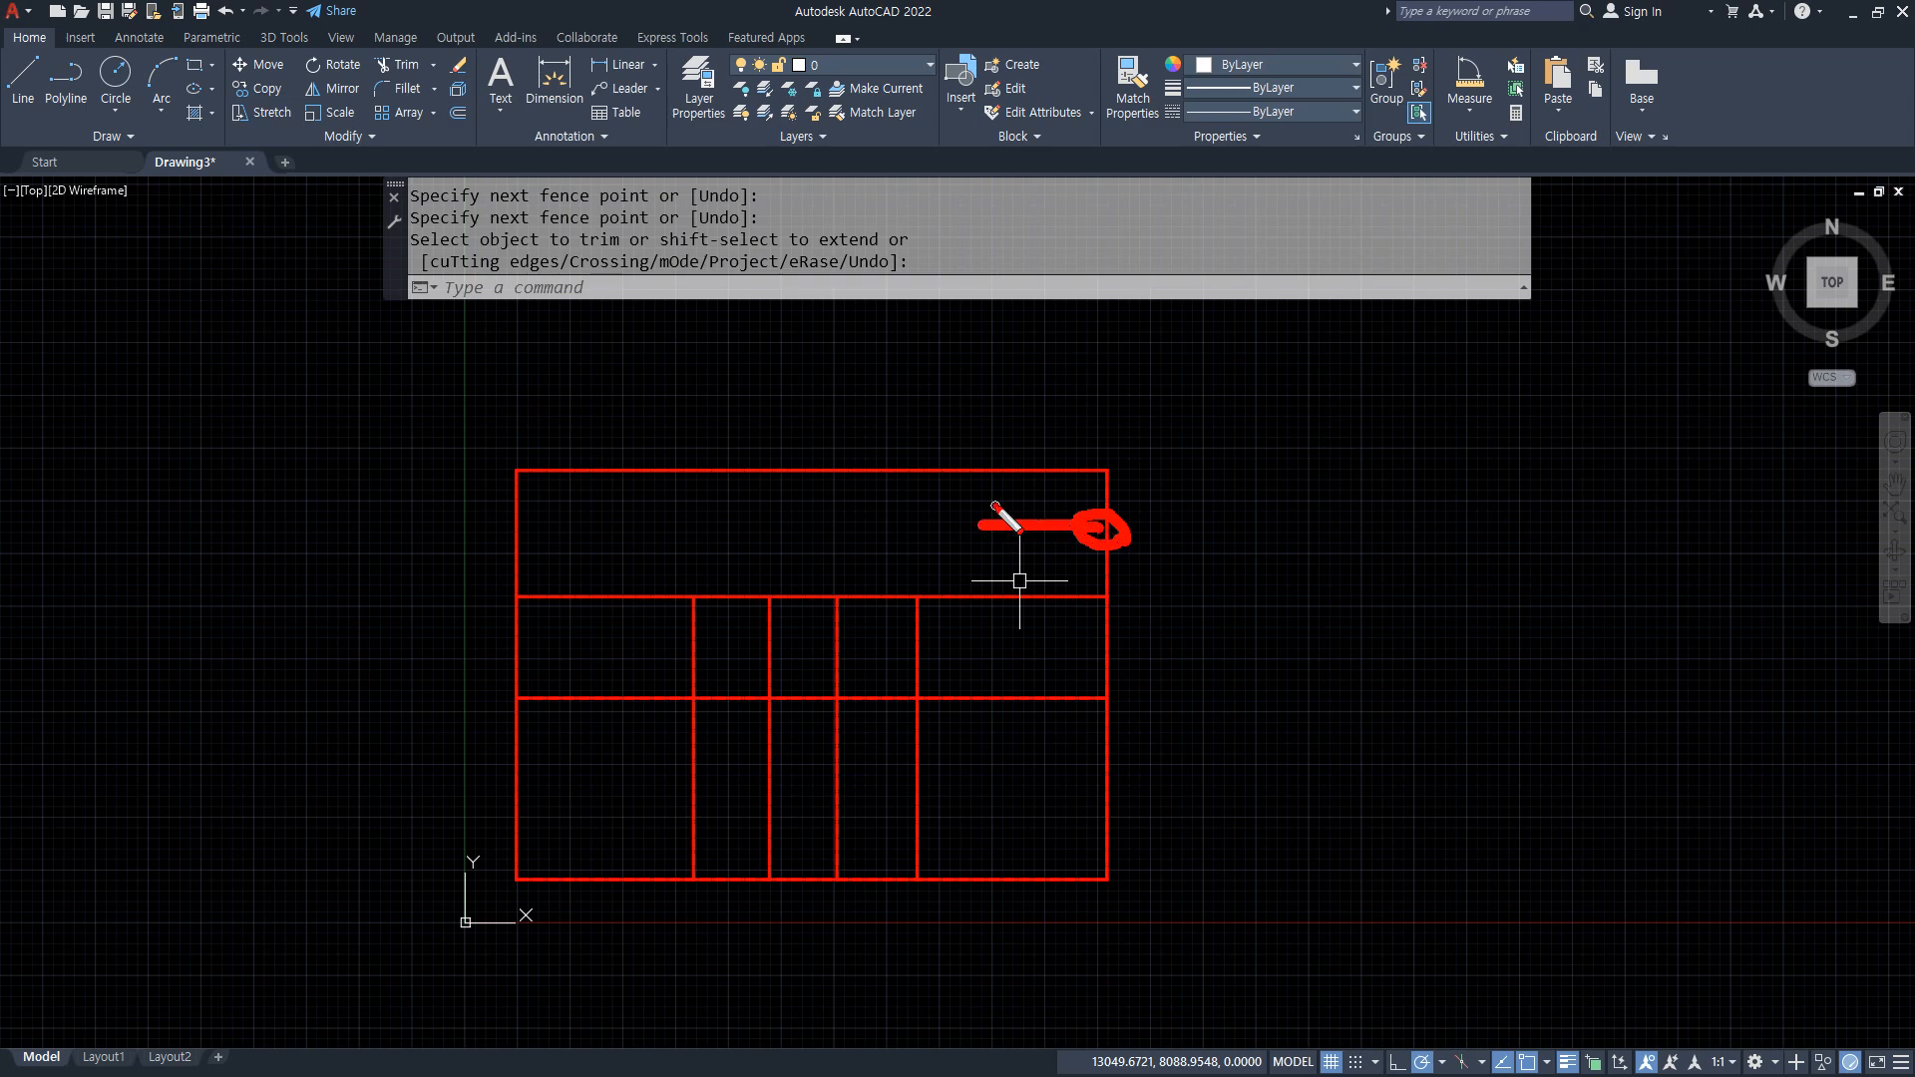
pyautogui.press('Escape')
pyautogui.write('o')
pyautogui.press('Return')
pyautogui.write('1')
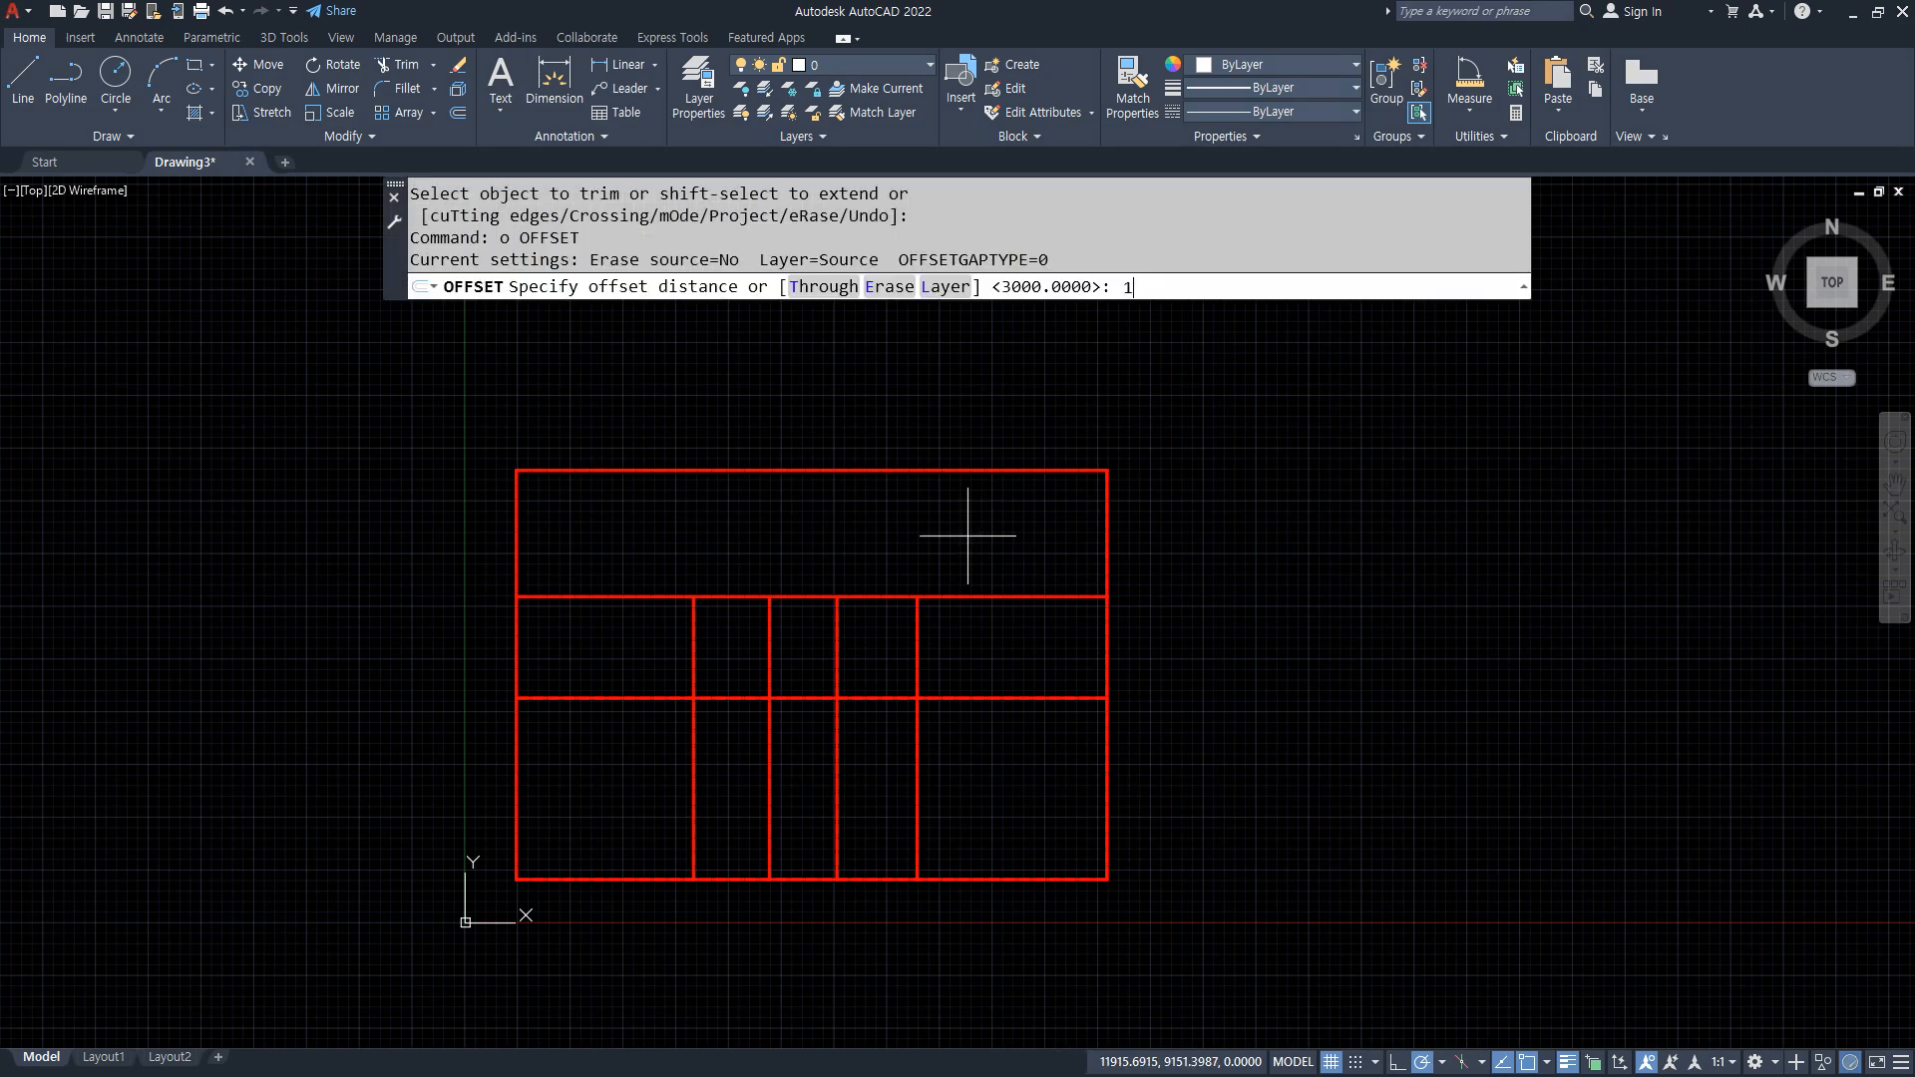
pyautogui.write('300')
pyautogui.press('Return')
pyautogui.click(1107, 530)
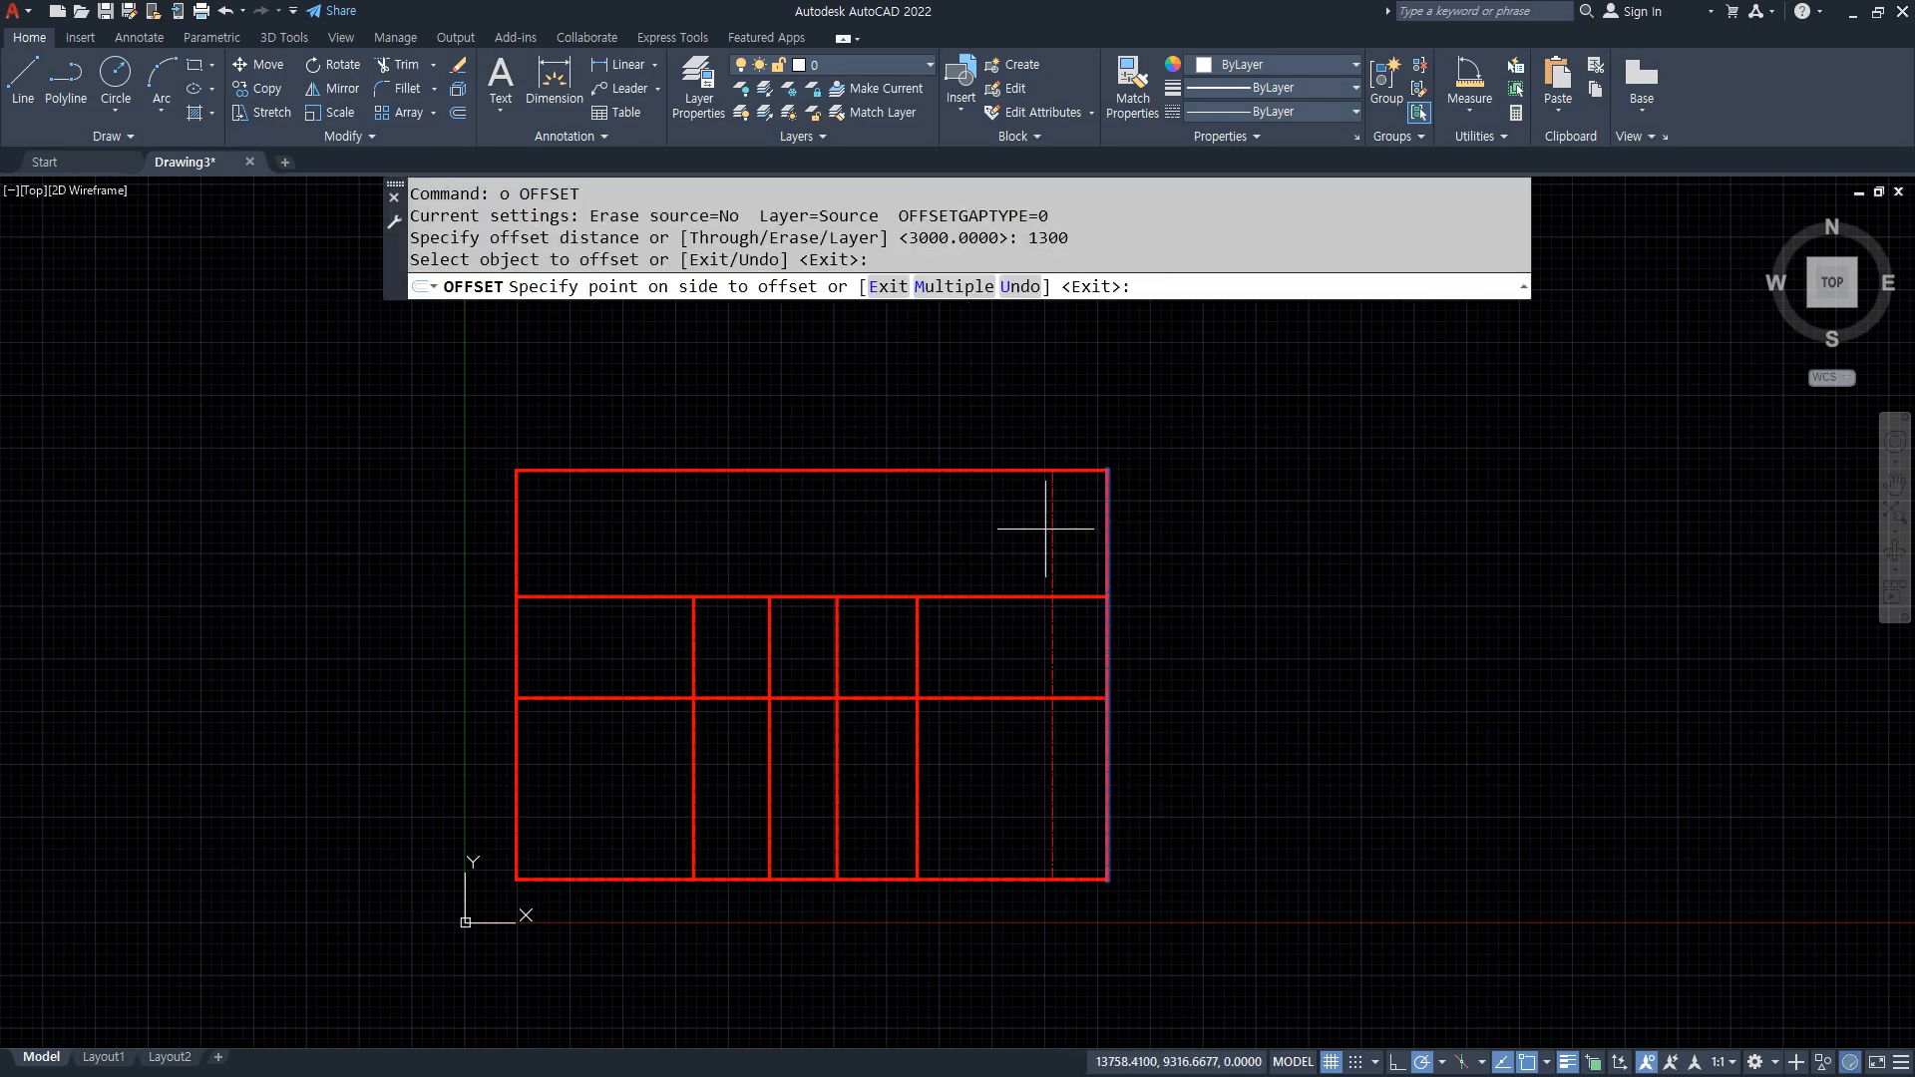
pyautogui.click(1047, 534)
pyautogui.press('Return')
# Trim the new vertical line below the top band and cut away the overhanging top-right corner outside it
pyautogui.write('tr')
pyautogui.press('Return')
pyautogui.click(1054, 783)
pyautogui.click(1052, 656)
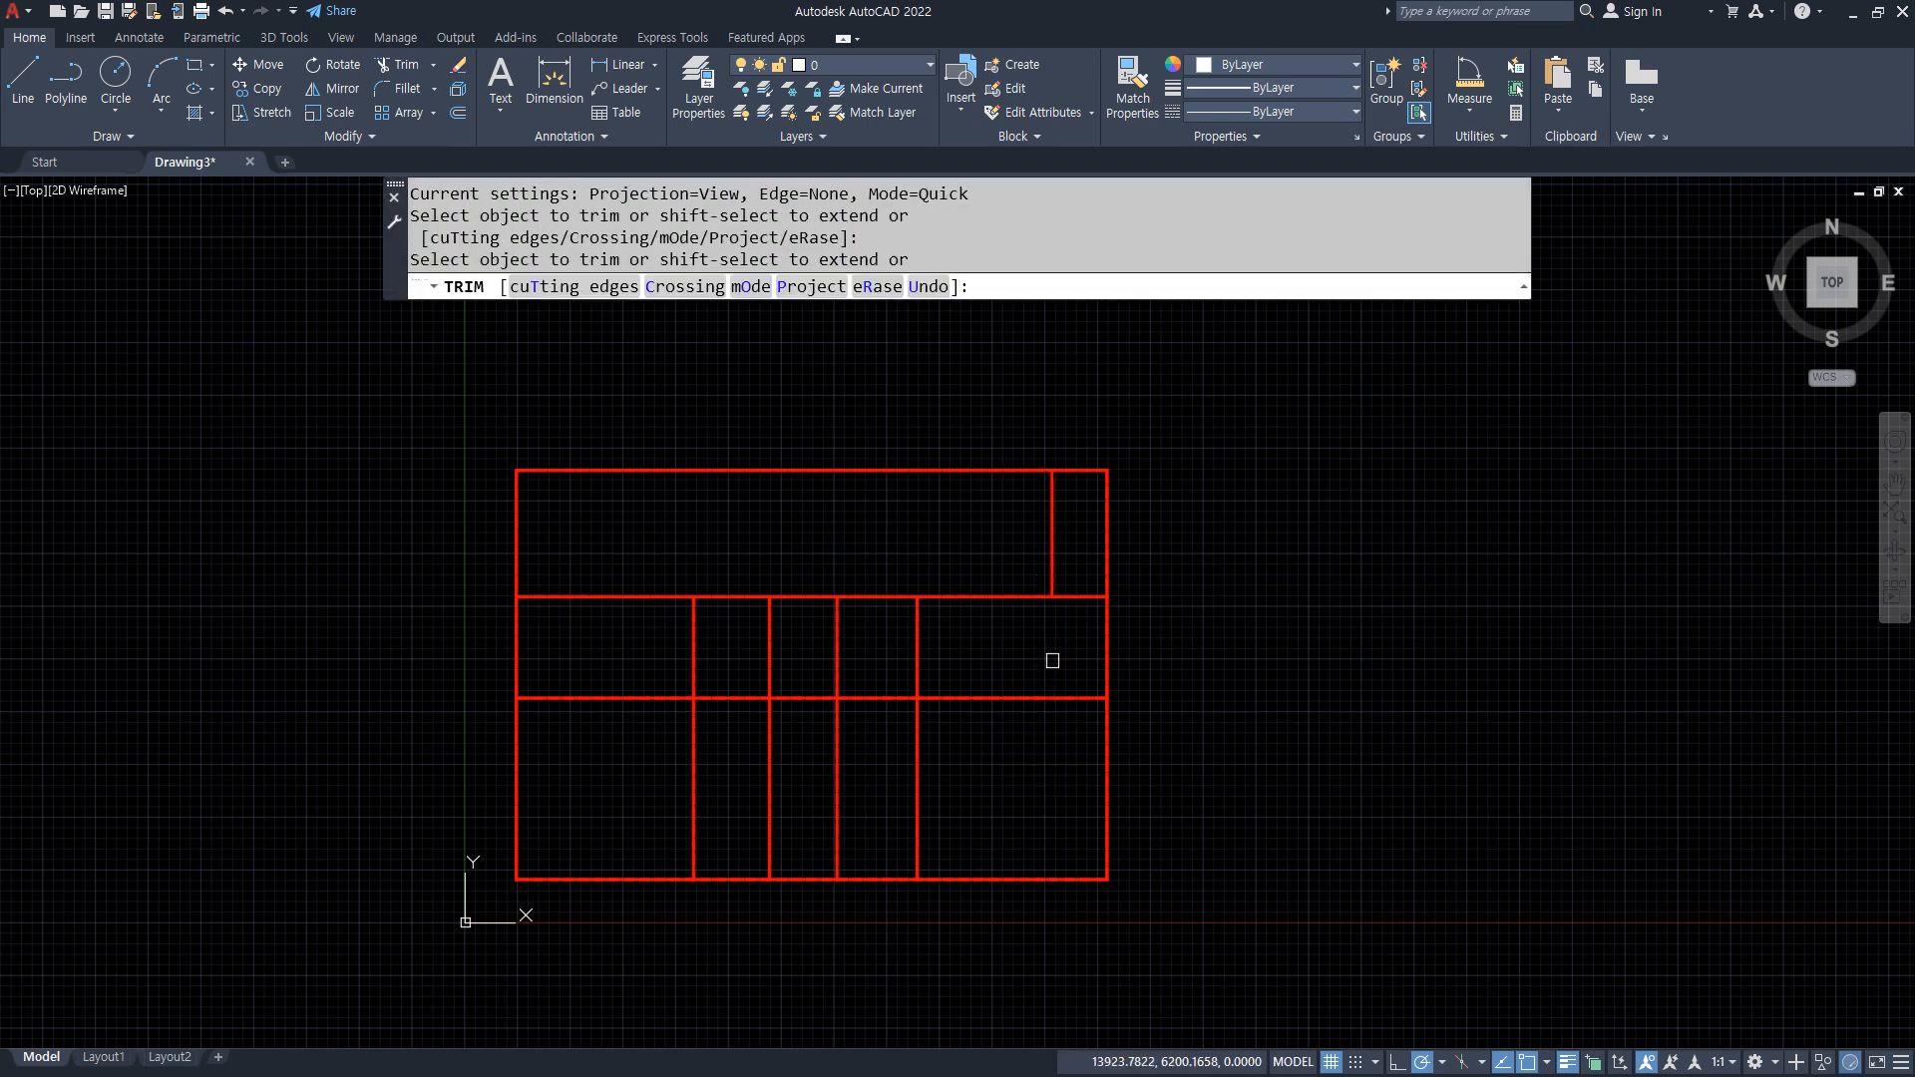
pyautogui.click(1082, 441)
pyautogui.click(1120, 556)
pyautogui.press('Return')
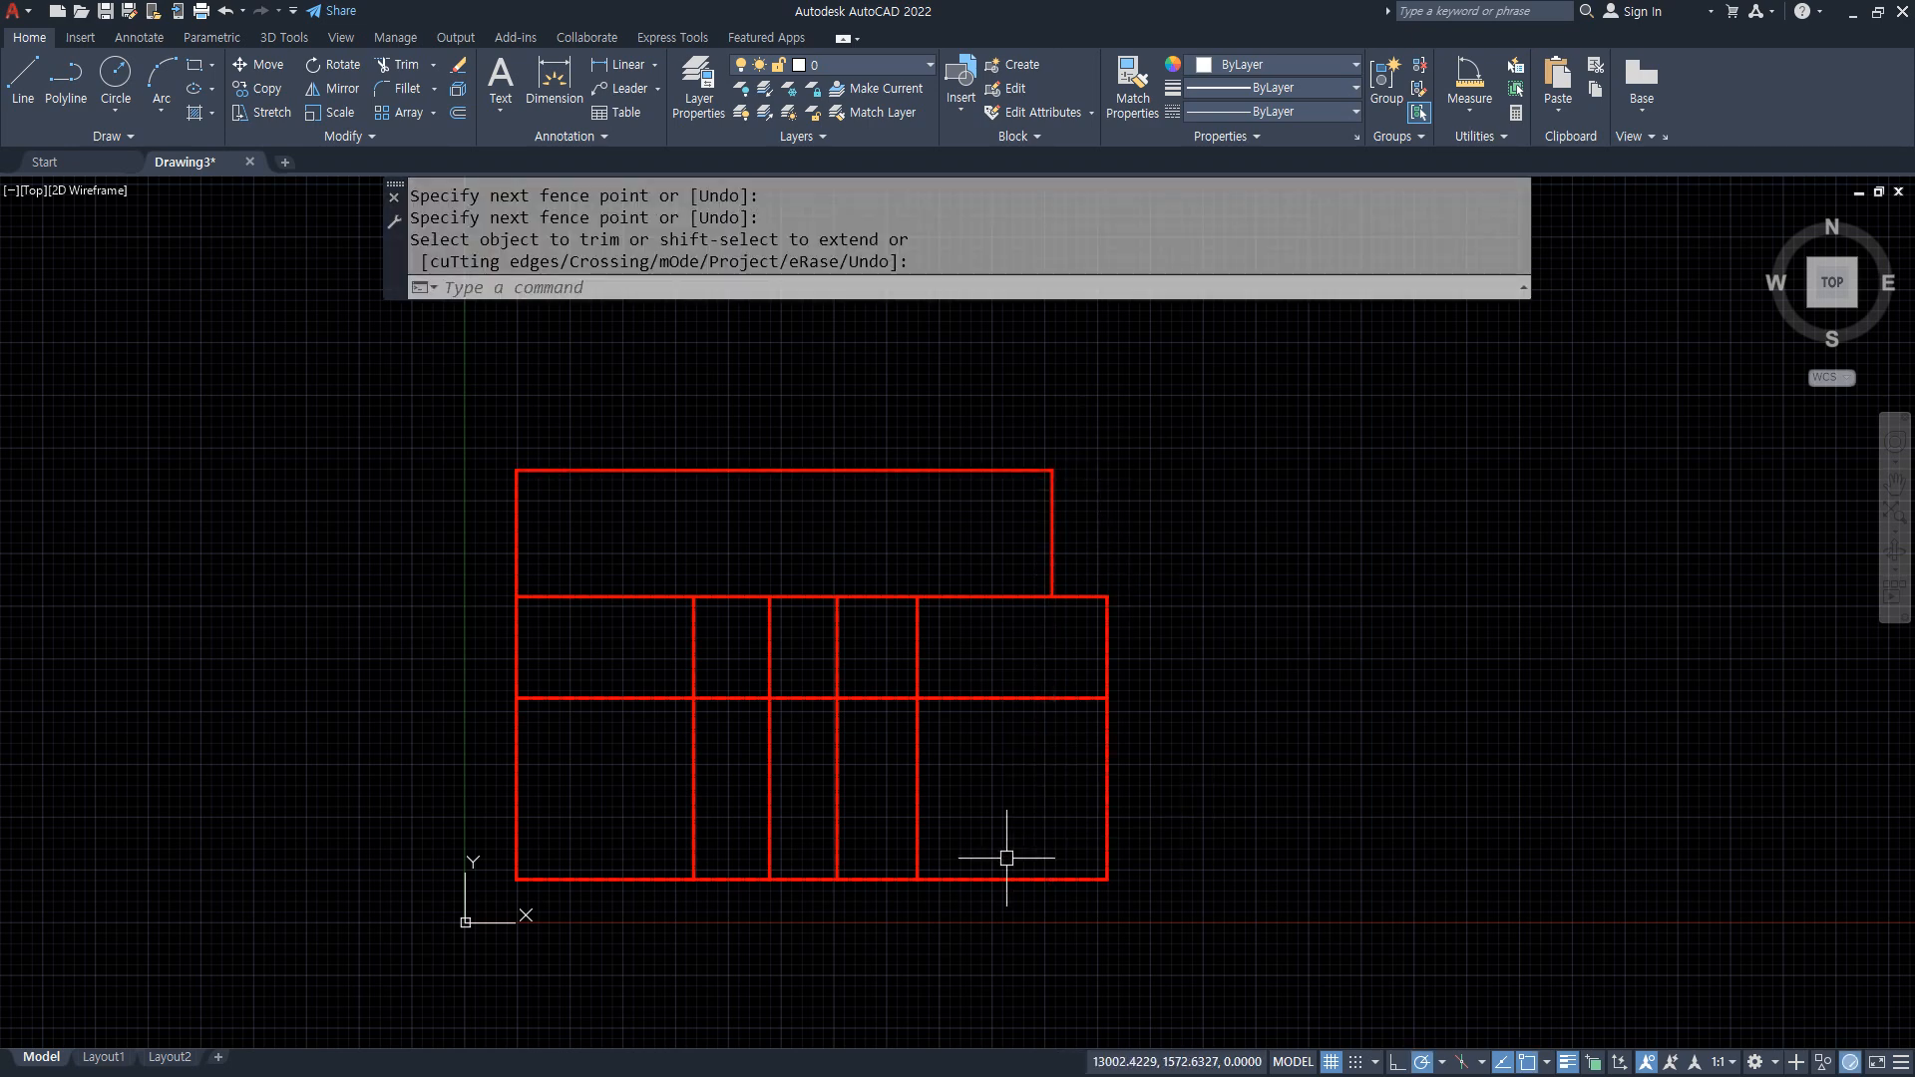
# Offset the top band's right vertical line 3300 to the left
pyautogui.moveTo(896, 871)
pyautogui.mouseDown()
pyautogui.moveTo(1055, 880)
pyautogui.moveTo(1114, 671)
pyautogui.mouseUp()
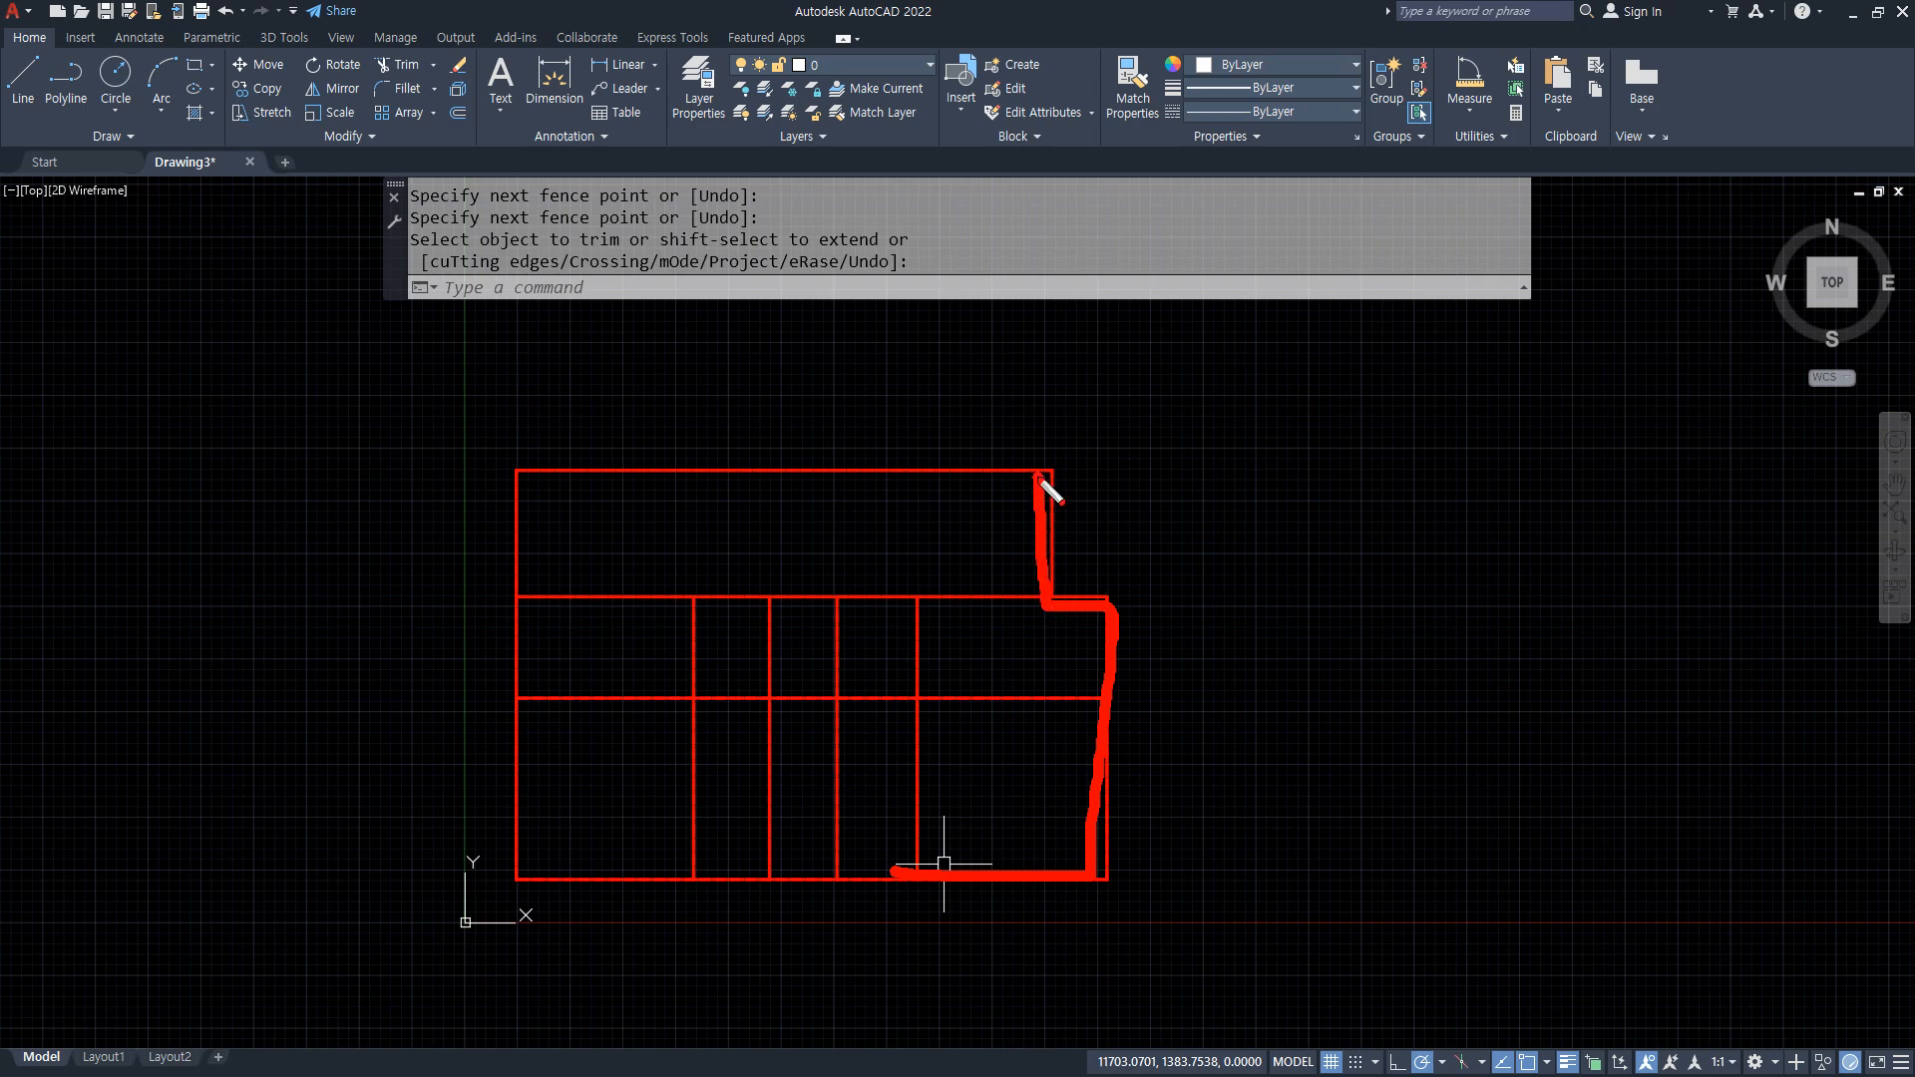
pyautogui.moveTo(1038, 475); pyautogui.dragTo(933, 468)
pyautogui.press('Escape')
pyautogui.write('o')
pyautogui.press('Return')
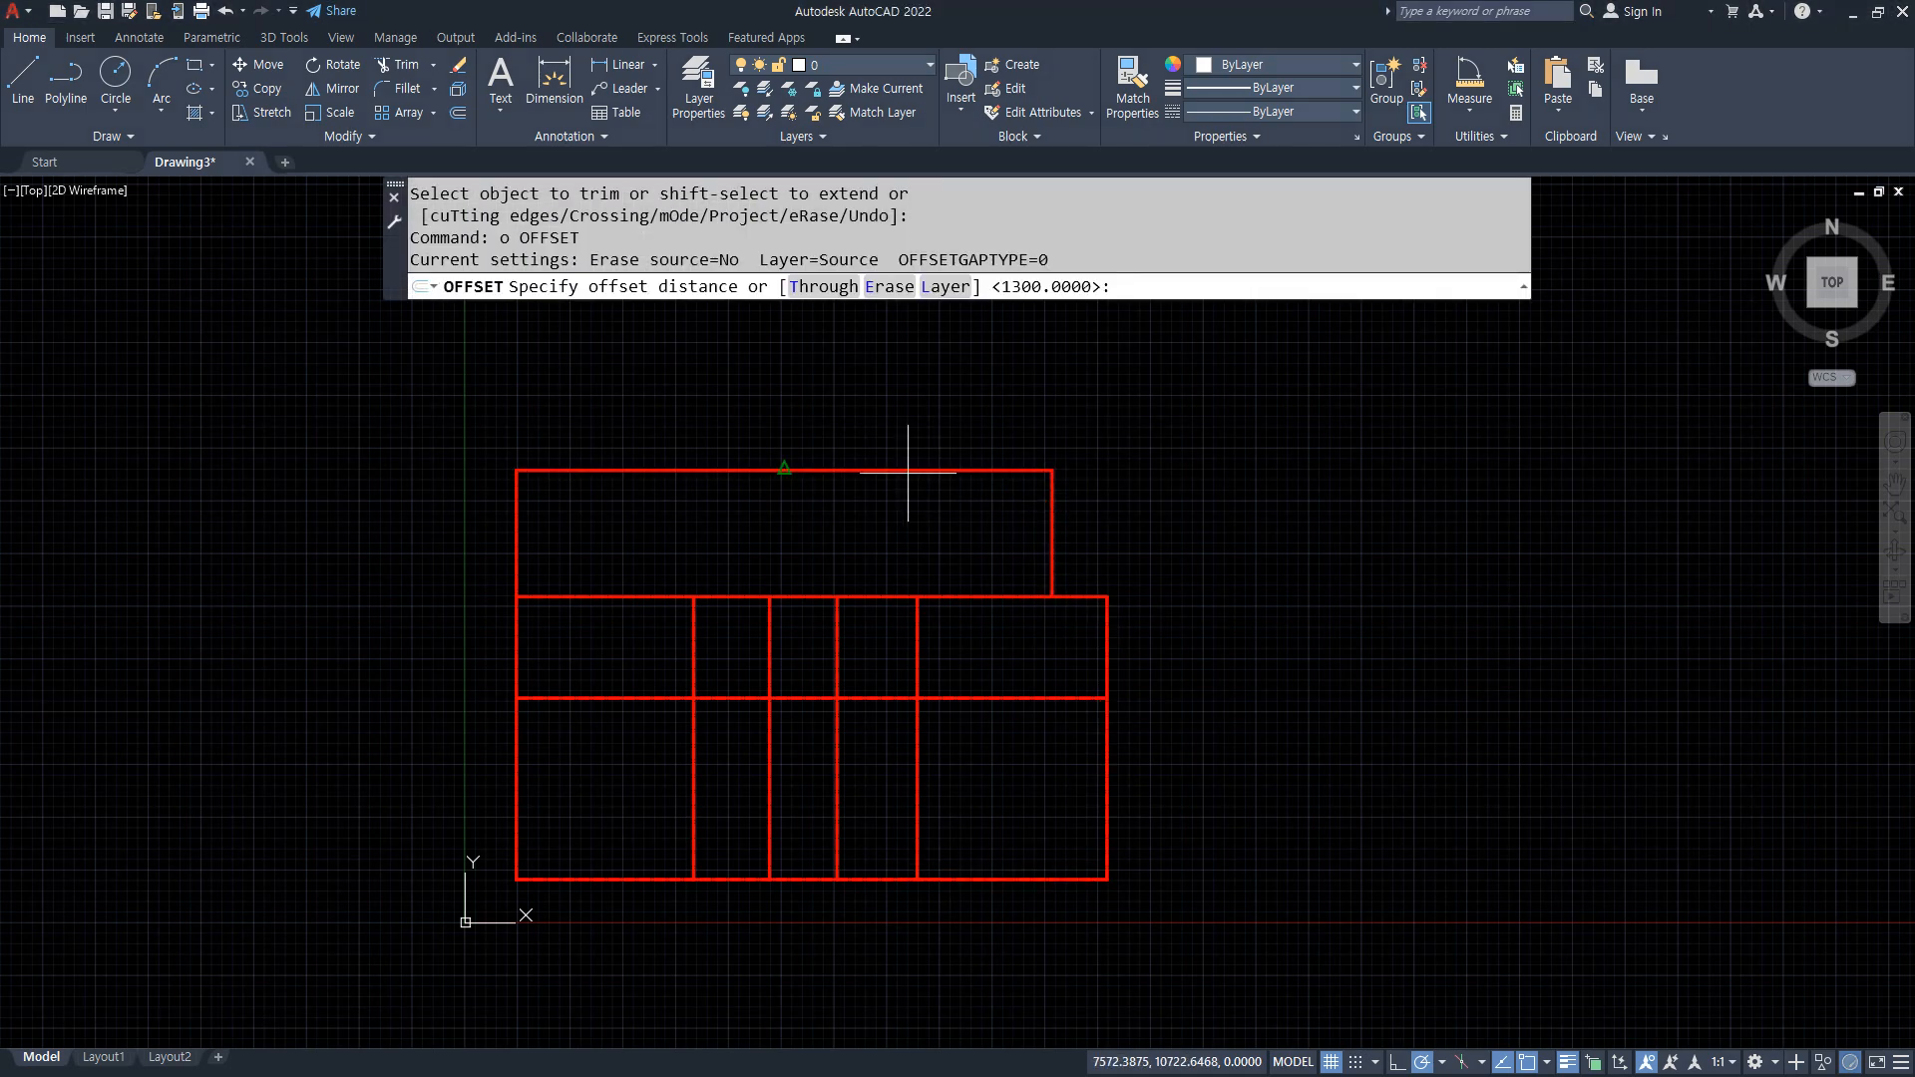
pyautogui.write('3300')
pyautogui.press('Return')
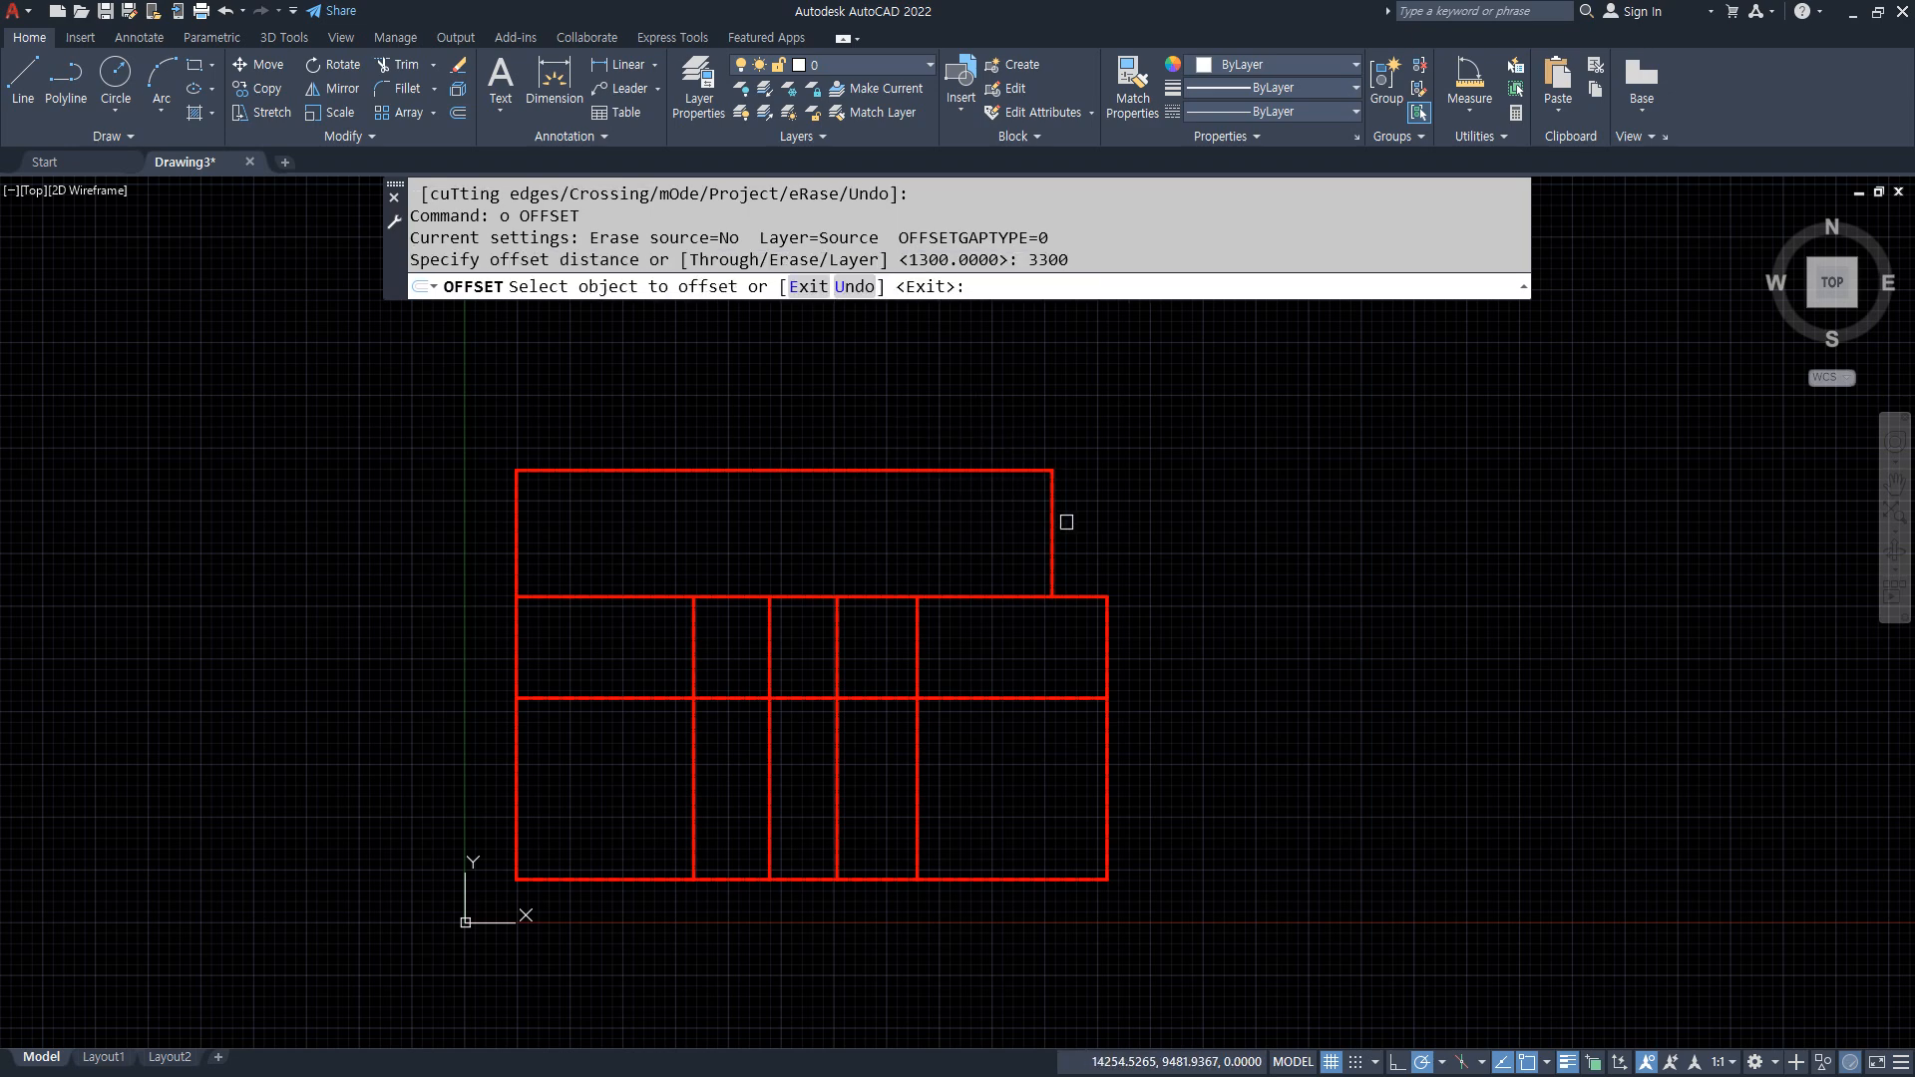
pyautogui.click(1053, 533)
pyautogui.click(919, 530)
pyautogui.press('Return')
# Offset the newest vertical line in the top band 4000 to the left
pyautogui.press('Return')
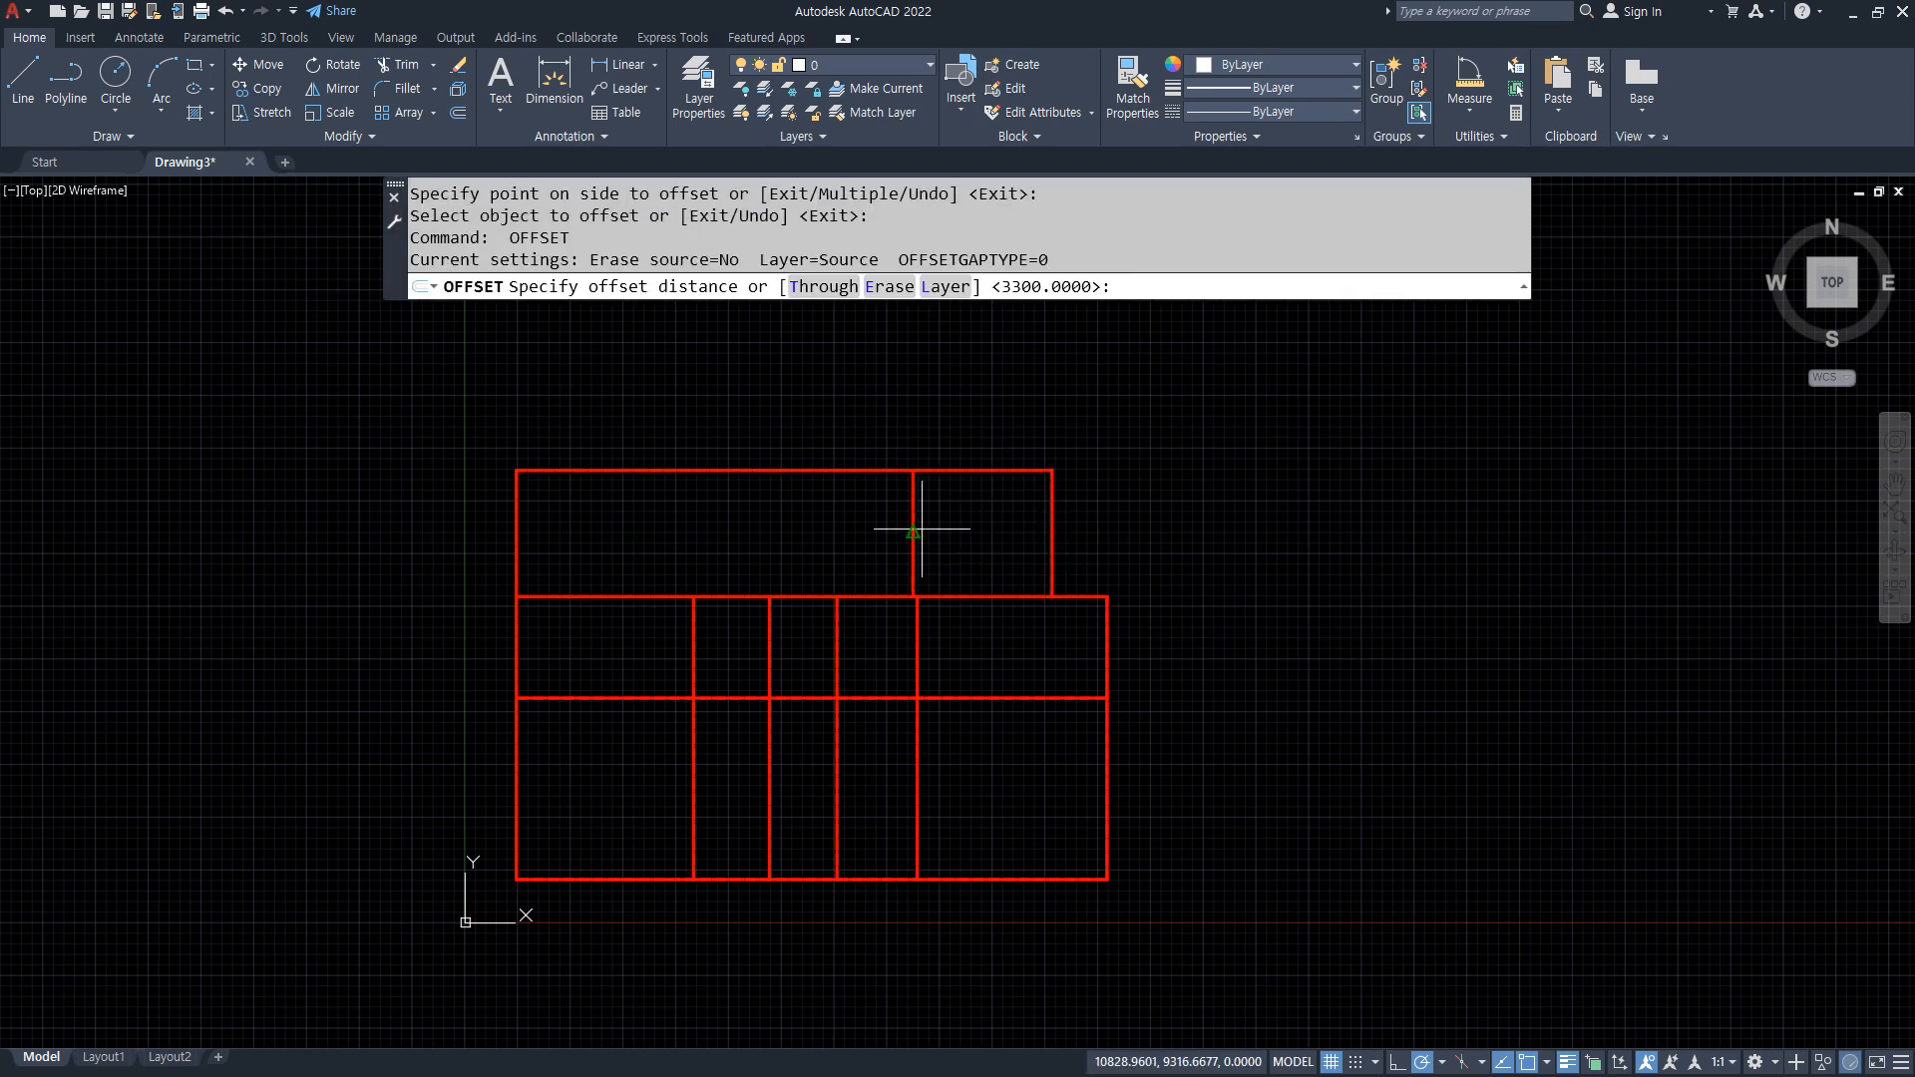
pyautogui.write('4000')
pyautogui.press('Return')
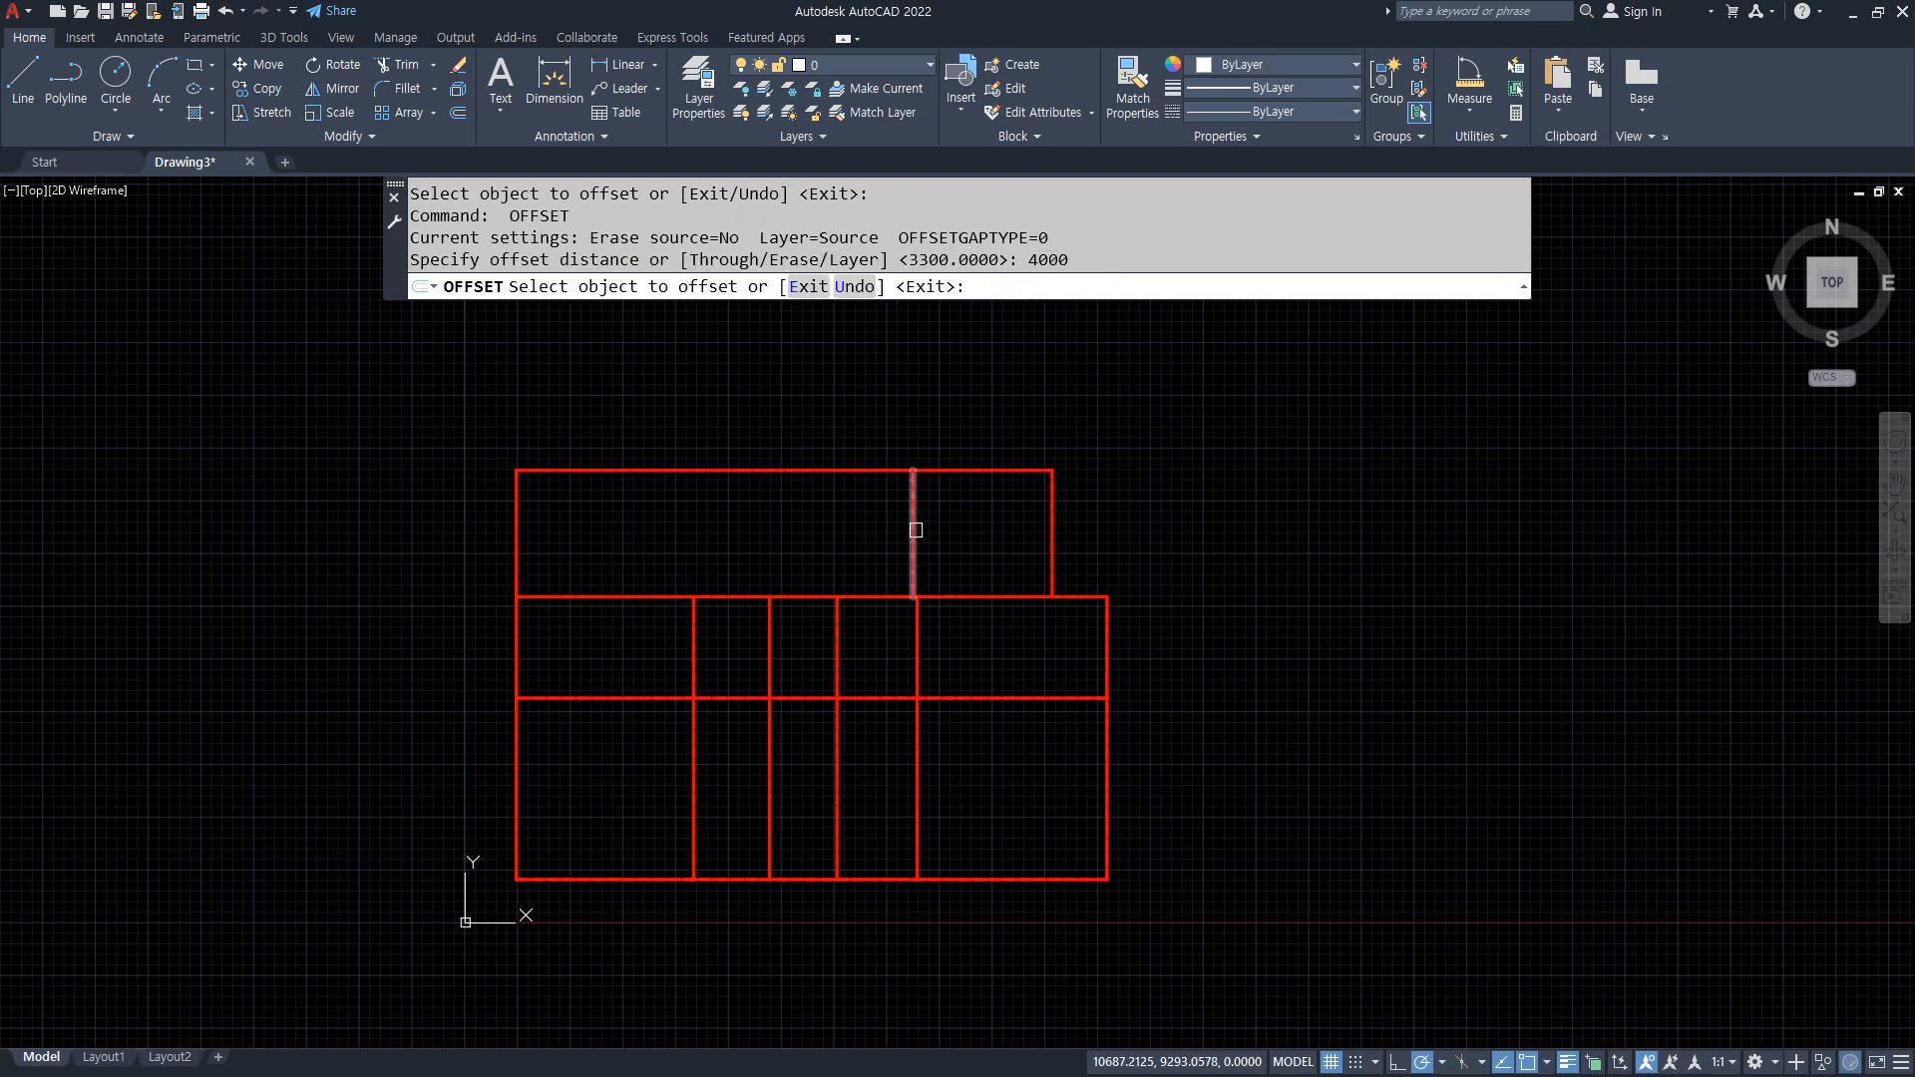
pyautogui.click(911, 530)
pyautogui.click(812, 530)
pyautogui.press('Return')
# Offset the leftmost interior vertical line of the top band 3600 to the left
pyautogui.press('Return')
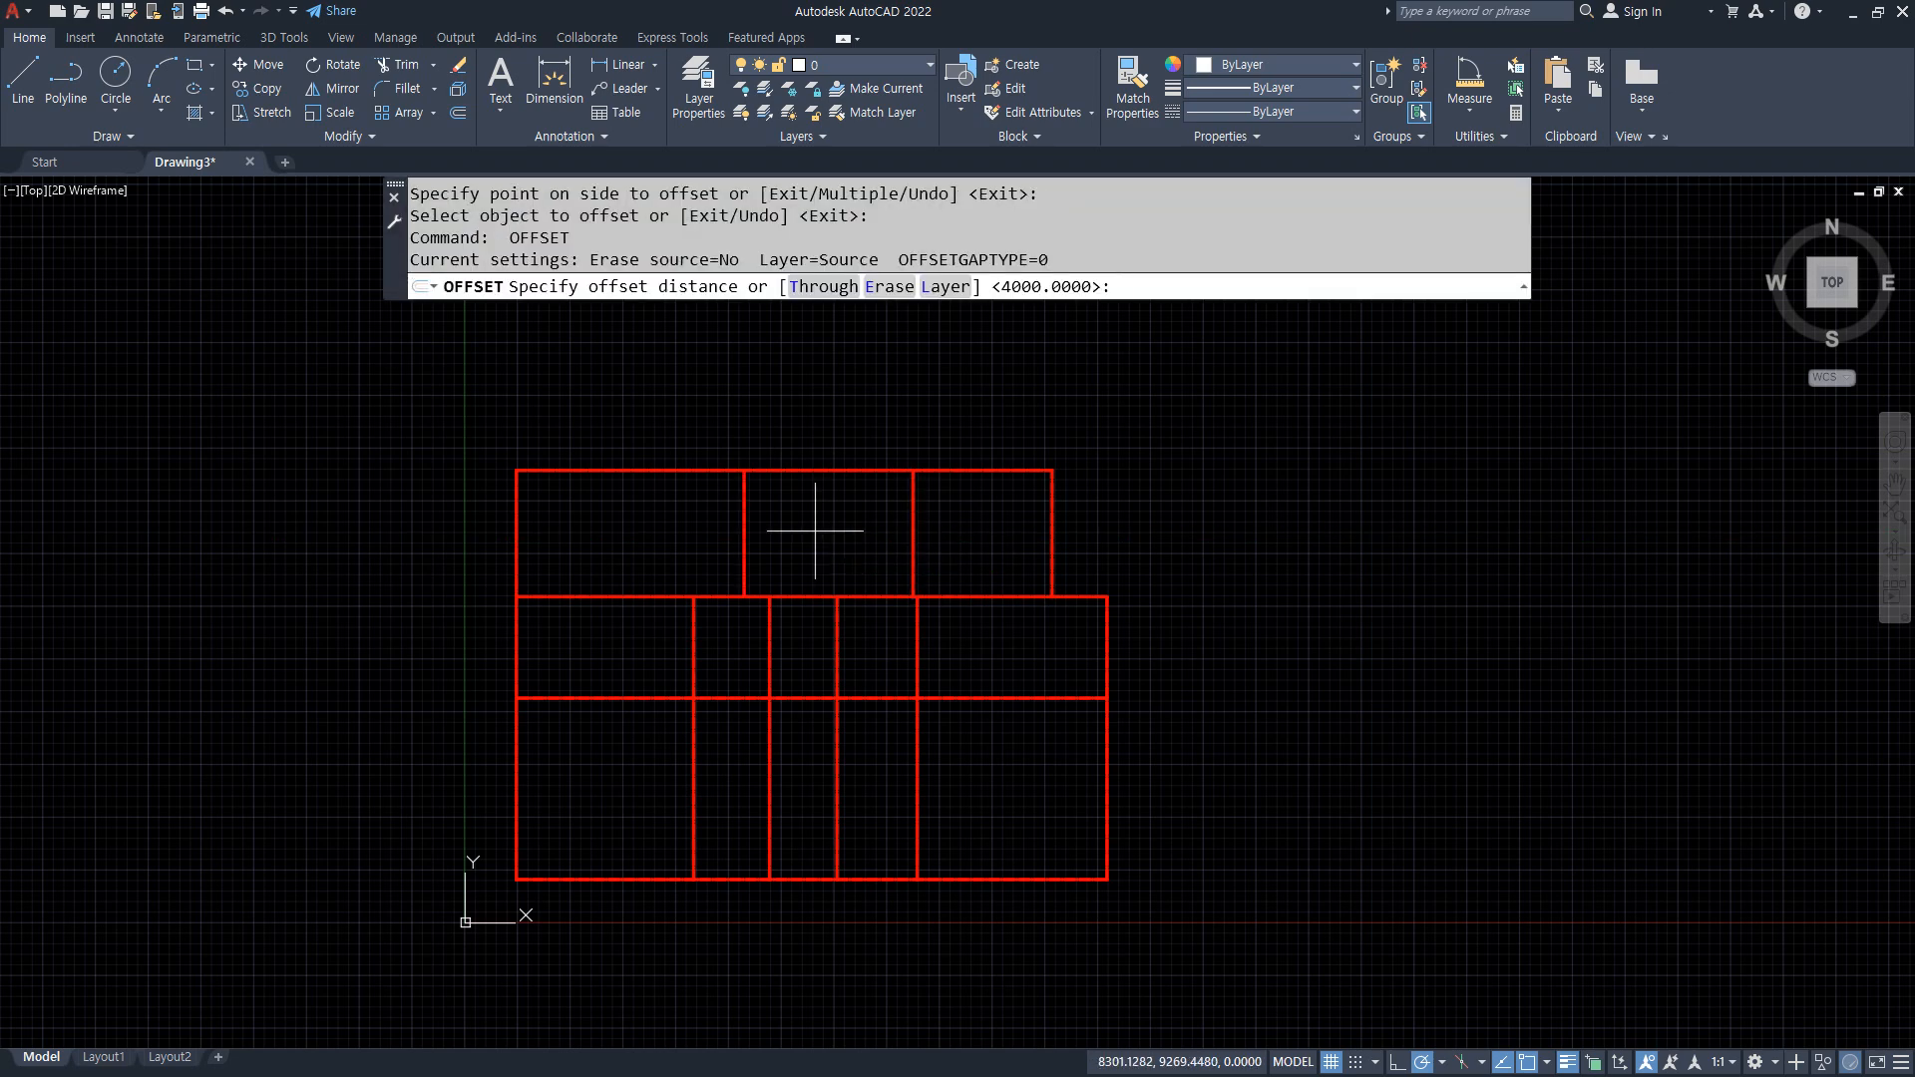
pyautogui.press('Return')
pyautogui.click(739, 529)
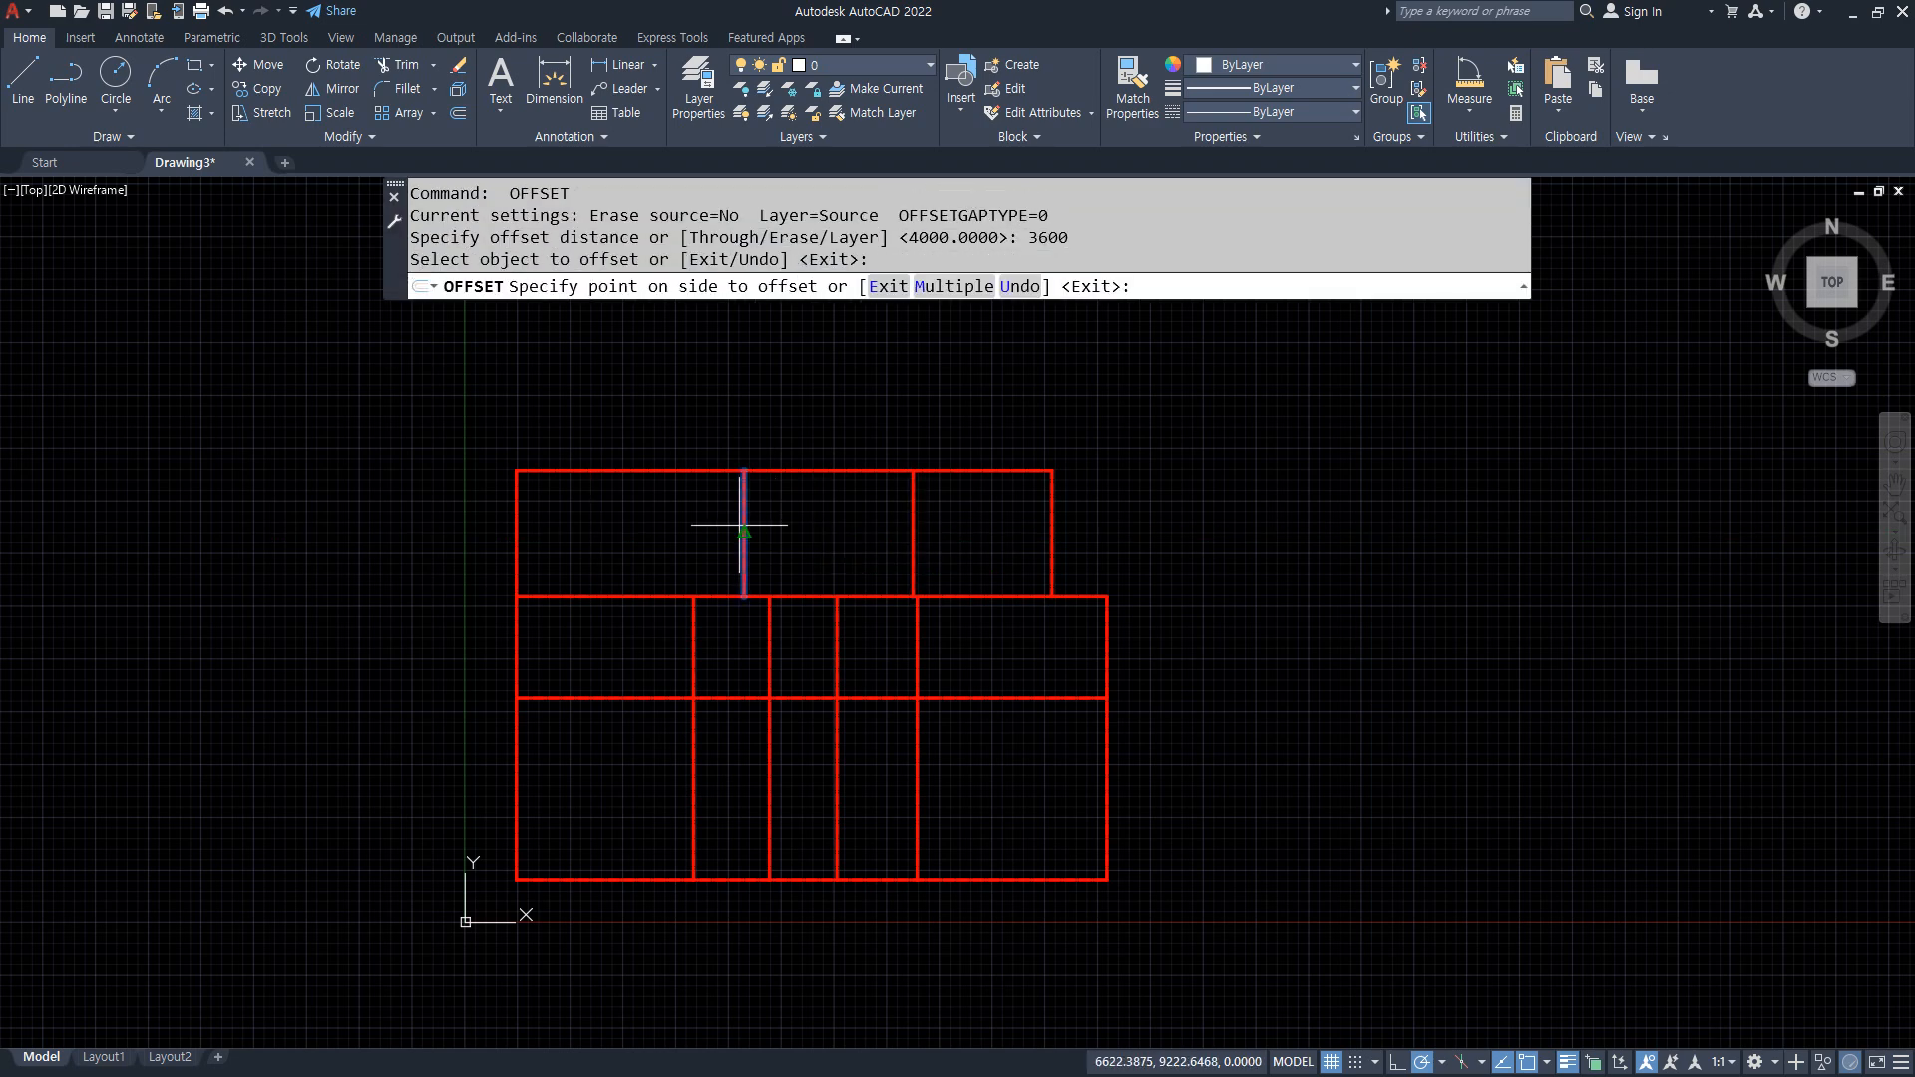
pyautogui.click(569, 526)
pyautogui.press('Return')
# Trim away the top-left corner of the outline outside the top band's left room
pyautogui.write('tr')
pyautogui.press('Return')
pyautogui.moveTo(527, 415)
pyautogui.mouseDown()
pyautogui.moveTo(470, 548)
pyautogui.moveTo(509, 530)
pyautogui.mouseUp()
pyautogui.press('Return')
pyautogui.moveTo(522, 574); pyautogui.dragTo(509, 517, button='middle')
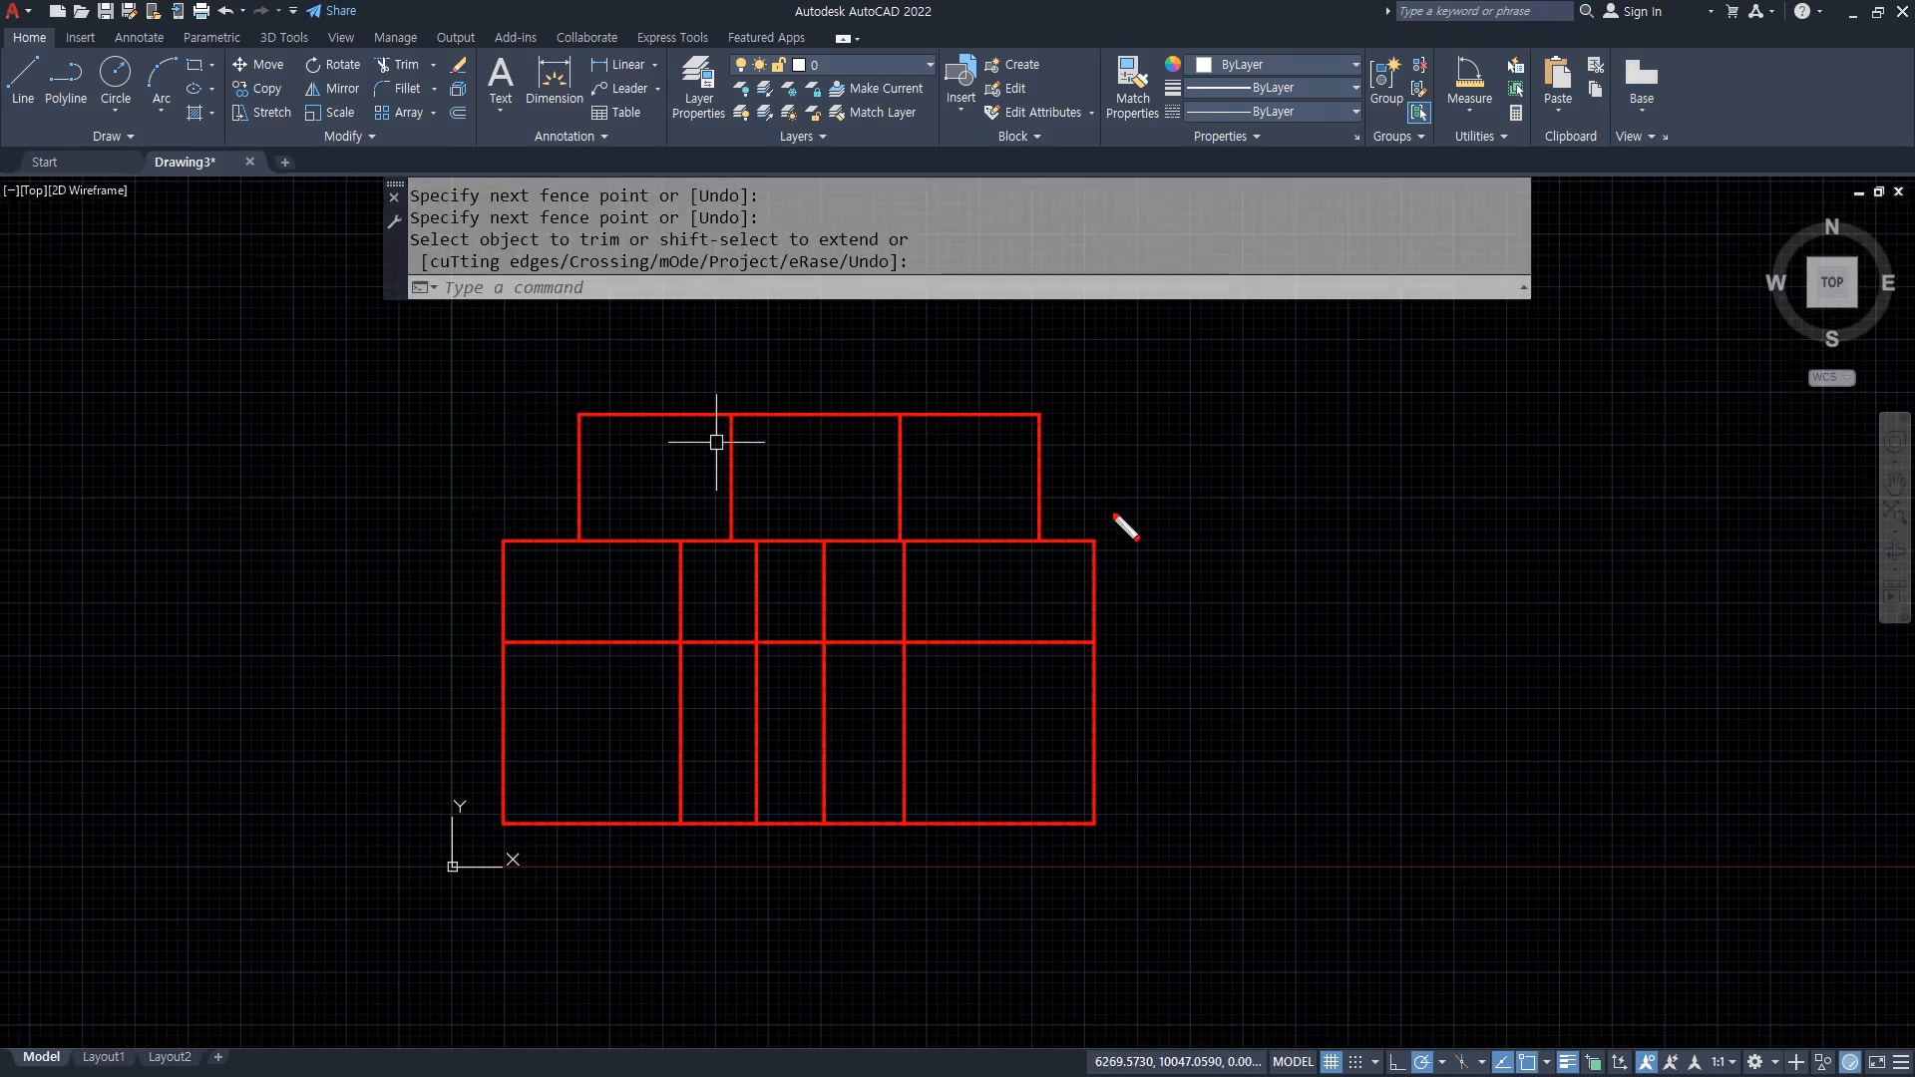
# Offset the horizontal centre line directly above the bottom one 2100 downward
pyautogui.moveTo(1038, 828)
pyautogui.mouseDown()
pyautogui.moveTo(1143, 485)
pyautogui.moveTo(610, 354)
pyautogui.moveTo(454, 432)
pyautogui.mouseUp()
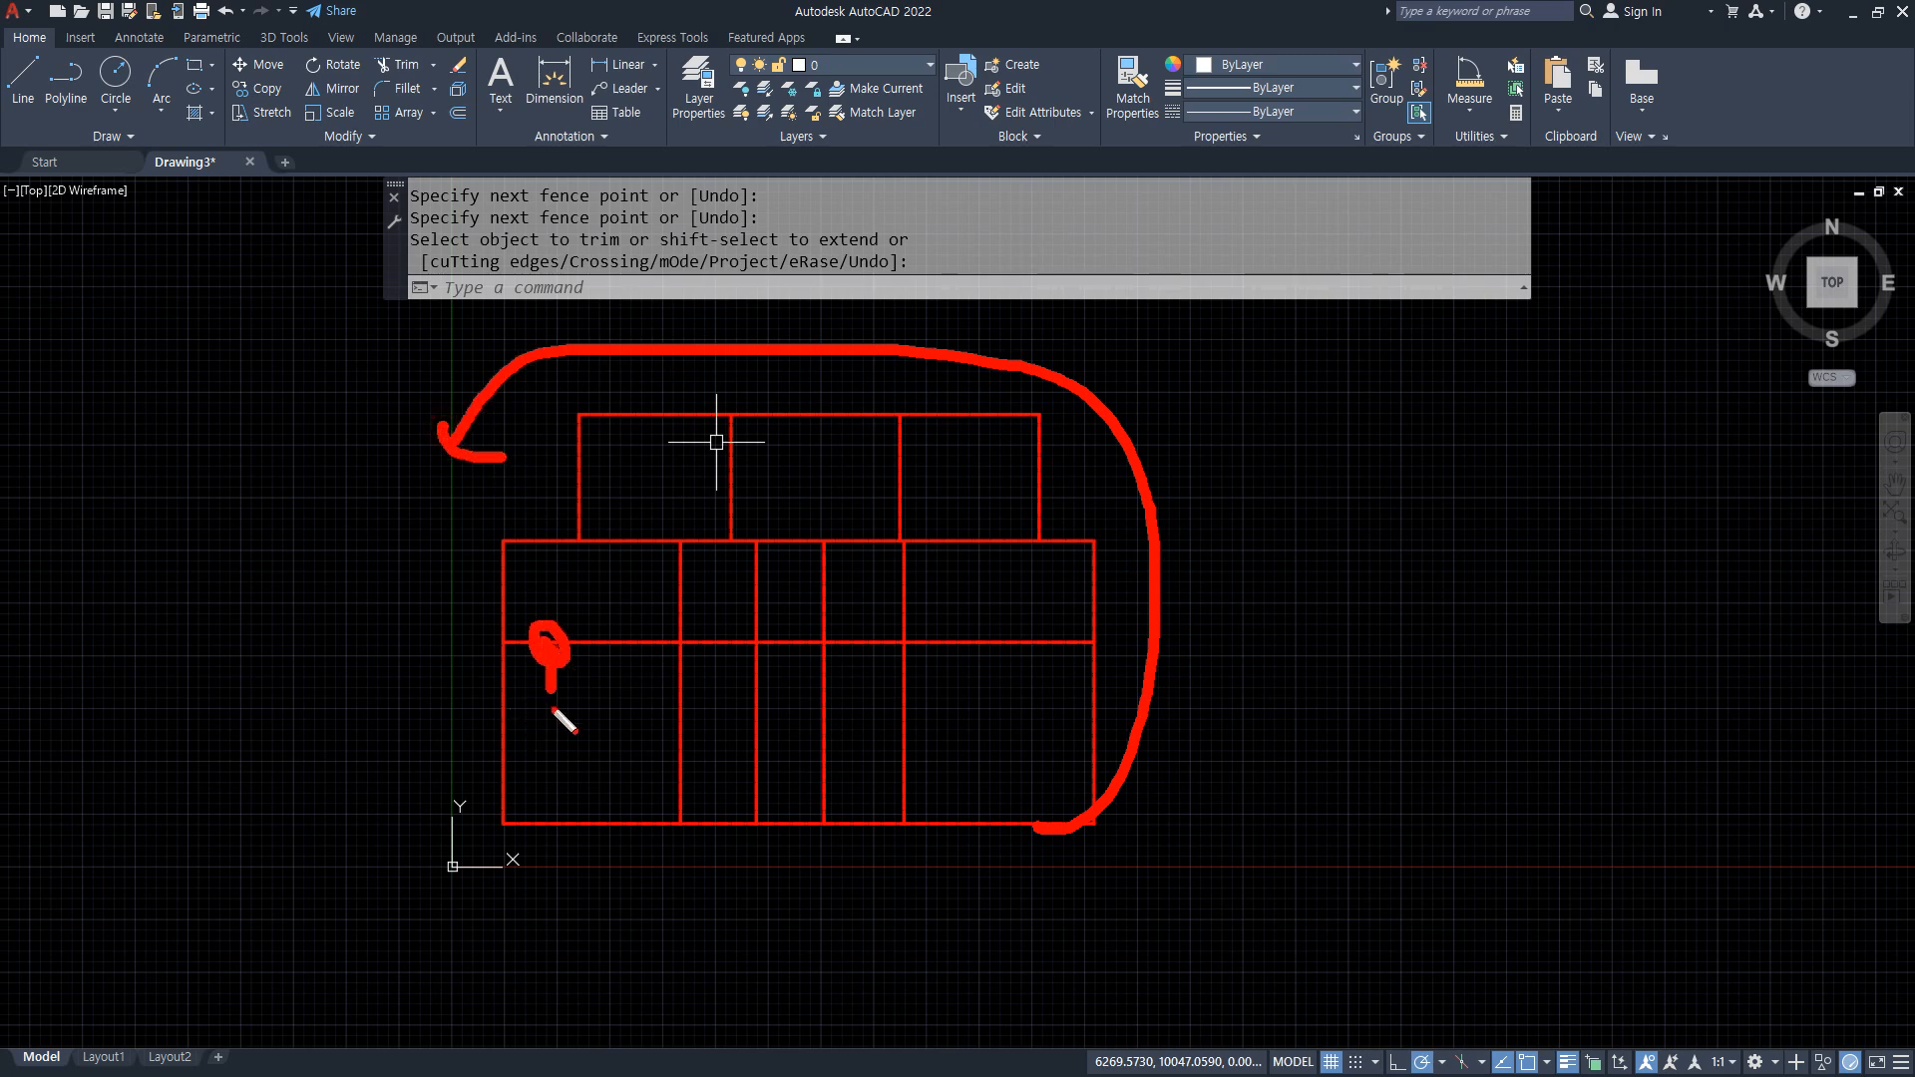
pyautogui.moveTo(554, 709); pyautogui.dragTo(545, 786)
pyautogui.press('Escape')
pyautogui.write('o')
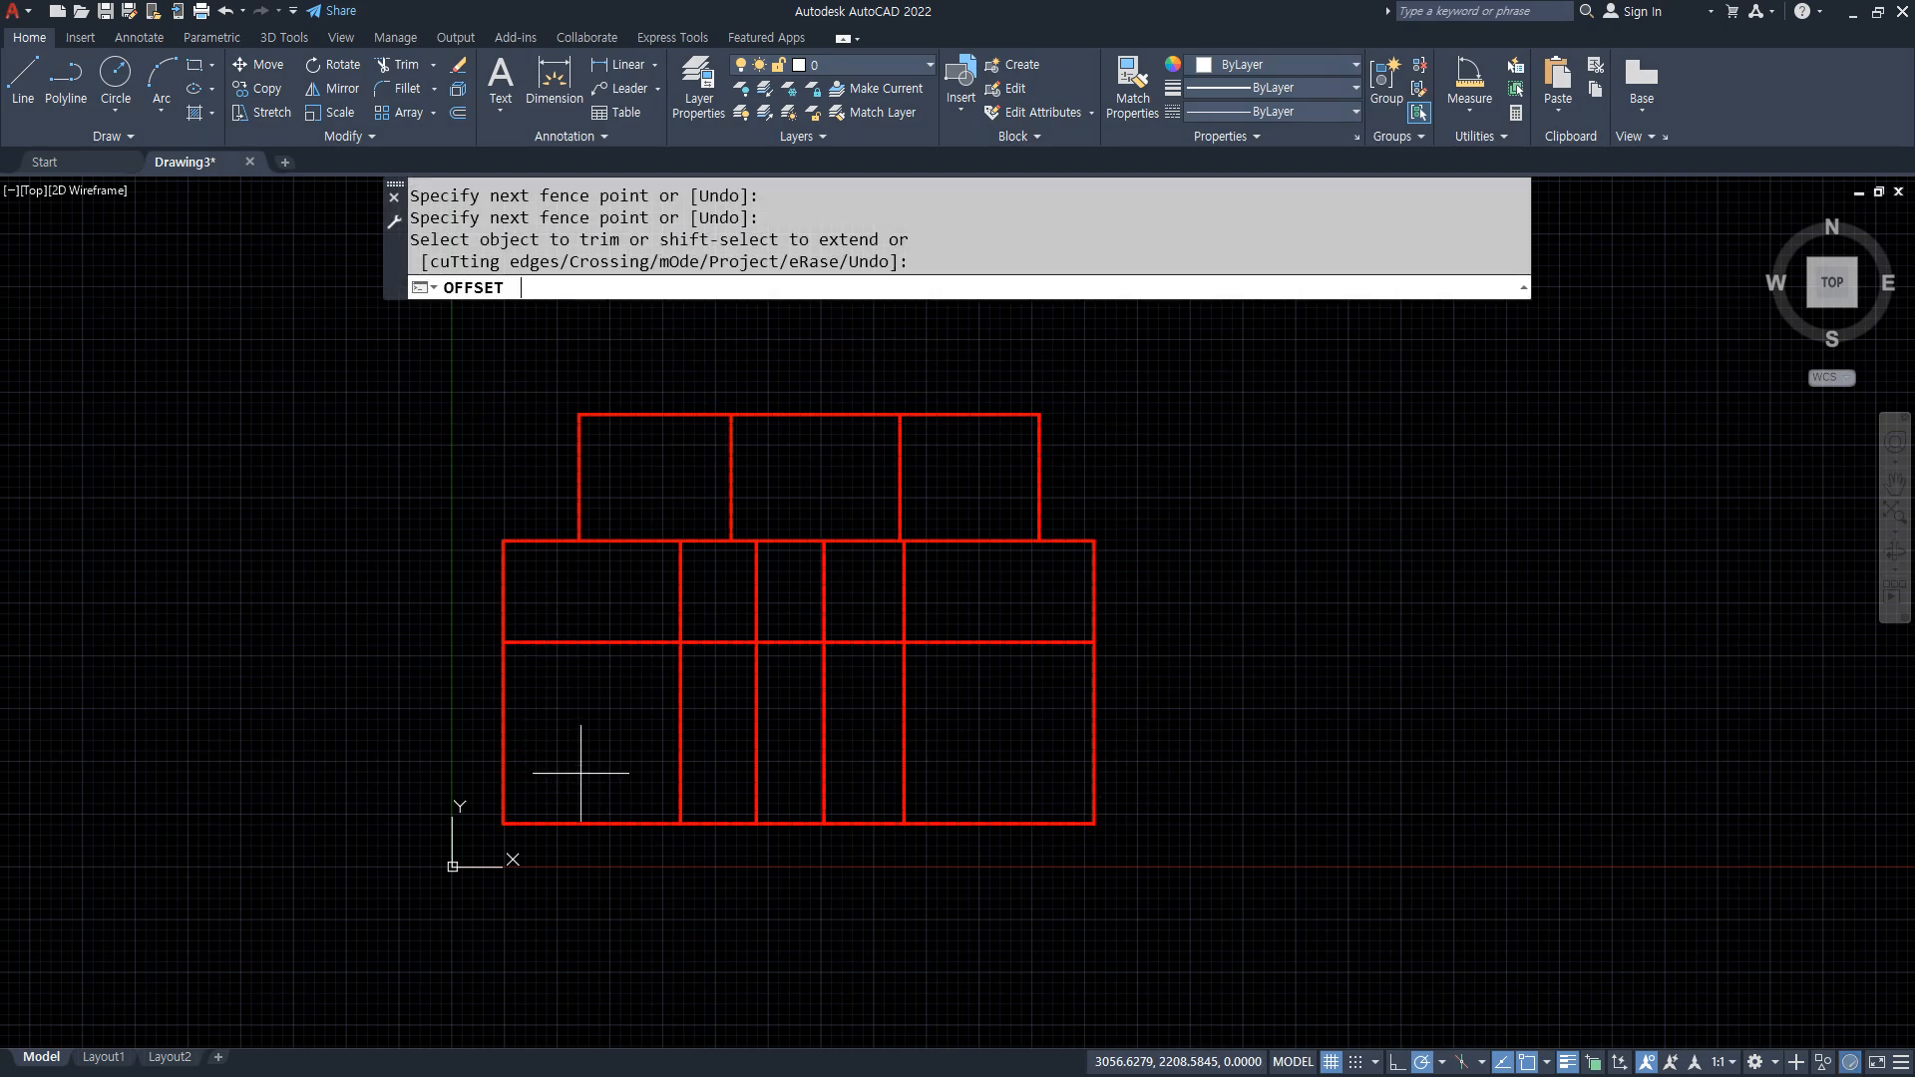
pyautogui.press('Return')
pyautogui.write('2100')
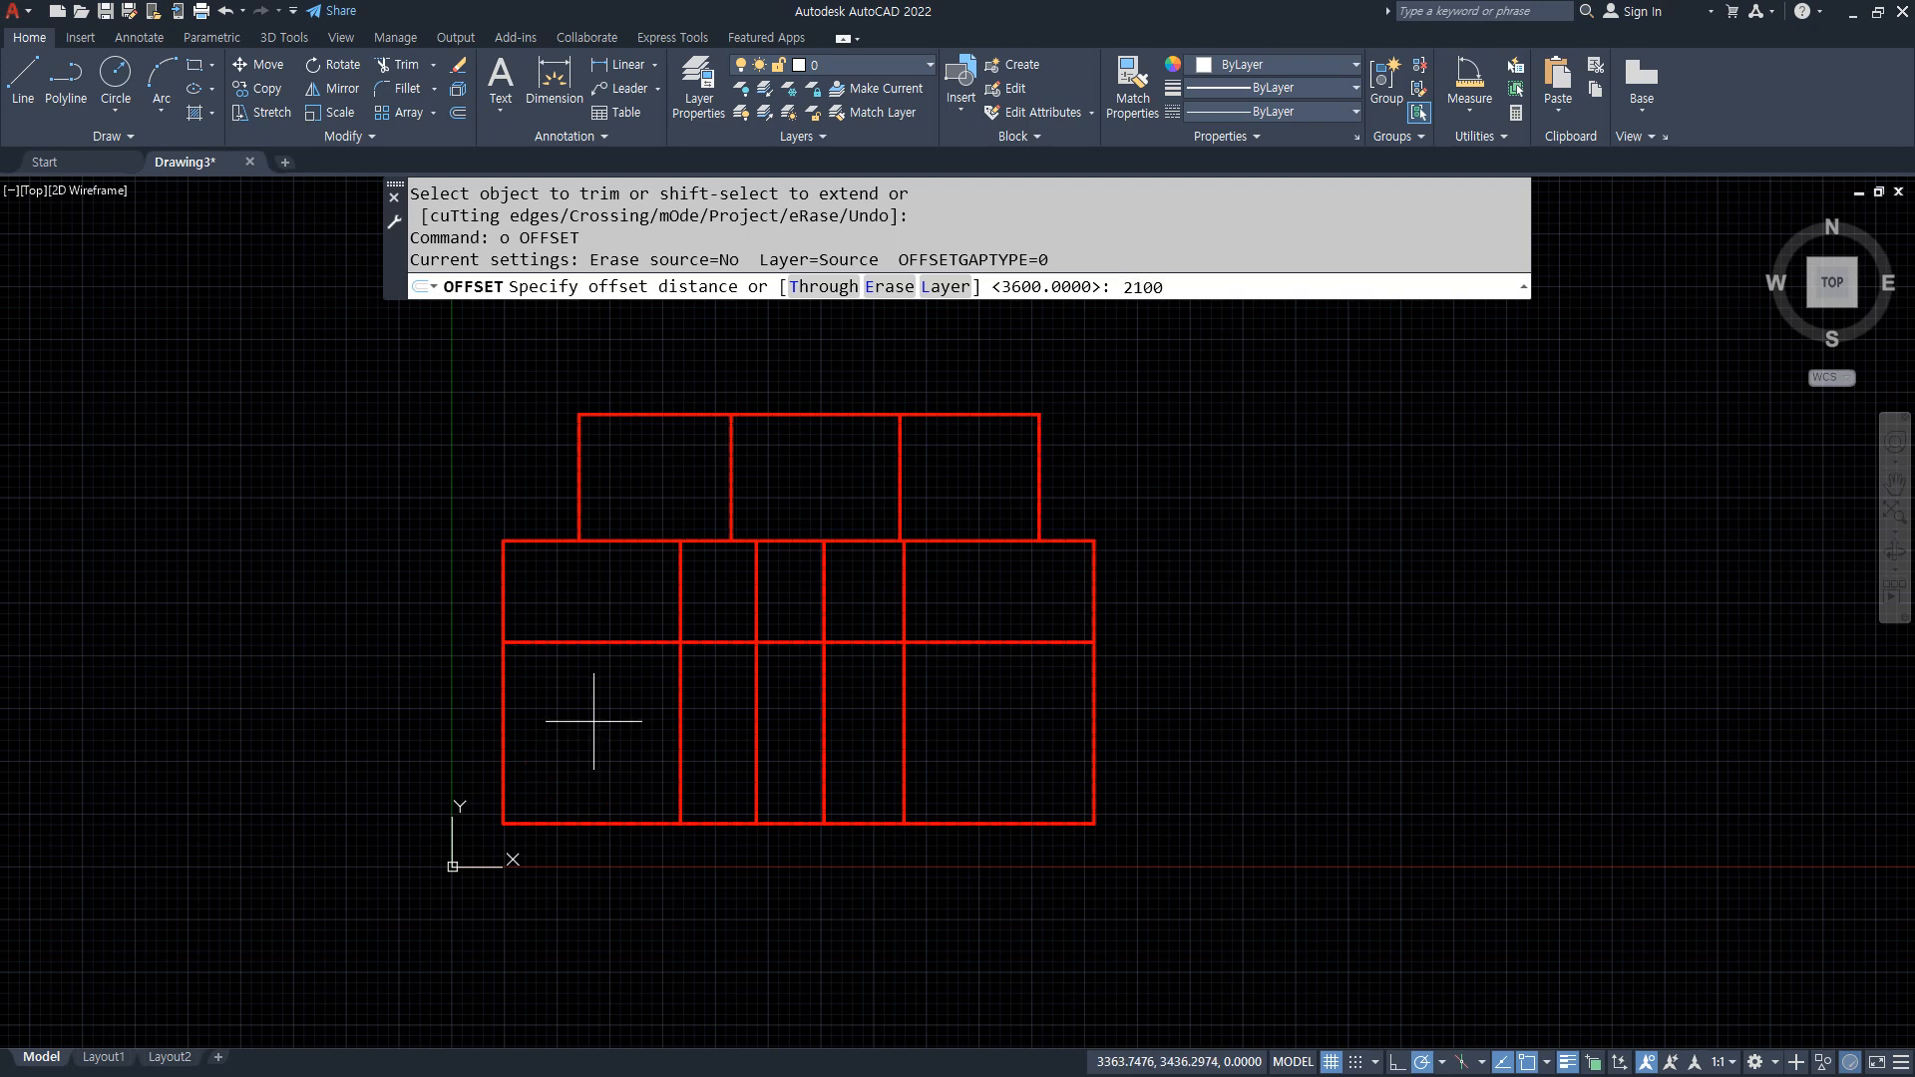
pyautogui.press('Return')
pyautogui.click(577, 642)
pyautogui.click(575, 786)
pyautogui.press('Return')
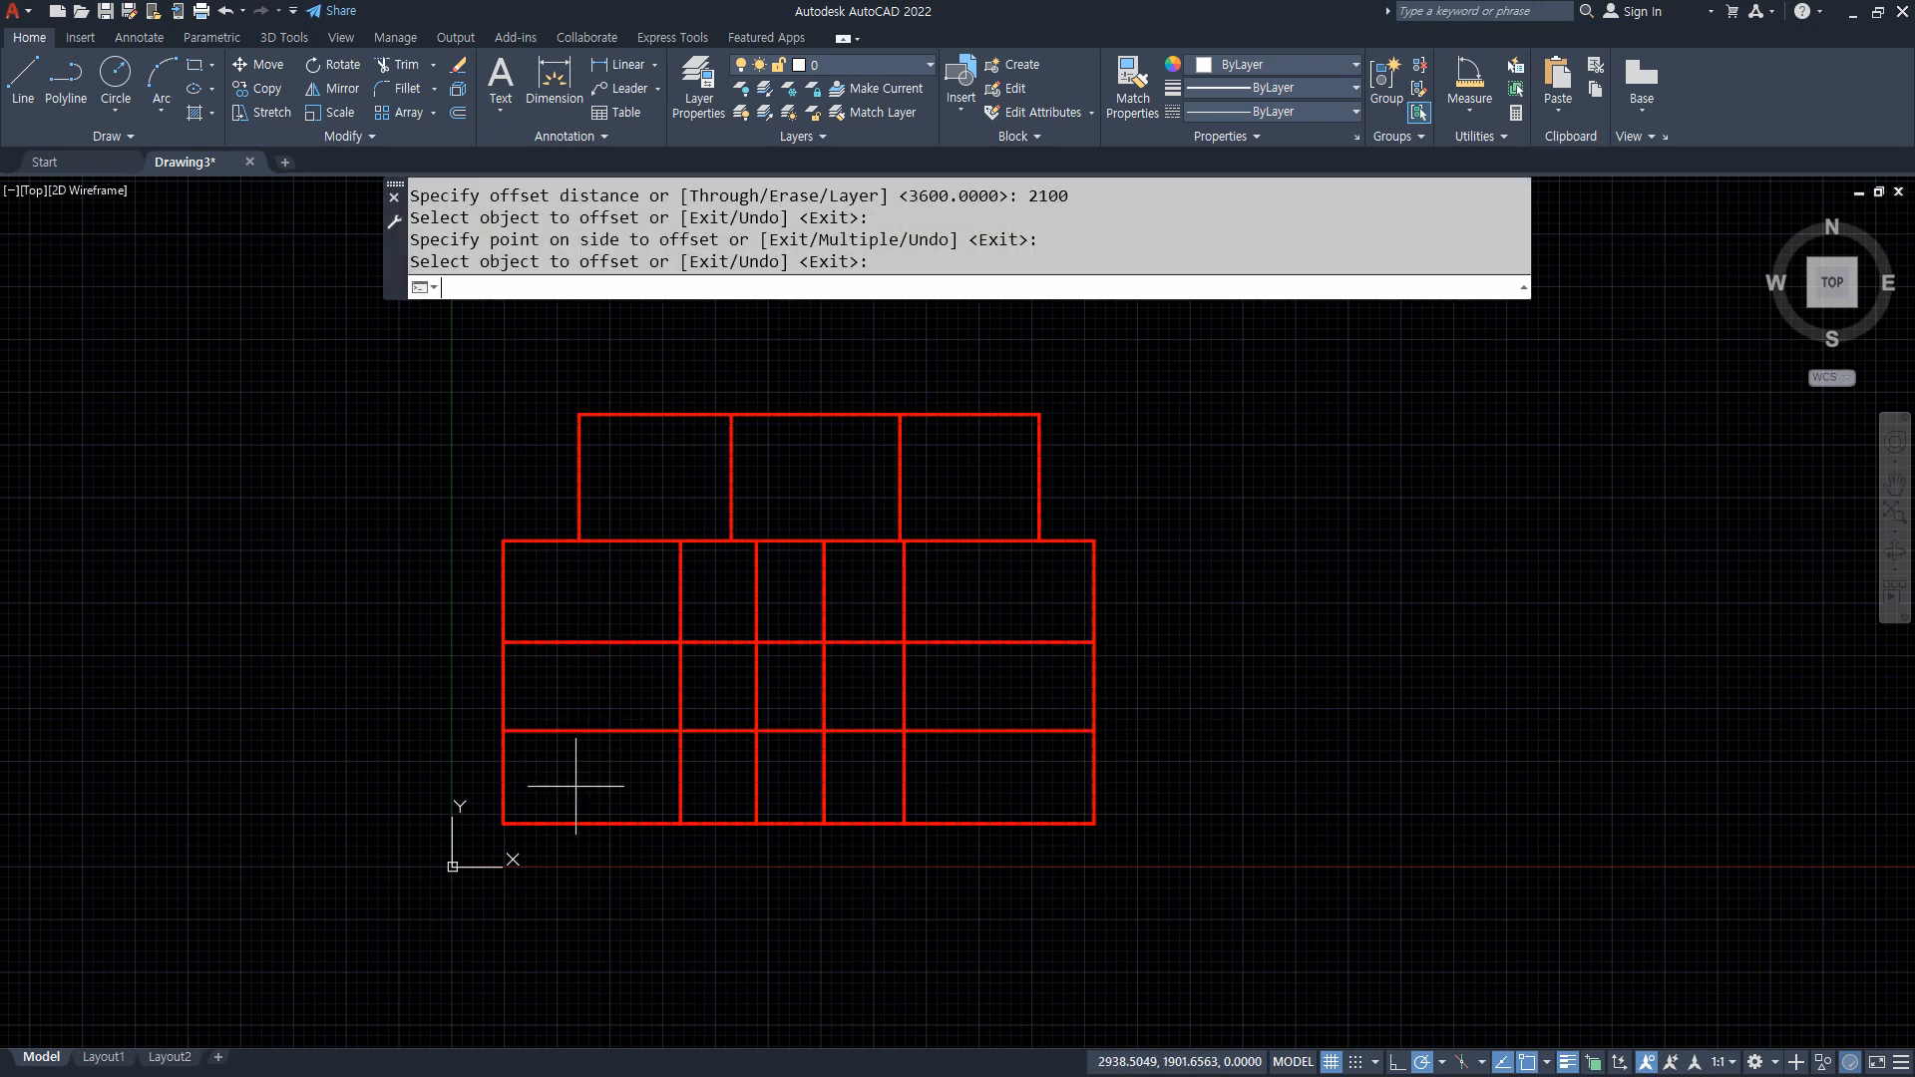
# Offset the newest horizontal centre line 1200 downward
pyautogui.press('Return')
pyautogui.write('1200')
pyautogui.press('Return')
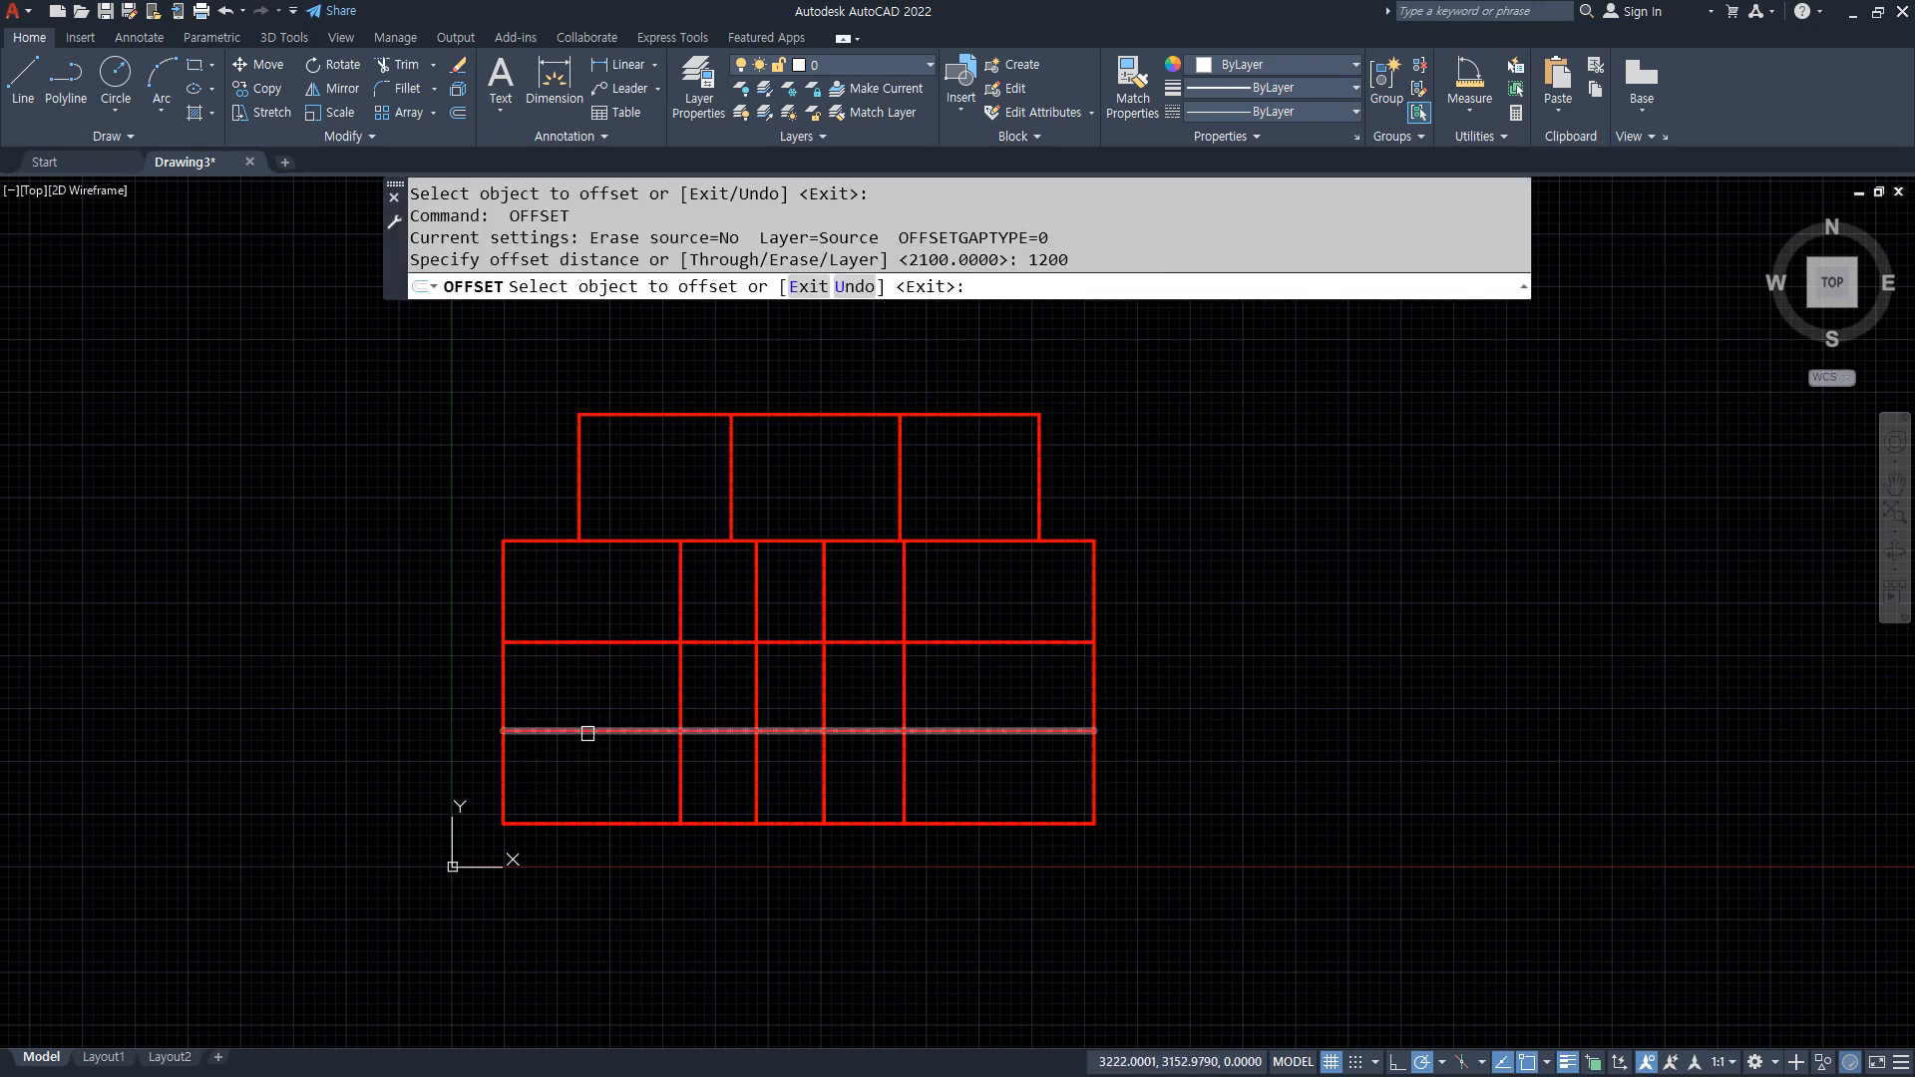
pyautogui.click(585, 732)
pyautogui.click(568, 792)
pyautogui.press('Return')
# Trim the centre lines across the lower-left area into a stepped outline and erase the leftover segments outside it
pyautogui.scroll(2, 817, 847)
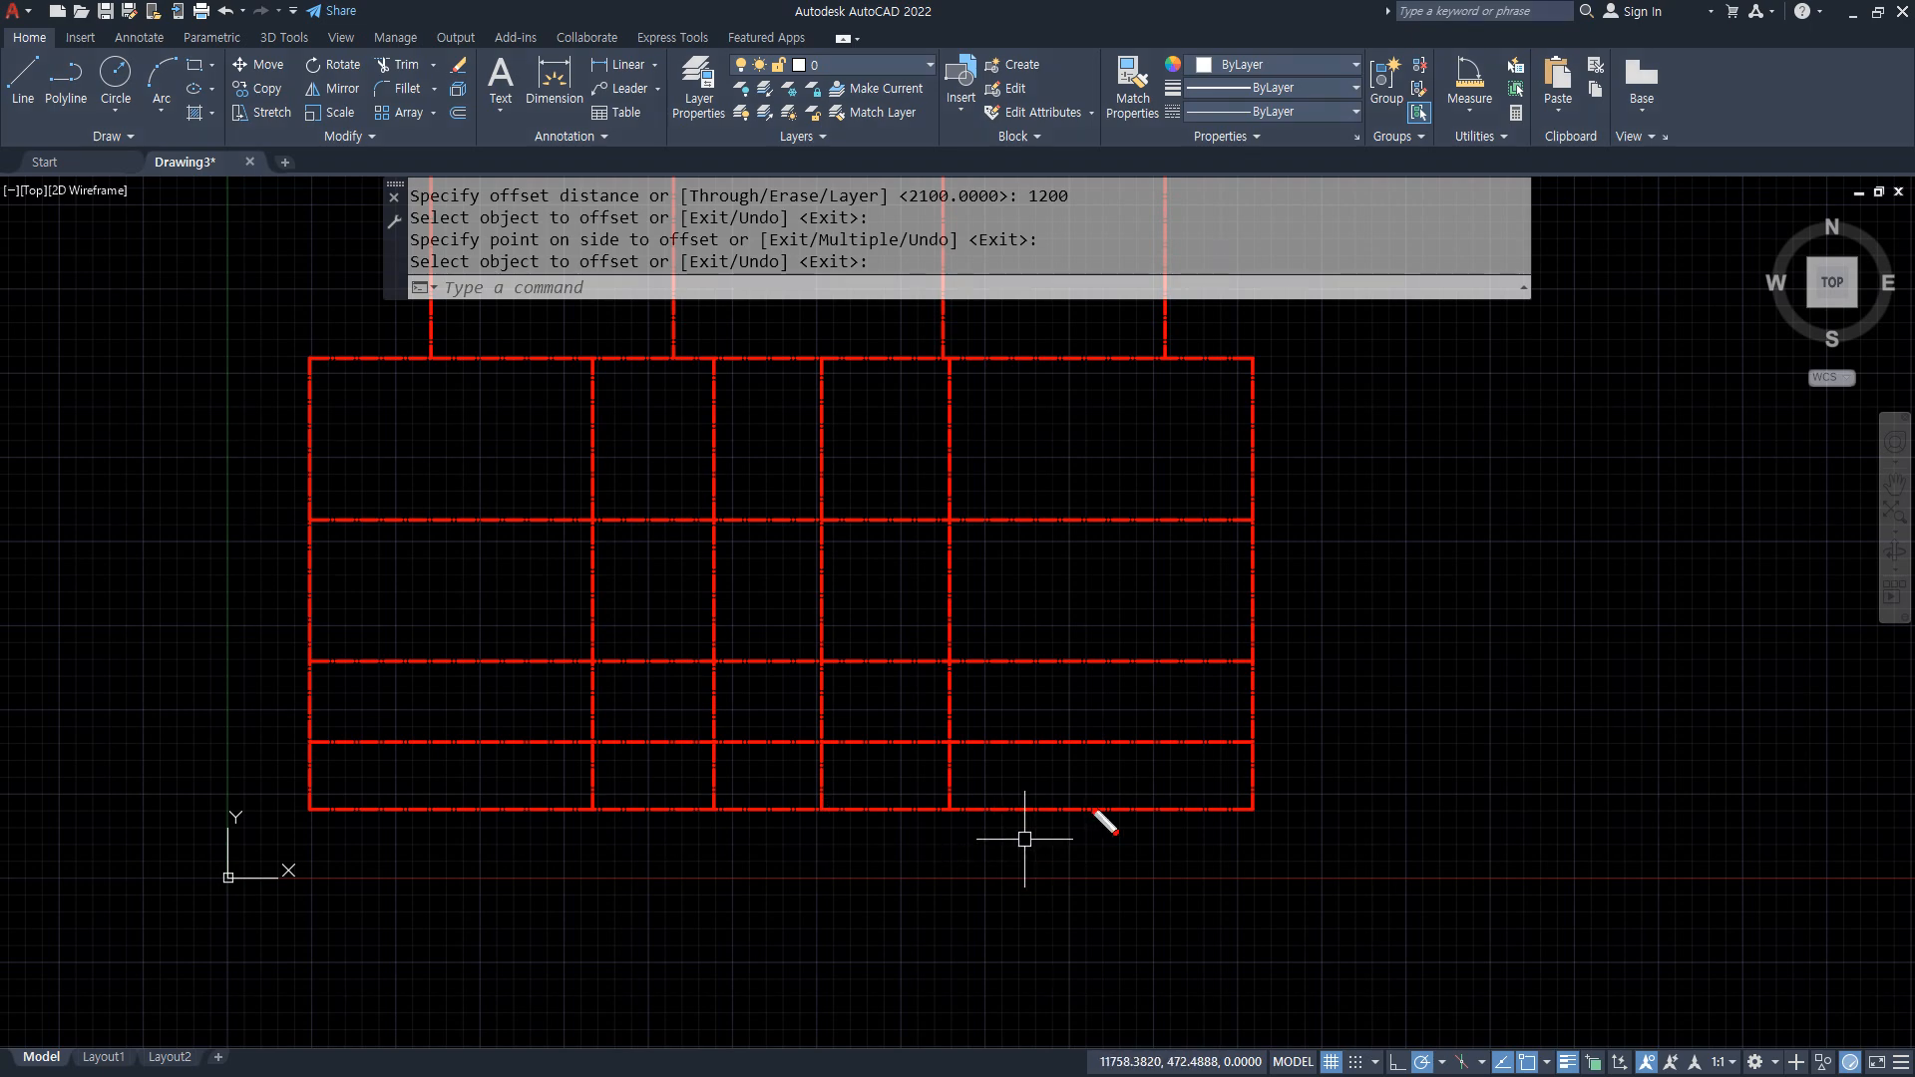
pyautogui.moveTo(1097, 806)
pyautogui.mouseDown()
pyautogui.moveTo(943, 810)
pyautogui.moveTo(739, 663)
pyautogui.moveTo(179, 663)
pyautogui.mouseUp()
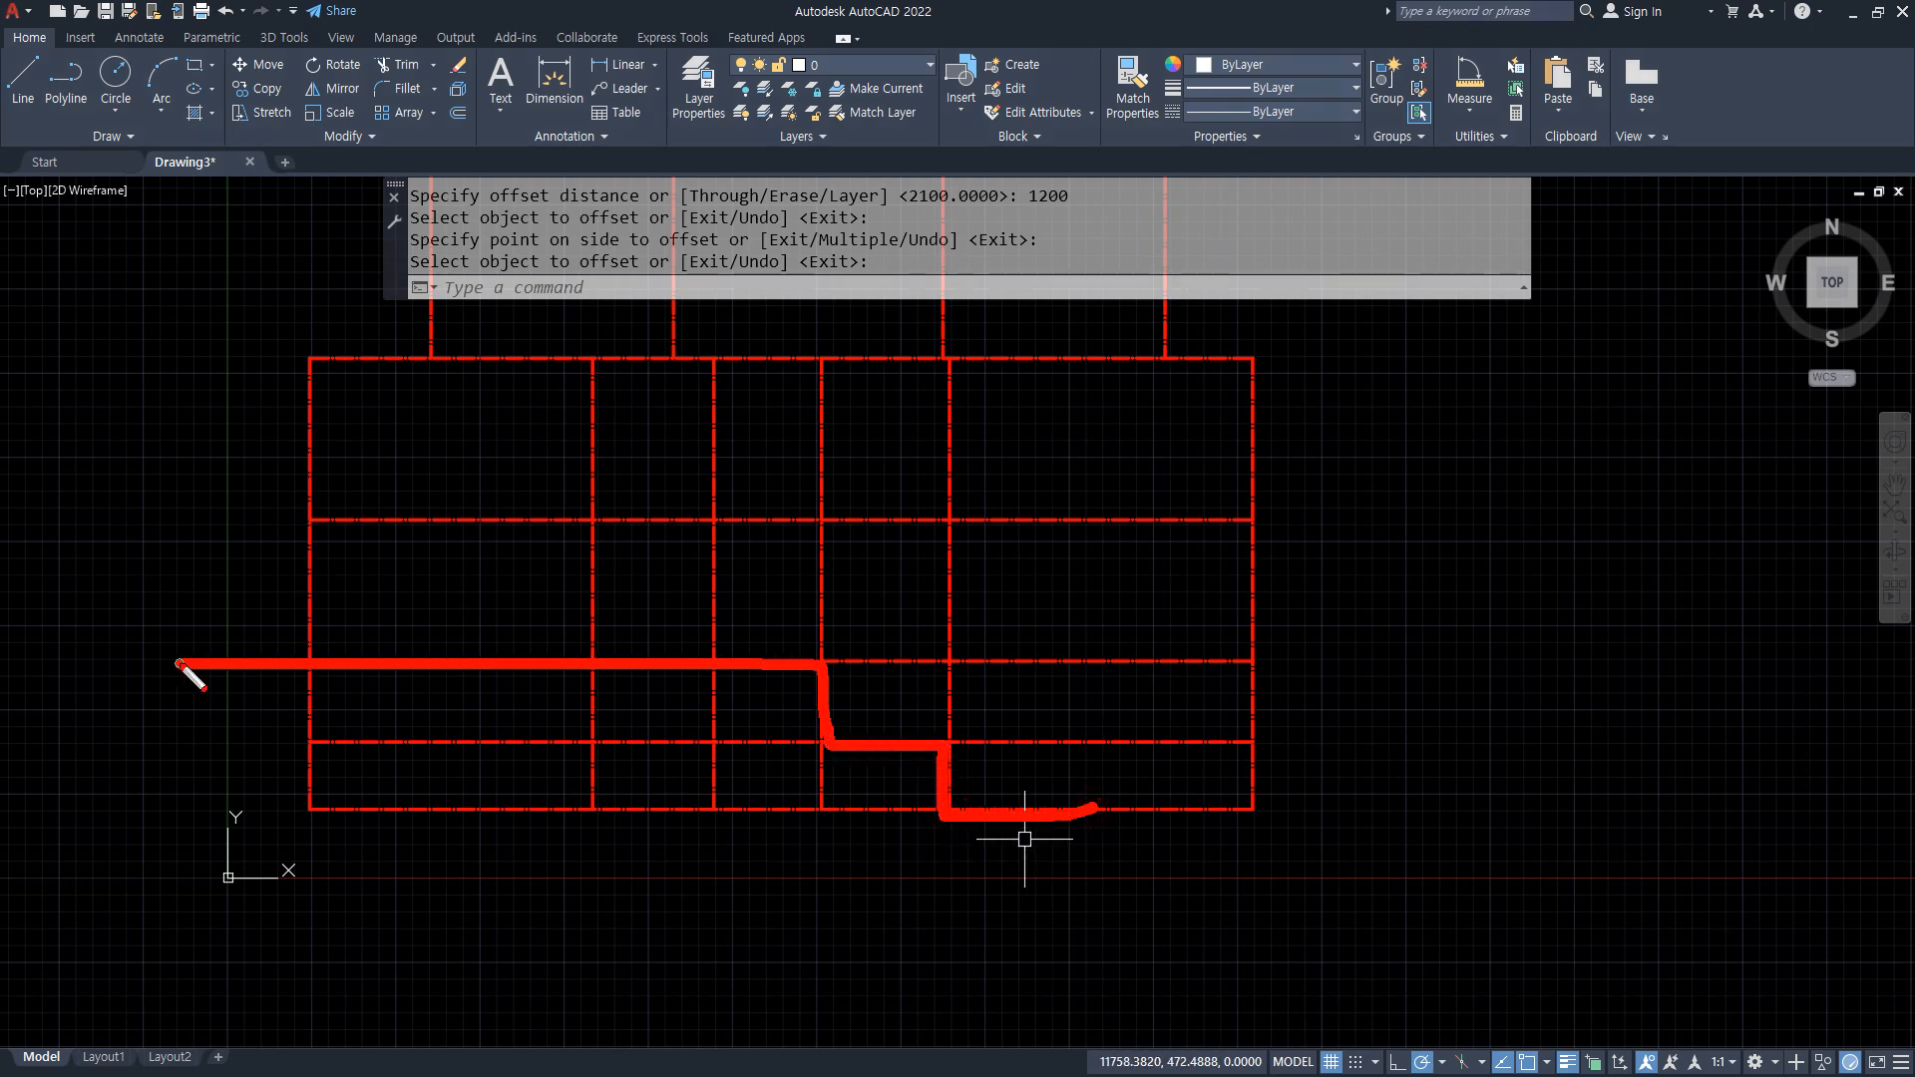
pyautogui.press('Escape')
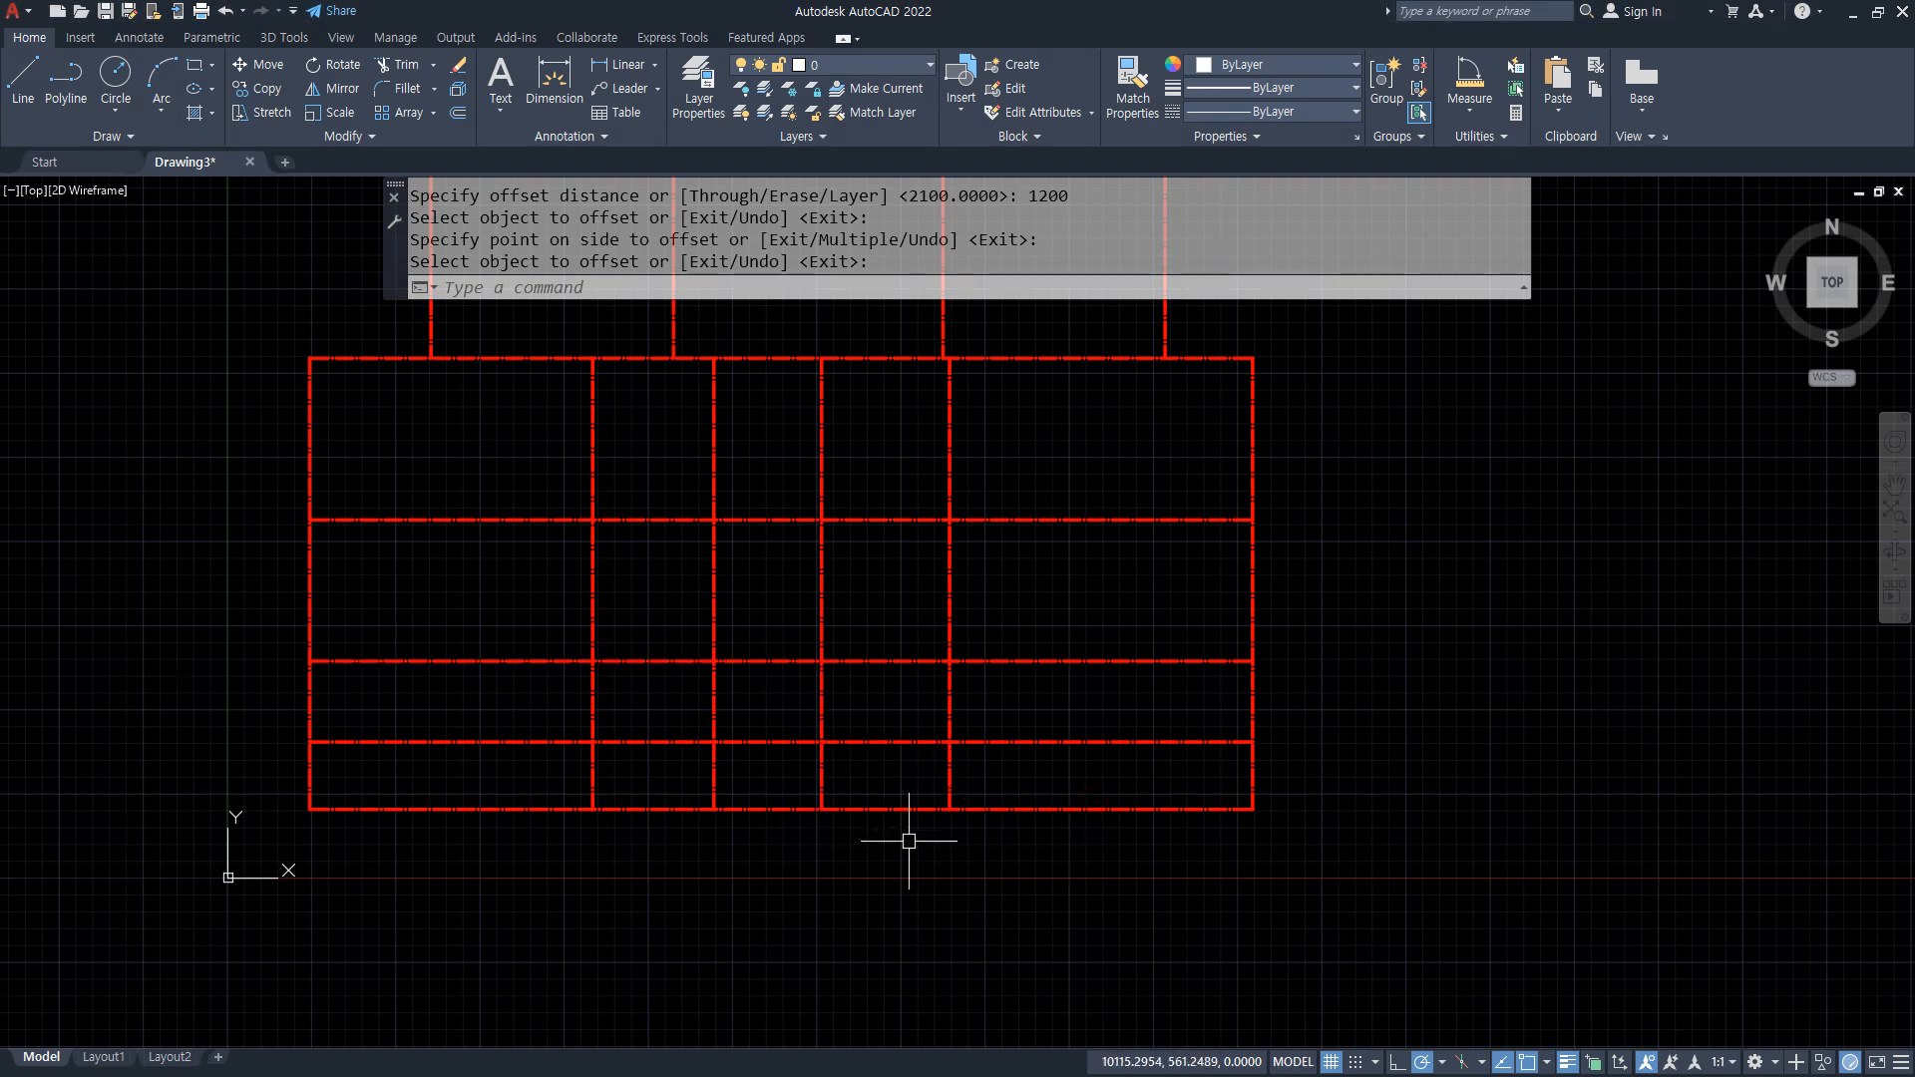
pyautogui.write('tr')
pyautogui.press('space')
pyautogui.click(962, 856)
pyautogui.click(687, 701)
pyautogui.click(650, 702)
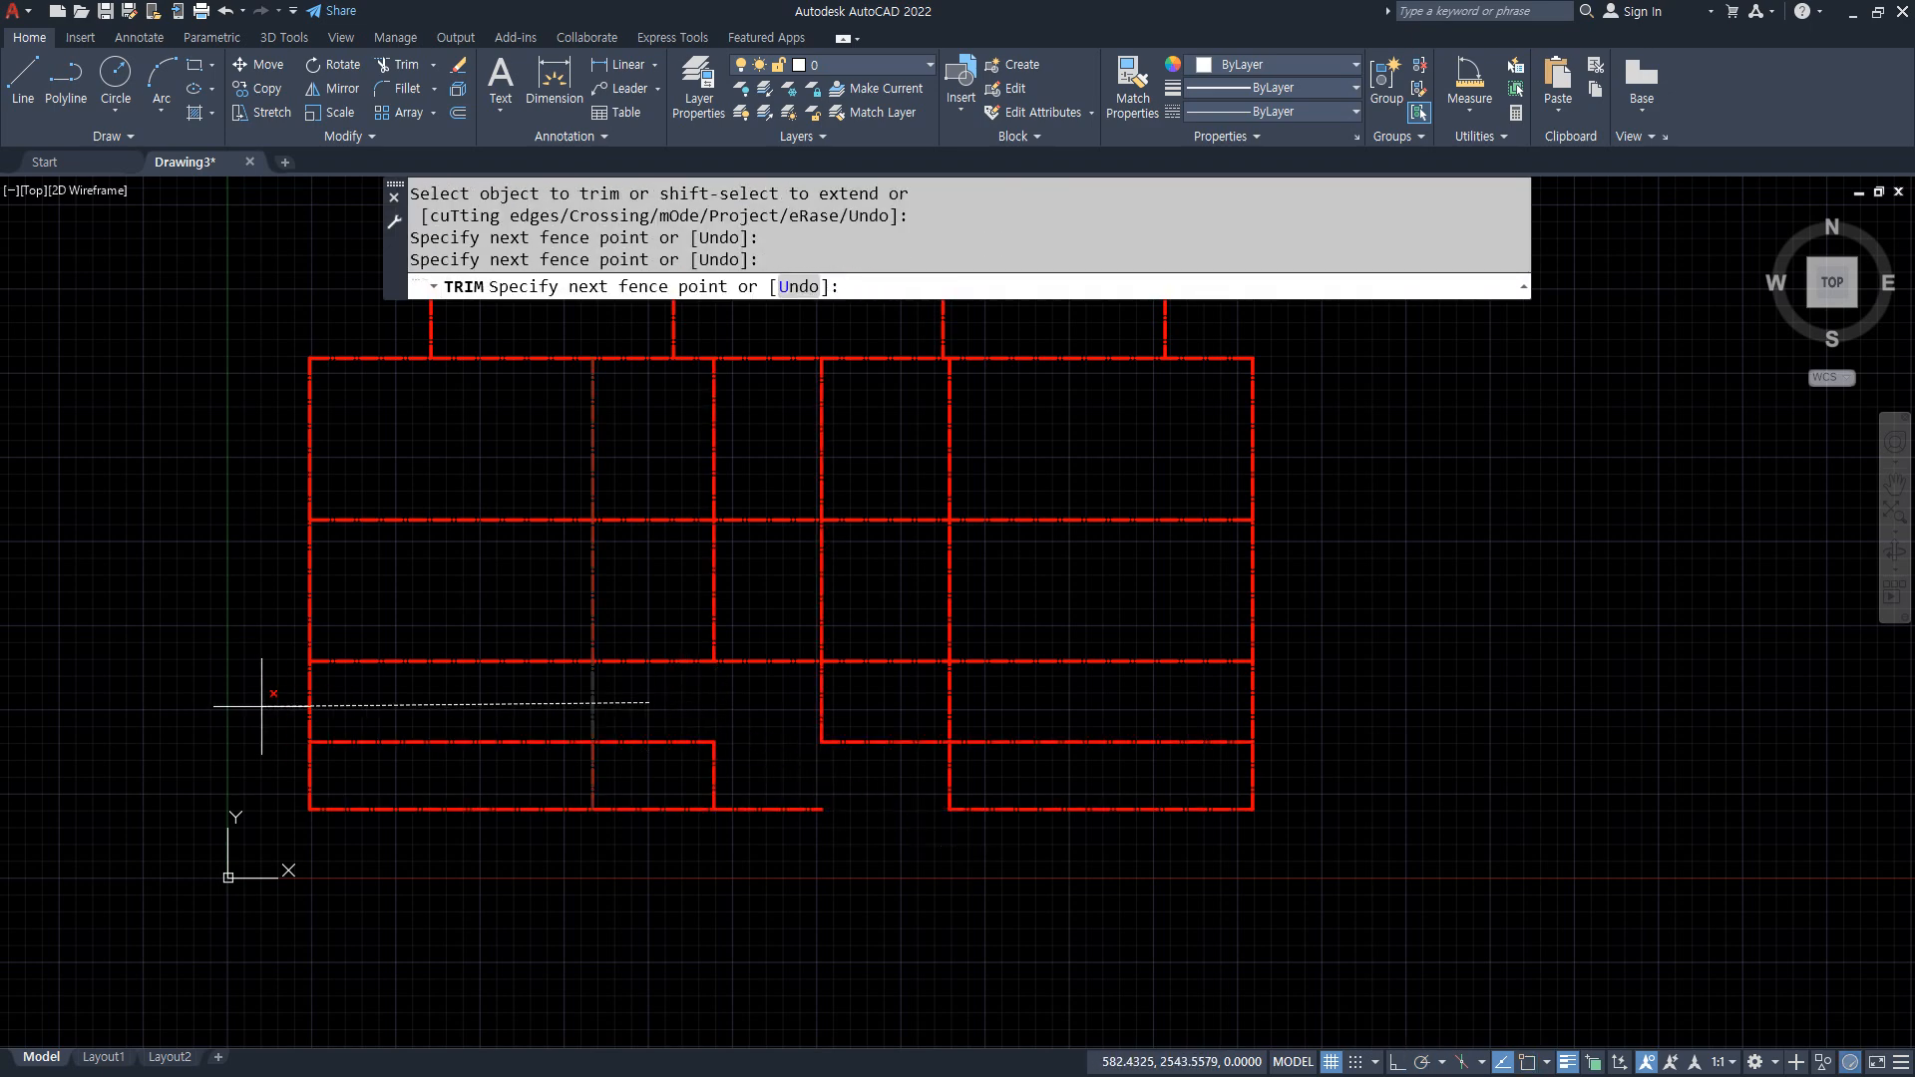
pyautogui.click(261, 706)
pyautogui.press('space')
pyautogui.press('space')
pyautogui.click(775, 882)
pyautogui.click(152, 717)
pyautogui.write('e')
pyautogui.press('space')
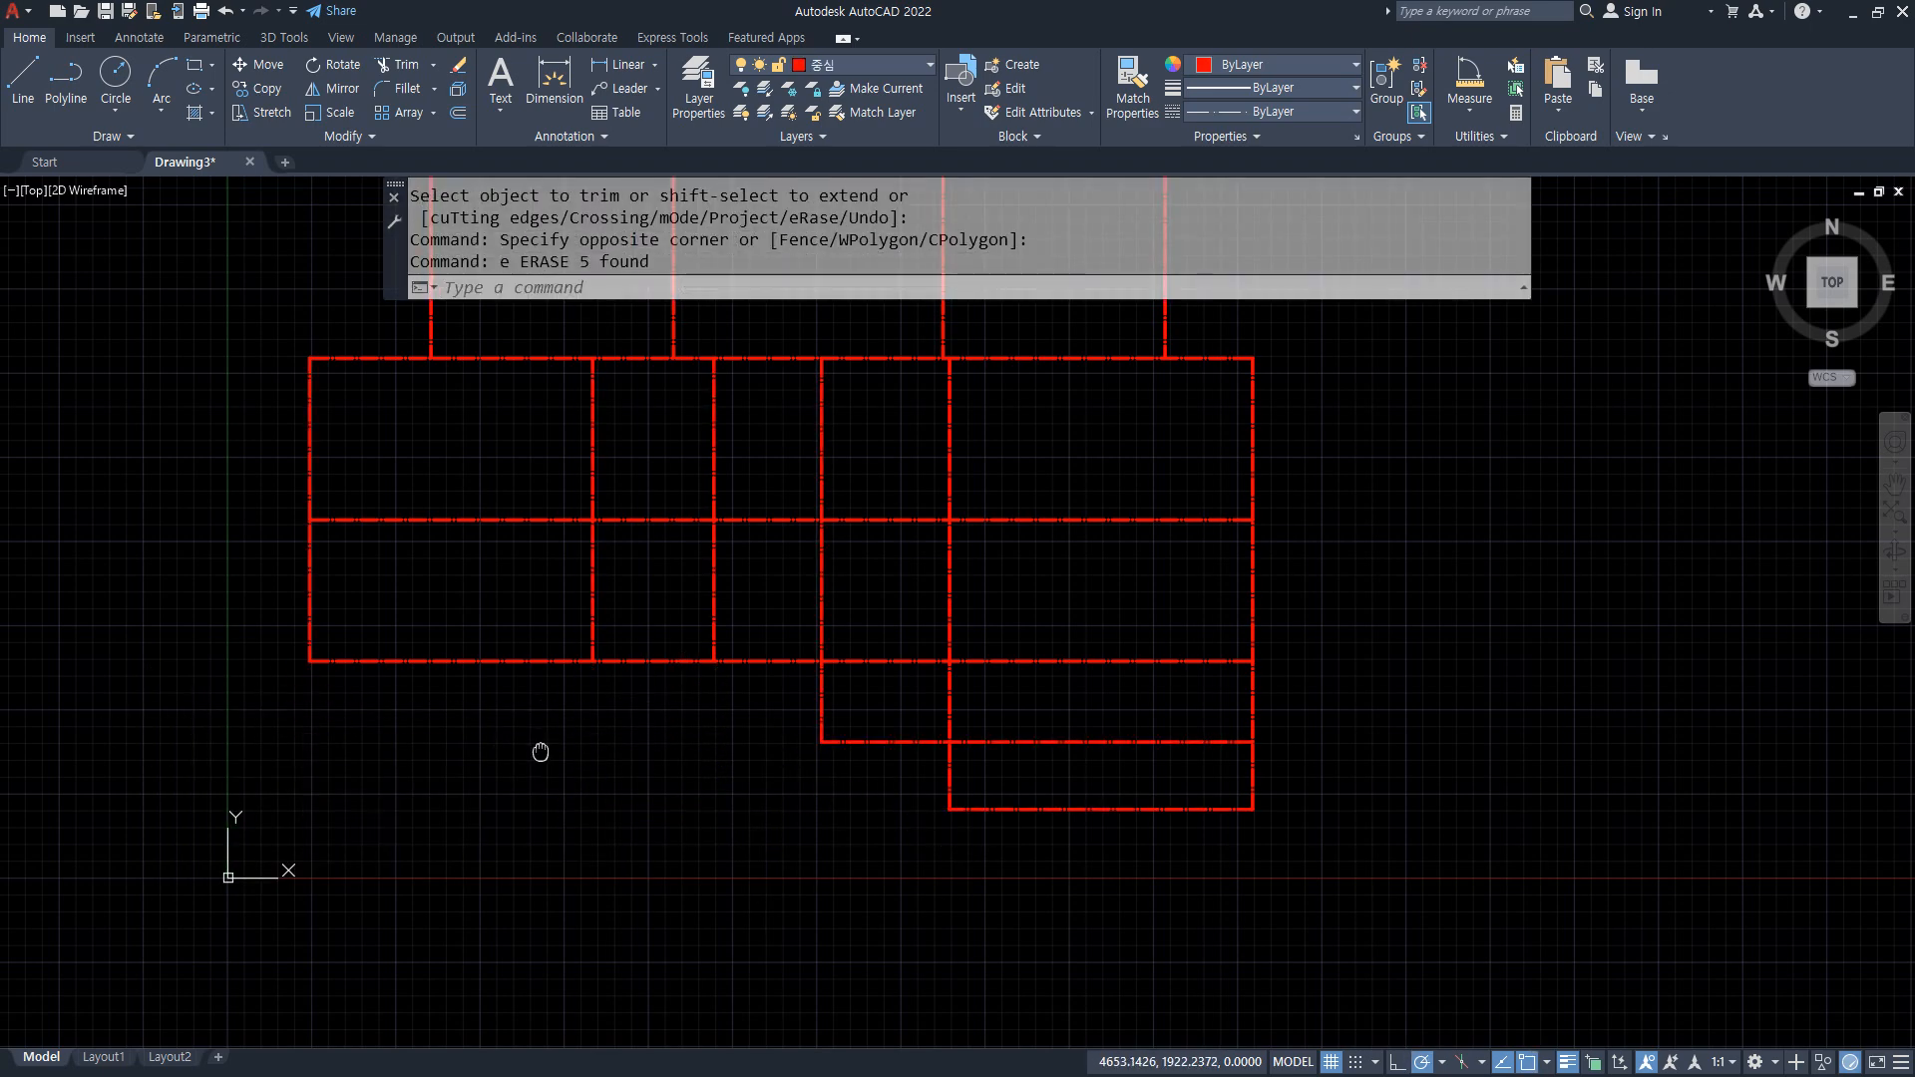
# Trim the two lower horizontal lines inside the large lower-right room and the two vertical lines dividing the central space beside it
pyautogui.moveTo(541, 752); pyautogui.dragTo(527, 814, button='middle')
pyautogui.write('tr')
pyautogui.press('space')
pyautogui.click(1057, 830)
pyautogui.click(1054, 684)
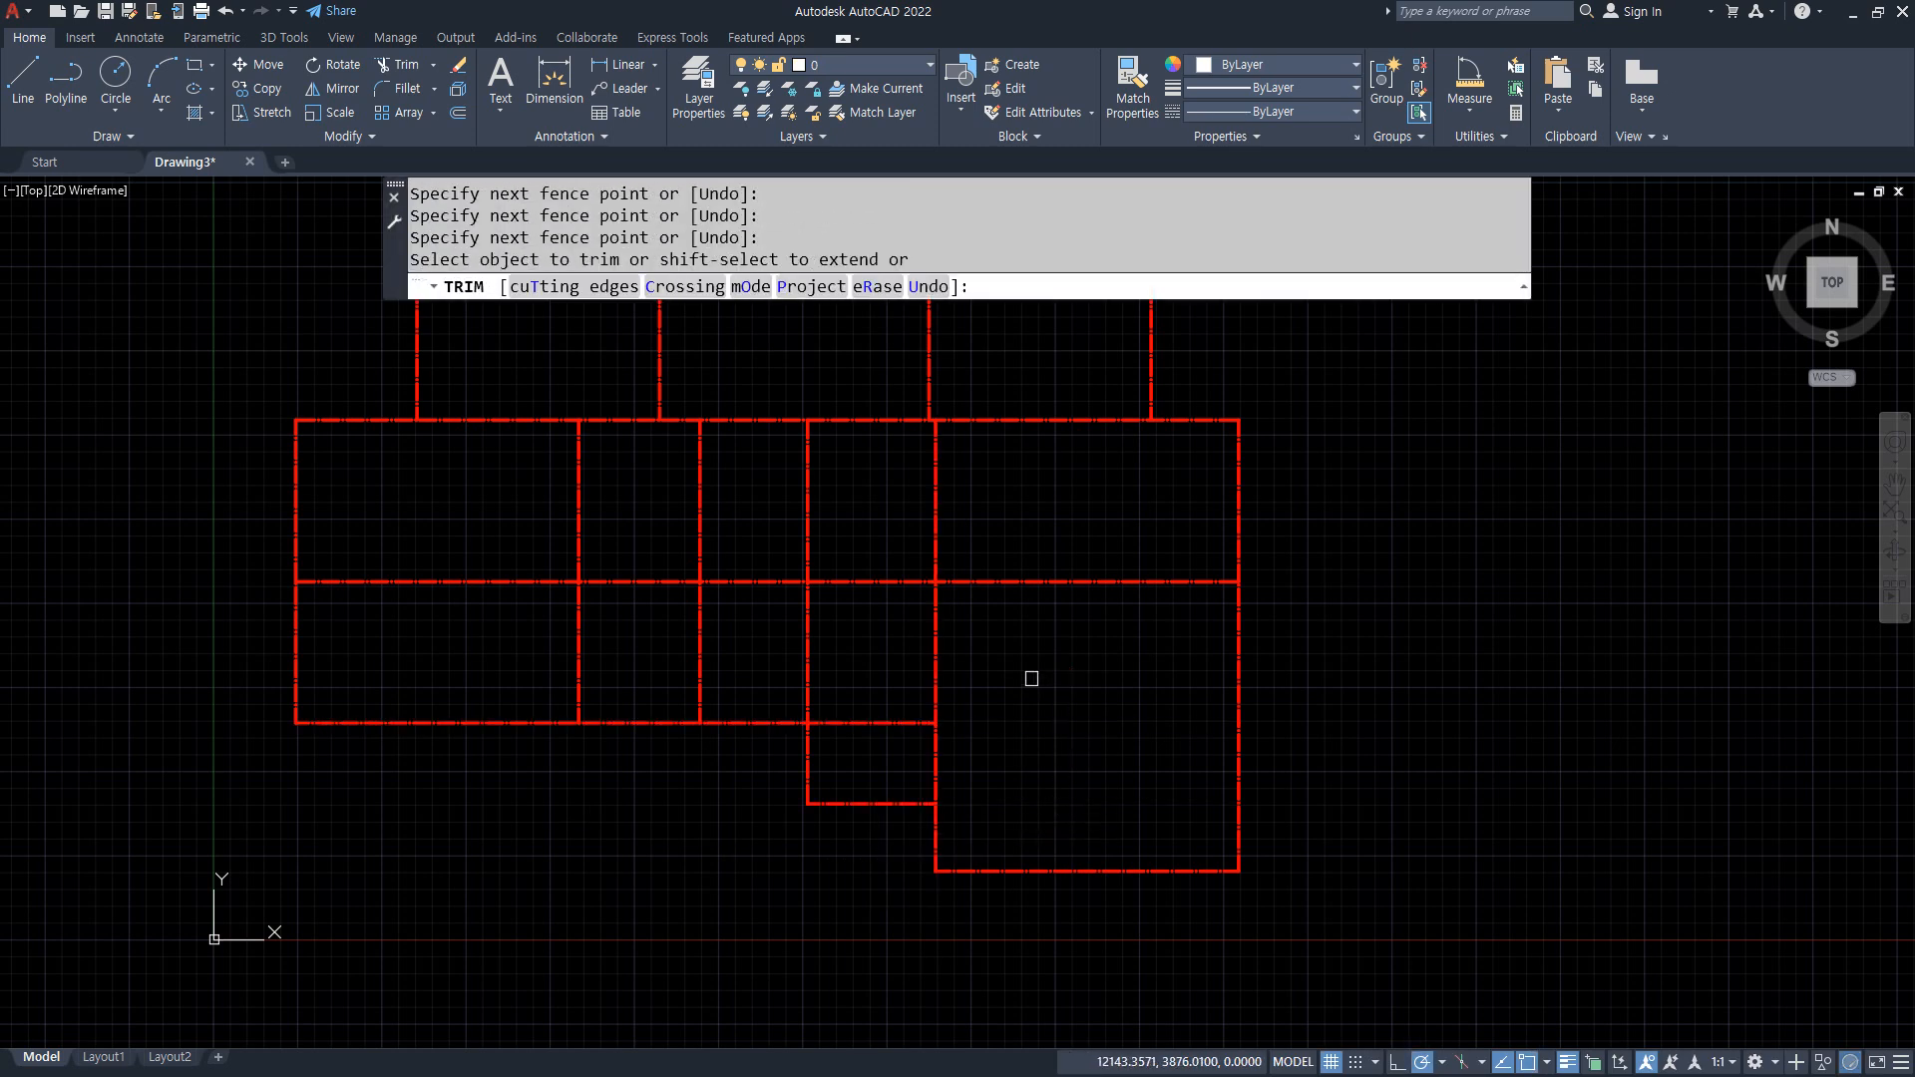
pyautogui.click(996, 696)
pyautogui.click(746, 576)
# Trim the remaining unneeded segments in the central hall and the horizontal line dividing the left room
pyautogui.press('space')
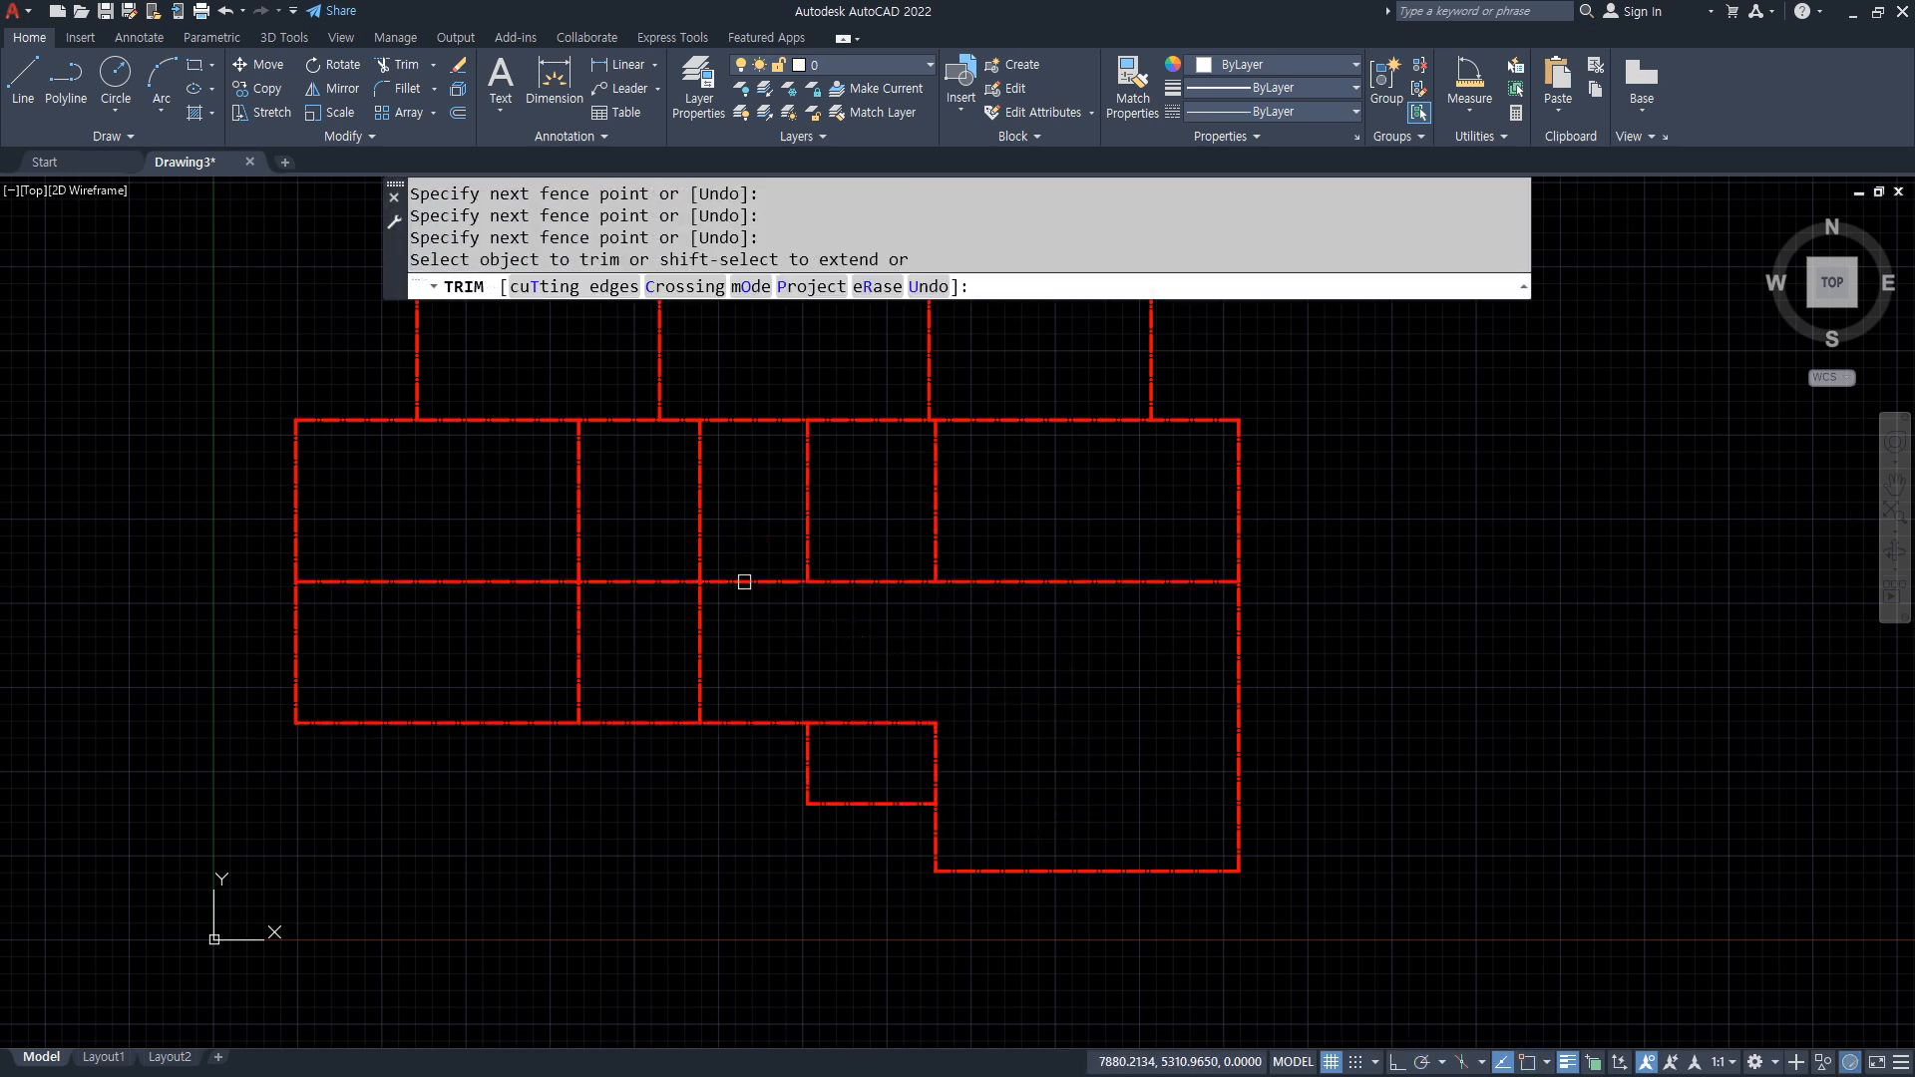
pyautogui.click(761, 580)
pyautogui.click(701, 532)
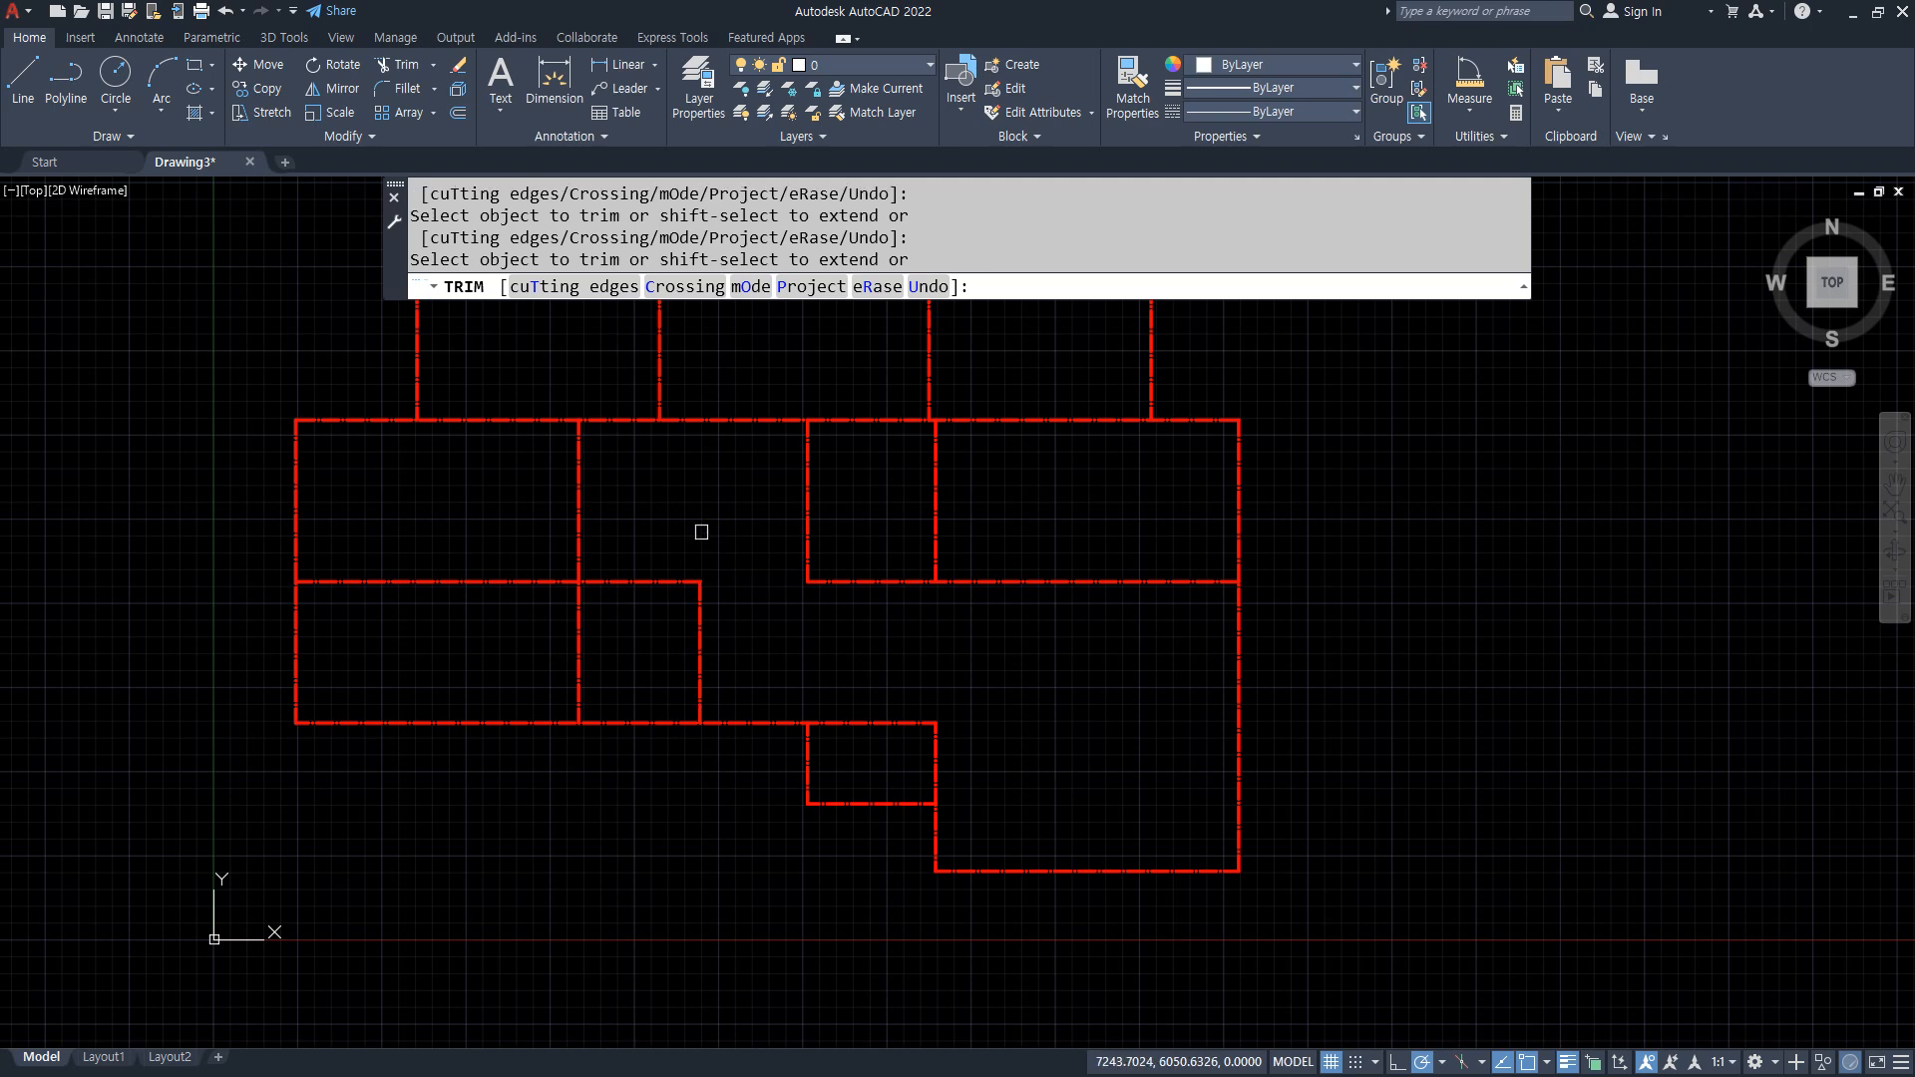
pyautogui.click(799, 514)
pyautogui.click(856, 505)
pyautogui.press('space')
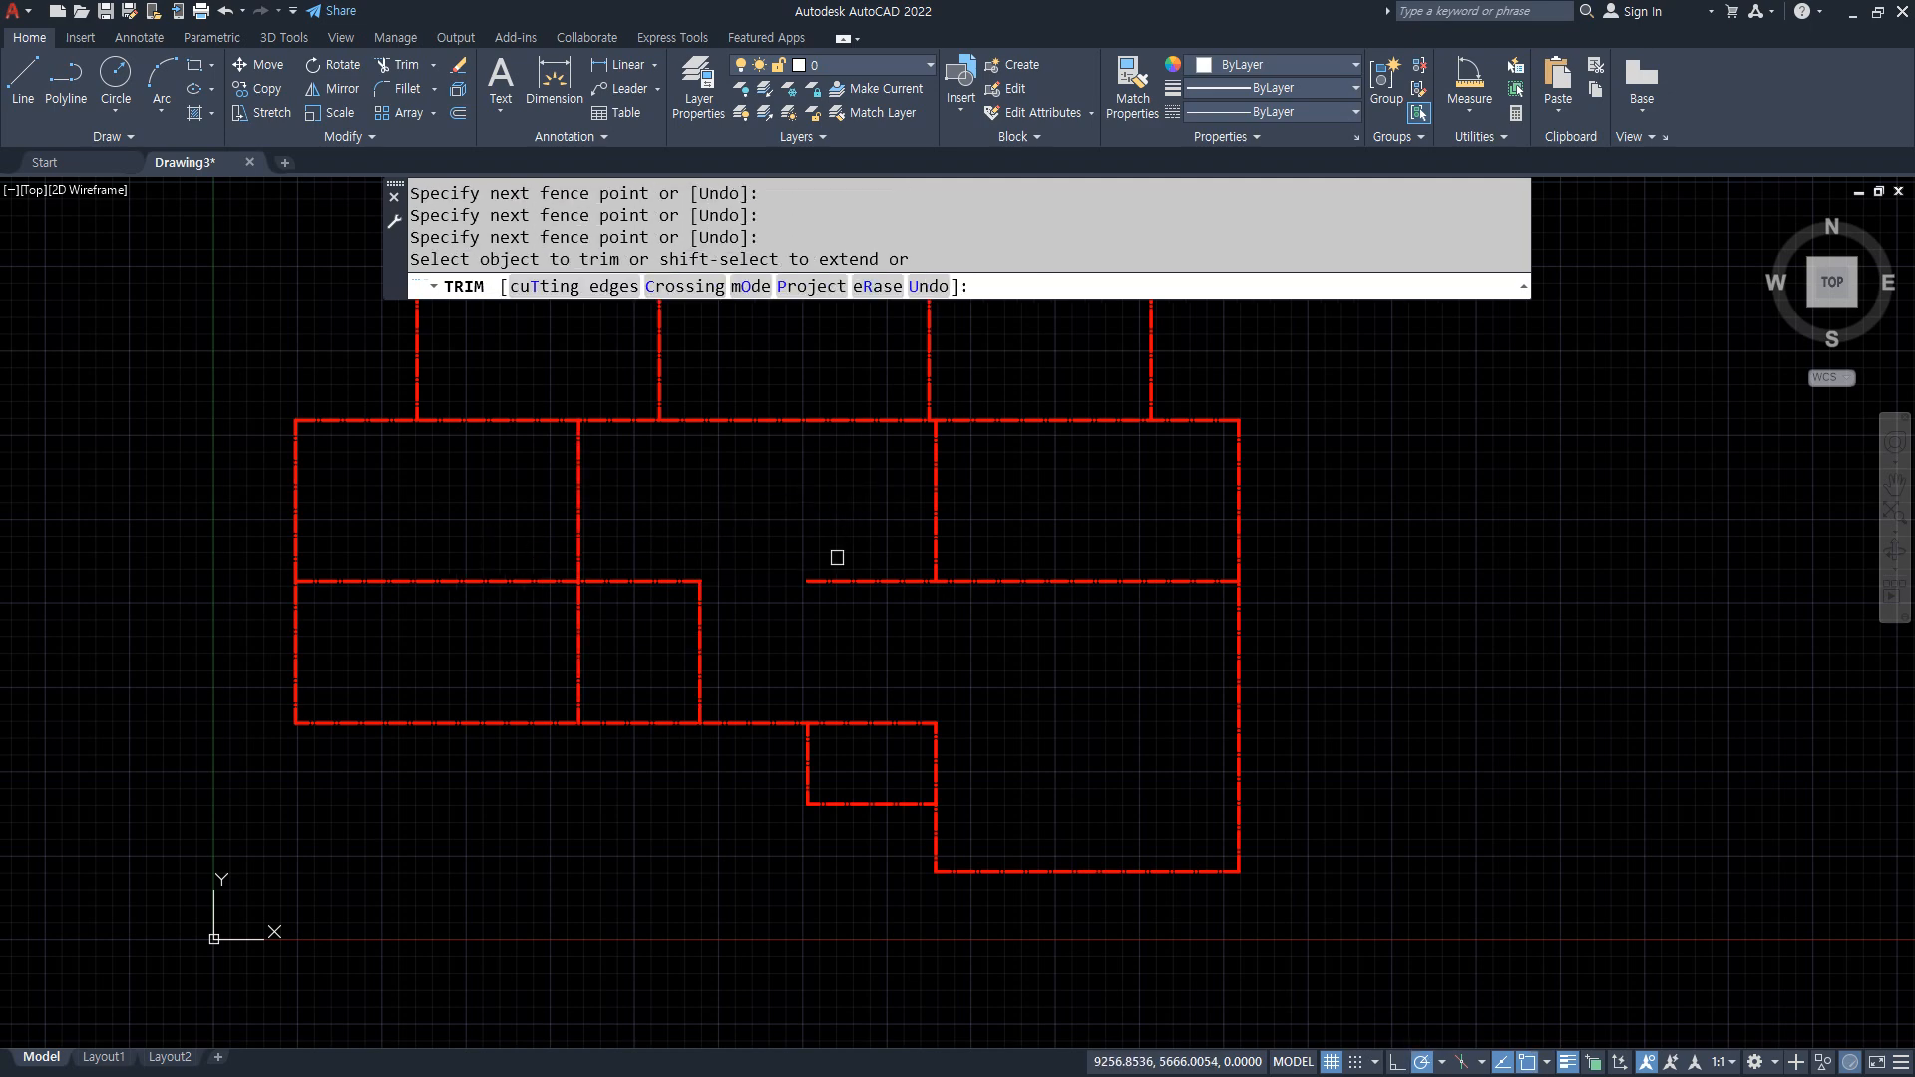
pyautogui.click(840, 582)
pyautogui.click(424, 589)
pyautogui.press('Escape')
# Draw a line along the bottom edge of the top band's right room, between its two vertical centre lines
pyautogui.scroll(-2, 419, 648)
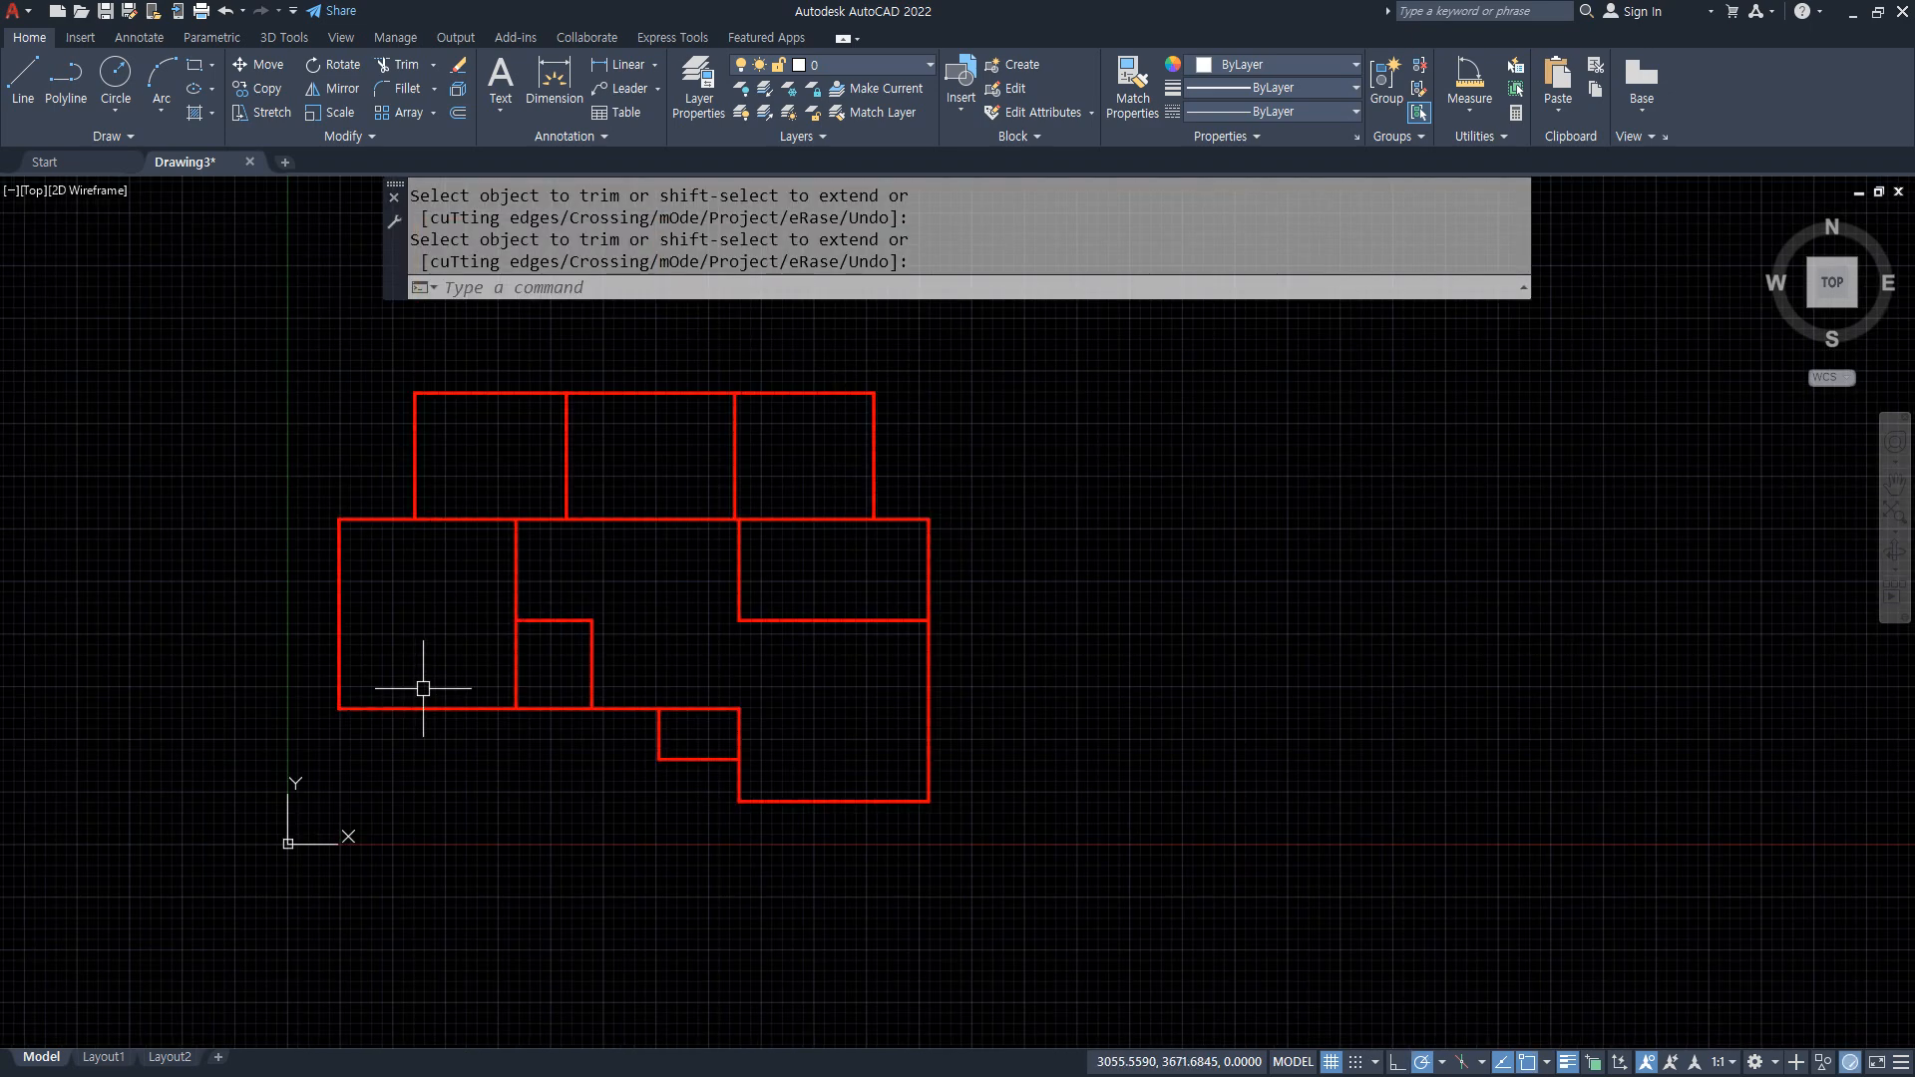
pyautogui.scroll(6, 777, 583)
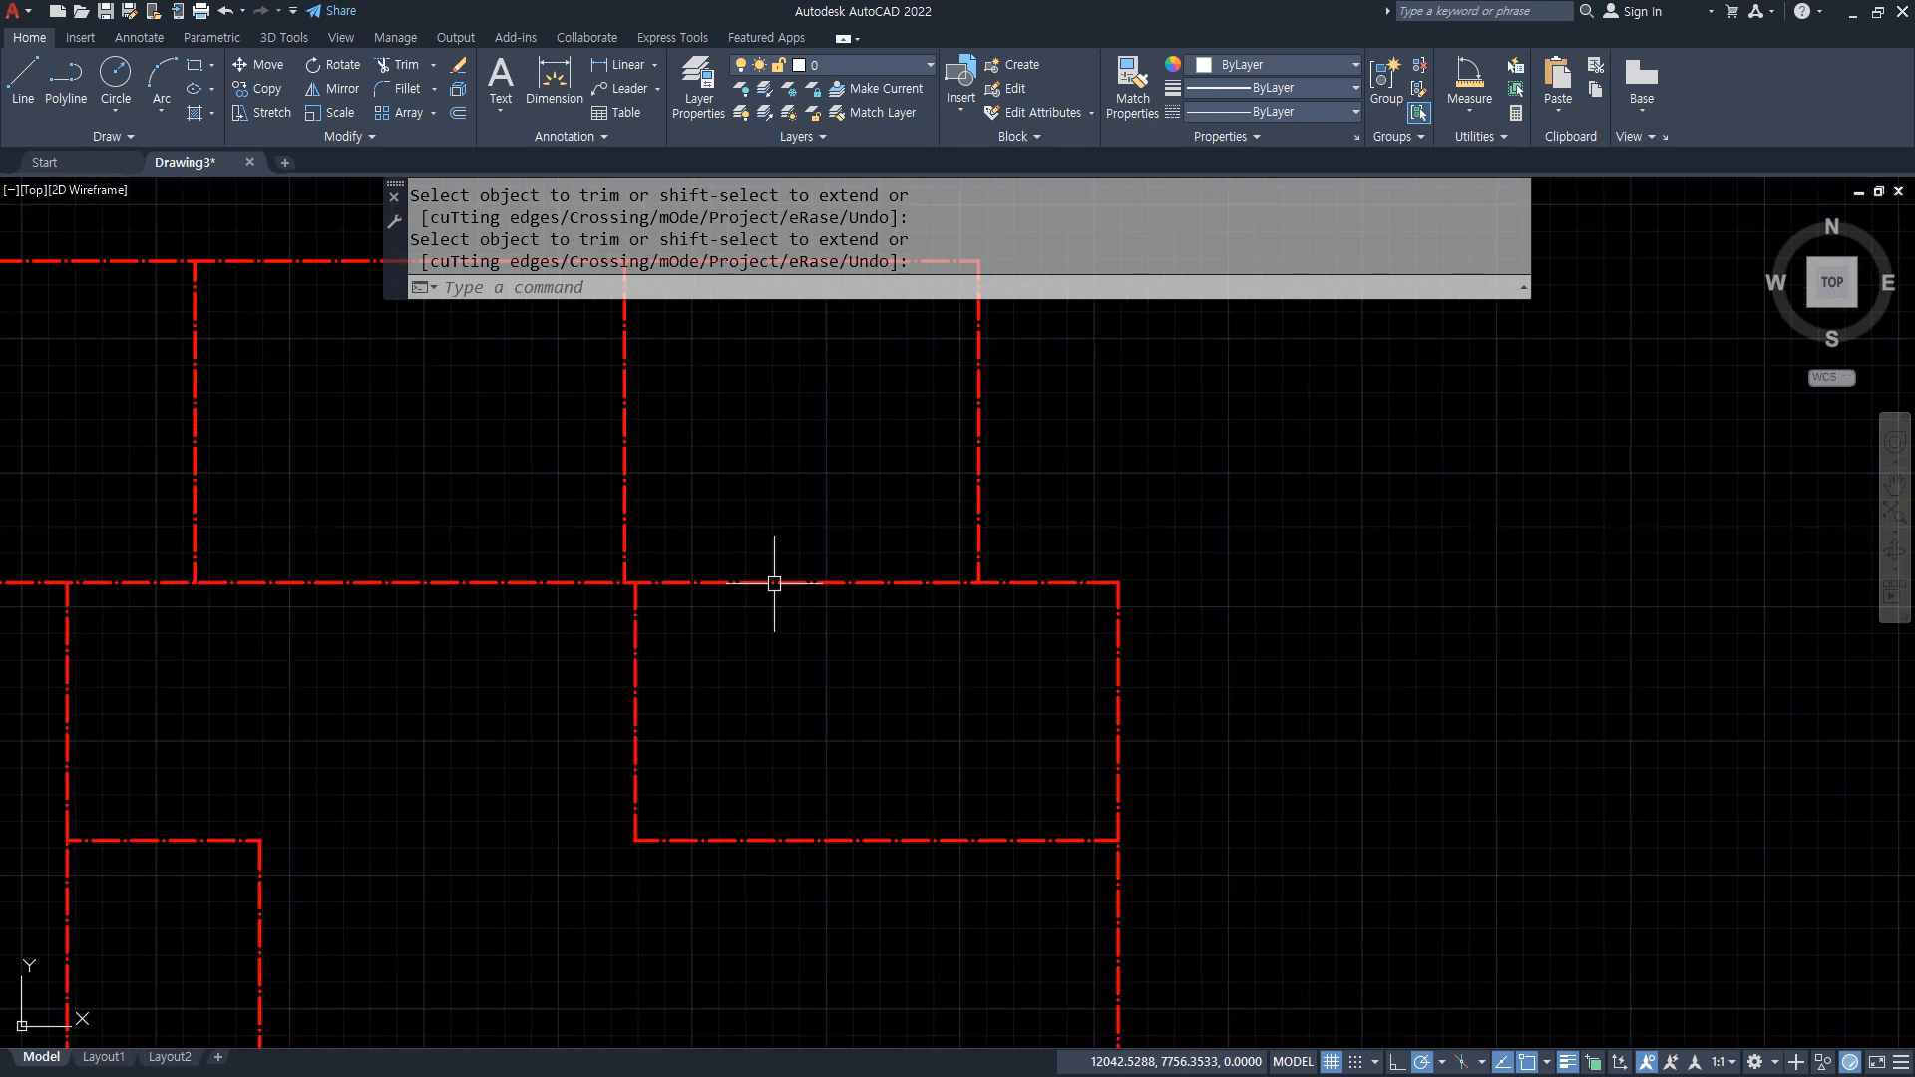
pyautogui.write('l')
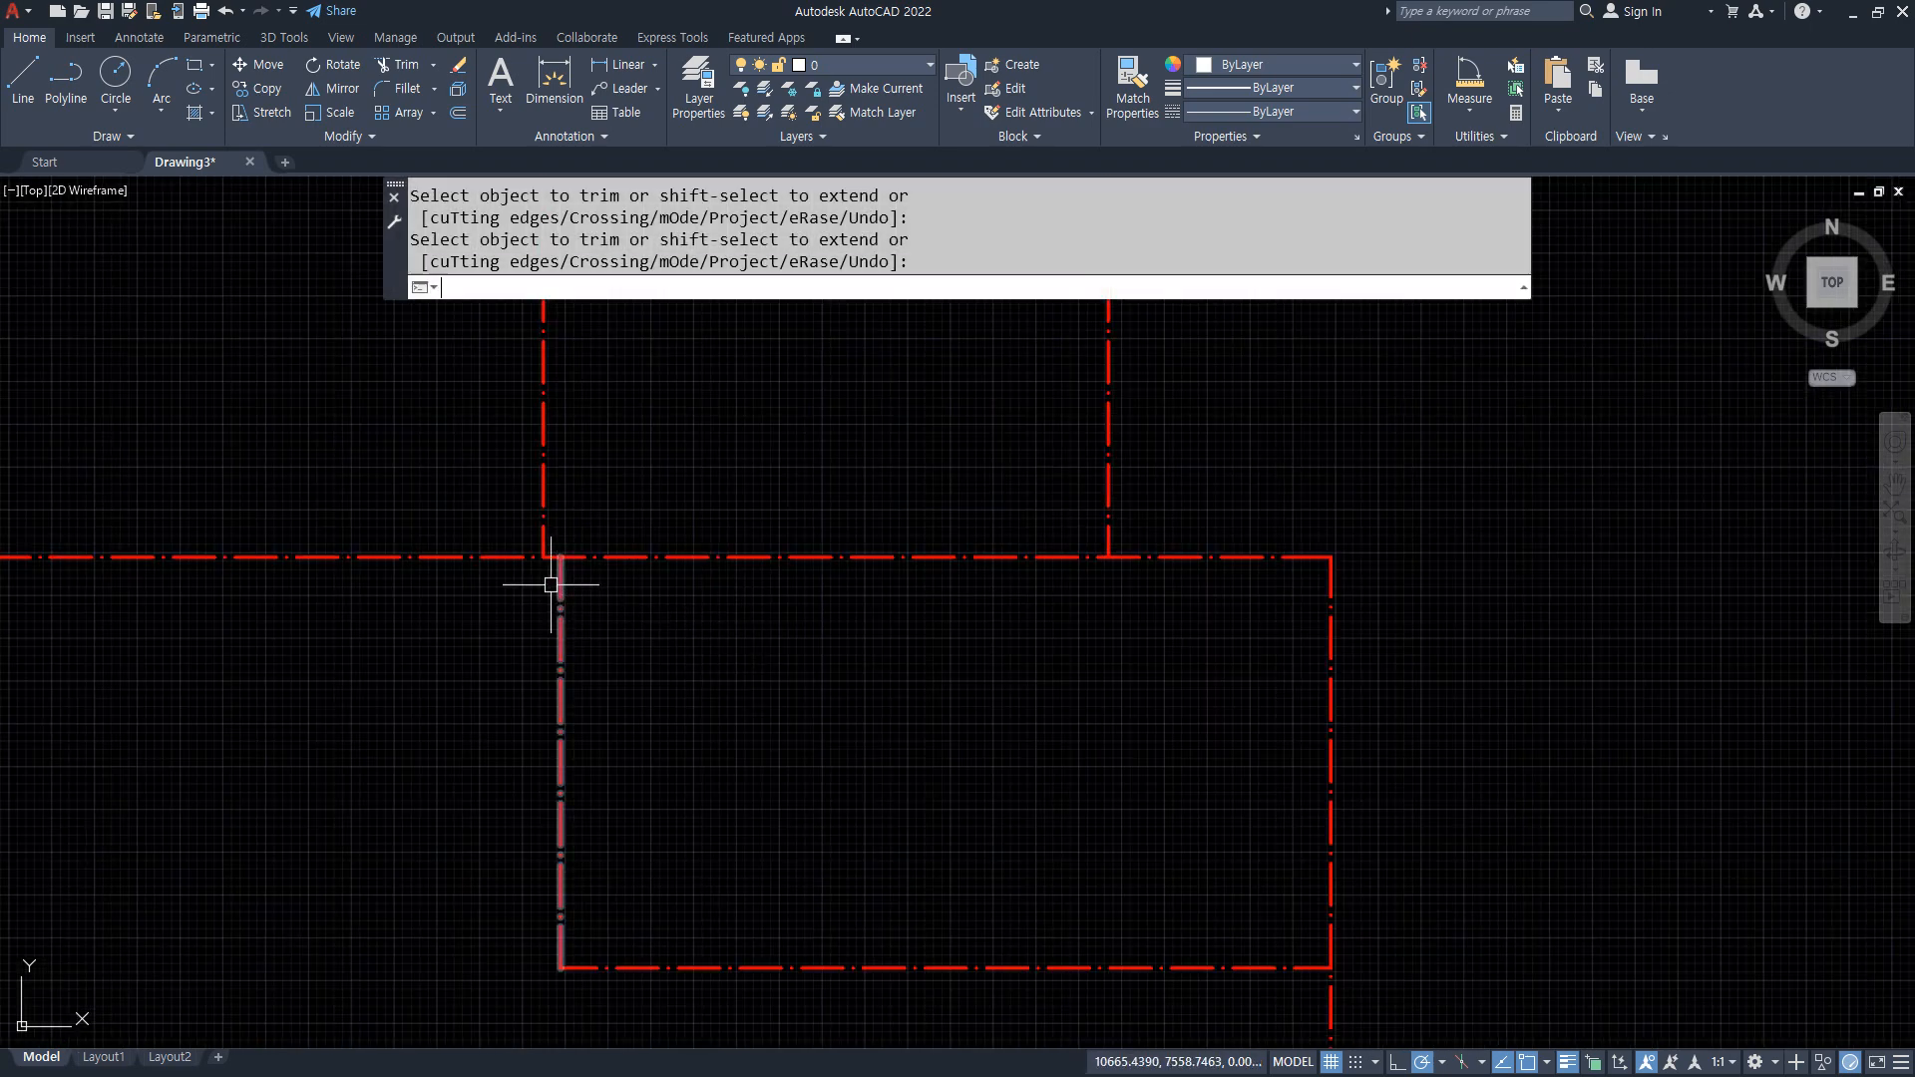
pyautogui.press('space')
pyautogui.click(544, 557)
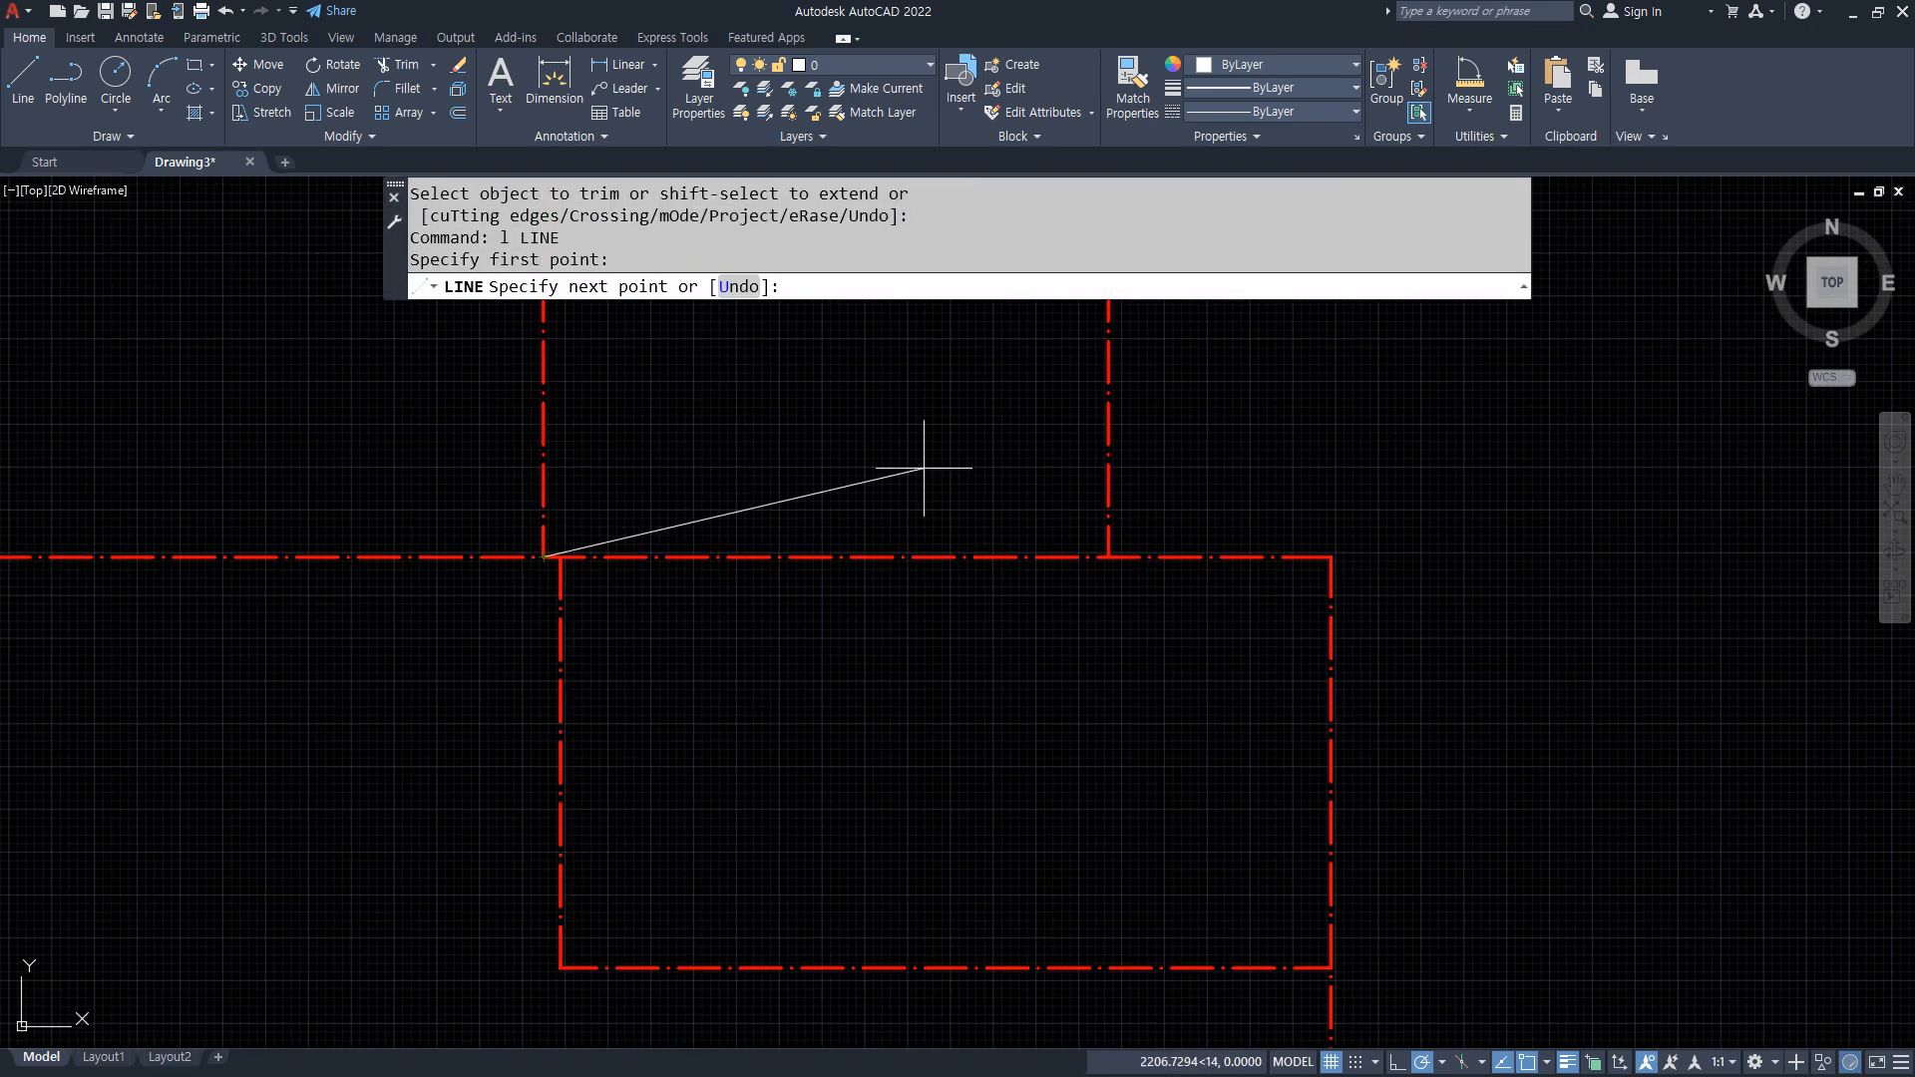
pyautogui.click(1108, 557)
pyautogui.press('space')
pyautogui.write('l')
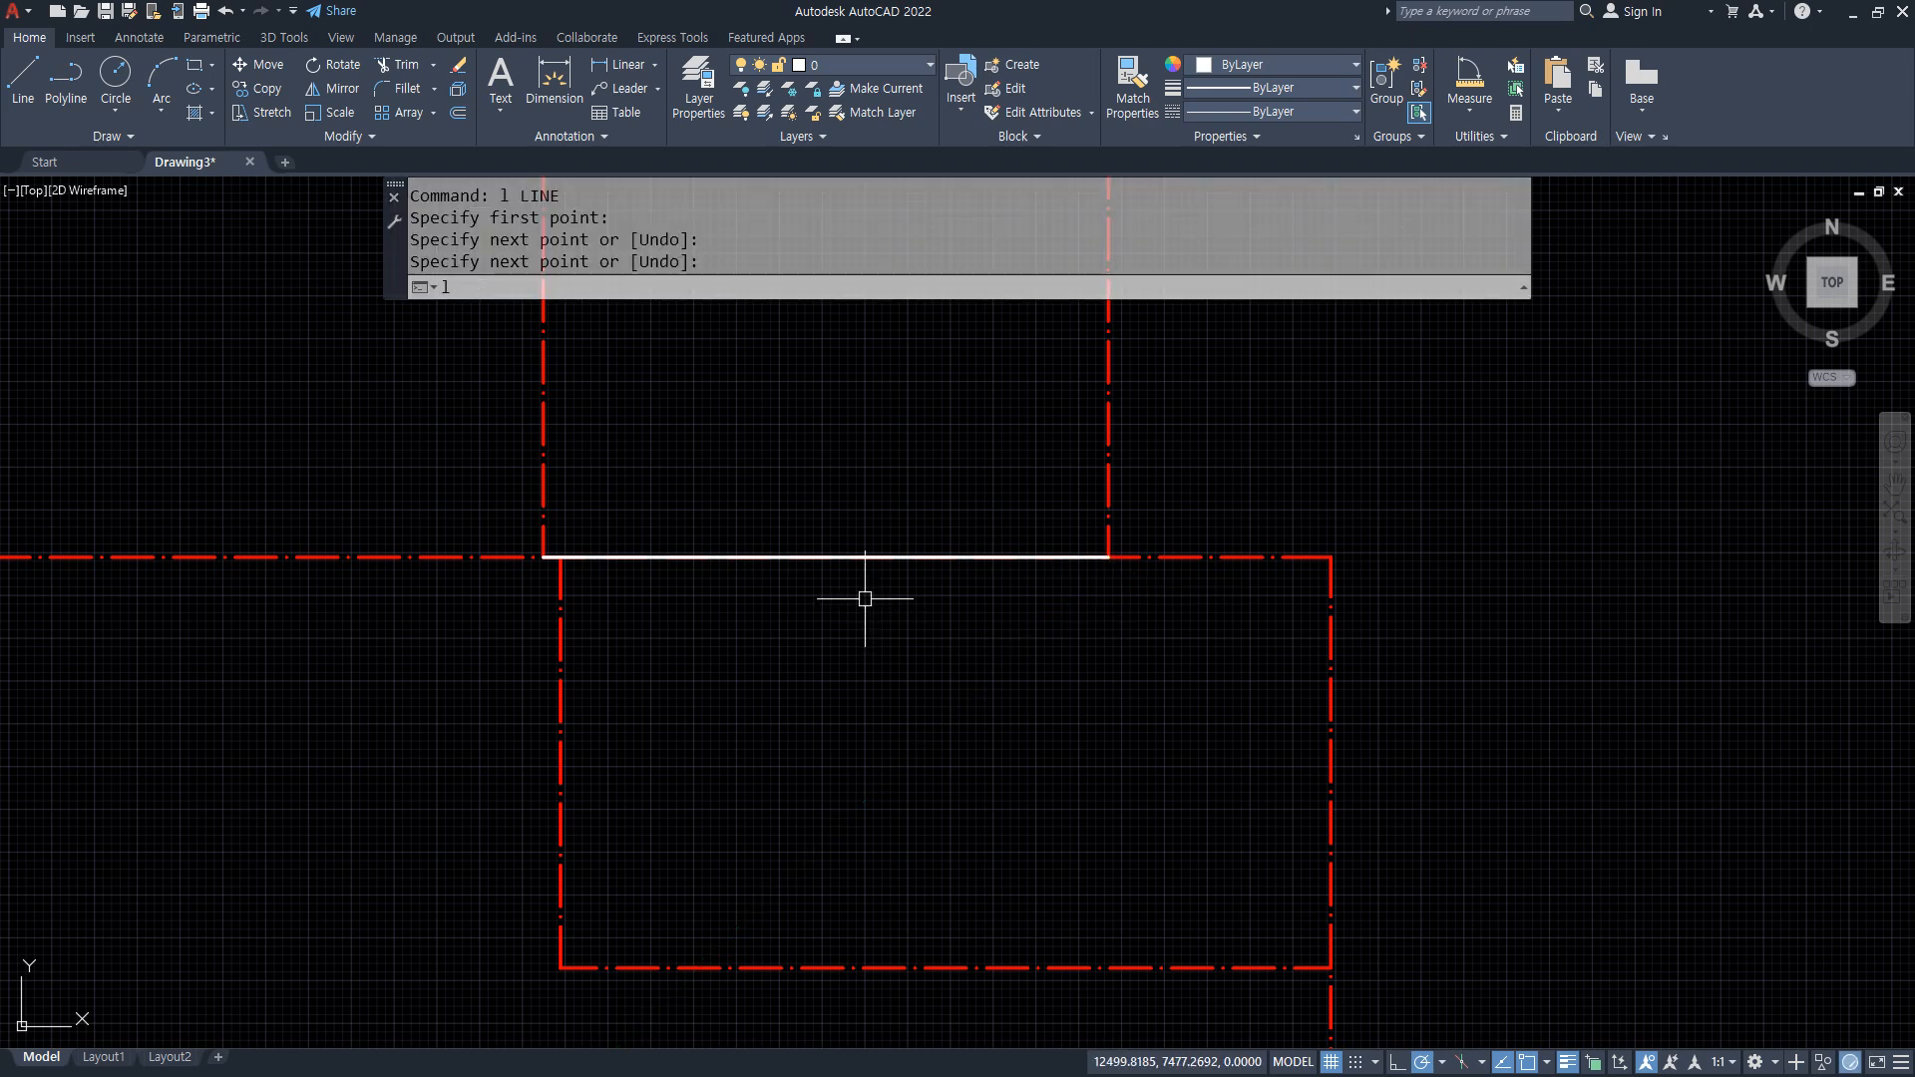
# Draw a vertical line from the white line's midpoint to the room's bottom centre line and match its properties to that centre line
pyautogui.press('space')
pyautogui.click(826, 557)
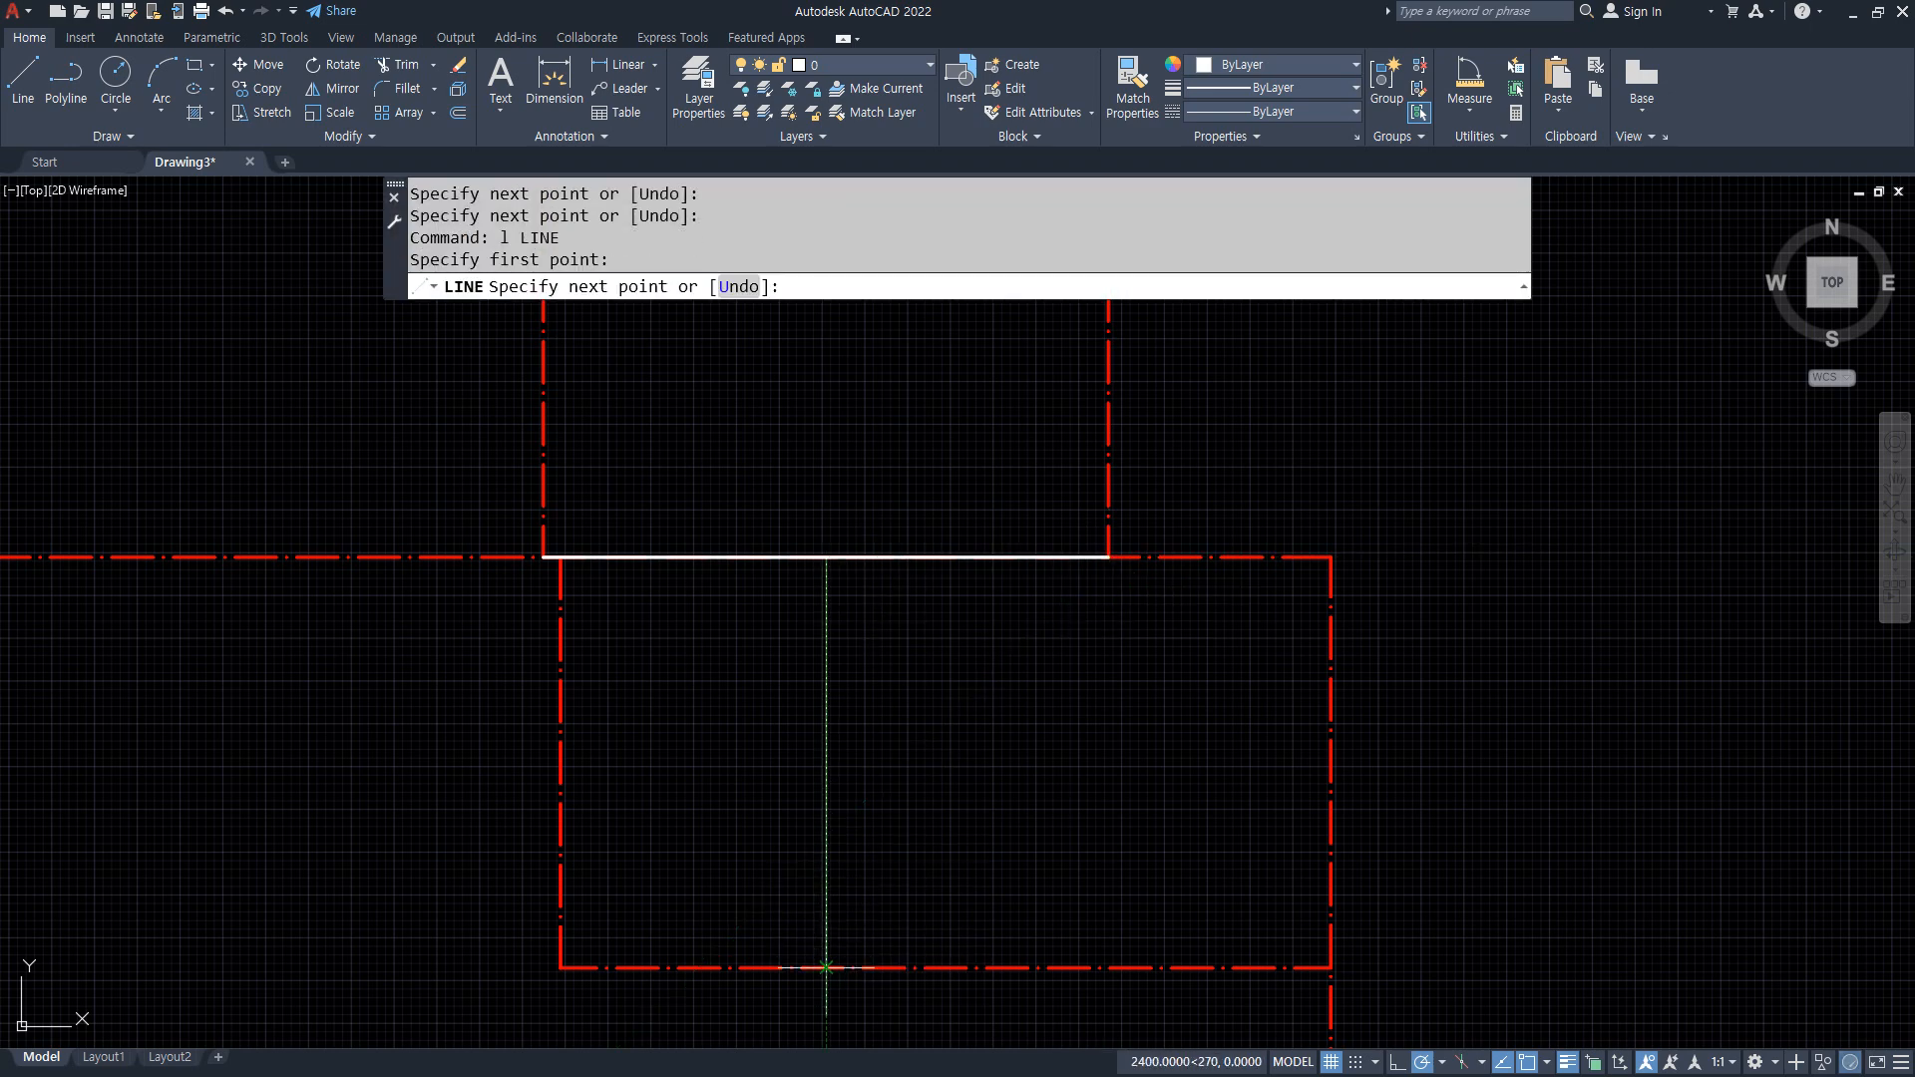
pyautogui.click(830, 968)
pyautogui.press('space')
pyautogui.write('ma')
pyautogui.press('space')
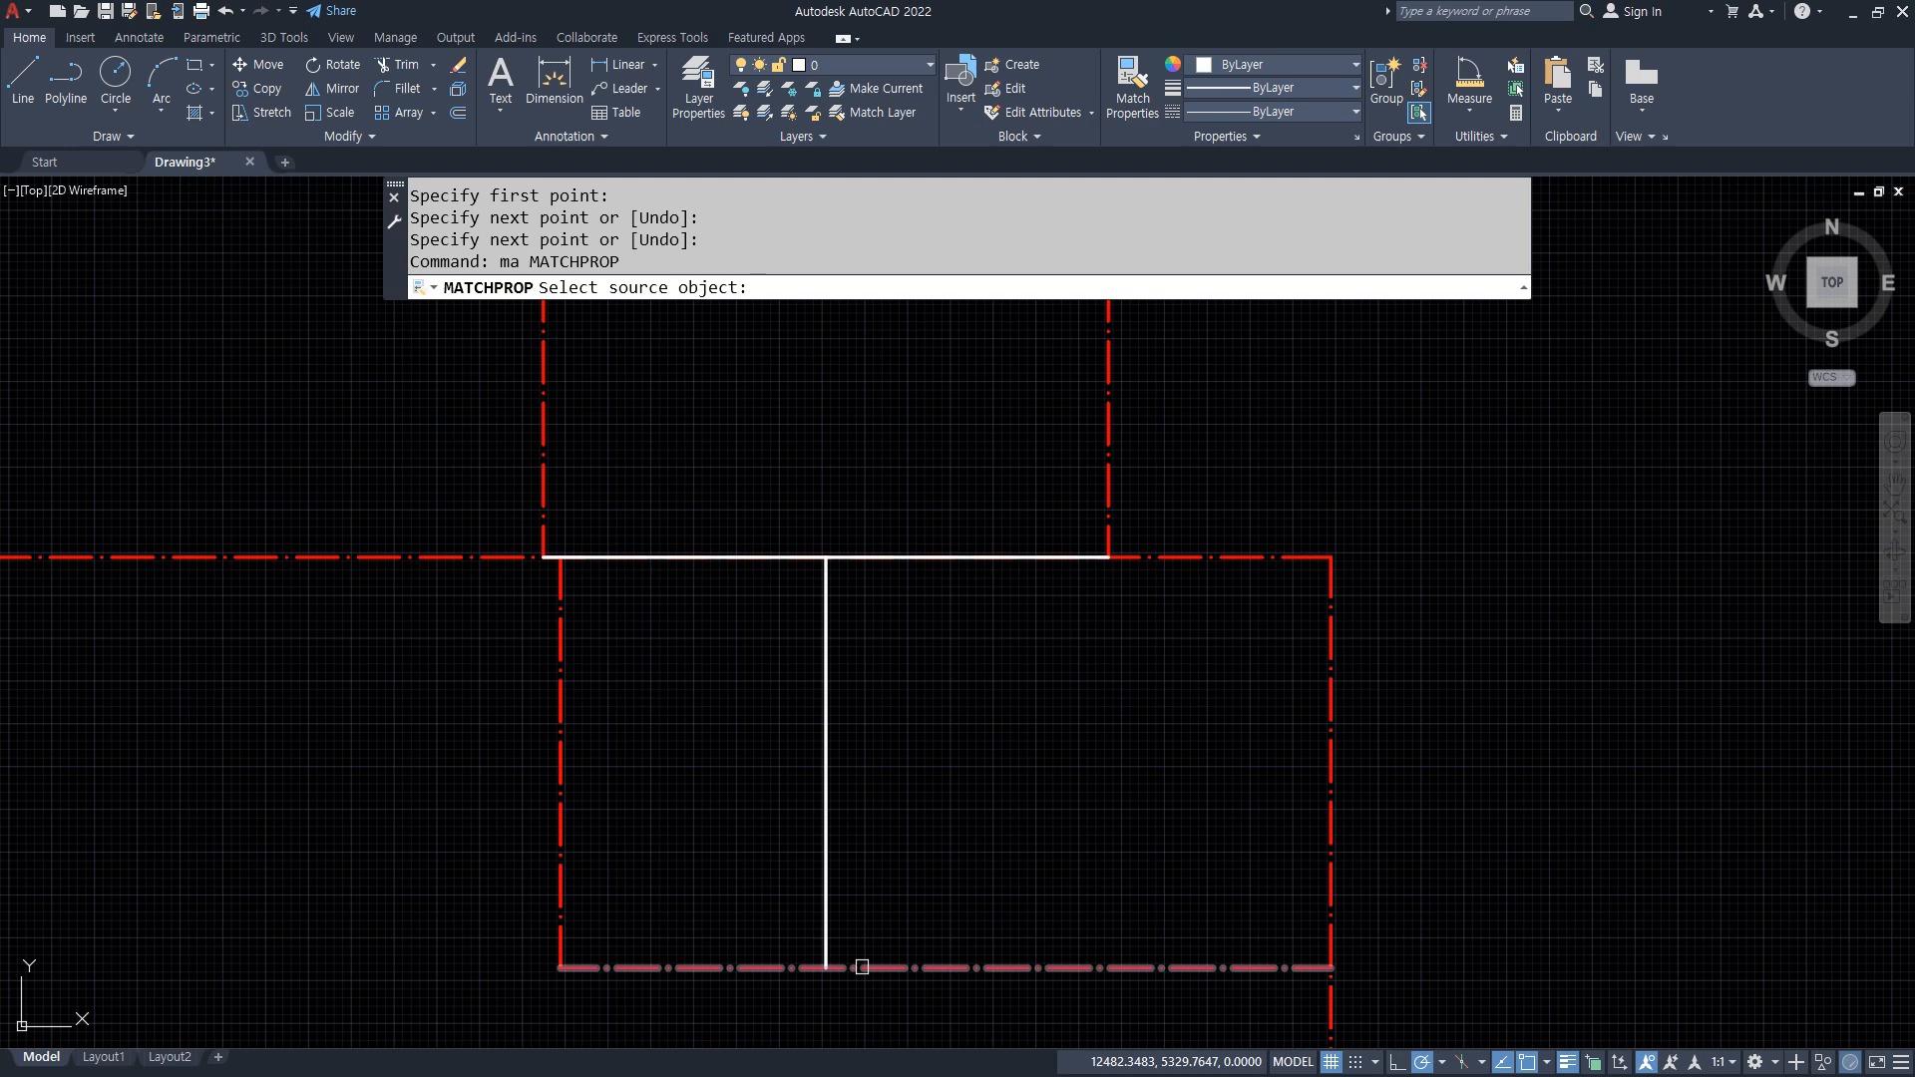
pyautogui.click(860, 967)
pyautogui.click(826, 922)
pyautogui.press('space')
# Fillet the new vertical line with the room's bottom centre line, and erase the old left line and the white helper line
pyautogui.write('f')
pyautogui.press('space')
pyautogui.click(848, 973)
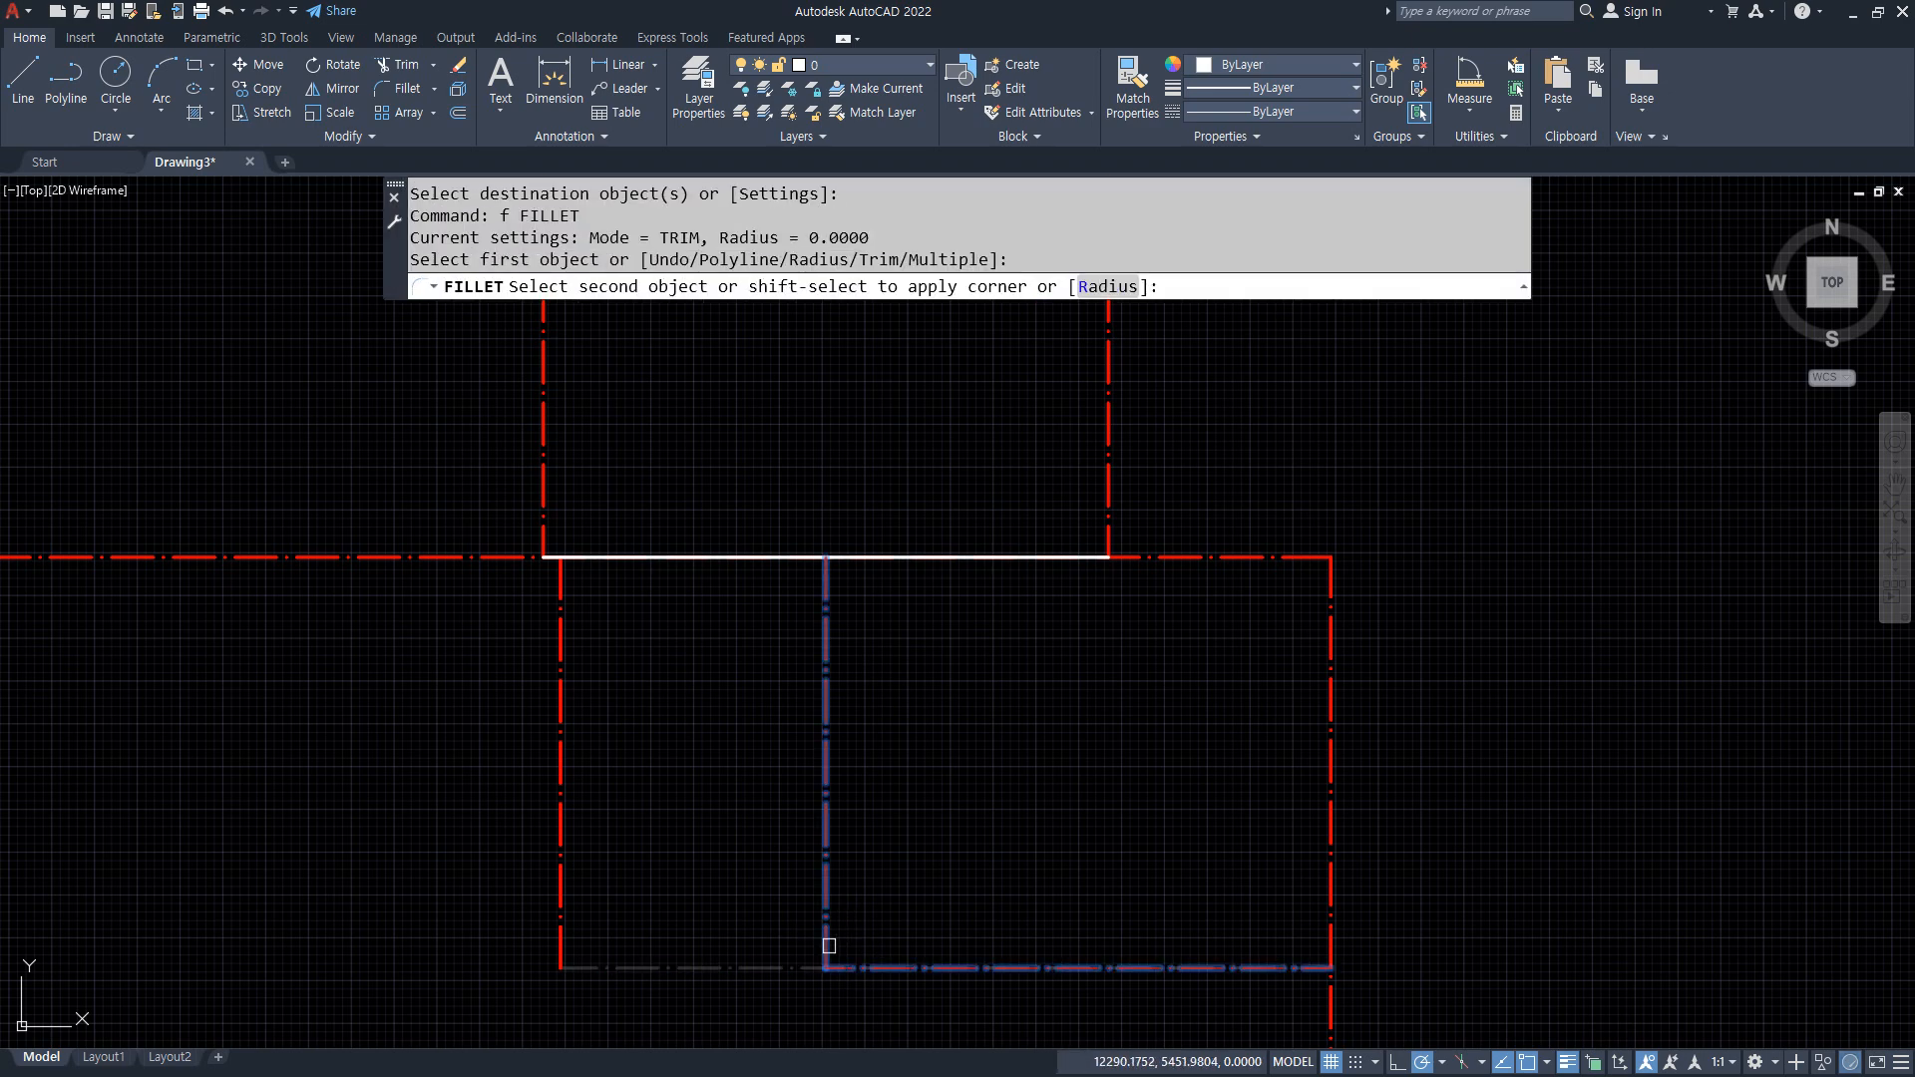
pyautogui.click(826, 943)
pyautogui.moveTo(568, 752); pyautogui.dragTo(541, 752)
pyautogui.write('e')
pyautogui.press('space')
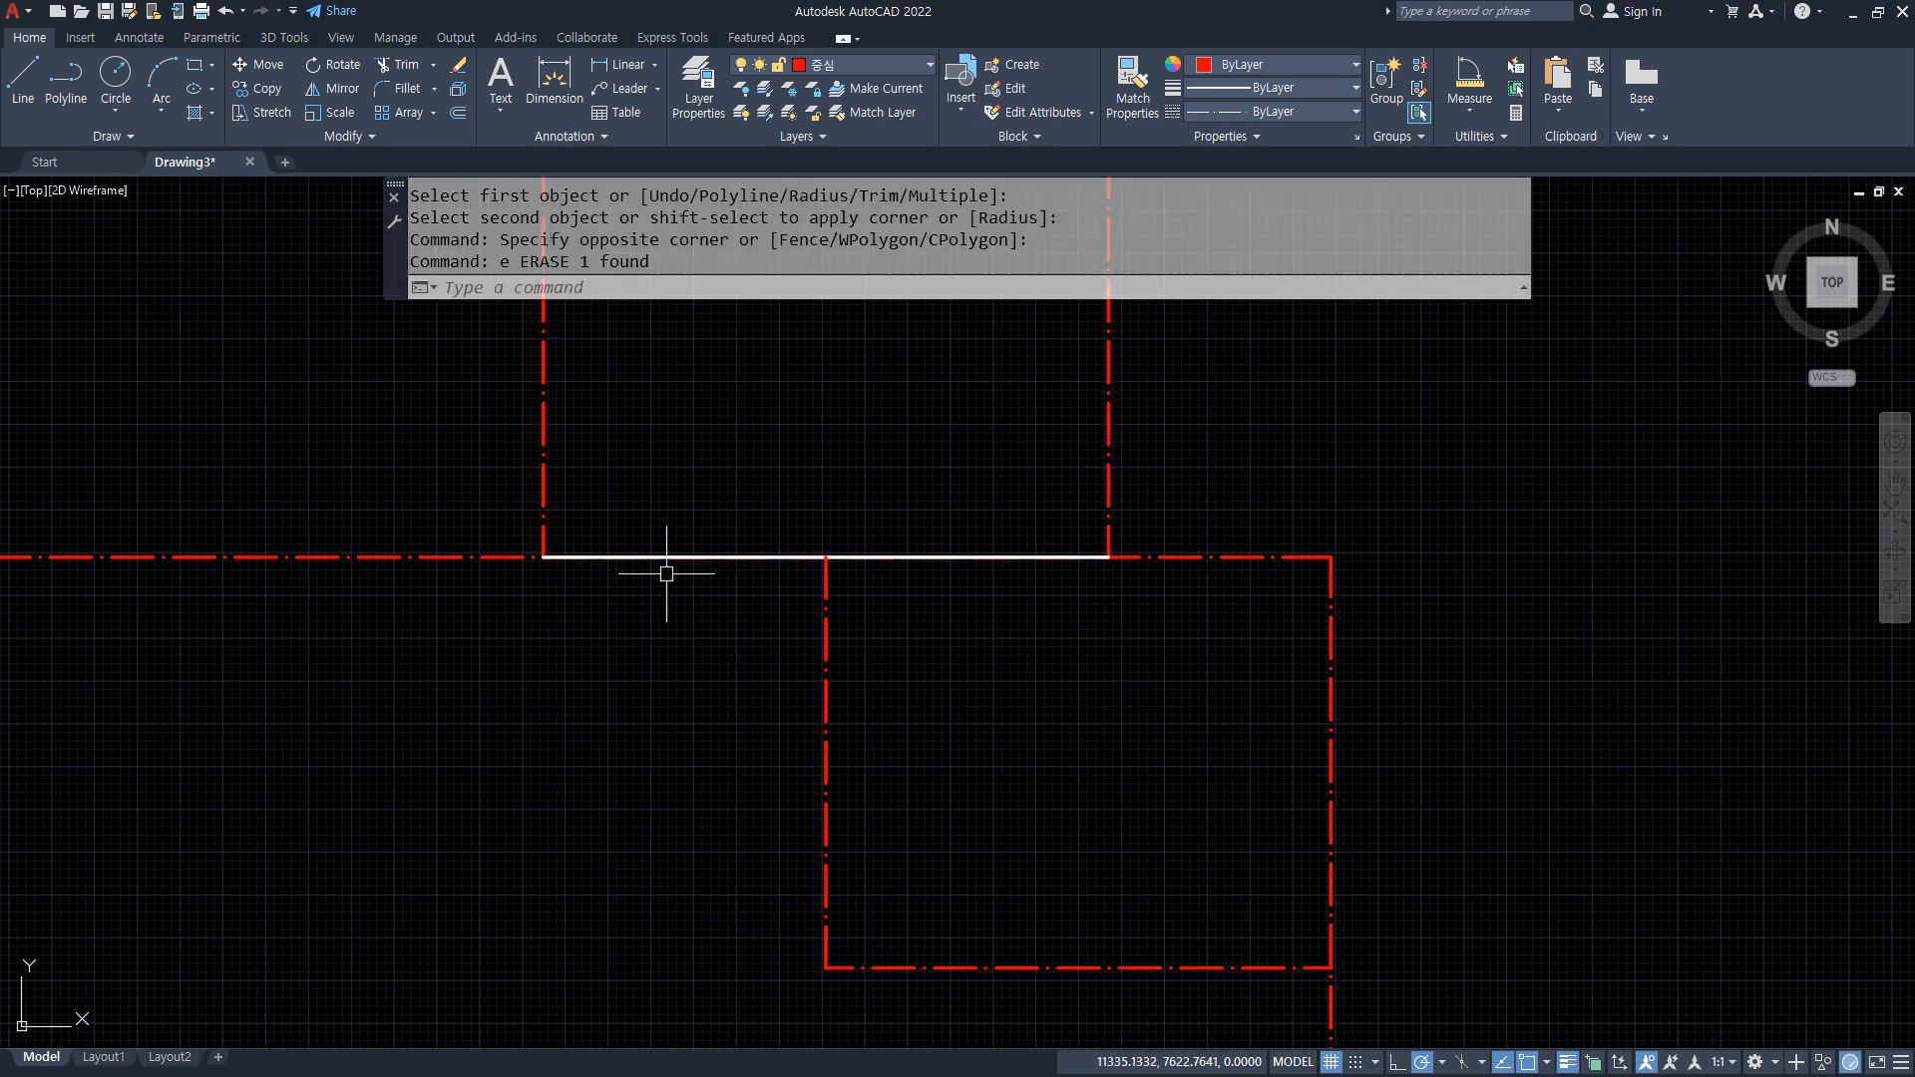
pyautogui.click(672, 557)
pyautogui.write('e')
pyautogui.press('space')
# Set the global linetype scale factor to 40, and raise it further to 50
pyautogui.scroll(-5, 697, 694)
pyautogui.moveTo(698, 694); pyautogui.dragTo(949, 606, button='middle')
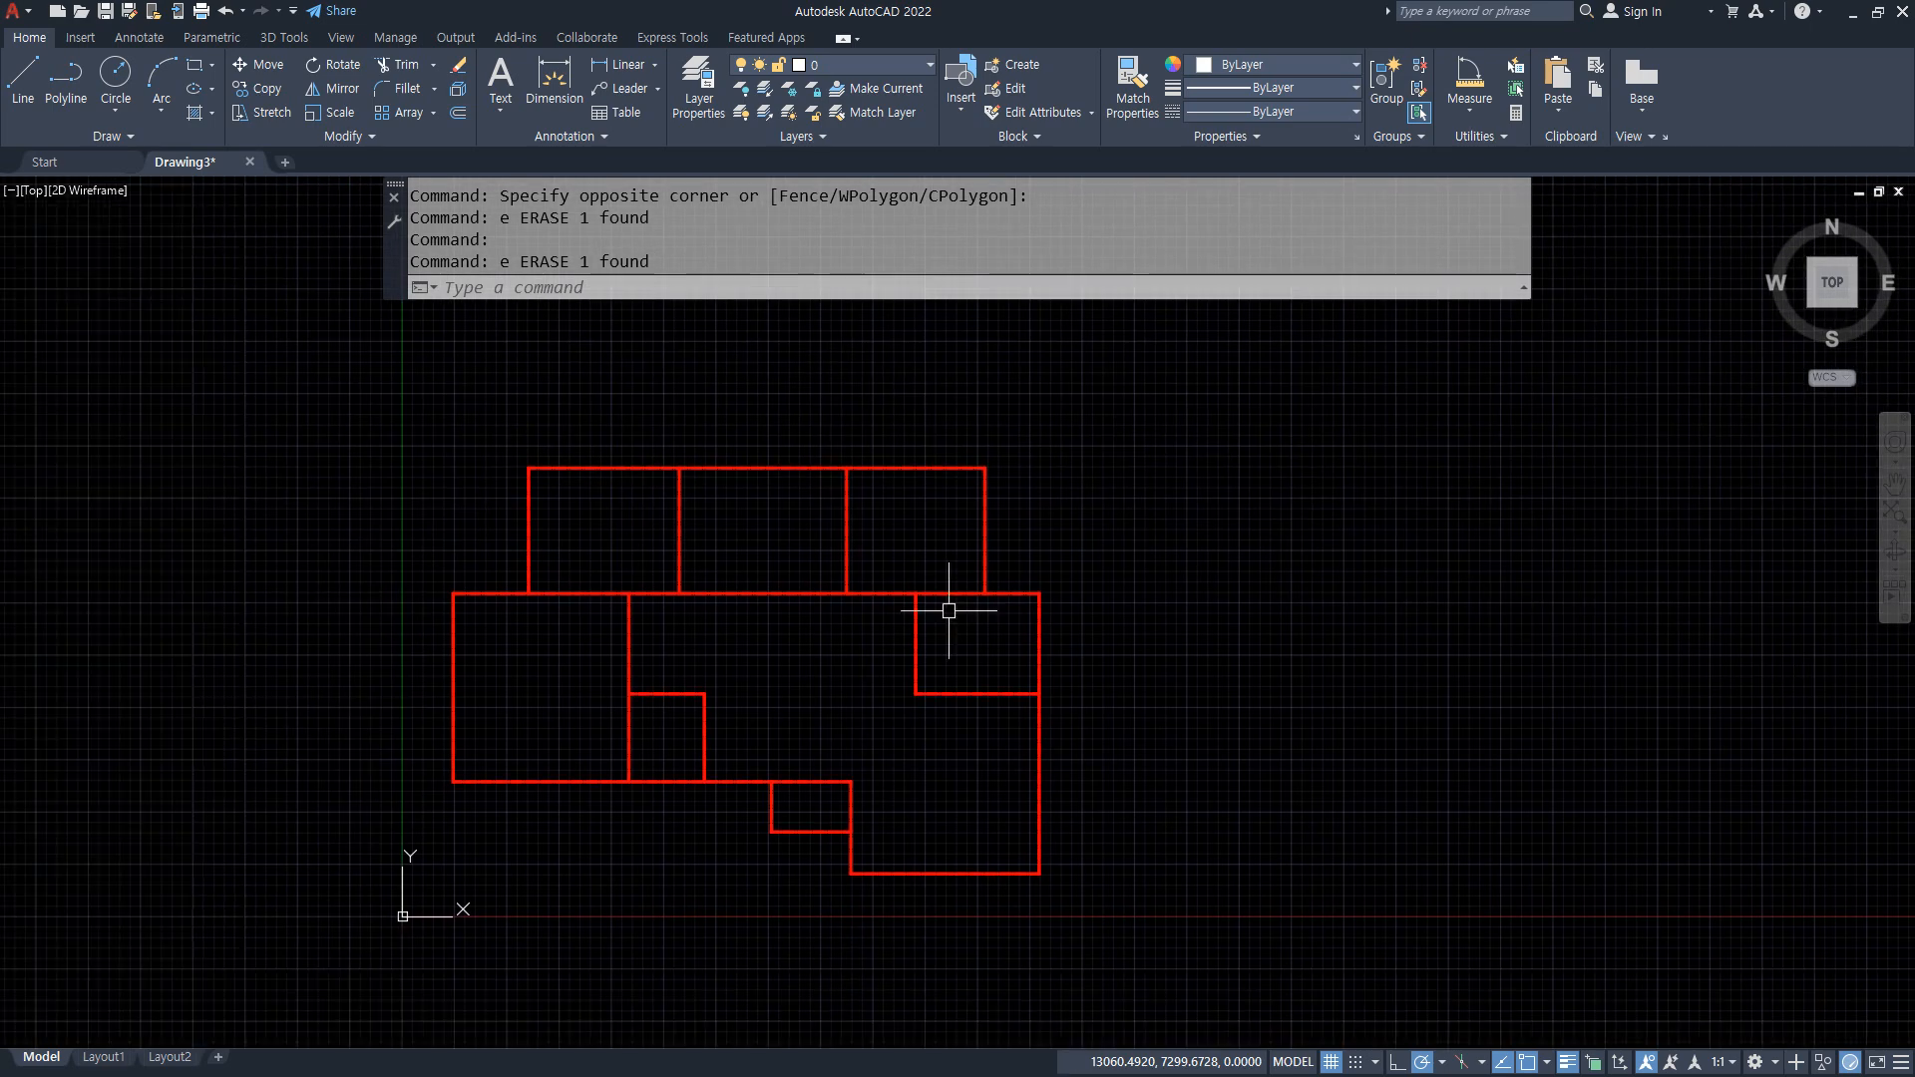
pyautogui.write('lts')
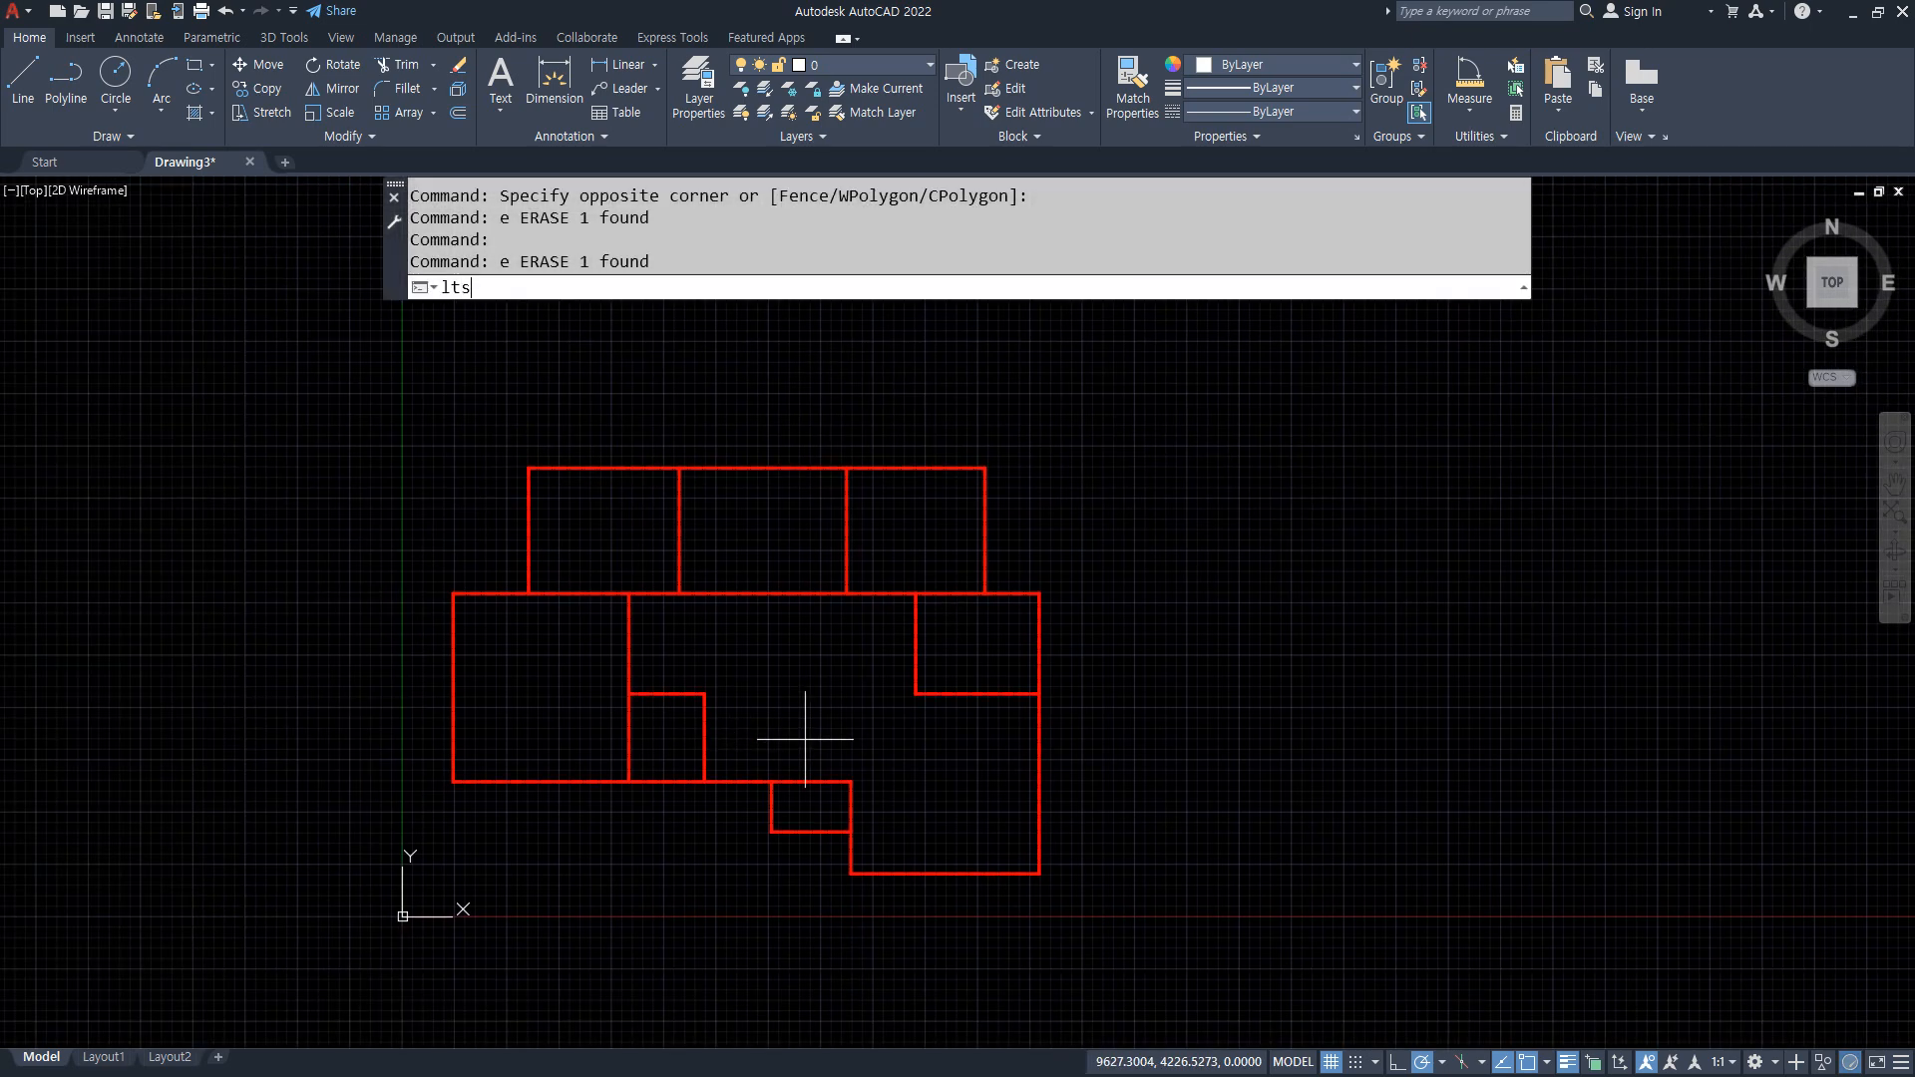
pyautogui.press('space')
pyautogui.write('40')
pyautogui.press('Return')
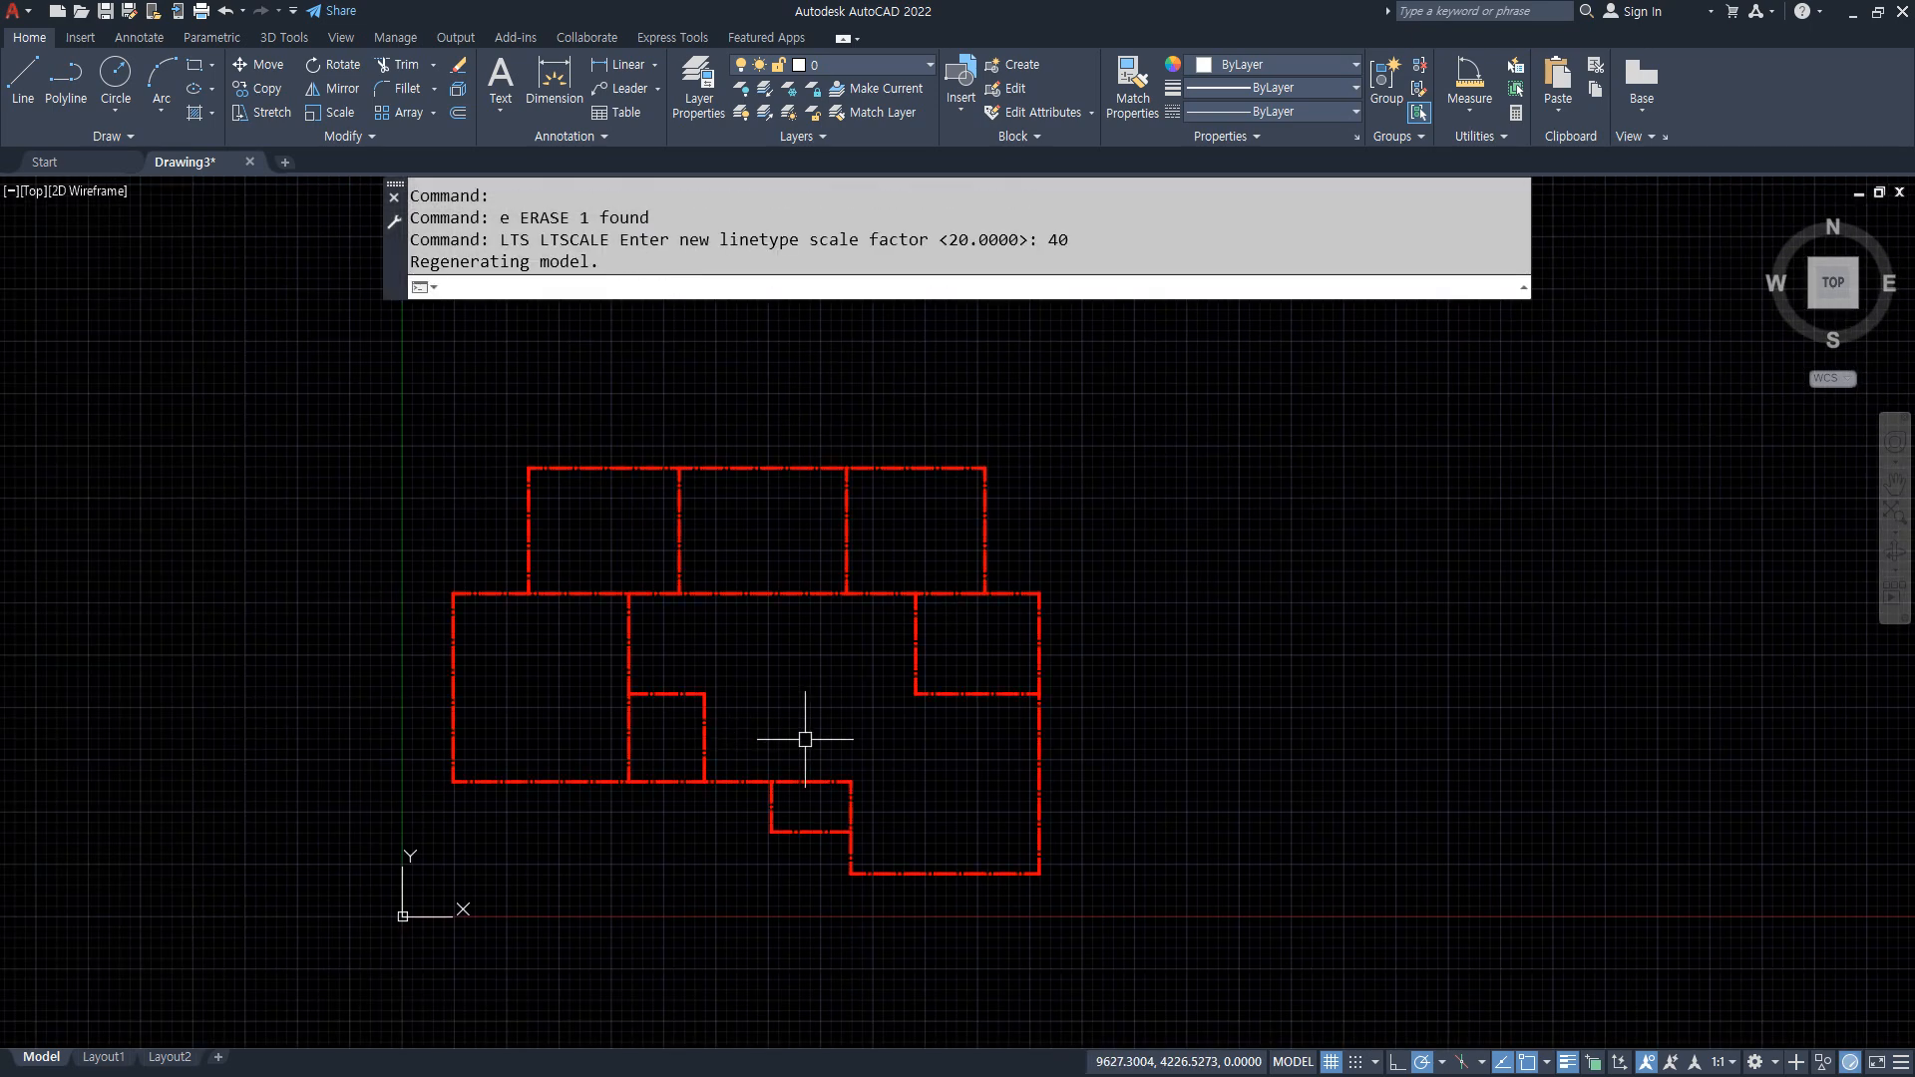
pyautogui.press('Return')
pyautogui.write('50')
pyautogui.press('Return')
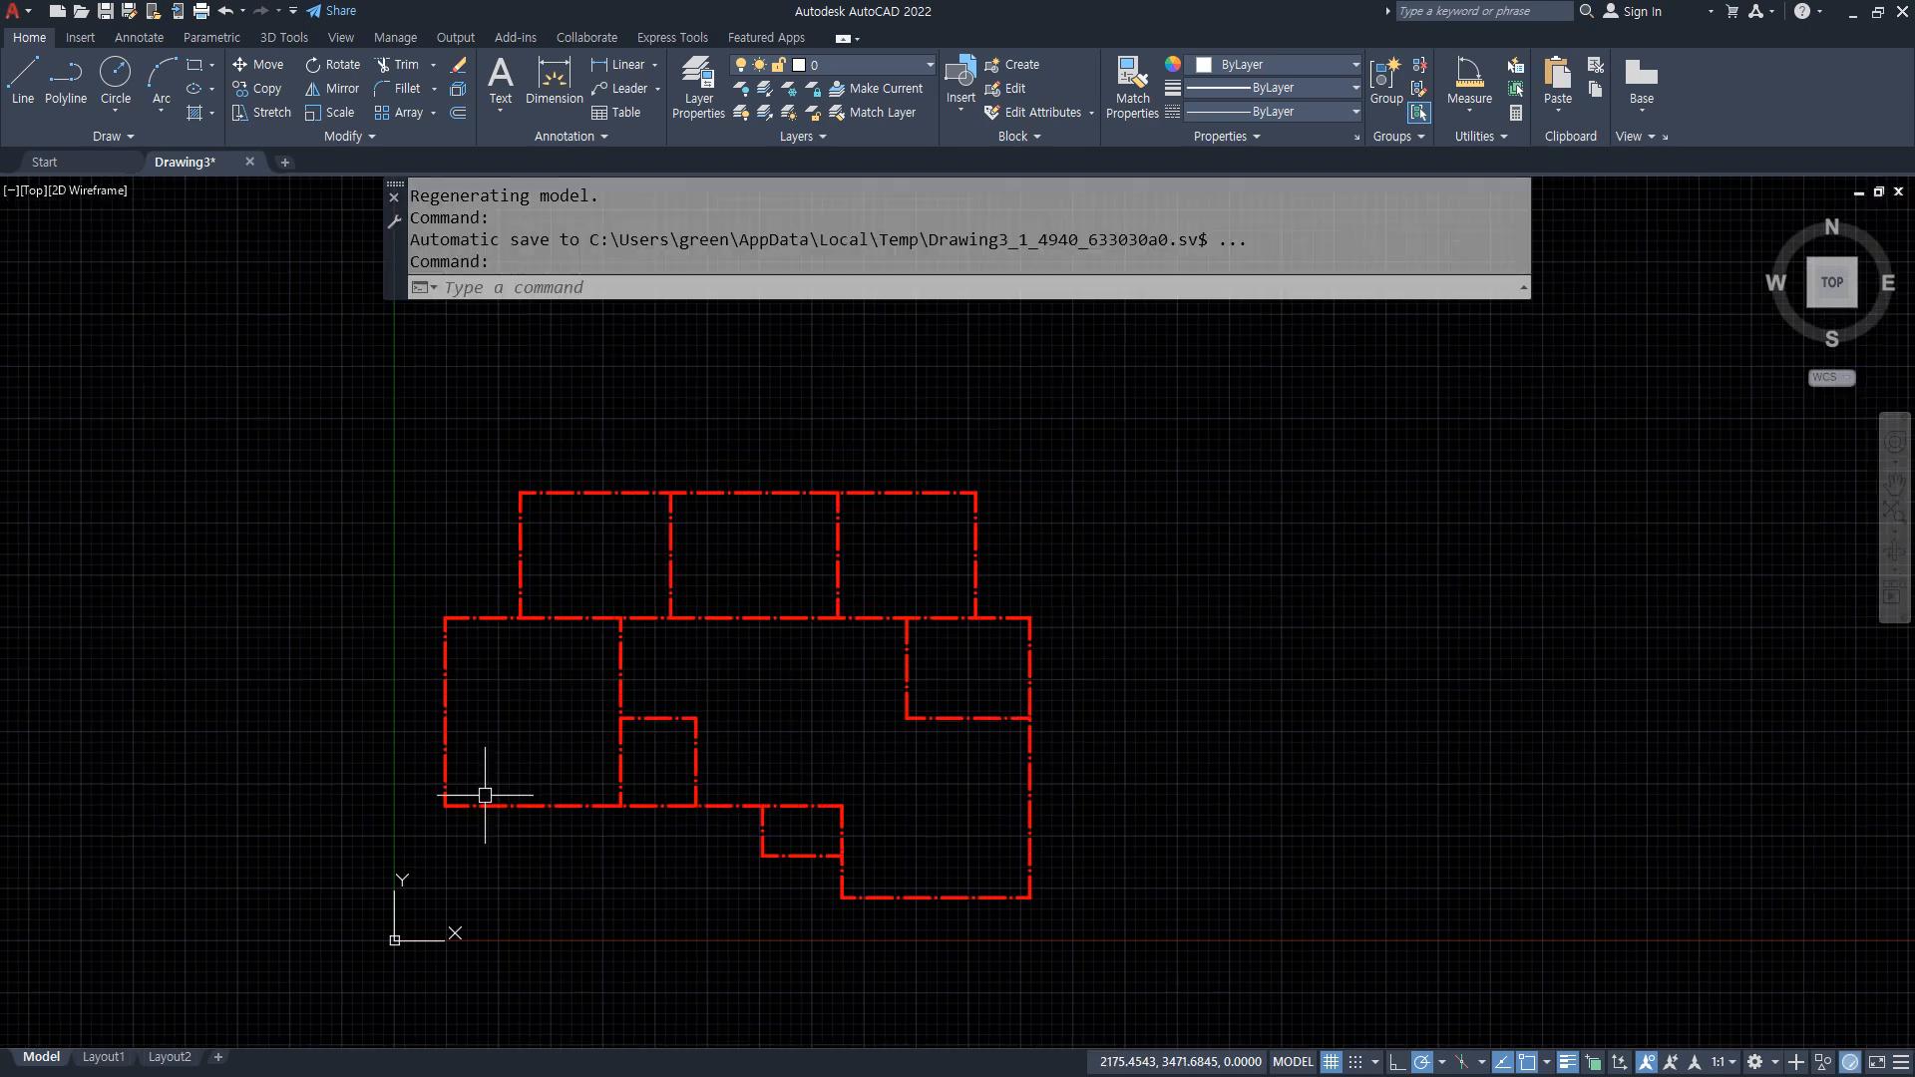
# Offset the left room's outer vertical centre line by 100 to both sides
pyautogui.scroll(4, 485, 794)
pyautogui.scroll(-2, 485, 796)
pyautogui.moveTo(410, 840); pyautogui.dragTo(410, 836, button='middle')
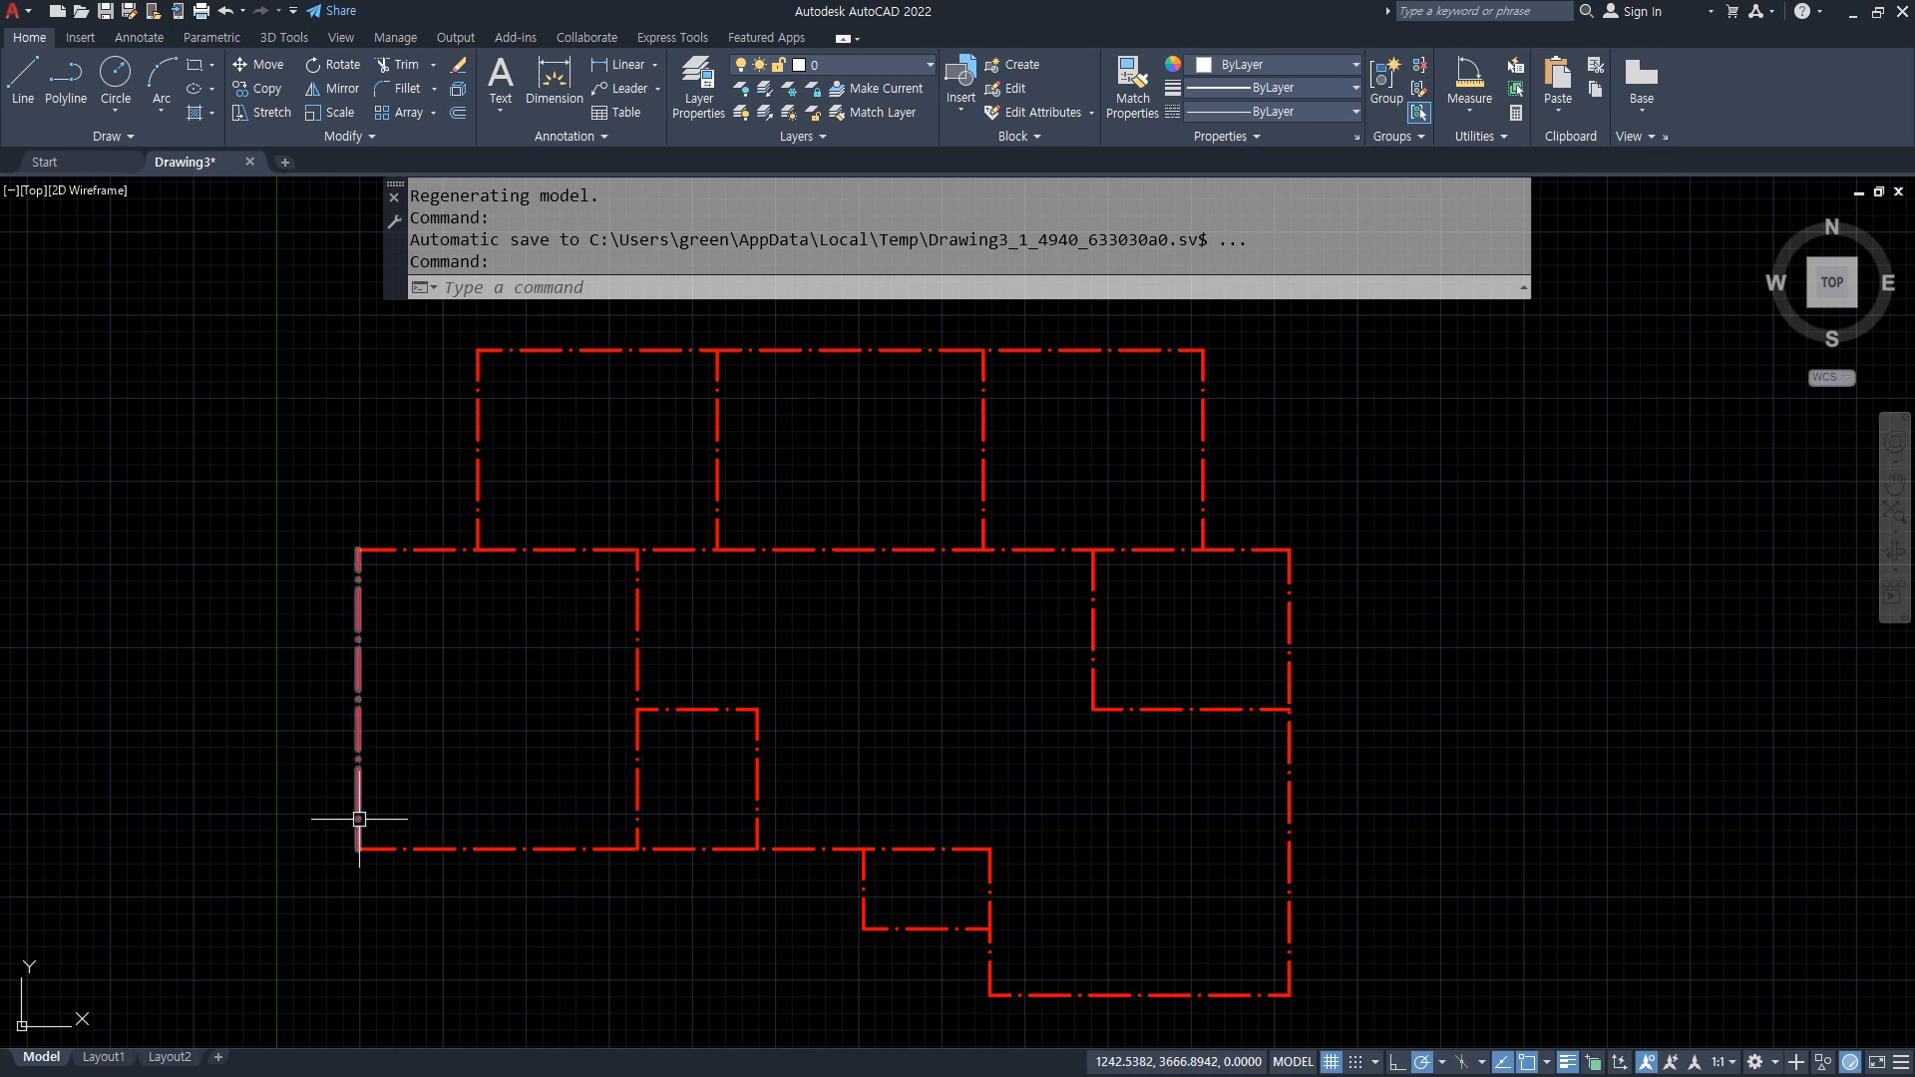
pyautogui.write('o')
pyautogui.press('Return')
pyautogui.write('100')
pyautogui.press('Return')
pyautogui.scroll(6, 359, 798)
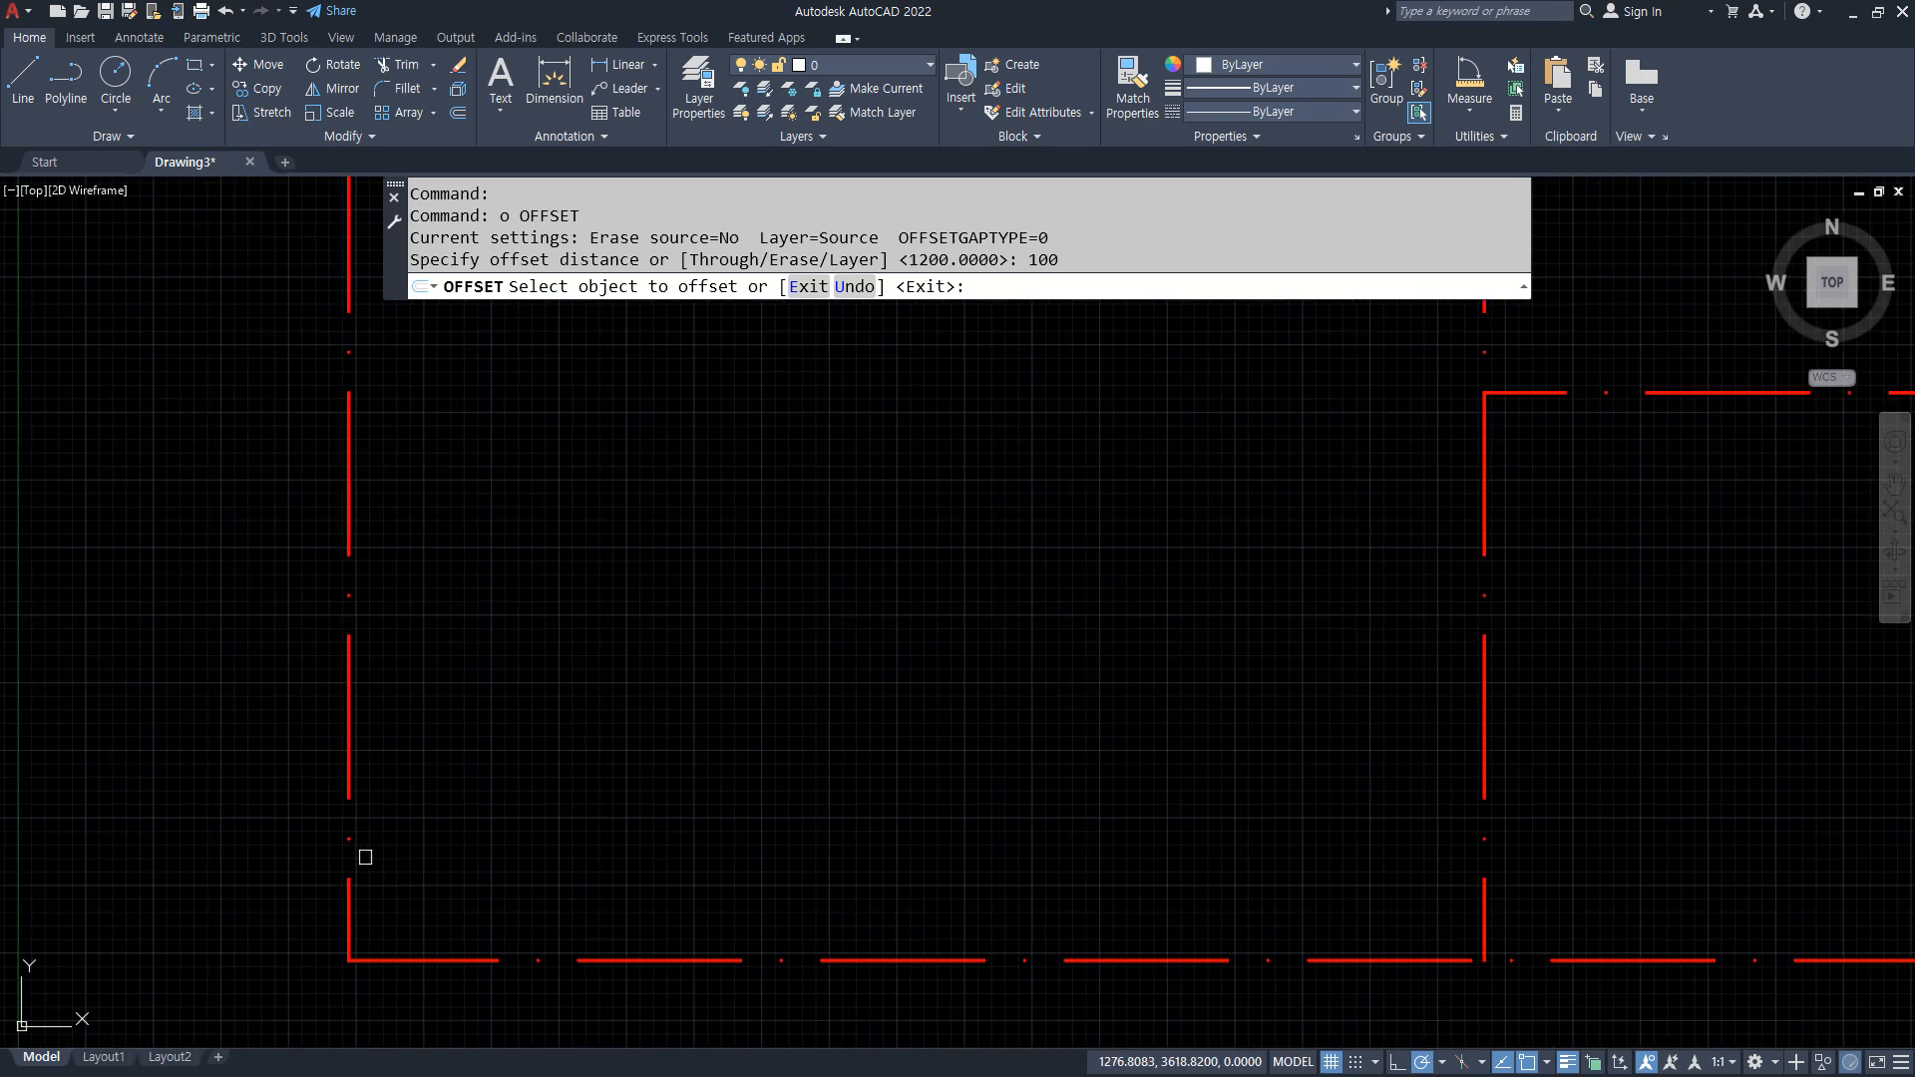
pyautogui.moveTo(365, 857); pyautogui.dragTo(402, 628, button='middle')
pyautogui.click(392, 692)
pyautogui.click(520, 659)
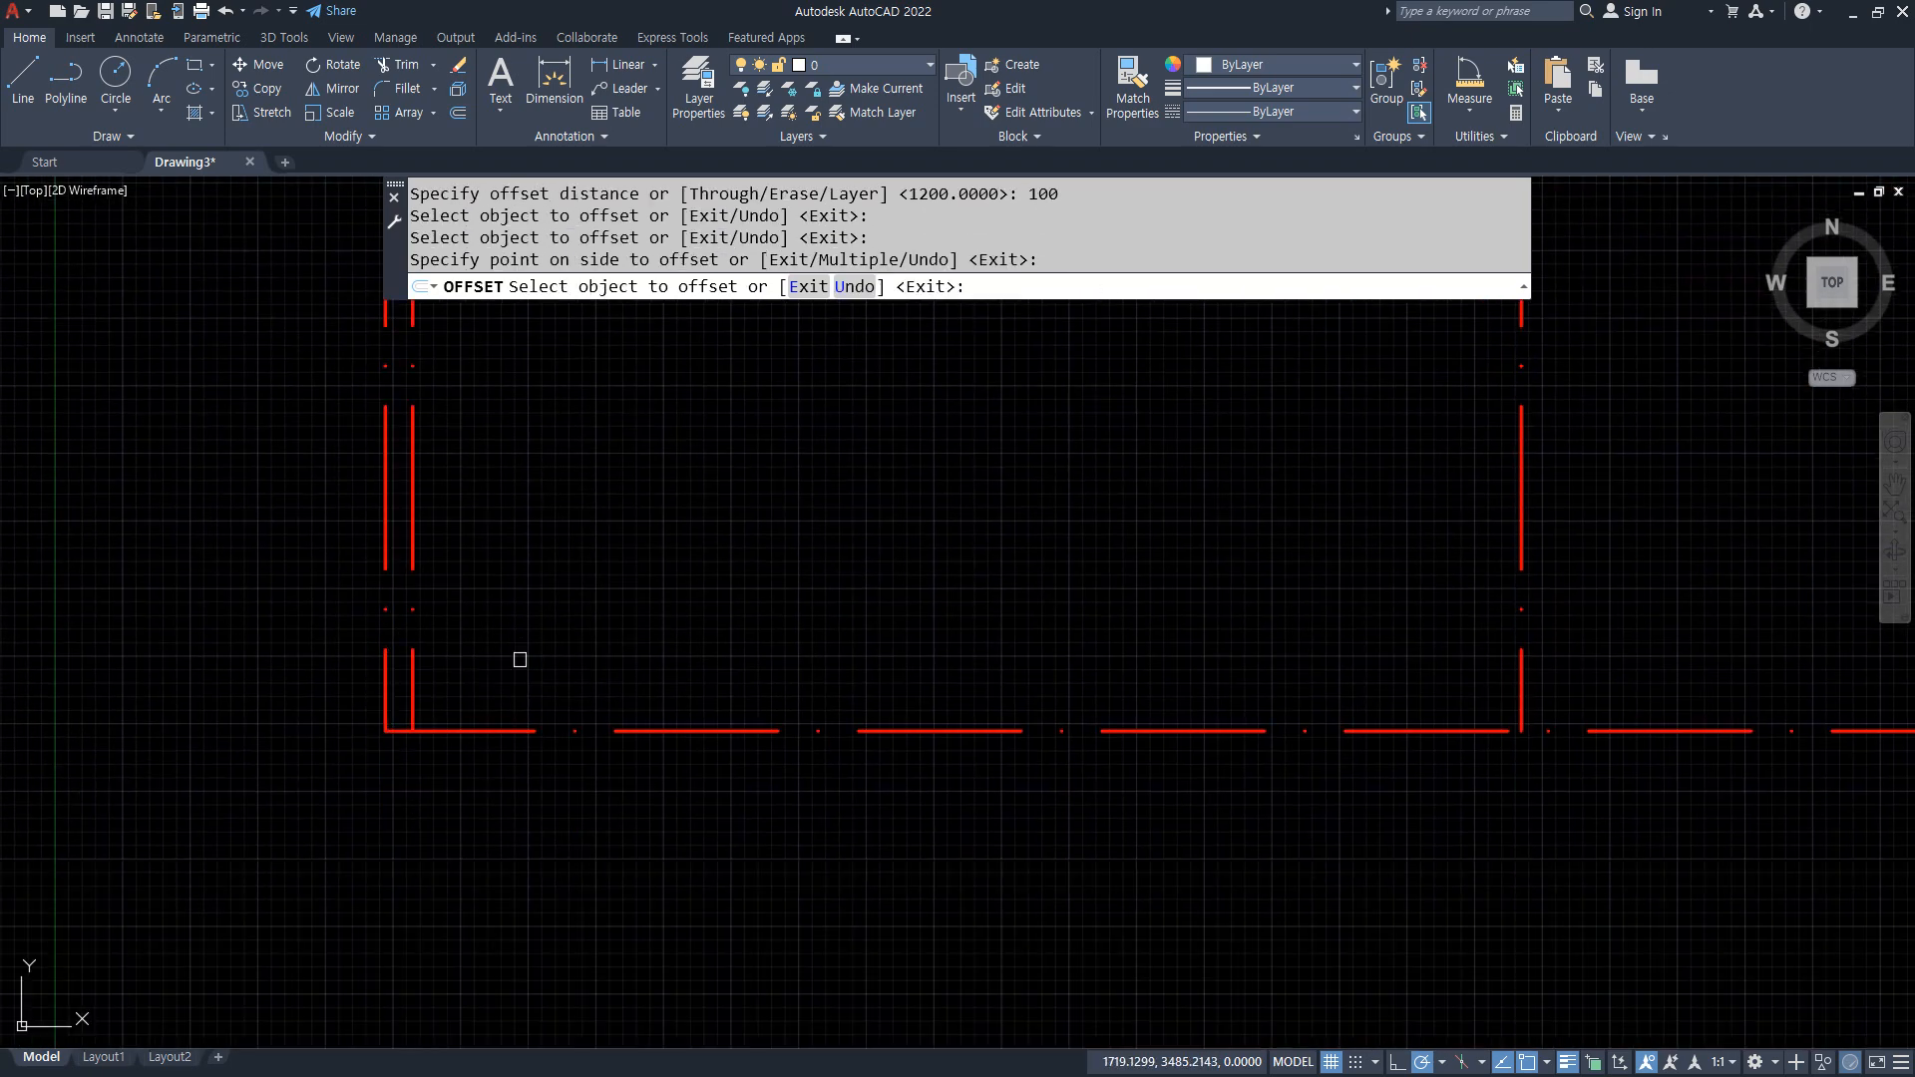
pyautogui.click(385, 687)
pyautogui.click(371, 674)
# Offset the left room's bottom centre line by 100 both inward and outward
pyautogui.click(469, 732)
pyautogui.click(466, 671)
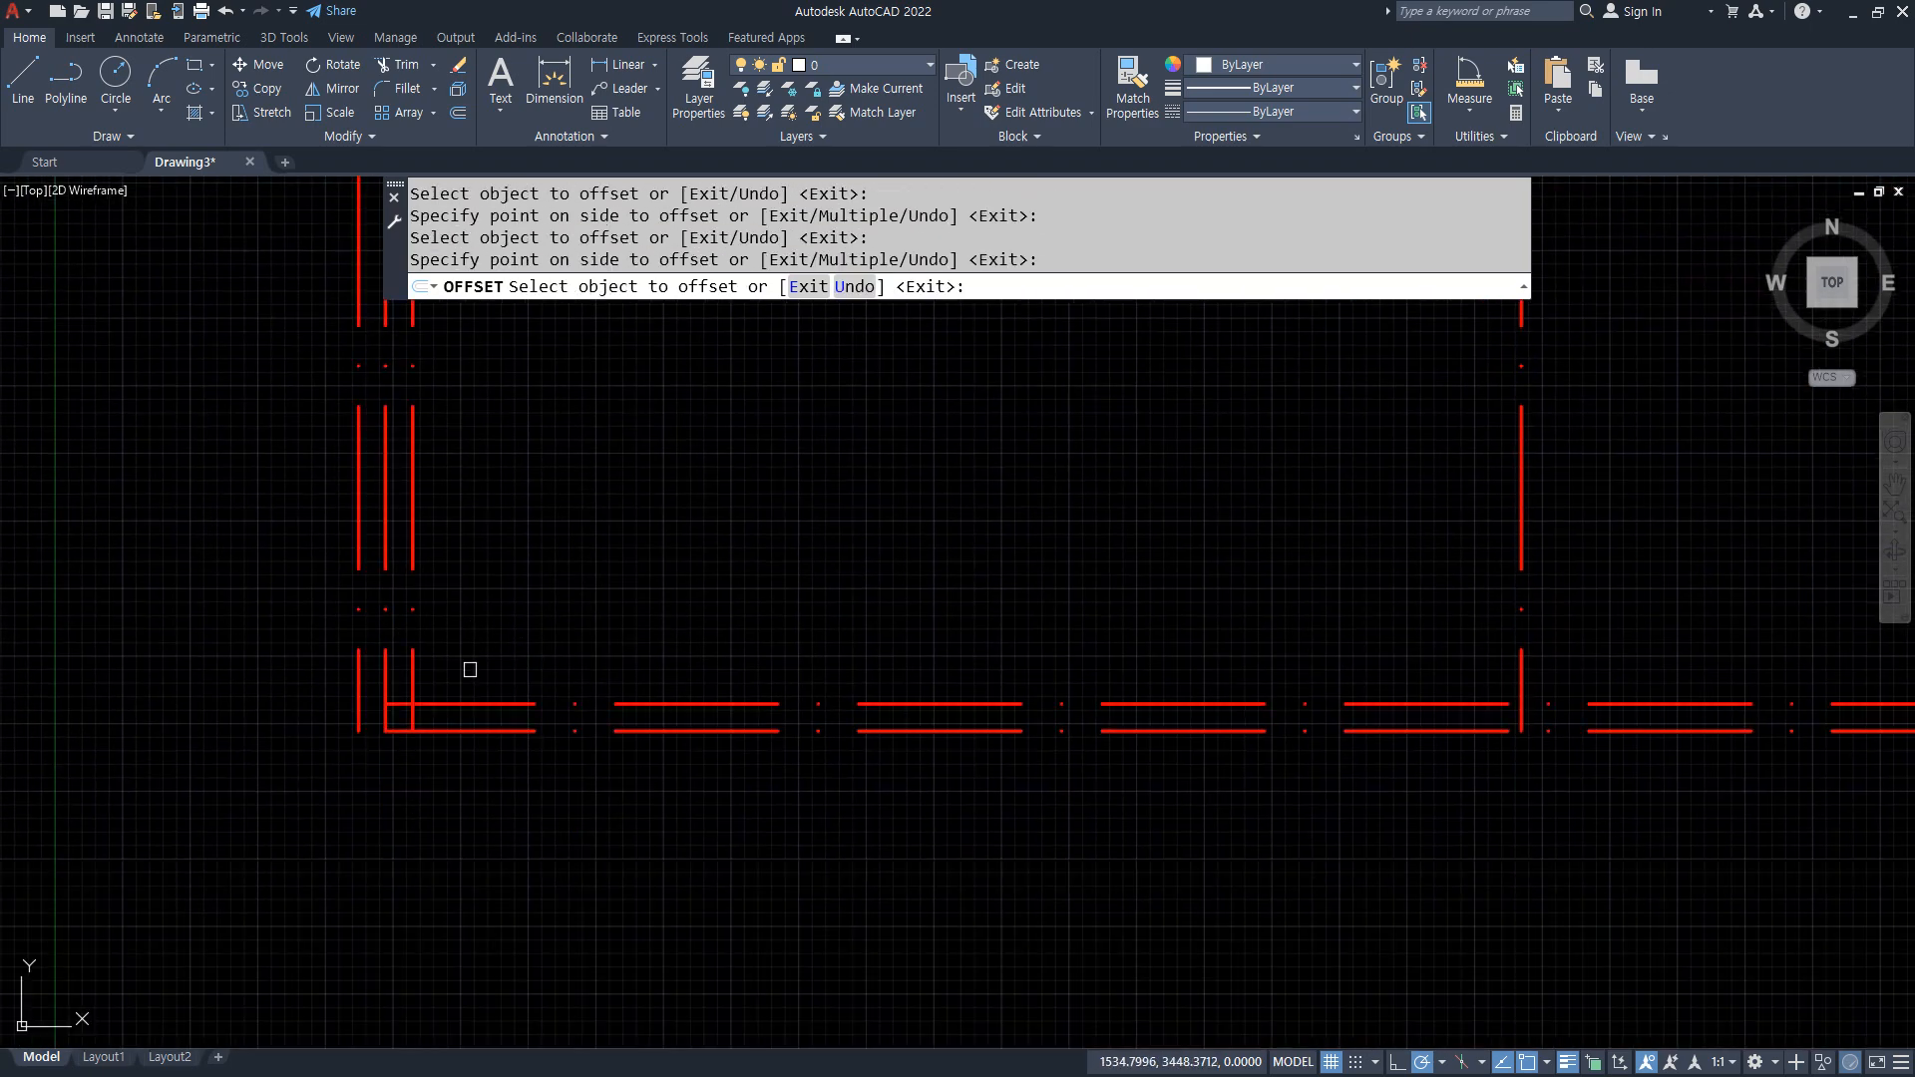
pyautogui.click(450, 737)
pyautogui.click(445, 793)
pyautogui.press('Return')
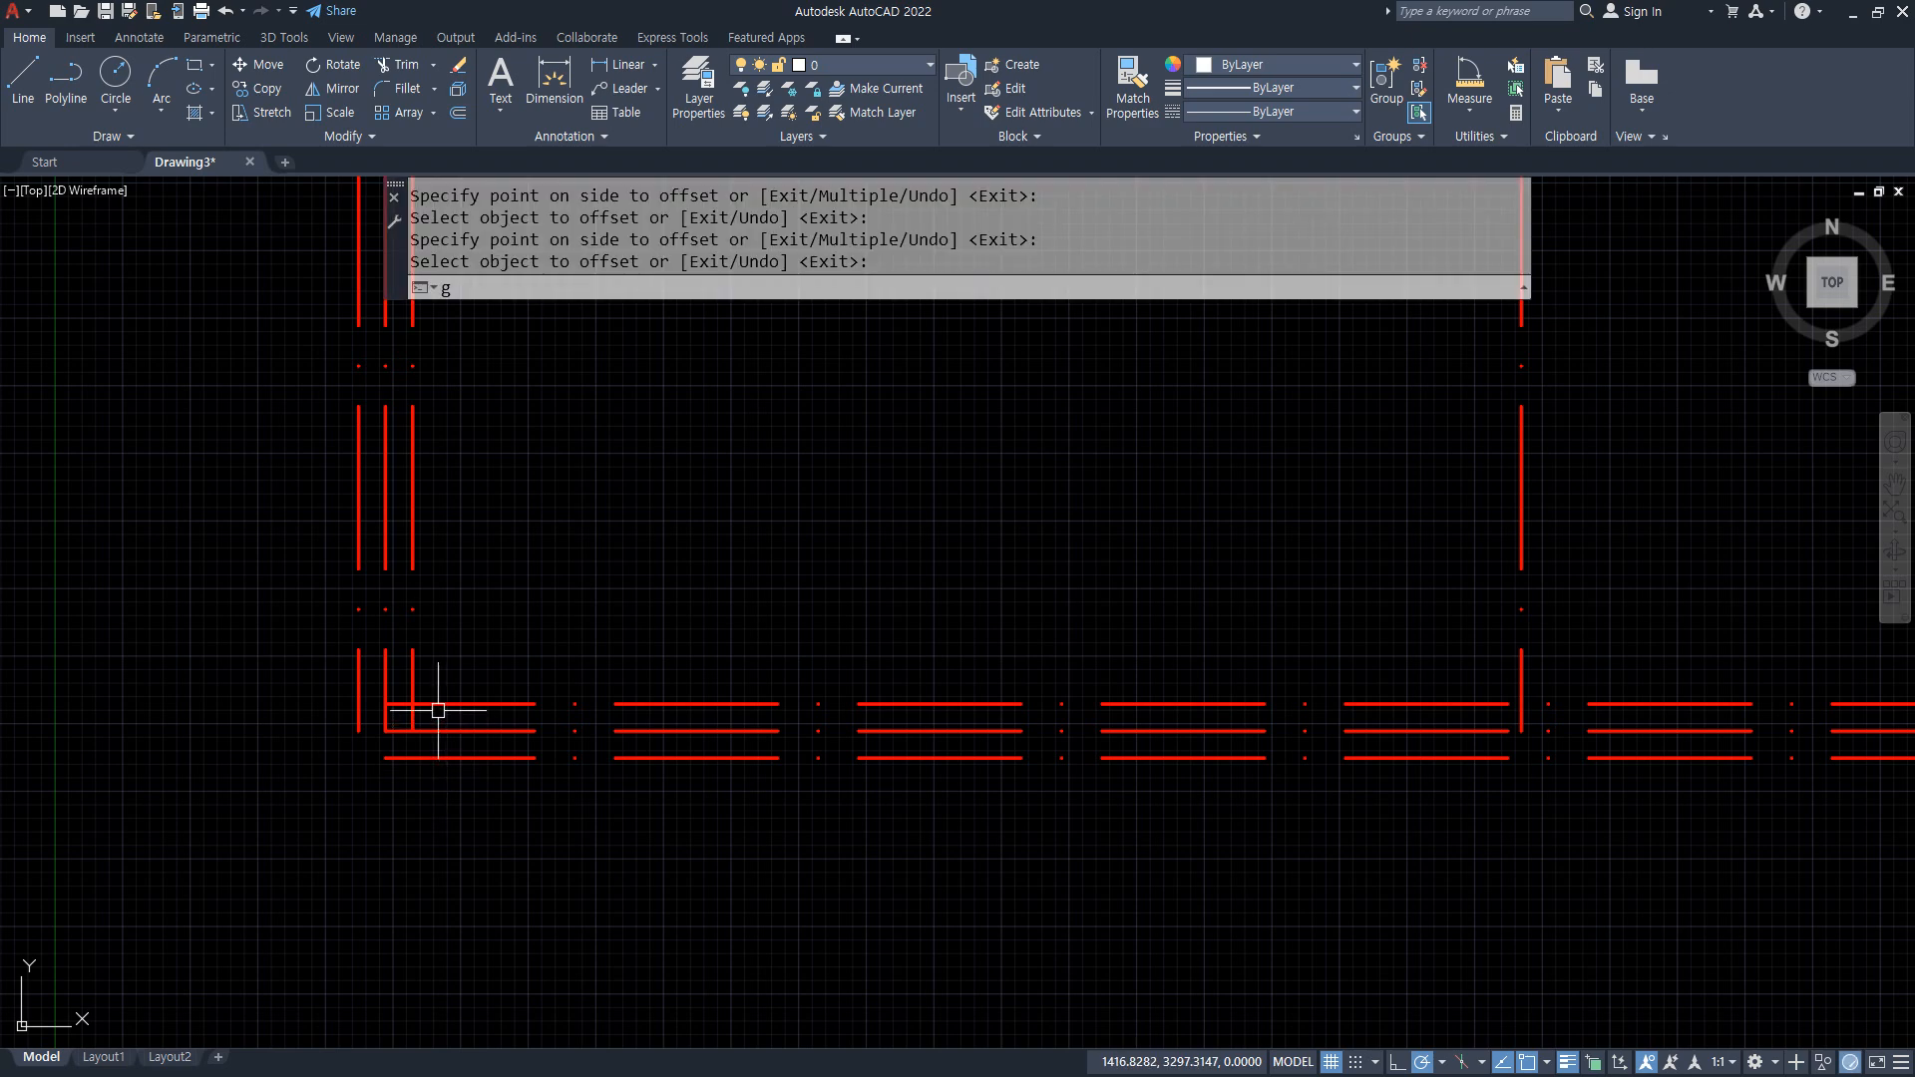
pyautogui.write('g')
pyautogui.press('Return')
pyautogui.click(437, 706)
pyautogui.press('Escape')
pyautogui.press('Escape')
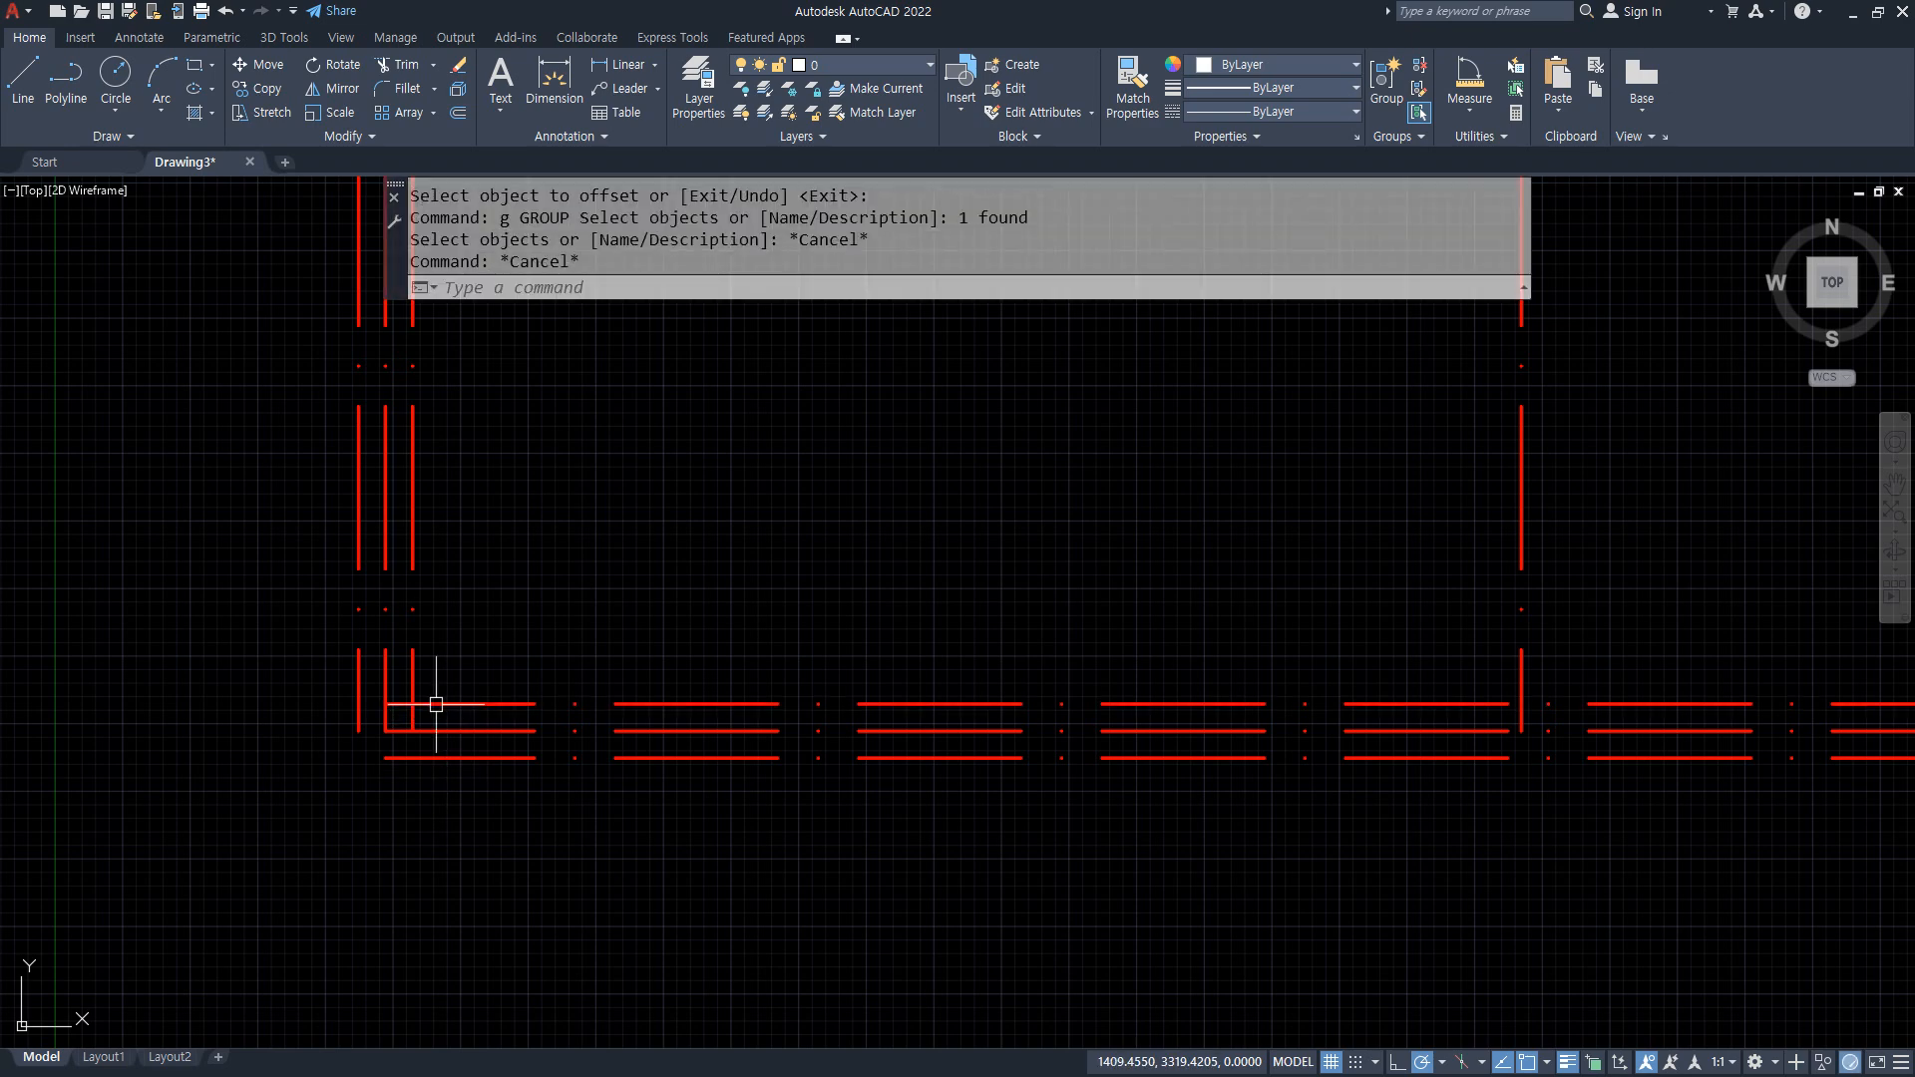
# Fillet the inner pair and the outer pair of offset lines into sharp corners at the left room's lower-left corner
pyautogui.write('f')
pyautogui.press('Return')
pyautogui.click(436, 704)
pyautogui.click(412, 686)
pyautogui.press('Return')
pyautogui.click(398, 758)
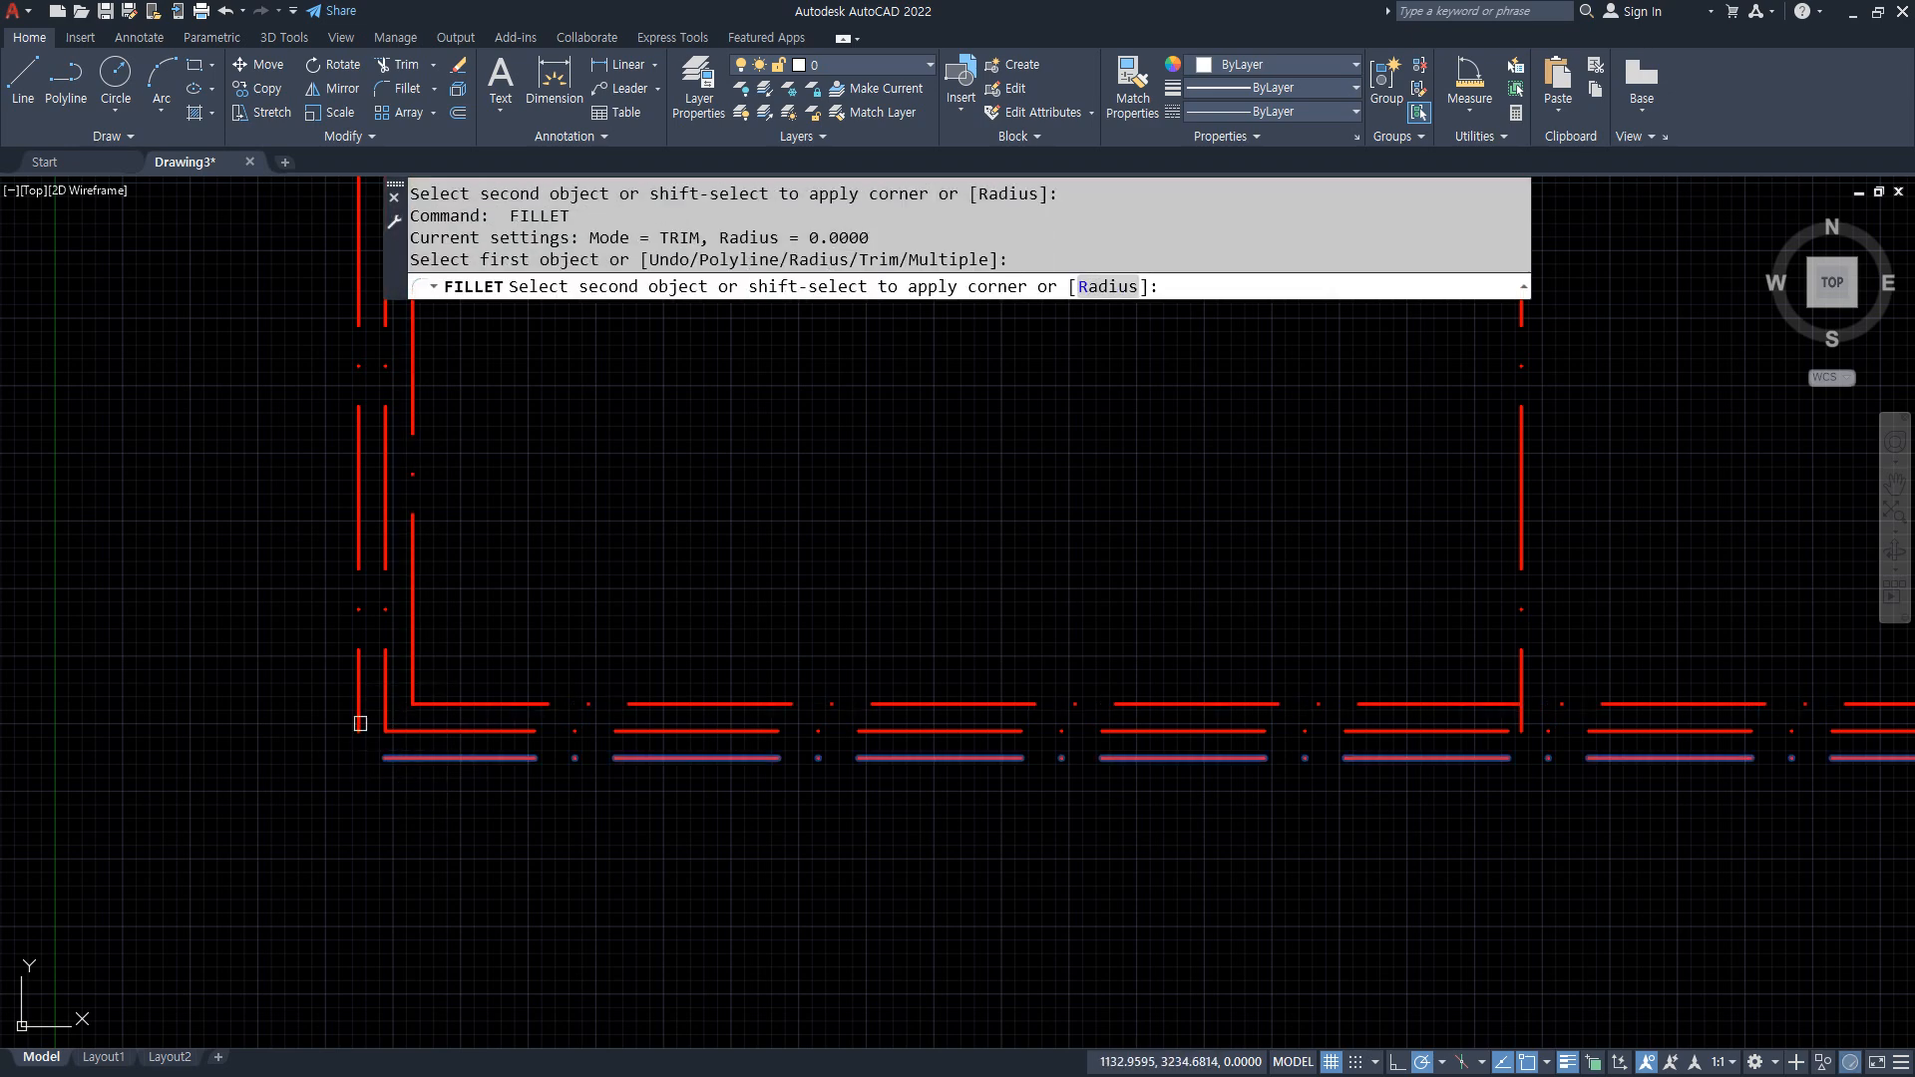
pyautogui.click(360, 723)
pyautogui.click(455, 673)
pyautogui.click(412, 703)
pyautogui.click(379, 784)
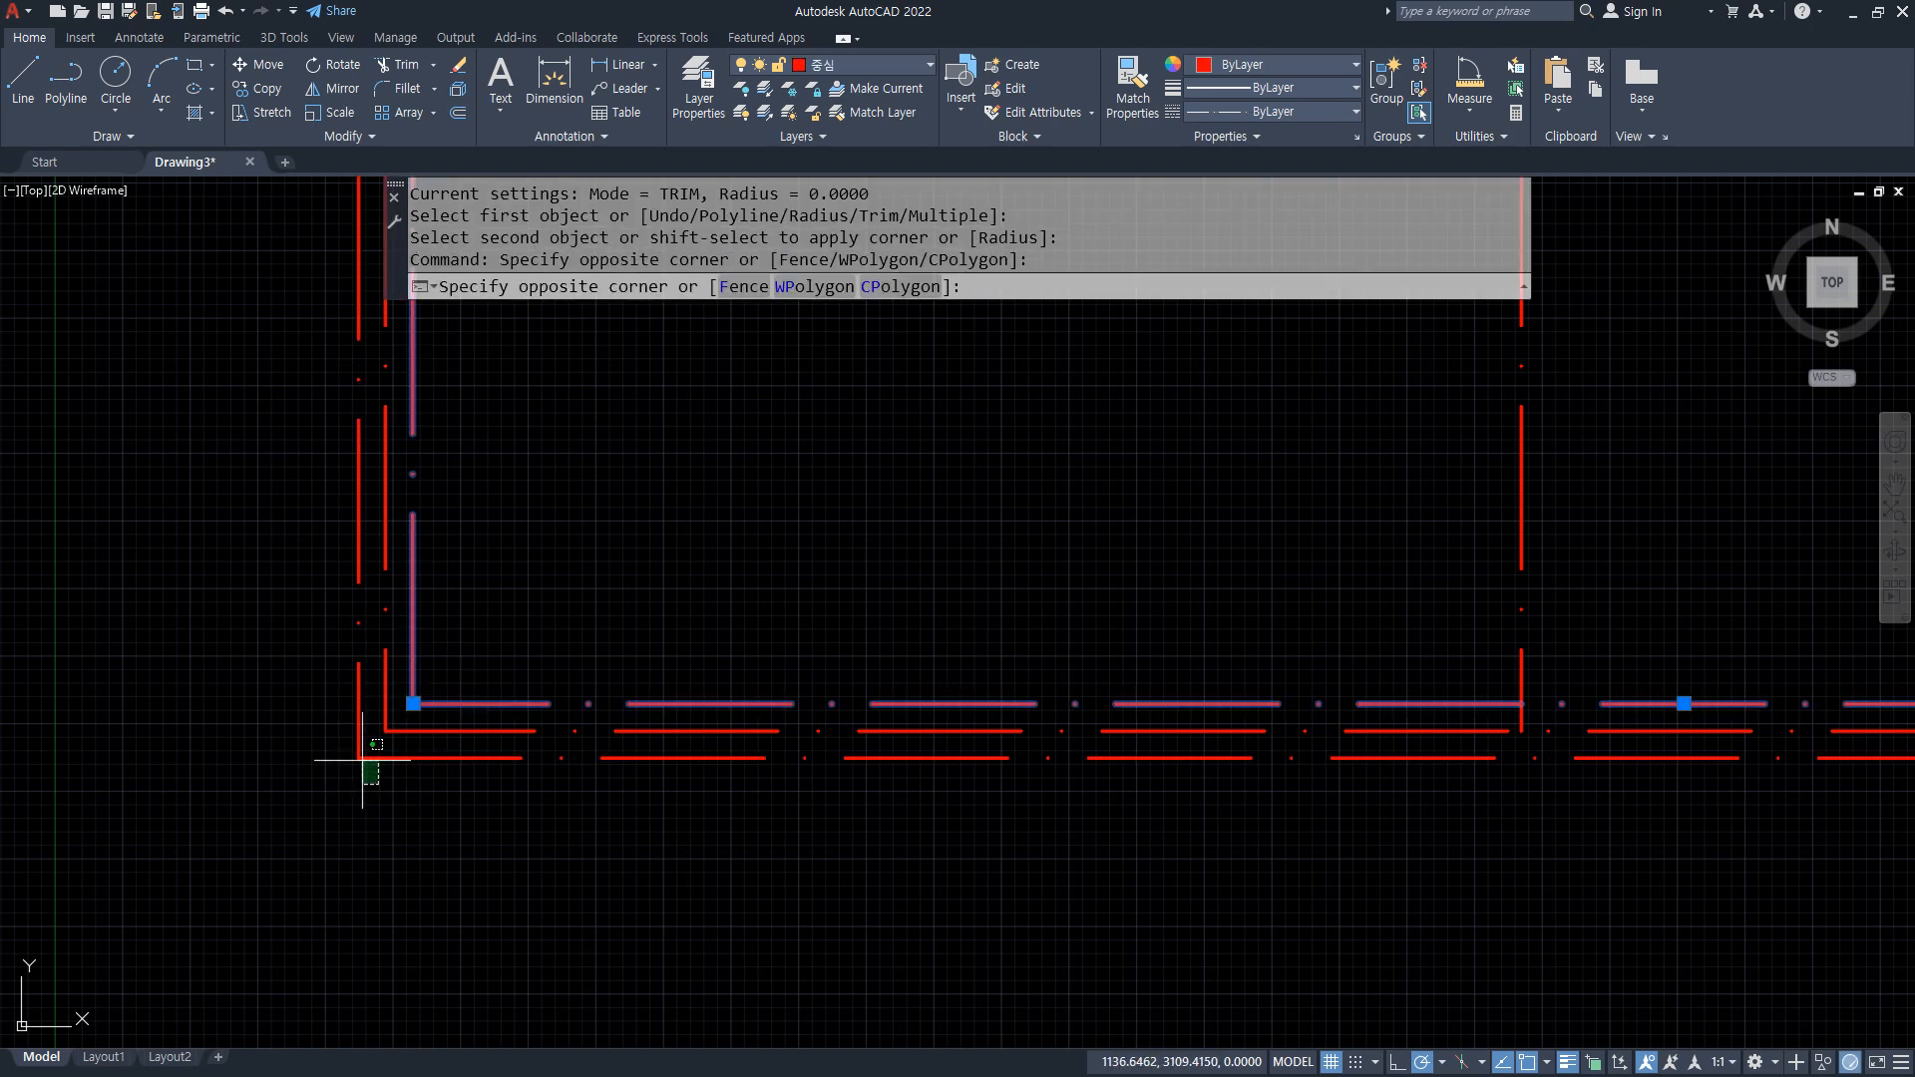
pyautogui.click(362, 760)
pyautogui.click(848, 68)
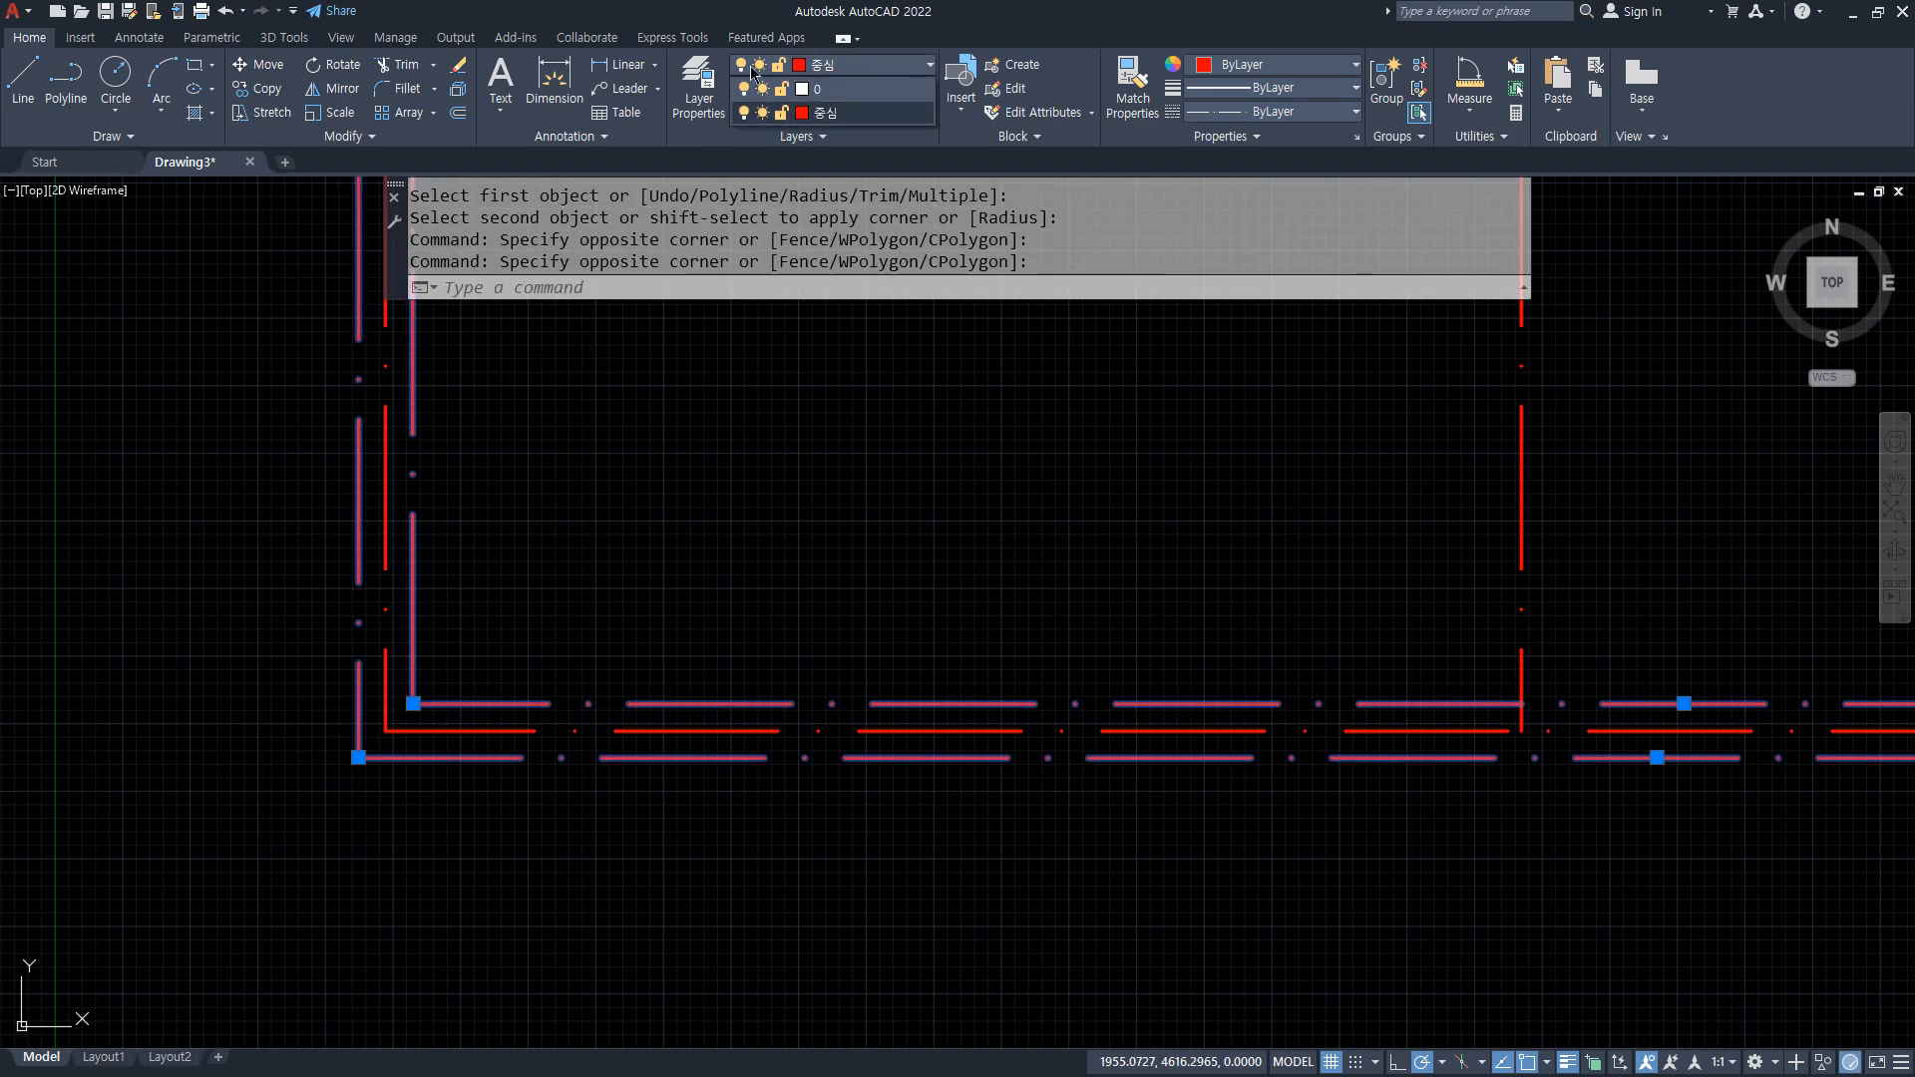
# Create a new layer named 벽 and set its colour to yellow (index 2)
pyautogui.click(699, 87)
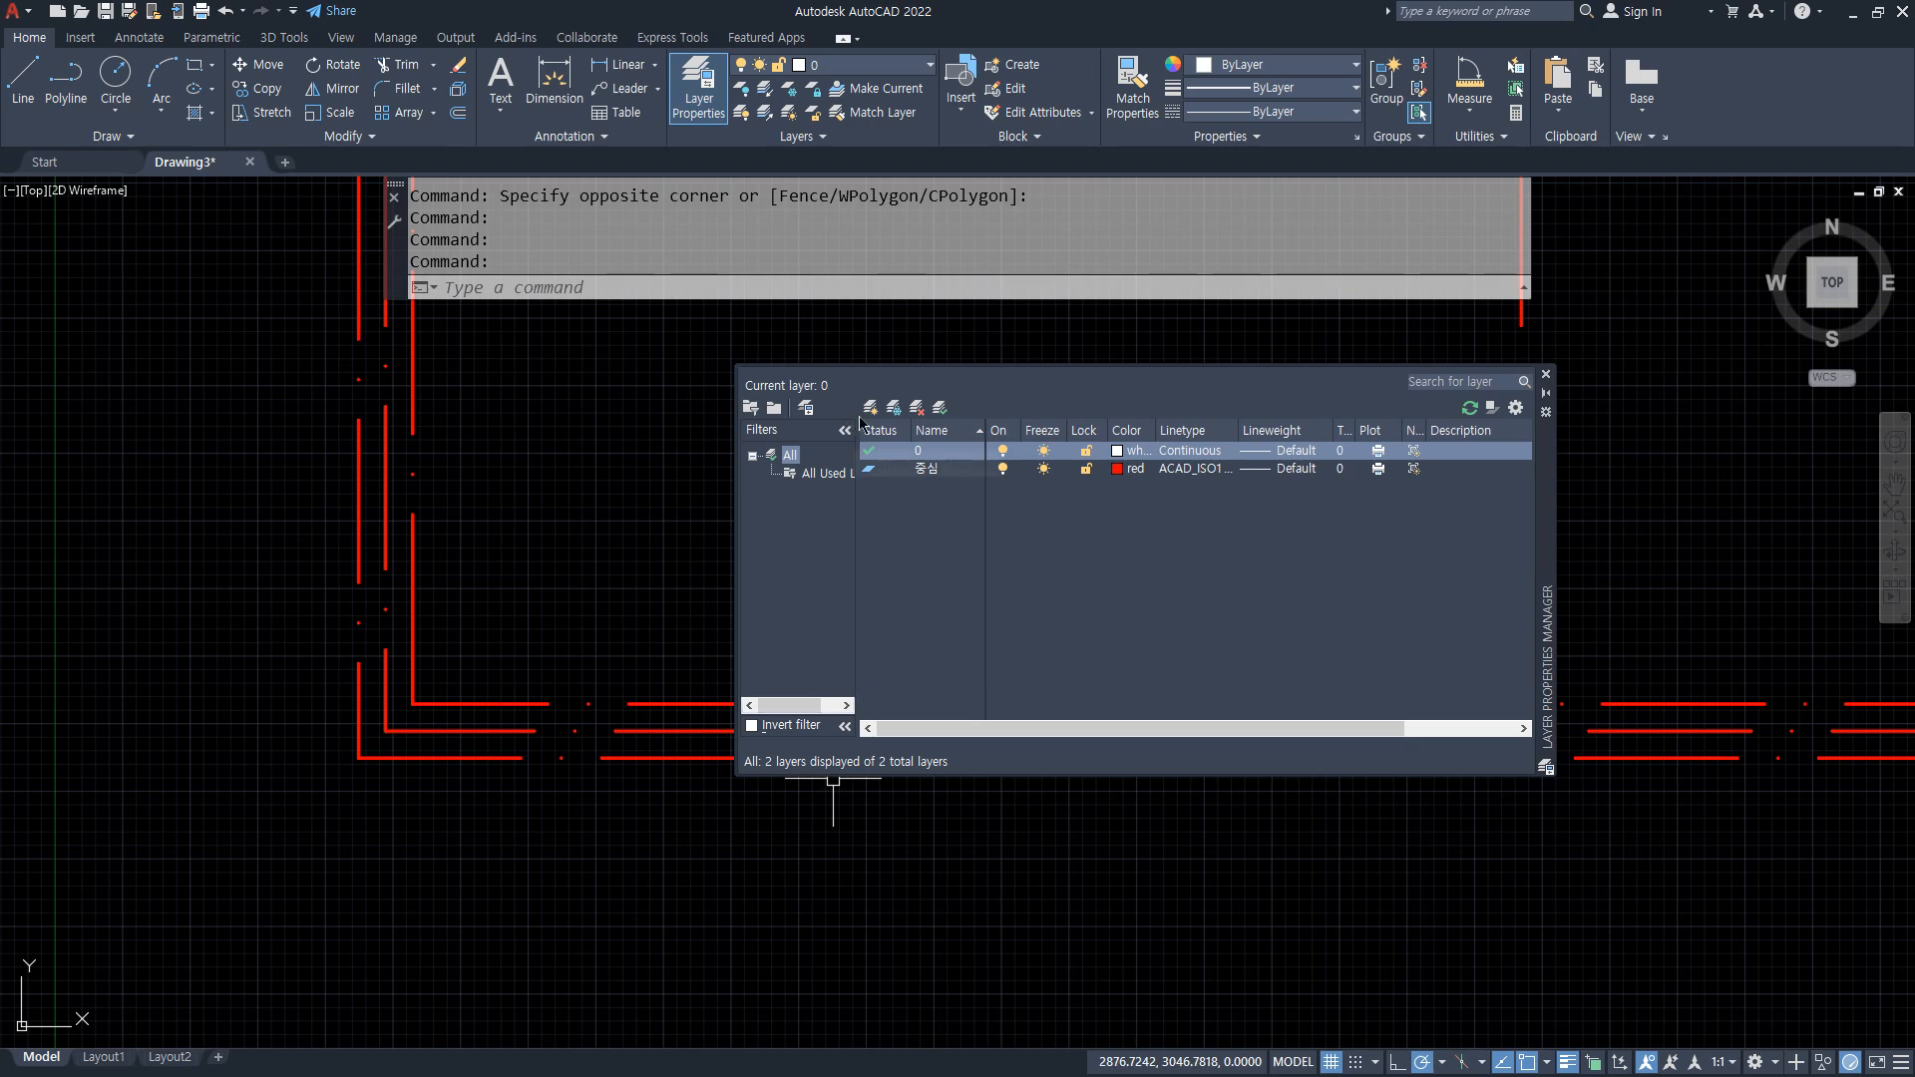
pyautogui.click(870, 407)
pyautogui.write('벽')
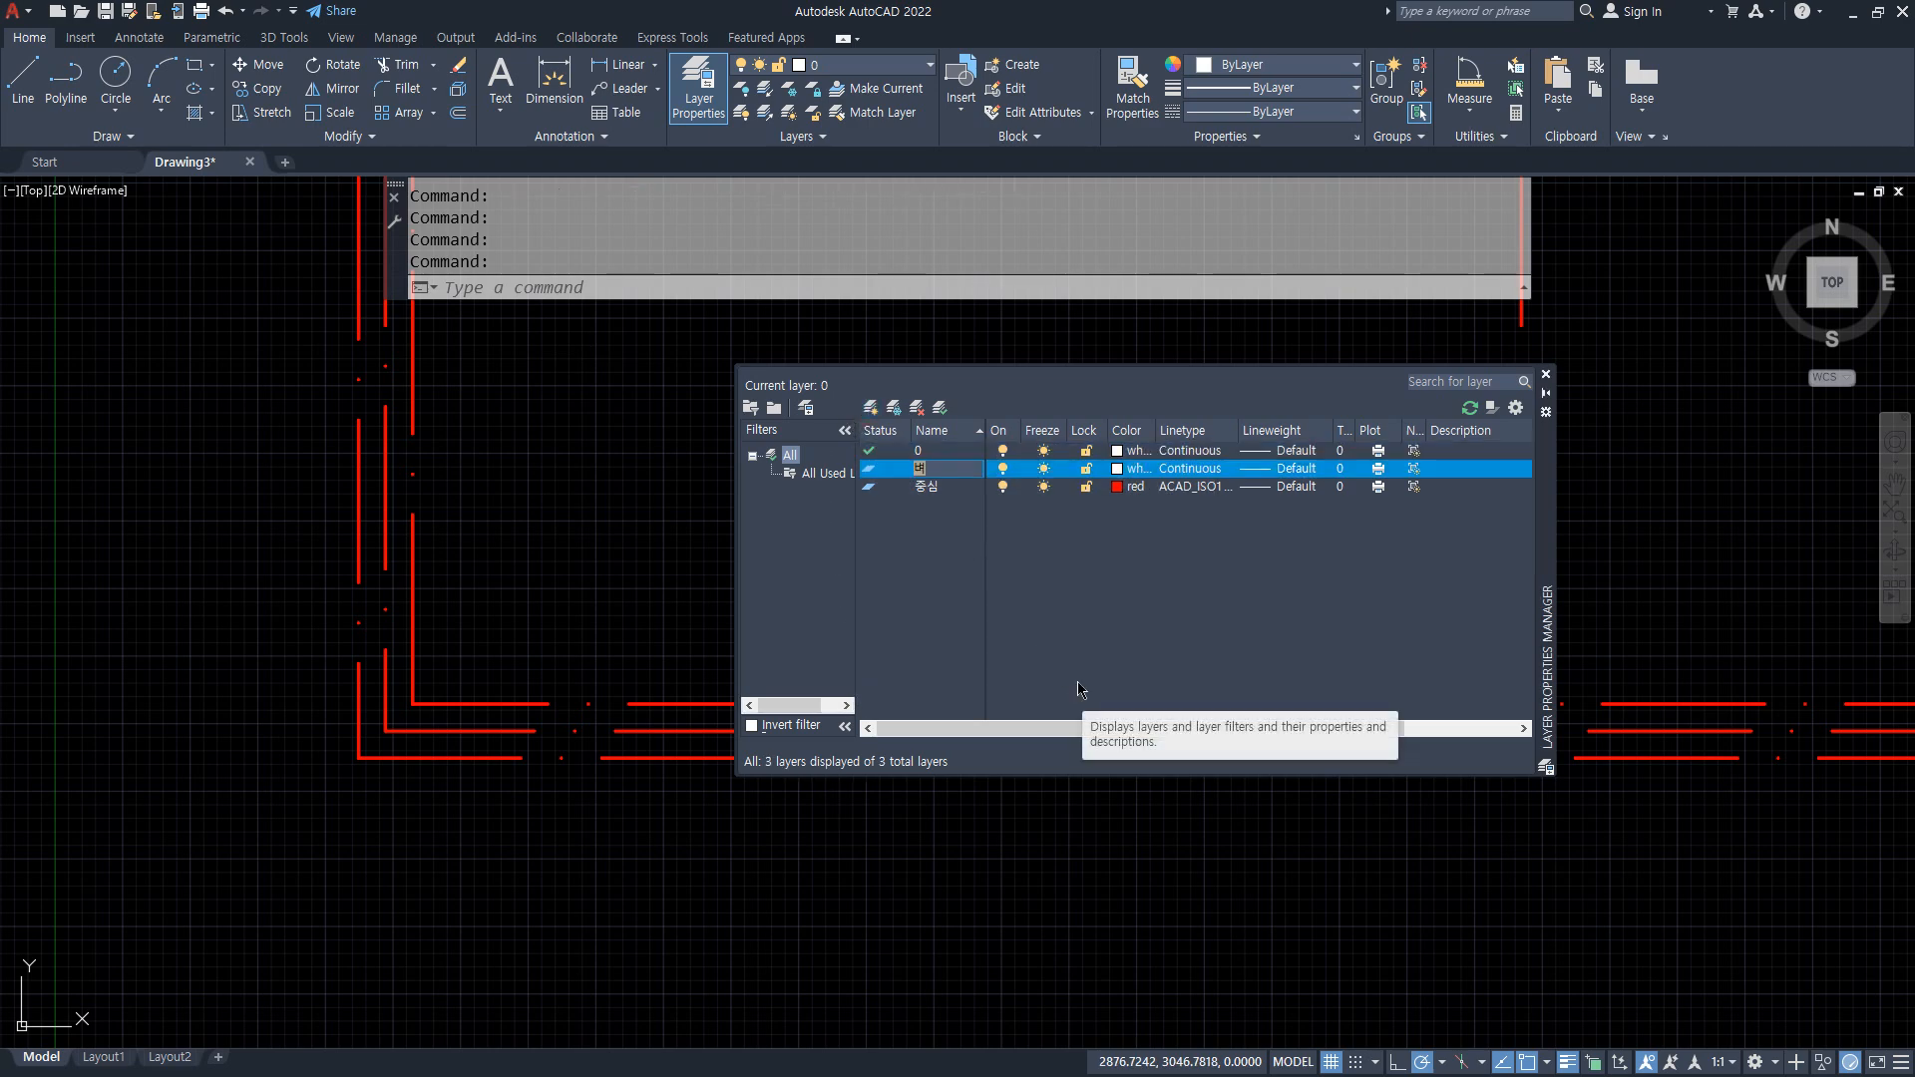
pyautogui.click(1127, 469)
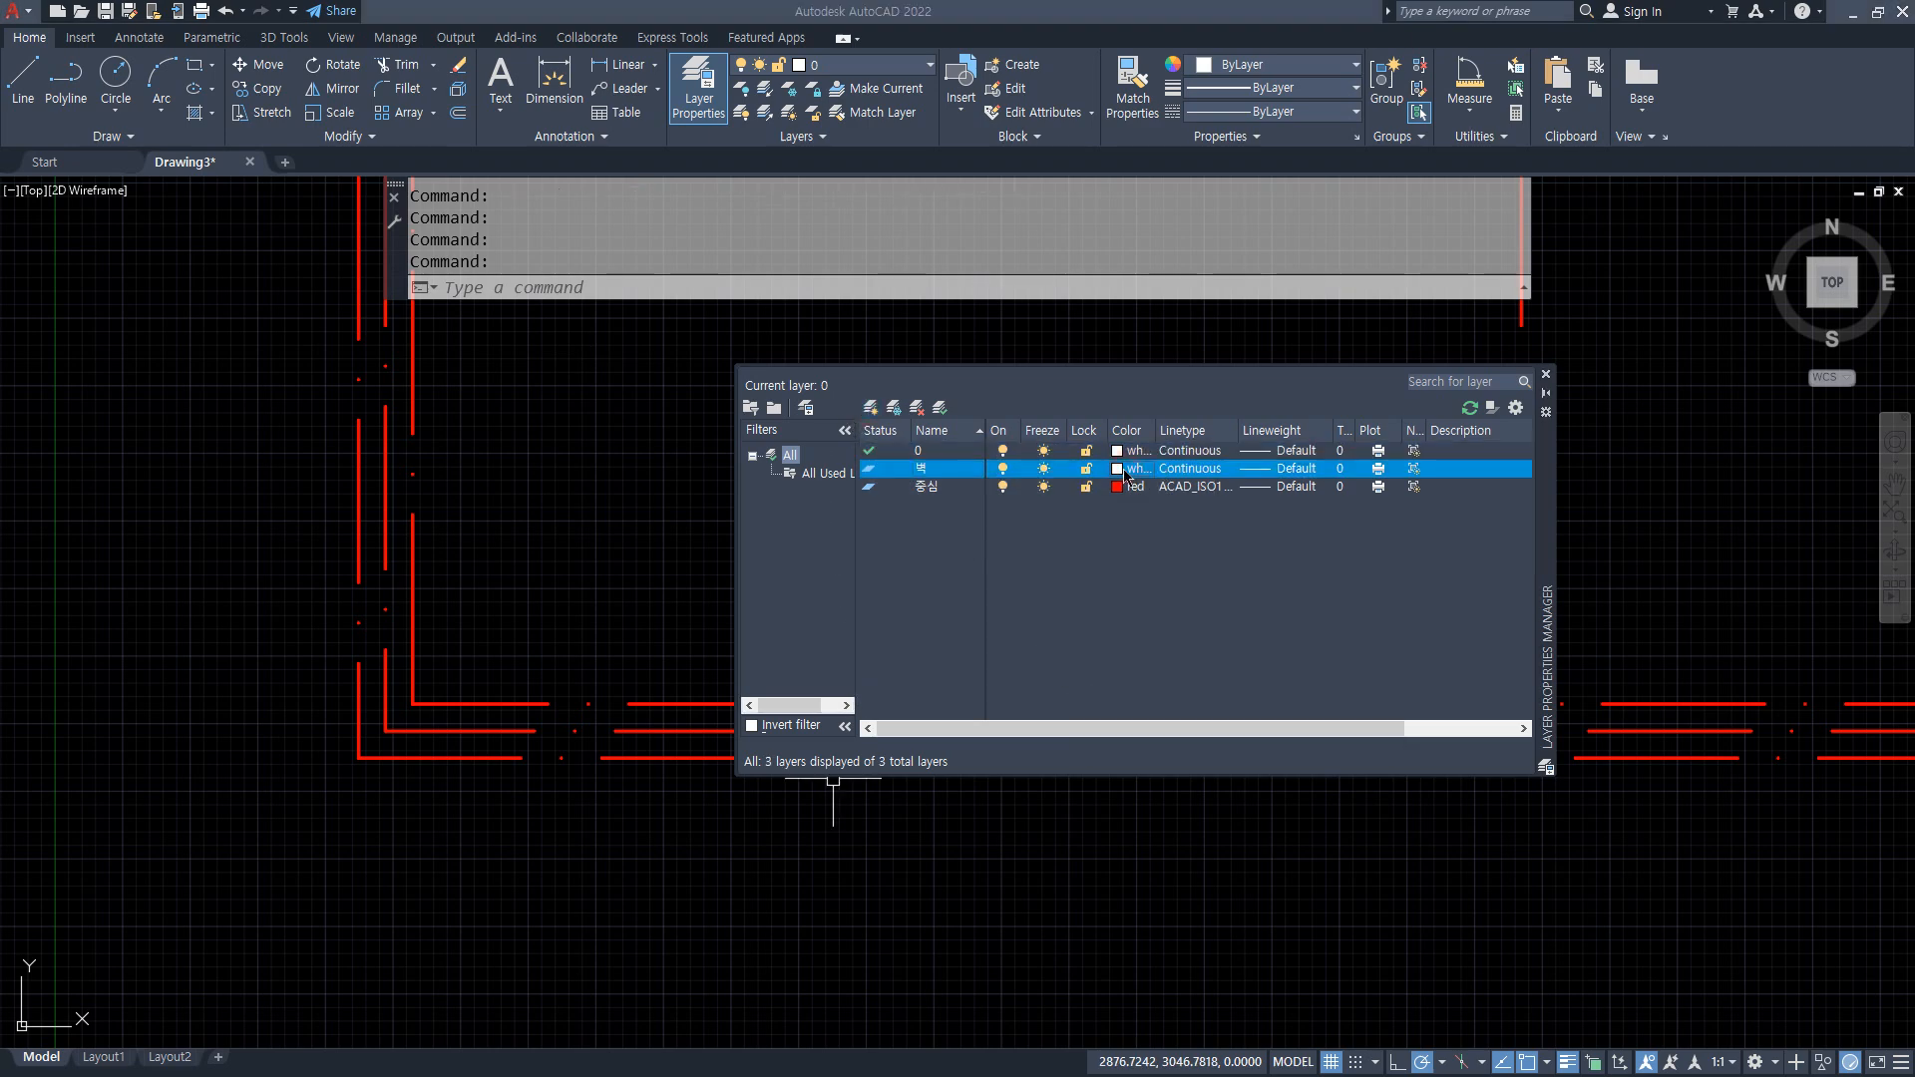
pyautogui.write('2')
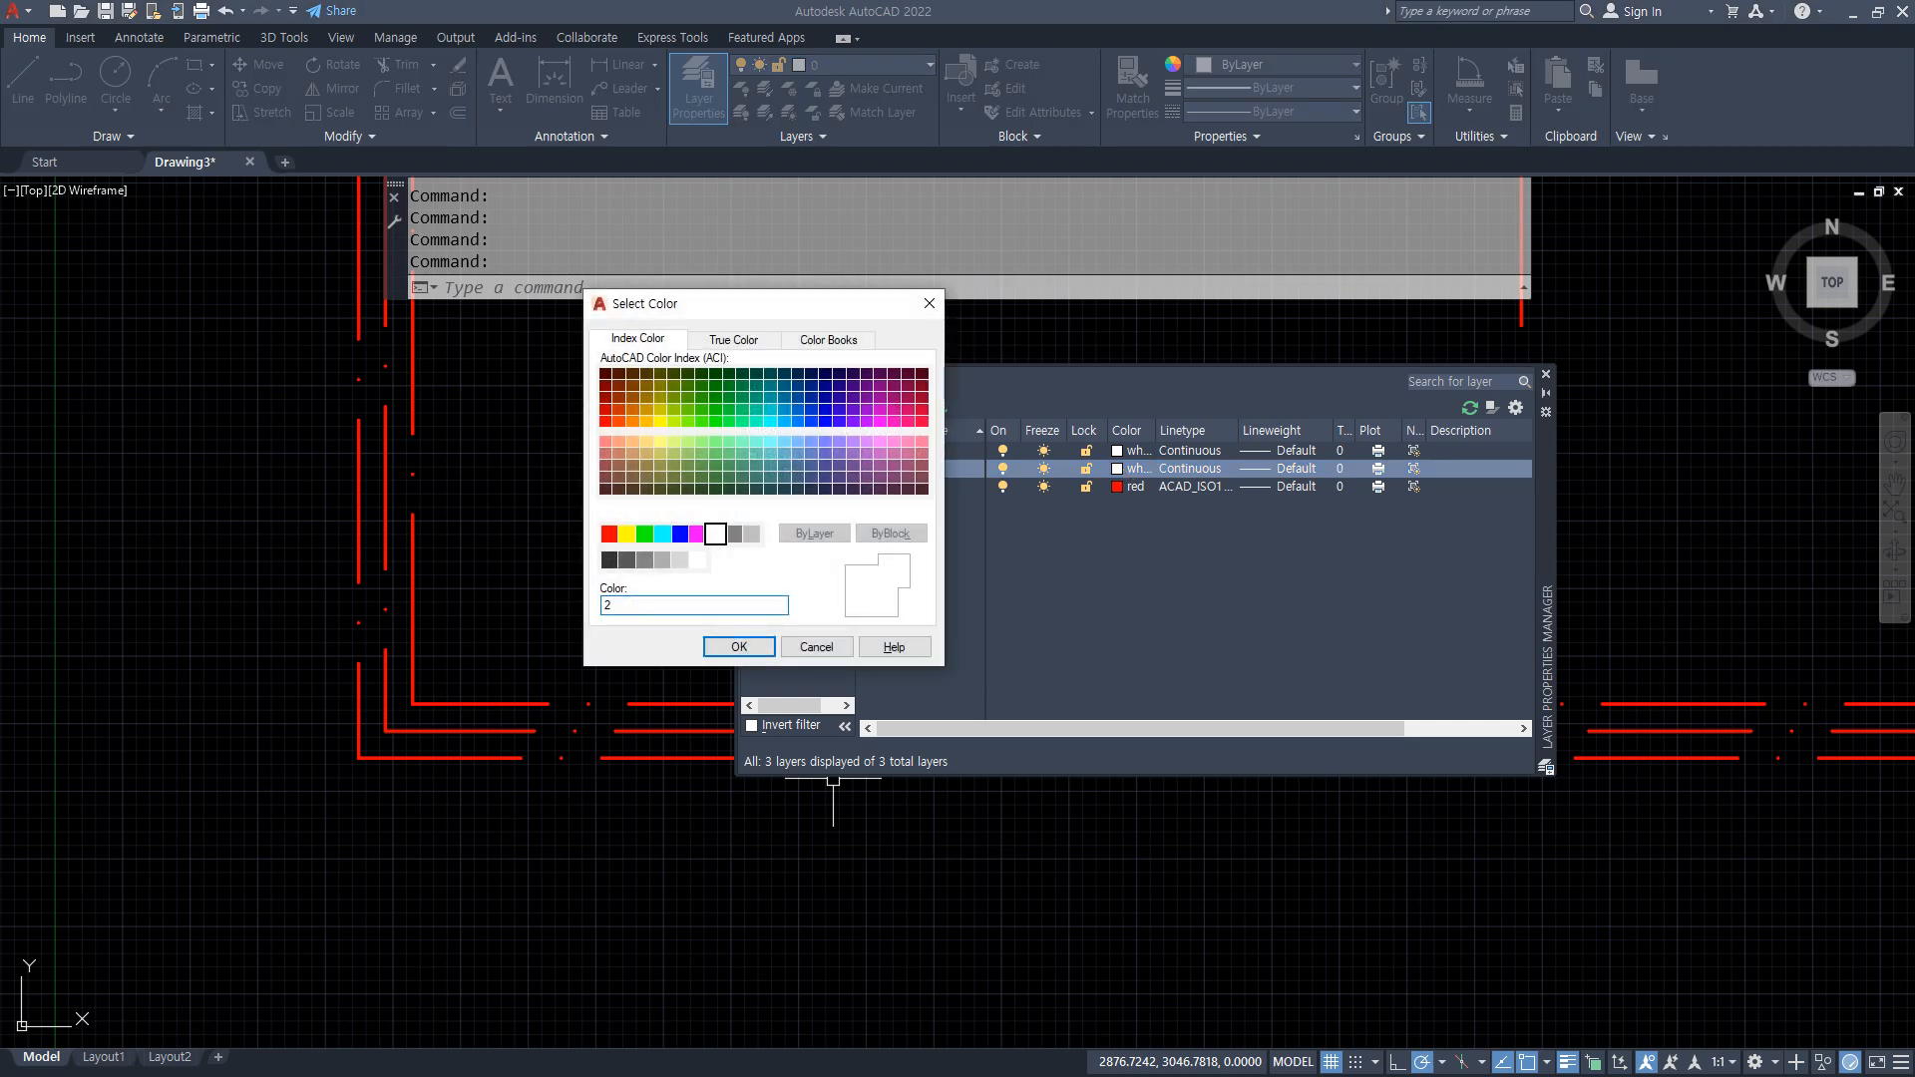
pyautogui.press('Return')
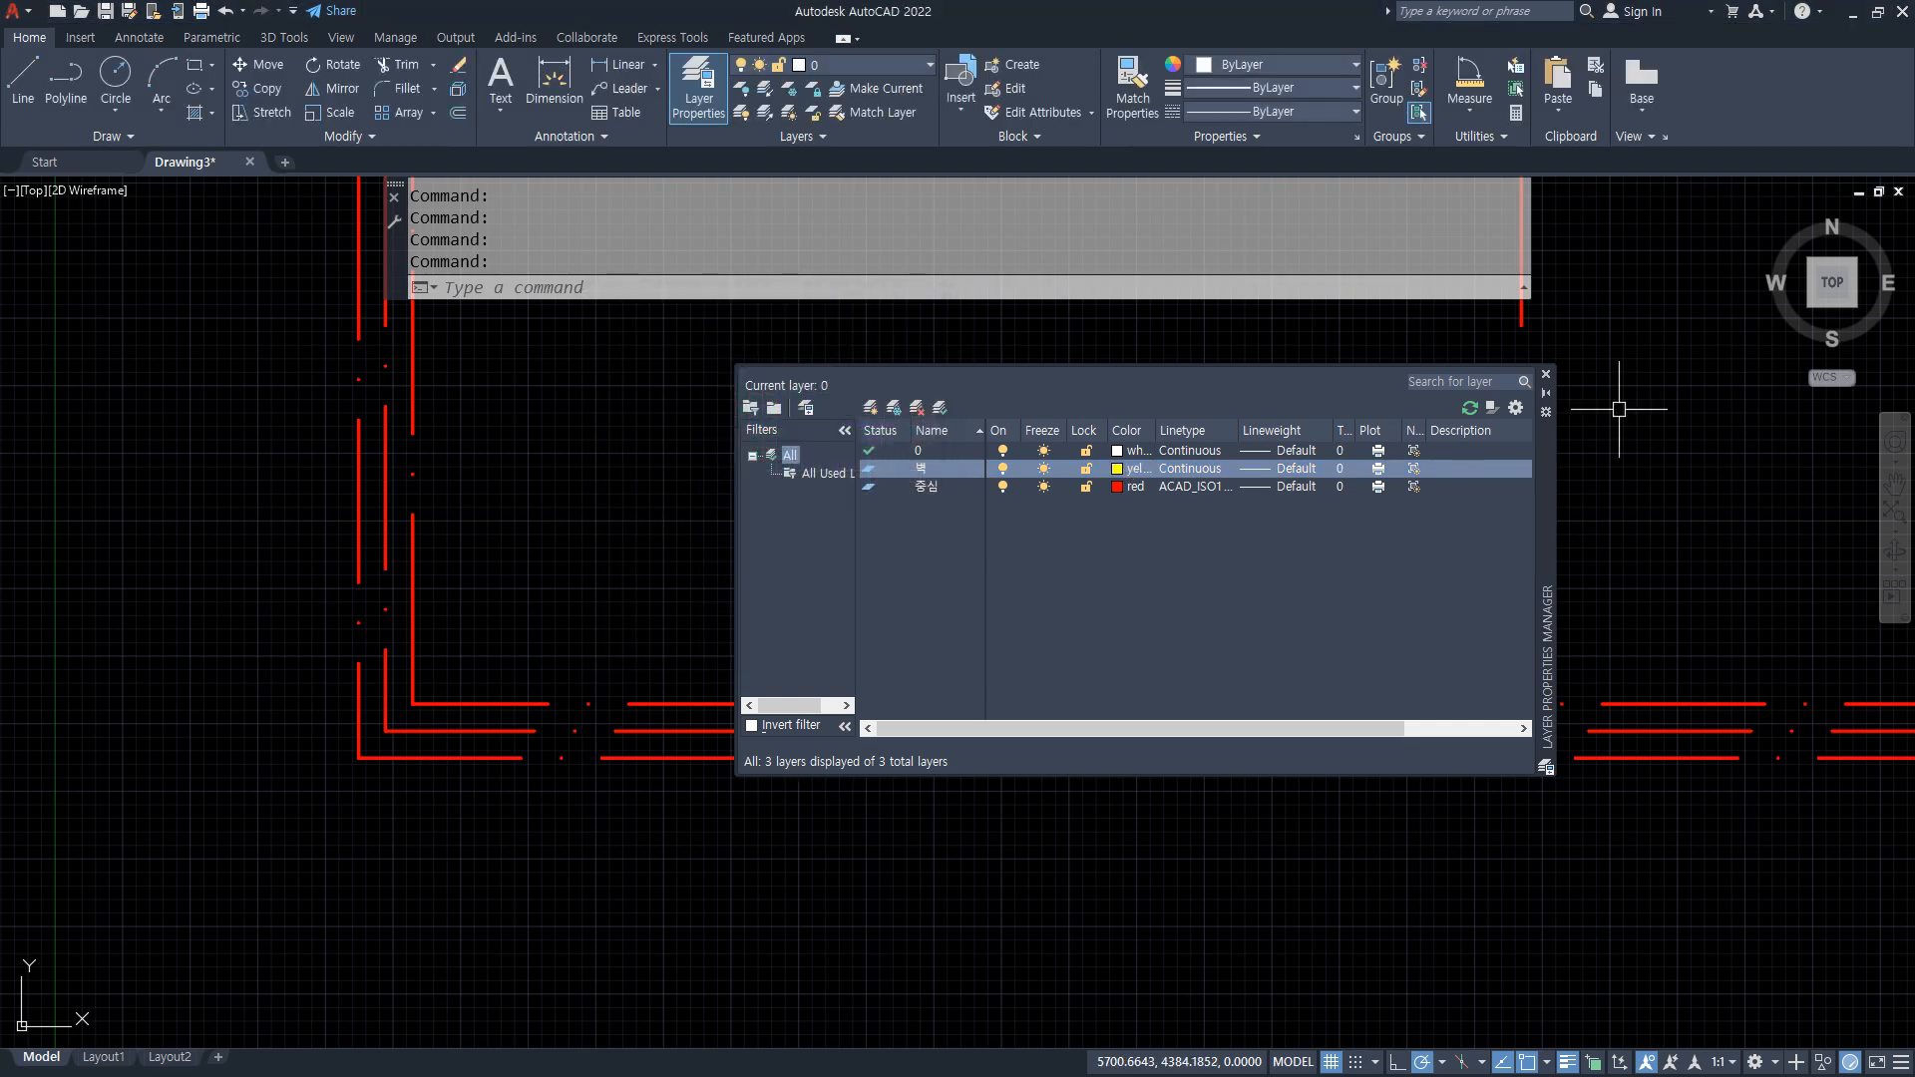
pyautogui.click(1546, 375)
# Move the inner and outer offset lines around the left room's lower-left corner to the 벽 layer
pyautogui.click(461, 663)
pyautogui.click(407, 710)
pyautogui.click(370, 782)
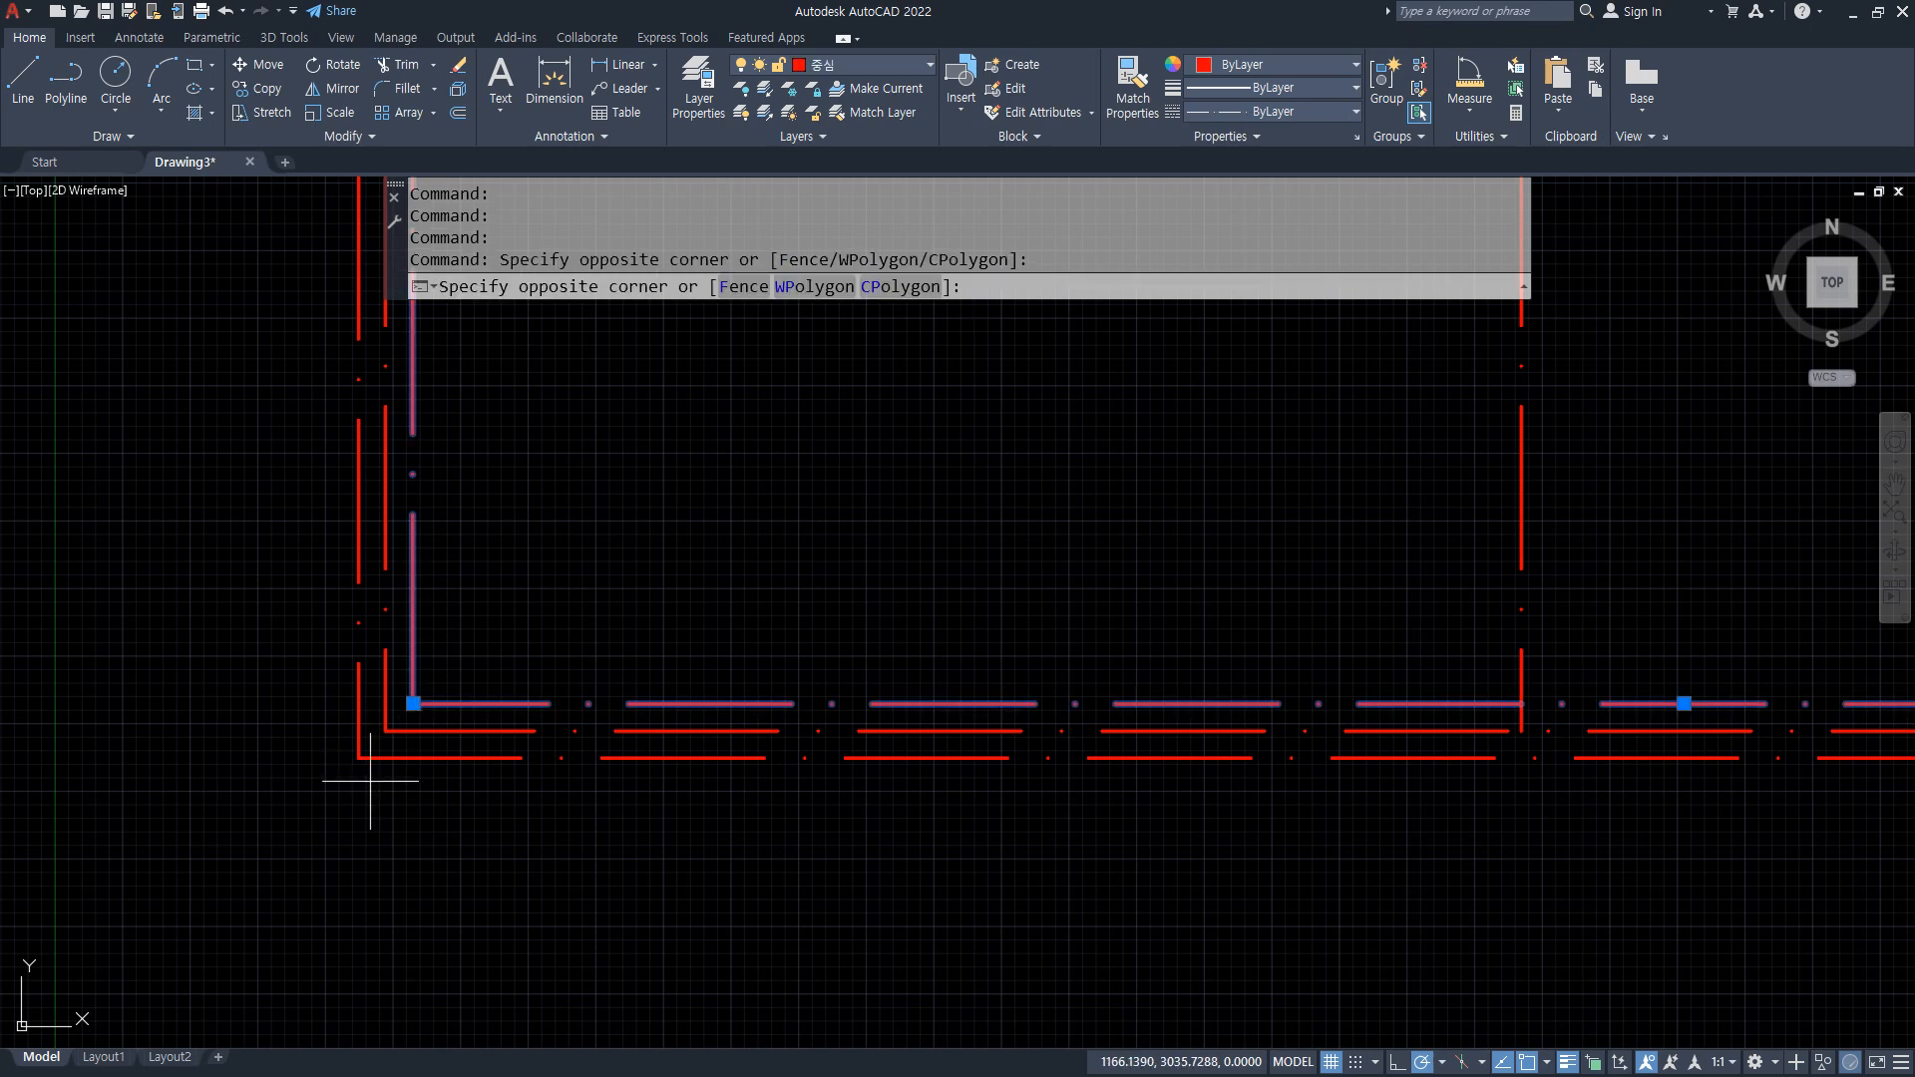
pyautogui.click(545, 469)
pyautogui.click(856, 66)
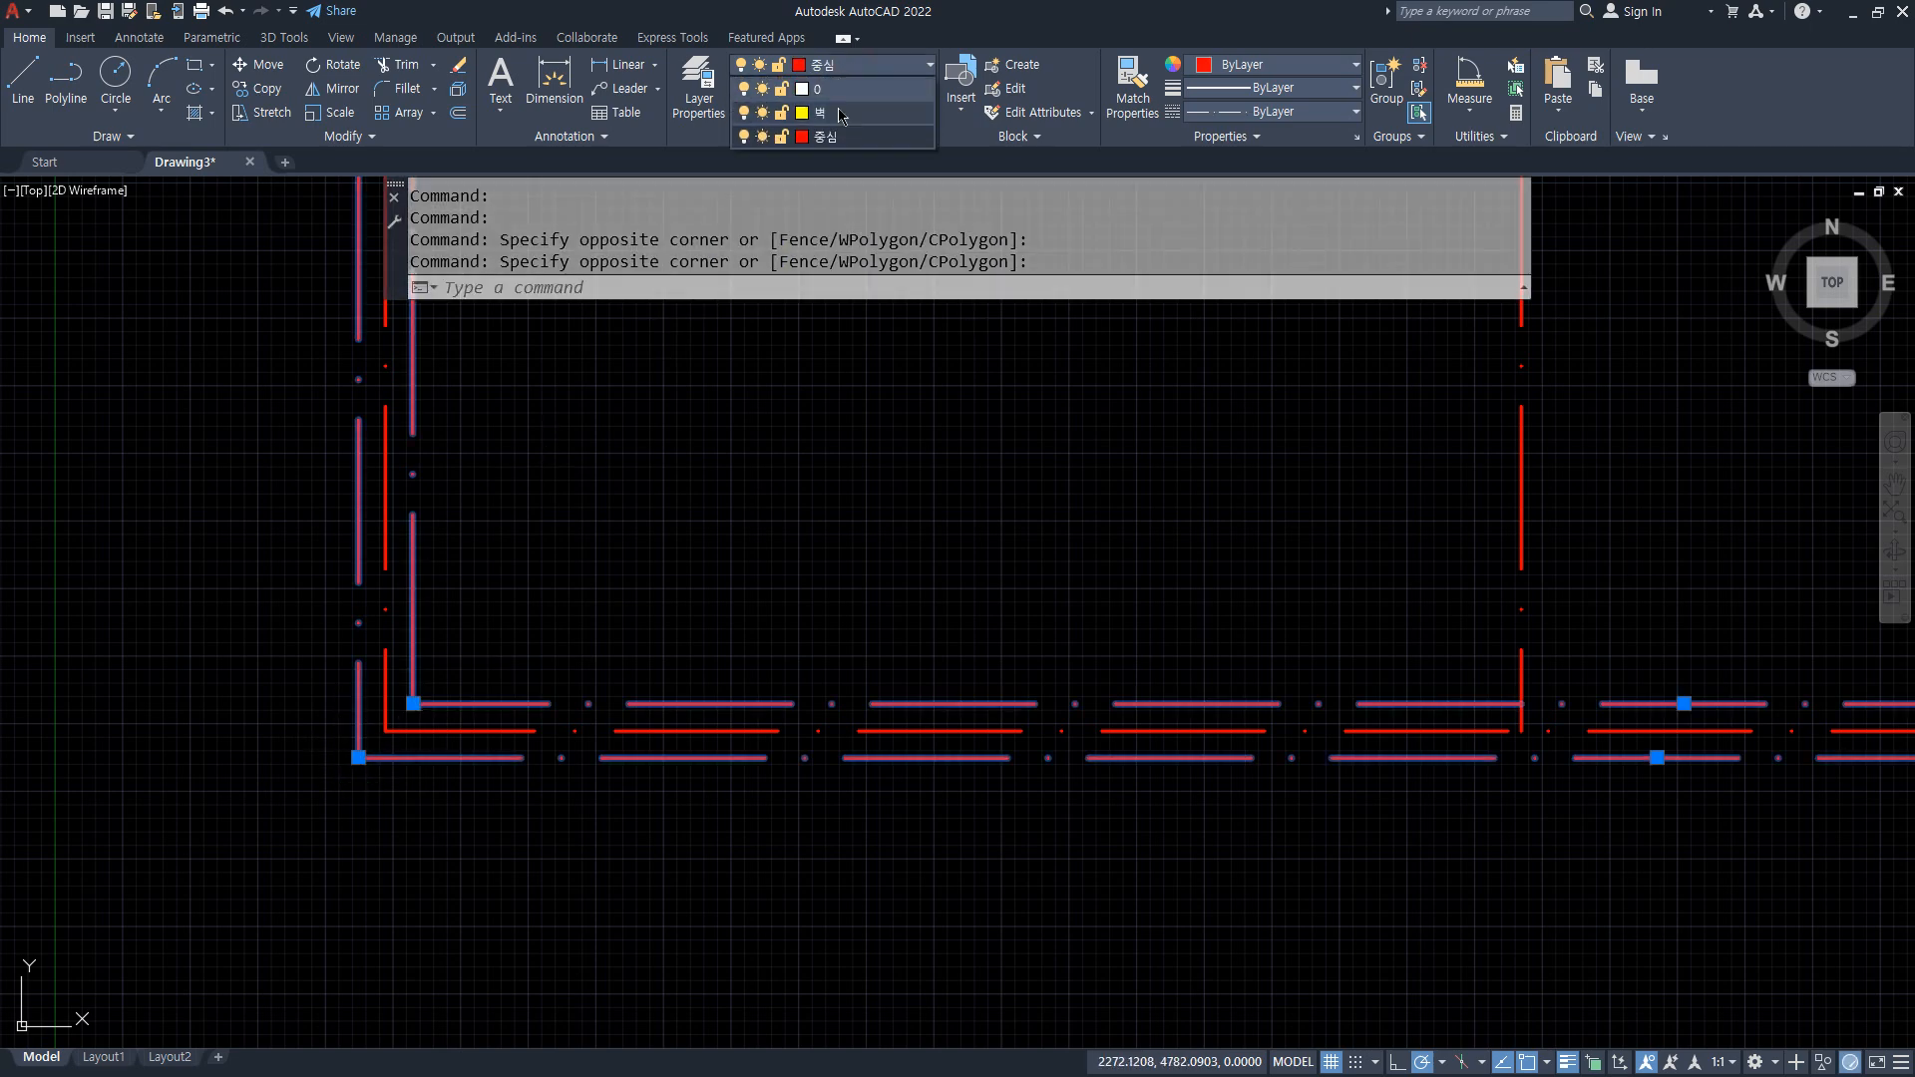
pyautogui.click(838, 114)
pyautogui.press('Escape')
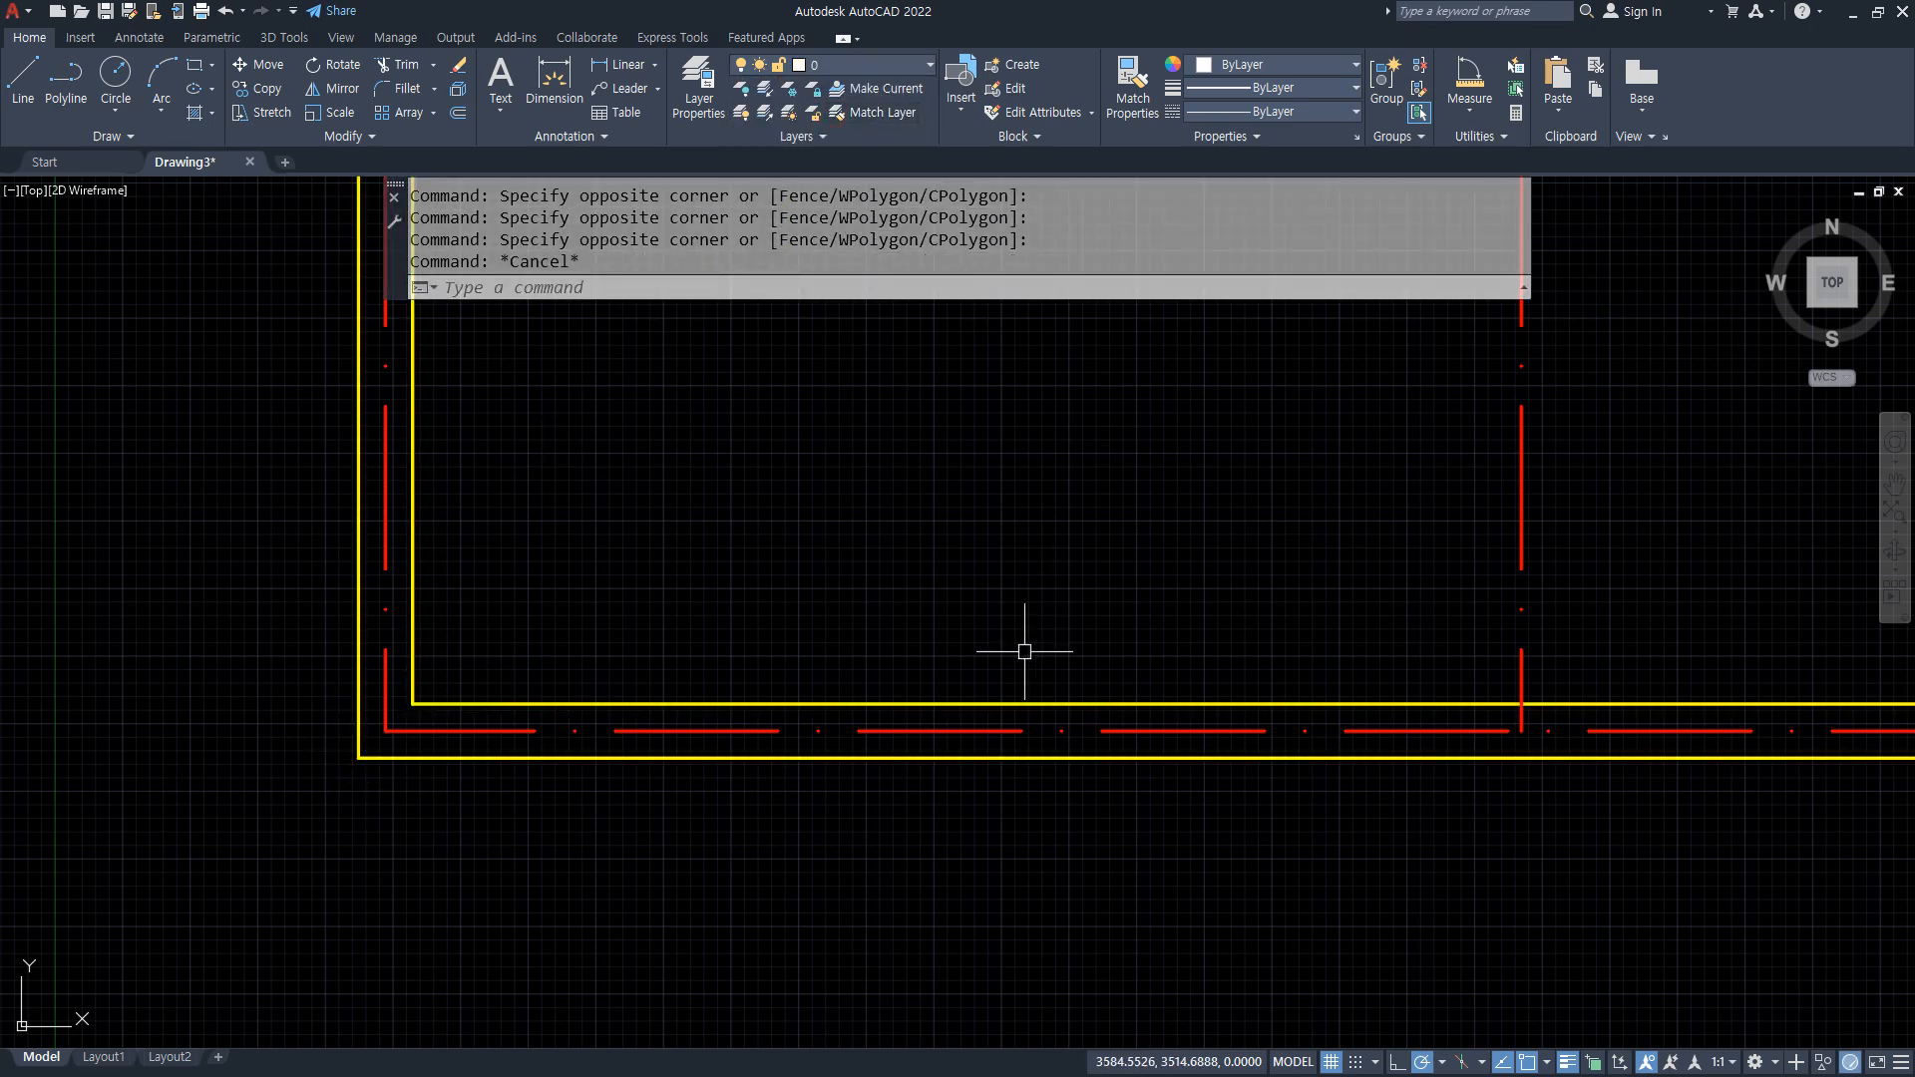
# Join the two inner wall lines into one polyline and the two outer wall lines into another
pyautogui.scroll(-2, 796, 649)
pyautogui.moveTo(617, 668); pyautogui.dragTo(577, 667, button='middle')
pyautogui.scroll(2, 571, 674)
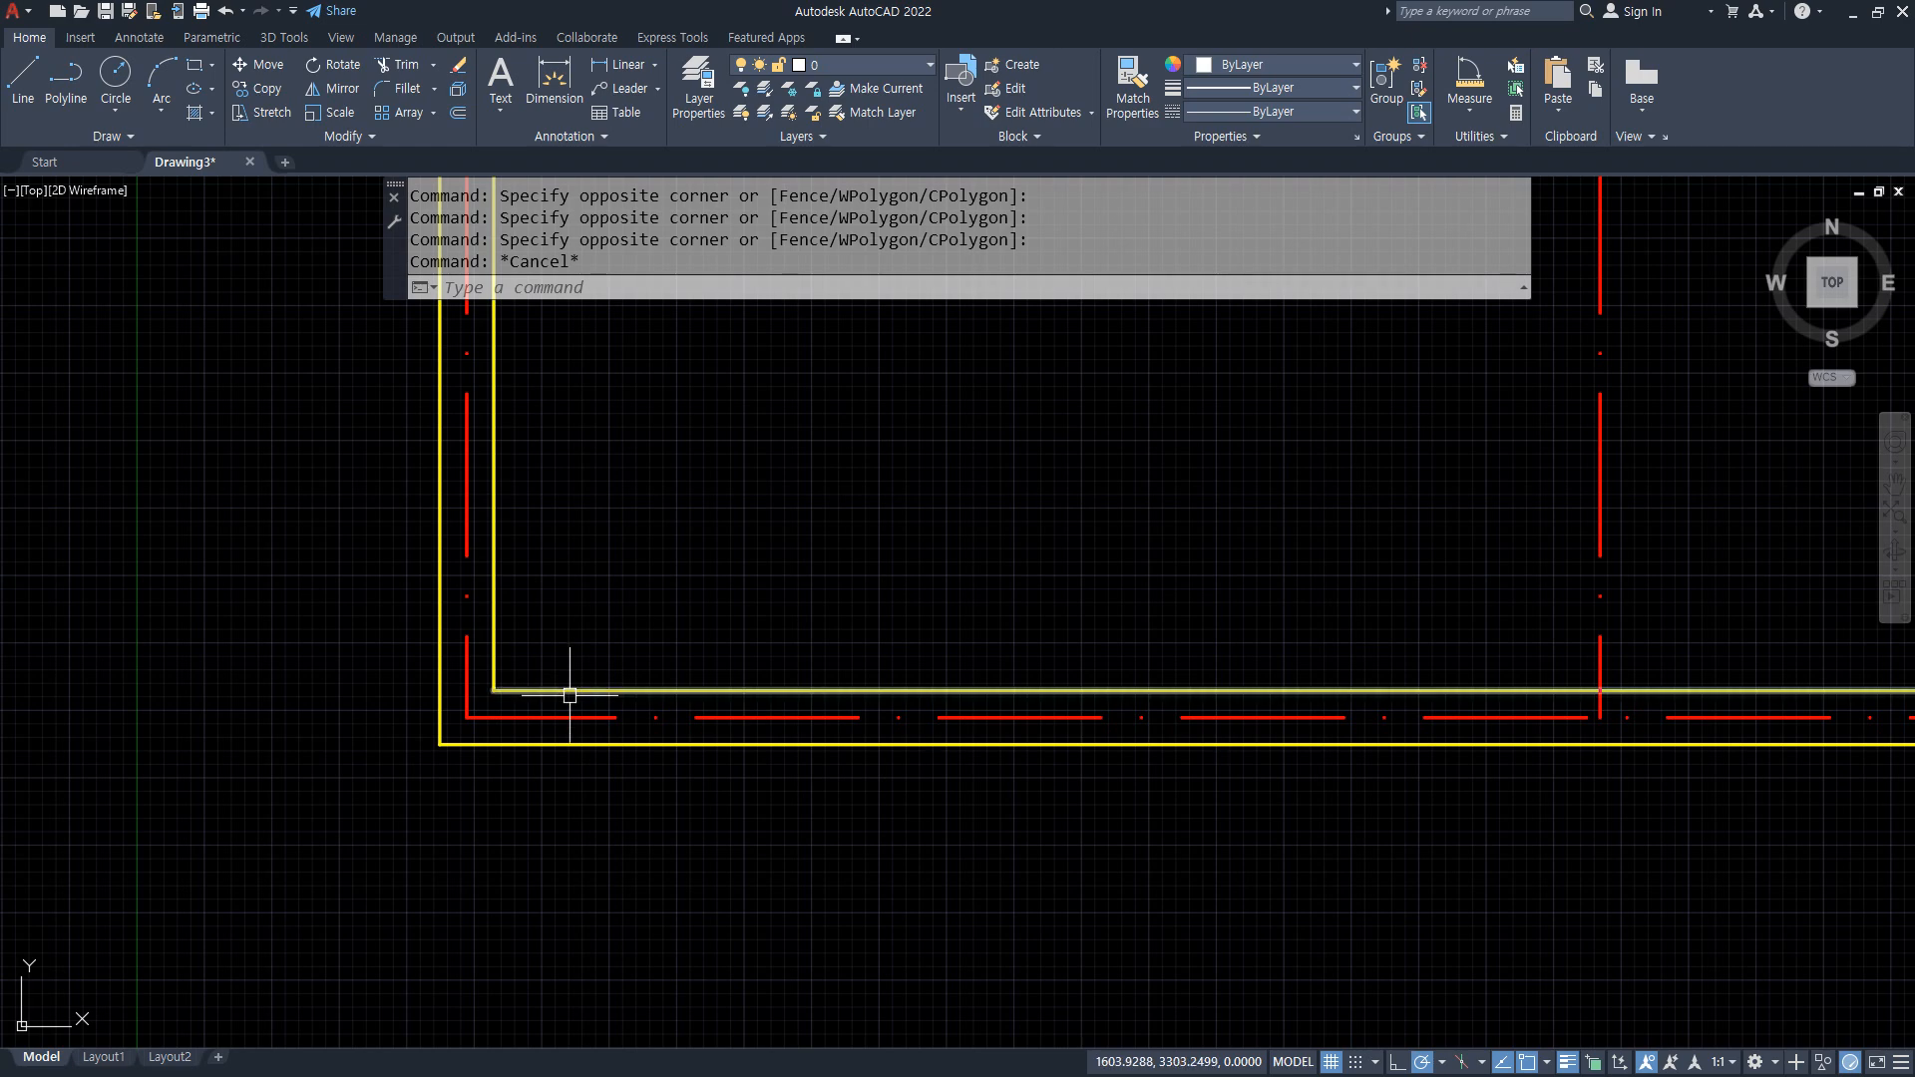
pyautogui.write('j')
pyautogui.press('Return')
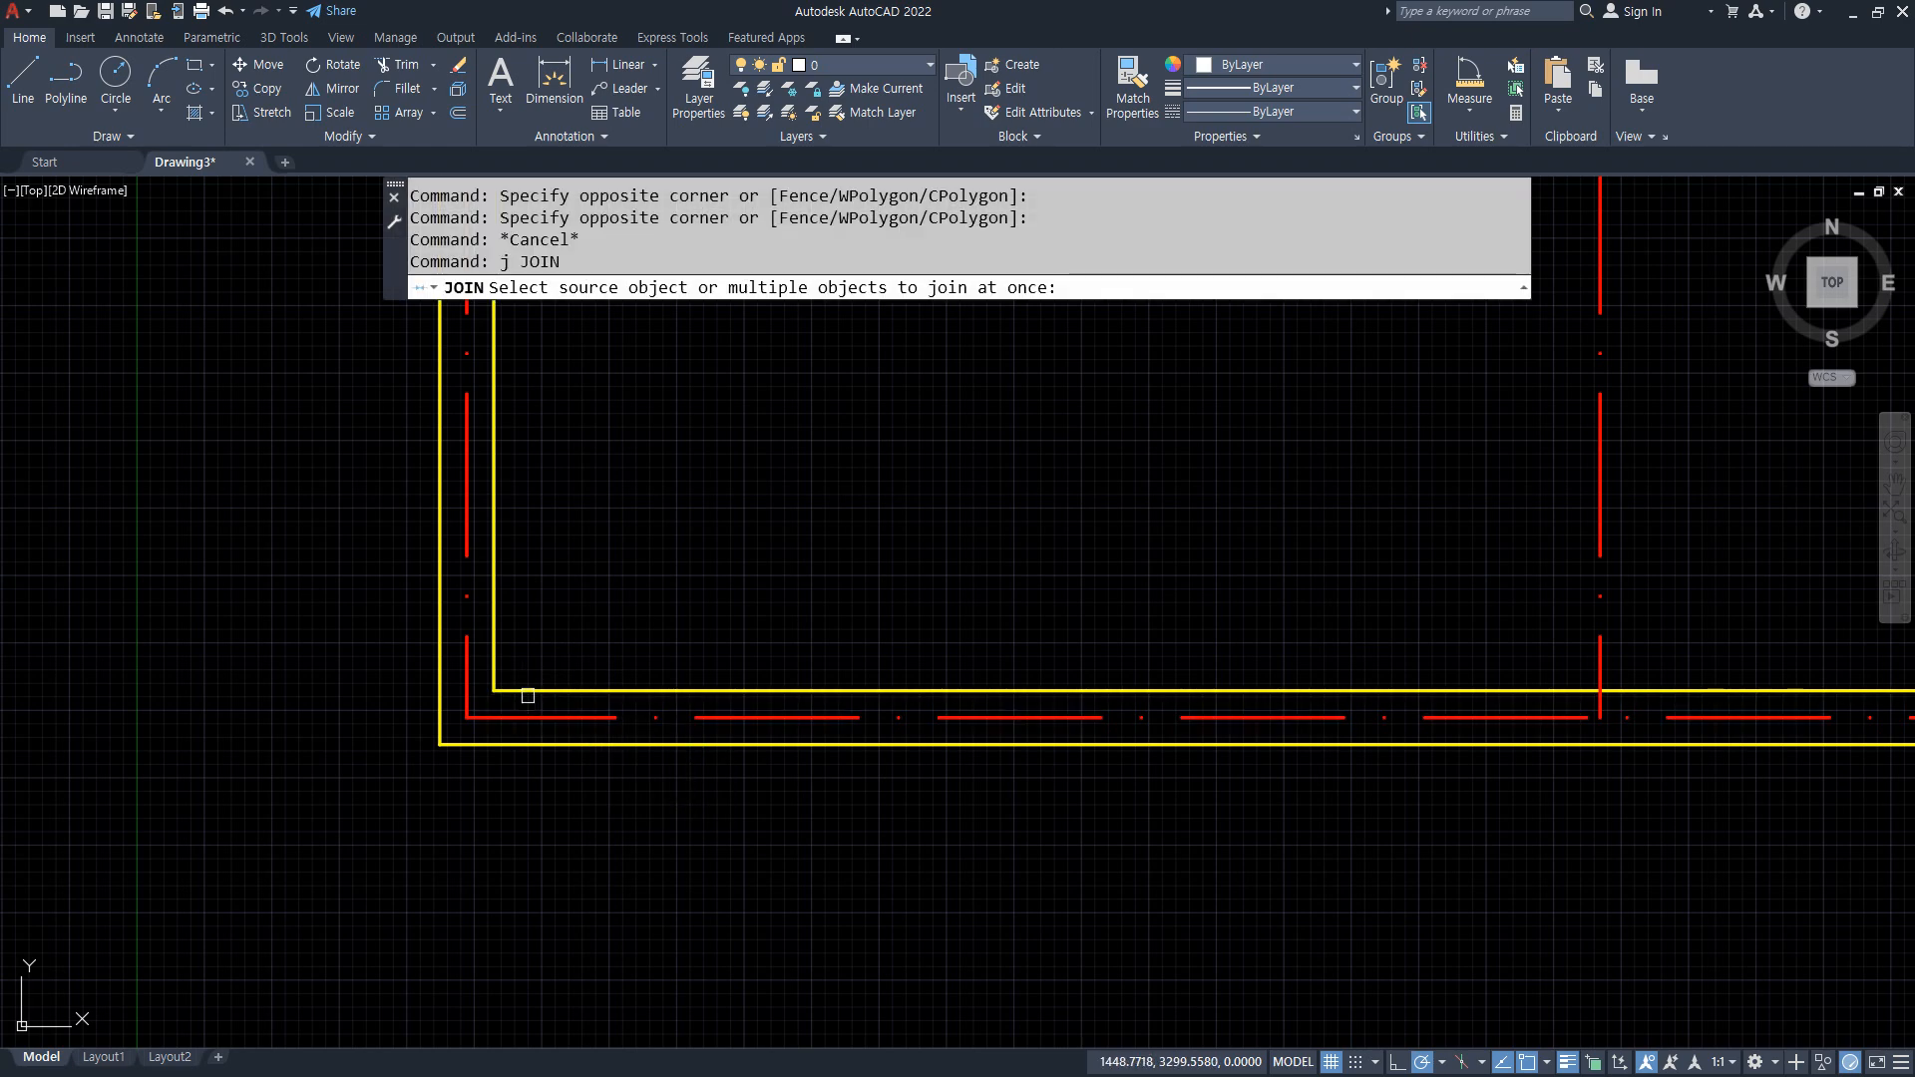
pyautogui.click(502, 687)
pyautogui.click(496, 673)
pyautogui.press('Return')
pyautogui.press('Return')
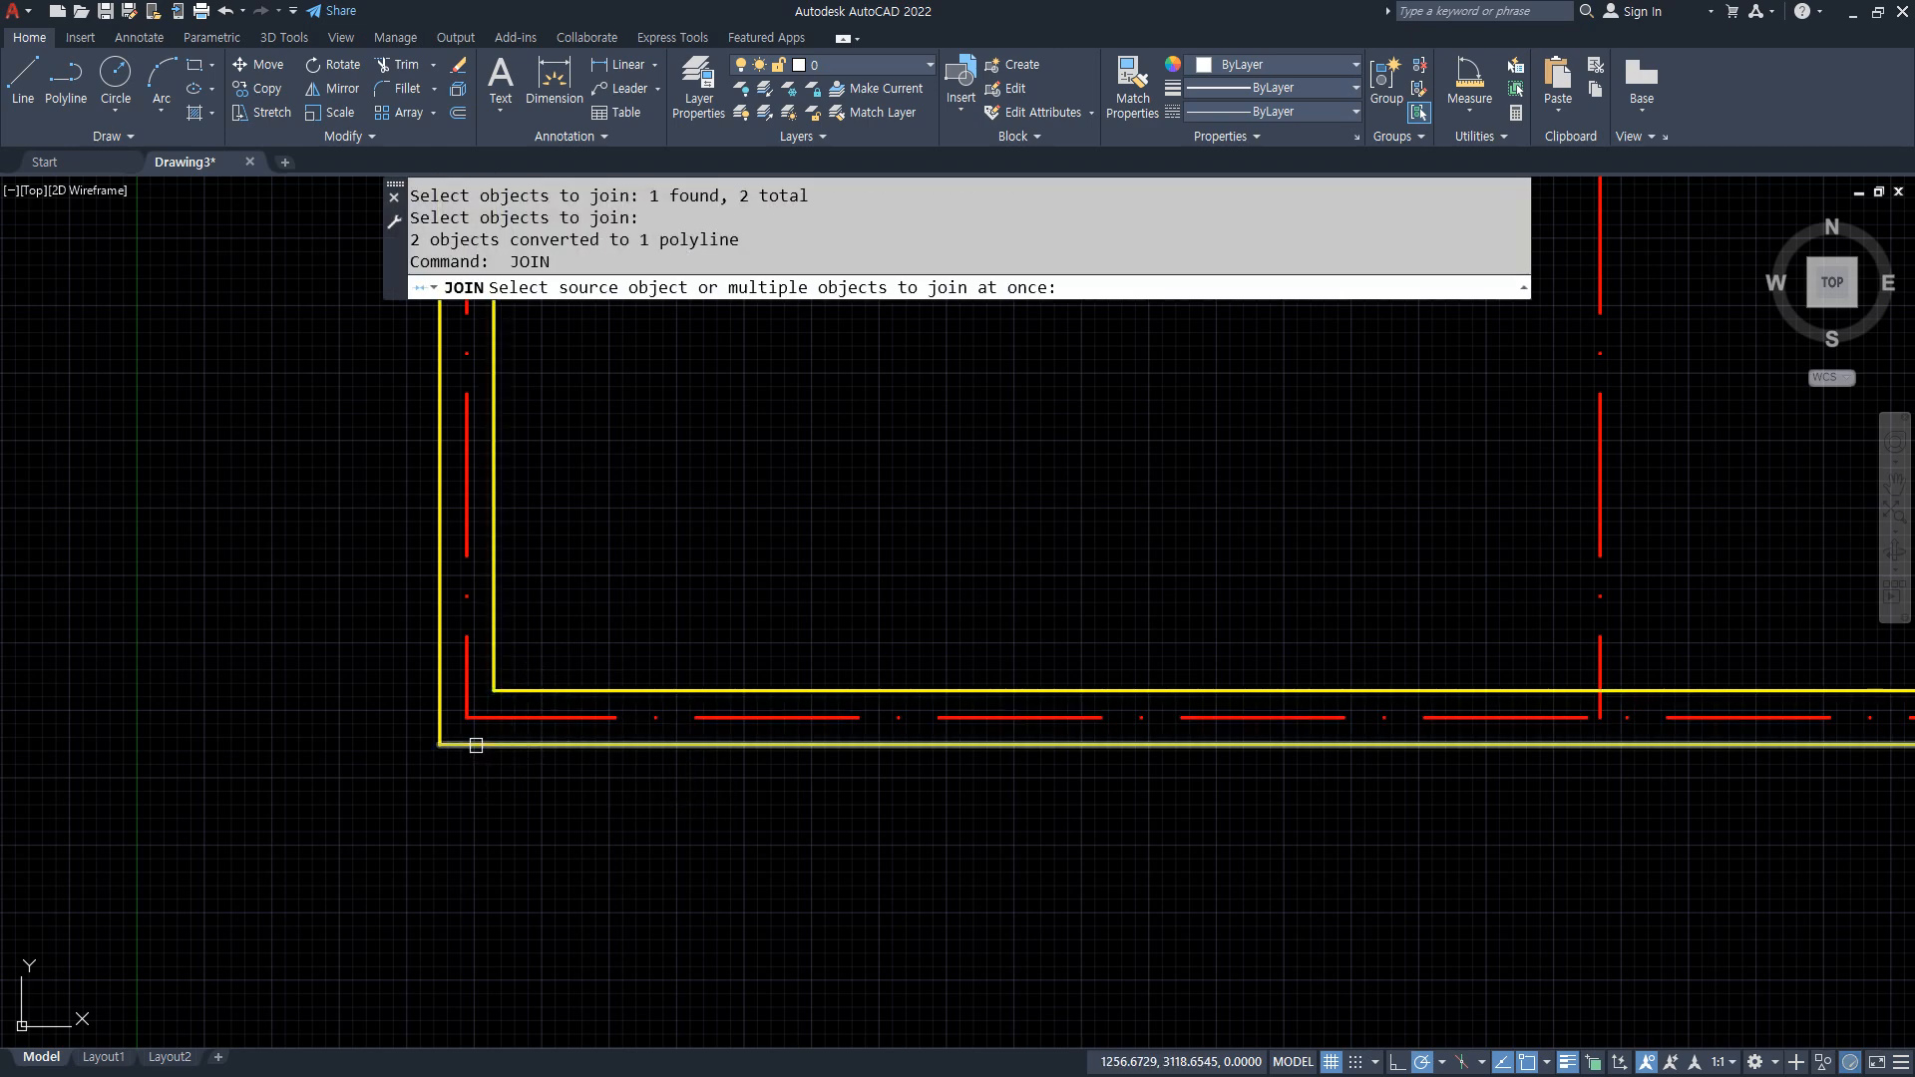
pyautogui.click(441, 715)
pyautogui.click(440, 716)
pyautogui.press('Return')
# Select the inner and outer wall polylines to check that each is a single object, and clear the selection
pyautogui.click(520, 690)
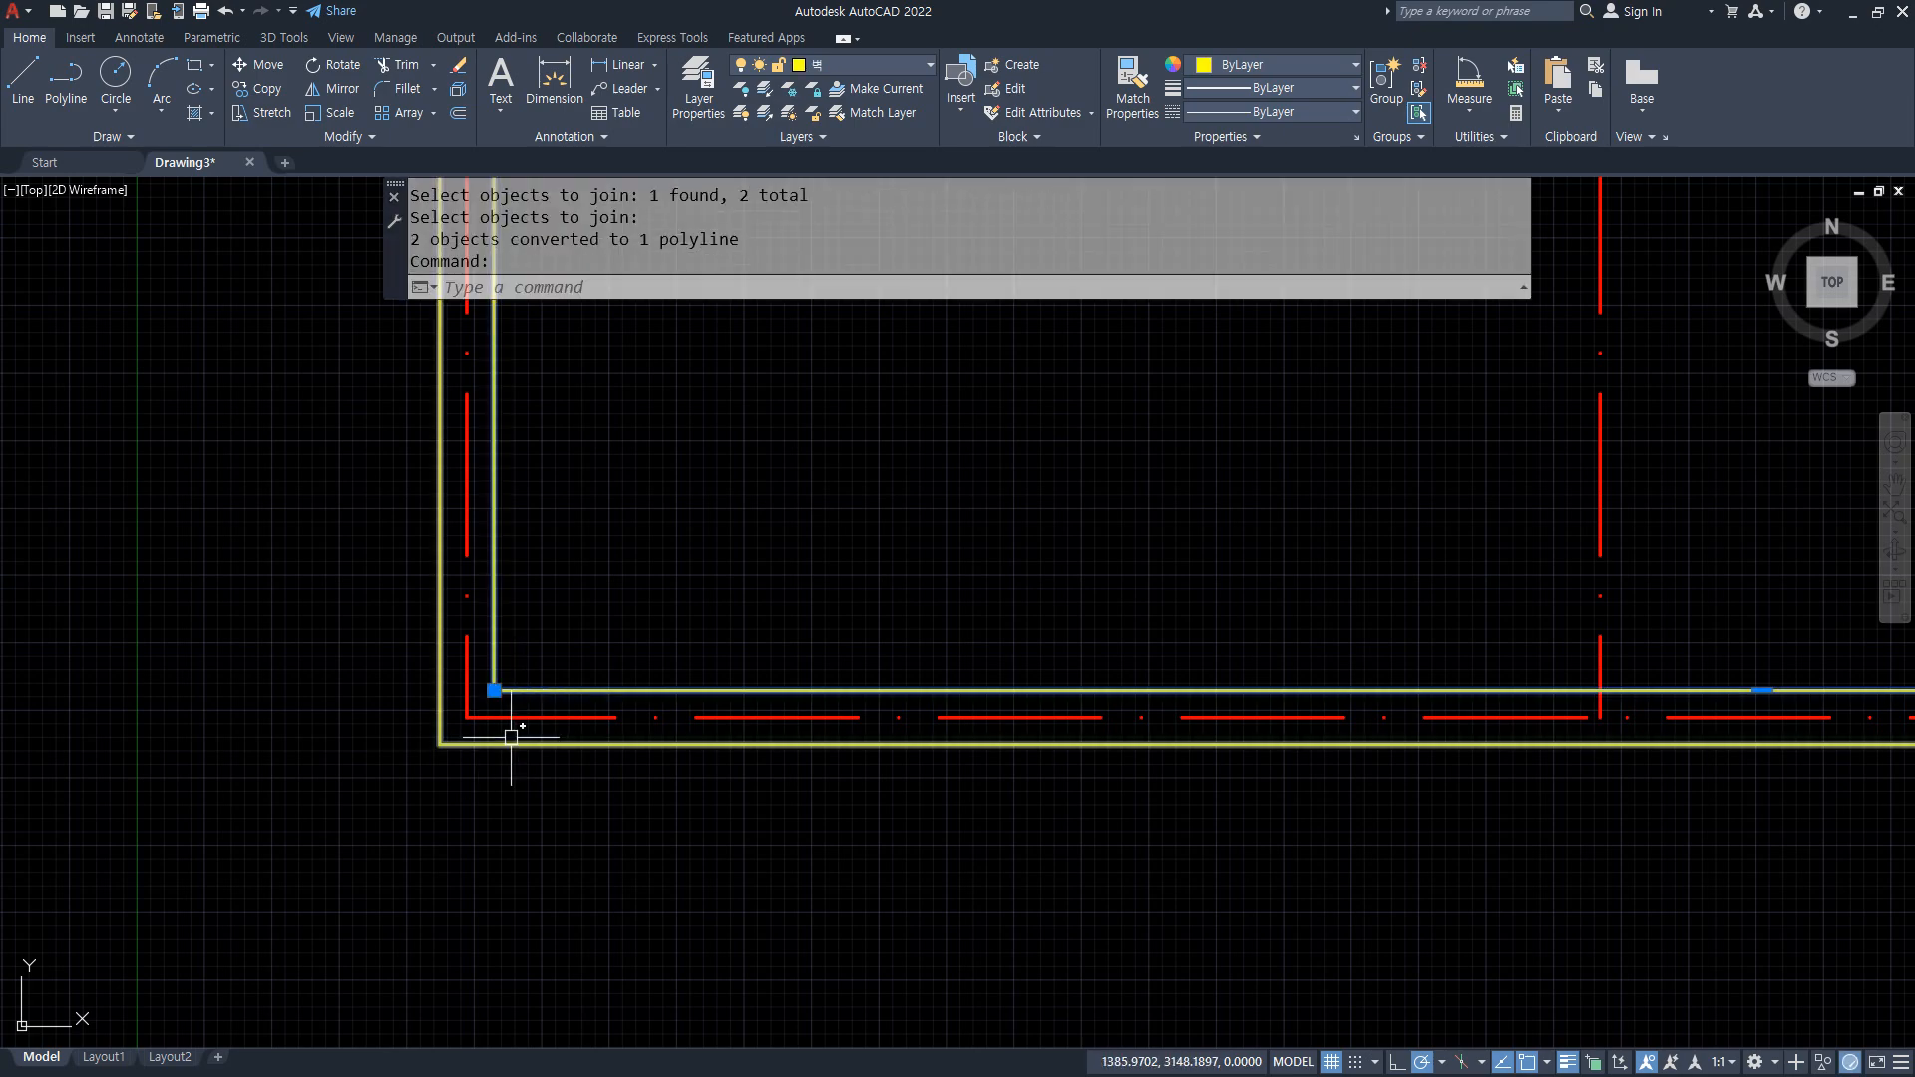
pyautogui.click(510, 740)
pyautogui.scroll(-4, 319, 750)
pyautogui.moveTo(269, 761)
pyautogui.mouseDown(button='middle')
pyautogui.moveTo(538, 795)
pyautogui.moveTo(708, 741)
pyautogui.mouseUp(button='middle')
pyautogui.press('Escape')
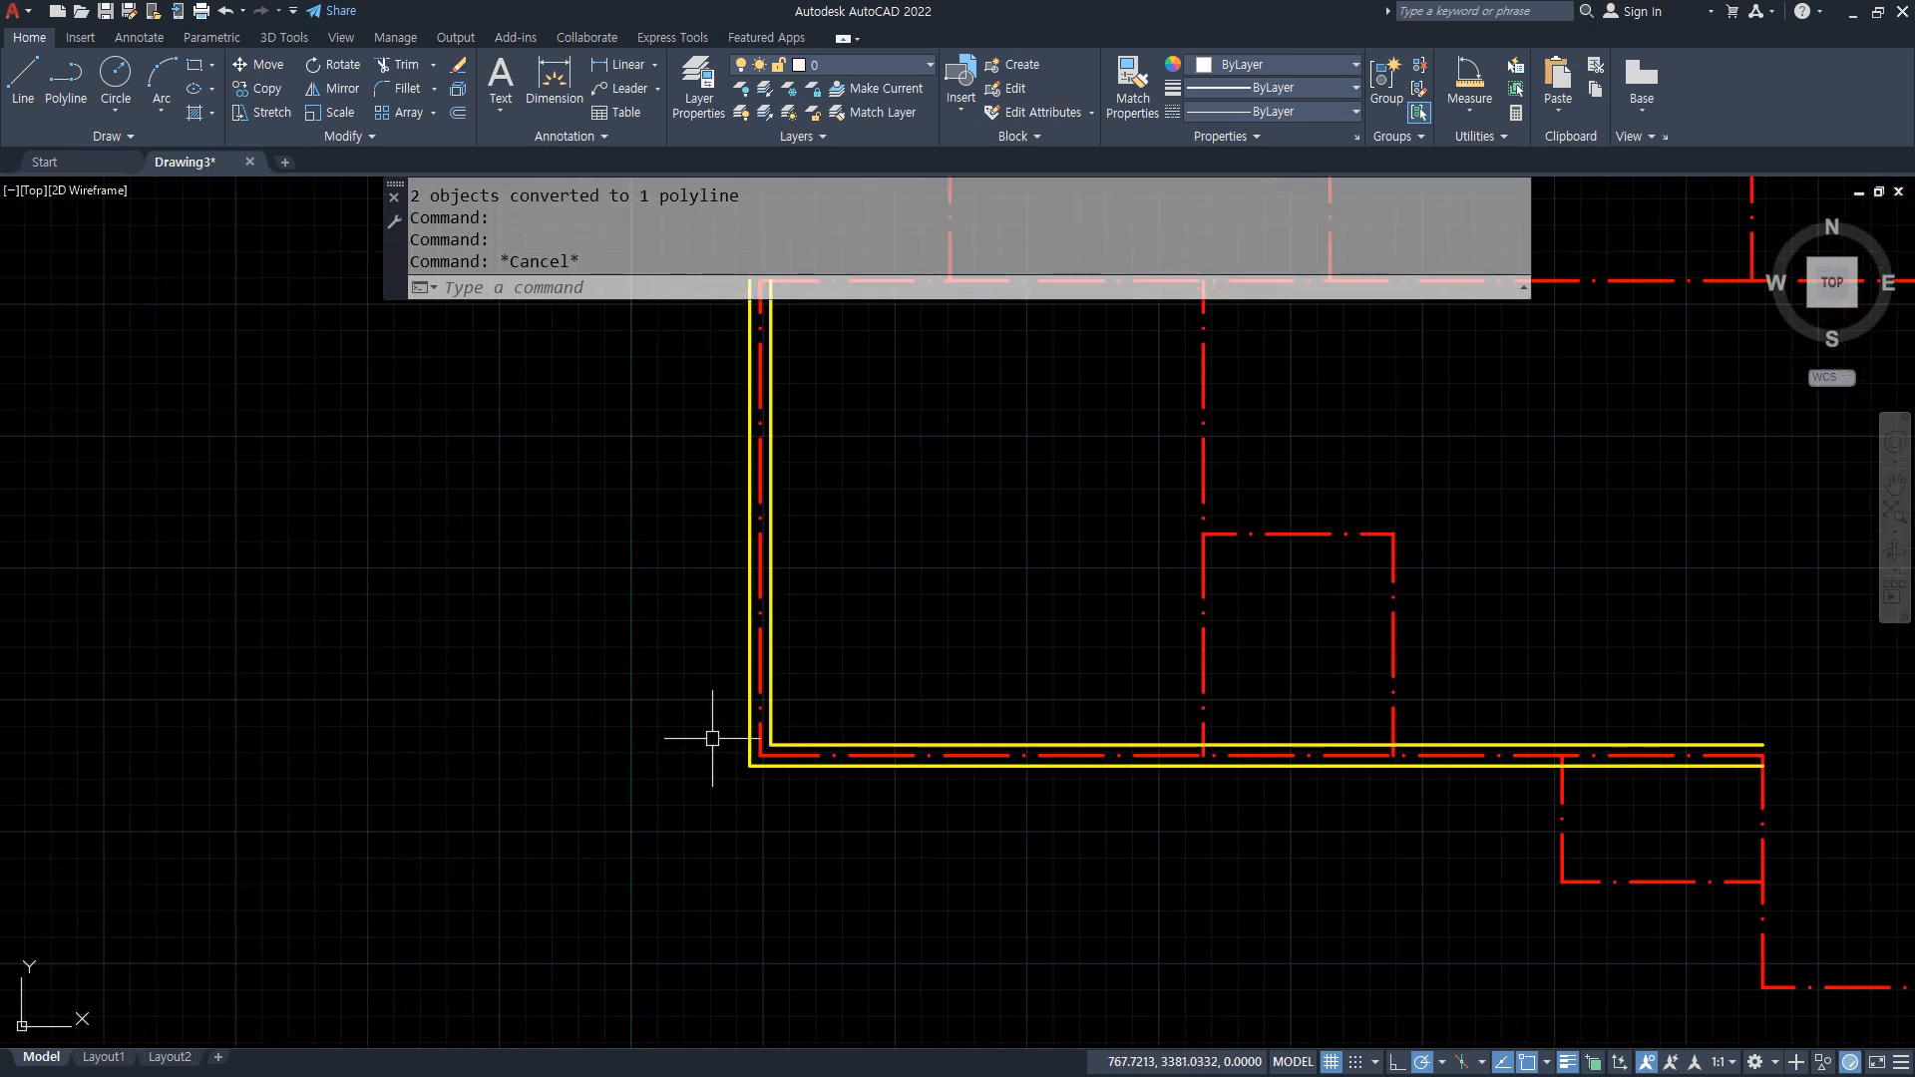
# Draw a stepped sample line of seven alternating horizontal and vertical segments in the empty area beside the plan's left wall
pyautogui.write('l')
pyautogui.press('Return')
pyautogui.click(122, 546)
pyautogui.click(264, 546)
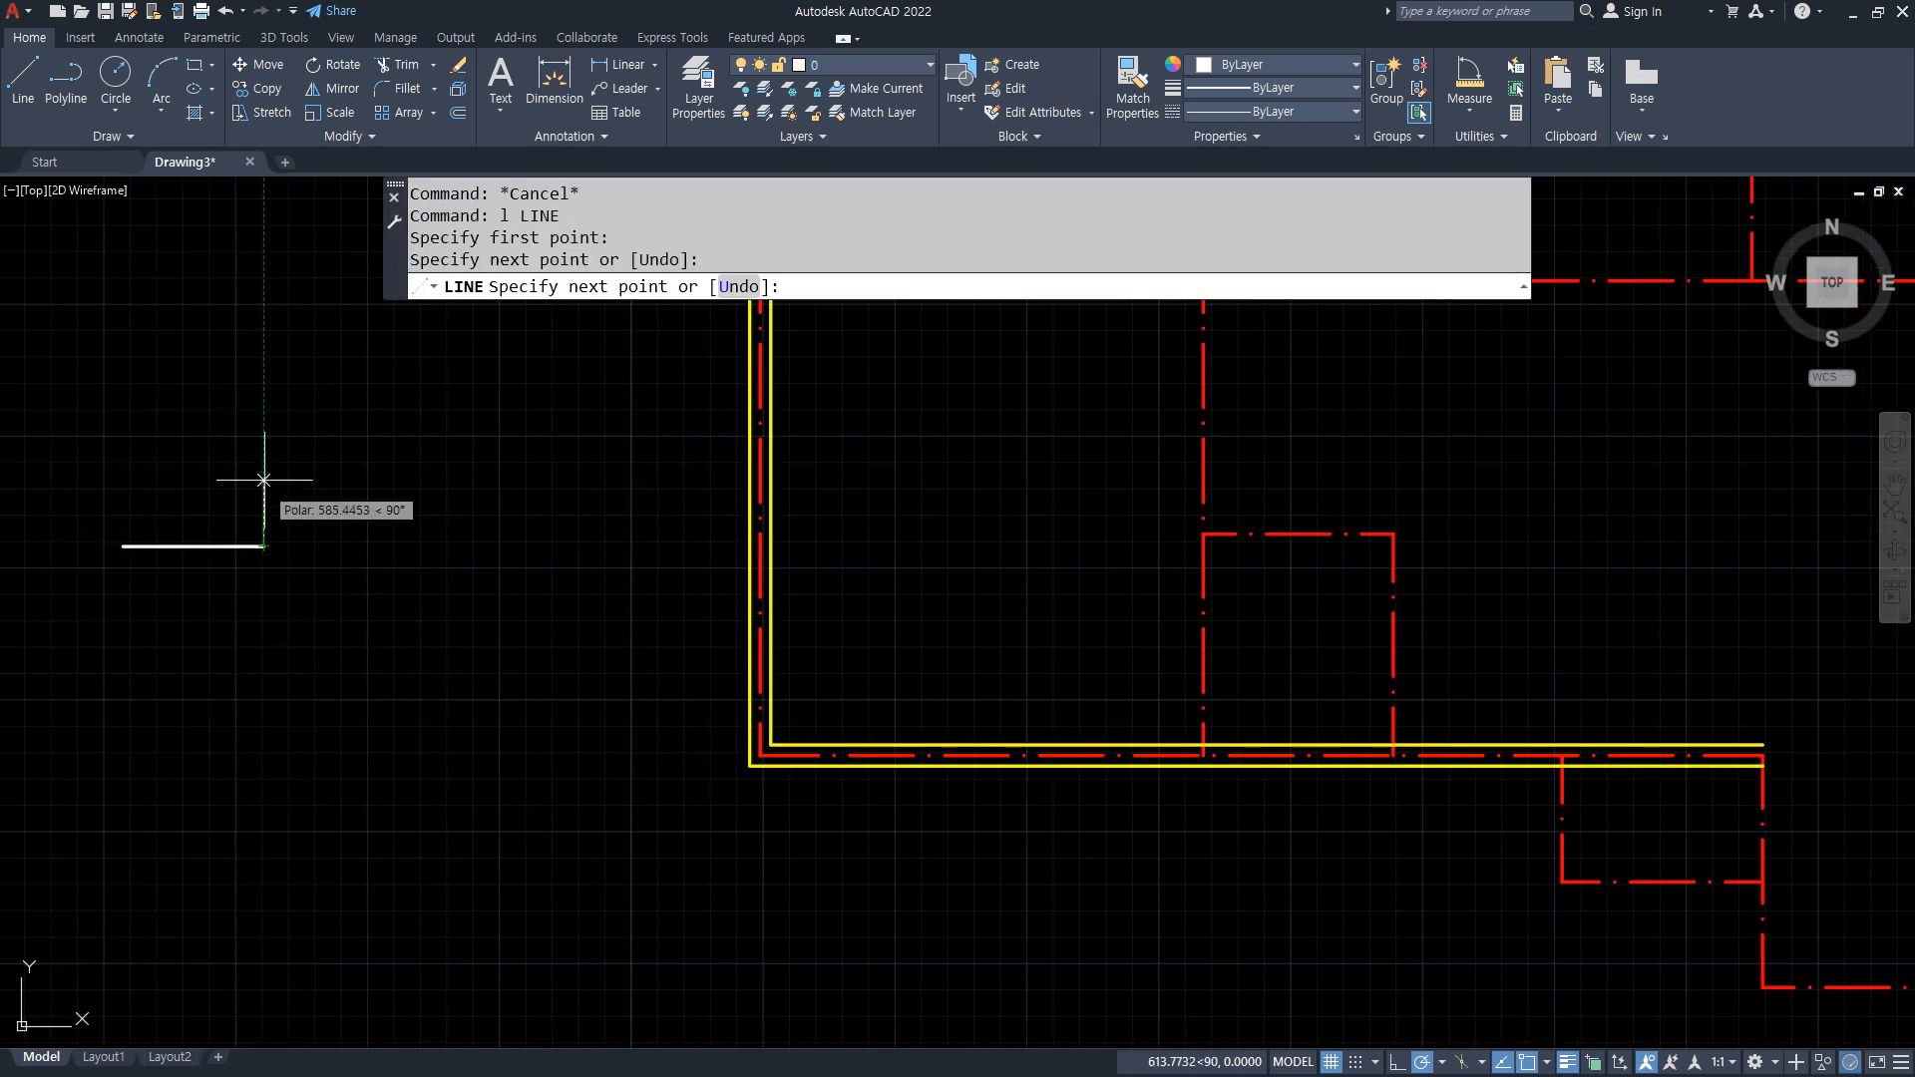
pyautogui.click(264, 480)
pyautogui.click(370, 480)
pyautogui.click(370, 740)
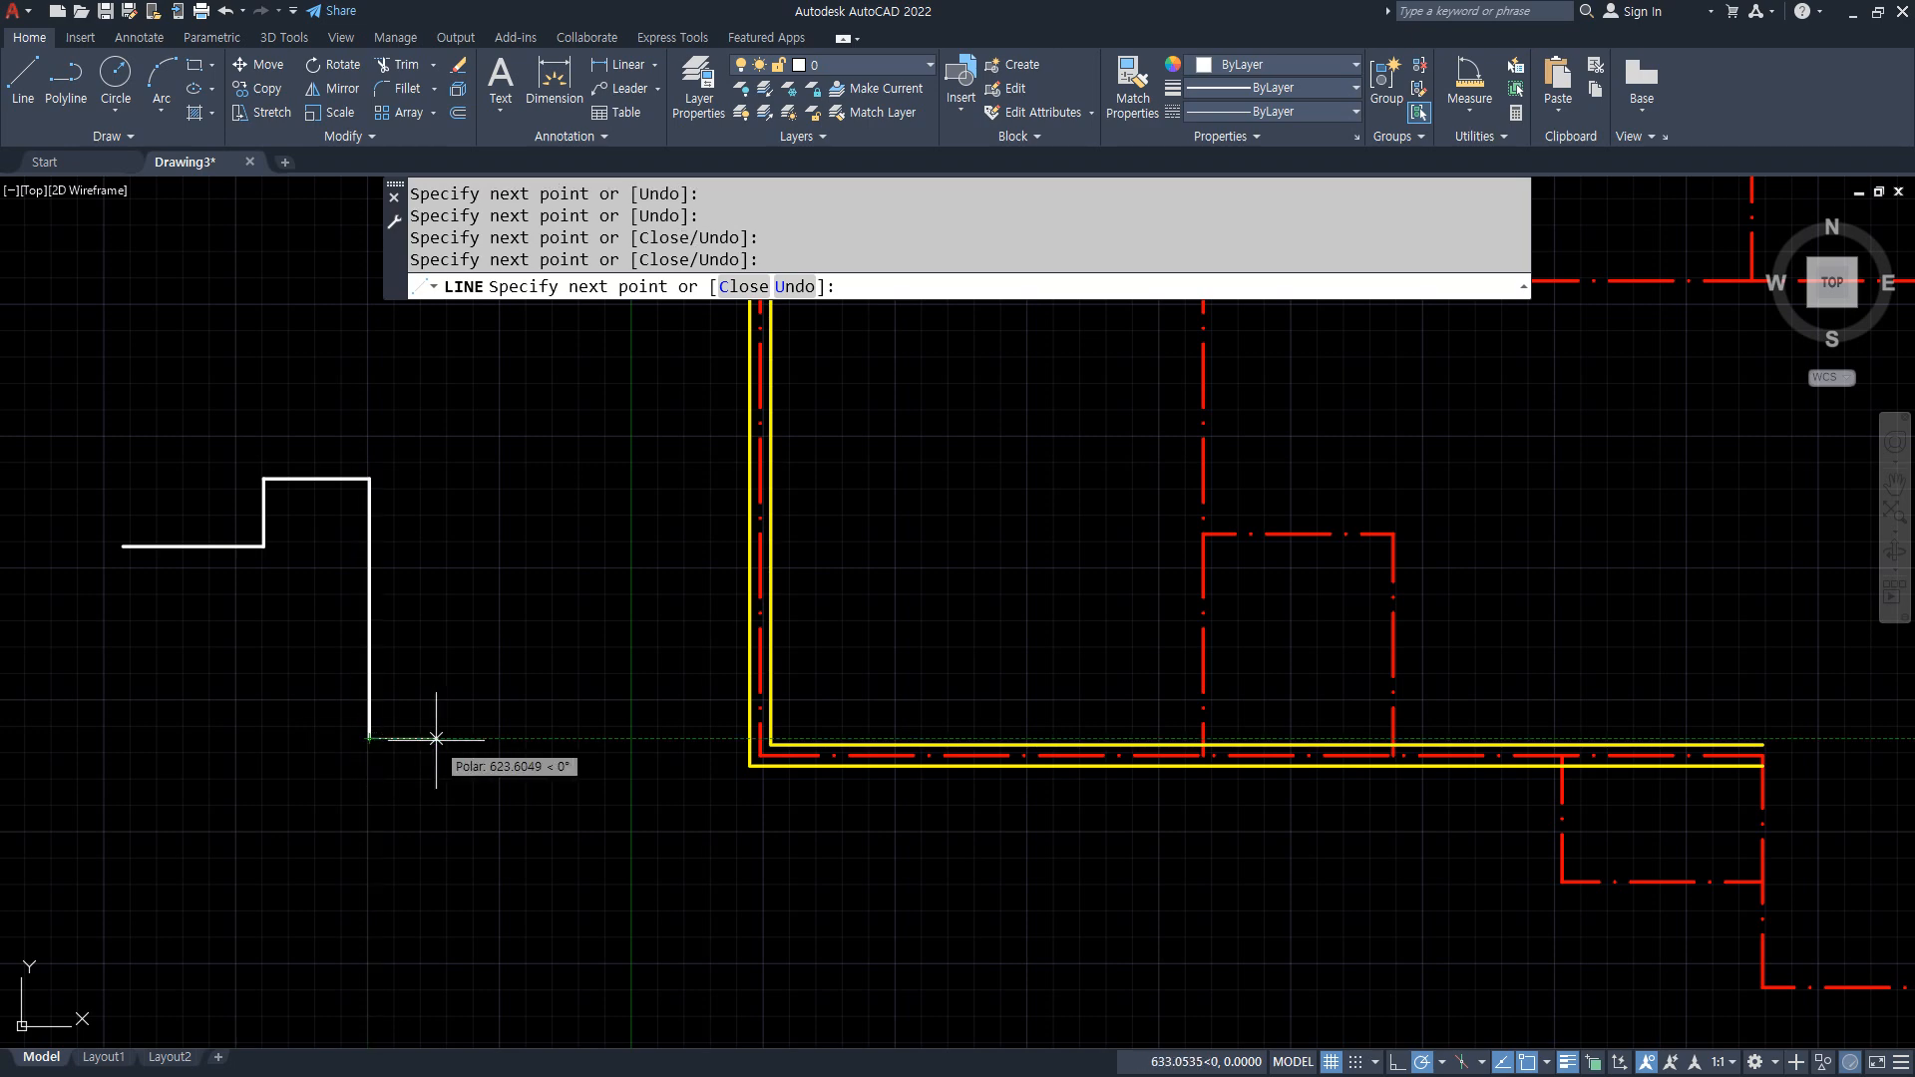
pyautogui.click(436, 739)
pyautogui.click(436, 623)
pyautogui.click(565, 622)
pyautogui.press('Return')
# Match the properties of the left wall's centre line onto the stepped sample's segments, leaving out the last horizontal one
pyautogui.write('m')
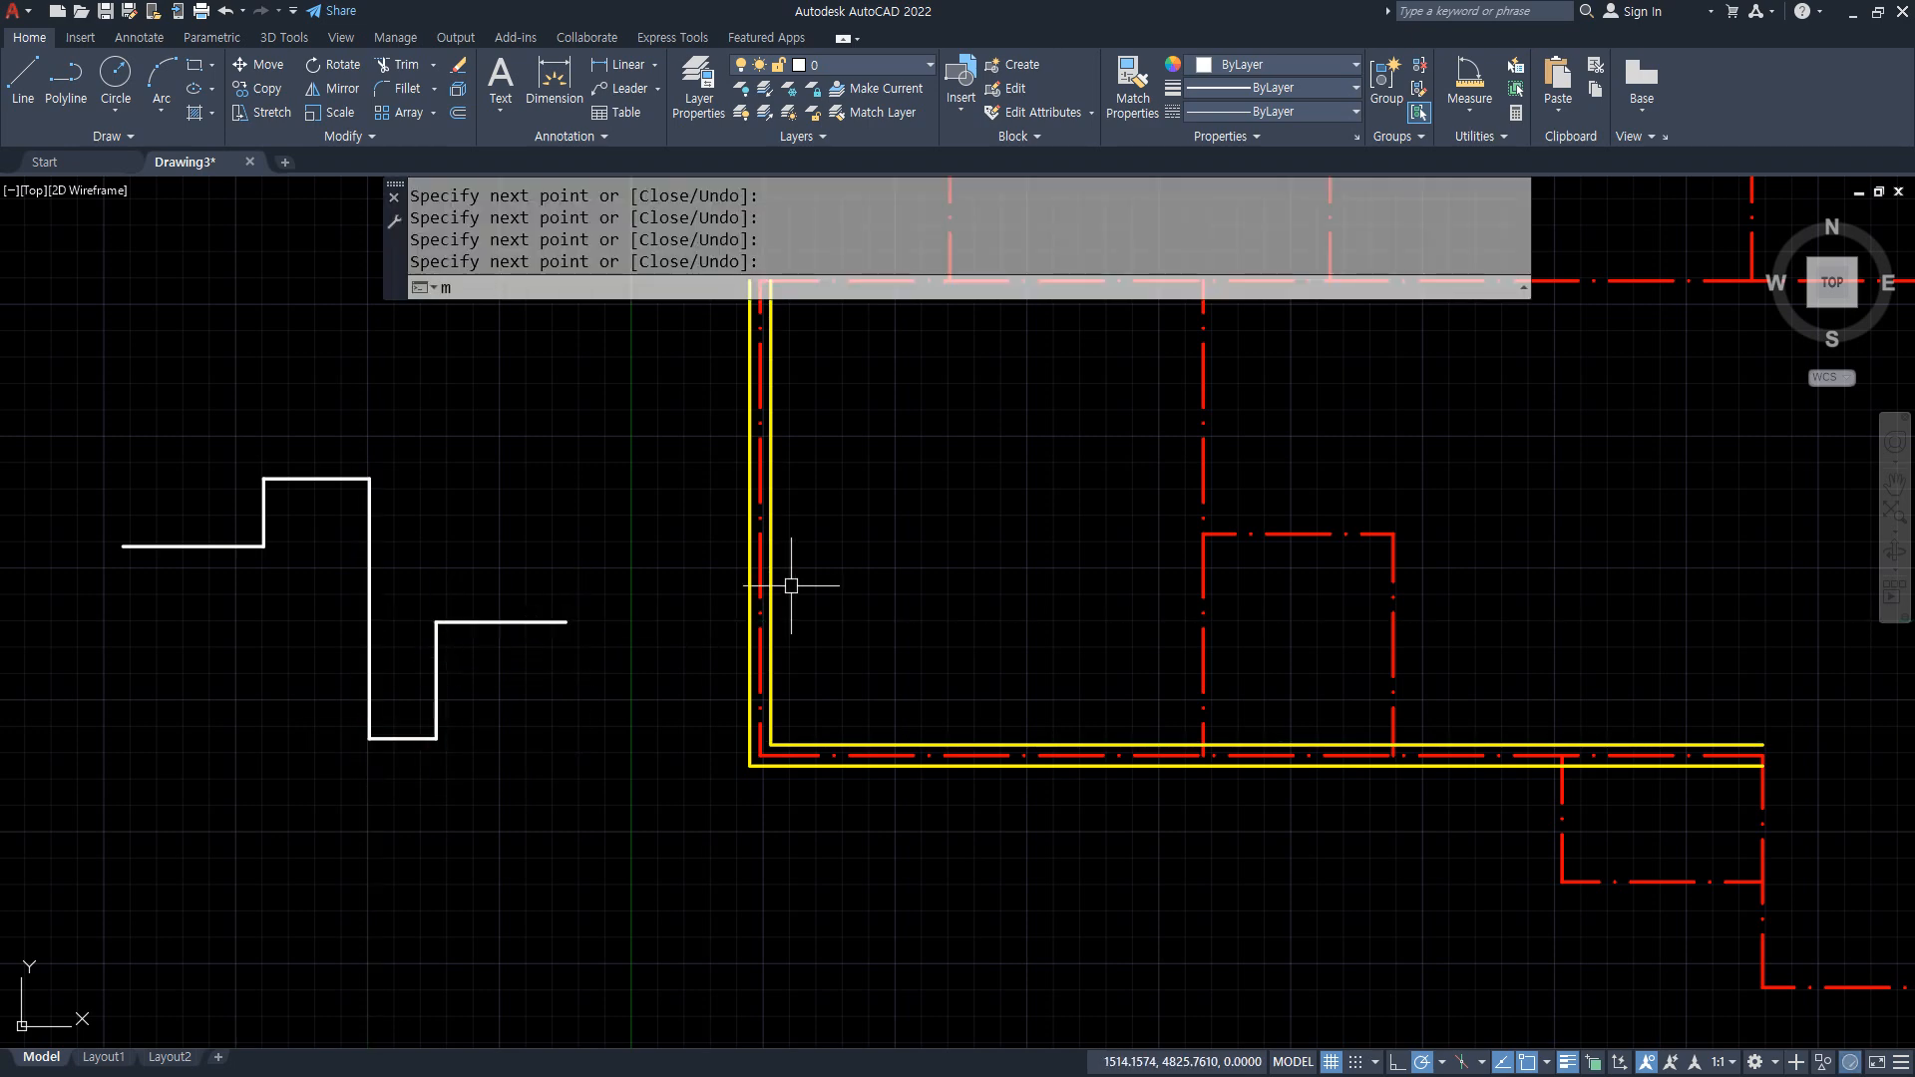
pyautogui.write('a')
pyautogui.press('Return')
pyautogui.scroll(2, 760, 585)
pyautogui.click(761, 586)
pyautogui.scroll(-2, 368, 686)
pyautogui.moveTo(368, 688)
pyautogui.mouseDown(button='middle')
pyautogui.moveTo(489, 705)
pyautogui.moveTo(664, 614)
pyautogui.mouseUp(button='middle')
pyautogui.click(420, 825)
pyautogui.click(321, 723)
pyautogui.click(286, 643)
pyautogui.click(189, 514)
pyautogui.press('Return')
# Join the sample line's last horizontal segment and the vertical segment beside it into one polyline
pyautogui.scroll(2, 286, 671)
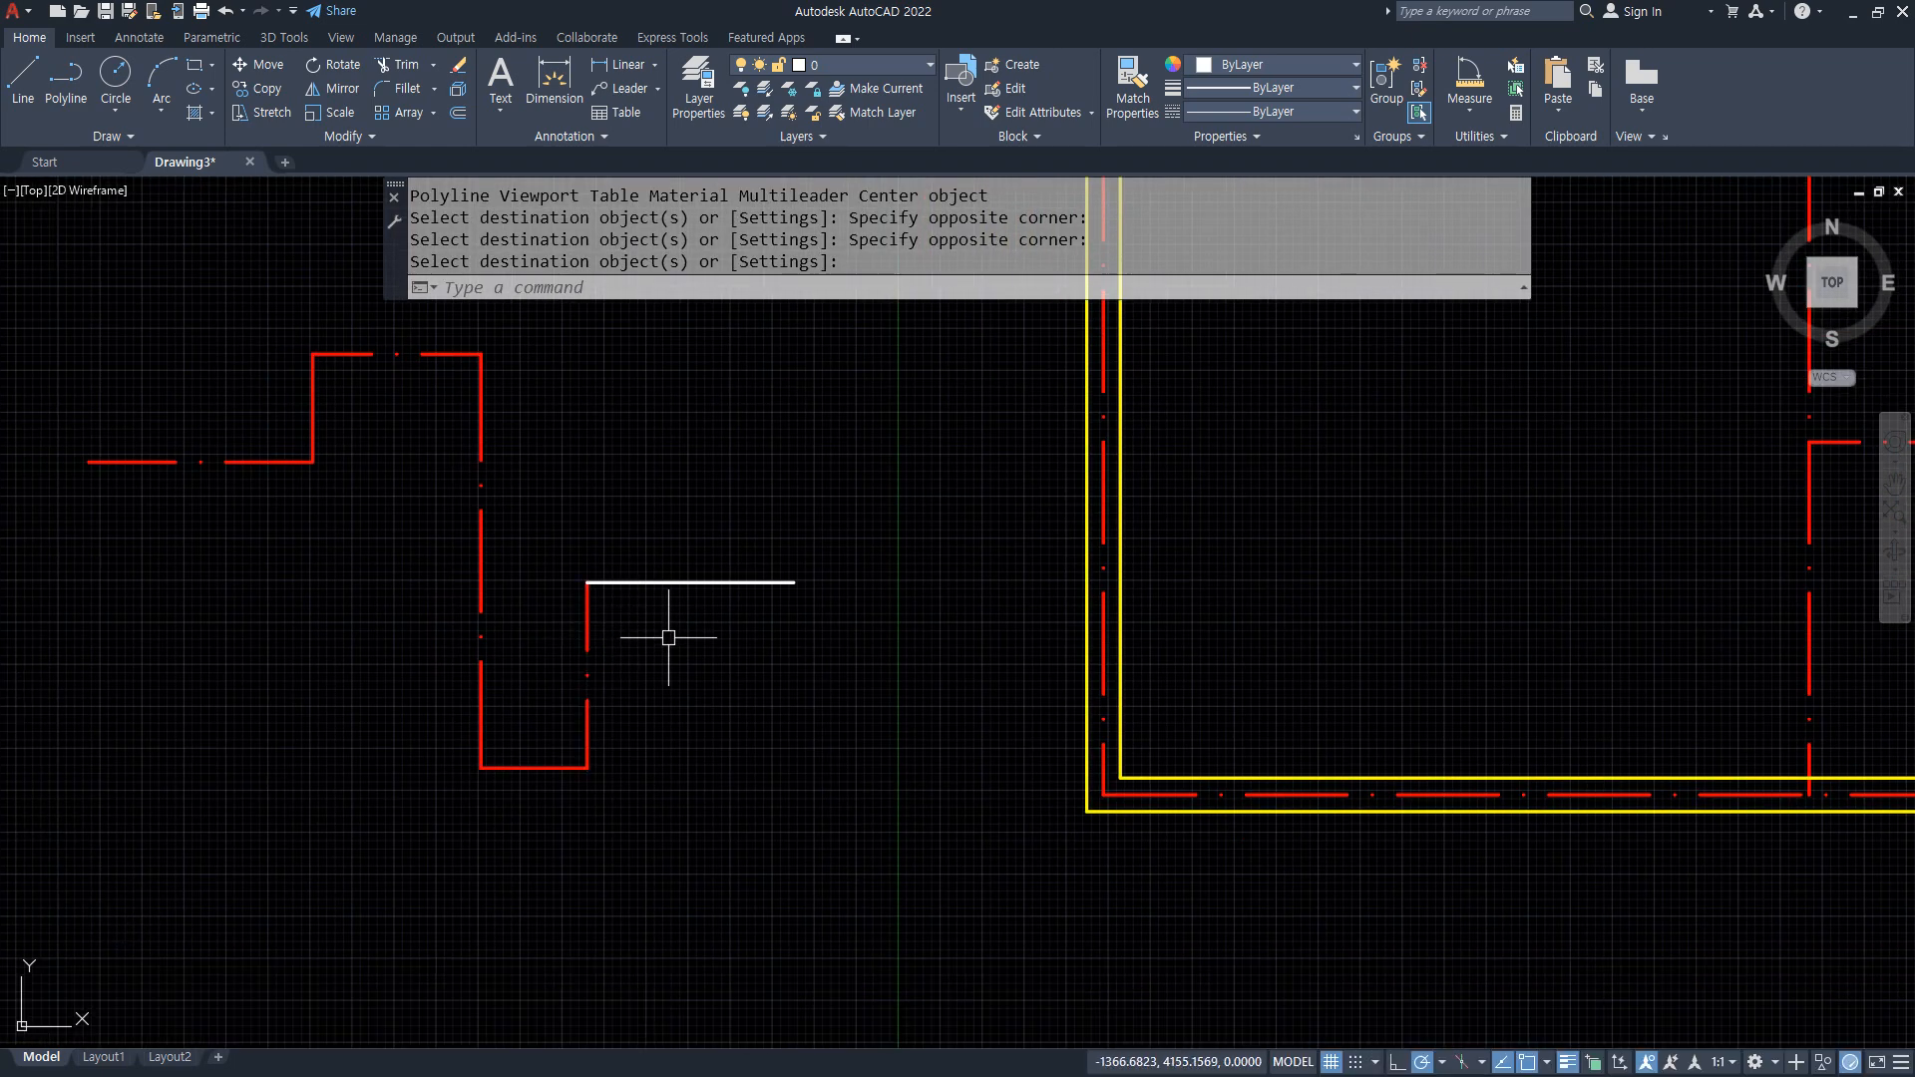
pyautogui.write('j')
pyautogui.press('Return')
pyautogui.click(652, 585)
pyautogui.click(588, 620)
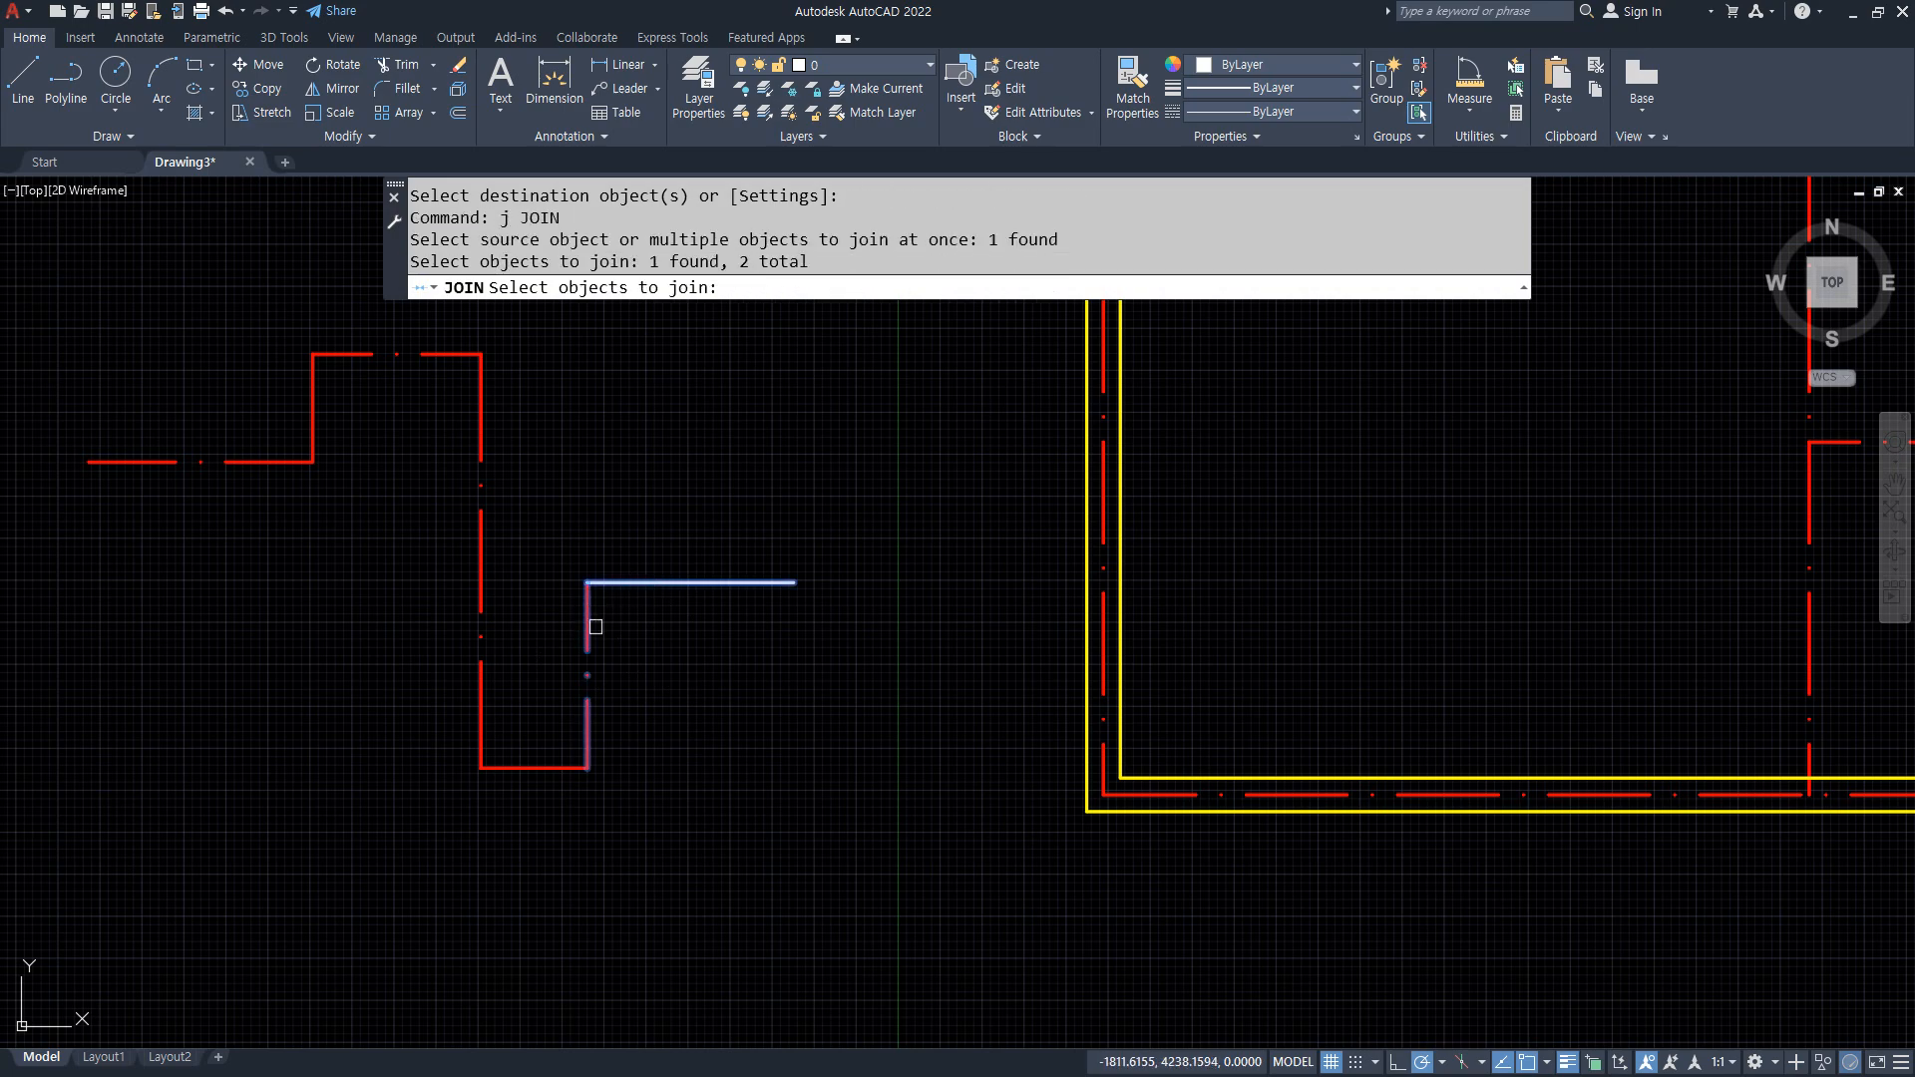
pyautogui.press('Return')
# Fillet the joined sample polyline with its adjoining short bottom segment, select the result to check it is one object, and clear the selection
pyautogui.scroll(2, 617, 658)
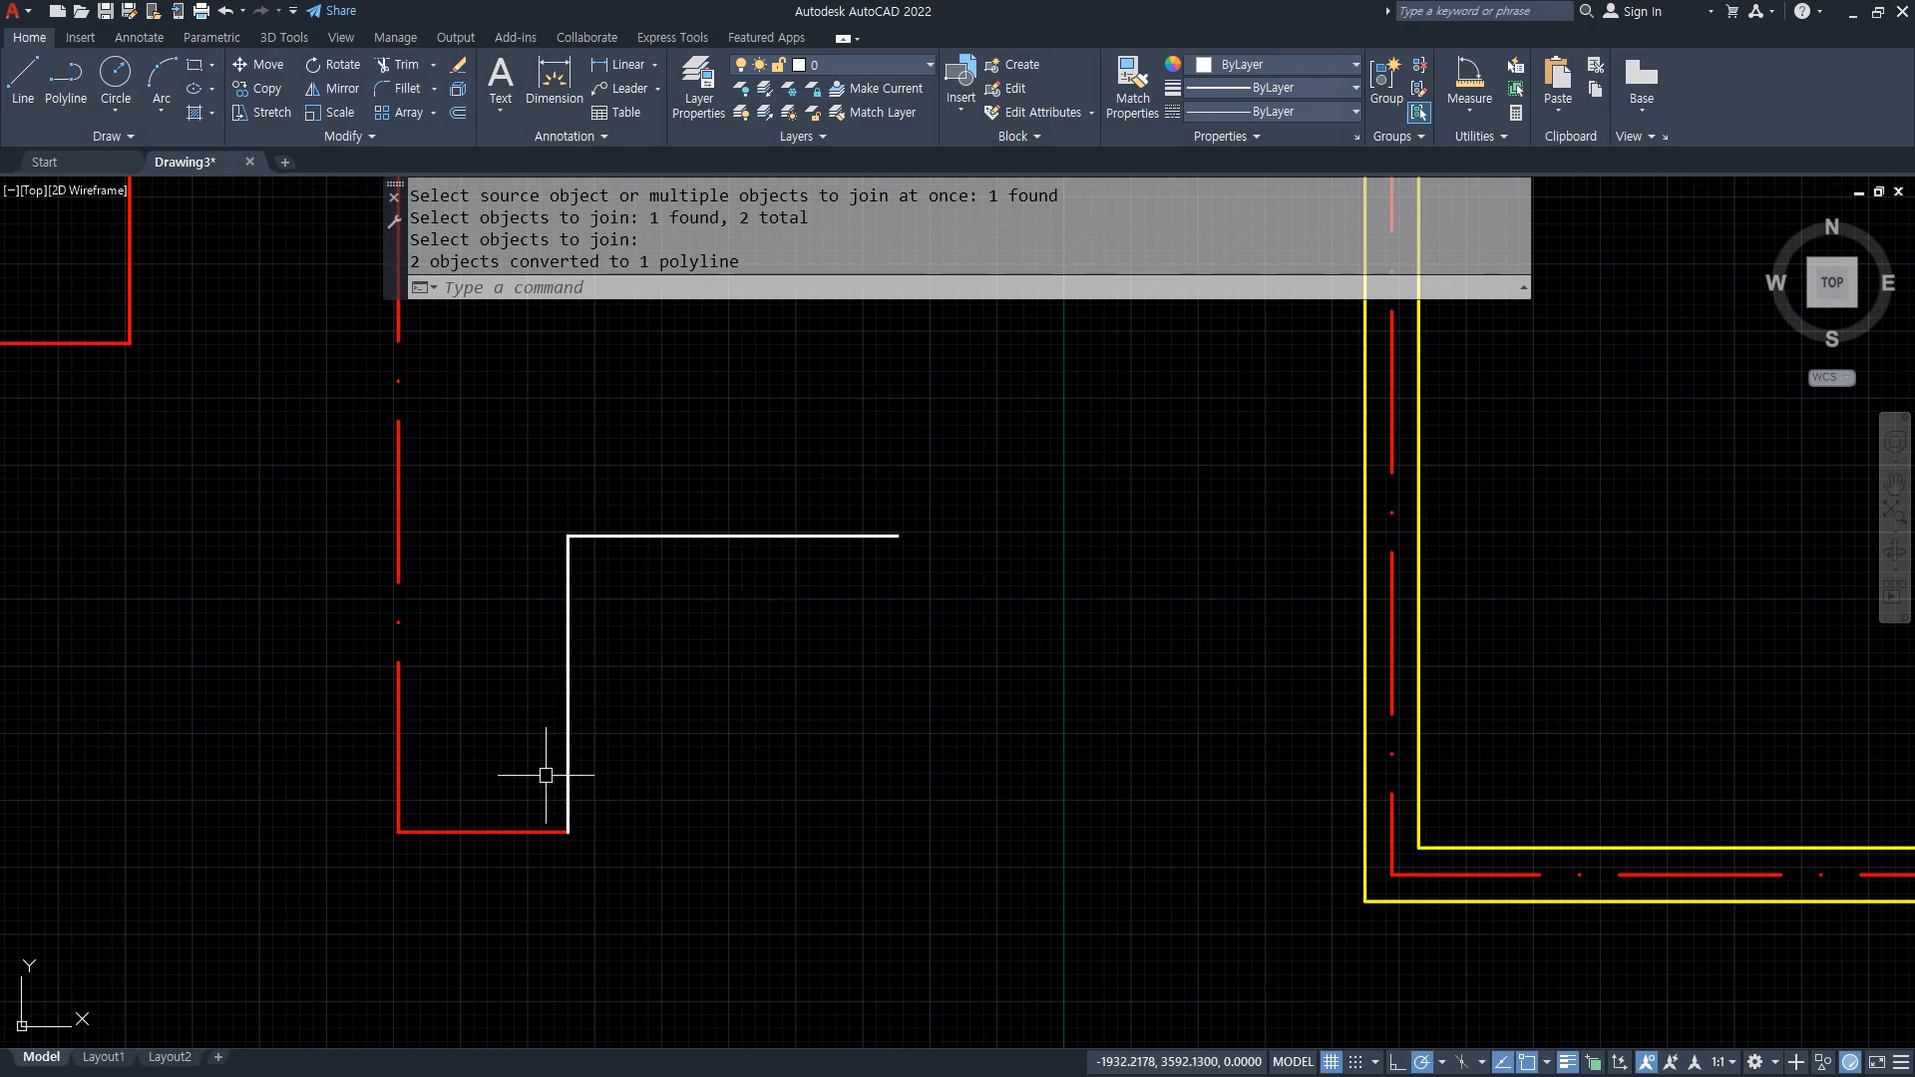
pyautogui.moveTo(543, 769); pyautogui.dragTo(709, 748, button='middle')
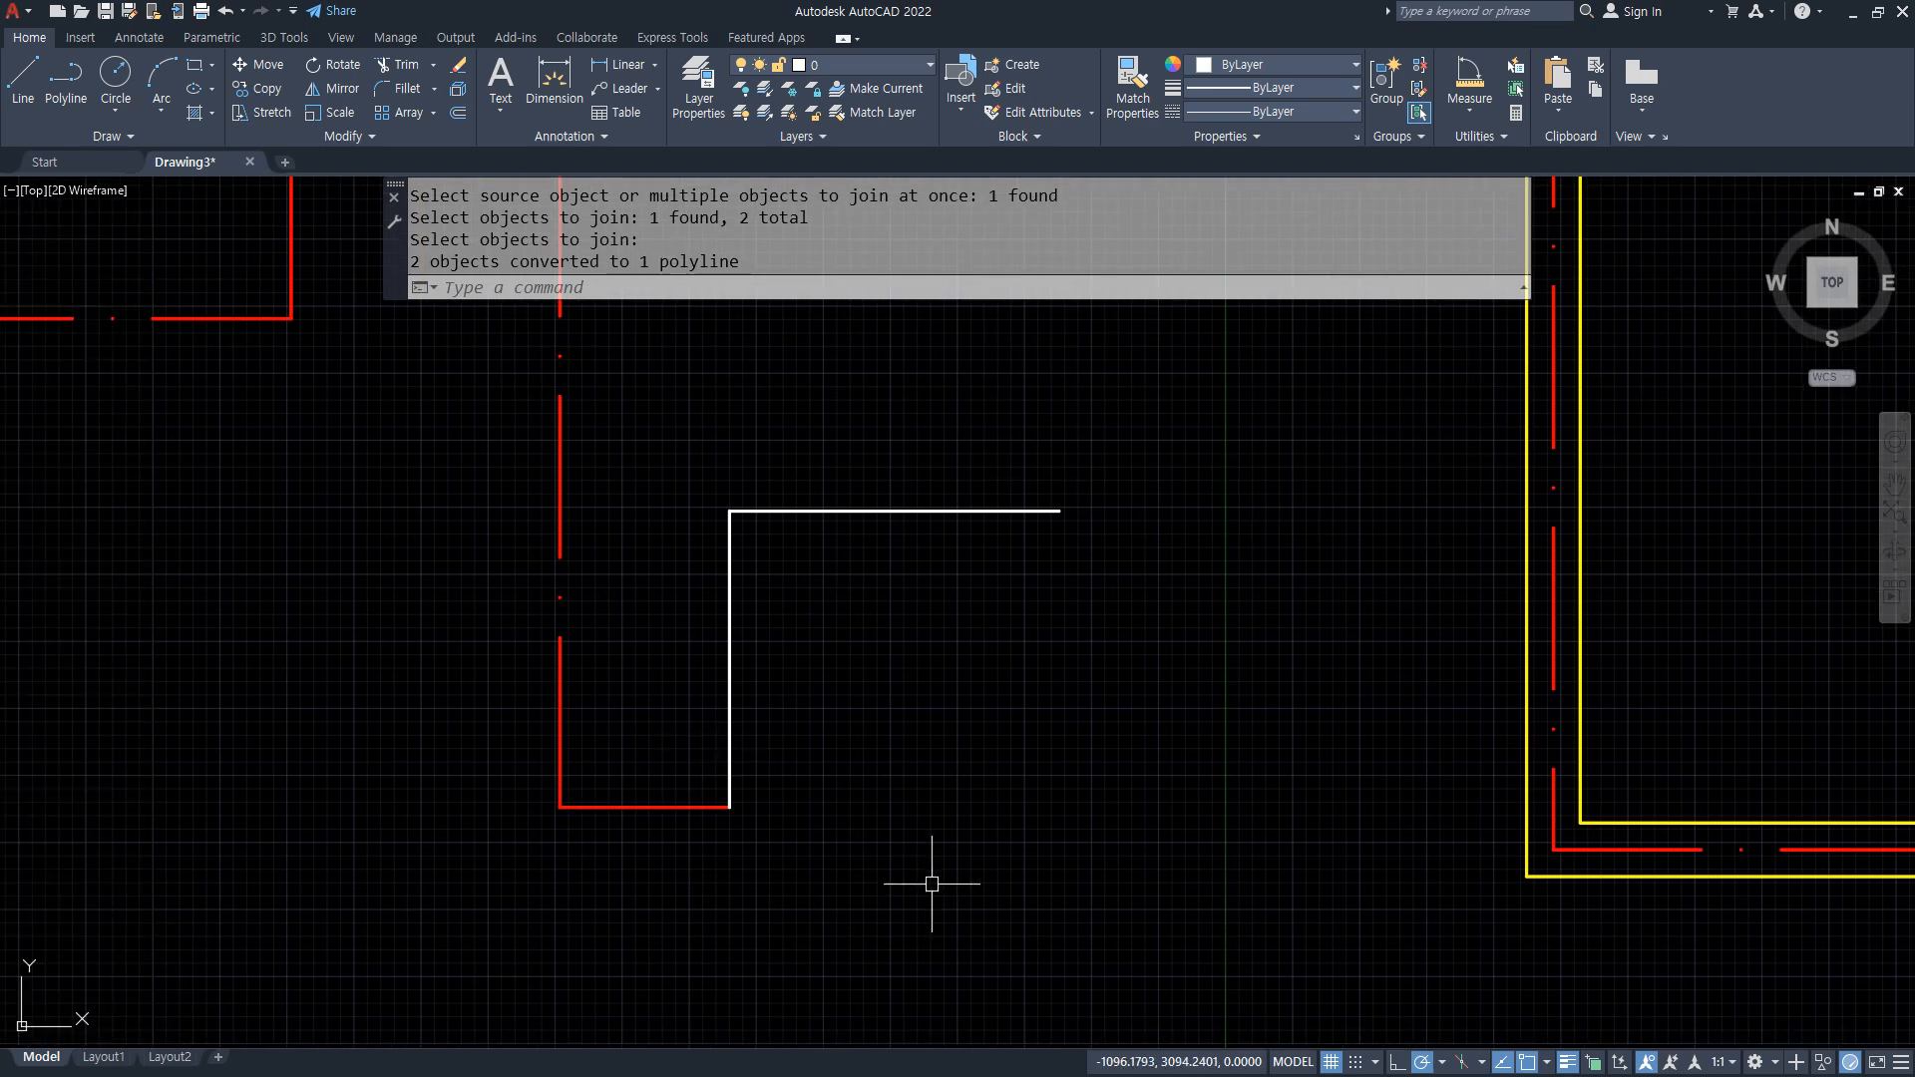
pyautogui.write('f')
pyautogui.press('Return')
pyautogui.click(728, 728)
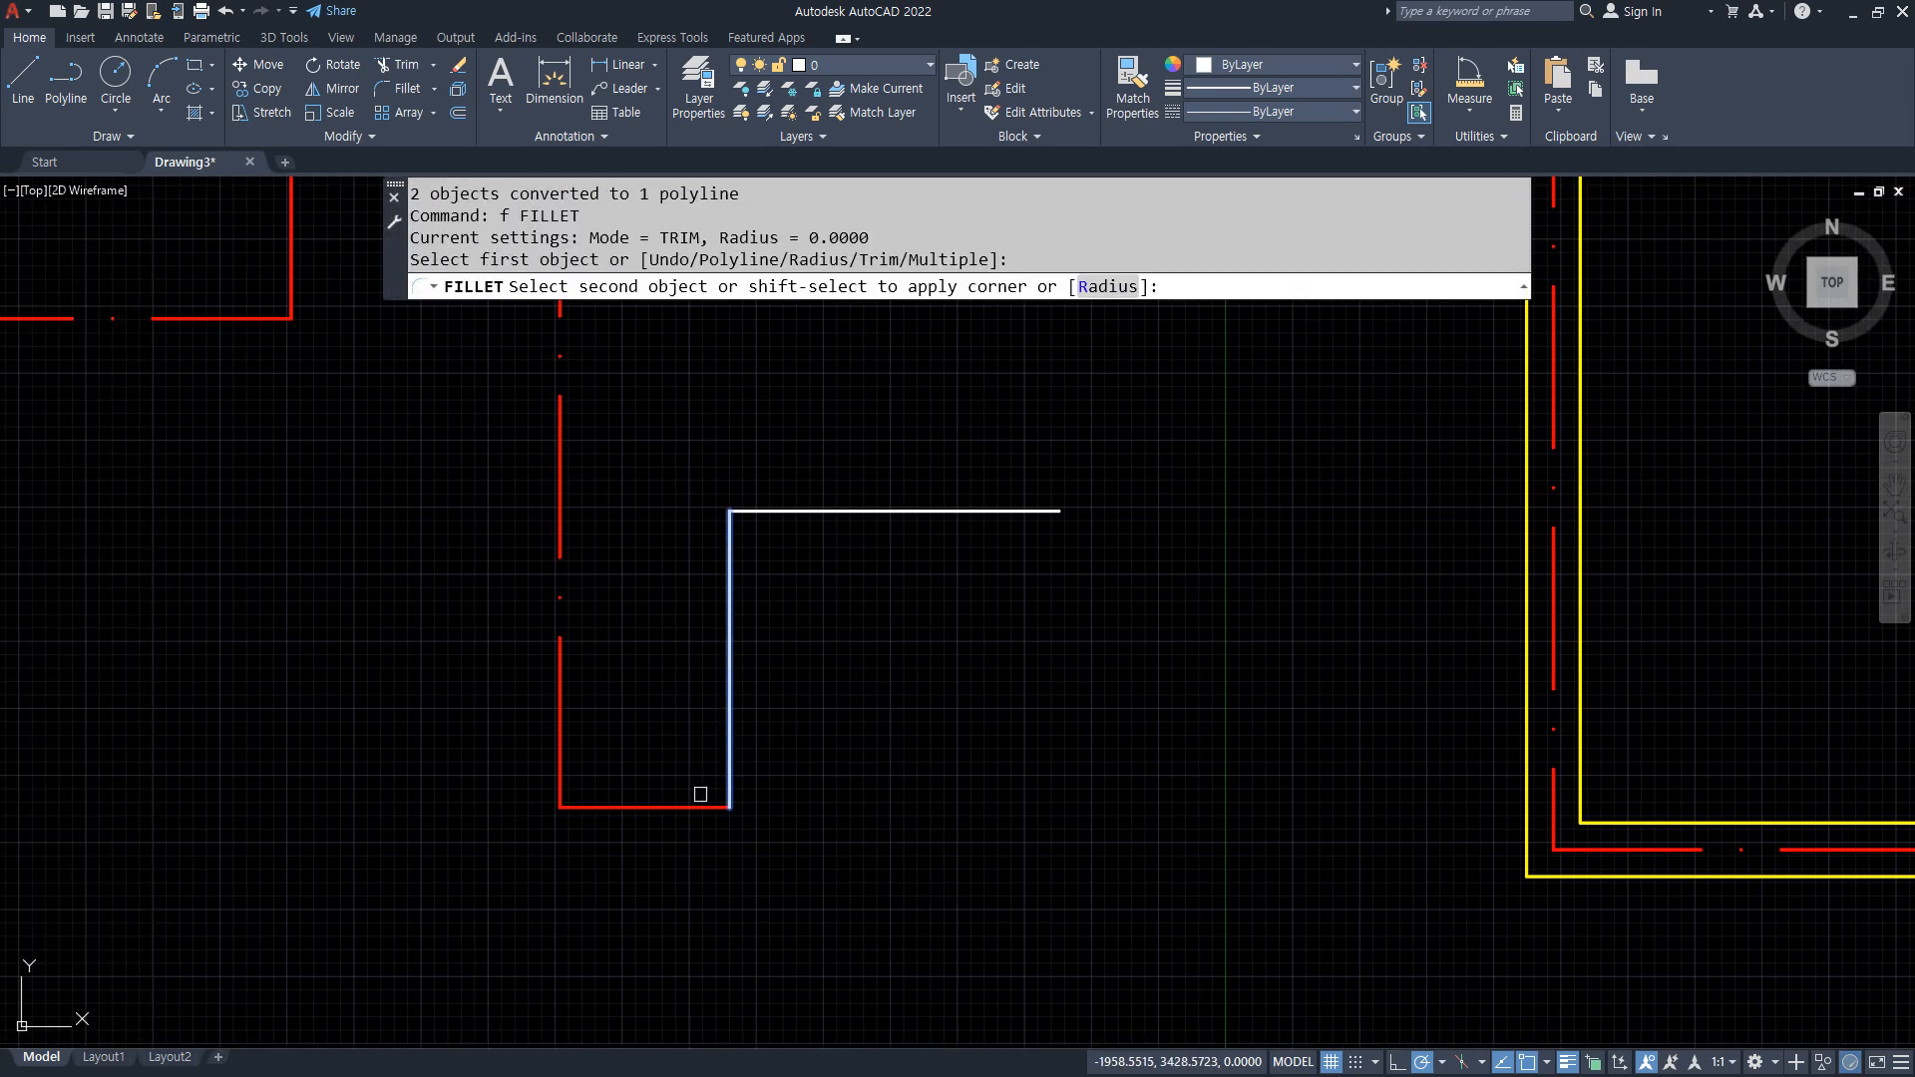
pyautogui.click(679, 806)
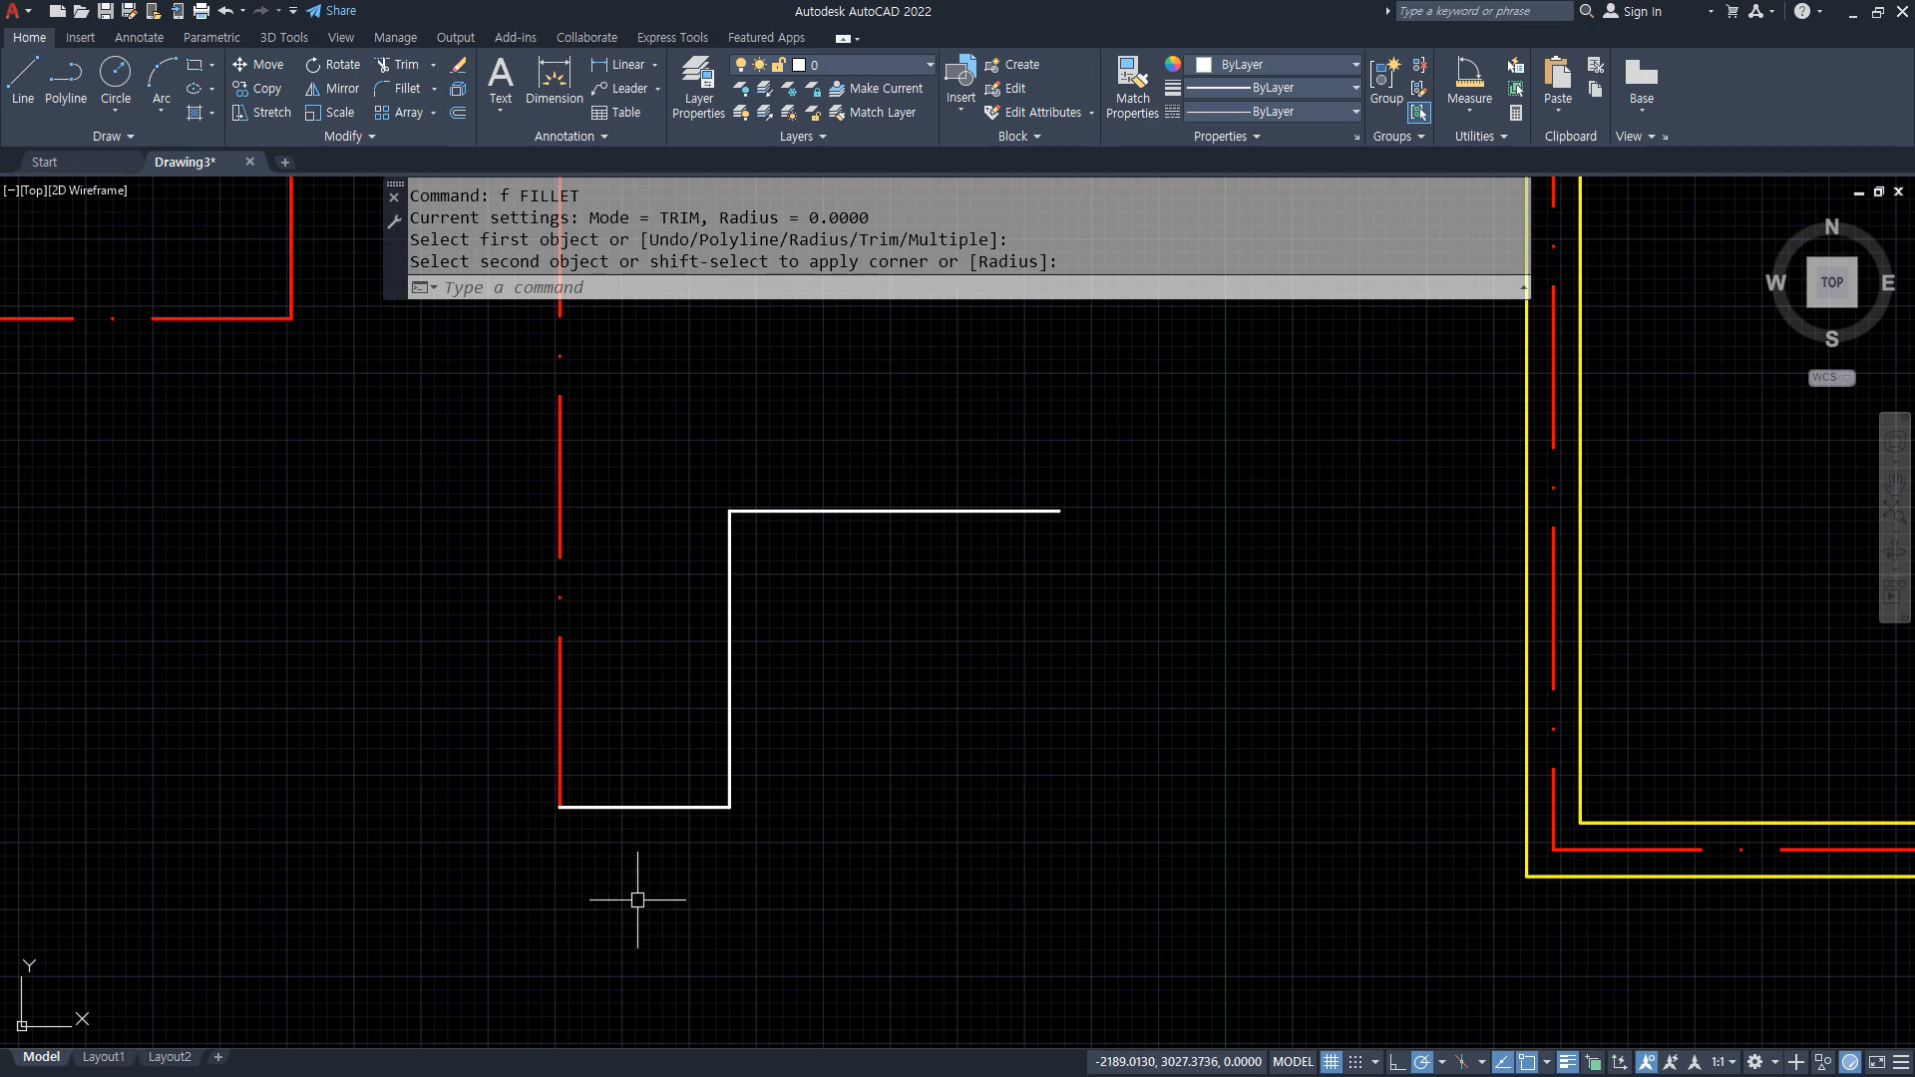
pyautogui.click(748, 703)
pyautogui.click(724, 763)
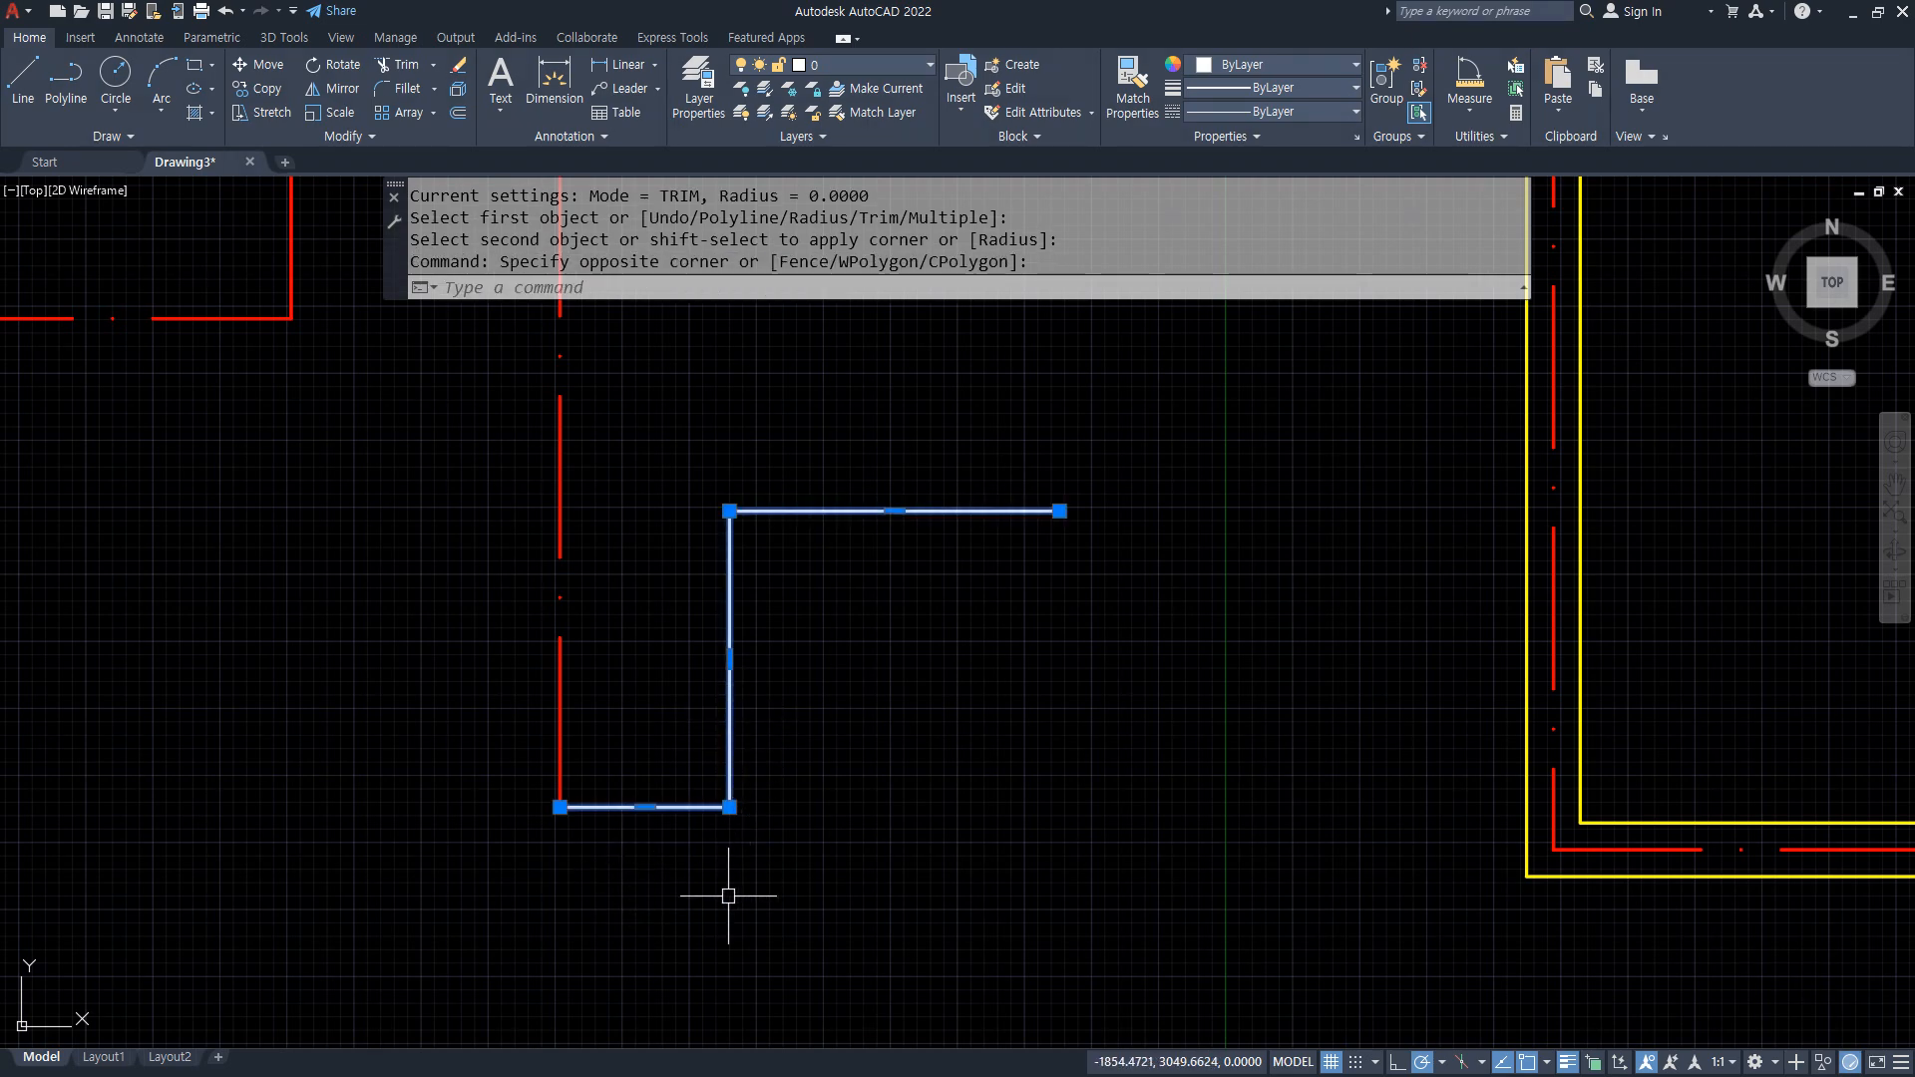
pyautogui.press('Escape')
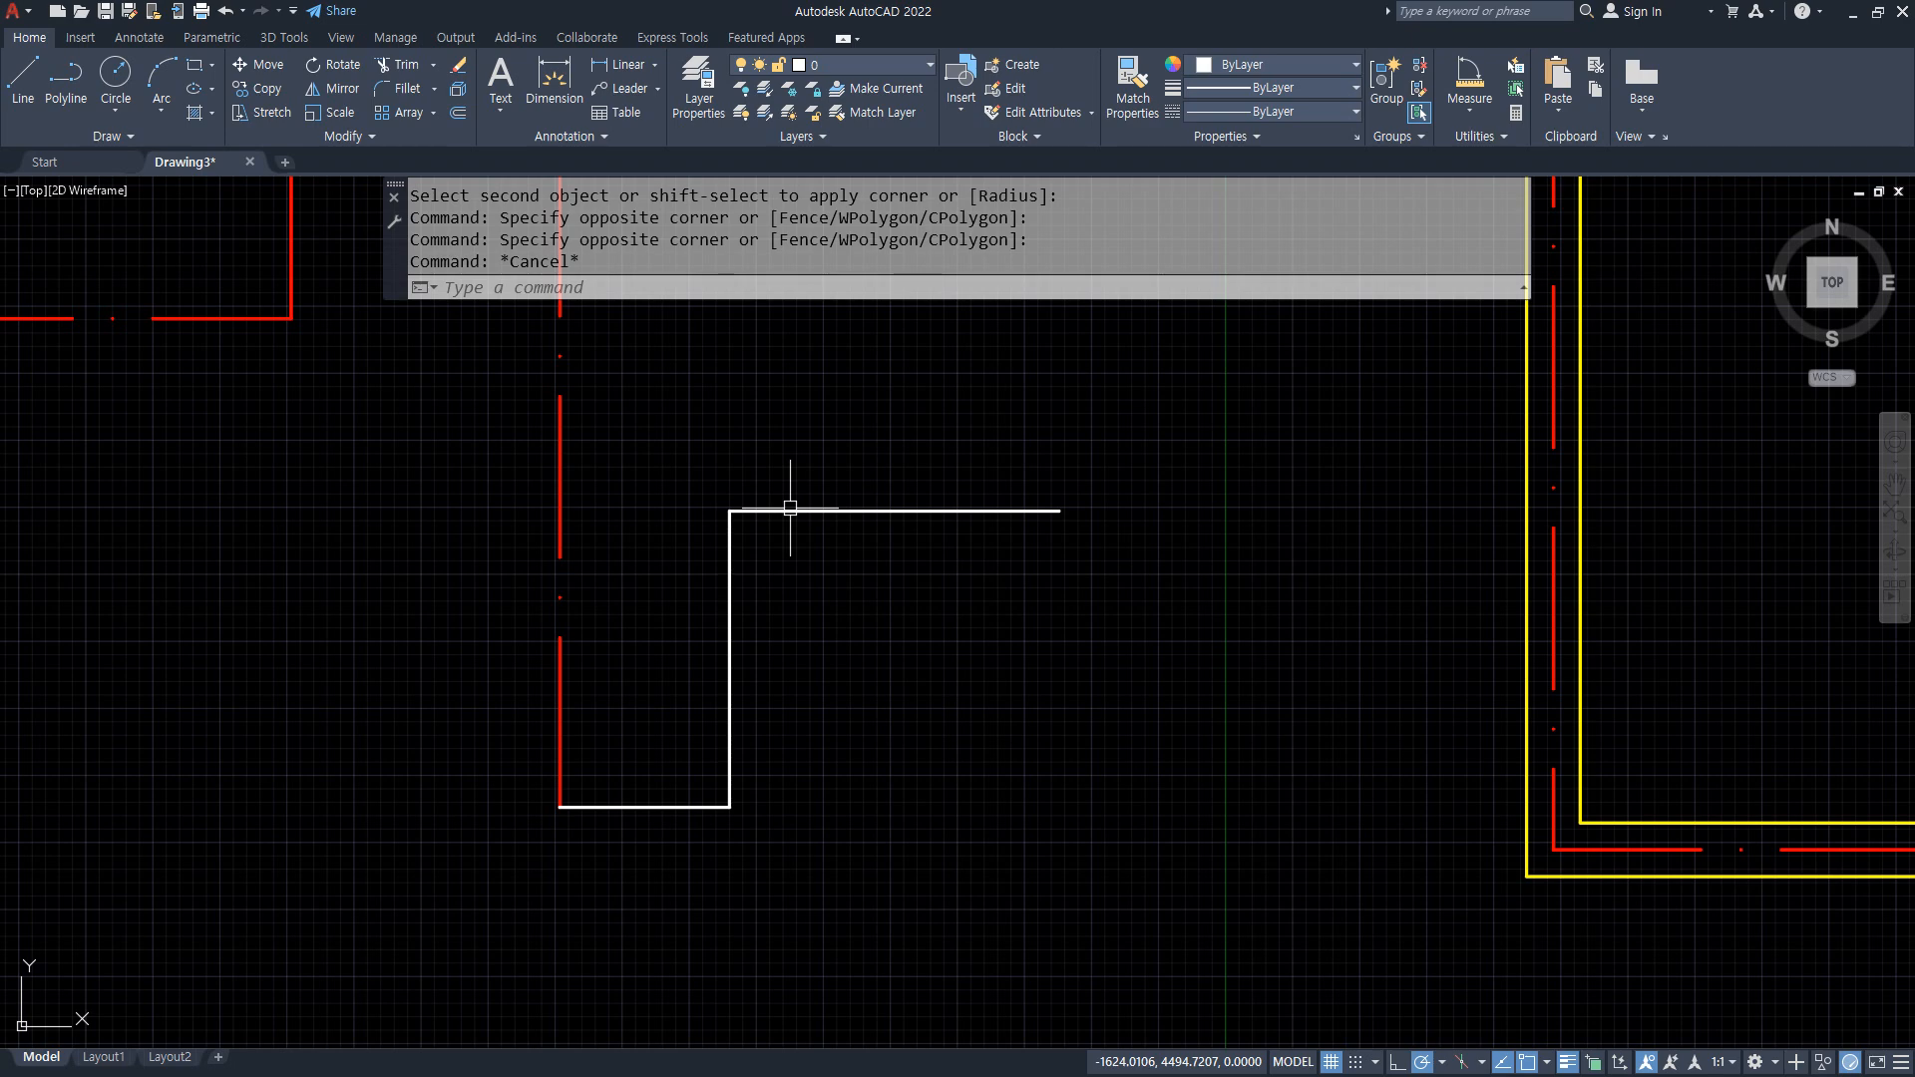
# Join the sample polyline with its four remaining centre-line segments into a single polyline
pyautogui.moveTo(790, 508)
pyautogui.mouseDown(button='middle')
pyautogui.moveTo(872, 575)
pyautogui.moveTo(978, 740)
pyautogui.mouseUp(button='middle')
pyautogui.write('j')
pyautogui.press('Return')
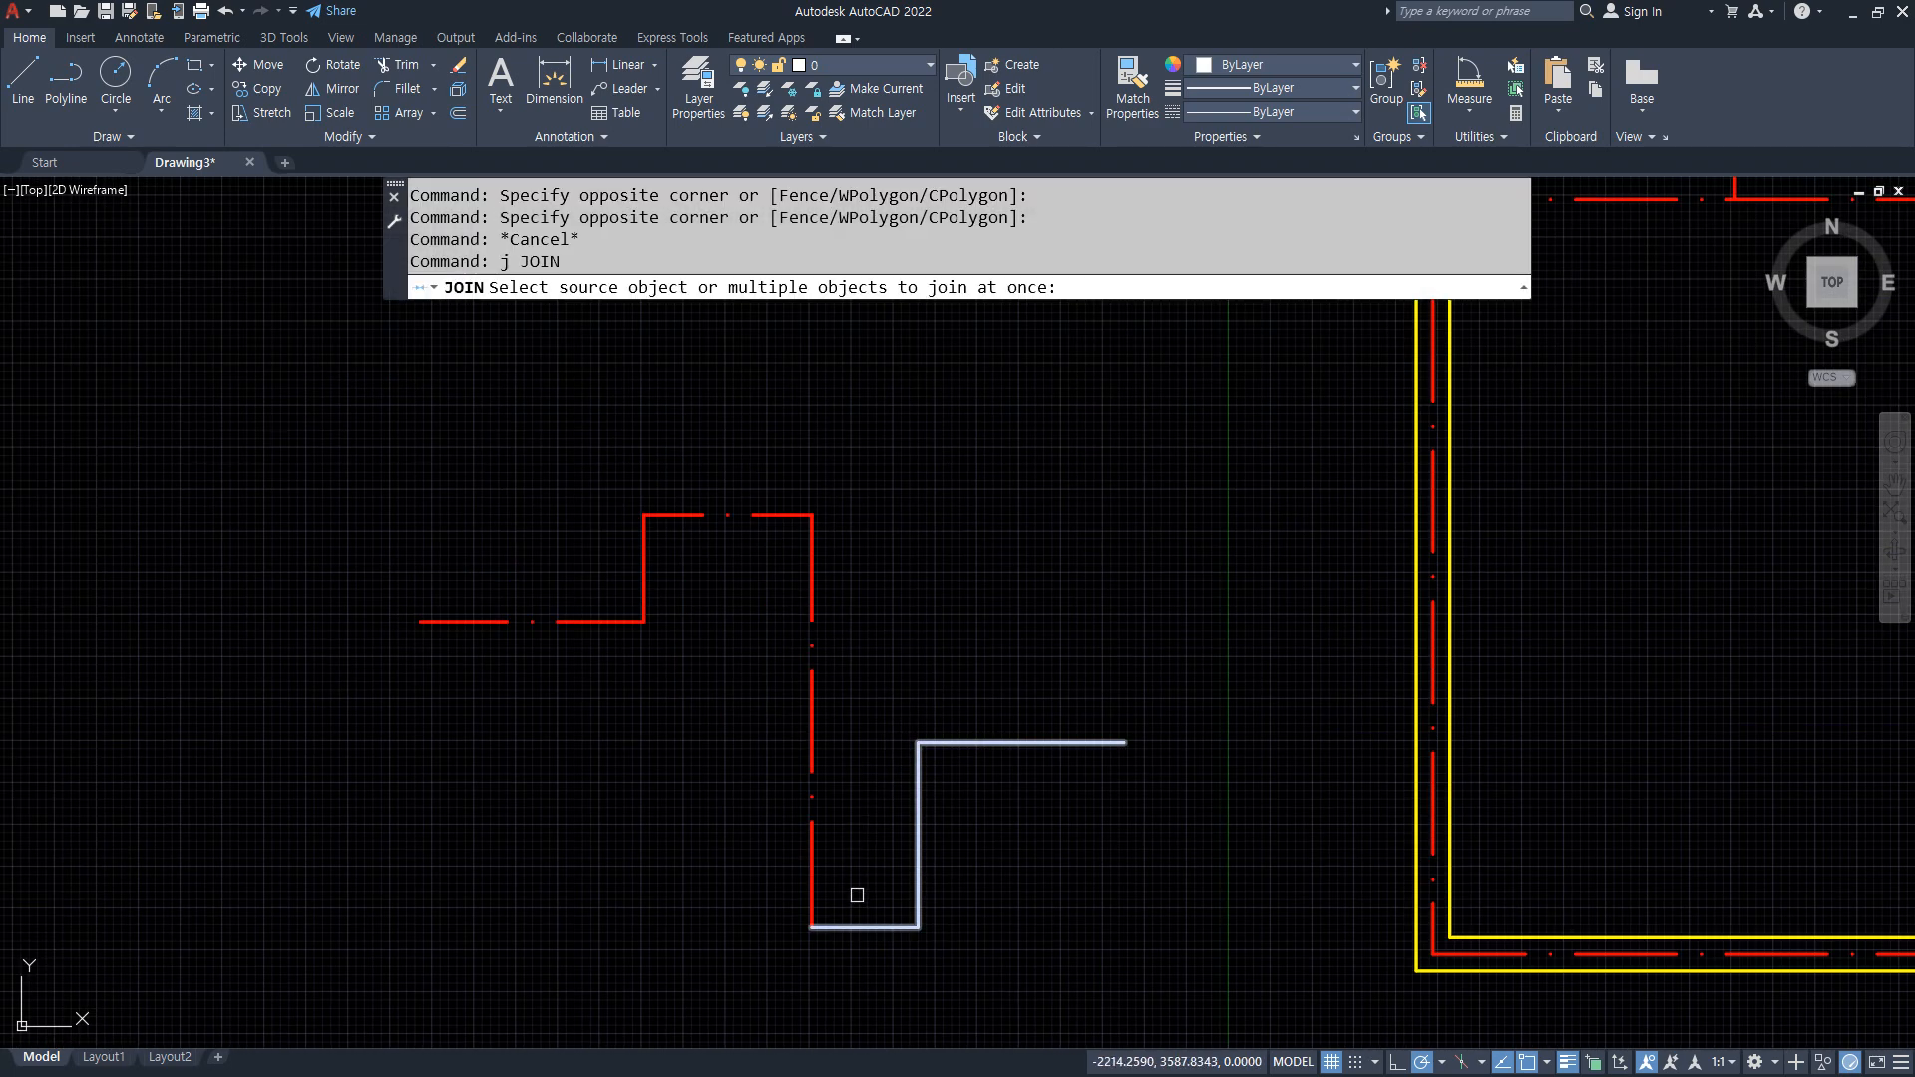
pyautogui.click(848, 927)
pyautogui.click(853, 802)
pyautogui.click(557, 425)
pyautogui.press('Return')
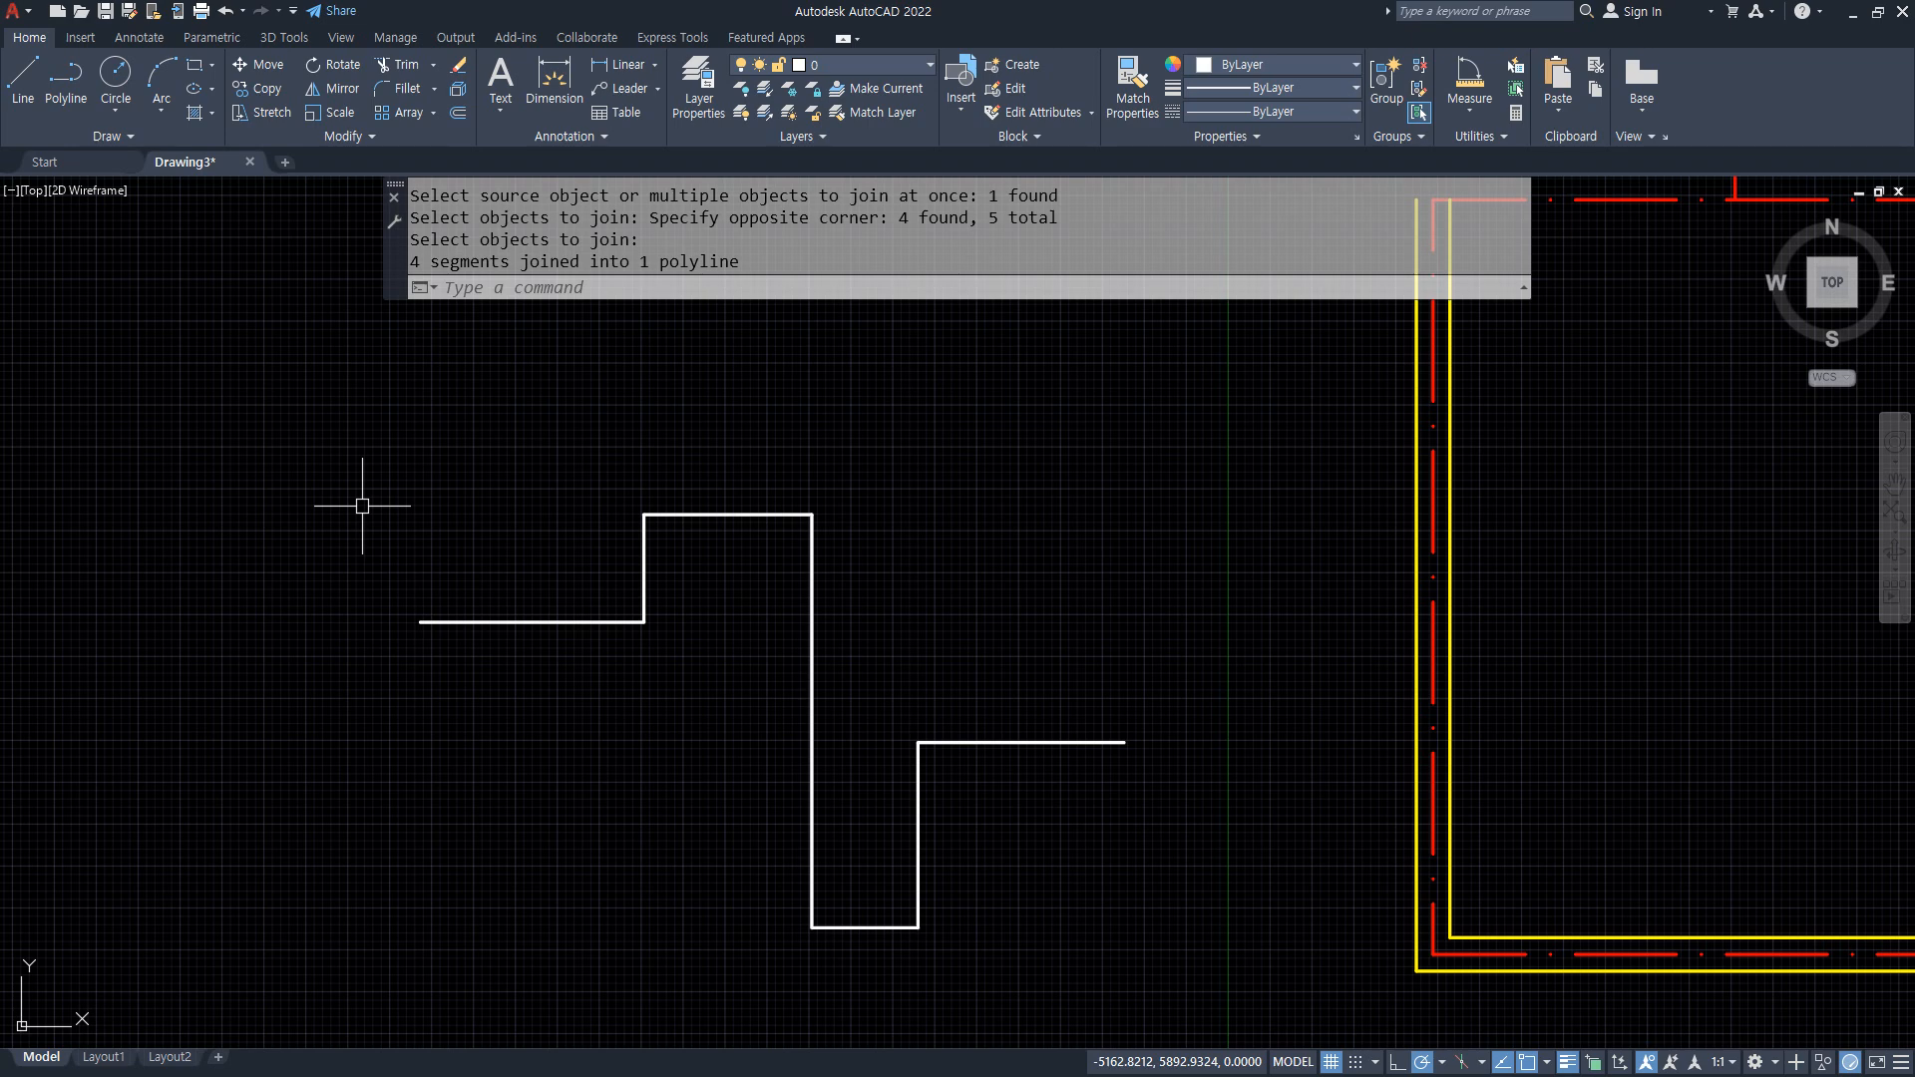
# Erase the joined stepped sample polyline beside the plan
pyautogui.click(699, 513)
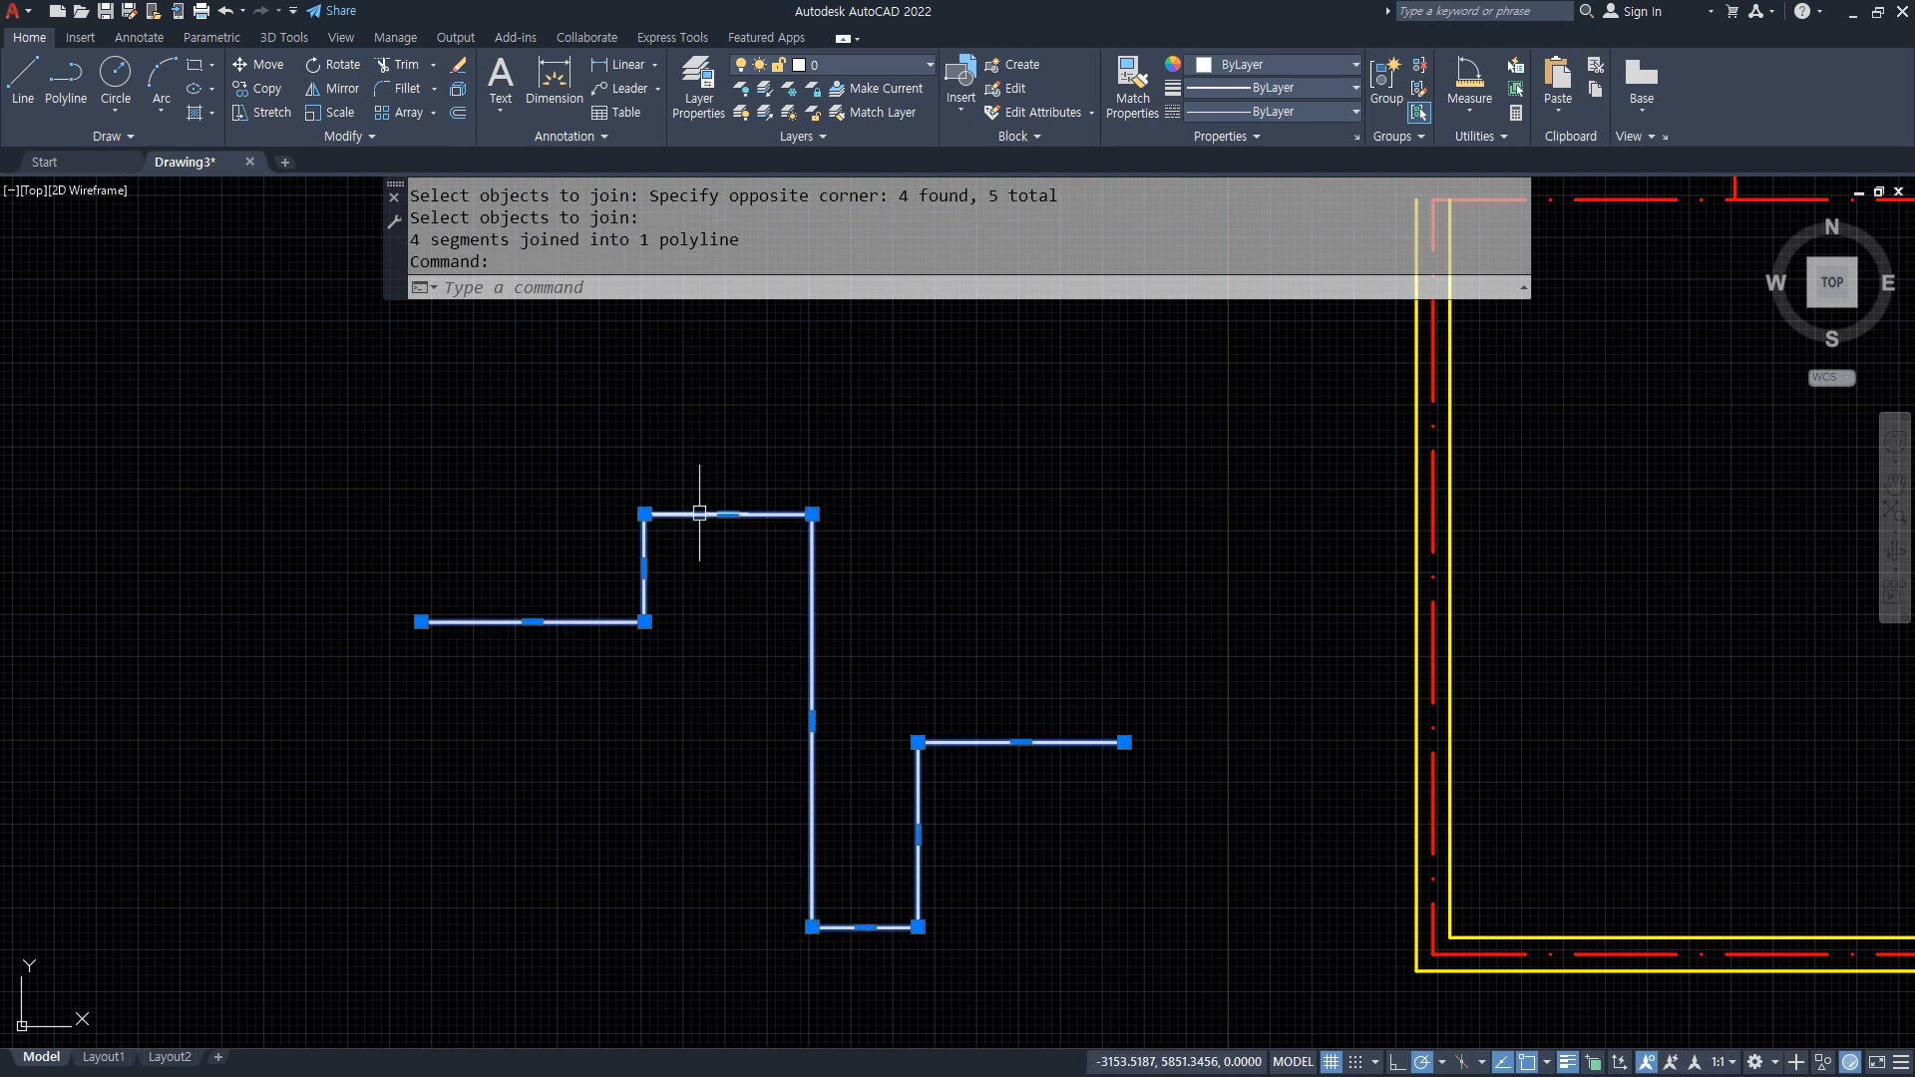
pyautogui.write('e')
pyautogui.press('Return')
# Offset the long horizontal centre line that starts at the upper end of the left wall by 100 to both sides
pyautogui.scroll(-2, 781, 520)
pyautogui.moveTo(781, 520); pyautogui.dragTo(9, 645, button='middle')
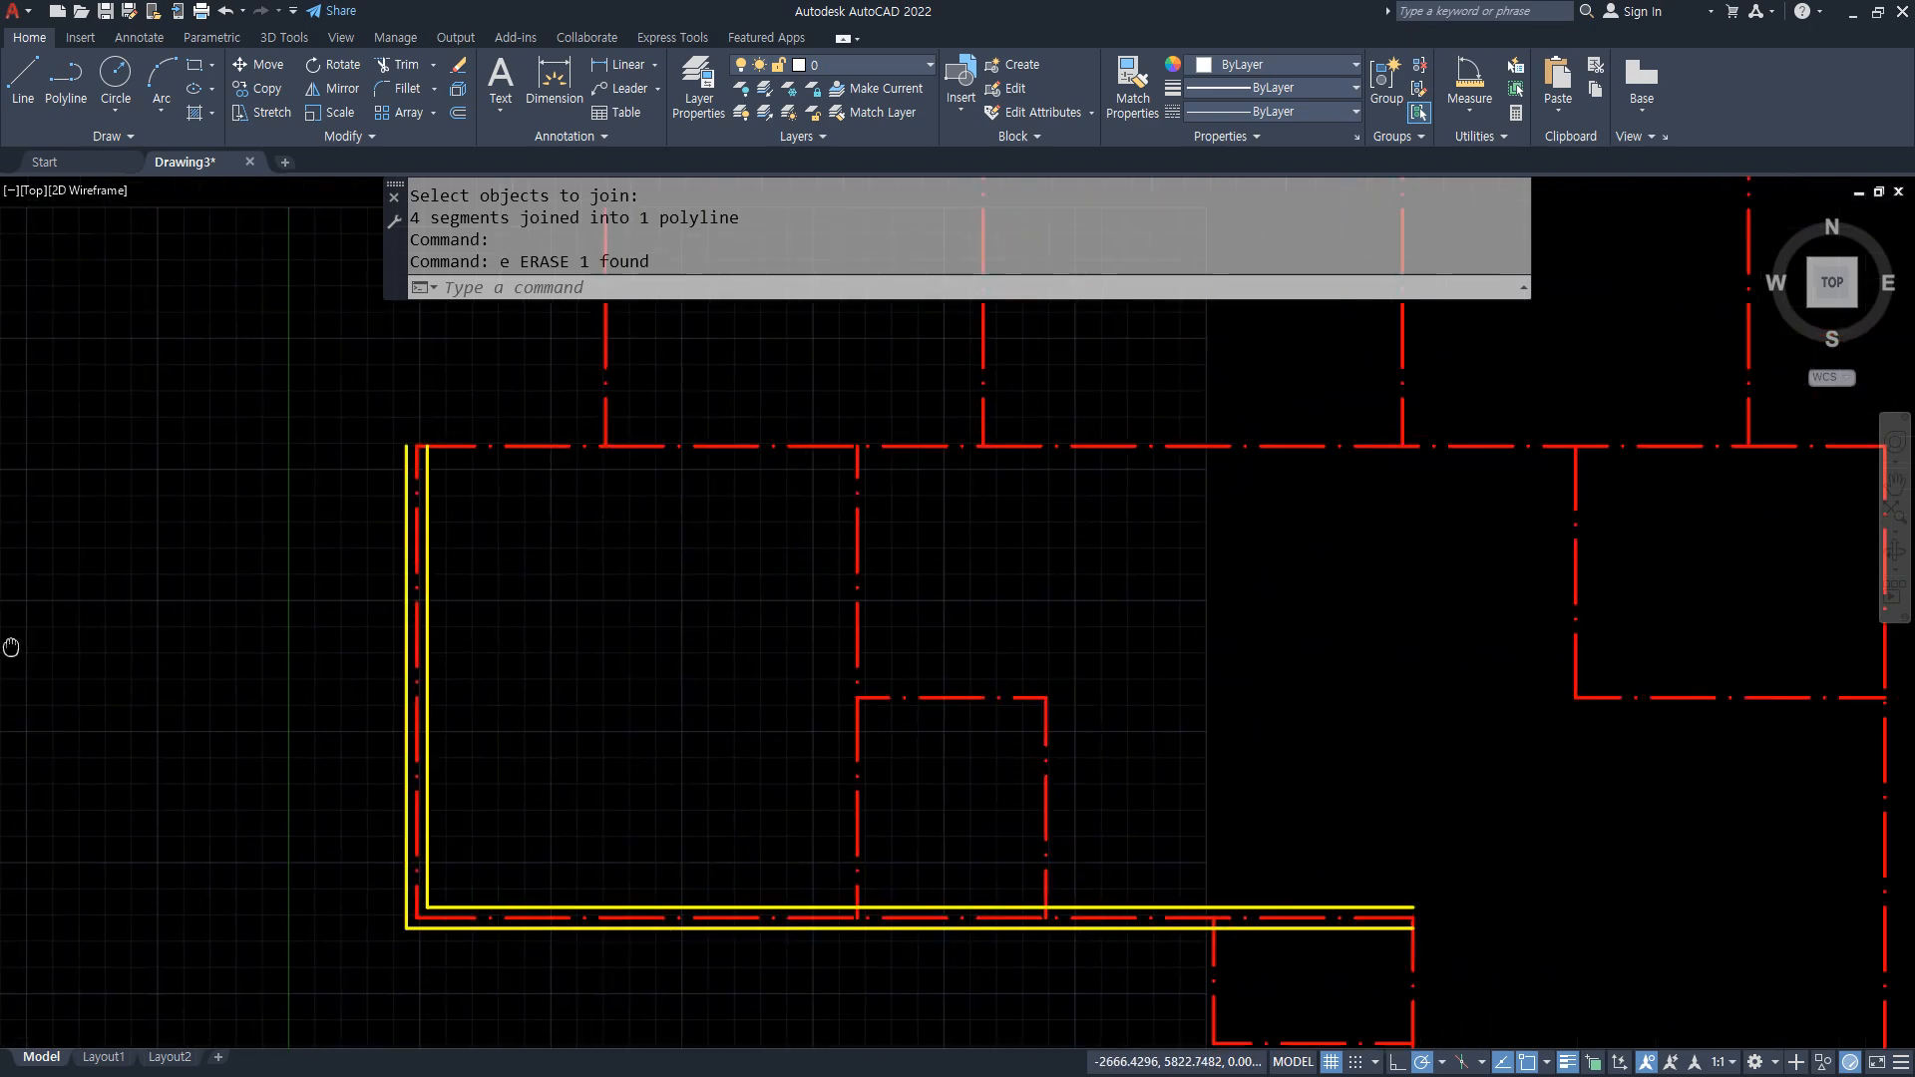
pyautogui.scroll(2, 449, 441)
pyautogui.moveTo(546, 524); pyautogui.dragTo(610, 577, button='middle')
pyautogui.write('o')
pyautogui.press('Return')
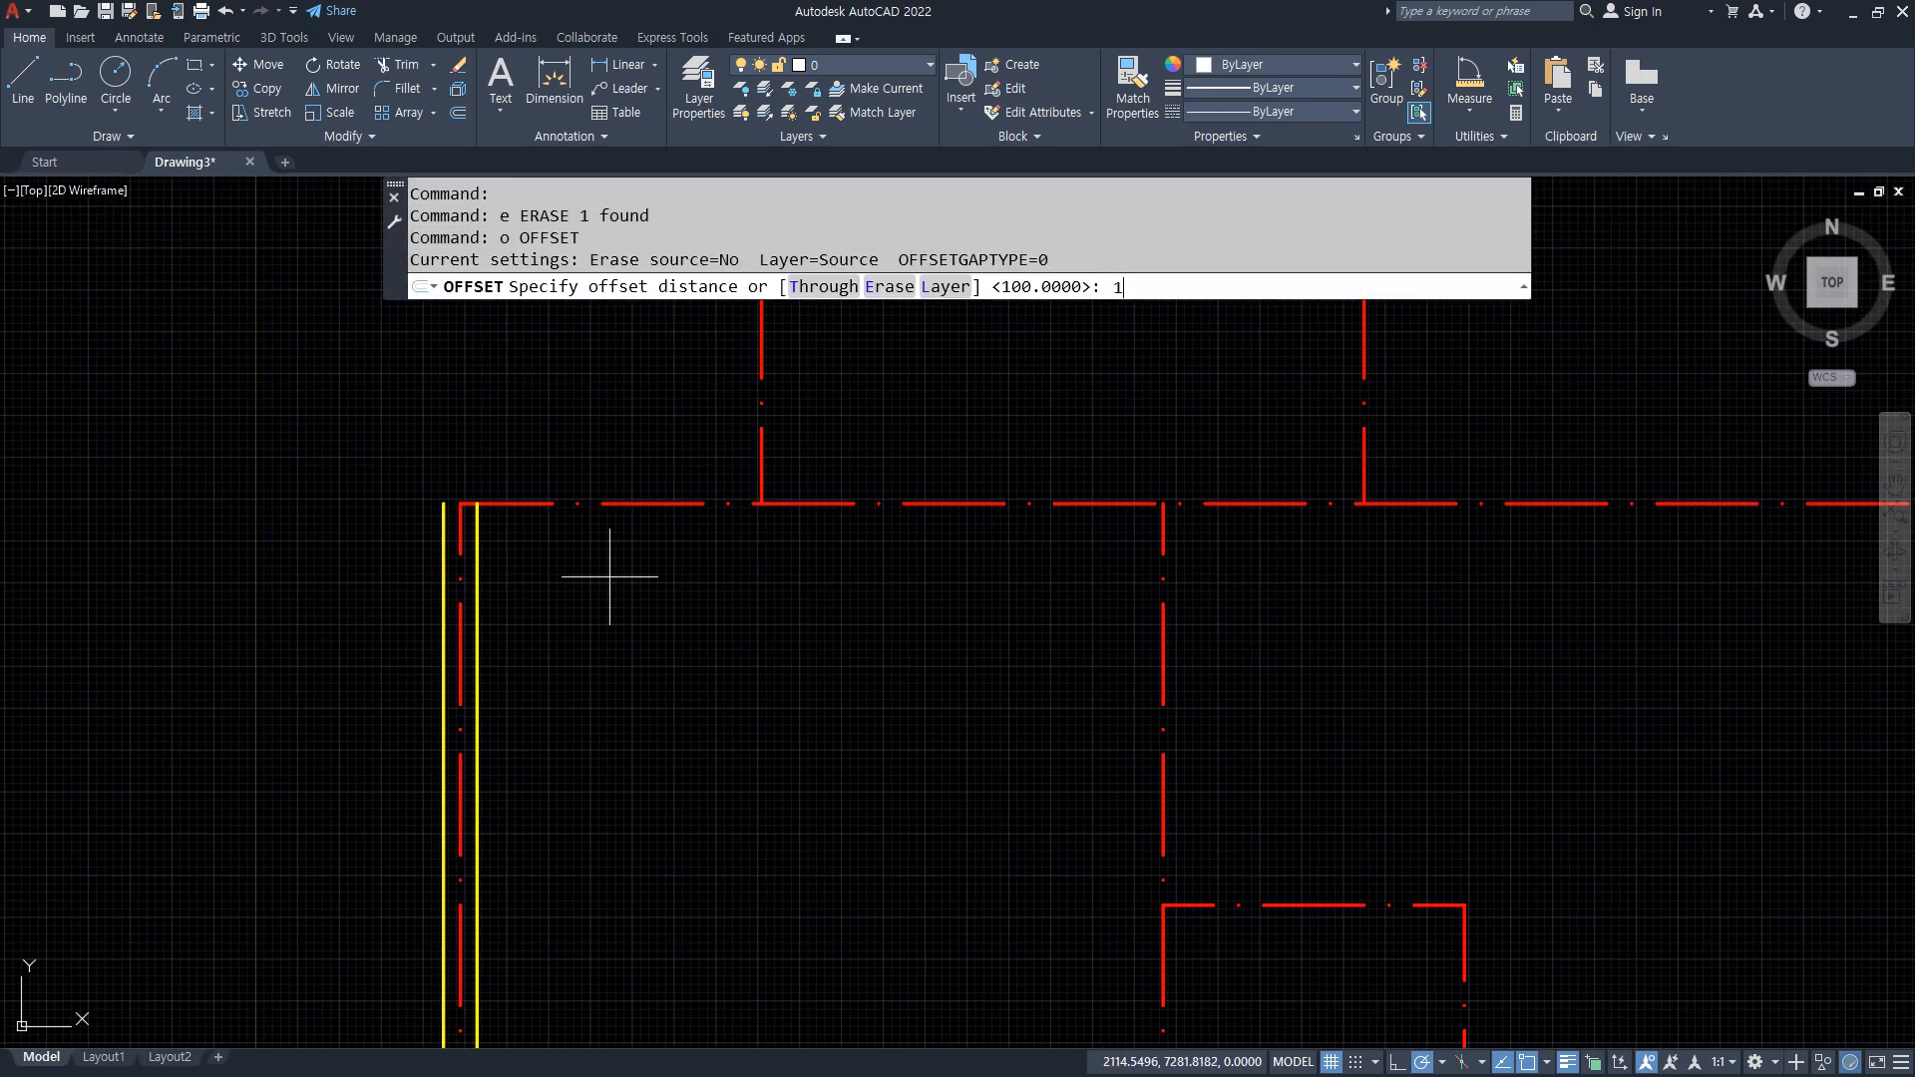
pyautogui.write('100')
pyautogui.press('Return')
pyautogui.click(599, 503)
pyautogui.click(633, 440)
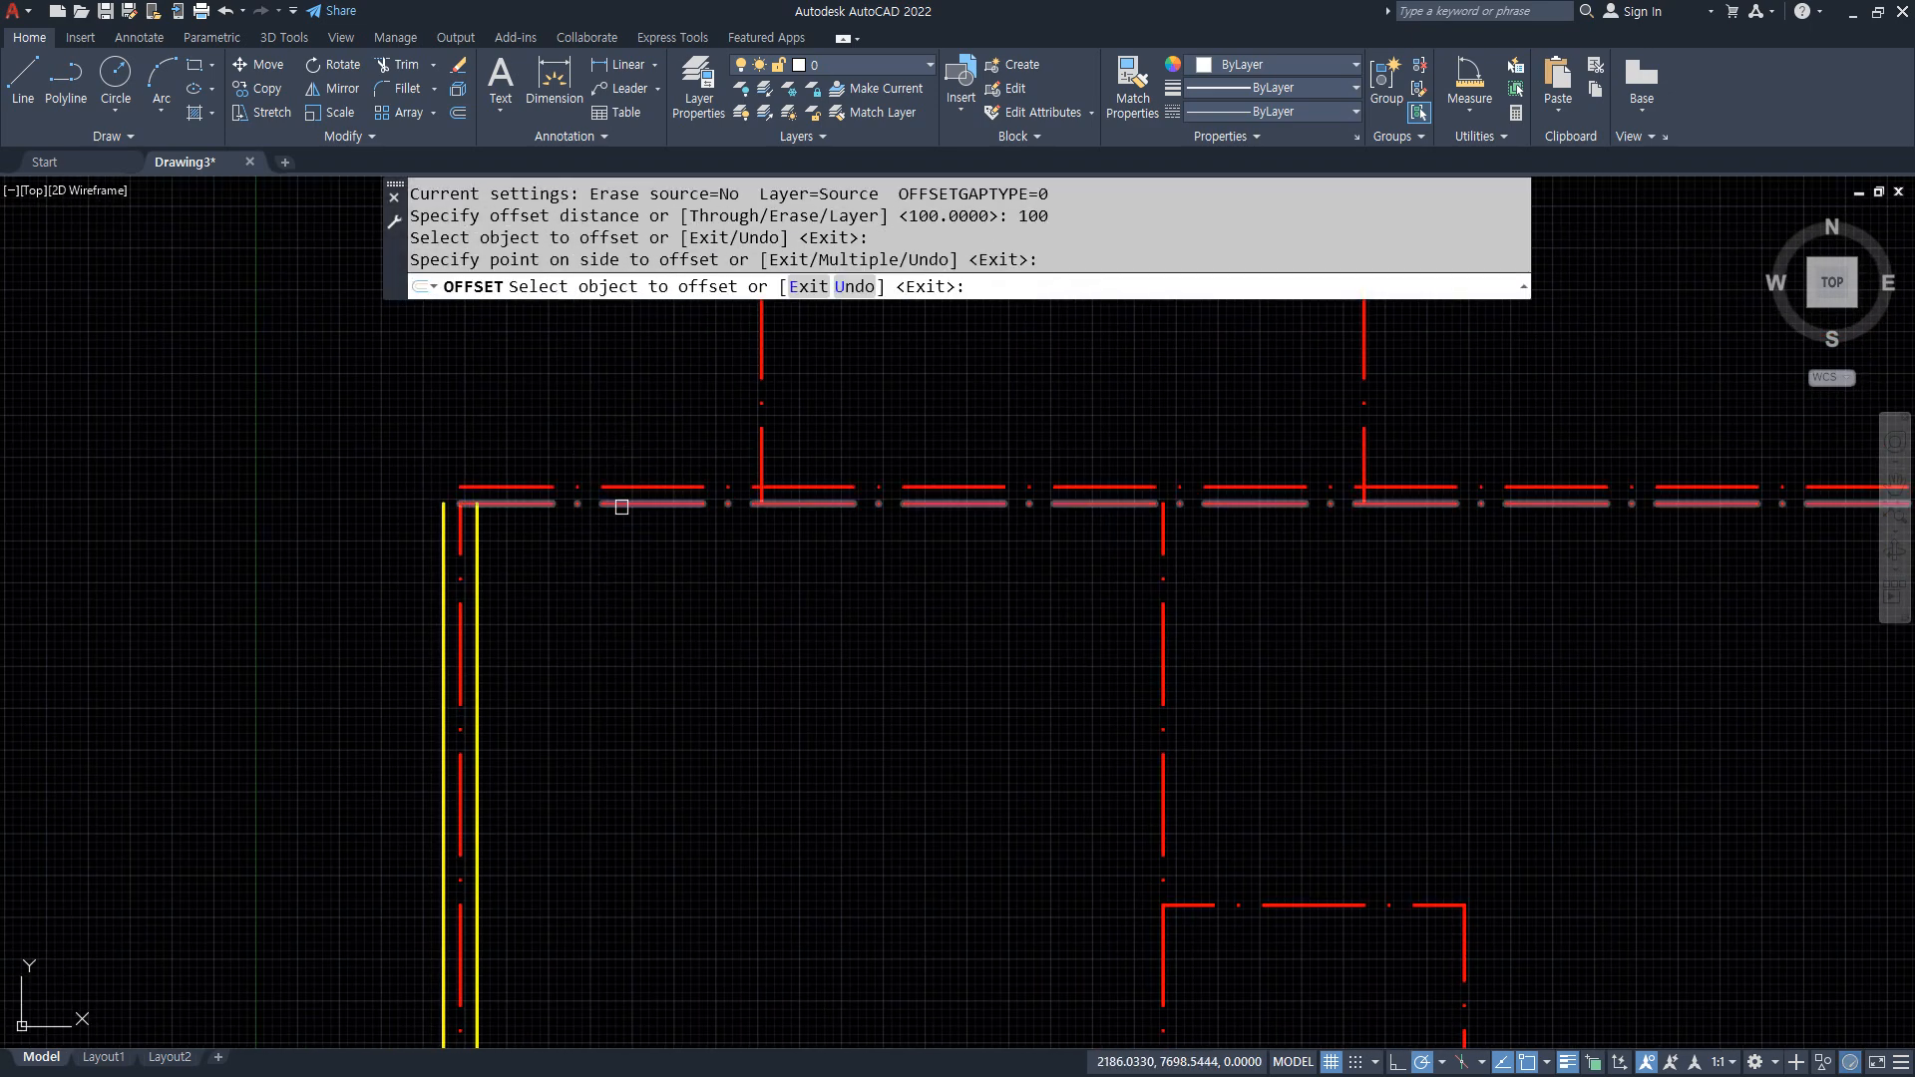
pyautogui.click(619, 504)
pyautogui.click(620, 562)
pyautogui.scroll(2, 488, 515)
pyautogui.press('Escape')
# Fillet the inner and outer left wall lines with the matching new horizontal offsets to close the wall corner
pyautogui.write('f')
pyautogui.press('Return')
pyautogui.click(470, 547)
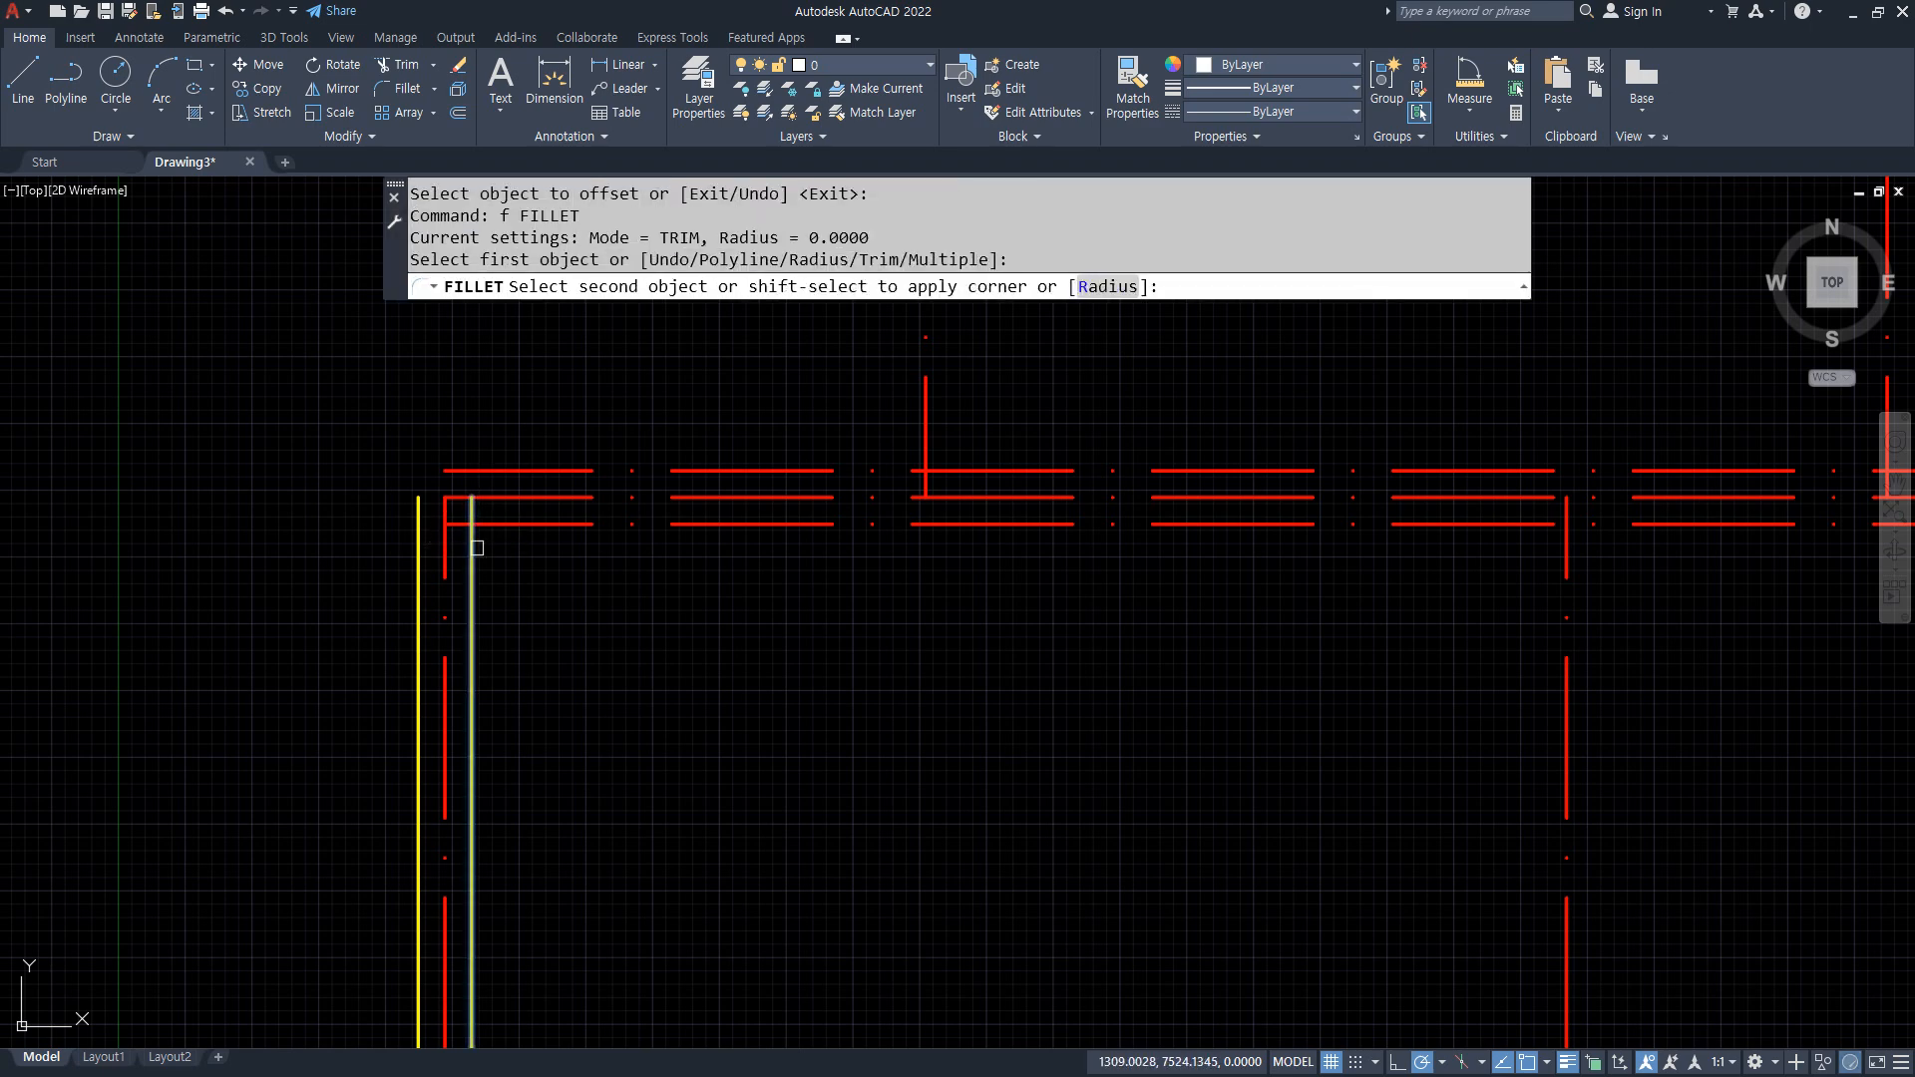
pyautogui.click(508, 517)
pyautogui.press('Return')
pyautogui.click(418, 522)
pyautogui.click(484, 470)
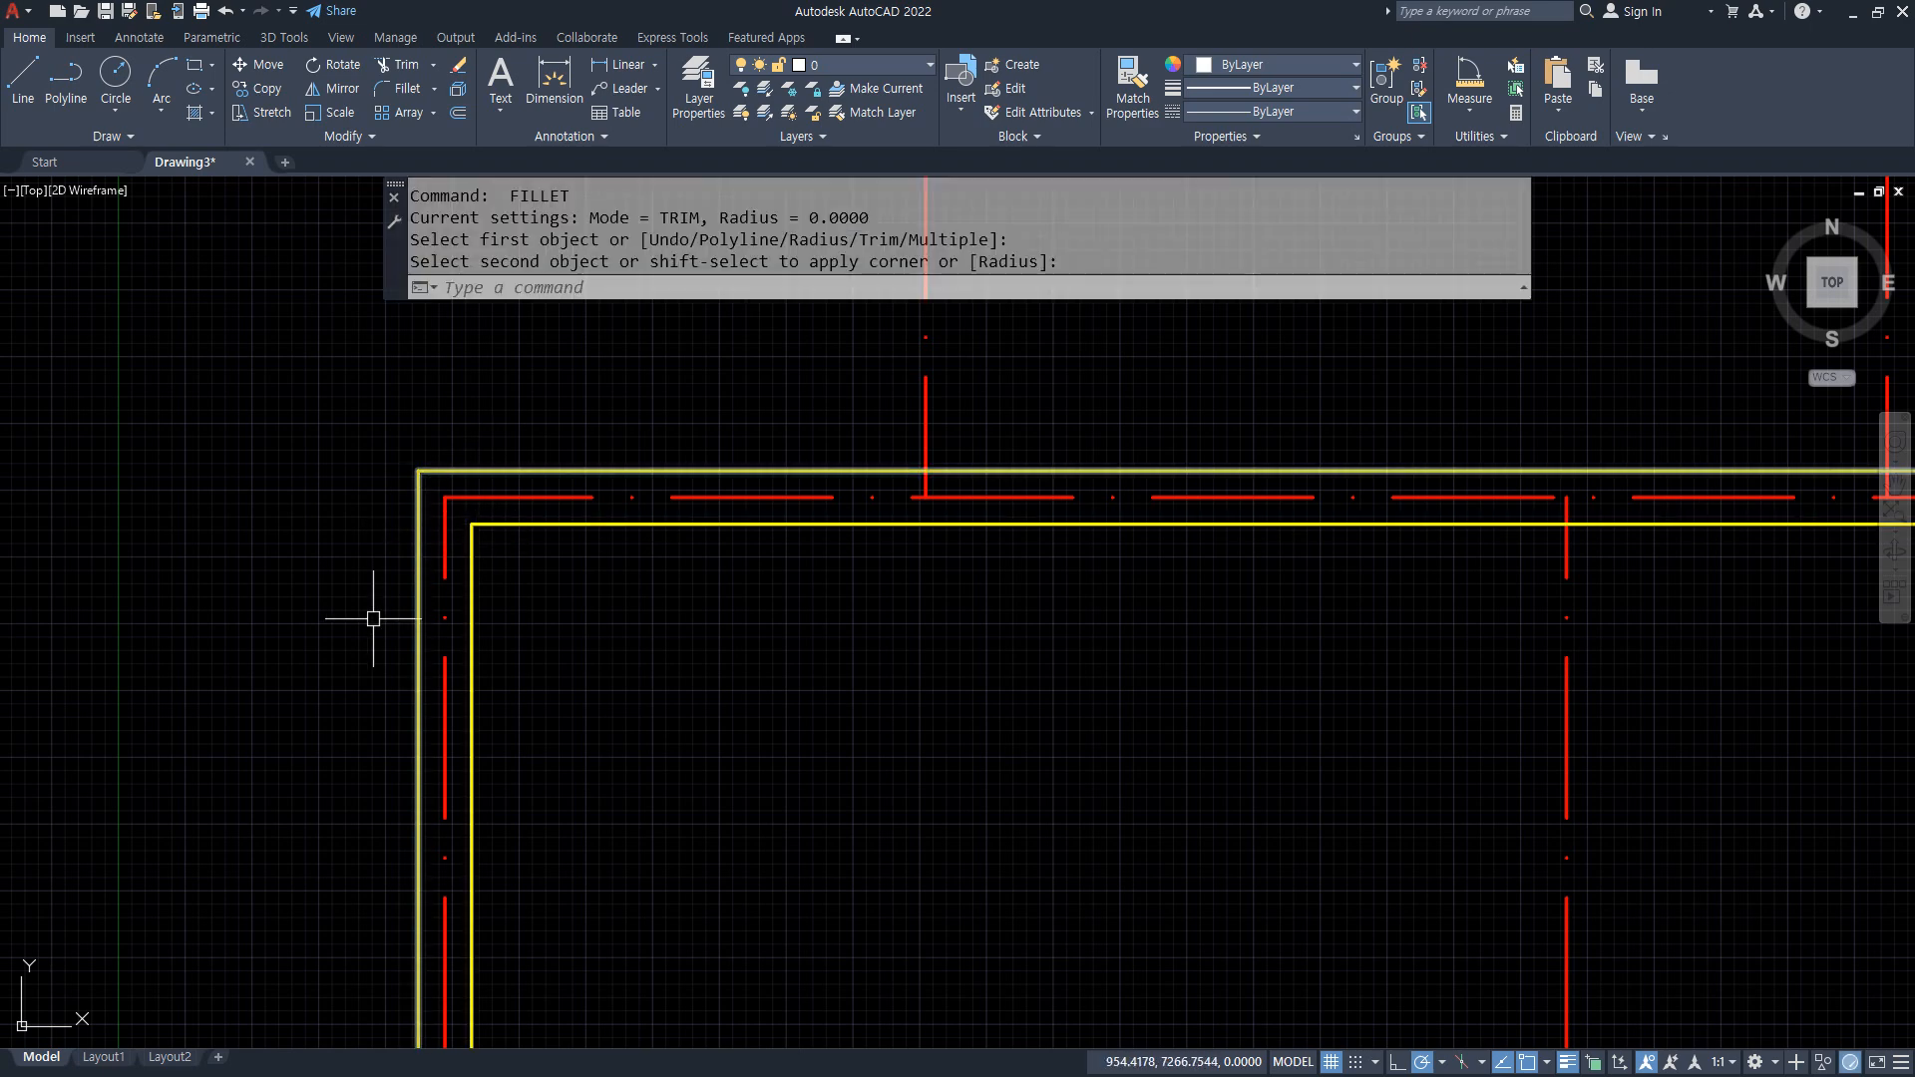
# Offset the leftmost vertical centre line rising above the horizontal wall by 100 to both sides
pyautogui.scroll(-2, 843, 640)
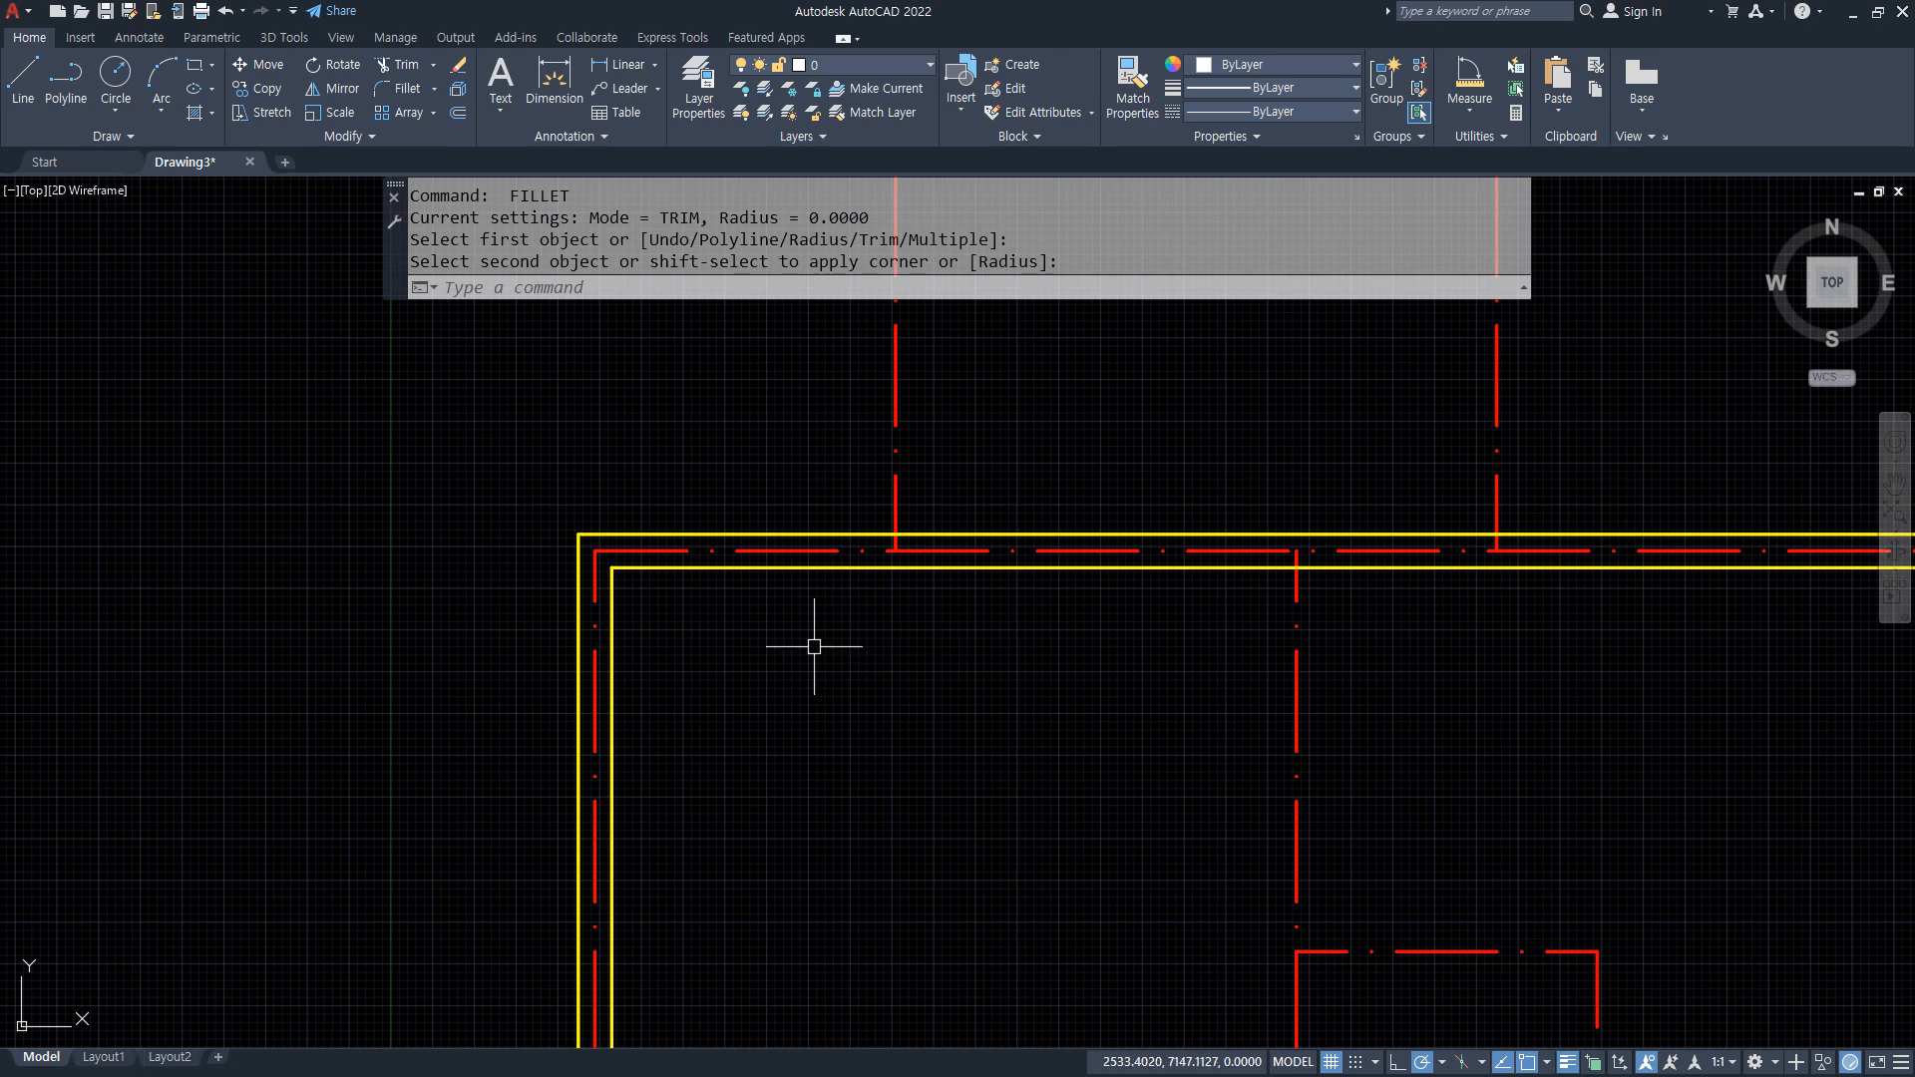
pyautogui.write('o')
pyautogui.press('Return')
pyautogui.write('1')
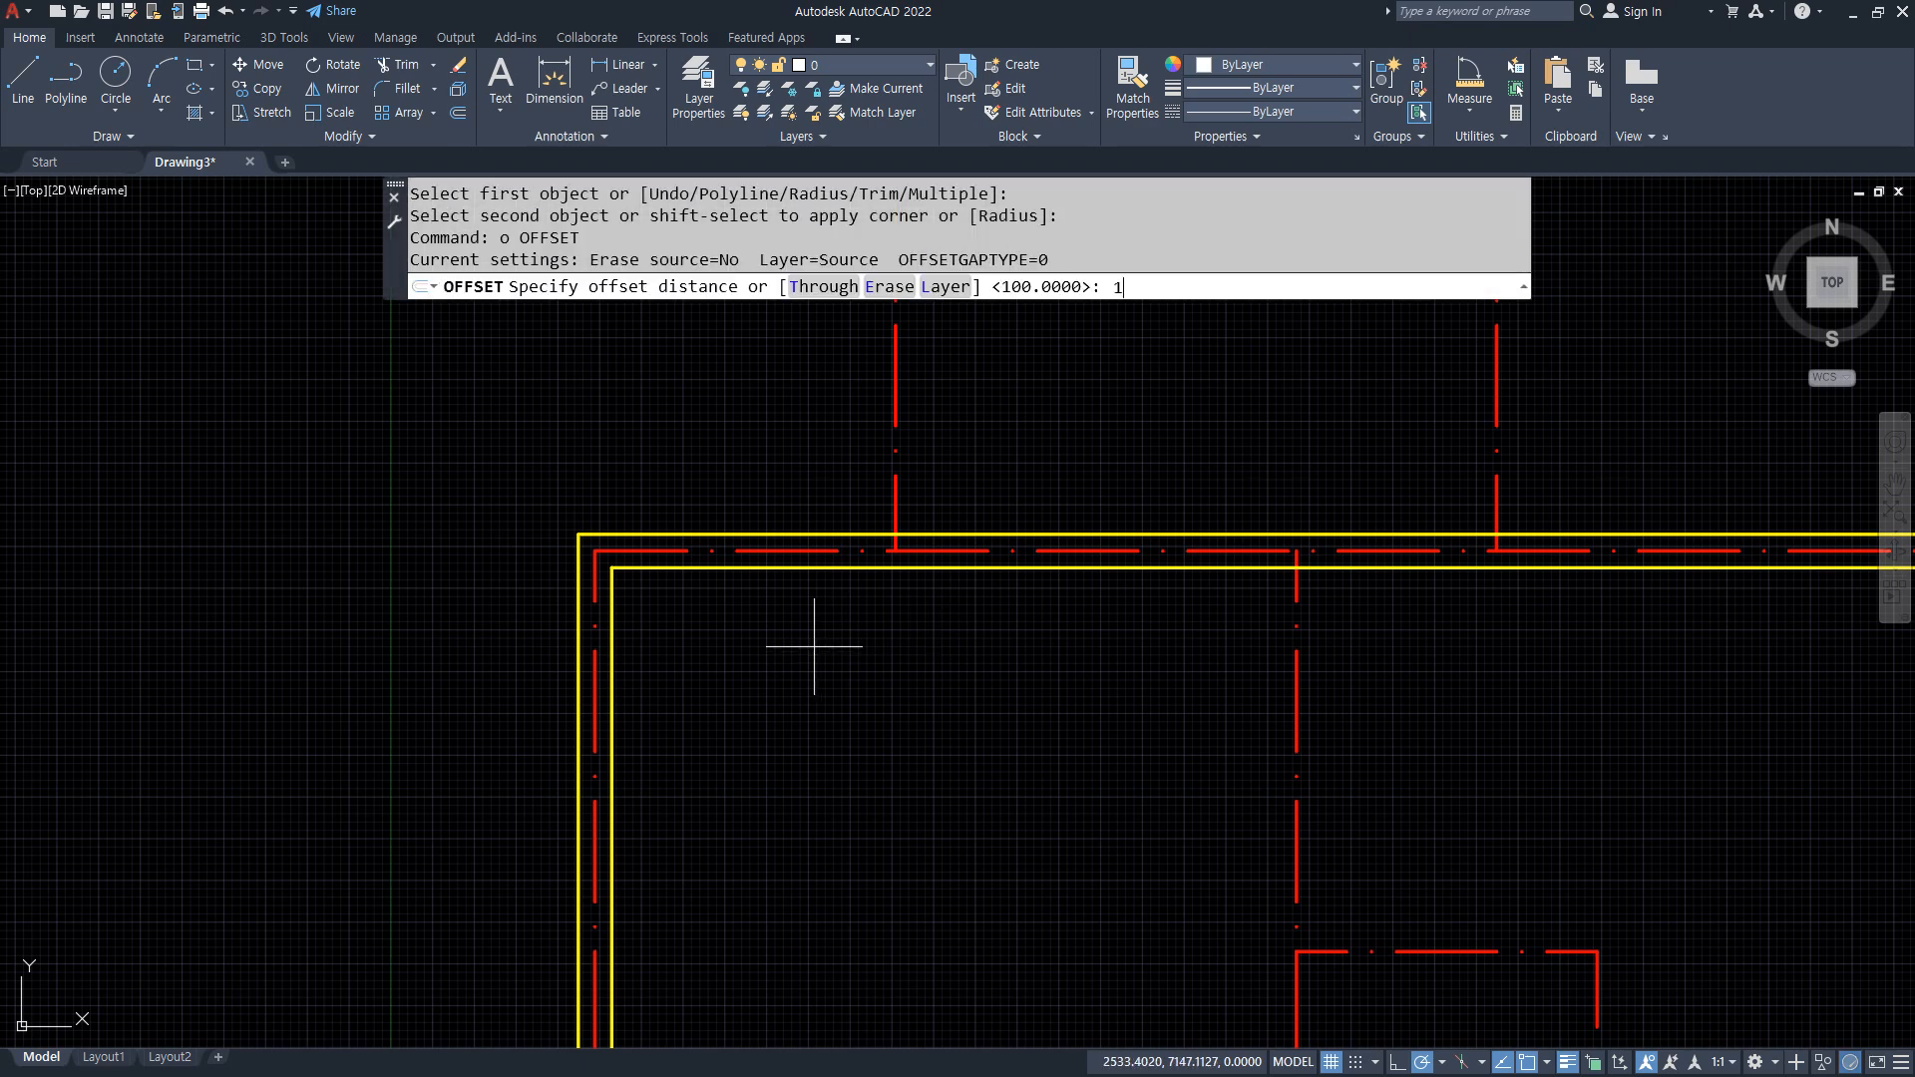
pyautogui.write('00')
pyautogui.press('Return')
pyautogui.click(895, 486)
pyautogui.click(952, 466)
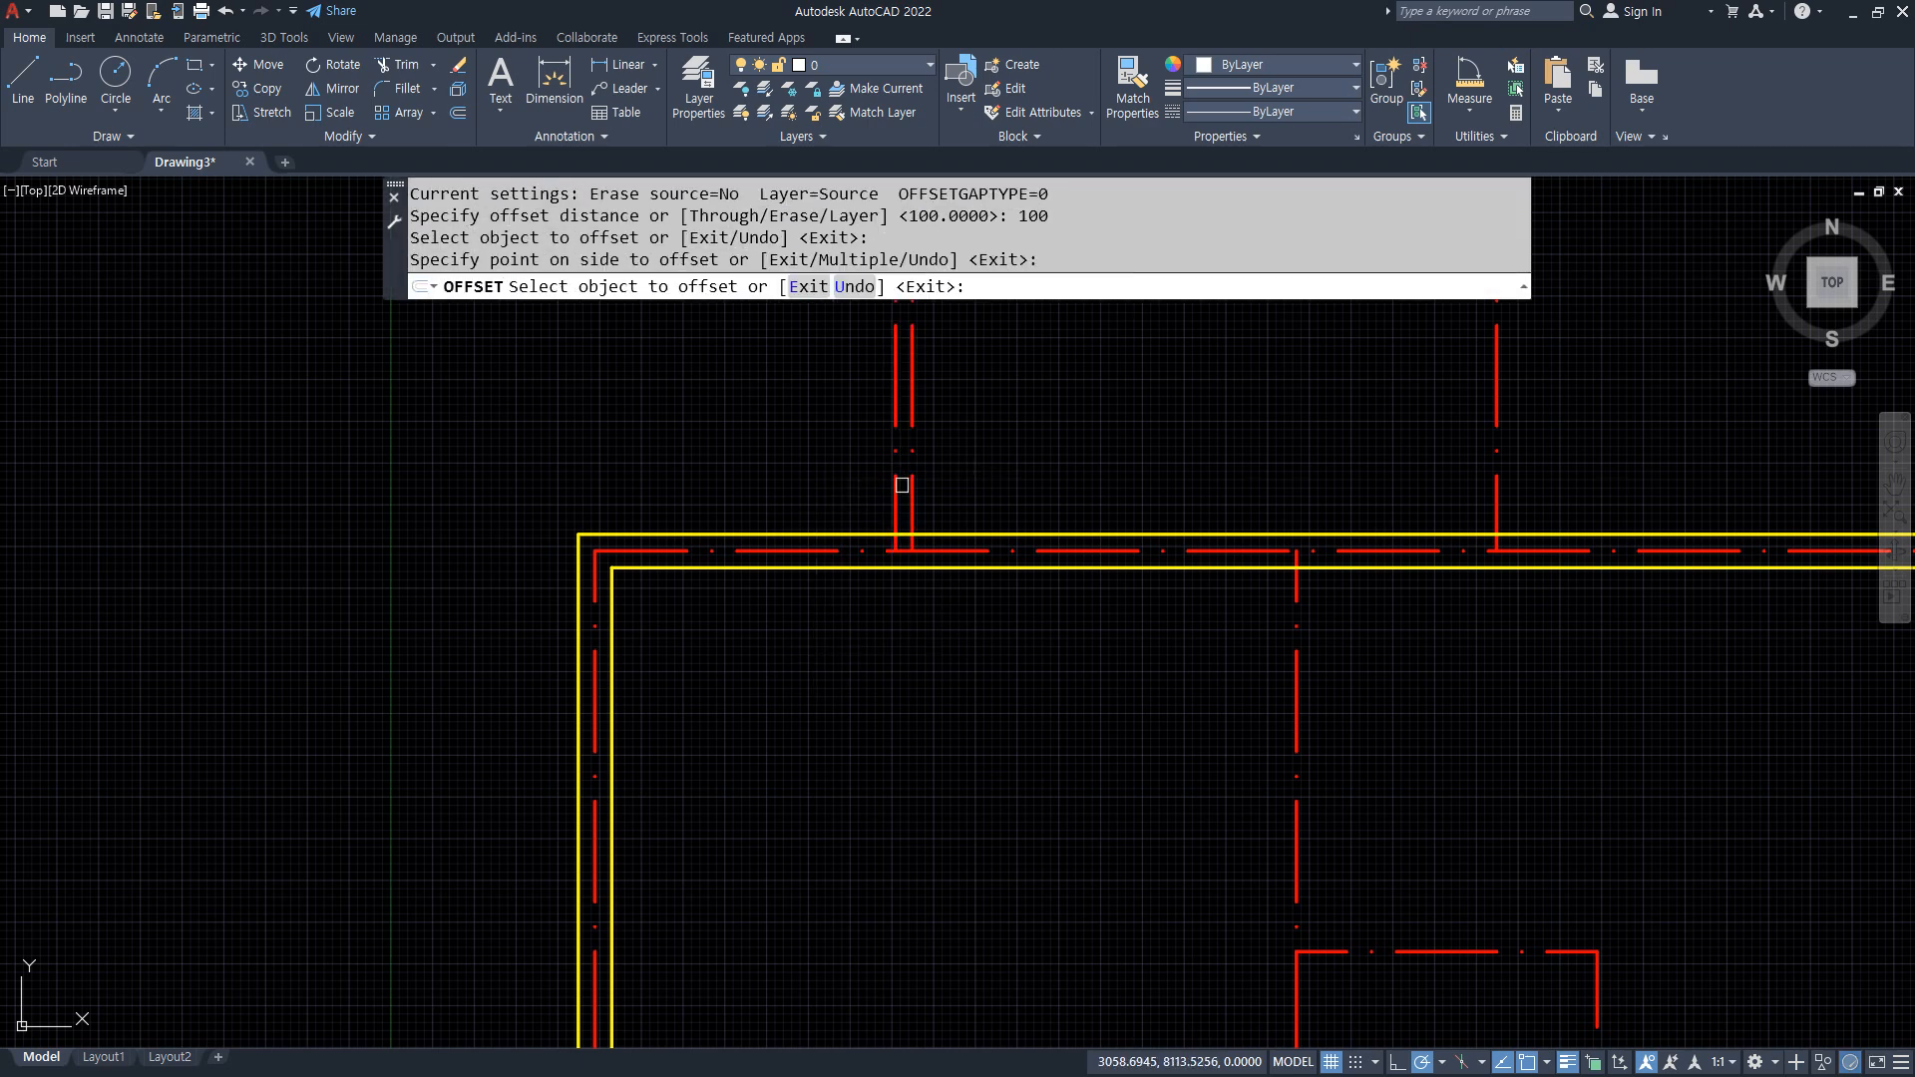
pyautogui.click(896, 494)
pyautogui.click(825, 505)
pyautogui.press('Return')
# Trim the outer horizontal wall line between the rising wall's centre line and its right-hand offset
pyautogui.scroll(4, 902, 523)
pyautogui.write('tr')
pyautogui.press('Return')
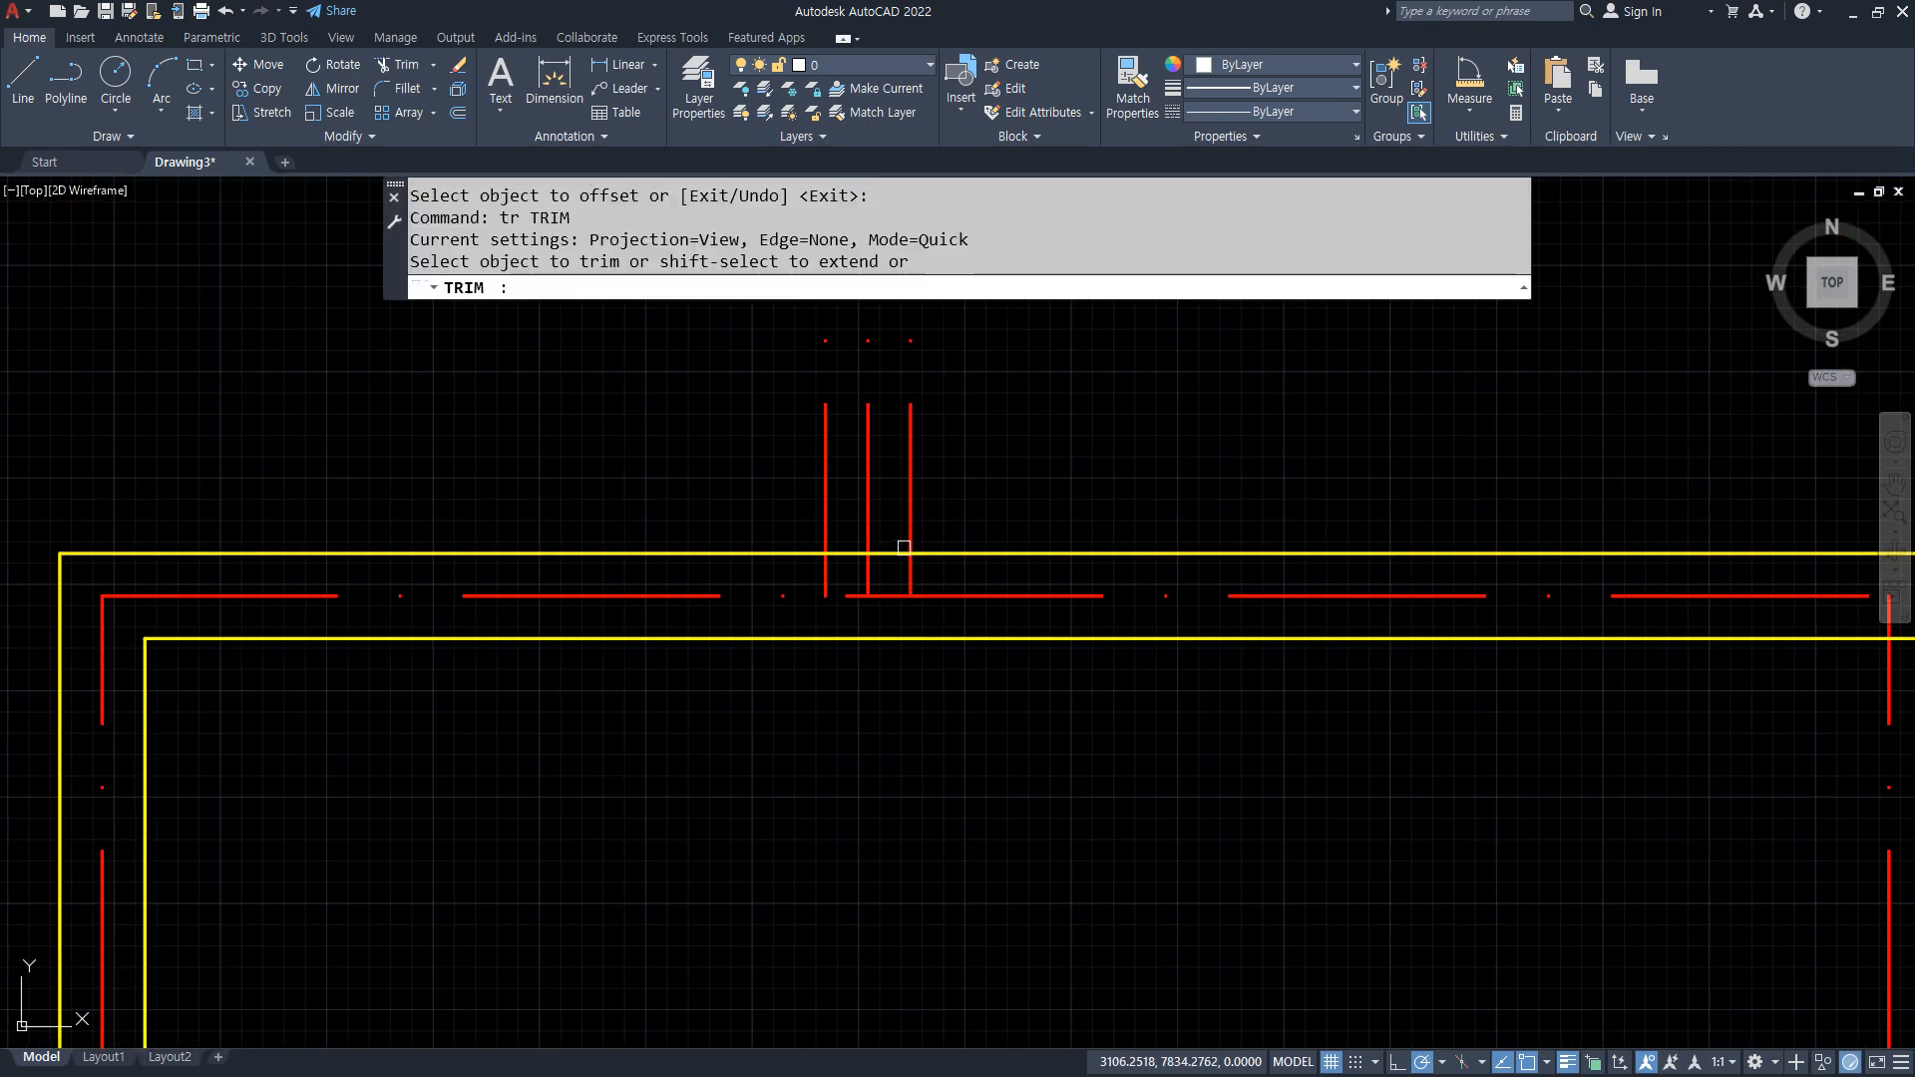
pyautogui.click(904, 551)
pyautogui.press('Return')
# Fillet both cut ends of the outer wall line with the offset lines of the rising wall to form the two corners
pyautogui.write('f')
pyautogui.press('Return')
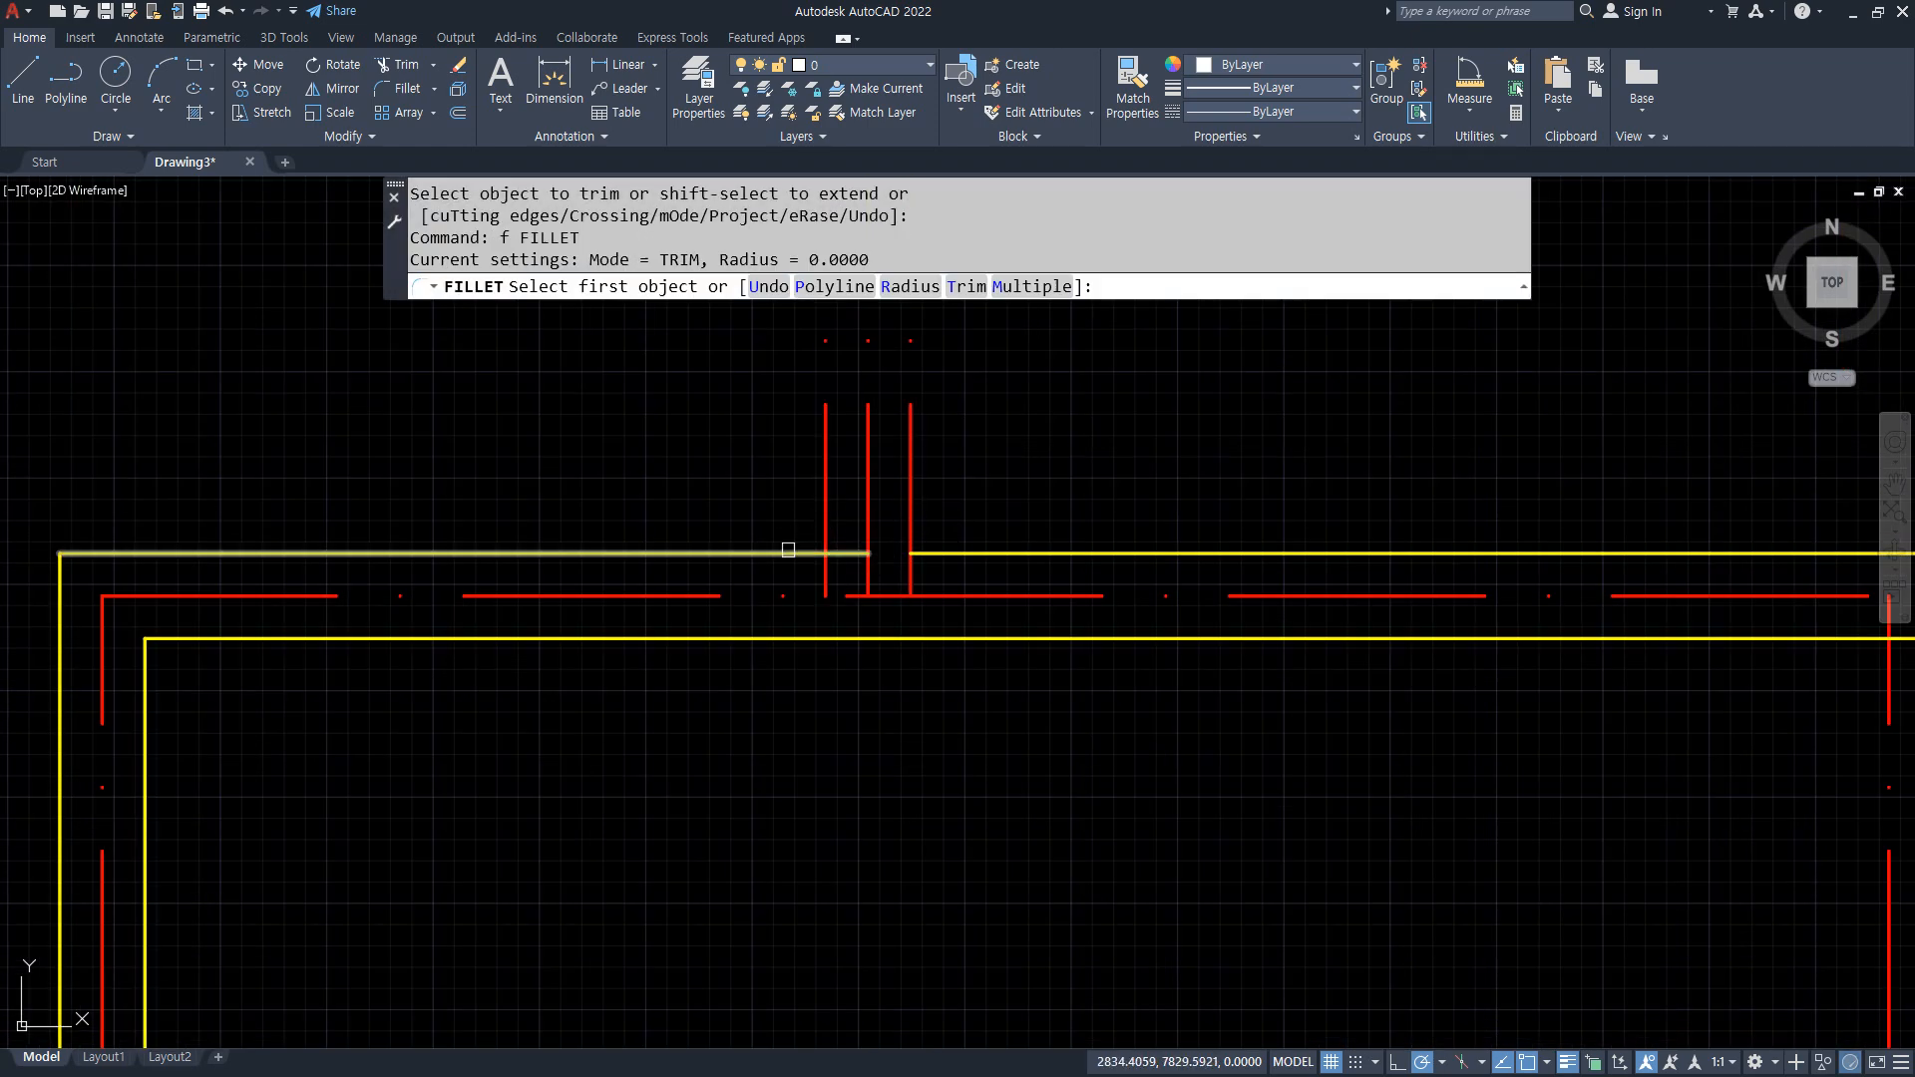
pyautogui.click(784, 553)
pyautogui.click(825, 509)
pyautogui.press('Return')
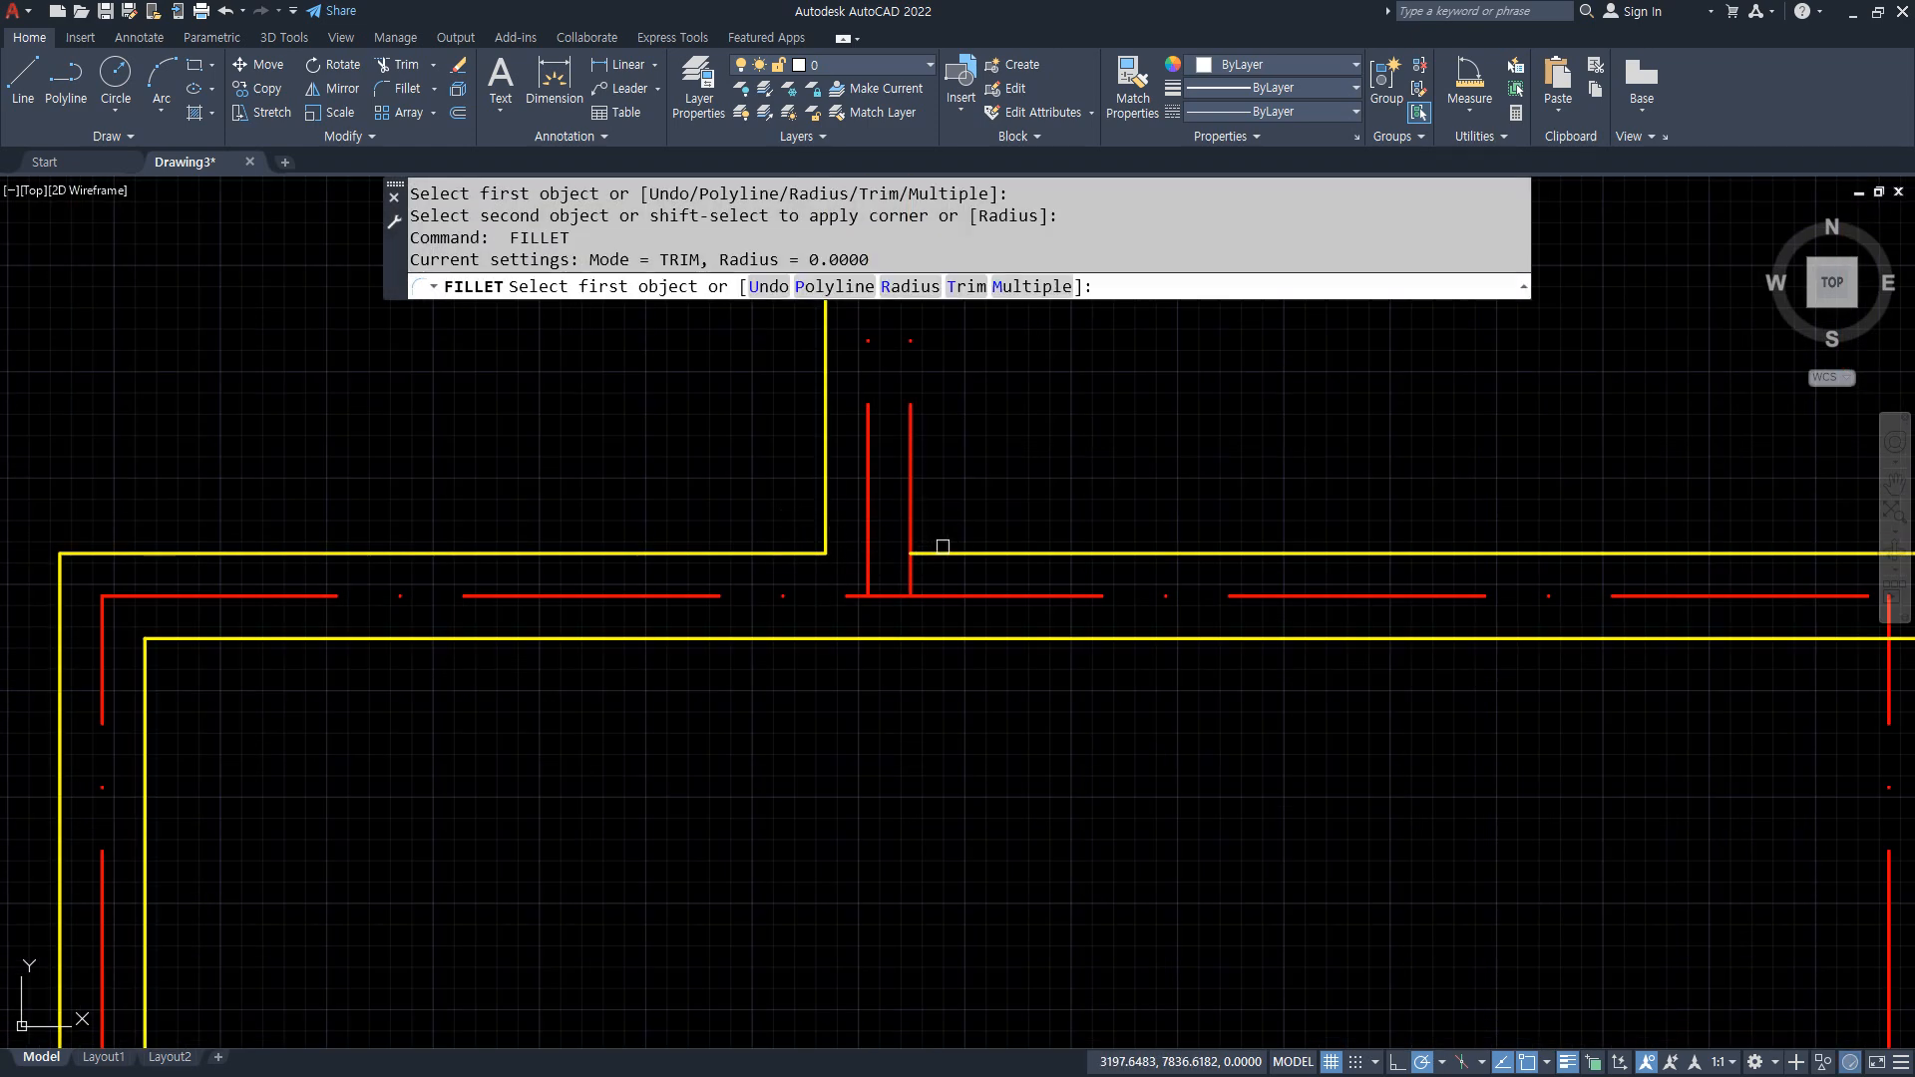
pyautogui.click(930, 551)
pyautogui.click(910, 505)
# Offset the upper block's topmost horizontal centre line by 100 to both sides
pyautogui.scroll(-4, 901, 496)
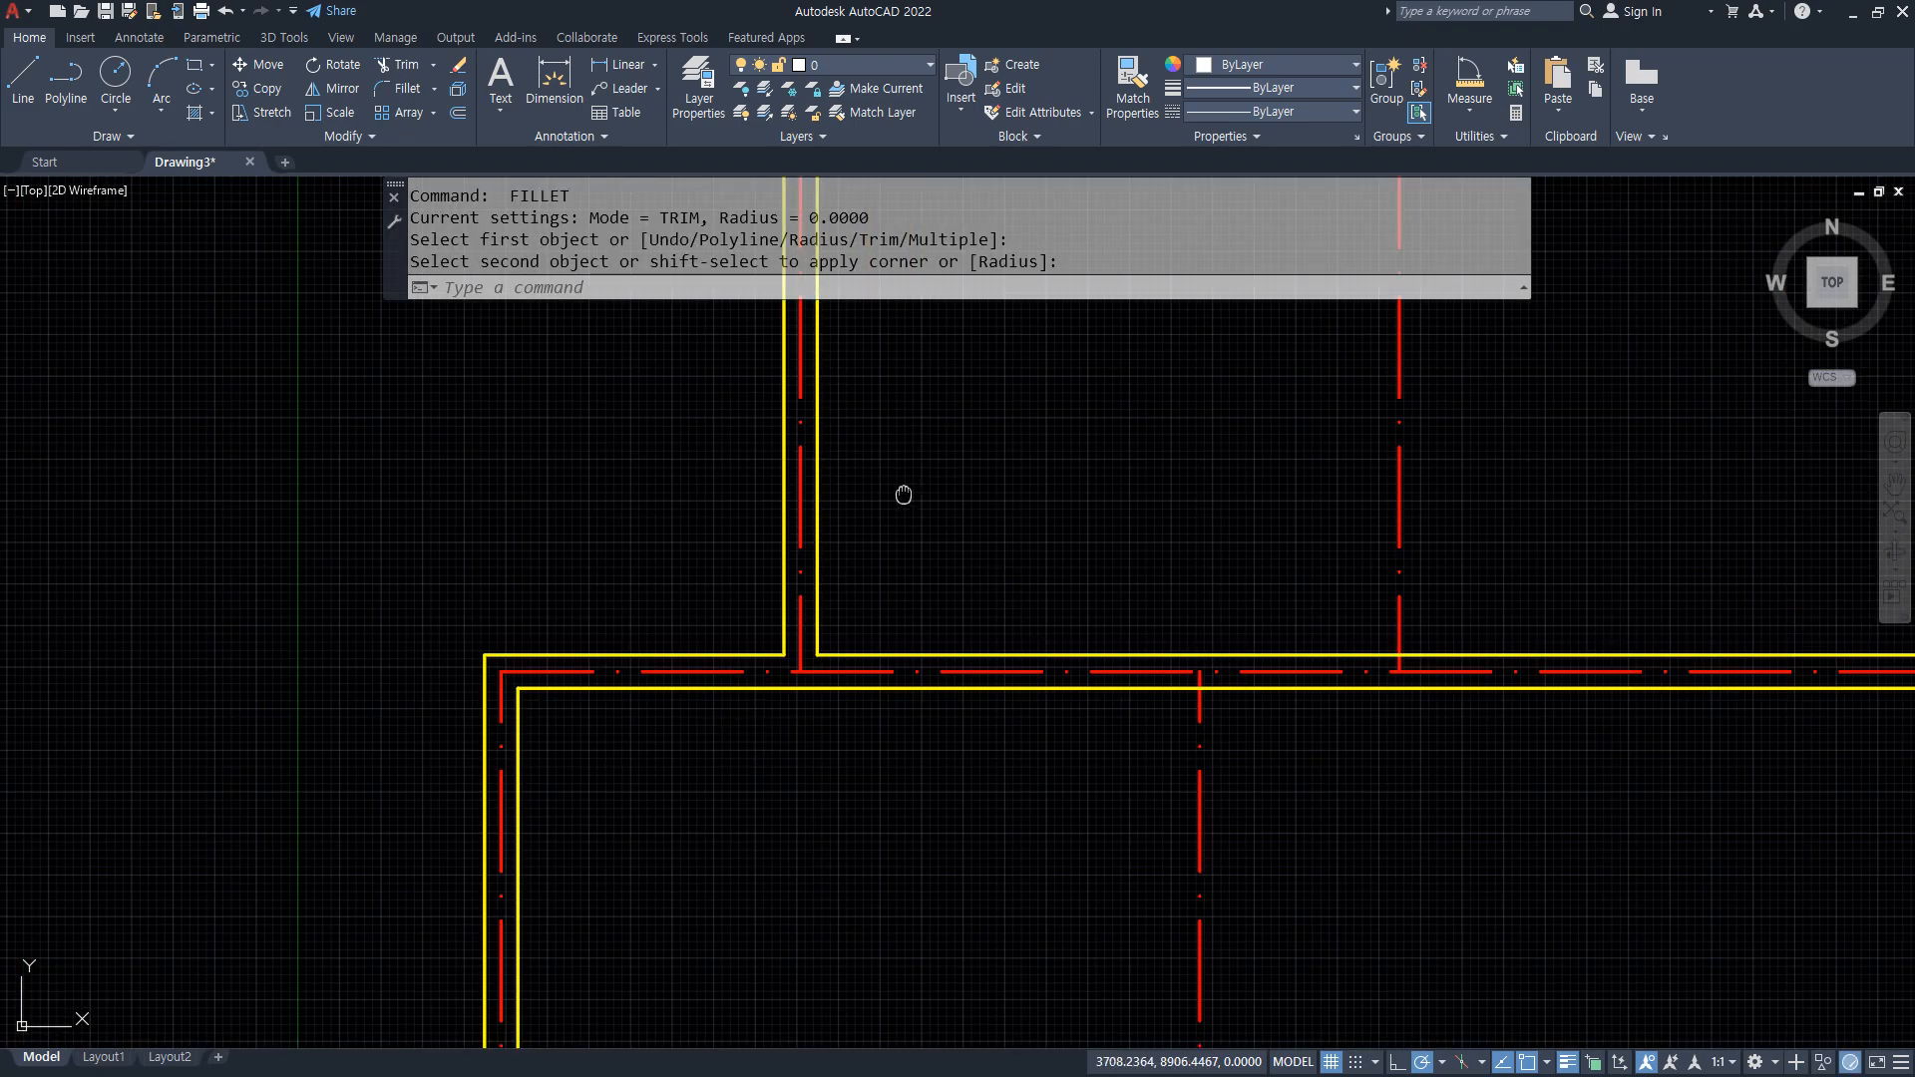
pyautogui.moveTo(901, 496); pyautogui.dragTo(626, 661, button='middle')
pyautogui.scroll(2, 768, 638)
pyautogui.write('o')
pyautogui.press('Return')
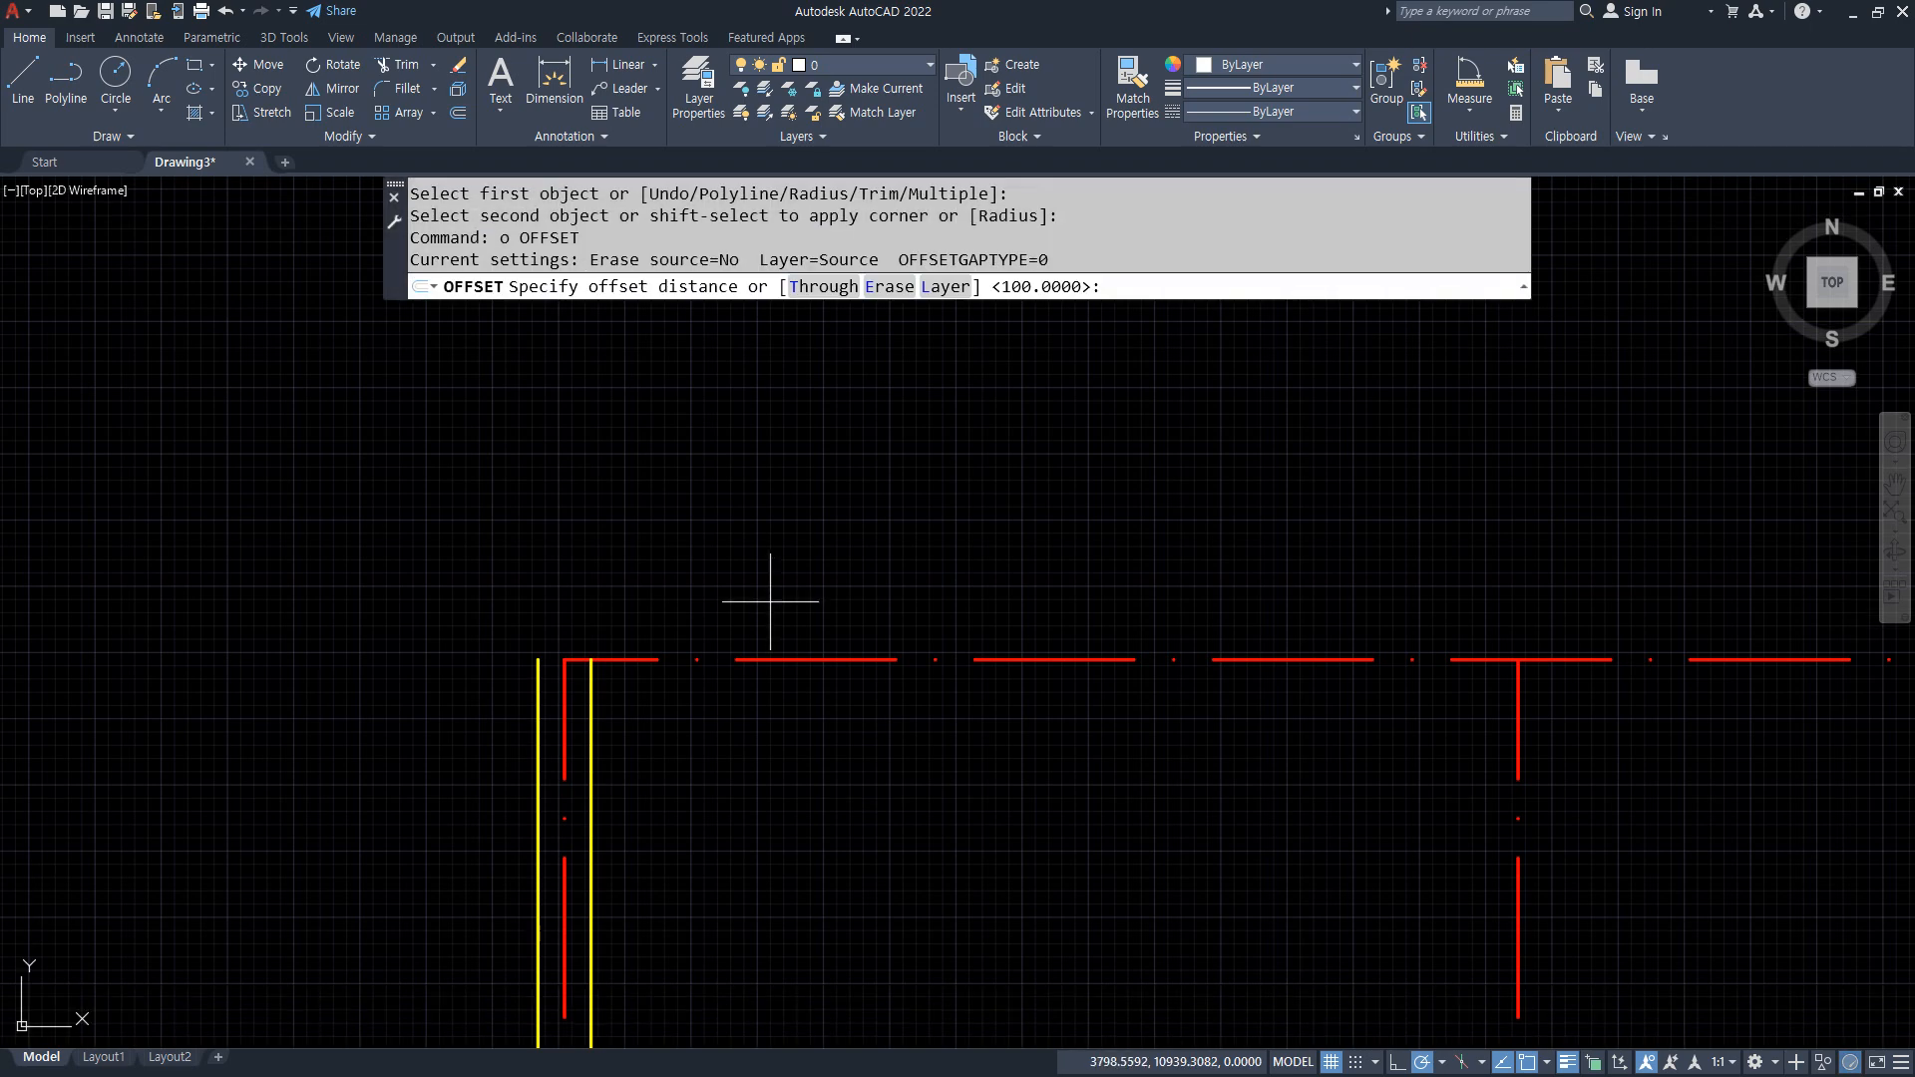
pyautogui.write('100')
pyautogui.press('Return')
pyautogui.click(753, 659)
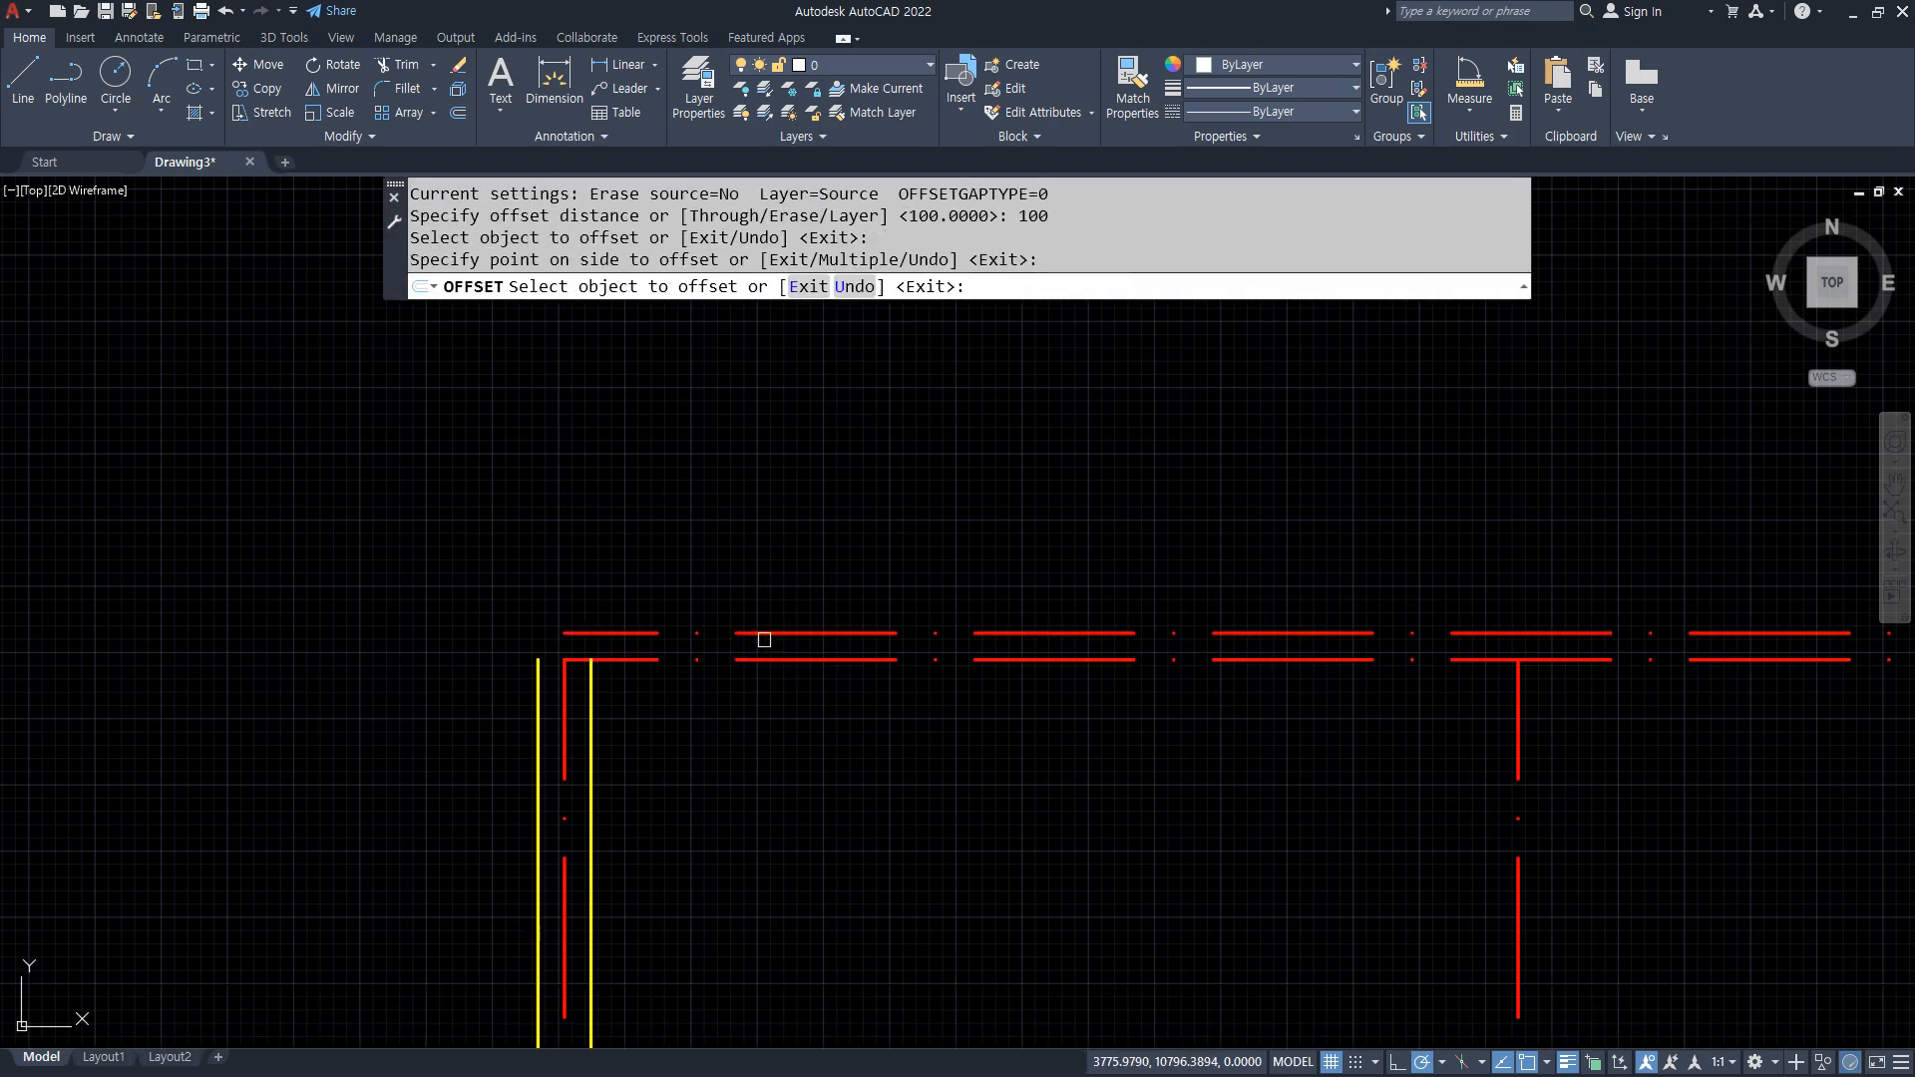
pyautogui.click(761, 641)
pyautogui.click(761, 659)
pyautogui.click(761, 744)
pyautogui.press('Return')
# Fillet the upper block's inner and outer left wall lines with the matching top offsets to close its upper-left corner
pyautogui.write('f')
pyautogui.press('Return')
pyautogui.click(590, 734)
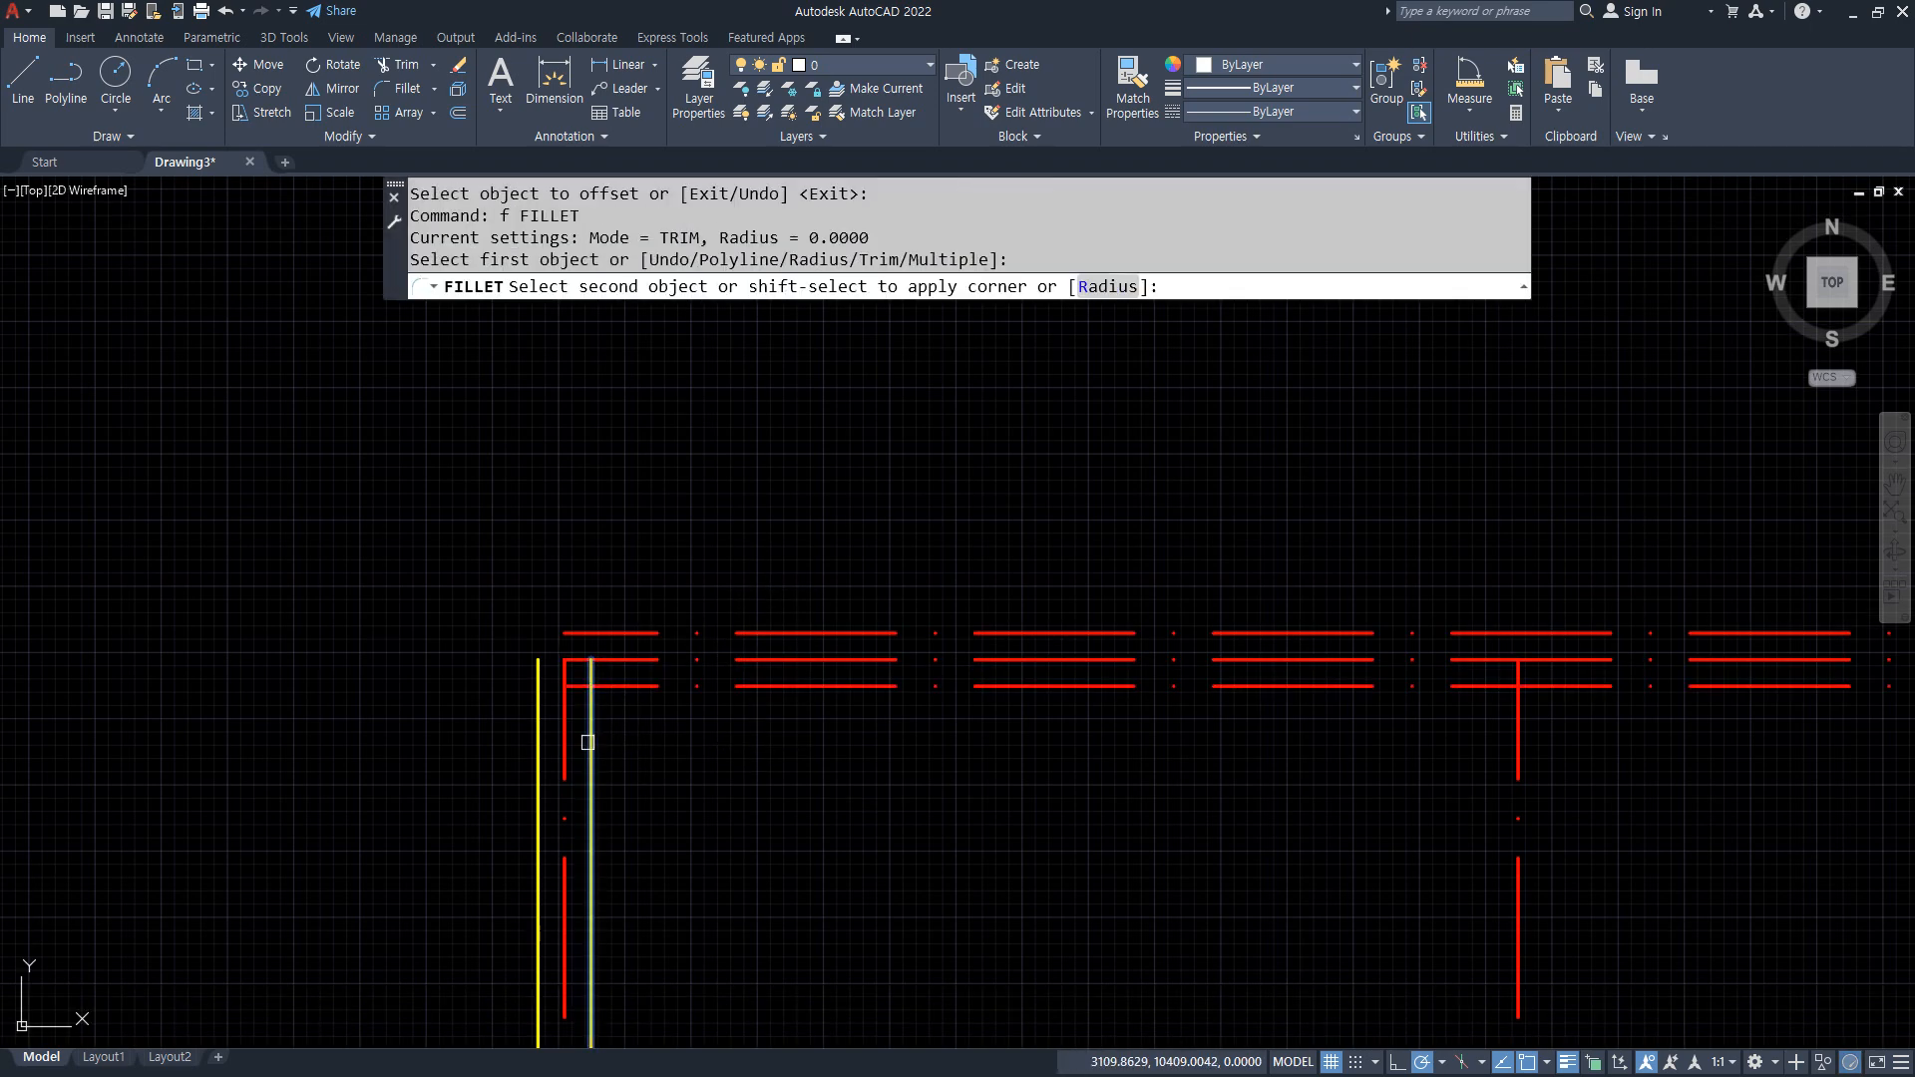
pyautogui.click(596, 688)
pyautogui.press('Return')
pyautogui.click(538, 698)
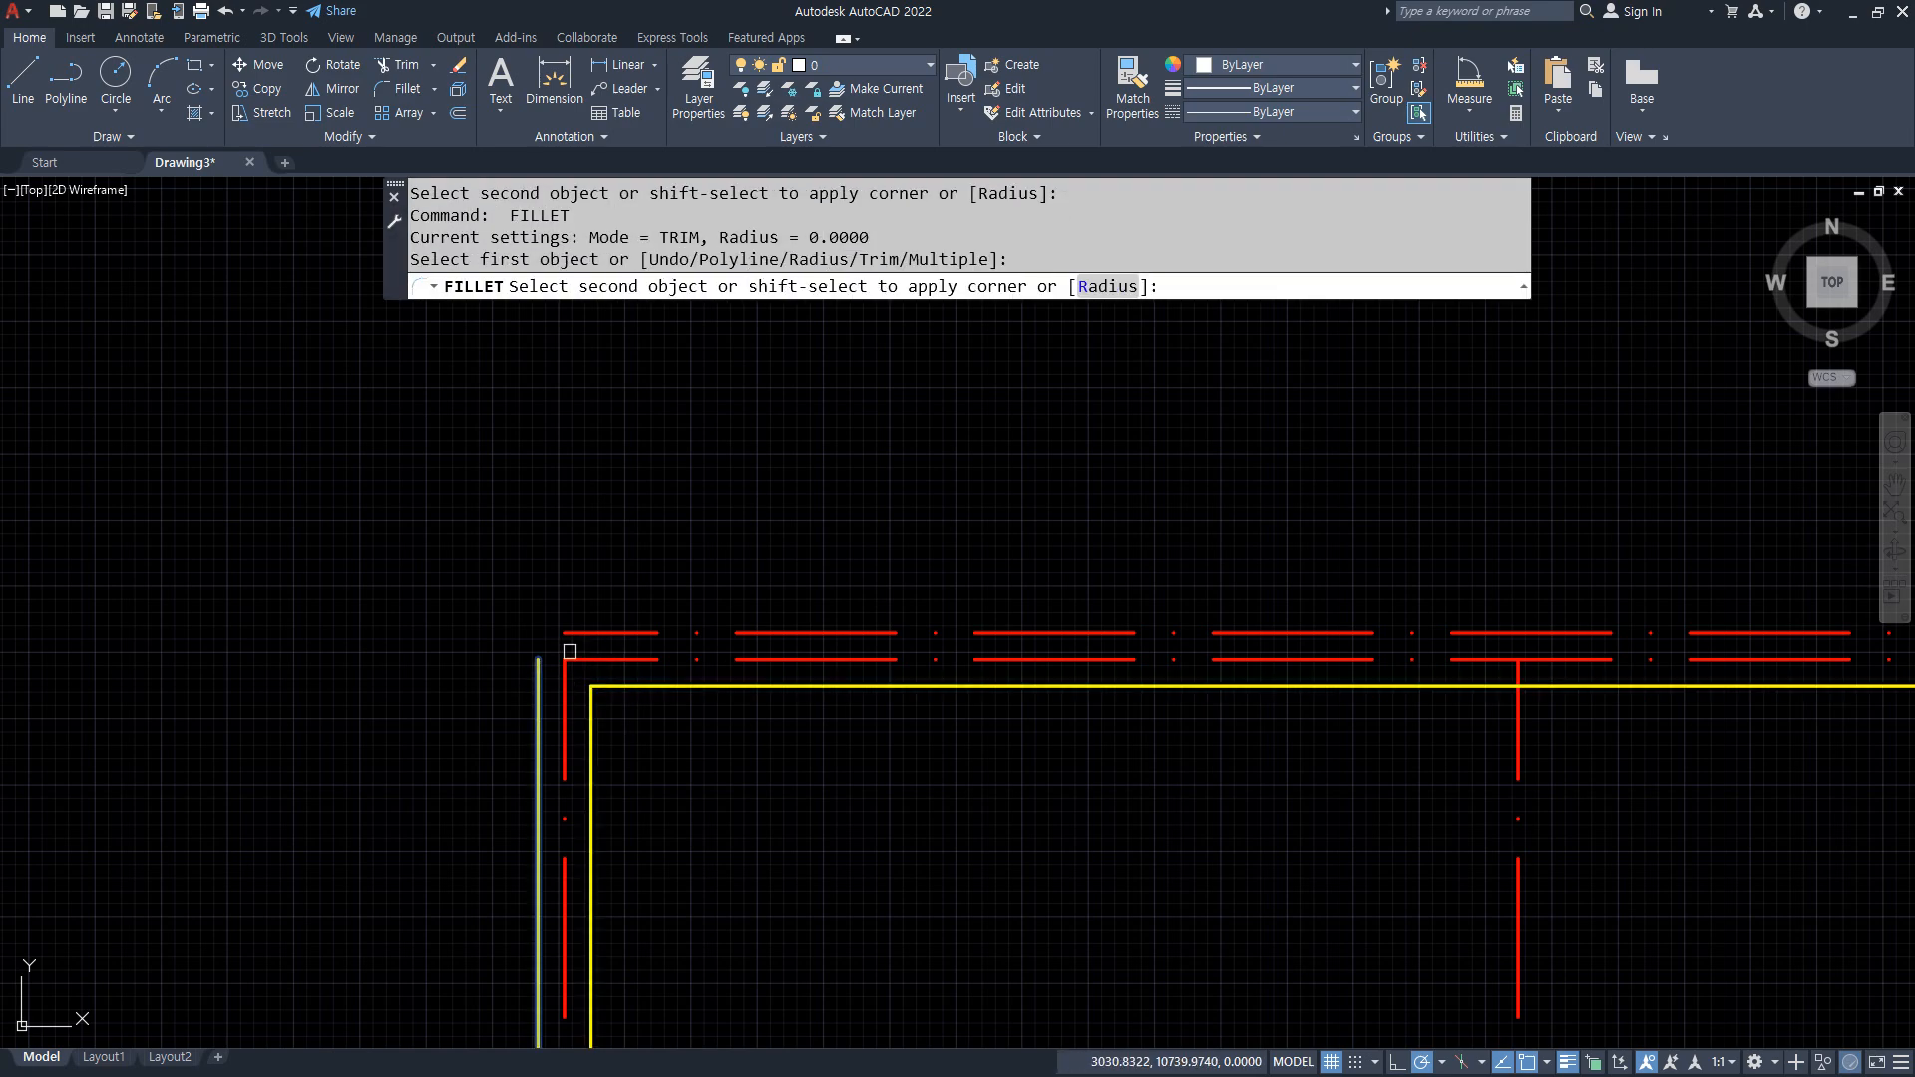
pyautogui.click(583, 632)
# Offset the upper block's right vertical centre line by 100 to both sides
pyautogui.scroll(-2, 757, 720)
pyautogui.moveTo(1115, 724); pyautogui.dragTo(372, 616, button='middle')
pyautogui.scroll(1, 853, 632)
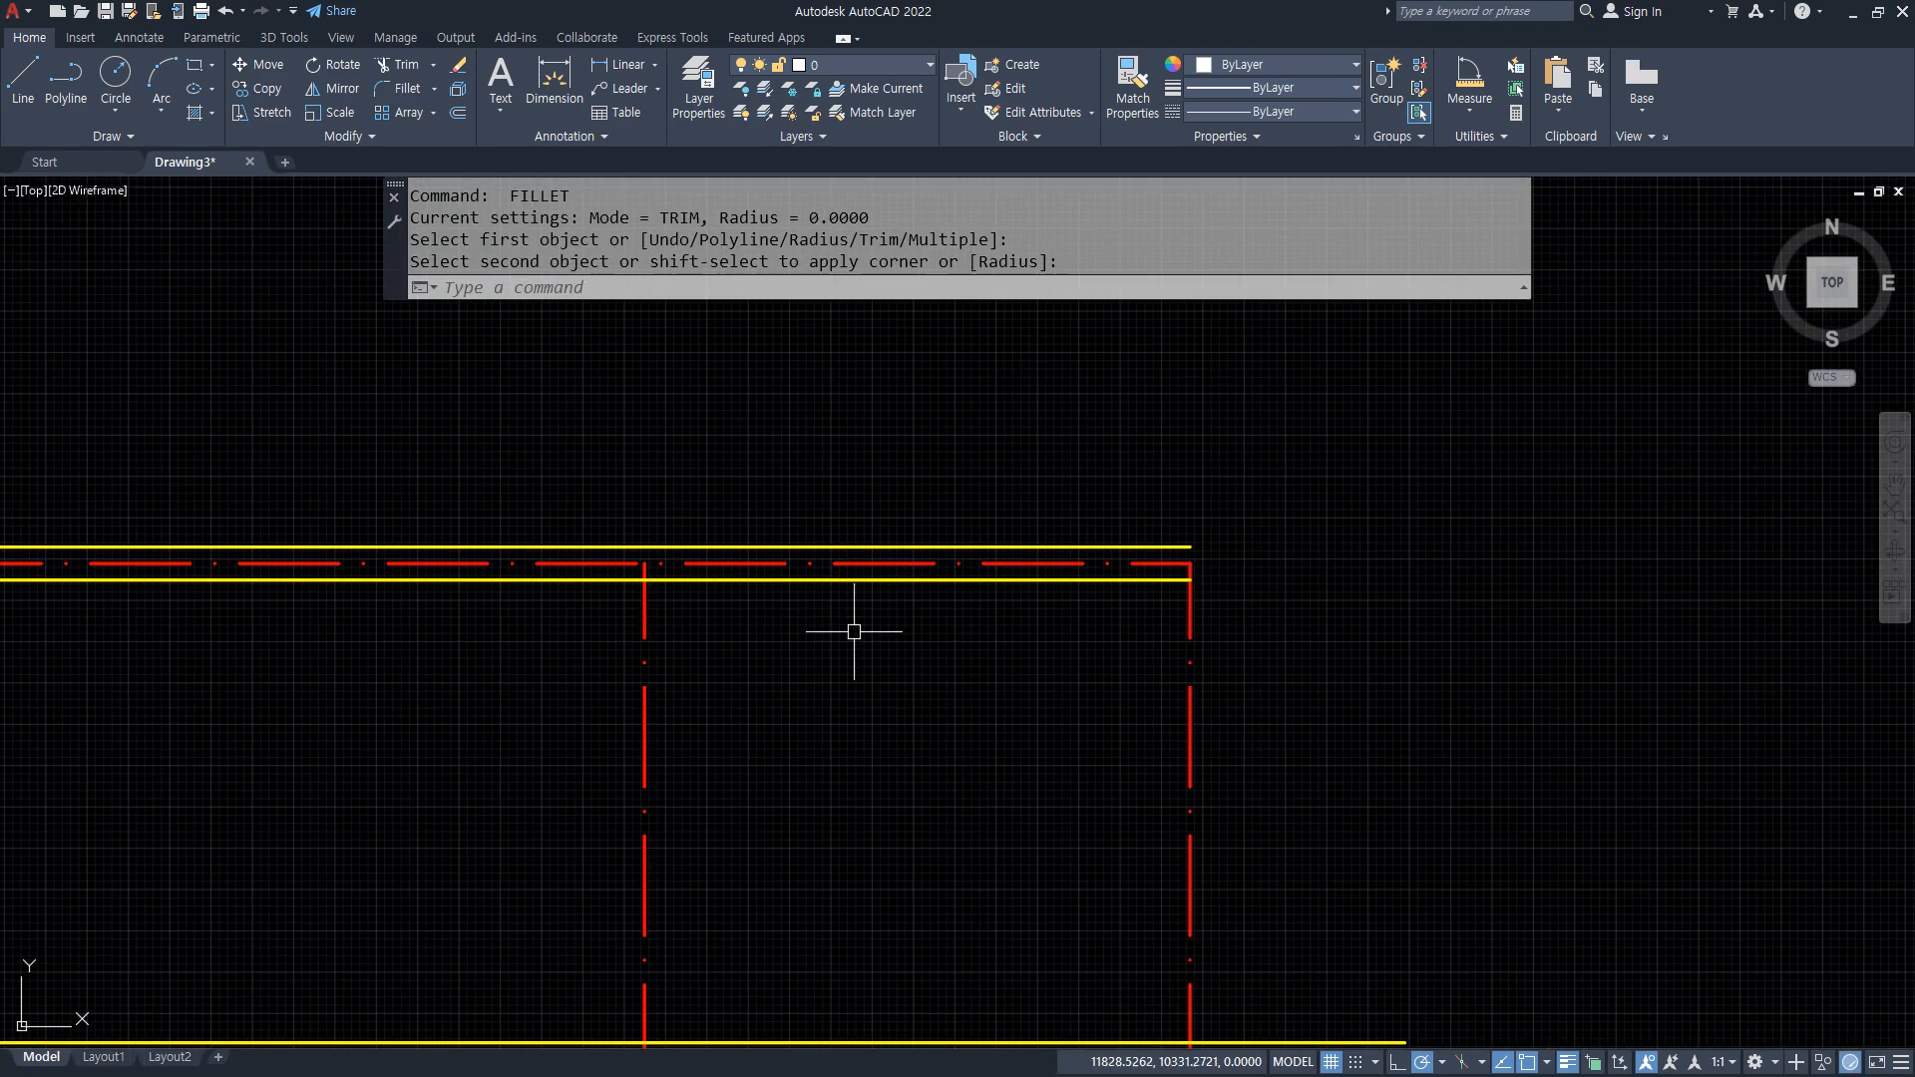
pyautogui.moveTo(1189, 730); pyautogui.dragTo(949, 645, button='middle')
pyautogui.scroll(1, 946, 631)
pyautogui.write('o')
pyautogui.press('Return')
pyautogui.write('10')
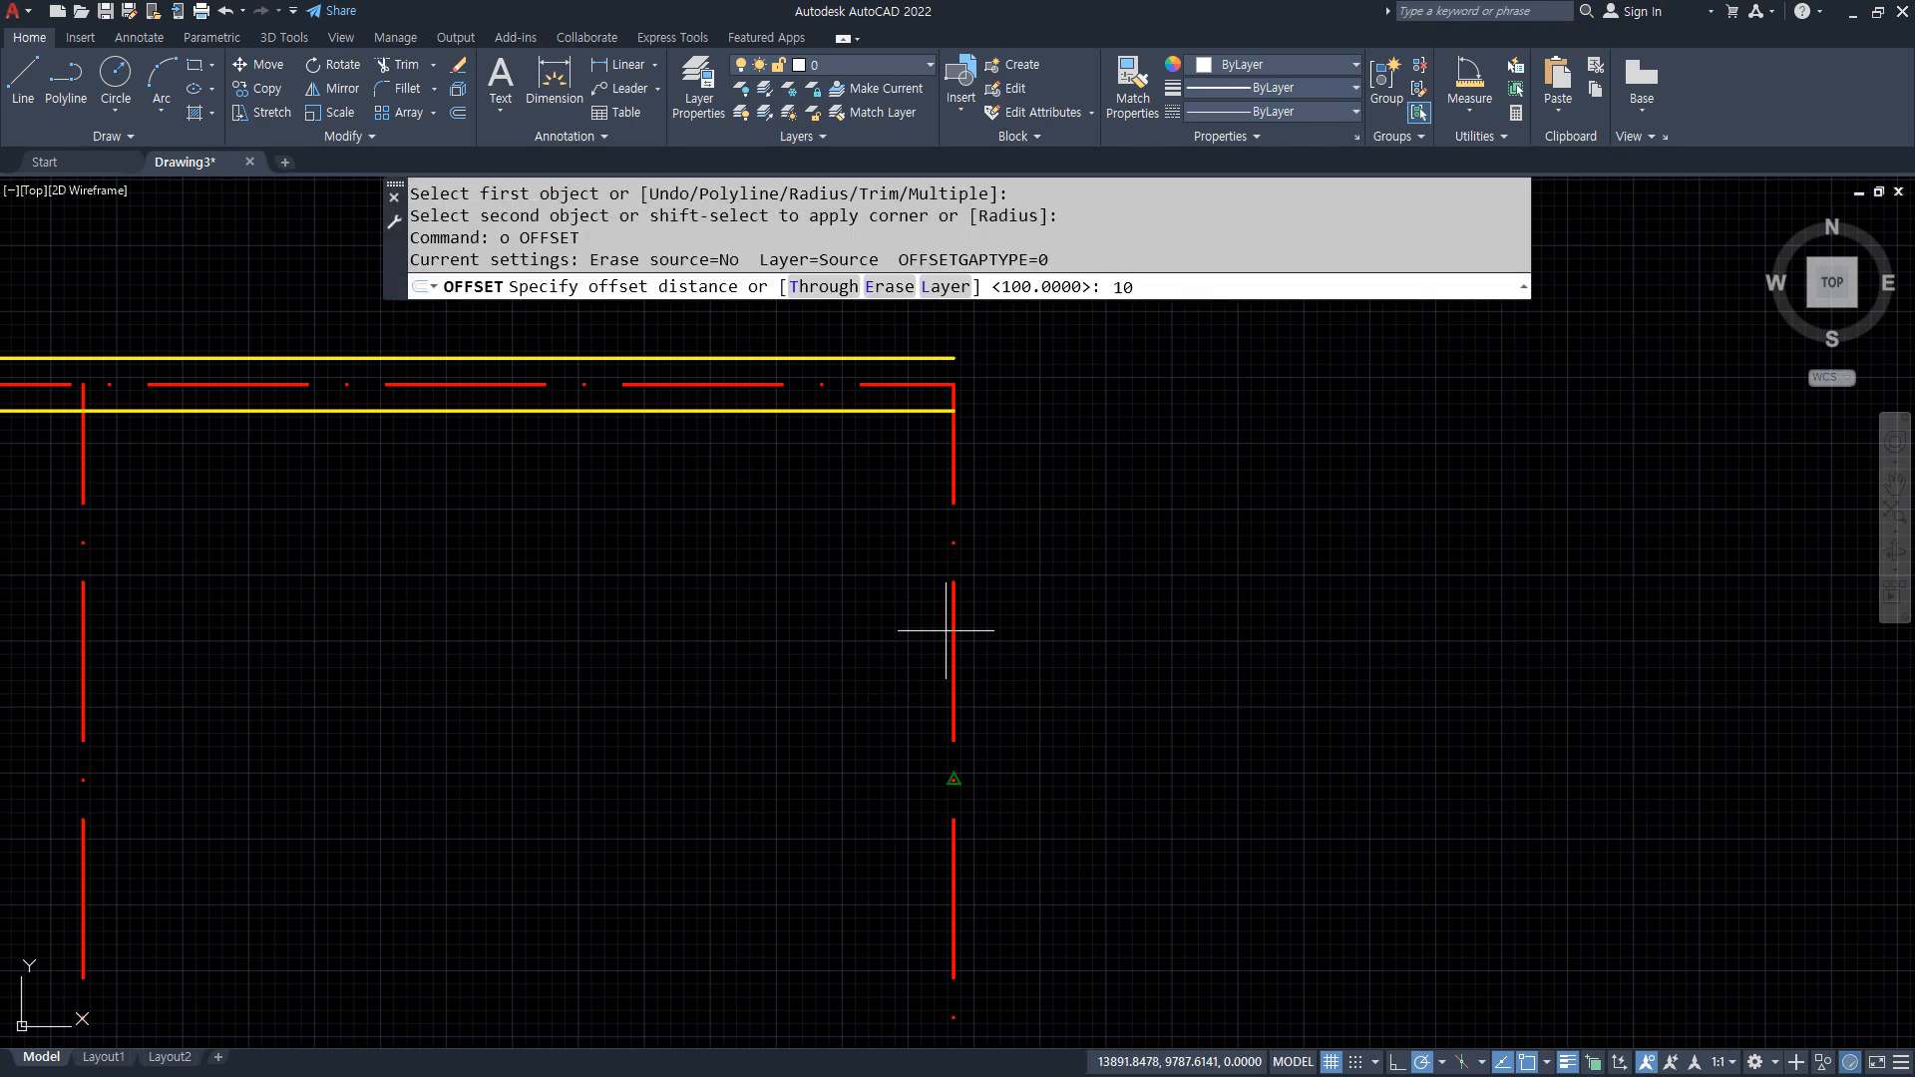
pyautogui.write('0')
pyautogui.press('Return')
pyautogui.click(953, 629)
pyautogui.click(878, 629)
pyautogui.click(955, 629)
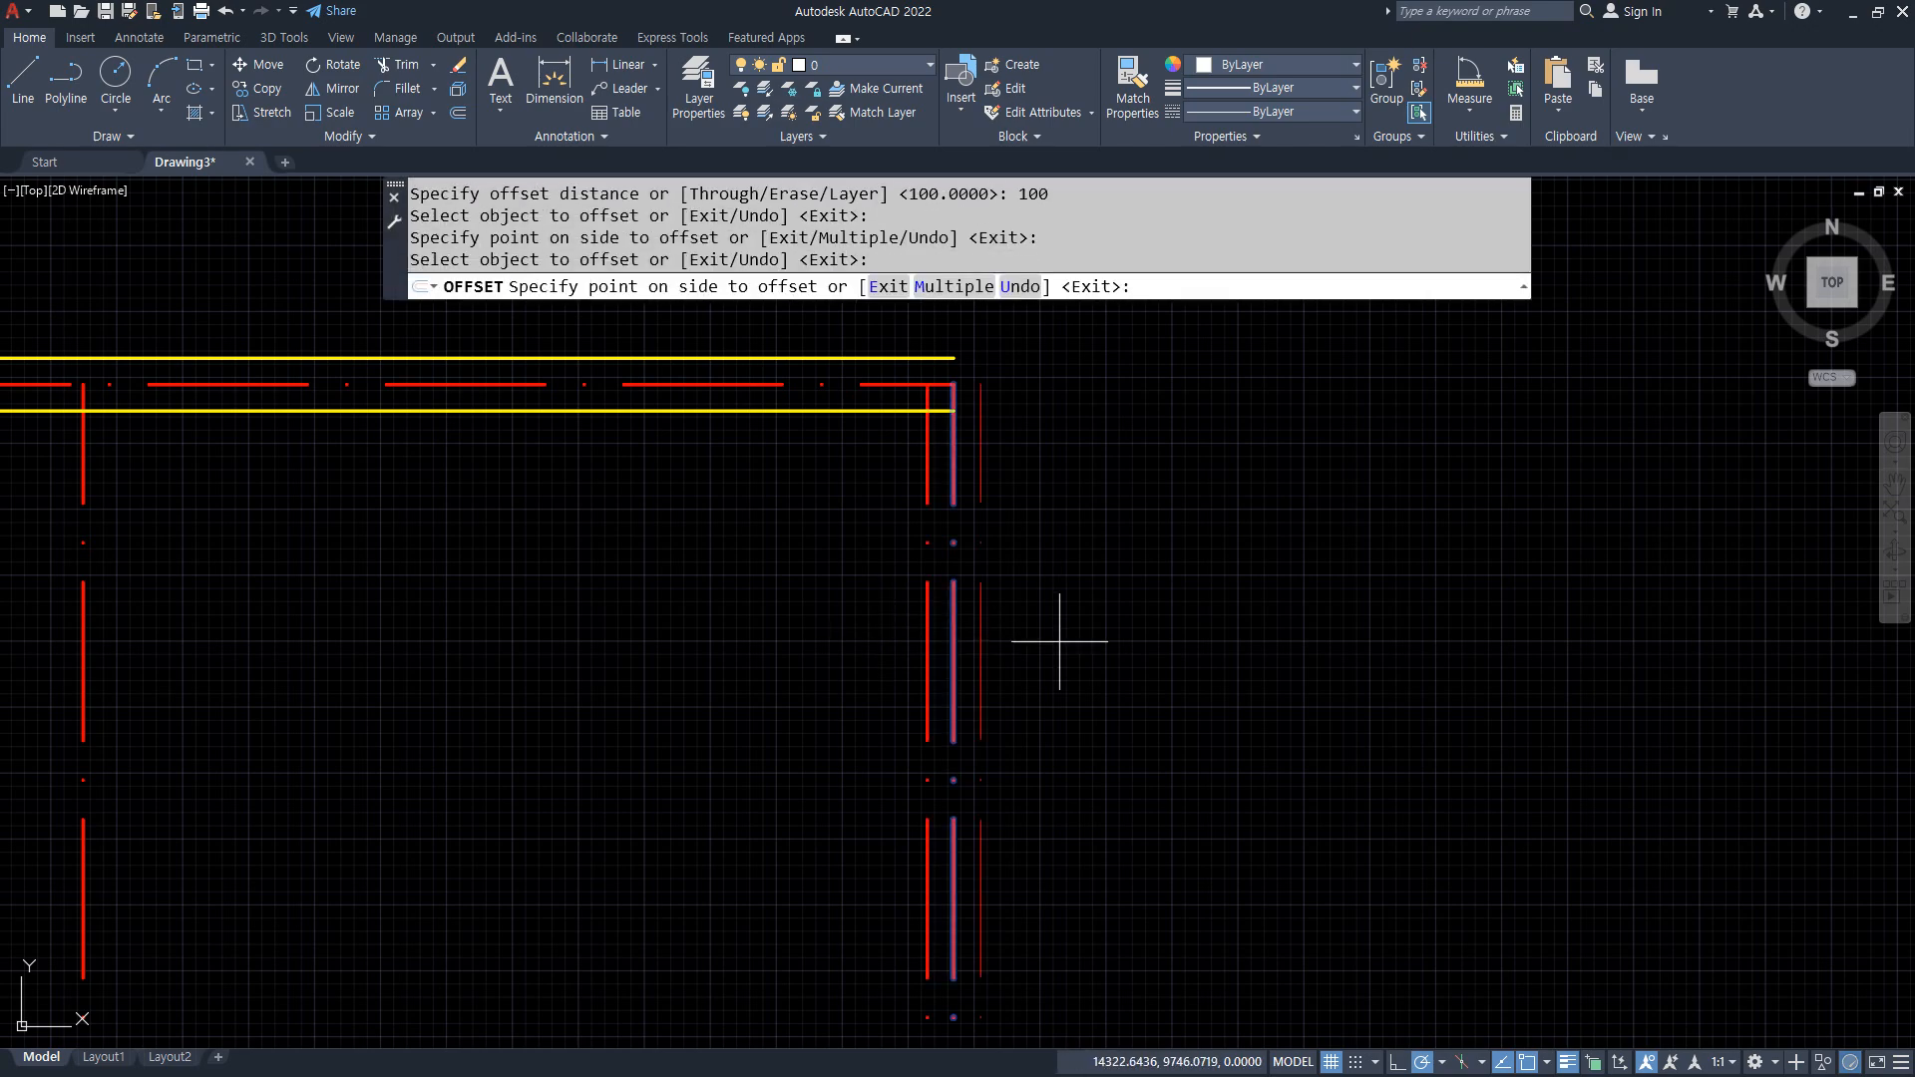
pyautogui.click(1059, 641)
# Offset the long right vertical centre line below the middle horizontal wall by 100 to both sides
pyautogui.scroll(-2, 1036, 783)
pyautogui.moveTo(1036, 783); pyautogui.dragTo(934, 492, button='middle')
pyautogui.scroll(1, 979, 578)
pyautogui.moveTo(1087, 858); pyautogui.dragTo(859, 543, button='middle')
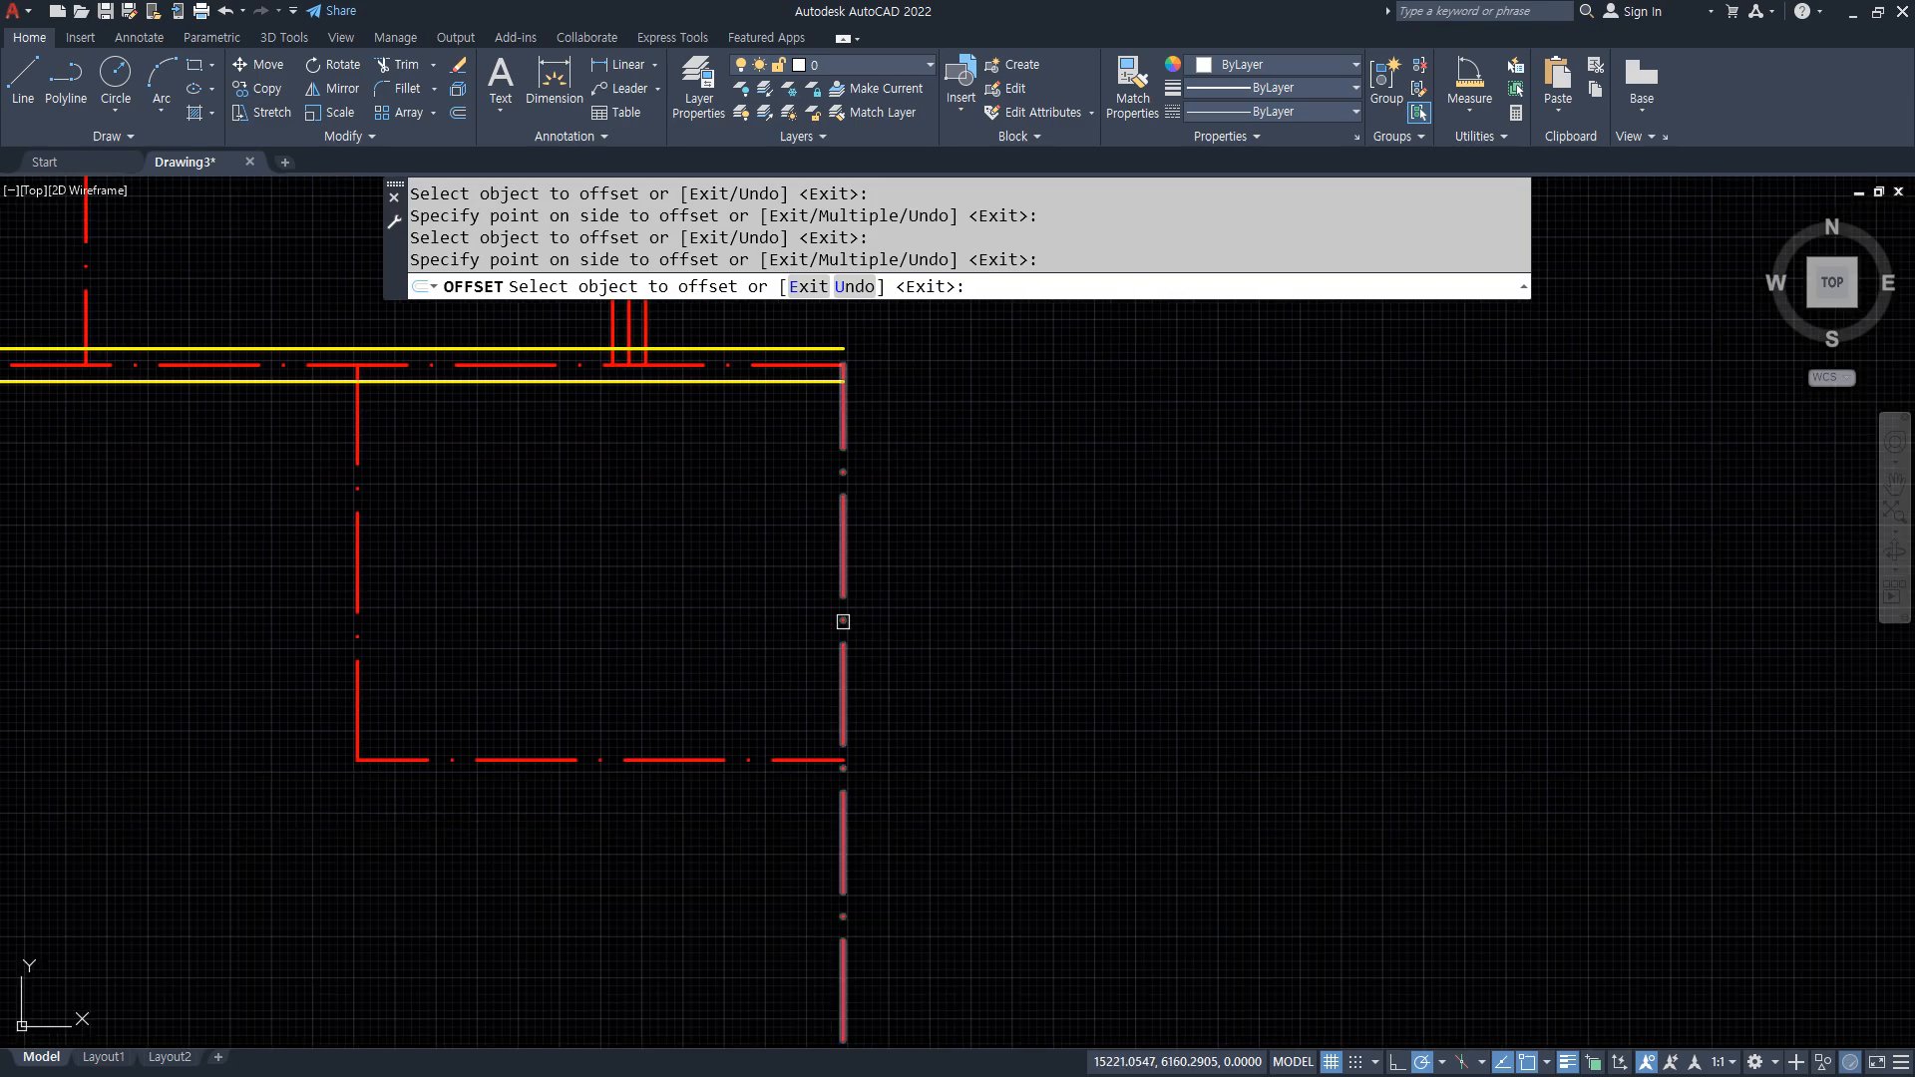
pyautogui.click(843, 622)
pyautogui.click(928, 654)
pyautogui.click(843, 653)
pyautogui.click(776, 671)
# Offset the plan's lowest horizontal centre line by 100 to both sides
pyautogui.scroll(-1, 646, 751)
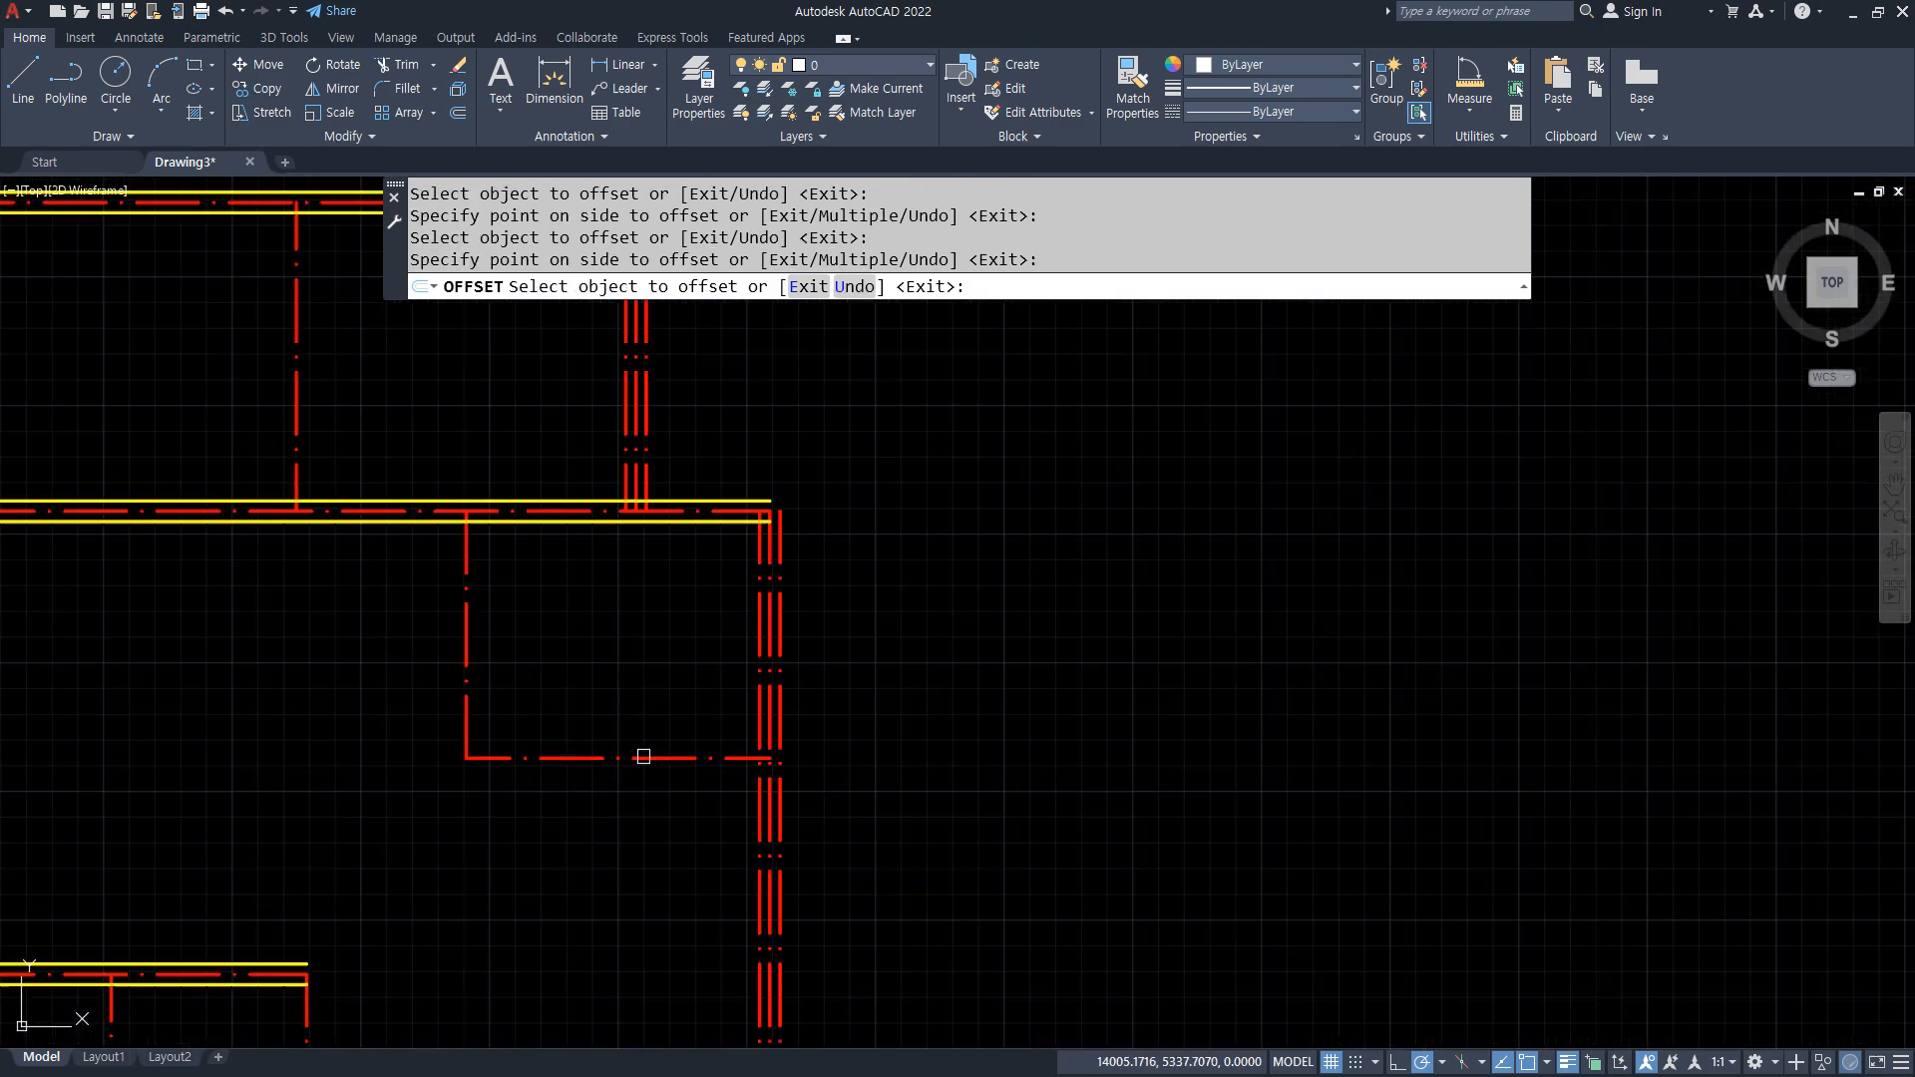
pyautogui.scroll(-1, 640, 757)
pyautogui.moveTo(625, 772); pyautogui.dragTo(731, 535, button='middle')
pyautogui.scroll(1, 681, 739)
pyautogui.click(639, 828)
pyautogui.click(632, 761)
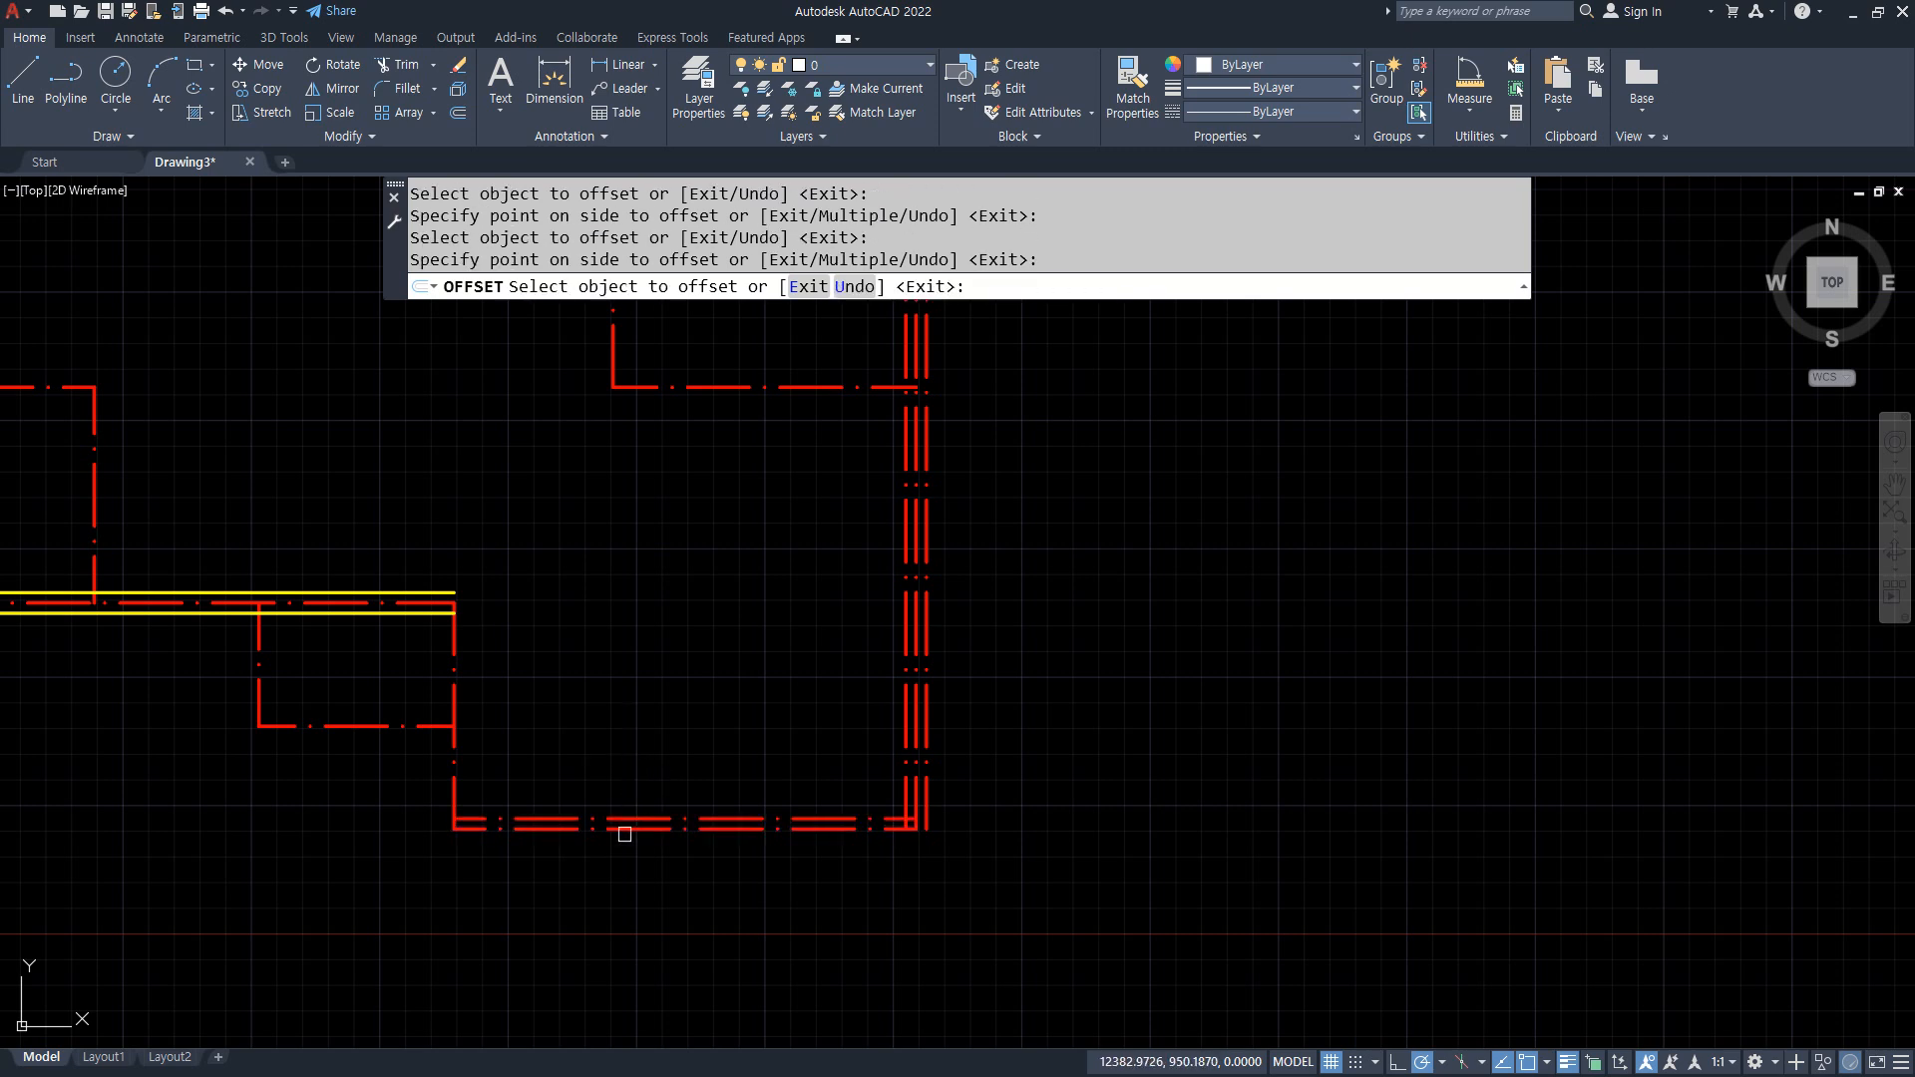
pyautogui.click(624, 829)
pyautogui.click(636, 976)
# Offset the left vertical centre line of the lower-right block by 100 to both sides
pyautogui.click(457, 778)
pyautogui.click(471, 793)
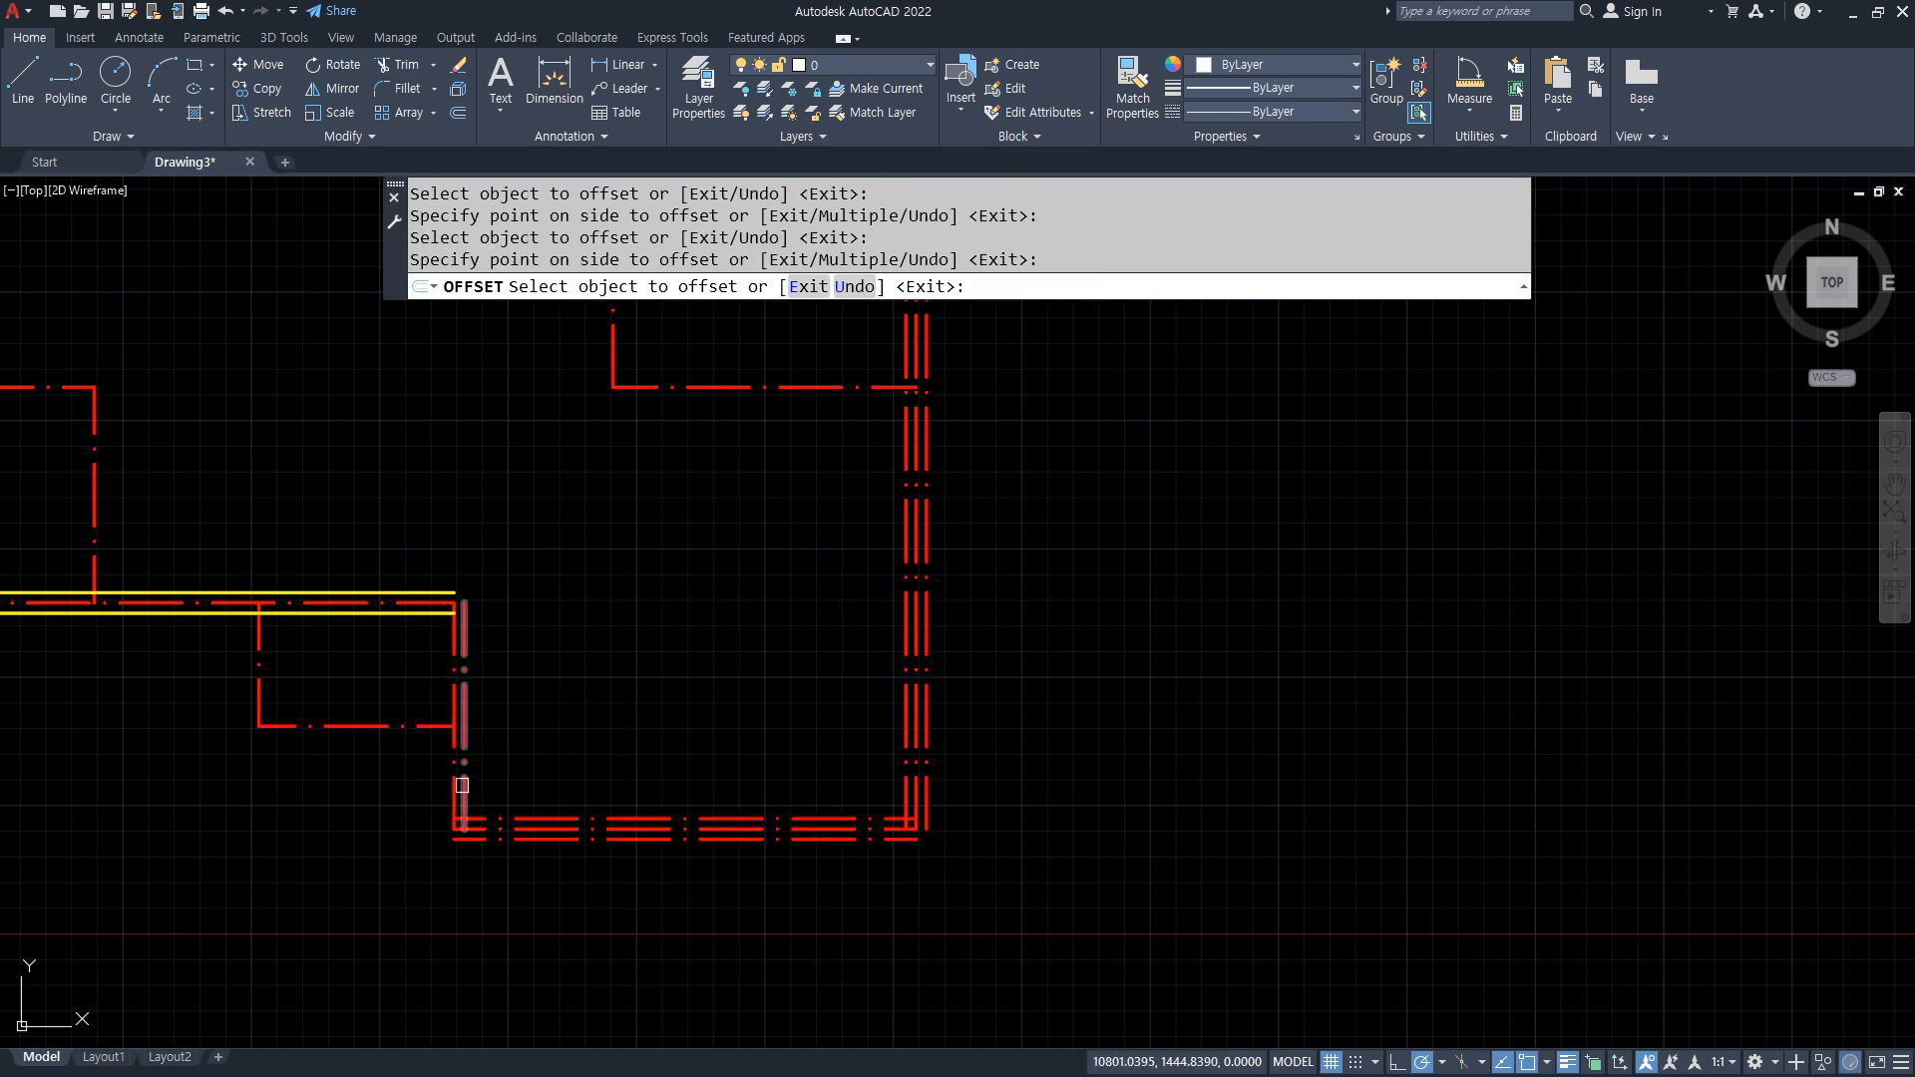
pyautogui.click(455, 783)
pyautogui.click(419, 763)
# Offset the small porch's lower horizontal and left vertical centre lines by 100 to both sides
pyautogui.click(313, 727)
pyautogui.click(339, 667)
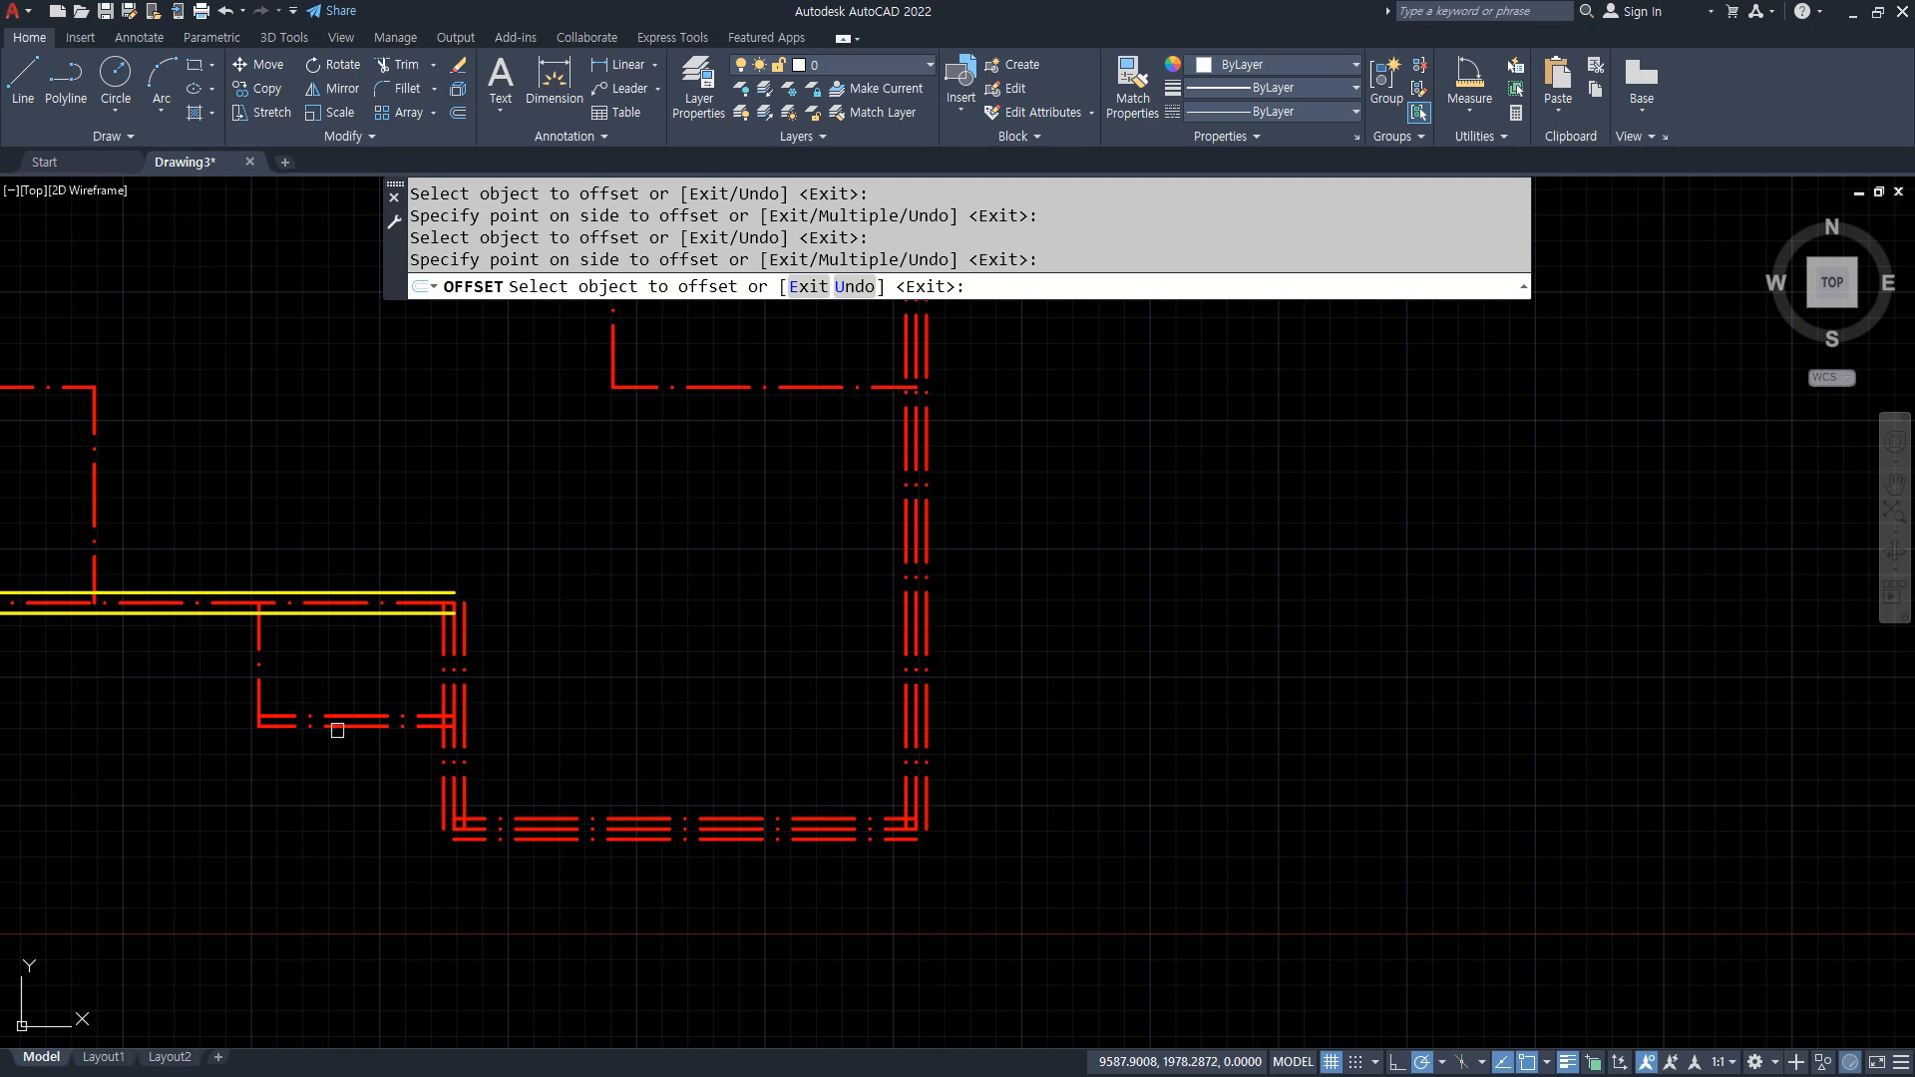
pyautogui.click(250, 691)
pyautogui.click(259, 662)
pyautogui.click(270, 686)
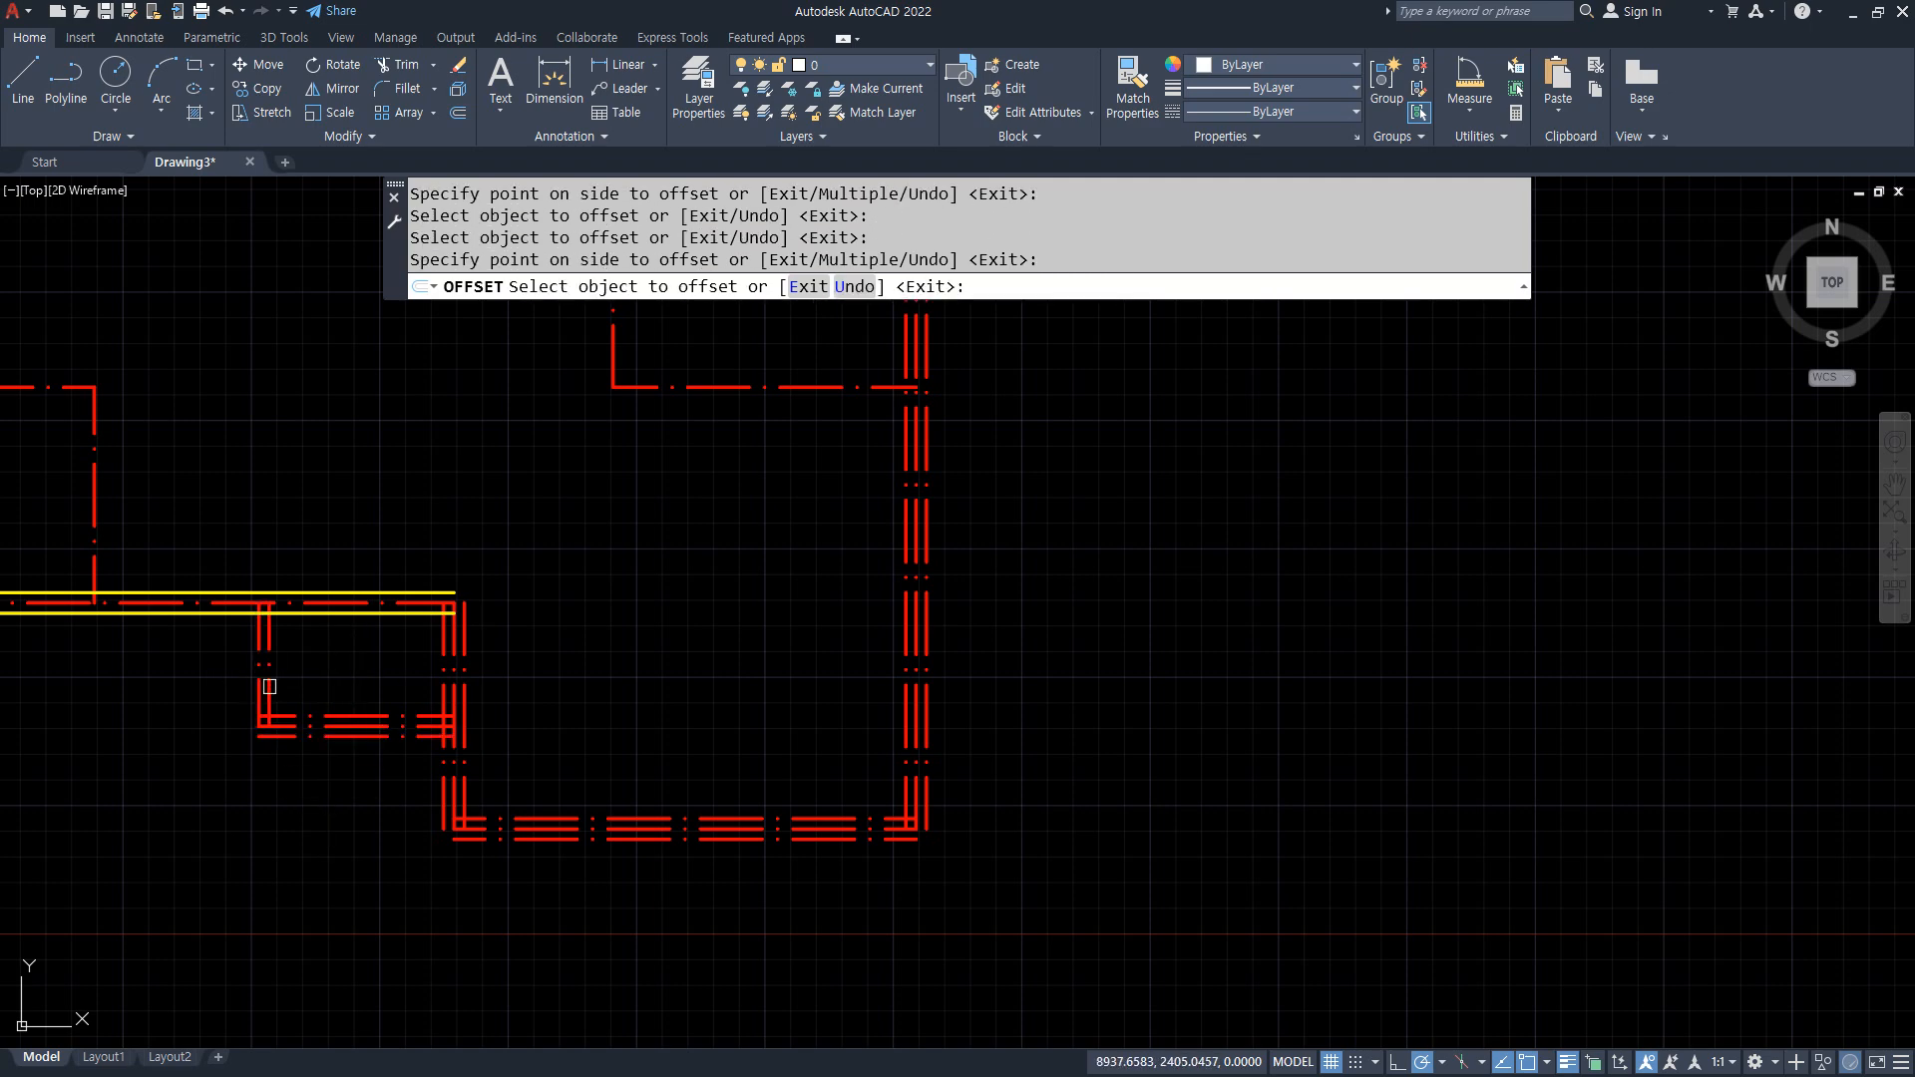
pyautogui.click(252, 684)
pyautogui.click(258, 678)
pyautogui.click(214, 689)
pyautogui.press('space')
# Fillet the upper block's inner and outer right wall lines with the matching top lines to close its upper-right corner
pyautogui.moveTo(578, 419); pyautogui.dragTo(608, 771, button='middle')
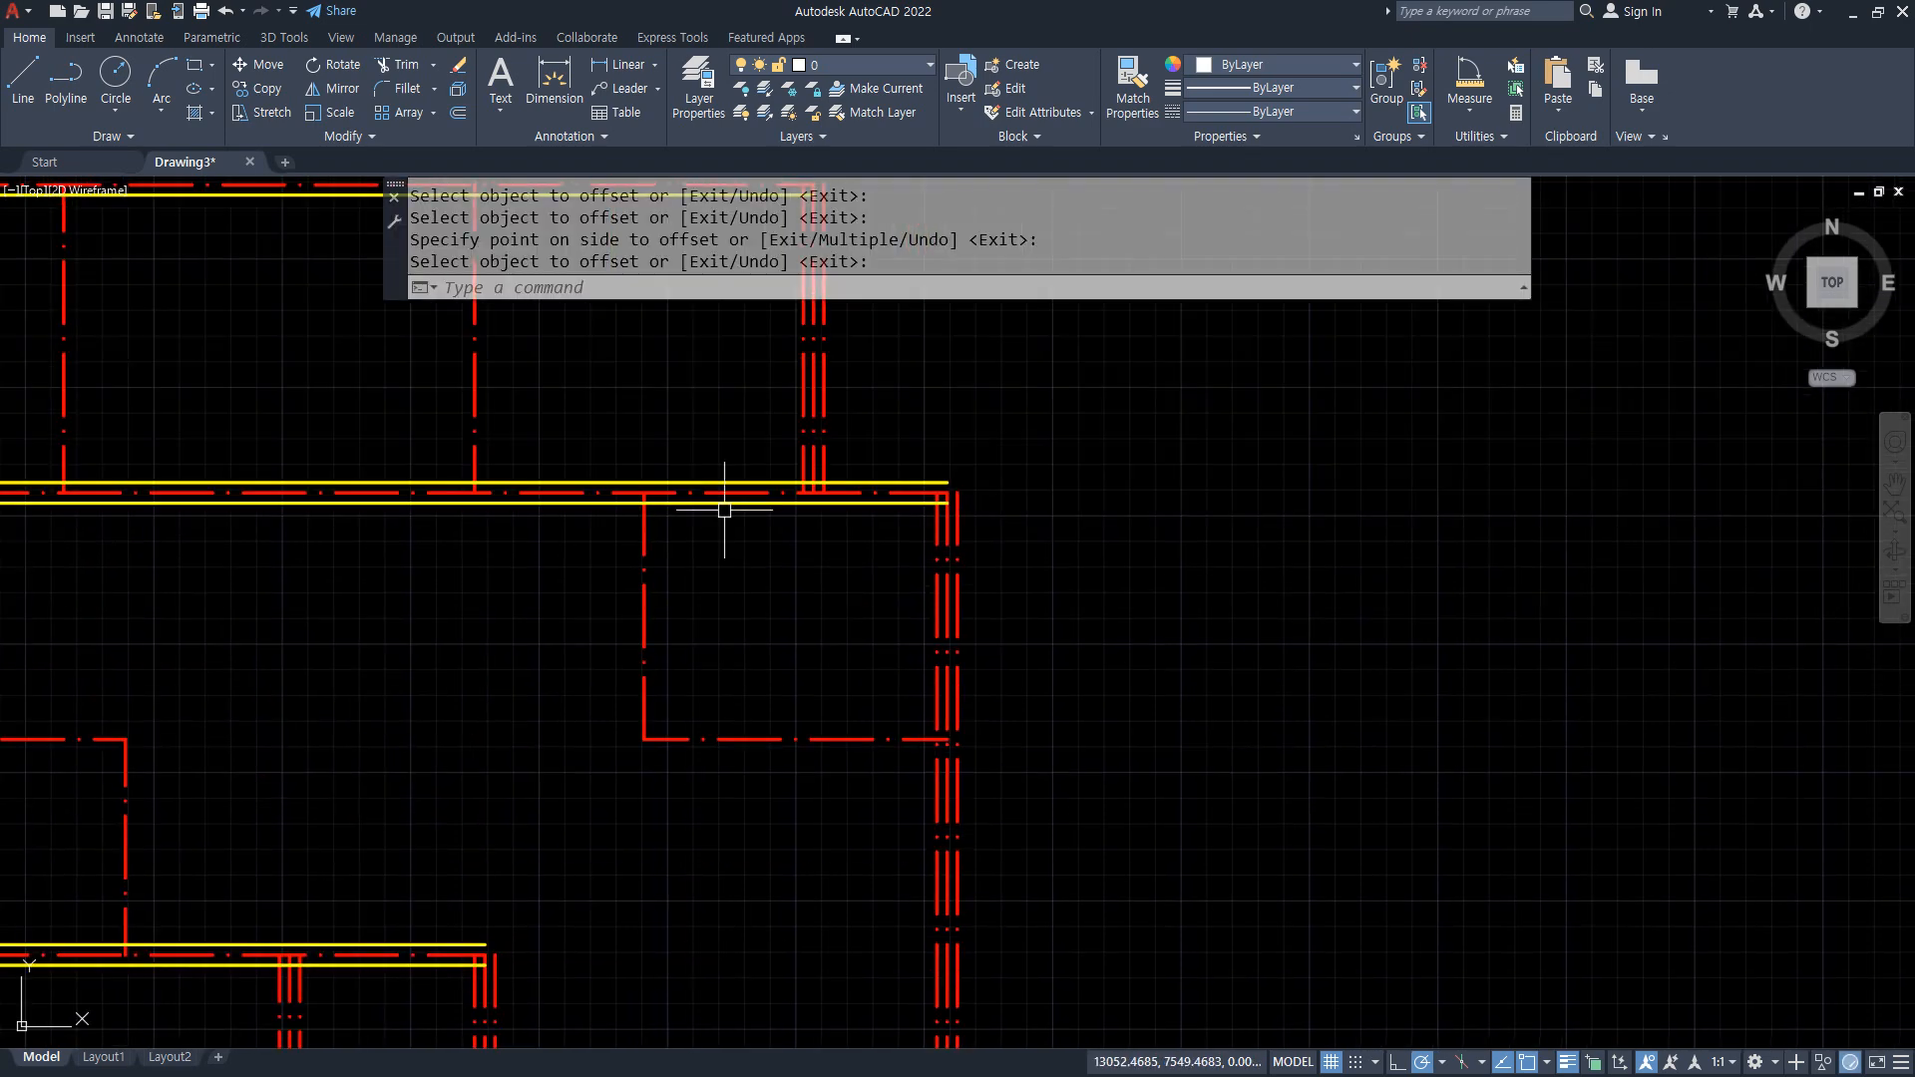
pyautogui.moveTo(816, 426); pyautogui.dragTo(821, 749, button='middle')
pyautogui.scroll(4, 791, 563)
pyautogui.press('space')
pyautogui.click(807, 448)
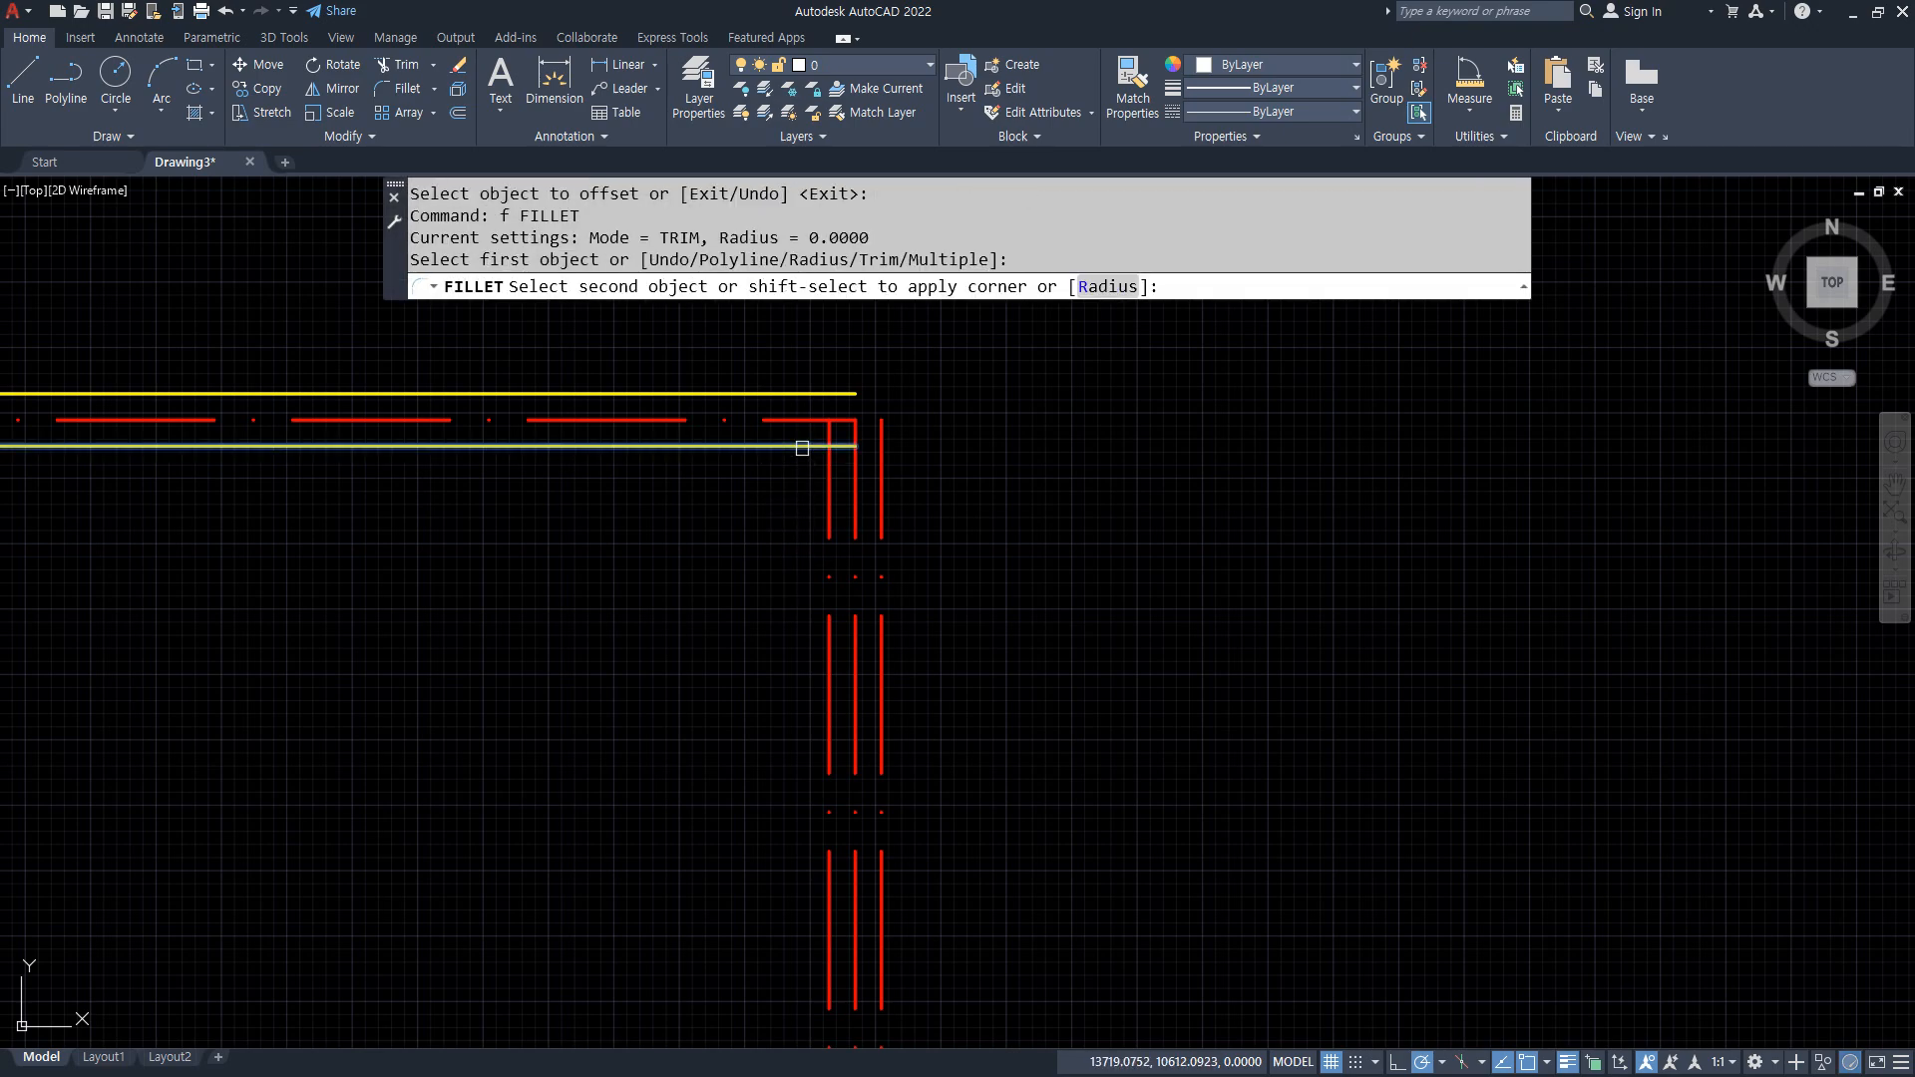
pyautogui.click(826, 488)
pyautogui.press('space')
pyautogui.click(824, 393)
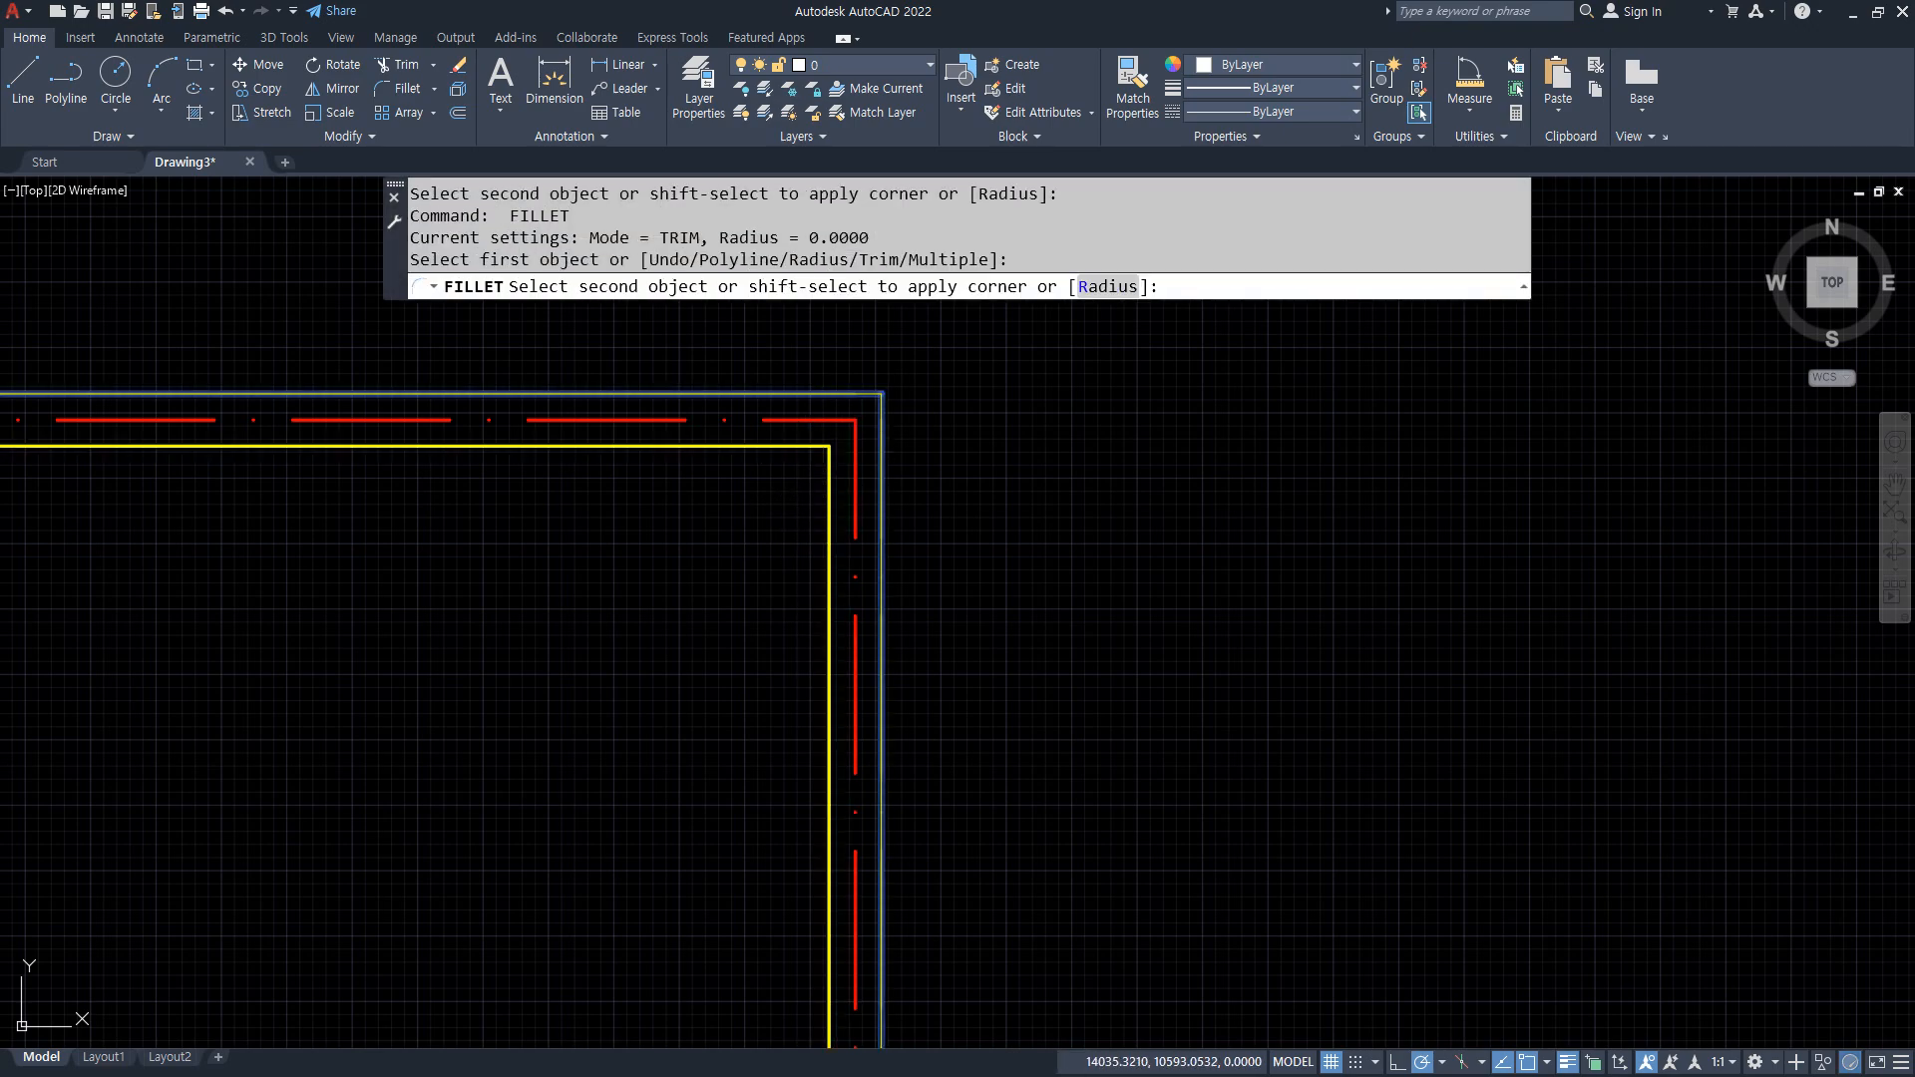
pyautogui.click(883, 474)
# Trim the middle wall's upper line inside the upper block's right wall and fillet both wall lines to the remaining pieces
pyautogui.scroll(-4, 982, 744)
pyautogui.moveTo(992, 848); pyautogui.dragTo(761, 535, button='middle')
pyautogui.scroll(6, 759, 541)
pyautogui.write('tr')
pyautogui.press('space')
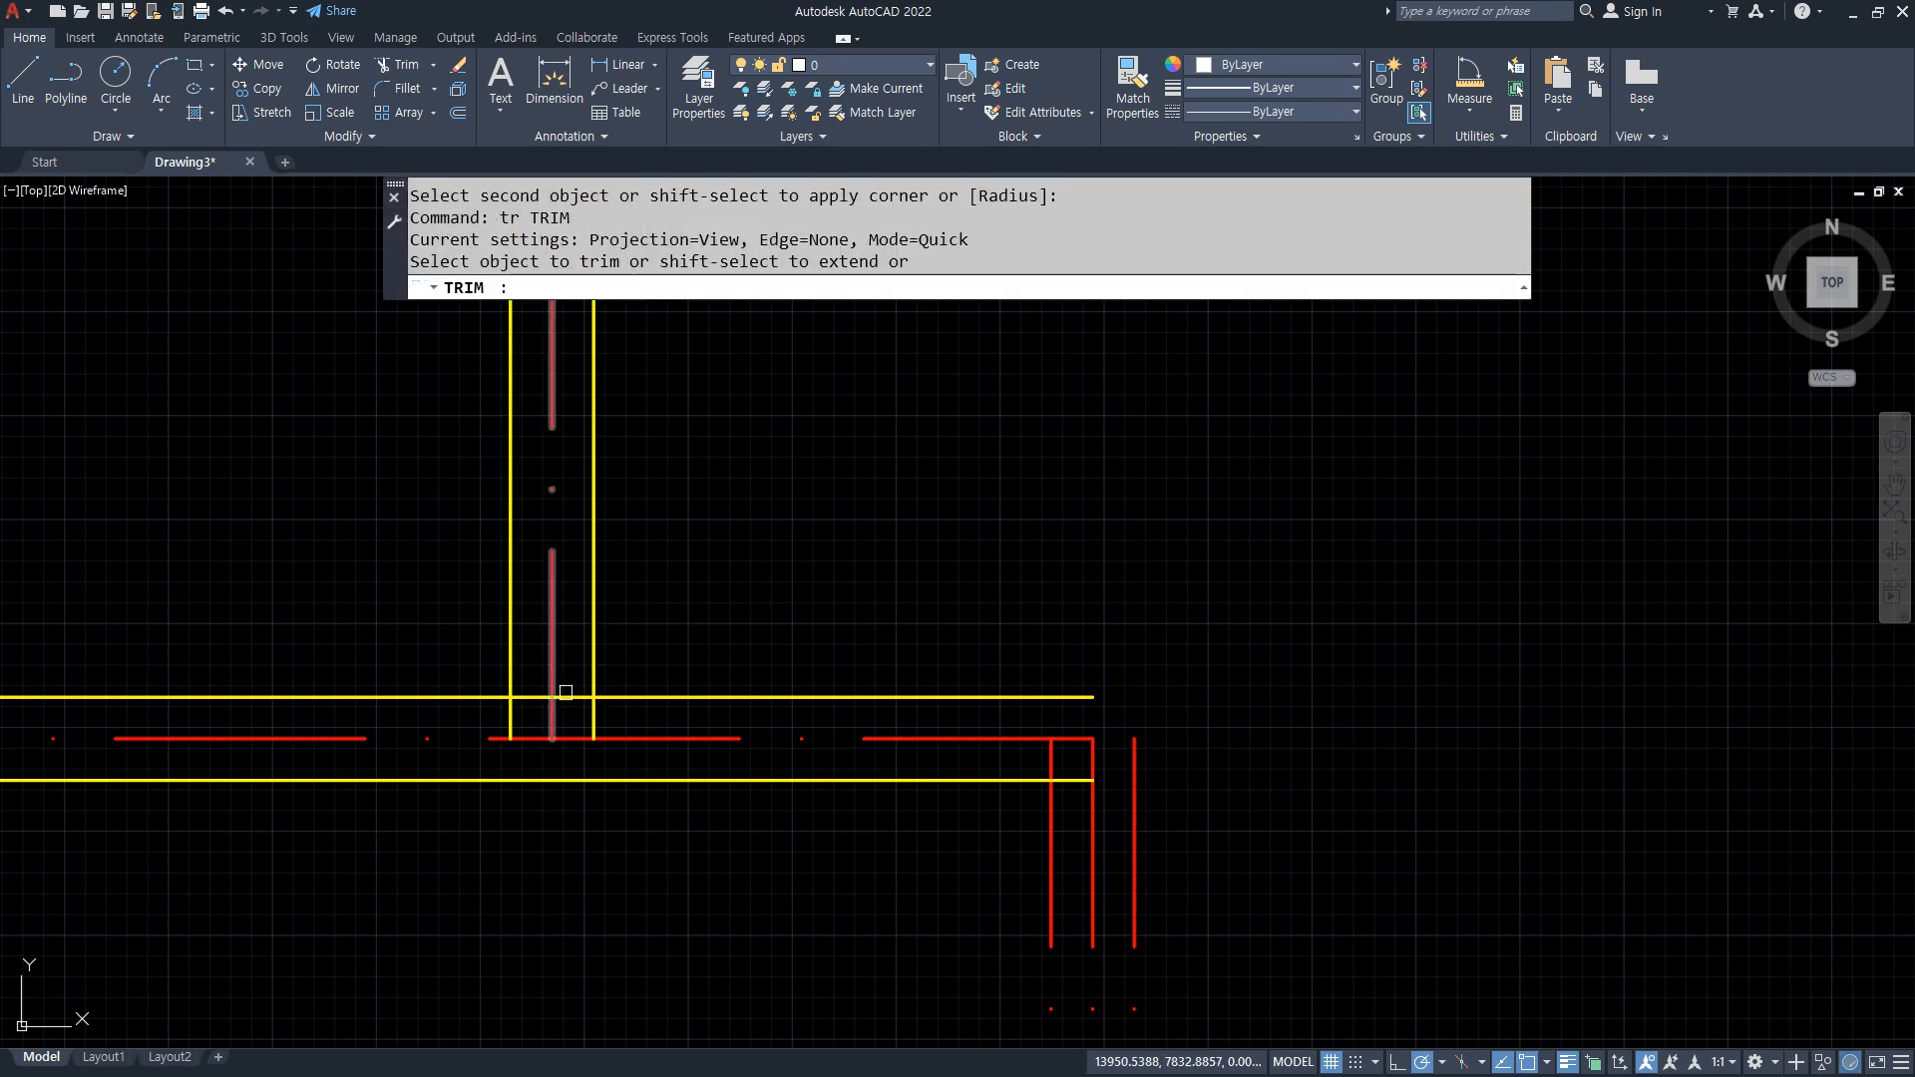
pyautogui.click(575, 696)
pyautogui.press('space')
pyautogui.write('f')
pyautogui.press('space')
pyautogui.click(594, 674)
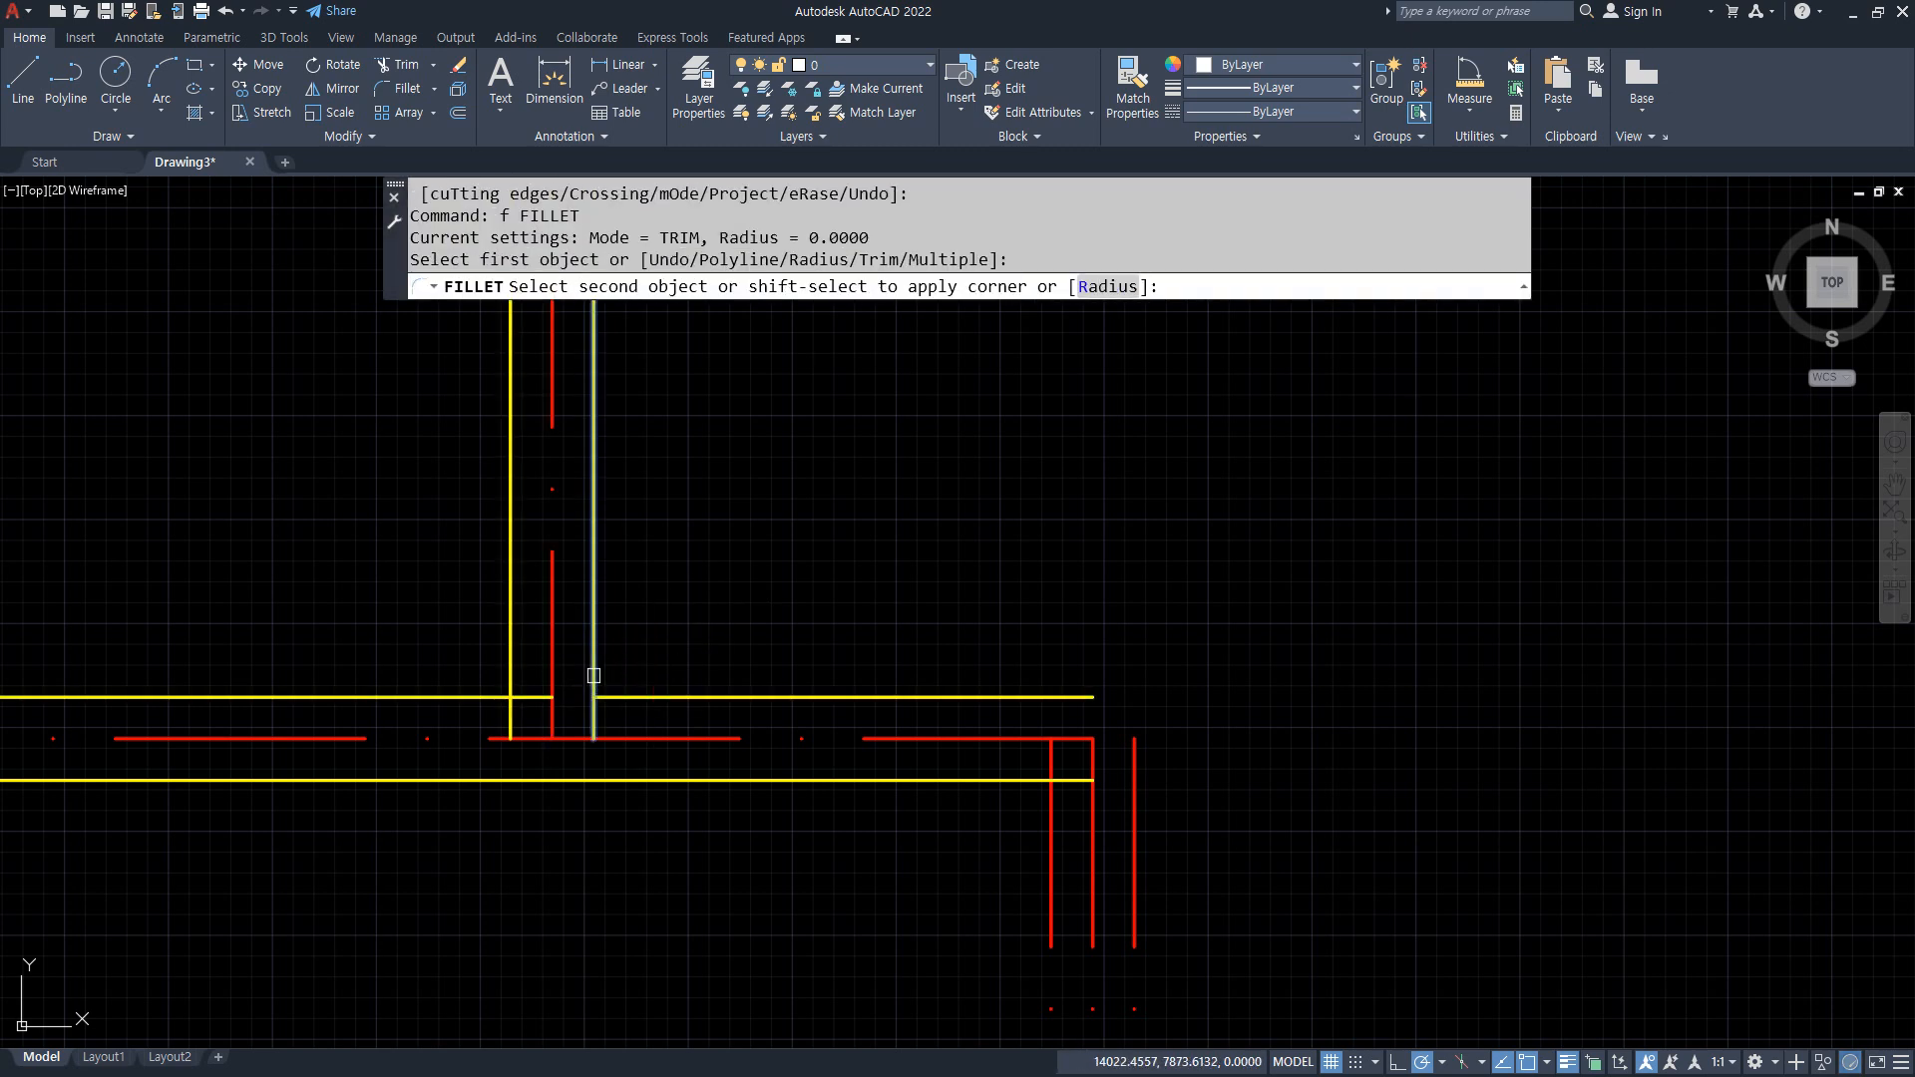
pyautogui.click(624, 694)
pyautogui.press('space')
pyautogui.click(506, 668)
pyautogui.click(503, 696)
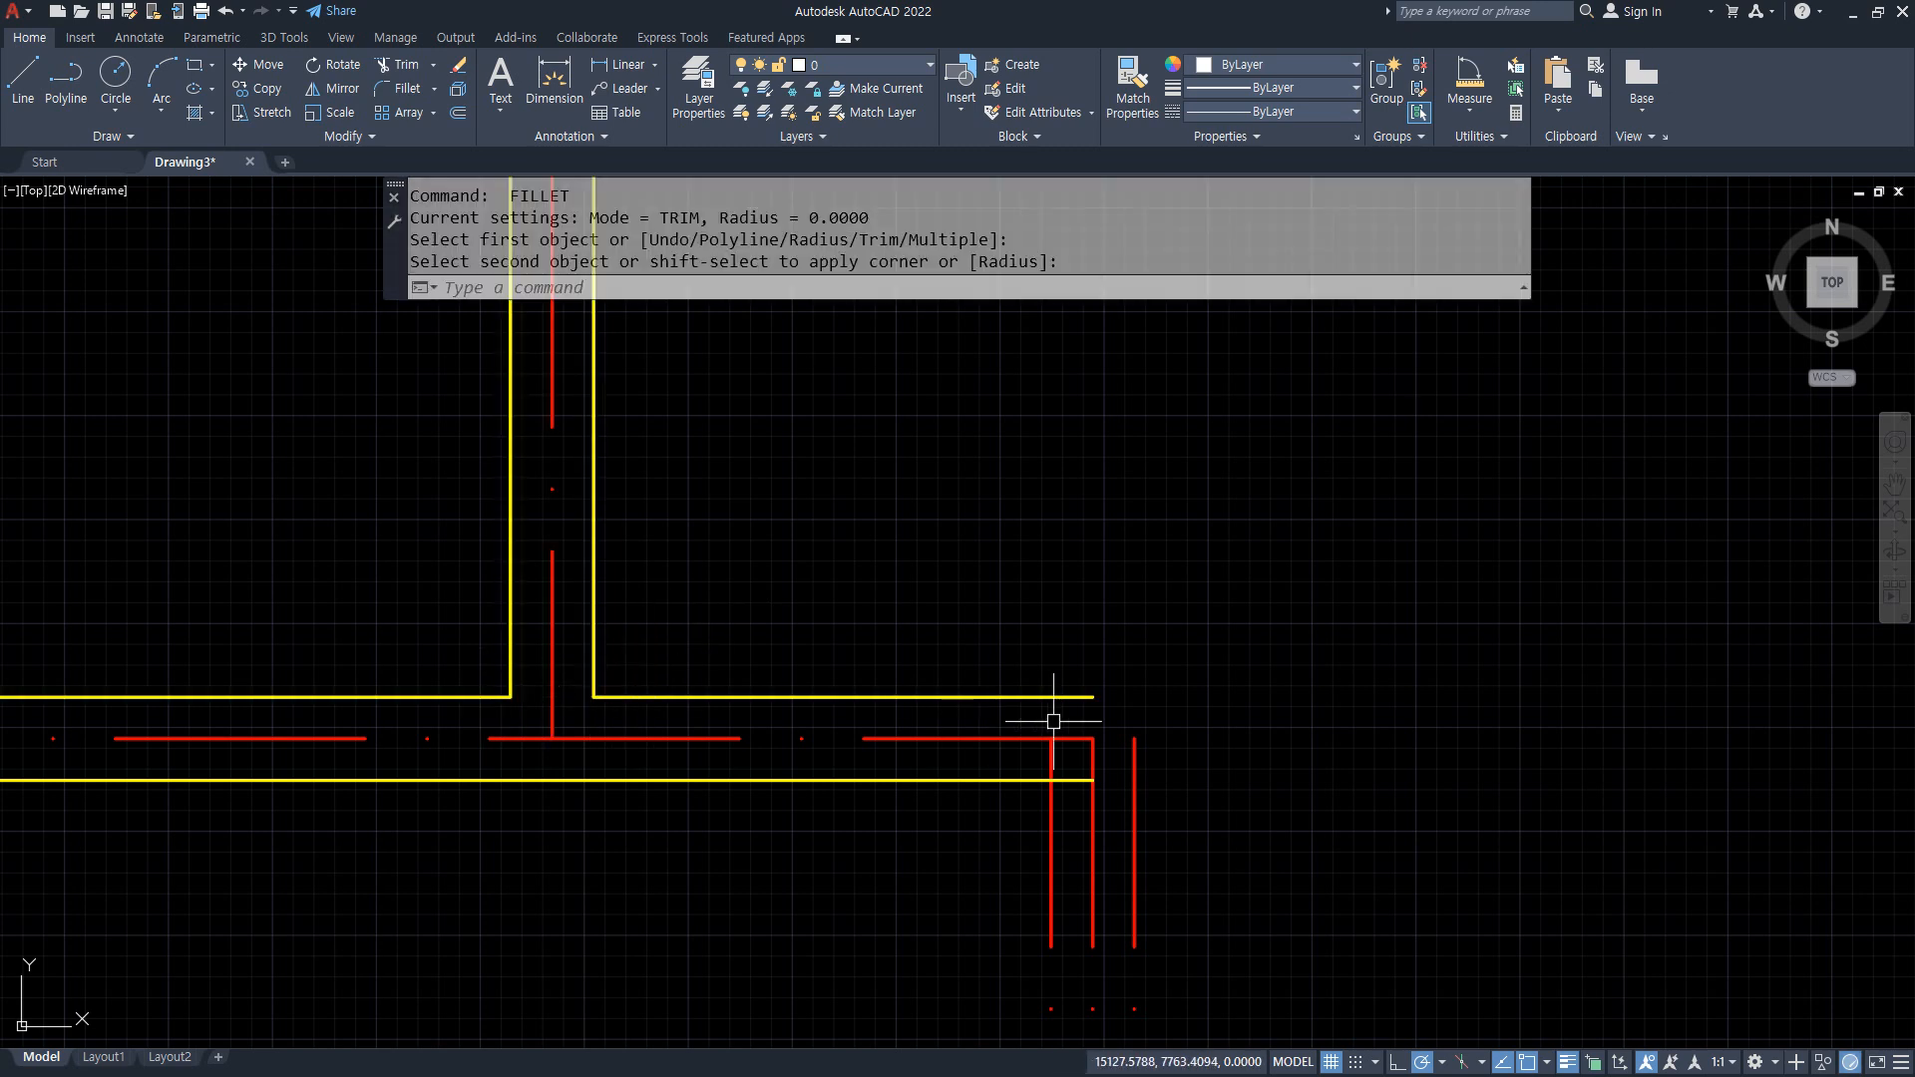
# Fillet the outer and inner lines where the middle horizontal wall meets the long right wall
pyautogui.press('space')
pyautogui.click(1052, 695)
pyautogui.click(1131, 776)
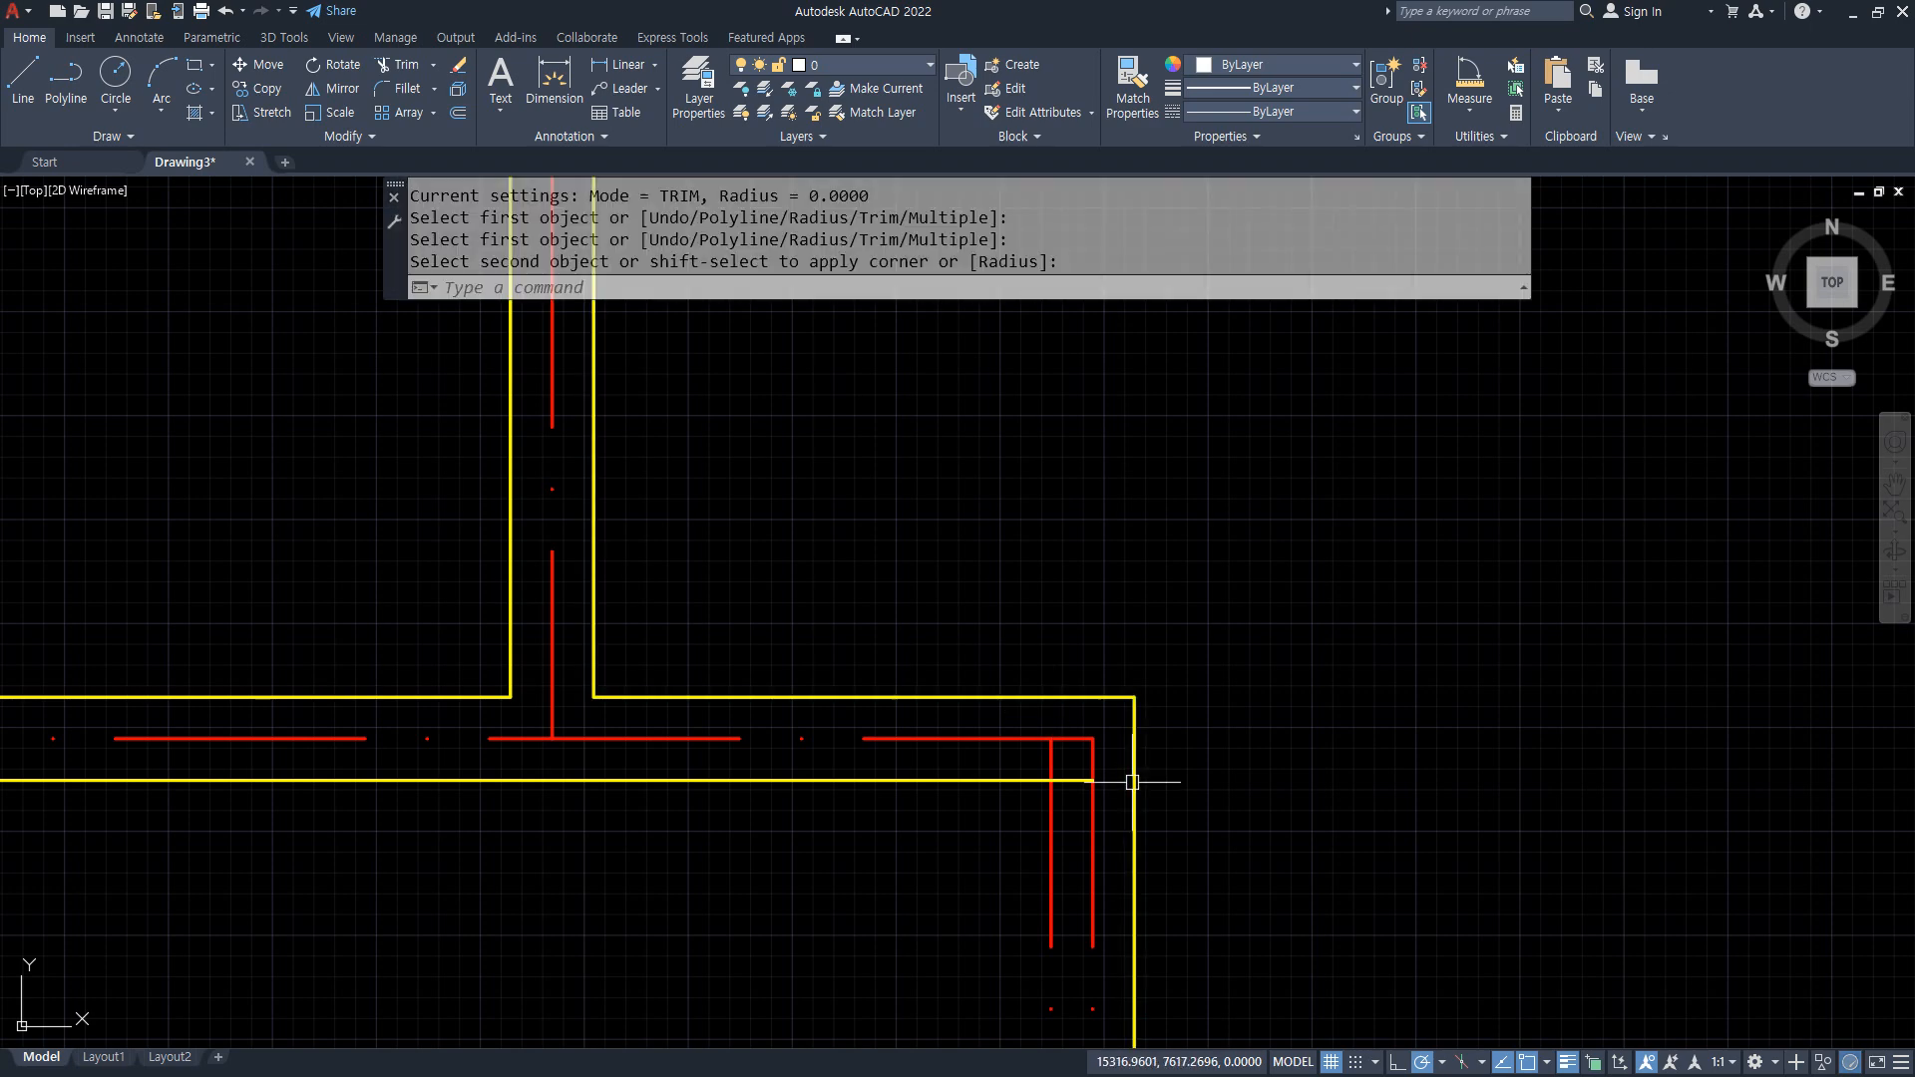
pyautogui.press('space')
pyautogui.click(1018, 780)
pyautogui.click(1047, 812)
# Fillet the long right wall's inner and outer lines with the lowest wall's lines to close the plan's lower-right corner
pyautogui.scroll(-4, 995, 802)
pyautogui.moveTo(965, 801); pyautogui.dragTo(994, 516, button='middle')
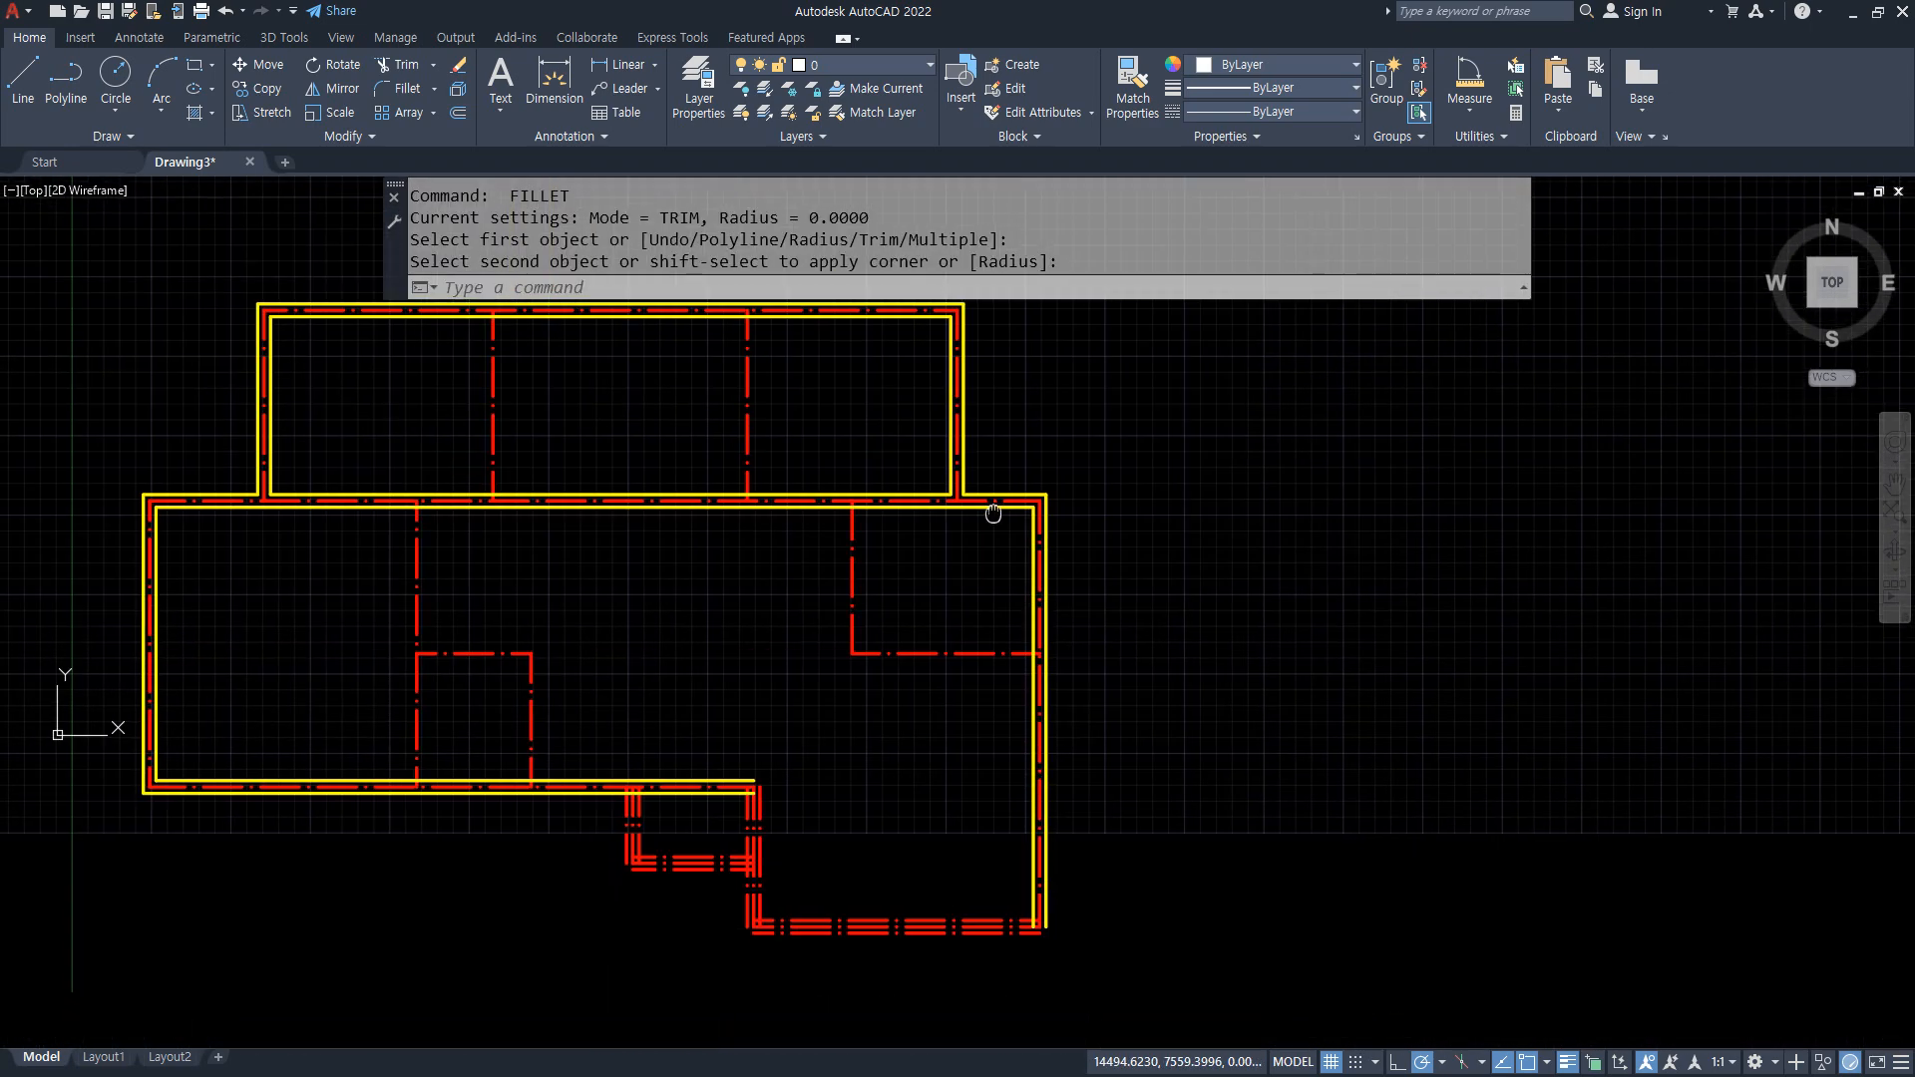
pyautogui.scroll(2, 994, 721)
pyautogui.moveTo(1056, 872); pyautogui.dragTo(1017, 423, button='middle')
pyautogui.scroll(2, 1034, 666)
pyautogui.press('space')
pyautogui.click(1090, 878)
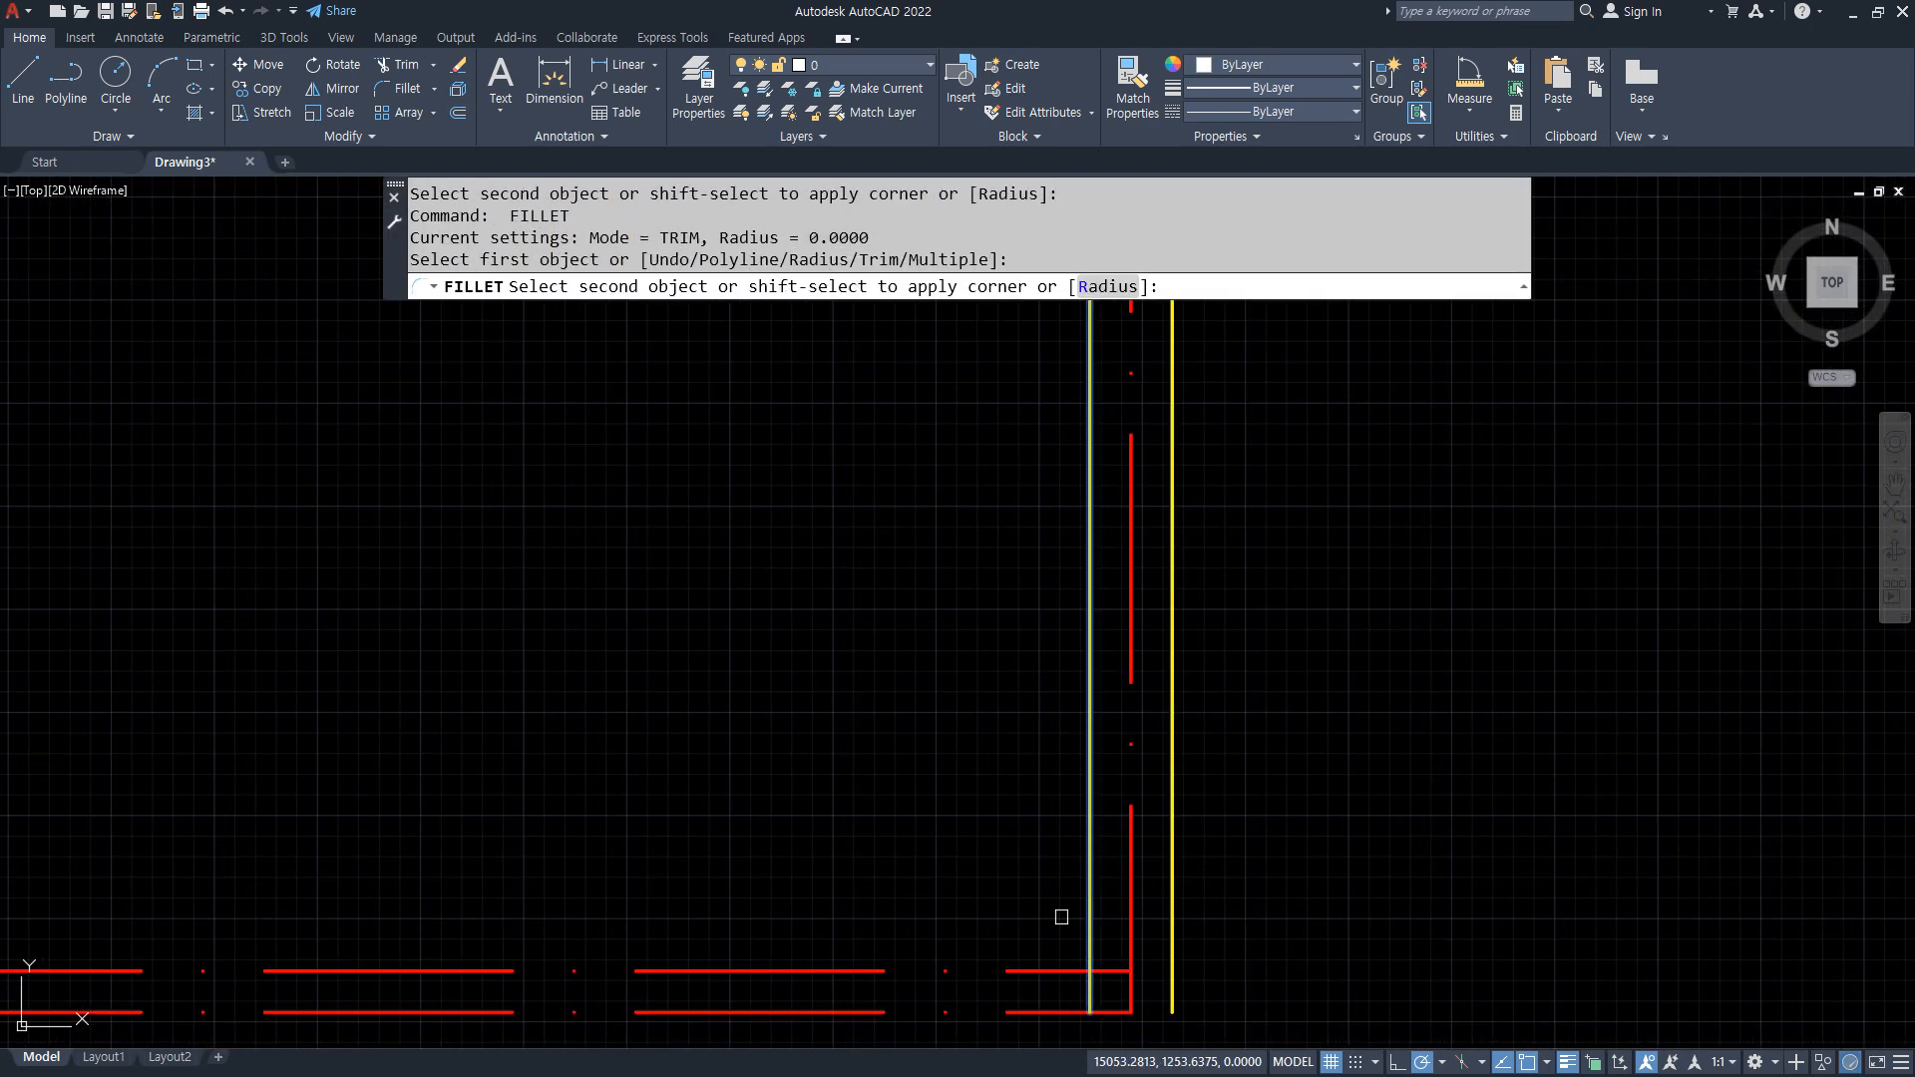
pyautogui.click(1040, 968)
pyautogui.moveTo(899, 851); pyautogui.dragTo(899, 431, button='middle')
pyautogui.press('space')
pyautogui.click(1172, 592)
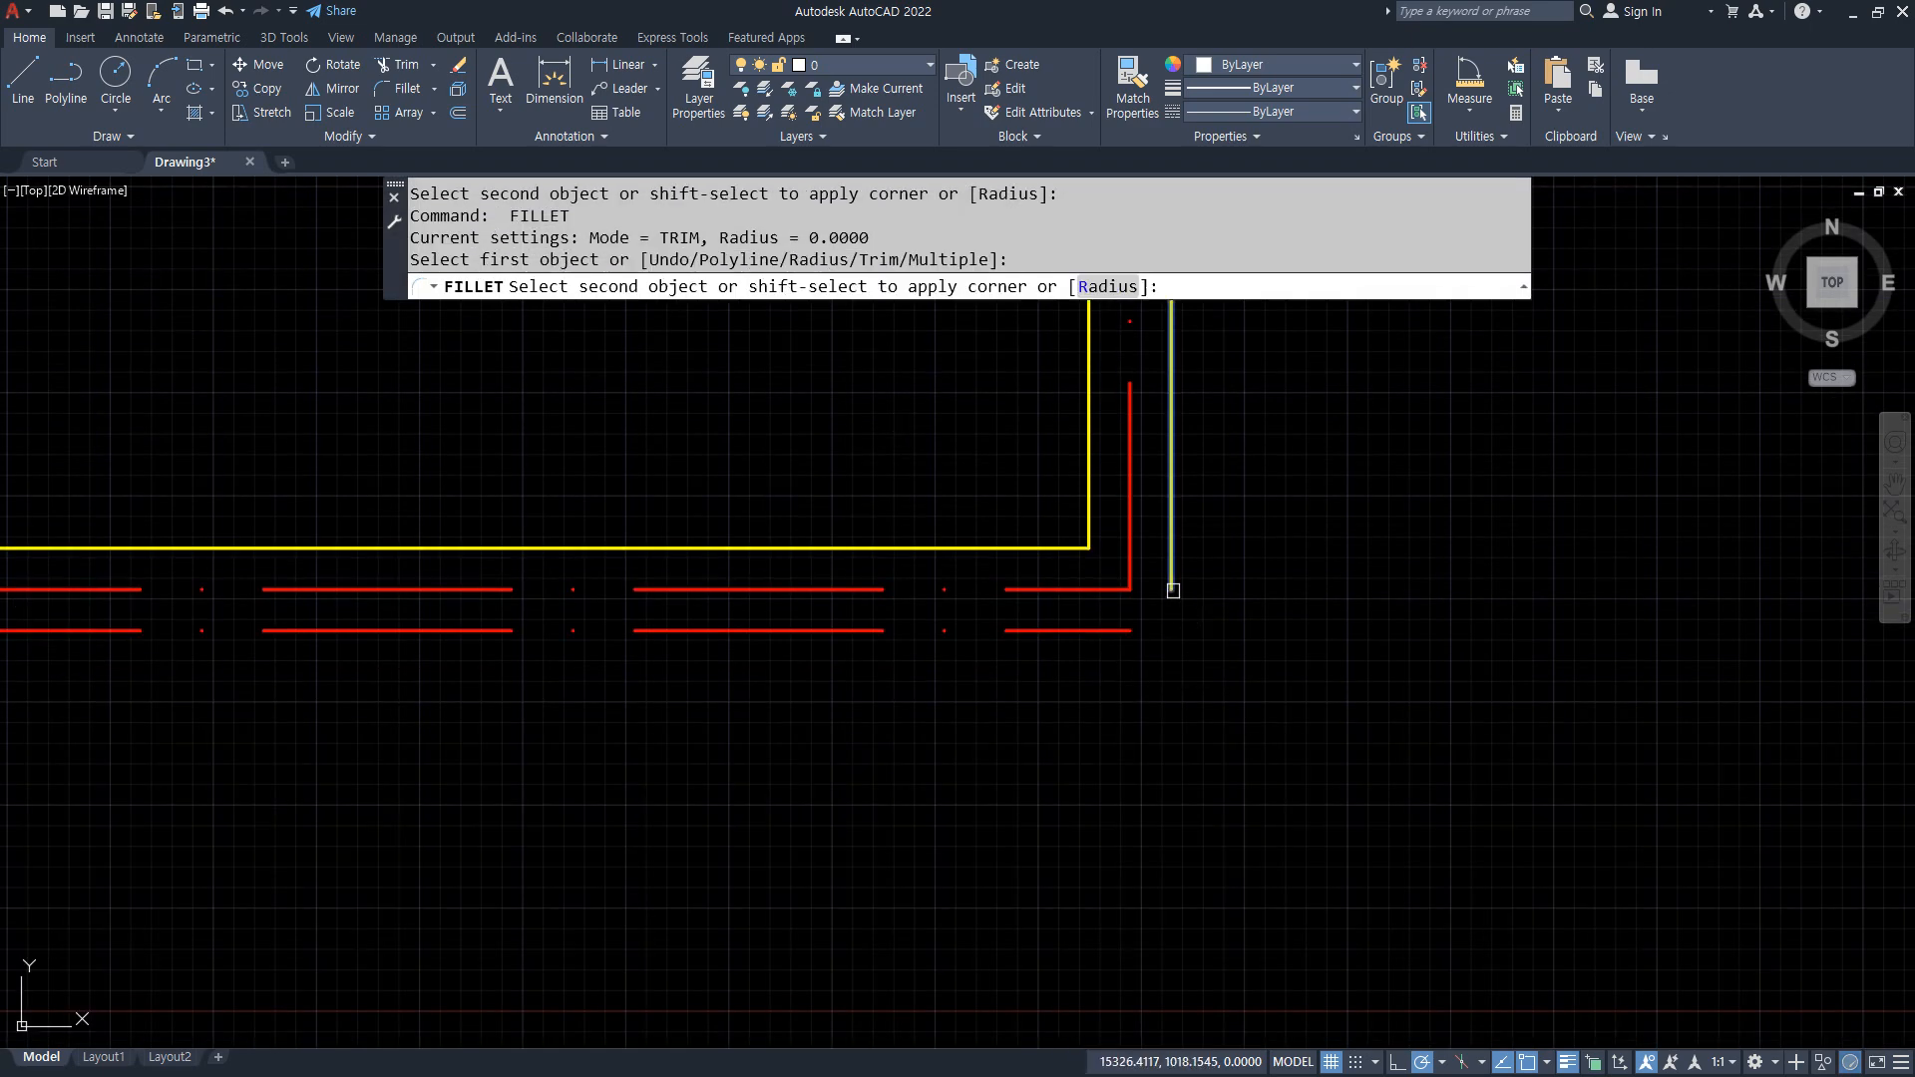
pyautogui.click(1111, 634)
# Fillet the lowest wall's inner and outer lines with the left vertical offsets to close the lower-right block's lower-left corner
pyautogui.moveTo(1111, 633); pyautogui.dragTo(1712, 794, button='middle')
pyautogui.scroll(-2, 1712, 794)
pyautogui.press('space')
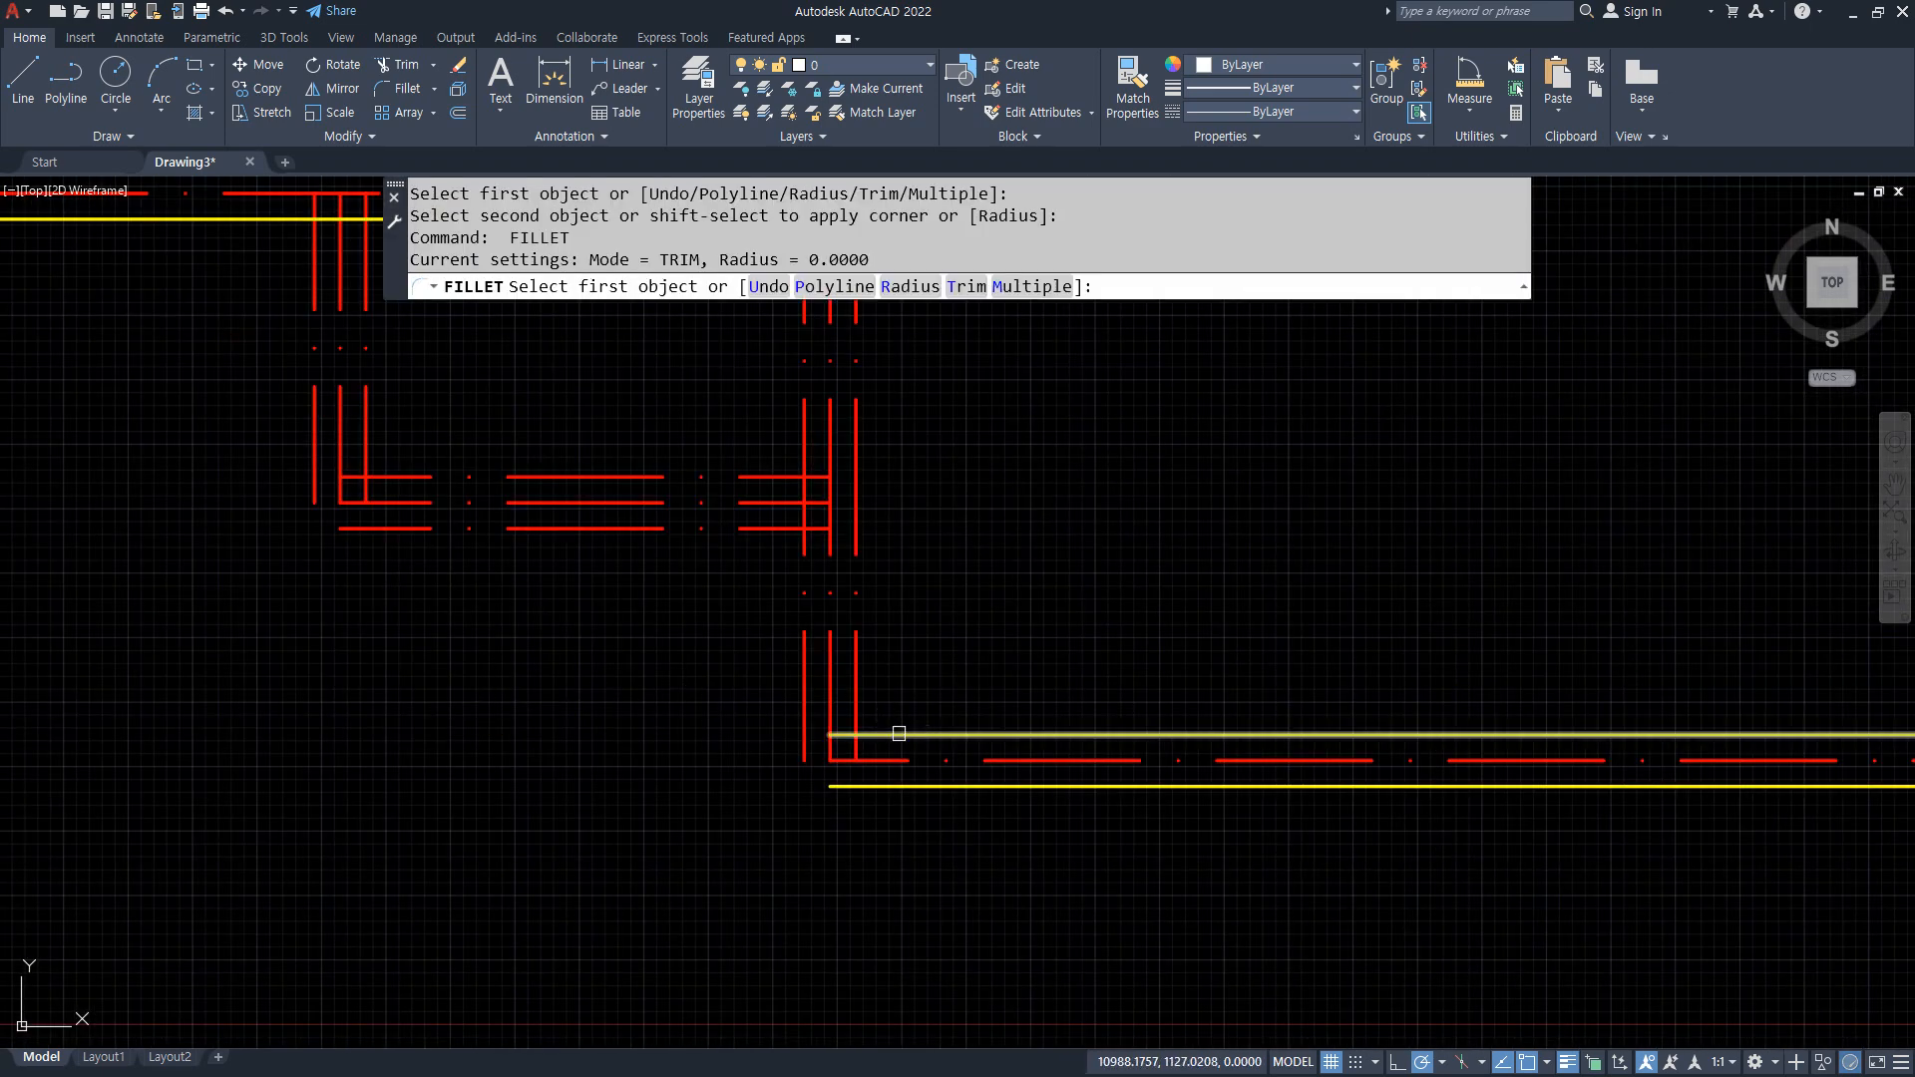
pyautogui.click(892, 735)
pyautogui.click(855, 697)
pyautogui.press('space')
pyautogui.click(842, 786)
pyautogui.click(804, 548)
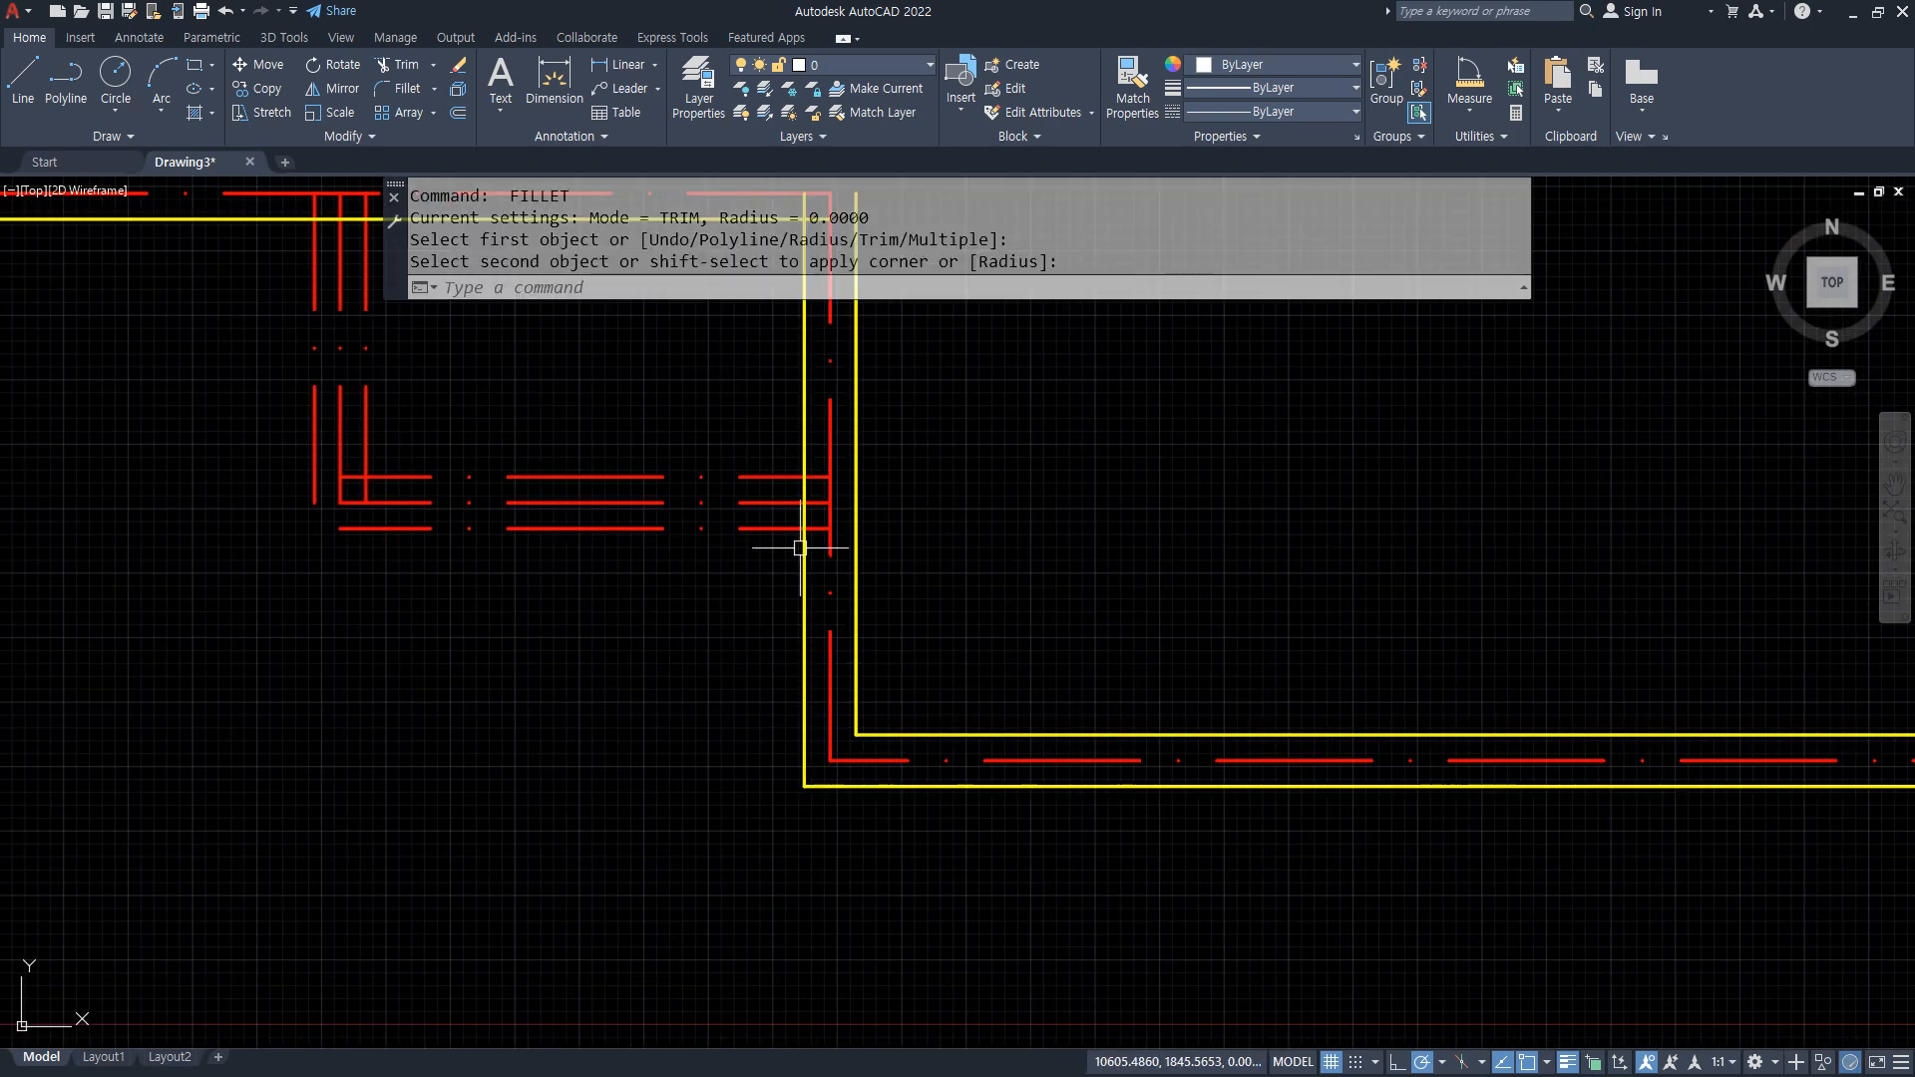
# Trim the lower-right block's left outer line across the porch's bottom wall and fillet it with the porch's outer bottom line
pyautogui.write('tr')
pyautogui.press('space')
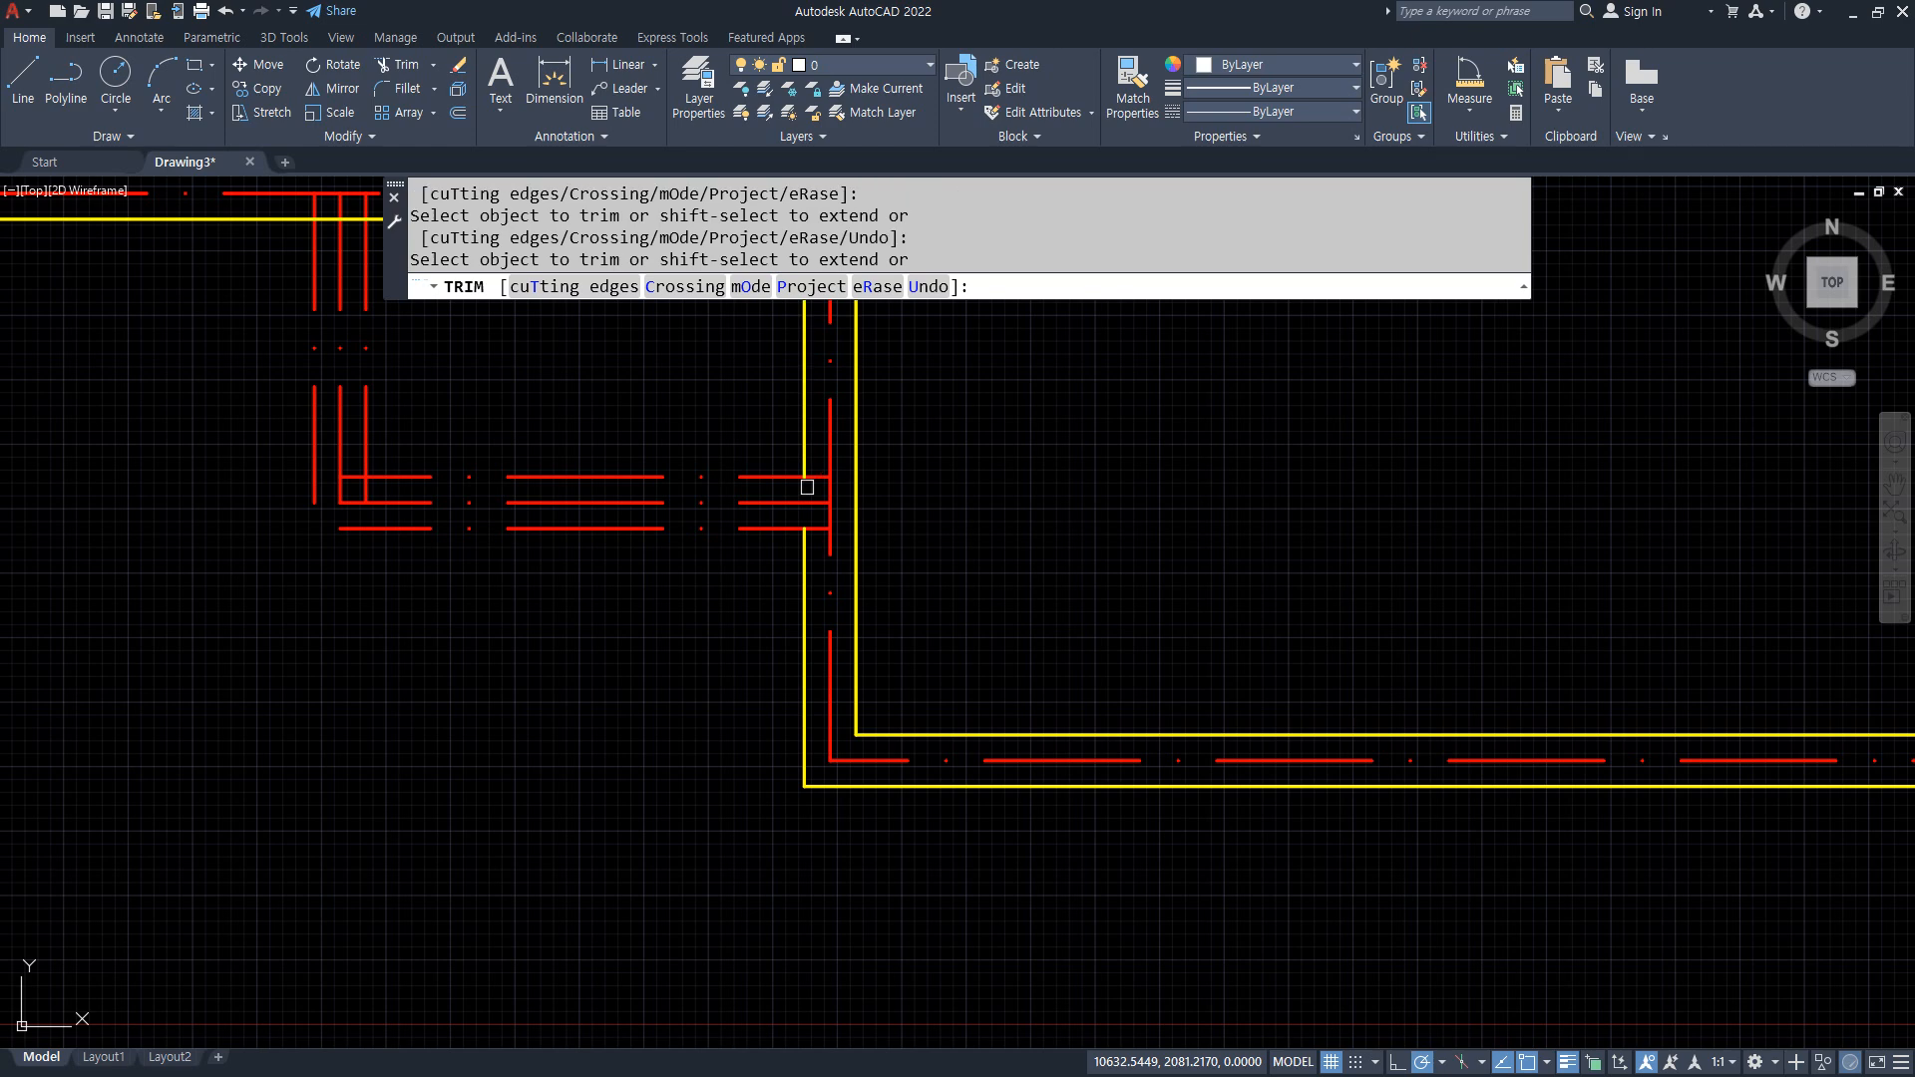
pyautogui.press('space')
pyautogui.write('f')
pyautogui.press('space')
pyautogui.click(802, 552)
pyautogui.click(777, 530)
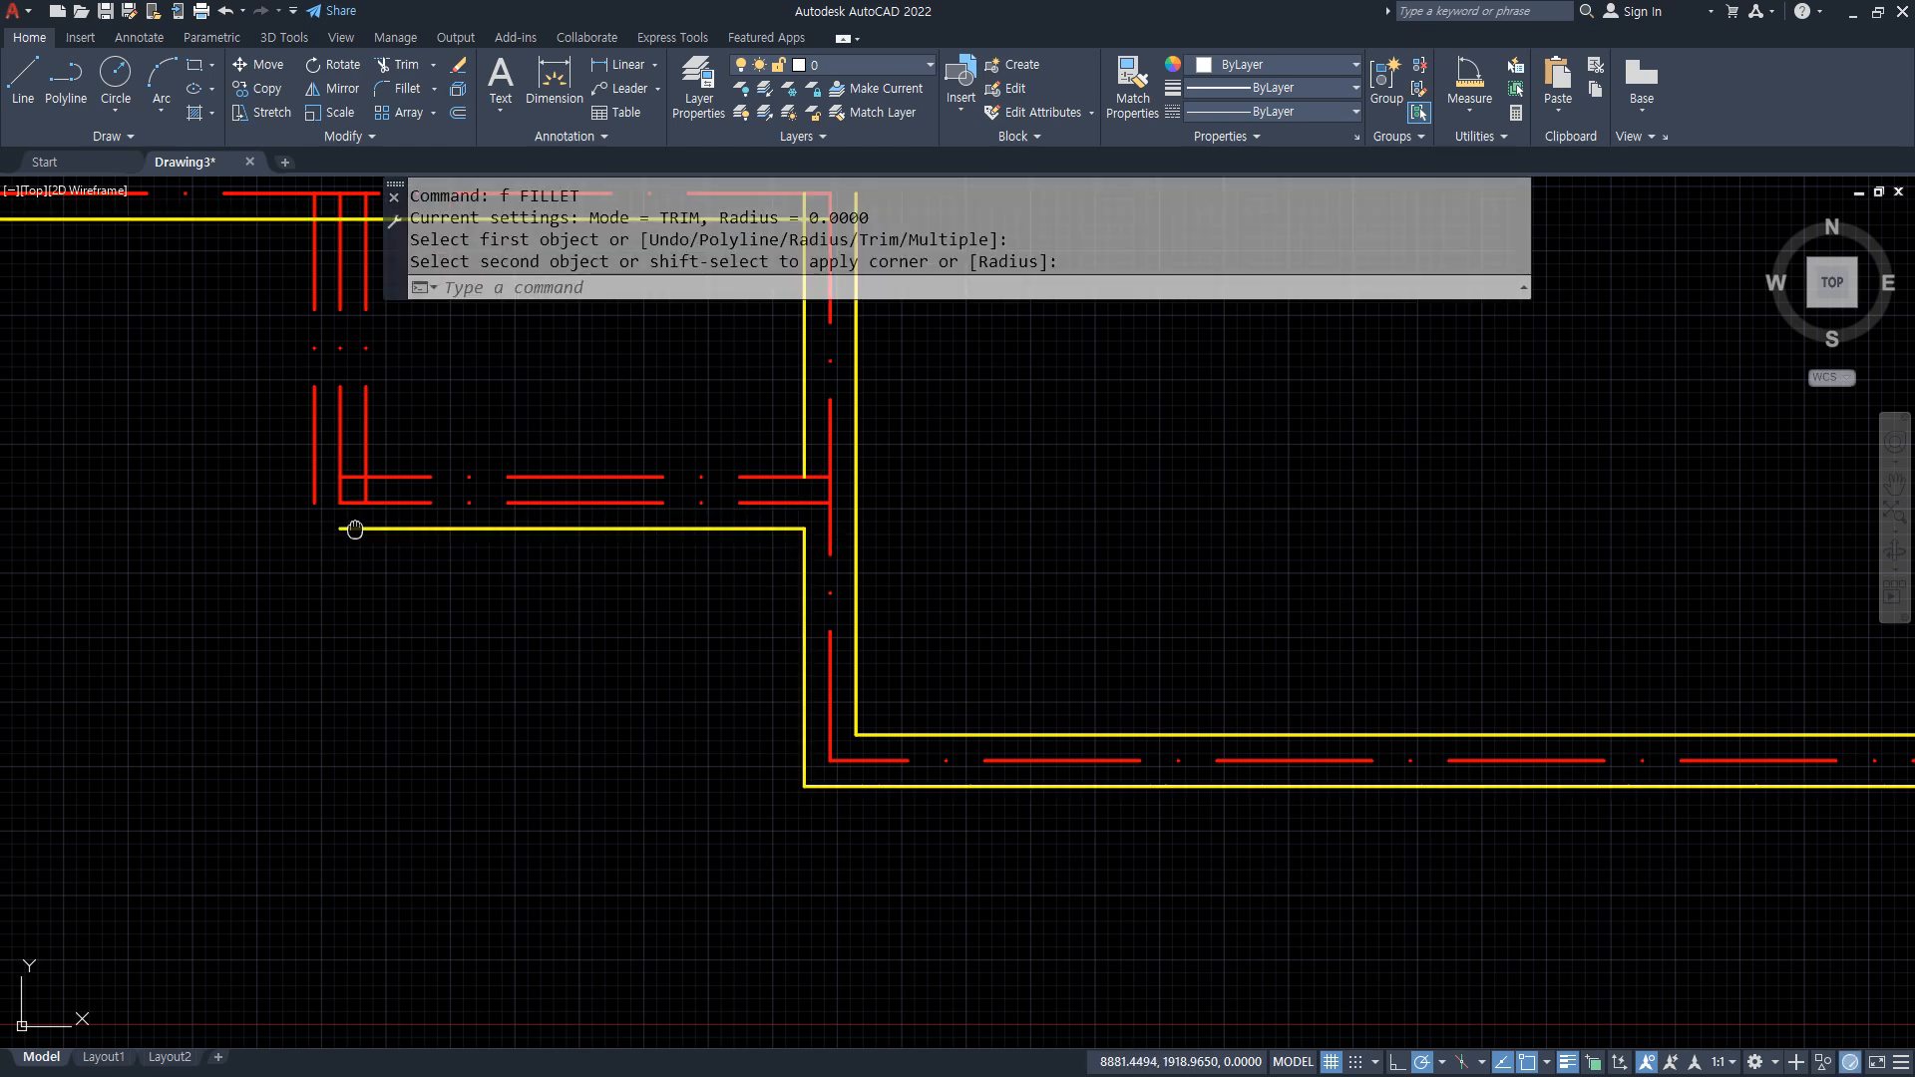
# Fillet the porch's outer bottom line with its outer left line to close the lower-left corner
pyautogui.moveTo(355, 529); pyautogui.dragTo(418, 639, button='middle')
pyautogui.press('space')
pyautogui.click(421, 633)
pyautogui.click(374, 565)
# Trim the horizontal wall's lower line where the porch's left wall meets it
pyautogui.moveTo(356, 428); pyautogui.dragTo(357, 522, button='middle')
pyautogui.write('tr')
pyautogui.press('space')
pyautogui.click(390, 420)
# Fillet the inner and outer wall lines at the porch's upper-right corner
pyautogui.write('f')
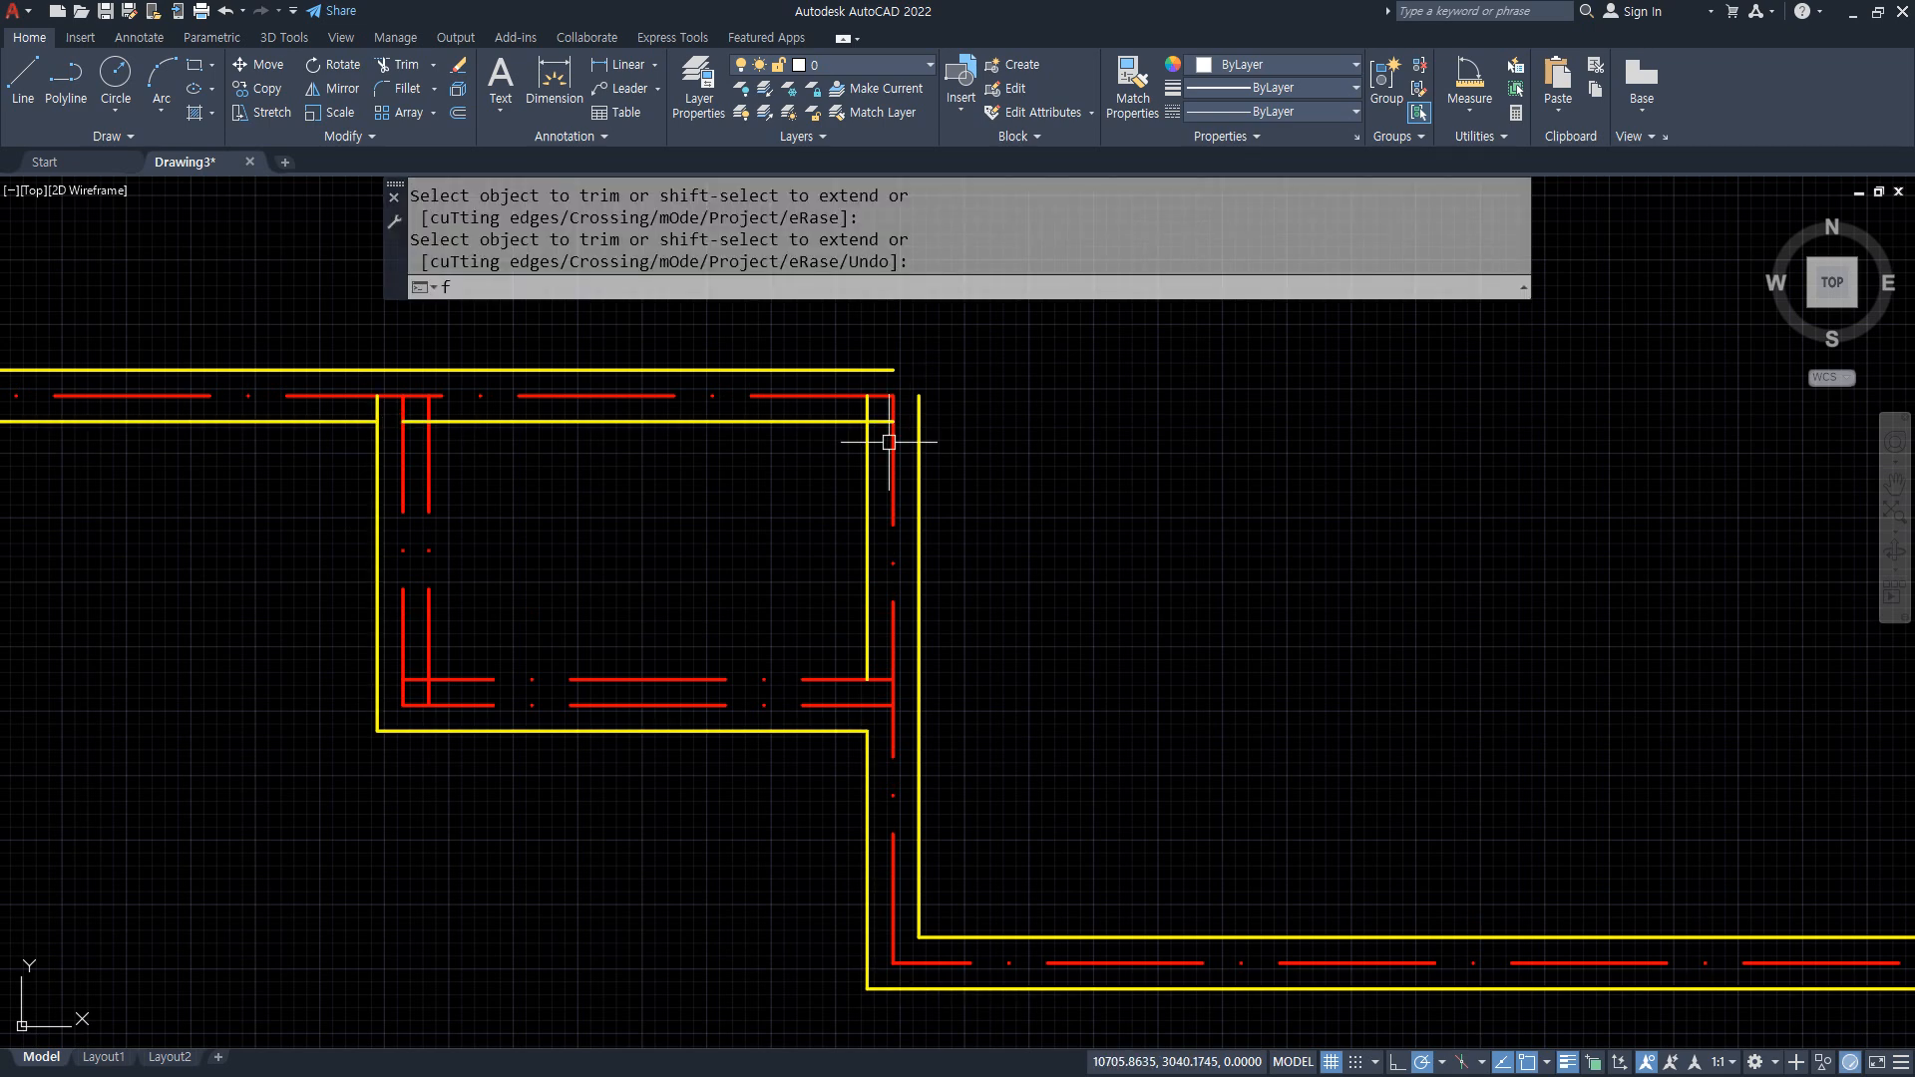
pyautogui.press('space')
pyautogui.click(863, 455)
pyautogui.click(853, 424)
pyautogui.press('space')
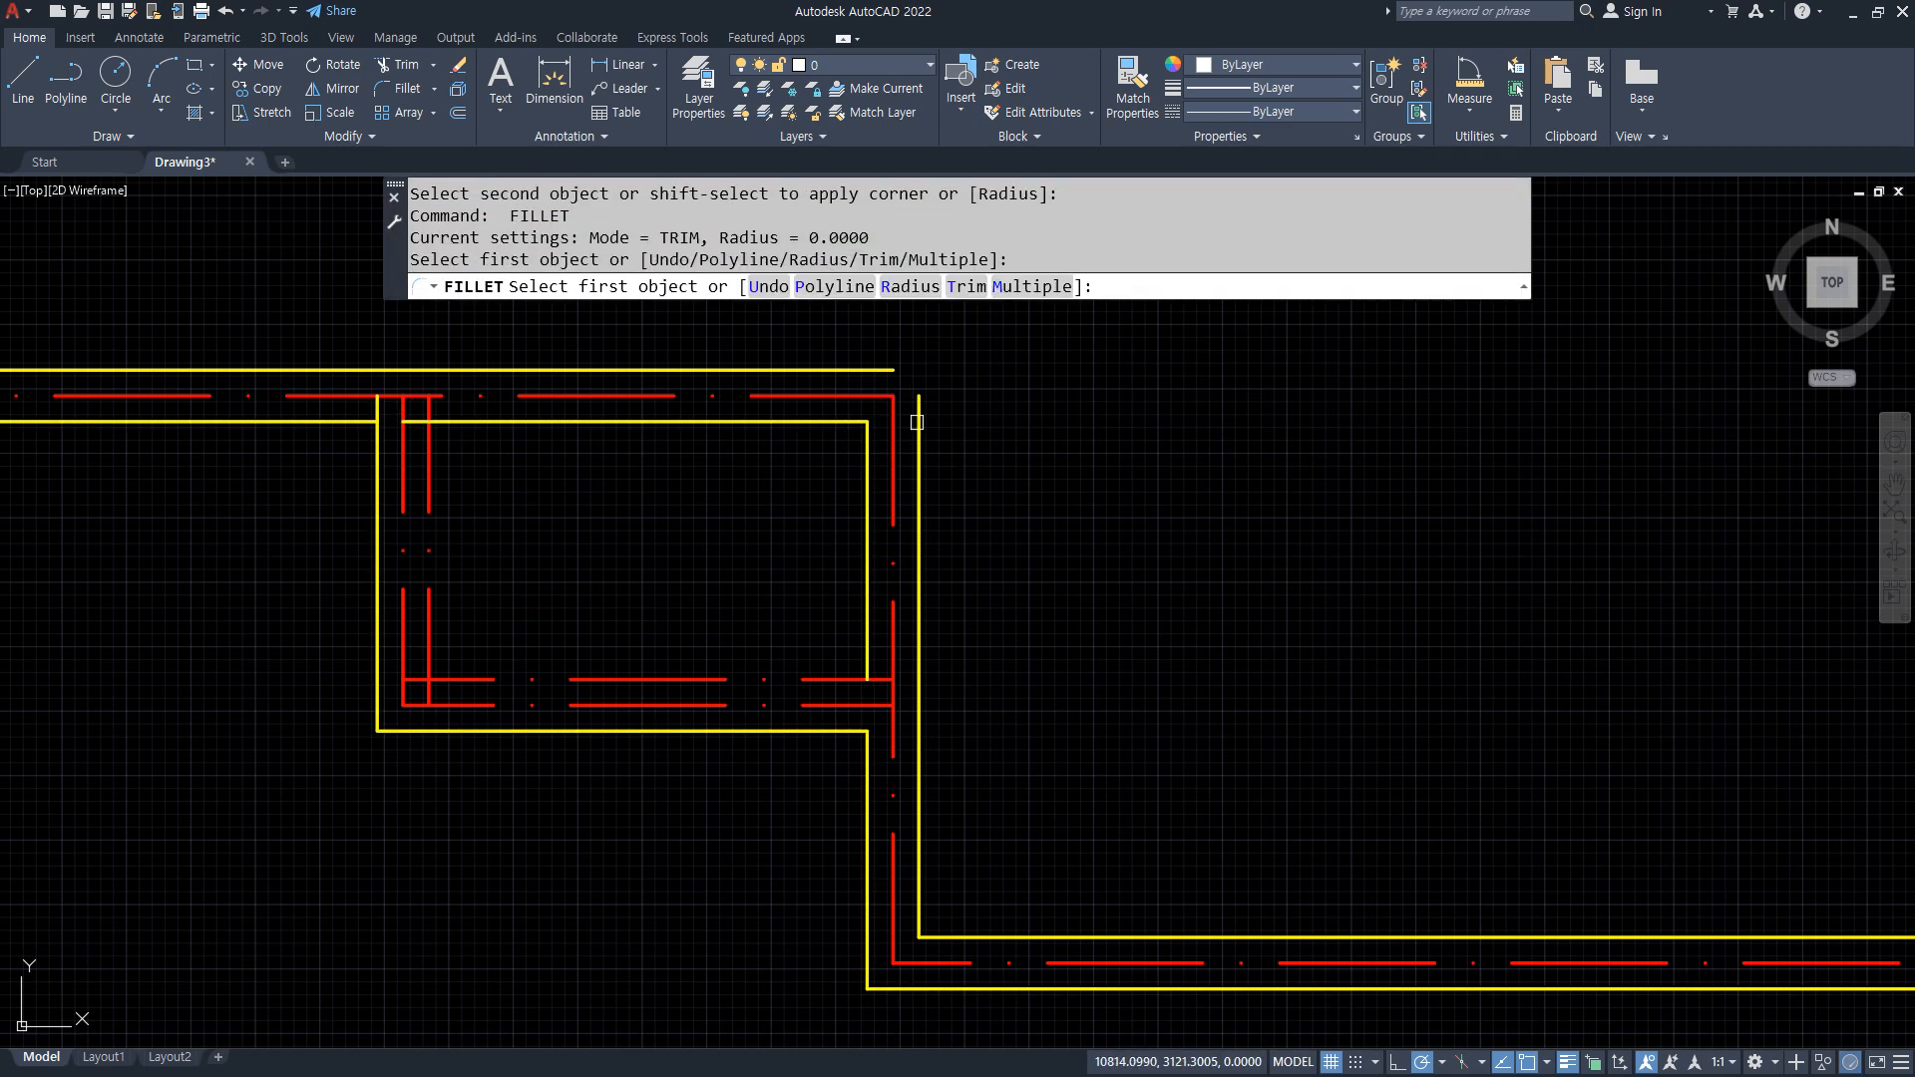
pyautogui.click(919, 415)
pyautogui.click(877, 370)
pyautogui.press('space')
# Fillet the porch's remaining inner corners at the upper left, lower left and lower right
pyautogui.click(469, 422)
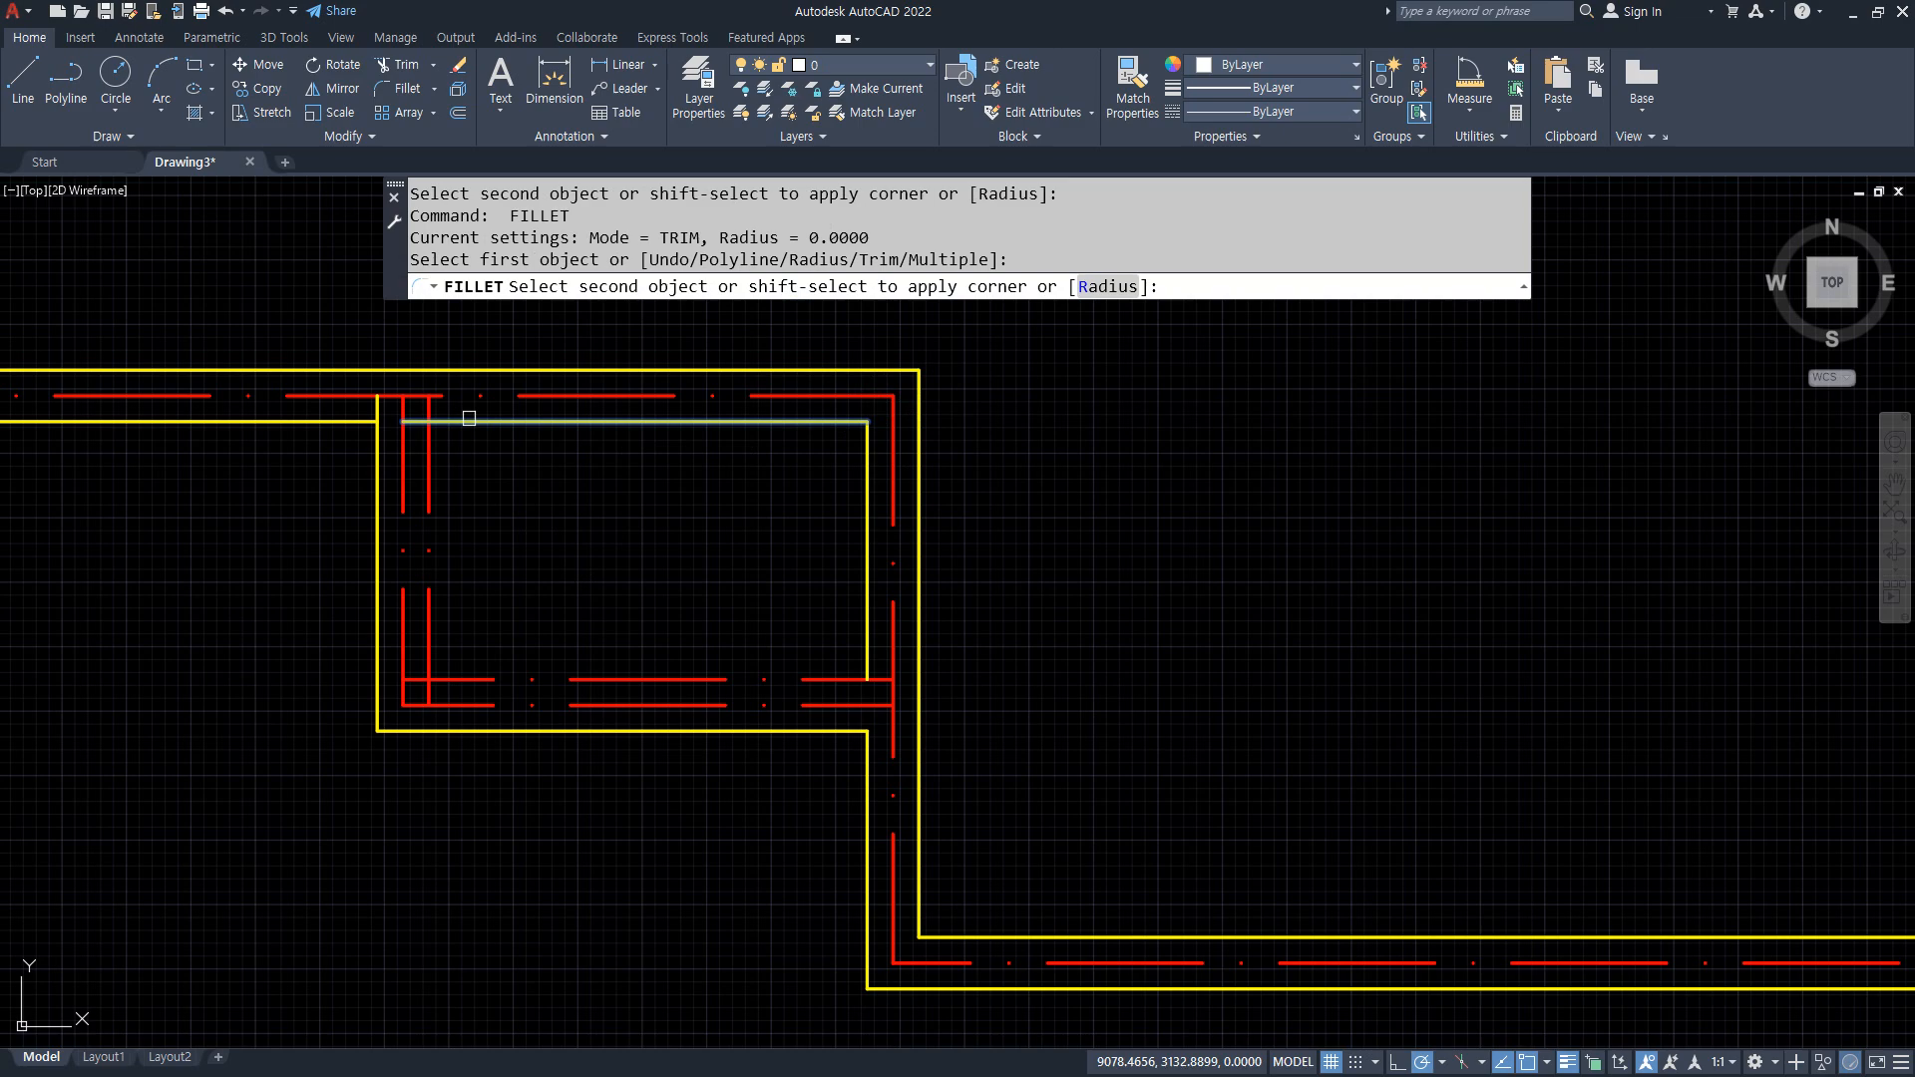
pyautogui.click(426, 574)
pyautogui.press('space')
pyautogui.click(424, 577)
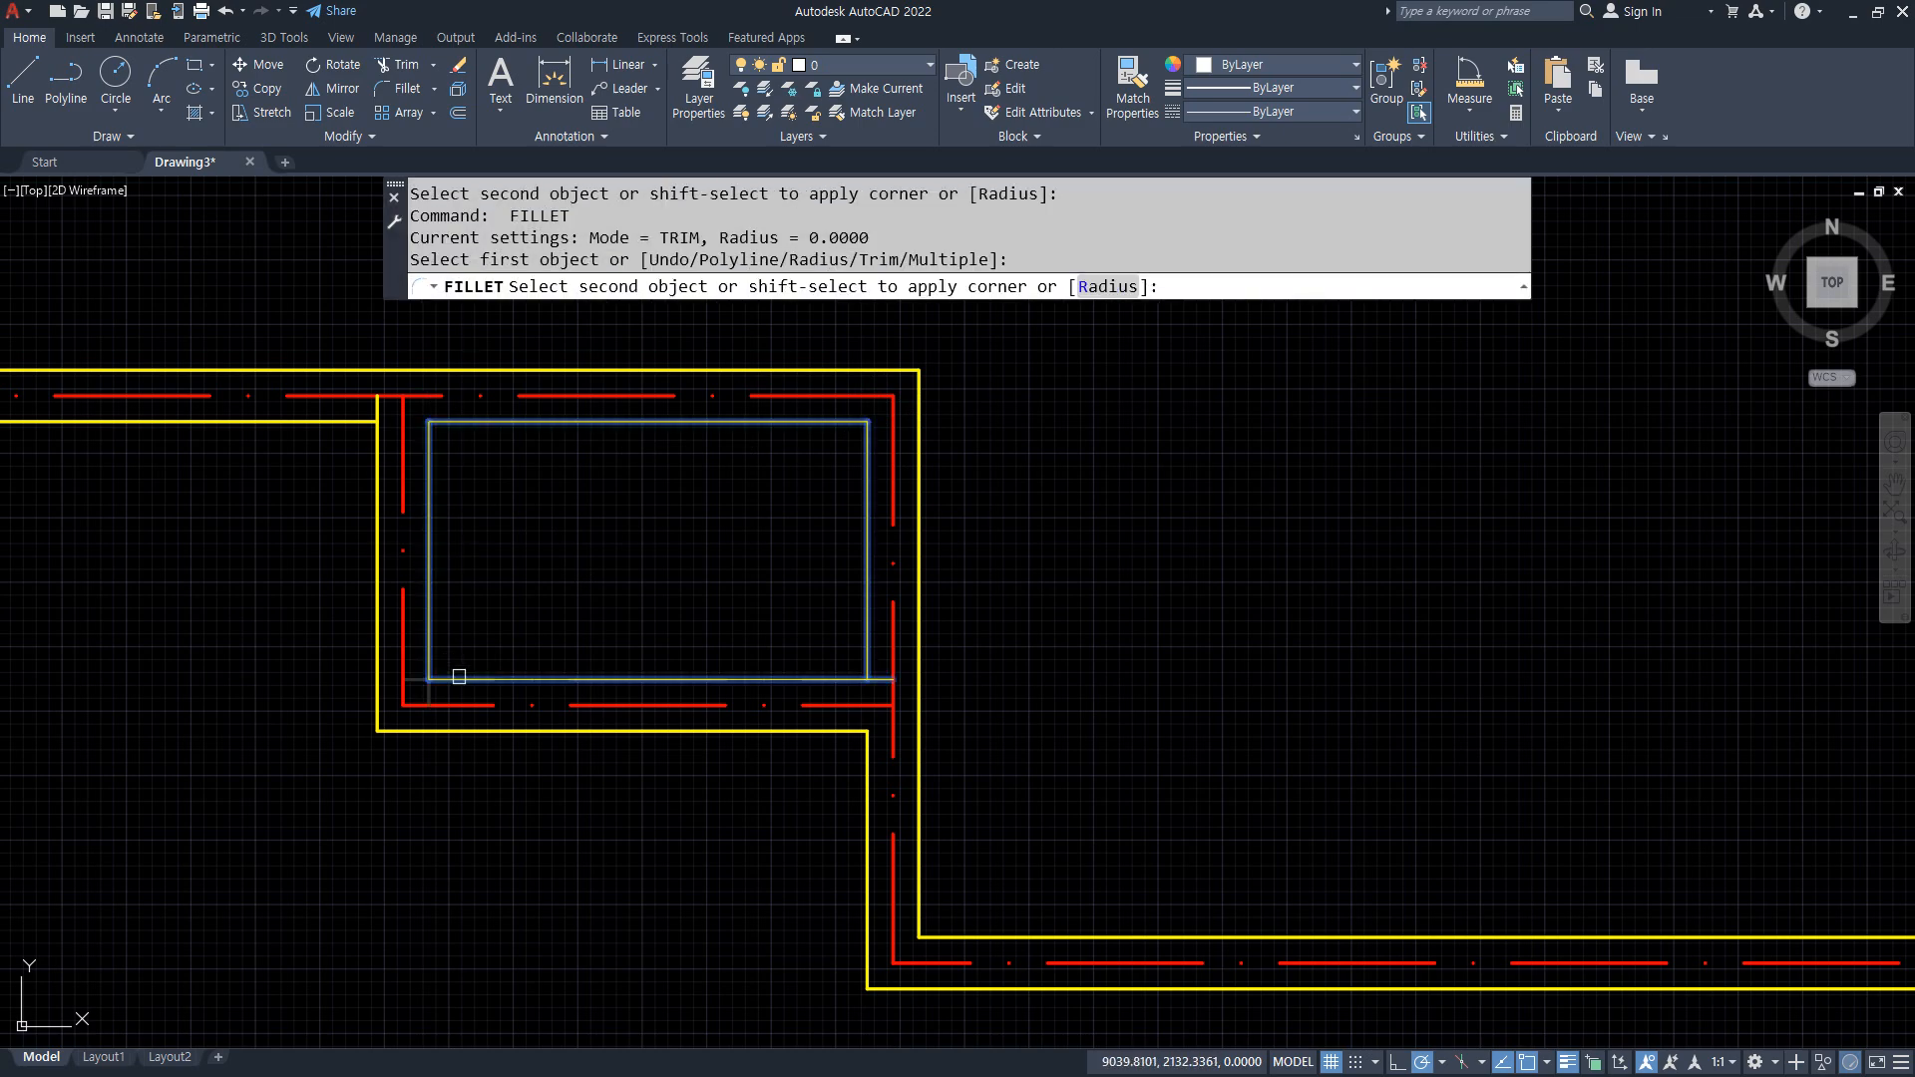
pyautogui.click(459, 676)
pyautogui.press('space')
pyautogui.click(862, 660)
pyautogui.click(812, 678)
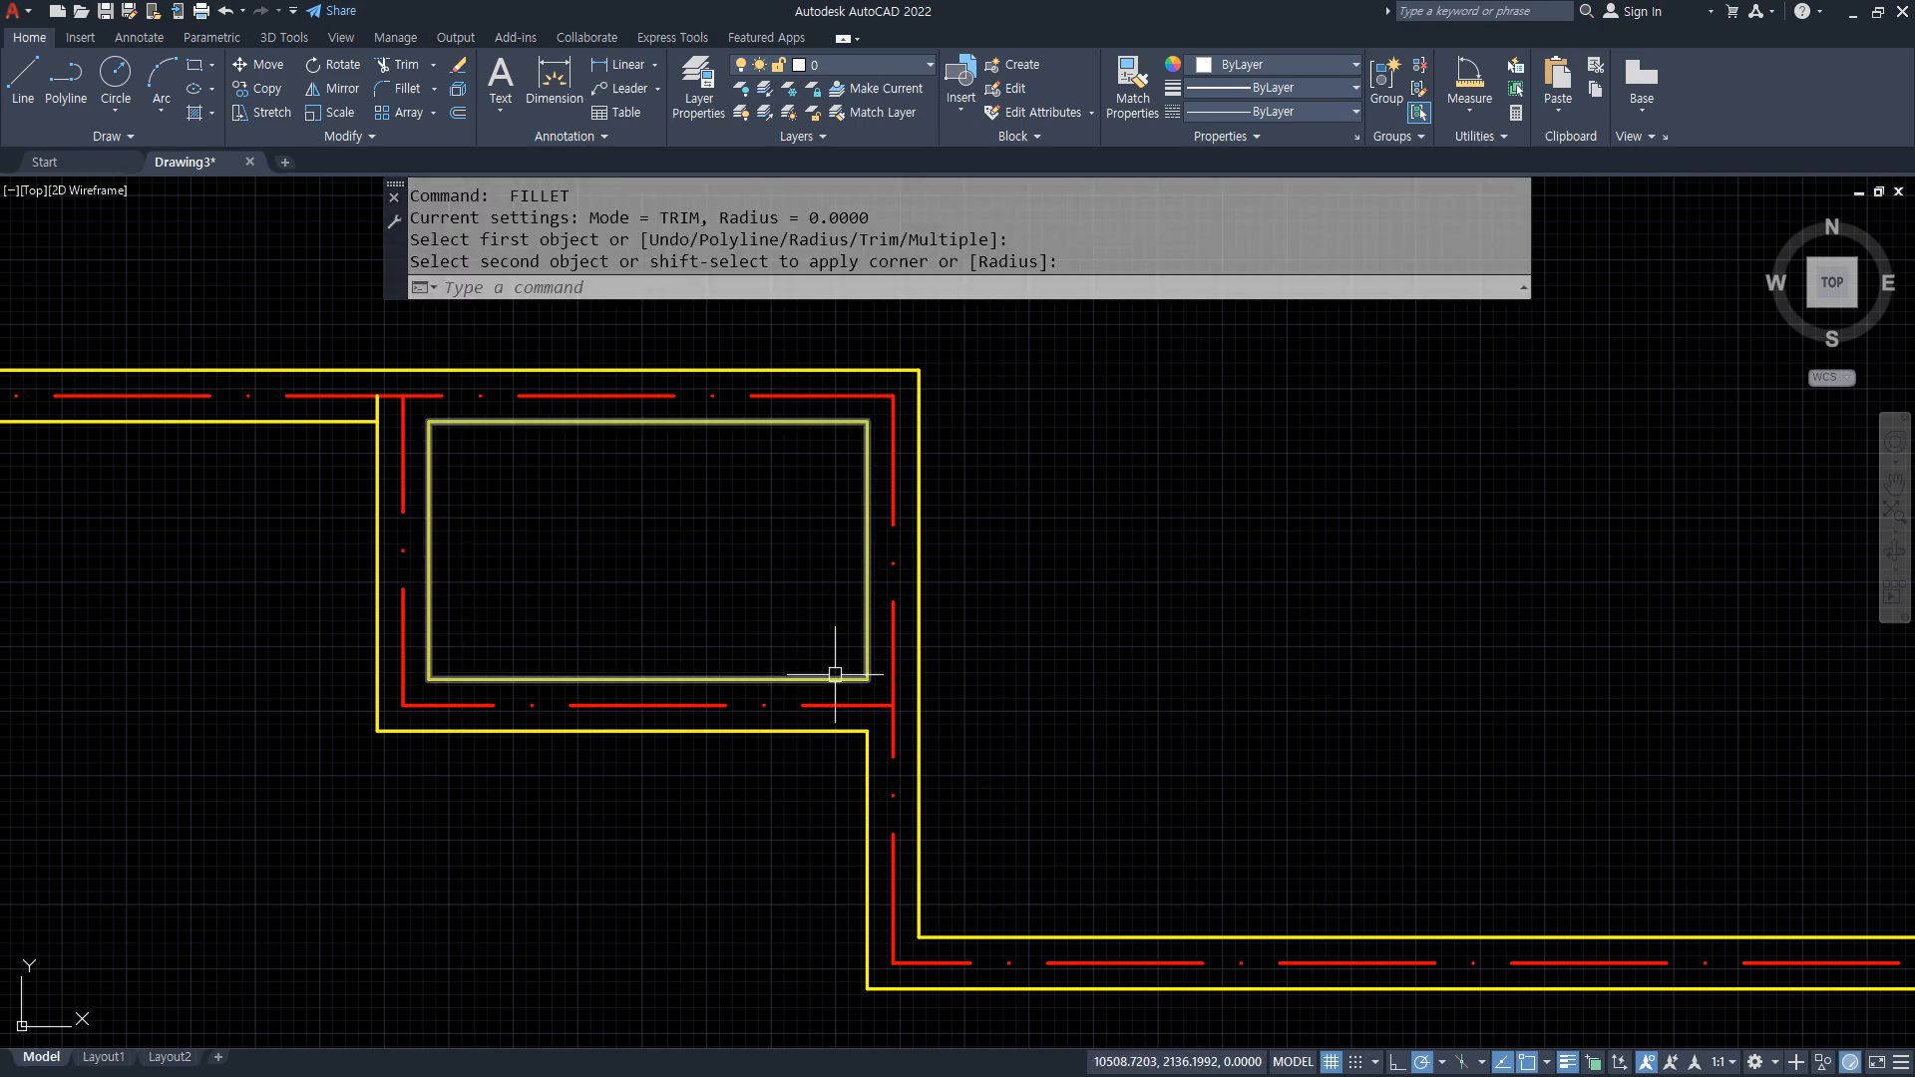
# Offset the upper block's left partition centre line by 100 to both sides
pyautogui.scroll(-3, 555, 568)
pyautogui.scroll(2, 768, 676)
pyautogui.moveTo(397, 648); pyautogui.dragTo(386, 762, button='middle')
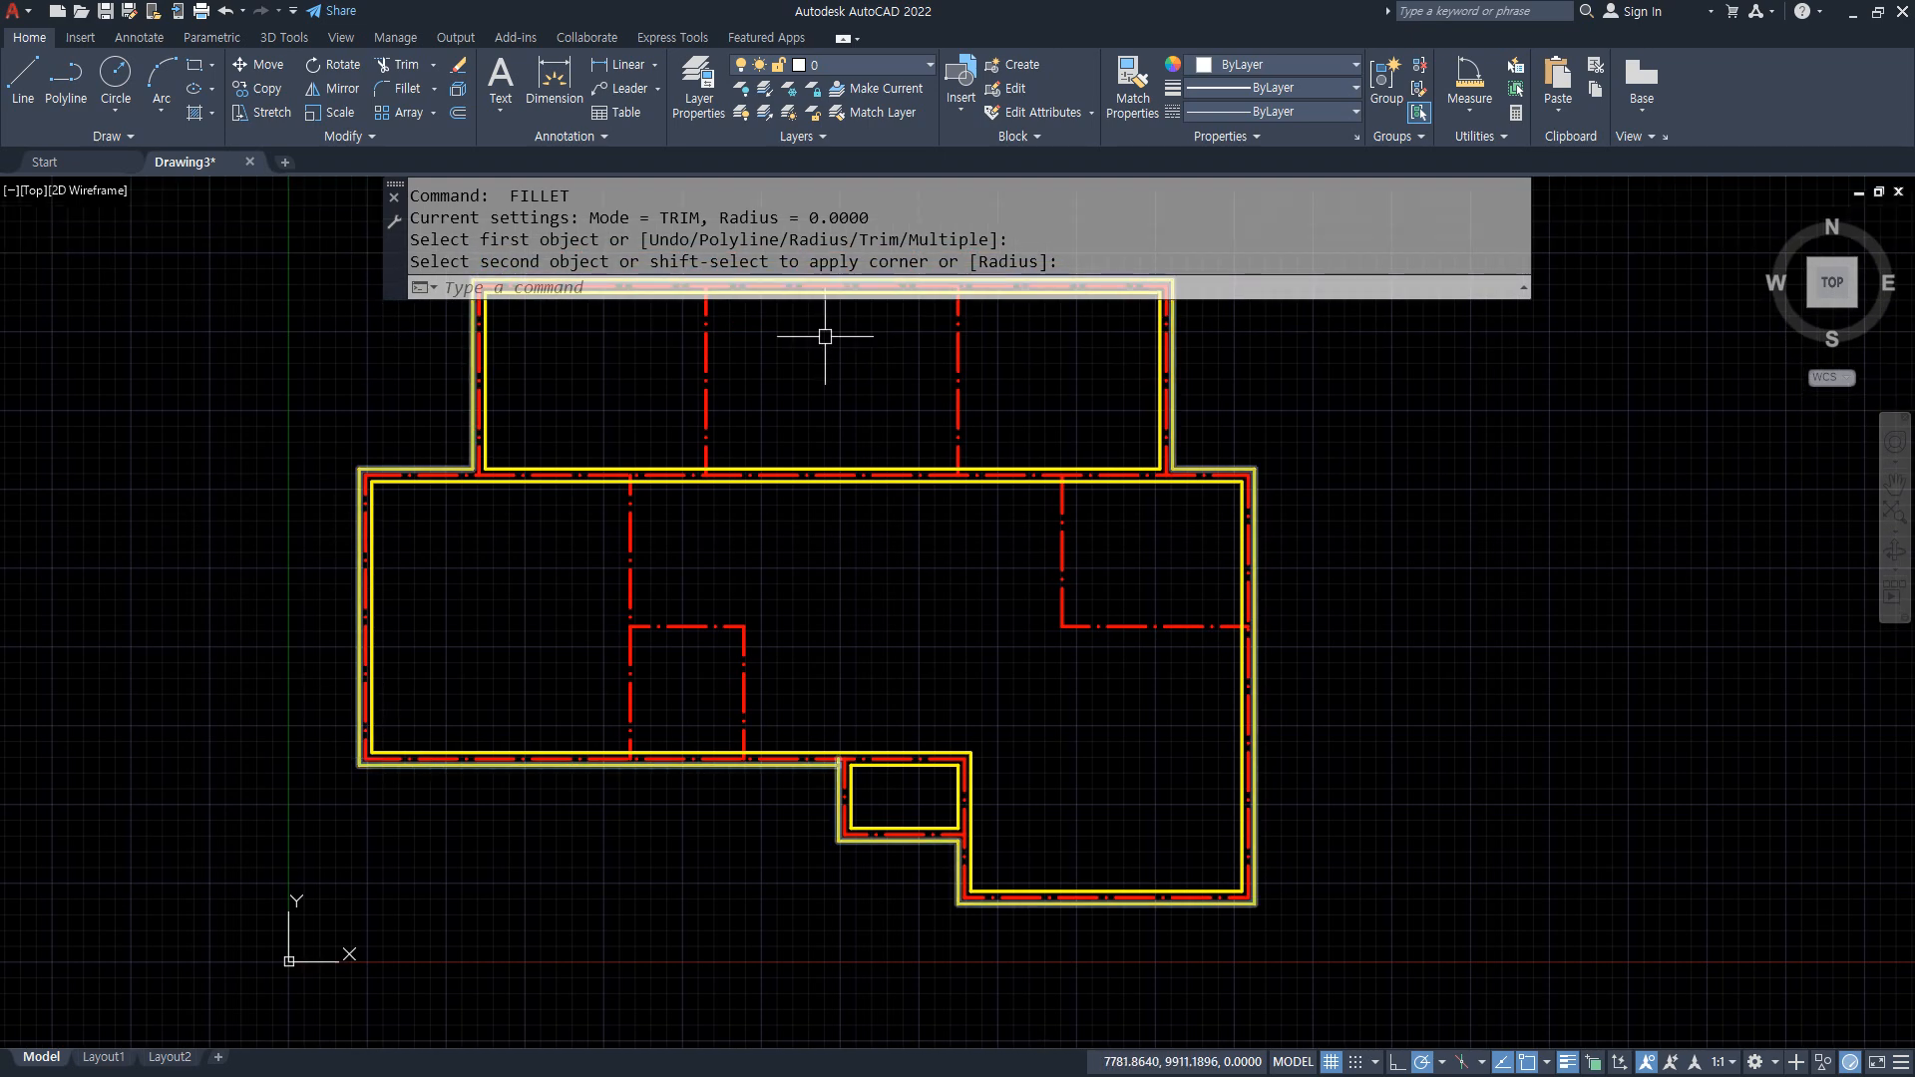
pyautogui.moveTo(1143, 562); pyautogui.dragTo(1120, 625, button='middle')
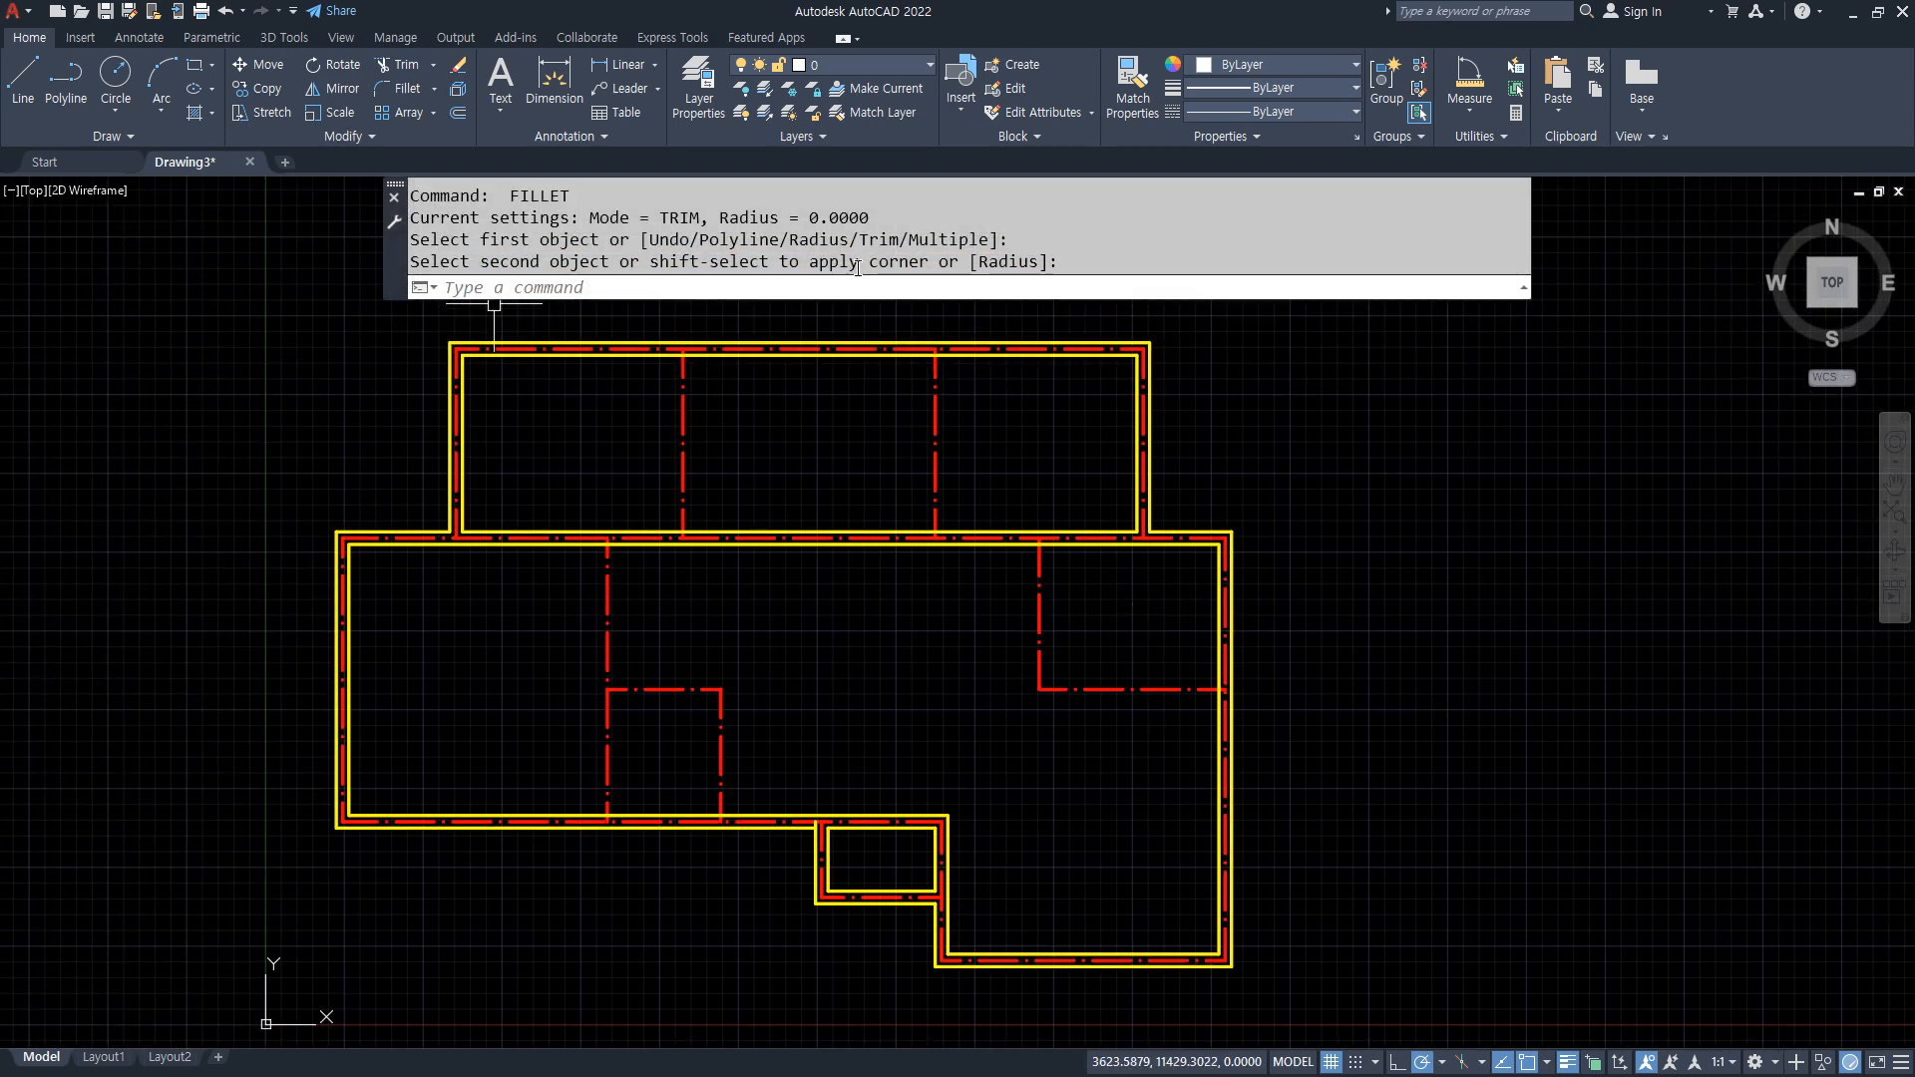
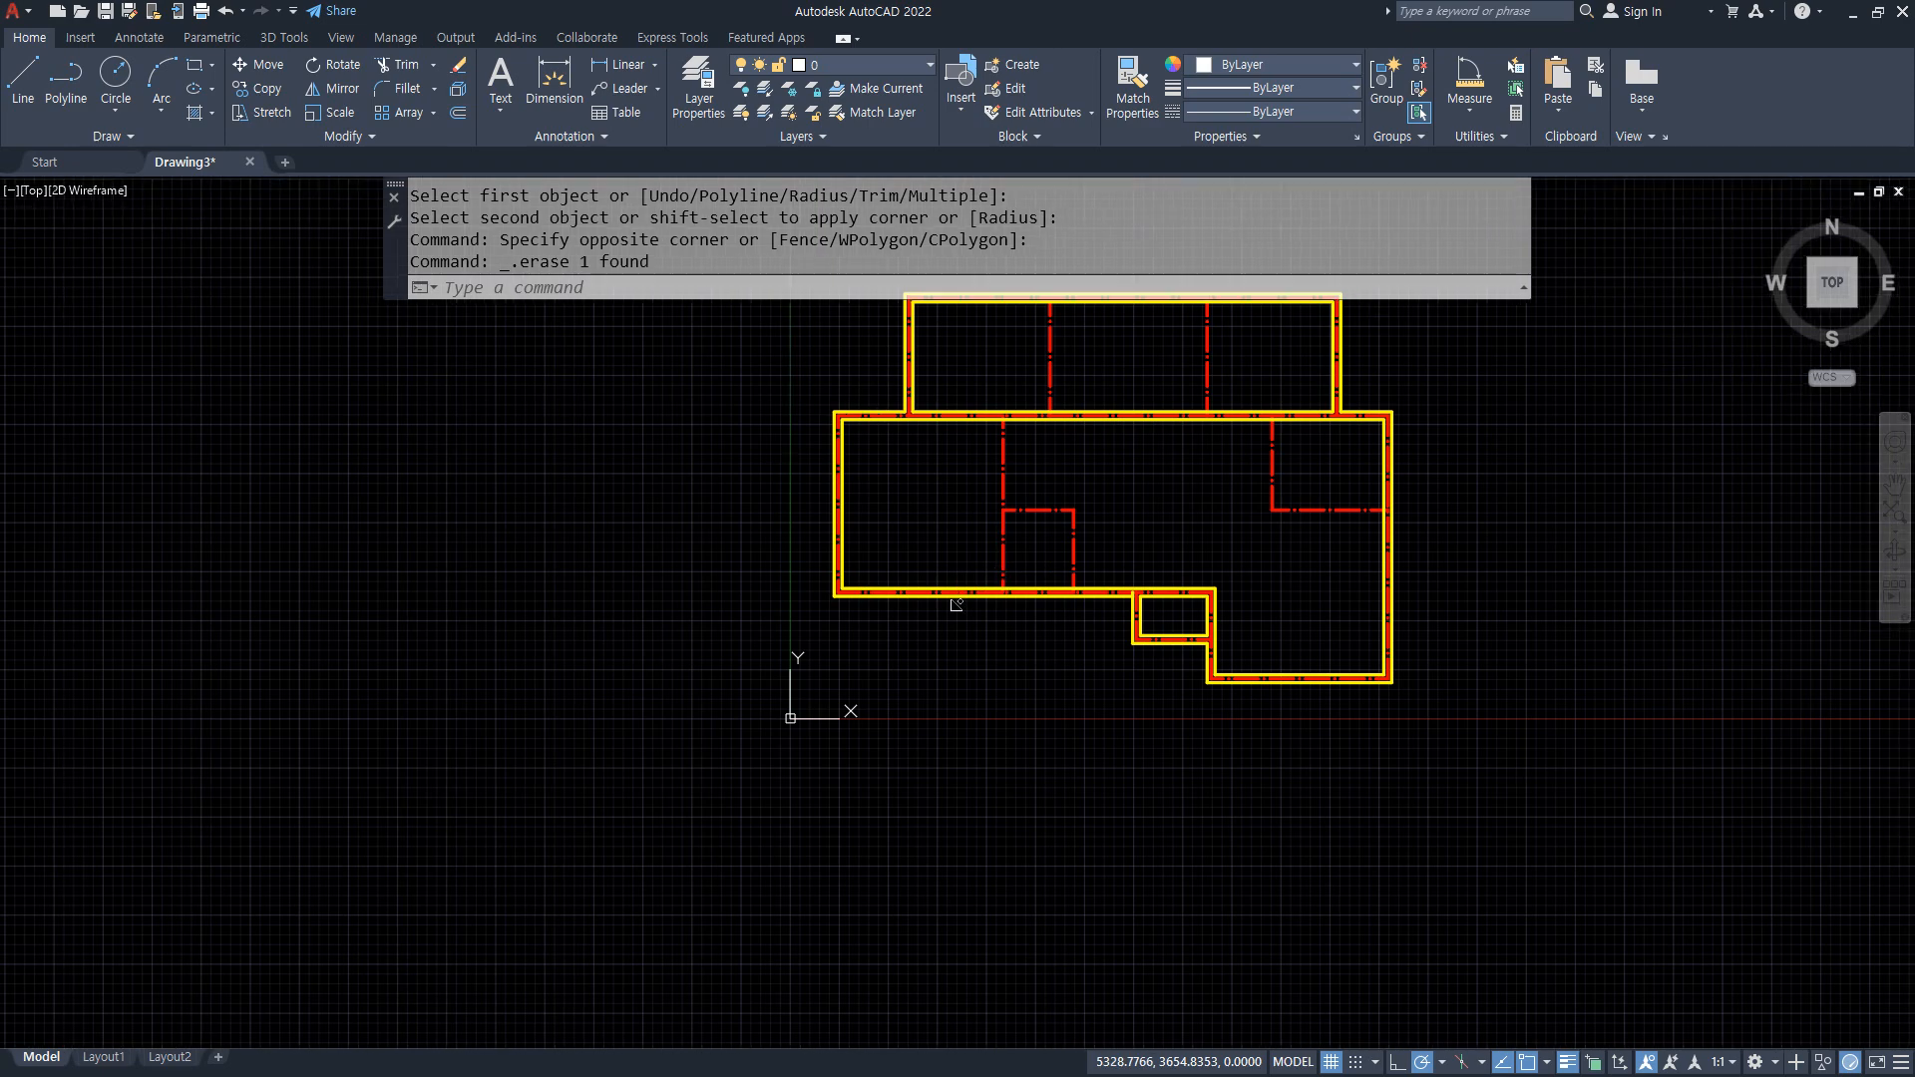
pyautogui.moveTo(954, 603); pyautogui.dragTo(564, 808, button='middle')
pyautogui.scroll(6, 733, 563)
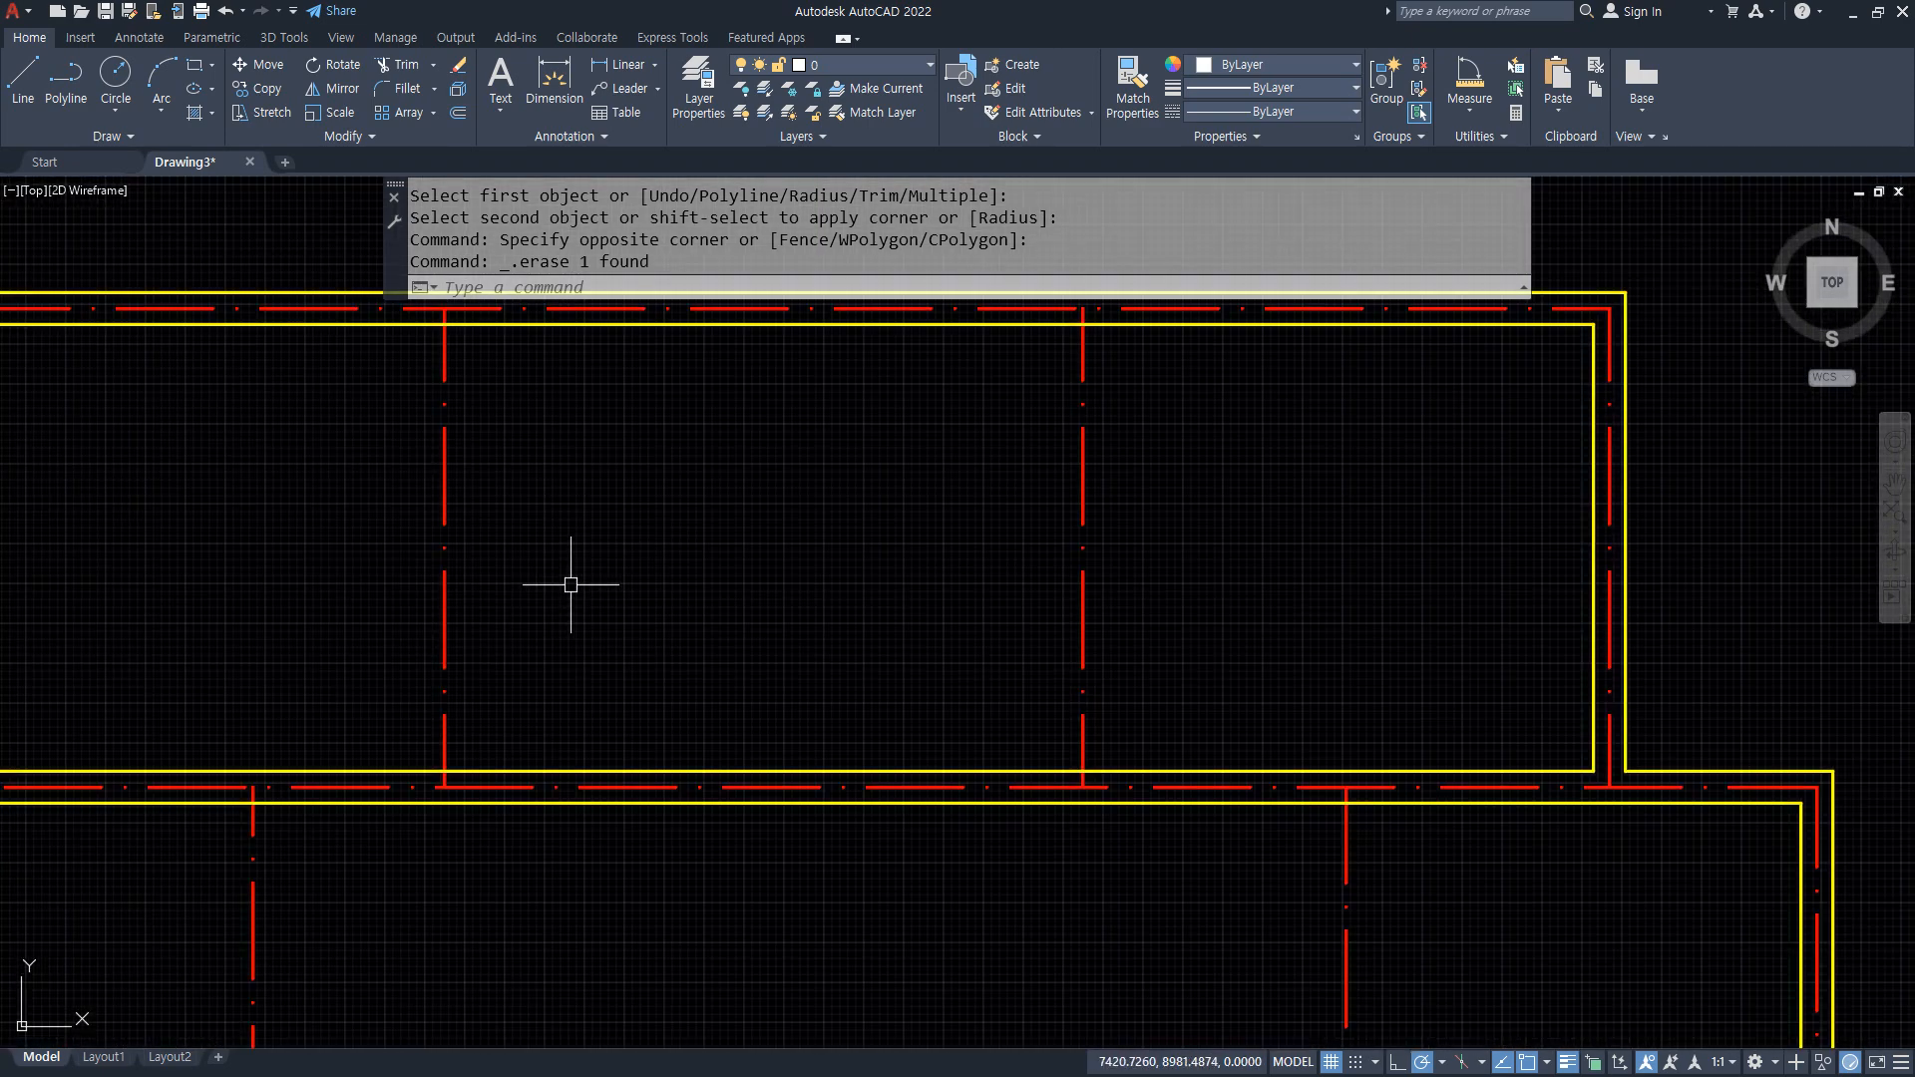
pyautogui.write('o')
pyautogui.press('Return')
pyautogui.write('1')
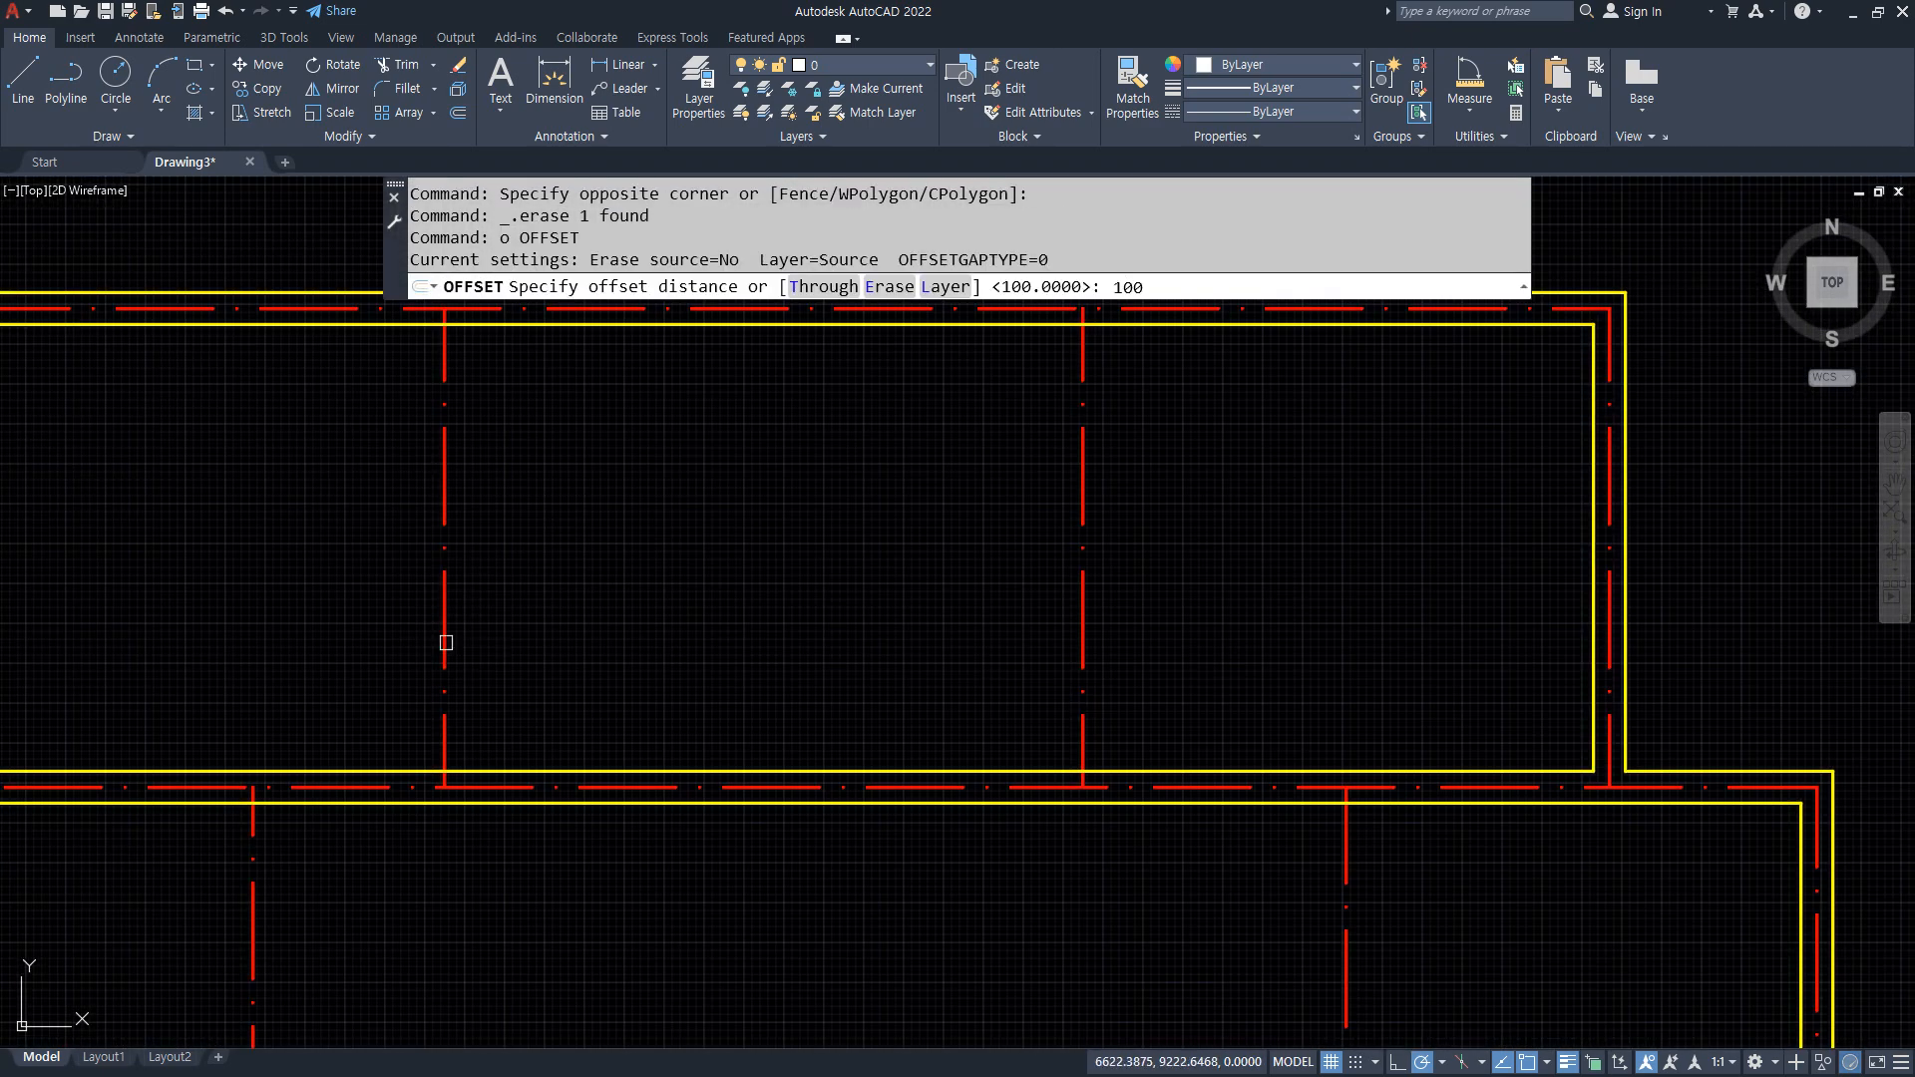
pyautogui.write('00')
pyautogui.press('Return')
pyautogui.click(445, 638)
pyautogui.click(511, 628)
pyautogui.click(445, 624)
pyautogui.click(380, 619)
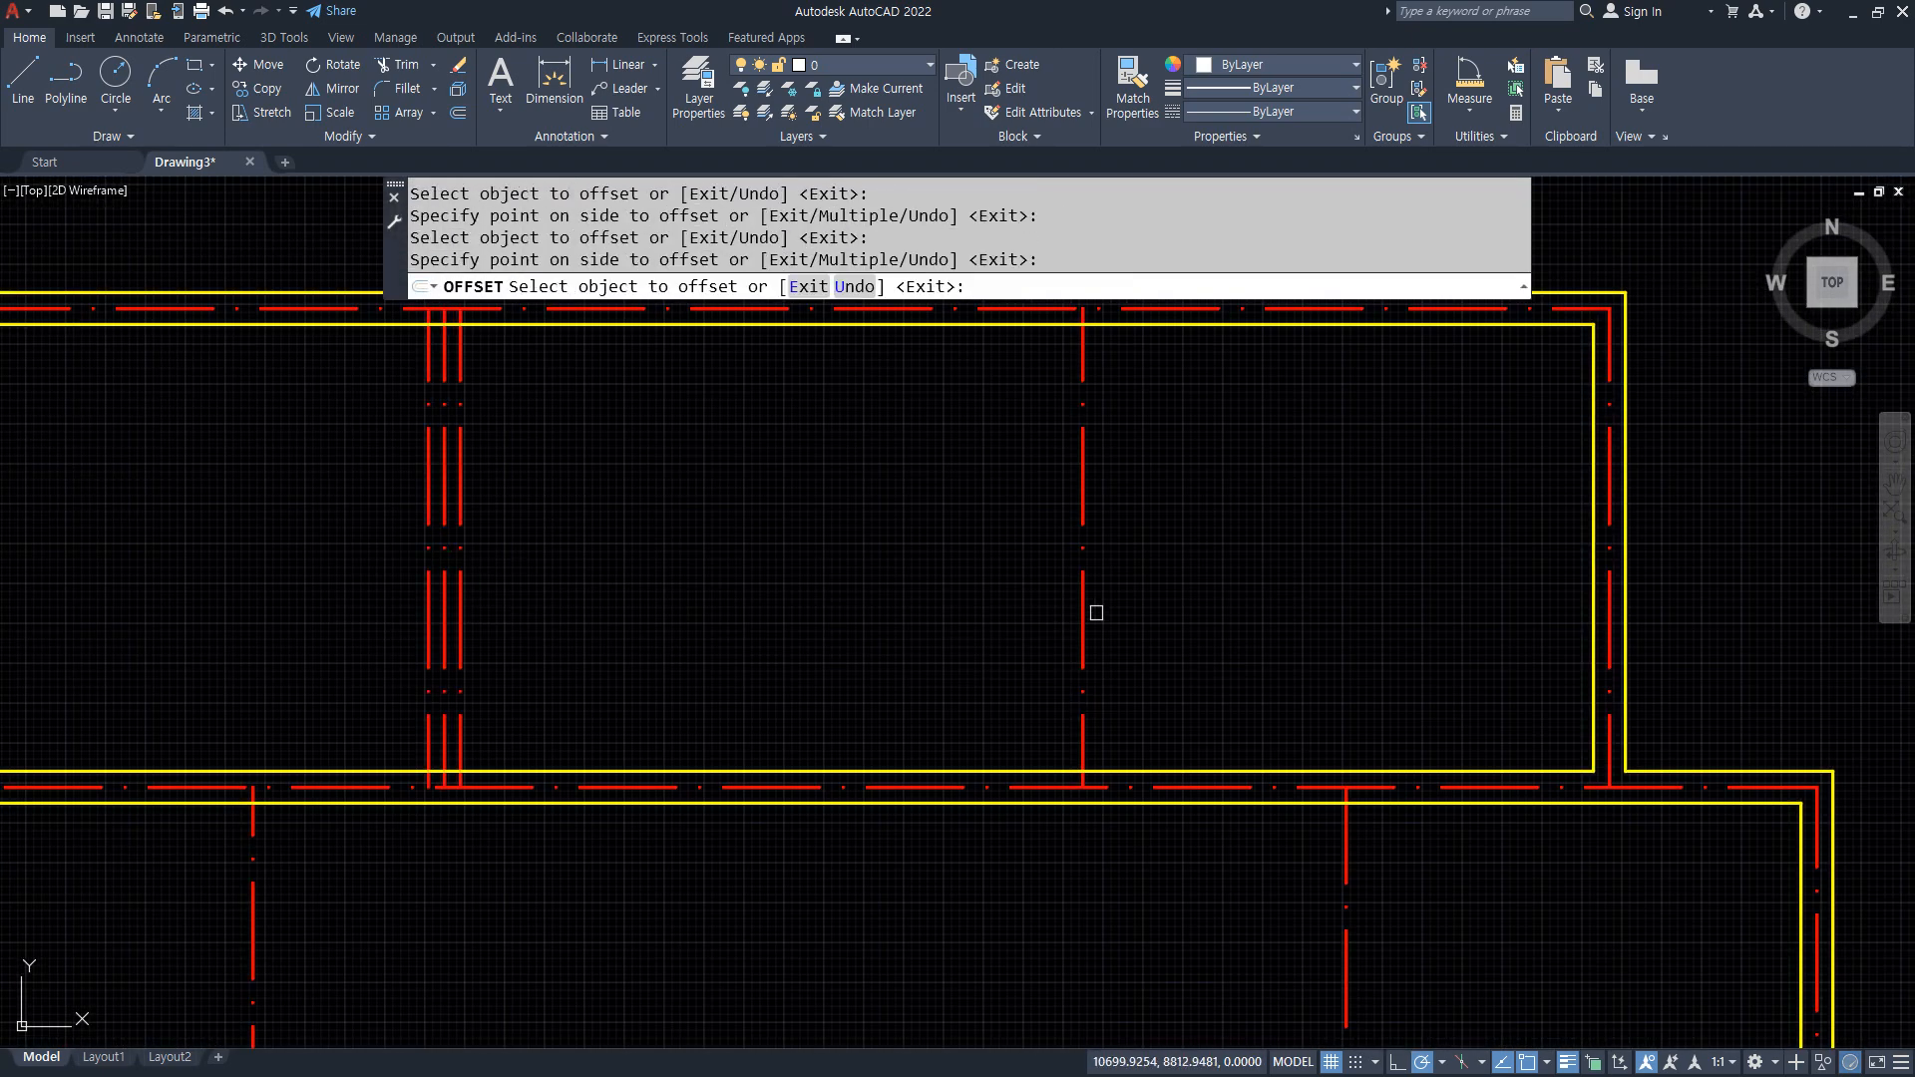
# Offset the upper block's right partition centre line by 100 to both sides
pyautogui.click(1081, 617)
pyautogui.click(1174, 594)
pyautogui.click(1080, 599)
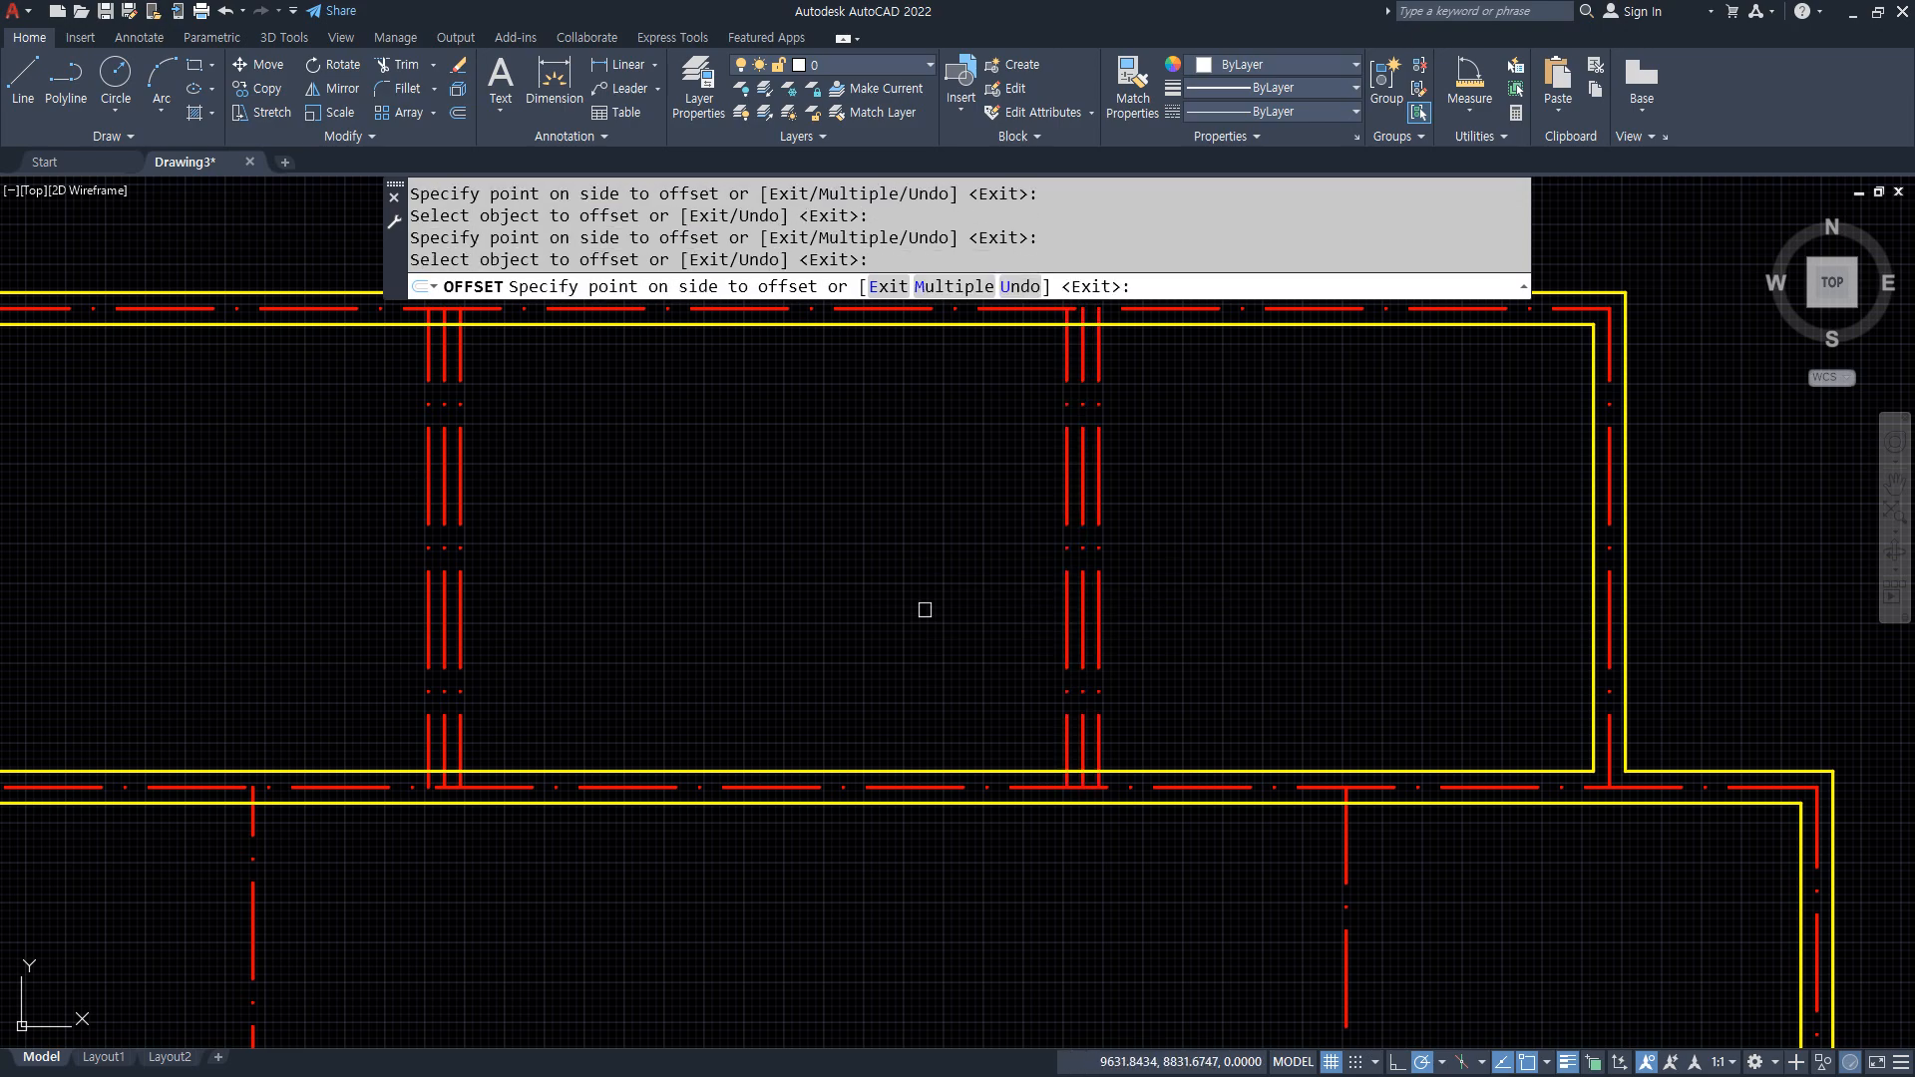
pyautogui.click(924, 611)
# Offset the right room's vertical and horizontal partition centre lines below the middle wall by 100 to both sides
pyautogui.moveTo(1101, 807); pyautogui.dragTo(1106, 489, button='middle')
pyautogui.click(1344, 660)
pyautogui.click(1431, 666)
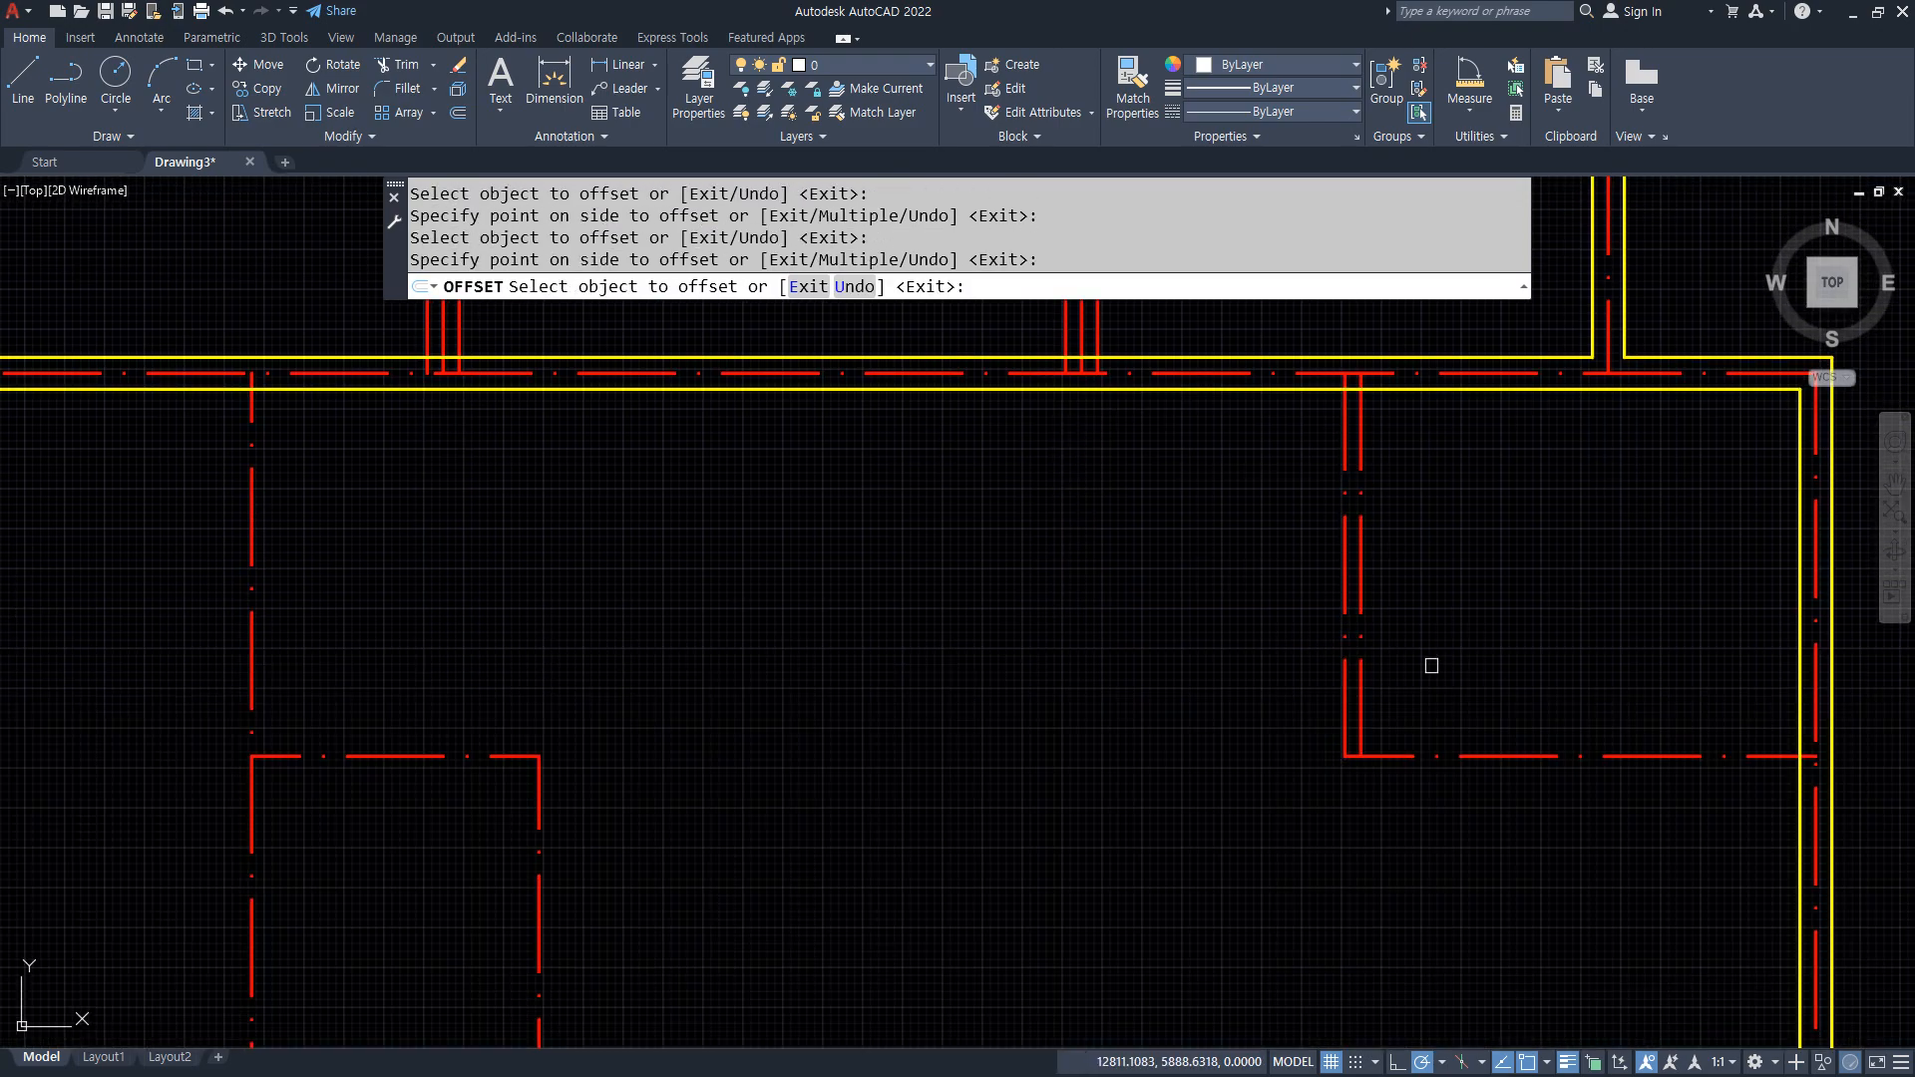
pyautogui.click(1348, 676)
pyautogui.click(1253, 685)
pyautogui.click(1410, 756)
pyautogui.click(1407, 745)
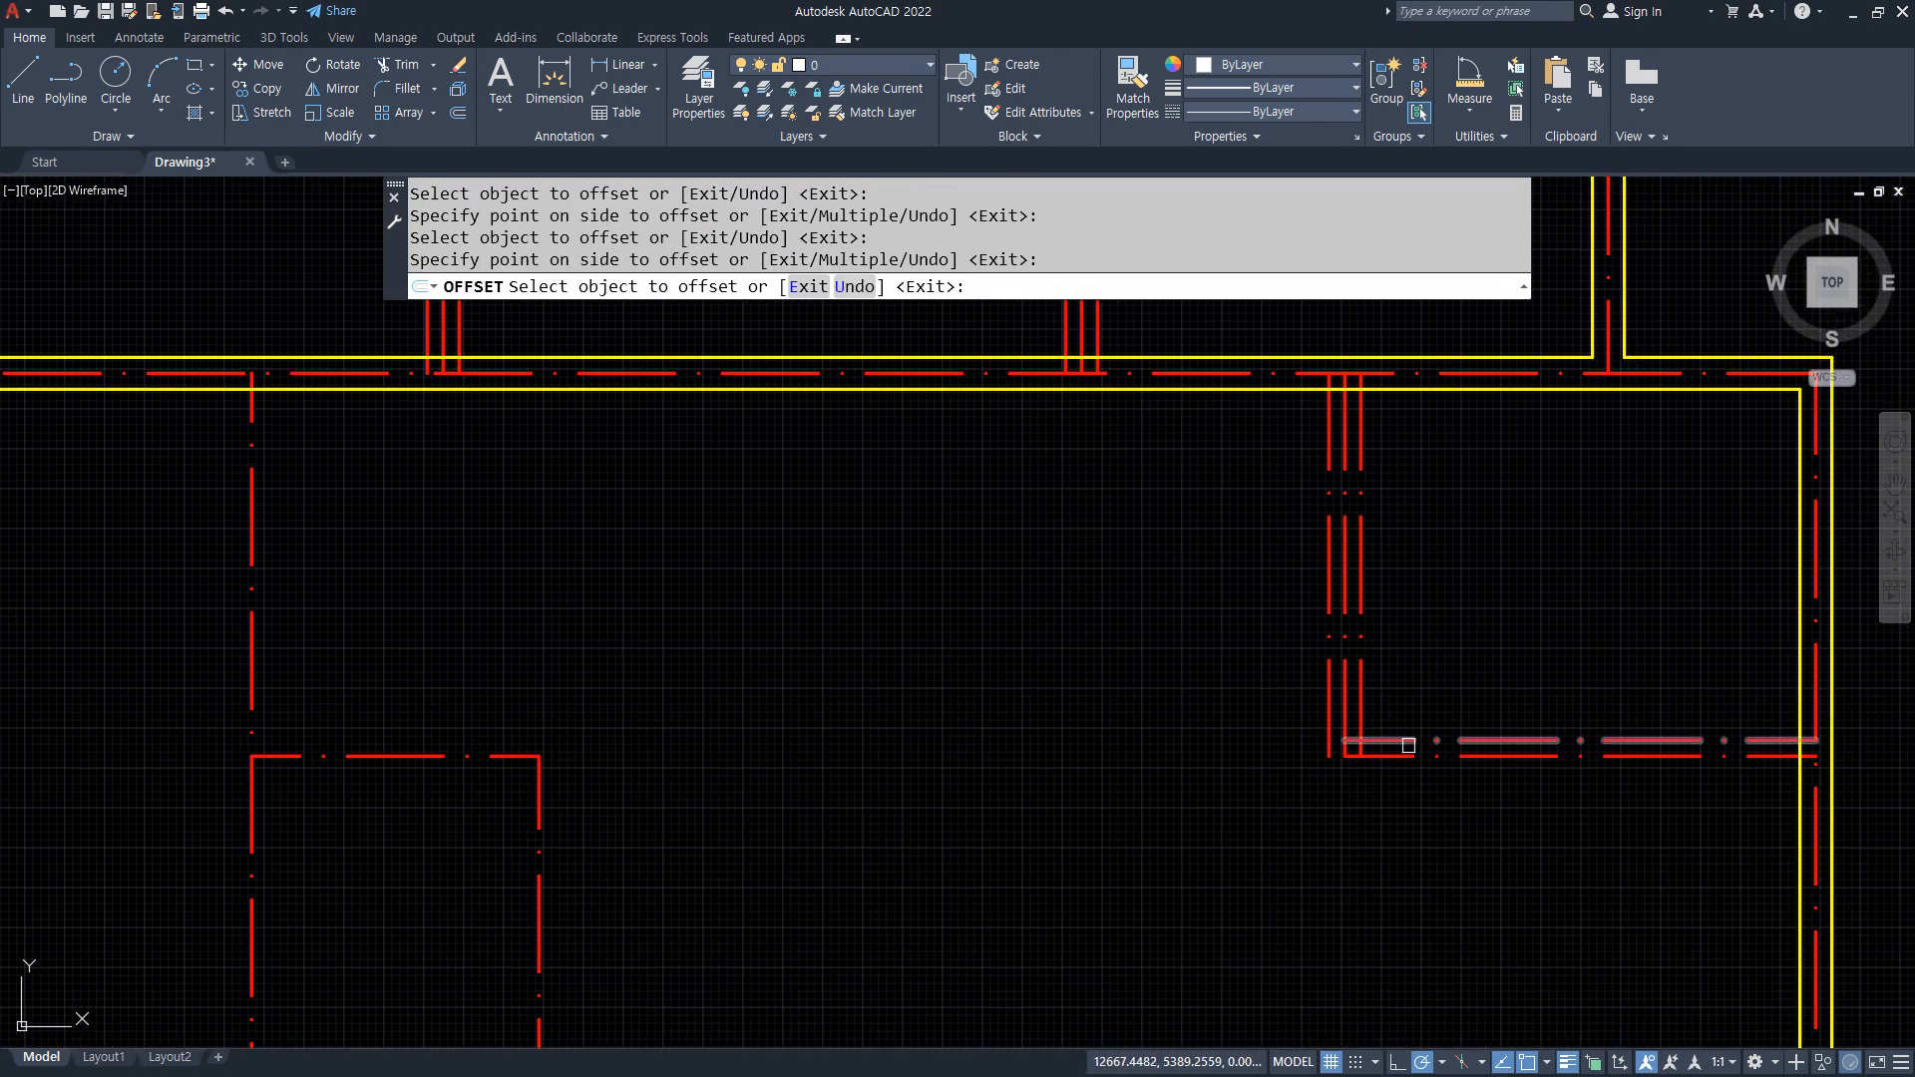
pyautogui.click(1396, 756)
pyautogui.click(1400, 837)
# Offset the long vertical partition centre line in the left part of the main block by 100 to both sides
pyautogui.moveTo(154, 641); pyautogui.dragTo(324, 534, button='middle')
pyautogui.click(422, 535)
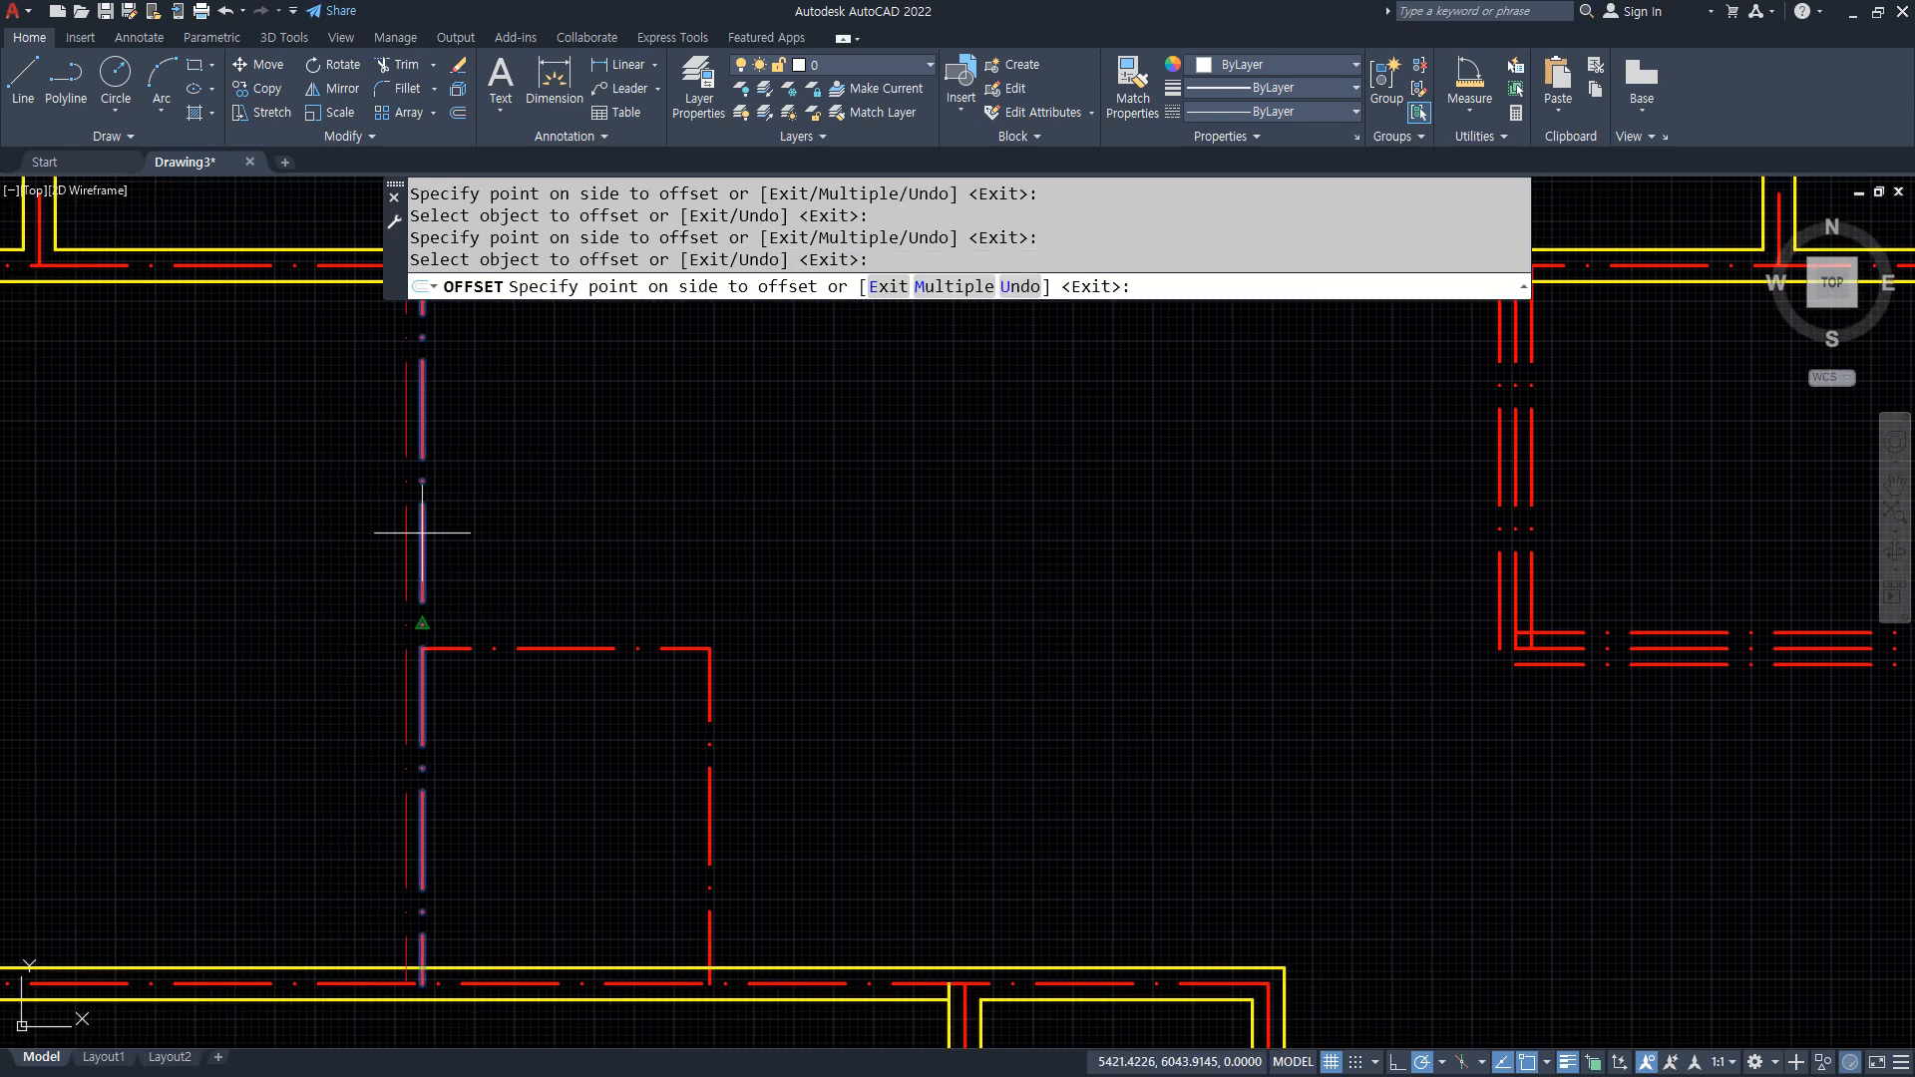
pyautogui.click(441, 553)
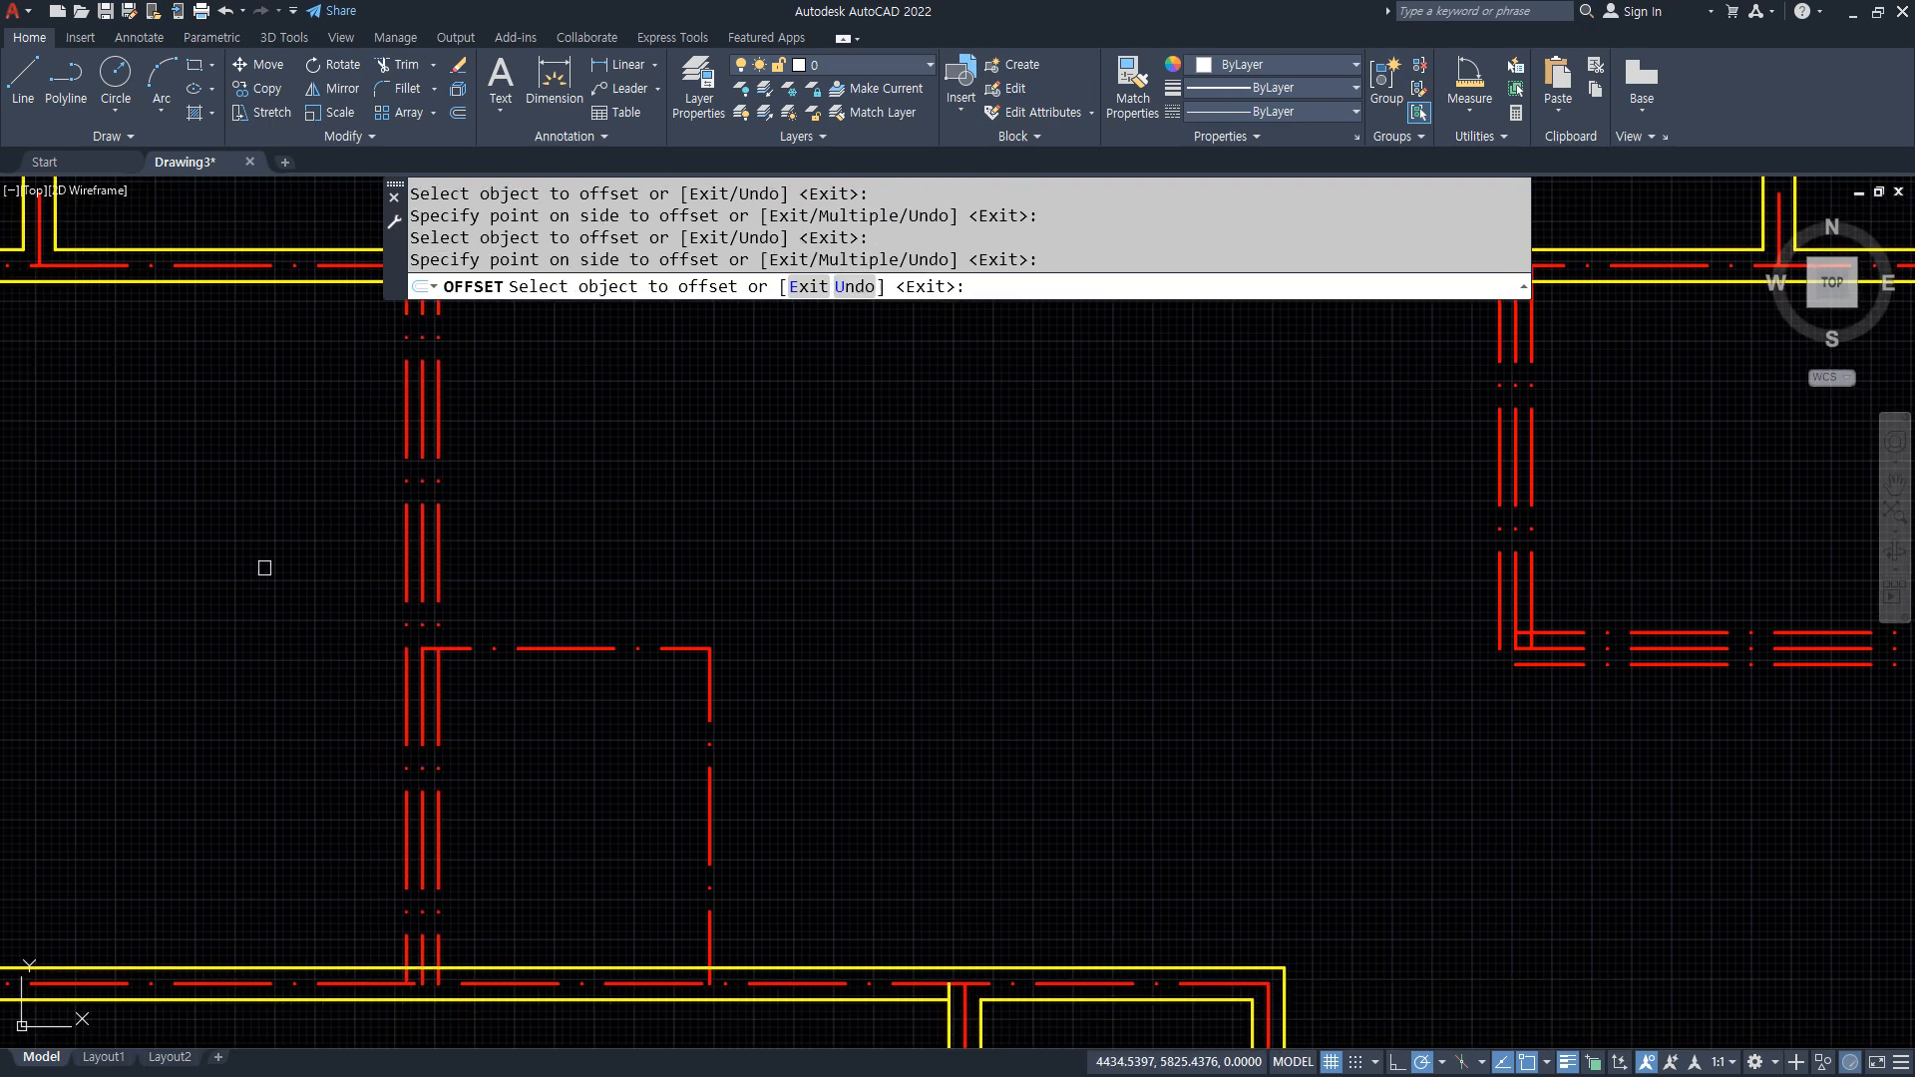
# Offset the small left room's top and right partition centre lines by 100 to both sides
pyautogui.click(568, 649)
pyautogui.click(569, 714)
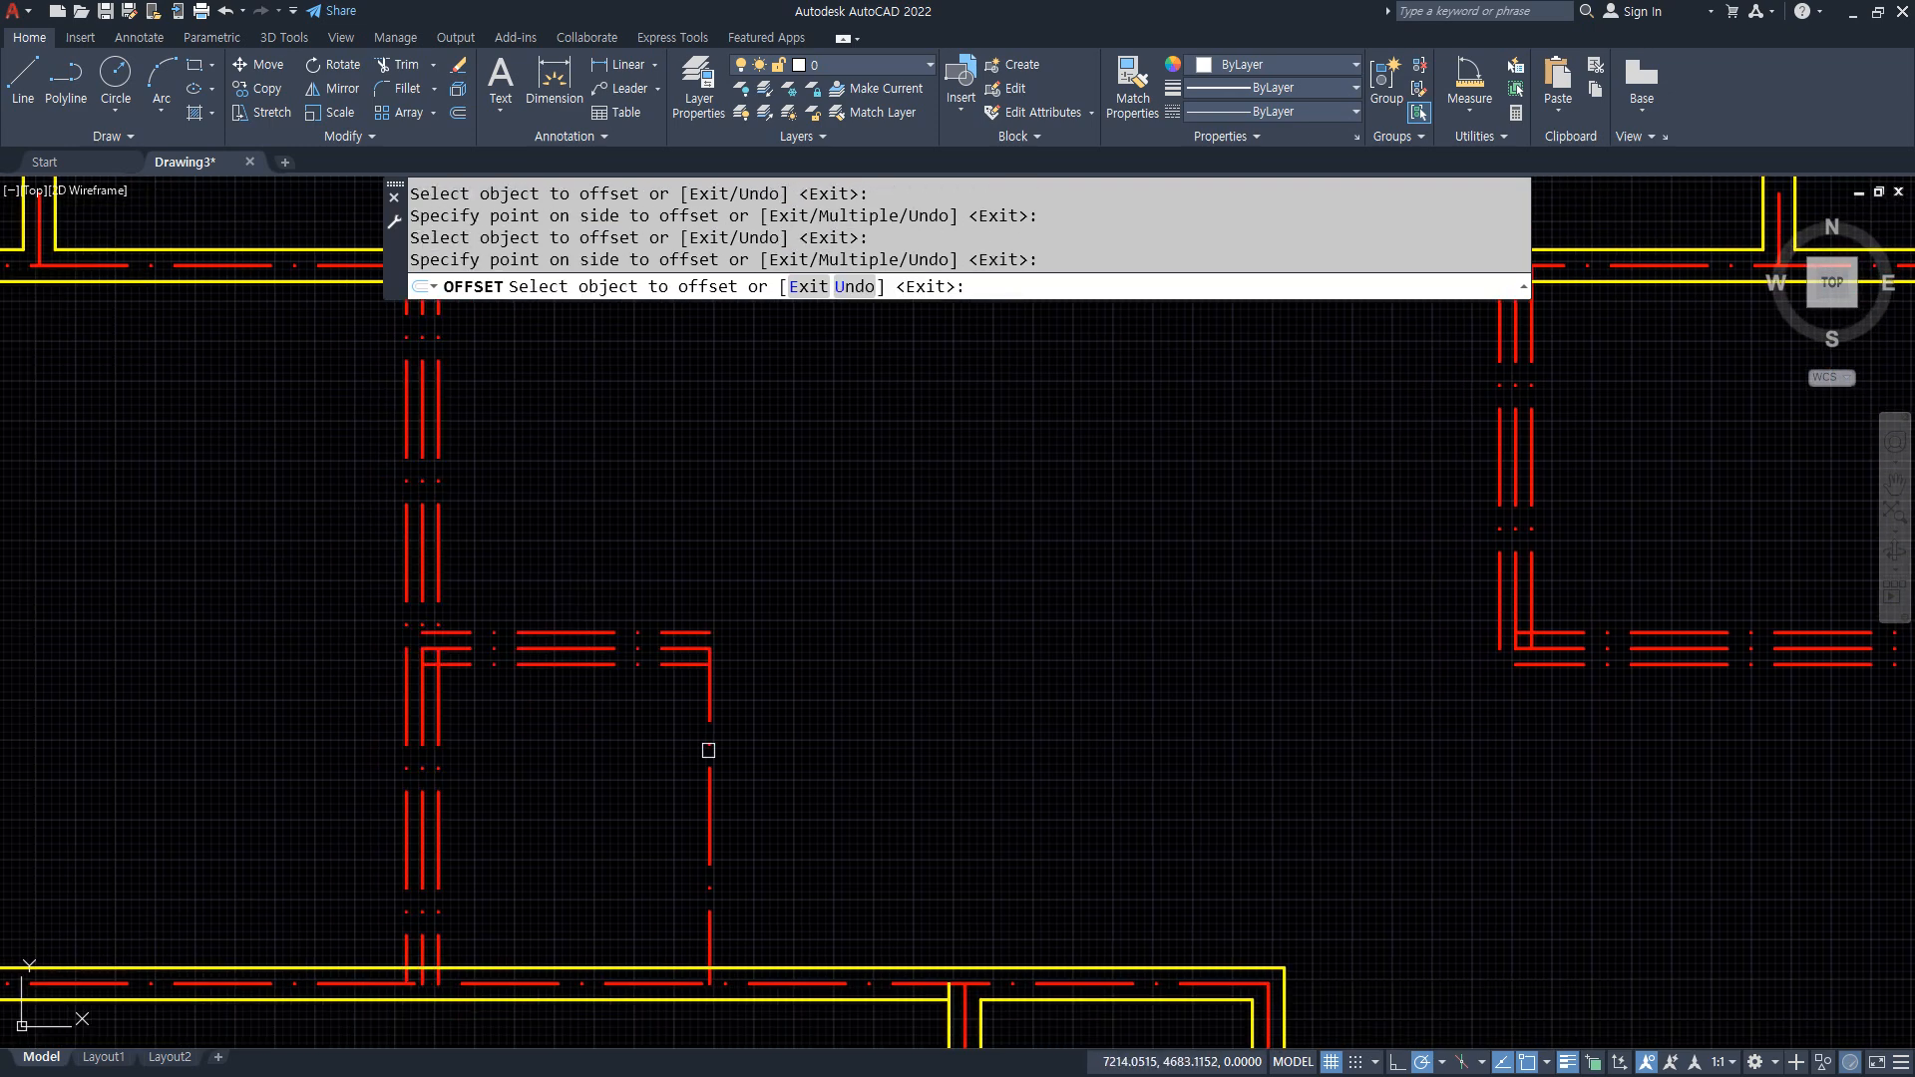
pyautogui.click(709, 776)
pyautogui.click(619, 788)
pyautogui.click(708, 788)
pyautogui.click(699, 788)
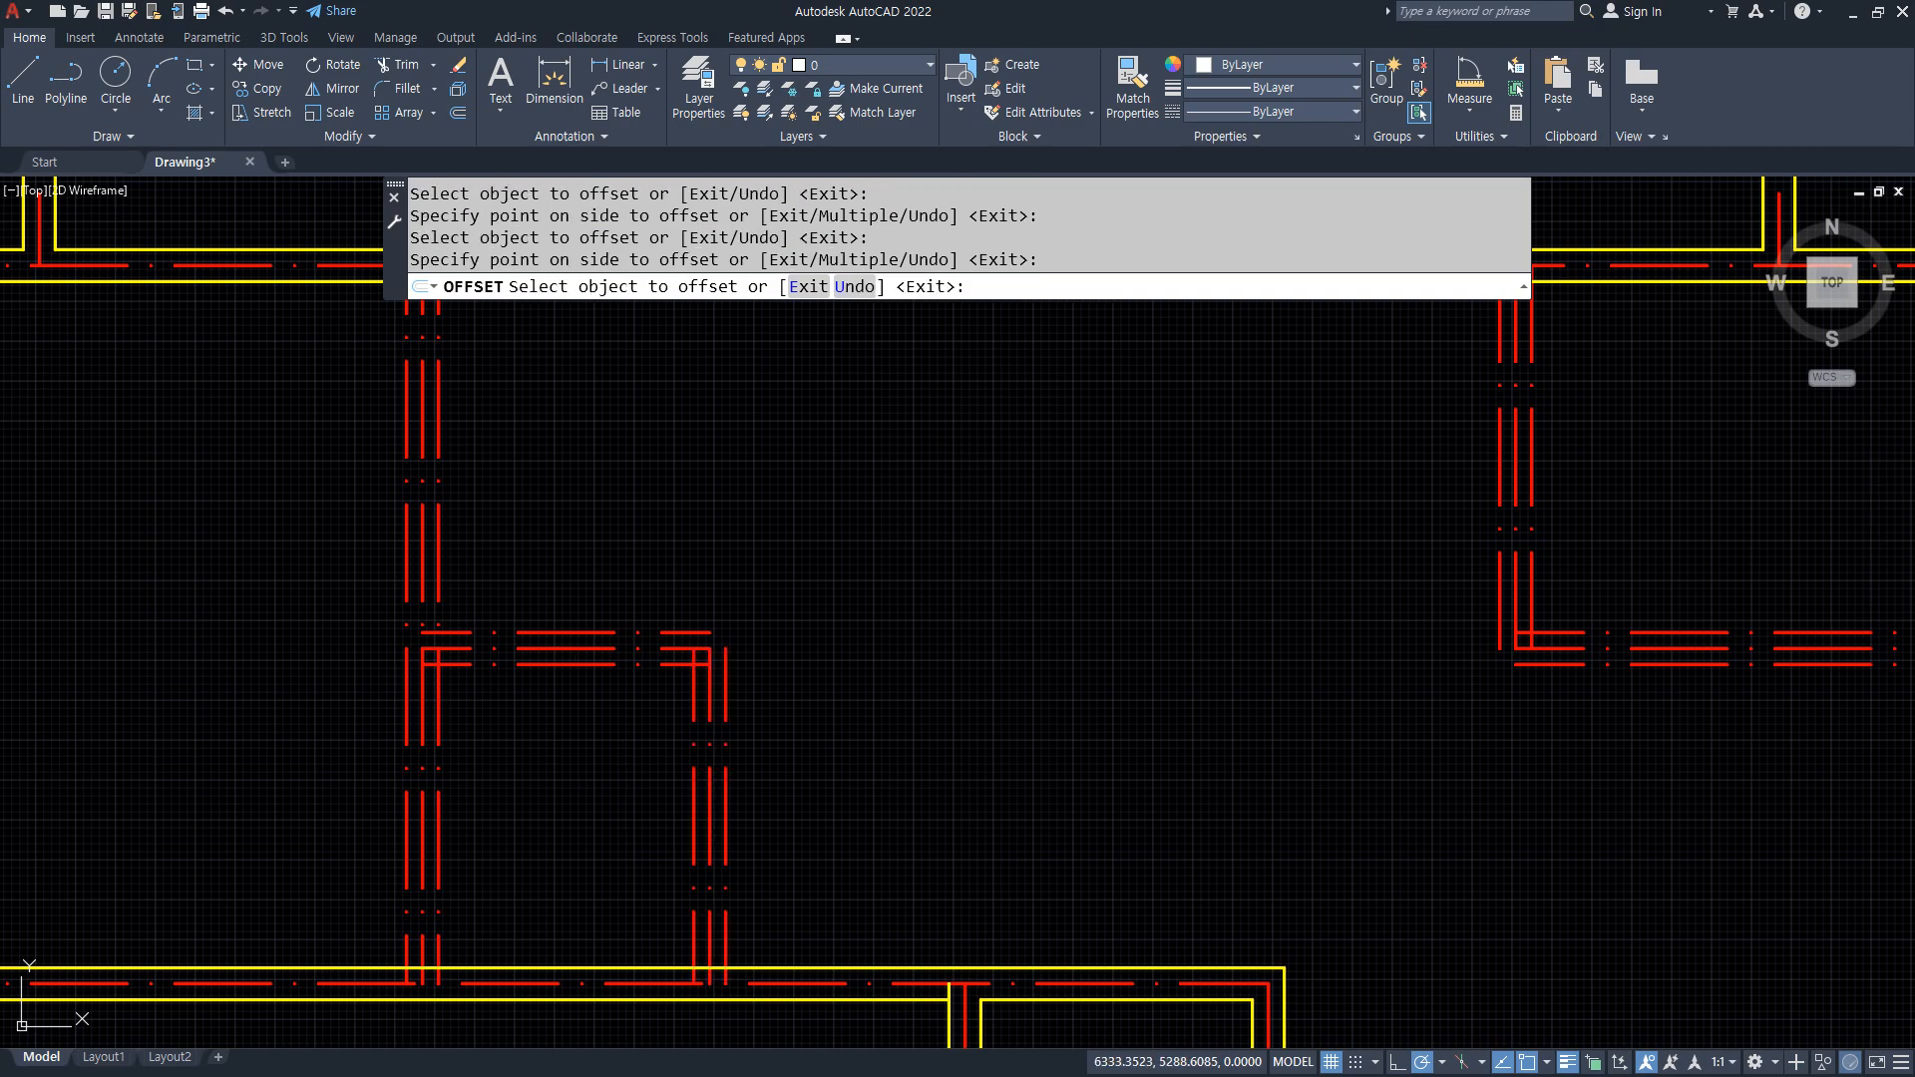
# Trim the middle wall's face lines open where the long left partition, both upper block partitions and the right room partition meet it
pyautogui.press('Return')
pyautogui.scroll(5, 385, 534)
pyautogui.write('tr')
pyautogui.press('Return')
pyautogui.click(488, 387)
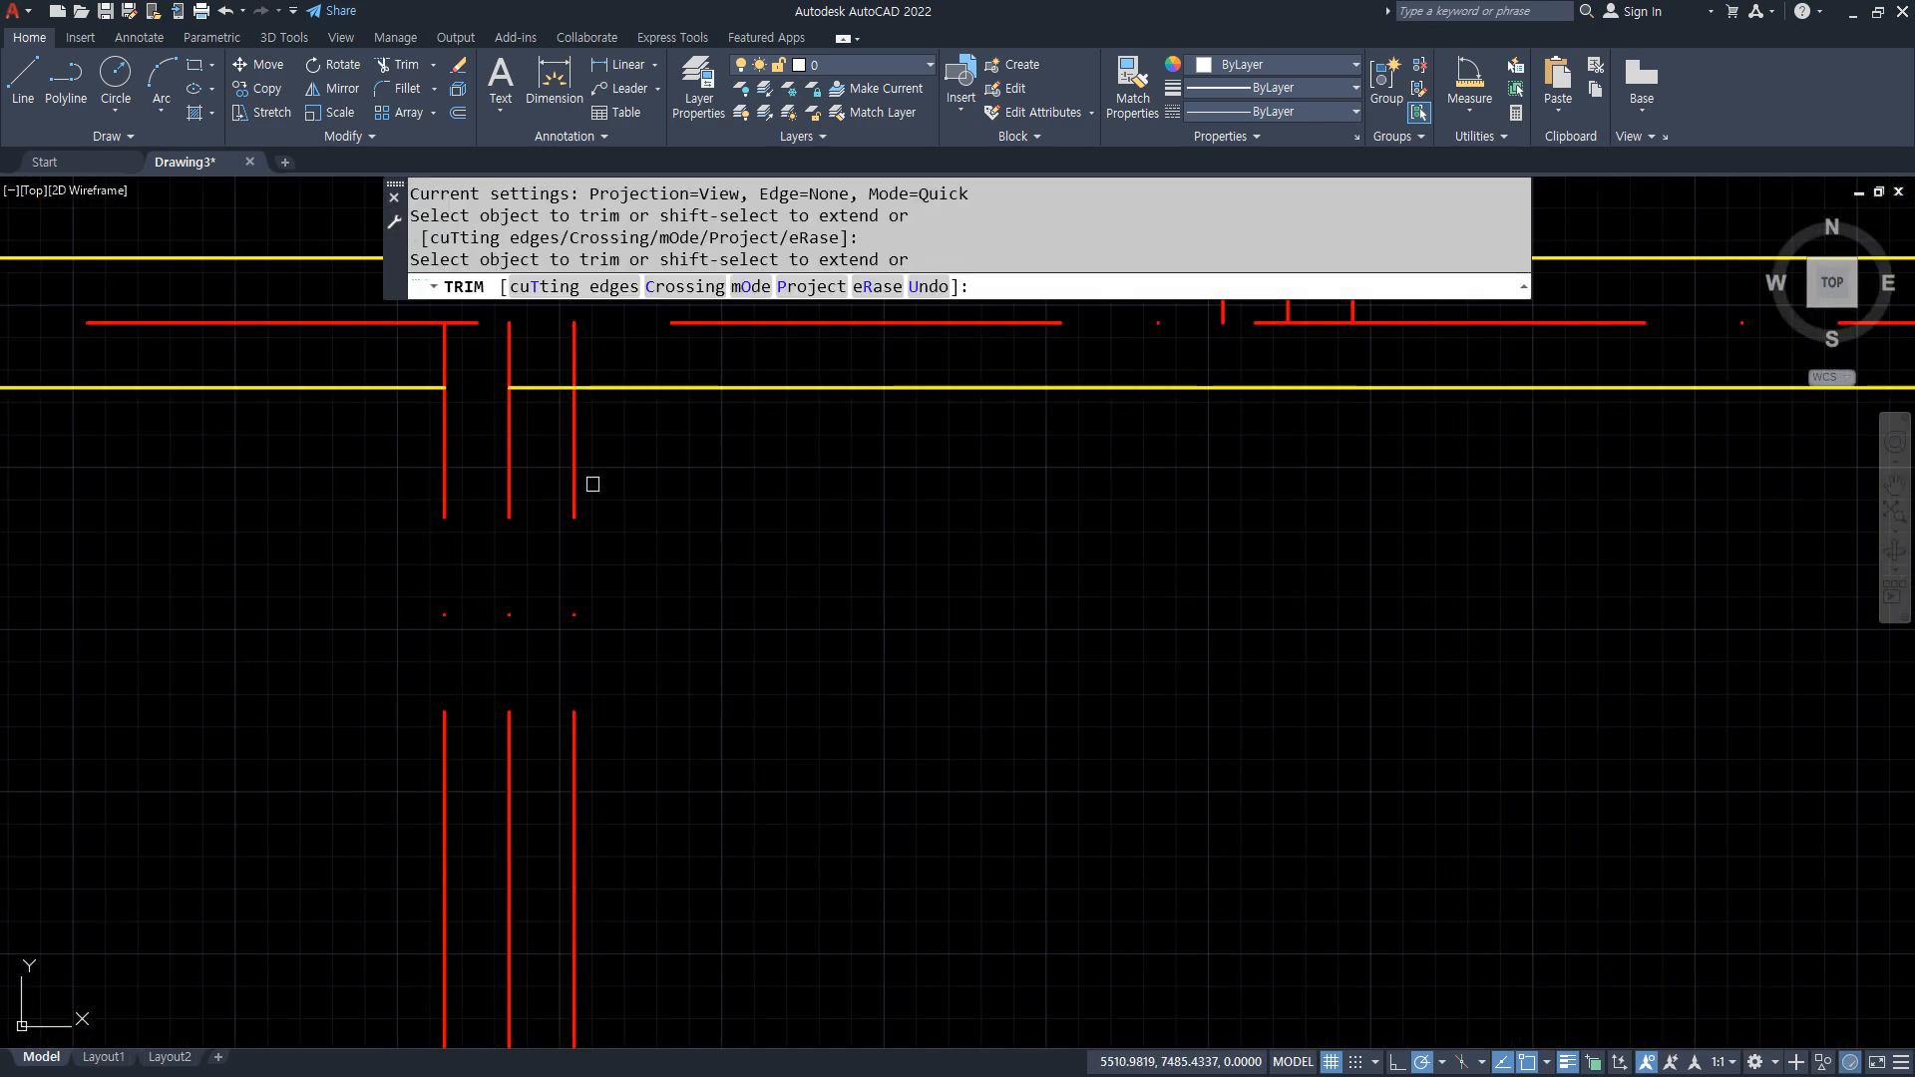
pyautogui.scroll(-5, 709, 598)
pyautogui.scroll(3, 697, 500)
pyautogui.click(685, 493)
pyautogui.scroll(-5, 686, 489)
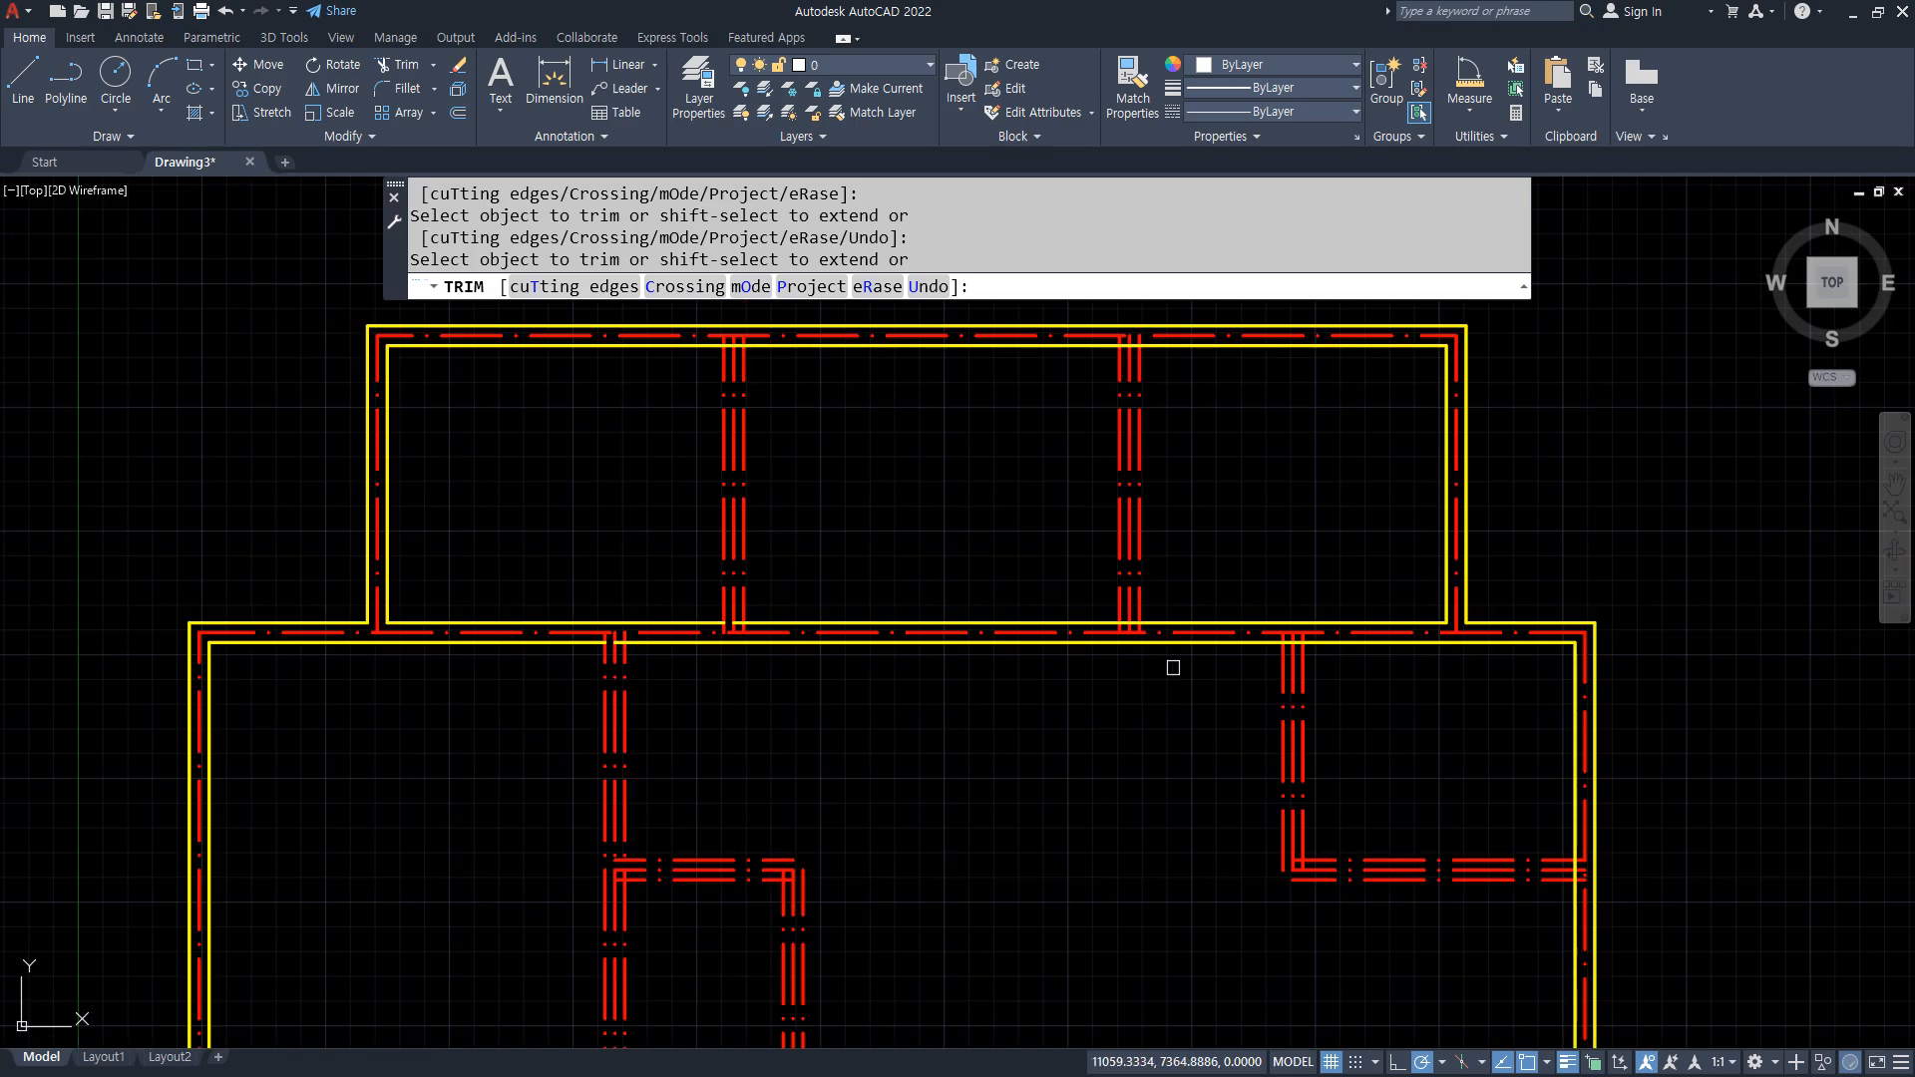
pyautogui.scroll(6, 898, 584)
pyautogui.click(880, 575)
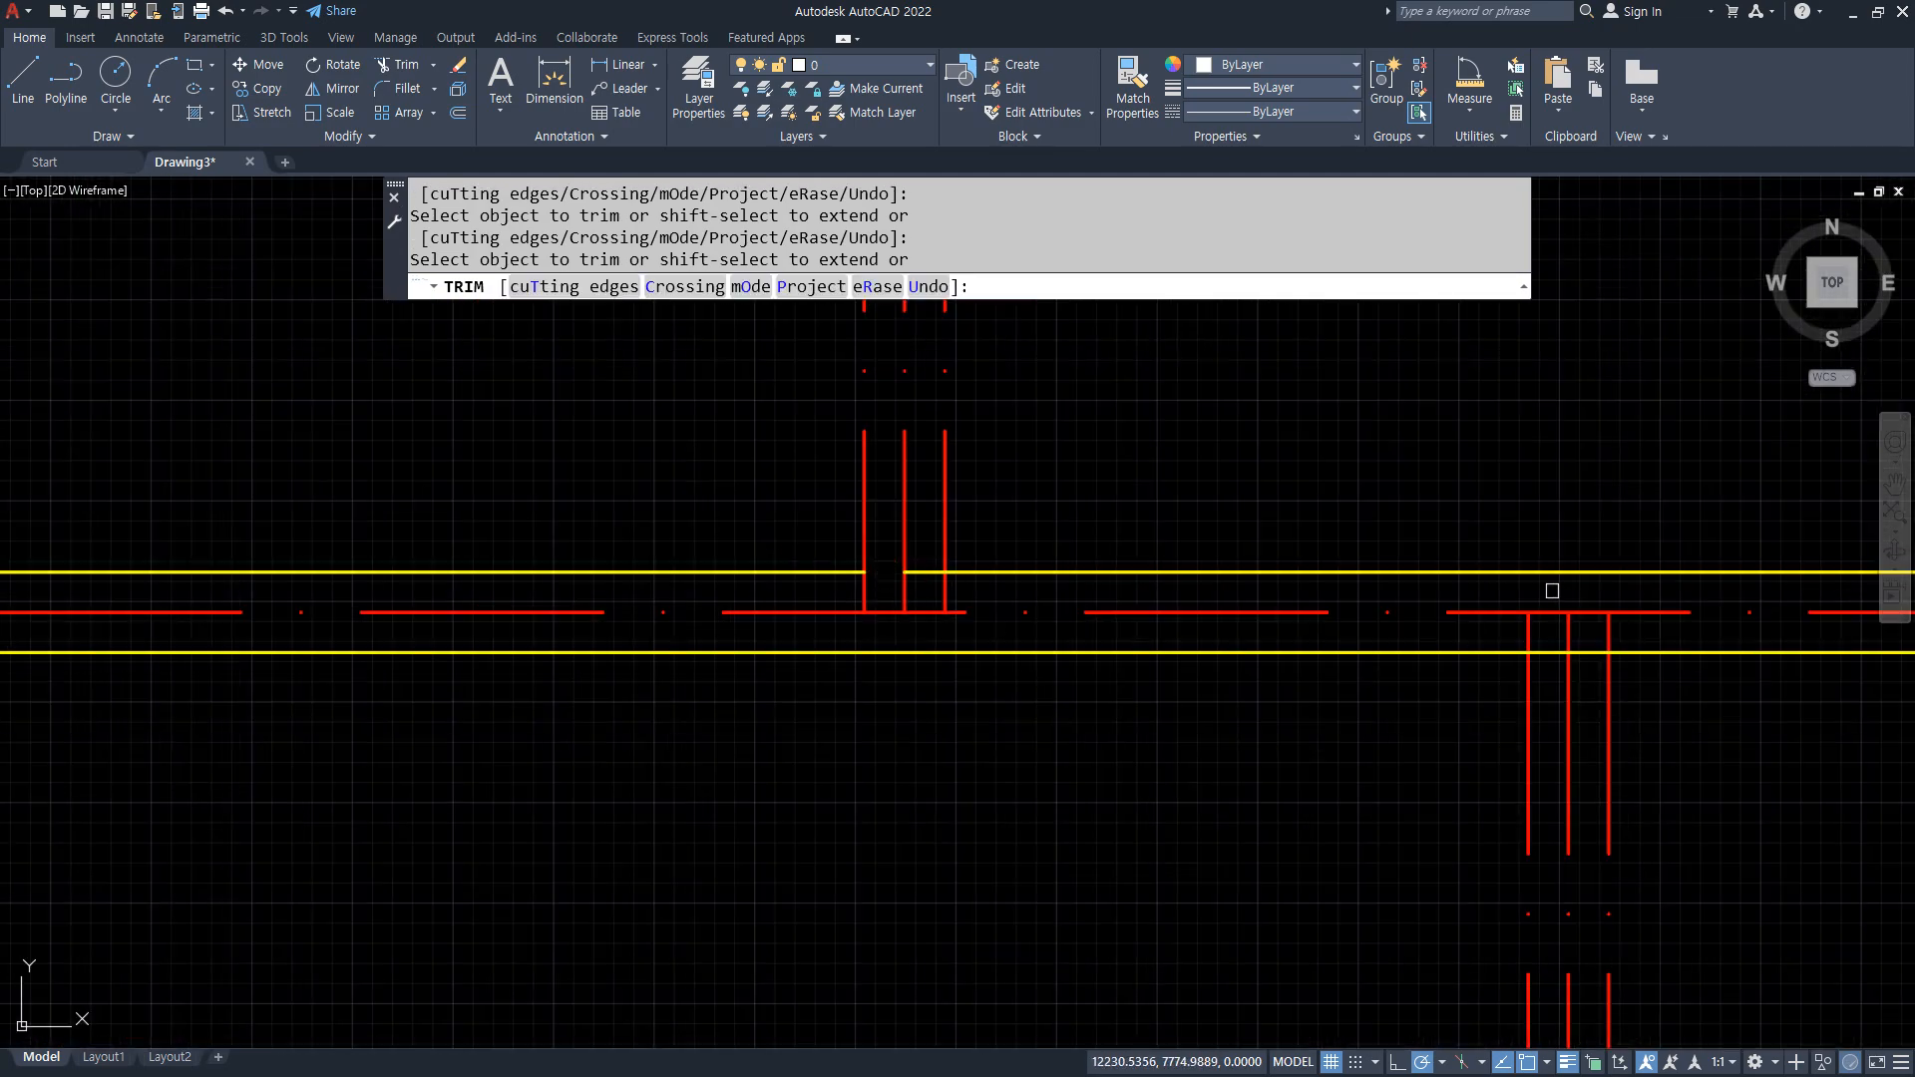
# Trim the top wall's inner line open between the faces of the upper block's two partitions
pyautogui.scroll(-4, 1381, 683)
pyautogui.moveTo(1118, 434); pyautogui.dragTo(1091, 539, button='middle')
pyautogui.scroll(5, 1034, 594)
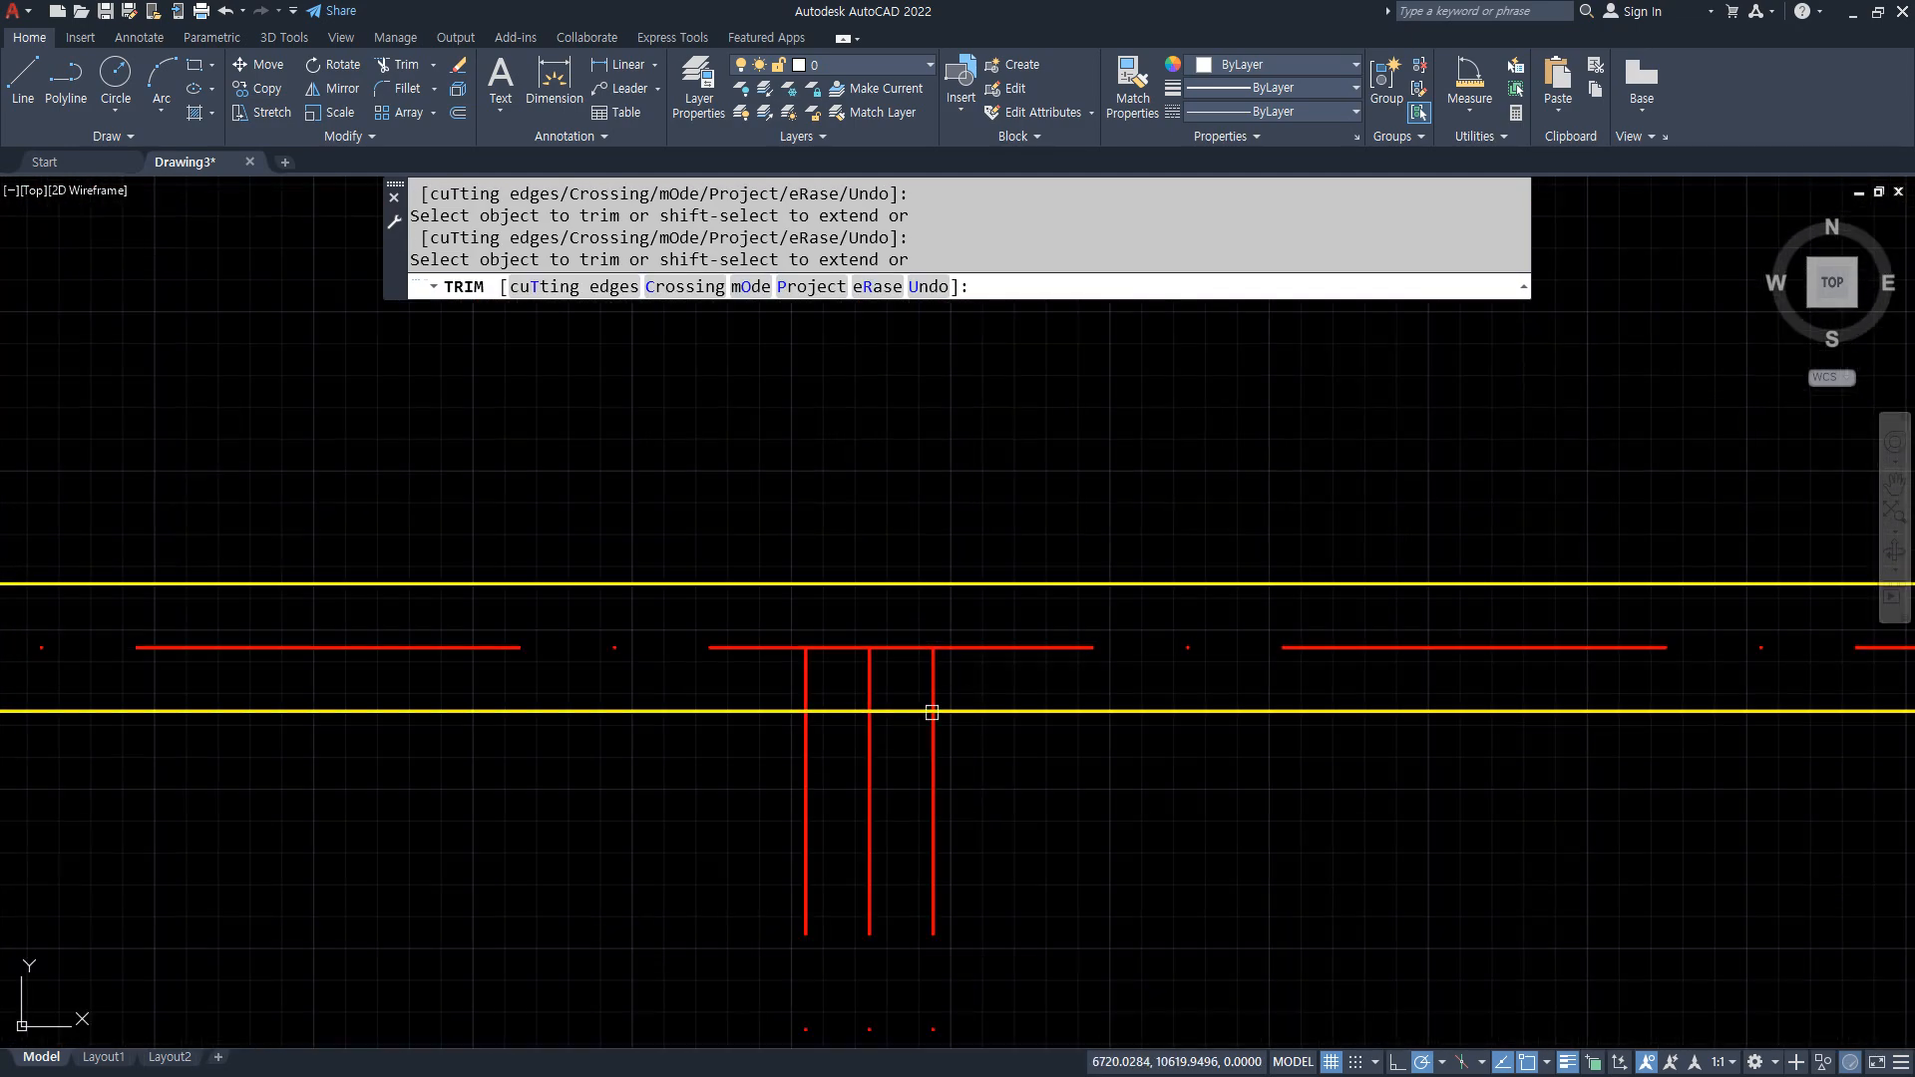
pyautogui.click(843, 712)
pyautogui.scroll(-5, 1058, 684)
pyautogui.moveTo(1329, 675); pyautogui.dragTo(979, 641, button='middle')
pyautogui.scroll(5, 1020, 653)
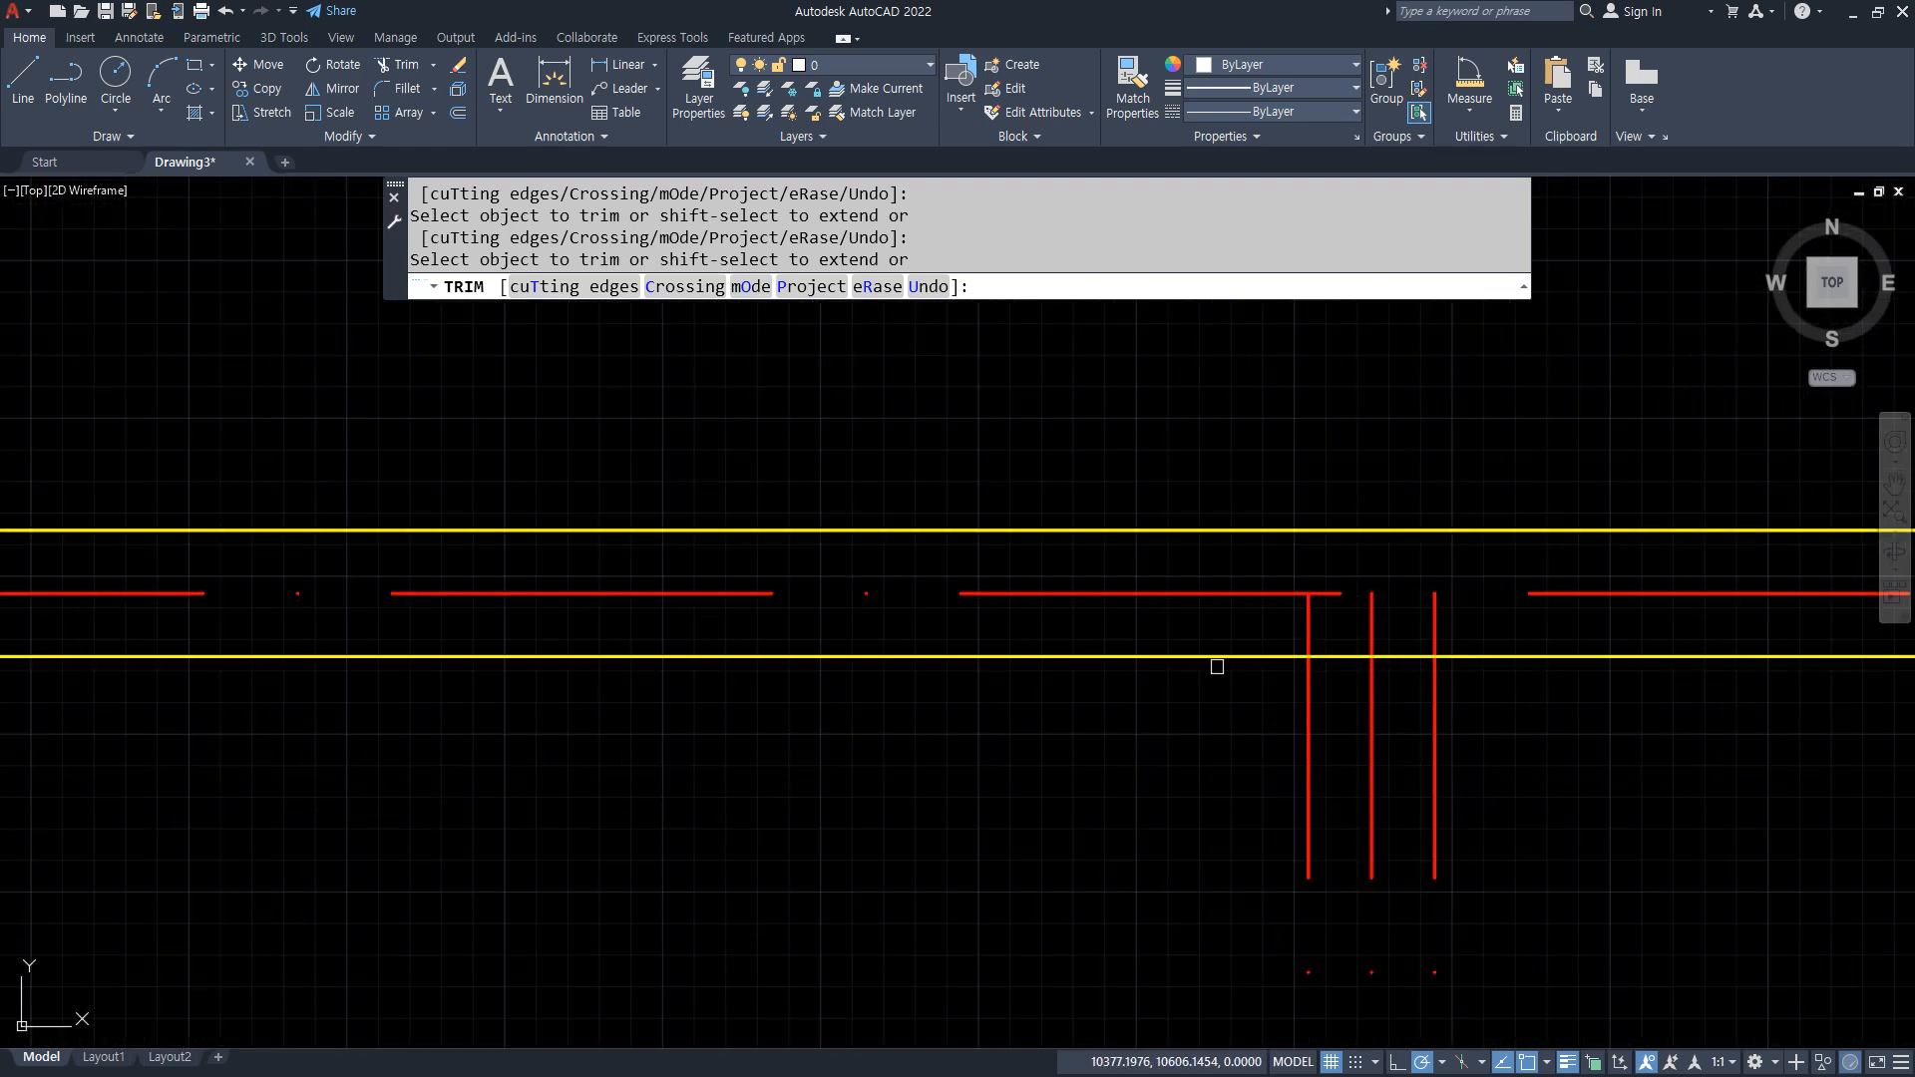
pyautogui.click(1366, 656)
# Trim the bottom wall's inner line at the small left room's side walls and the right outer wall's inner line at the right room partition
pyautogui.scroll(-5, 981, 670)
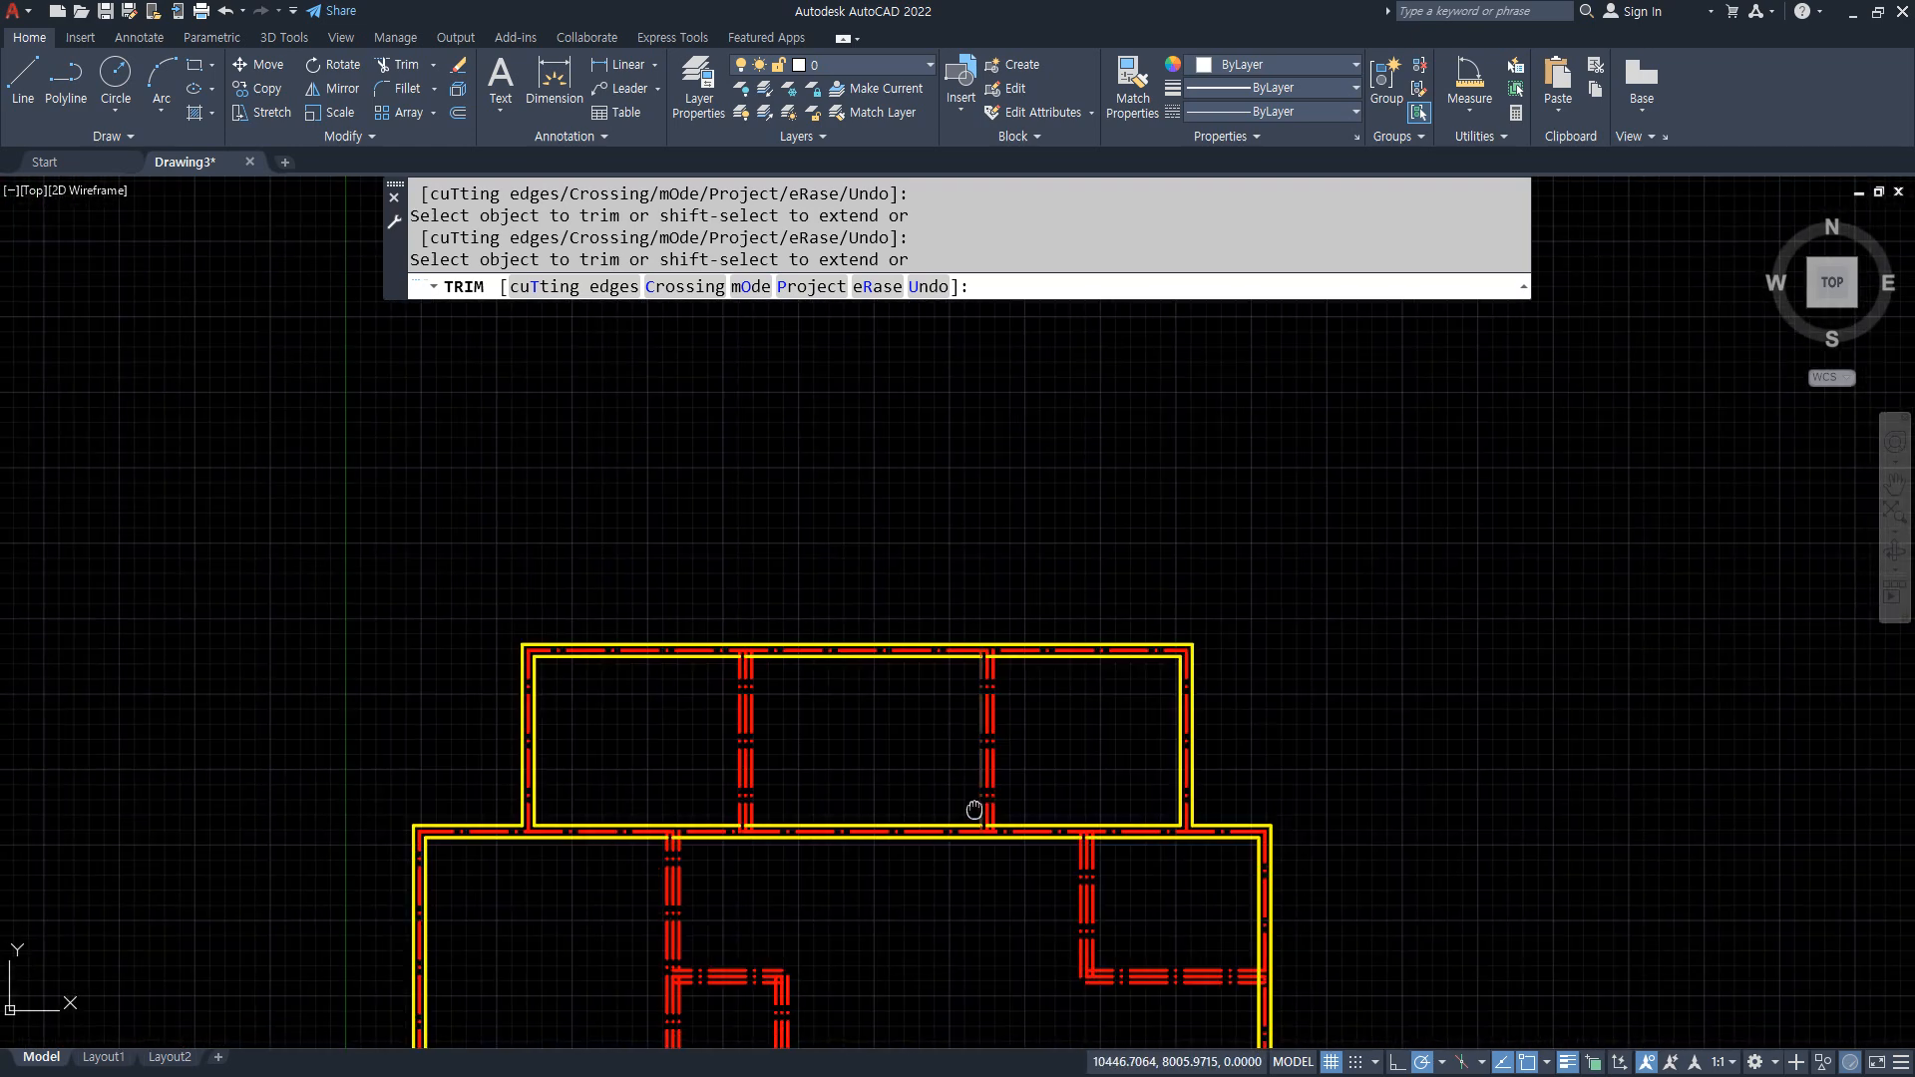
pyautogui.moveTo(1016, 842); pyautogui.dragTo(632, 364, button='middle')
pyautogui.scroll(5, 397, 552)
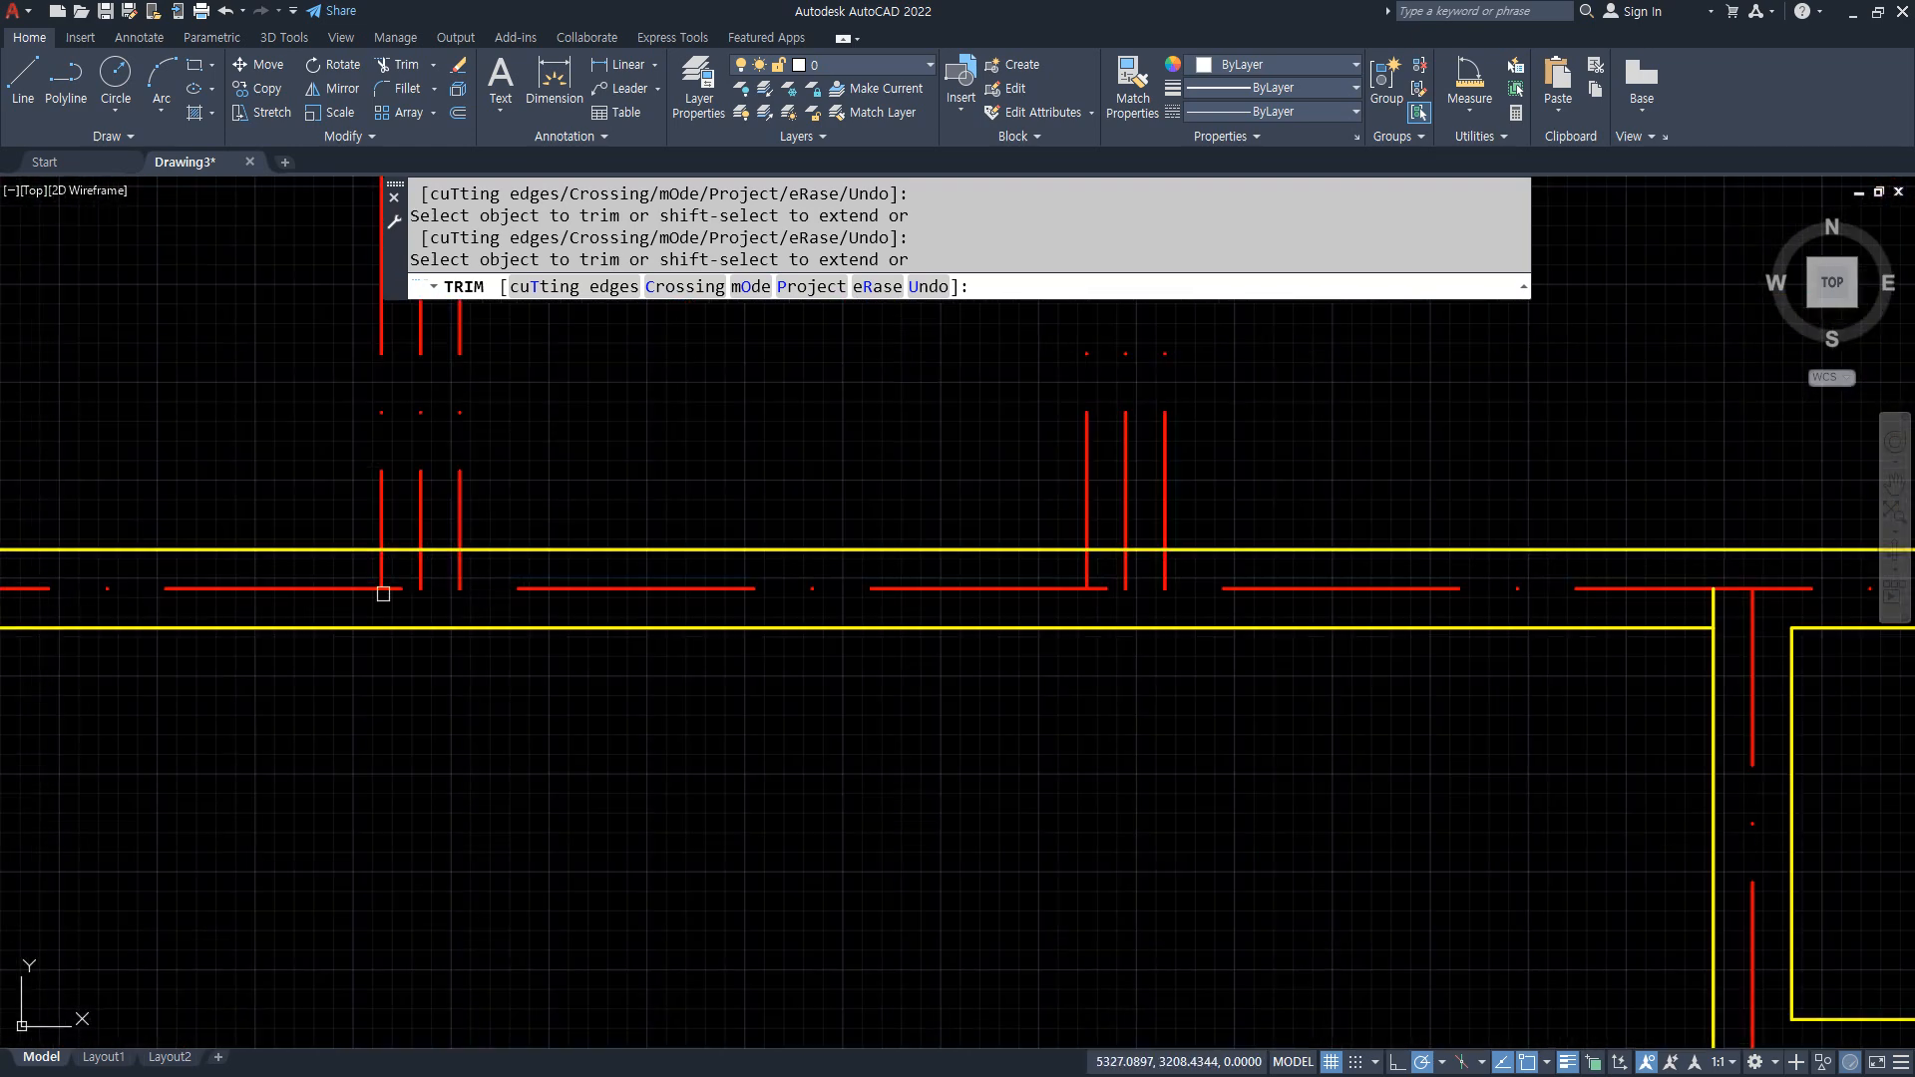
pyautogui.click(396, 551)
pyautogui.scroll(-5, 1101, 554)
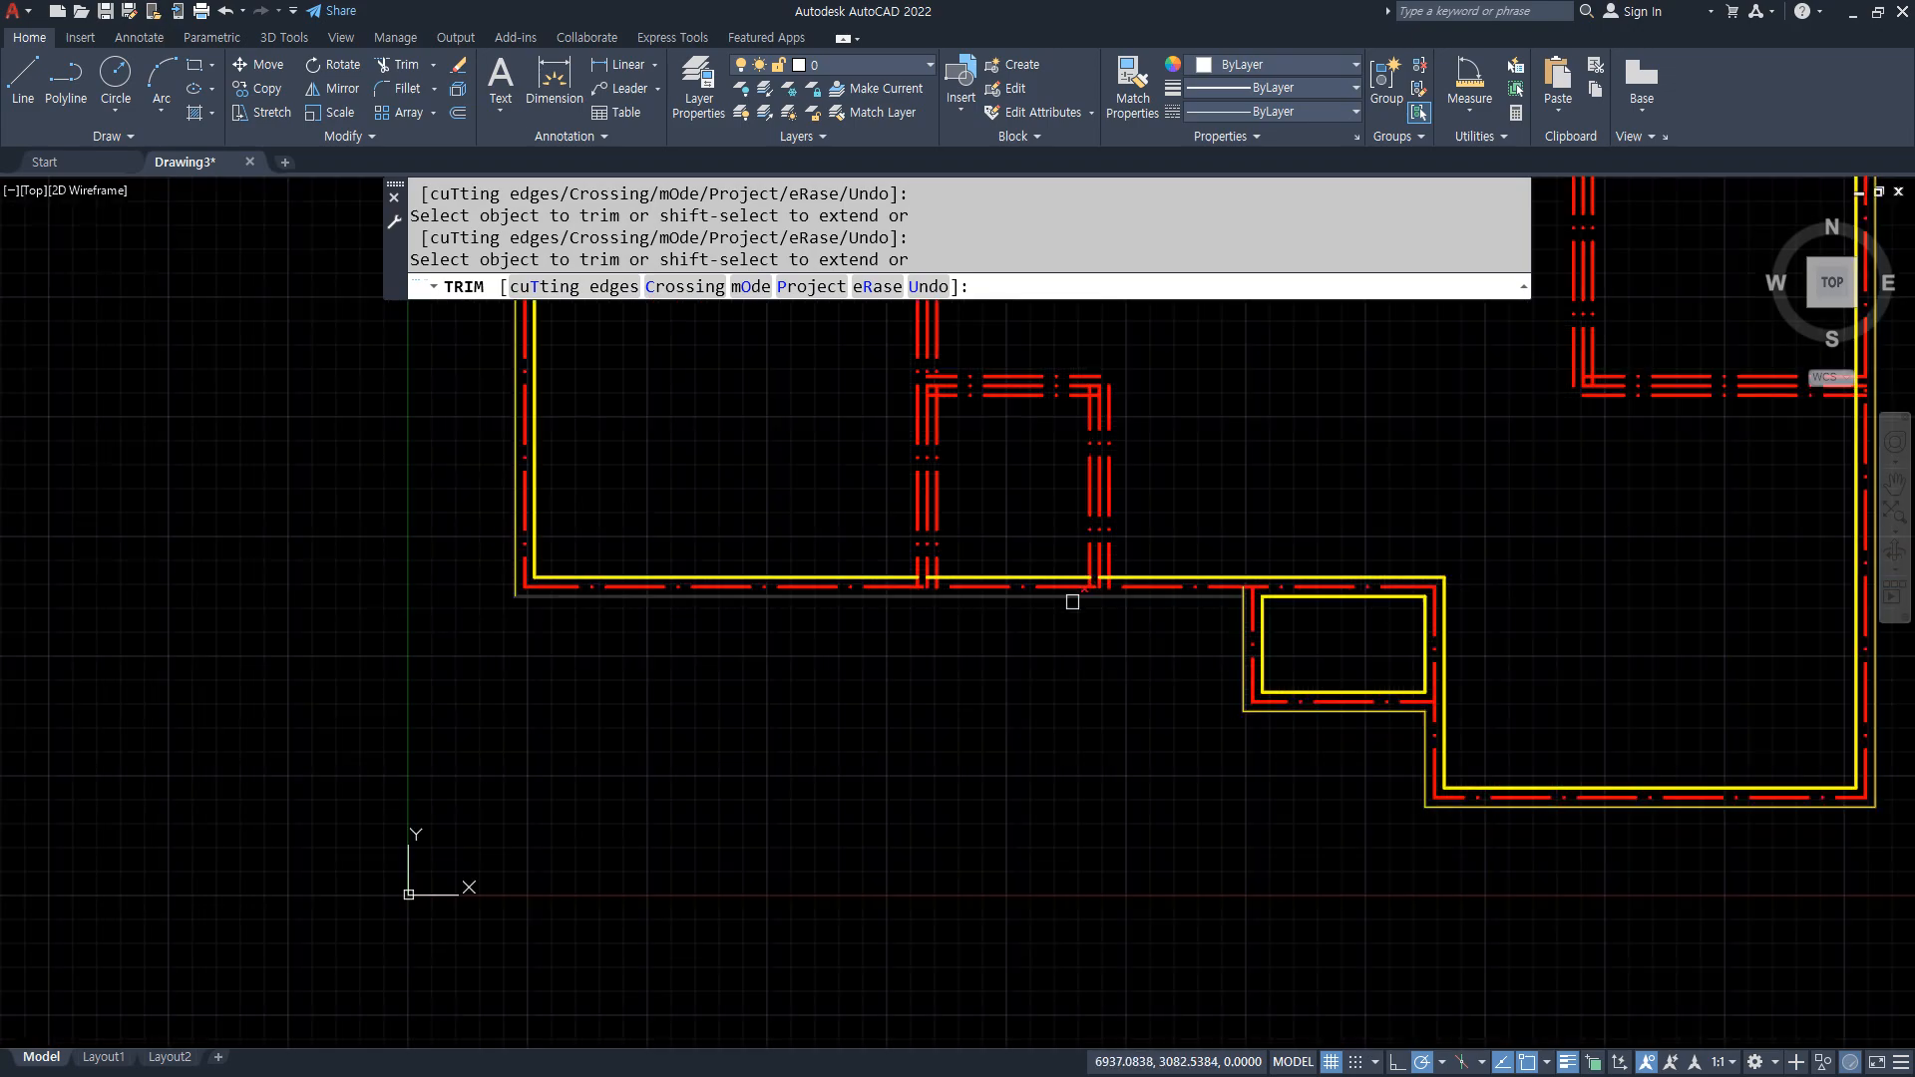
pyautogui.moveTo(1068, 599); pyautogui.dragTo(312, 778, button='middle')
pyautogui.scroll(5, 1120, 554)
pyautogui.click(1111, 560)
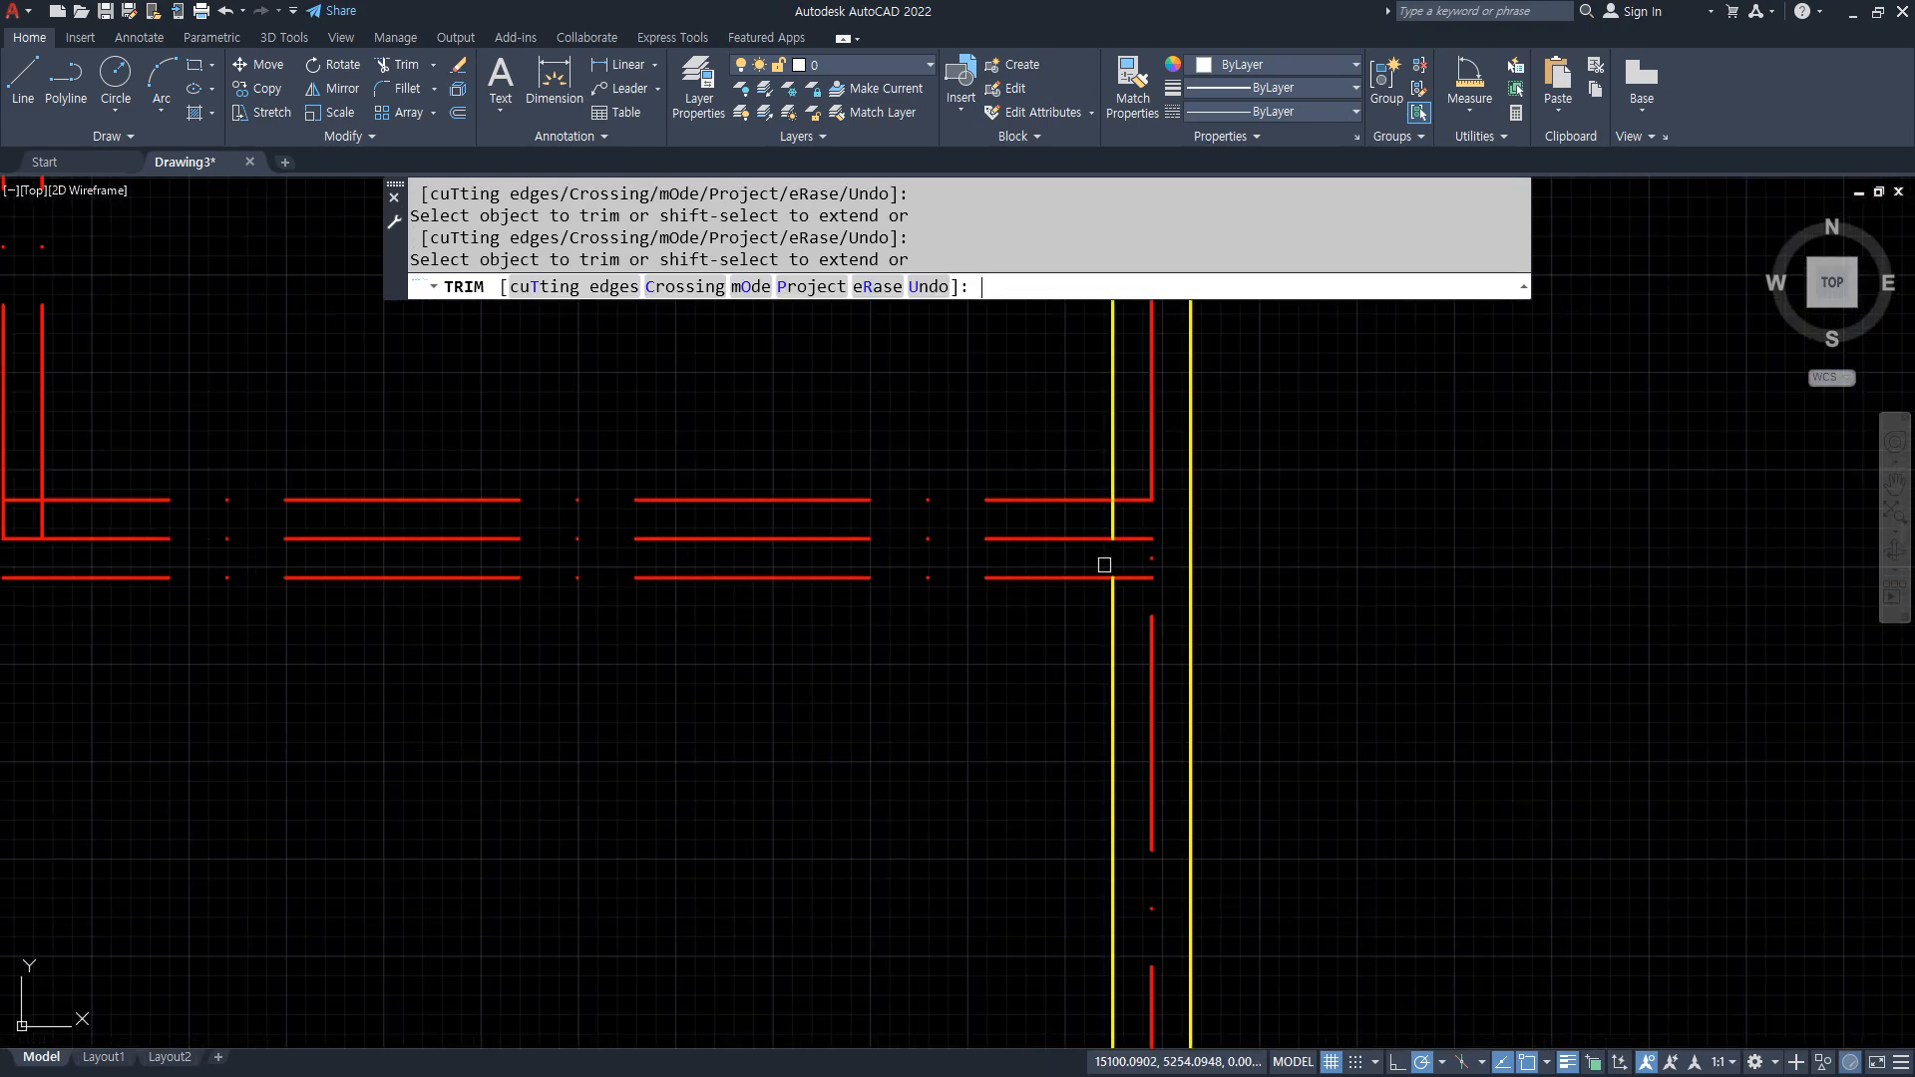
pyautogui.press('space')
# Fillet both faces of the upper block's left partition to the top wall's inner line with zero radius
pyautogui.scroll(-8, 1037, 583)
pyautogui.moveTo(468, 336); pyautogui.dragTo(654, 534, button='middle')
pyautogui.scroll(6, 655, 534)
pyautogui.moveTo(695, 426); pyautogui.dragTo(720, 475, button='middle')
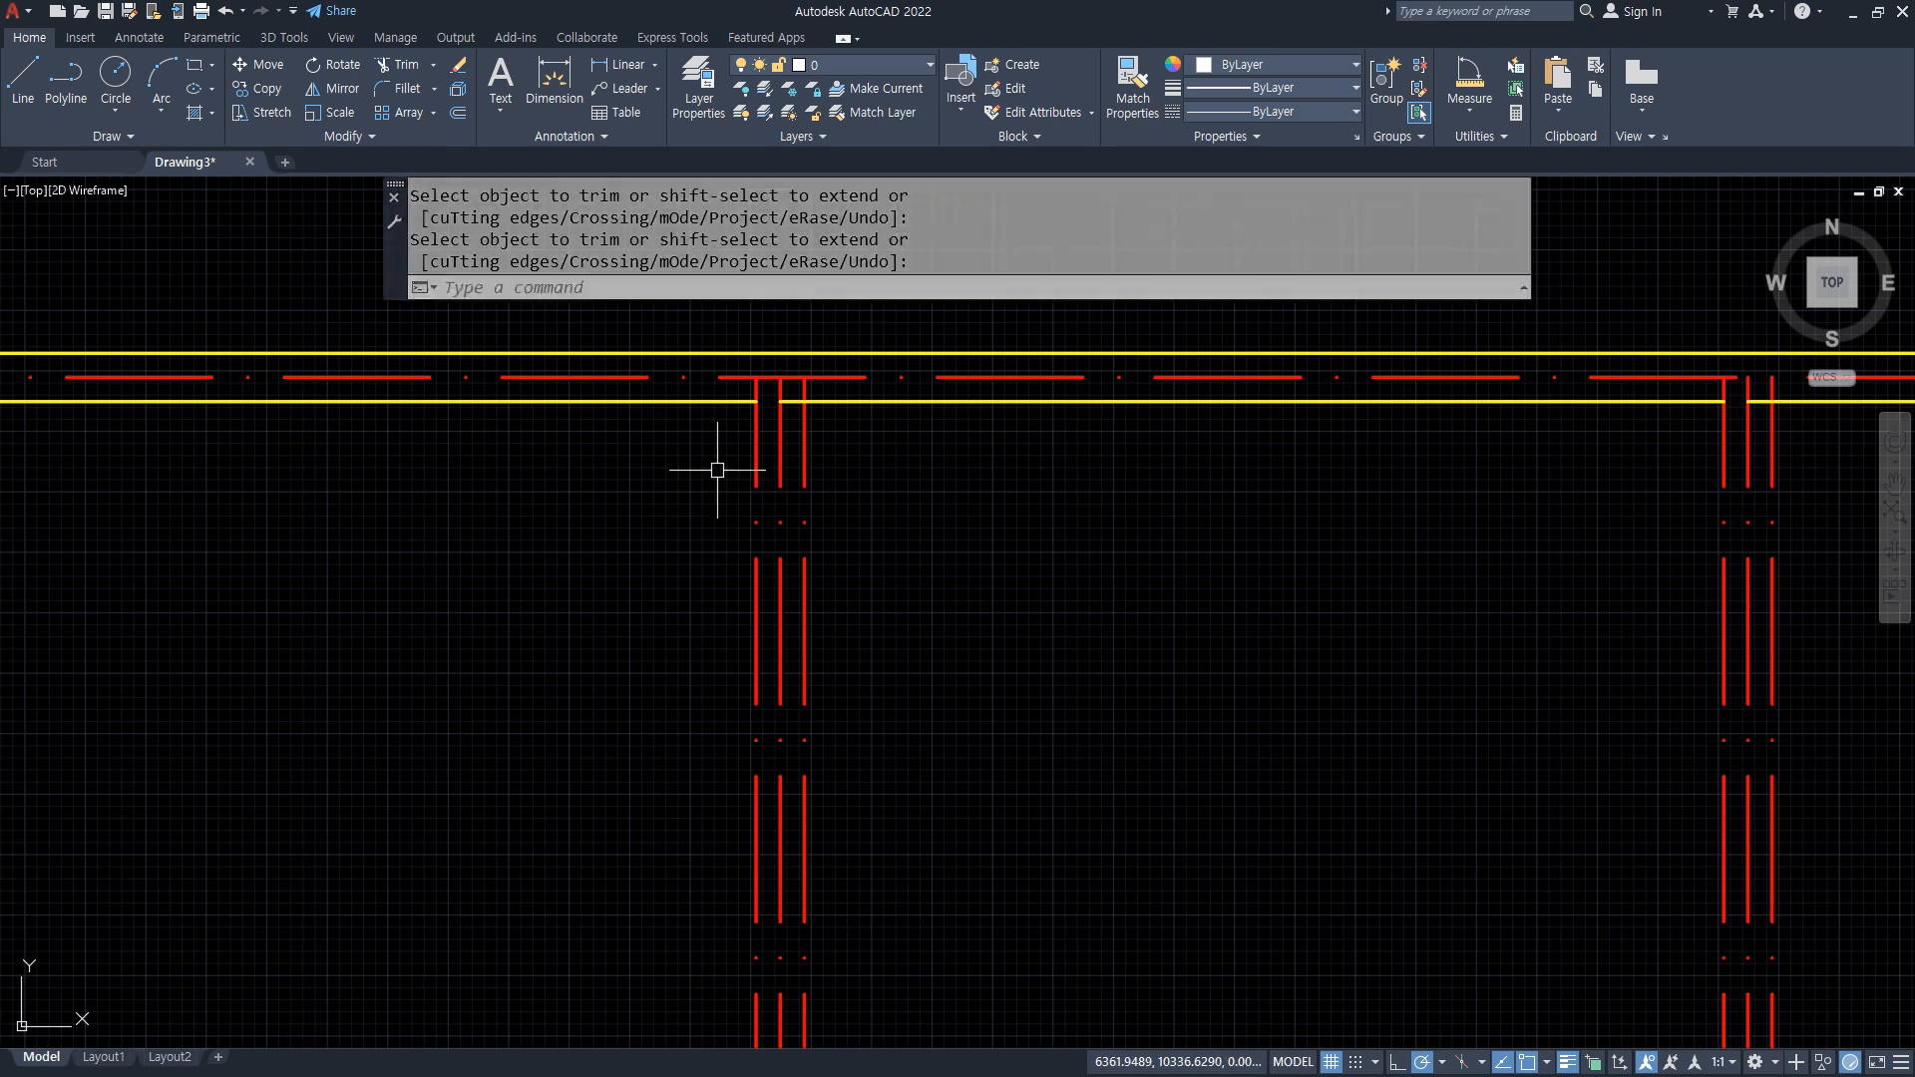
pyautogui.write('f')
pyautogui.press('space')
pyautogui.click(710, 401)
pyautogui.click(755, 447)
pyautogui.press('space')
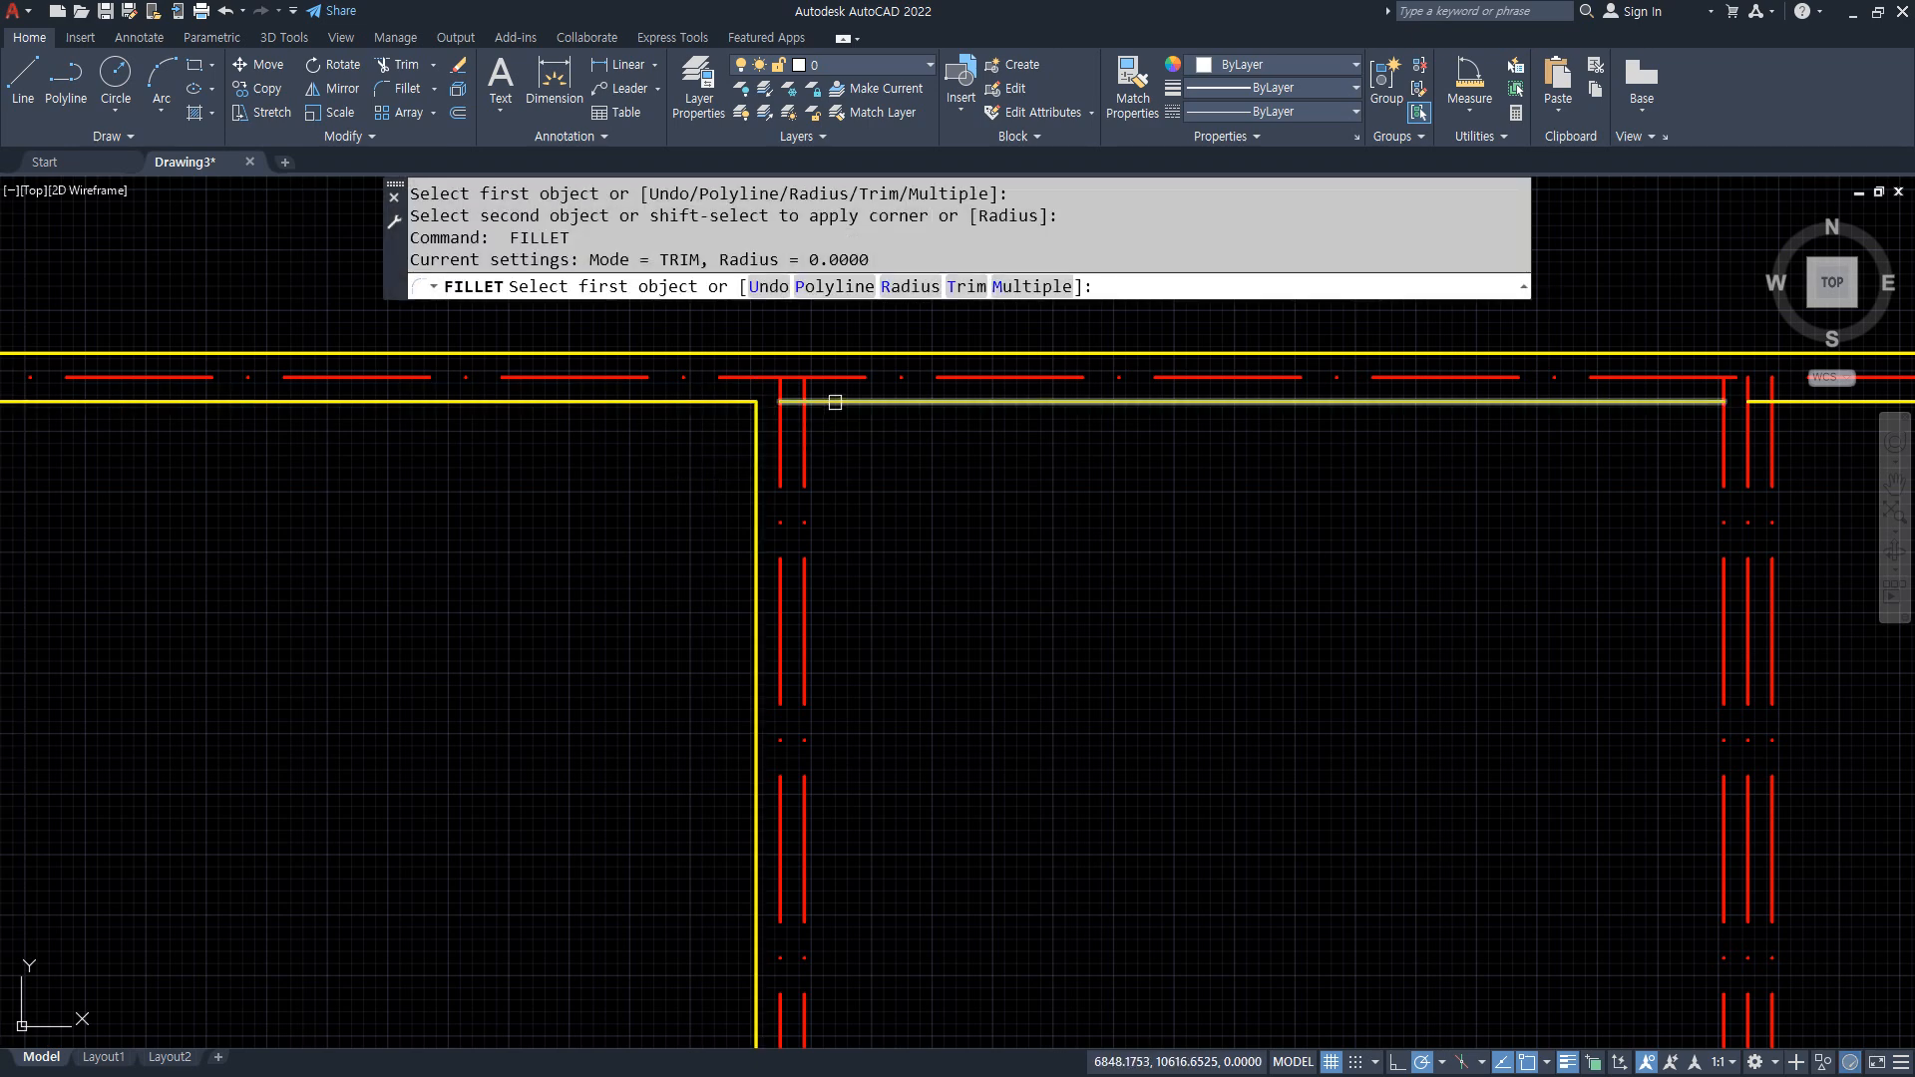
pyautogui.click(824, 403)
pyautogui.click(758, 431)
# Fillet both faces of the upper block's left partition to the middle wall's upper line with sharp corners
pyautogui.scroll(-4, 769, 767)
pyautogui.scroll(4, 770, 767)
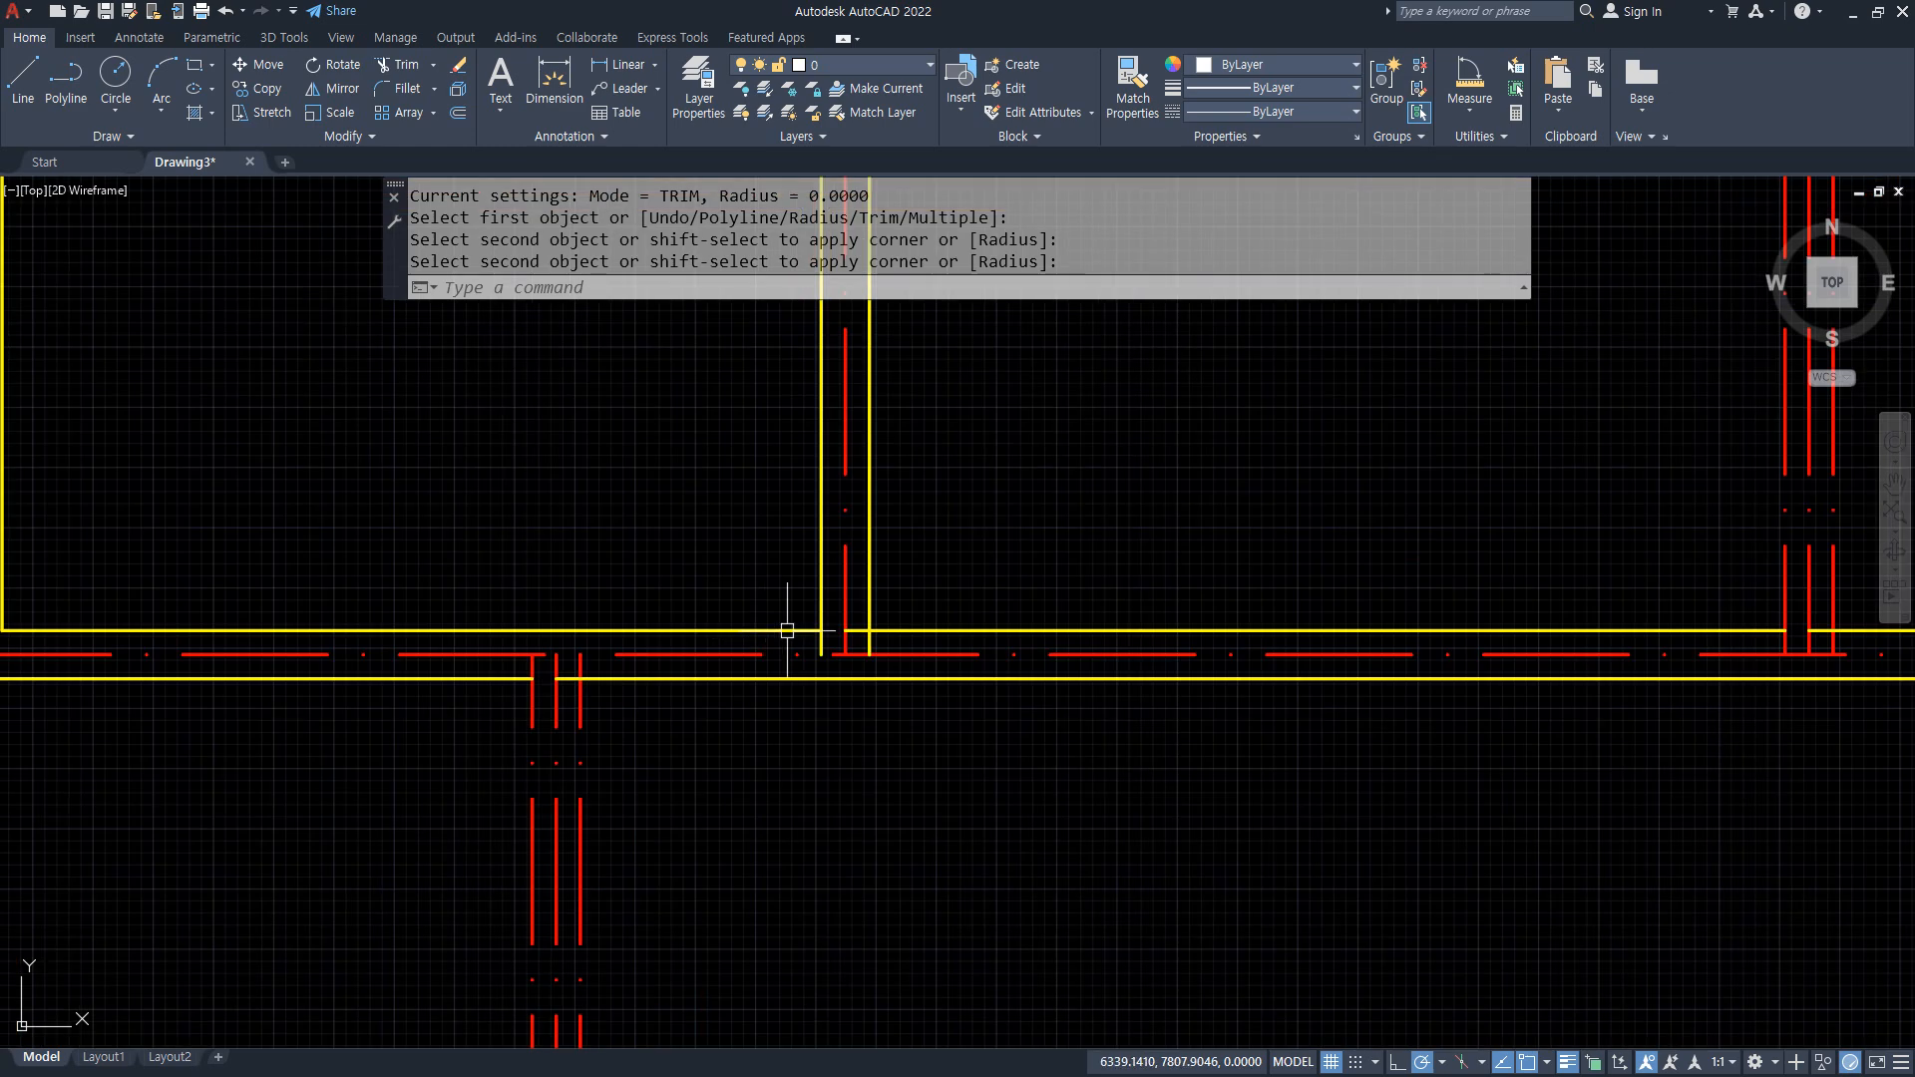
pyautogui.press('space')
pyautogui.click(823, 608)
pyautogui.click(801, 630)
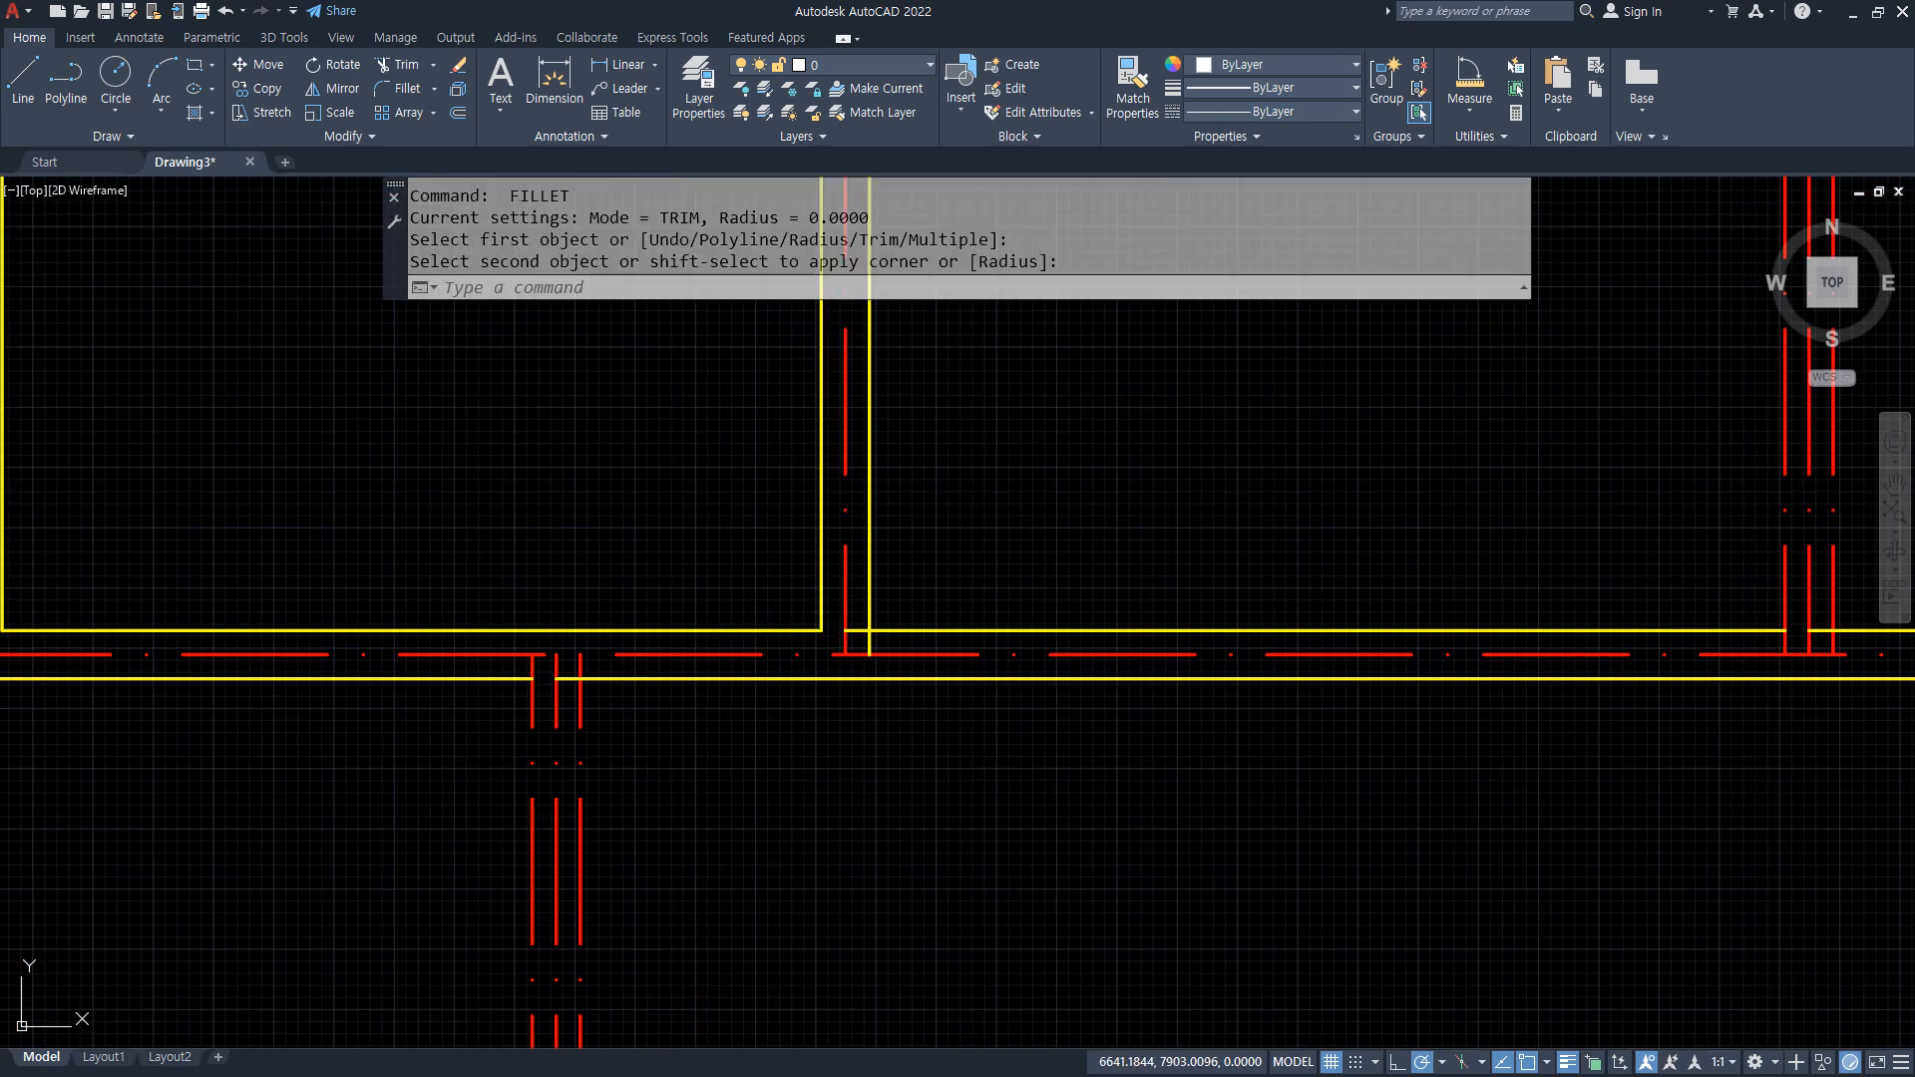
pyautogui.press('space')
pyautogui.click(870, 558)
pyautogui.click(1098, 630)
# Fillet the left face of the upper block's right partition to the middle wall and the top wall, closing the middle room's corners
pyautogui.moveTo(1372, 531); pyautogui.dragTo(730, 630, button='middle')
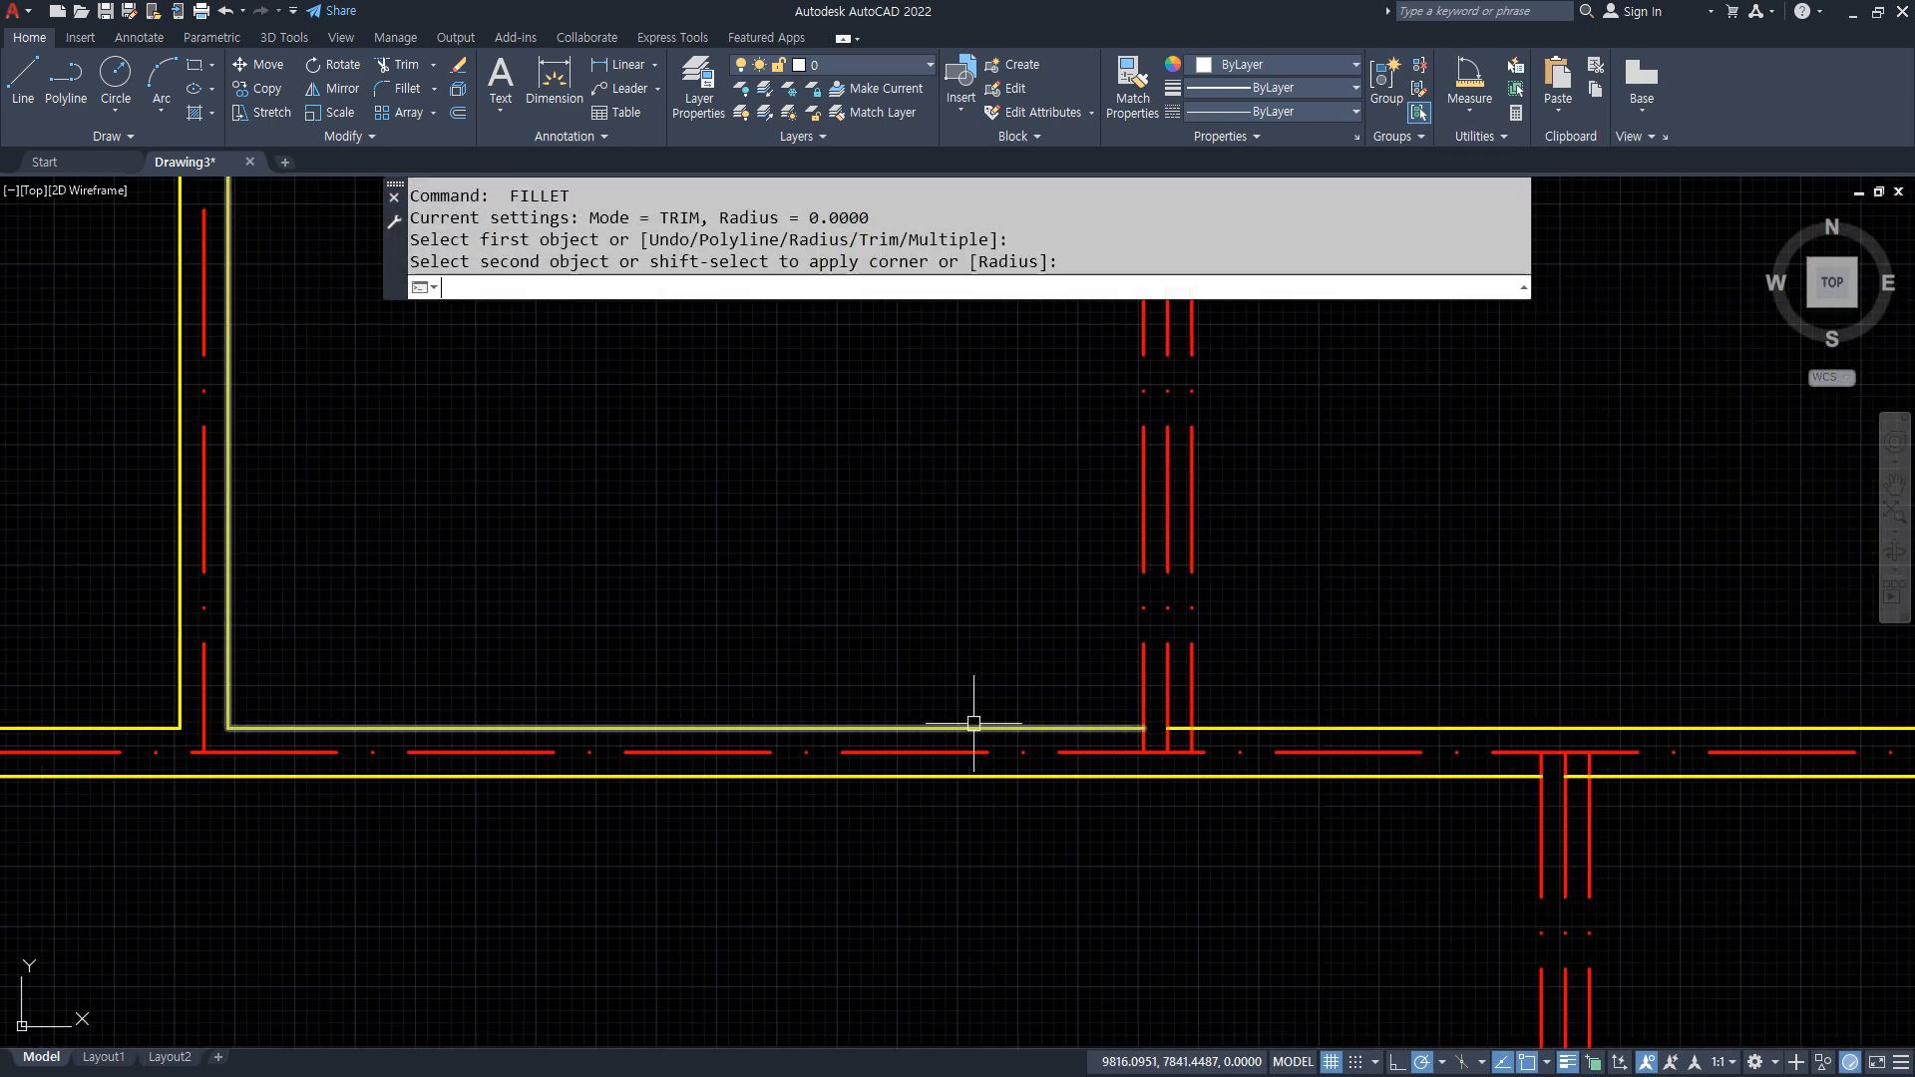
pyautogui.press('space')
pyautogui.click(1146, 702)
pyautogui.click(1148, 702)
pyautogui.moveTo(1050, 582); pyautogui.dragTo(824, 955, button='middle')
pyautogui.scroll(-2, 824, 954)
pyautogui.press('space')
pyautogui.click(836, 631)
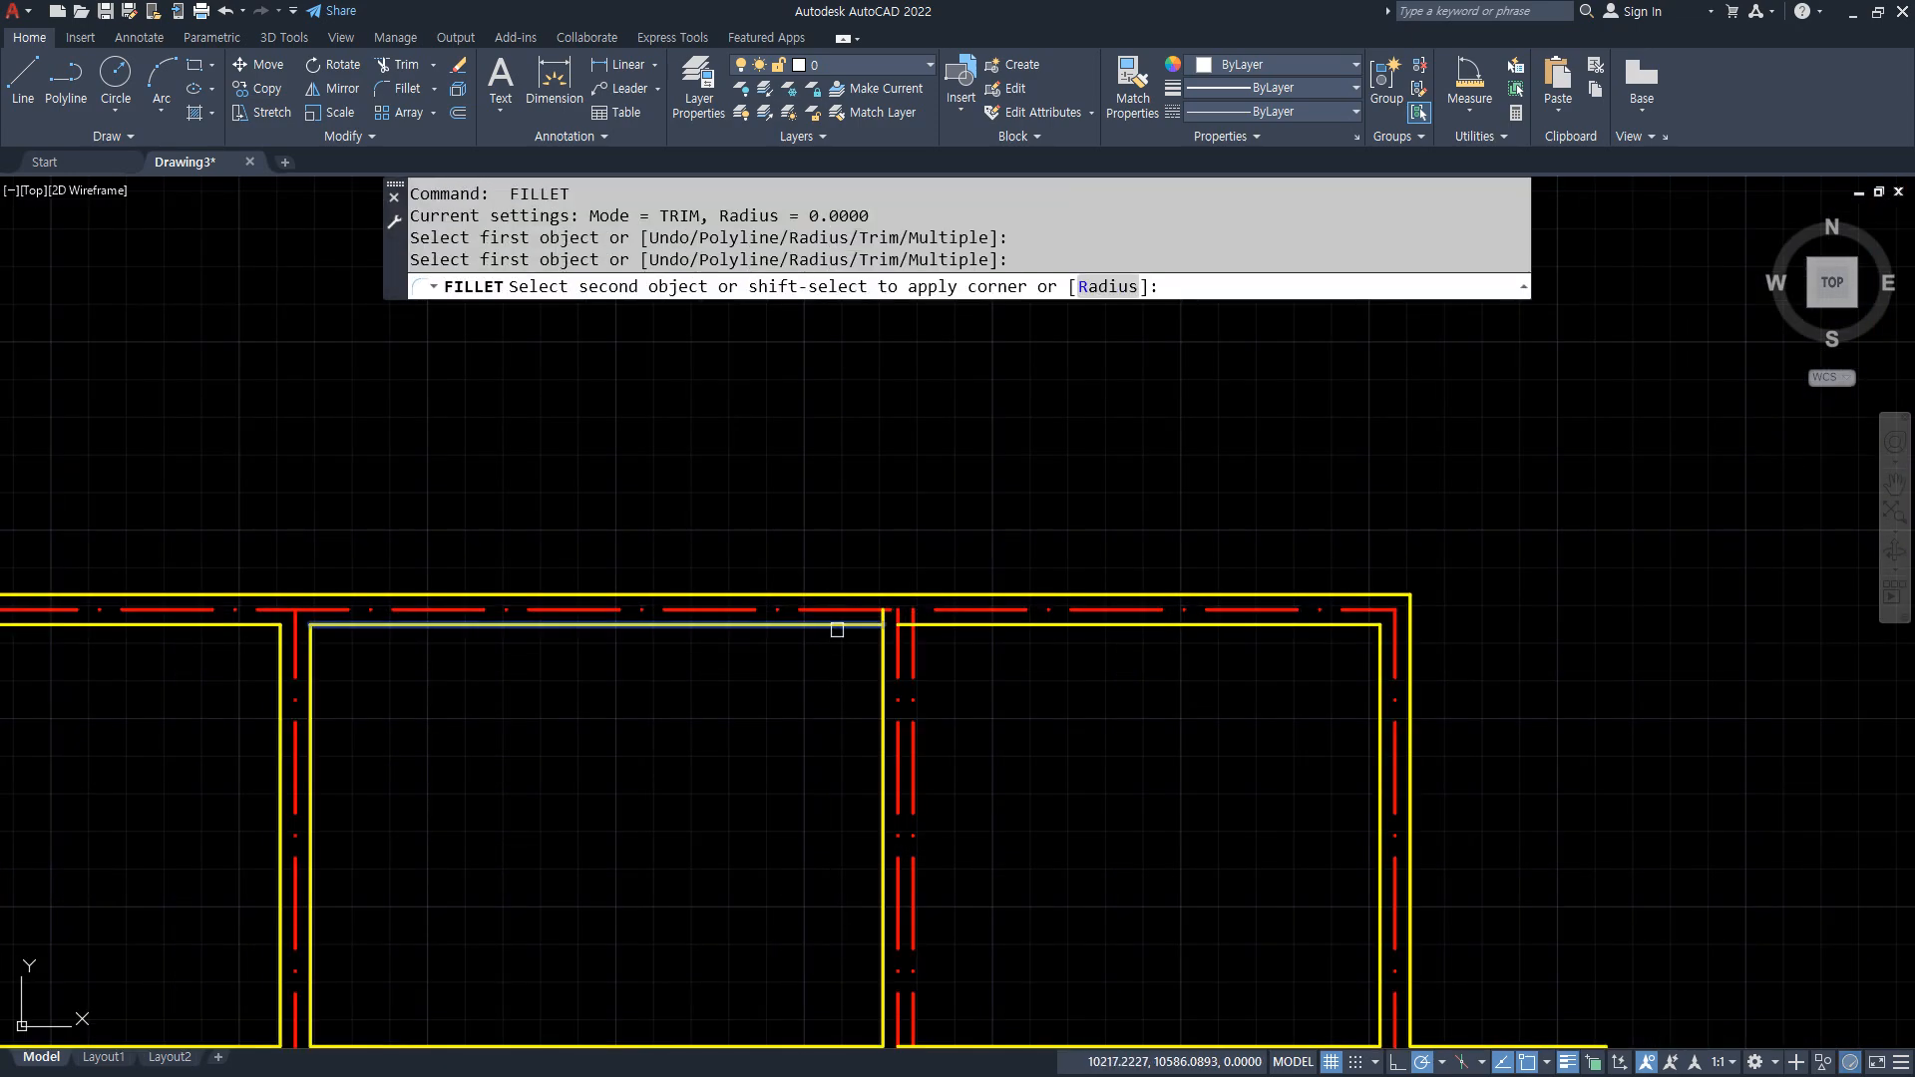
pyautogui.click(882, 661)
# Fillet the right face of the upper block's right partition to the top wall and the middle wall
pyautogui.press('space')
pyautogui.click(937, 628)
pyautogui.click(896, 658)
pyautogui.moveTo(896, 659); pyautogui.dragTo(689, 522, button='middle')
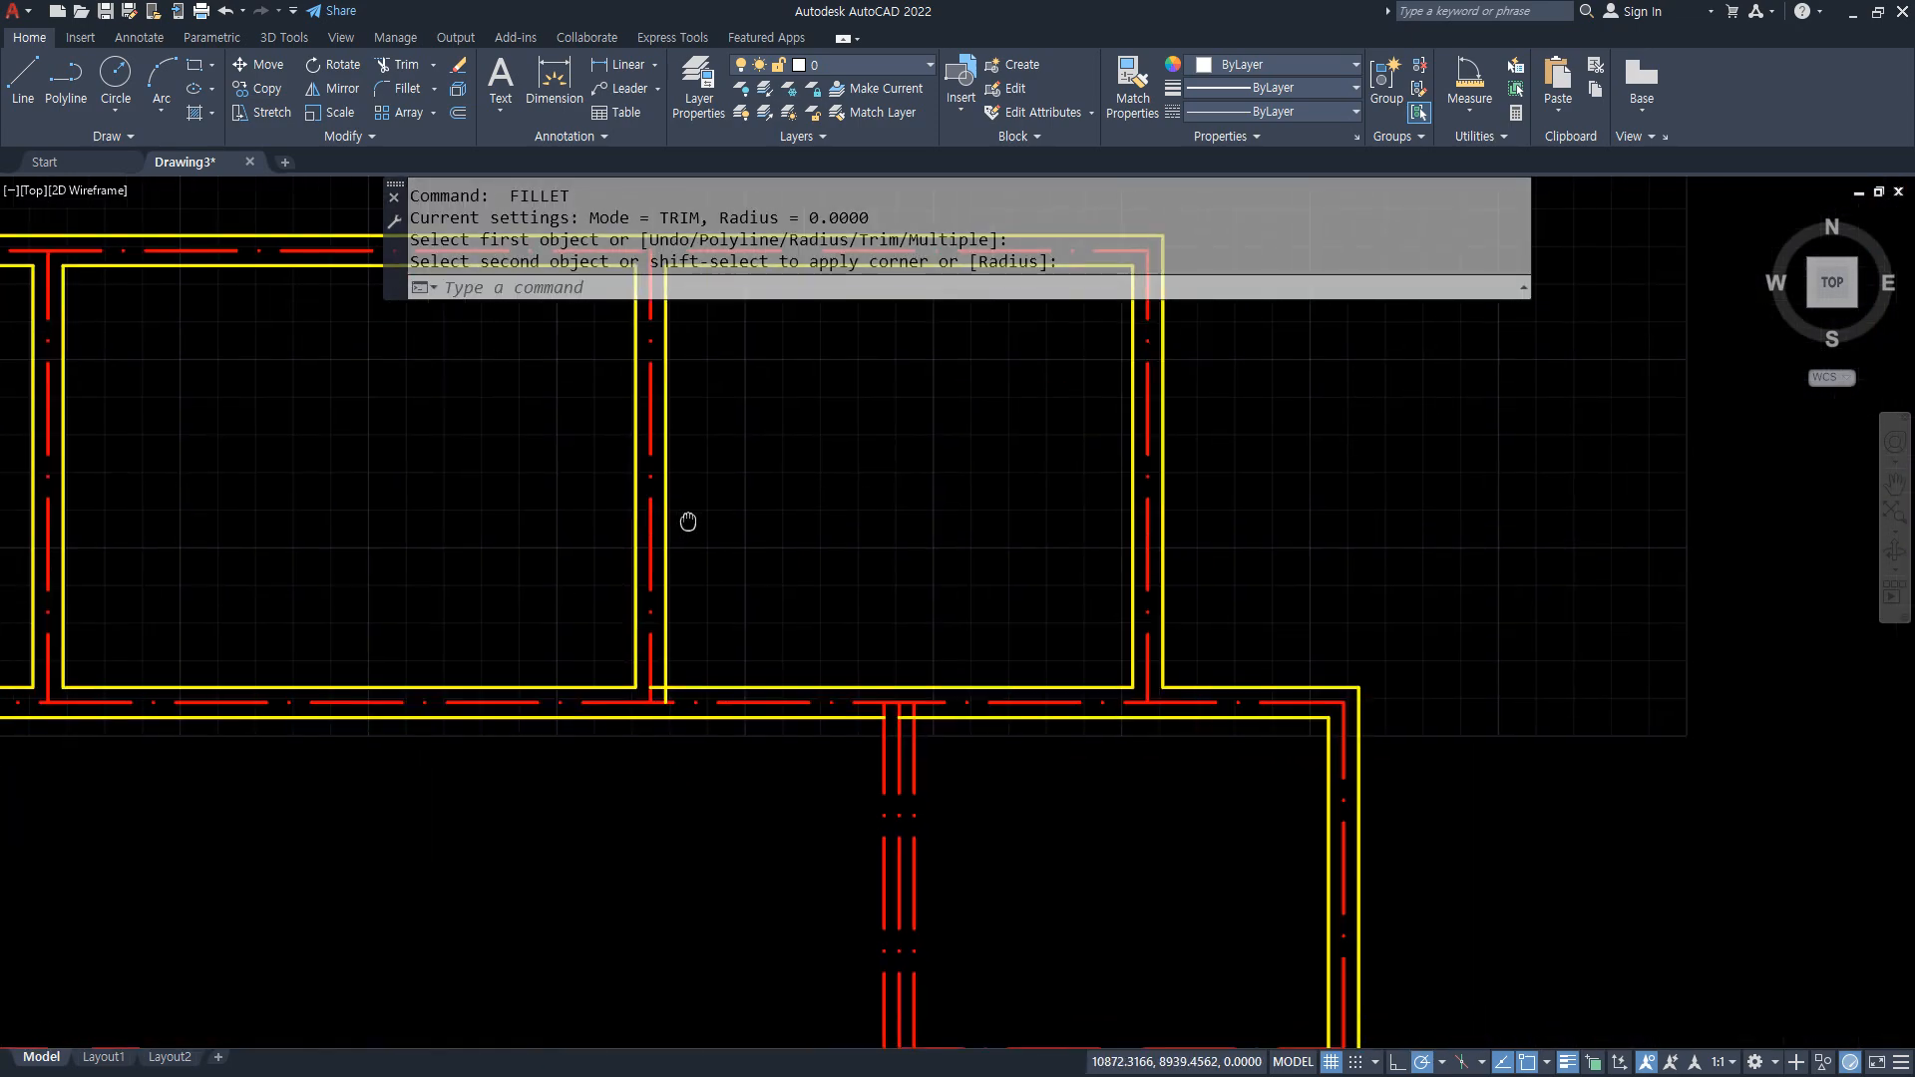
pyautogui.press('space')
pyautogui.click(669, 659)
pyautogui.click(697, 685)
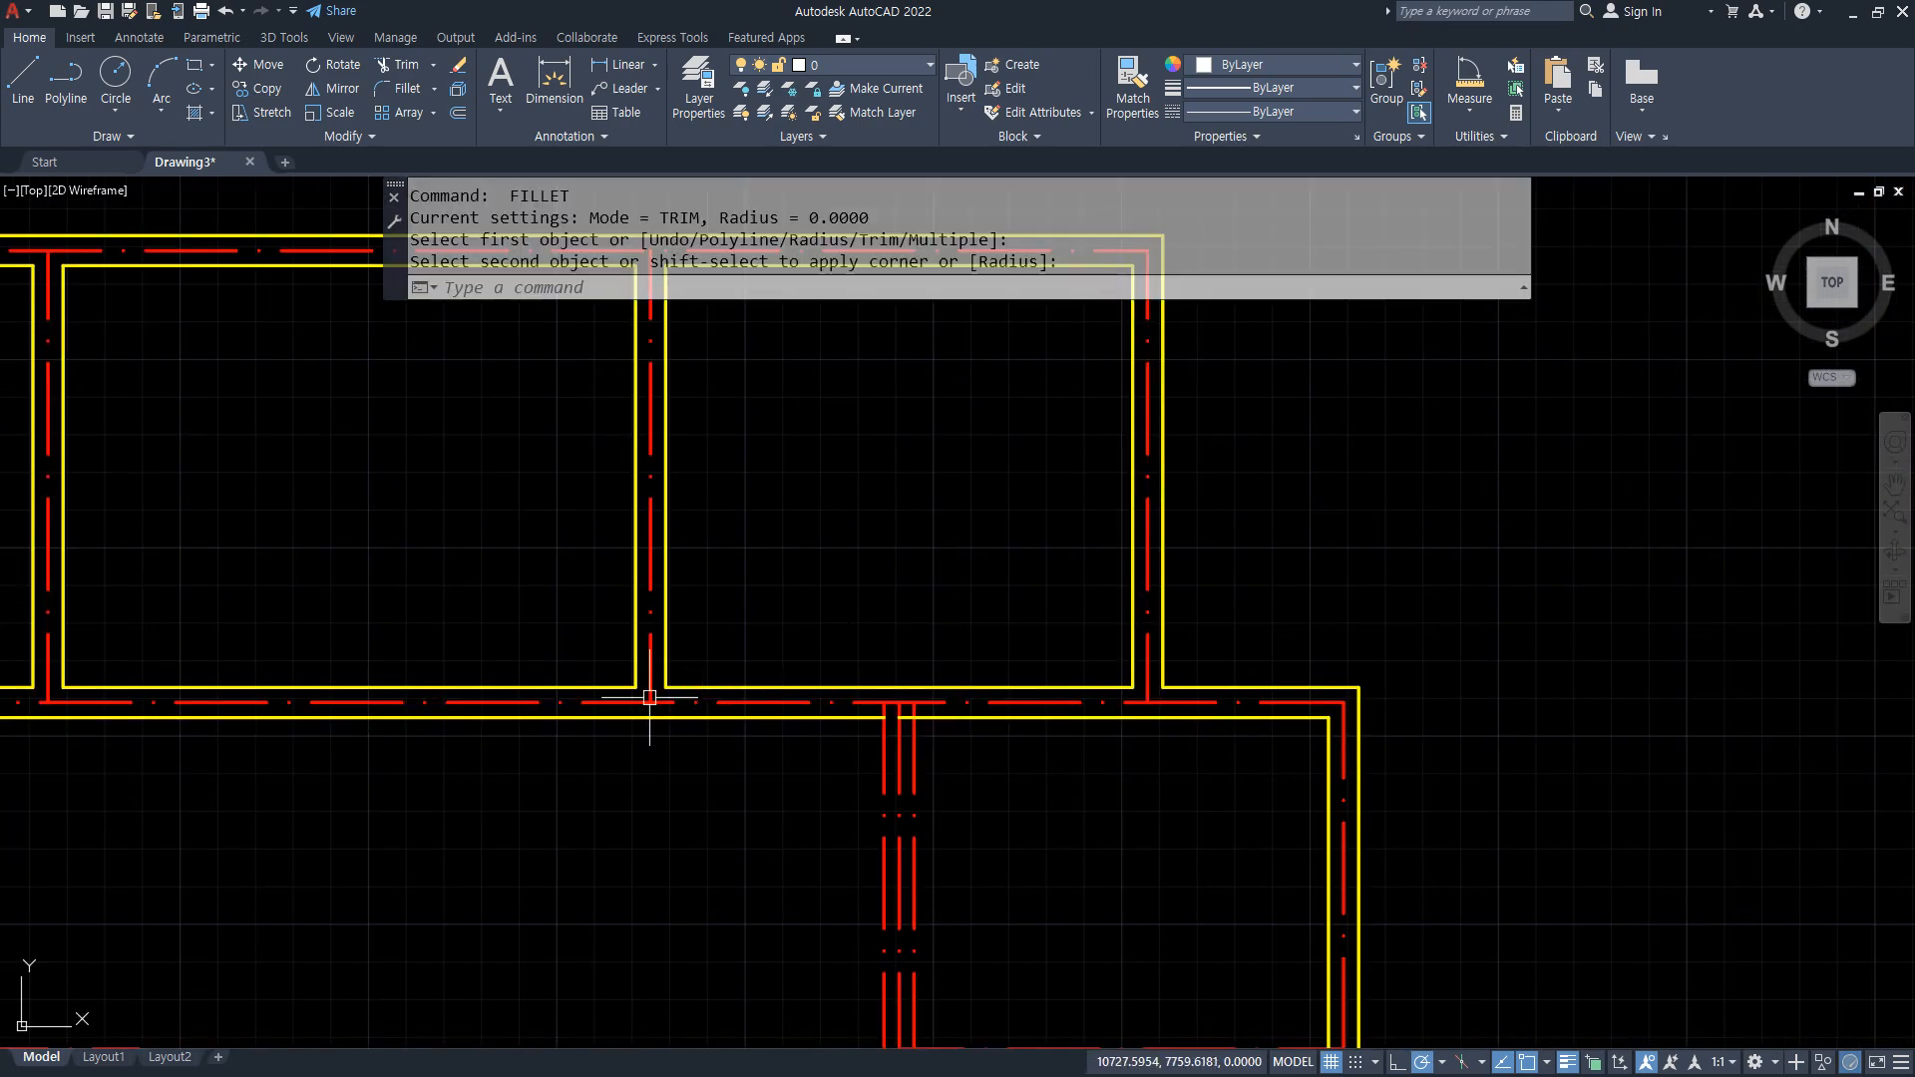
# Fillet both faces of the long left partition to the middle wall's lower line
pyautogui.moveTo(351, 707); pyautogui.dragTo(979, 606, button='middle')
pyautogui.scroll(3, 495, 639)
pyautogui.press('space')
pyautogui.click(392, 562)
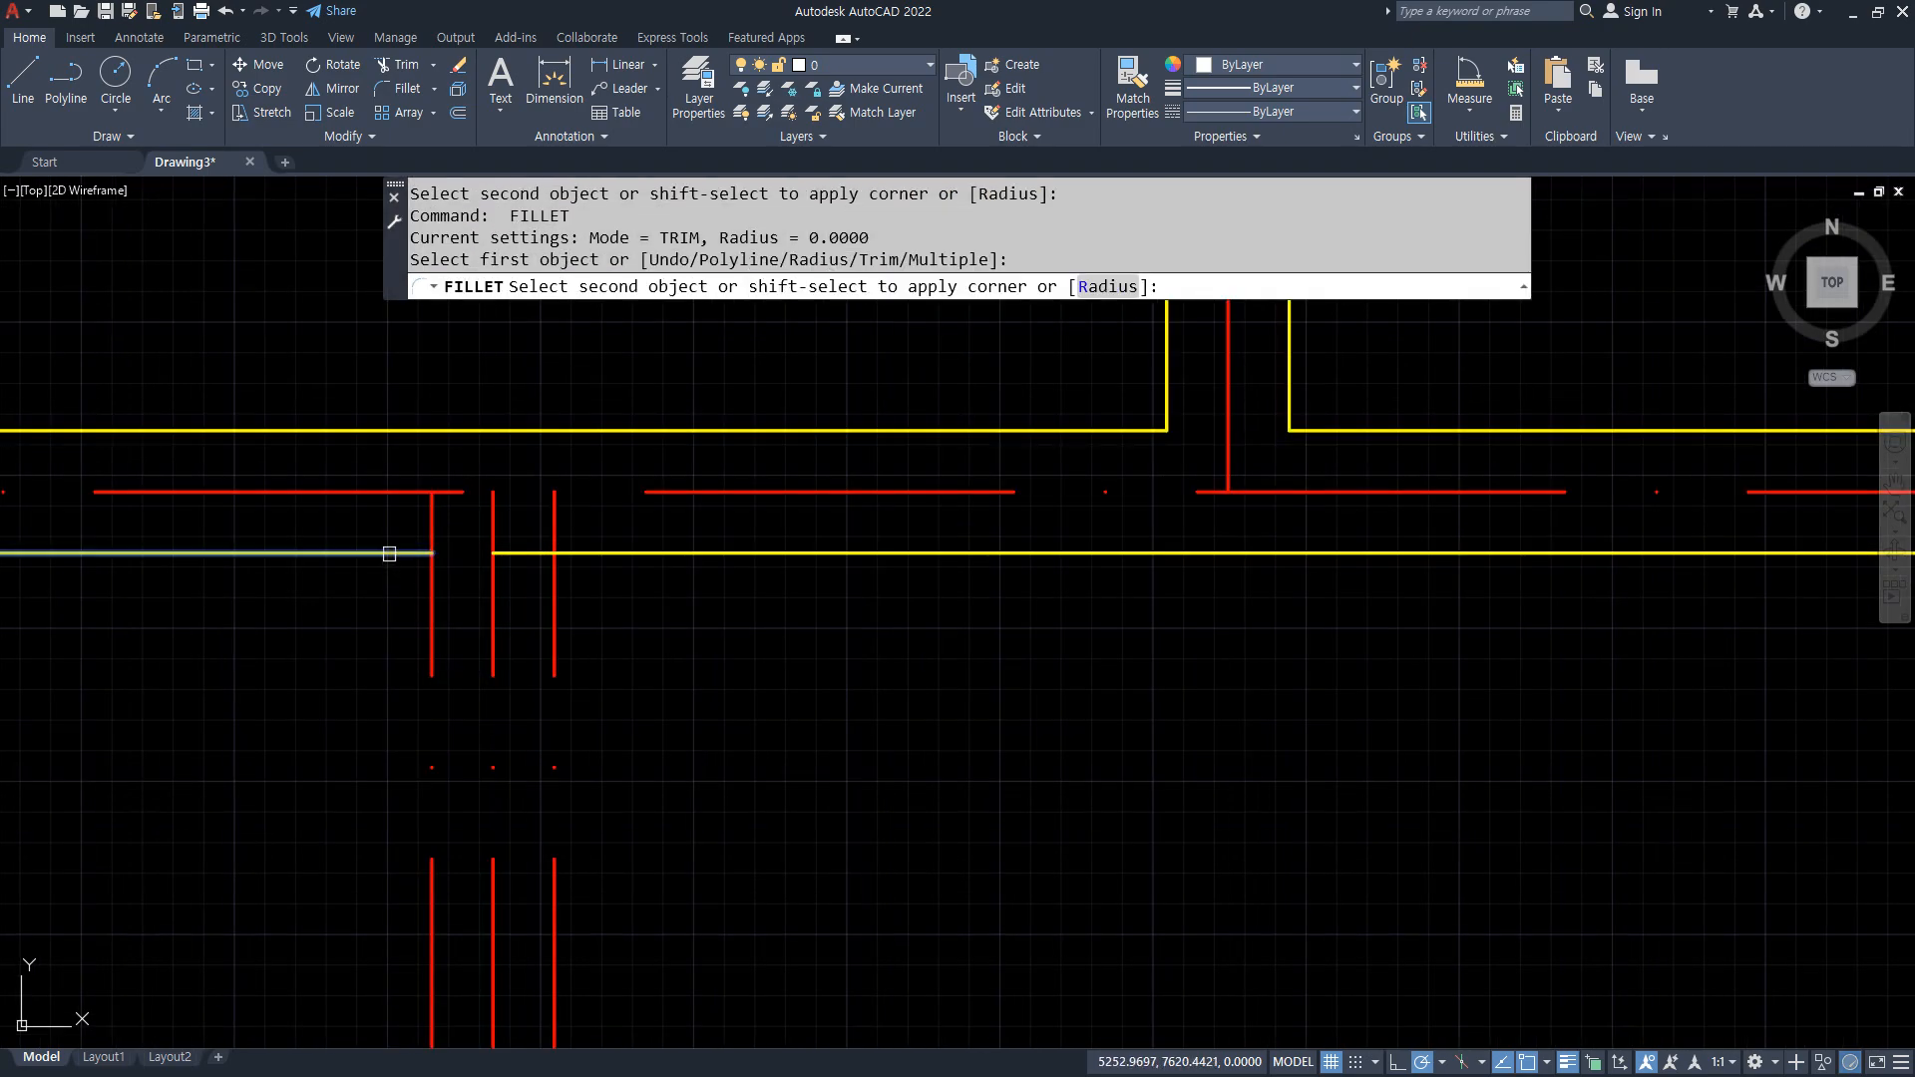
pyautogui.click(433, 587)
pyautogui.press('space')
pyautogui.click(607, 552)
pyautogui.click(555, 588)
pyautogui.scroll(-6, 586, 720)
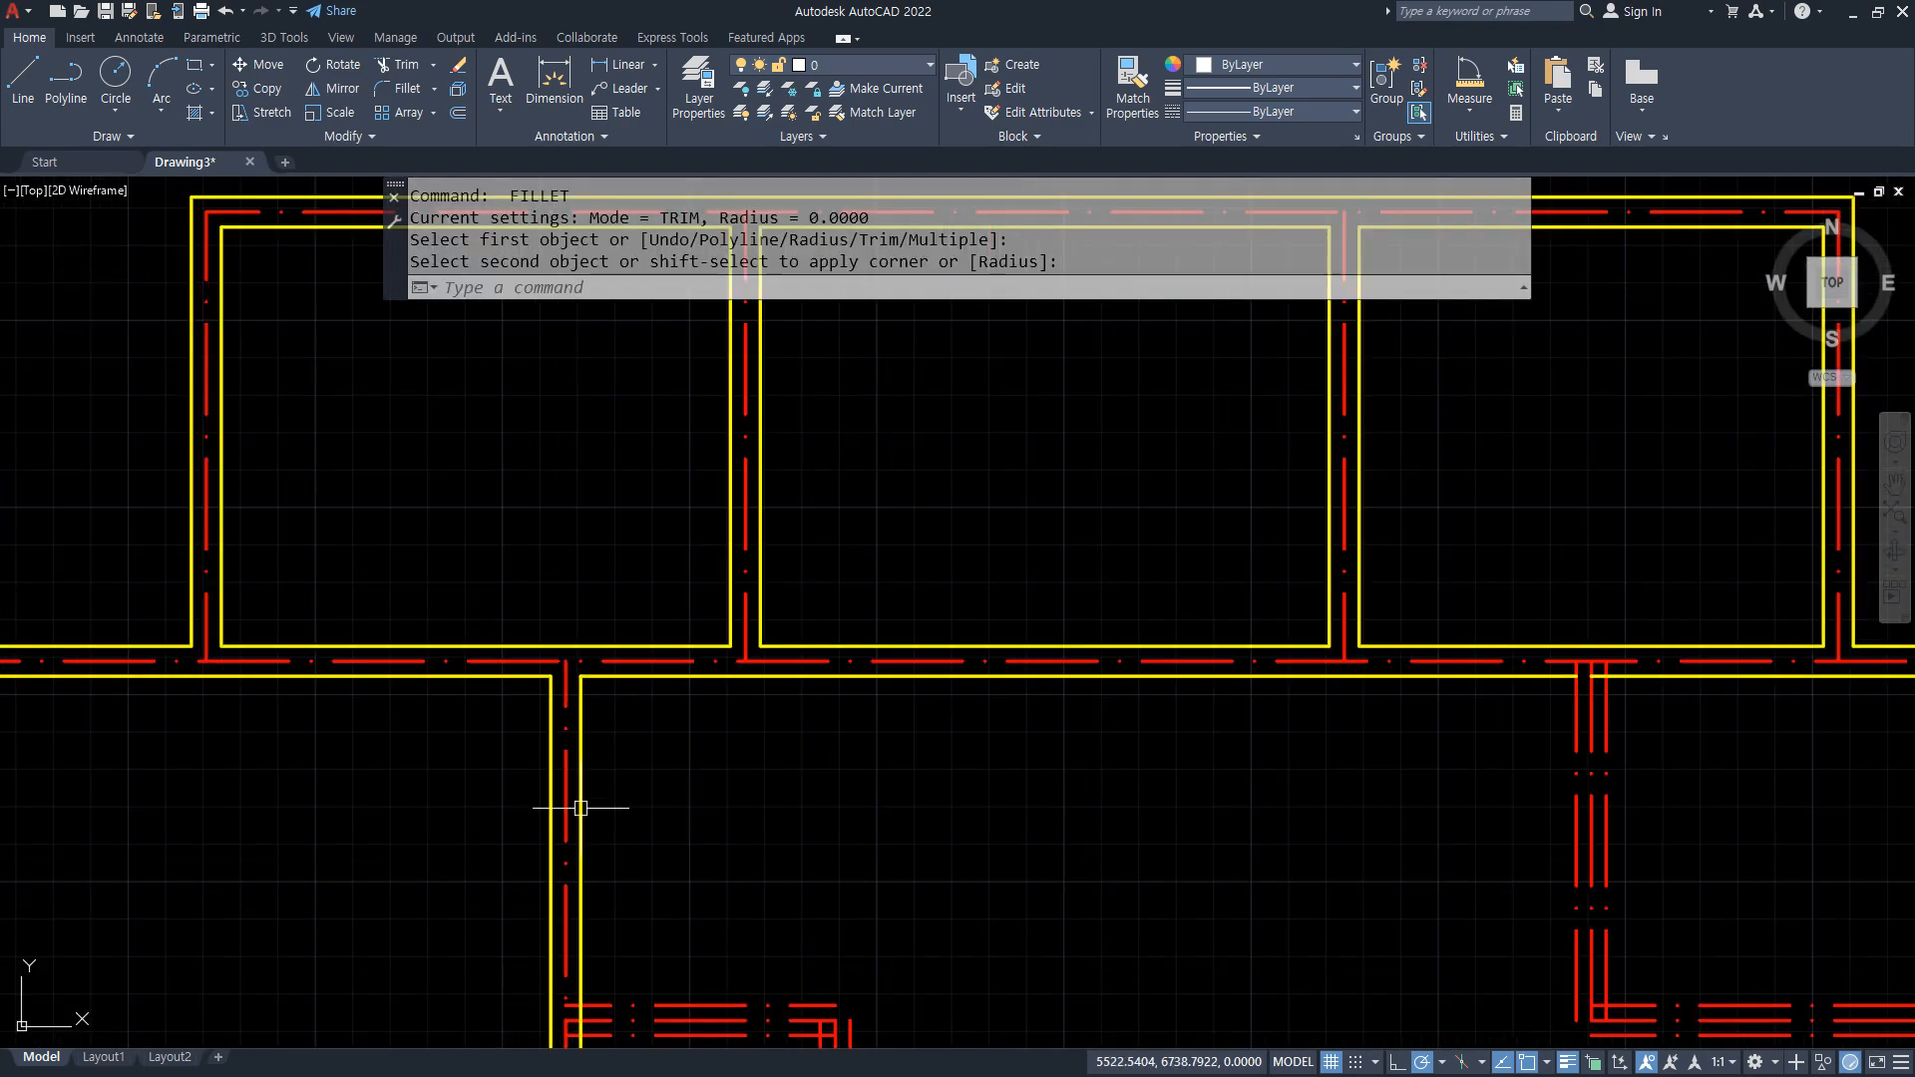
# Trim the long left partition's right face open where the small left room's top wall meets it
pyautogui.moveTo(583, 913); pyautogui.dragTo(598, 445, button='middle')
pyautogui.scroll(4, 589, 515)
pyautogui.moveTo(829, 628); pyautogui.dragTo(628, 510, button='middle')
pyautogui.press('space')
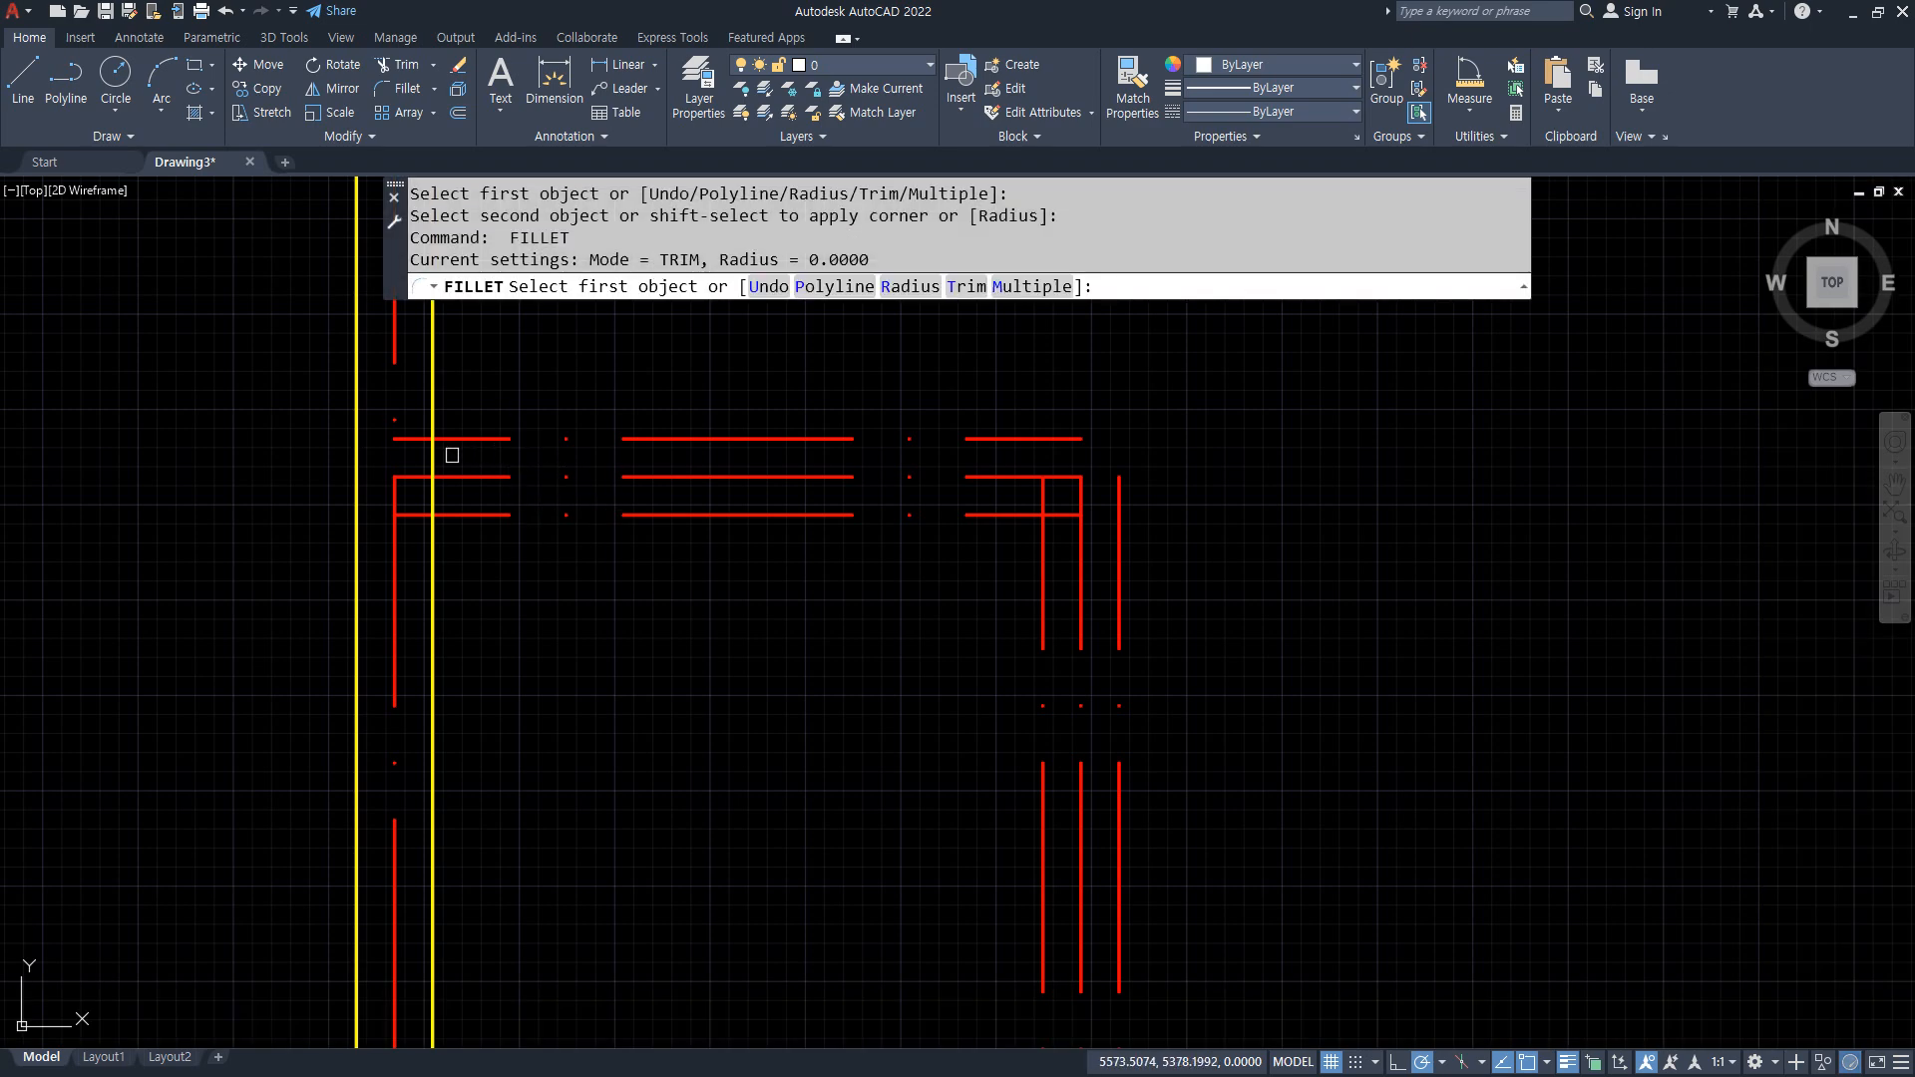
pyautogui.press('Escape')
pyautogui.write('tr')
pyautogui.click(432, 458)
pyautogui.press('space')
# Fillet both faces of the small left room's top wall to the long partition's right face
pyautogui.write('f')
pyautogui.press('space')
pyautogui.click(433, 421)
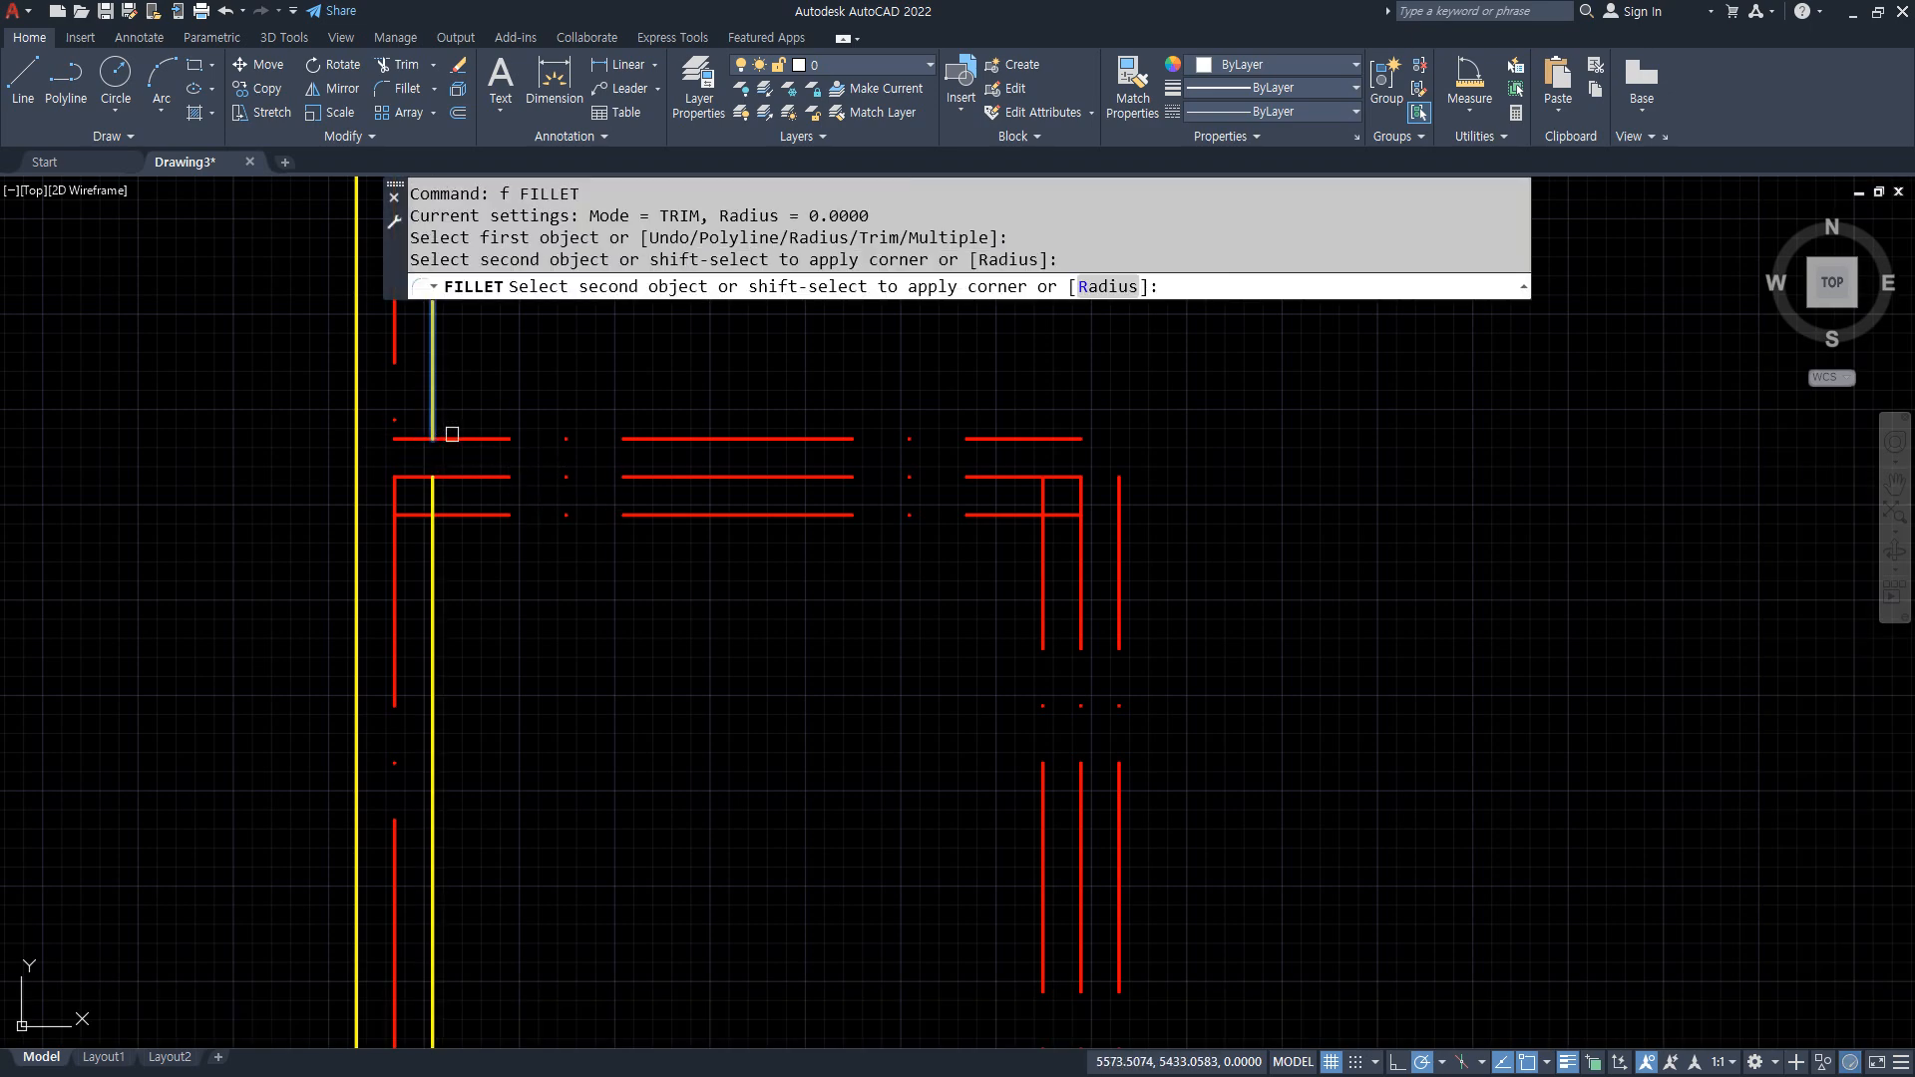
pyautogui.click(459, 439)
pyautogui.press('space')
pyautogui.click(433, 533)
pyautogui.click(455, 517)
# Fillet the inner and outer upper-right corners of the small left room's walls
pyautogui.scroll(-2, 646, 720)
pyautogui.moveTo(647, 719); pyautogui.dragTo(594, 546, button='middle')
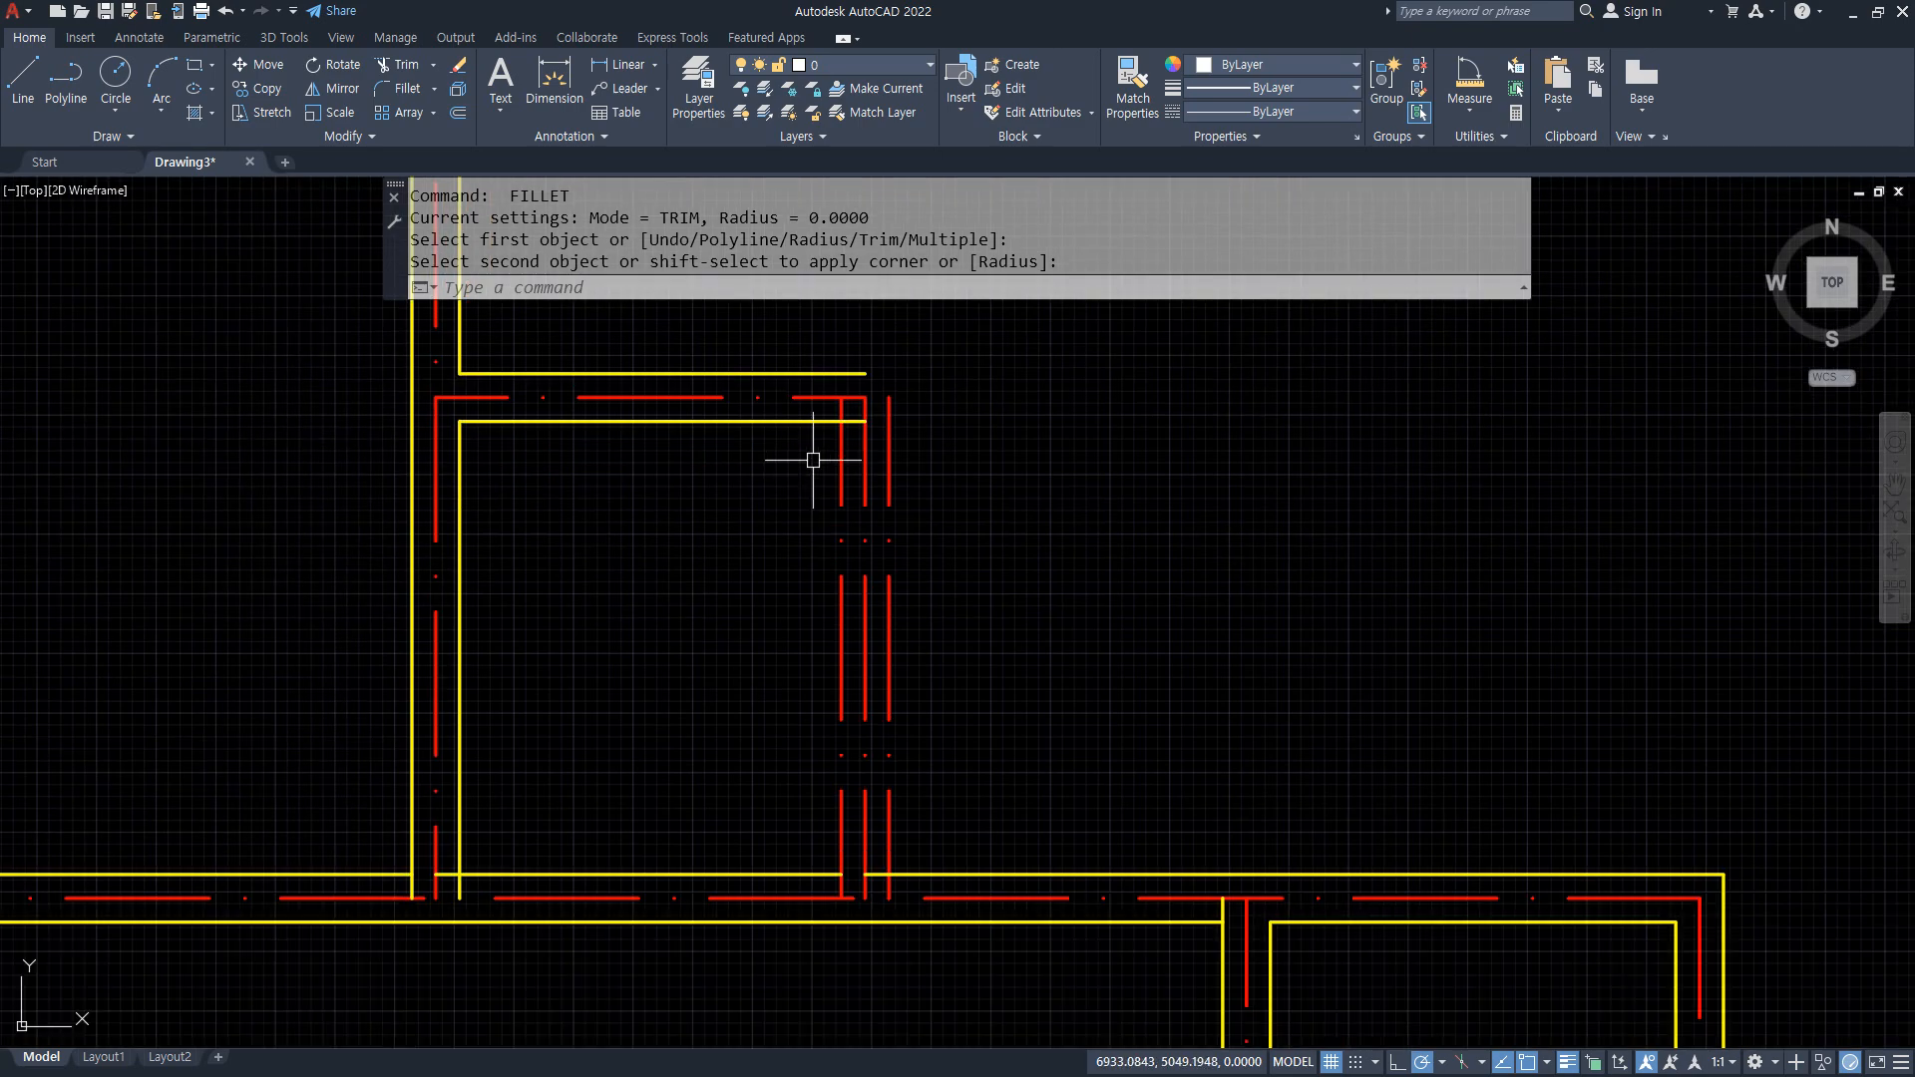
pyautogui.press('space')
pyautogui.click(830, 423)
pyautogui.click(841, 455)
pyautogui.press('space')
pyautogui.click(857, 368)
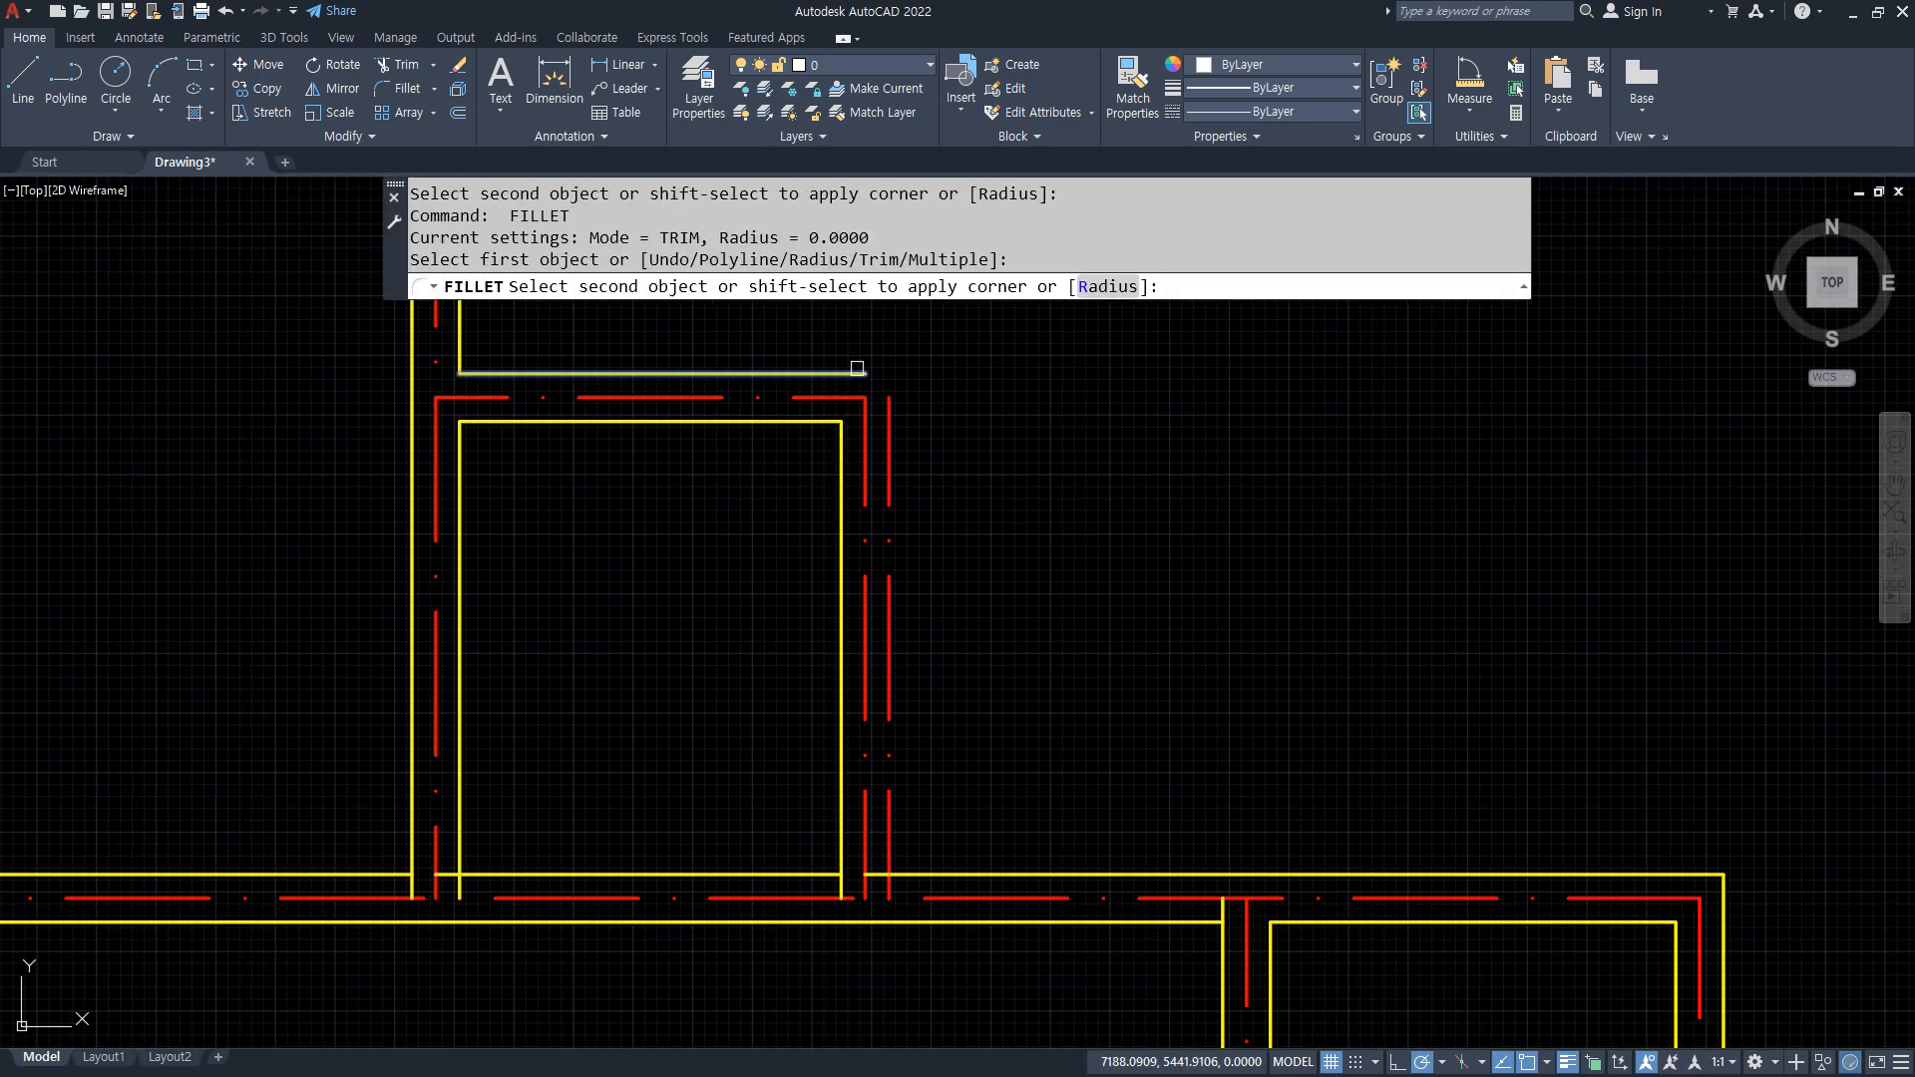
pyautogui.click(894, 445)
# Fillet the small left room's two lower inner corners against the bottom wall's inner line
pyautogui.press('space')
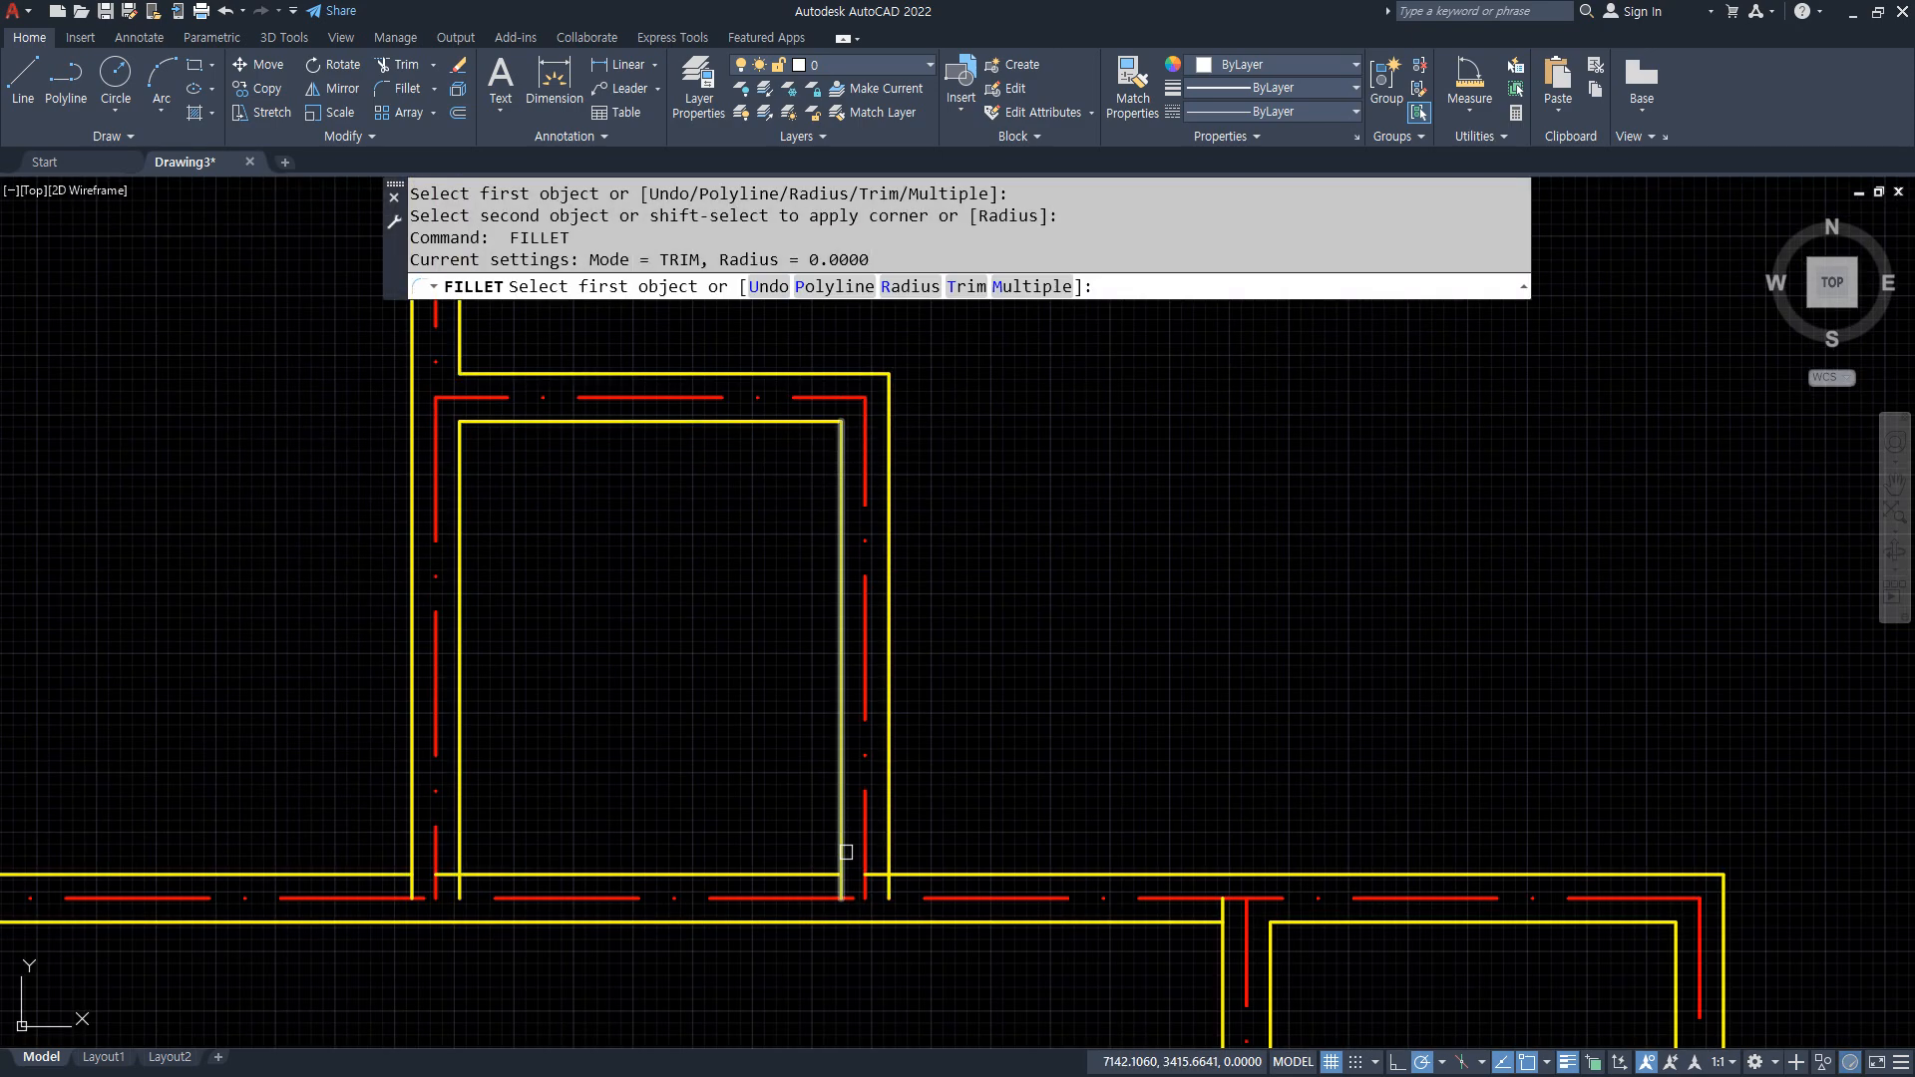
pyautogui.click(811, 872)
pyautogui.press('space')
pyautogui.click(529, 876)
pyautogui.click(463, 854)
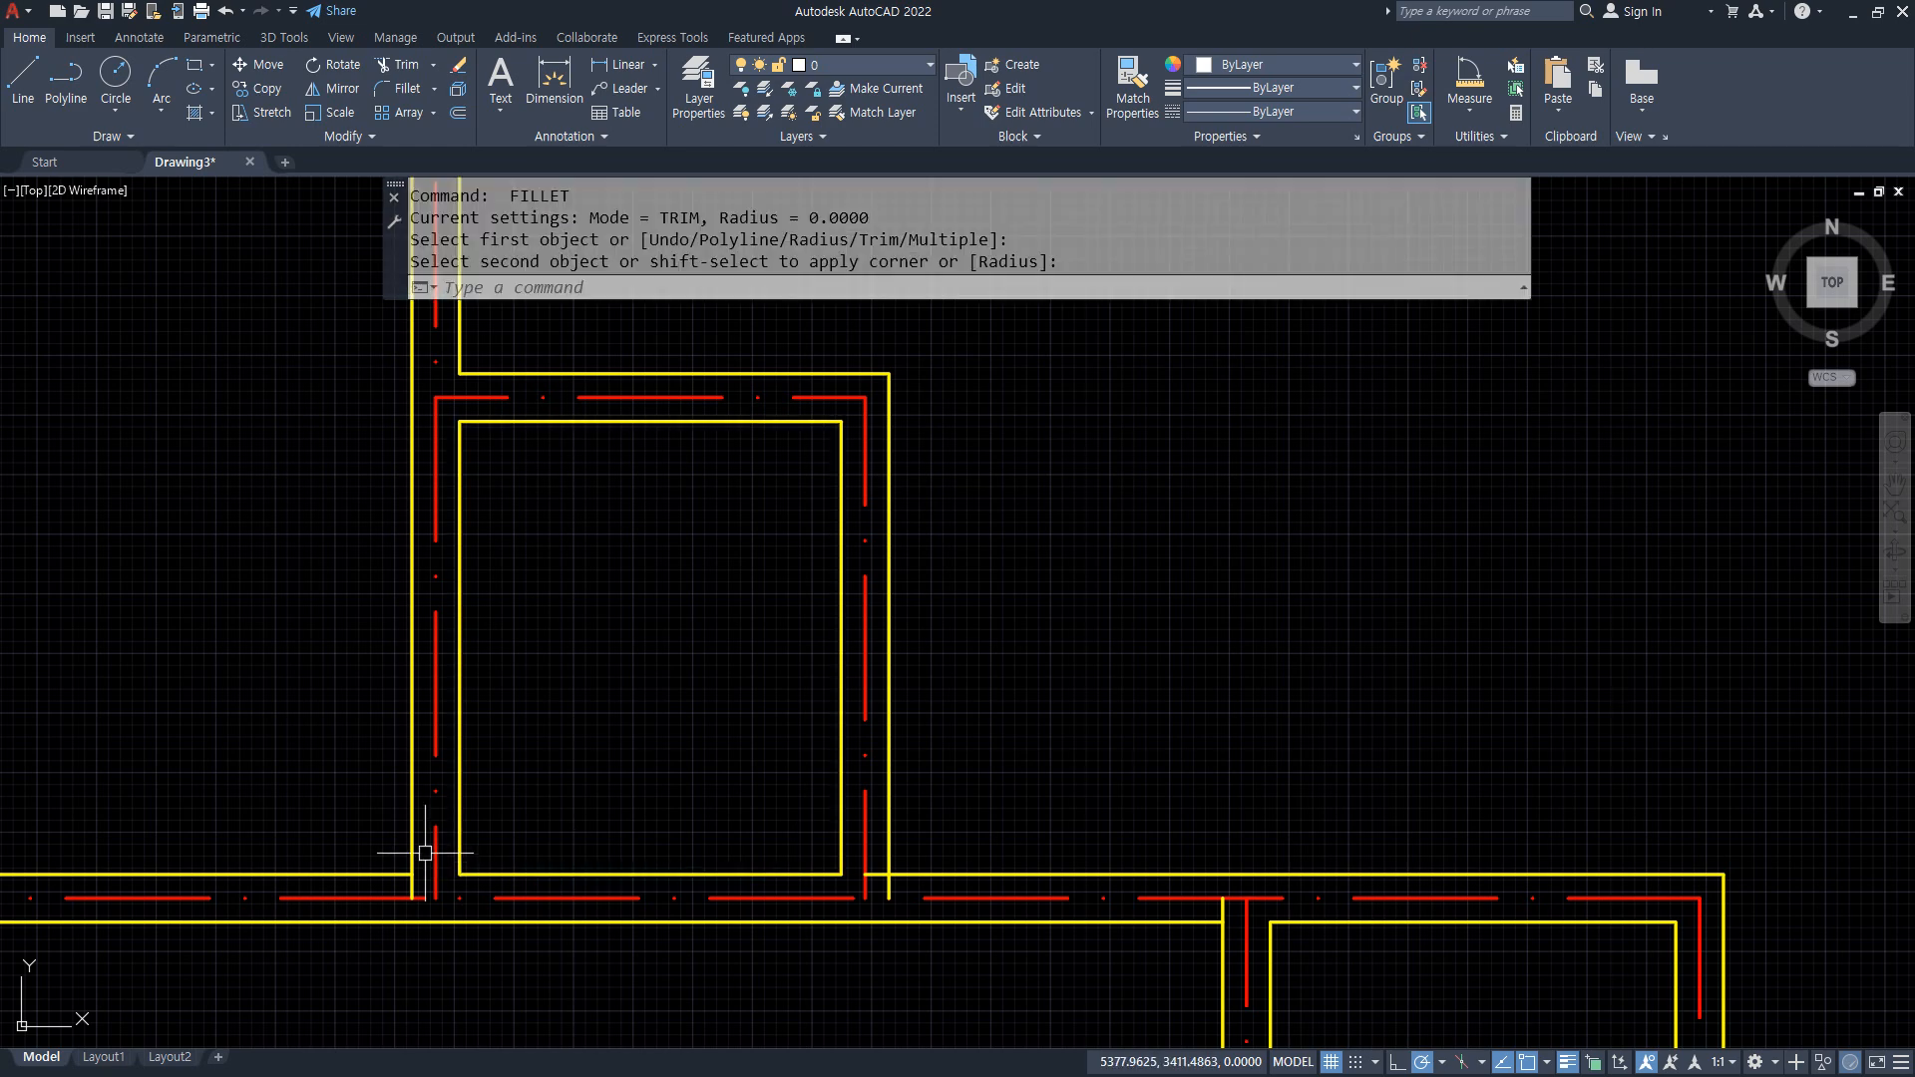
# Fillet the outer faces of the small left room's two side walls to the bottom wall's inner line
pyautogui.press('space')
pyautogui.click(410, 840)
pyautogui.click(384, 875)
pyautogui.press('space')
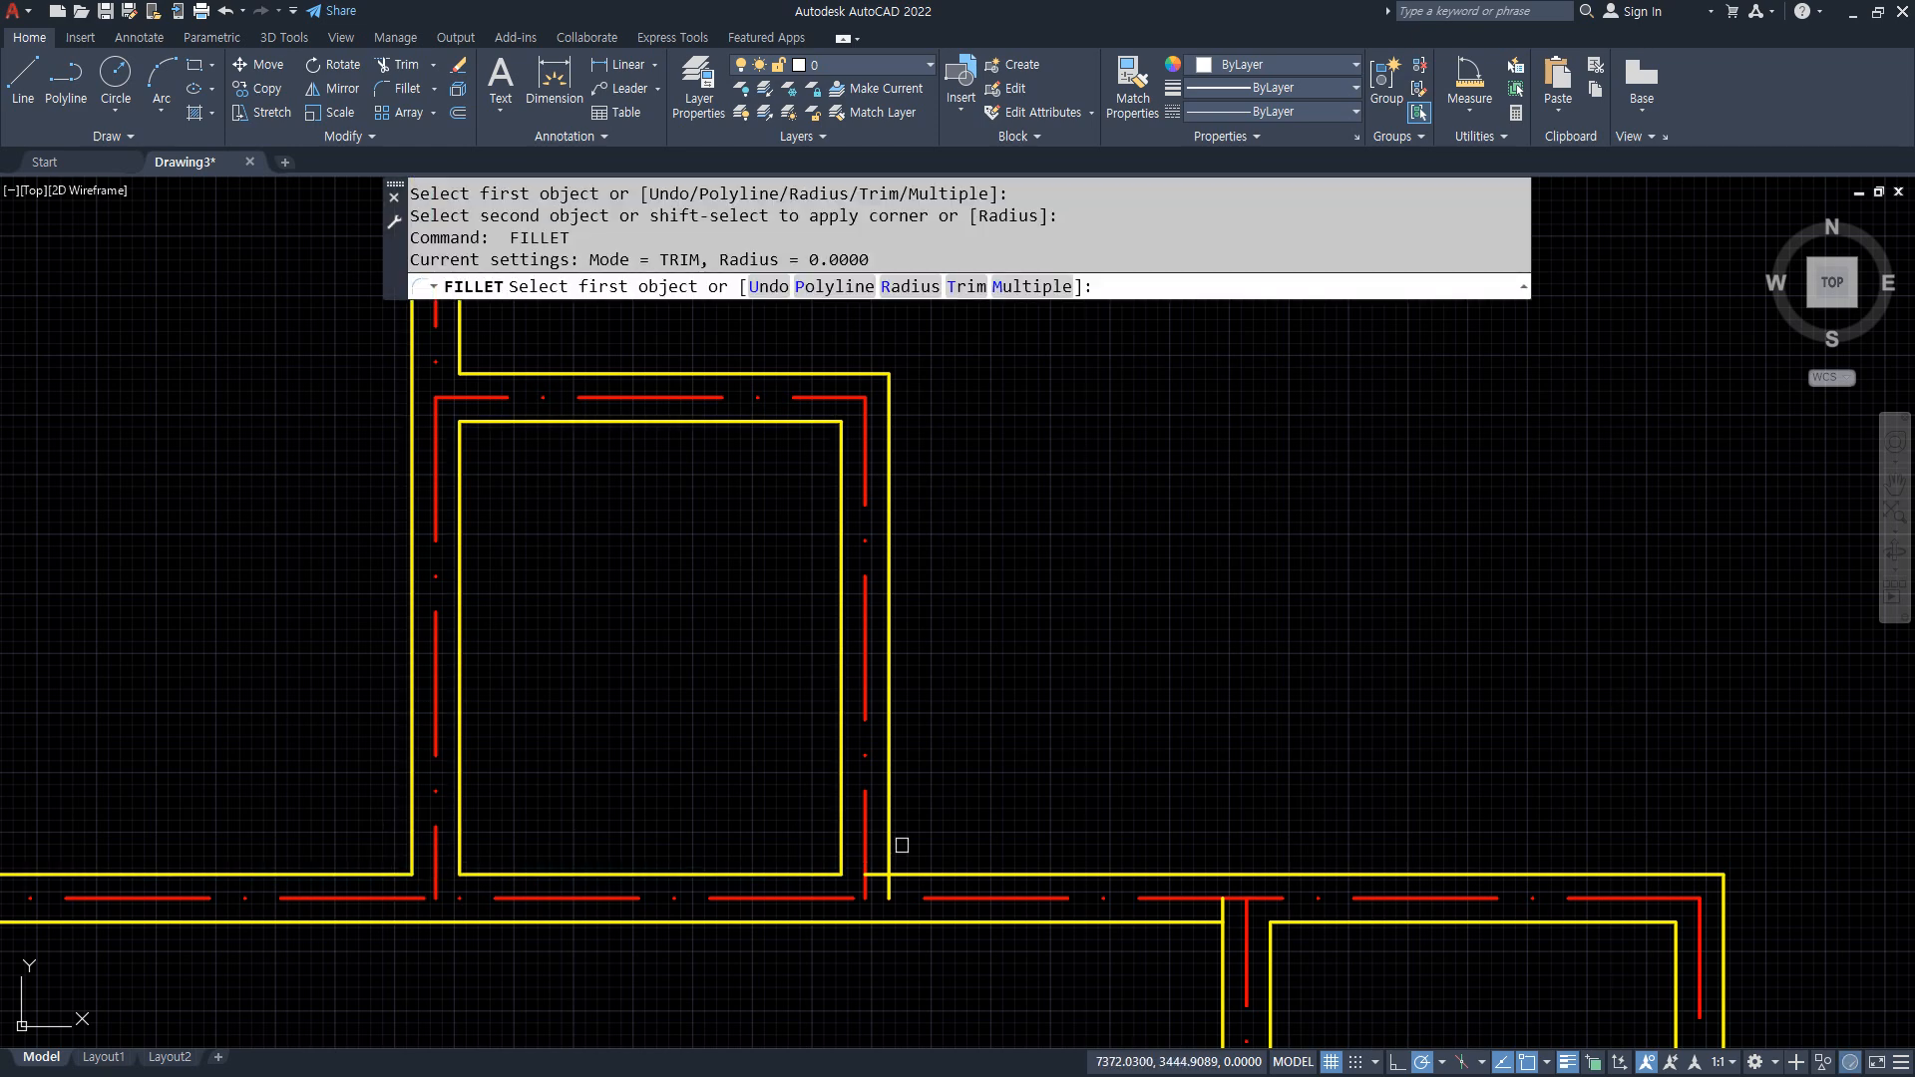
pyautogui.click(891, 845)
pyautogui.click(930, 874)
# Fillet the bottom wall's outer line to the left outer face of the small projecting room below it
pyautogui.moveTo(1237, 894)
pyautogui.mouseDown(button='middle')
pyautogui.moveTo(1141, 782)
pyautogui.moveTo(642, 725)
pyautogui.mouseUp(button='middle')
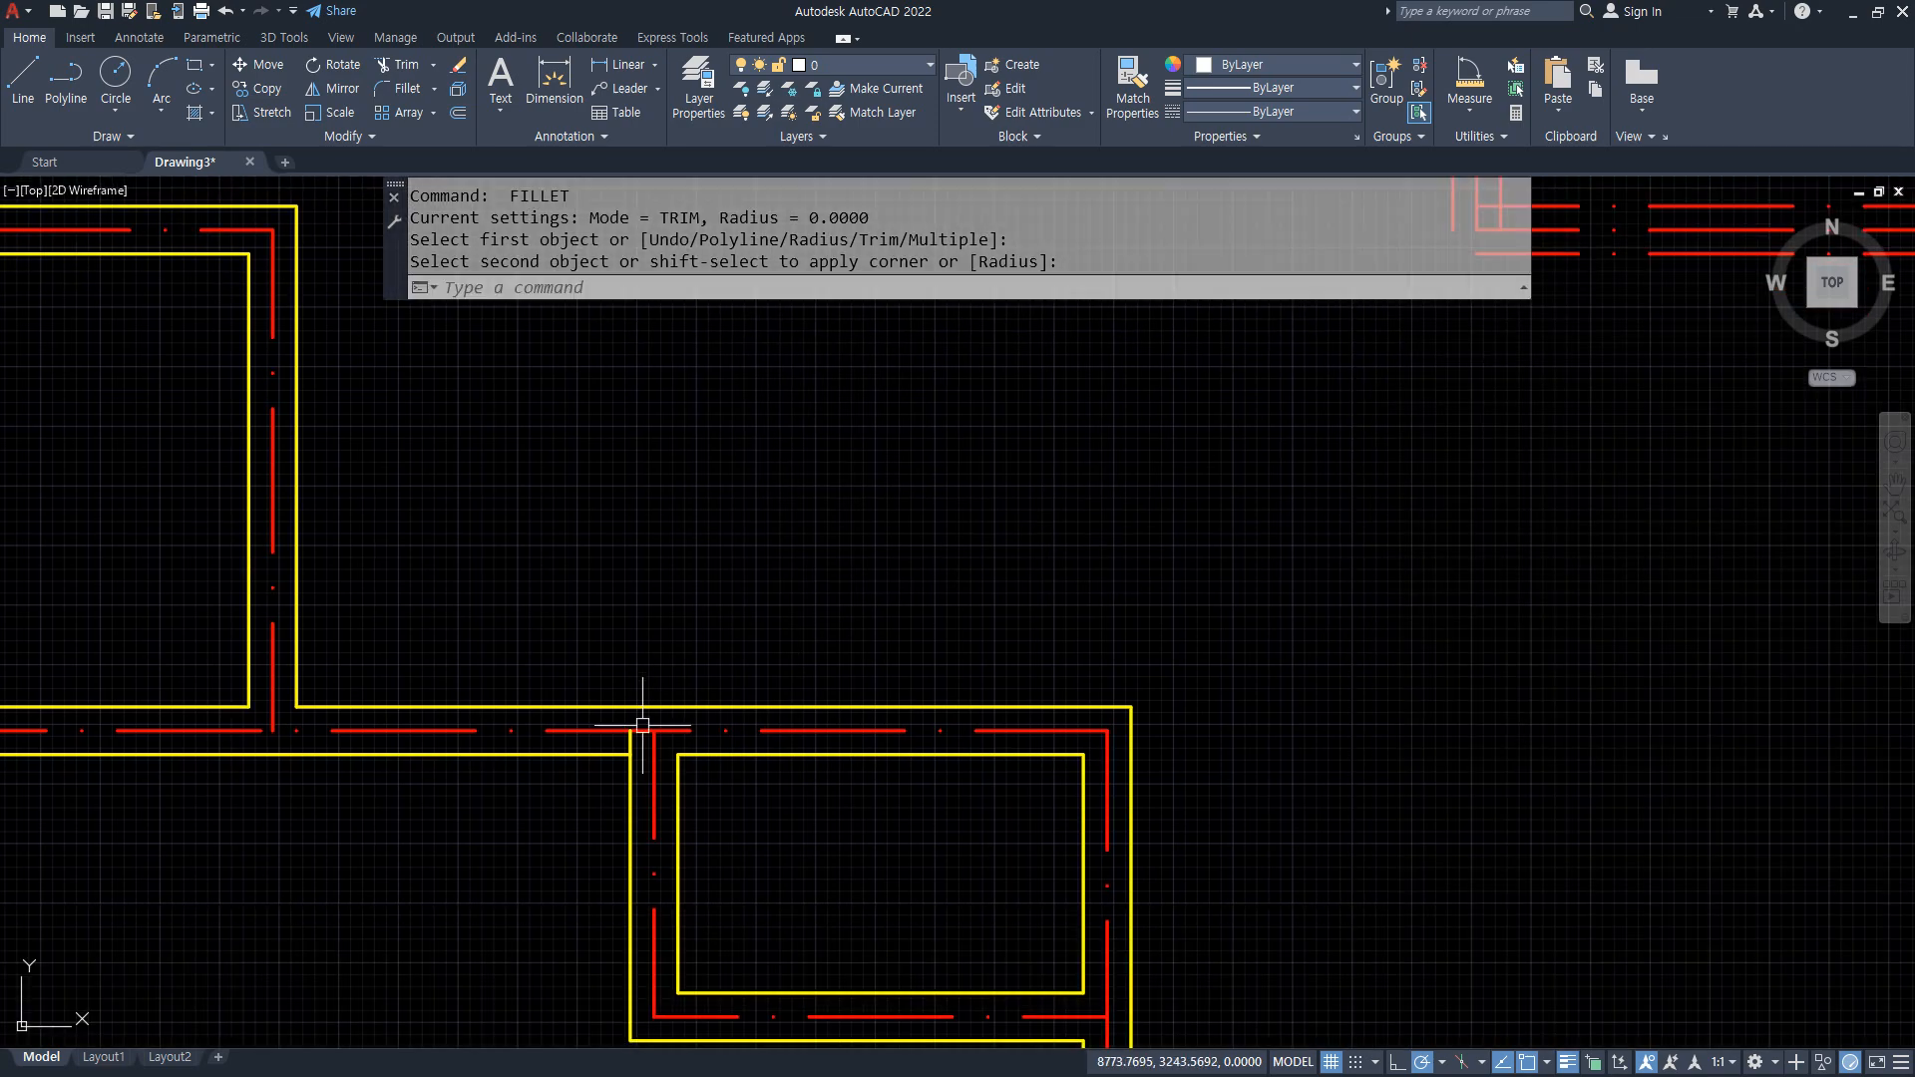
pyautogui.press('space')
pyautogui.click(597, 758)
pyautogui.click(630, 786)
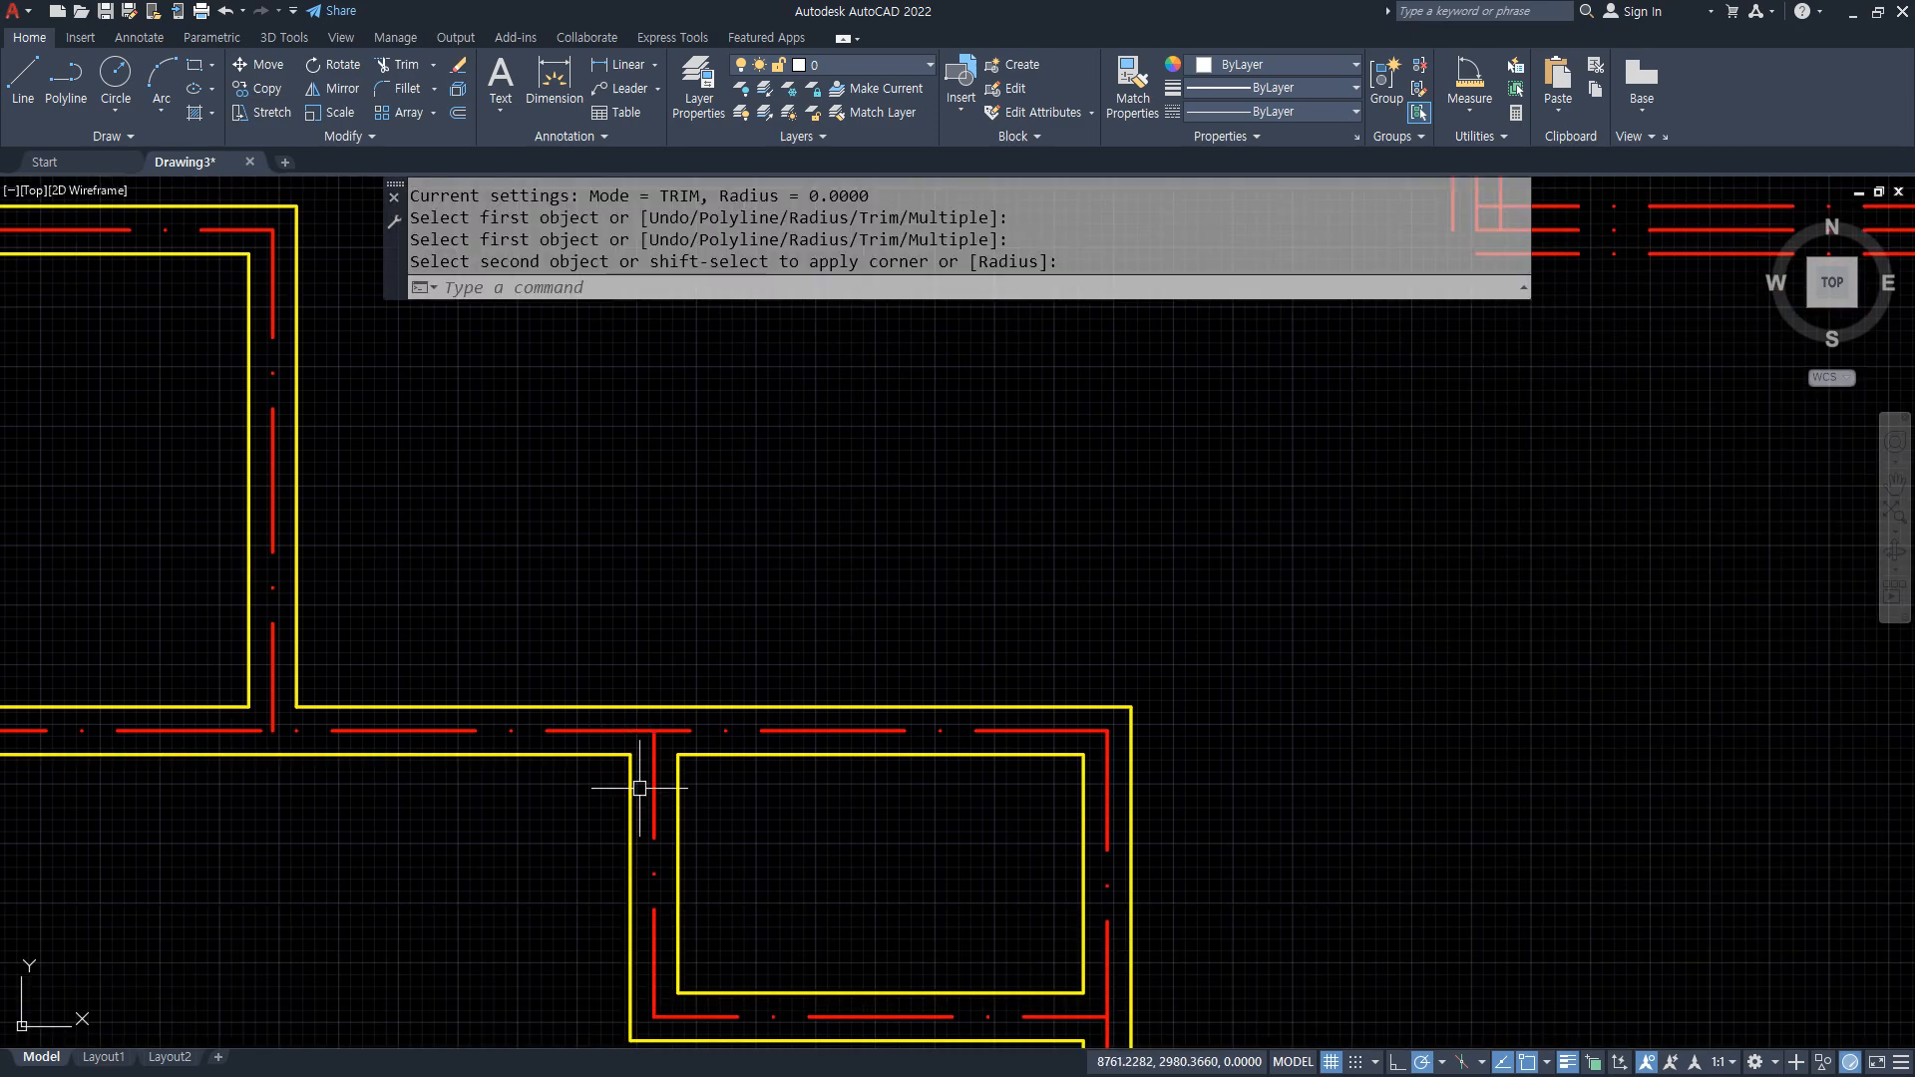
# Fillet both faces of the right room's vertical partition to the middle wall's lower line
pyautogui.scroll(-3, 864, 762)
pyautogui.scroll(5, 559, 598)
pyautogui.press('space')
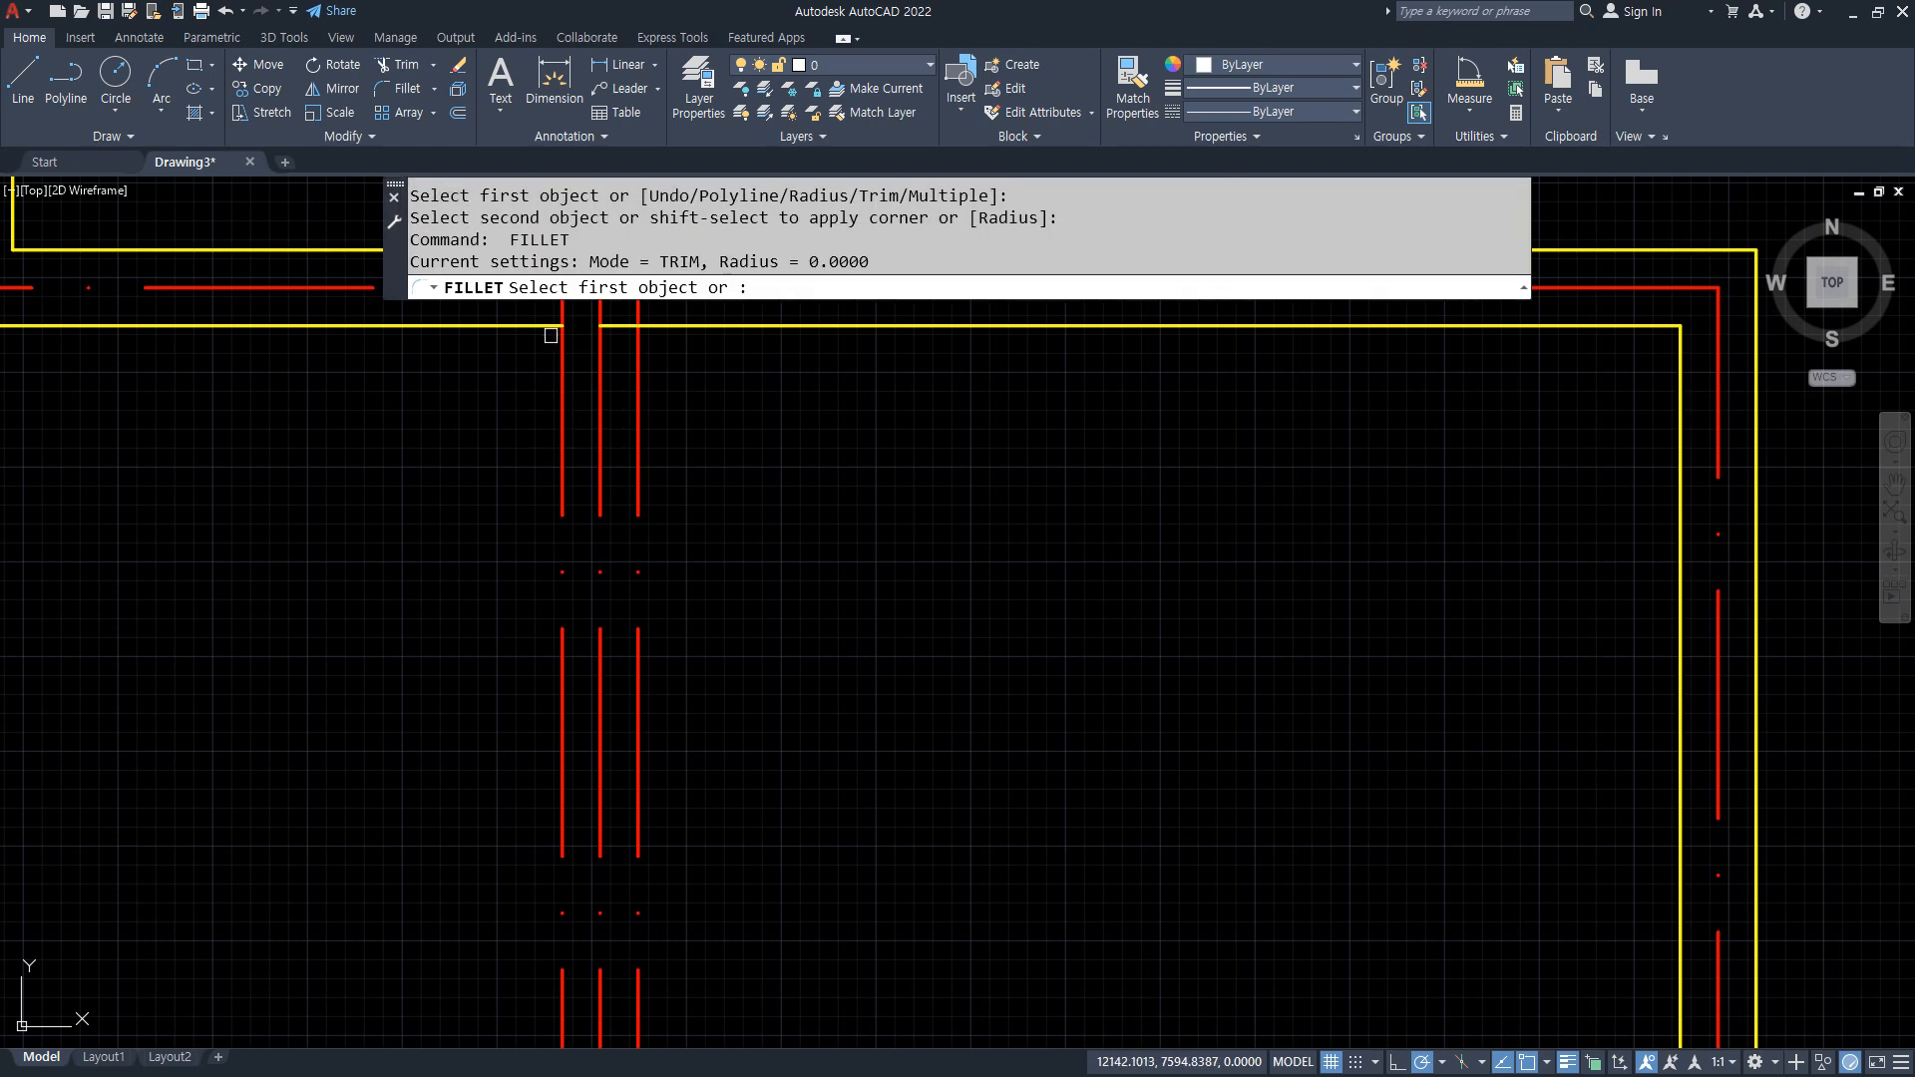
pyautogui.click(563, 399)
pyautogui.press('Escape')
pyautogui.press('space')
pyautogui.click(533, 327)
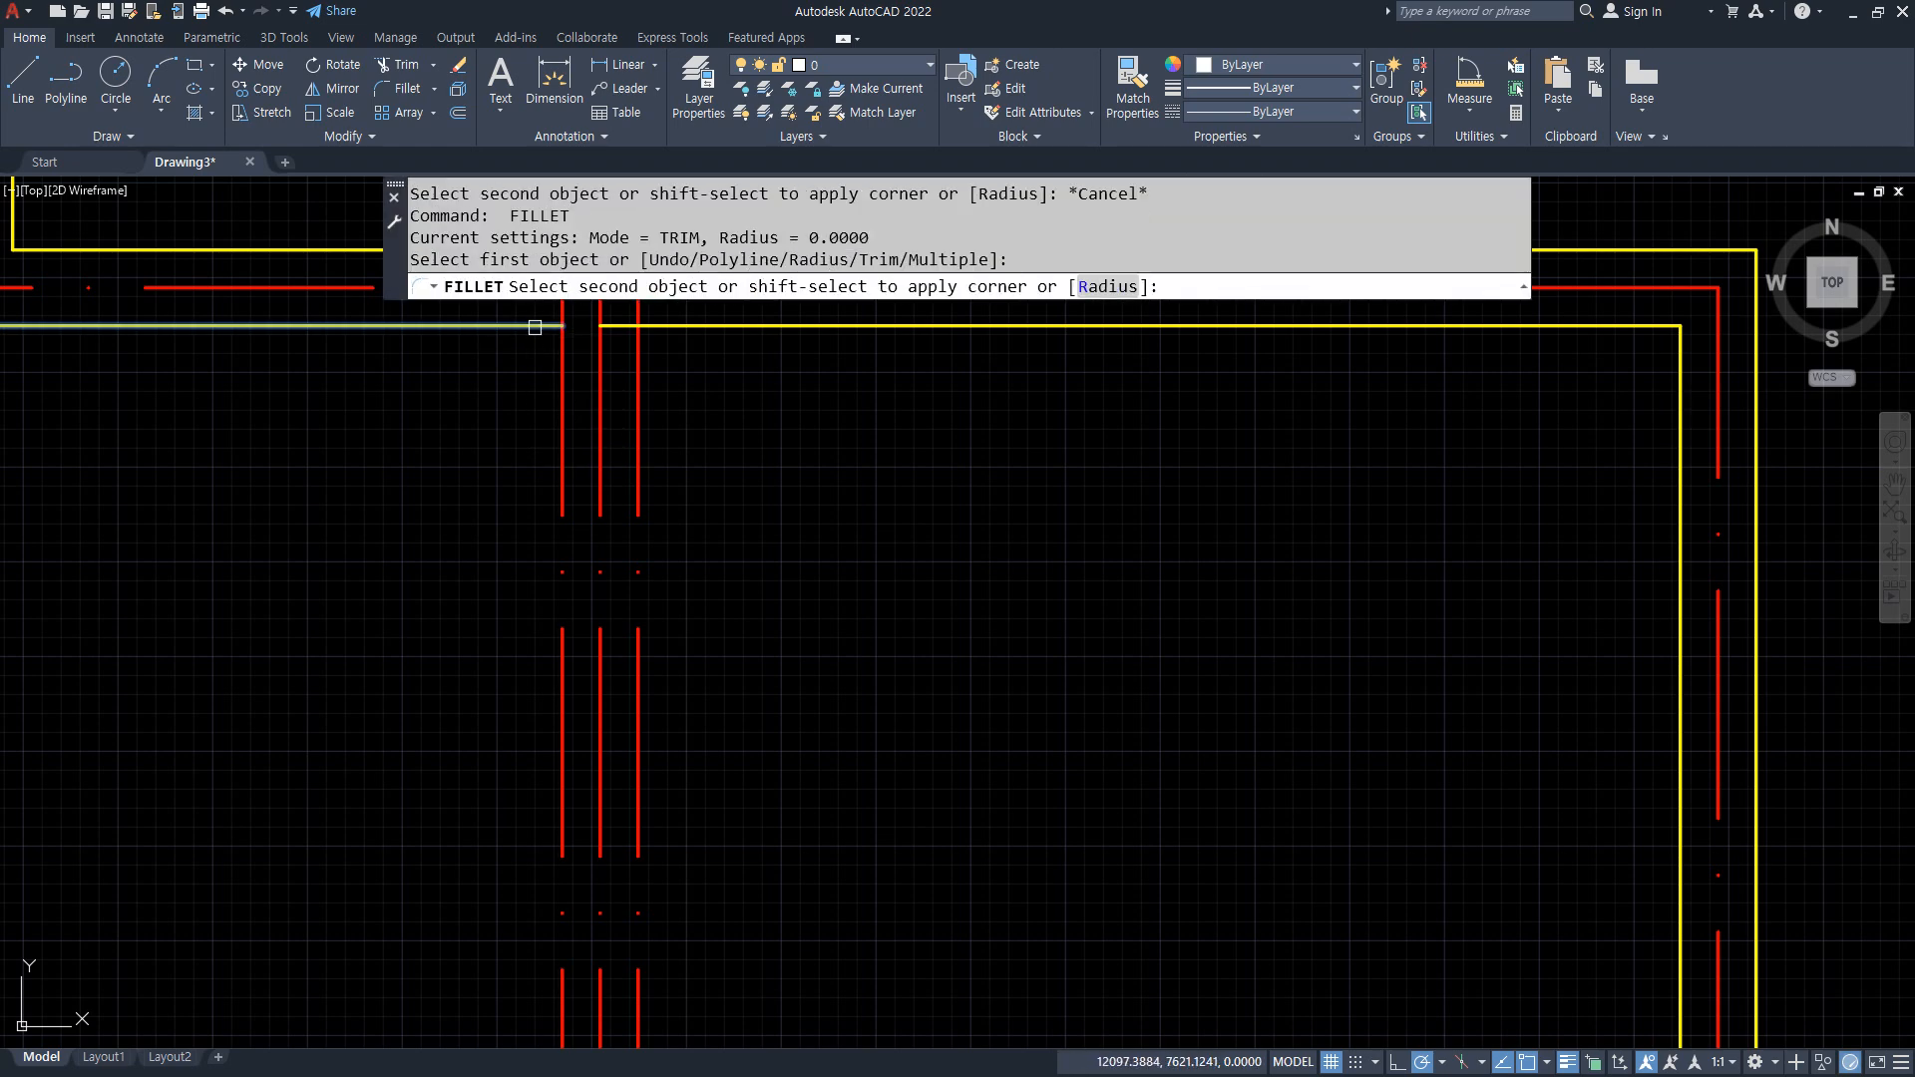
pyautogui.click(563, 364)
pyautogui.press('space')
pyautogui.click(640, 359)
pyautogui.click(639, 360)
# Fillet the inner and outer lower-left corners of the right room's partition walls
pyautogui.scroll(-4, 772, 710)
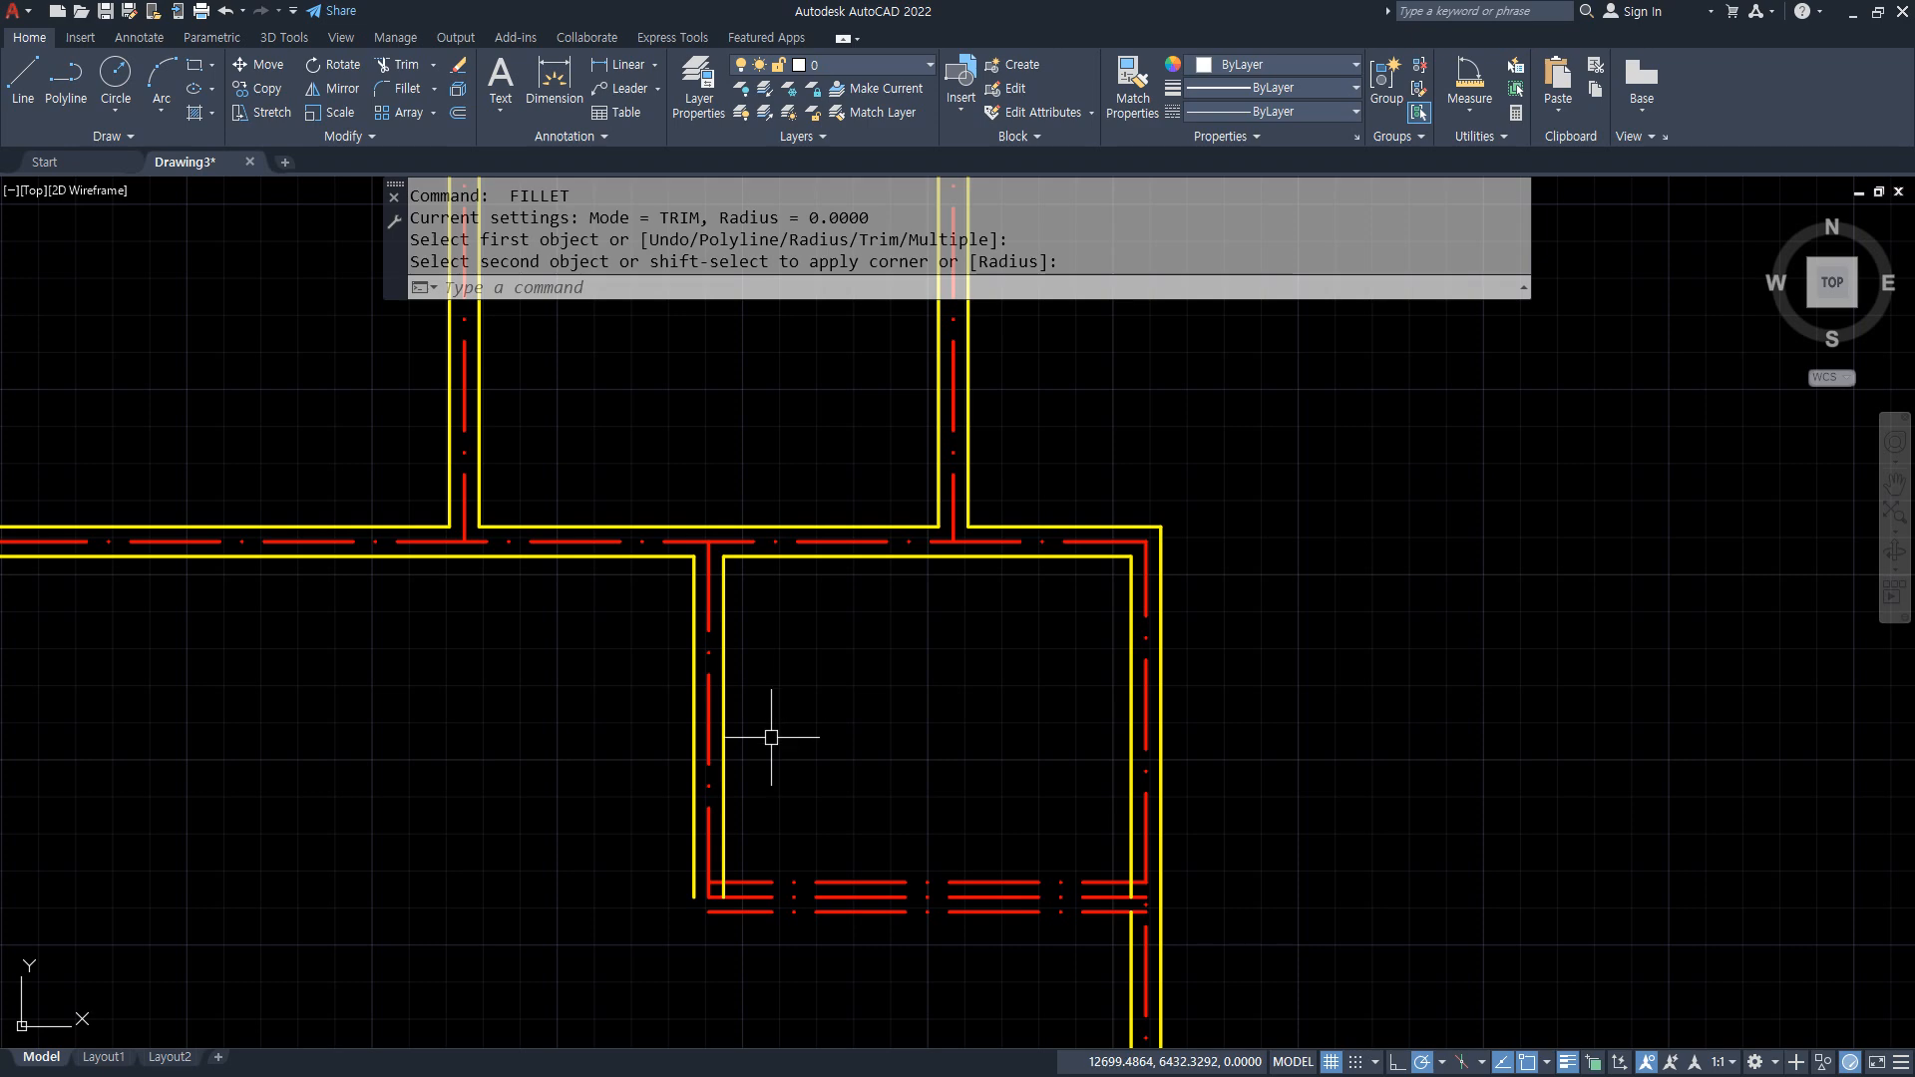
pyautogui.moveTo(769, 735); pyautogui.dragTo(612, 547, button='middle')
pyautogui.scroll(2, 576, 660)
pyautogui.press('space')
pyautogui.click(582, 713)
pyautogui.click(562, 689)
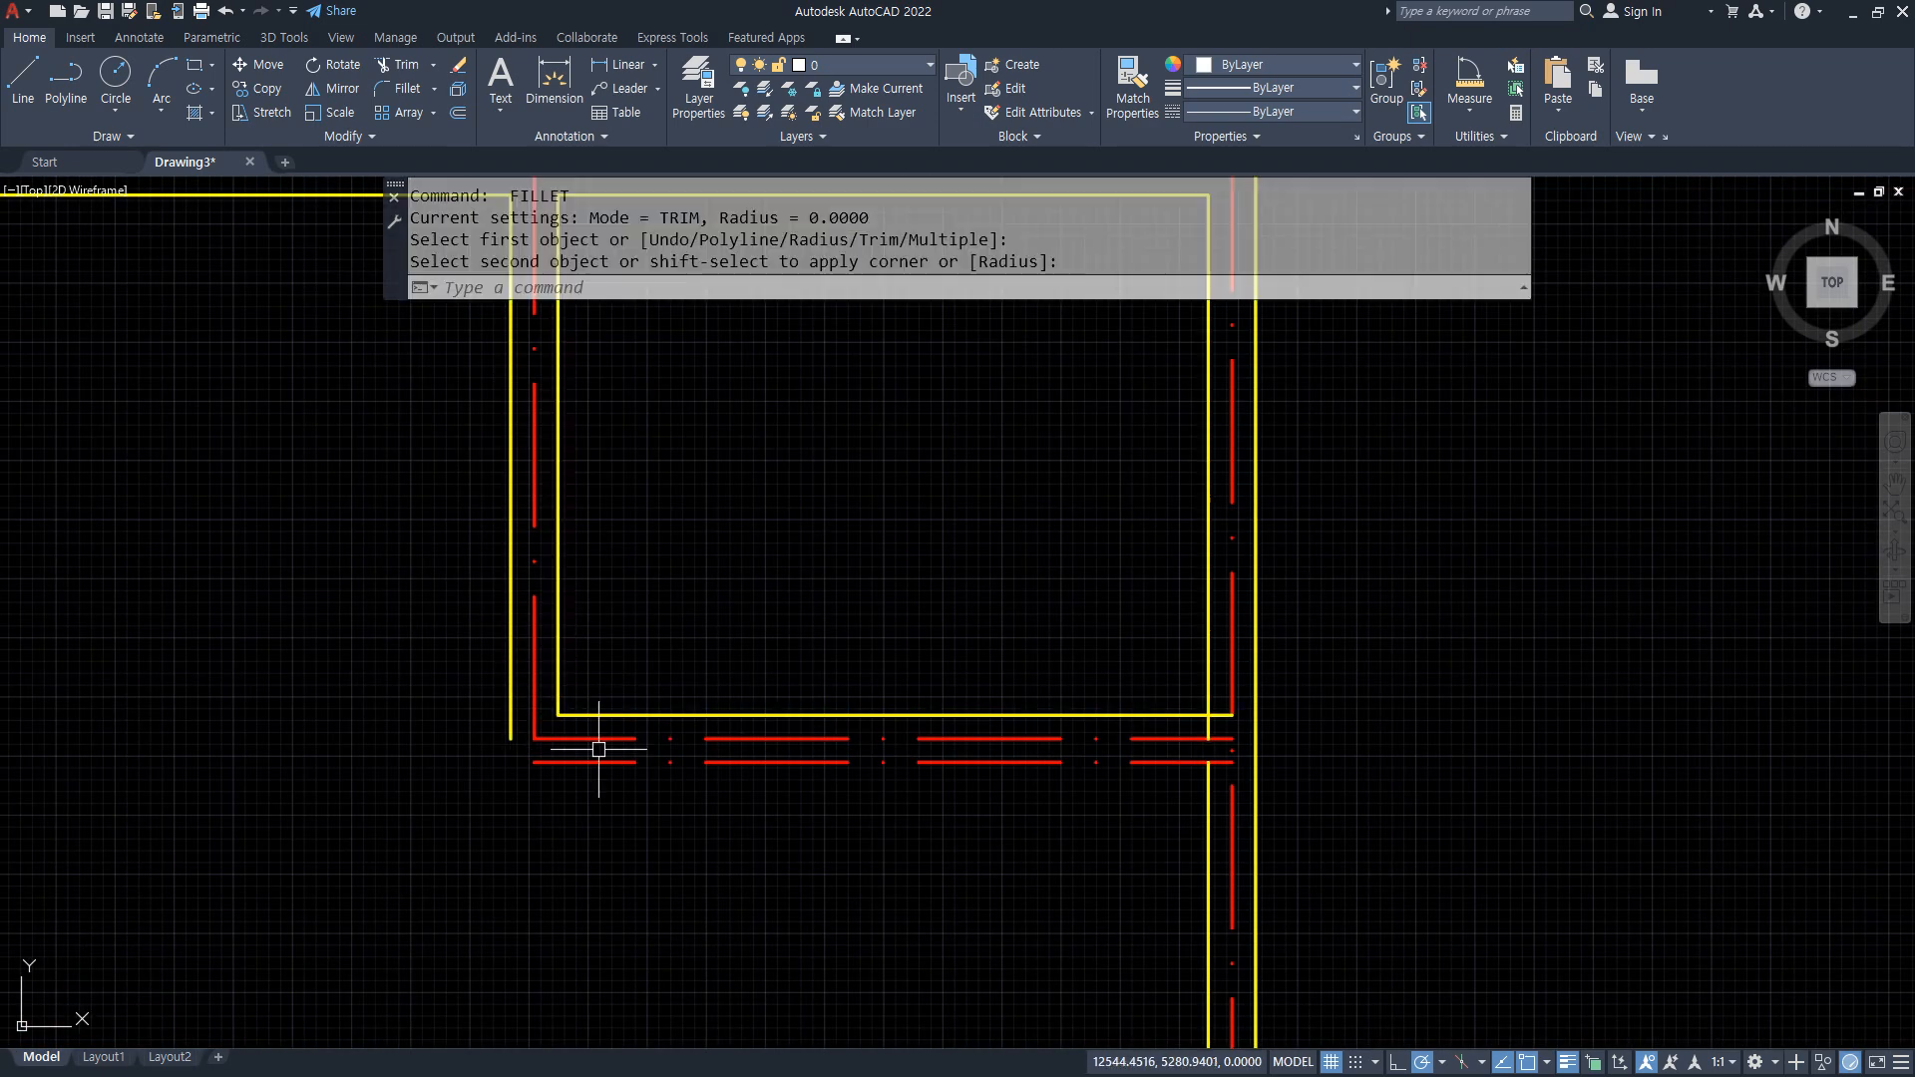
pyautogui.press('space')
pyautogui.click(511, 726)
pyautogui.click(553, 762)
# Fillet both faces of the right room's horizontal partition to the right outer wall's inner line
pyautogui.moveTo(1029, 742); pyautogui.dragTo(821, 718, button='middle')
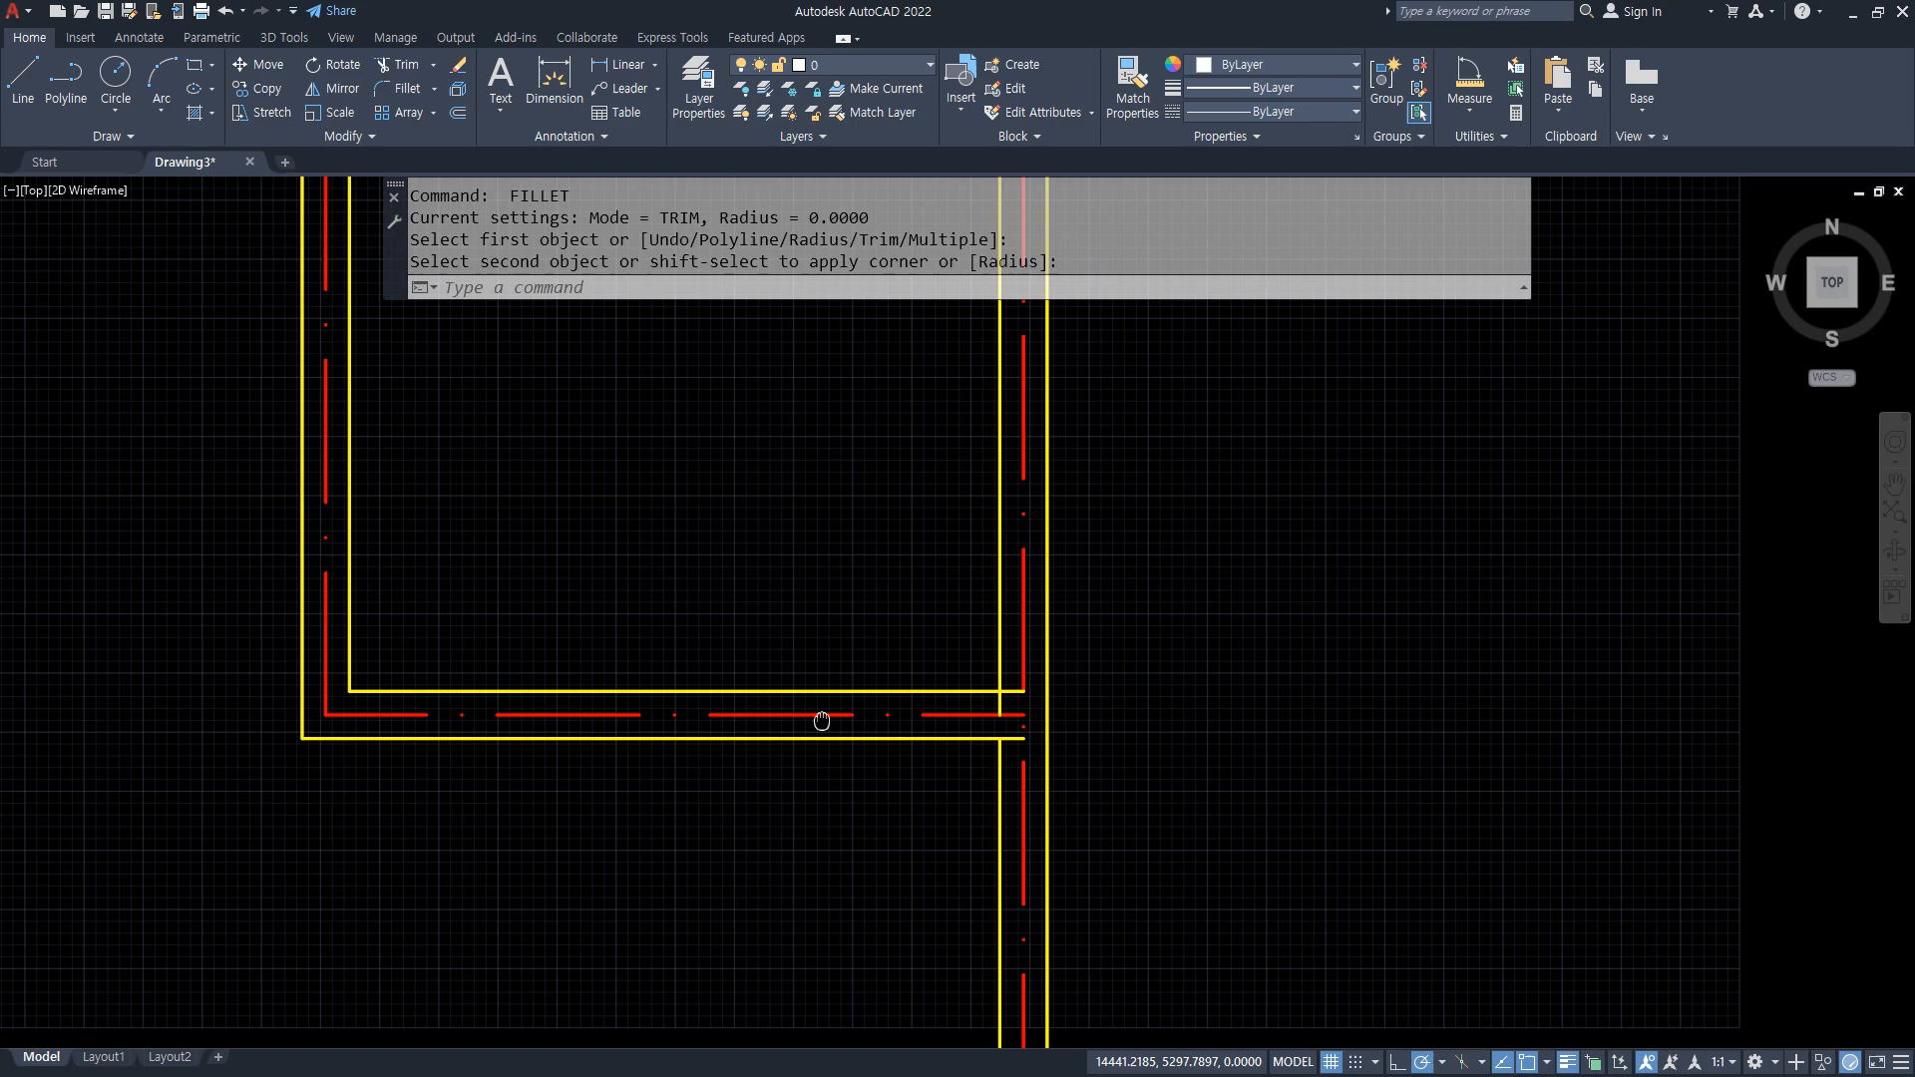
pyautogui.press('space')
pyautogui.click(966, 690)
pyautogui.click(998, 656)
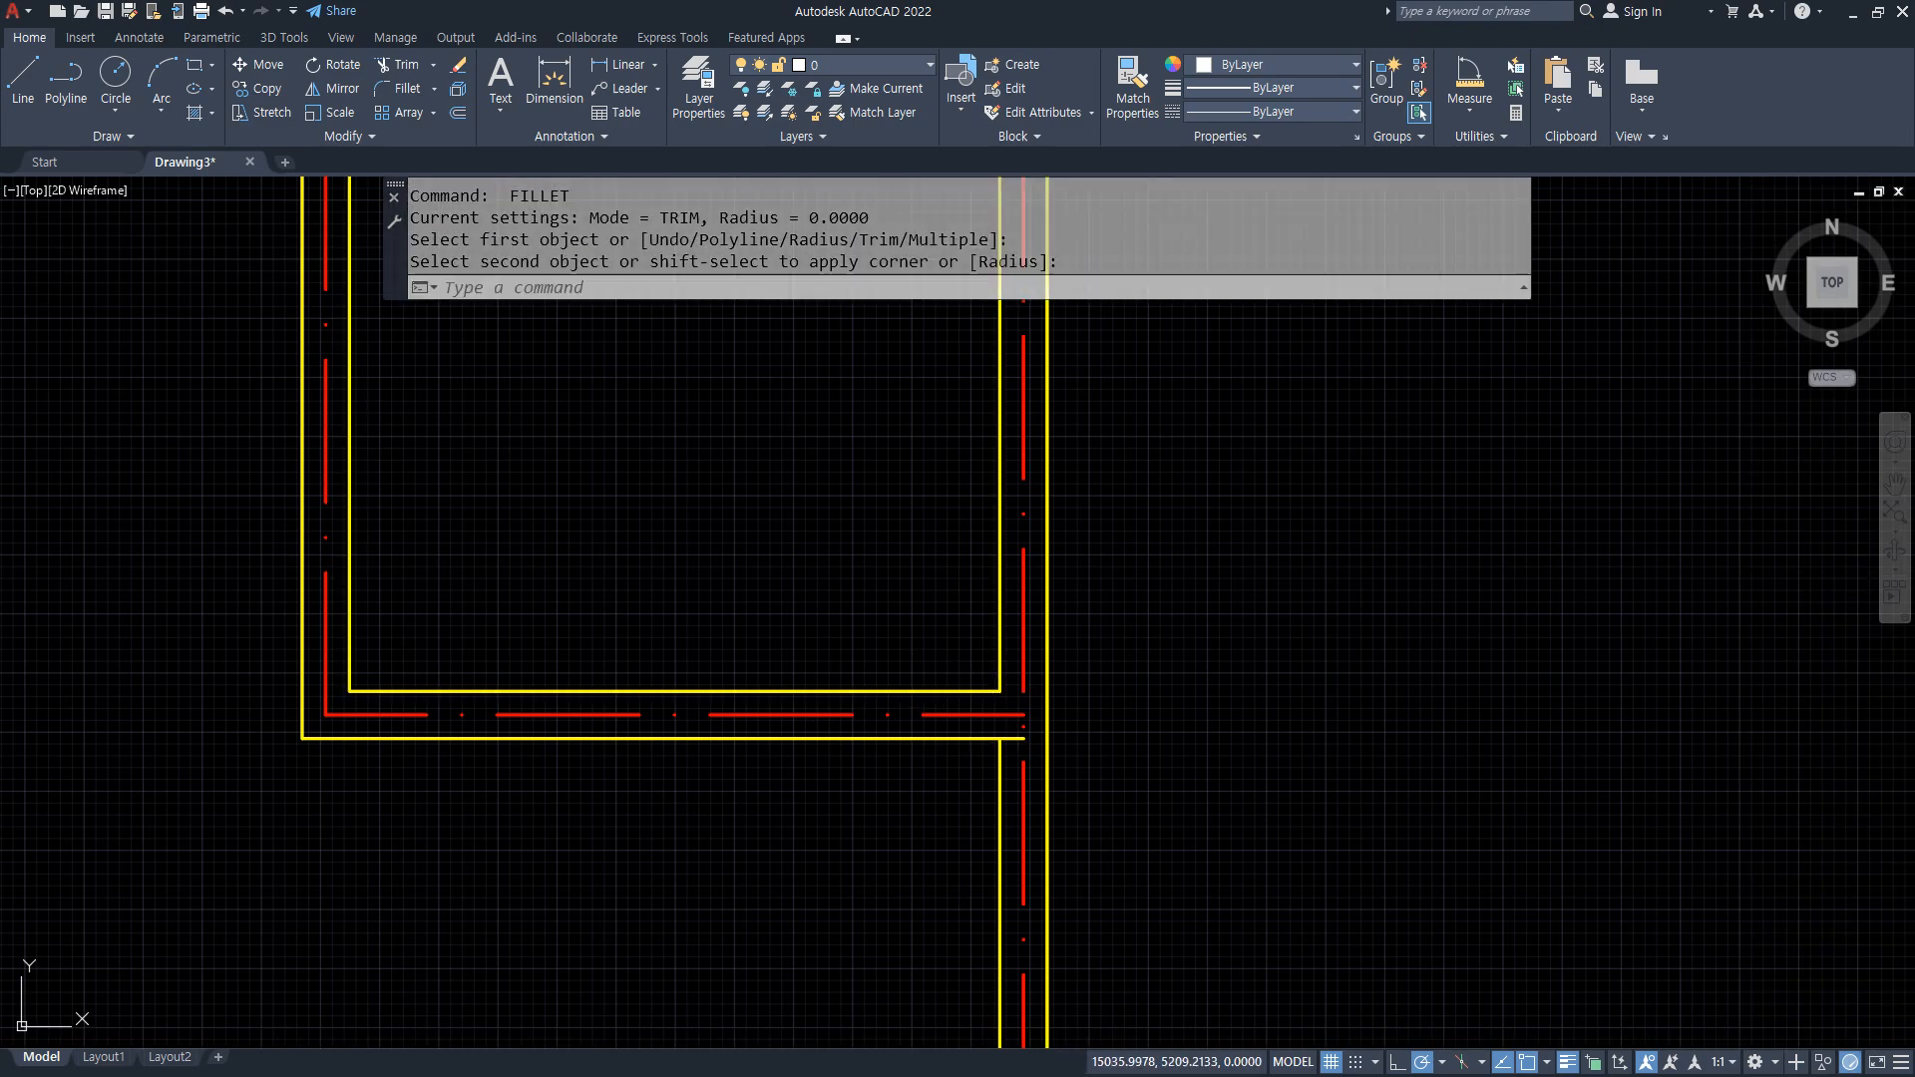
pyautogui.press('space')
pyautogui.click(978, 738)
pyautogui.click(999, 762)
pyautogui.scroll(-4, 617, 738)
pyautogui.moveTo(617, 738); pyautogui.dragTo(948, 716, button='middle')
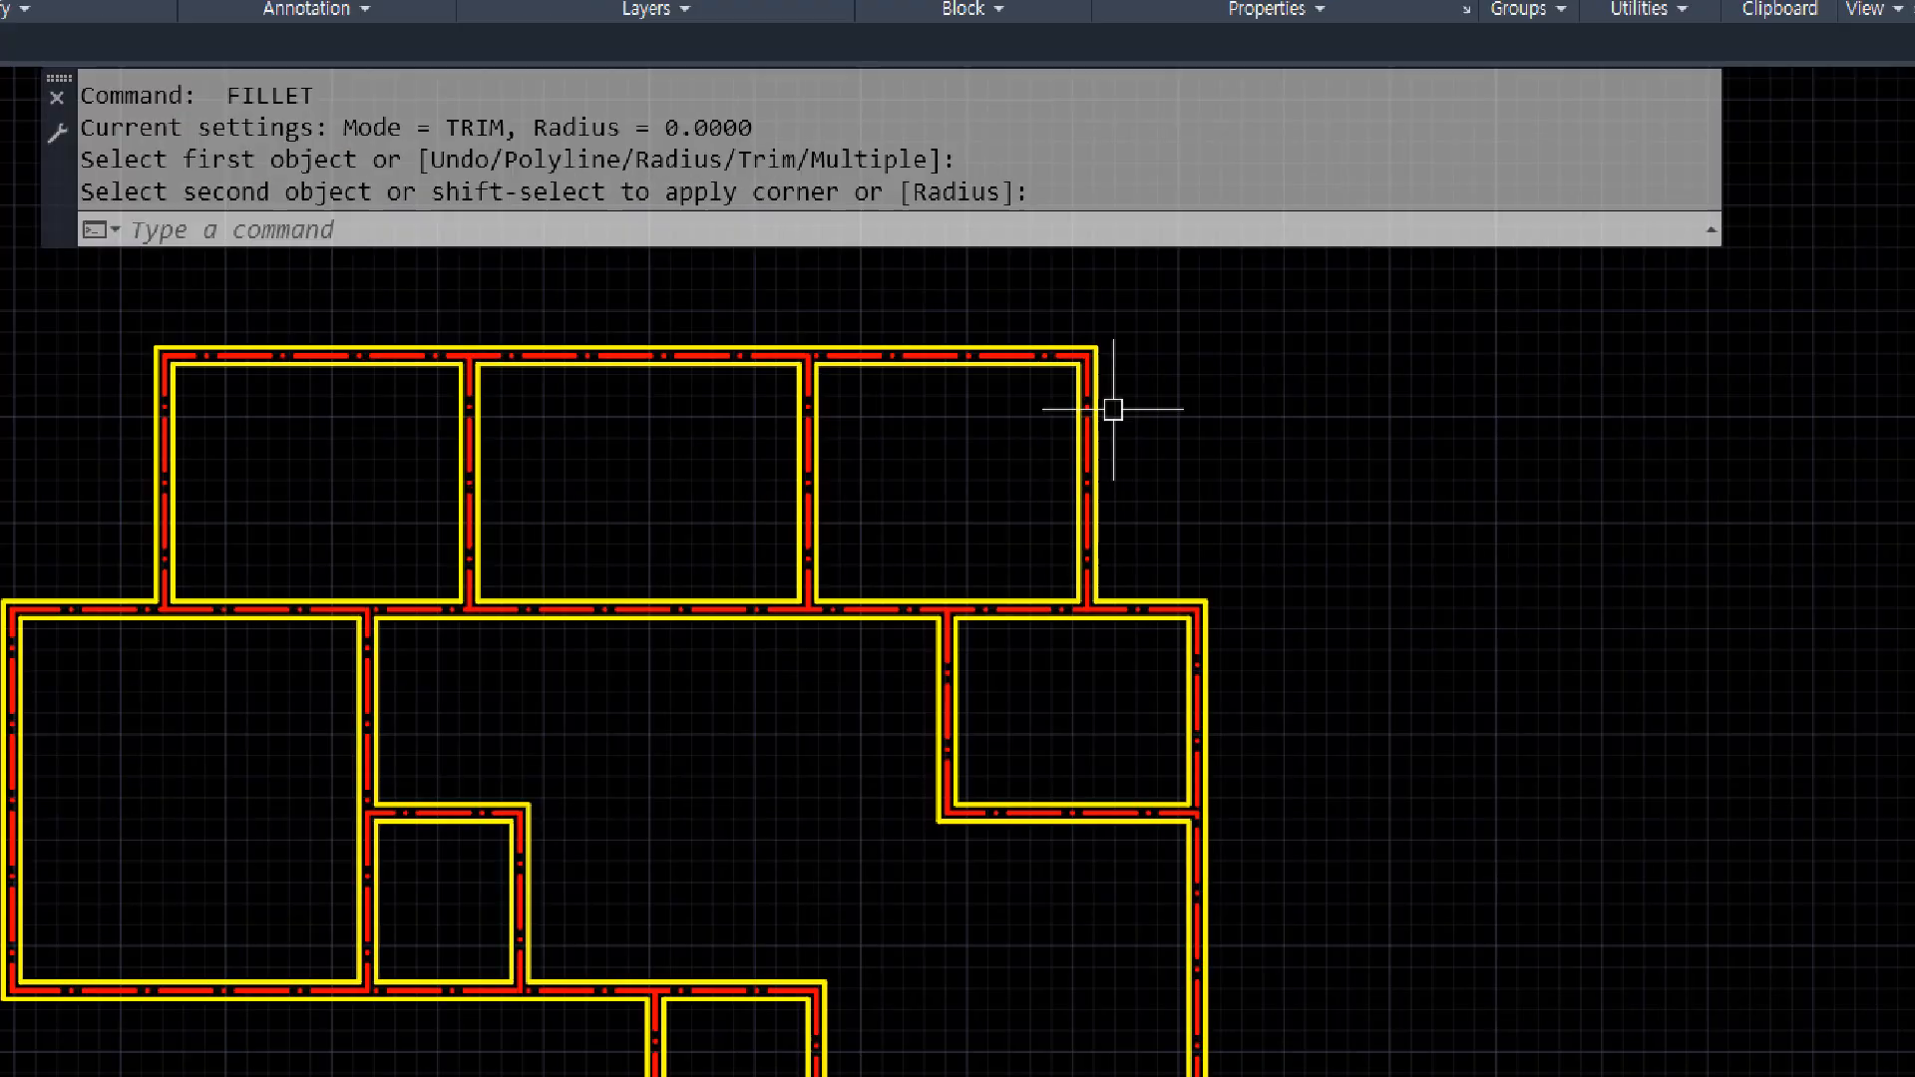
# Select the outer wall outline near the upper-right corner to check that it is one joined polyline
pyautogui.moveTo(1138, 425); pyautogui.dragTo(1110, 428, button='middle')
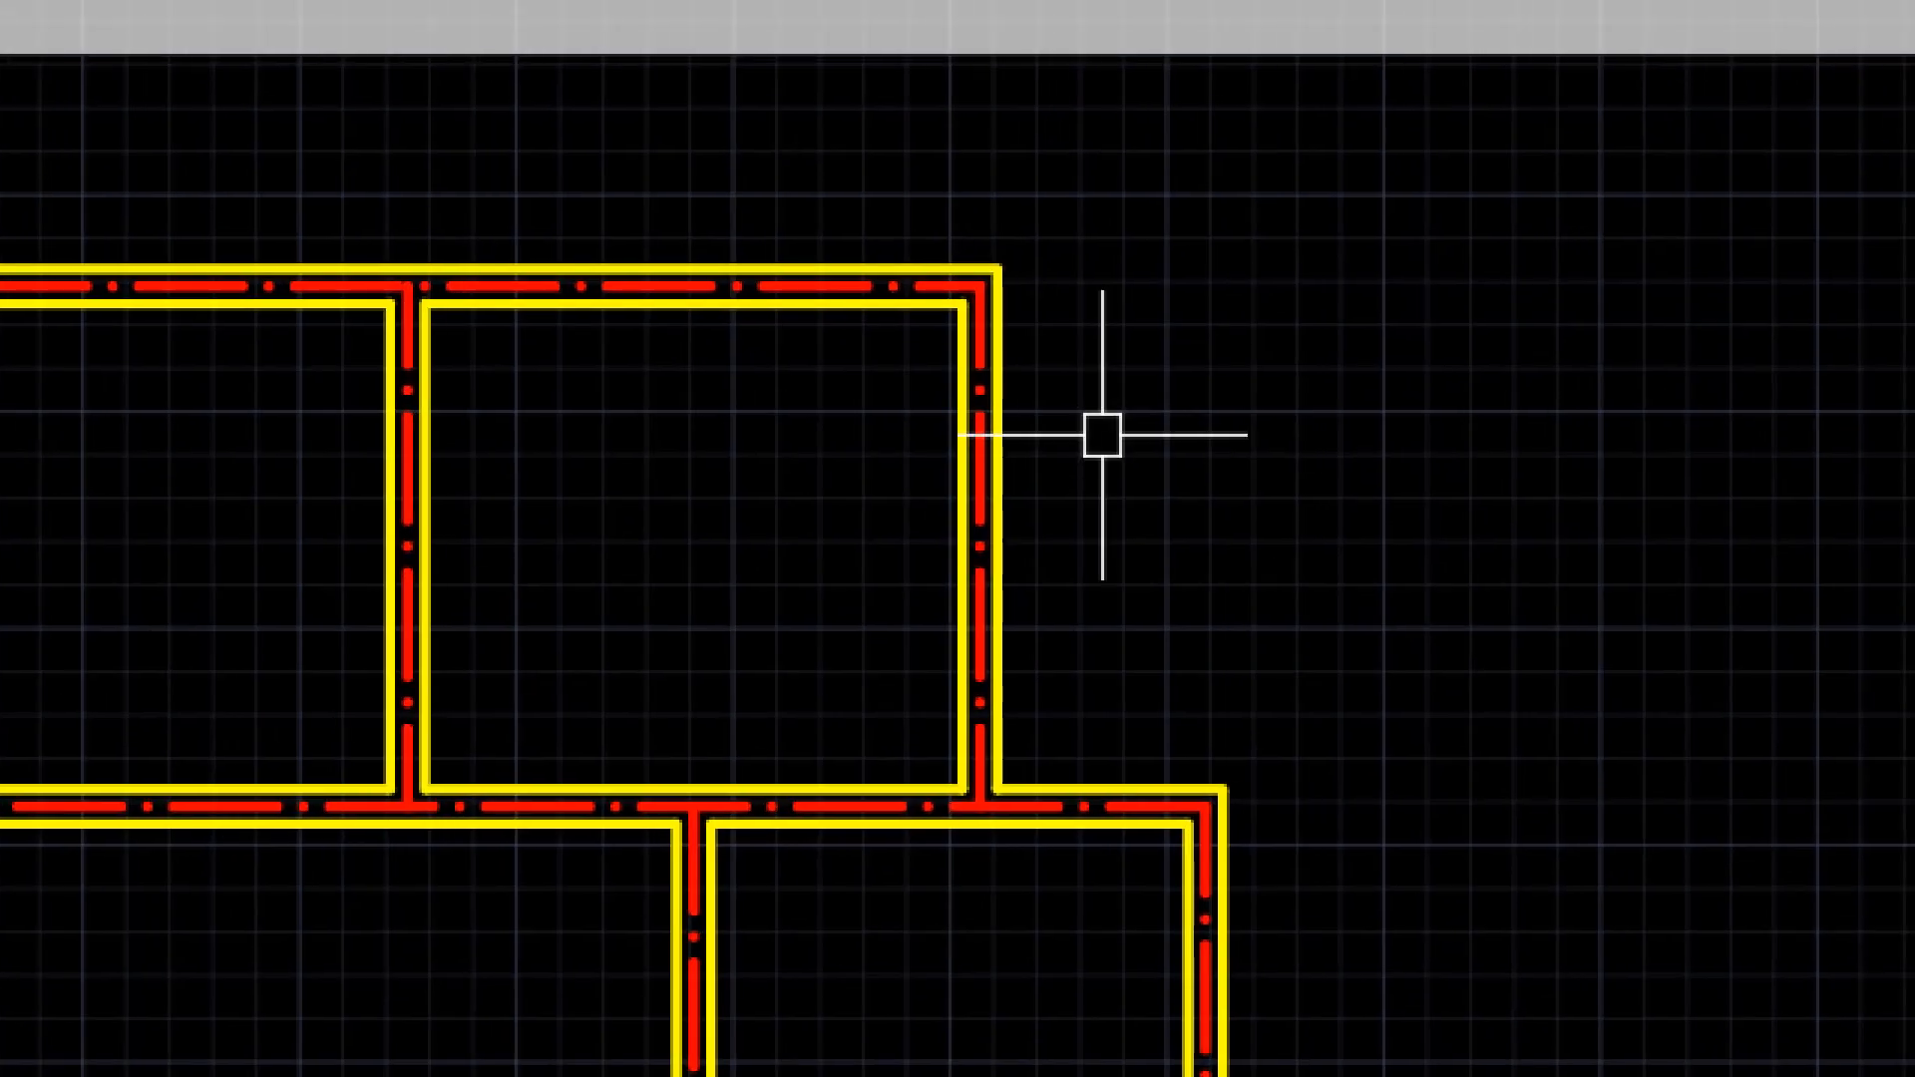
pyautogui.scroll(4, 1102, 435)
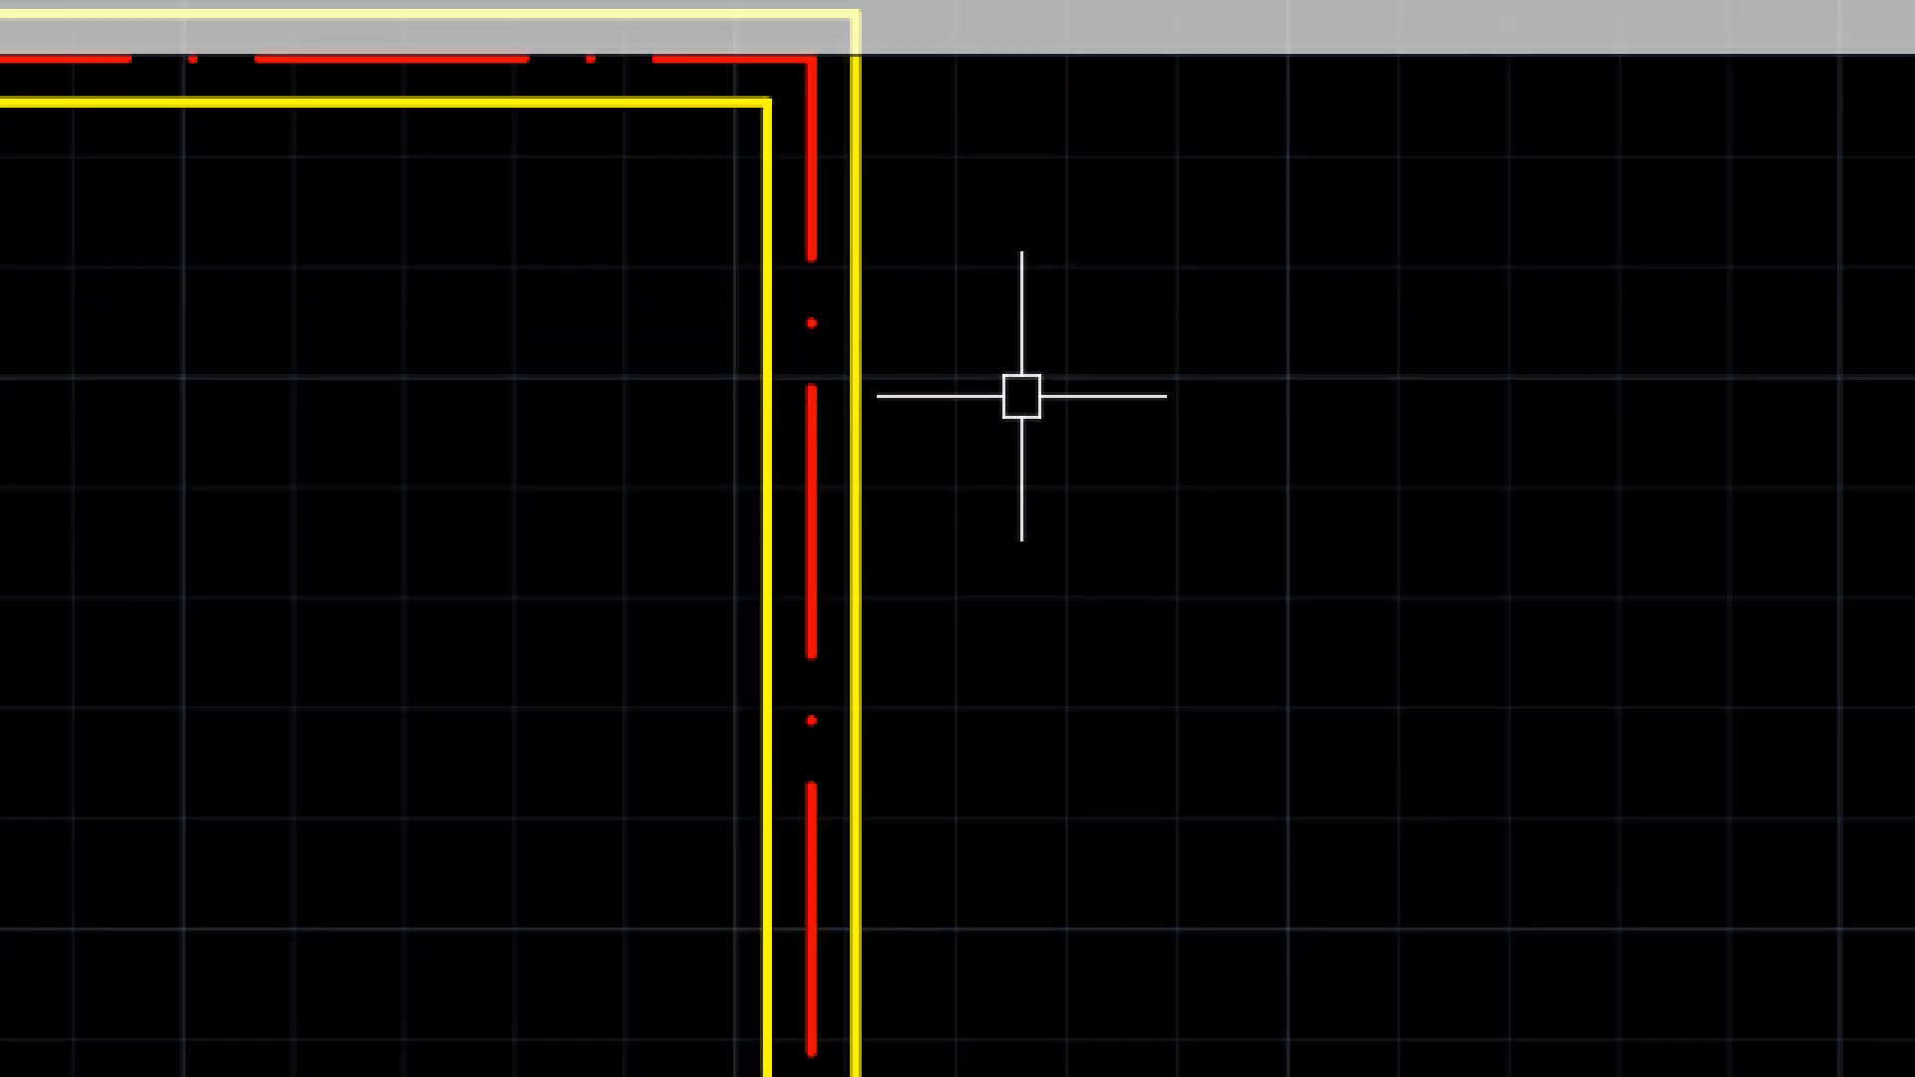
pyautogui.scroll(-5, 1021, 396)
pyautogui.click(949, 398)
pyautogui.scroll(-2, 1162, 534)
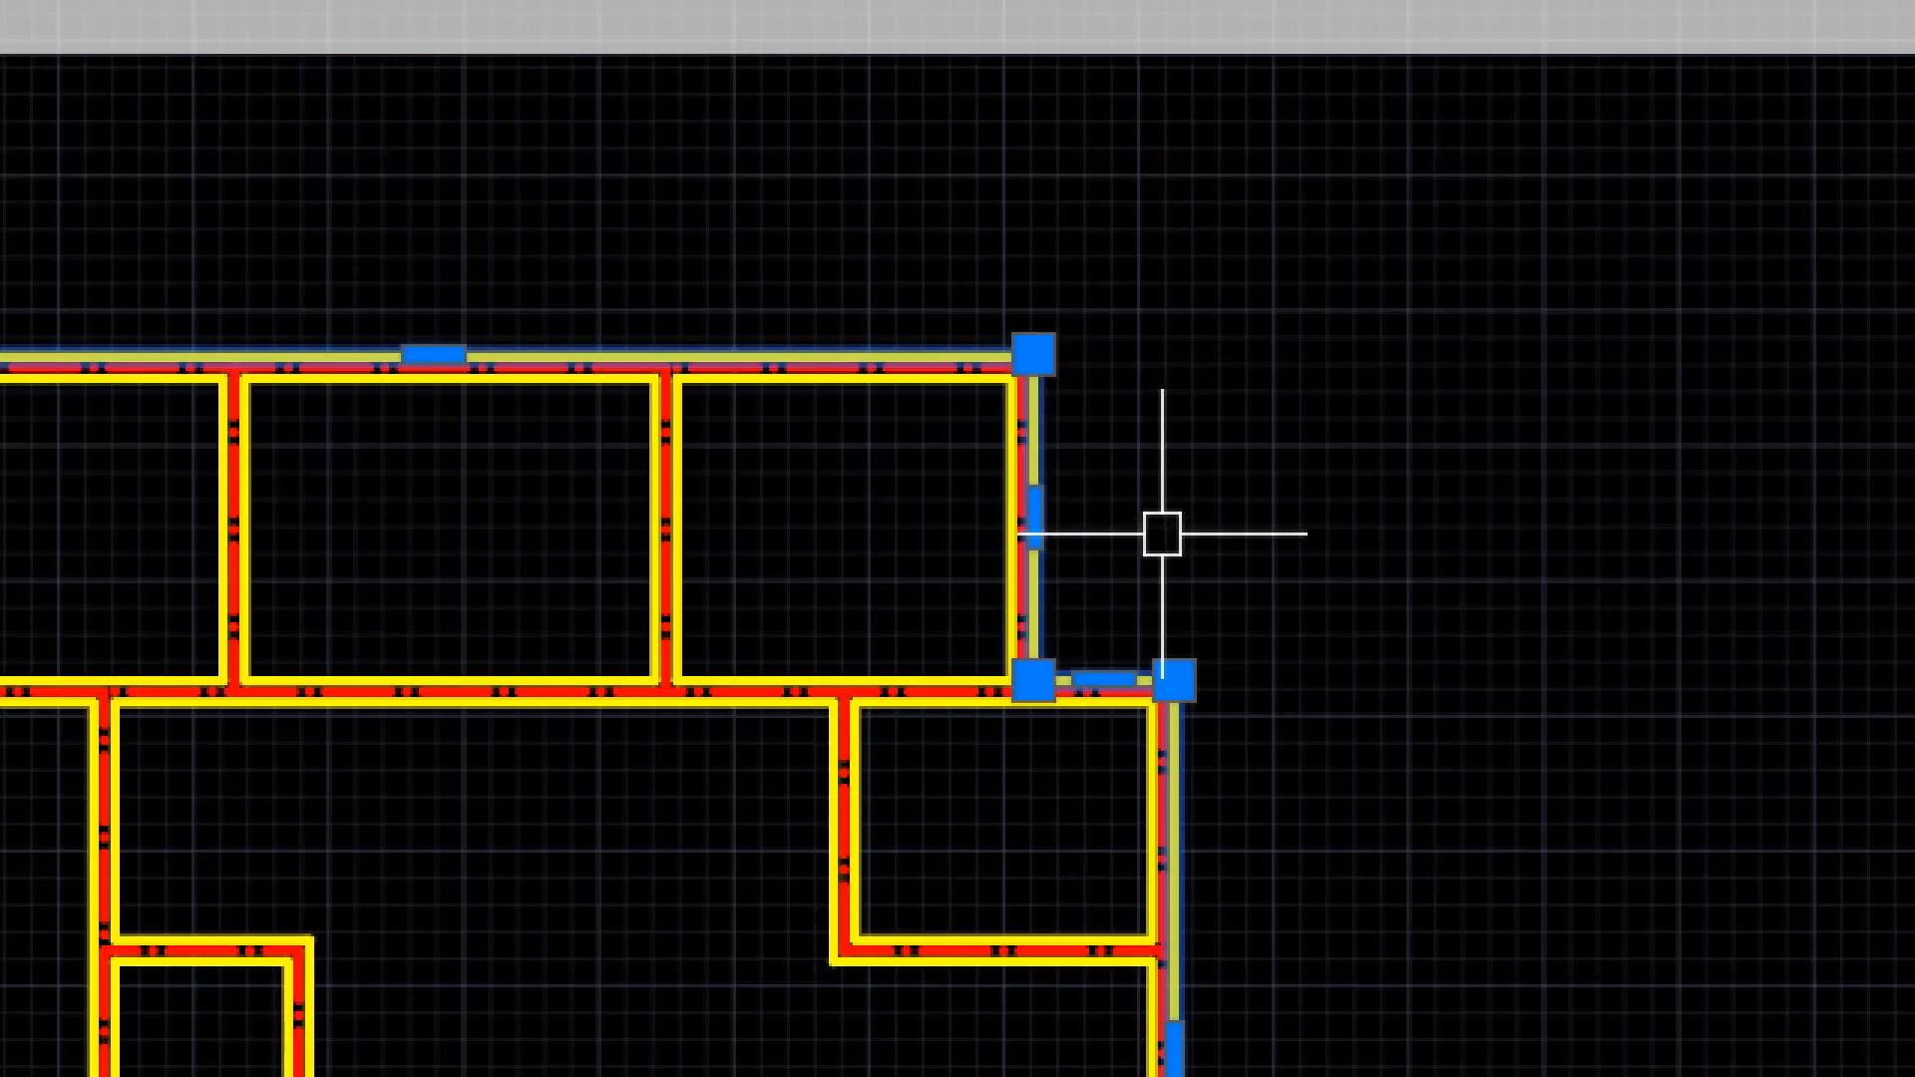
pyautogui.scroll(-2, 1162, 534)
pyautogui.press('Escape')
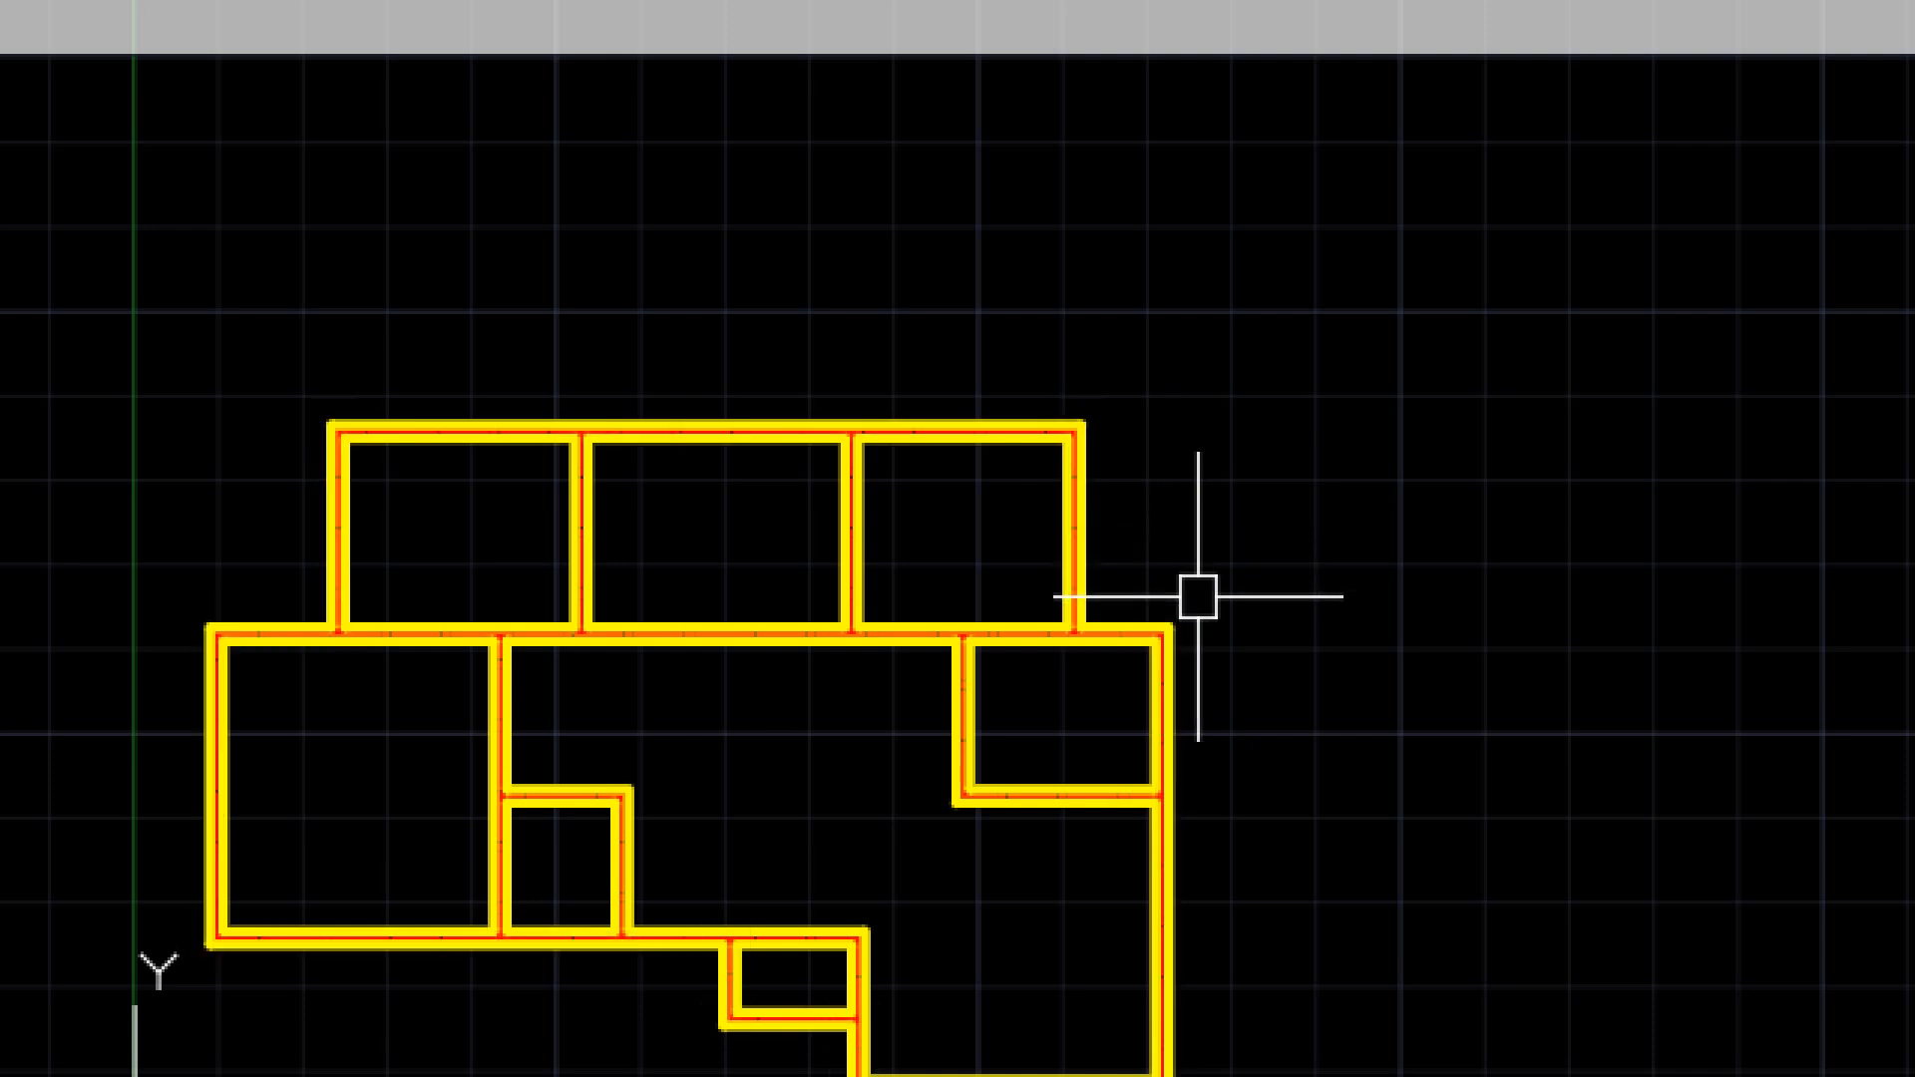
pyautogui.scroll(2, 1078, 408)
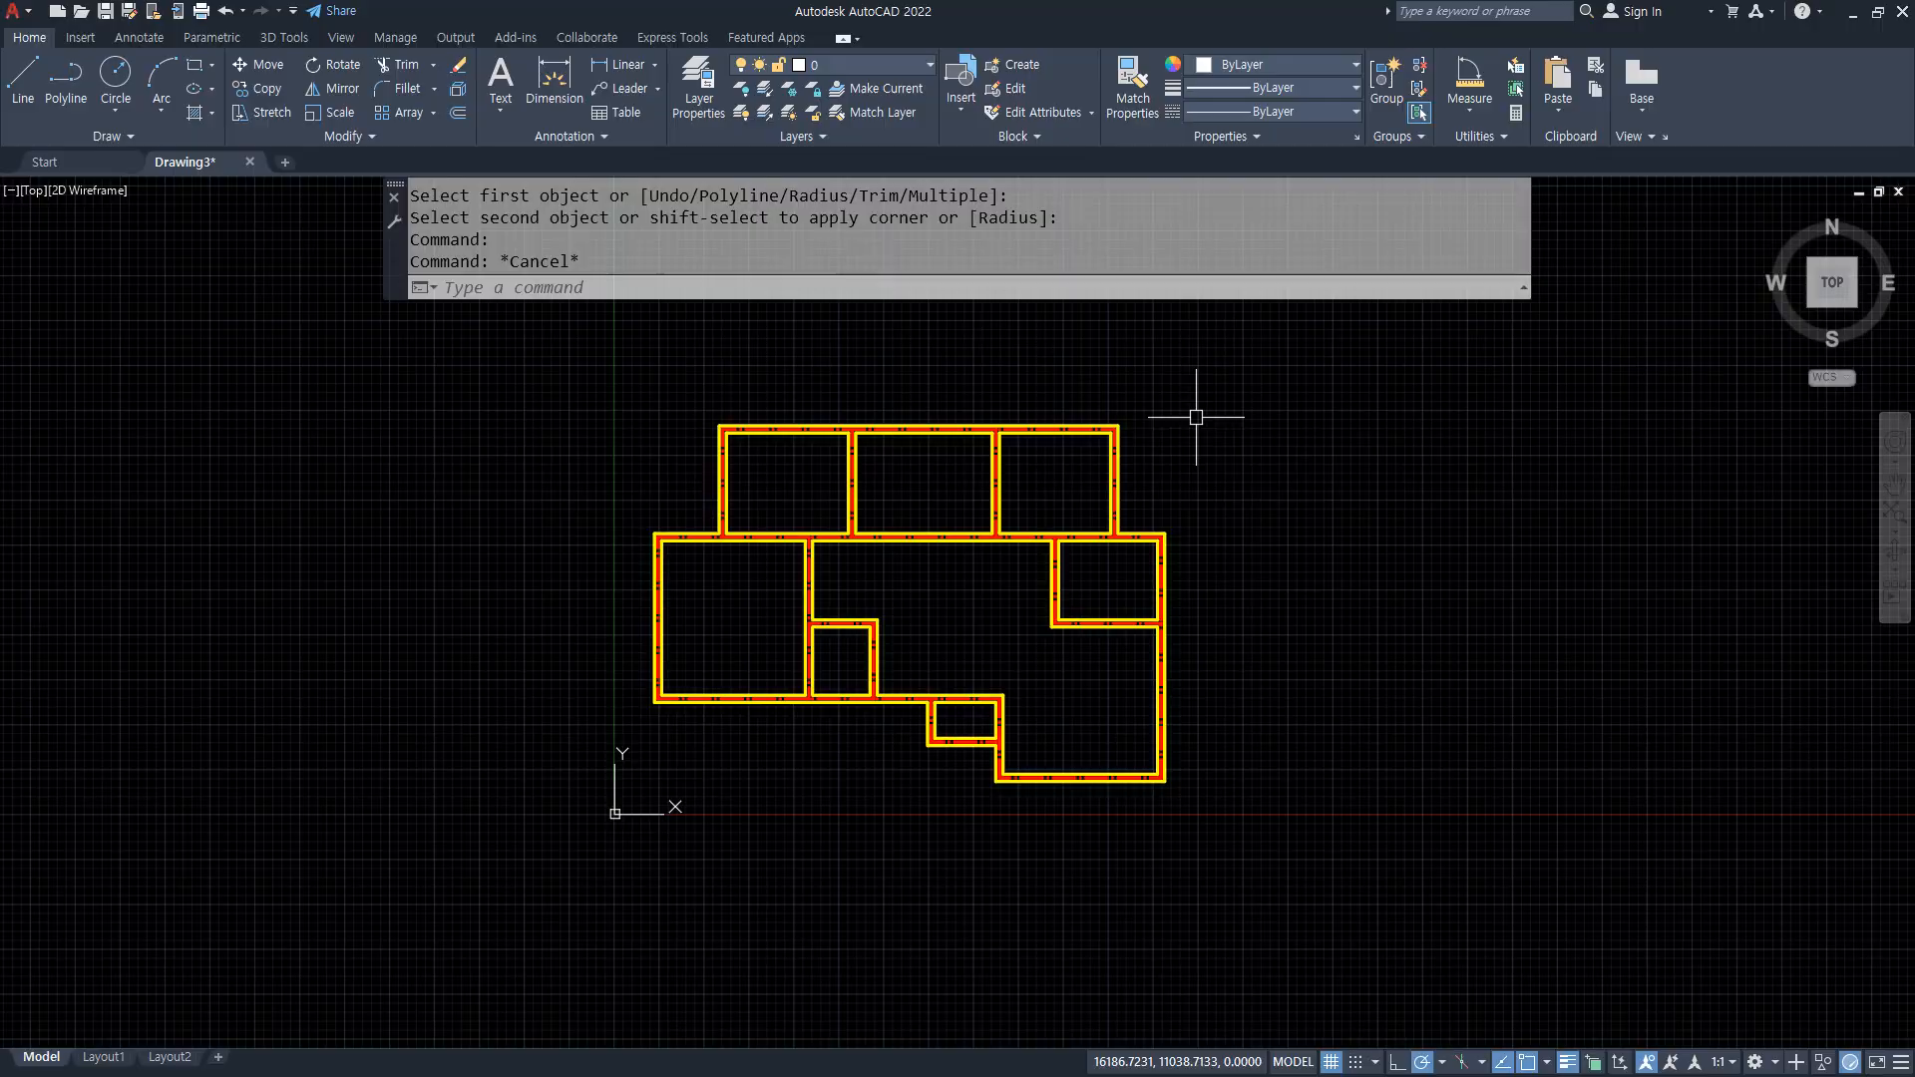
pyautogui.press('Escape')
pyautogui.press('Escape')
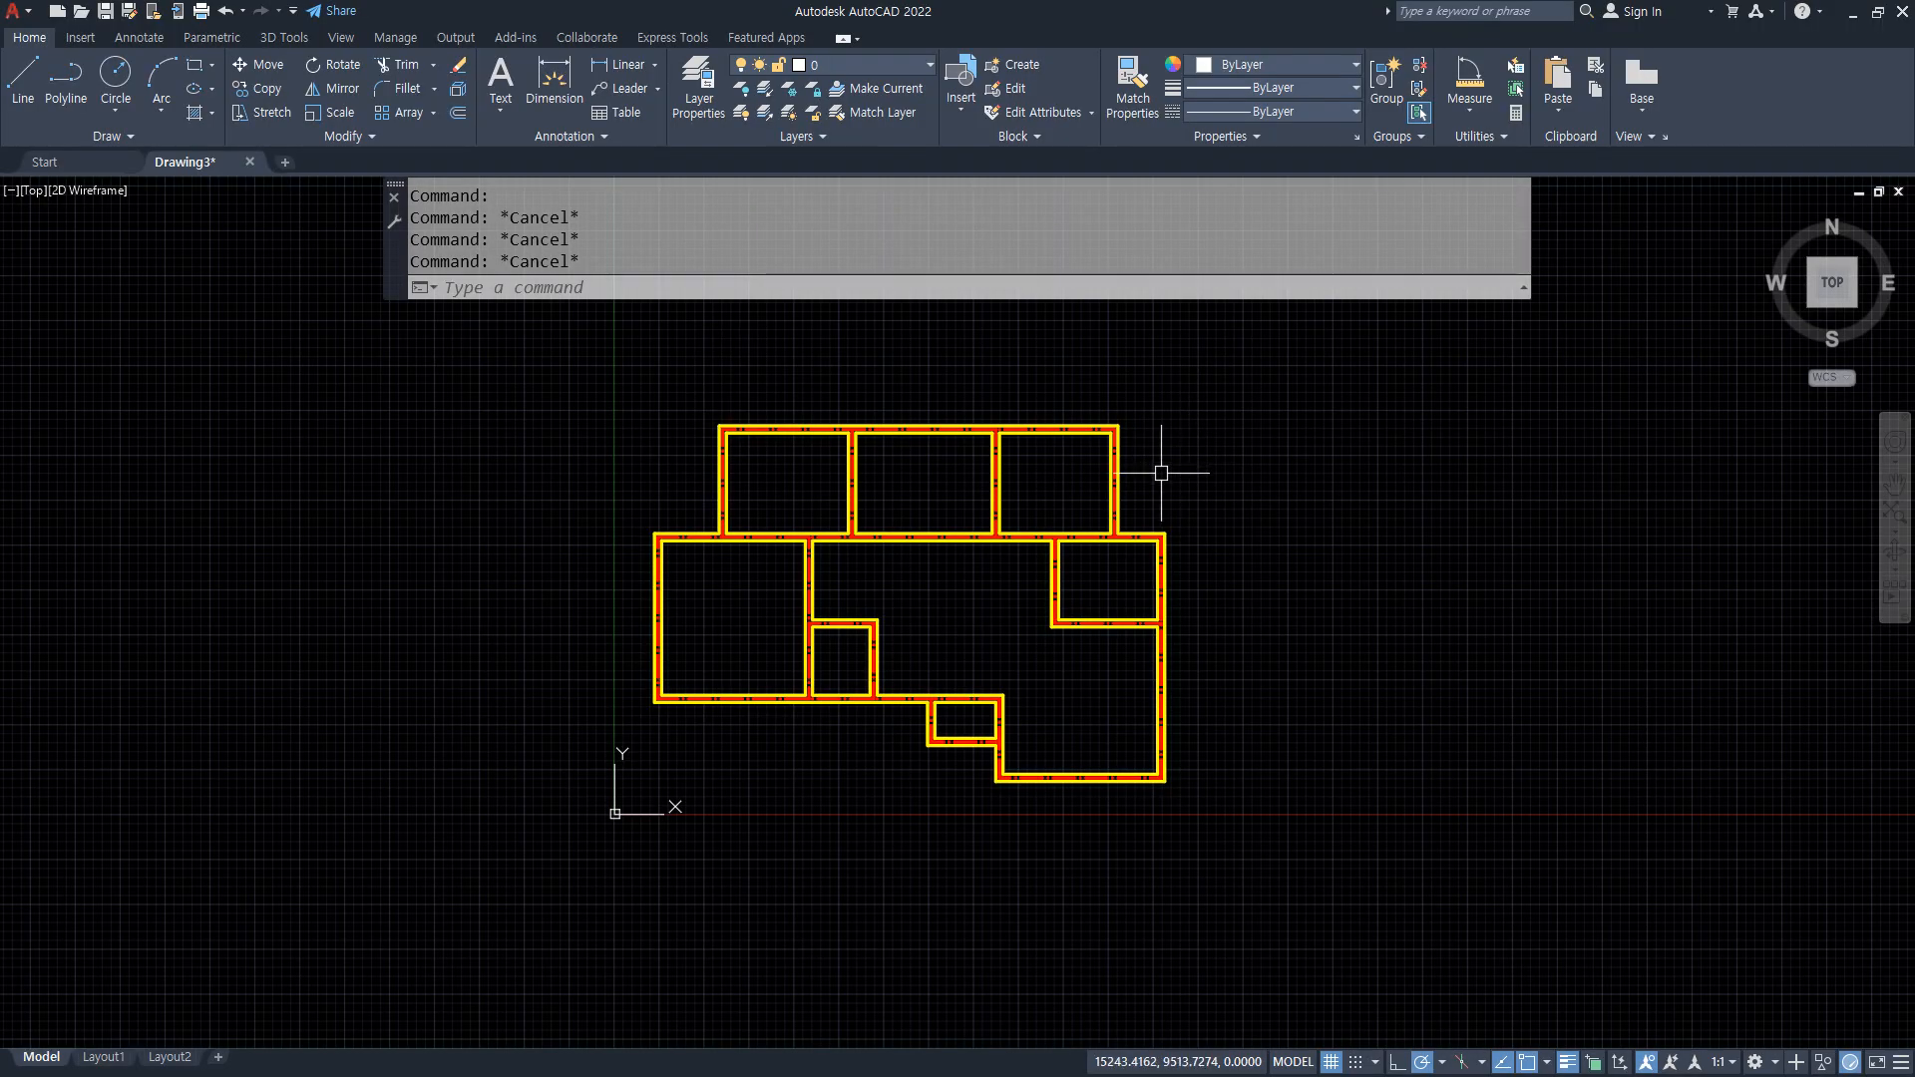
pyautogui.scroll(9, 1177, 609)
pyautogui.press('alt')
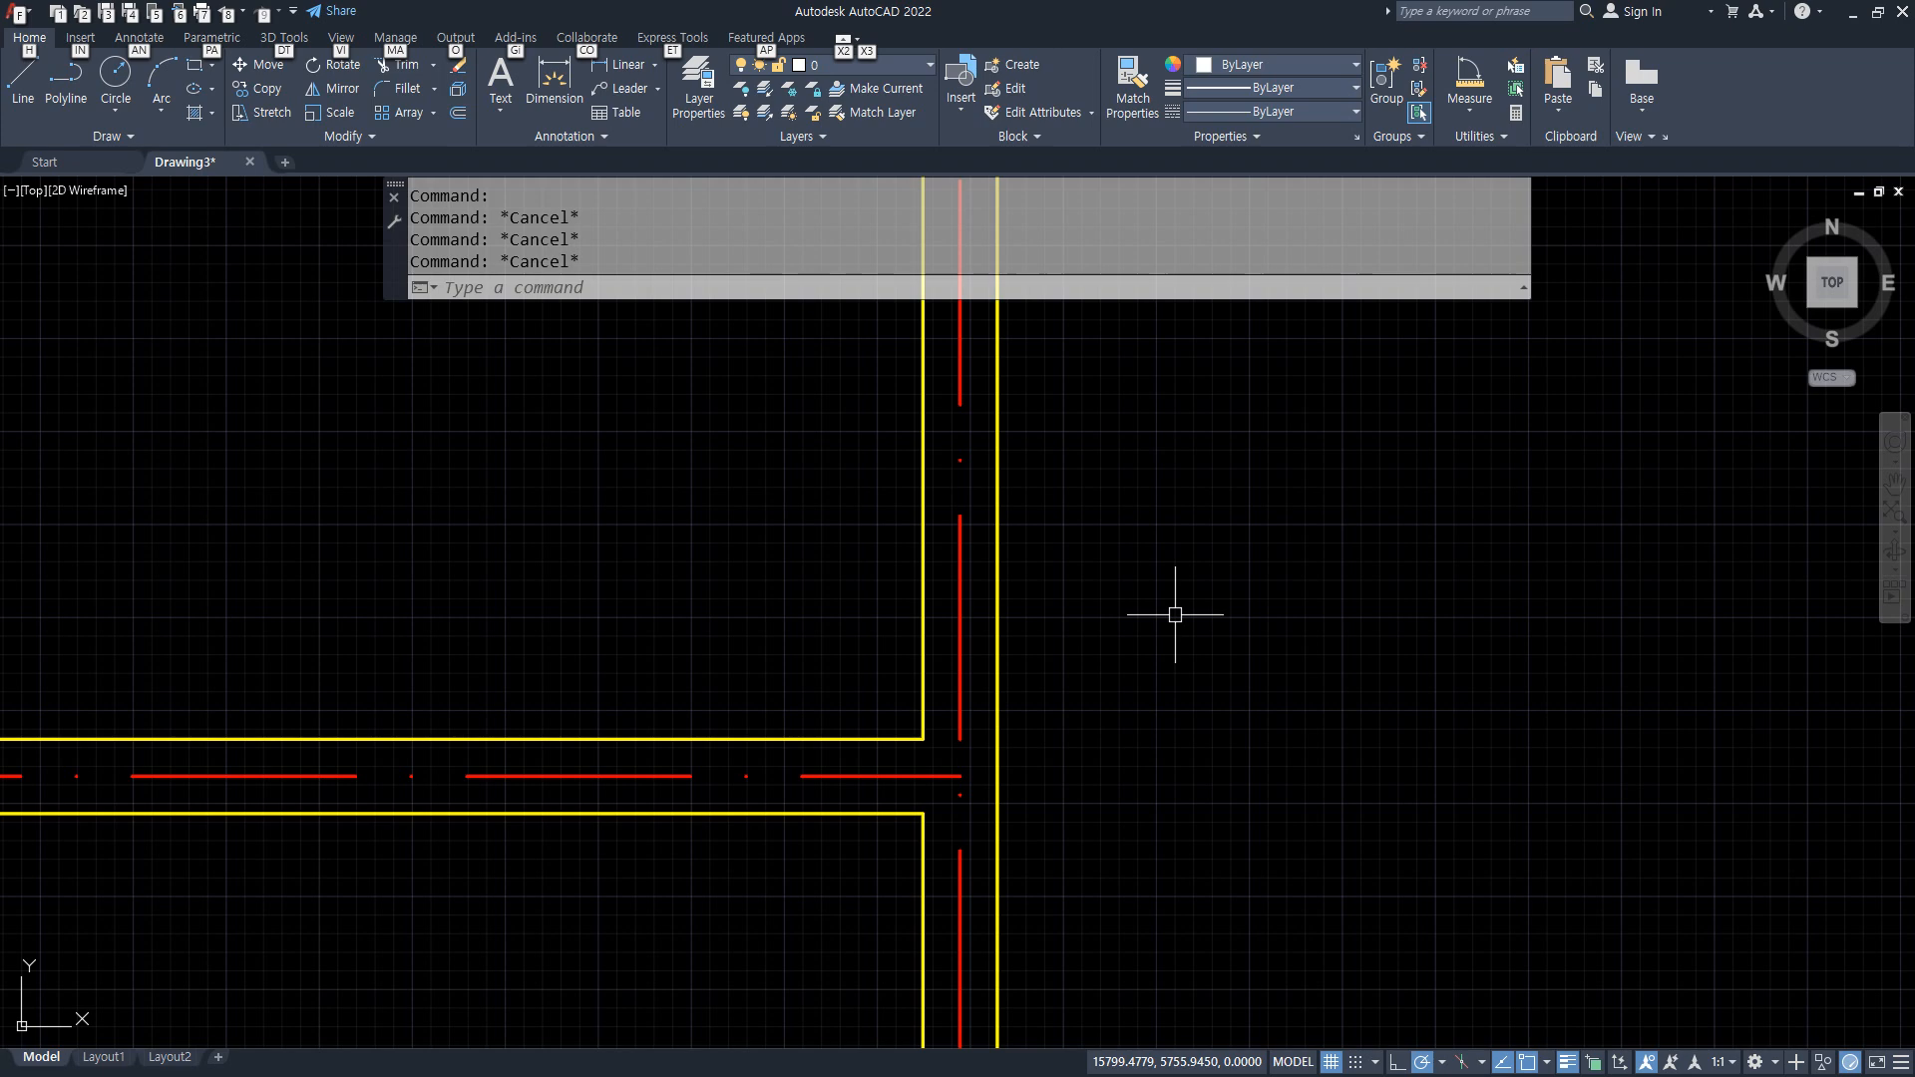
pyautogui.scroll(-2, 1147, 628)
pyautogui.press('o')
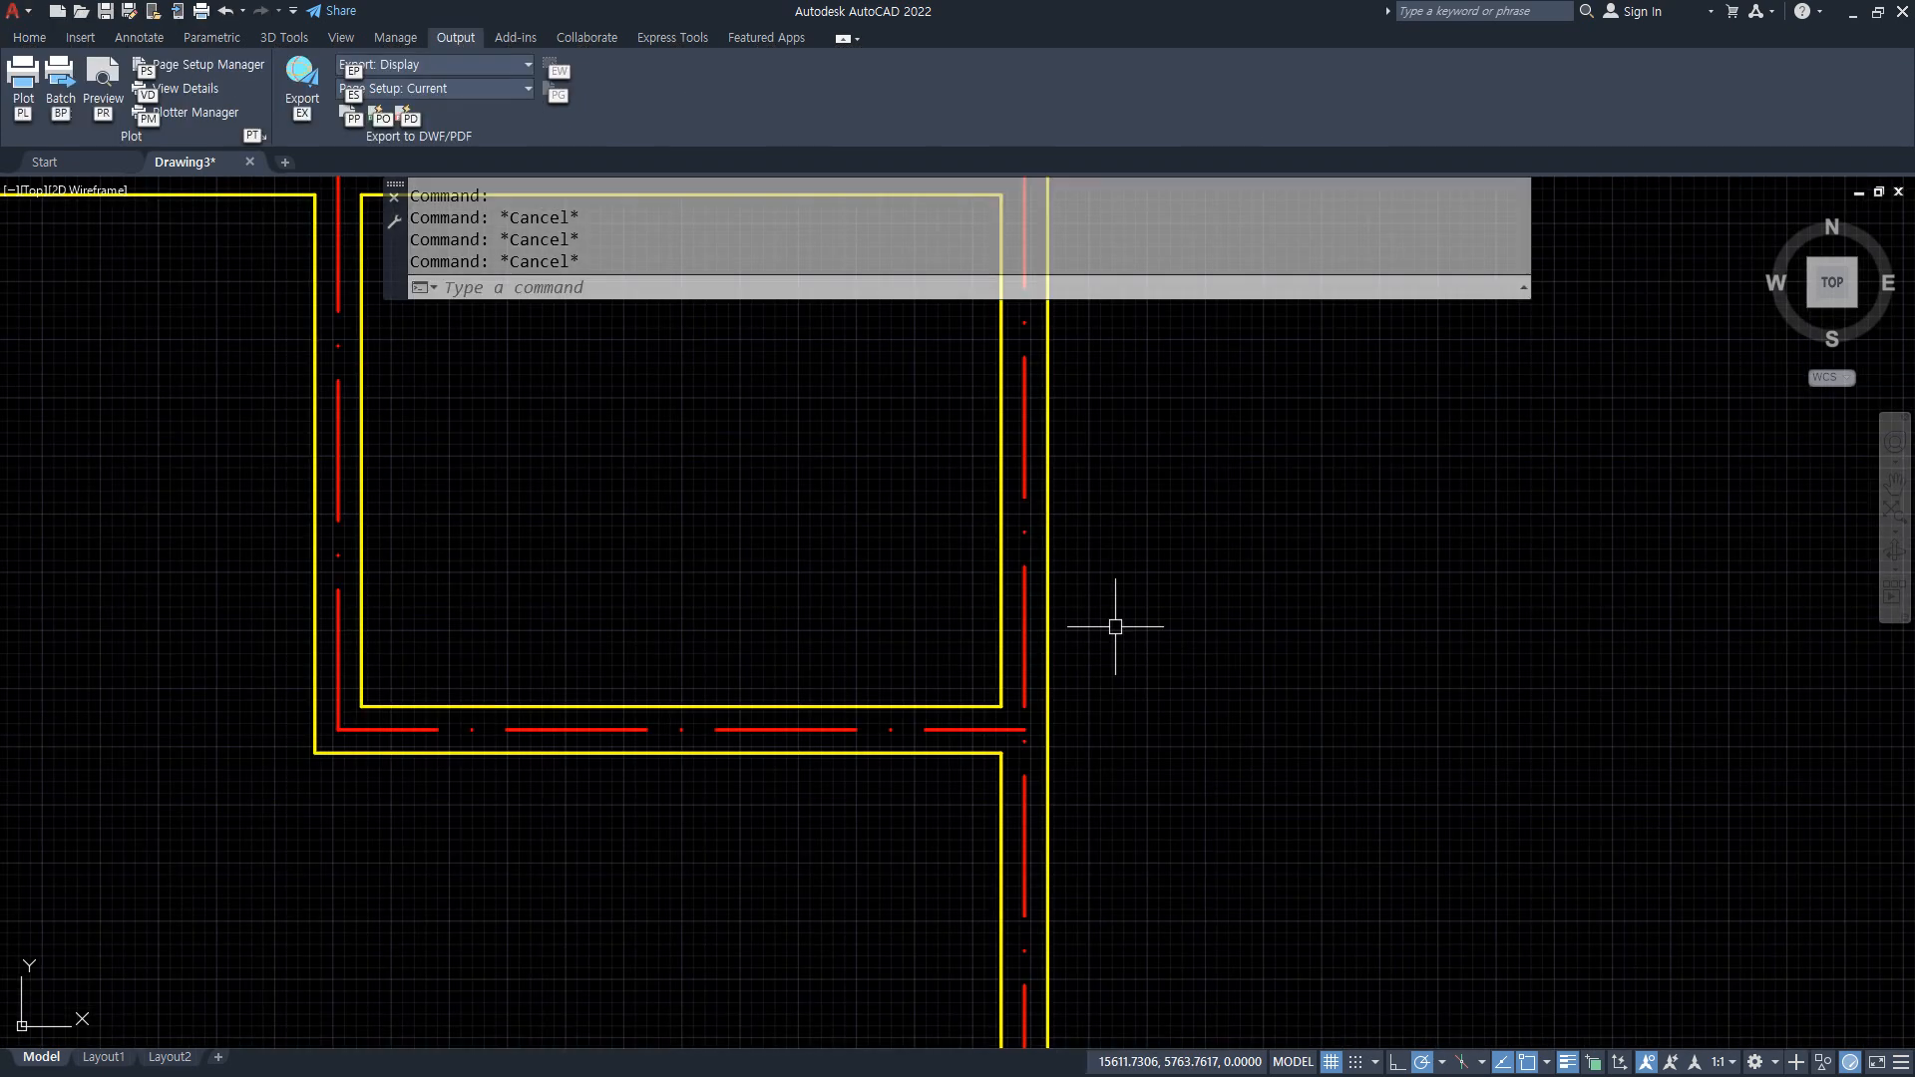
pyautogui.press('Escape')
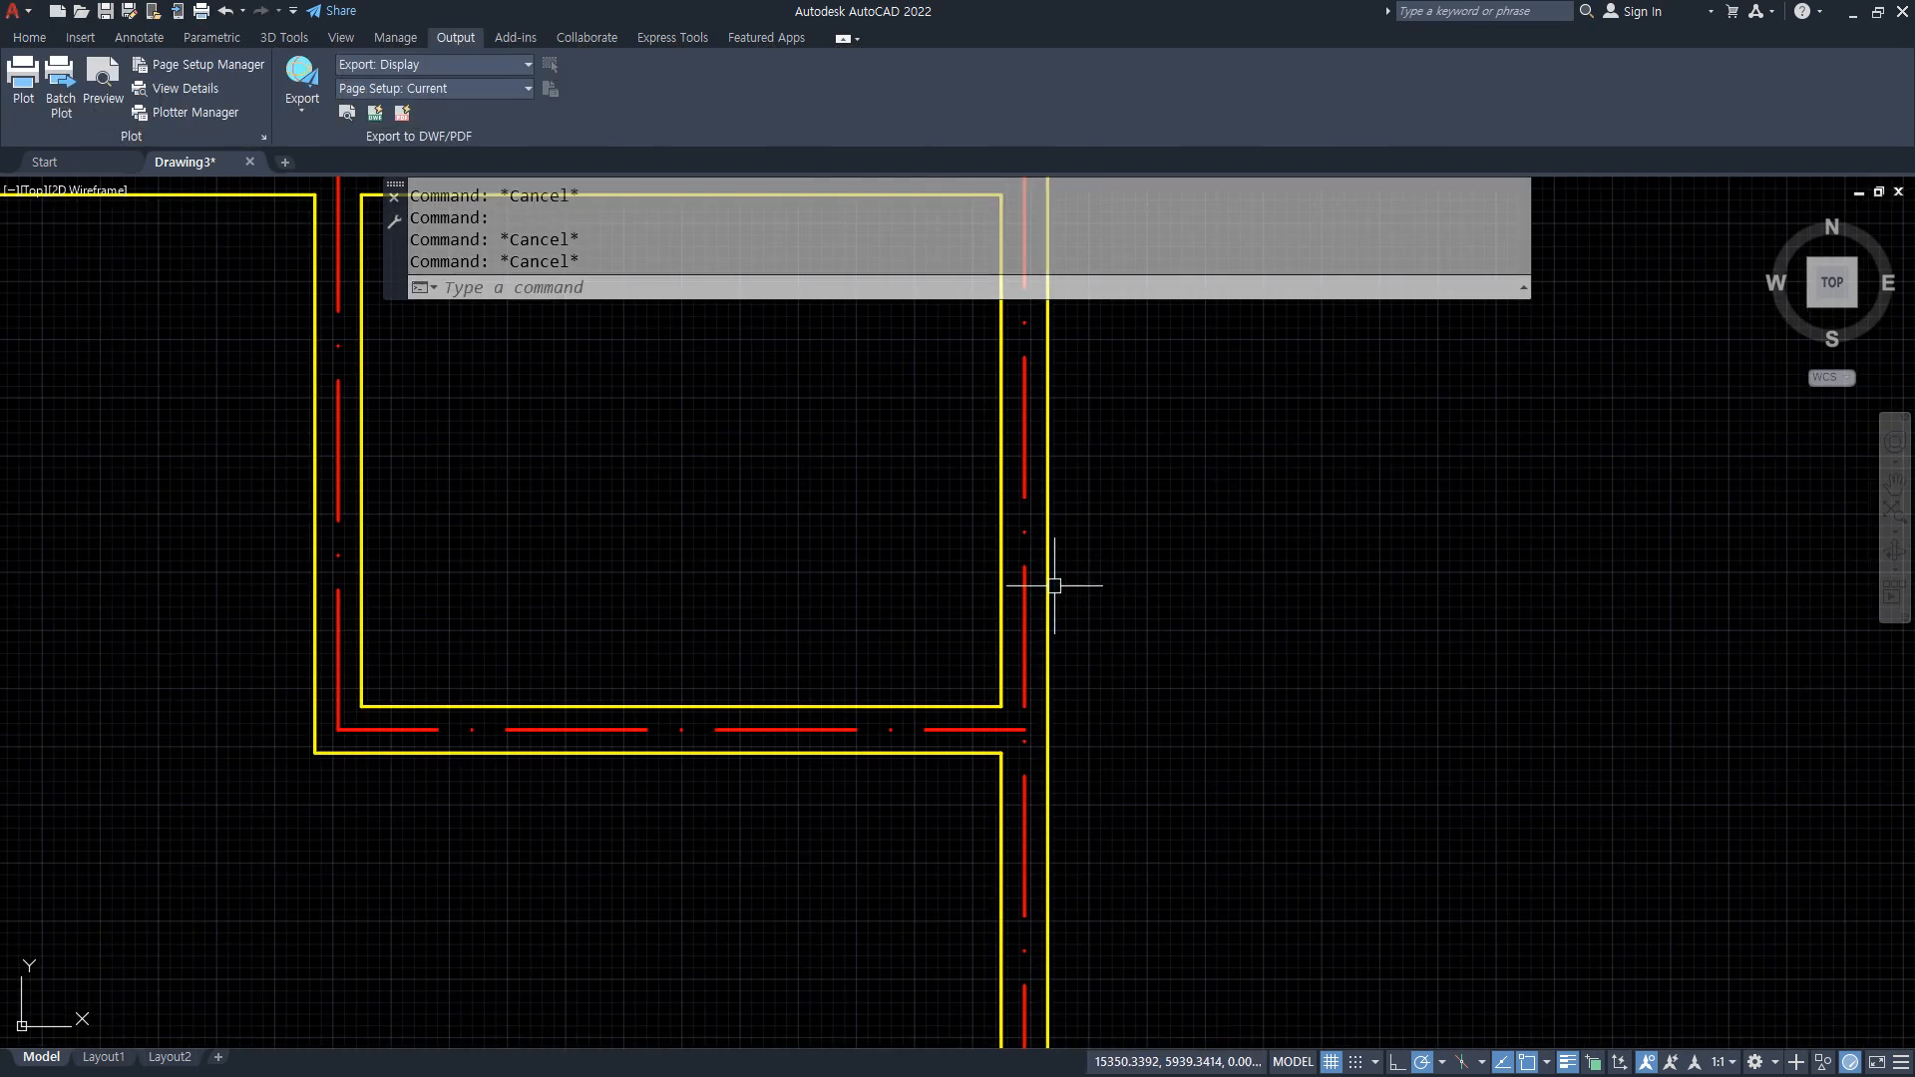
# Offset the outer wall outline outward by 120
pyautogui.write('o')
pyautogui.press('Return')
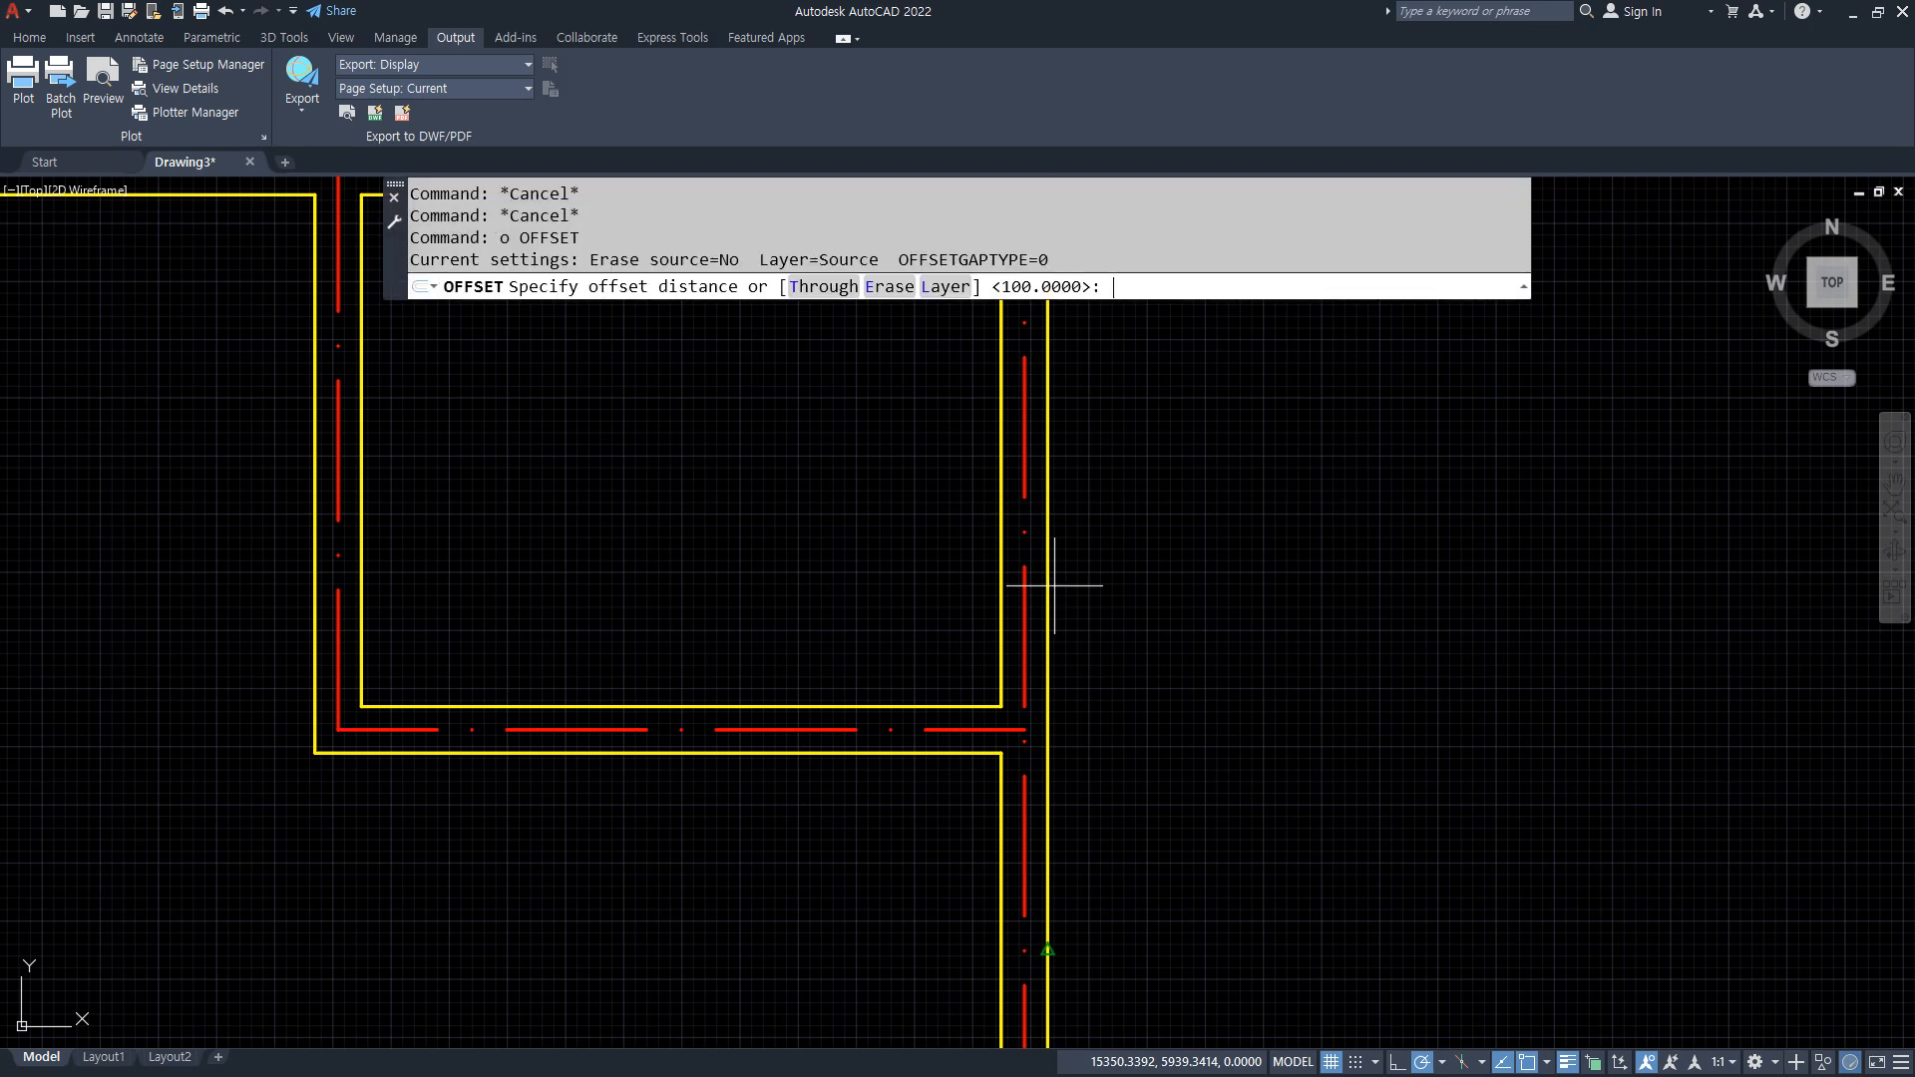
pyautogui.write('120')
pyautogui.press('Return')
pyautogui.click(1047, 578)
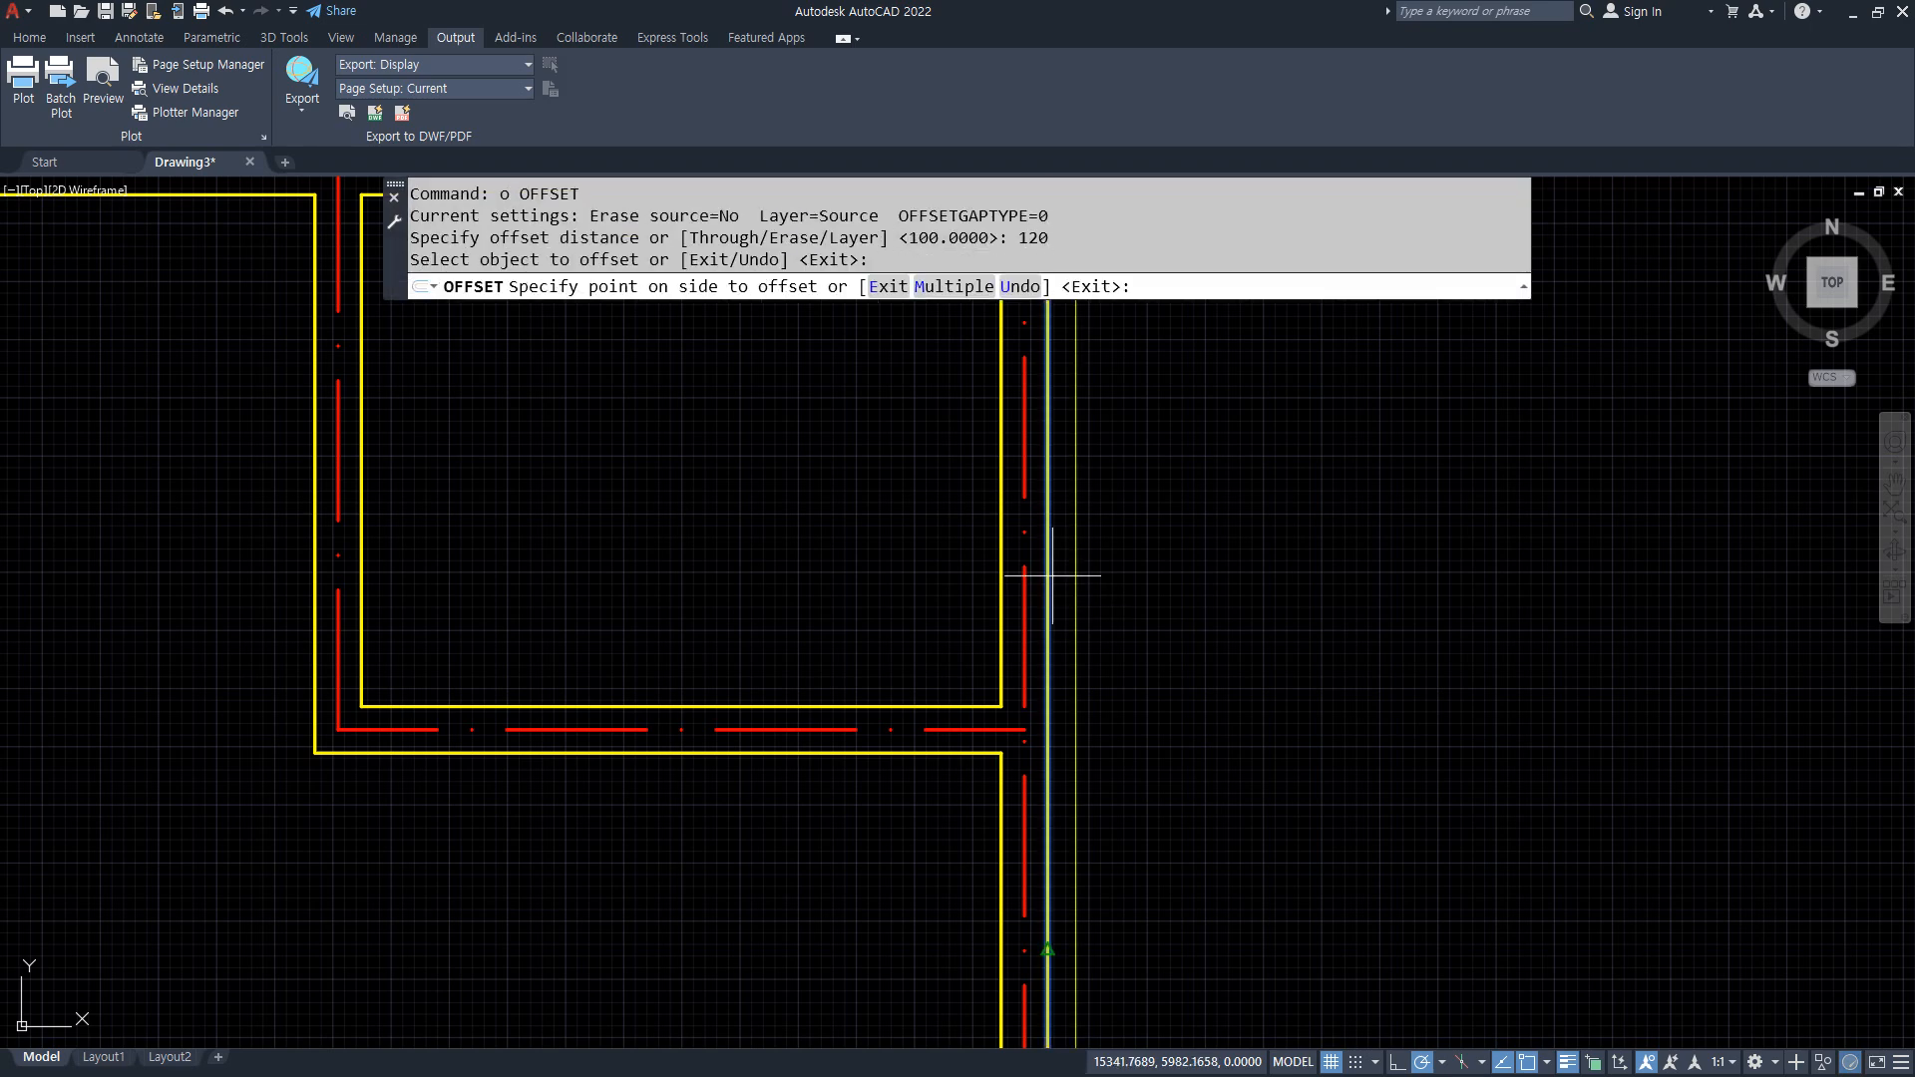
pyautogui.click(1098, 570)
pyautogui.press('Return')
pyautogui.scroll(-4, 1218, 575)
pyautogui.scroll(-3, 1218, 575)
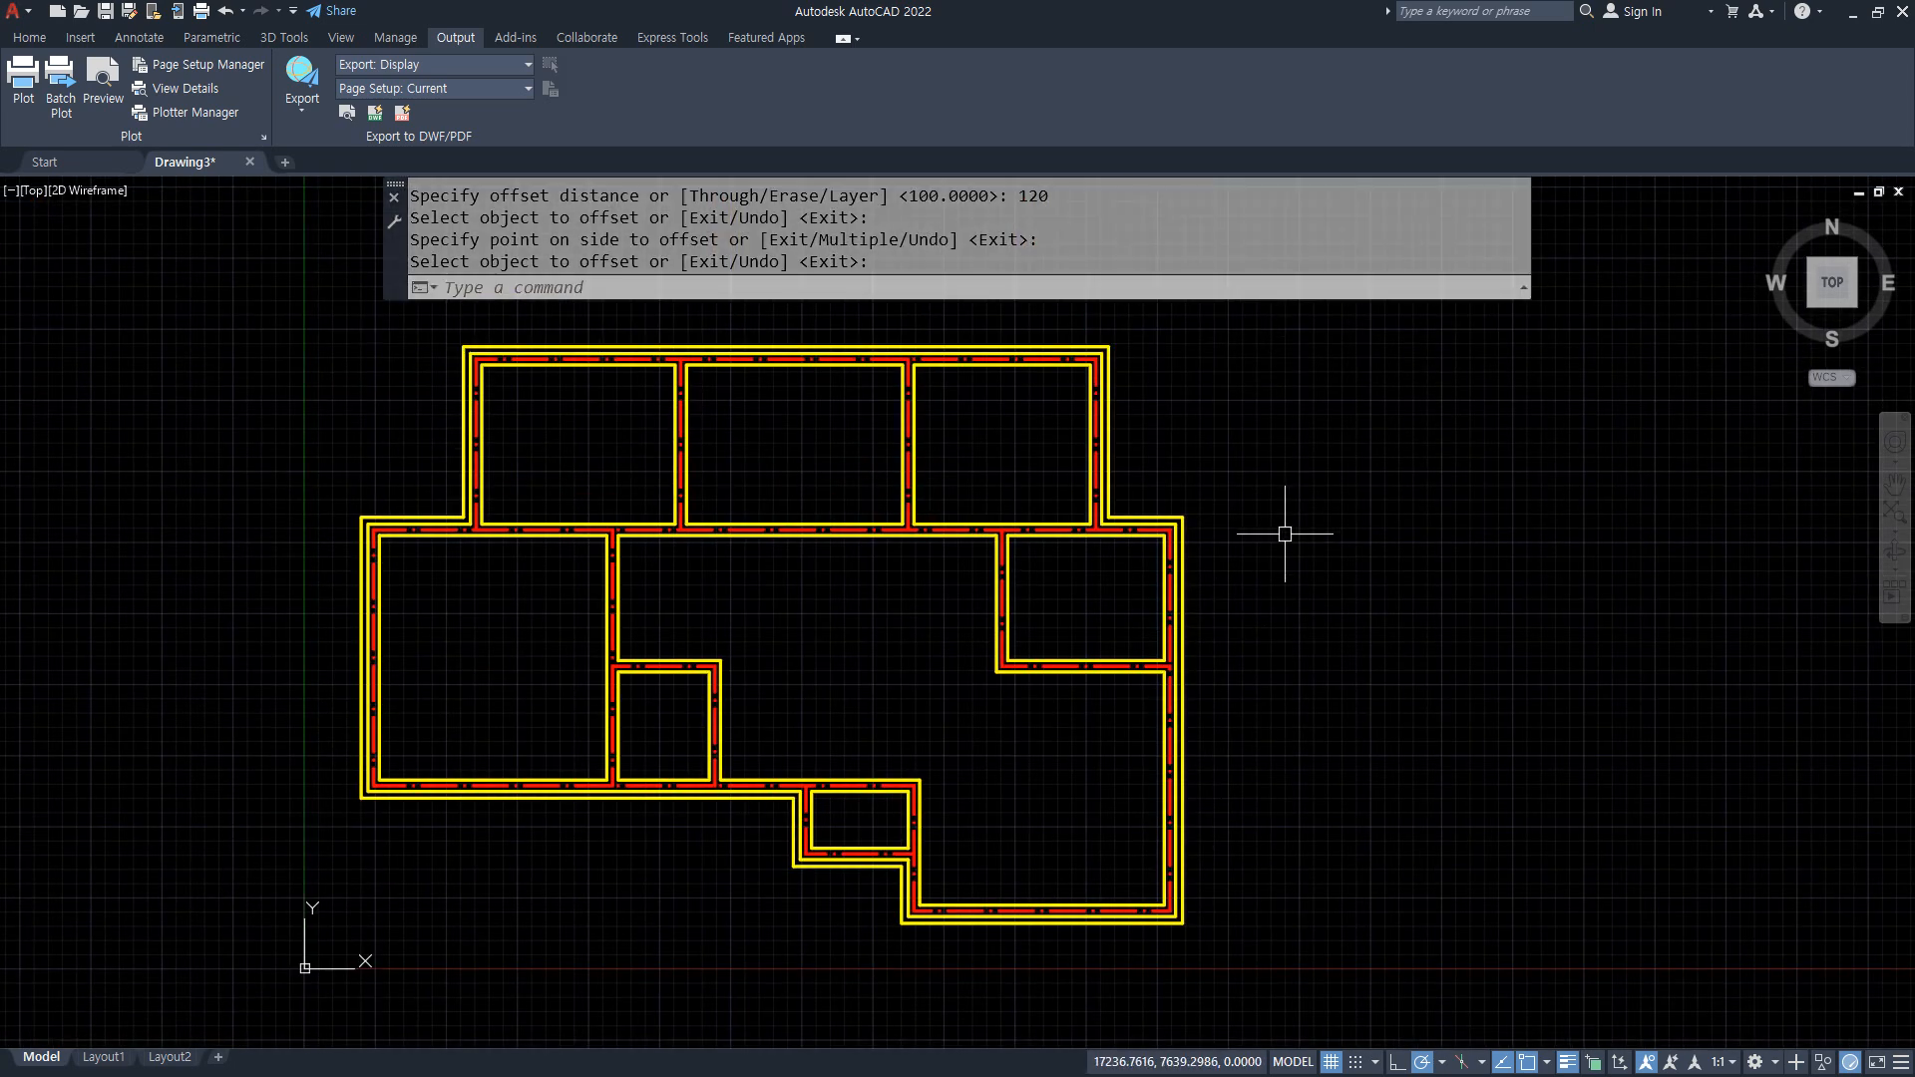
pyautogui.press('Escape')
# Offset the new outermost outline outward by 100 to form the outer leaf of the exterior wall
pyautogui.scroll(6, 1232, 550)
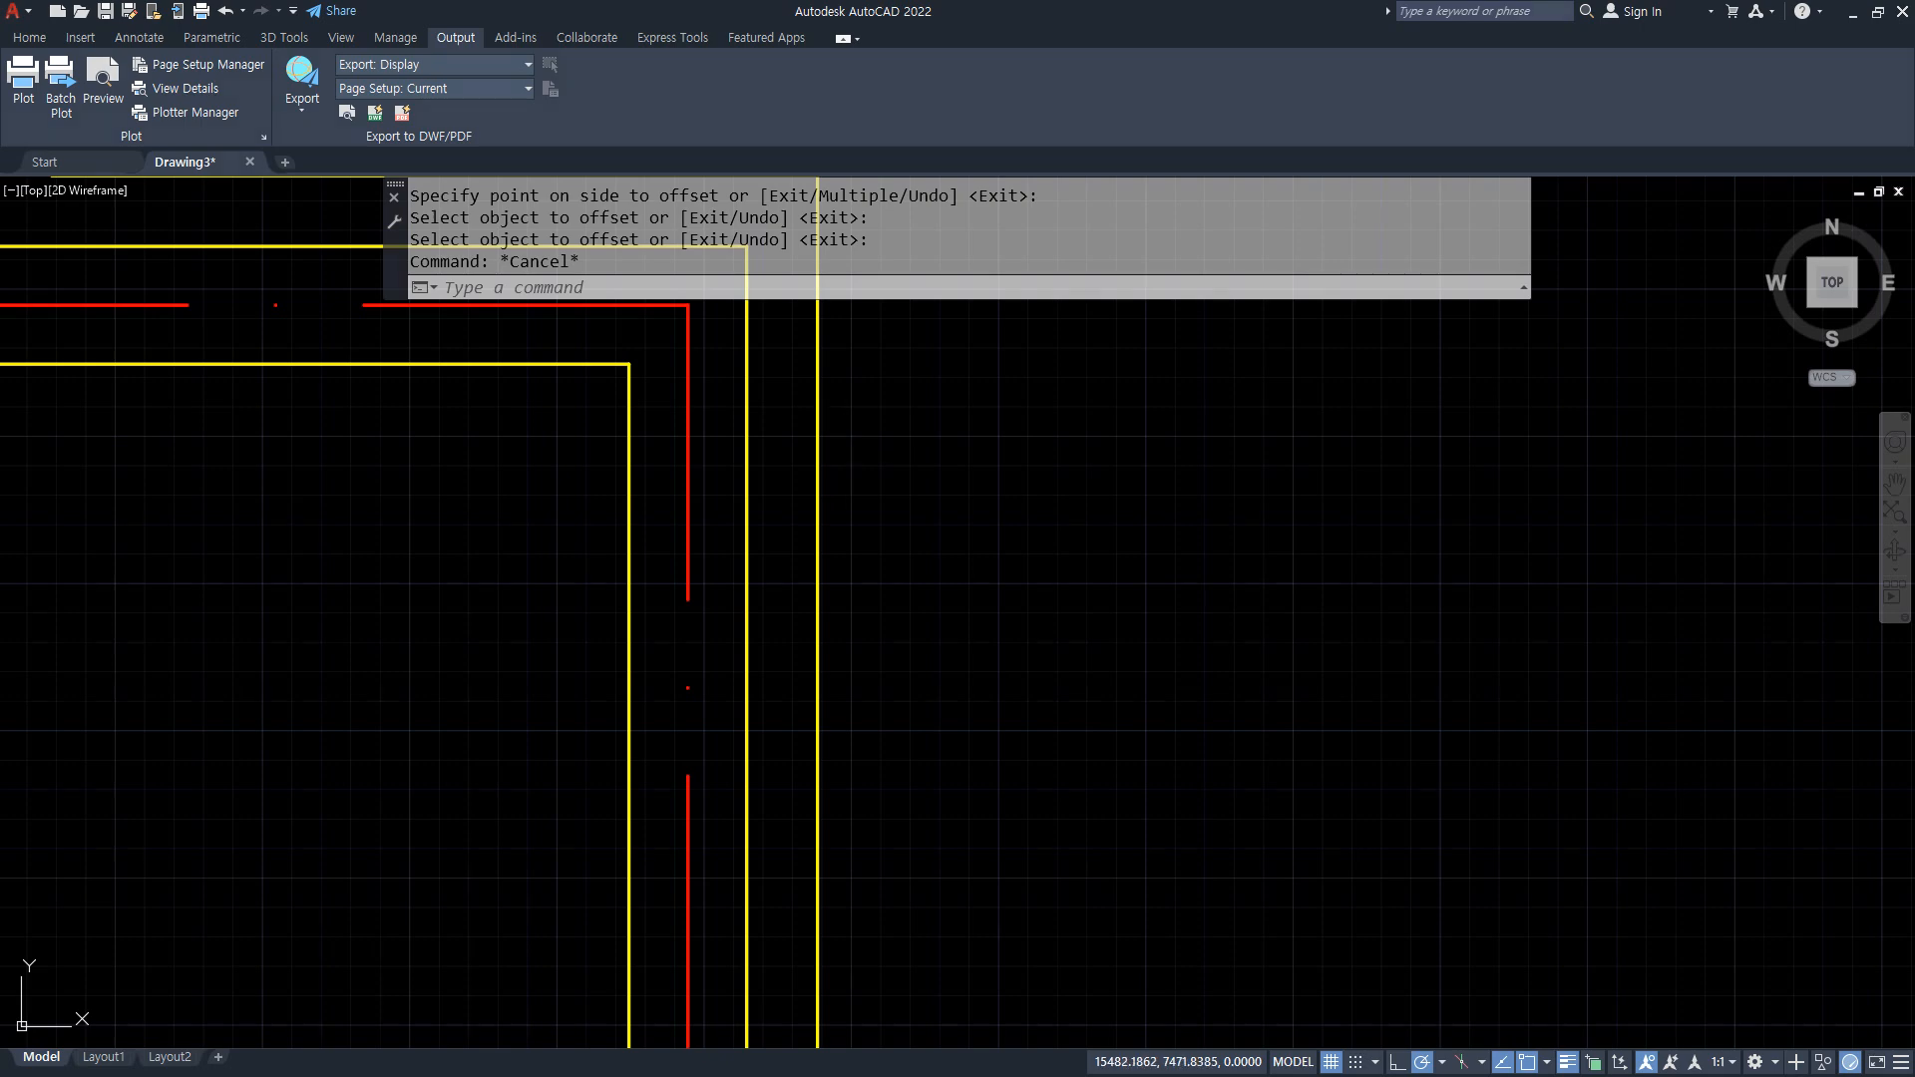
pyautogui.write('o')
pyautogui.press('Return')
pyautogui.write('100')
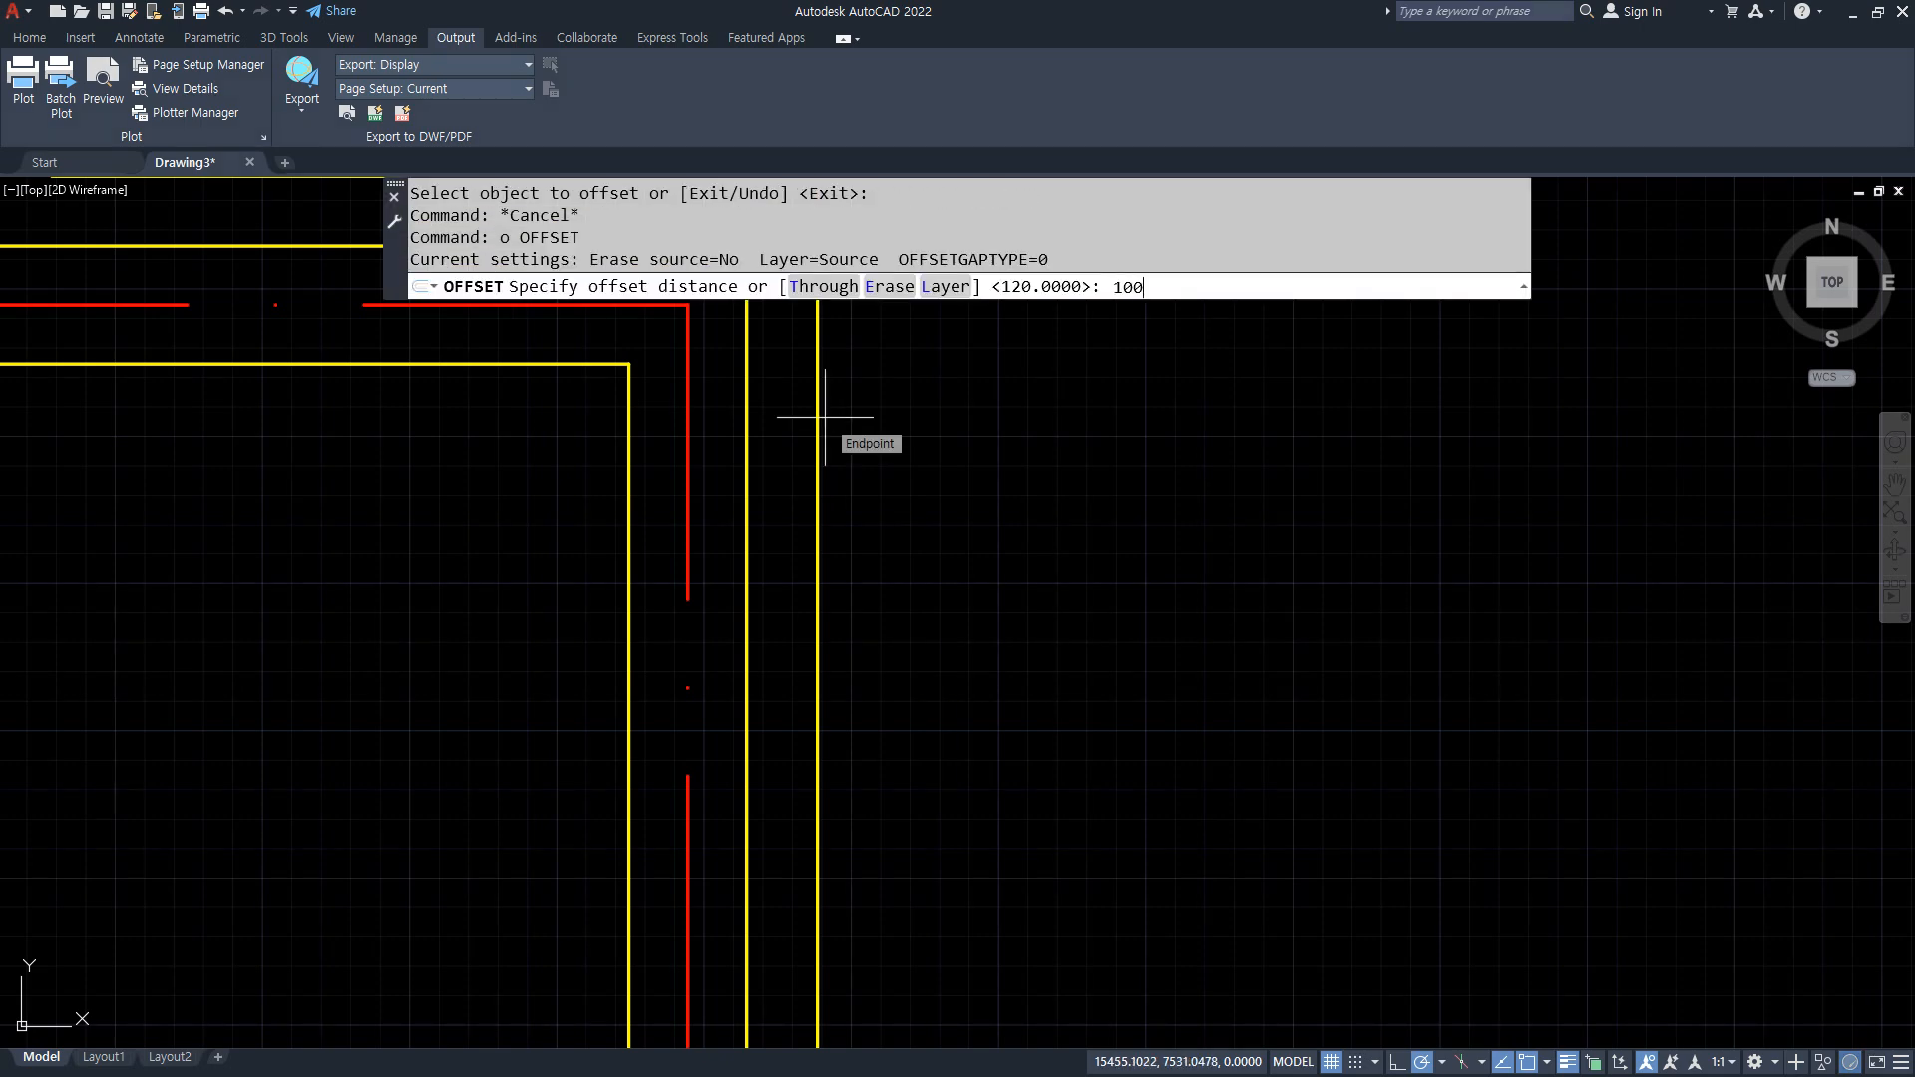
pyautogui.press('Return')
pyautogui.click(818, 428)
pyautogui.click(1081, 458)
pyautogui.scroll(-3, 1060, 539)
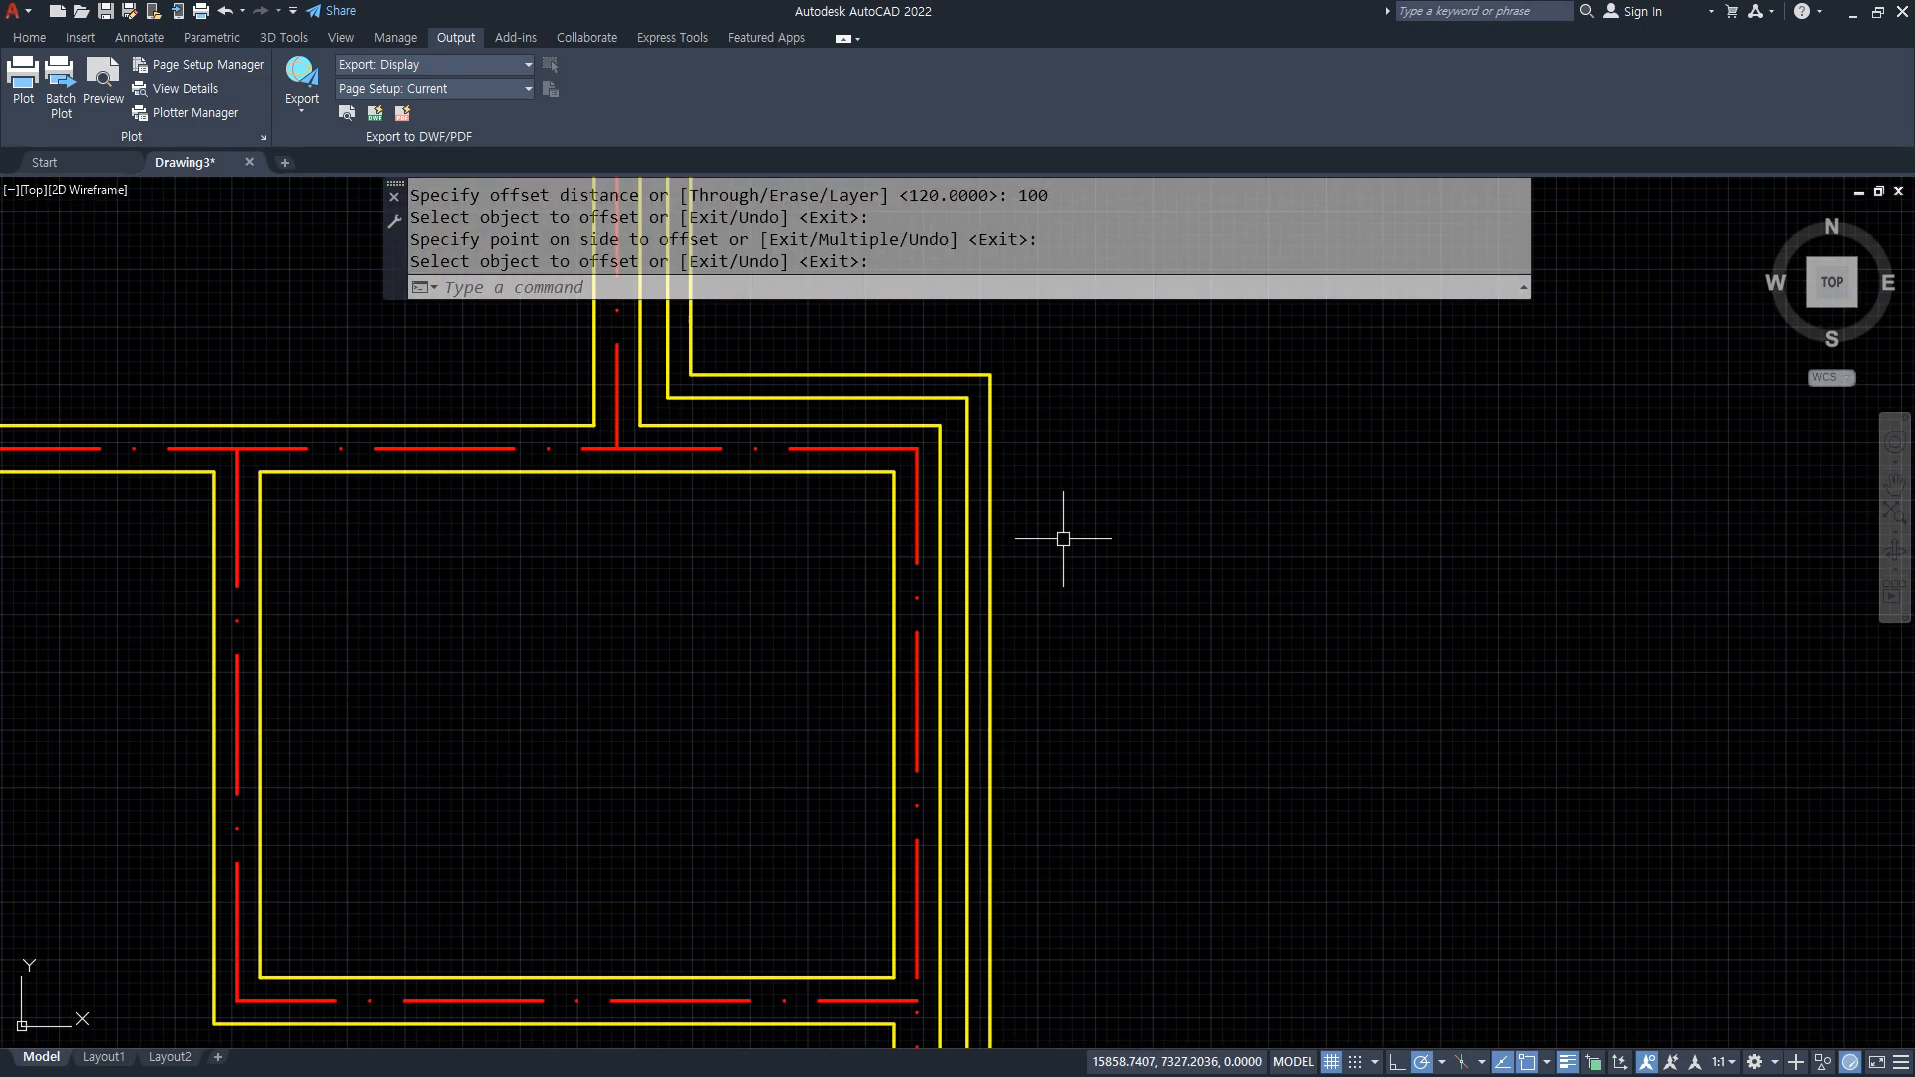
pyautogui.press('Return')
pyautogui.scroll(-2, 989, 649)
pyautogui.scroll(1, 1023, 687)
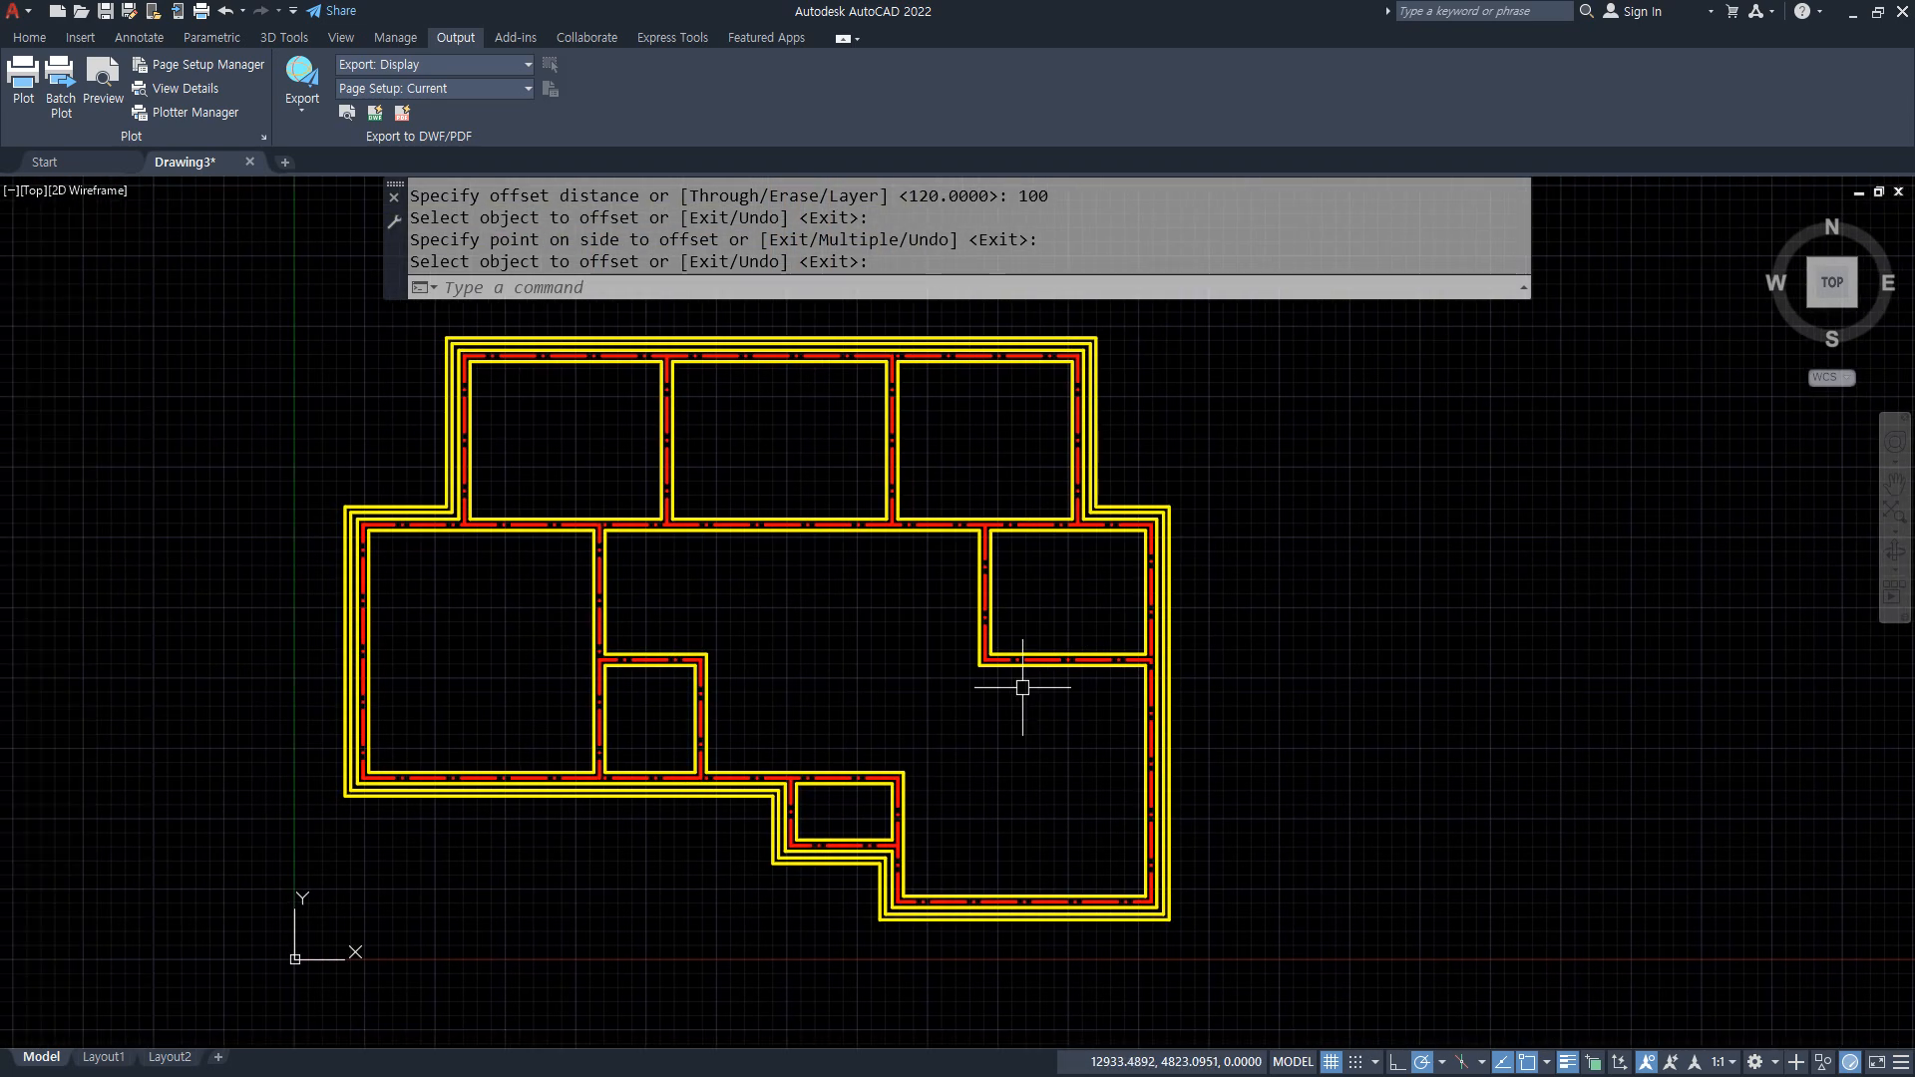
pyautogui.press('Escape')
pyautogui.press('Escape')
pyautogui.moveTo(1023, 688); pyautogui.dragTo(1155, 728, button='middle')
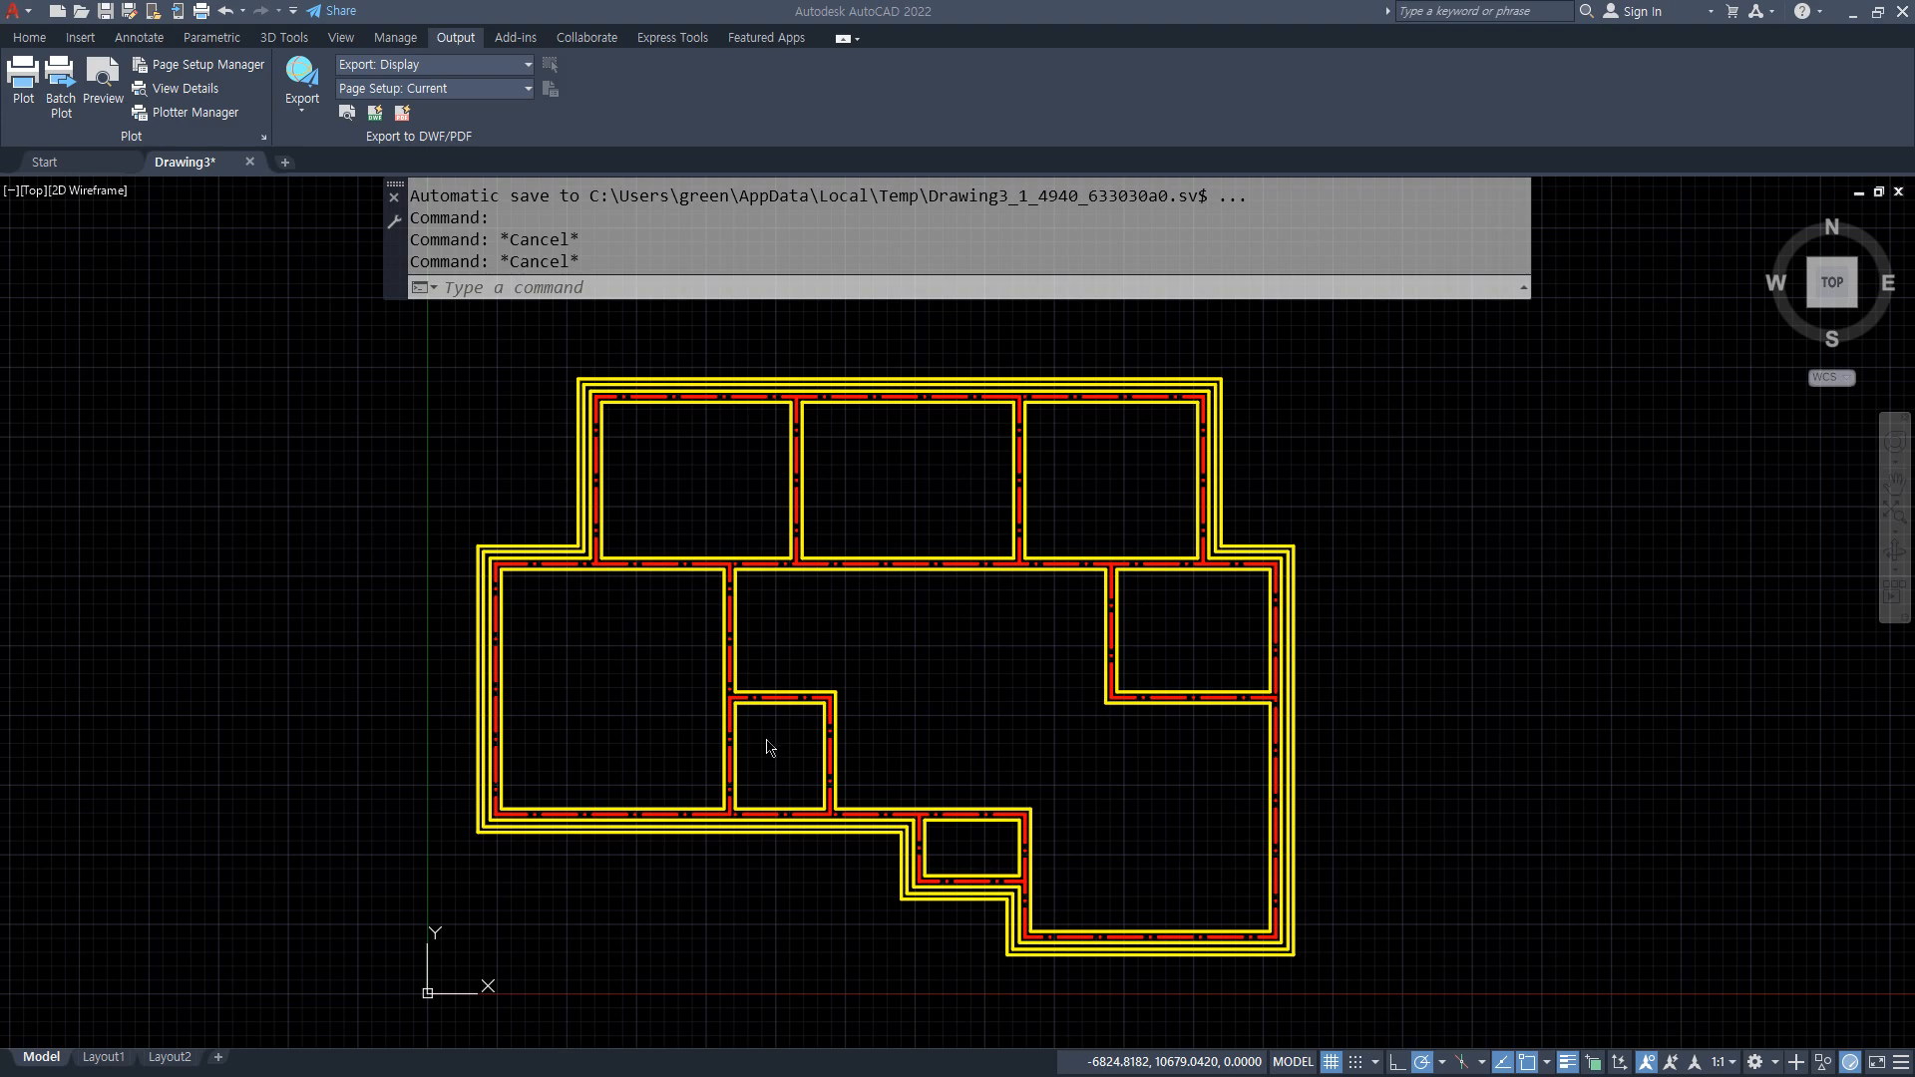
# Switch to the Chrome image pop-ups and examine the window drawings' sizes and the master bedroom window on the floor plan
pyautogui.scroll(4, 611, 855)
pyautogui.scroll(3, 560, 649)
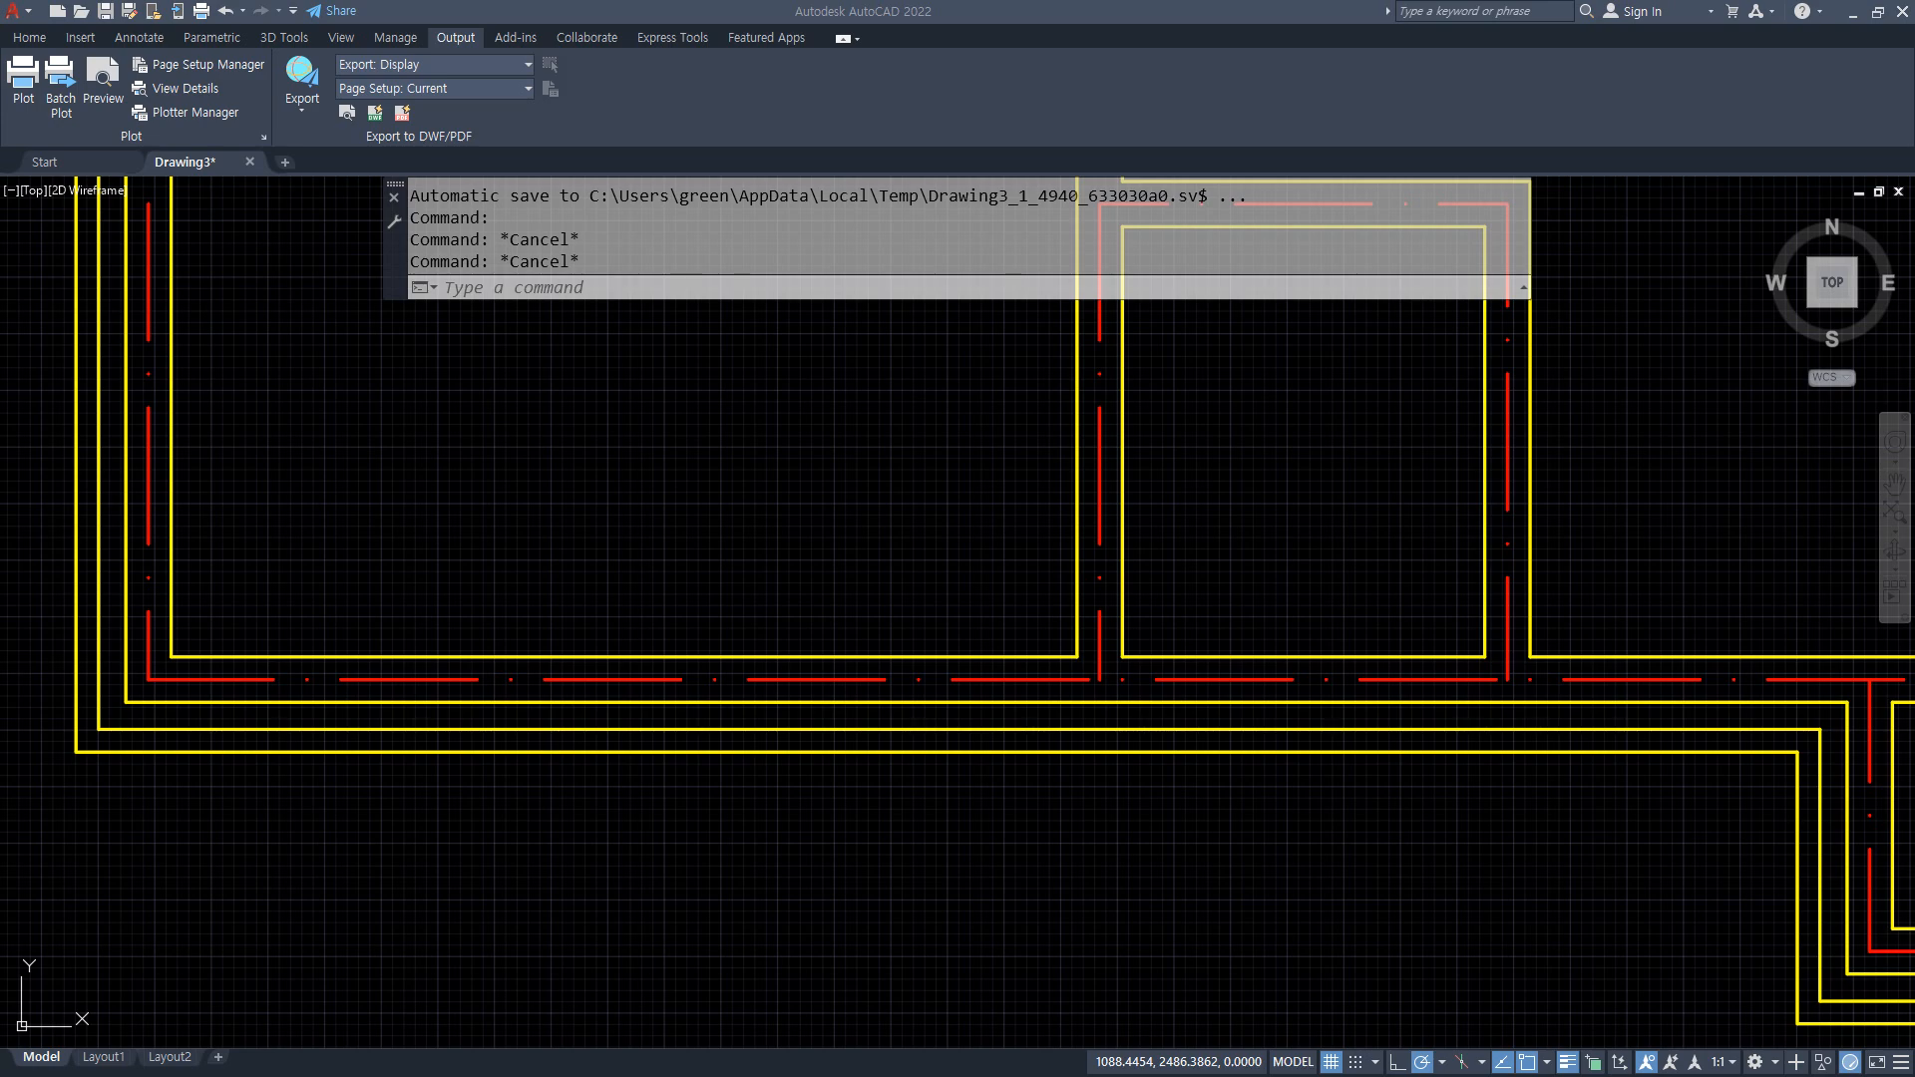
pyautogui.hotkey('alt', 'Tab')
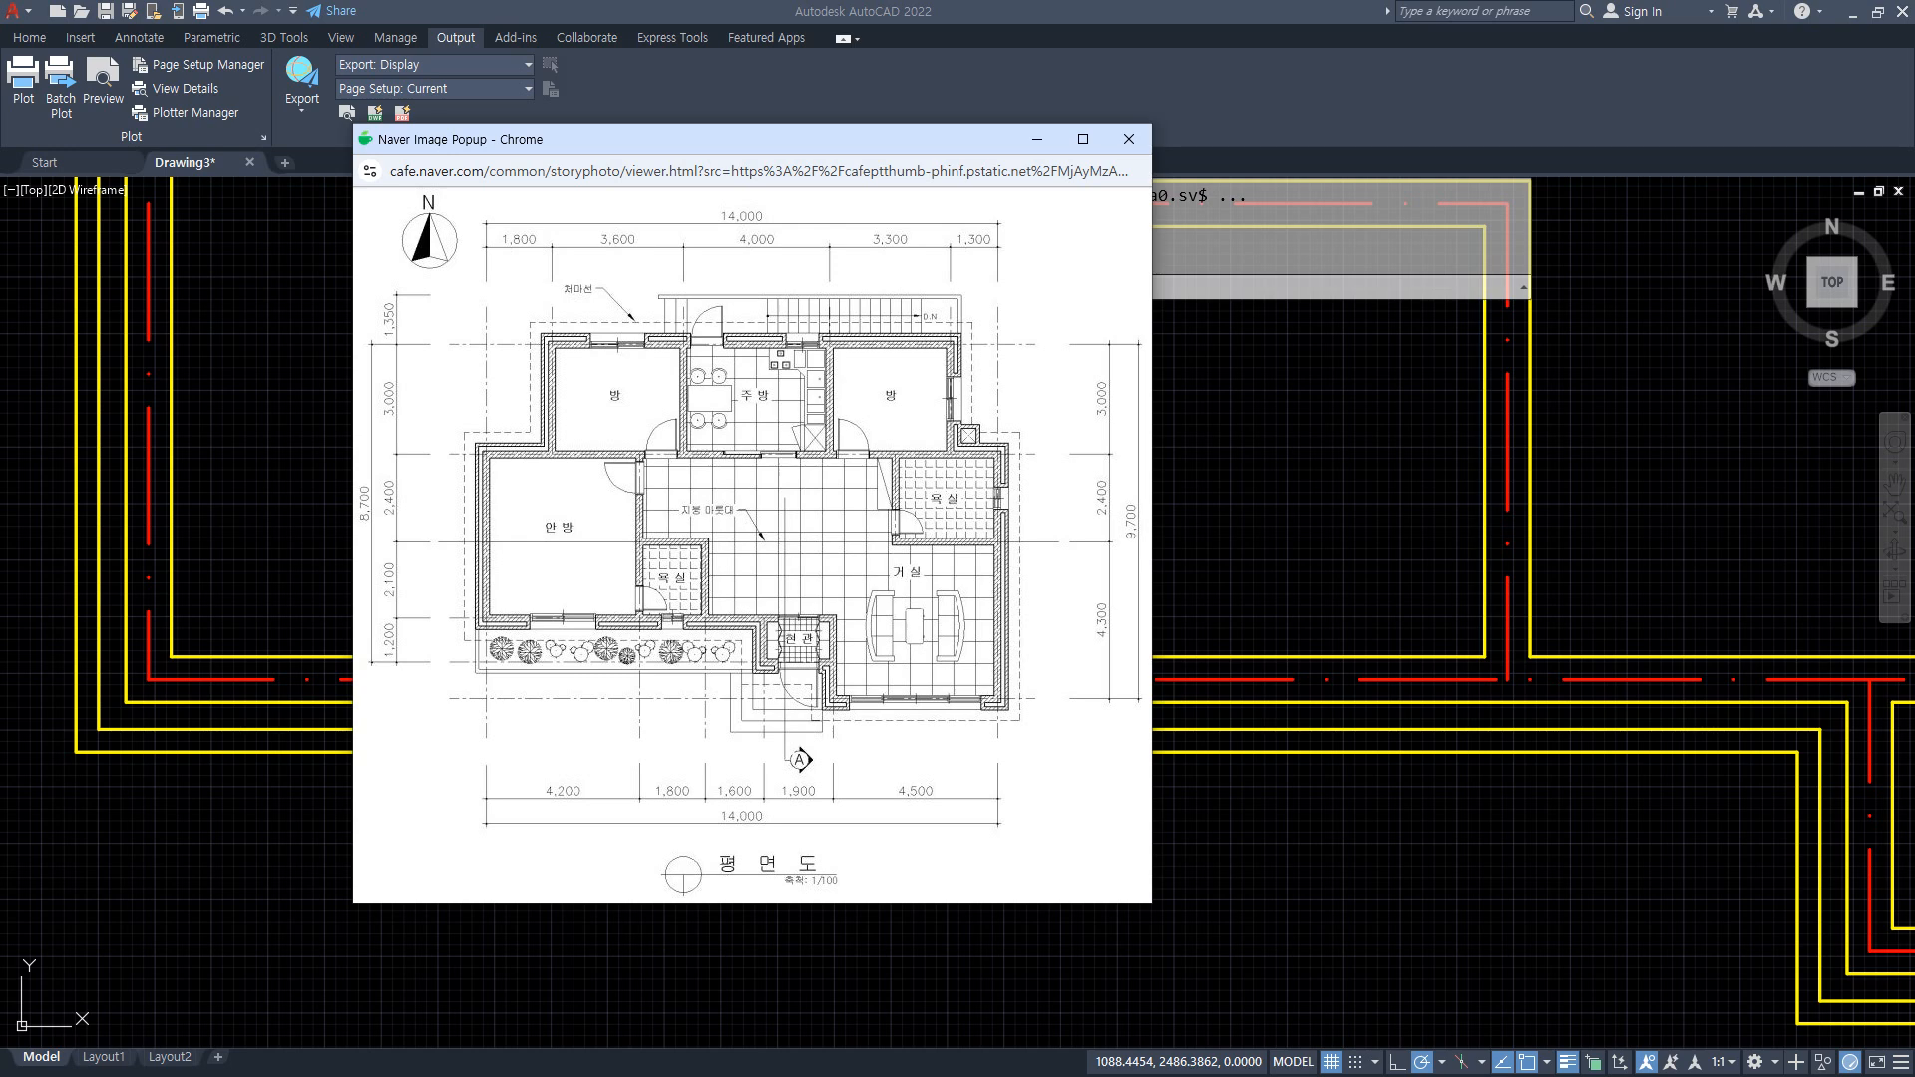
pyautogui.hotkey('alt', 'Tab')
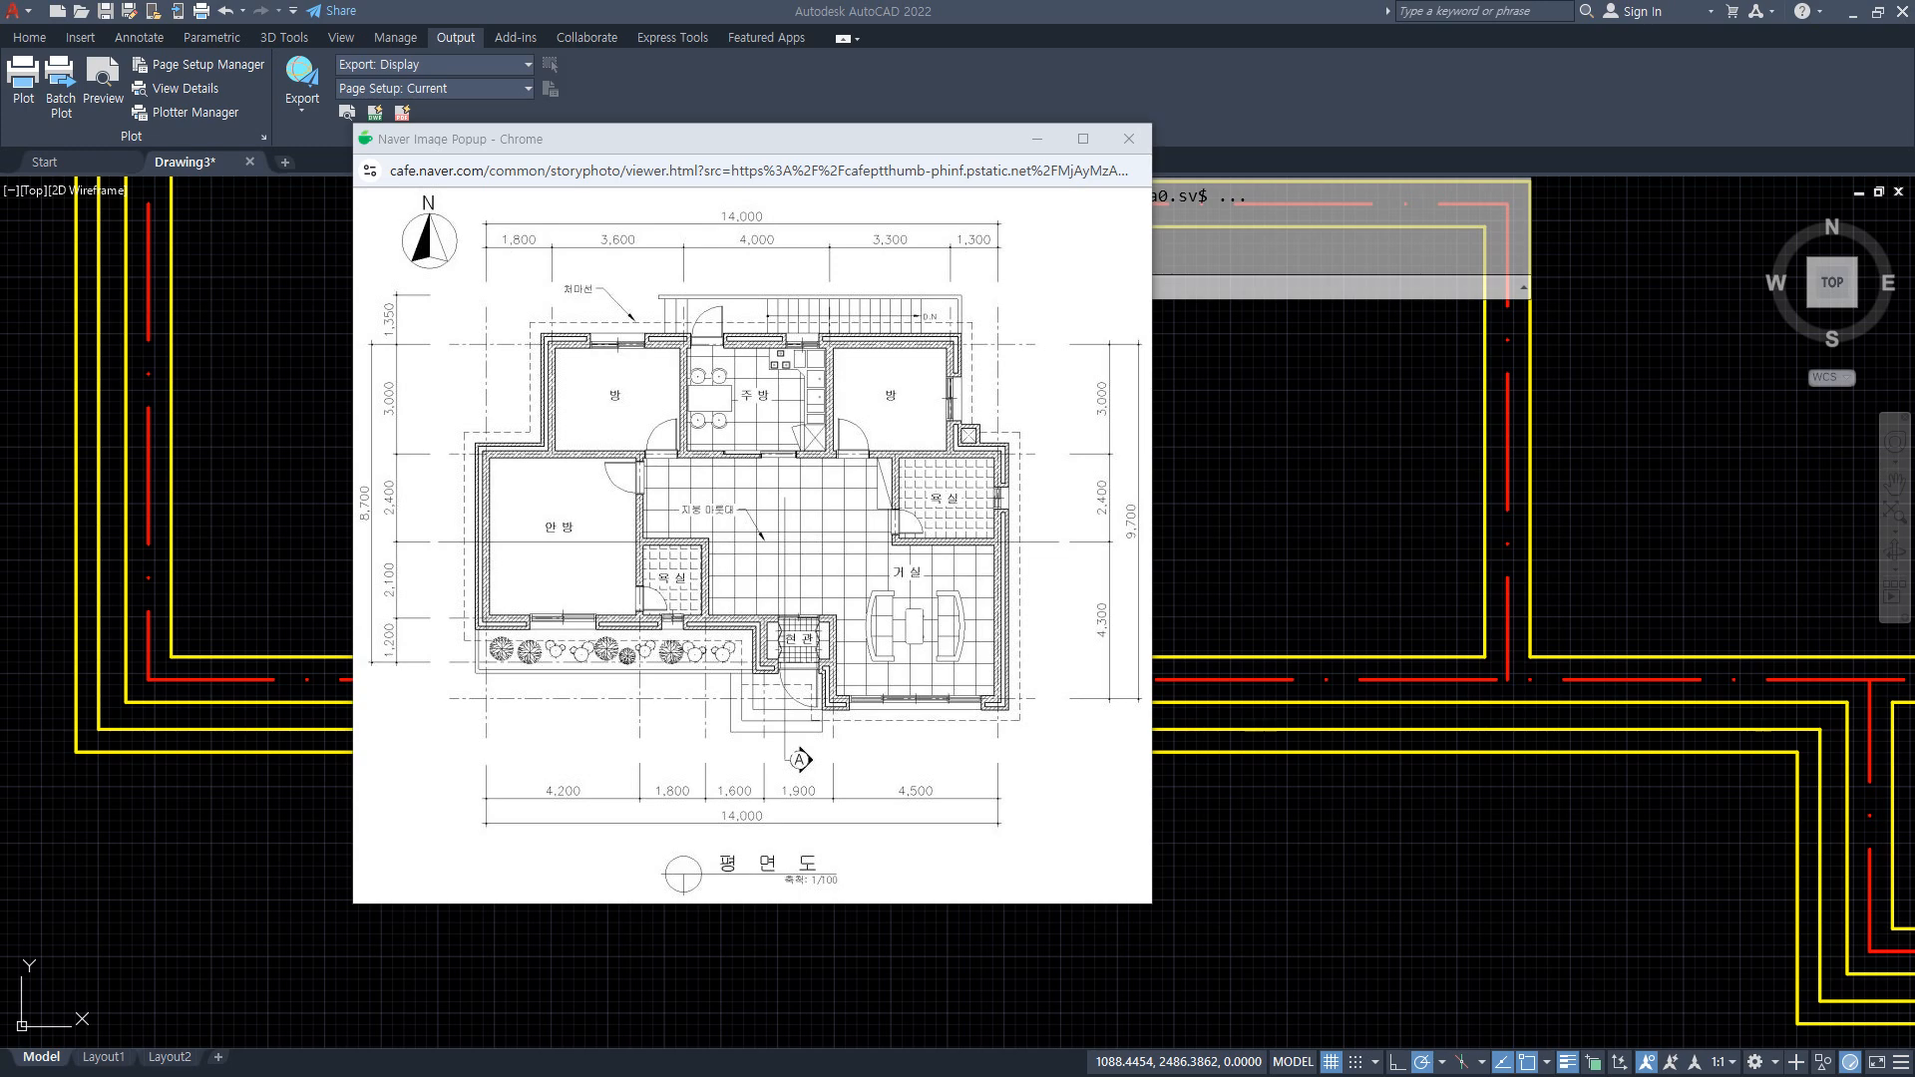
pyautogui.moveTo(0, 204); pyautogui.dragTo(1102, 148)
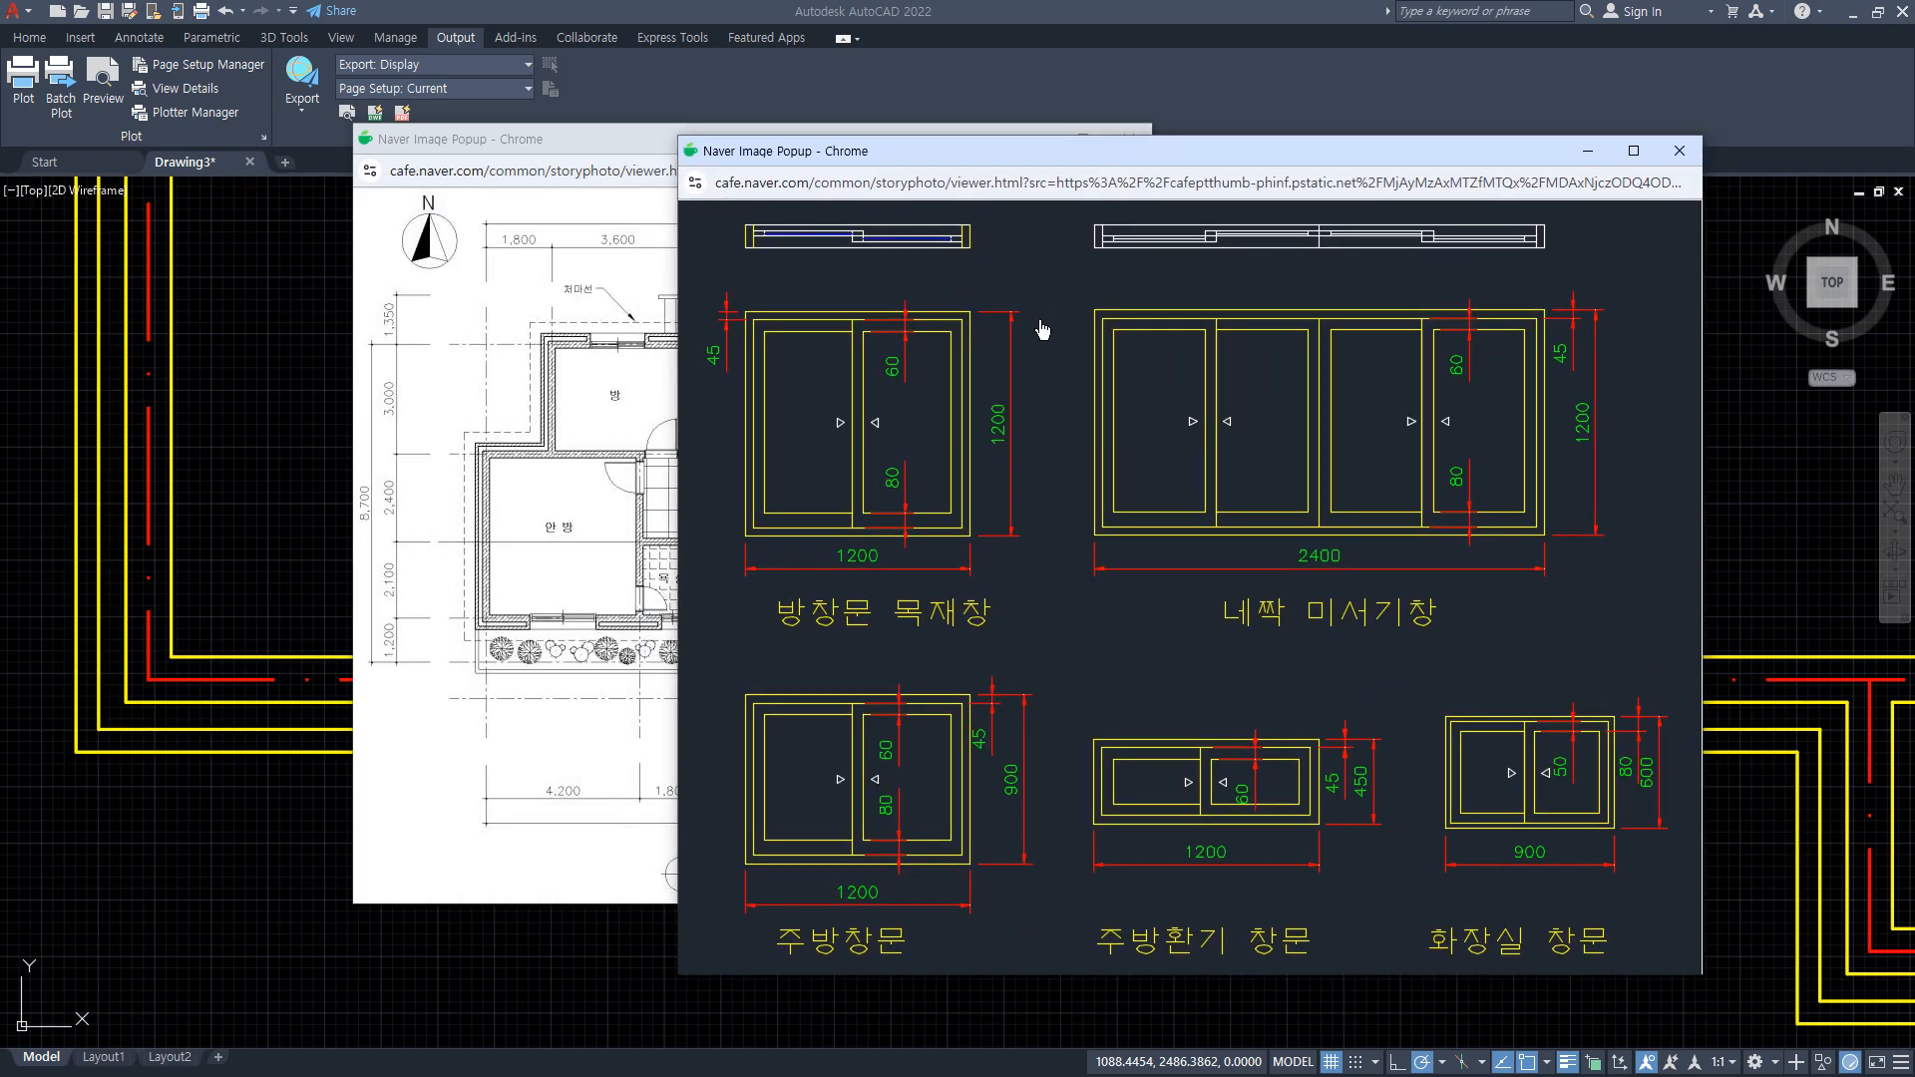
pyautogui.moveTo(910, 592); pyautogui.dragTo(834, 591)
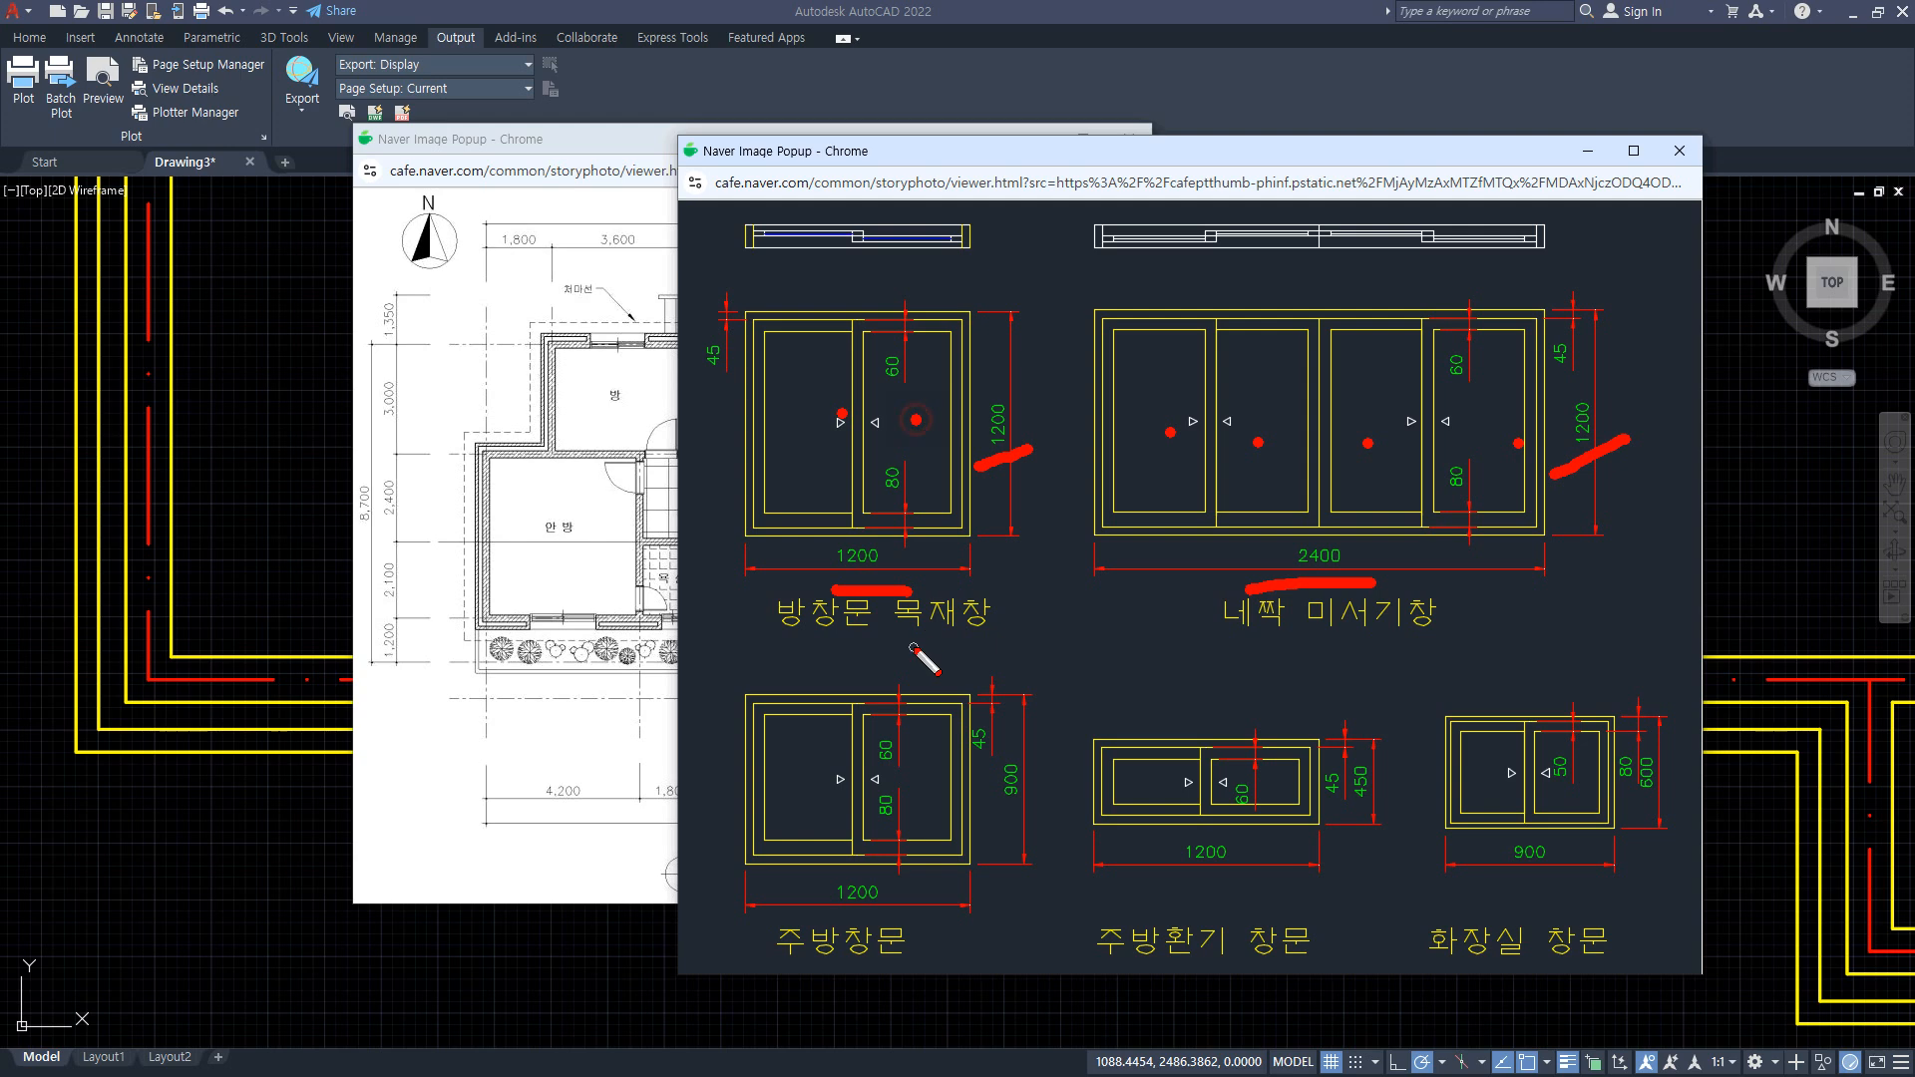
pyautogui.moveTo(883, 599)
pyautogui.mouseDown()
pyautogui.moveTo(735, 513)
pyautogui.moveTo(909, 626)
pyautogui.mouseUp()
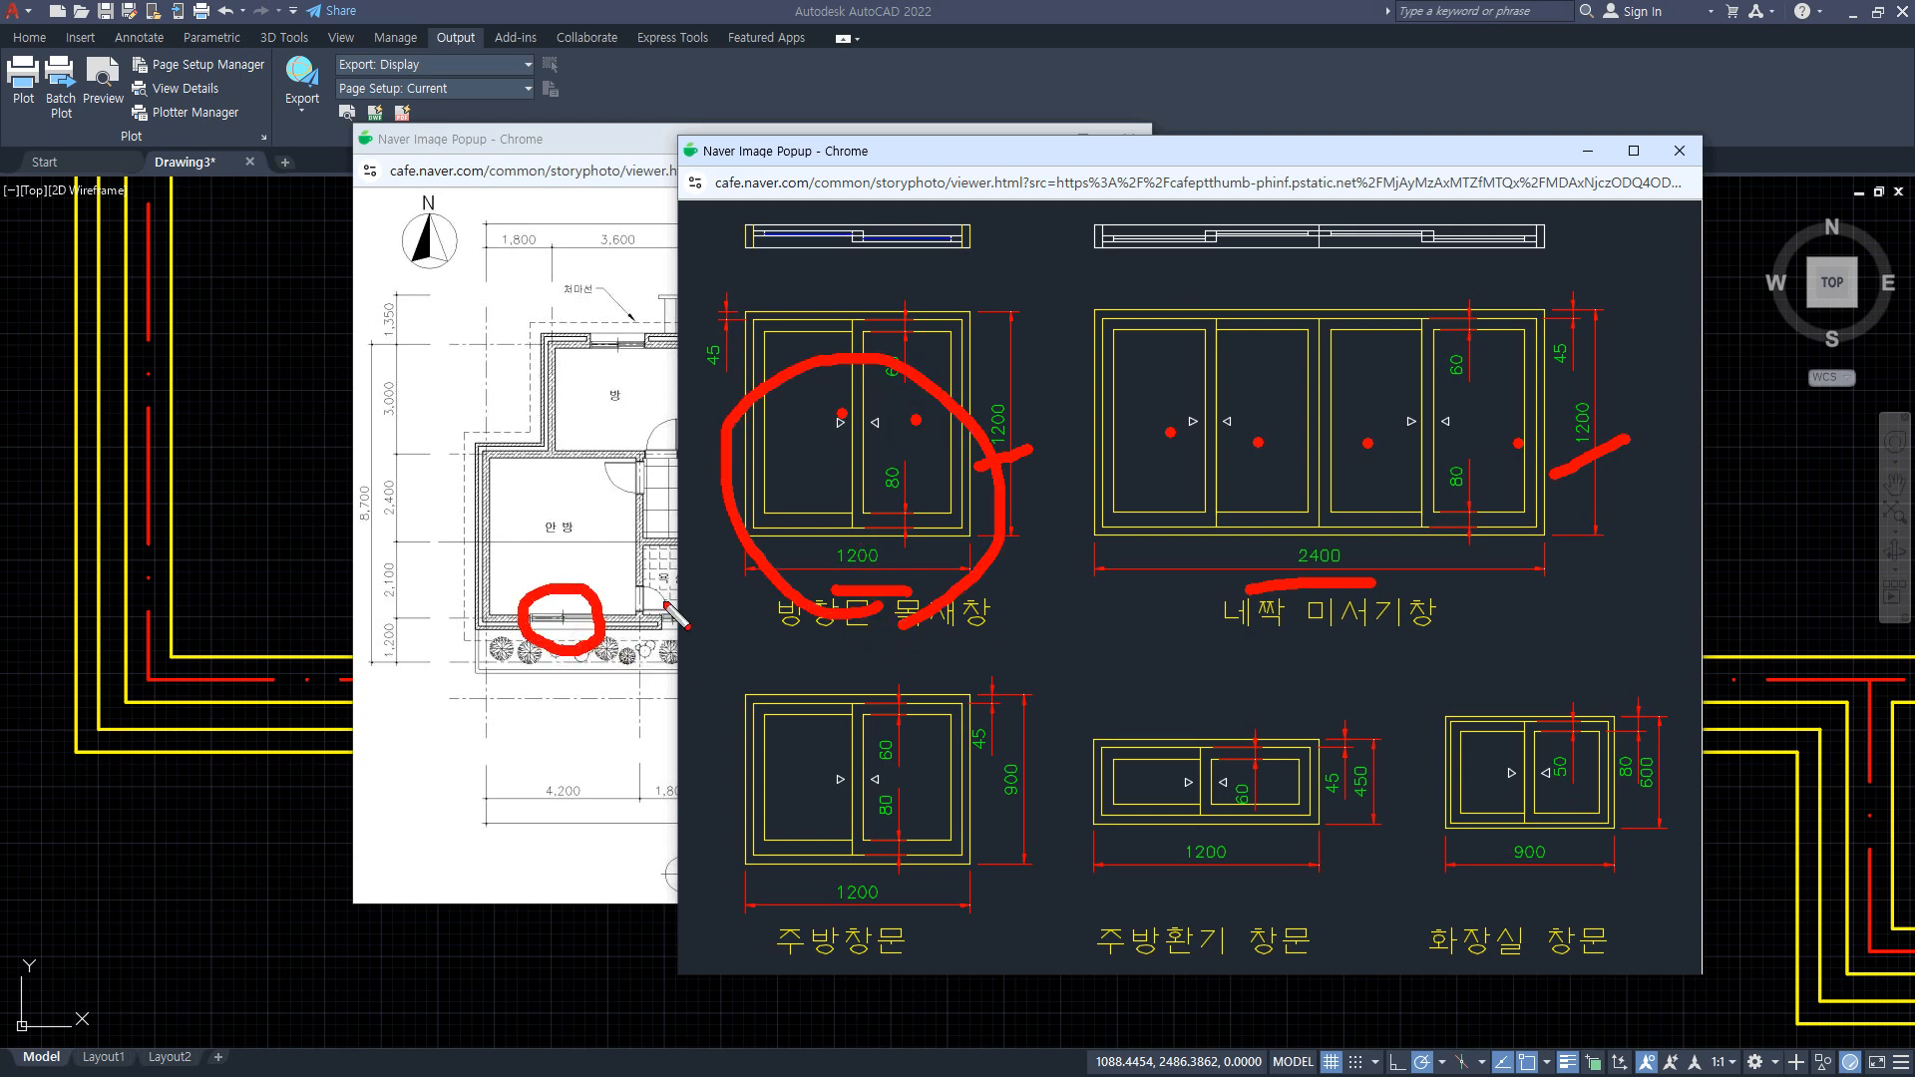
pyautogui.moveTo(1179, 148); pyautogui.dragTo(933, 192)
pyautogui.press('Escape')
# Place the window drawings beside the floor plan and compare window widths for the bathrooms, living room and bedrooms
pyautogui.moveTo(1091, 157); pyautogui.dragTo(0, 138)
pyautogui.moveTo(611, 139); pyautogui.dragTo(1140, 155)
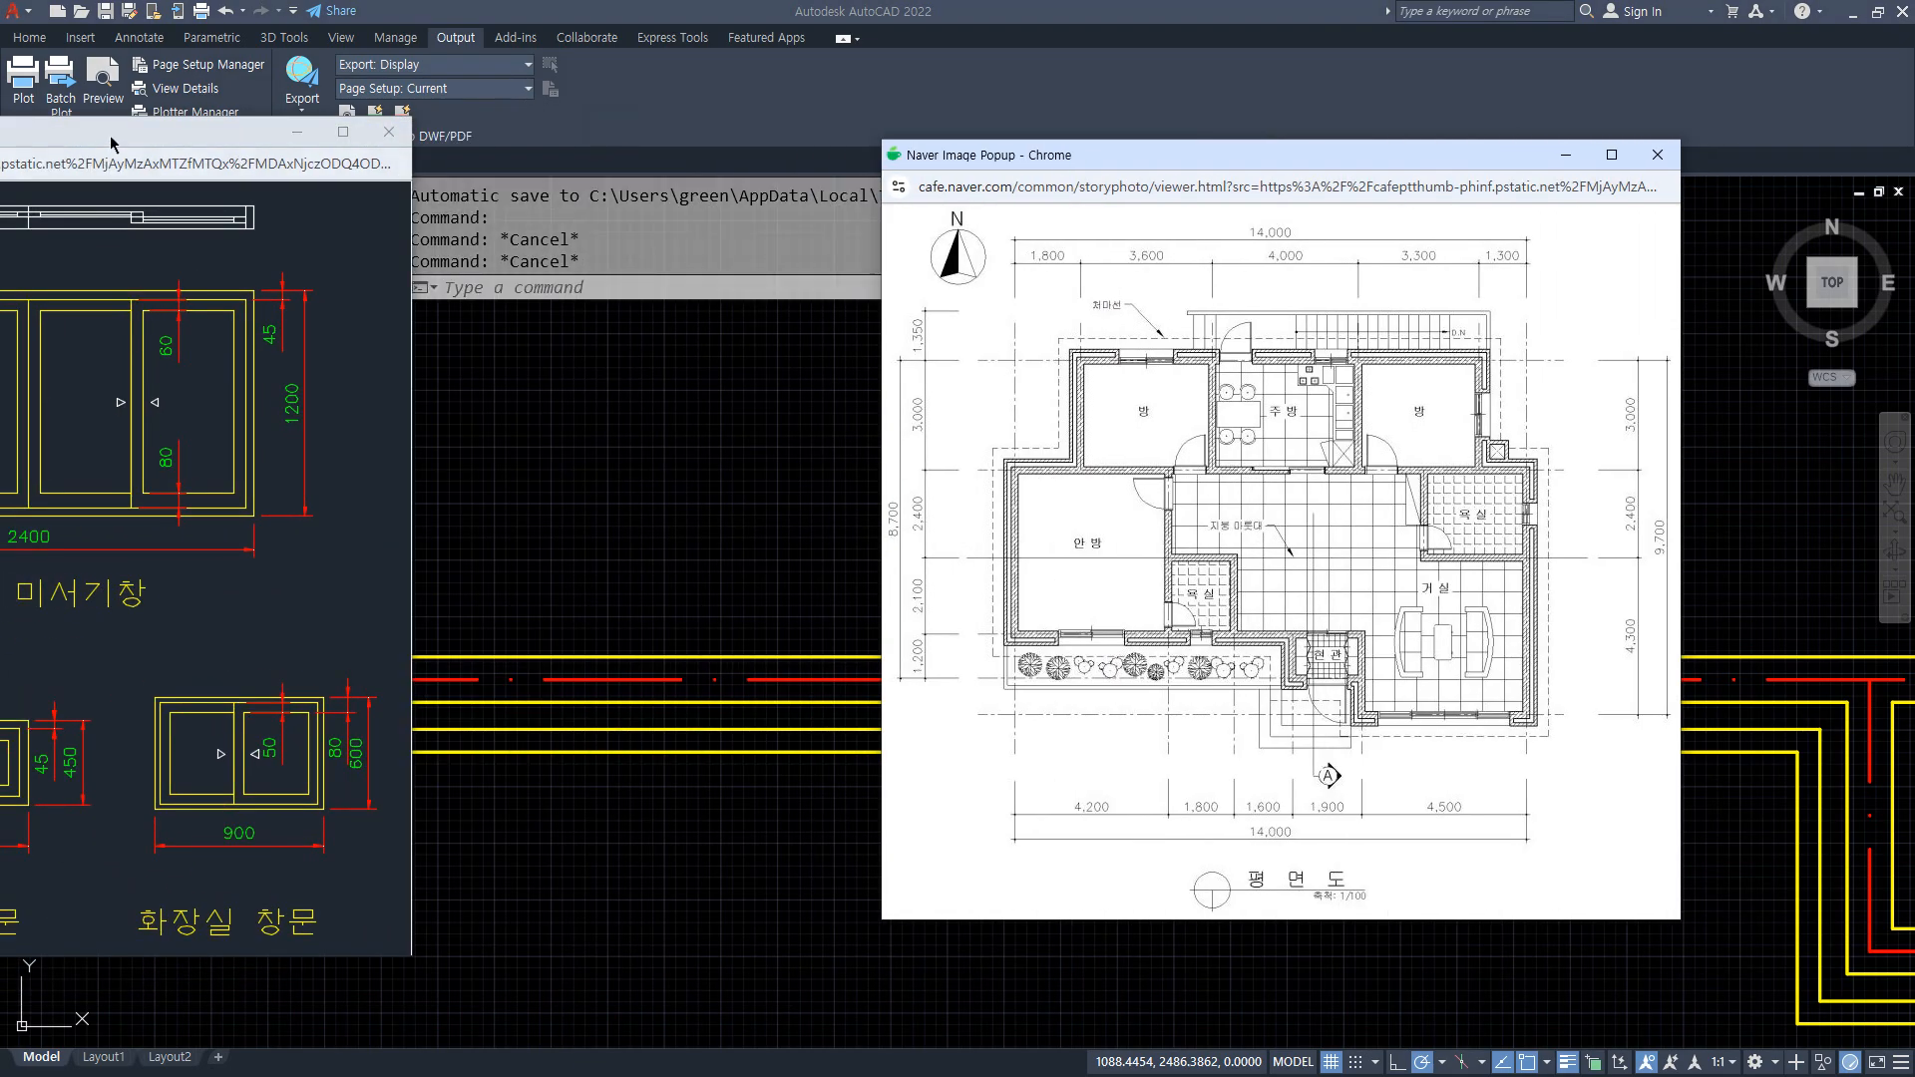
pyautogui.moveTo(230, 131); pyautogui.dragTo(686, 124)
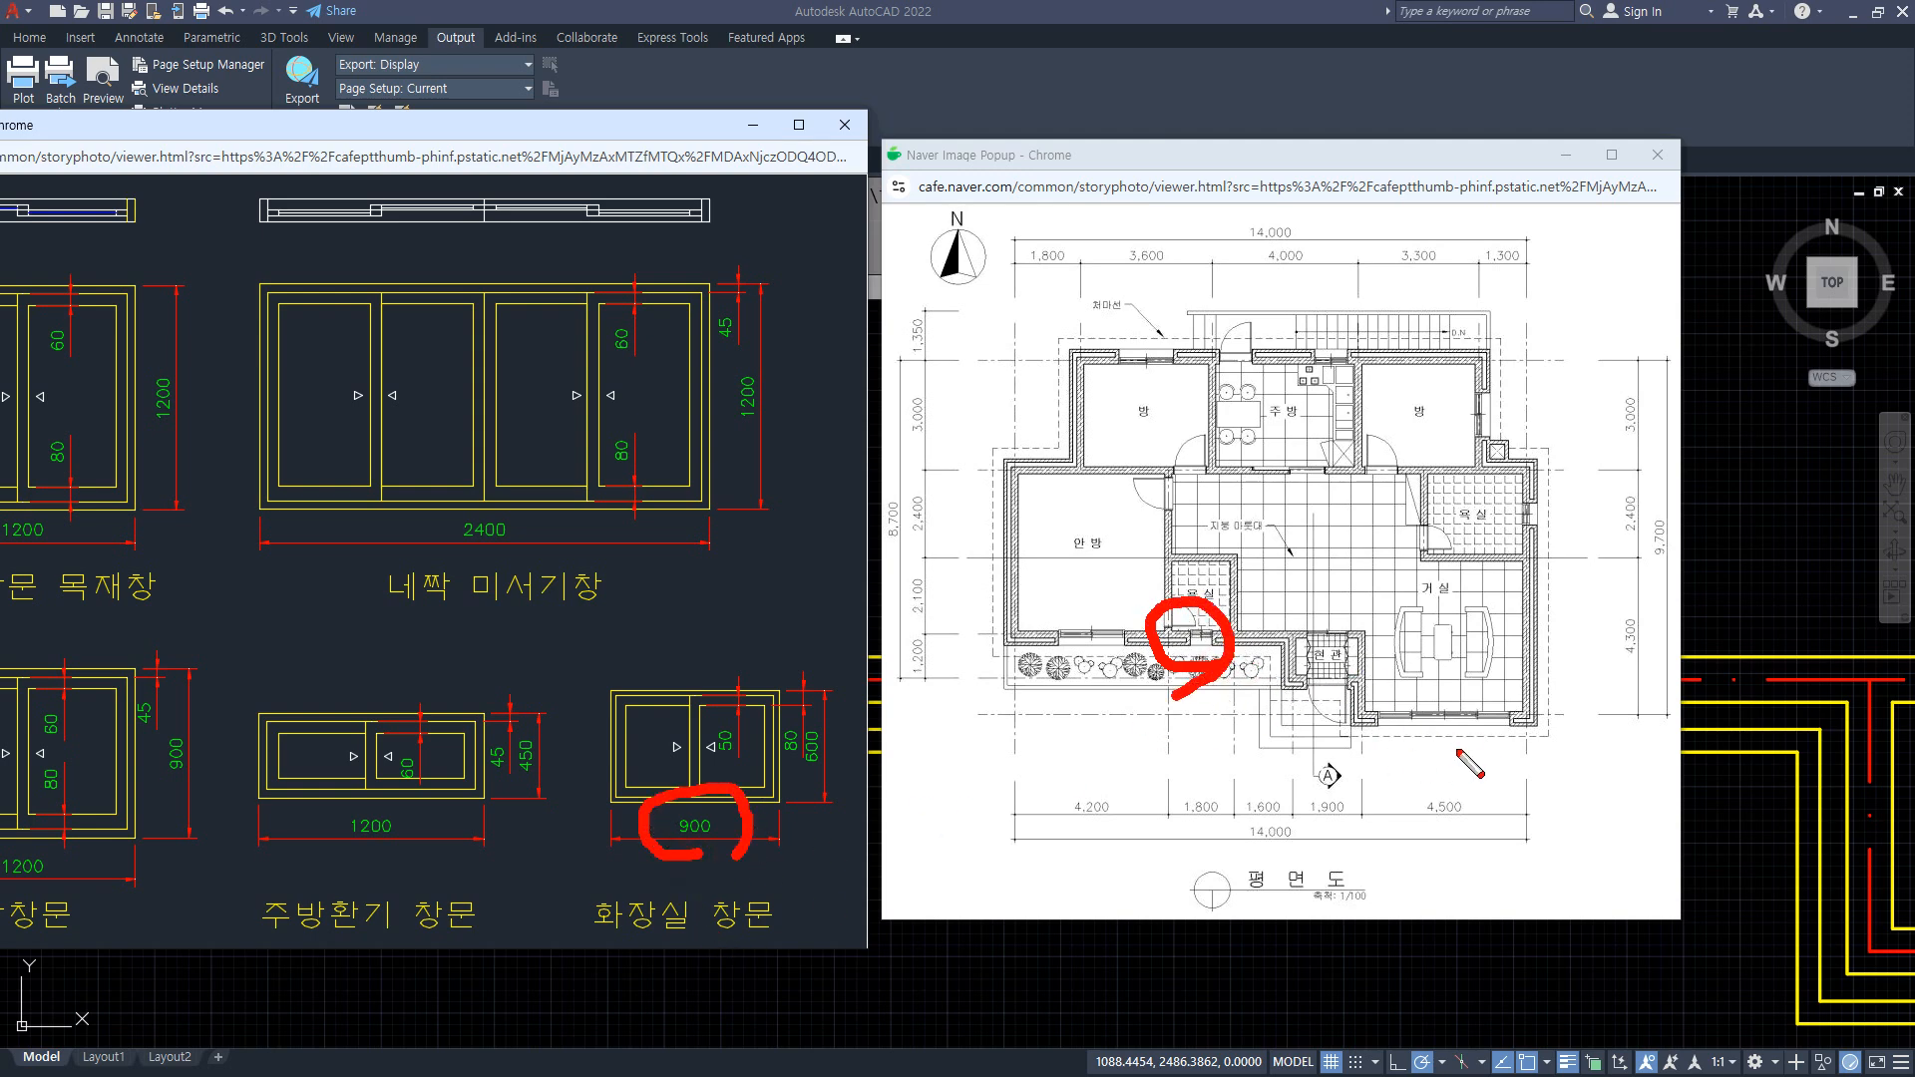
pyautogui.moveTo(1483, 748); pyautogui.dragTo(1425, 681)
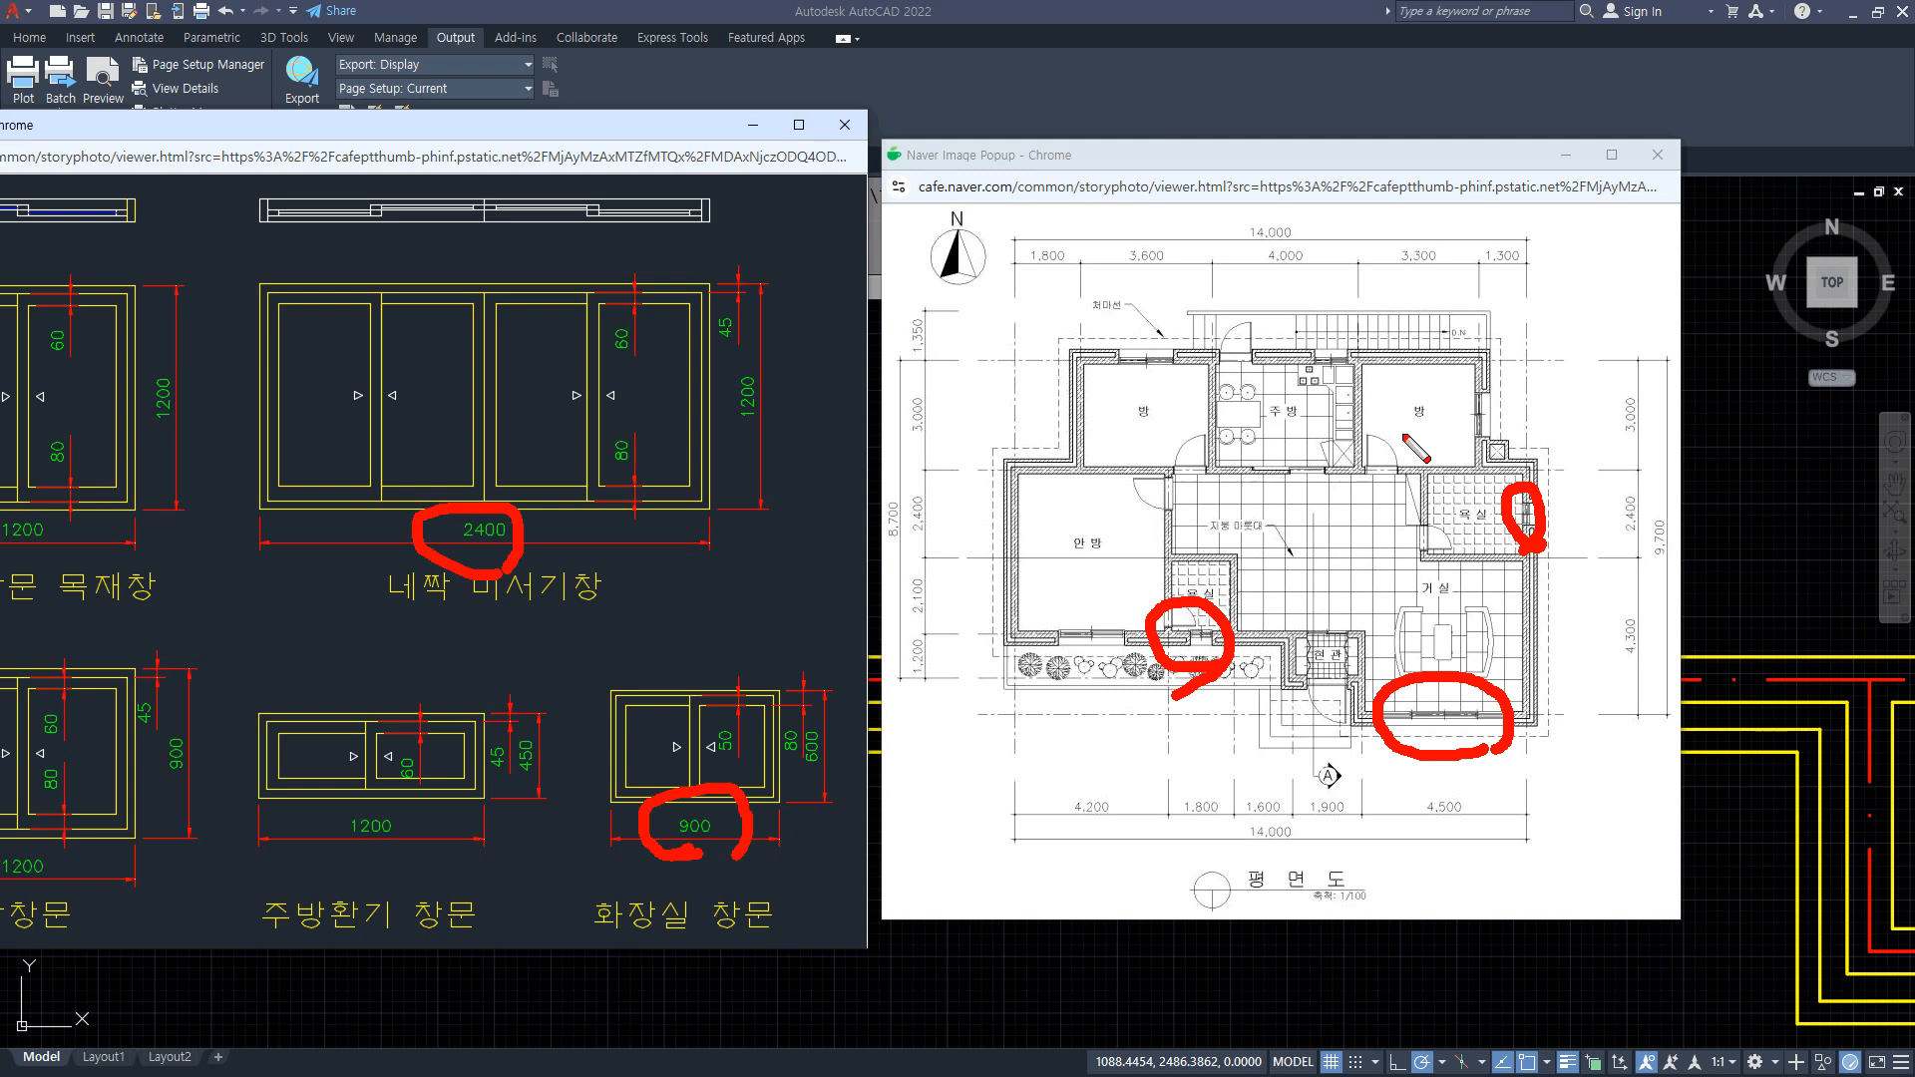
pyautogui.moveTo(1496, 449); pyautogui.dragTo(1525, 464)
pyautogui.moveTo(79, 551); pyautogui.dragTo(98, 517)
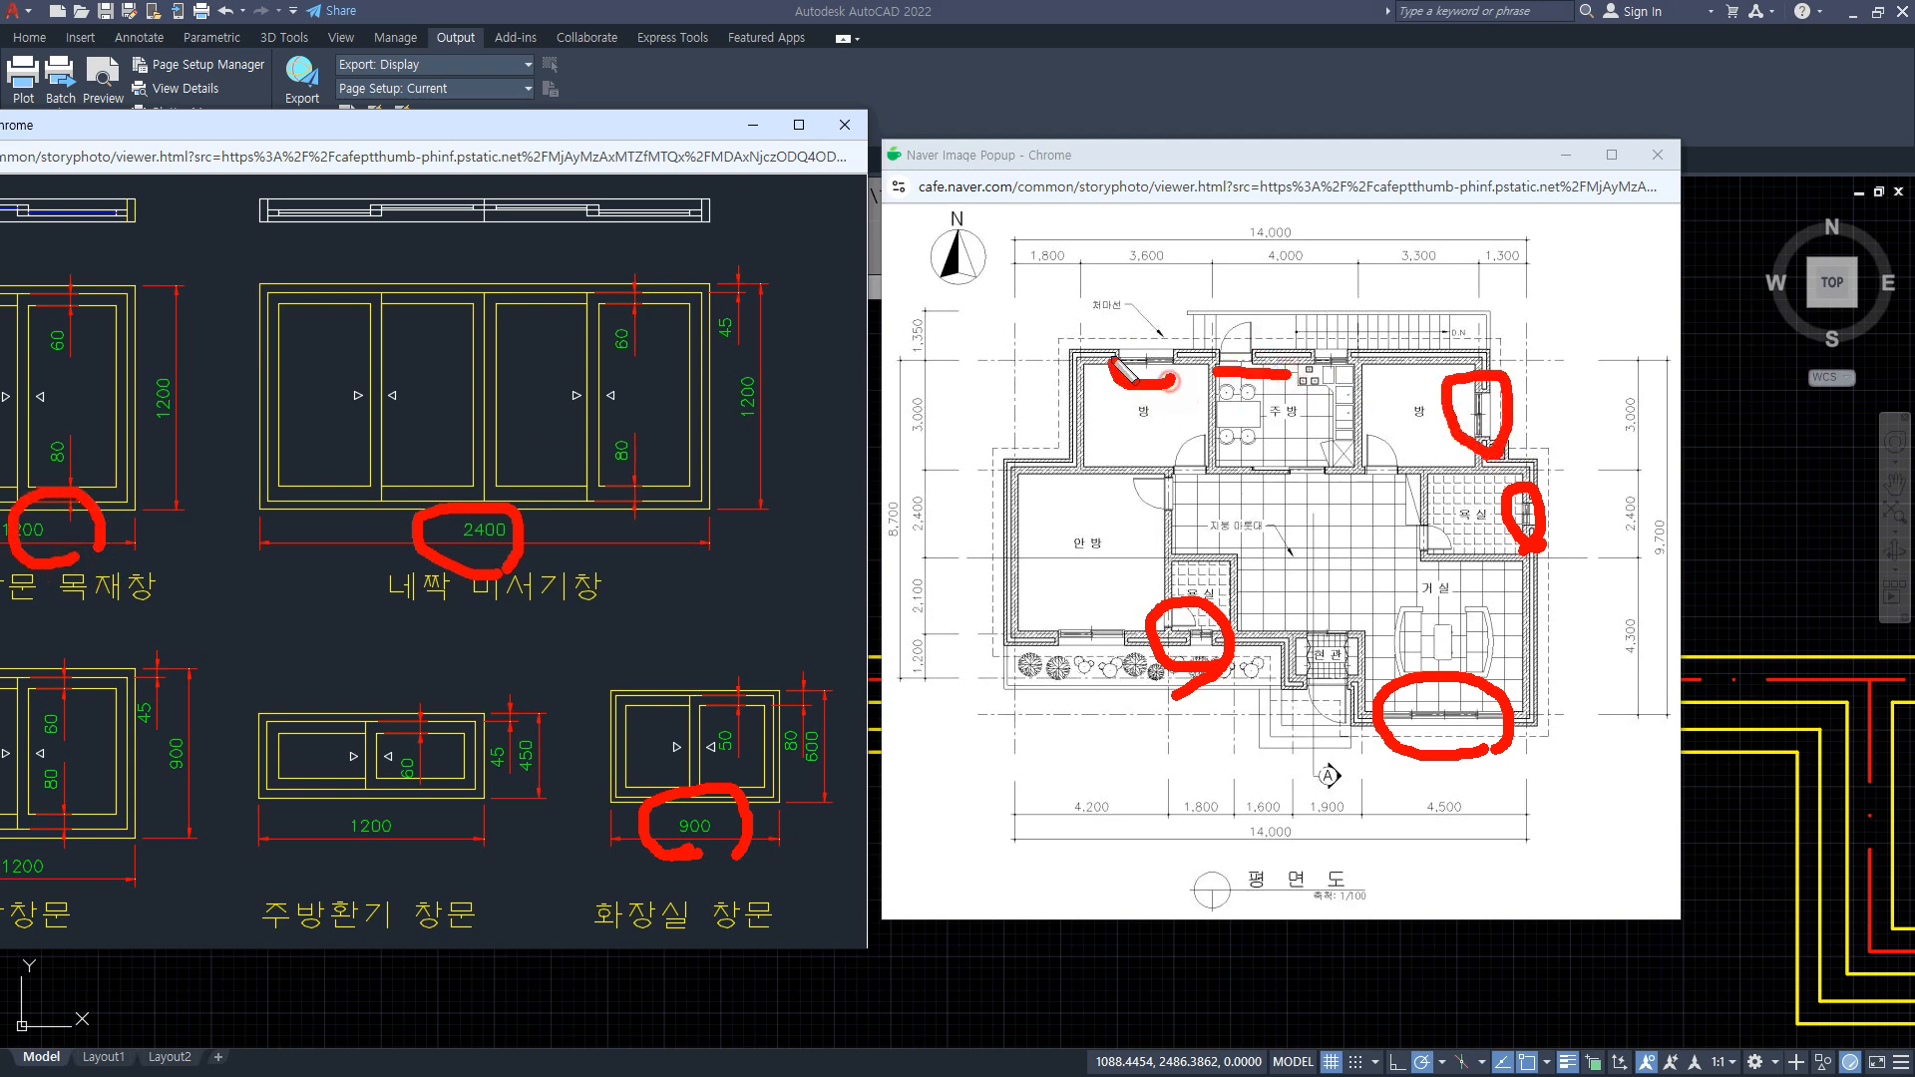
pyautogui.moveTo(1169, 381); pyautogui.dragTo(1167, 393)
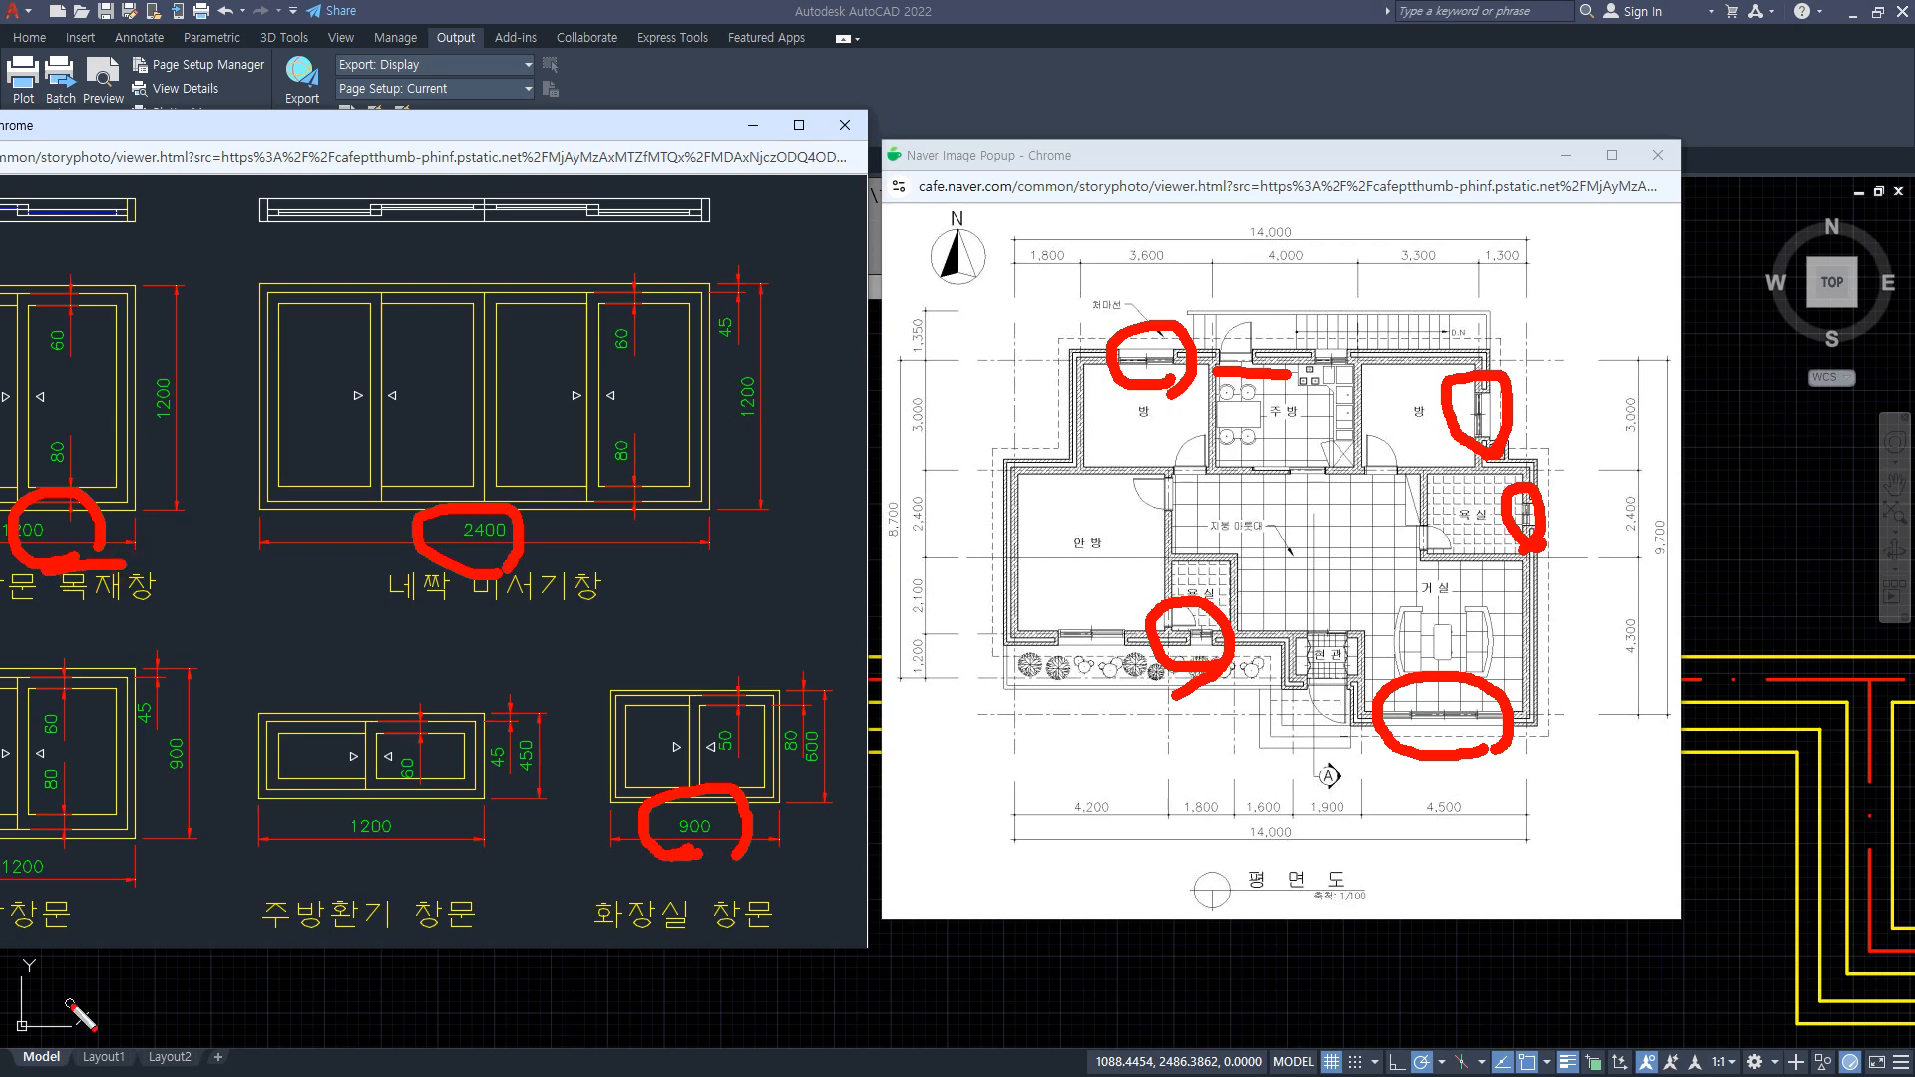
pyautogui.press('Escape')
pyautogui.moveTo(1189, 153)
pyautogui.mouseDown()
pyautogui.moveTo(153, 254)
pyautogui.moveTo(0, 213)
pyautogui.moveTo(0, 179)
pyautogui.mouseUp()
pyautogui.moveTo(470, 130); pyautogui.dragTo(0, 129)
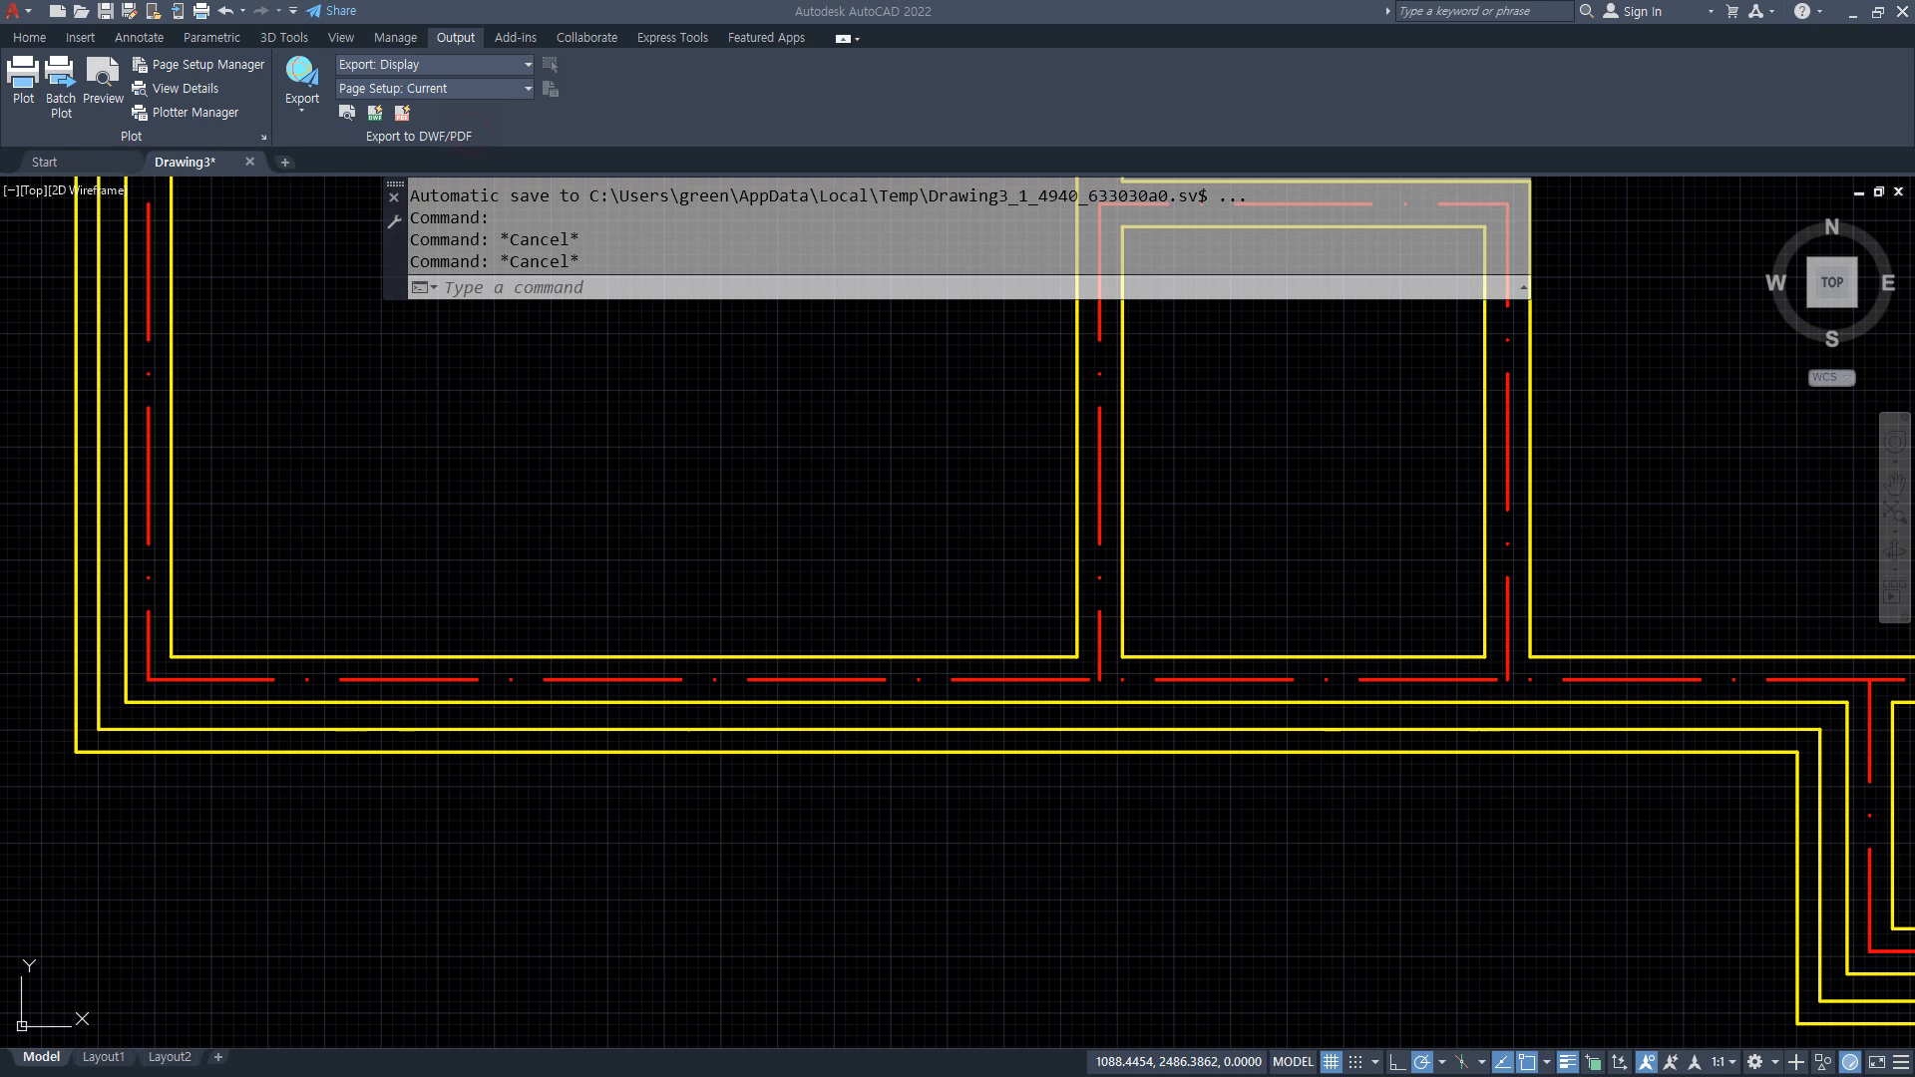
# Switch back to AutoCAD and draw a vertical line from the midpoint of the large left room's bottom inner wall line down past the outermost line
pyautogui.click(1007, 502)
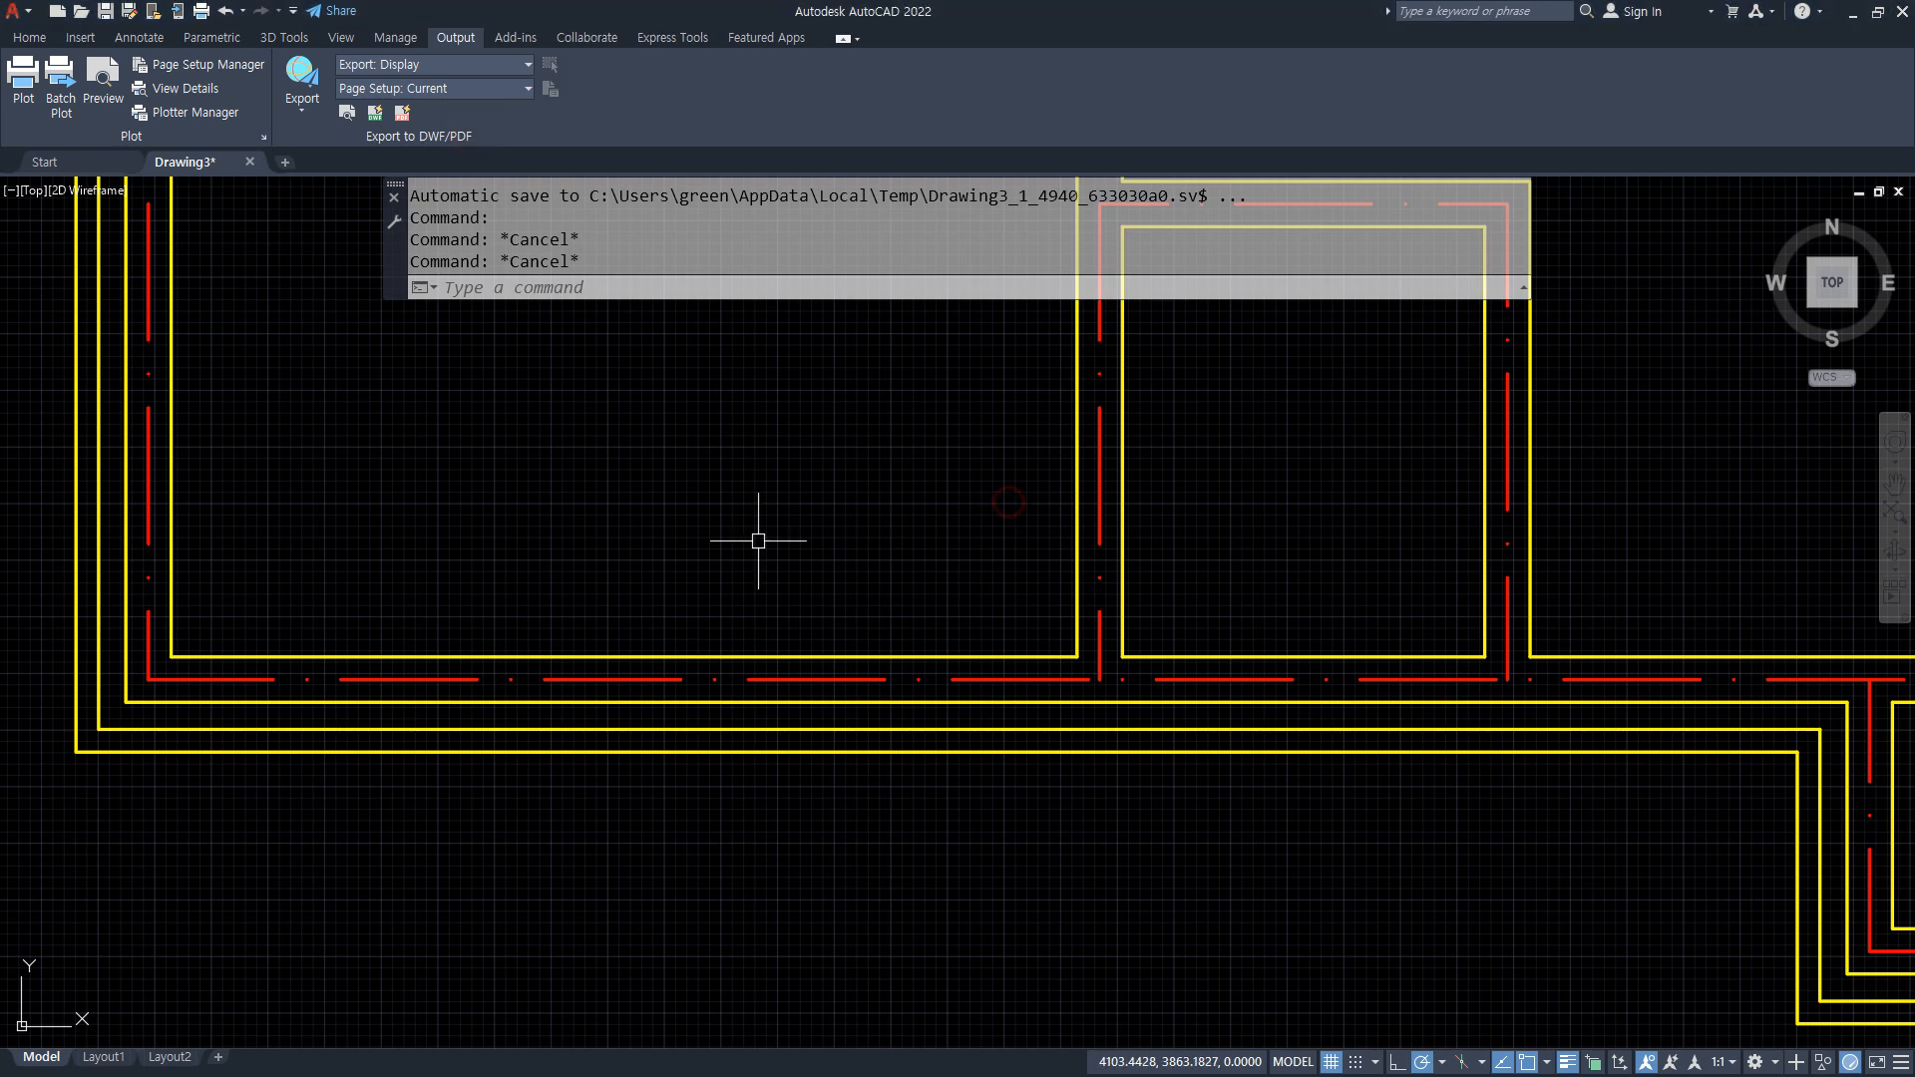
pyautogui.moveTo(630, 576); pyautogui.dragTo(629, 1046)
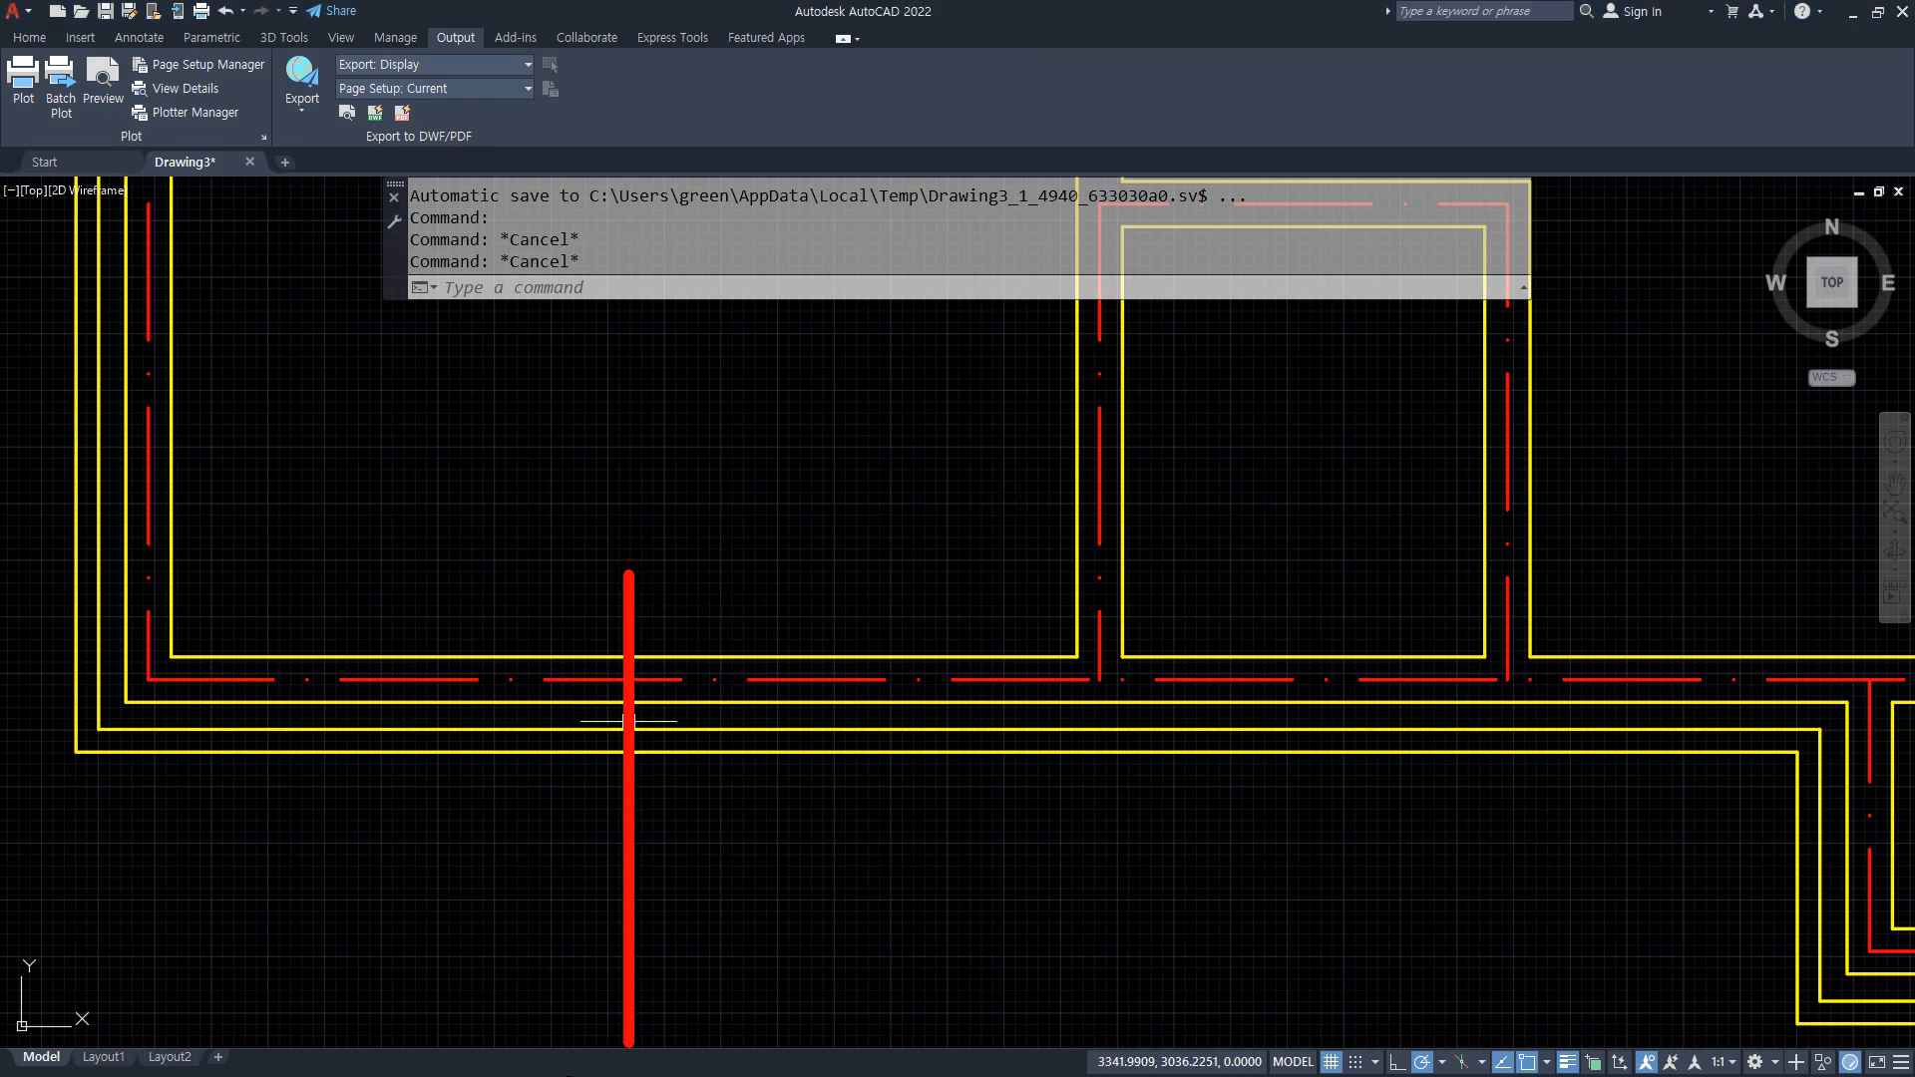
pyautogui.write('l')
pyautogui.press('Return')
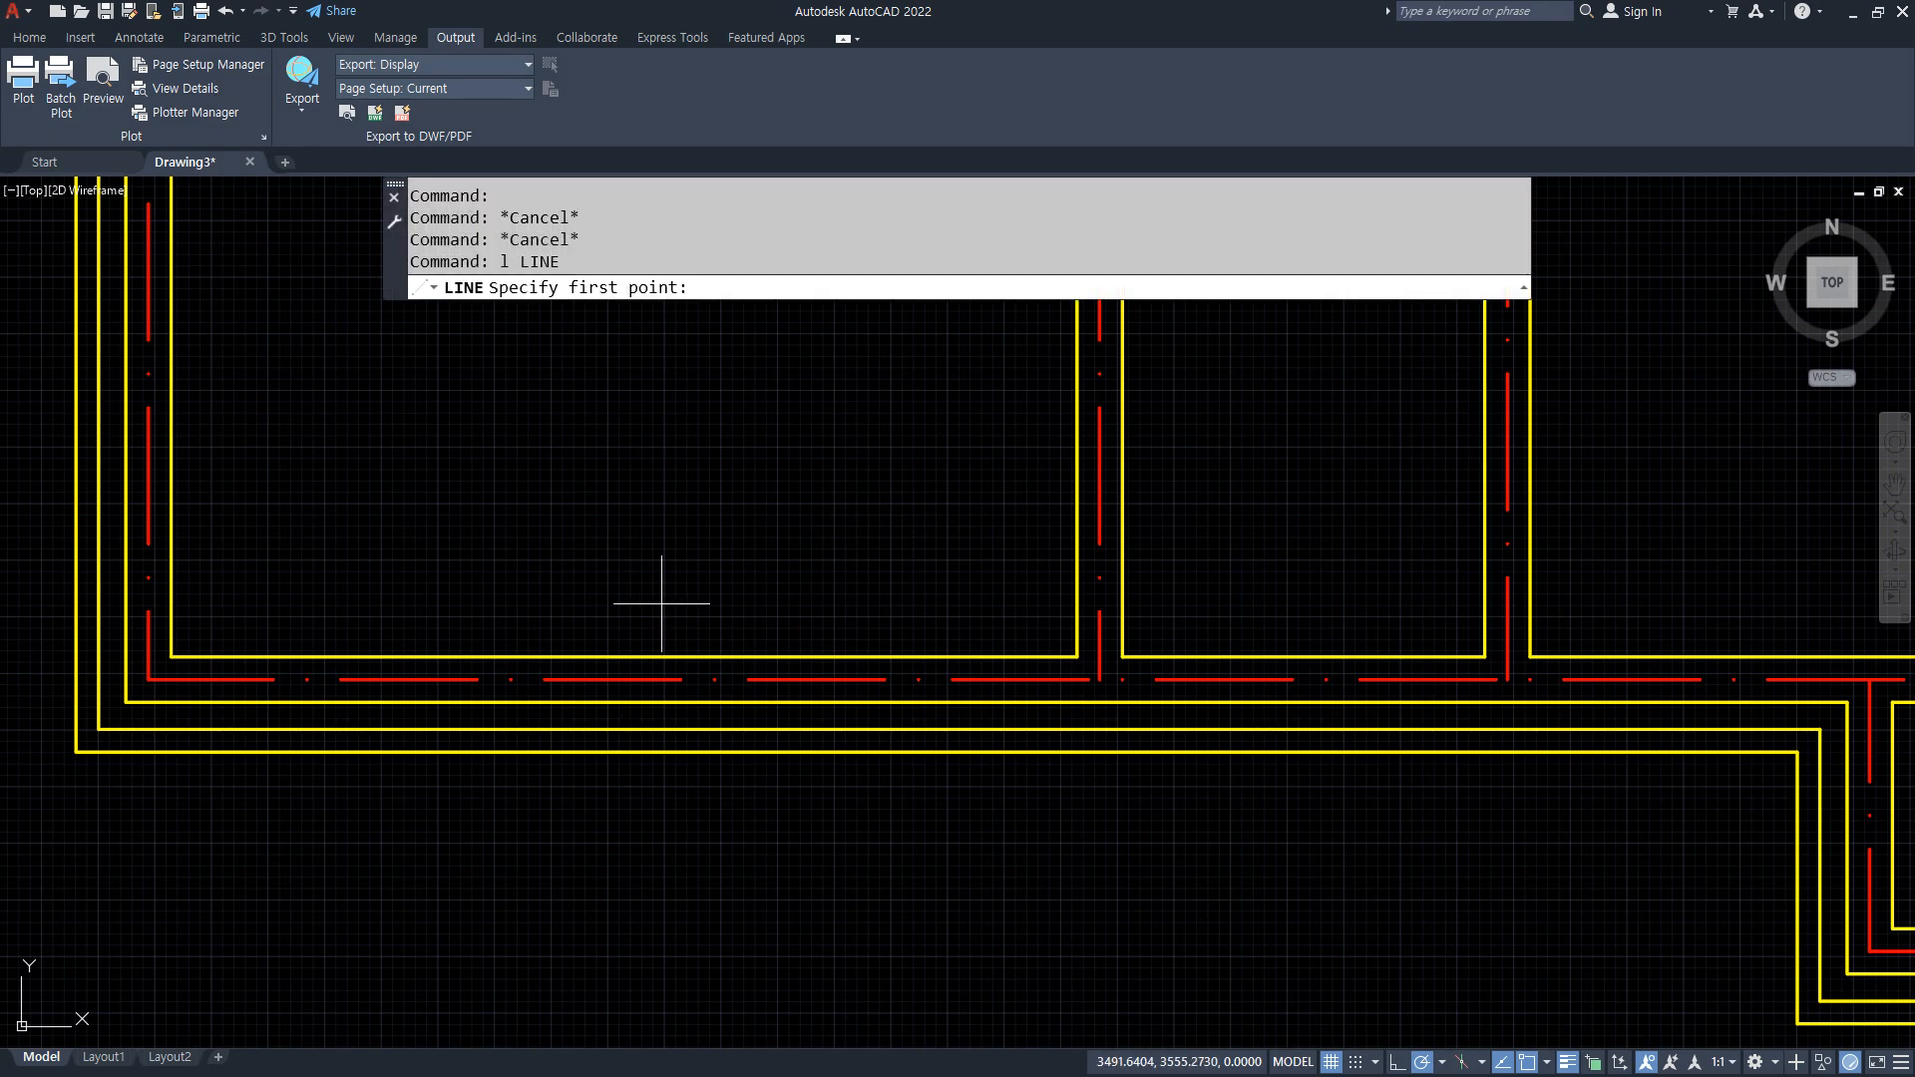
pyautogui.click(624, 656)
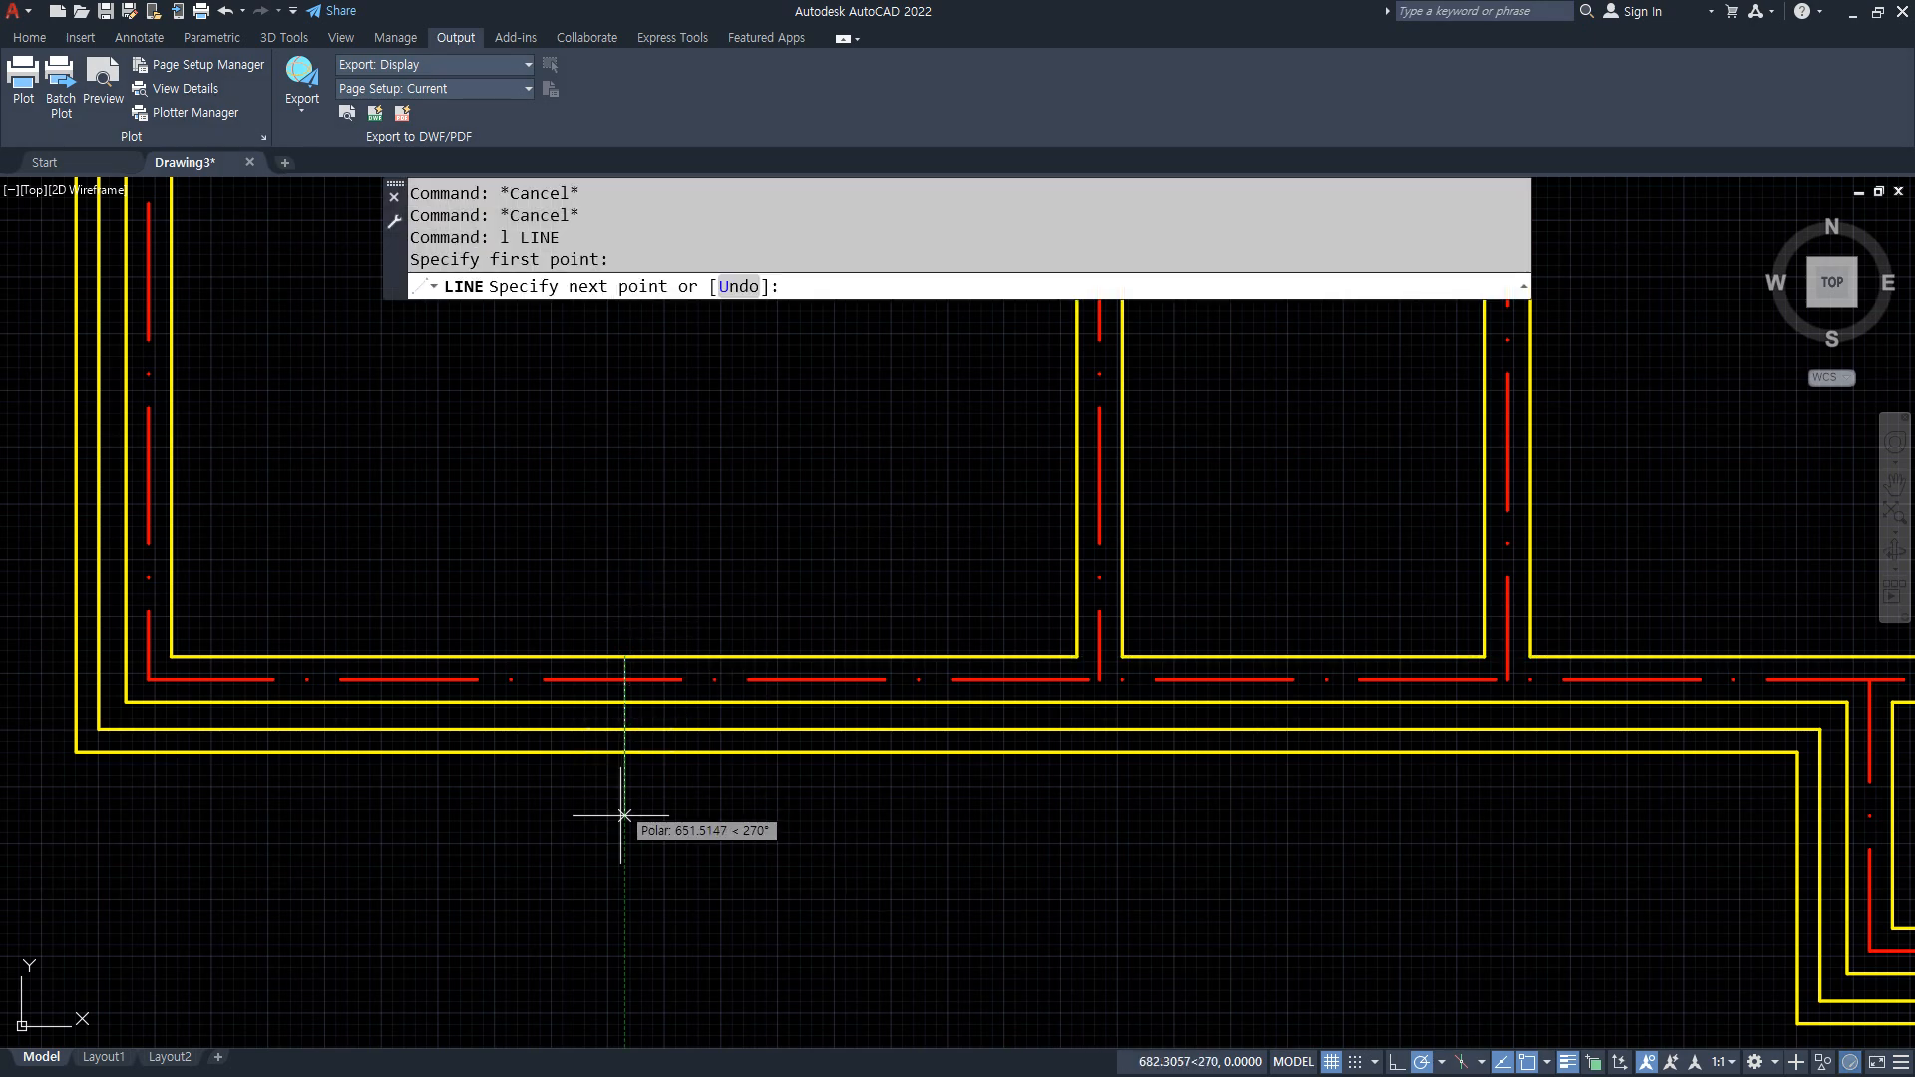
pyautogui.click(624, 888)
pyautogui.press('Return')
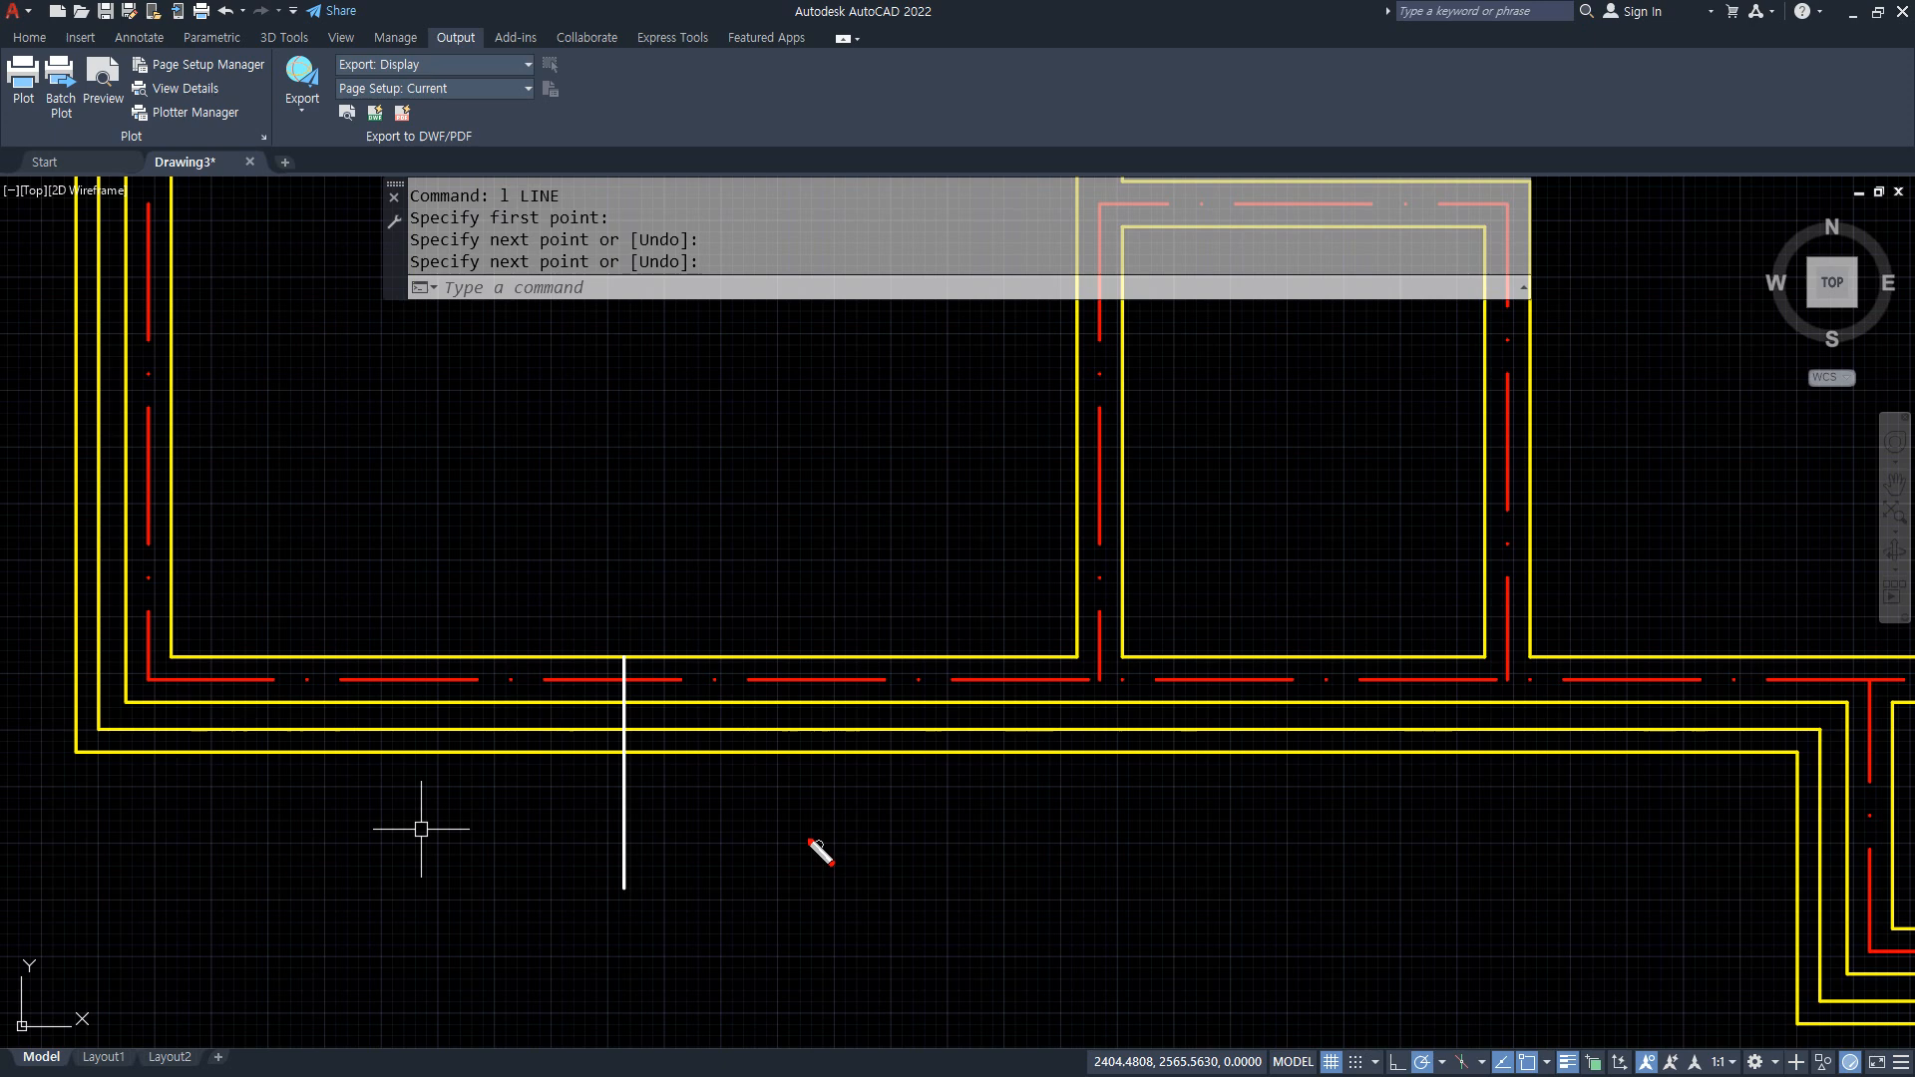
# Offset the vertical line in the large room's bottom wall by 600 to each side to mark the window opening
pyautogui.write('o')
pyautogui.press('Return')
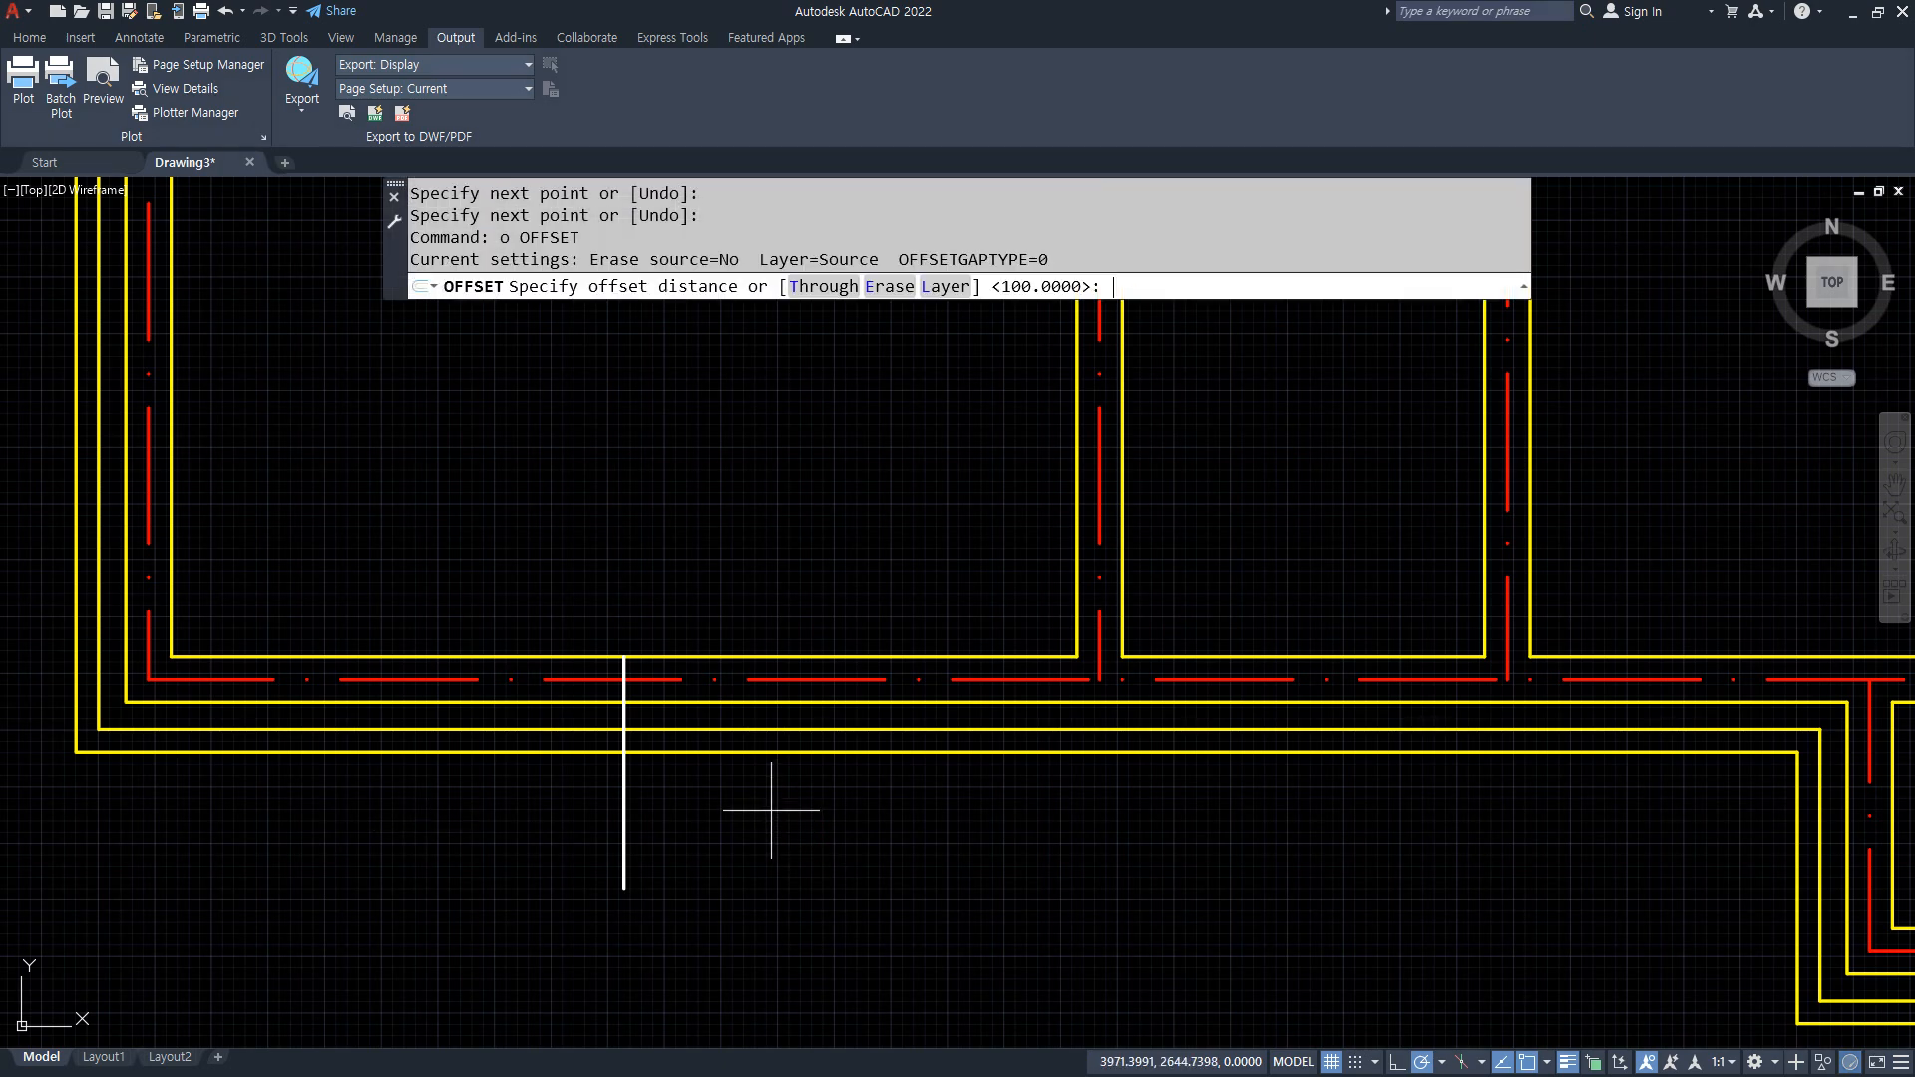
pyautogui.press('Return')
pyautogui.click(622, 797)
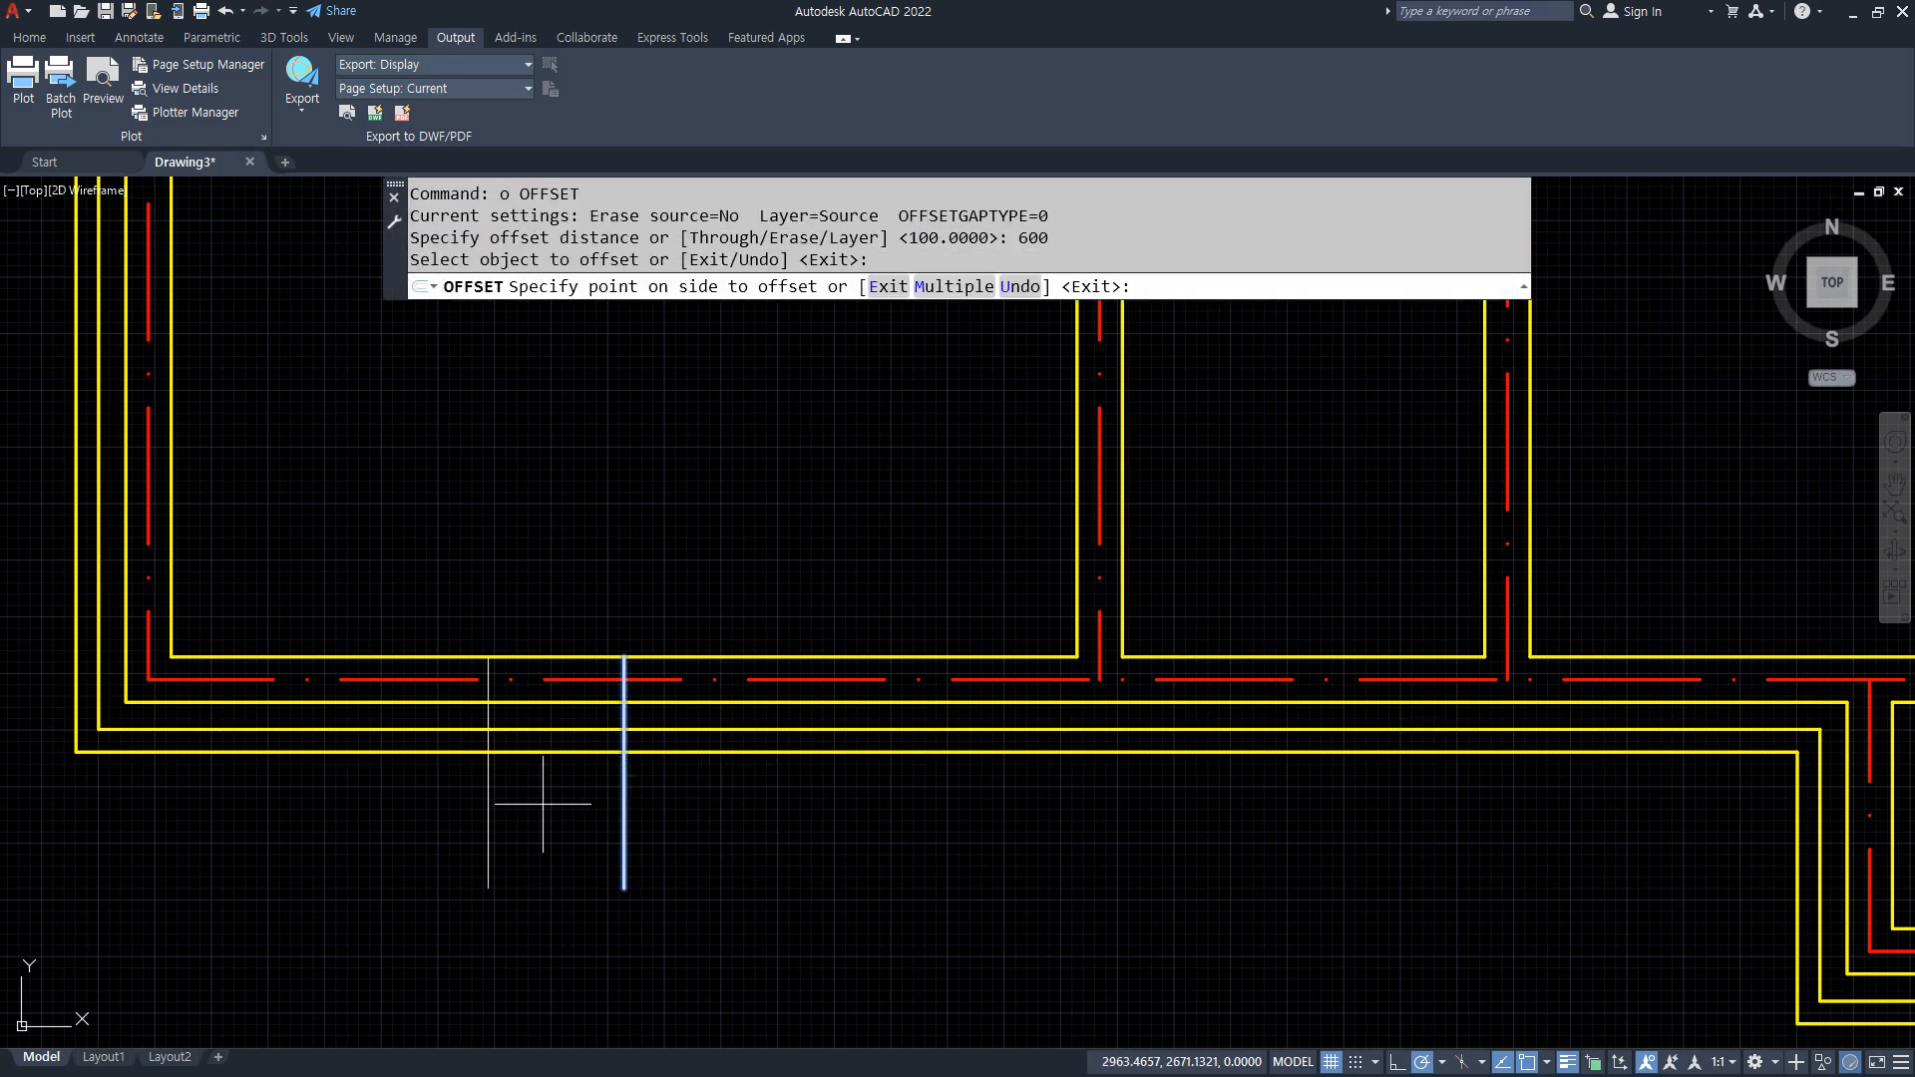
pyautogui.click(534, 799)
pyautogui.click(624, 793)
pyautogui.click(828, 812)
pyautogui.press('Return')
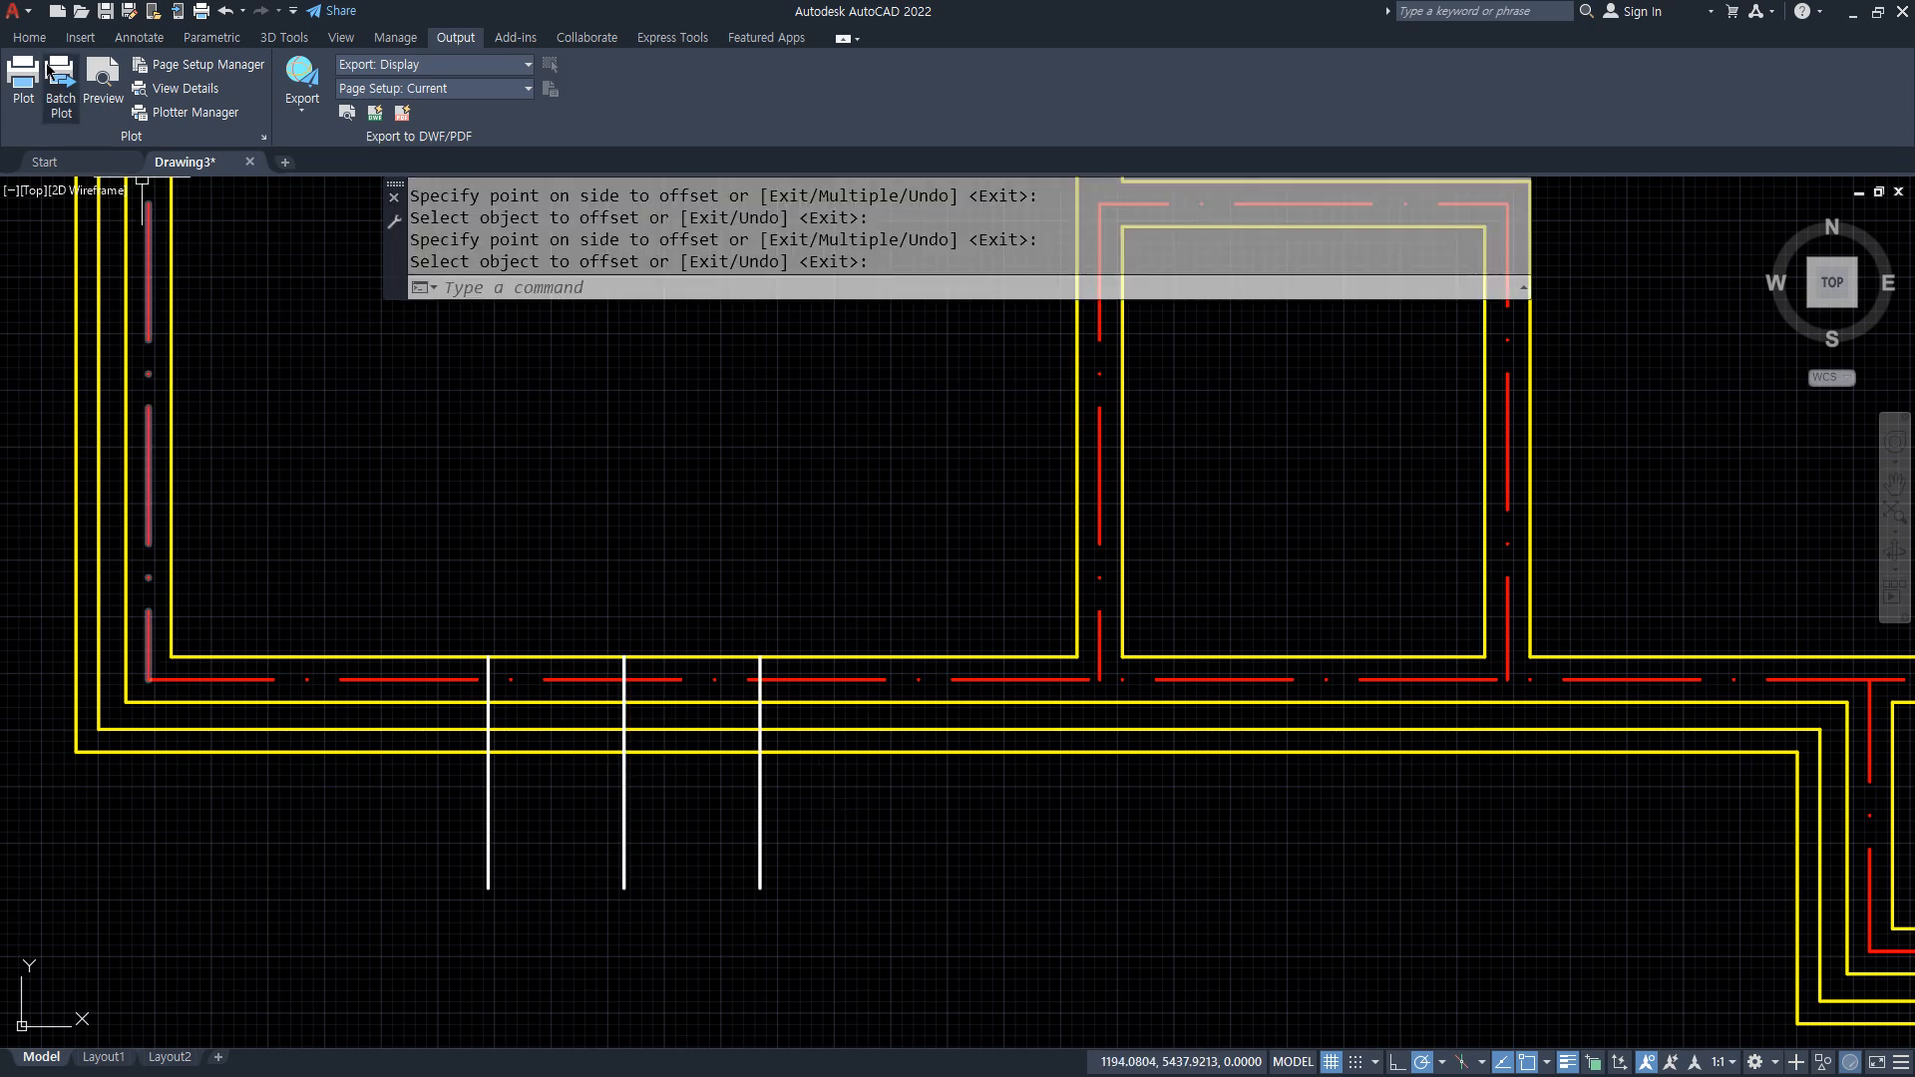
# Trim the wall lines between the two outer opening lines and the line ends projecting below the outermost wall line
pyautogui.click(28, 38)
pyautogui.write('tr')
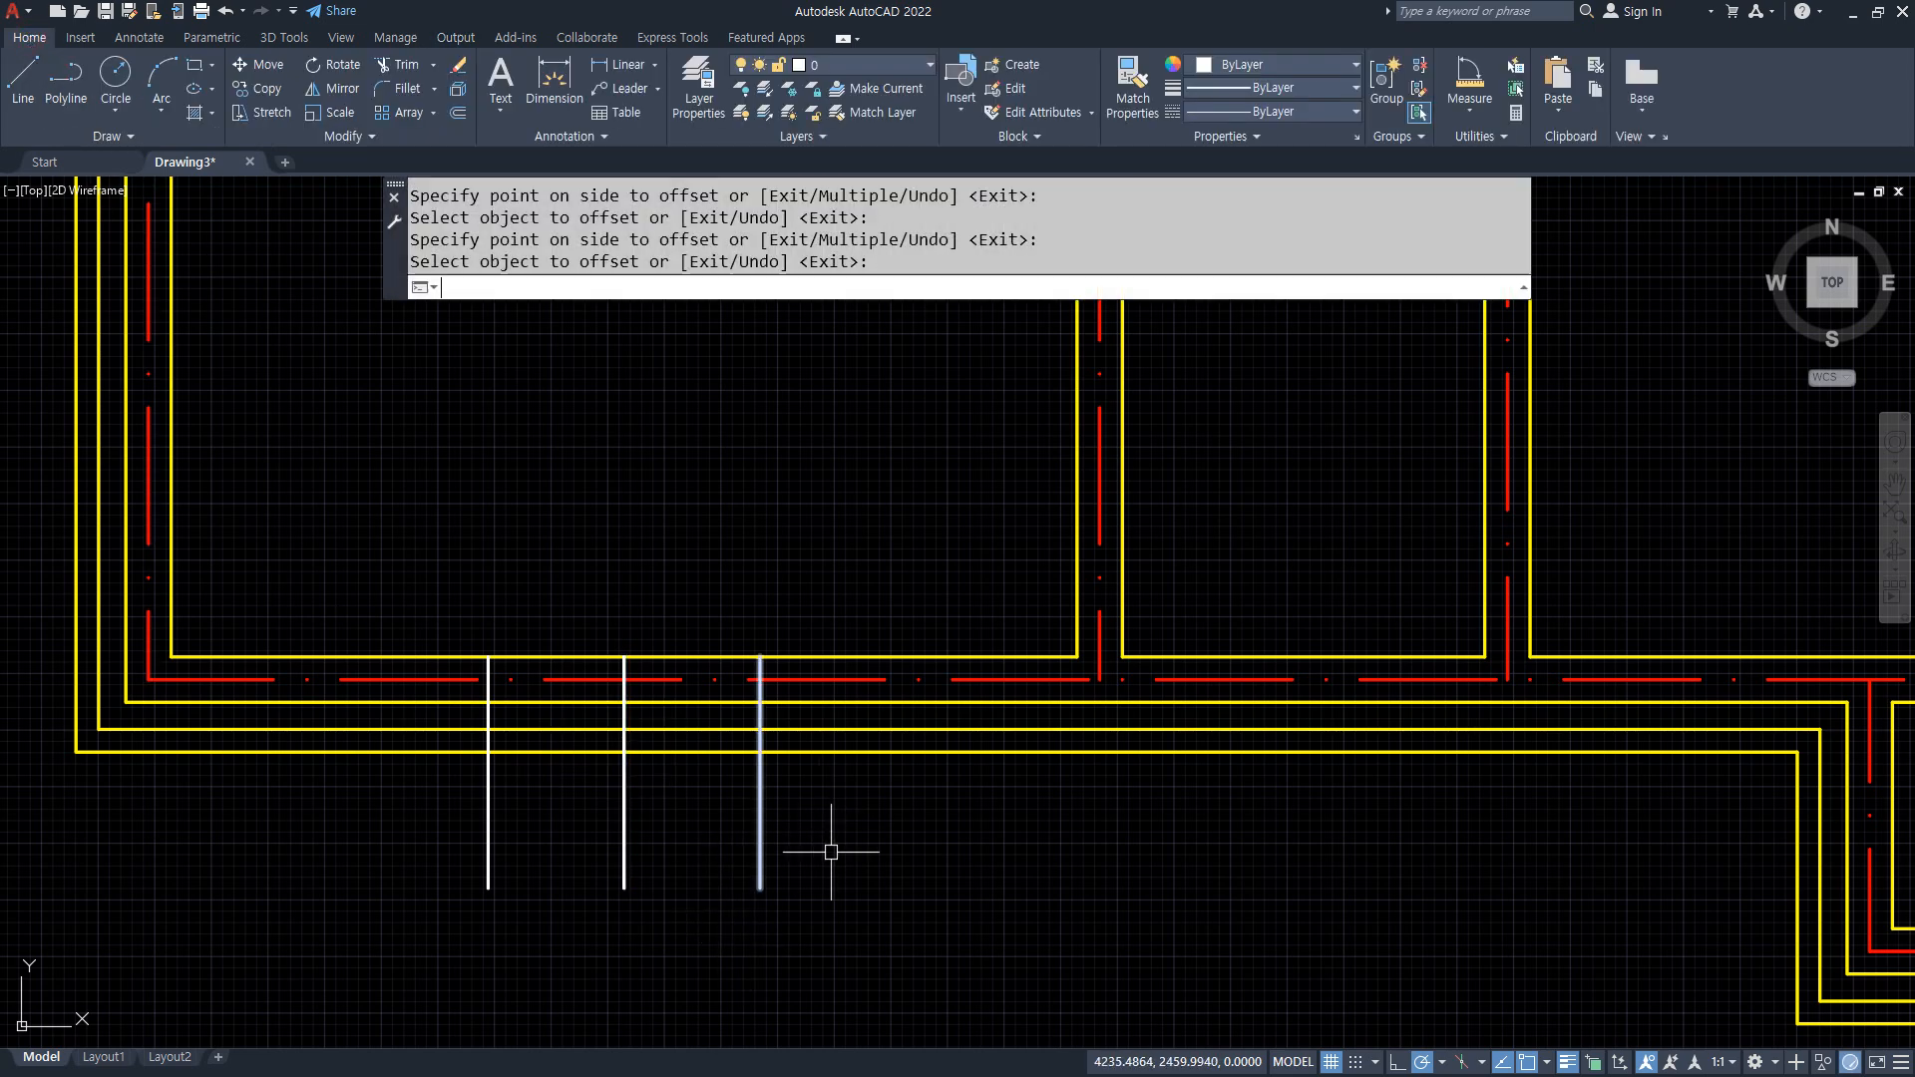
pyautogui.press('Return')
pyautogui.moveTo(828, 848)
pyautogui.mouseDown()
pyautogui.moveTo(528, 828)
pyautogui.moveTo(584, 788)
pyautogui.moveTo(560, 666)
pyautogui.moveTo(560, 689)
pyautogui.mouseUp()
pyautogui.moveTo(679, 788); pyautogui.dragTo(675, 690)
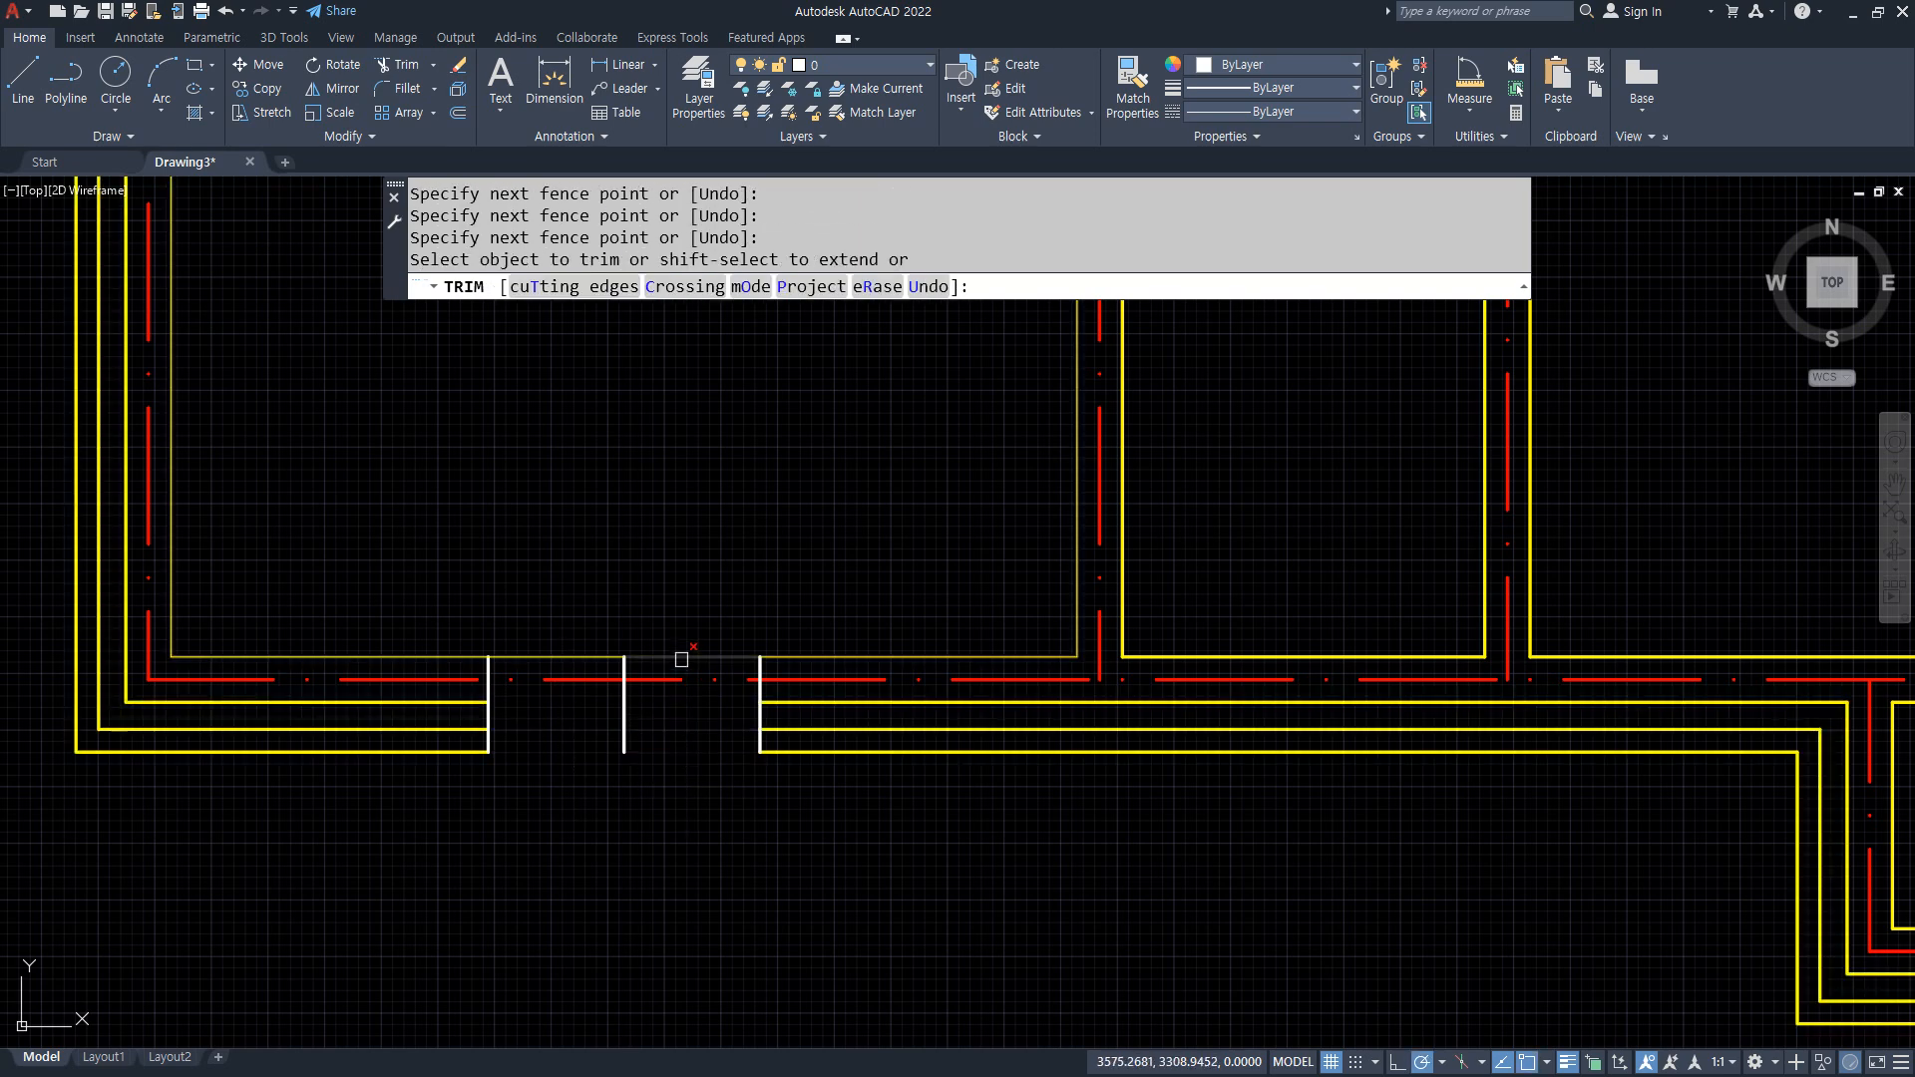
pyautogui.click(679, 659)
pyautogui.click(597, 655)
pyautogui.press('Return')
# Erase the middle construction line inside the large room's window opening
pyautogui.click(575, 633)
pyautogui.click(642, 791)
pyautogui.write('e')
pyautogui.press('Return')
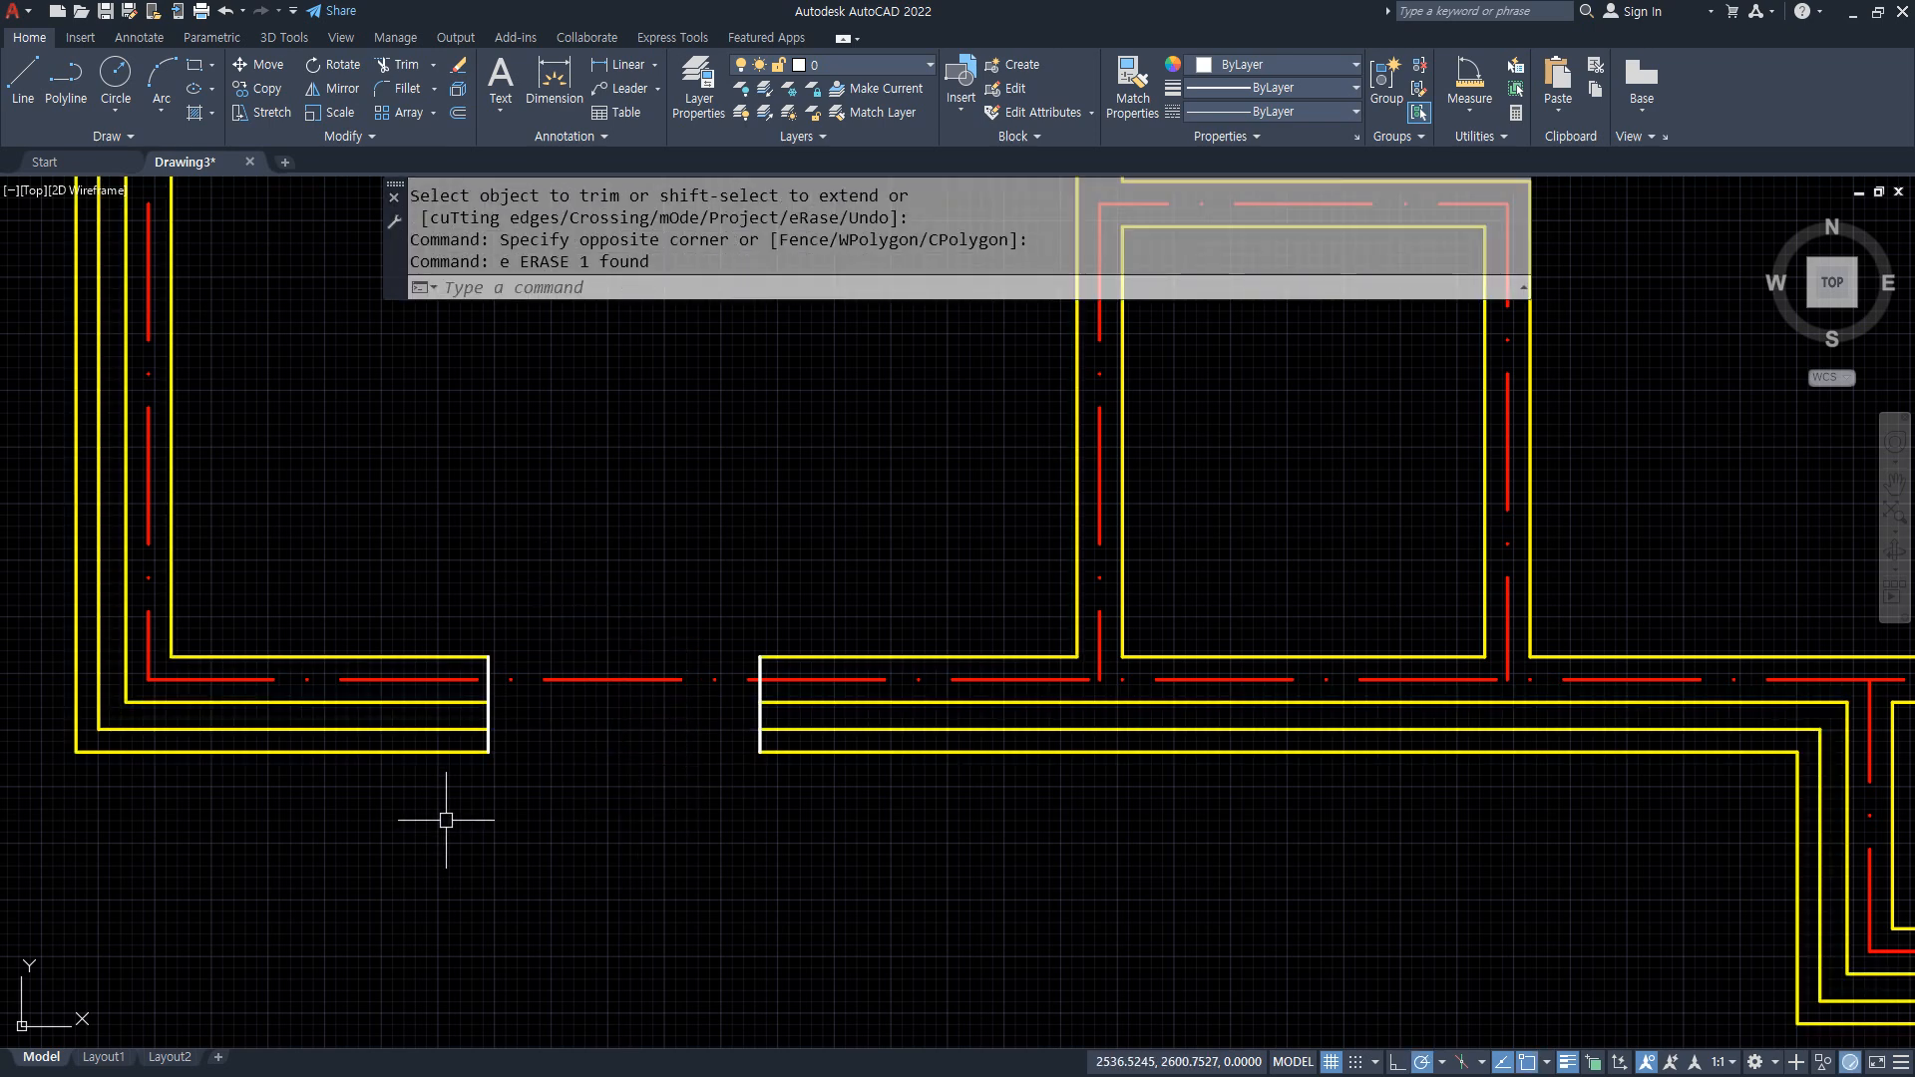
# Match the two white jamb lines of the window opening to the properties of the yellow wall line
pyautogui.scroll(2, 446, 820)
pyautogui.write('ma')
pyautogui.press('Return')
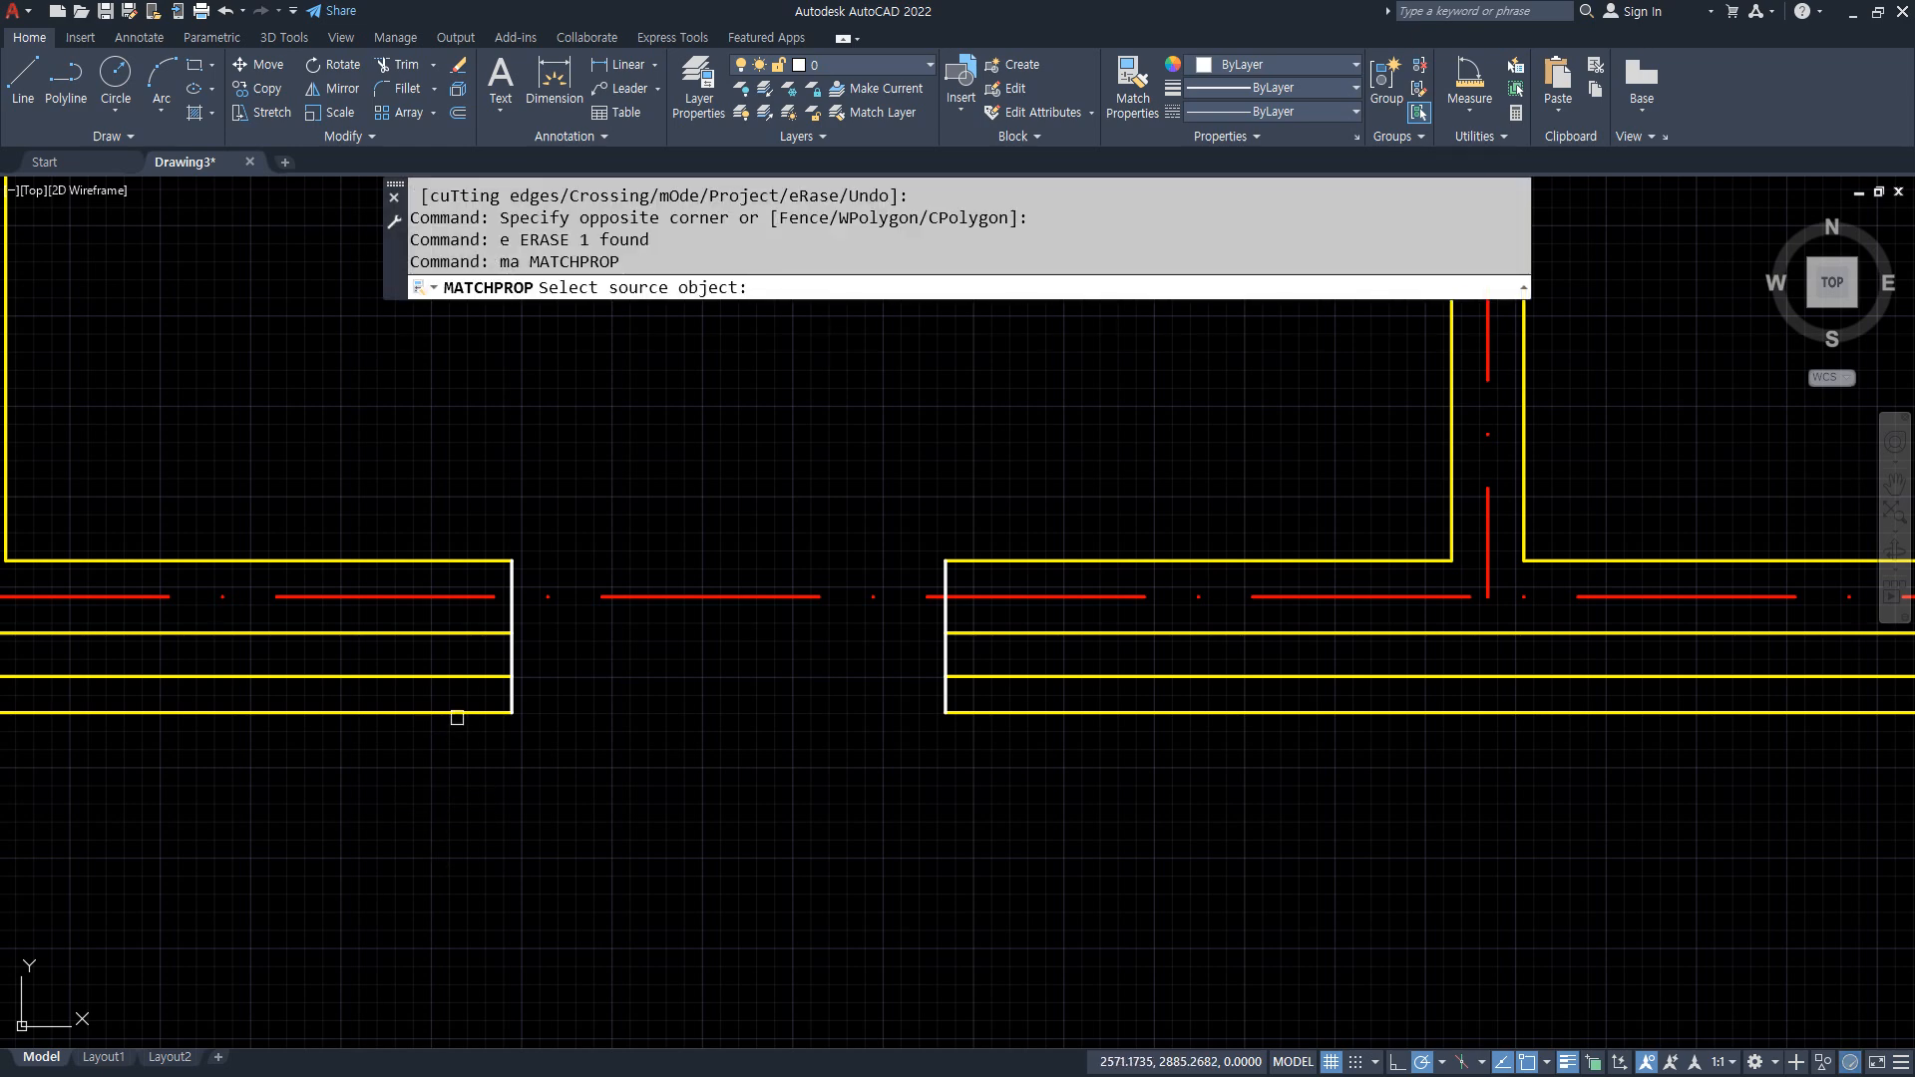
pyautogui.click(457, 715)
pyautogui.click(508, 696)
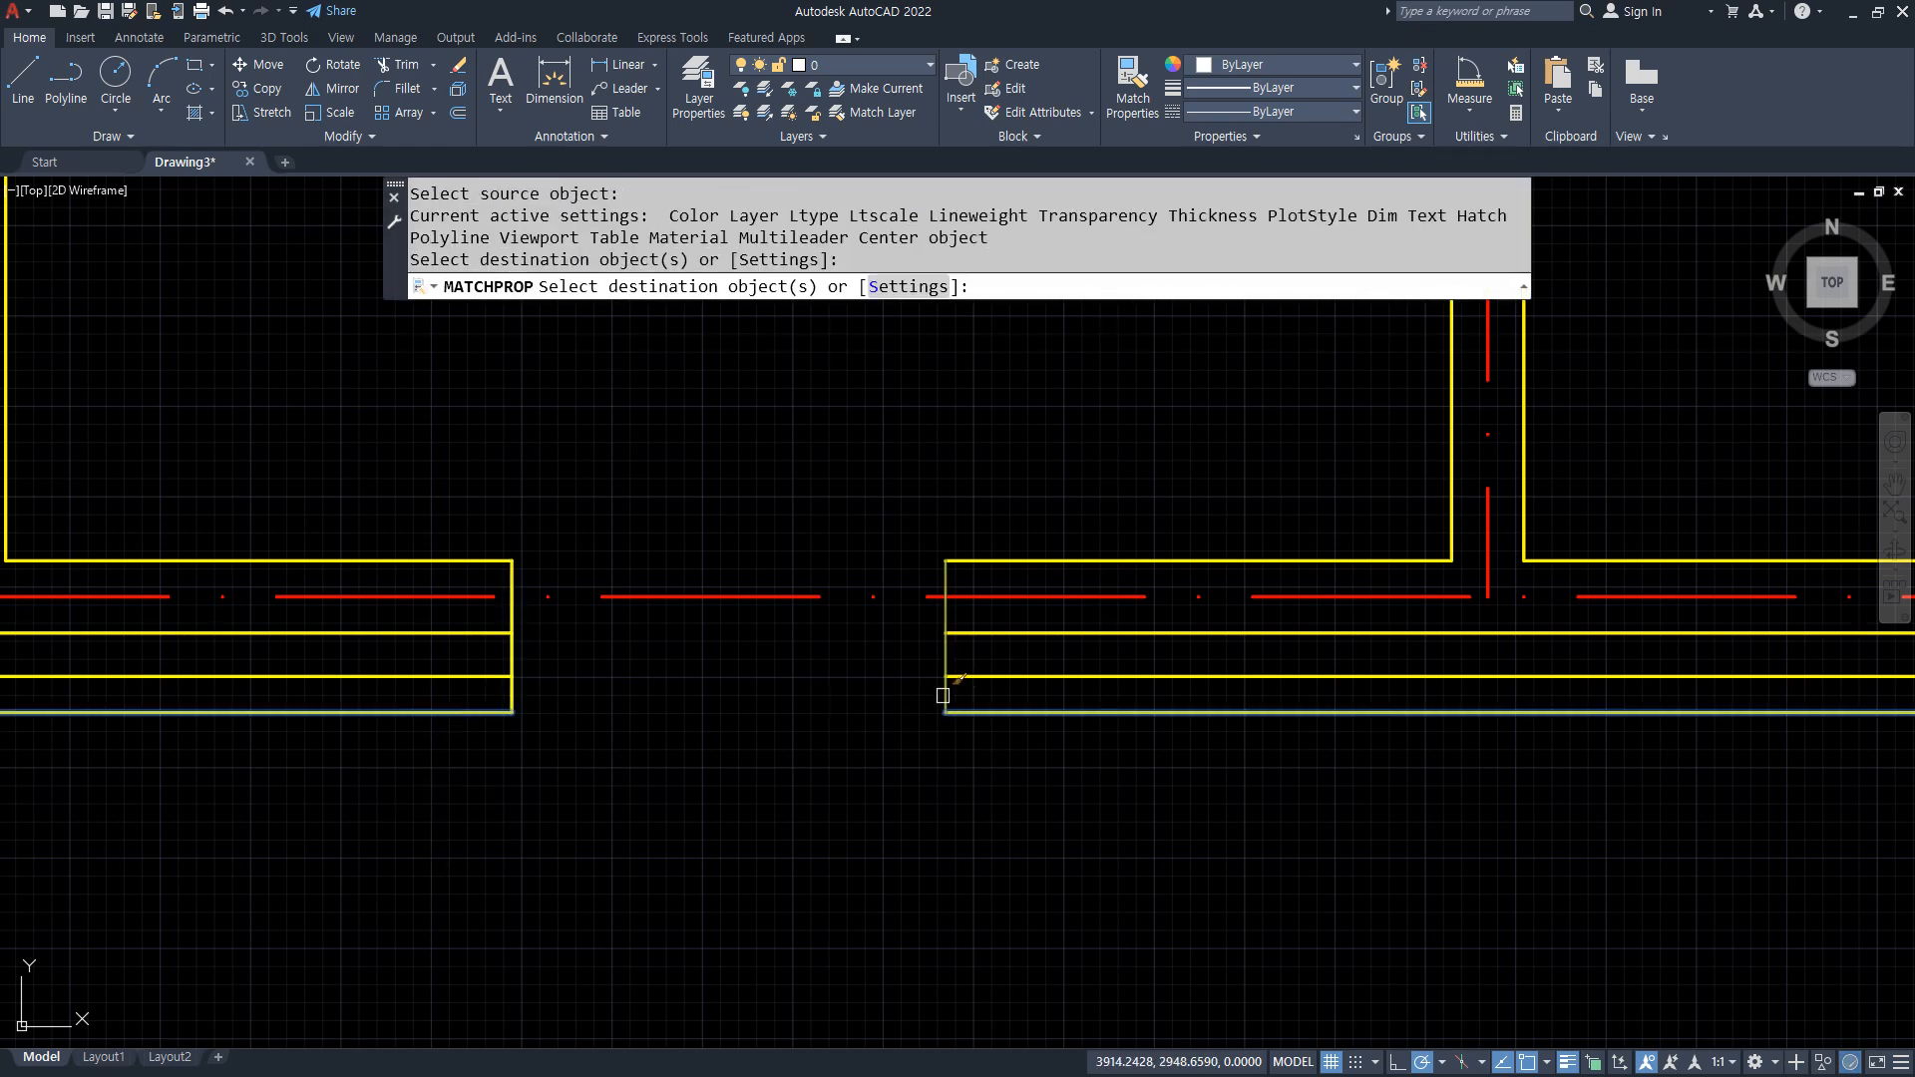
pyautogui.click(944, 695)
pyautogui.press('Return')
# Offset both jamb lines of the large room's window opening by 100 into the adjoining walls
pyautogui.scroll(2, 441, 668)
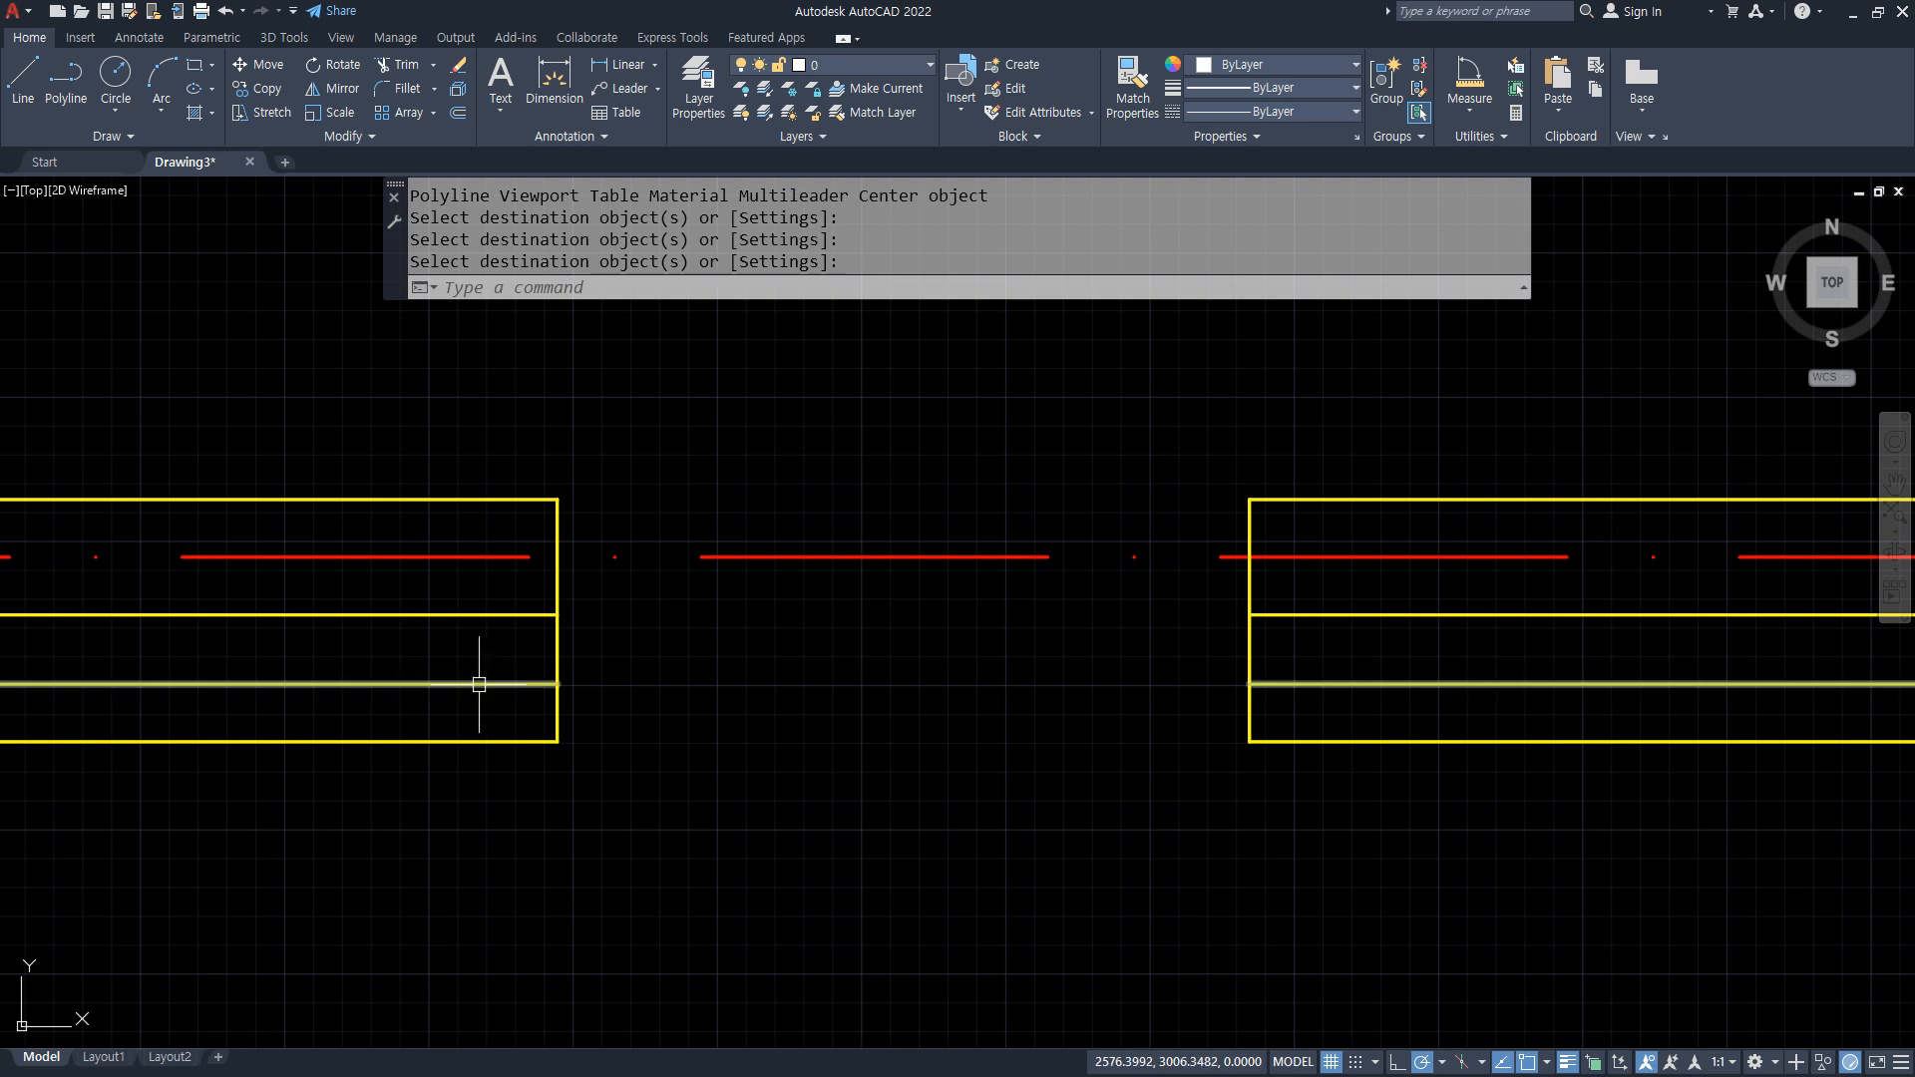
pyautogui.write('o')
pyautogui.press('Return')
pyautogui.write('1')
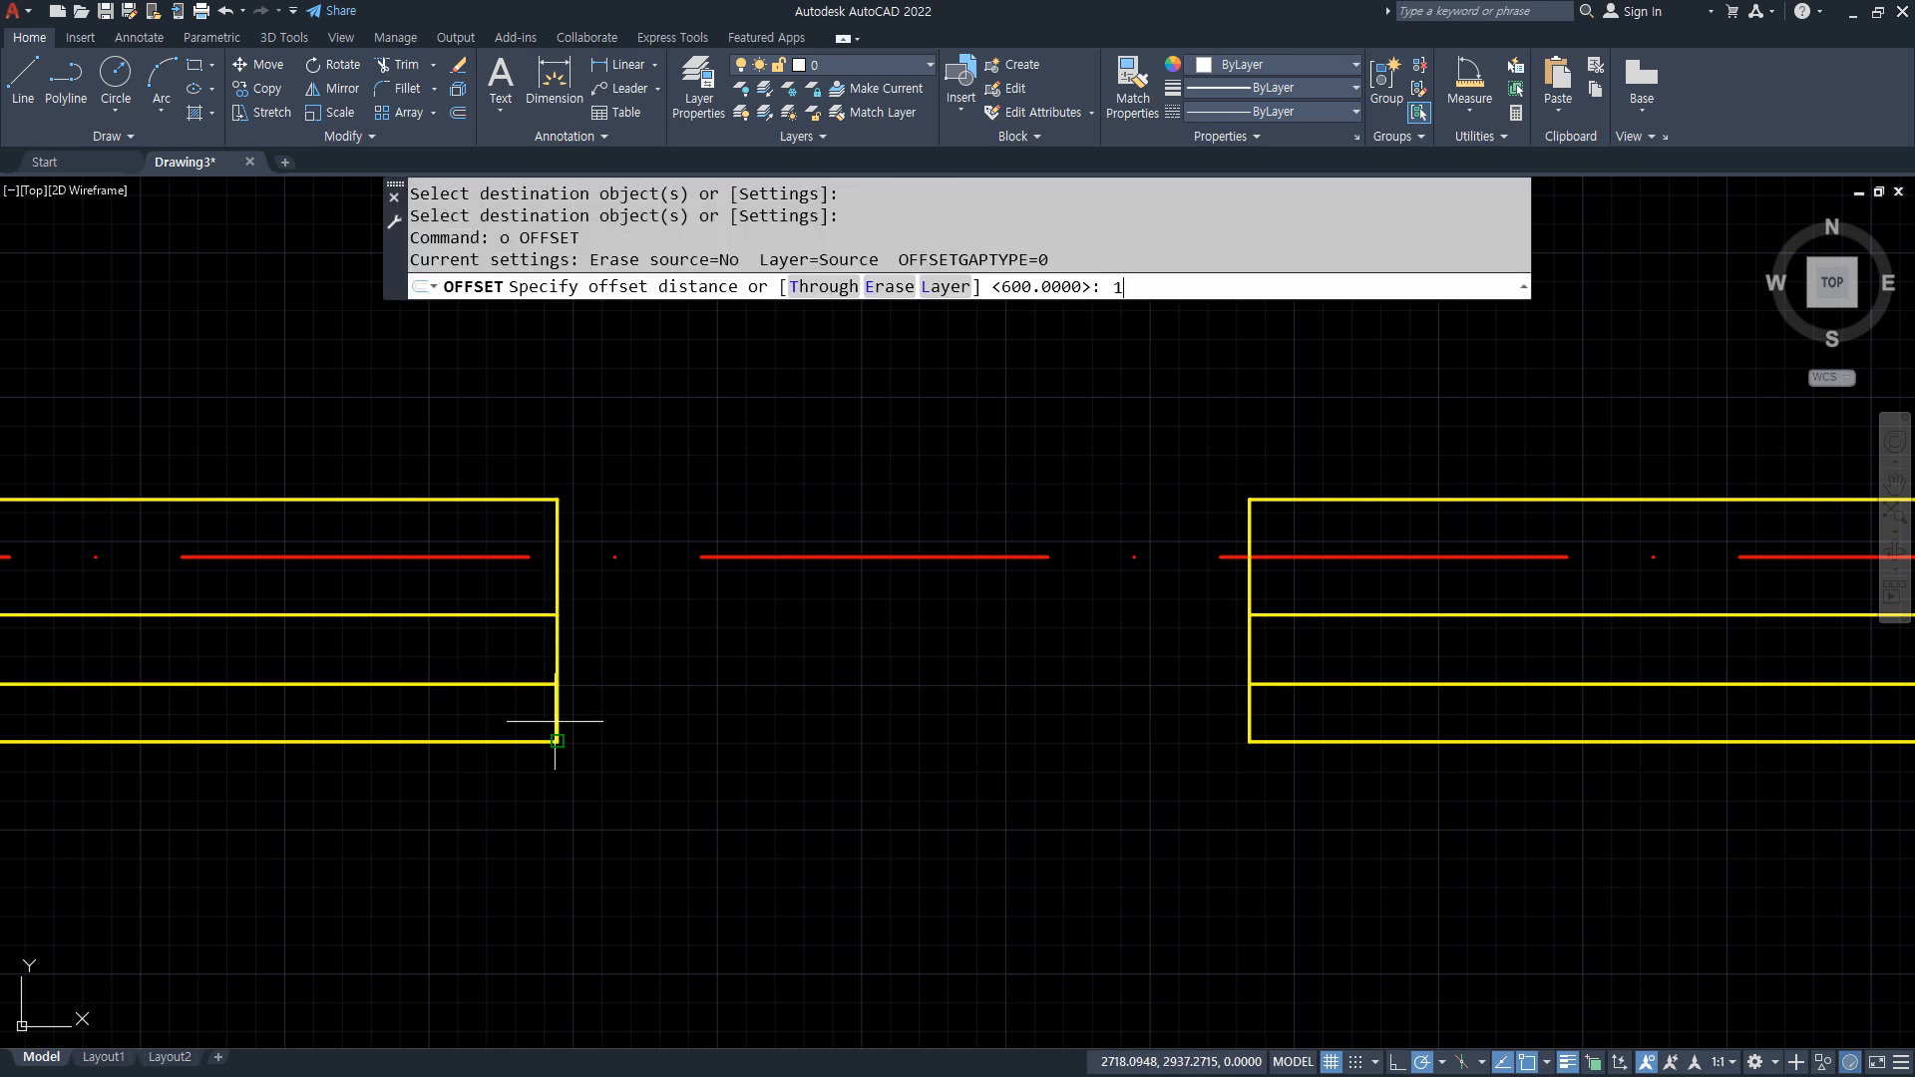
pyautogui.write('00')
pyautogui.press('Return')
pyautogui.click(555, 662)
pyautogui.click(510, 664)
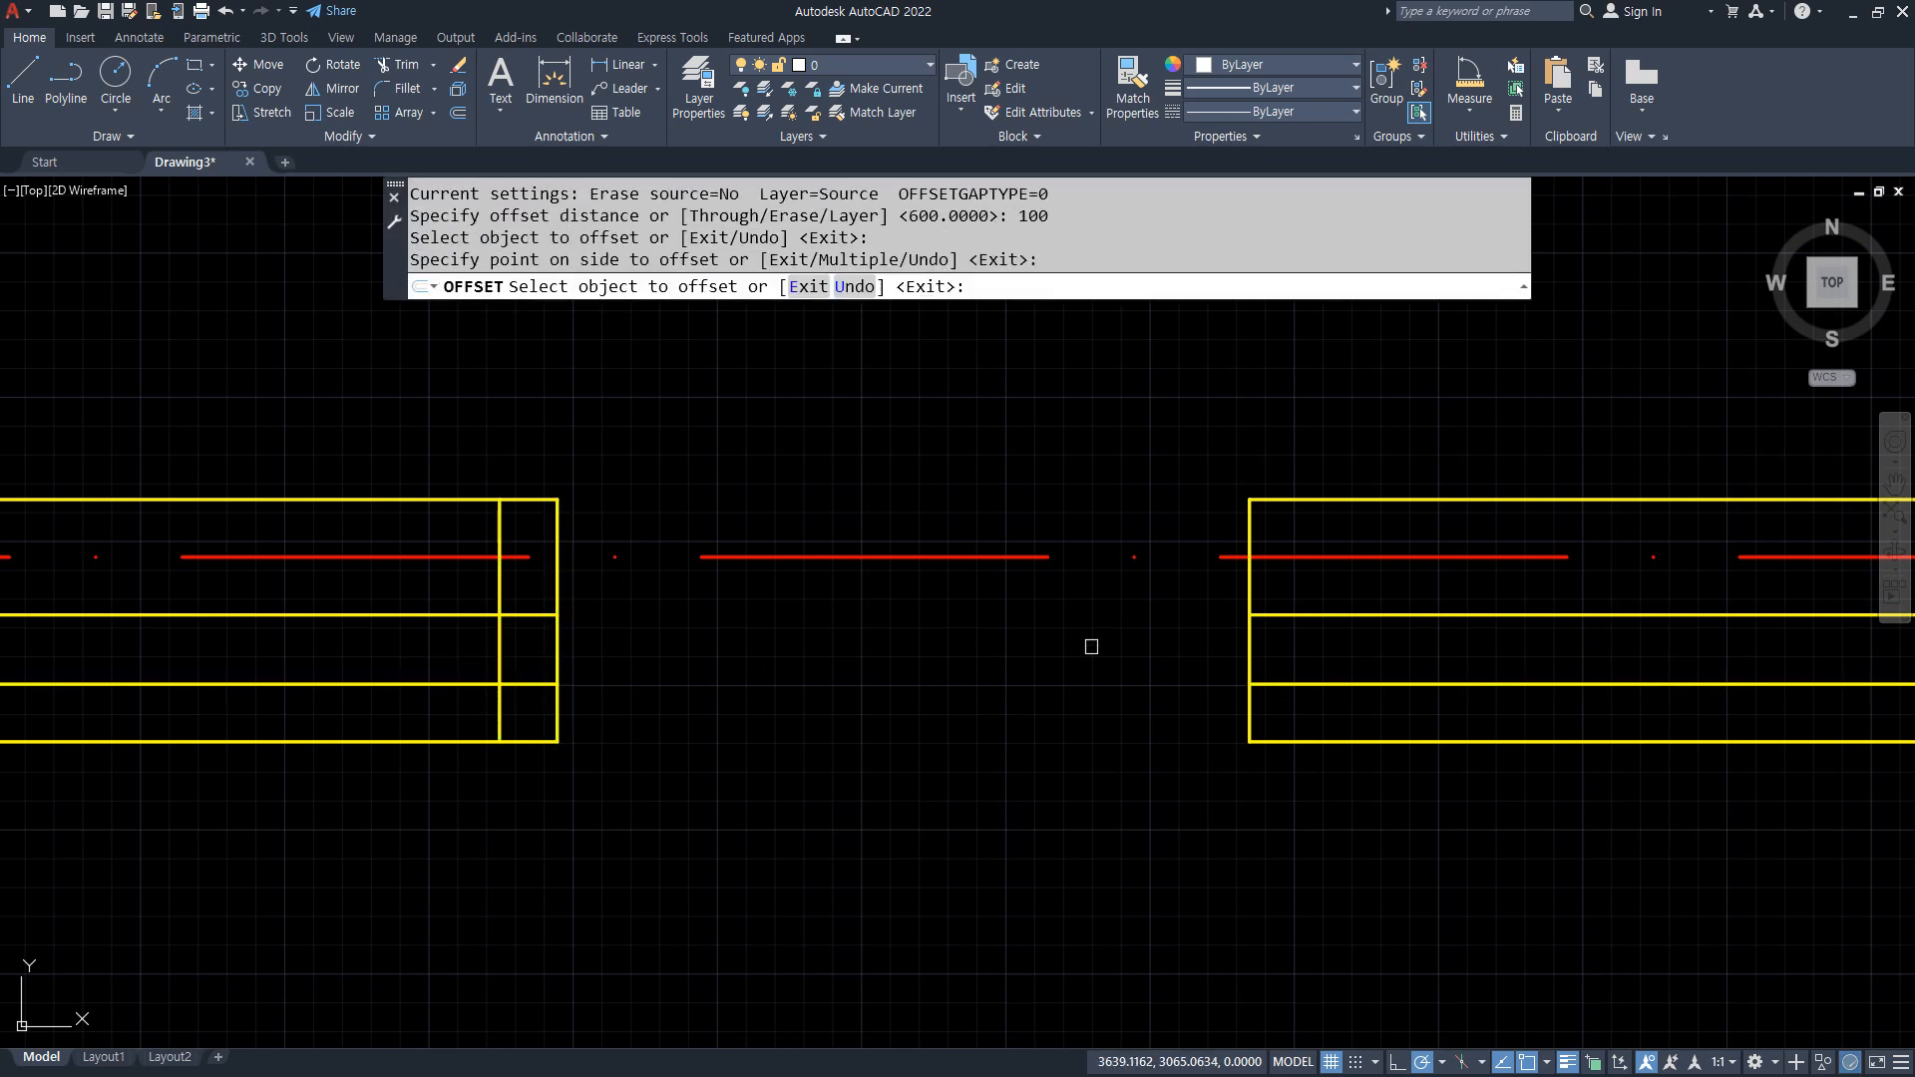
pyautogui.click(1237, 645)
pyautogui.click(1249, 644)
pyautogui.click(1325, 659)
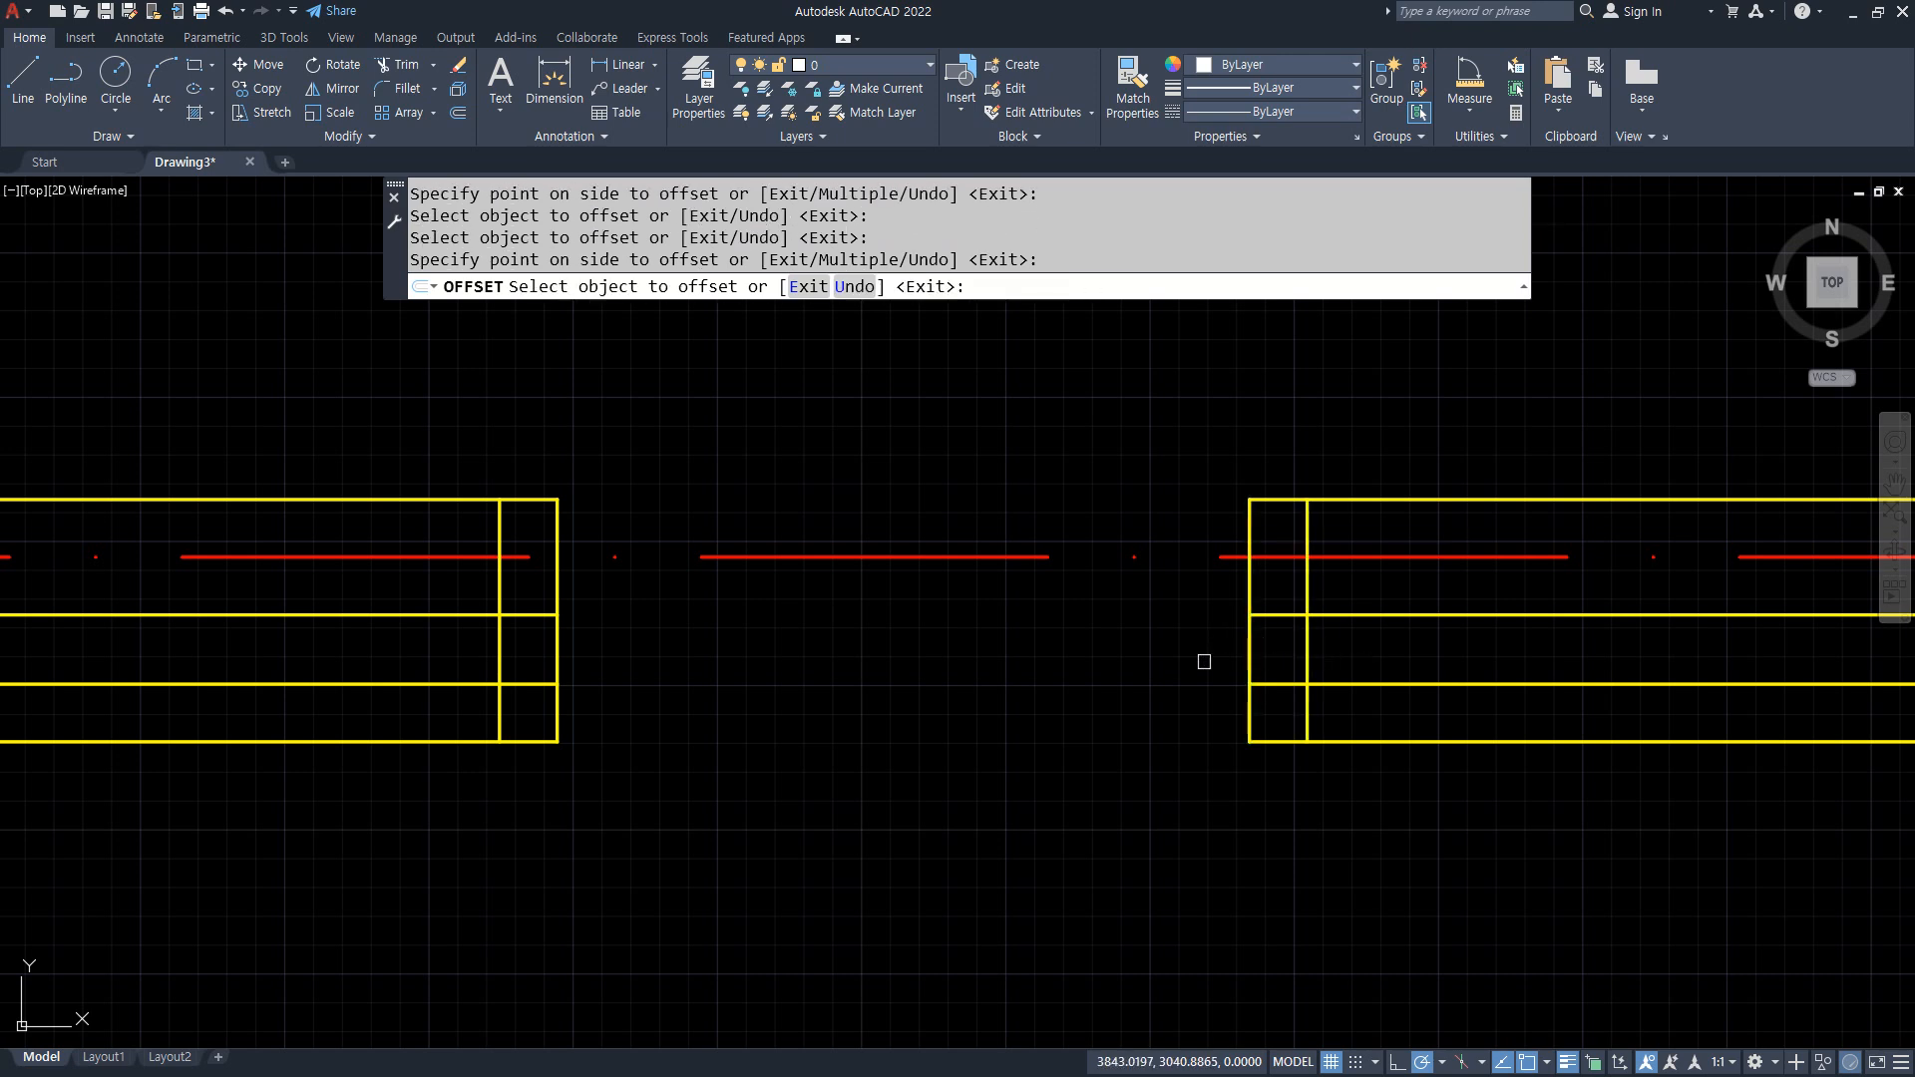
pyautogui.press('Return')
# Fillet the two inner cavity lines with the offset line at radius 0 to close the cavity left of the opening
pyautogui.write('f')
pyautogui.press('Return')
pyautogui.click(464, 615)
pyautogui.click(499, 639)
pyautogui.press('Return')
pyautogui.click(469, 684)
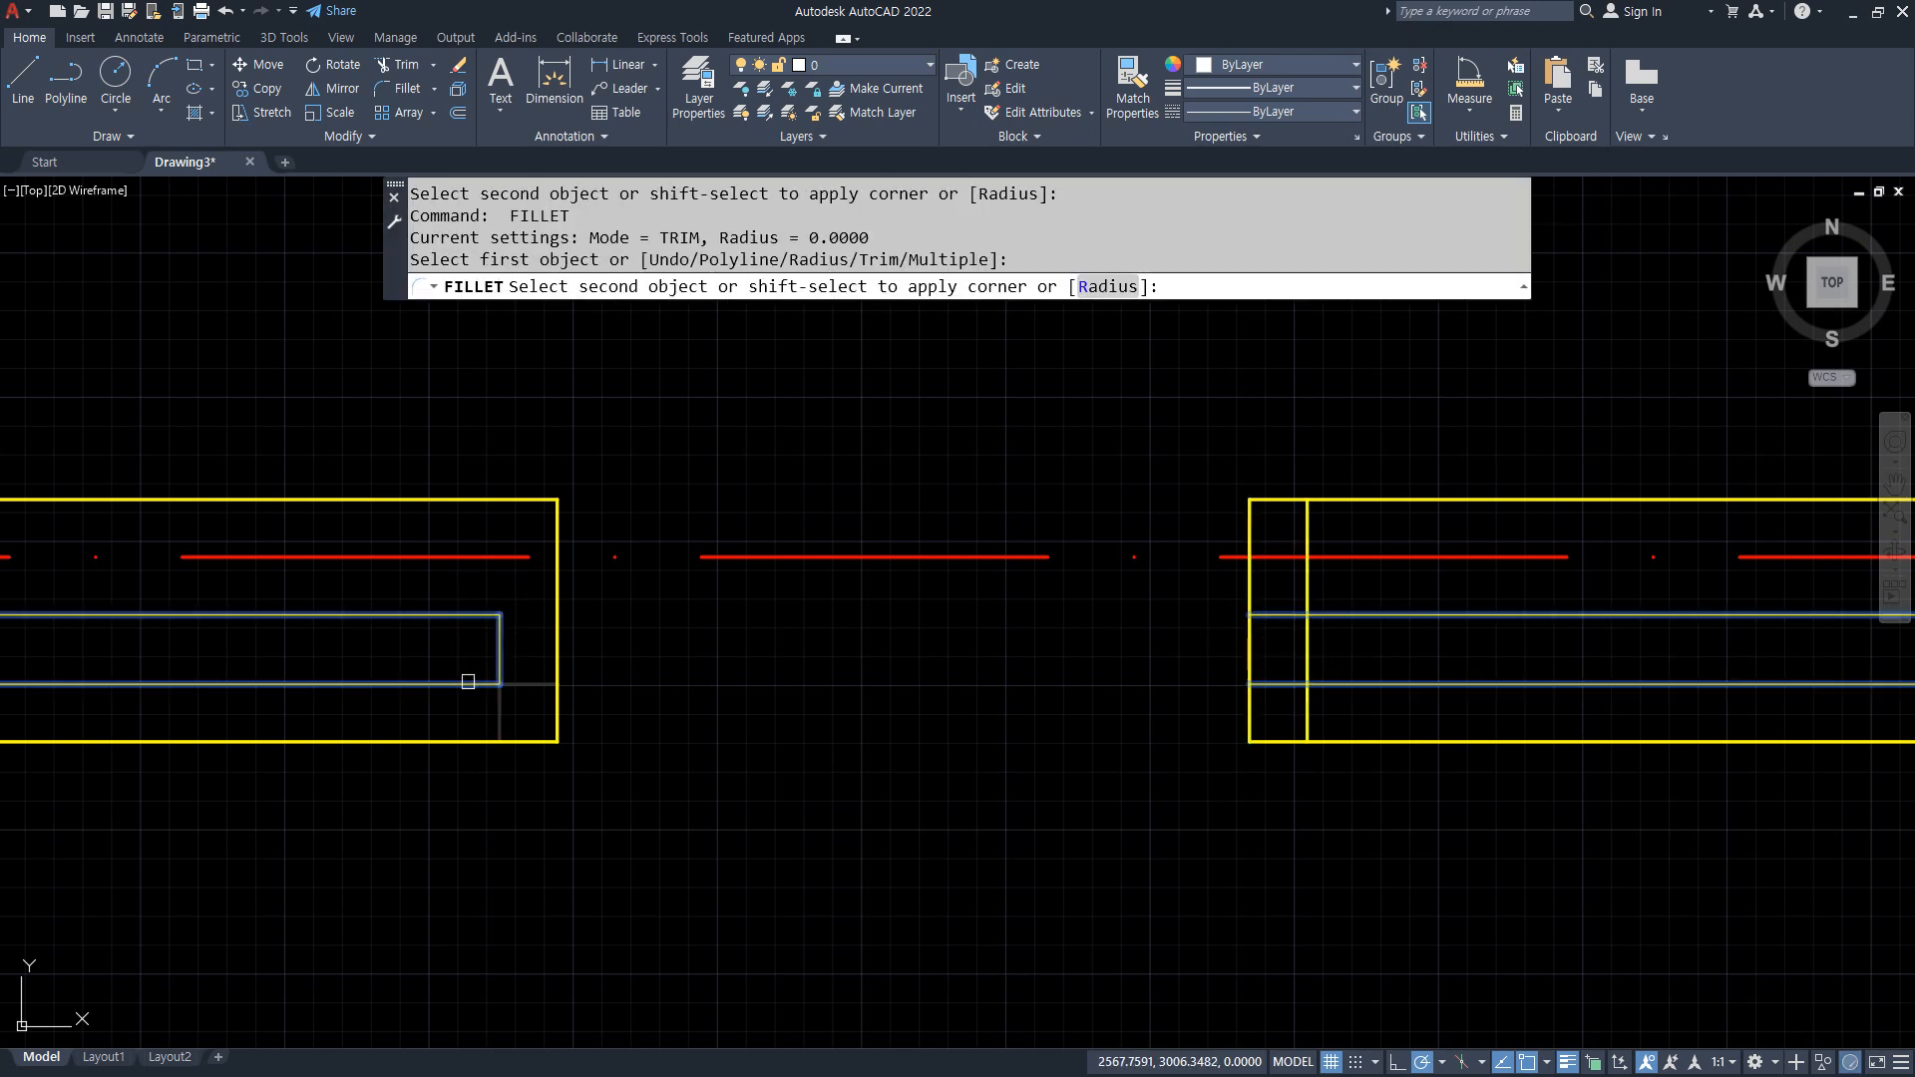
pyautogui.click(498, 659)
# Close the cavity right of the opening by filleting its two inner lines with the offset line at radius 0
pyautogui.press('Return')
pyautogui.click(1337, 614)
pyautogui.click(1307, 641)
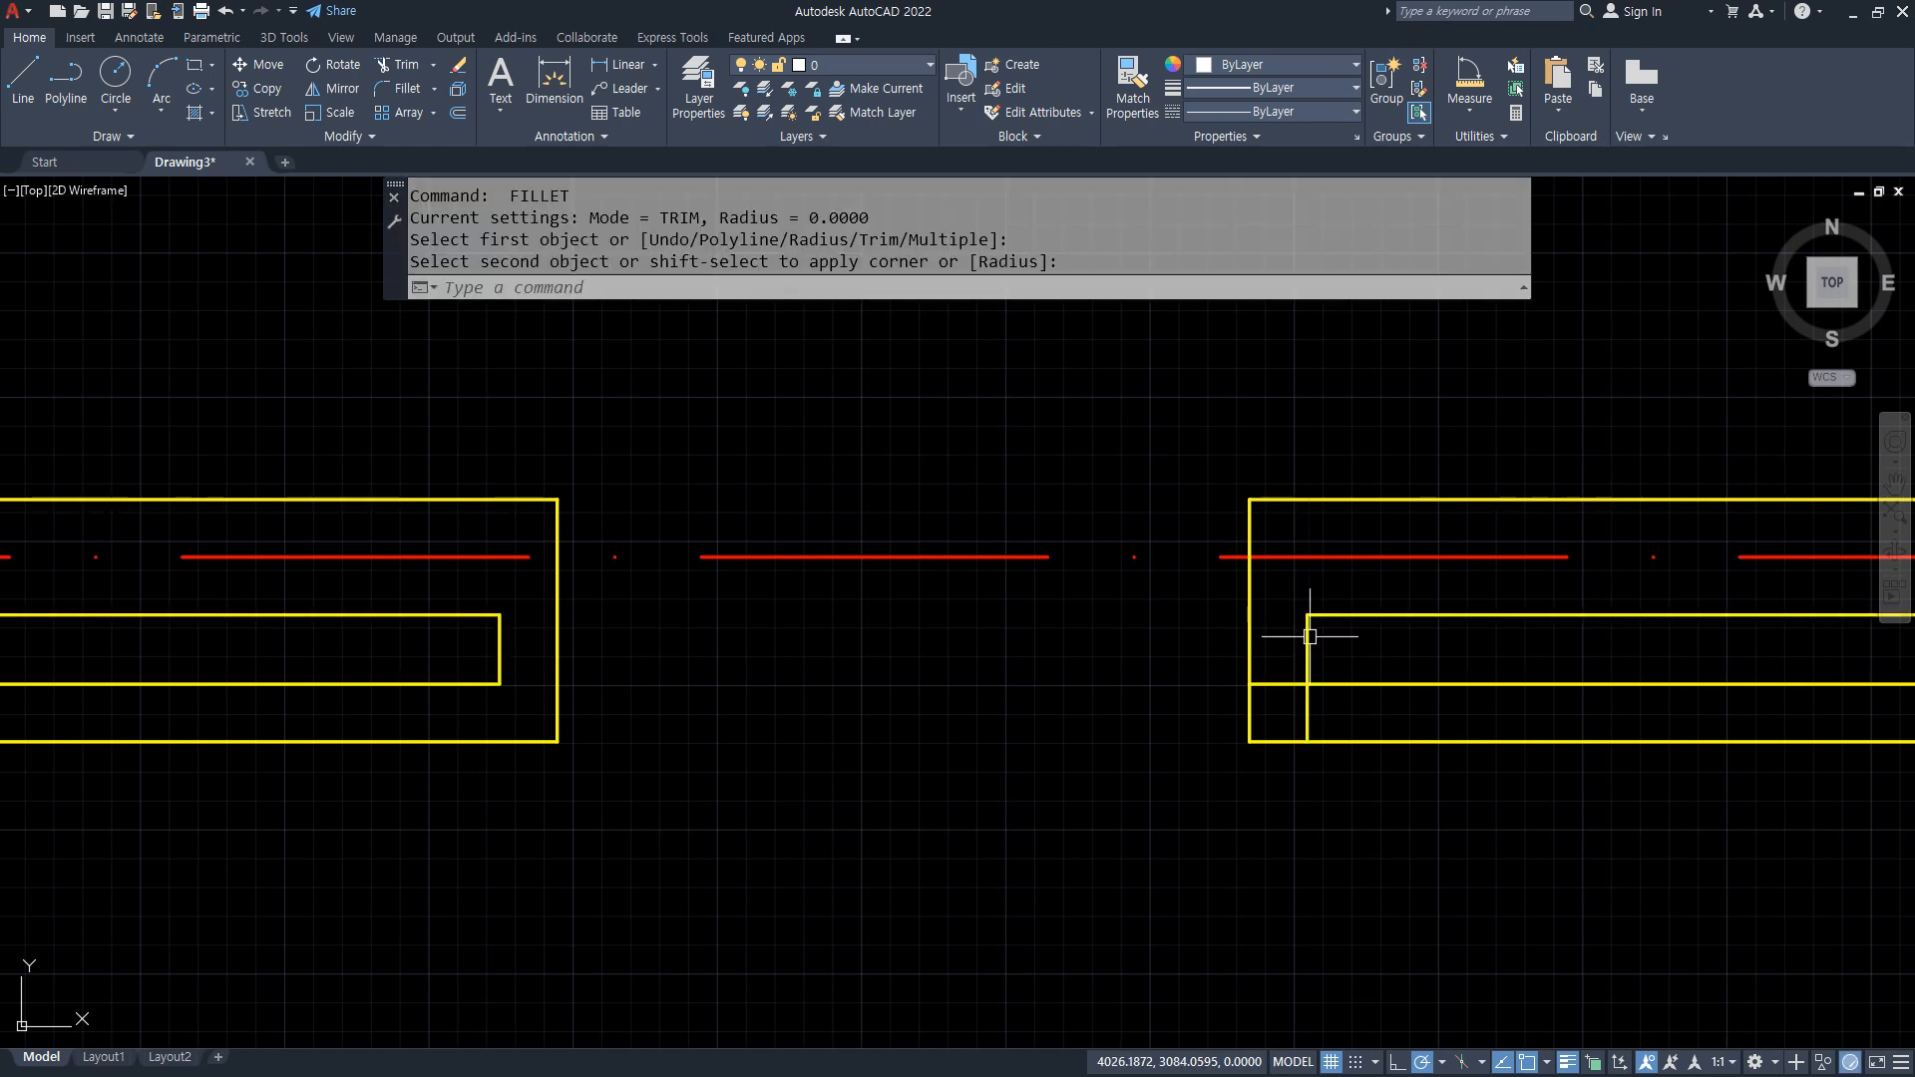
pyautogui.press('Return')
pyautogui.click(1313, 671)
pyautogui.click(1329, 683)
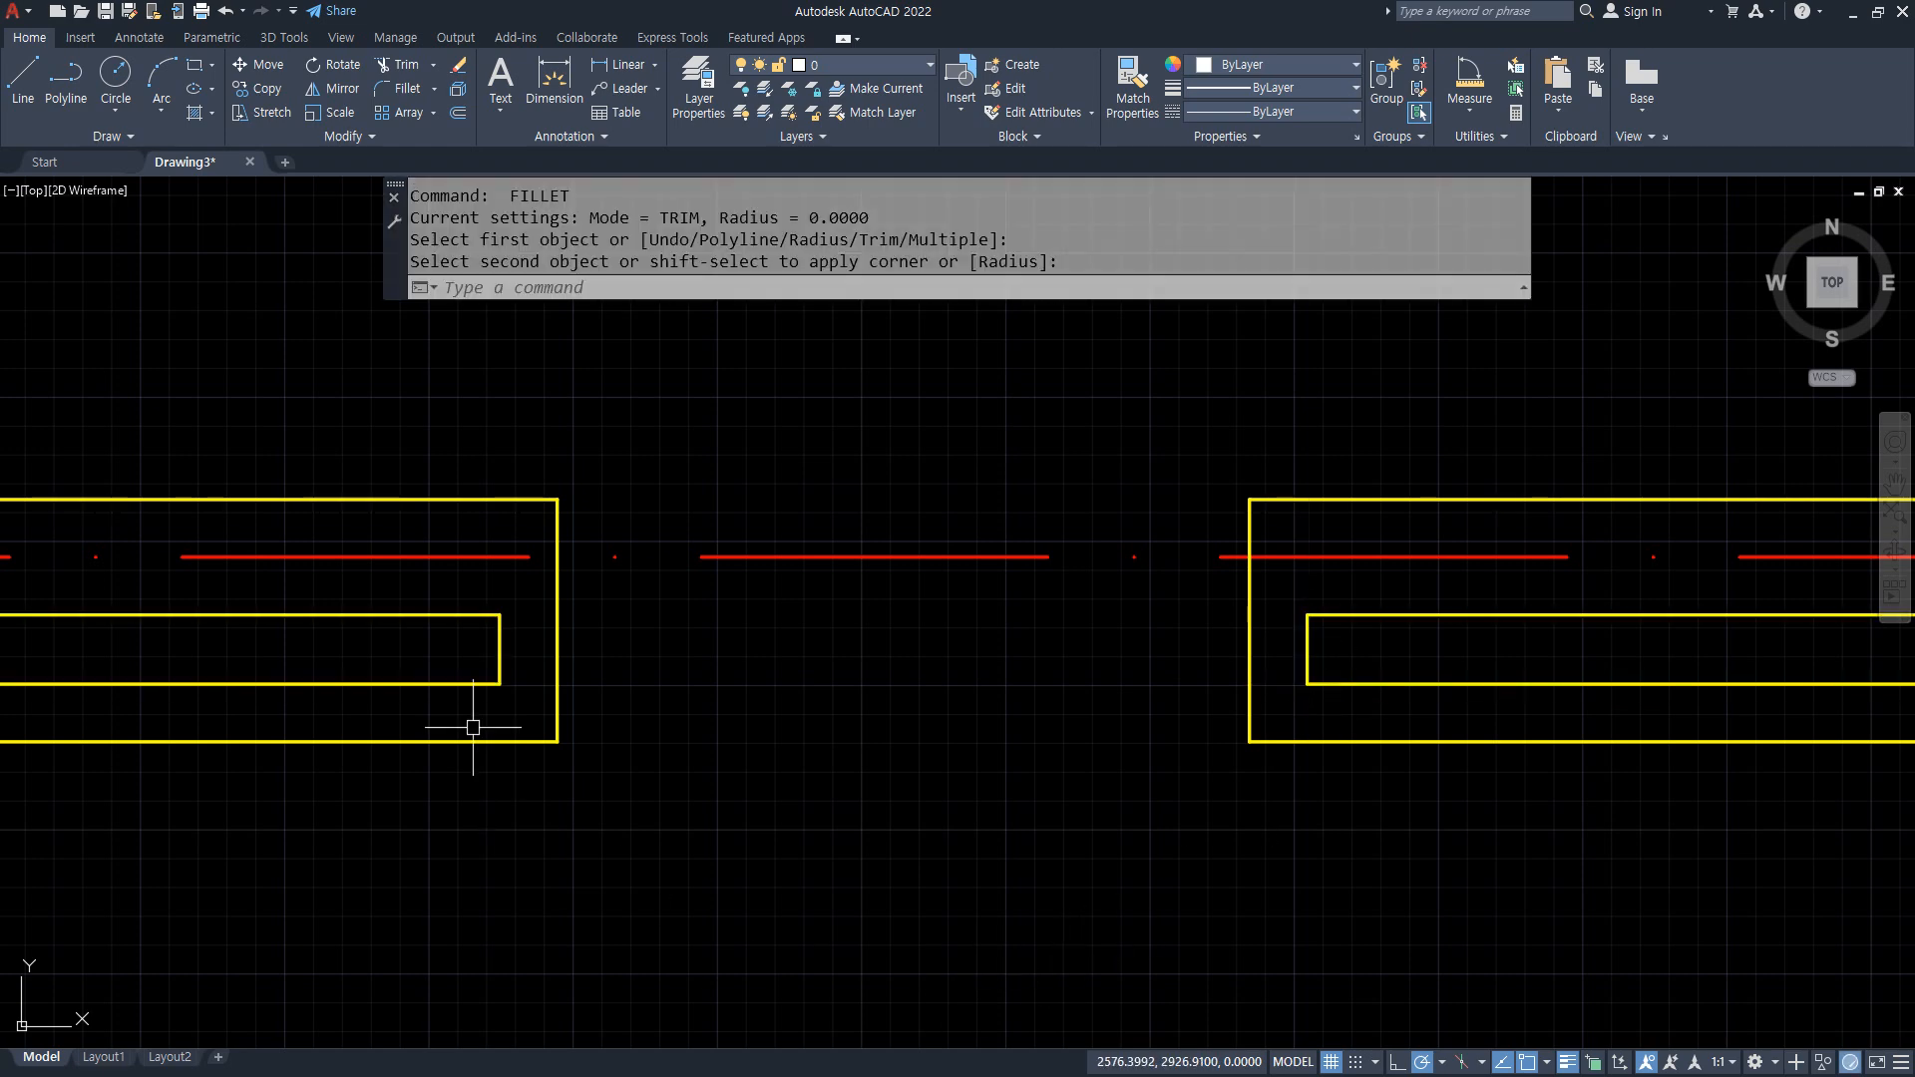
# Check the wall ends at the window against the reference floor plan in the image pop-up
pyautogui.moveTo(0, 153); pyautogui.dragTo(897, 153)
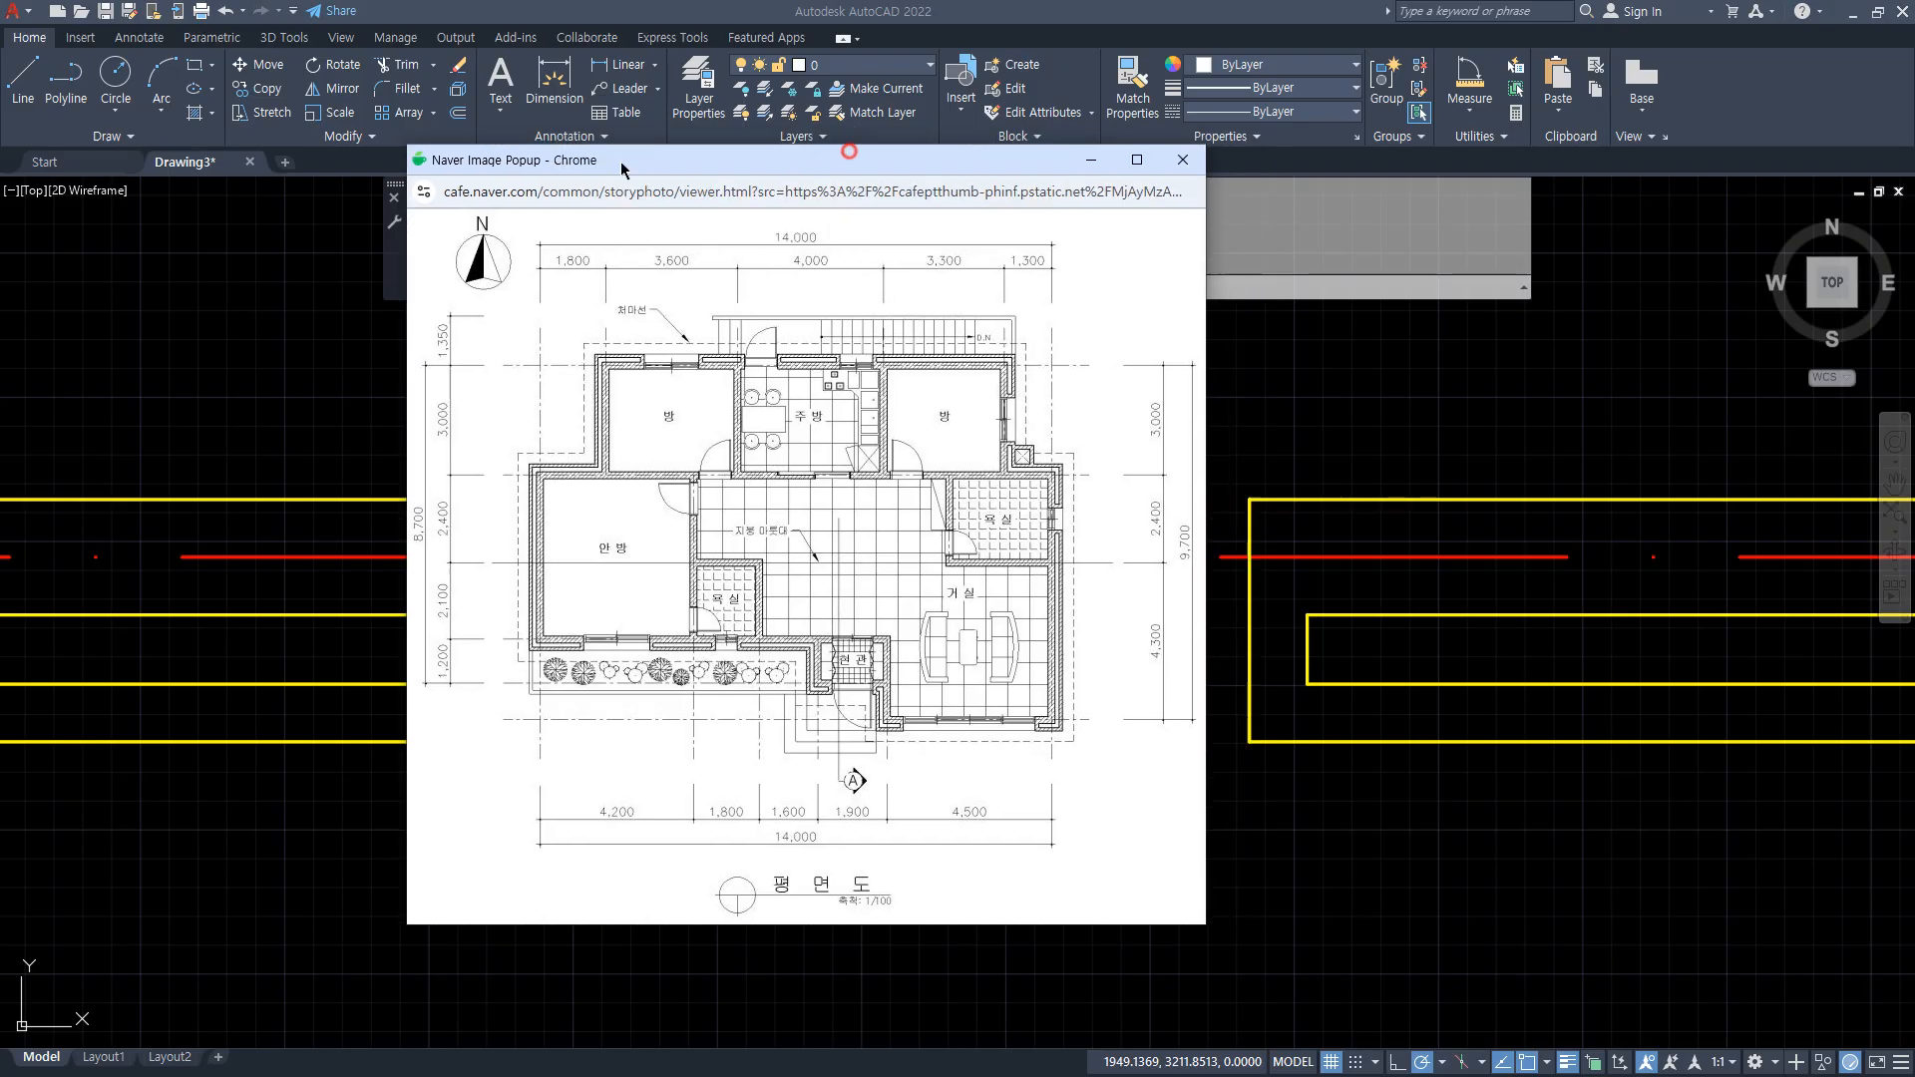
pyautogui.moveTo(622, 168); pyautogui.dragTo(0, 168)
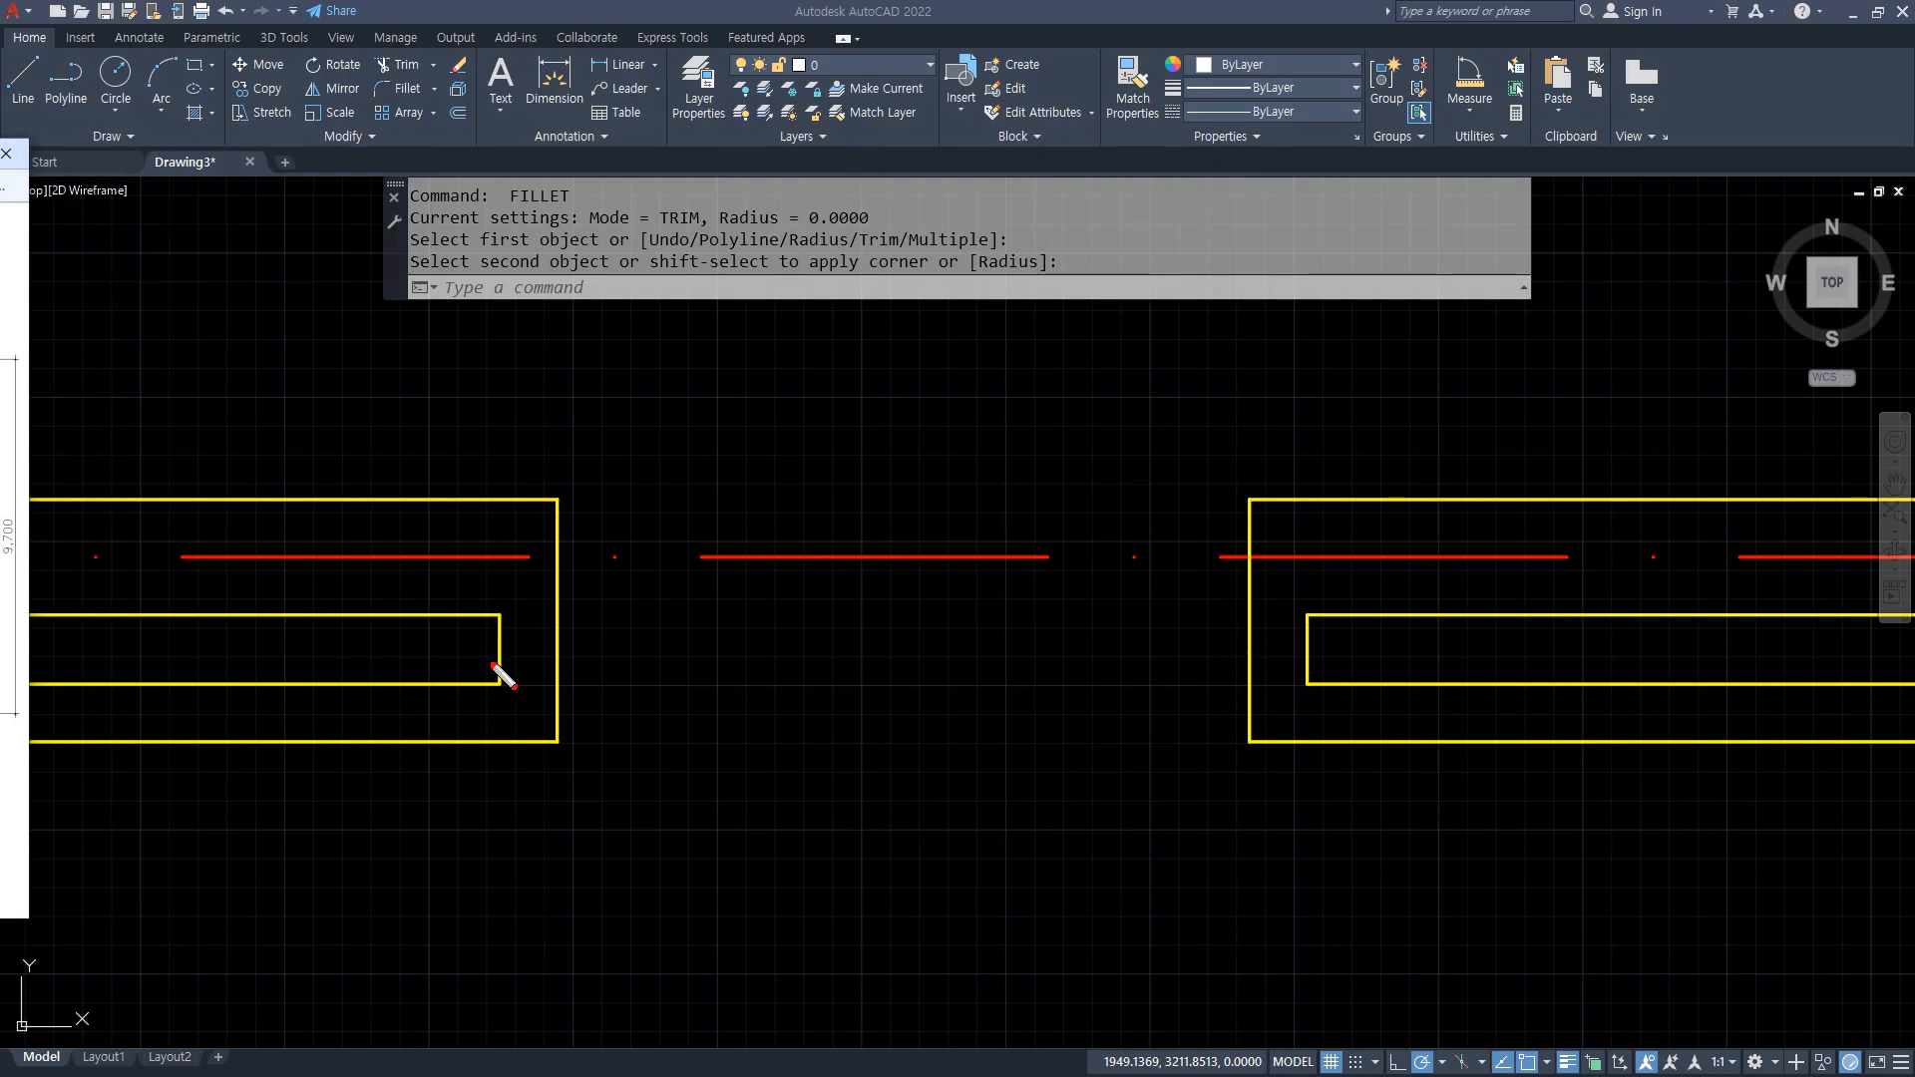
pyautogui.moveTo(507, 616); pyautogui.dragTo(517, 712)
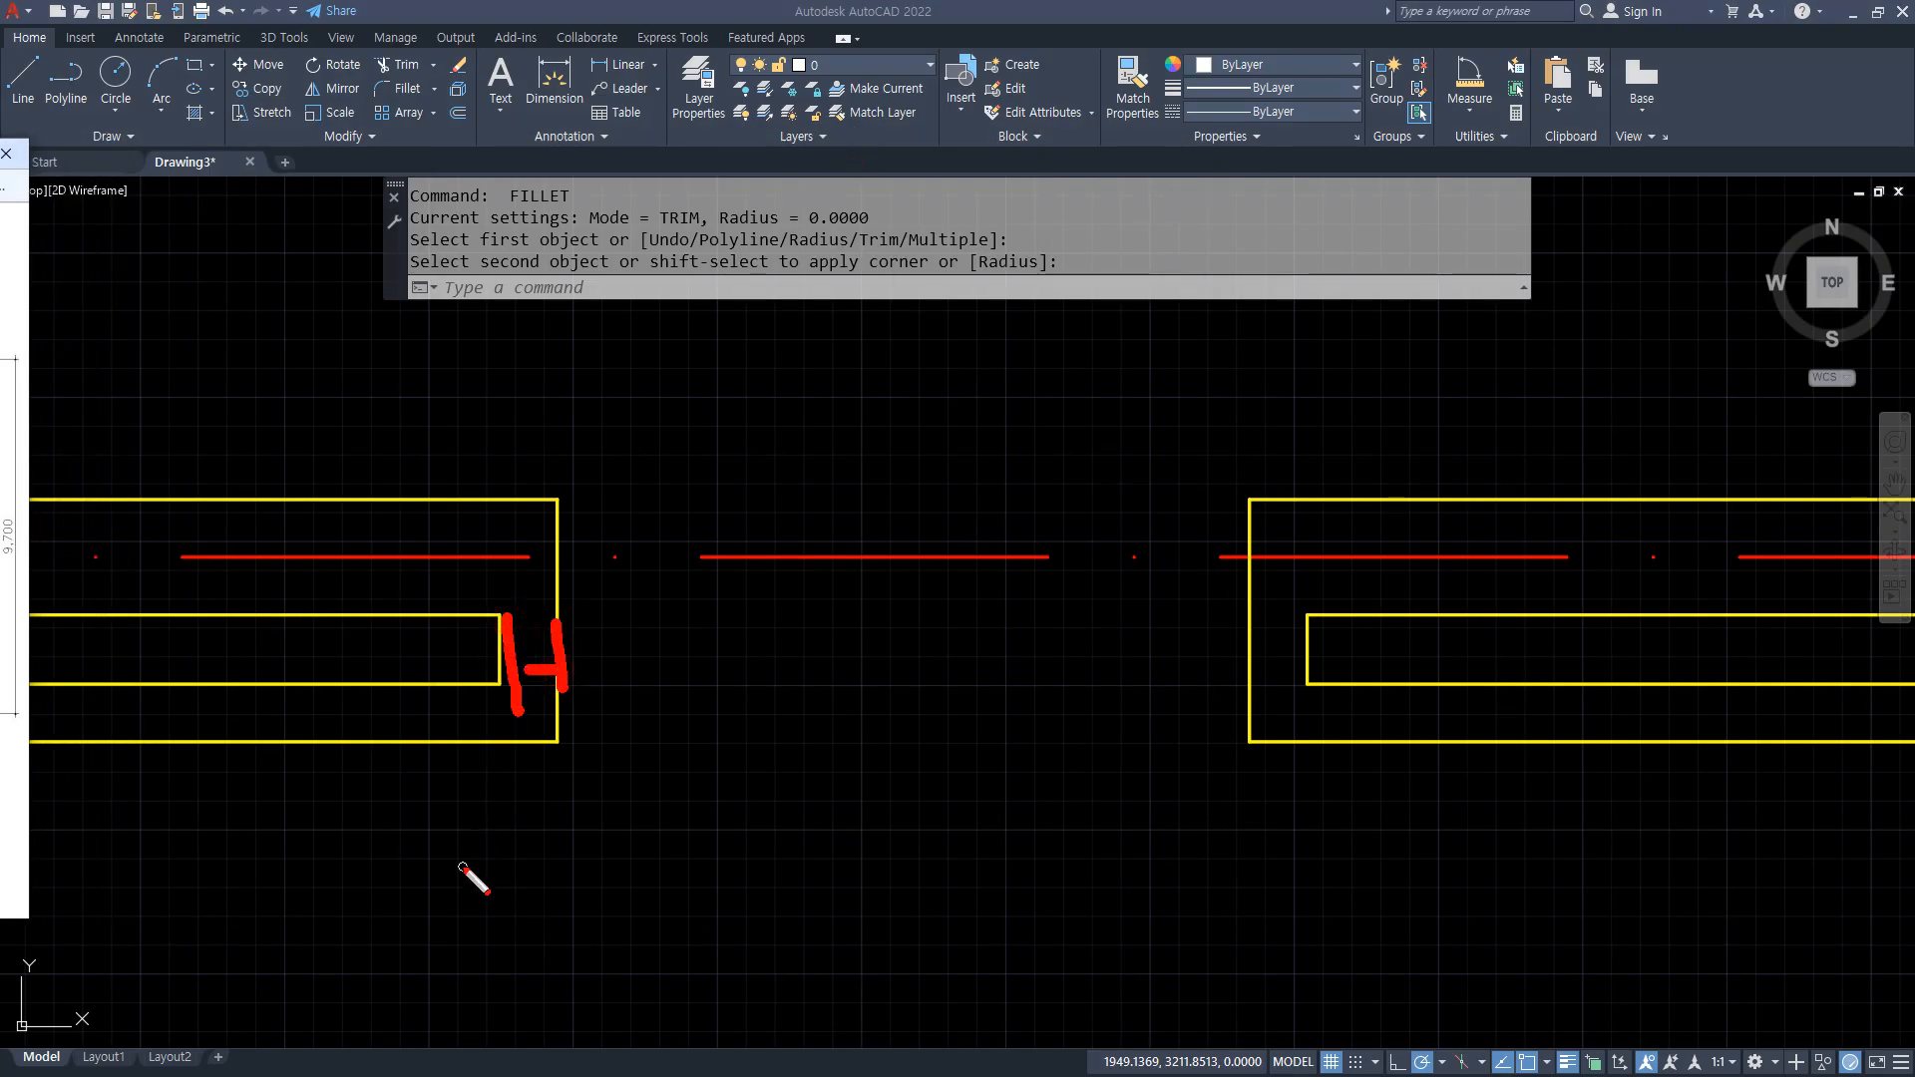
pyautogui.press('Escape')
pyautogui.scroll(-6, 609, 763)
pyautogui.scroll(3, 667, 788)
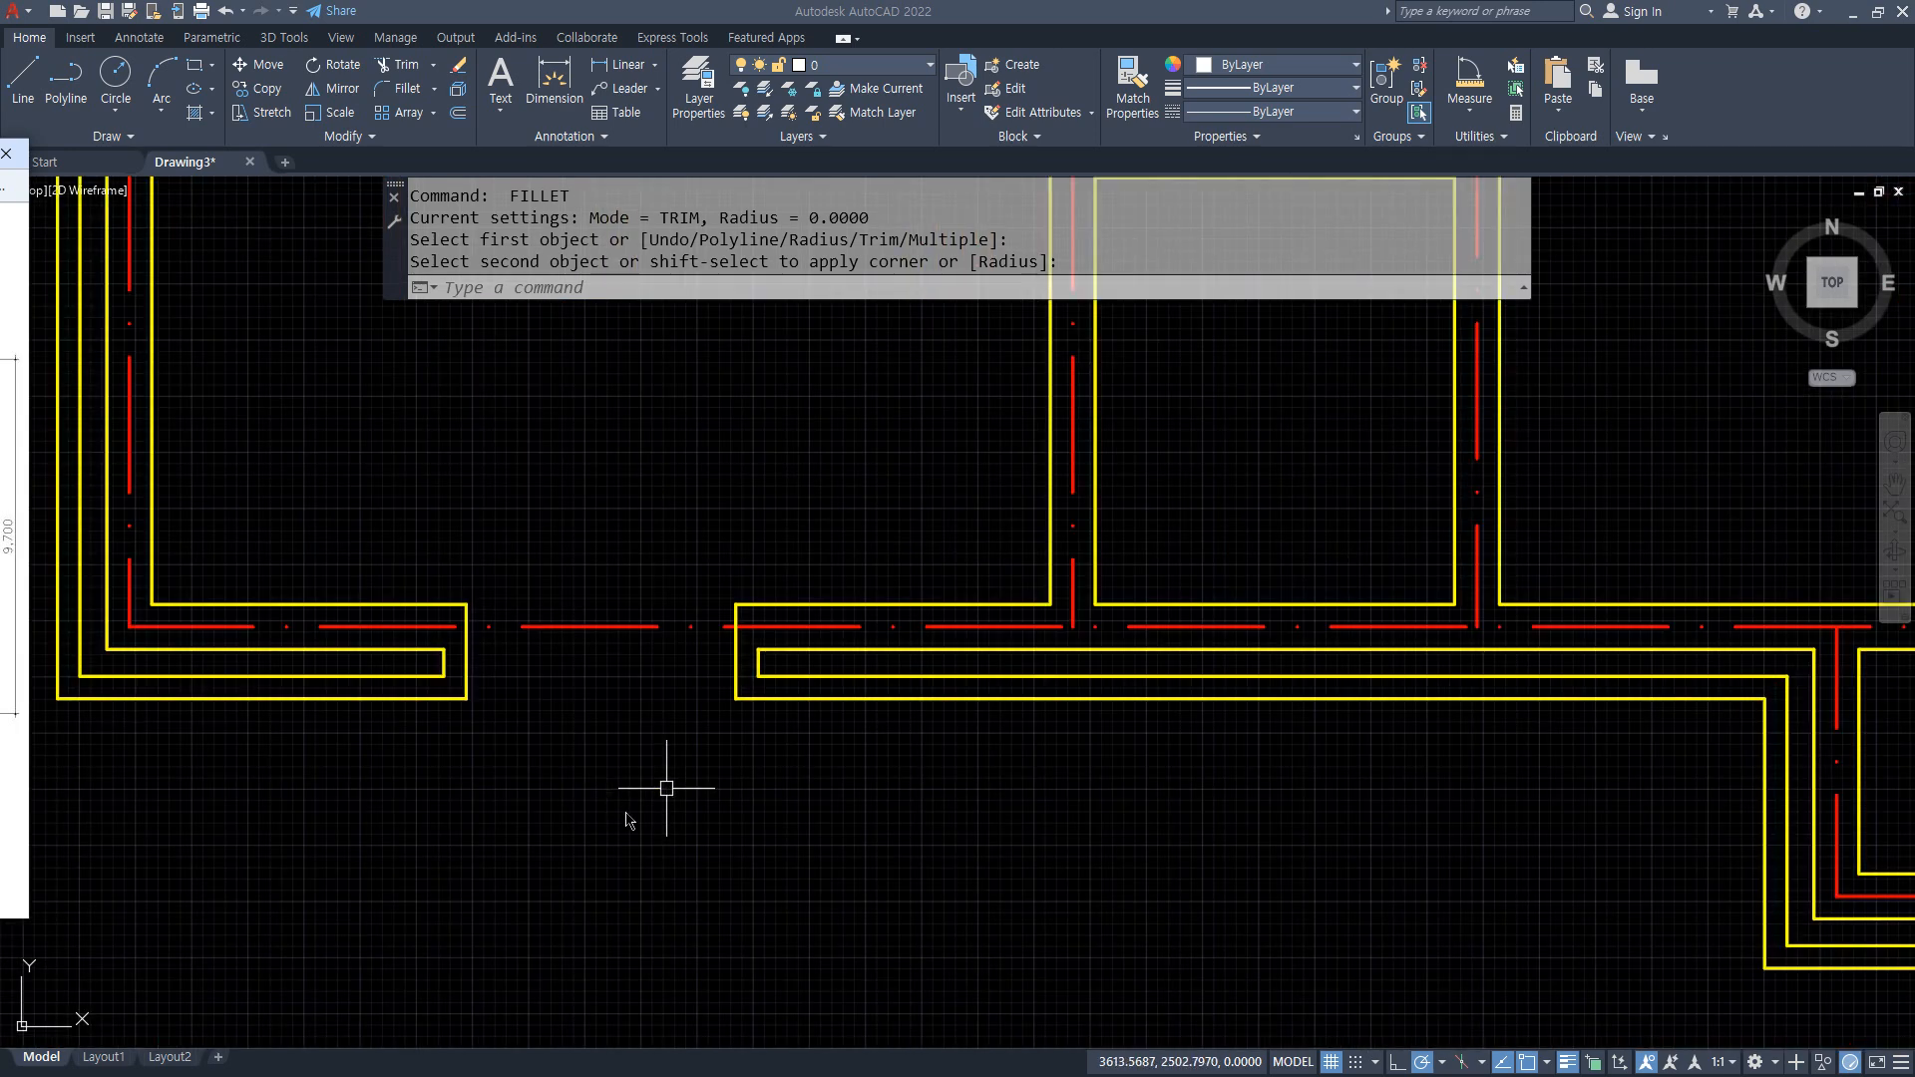
pyautogui.moveTo(667, 788); pyautogui.dragTo(333, 748, button='middle')
pyautogui.scroll(2, 981, 600)
pyautogui.moveTo(1033, 688); pyautogui.dragTo(880, 652, button='middle')
pyautogui.write('l')
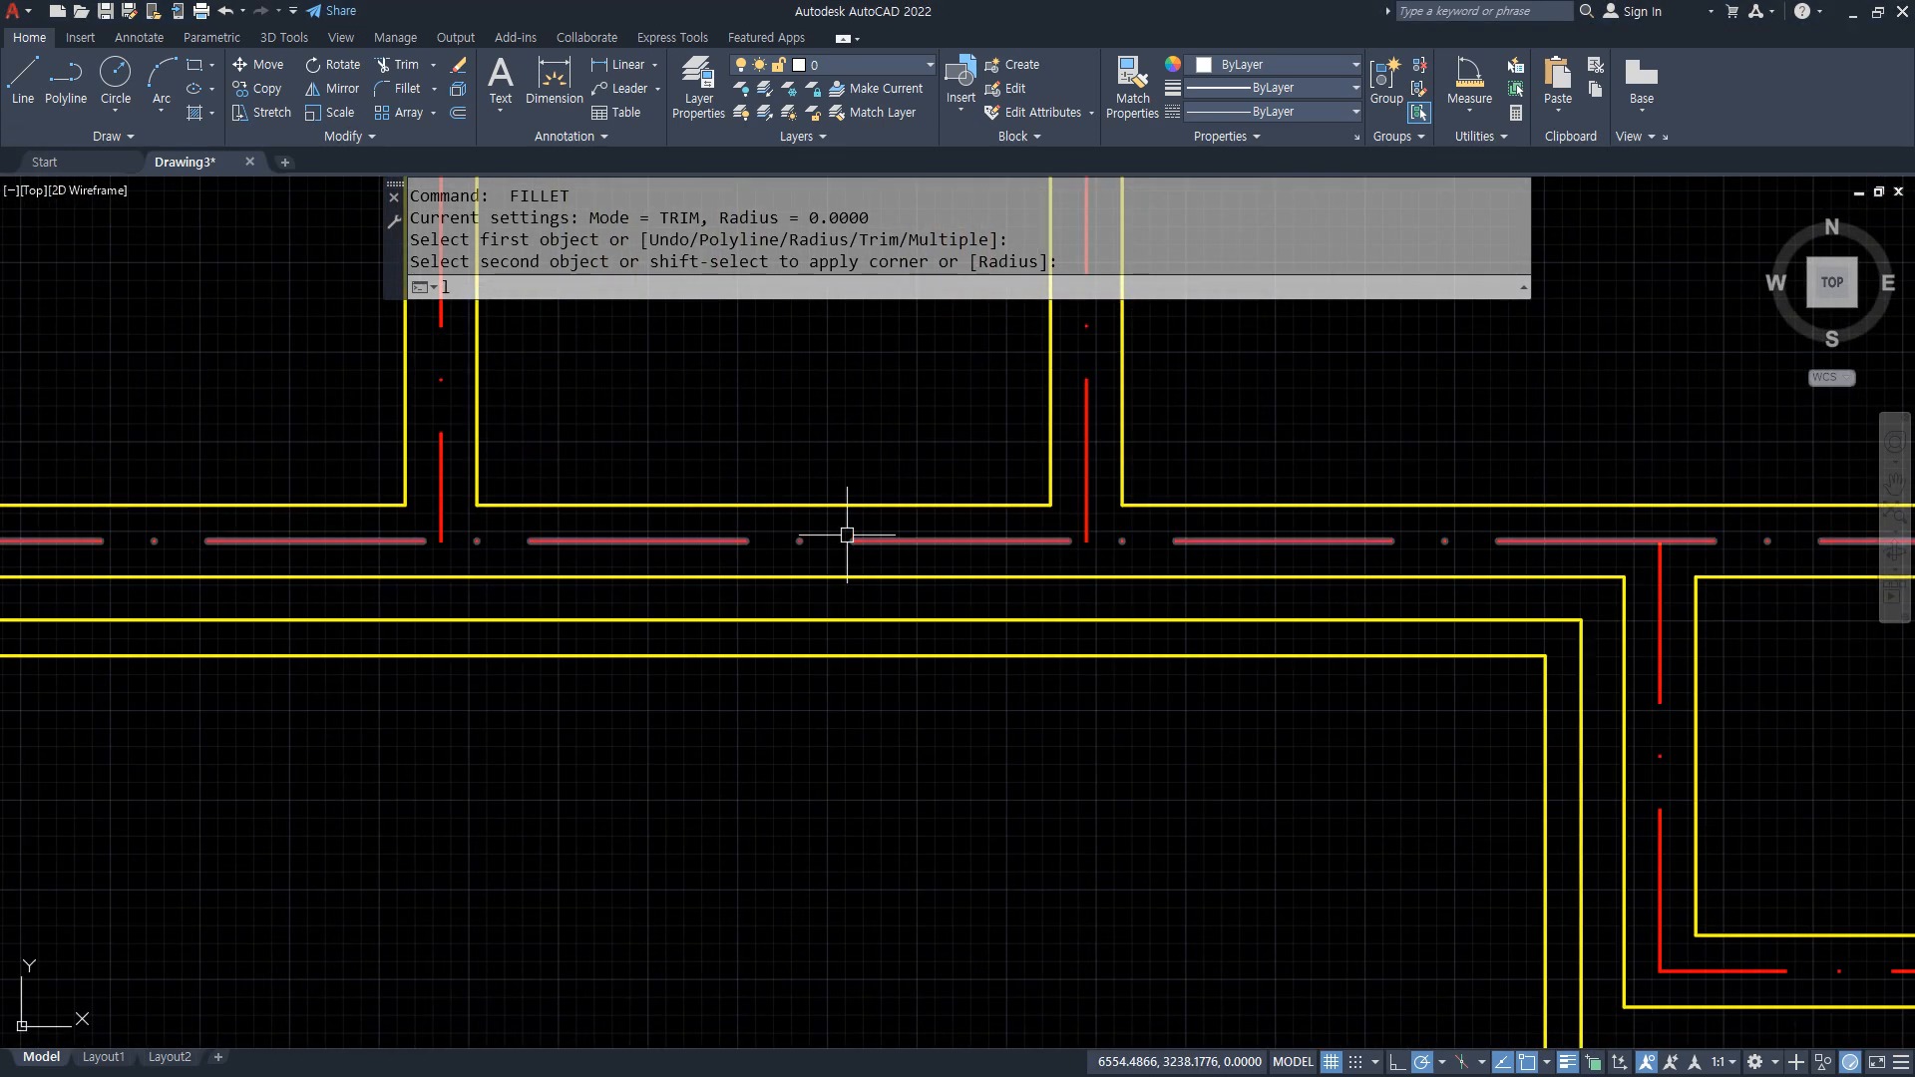
pyautogui.press('Return')
pyautogui.click(766, 506)
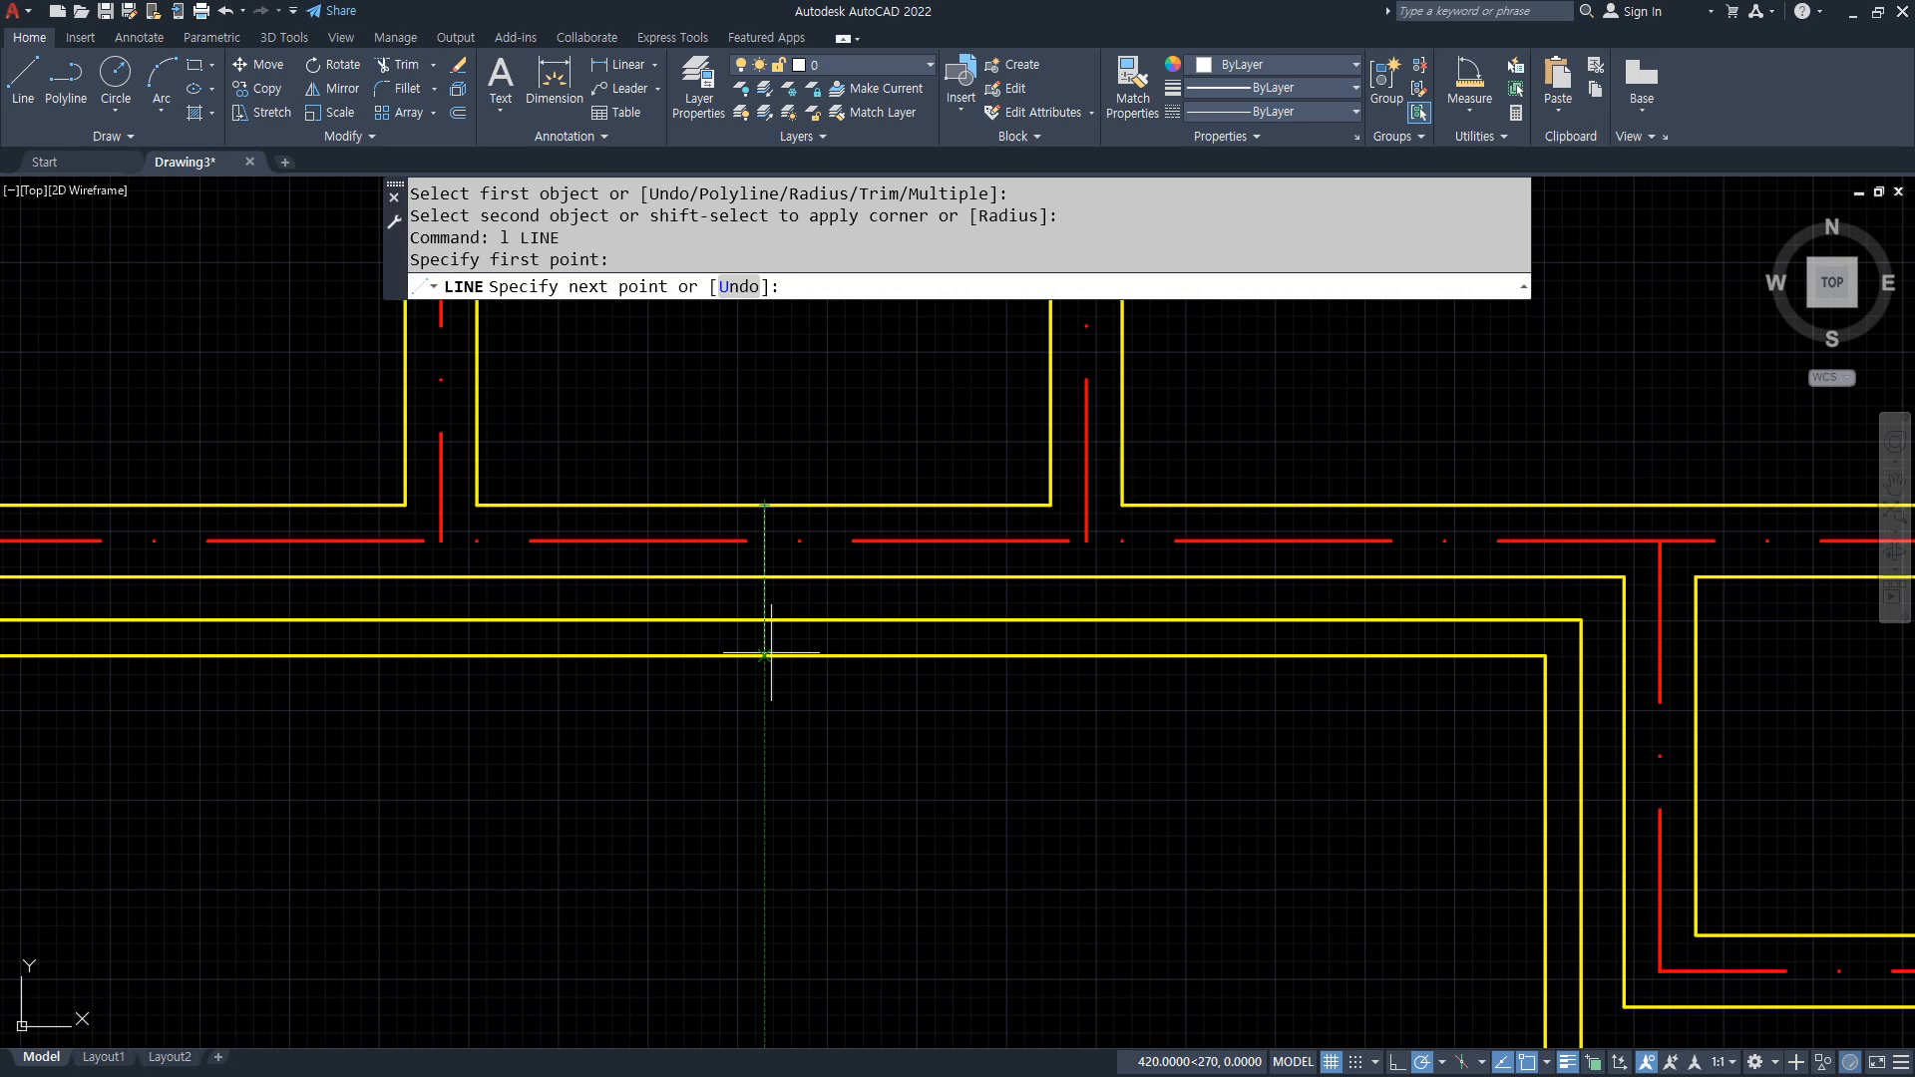
pyautogui.press('Escape')
pyautogui.press('Escape')
pyautogui.press('Escape')
# Make layer 벽 current and draw a vertical line from the small room's bottom inner wall midpoint to the outermost wall line
pyautogui.click(866, 65)
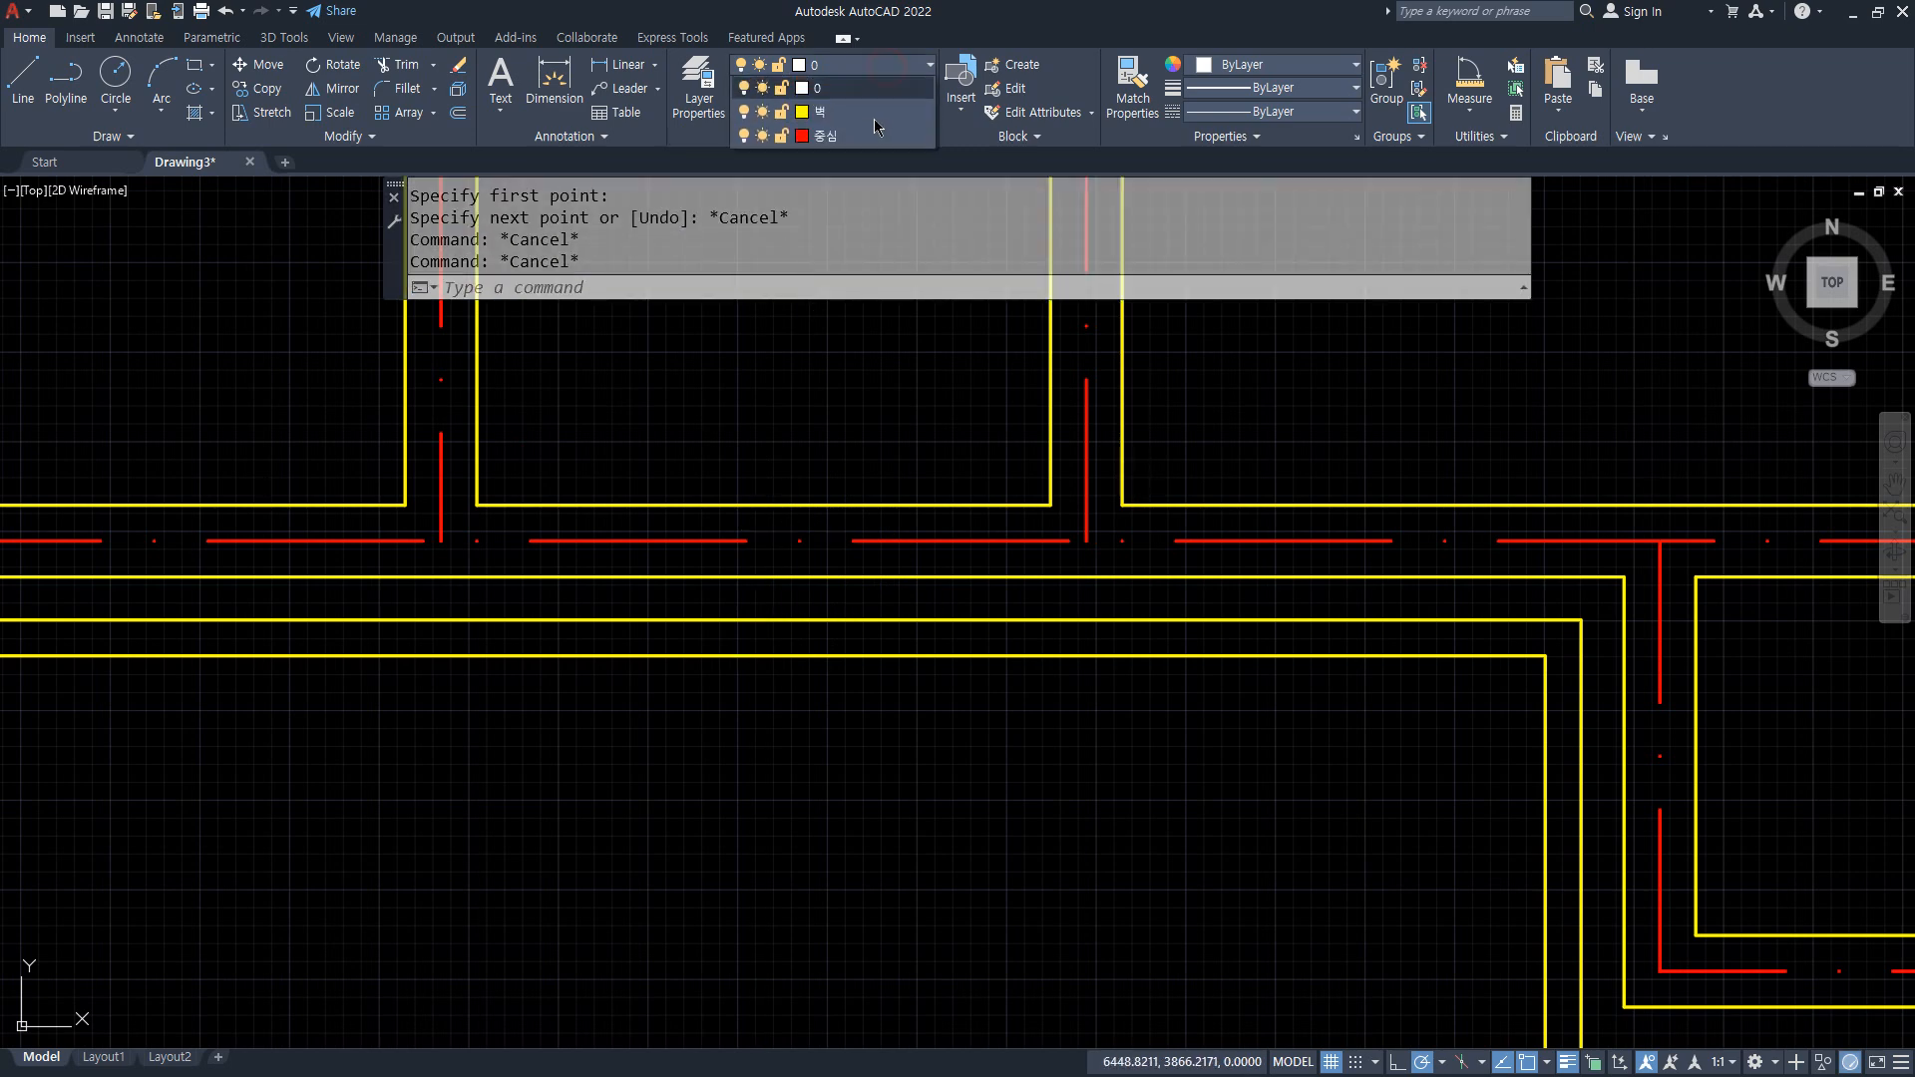
pyautogui.click(857, 114)
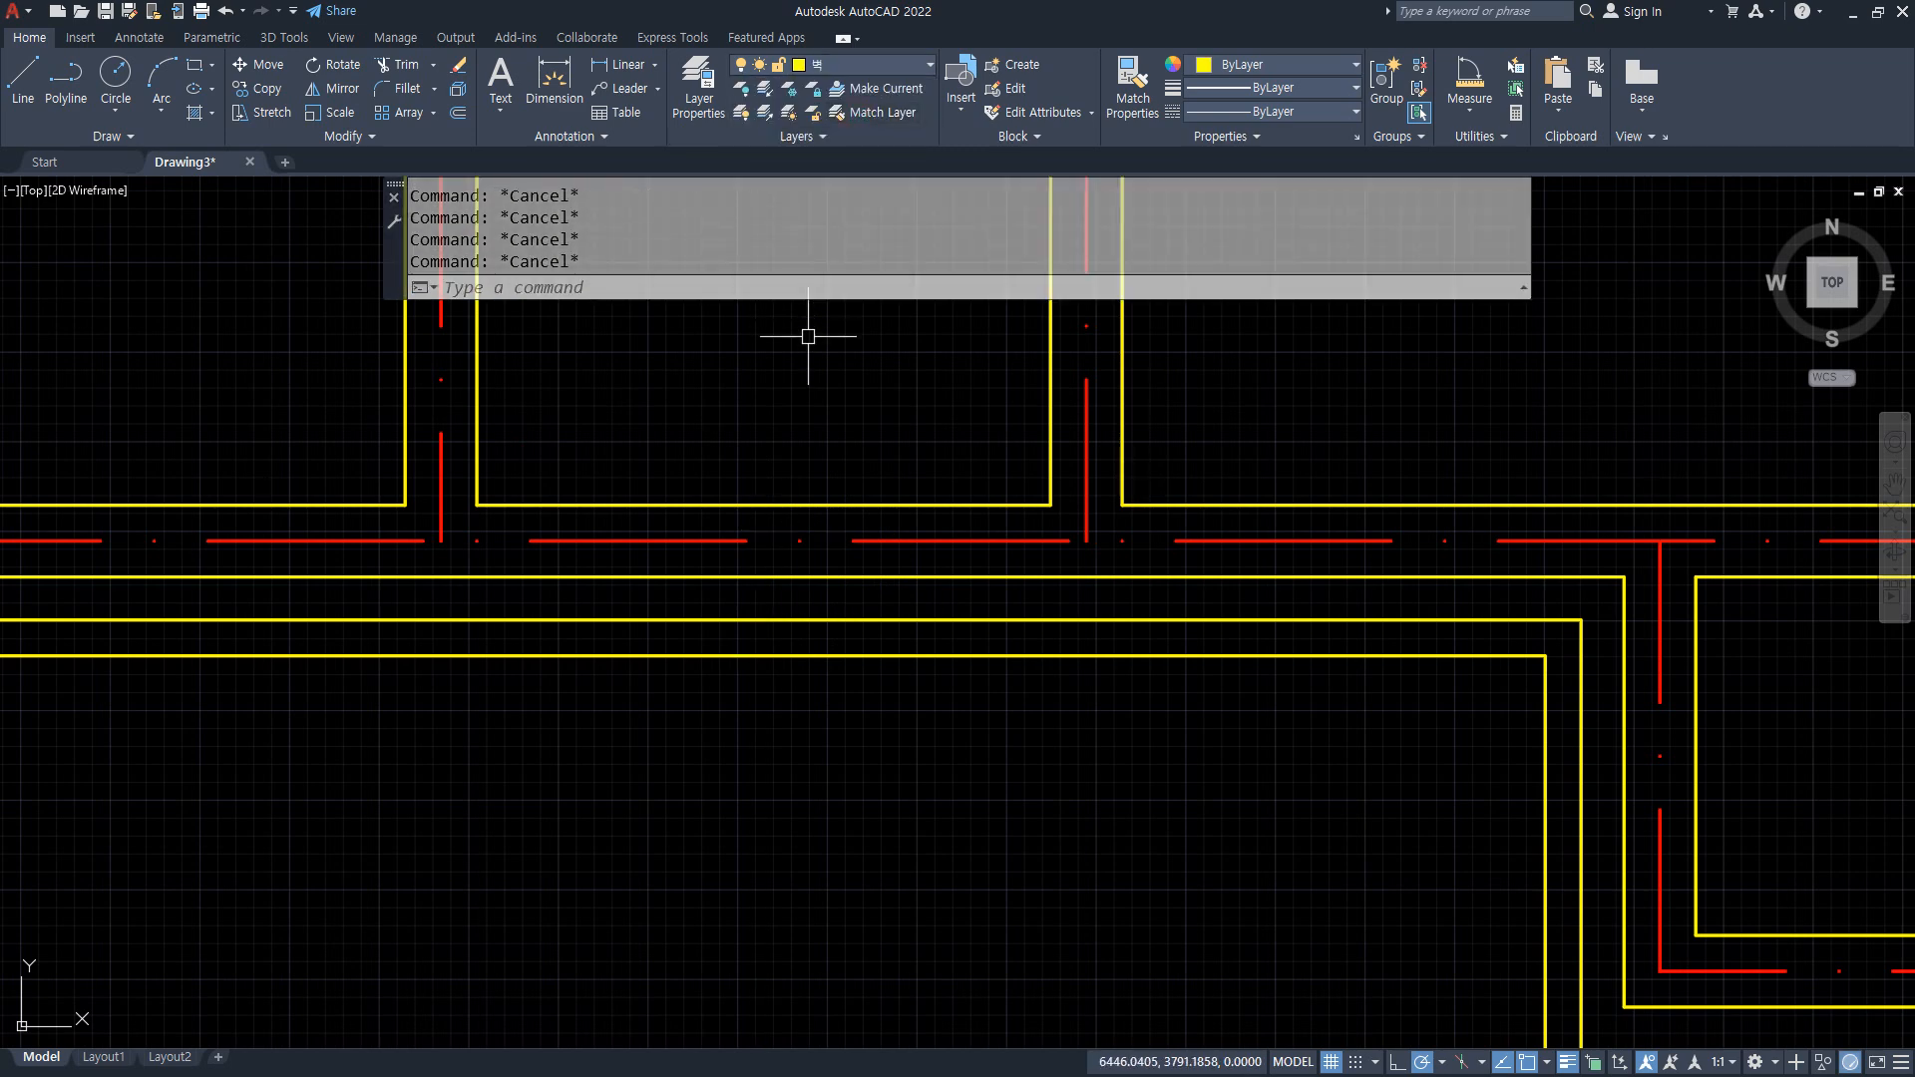
pyautogui.write('l')
pyautogui.press('Return')
pyautogui.click(764, 506)
pyautogui.click(764, 656)
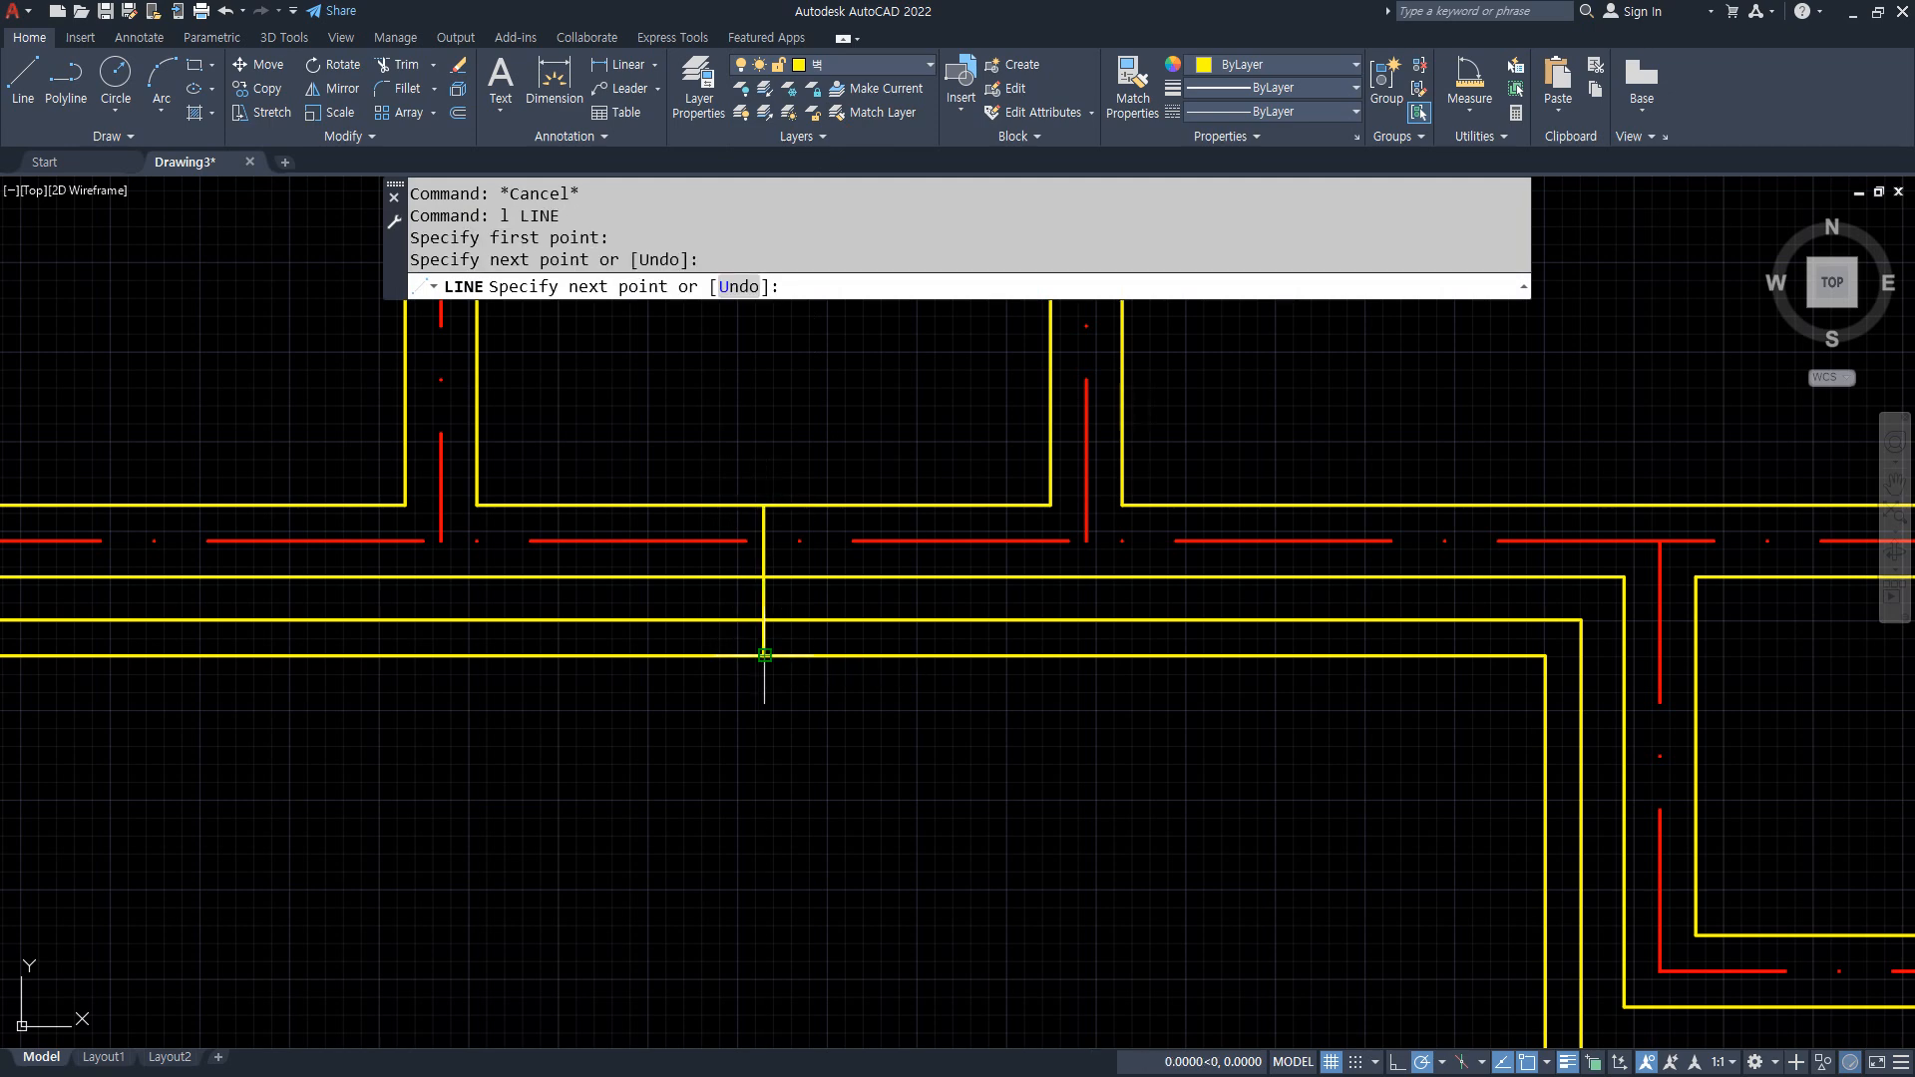
pyautogui.press('Return')
# Offset the small room's vertical line by 900/2 to each side and erase the original centre line
pyautogui.write('O')
pyautogui.press('Return')
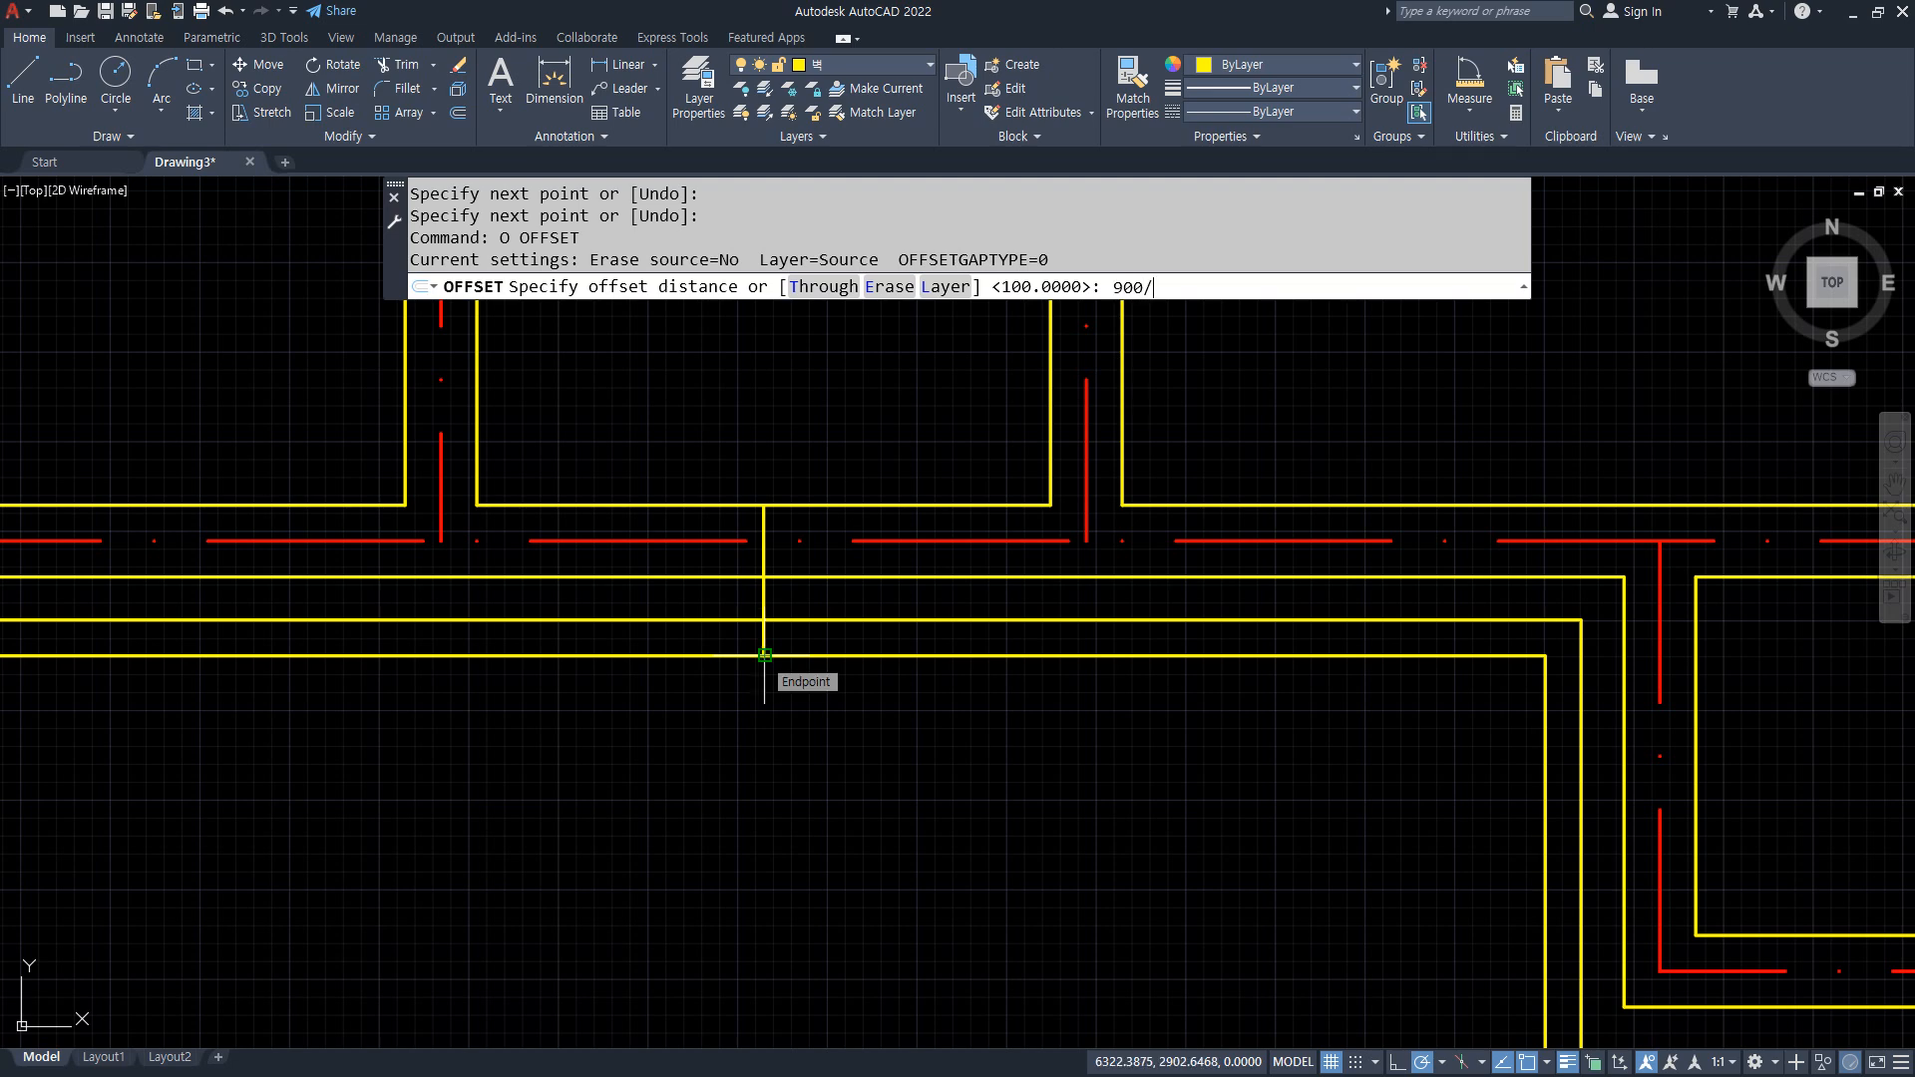
pyautogui.write('900/2')
pyautogui.press('Return')
pyautogui.click(763, 593)
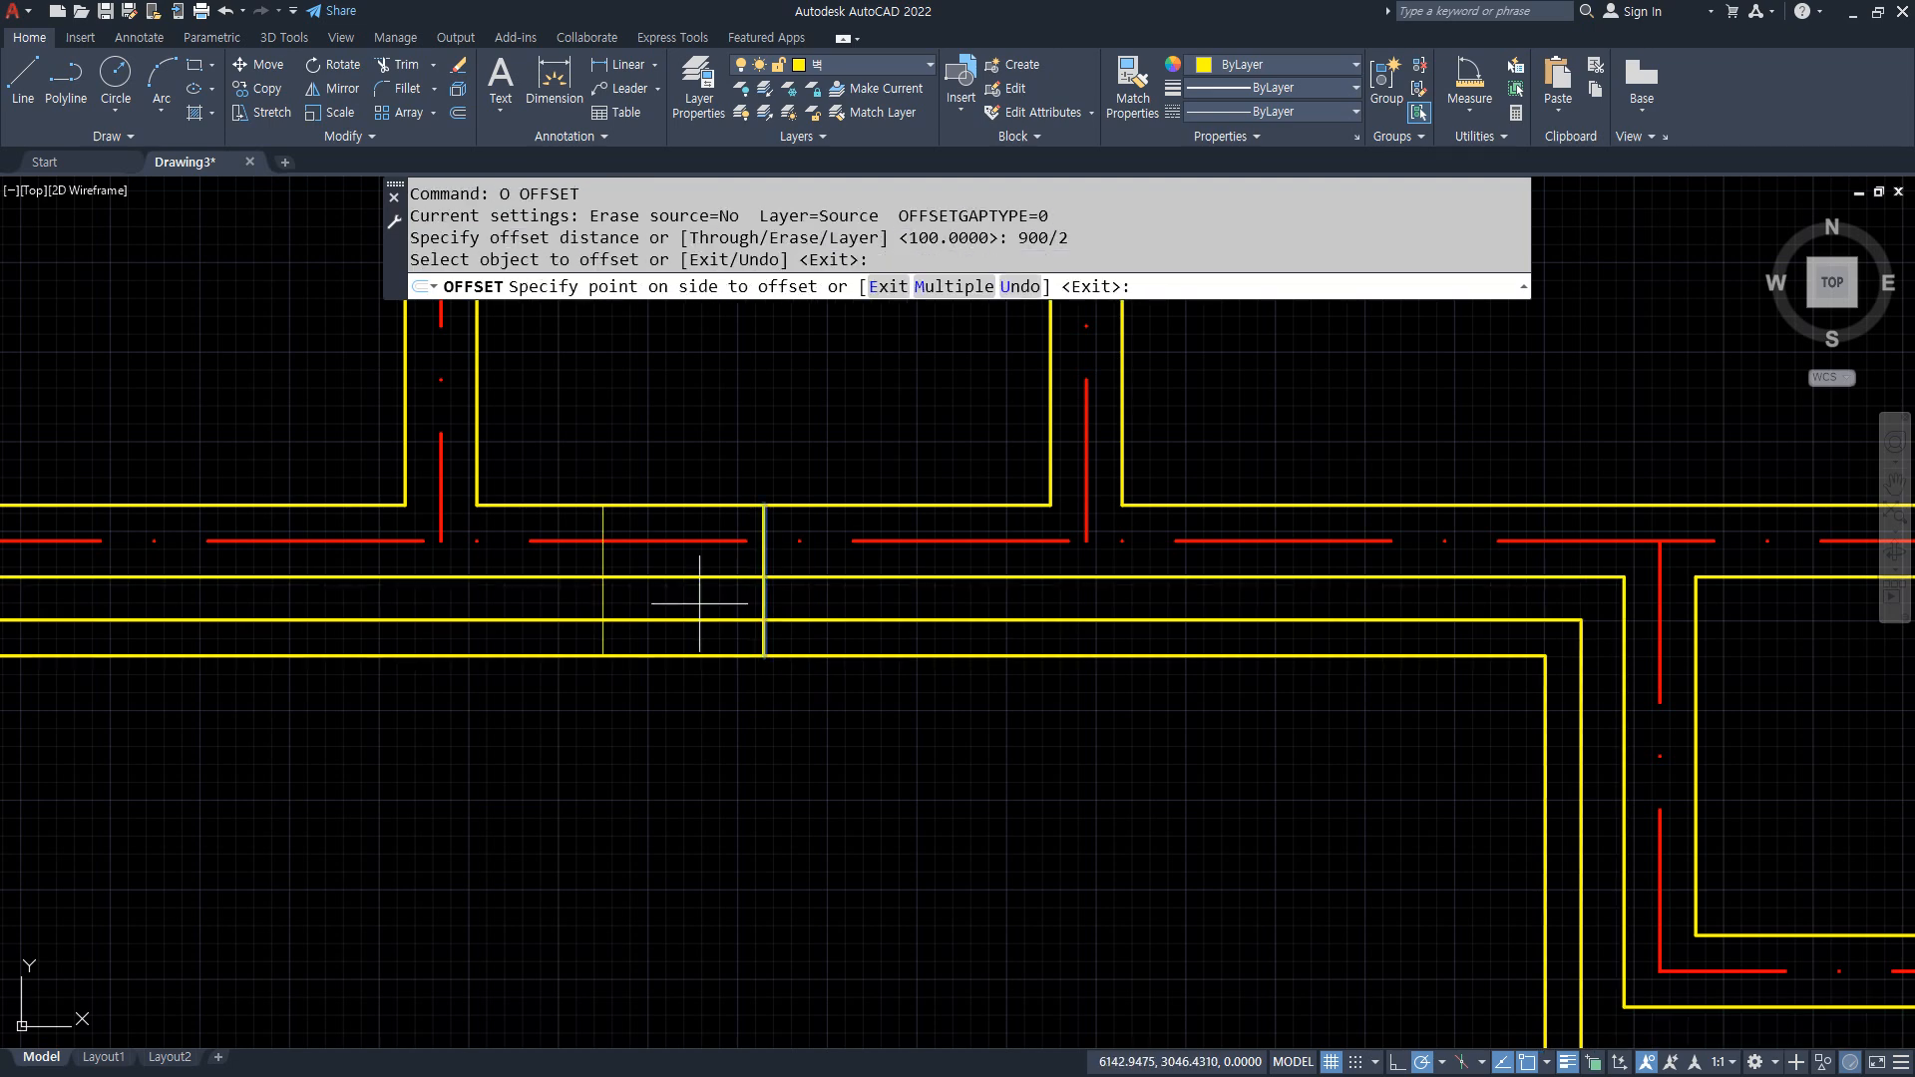
pyautogui.click(757, 597)
pyautogui.click(763, 597)
pyautogui.click(768, 598)
pyautogui.press('Return')
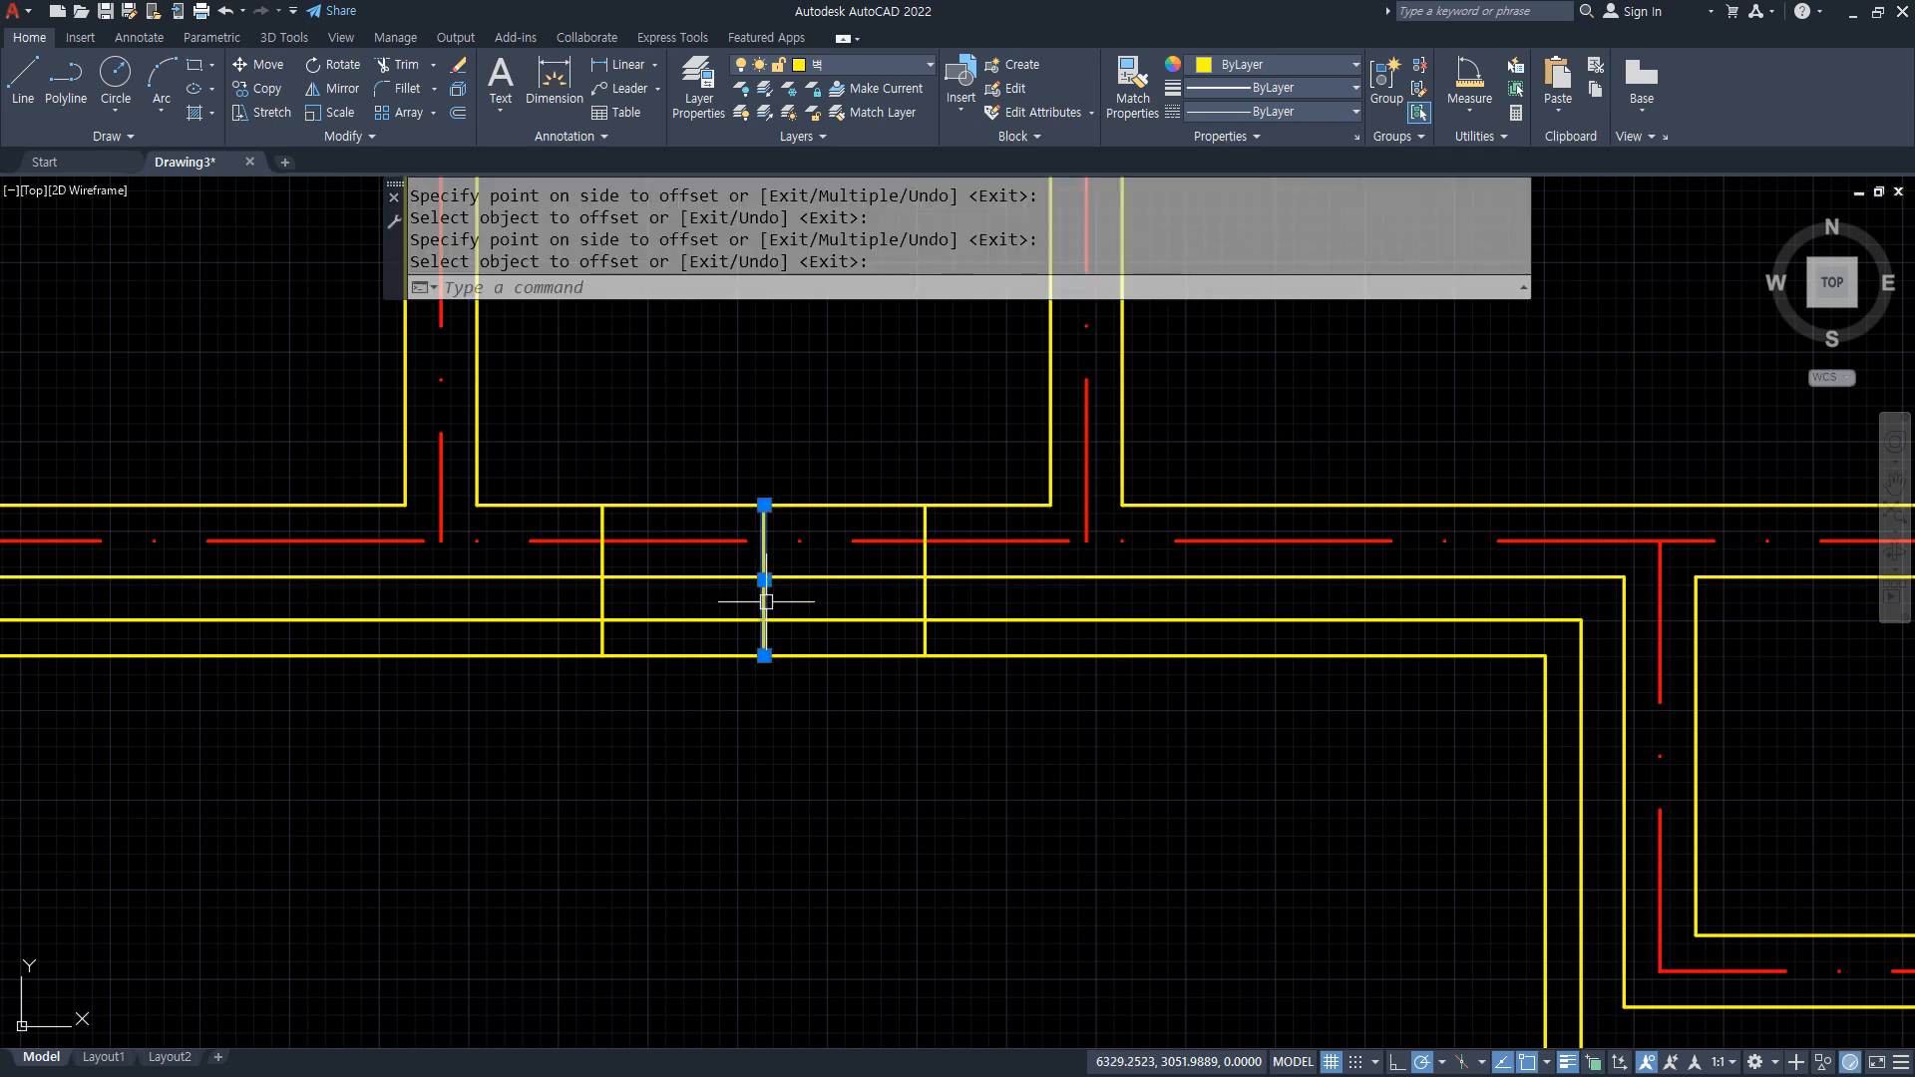
pyautogui.write('e')
pyautogui.press('Return')
# Offset both jamb lines of the small room's window opening by 100 into the adjoining walls
pyautogui.write('o')
pyautogui.press('Return')
pyautogui.write('10')
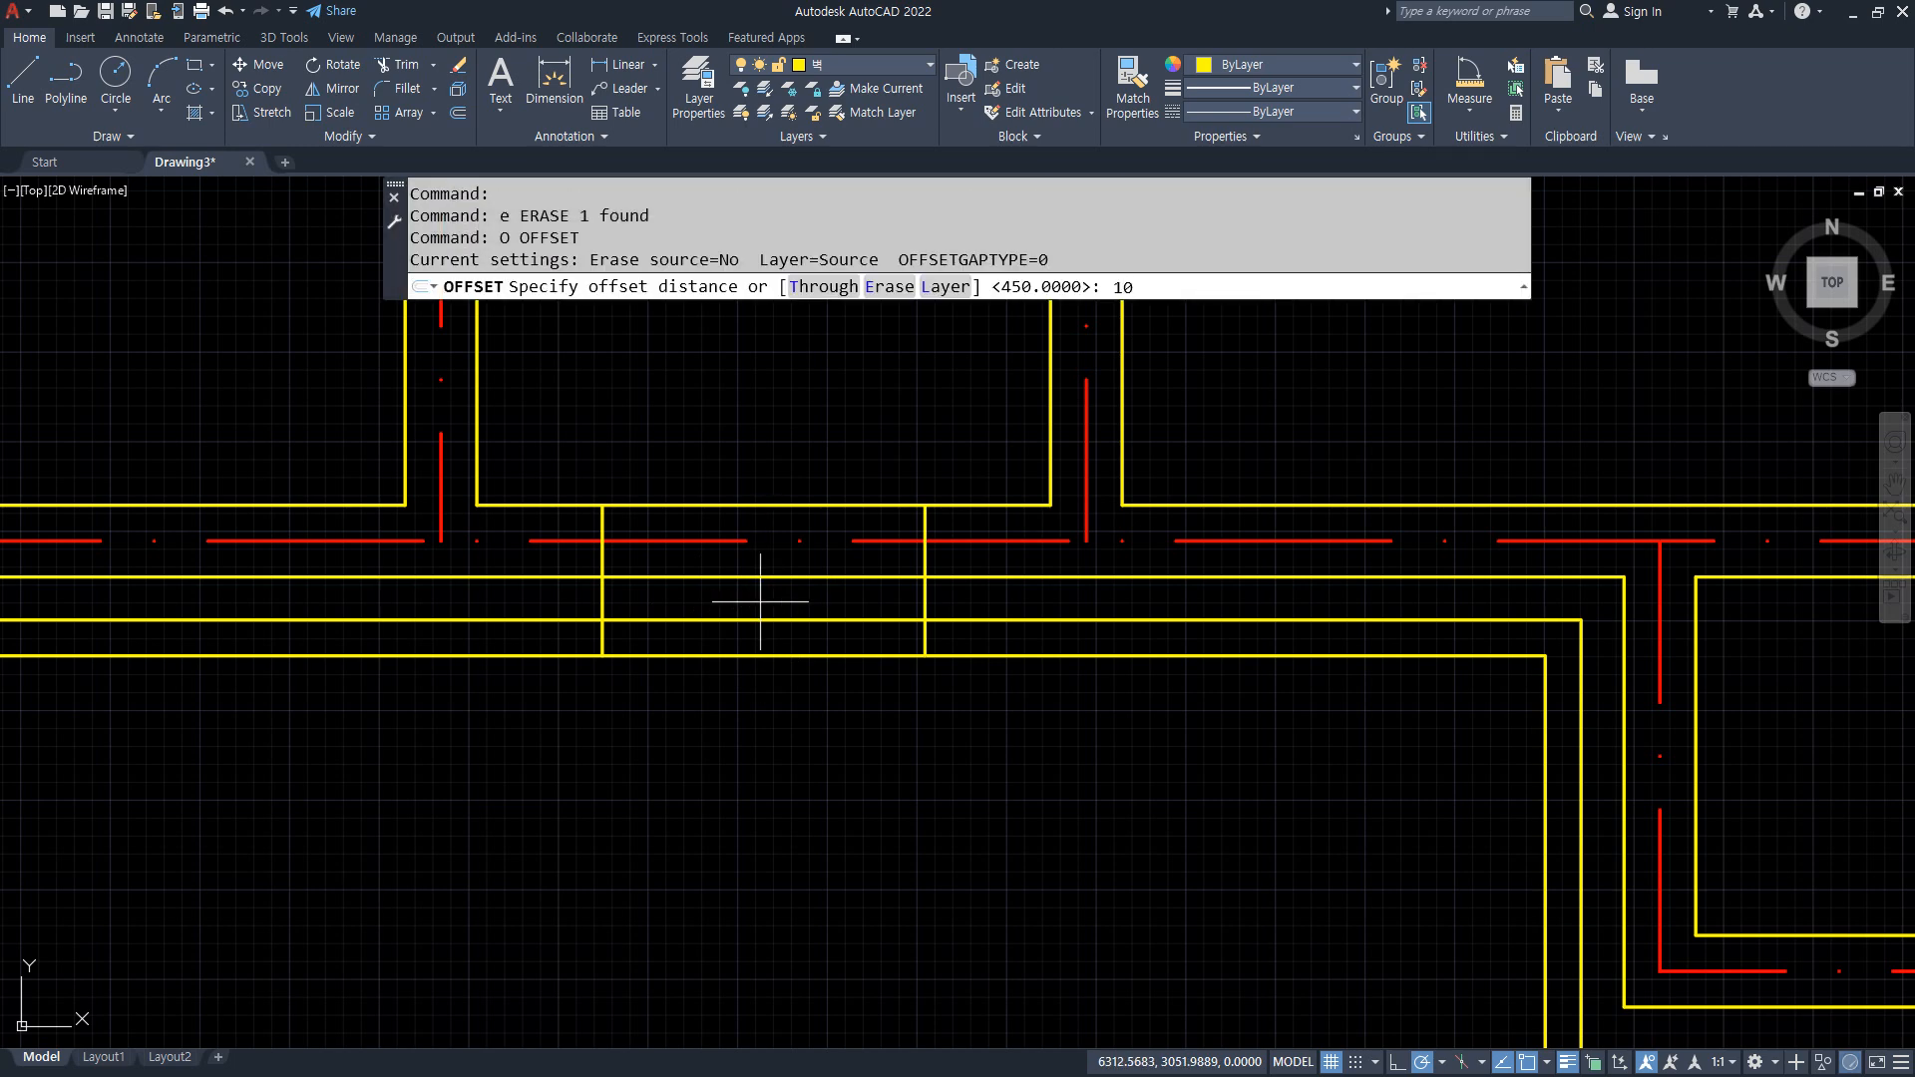
pyautogui.write('0')
pyautogui.press('Return')
pyautogui.click(601, 593)
pyautogui.click(571, 603)
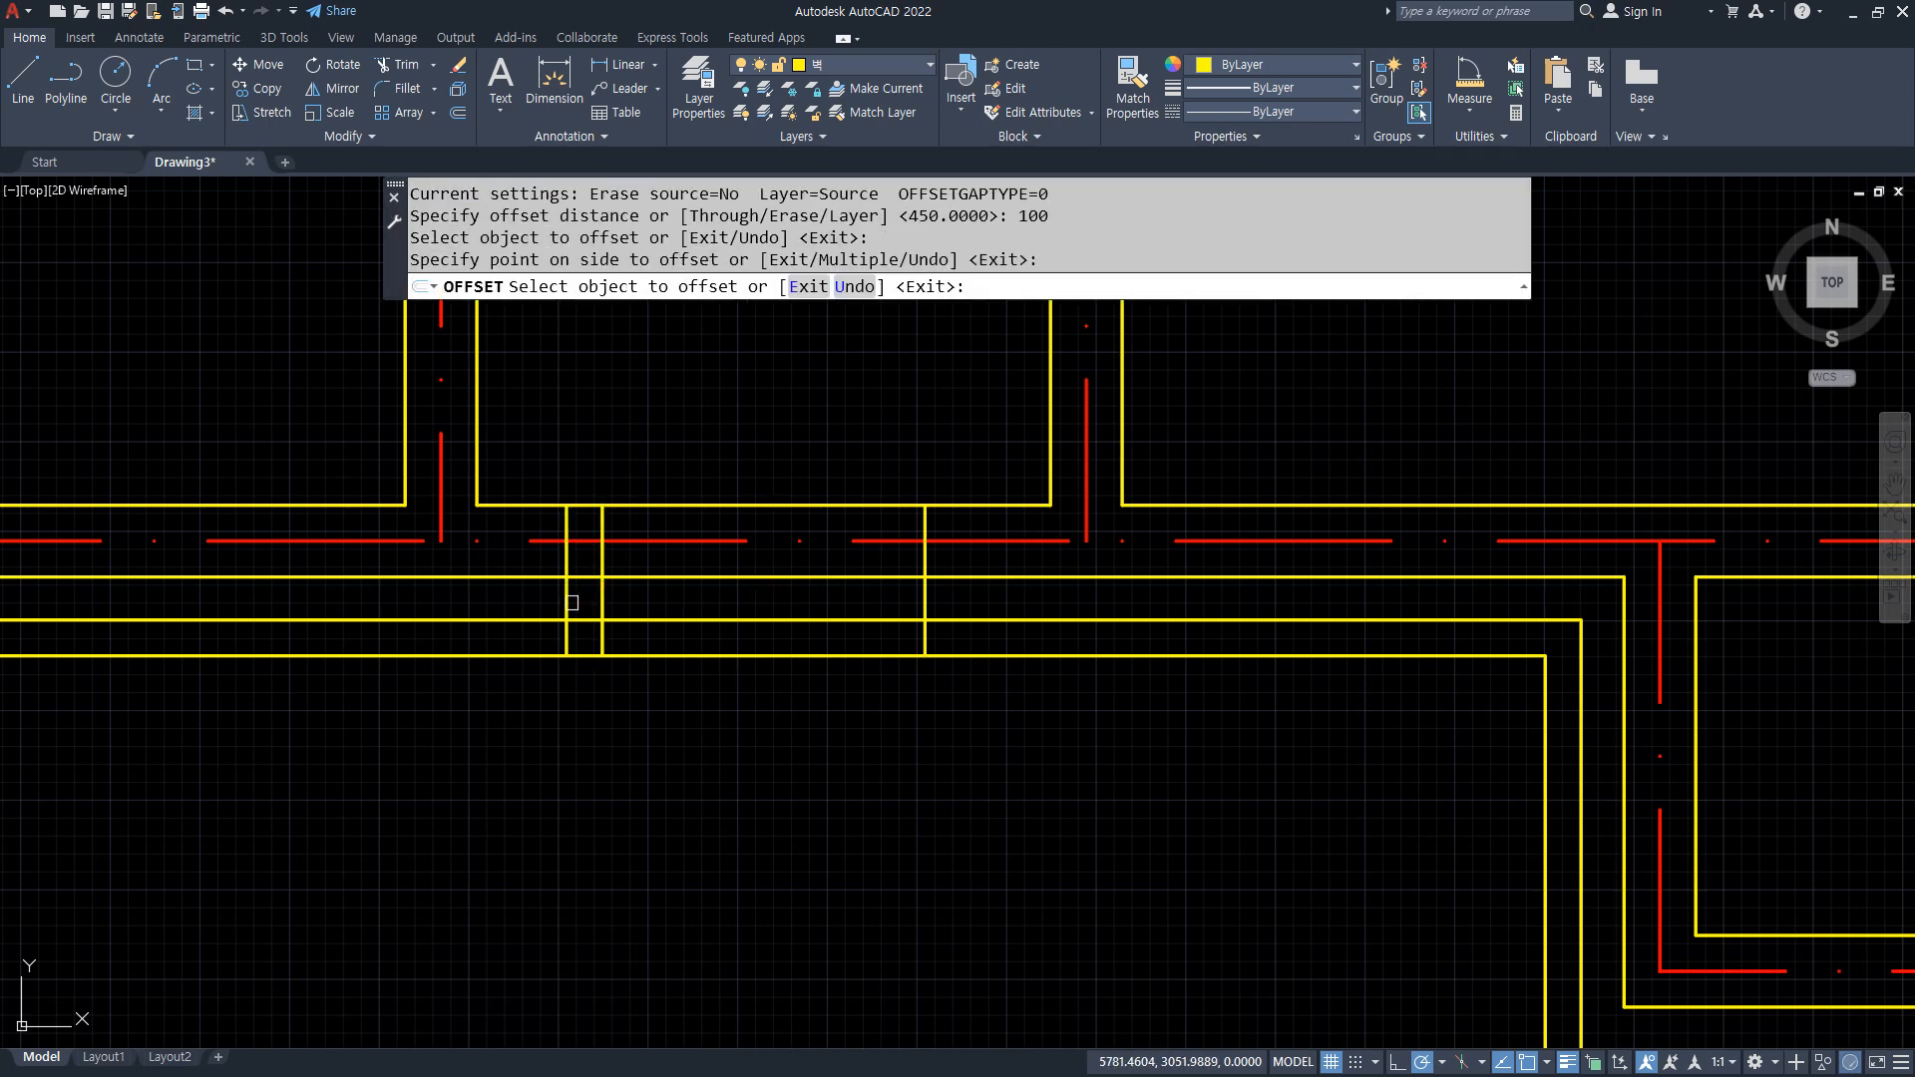
pyautogui.click(923, 603)
pyautogui.click(979, 599)
pyautogui.press('Return')
# Trim the four wall lines between the jambs of the small room's window opening, keeping the red centre line
pyautogui.write('tr')
pyautogui.press('Return')
pyautogui.moveTo(820, 497); pyautogui.dragTo(826, 551)
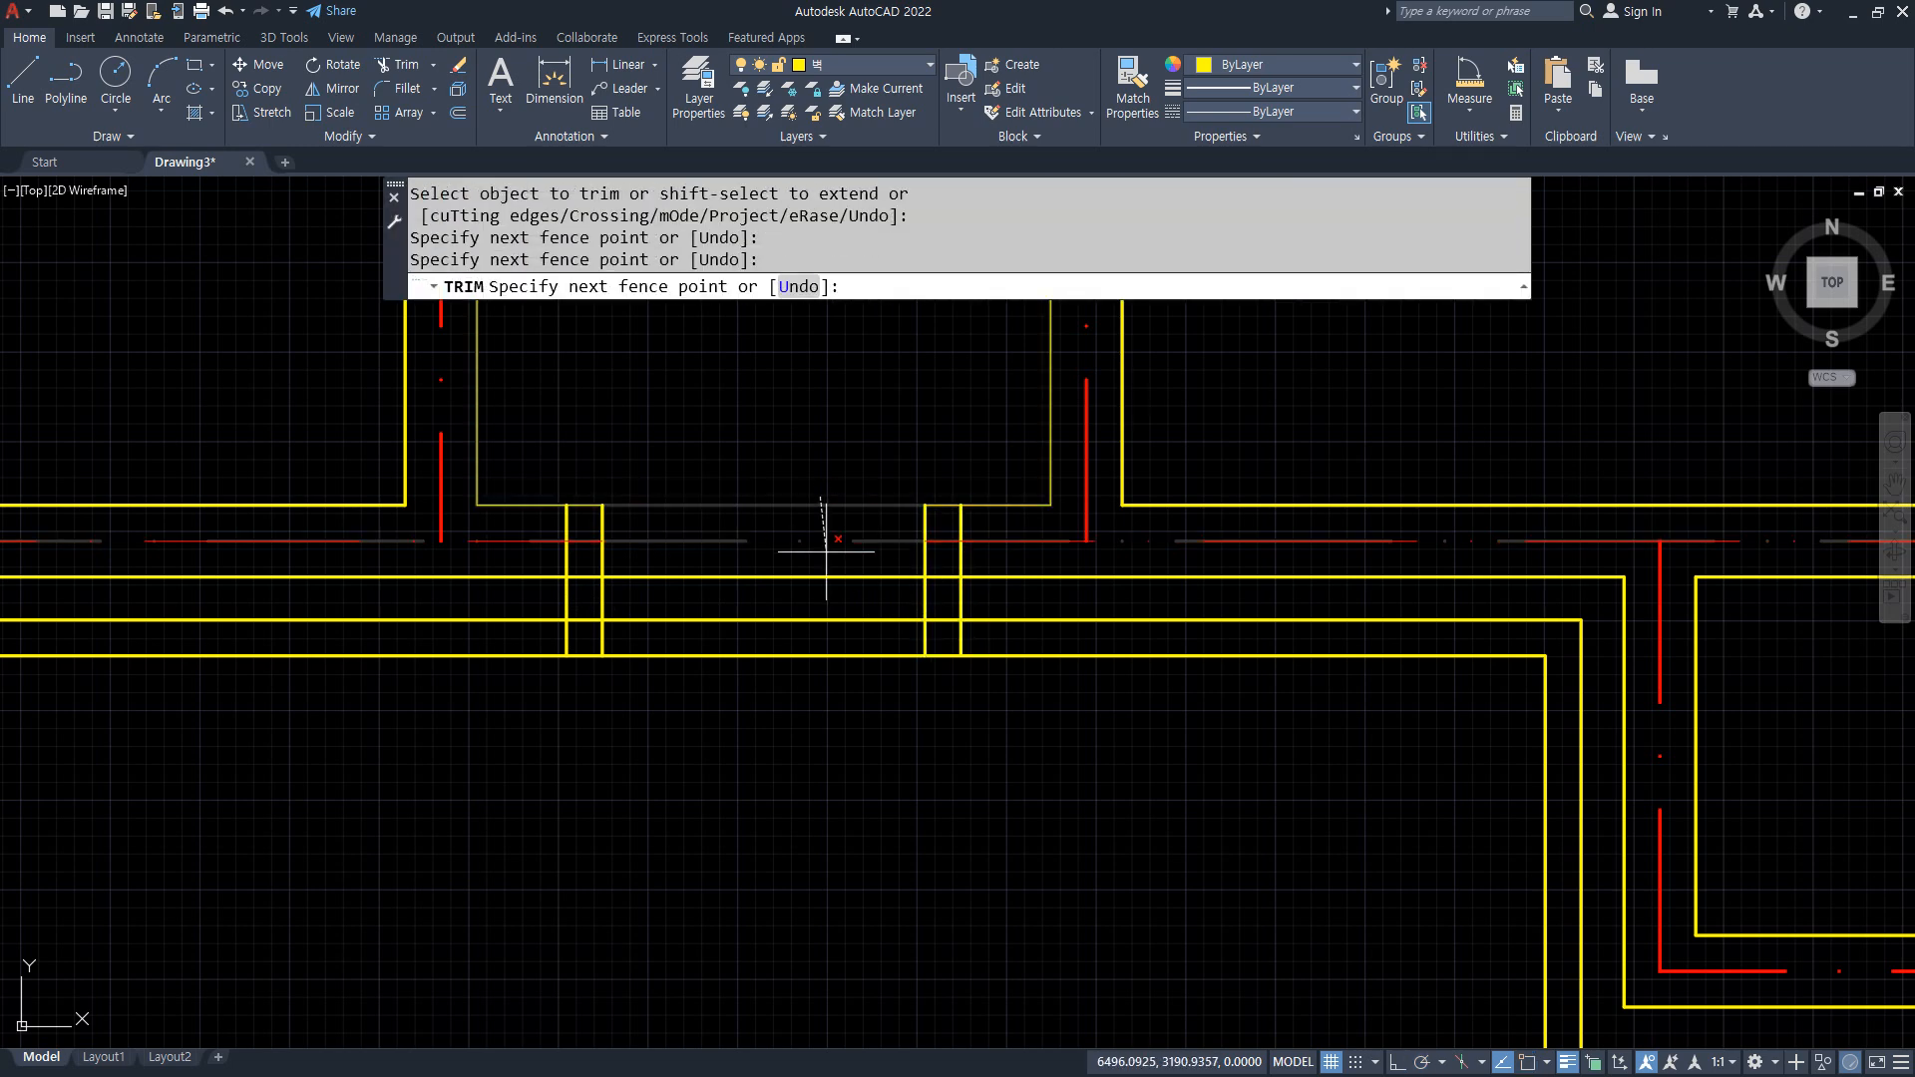
pyautogui.click(825, 518)
pyautogui.click(815, 558)
pyautogui.click(796, 714)
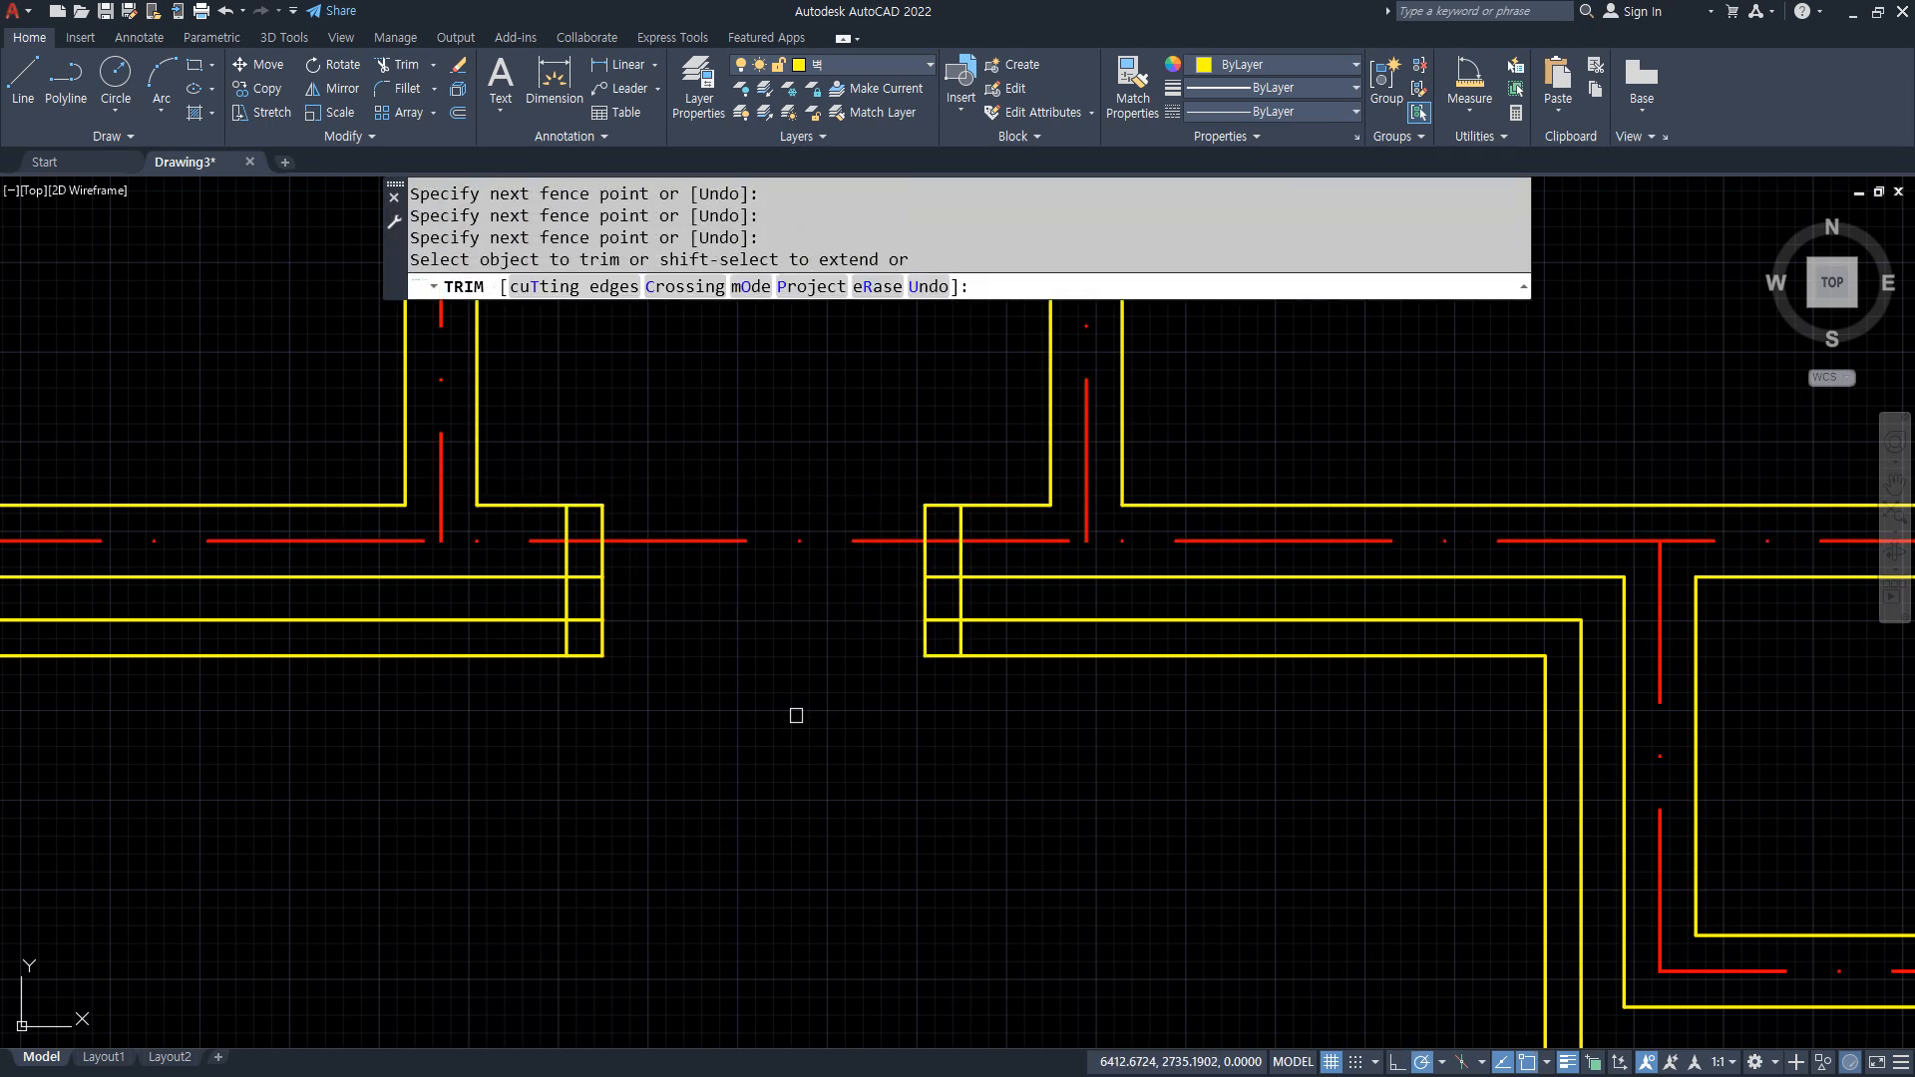
pyautogui.press('Return')
# Fillet the inner cavity lines with the offset lines at radius 0 to close the cavities on both sides of the small room's window
pyautogui.write('f')
pyautogui.press('Return')
pyautogui.click(544, 577)
pyautogui.click(567, 610)
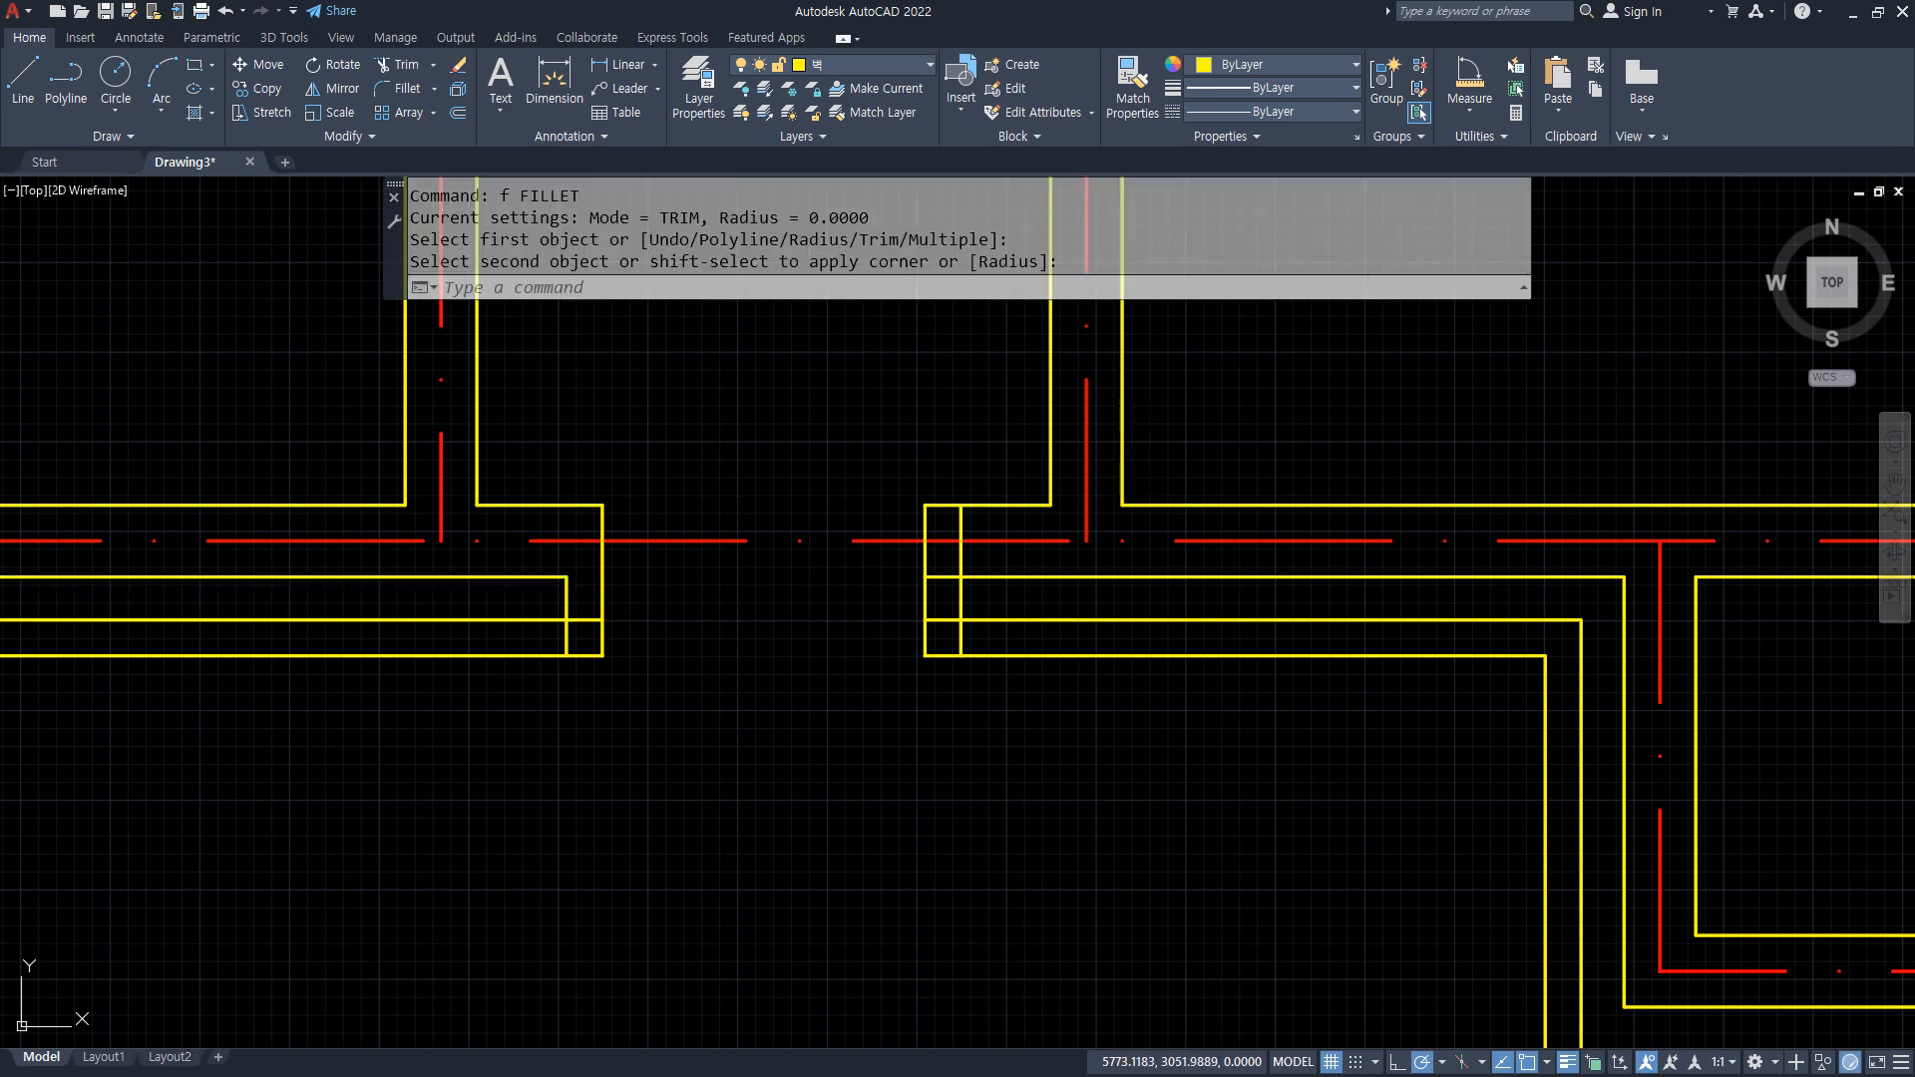
pyautogui.press('Return')
pyautogui.click(974, 577)
pyautogui.click(962, 602)
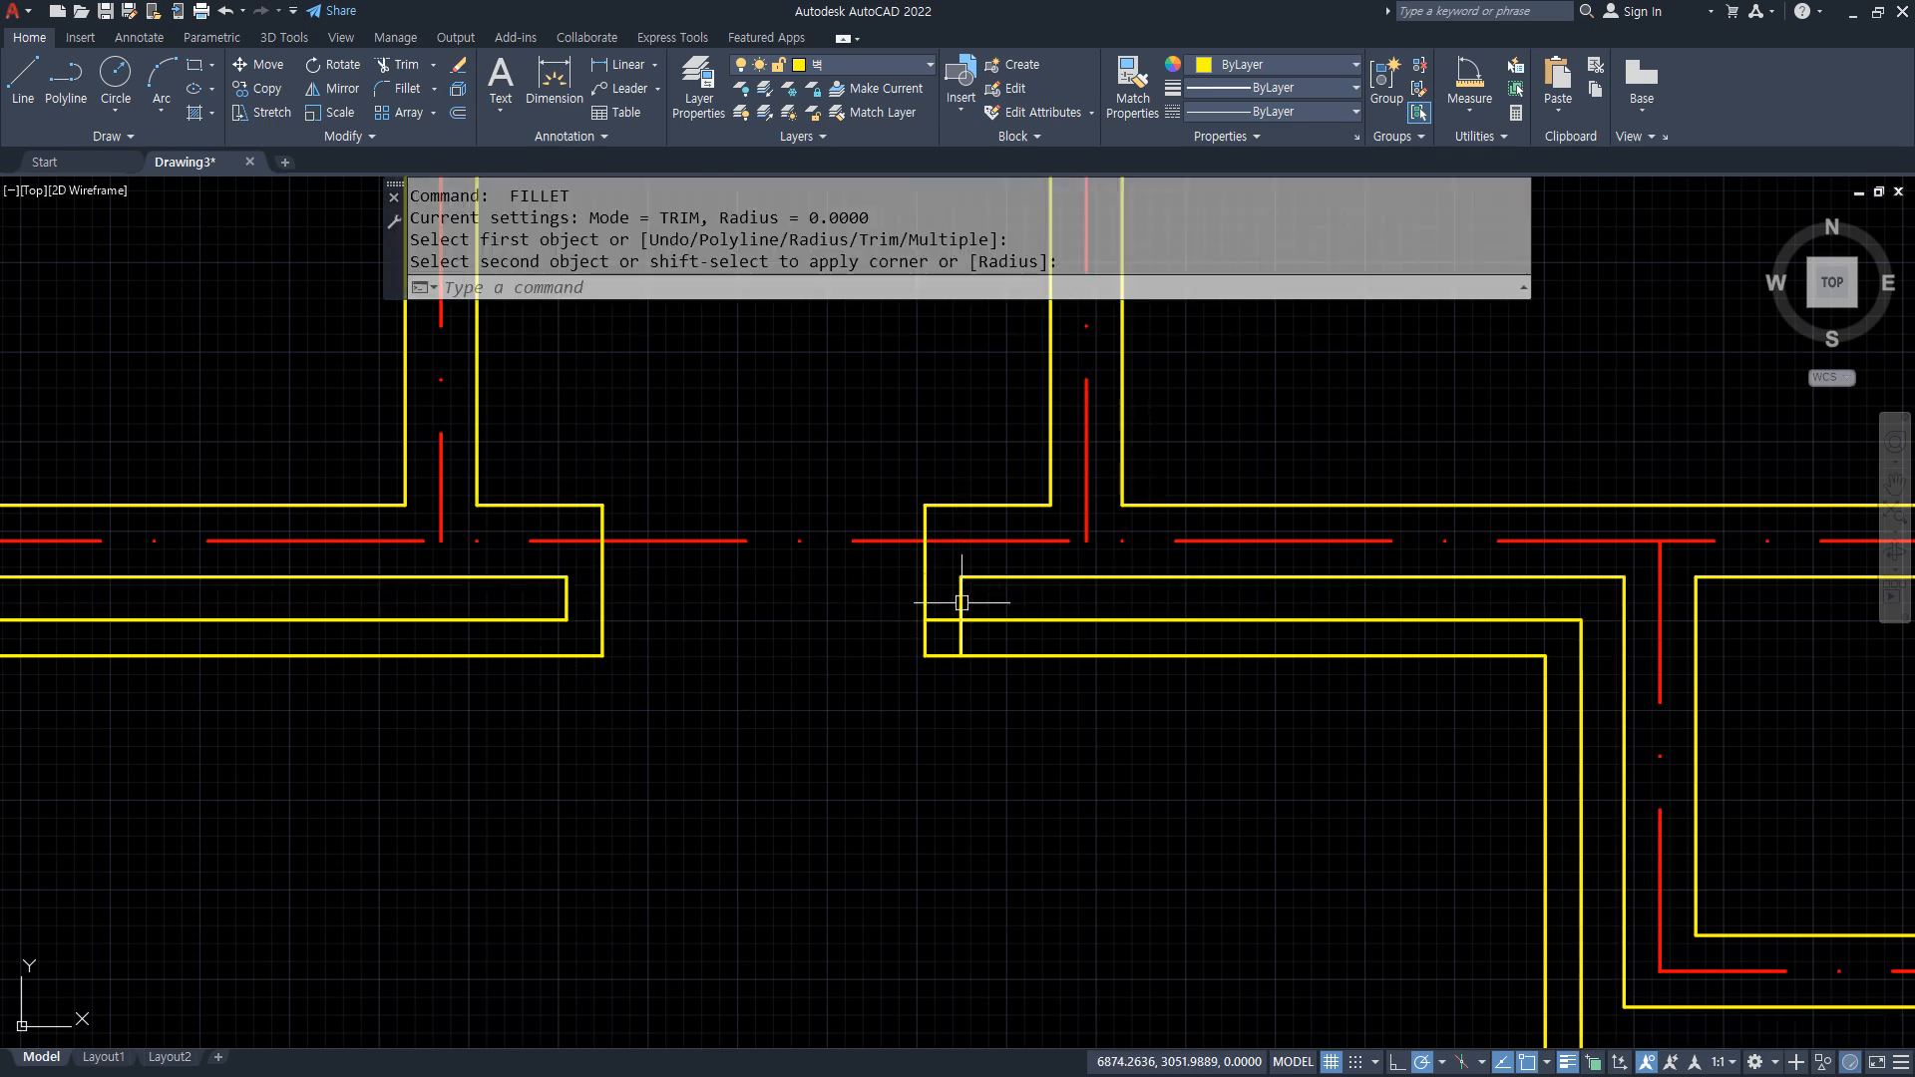
pyautogui.press('Return')
pyautogui.click(962, 602)
pyautogui.click(975, 620)
pyautogui.scroll(-2, 1065, 654)
pyautogui.moveTo(1182, 655); pyautogui.dragTo(173, 440, button='middle')
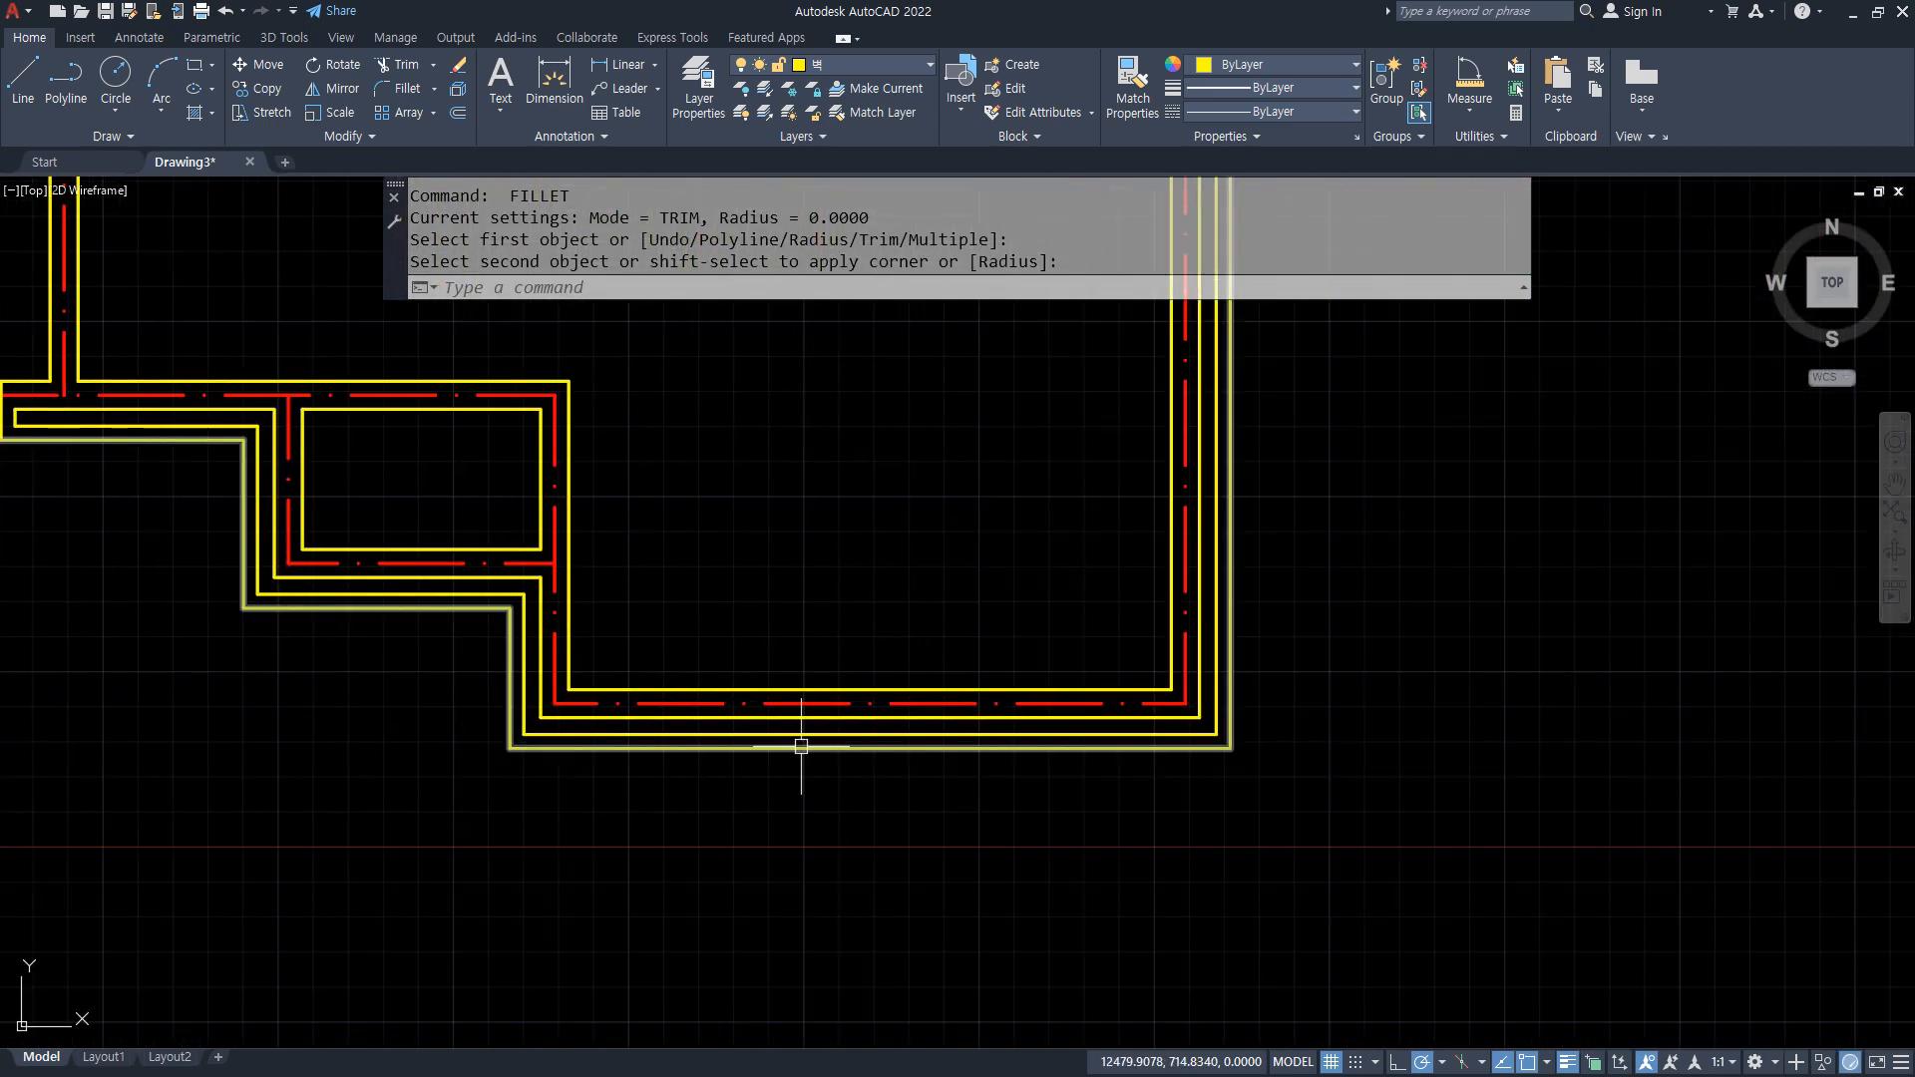
pyautogui.scroll(1, 886, 758)
pyautogui.scroll(1, 784, 672)
pyautogui.write('o')
pyautogui.press('Return')
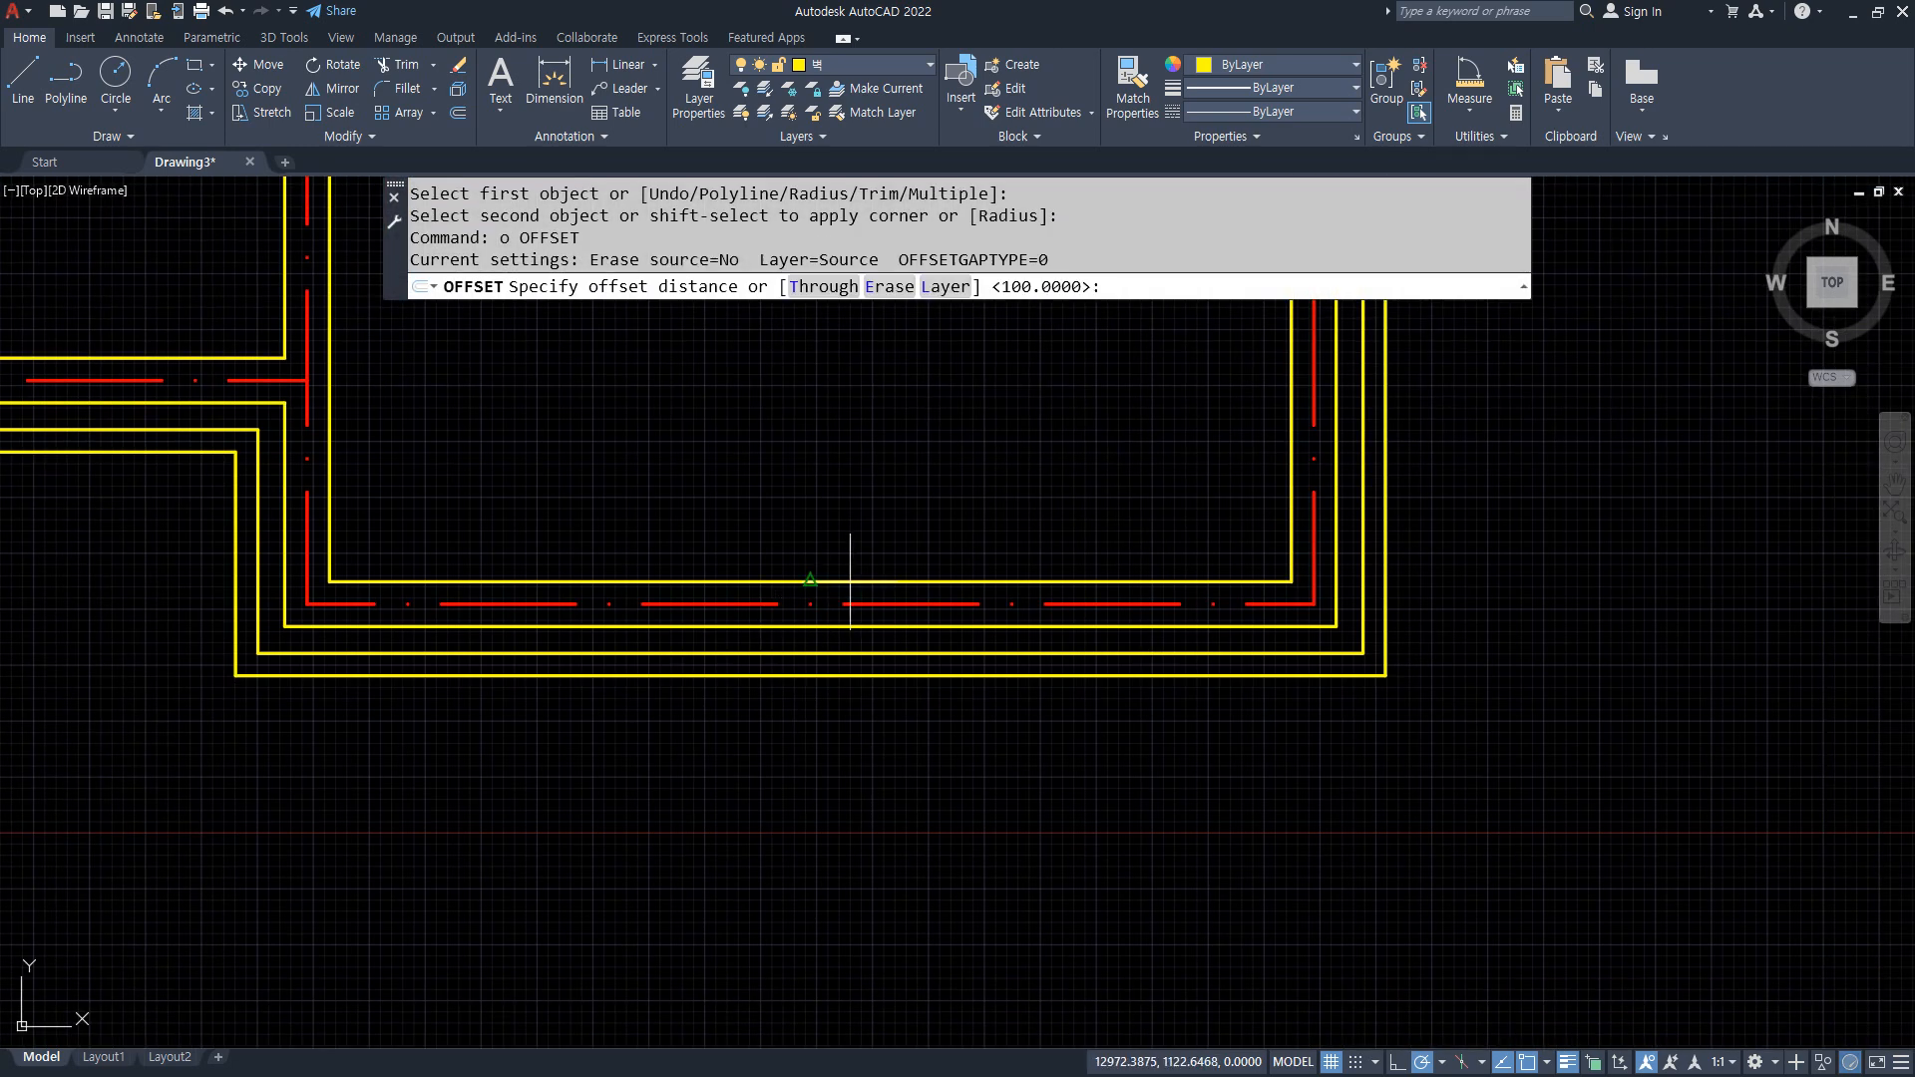
pyautogui.click(810, 674)
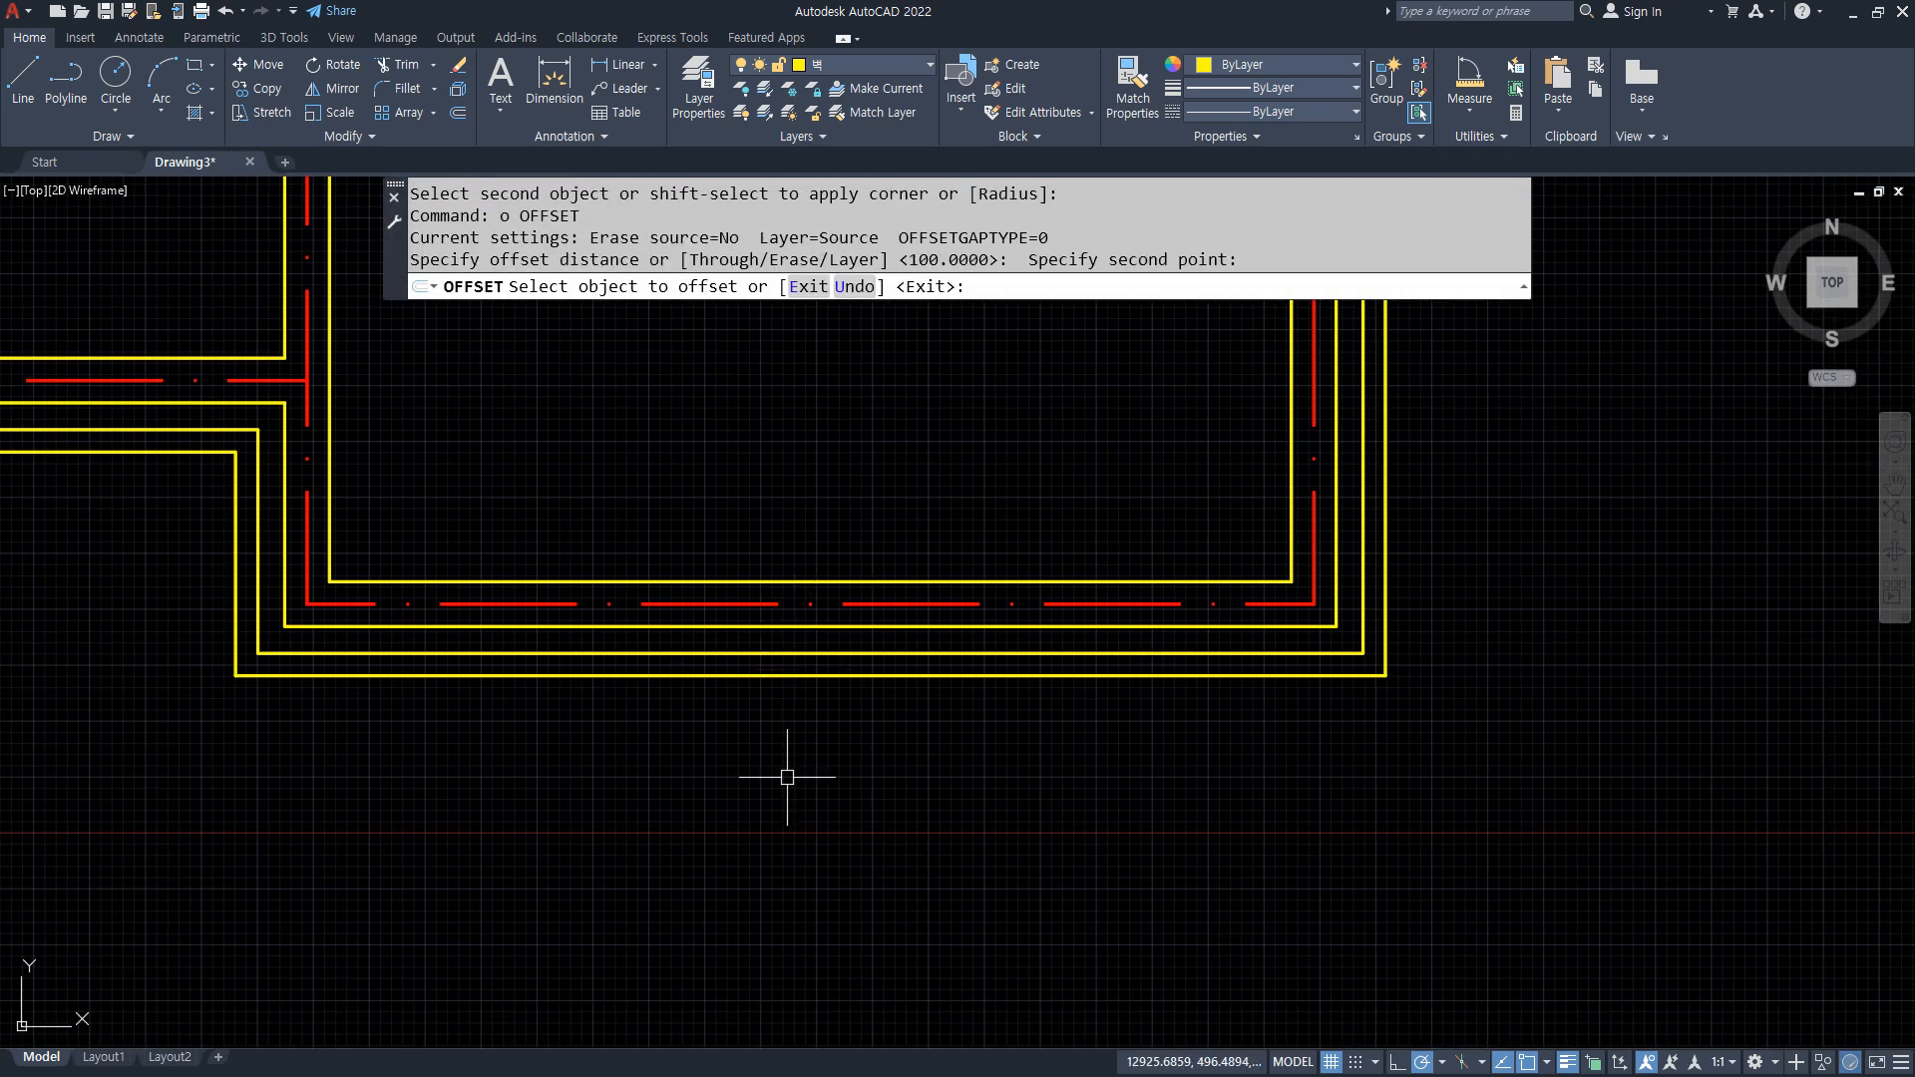
pyautogui.press('Escape')
pyautogui.press('Escape')
# Draw a vertical line from the midpoint of the large lower-right room's bottom inner wall line down past the outer wall line
pyautogui.write('l')
pyautogui.press('Return')
pyautogui.click(811, 581)
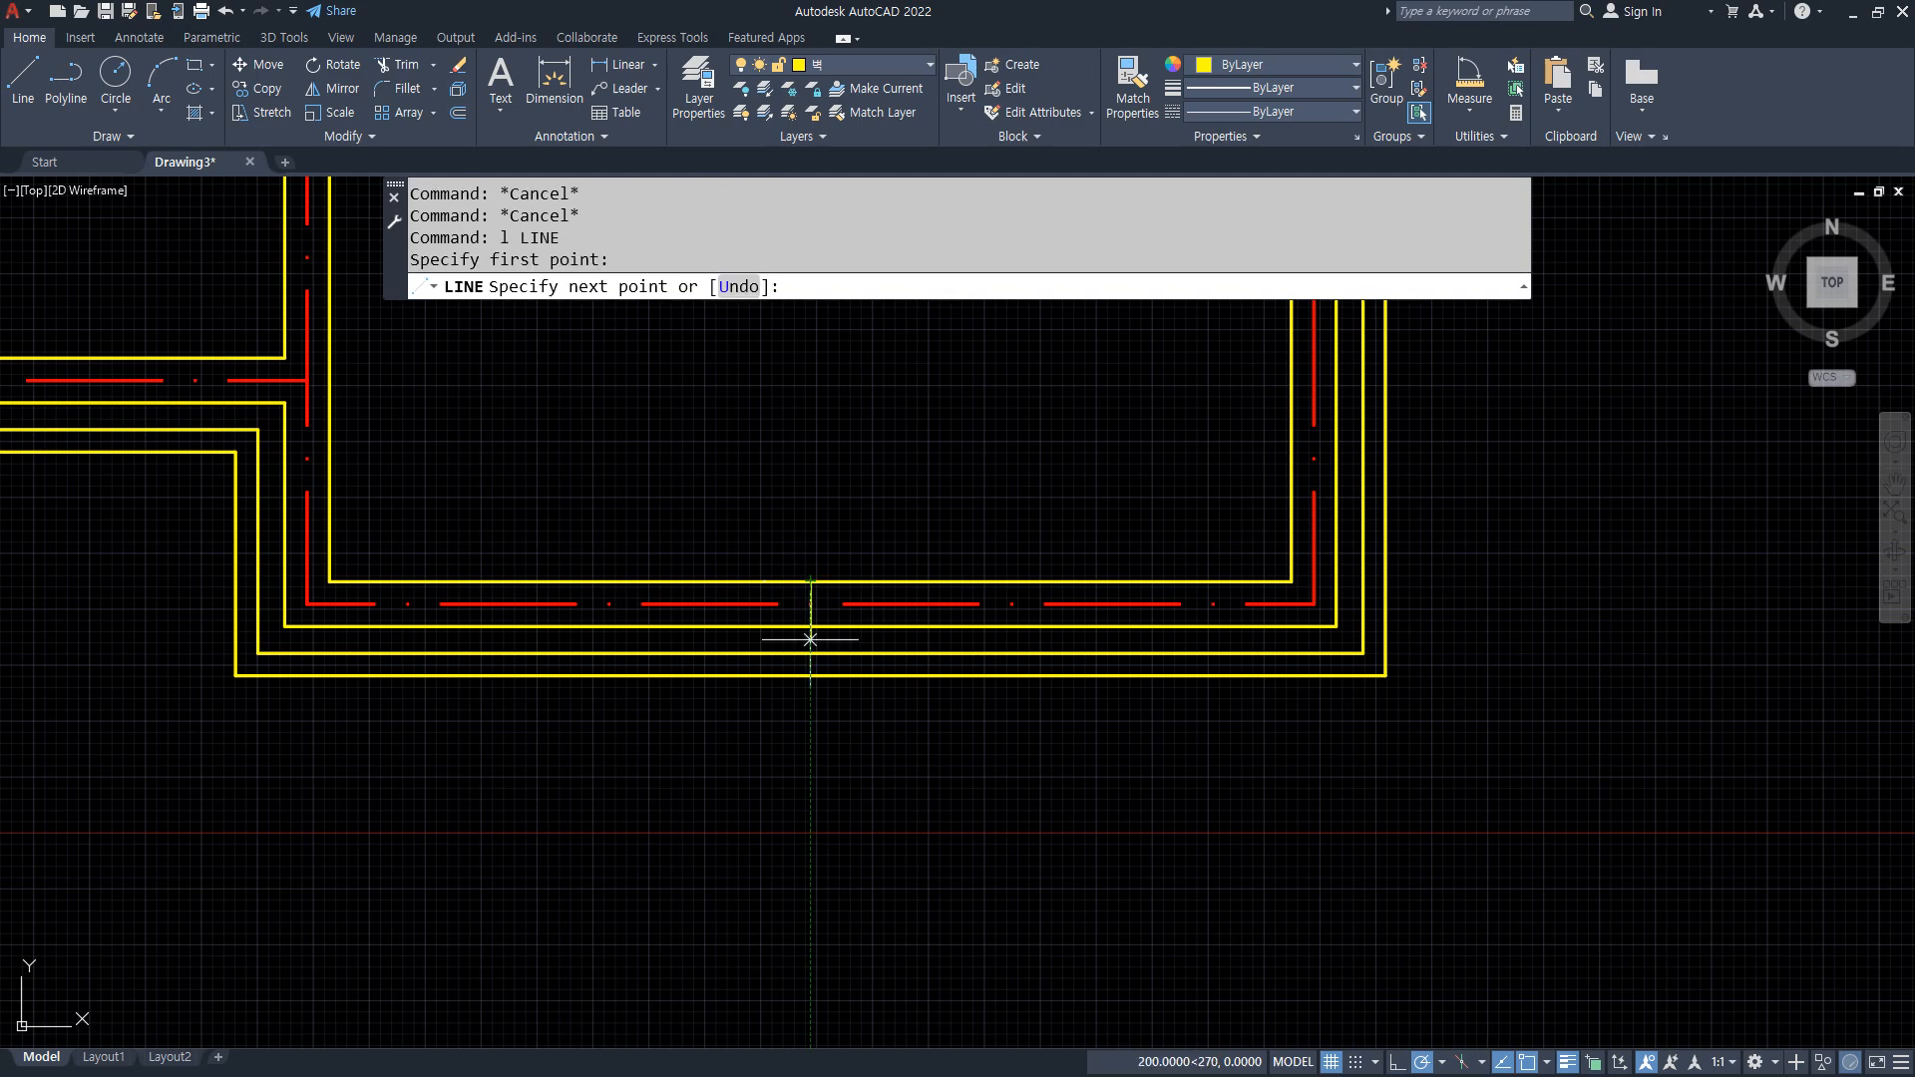
pyautogui.click(810, 685)
pyautogui.press('Return')
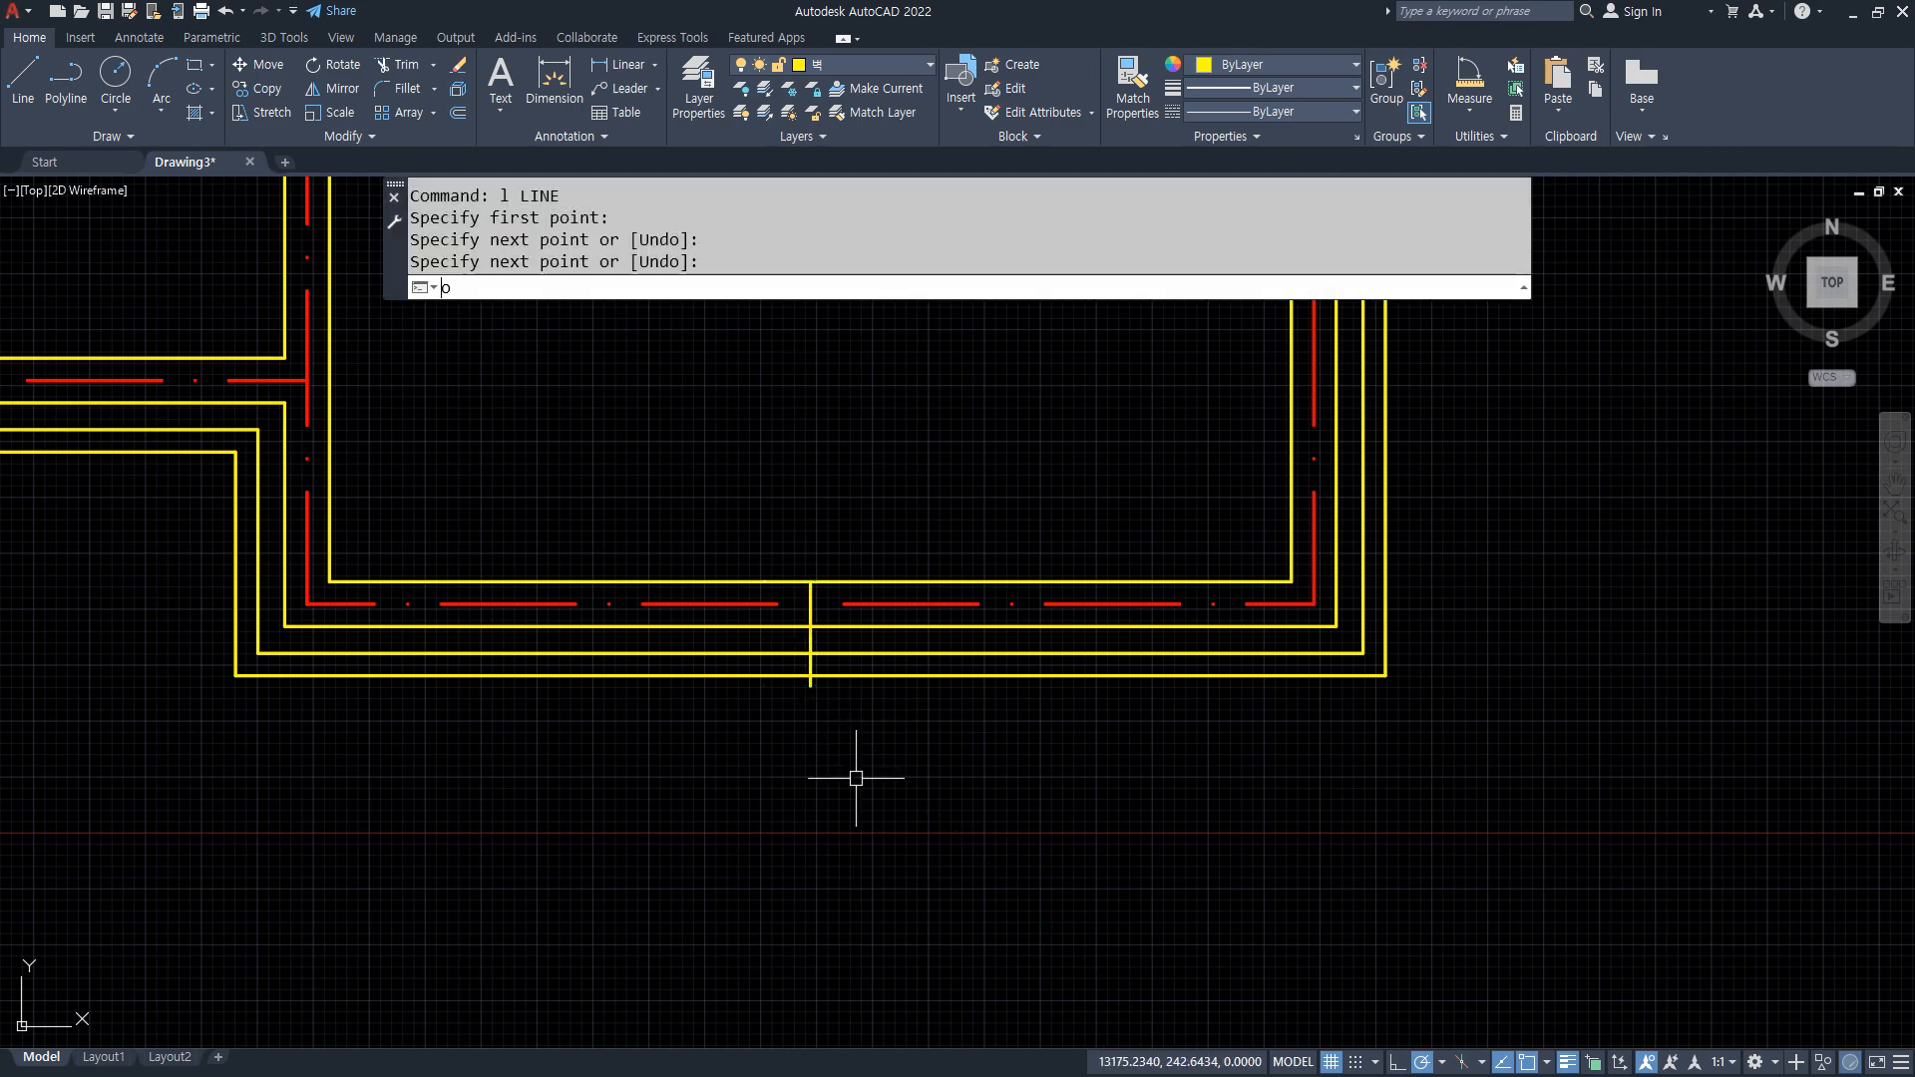
# Trim the part of the vertical line that sticks out beyond the bottom wall's outer line
pyautogui.write('o')
pyautogui.press('Escape')
pyautogui.scroll(2, 811, 682)
pyautogui.write('tr')
pyautogui.press('Return')
pyautogui.click(801, 677)
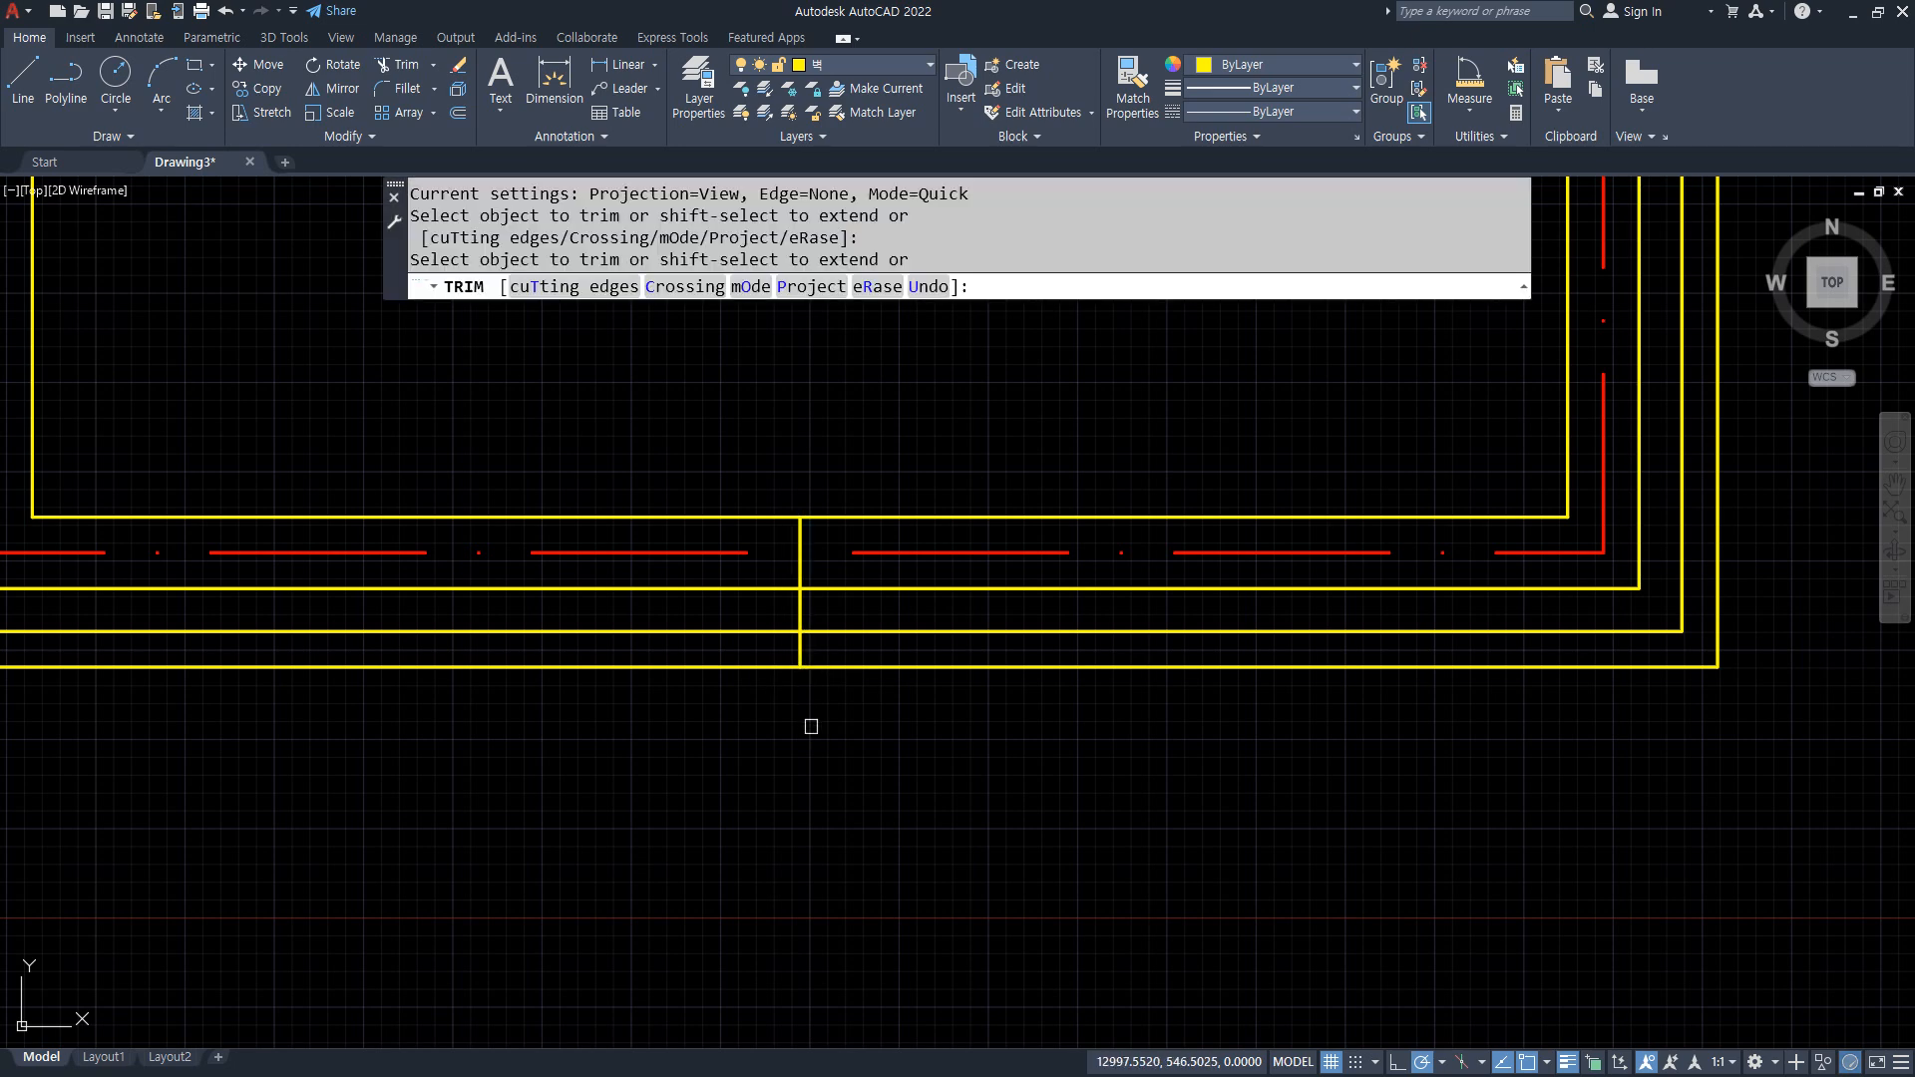
pyautogui.press('Return')
# Offset the bottom wall's vertical line by 1200 to each side and erase the original centre line
pyautogui.write('o')
pyautogui.press('Return')
pyautogui.write('120')
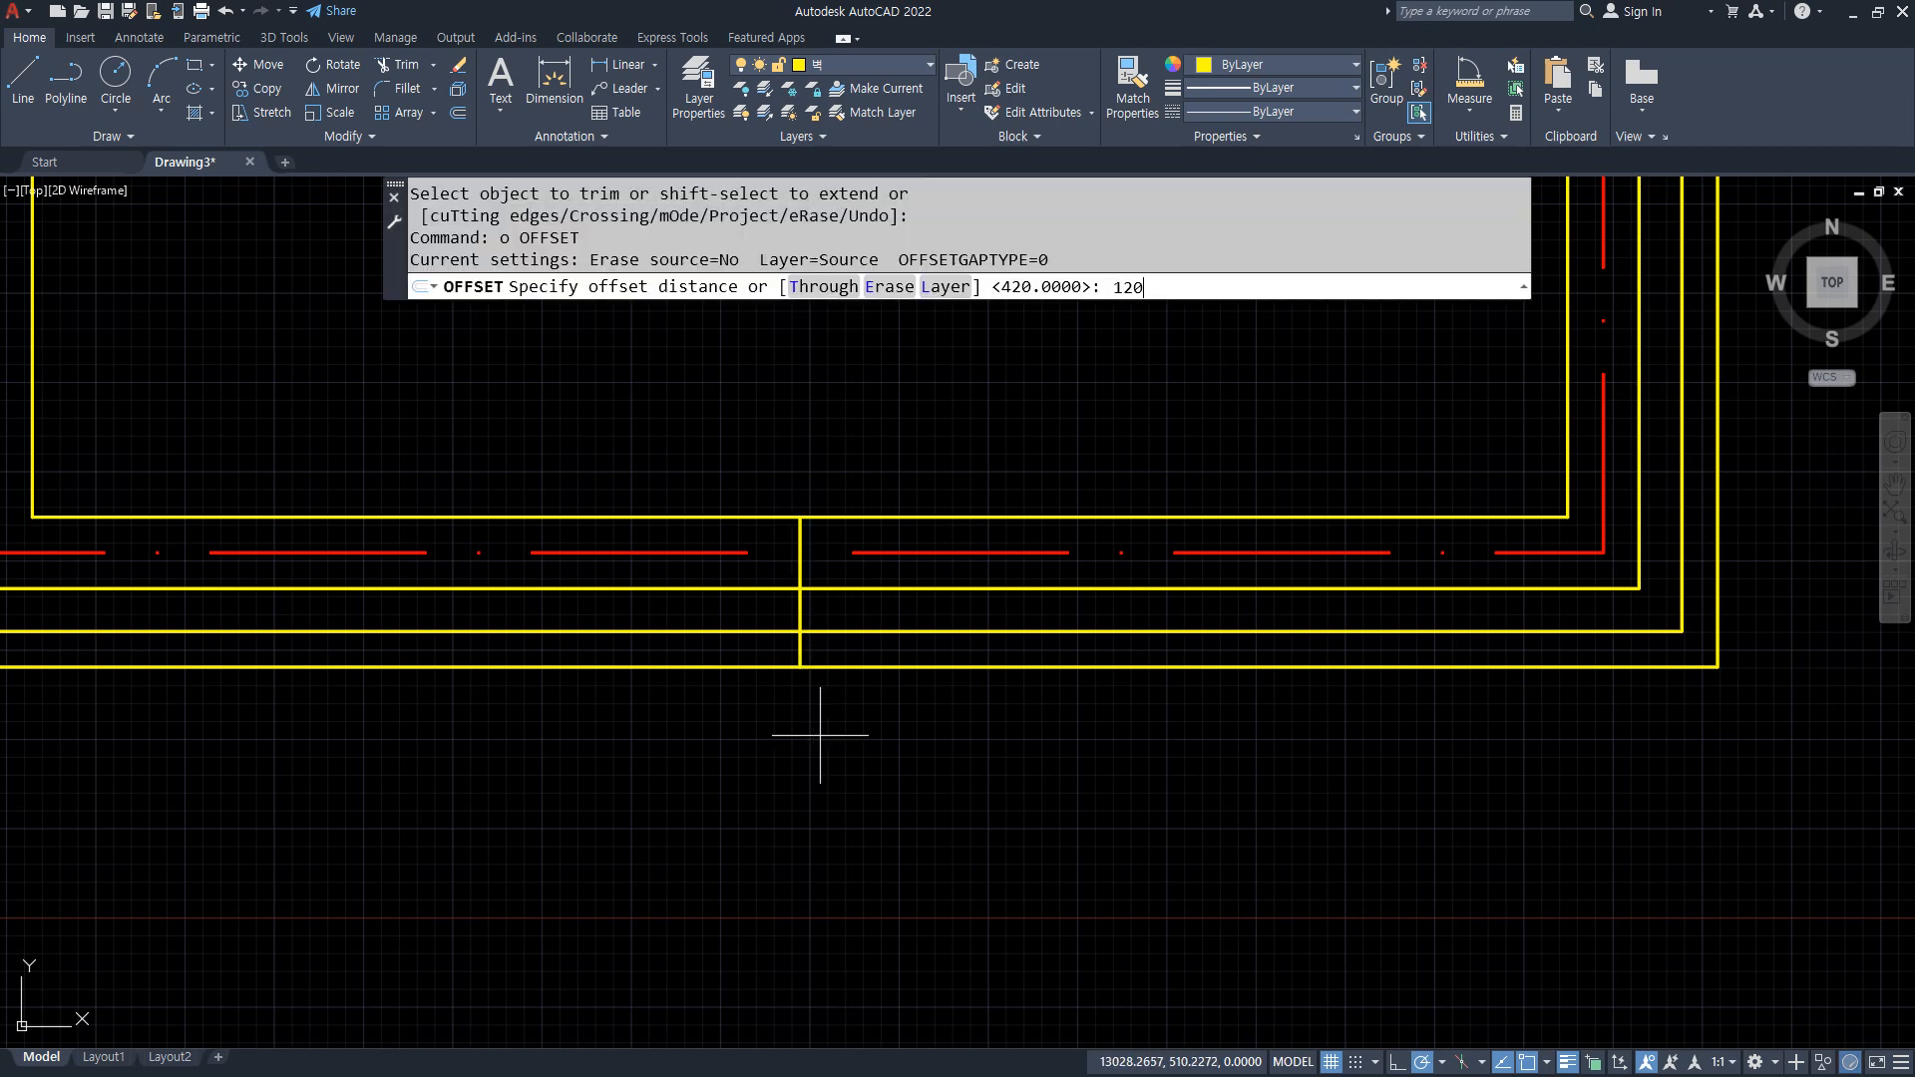
pyautogui.write('0')
pyautogui.press('Return')
pyautogui.click(794, 562)
pyautogui.click(810, 559)
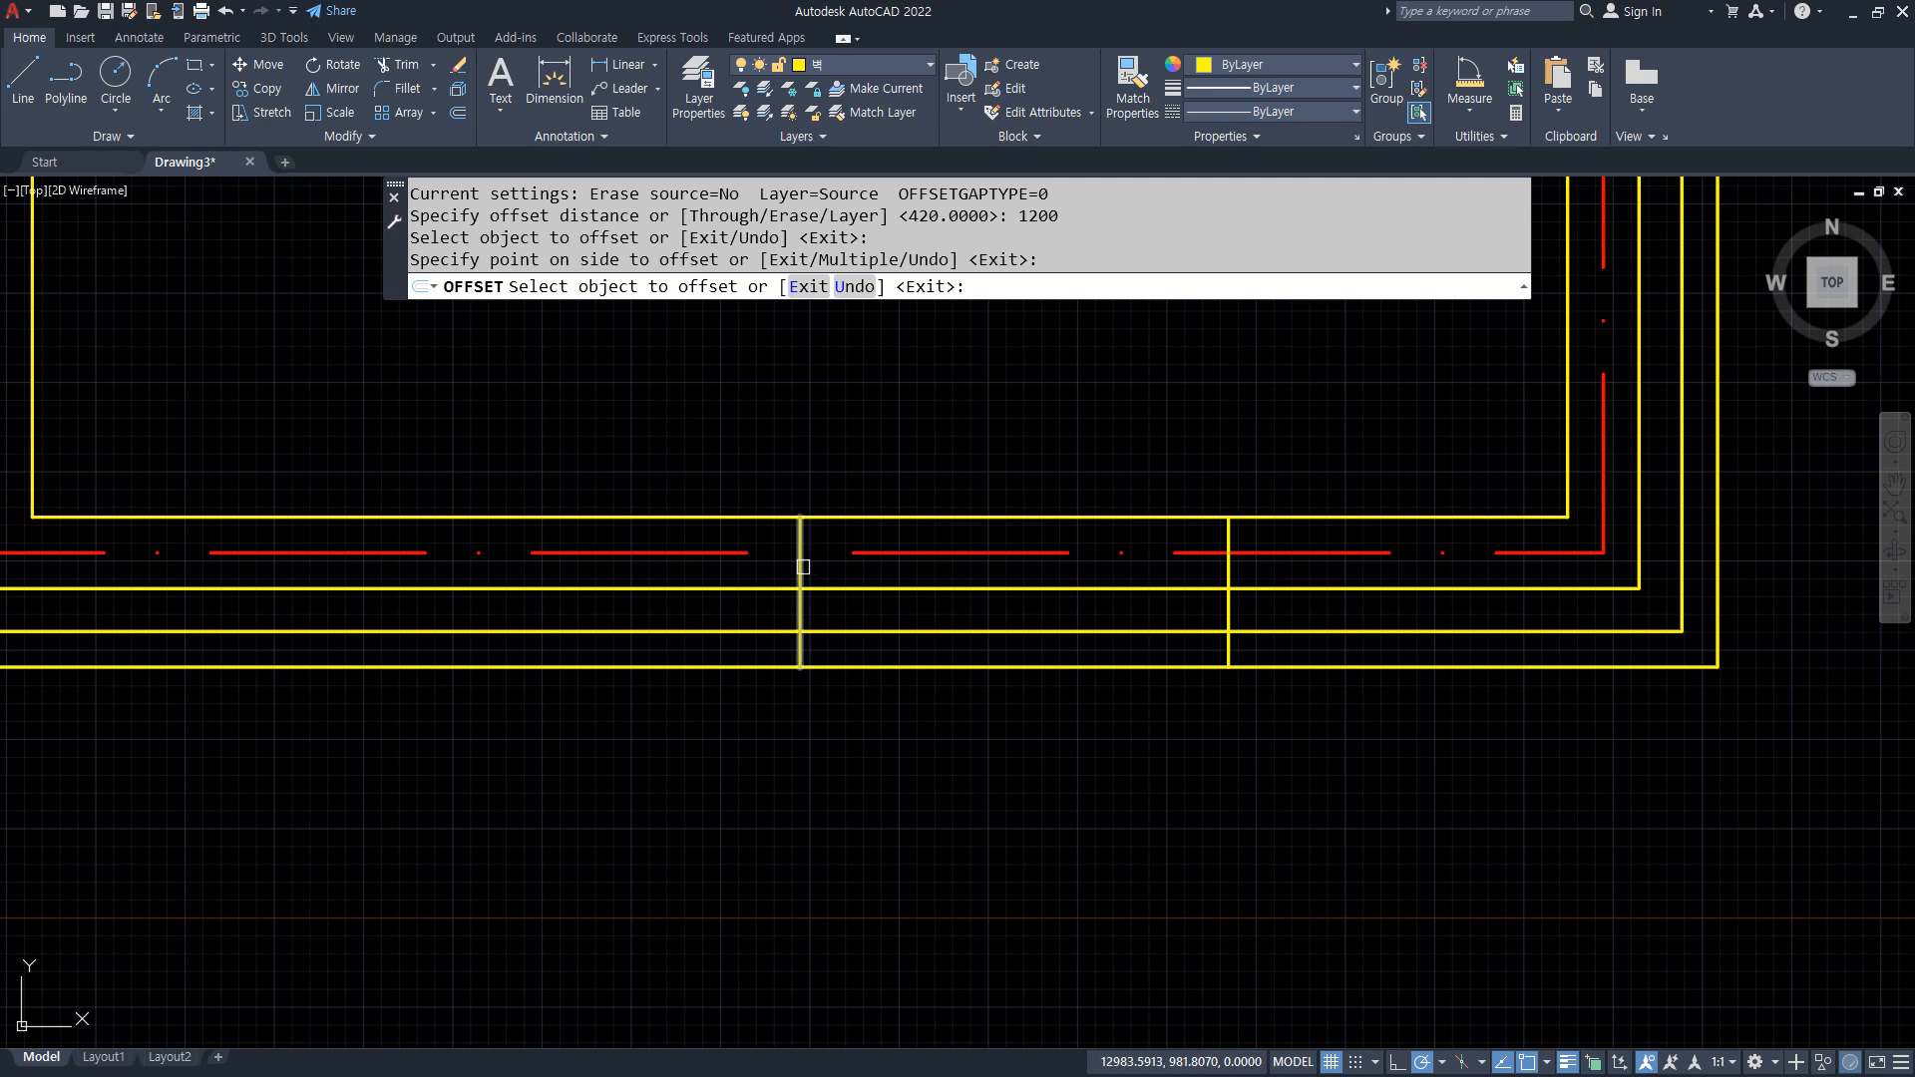
pyautogui.click(798, 565)
pyautogui.click(761, 565)
pyautogui.press('Return')
pyautogui.click(798, 566)
pyautogui.write('e')
pyautogui.press('Return')
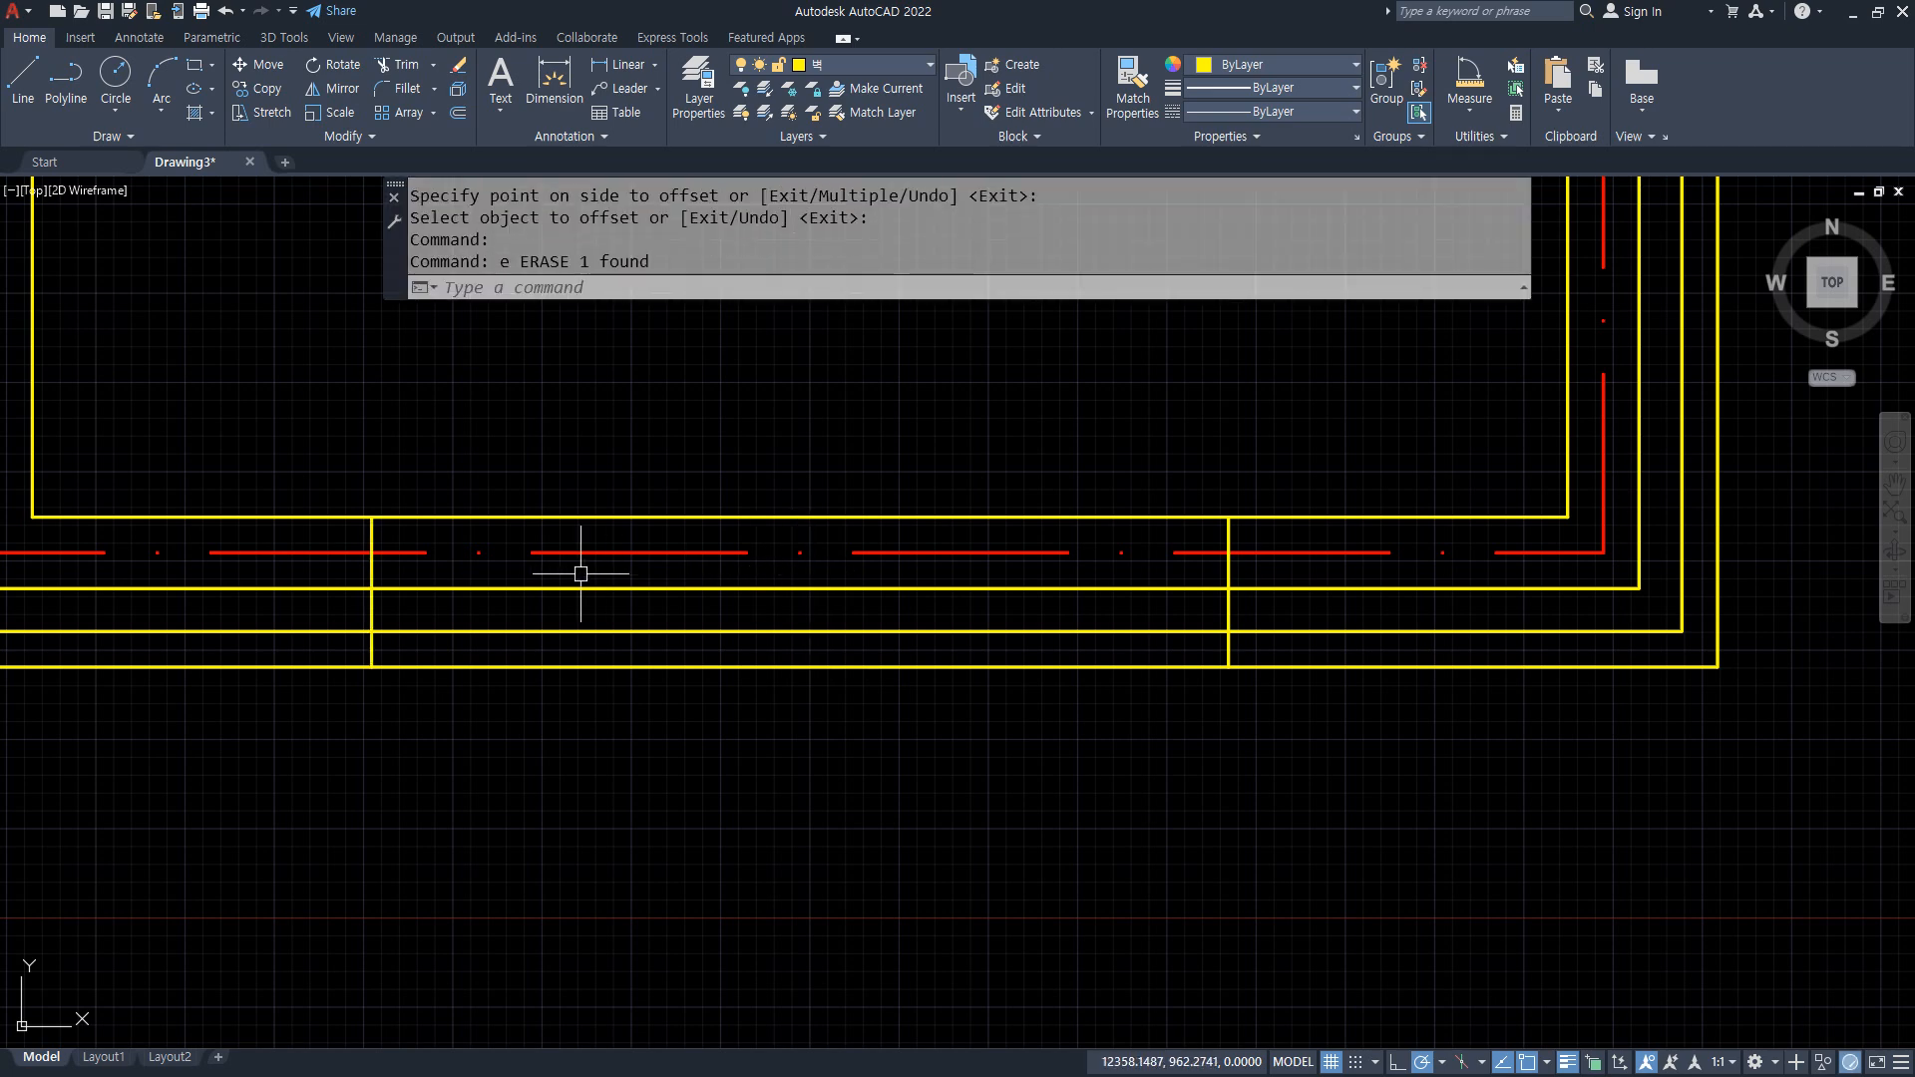
# Offset both jamb lines of the bottom wall's window opening by 100 into the adjoining walls
pyautogui.write('o')
pyautogui.press('Return')
pyautogui.write('10')
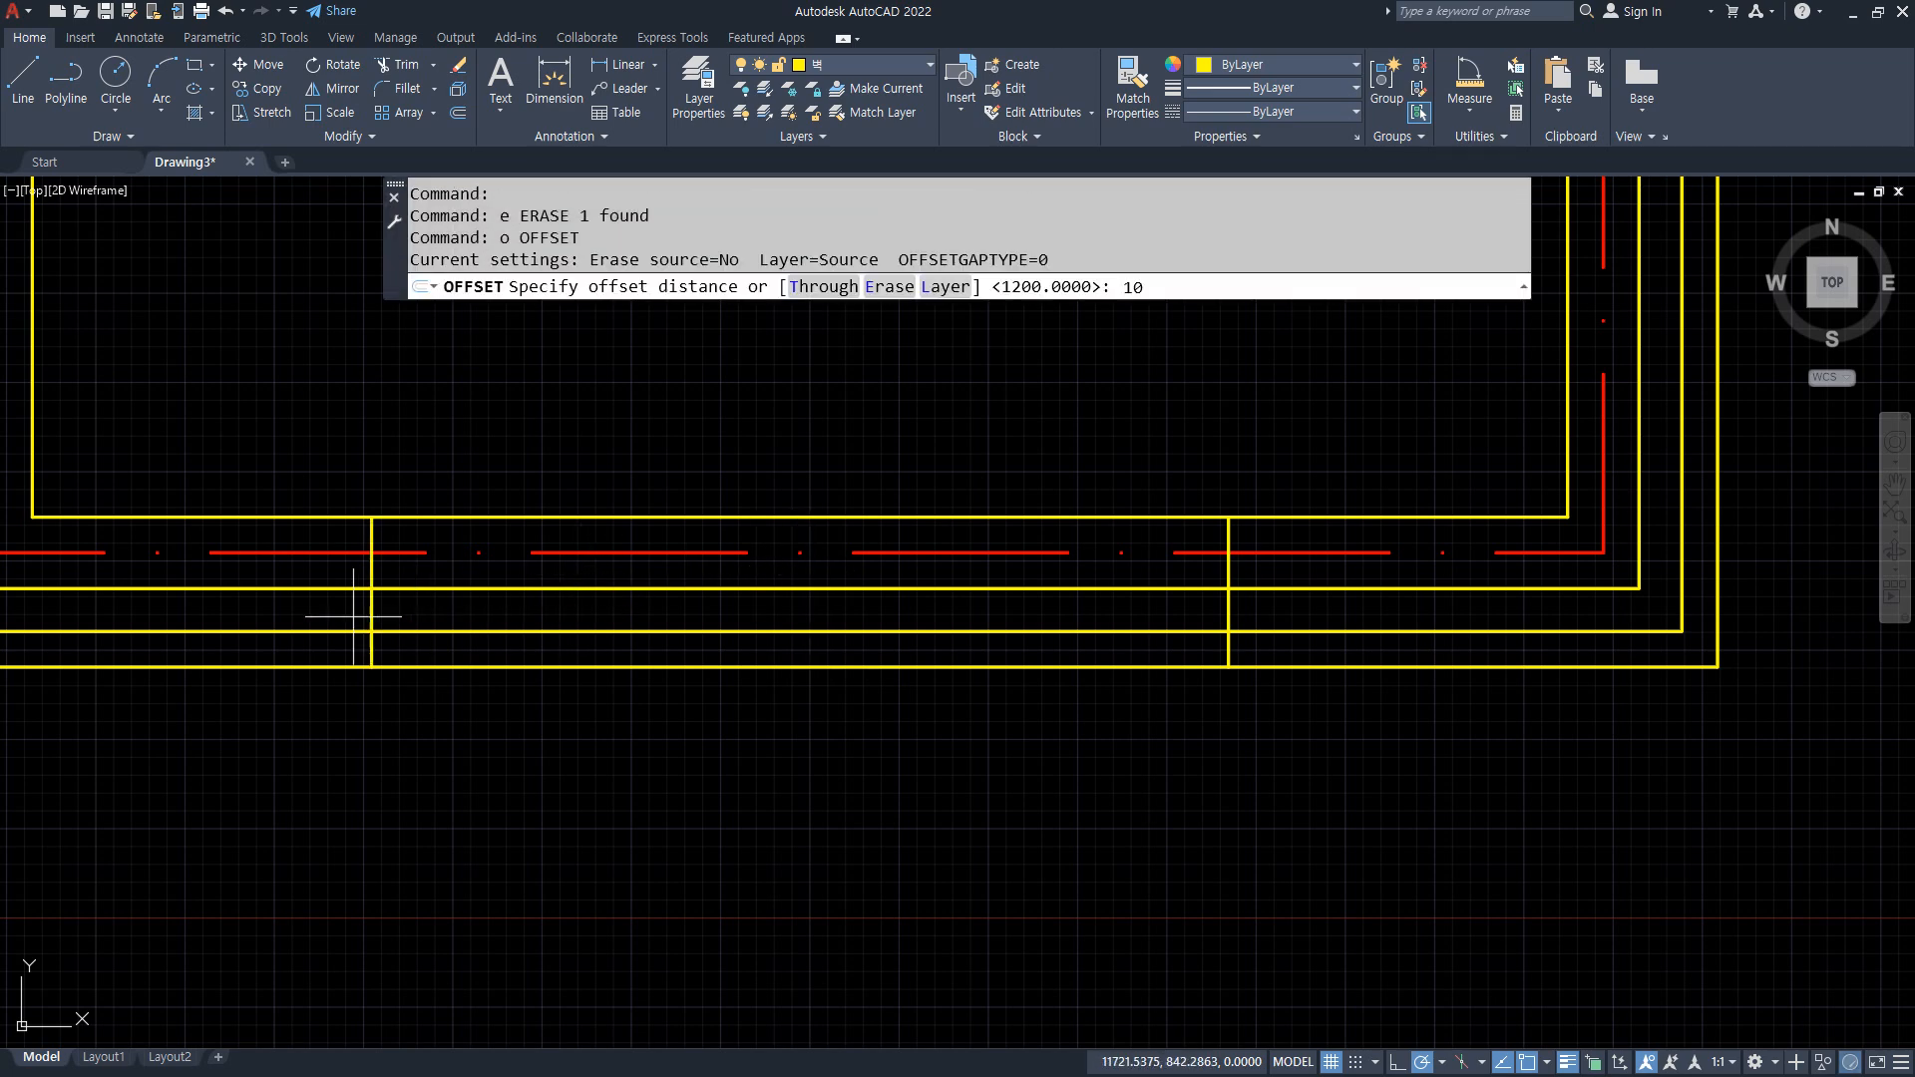
pyautogui.write('0')
pyautogui.press('Return')
pyautogui.click(367, 576)
pyautogui.click(333, 575)
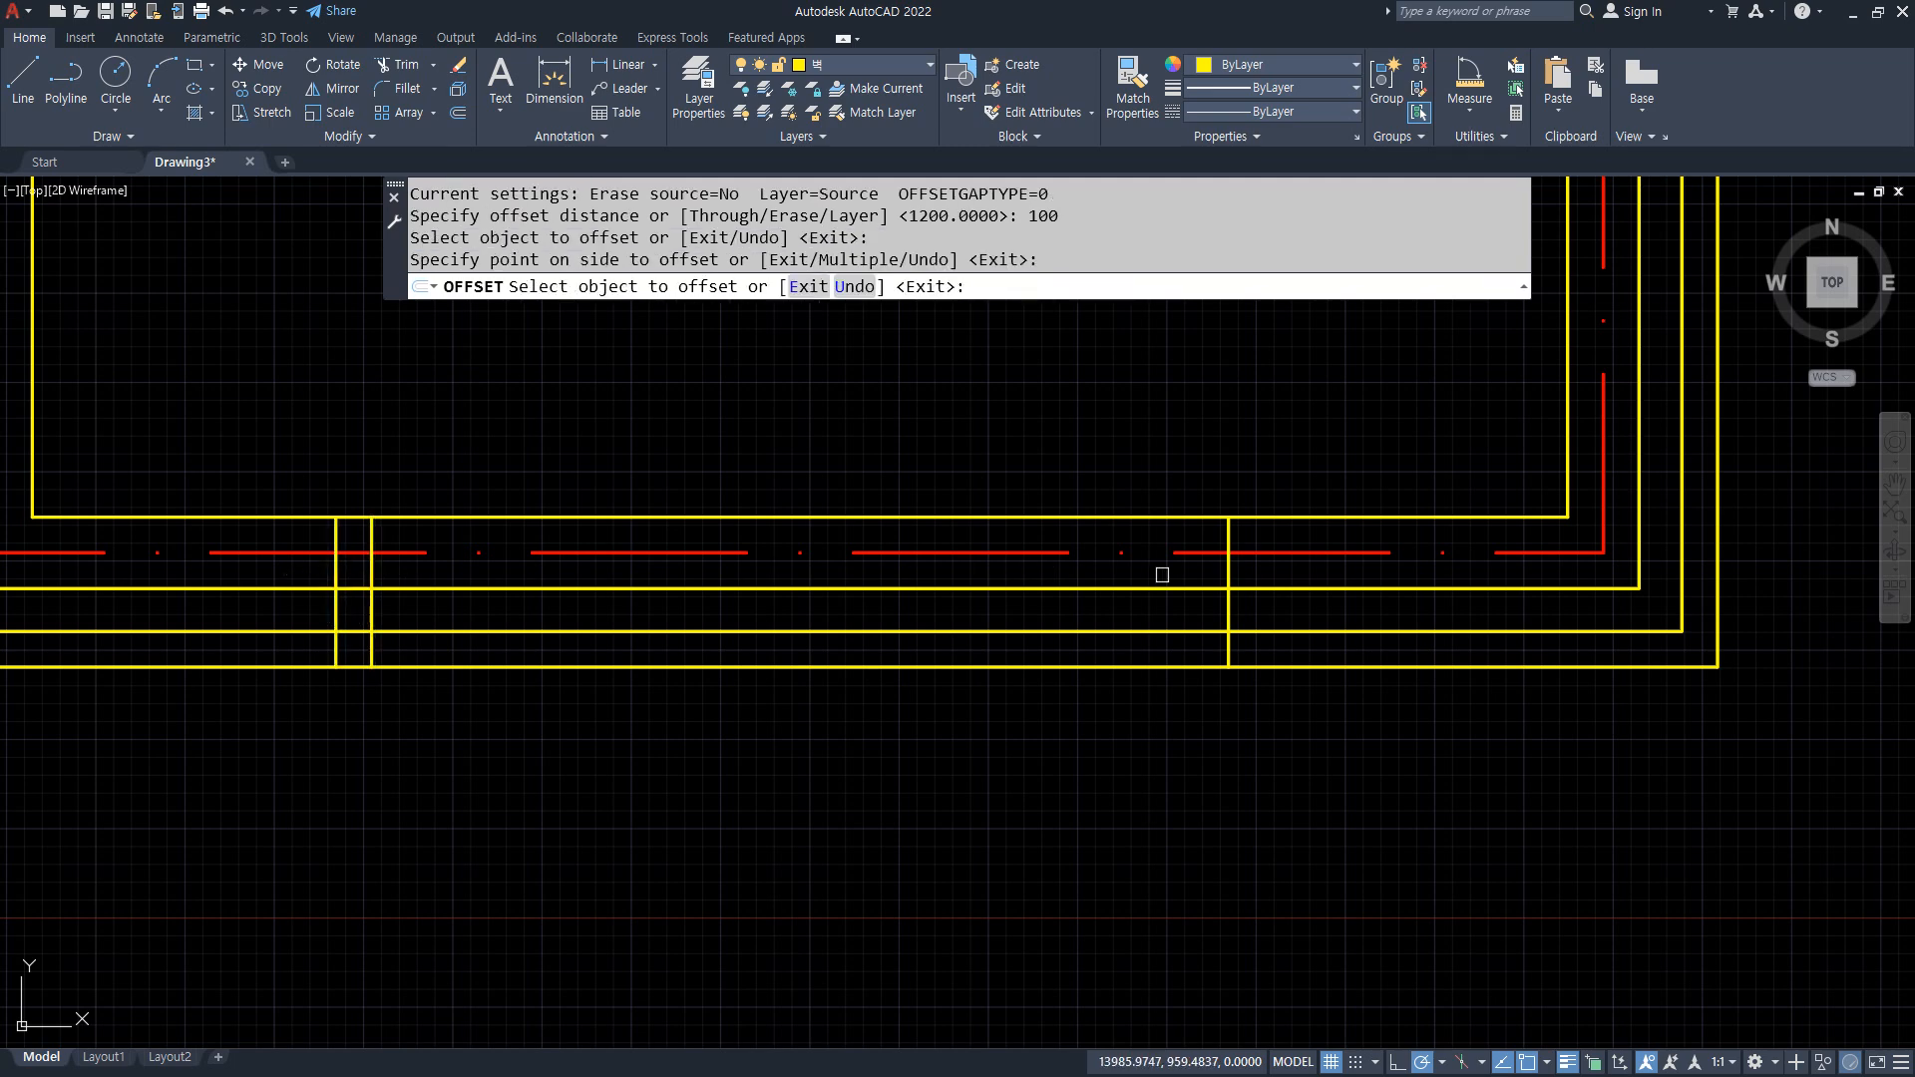
pyautogui.click(1225, 574)
pyautogui.click(1302, 570)
pyautogui.press('Return')
# Trim the four wall lines between the jambs of the bottom wall's window opening, keeping the red centre line
pyautogui.write('tr')
pyautogui.press('Return')
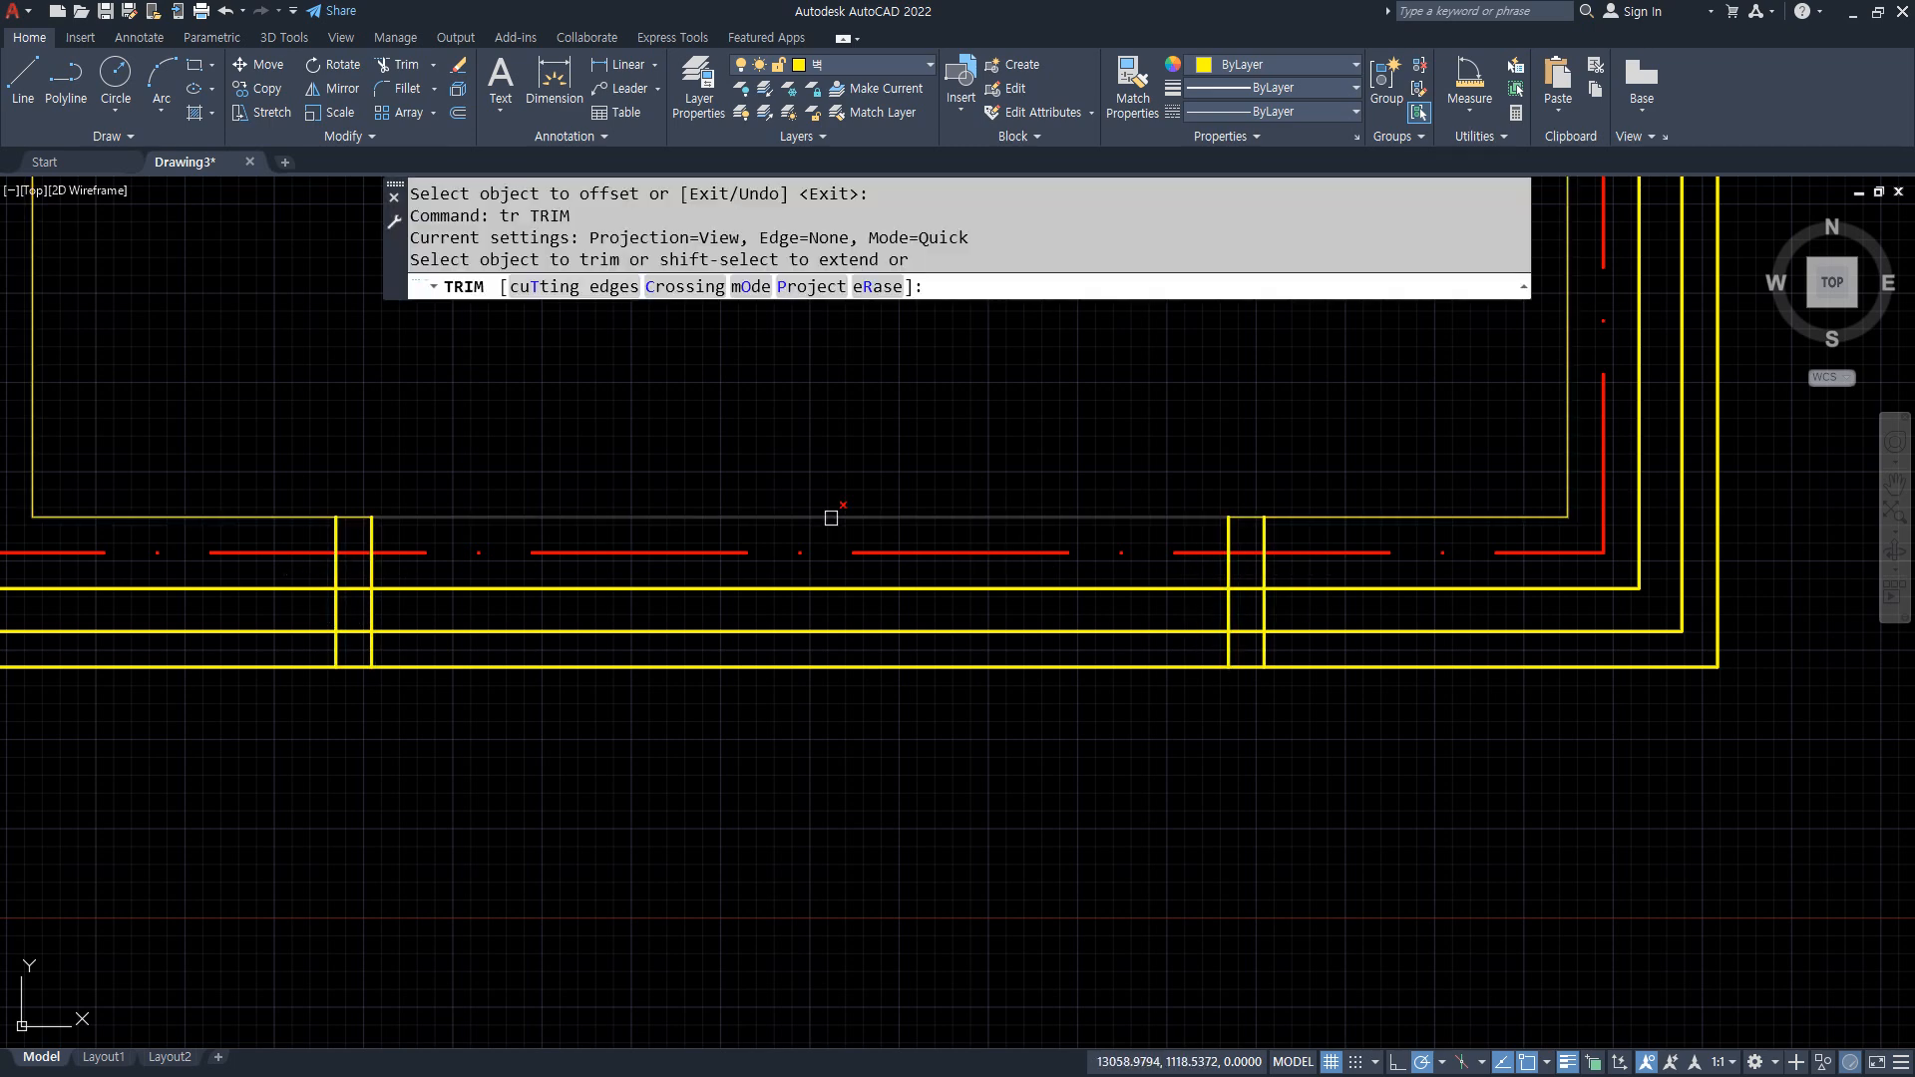
pyautogui.moveTo(805, 706); pyautogui.dragTo(791, 549)
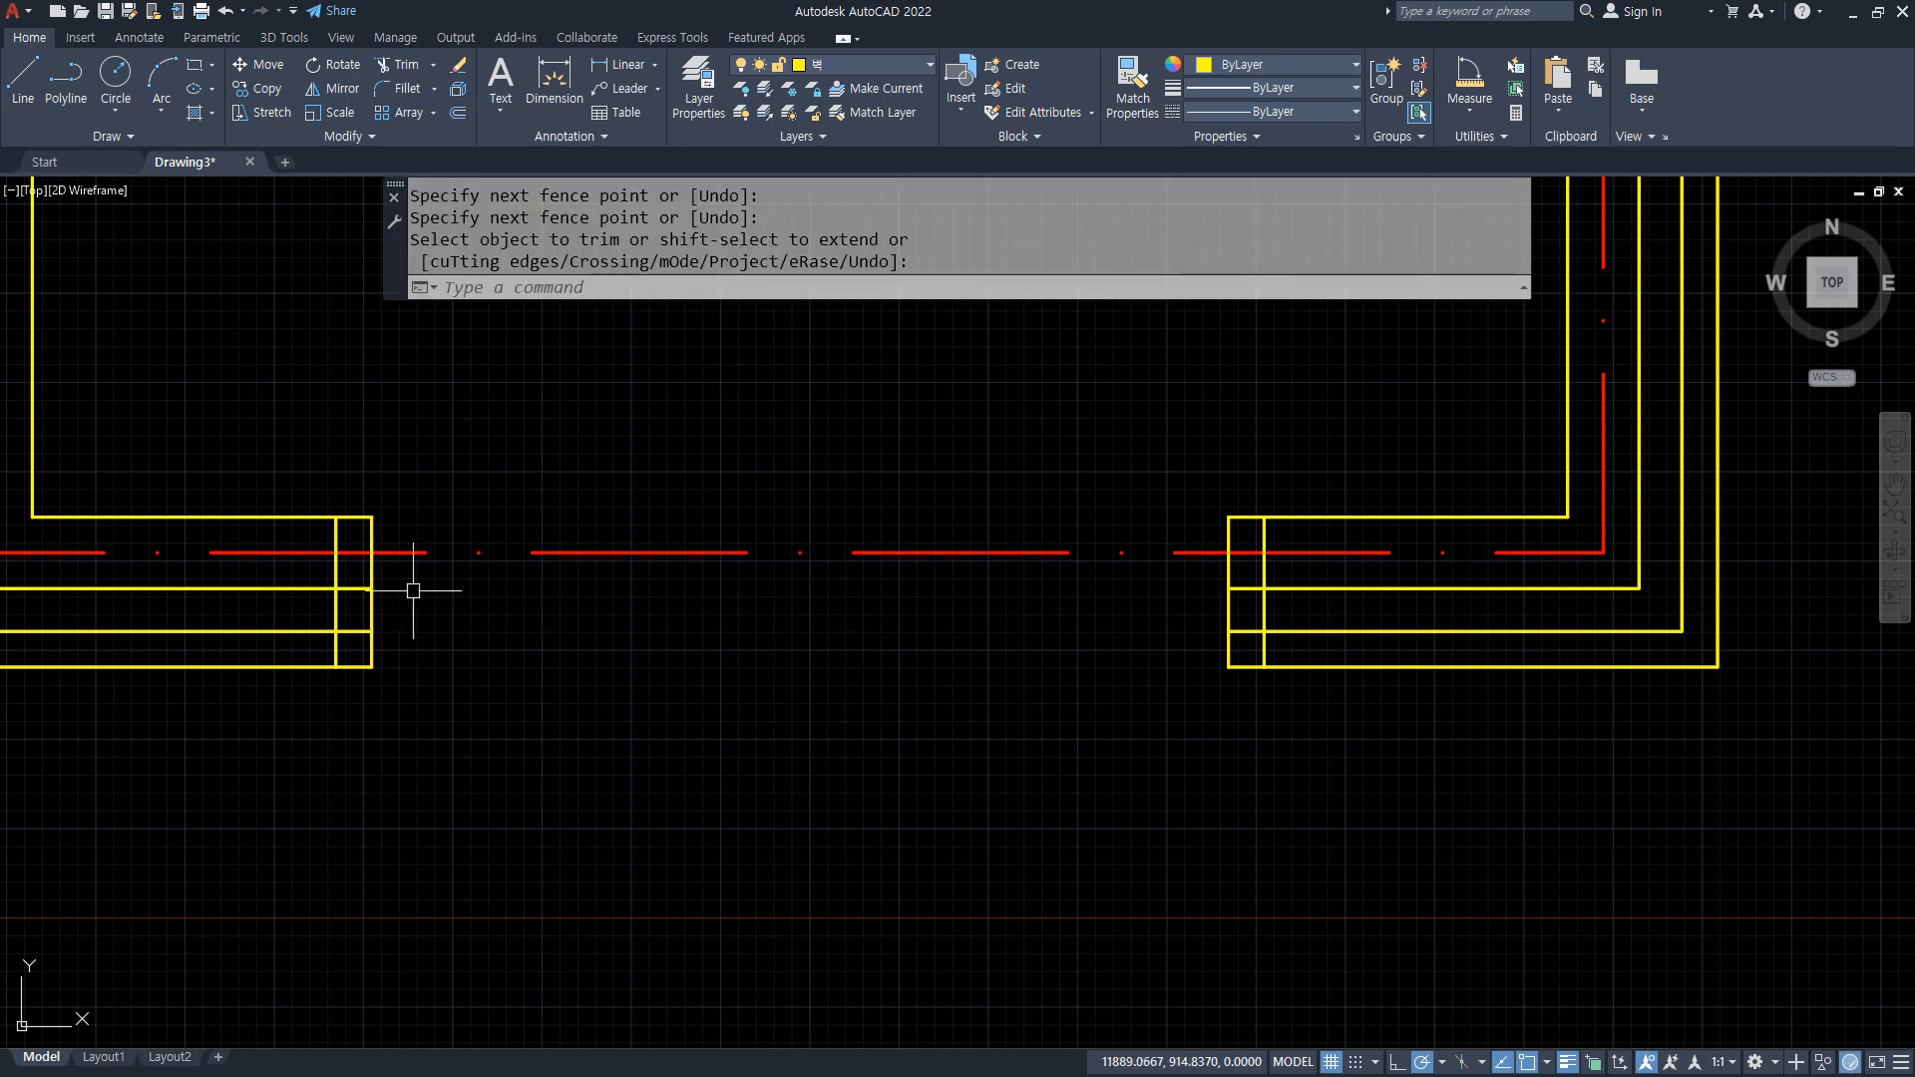
pyautogui.press('Return')
# Fillet the two inner cavity lines with the offset line at radius 0 on the left side of the bottom window opening
pyautogui.write('f')
pyautogui.press('Return')
pyautogui.click(317, 589)
pyautogui.click(335, 604)
pyautogui.press('Return')
pyautogui.click(349, 633)
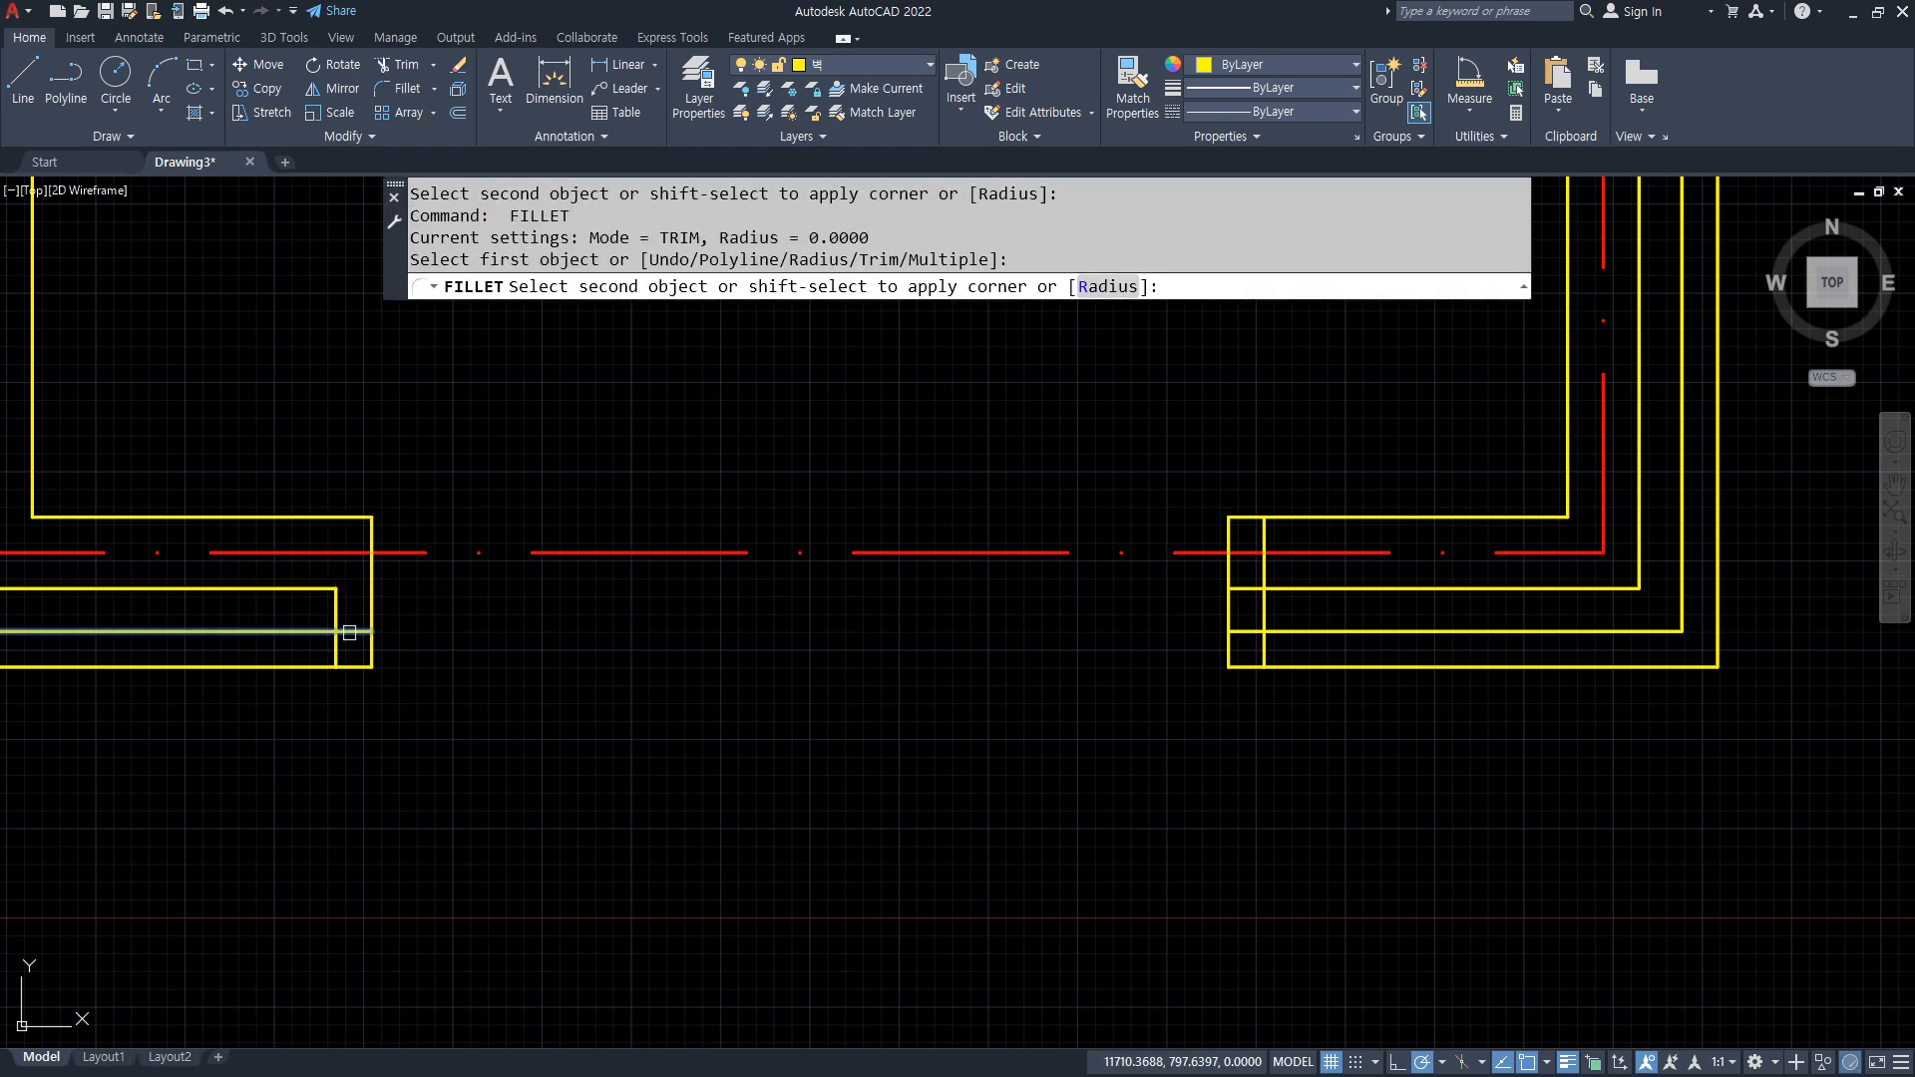
pyautogui.click(346, 639)
# Fillet the two inner cavity lines with the offset line at radius 0 on the right side of the bottom window opening
pyautogui.press('Return')
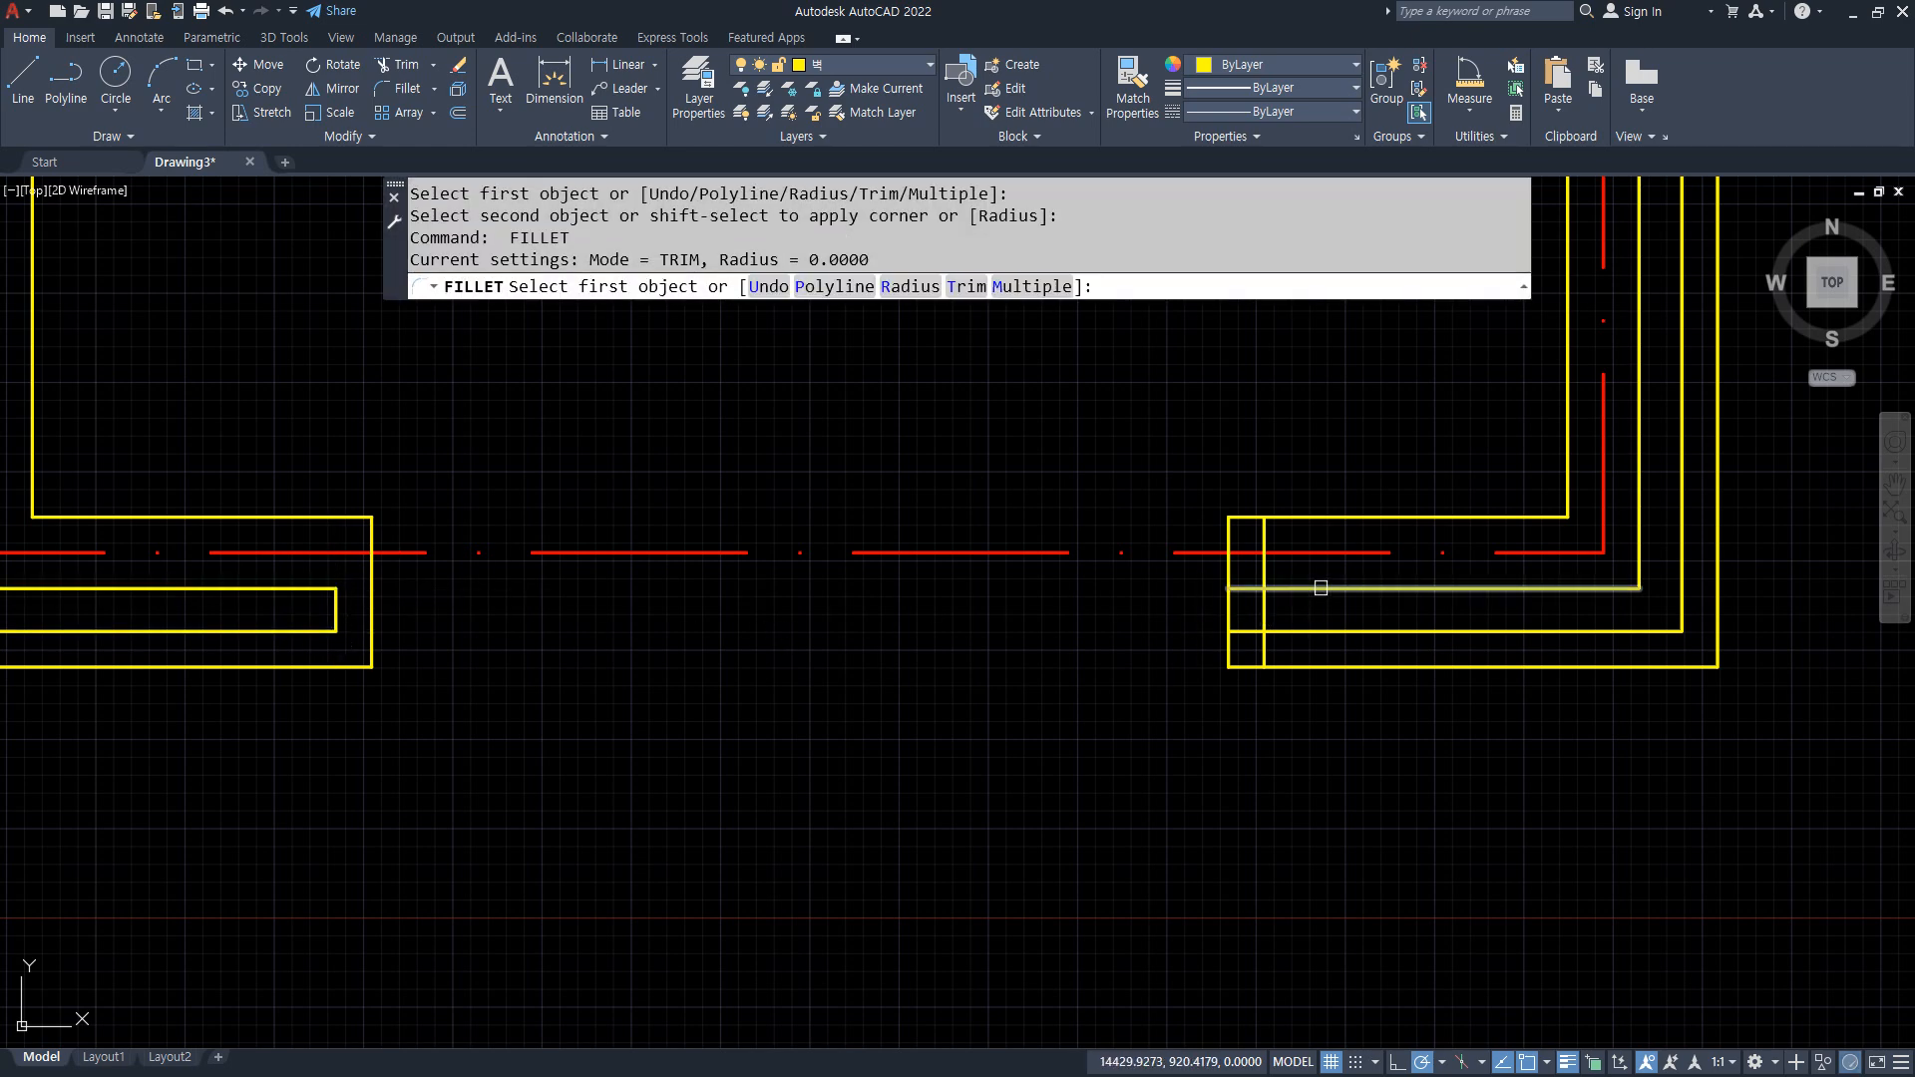
pyautogui.click(1297, 589)
pyautogui.click(1264, 607)
pyautogui.press('Return')
pyautogui.click(1254, 628)
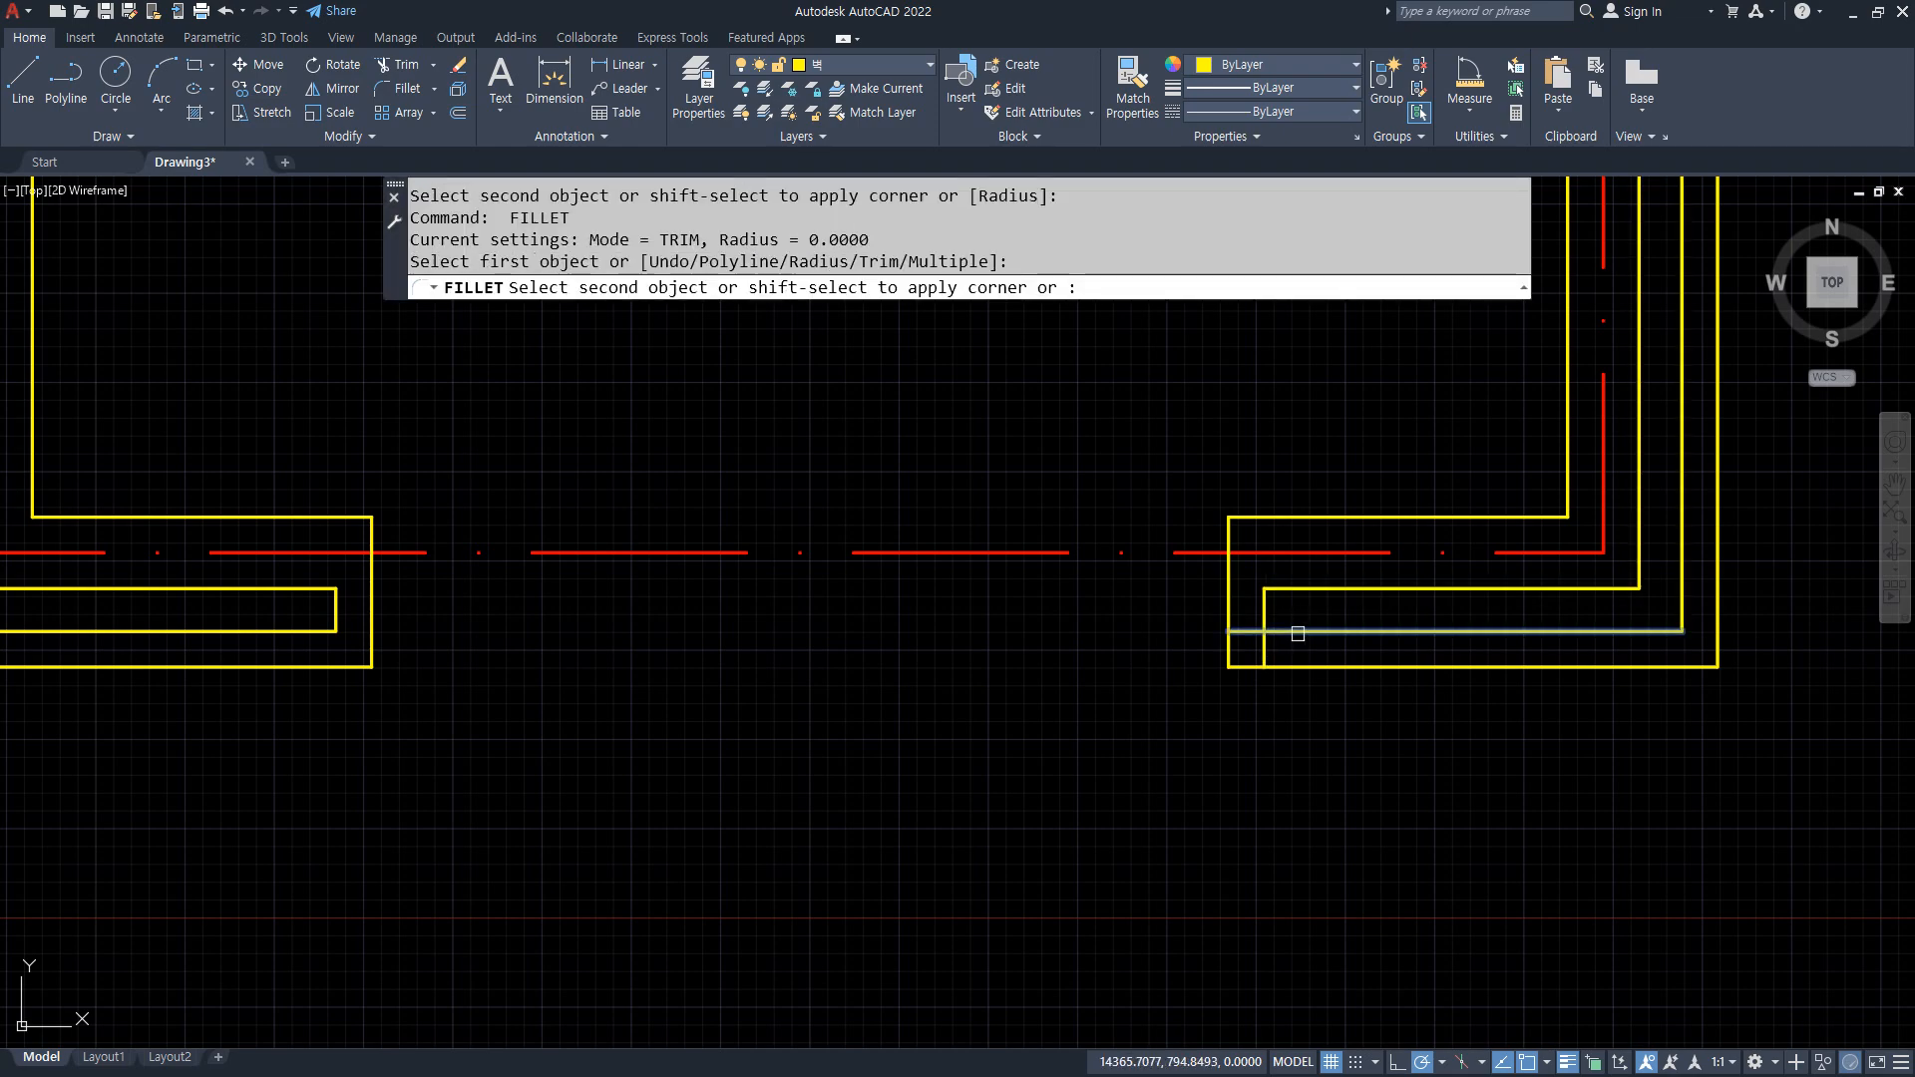
pyautogui.click(1265, 612)
# Draw a horizontal line across the right exterior wall, from the midpoint of the small right-hand room's inner wall line to the outer line
pyautogui.scroll(-6, 1158, 630)
pyautogui.moveTo(1128, 581); pyautogui.dragTo(1085, 872, button='middle')
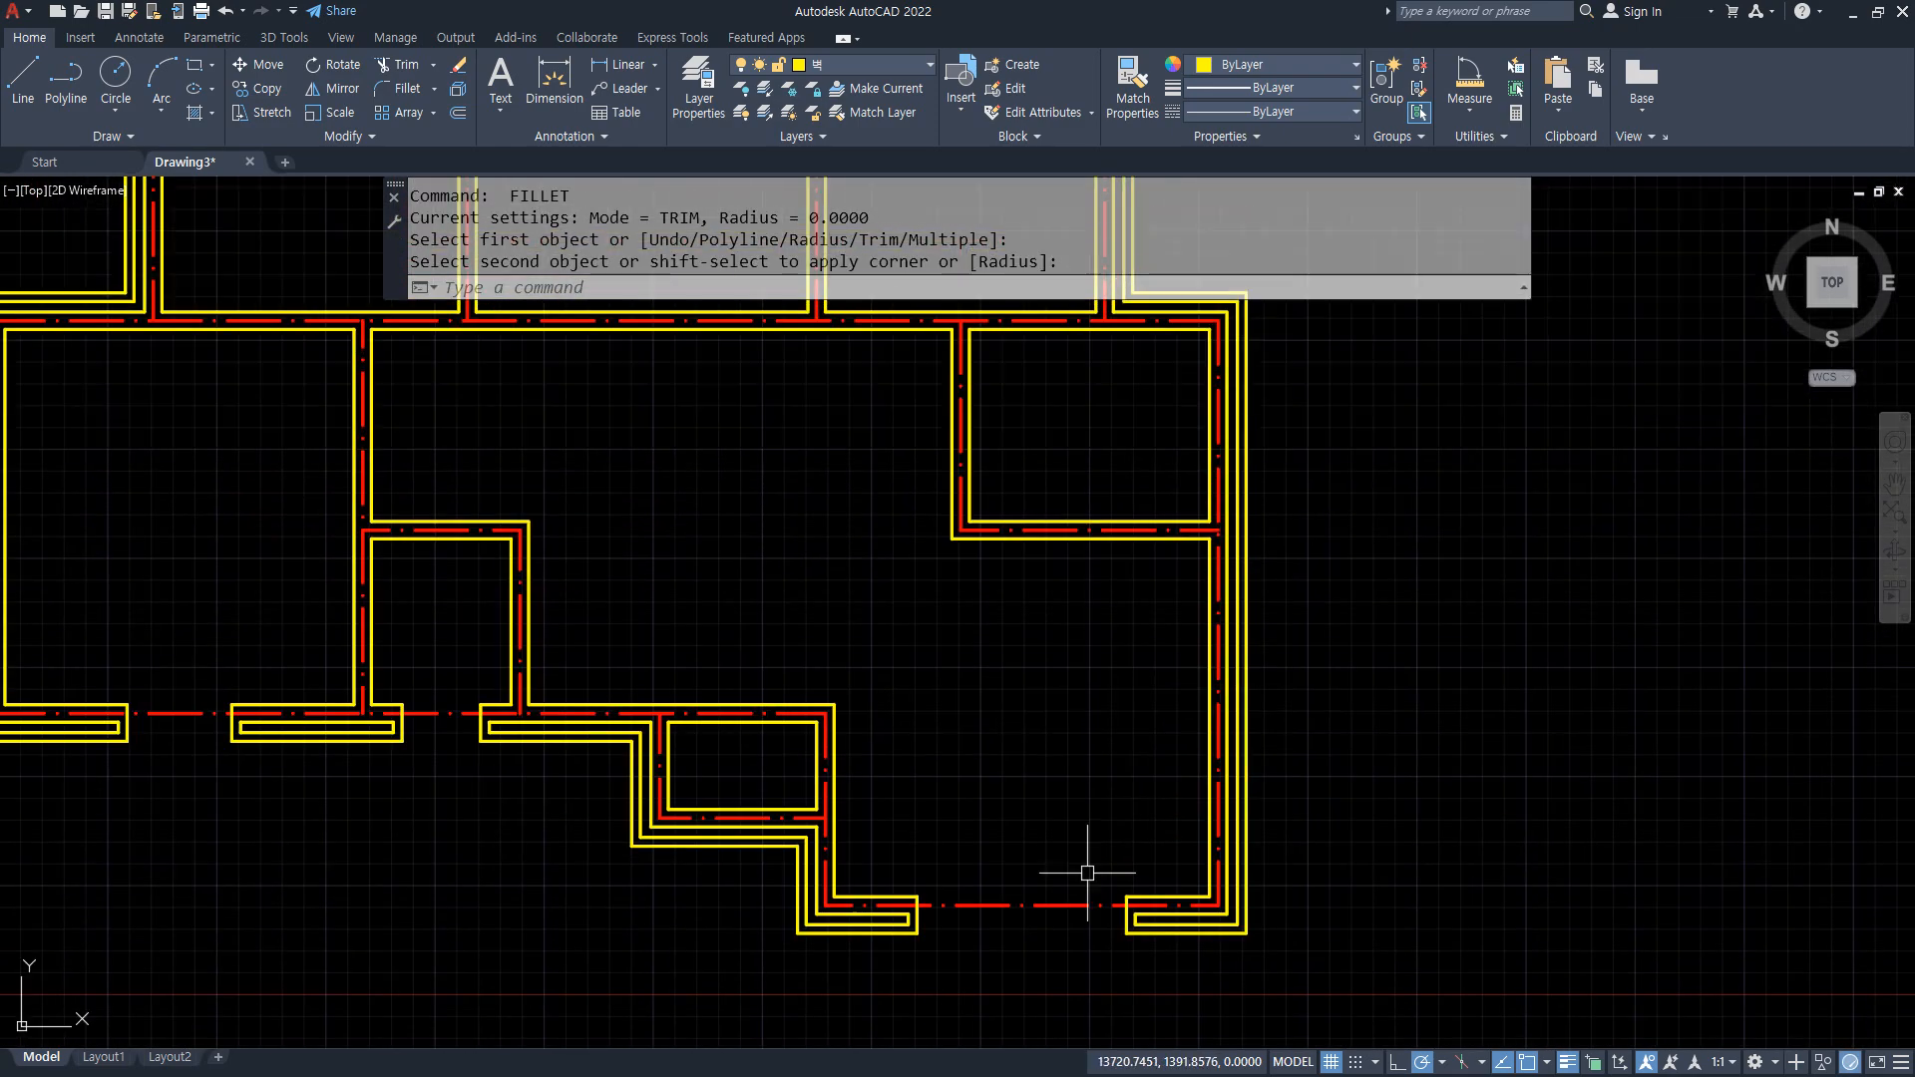
pyautogui.moveTo(1175, 462); pyautogui.dragTo(1010, 666, button='middle')
pyautogui.scroll(4, 1038, 613)
pyautogui.write('l')
pyautogui.press('Return')
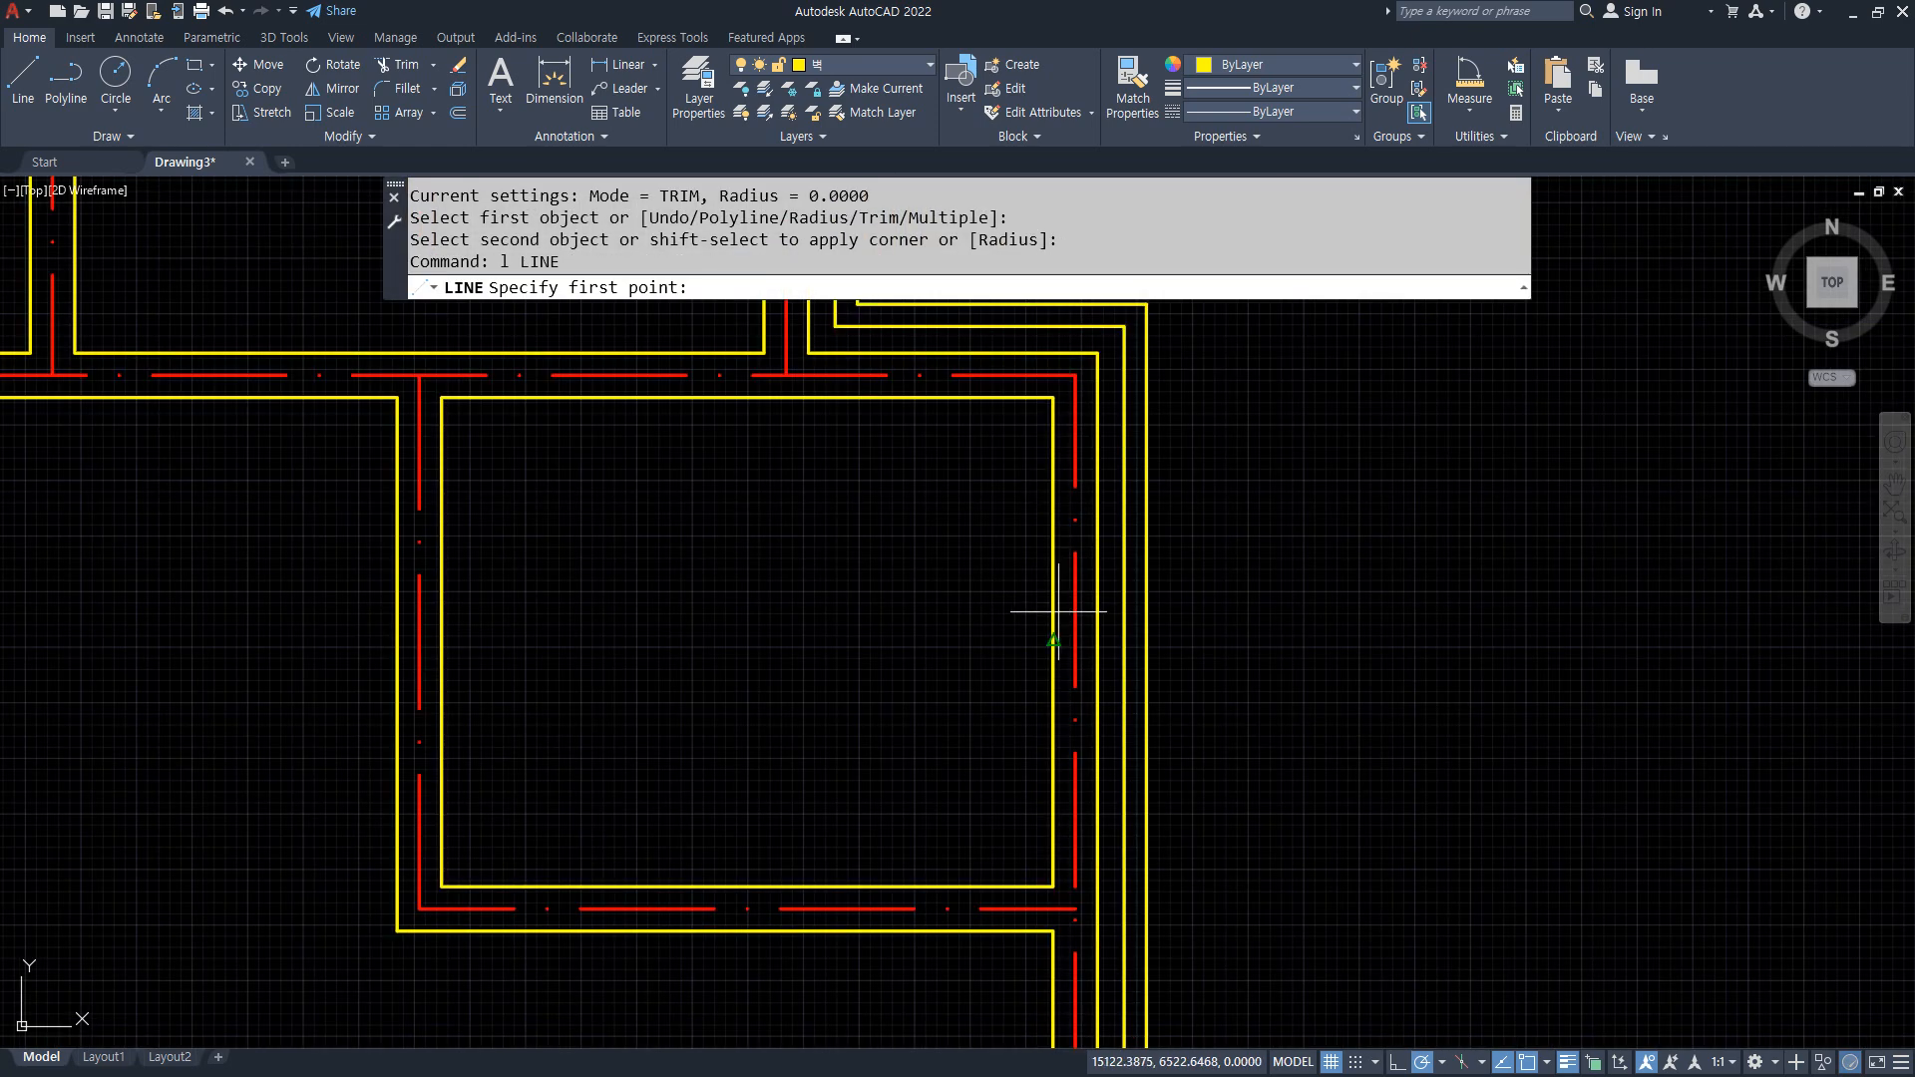
pyautogui.click(1054, 642)
pyautogui.click(1146, 641)
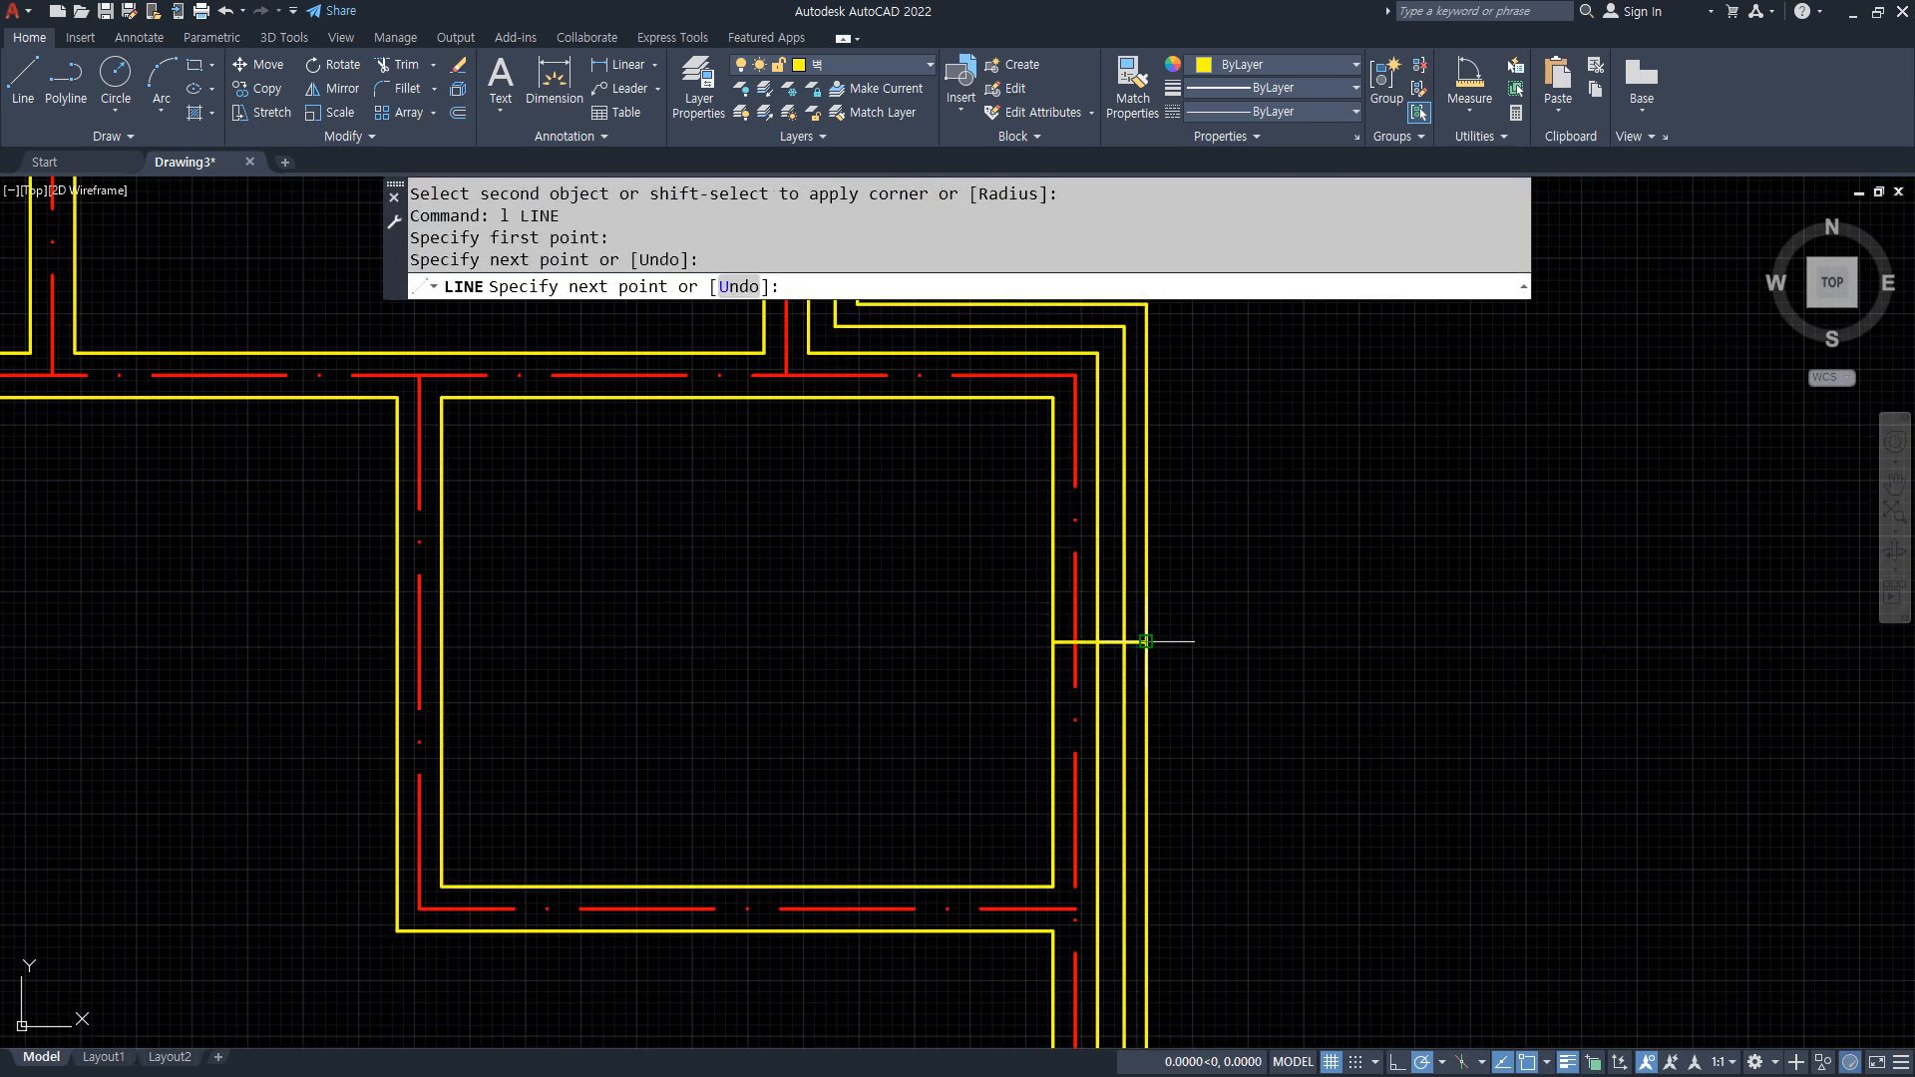
pyautogui.press('Return')
# Offset the right wall's horizontal line by 450 up and down and erase the original line
pyautogui.write('o')
pyautogui.press('Return')
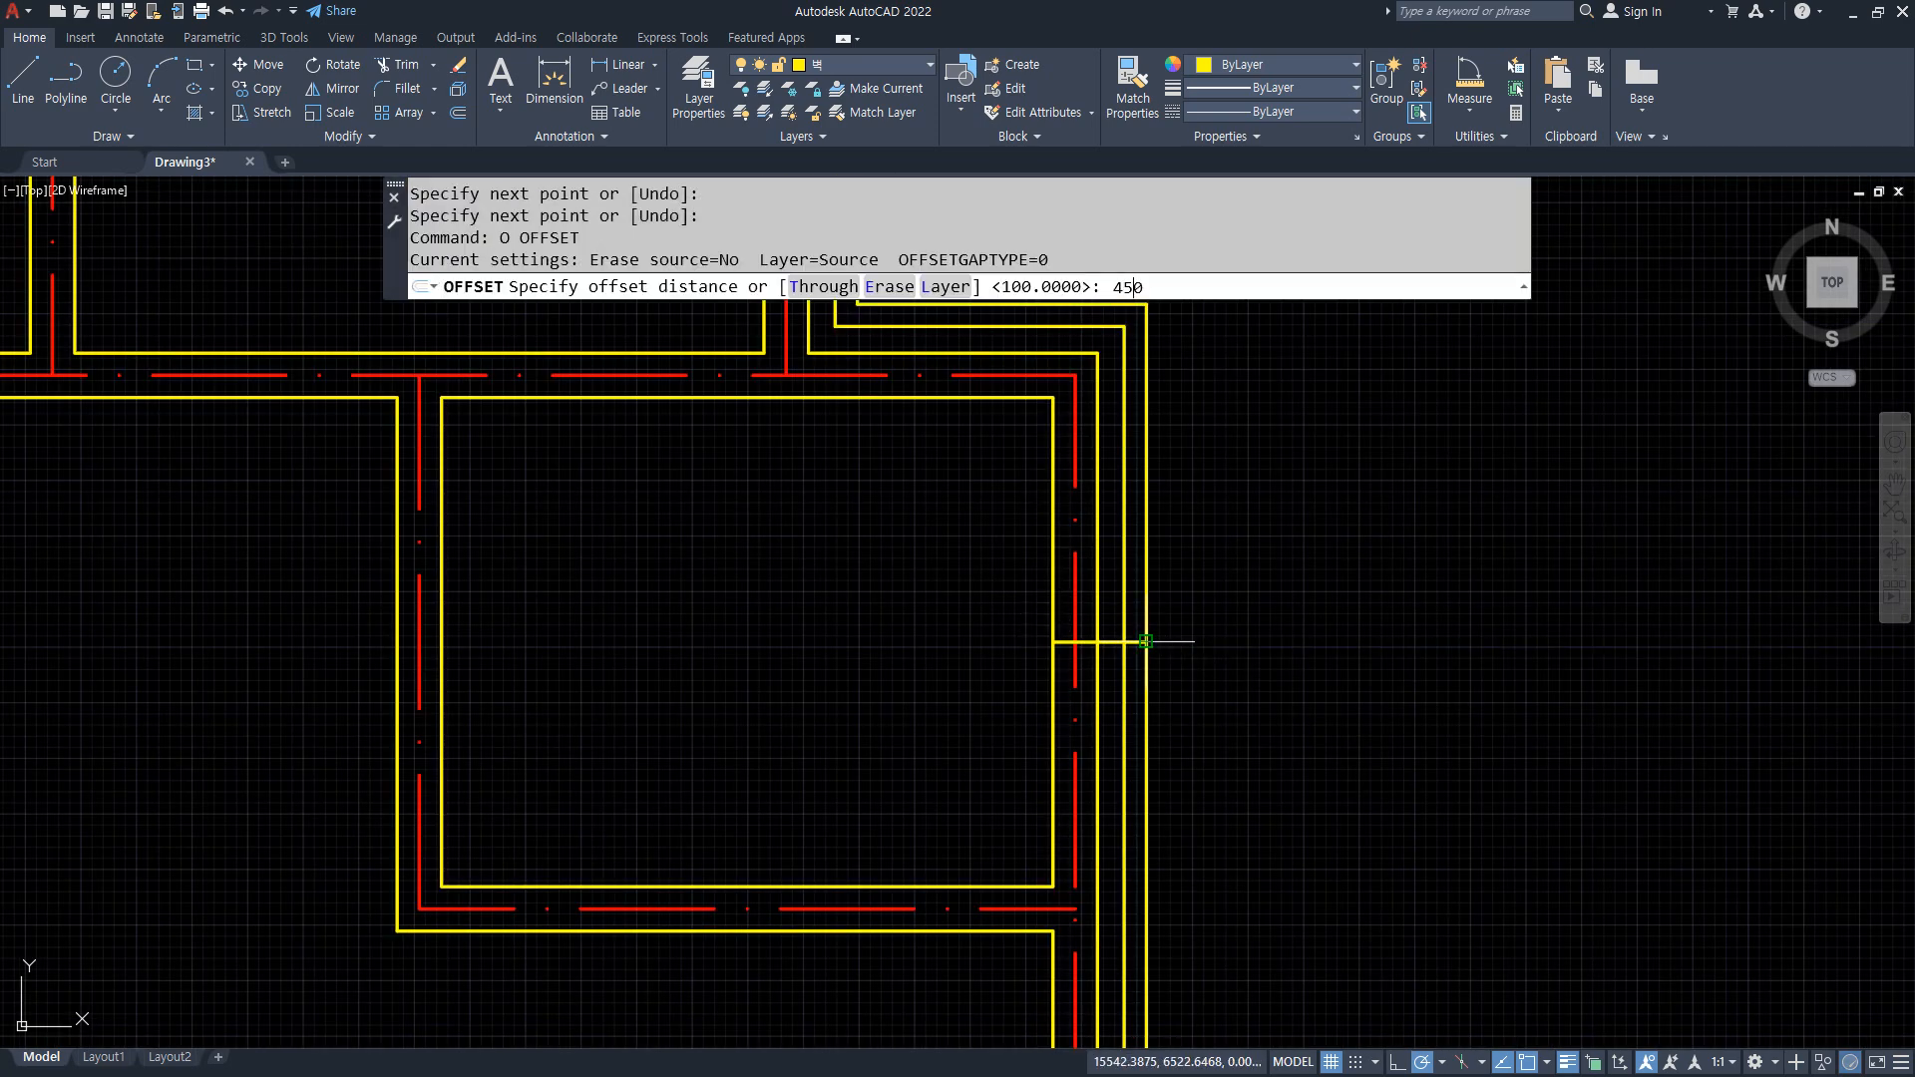
pyautogui.write('450')
pyautogui.press('Return')
pyautogui.scroll(2, 1072, 617)
pyautogui.click(1087, 655)
pyautogui.click(1247, 614)
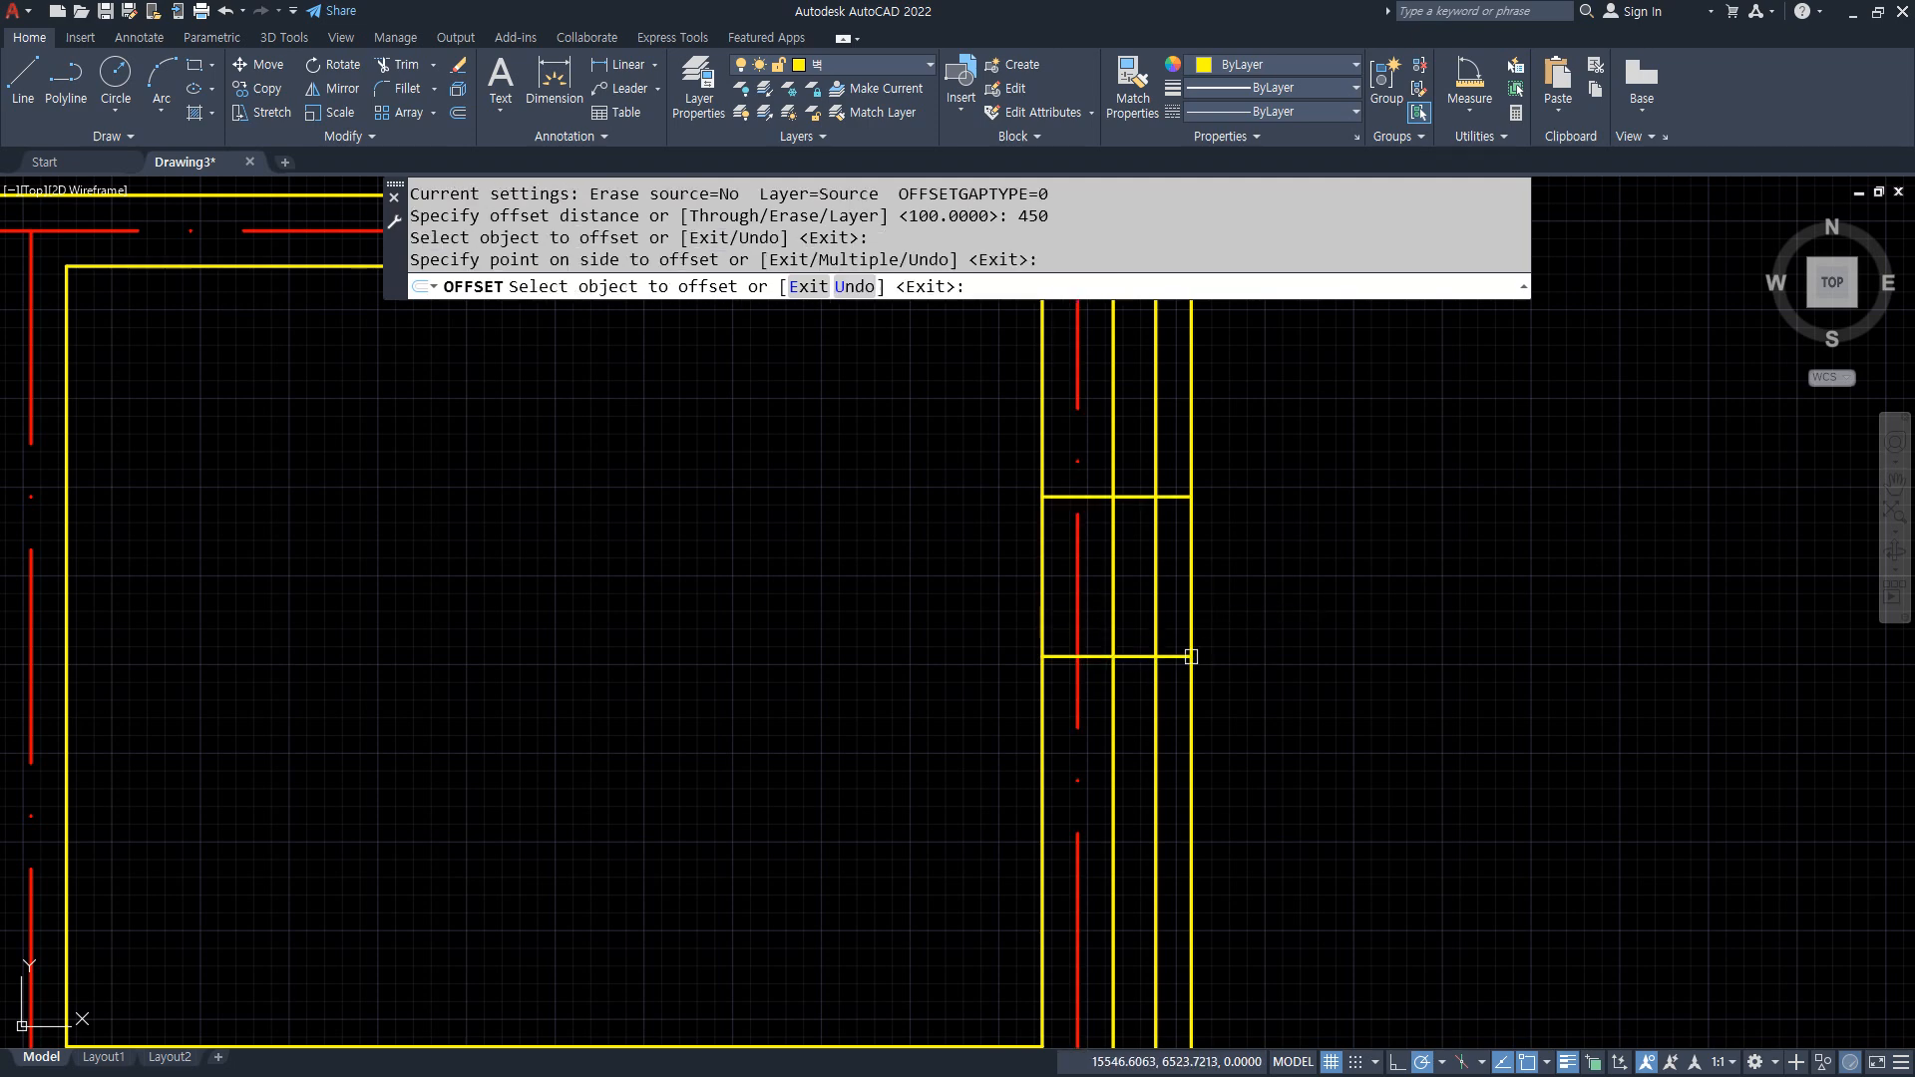
pyautogui.click(1137, 655)
pyautogui.click(1137, 701)
pyautogui.press('Return')
pyautogui.click(978, 611)
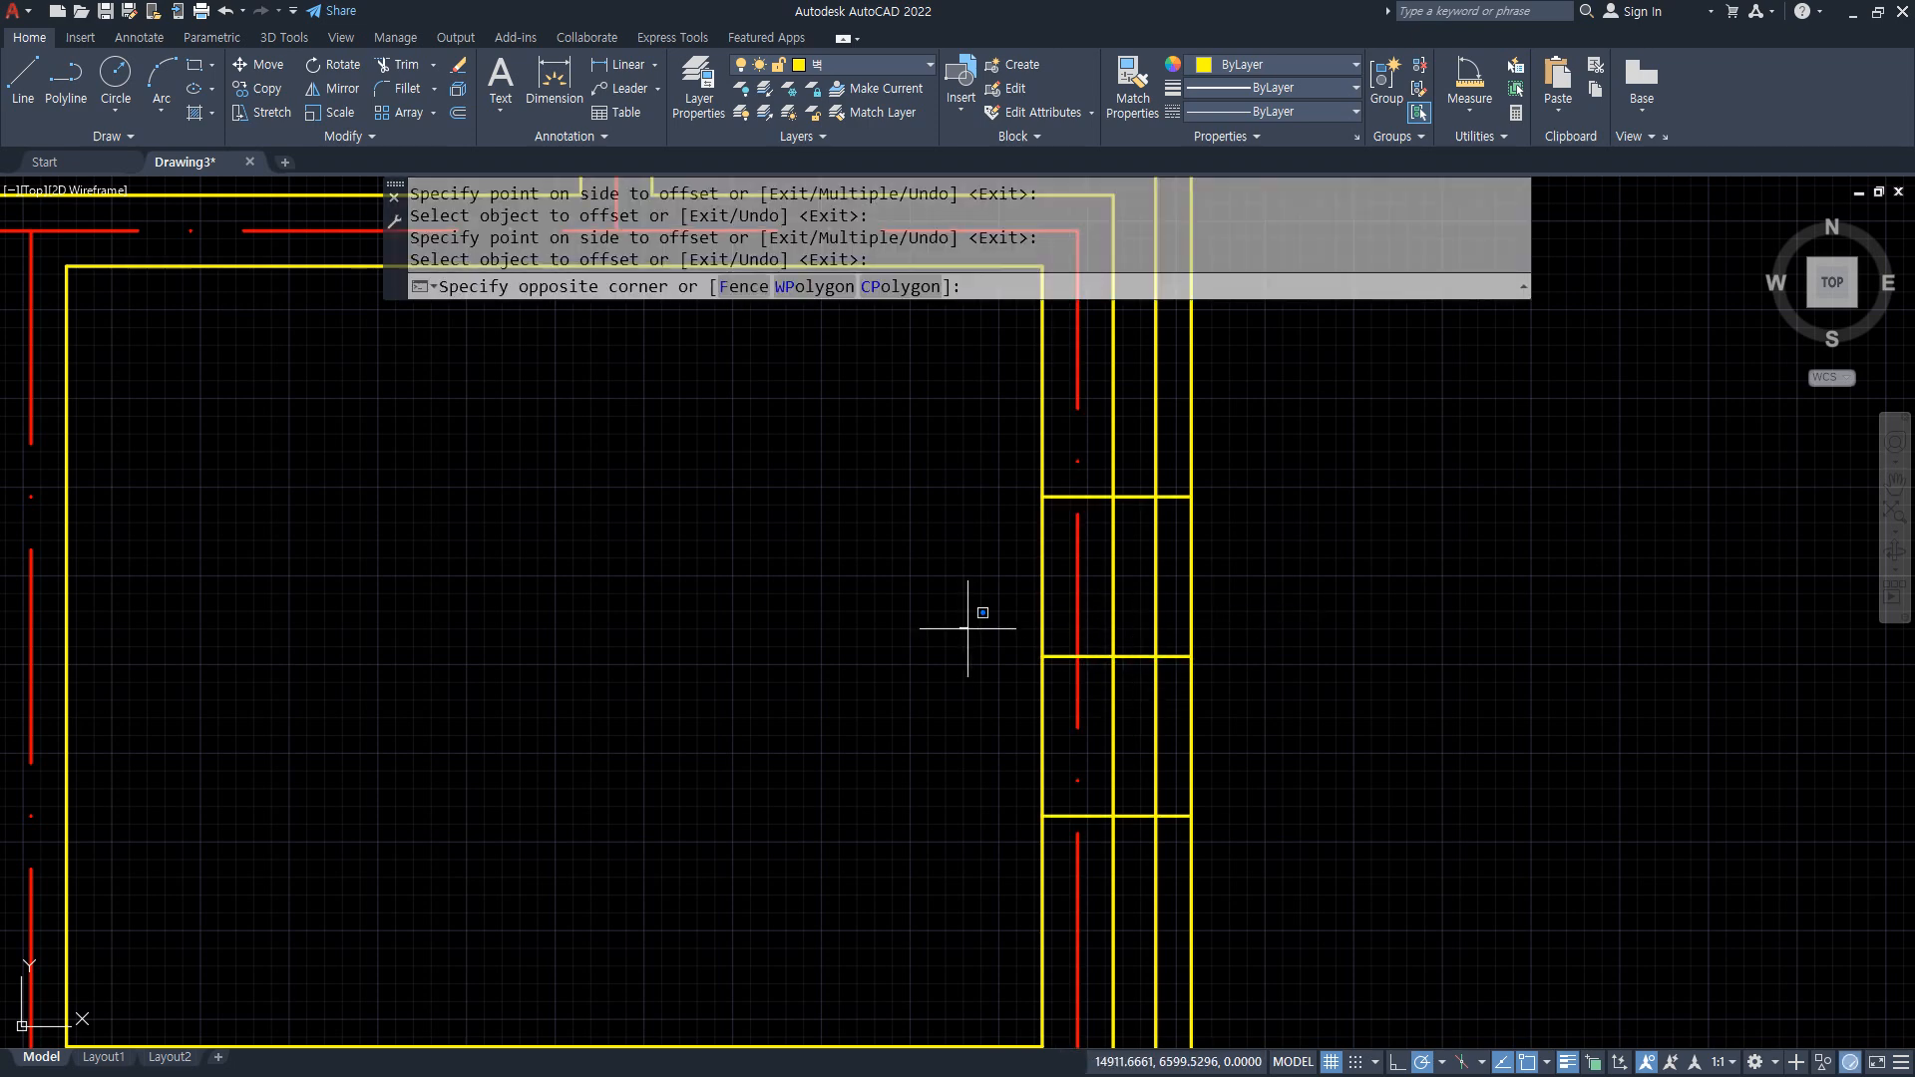
pyautogui.click(1360, 715)
pyautogui.press('Delete')
# Trim the four wall lines between the jambs of the right wall's window opening, keeping the red centre line
pyautogui.write('tr')
pyautogui.press('Return')
pyautogui.click(1042, 667)
pyautogui.click(1332, 647)
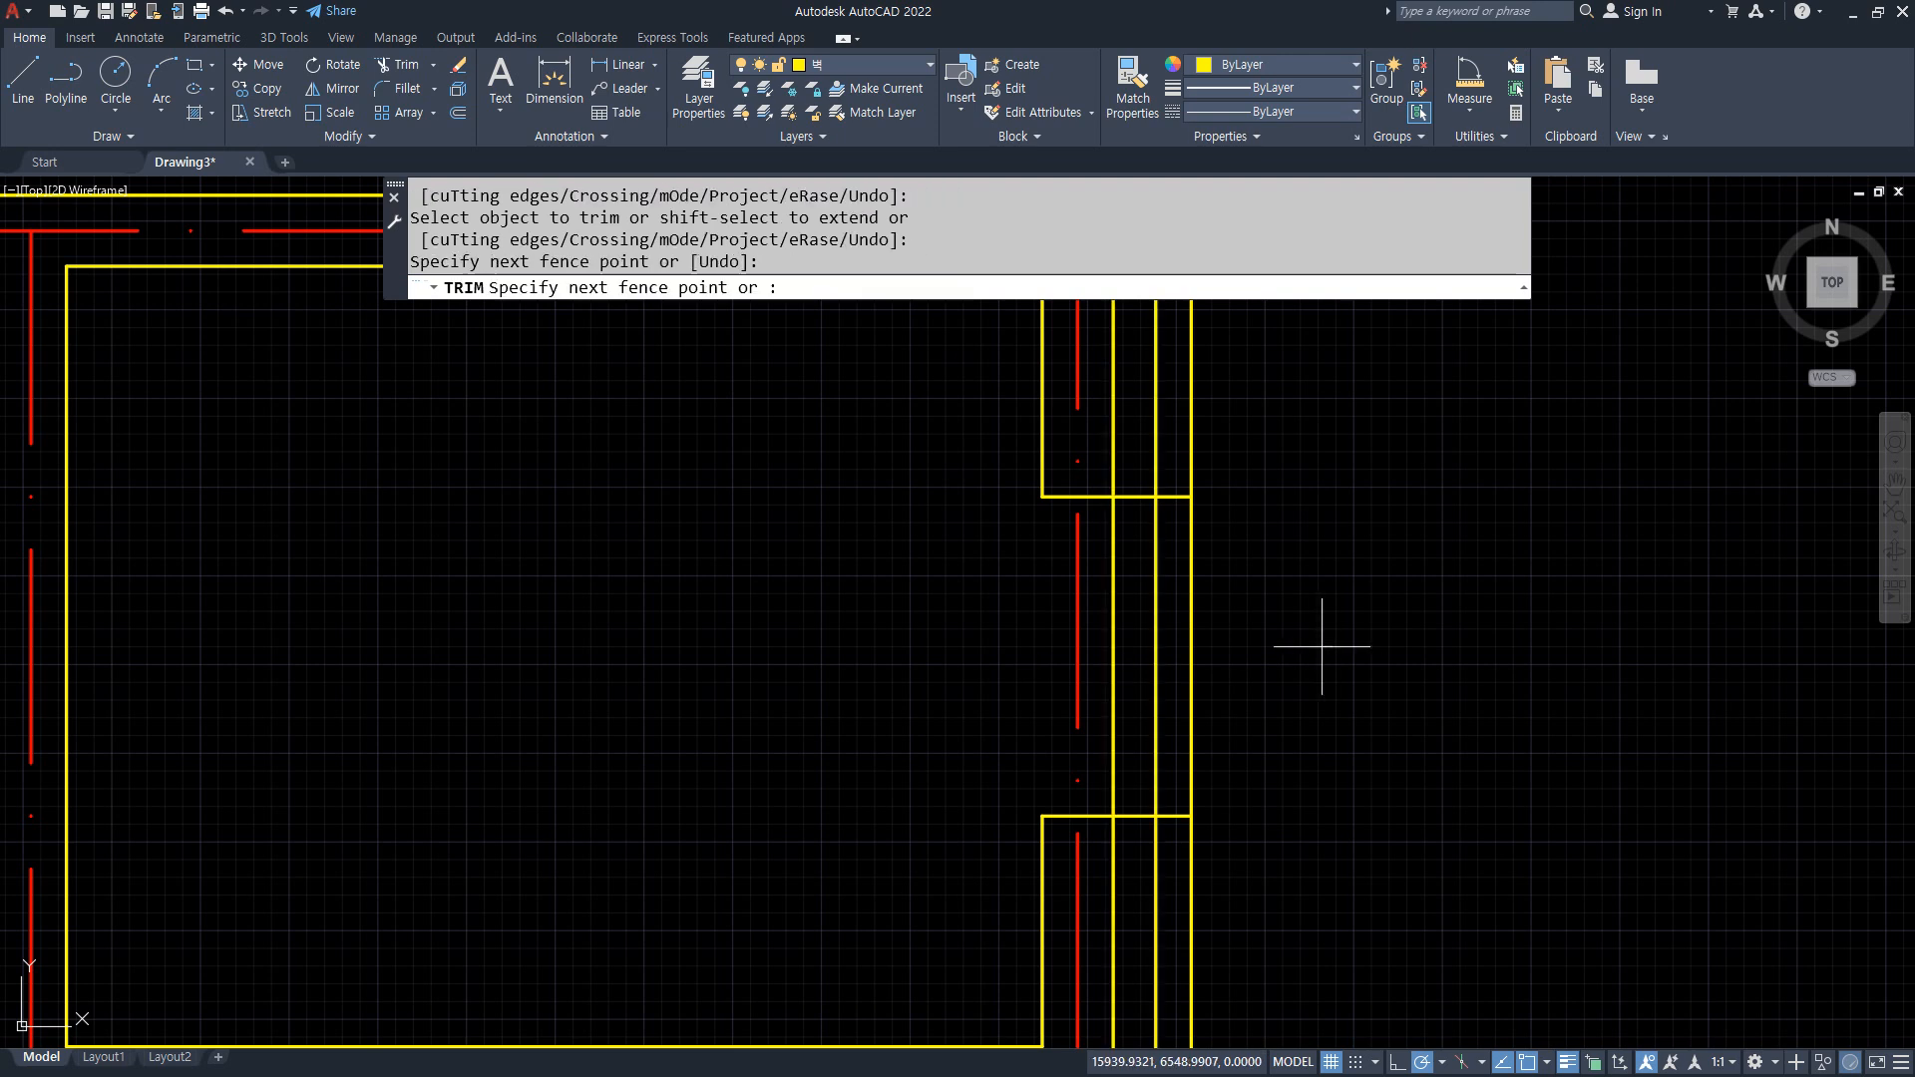
pyautogui.press('Return')
pyautogui.click(1113, 658)
pyautogui.press('Return')
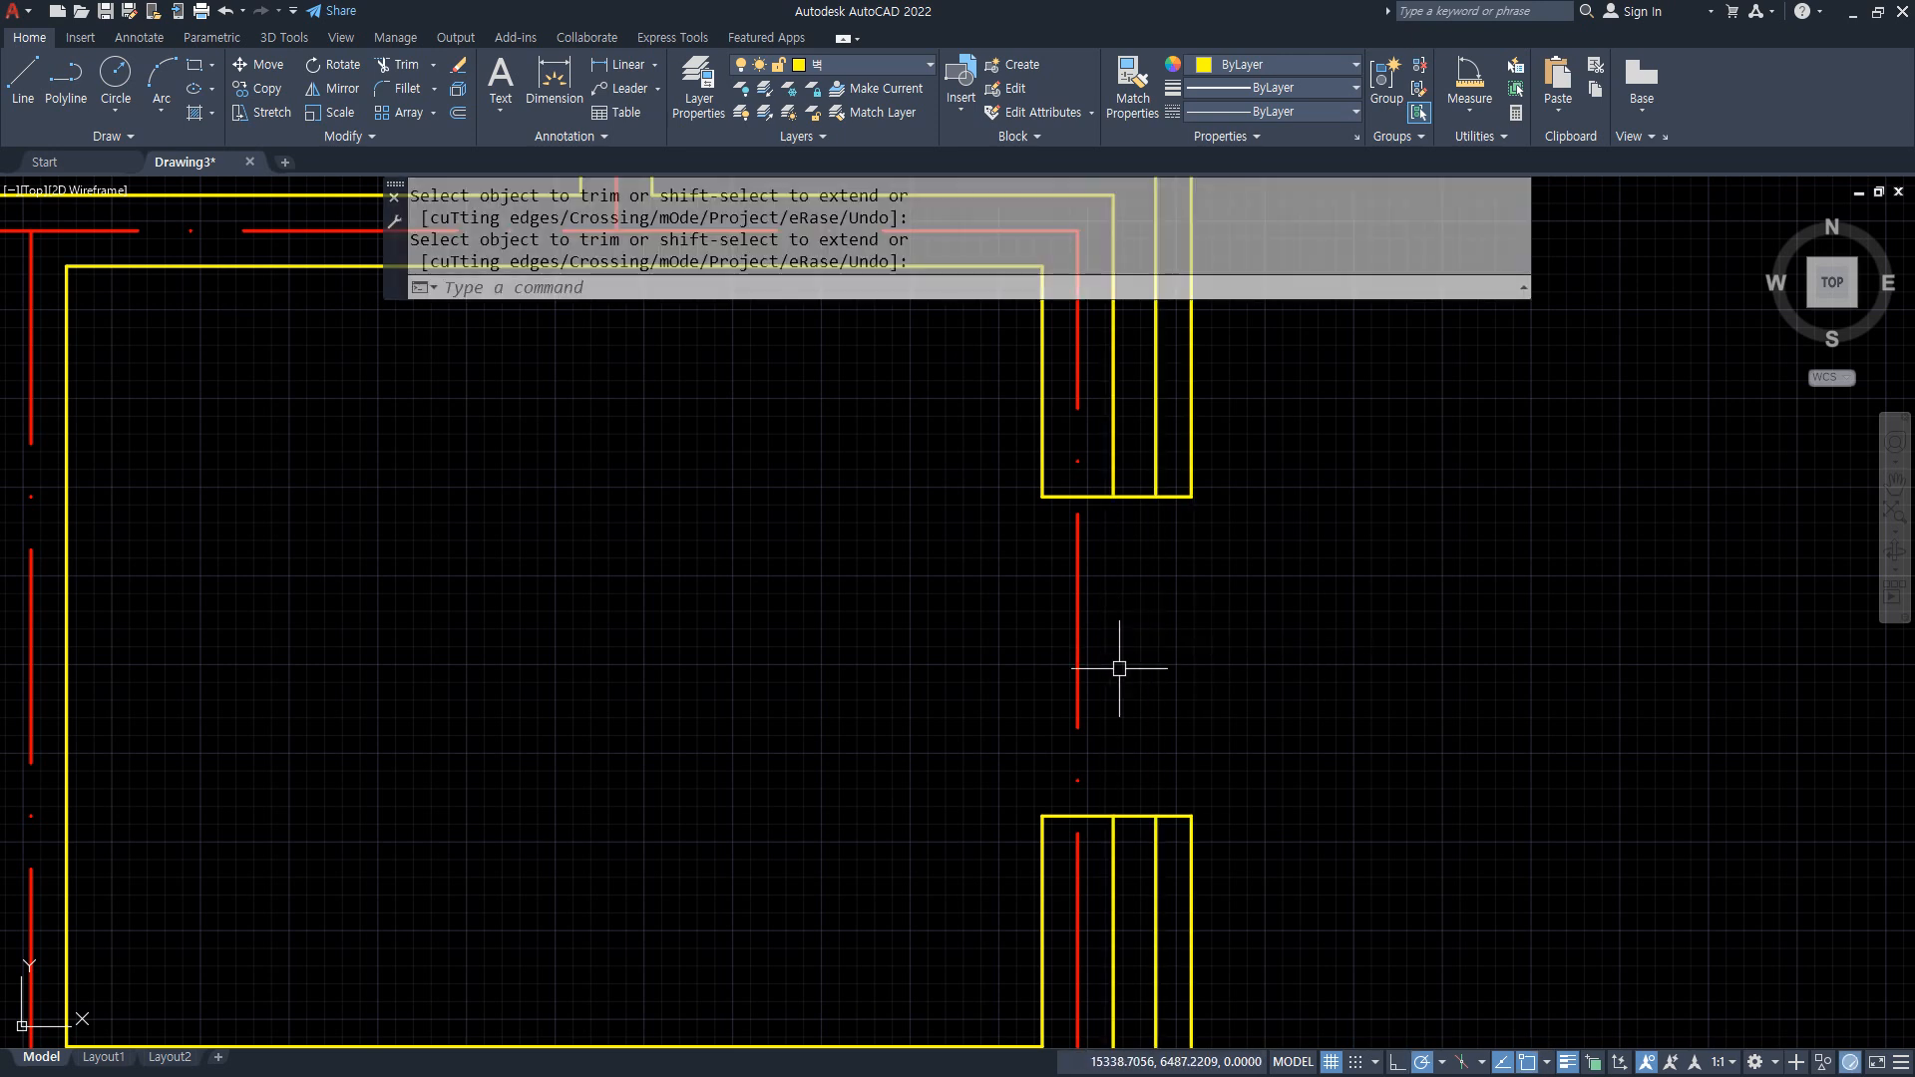
# Offset both jamb lines of the right wall's window opening by 100 into the adjoining walls
pyautogui.write('o')
pyautogui.press('Return')
pyautogui.write('100')
pyautogui.press('Return')
pyautogui.click(1135, 496)
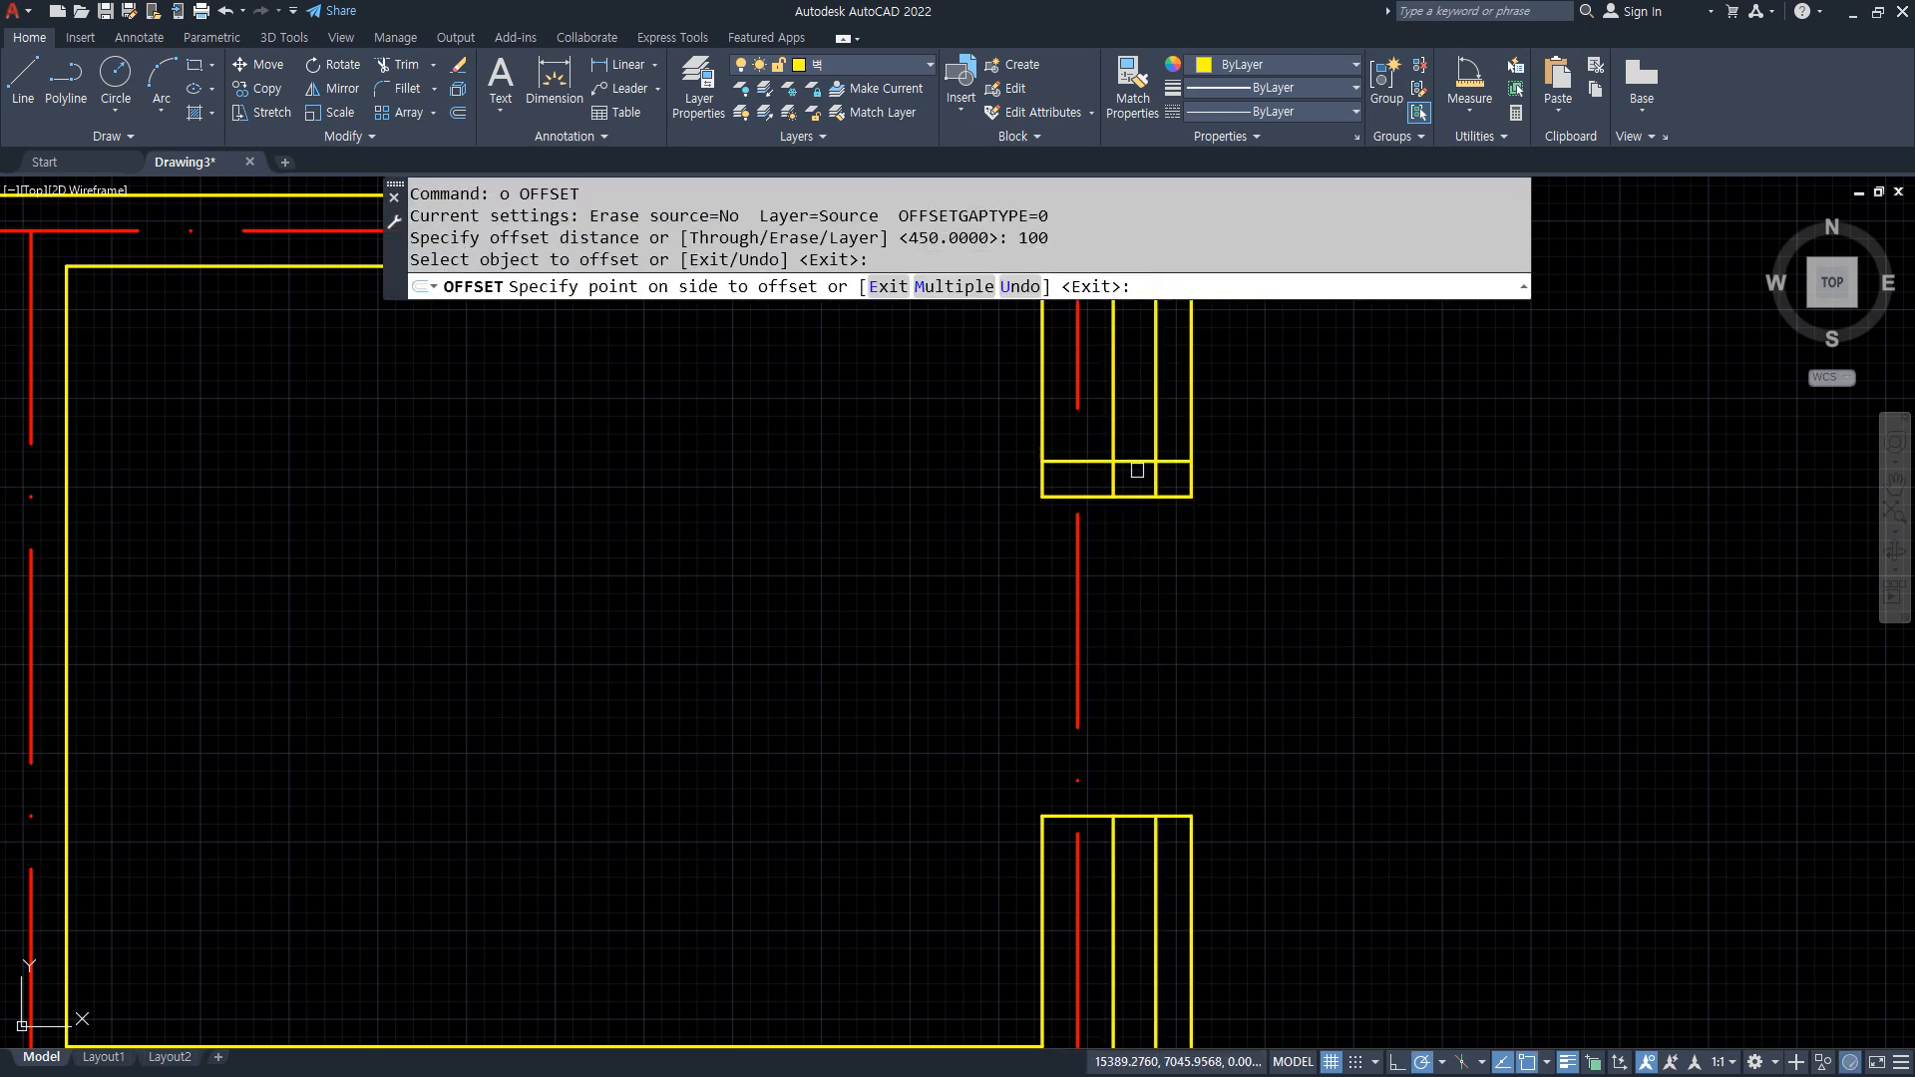
pyautogui.click(1132, 476)
pyautogui.click(1139, 812)
pyautogui.click(1135, 849)
pyautogui.press('Return')
# Fillet the two inner cavity lines with the offset line at radius 0 below the right wall's window opening
pyautogui.write('f FILLET')
pyautogui.press('Return')
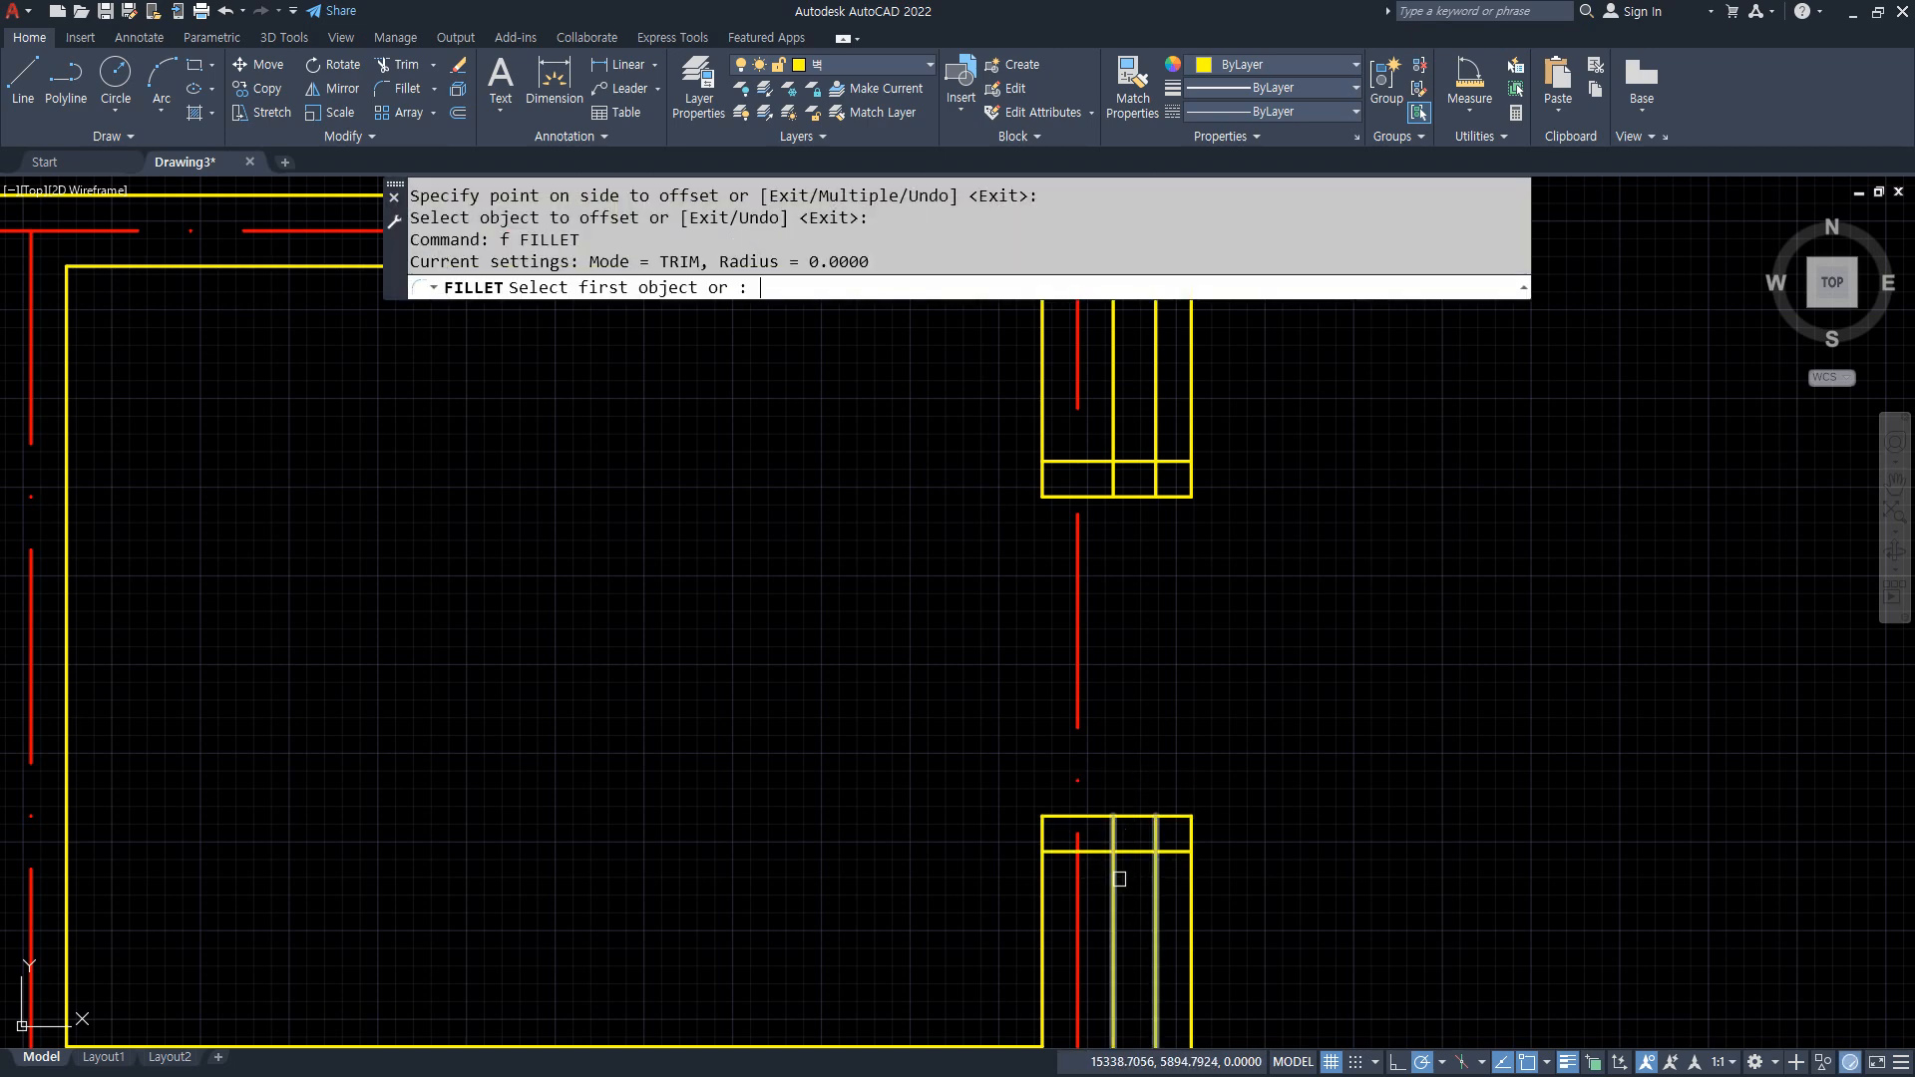
pyautogui.click(1118, 877)
pyautogui.click(1132, 855)
pyautogui.press('Return')
pyautogui.click(1135, 854)
pyautogui.click(1156, 898)
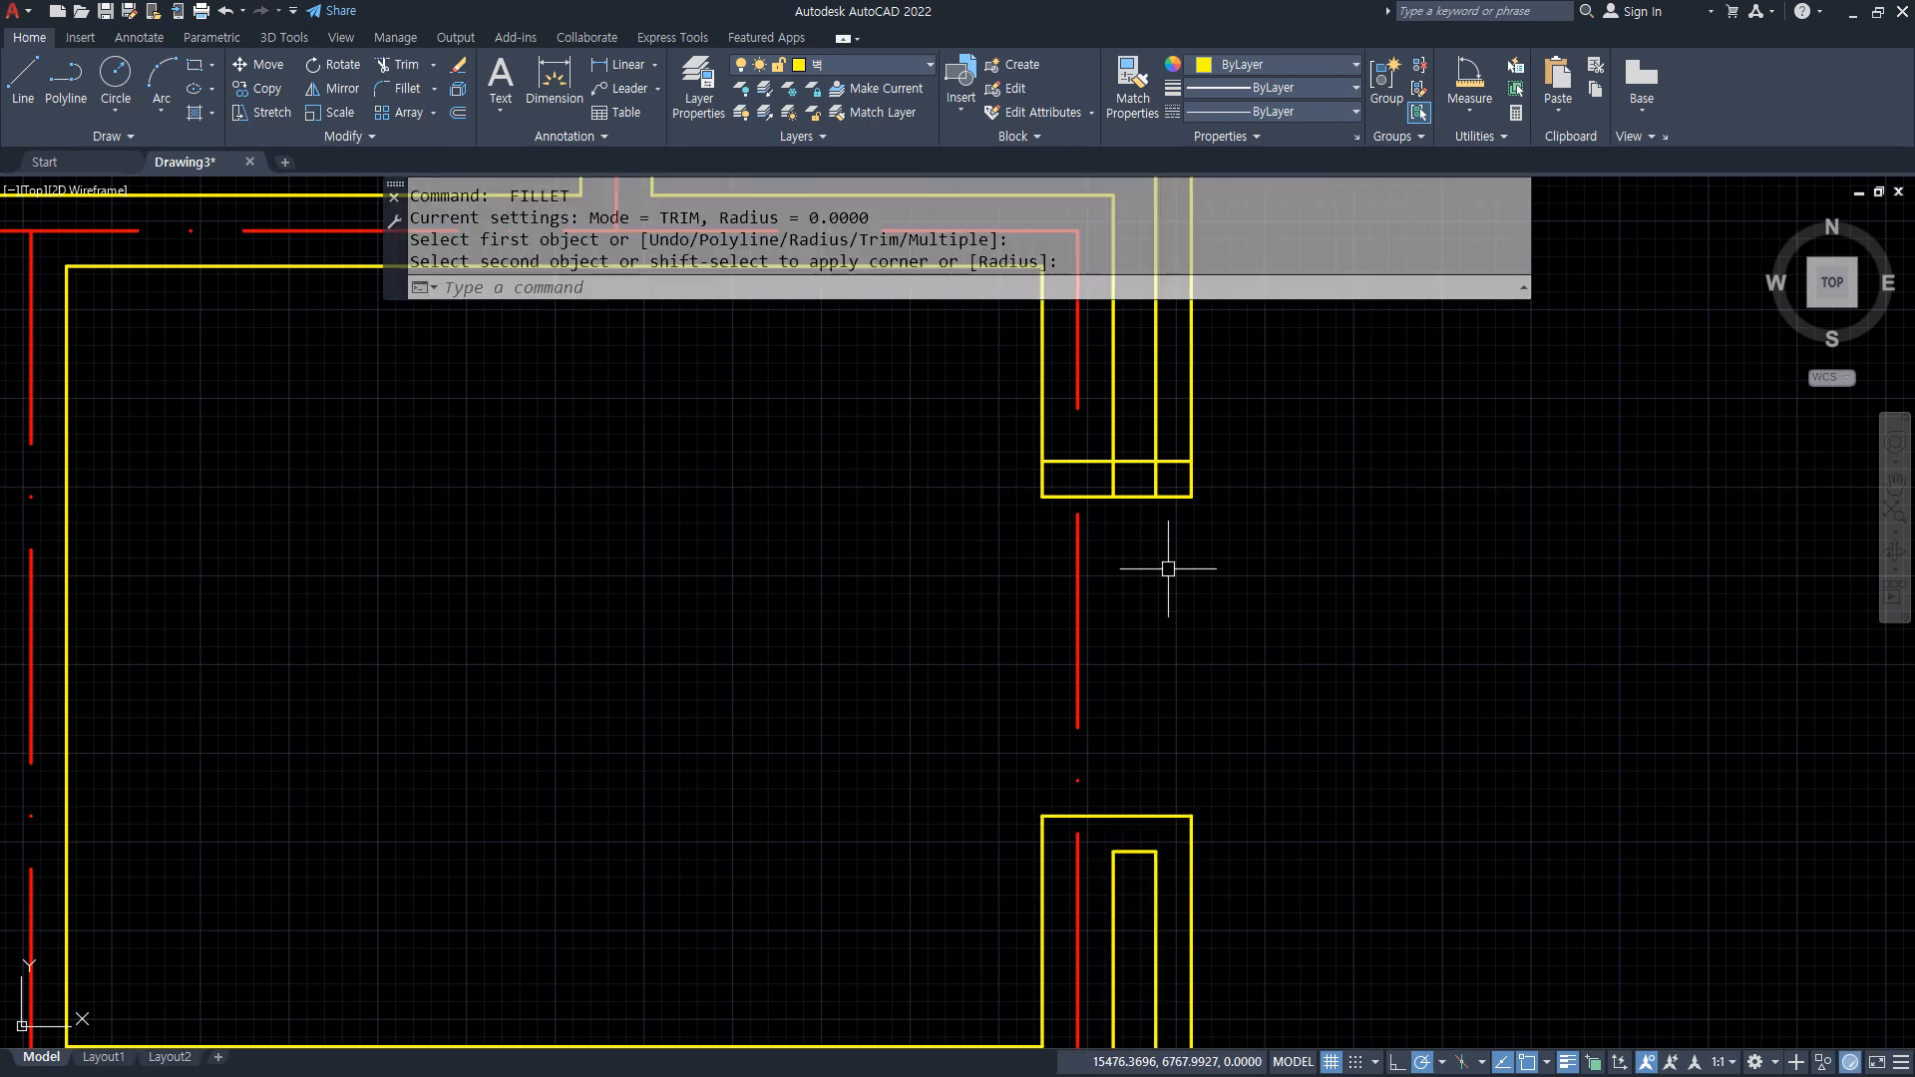
# Fillet the inner cavity lines with the offset line at radius 0 above the right wall's window opening
pyautogui.press('Return')
pyautogui.click(1109, 435)
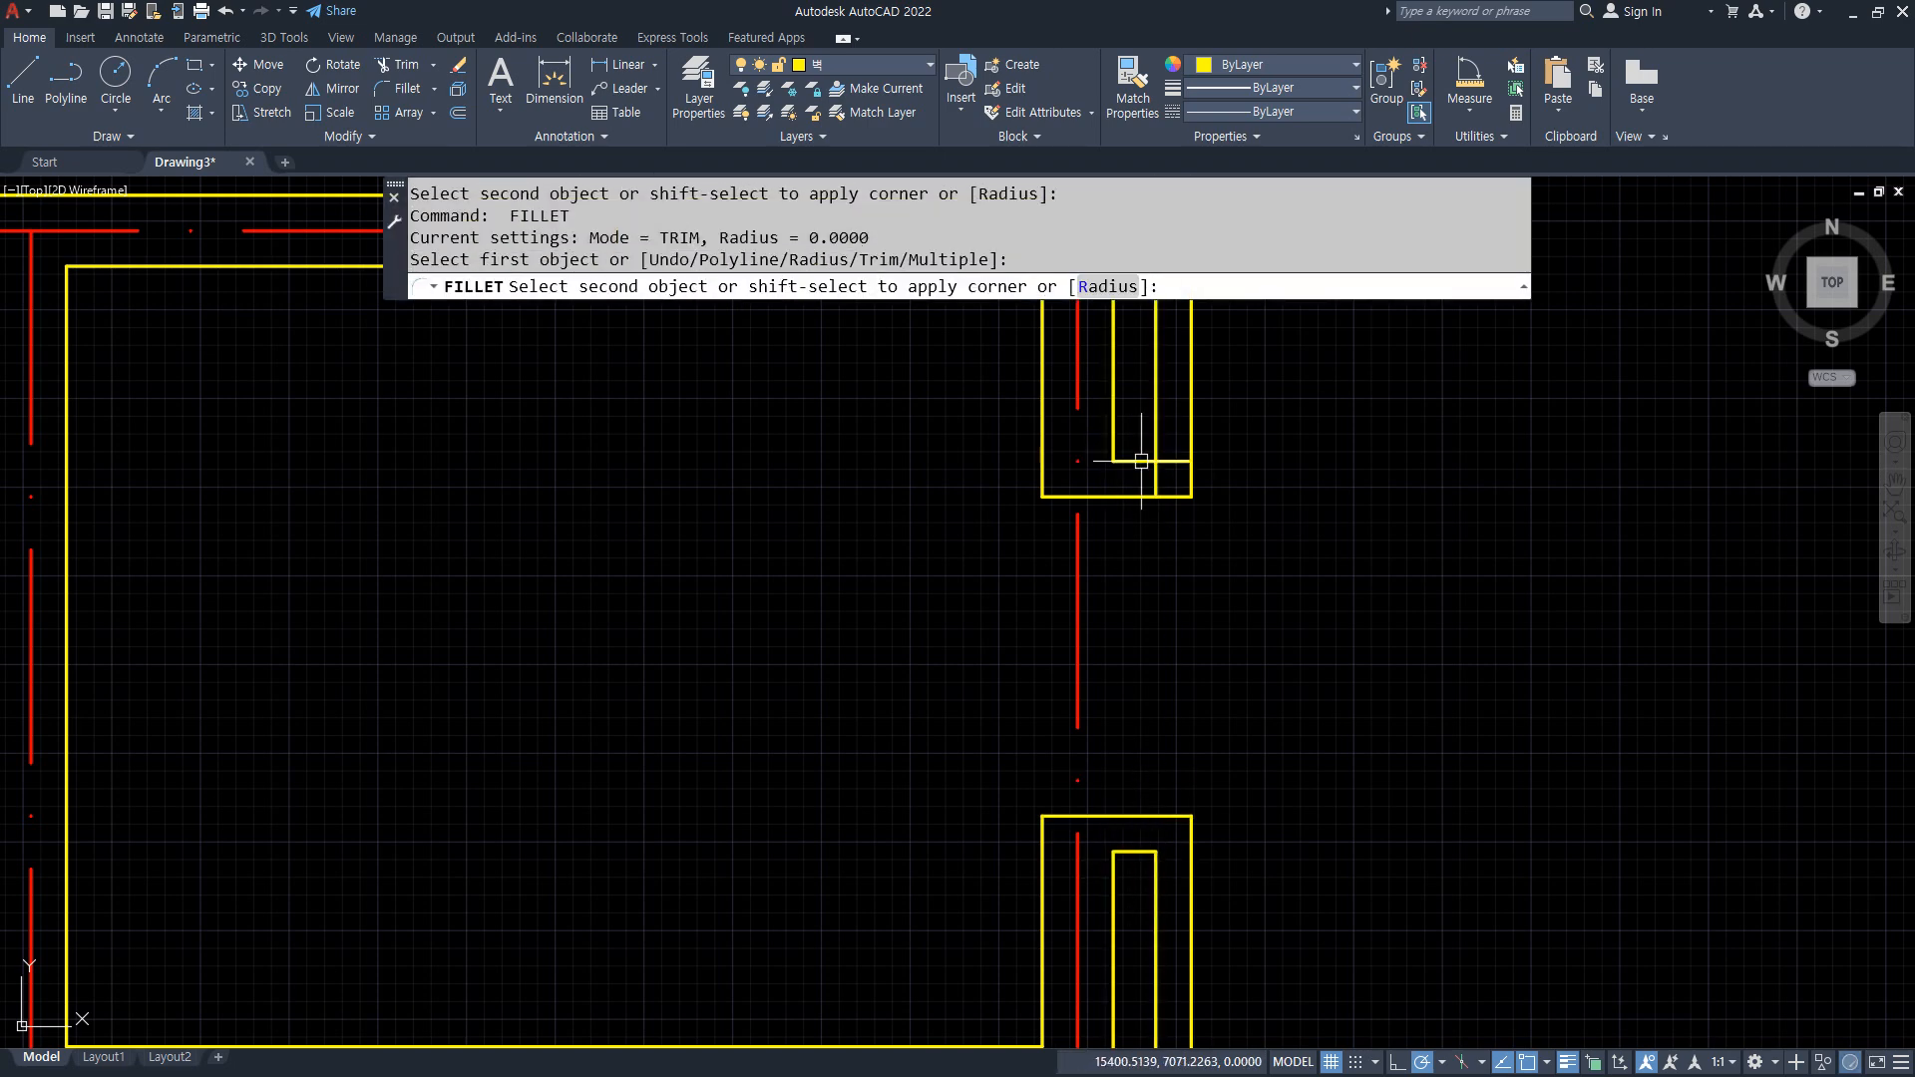
pyautogui.click(1154, 435)
# Draw a vertical line across the top exterior wall, from the midpoint of the top-left room's inner wall line to the outer line
pyautogui.scroll(-5, 1154, 439)
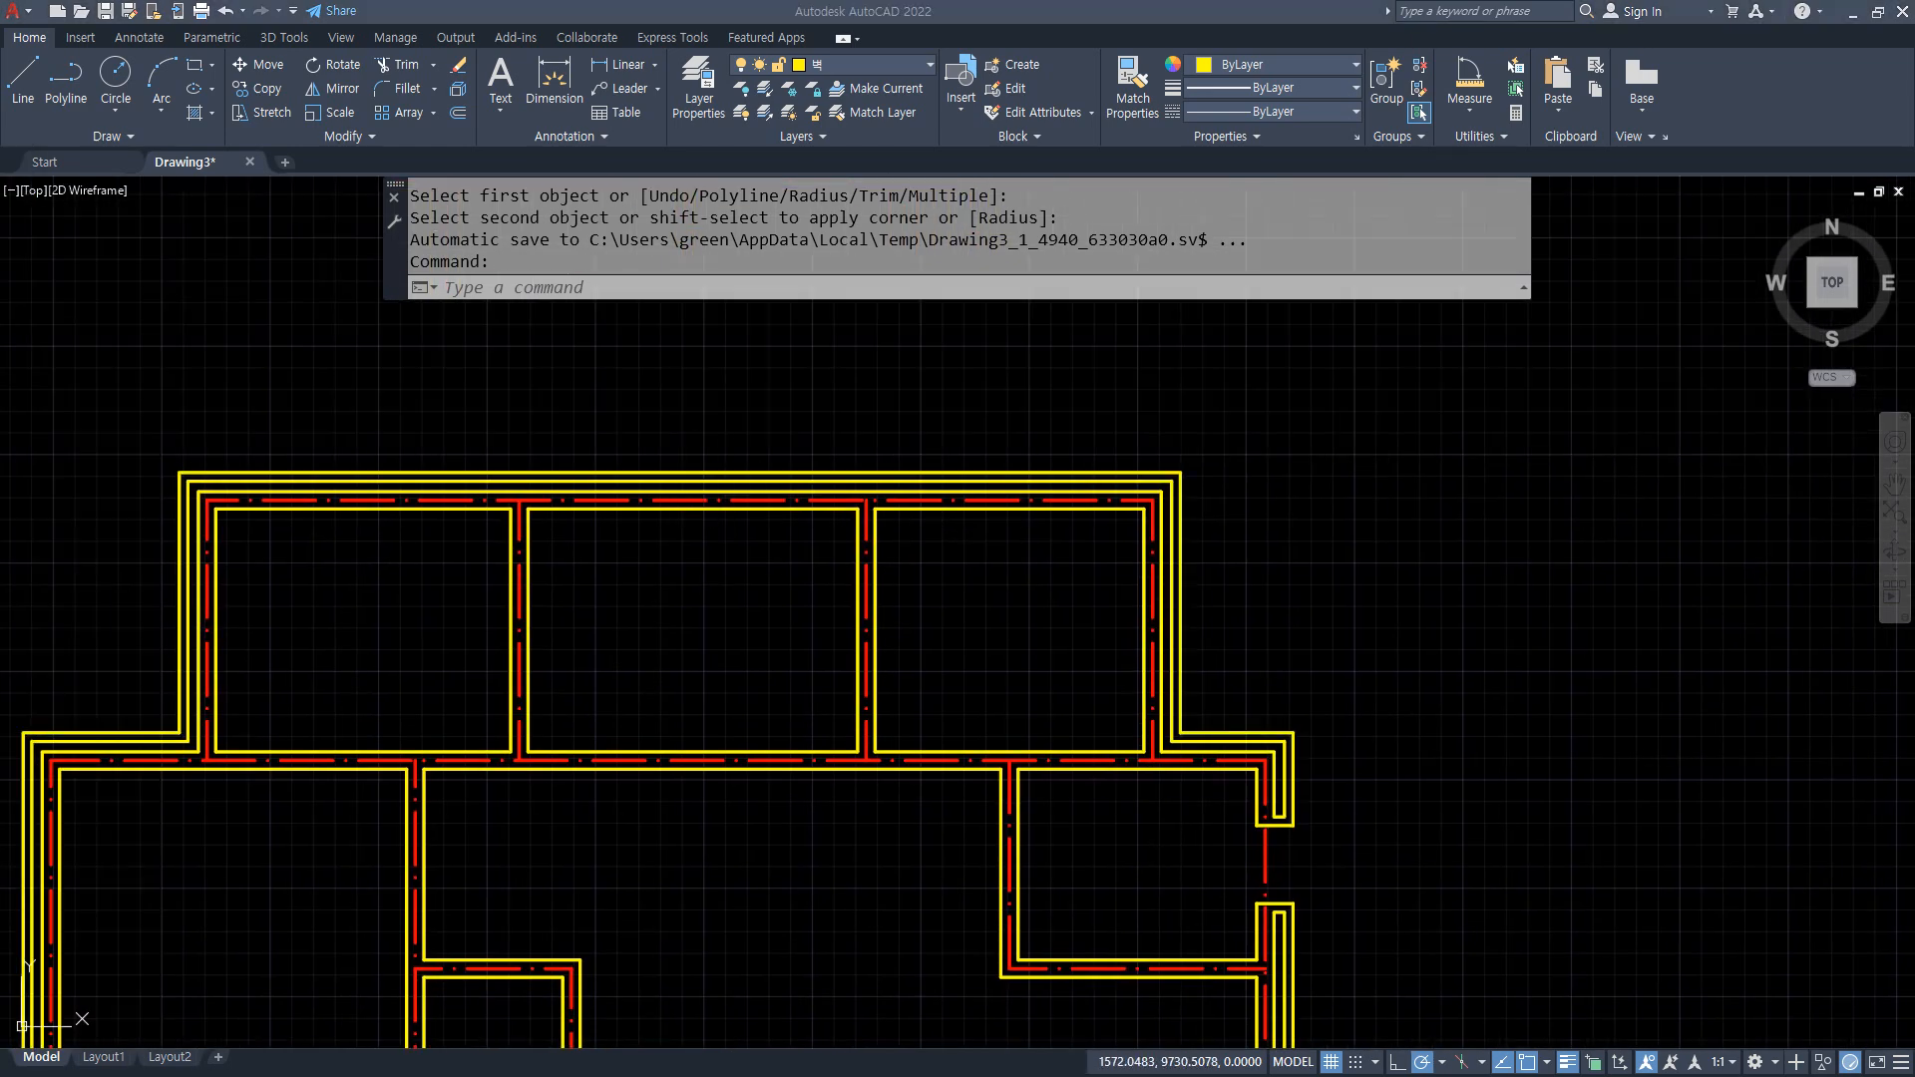
pyautogui.scroll(3, 598, 453)
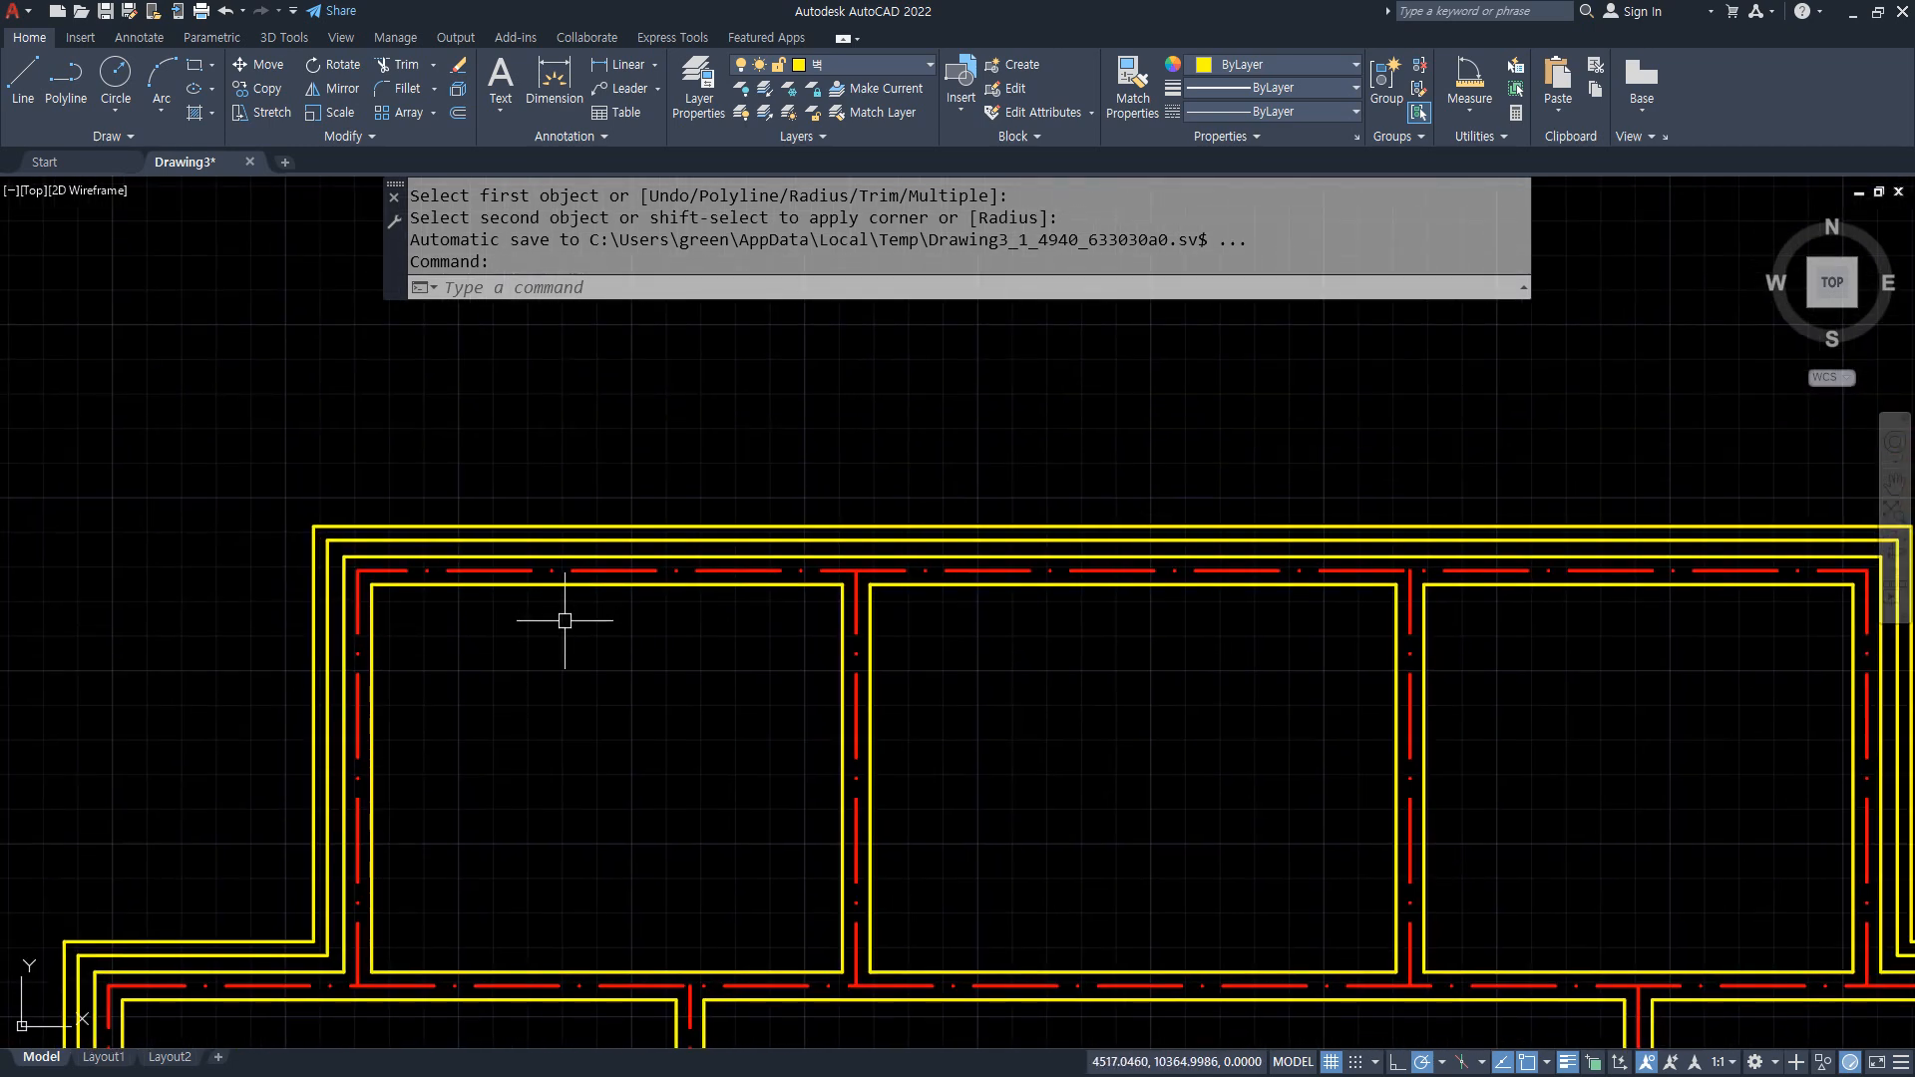
pyautogui.write('l')
pyautogui.press('Return')
pyautogui.click(597, 579)
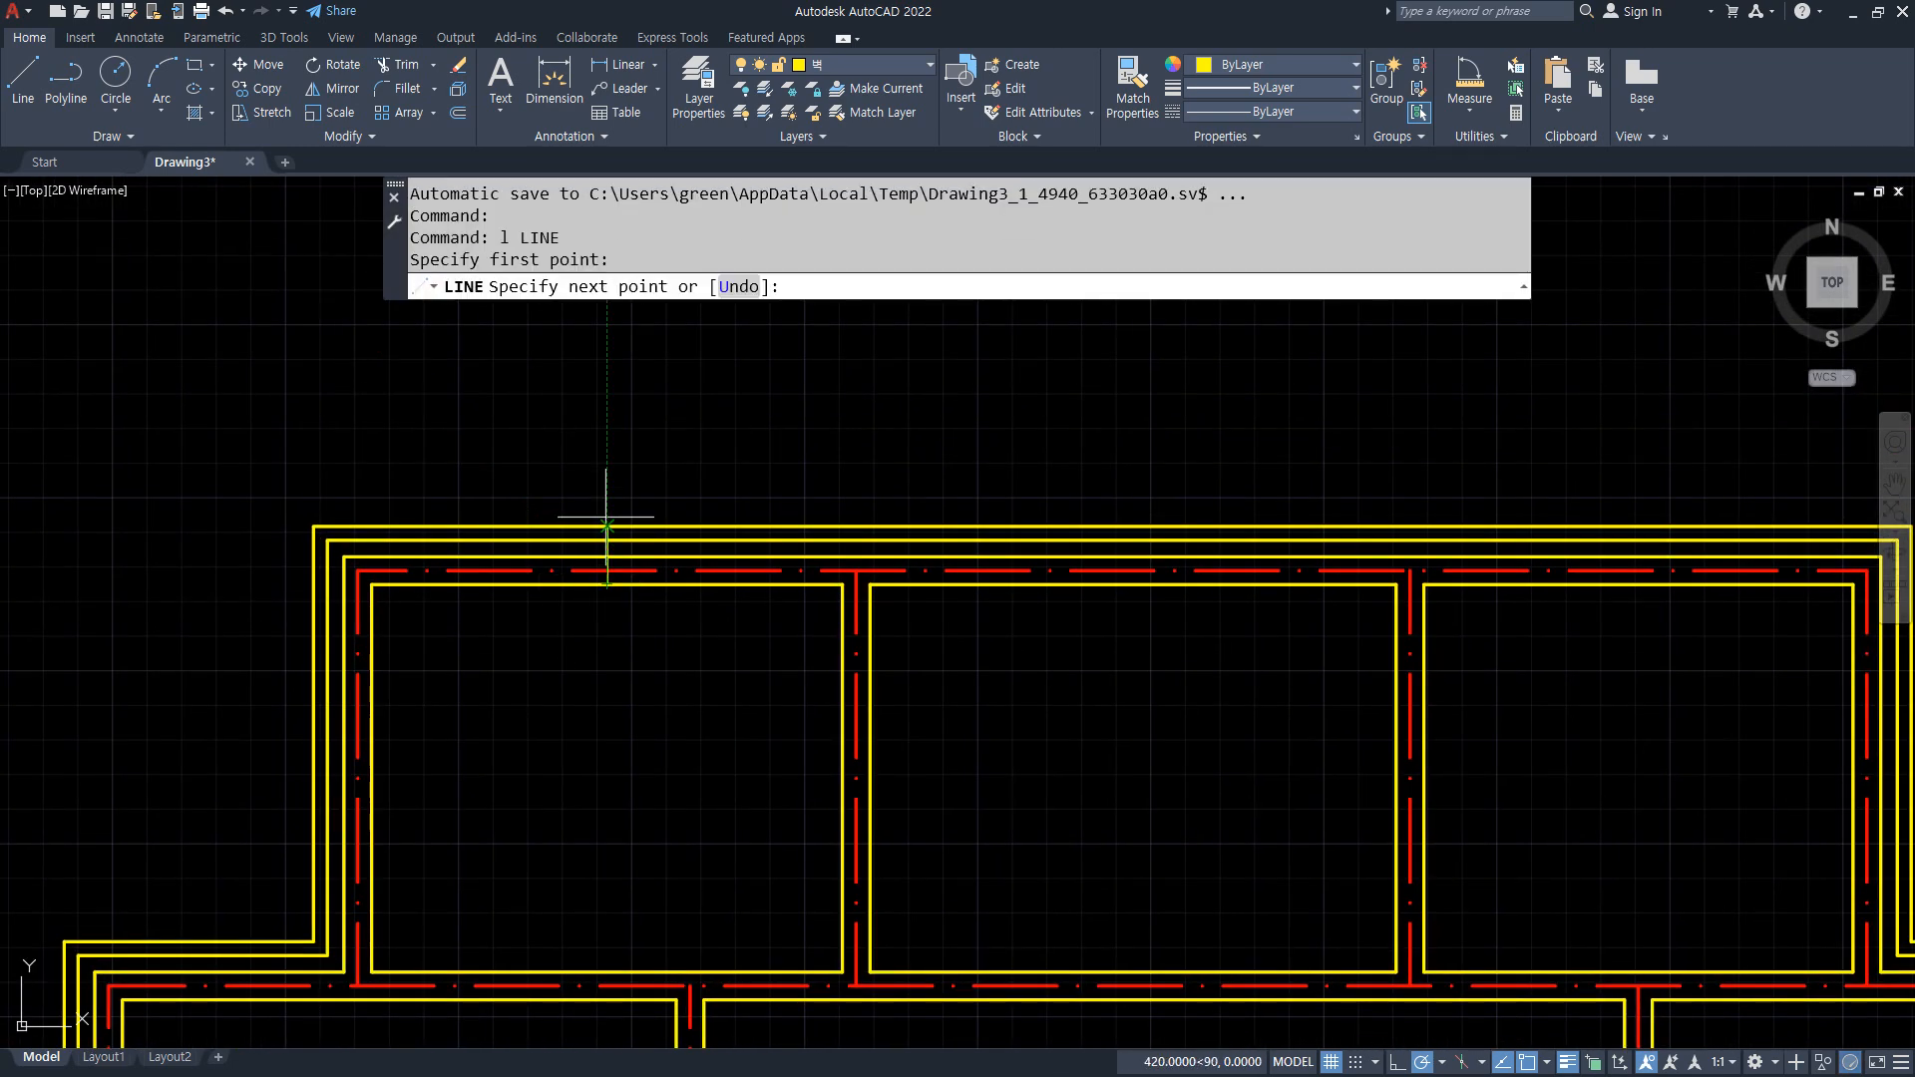
pyautogui.click(605, 526)
pyautogui.press('Return')
# Offset the top-left room's vertical line by 600 to each side and erase the original centre line
pyautogui.write('o')
pyautogui.press('Return')
pyautogui.scroll(2, 592, 543)
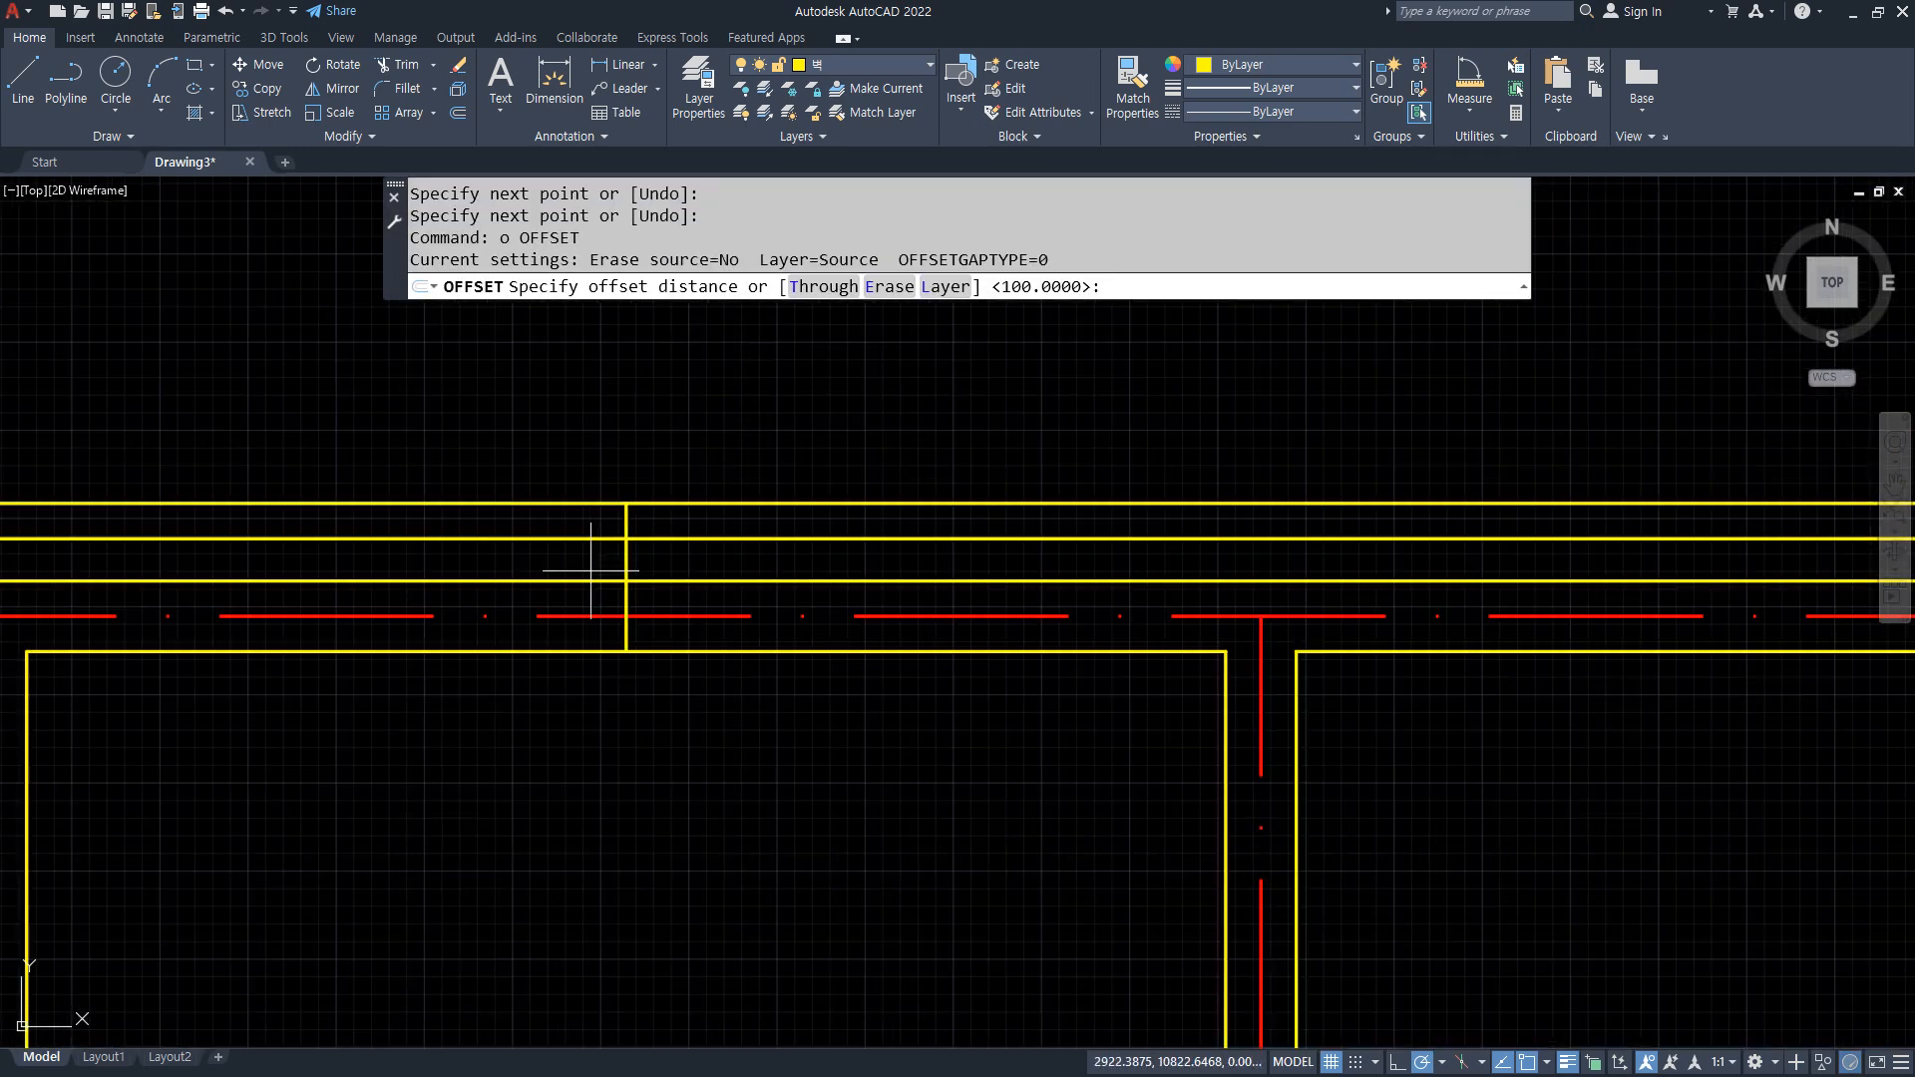
pyautogui.write('600')
pyautogui.press('Return')
pyautogui.scroll(2, 591, 570)
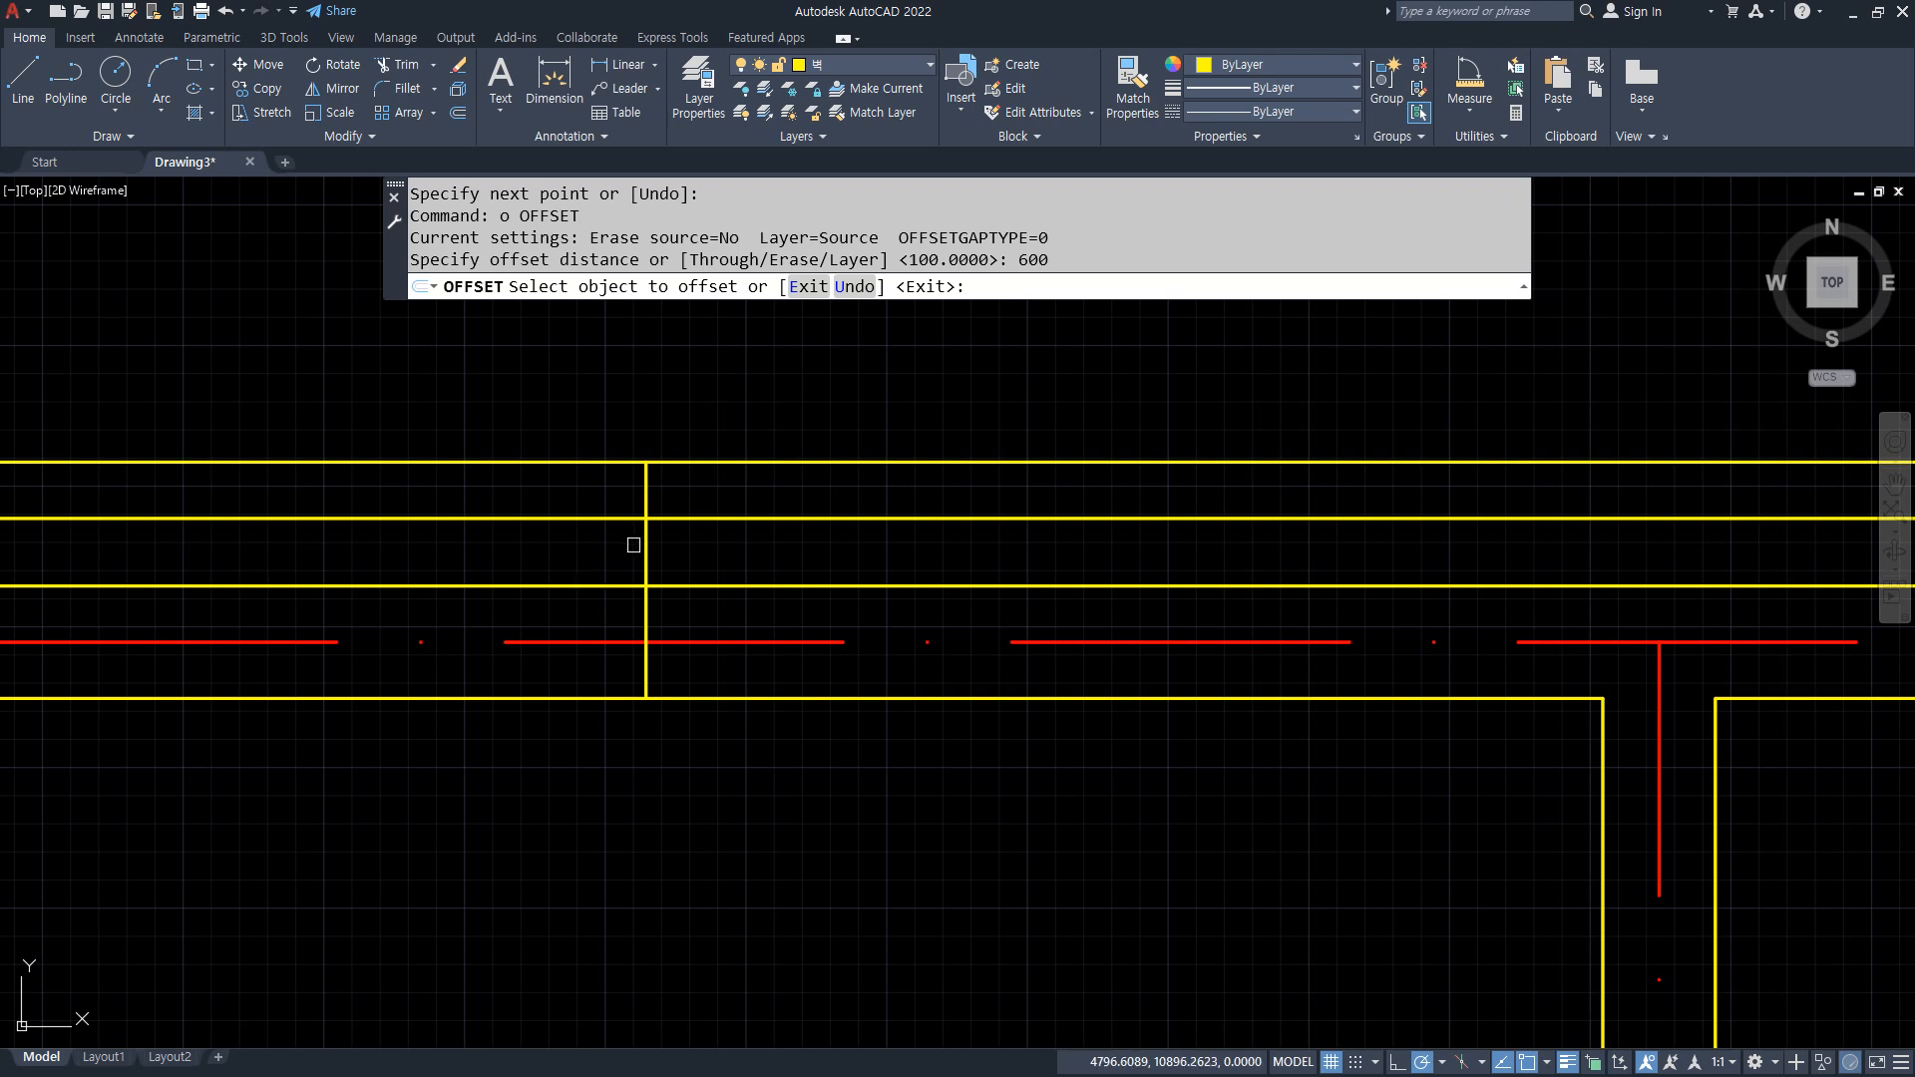
pyautogui.click(644, 545)
pyautogui.click(611, 548)
pyautogui.click(646, 548)
pyautogui.click(679, 548)
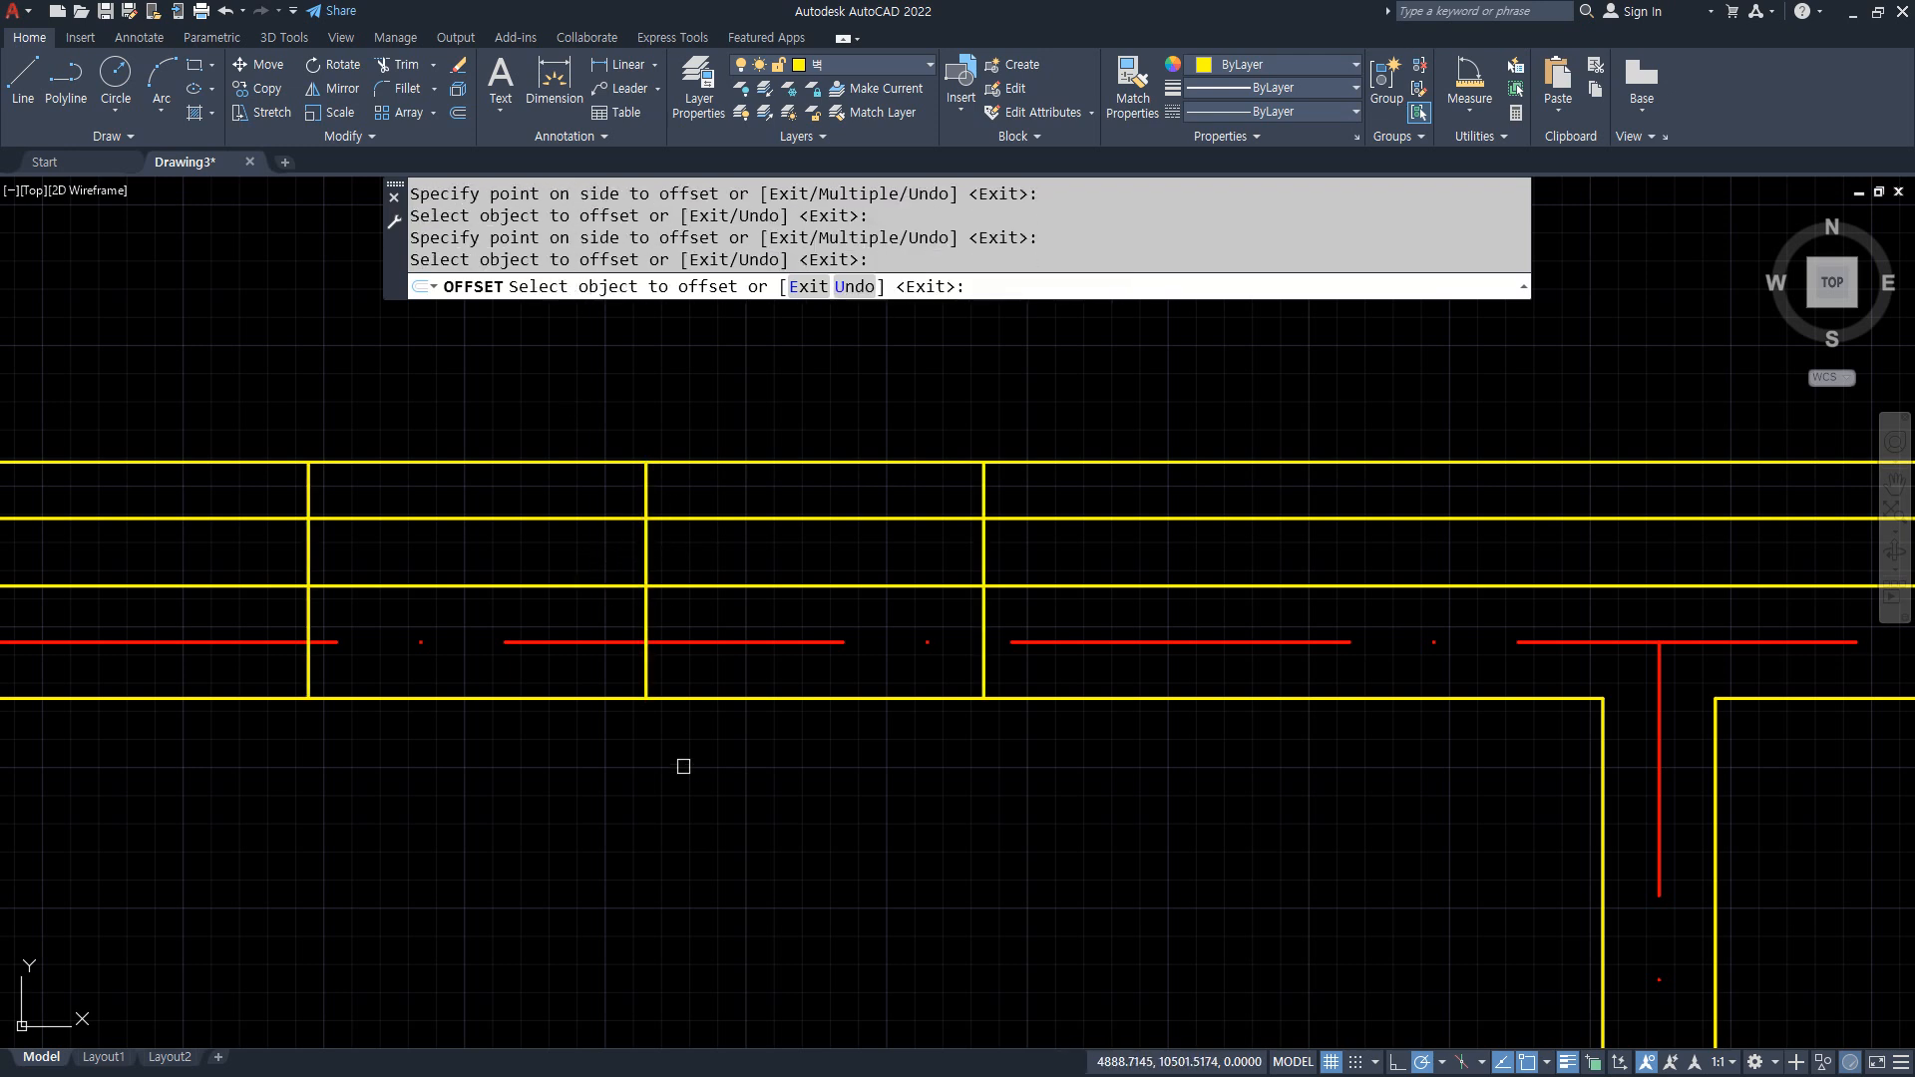
pyautogui.press('Escape')
pyautogui.click(612, 432)
pyautogui.click(678, 770)
# Trim the four wall lines between the two jamb lines in the top-left room's exterior wall to open the window
pyautogui.write('tr')
pyautogui.press('Return')
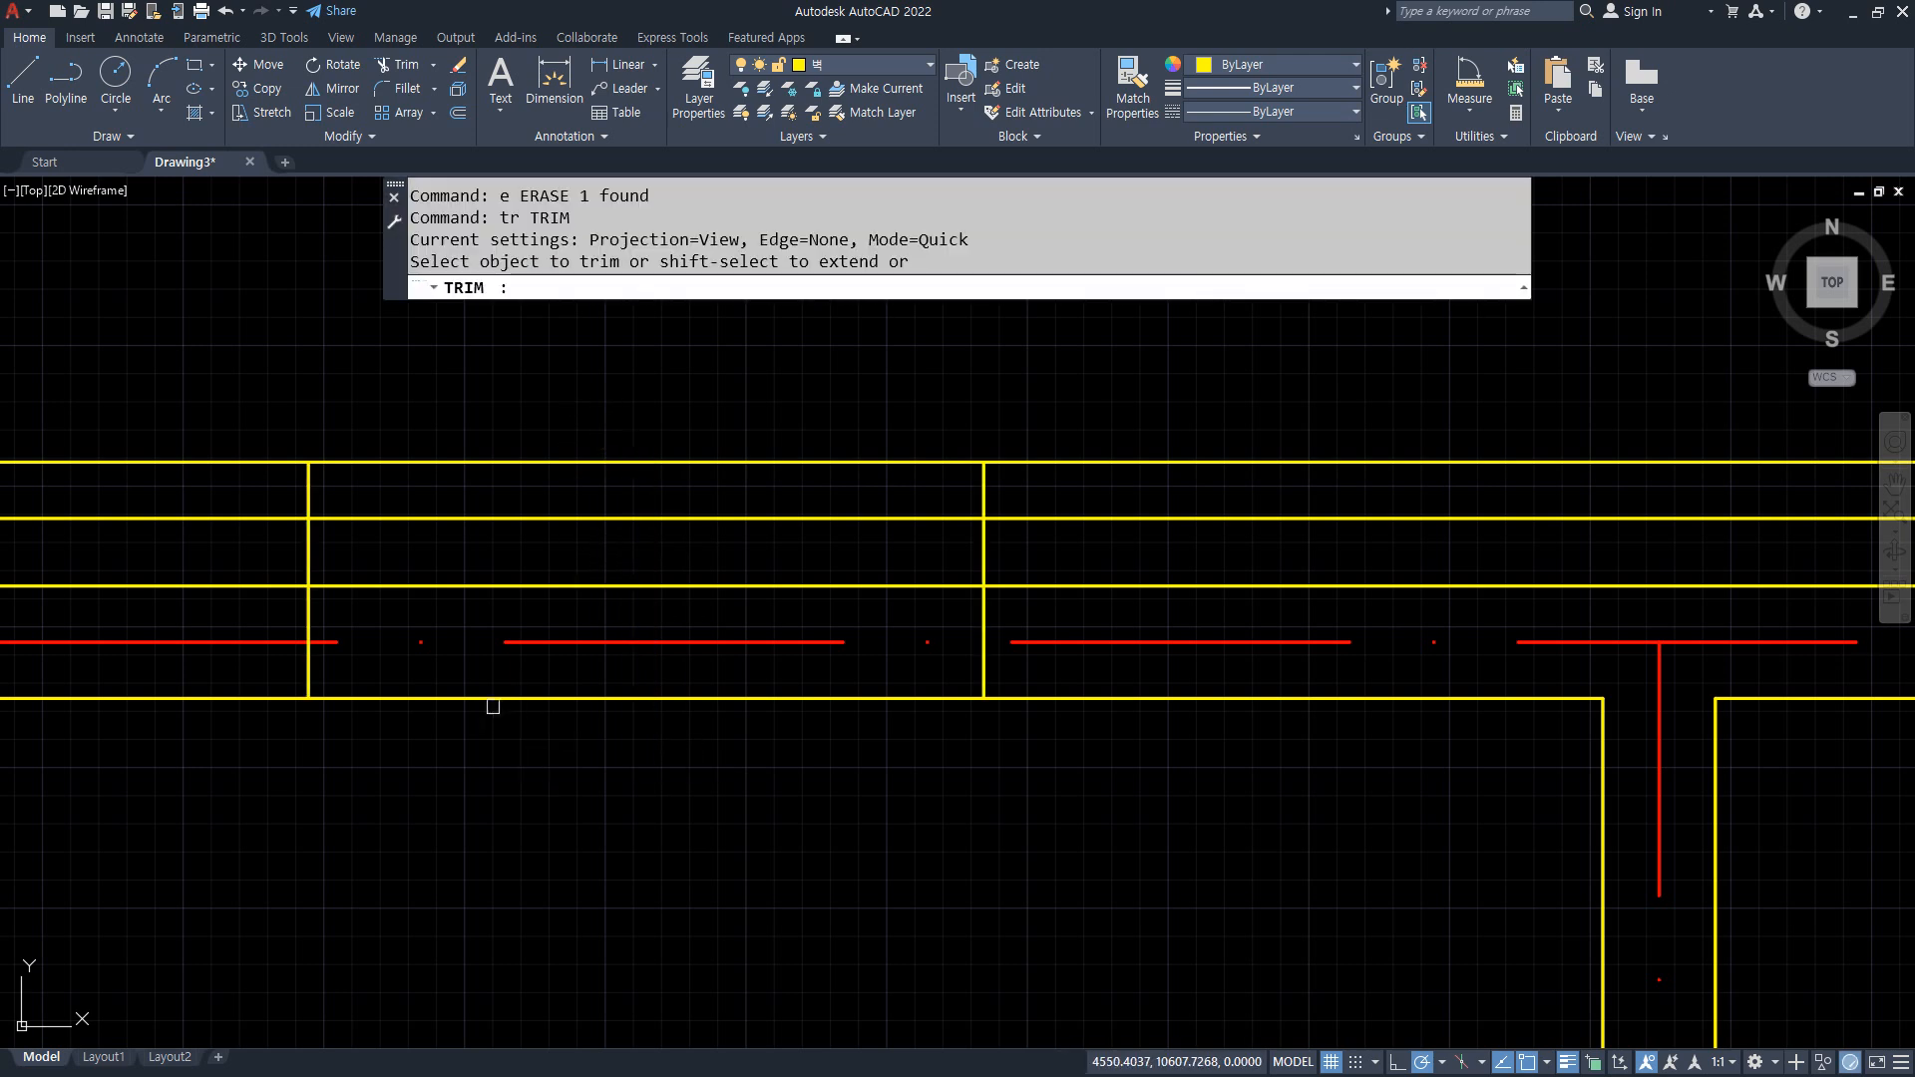
pyautogui.moveTo(491, 710); pyautogui.dragTo(484, 660)
pyautogui.moveTo(538, 423); pyautogui.dragTo(508, 599)
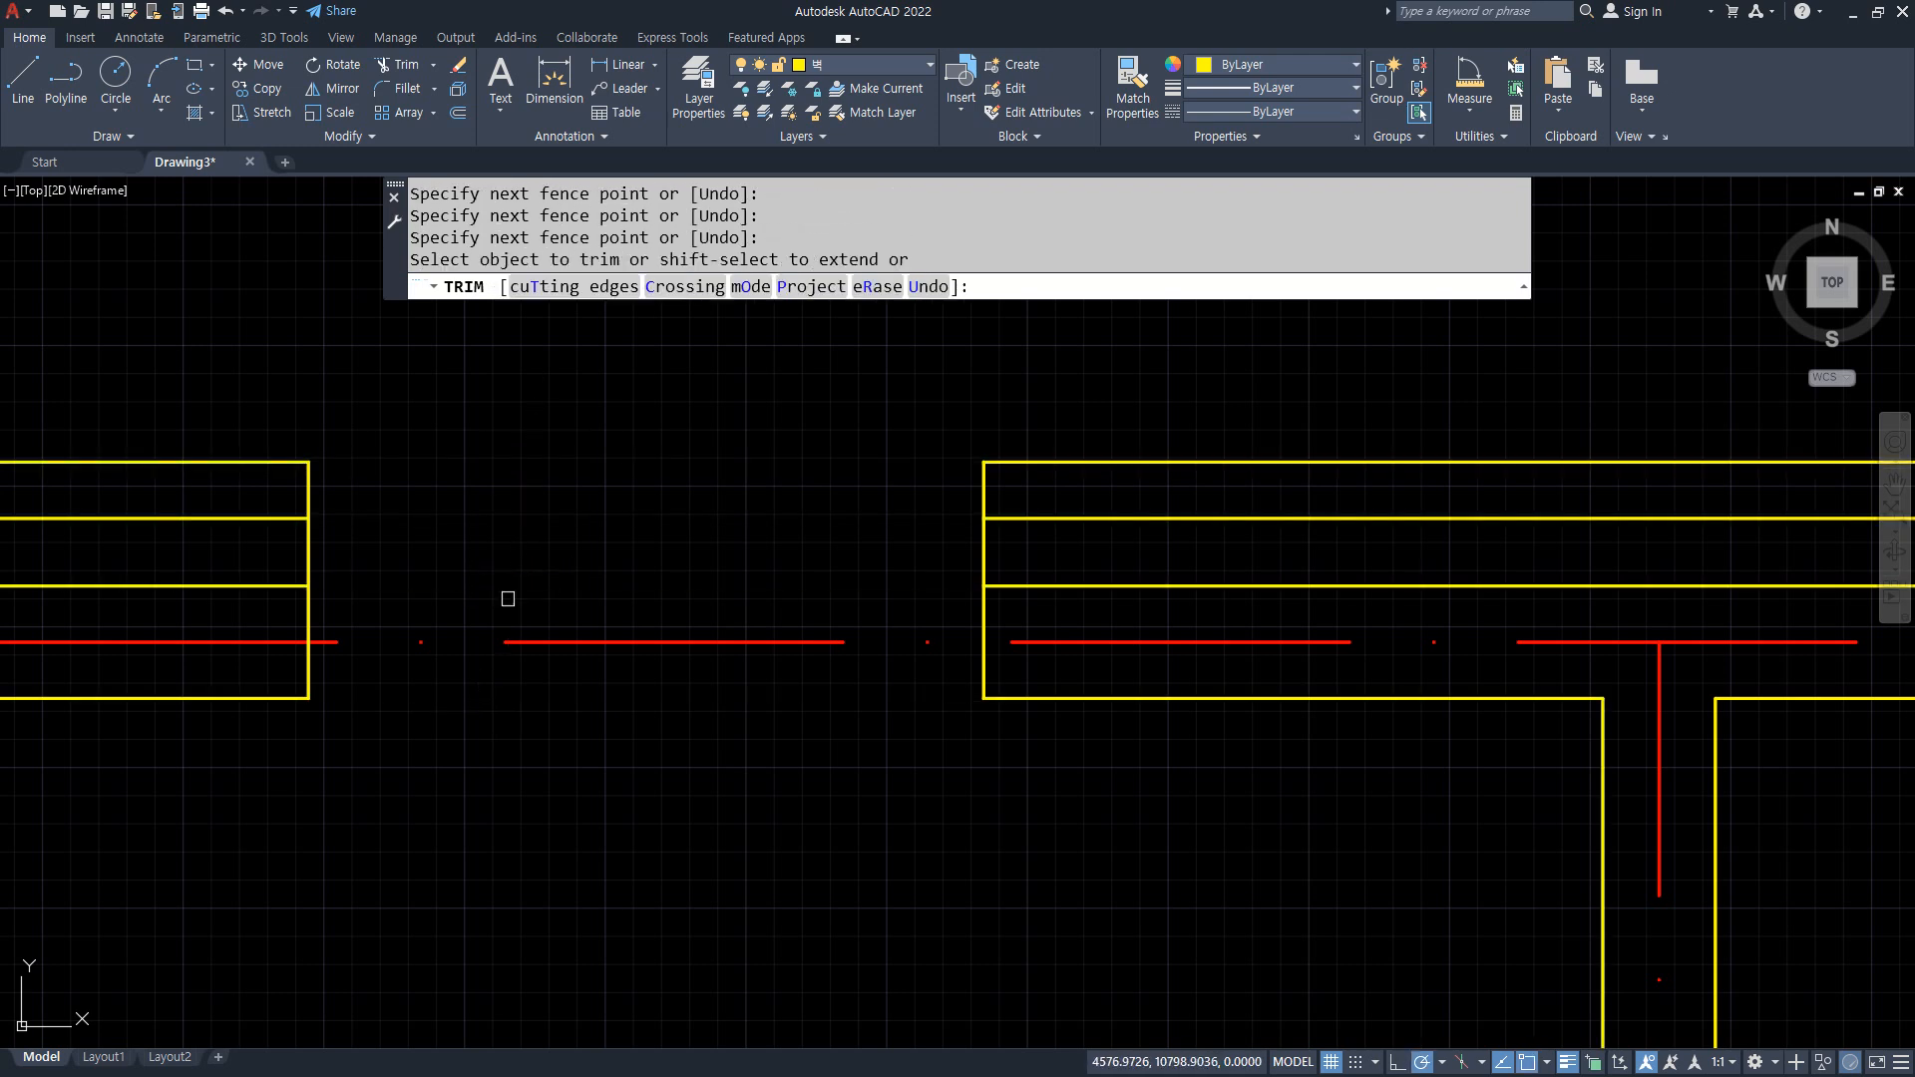
pyautogui.press('Return')
# Offset both jamb lines of the top-left room's window opening by 100 into the wall
pyautogui.write('o')
pyautogui.press('Return')
pyautogui.write('100')
pyautogui.press('Return')
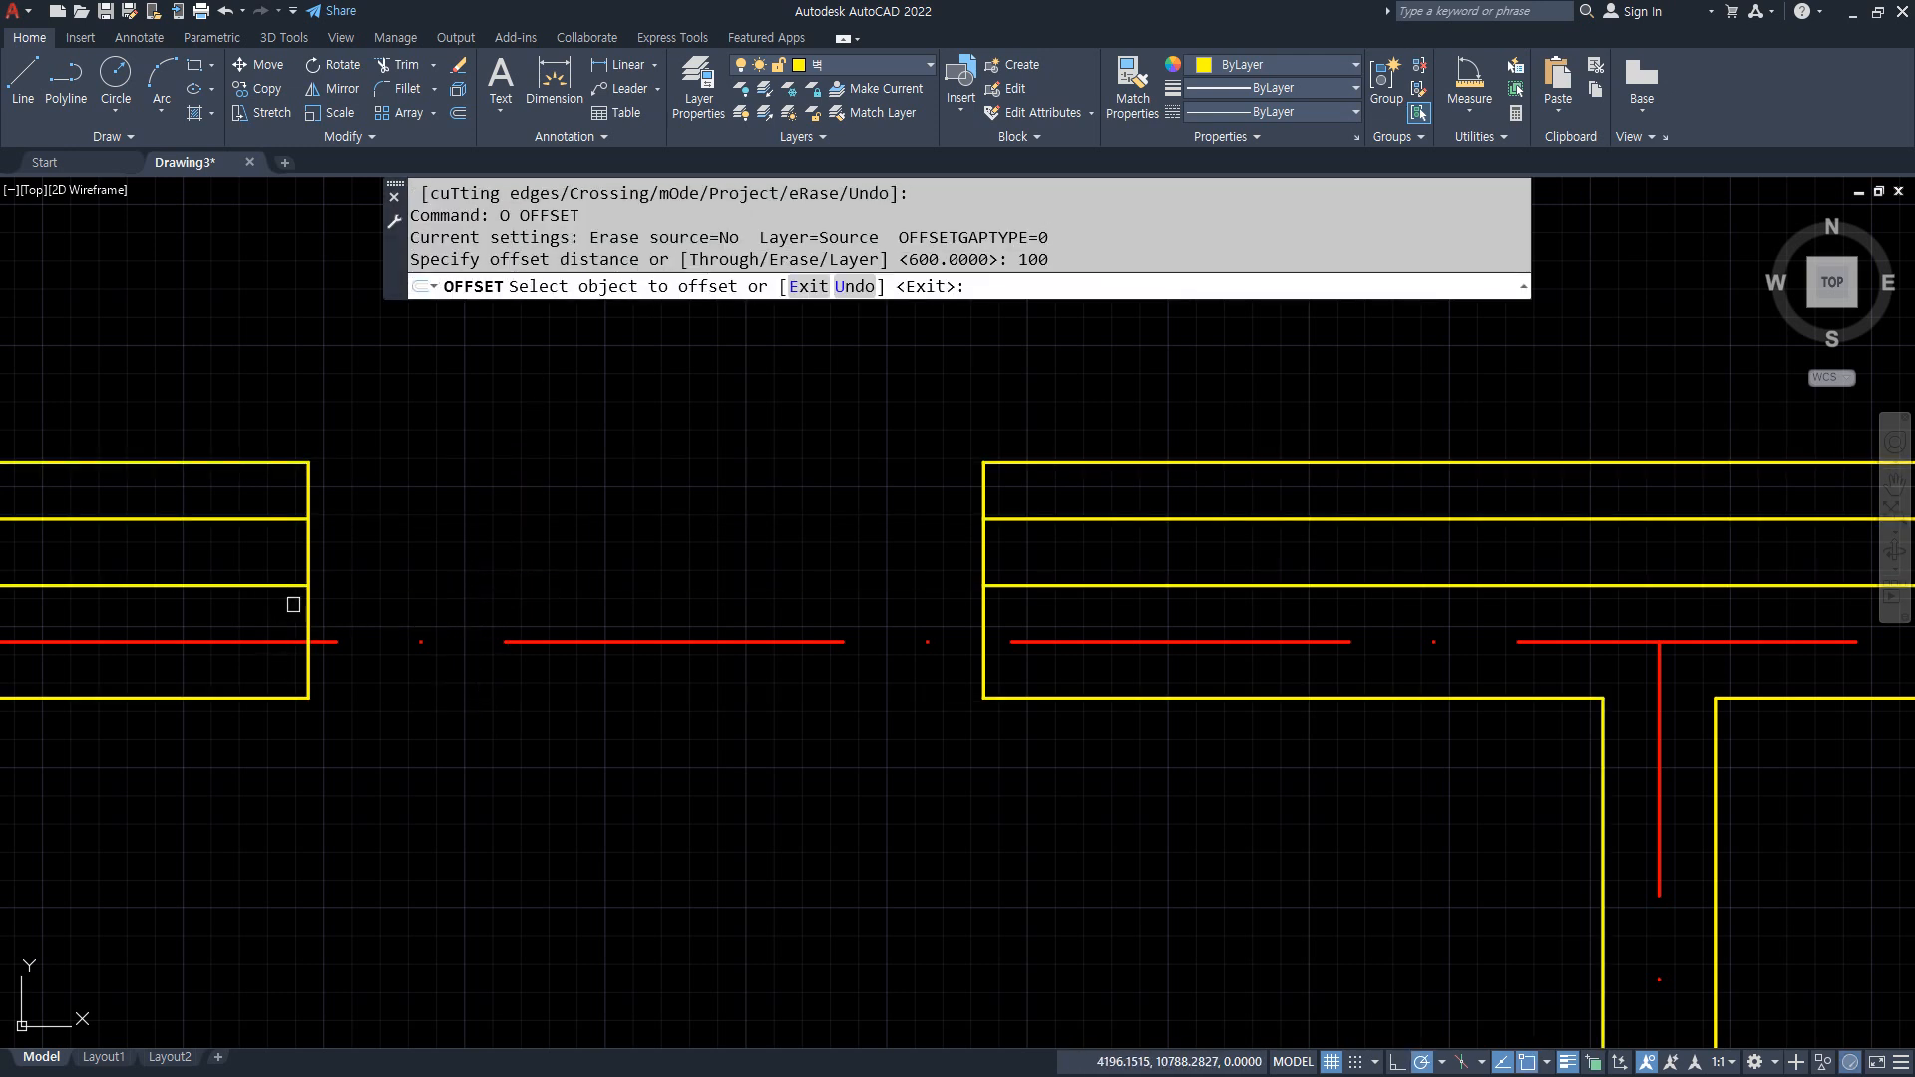
pyautogui.click(305, 603)
pyautogui.click(284, 609)
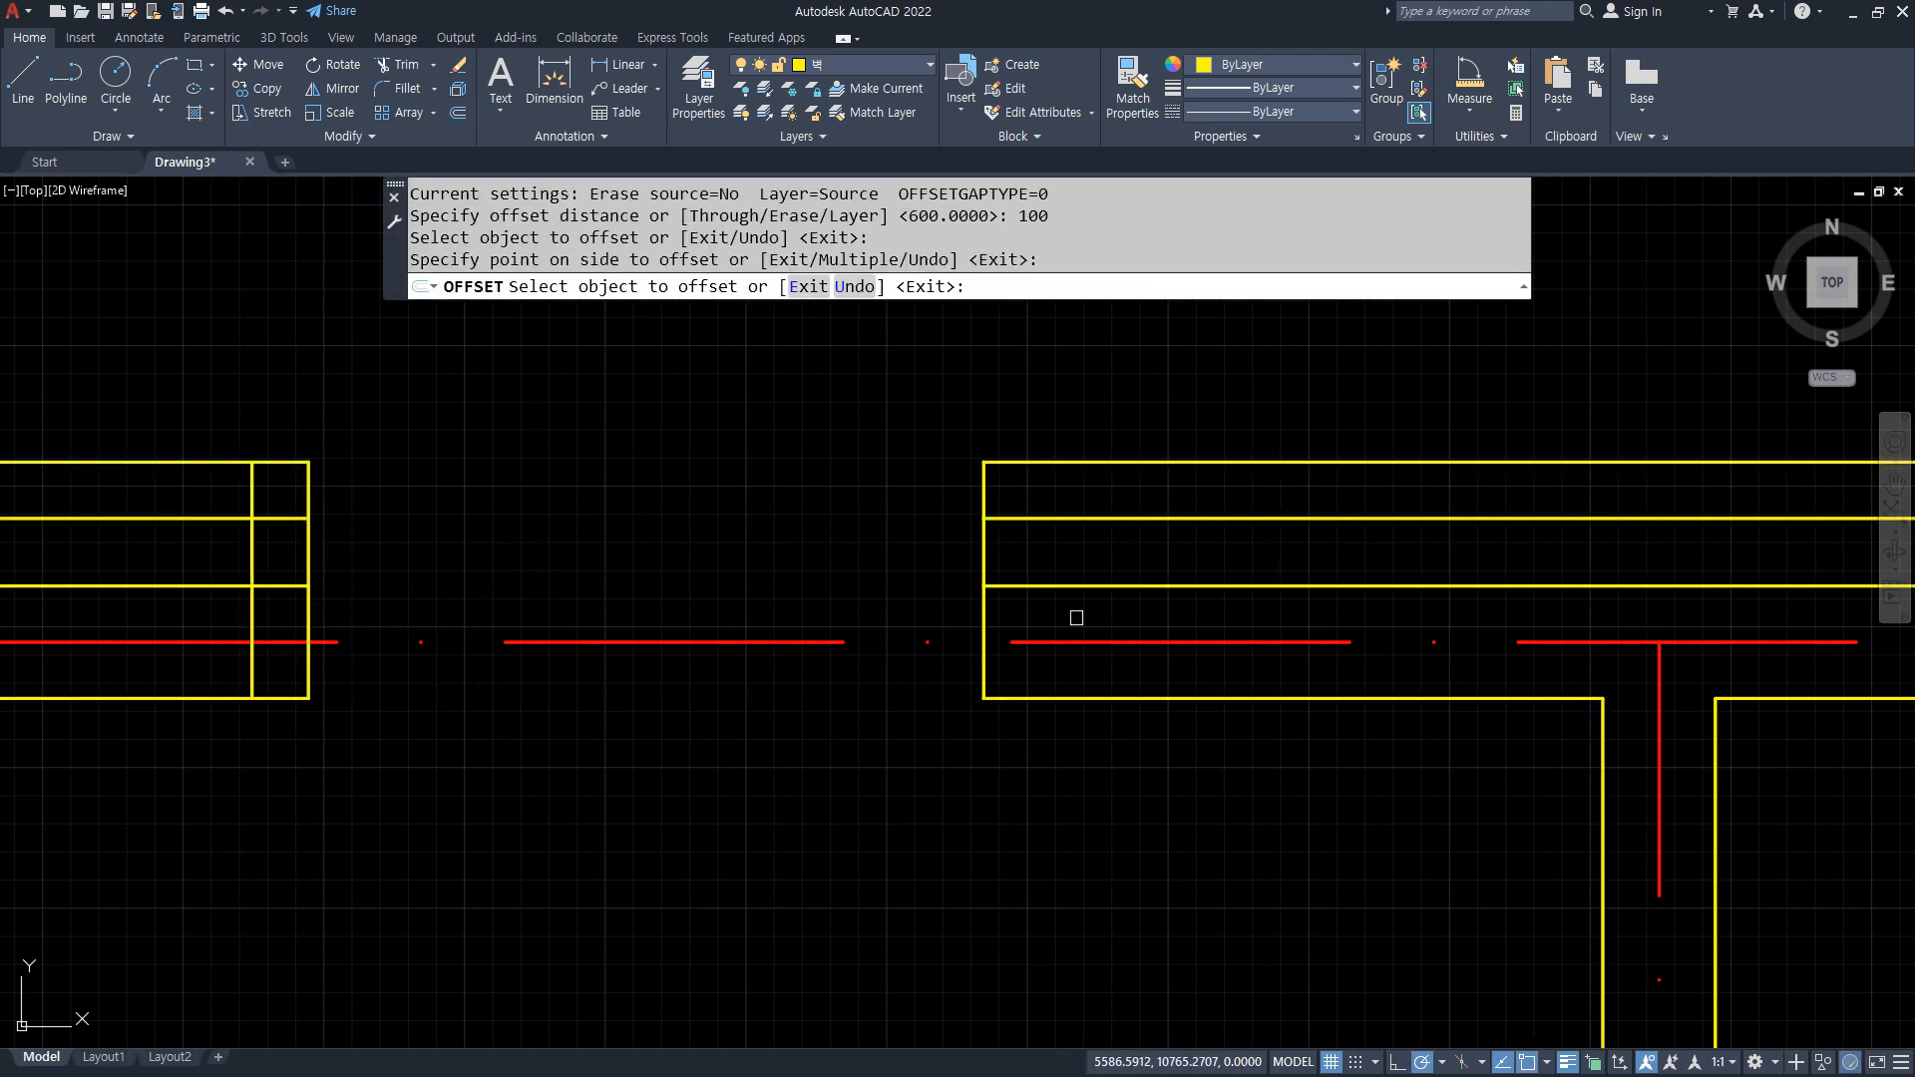
pyautogui.click(984, 607)
pyautogui.click(1068, 603)
pyautogui.press('Return')
# Fillet the two inner cavity lines with the offset line at radius 0 on the right side of the top-left room's window opening
pyautogui.write('f')
pyautogui.press('Return')
pyautogui.click(1055, 520)
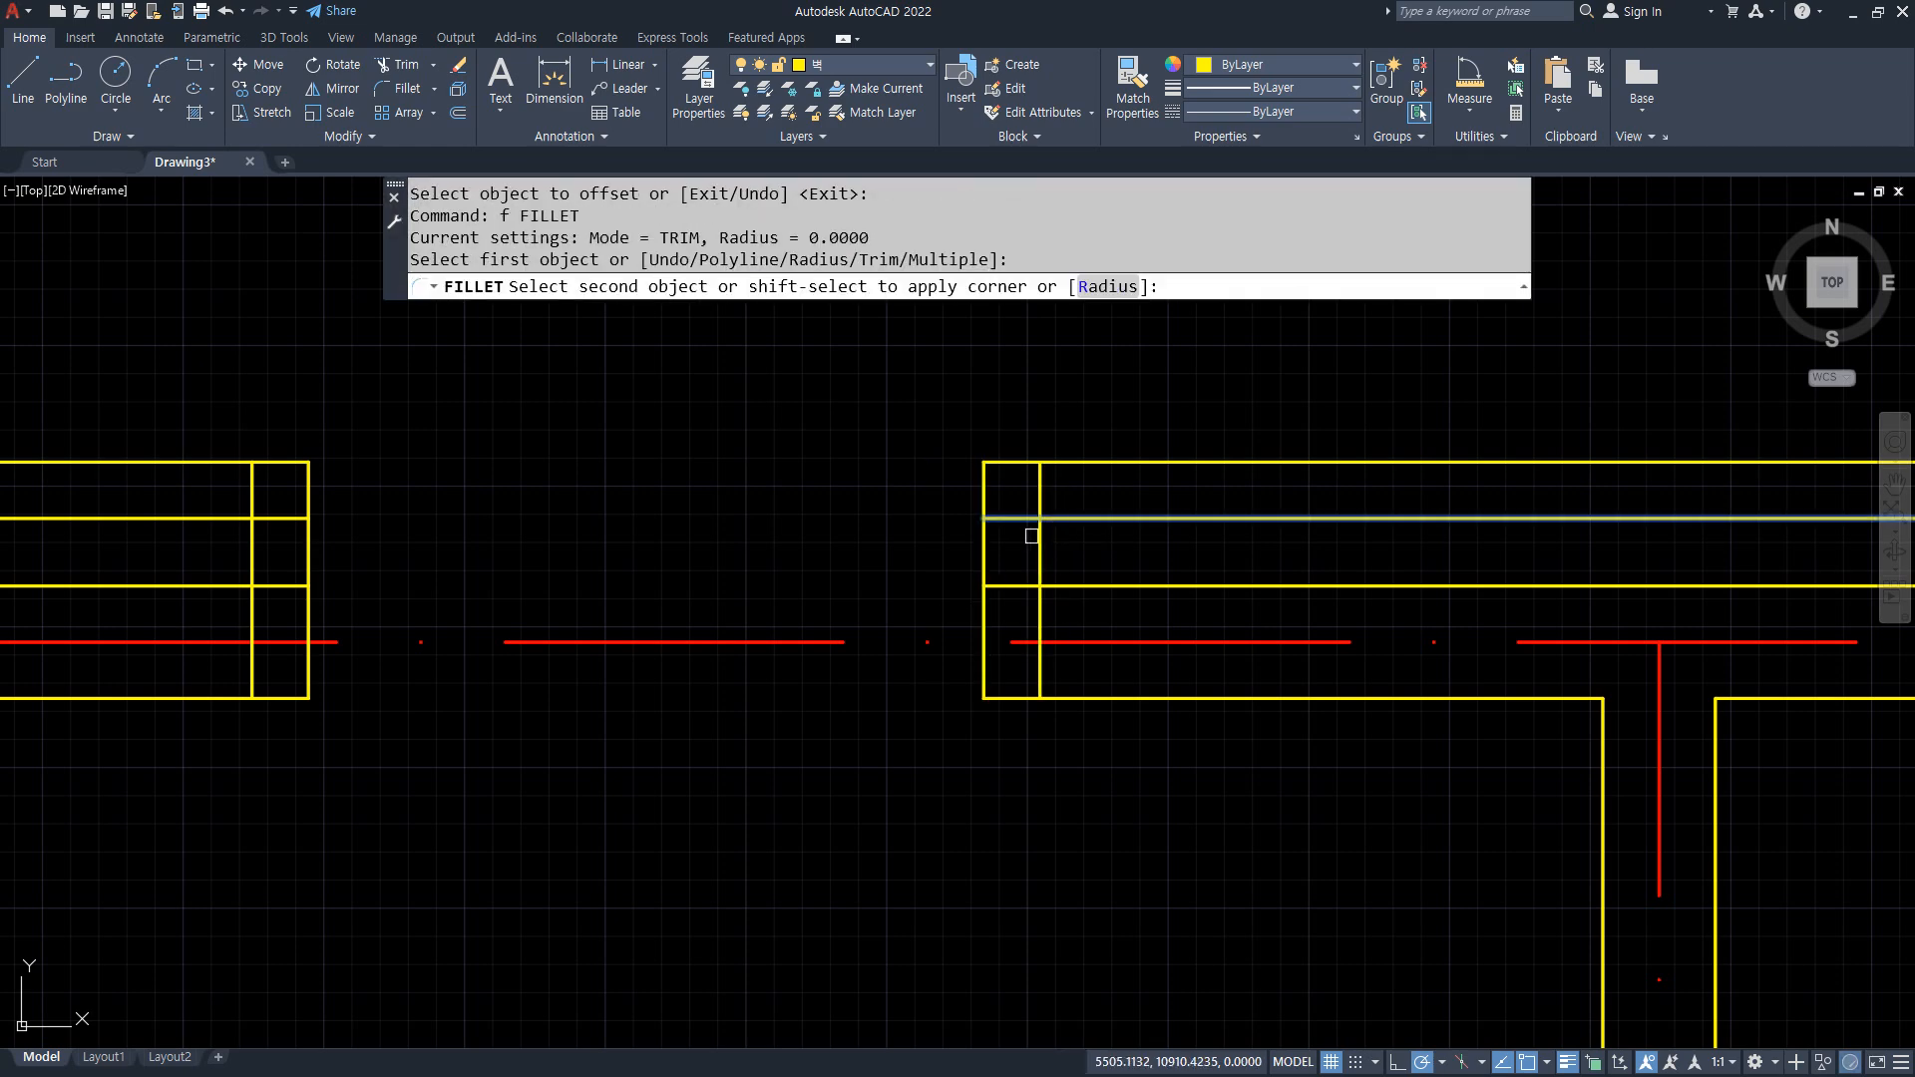
pyautogui.click(1036, 538)
pyautogui.press('Return')
pyautogui.click(1040, 551)
pyautogui.click(1054, 586)
# Fillet the inner cavity lines with the offset line at radius 0 on the left side of the top-left room's window opening
pyautogui.press('Return')
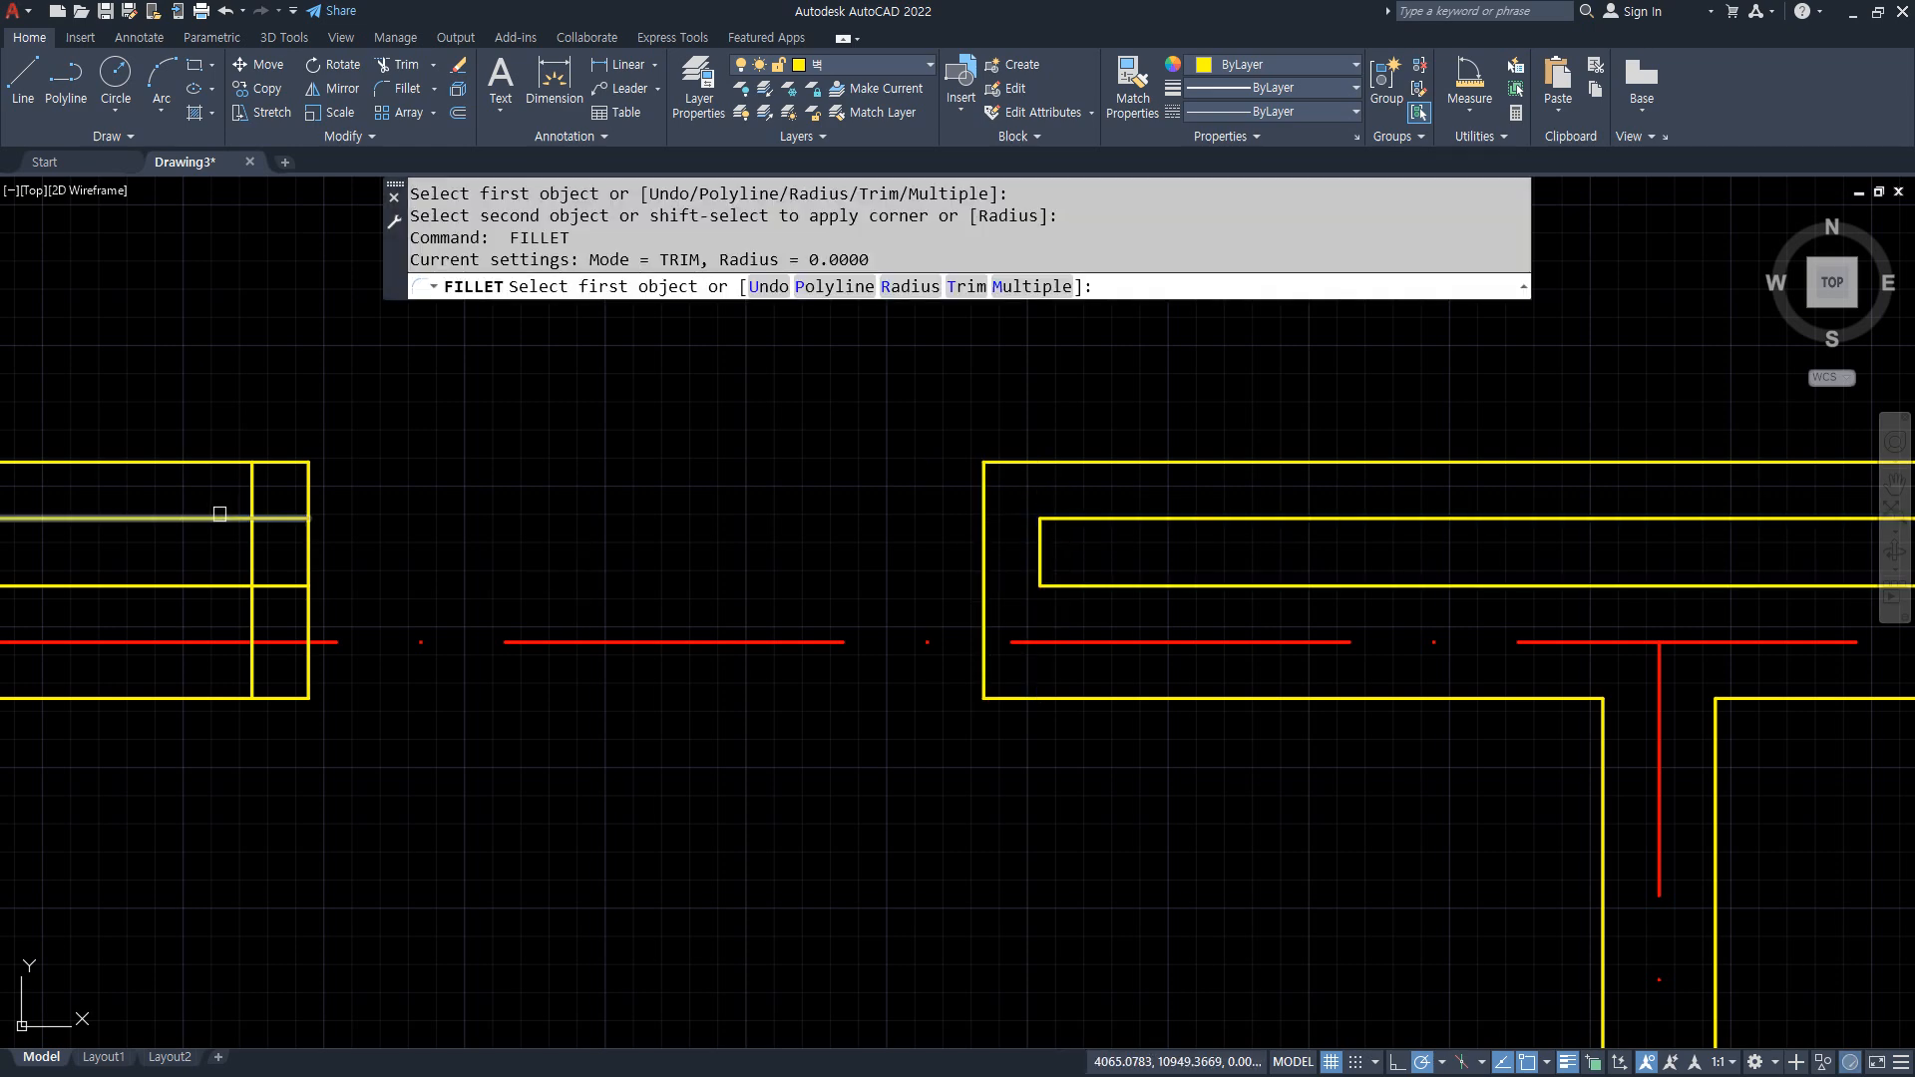
pyautogui.click(220, 516)
pyautogui.click(251, 539)
pyautogui.press('Return')
pyautogui.click(251, 553)
pyautogui.click(235, 586)
pyautogui.scroll(-2, 533, 617)
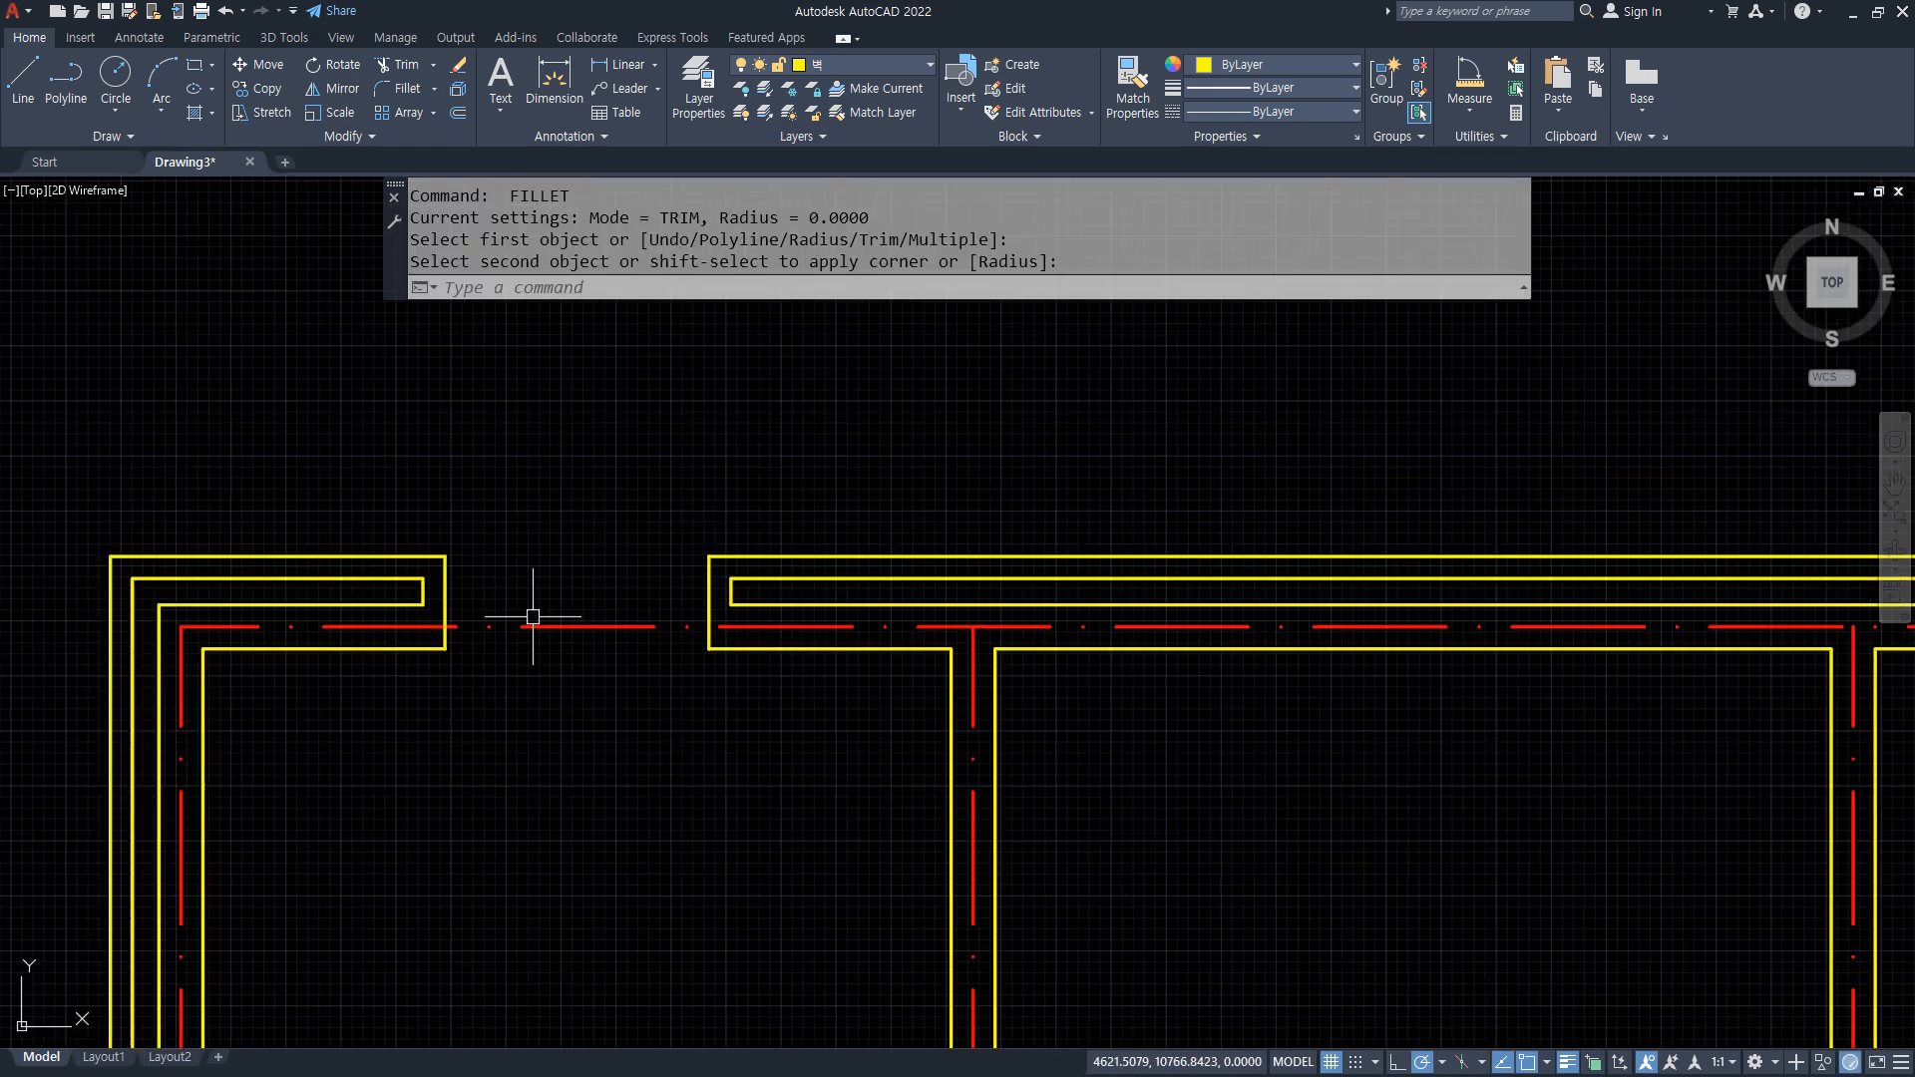
pyautogui.scroll(-6, 532, 617)
pyautogui.moveTo(625, 753); pyautogui.dragTo(551, 535, button='middle')
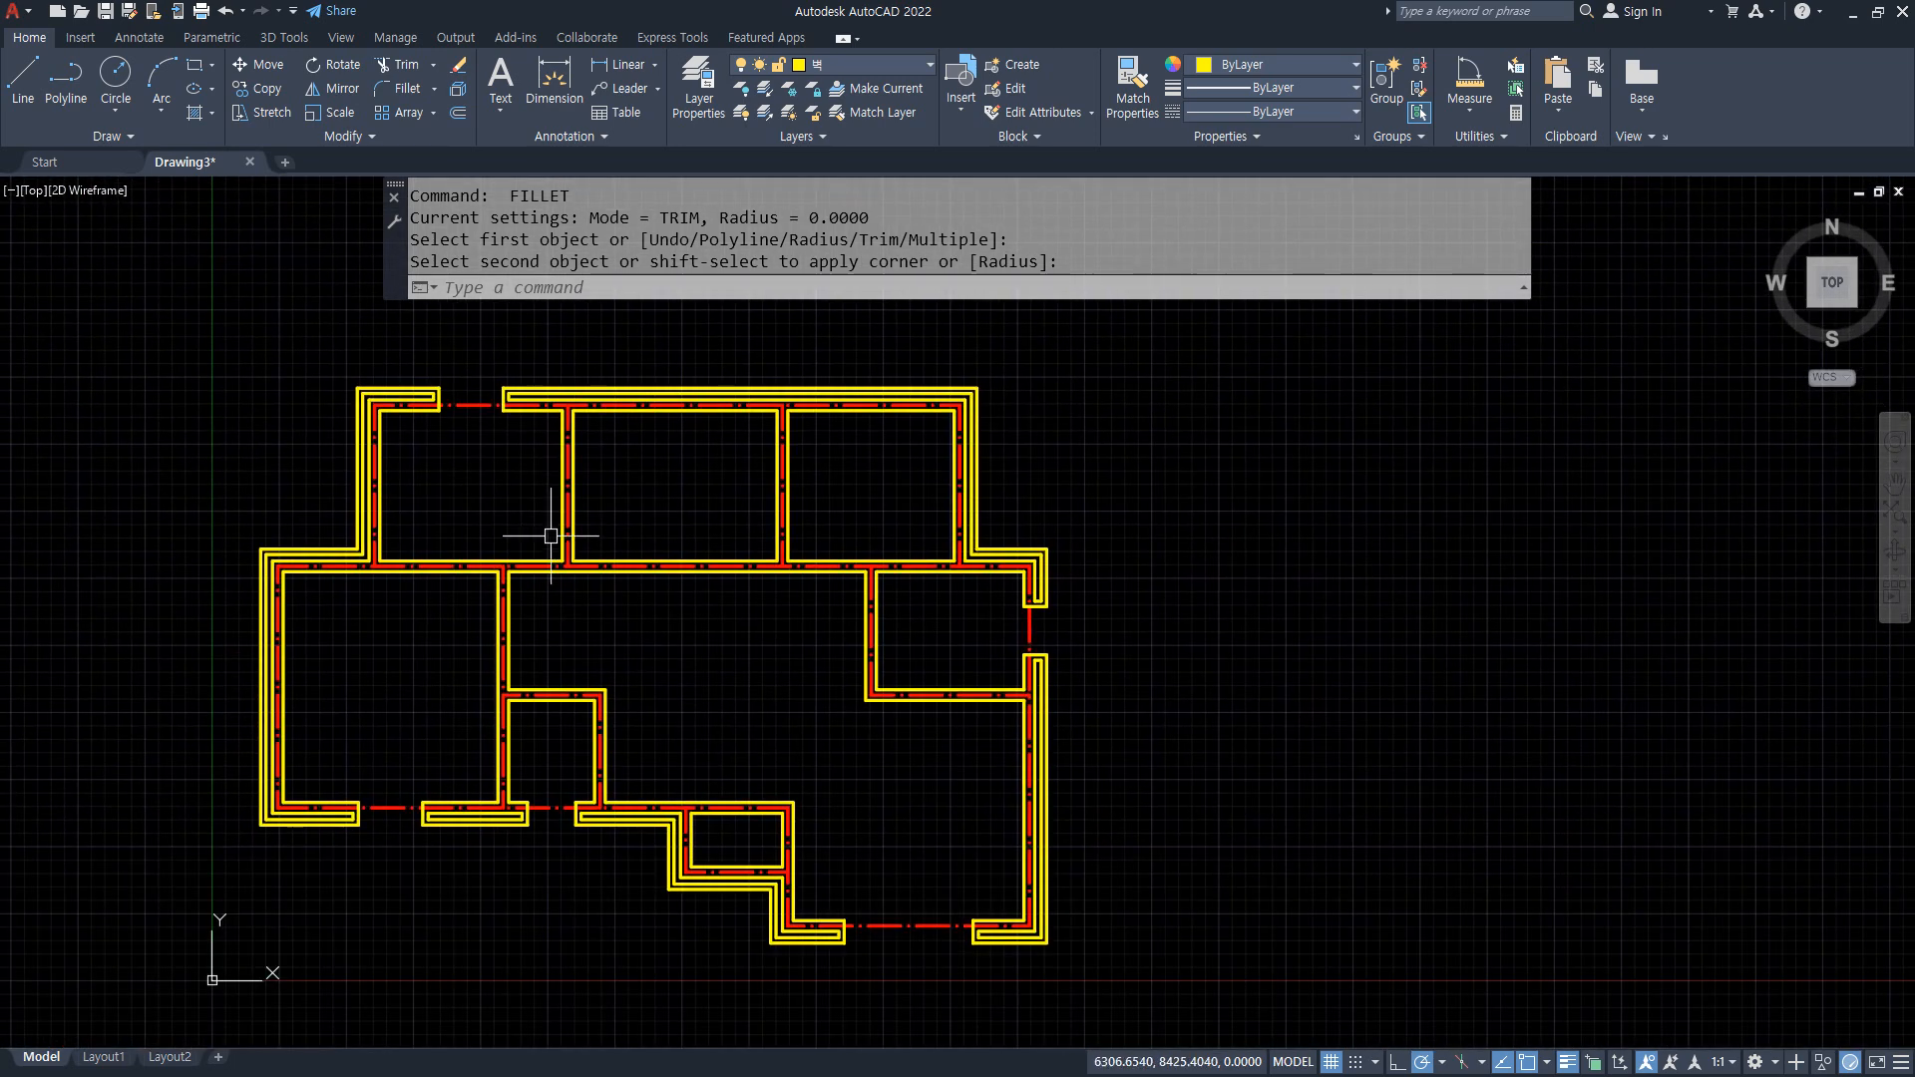